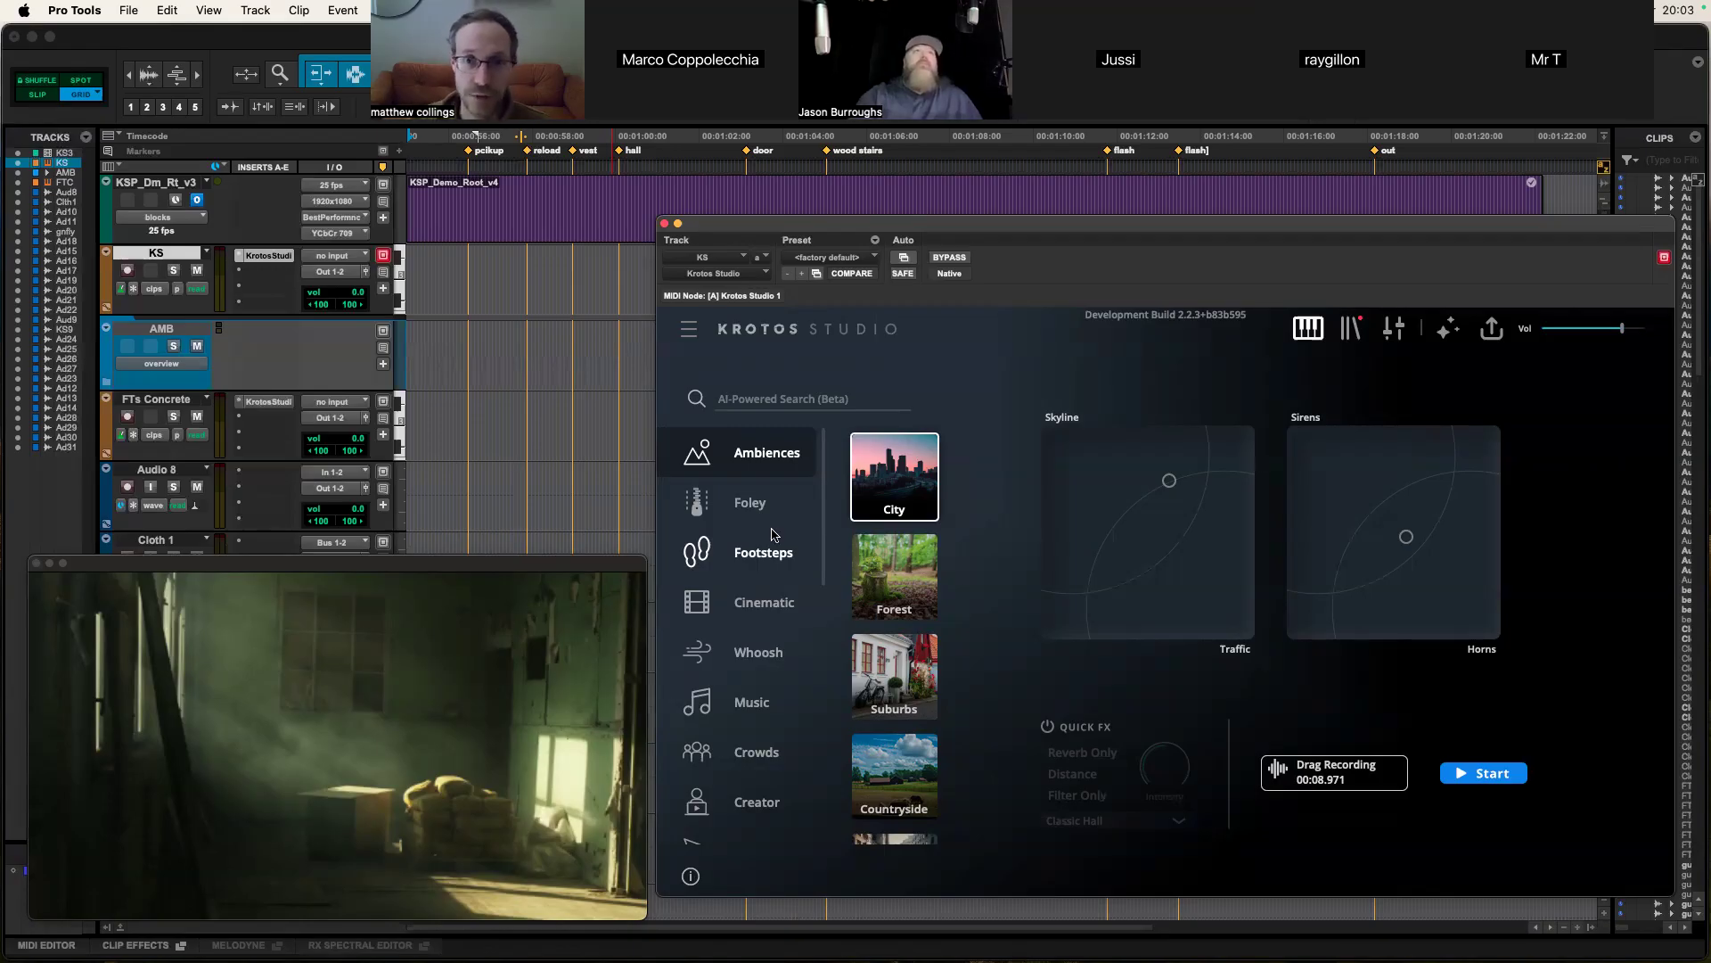
Step: Play the demo video through to its closing logo and stop playback
{"action": "left_click_drag", "start_coordinate": [1004, 229], "coordinate": [1009, 240]}
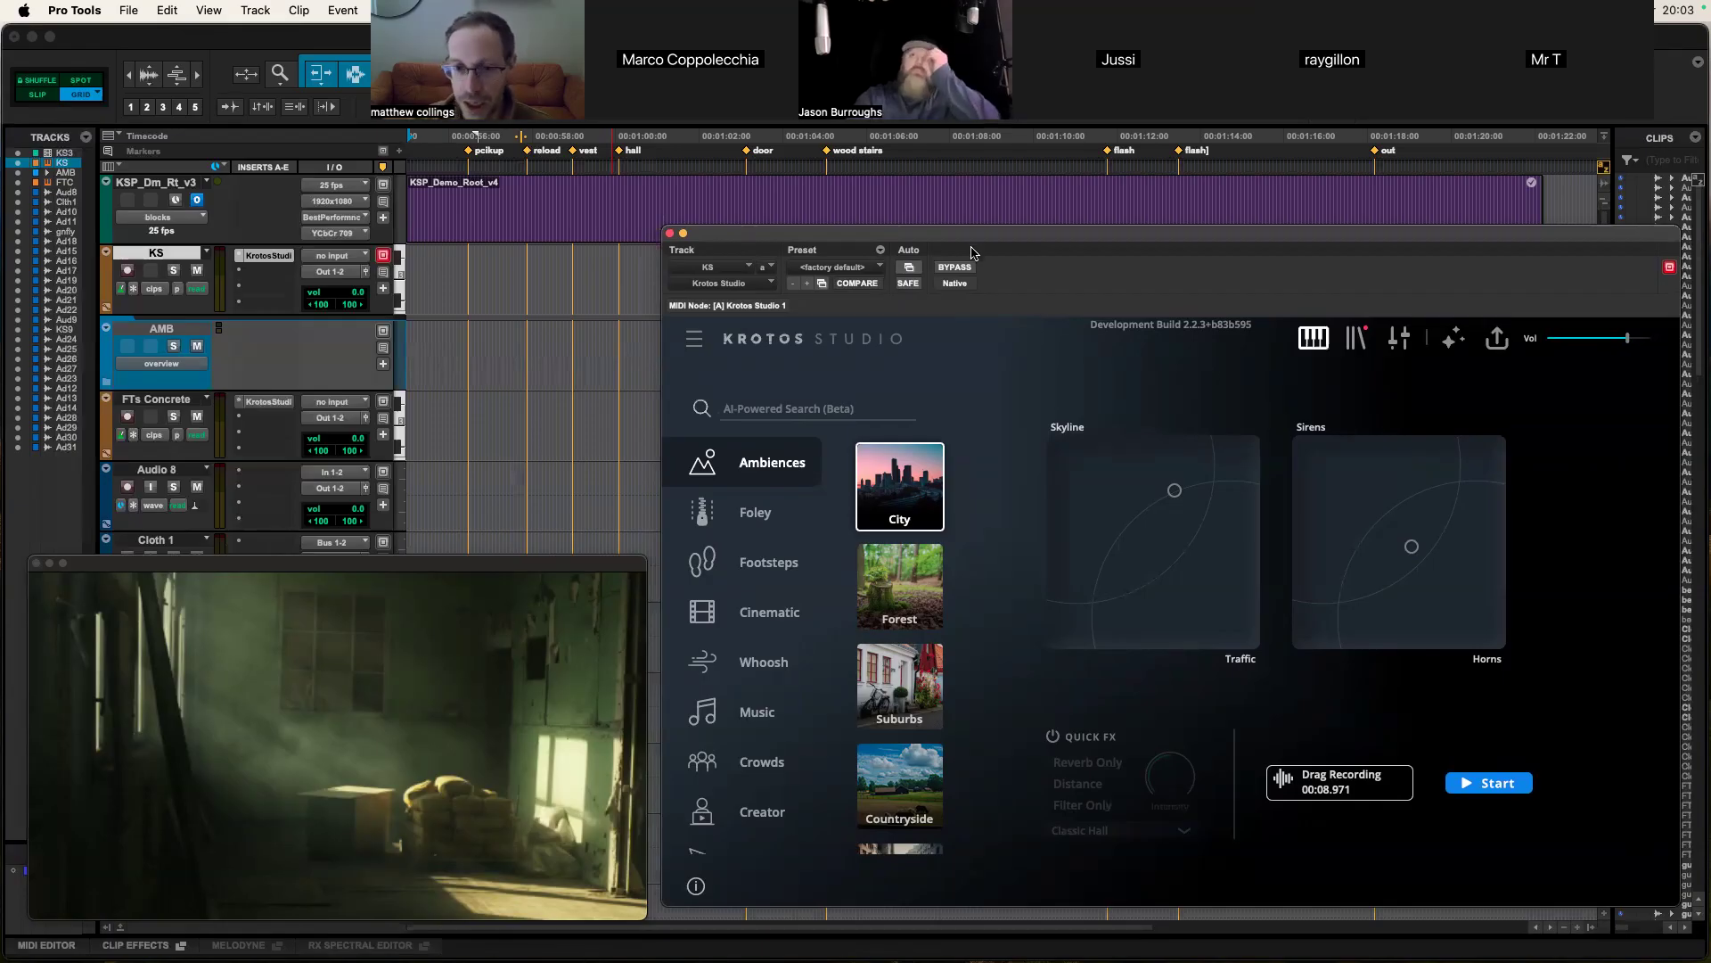
{"action": "left_click_drag", "start_coordinate": [1012, 249], "coordinate": [1017, 246]}
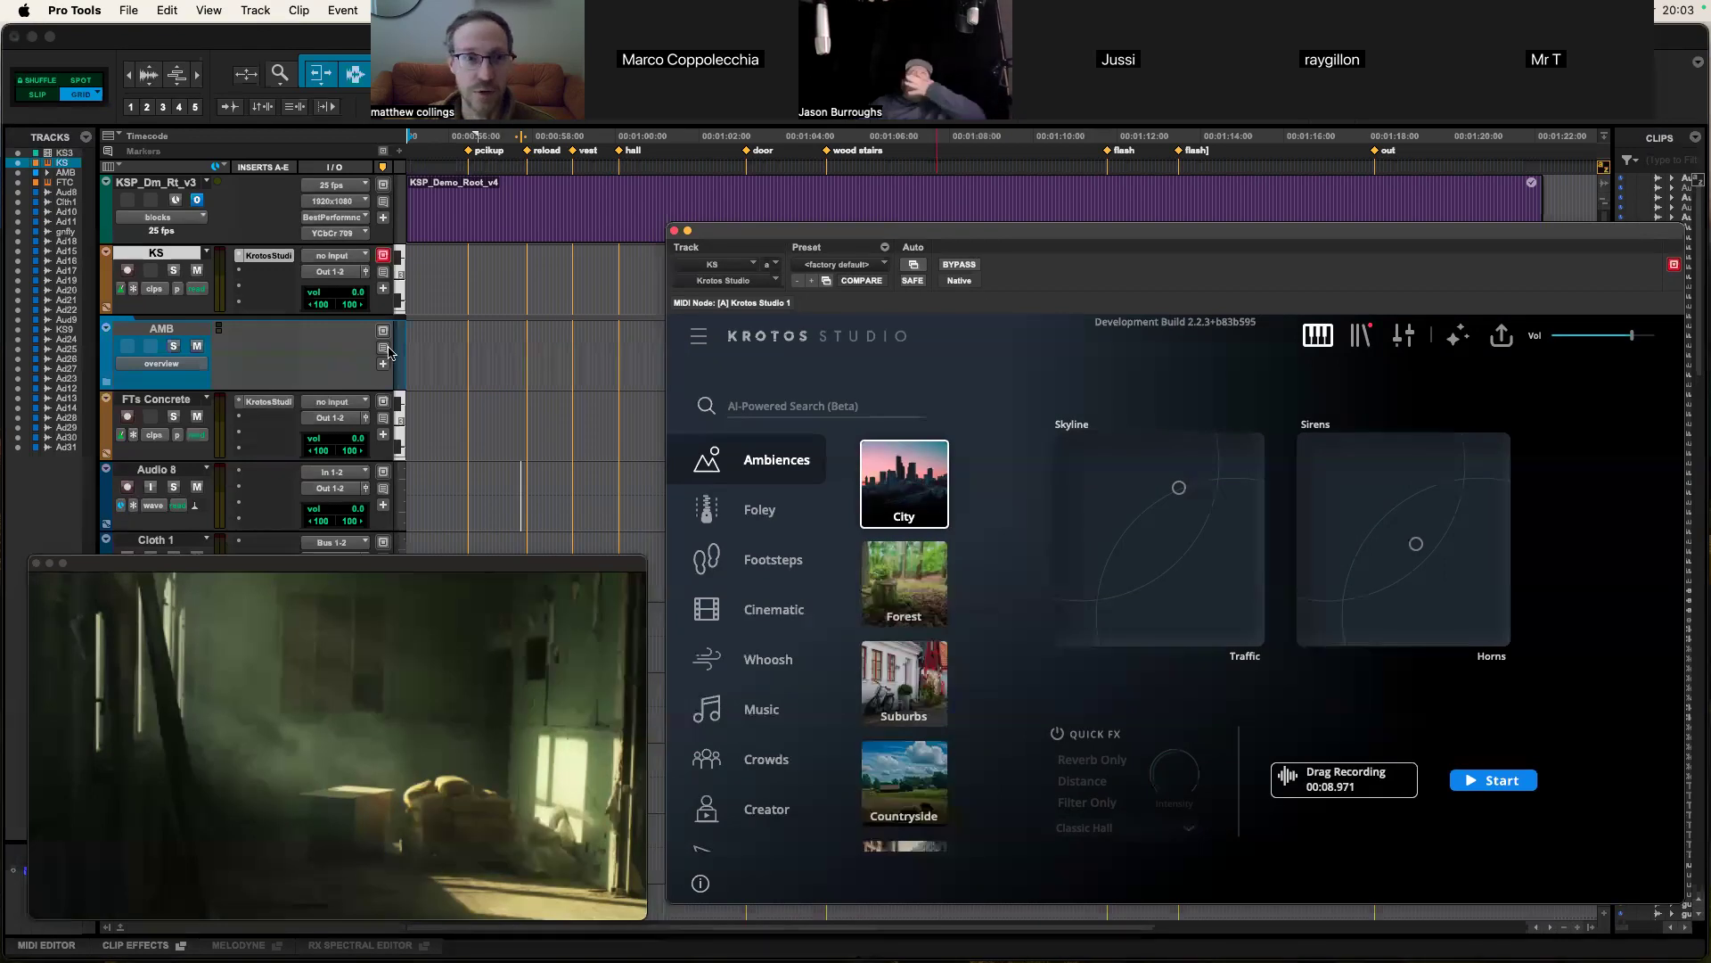
{"action": "left_click", "coordinate": [437, 406]}
{"action": "key", "text": "space"}
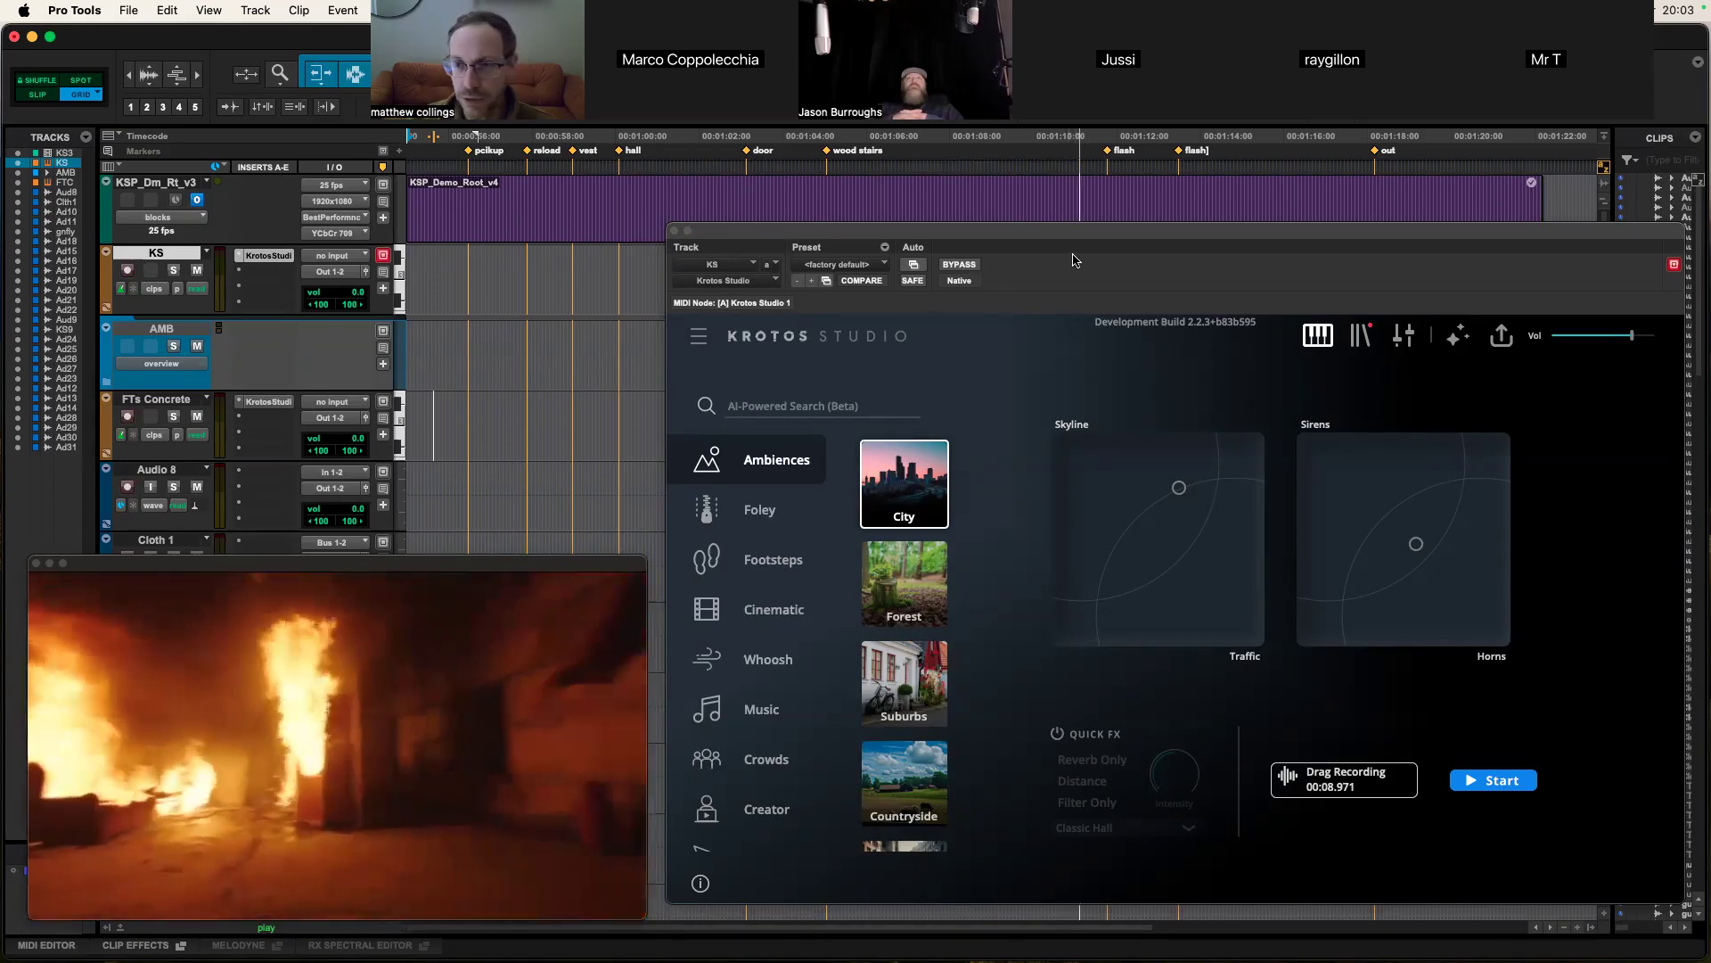
{"action": "left_click_drag", "start_coordinate": [1087, 237], "coordinate": [1089, 242]}
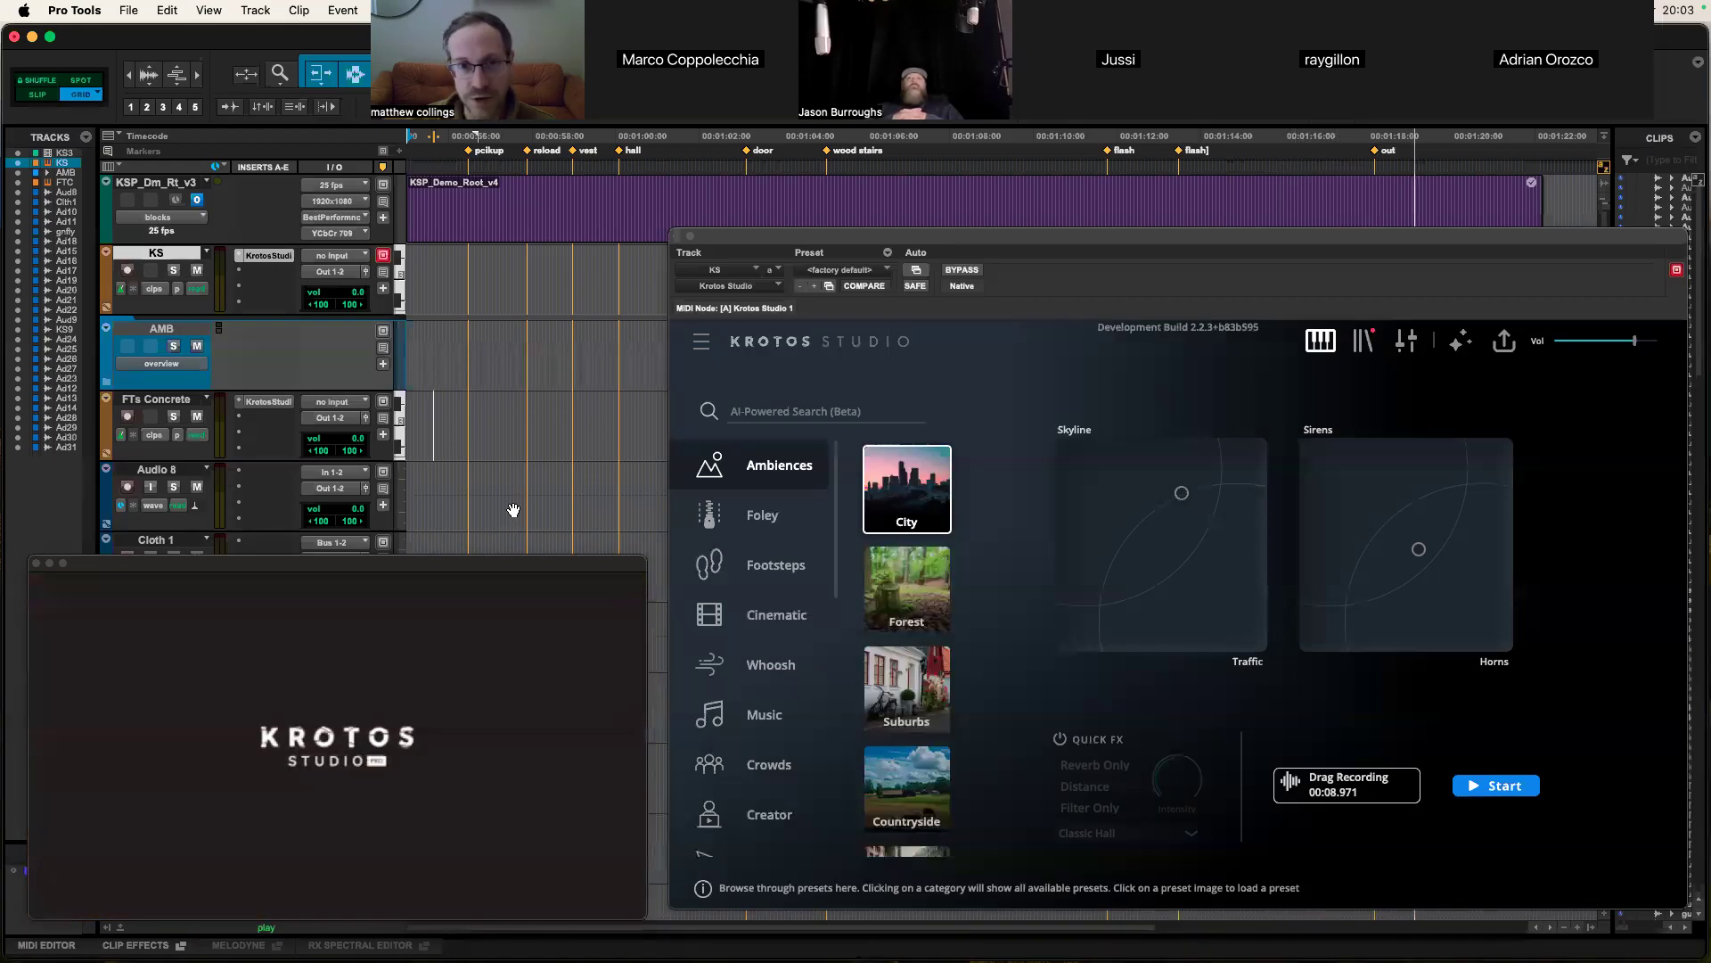
{"action": "key", "text": "space"}
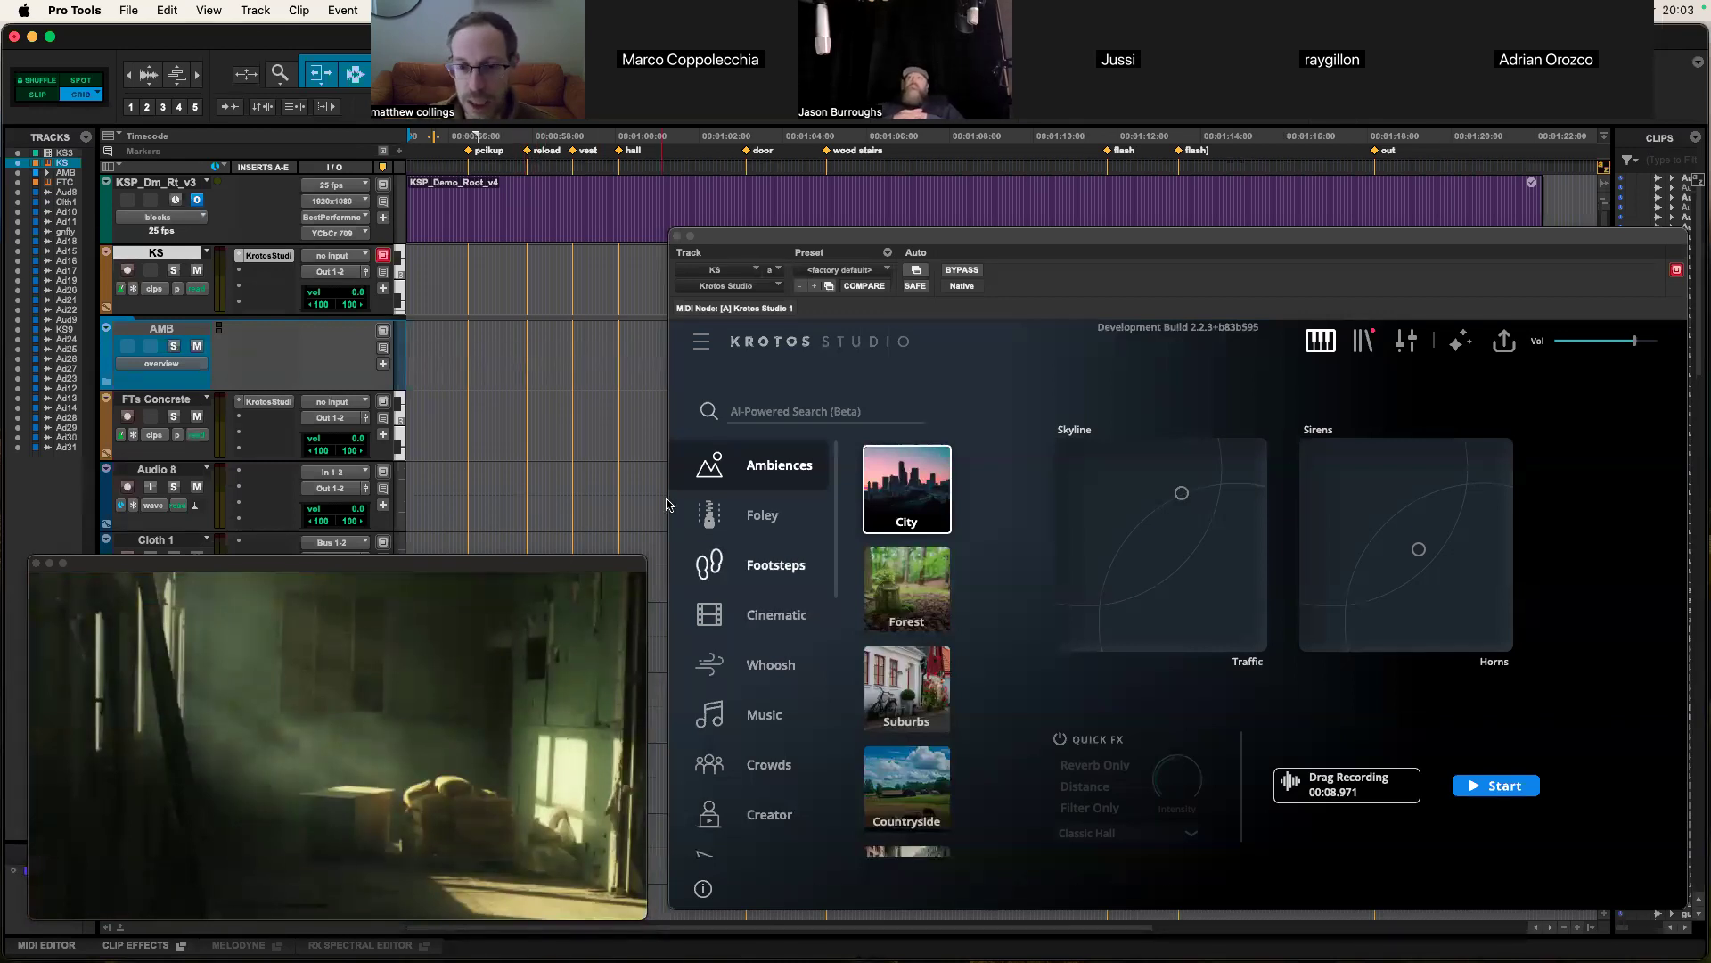
{"action": "left_click_drag", "start_coordinate": [867, 242], "coordinate": [861, 240]}
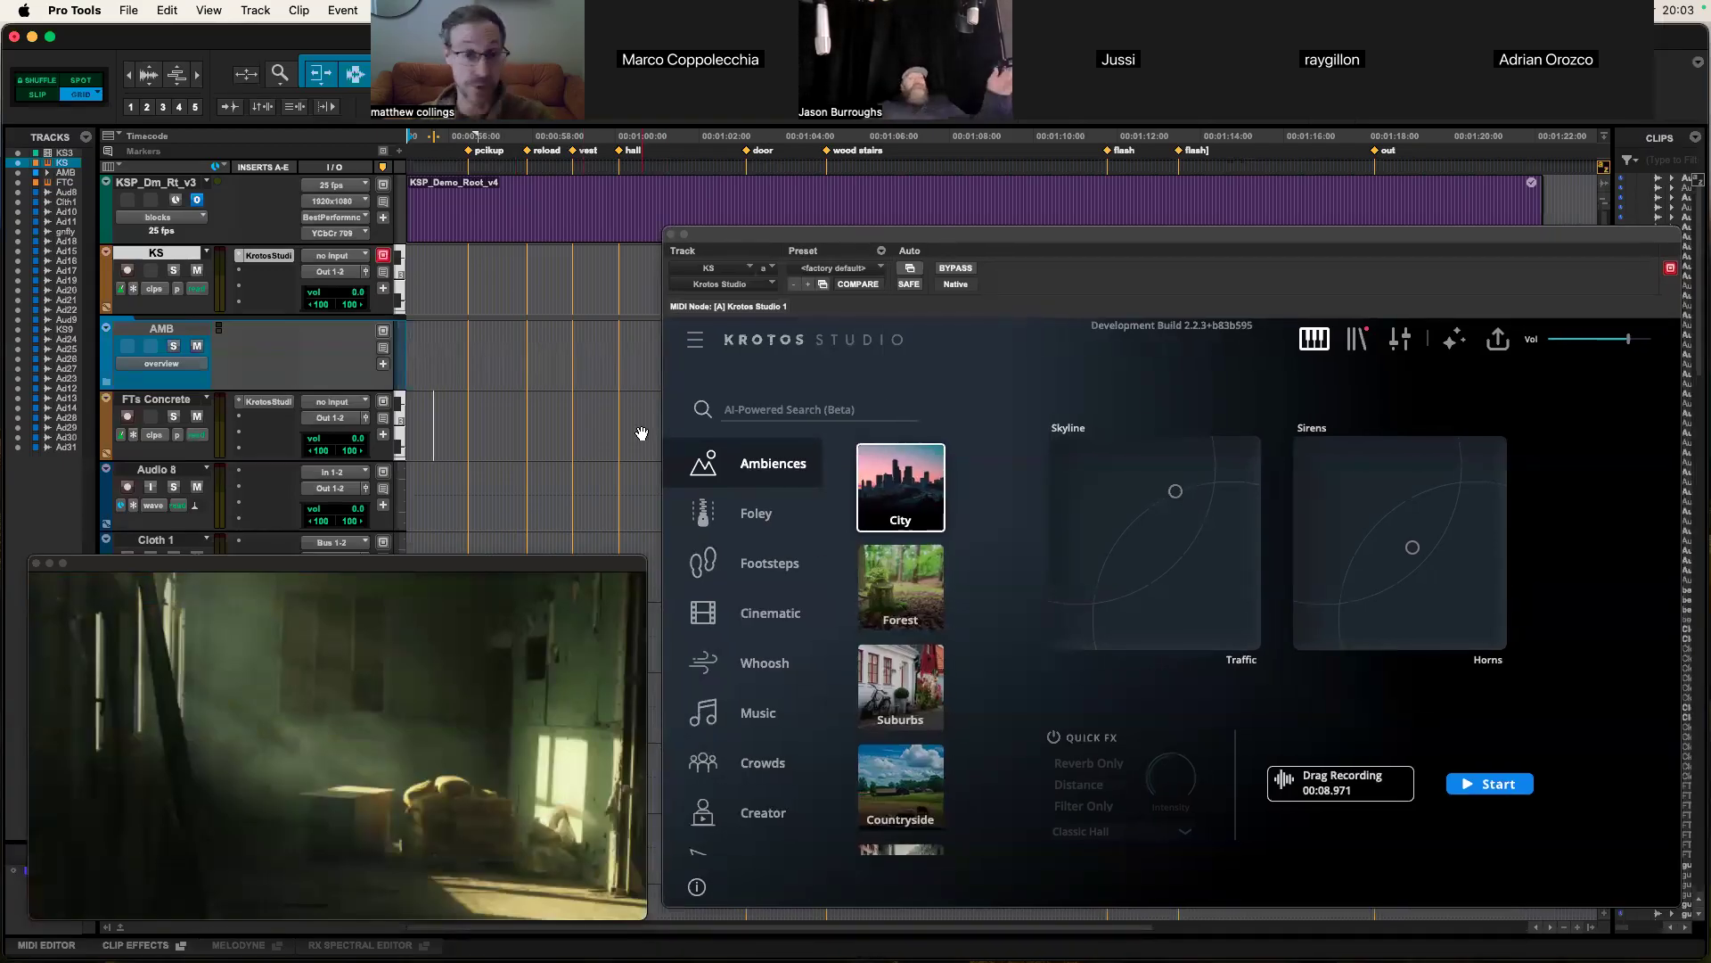
{"action": "left_click", "coordinate": [811, 407]}
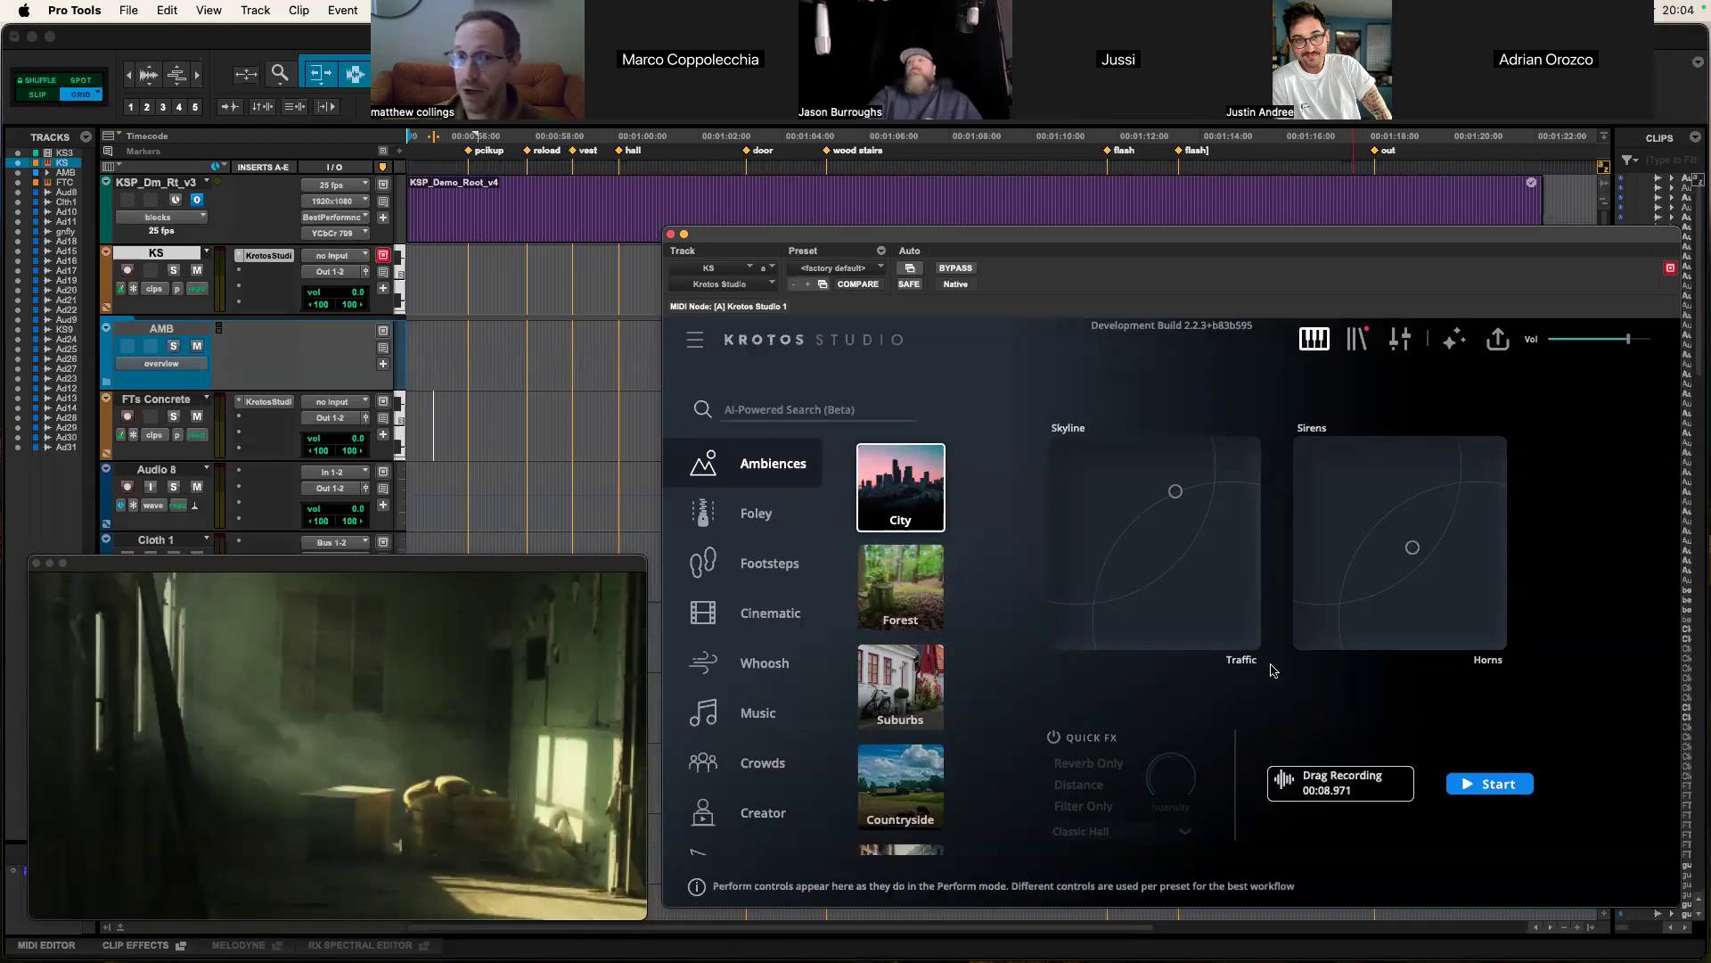
{"action": "left_click", "coordinate": [802, 410]}
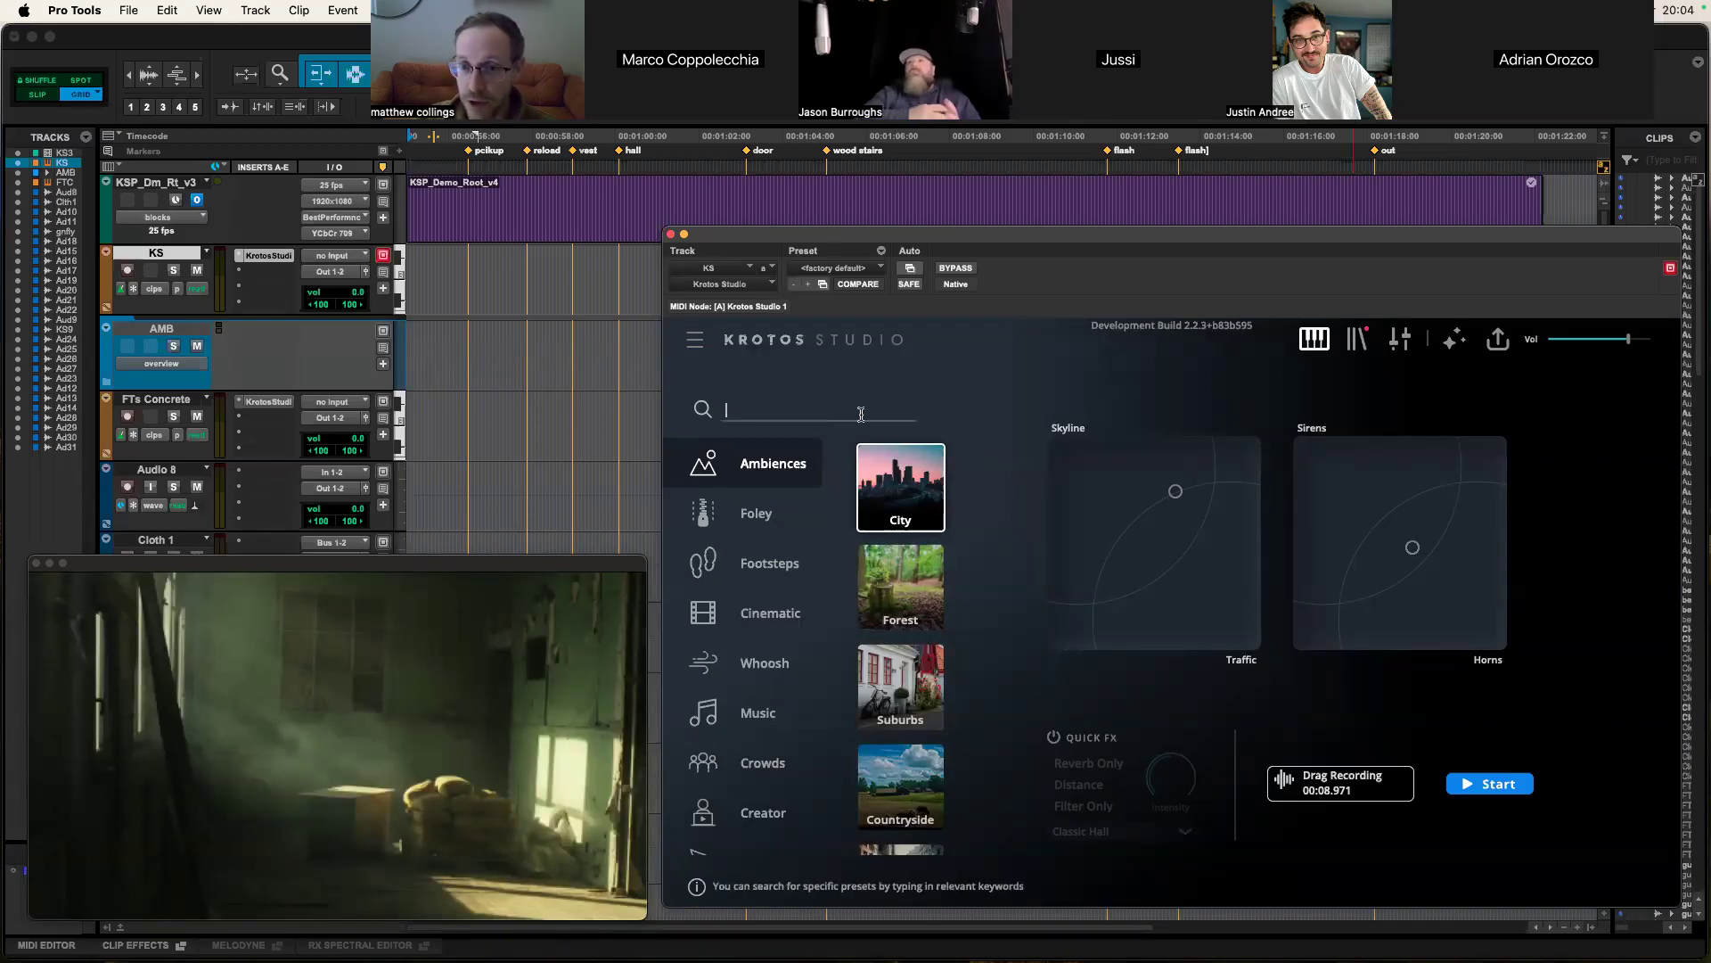
{"action": "left_click_drag", "start_coordinate": [863, 237], "coordinate": [861, 239]}
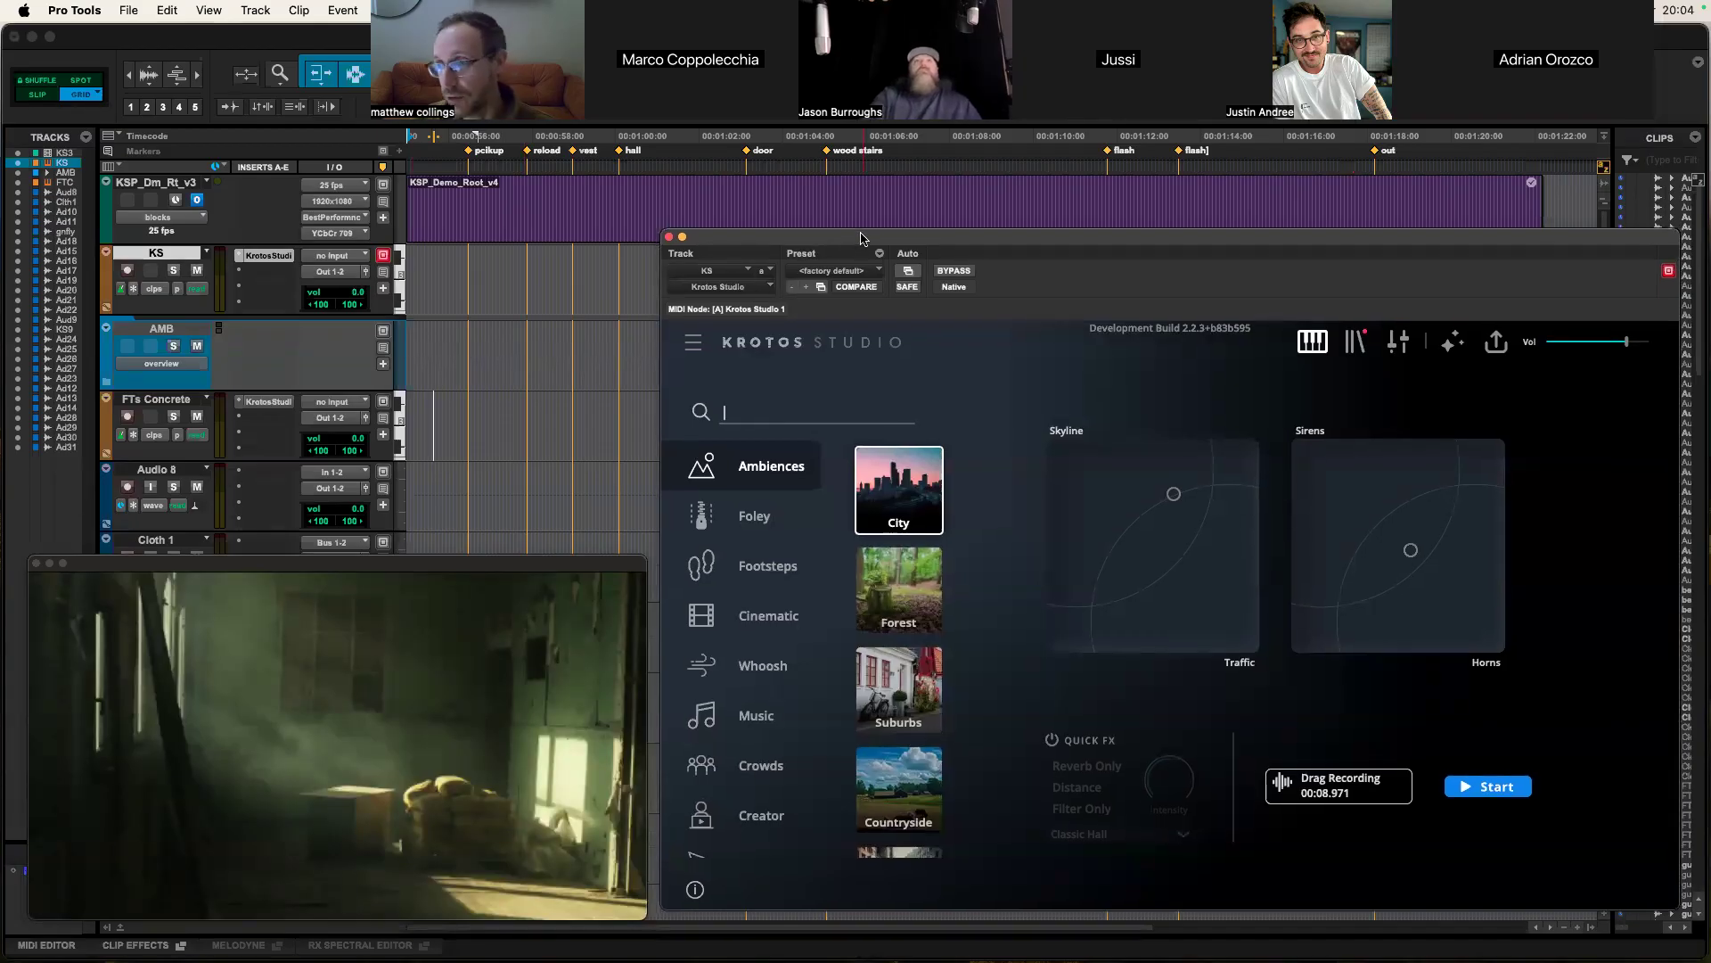
{"action": "left_click", "coordinate": [808, 407]}
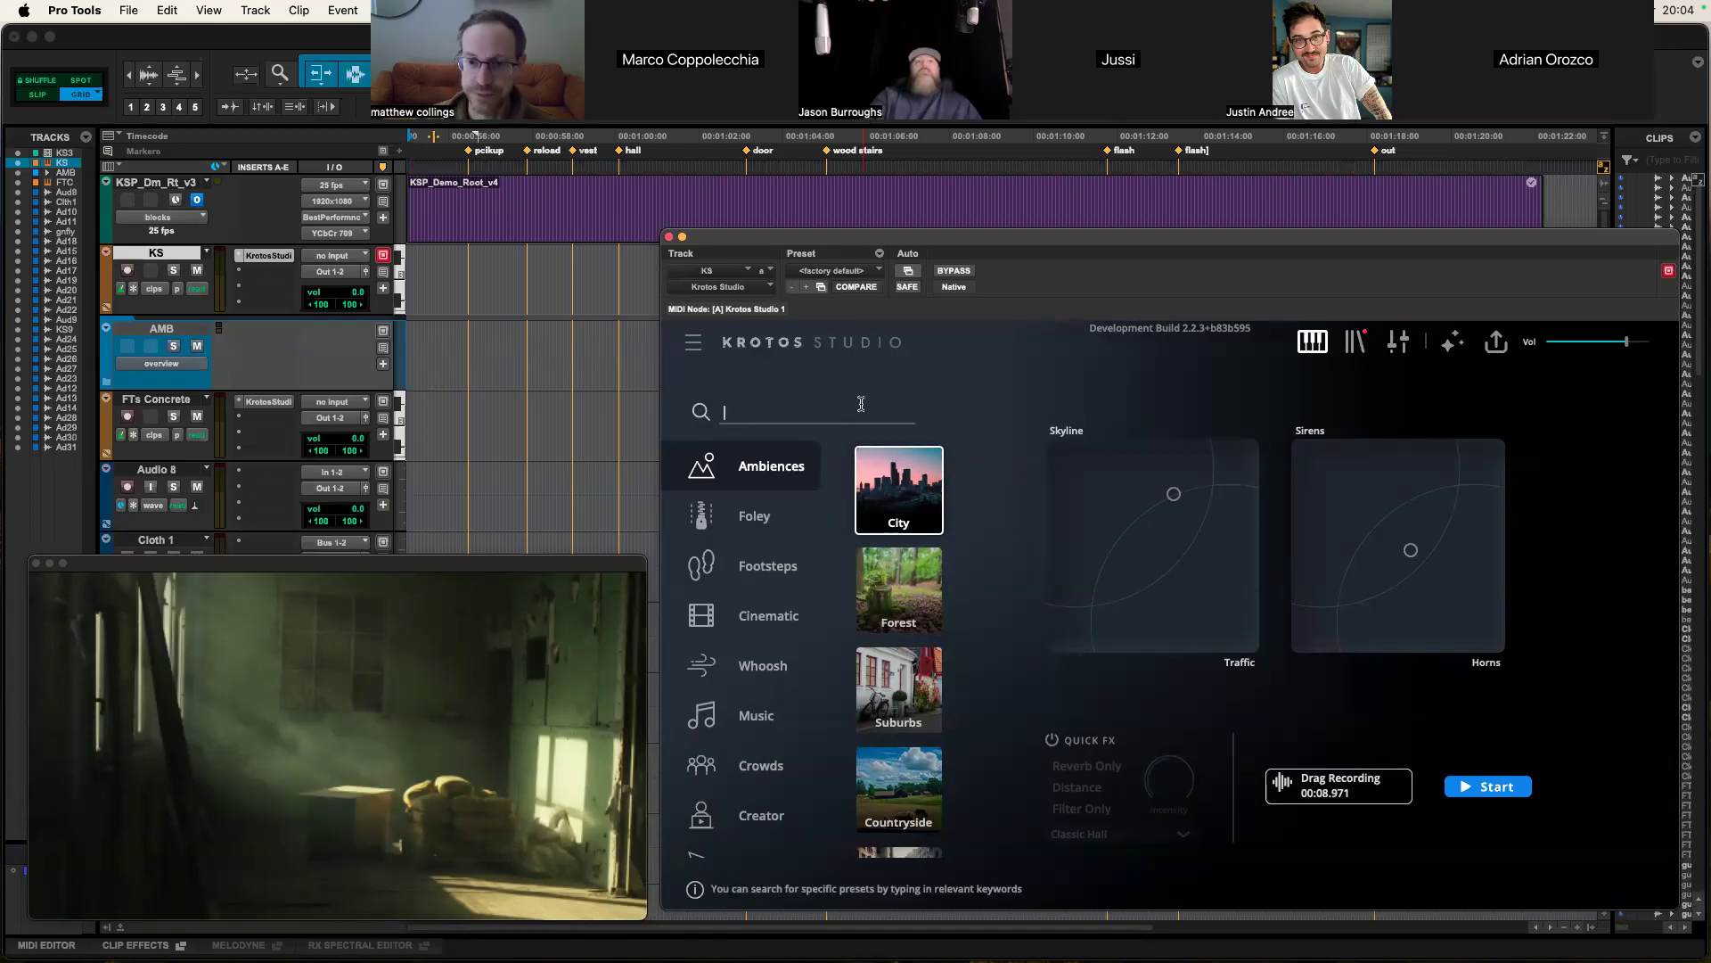
{"action": "left_click_drag", "start_coordinate": [965, 233], "coordinate": [974, 230]}
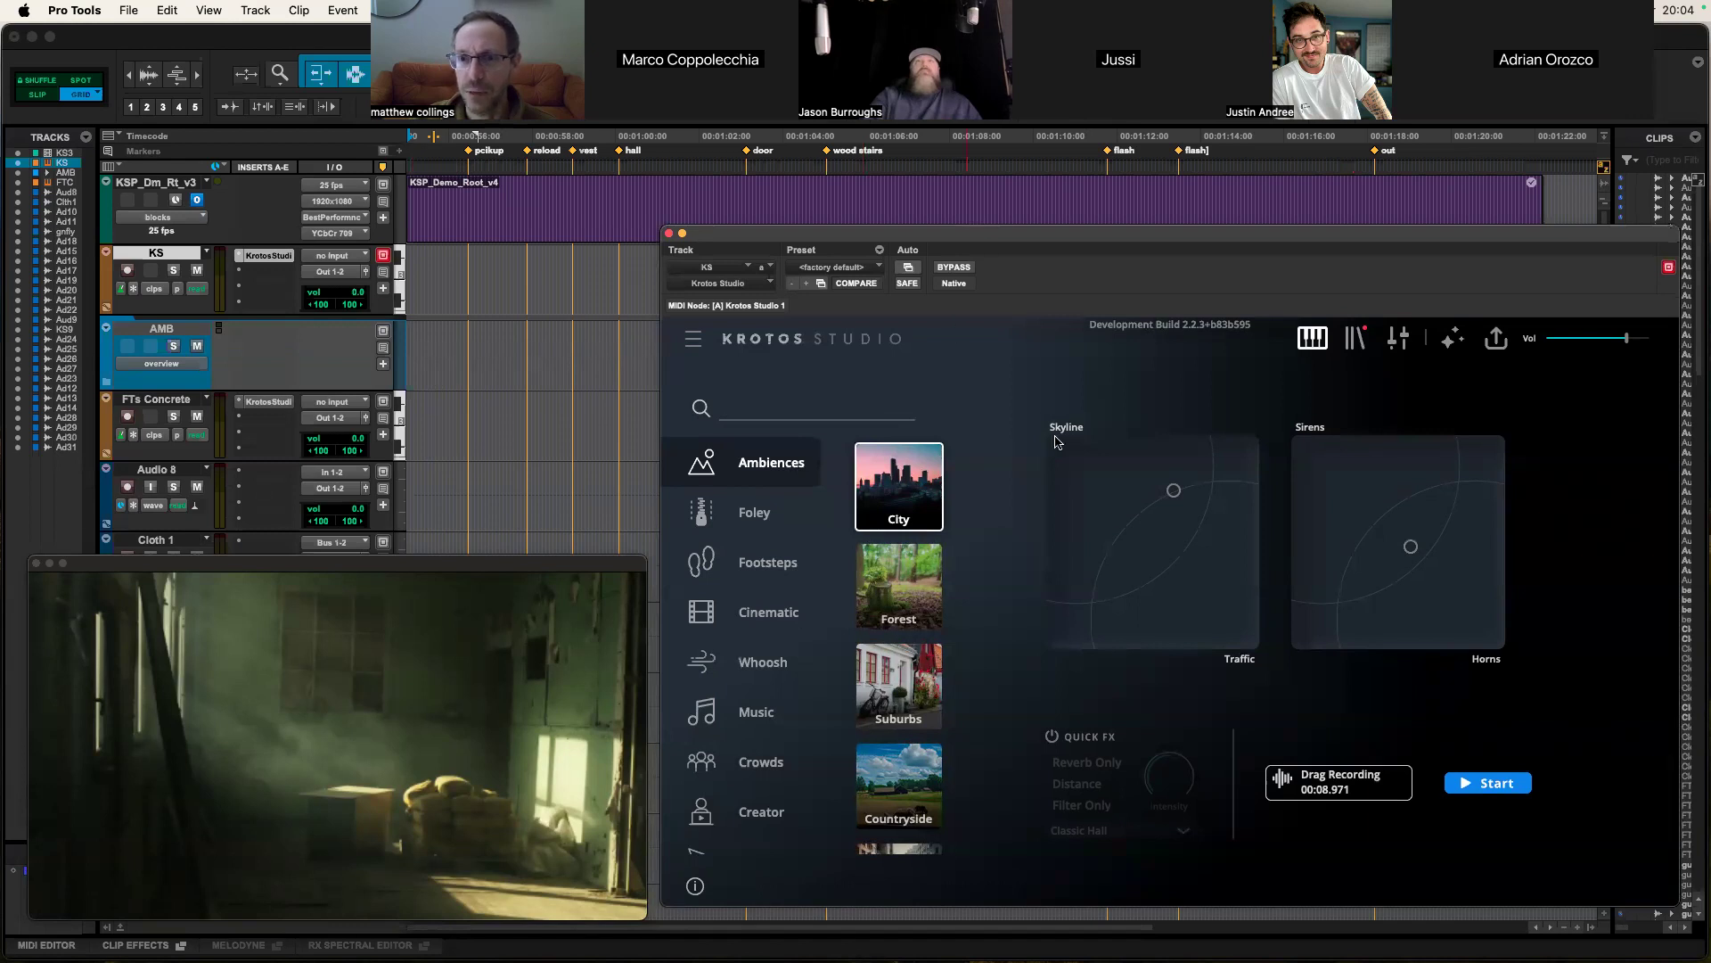
{"action": "left_click", "coordinate": [669, 234]}
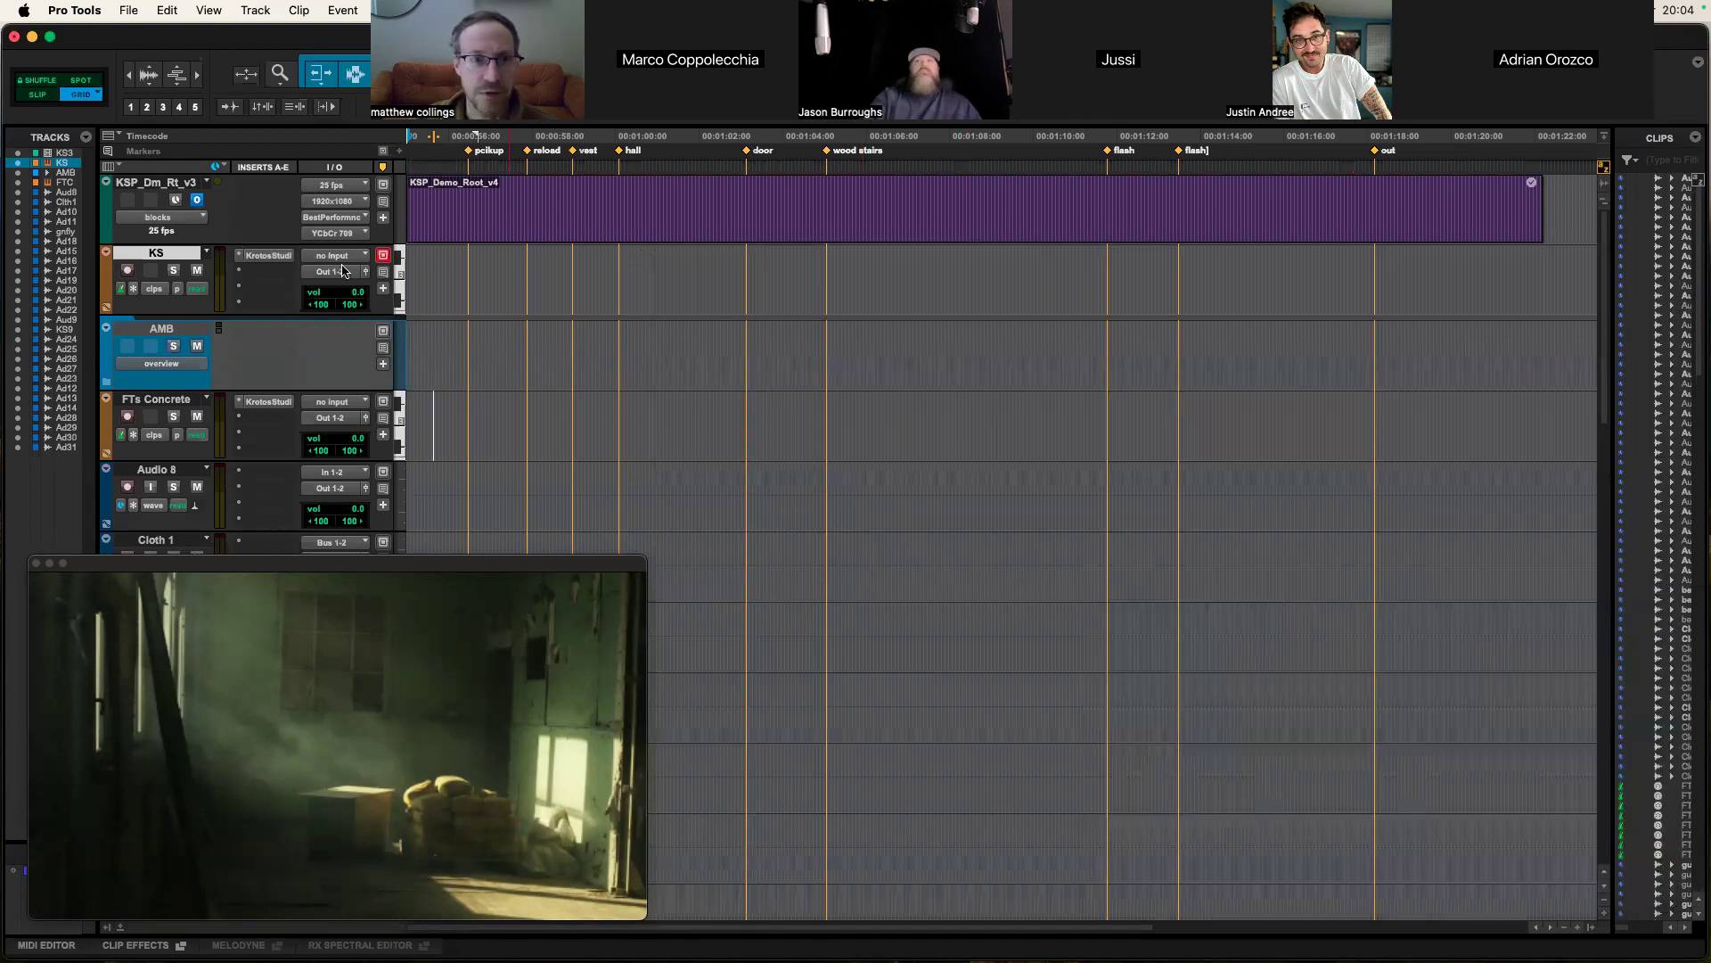
{"action": "left_click", "coordinate": [265, 255]}
Step: Search the presets for "industrial", load Industrial exterior and clear the search
{"action": "left_click", "coordinate": [804, 400]}
{"action": "type", "text": "in"}
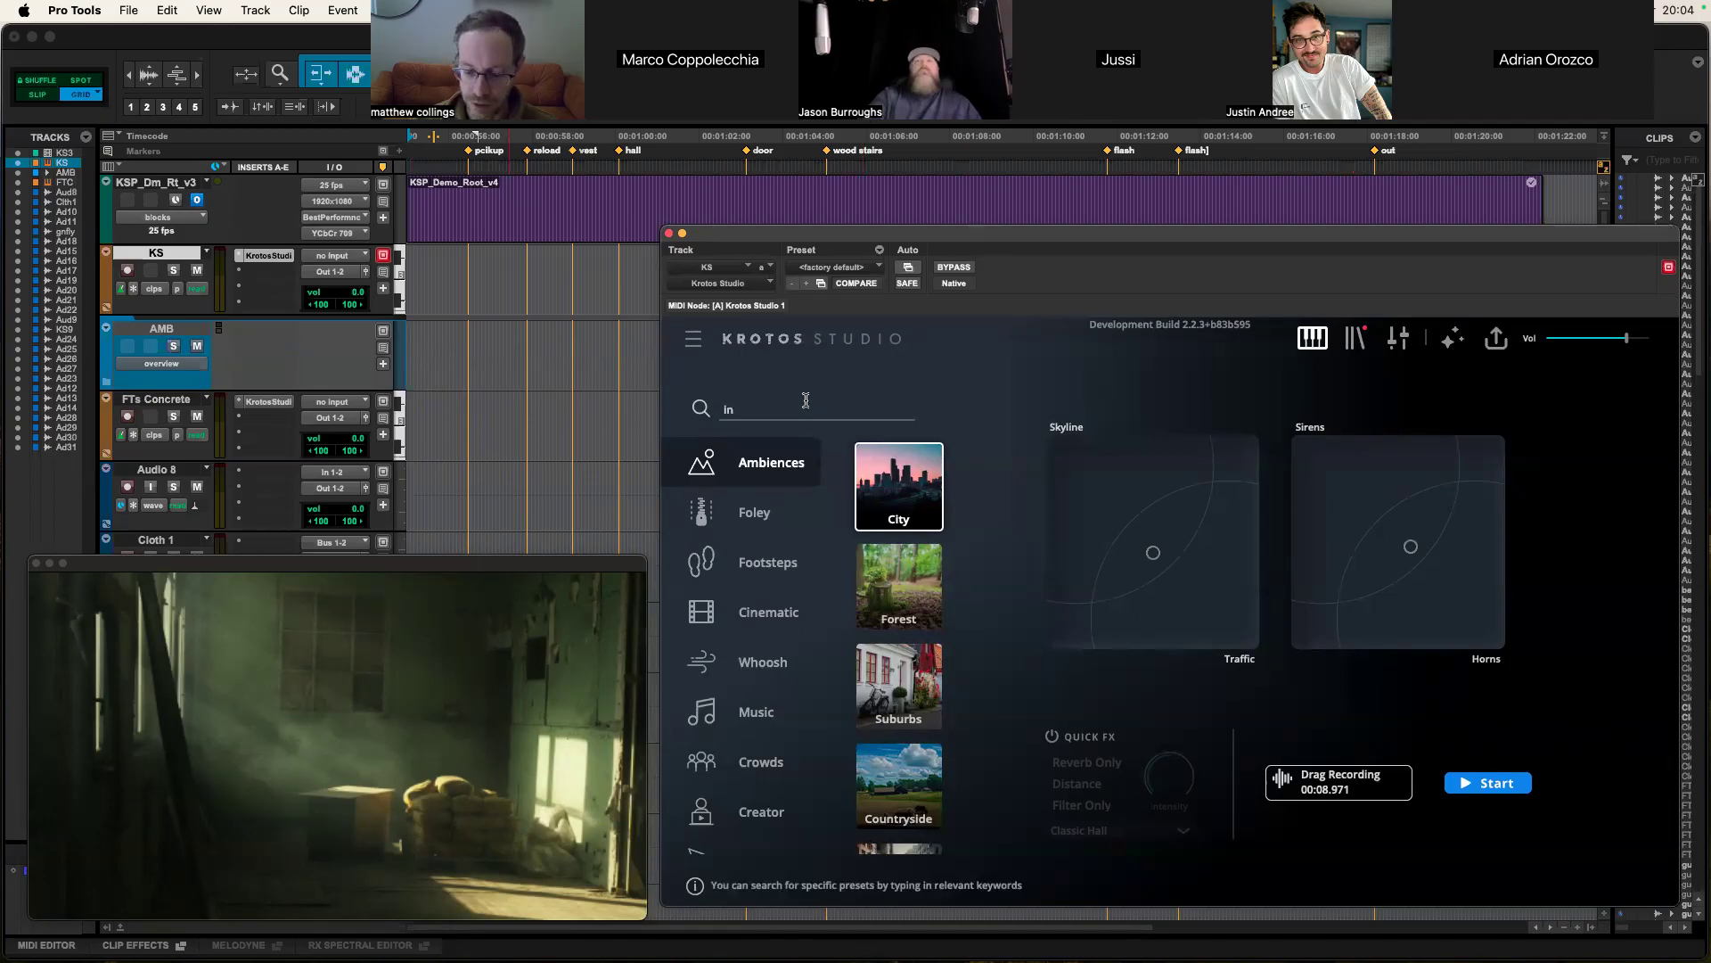
{"action": "type", "text": "d"}
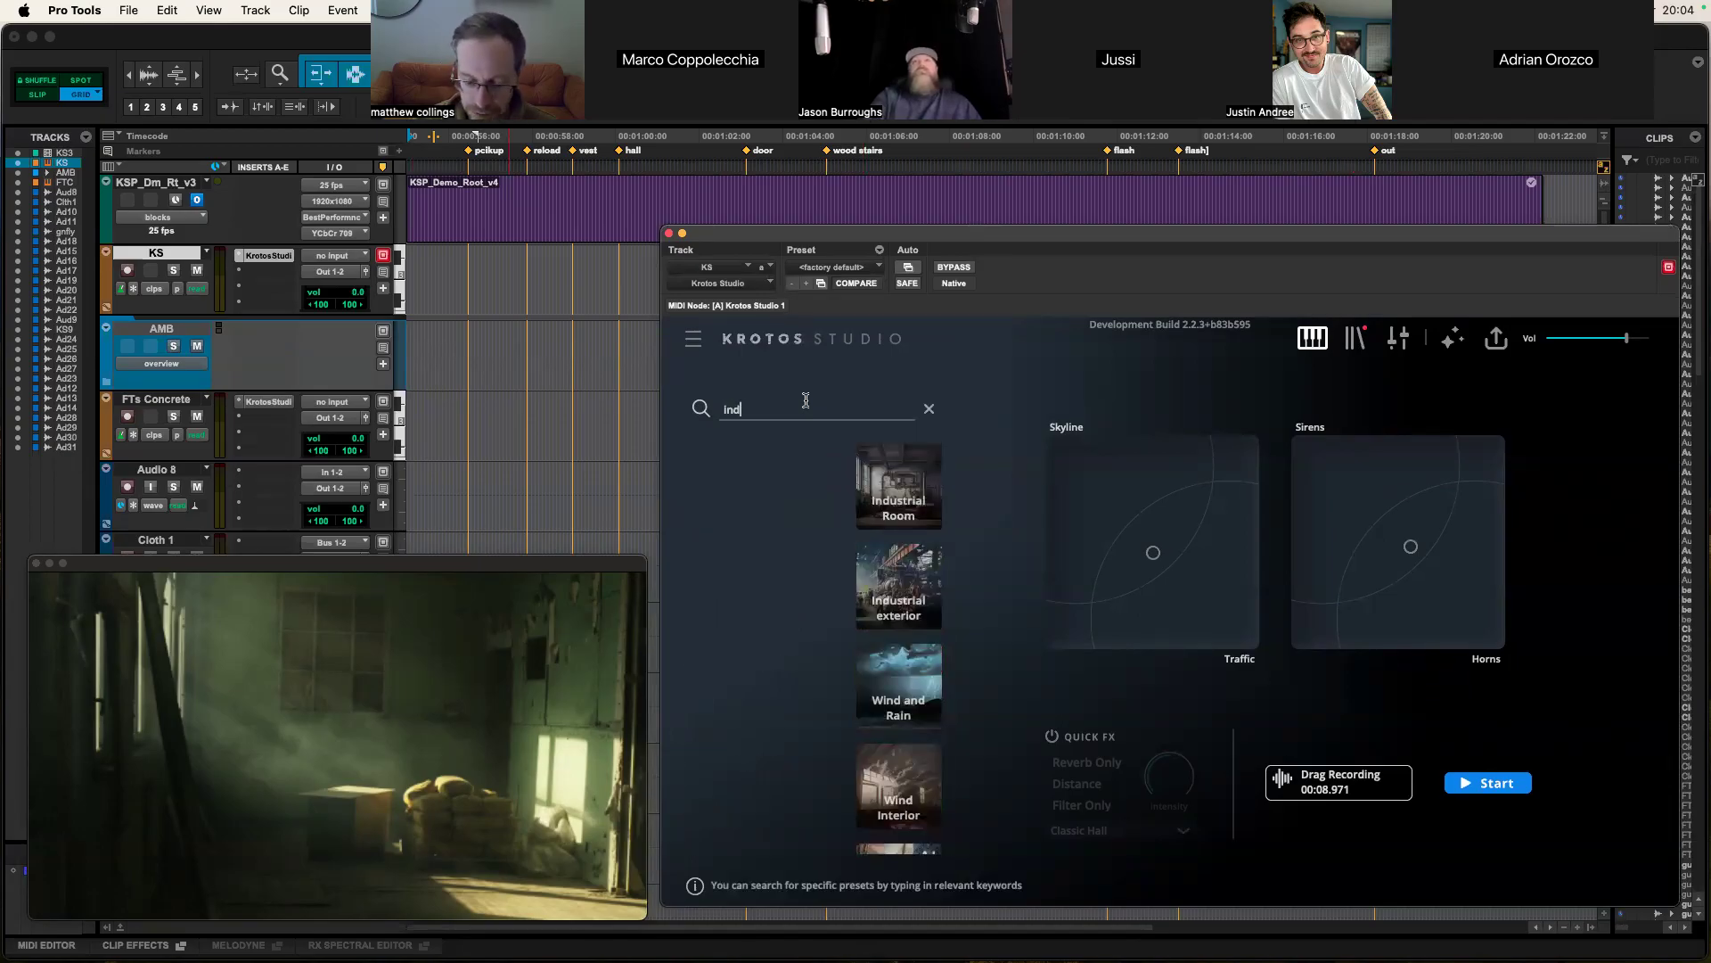
{"action": "type", "text": "ustrial"}
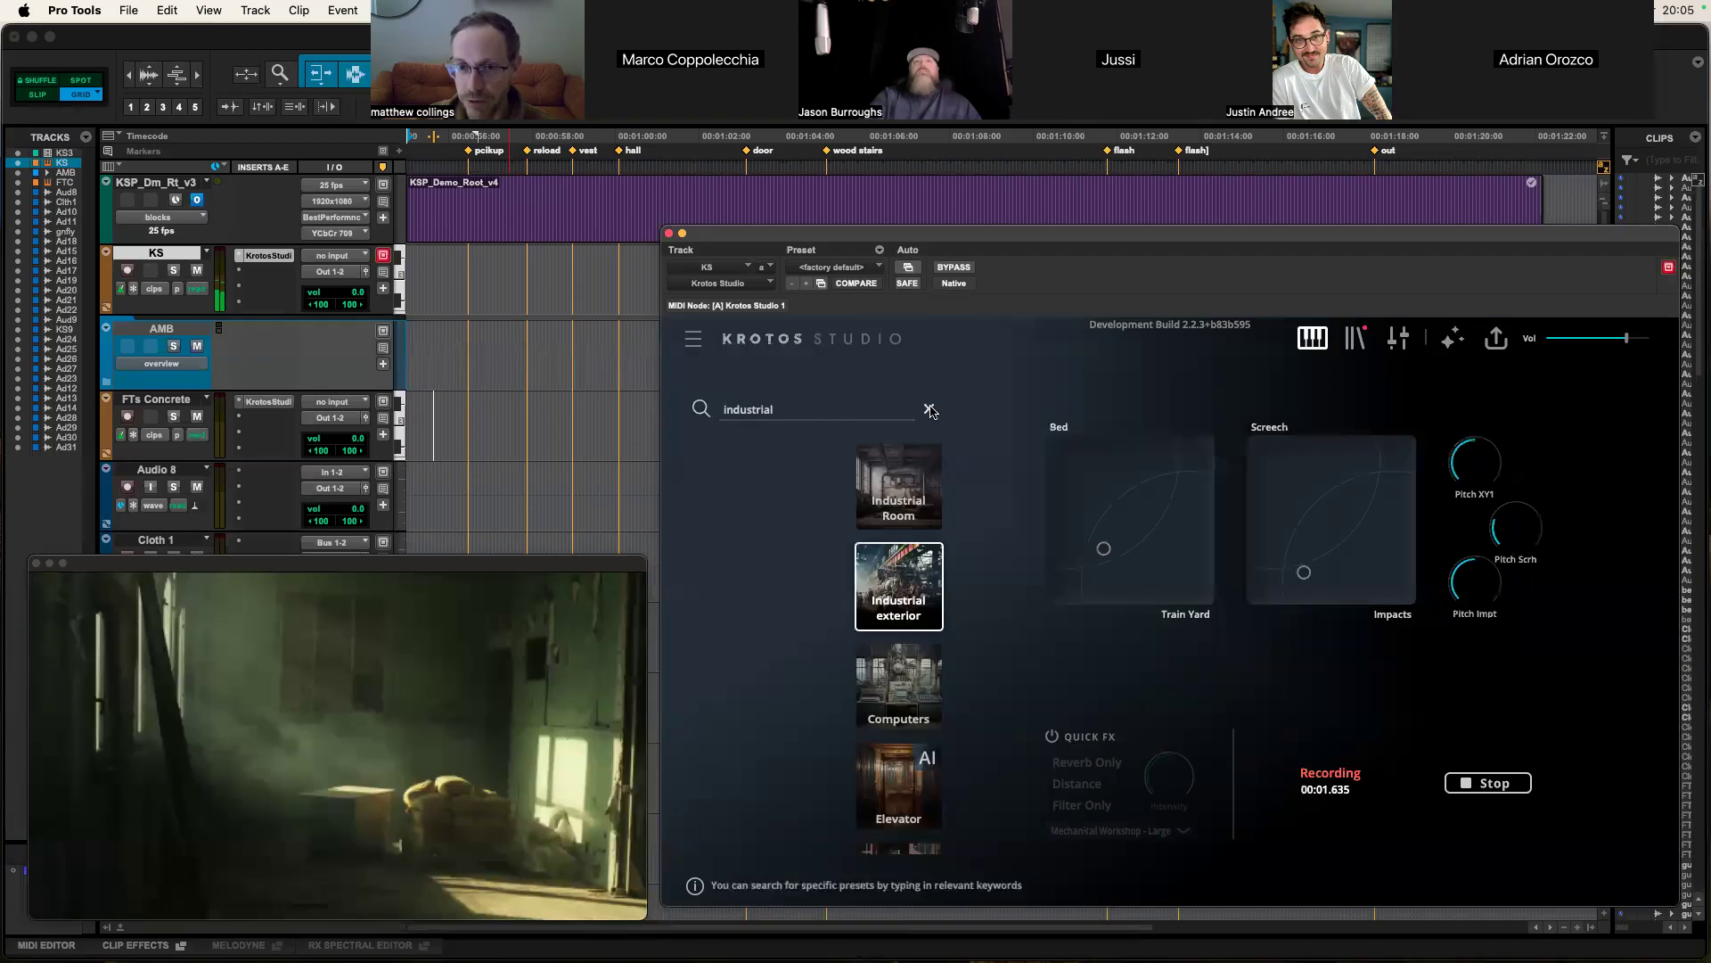
{"action": "left_click", "coordinate": [929, 410]}
Step: Record the ambience while slightly lowering the volume and adjusting the Bed/Train Yard and Screech/Impacts pads, ending the recording when done
{"action": "left_click_drag", "start_coordinate": [1626, 338], "coordinate": [1622, 337]}
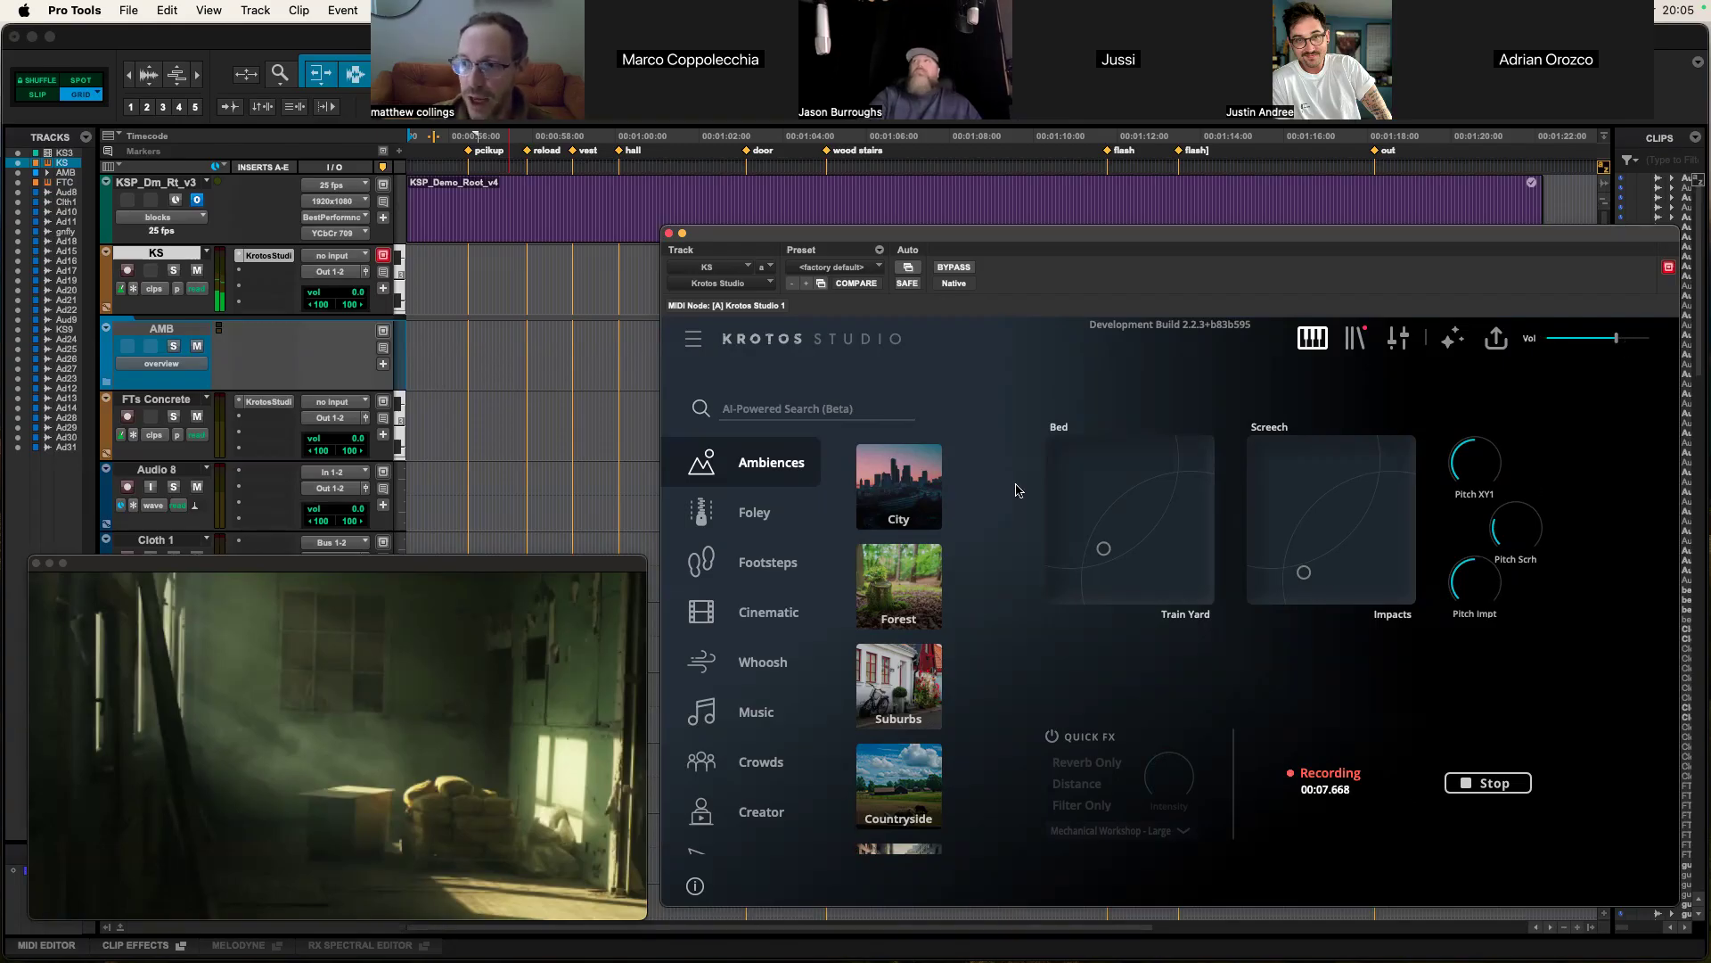
{"action": "left_click_drag", "start_coordinate": [1103, 548], "coordinate": [1053, 541]}
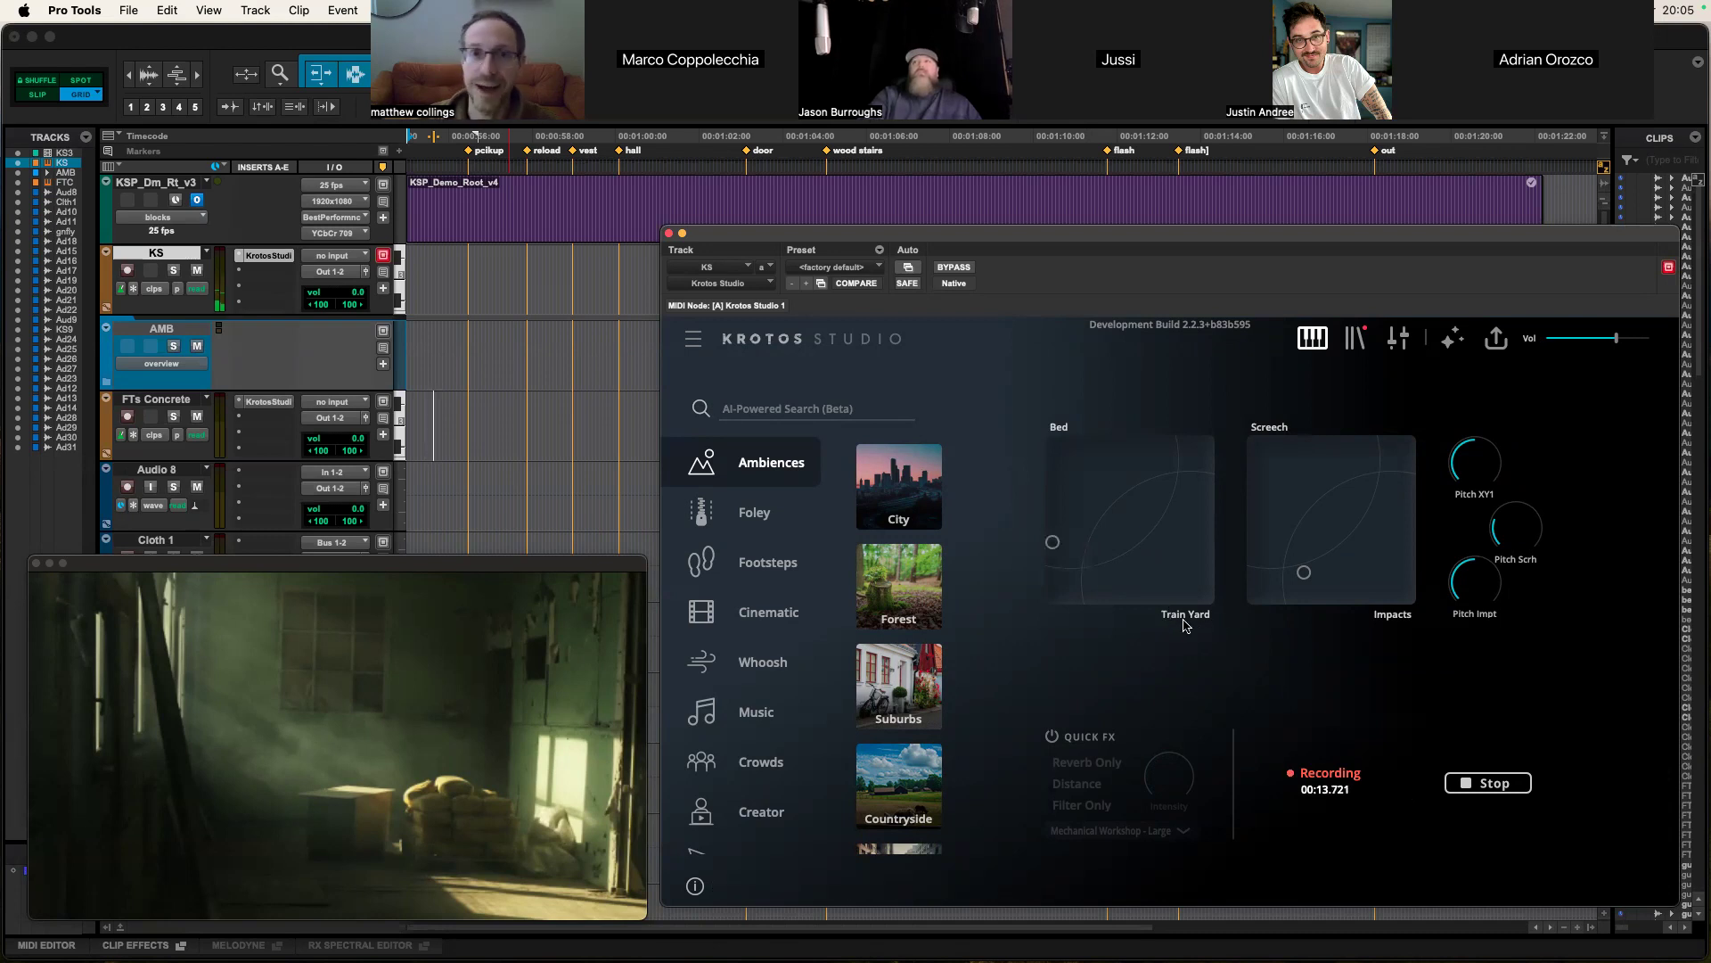
{"action": "left_click_drag", "start_coordinate": [1303, 574], "coordinate": [1325, 574]}
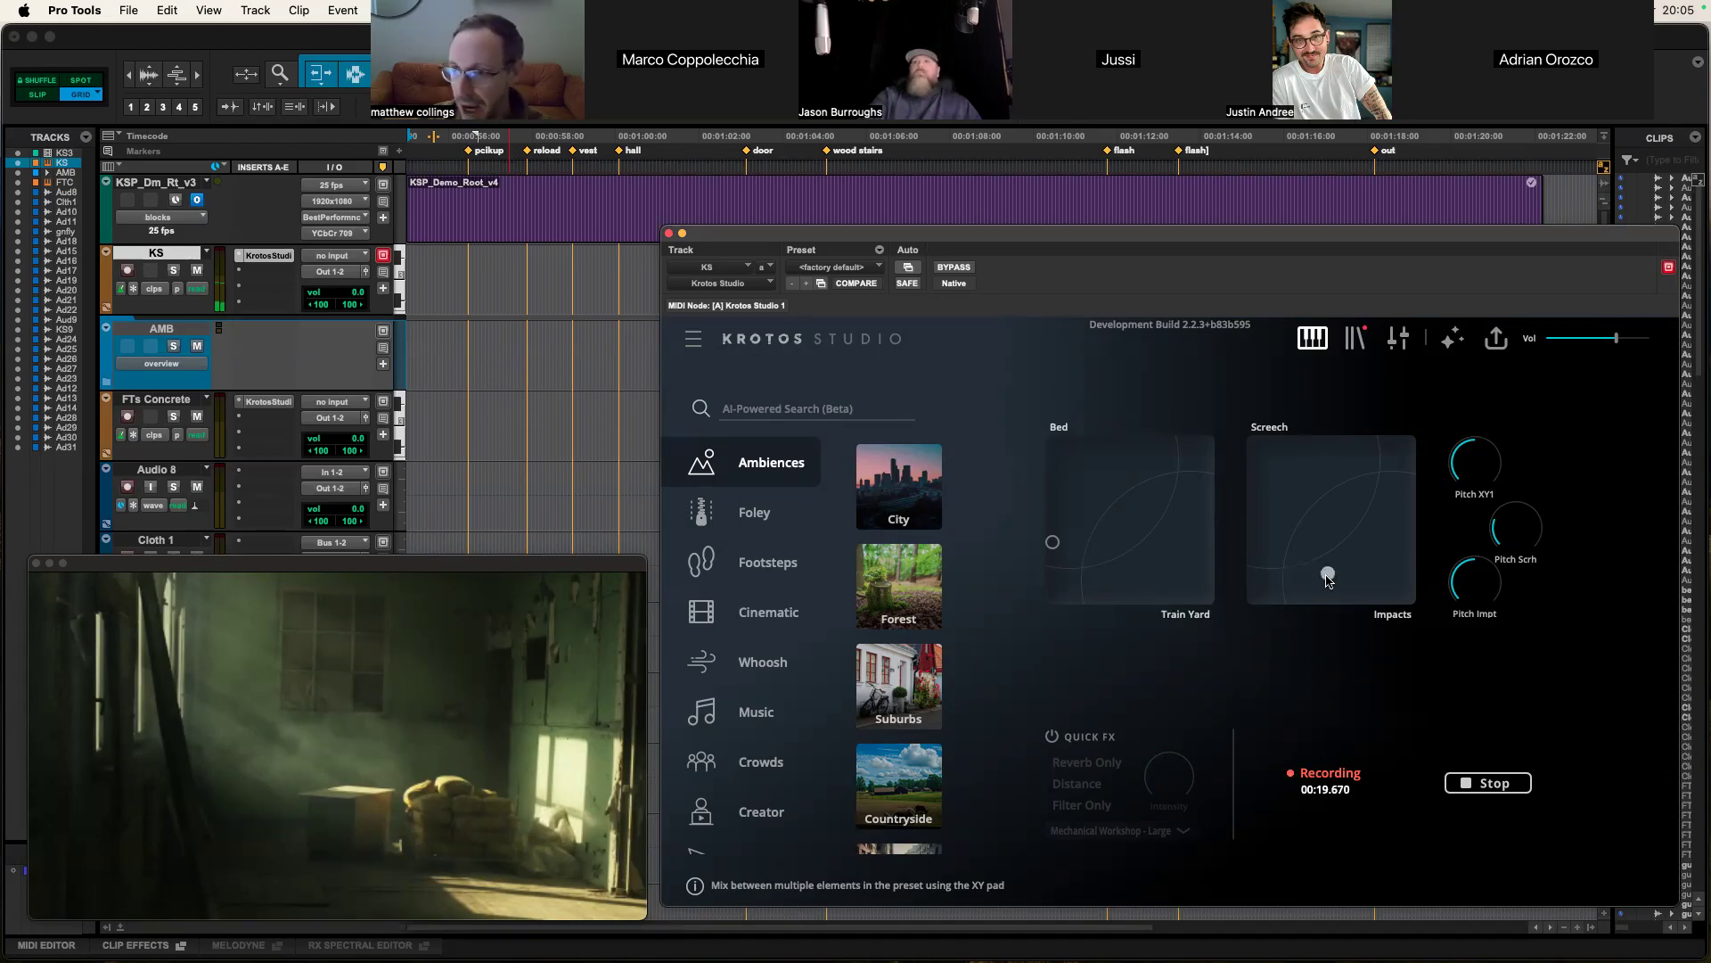
{"action": "mouse_move", "coordinate": [1053, 542]}
{"action": "left_mouse_down"}
{"action": "mouse_move", "coordinate": [1106, 535]}
{"action": "mouse_move", "coordinate": [1086, 532]}
{"action": "left_mouse_up"}
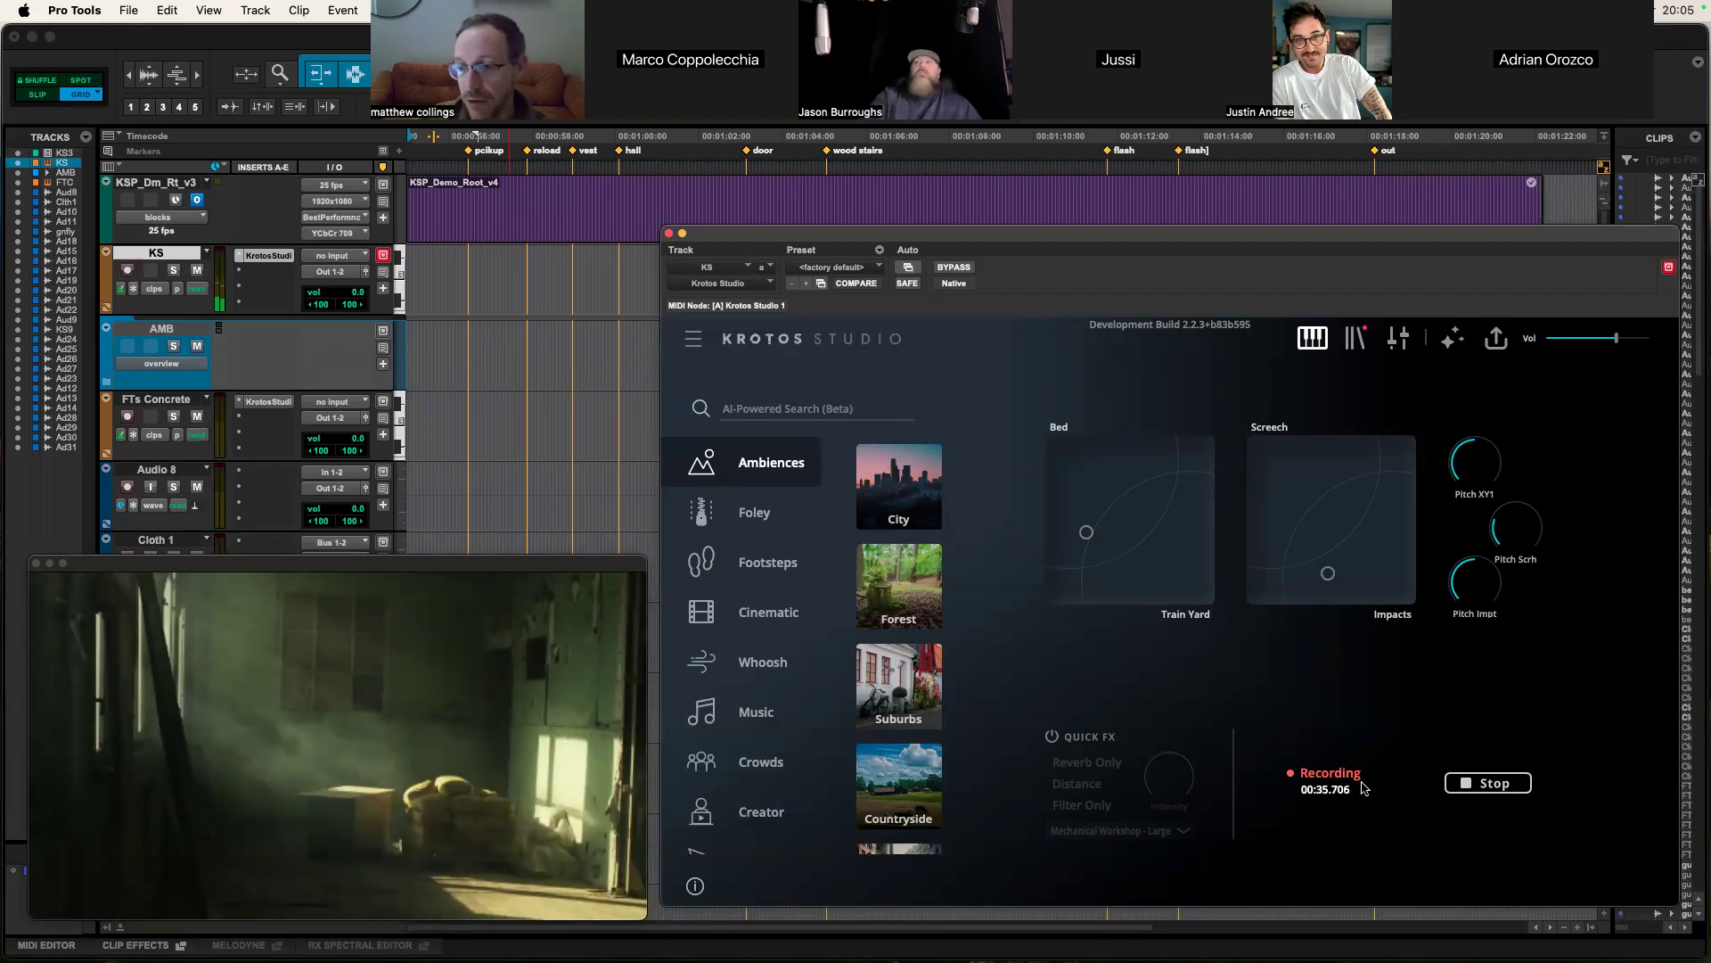
{"action": "left_click", "coordinate": [1458, 791]}
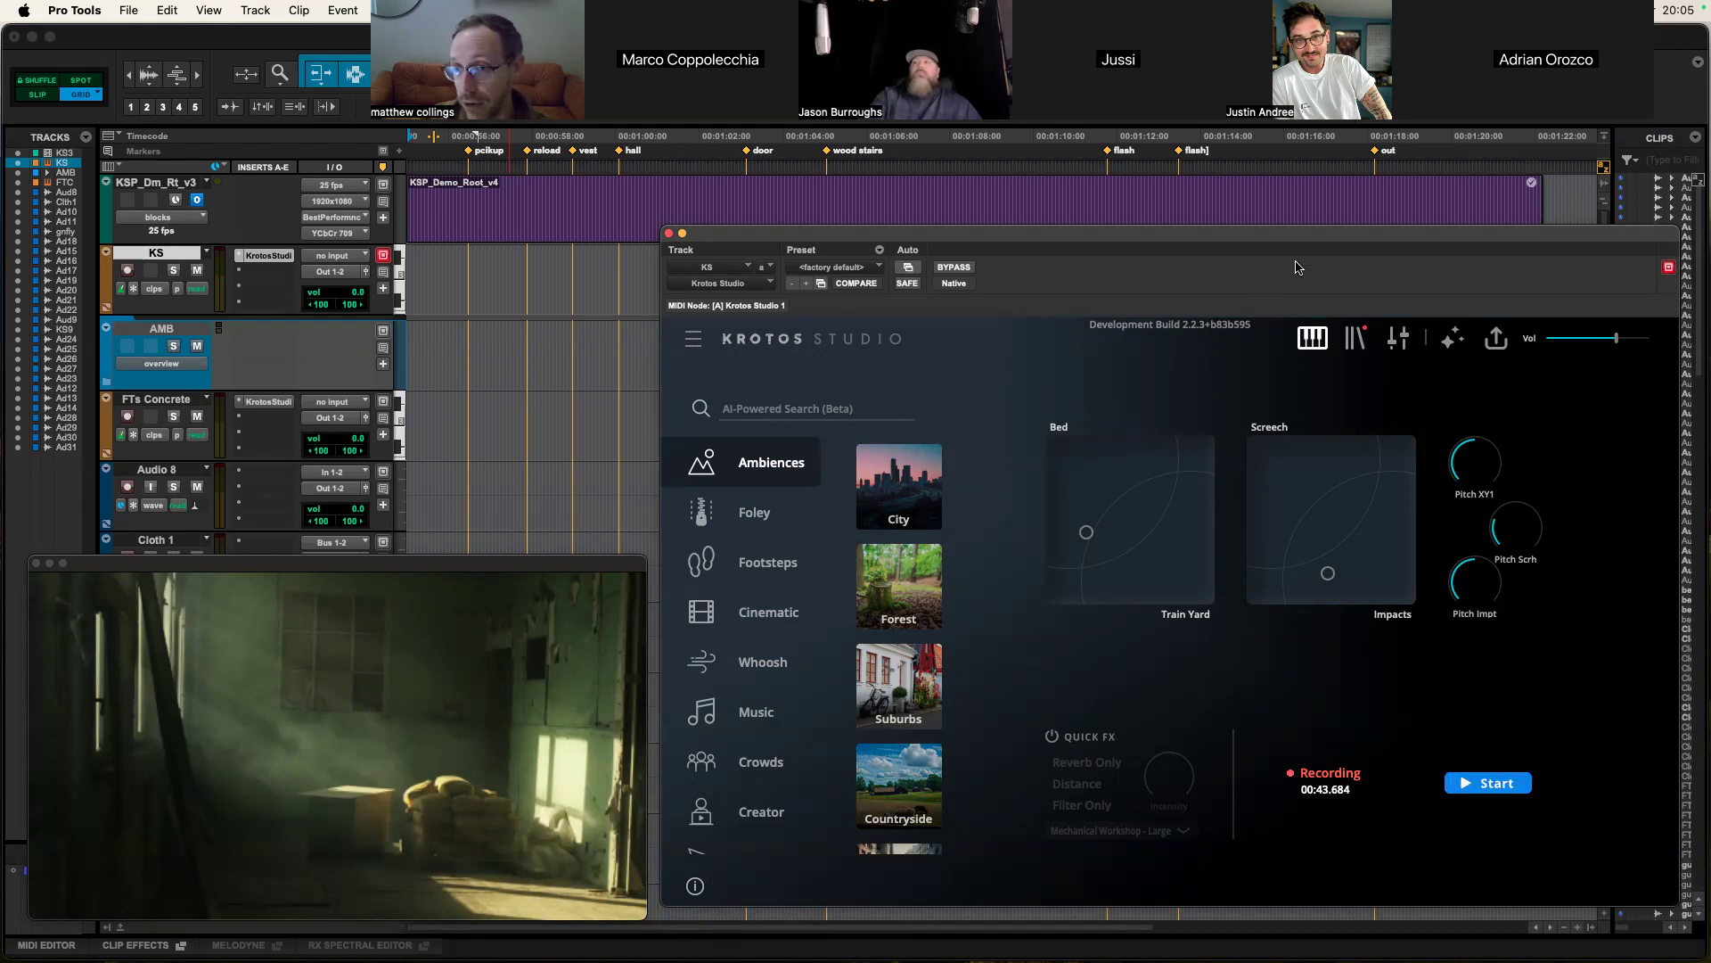
Step: Place the finished ambience recording near the start of the timeline and move the clip onto the Audio 7 track in the AMB folder
{"action": "left_click_drag", "start_coordinate": [1317, 248], "coordinate": [1451, 243]}
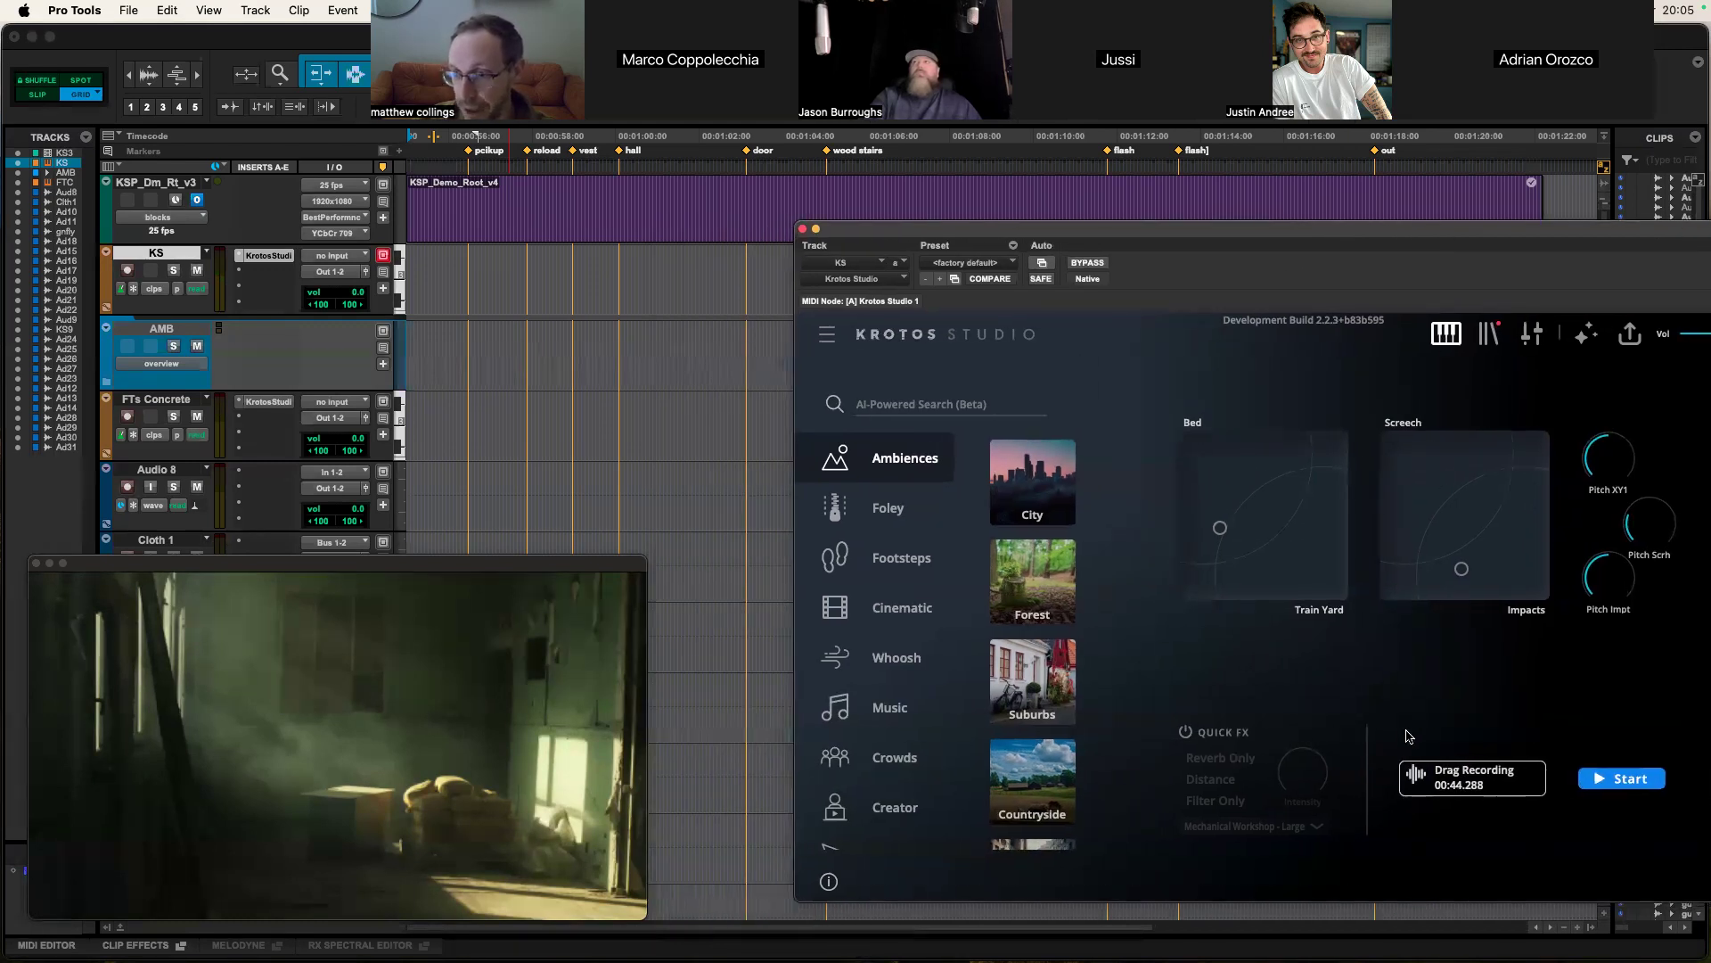
{"action": "left_click_drag", "start_coordinate": [1419, 777], "coordinate": [415, 481]}
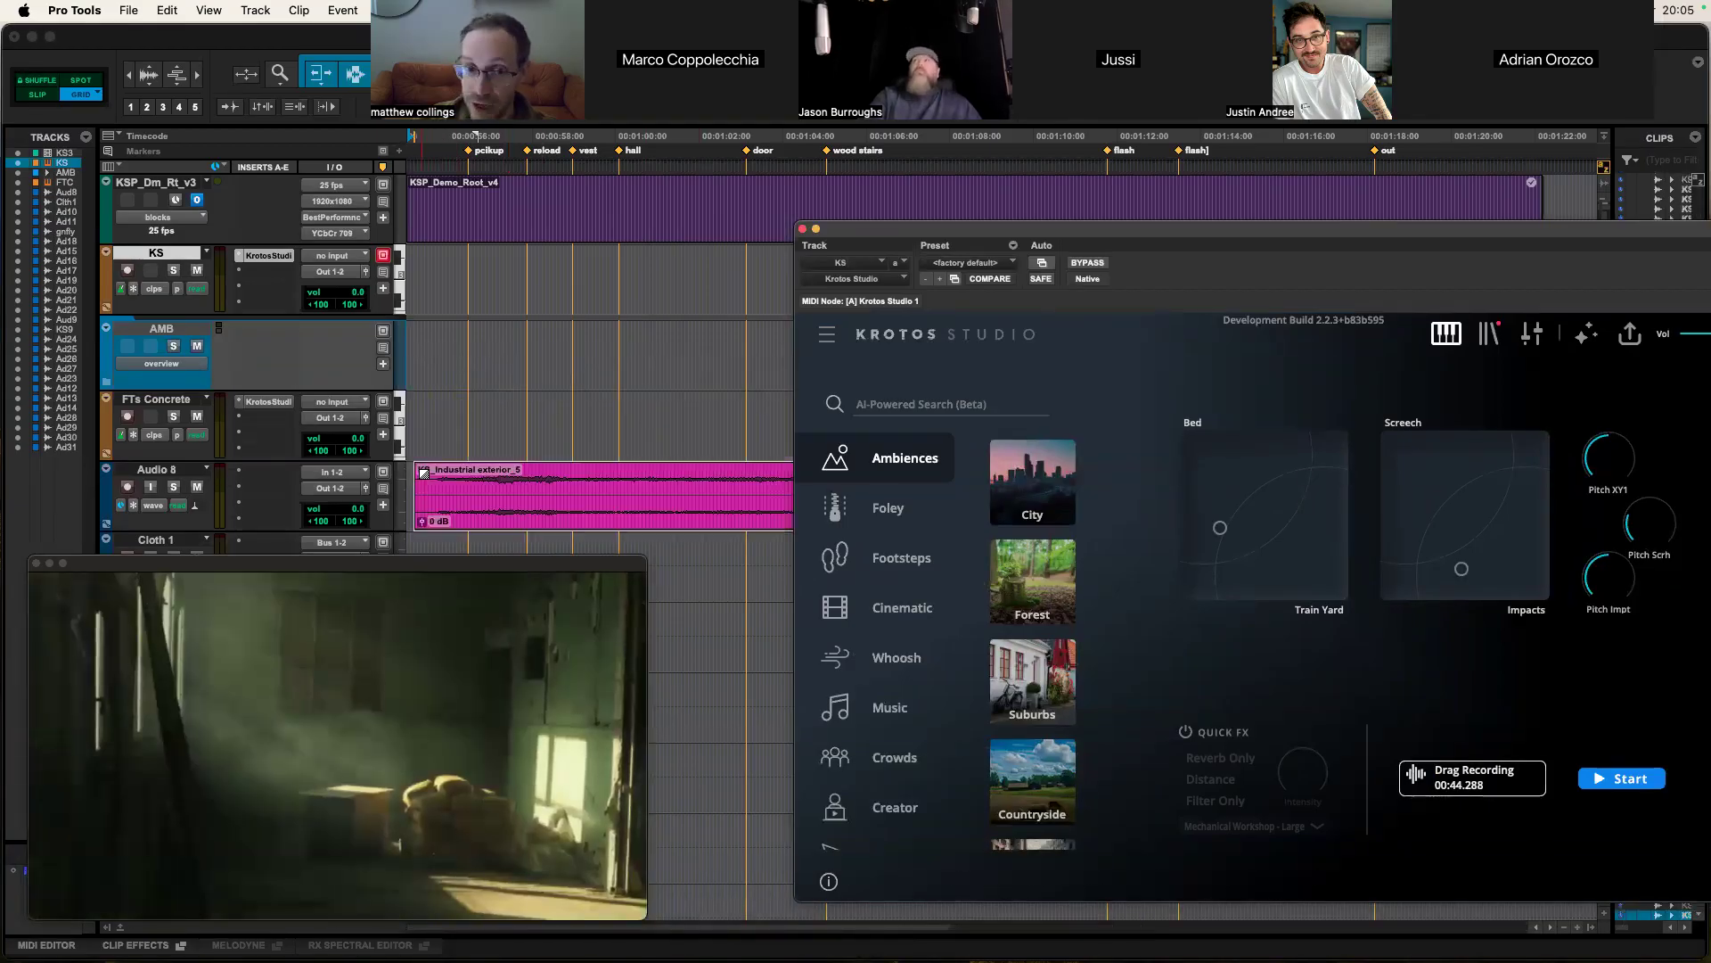
{"action": "left_click", "coordinate": [107, 381]}
{"action": "scroll", "coordinate": [444, 446], "scroll_direction": "down", "scroll_amount": 3}
{"action": "scroll", "coordinate": [444, 445], "scroll_direction": "down", "scroll_amount": 5}
{"action": "left_click_drag", "start_coordinate": [472, 505], "coordinate": [477, 344]}
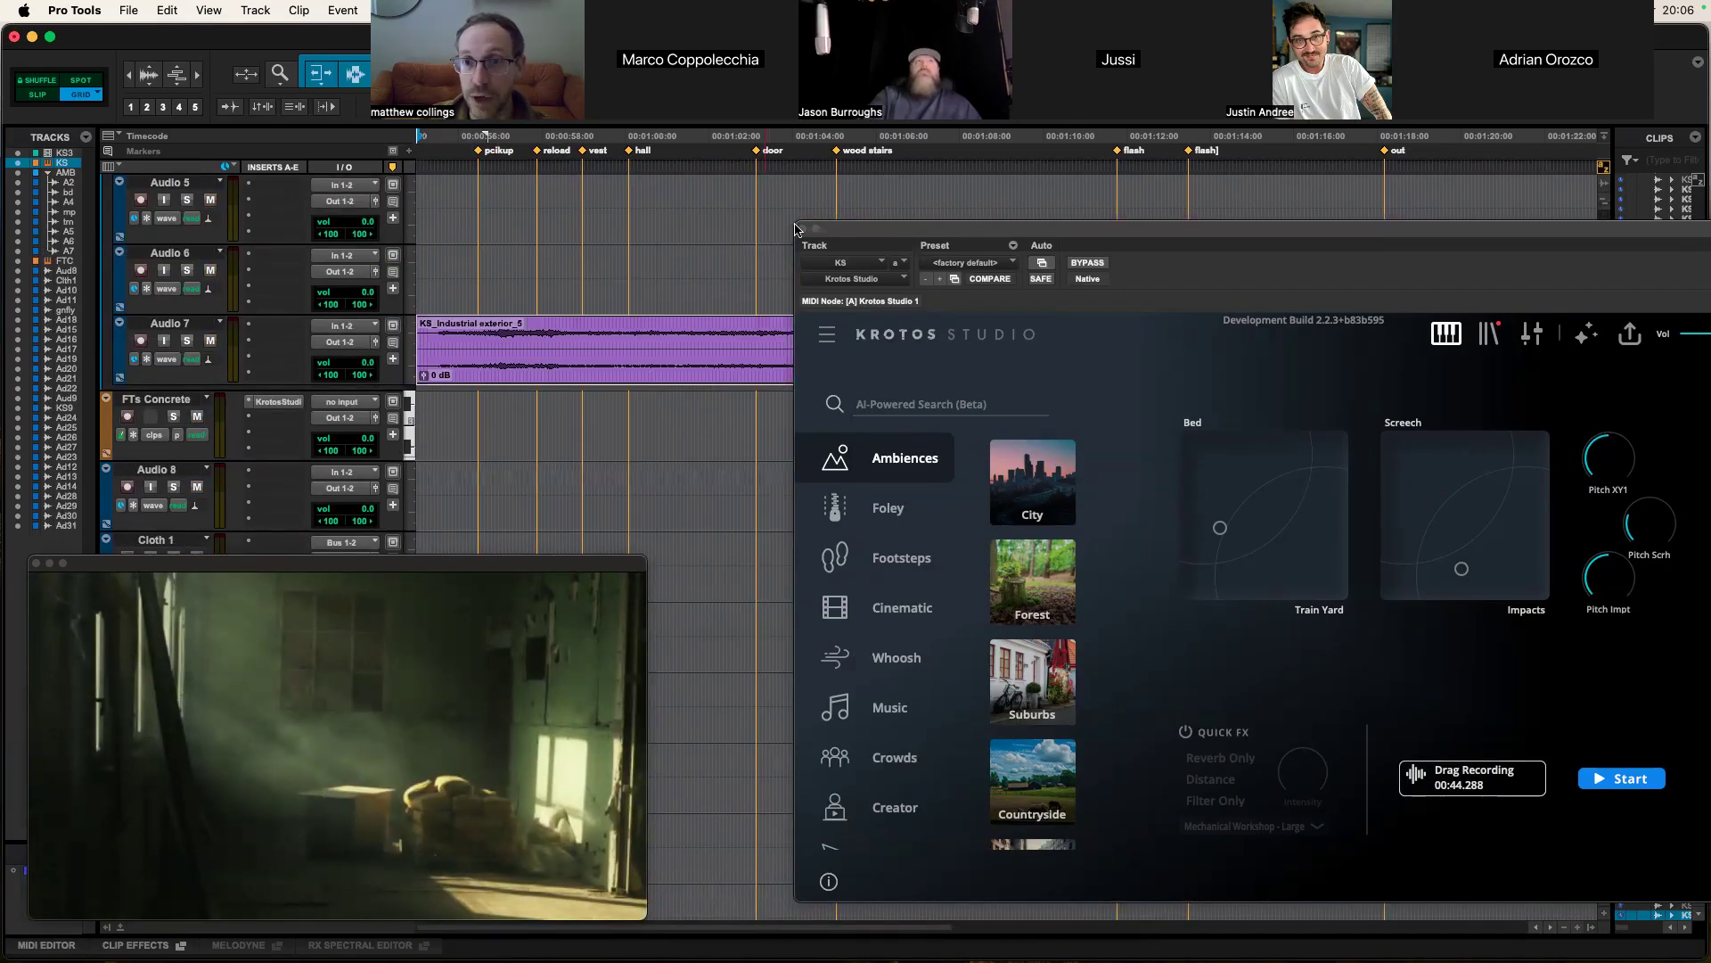
Step: Play the Industrial exterior clip against the video and lower its clip gain to -8.5 dB
{"action": "left_click_drag", "start_coordinate": [854, 228], "coordinate": [975, 409]}
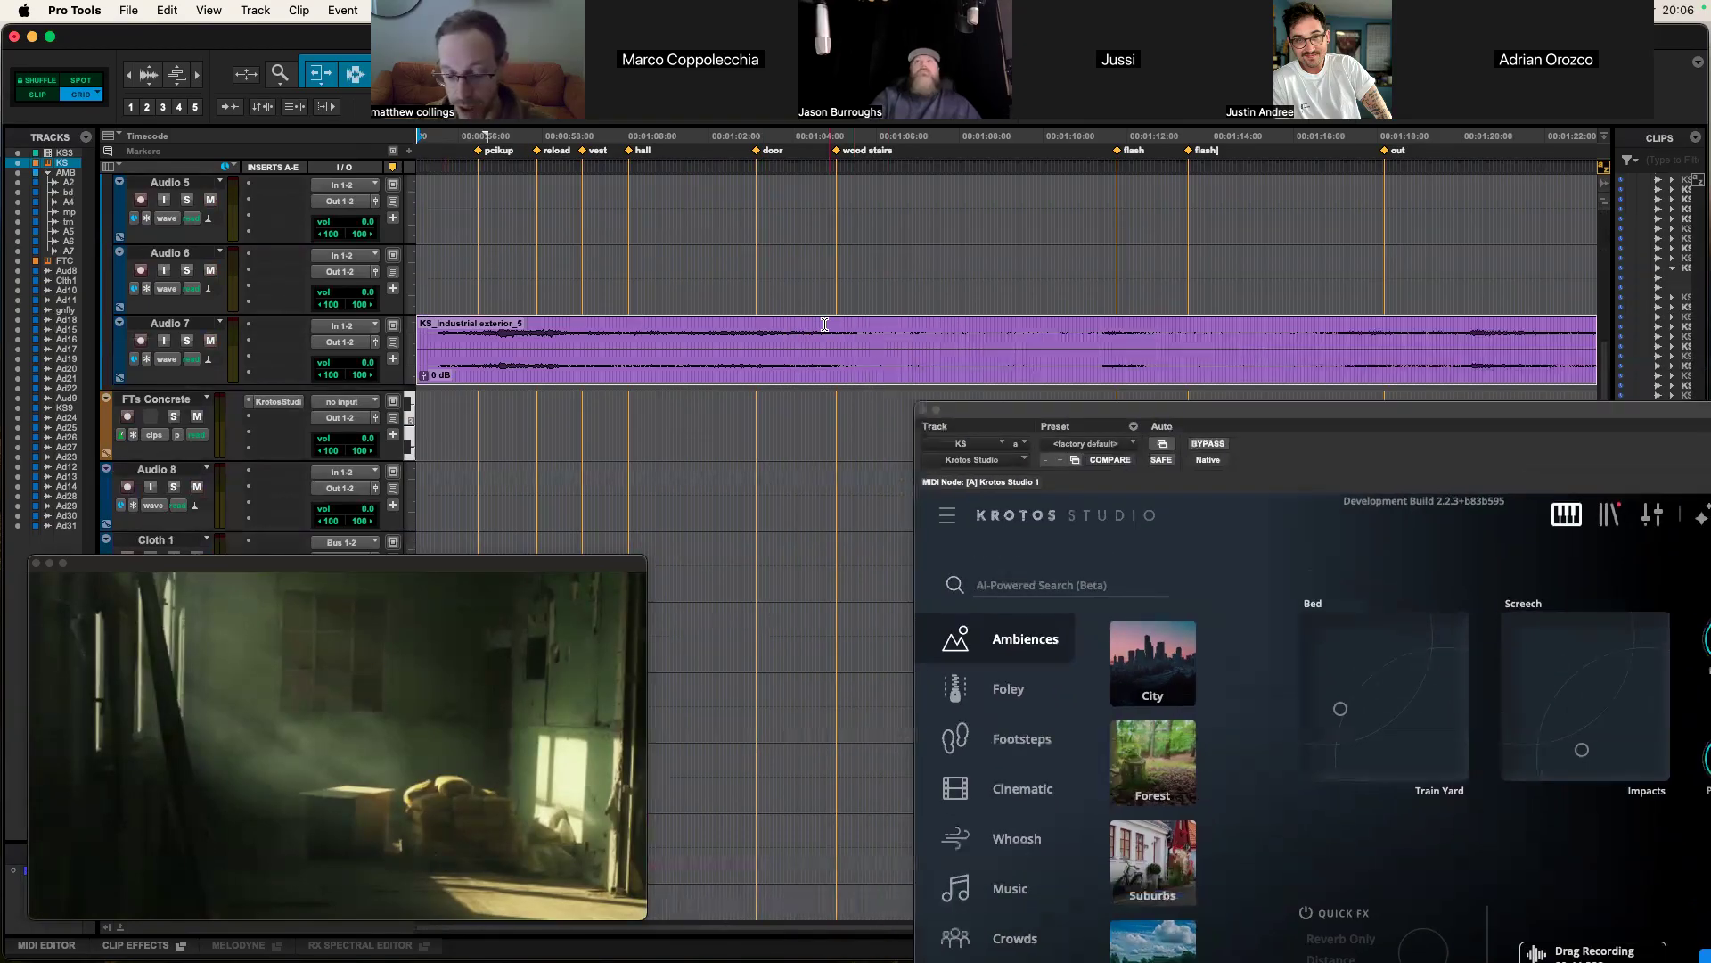
{"action": "key", "text": "super+bracketleft"}
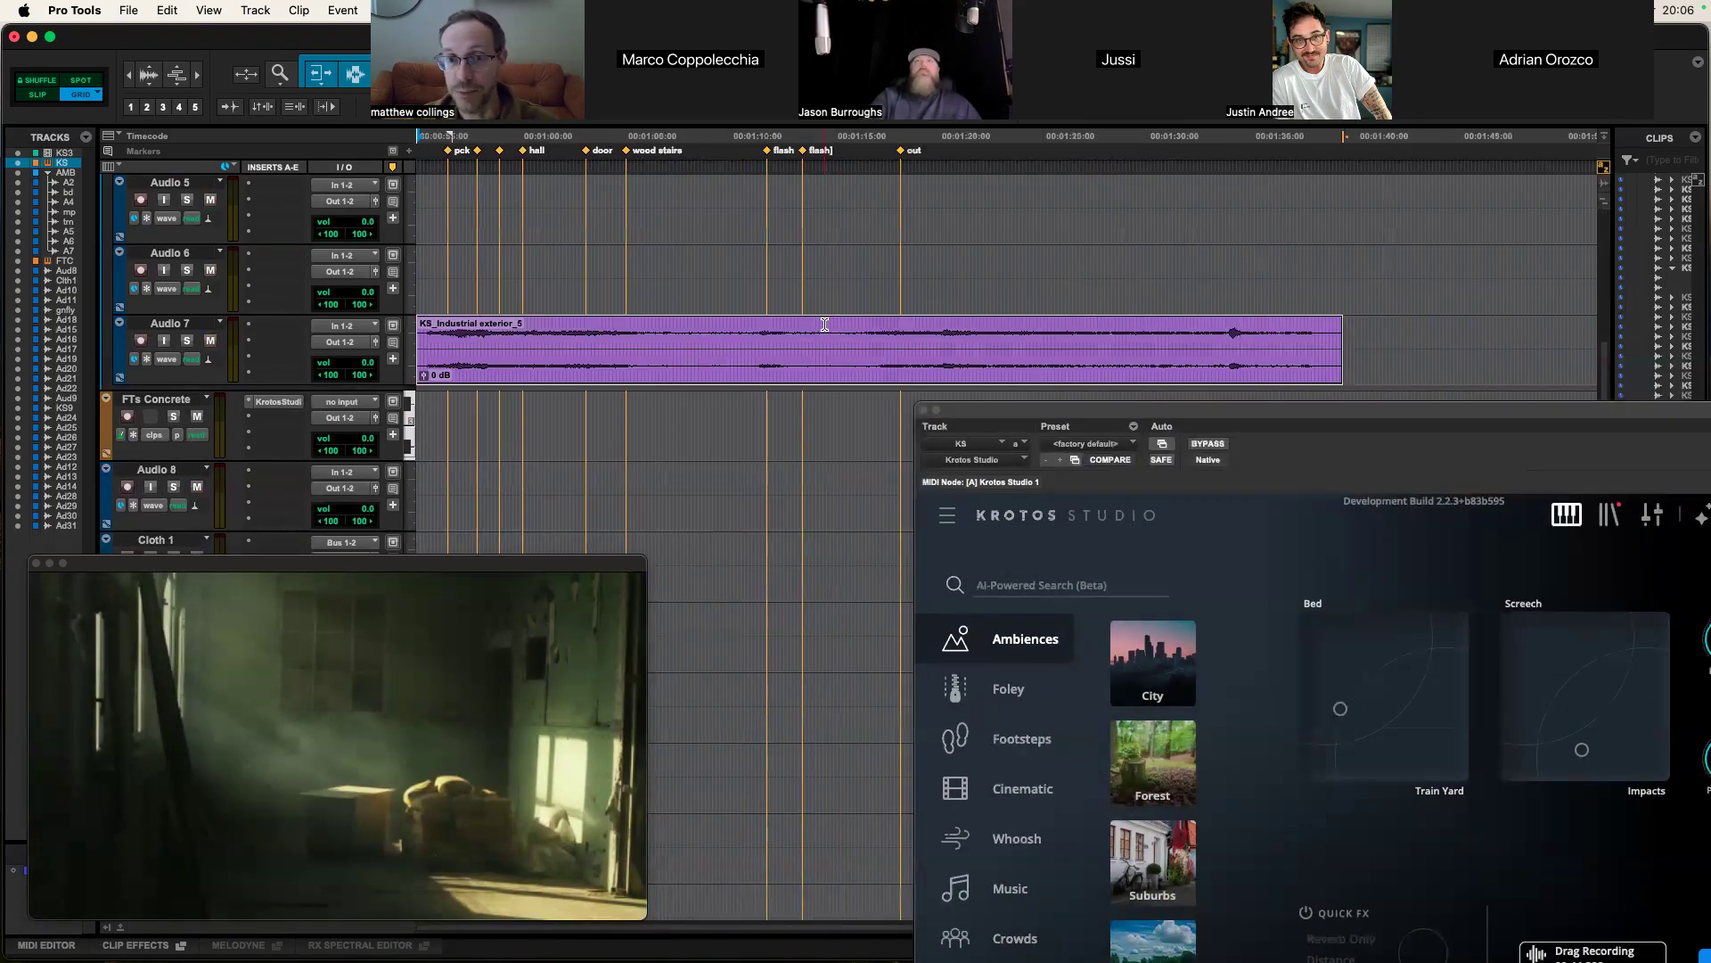
{"action": "key", "text": "space"}
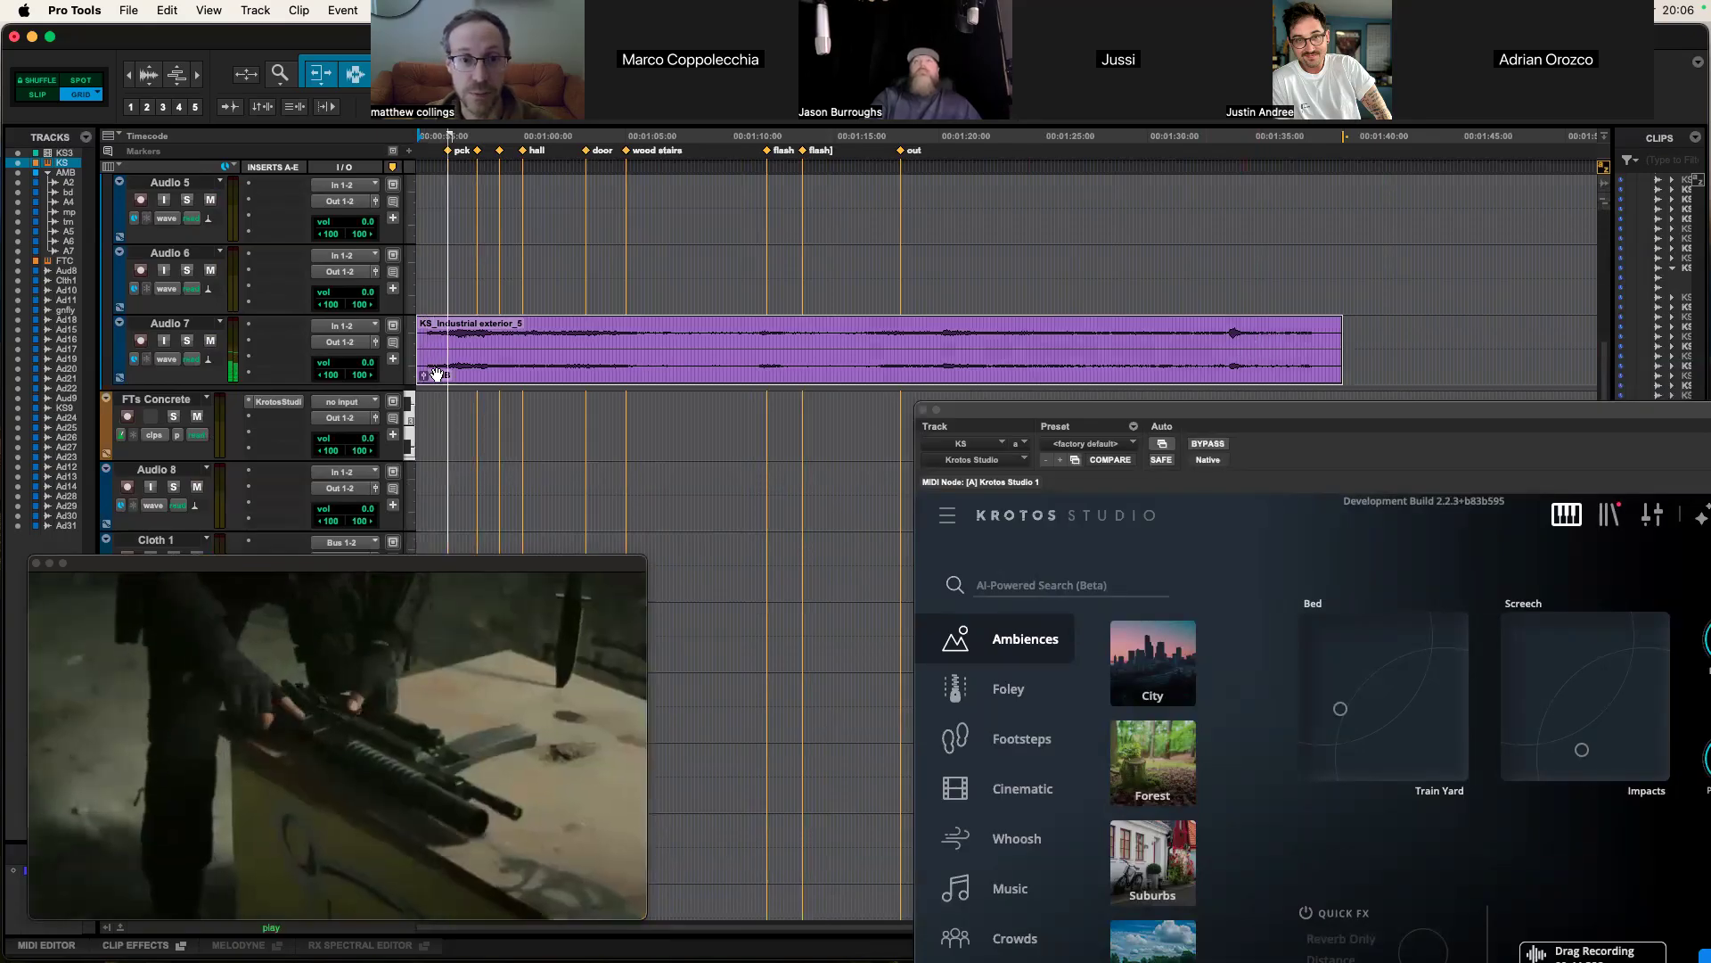
{"action": "left_click_drag", "start_coordinate": [424, 375], "coordinate": [425, 382]}
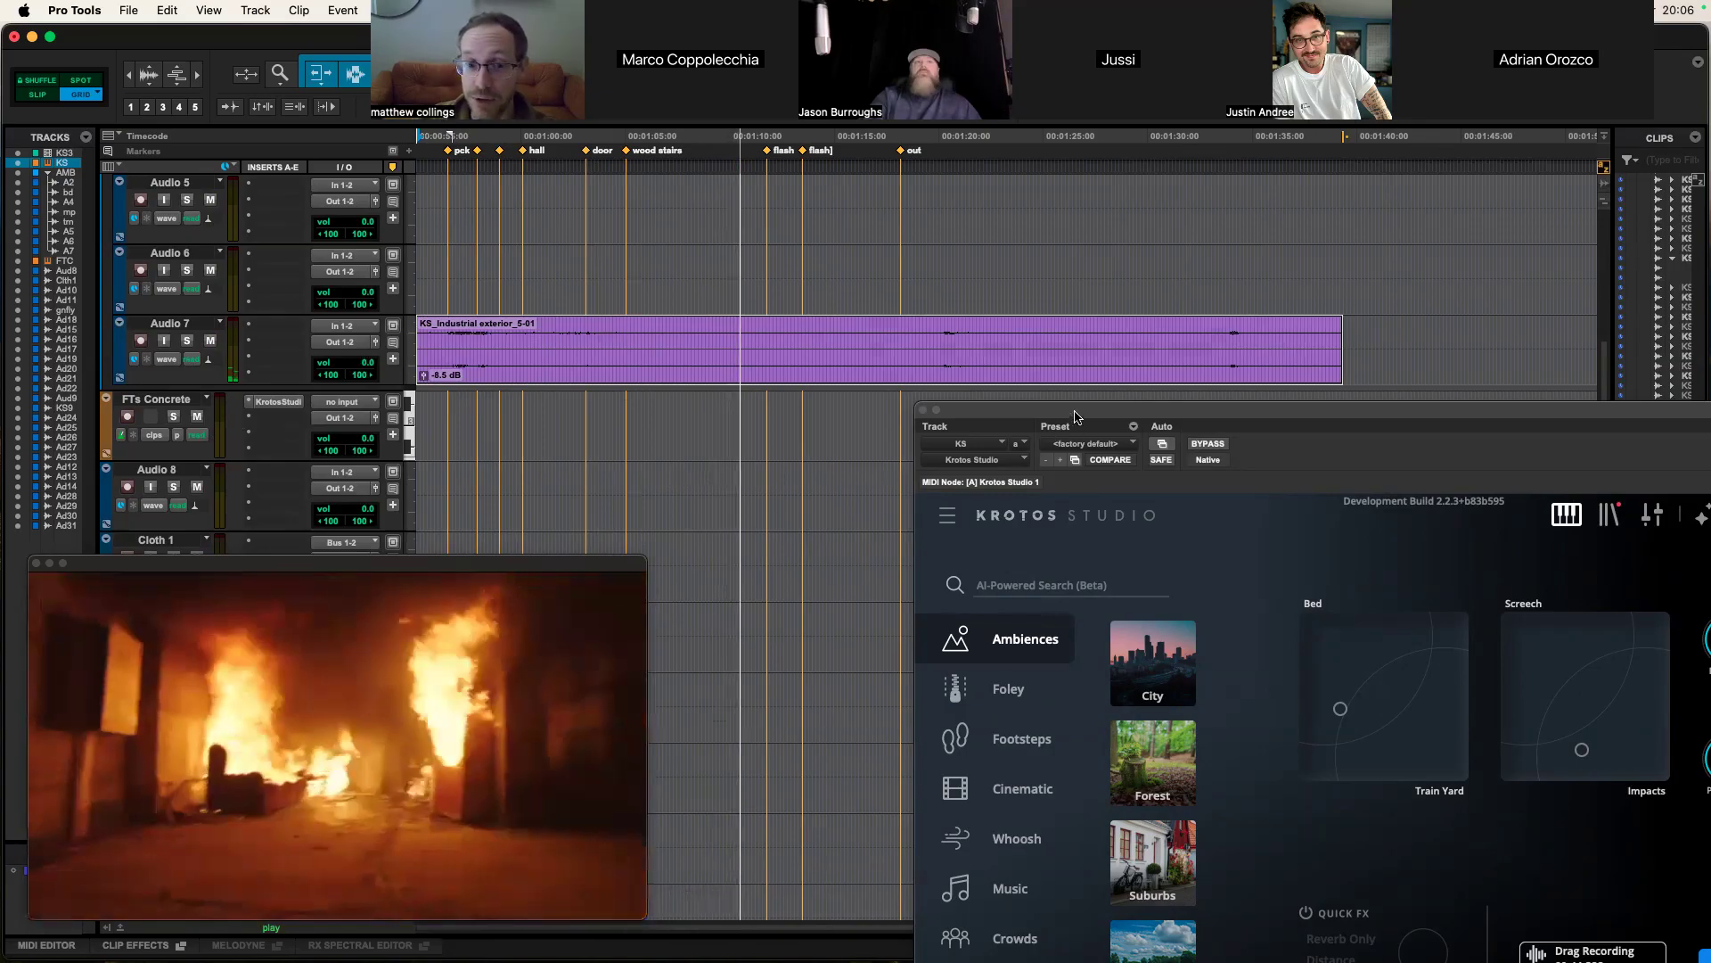
Step: Record-arm the bed, Audio 4, impacts and train tracks in the AMB folder, with bed and Audio 4 unmuted
{"action": "left_click_drag", "start_coordinate": [1076, 417], "coordinate": [997, 365]}
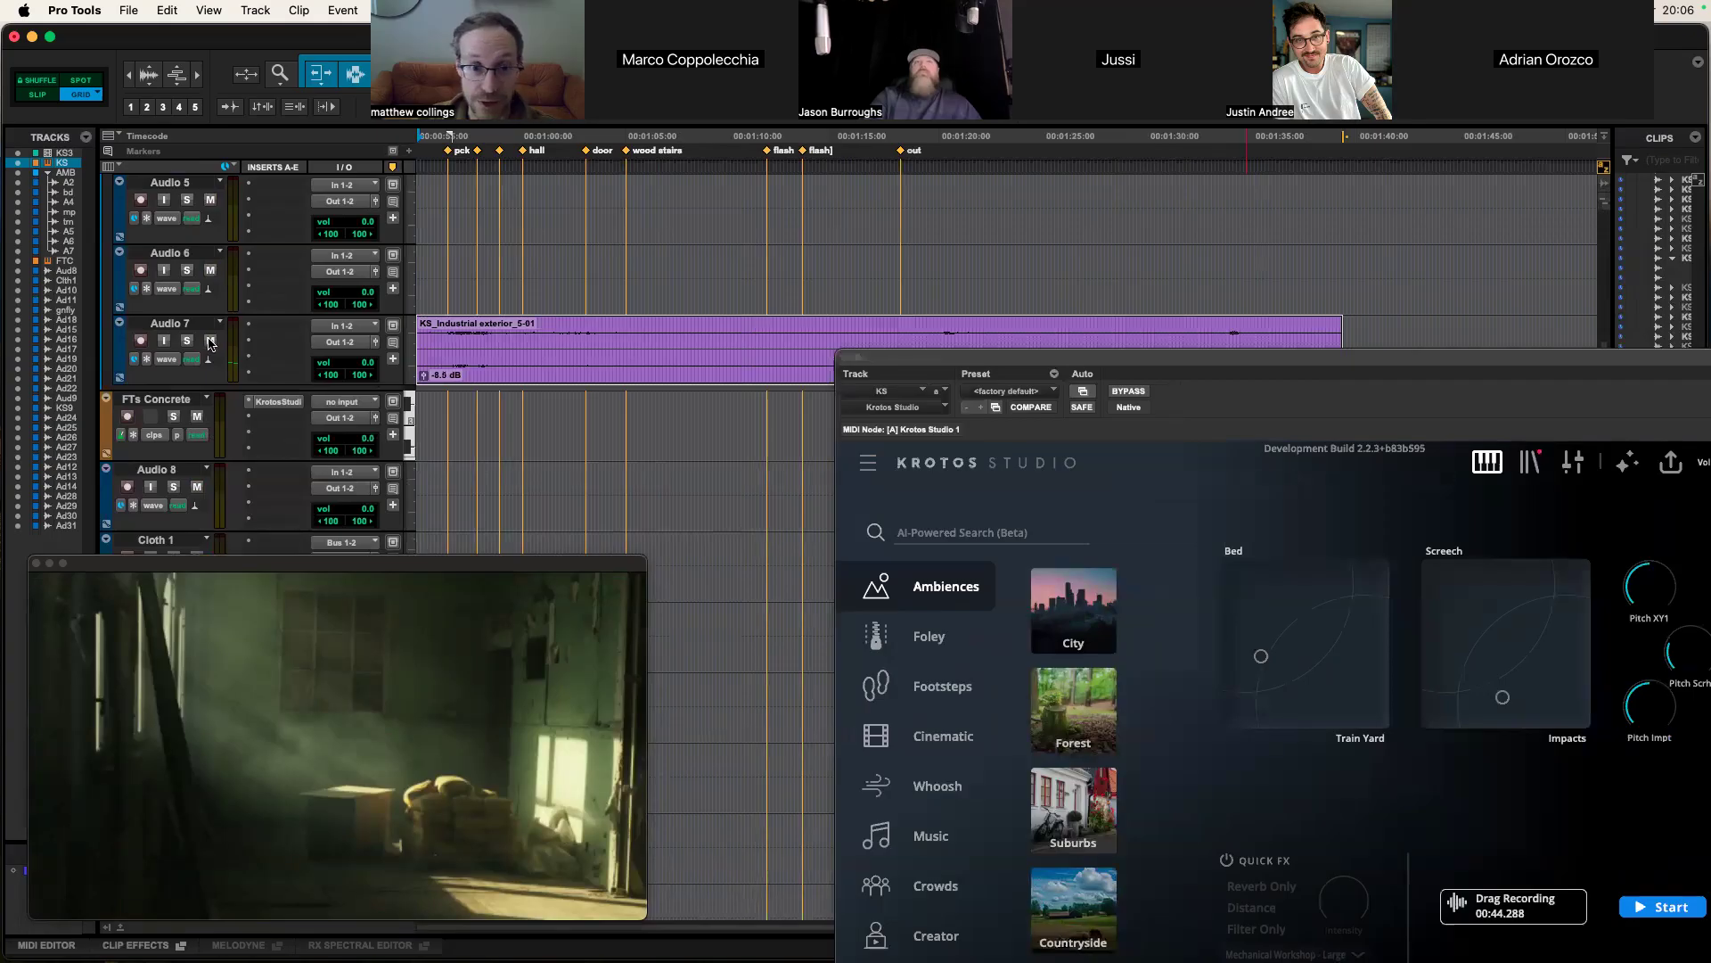
{"action": "scroll", "coordinate": [264, 353], "scroll_direction": "up", "scroll_amount": 10}
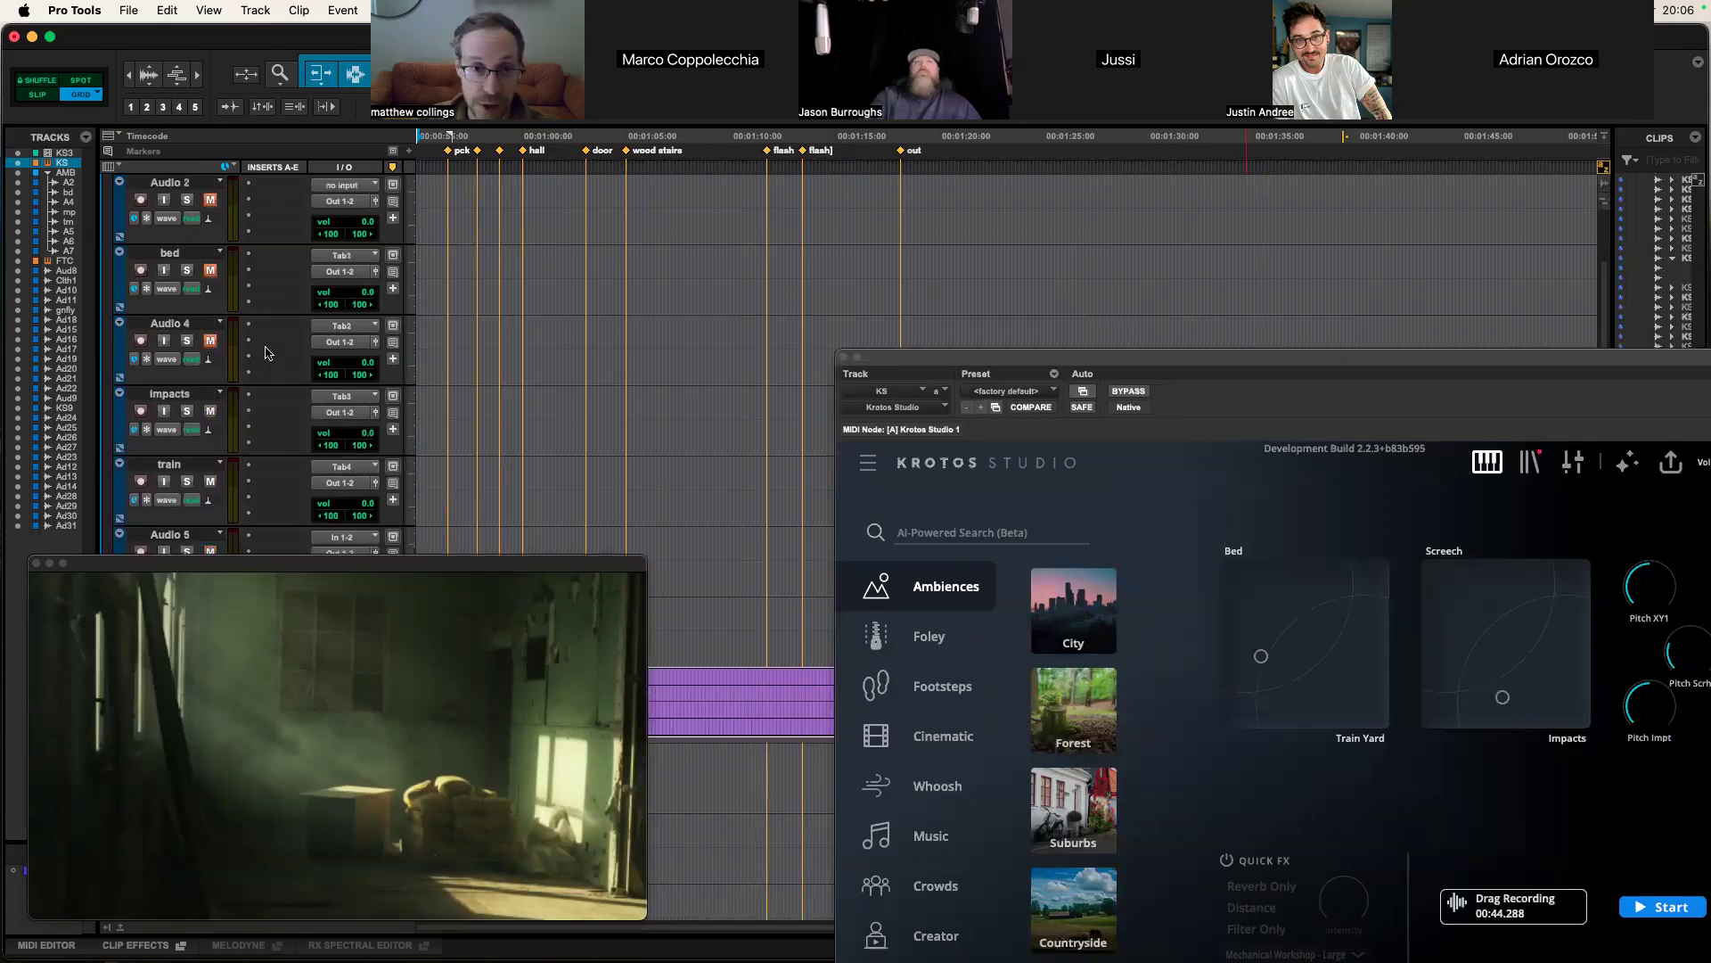
{"action": "scroll", "coordinate": [265, 353], "scroll_direction": "down", "scroll_amount": 2}
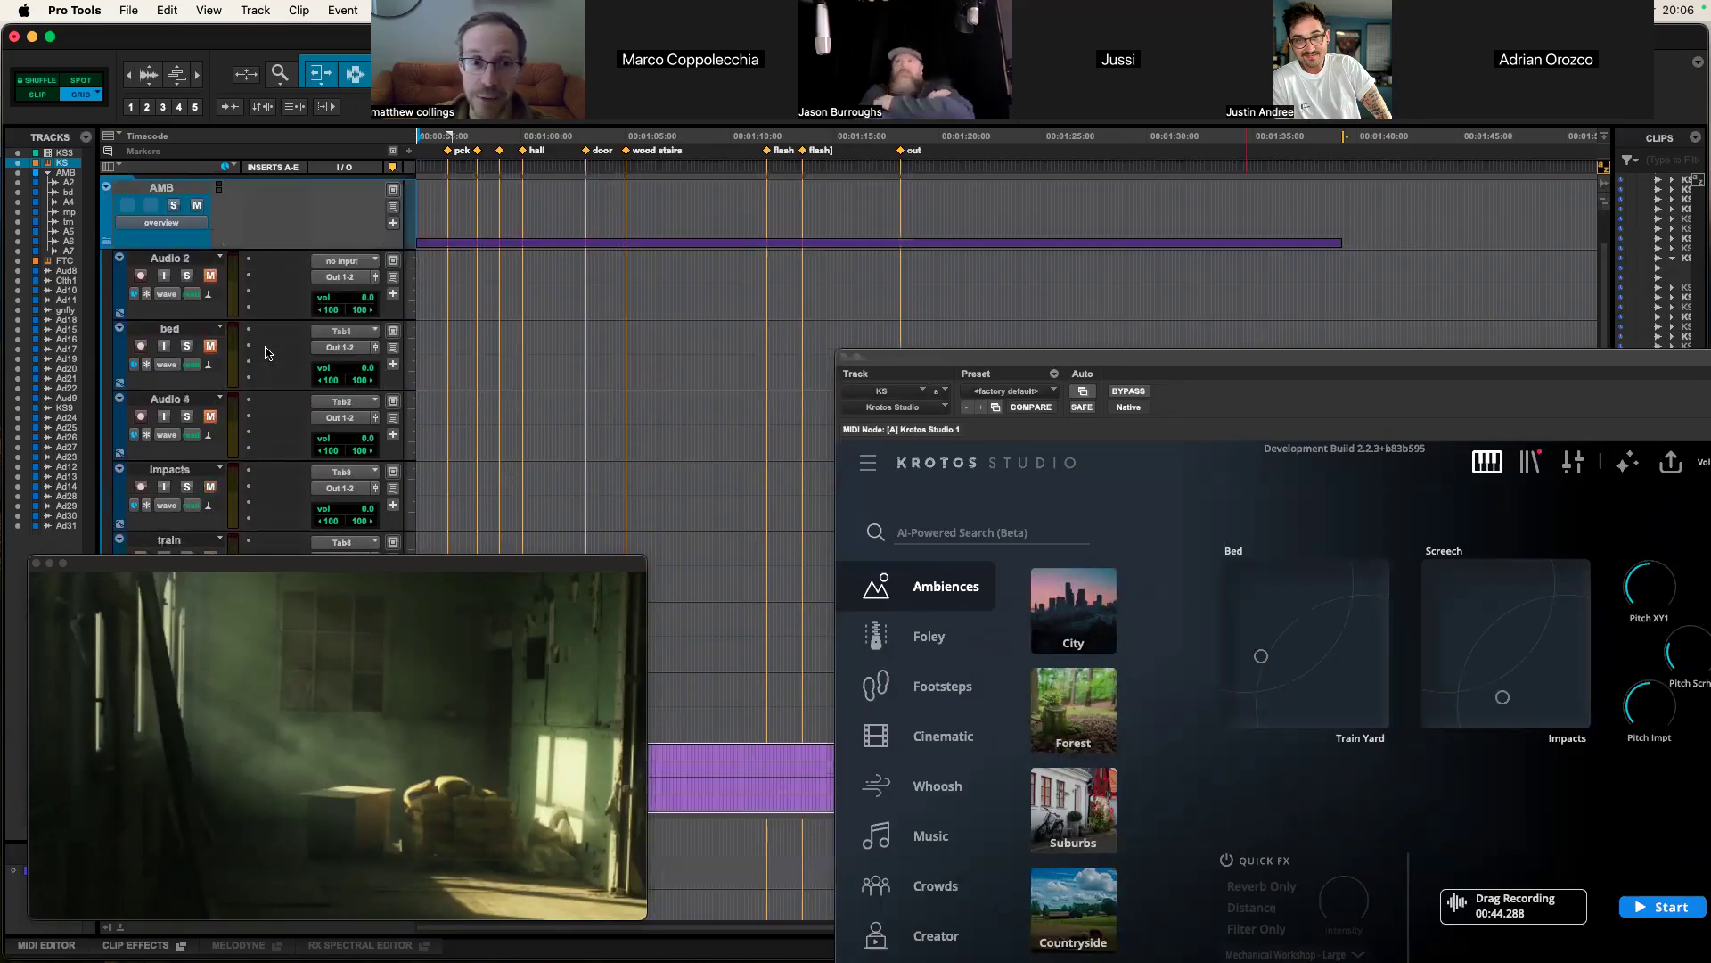
{"action": "left_click_drag", "start_coordinate": [913, 362], "coordinate": [888, 306]}
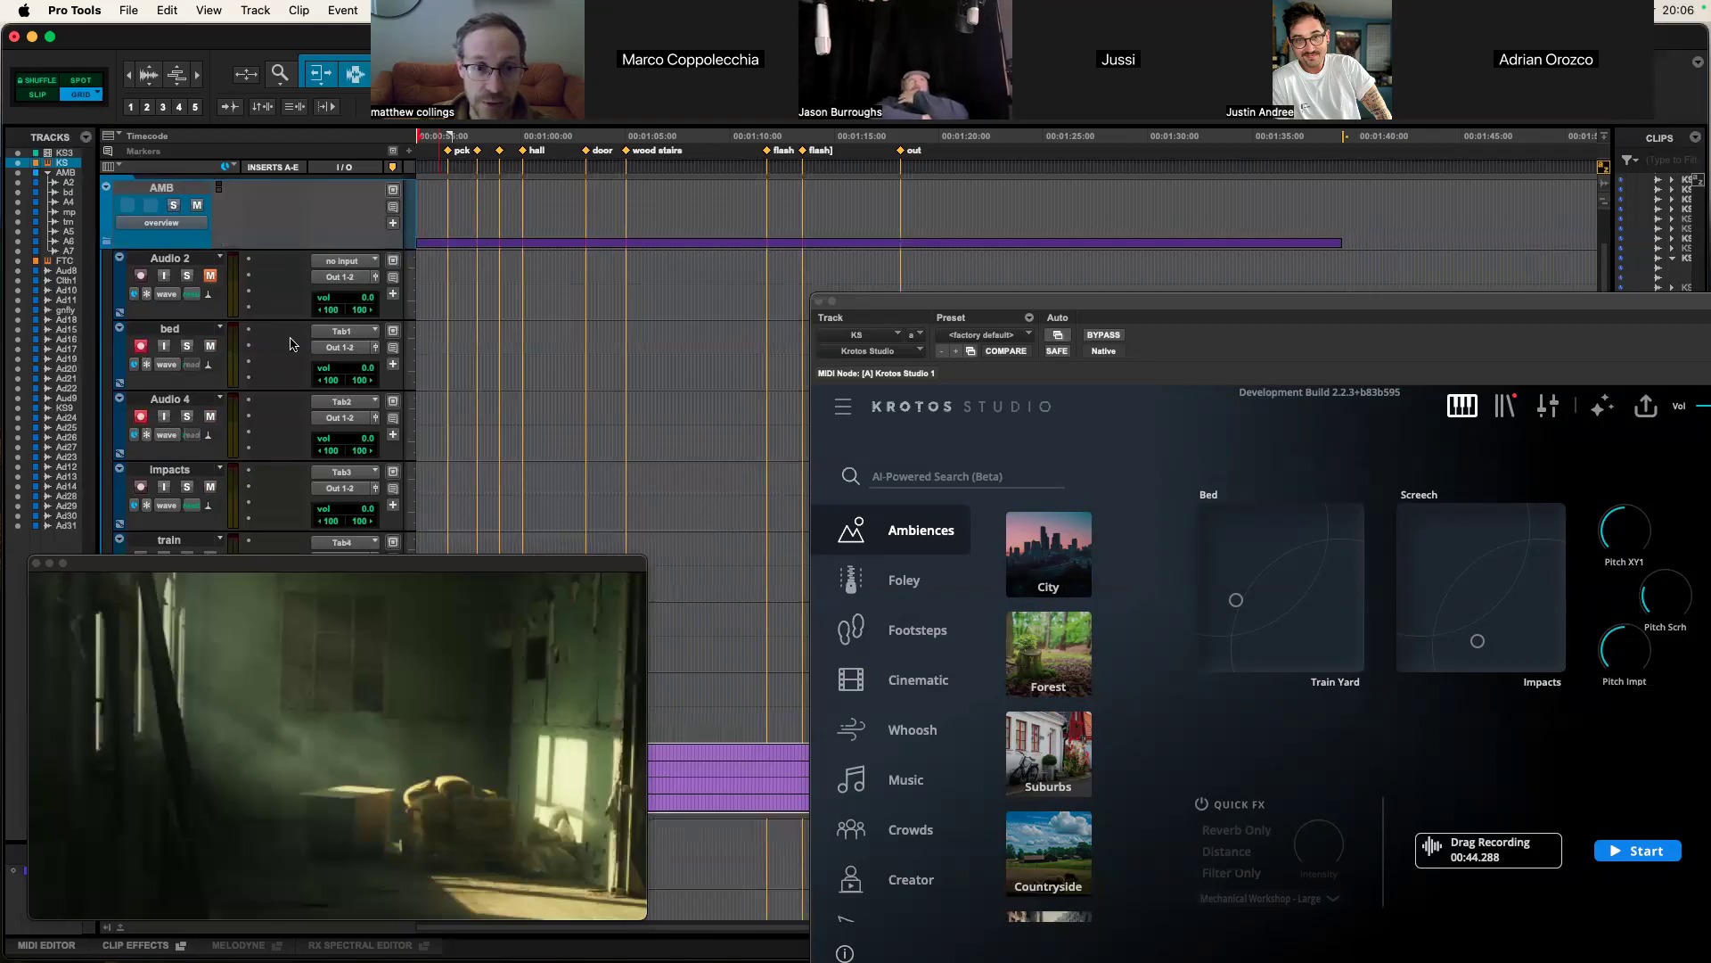
{"action": "left_click_drag", "start_coordinate": [260, 567], "coordinate": [250, 601]}
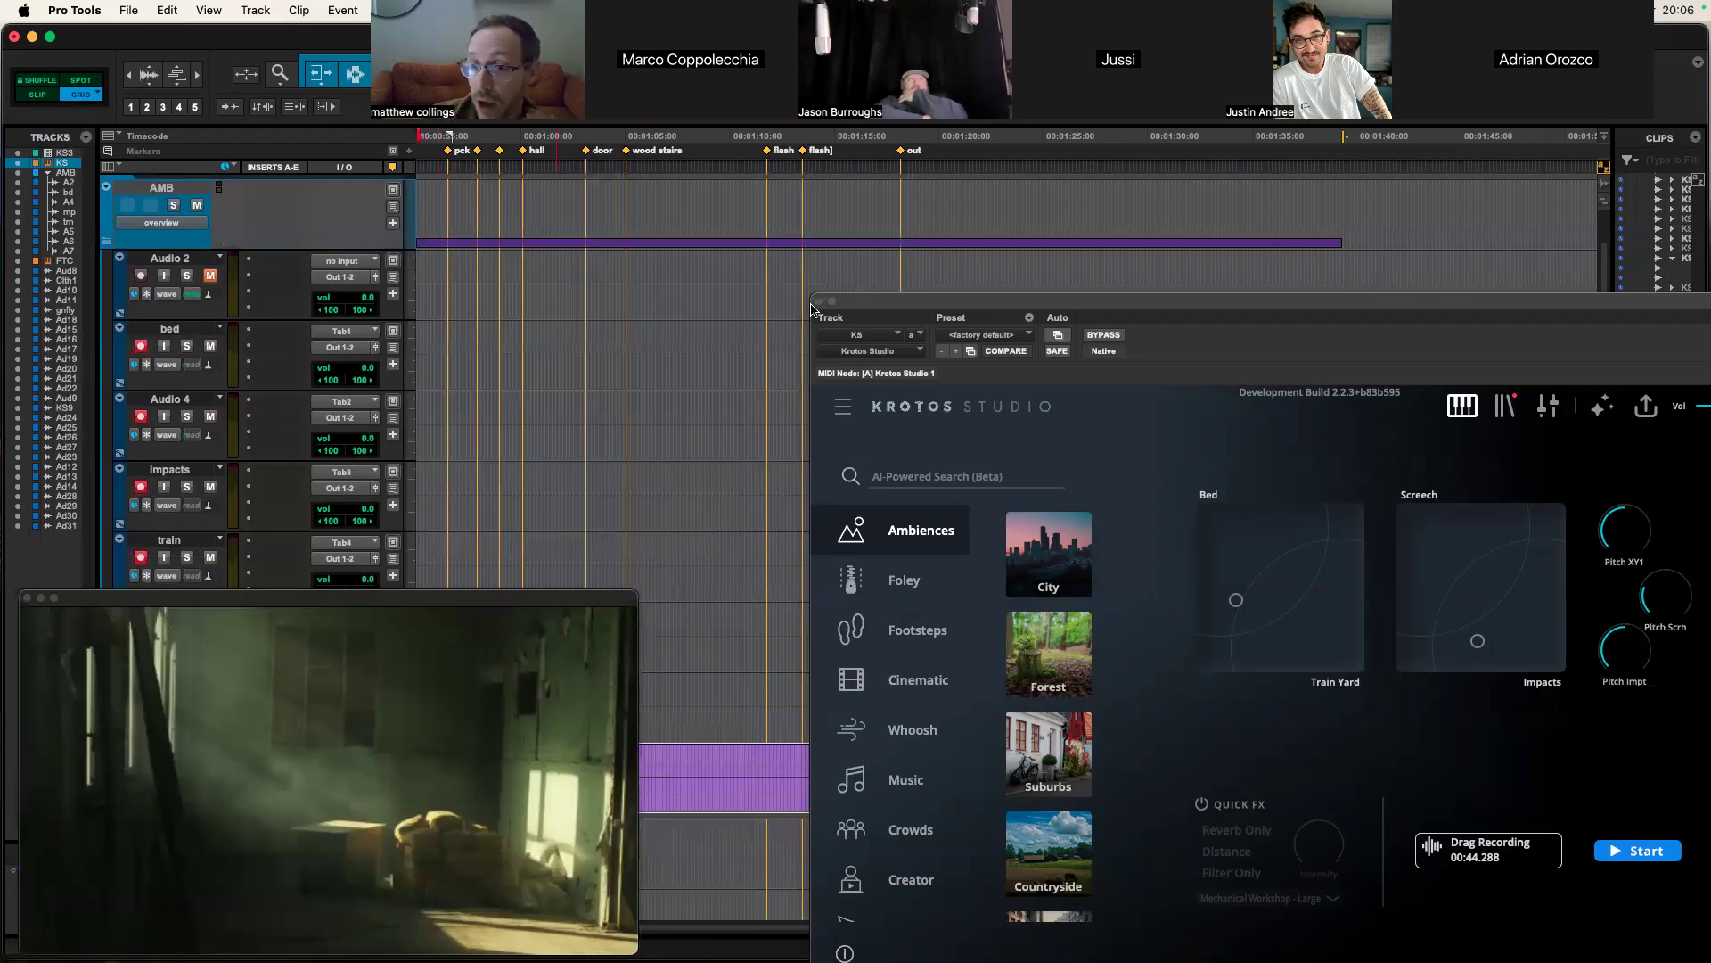
Step: Examine the Bed, Screech, Impacts and Train Yard engine layers of the ambience preset, returning to the performance view
{"action": "double_click", "coordinate": [927, 299]}
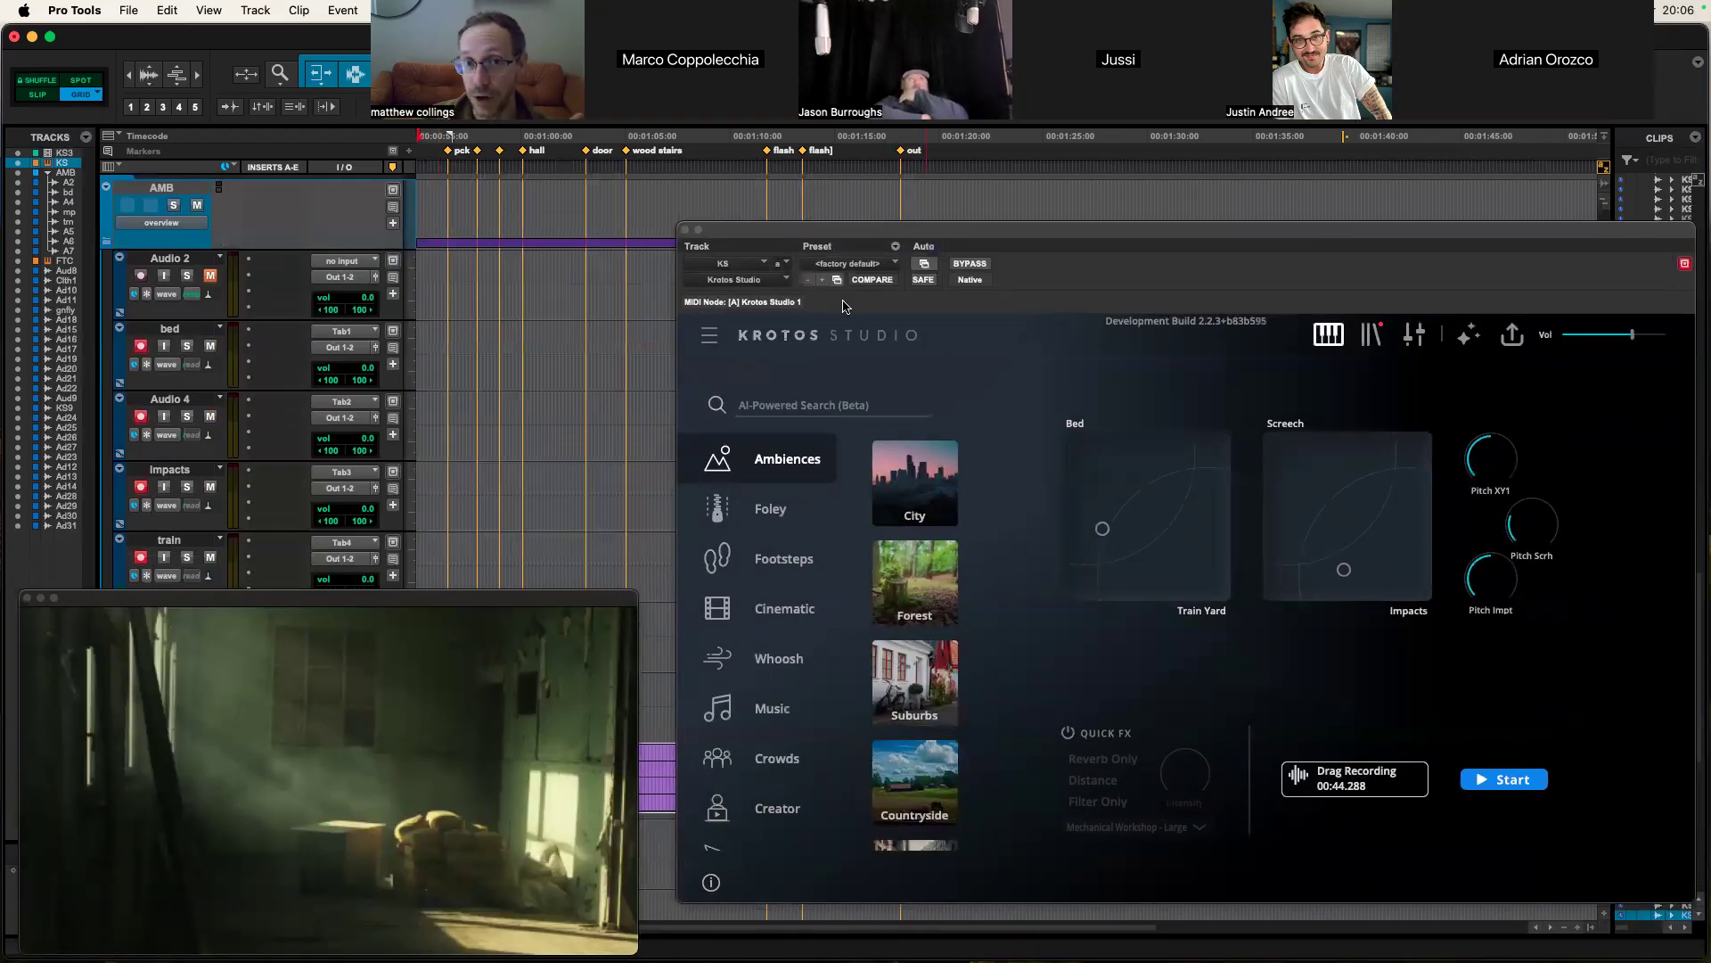
{"action": "left_click", "coordinate": [1416, 336]}
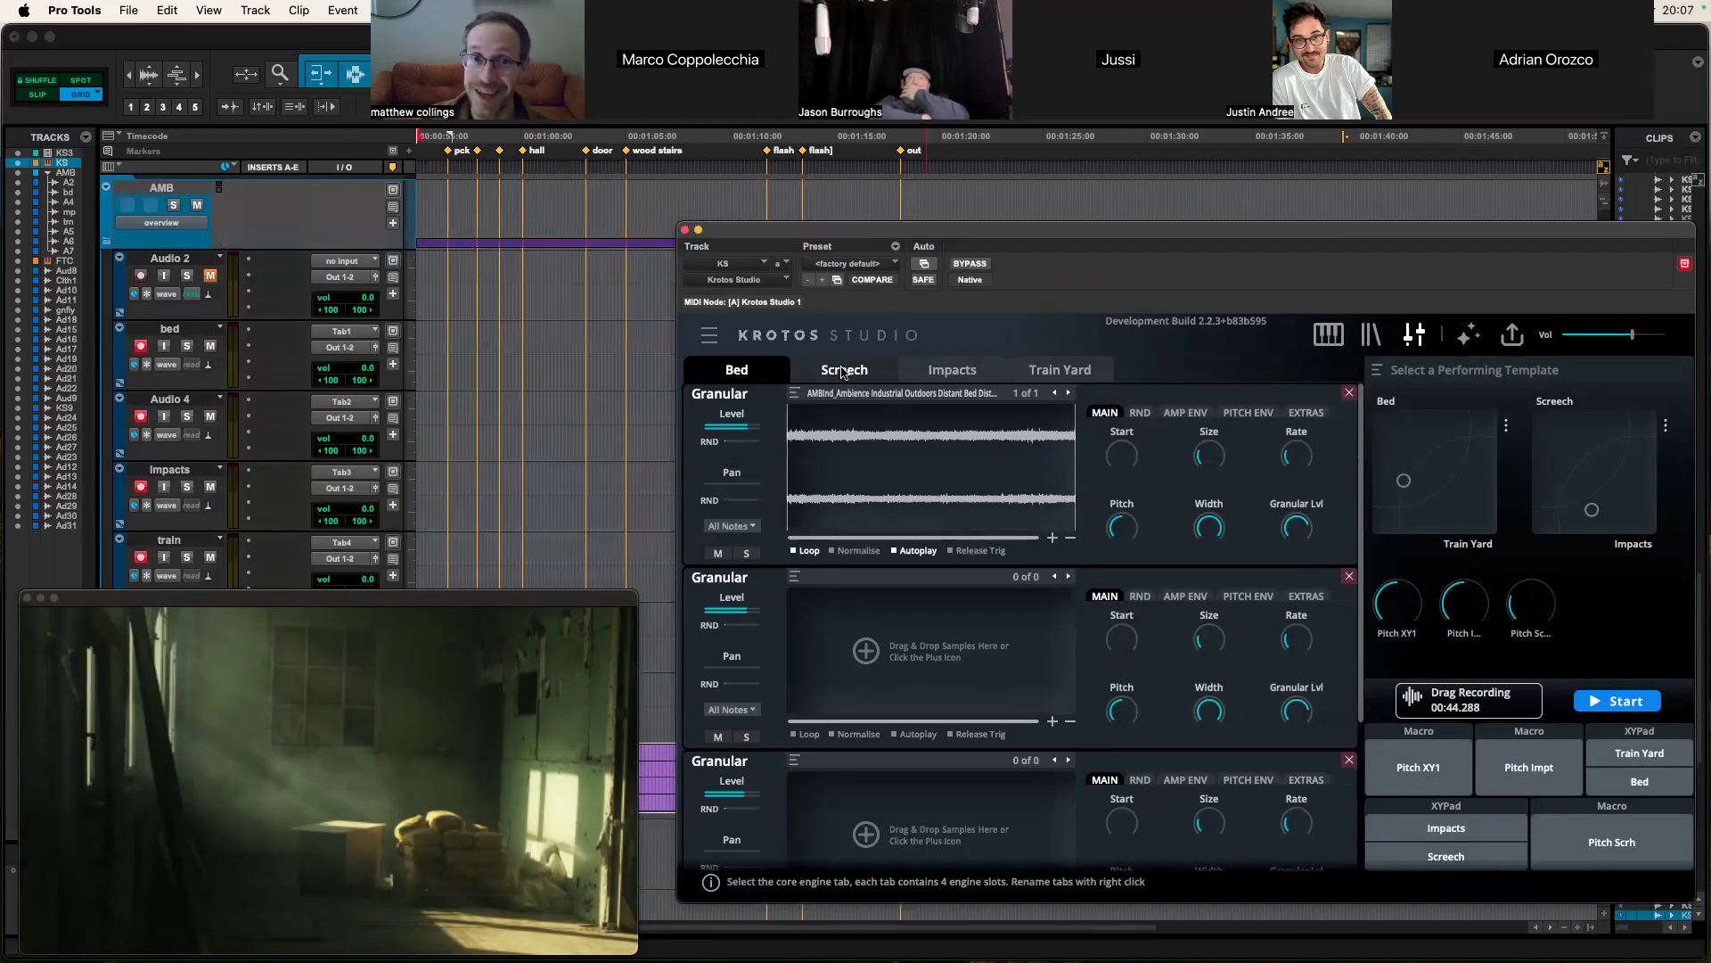
{"action": "scroll", "coordinate": [1087, 455], "scroll_direction": "down", "scroll_amount": 2}
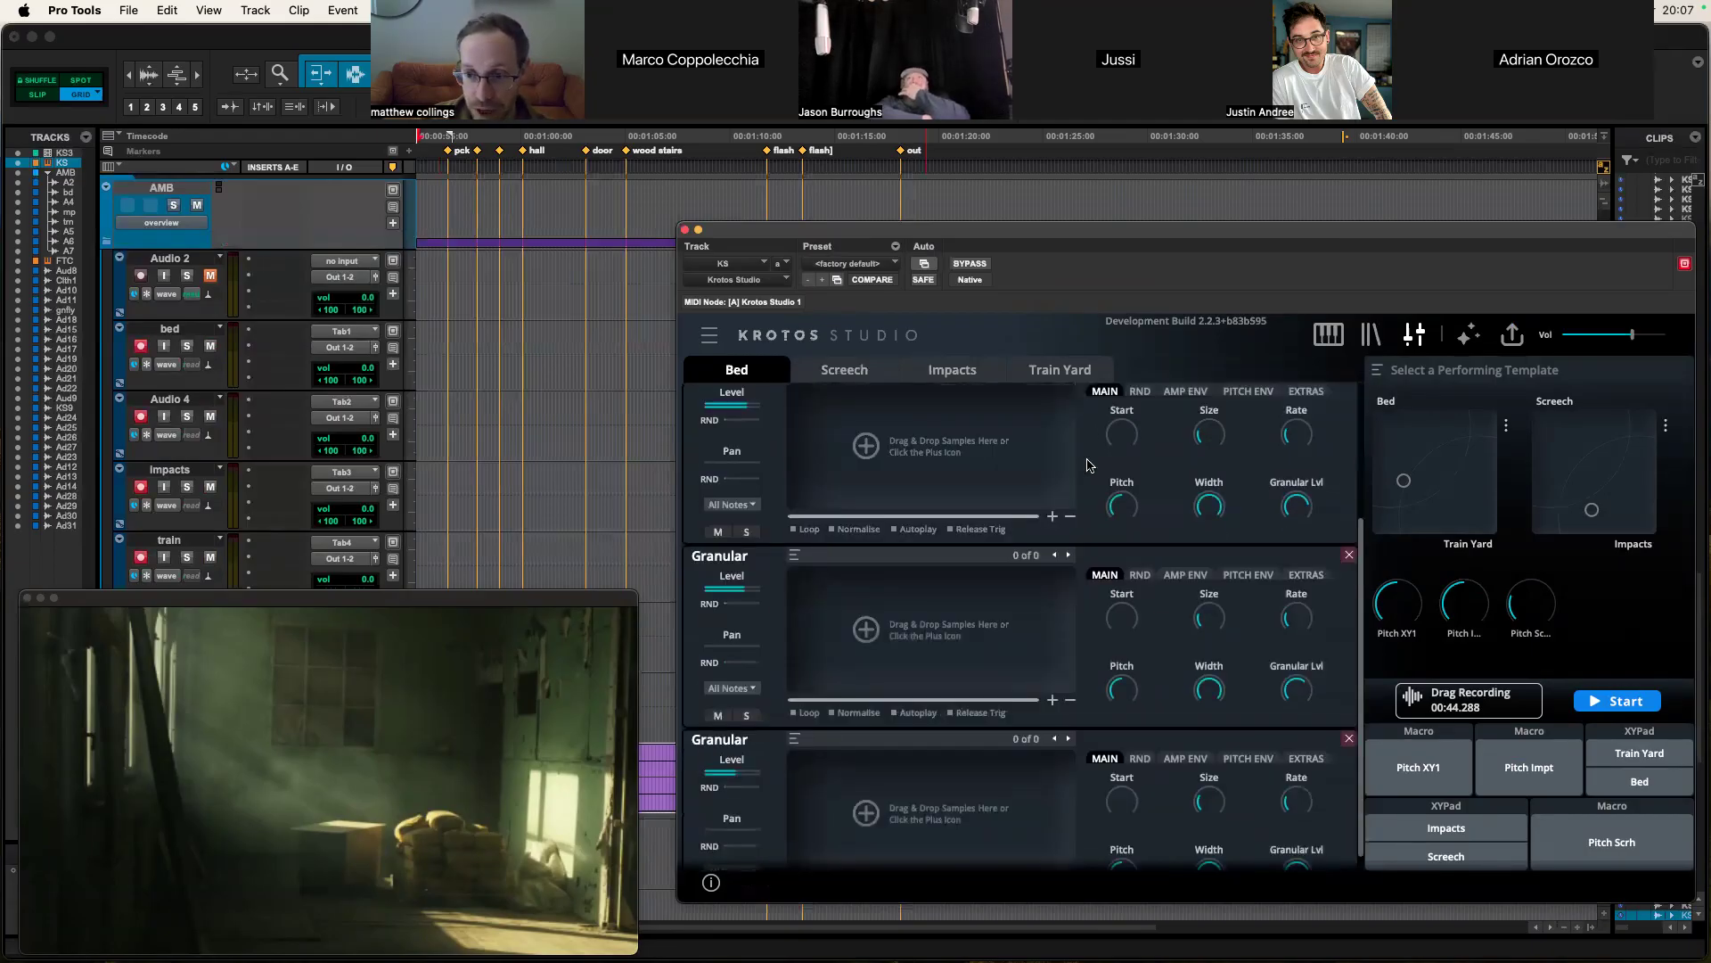
{"action": "scroll", "coordinate": [1087, 464], "scroll_direction": "up", "scroll_amount": 1}
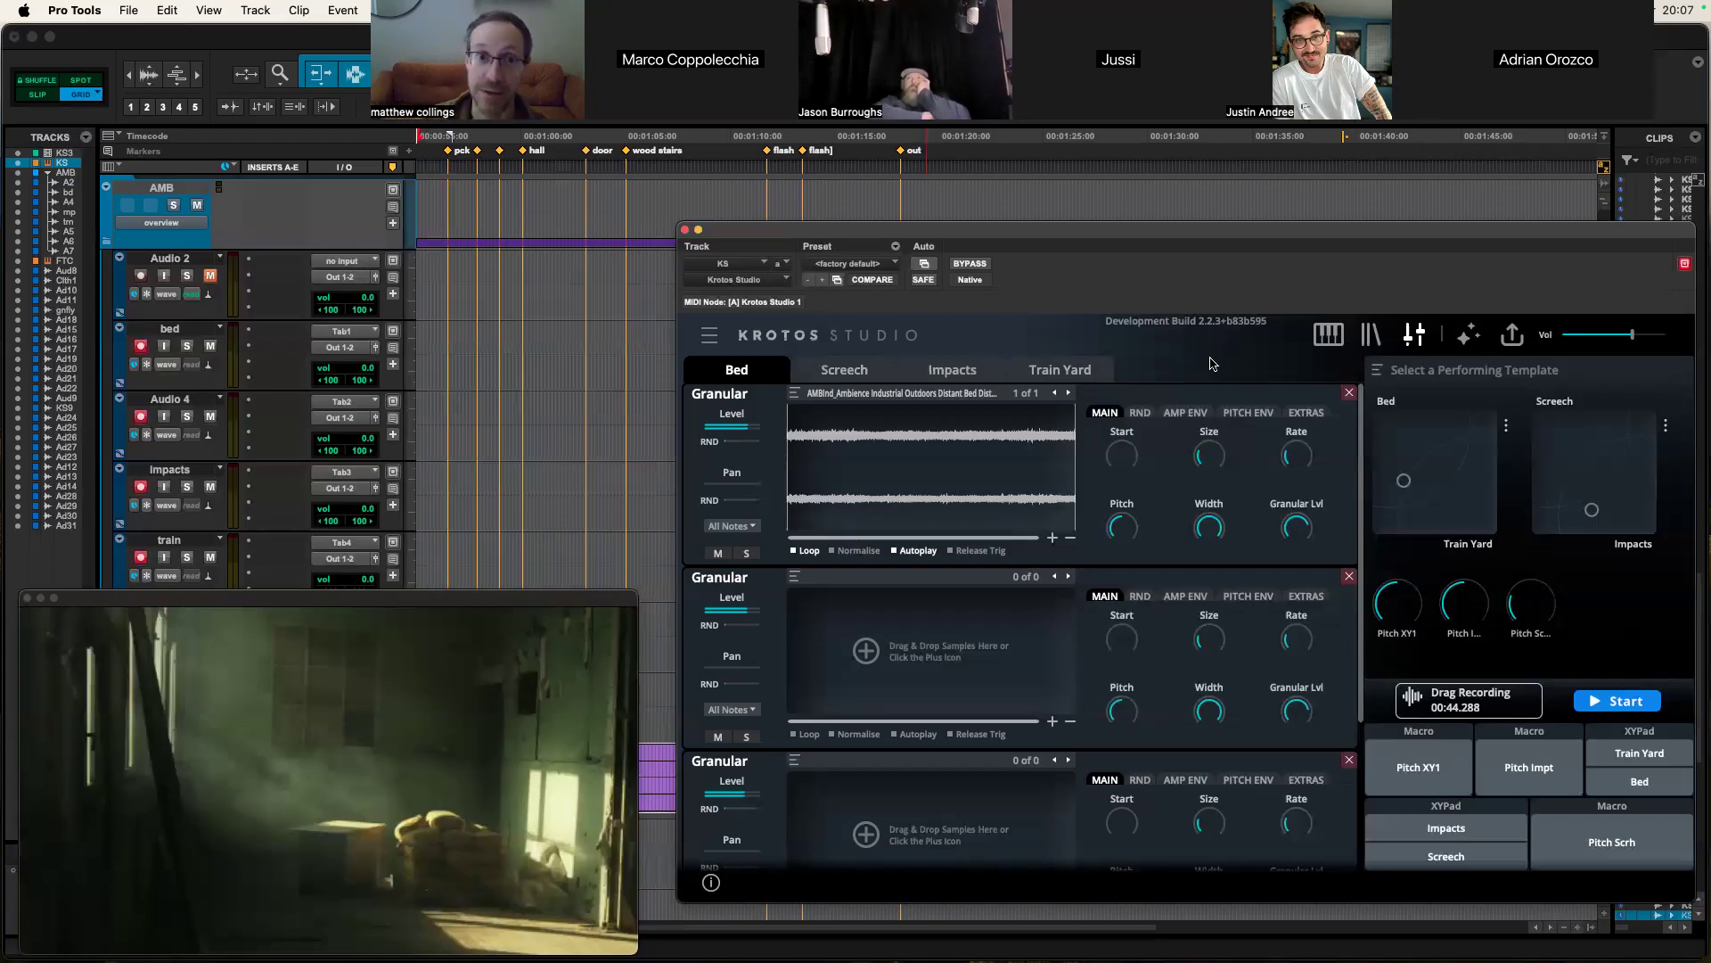
{"action": "left_click", "coordinate": [1329, 342]}
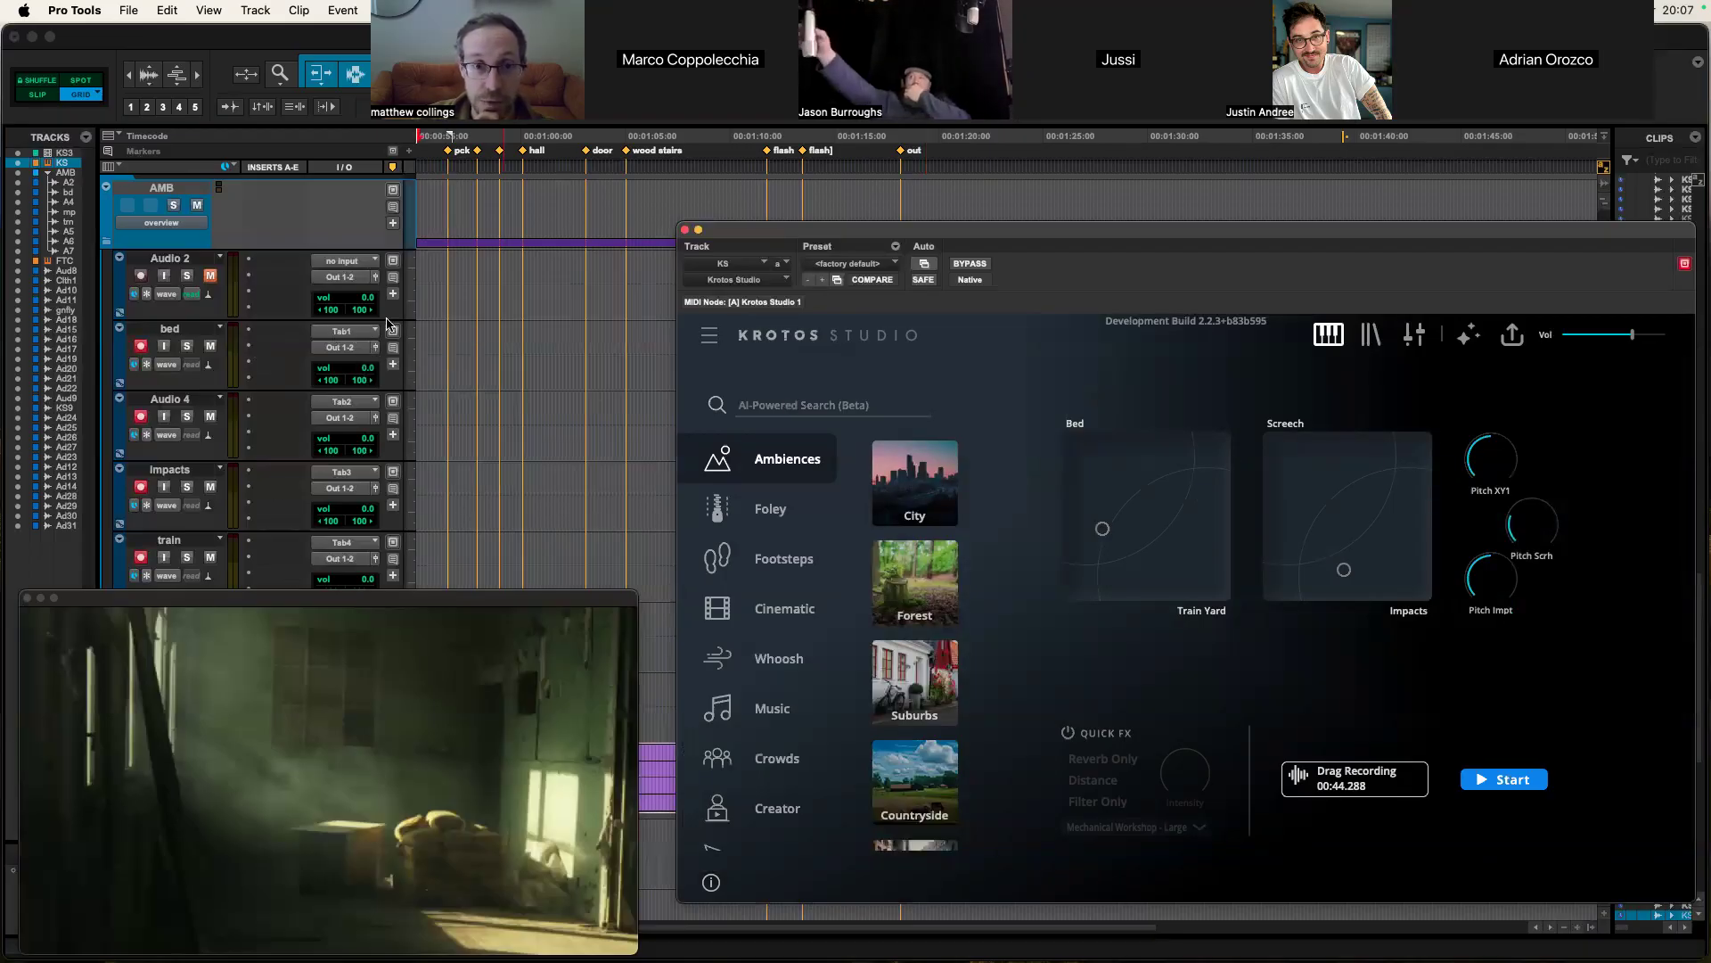
Step: Check which Krotos Studio plug-in outputs feed the bed and Audio 4 tracks
{"action": "left_click", "coordinate": [367, 335]}
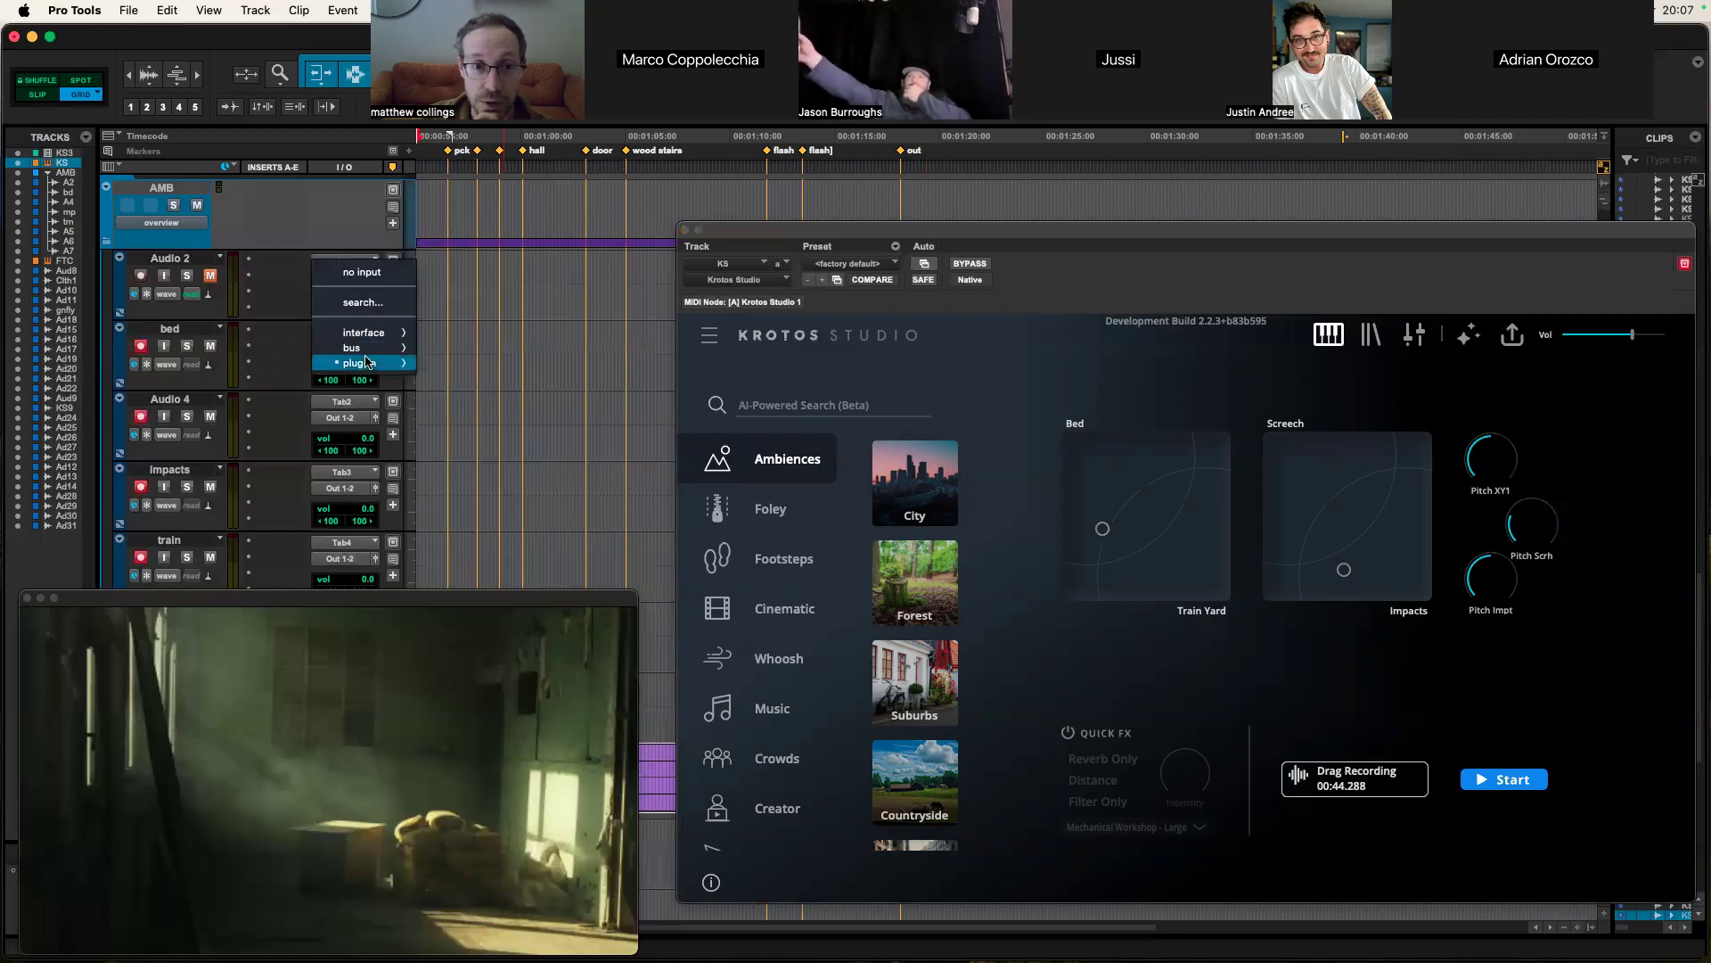
{"action": "mouse_move", "coordinate": [362, 365]}
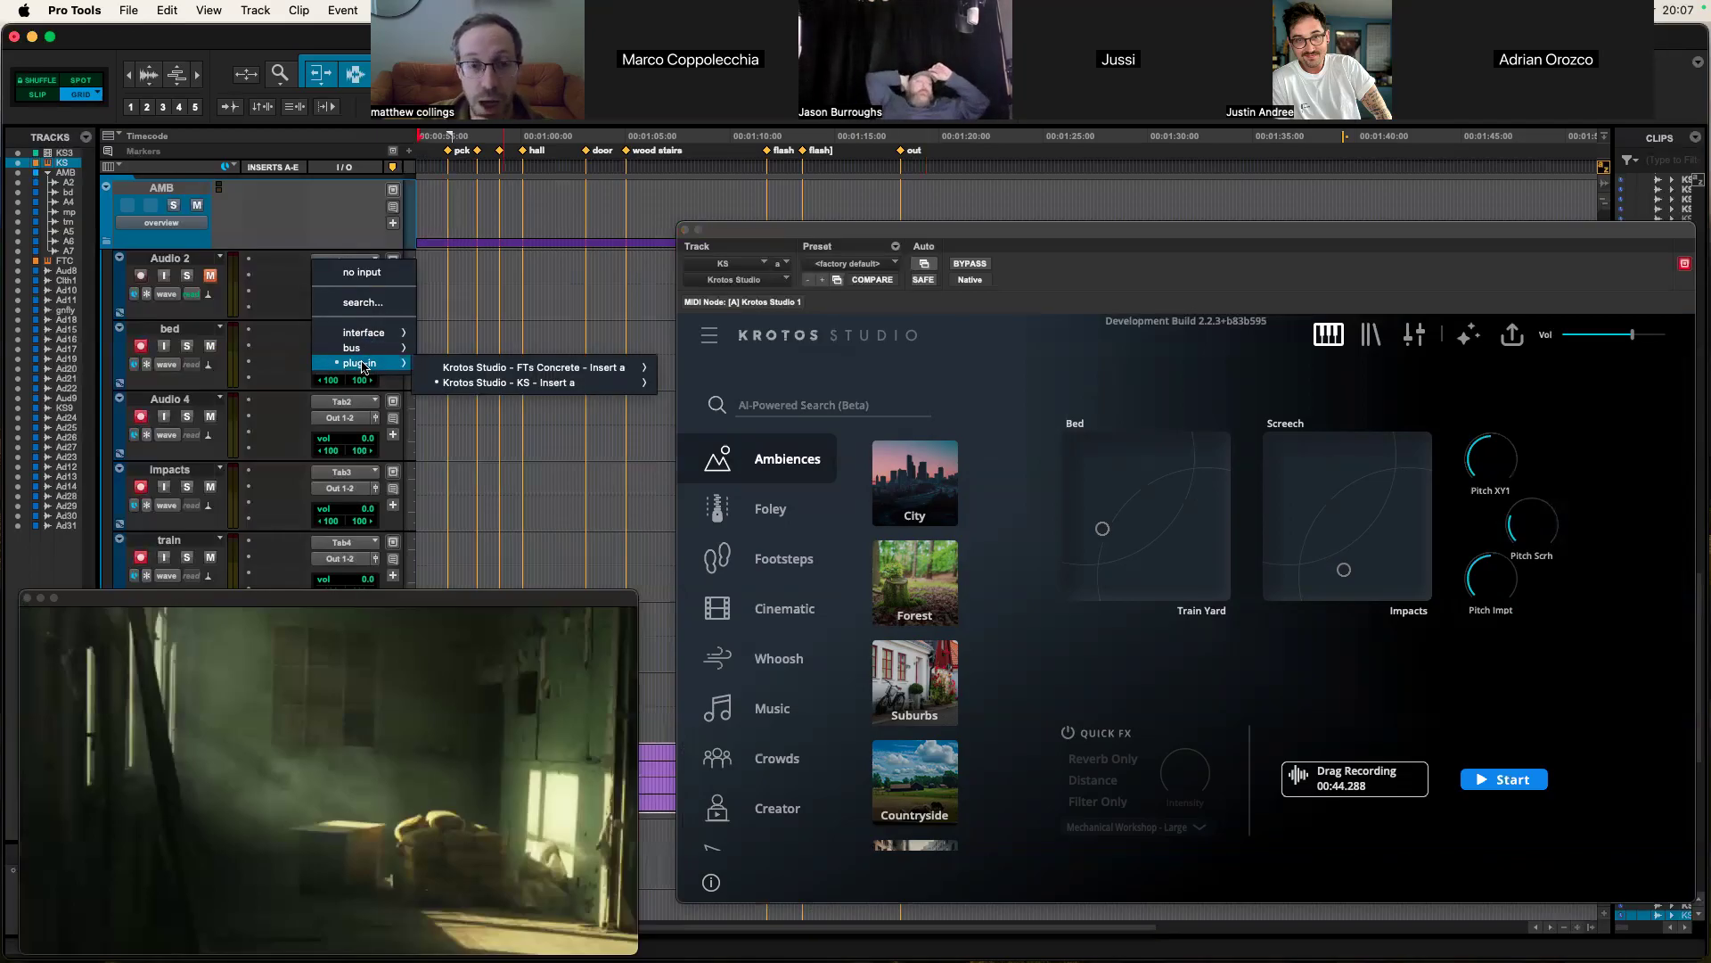
{"action": "mouse_move", "coordinate": [456, 385]}
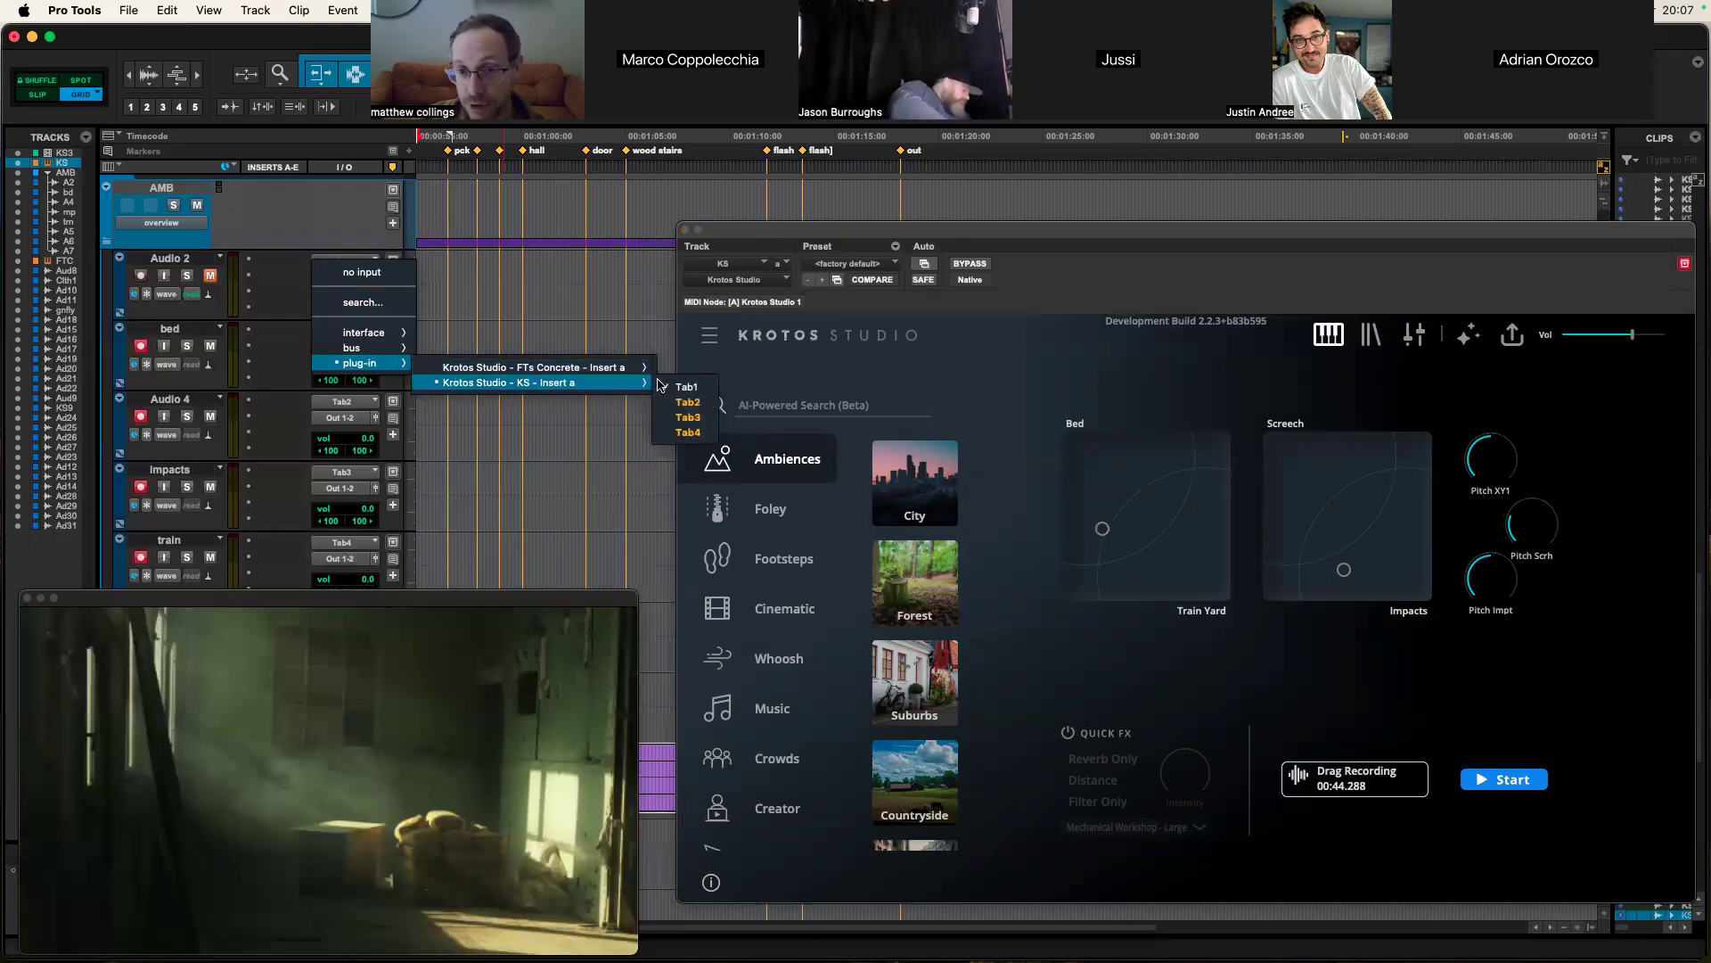
{"action": "left_click", "coordinate": [354, 403]}
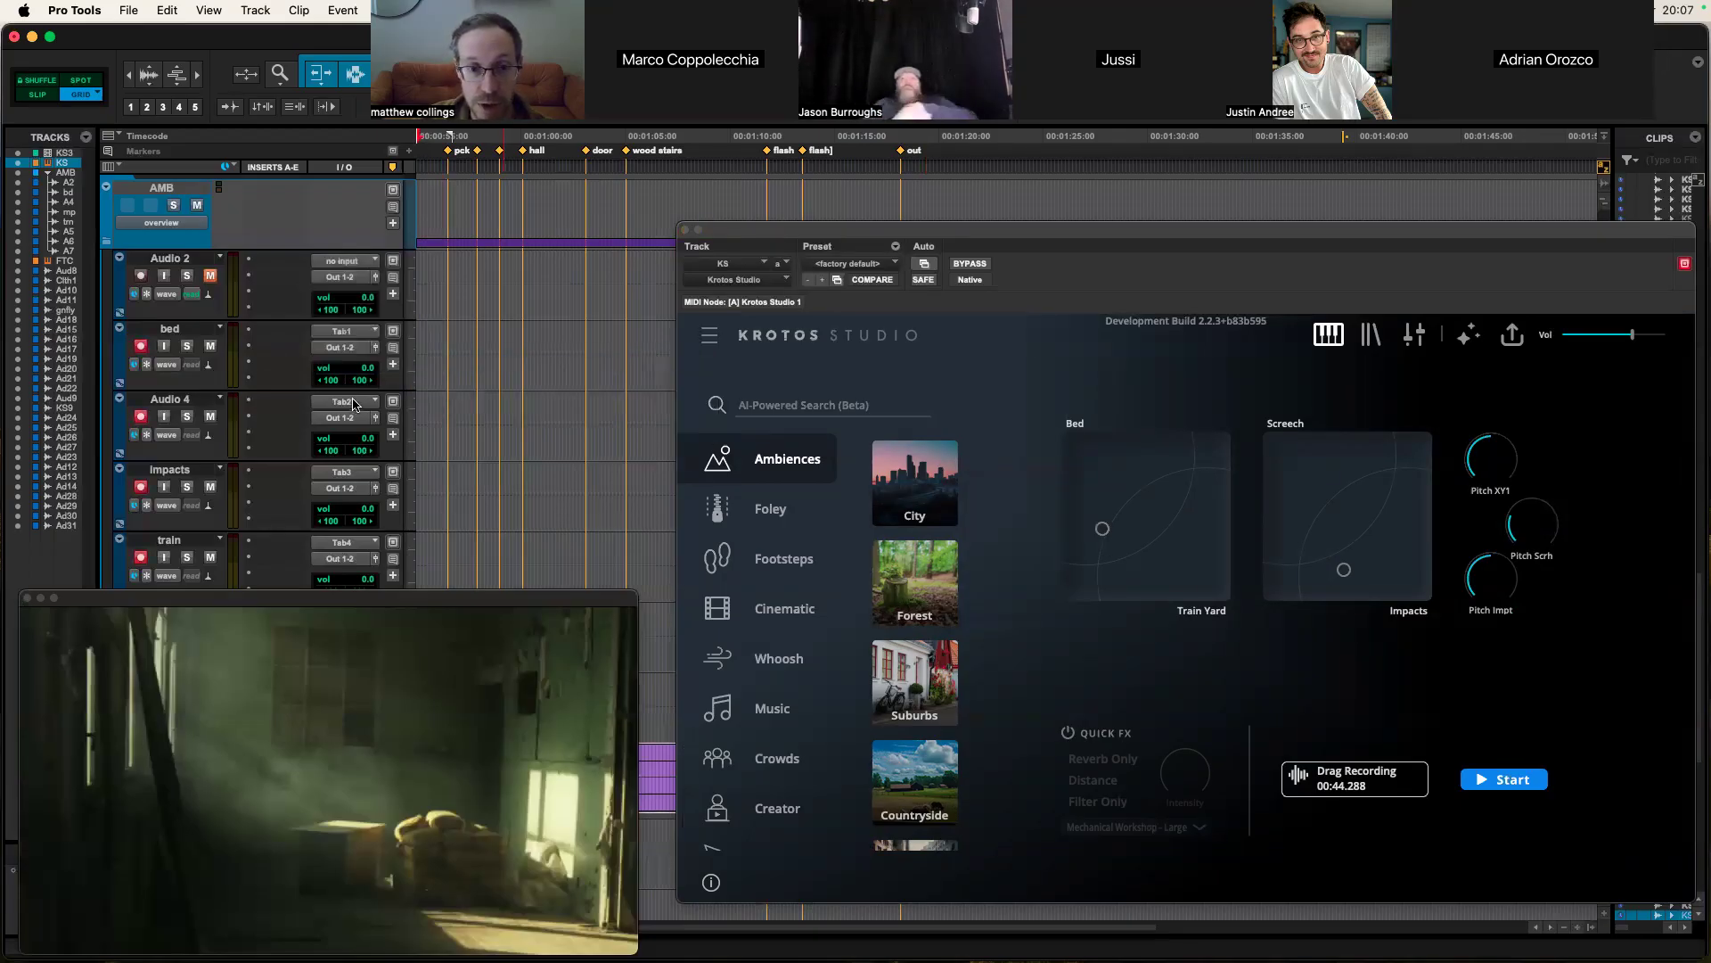
{"action": "left_click", "coordinate": [354, 403]}
{"action": "mouse_move", "coordinate": [360, 434]}
{"action": "mouse_move", "coordinate": [508, 453]}
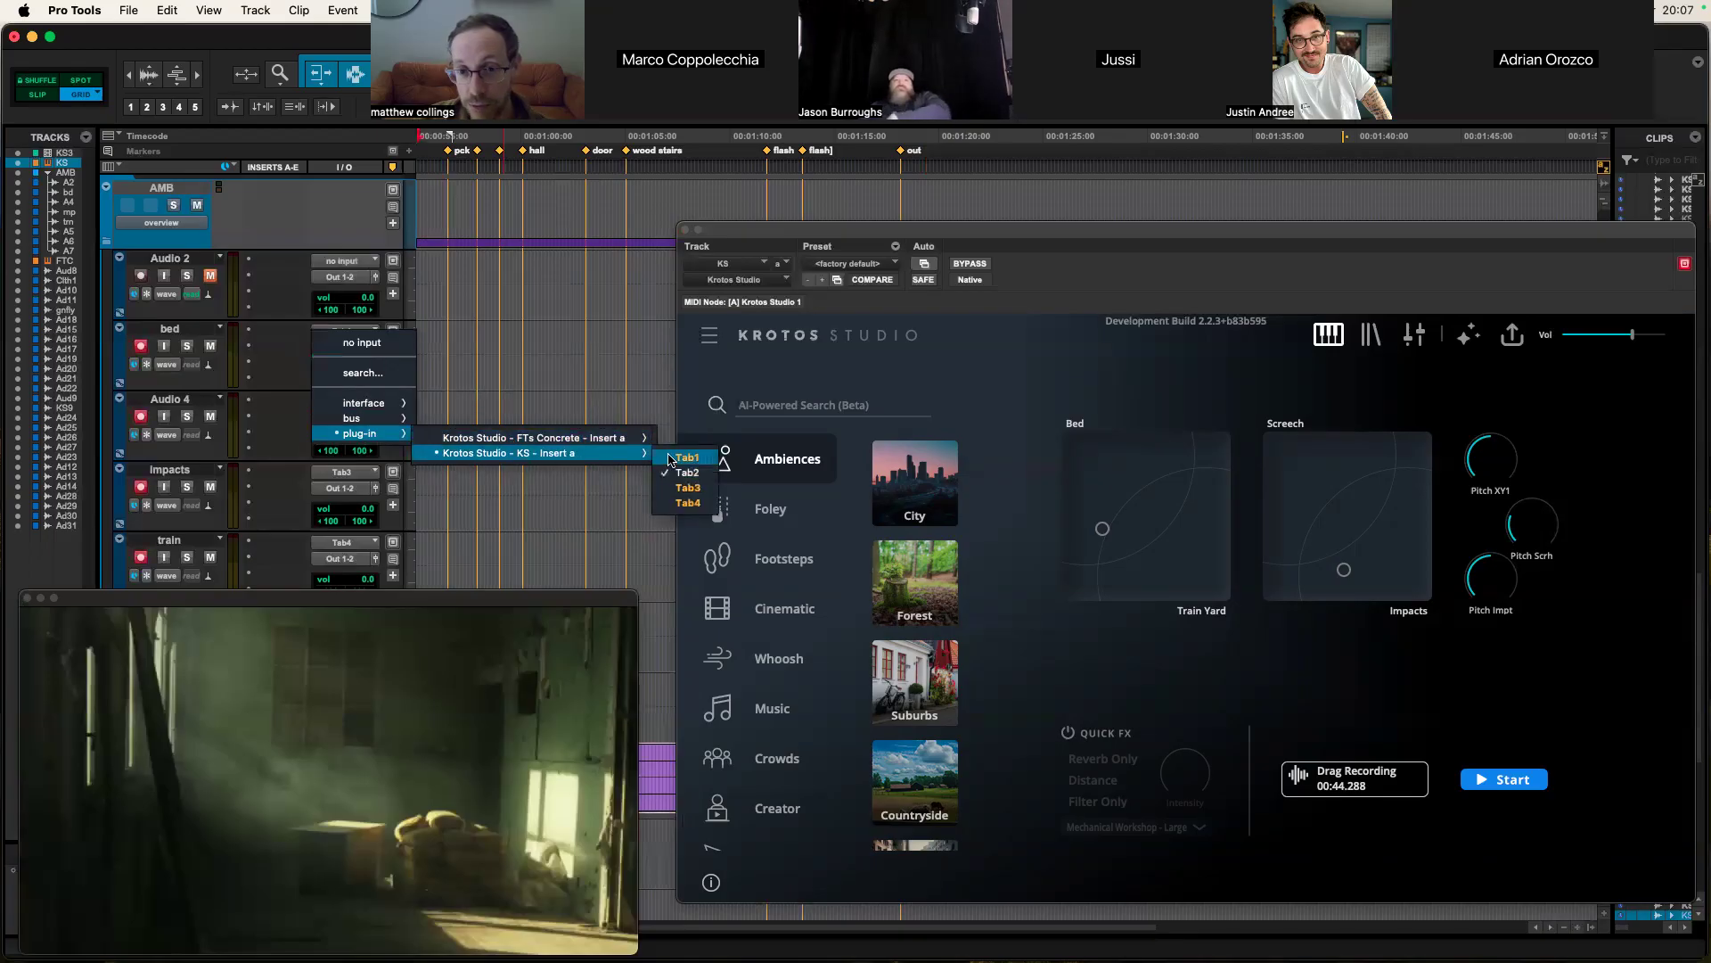
{"action": "left_click", "coordinate": [268, 506]}
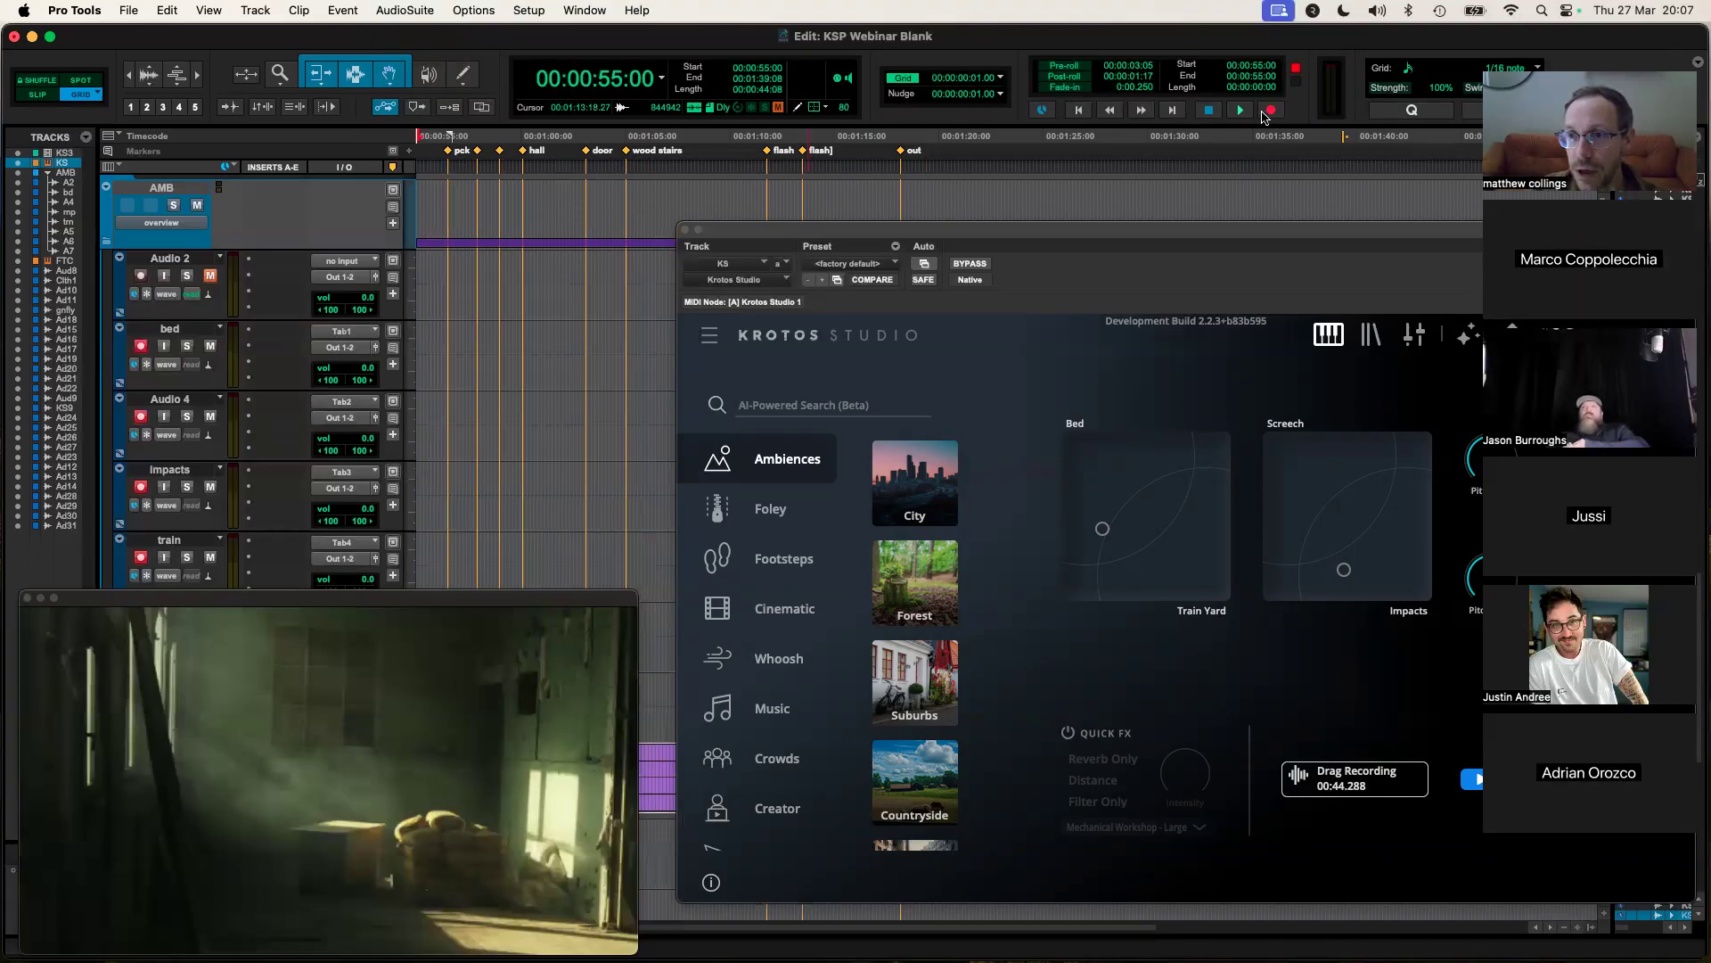
Step: Record about 28 seconds of Krotos Studio onto the four armed layer tracks while varying both pads, ending by closing the plug-in window
{"action": "left_click", "coordinate": [1359, 571]}
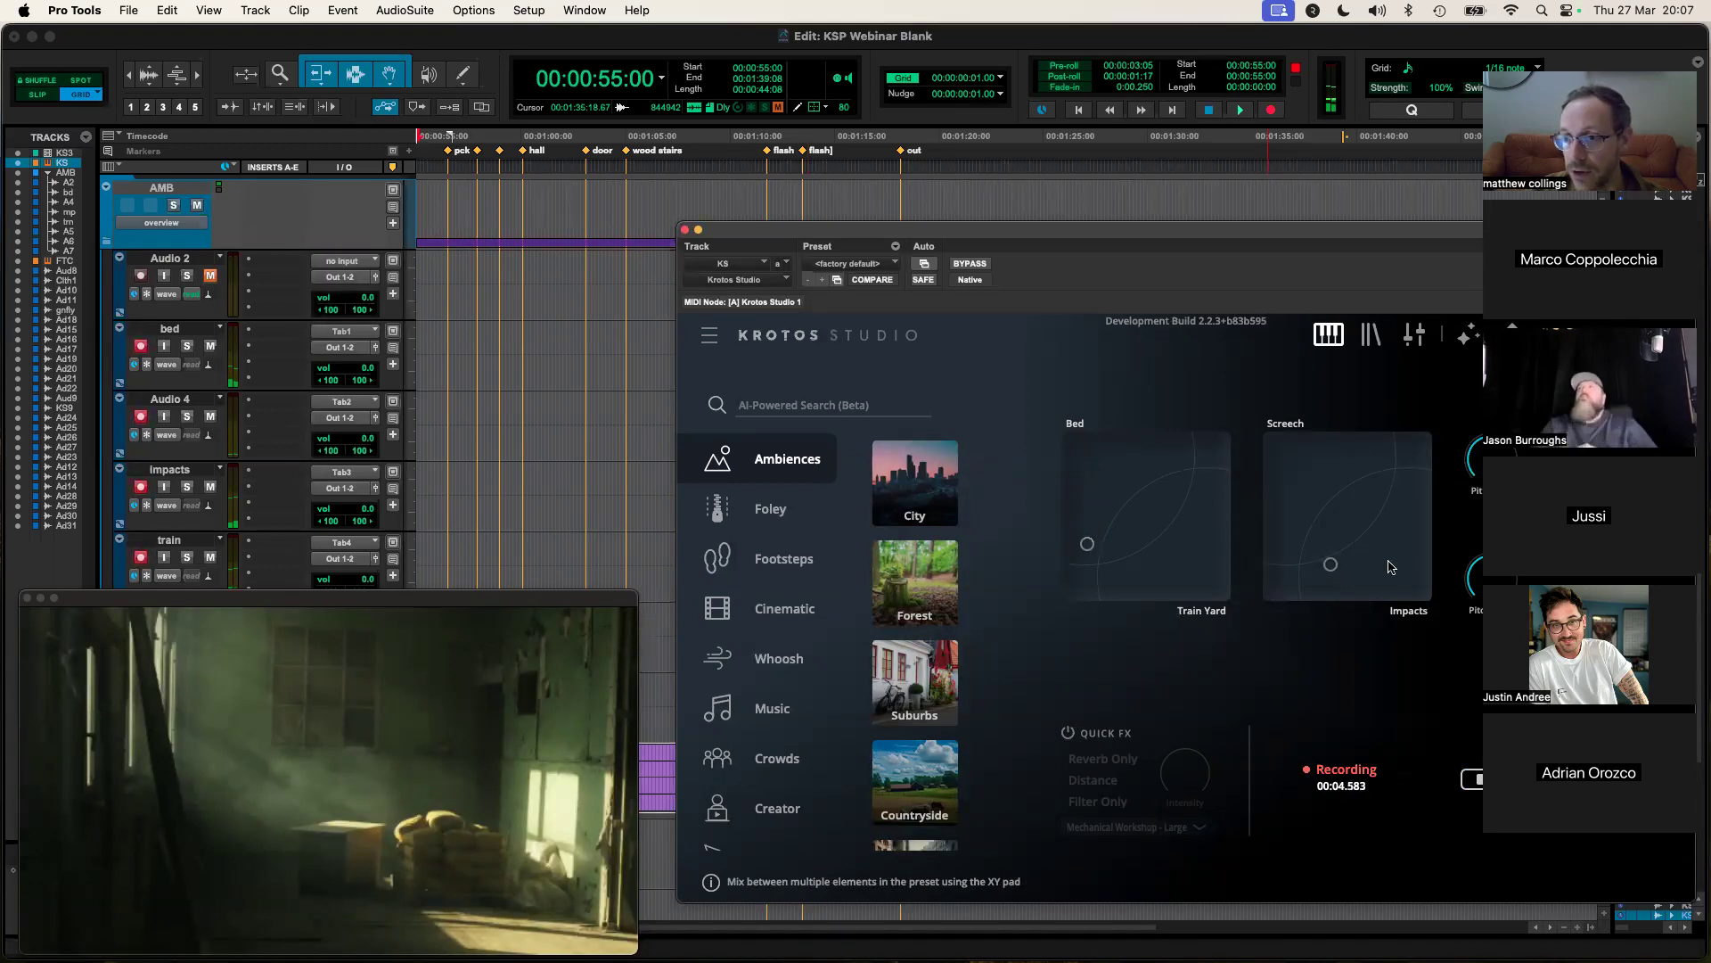
{"action": "left_click", "coordinate": [1102, 202]}
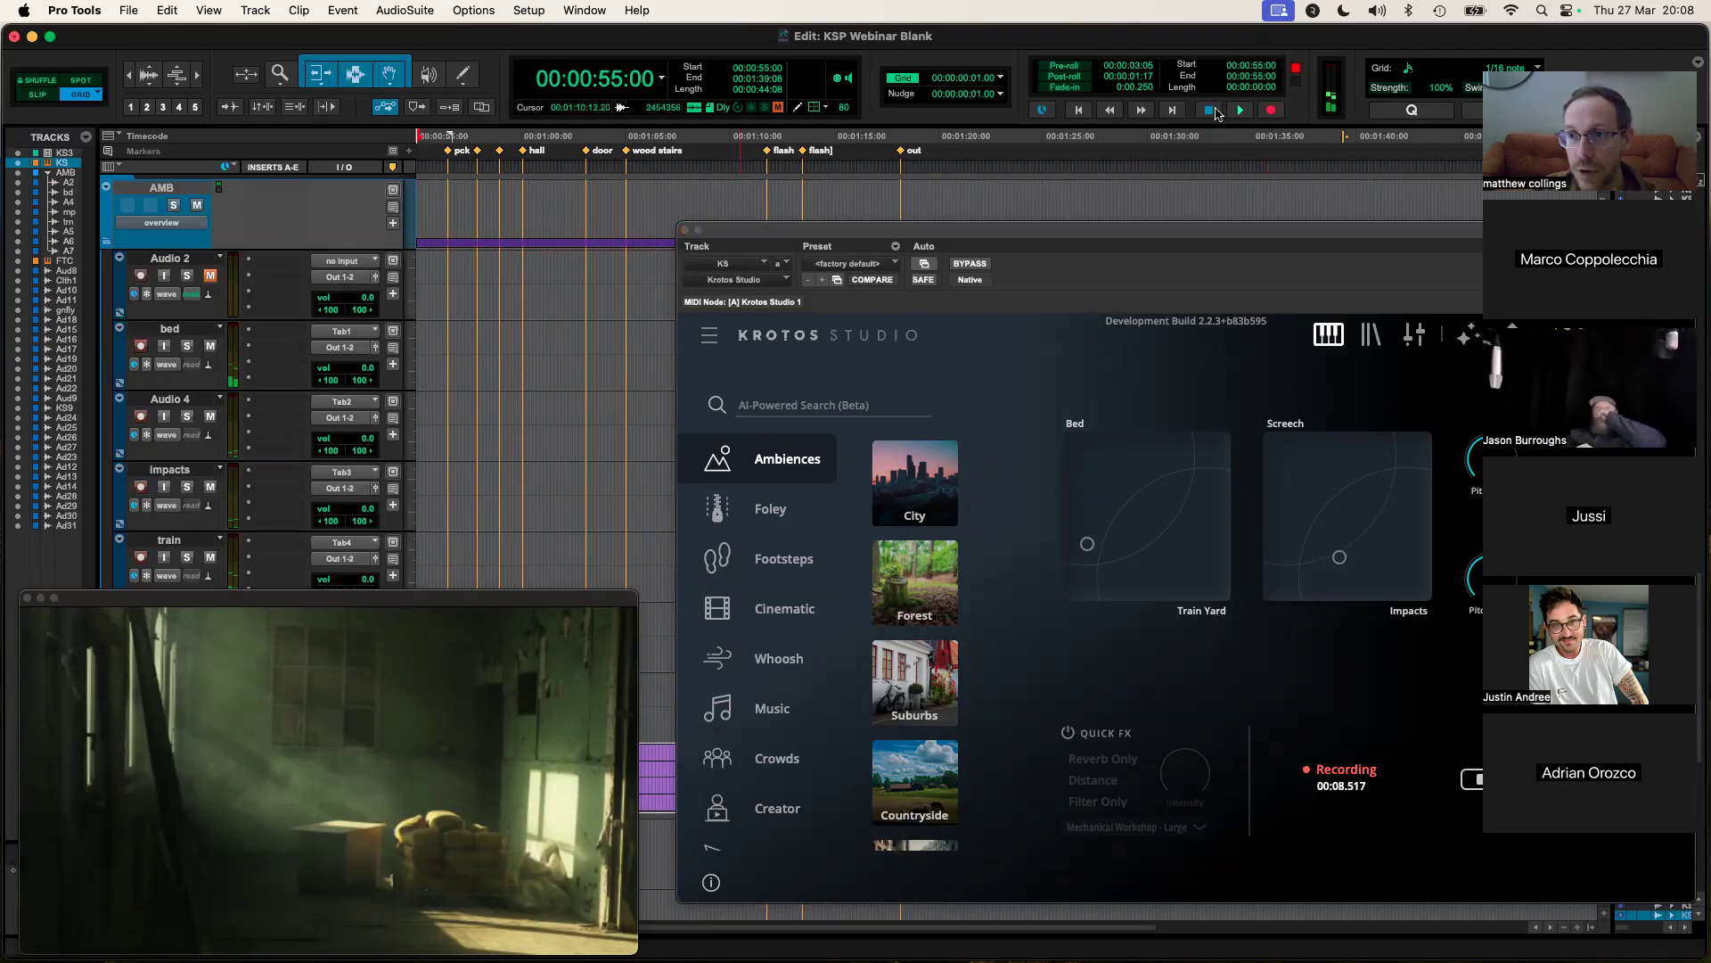
{"action": "left_click", "coordinate": [1238, 109]}
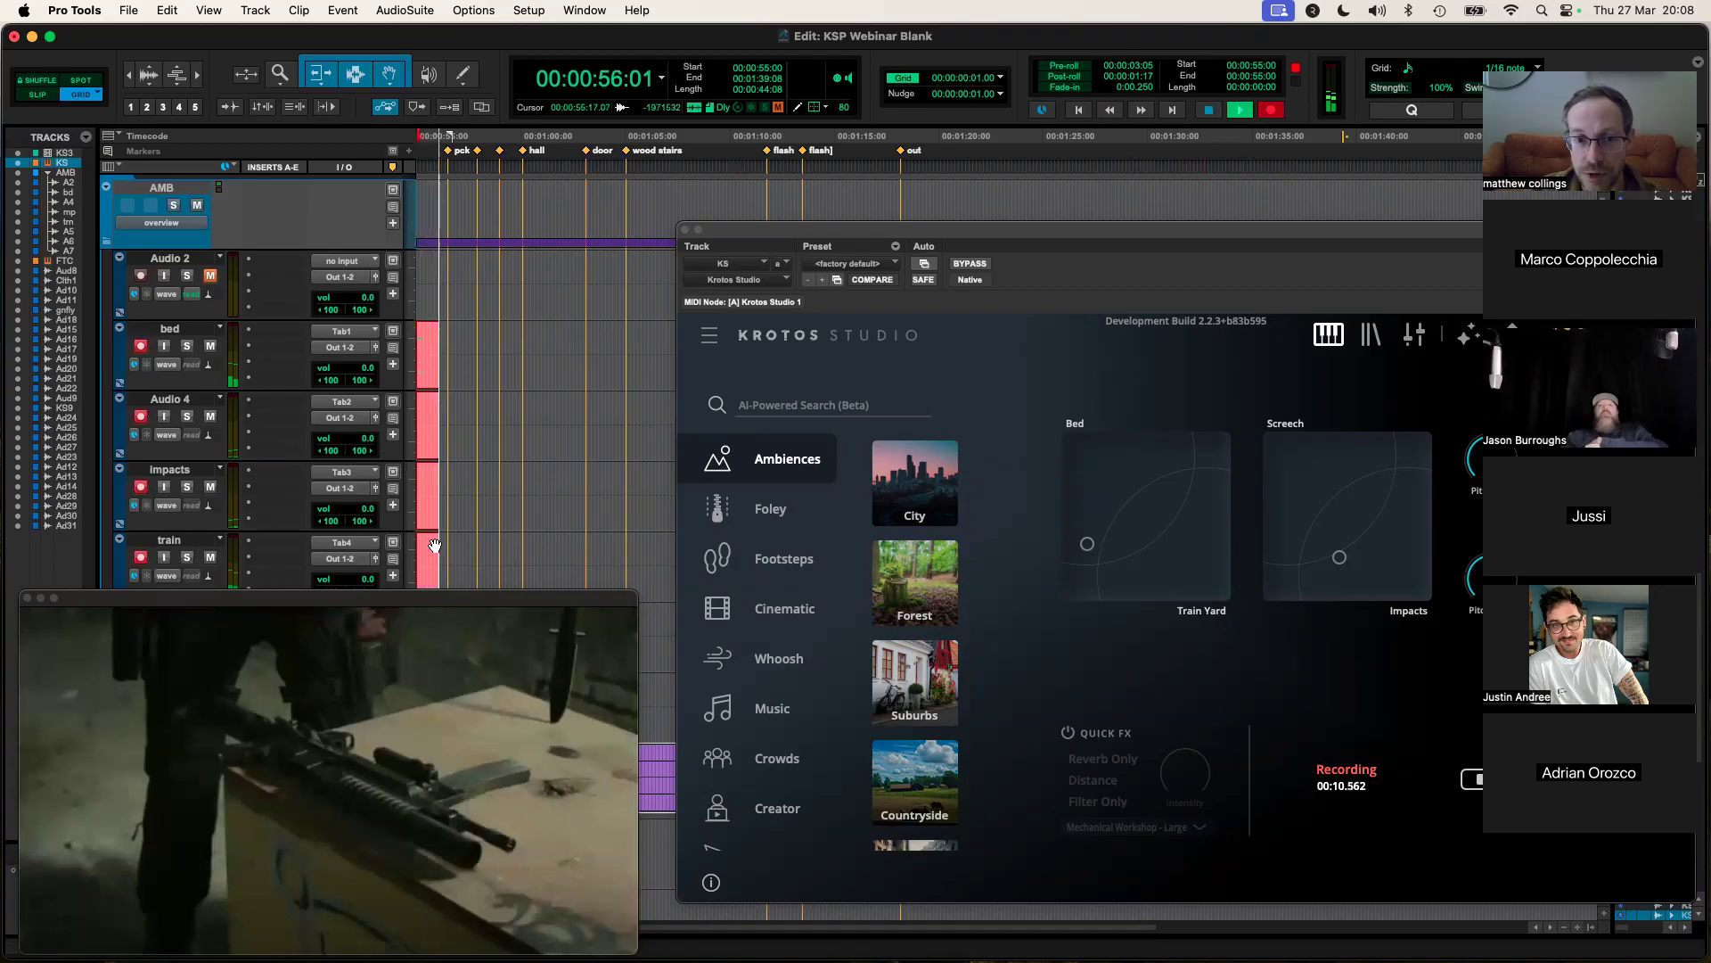
{"action": "left_click_drag", "start_coordinate": [454, 598], "coordinate": [453, 626]}
{"action": "left_click_drag", "start_coordinate": [1087, 544], "coordinate": [1098, 547]}
{"action": "left_click_drag", "start_coordinate": [1339, 557], "coordinate": [1316, 546]}
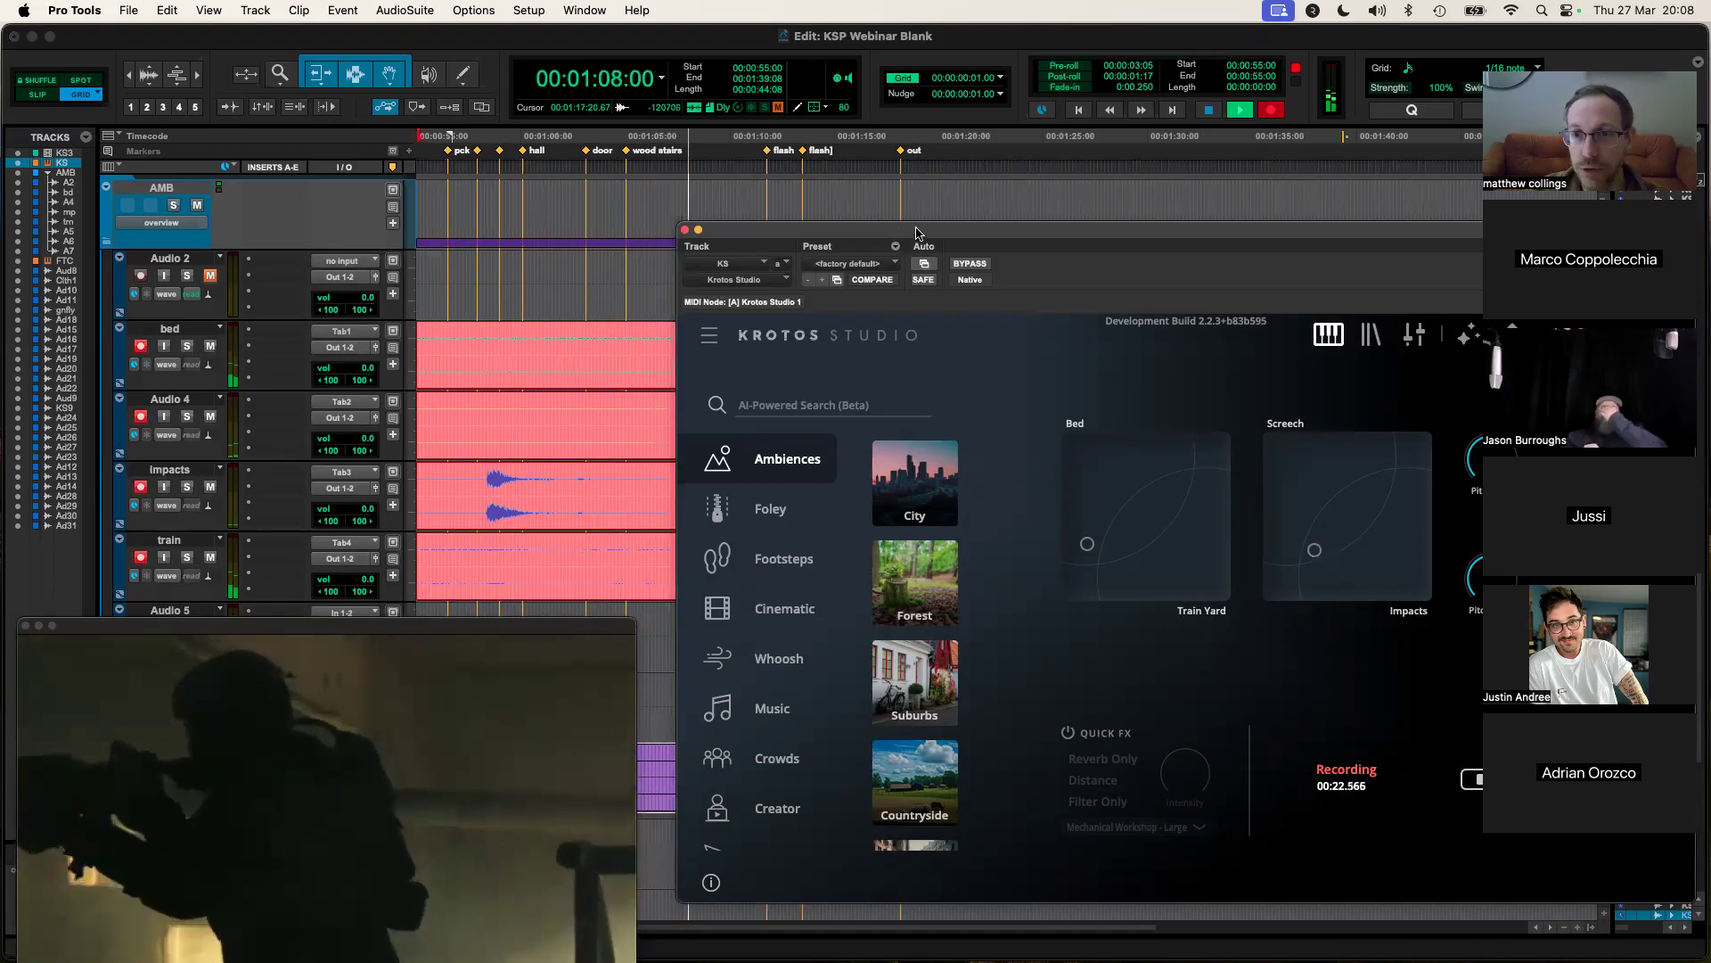
{"action": "mouse_move", "coordinate": [1165, 542]}
{"action": "left_mouse_down"}
{"action": "mouse_move", "coordinate": [1180, 559]}
{"action": "mouse_move", "coordinate": [1178, 543]}
{"action": "left_mouse_up"}
{"action": "left_click_drag", "start_coordinate": [905, 236], "coordinate": [803, 223]}
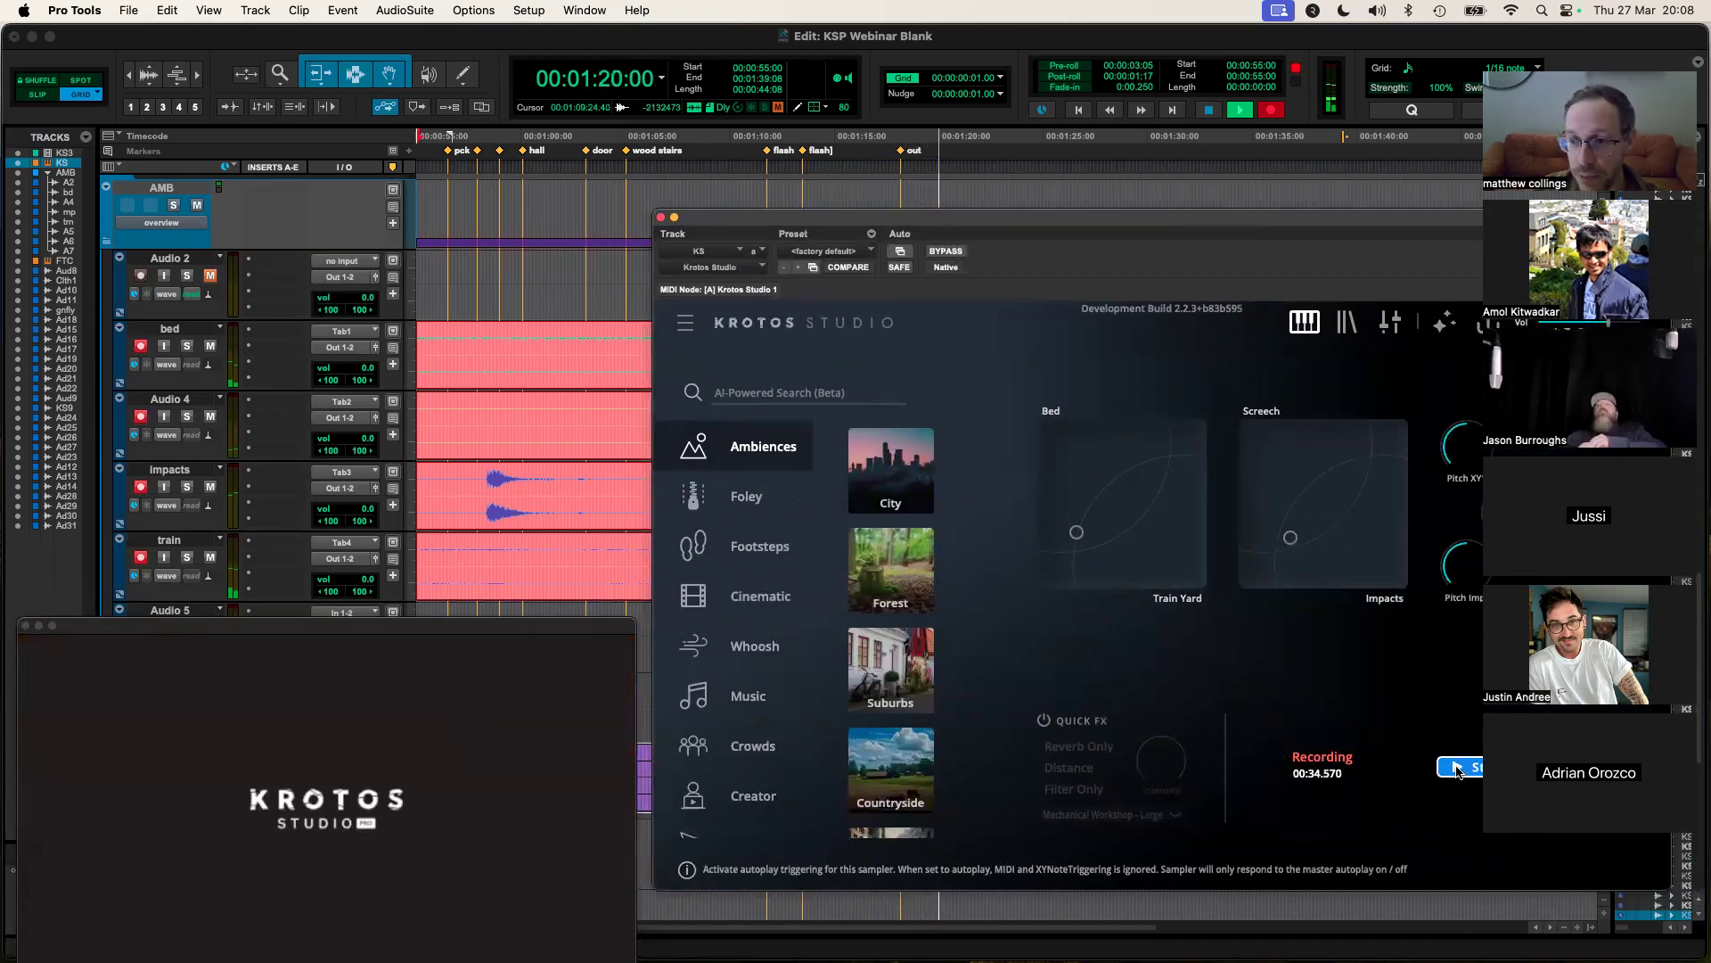
{"action": "left_click", "coordinate": [661, 218]}
{"action": "key", "text": "space"}
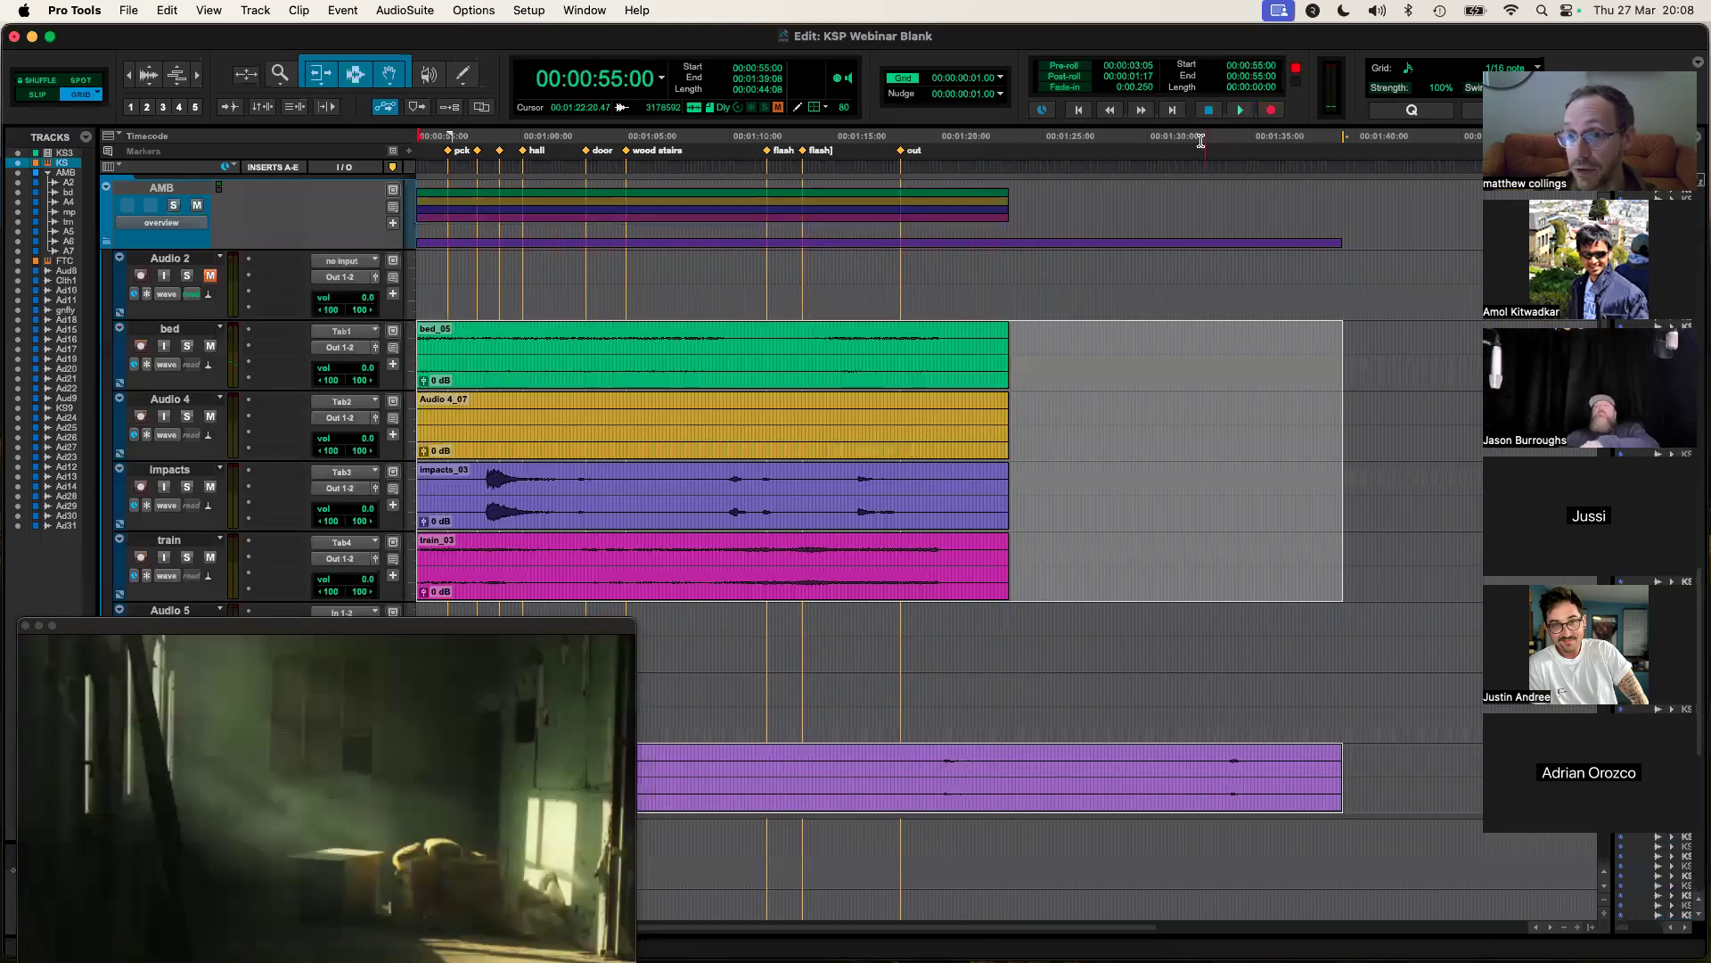
Step: Separate the loud first hit in the impacts clip into its own clip and lower its clip gain to -8.5 dB
{"action": "left_click", "coordinate": [1158, 392]}
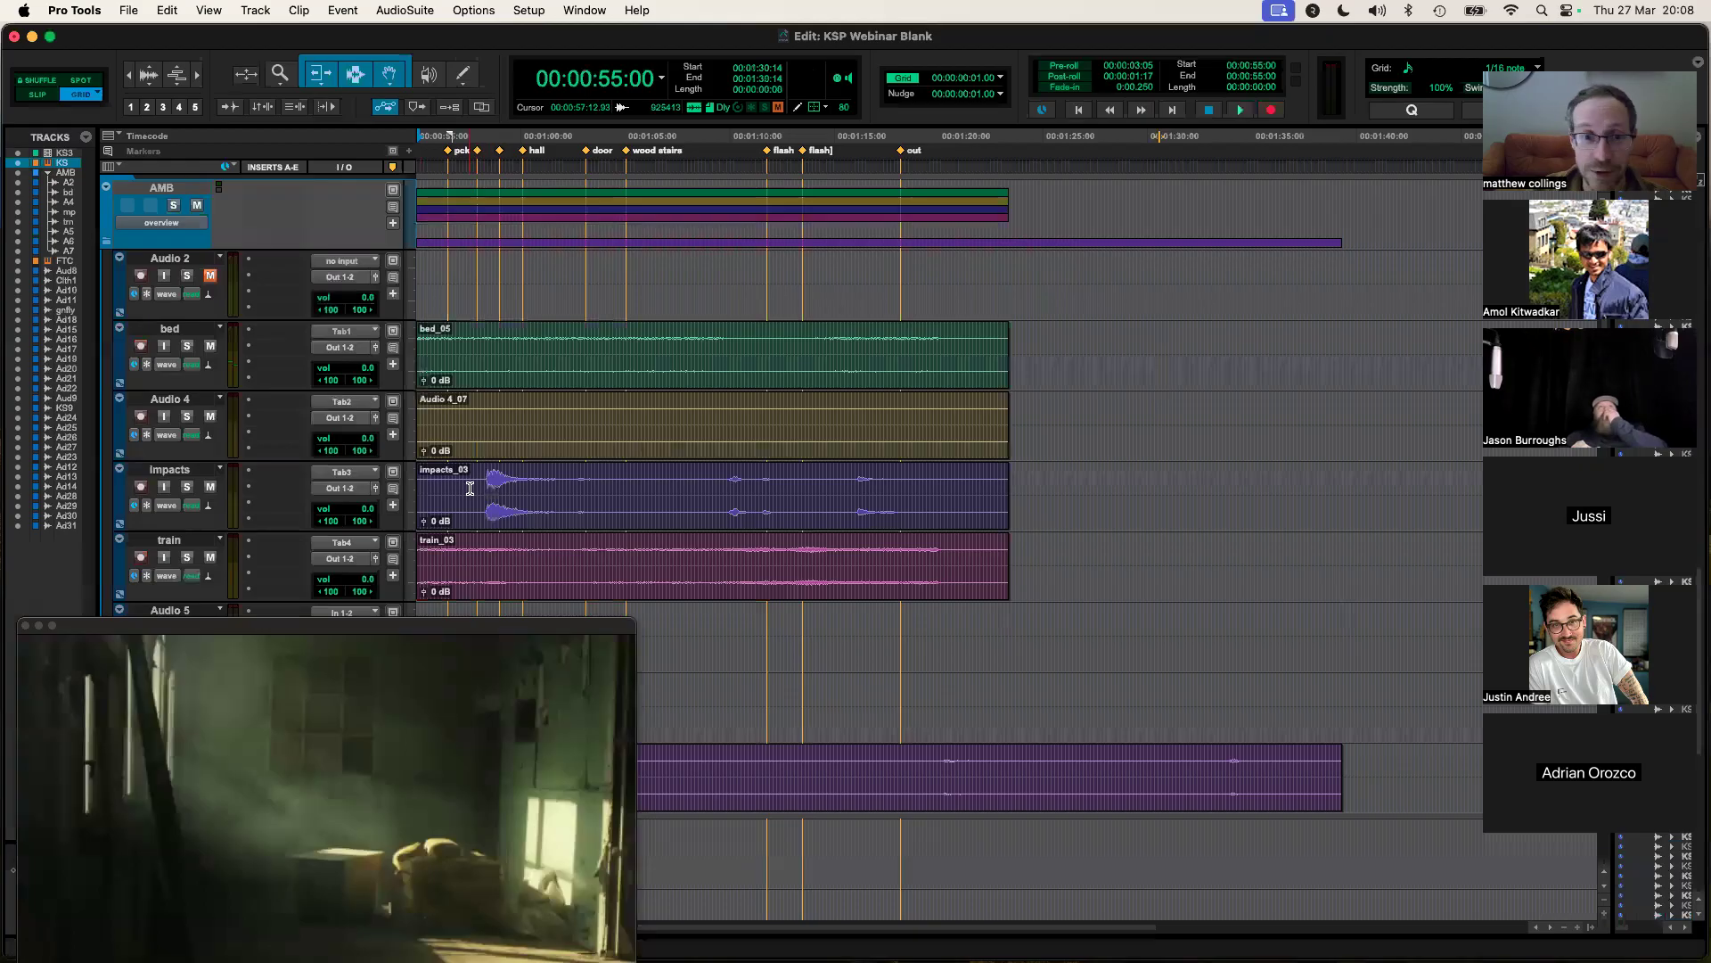
{"action": "left_click_drag", "start_coordinate": [480, 485], "coordinate": [579, 497]}
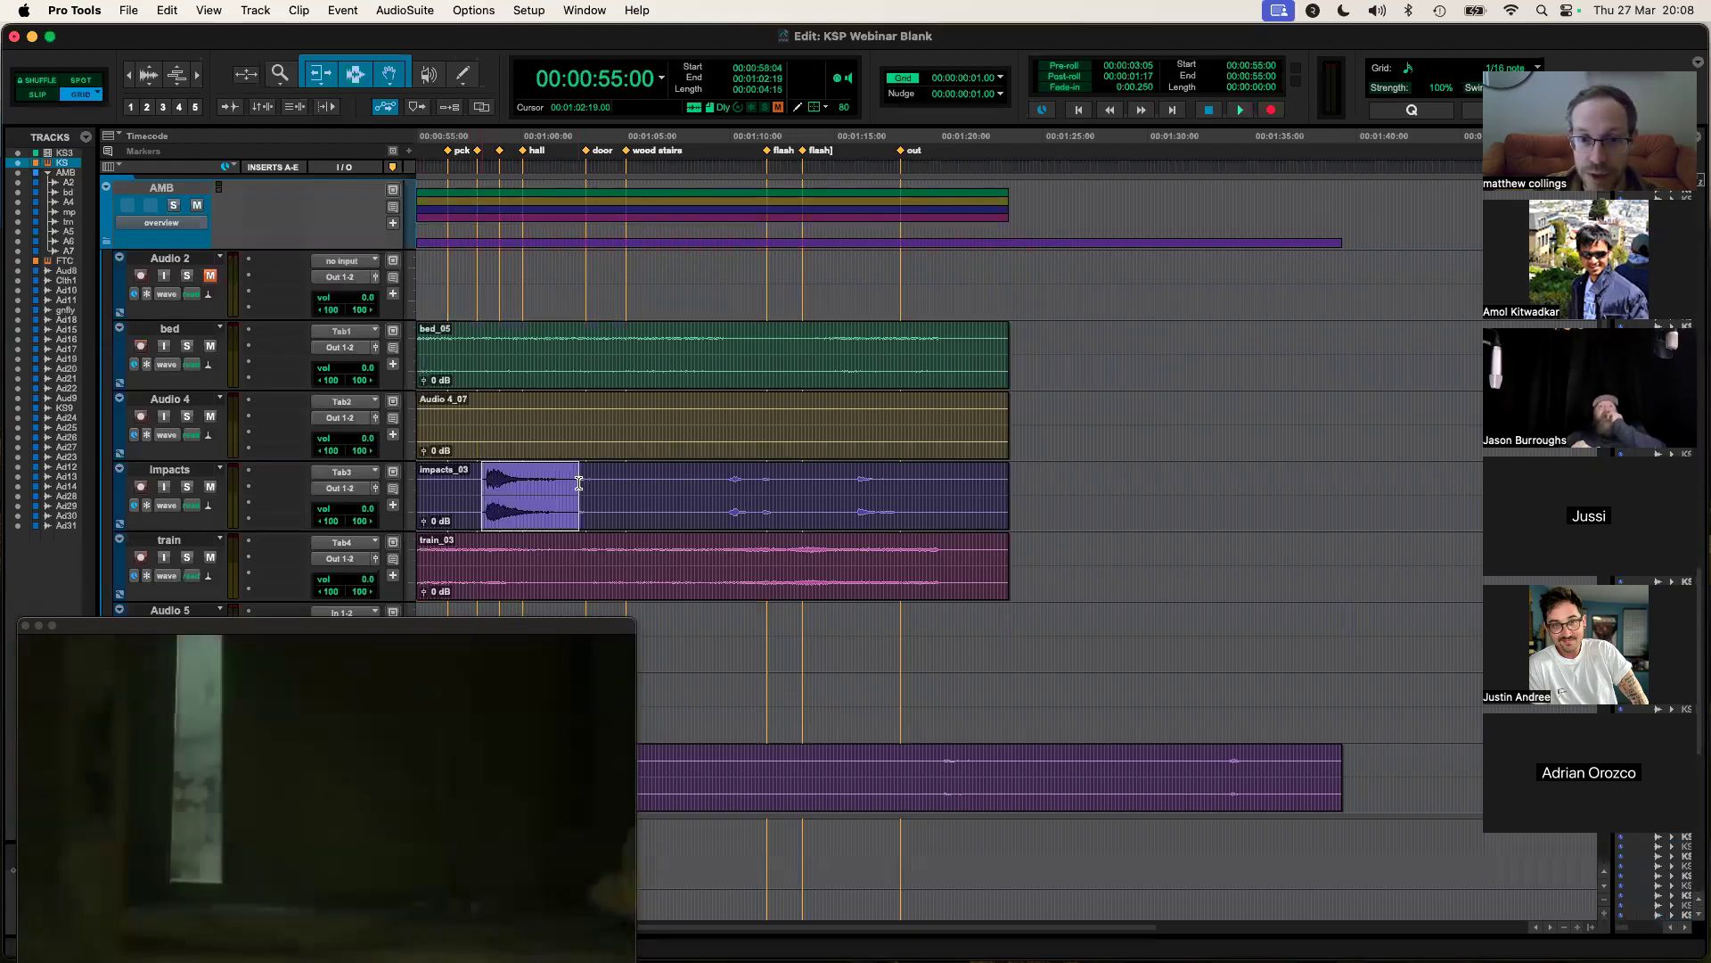
{"action": "key", "text": "super+e"}
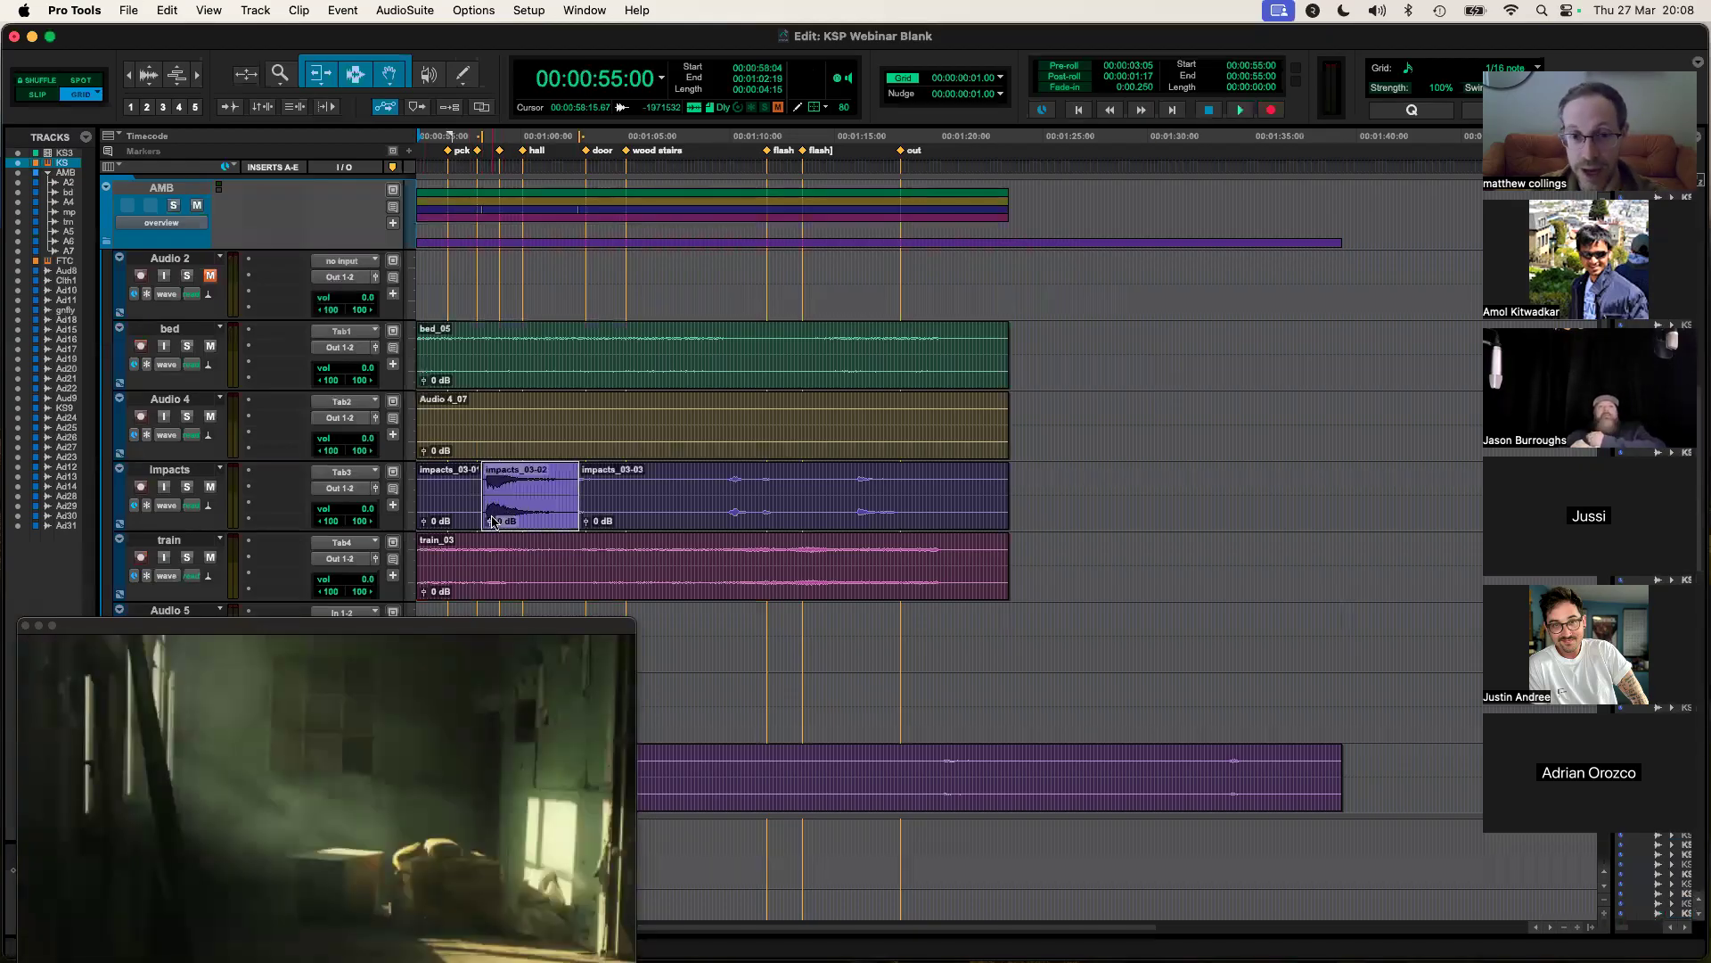
{"action": "left_click_drag", "start_coordinate": [491, 526], "coordinate": [491, 549]}
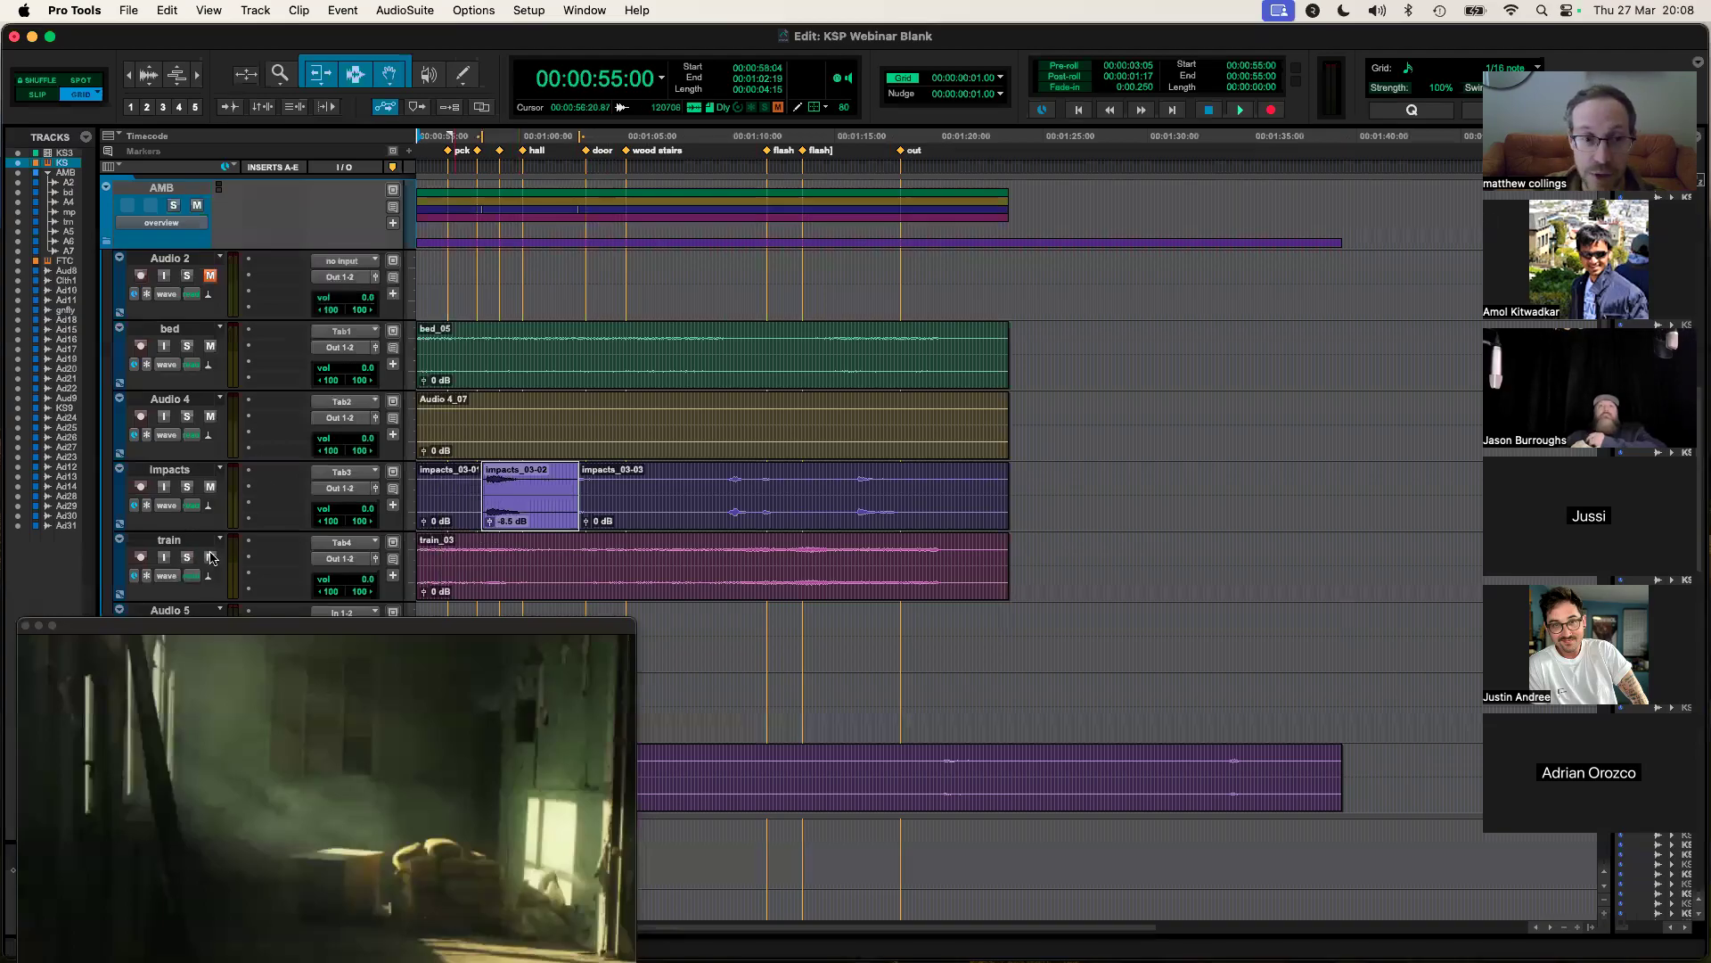
Step: Play the train layer soloed against the video and lower its clip gain to -1.8 dB
{"action": "key", "text": "space"}
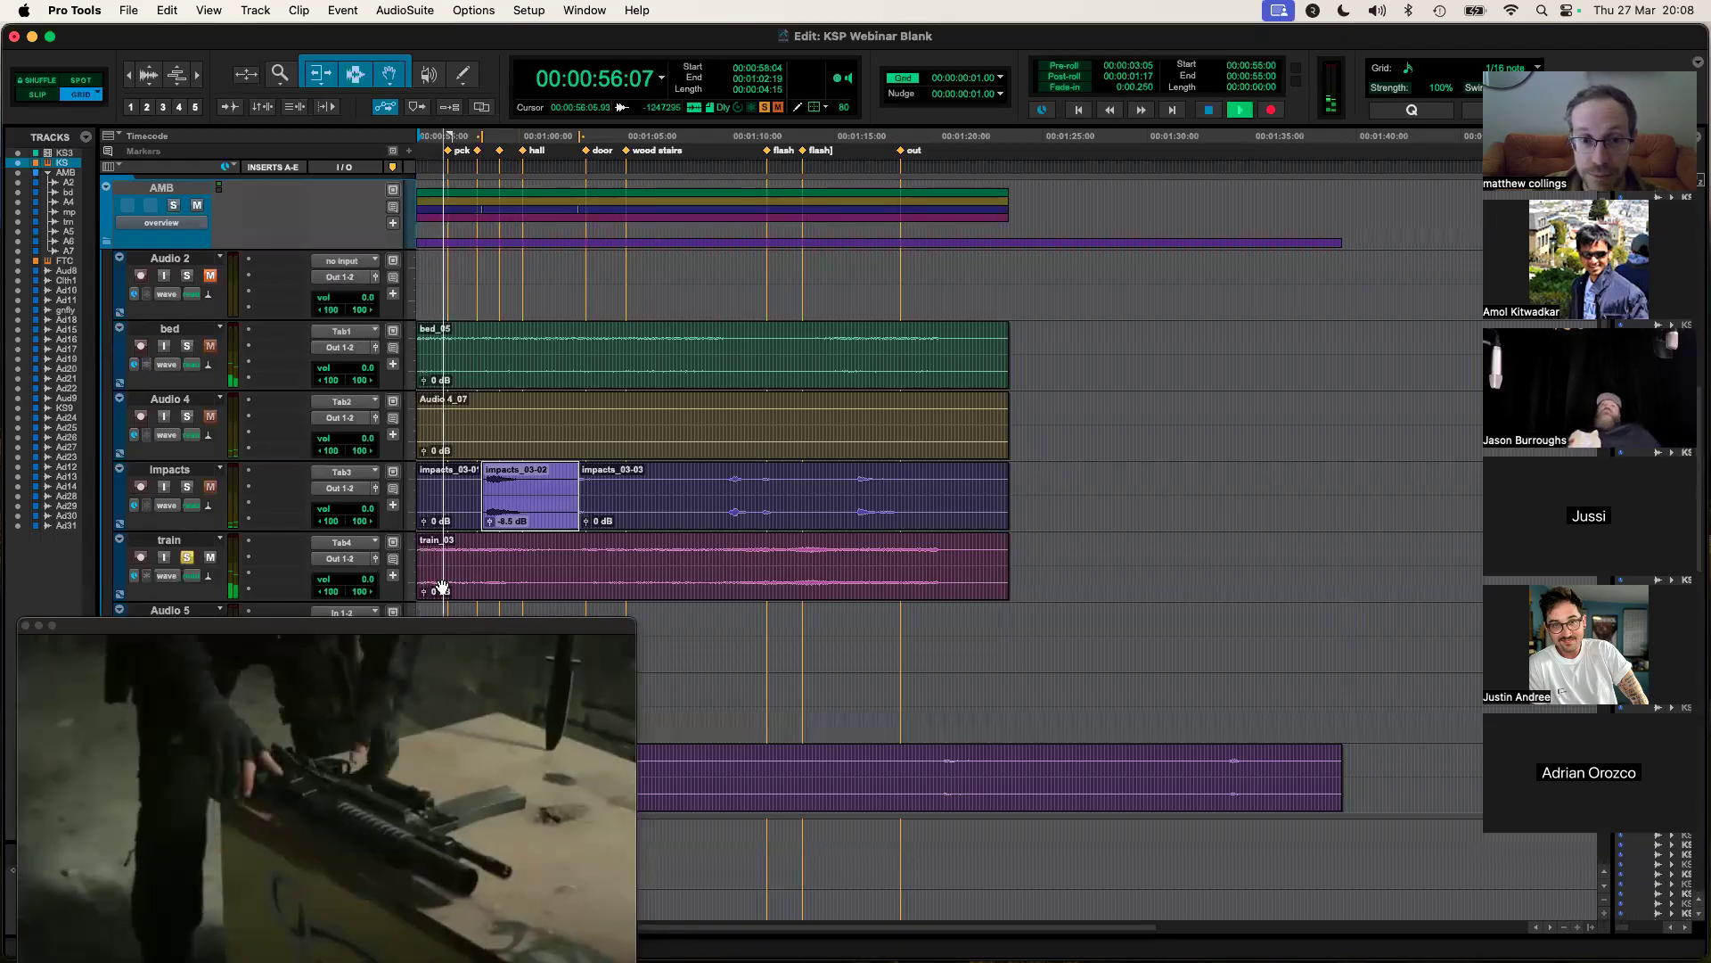
{"action": "left_click_drag", "start_coordinate": [423, 591], "coordinate": [426, 598]}
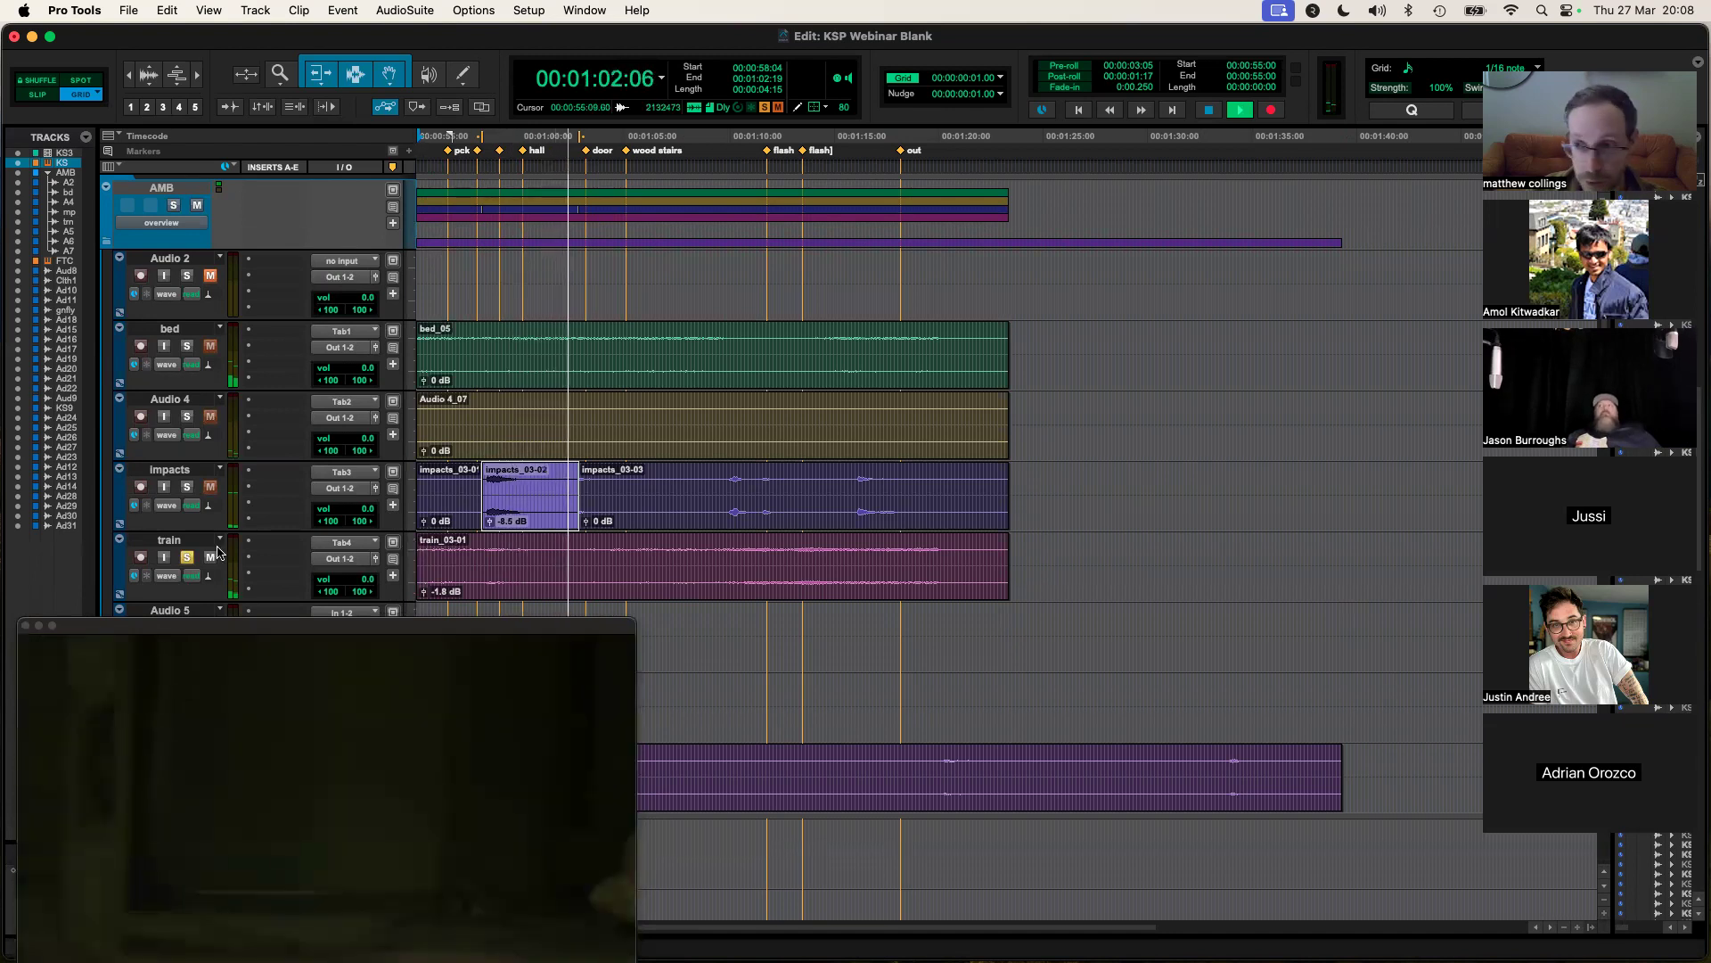
{"action": "key", "text": "space"}
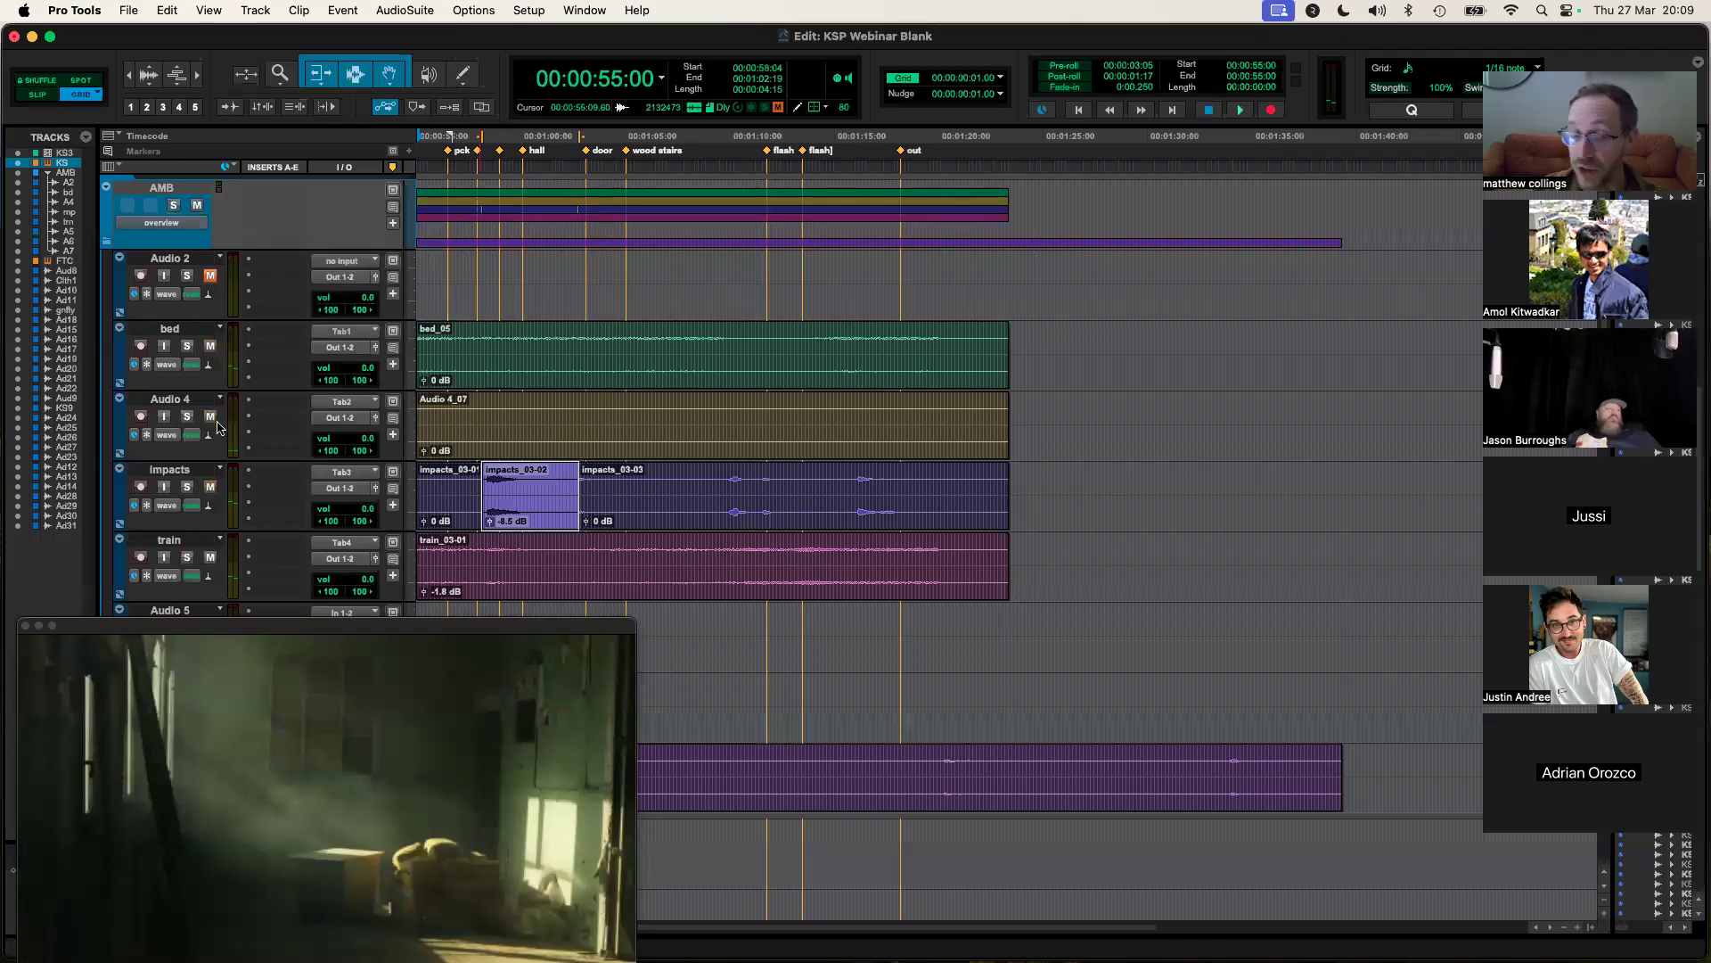
Step: Audition the layers against the video, first with bed soloed, then all together while toggling the impacts mute
{"action": "left_click", "coordinate": [781, 516]}
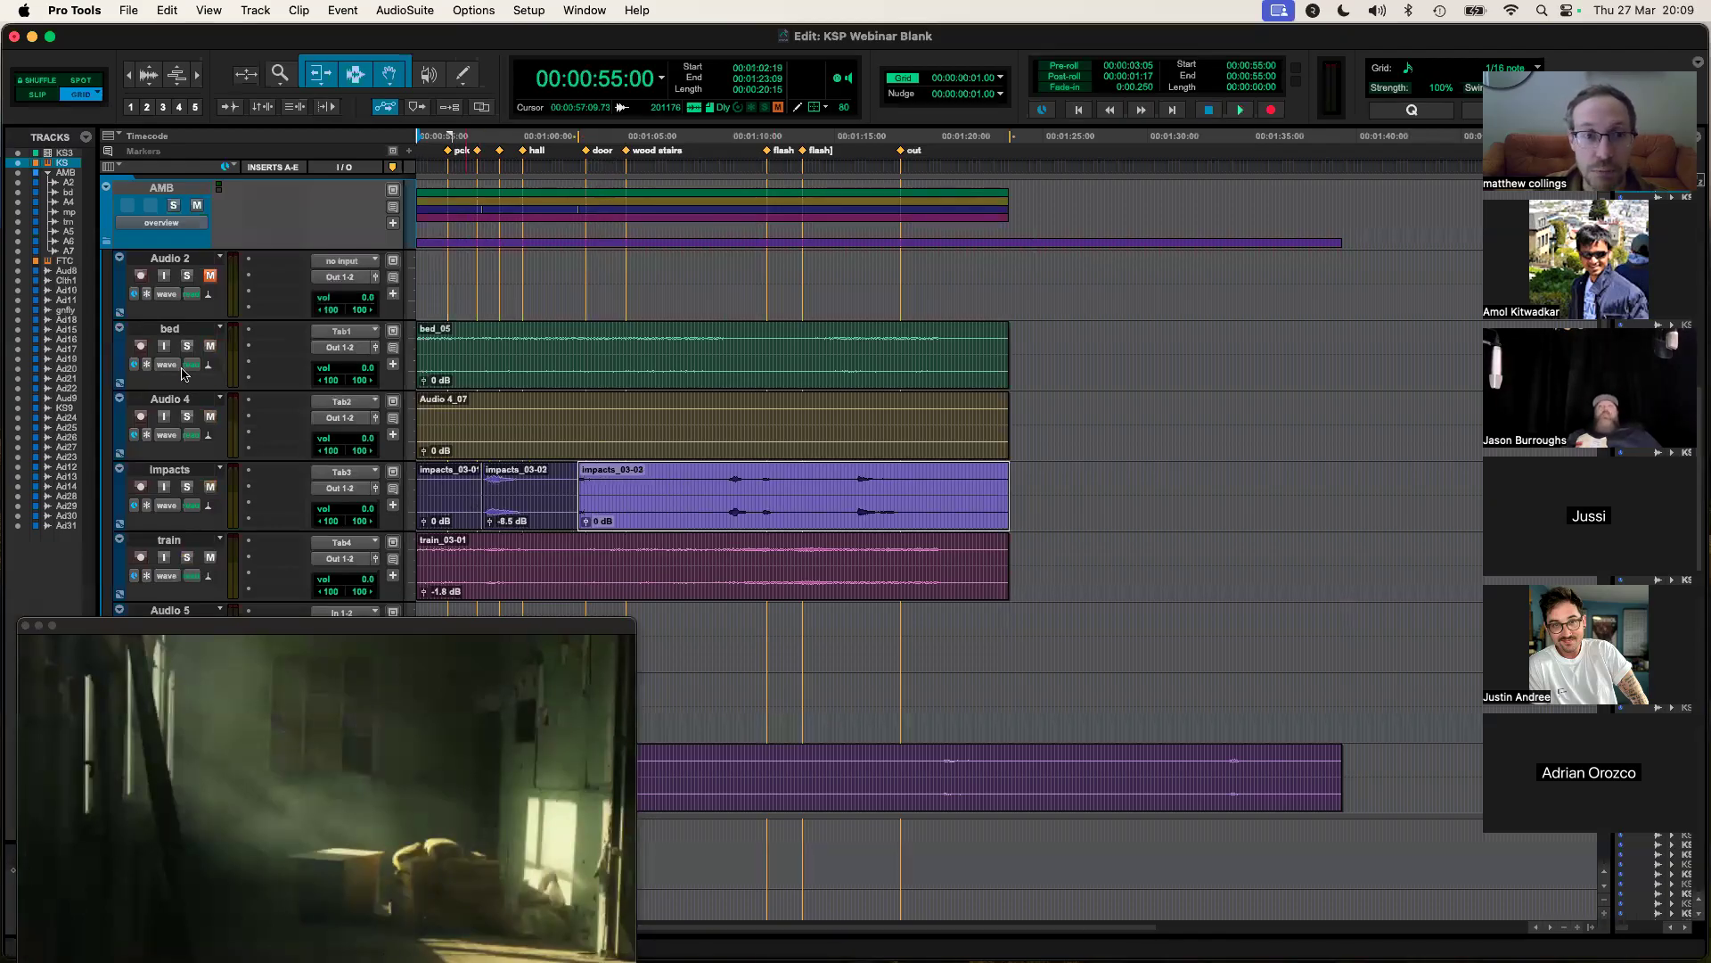
{"action": "key", "text": "space"}
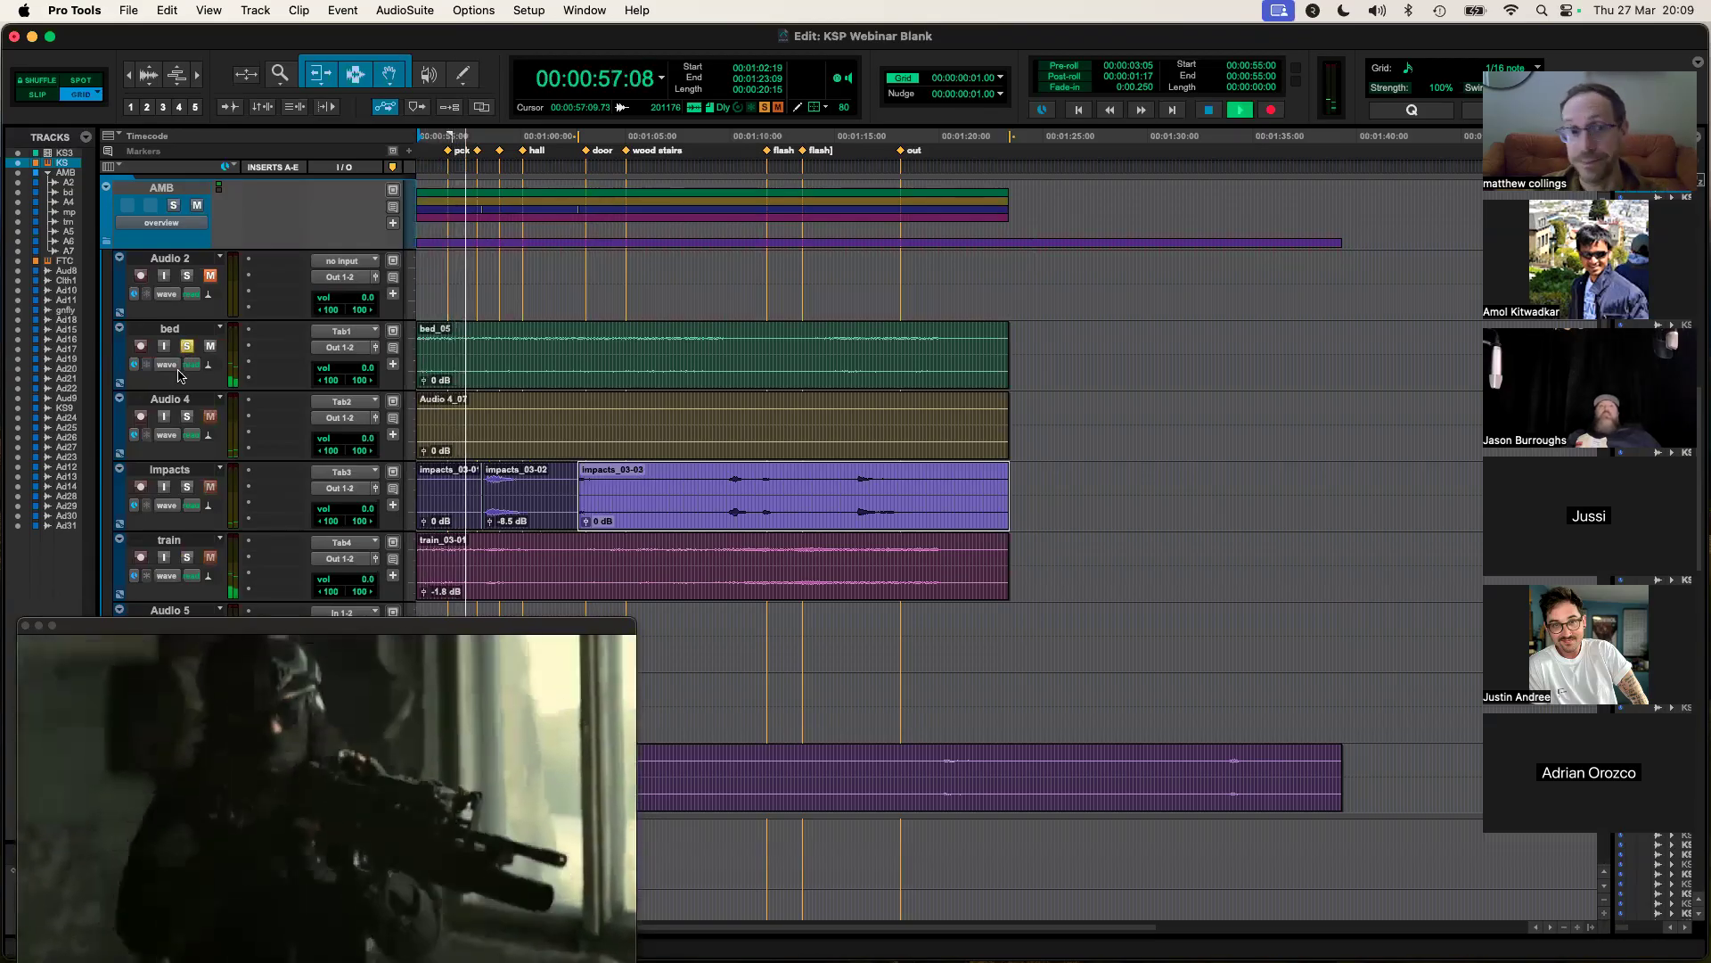
{"action": "left_click", "coordinate": [188, 347]}
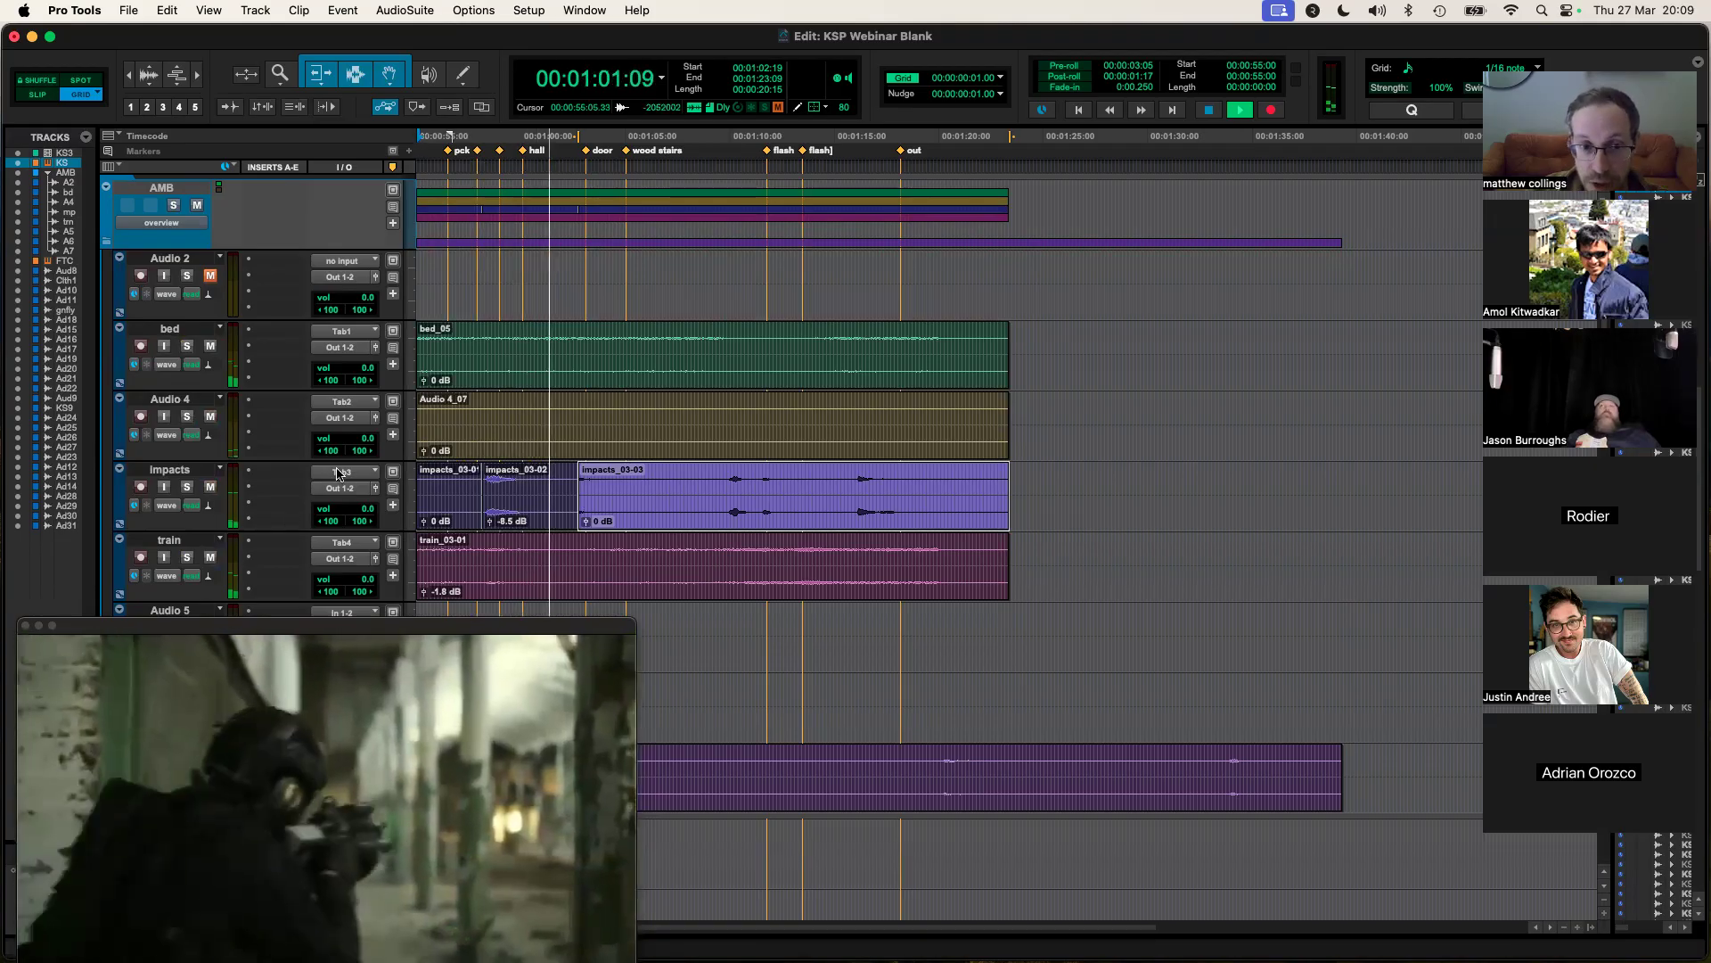
{"action": "left_click", "coordinate": [210, 487]}
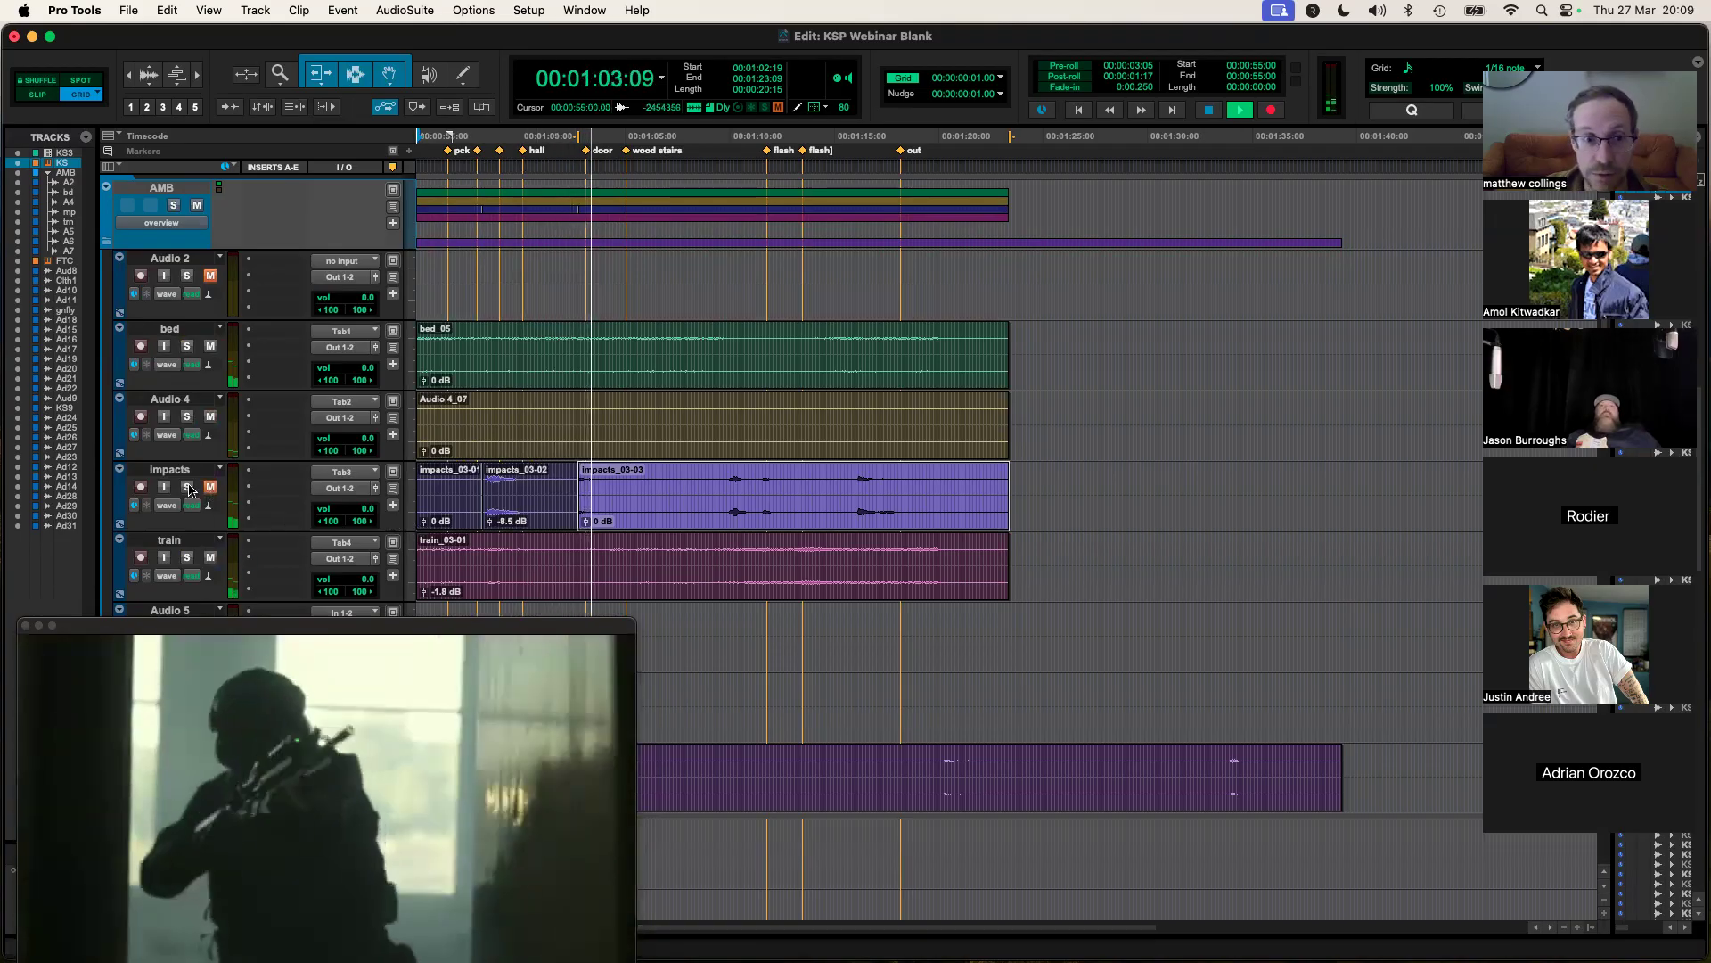
{"action": "left_click", "coordinate": [210, 487]}
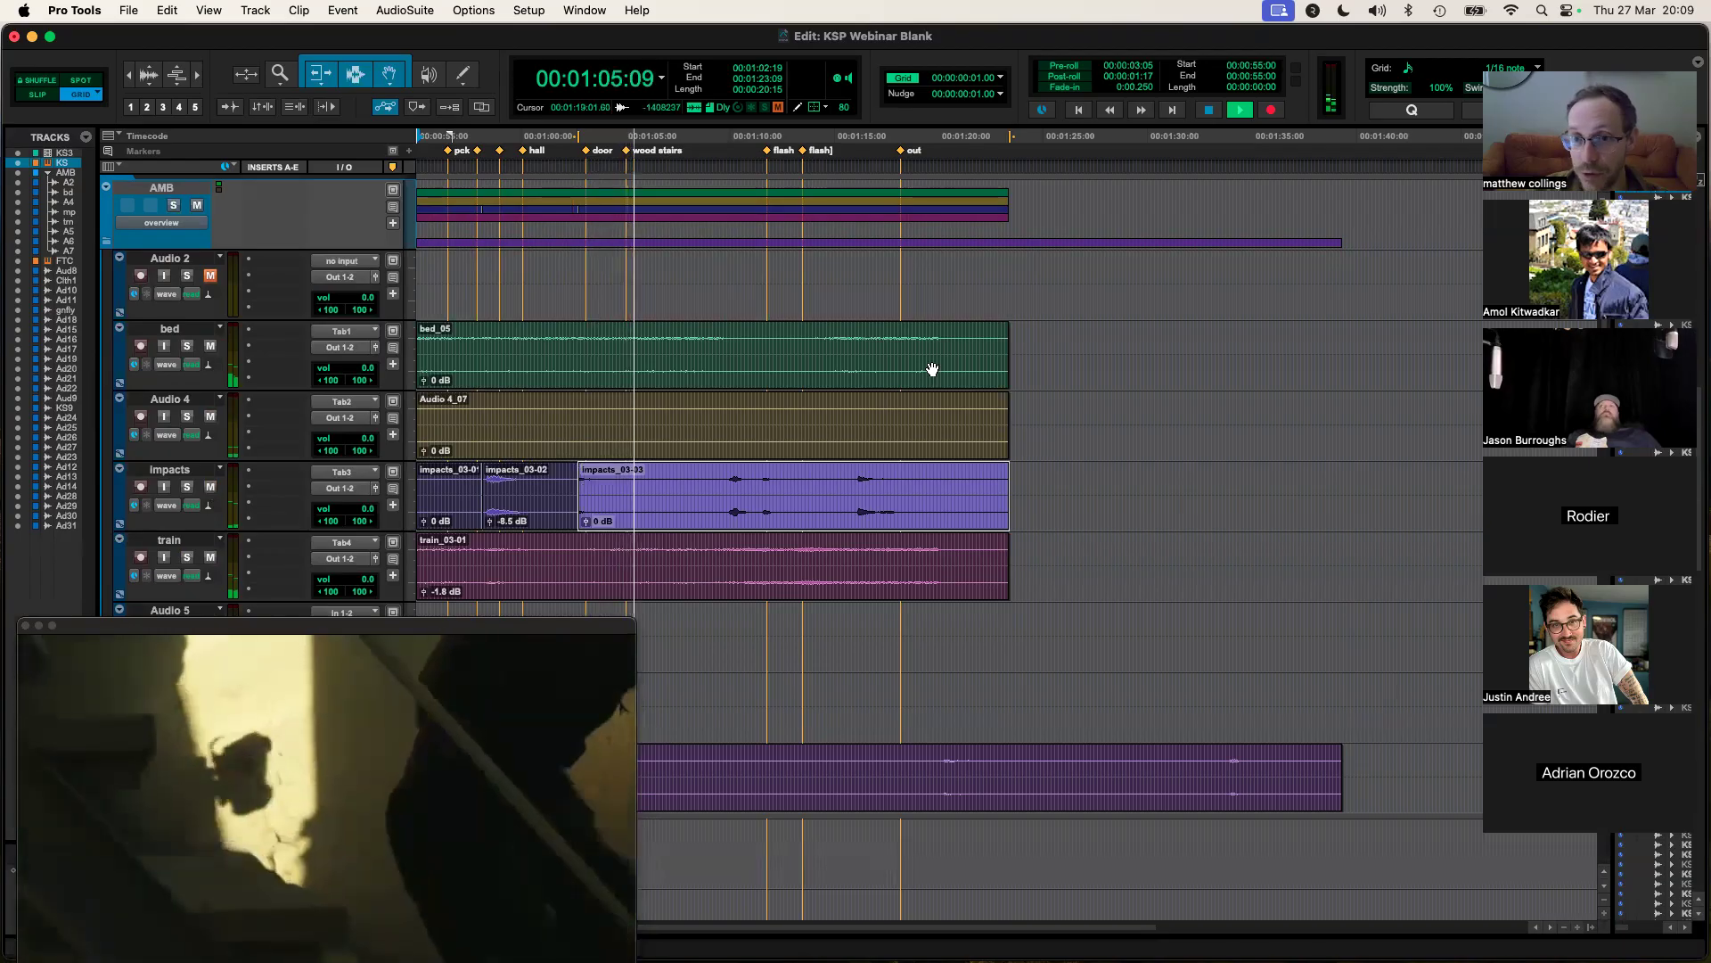
Step: Fade out the ends of the bed, Audio 4, impacts and train clips over about 1 to 4 seconds, stopping playback
{"action": "left_click_drag", "start_coordinate": [1002, 331], "coordinate": [981, 333]}
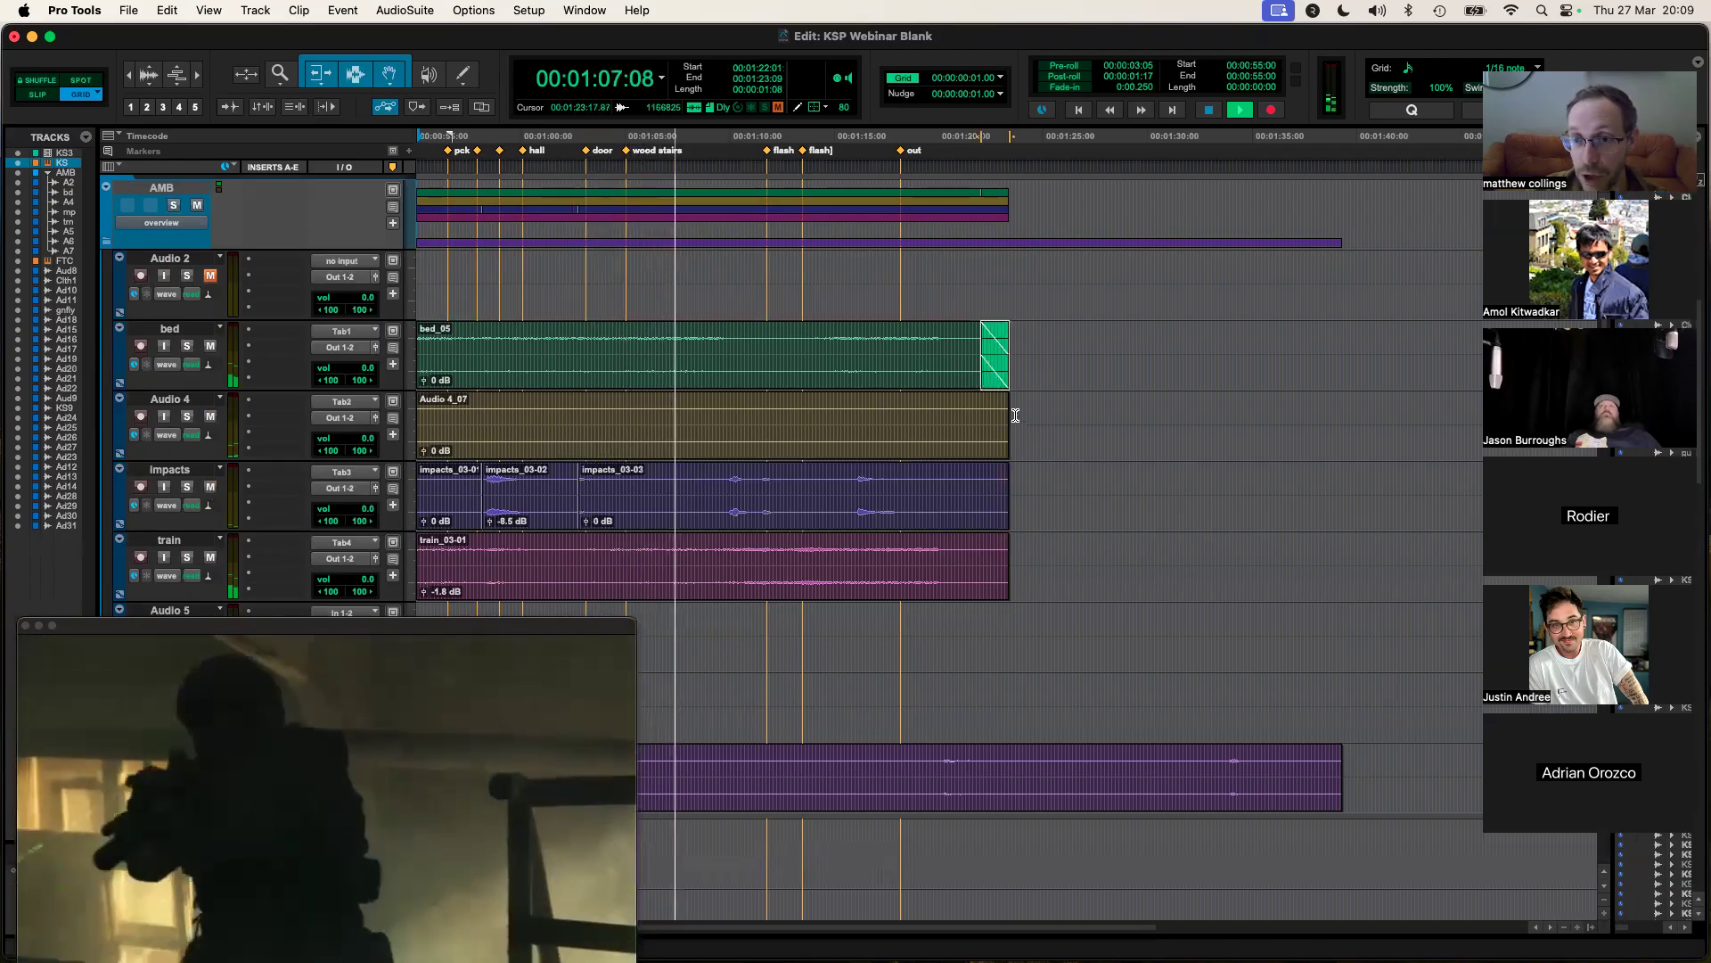
{"action": "left_click_drag", "start_coordinate": [1002, 408], "coordinate": [946, 412]}
{"action": "key", "text": "space"}
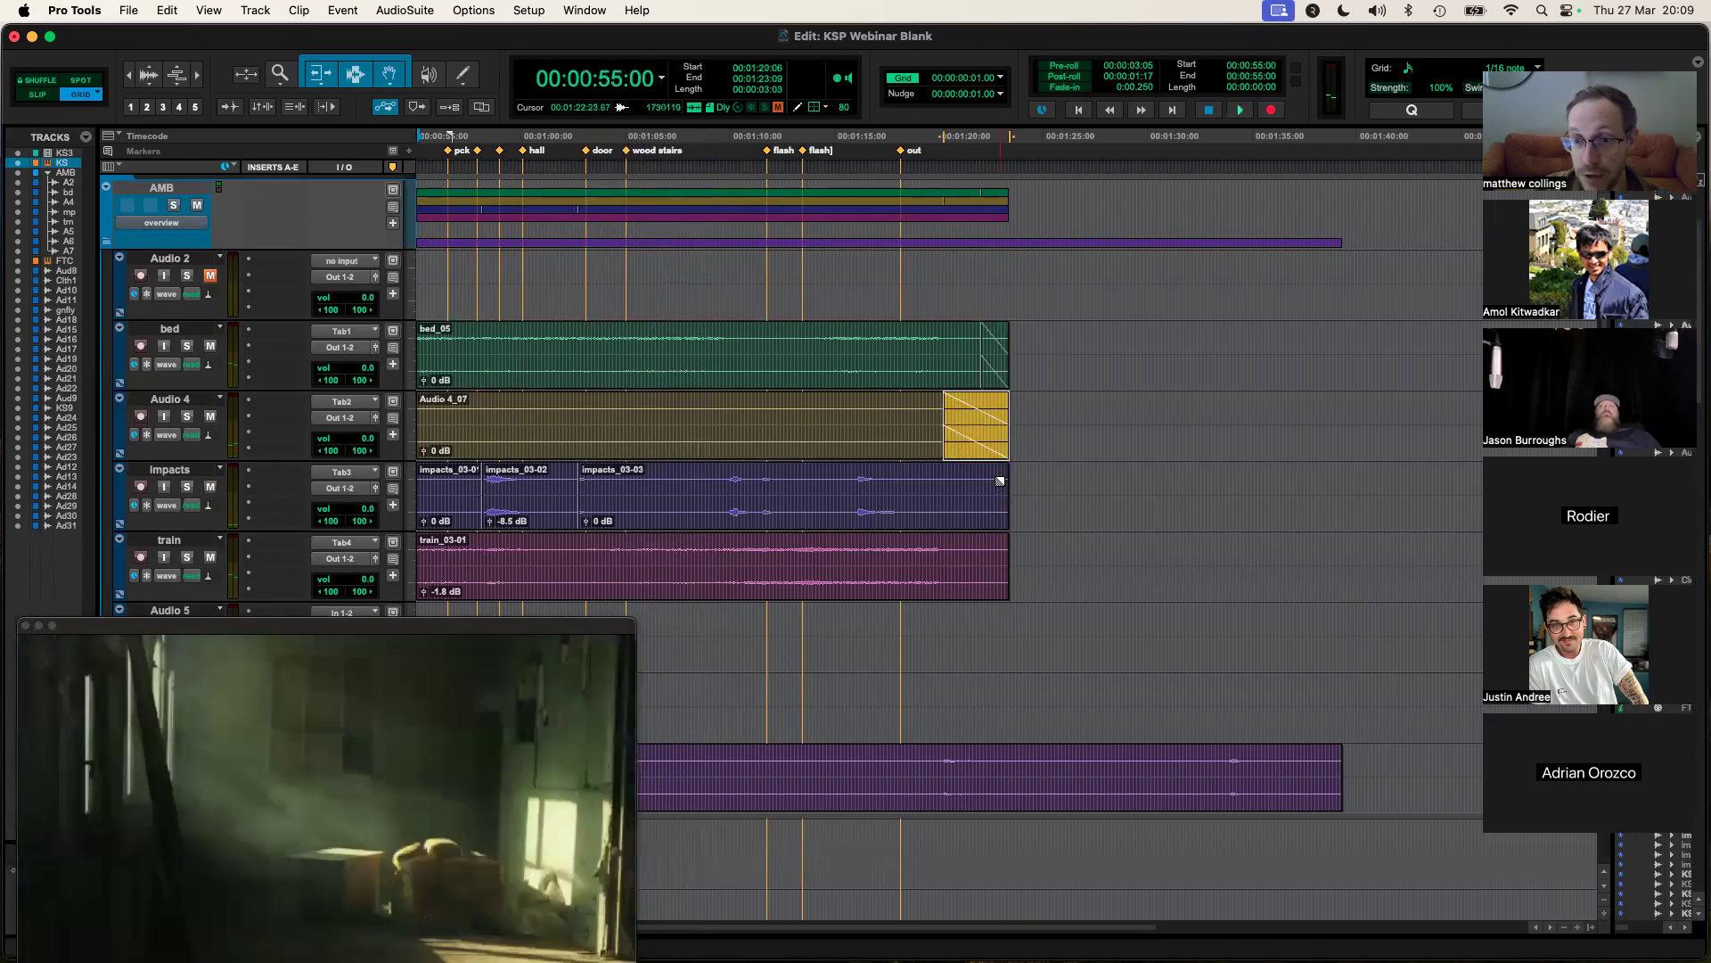
{"action": "left_click_drag", "start_coordinate": [1000, 479], "coordinate": [925, 481]}
{"action": "left_click_drag", "start_coordinate": [1002, 547], "coordinate": [959, 540]}
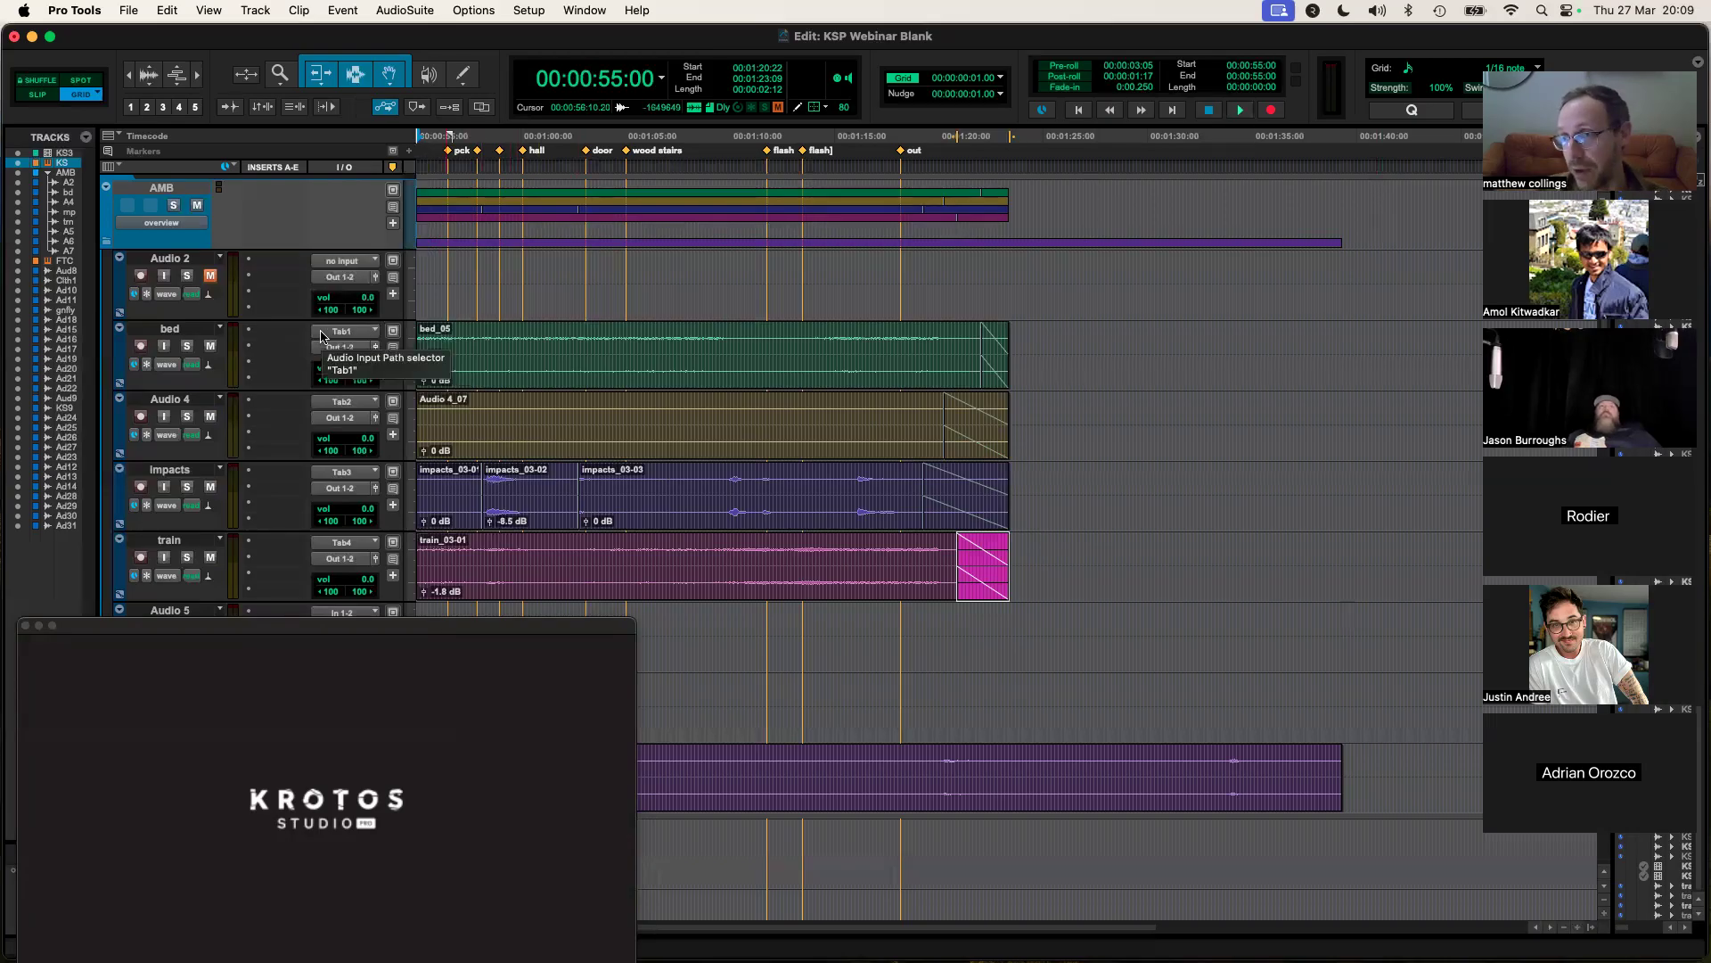
Step: Select the opening stretch of the empty Audio 5 track, 00:00:02:18 long, and move the video window slightly higher
{"action": "scroll", "coordinate": [618, 322], "scroll_direction": "down", "scroll_amount": 2}
{"action": "scroll", "coordinate": [618, 322], "scroll_direction": "down", "scroll_amount": 4}
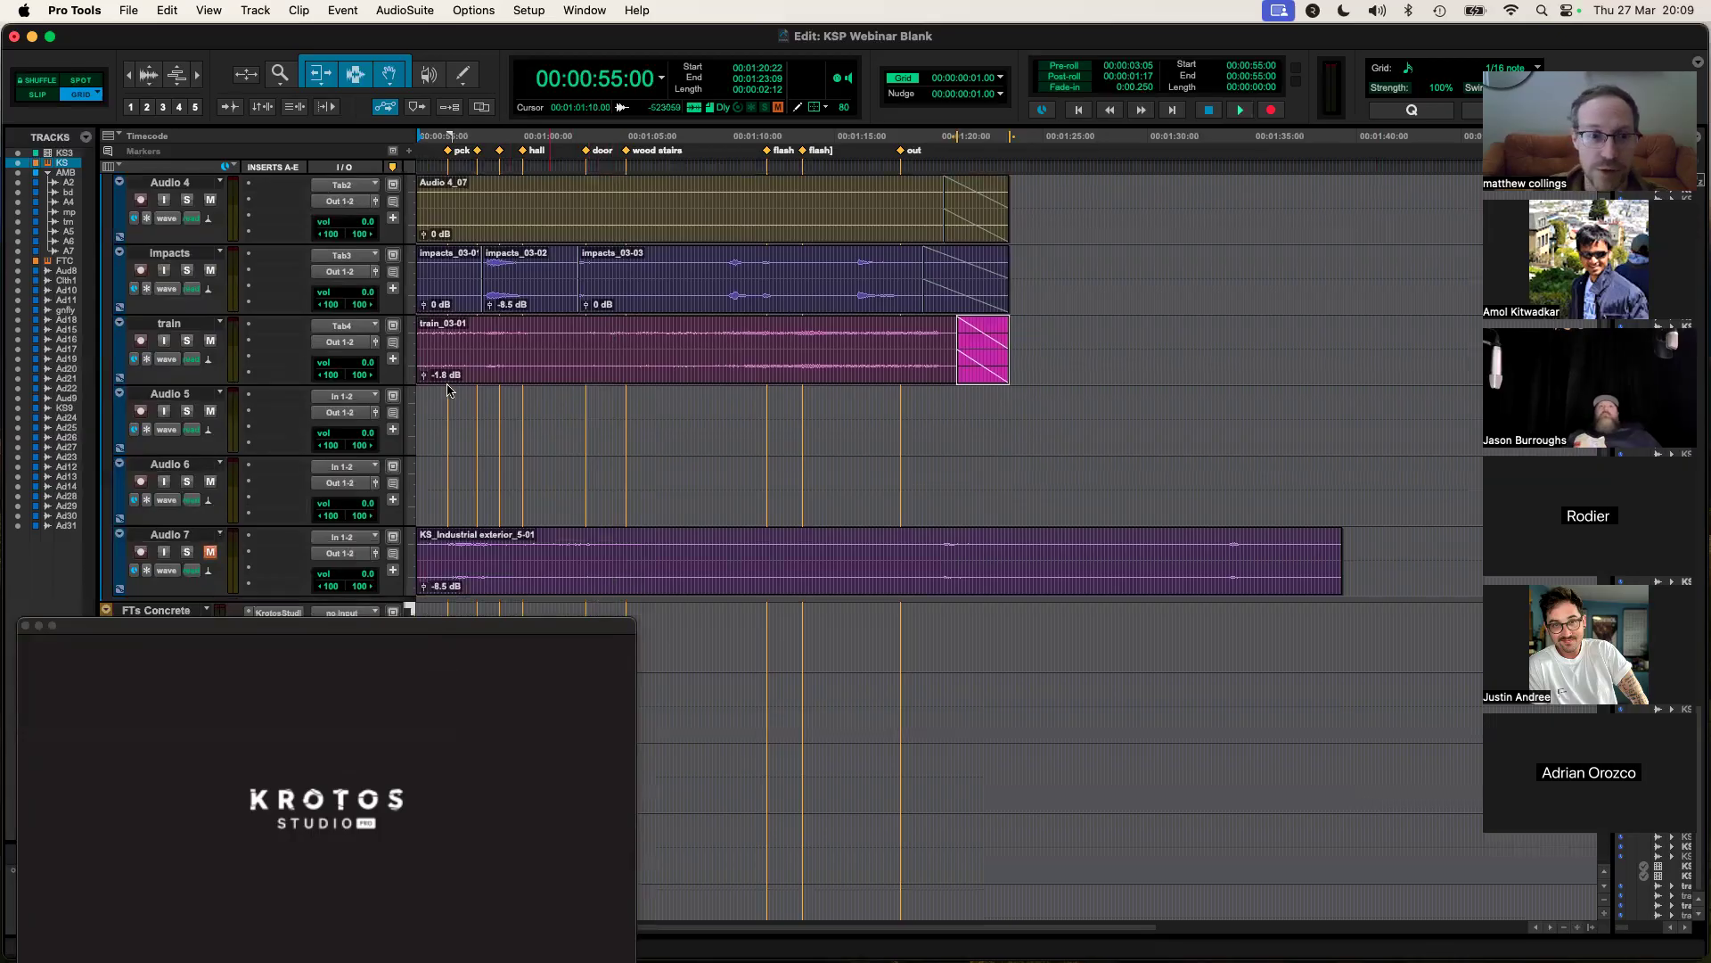
{"action": "left_click_drag", "start_coordinate": [475, 424], "coordinate": [418, 412]}
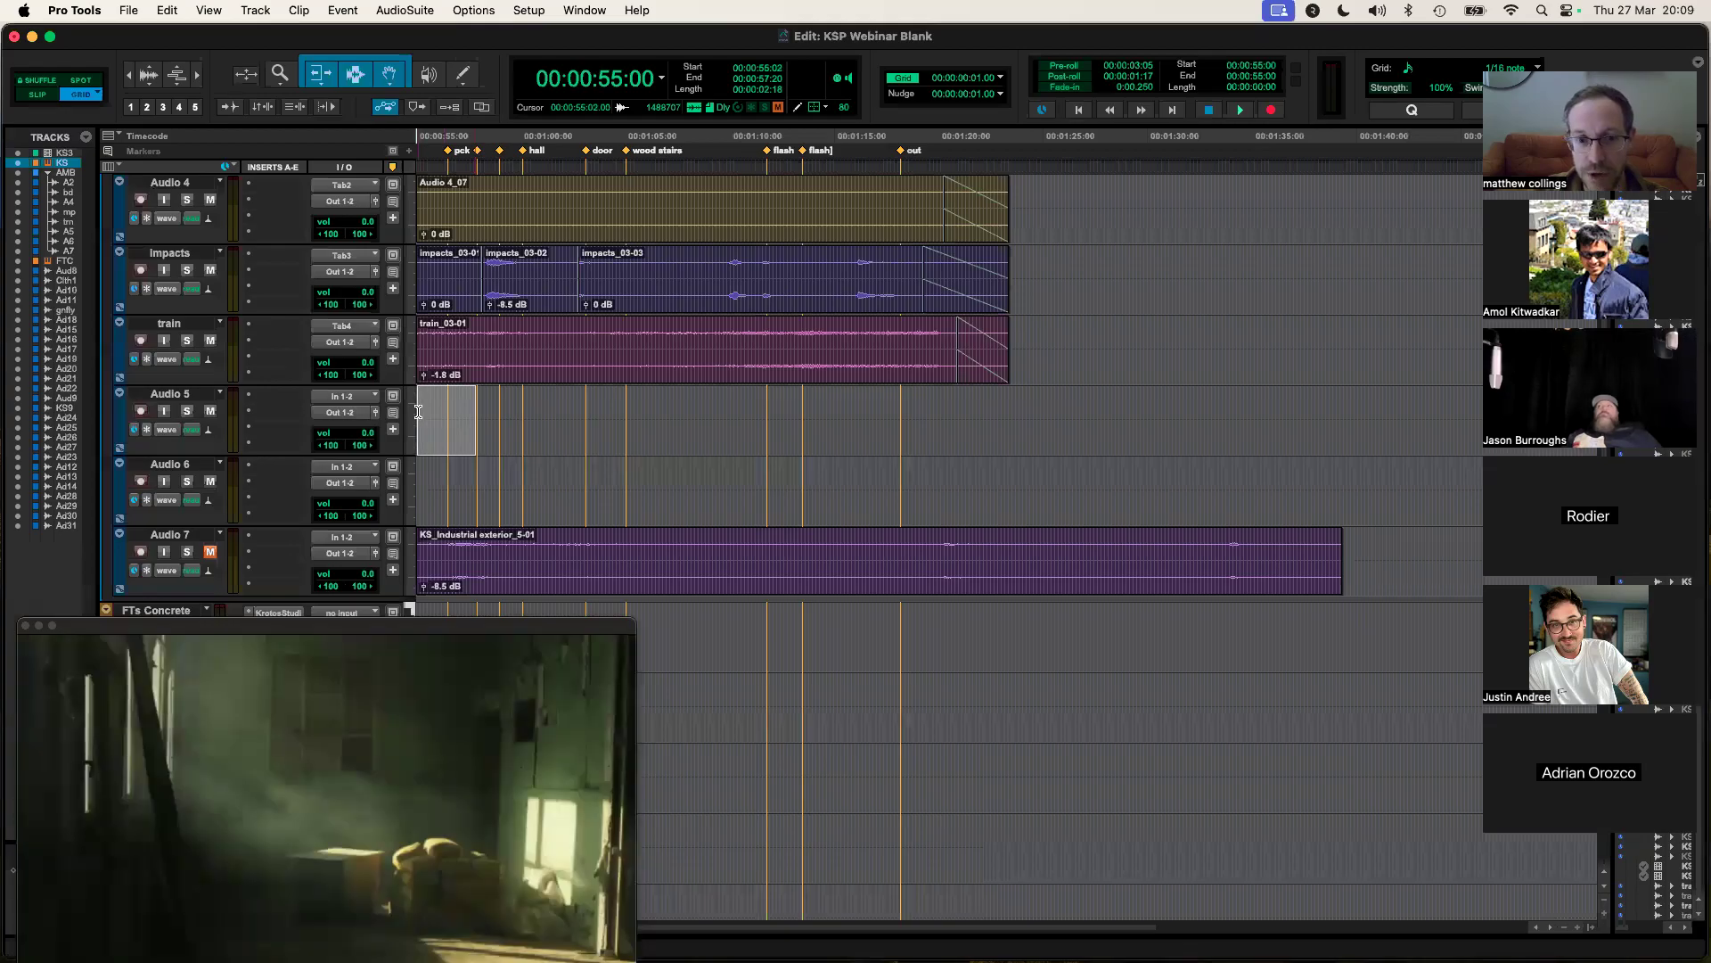
{"action": "left_click_drag", "start_coordinate": [420, 628], "coordinate": [427, 583]}
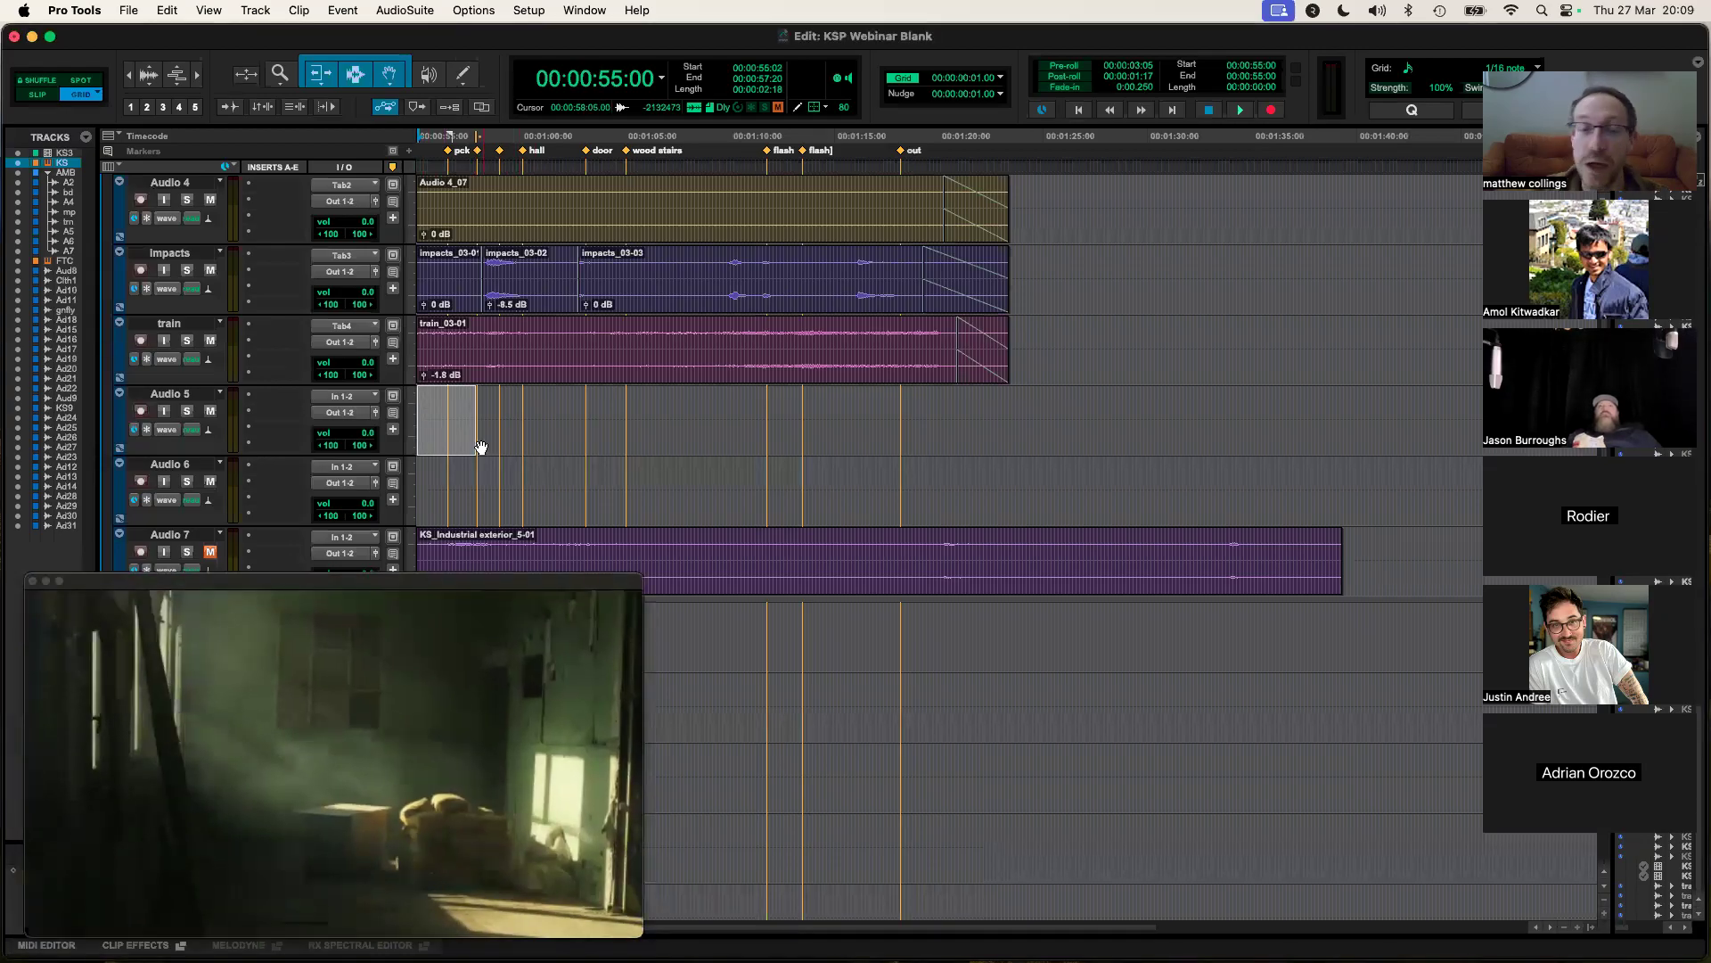
Step: Select the empty Audio 5 track from 00:00:55:00 to 00:01:00:02, just at the hall marker
{"action": "scroll", "coordinate": [475, 407], "scroll_direction": "down", "scroll_amount": 1}
{"action": "scroll", "coordinate": [482, 408], "scroll_direction": "up", "scroll_amount": 4}
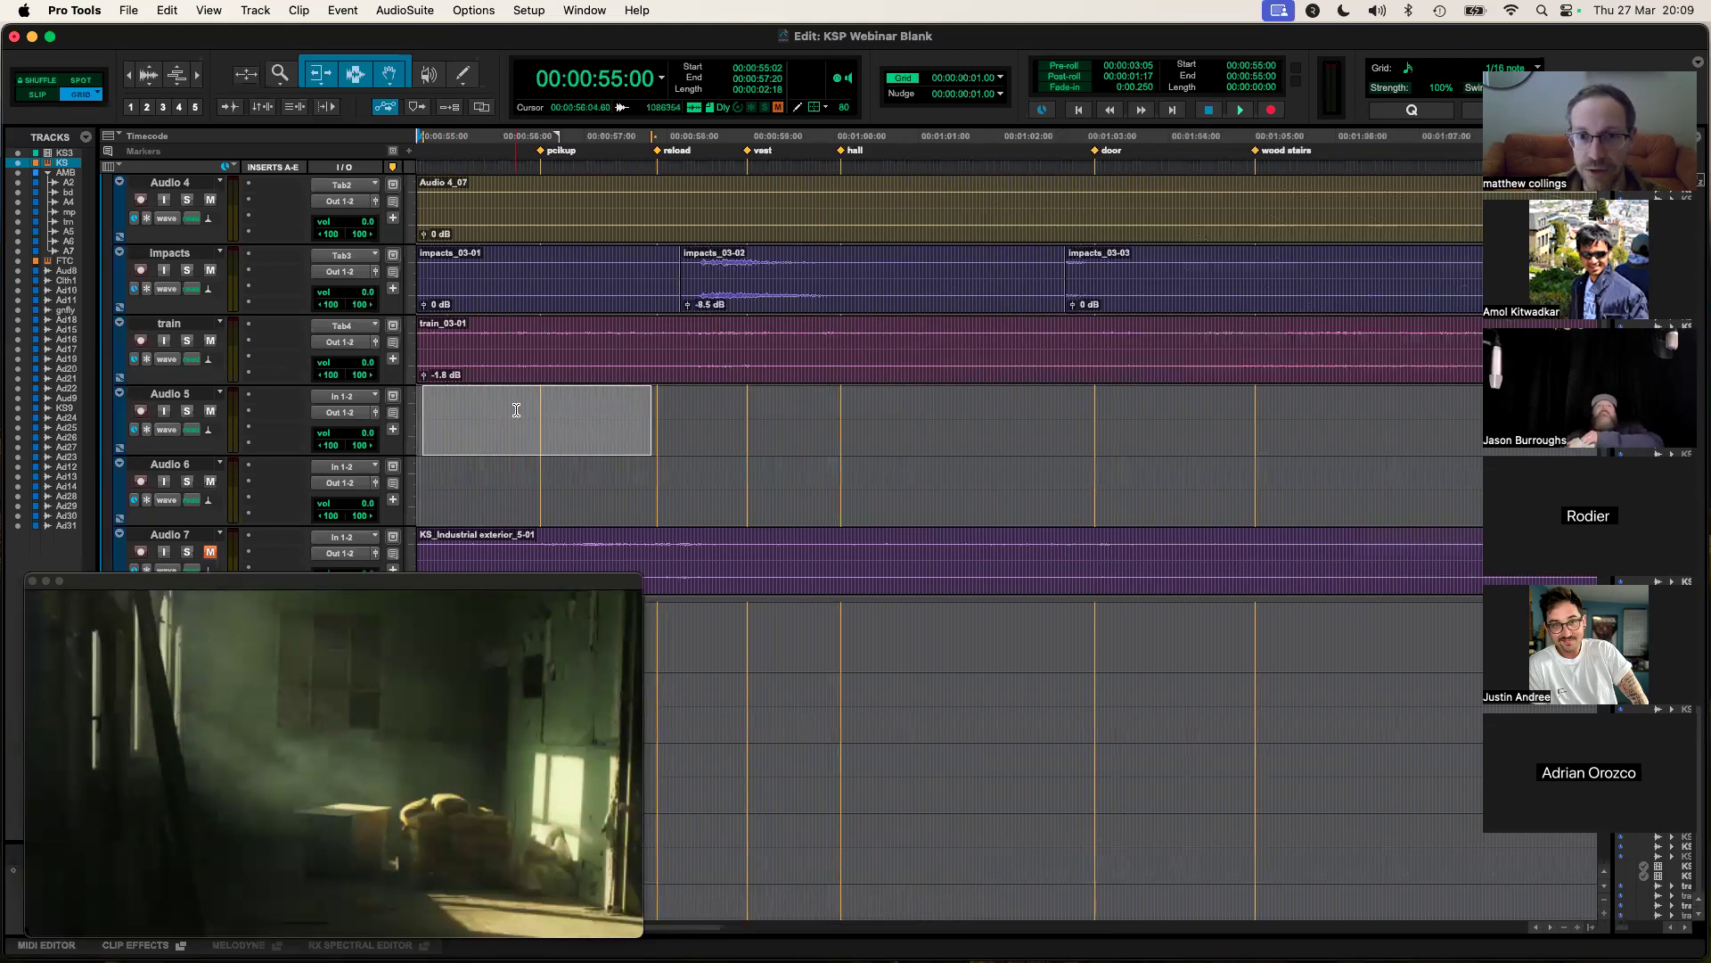
{"action": "left_click", "coordinate": [657, 431]}
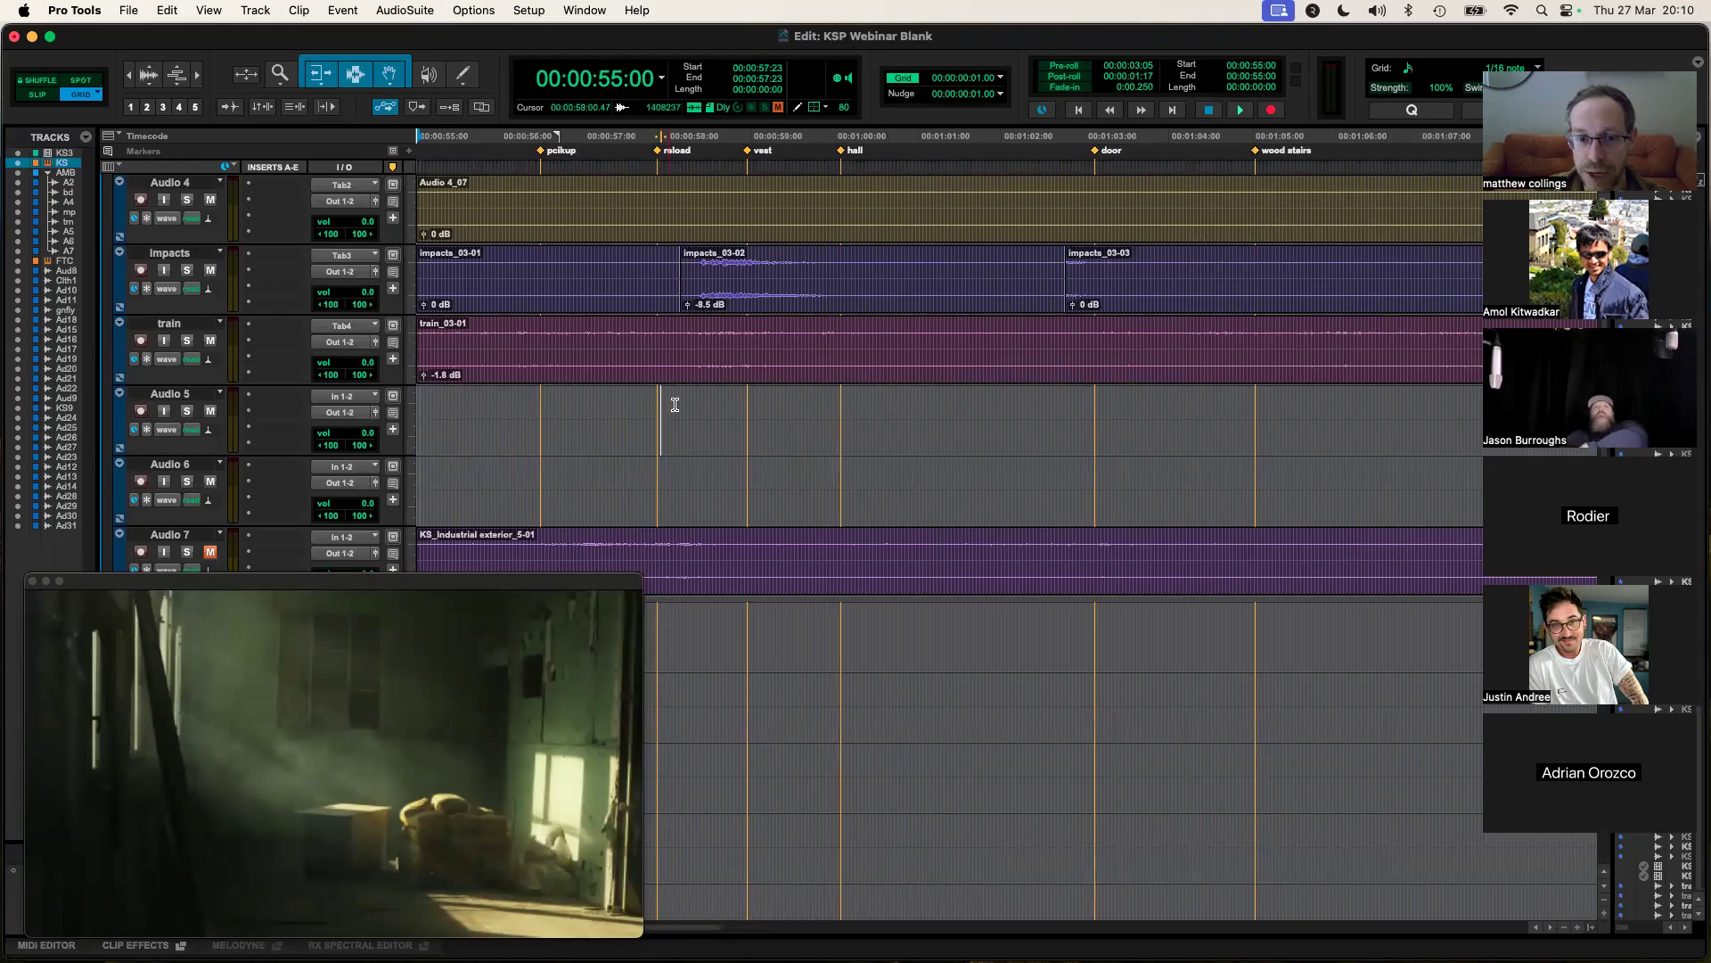
{"action": "left_click", "coordinate": [842, 397]}
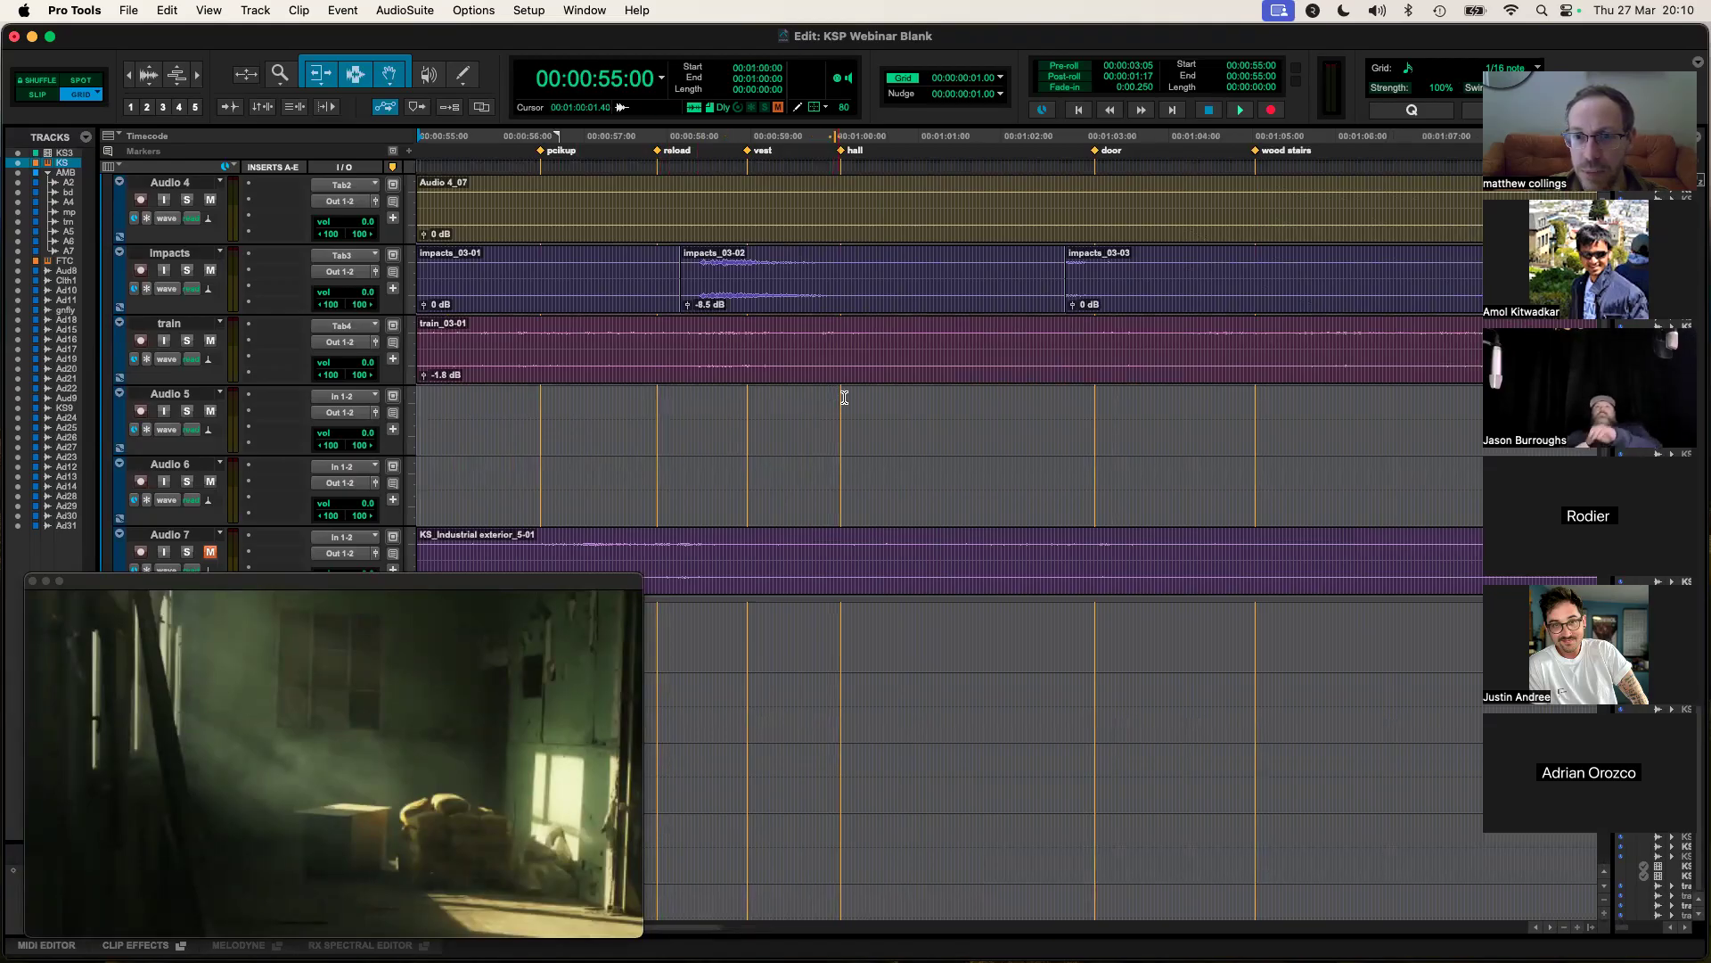
{"action": "left_click_drag", "start_coordinate": [860, 398], "coordinate": [965, 403]}
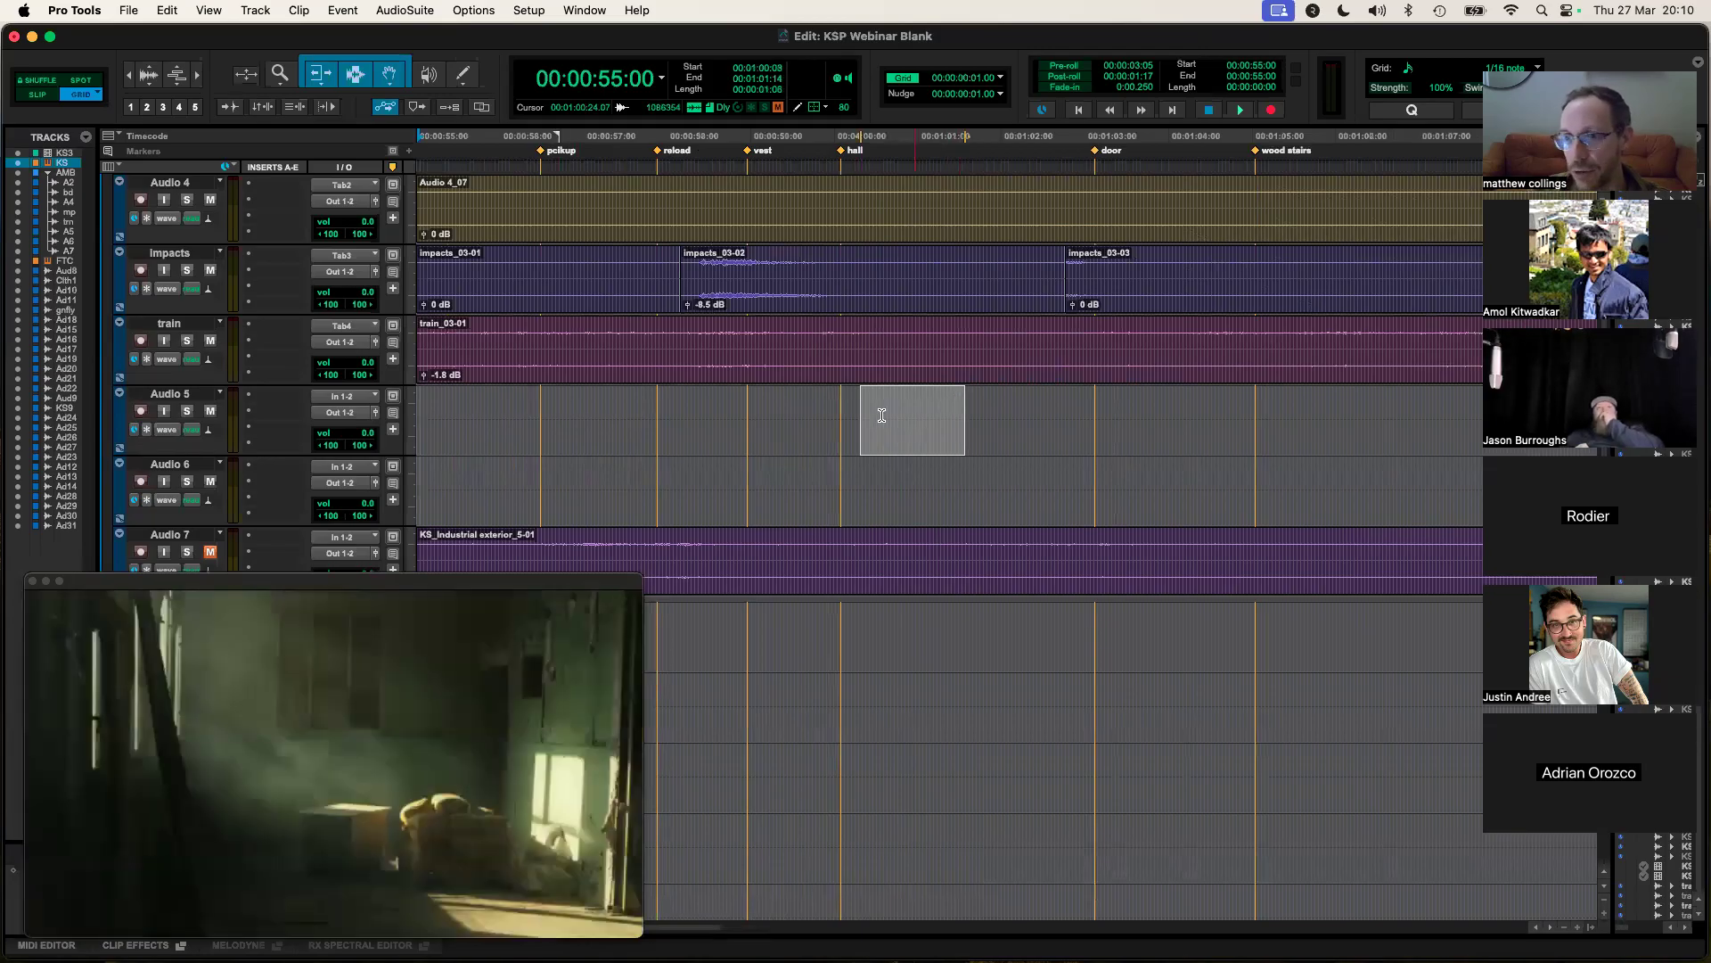
{"action": "left_click_drag", "start_coordinate": [840, 412], "coordinate": [383, 430]}
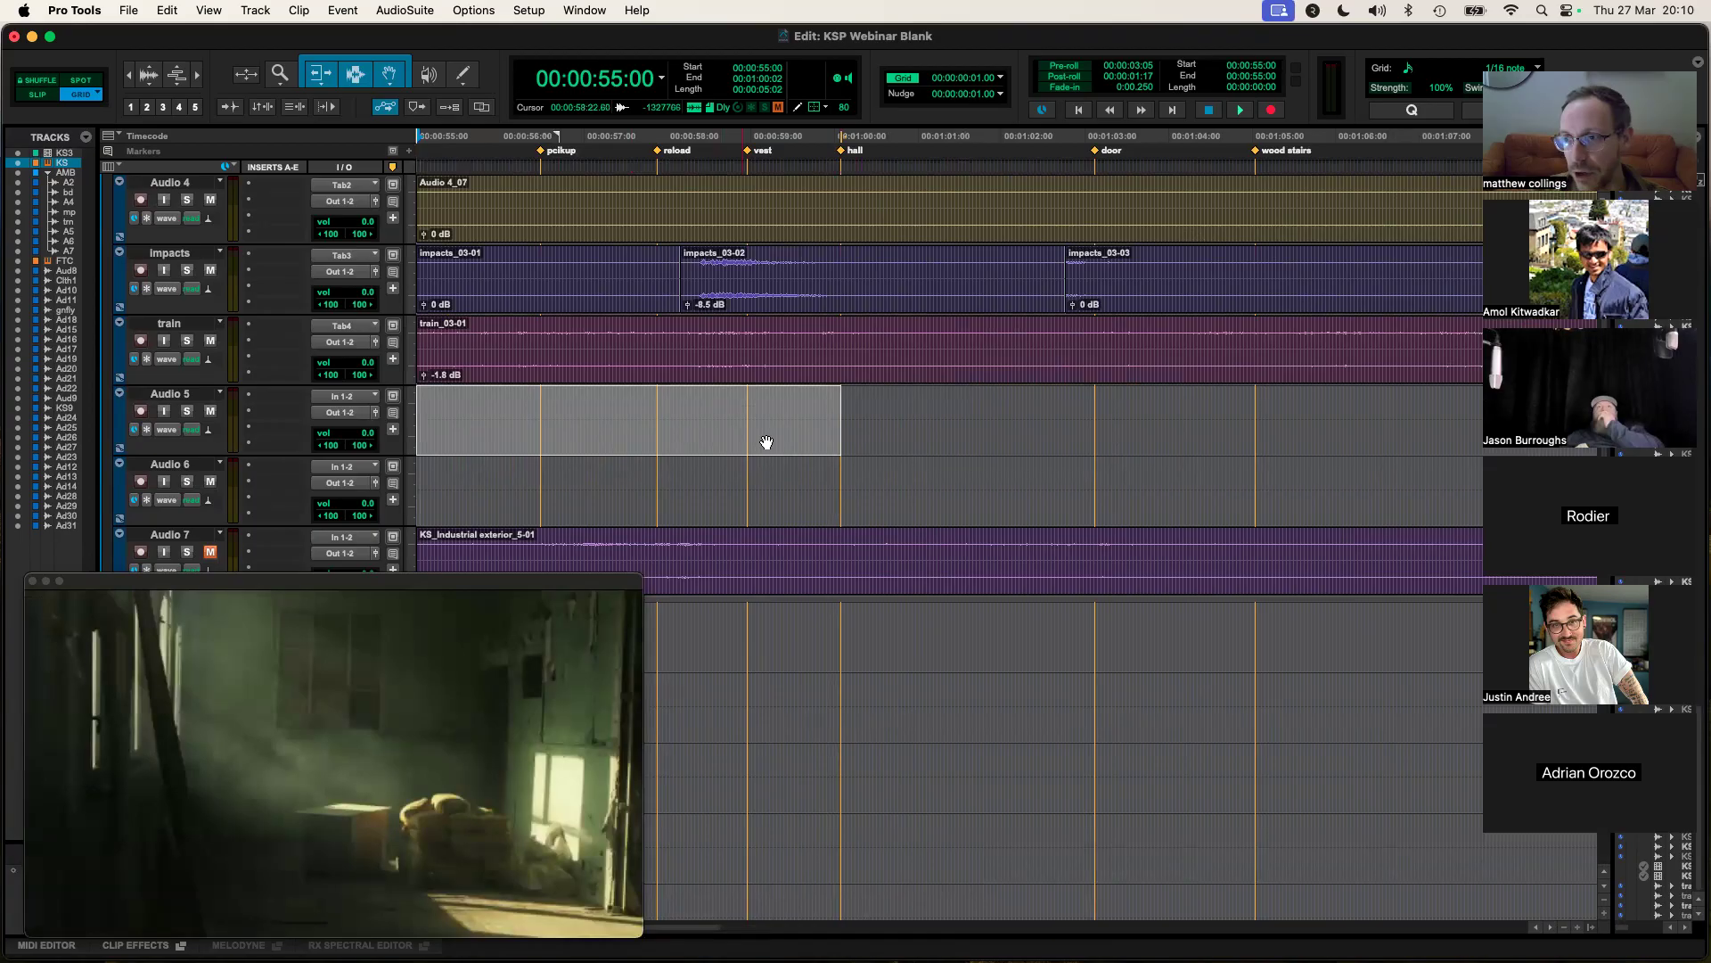
Step: Open Krotos Studio as an AudioSuite instrument and position its window so the pads and Start control are clear of the webcam tiles
{"action": "left_click", "coordinate": [404, 10]}
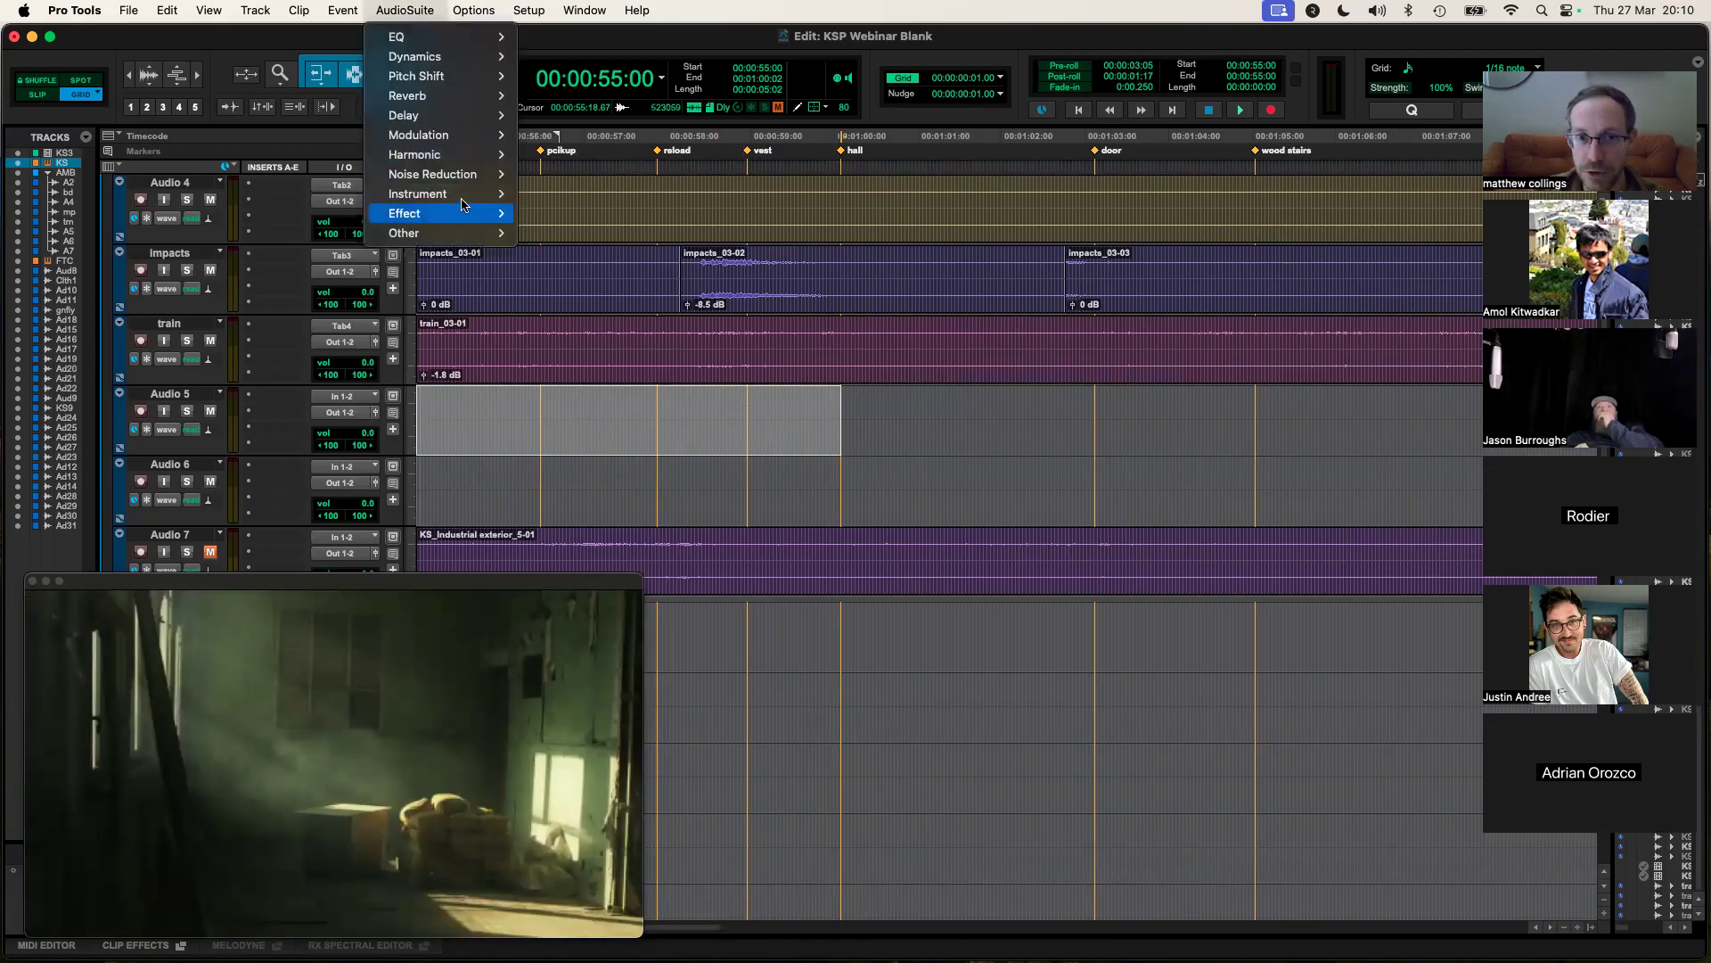
{"action": "mouse_move", "coordinate": [491, 204]}
{"action": "left_click", "coordinate": [579, 214]}
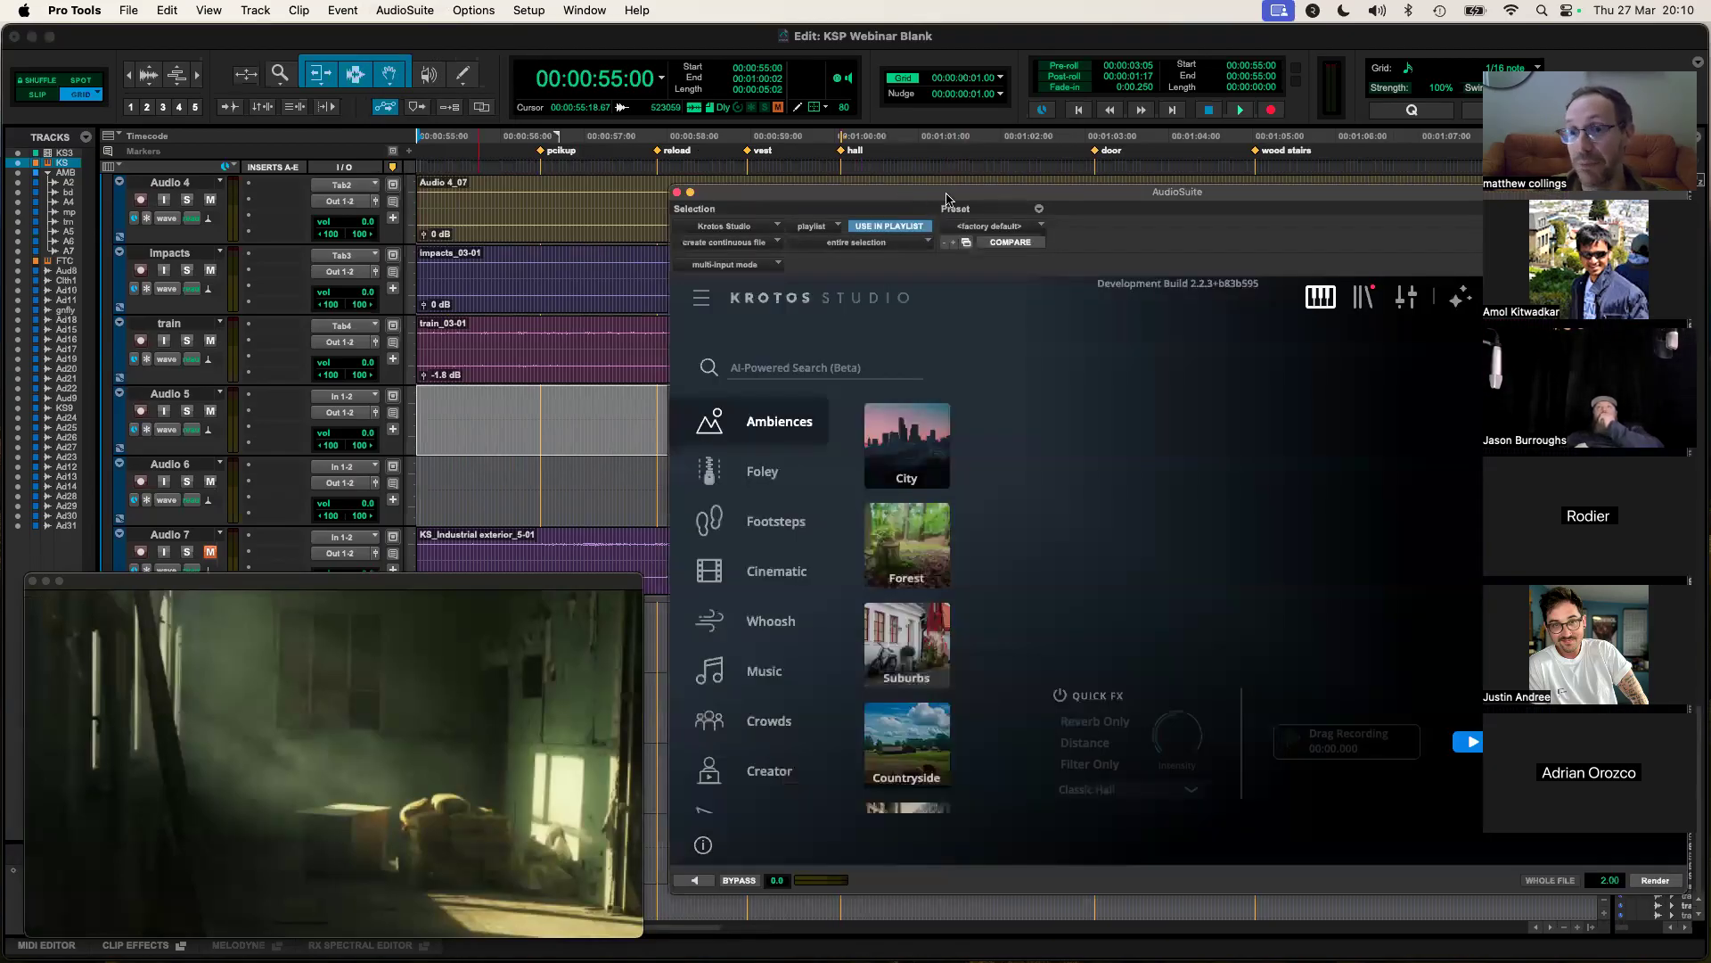
{"action": "left_click_drag", "start_coordinate": [948, 196], "coordinate": [1047, 209]}
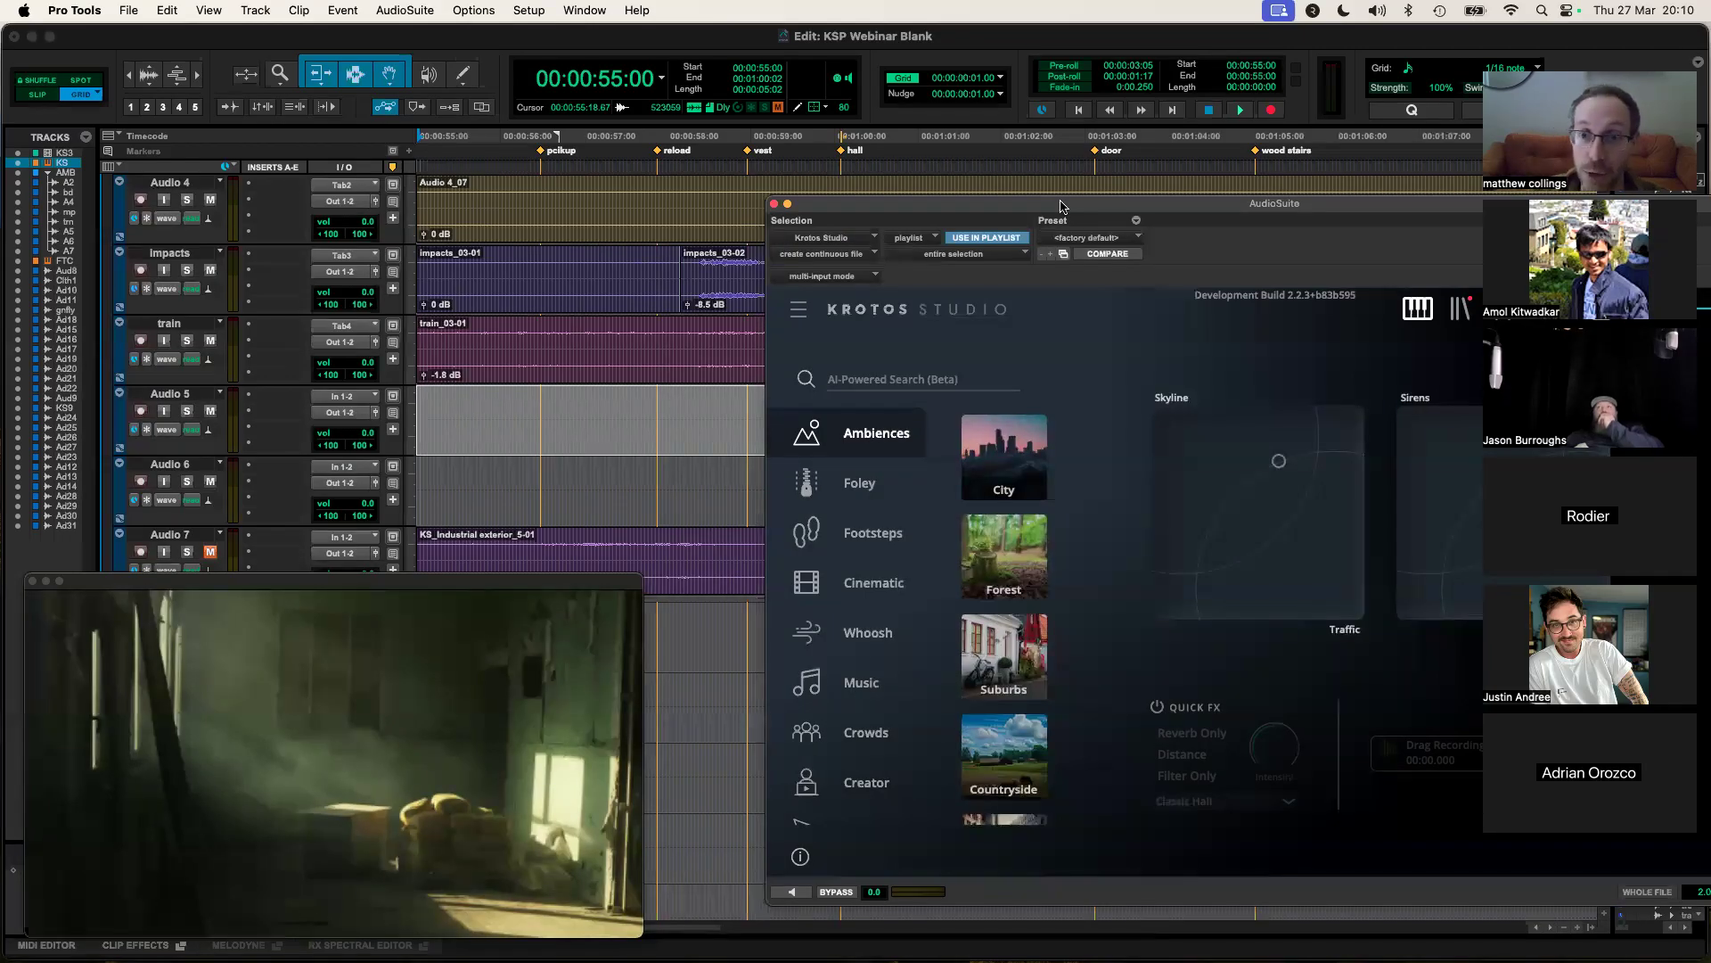
{"action": "left_click_drag", "start_coordinate": [1024, 207], "coordinate": [972, 208]}
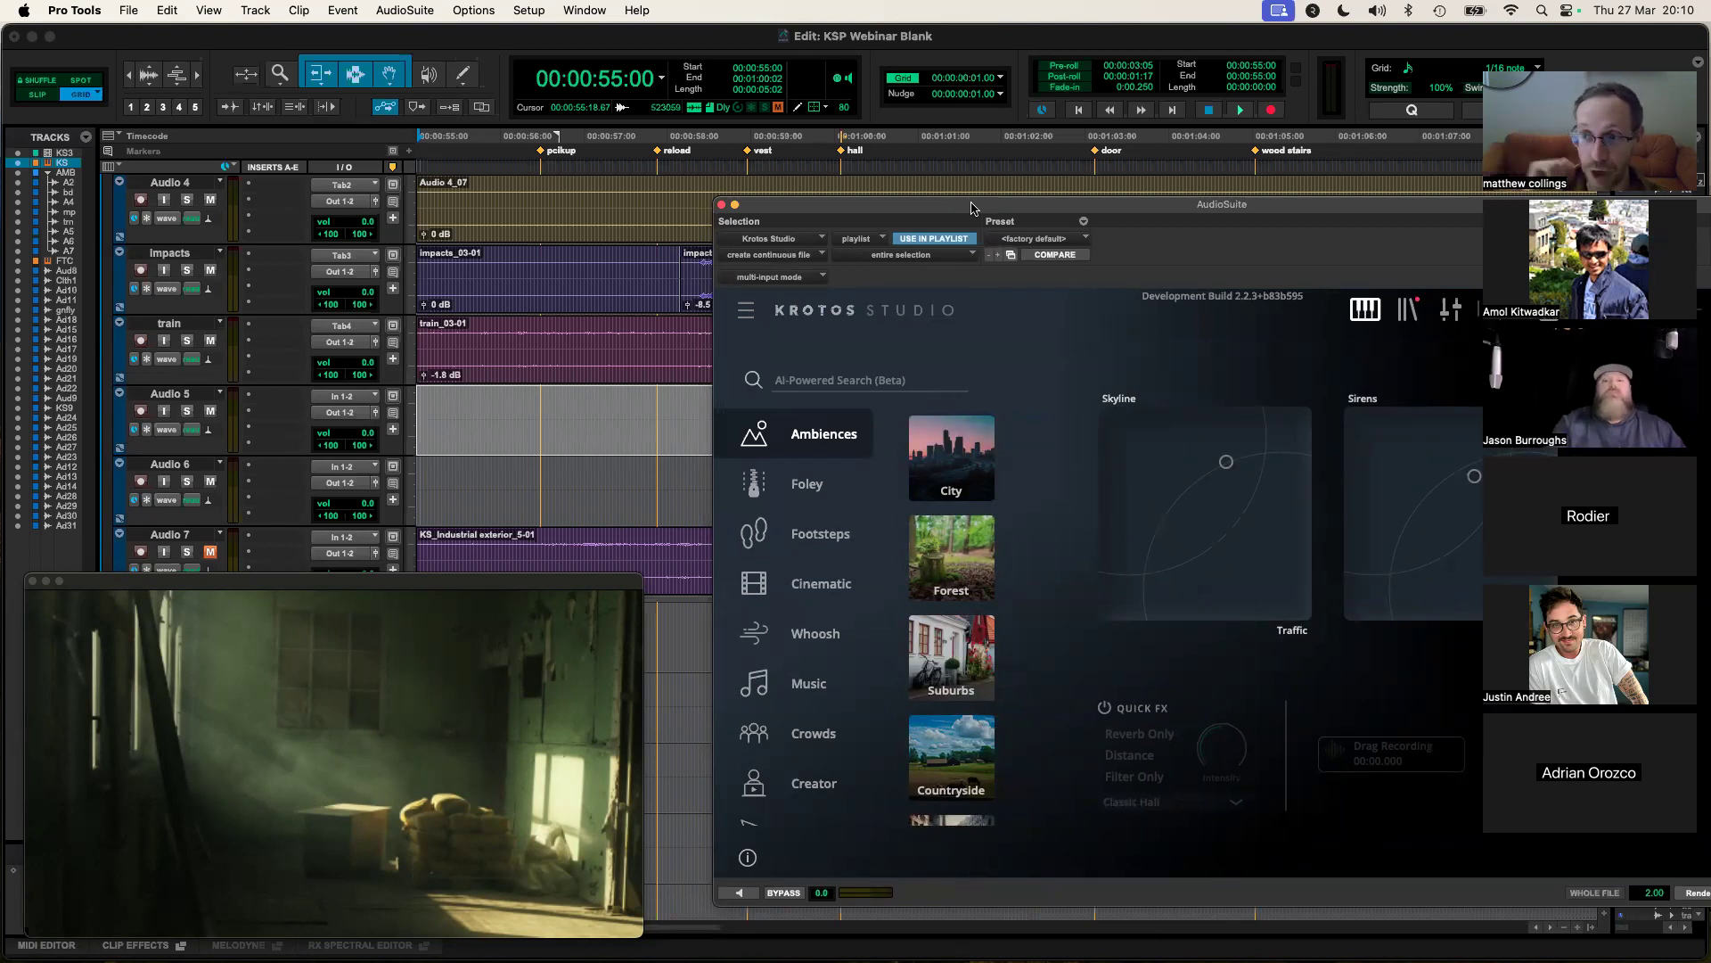
{"action": "left_click_drag", "start_coordinate": [972, 209], "coordinate": [850, 215]}
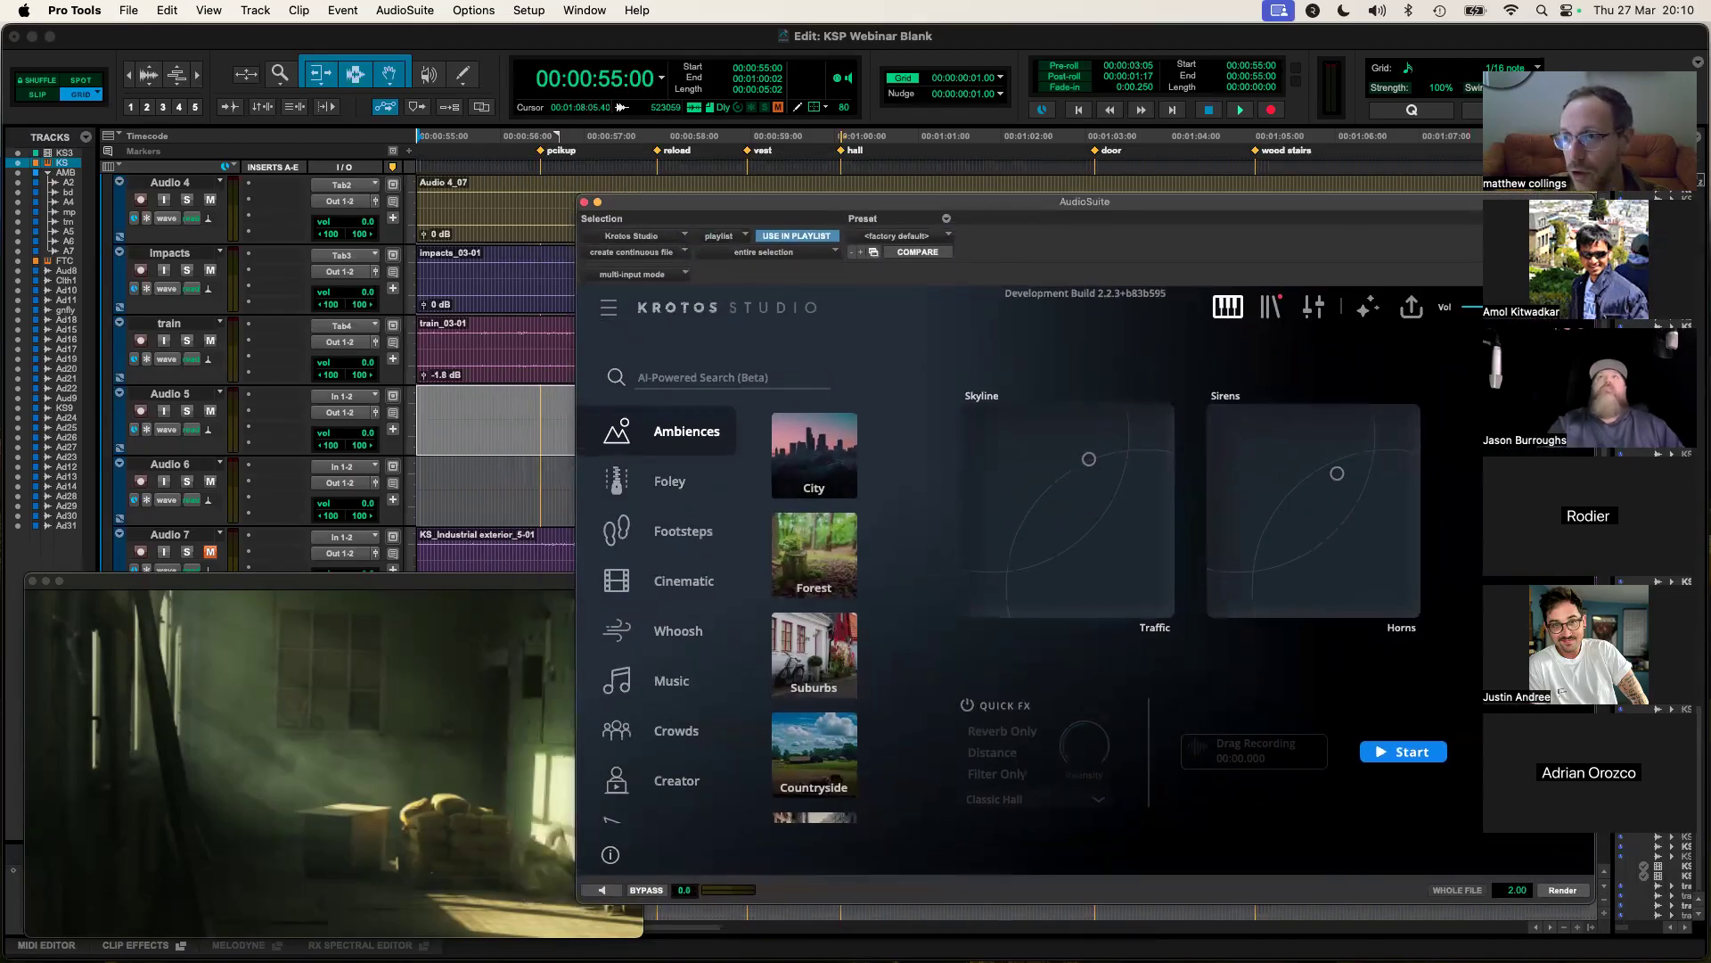
{"action": "left_click_drag", "start_coordinate": [1346, 201], "coordinate": [1240, 195]}
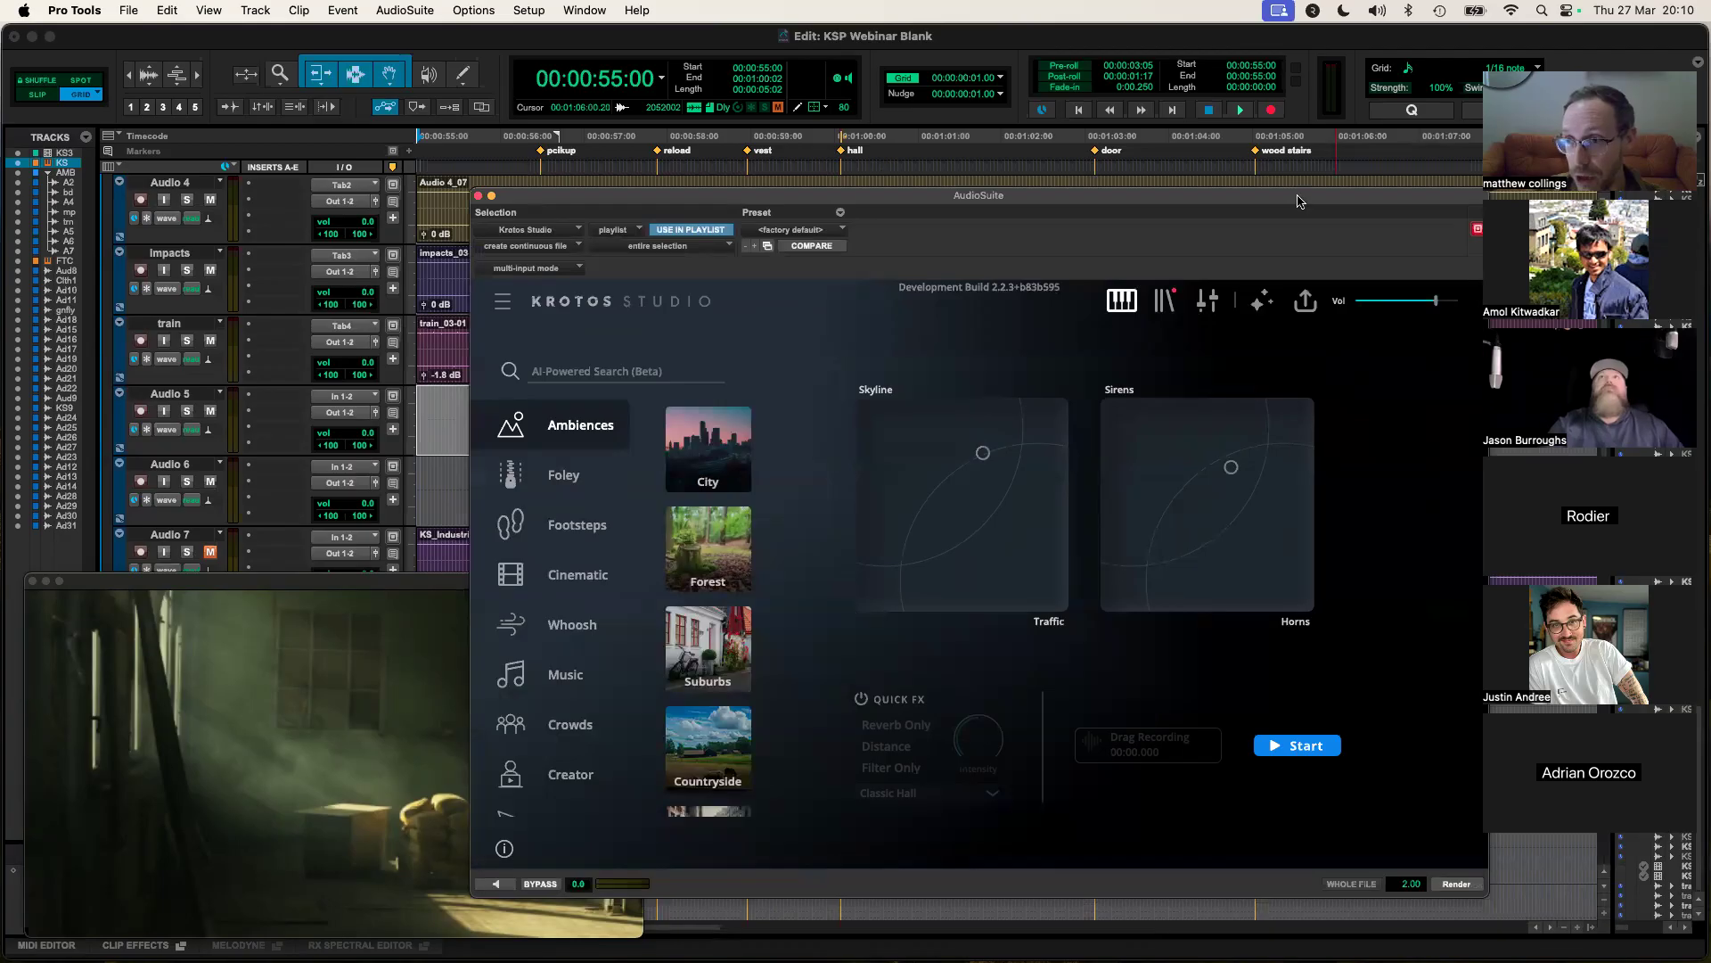
{"action": "left_click_drag", "start_coordinate": [1298, 202], "coordinate": [1308, 200]}
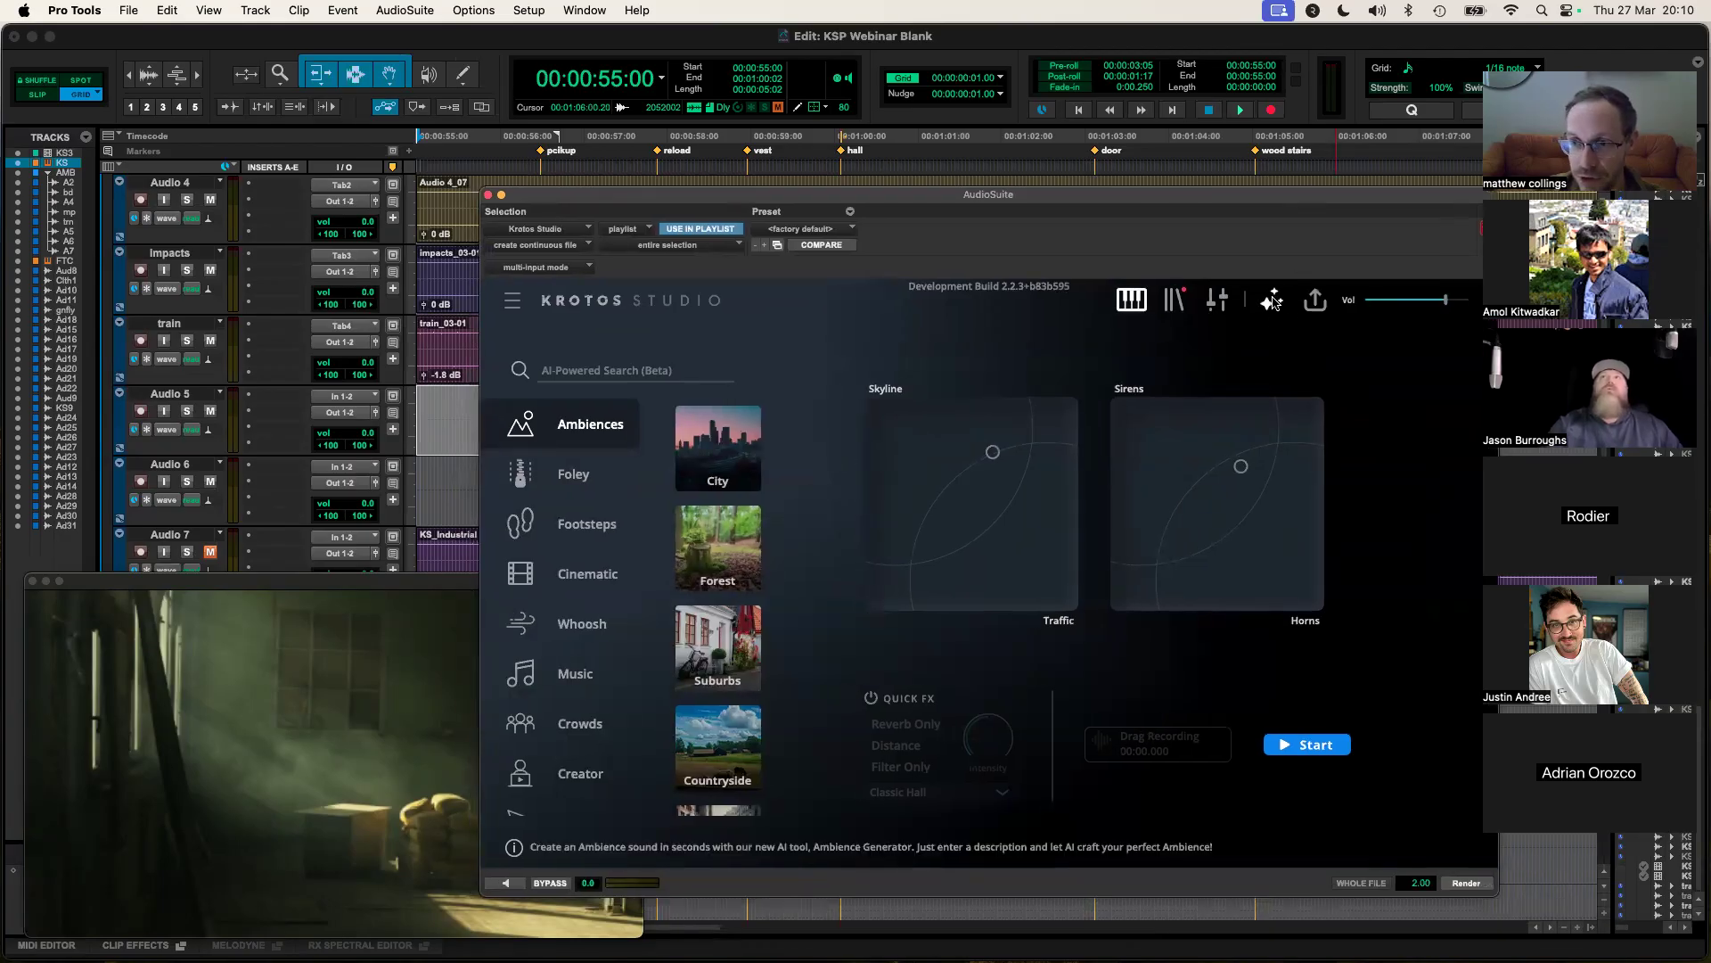
{"action": "left_click", "coordinate": [1275, 303]}
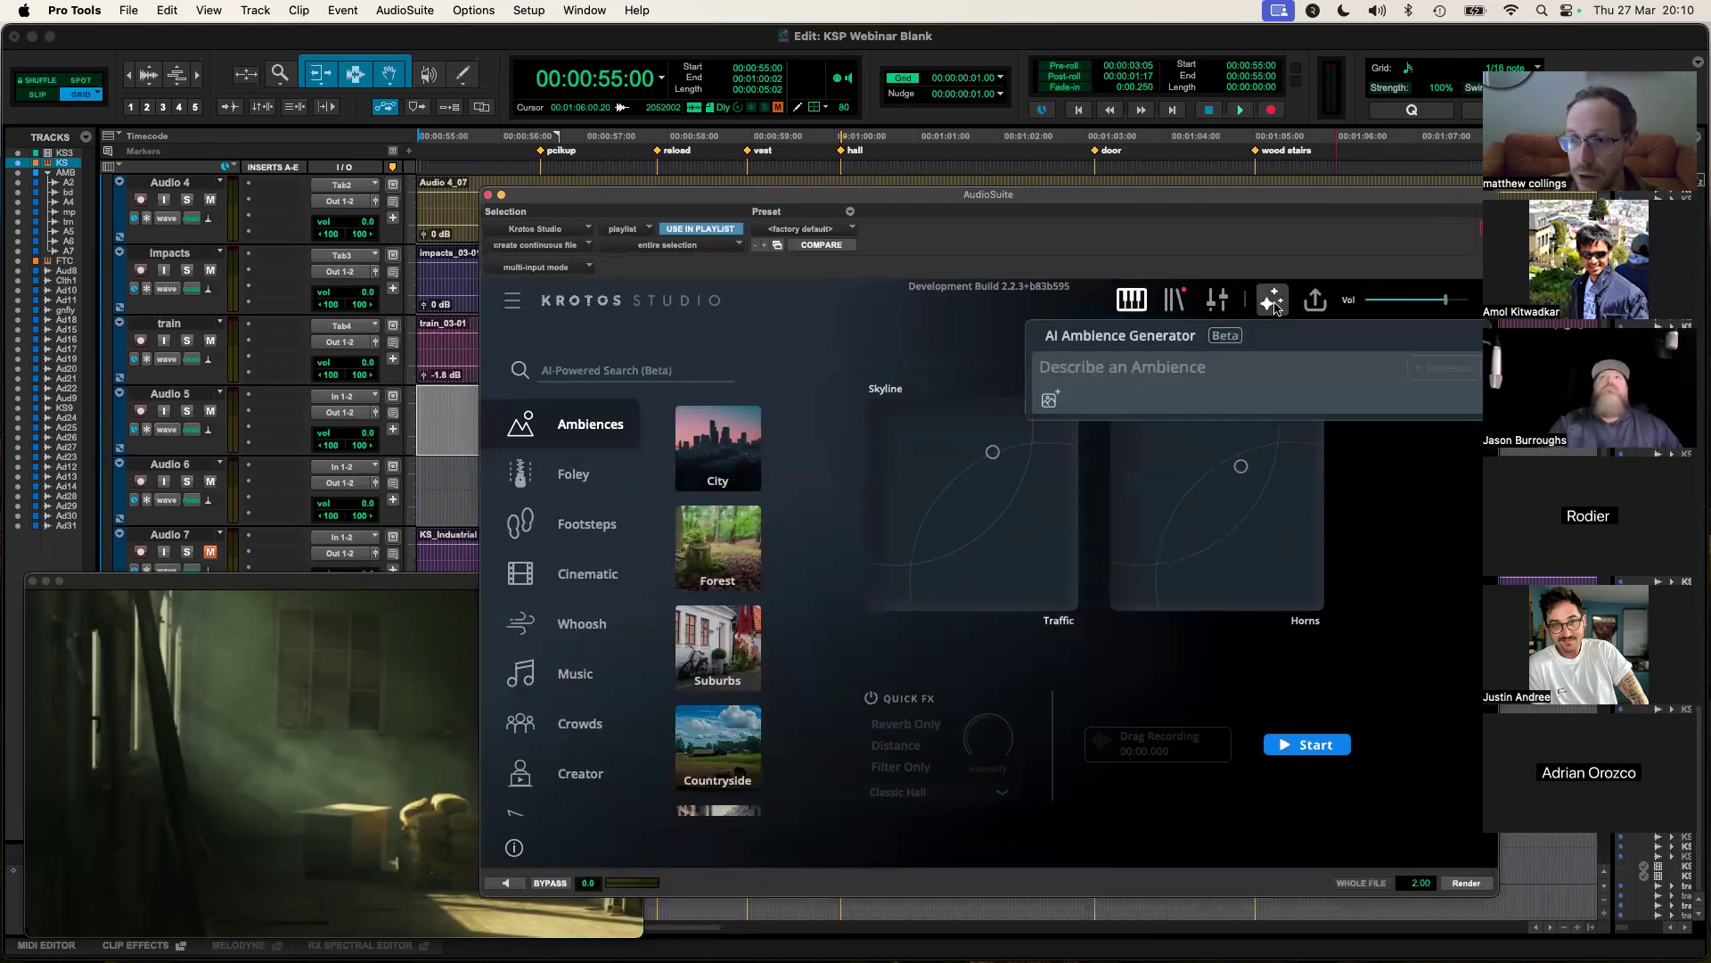
{"action": "left_click", "coordinate": [1210, 370]}
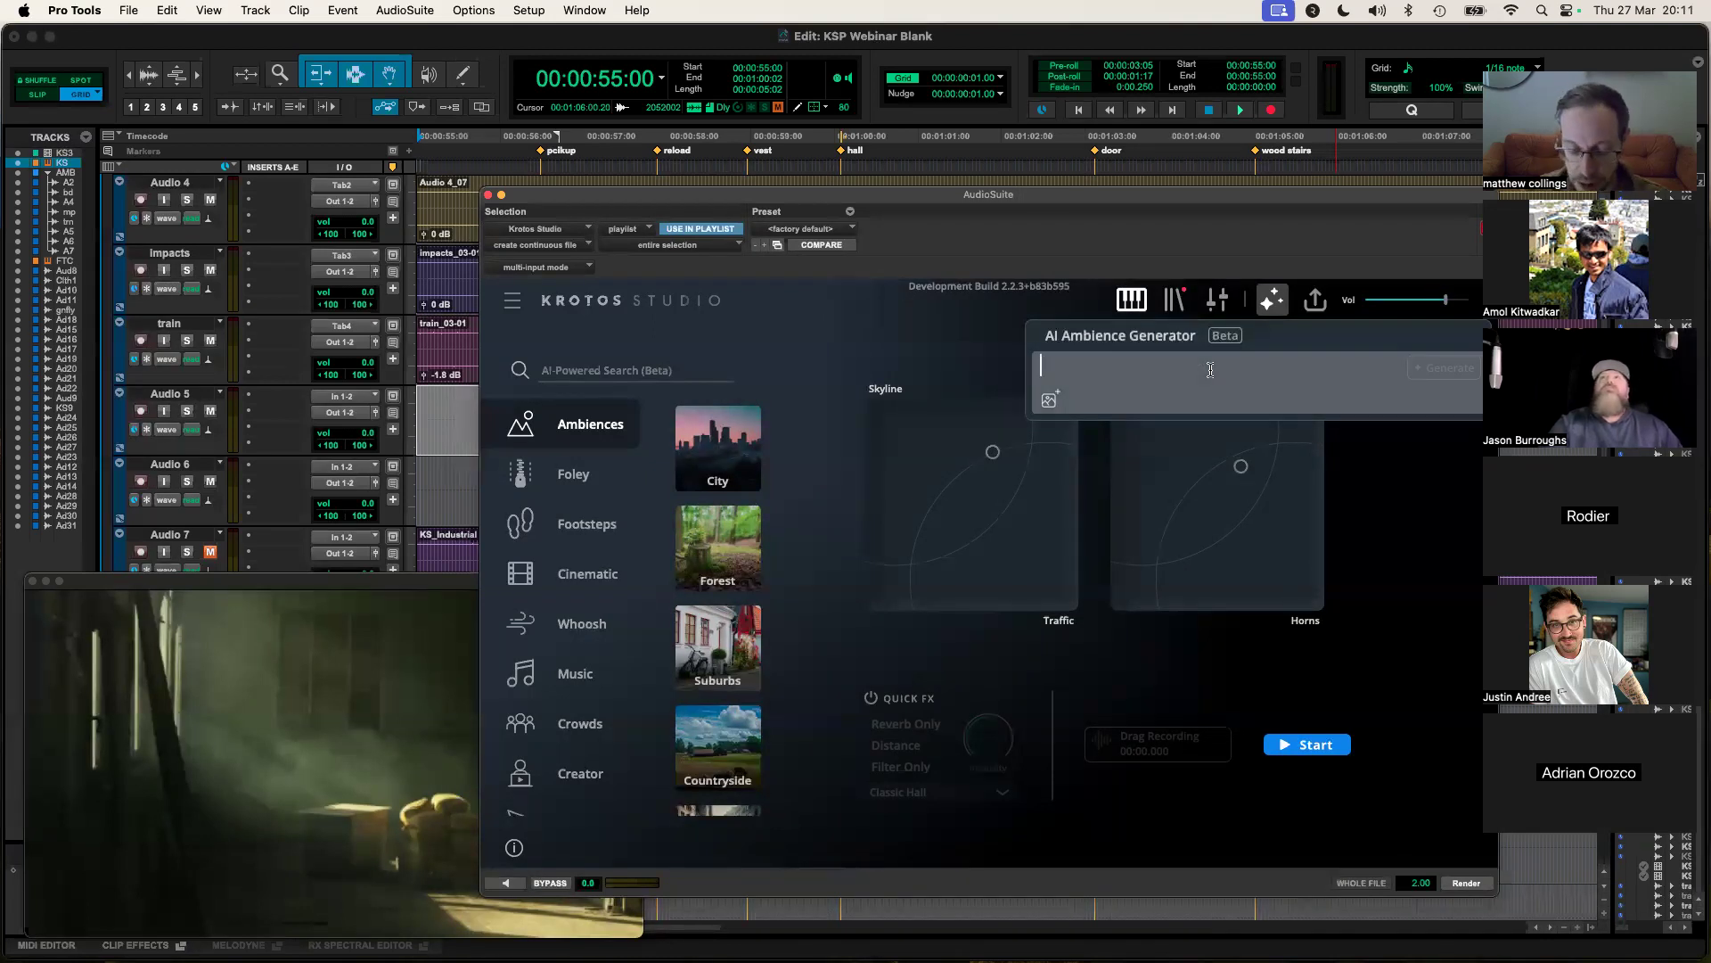
{"action": "left_click", "coordinate": [1272, 300]}
{"action": "left_click", "coordinate": [1272, 299]}
{"action": "left_click", "coordinate": [1175, 373]}
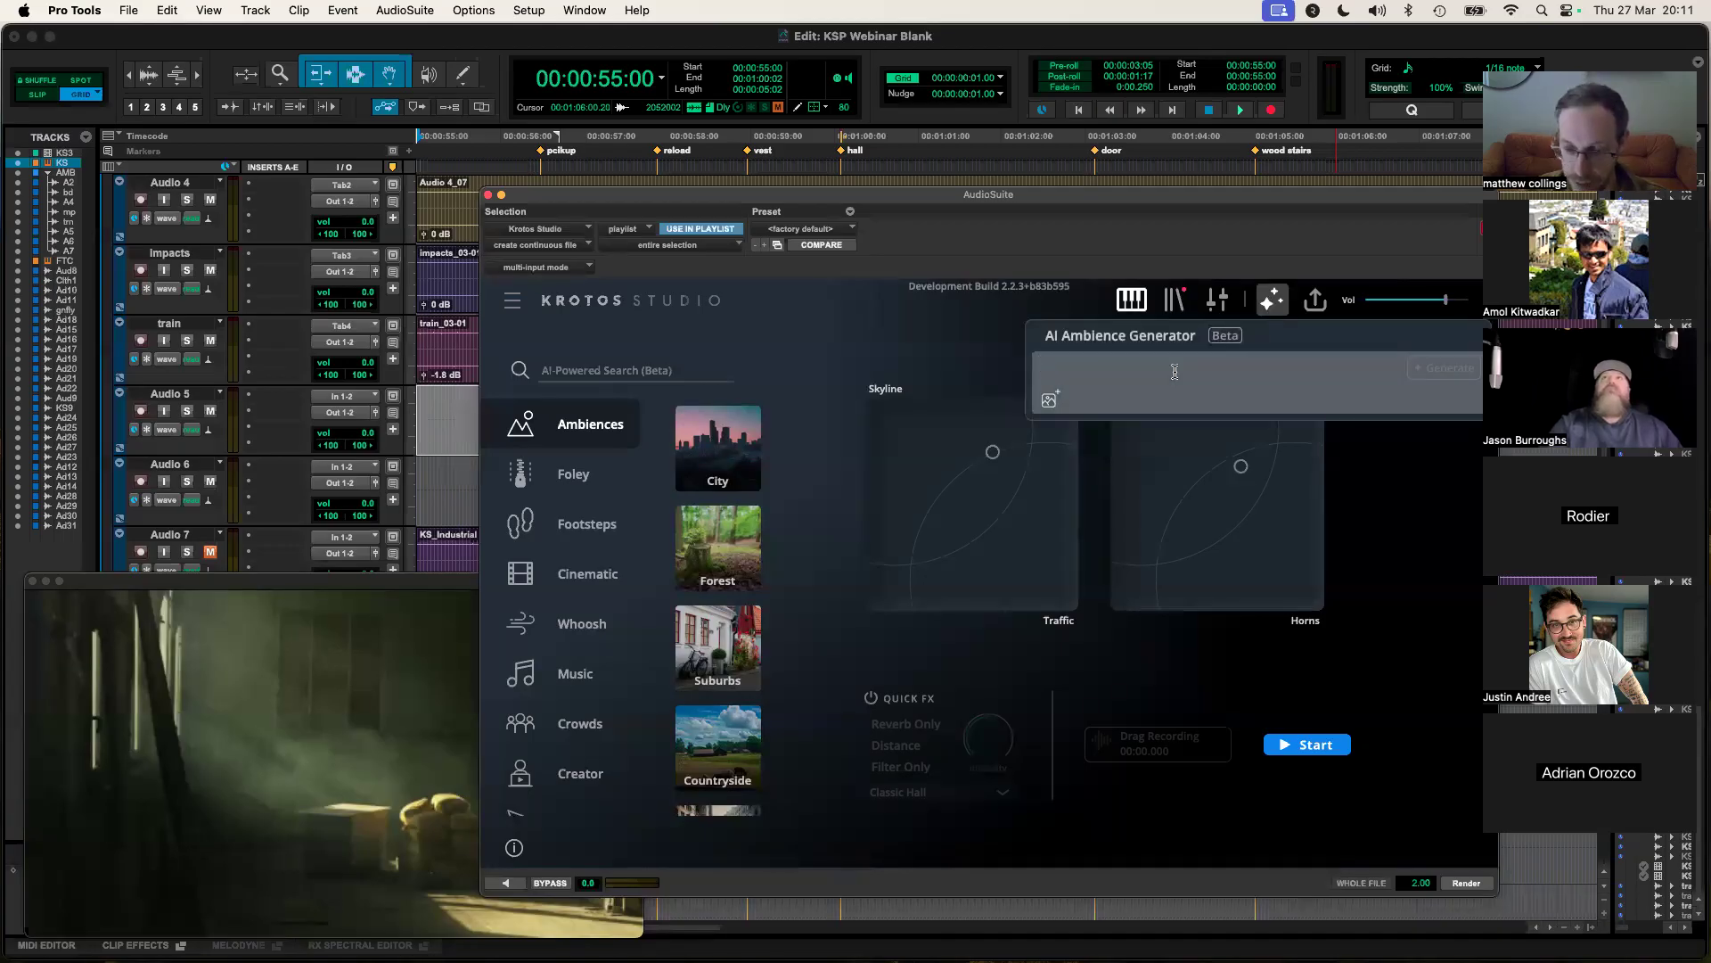
{"action": "left_click", "coordinate": [1352, 458]}
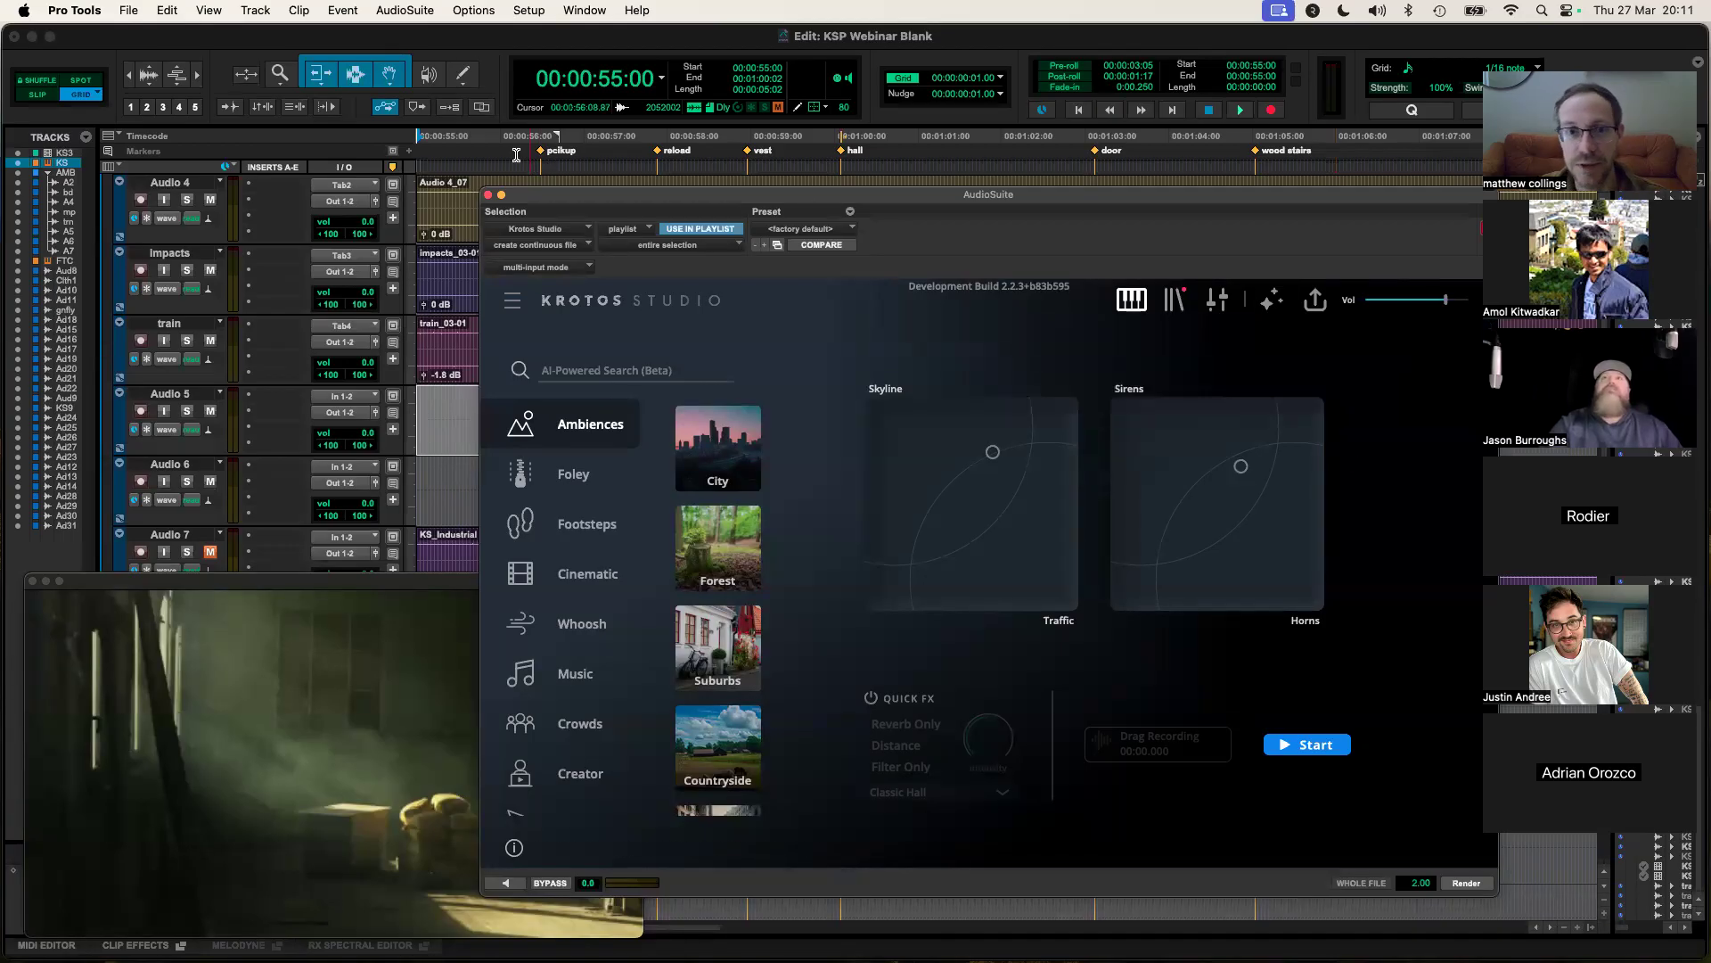
{"action": "left_click", "coordinate": [488, 195]}
{"action": "scroll", "coordinate": [288, 200], "scroll_direction": "up", "scroll_amount": 10}
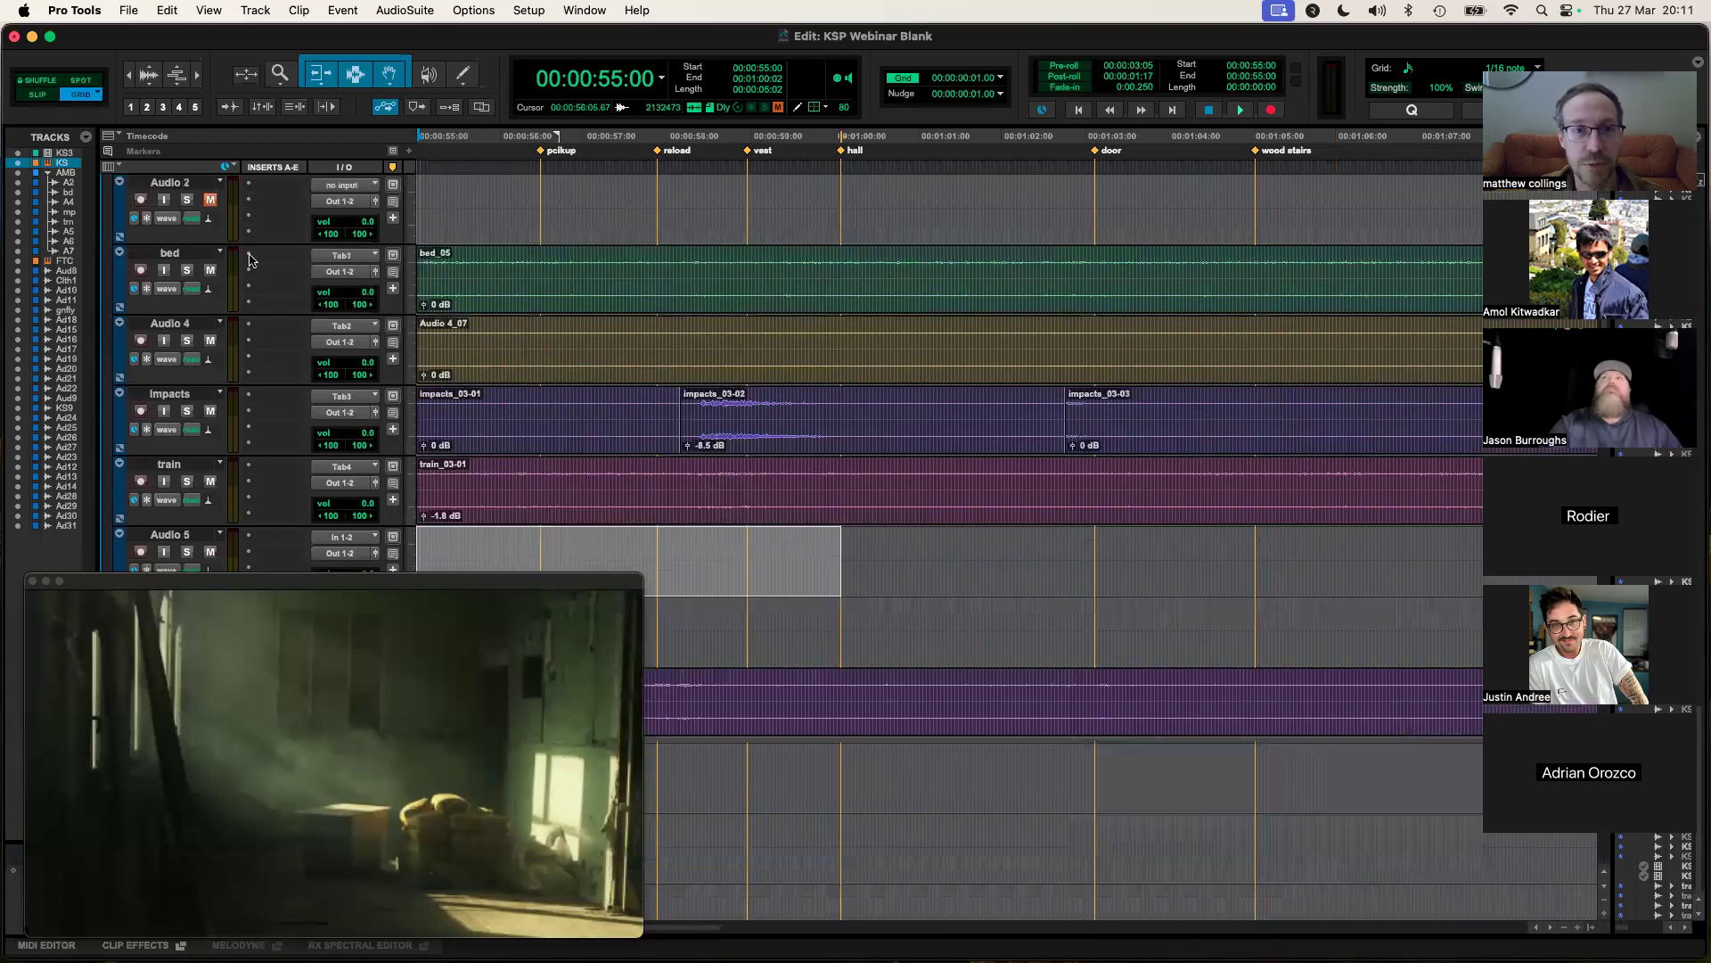
Step: Reopen Krotos Studio as an AudioSuite instrument and generate an AI ambience from the description "deserted urban warehouse"
{"action": "left_click", "coordinate": [403, 10]}
{"action": "mouse_move", "coordinate": [437, 193]}
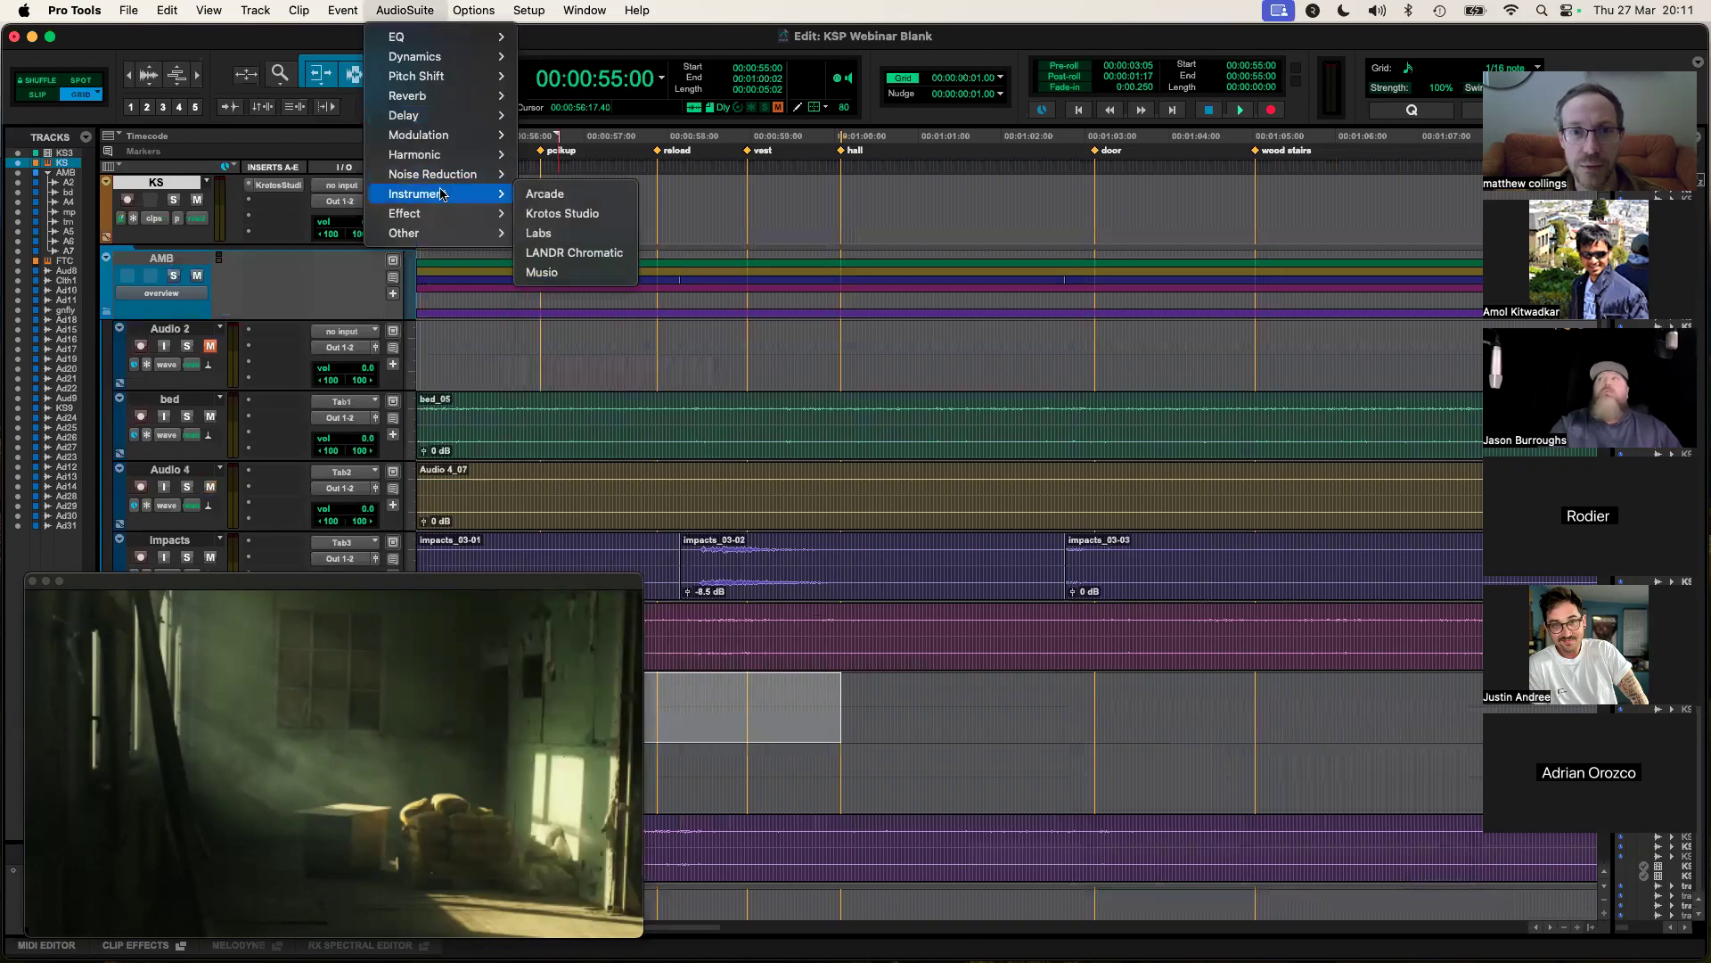
{"action": "left_click", "coordinate": [570, 212]}
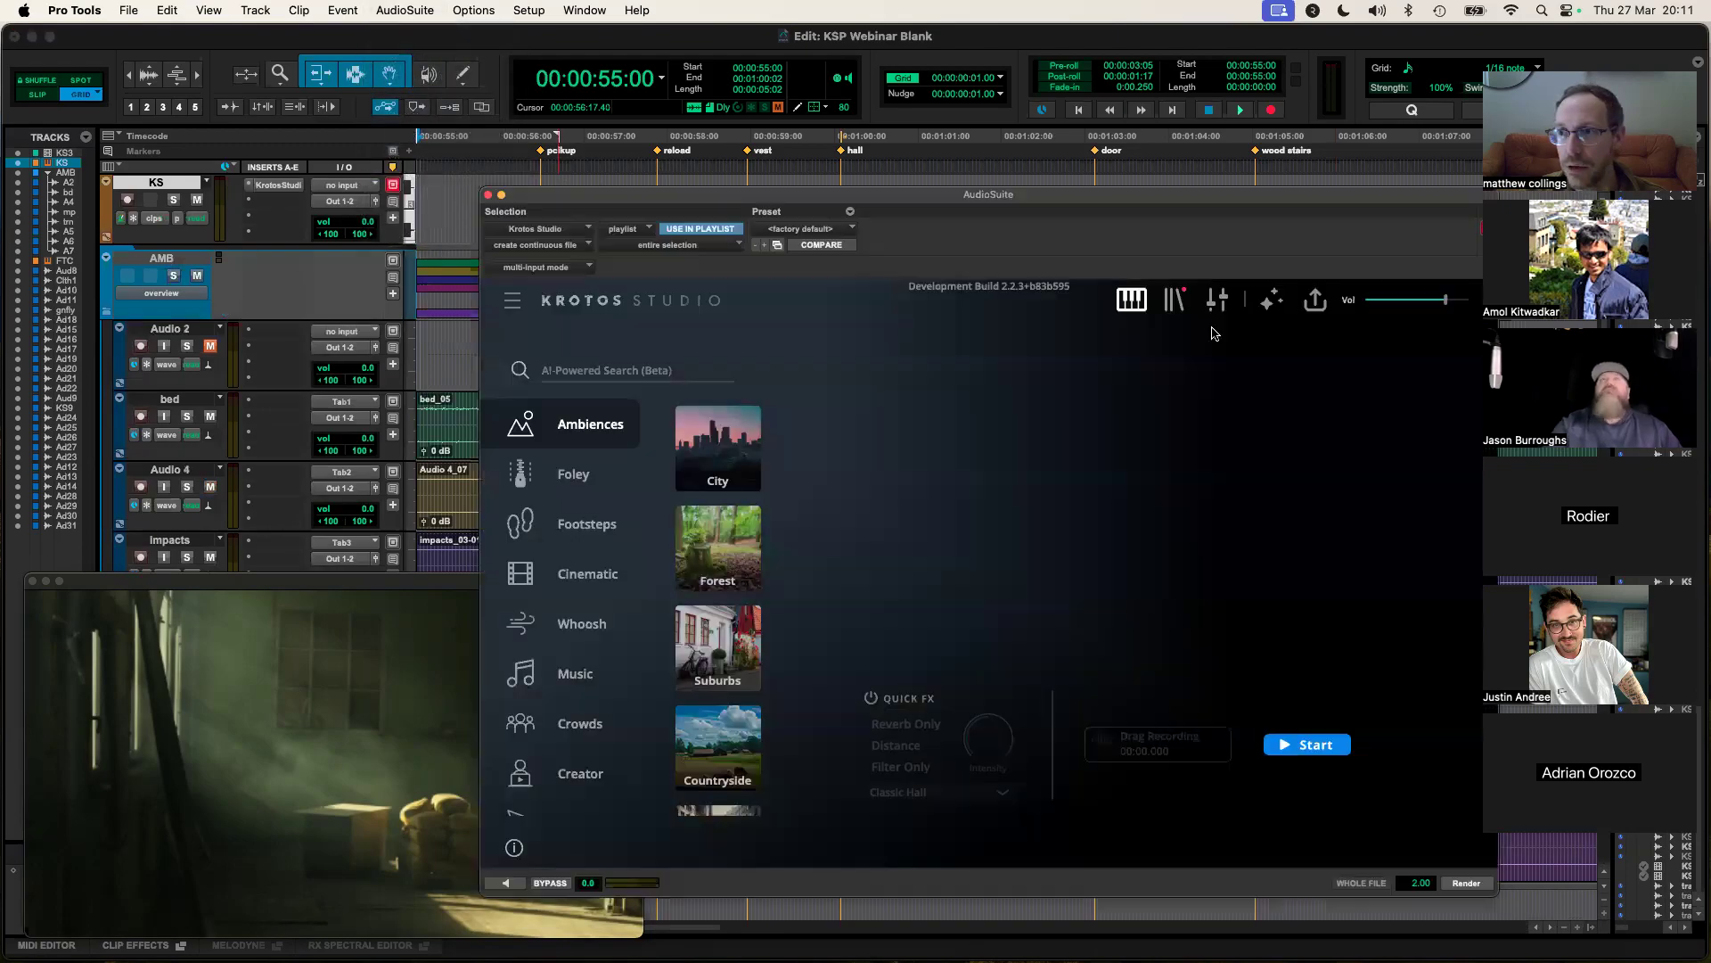
{"action": "left_click", "coordinate": [1271, 307]}
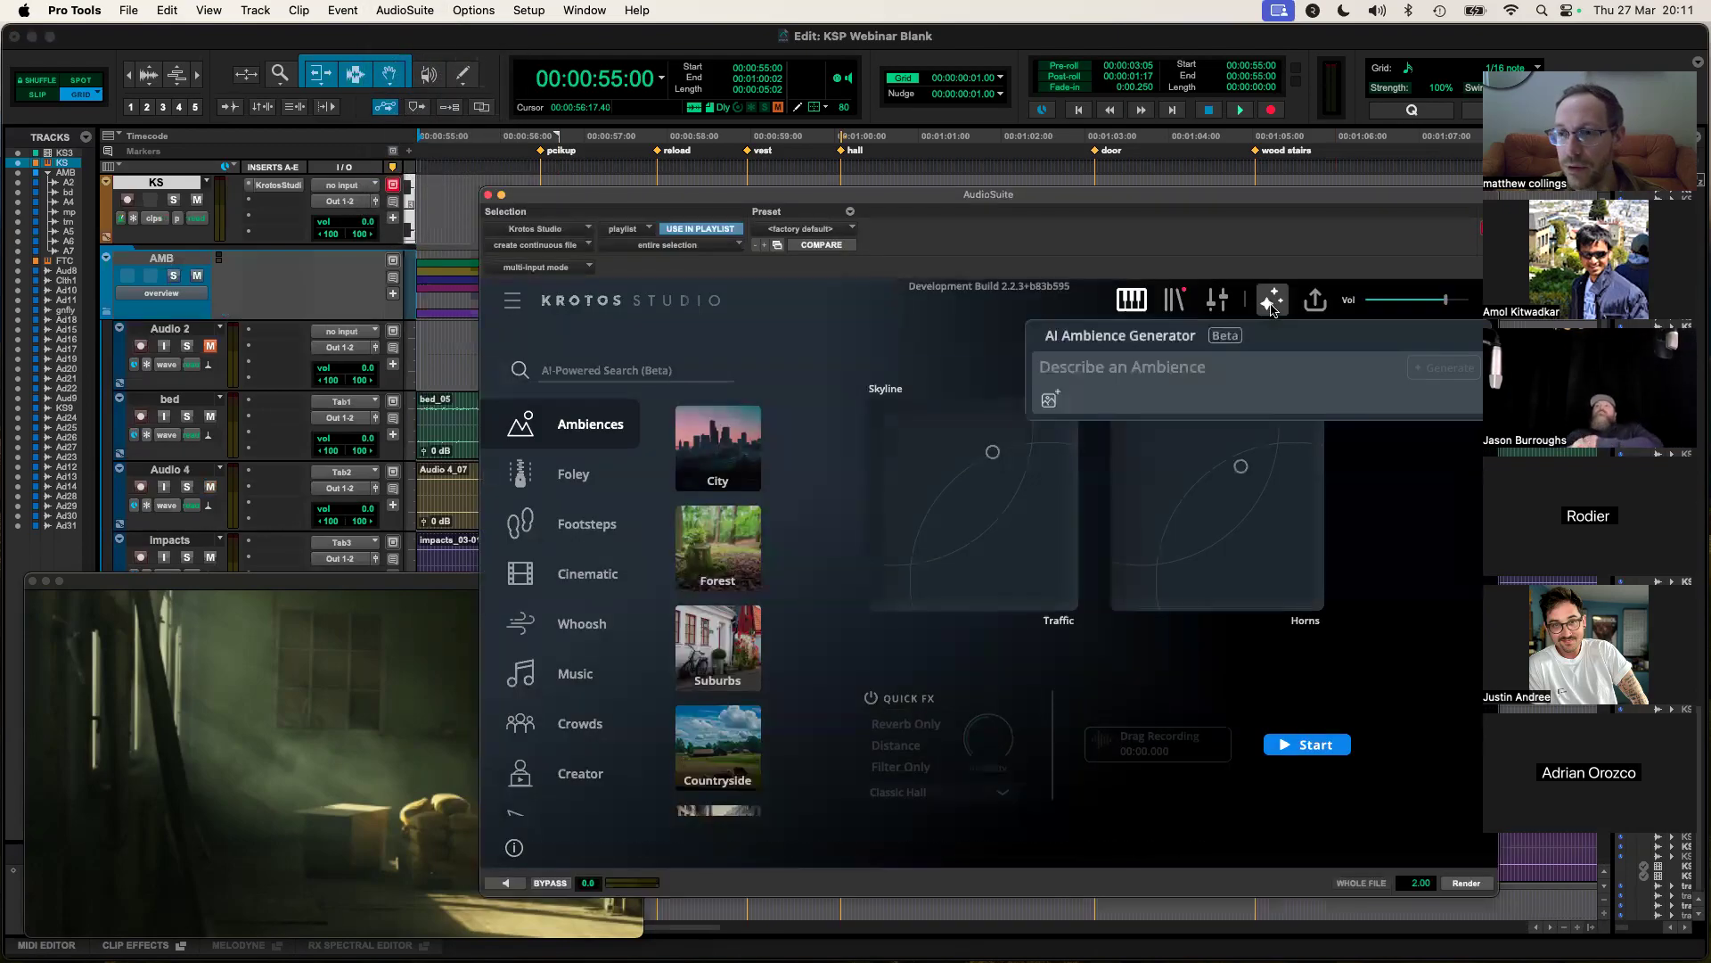
{"action": "left_click", "coordinate": [1173, 372]}
{"action": "type", "text": "d"}
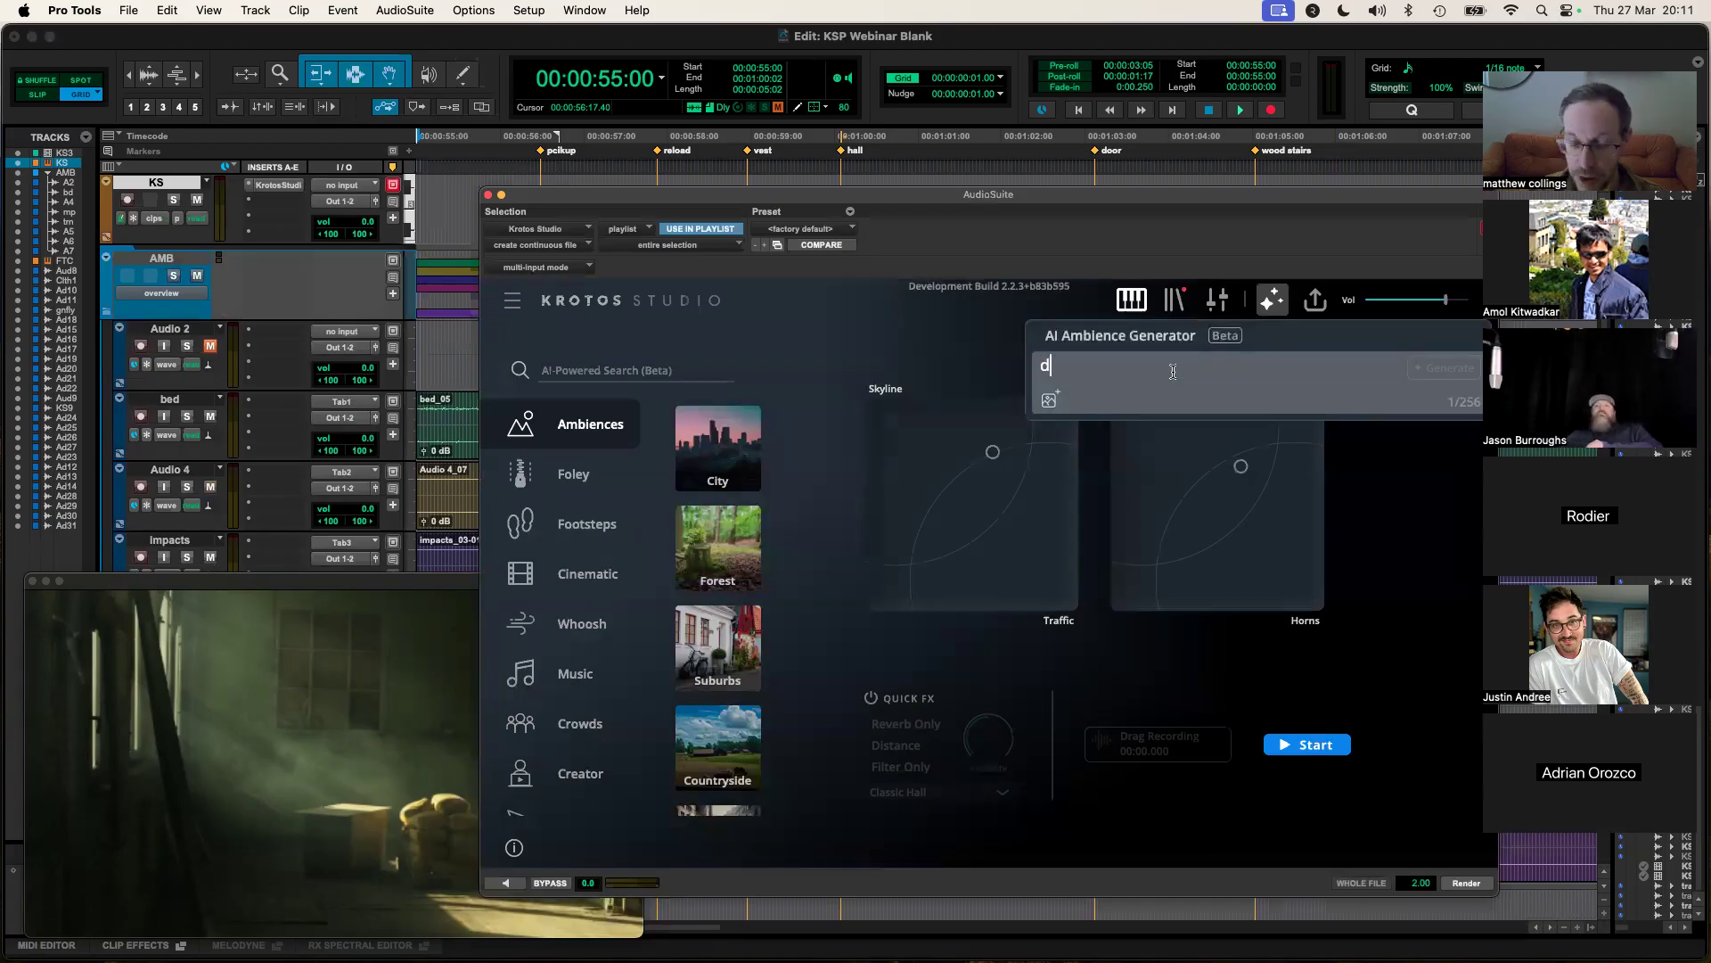
{"action": "type", "text": "ese"}
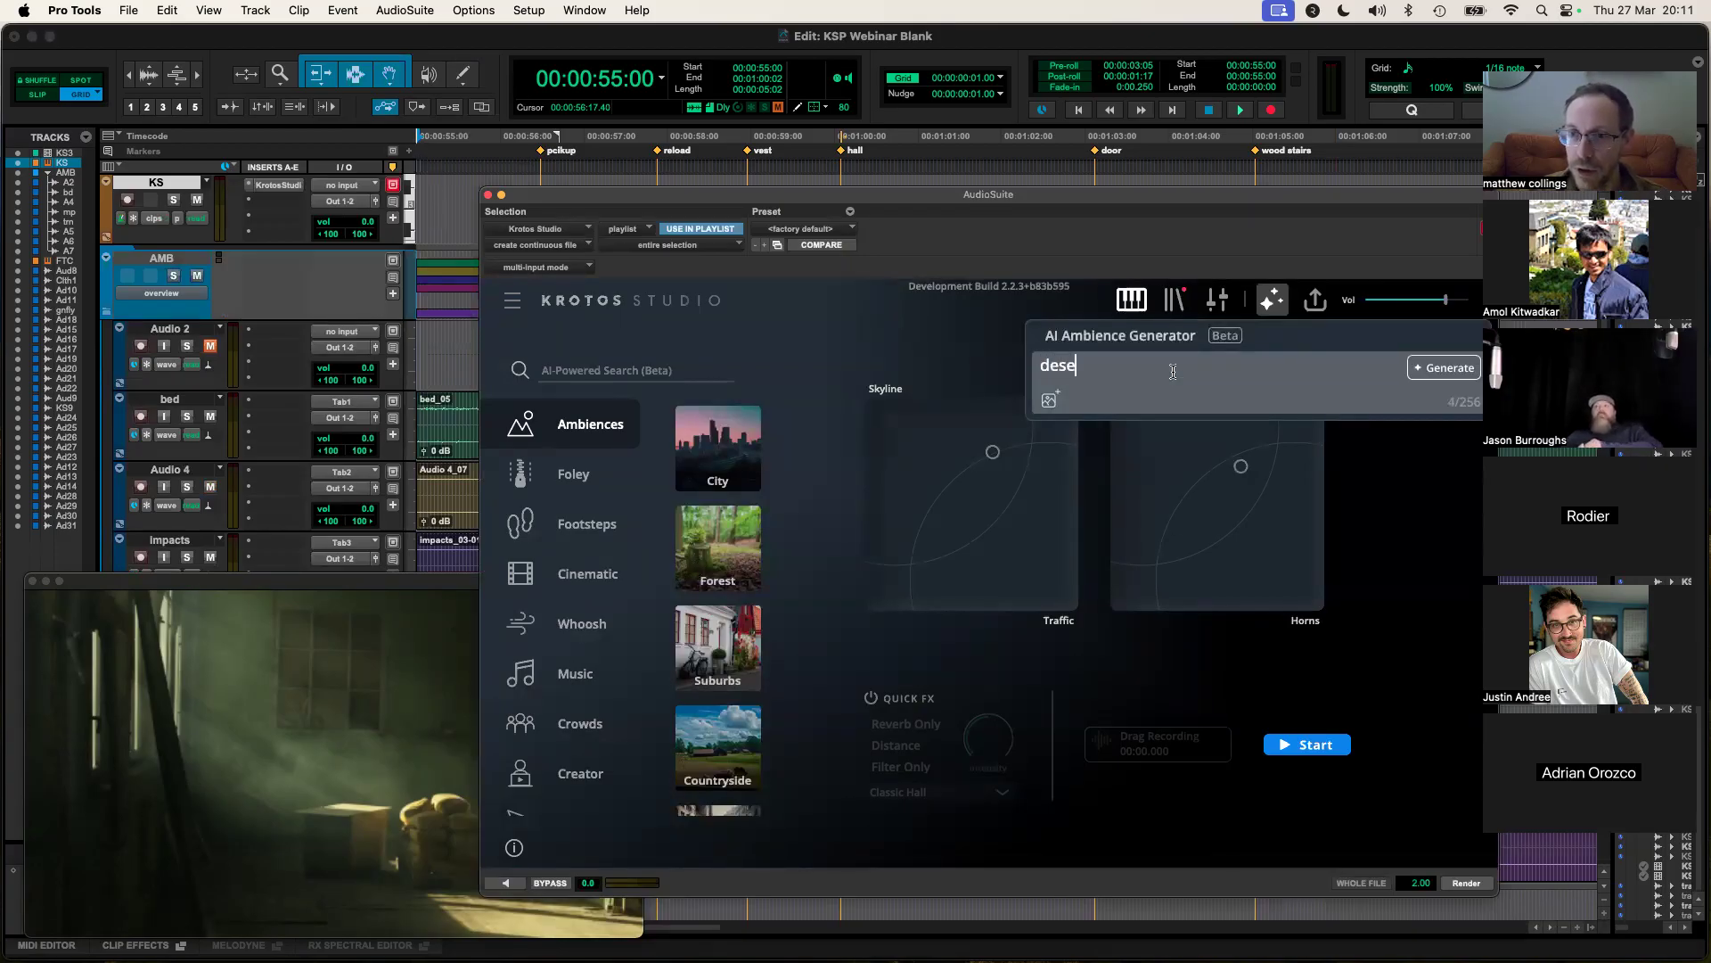
{"action": "type", "text": "rted urban warehouse"}
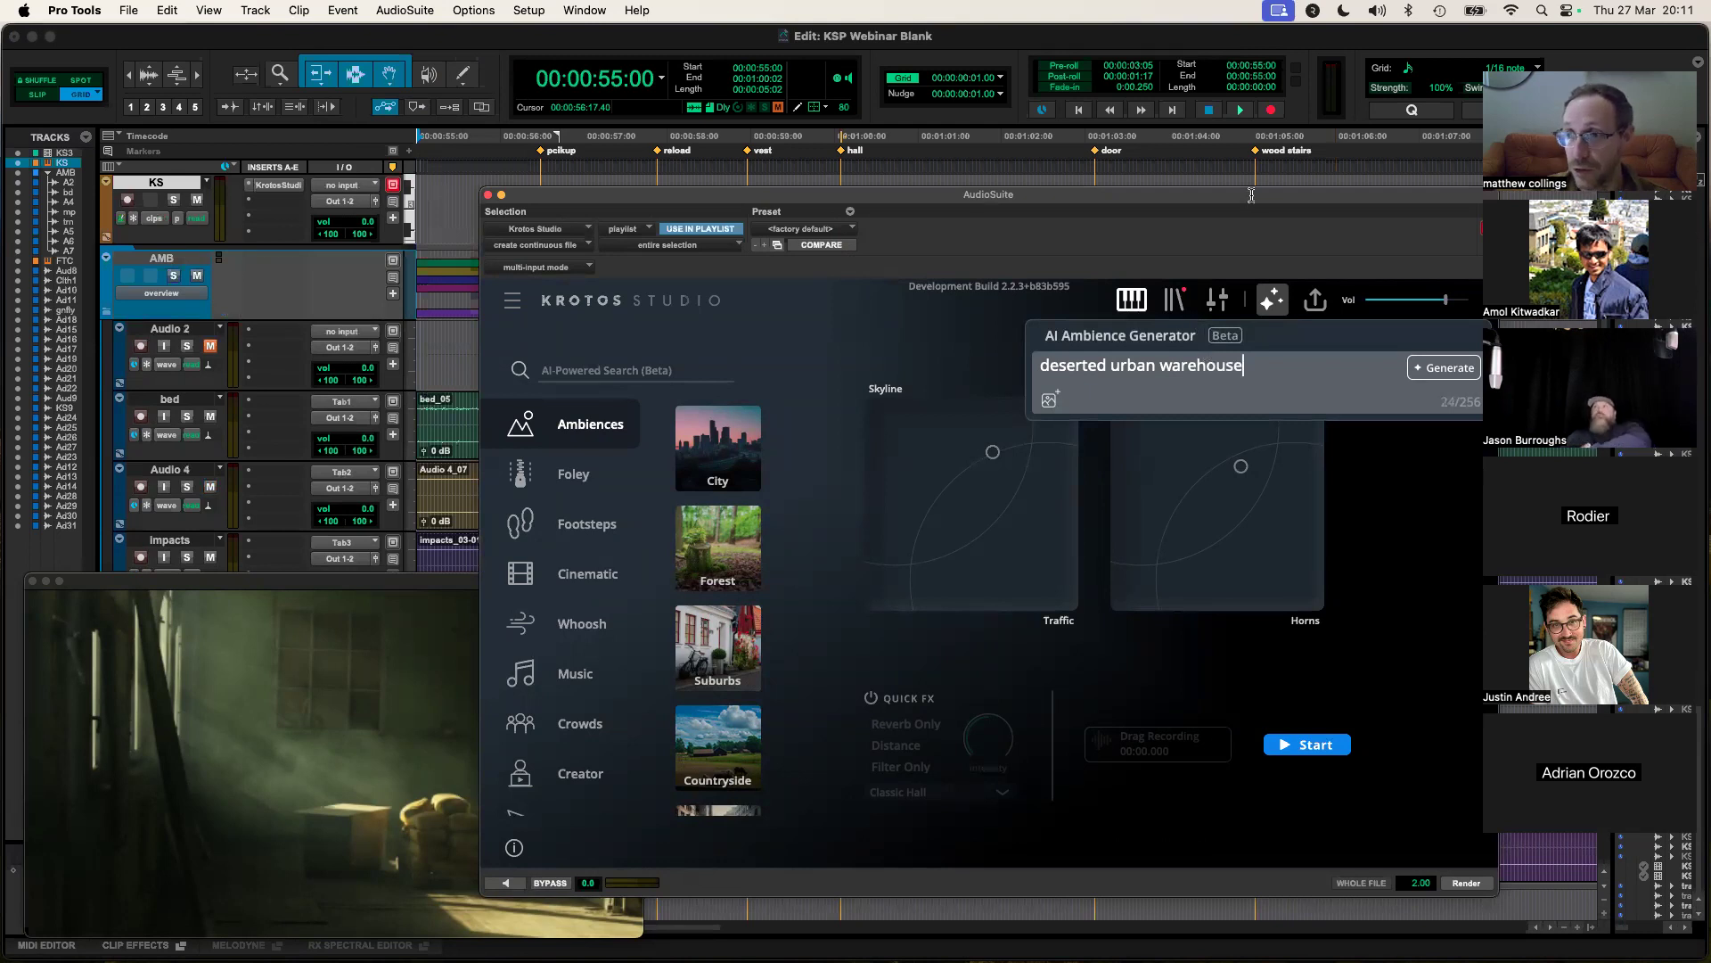
{"action": "key", "text": "Return"}
Step: Turn on the AudioSuite preview to hear the generated ambience, keeping the plug-in window within the free screen area
{"action": "left_click_drag", "start_coordinate": [1251, 204], "coordinate": [1279, 198]}
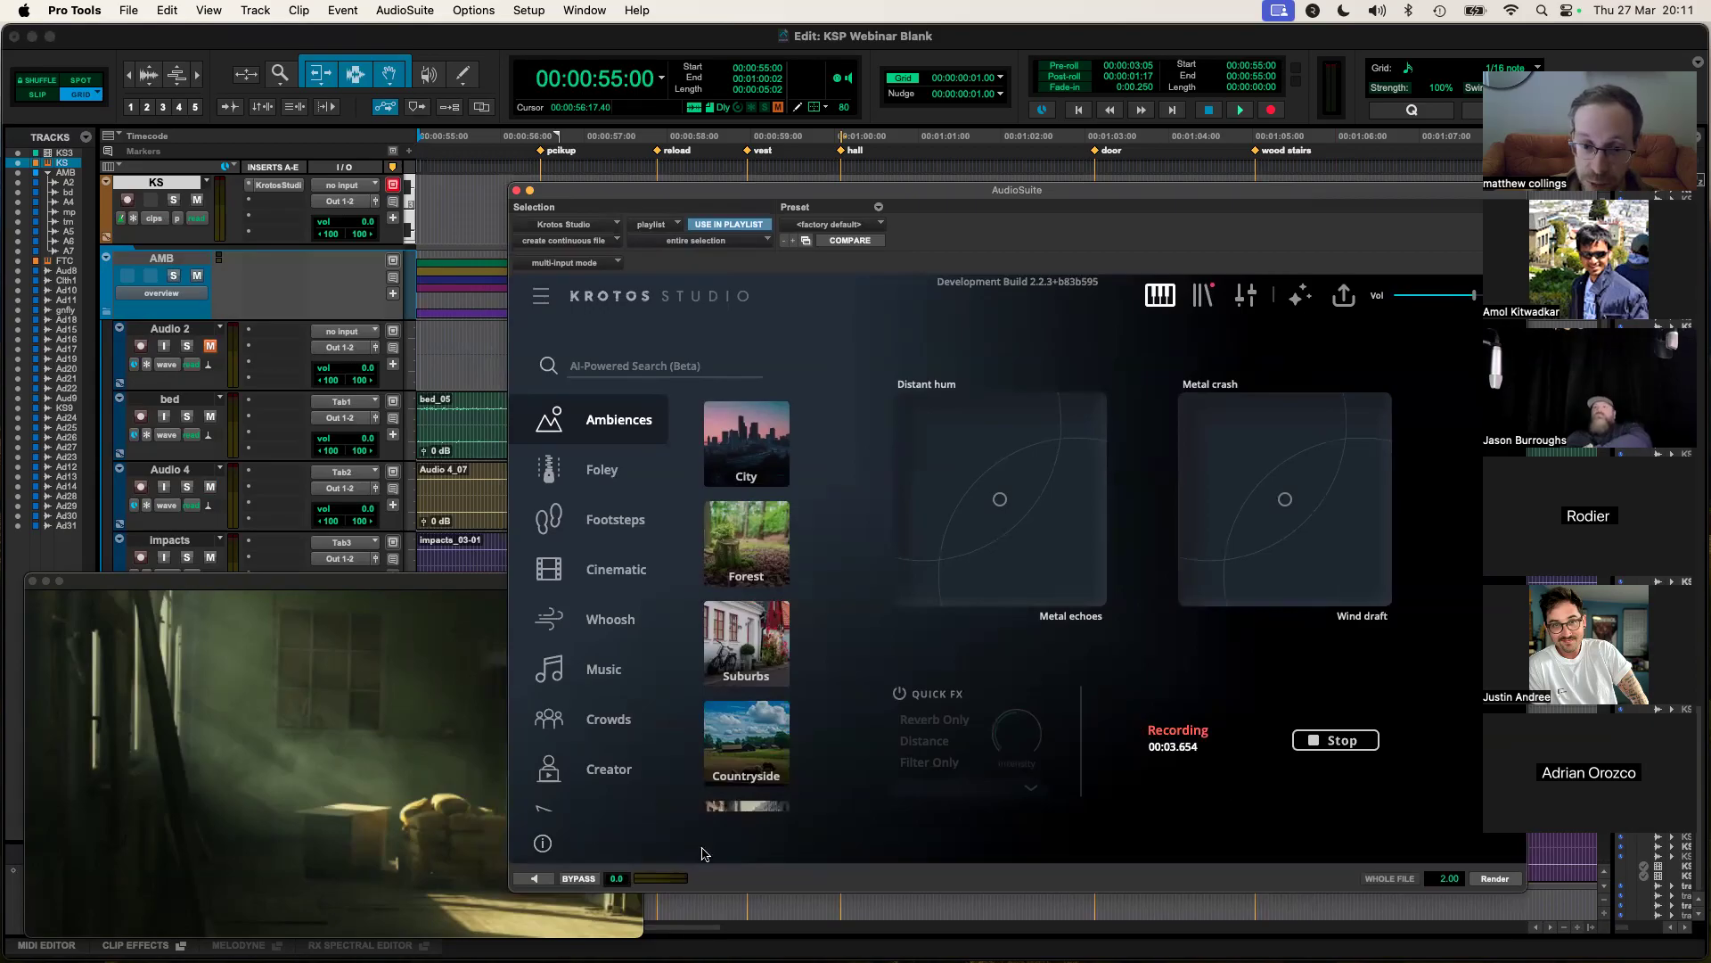
{"action": "left_click", "coordinate": [537, 881]}
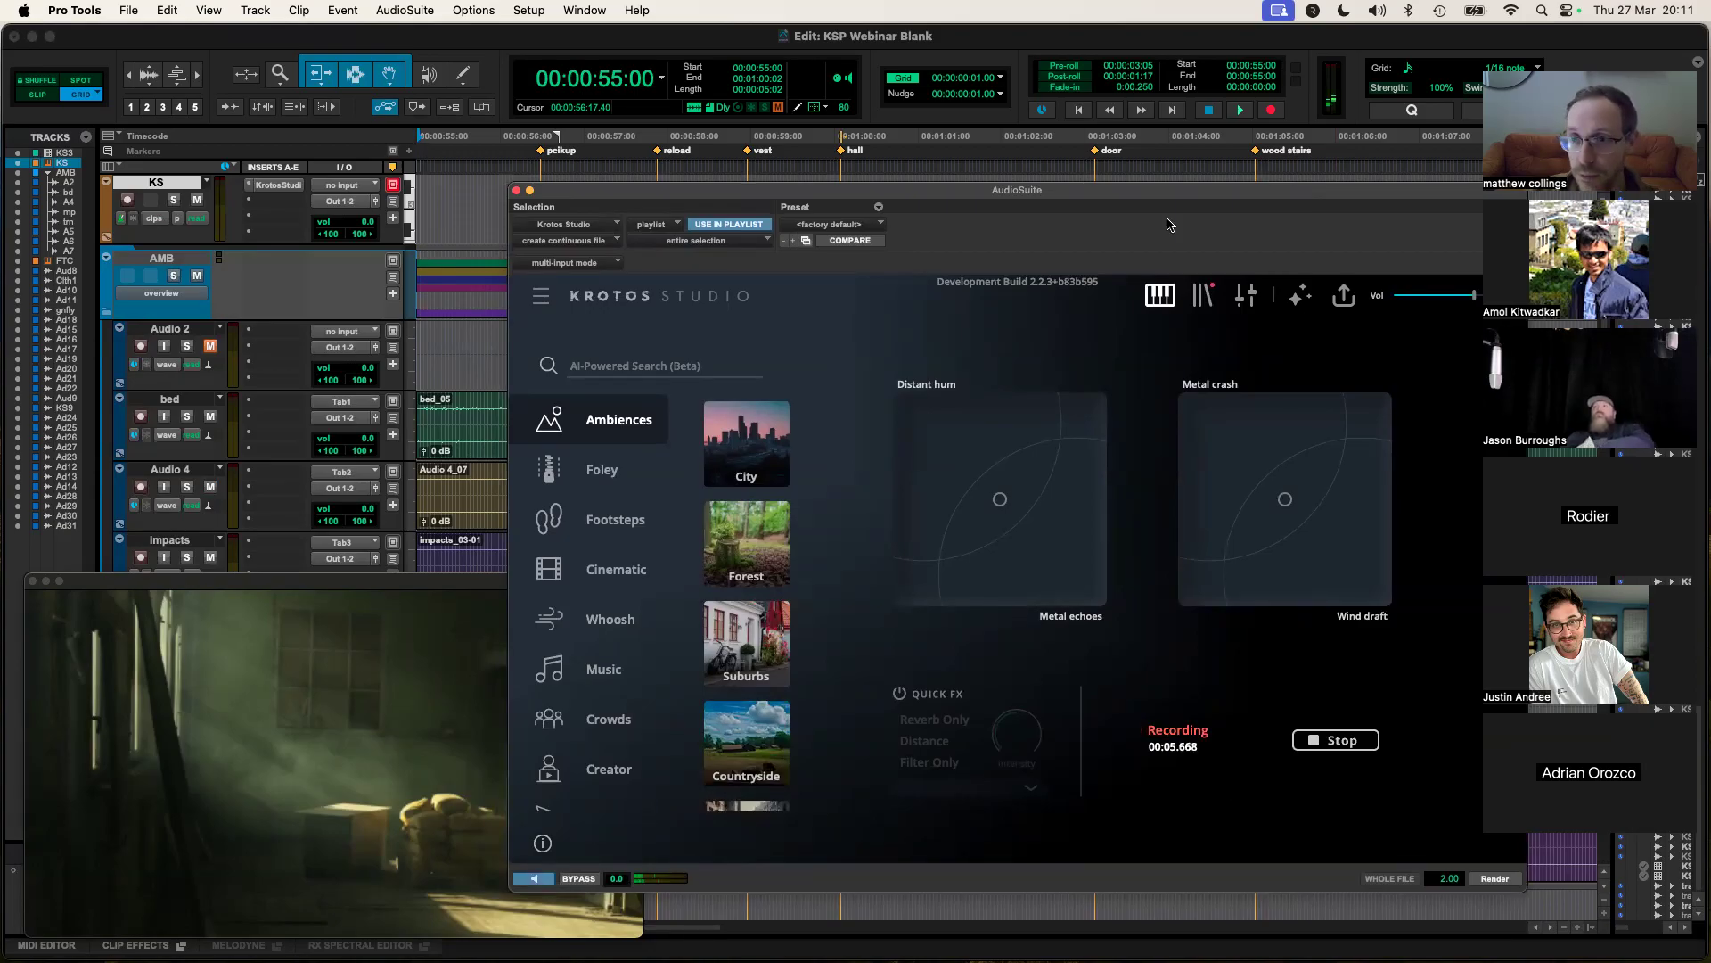
{"action": "left_click_drag", "start_coordinate": [1186, 201], "coordinate": [1158, 198]}
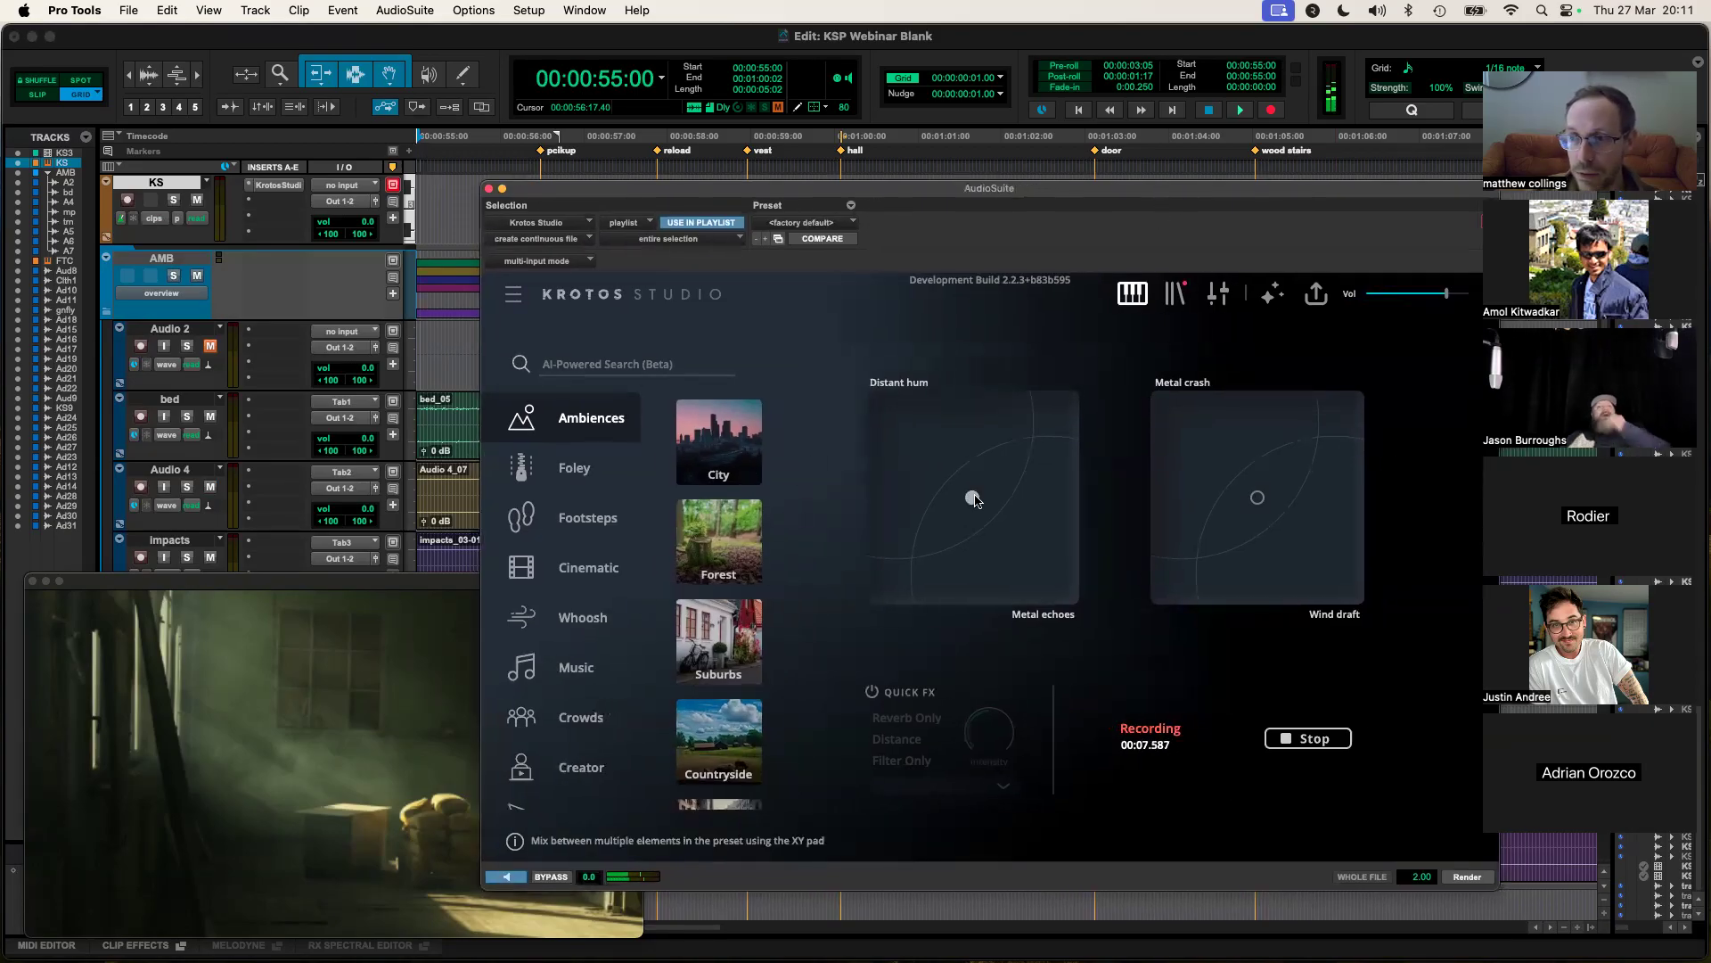
Step: Balance the ambience by moving the Distant hum/Metal echoes and Metal crash/Wind draft pad points from centre toward their lower-left areas
{"action": "left_click_drag", "start_coordinate": [973, 498], "coordinate": [956, 515]}
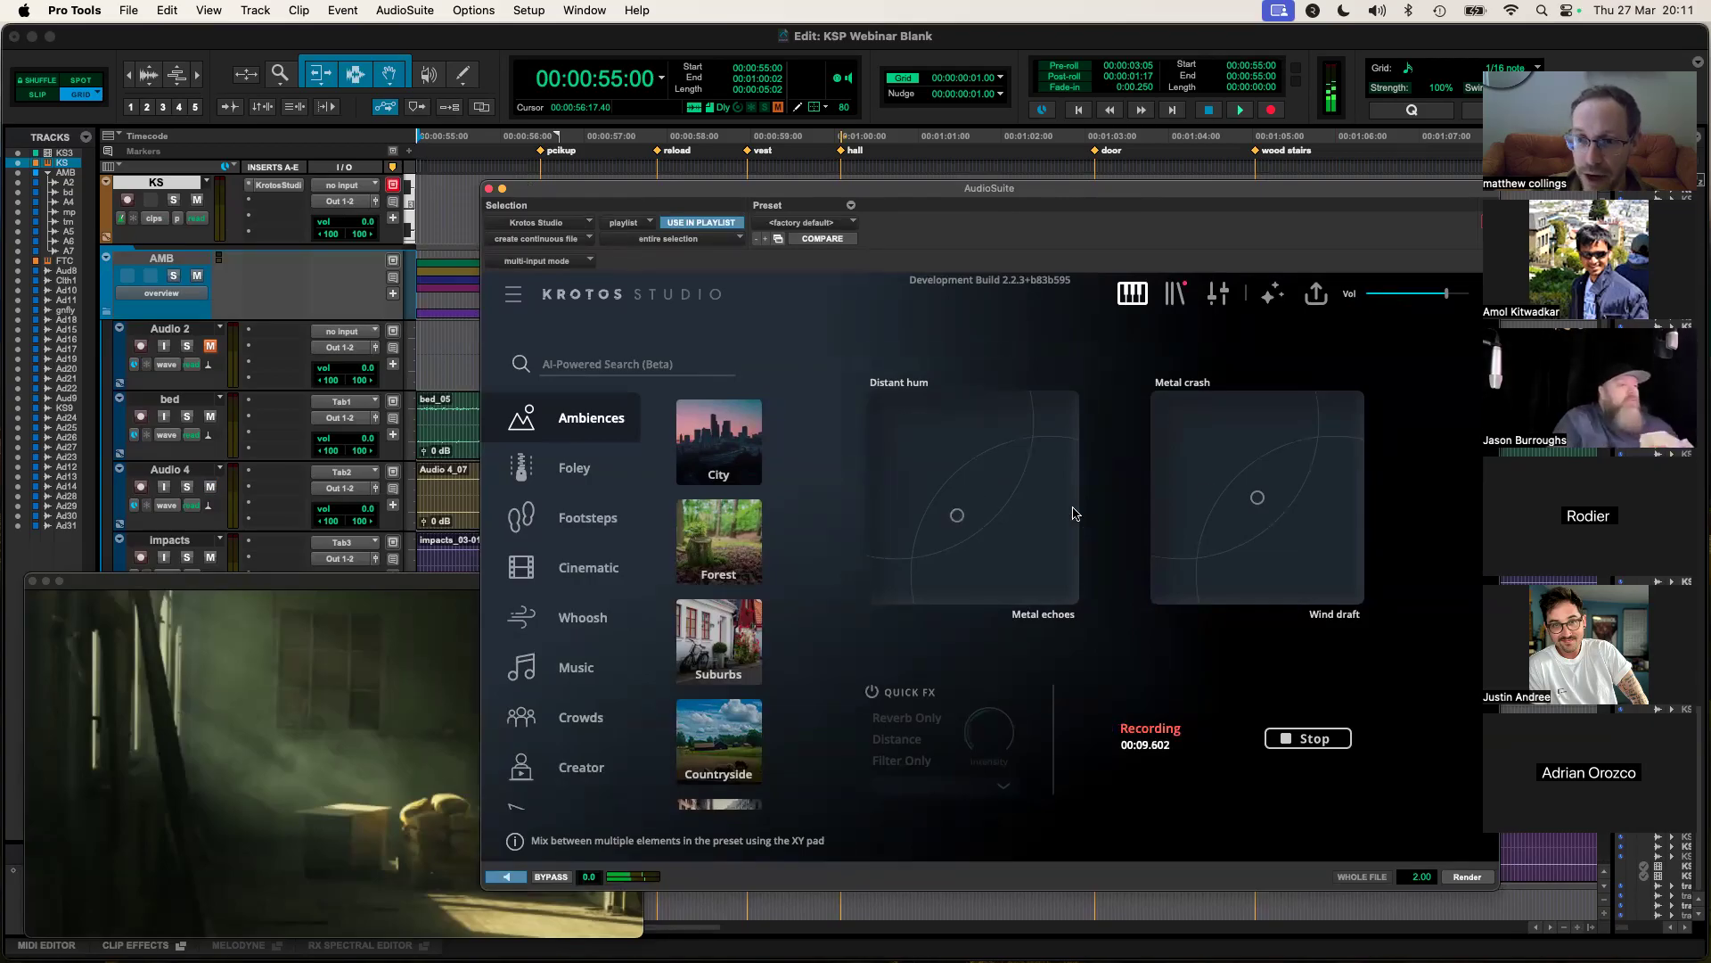
{"action": "left_click_drag", "start_coordinate": [1257, 497], "coordinate": [1187, 547]}
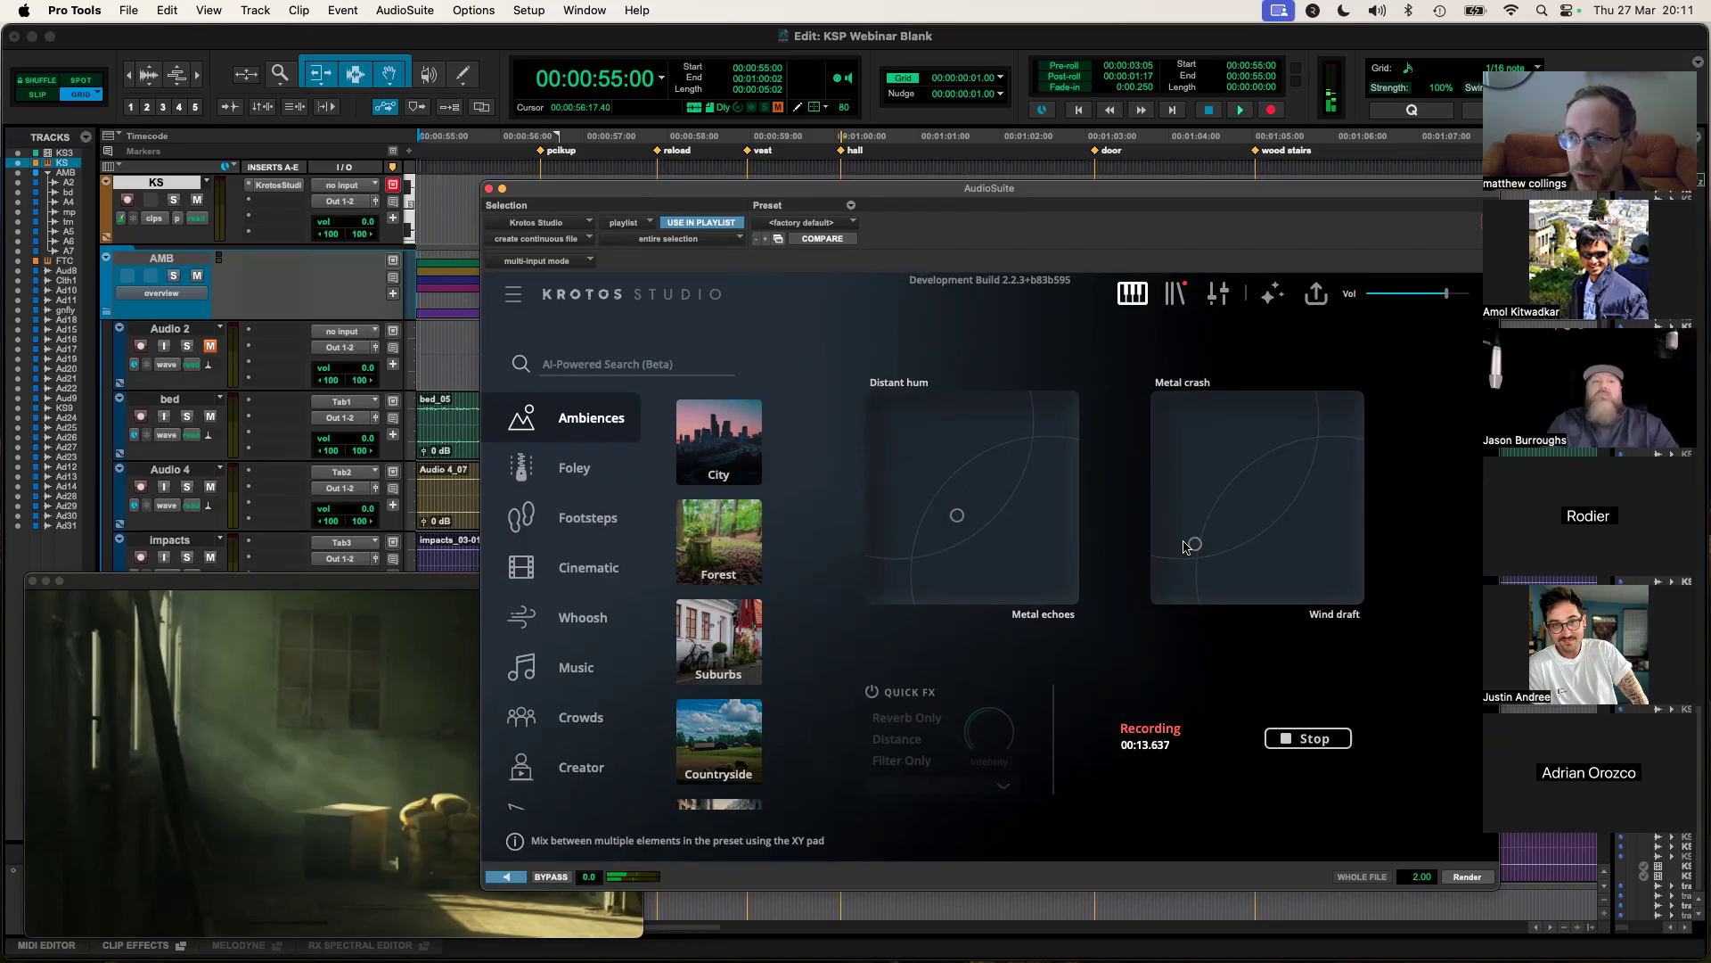
{"action": "left_click_drag", "start_coordinate": [957, 515], "coordinate": [918, 518]}
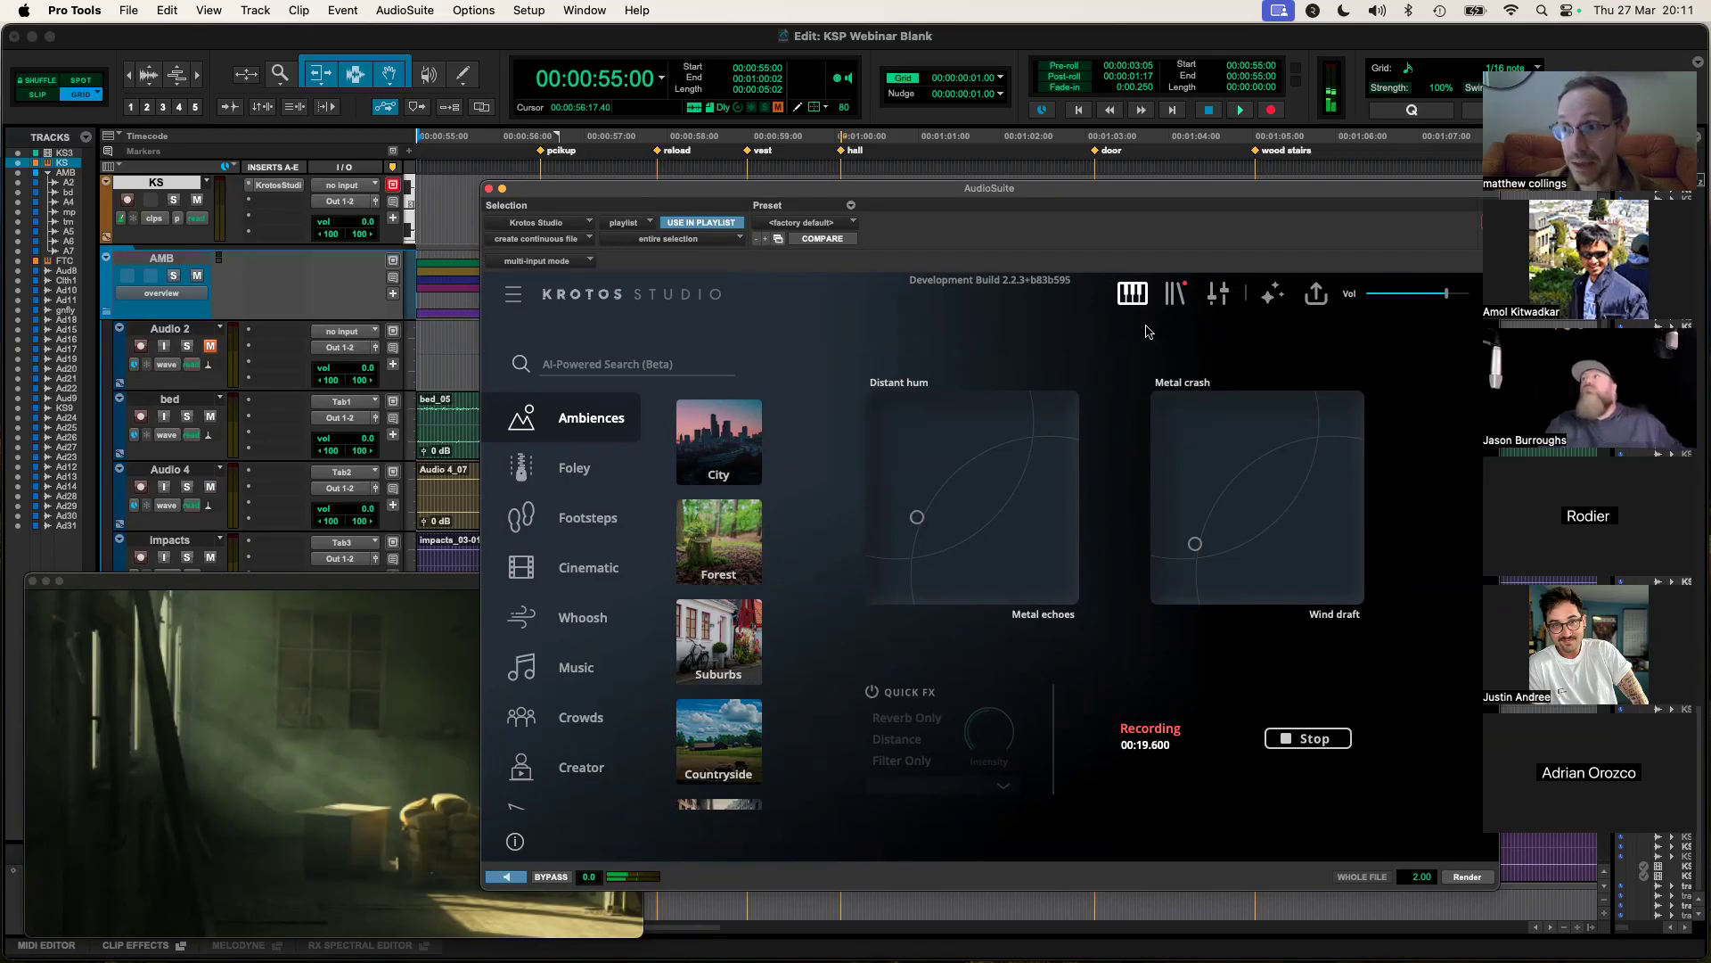
{"action": "left_click_drag", "start_coordinate": [1181, 192], "coordinate": [1171, 194]}
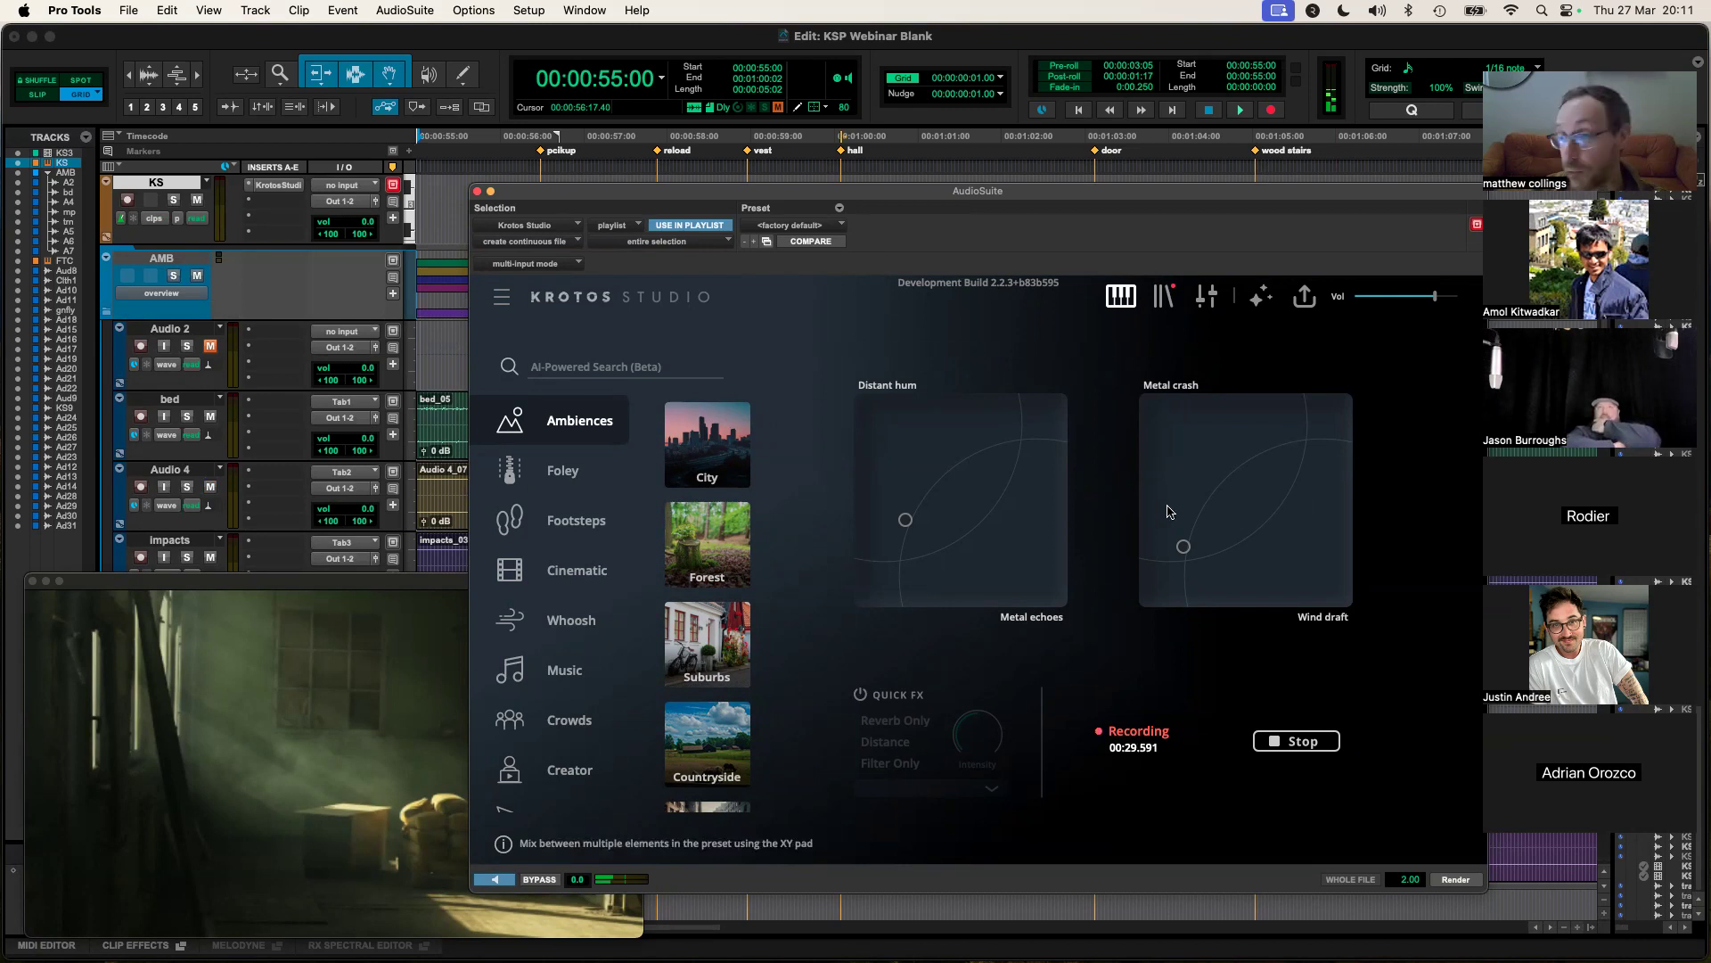
{"action": "left_click_drag", "start_coordinate": [1192, 547], "coordinate": [1194, 527]}
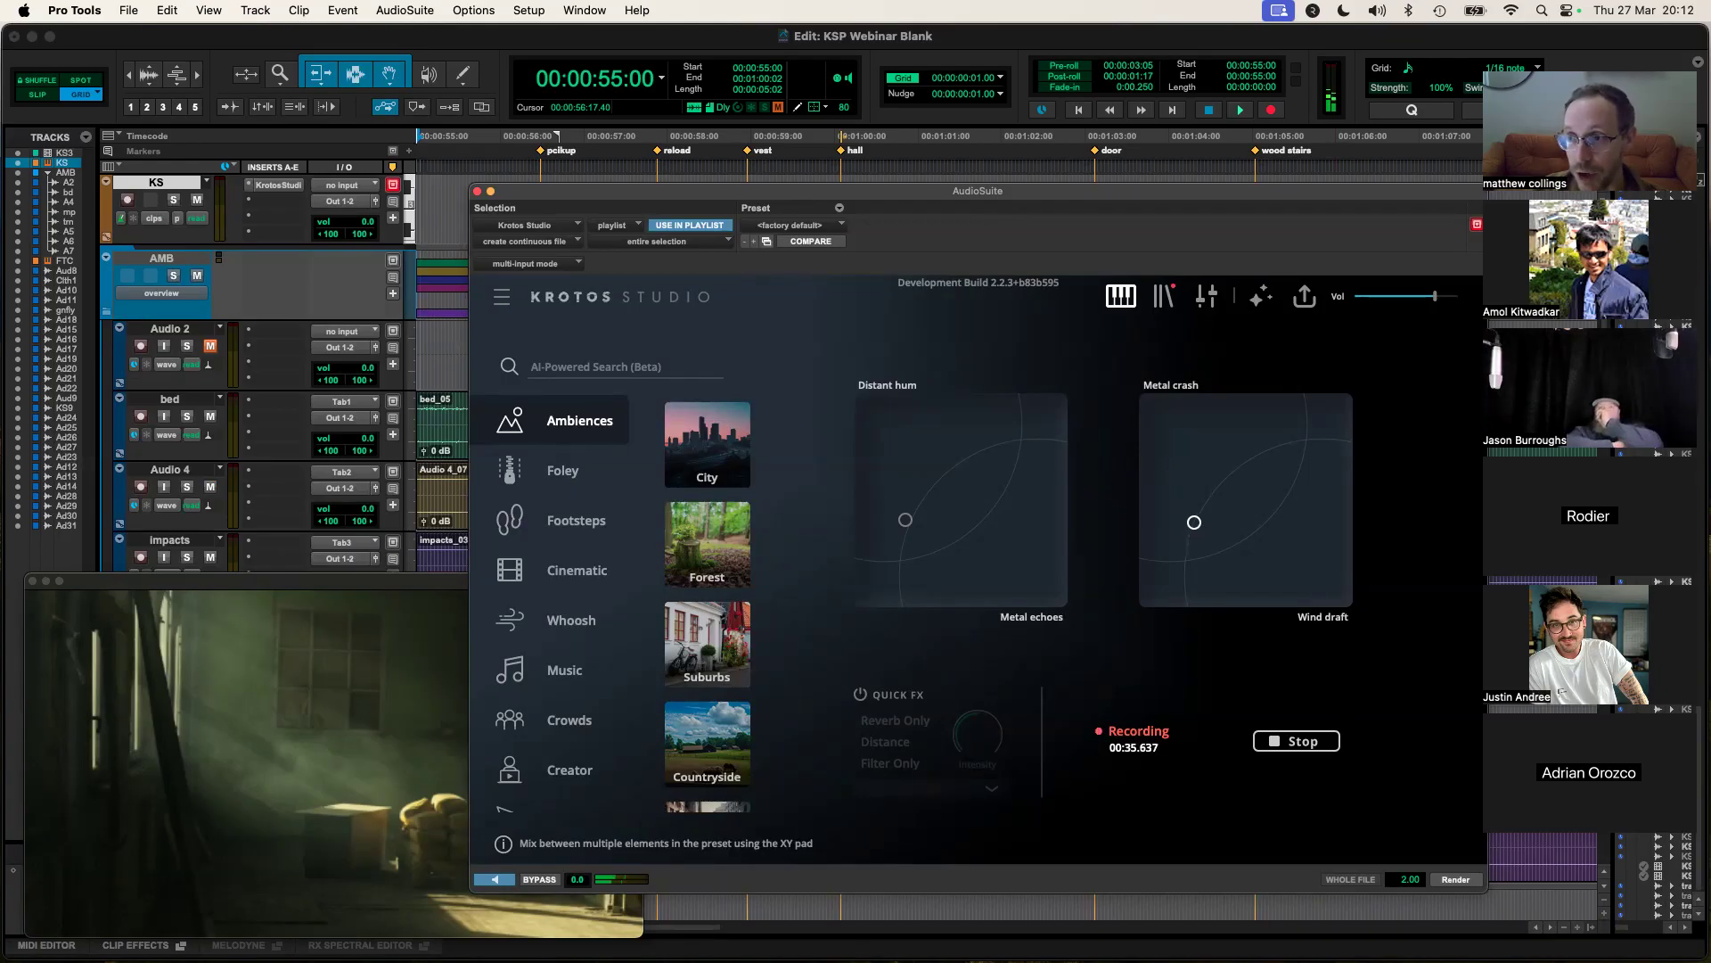
{"action": "left_click_drag", "start_coordinate": [1197, 527], "coordinate": [1200, 542]}
{"action": "left_click_drag", "start_coordinate": [904, 519], "coordinate": [919, 537]}
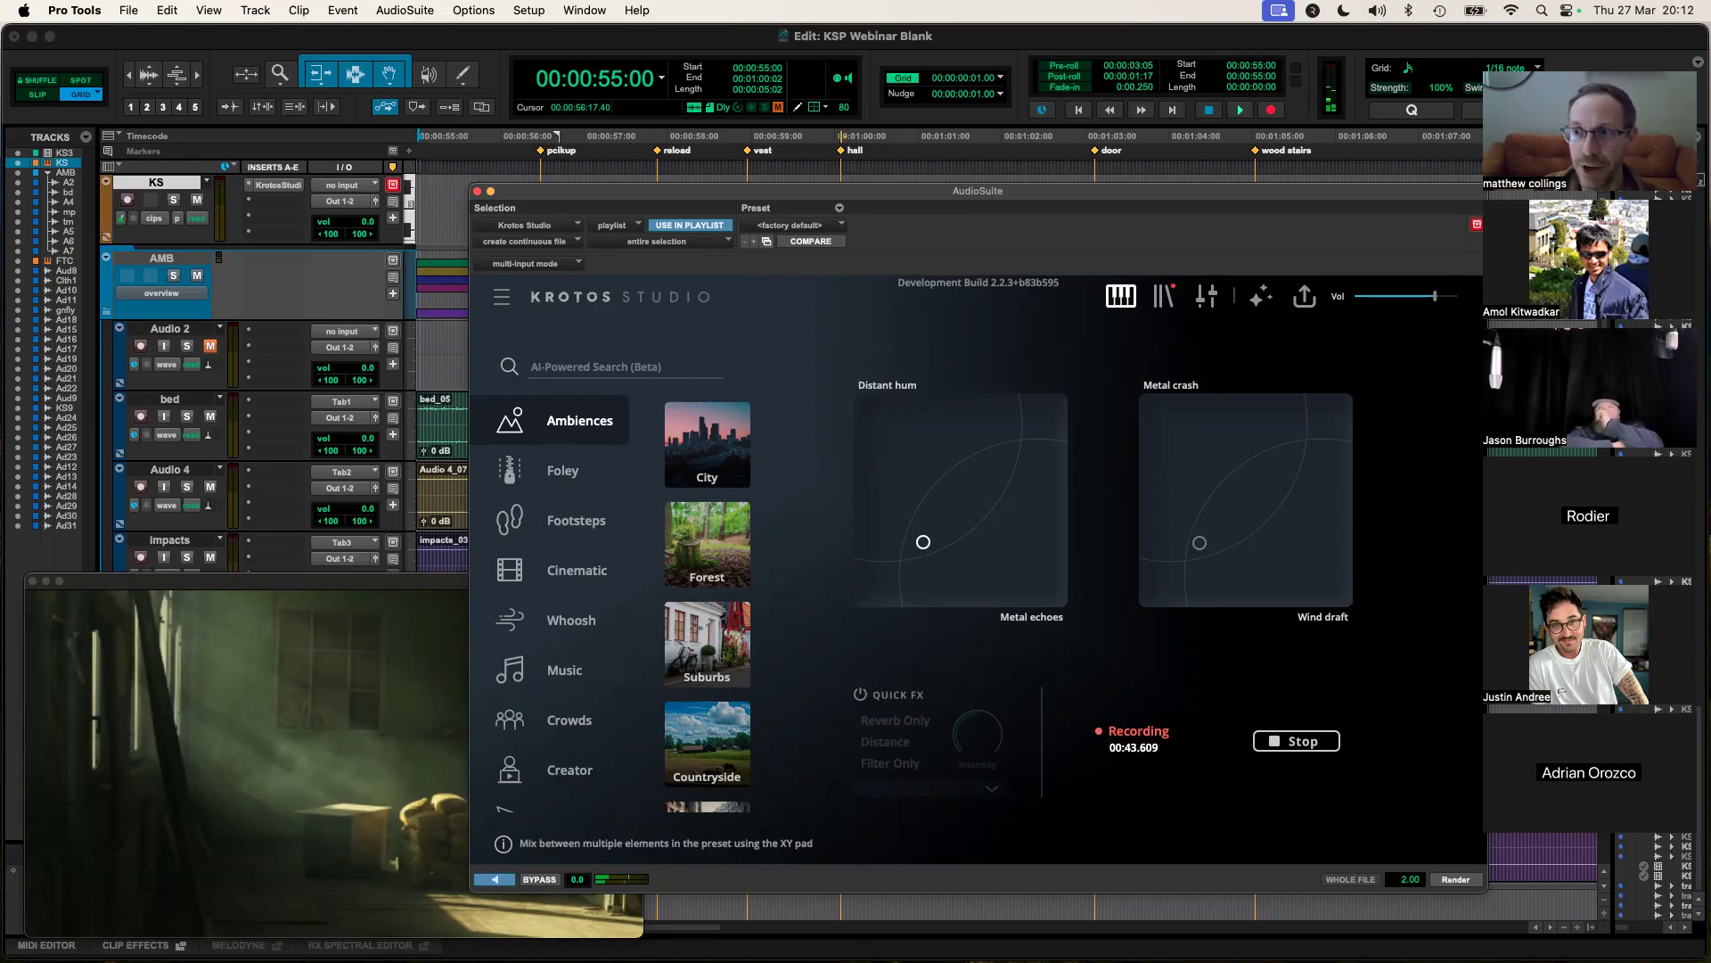
Step: Move the Krotos Studio window clear of the video and bring the Audio 5 selection into view in the timeline
{"action": "left_click_drag", "start_coordinate": [1057, 191], "coordinate": [1238, 162]}
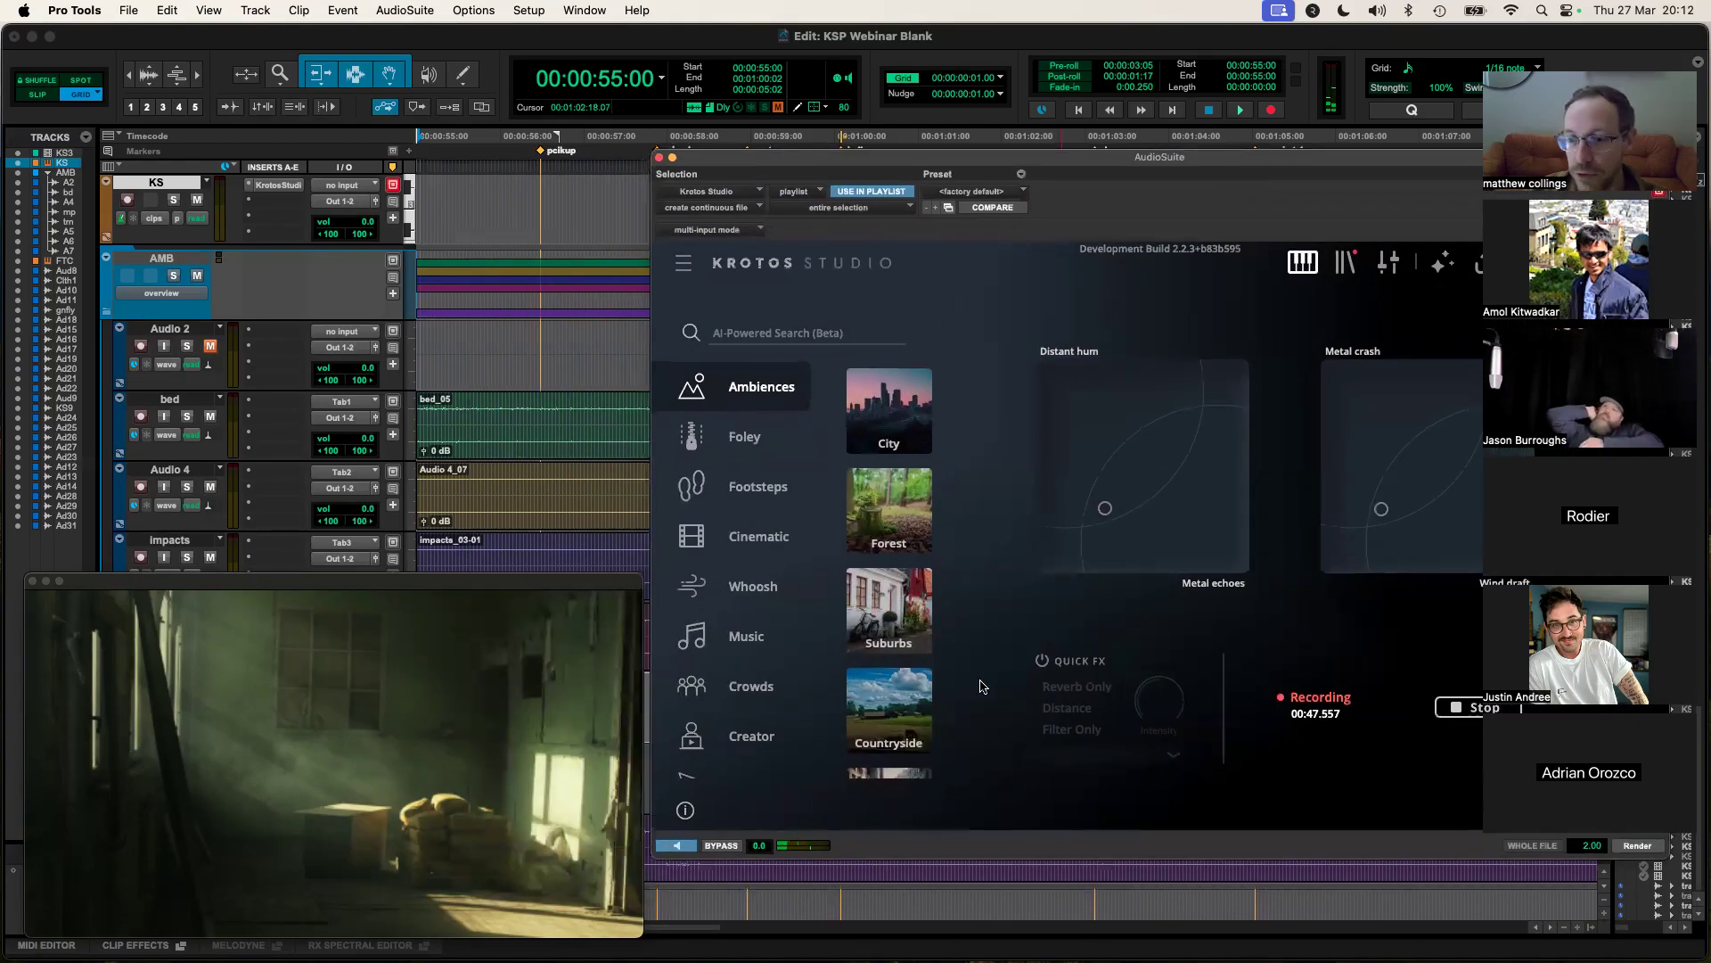
{"action": "scroll", "coordinate": [529, 463], "scroll_direction": "down", "scroll_amount": 3}
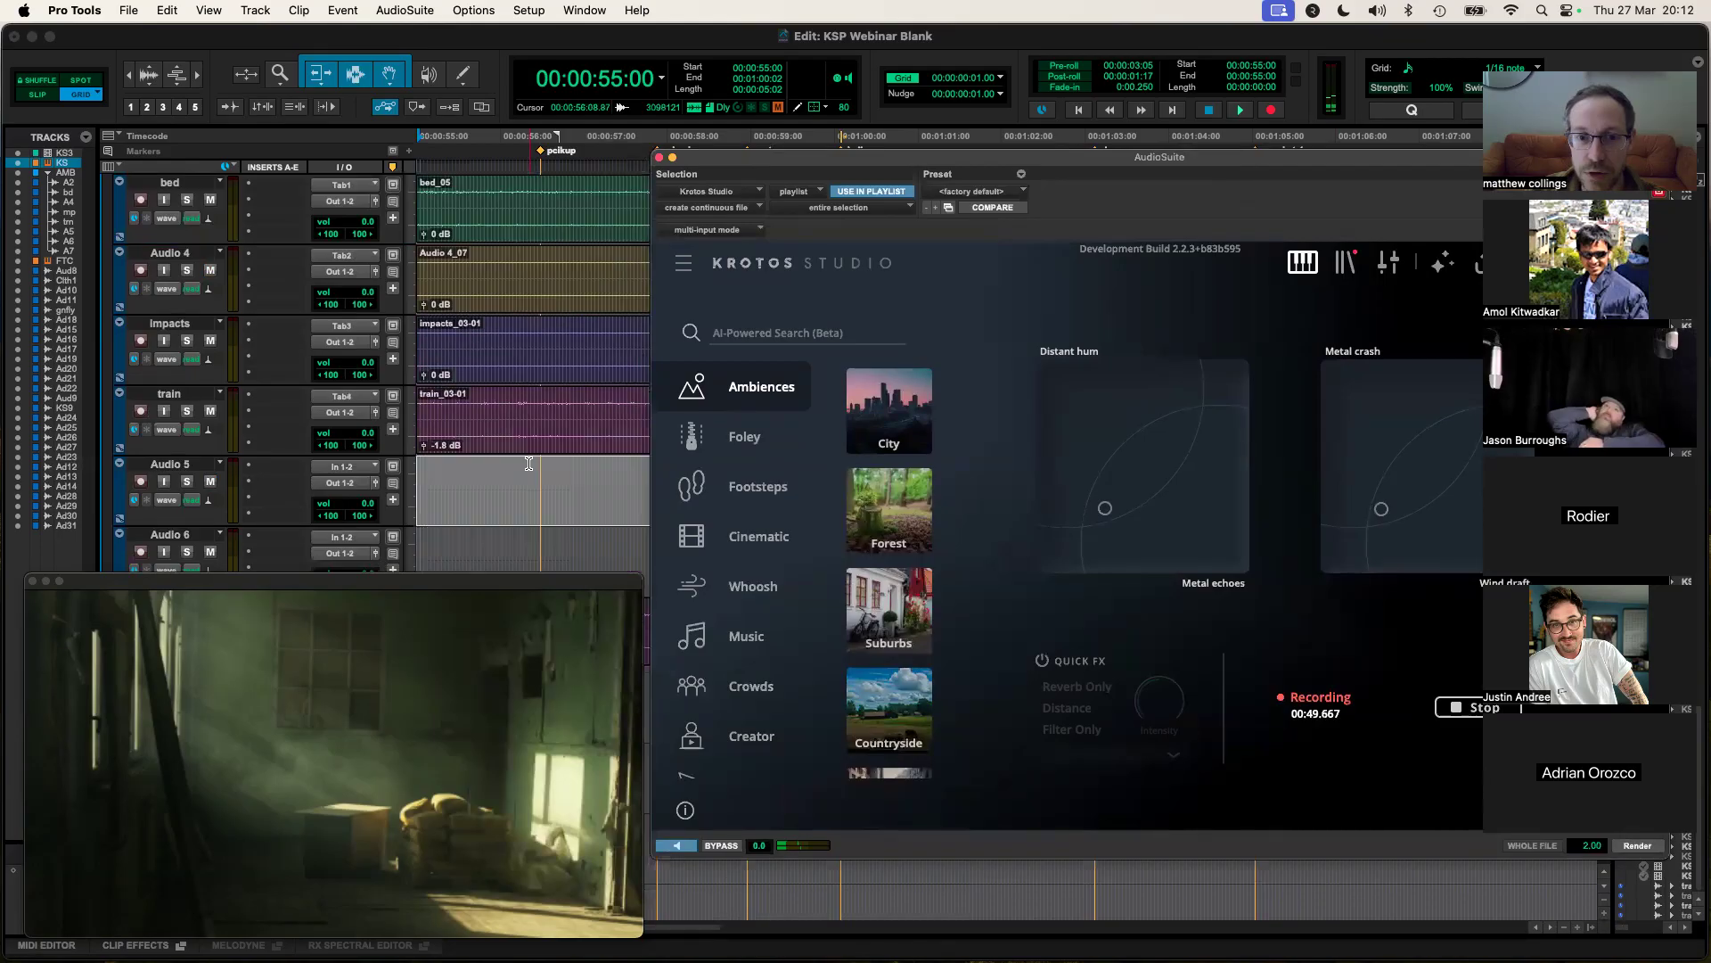
{"action": "scroll", "coordinate": [528, 464], "scroll_direction": "down", "scroll_amount": 1}
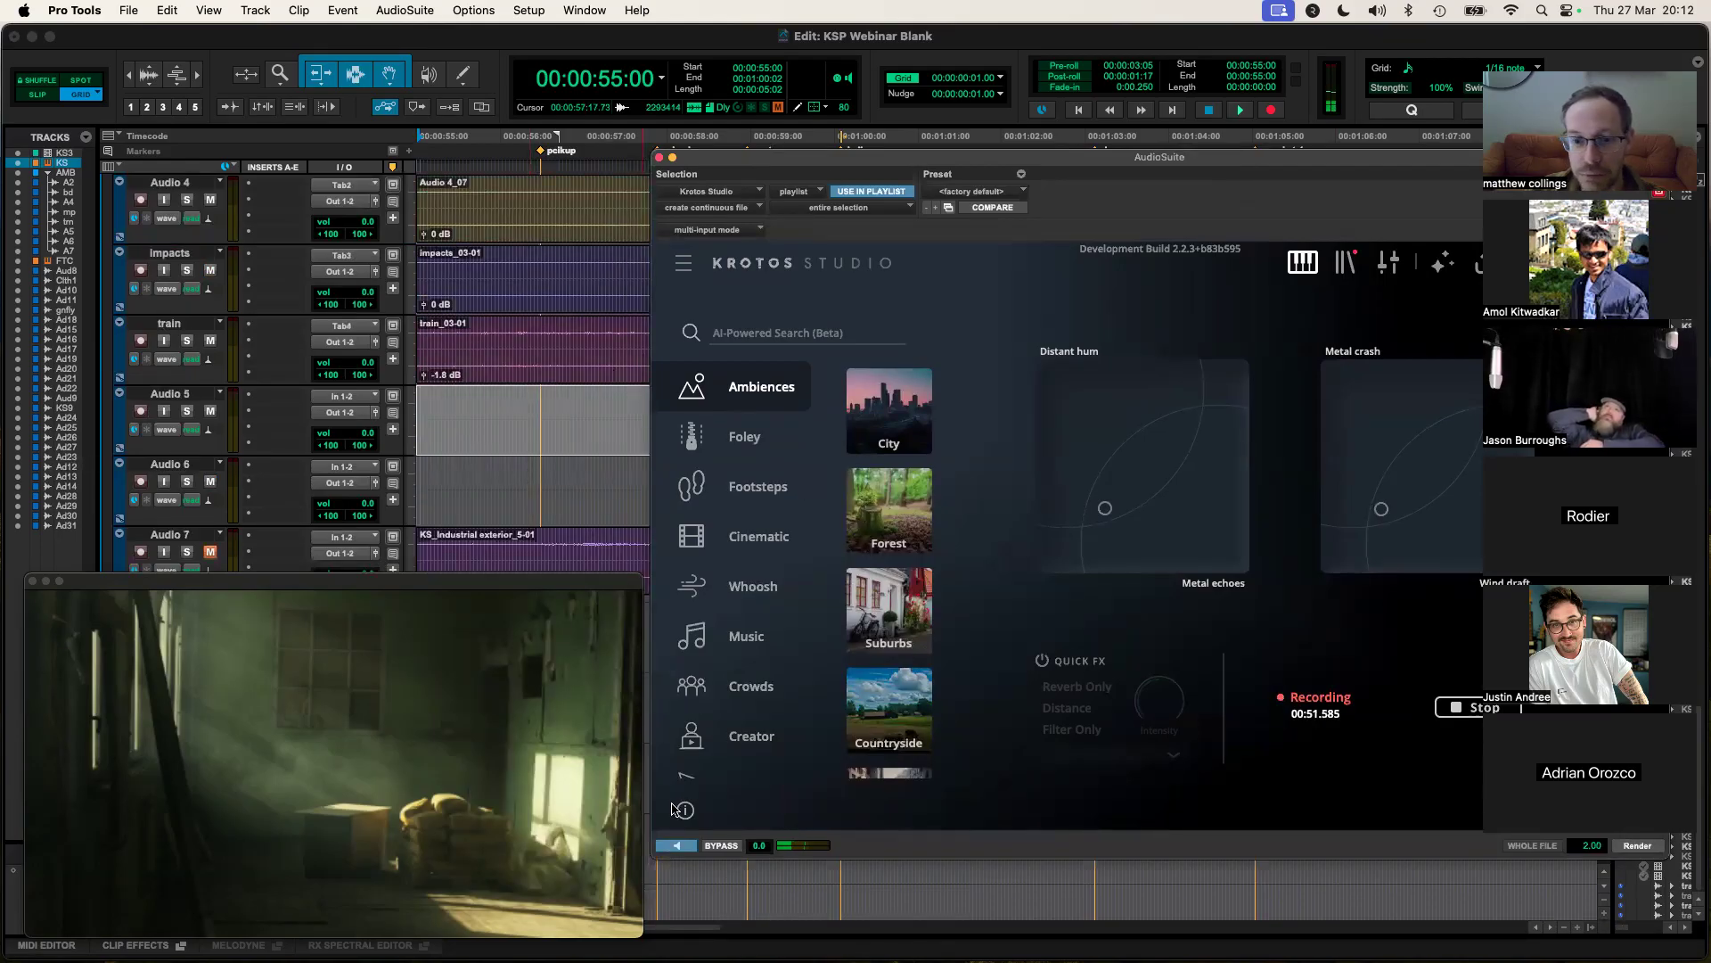
Step: Render the generated ambience onto Audio 5 and add short fades at the start and end of the rendered clip
{"action": "mouse_move", "coordinate": [960, 159]}
{"action": "left_mouse_down"}
{"action": "mouse_move", "coordinate": [1033, 143]}
{"action": "mouse_move", "coordinate": [970, 147]}
{"action": "left_mouse_up"}
{"action": "left_click", "coordinate": [1650, 837]}
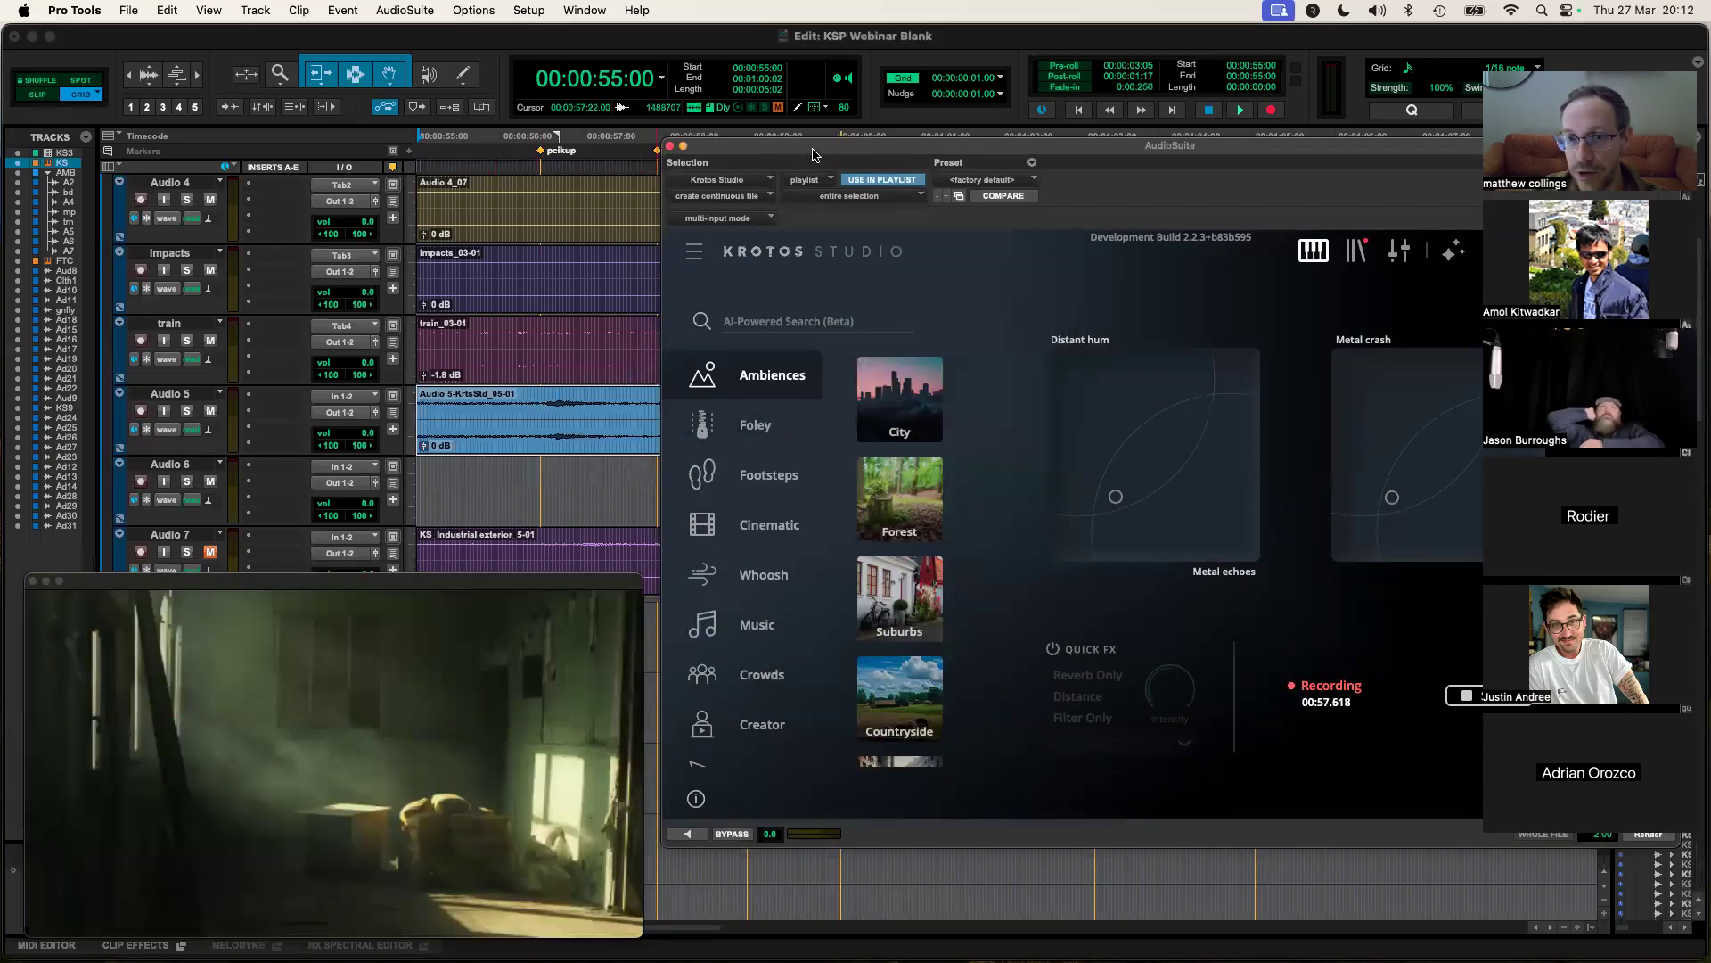
{"action": "left_click_drag", "start_coordinate": [813, 155], "coordinate": [1009, 190]}
{"action": "left_click", "coordinate": [421, 394]}
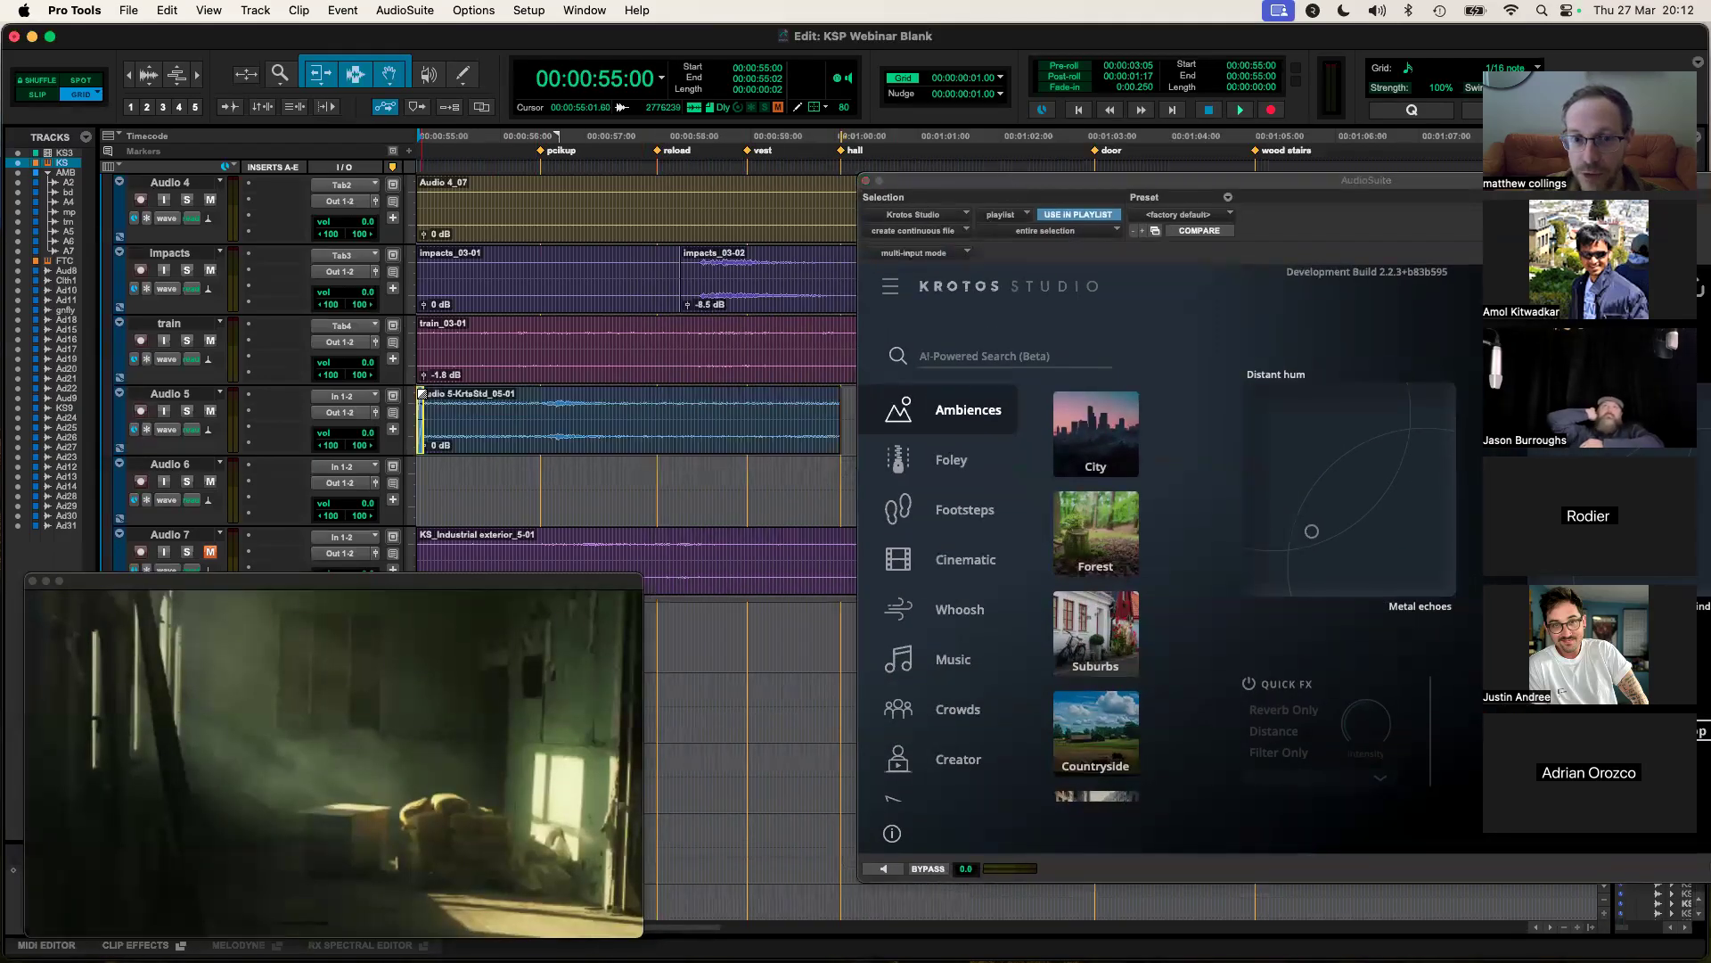
{"action": "left_click", "coordinate": [839, 397]}
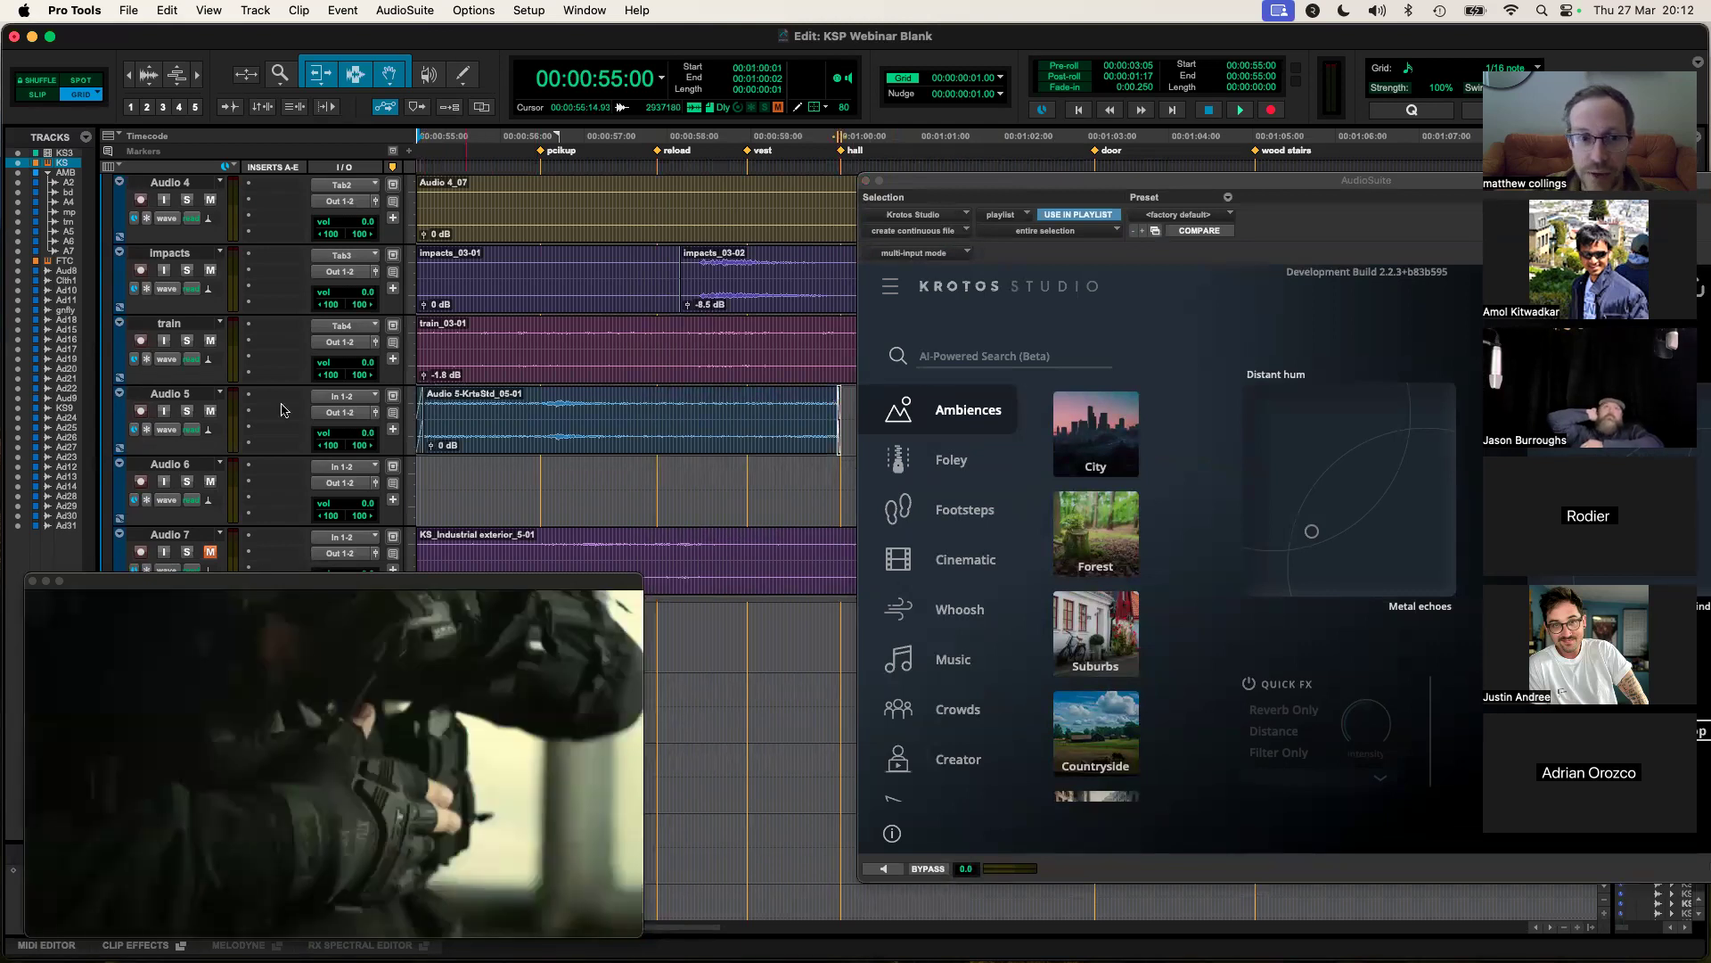
Step: Solo Audio 5 and lower its rendered clip's gain to -4.6 dB while auditioning it
{"action": "left_click", "coordinate": [187, 411]}
{"action": "key", "text": "space"}
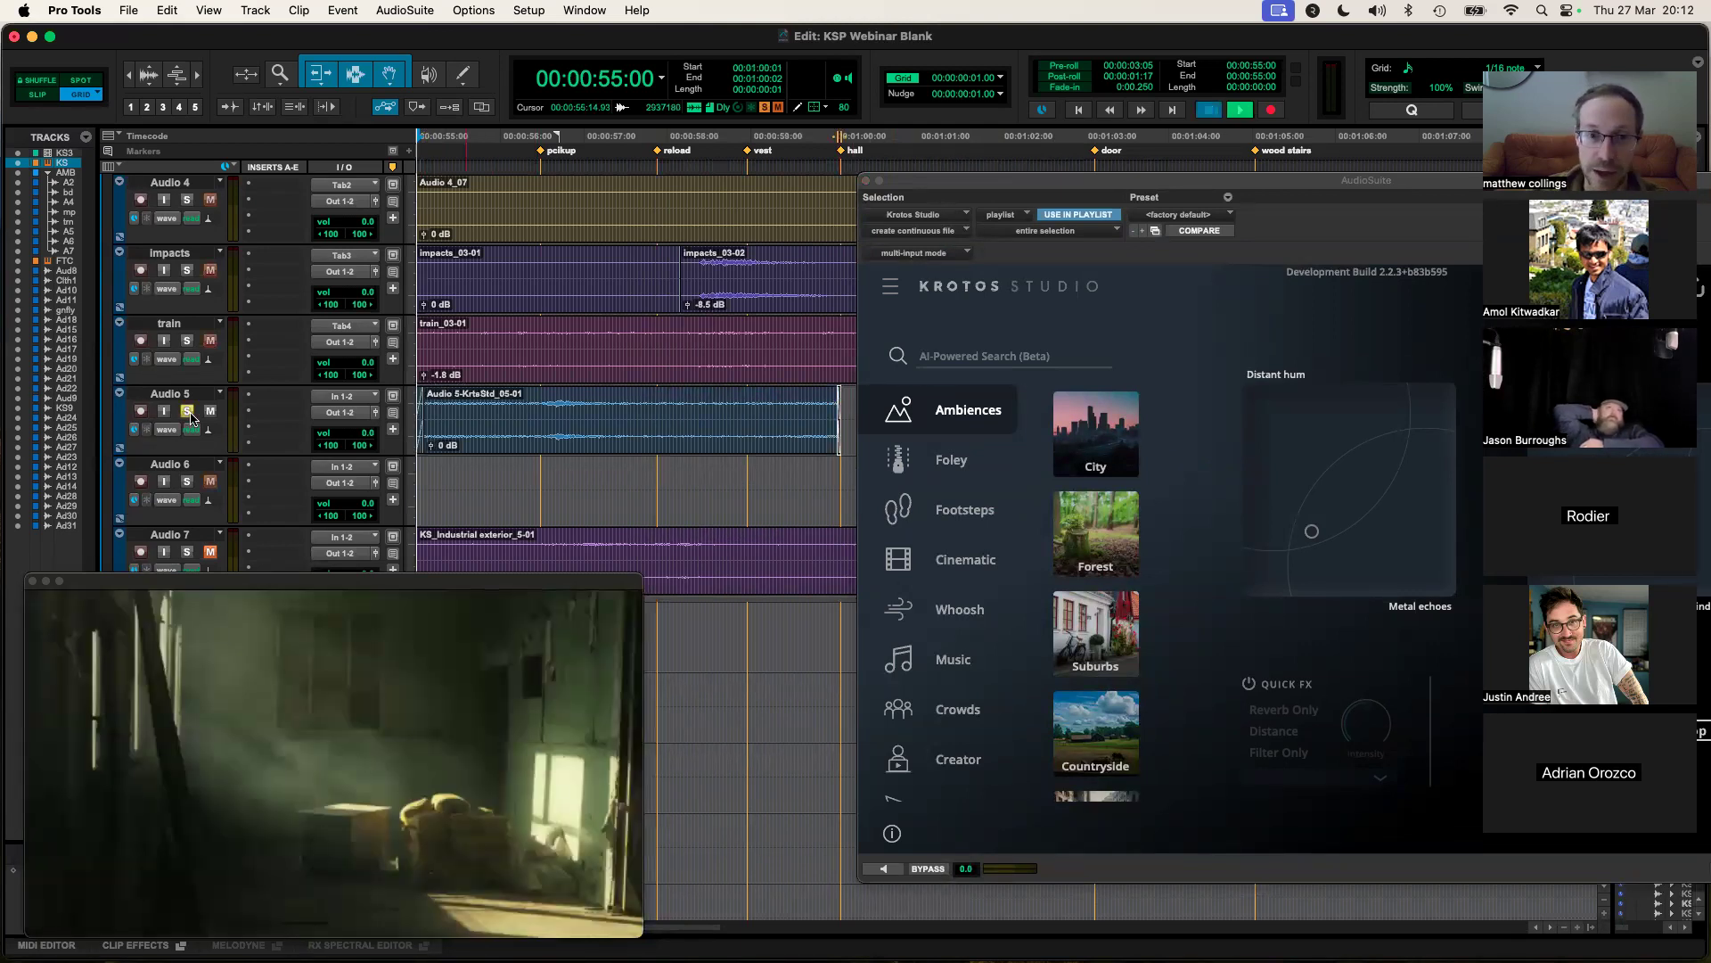
{"action": "left_click_drag", "start_coordinate": [431, 445], "coordinate": [433, 465]}
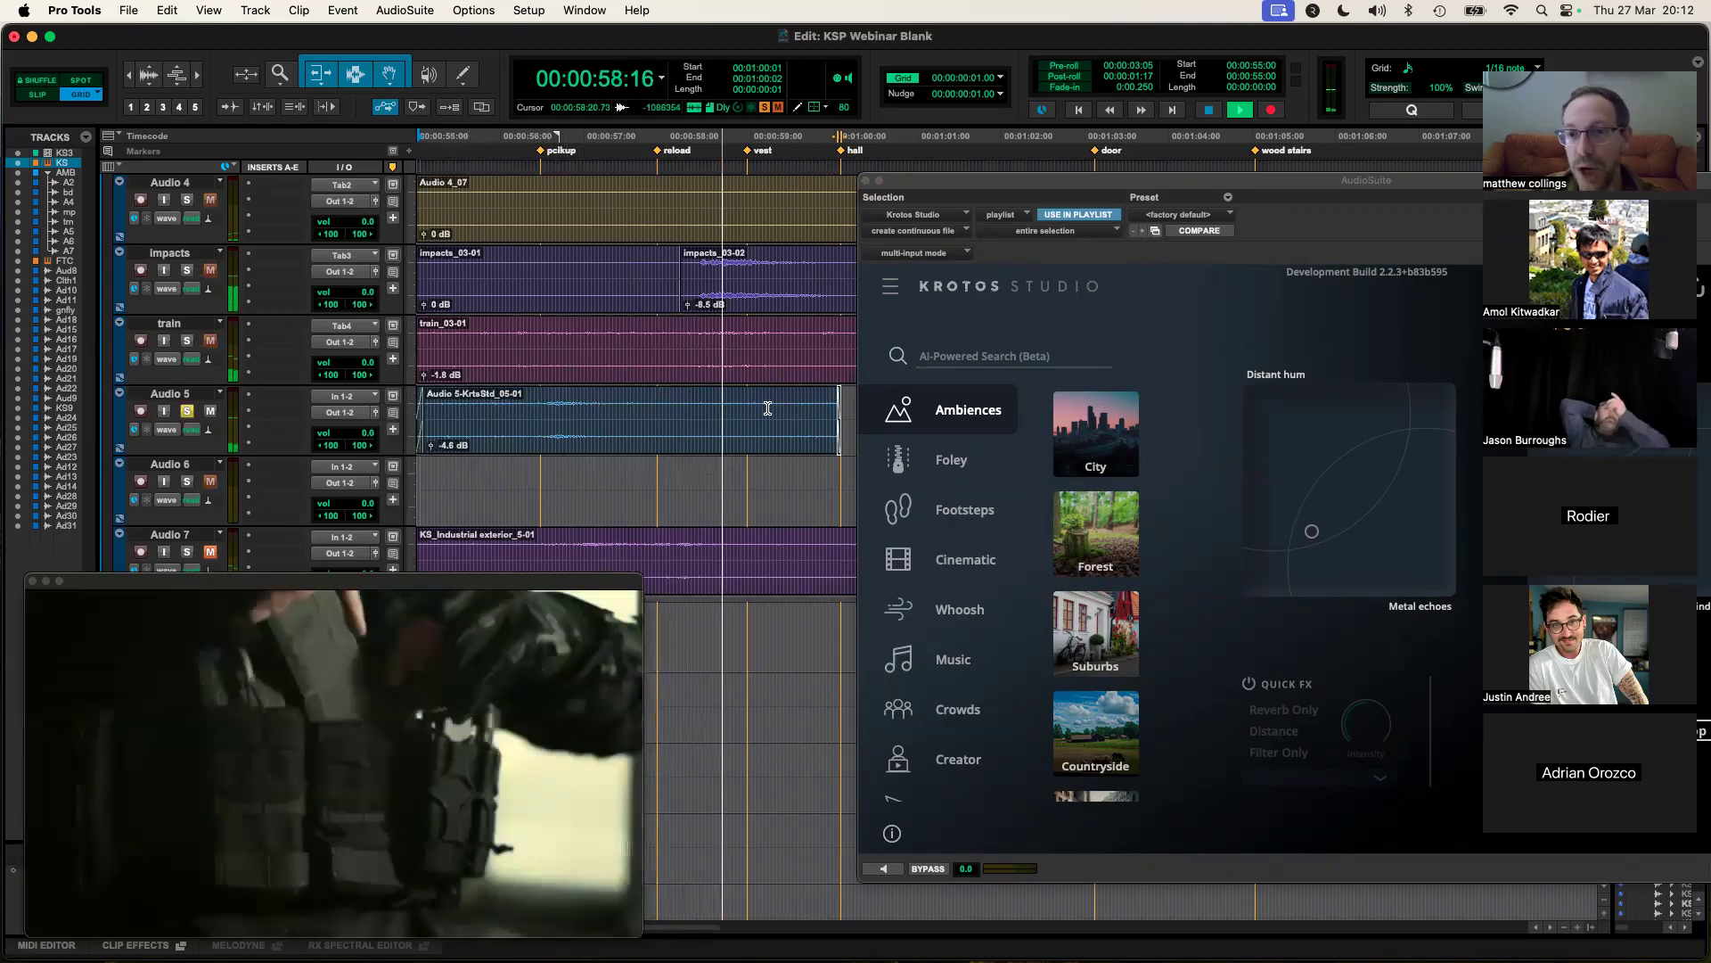
{"action": "key", "text": "space"}
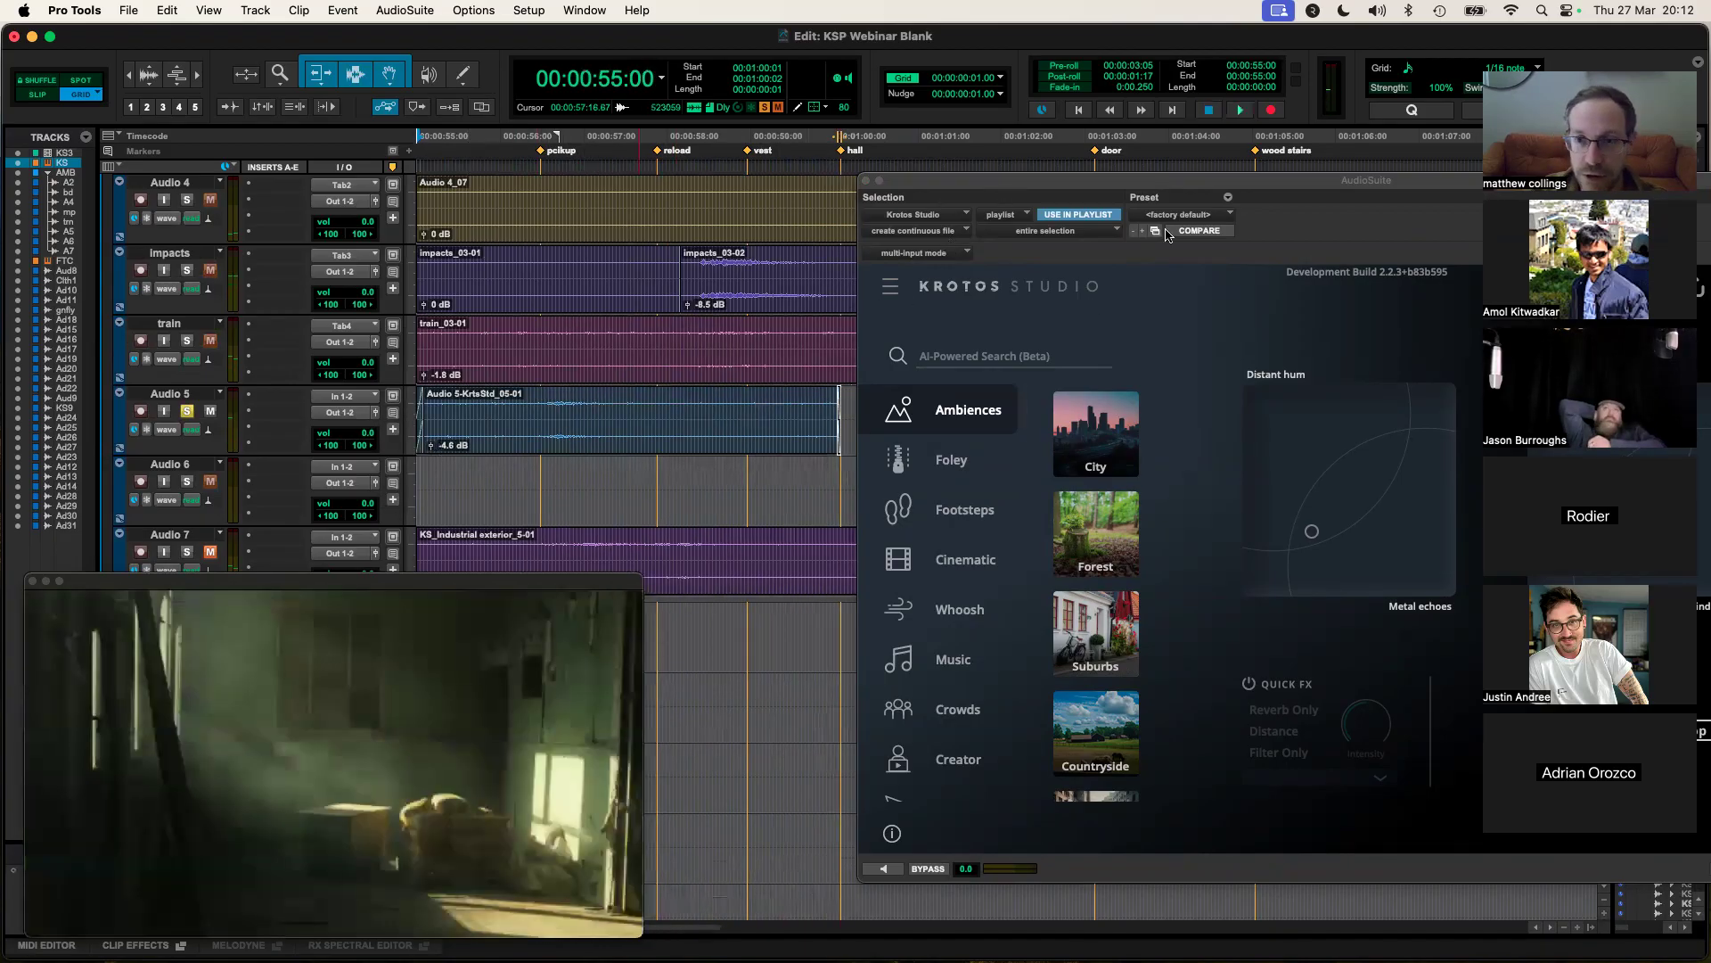
Step: Select the Audio 6 range from 00:01:00:00 to 00:01:01:19 and turn on the Krotos Studio AudioSuite preview
{"action": "left_click_drag", "start_coordinate": [1104, 188], "coordinate": [1256, 268]}
{"action": "left_click_drag", "start_coordinate": [854, 466], "coordinate": [980, 475]}
{"action": "left_click_drag", "start_coordinate": [1263, 260], "coordinate": [965, 167]}
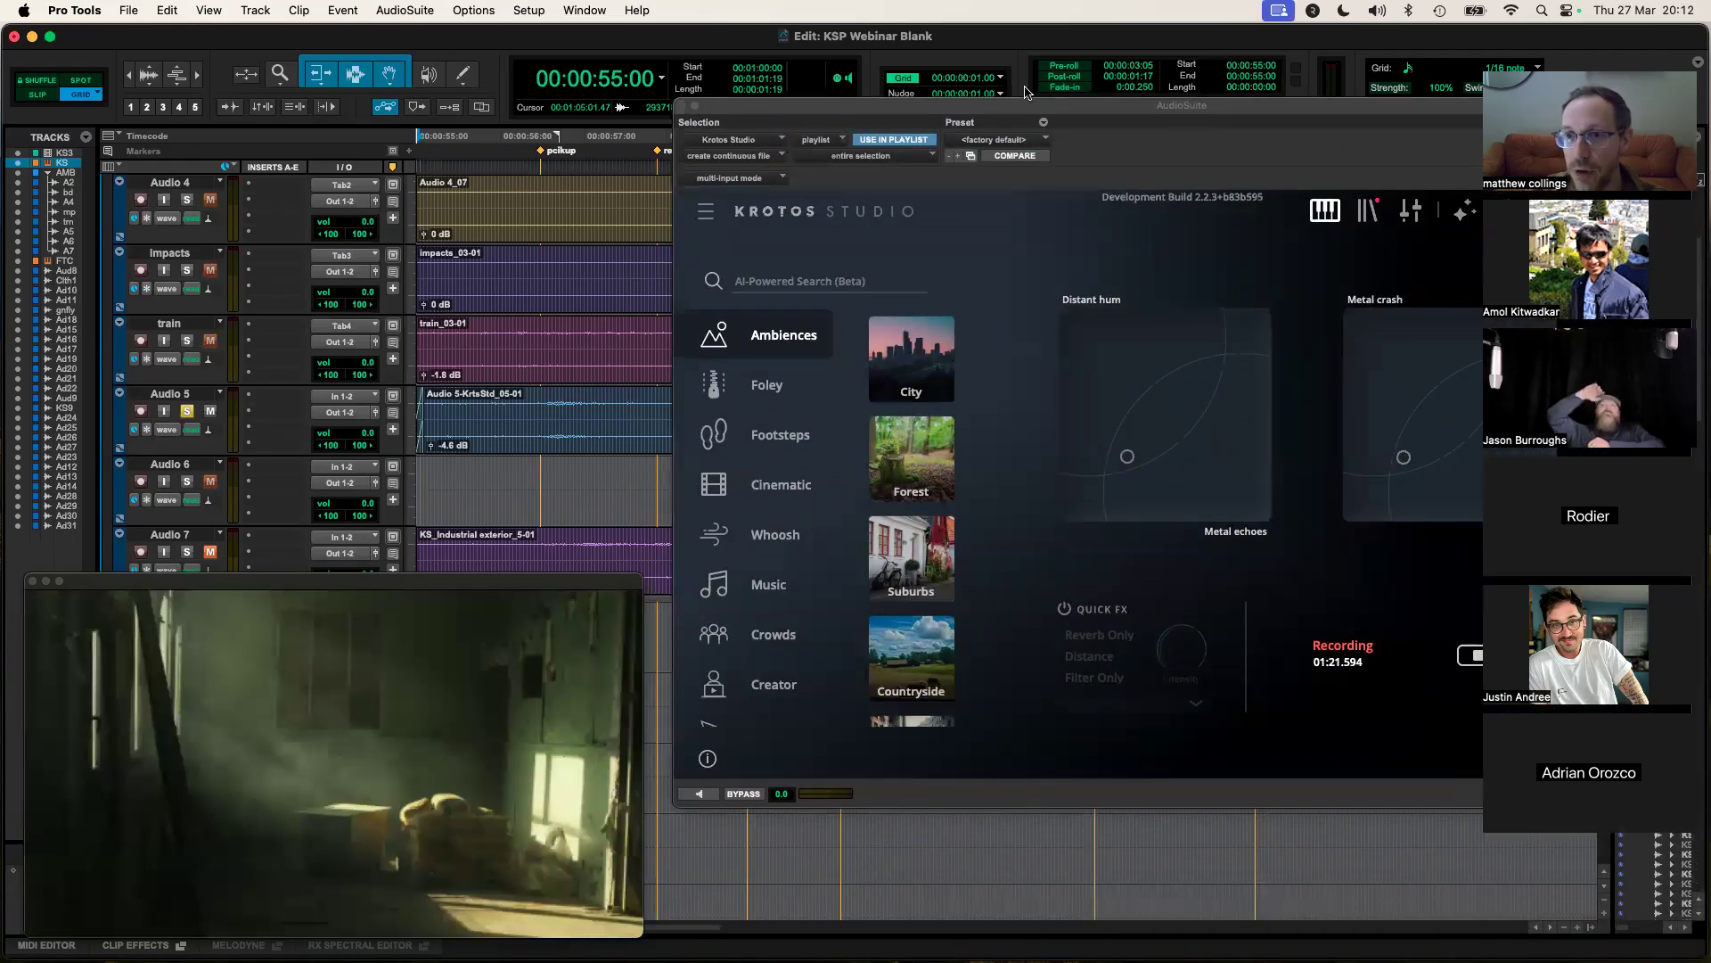
{"action": "left_click_drag", "start_coordinate": [1038, 106], "coordinate": [793, 113]}
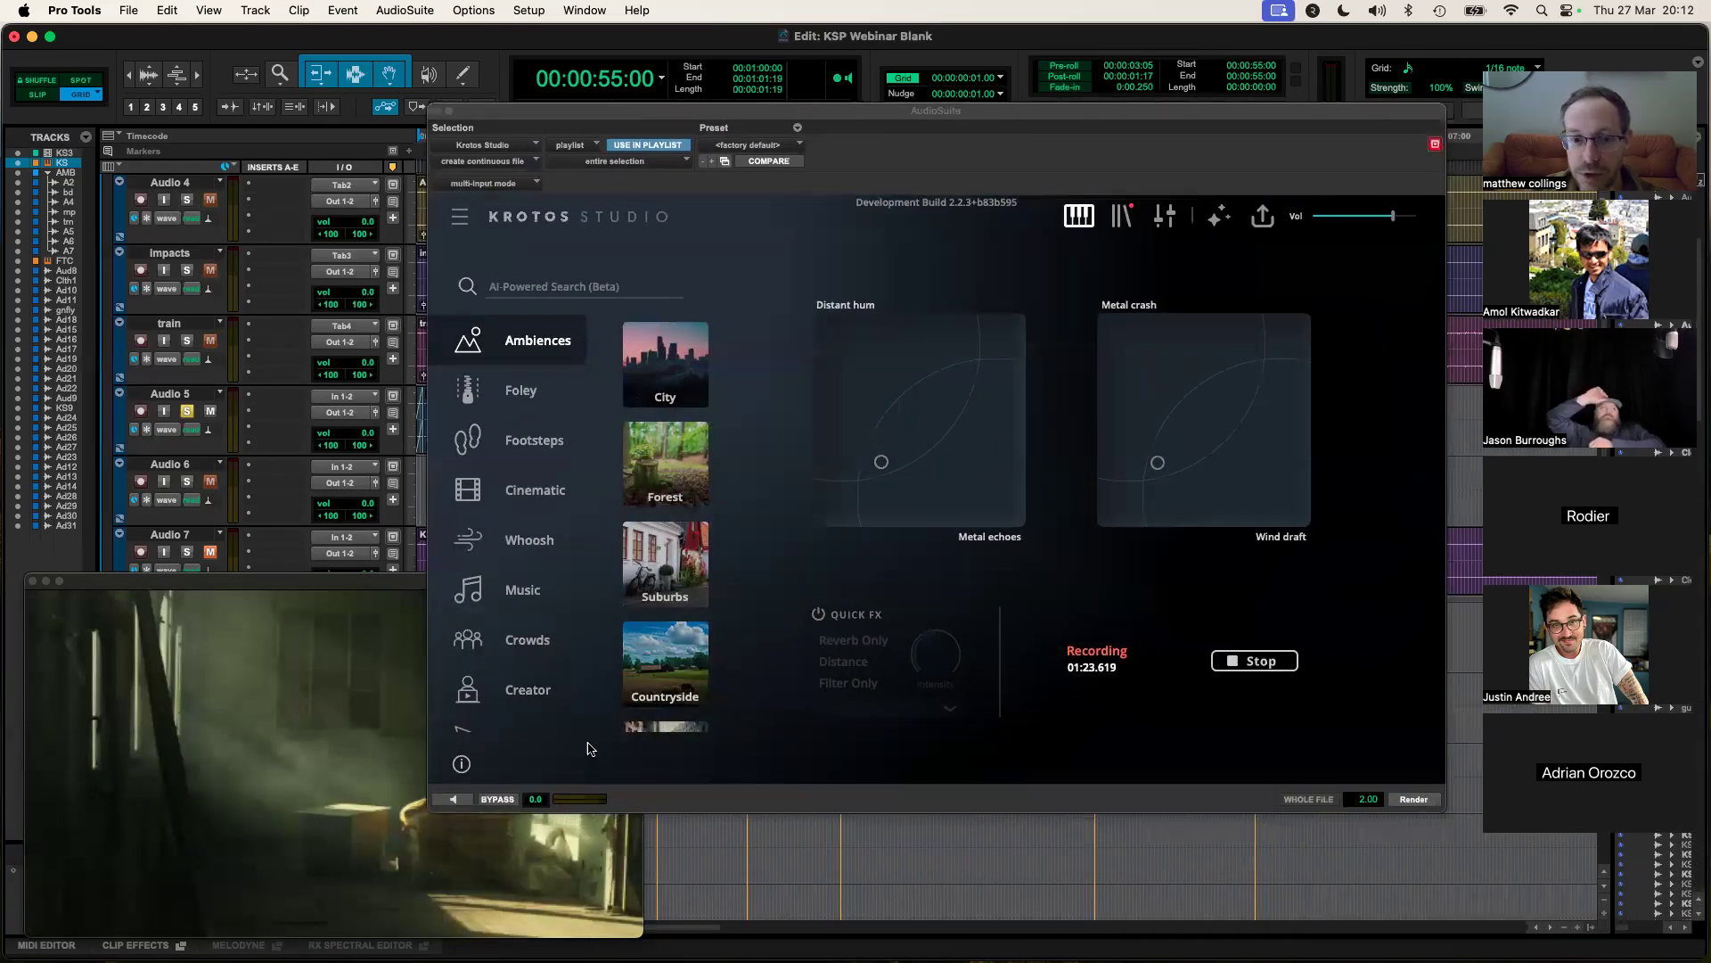
{"action": "left_click", "coordinate": [930, 244]}
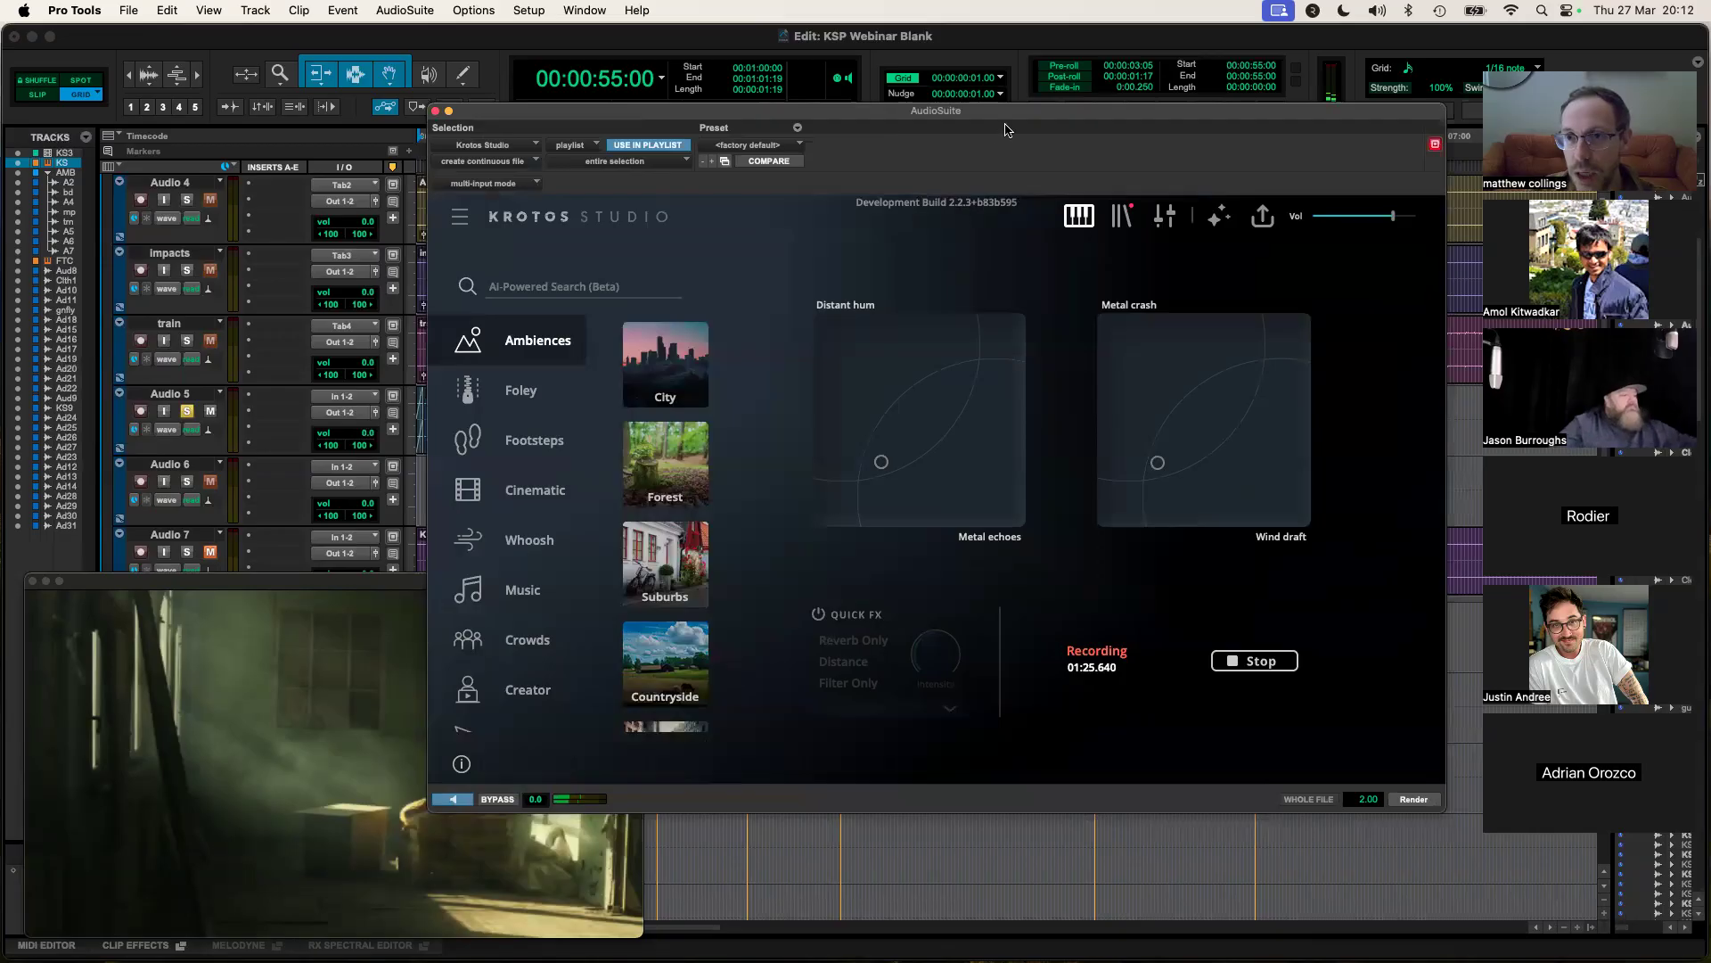
Step: Shift the Metal crash/Wind draft point toward Metal crash and the Distant hum/Metal echoes point toward Metal echoes
{"action": "left_click_drag", "start_coordinate": [936, 110], "coordinate": [946, 125]}
{"action": "left_click_drag", "start_coordinate": [1167, 480], "coordinate": [1150, 455]}
{"action": "left_click_drag", "start_coordinate": [891, 476], "coordinate": [919, 492]}
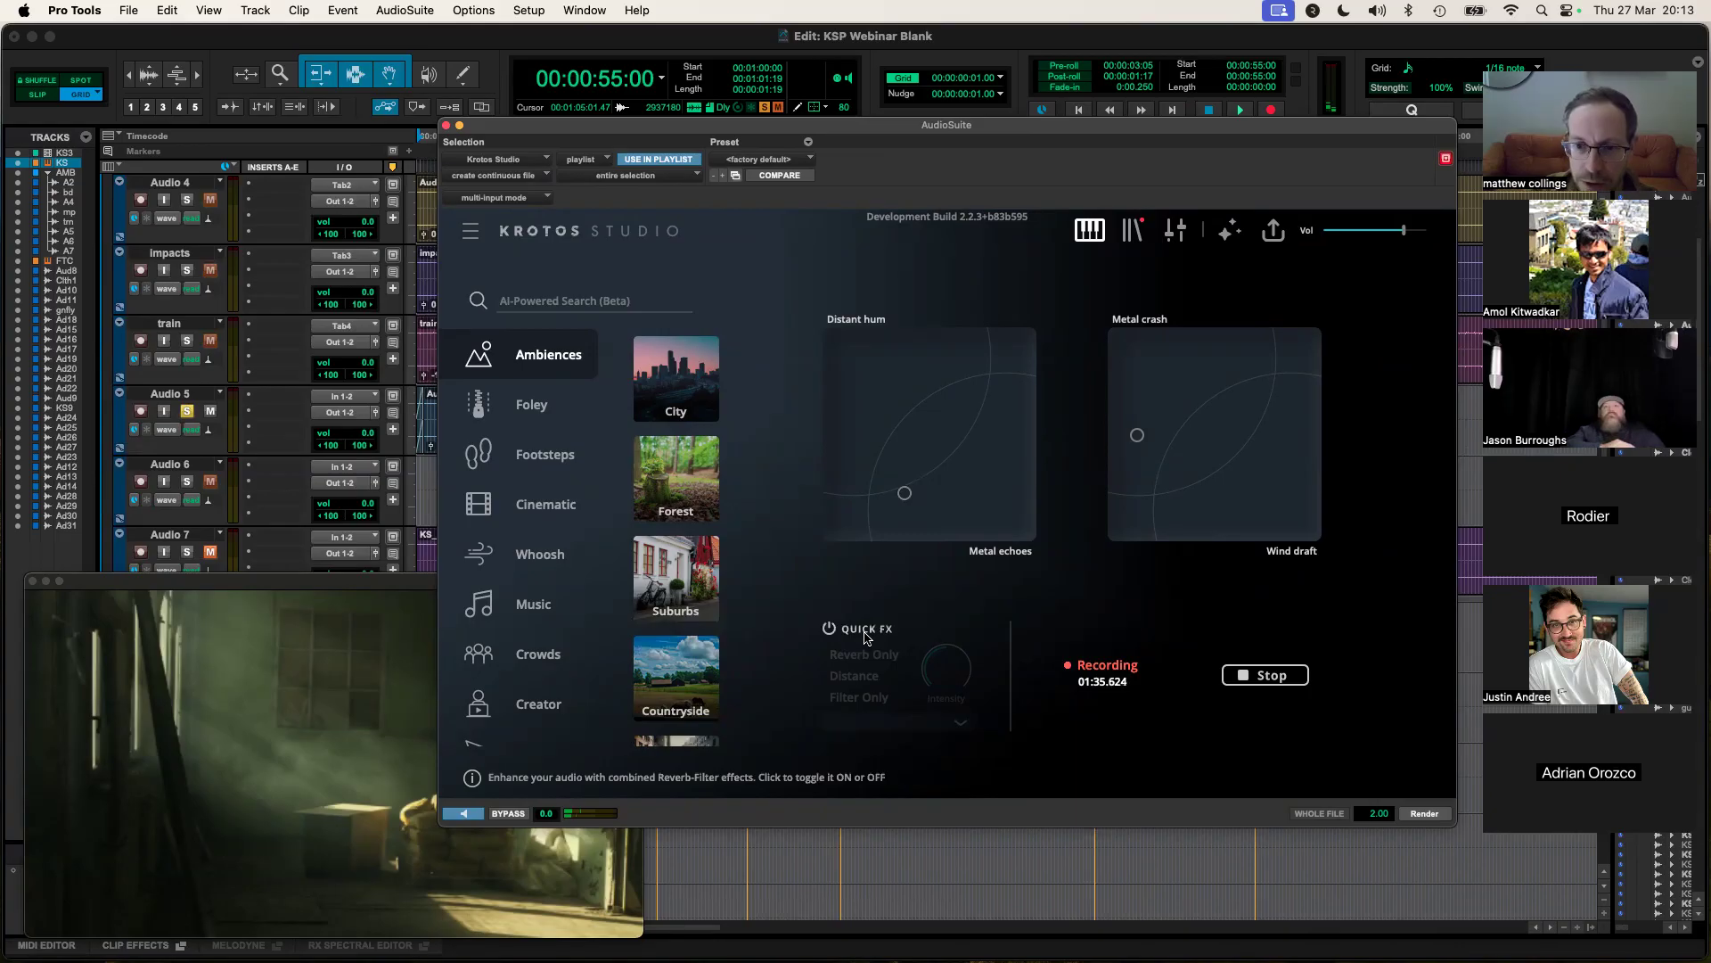
Step: Enable the Distance Quick FX with the Mall public space, adjust its intensity, and fine-tune both pad points
{"action": "left_click", "coordinate": [869, 636]}
{"action": "left_click", "coordinate": [900, 723]}
{"action": "mouse_move", "coordinate": [885, 781]}
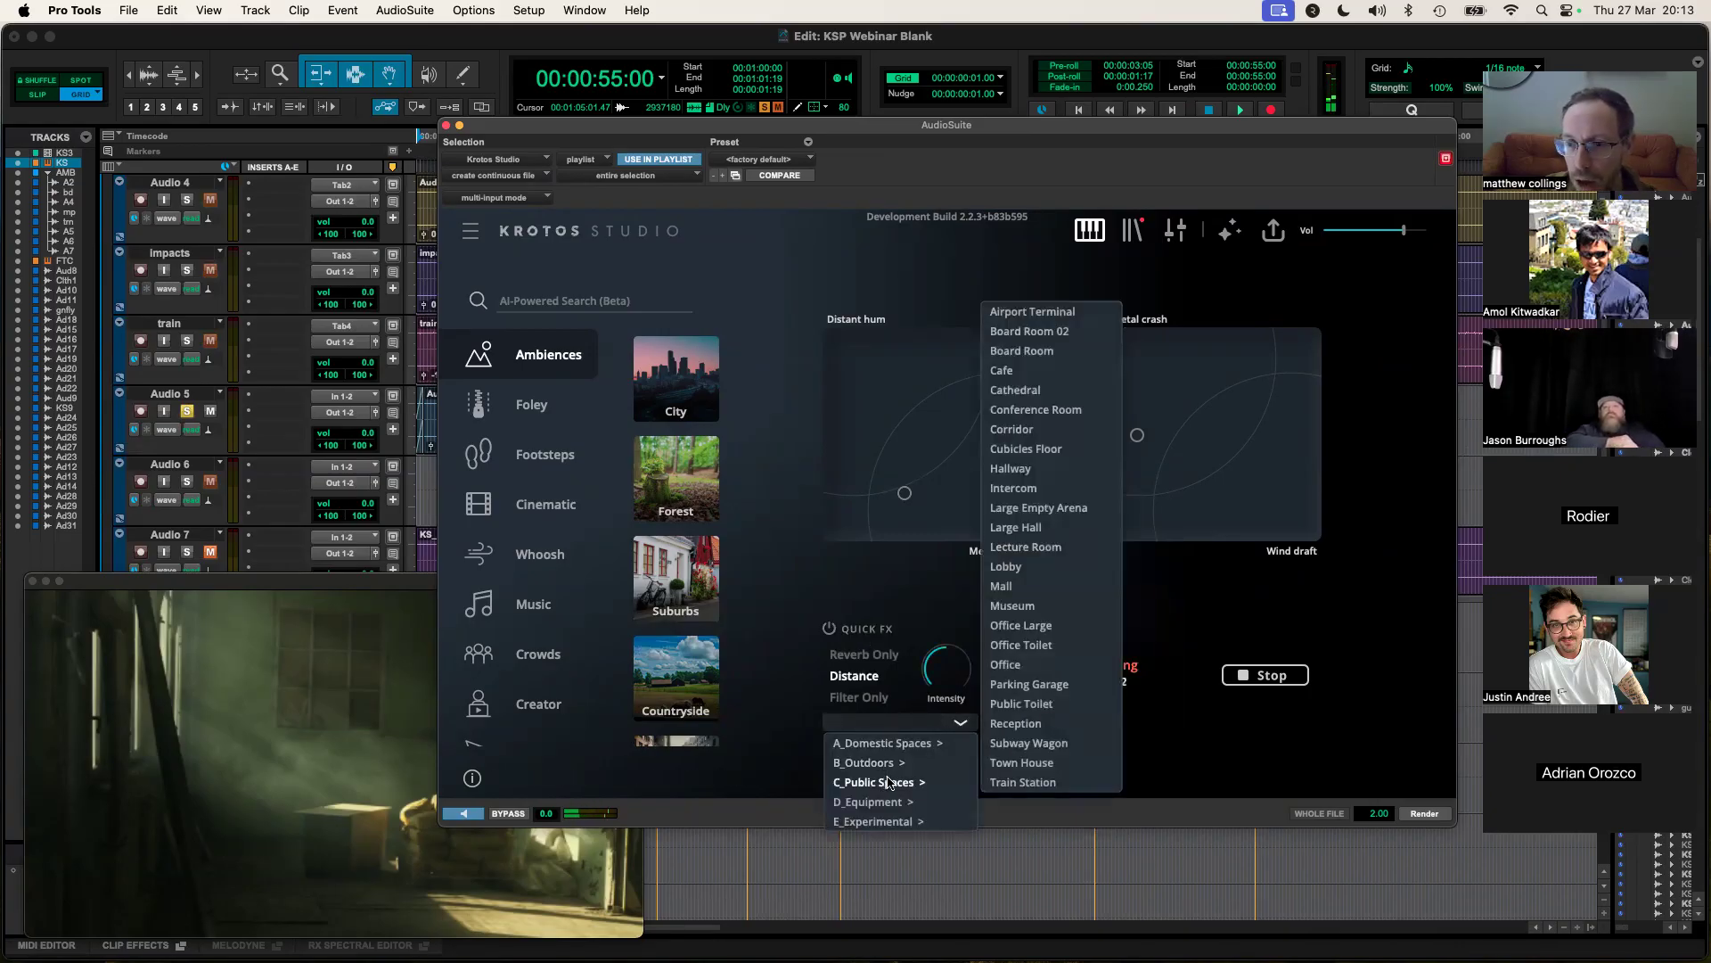
{"action": "left_click", "coordinate": [1060, 585]}
{"action": "left_click_drag", "start_coordinate": [947, 686], "coordinate": [957, 672]}
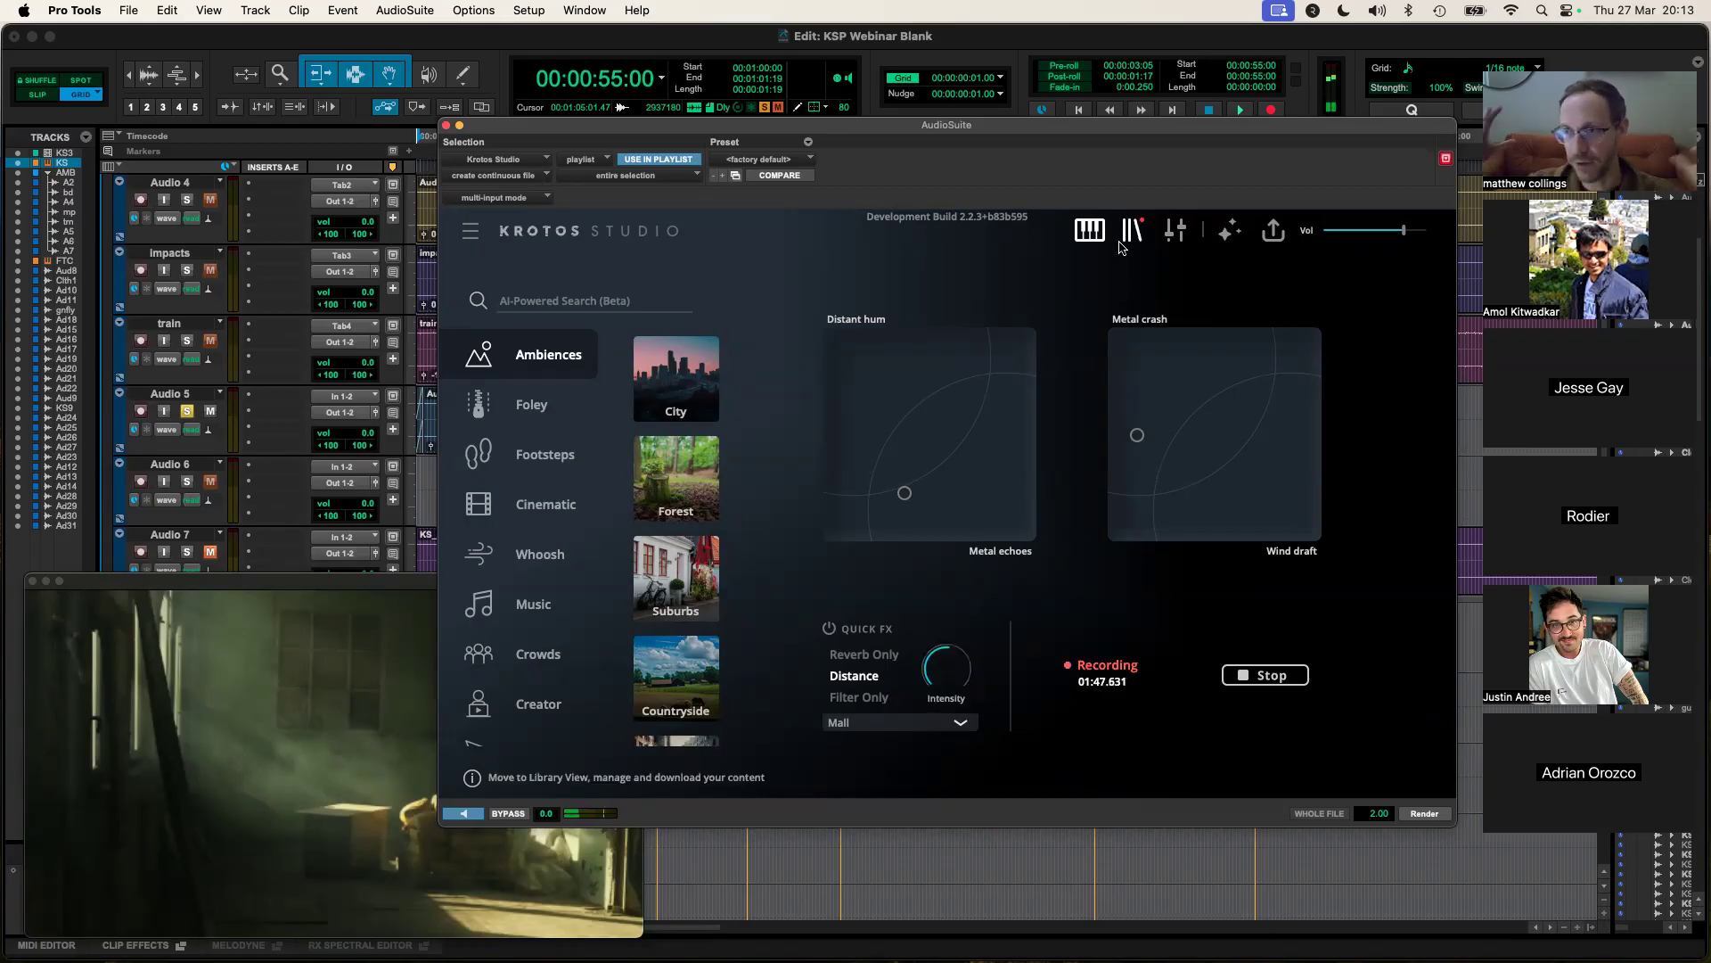
{"action": "left_click_drag", "start_coordinate": [1136, 436], "coordinate": [1146, 464]}
{"action": "left_click_drag", "start_coordinate": [904, 491], "coordinate": [899, 485]}
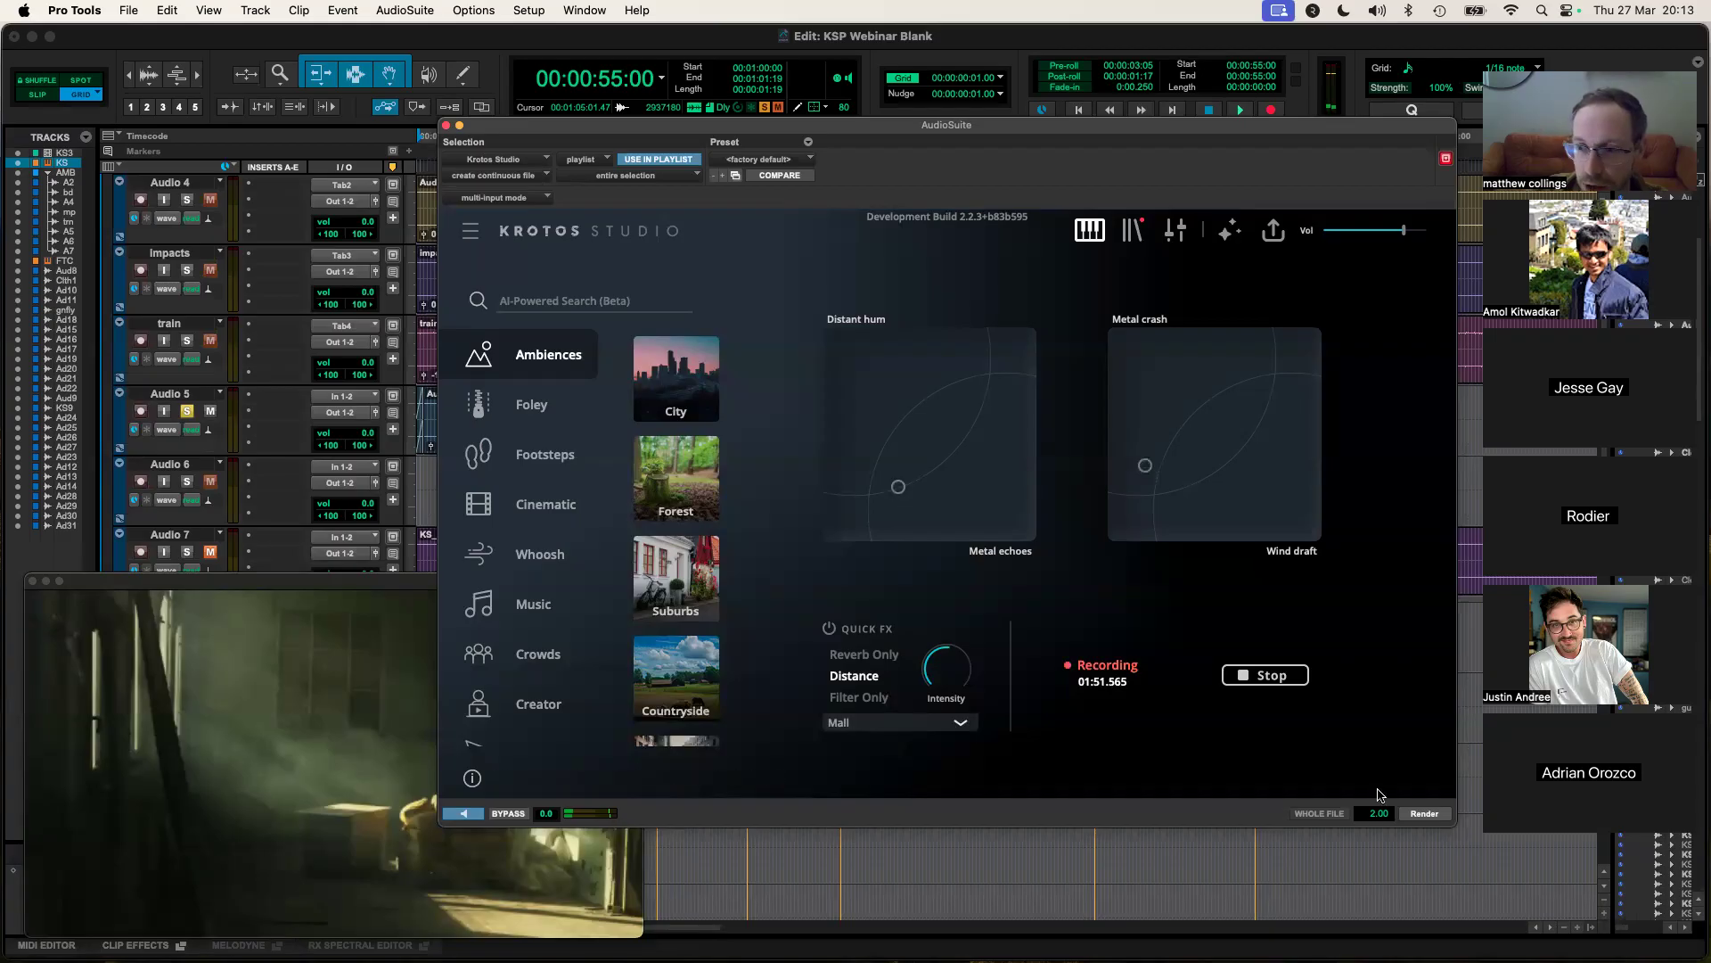
Step: Render the Mall-treated ambience onto Audio 6 and add short fades at both ends of the clip
{"action": "left_click", "coordinate": [1423, 814]}
{"action": "left_click_drag", "start_coordinate": [683, 125], "coordinate": [1410, 299]}
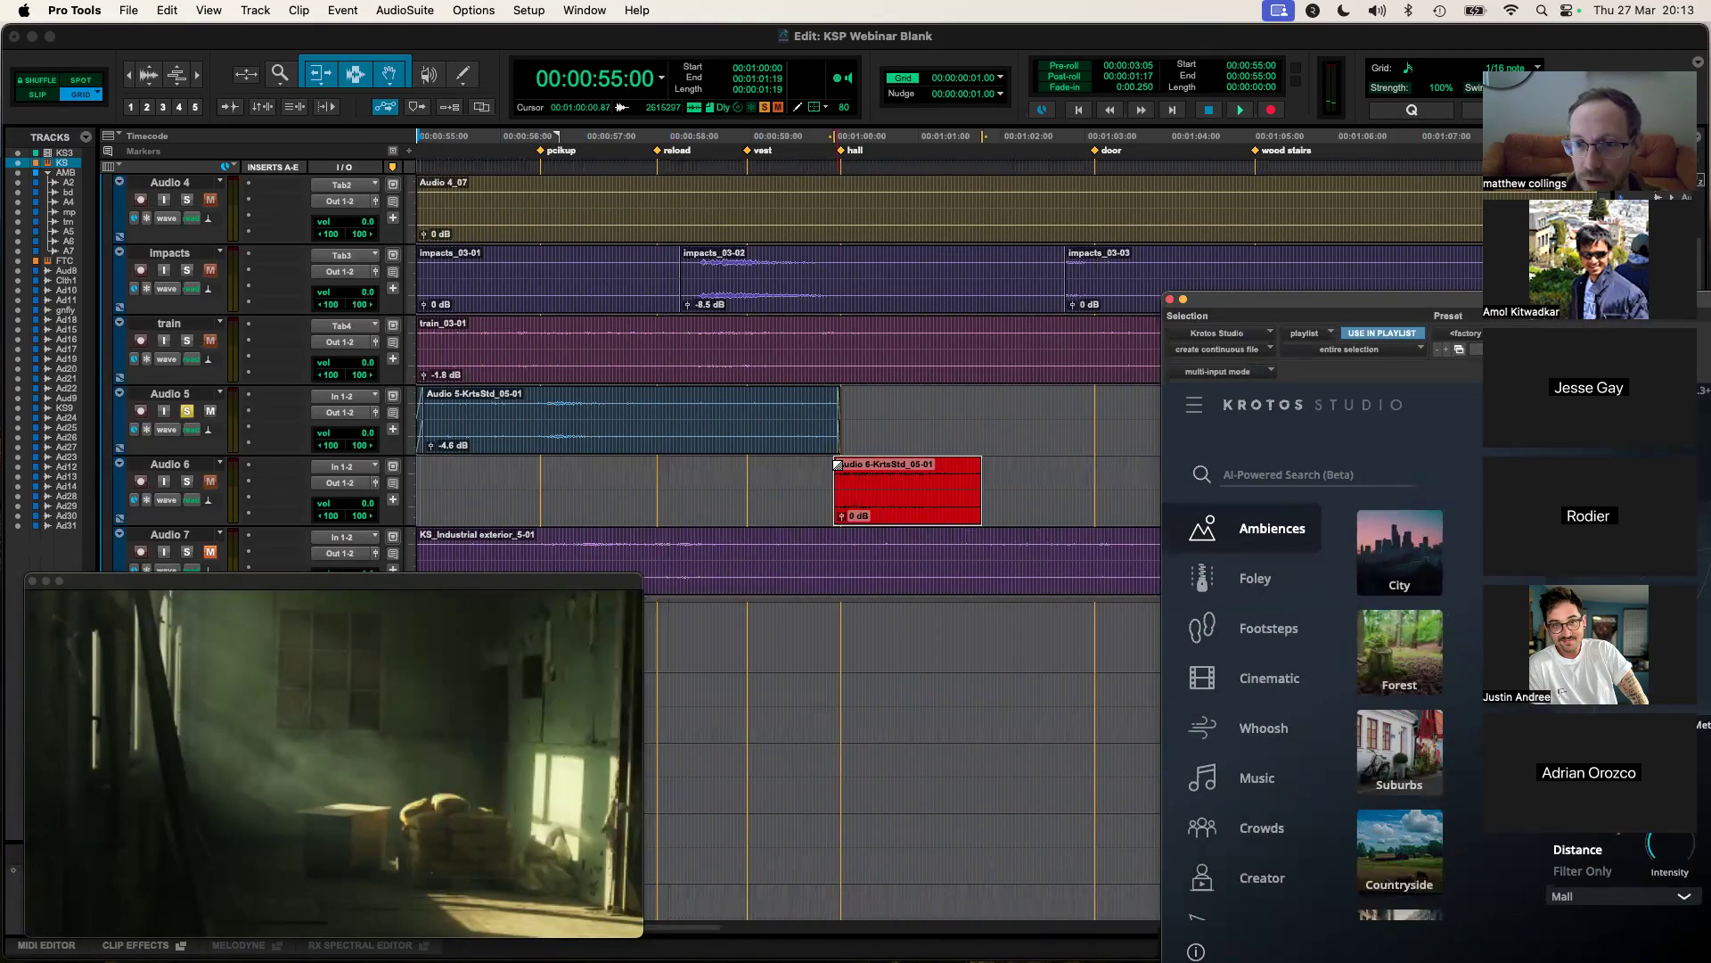
{"action": "left_click", "coordinate": [836, 465]}
{"action": "left_click_drag", "start_coordinate": [981, 481], "coordinate": [975, 481]}
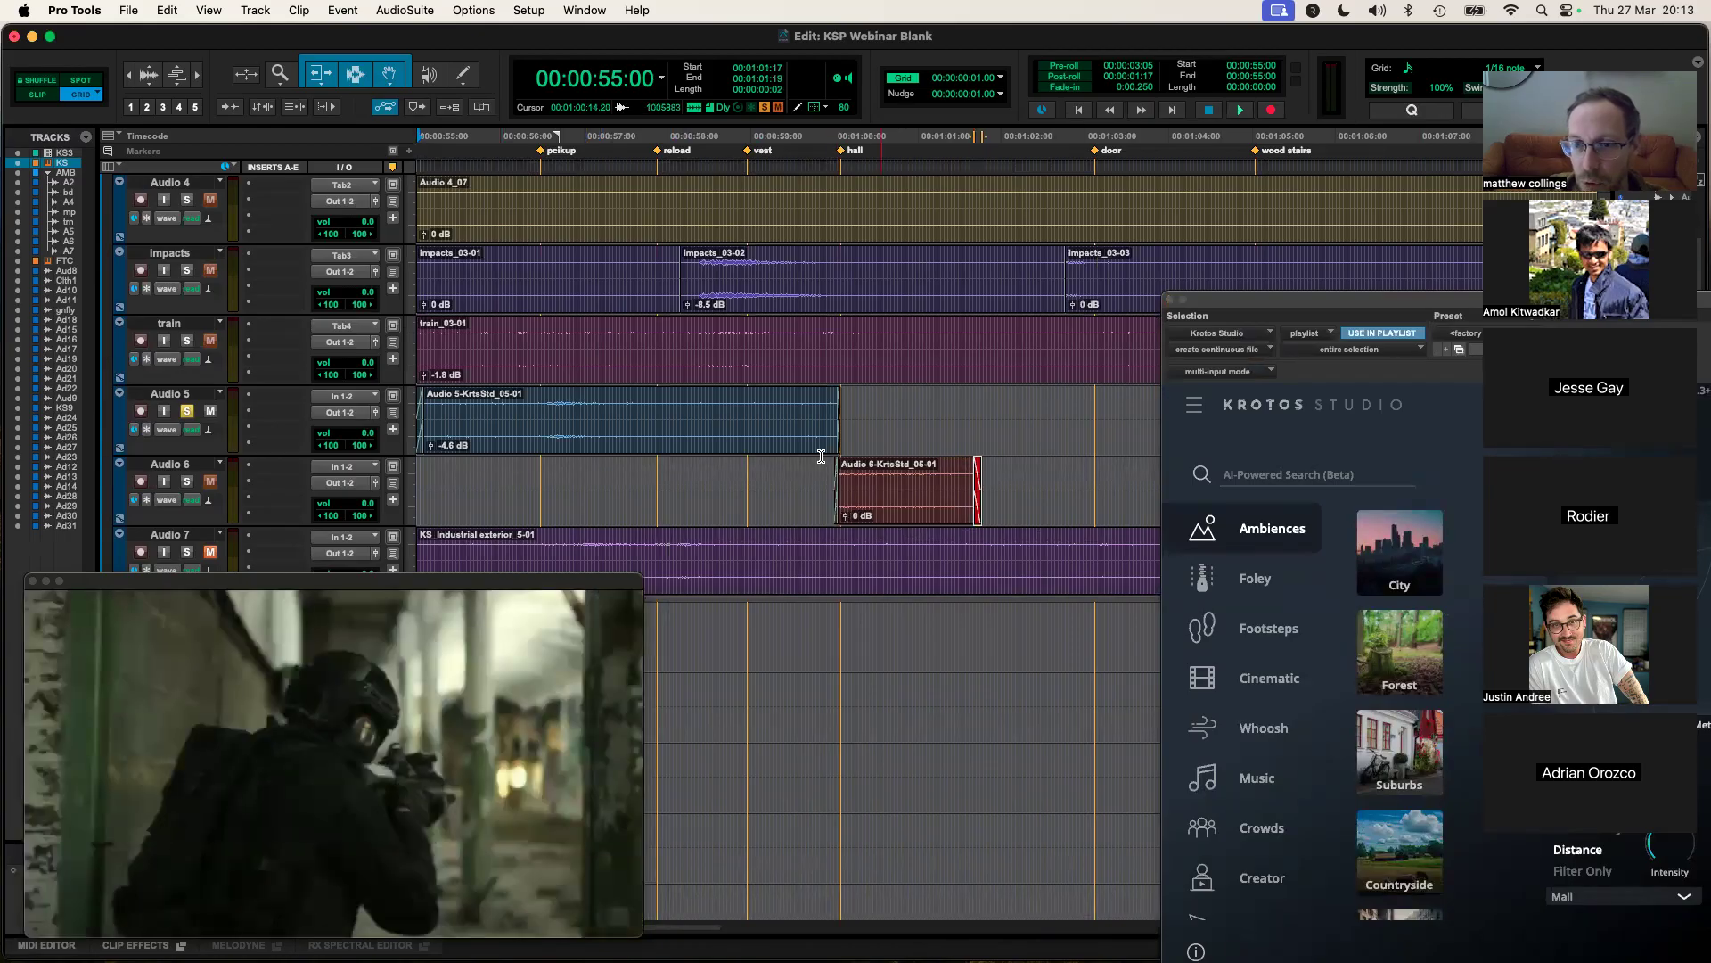
Step: Solo Audio 6 alongside Audio 5 and play the transition between their clips from 00:00:58:03
{"action": "left_click", "coordinate": [679, 142]}
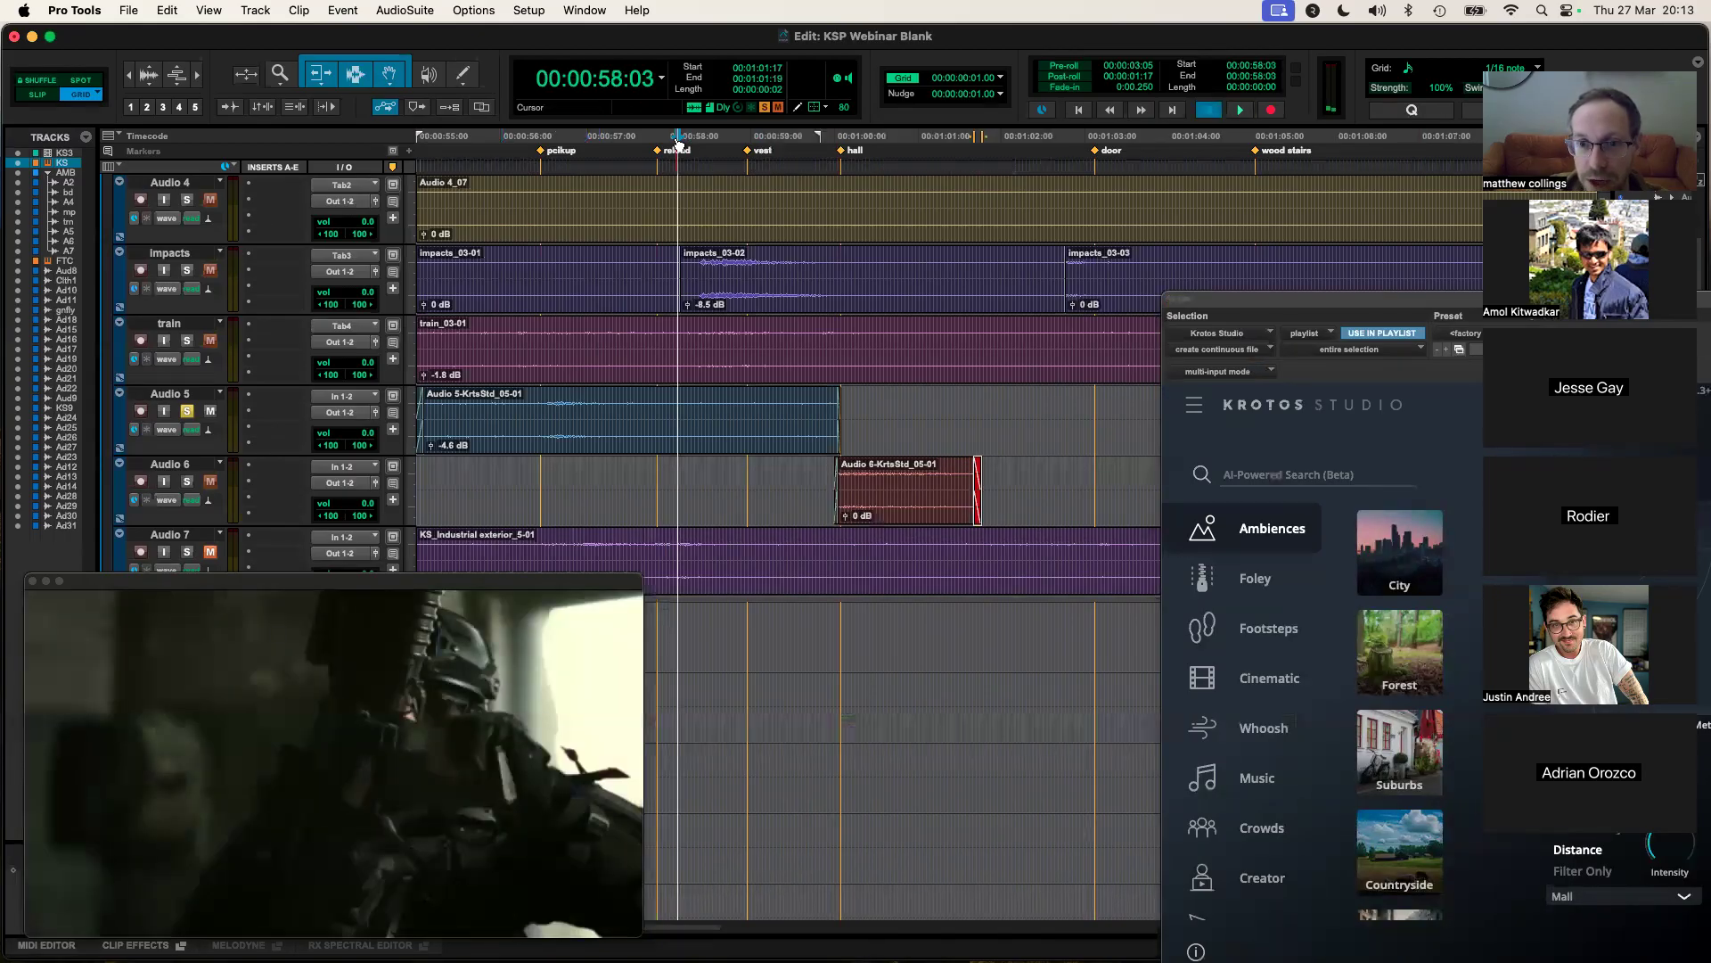
{"action": "key", "text": "space"}
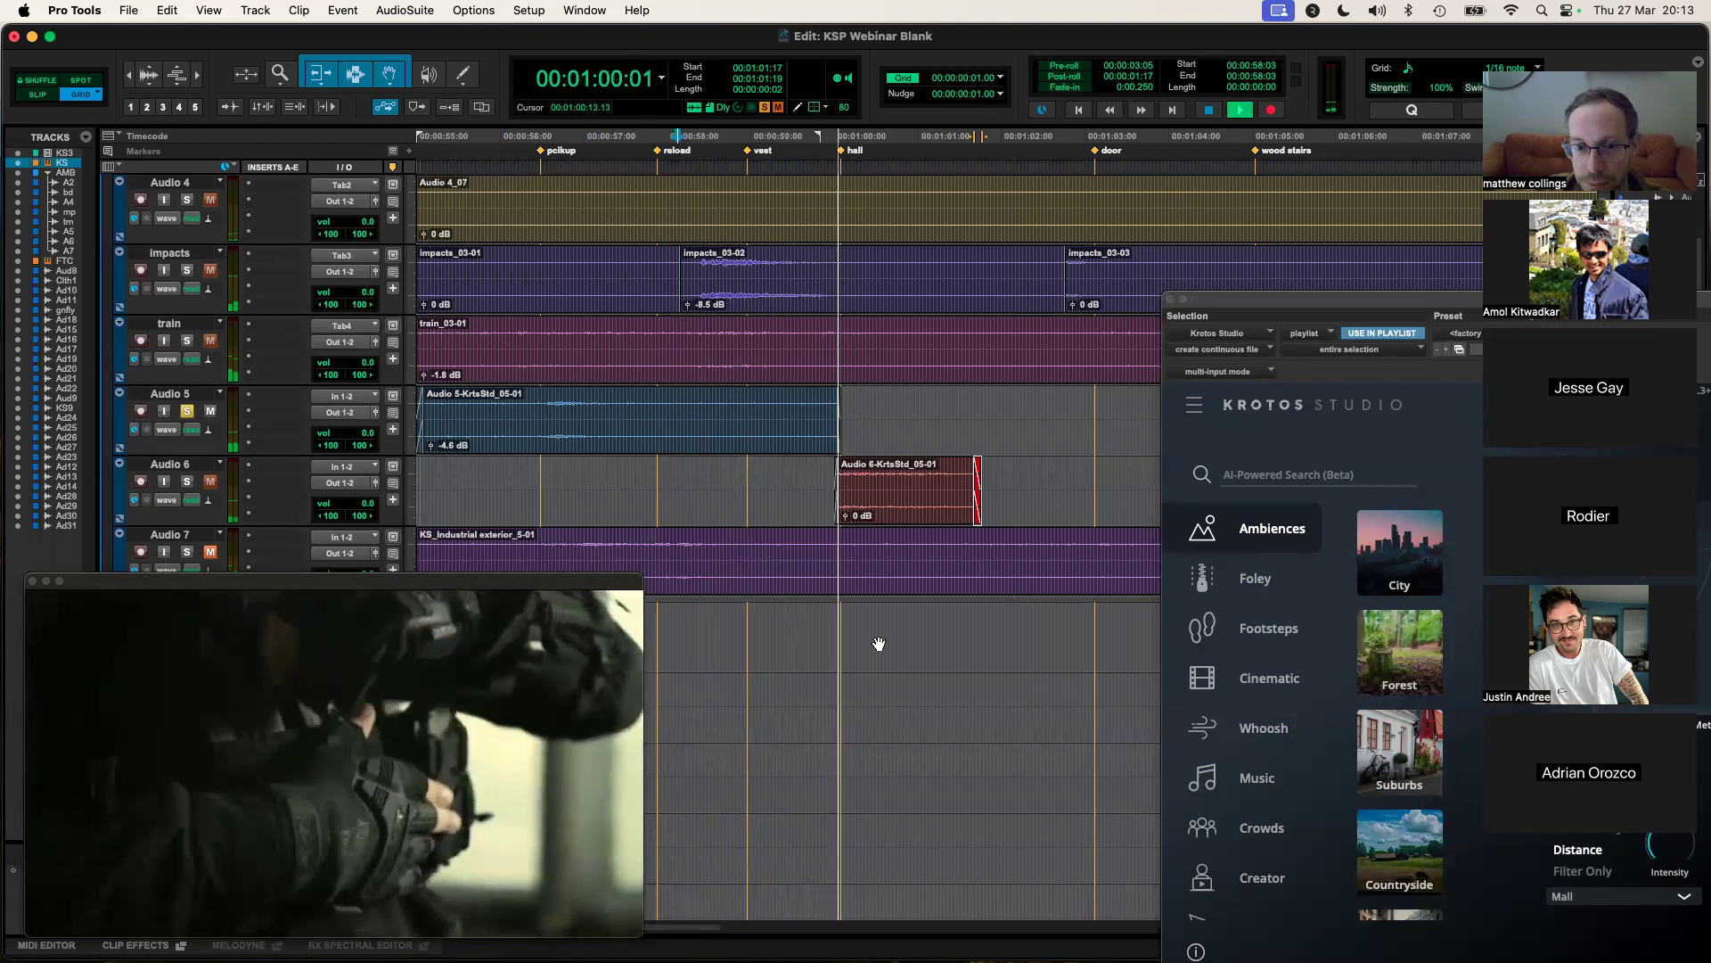
{"action": "key", "text": "space"}
{"action": "left_click", "coordinate": [194, 482]}
{"action": "key", "text": "space"}
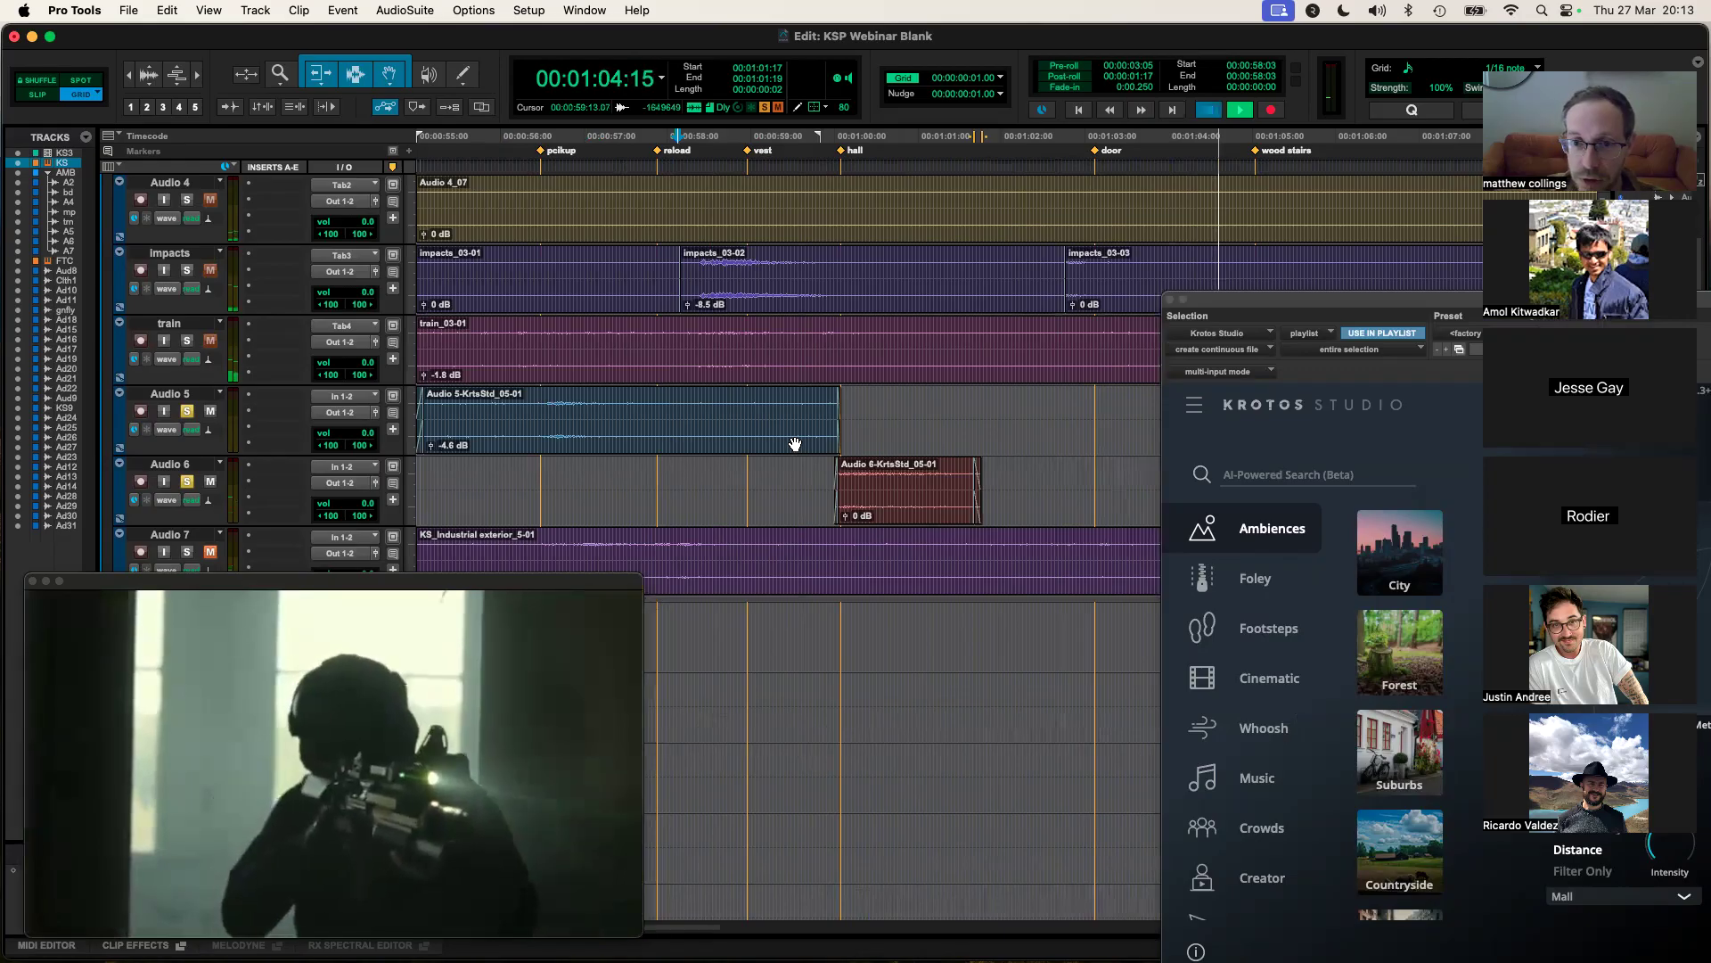
{"action": "key", "text": "space"}
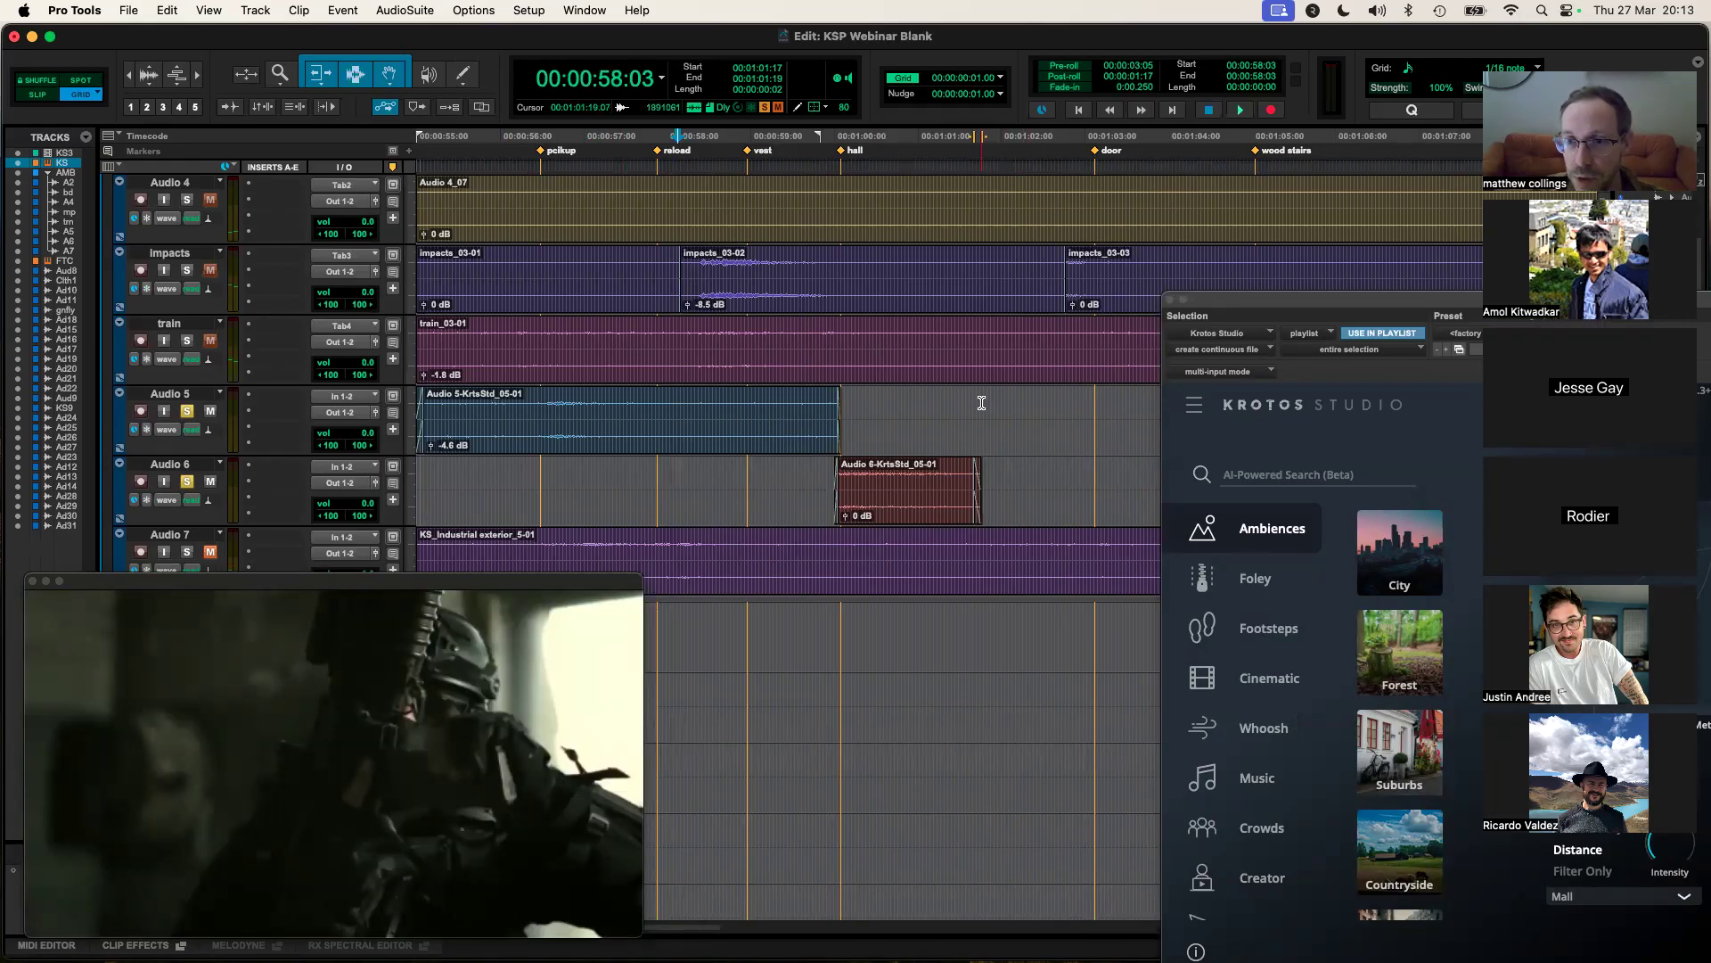
Step: Select Audio 5 from 00:01:01:19 to 00:01:08:00 and clear the old description in Krotos Studio's AI Ambience Generator
{"action": "left_click_drag", "start_coordinate": [980, 403], "coordinate": [1506, 410]}
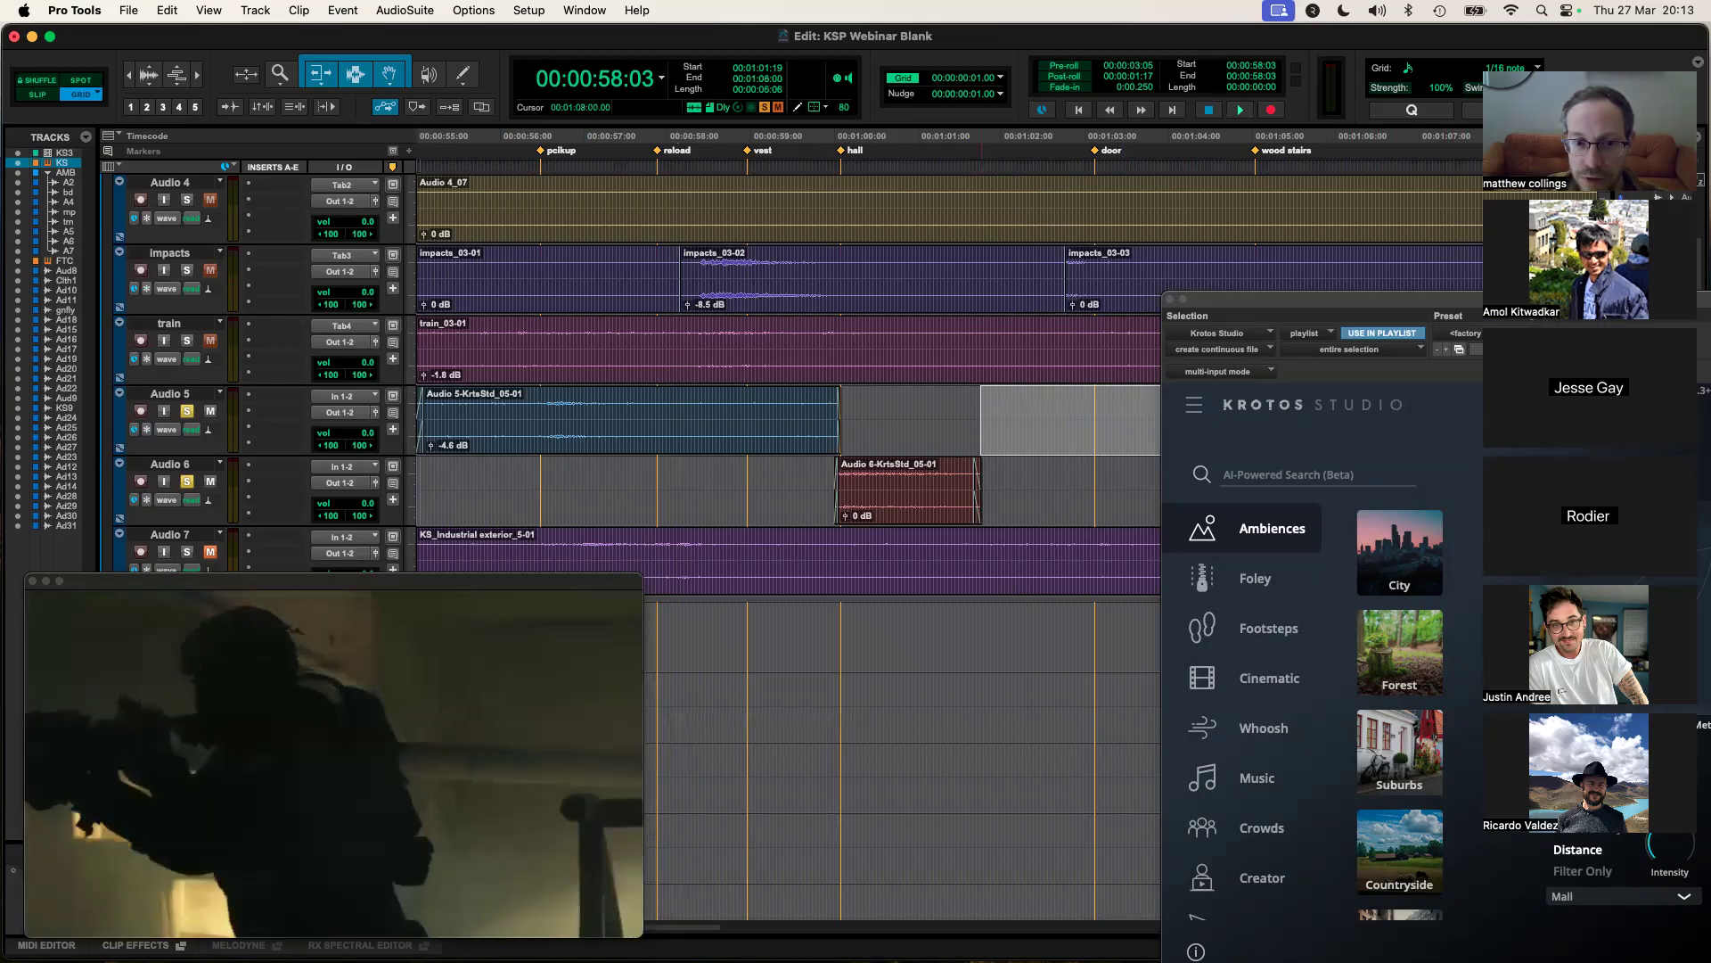
{"action": "left_click_drag", "start_coordinate": [1274, 302], "coordinate": [464, 175]}
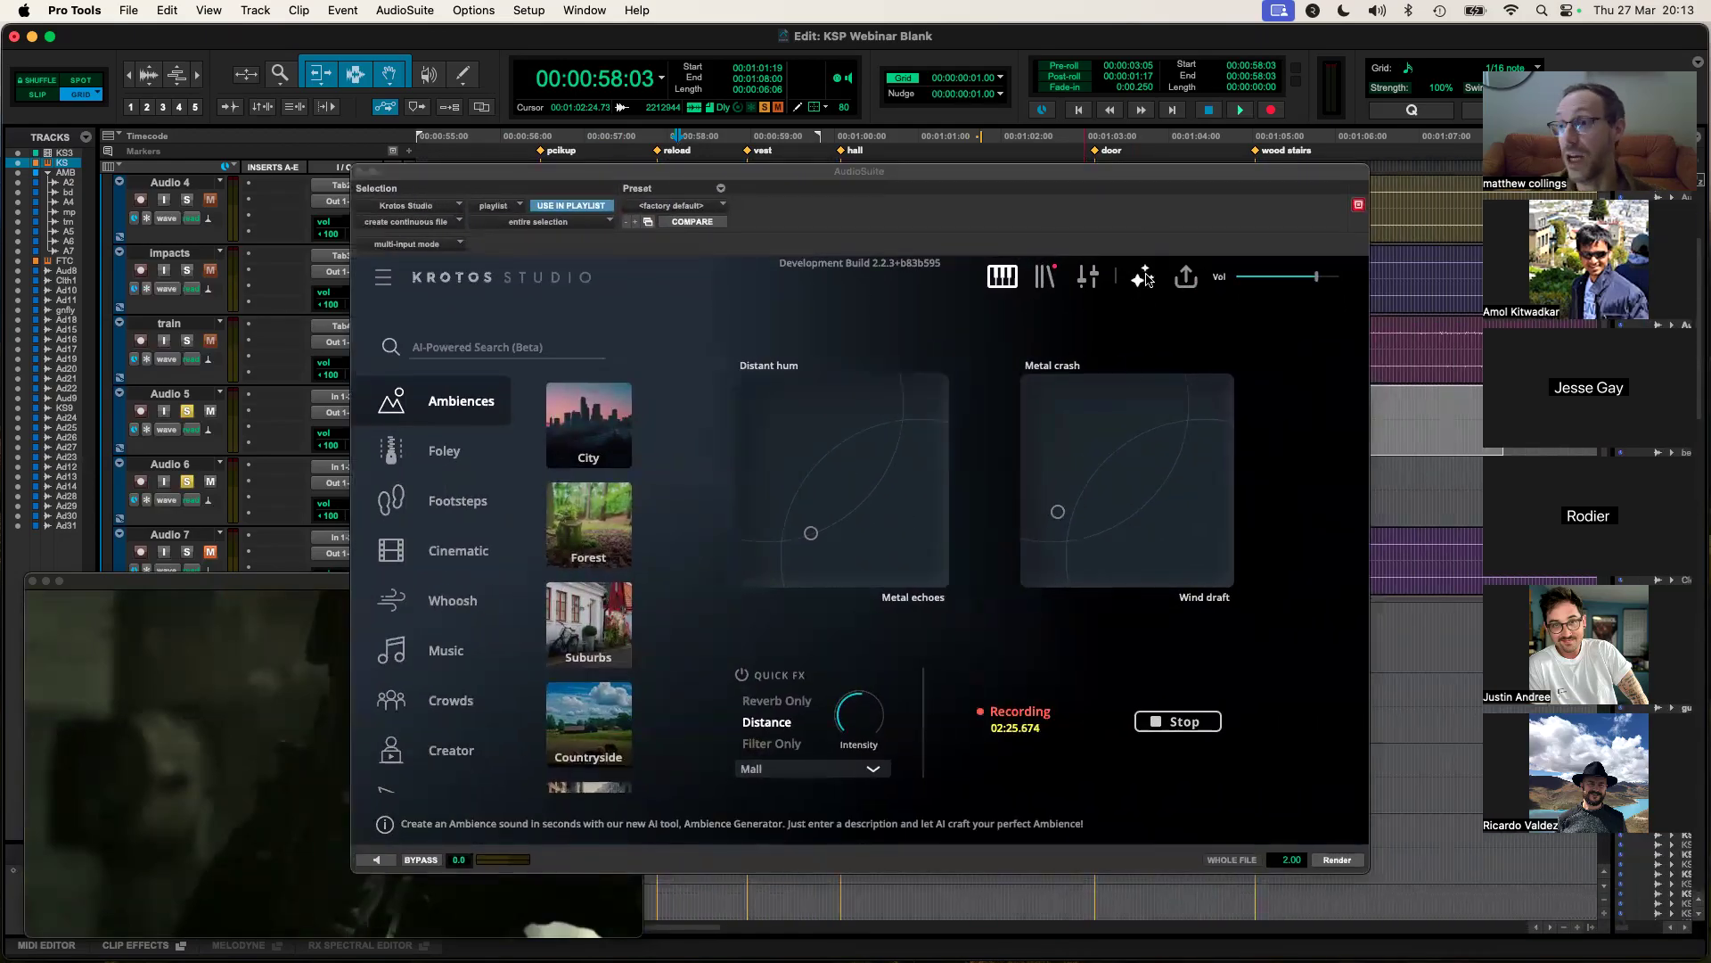
{"action": "left_click", "coordinate": [1178, 721]}
{"action": "left_click", "coordinate": [1137, 279]}
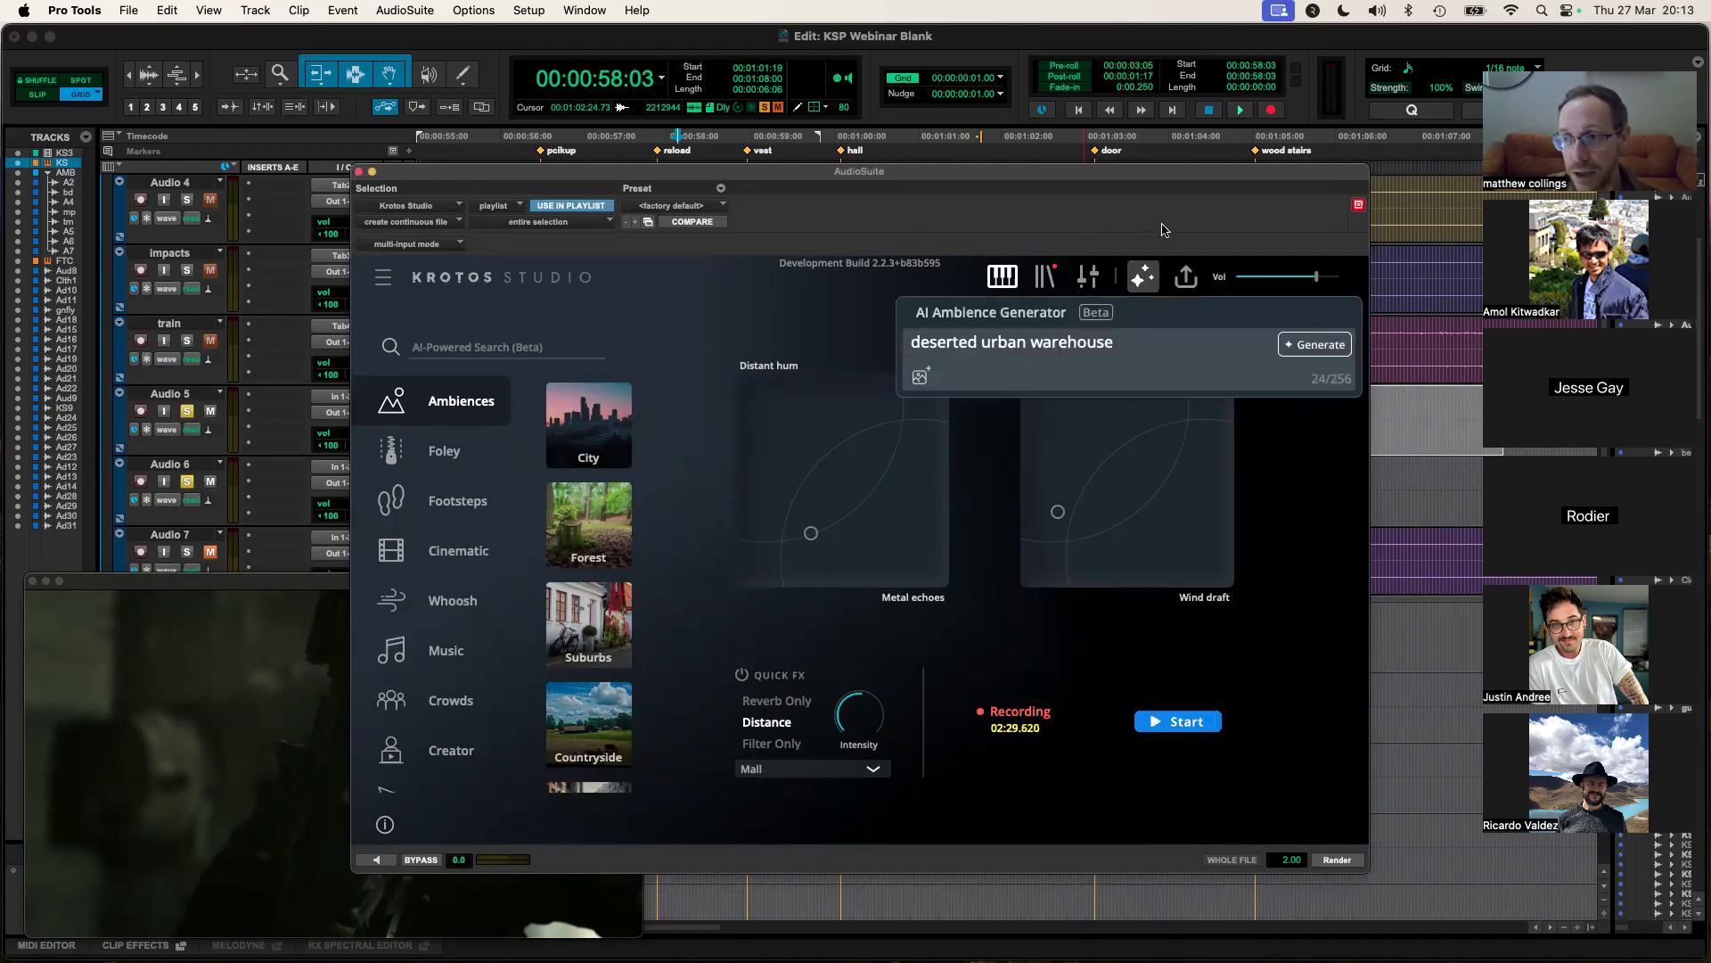
{"action": "left_click_drag", "start_coordinate": [1151, 176], "coordinate": [1191, 177]}
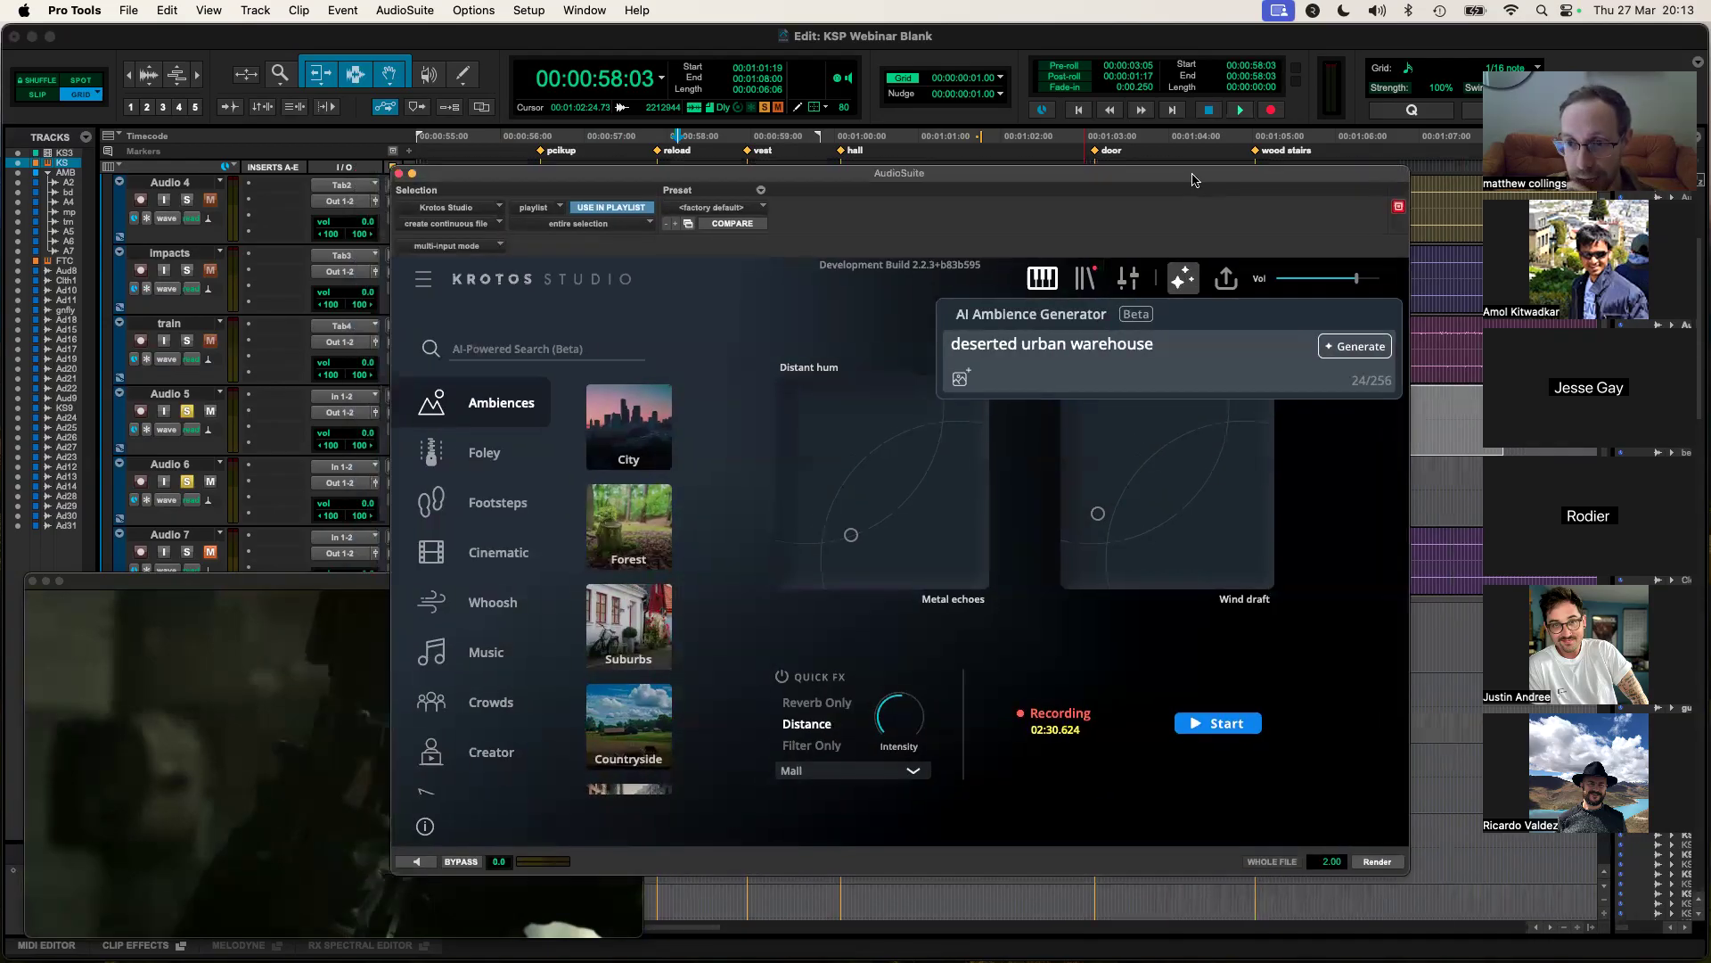
{"action": "triple_click", "coordinate": [1121, 348]}
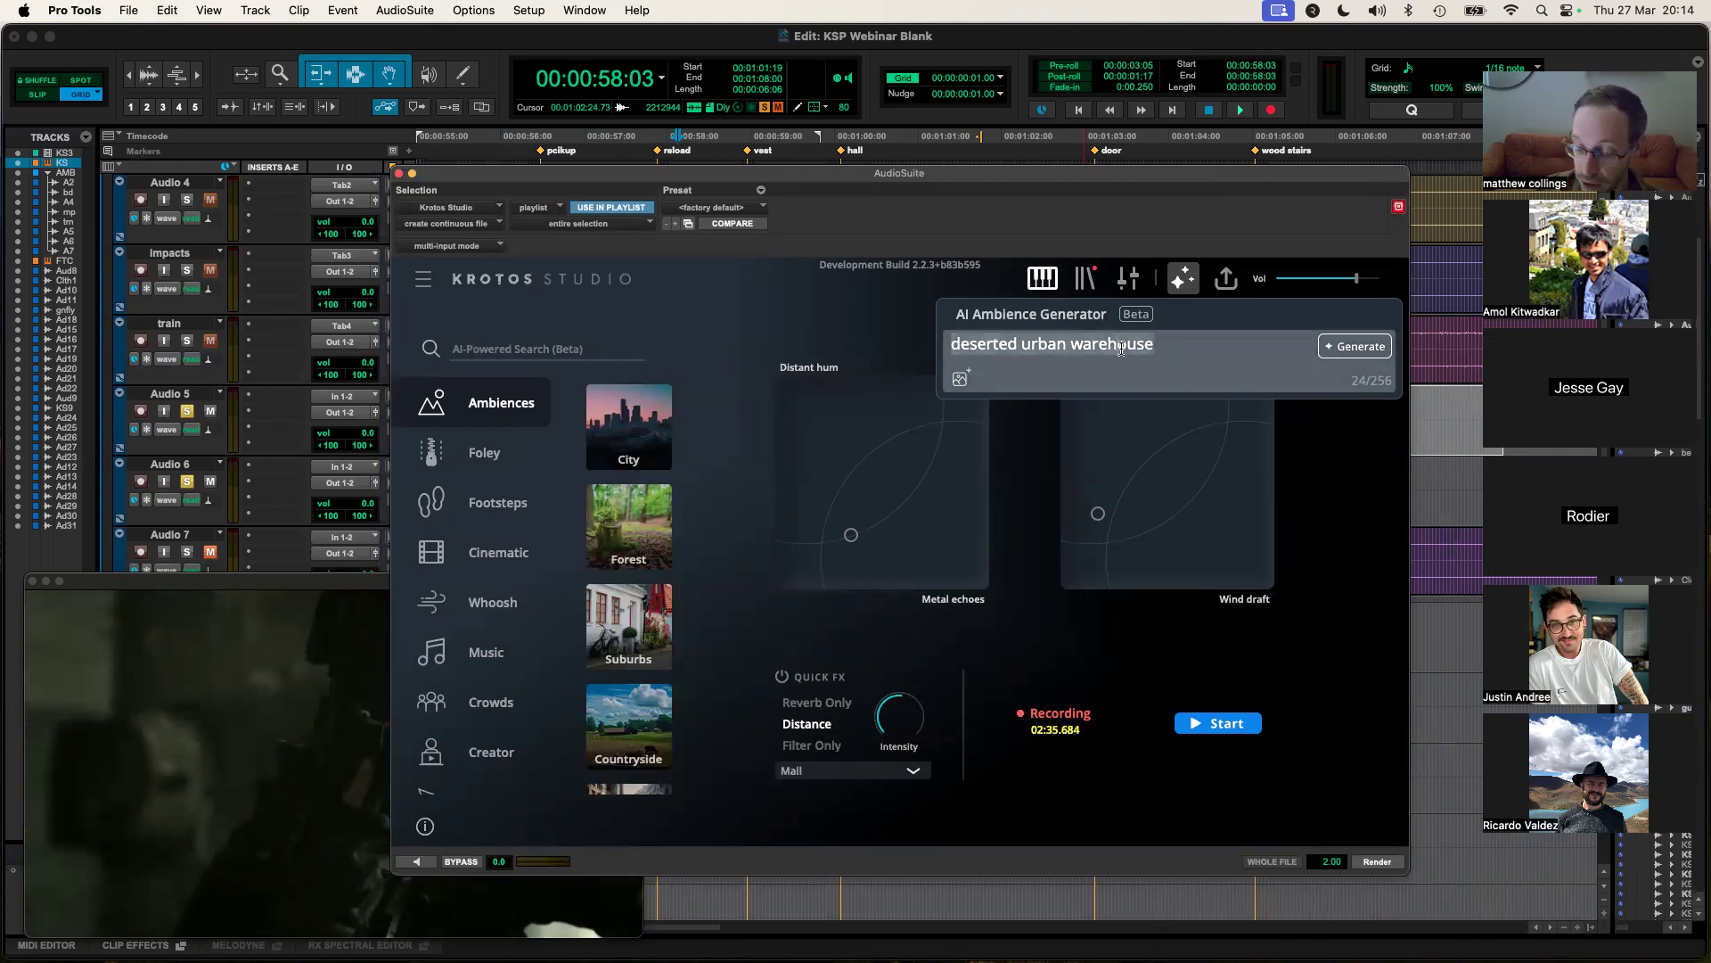
{"action": "key", "text": "BackSpace"}
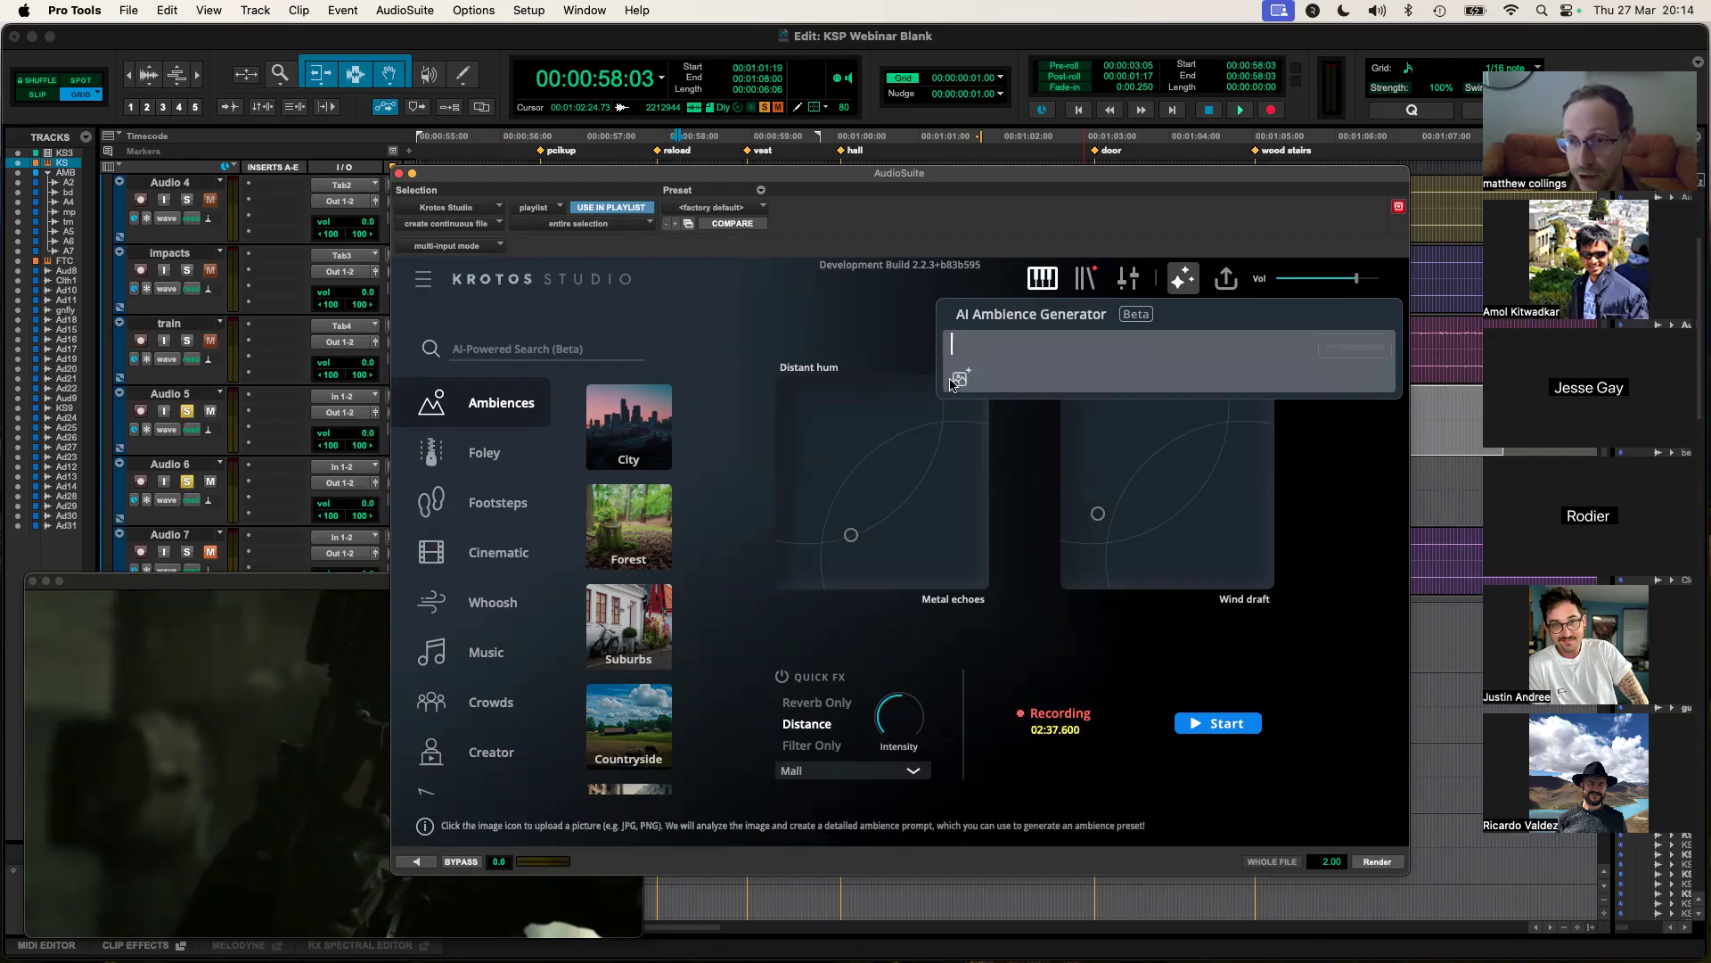
Step: Park the video at 00:00:55:00 and capture a screenshot of the warehouse frame, keeping Krotos Studio clear of the picture
{"action": "left_click_drag", "start_coordinate": [849, 175], "coordinate": [1121, 180]}
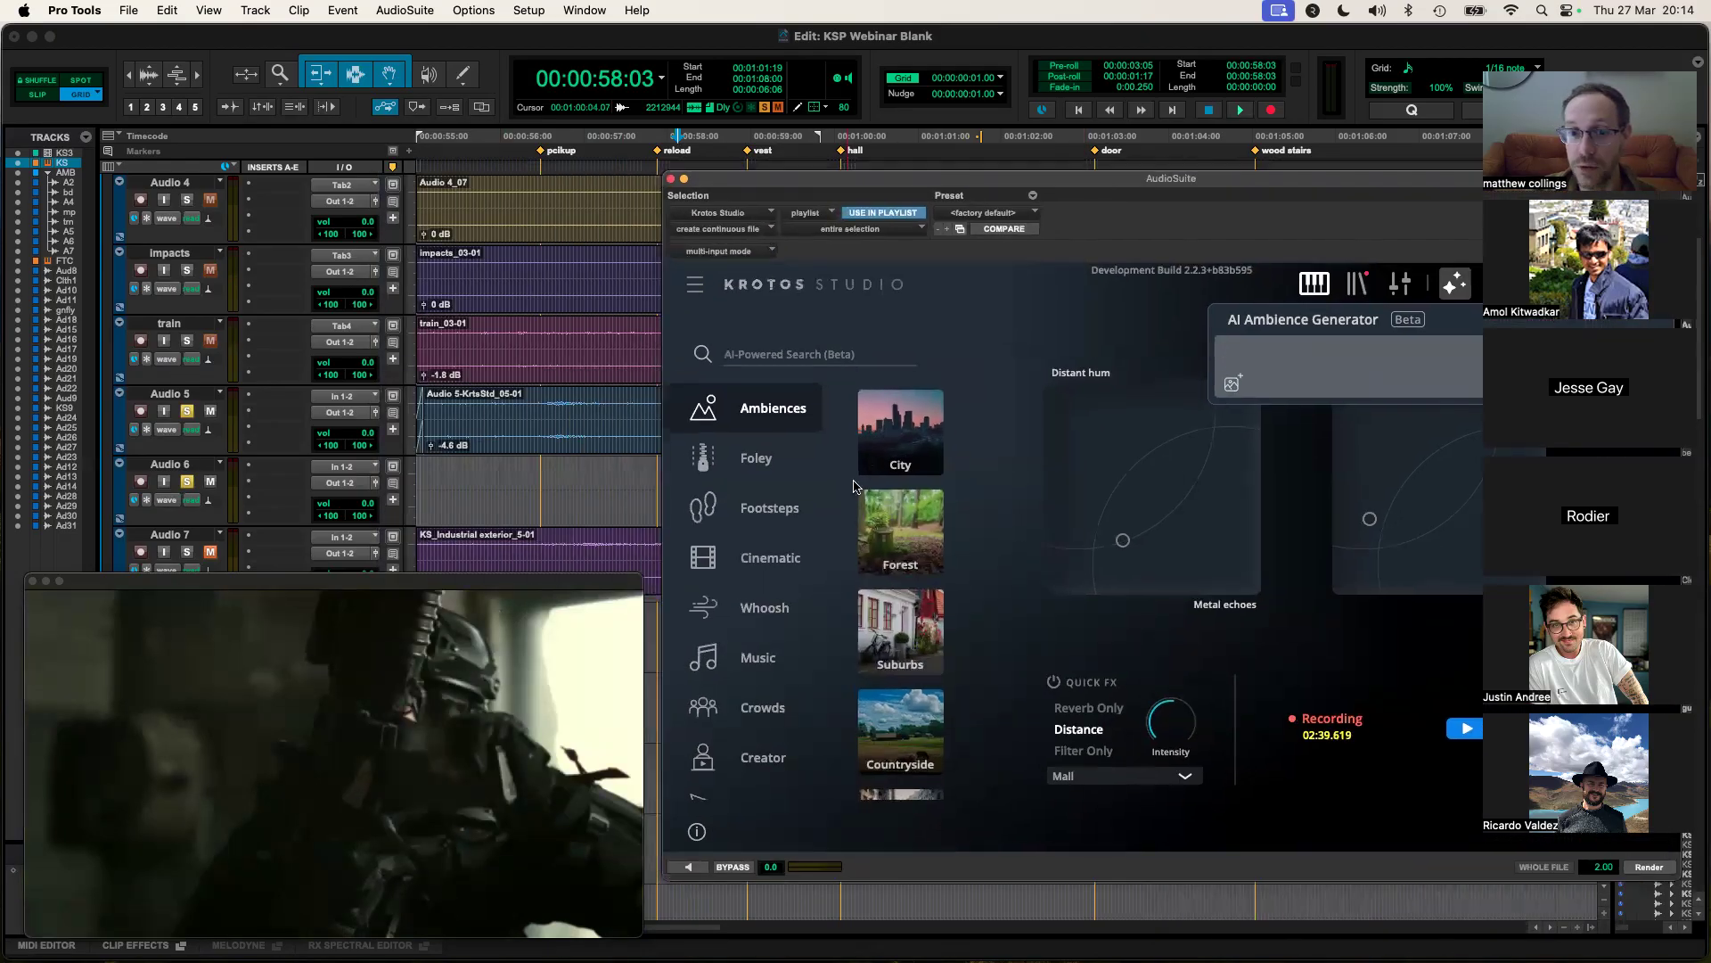
{"action": "left_click", "coordinate": [520, 503]}
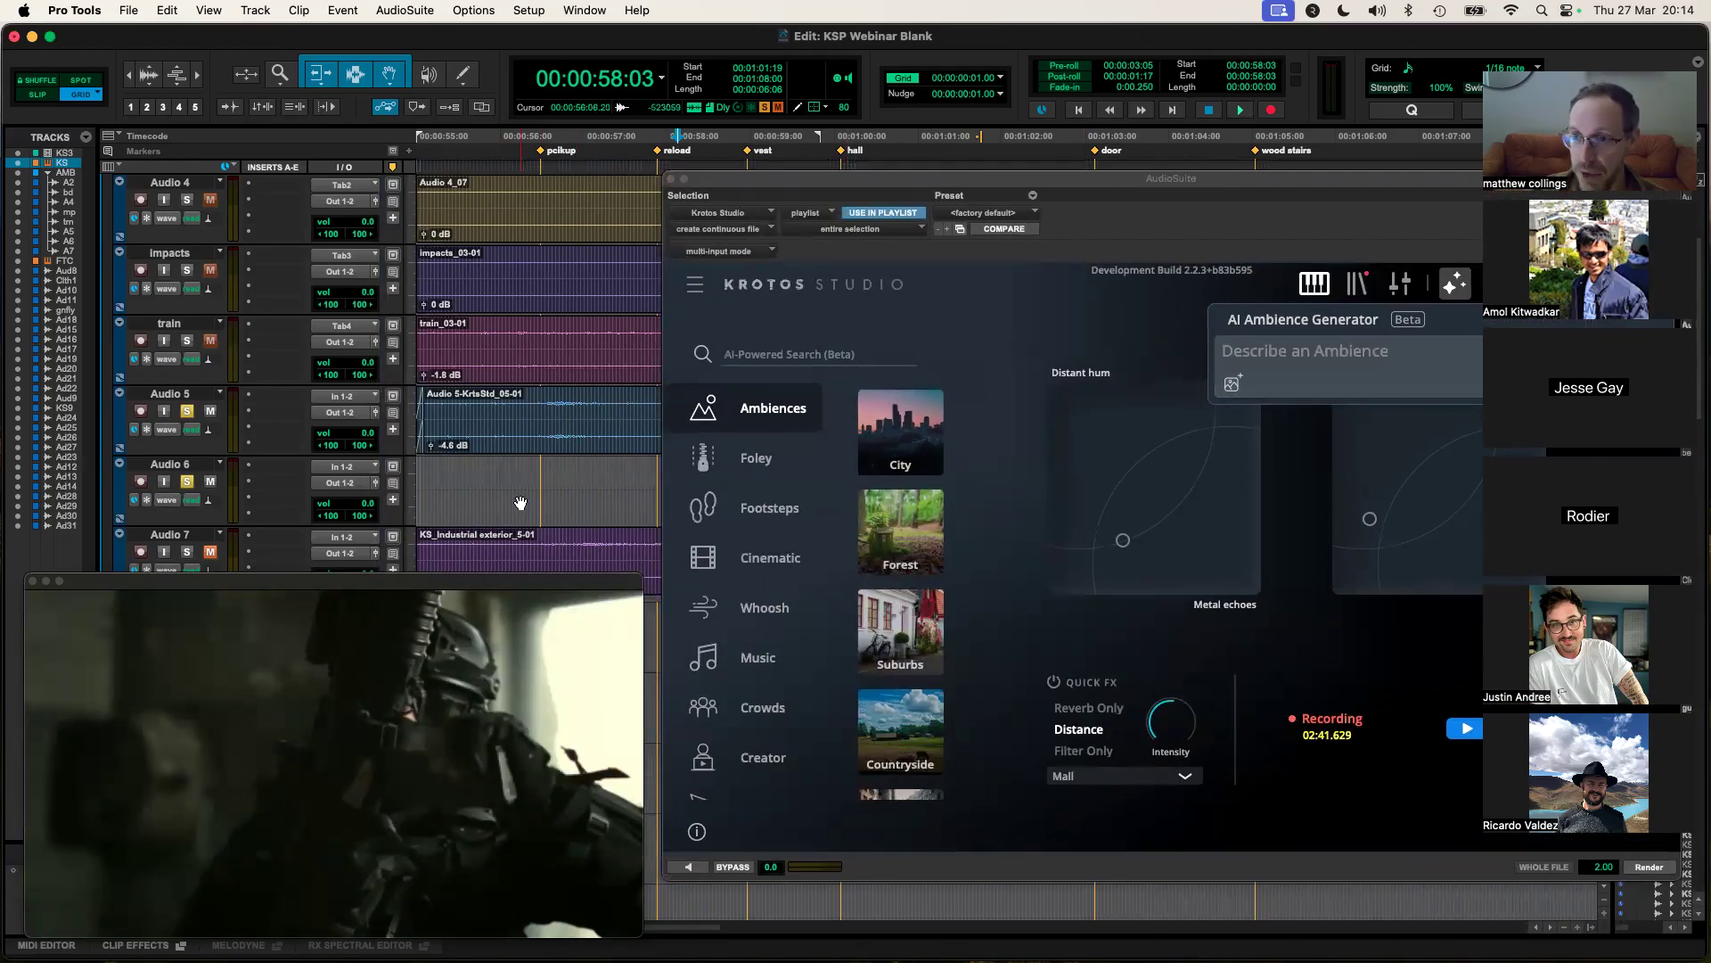
{"action": "left_click", "coordinate": [511, 472]}
{"action": "key", "text": "Return"}
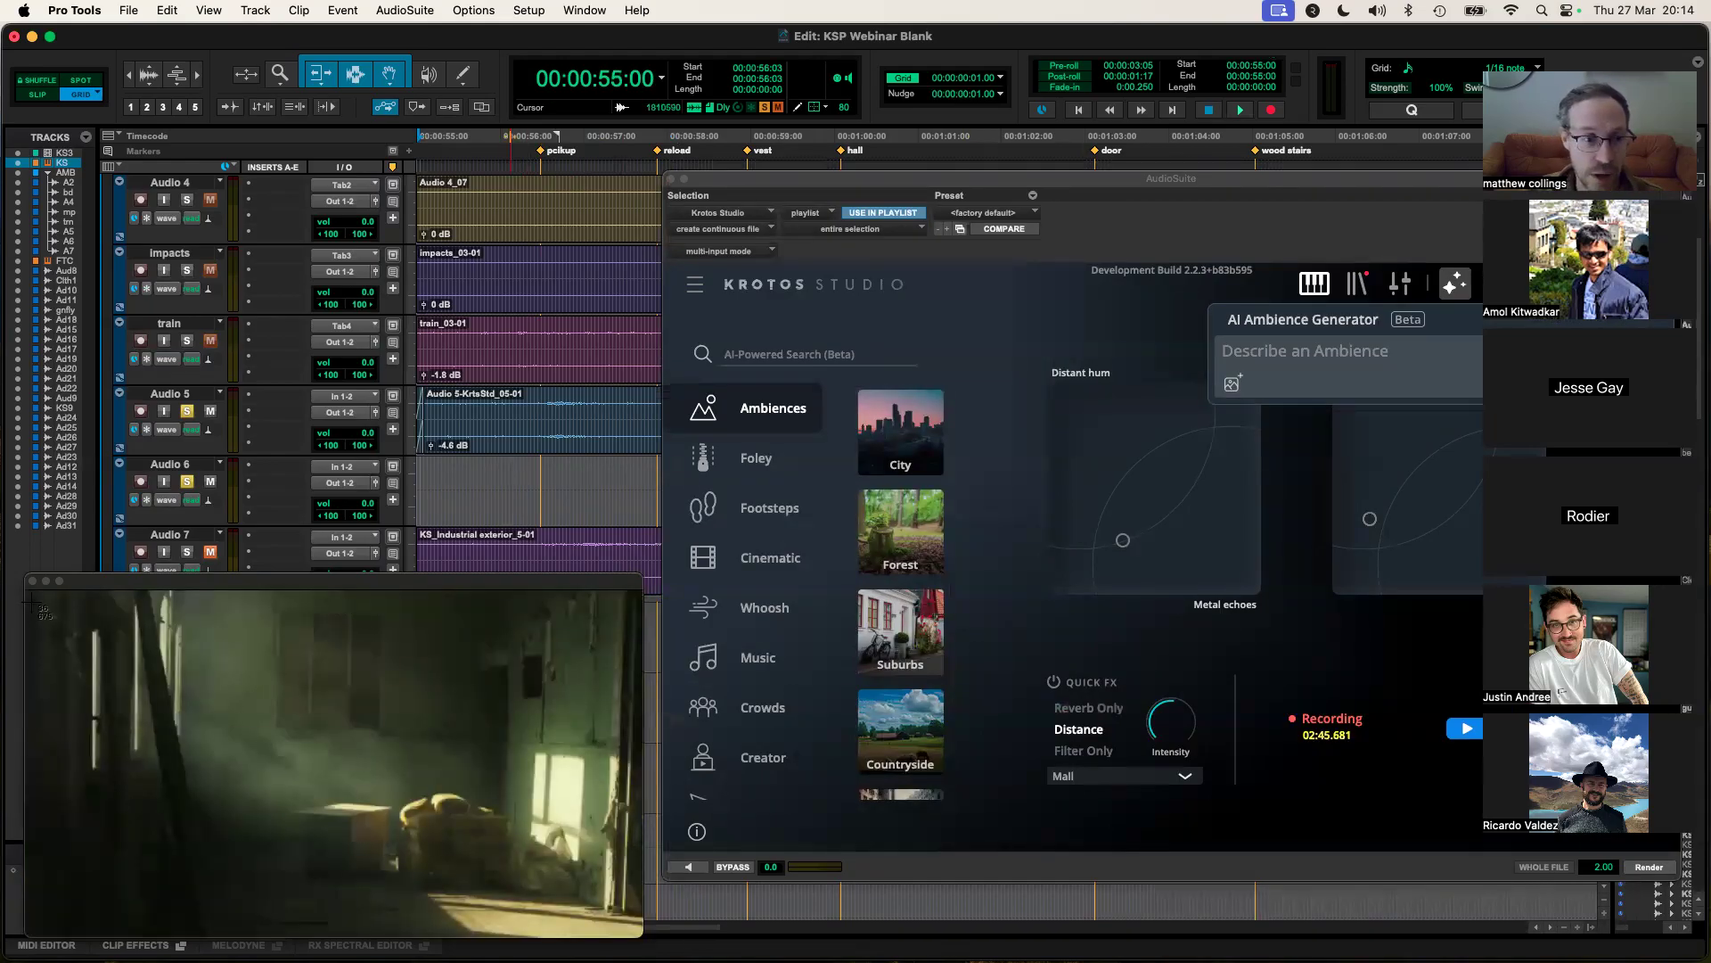
{"action": "left_click_drag", "start_coordinate": [30, 601], "coordinate": [628, 930]}
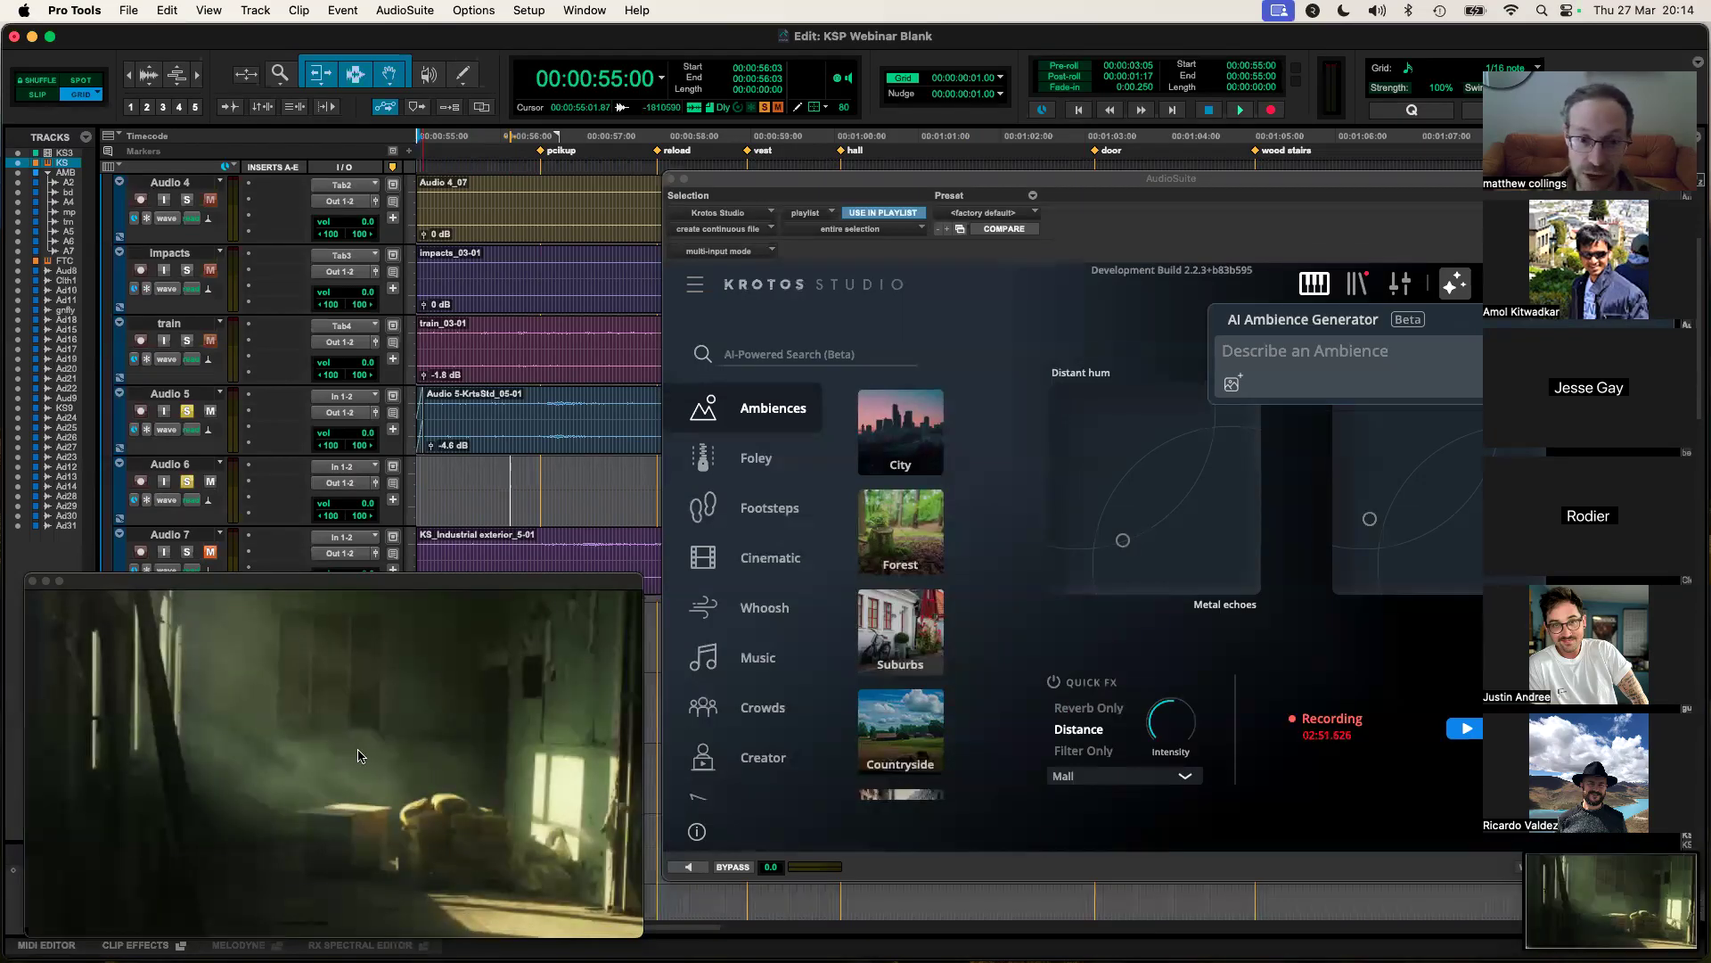
{"action": "left_click_drag", "start_coordinate": [1074, 179], "coordinate": [960, 177]}
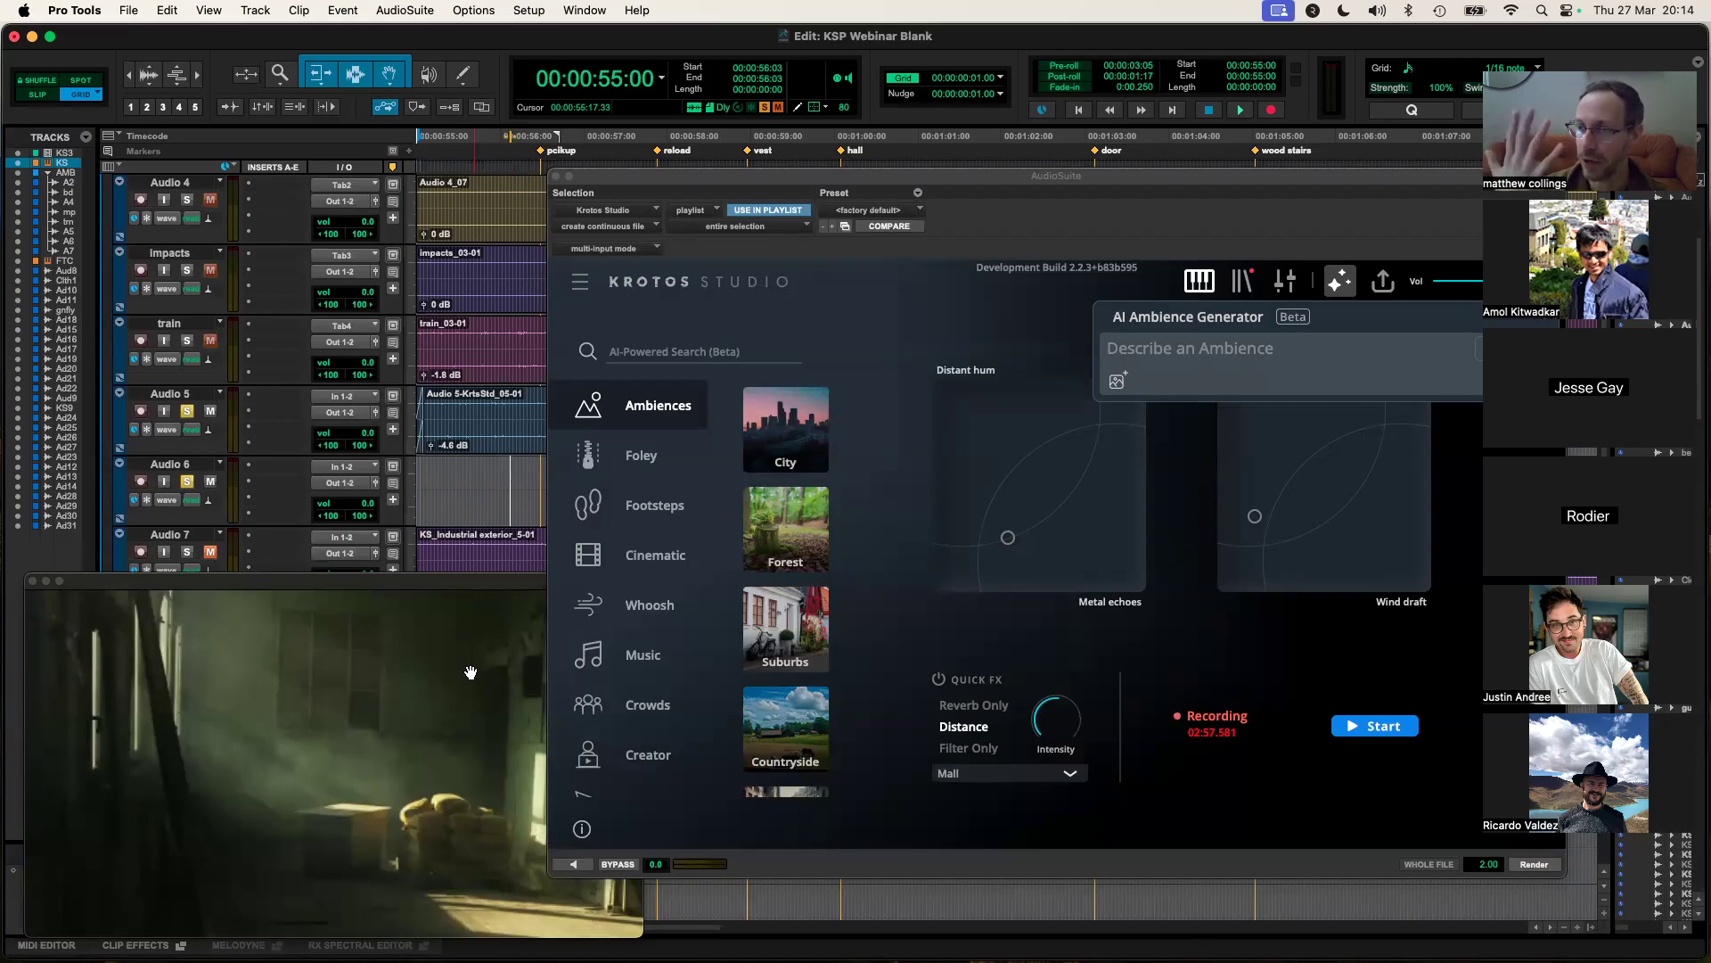
Step: Load "Screenshot 2025-03-27 at 20.14.17" from the Desktop into the AI Ambience Generator to produce a description from the image
{"action": "key", "text": "super+Tab"}
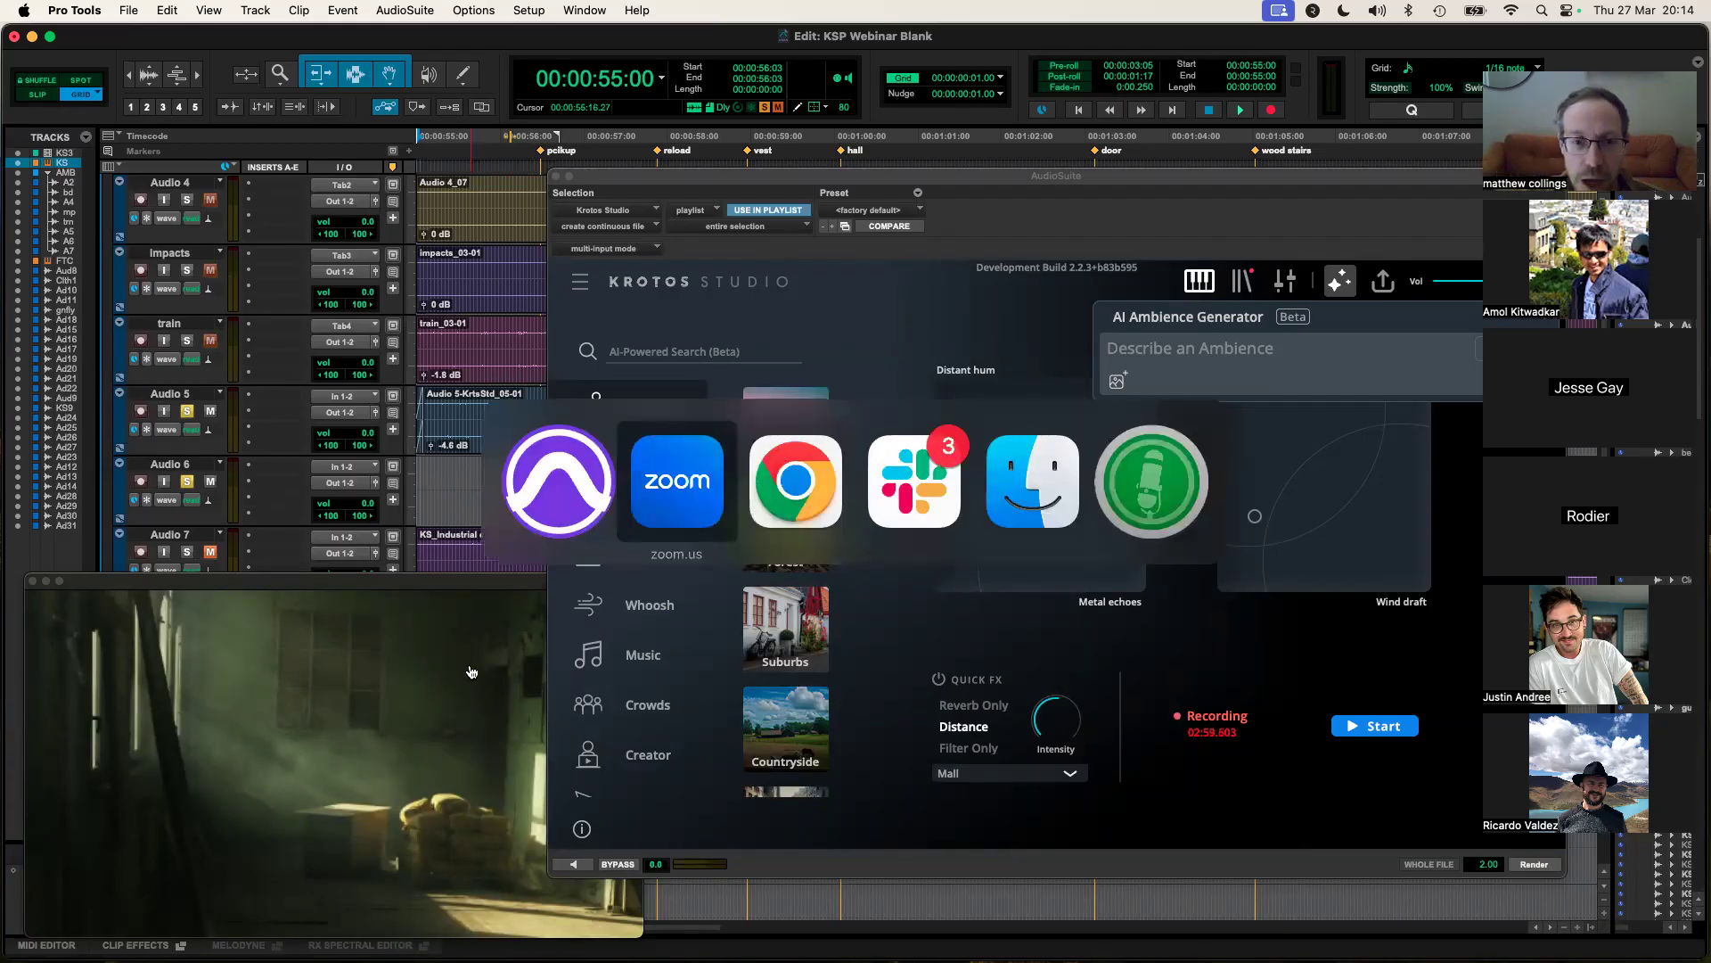
{"action": "left_click", "coordinate": [1116, 383]}
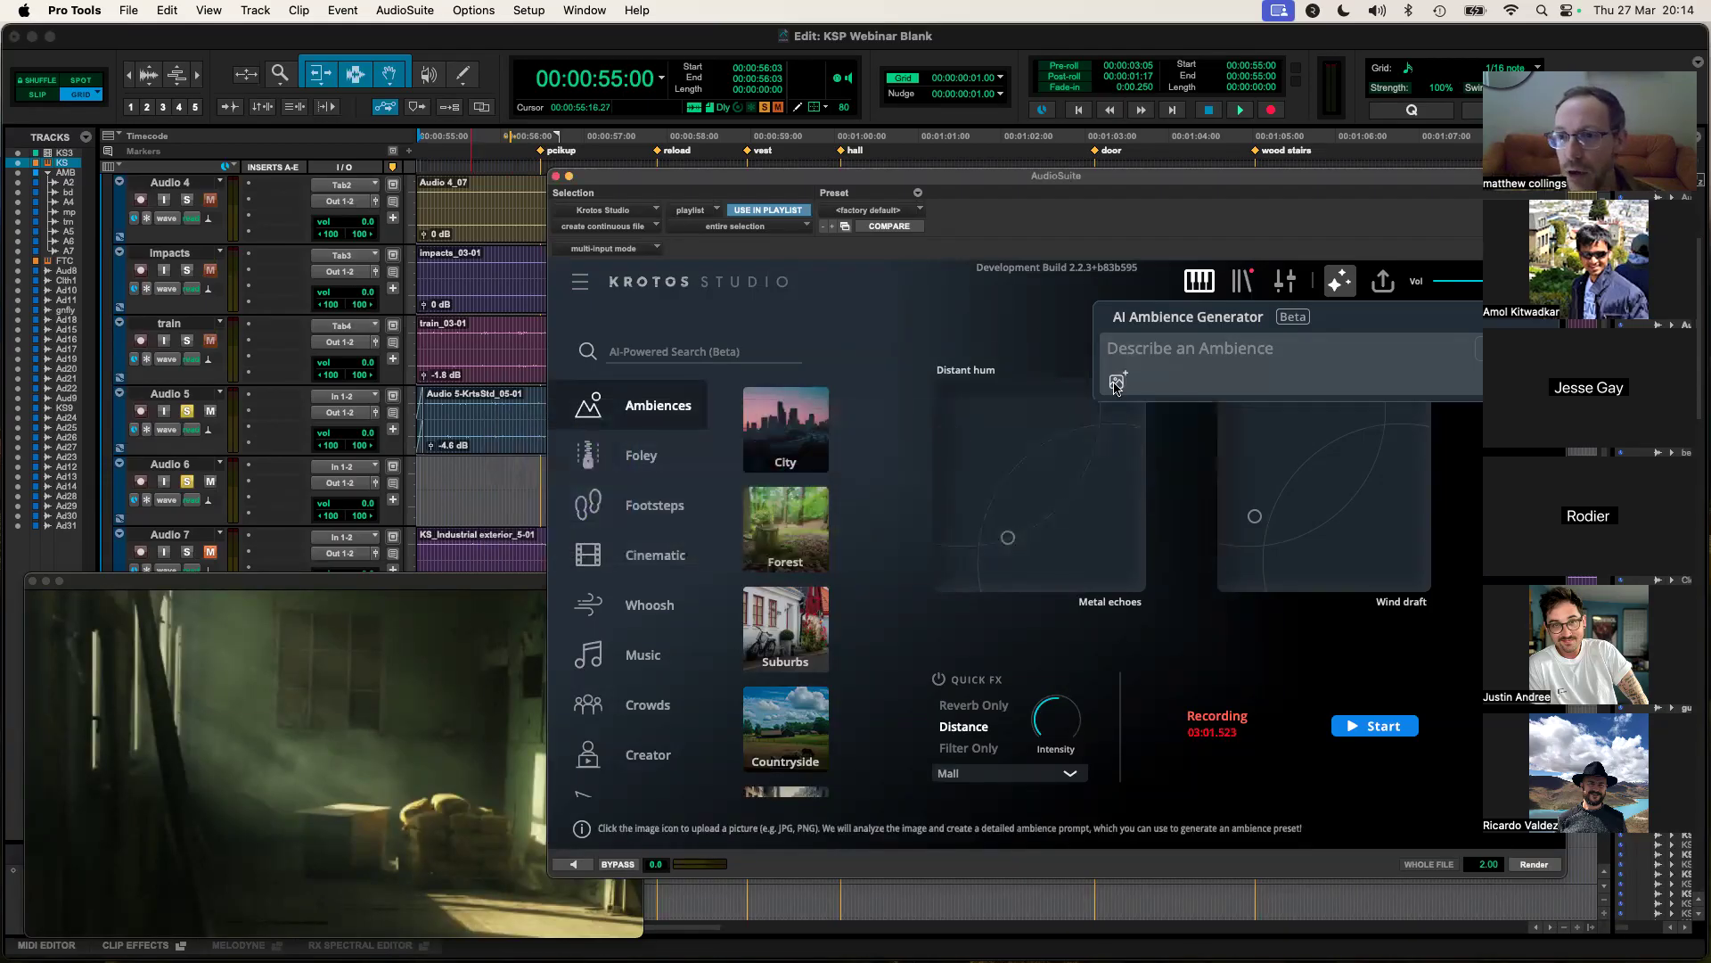
{"action": "left_click", "coordinate": [1116, 384]}
{"action": "left_click", "coordinate": [439, 252]}
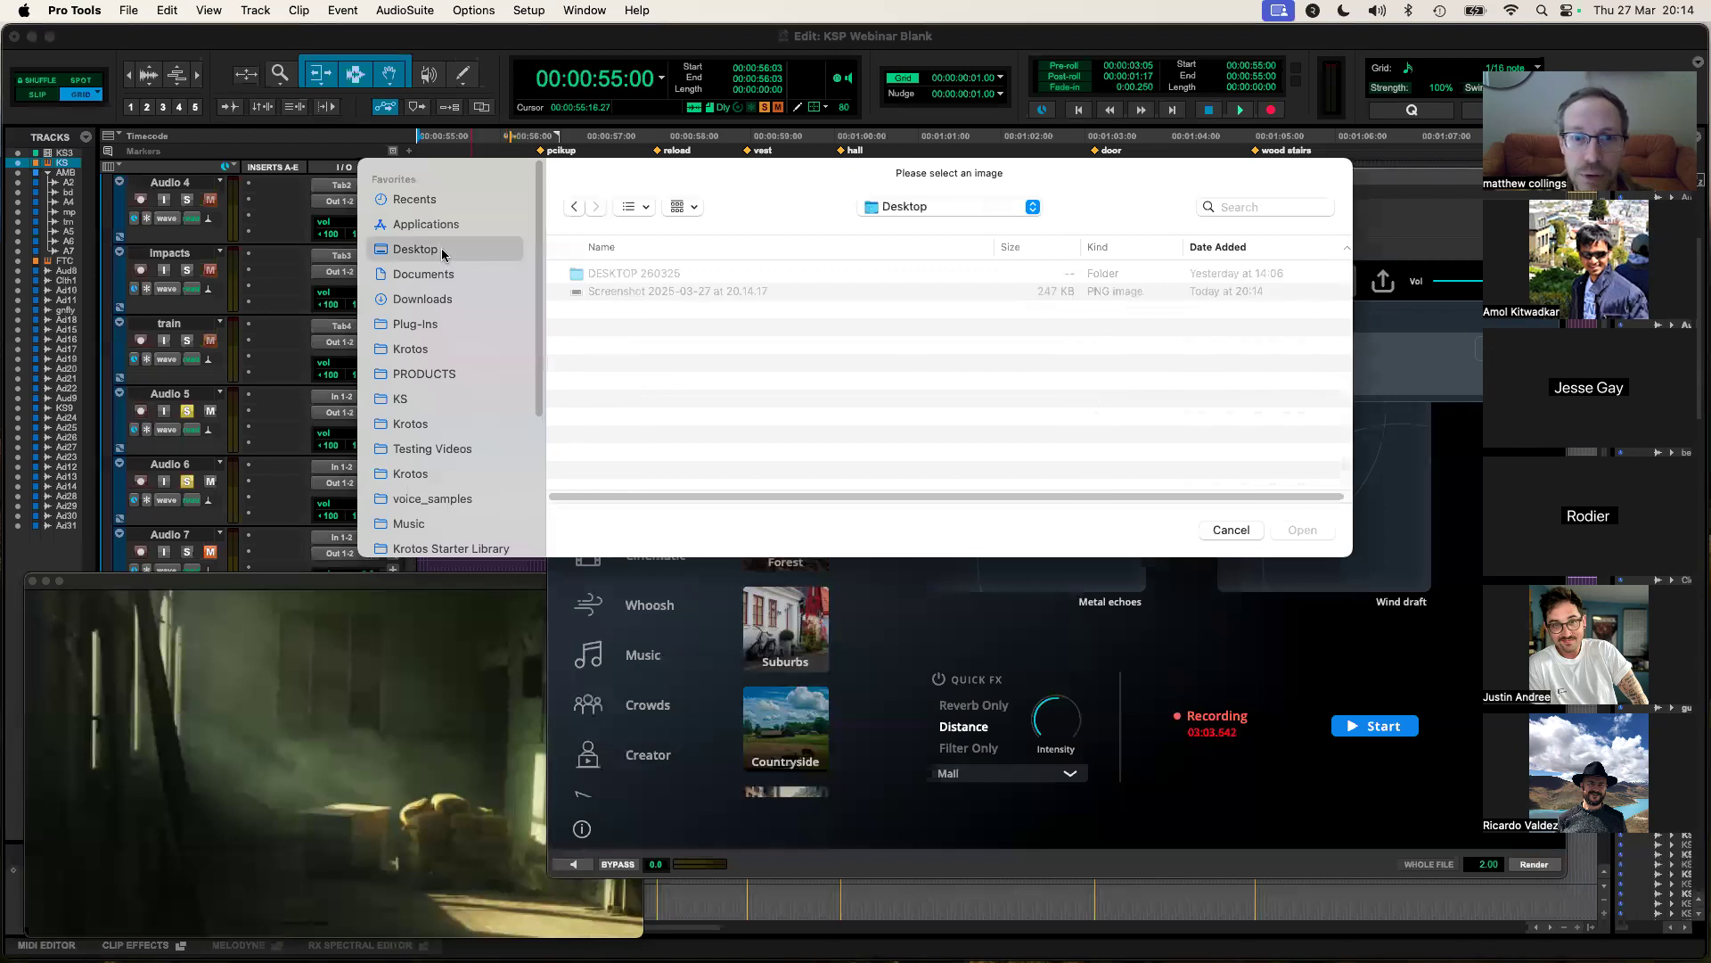
{"action": "left_click", "coordinate": [674, 293]}
{"action": "key", "text": "space"}
{"action": "key", "text": "space"}
{"action": "double_click", "coordinate": [675, 294]}
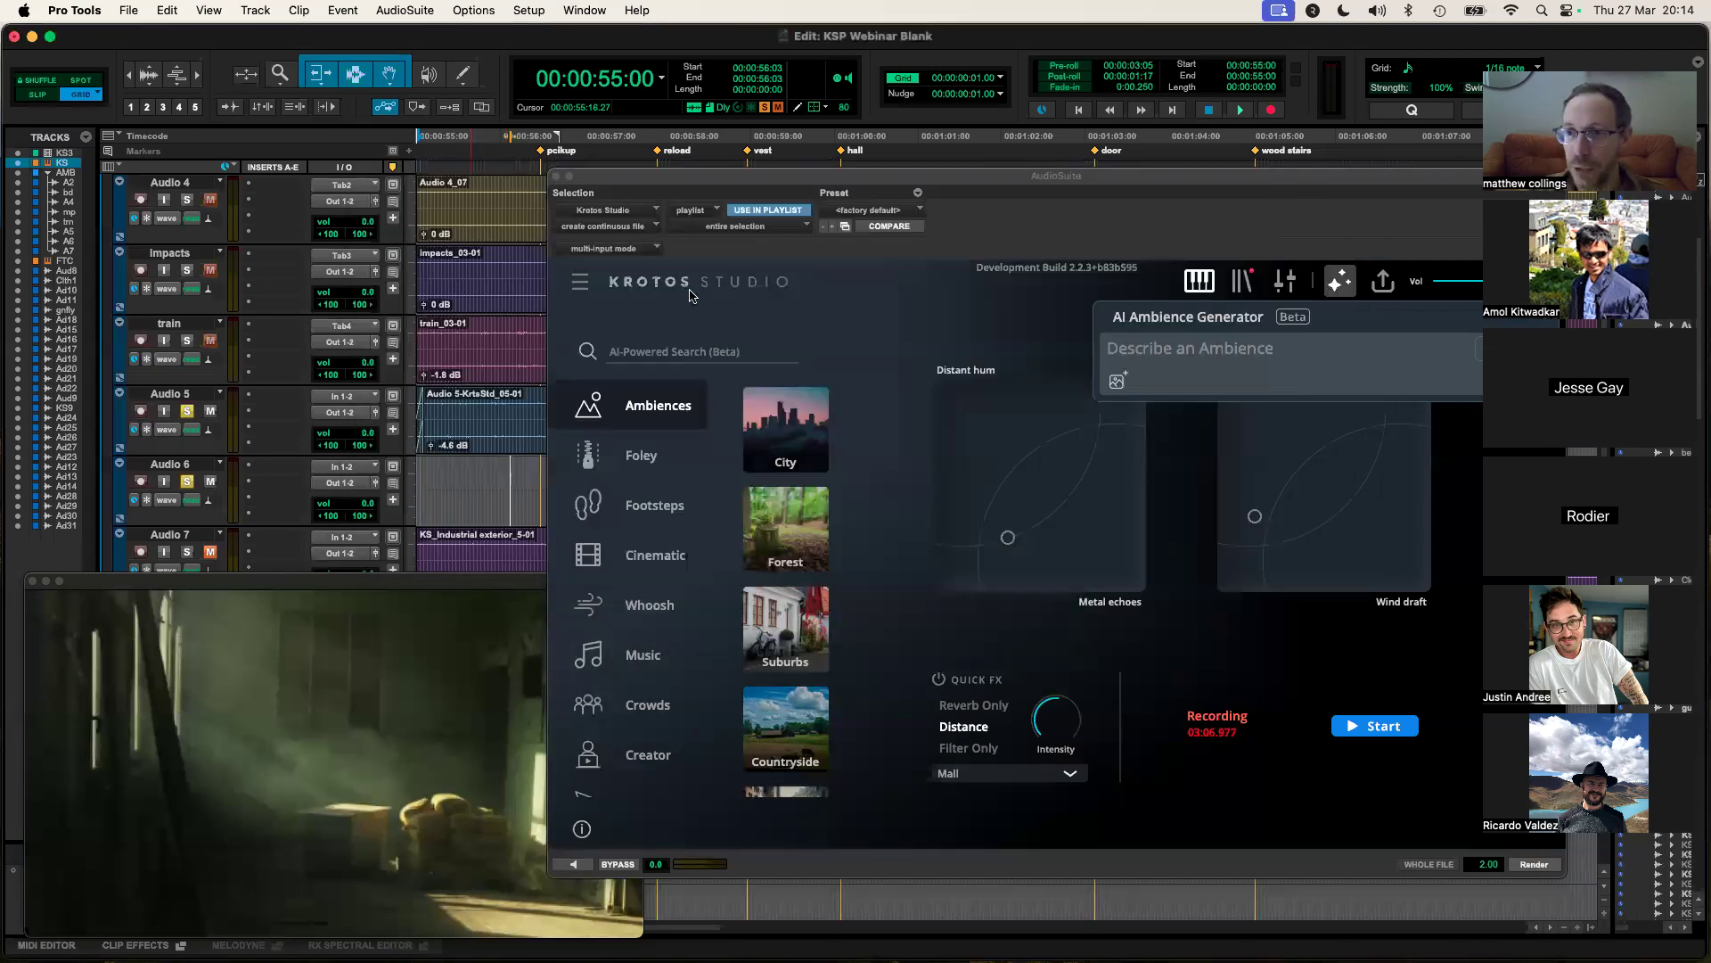
{"action": "type", "text": "Abandoned building ambience, creaking floorboards, distant wind, faint dripping sounds."}
{"action": "left_click_drag", "start_coordinate": [1260, 183], "coordinate": [1118, 189]}
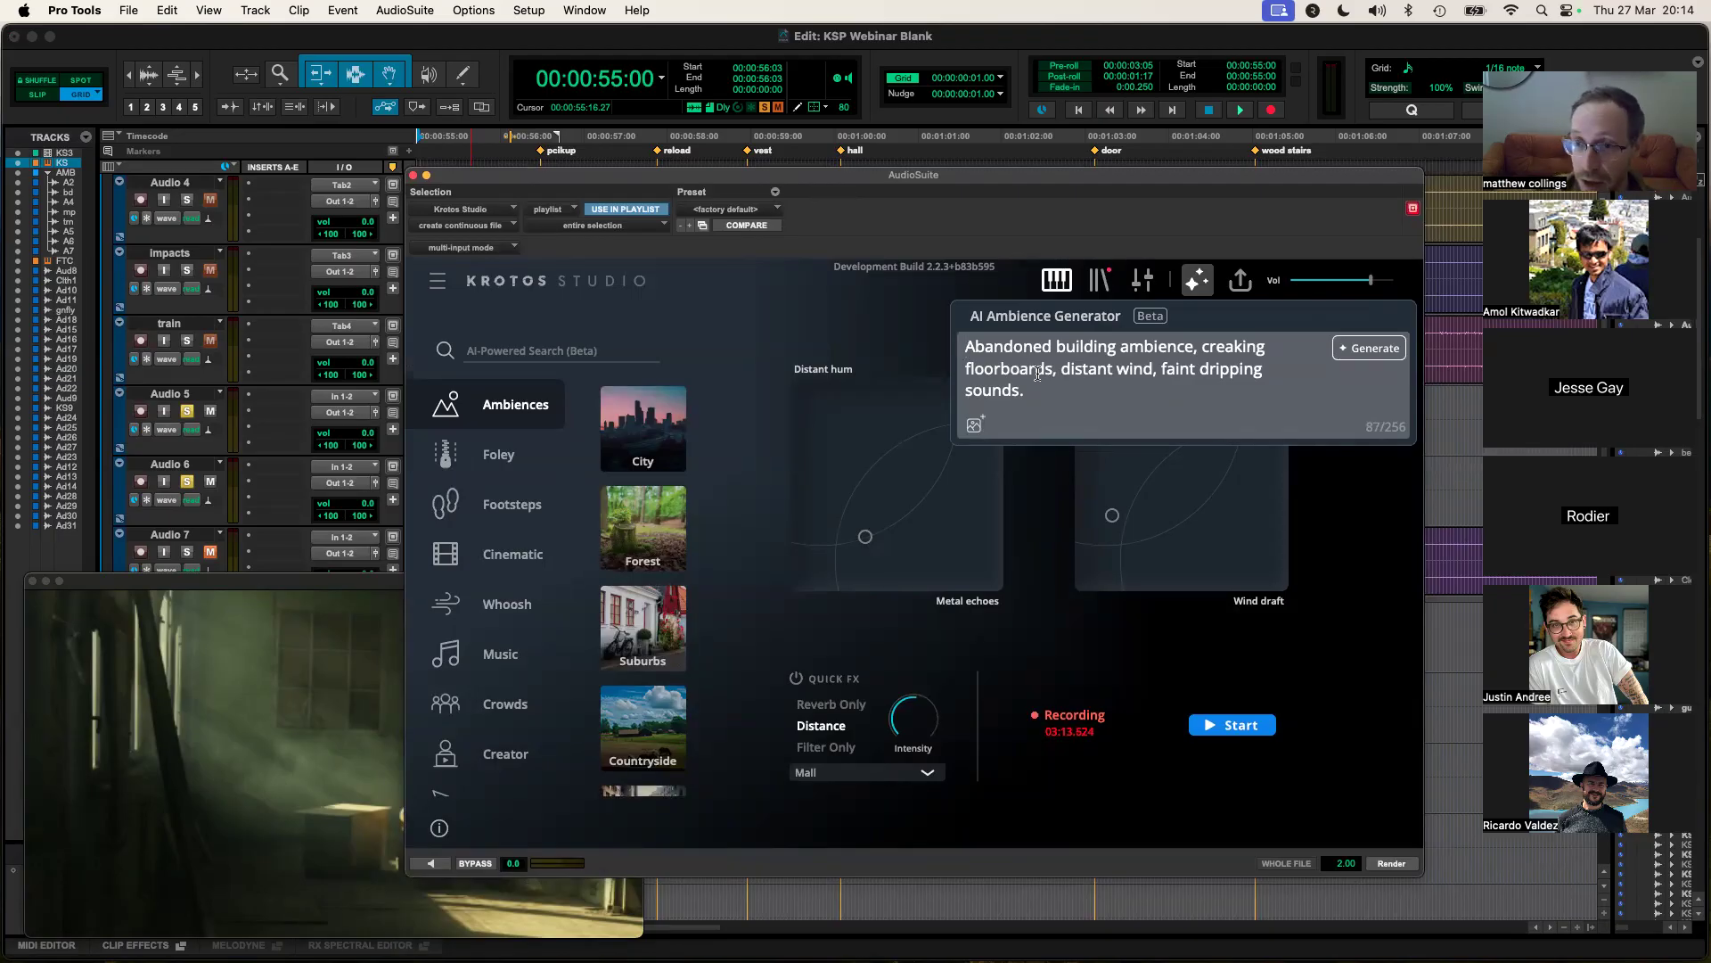
Step: Generate the abandoned building ambience from the description and select Audio 5 from 00:01:01:18 to 00:01:08:03 as the render range
{"action": "left_click_drag", "start_coordinate": [1182, 187], "coordinate": [1239, 184]}
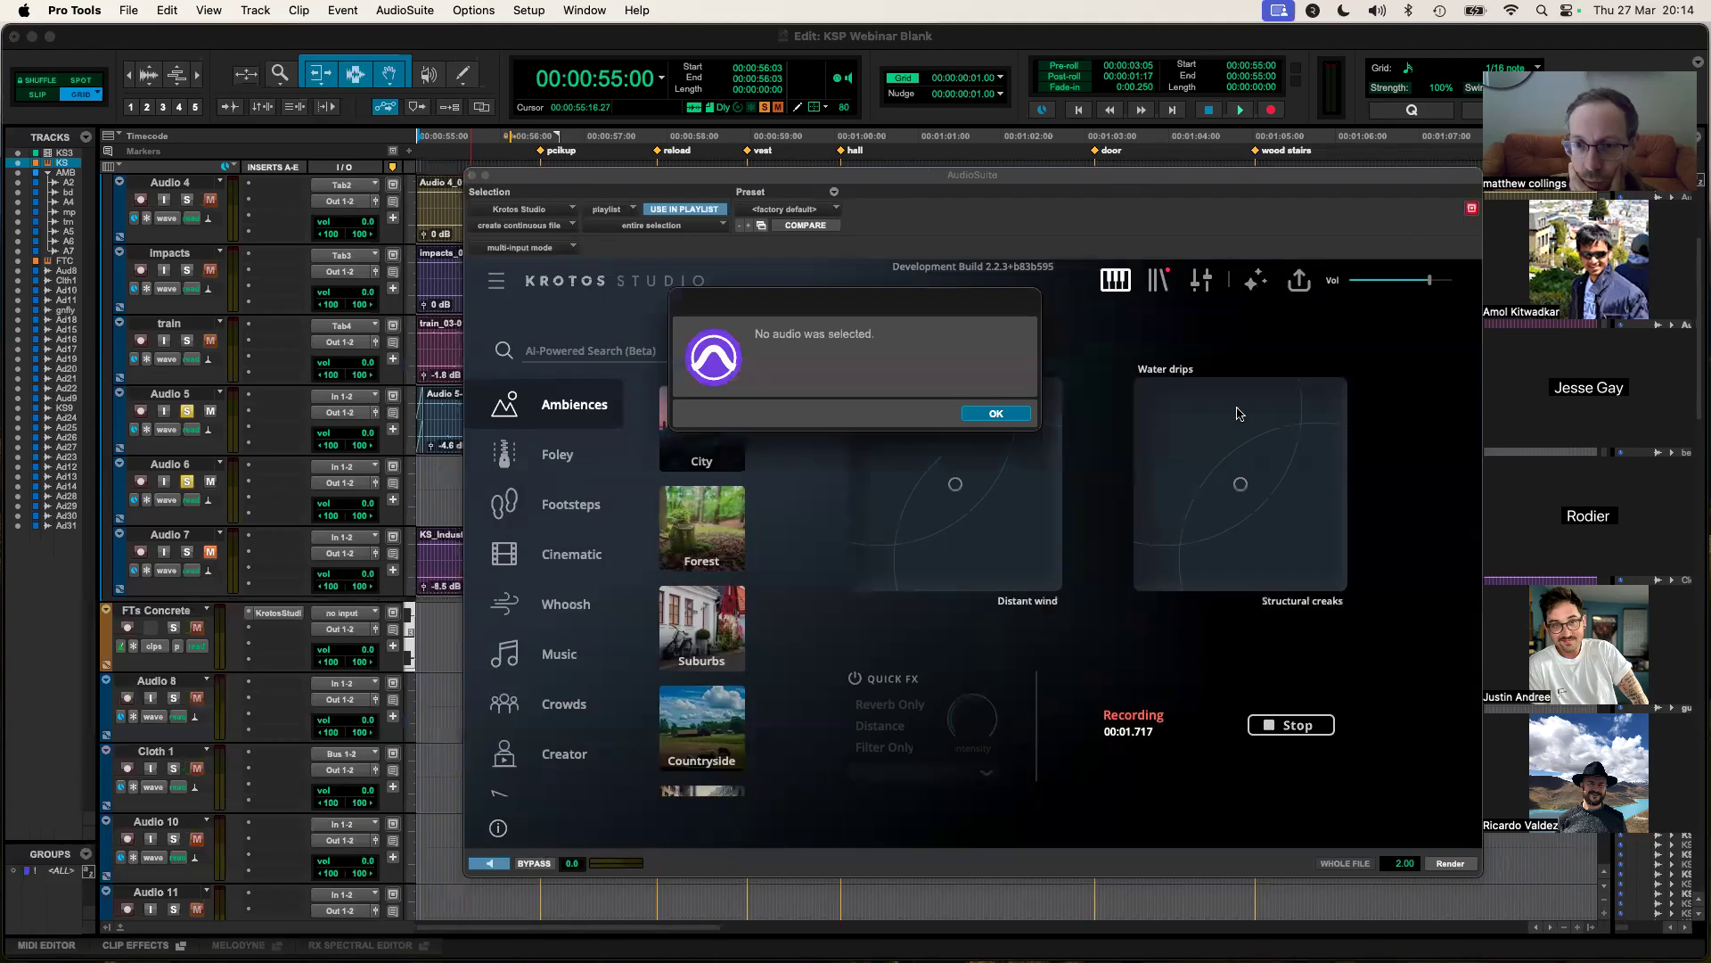
{"action": "left_click", "coordinate": [996, 413]}
{"action": "left_click_drag", "start_coordinate": [986, 178], "coordinate": [1484, 549]}
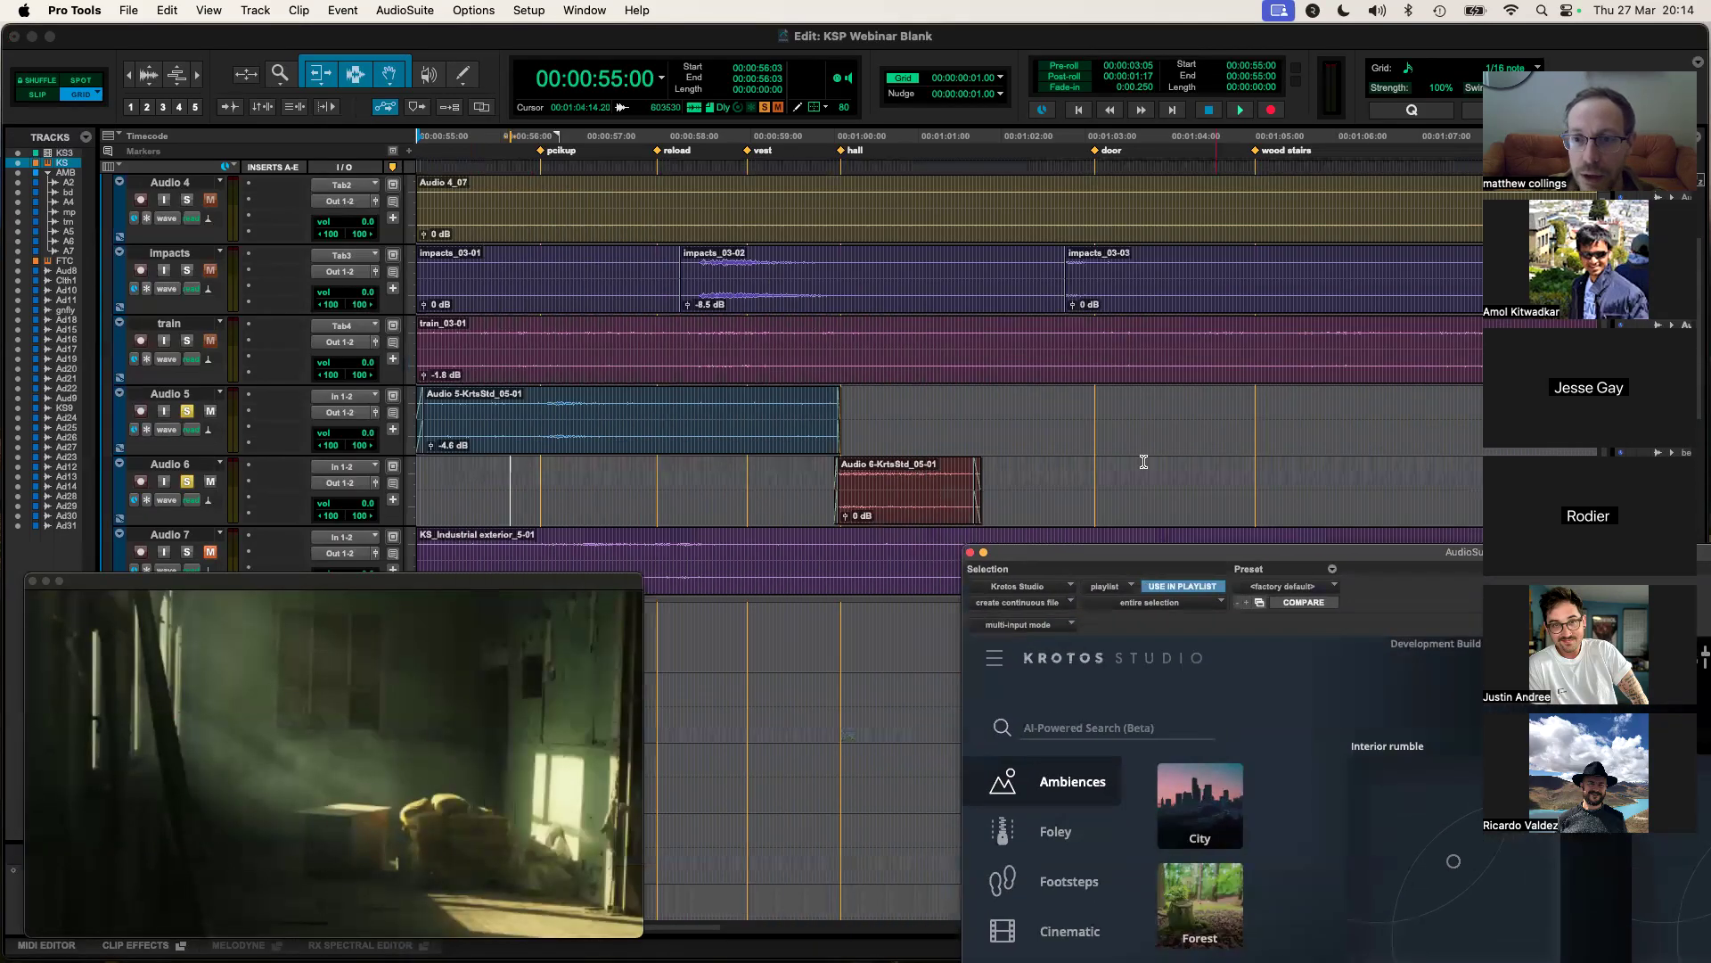
{"action": "left_click_drag", "start_coordinate": [981, 401], "coordinate": [1515, 417]}
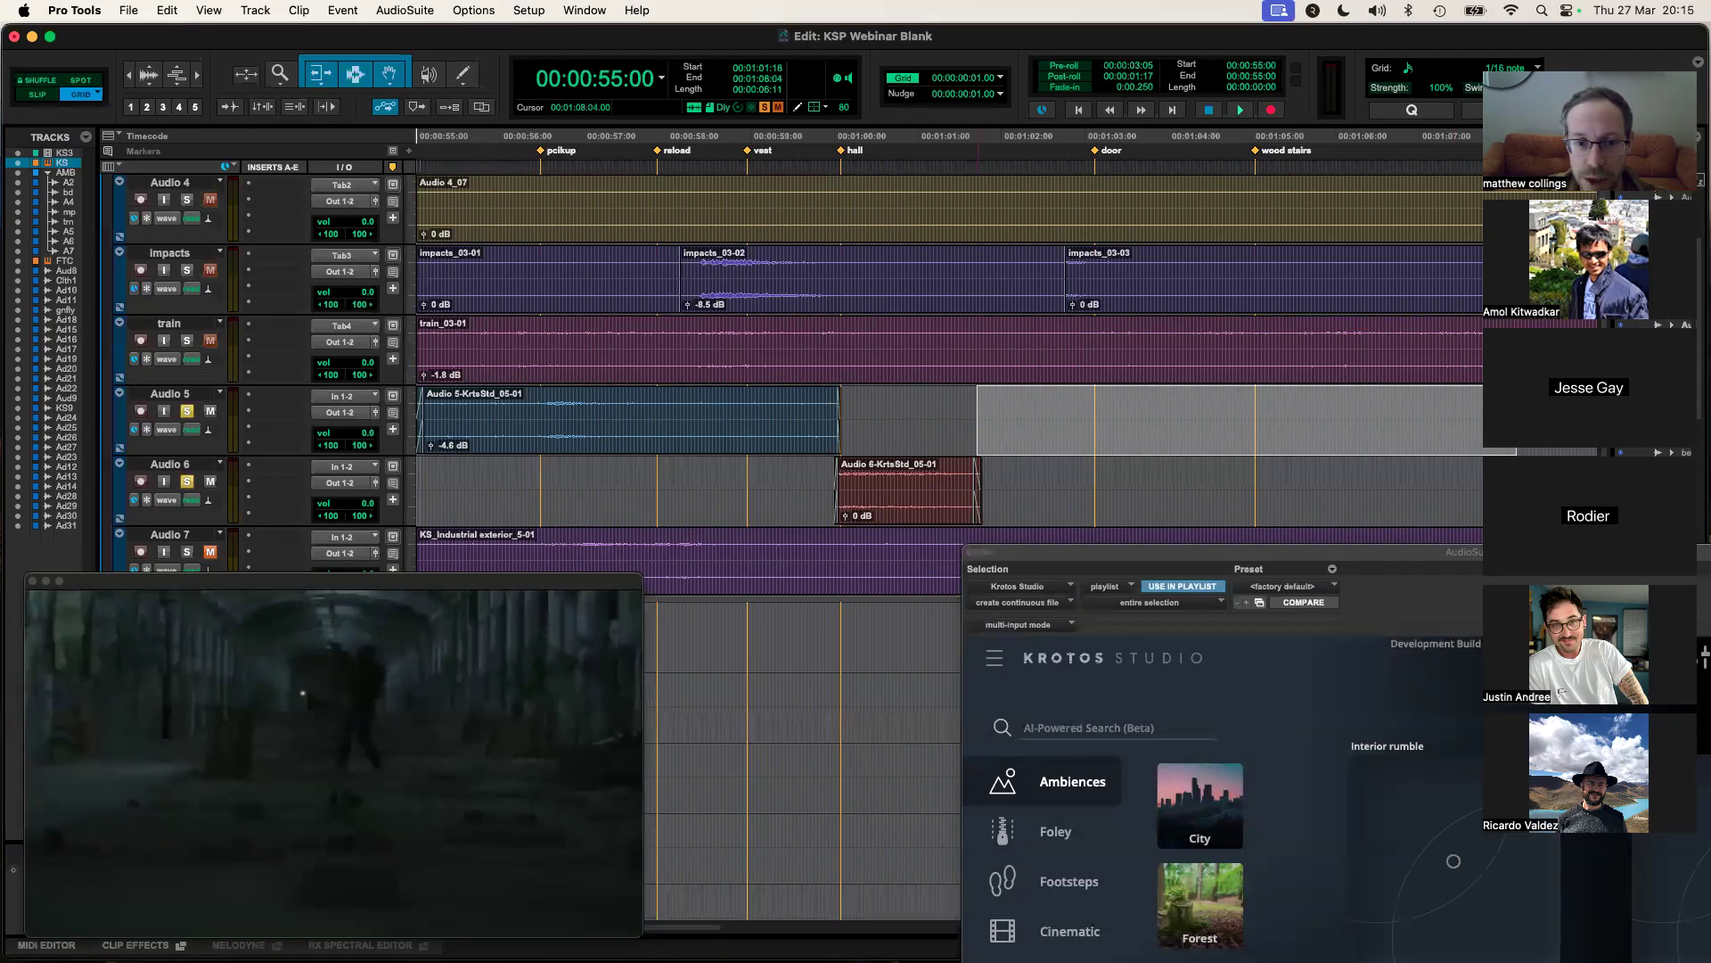
Step: Bring Krotos Studio back into full view, start previewing the generated ambience and lower its volume slightly
{"action": "left_click_drag", "start_coordinate": [1388, 555], "coordinate": [1167, 320]}
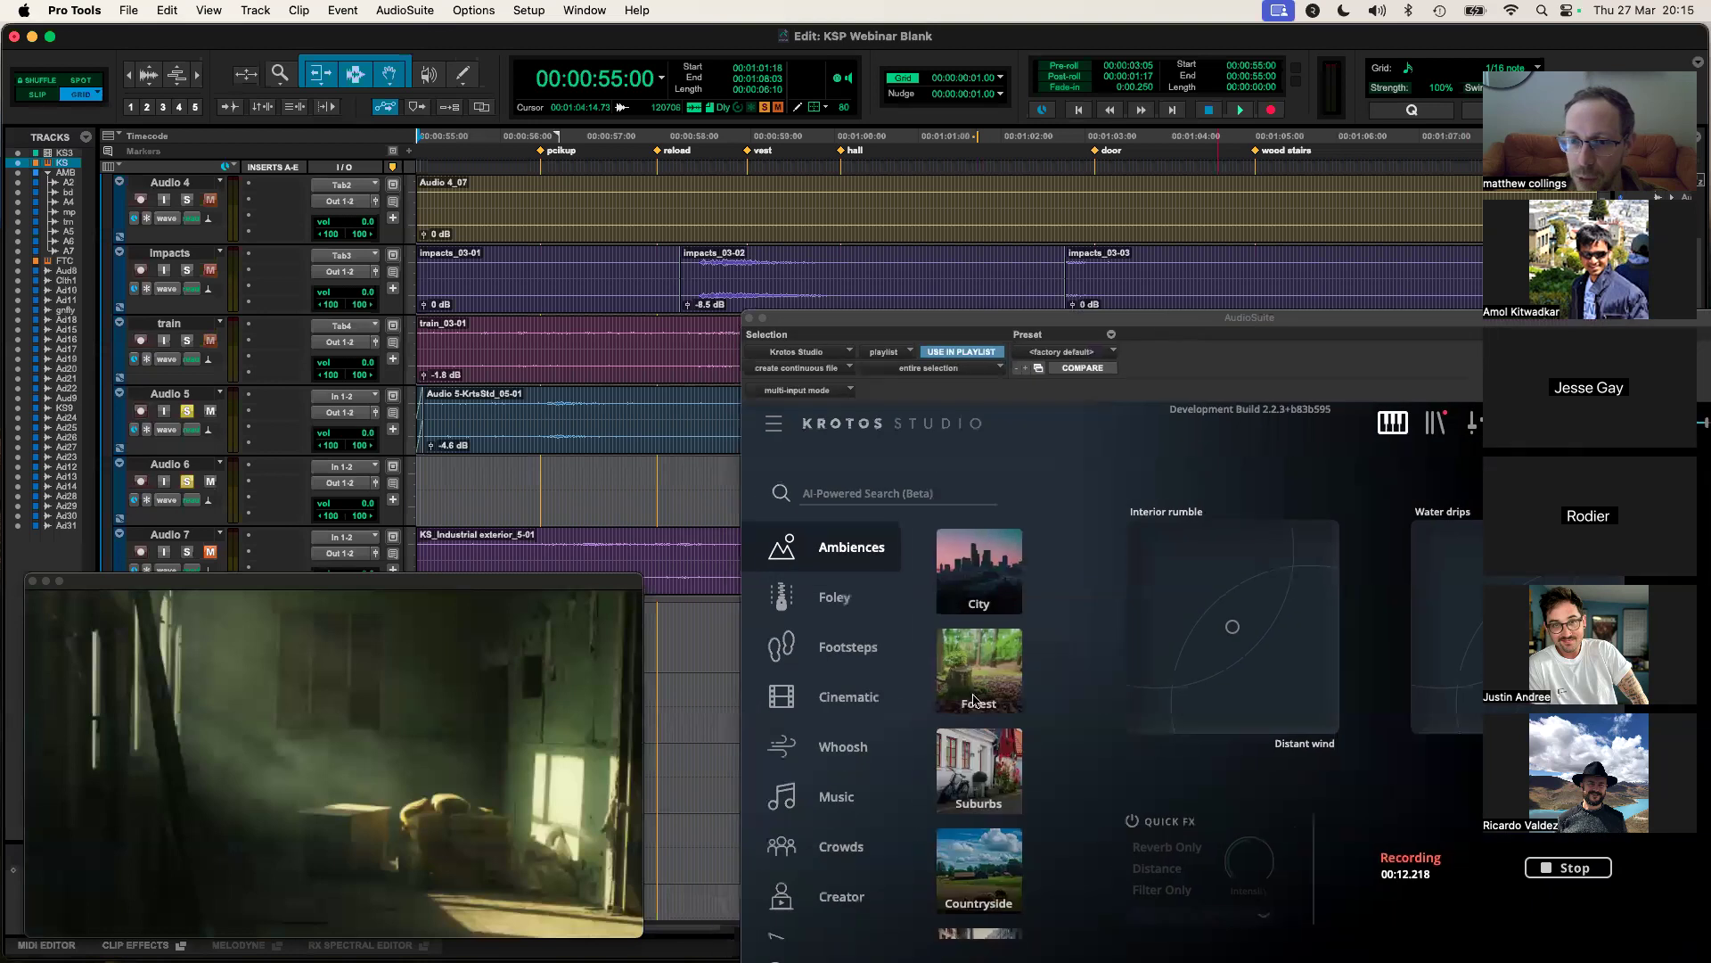
{"action": "left_click_drag", "start_coordinate": [1023, 325], "coordinate": [881, 166]}
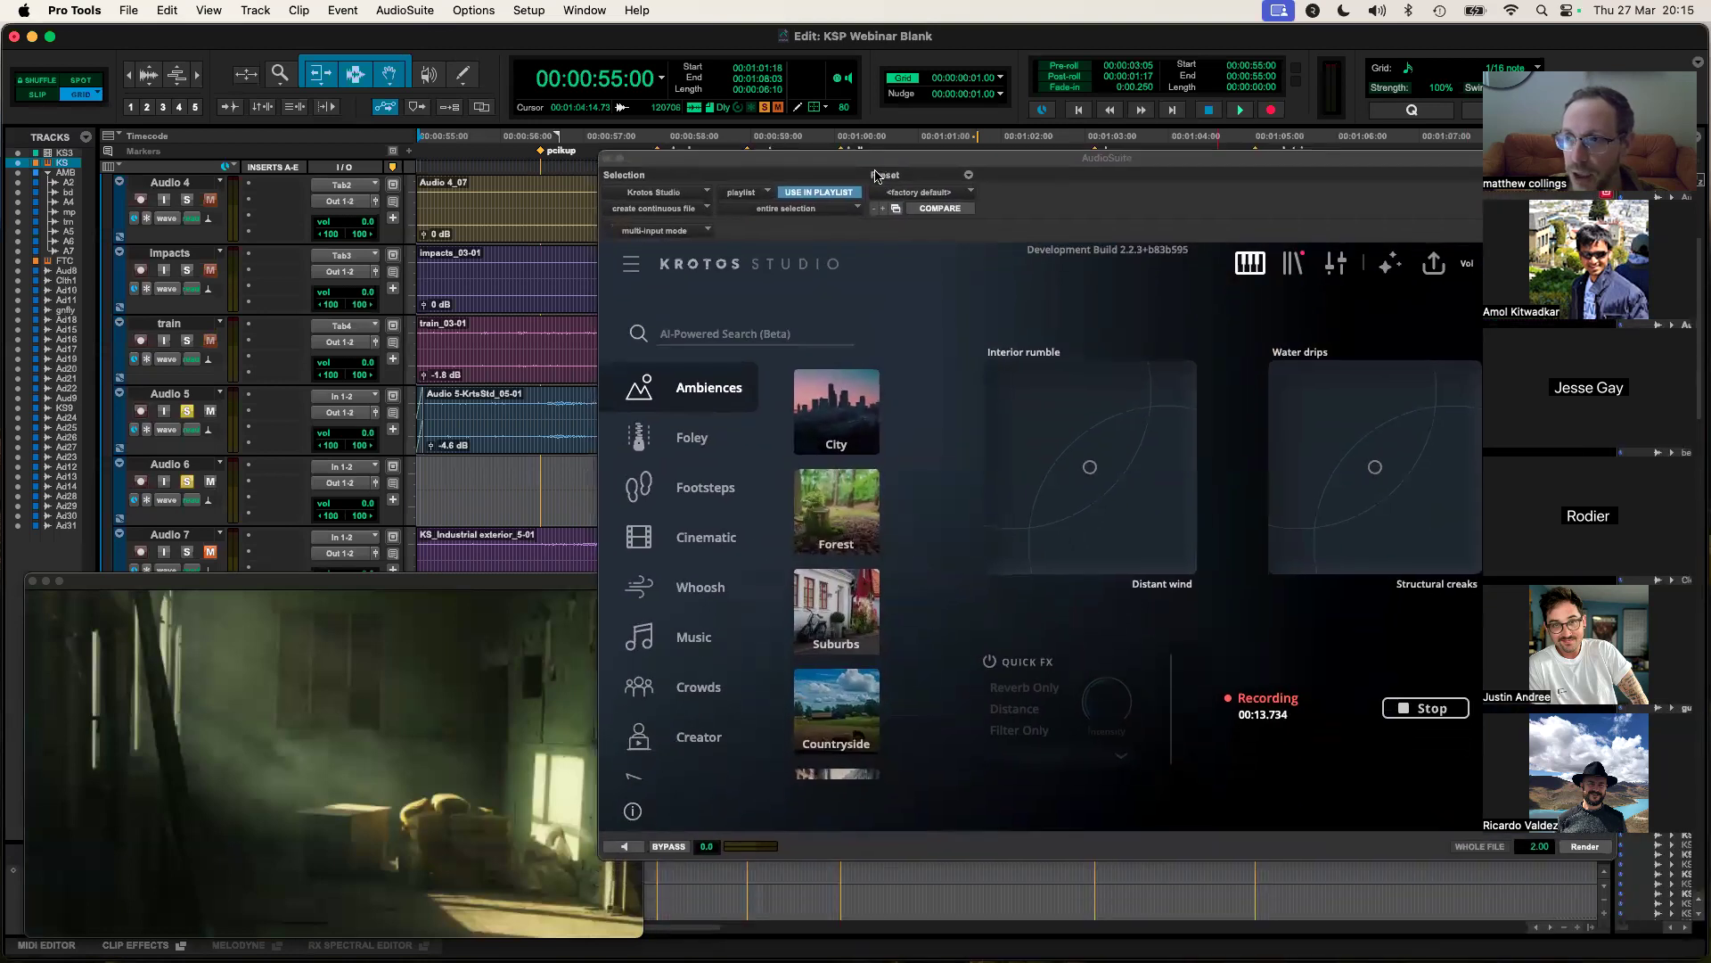
{"action": "left_click", "coordinate": [626, 846]}
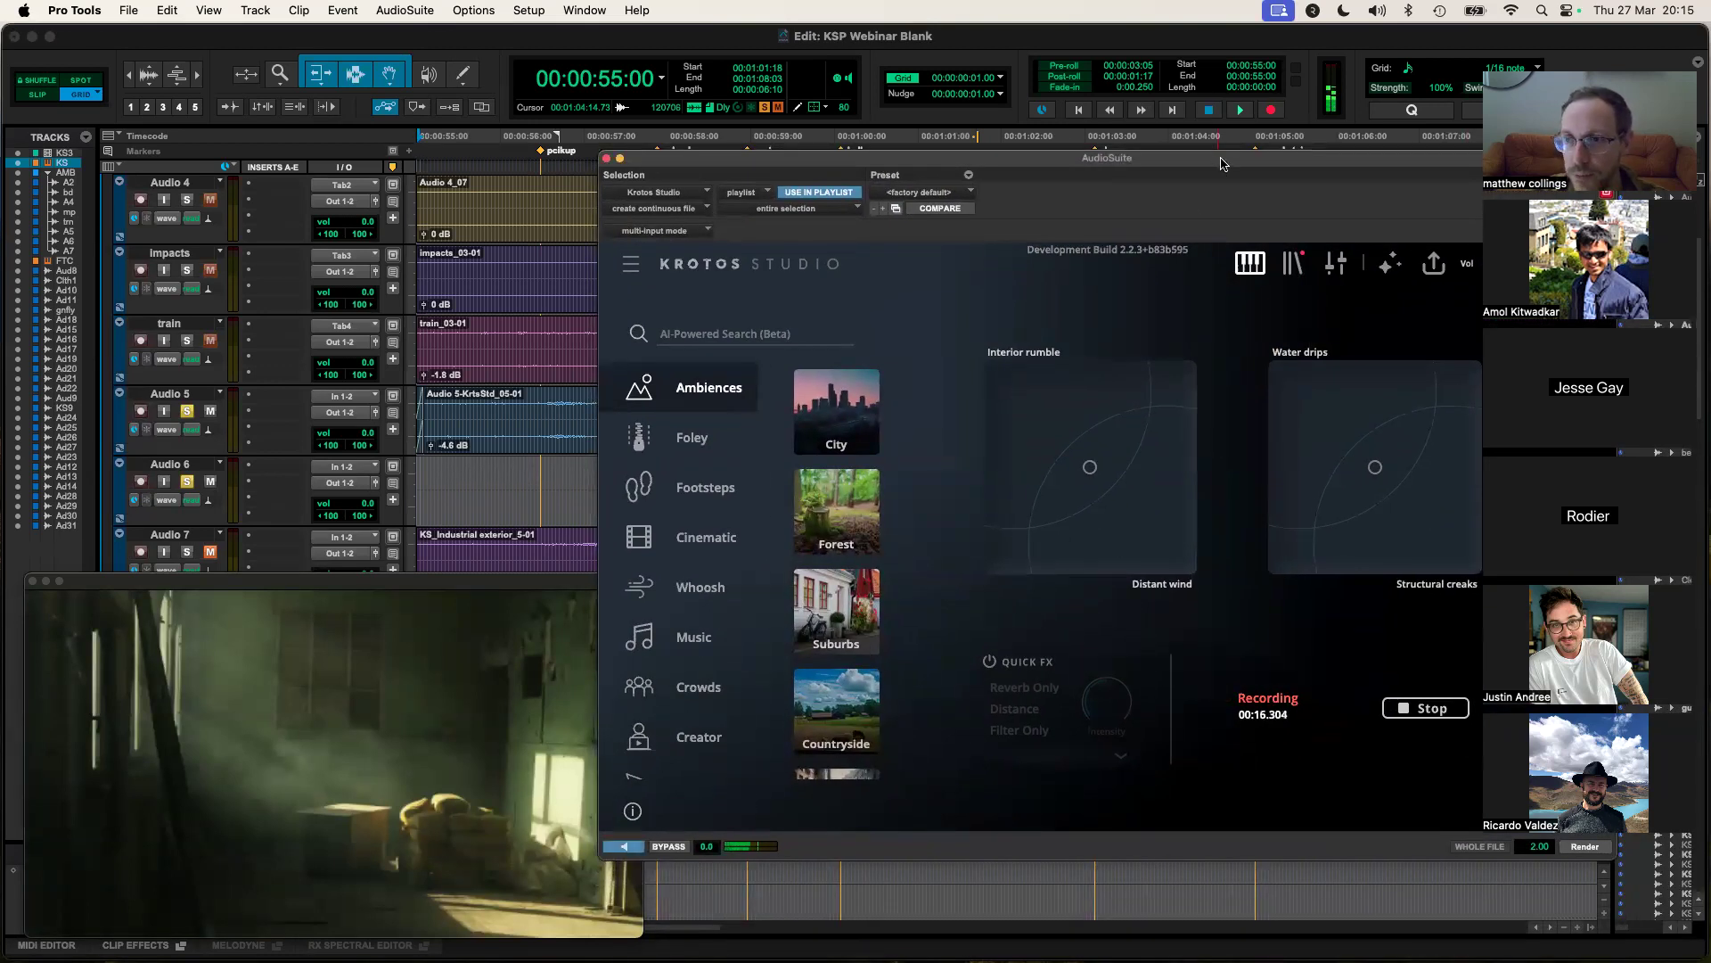
{"action": "left_click_drag", "start_coordinate": [1159, 159], "coordinate": [947, 167]}
{"action": "left_click_drag", "start_coordinate": [1352, 275], "coordinate": [1342, 276]}
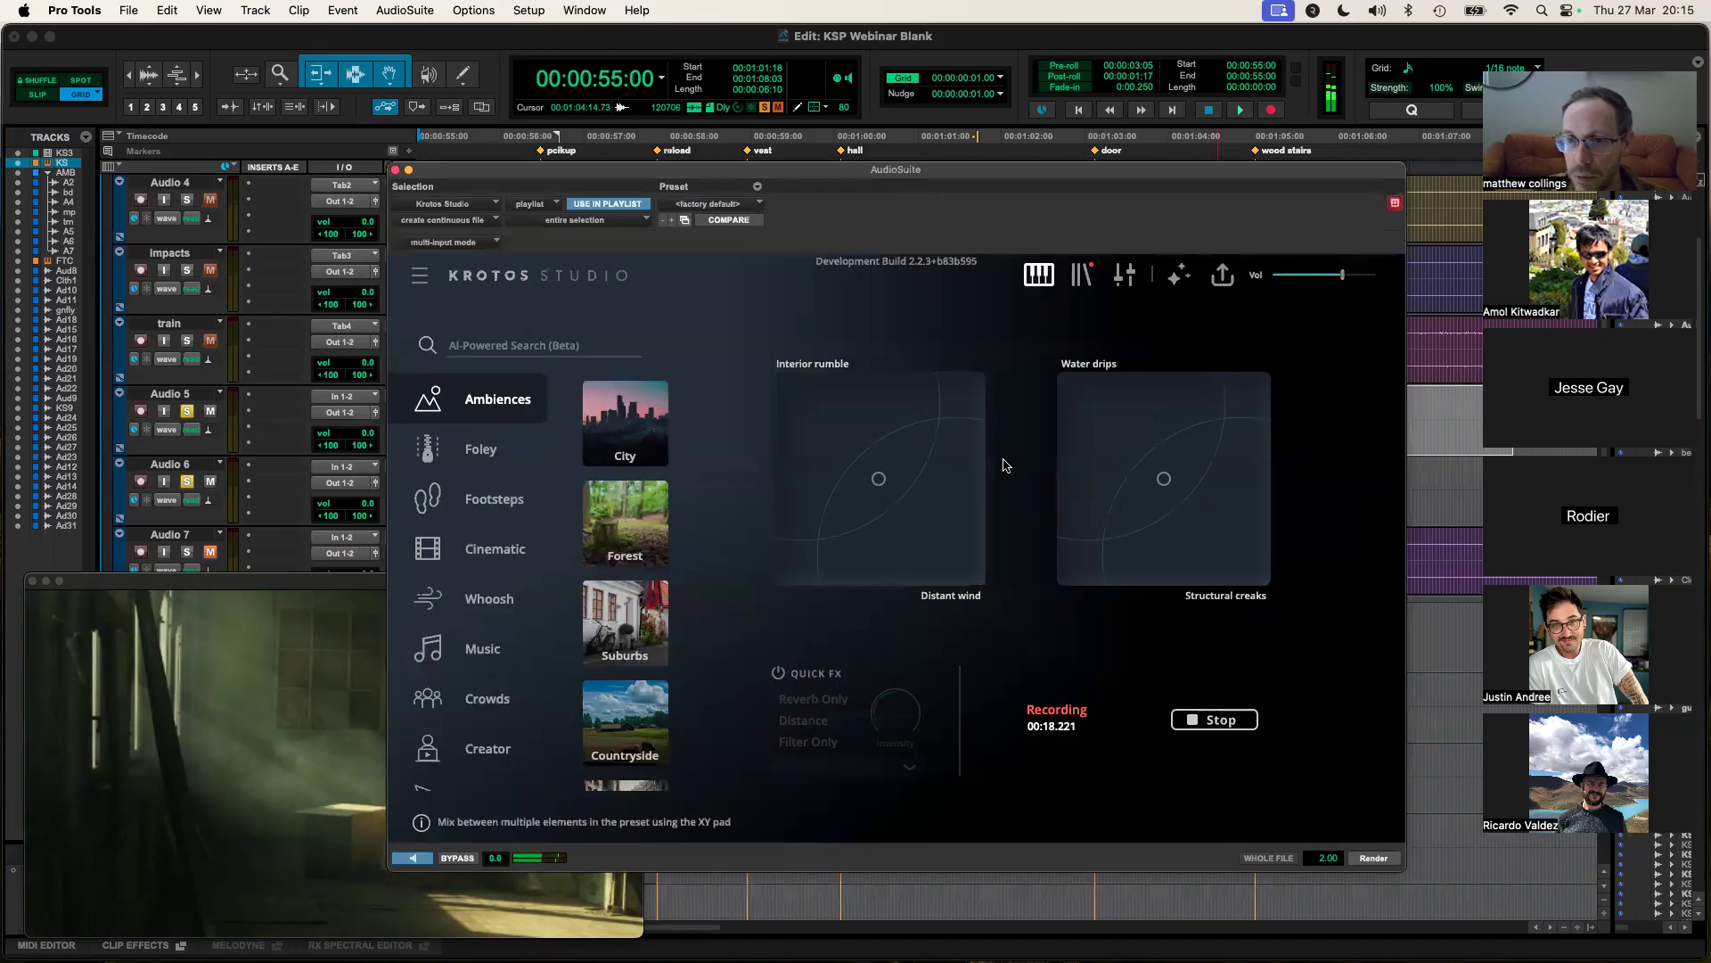
Step: Shift both ambience XY blend points toward their pads' lower-left corners and apply the Wooden Floors space with the Distance effect
{"action": "left_click_drag", "start_coordinate": [878, 481], "coordinate": [825, 526]}
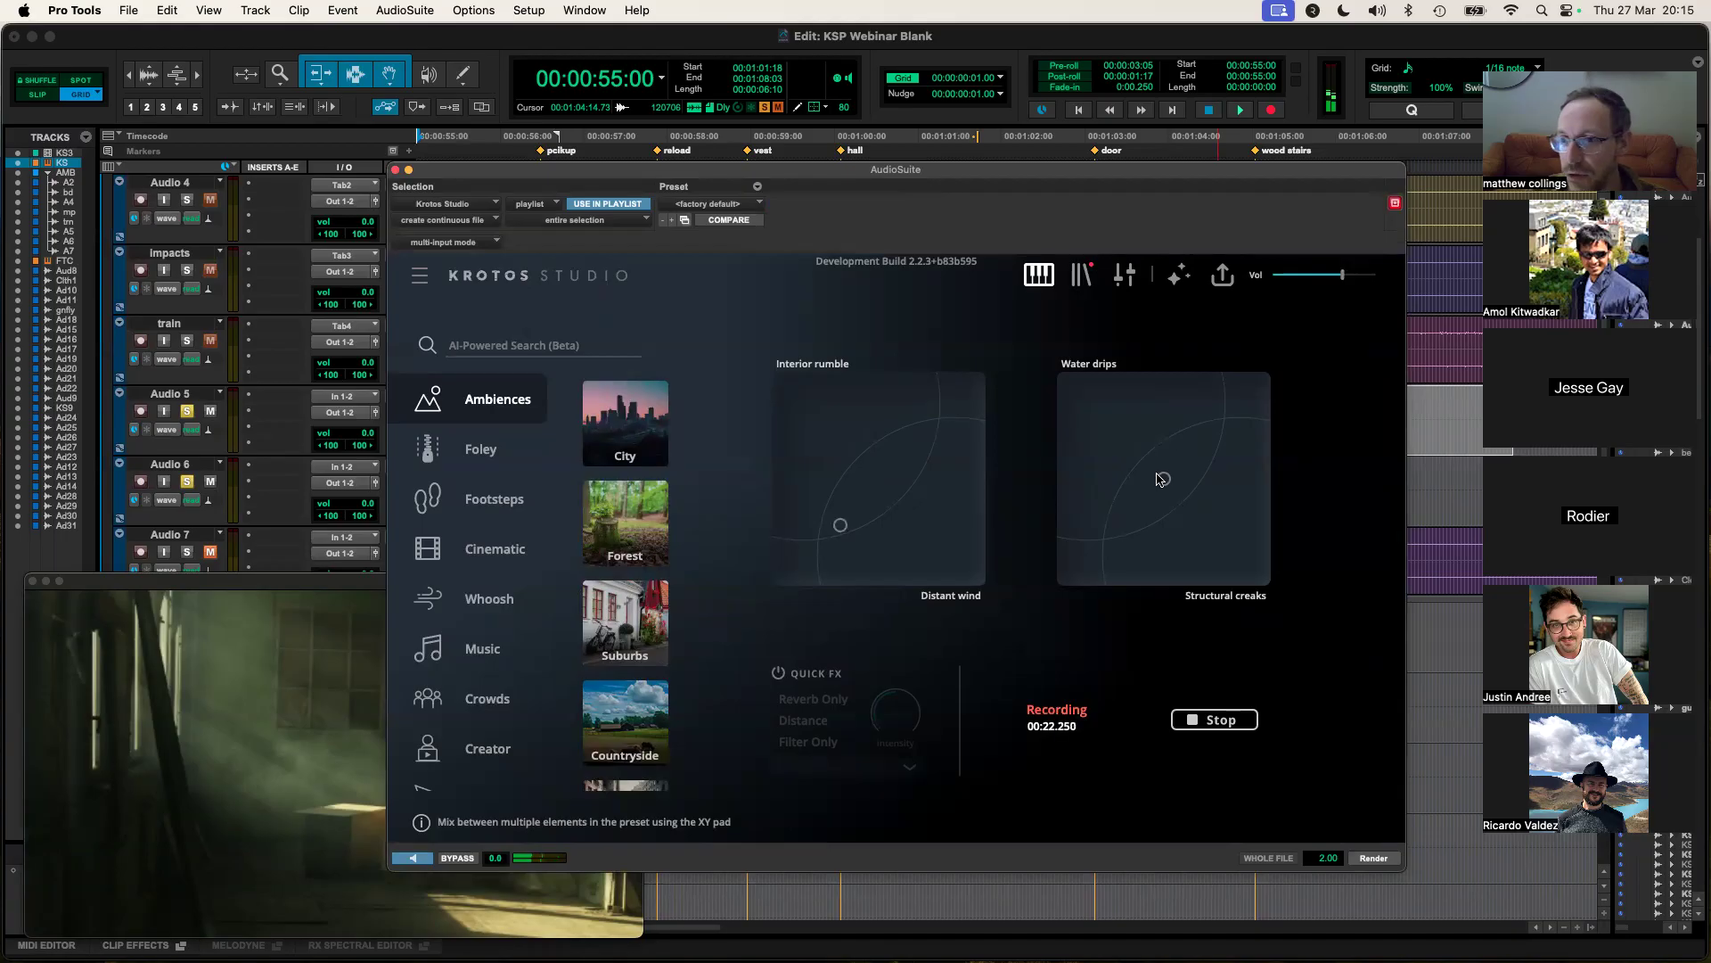
{"action": "left_click_drag", "start_coordinate": [1154, 489], "coordinate": [1149, 494]}
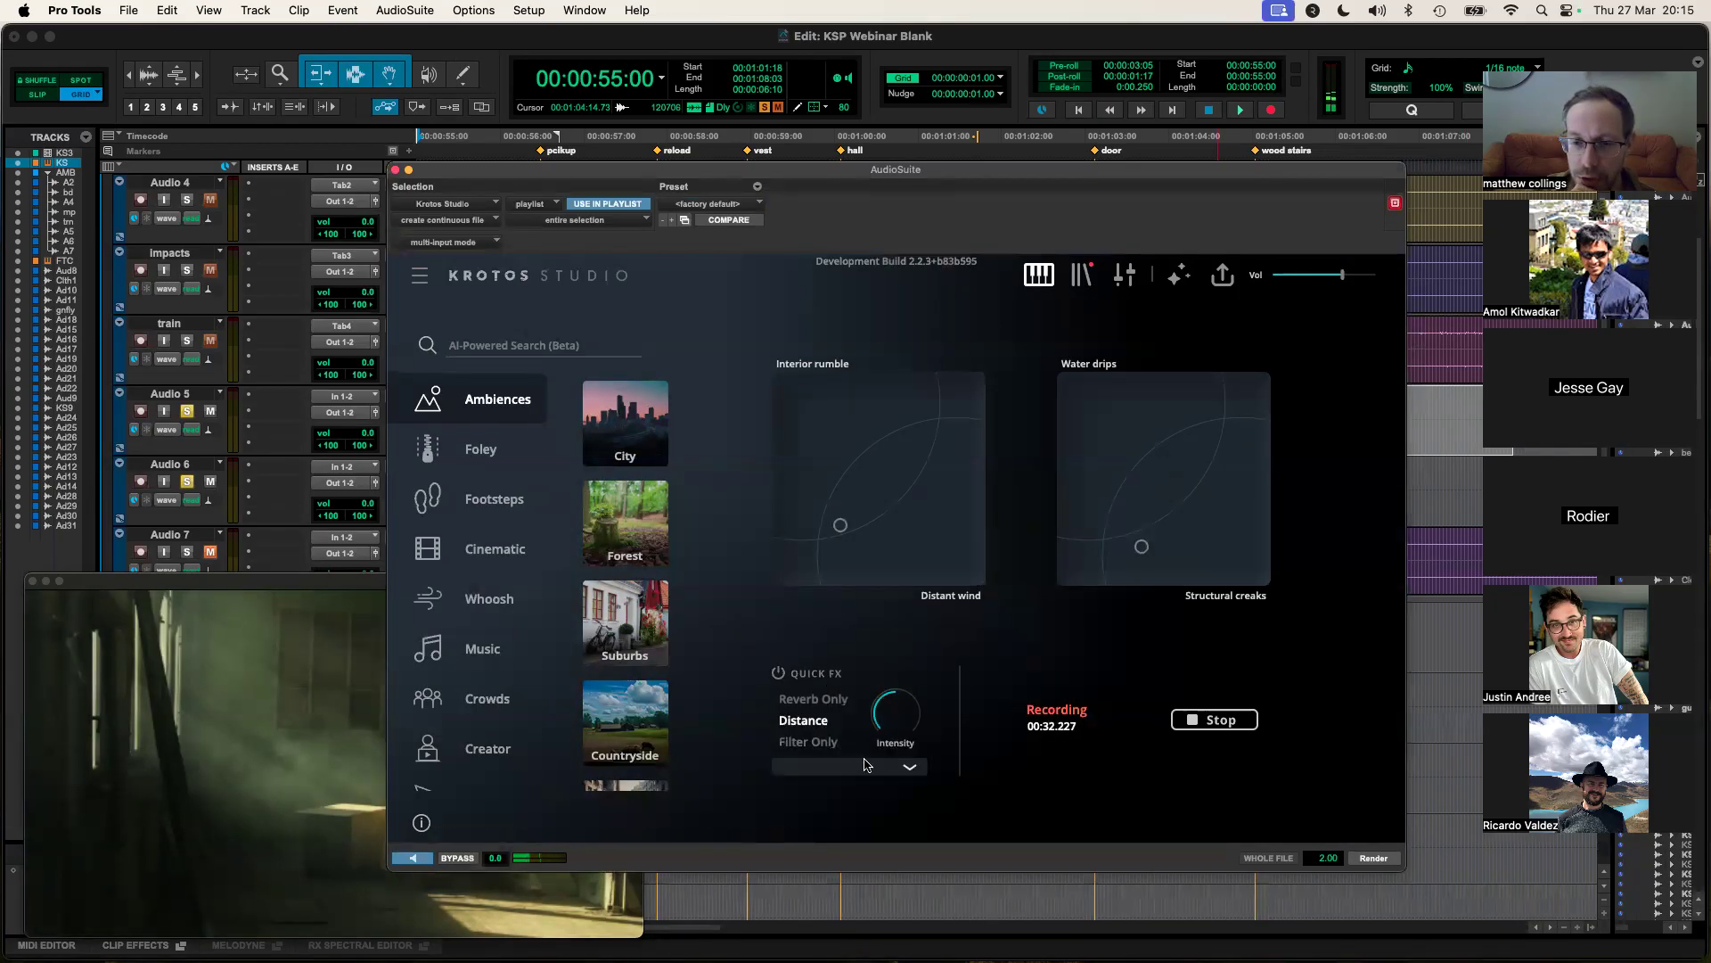
{"action": "left_click", "coordinate": [865, 765]}
{"action": "mouse_move", "coordinate": [885, 830]}
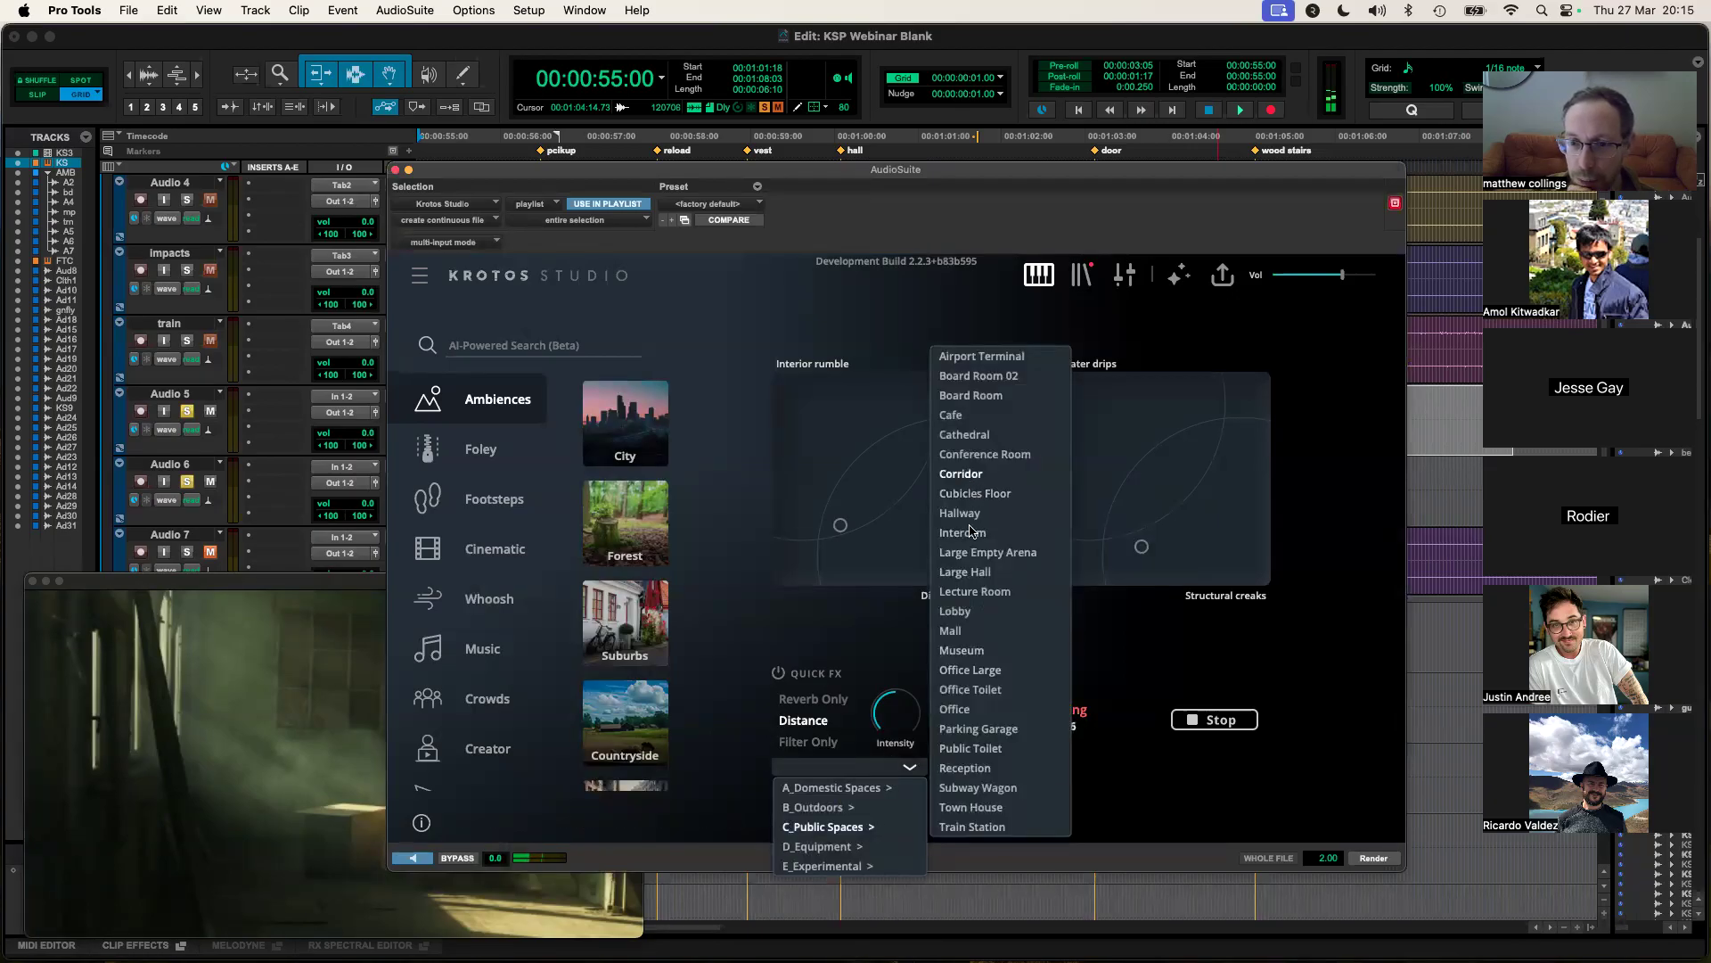
{"action": "mouse_move", "coordinate": [840, 793]}
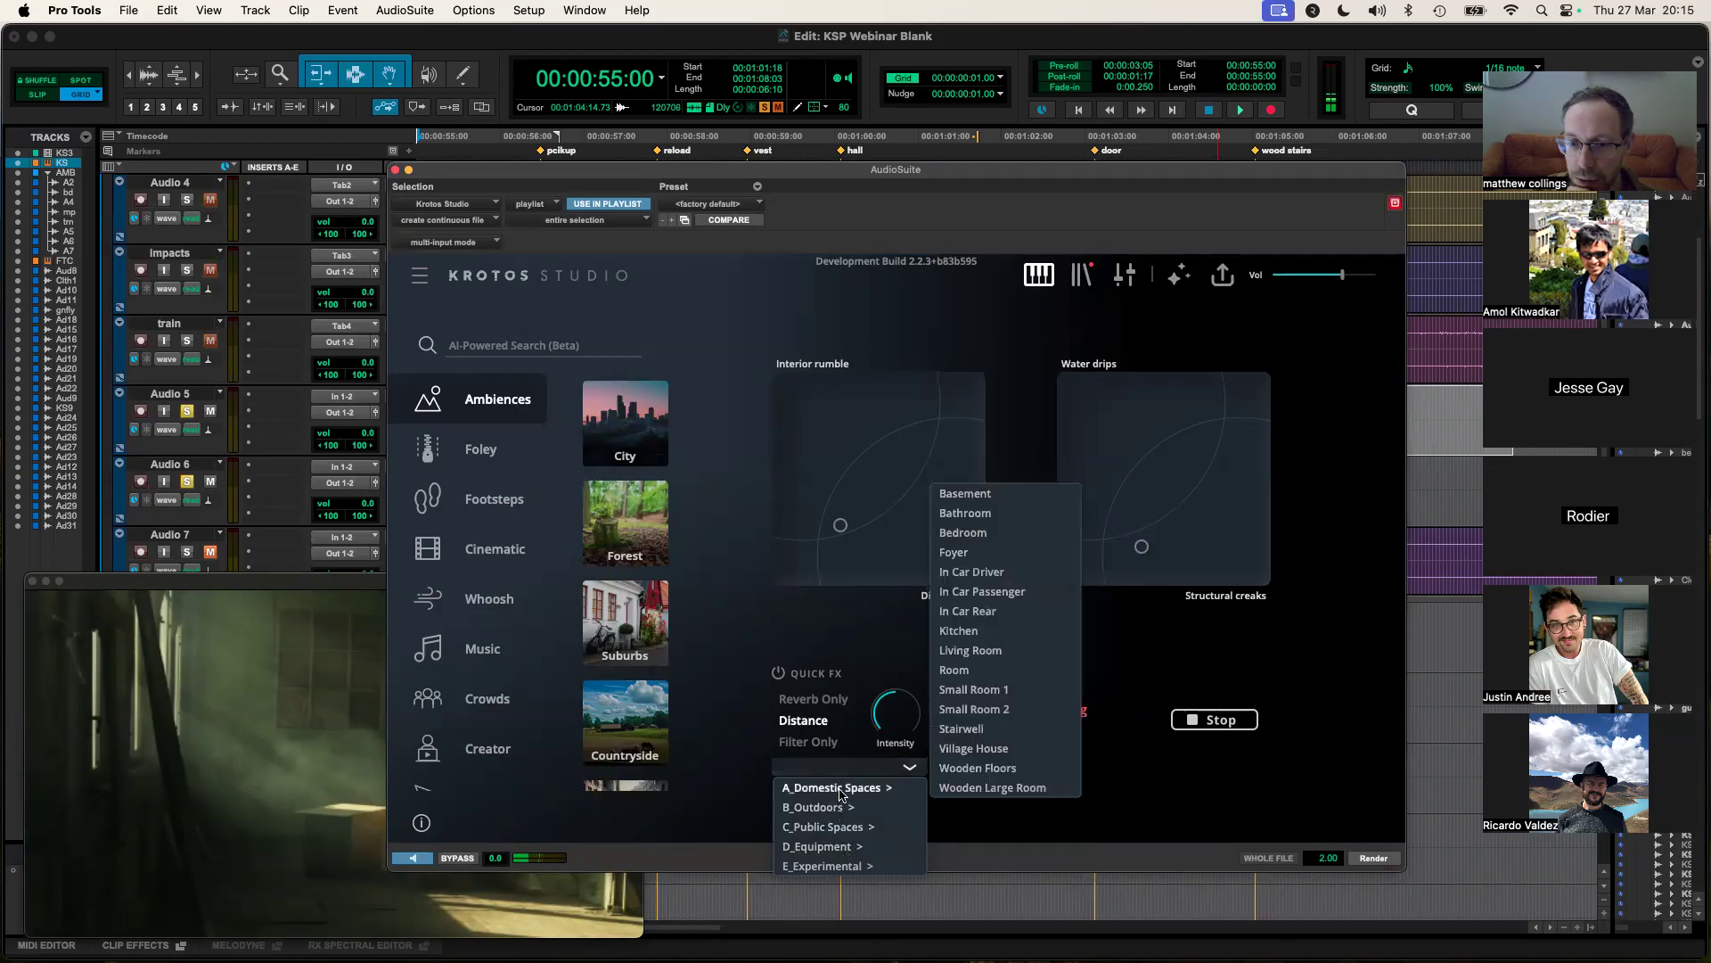
{"action": "left_click", "coordinate": [978, 768]}
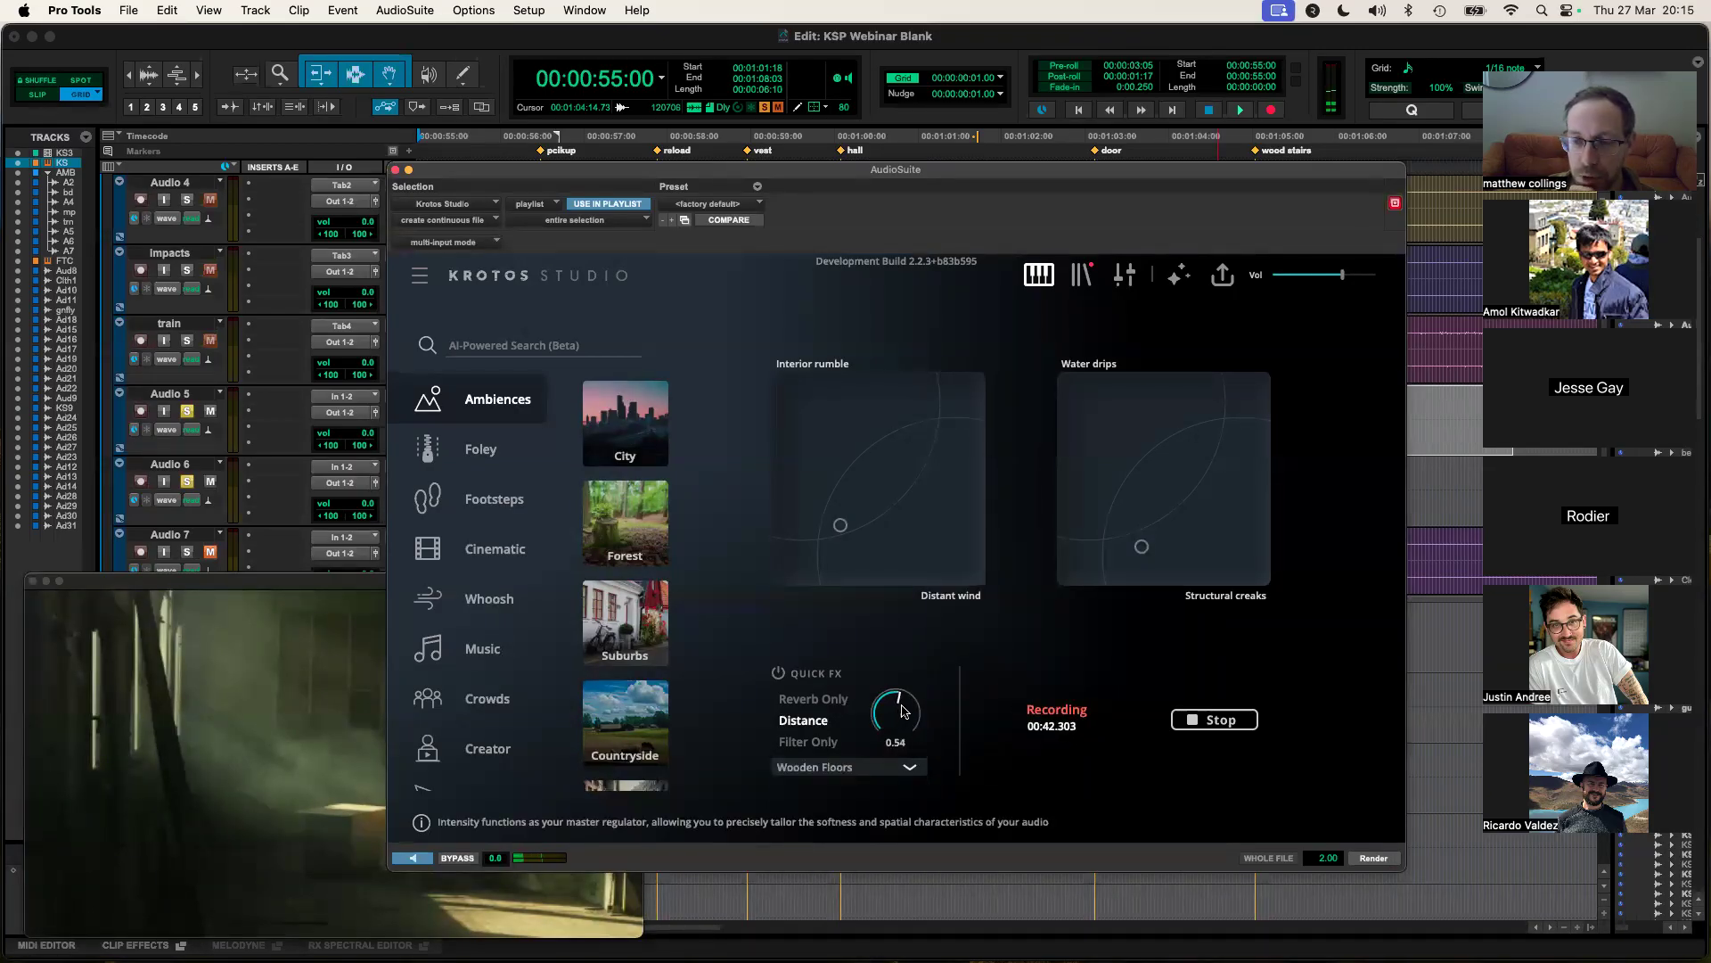
Step: Raise the Water drips and Structural creaks blend point slightly, render the ambience onto Audio 5 and close Krotos Studio
{"action": "left_click_drag", "start_coordinate": [1147, 540], "coordinate": [1140, 533]}
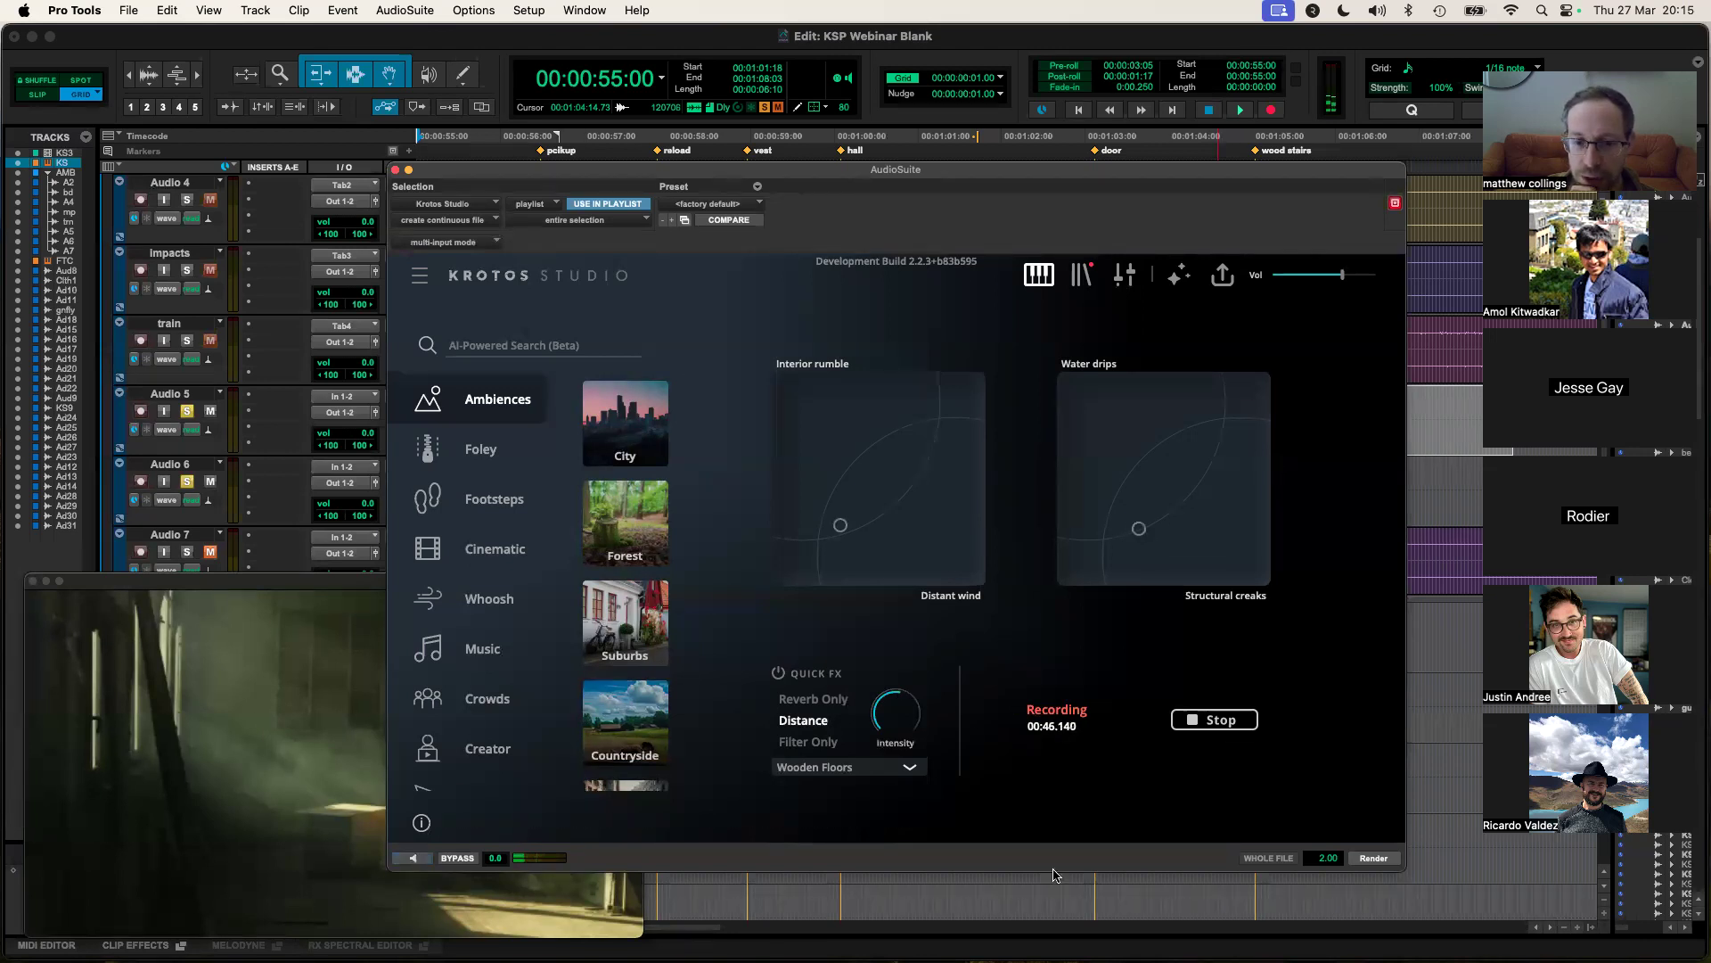
{"action": "left_click", "coordinate": [1373, 857]}
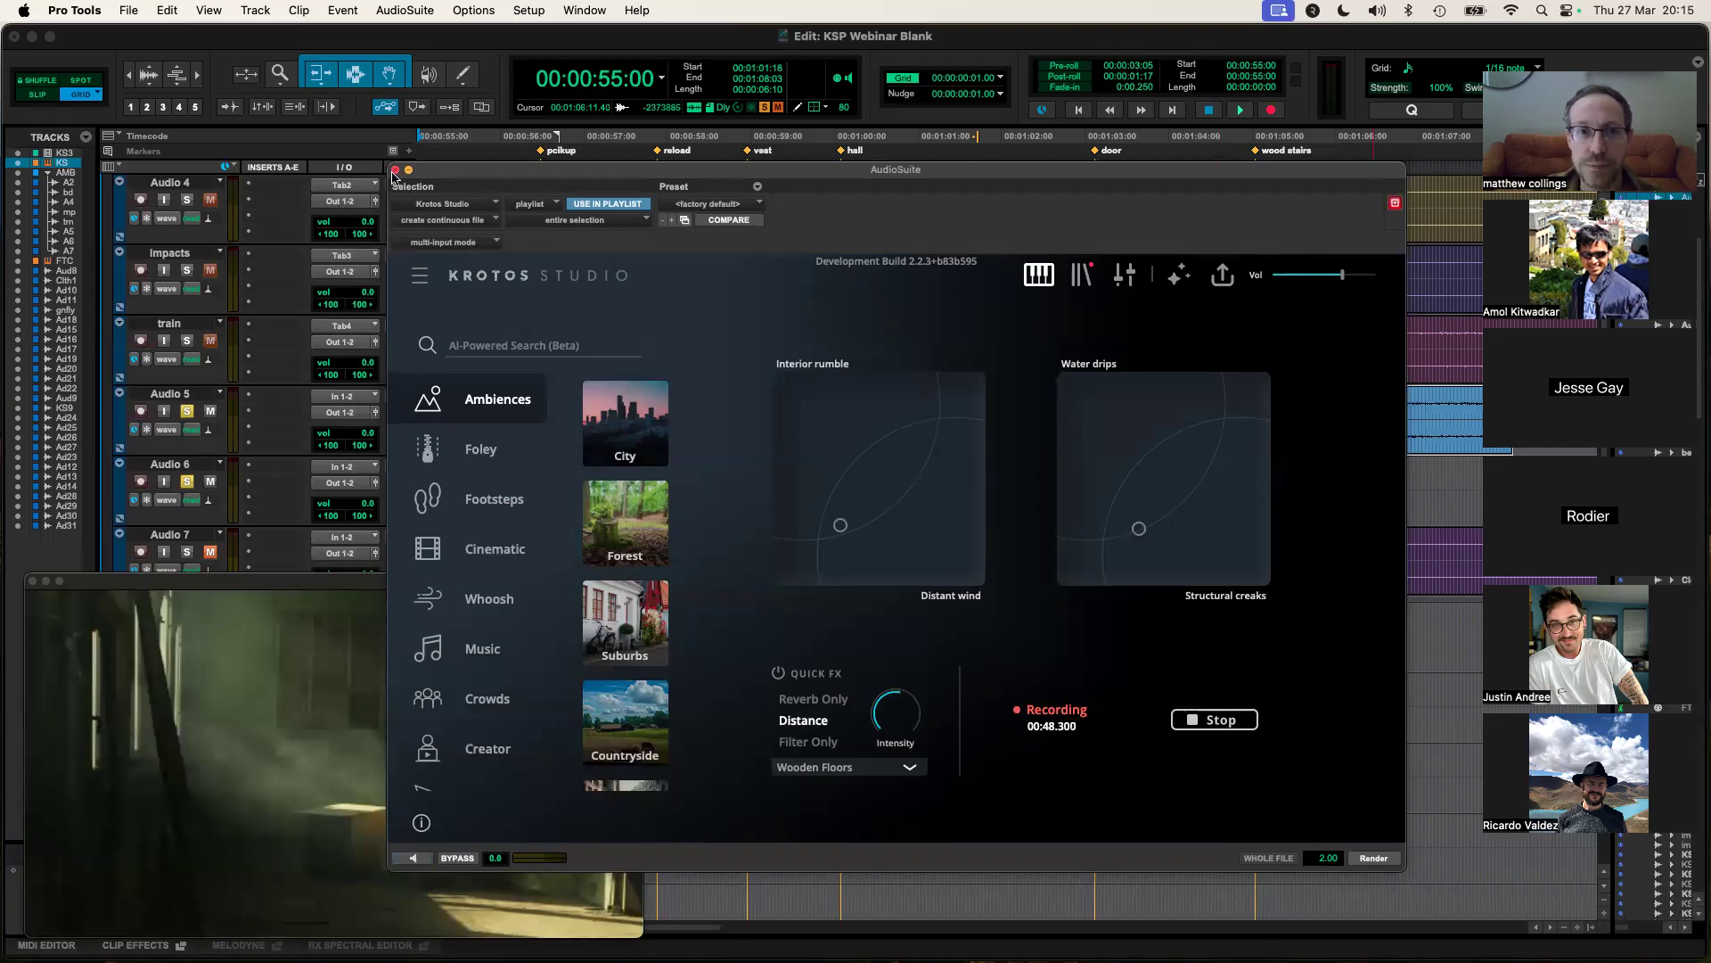
{"action": "left_click", "coordinate": [394, 171]}
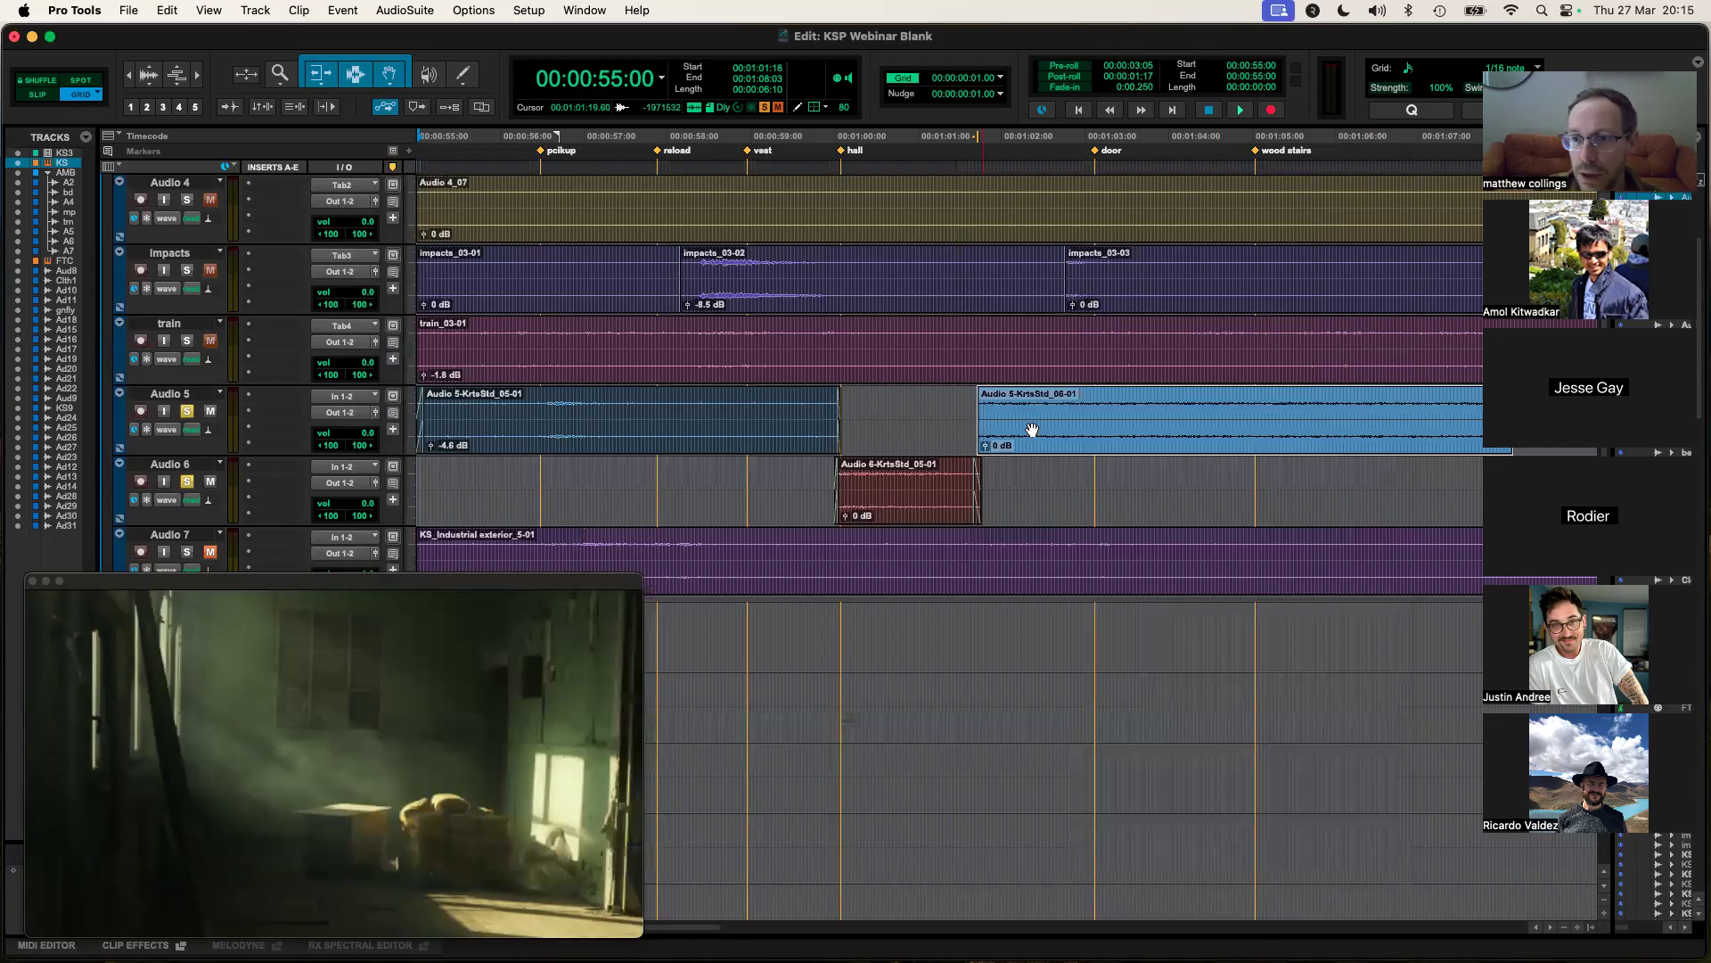
Step: Fade in the new Audio 5 clip over 2 frames and fade it out from 00:01:07:23 to 00:01:08:03
{"action": "left_click", "coordinate": [982, 394]}
{"action": "left_click_drag", "start_coordinate": [981, 394], "coordinate": [979, 387]}
{"action": "key", "text": "super+bracketleft"}
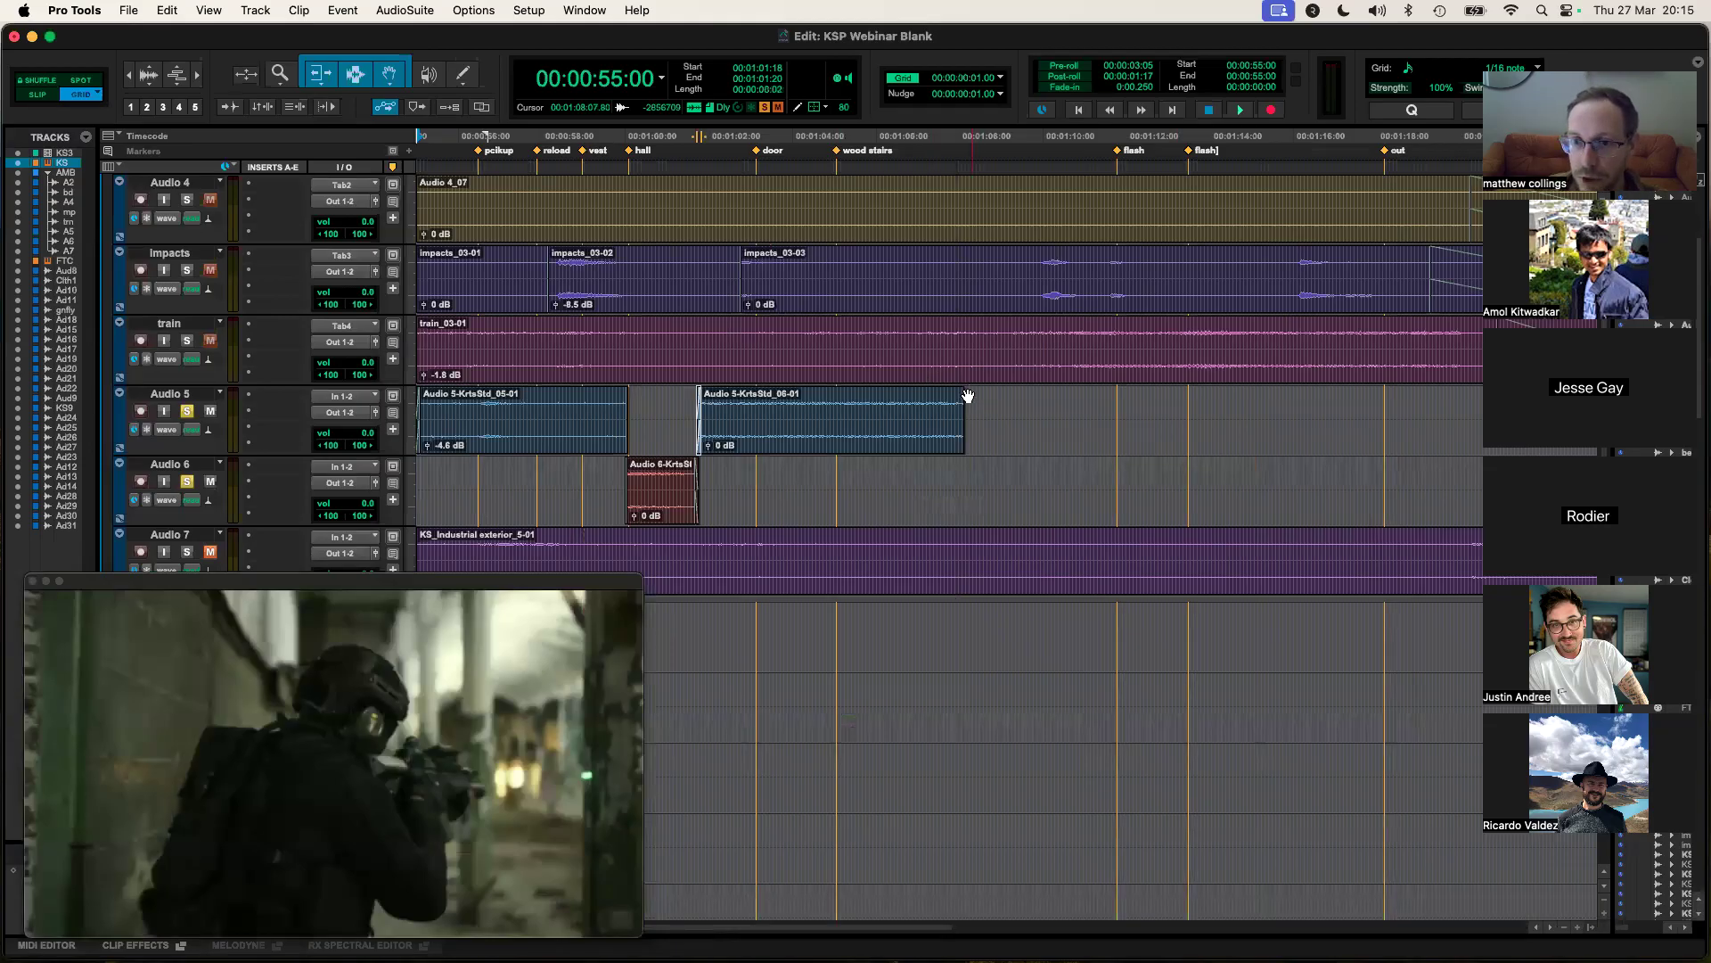
{"action": "left_click_drag", "start_coordinate": [961, 396], "coordinate": [955, 399]}
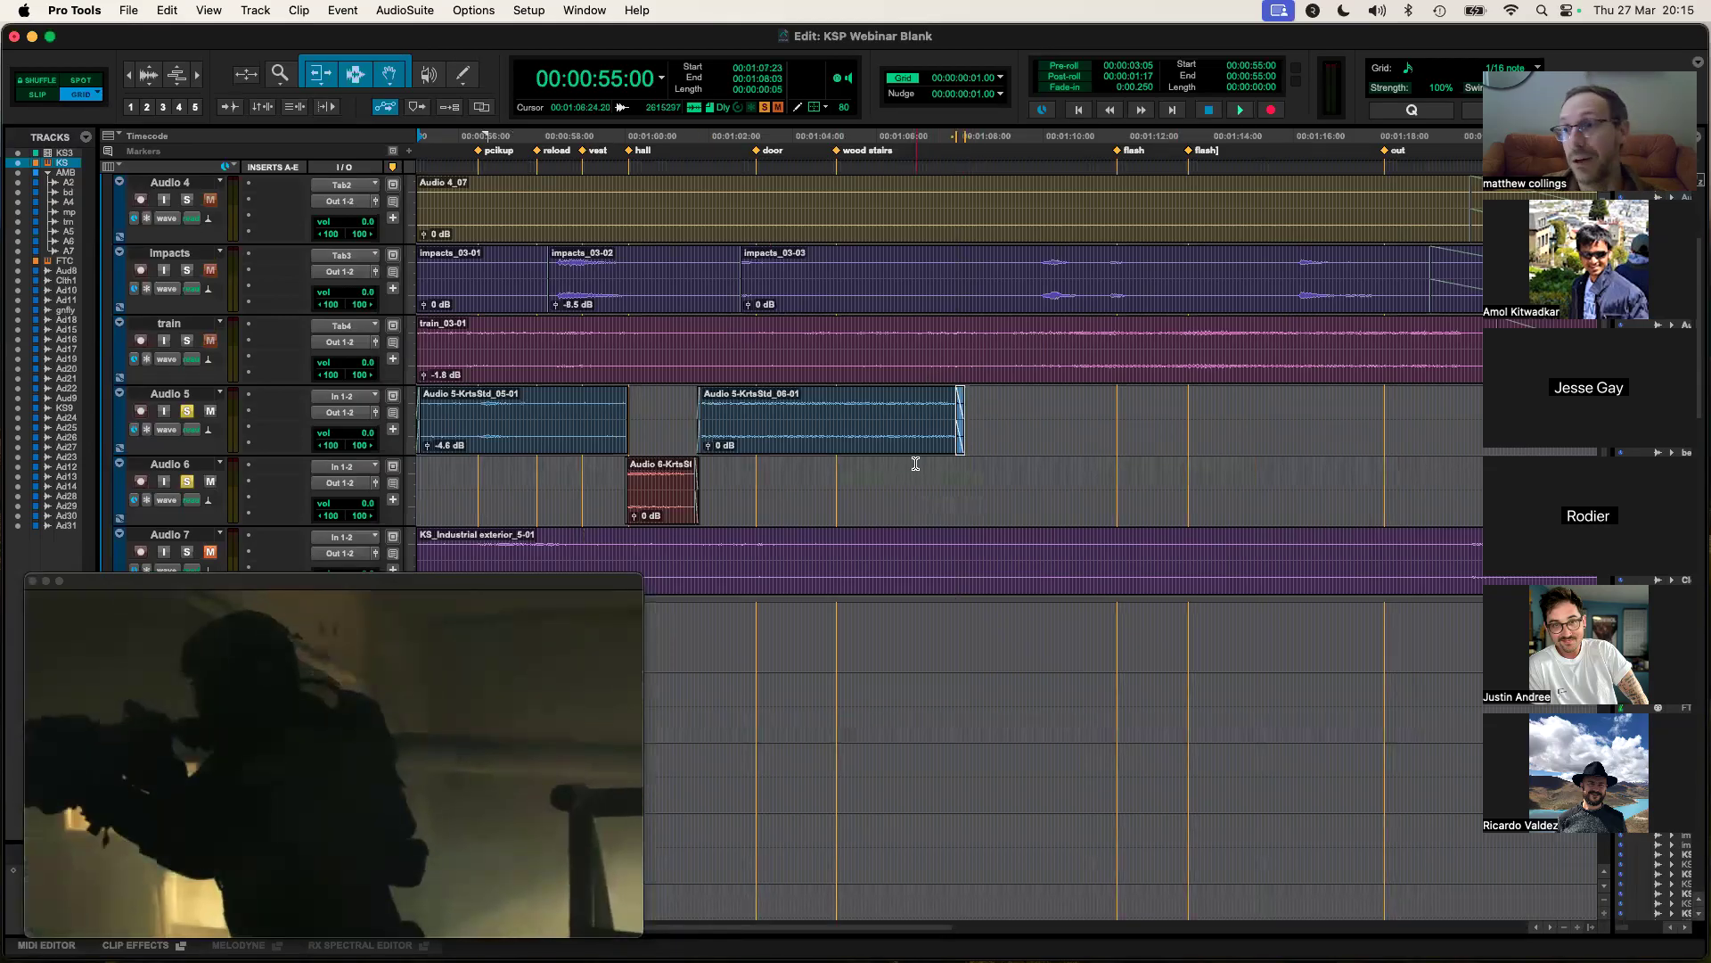
Step: Turn off solo on Audio 5 and Audio 6
{"action": "left_click", "coordinate": [921, 466]}
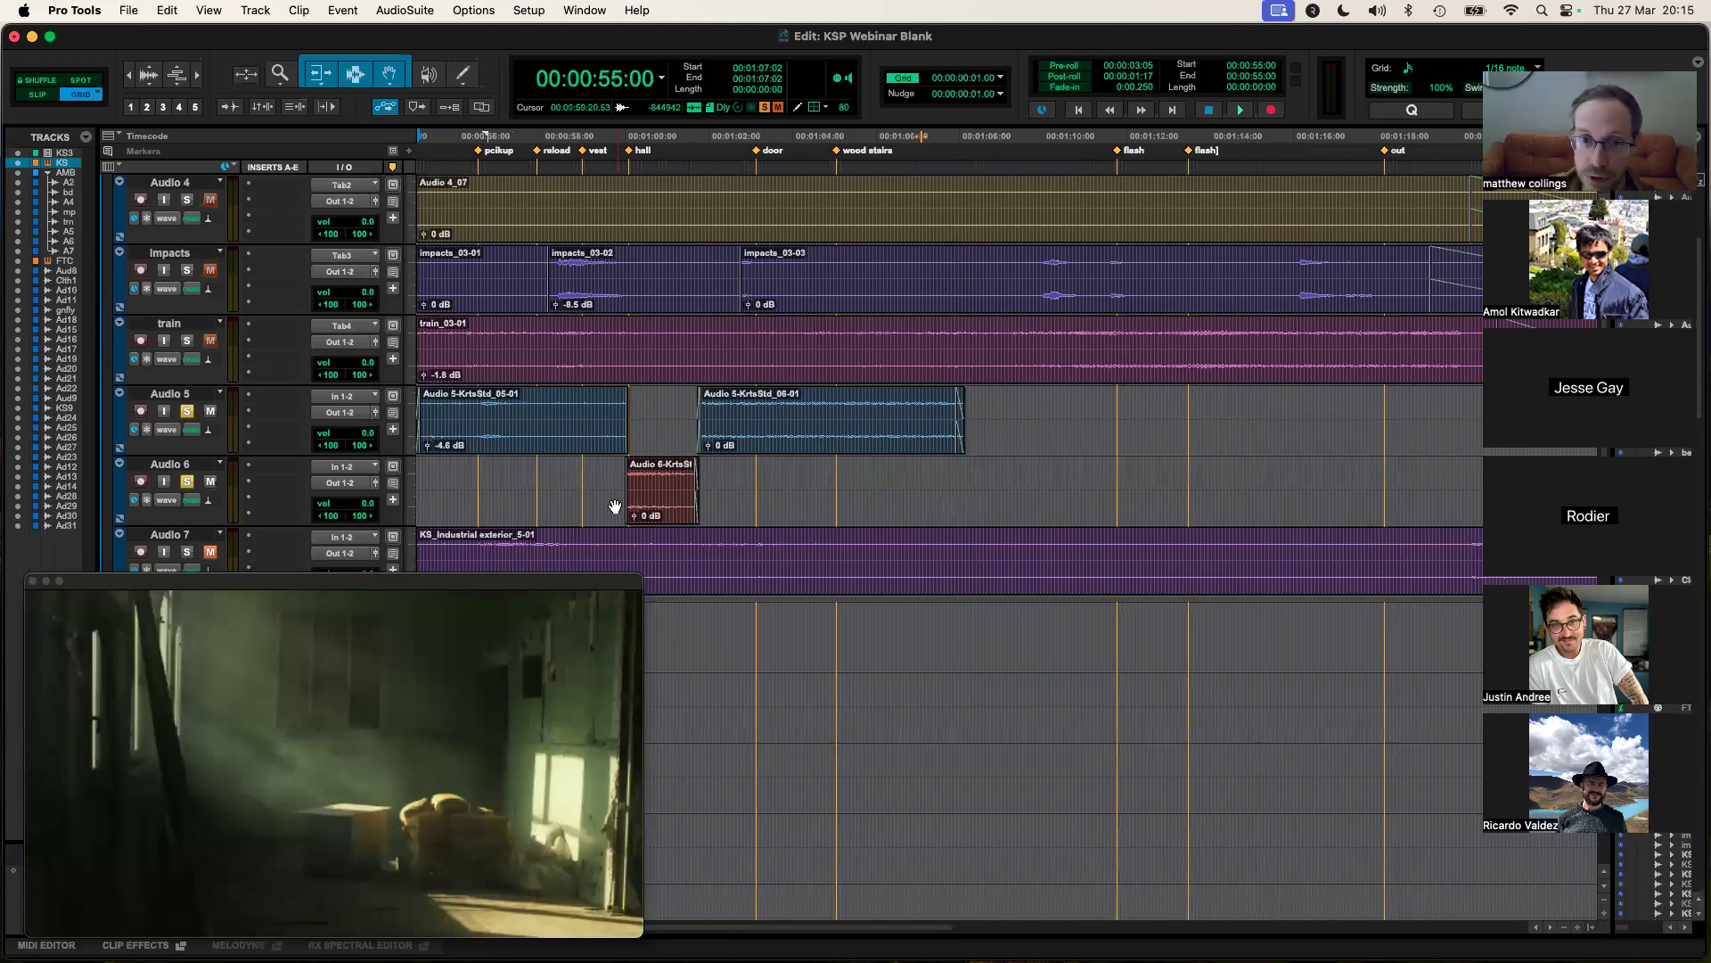
{"action": "left_click", "coordinate": [187, 410]}
{"action": "left_click", "coordinate": [188, 481]}
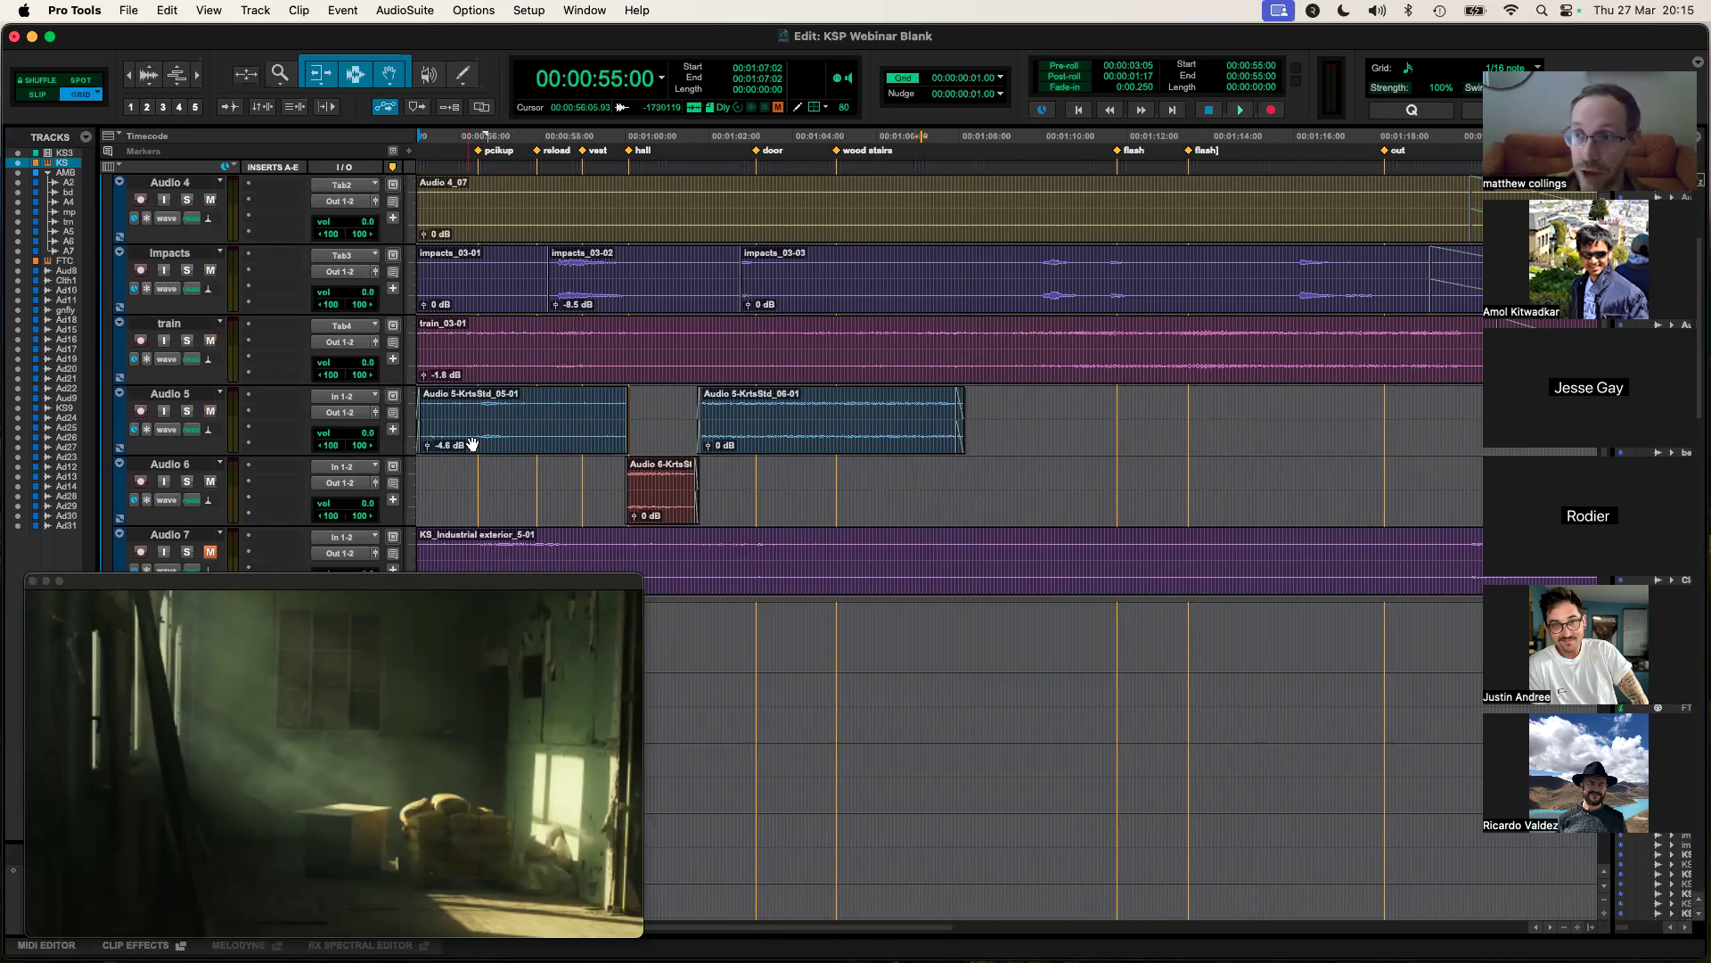
Step: Lower the clip gain of the KS_Industrial exterior clip on Audio 7 to -10.3 dB
{"action": "scroll", "coordinate": [607, 347], "scroll_direction": "up", "scroll_amount": 3}
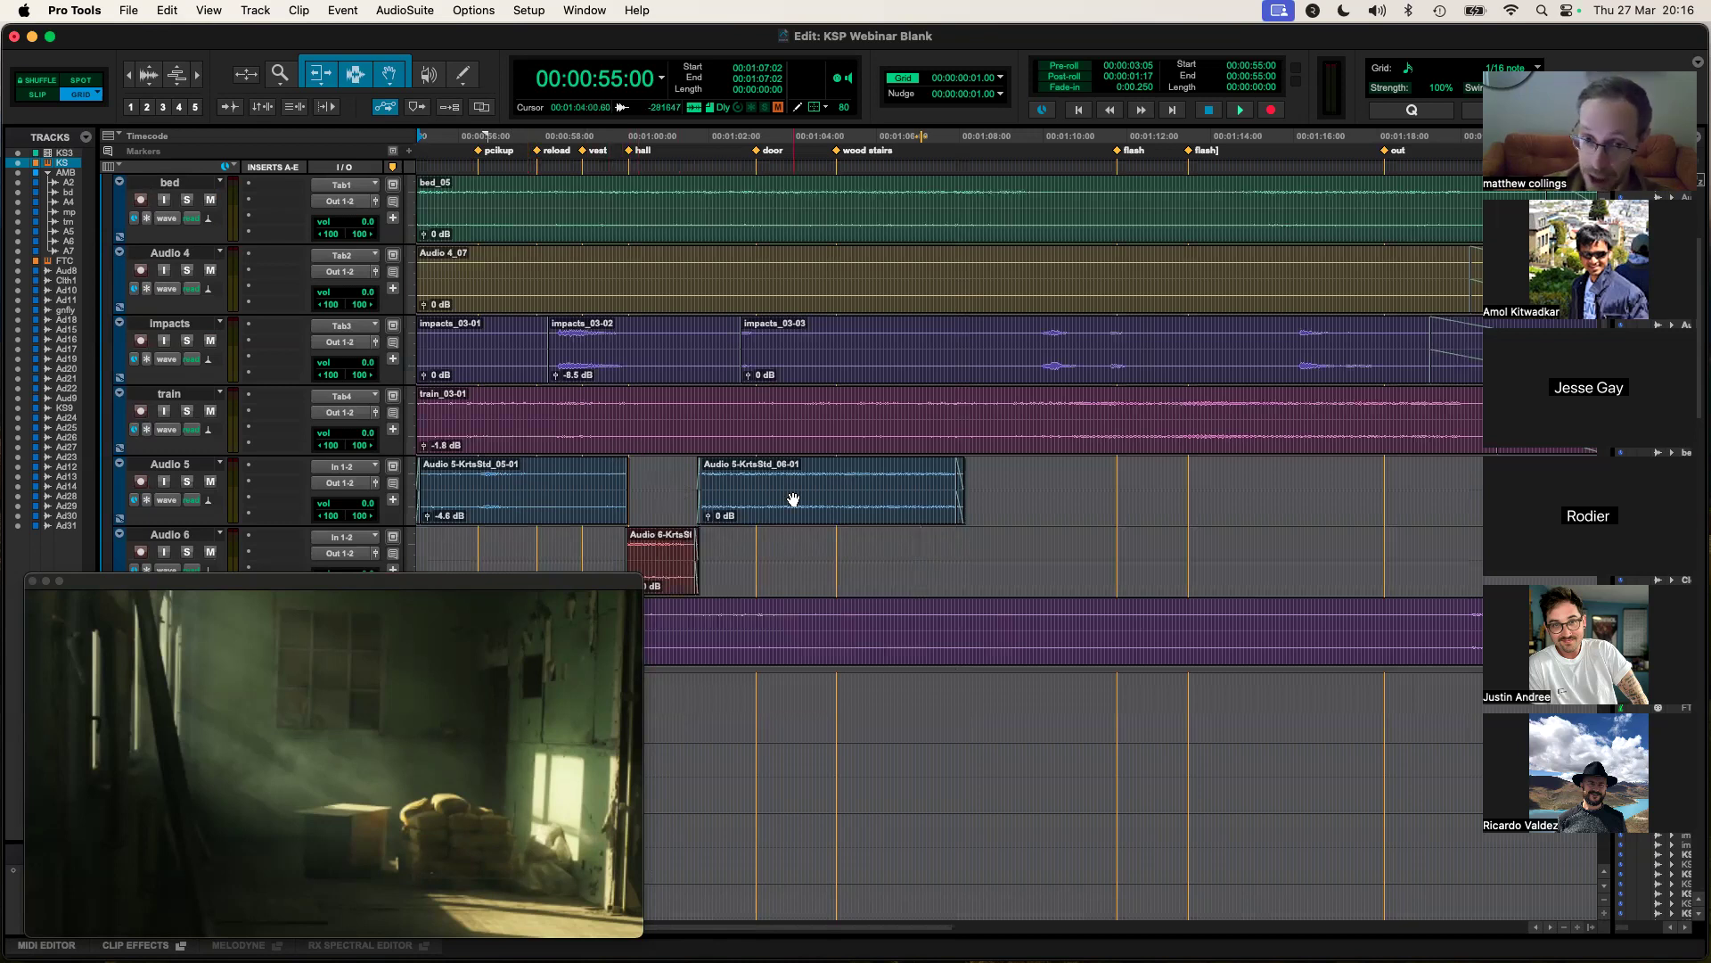
{"action": "scroll", "coordinate": [811, 499], "scroll_direction": "down", "scroll_amount": 2}
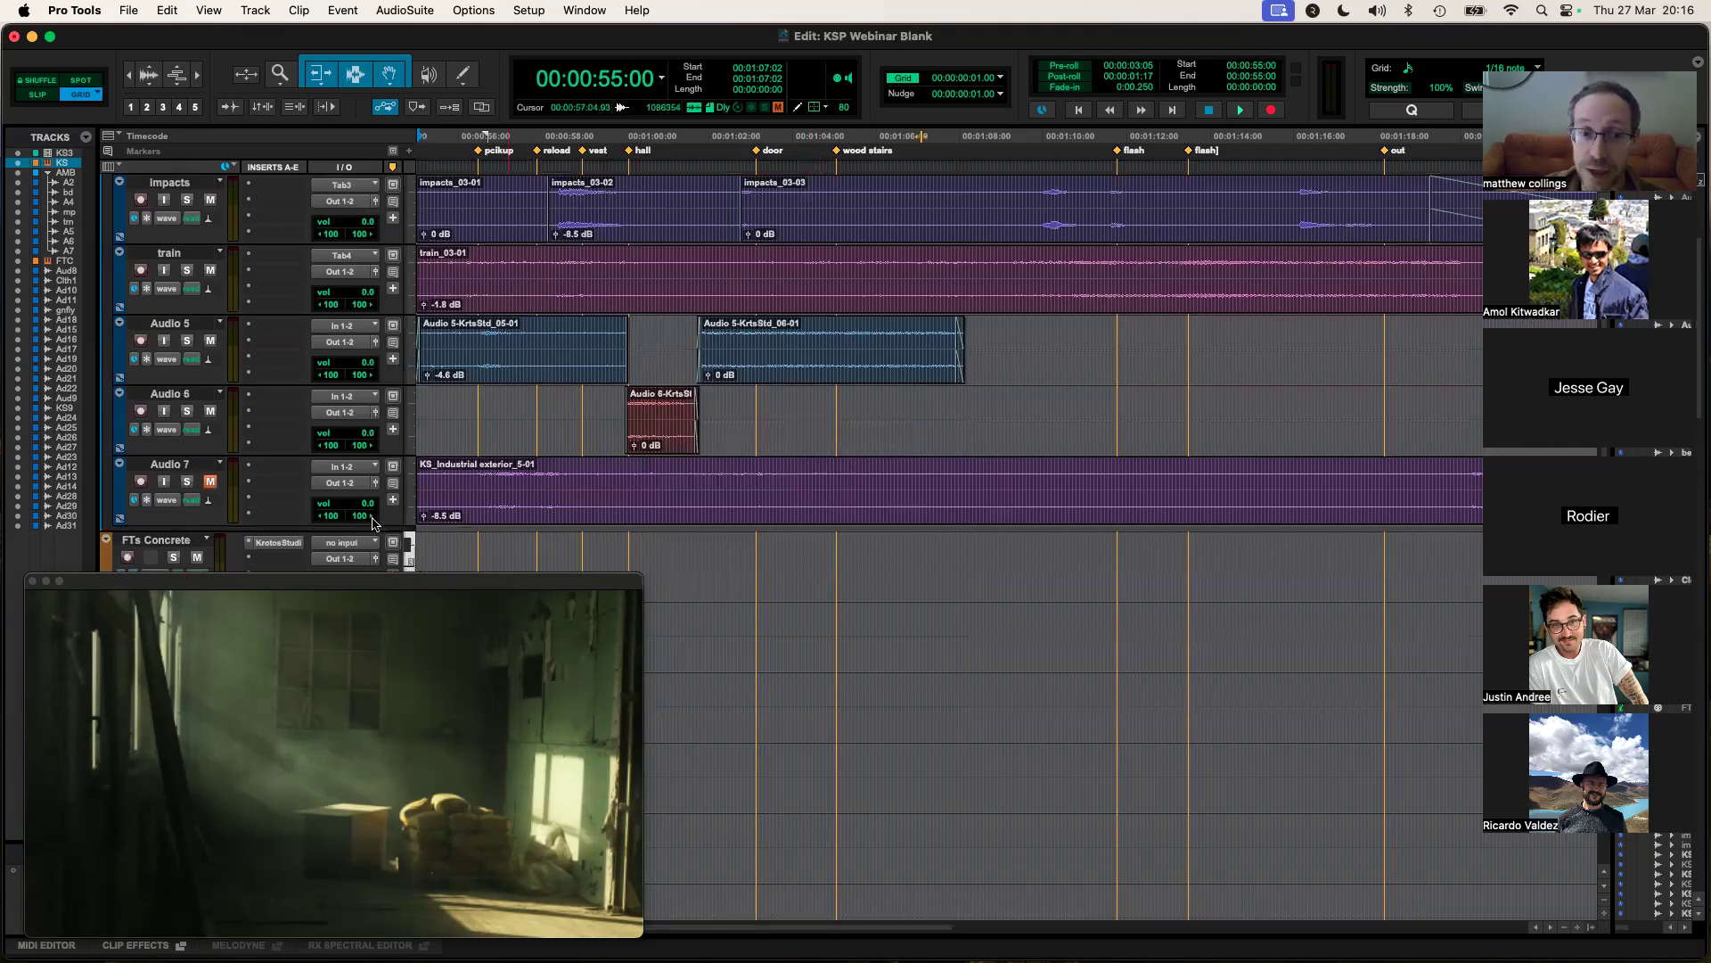
{"action": "left_click_drag", "start_coordinate": [424, 515], "coordinate": [424, 535]}
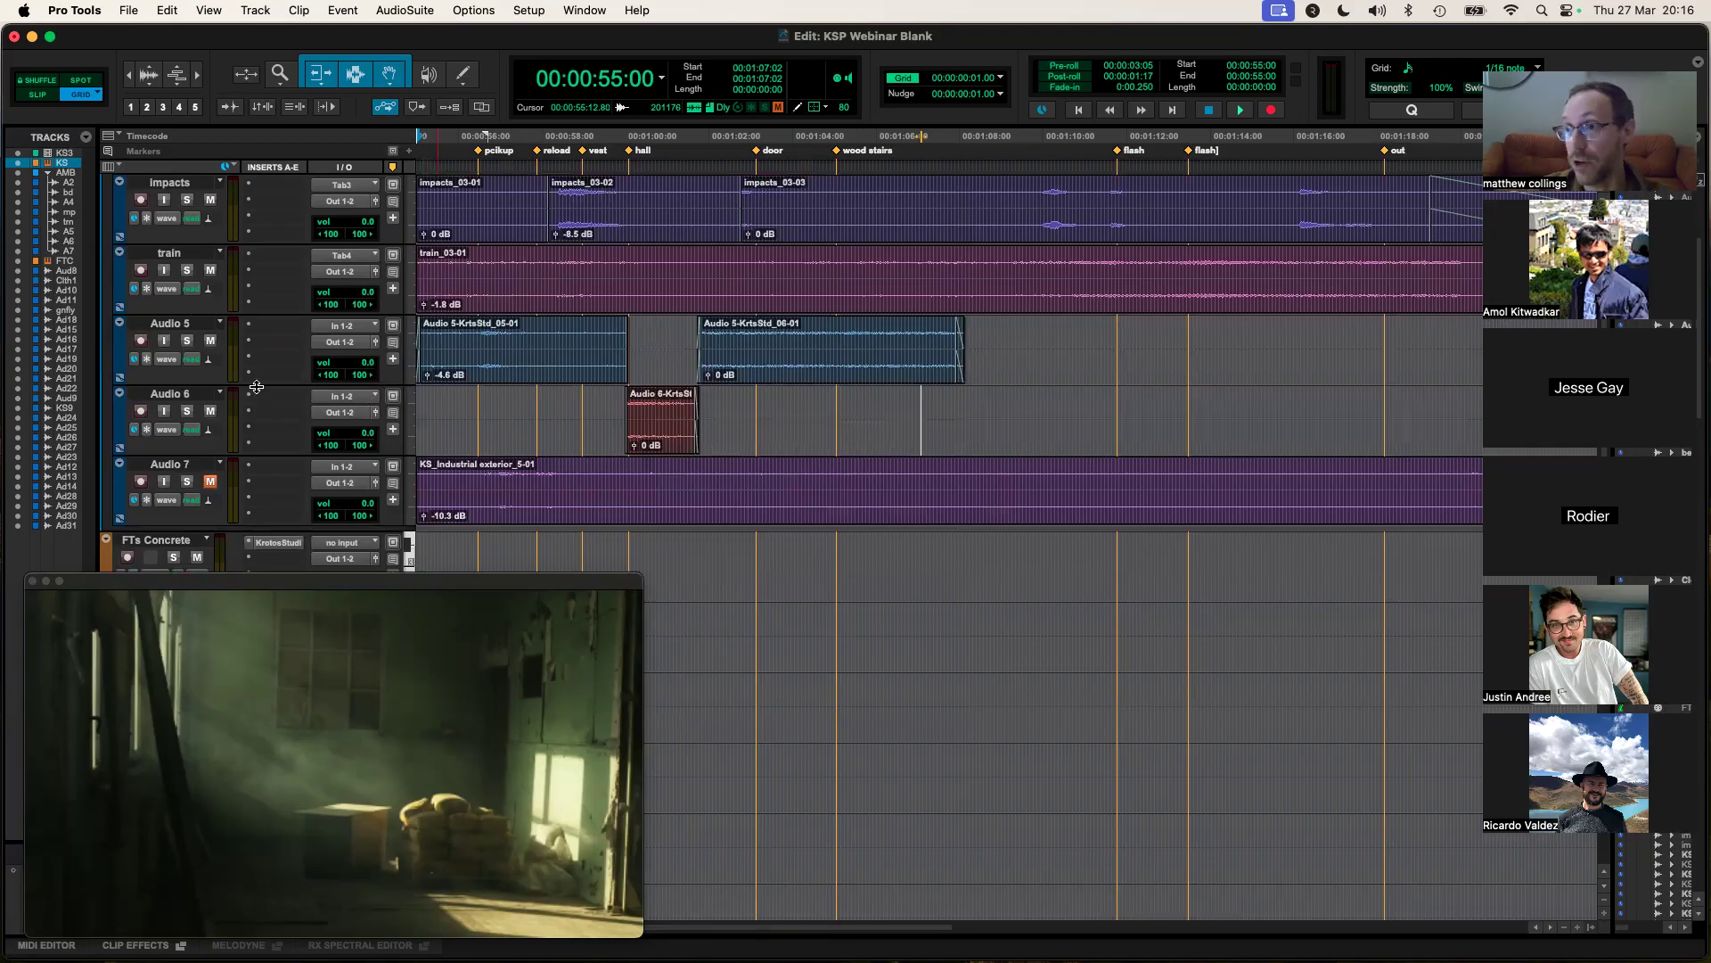
Step: Collapse the AMB folder and play the full ambience mix from 00:00:55:00
{"action": "scroll", "coordinate": [256, 387], "scroll_direction": "up", "scroll_amount": 5}
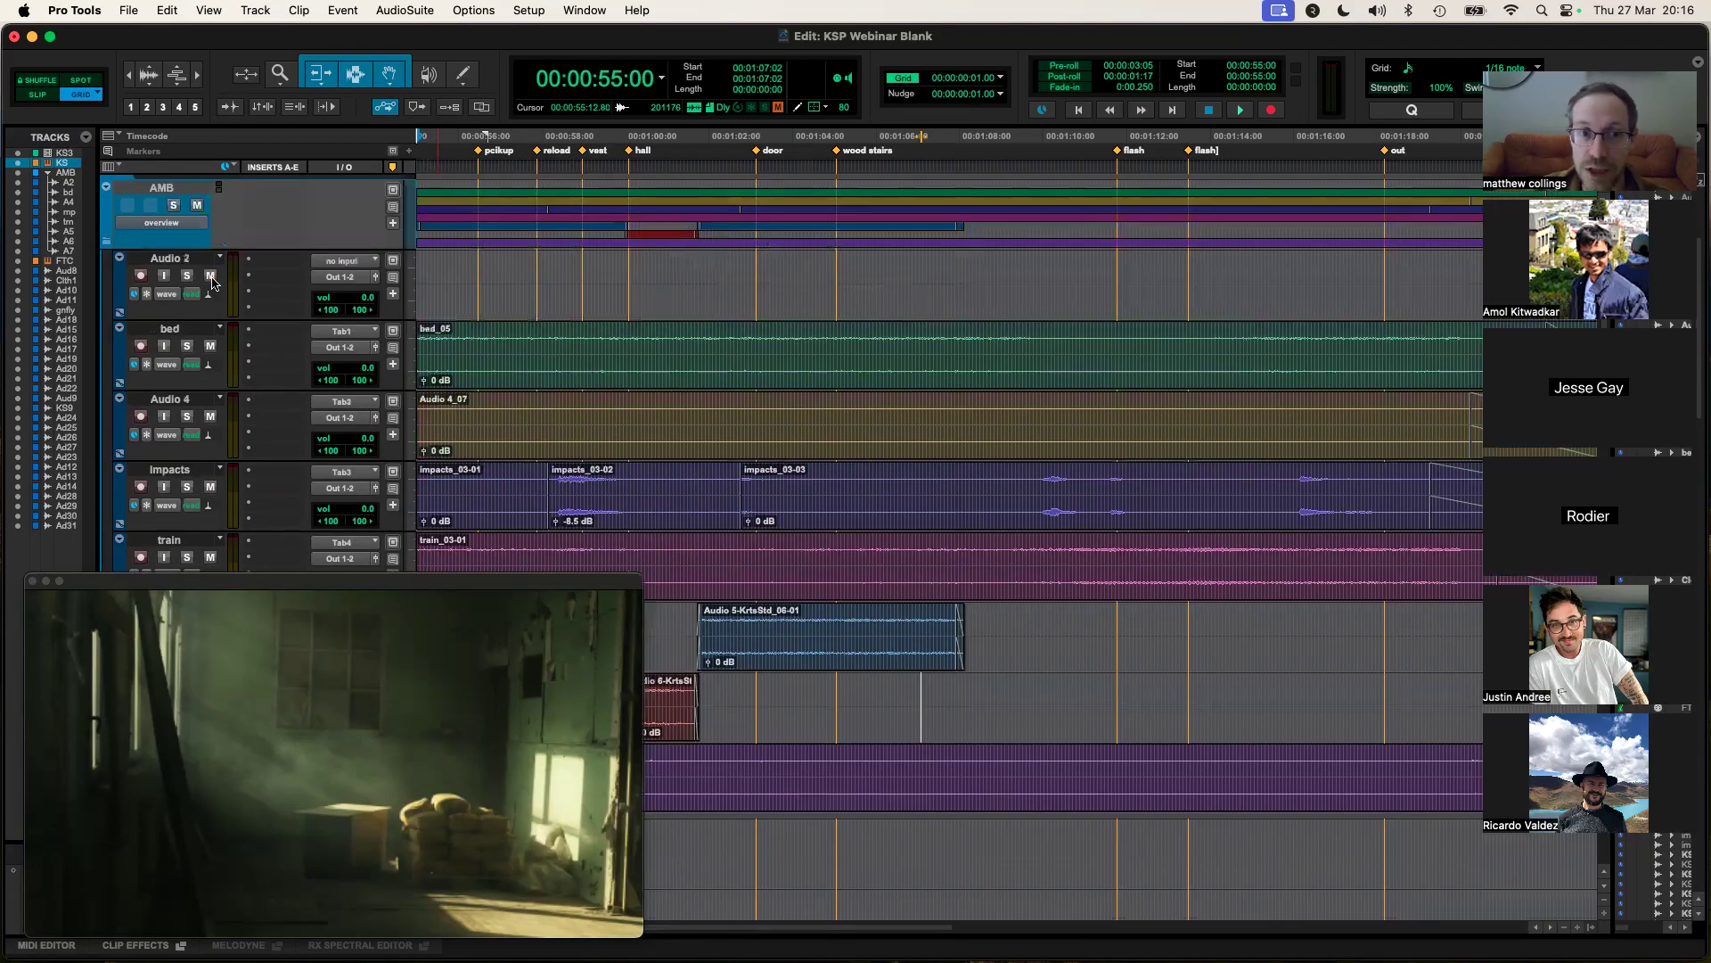
{"action": "left_click", "coordinate": [104, 244]}
{"action": "scroll", "coordinate": [246, 273], "scroll_direction": "up", "scroll_amount": 2}
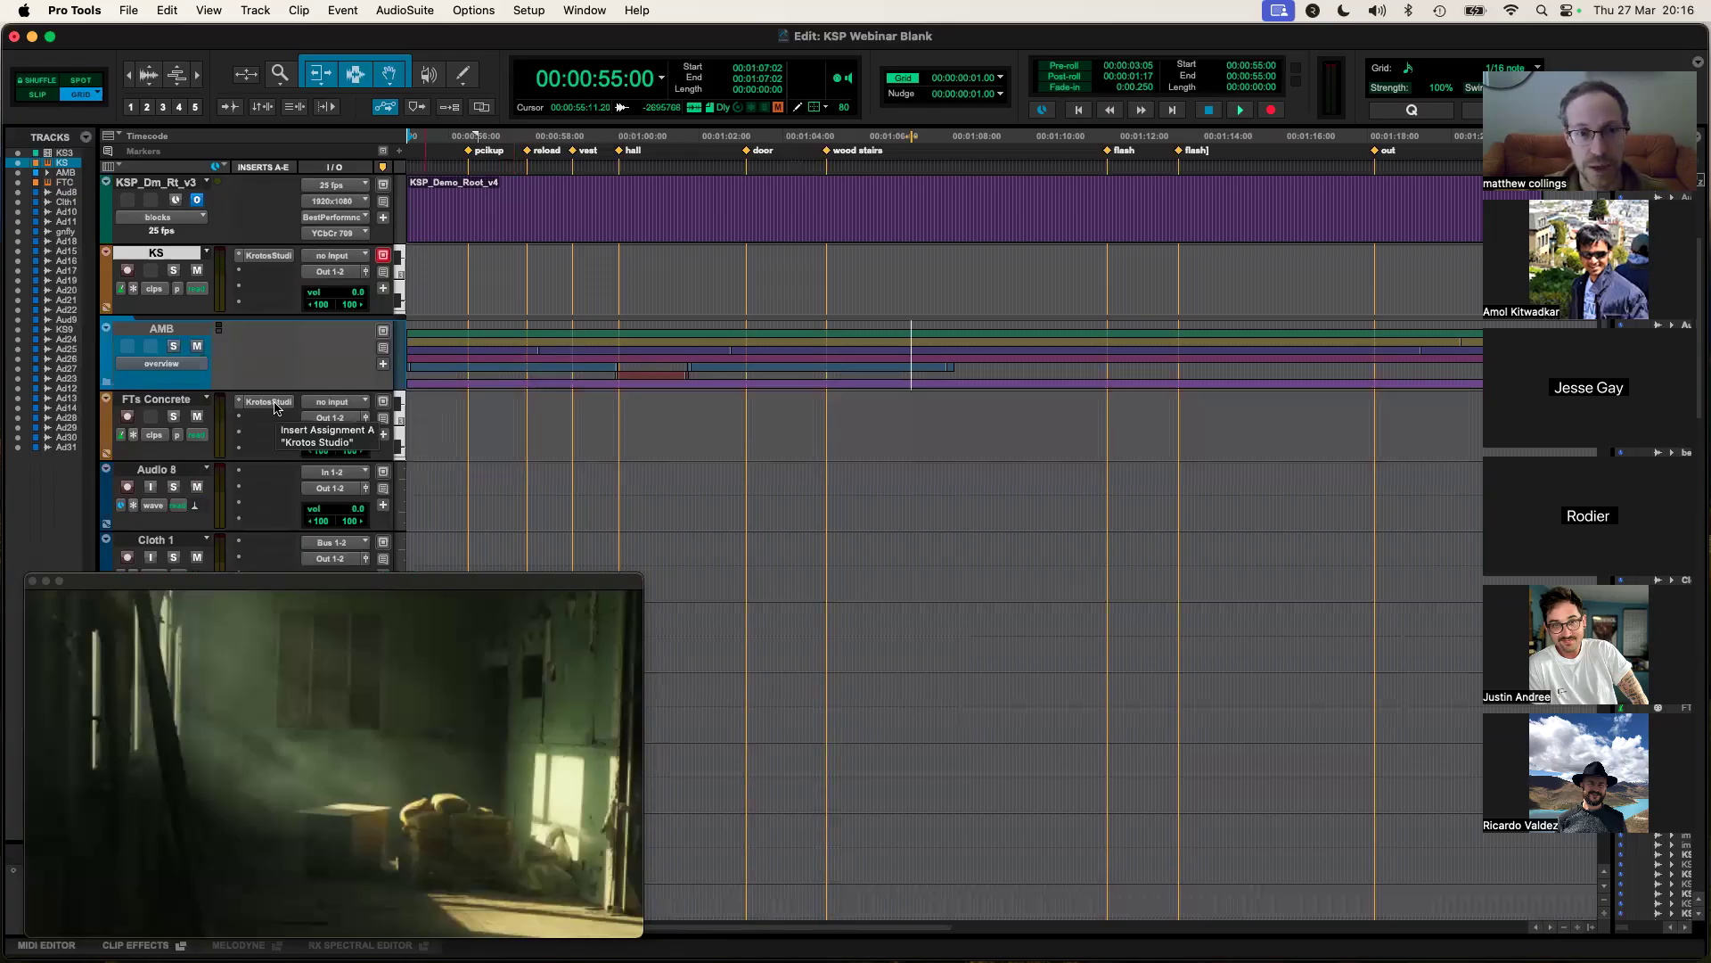
{"action": "key", "text": "space"}
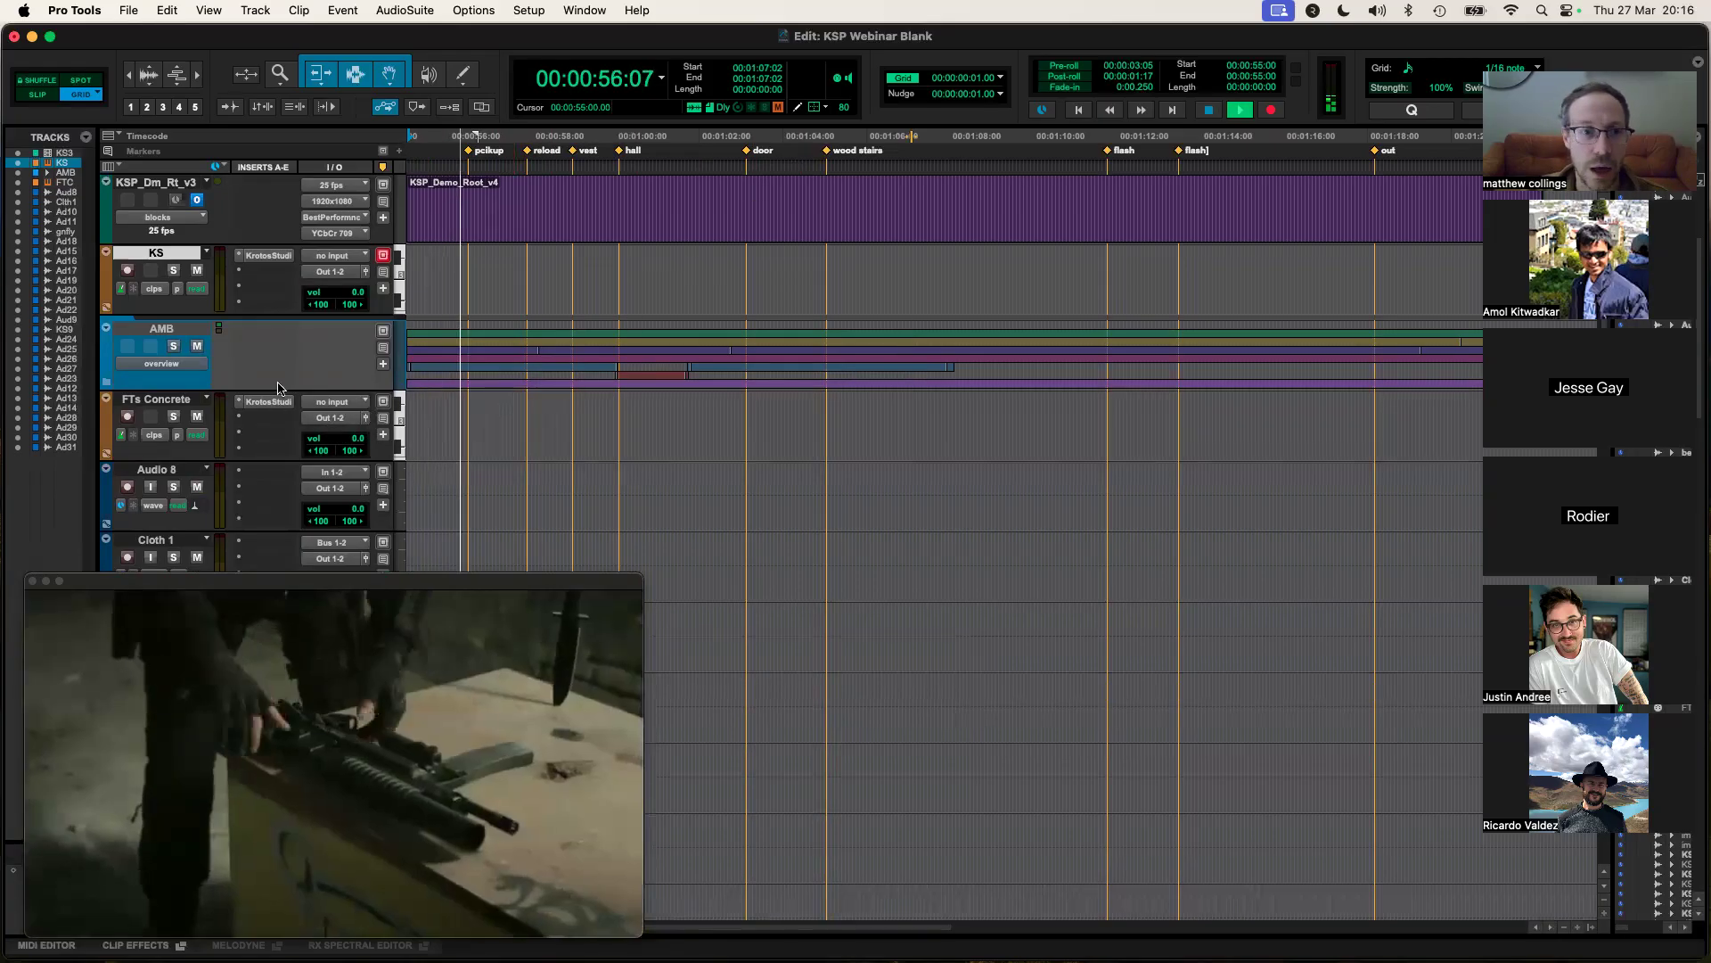
{"action": "key", "text": "space"}
Step: Expand the AMB folder and lower clip gains: bed to -0.9 dB, Audio 4 to -2.8 dB, first impacts clip to -1.8 dB, train to -5.6 dB
{"action": "left_click", "coordinate": [107, 385]}
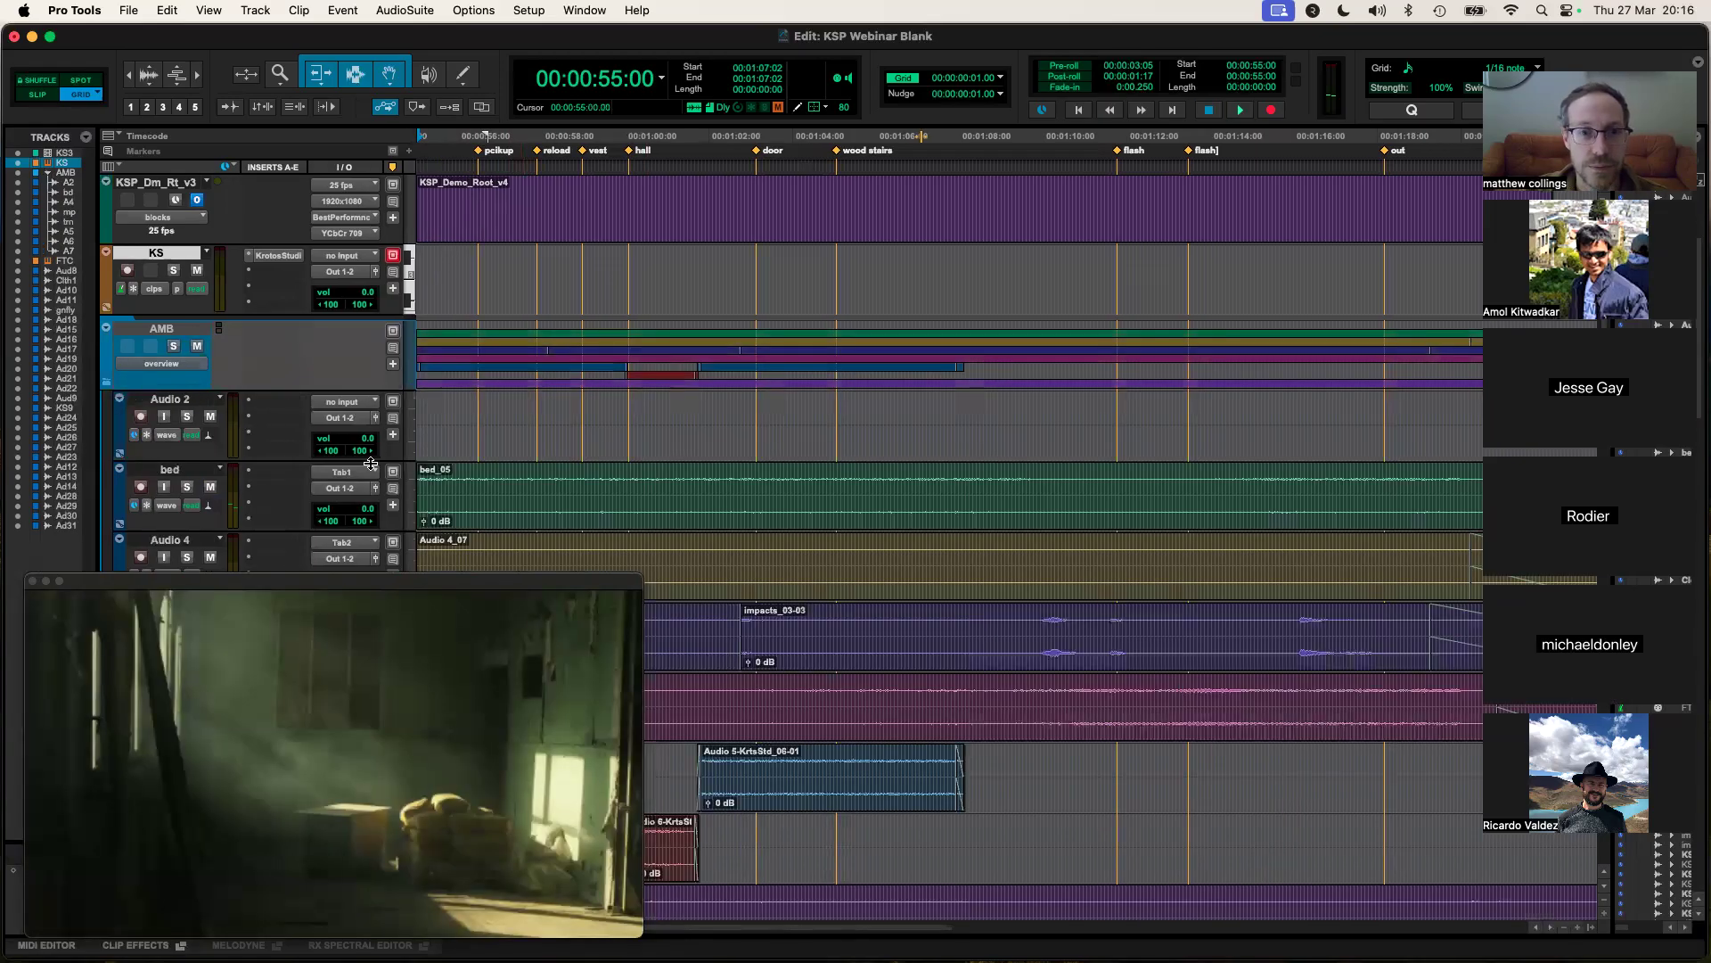
{"action": "scroll", "coordinate": [259, 499], "scroll_direction": "down", "scroll_amount": 2}
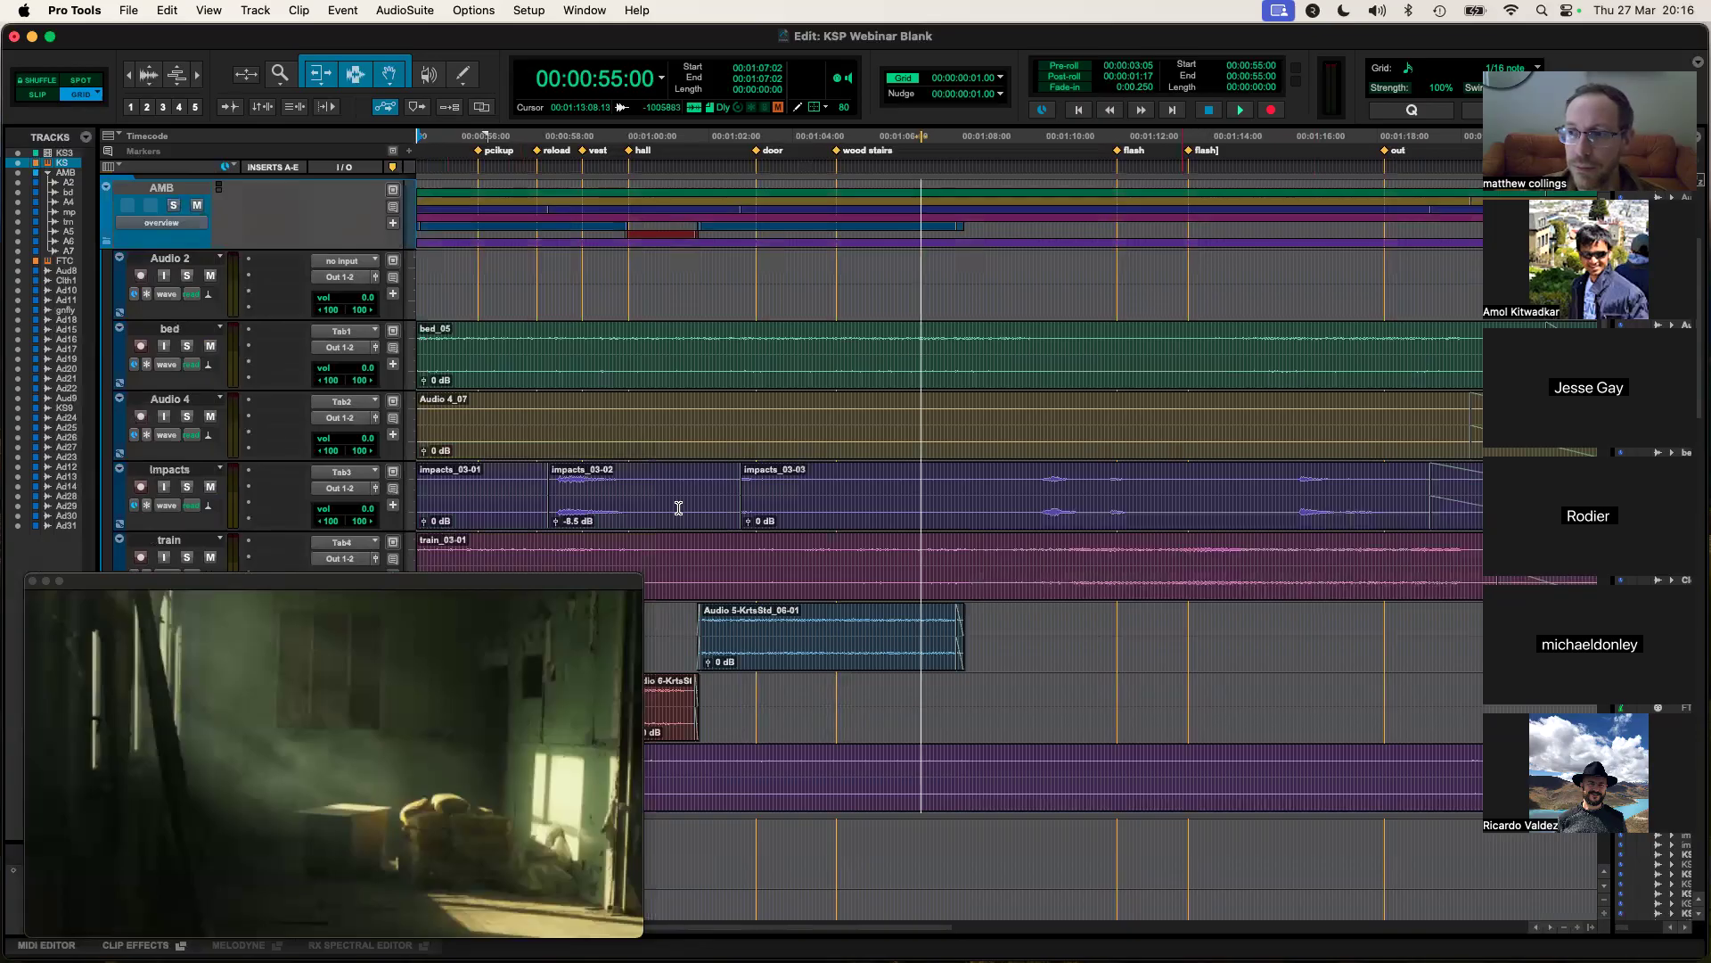
{"action": "left_click_drag", "start_coordinate": [425, 381], "coordinate": [425, 387]}
{"action": "left_click_drag", "start_coordinate": [424, 450], "coordinate": [424, 459]}
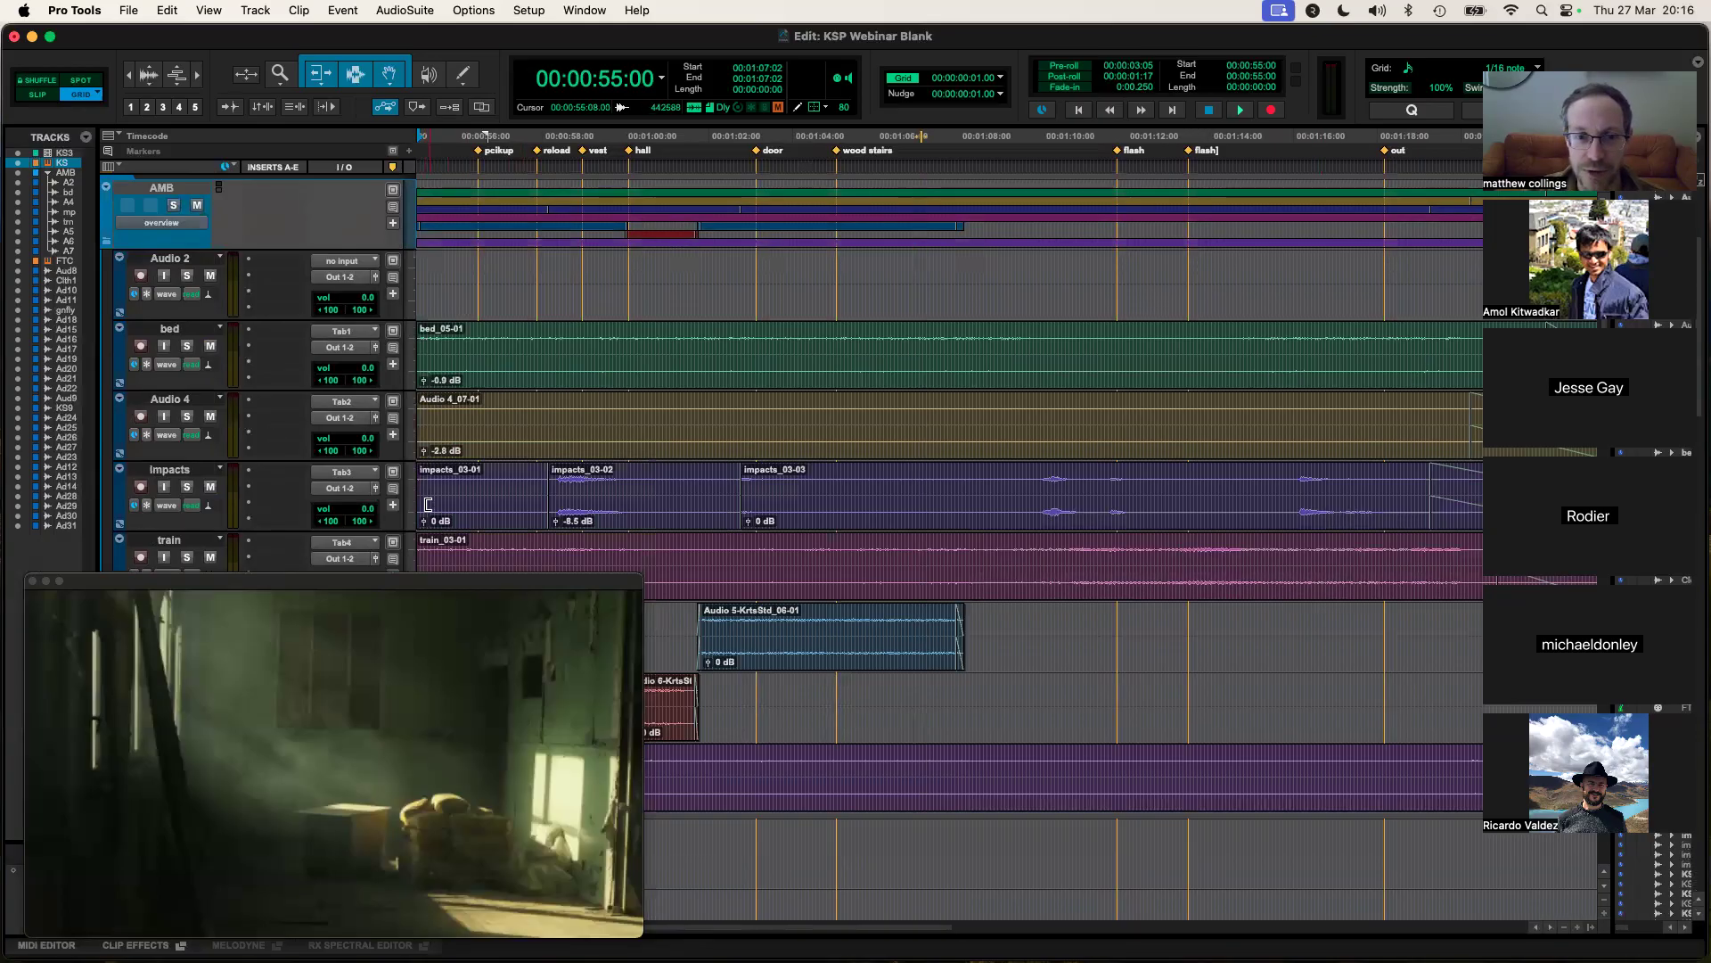
{"action": "left_click_drag", "start_coordinate": [424, 521], "coordinate": [425, 609]}
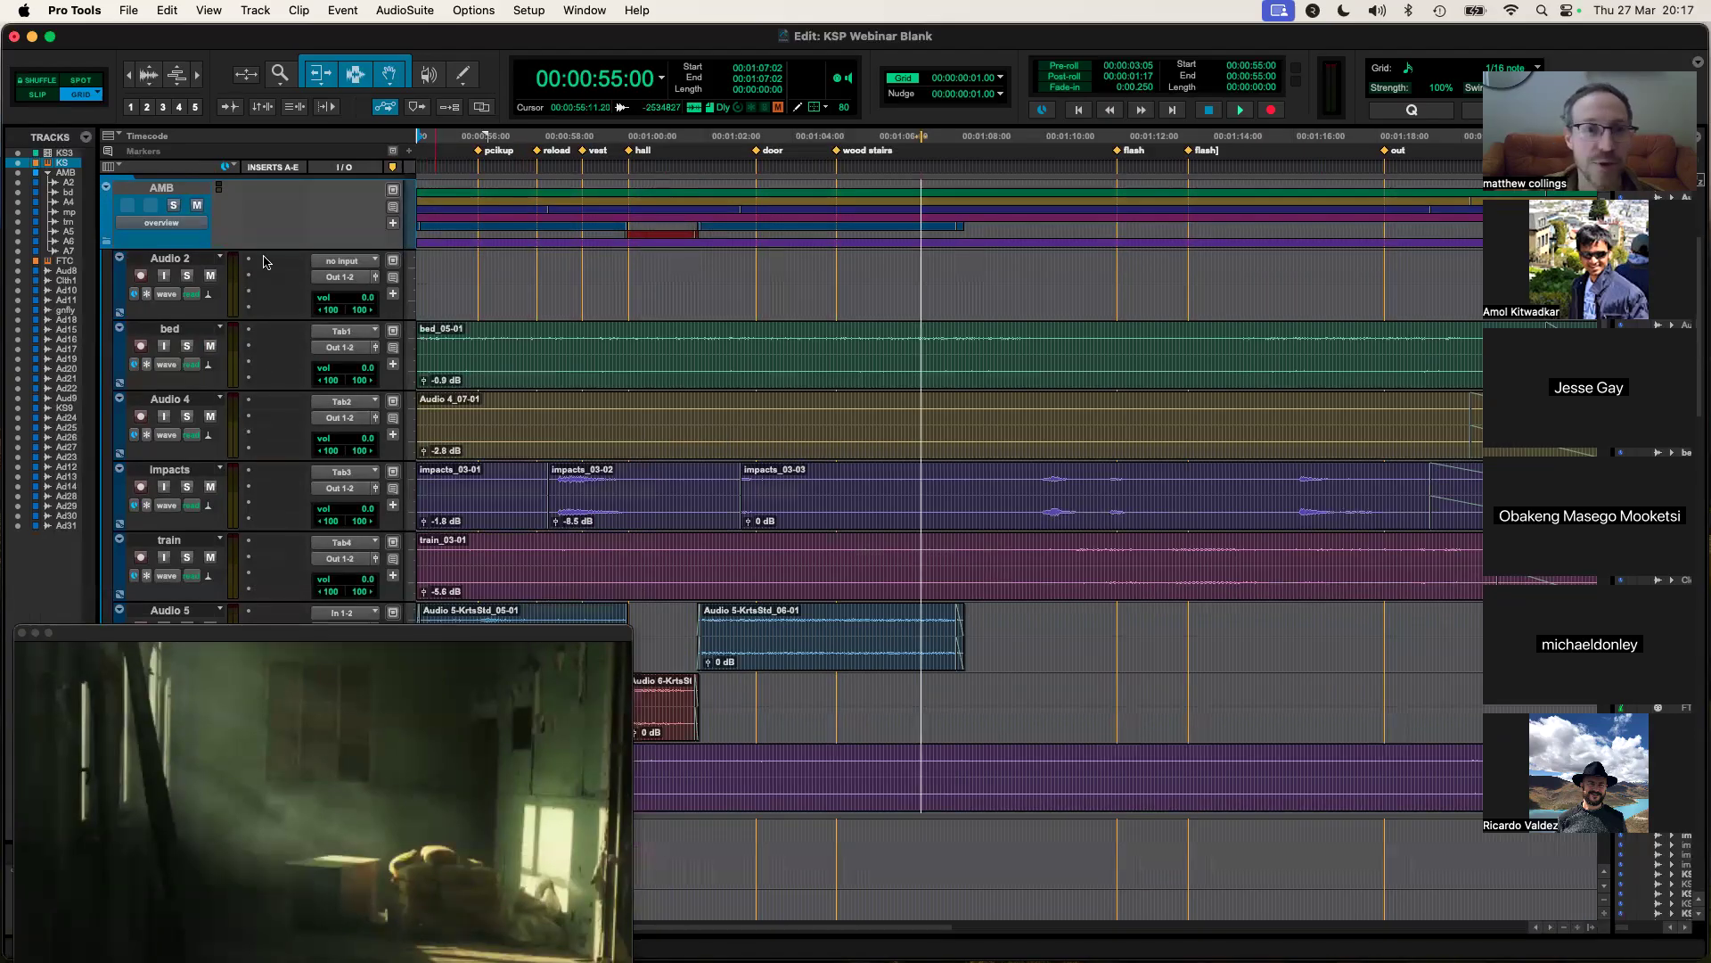
Step: Collapse and mute the AMB folder, and play the scene from 00:00:55:00
{"action": "left_click", "coordinate": [106, 242]}
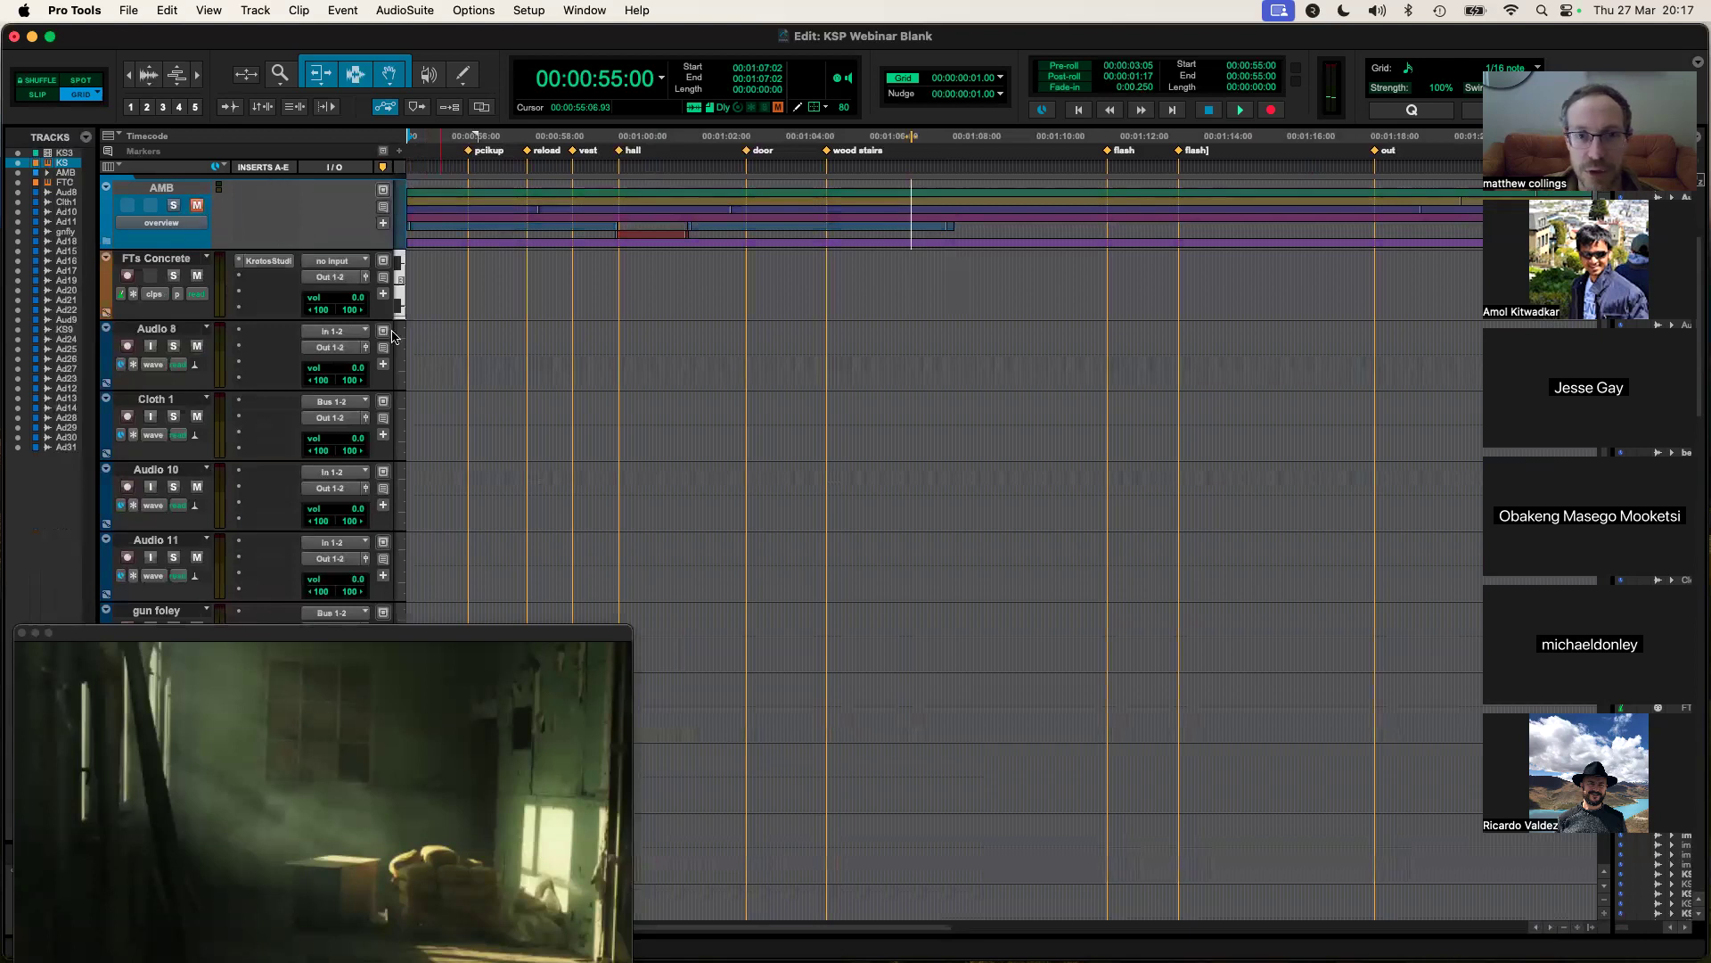
{"action": "key", "text": "space"}
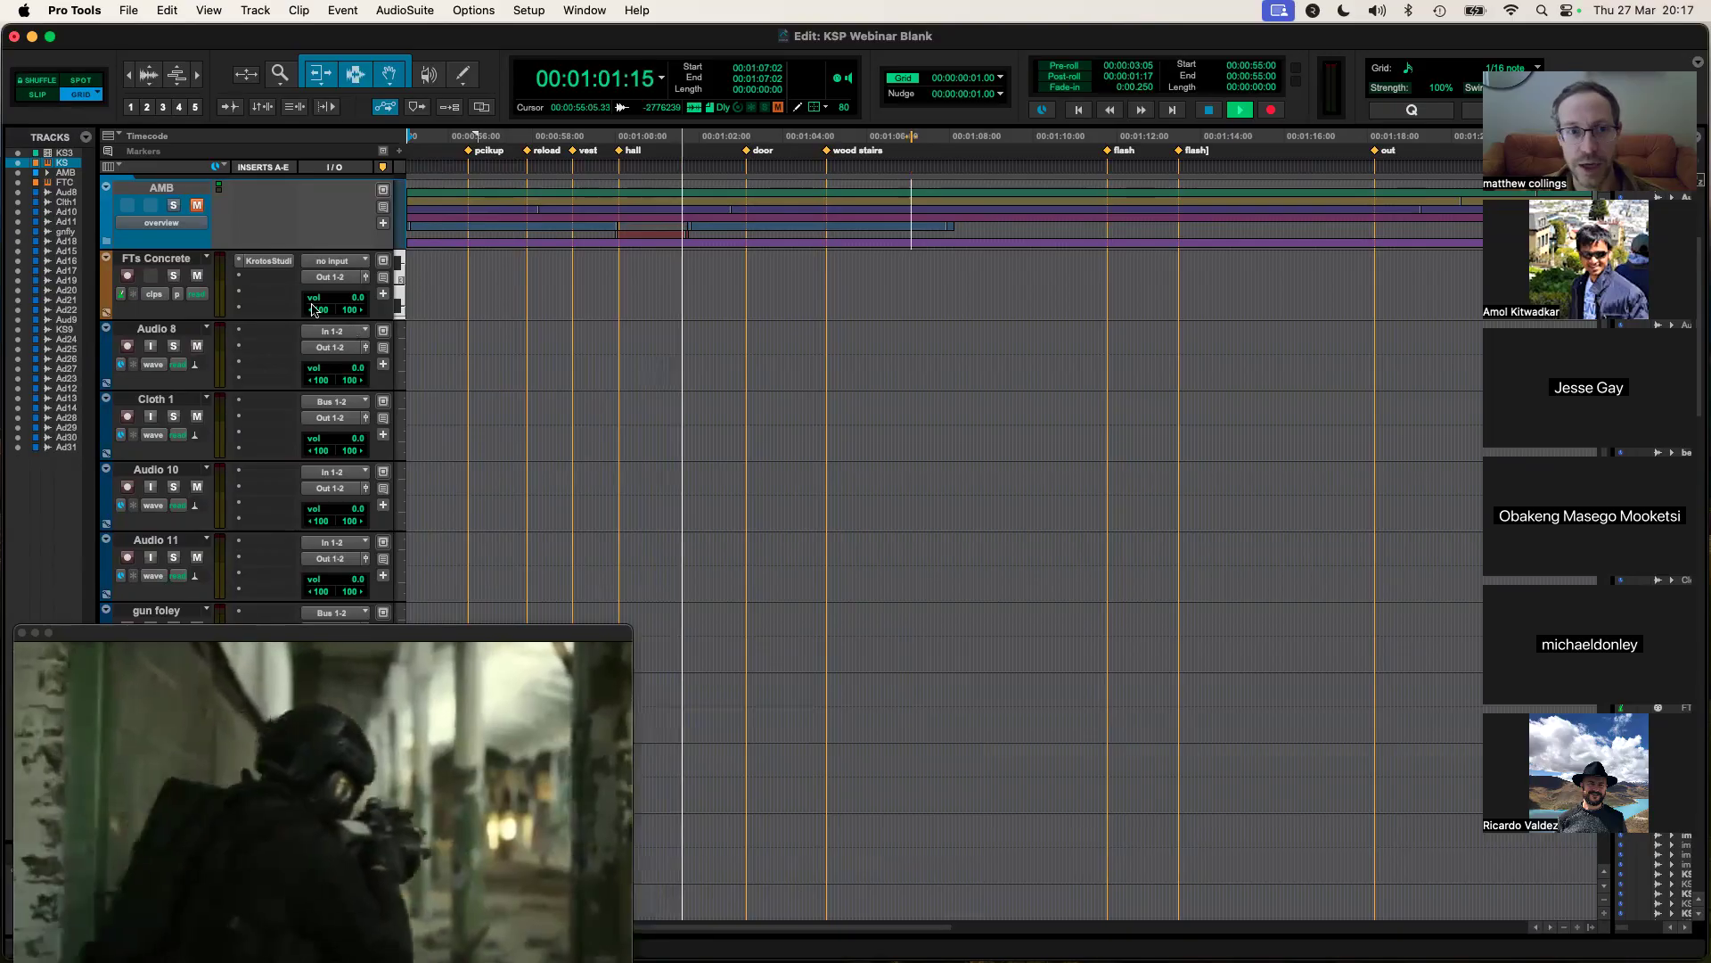
{"action": "key", "text": "space"}
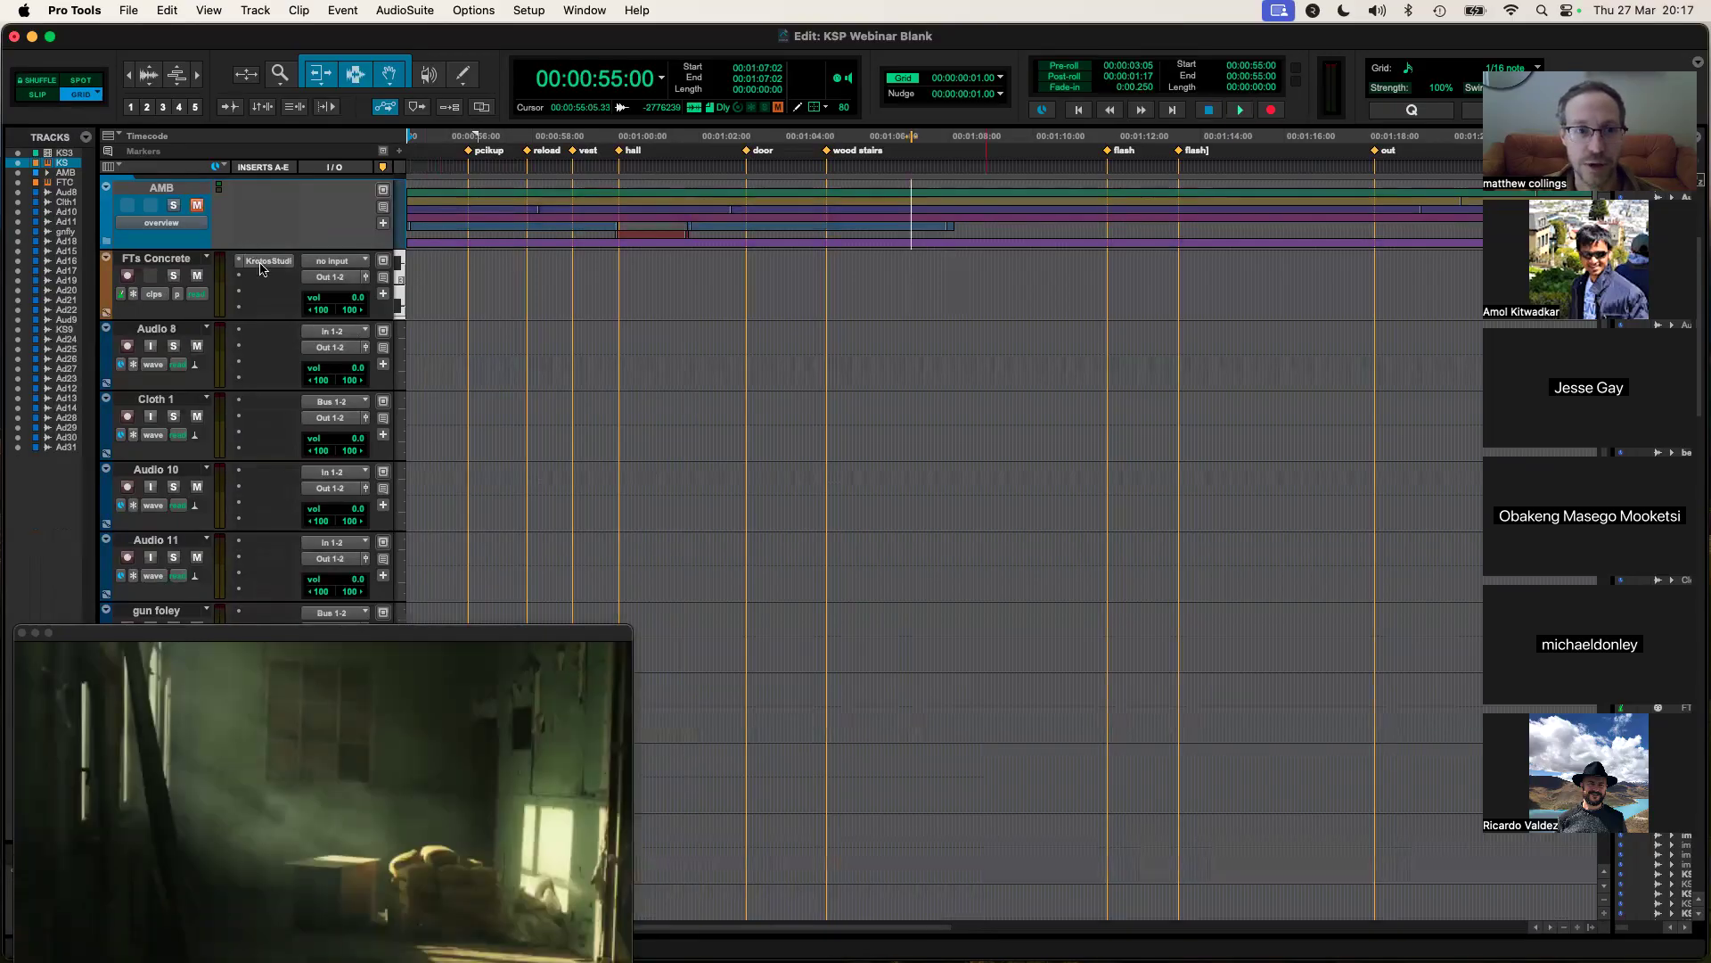
Step: Open Krotos Studio on the FTs Concrete track and choose the Boots Urban footsteps preset after trying Boots Indoor
{"action": "left_click", "coordinate": [264, 267]}
{"action": "left_click_drag", "start_coordinate": [1074, 223], "coordinate": [922, 162]}
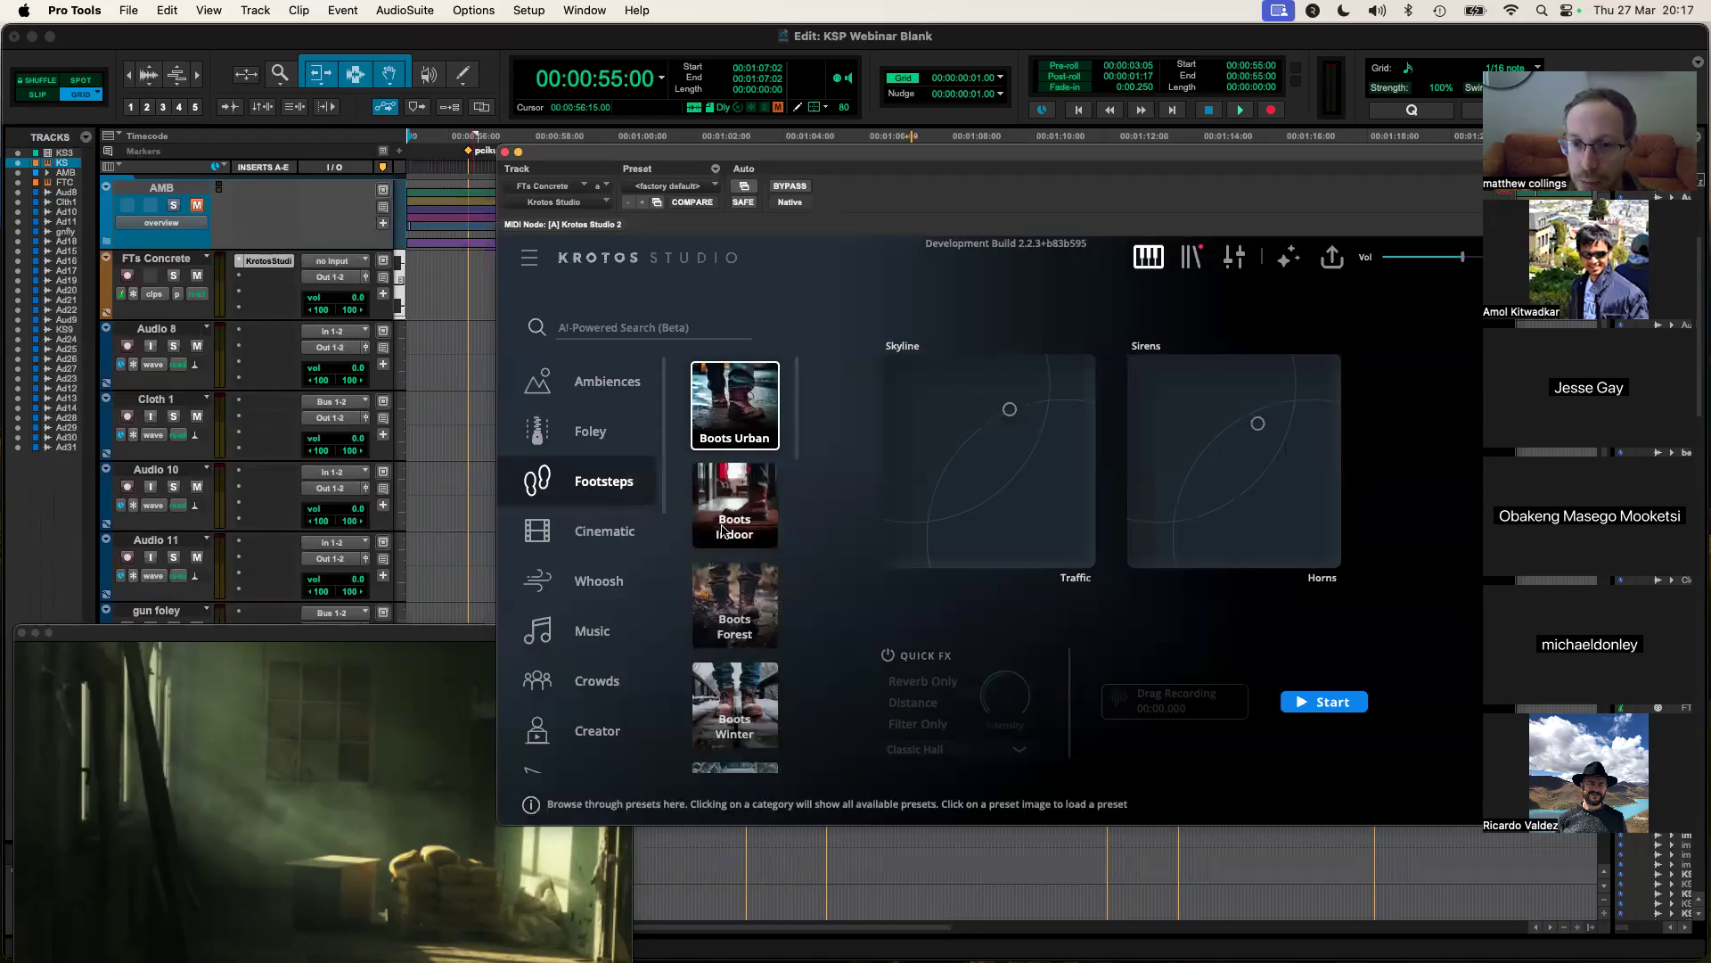
{"action": "left_click", "coordinate": [738, 492]}
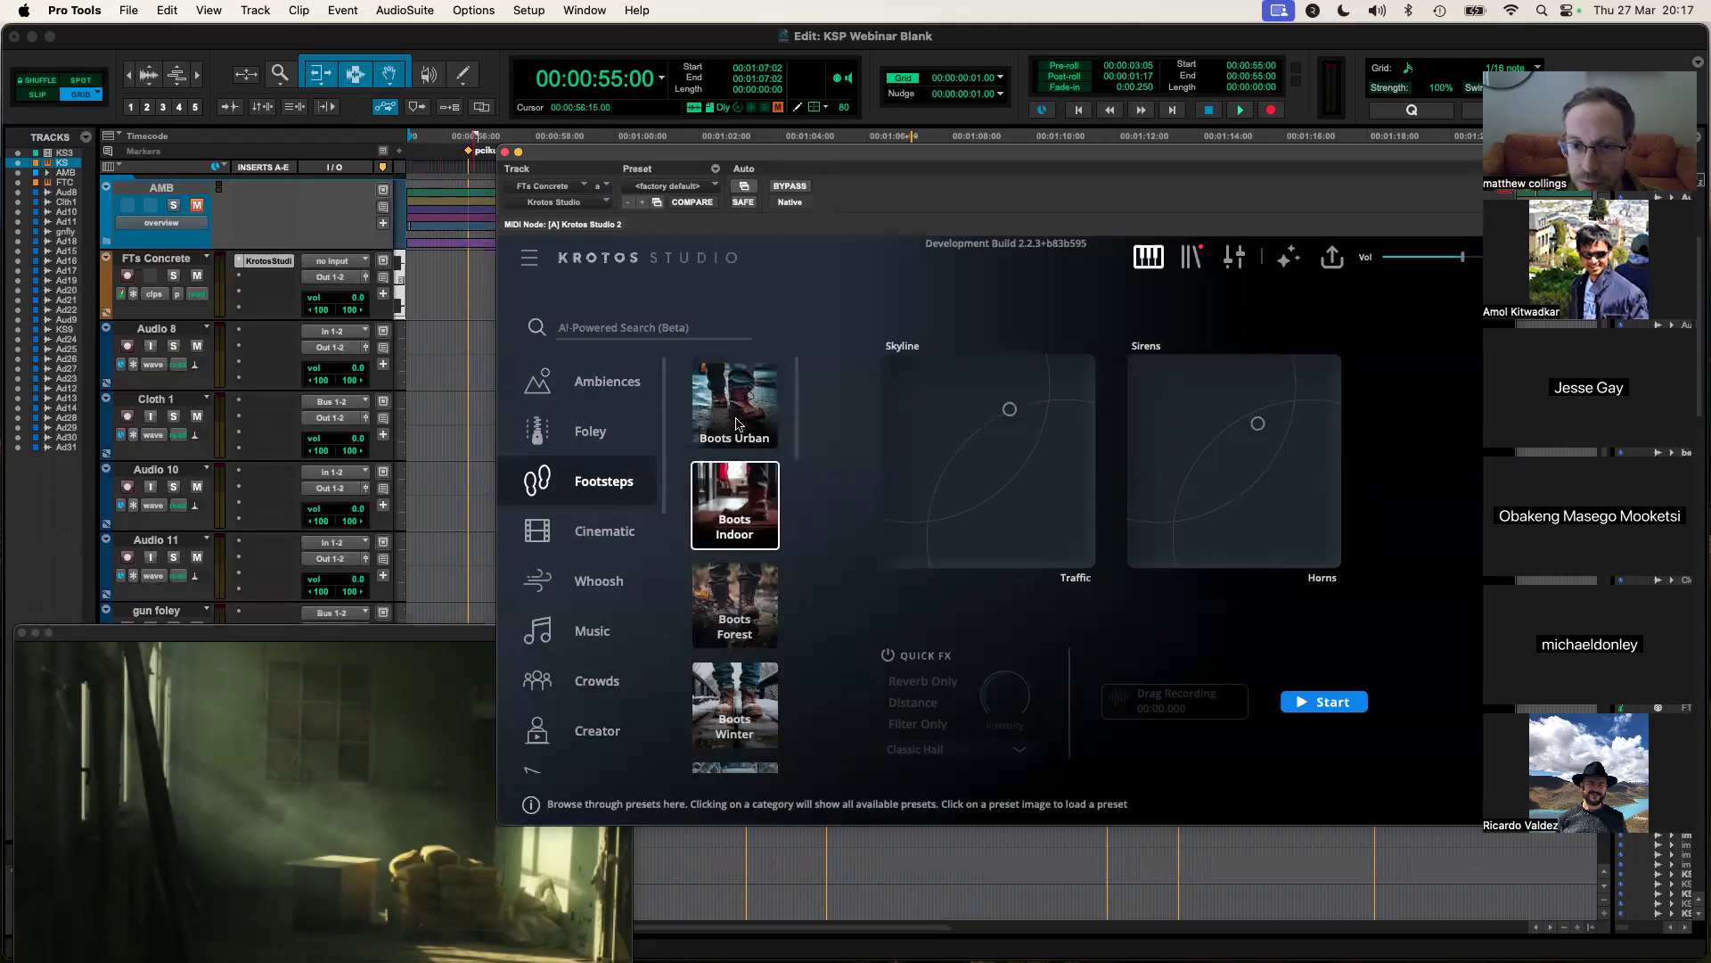
{"action": "left_click", "coordinate": [738, 393]}
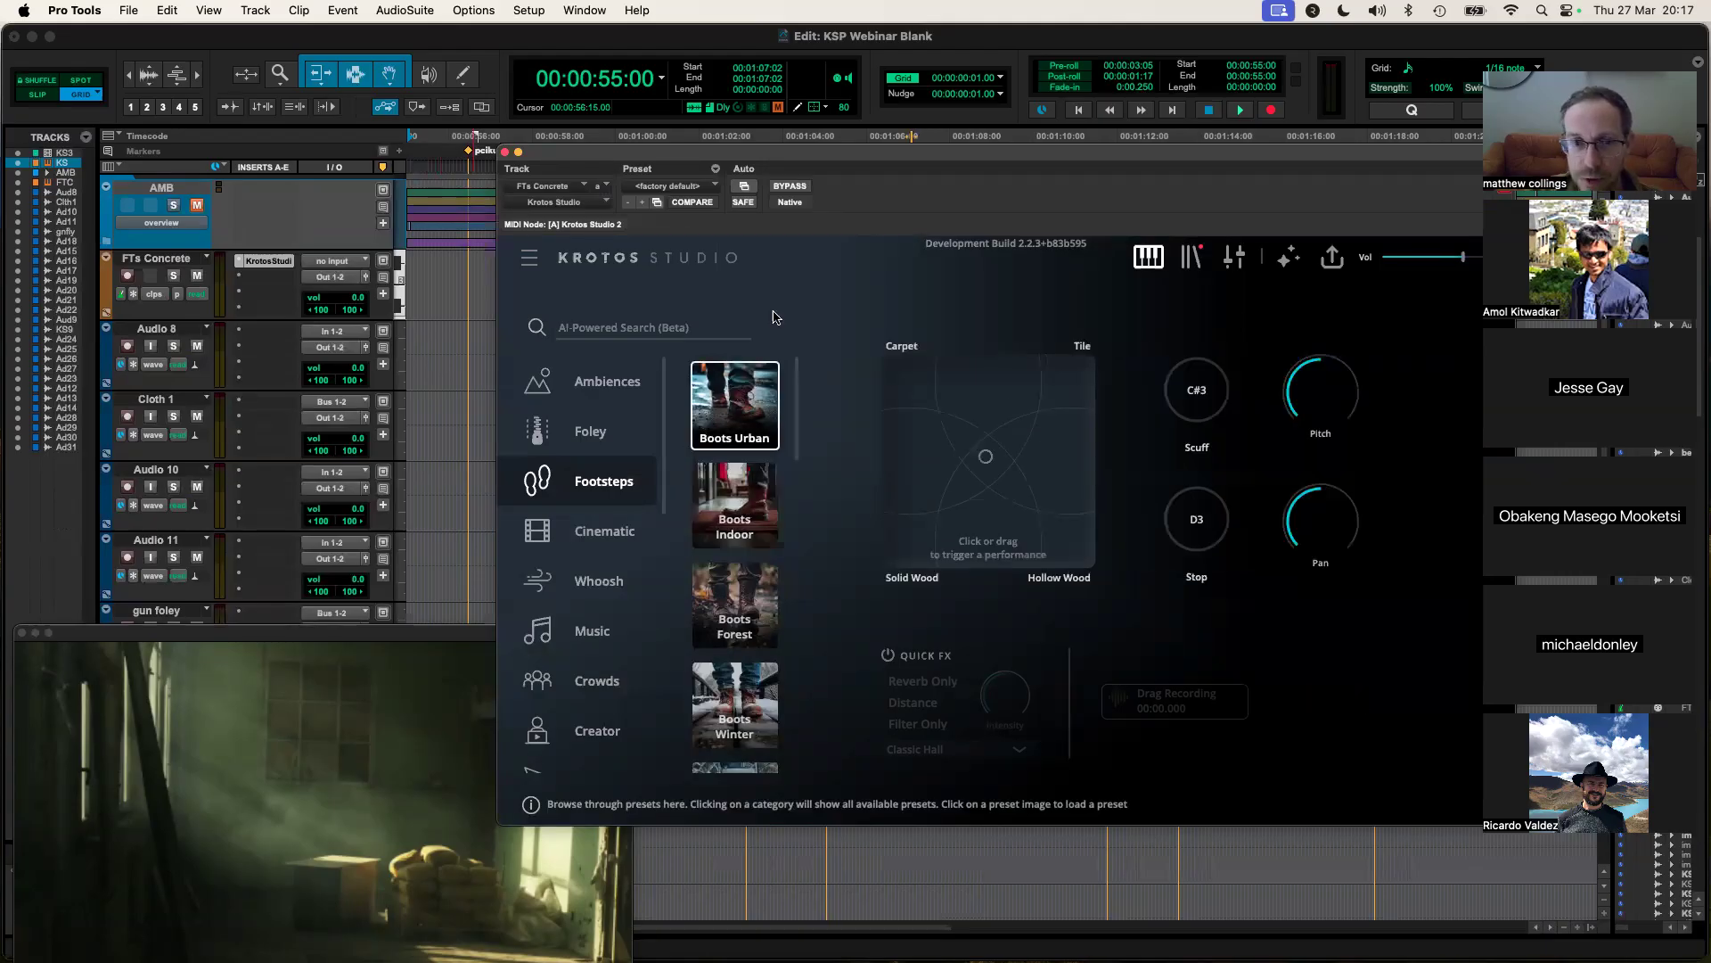
Step: Audition the Boots Urban footsteps at the Clean corner of the surface pad
{"action": "left_click_drag", "start_coordinate": [747, 156], "coordinate": [835, 172]}
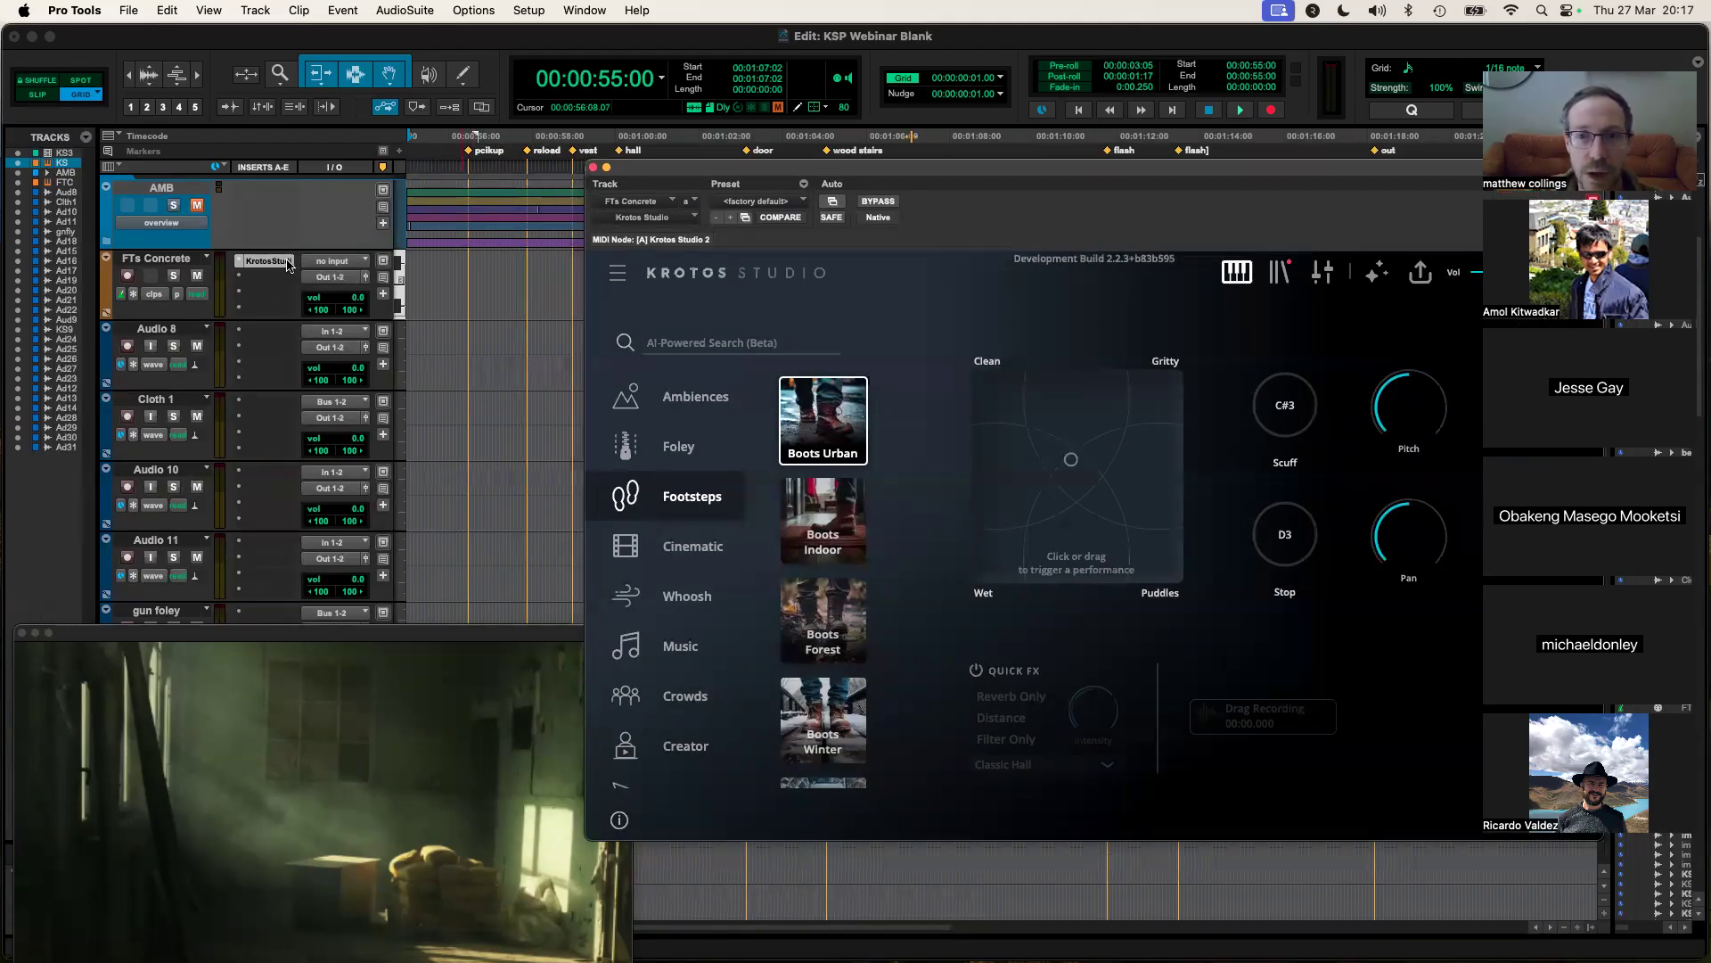
{"action": "left_click", "coordinate": [991, 395]}
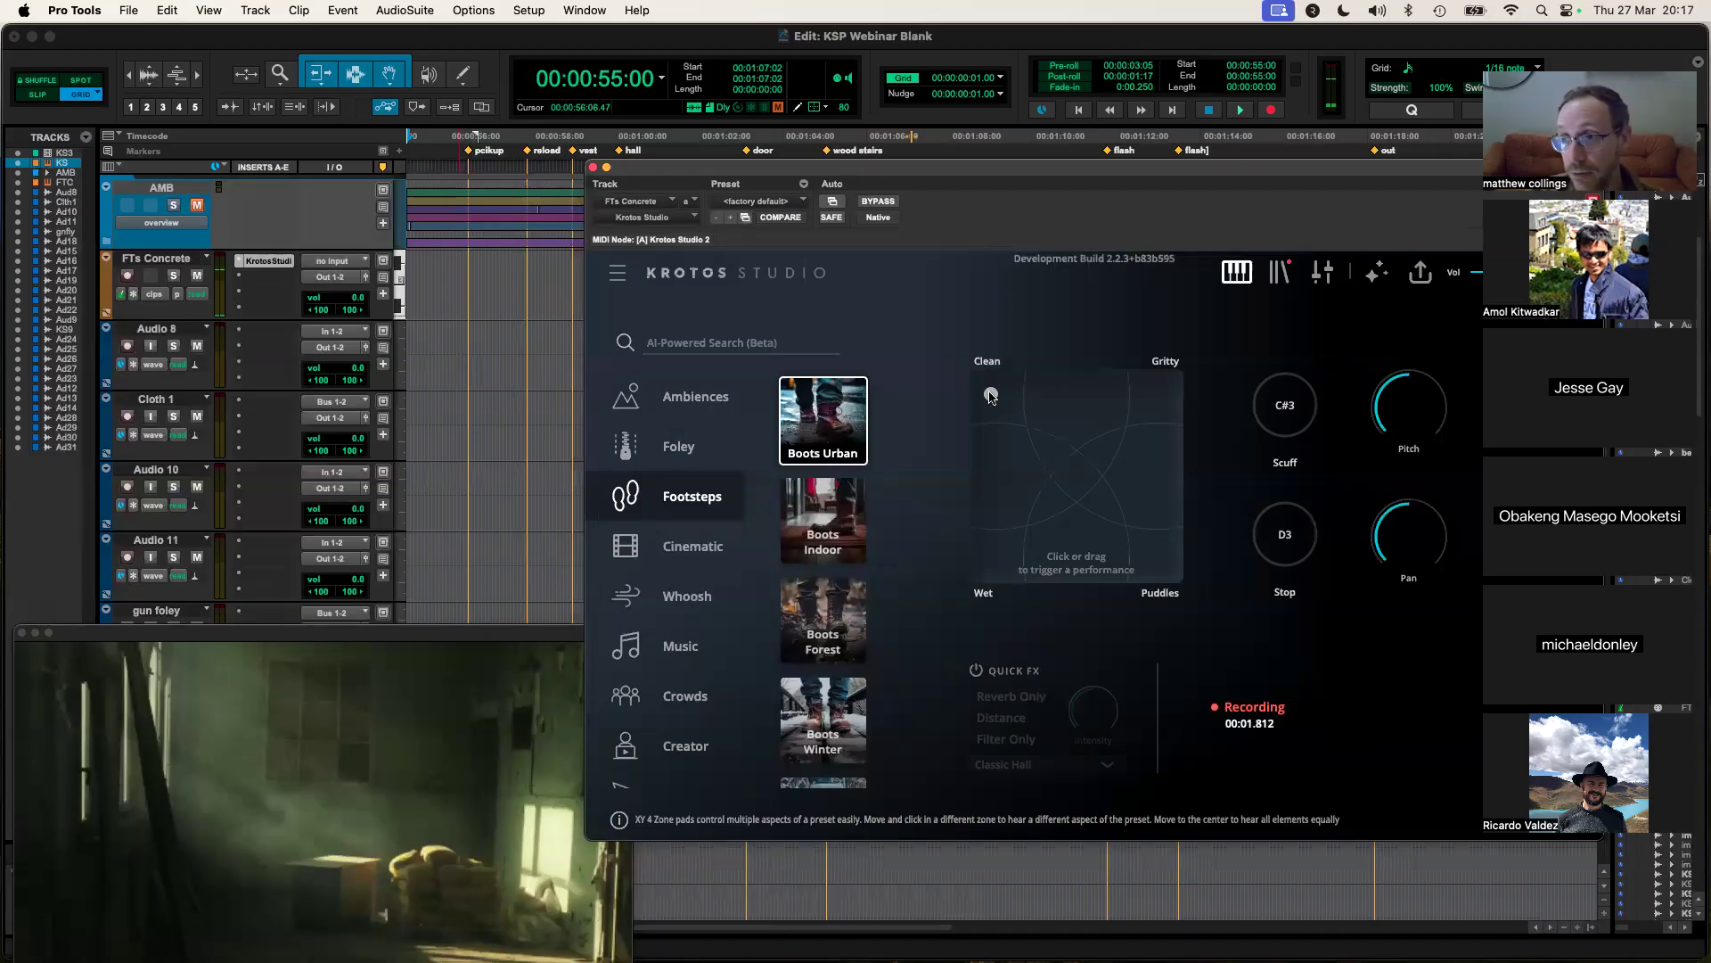
{"action": "mouse_move", "coordinate": [991, 395]}
{"action": "left_mouse_down"}
{"action": "mouse_move", "coordinate": [1147, 392]}
{"action": "mouse_move", "coordinate": [1151, 411]}
{"action": "mouse_move", "coordinate": [997, 392]}
{"action": "left_mouse_up"}
{"action": "left_click_drag", "start_coordinate": [1043, 173], "coordinate": [1105, 248]}
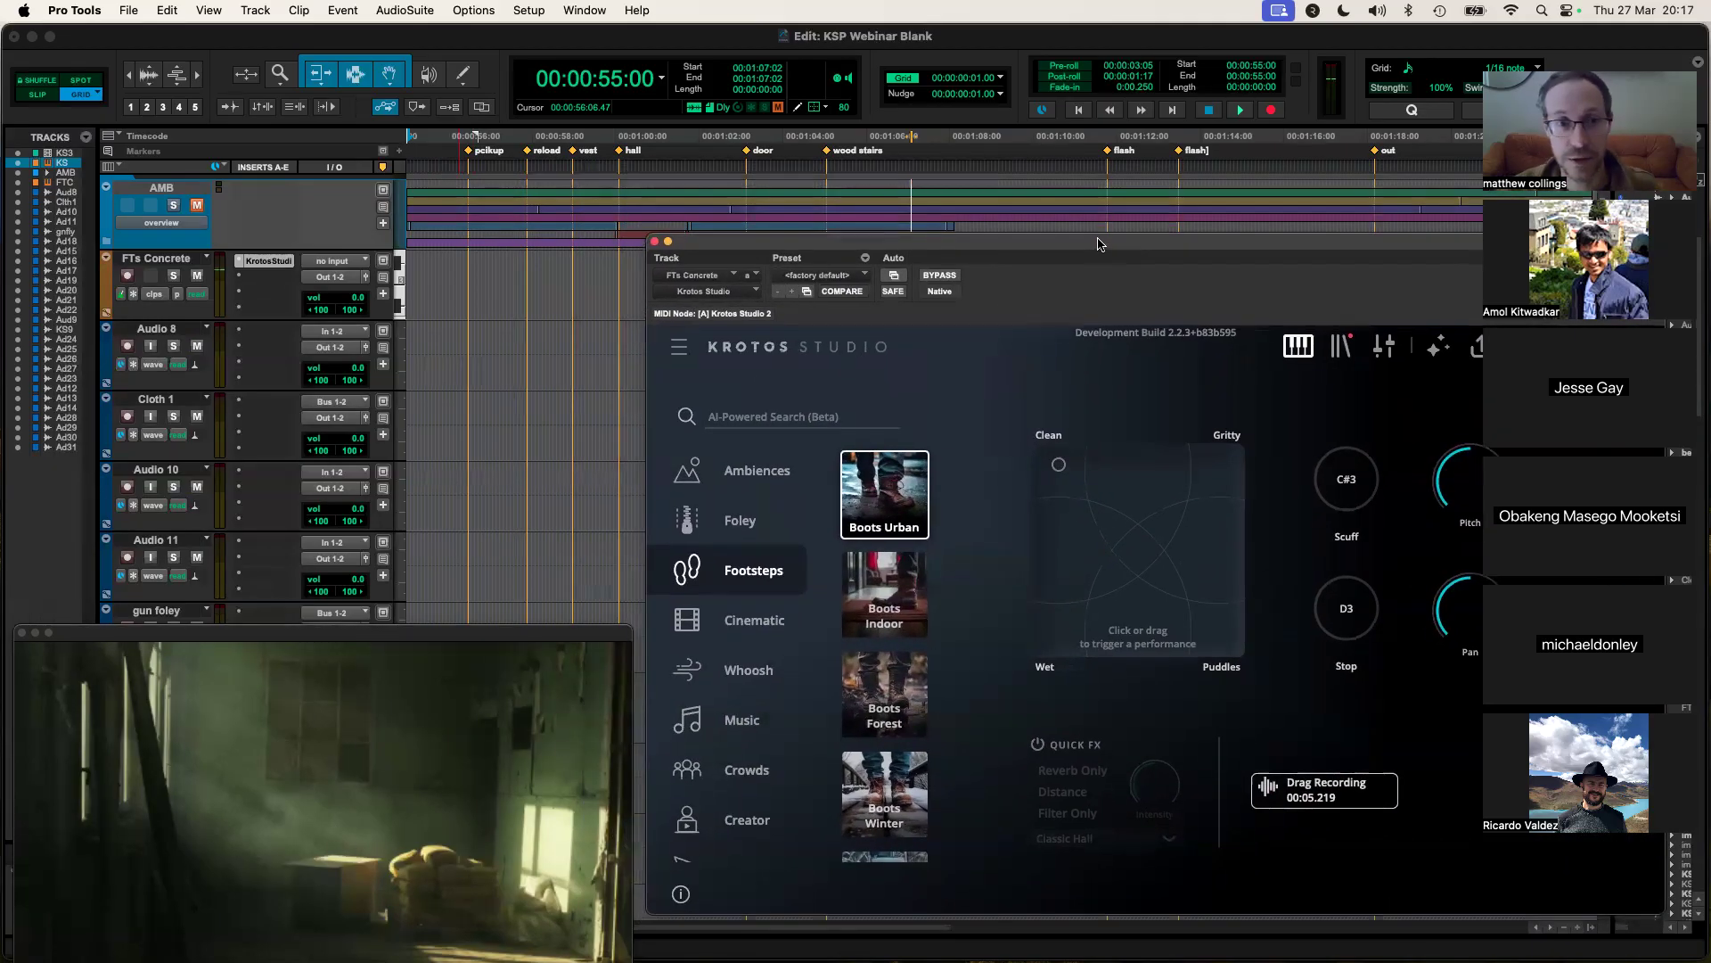
Step: Record-enable the FTs Concrete track and set the Boots Urban surface between Clean and Gritty
{"action": "left_click", "coordinate": [127, 276]}
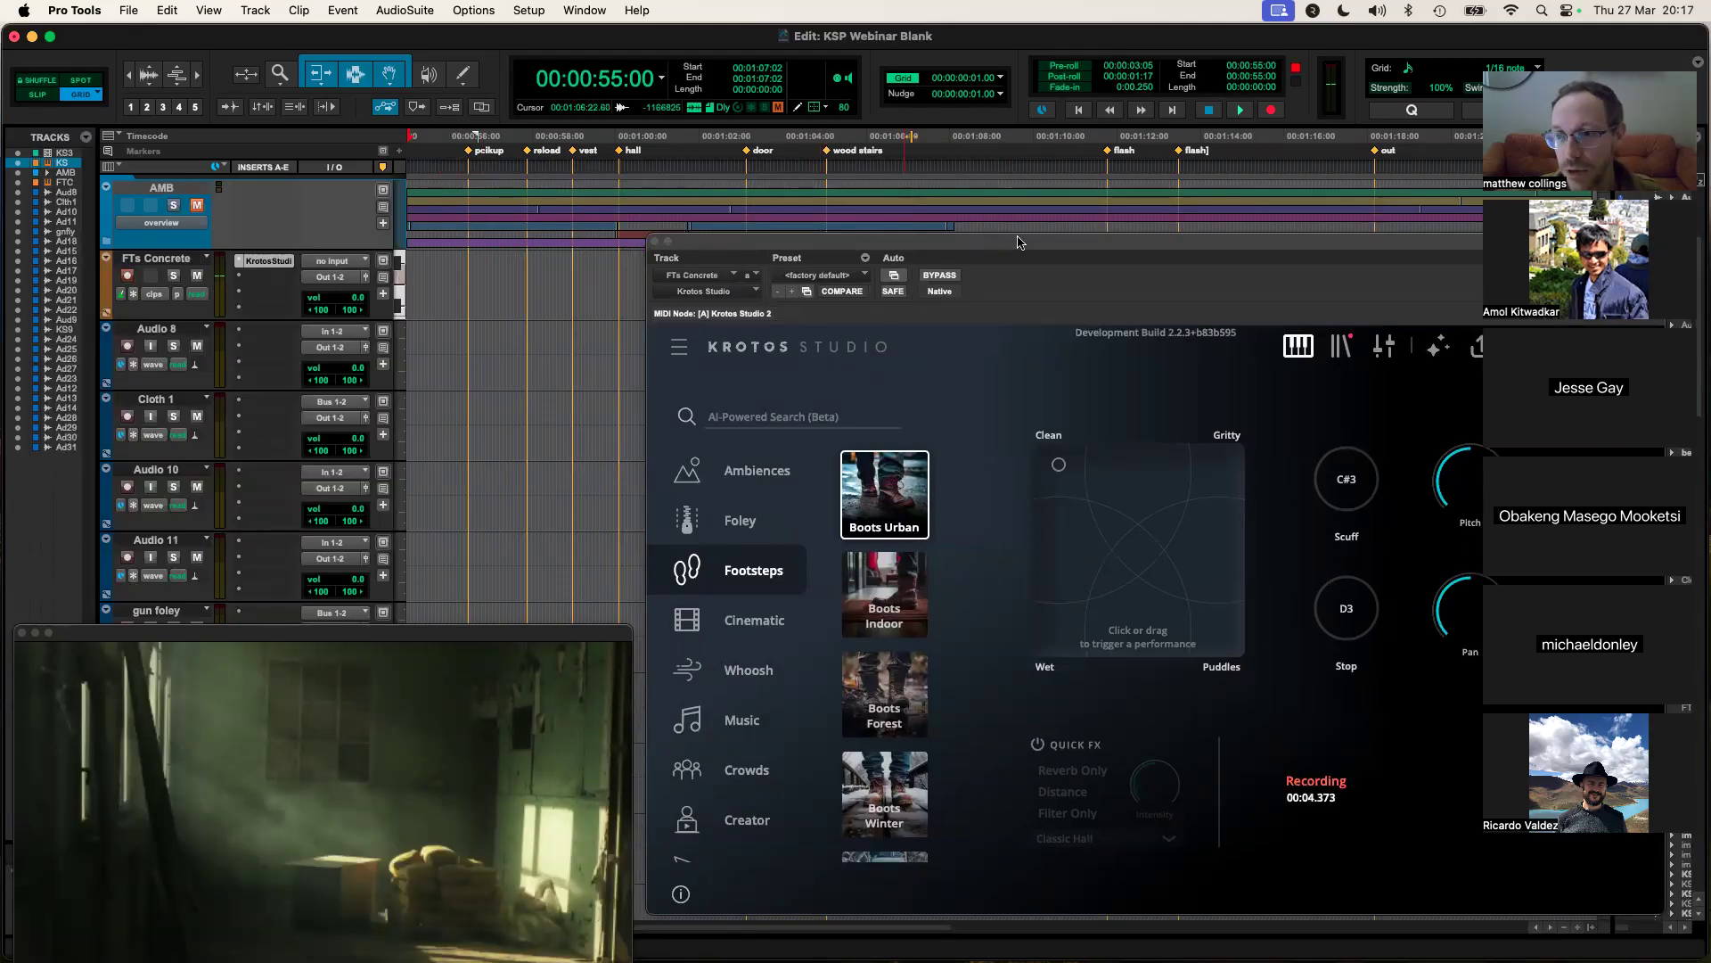
{"action": "left_click_drag", "start_coordinate": [1059, 464], "coordinate": [1137, 475]}
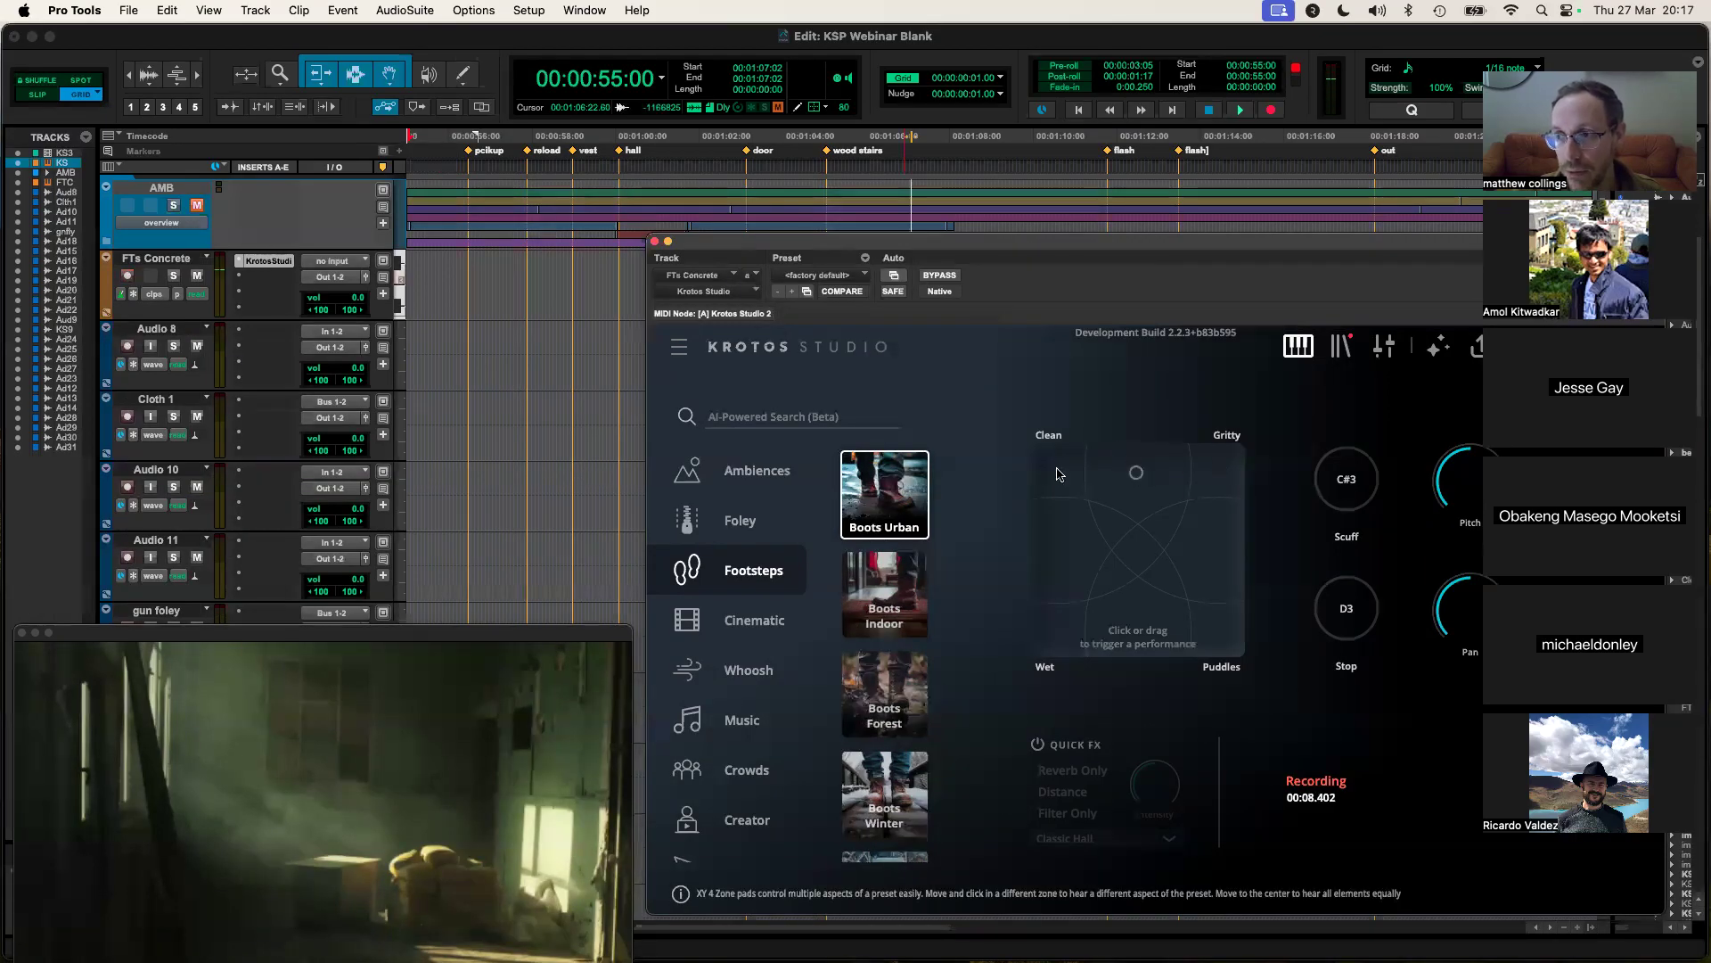
{"action": "left_click_drag", "start_coordinate": [1043, 251], "coordinate": [1063, 257]}
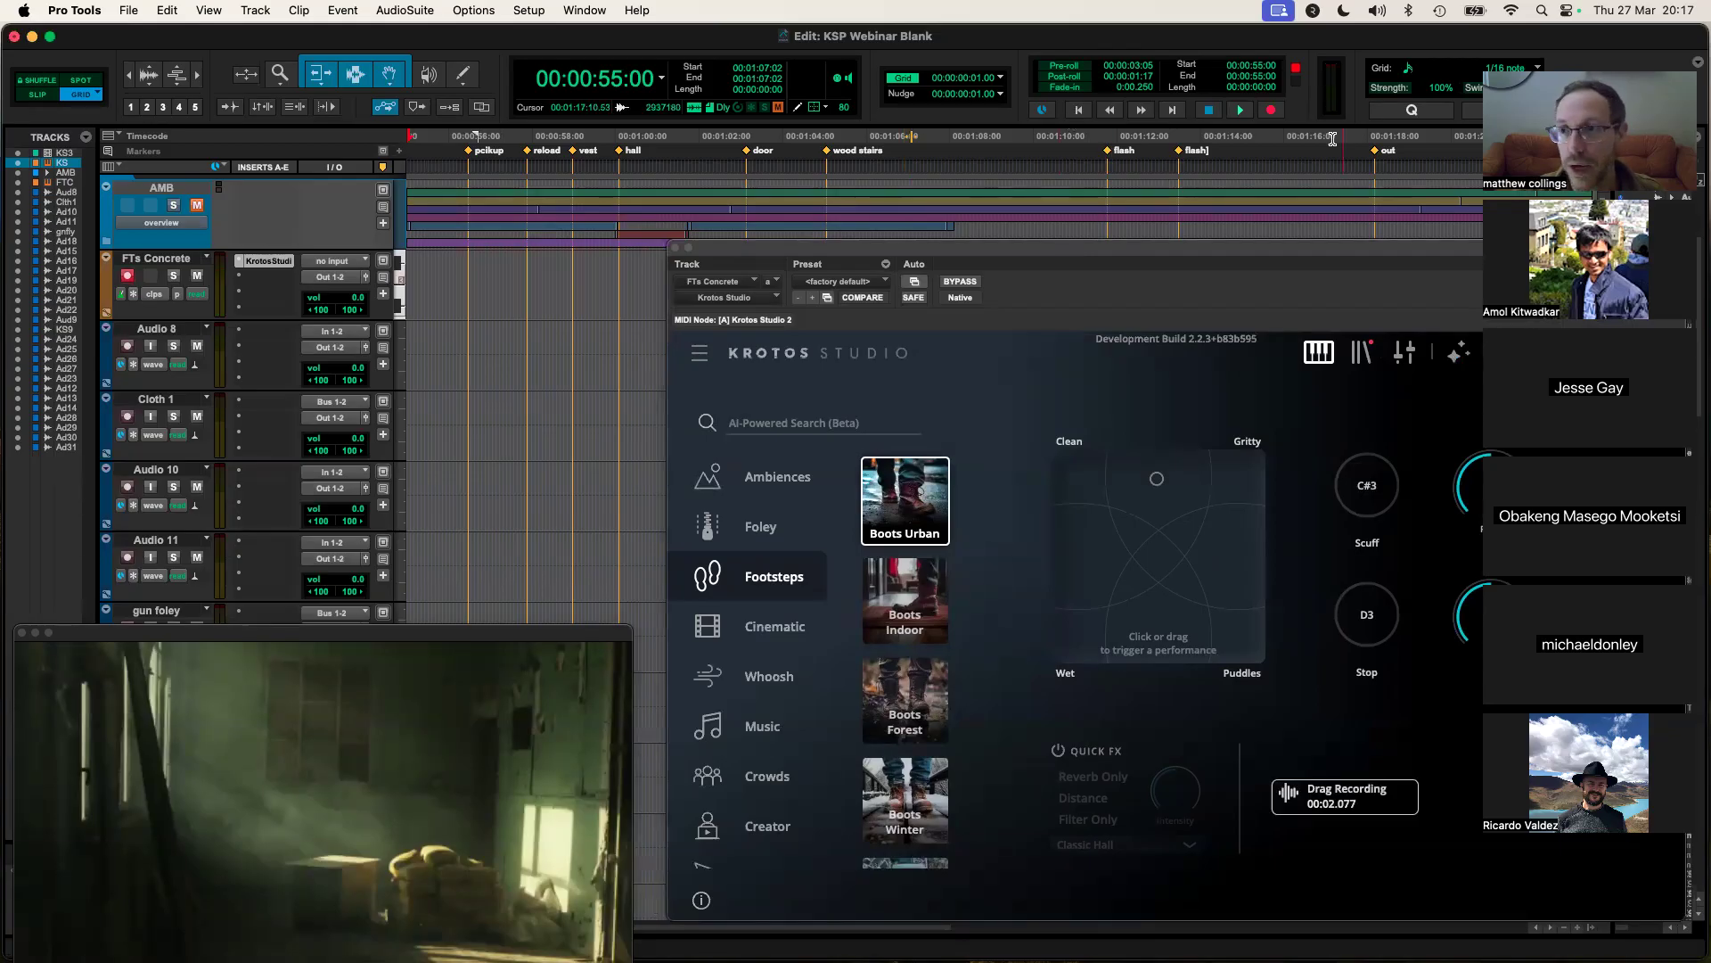
Step: Record a footsteps performance on FTs Concrete from 00:00:55:00 and trim its clip to span 00:00:59:24 to 00:01:15:23
{"action": "left_click", "coordinate": [1242, 111]}
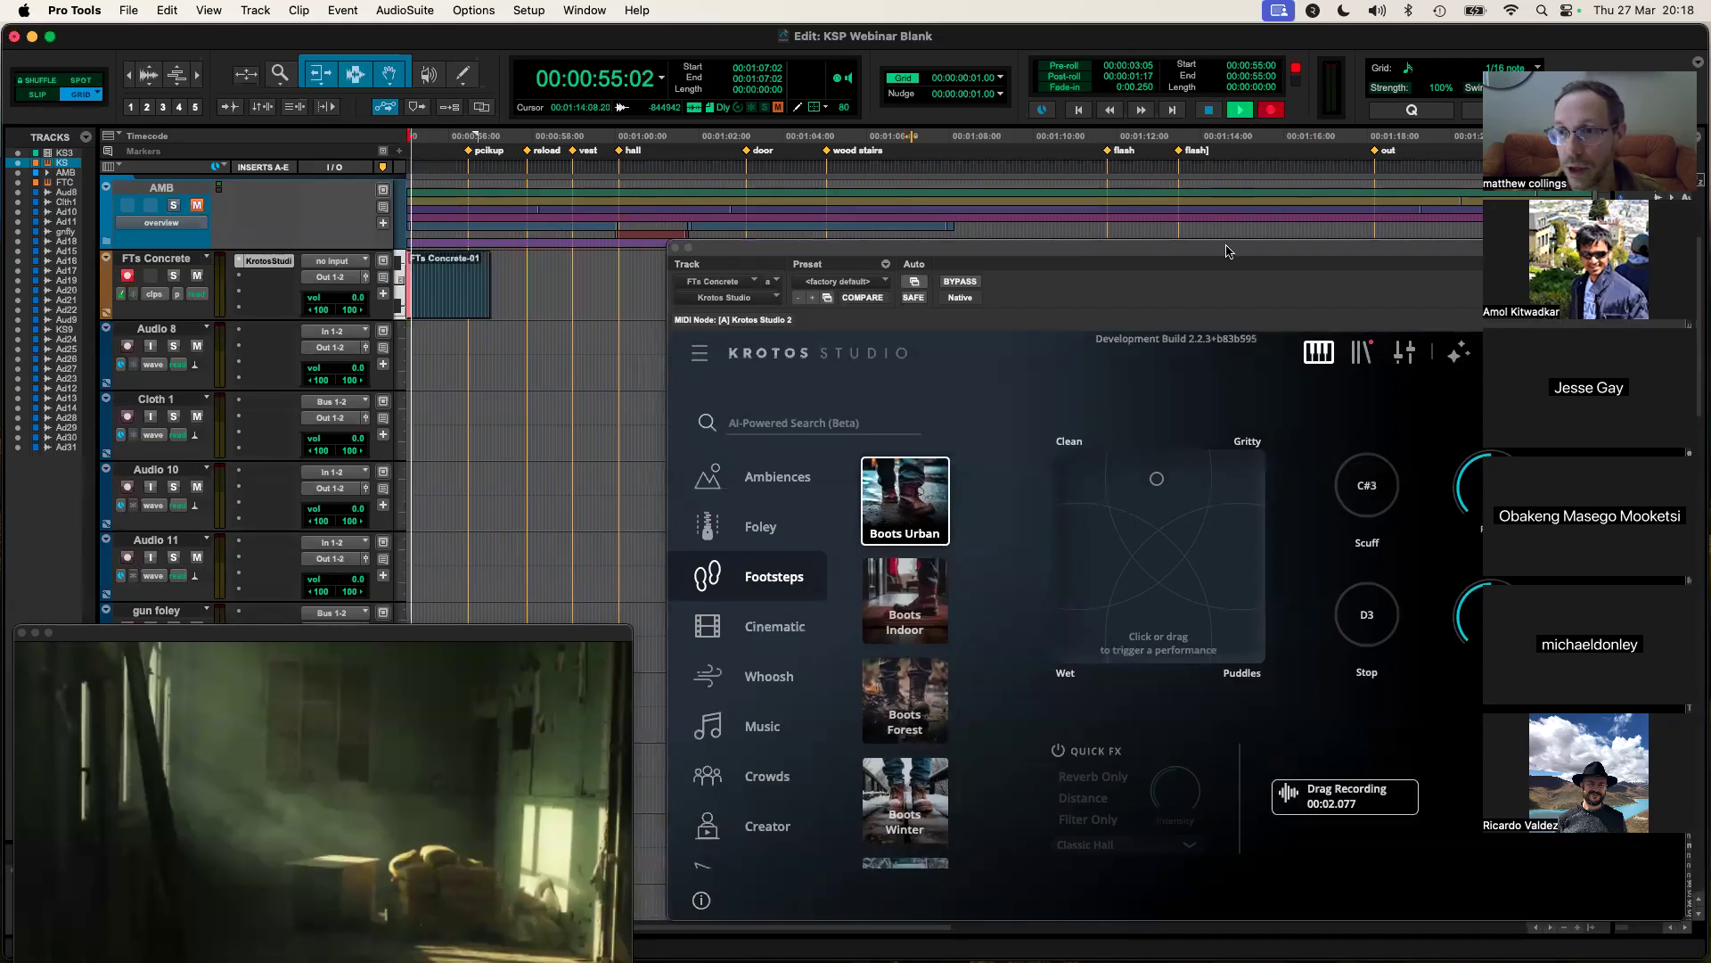
{"action": "left_click_drag", "start_coordinate": [1227, 253], "coordinate": [1279, 252]}
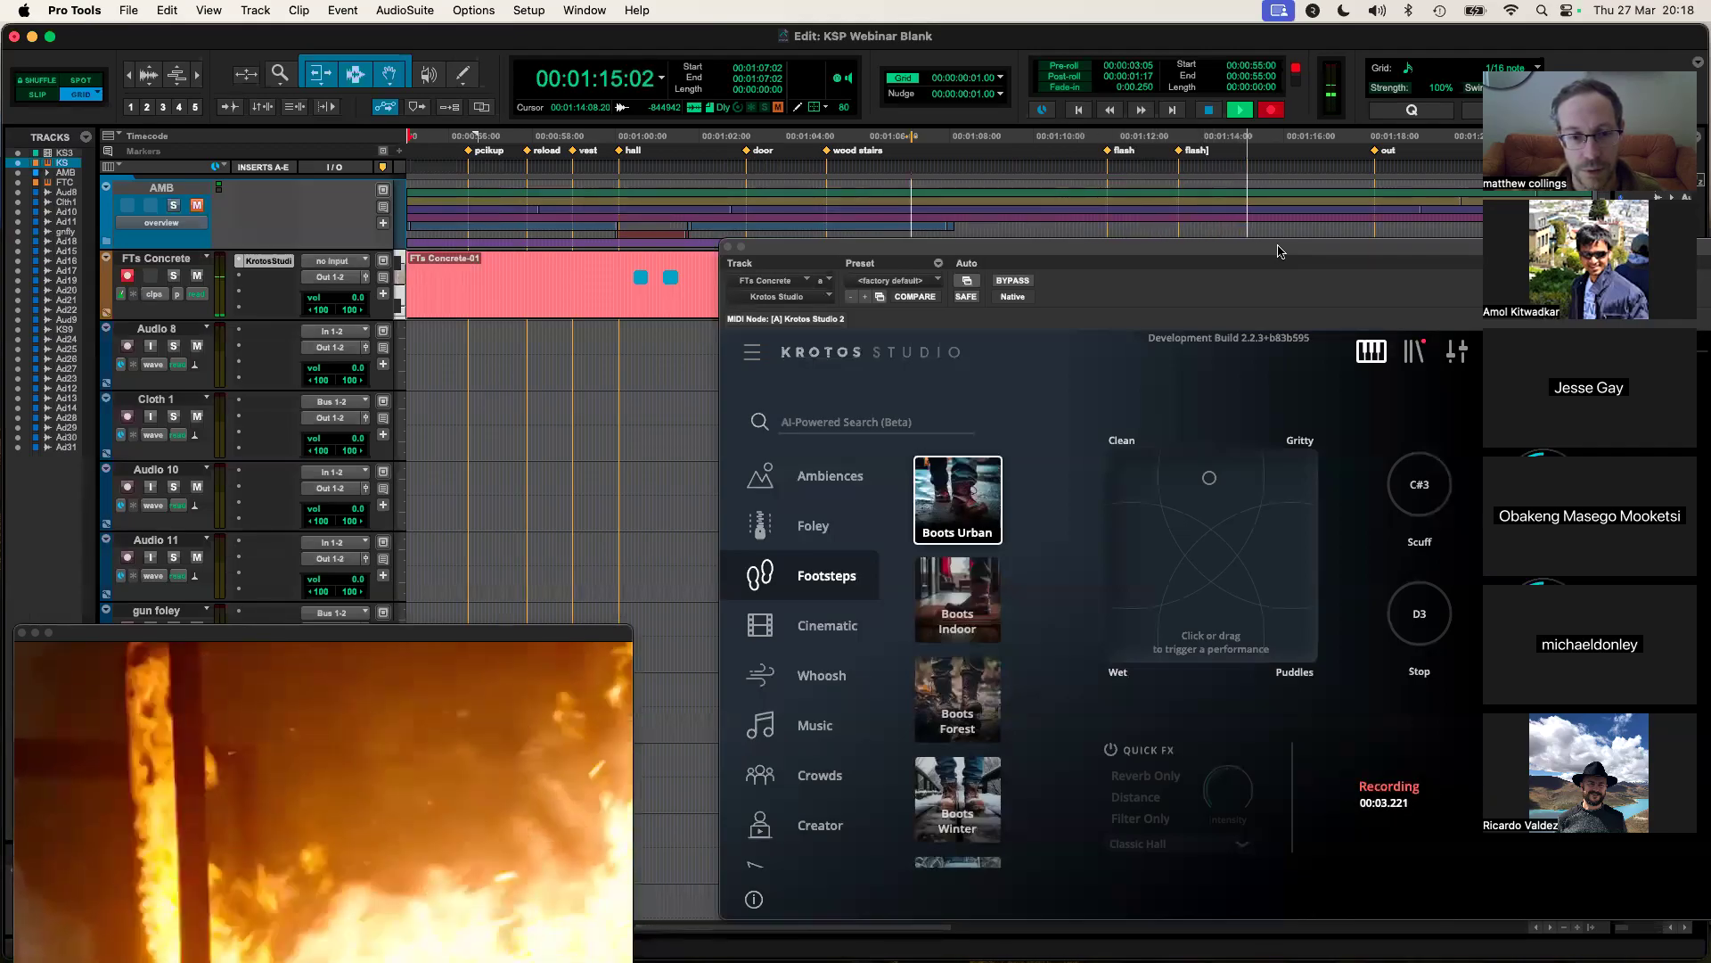
{"action": "key", "text": "space"}
{"action": "mouse_move", "coordinate": [1279, 251]}
{"action": "left_mouse_down"}
{"action": "mouse_move", "coordinate": [1322, 326]}
{"action": "mouse_move", "coordinate": [1400, 344]}
{"action": "left_mouse_up"}
{"action": "left_click_drag", "start_coordinate": [1325, 287], "coordinate": [1280, 287]}
{"action": "left_click_drag", "start_coordinate": [584, 285], "coordinate": [615, 285]}
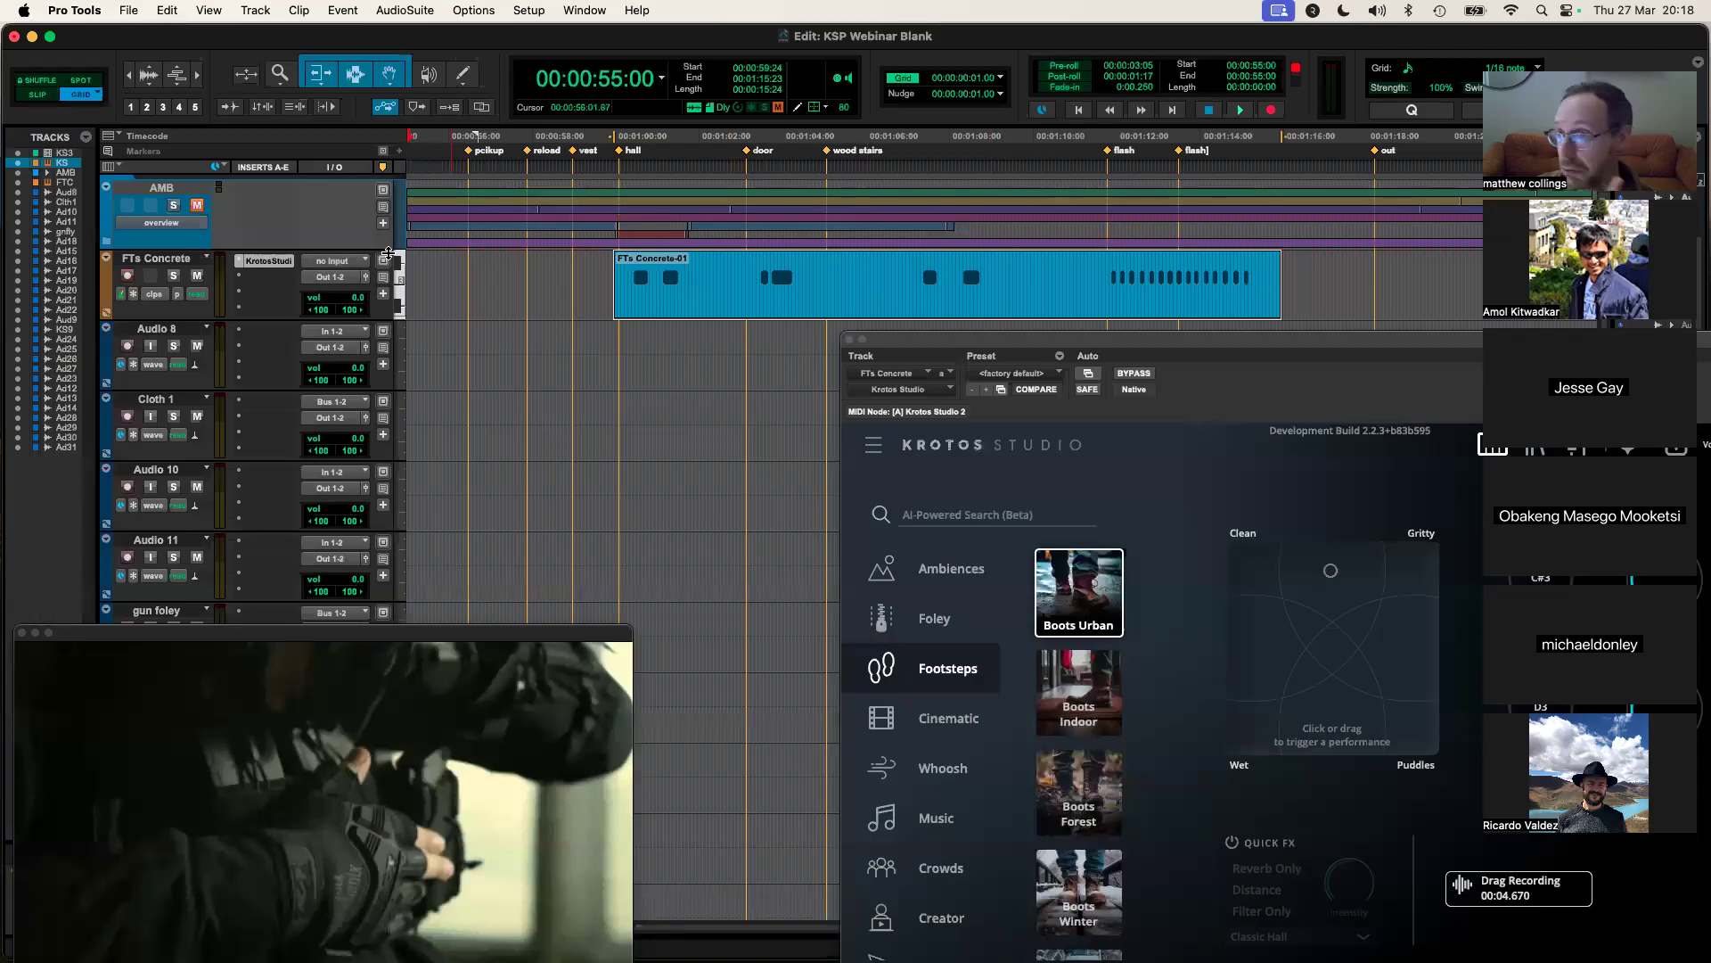
Step: Play the recorded concrete footsteps against the picture from 00:01:04:00
{"action": "left_click_drag", "start_coordinate": [1075, 355], "coordinate": [905, 307]}
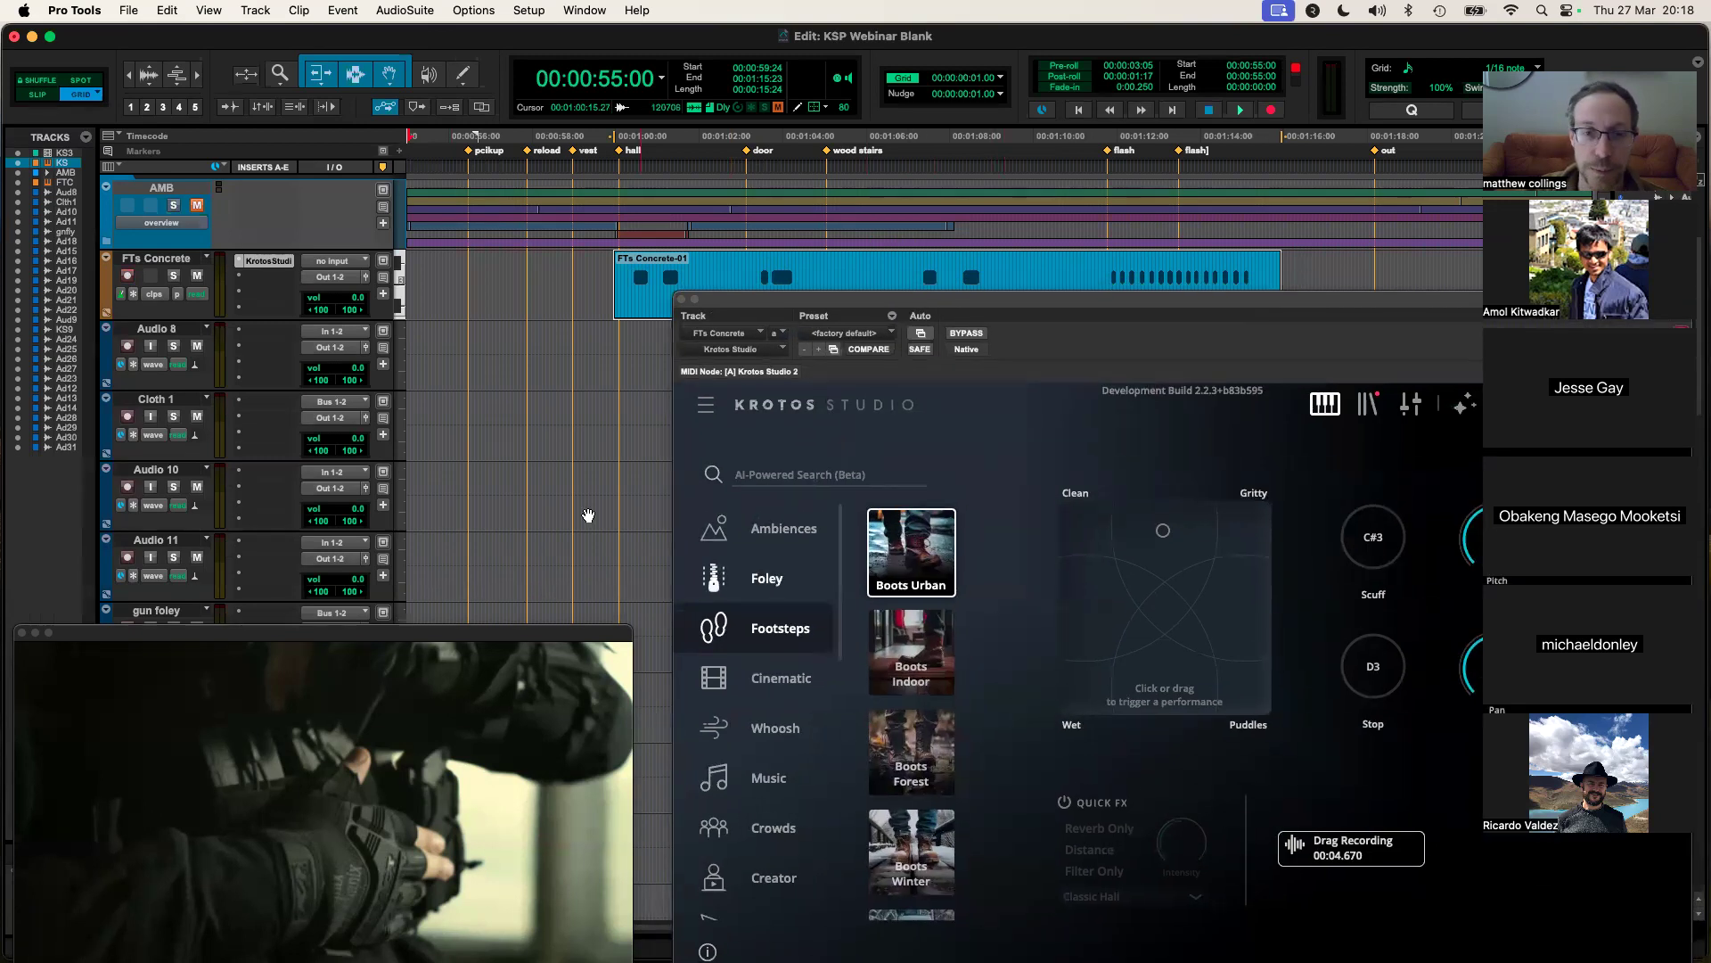
{"action": "left_click_drag", "start_coordinate": [802, 308], "coordinate": [768, 380]}
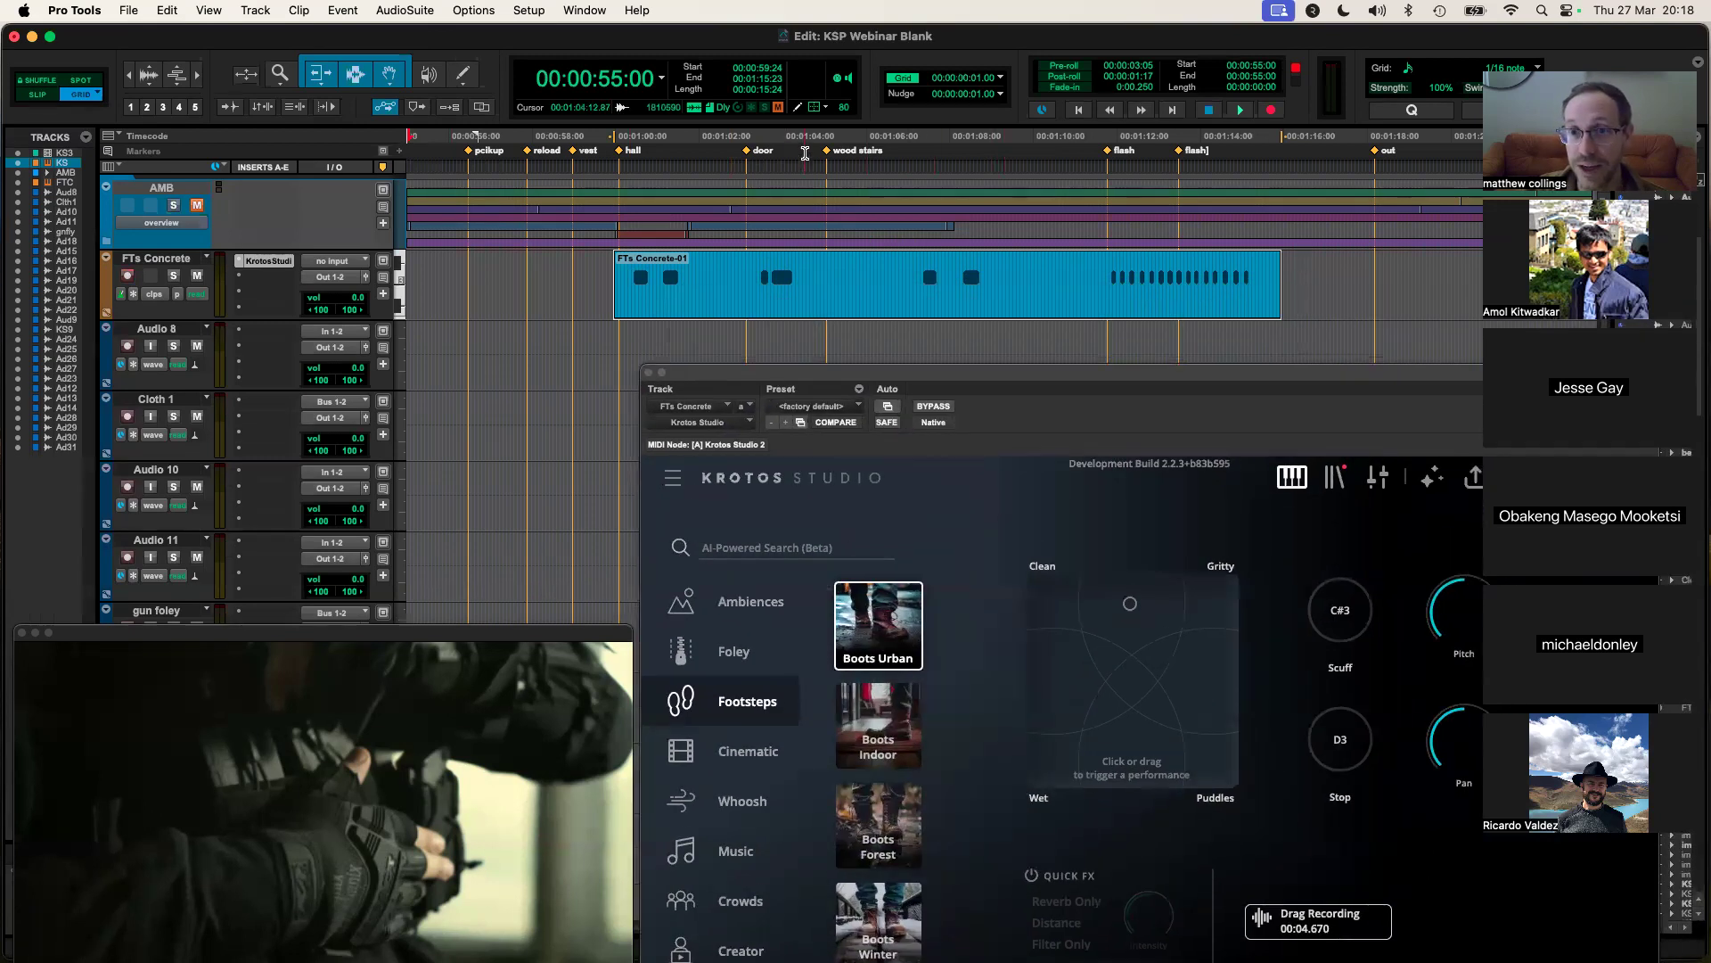
{"action": "left_click", "coordinate": [775, 141]}
{"action": "key", "text": "space"}
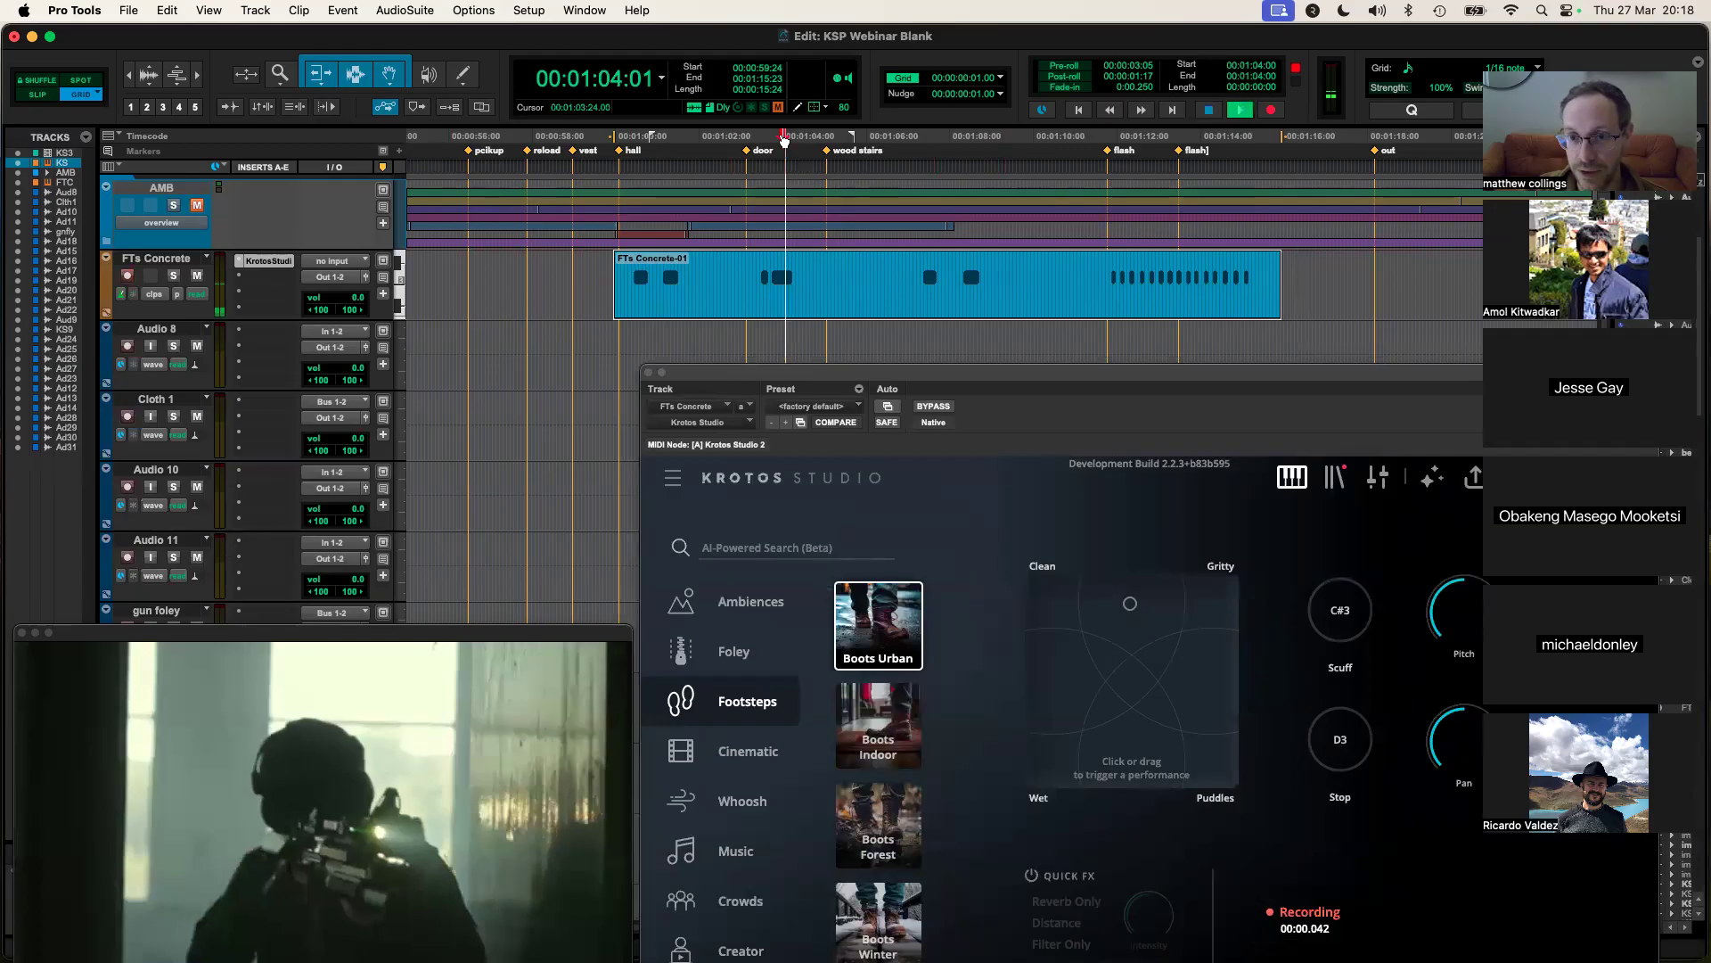
{"action": "key", "text": "space"}
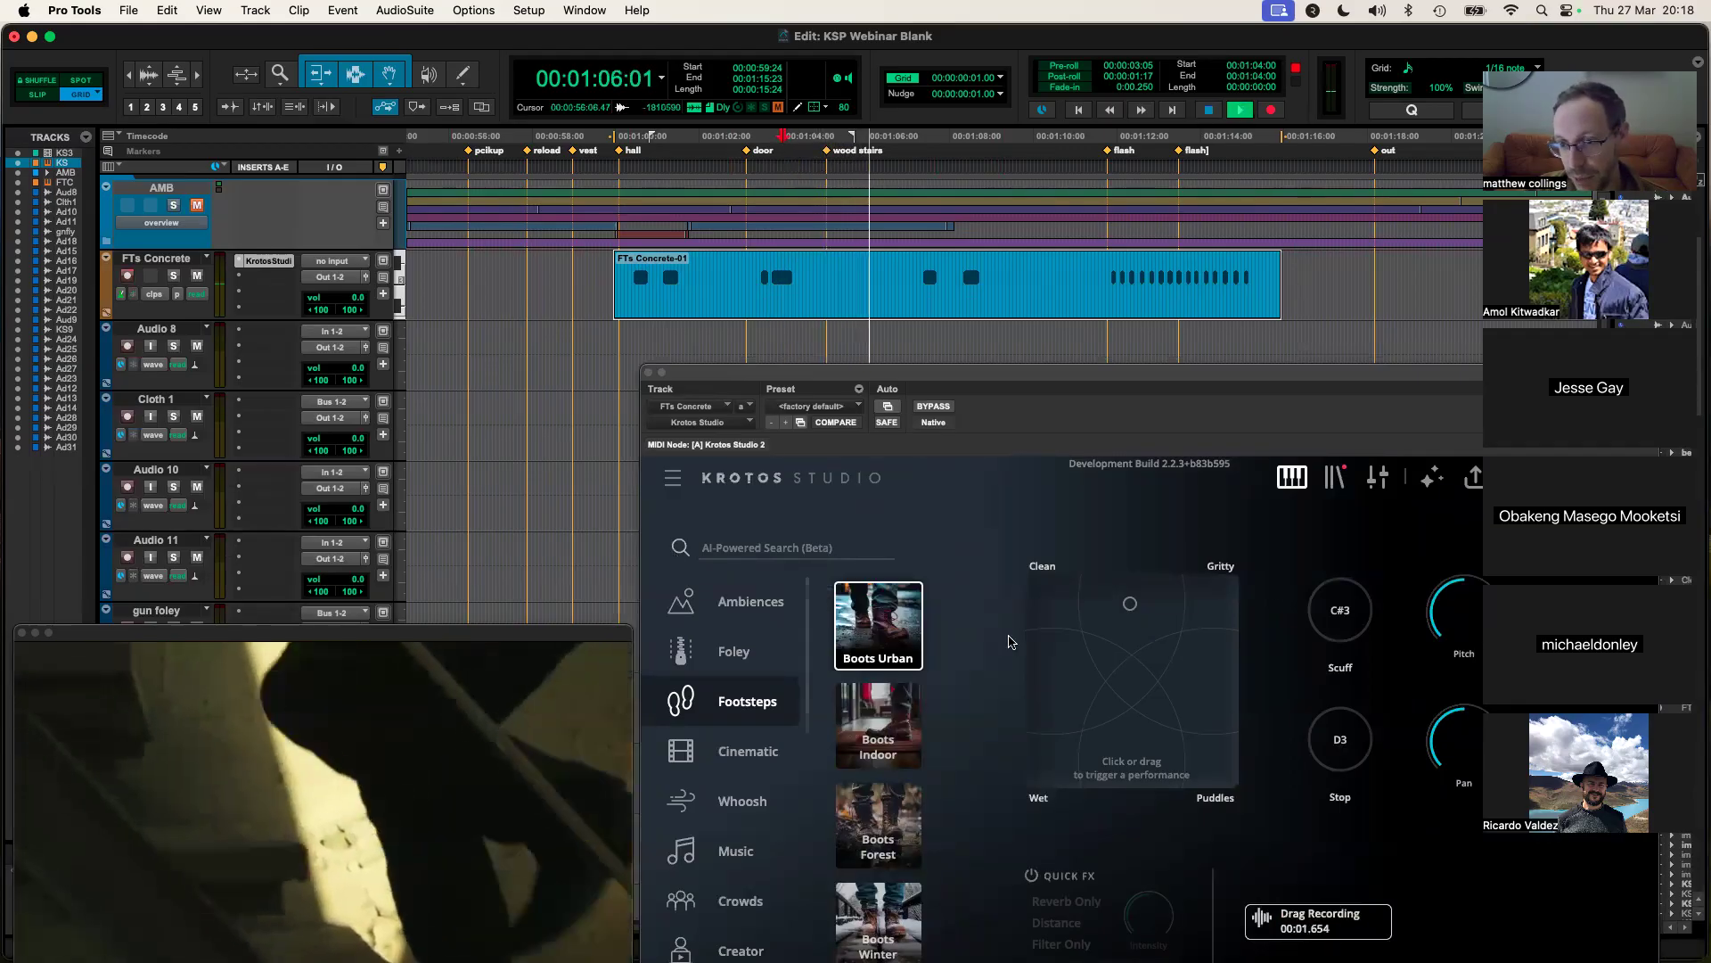
Step: Load the Boots Indoor footsteps preset and set its surface between Solid Wood and Hollow Wood
{"action": "left_click_drag", "start_coordinate": [1044, 369], "coordinate": [1106, 335]}
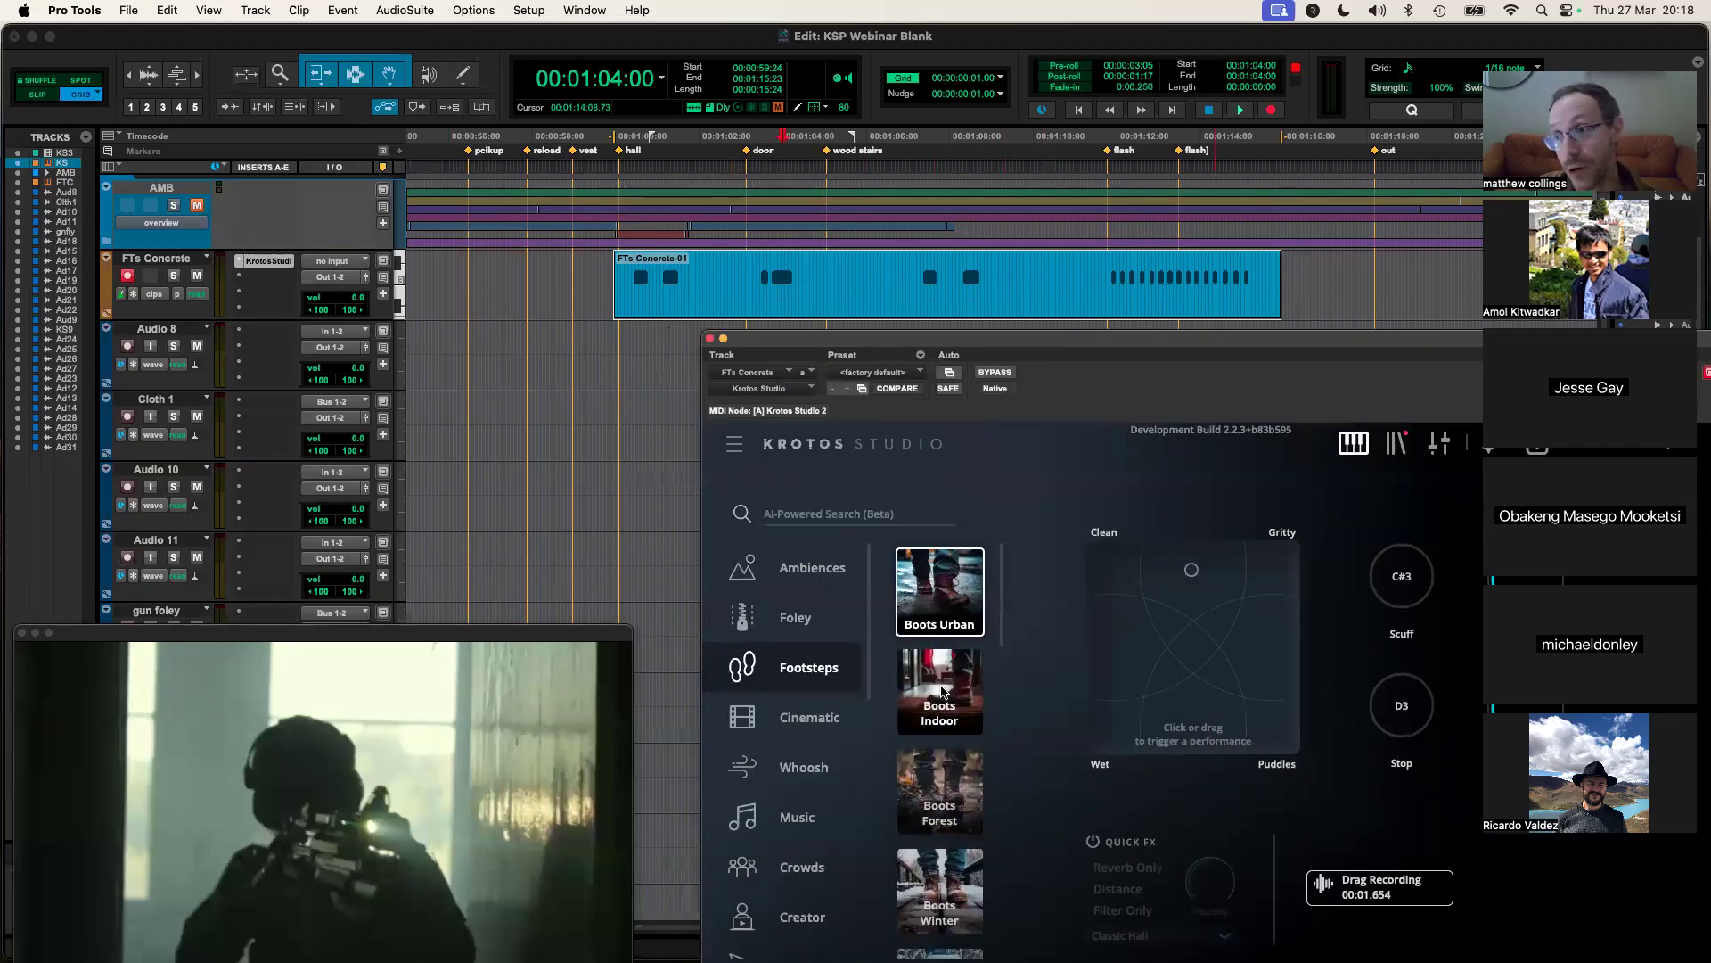
{"action": "left_click", "coordinate": [943, 692]}
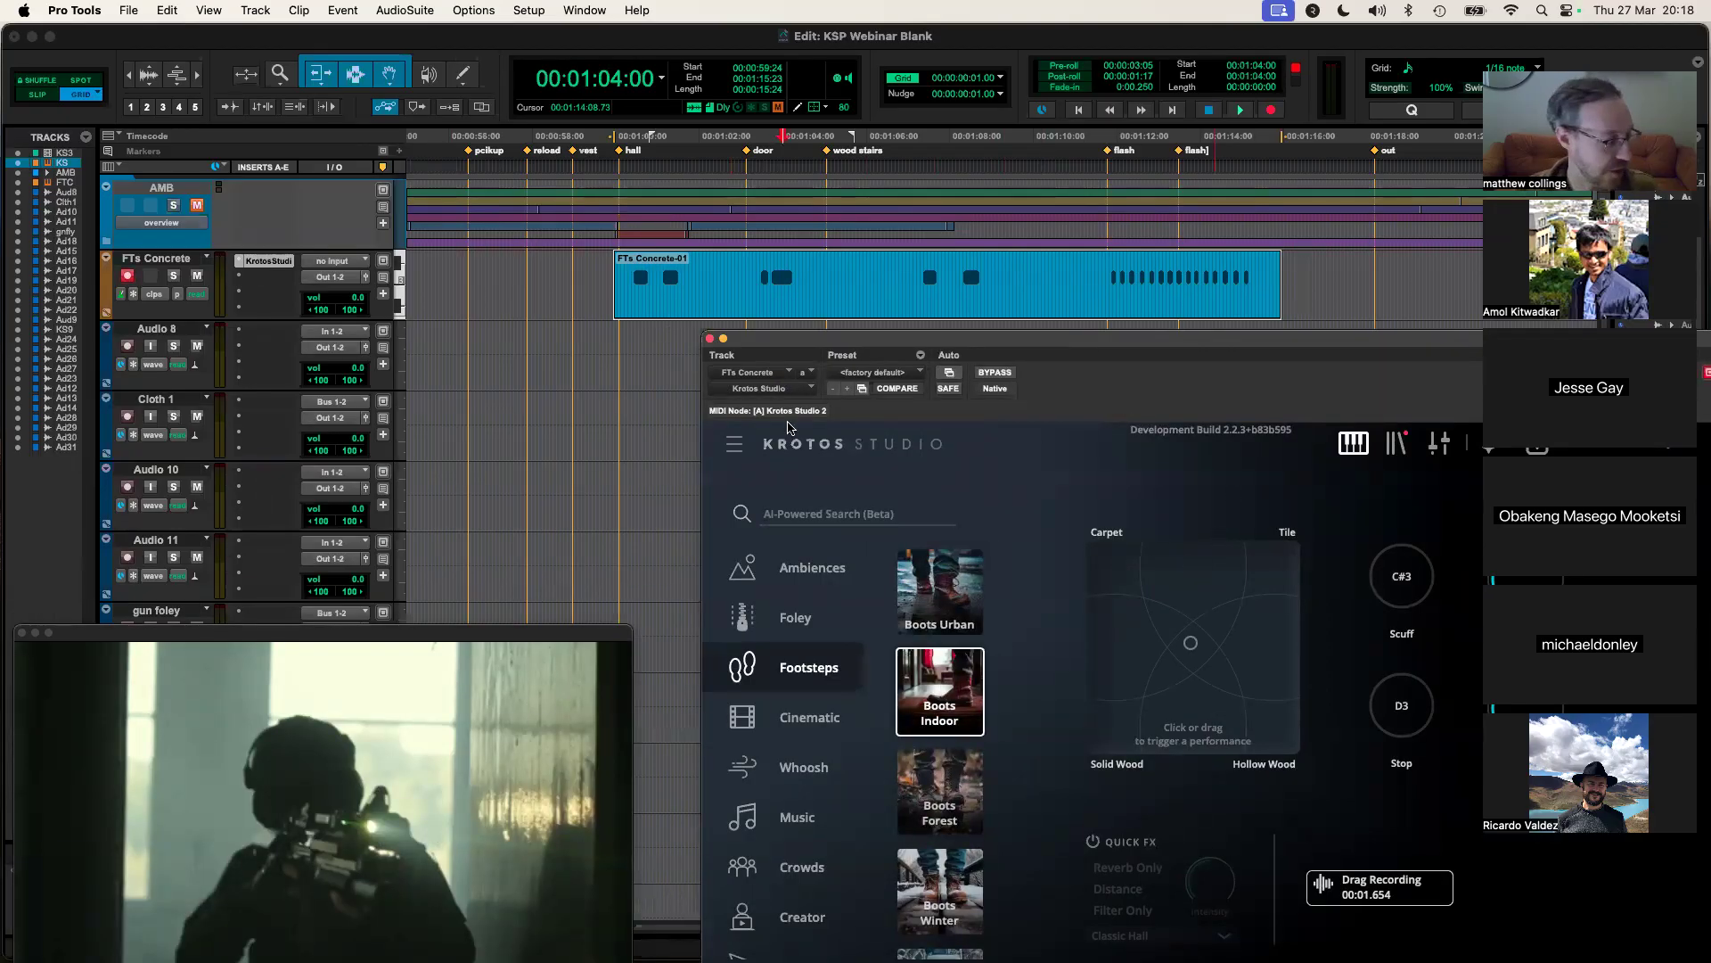
{"action": "scroll", "coordinate": [533, 456], "scroll_direction": "right", "scroll_amount": 5}
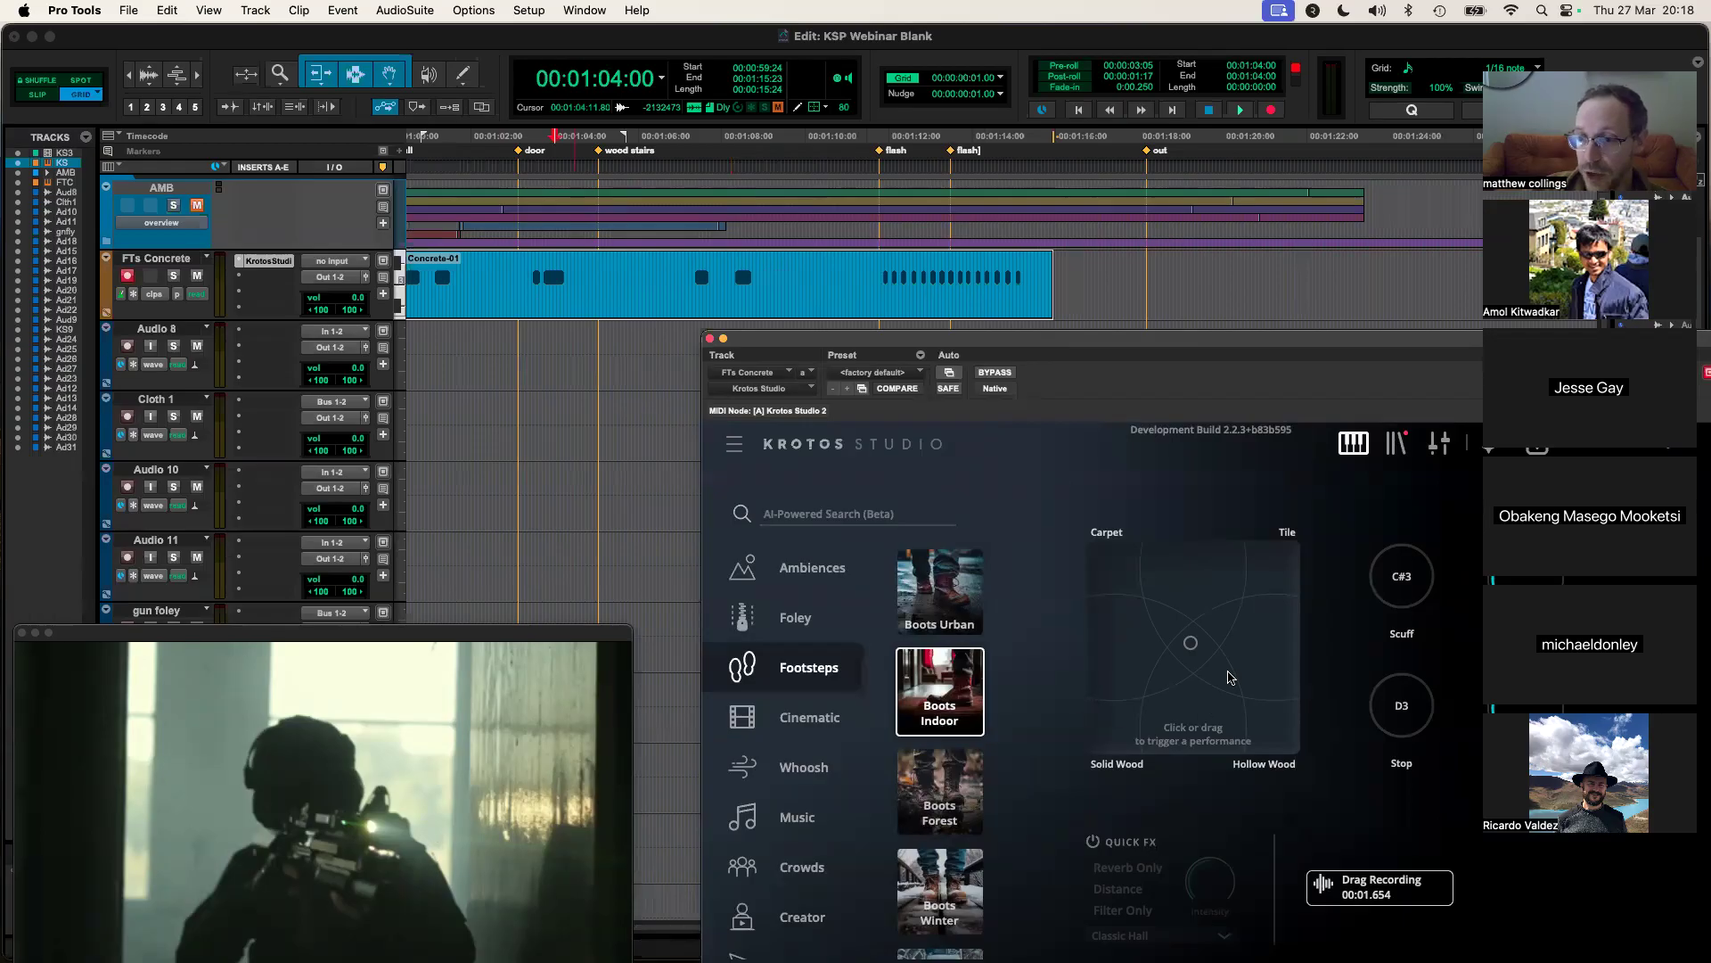
{"action": "mouse_move", "coordinate": [1138, 575]}
{"action": "left_mouse_down"}
{"action": "mouse_move", "coordinate": [1246, 581]}
{"action": "mouse_move", "coordinate": [1218, 718]}
{"action": "left_mouse_up"}
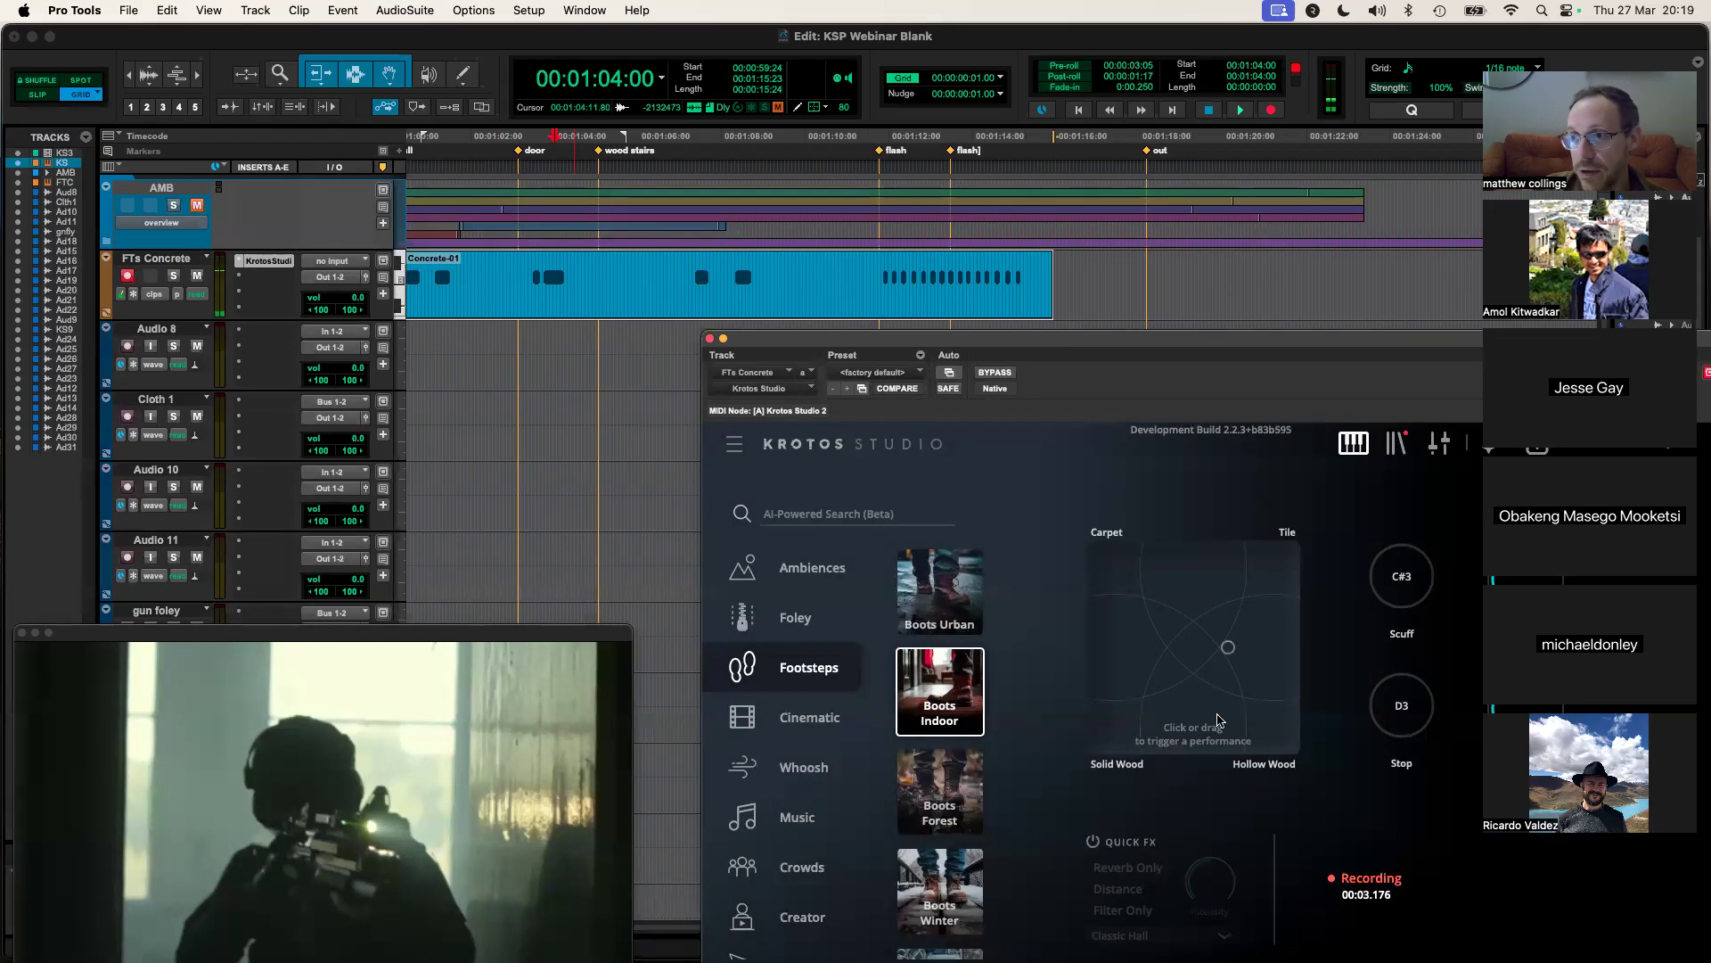
{"action": "left_click_drag", "start_coordinate": [1228, 647], "coordinate": [1223, 740]}
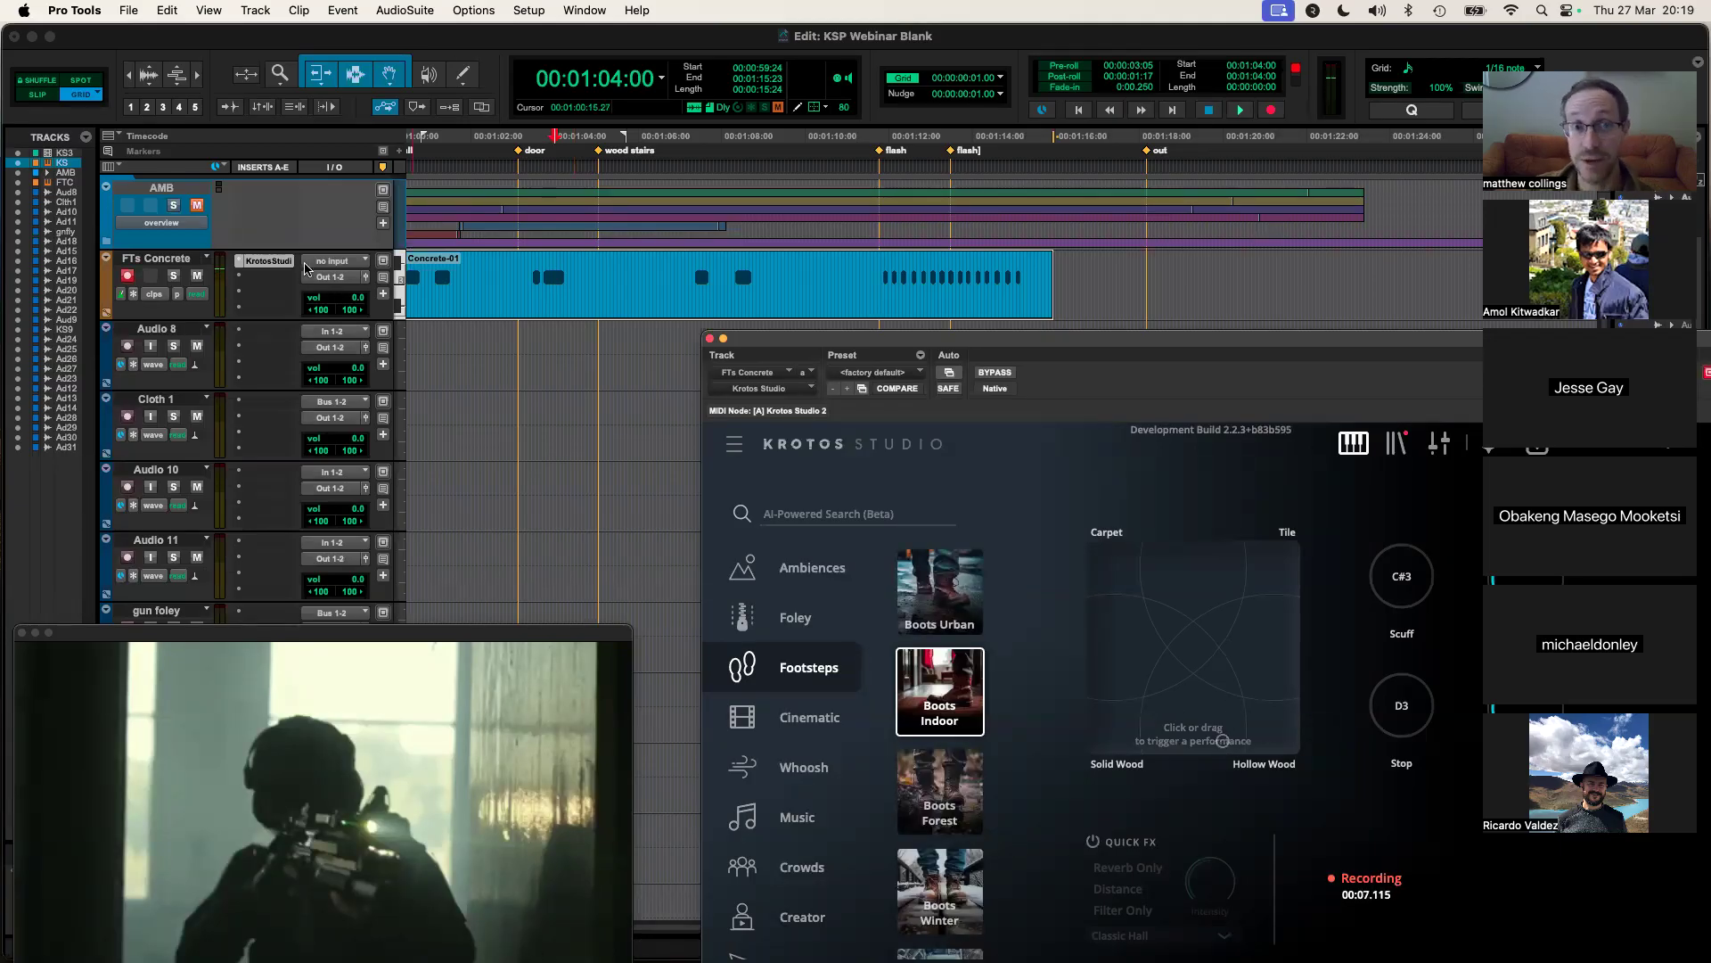
Step: Perform the Boots Indoor footsteps to picture in Krotos Studio, playing the scene from 00:01:02:22
{"action": "left_click_drag", "start_coordinate": [1099, 346], "coordinate": [1172, 260]}
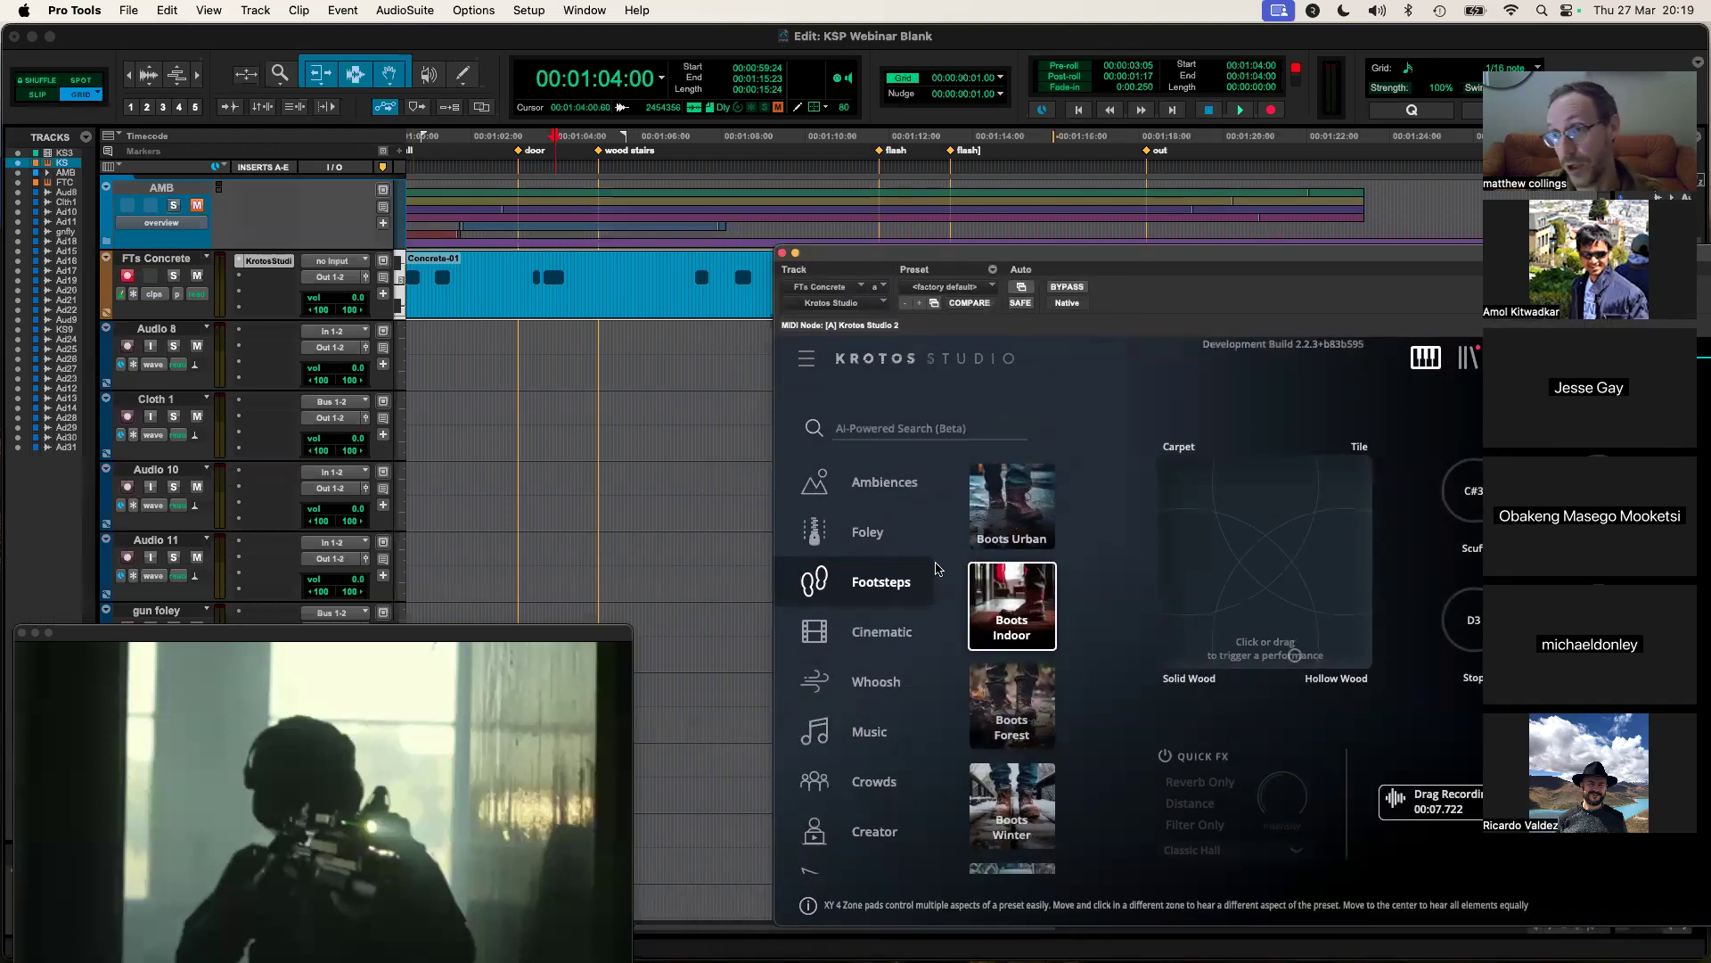
{"action": "left_click", "coordinate": [508, 137]}
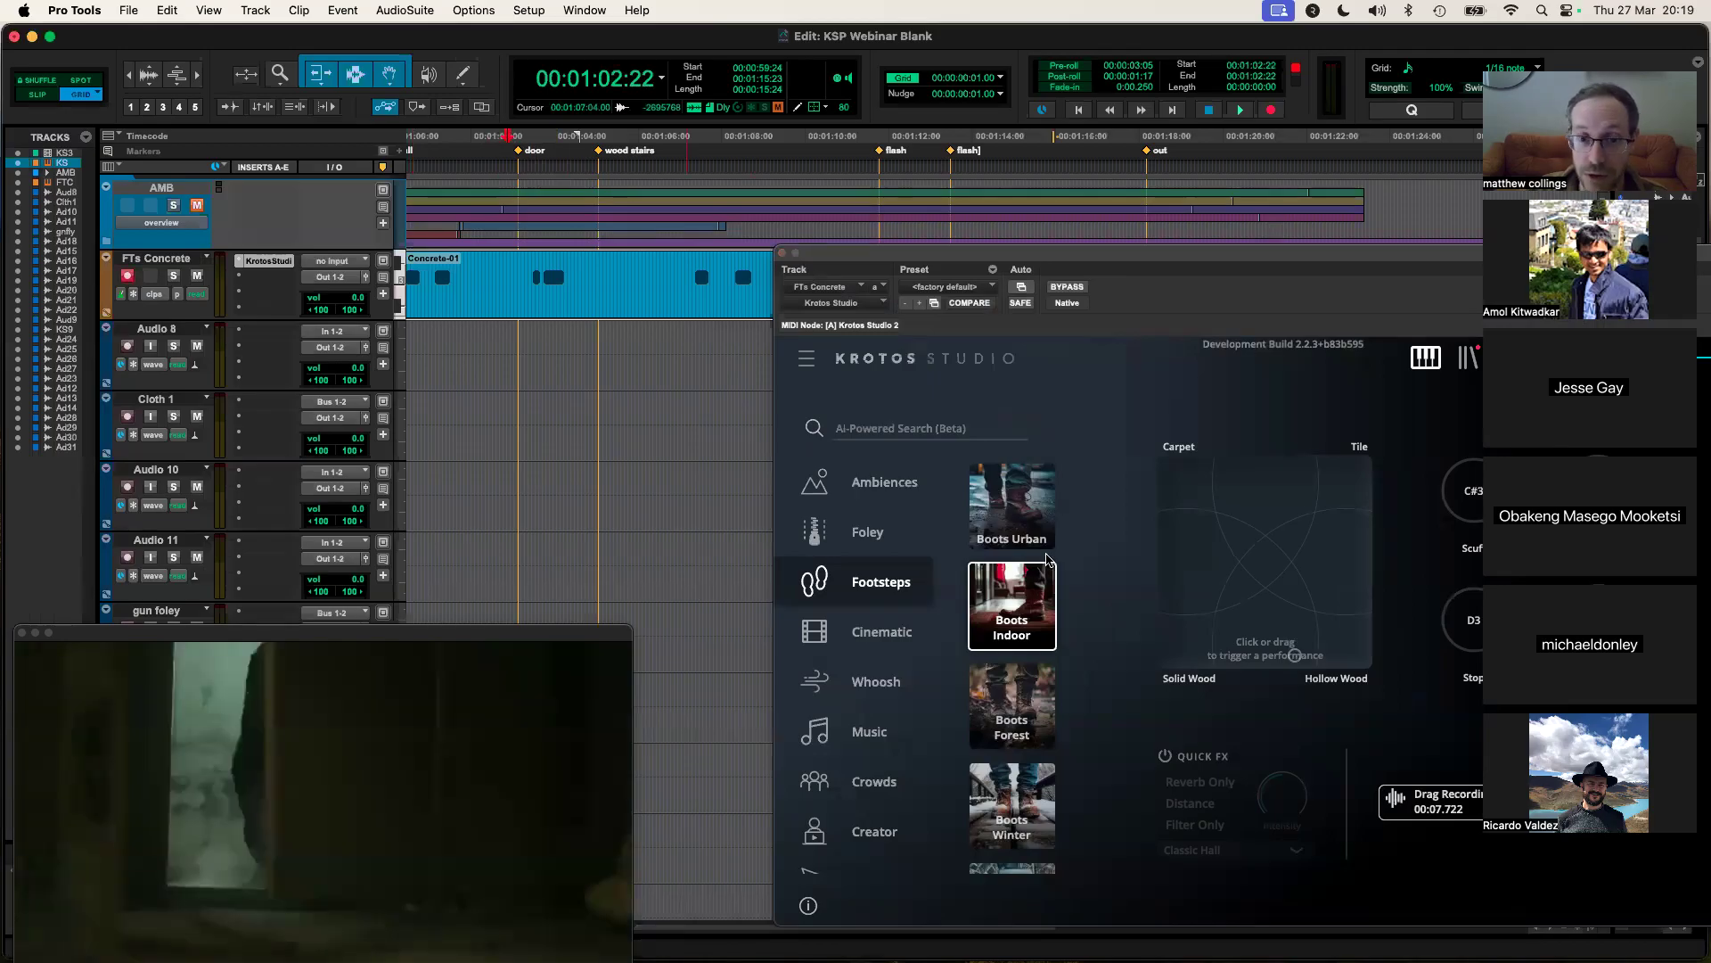
{"action": "key", "text": "space"}
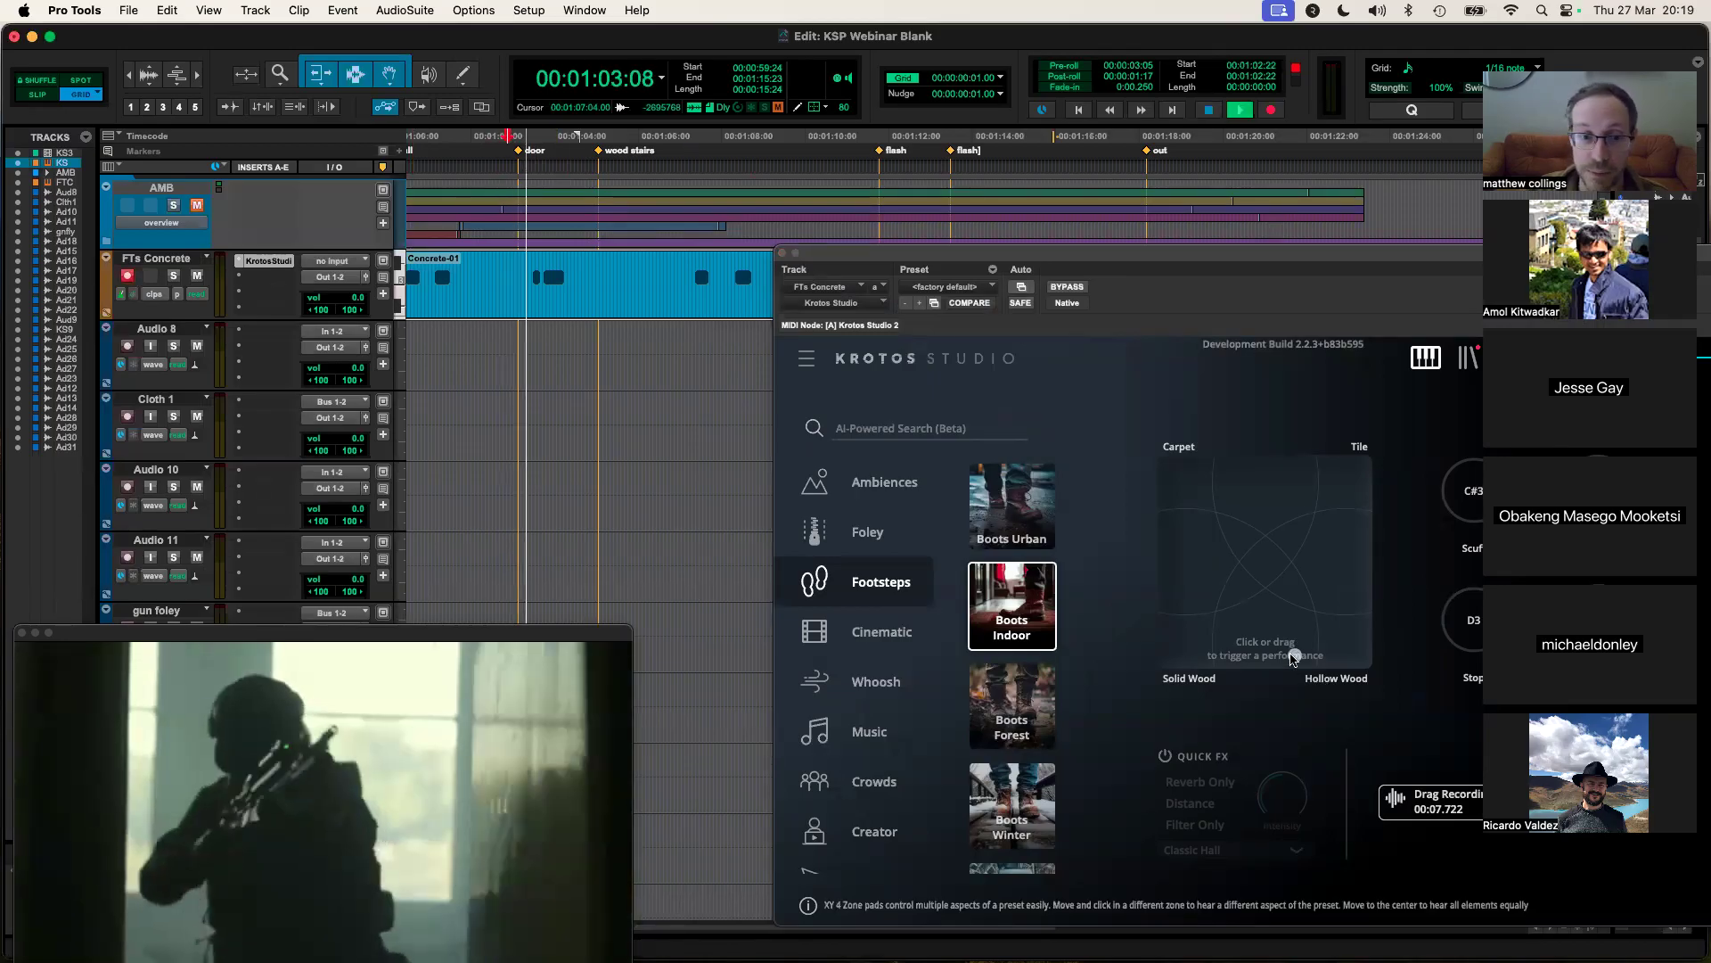
{"action": "left_click", "coordinate": [1293, 658]}
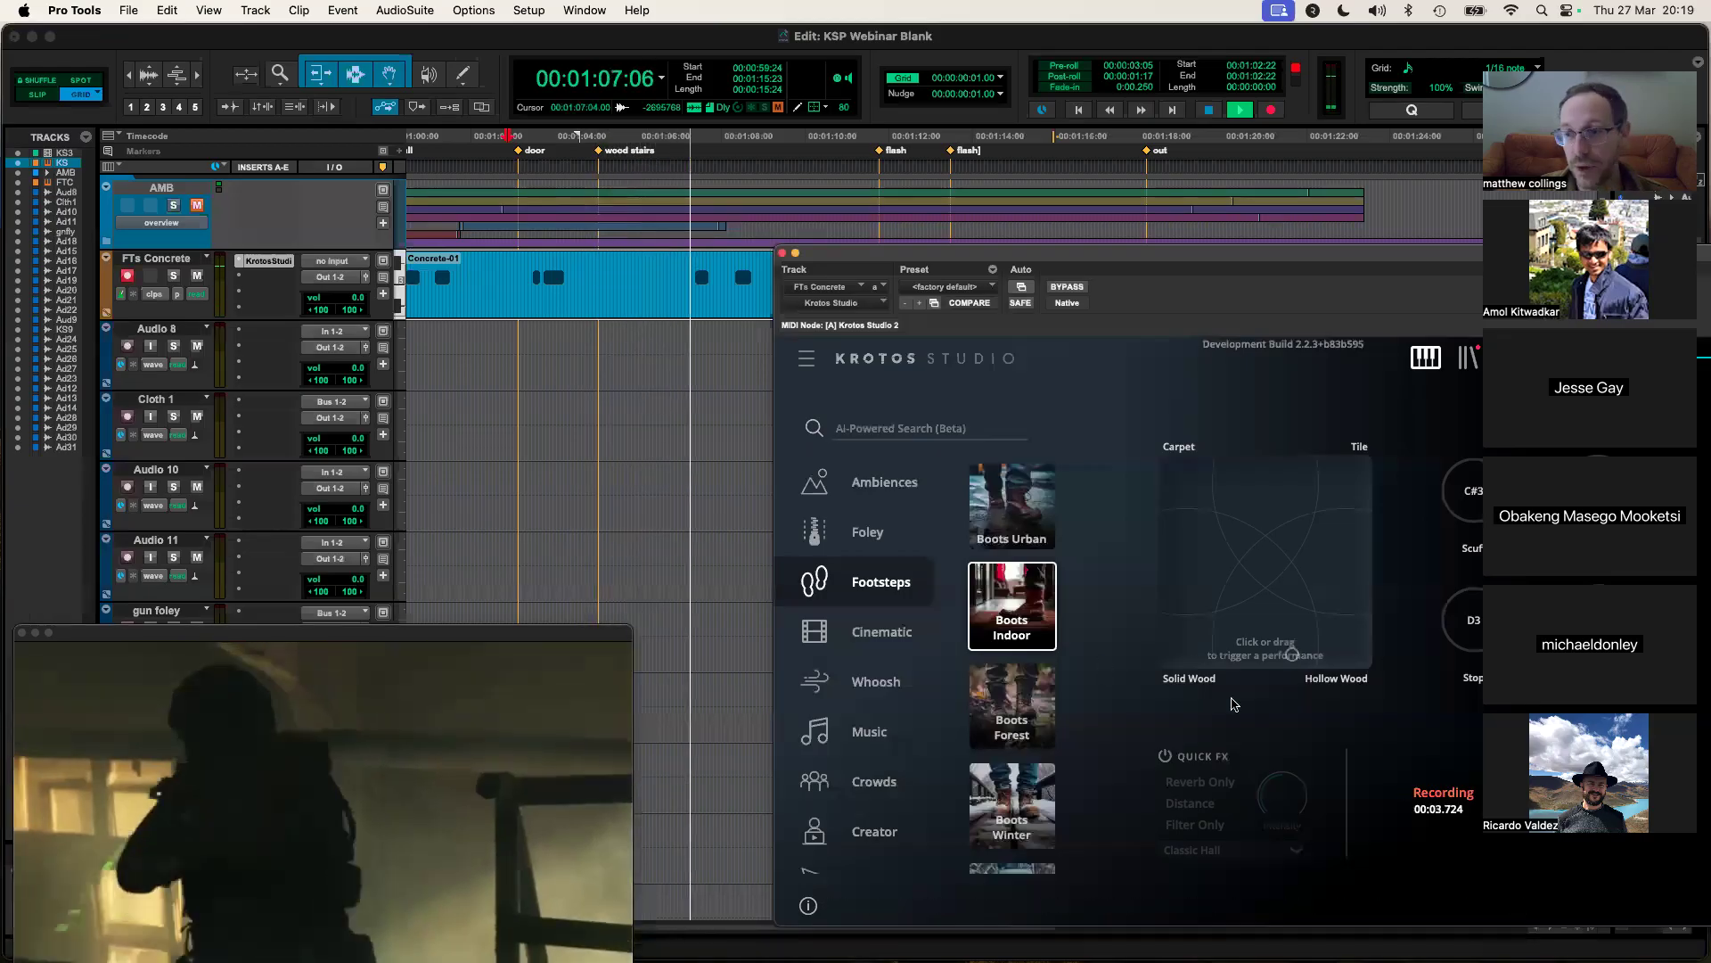
{"action": "key", "text": "space"}
Step: Place the captured Boots Indoor recording on Audio 8 at 00:01:05:18 and play it from 00:01:02:22
{"action": "left_click_drag", "start_coordinate": [1404, 799], "coordinate": [634, 354]}
{"action": "left_click_drag", "start_coordinate": [625, 351], "coordinate": [628, 350]}
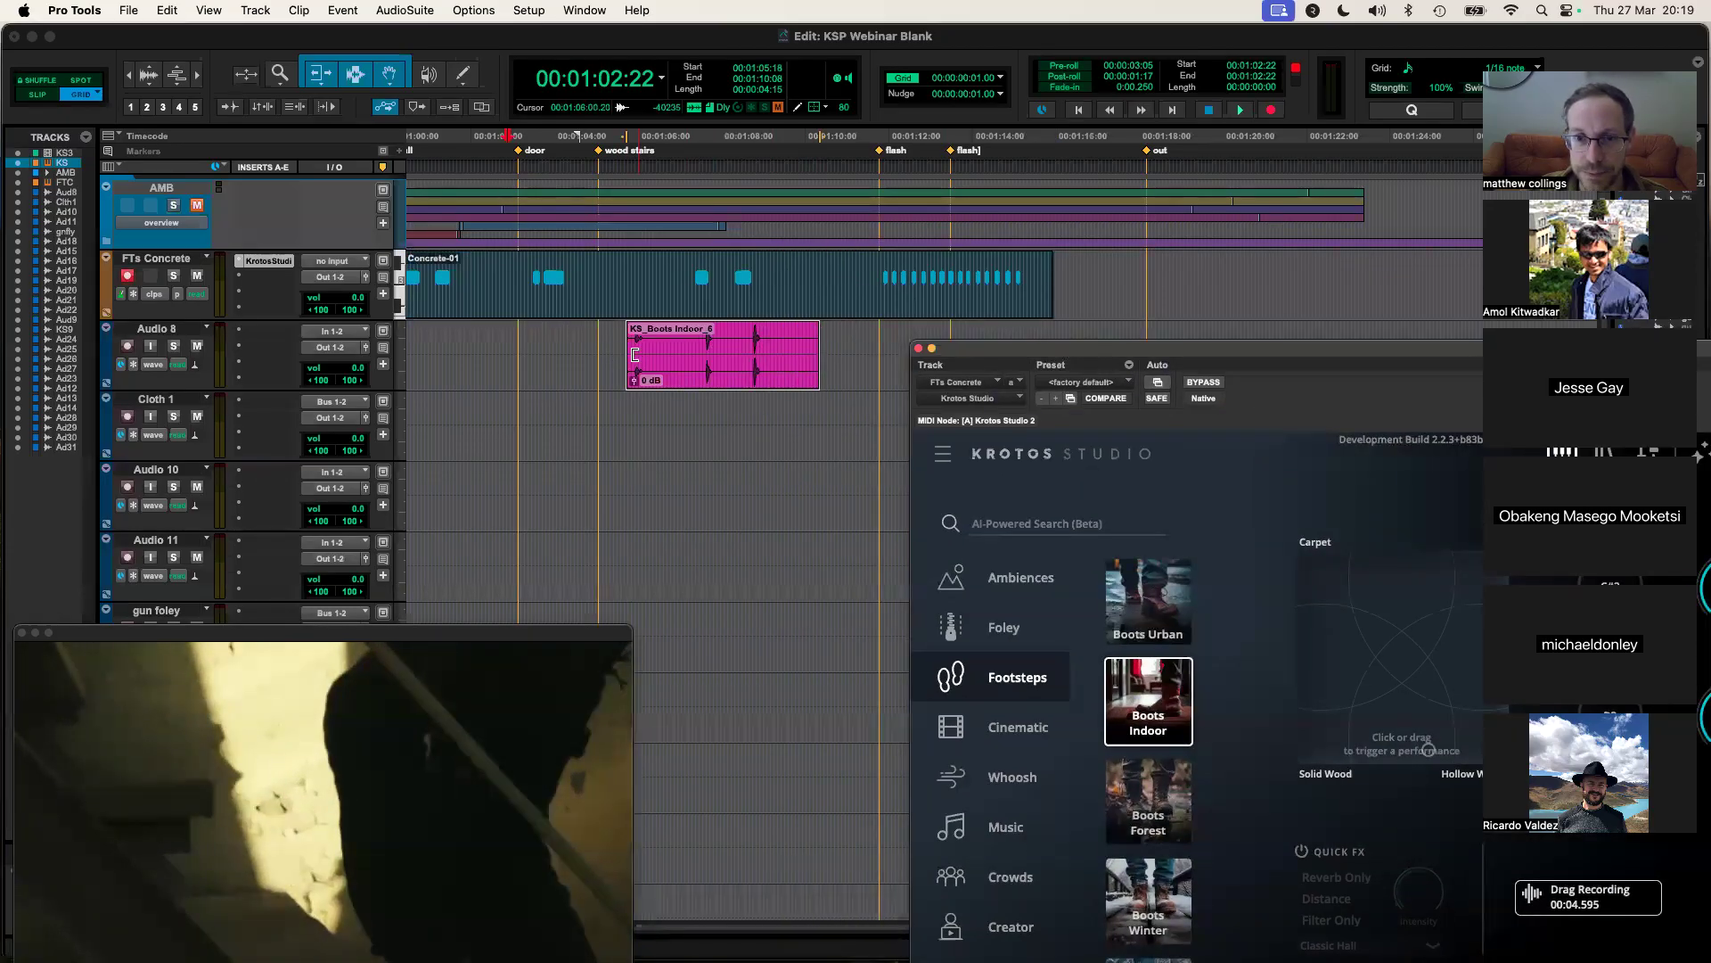
{"action": "key", "text": "space"}
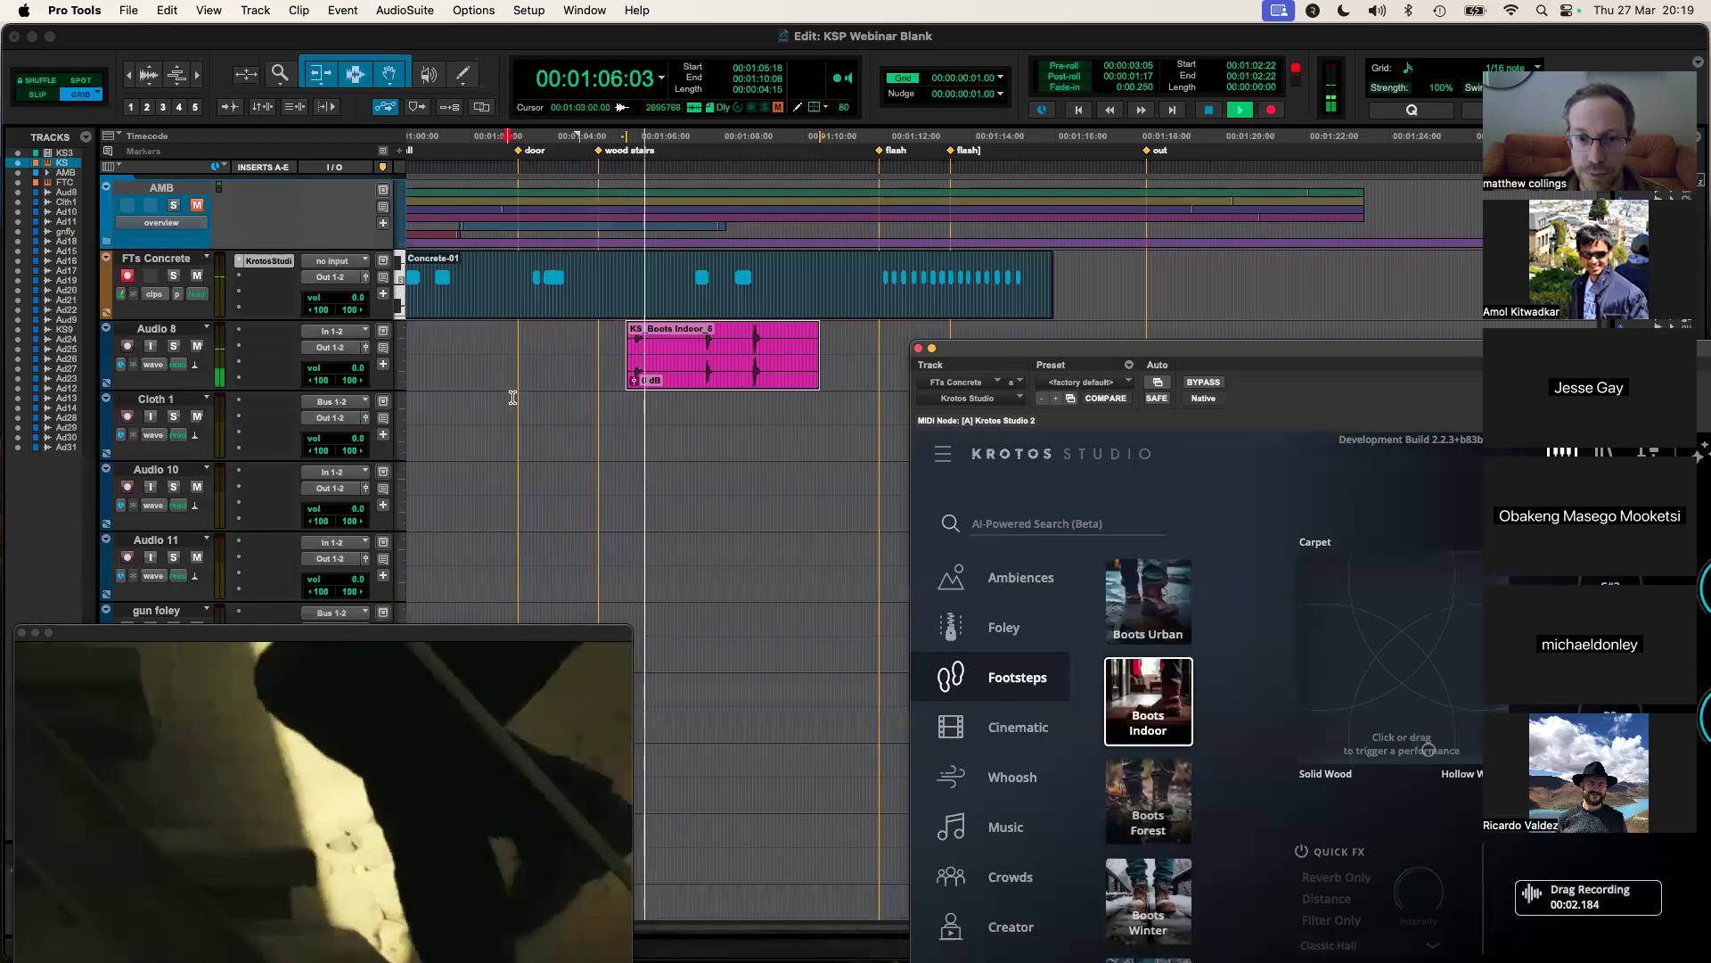
{"action": "key", "text": "space"}
Step: Trim and align the Boots Indoor clip on Audio 8 to 00:01:05:14–00:01:07:13 and lower its gain to -1.8 dB
{"action": "left_click_drag", "start_coordinate": [631, 353], "coordinate": [697, 372]}
{"action": "left_click", "coordinate": [691, 275]}
{"action": "key", "text": "space"}
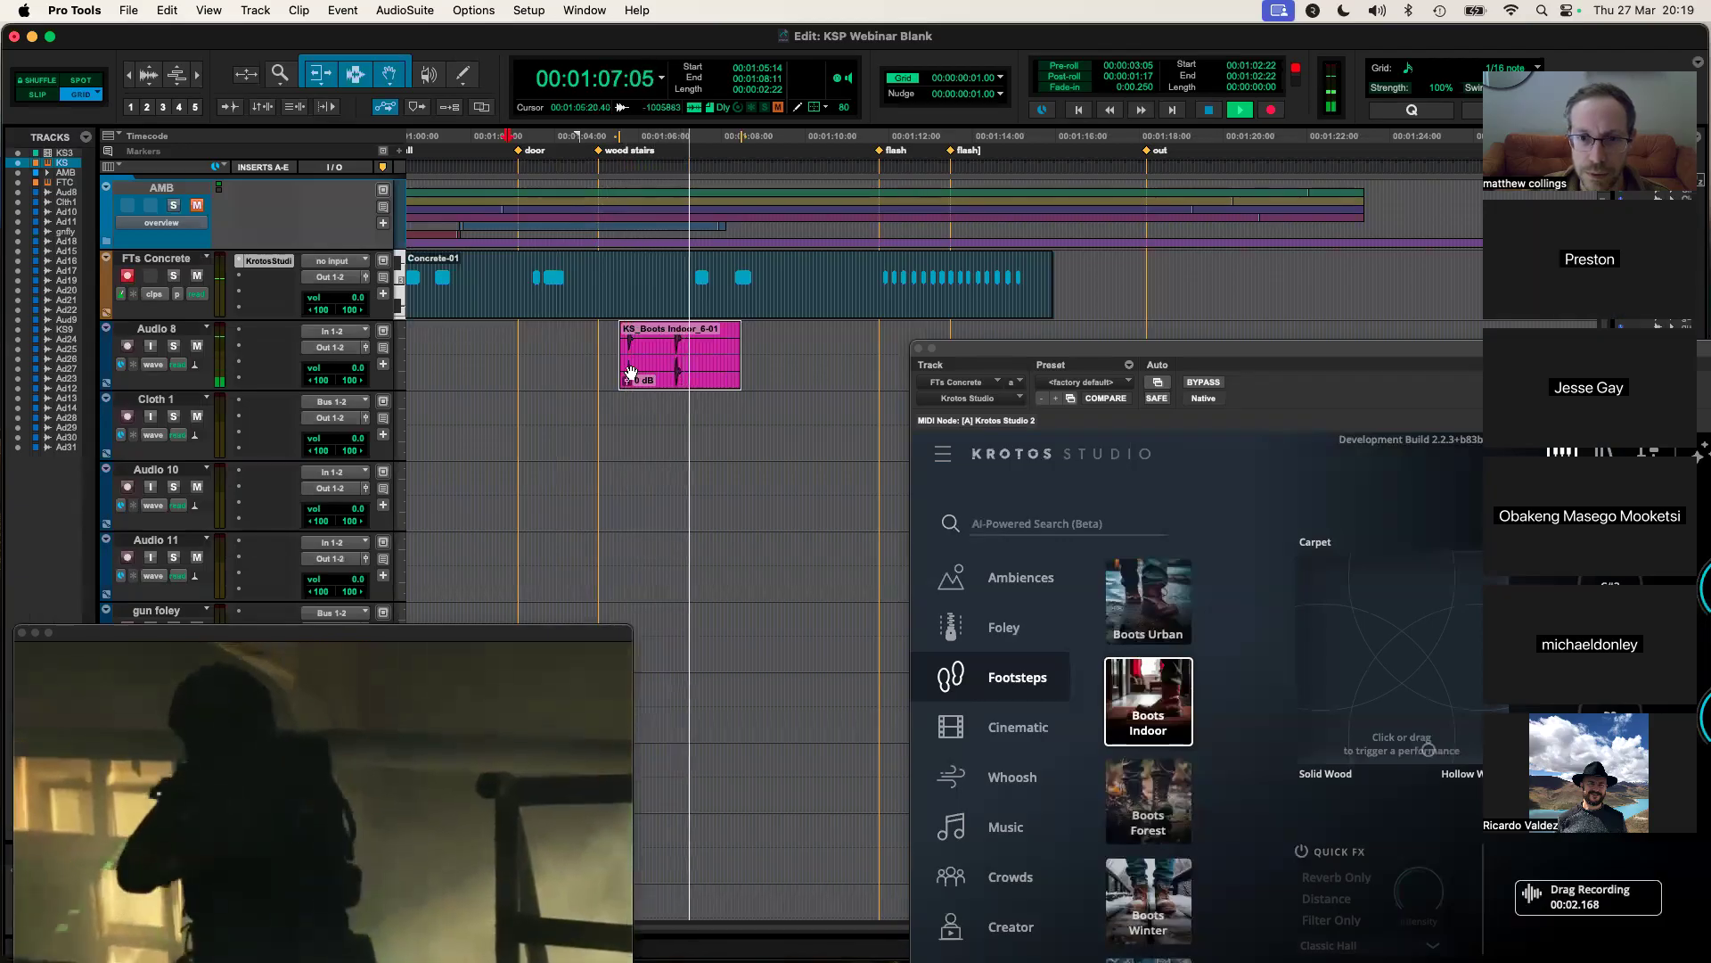
{"action": "key", "text": "space"}
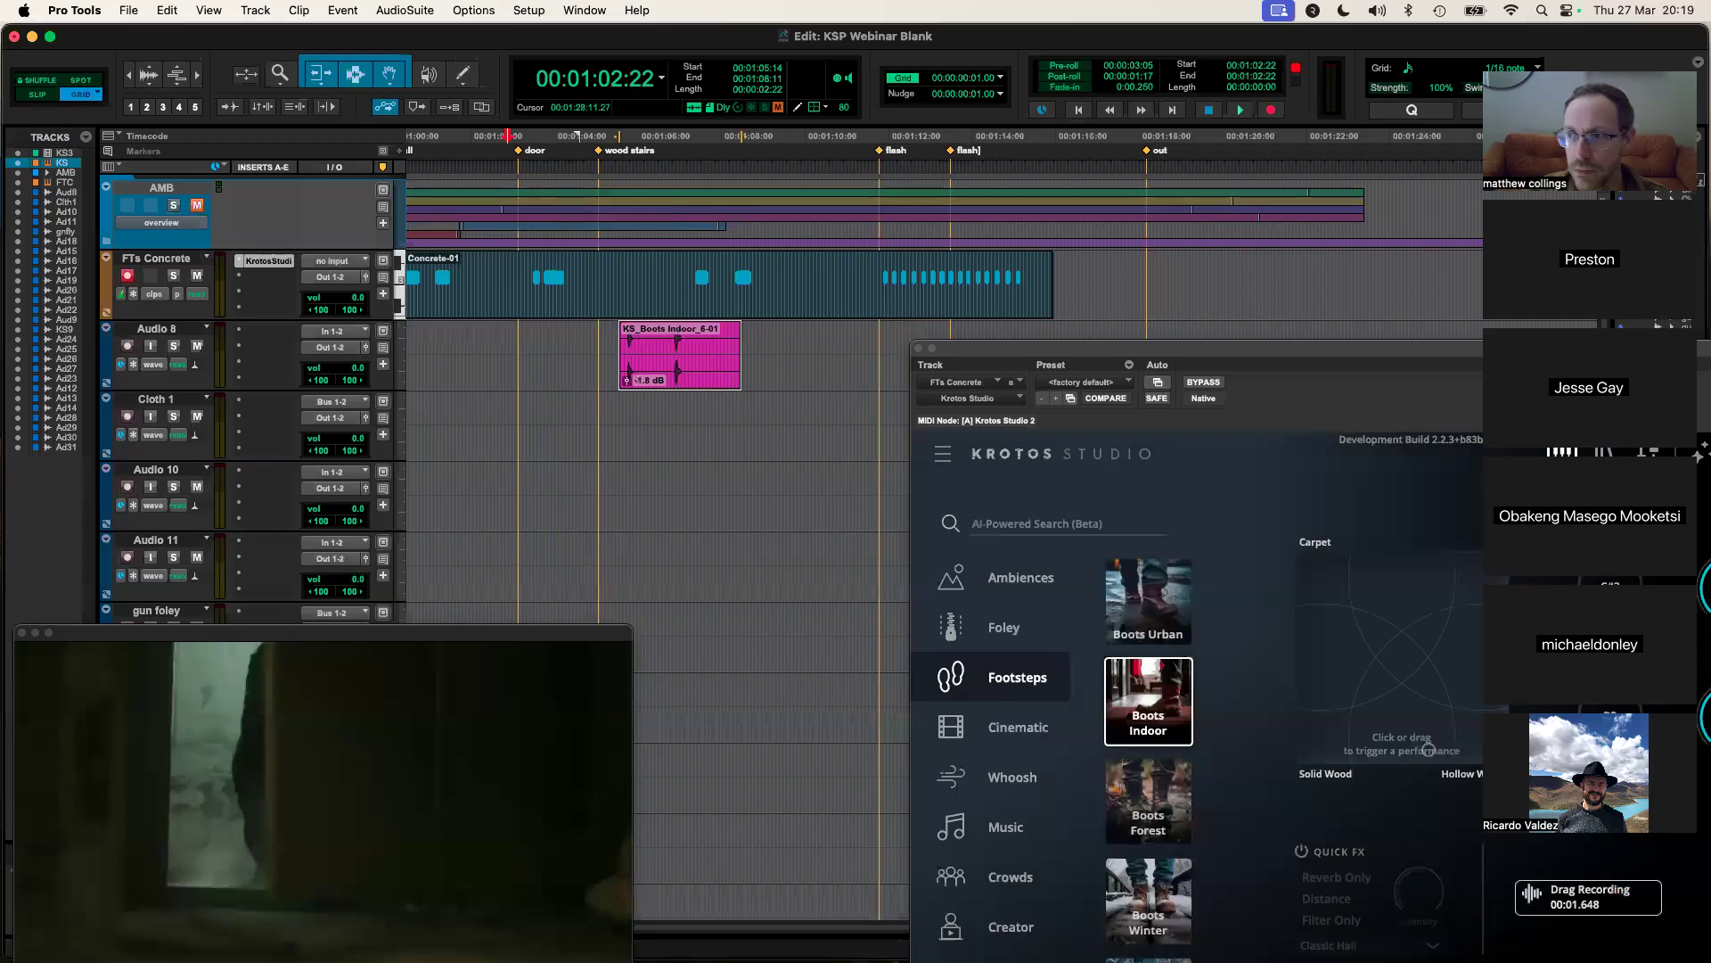
{"action": "left_click_drag", "start_coordinate": [731, 346], "coordinate": [701, 347]}
Step: Load the Basic Cloth preset from the Foley category in Krotos Studio and audition it on the Level/Pitch pad
{"action": "left_click_drag", "start_coordinate": [991, 371], "coordinate": [869, 267]}
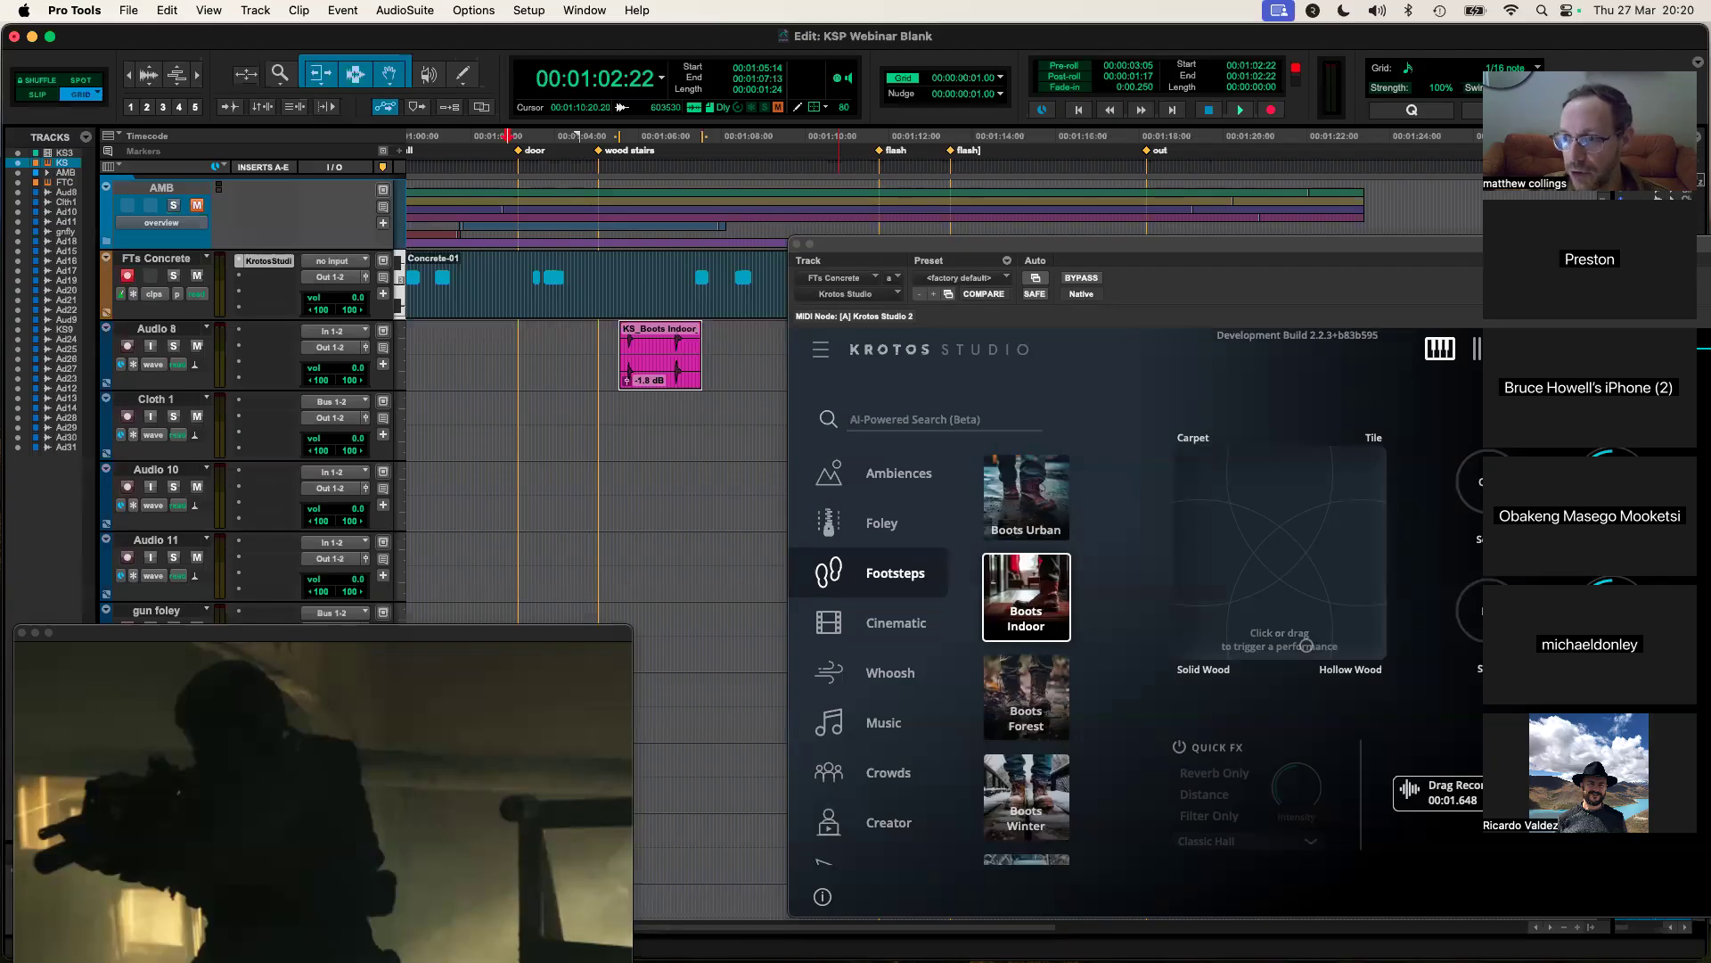
{"action": "left_click_drag", "start_coordinate": [1077, 240], "coordinate": [1064, 238]}
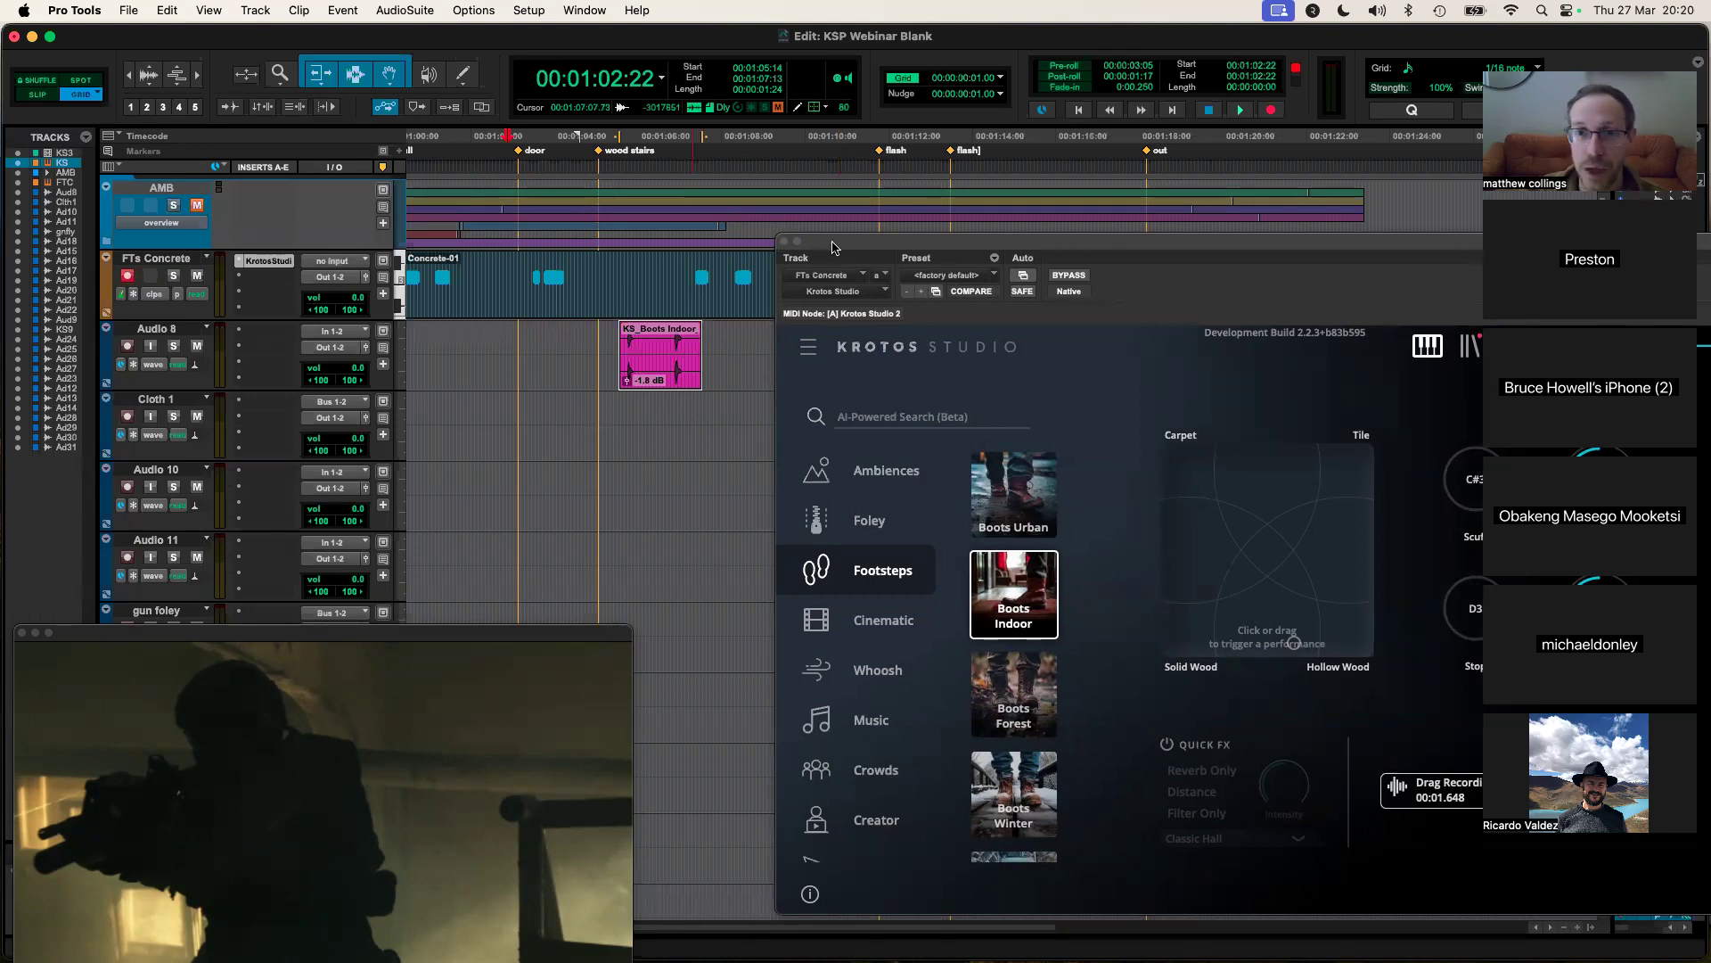
{"action": "left_click_drag", "start_coordinate": [846, 242], "coordinate": [828, 217]}
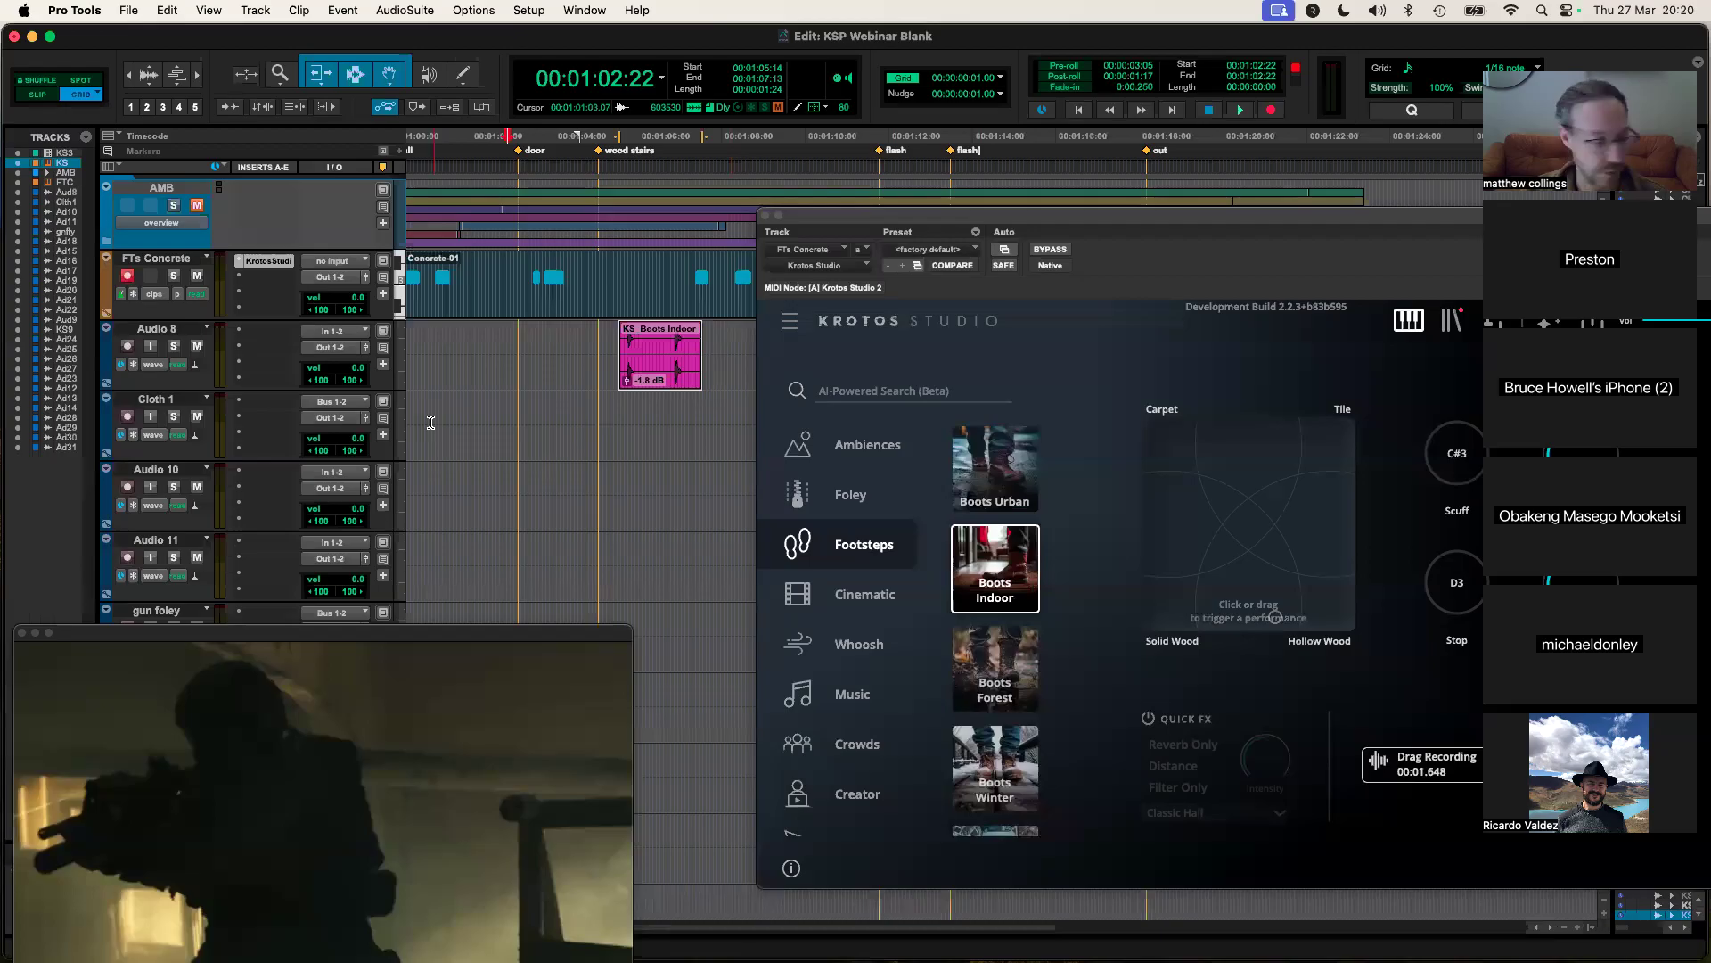
{"action": "scroll", "coordinate": [431, 423], "scroll_direction": "down", "scroll_amount": 2}
{"action": "scroll", "coordinate": [431, 422], "scroll_direction": "left", "scroll_amount": 3}
{"action": "scroll", "coordinate": [430, 423], "scroll_direction": "up", "scroll_amount": 4}
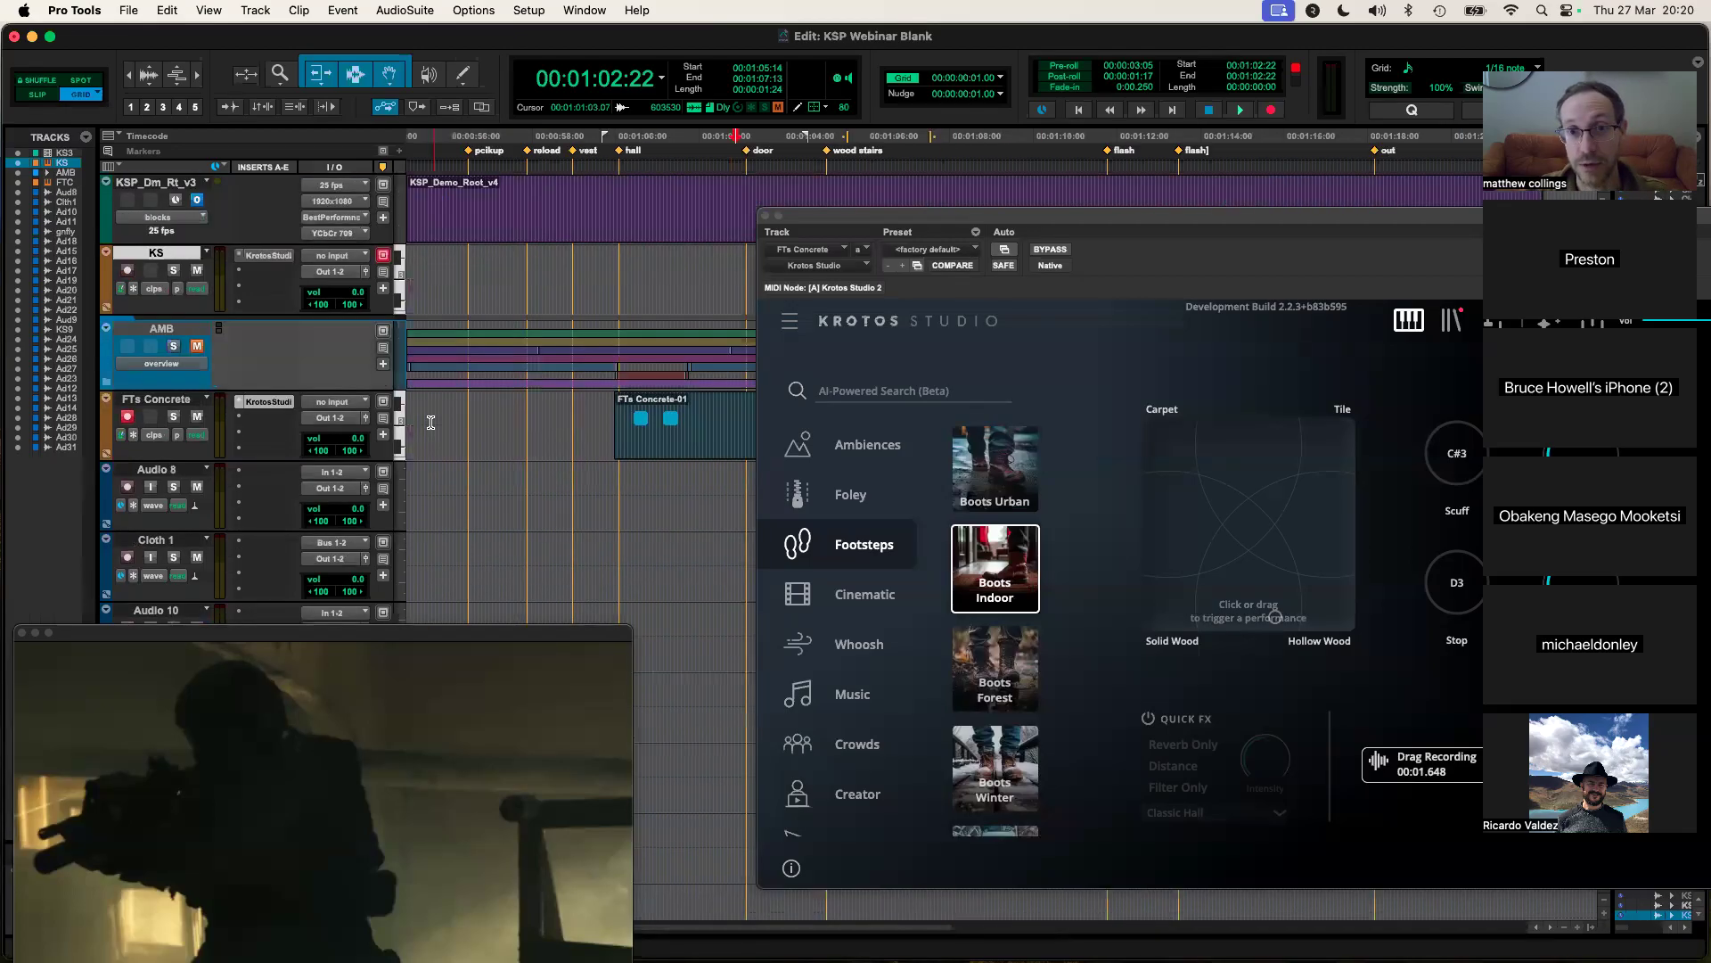
{"action": "left_click", "coordinate": [856, 494]}
{"action": "left_click", "coordinate": [981, 459]}
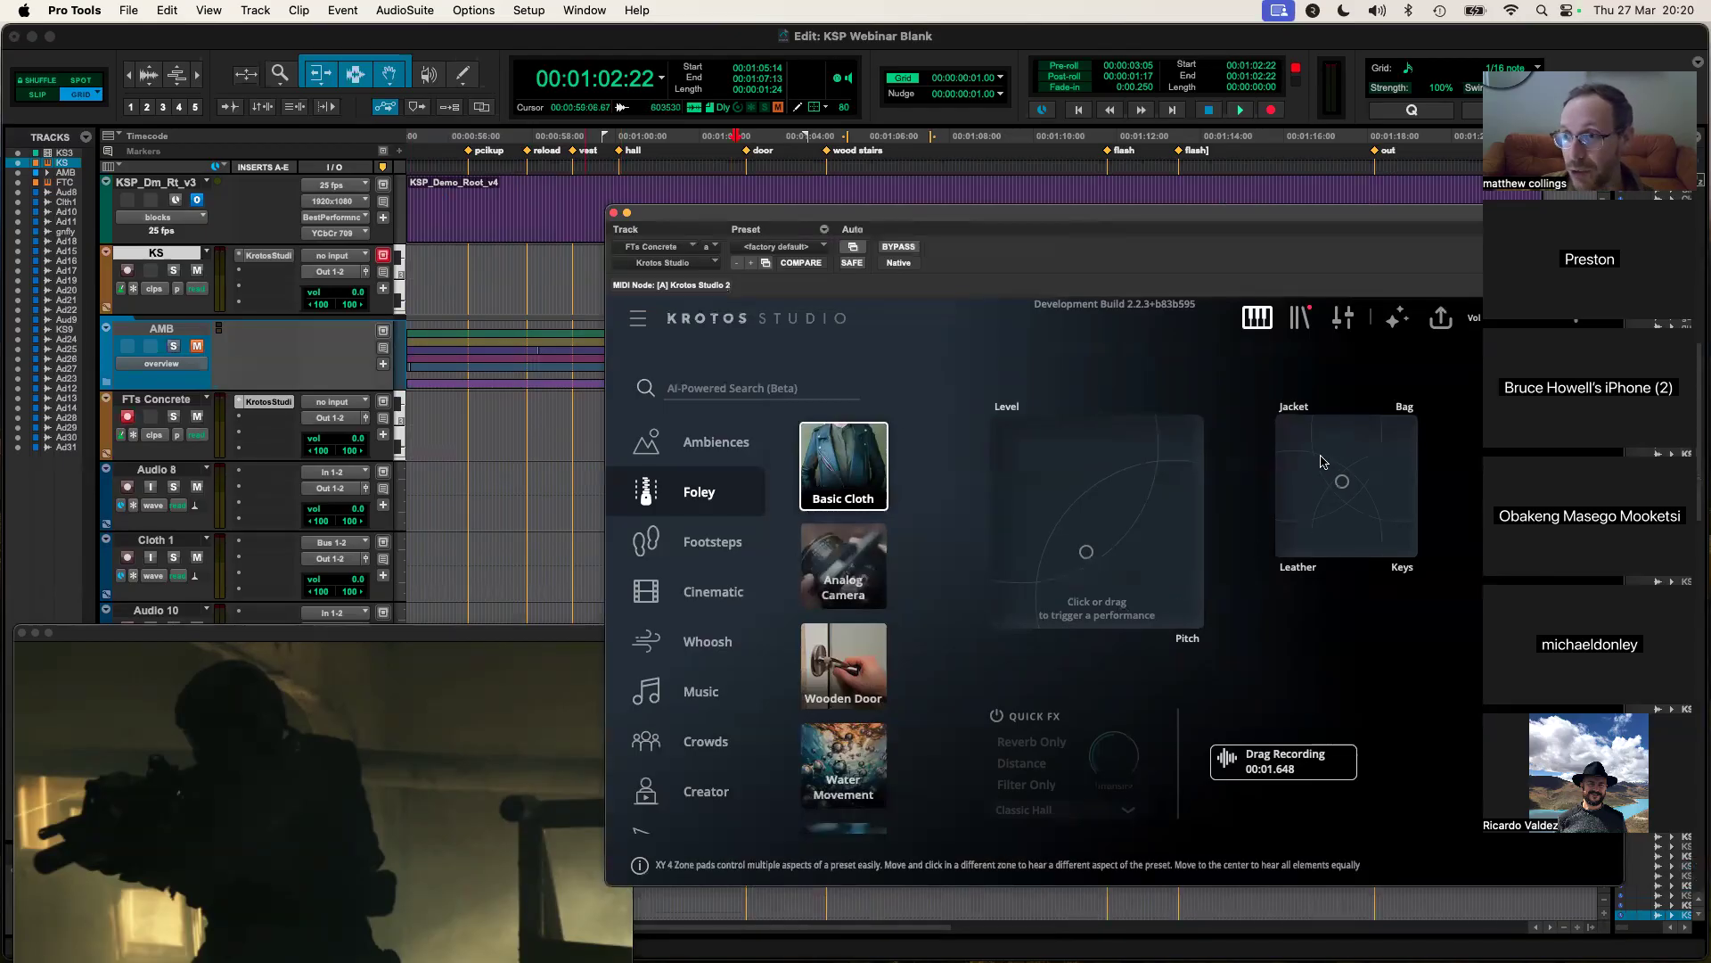
{"action": "mouse_move", "coordinate": [1063, 554]}
{"action": "left_mouse_down"}
{"action": "mouse_move", "coordinate": [1110, 462]}
{"action": "mouse_move", "coordinate": [1076, 482]}
{"action": "mouse_move", "coordinate": [1082, 546]}
{"action": "left_mouse_up"}
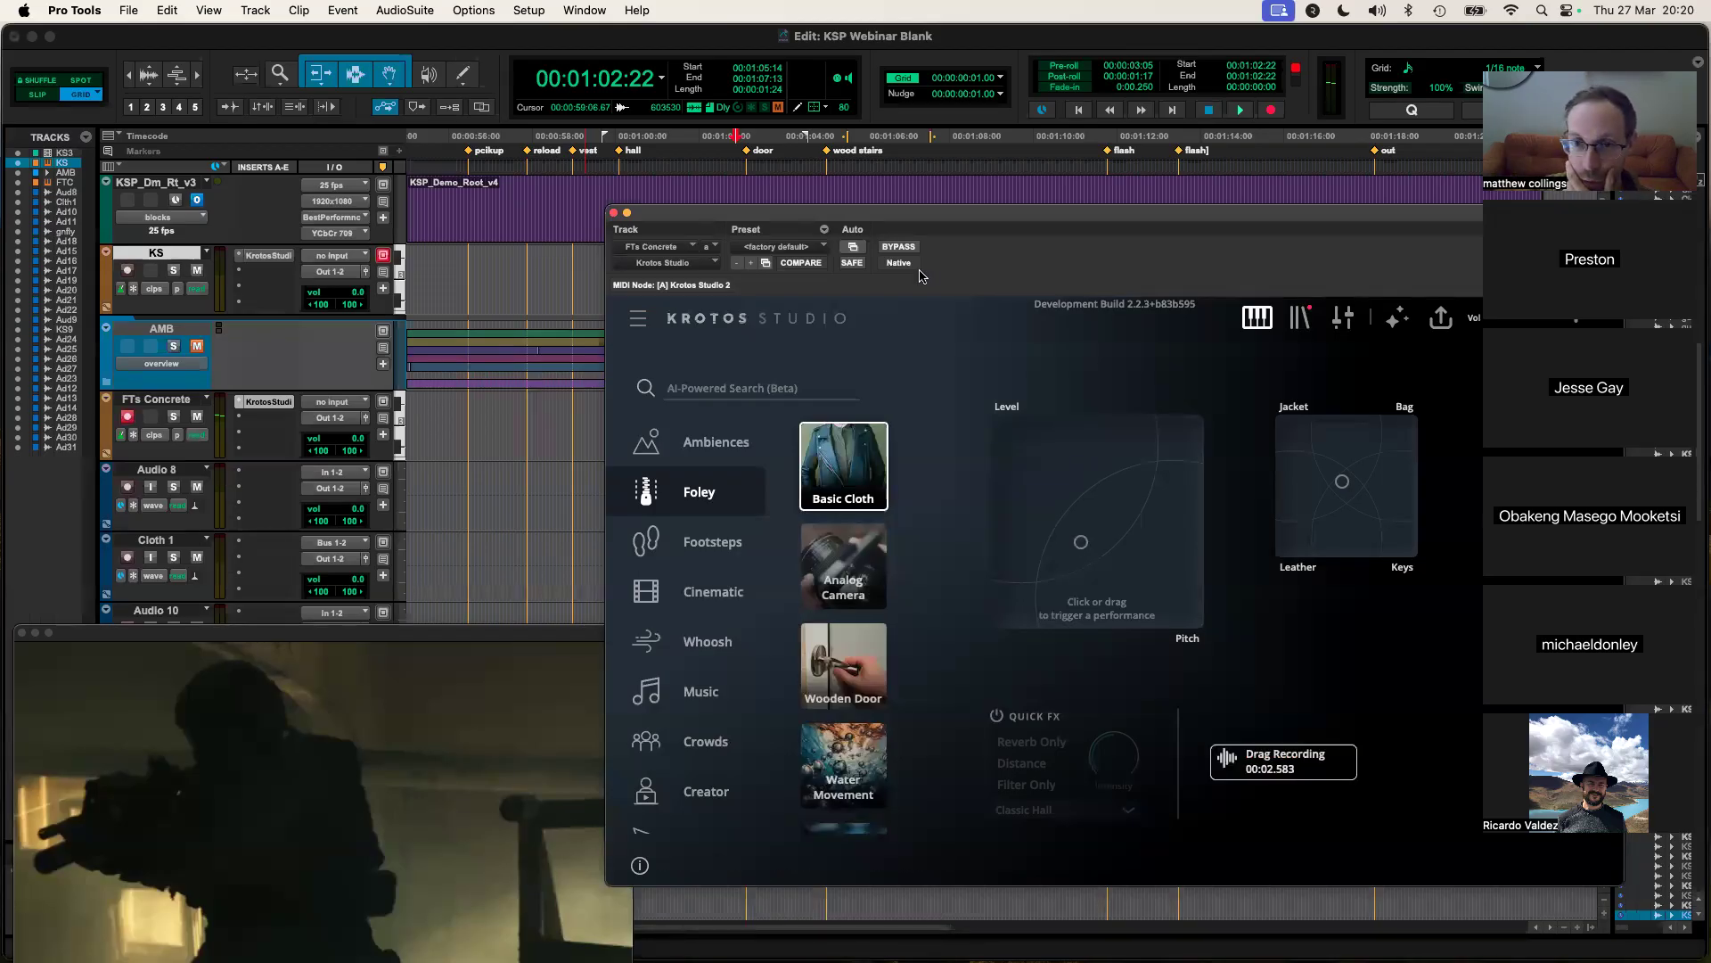
Step: Select the Cloth 1 track as the record-enabled track, keeping the Krotos Studio window clear of the track list
{"action": "left_click_drag", "start_coordinate": [1019, 215], "coordinate": [1035, 207]}
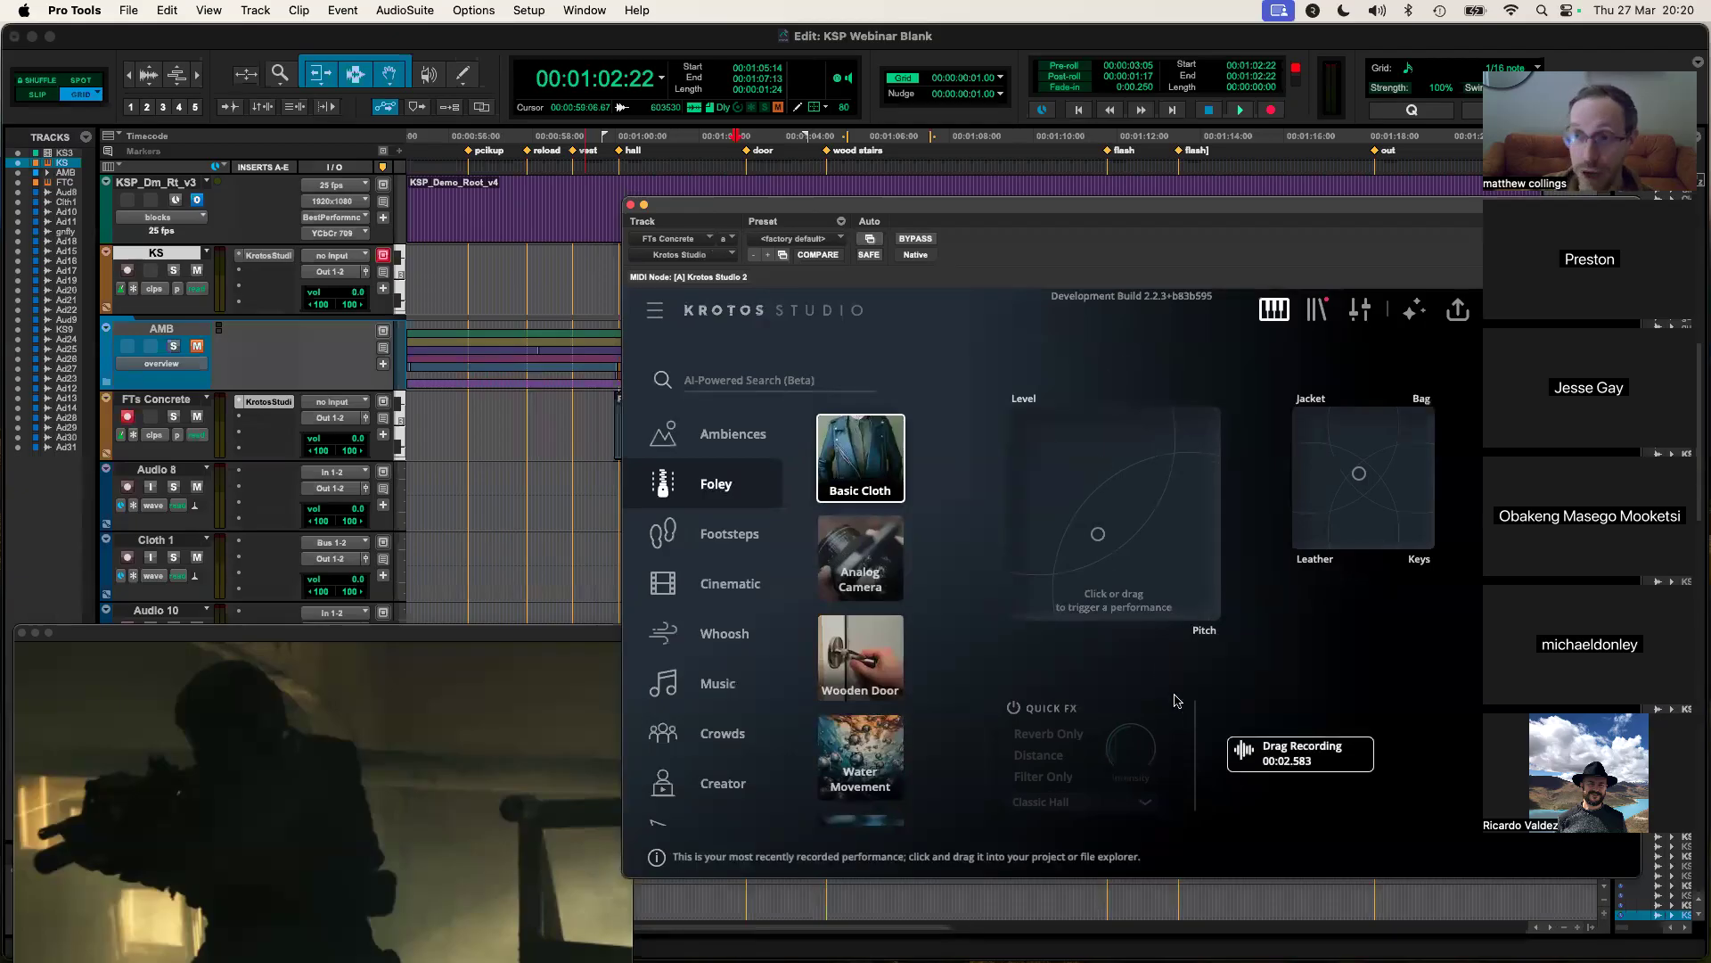
{"action": "left_click_drag", "start_coordinate": [1018, 213], "coordinate": [1077, 223]}
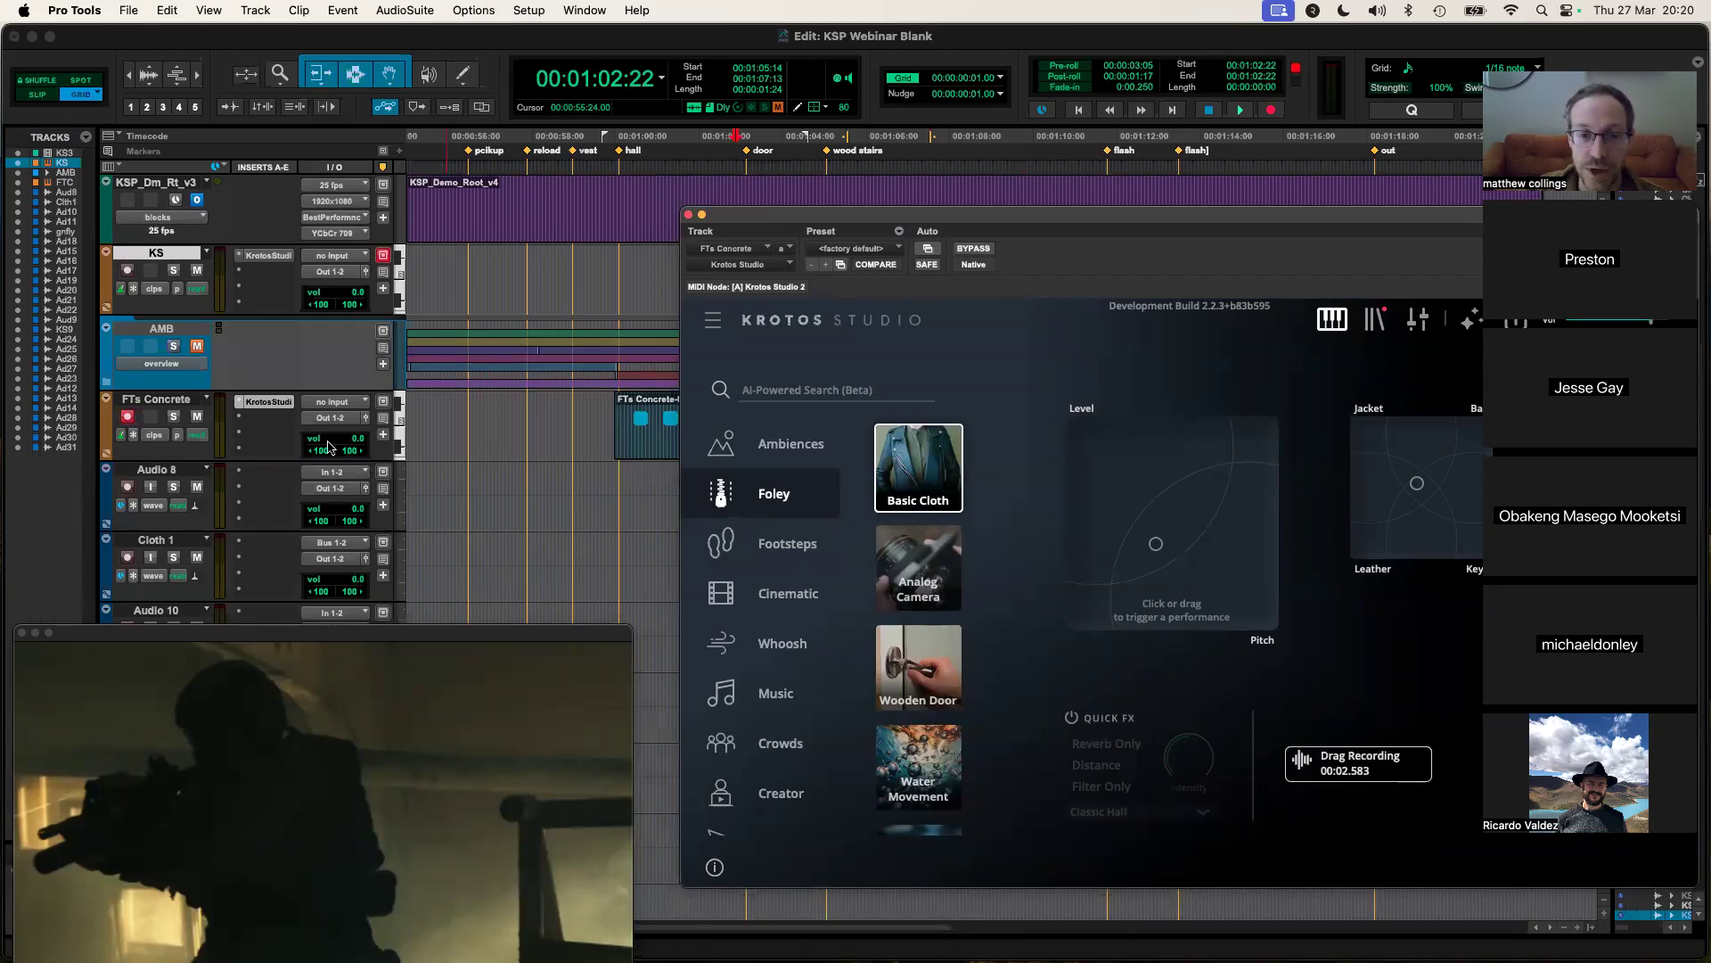
{"action": "left_click", "coordinate": [174, 541]}
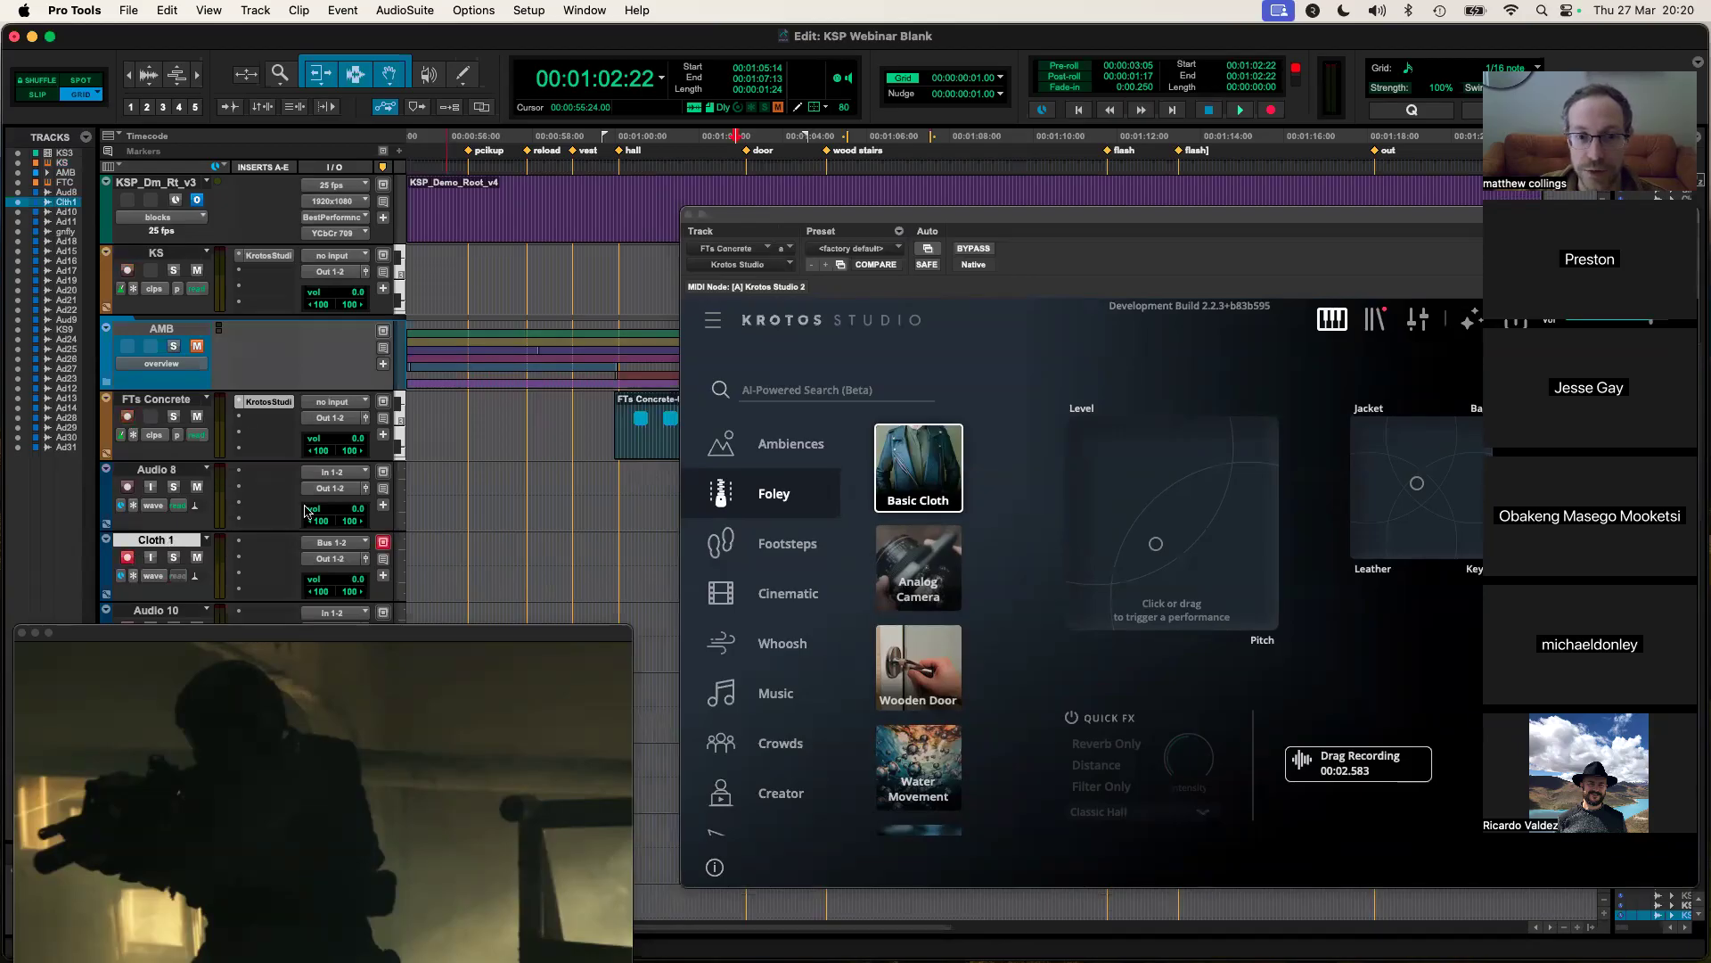
Step: Route the KS track's output to Bus 1-2 (Stereo) and test the Basic Cloth signal with the Level/Pitch pad
{"action": "left_click", "coordinate": [355, 277]}
{"action": "mouse_move", "coordinate": [355, 287]}
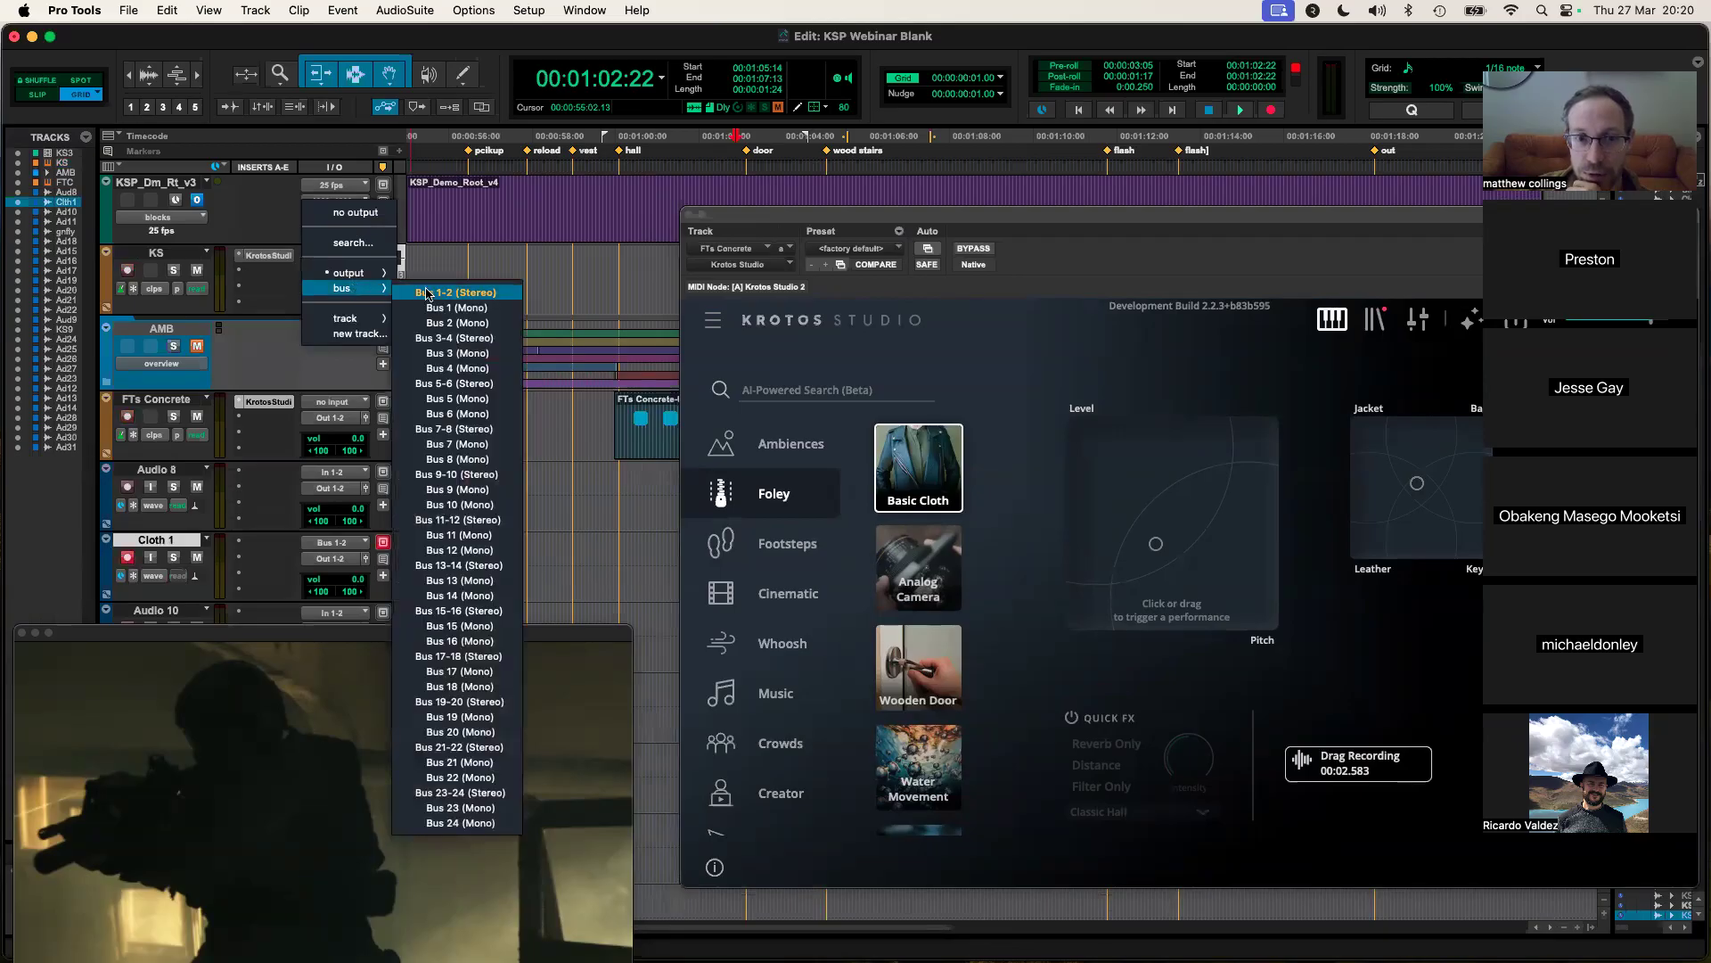
{"action": "left_click", "coordinate": [426, 293]}
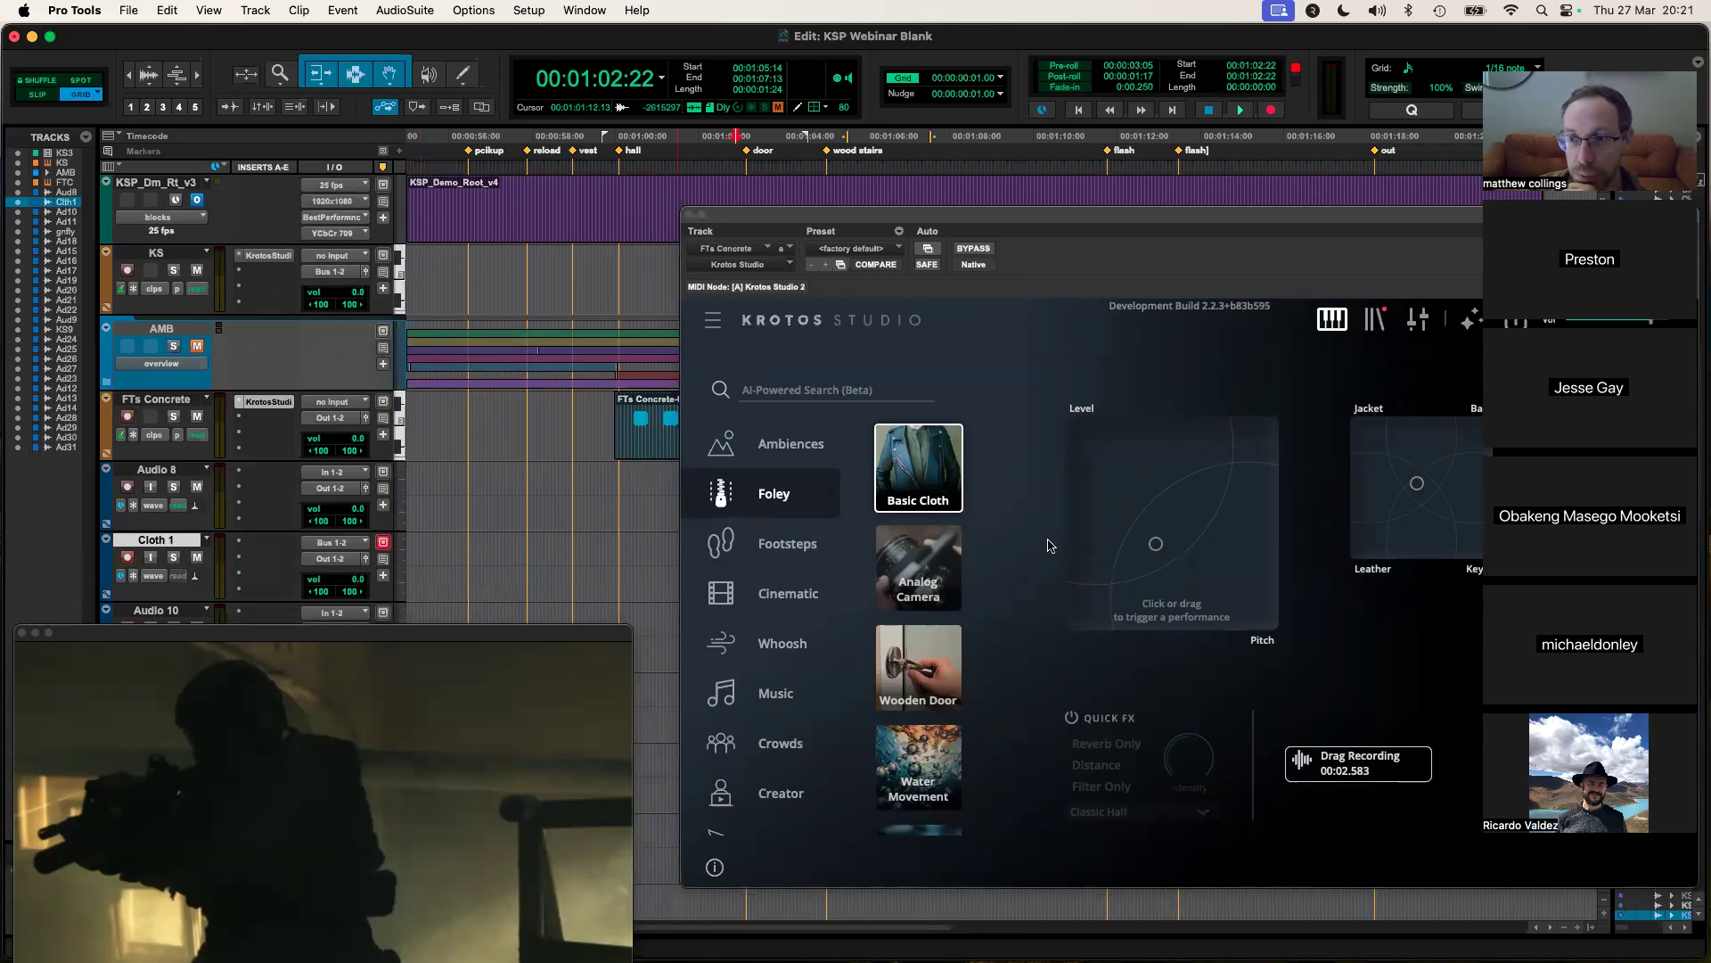
{"action": "left_click", "coordinate": [1149, 517]}
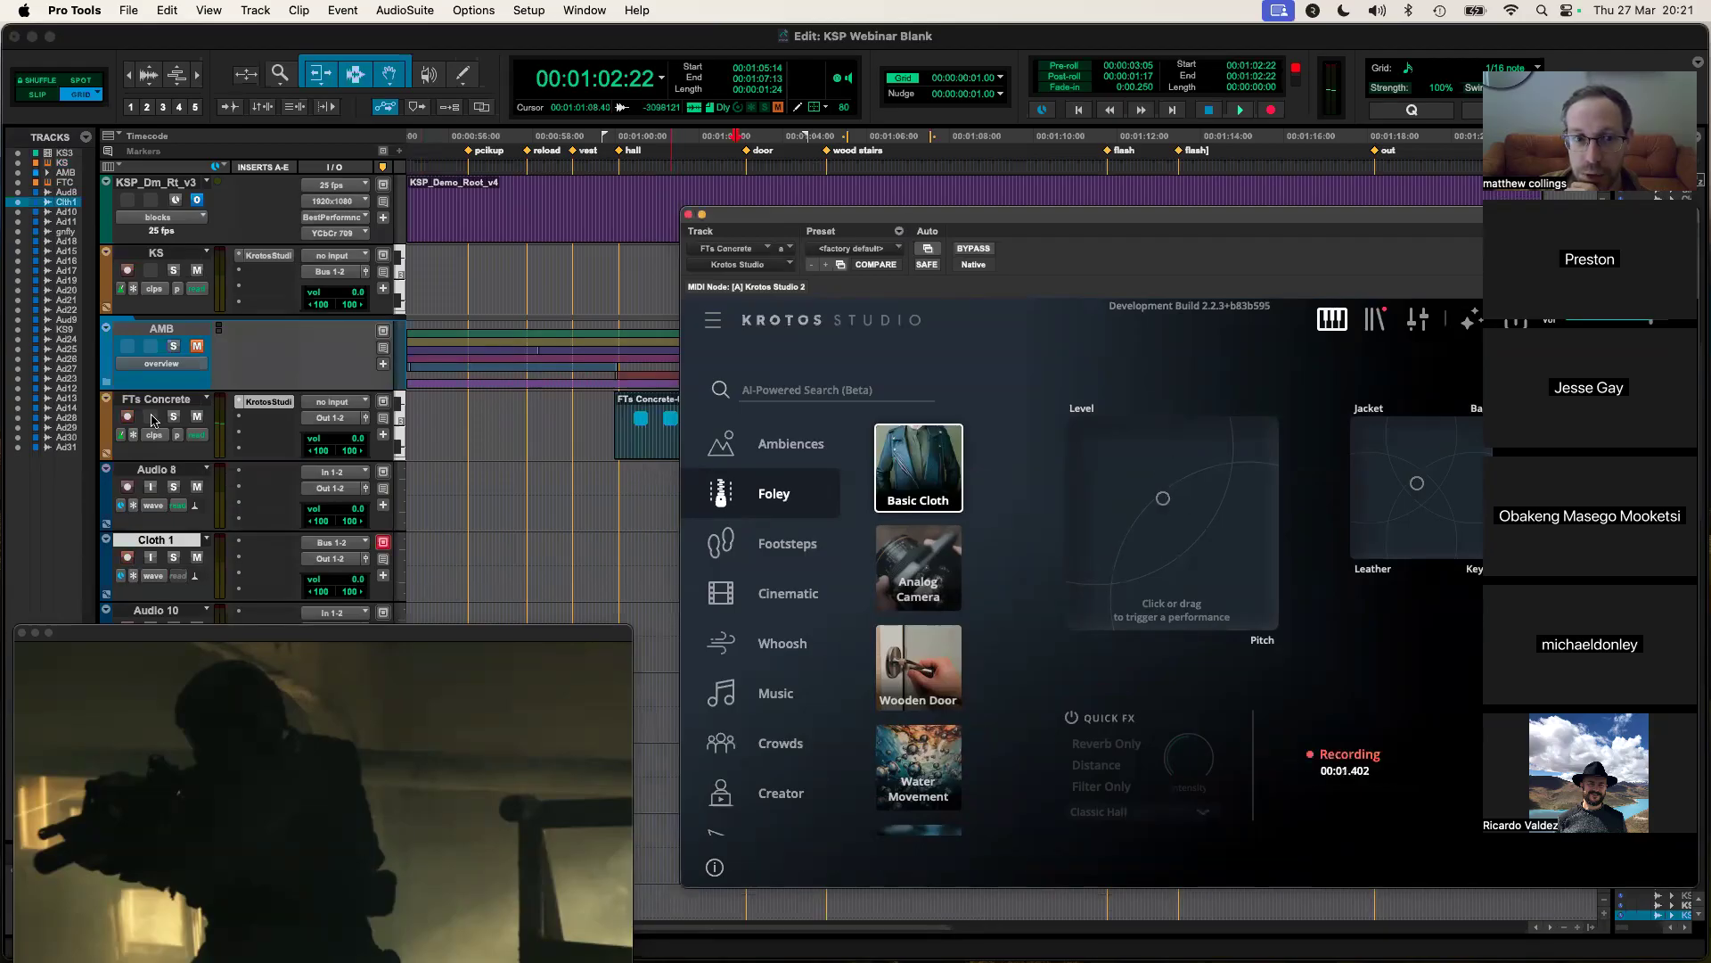
{"action": "scroll", "coordinate": [236, 535], "scroll_direction": "down", "scroll_amount": 1}
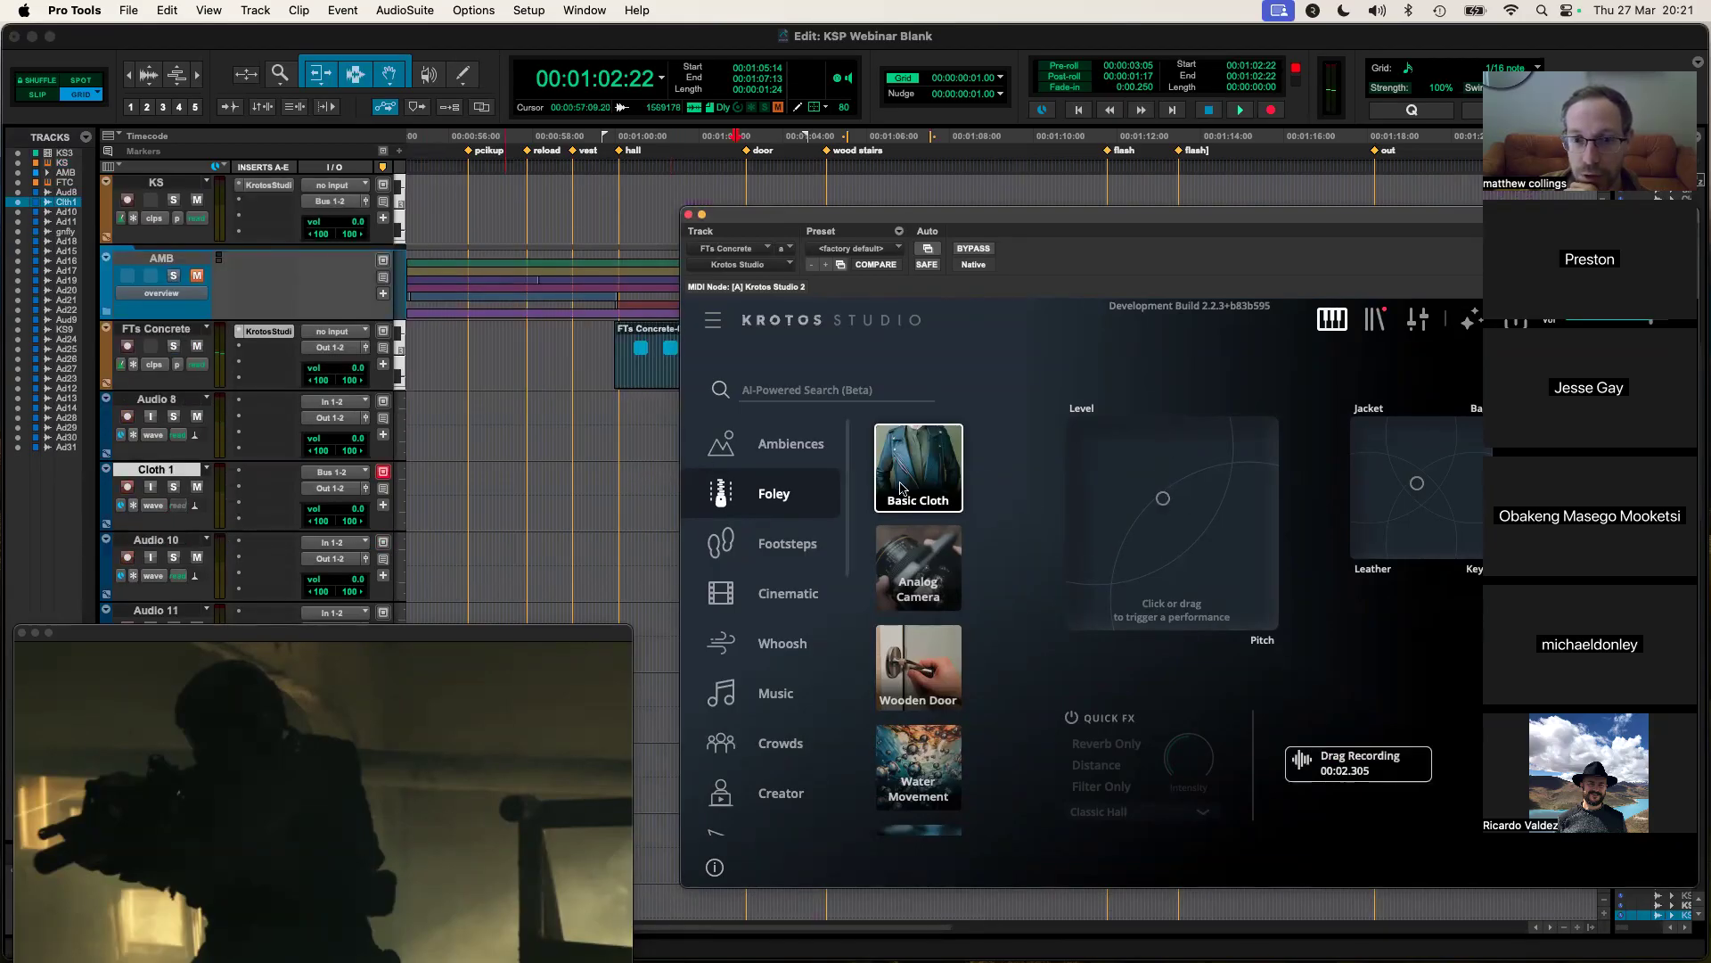
{"action": "left_click", "coordinate": [1142, 510]}
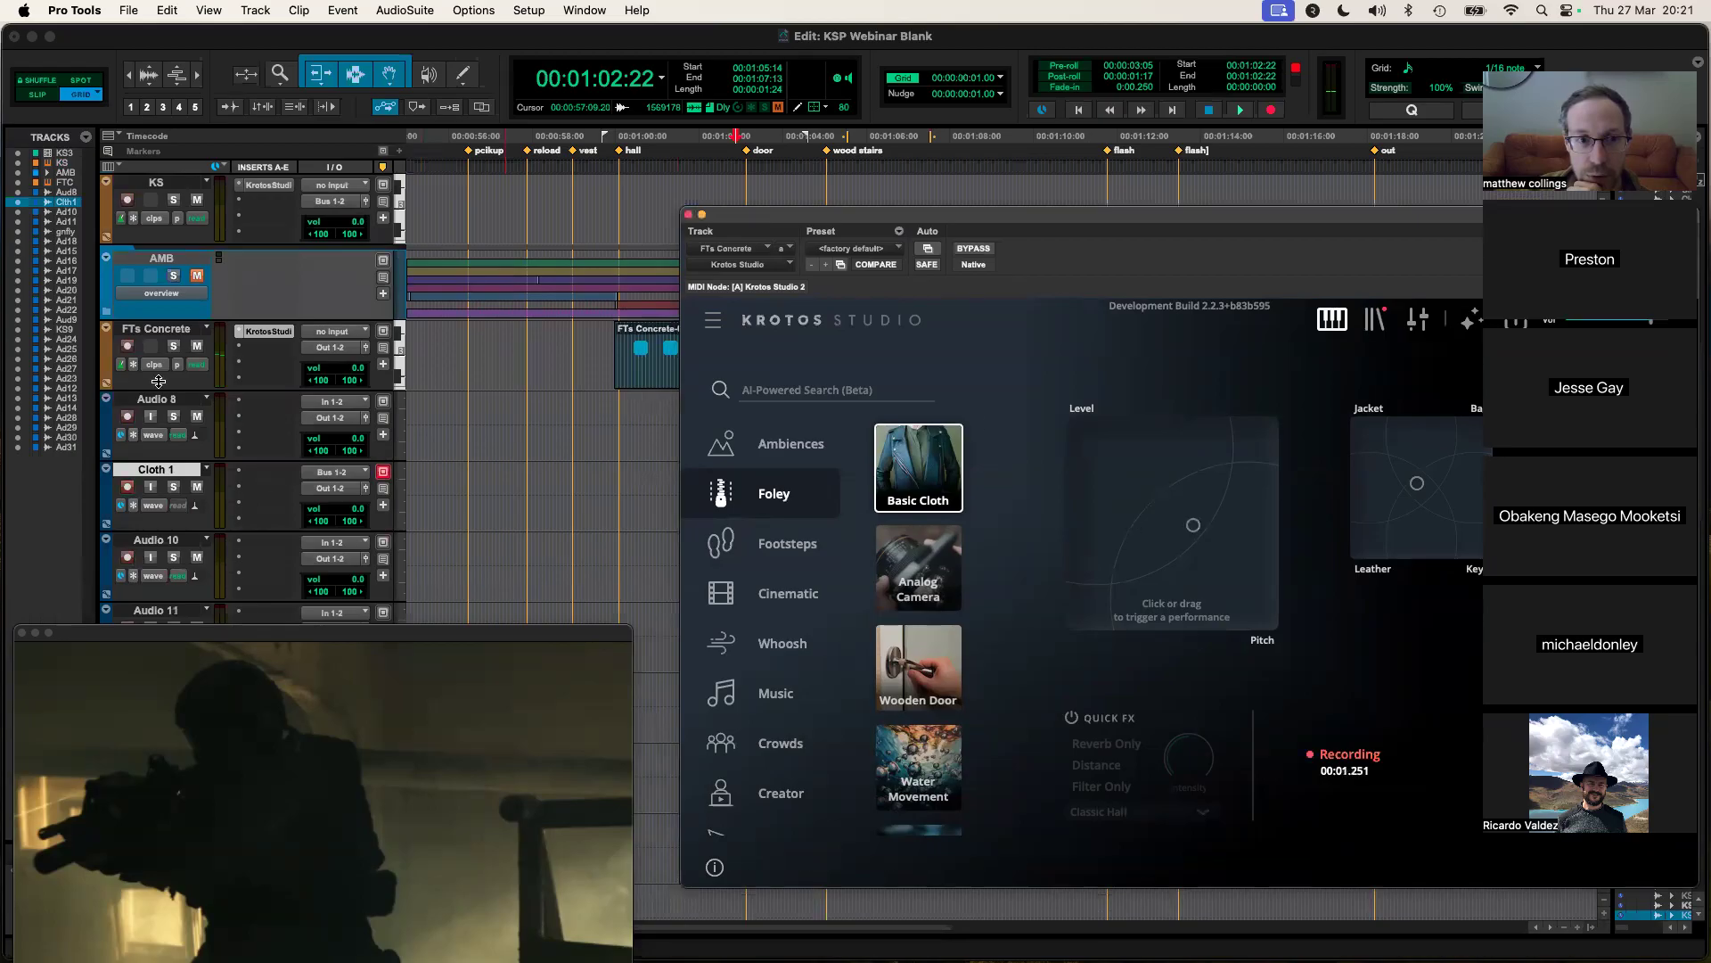
Step: Route the FTs Concrete track's output to Bus 1-2 (Stereo)
{"action": "left_click", "coordinate": [361, 335]}
{"action": "mouse_move", "coordinate": [361, 364]}
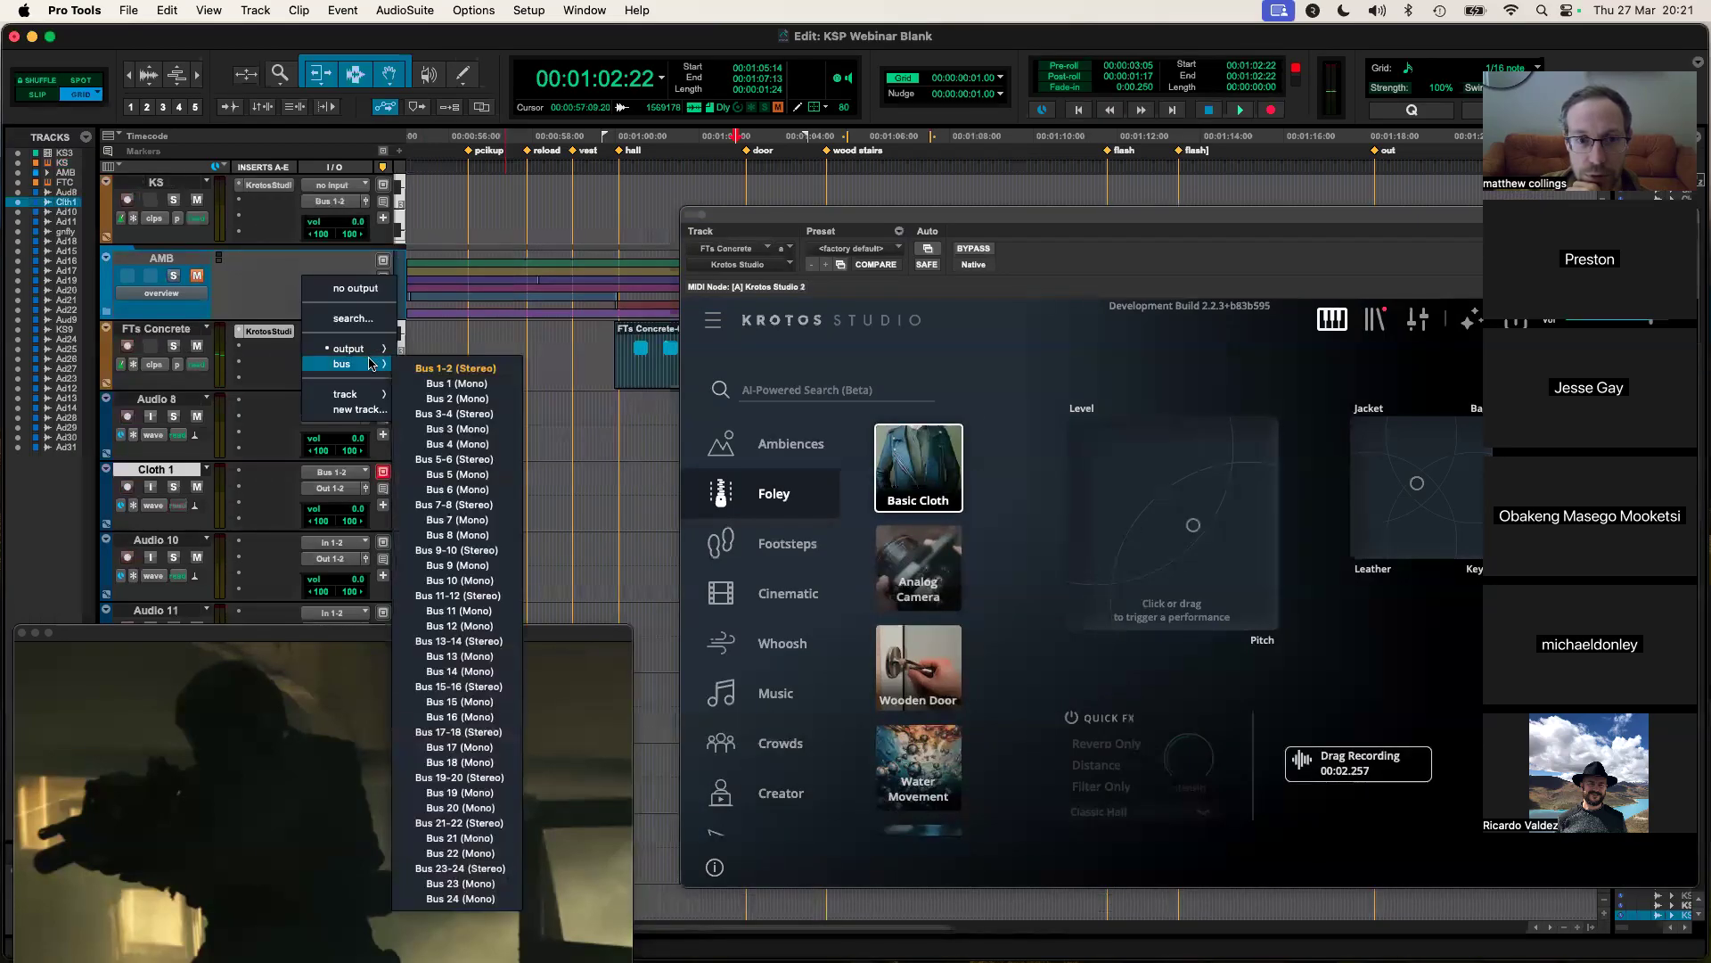
{"action": "left_click", "coordinate": [448, 369]}
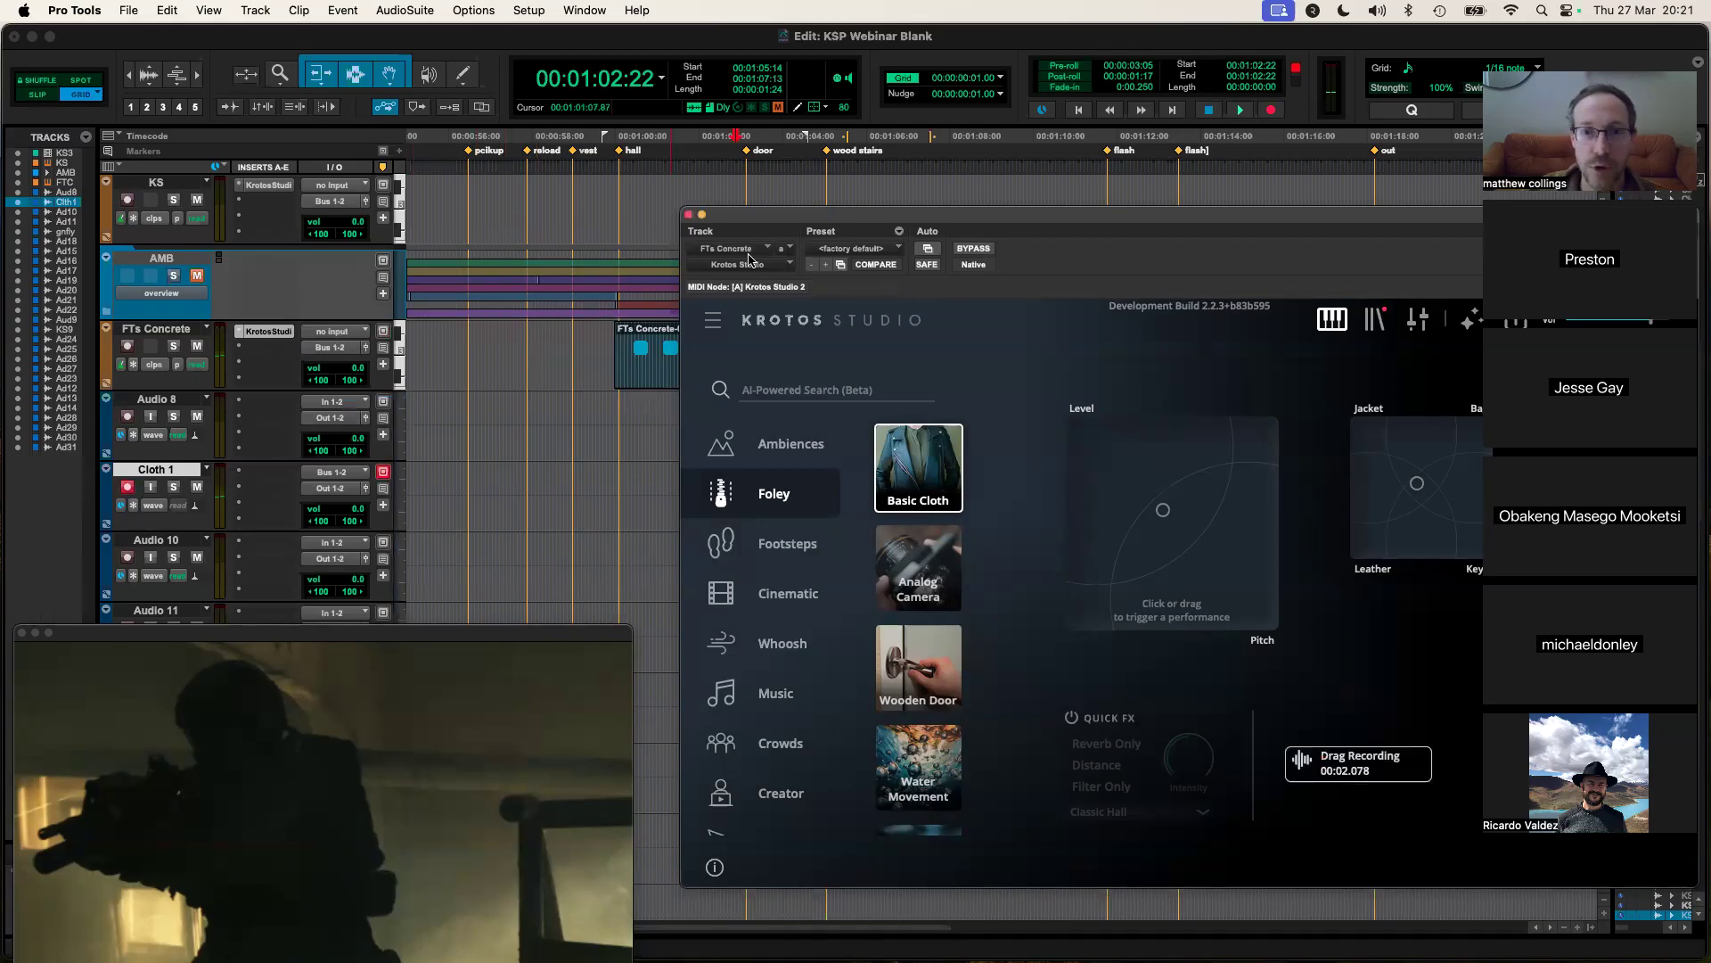
Step: Preview the picture from 00:00:55:00 and audition Basic Cloth through the FTs Concrete instance of Krotos Studio
{"action": "left_click", "coordinate": [1078, 110]}
{"action": "left_click_drag", "start_coordinate": [1117, 214], "coordinate": [1161, 246]}
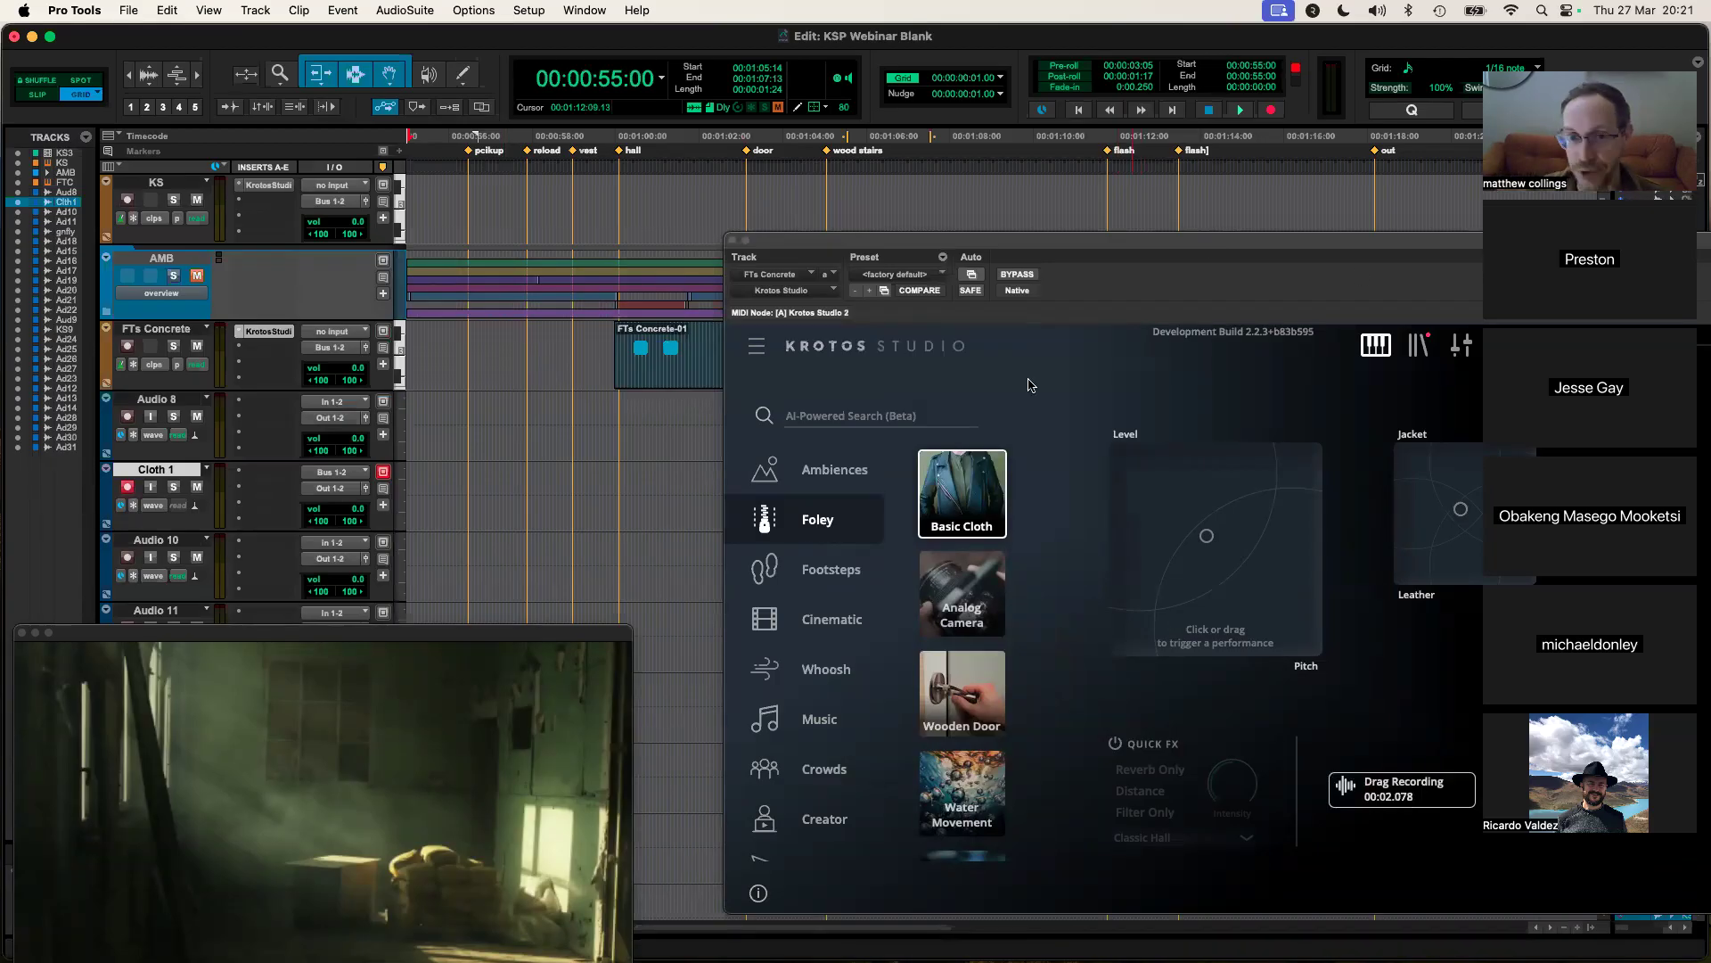
{"action": "key", "text": "space"}
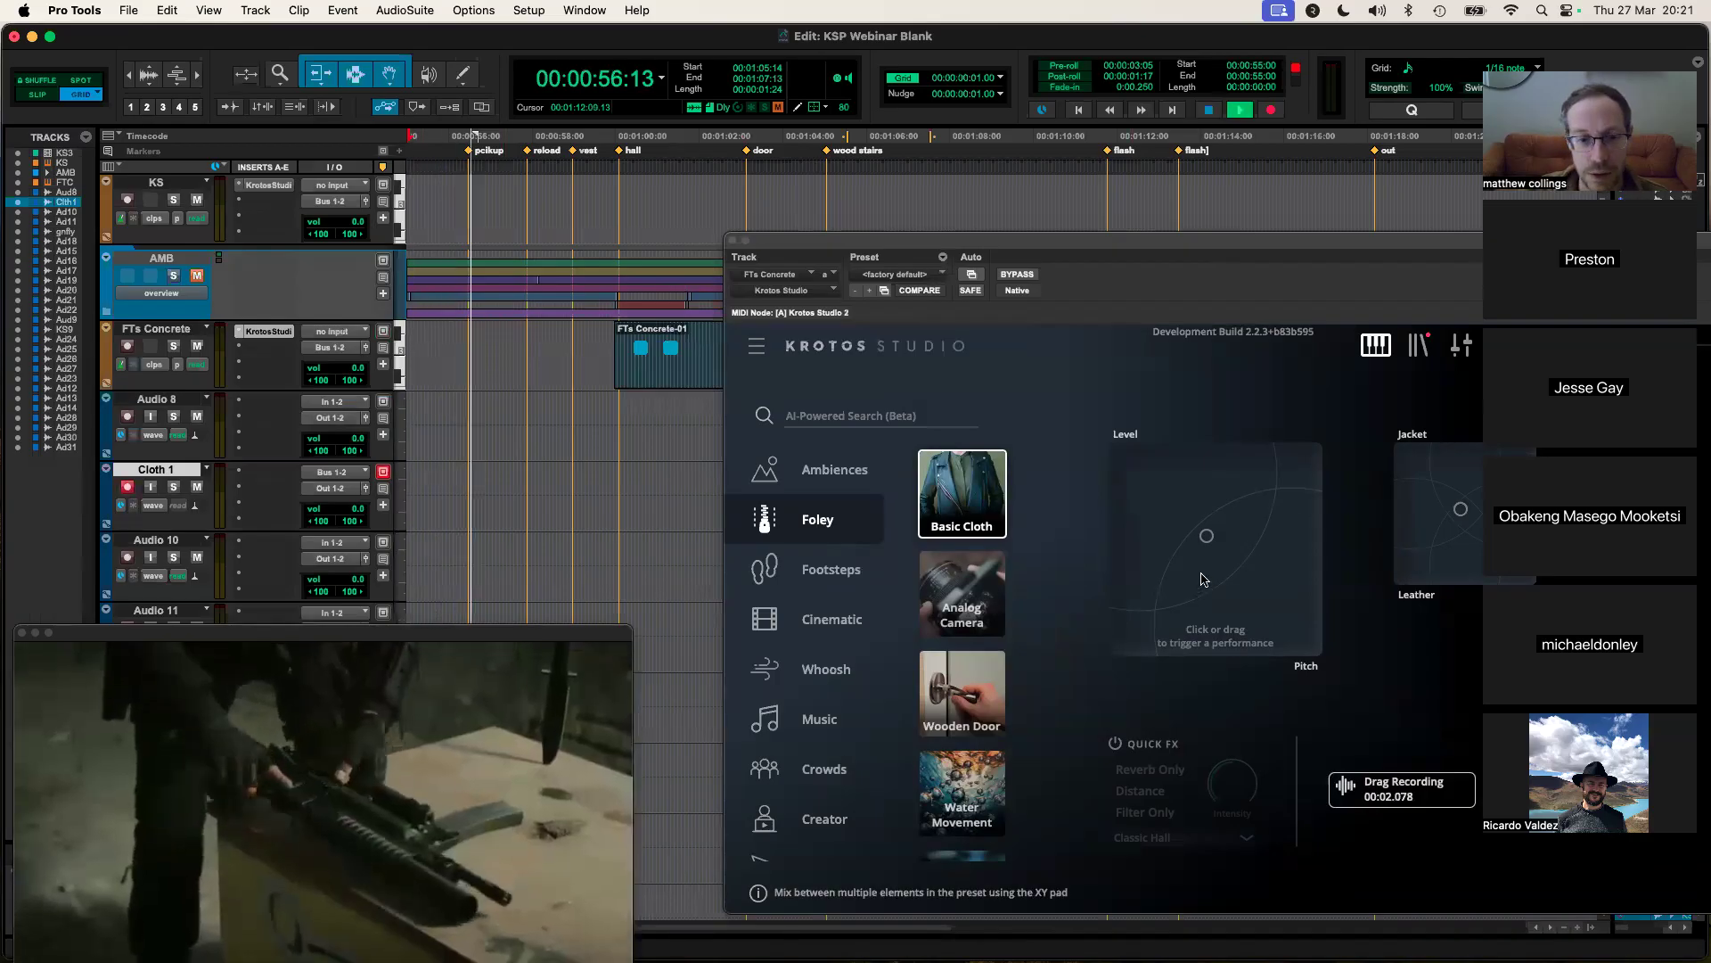
{"action": "key", "text": "space"}
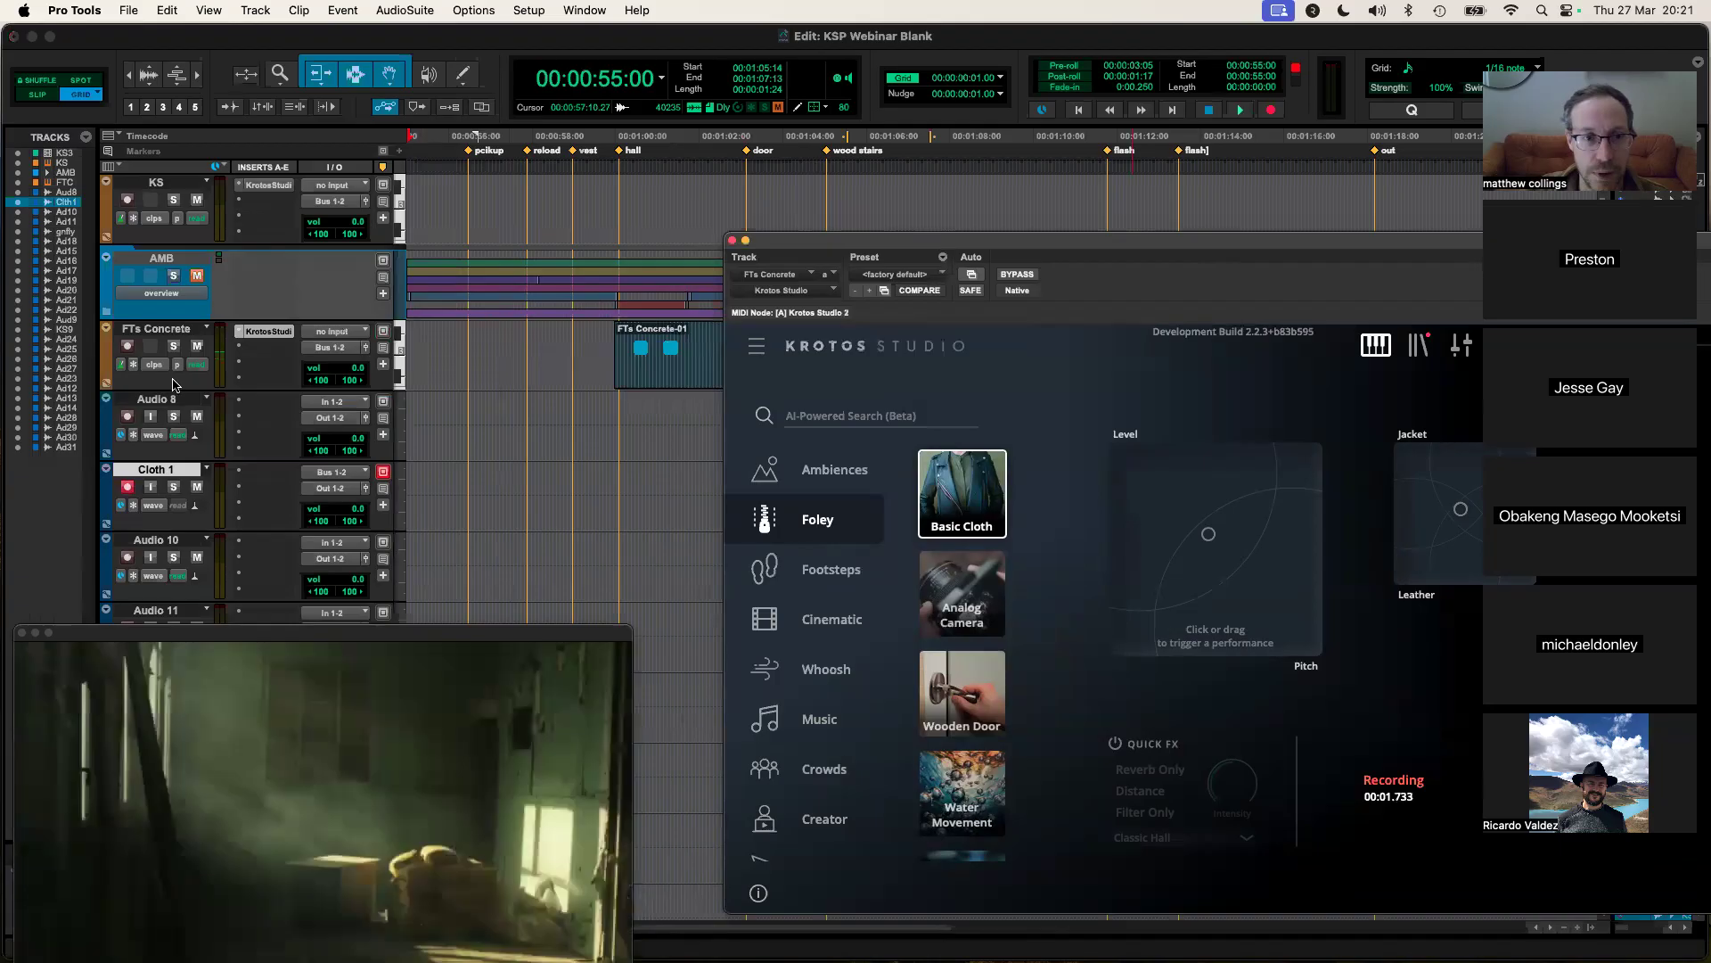
{"action": "left_click", "coordinate": [267, 332]}
{"action": "left_click", "coordinate": [268, 331]}
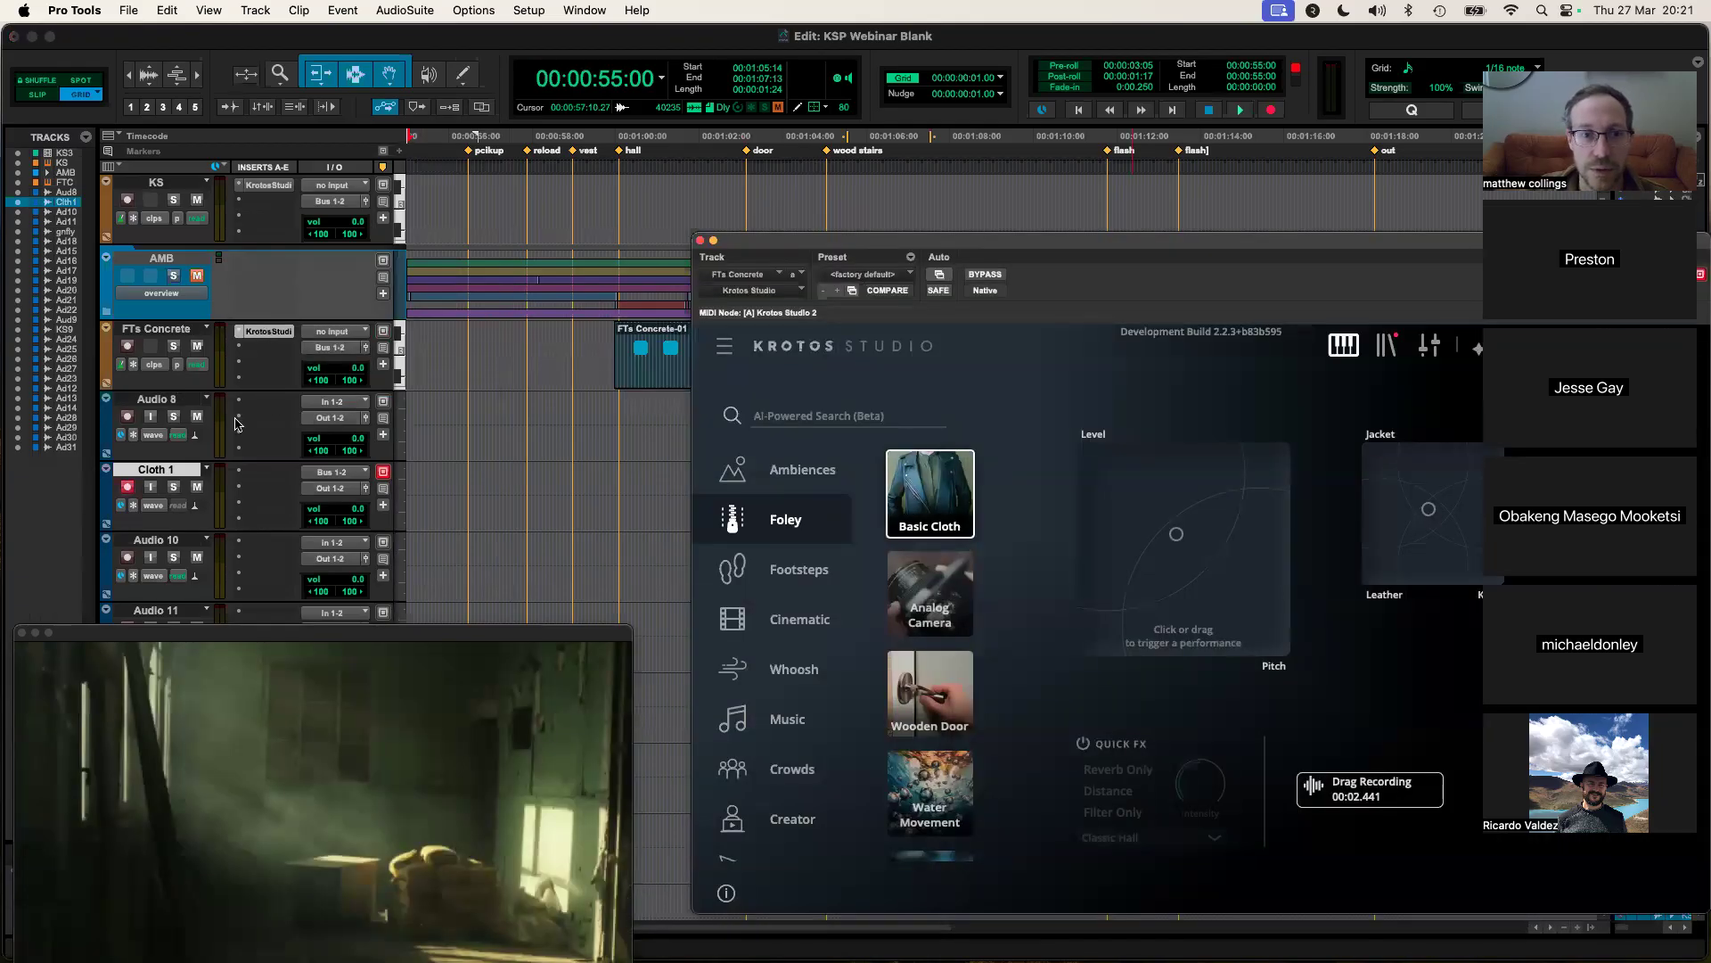
{"action": "left_click", "coordinate": [1196, 560]}
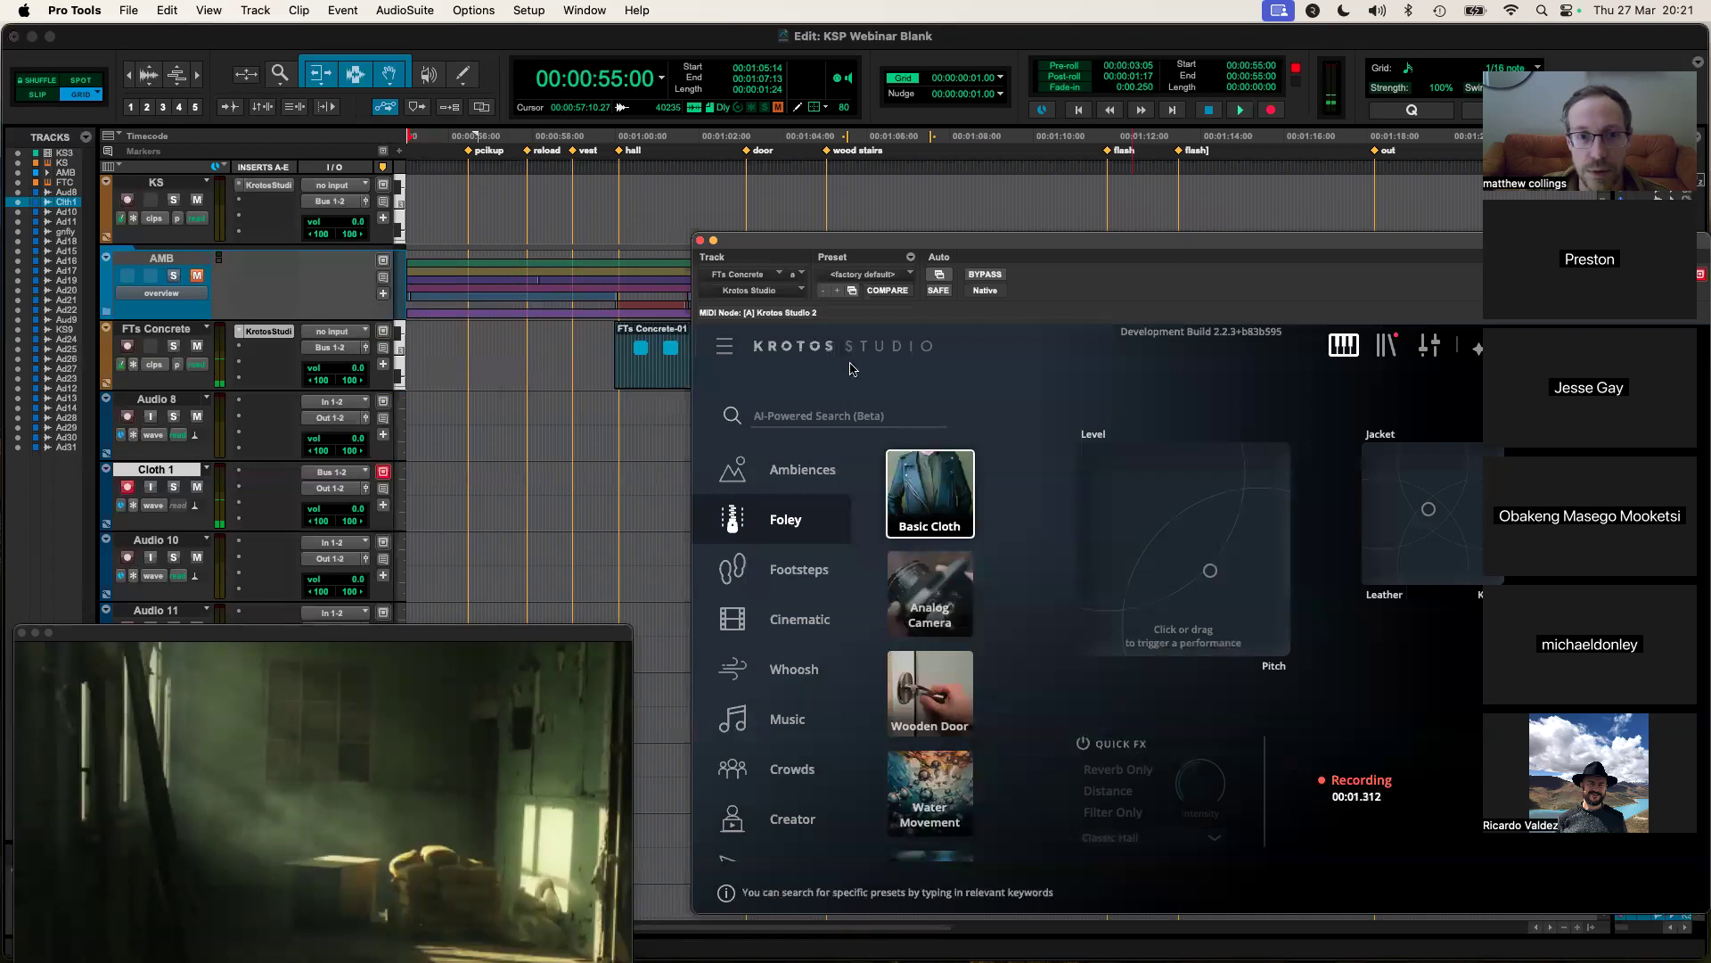
Step: Record a Basic Cloth performance onto the Cloth 1 track from 00:00:55:00 to 00:01:16:16
{"action": "left_click", "coordinate": [1239, 110]}
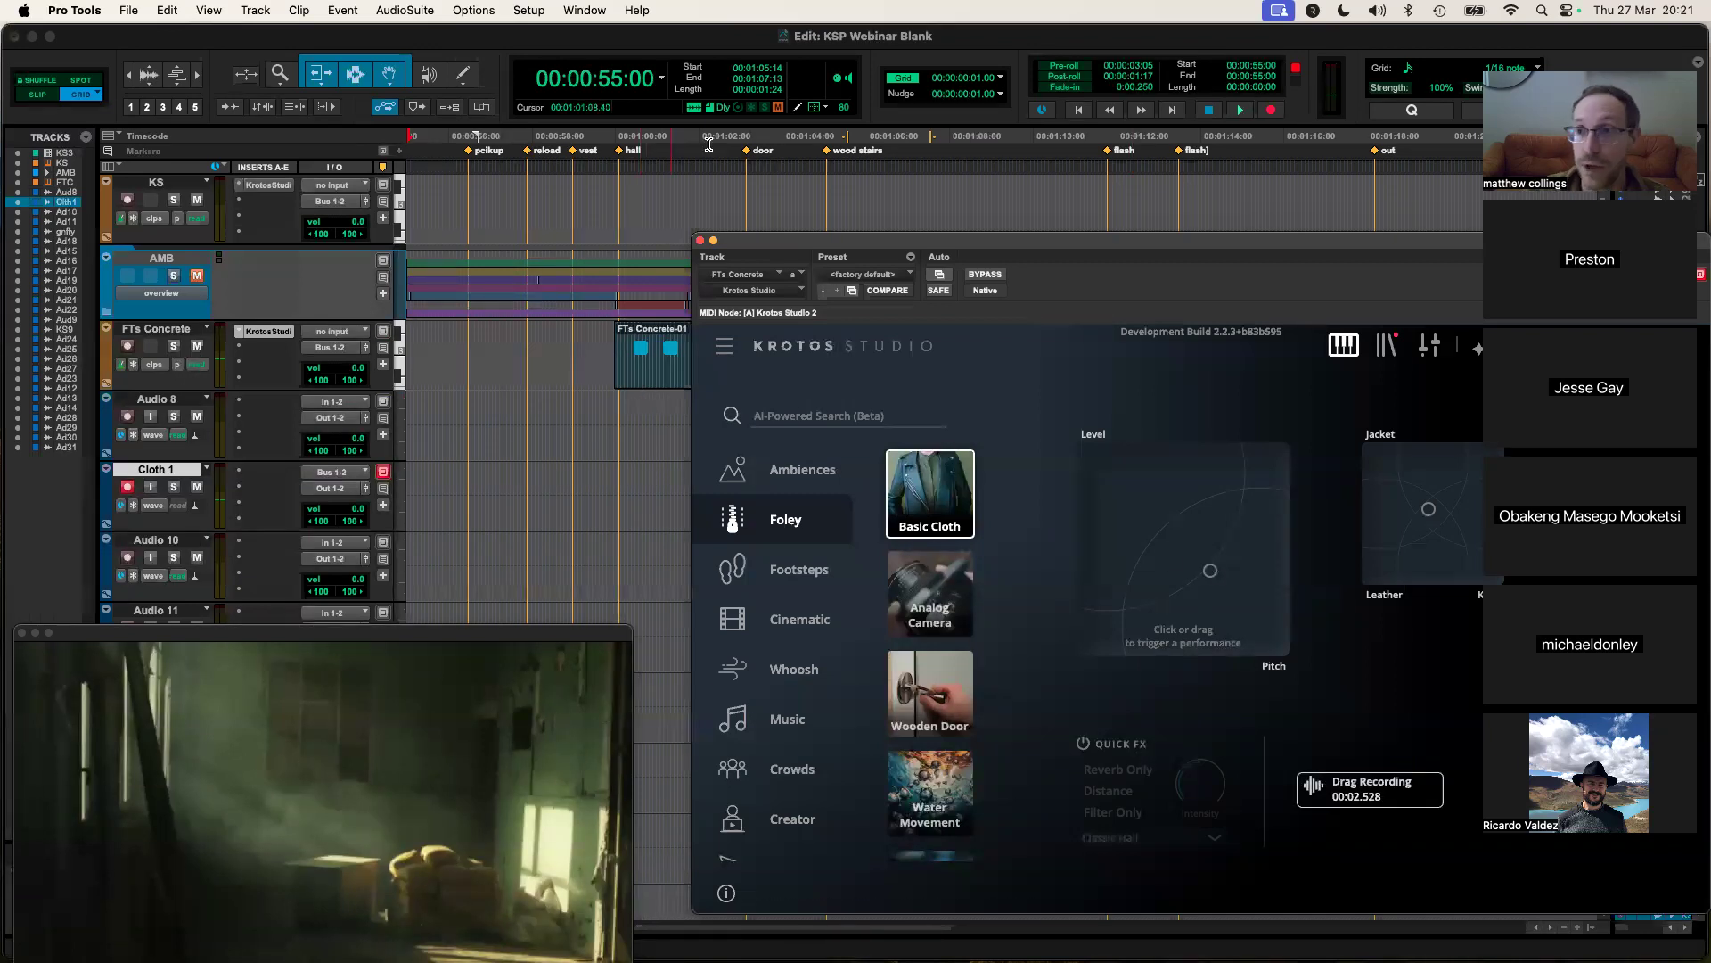
{"action": "left_click", "coordinate": [1275, 108]}
{"action": "left_click", "coordinate": [1240, 110]}
{"action": "left_click", "coordinate": [1191, 541]}
{"action": "mouse_move", "coordinate": [1191, 541]}
{"action": "left_mouse_down"}
{"action": "mouse_move", "coordinate": [1178, 608]}
{"action": "mouse_move", "coordinate": [1188, 553]}
{"action": "mouse_move", "coordinate": [1195, 572]}
{"action": "mouse_move", "coordinate": [1170, 547]}
{"action": "mouse_move", "coordinate": [1180, 491]}
{"action": "left_mouse_up"}
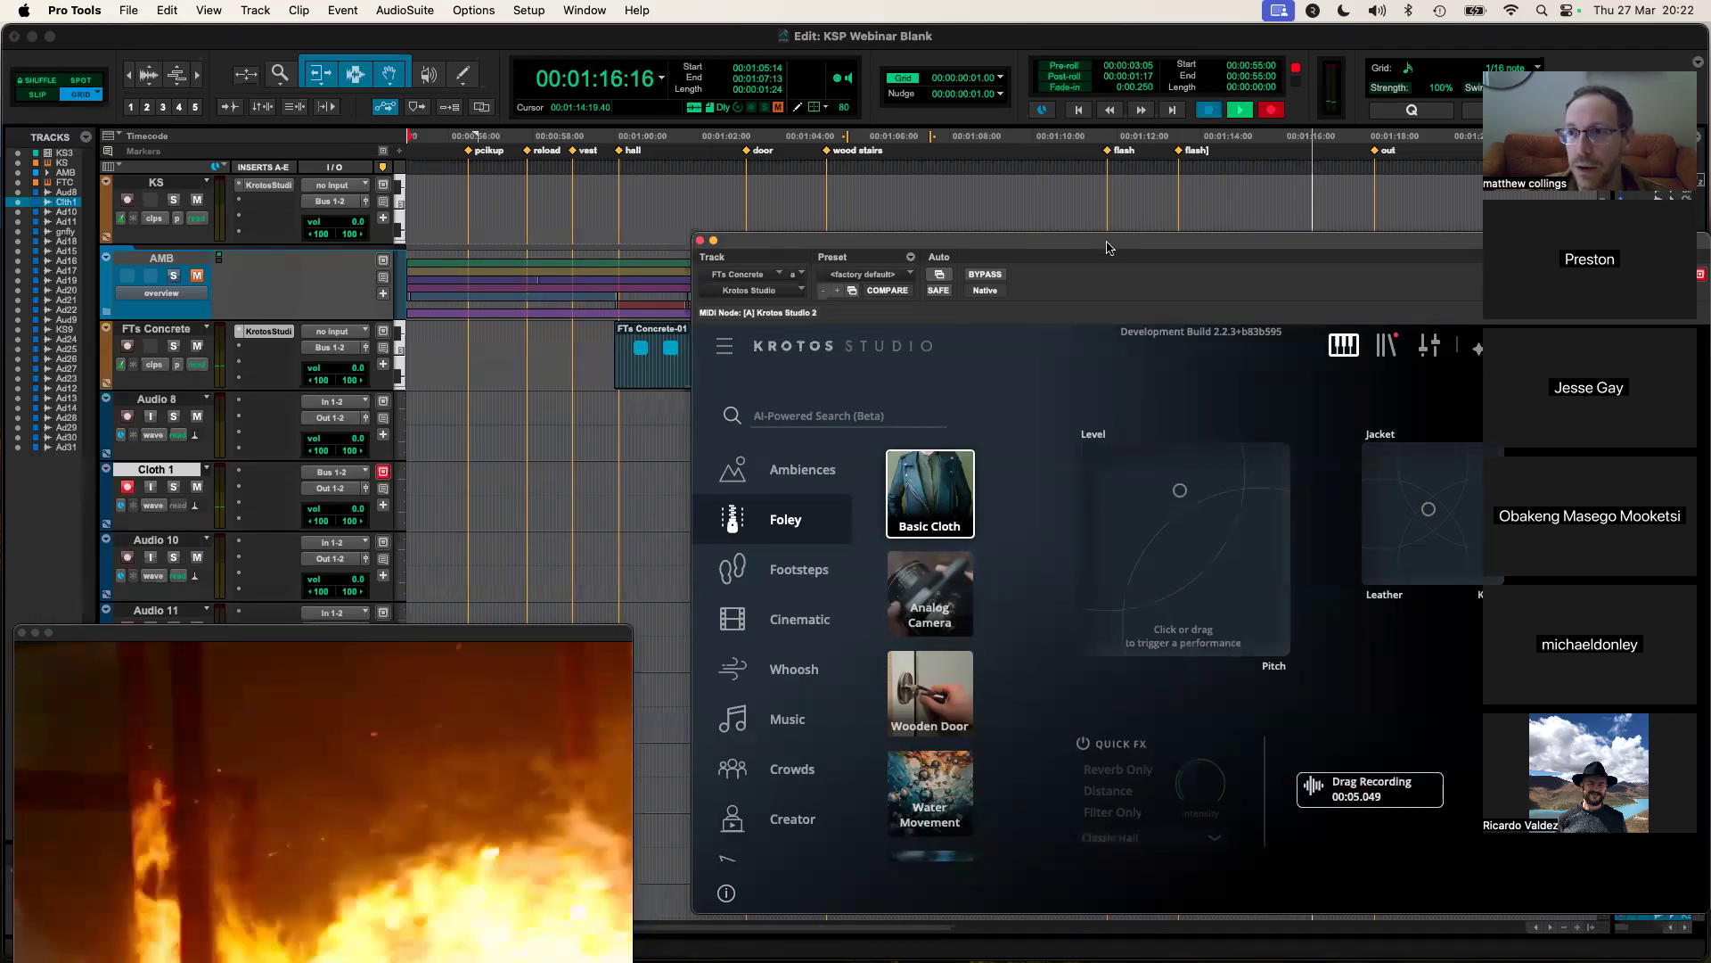
{"action": "key", "text": "space"}
{"action": "left_click_drag", "start_coordinate": [1106, 247], "coordinate": [1250, 309]}
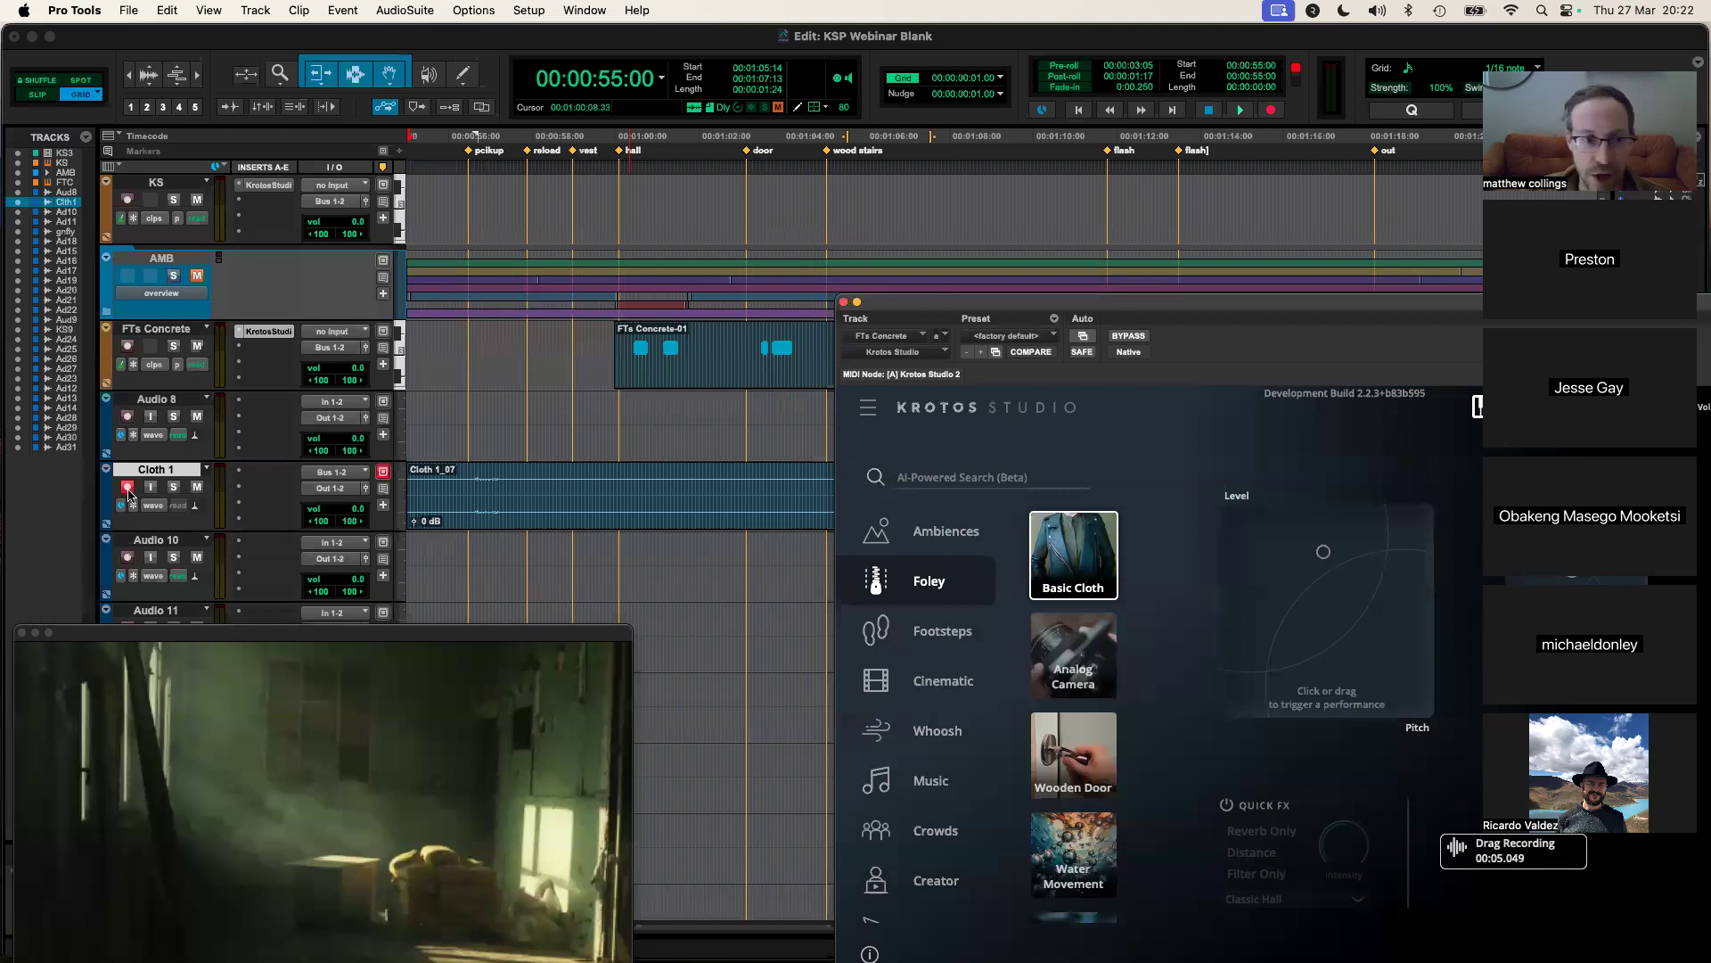
Step: Trim the Cloth 1 clip's start to 00:00:56:10, lower its gain to -2.8 dB and review it from 00:00:56:00
{"action": "left_click_drag", "start_coordinate": [412, 505], "coordinate": [464, 492]}
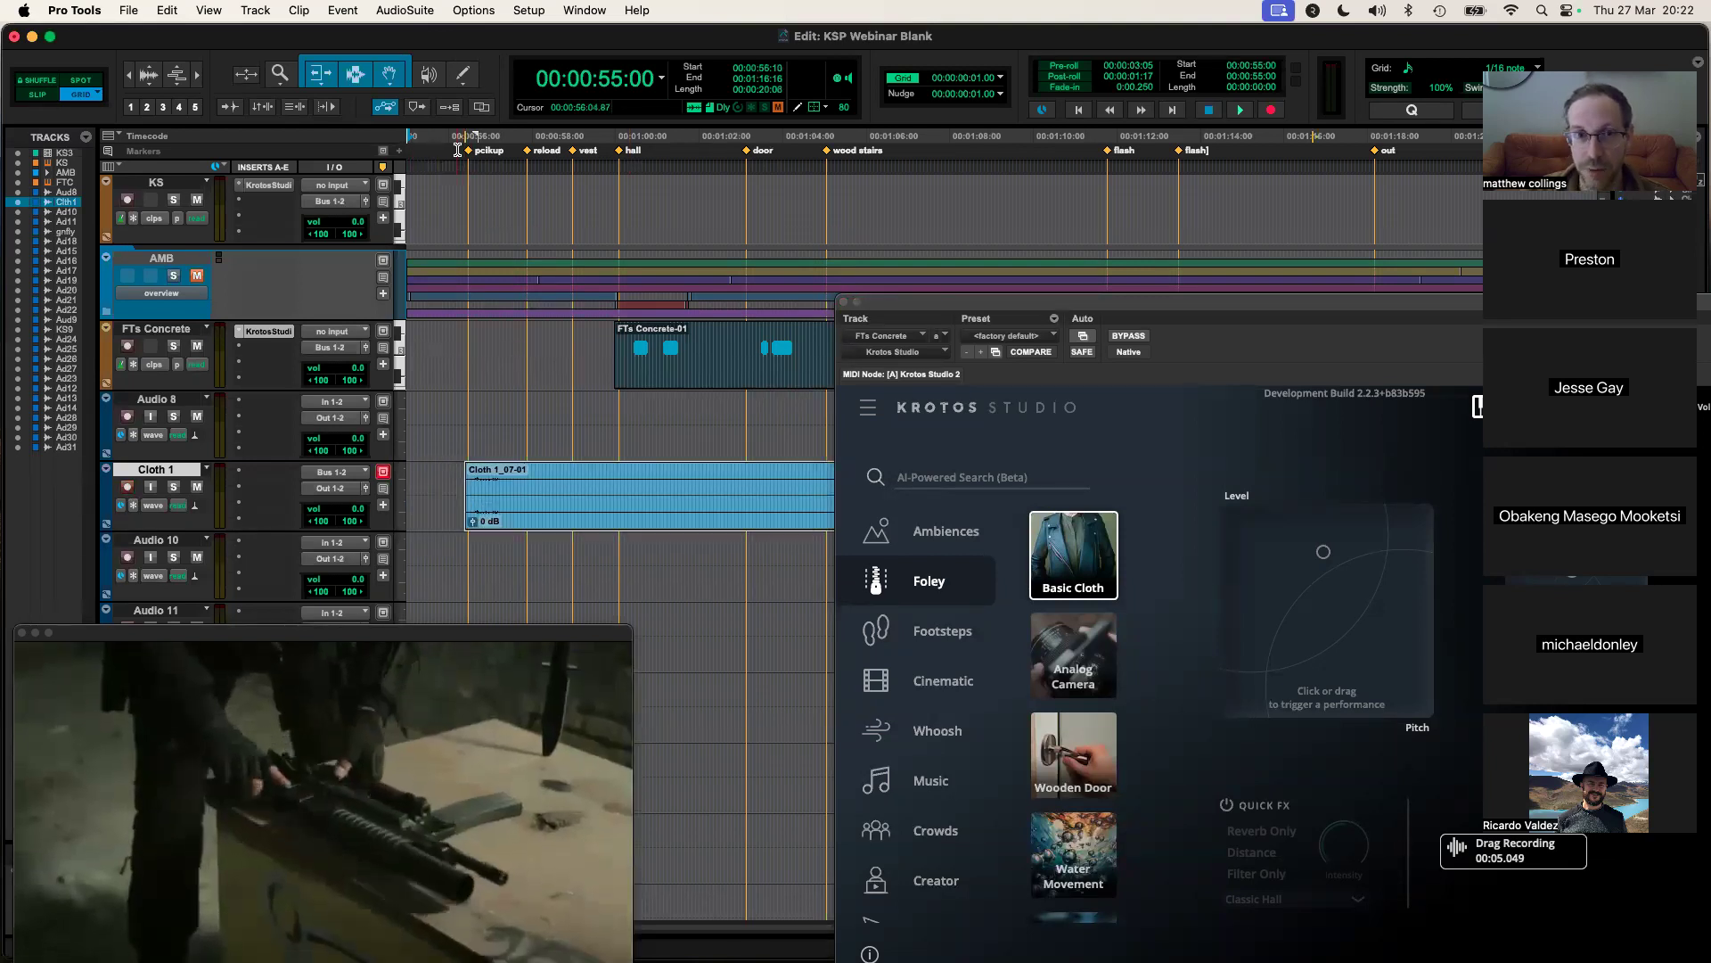
{"action": "key", "text": "space"}
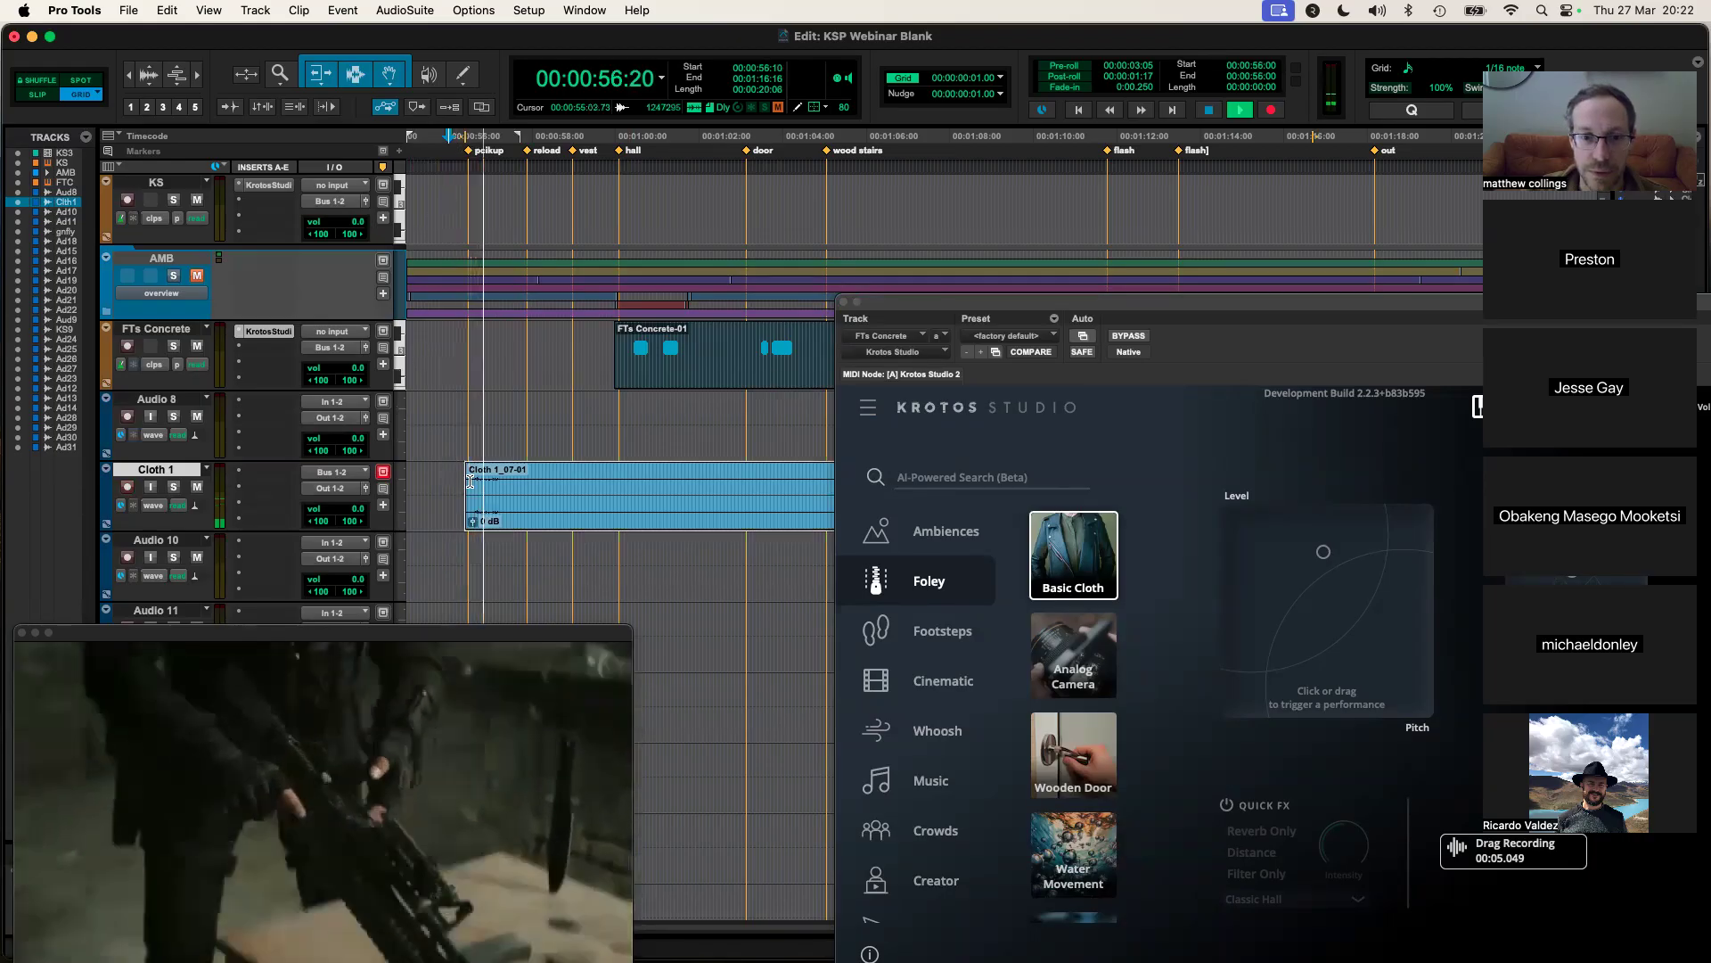
{"action": "left_click_drag", "start_coordinate": [473, 524], "coordinate": [474, 545]}
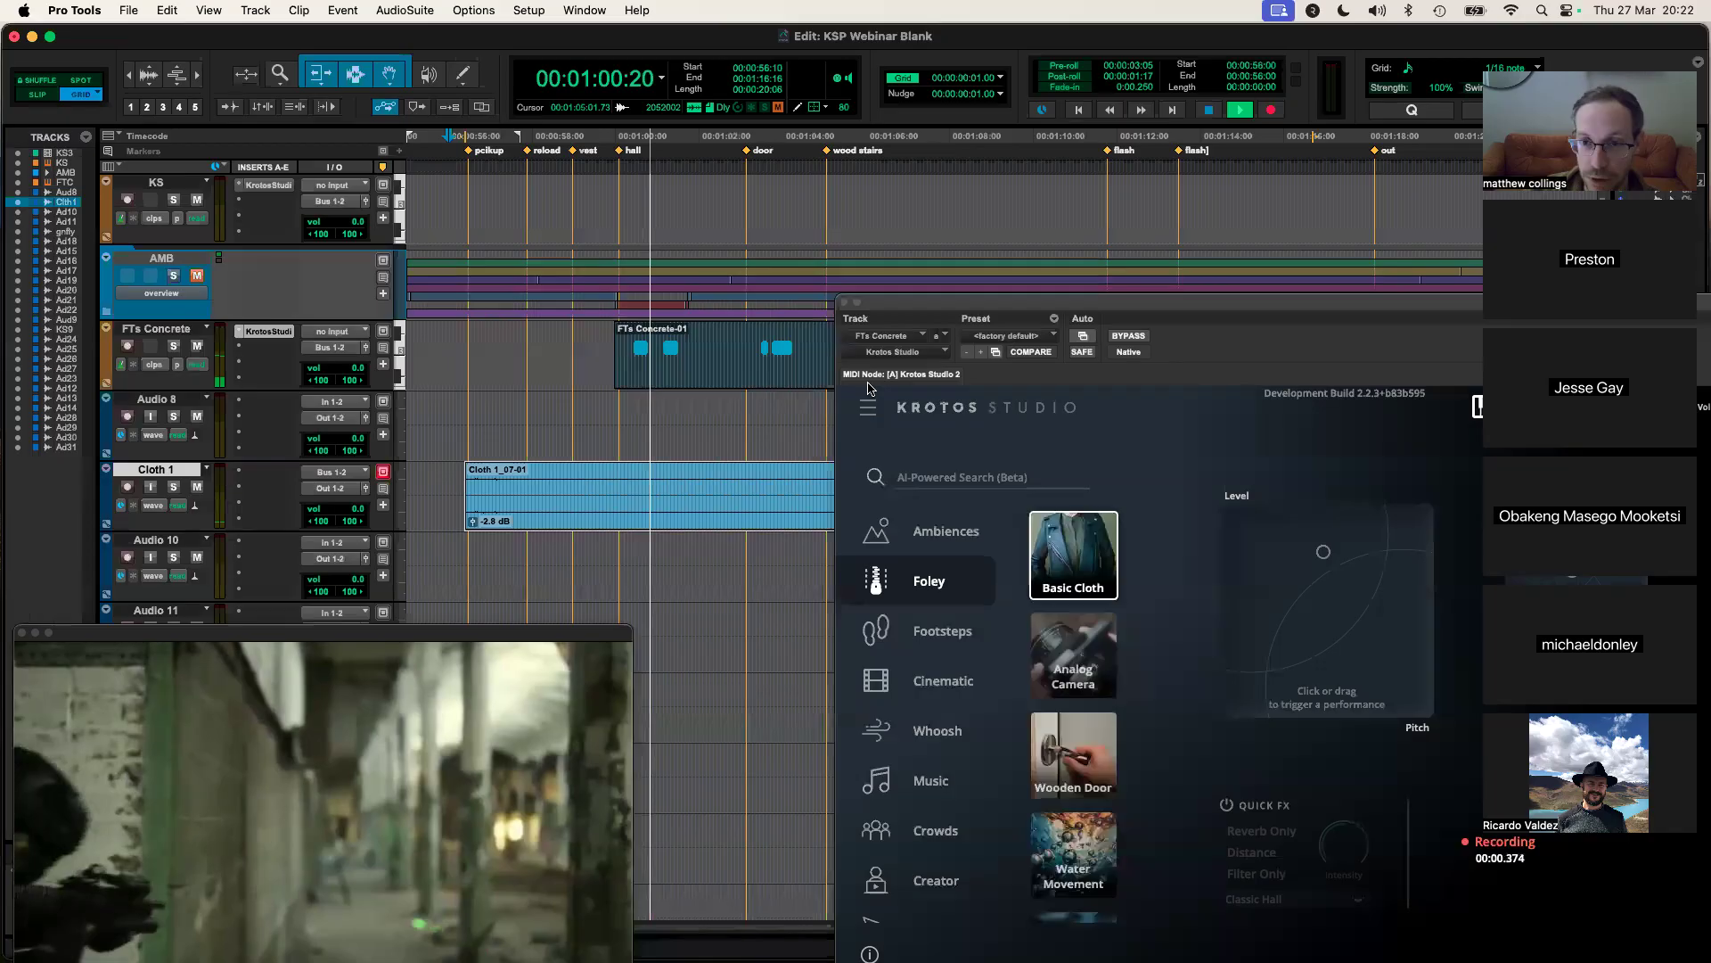
{"action": "left_click_drag", "start_coordinate": [913, 306], "coordinate": [1004, 300]}
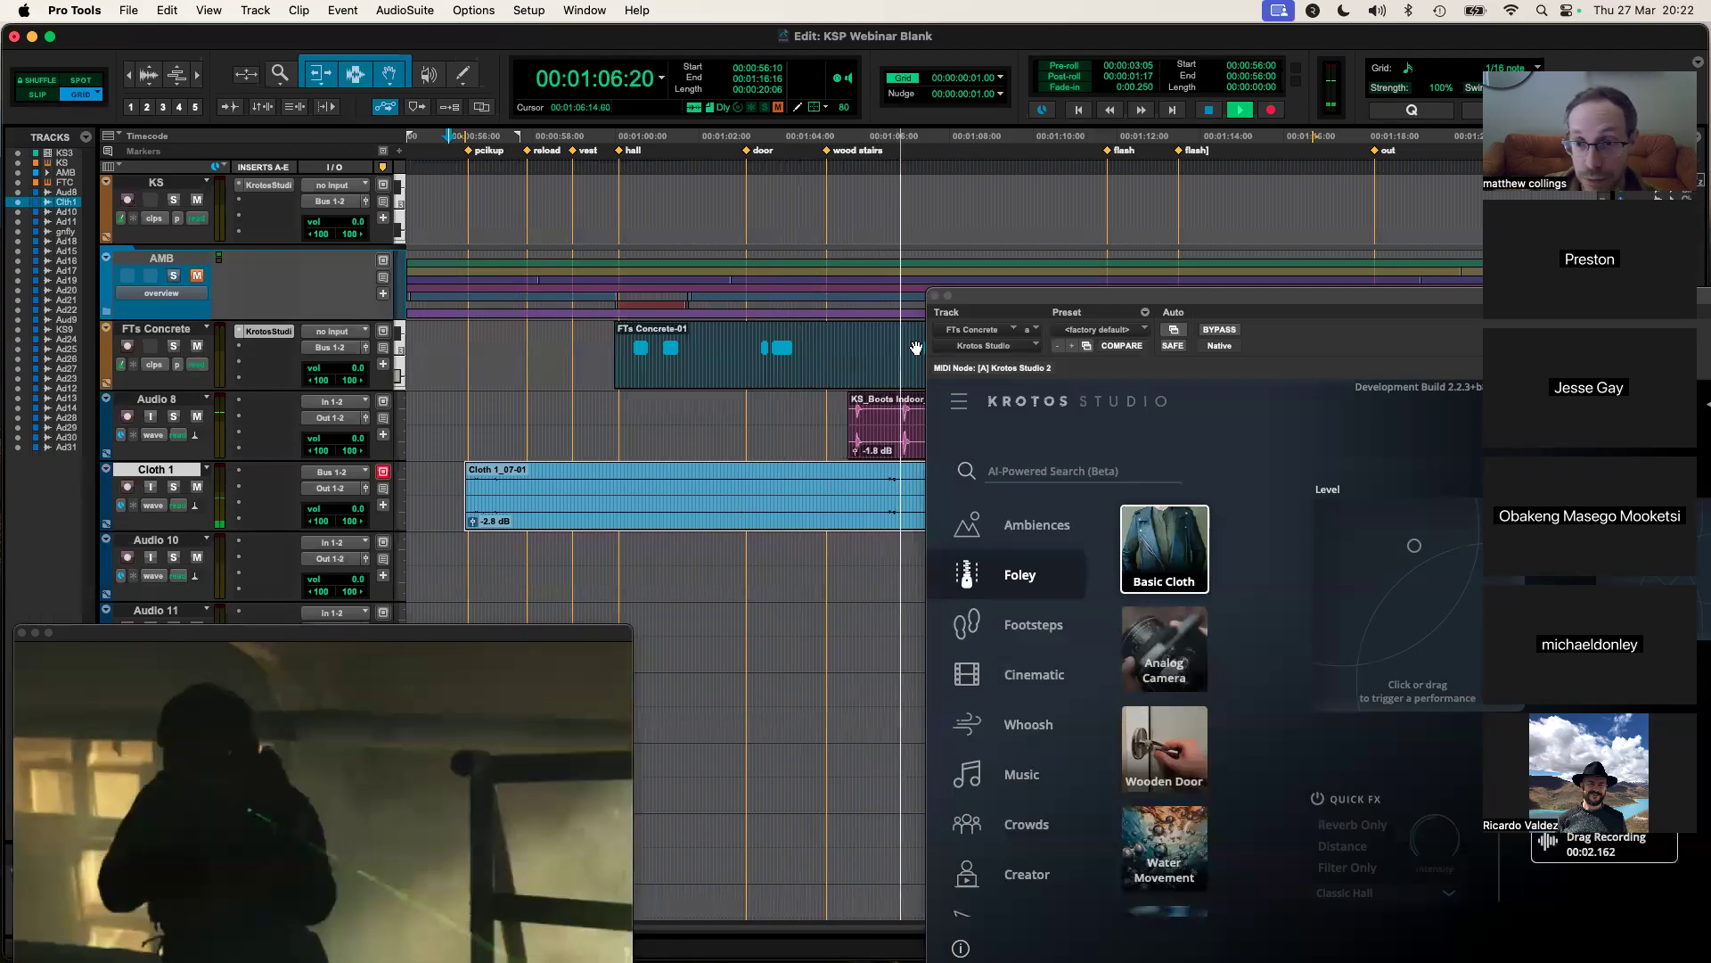
{"action": "left_click_drag", "start_coordinate": [996, 303], "coordinate": [1015, 312]}
{"action": "key", "text": "space"}
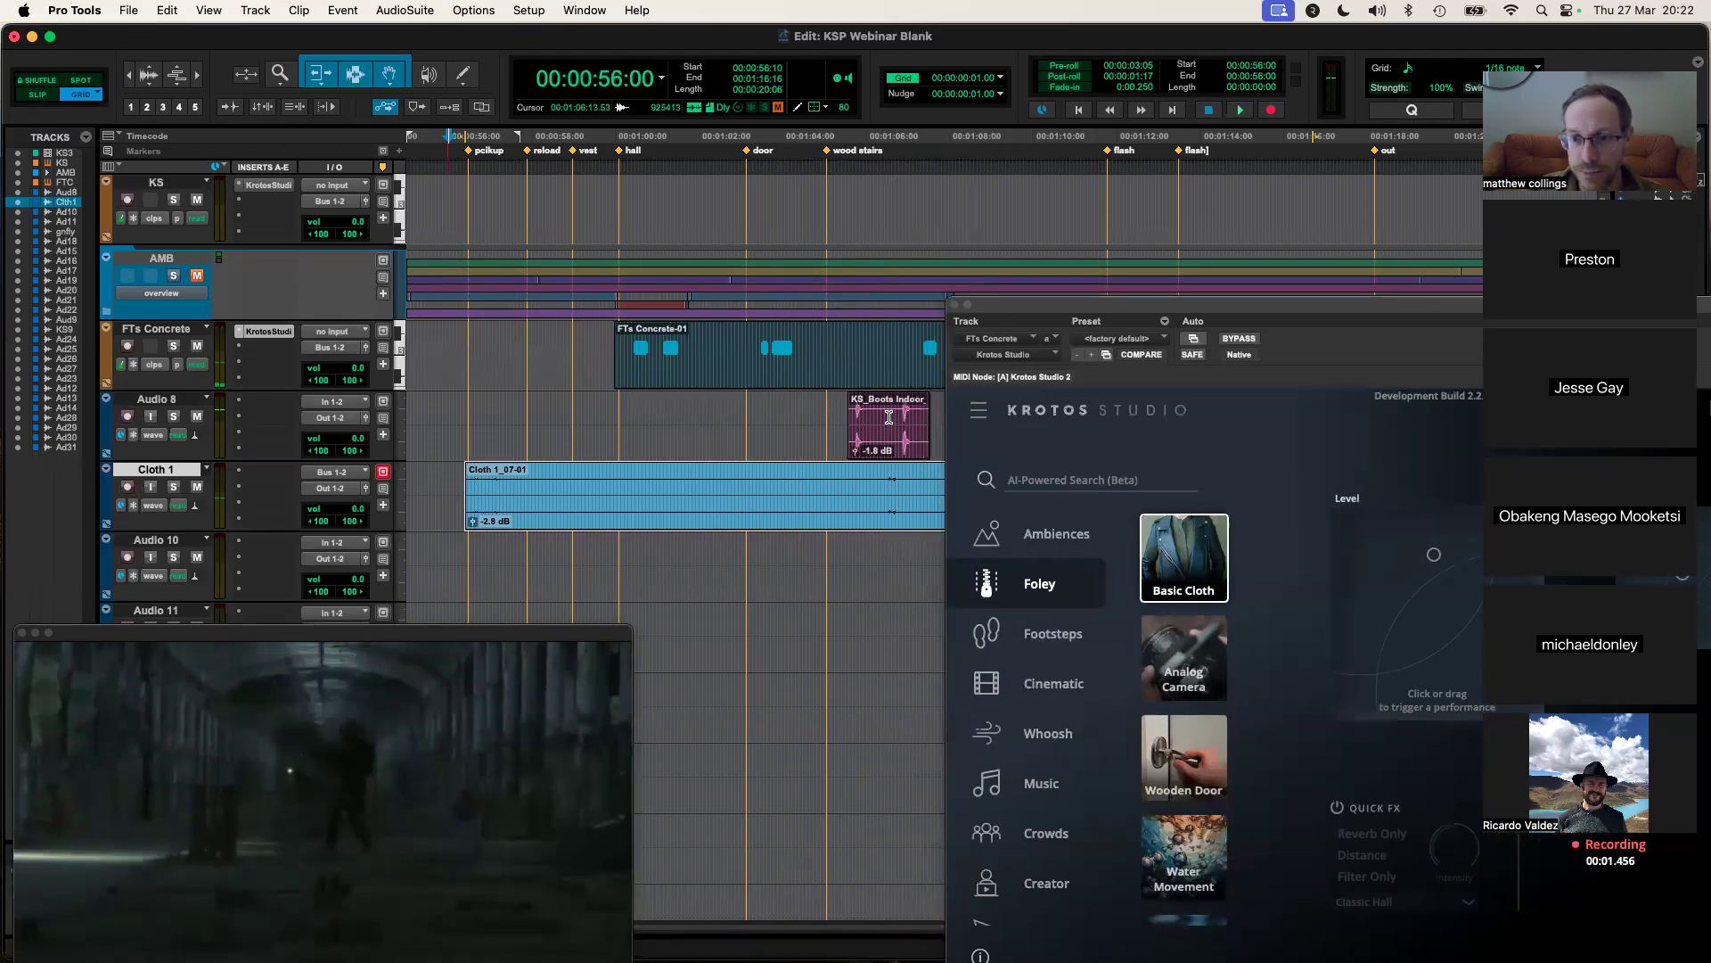
{"action": "left_click_drag", "start_coordinate": [1044, 317], "coordinate": [1024, 301]}
{"action": "left_click_drag", "start_coordinate": [1300, 291], "coordinate": [1244, 276]}
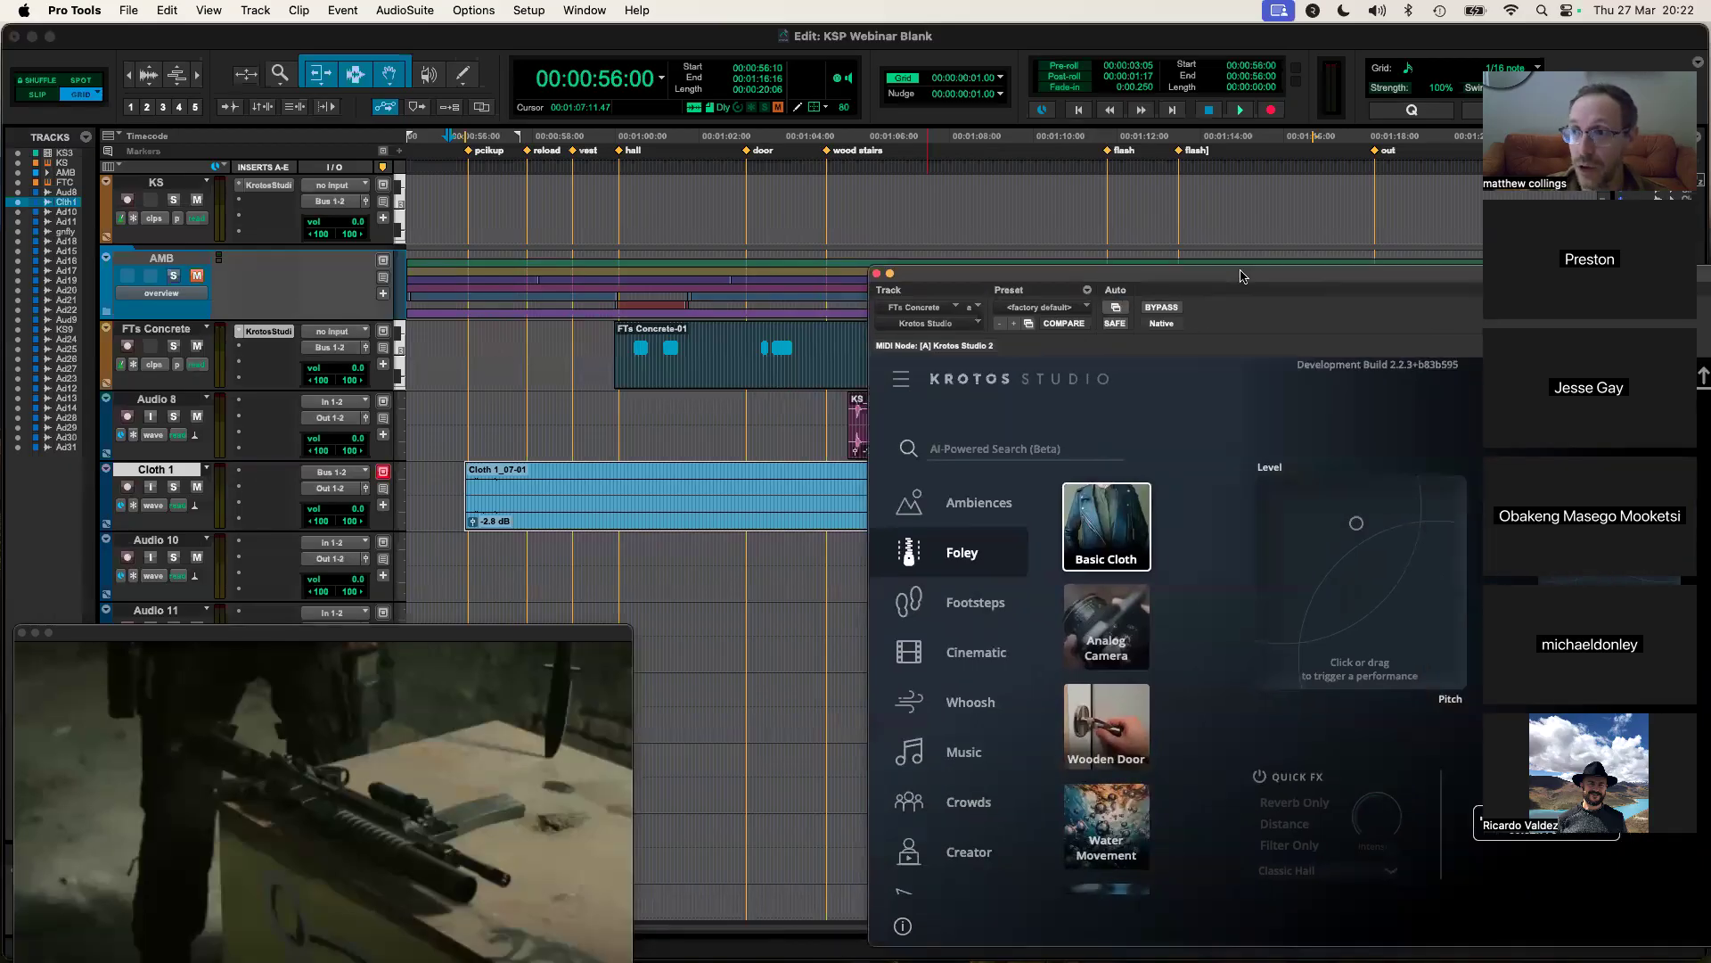
{"action": "left_click_drag", "start_coordinate": [1393, 274], "coordinate": [1330, 220]}
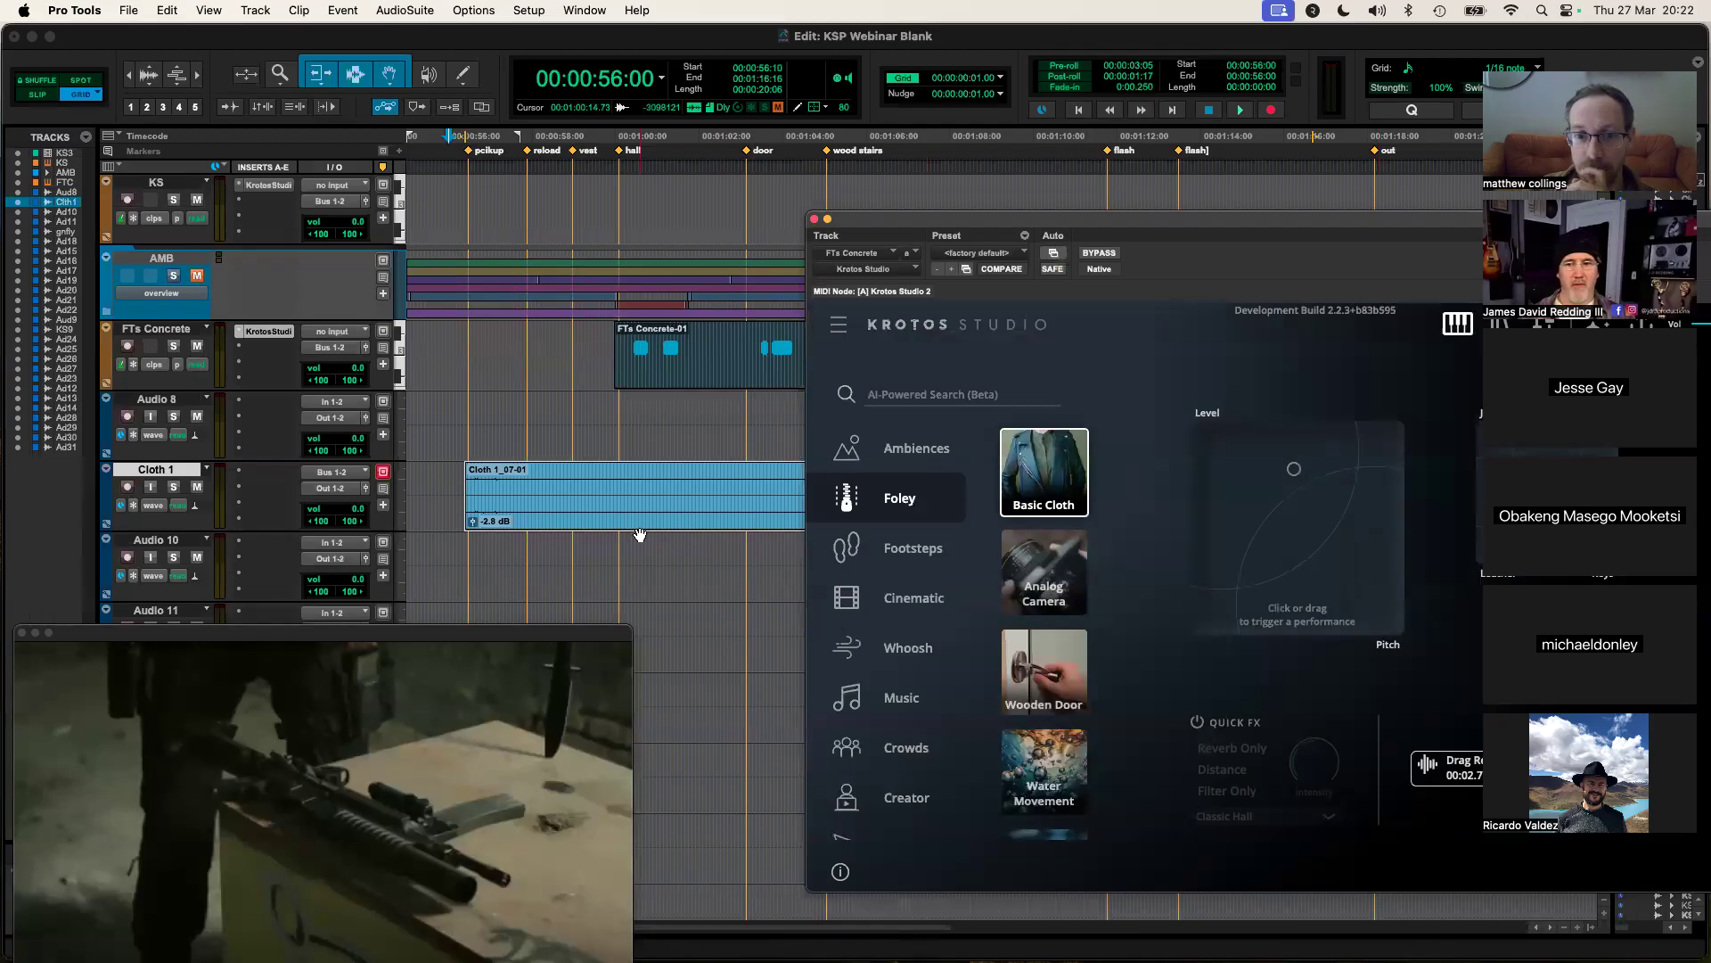
Step: Play the cloth recording against the picture from 00:00:55:18 and again from 00:00:58:13
{"action": "left_click", "coordinate": [437, 137]}
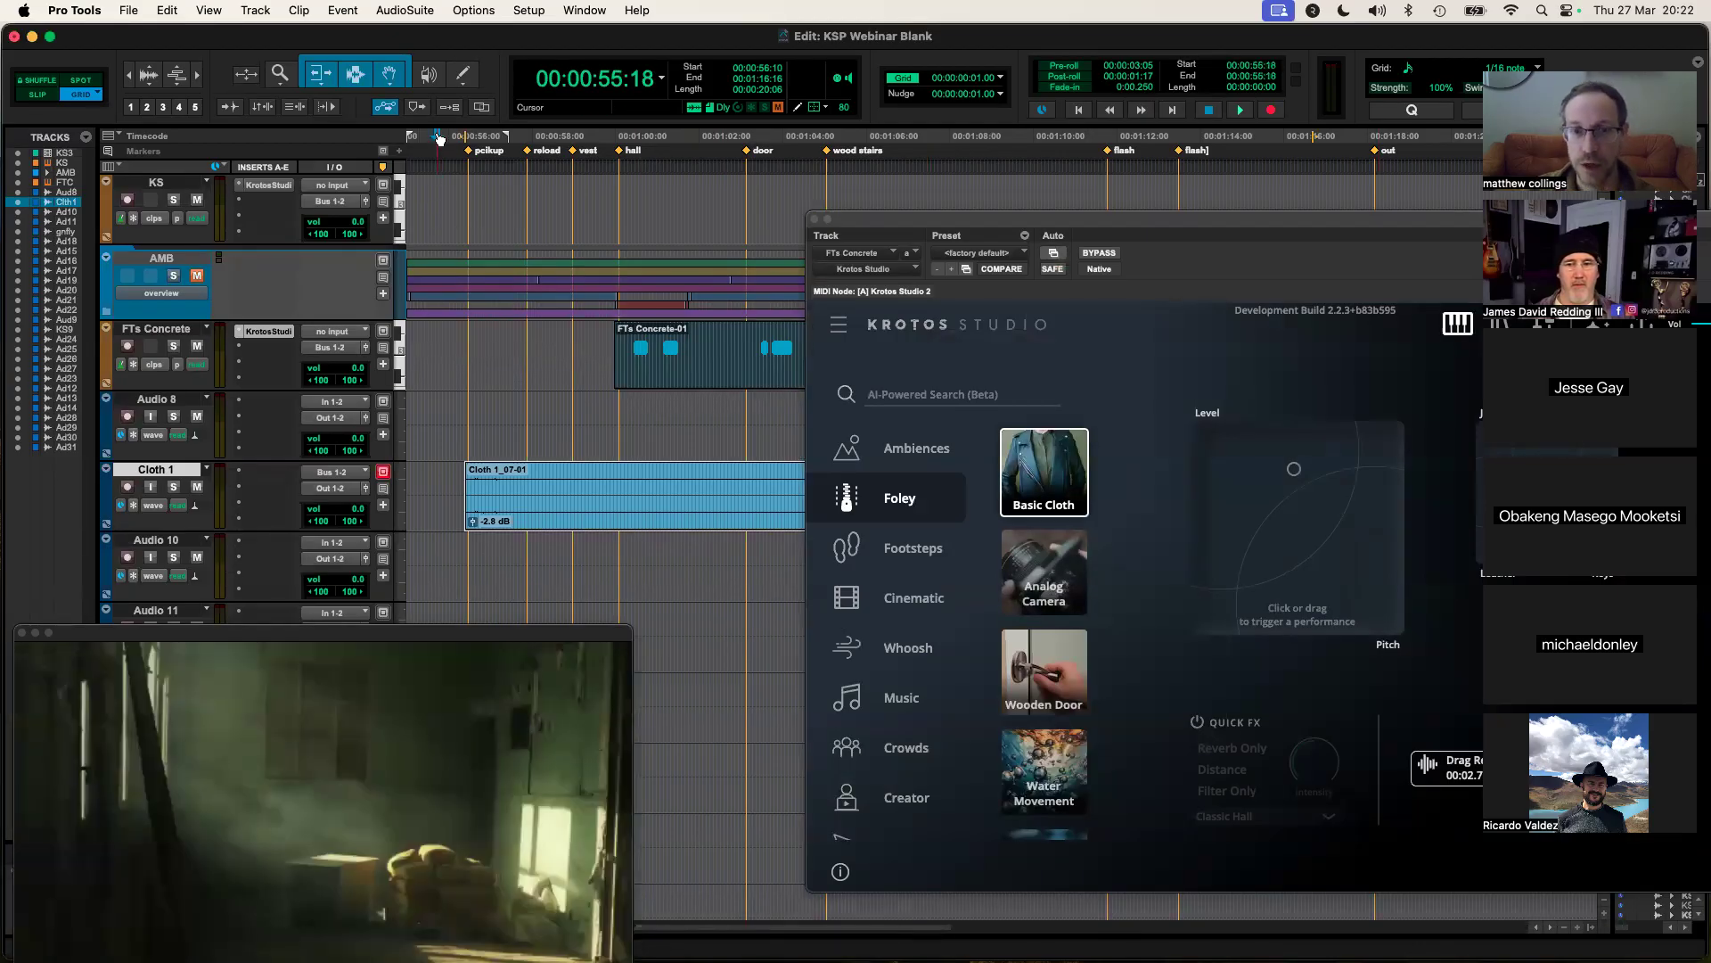
{"action": "key", "text": "space"}
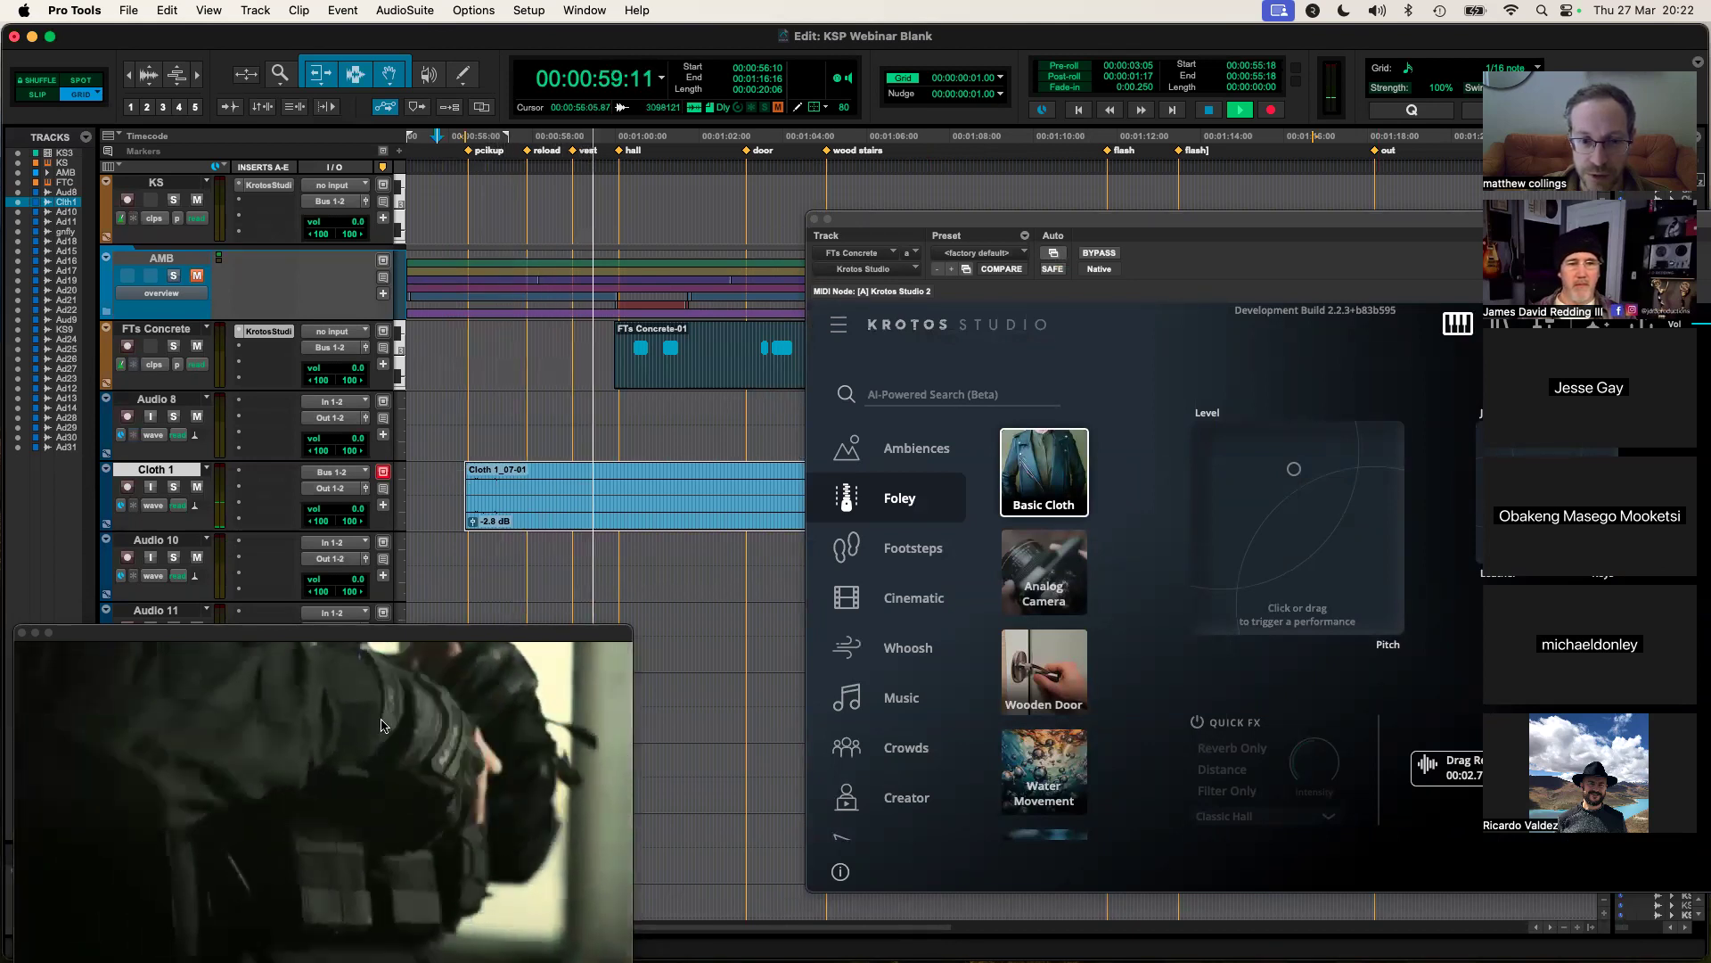
{"action": "key", "text": "space"}
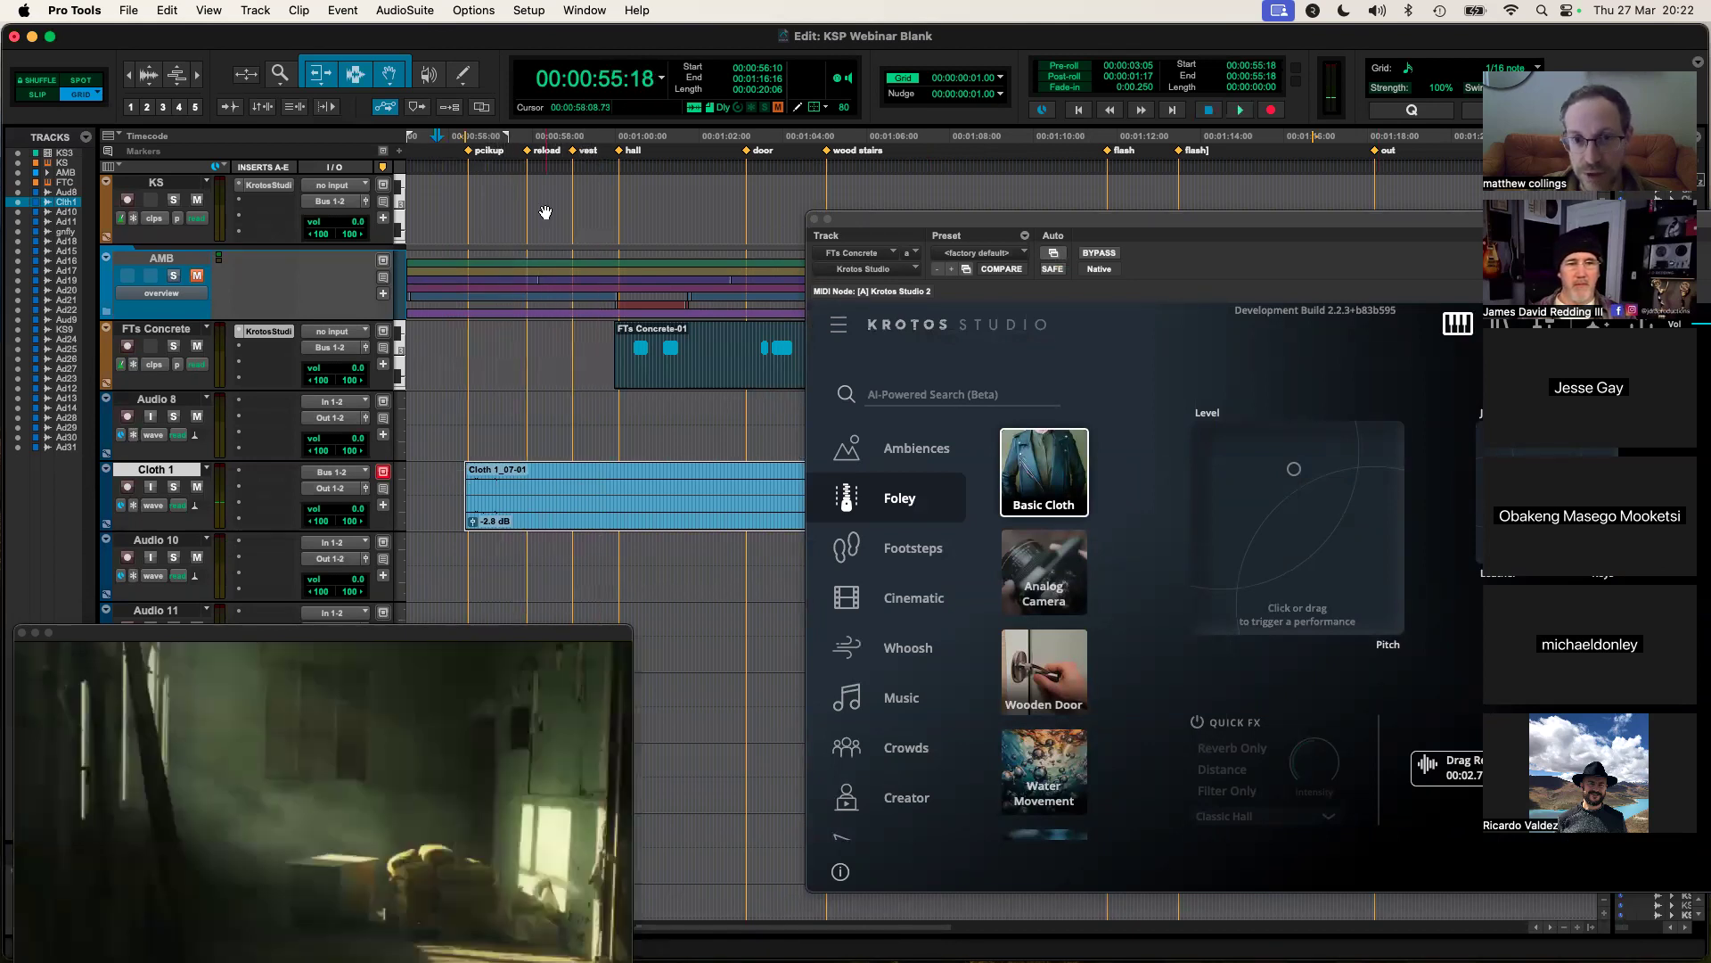
{"action": "left_click", "coordinate": [553, 136]}
{"action": "key", "text": "space"}
{"action": "key", "text": "space"}
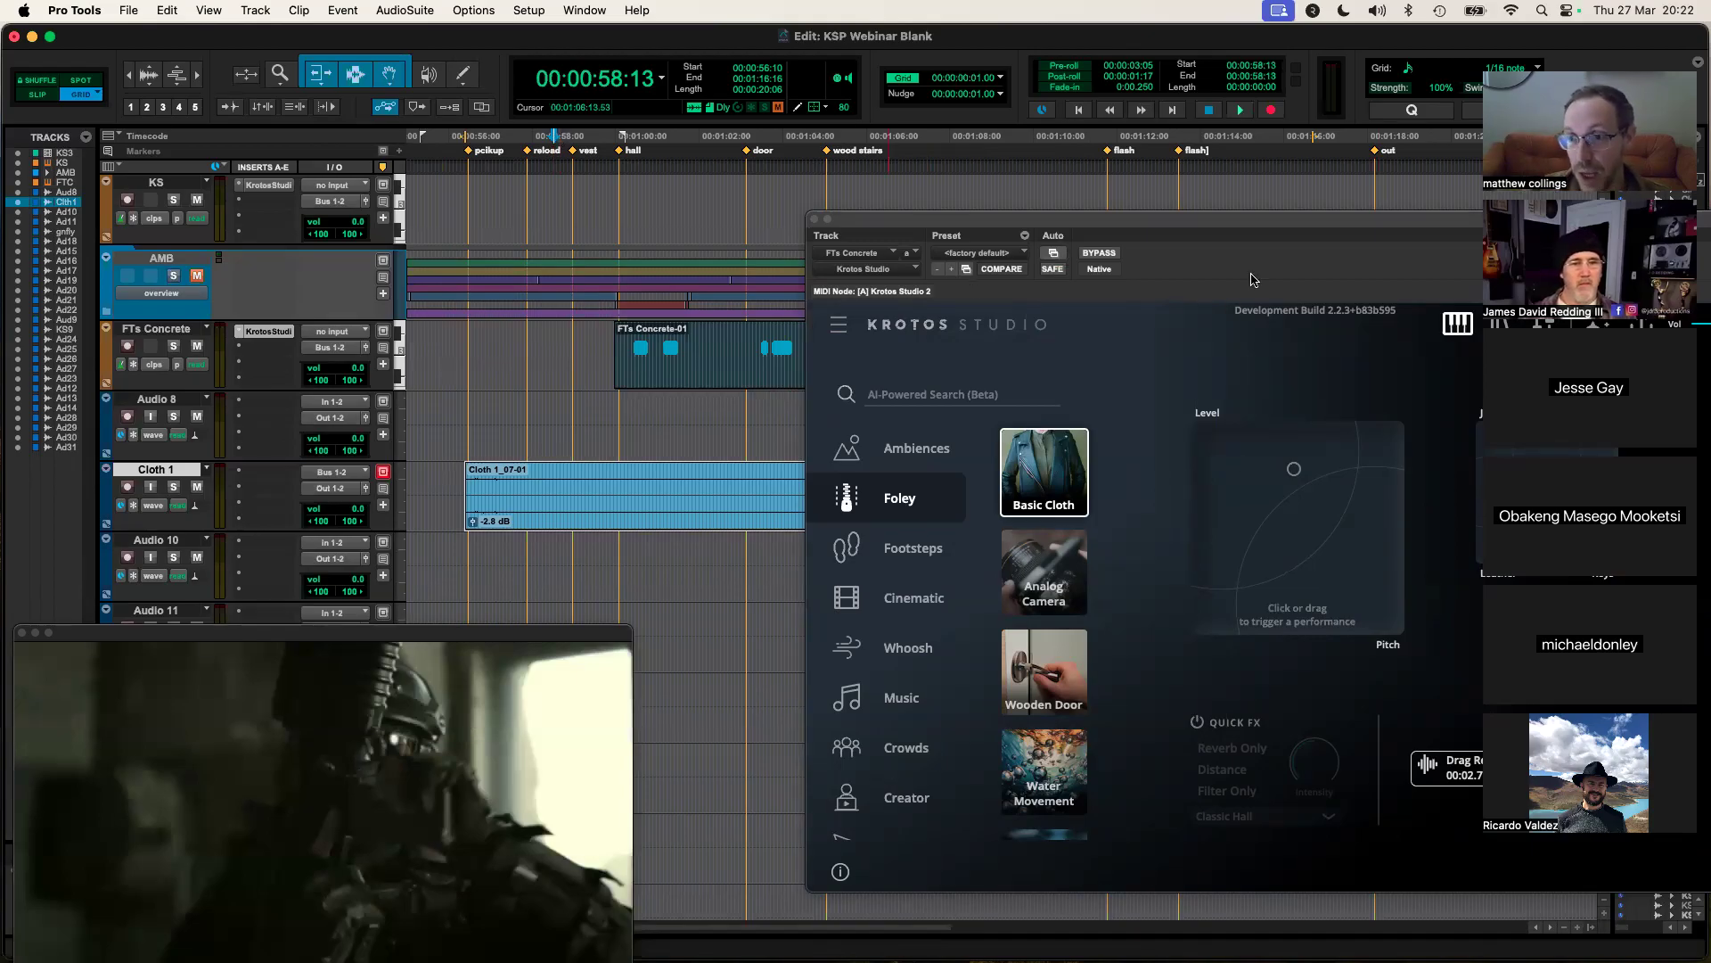
Step: Perform a short Basic Cloth gesture, place its captured recording on Audio 10 at 00:00:58:17 and play it from 00:00:57:21
{"action": "left_click_drag", "start_coordinate": [1286, 225], "coordinate": [1278, 225]}
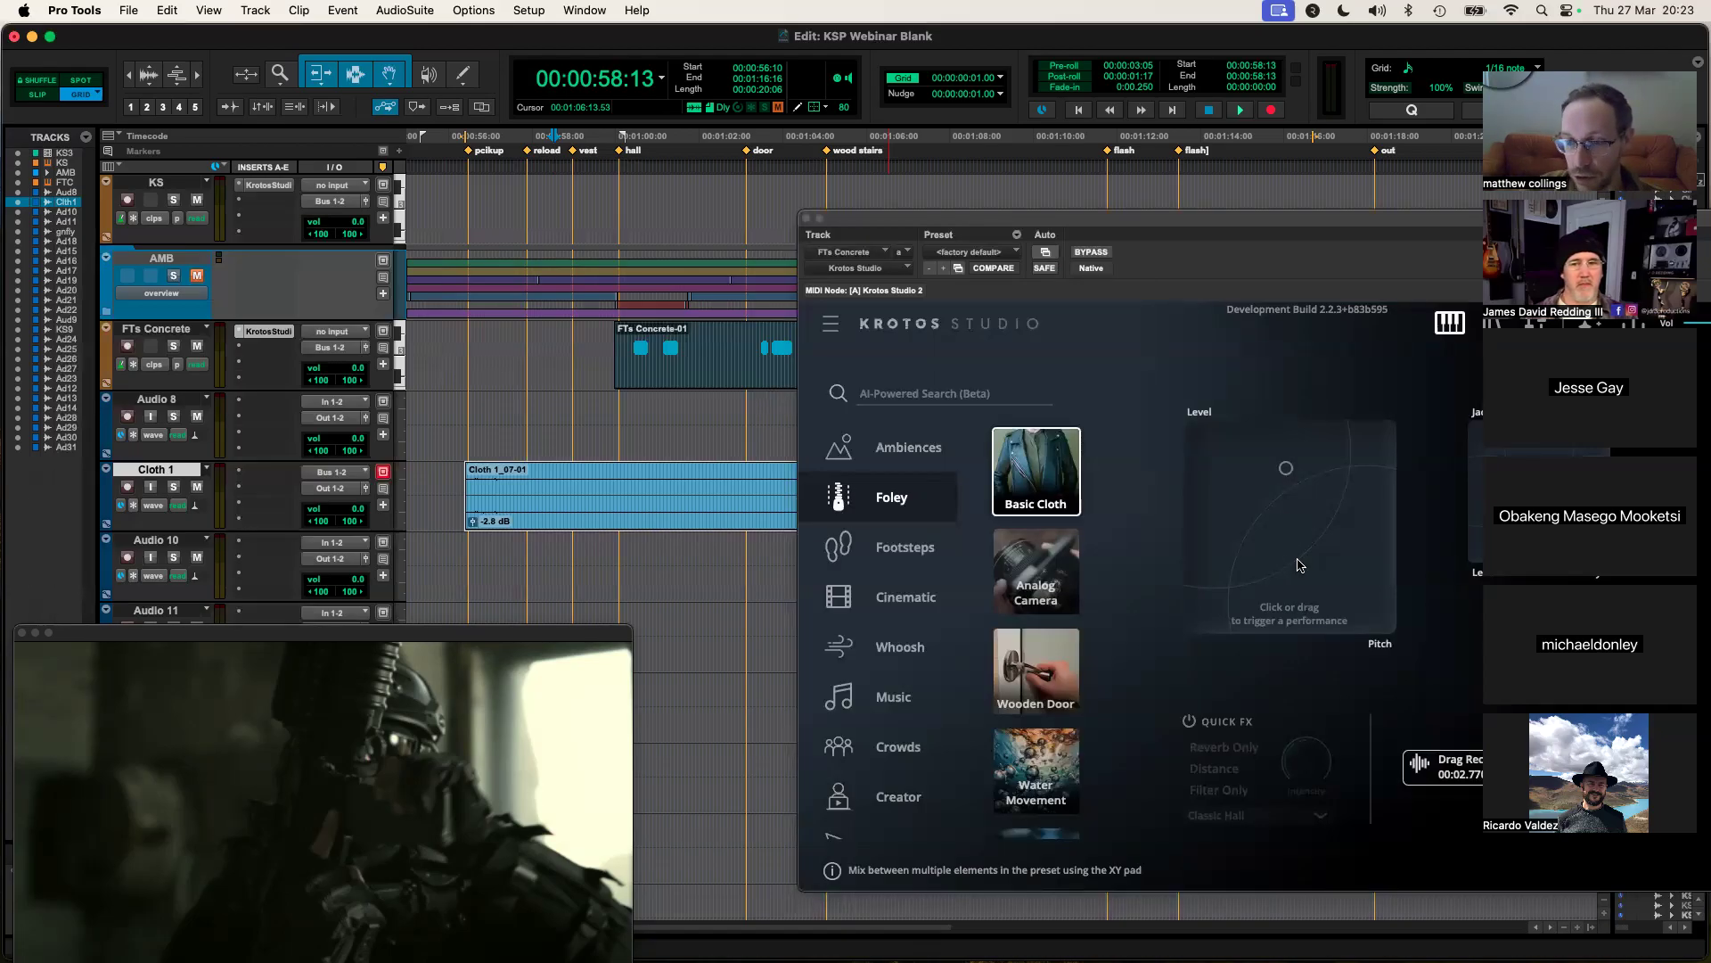
{"action": "left_click_drag", "start_coordinate": [1289, 568], "coordinate": [1281, 497]}
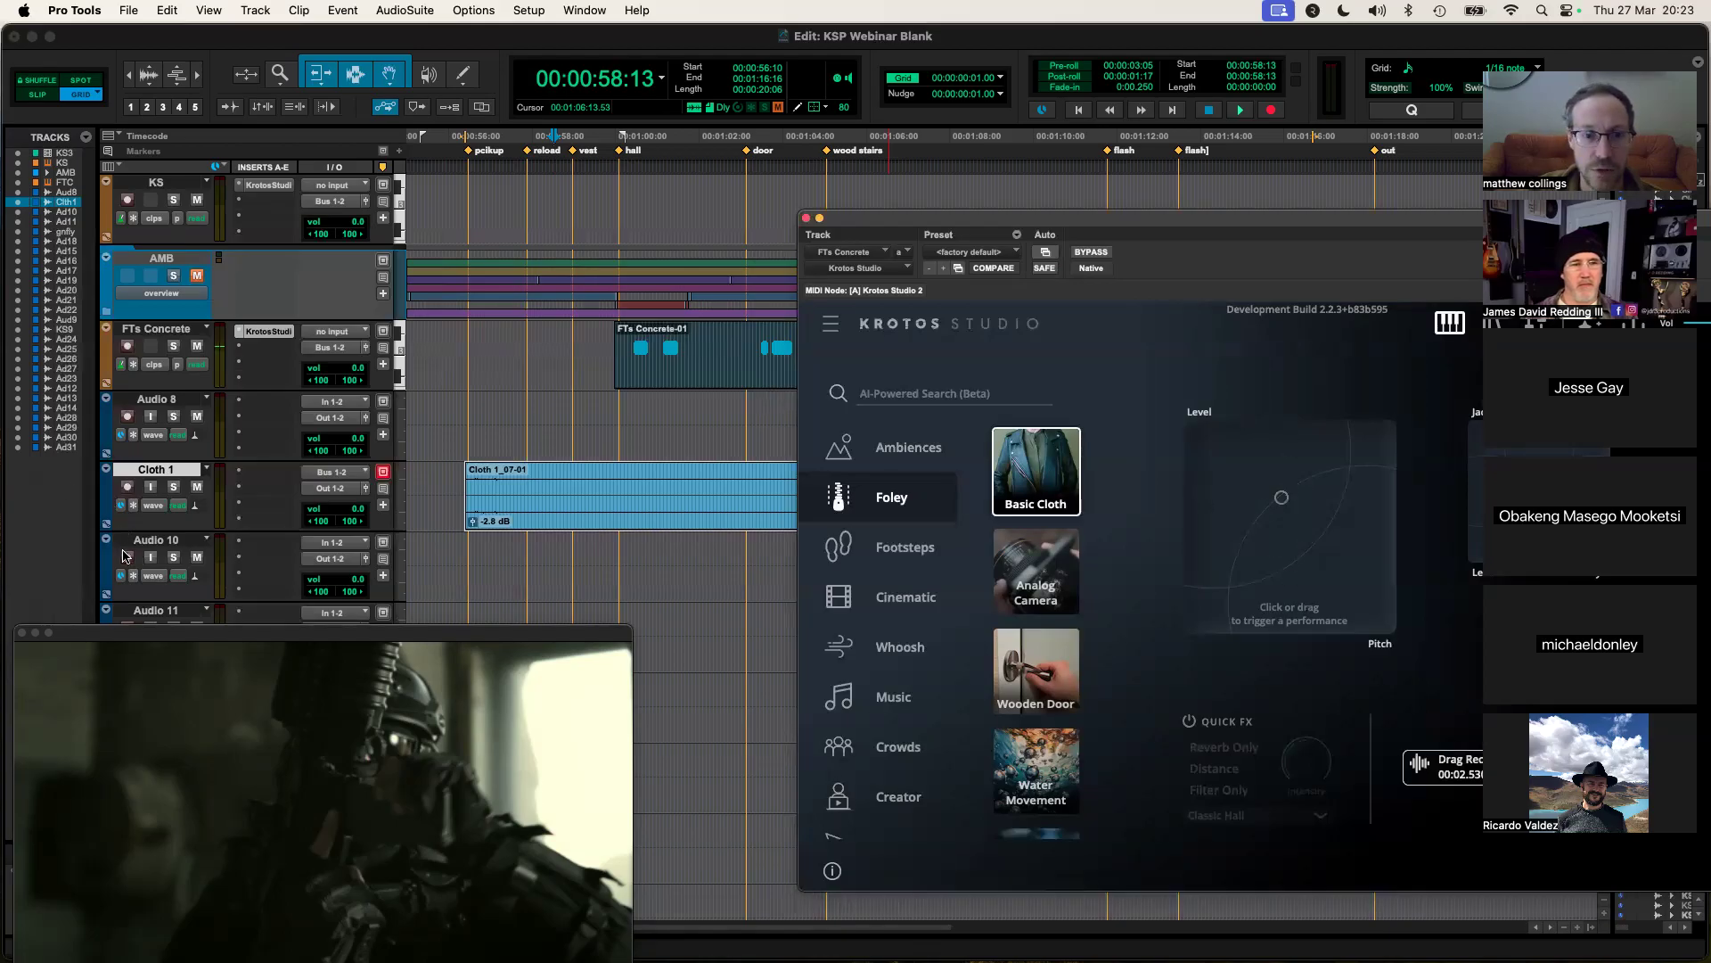
{"action": "left_click", "coordinate": [127, 486]}
{"action": "left_click_drag", "start_coordinate": [1269, 571], "coordinate": [1268, 563]}
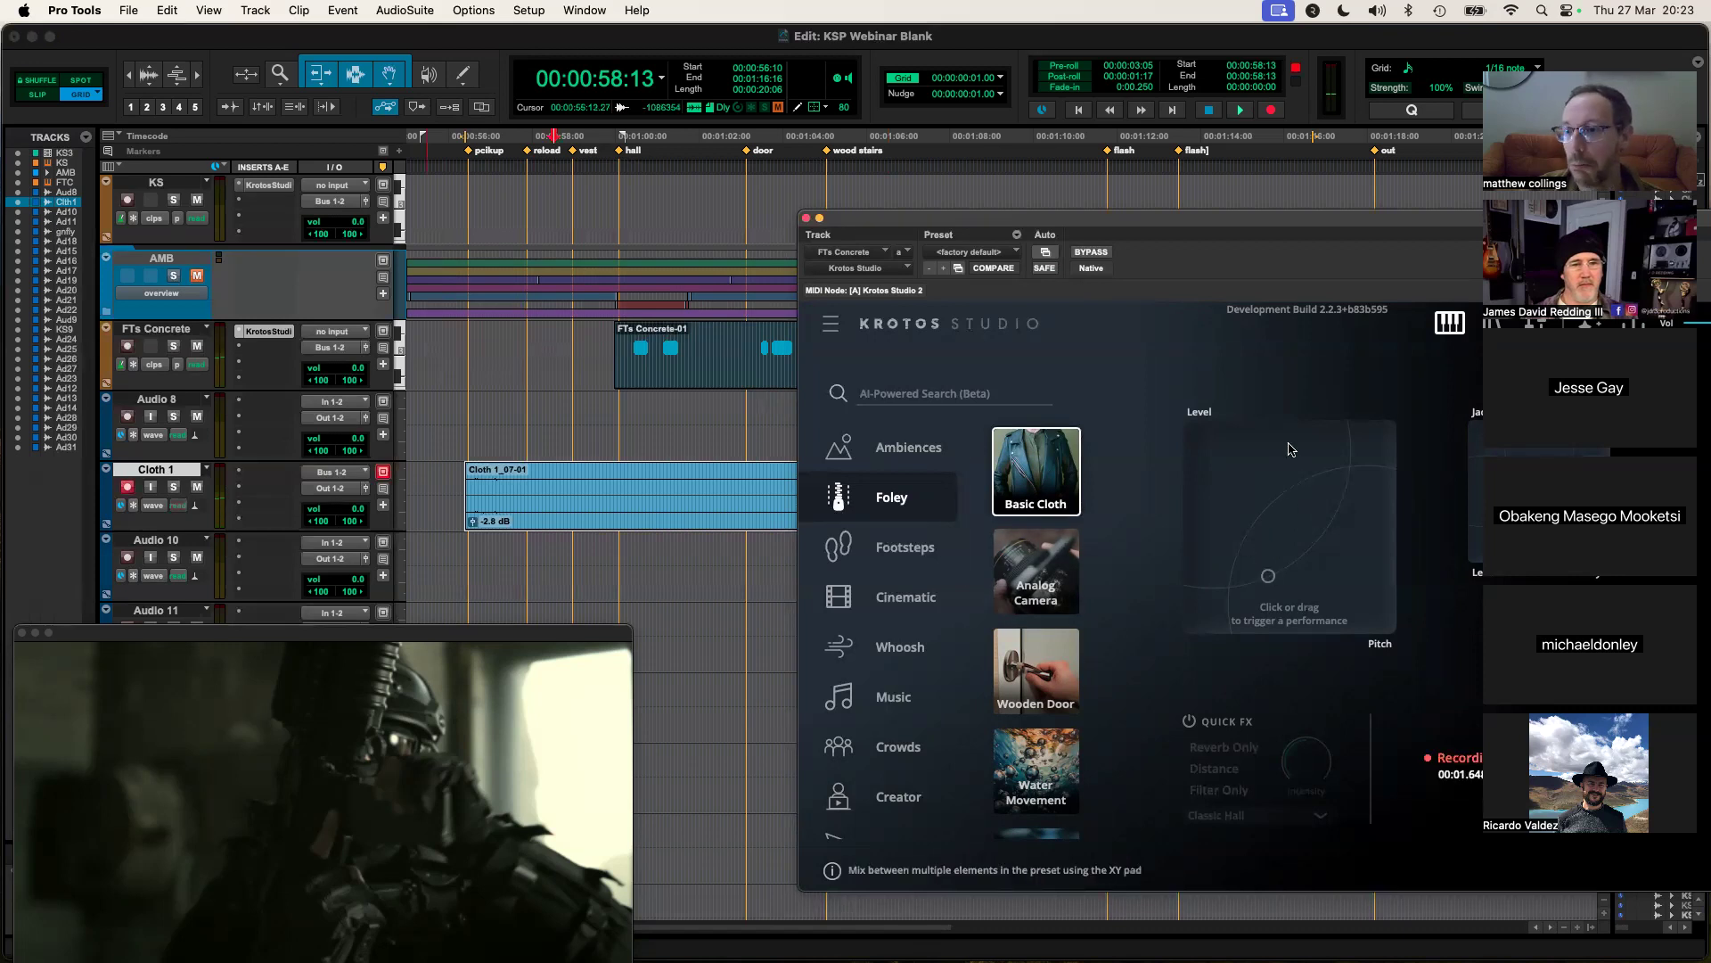
{"action": "left_click_drag", "start_coordinate": [1427, 757], "coordinate": [605, 563]}
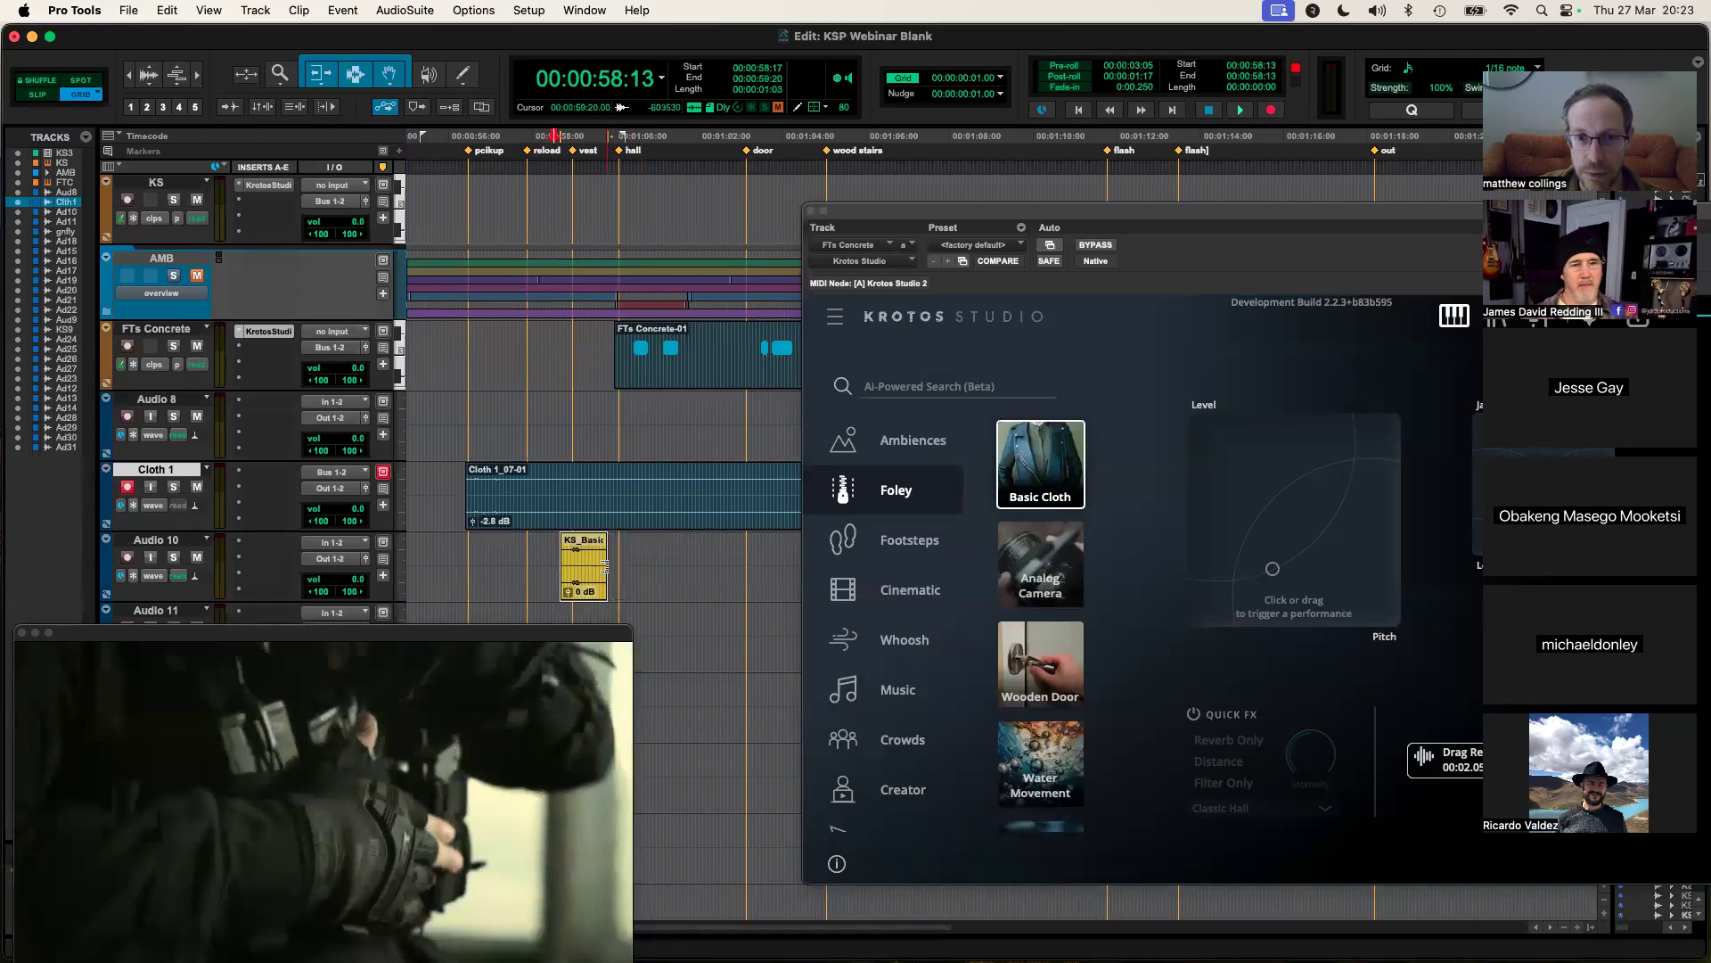
{"action": "left_click", "coordinate": [525, 139]}
{"action": "key", "text": "space"}
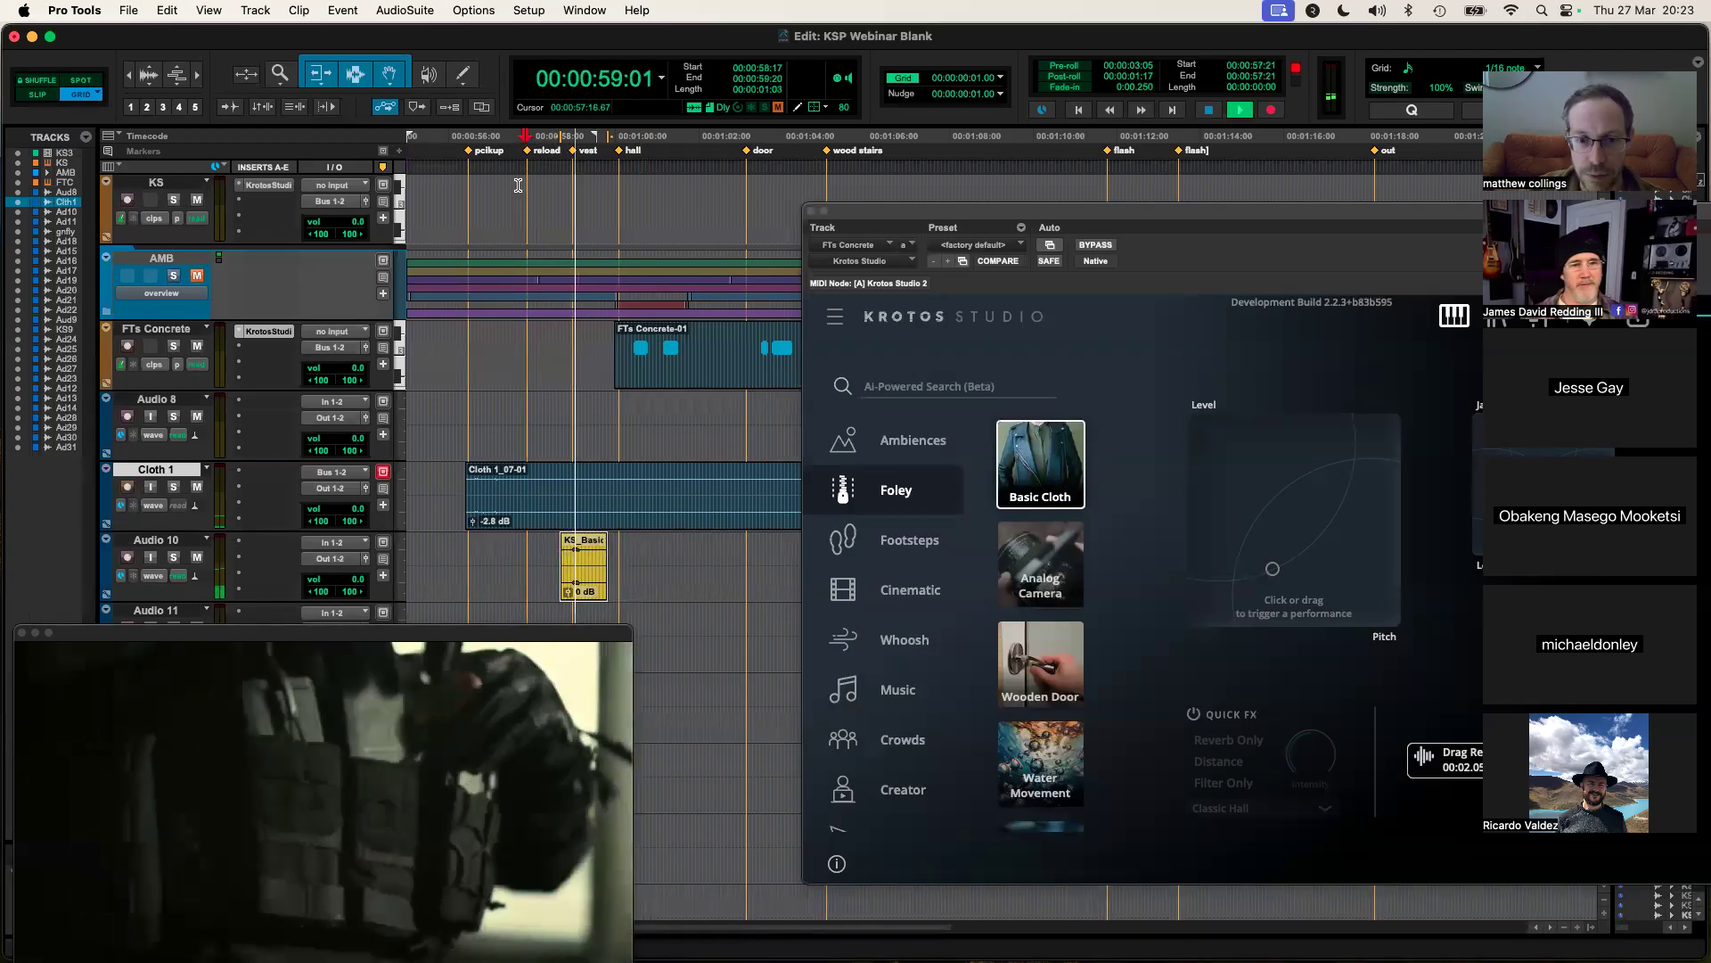
{"action": "key", "text": "space"}
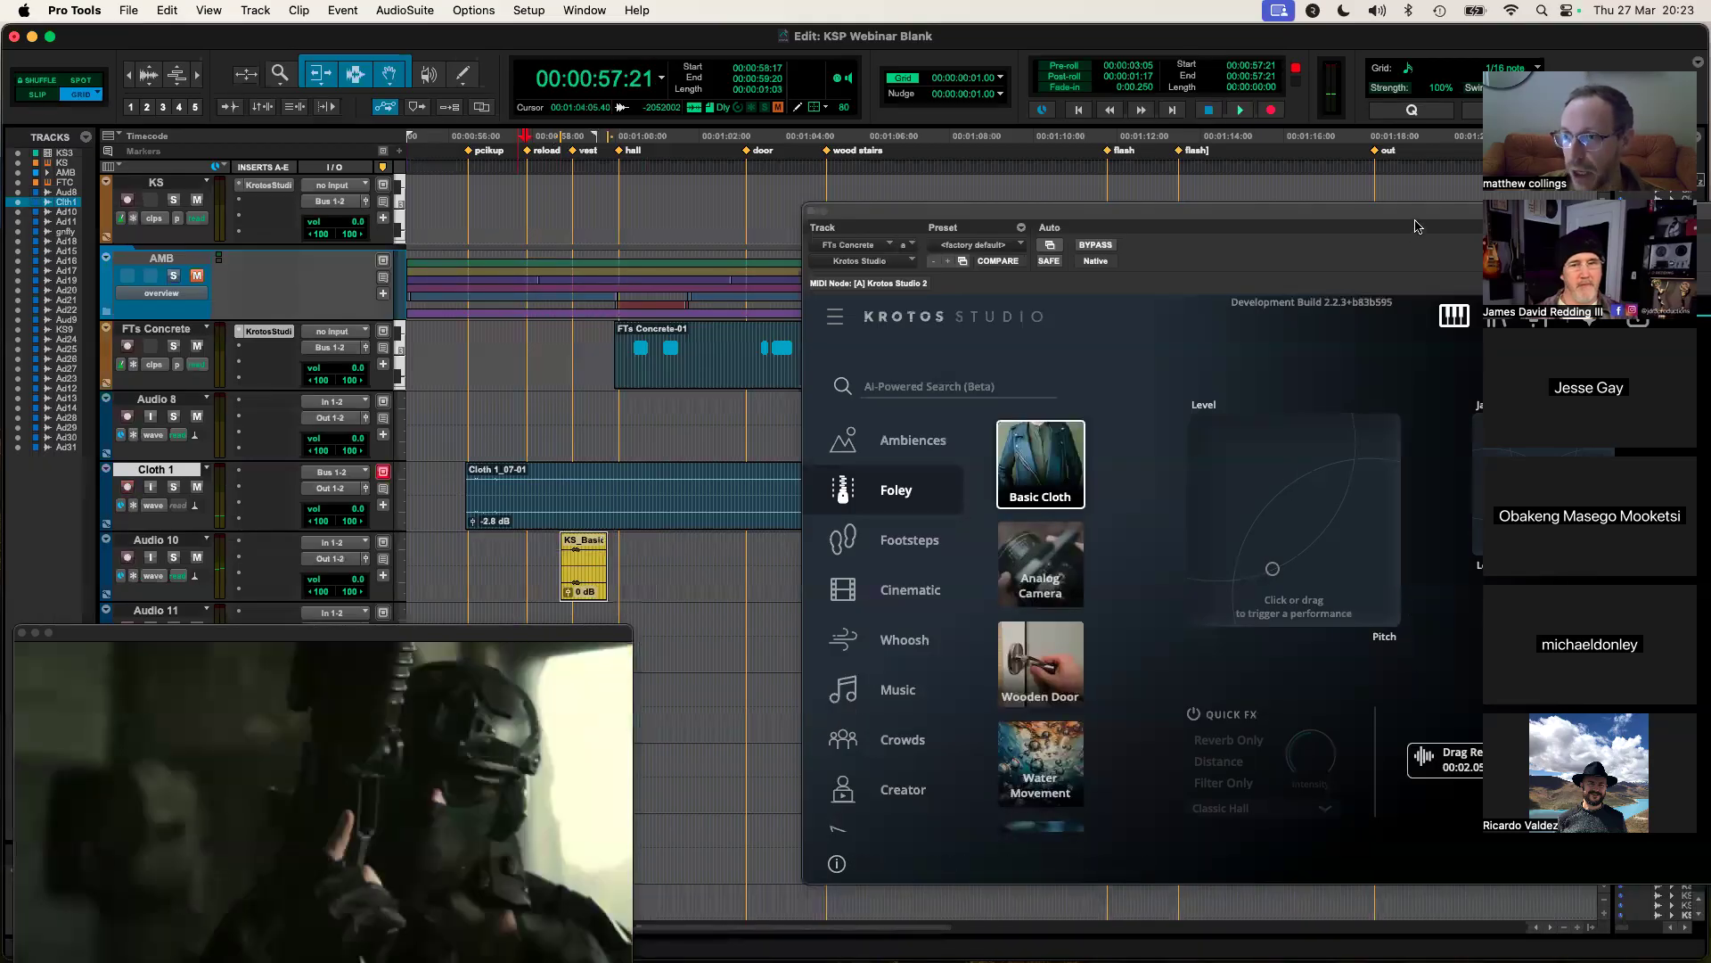
Step: Move the Jacket/Leather pad's point near its upper edge, perform another Basic Cloth gesture and place the recording on Audio 11 at 00:00:58:18
{"action": "left_click_drag", "start_coordinate": [1417, 226], "coordinate": [1308, 222]}
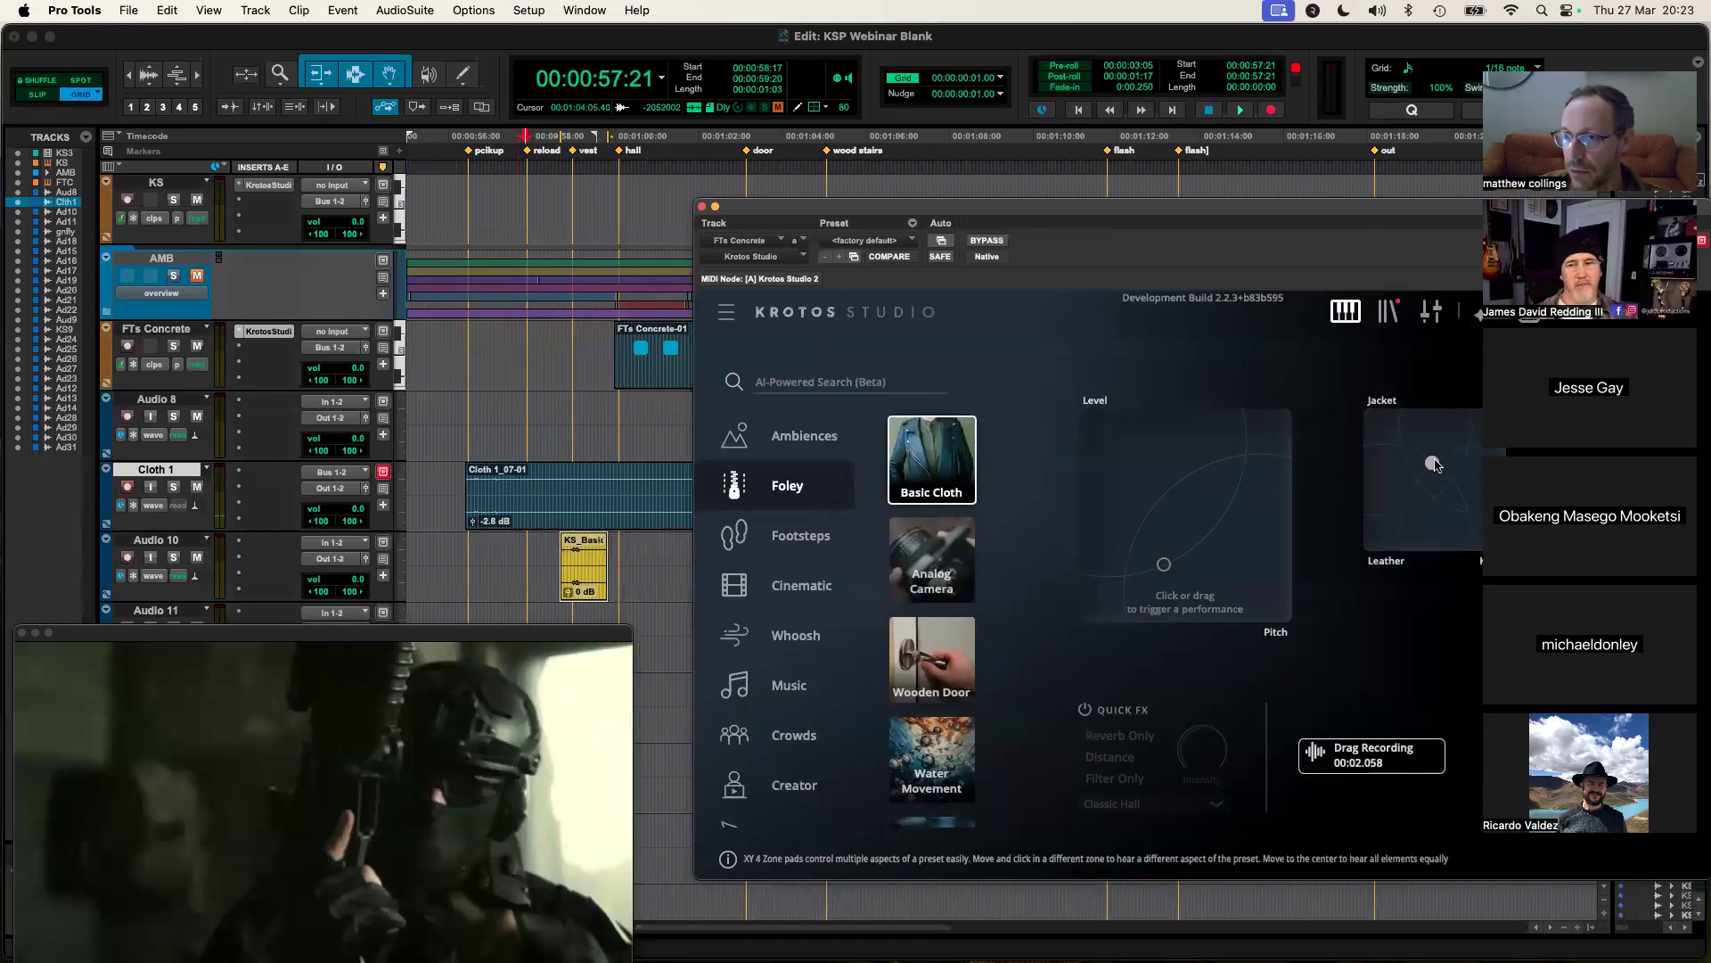
{"action": "mouse_move", "coordinate": [1182, 499]}
{"action": "left_mouse_down"}
{"action": "mouse_move", "coordinate": [1185, 479]}
{"action": "mouse_move", "coordinate": [1202, 619]}
{"action": "left_mouse_up"}
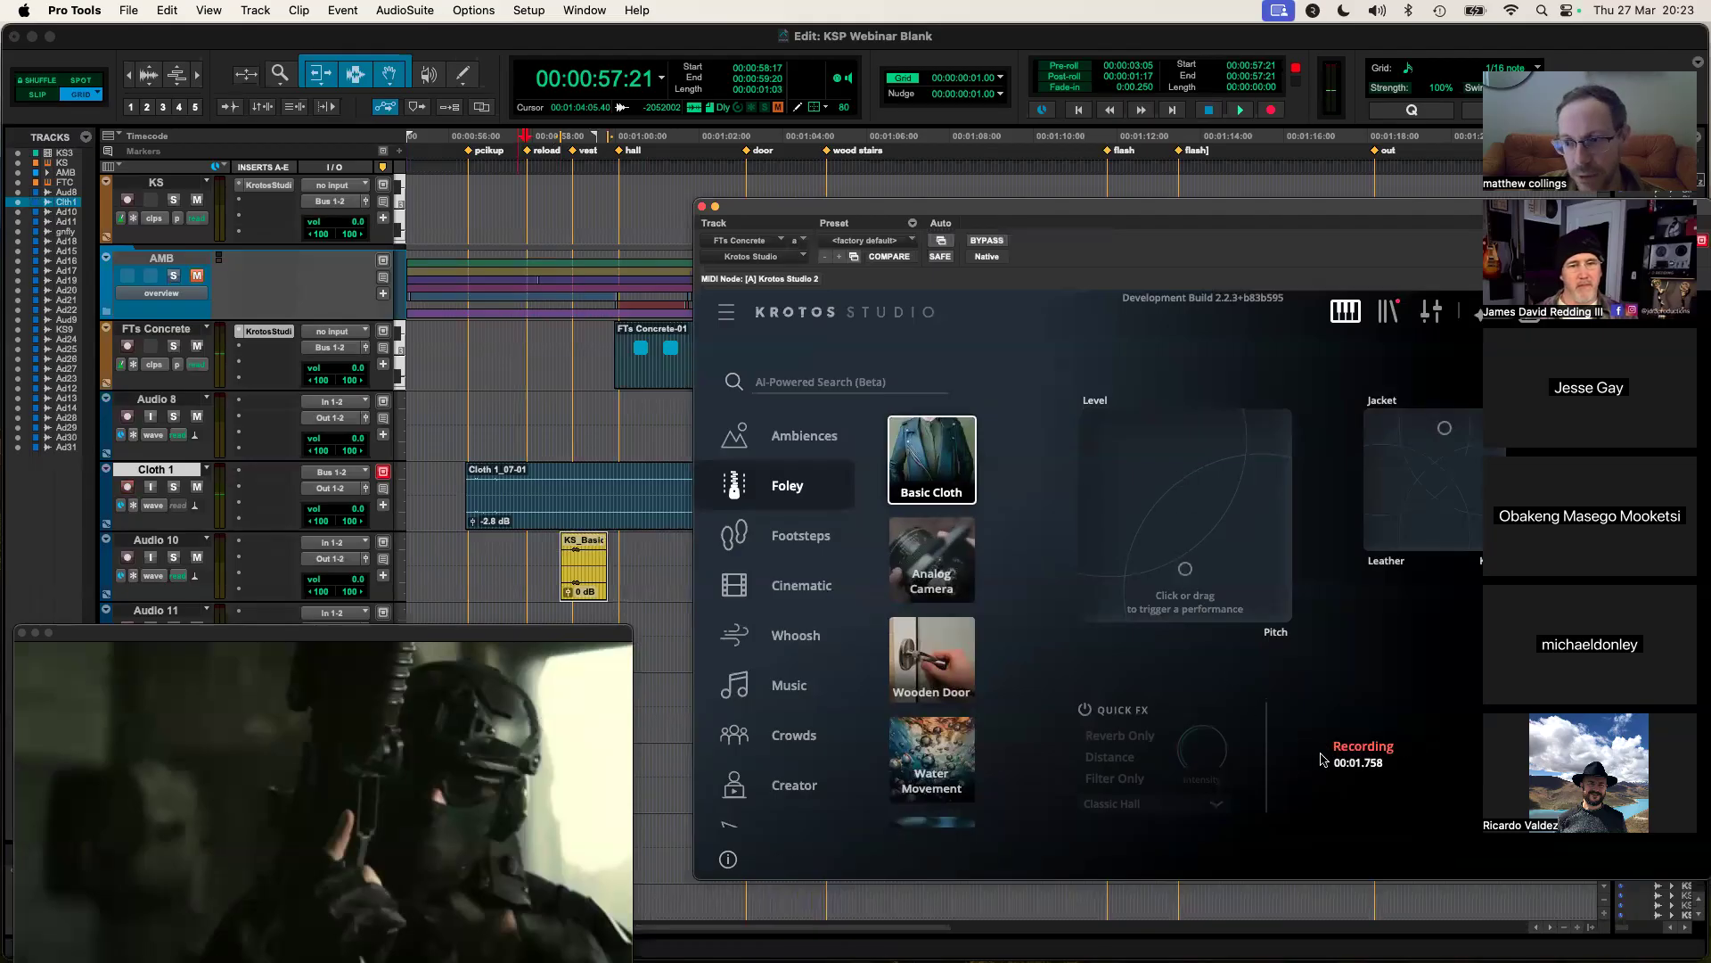
{"action": "left_click_drag", "start_coordinate": [1299, 756], "coordinate": [562, 621]}
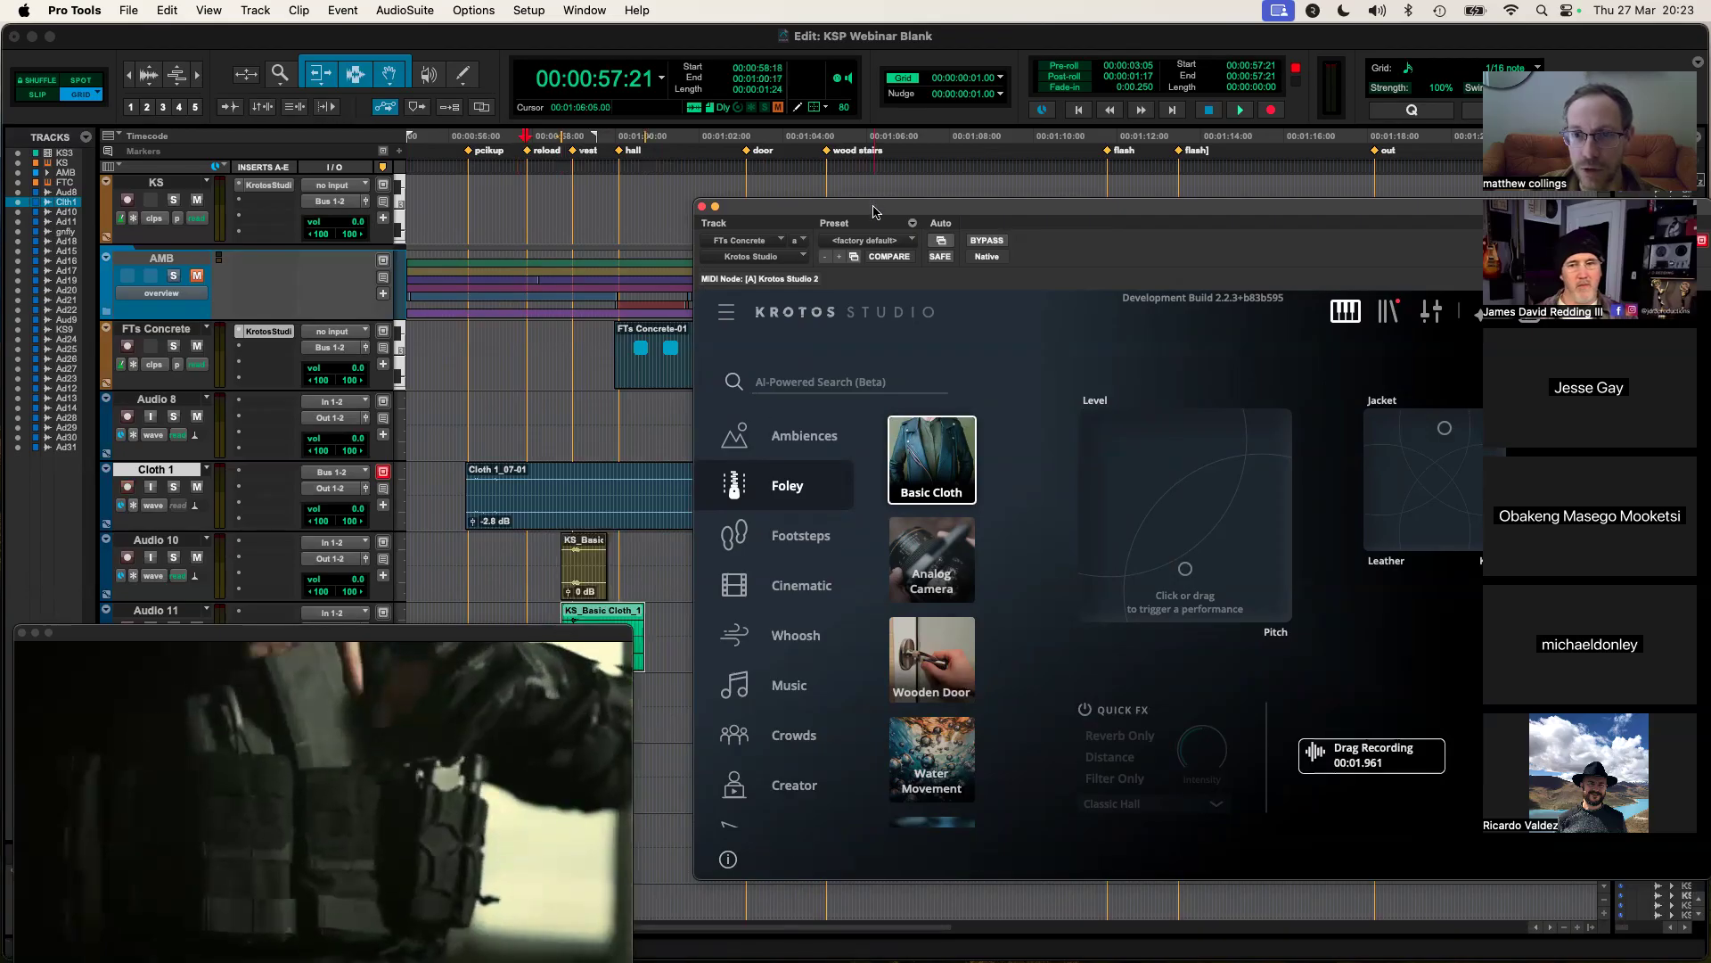
Step: Trim the Audio 11 cloth clip to run from 00:00:58:21 to 00:00:59:13 and play it from 00:00:57:21
{"action": "left_click_drag", "start_coordinate": [874, 212], "coordinate": [973, 210]}
{"action": "scroll", "coordinate": [479, 527], "scroll_direction": "down", "scroll_amount": 3}
{"action": "left_click", "coordinate": [611, 513]}
{"action": "left_click_drag", "start_coordinate": [635, 488], "coordinate": [571, 492]}
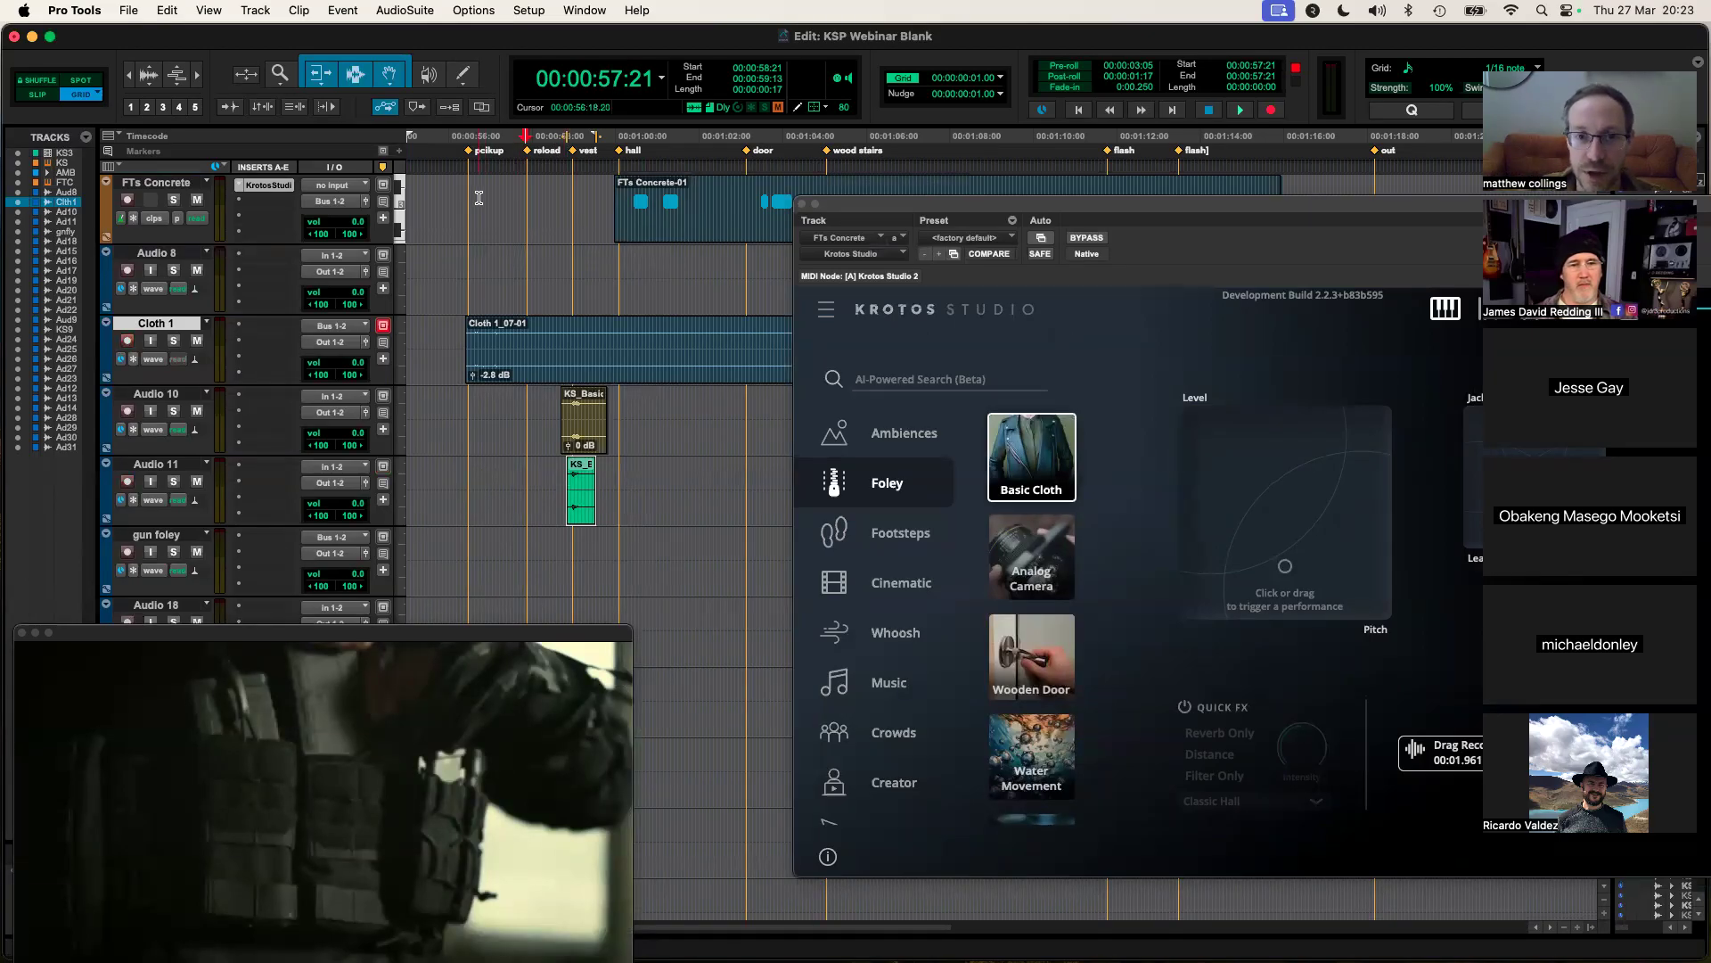
{"action": "key", "text": "space"}
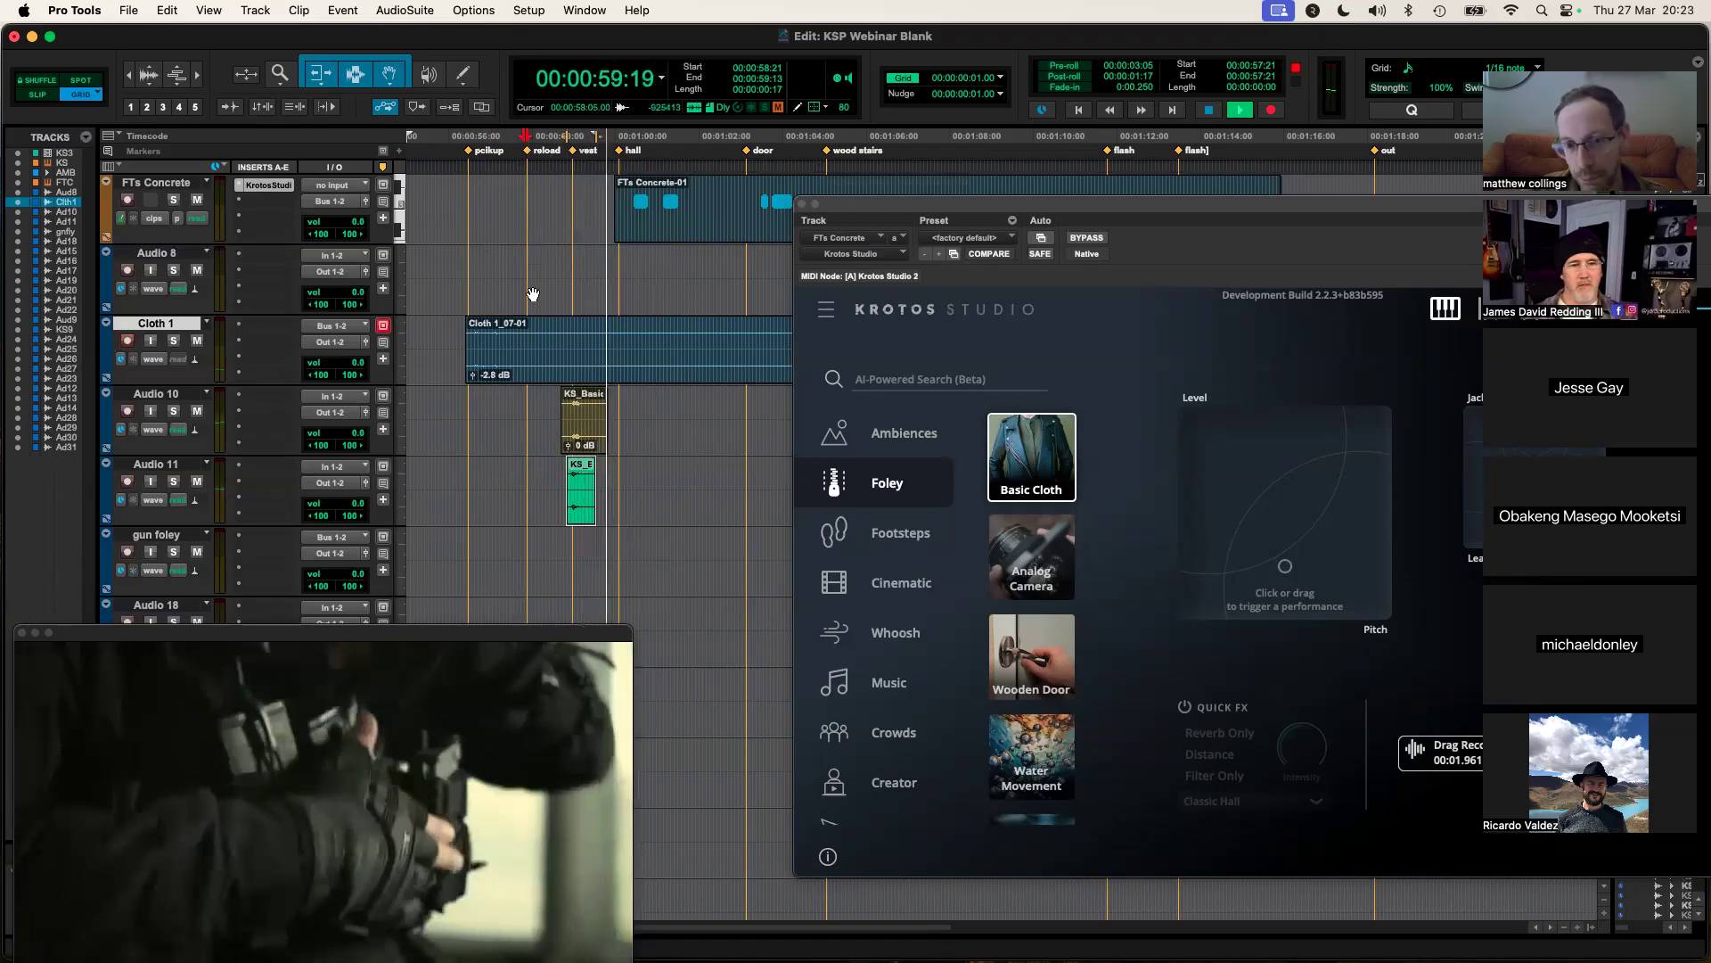
{"action": "key", "text": "space"}
Step: Set the Audio 10 cloth clip's start to 00:00:58:20 and lower its gain to -0.9 dB
{"action": "left_click_drag", "start_coordinate": [567, 448], "coordinate": [568, 446]}
{"action": "left_click", "coordinate": [569, 427]}
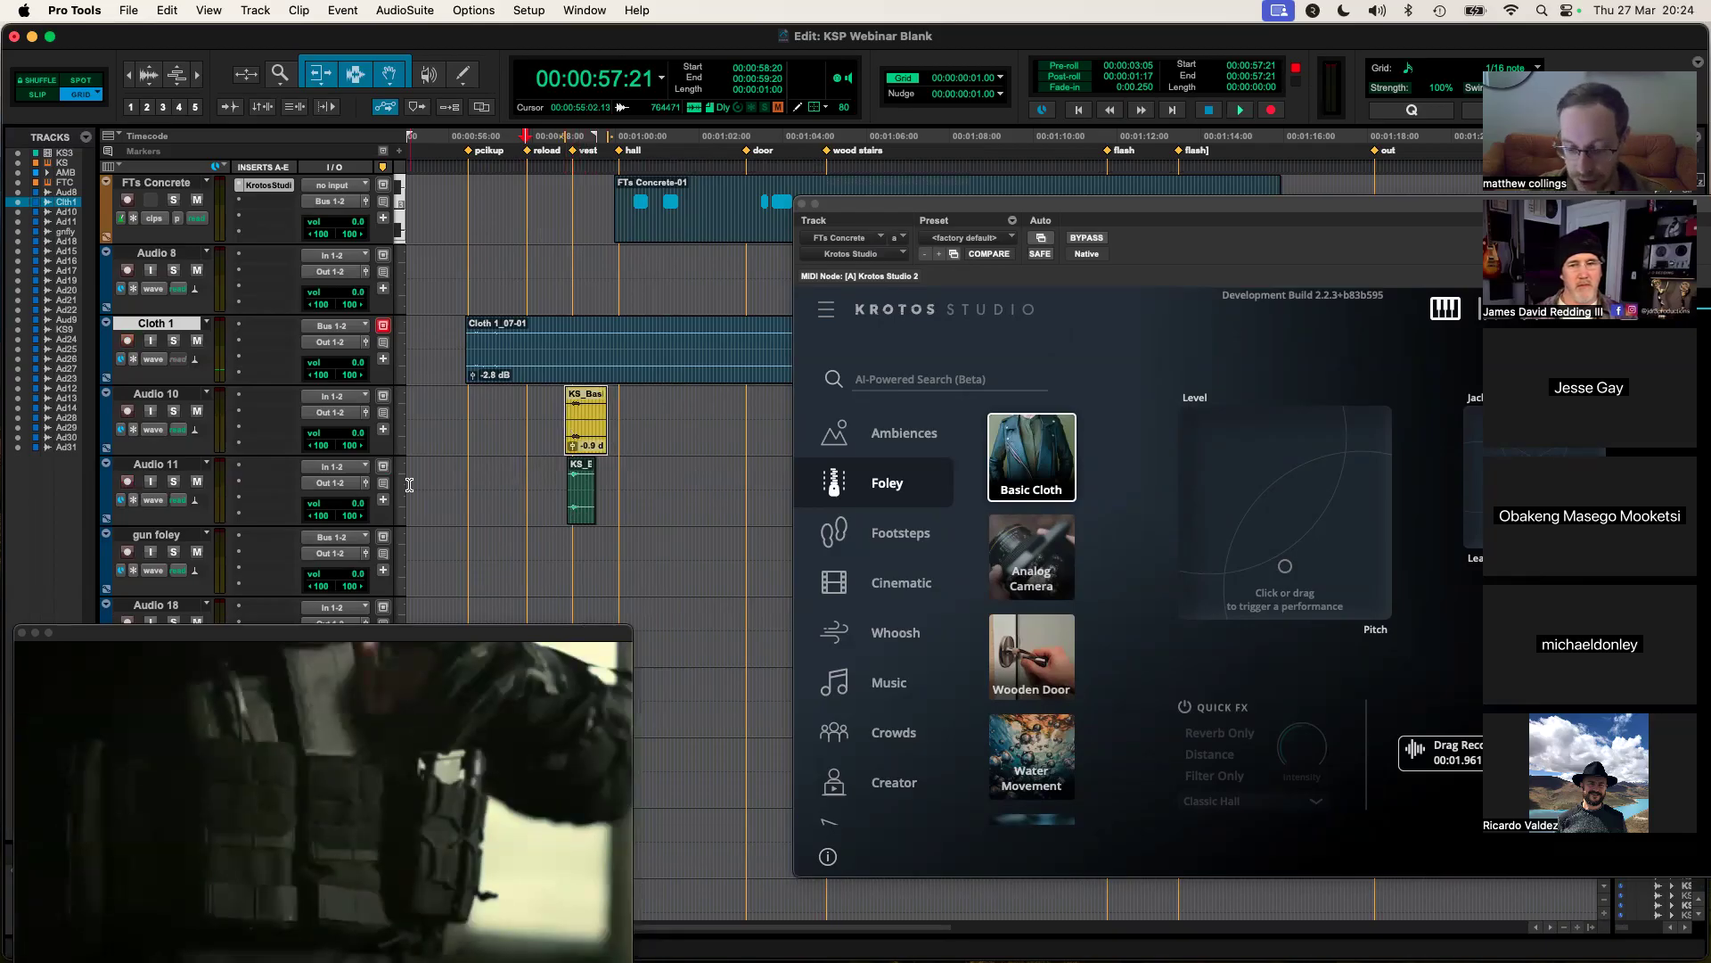
{"action": "scroll", "coordinate": [473, 468], "scroll_direction": "up", "scroll_amount": 2, "text": "alt"}
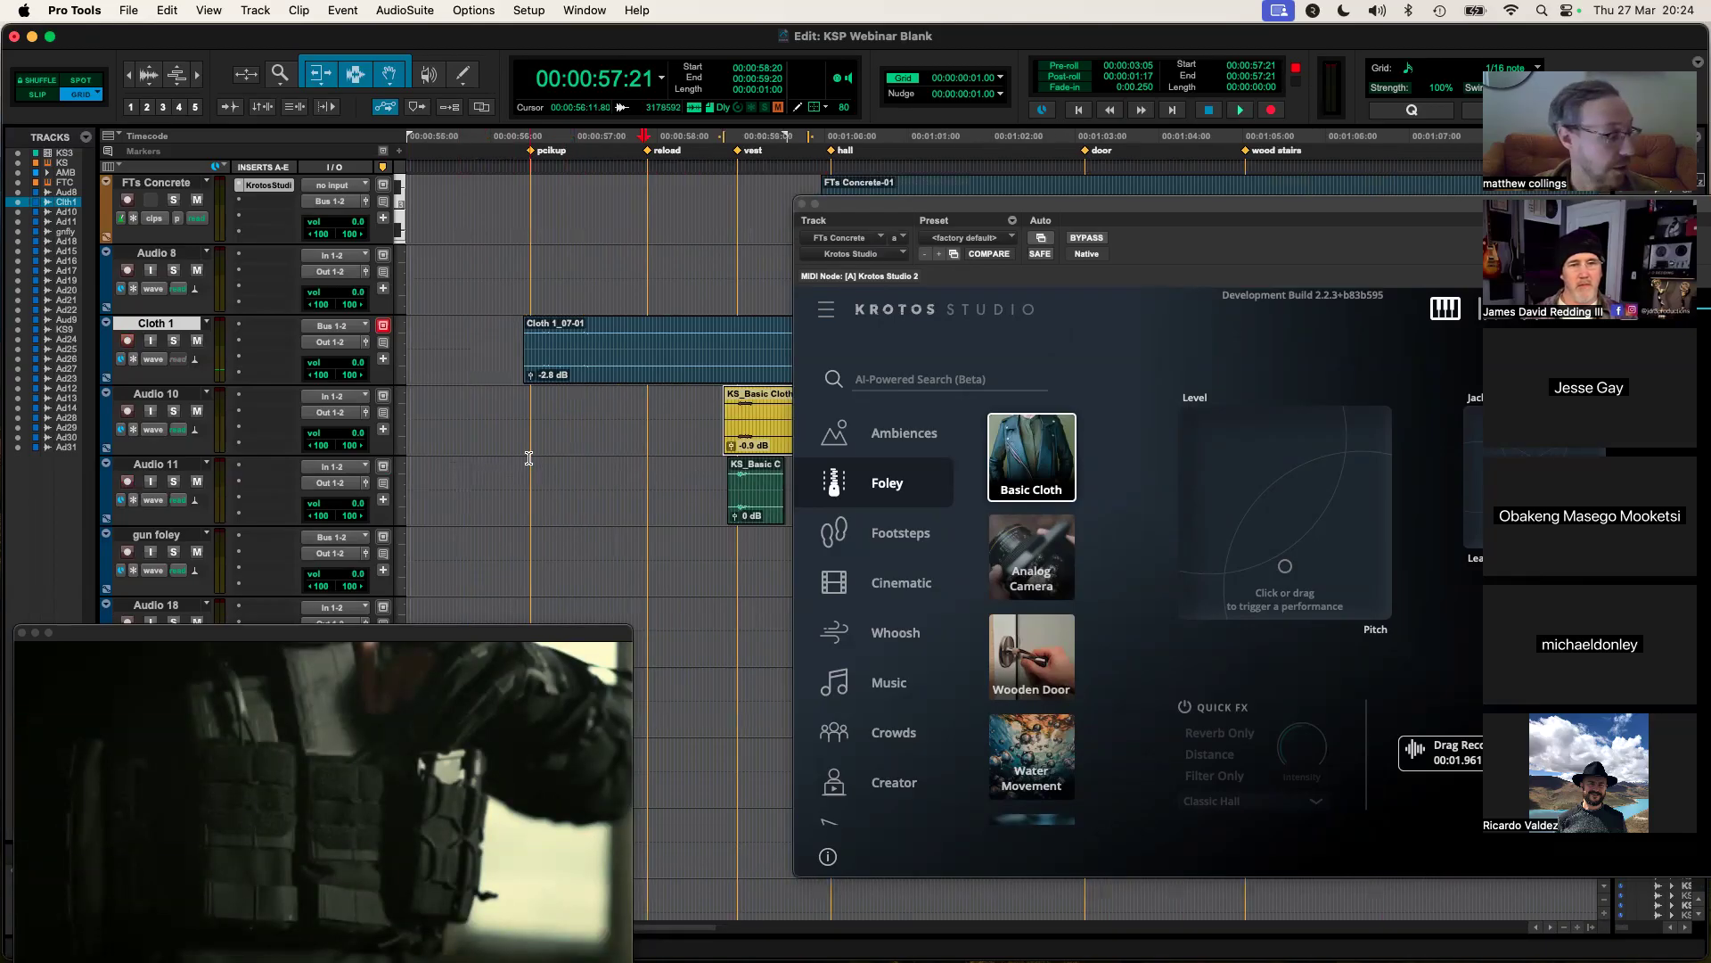
{"action": "scroll", "coordinate": [529, 457], "scroll_direction": "right", "scroll_amount": 1}
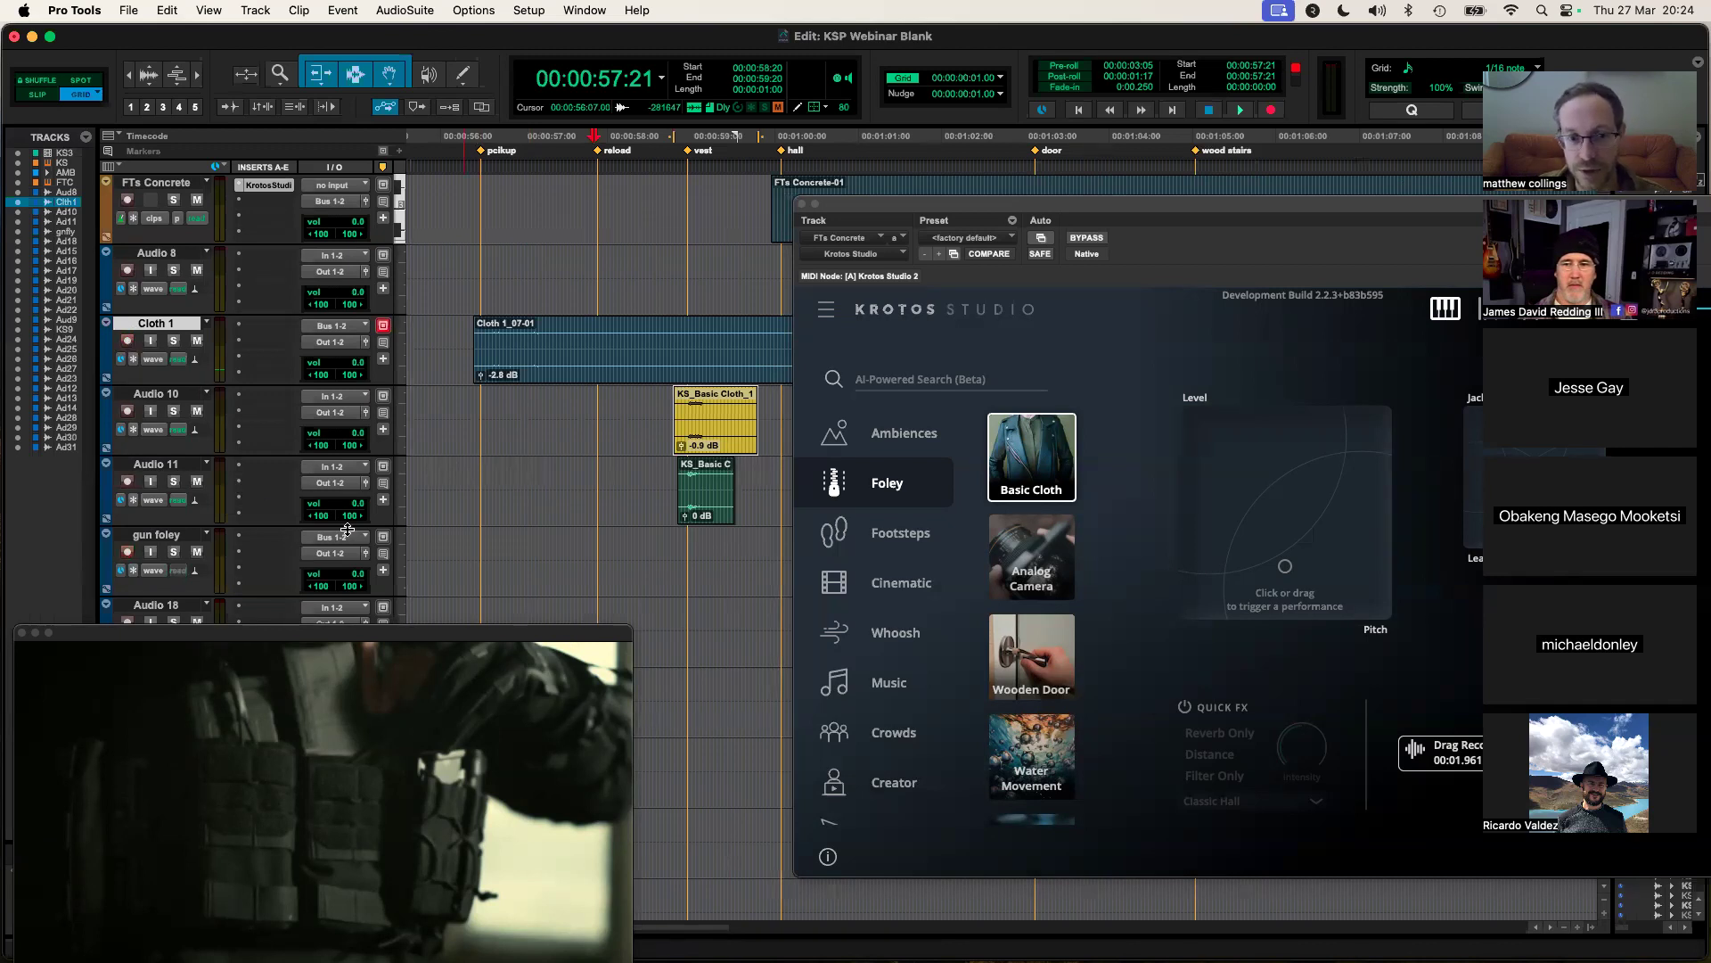
Step: Search the Krotos Studio presets for "gun", load Gun Handling and arm the gun foley track for recording
{"action": "left_click", "coordinate": [970, 381]}
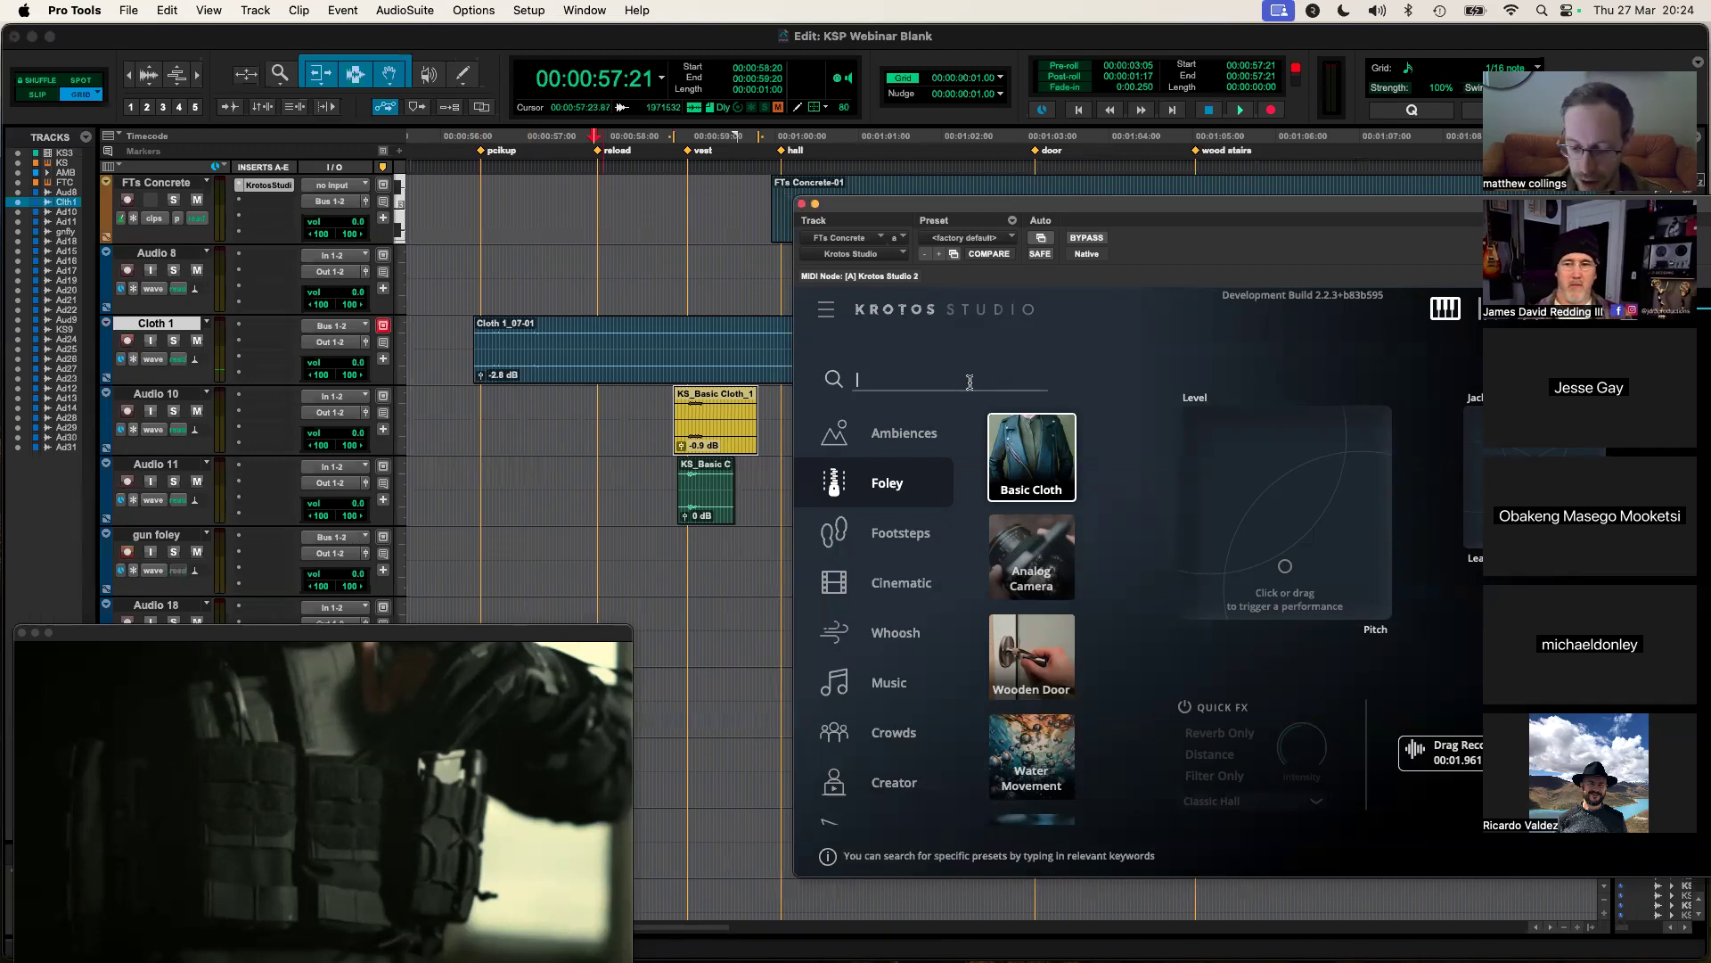
{"action": "type", "text": "gu"}
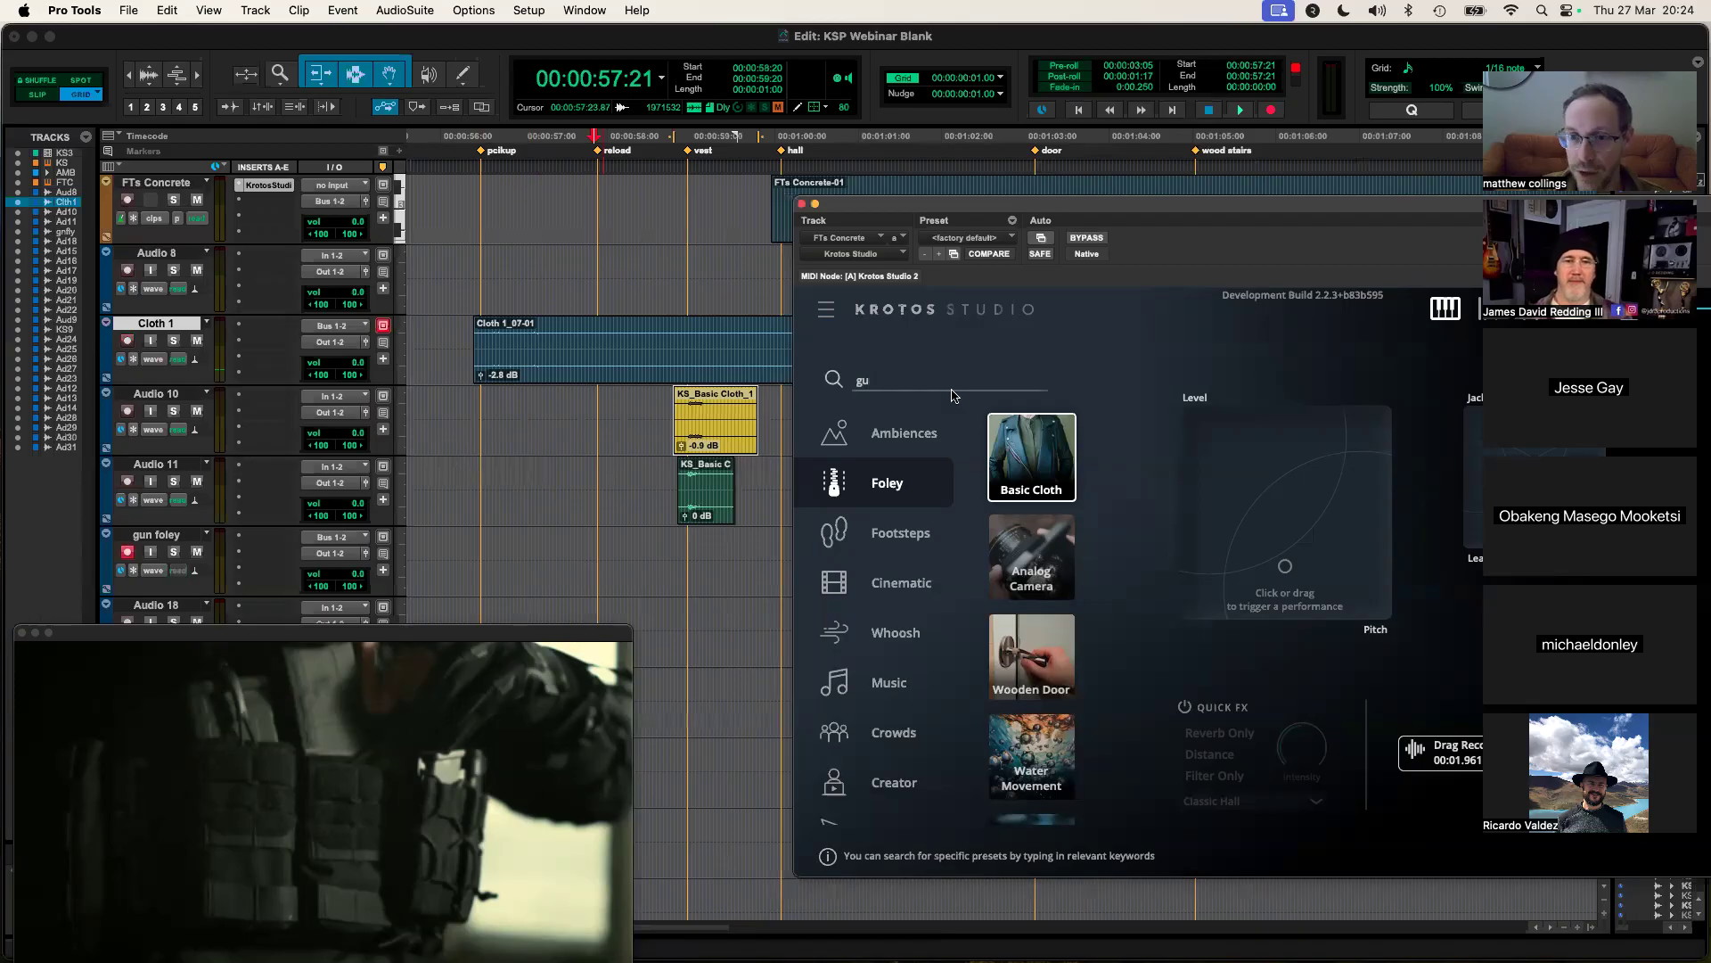
{"action": "type", "text": "n"}
{"action": "left_click_drag", "start_coordinate": [1234, 212], "coordinate": [1245, 233]}
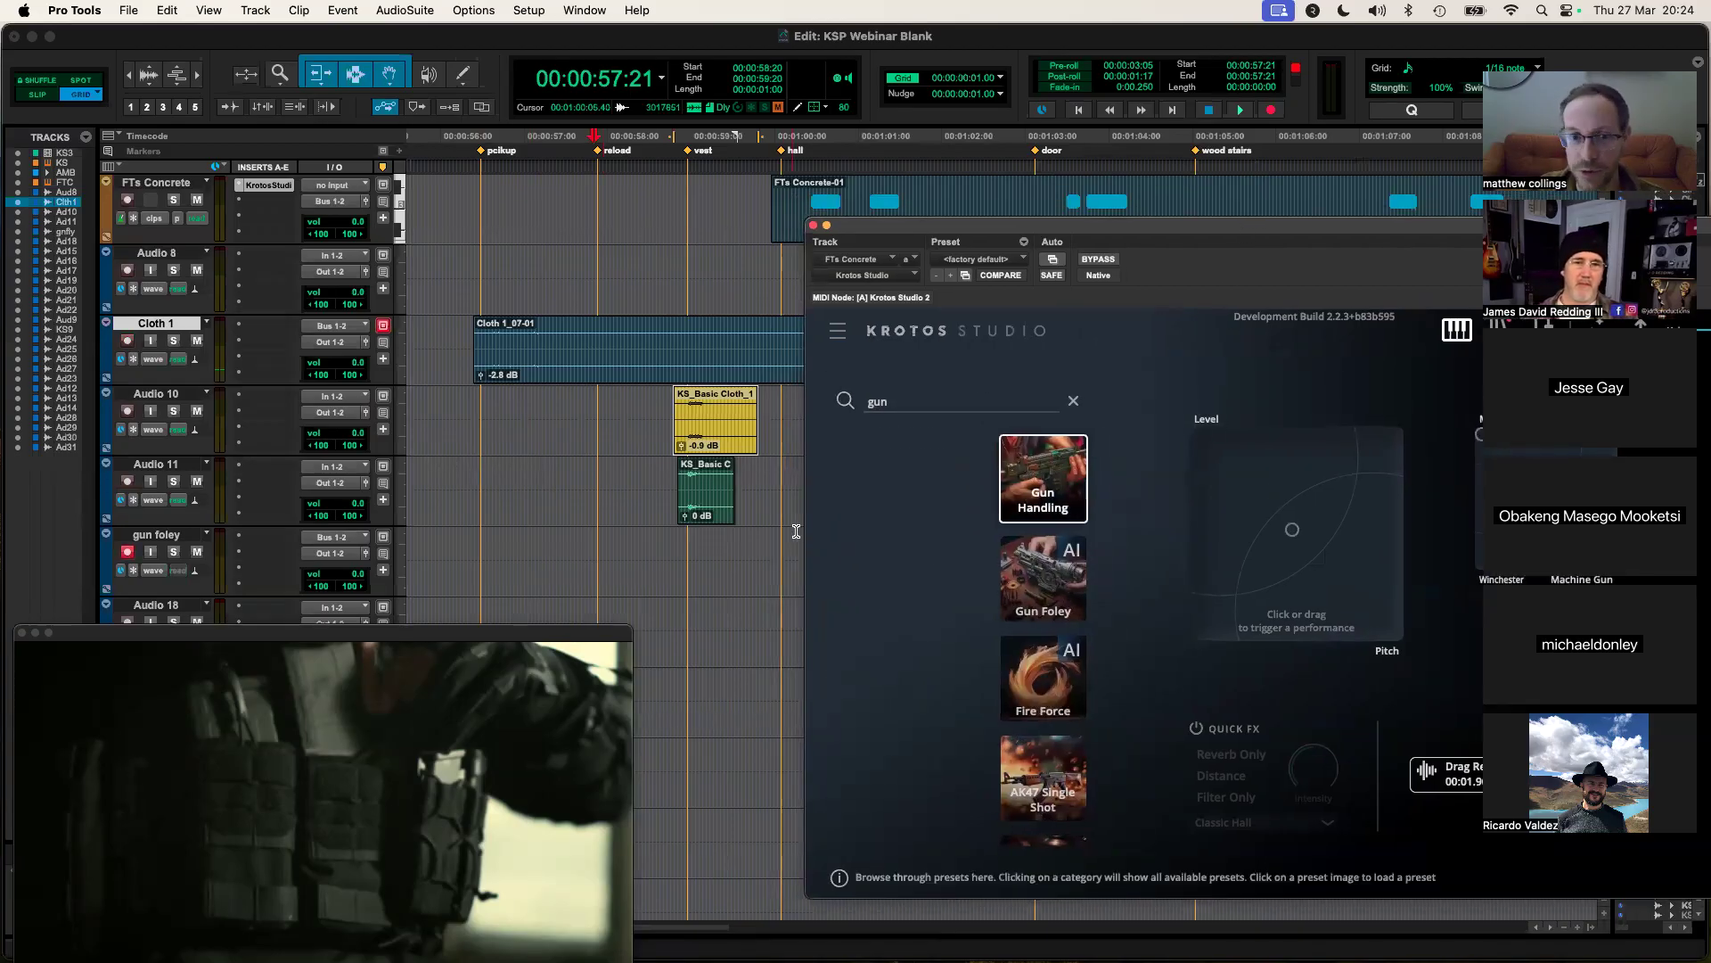
{"action": "left_click_drag", "start_coordinate": [1337, 226], "coordinate": [1077, 234]}
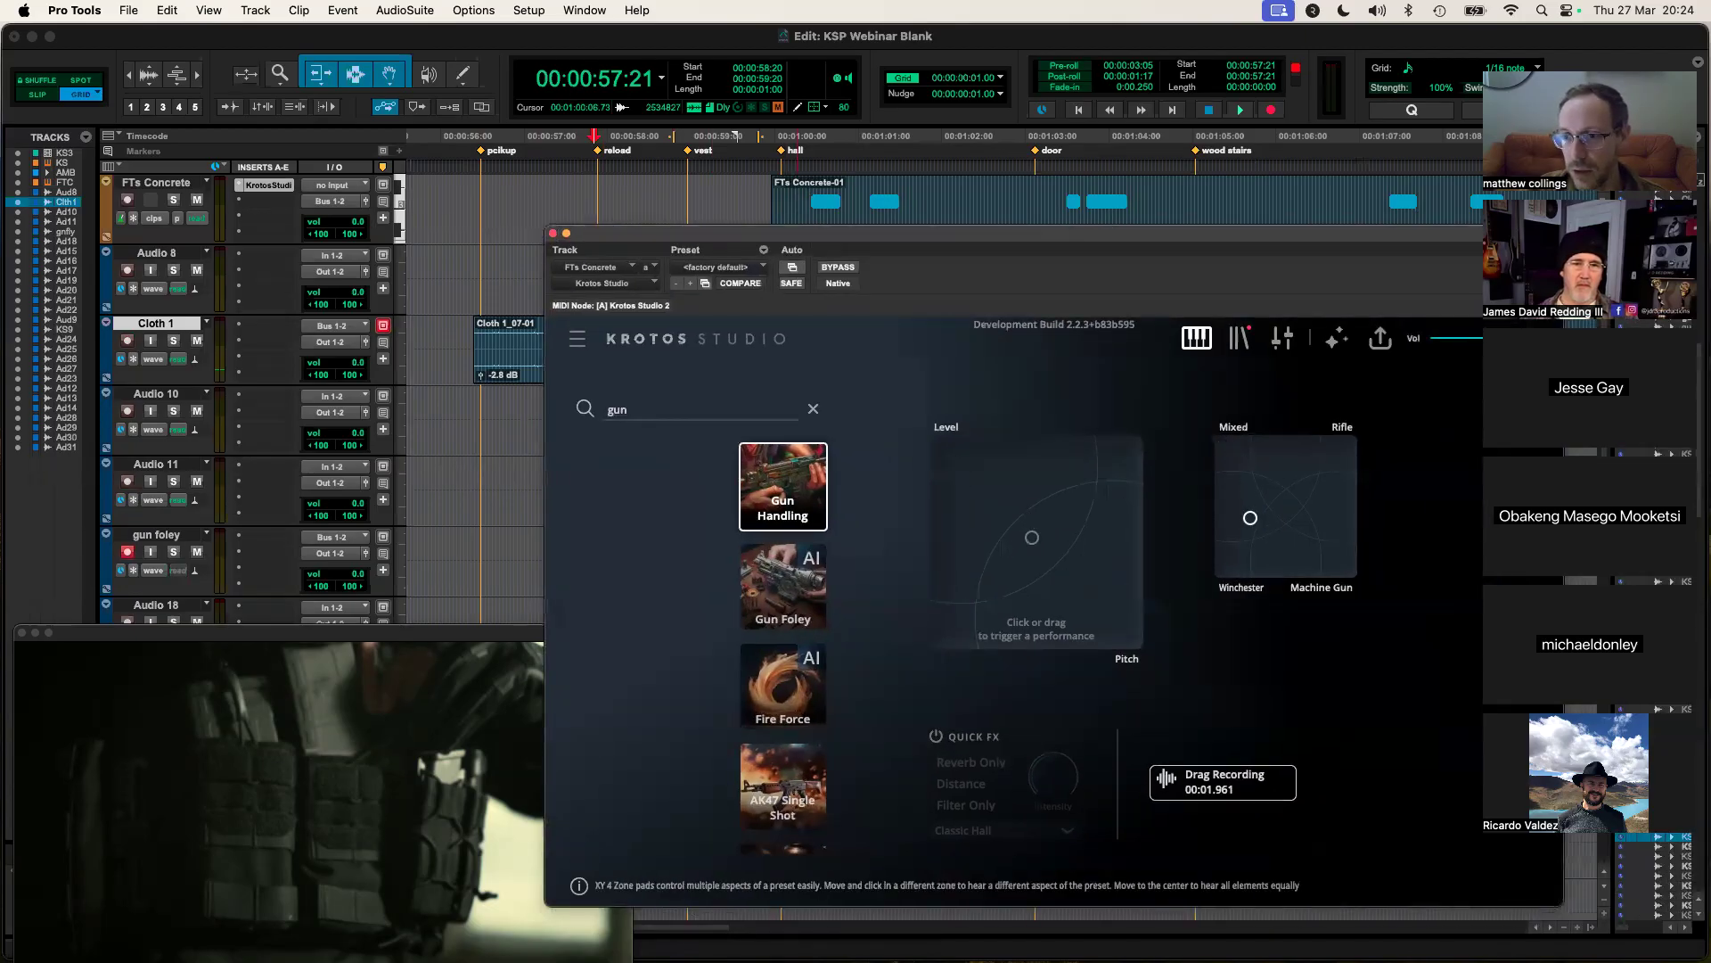
Step: Audition Gun Handling with trial gestures and move the weapon mix point up beside the Mixed corner
{"action": "mouse_move", "coordinate": [1029, 552]}
{"action": "left_mouse_down"}
{"action": "mouse_move", "coordinate": [1038, 500]}
{"action": "mouse_move", "coordinate": [1054, 500]}
{"action": "mouse_move", "coordinate": [1037, 508]}
{"action": "left_mouse_up"}
{"action": "left_click_drag", "start_coordinate": [827, 235], "coordinate": [924, 222]}
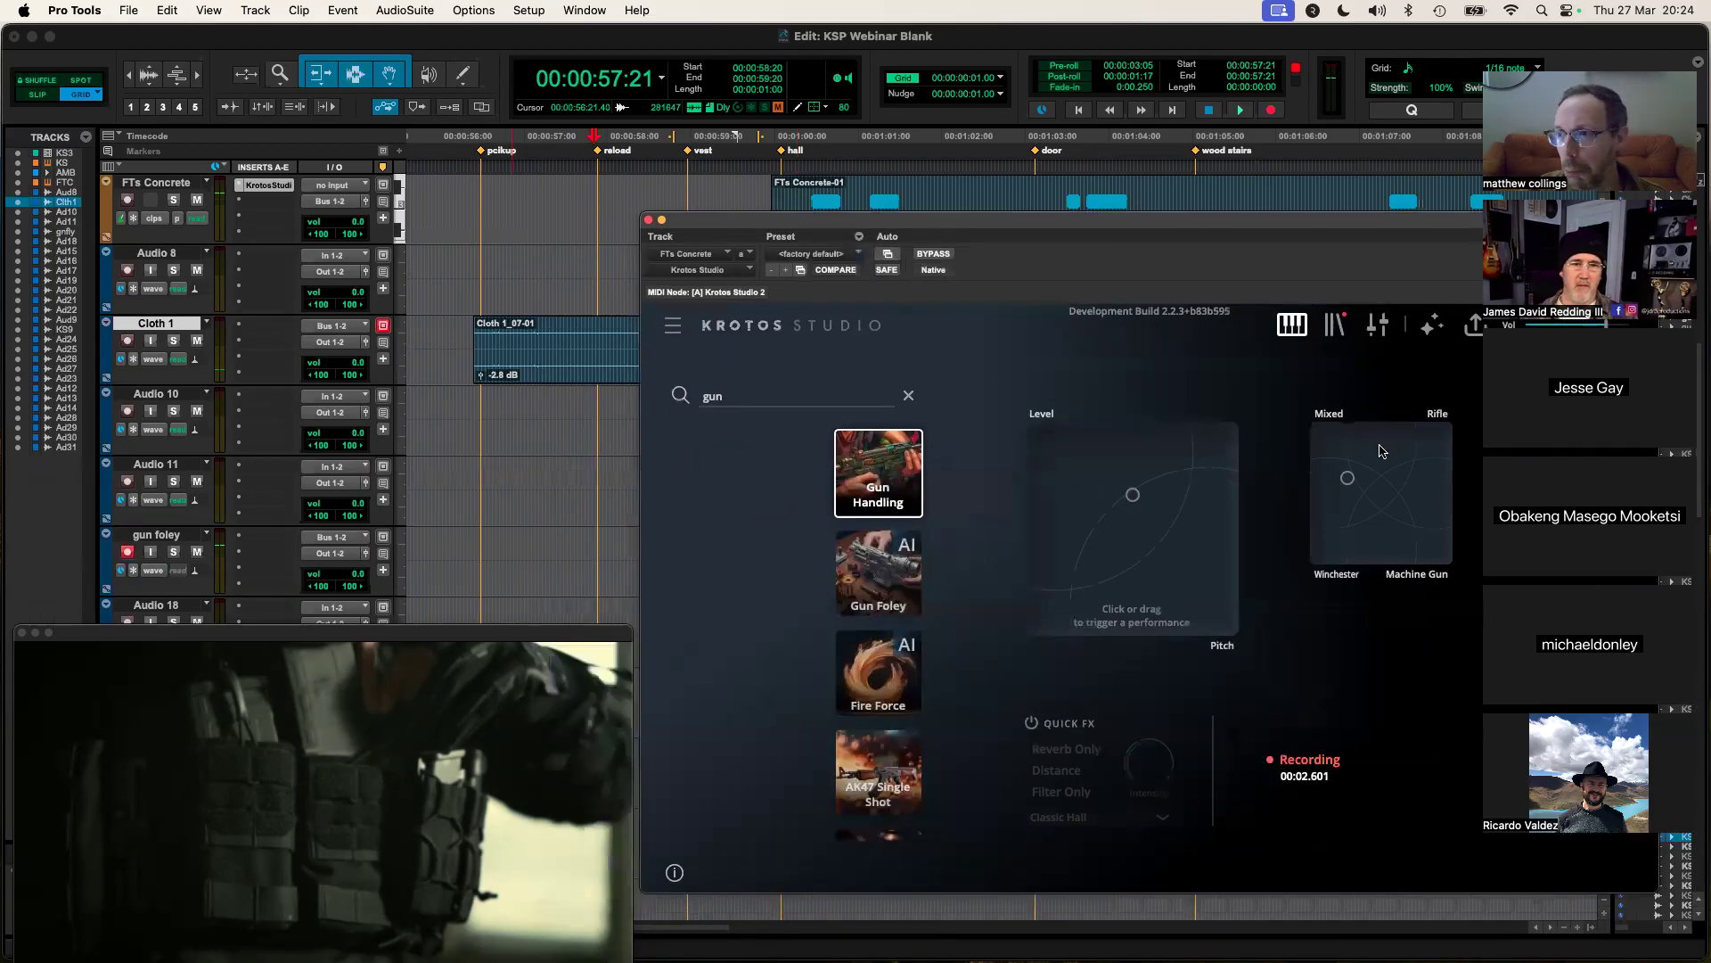
{"action": "mouse_move", "coordinate": [1168, 561]}
{"action": "left_mouse_down"}
{"action": "mouse_move", "coordinate": [1069, 516]}
{"action": "mouse_move", "coordinate": [1114, 549]}
{"action": "left_mouse_up"}
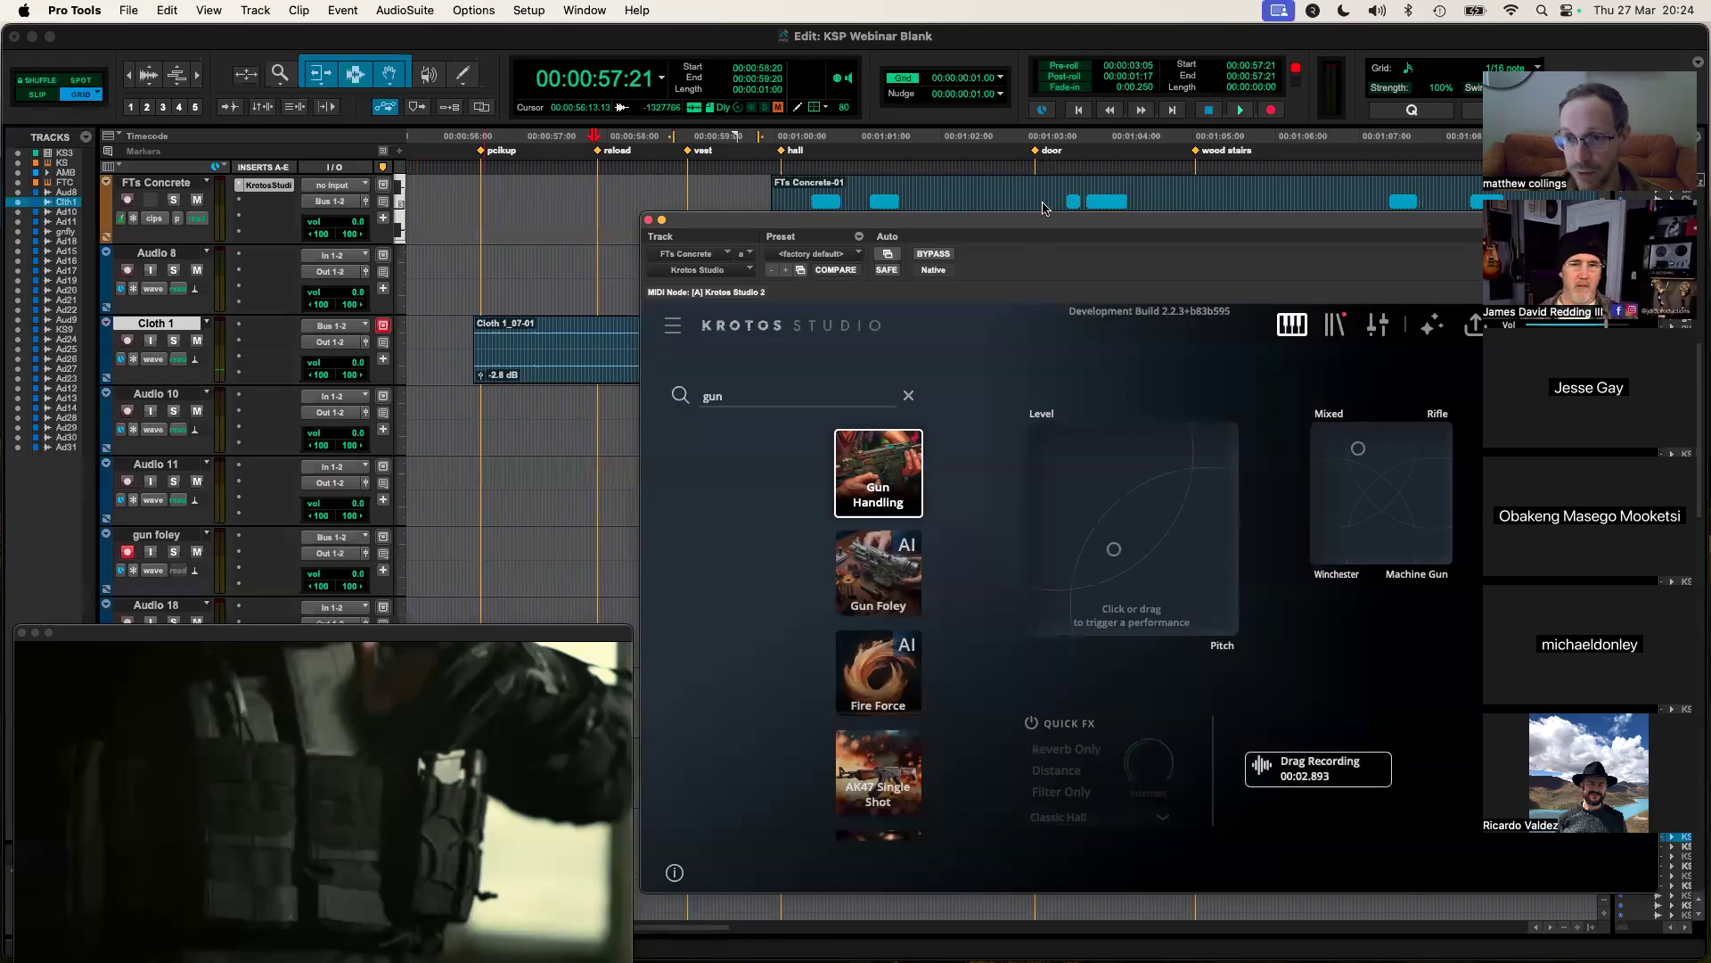
{"action": "left_click_drag", "start_coordinate": [1043, 221], "coordinate": [1078, 229]}
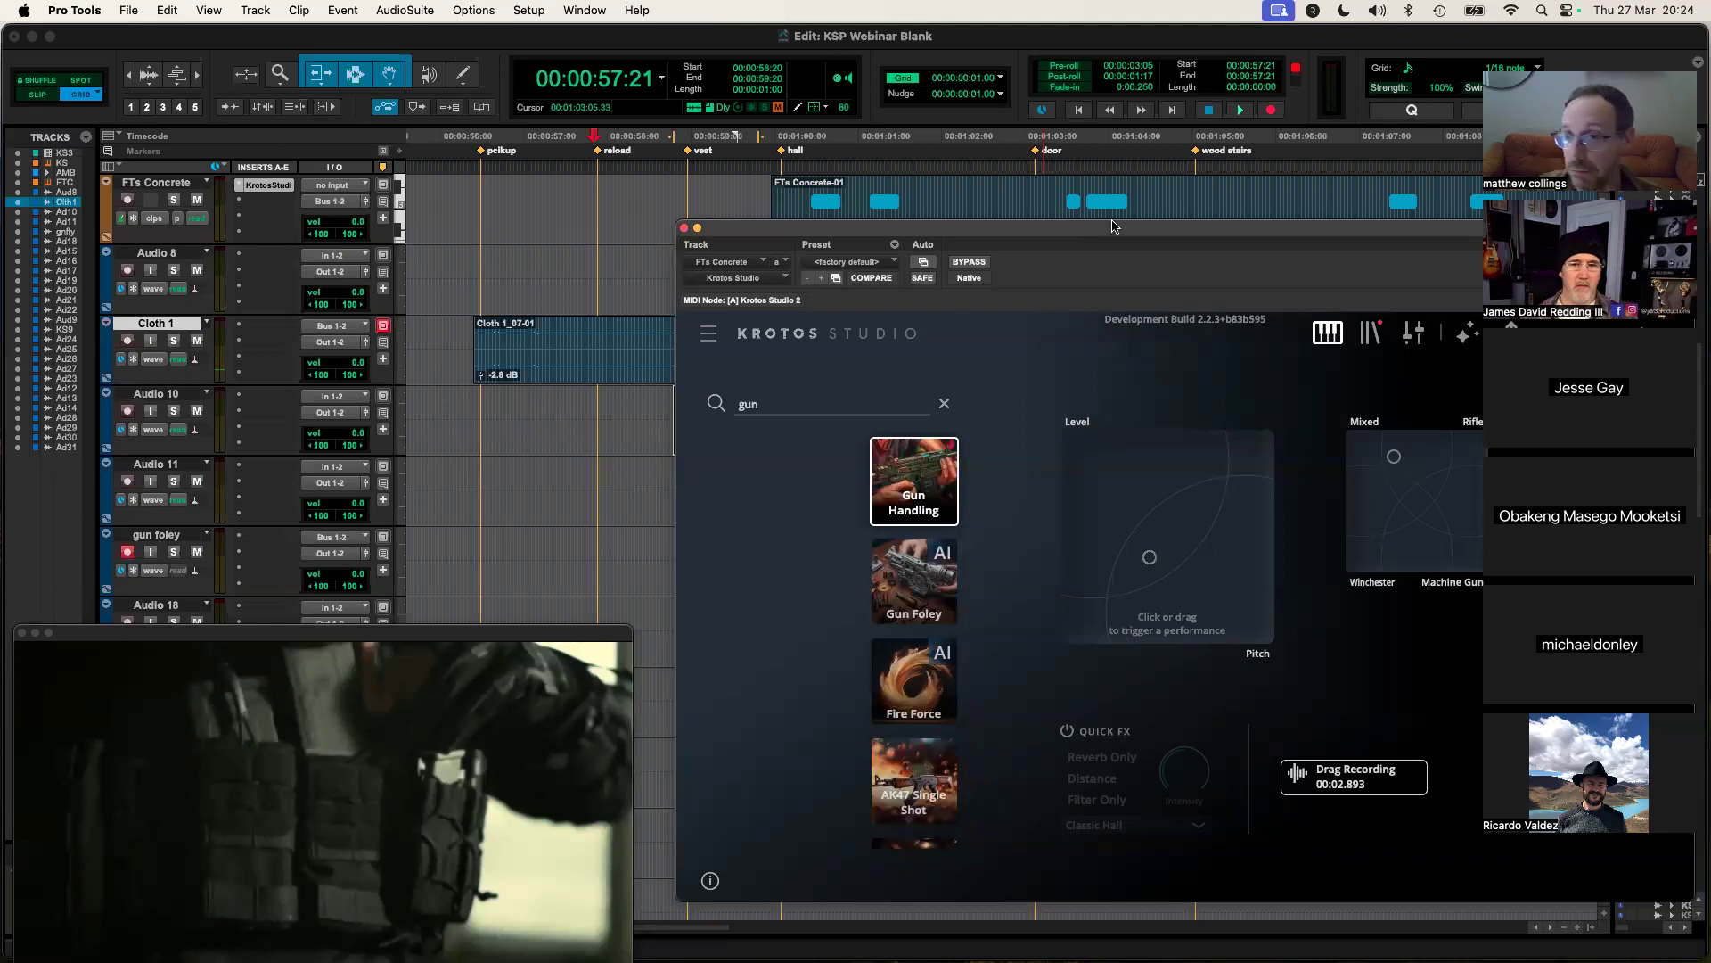
{"action": "left_click_drag", "start_coordinate": [1058, 241], "coordinate": [1105, 240]}
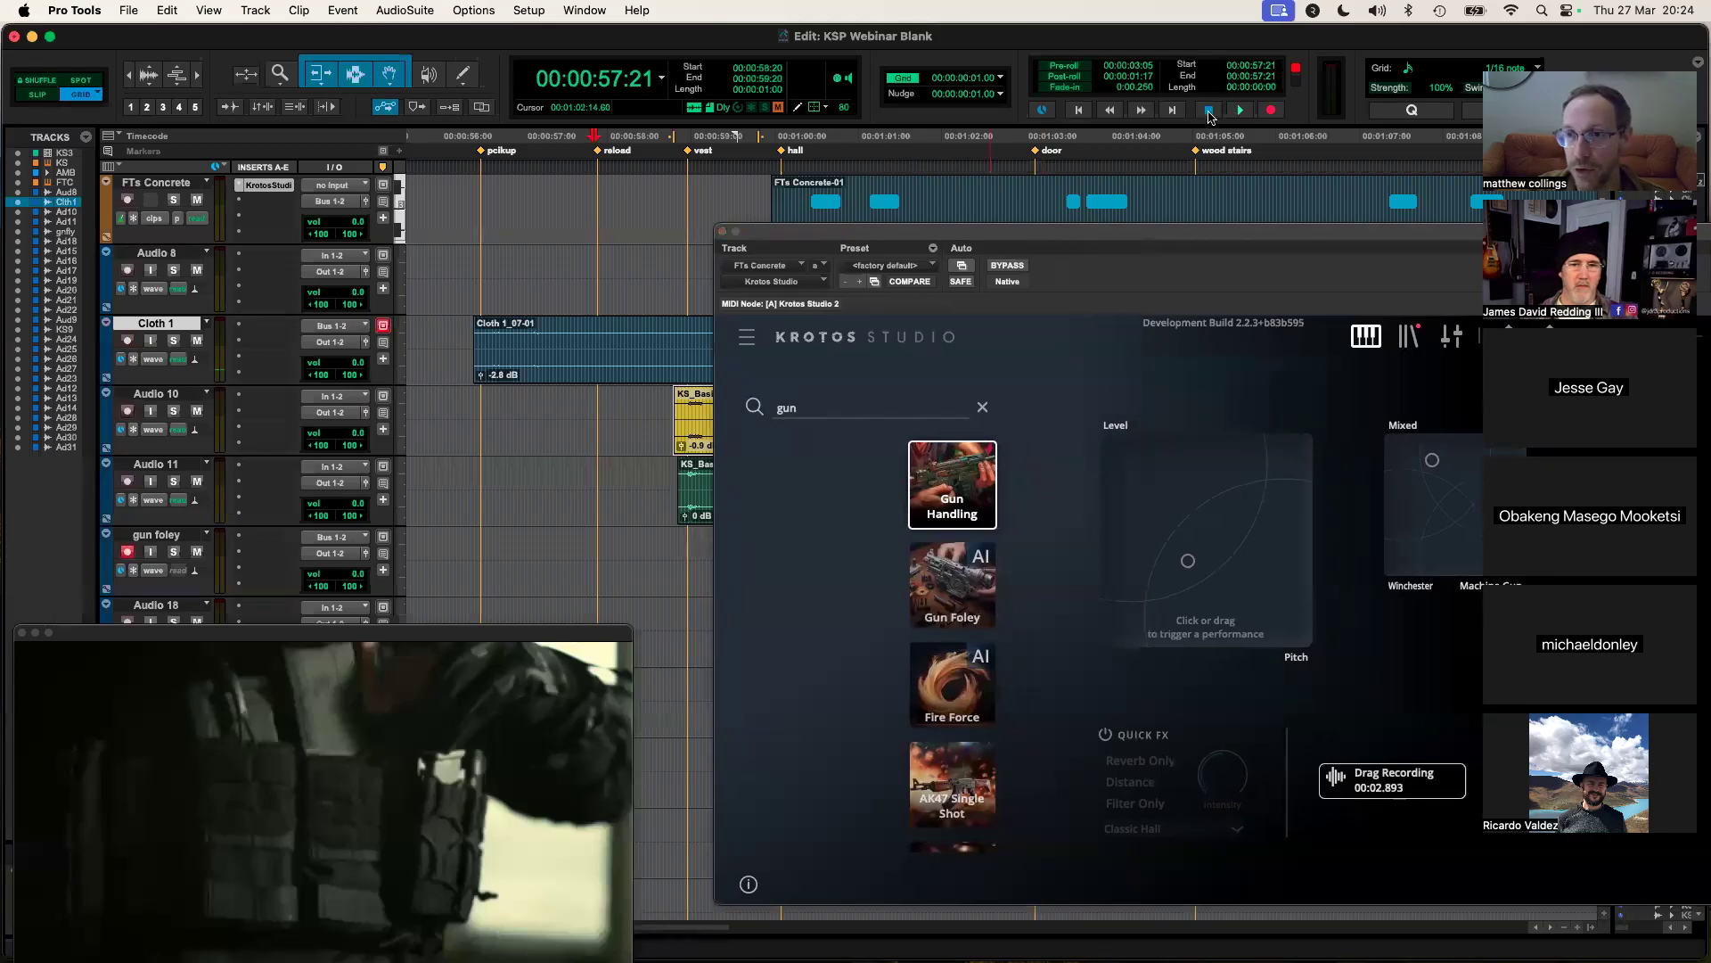
Step: Record a Gun Handling performance onto the gun foley track from 00:00:55:00, following the picture
{"action": "left_click", "coordinate": [1075, 111]}
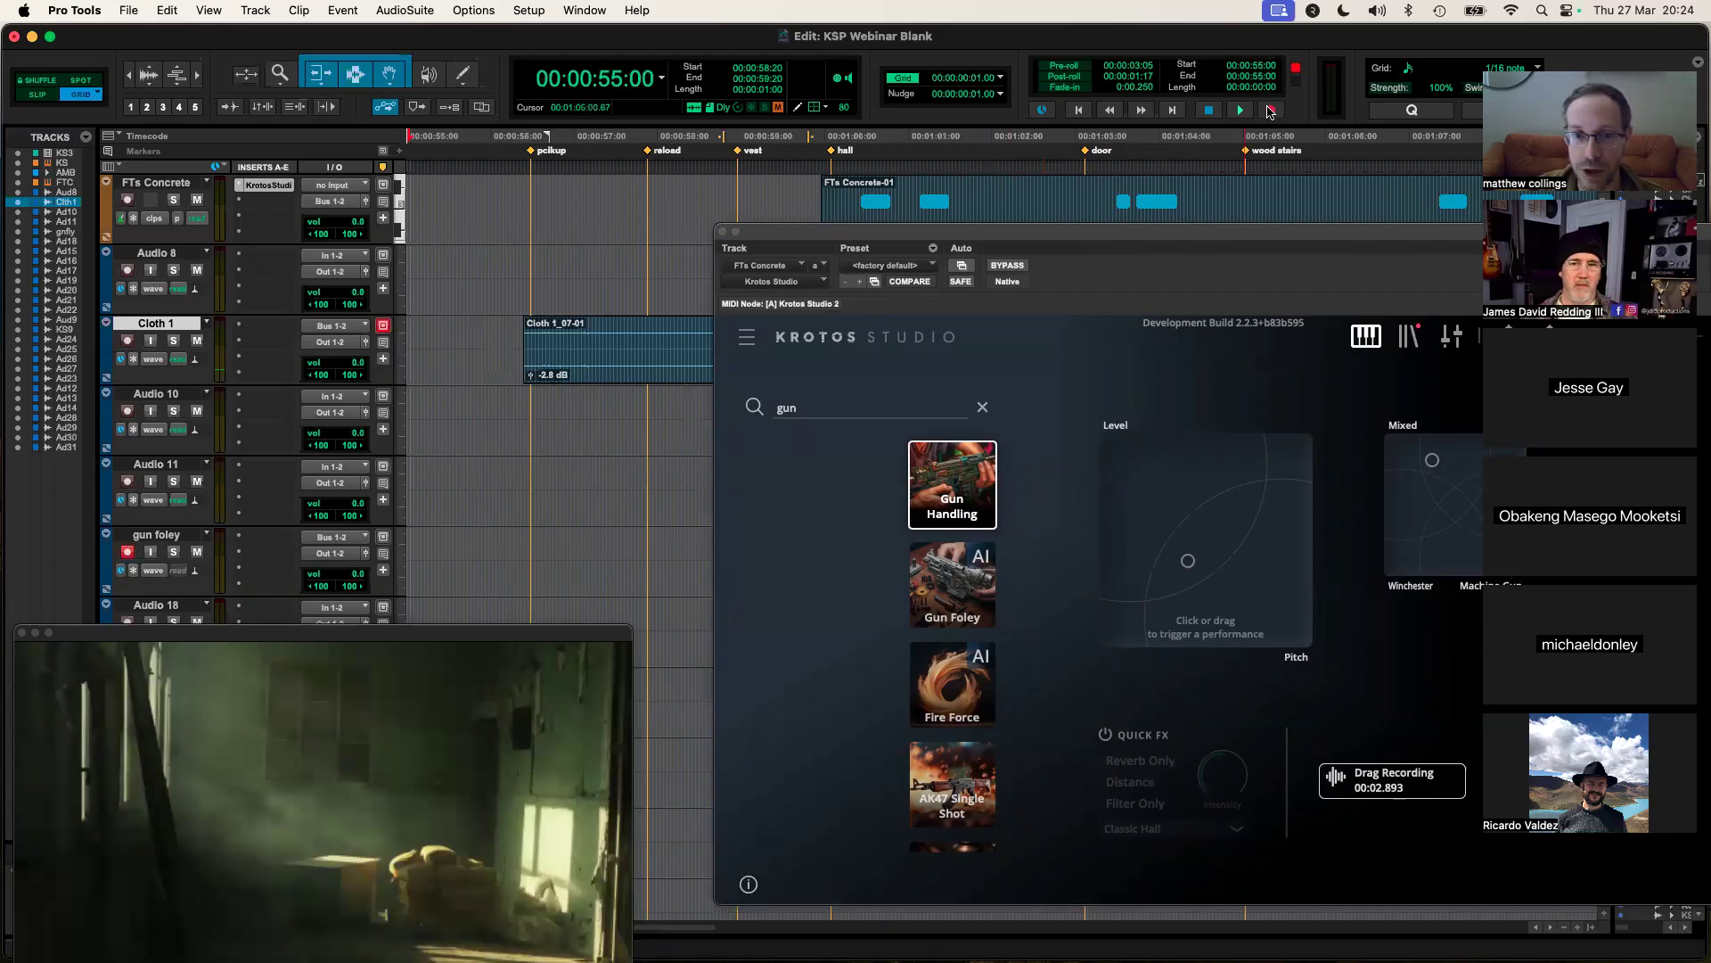
{"action": "left_click", "coordinate": [1242, 111]}
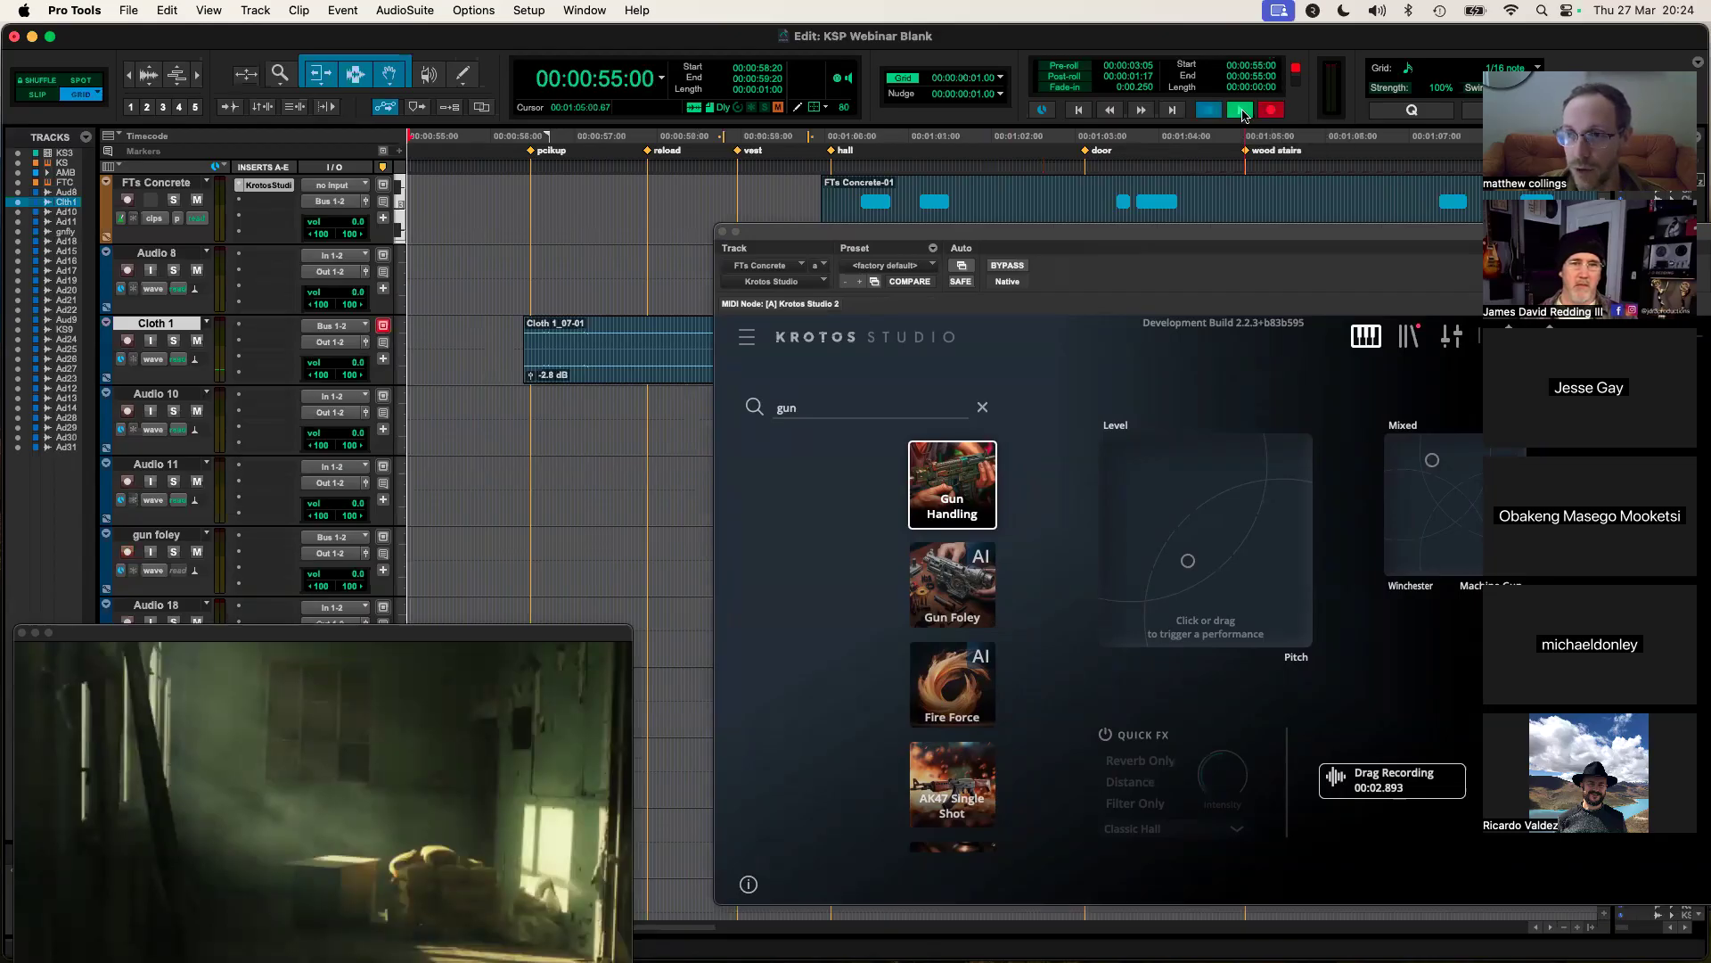
{"action": "mouse_move", "coordinate": [1190, 557]}
{"action": "left_mouse_down"}
{"action": "mouse_move", "coordinate": [1182, 495]}
{"action": "mouse_move", "coordinate": [1203, 497]}
{"action": "mouse_move", "coordinate": [1201, 524]}
{"action": "mouse_move", "coordinate": [1199, 489]}
{"action": "left_mouse_up"}
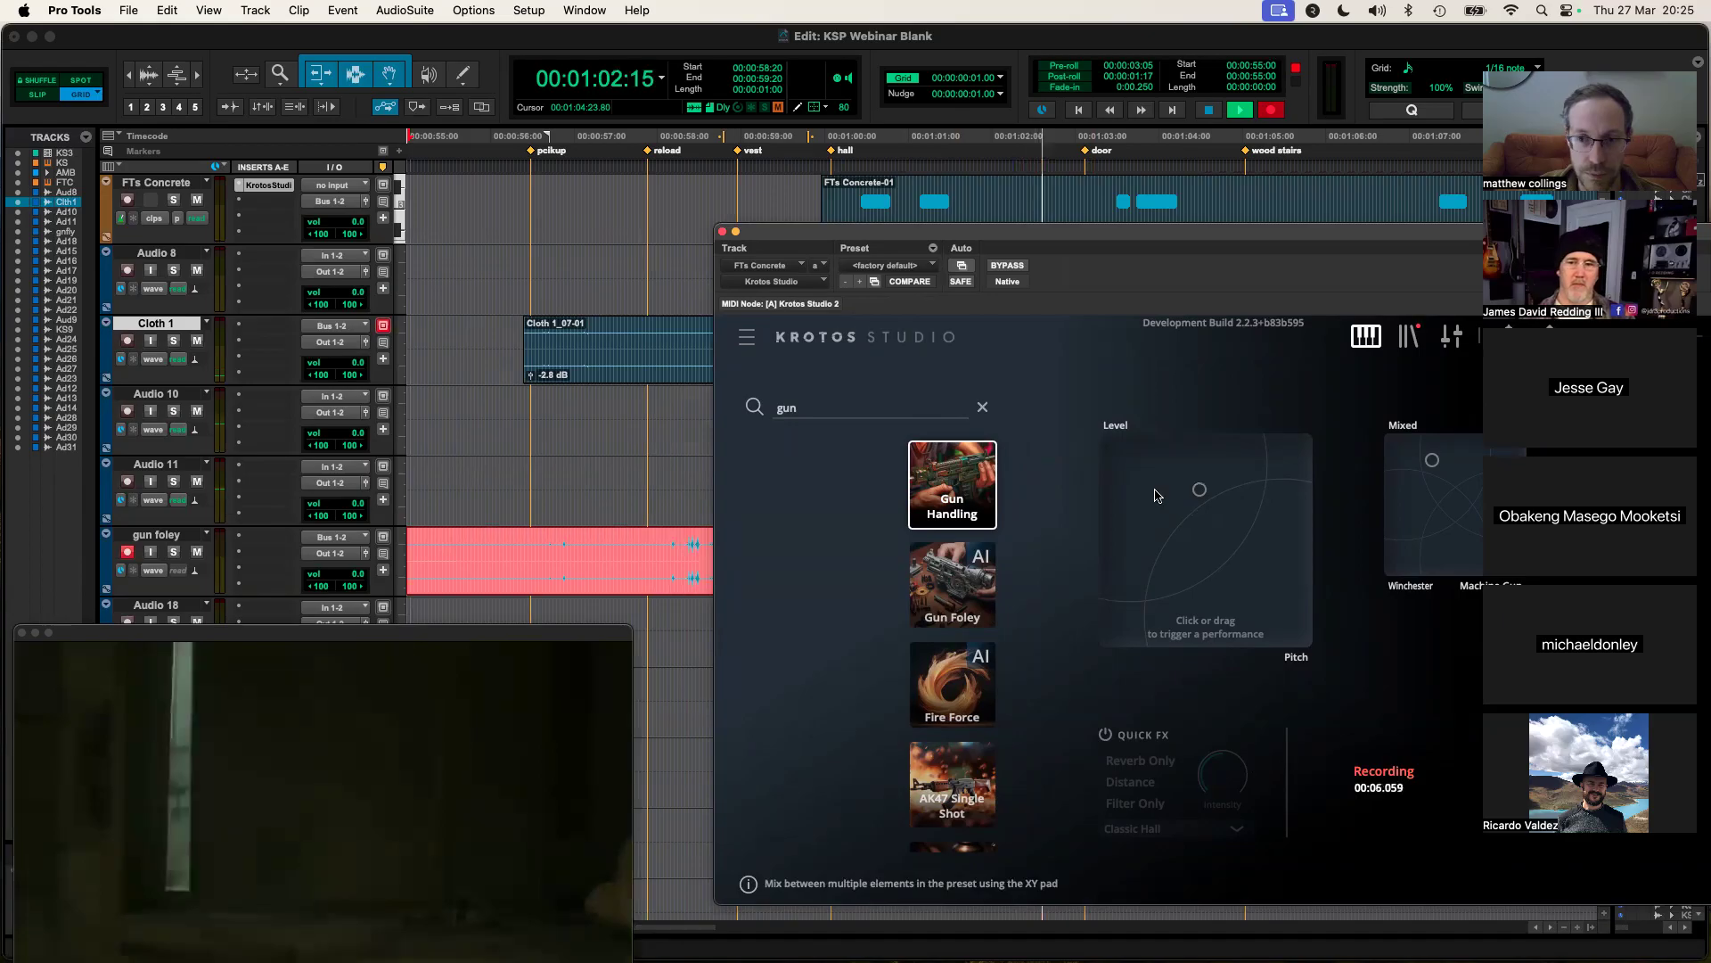
{"action": "left_click", "coordinate": [1192, 479]}
{"action": "left_click_drag", "start_coordinate": [1192, 479], "coordinate": [1181, 480]}
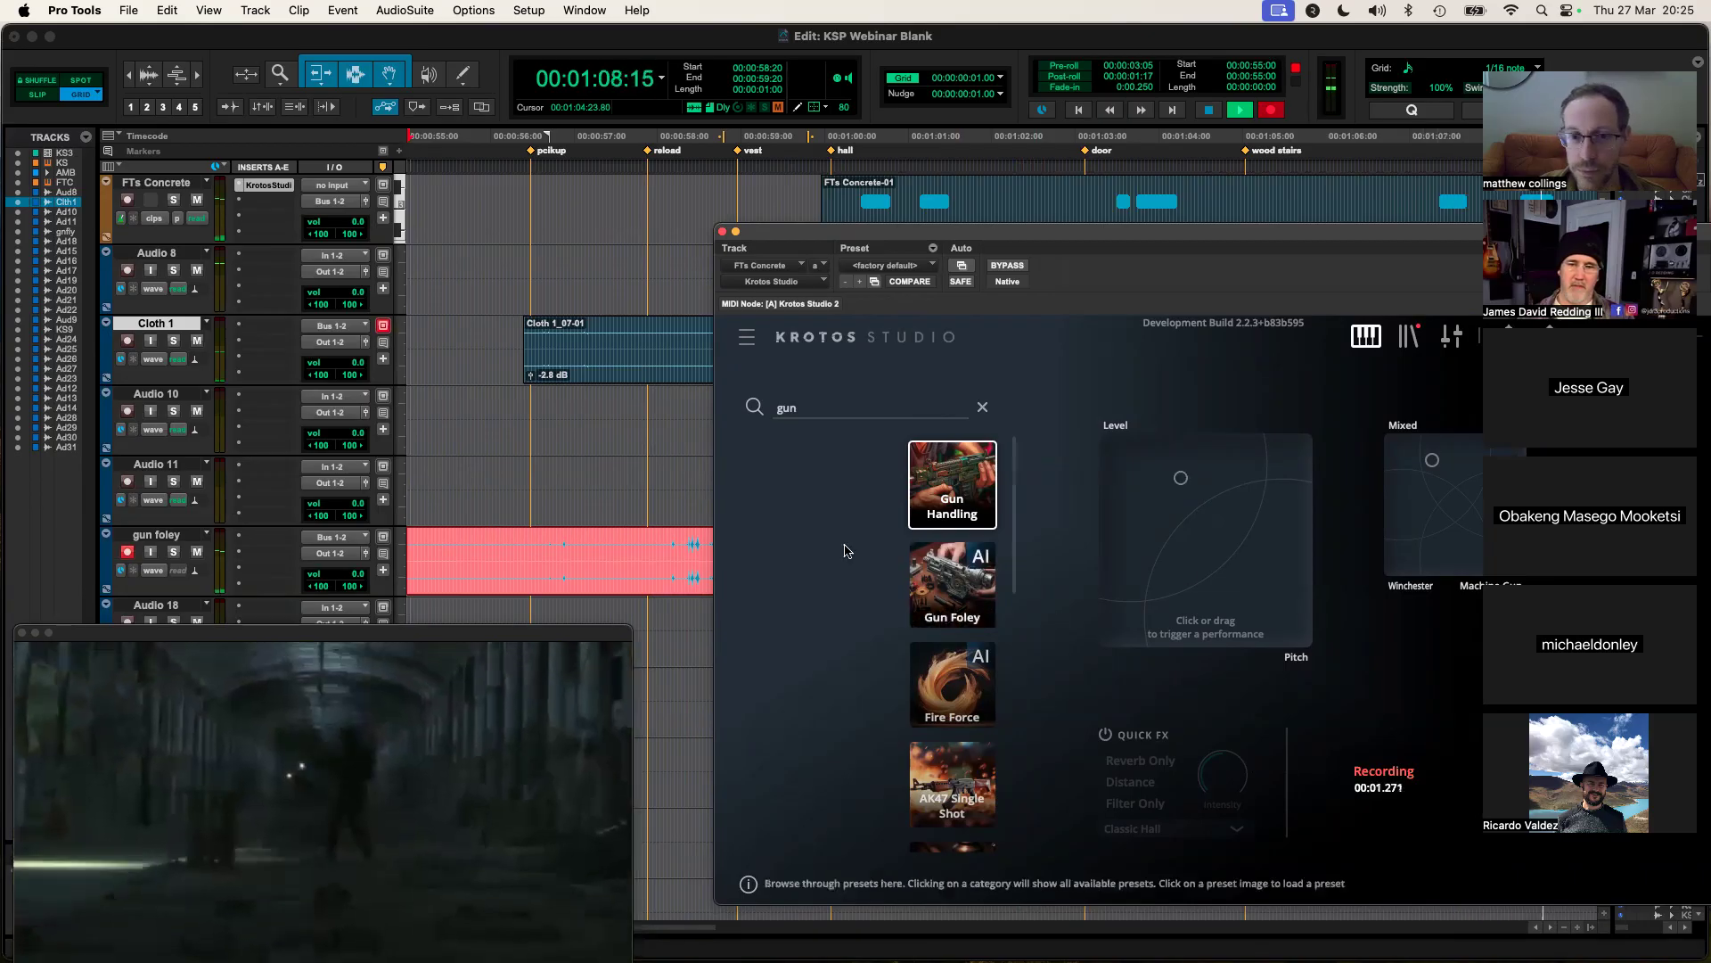
{"action": "key", "text": "space"}
Step: Trim the end of the gun foley recording to 00:01:09:01
{"action": "left_click_drag", "start_coordinate": [976, 239], "coordinate": [1037, 705]}
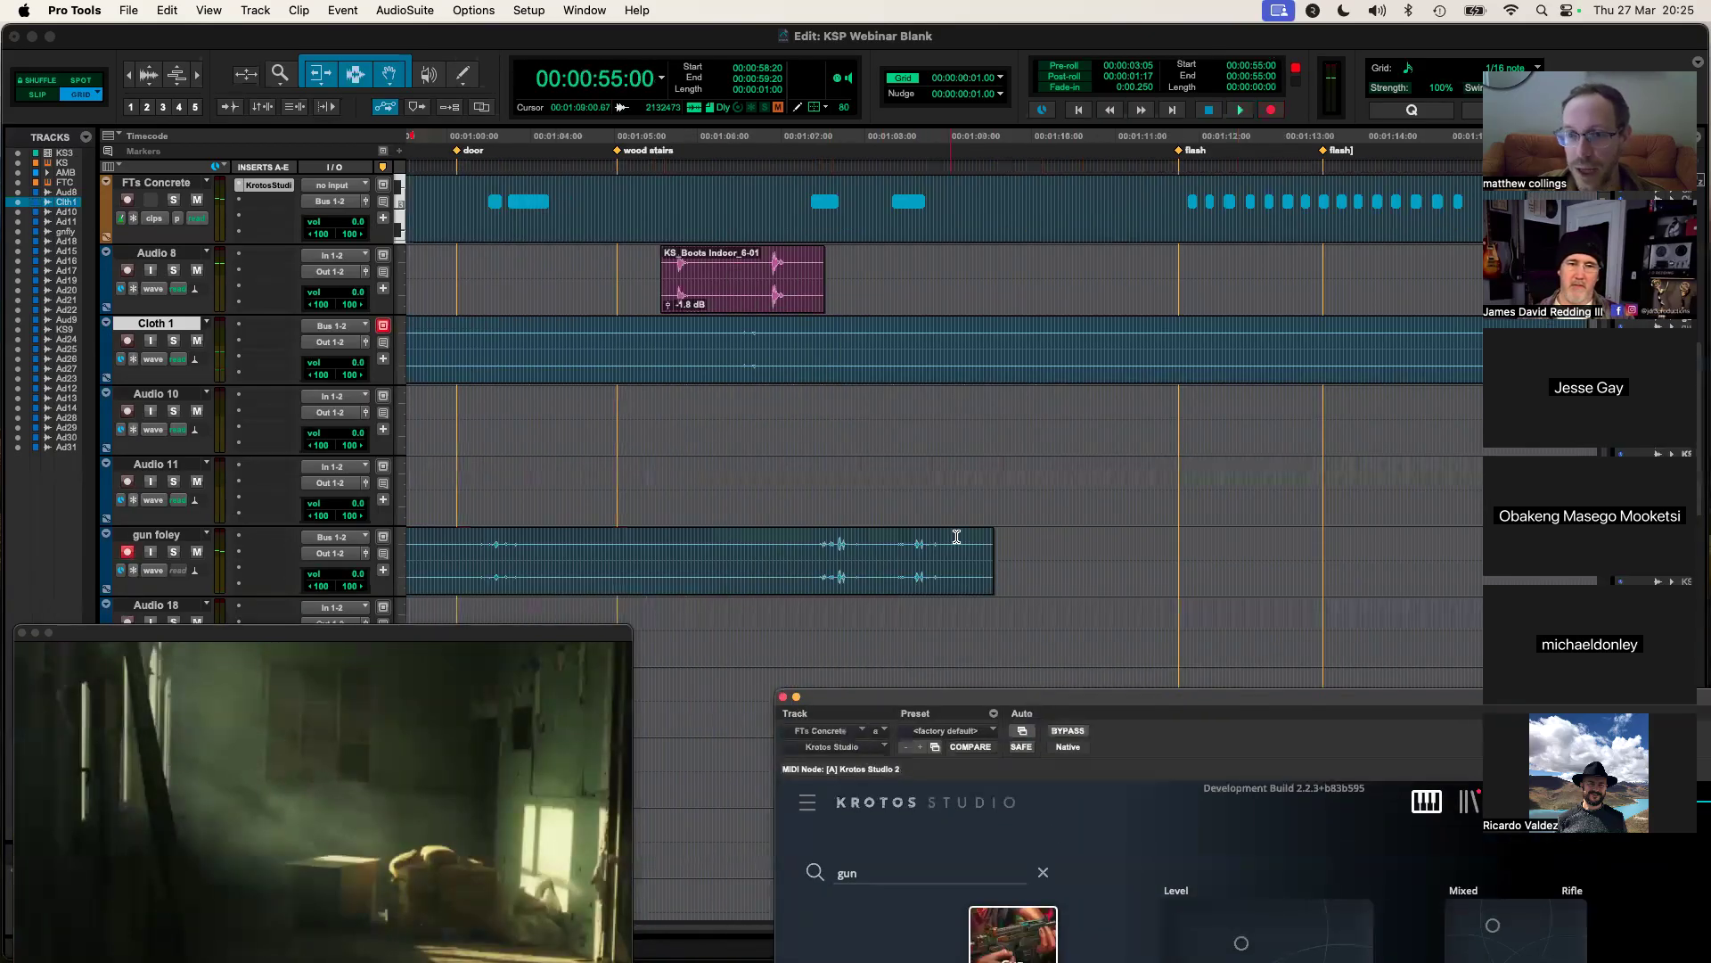
{"action": "left_click_drag", "start_coordinate": [984, 549], "coordinate": [952, 556]}
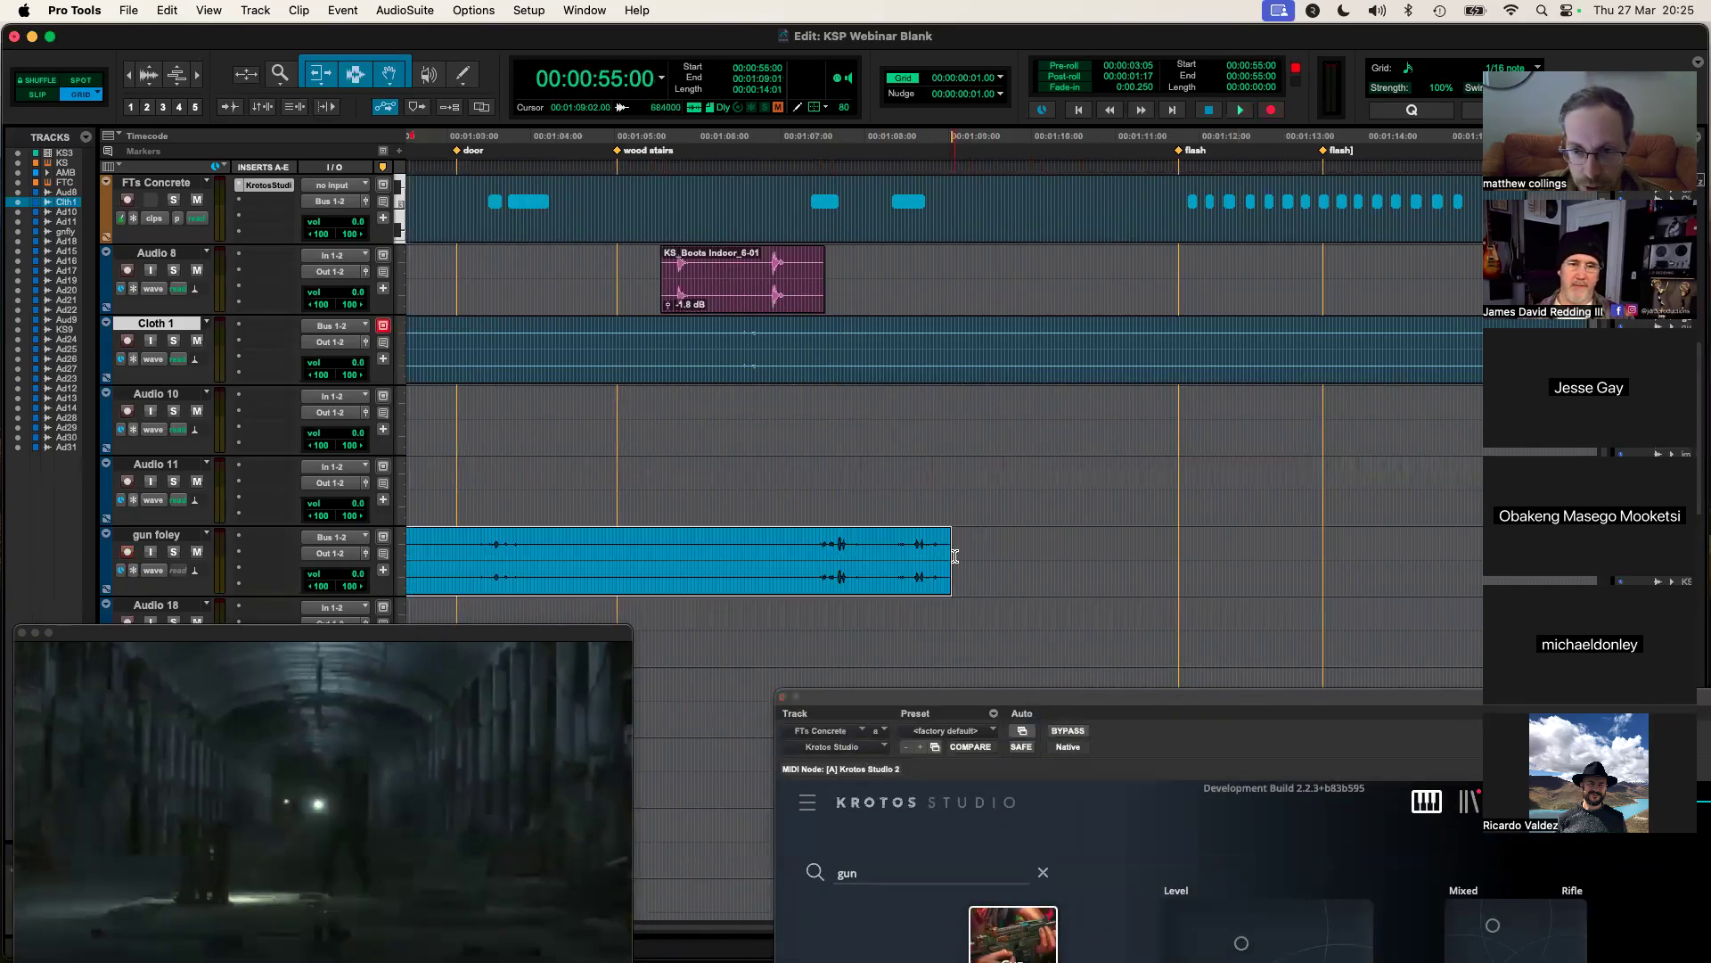
{"action": "left_click", "coordinate": [877, 556]}
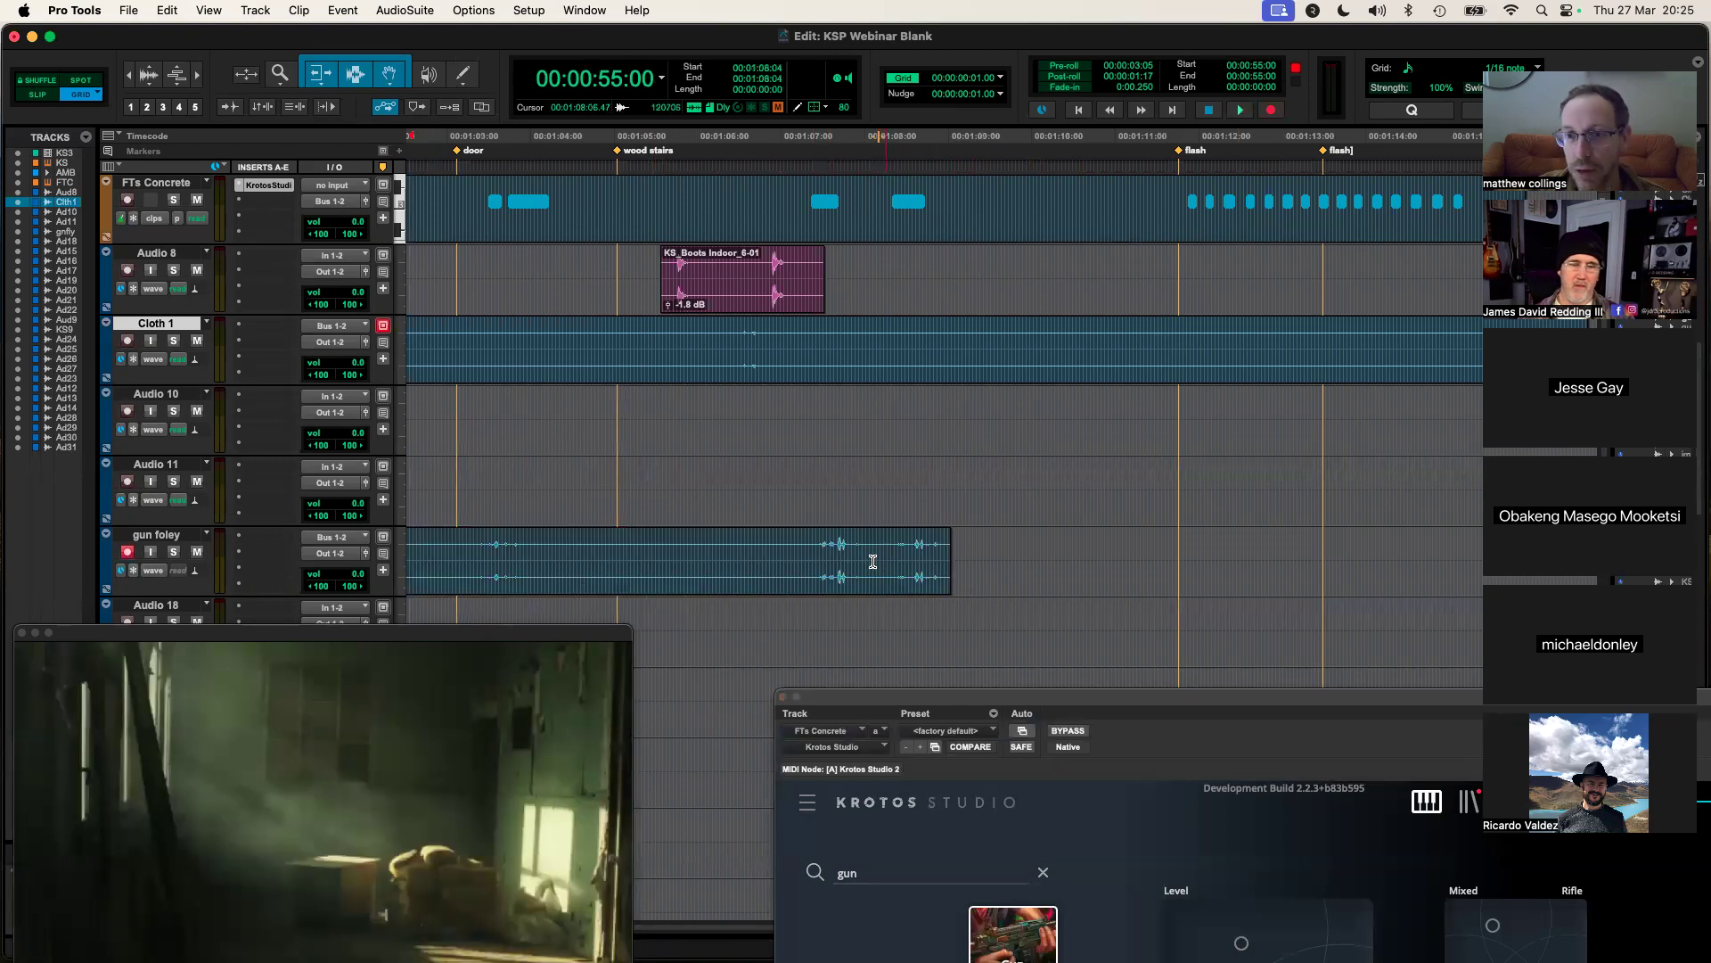
Step: Separate the gun foley burst starting at 00:01:07:09 into its own clip and lower that clip's gain
{"action": "left_click", "coordinate": [810, 560]}
{"action": "key", "text": "super+e"}
{"action": "left_click", "coordinate": [871, 557]}
{"action": "key", "text": "super+e"}
{"action": "left_click_drag", "start_coordinate": [818, 585], "coordinate": [877, 623]}
Step: Separate the gun foley section from 00:00:58:02 to 00:00:59:09 into its own clip and lower its gain to -5.6 dB
{"action": "left_click_drag", "start_coordinate": [1074, 697], "coordinate": [1129, 190]}
{"action": "left_click_drag", "start_coordinate": [845, 928], "coordinate": [586, 925]}
{"action": "left_click_drag", "start_coordinate": [664, 553], "coordinate": [771, 554]}
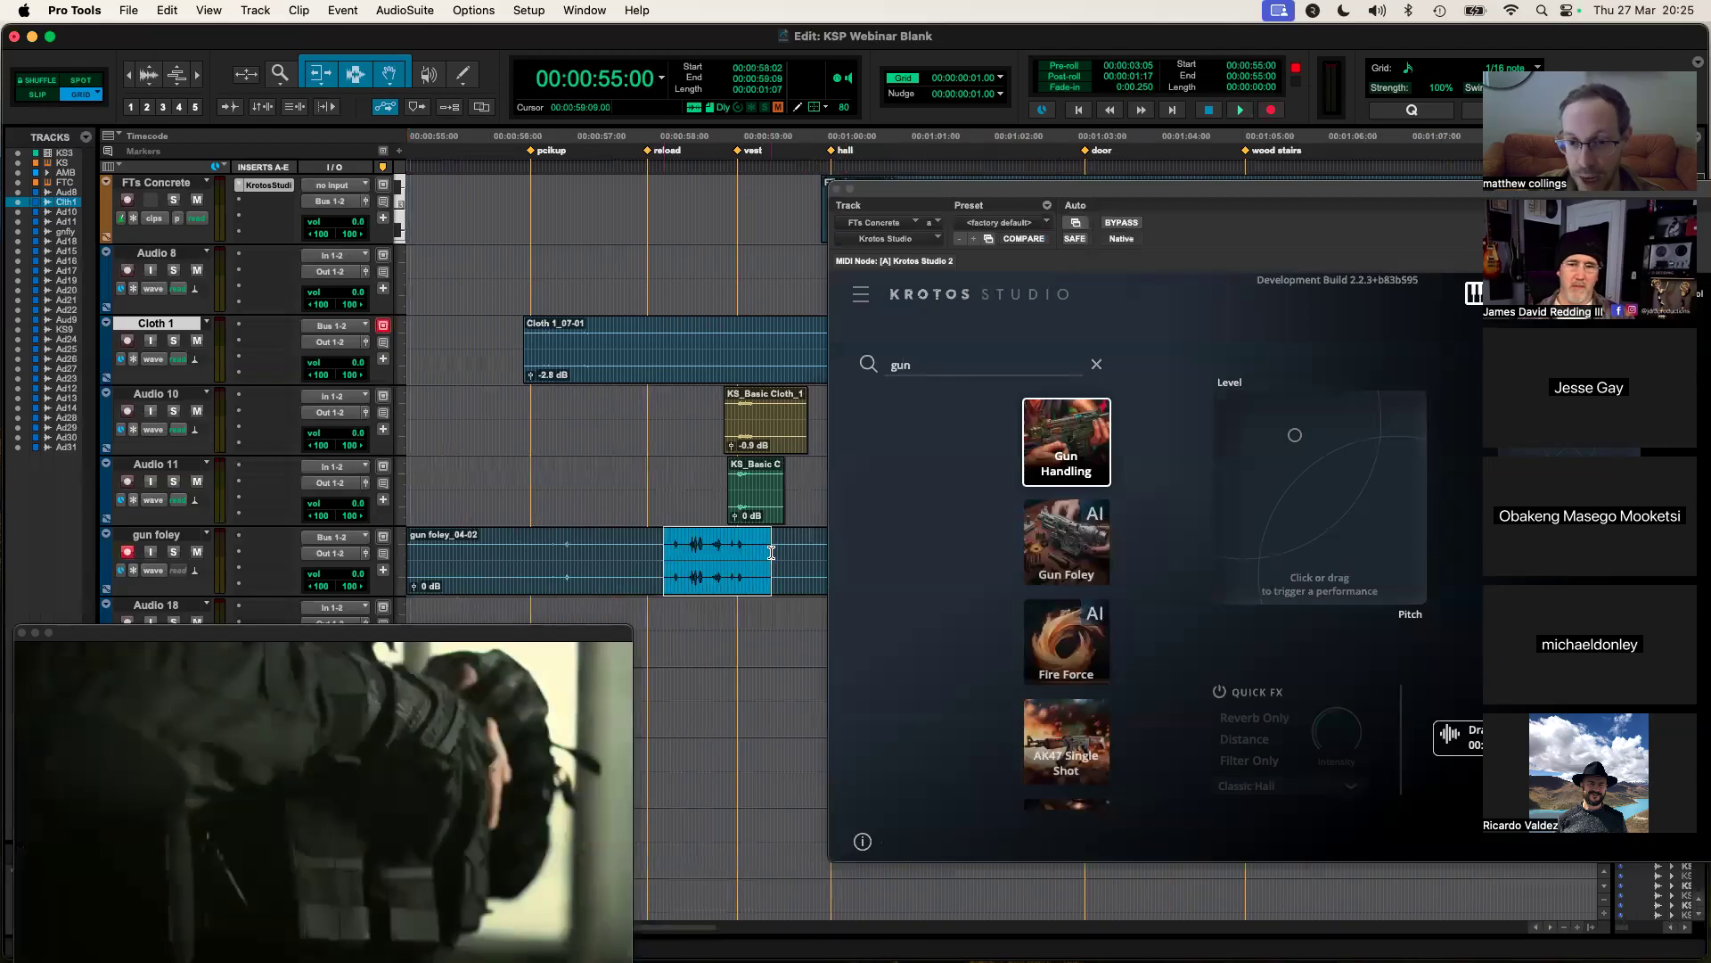
{"action": "key", "text": "super+e"}
{"action": "left_click_drag", "start_coordinate": [675, 588], "coordinate": [679, 599]}
{"action": "left_click", "coordinate": [743, 645]}
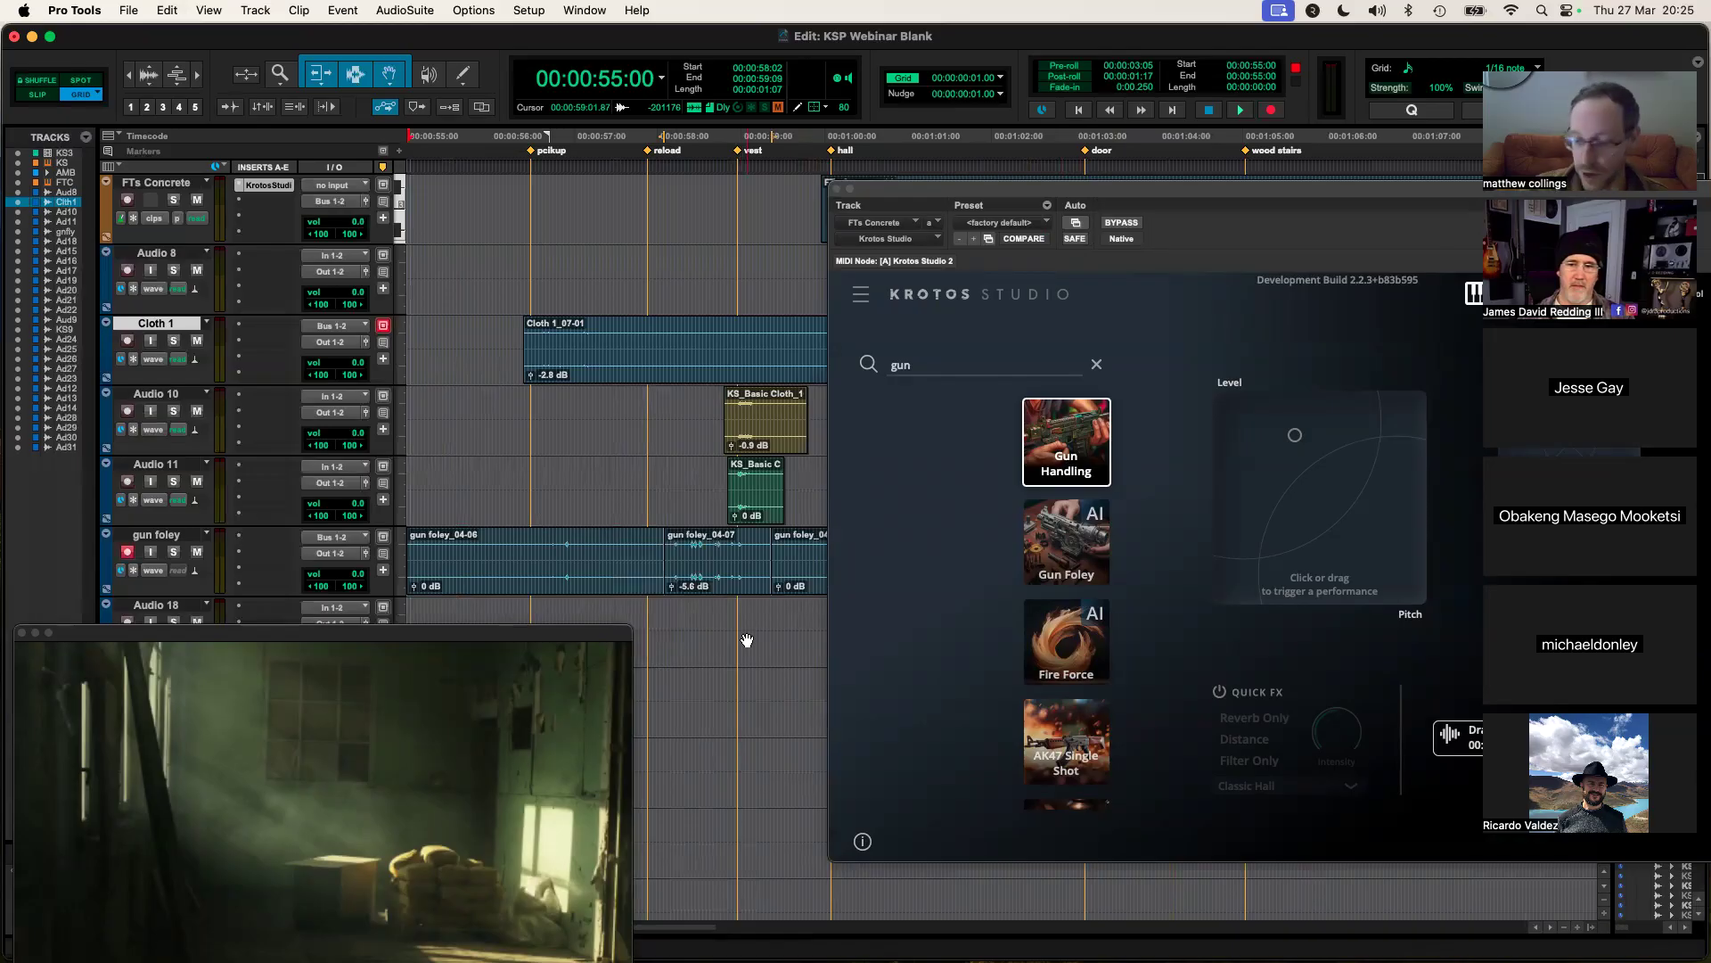
Step: Play the edited gun foley against the picture from 00:00:55:00
{"action": "key", "text": "space"}
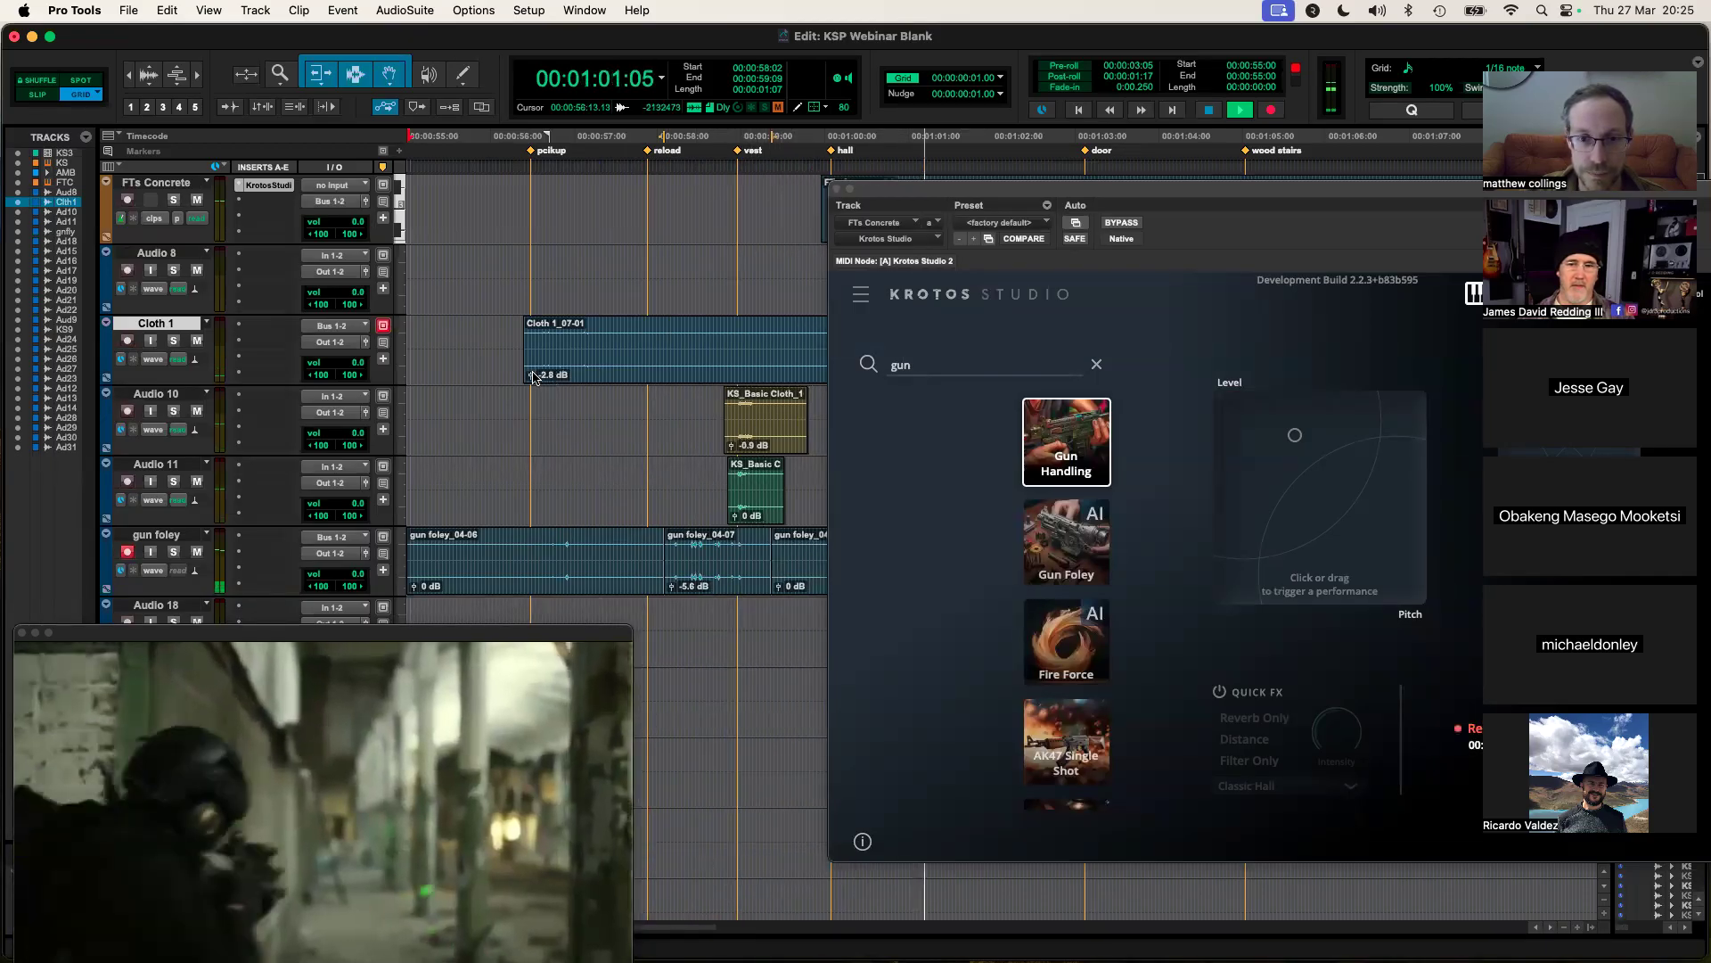
{"action": "left_click_drag", "start_coordinate": [963, 205], "coordinate": [1181, 223]}
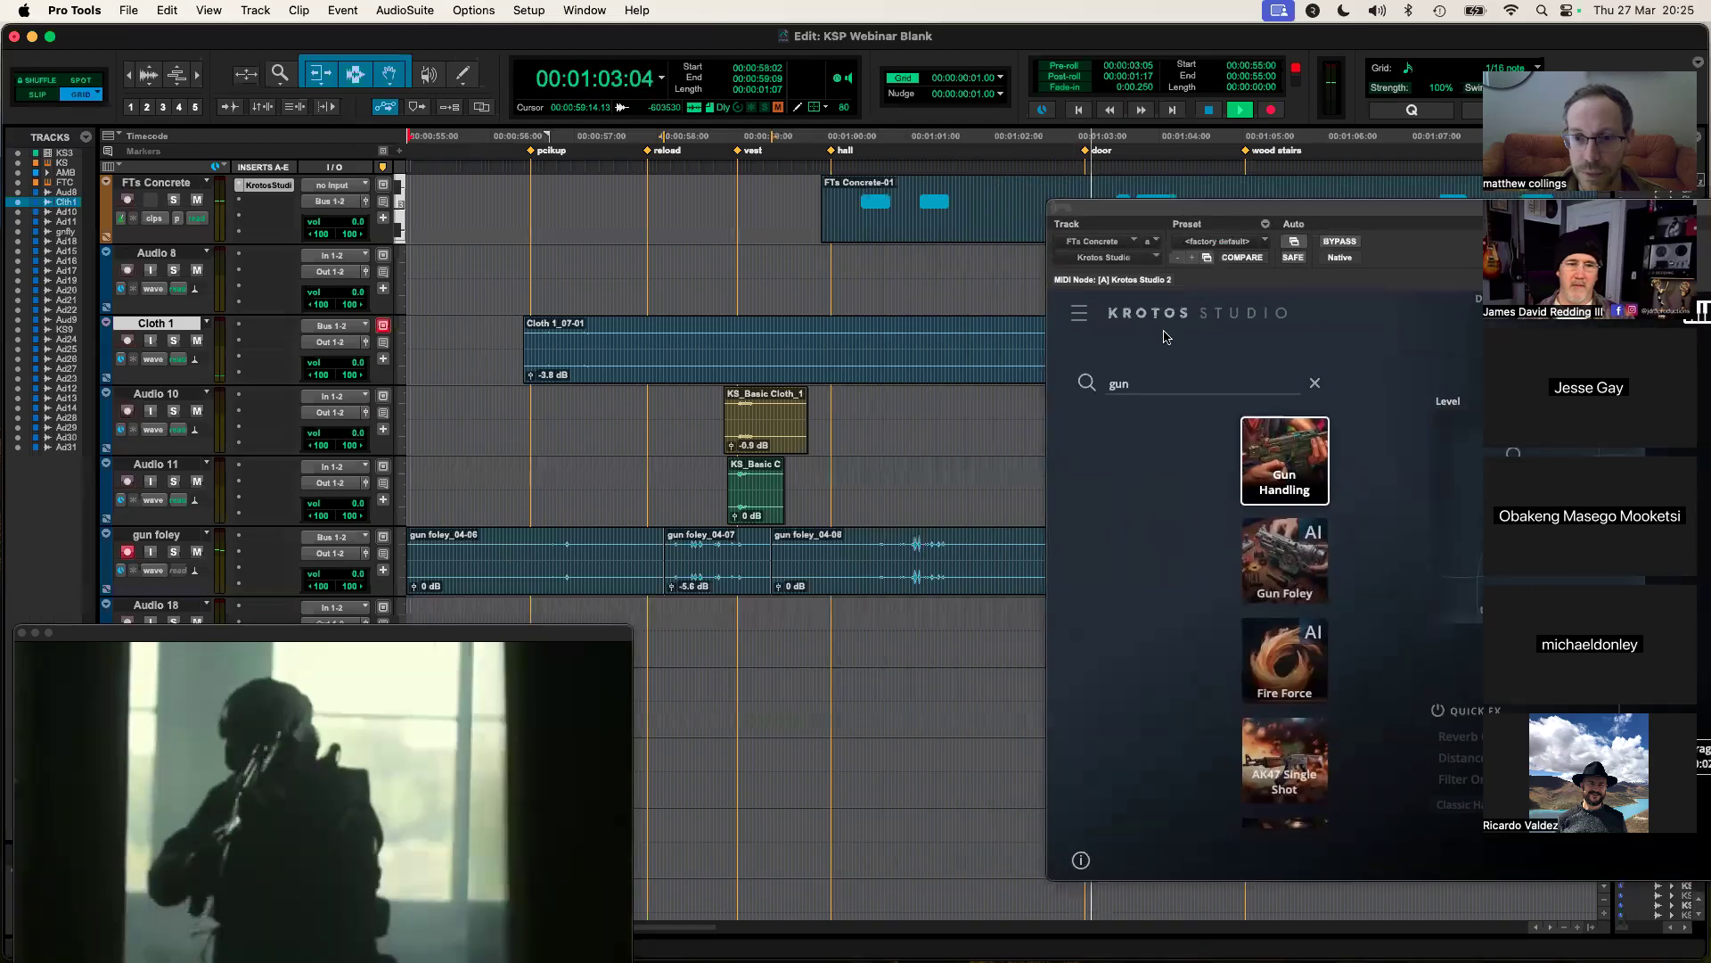
{"action": "key", "text": "space"}
Step: Play from 00:01:00:04 and delete the gun foley section from 00:01:00:14 to just past 00:01:02:00
{"action": "left_click", "coordinate": [838, 136]}
{"action": "key", "text": "space"}
{"action": "key", "text": "space"}
{"action": "left_click_drag", "start_coordinate": [872, 546], "coordinate": [1008, 545]}
{"action": "key", "text": "Delete"}
Step: Perform a short Gun Handling gesture and place its captured recording on Audio 18 at 00:00:59:07
{"action": "left_click_drag", "start_coordinate": [1383, 216], "coordinate": [1224, 206]}
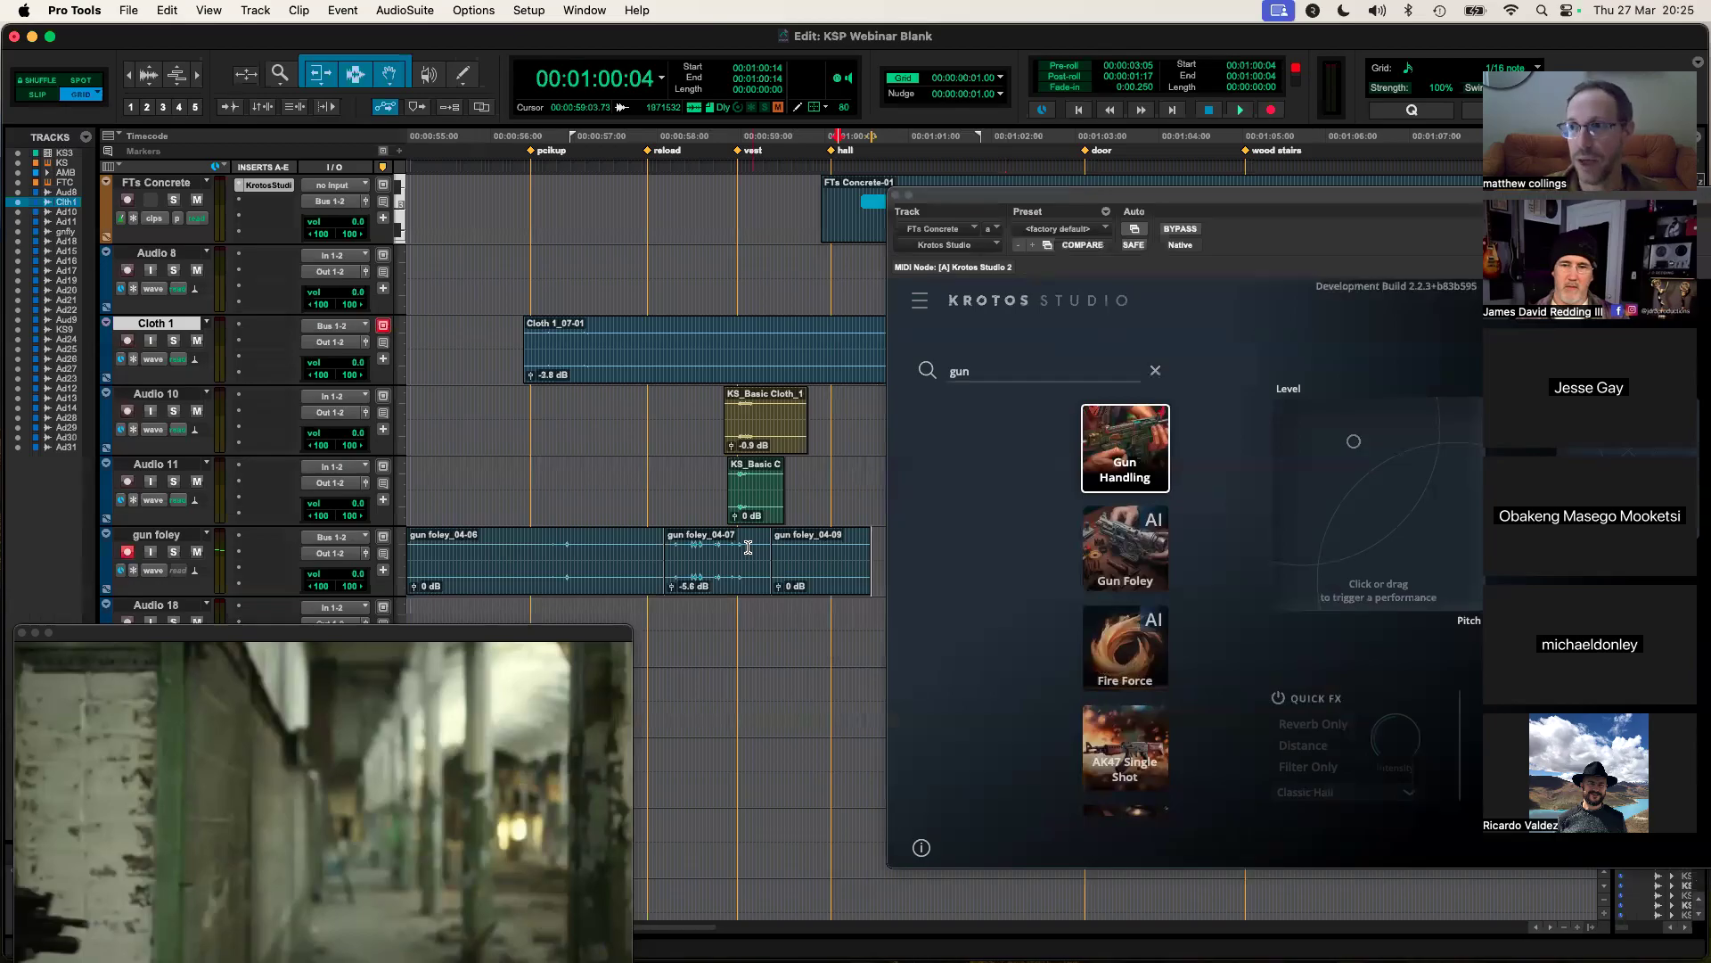
{"action": "left_click", "coordinate": [1344, 429]}
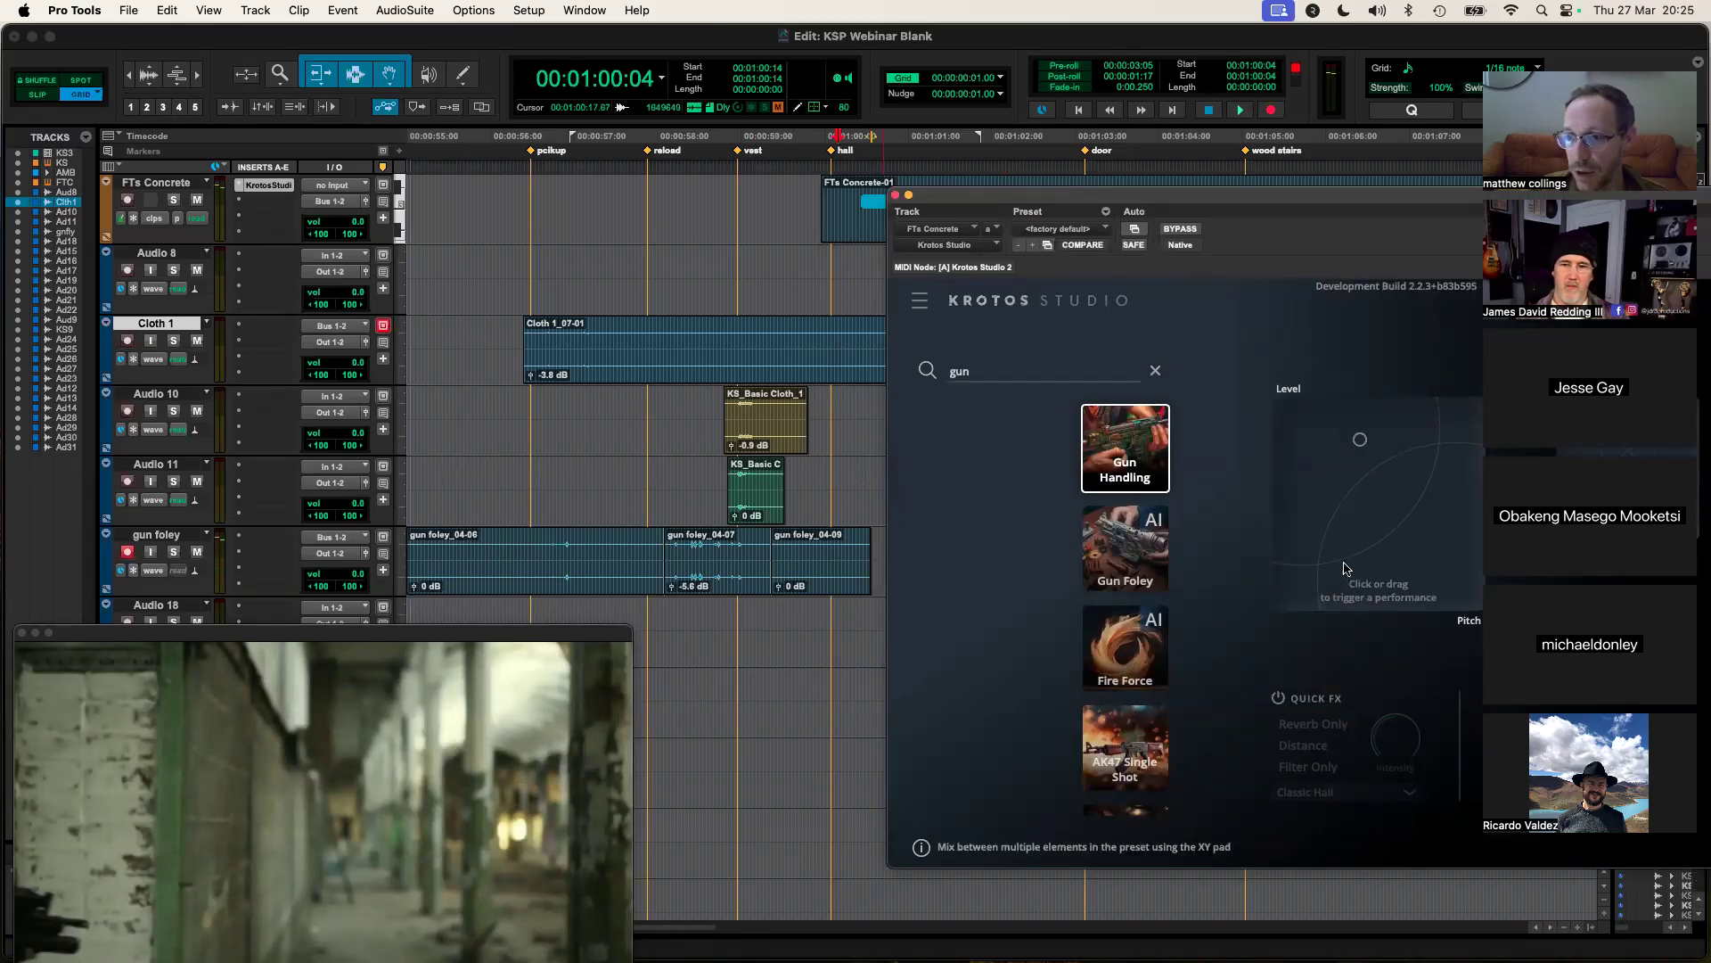
{"action": "left_click_drag", "start_coordinate": [1370, 205], "coordinate": [1295, 121]}
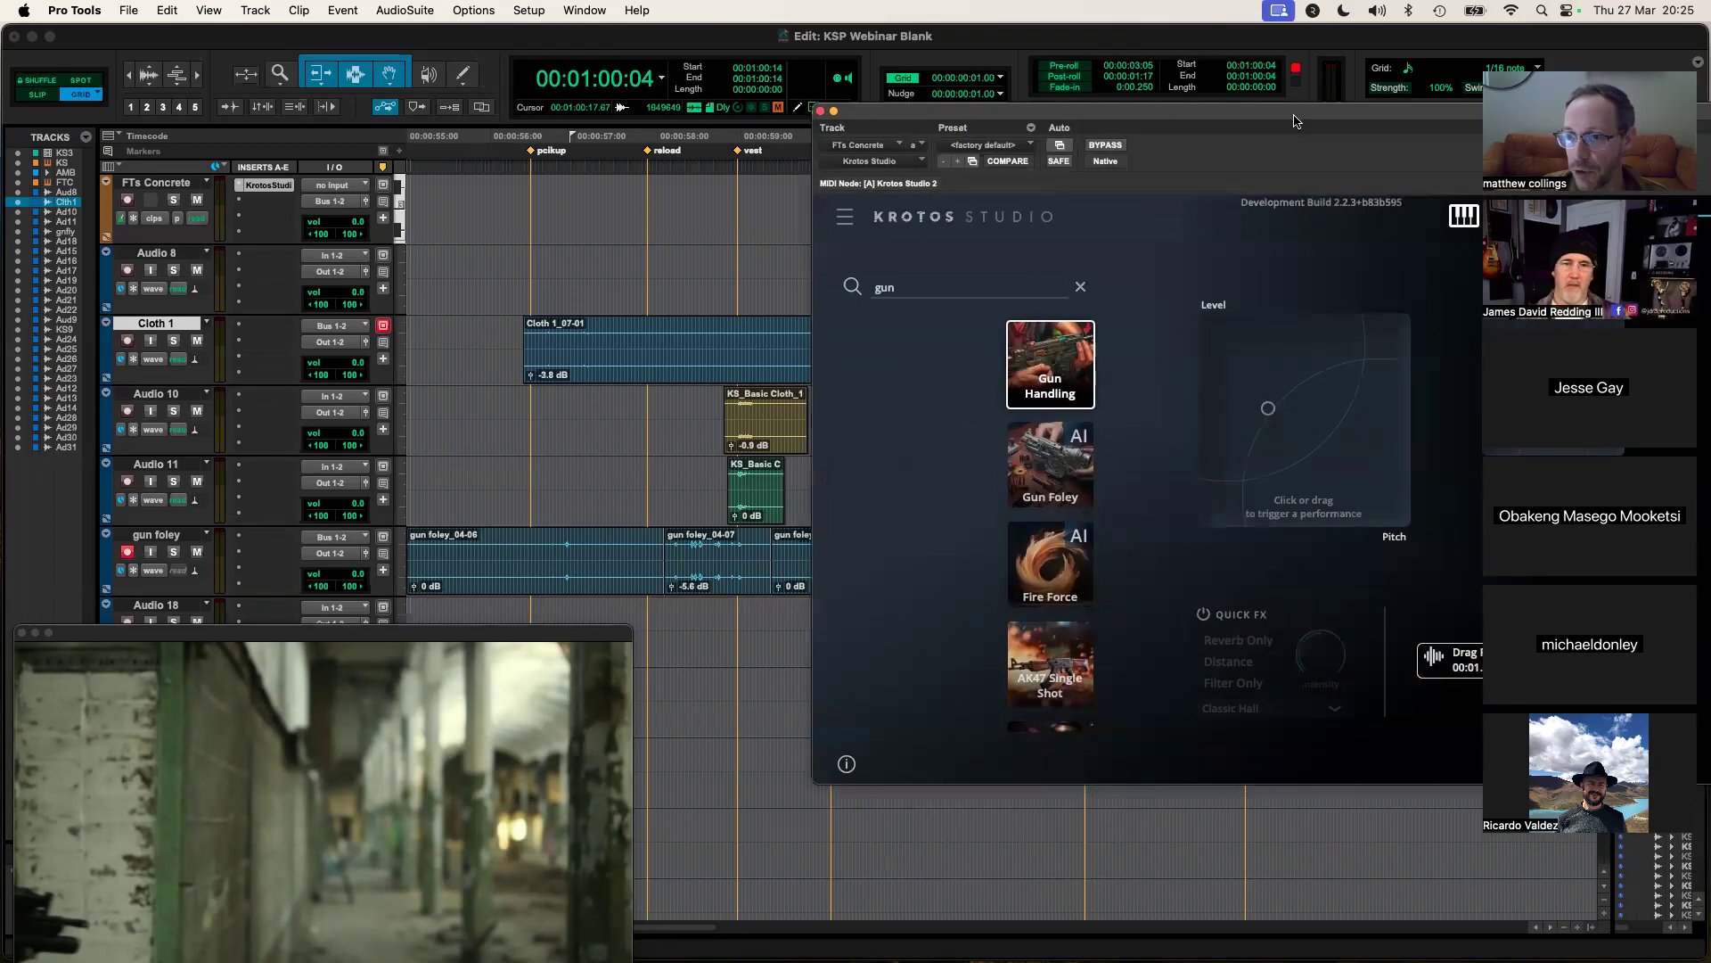
{"action": "left_click_drag", "start_coordinate": [1437, 660], "coordinate": [768, 624]}
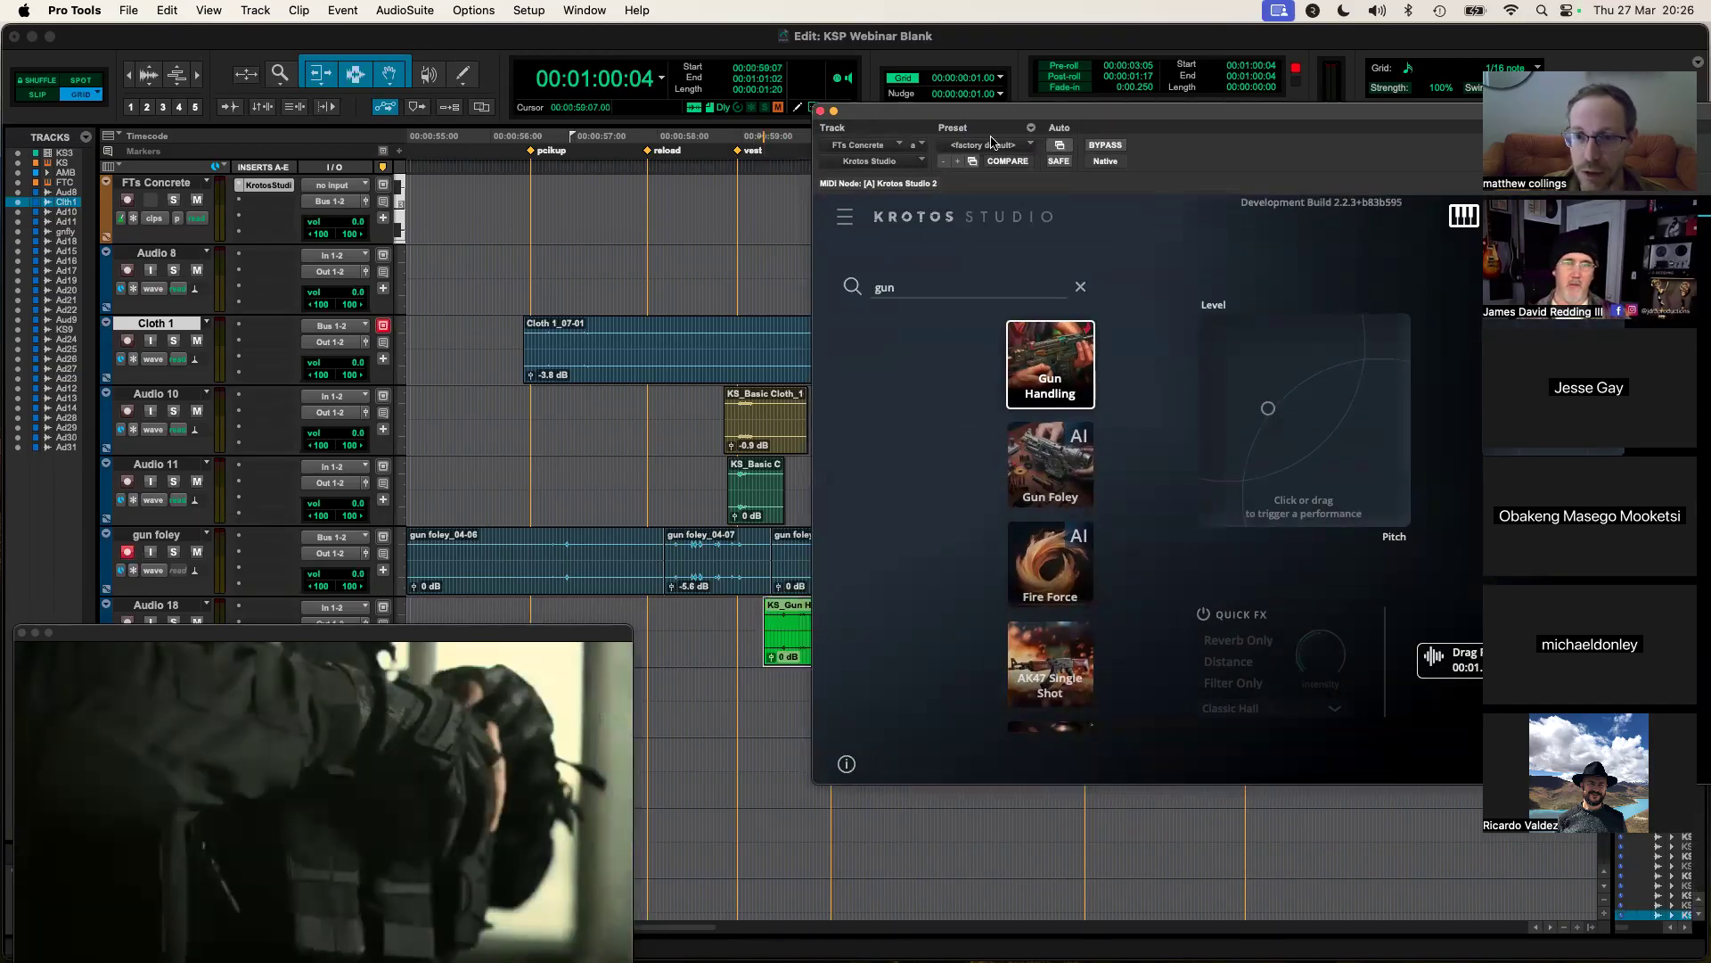
Step: Fit the captured clip into the gun foley gap, with the following clip starting at 00:01:02:01, and play from 00:00:59:22
{"action": "left_click_drag", "start_coordinate": [1033, 119], "coordinate": [1360, 279]}
{"action": "left_click_drag", "start_coordinate": [832, 648], "coordinate": [995, 566]}
{"action": "left_click", "coordinate": [815, 135]}
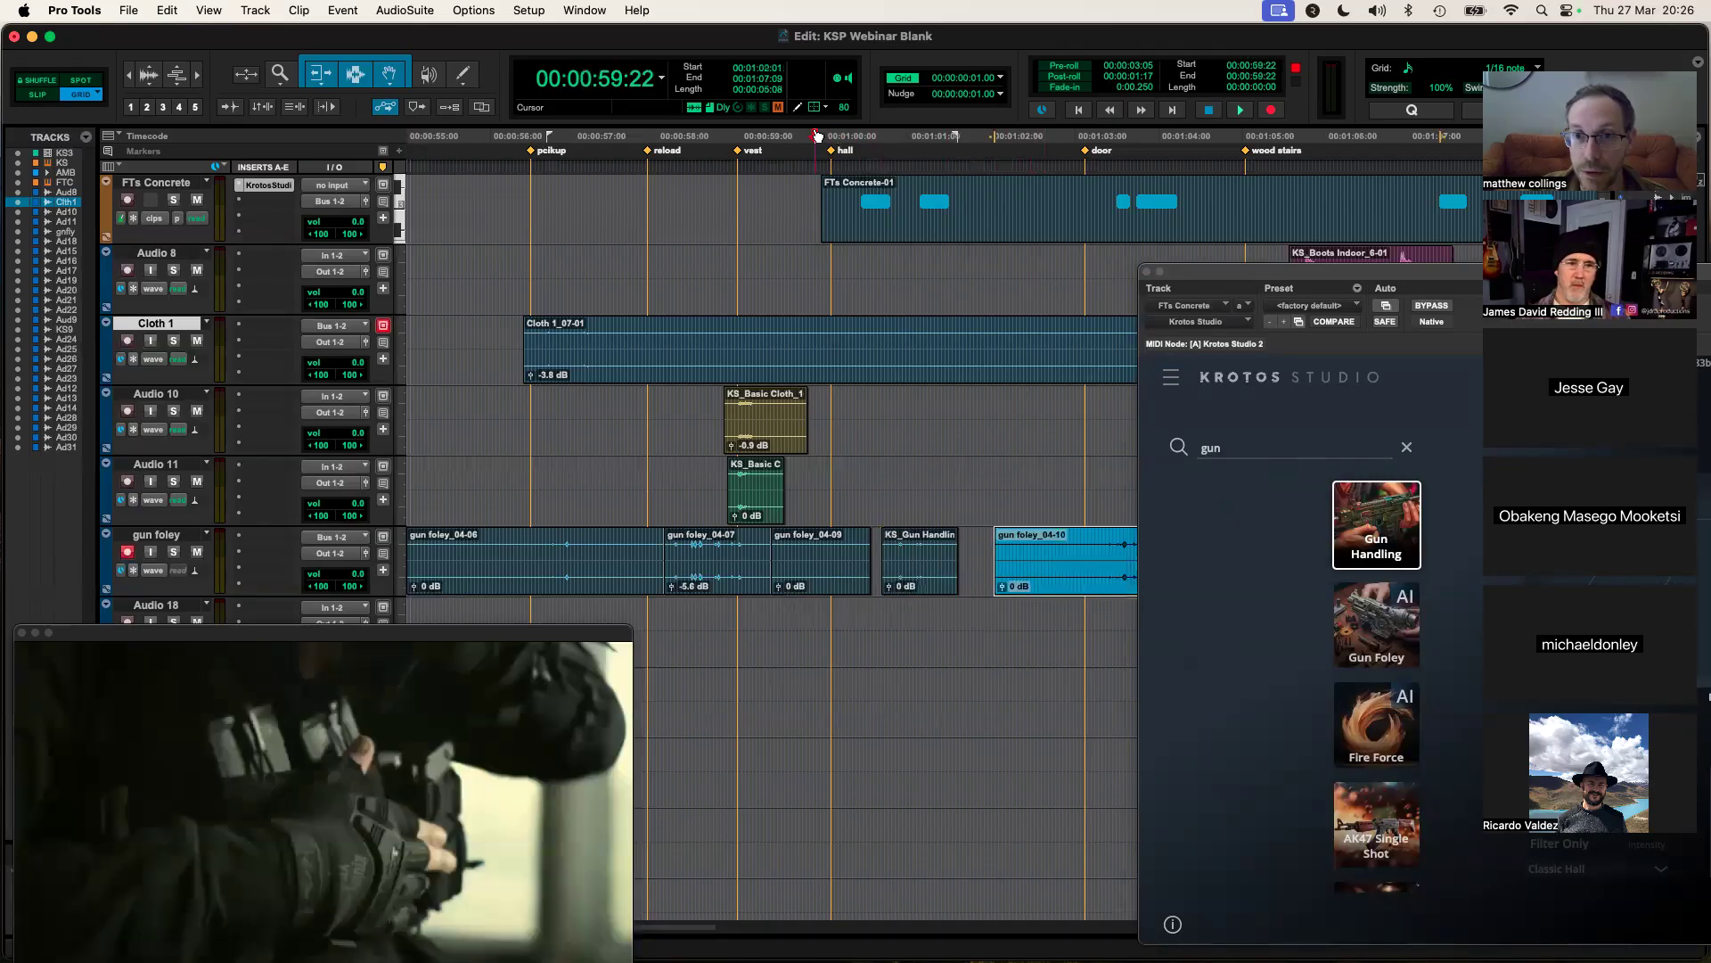
{"action": "key", "text": "space"}
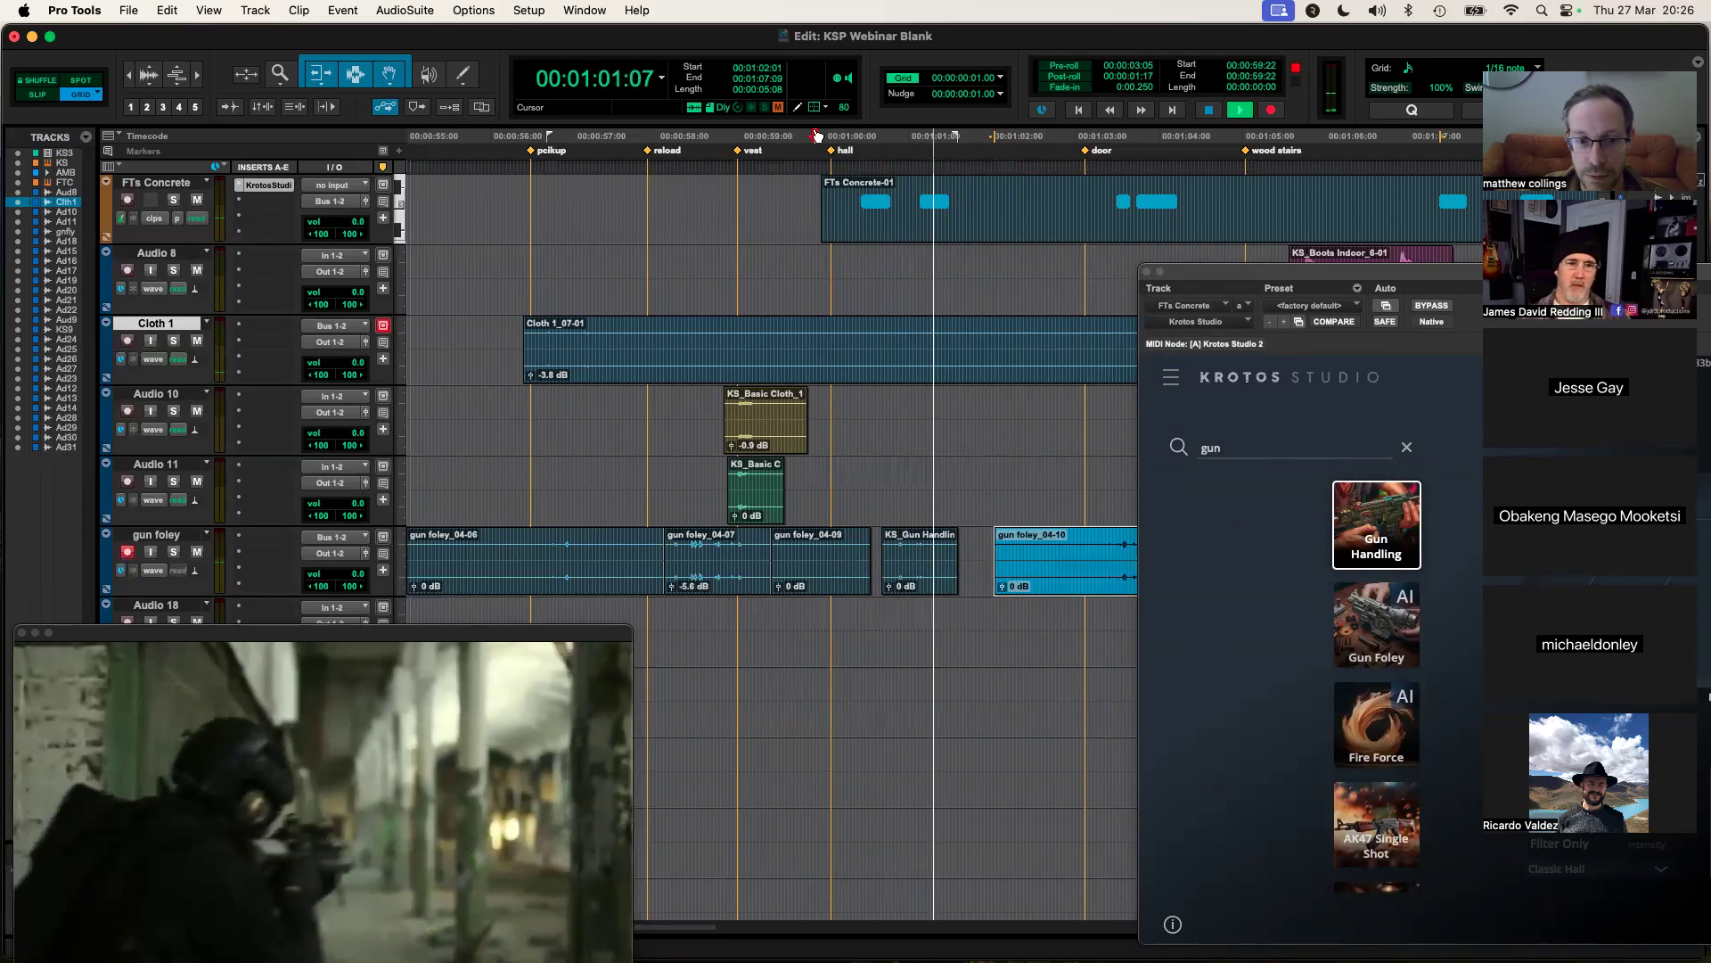
{"action": "key", "text": "space"}
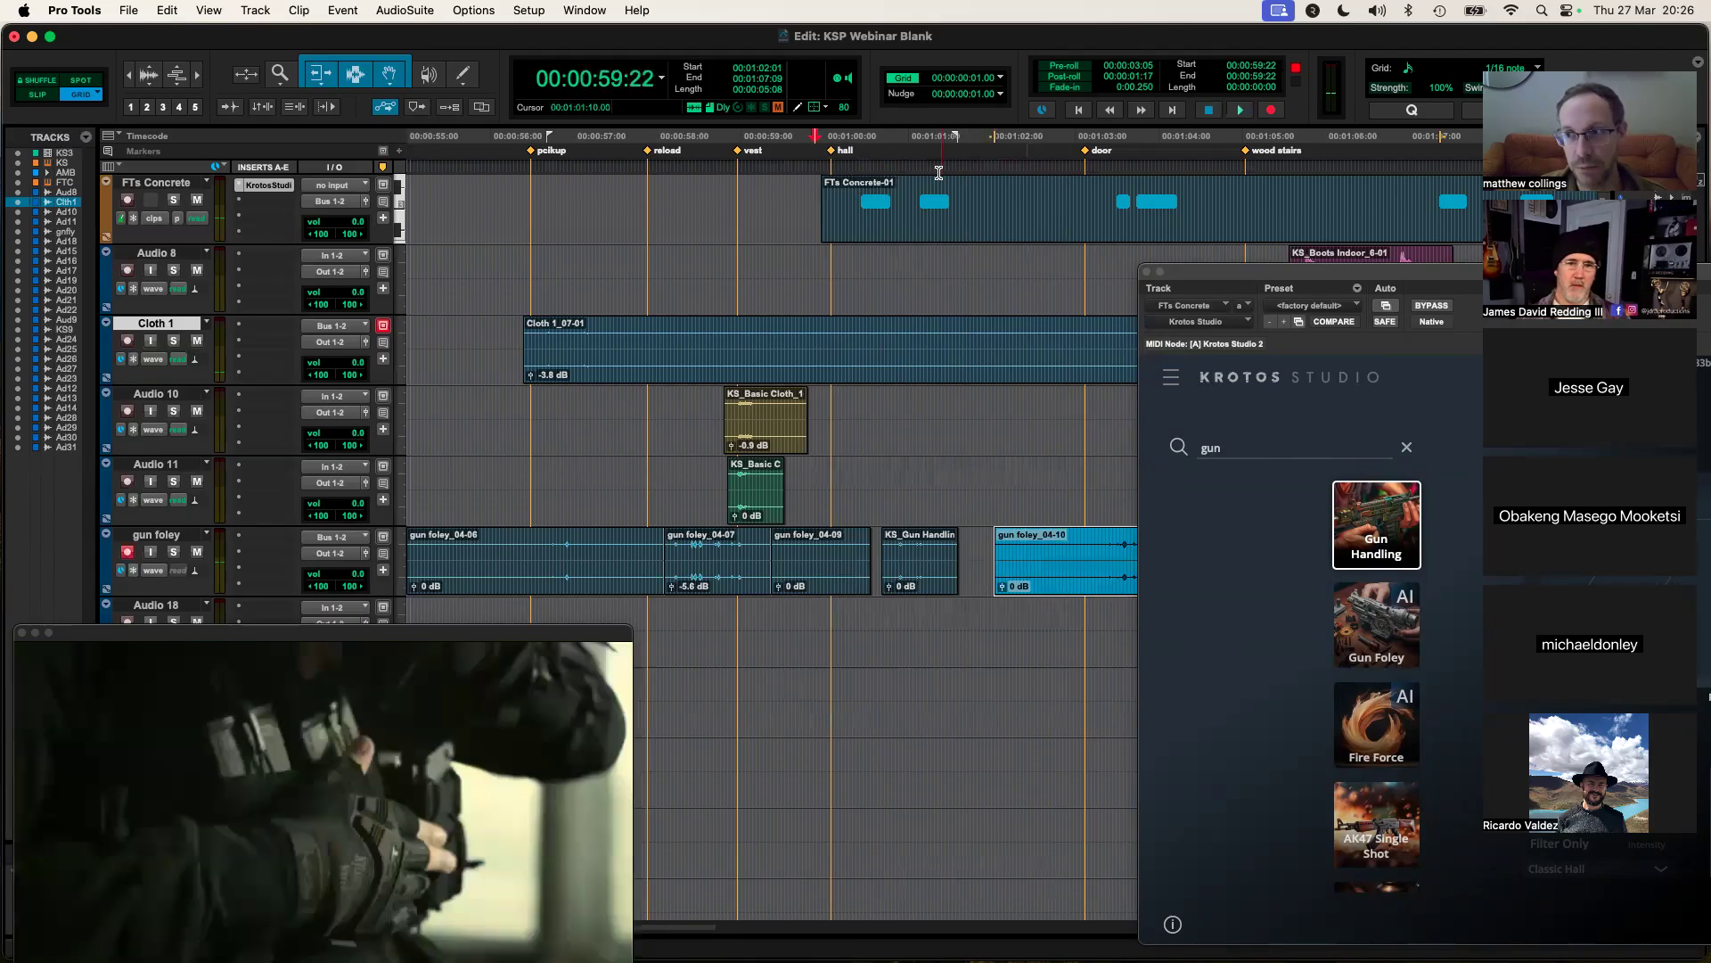
Step: Play the gun foley against the picture from 00:01:02:12
{"action": "left_click_drag", "start_coordinate": [1199, 283], "coordinate": [1090, 249]}
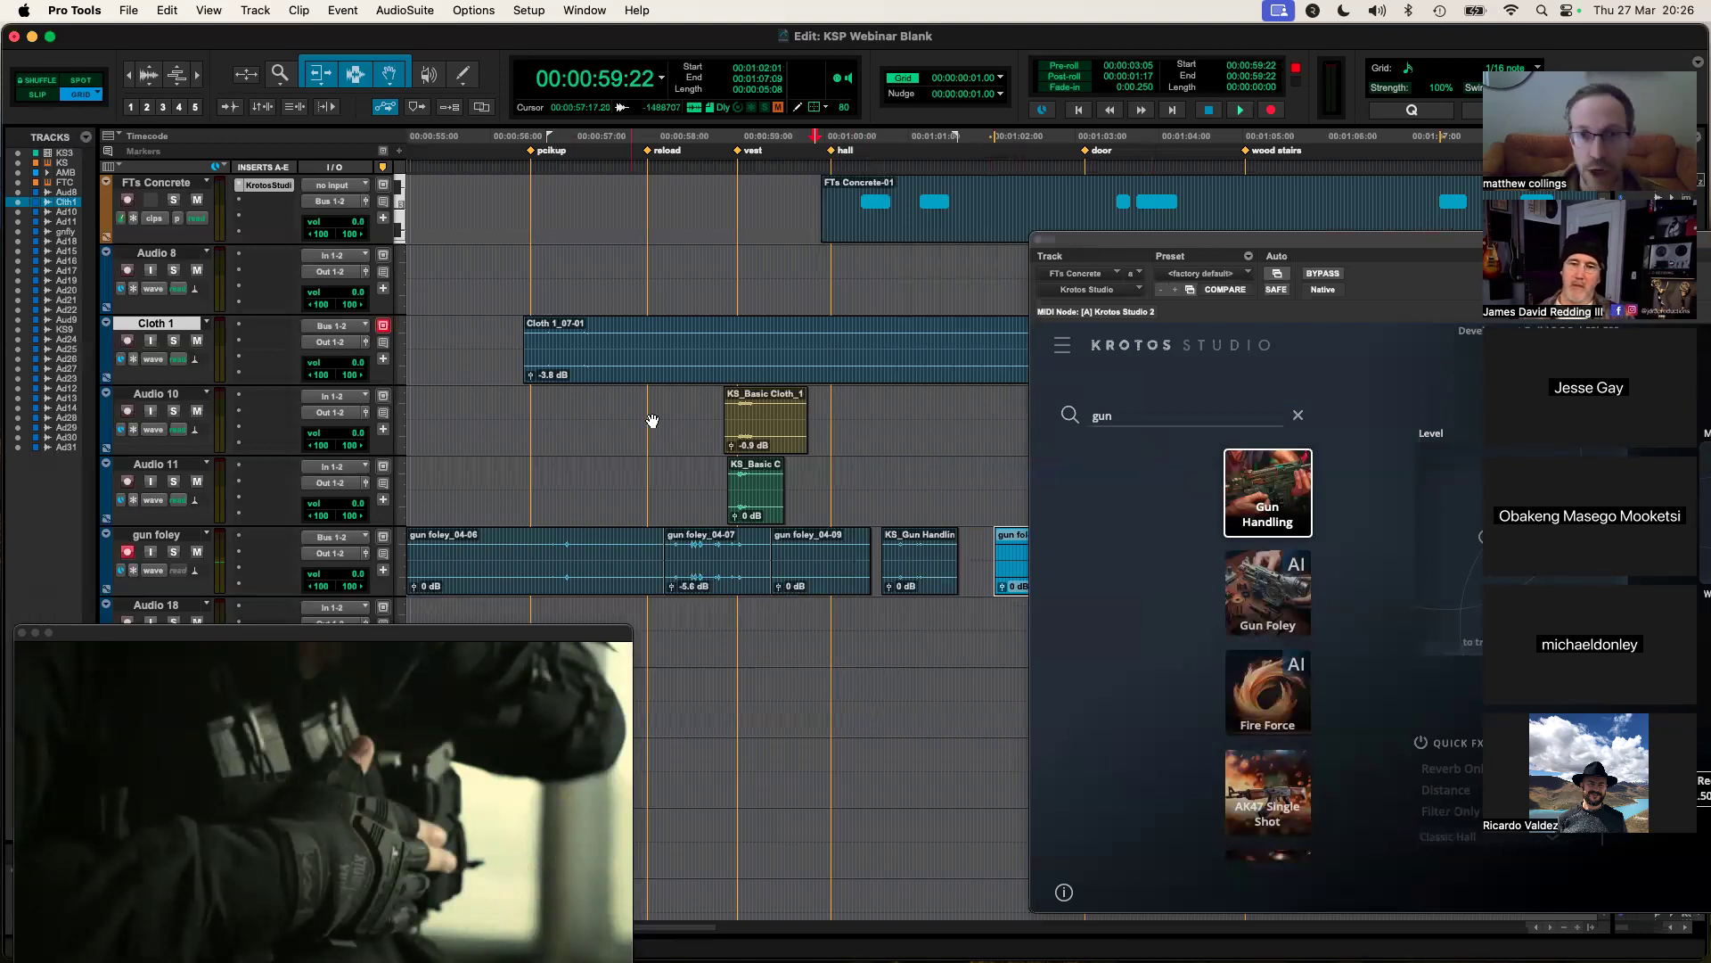
{"action": "left_click_drag", "start_coordinate": [1377, 243], "coordinate": [1235, 243]}
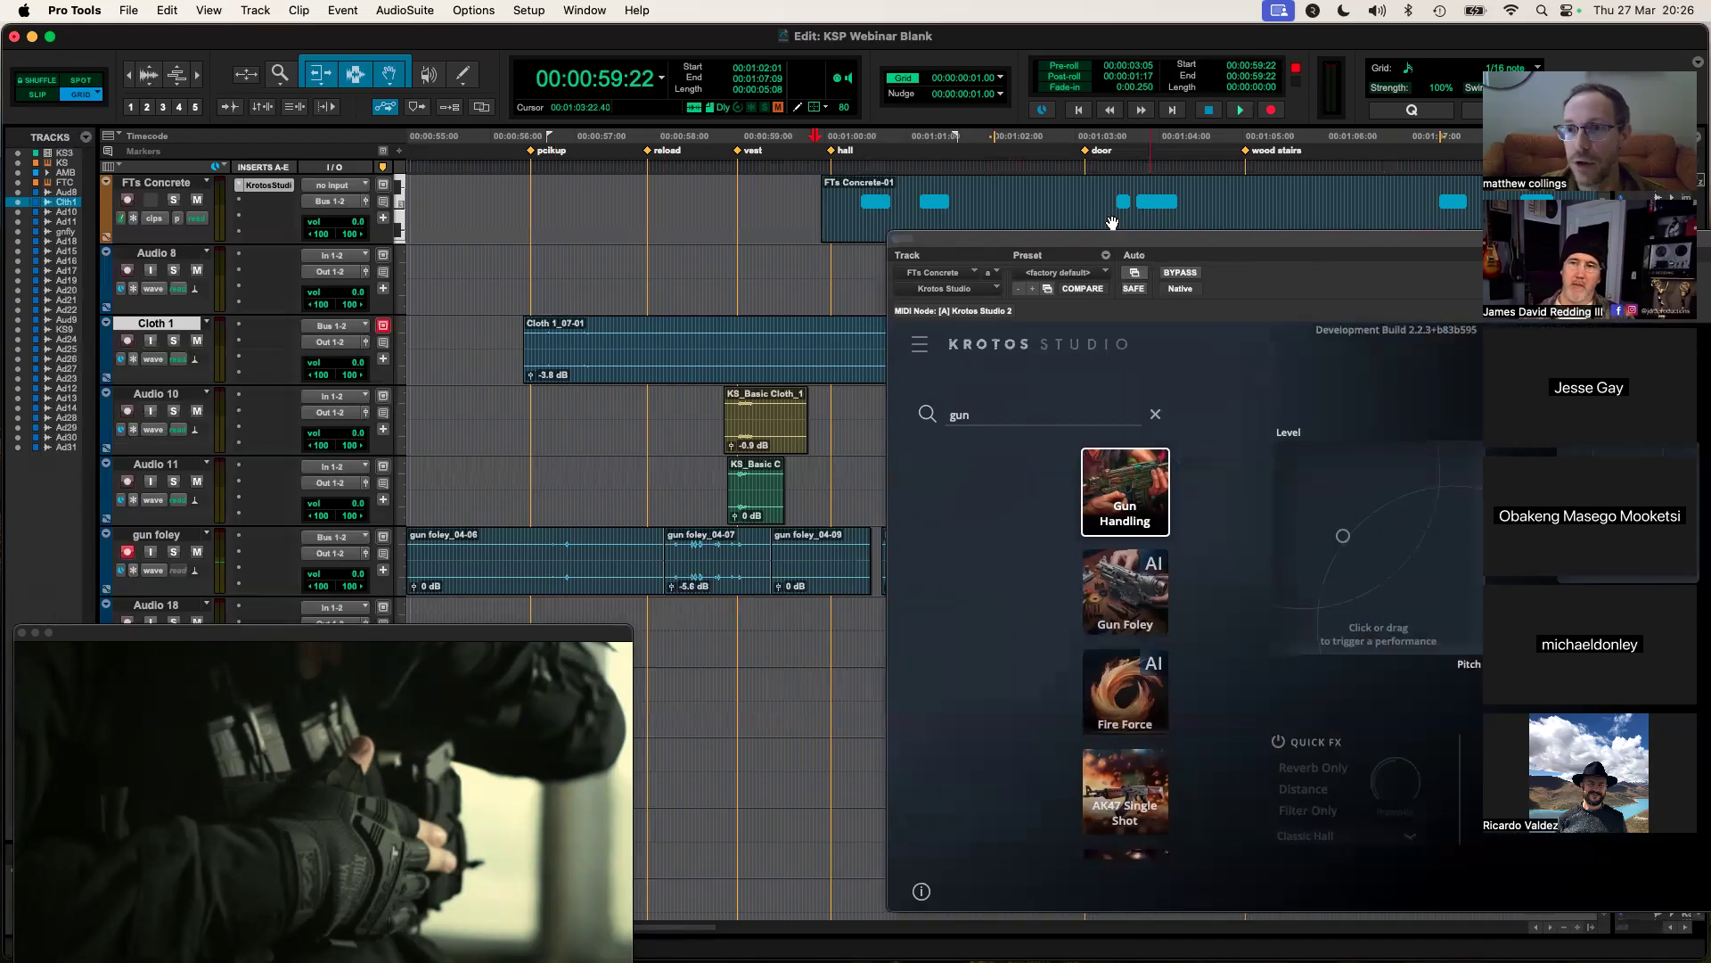
{"action": "left_click", "coordinate": [1035, 141]}
{"action": "left_click_drag", "start_coordinate": [1136, 247], "coordinate": [1413, 252]}
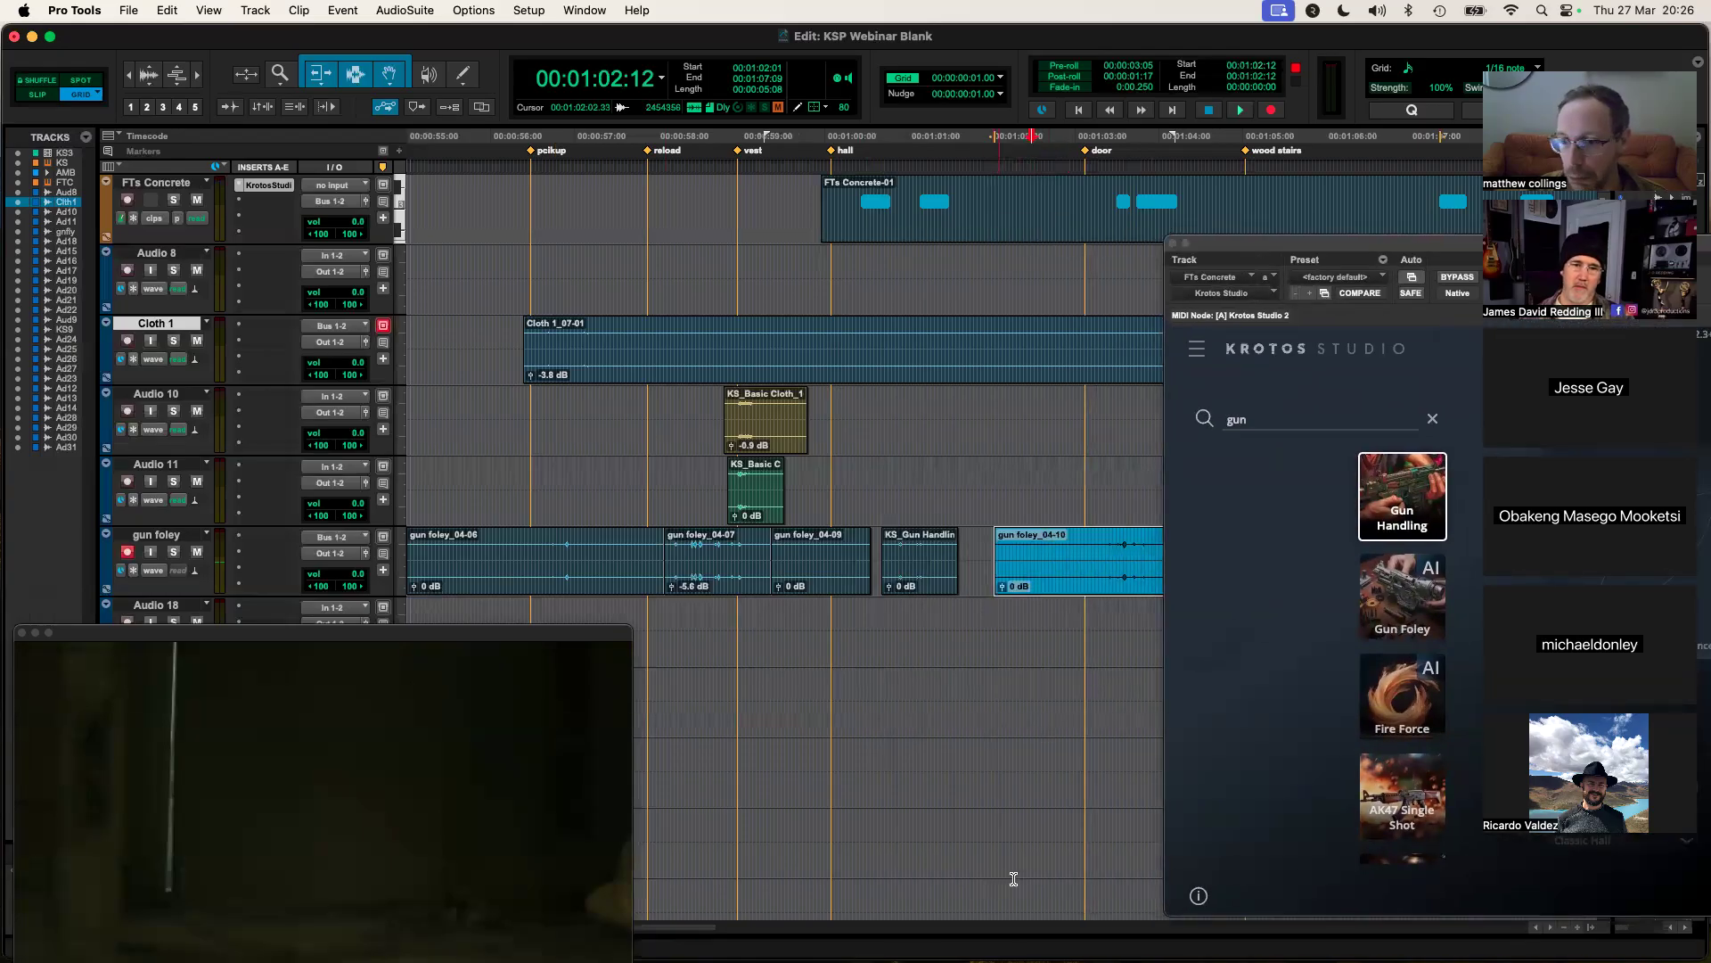
{"action": "key", "text": "space"}
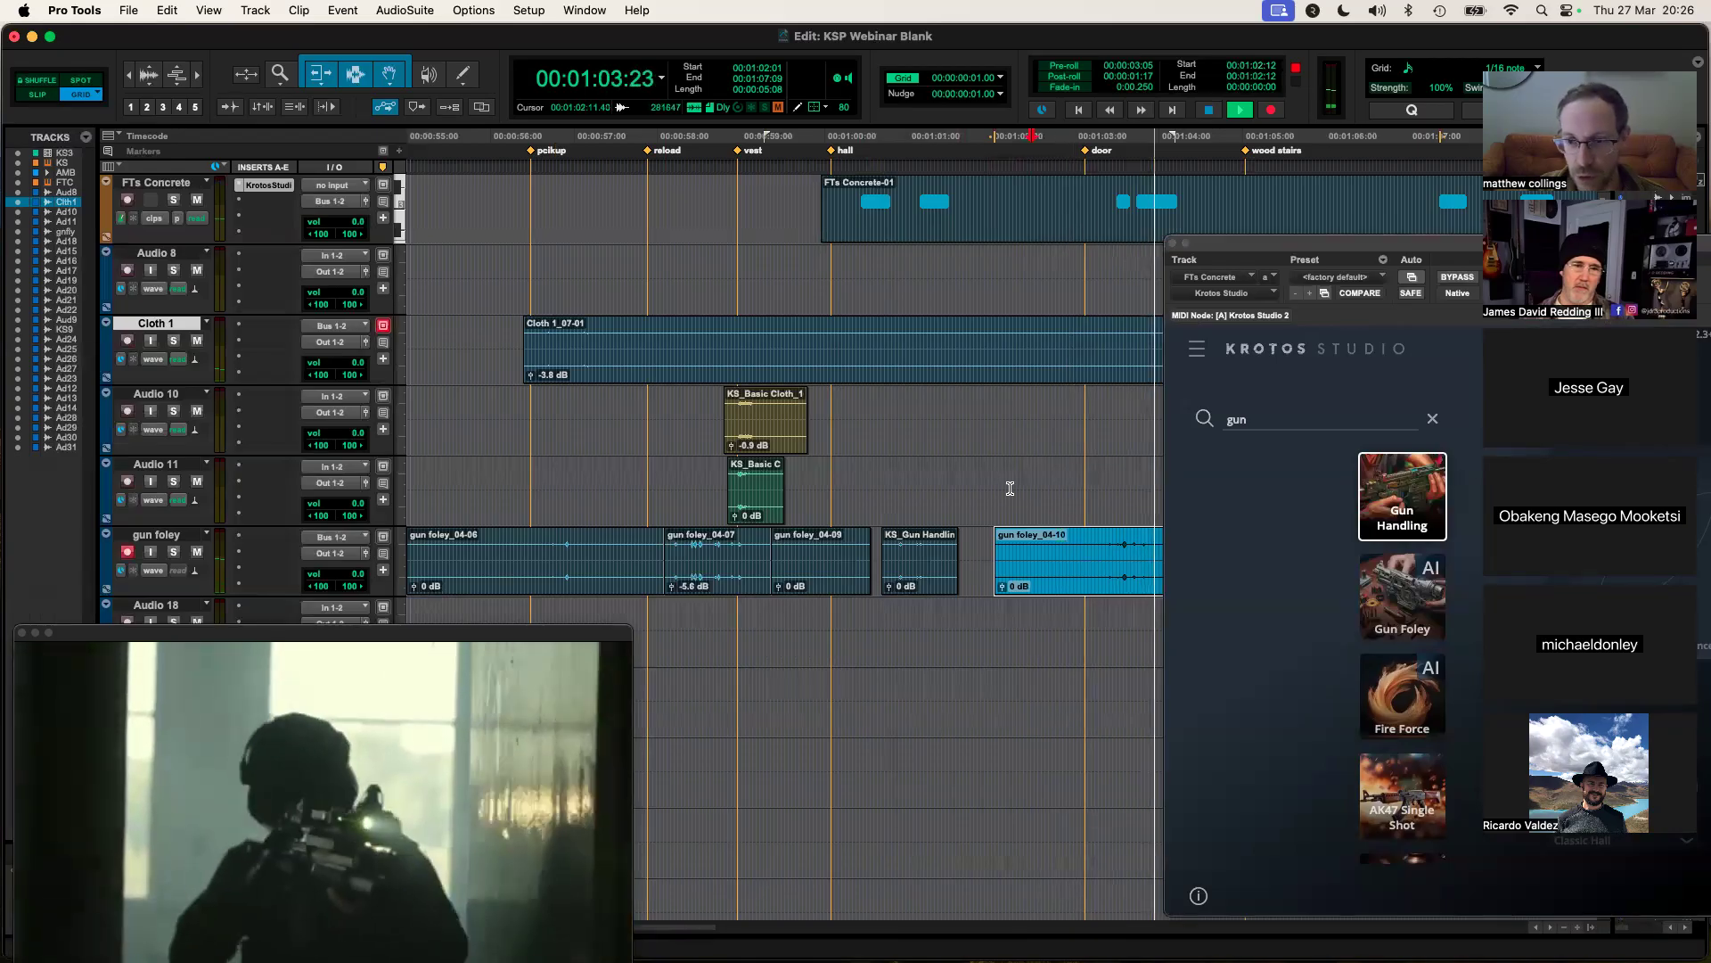
{"action": "key", "text": "space"}
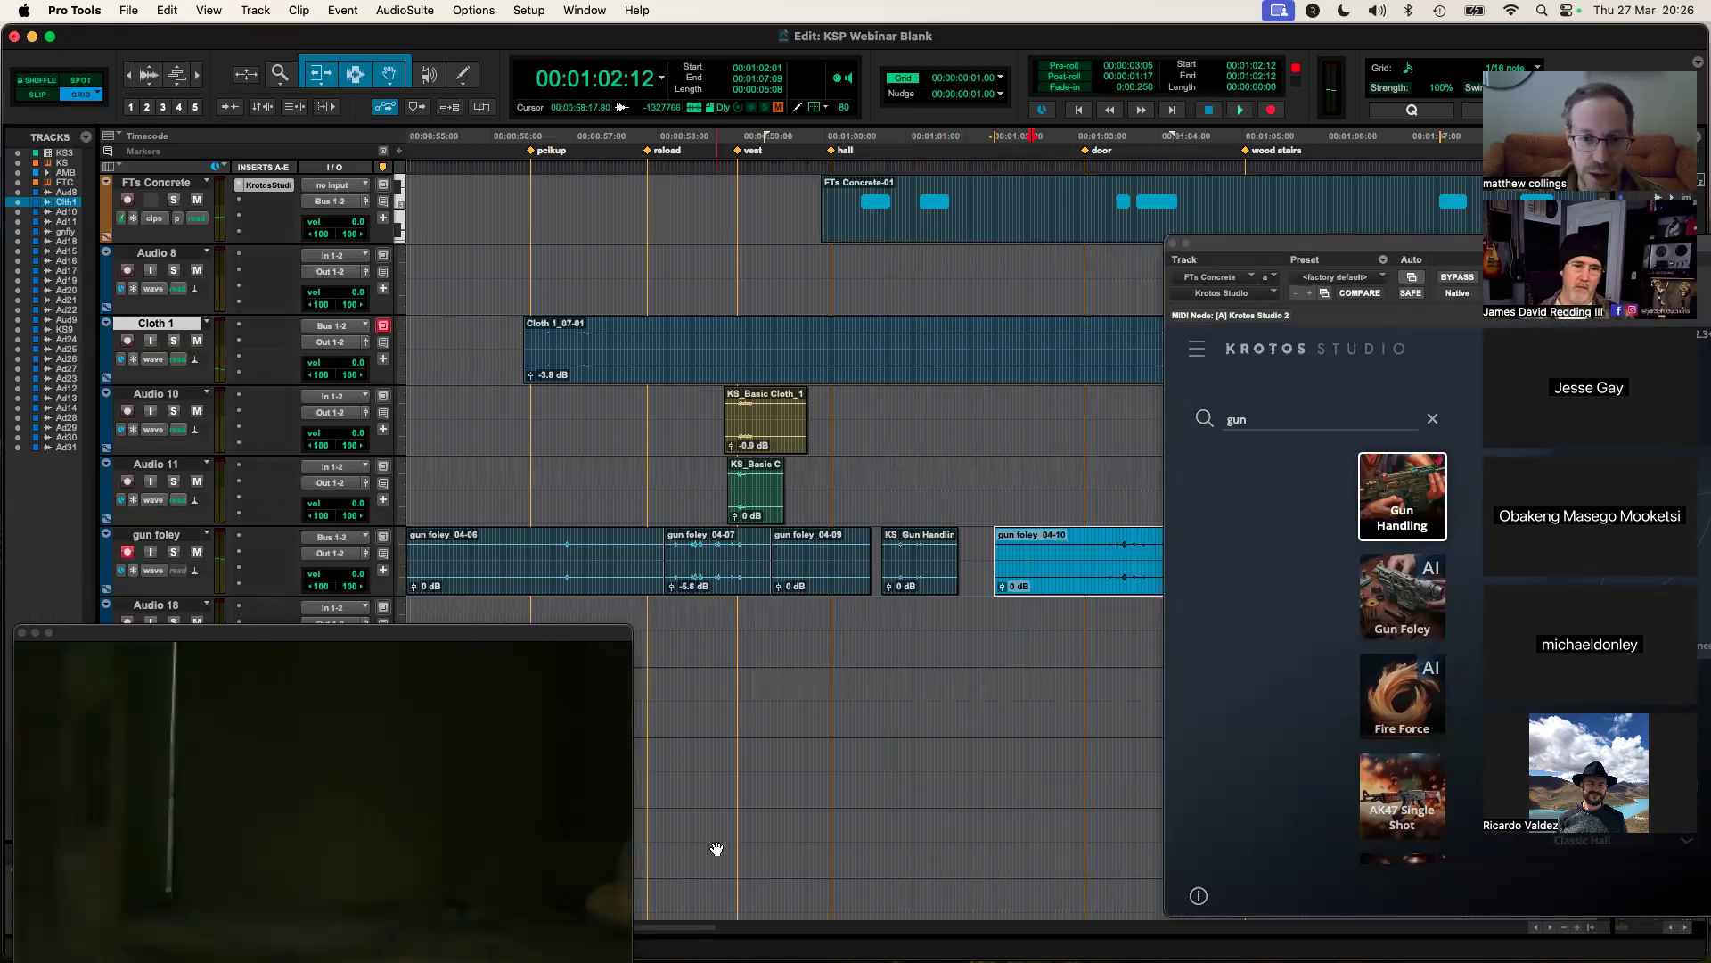
Step: Clear the gun search in Krotos Studio and show the Drone preset category
{"action": "left_click_drag", "start_coordinate": [1233, 258], "coordinate": [779, 224]}
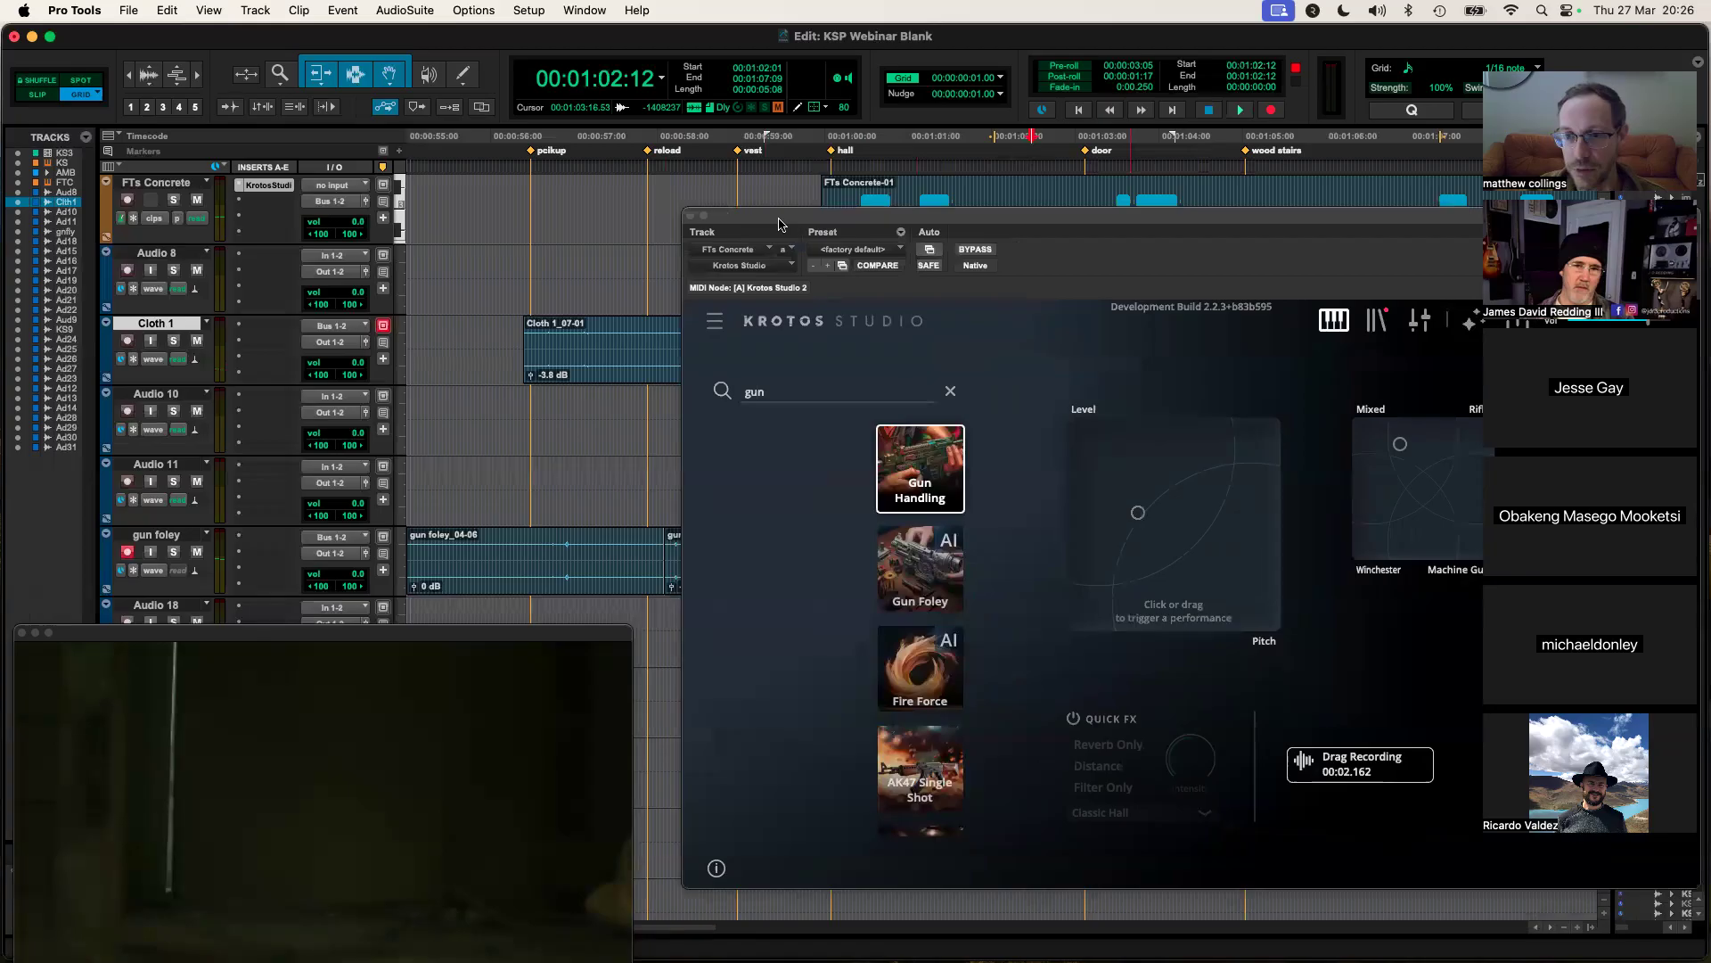
{"action": "left_click", "coordinate": [950, 393]}
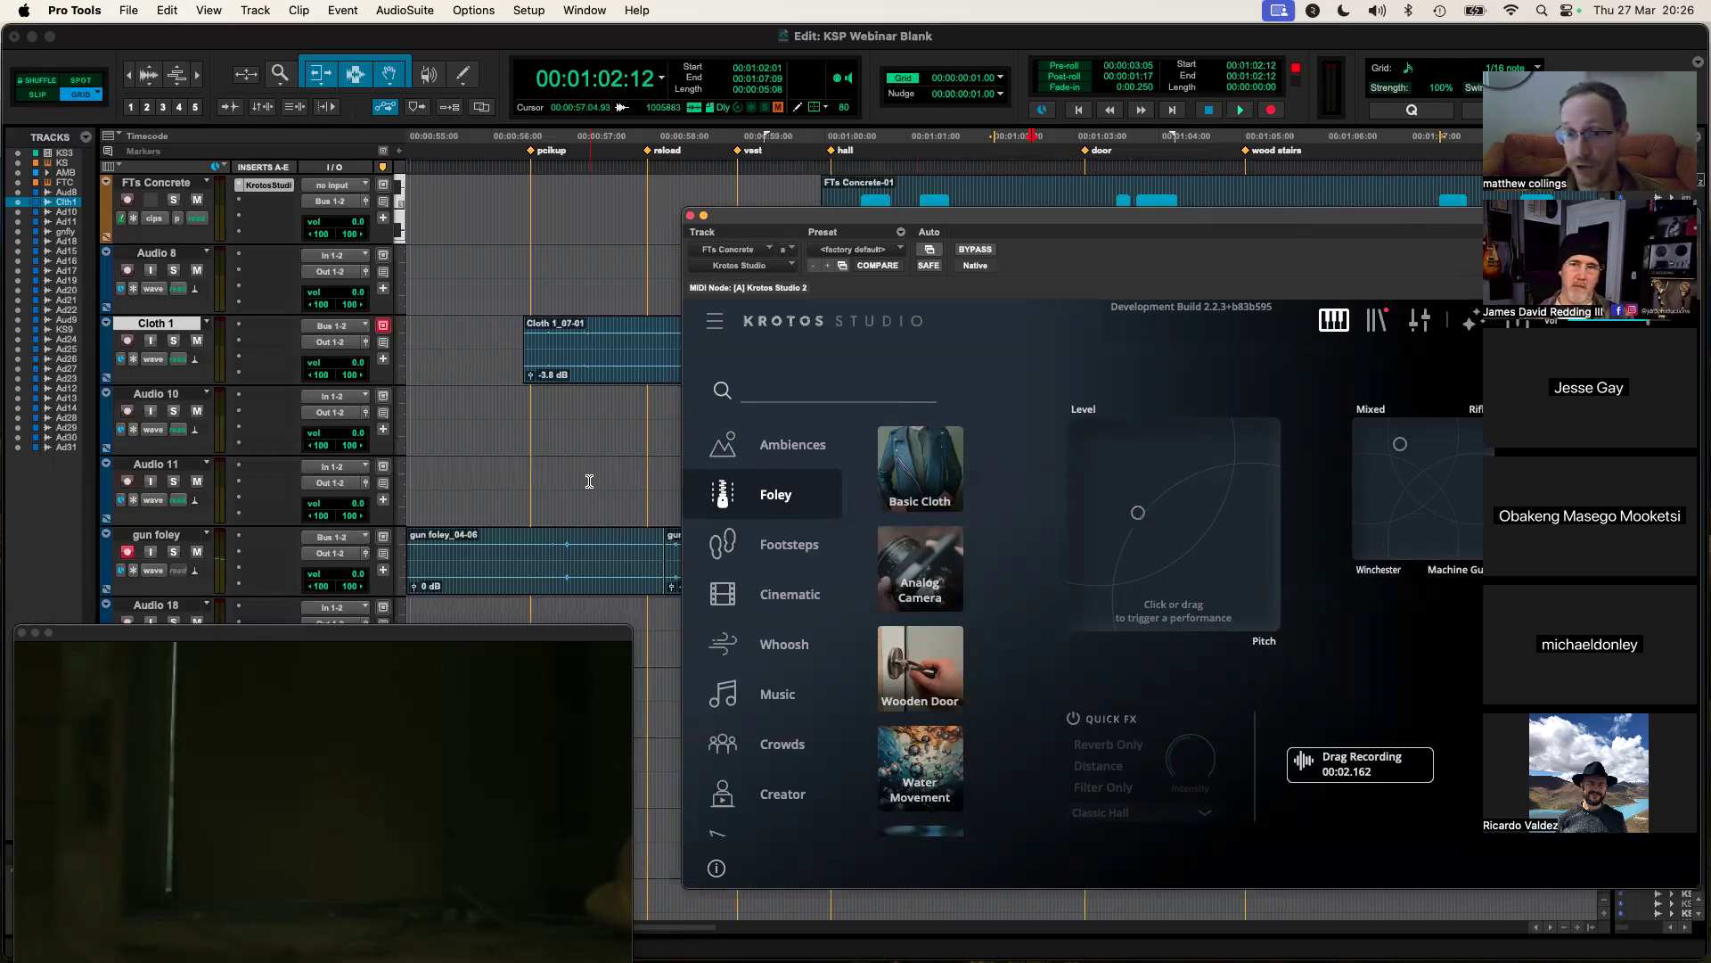
{"action": "scroll", "coordinate": [781, 592], "scroll_direction": "down", "scroll_amount": 3}
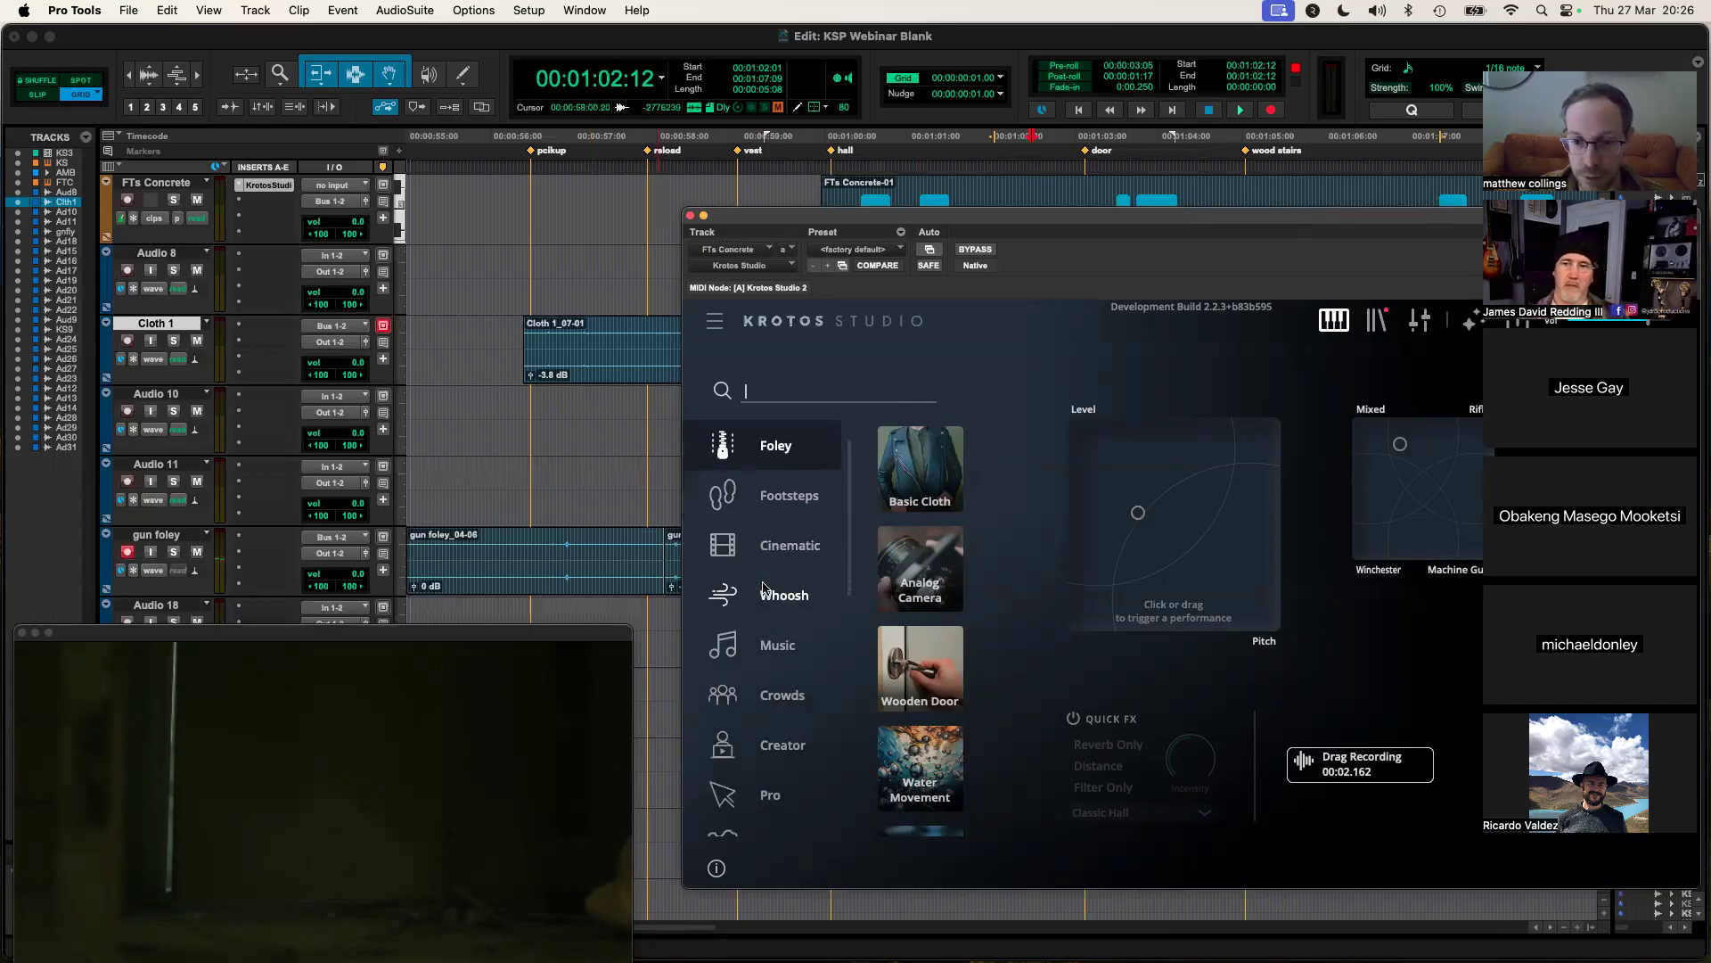
{"action": "scroll", "coordinate": [781, 592], "scroll_direction": "down", "scroll_amount": 5}
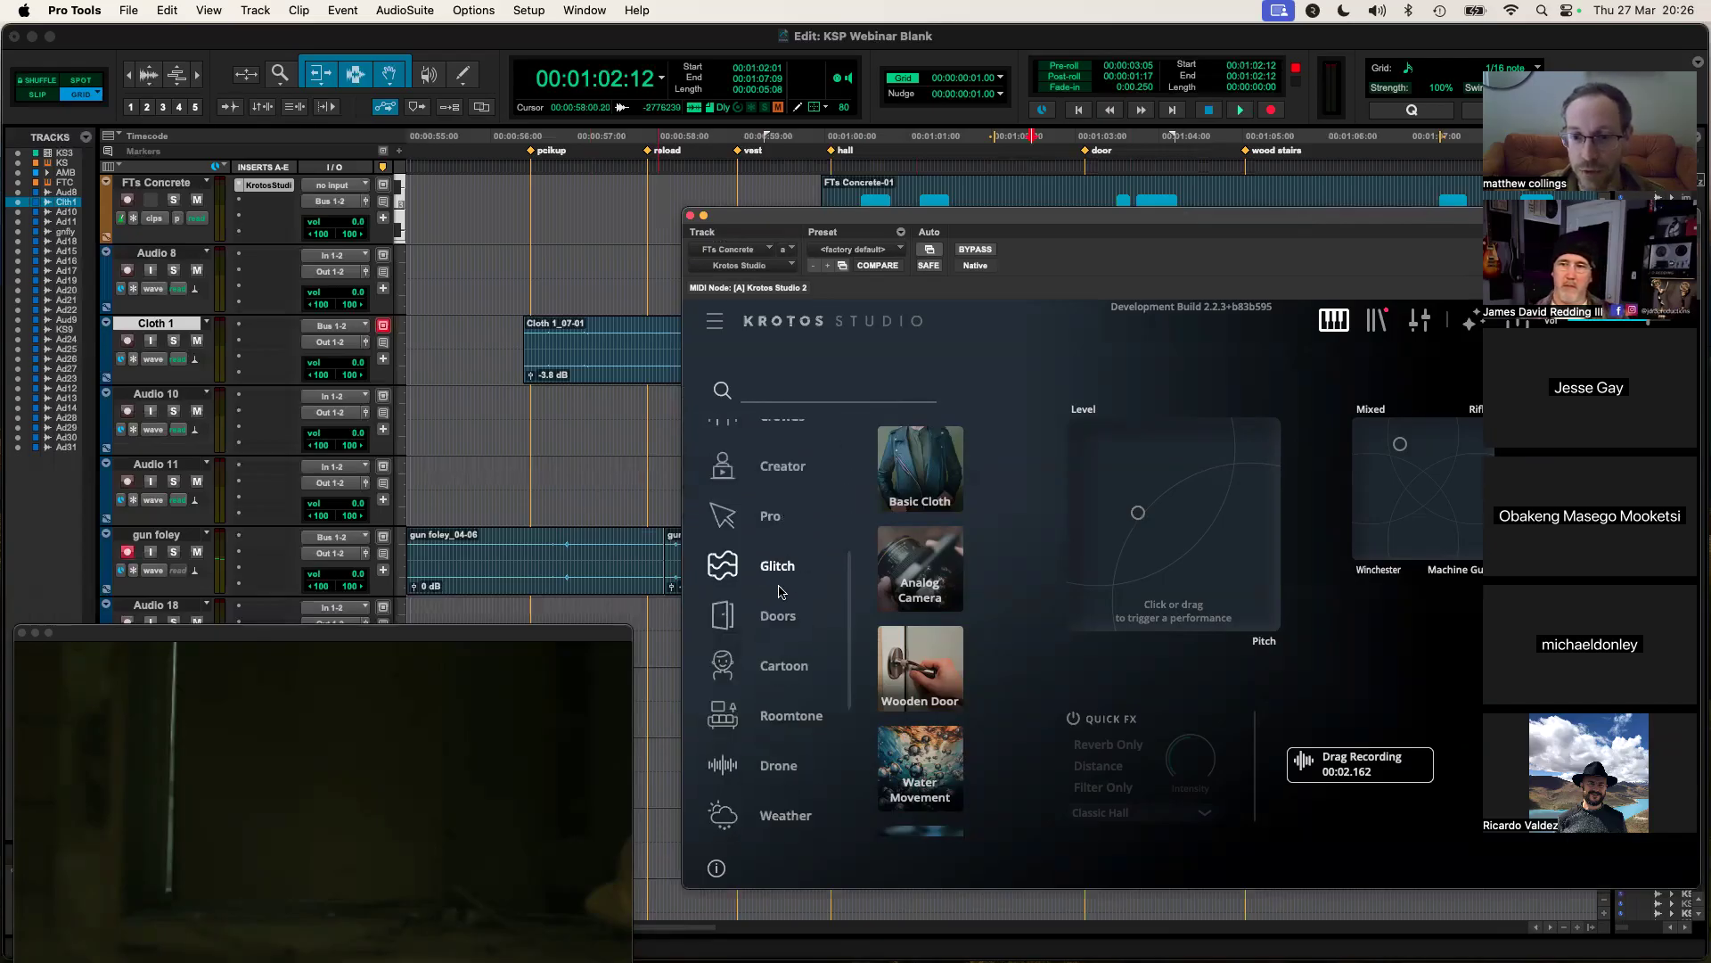
{"action": "left_click", "coordinate": [779, 686]}
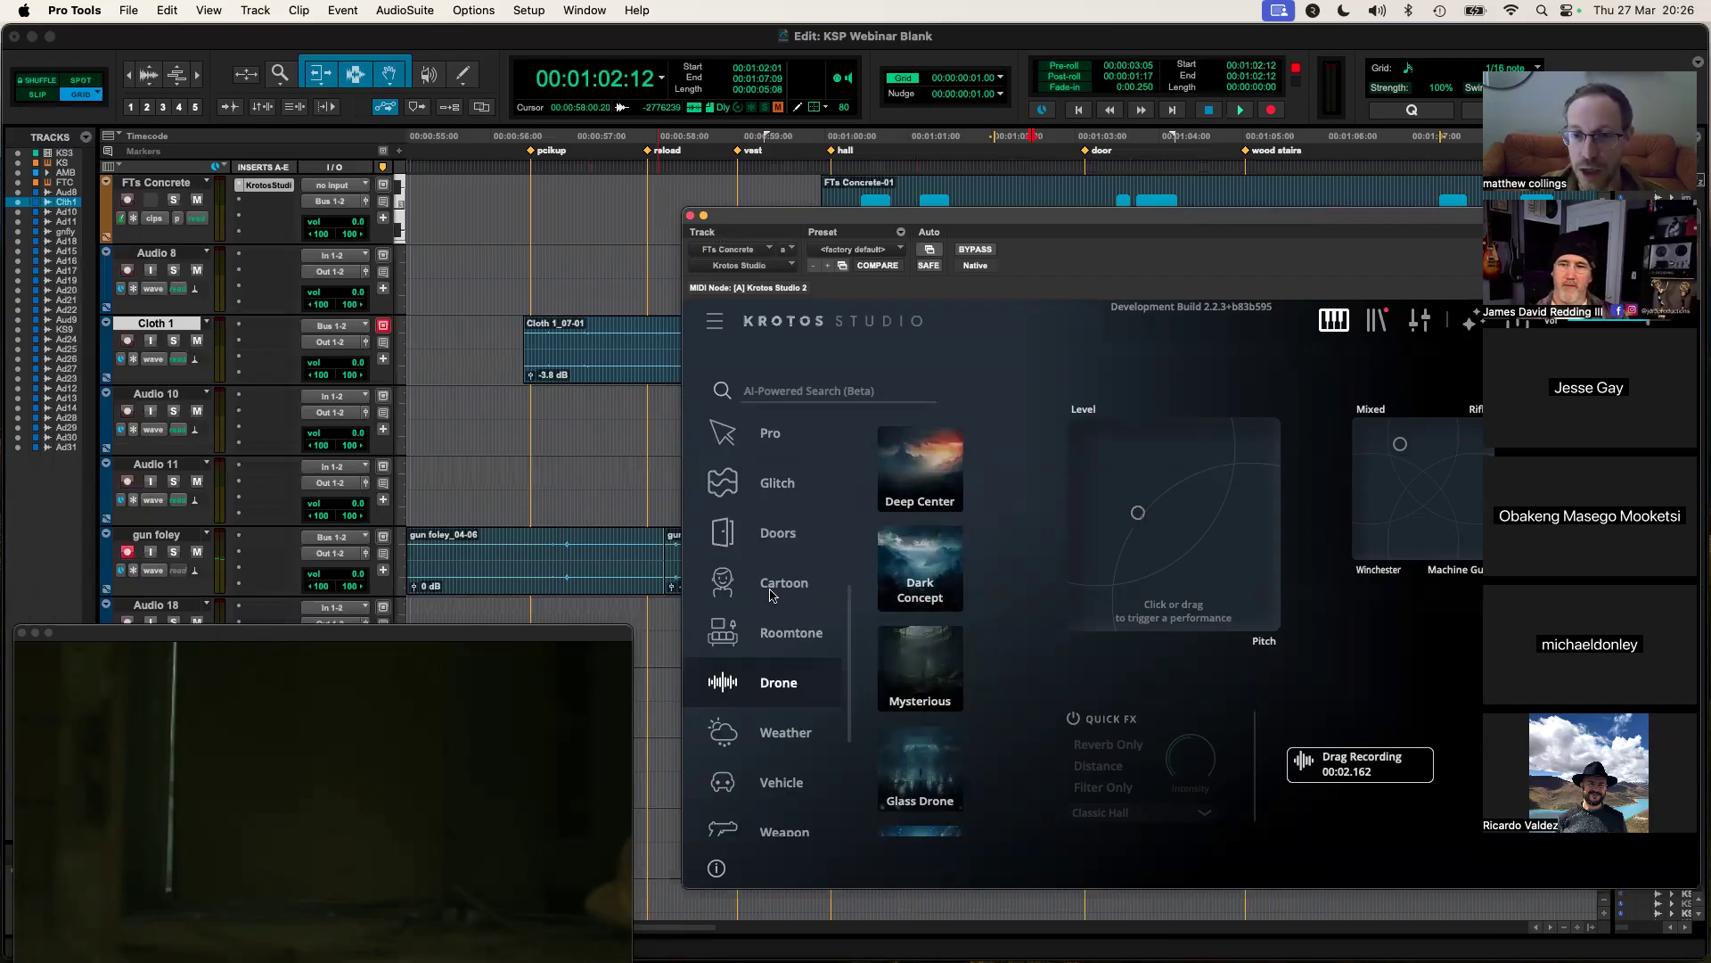
Step: Load the Mysterious drone preset, try its sound across the XY pad, and stop the performance
{"action": "scroll", "coordinate": [608, 496], "scroll_direction": "down", "scroll_amount": 2}
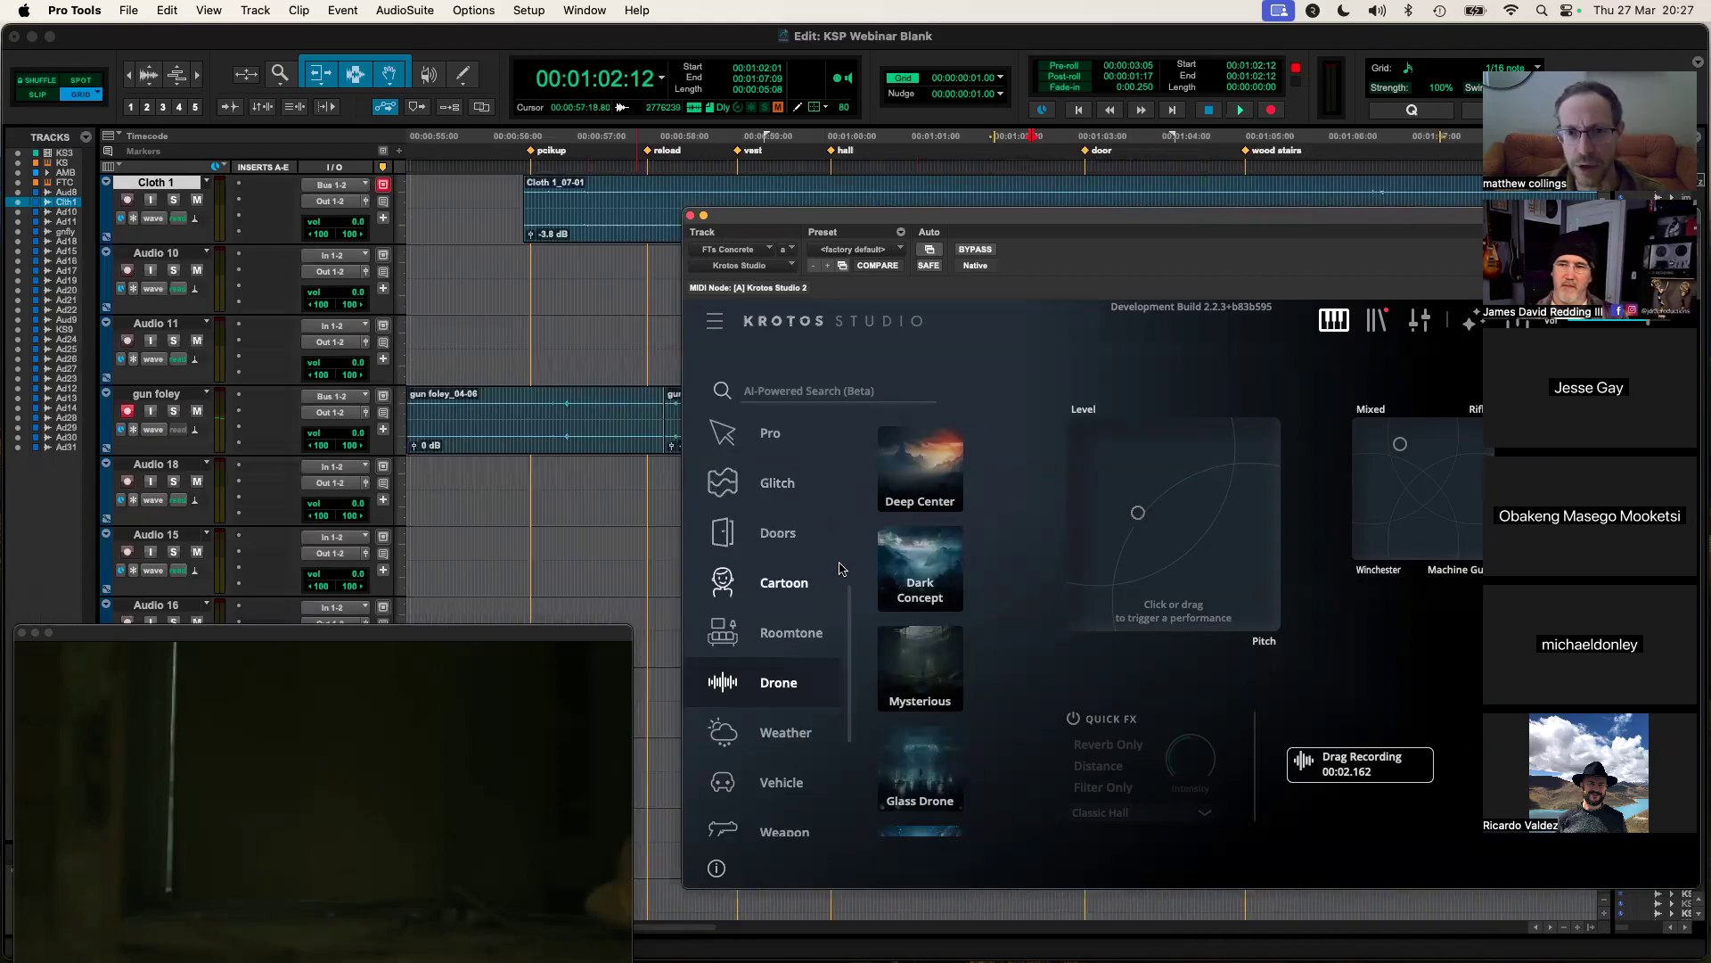
{"action": "key", "text": "super+bracketleft"}
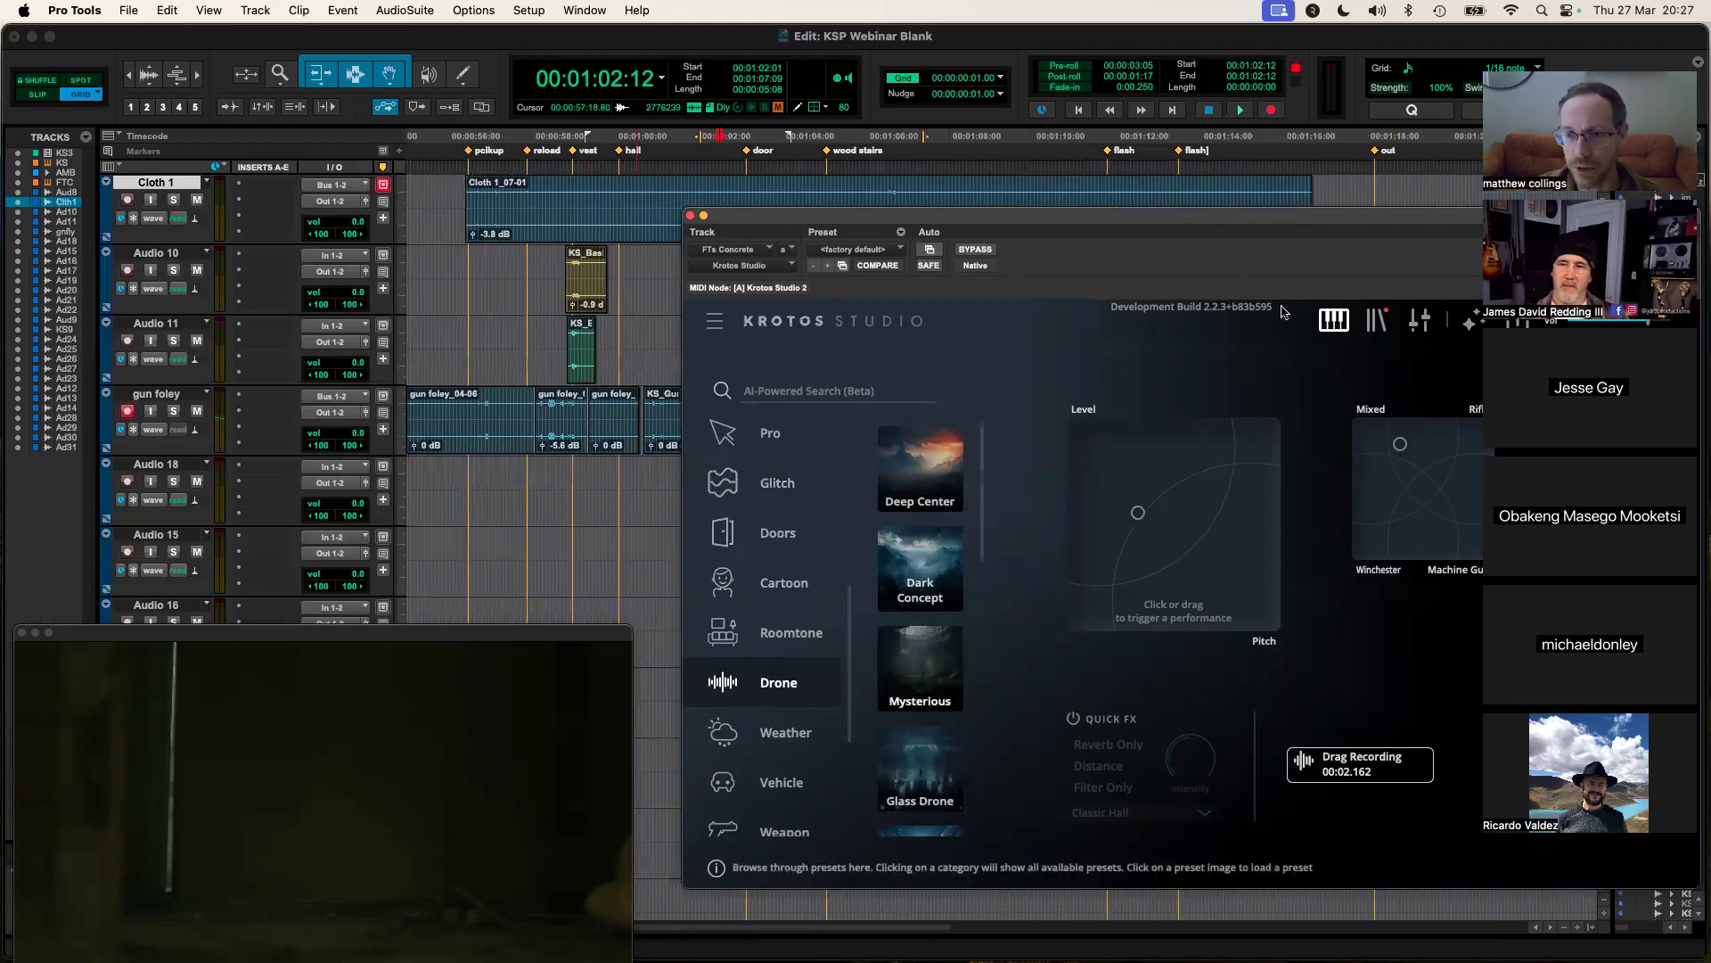
{"action": "left_click_drag", "start_coordinate": [1496, 222], "coordinate": [1242, 196]}
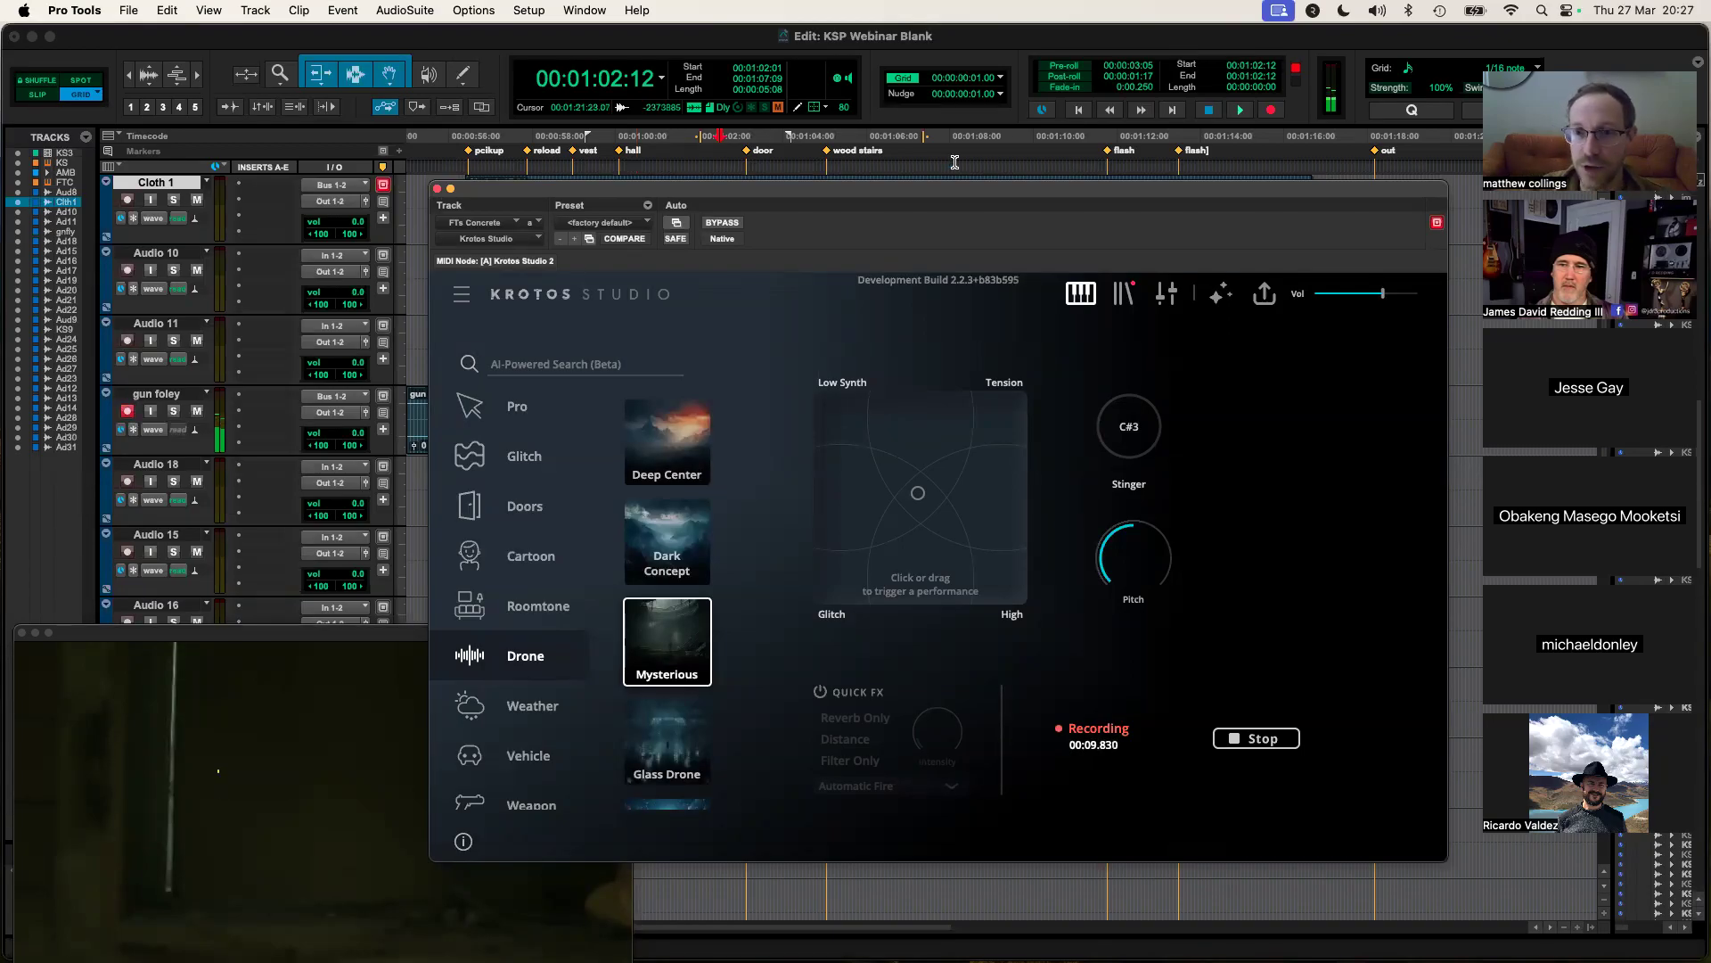
{"action": "left_click_drag", "start_coordinate": [950, 189], "coordinate": [1036, 200]}
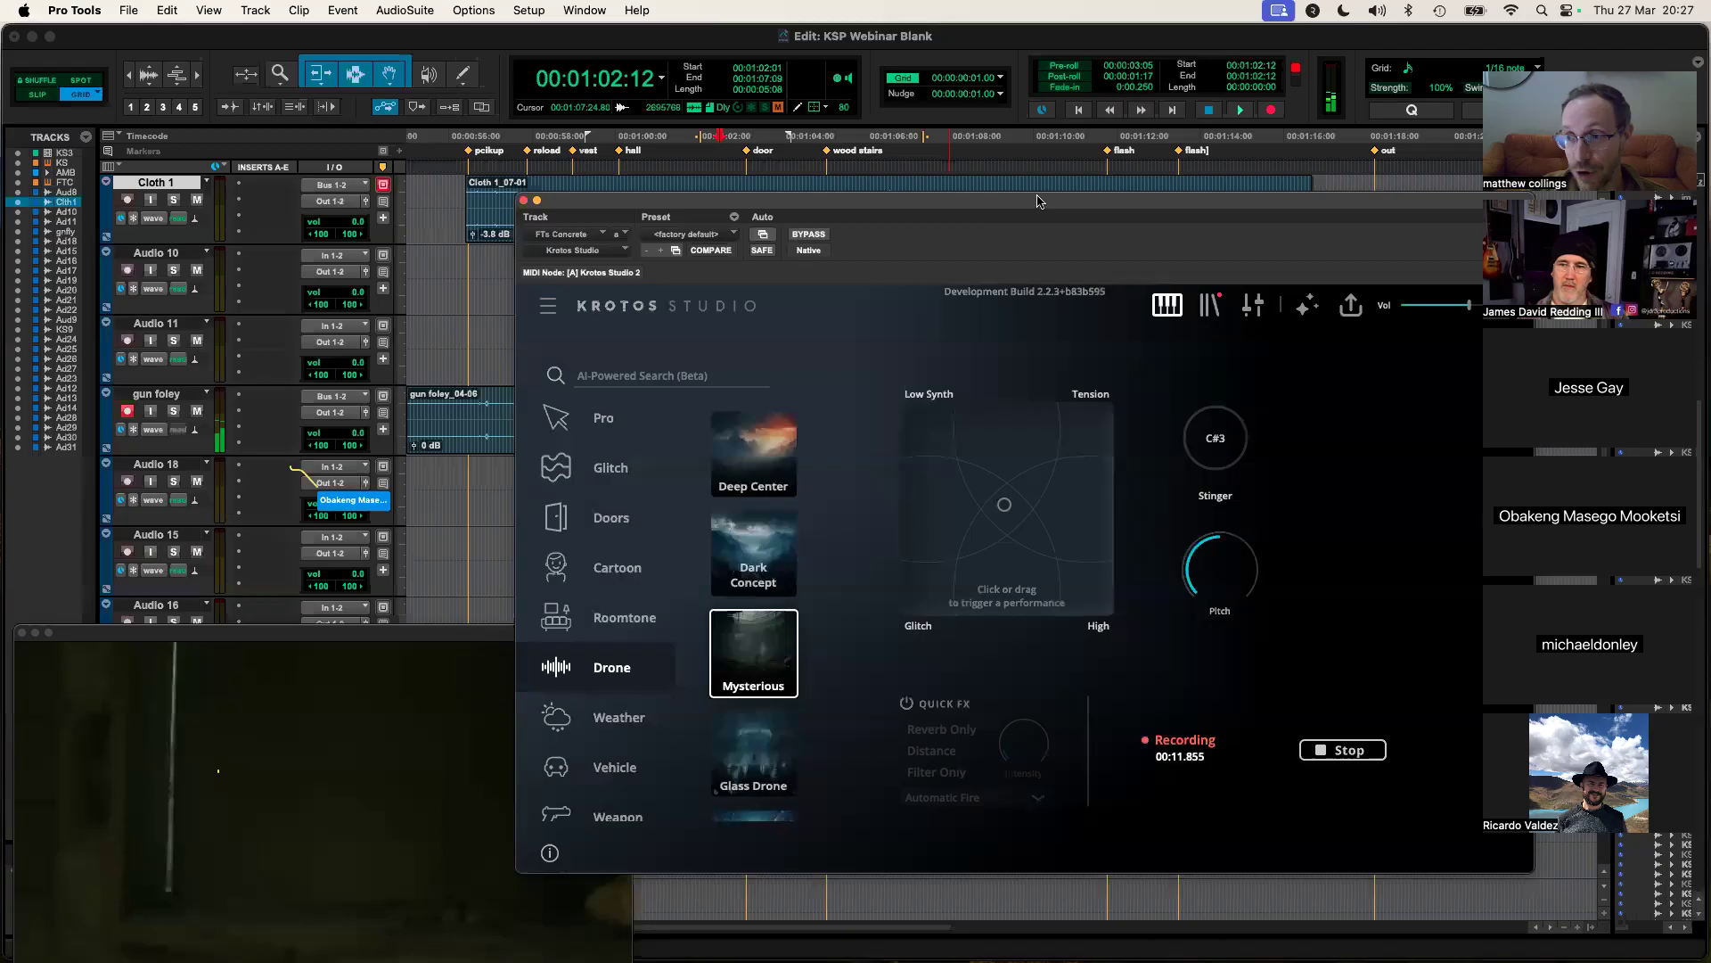
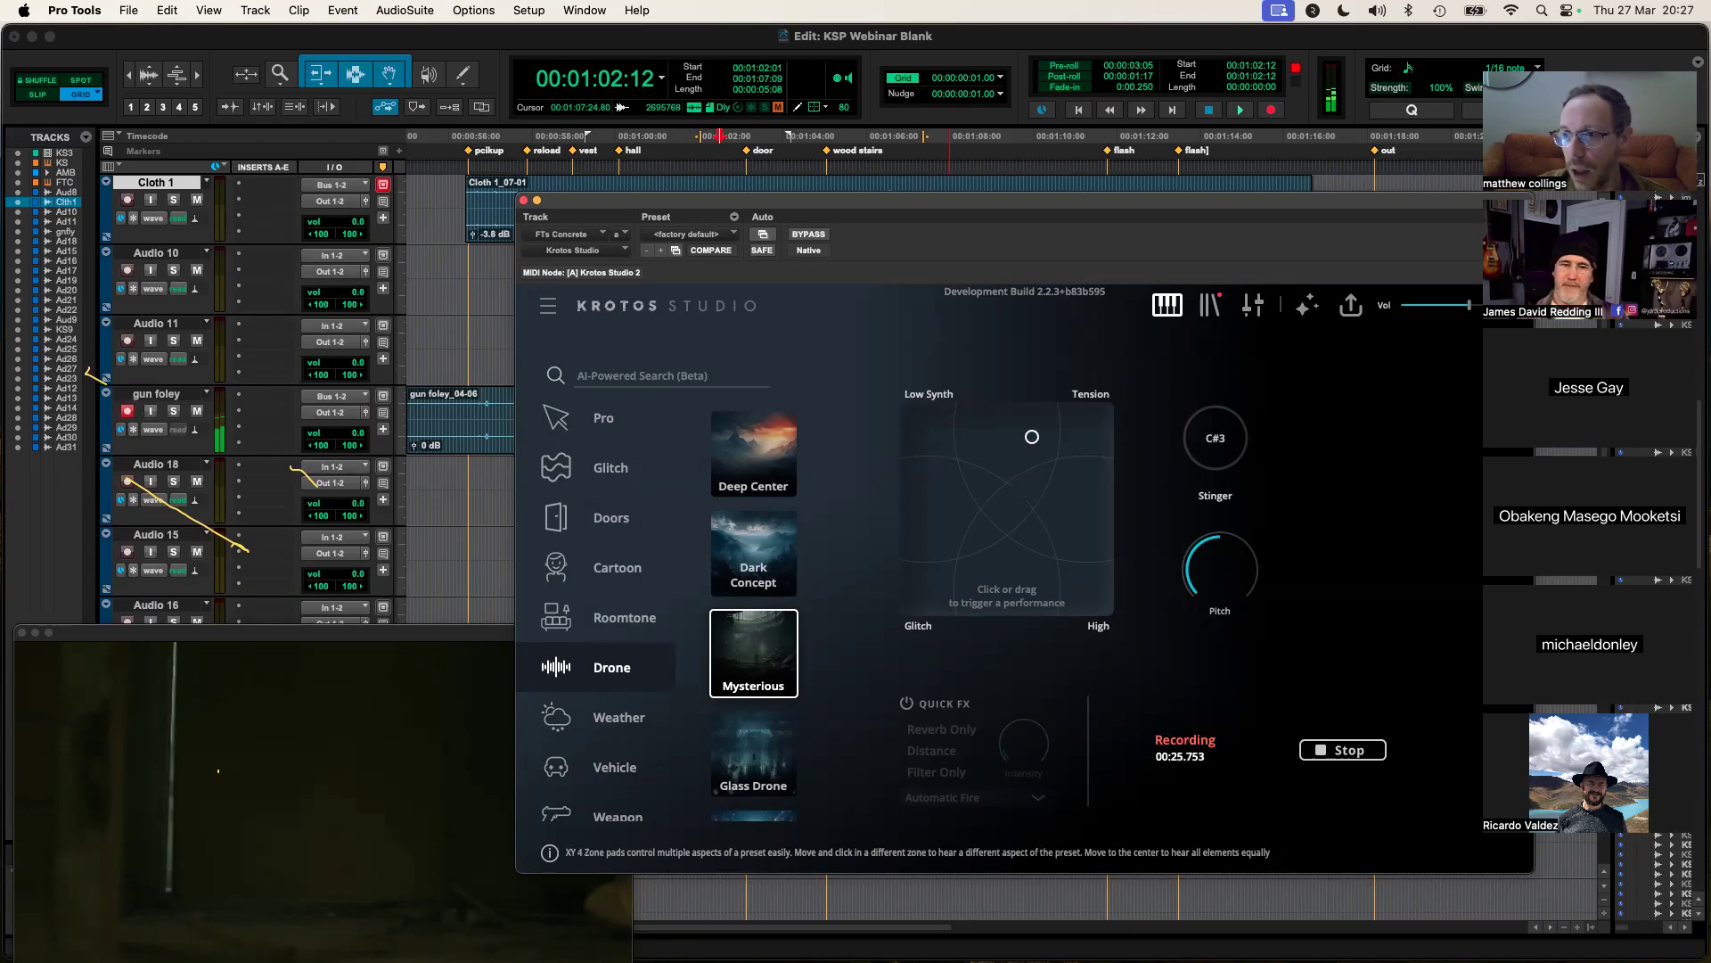
{"action": "left_click_drag", "start_coordinate": [1121, 199], "coordinate": [1152, 168]}
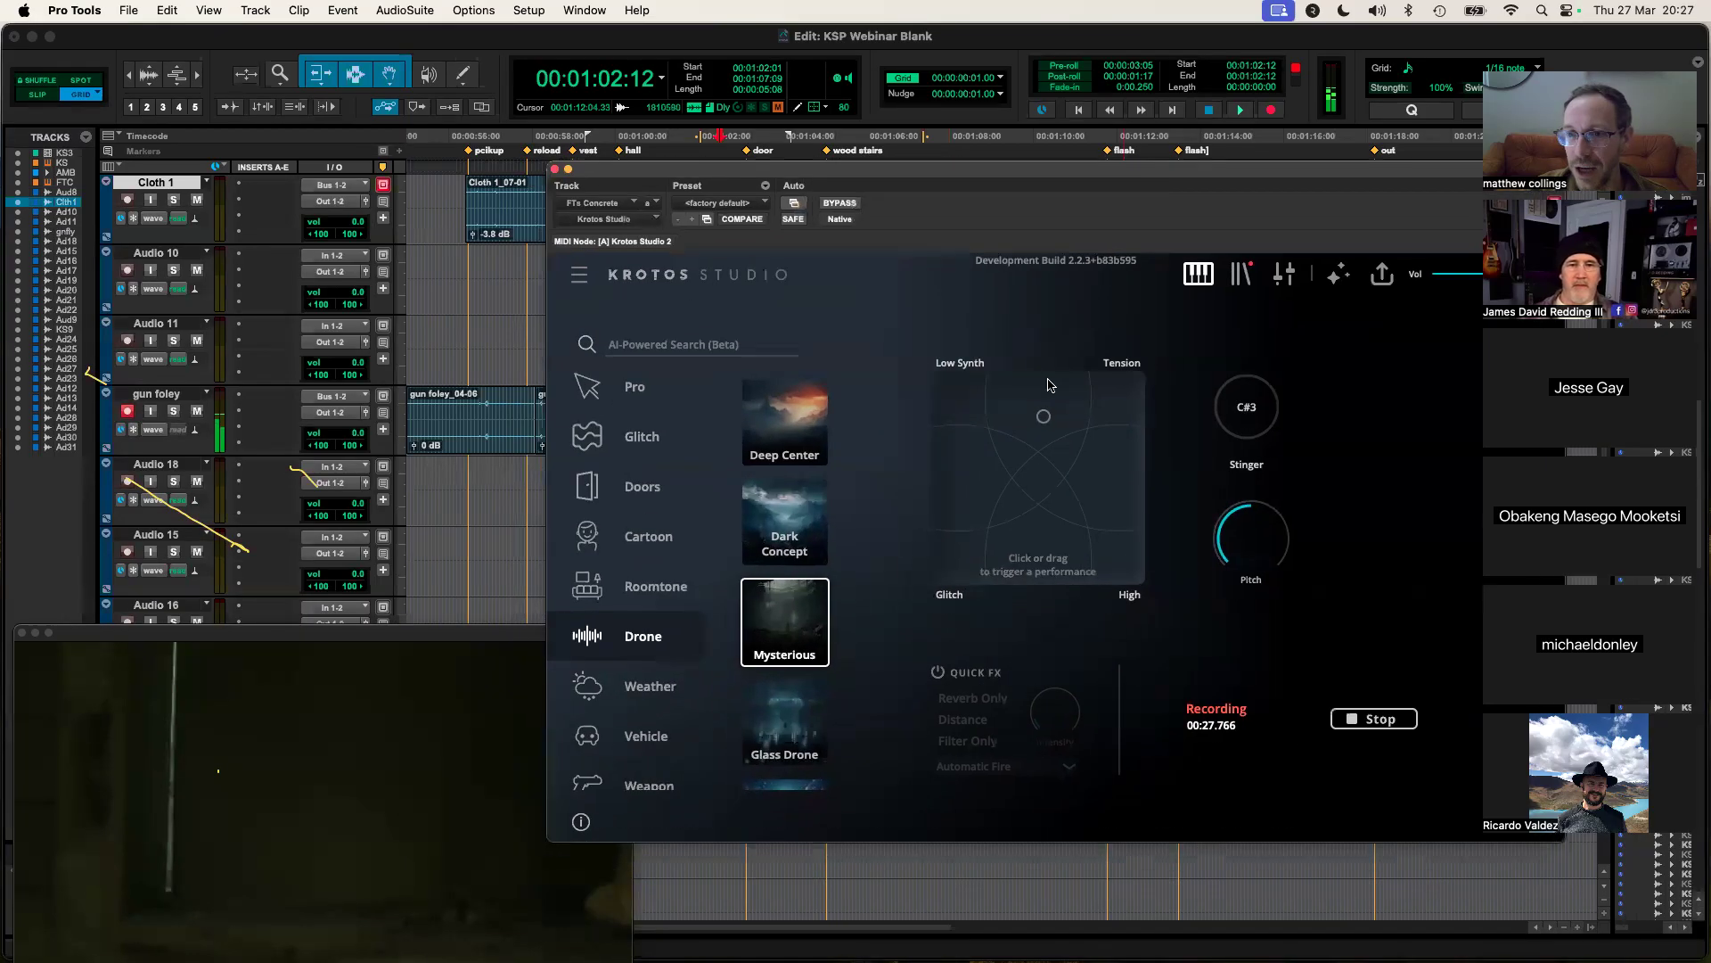
{"action": "left_click", "coordinate": [1375, 721]}
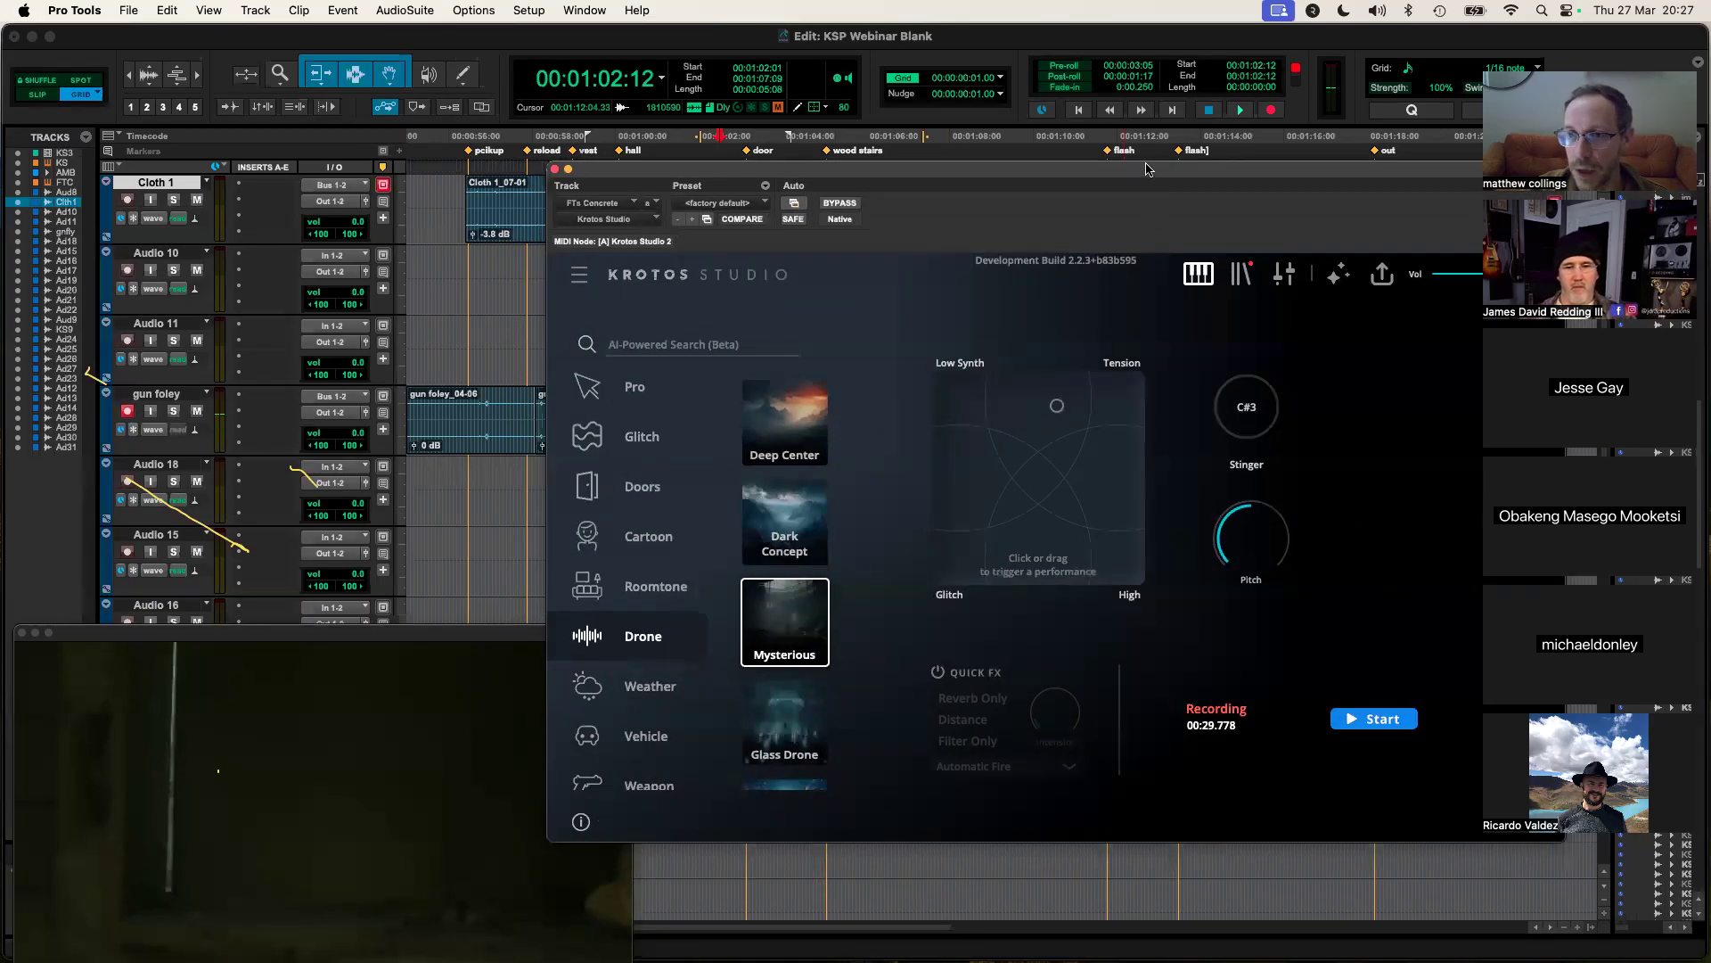
Step: Record a new Mysterious drone performance, moving between the XY pad's zones and varying the Pitch
{"action": "left_click", "coordinate": [1420, 742]}
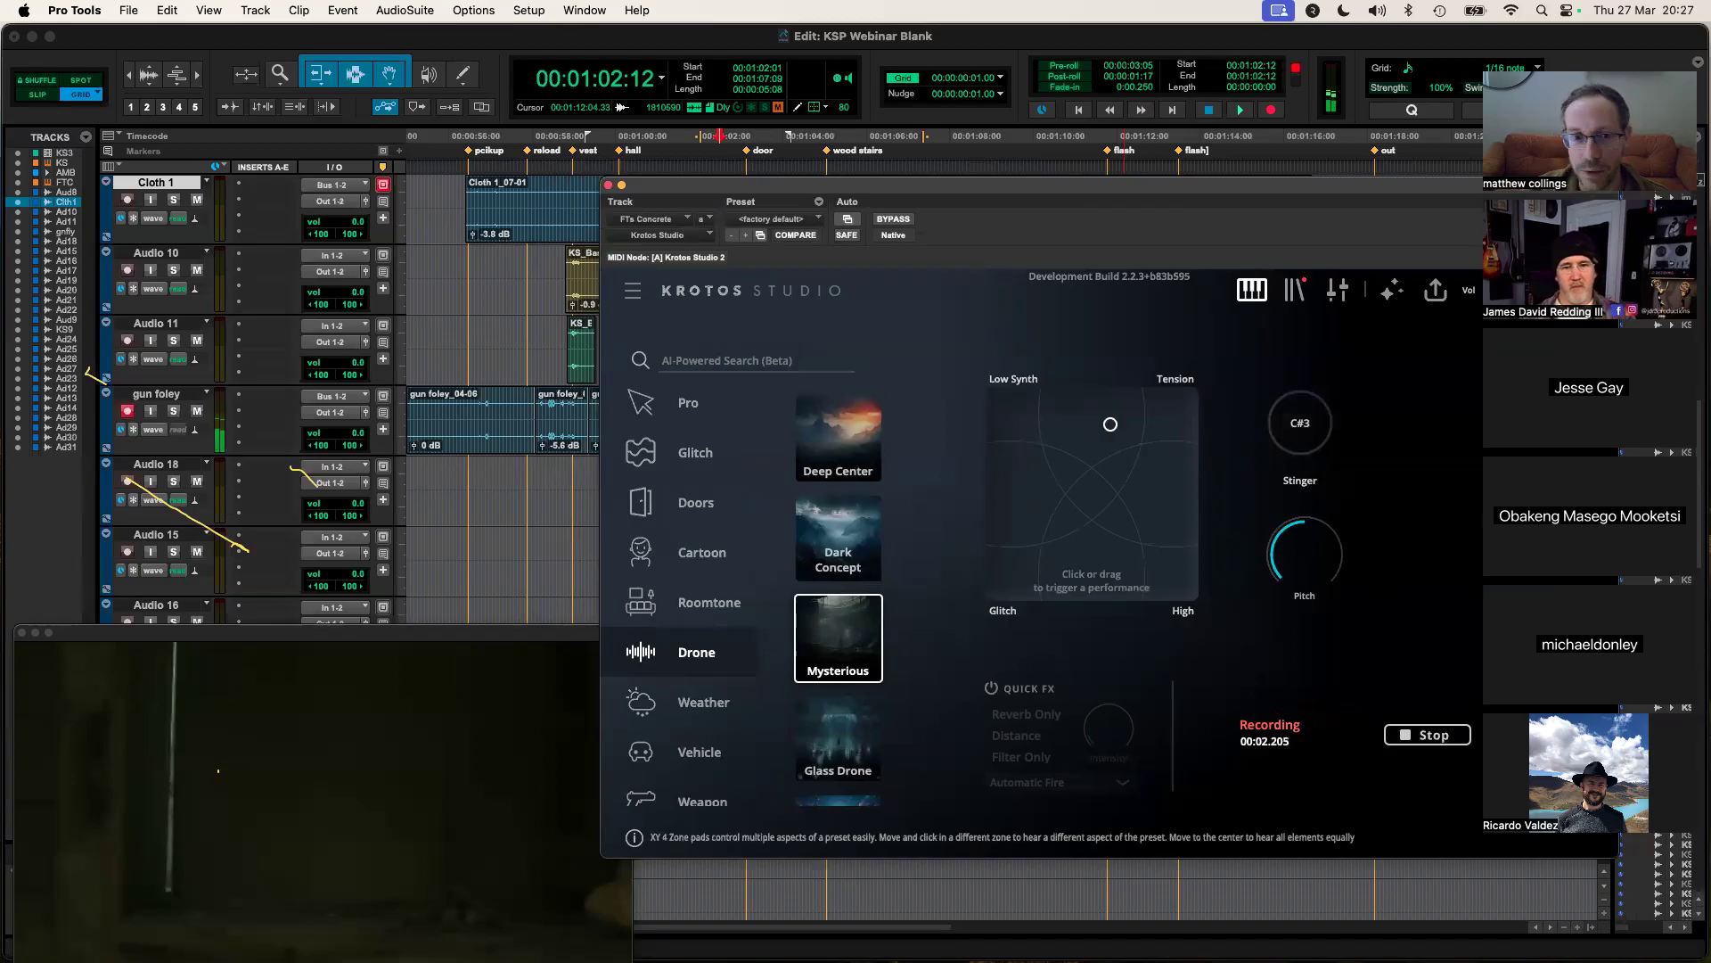
{"action": "mouse_move", "coordinate": [1301, 571]}
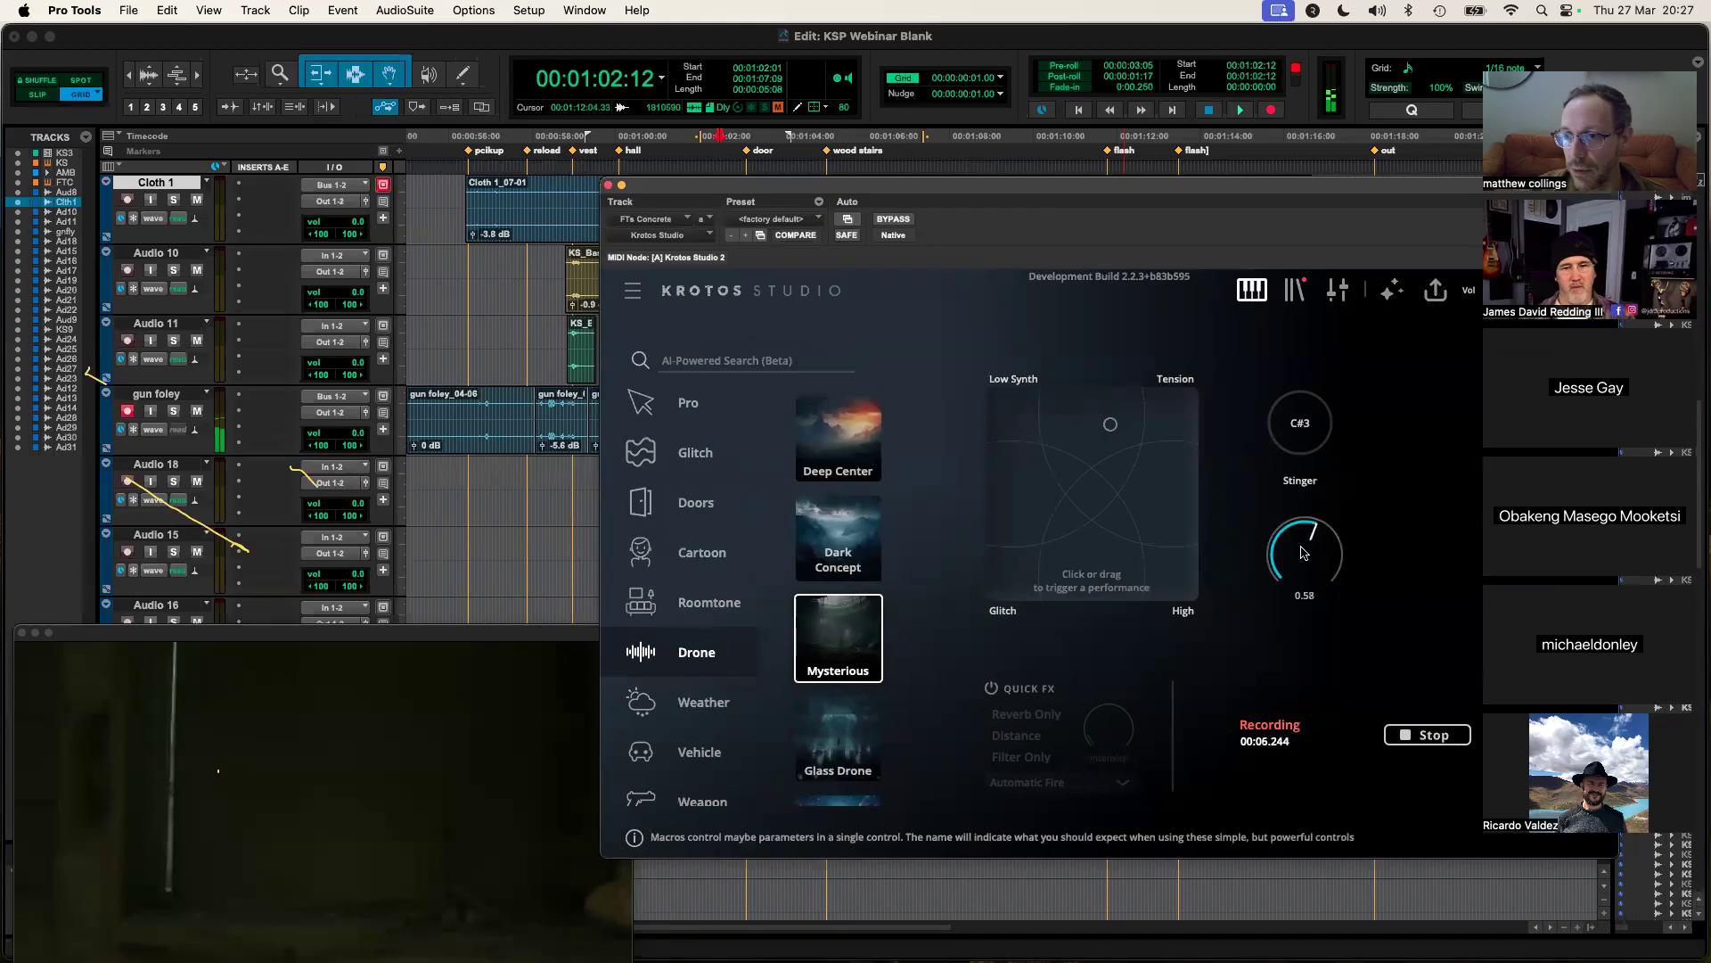
{"action": "left_click_drag", "start_coordinate": [1296, 556], "coordinate": [1297, 562]}
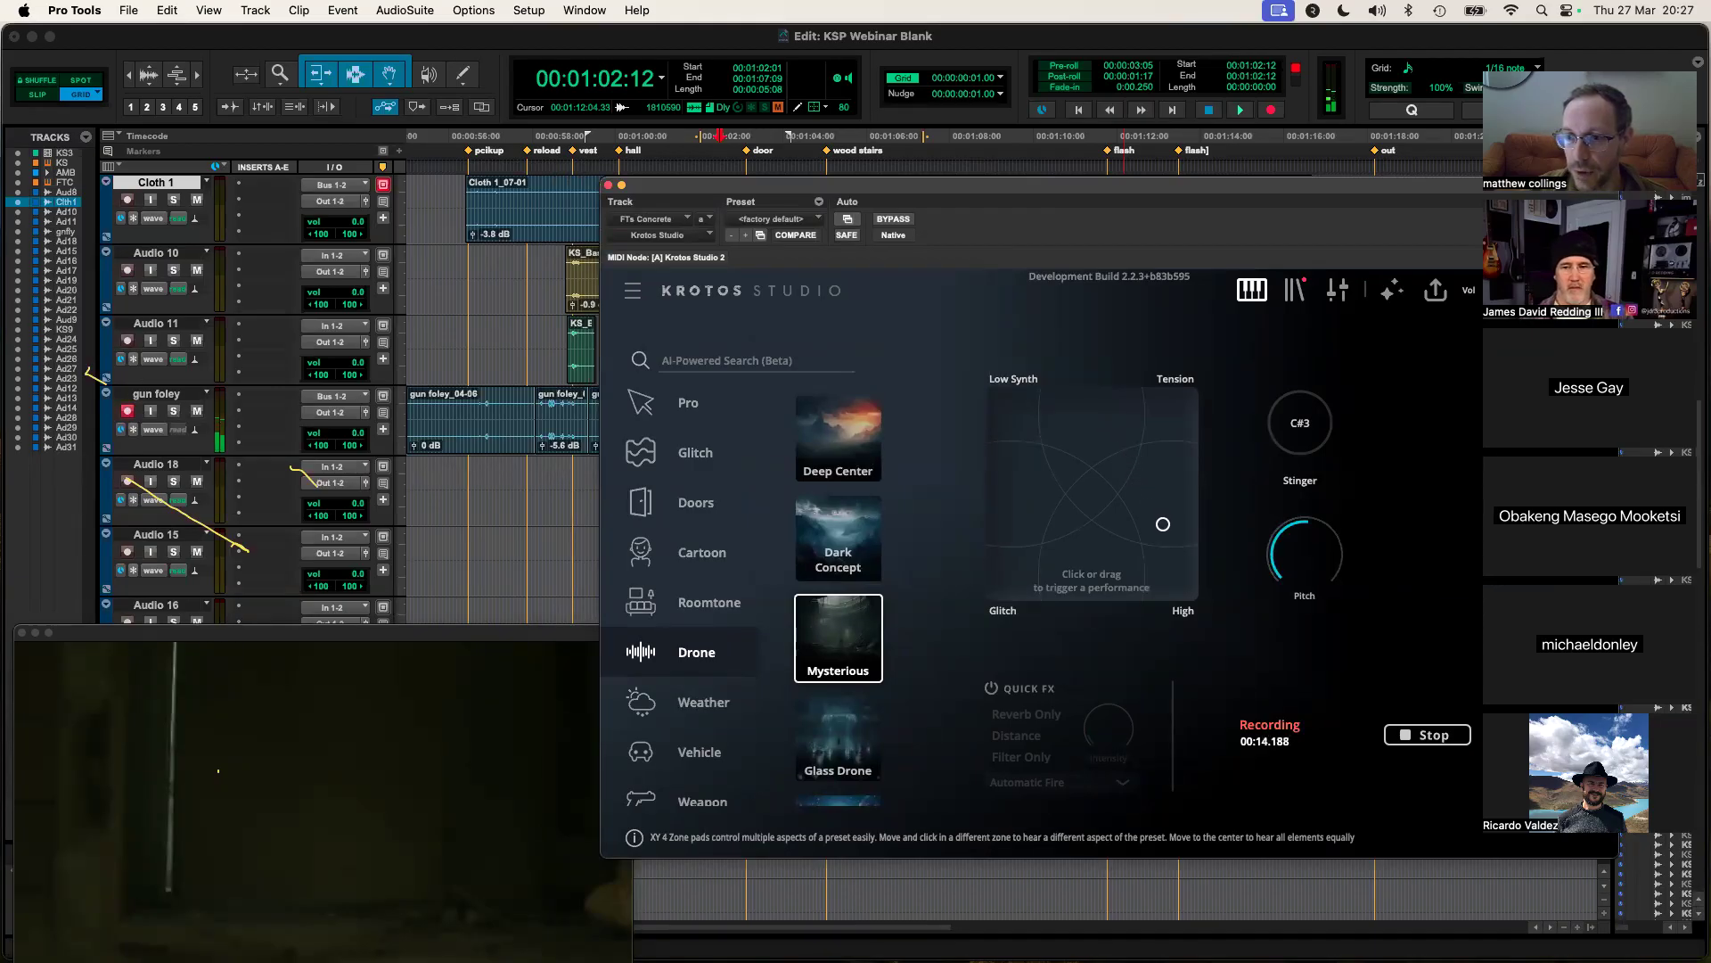
{"action": "mouse_move", "coordinate": [1288, 561]}
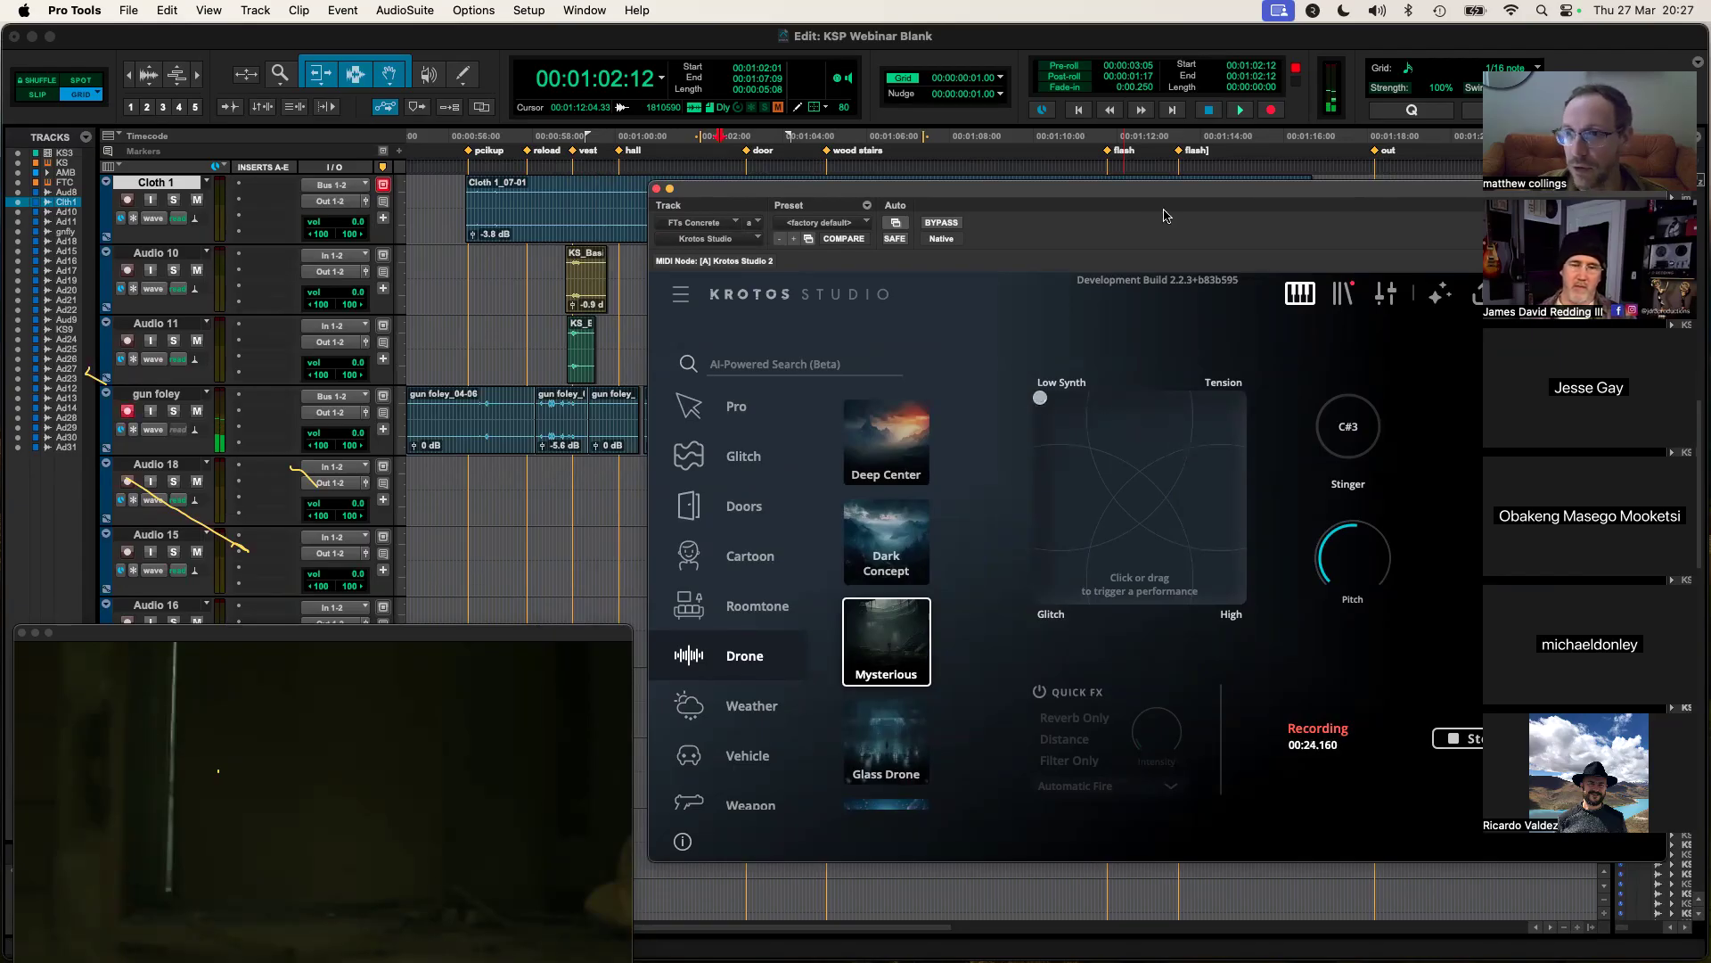
Step: Place the captured Mysterious recording on Audio 15, starting at 00:00:55:00
{"action": "left_click_drag", "start_coordinate": [1041, 208], "coordinate": [1127, 230]}
{"action": "left_click_drag", "start_coordinate": [1364, 738], "coordinate": [410, 539]}
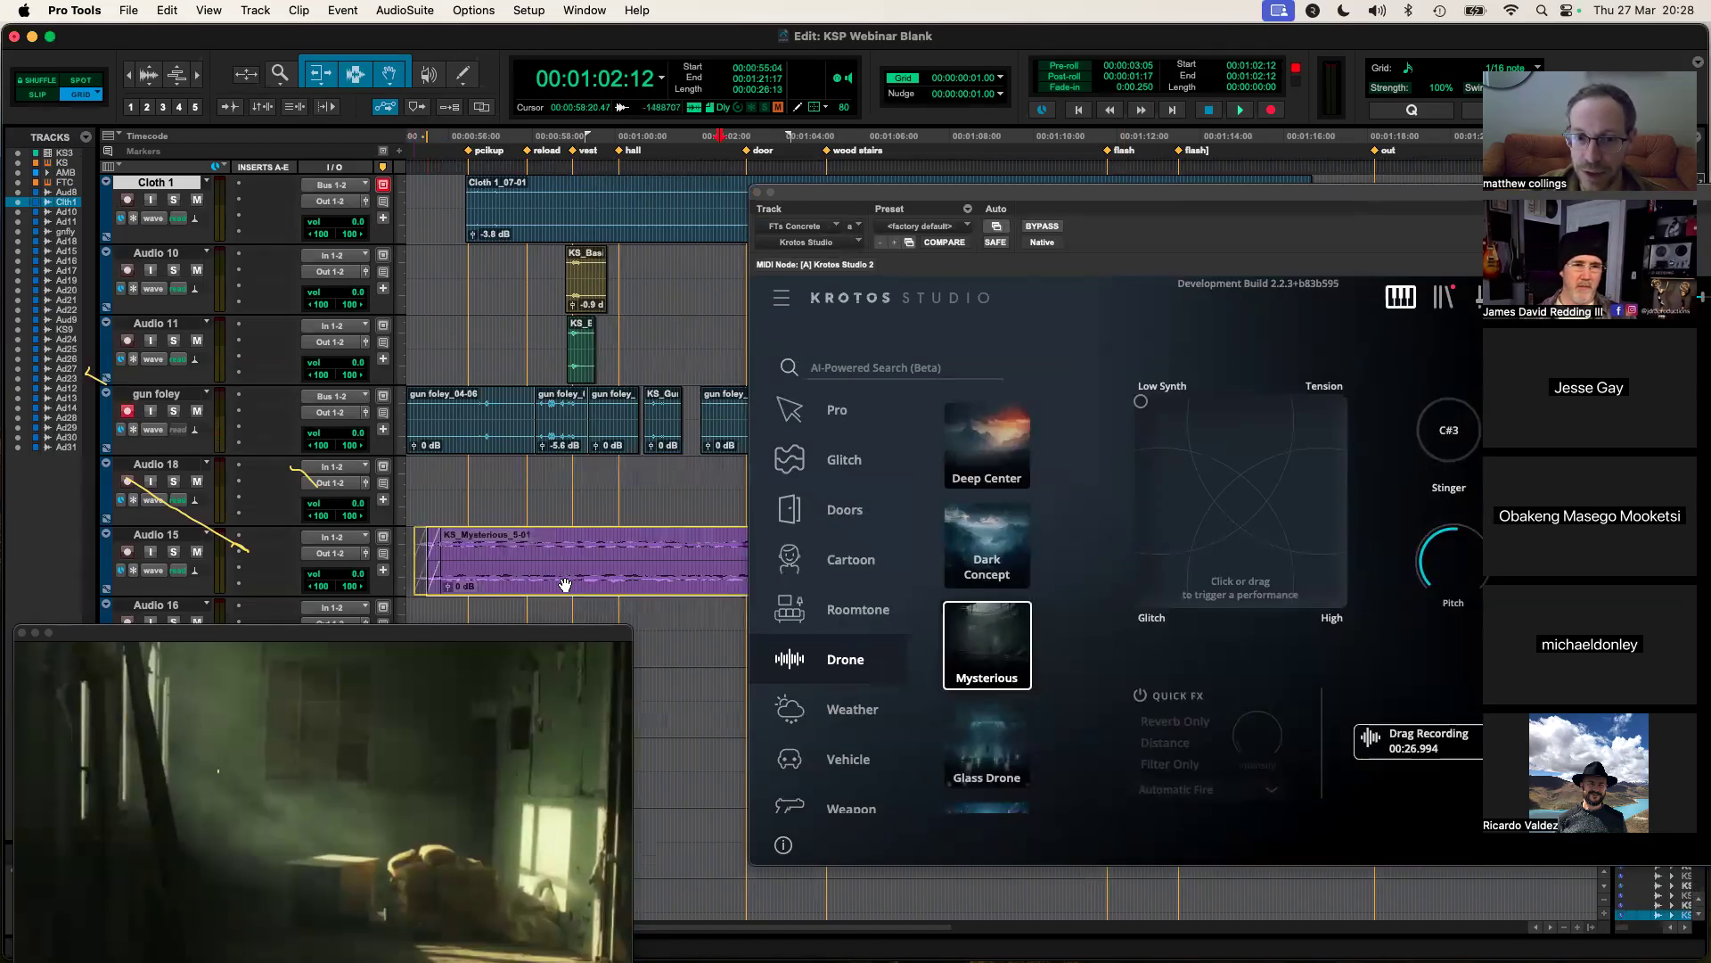
{"action": "key", "text": "space"}
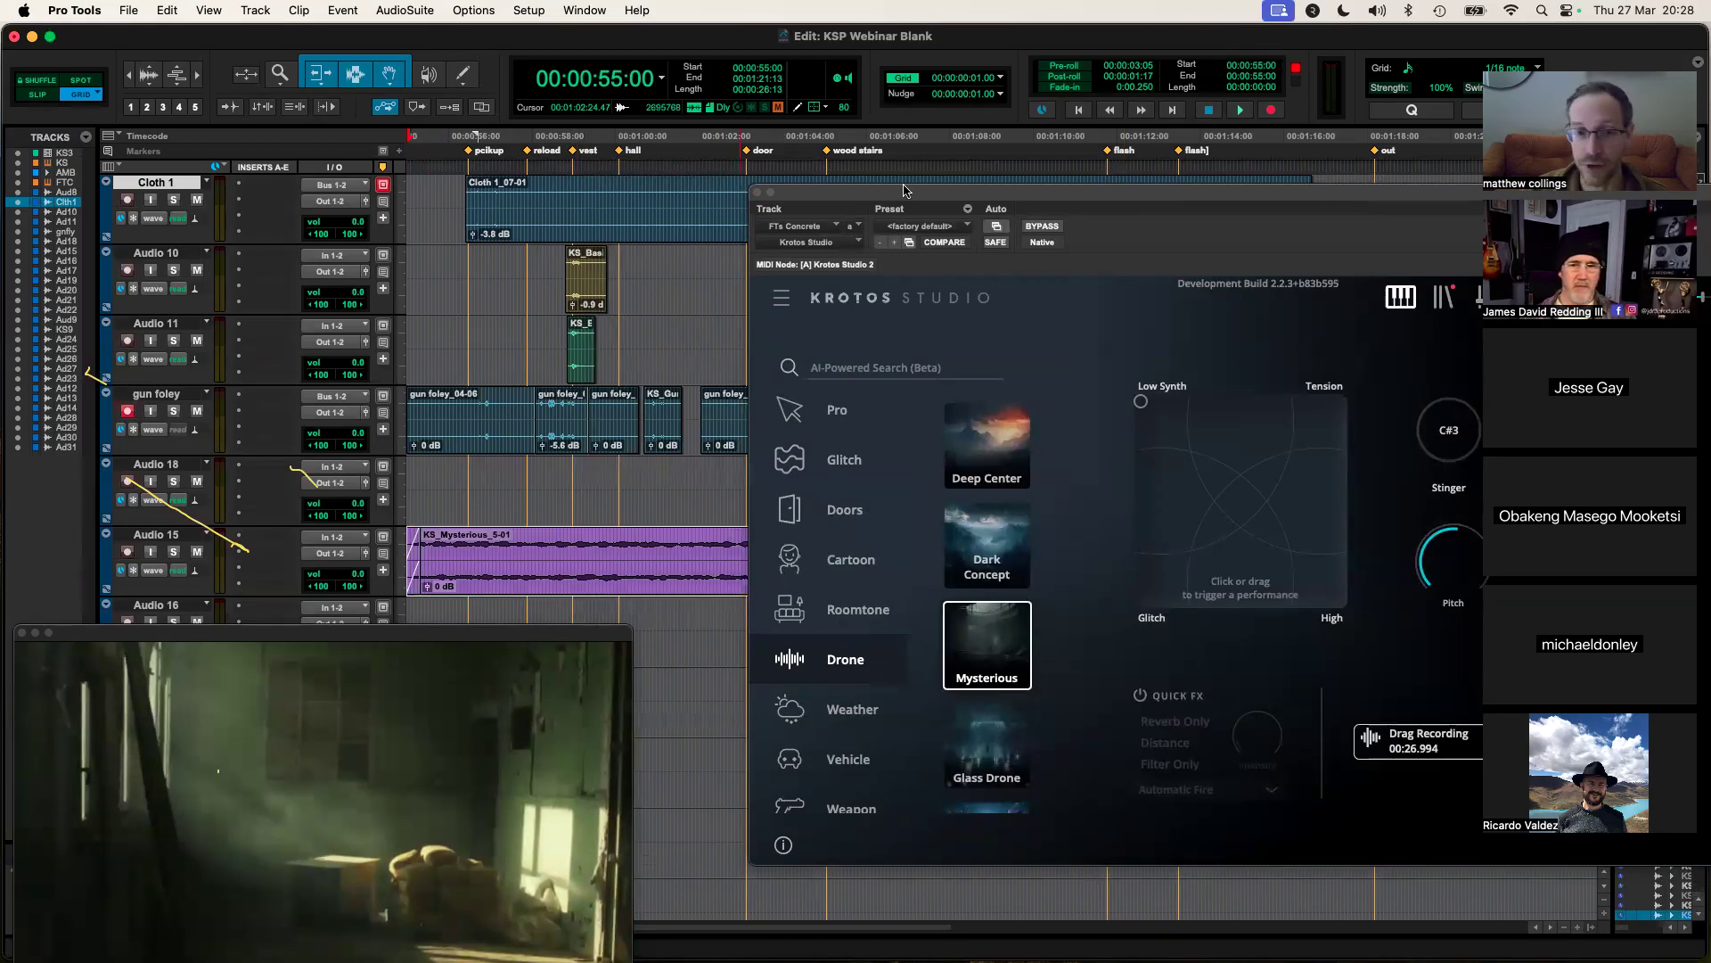
Step: Play the drone against the picture from 00:00:55:00 and set its clip gain to -5.6 dB
{"action": "key", "text": "space"}
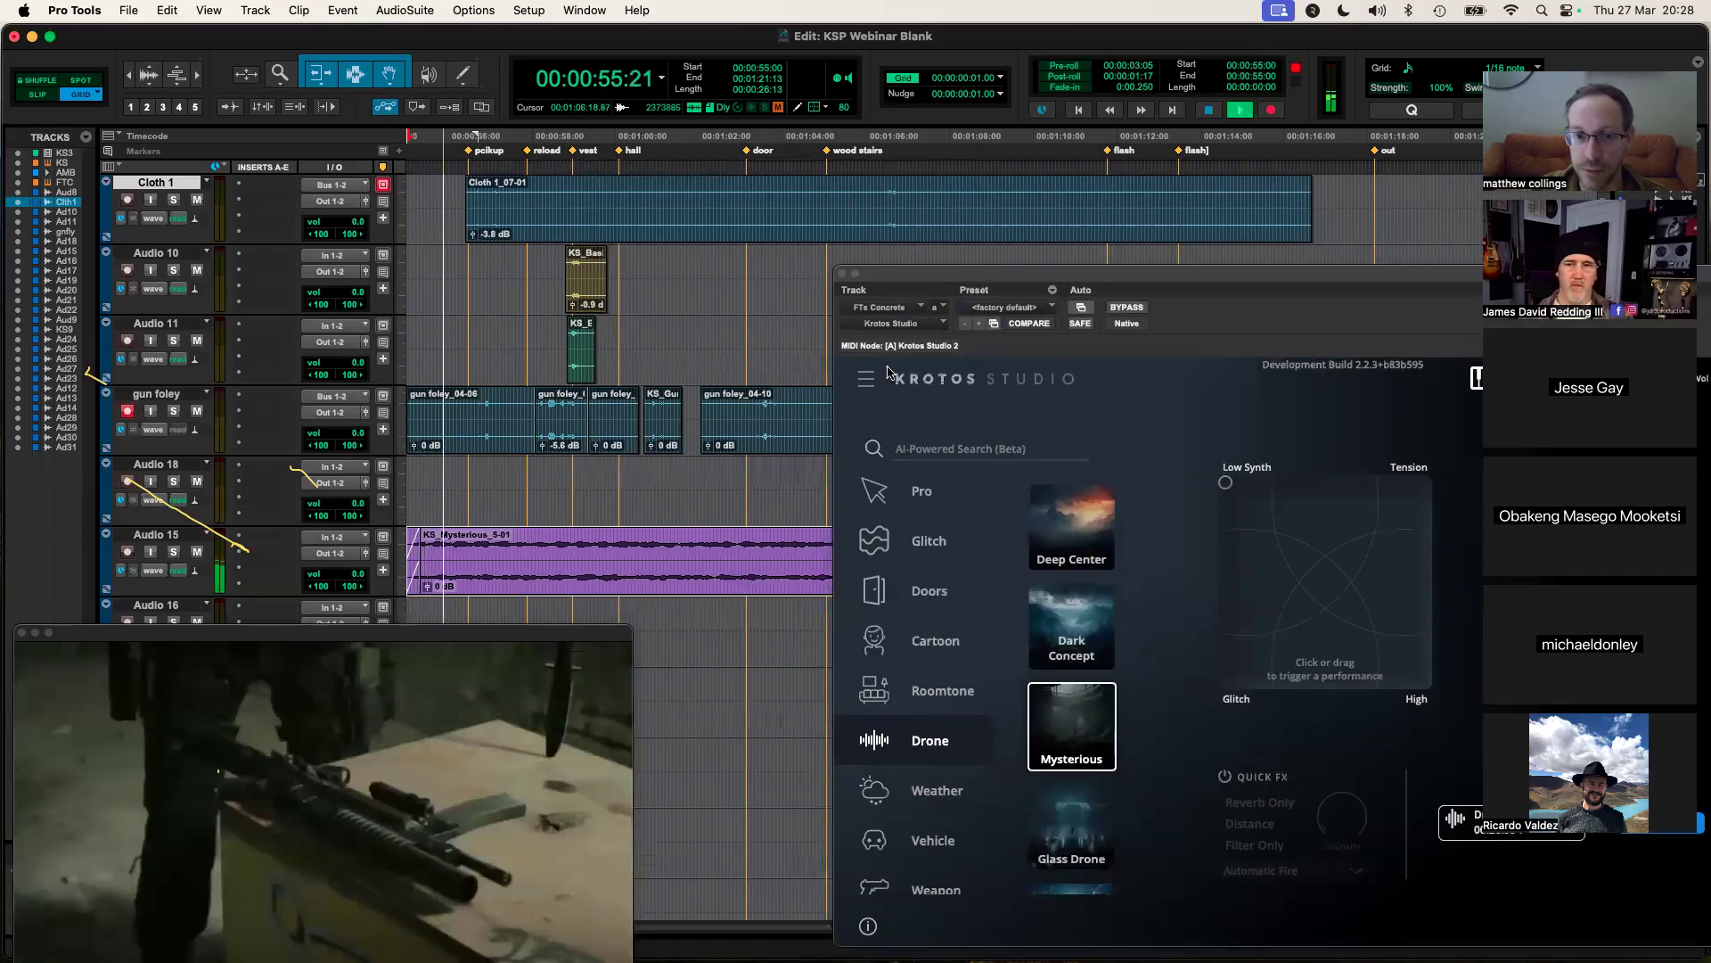
{"action": "left_click_drag", "start_coordinate": [906, 191], "coordinate": [990, 272]}
{"action": "left_click_drag", "start_coordinate": [427, 586], "coordinate": [424, 606]}
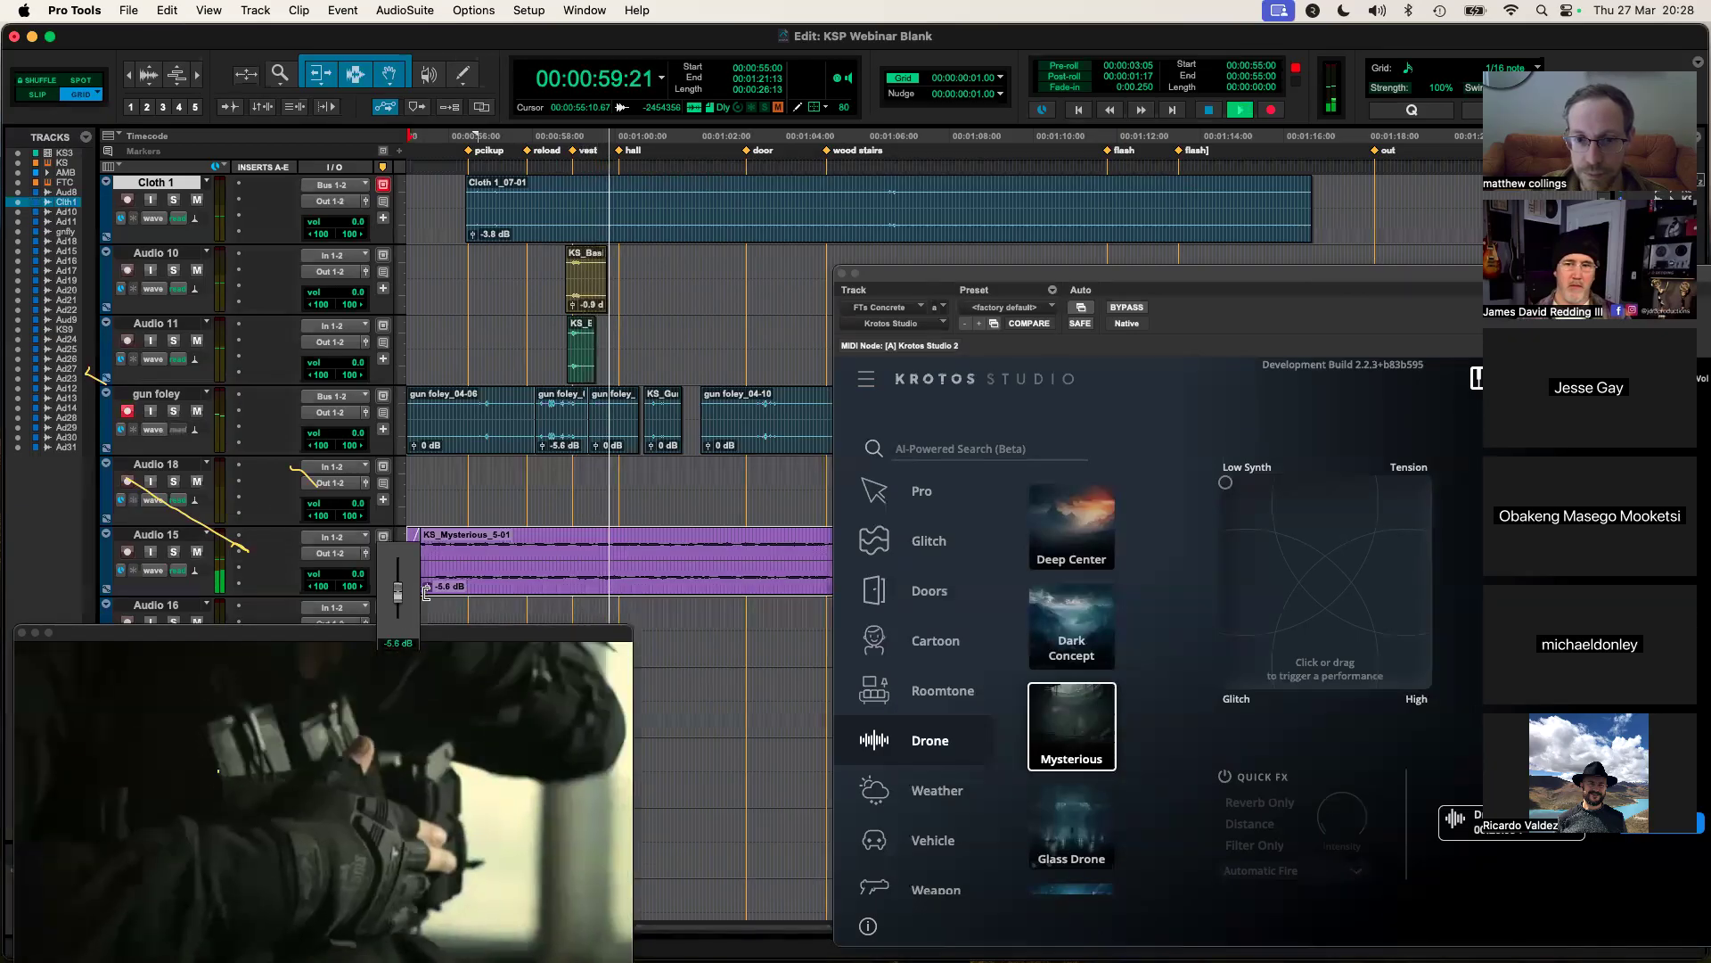
{"action": "left_click_drag", "start_coordinate": [939, 282], "coordinate": [1068, 267]}
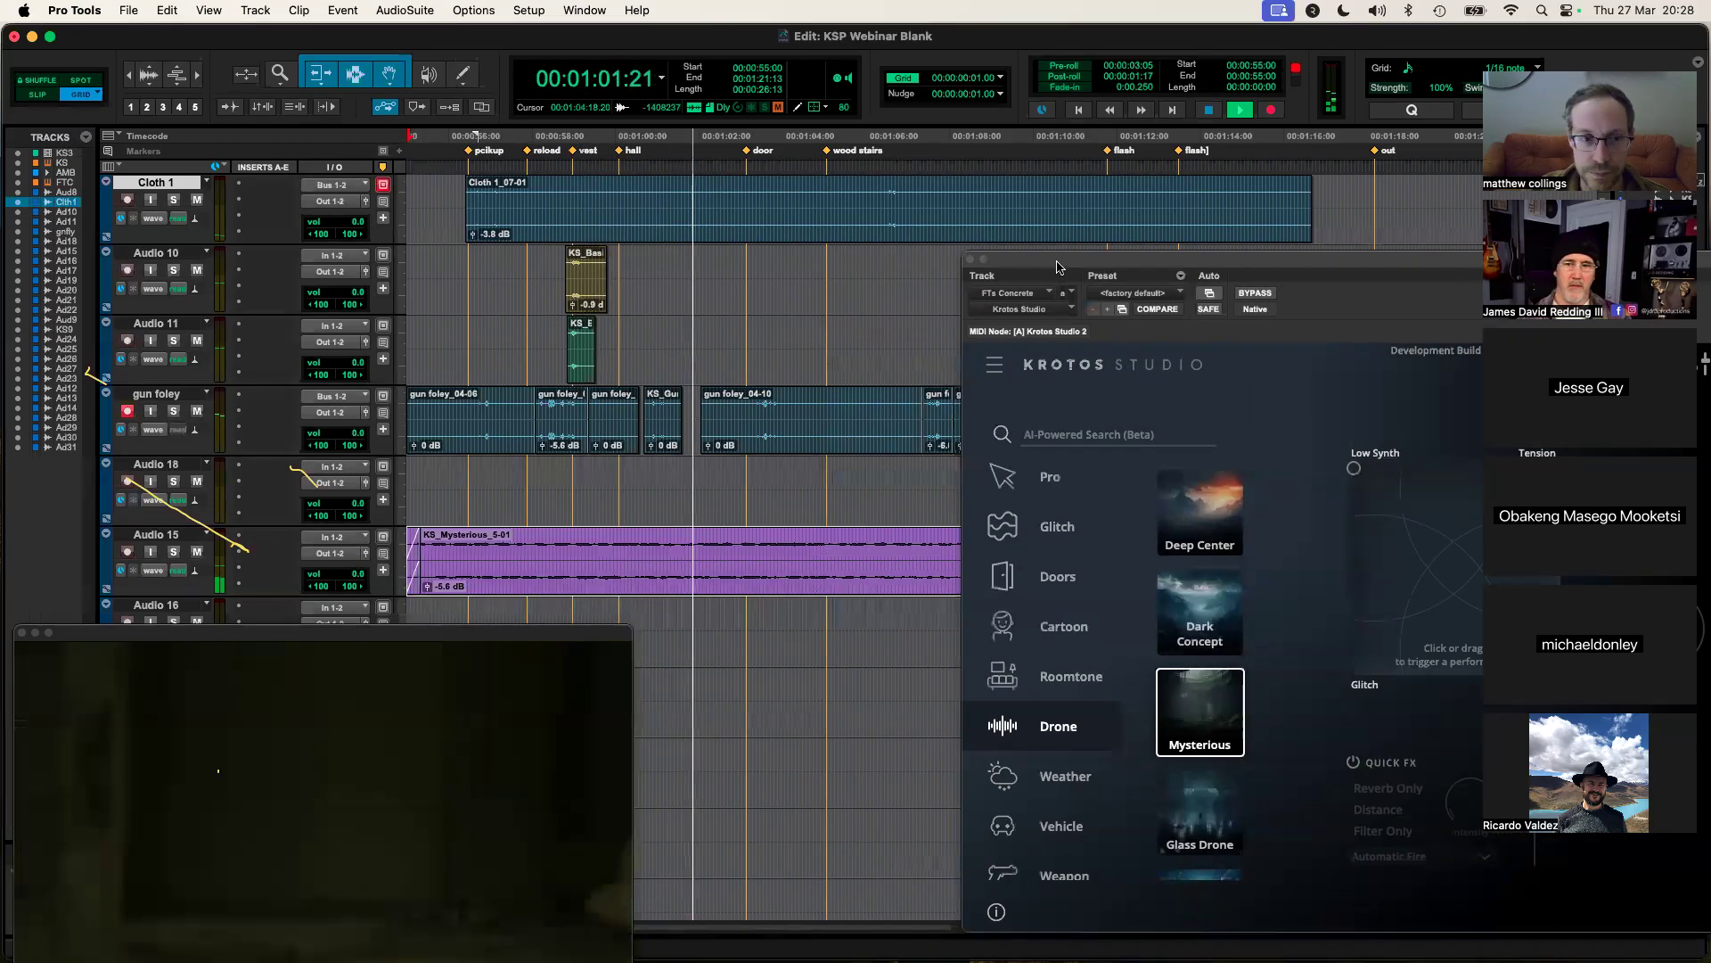
{"action": "left_click_drag", "start_coordinate": [1125, 266], "coordinate": [913, 588]}
{"action": "key", "text": "super+bracketleft"}
{"action": "key", "text": "super+bracketleft"}
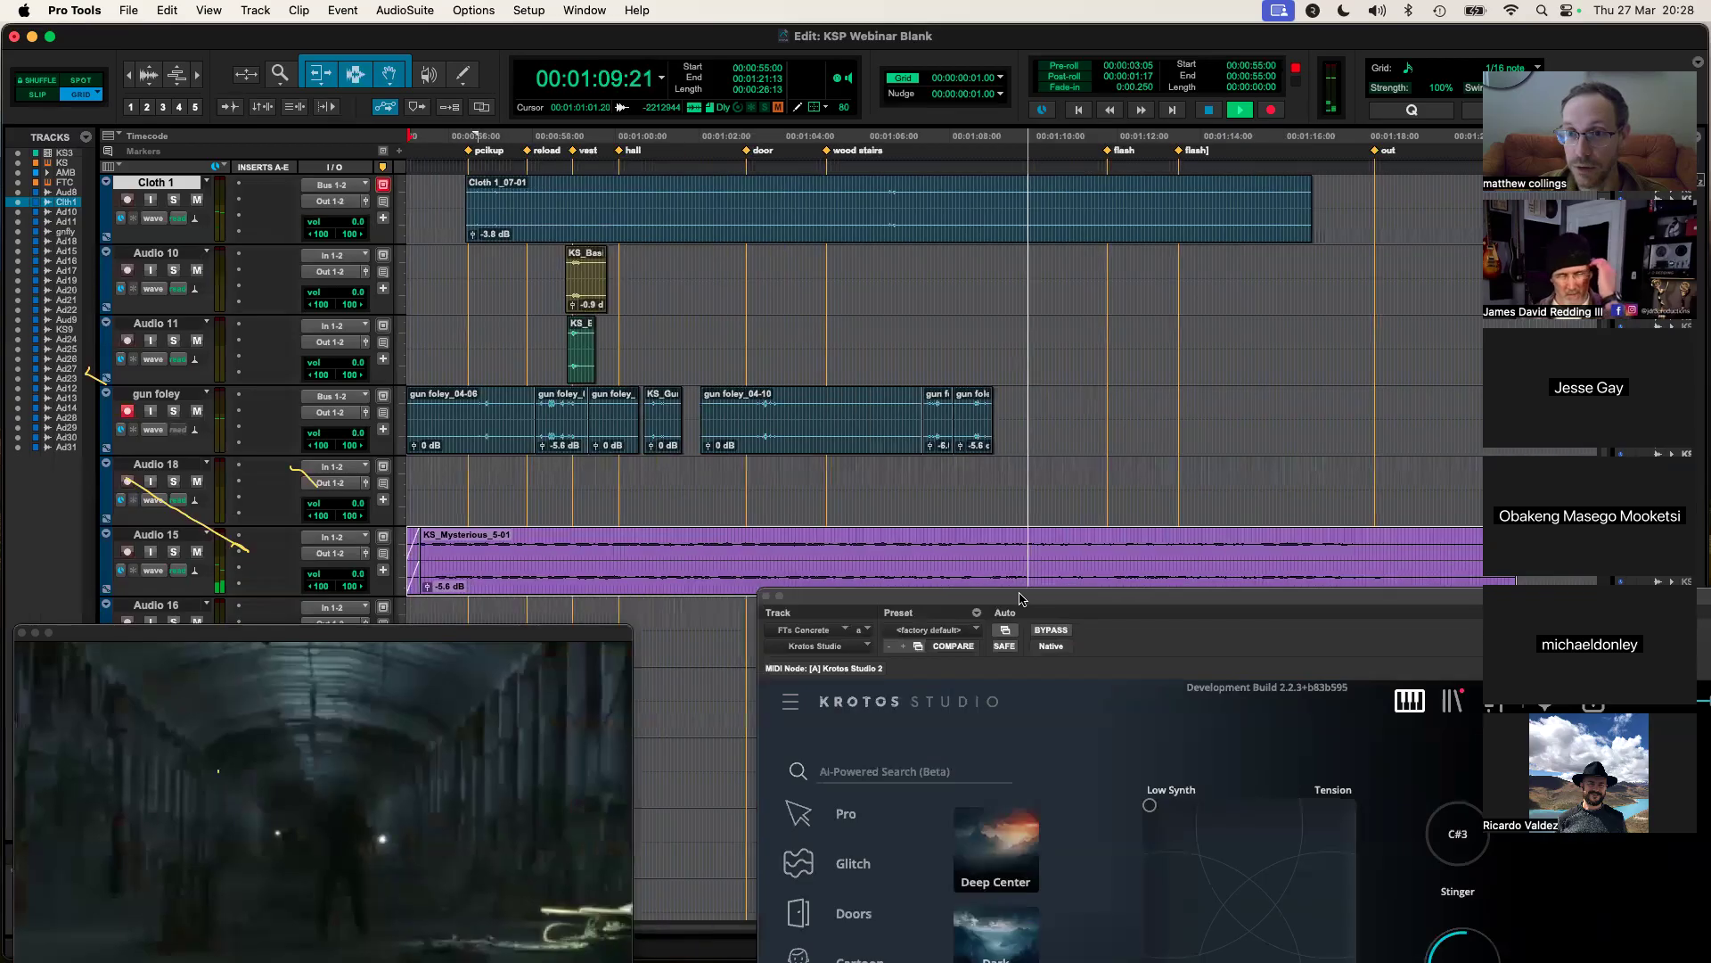
{"action": "left_click_drag", "start_coordinate": [1023, 599], "coordinate": [1090, 201]}
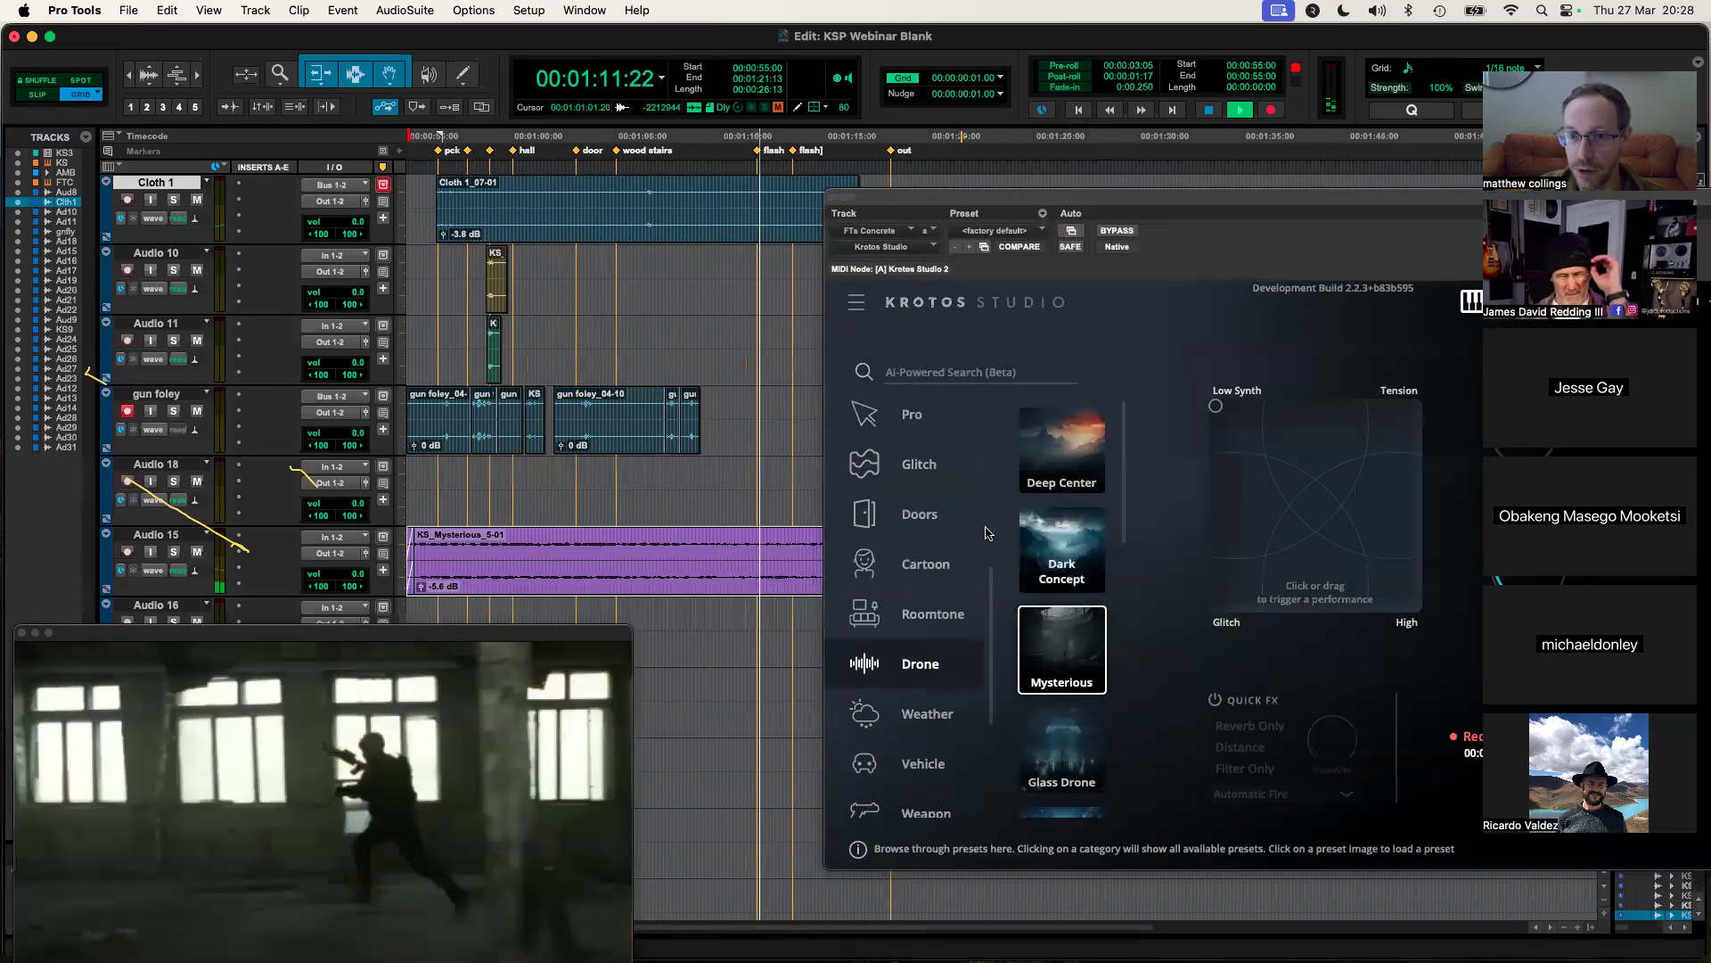
{"action": "key", "text": "space"}
Step: Load the Anxiety Twirl drone preset and lower its output volume to -14.29
{"action": "scroll", "coordinate": [1067, 684], "scroll_direction": "down", "scroll_amount": 5}
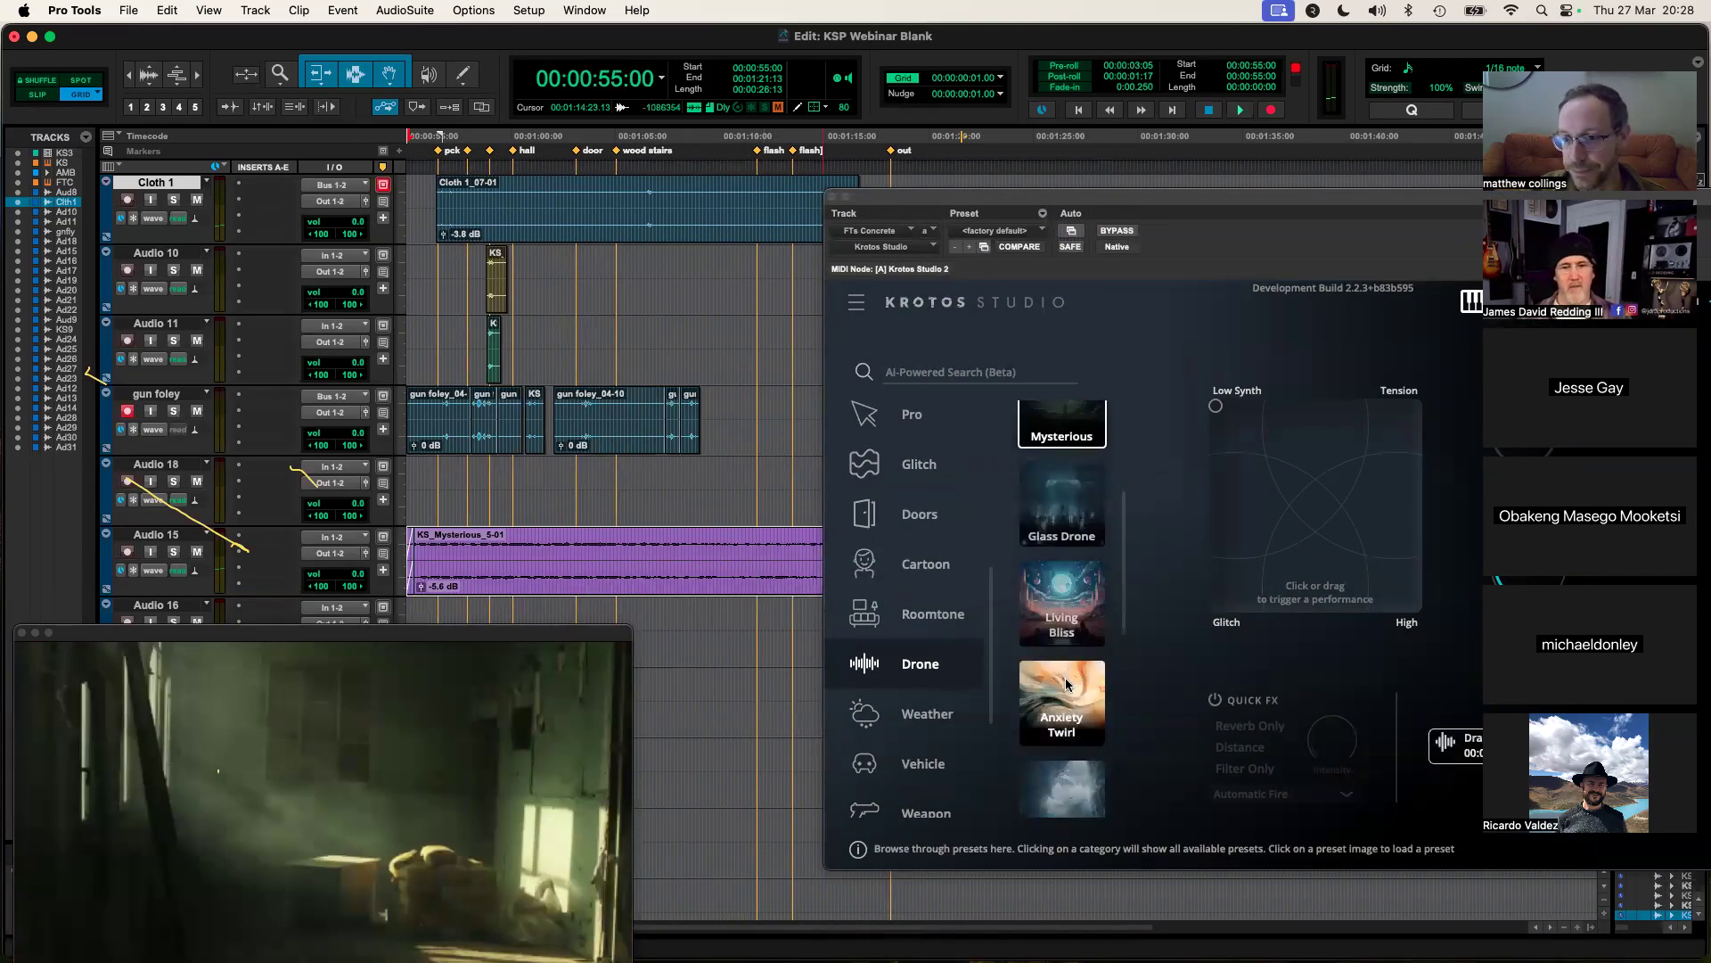
{"action": "left_click_drag", "start_coordinate": [1234, 198], "coordinate": [861, 205]}
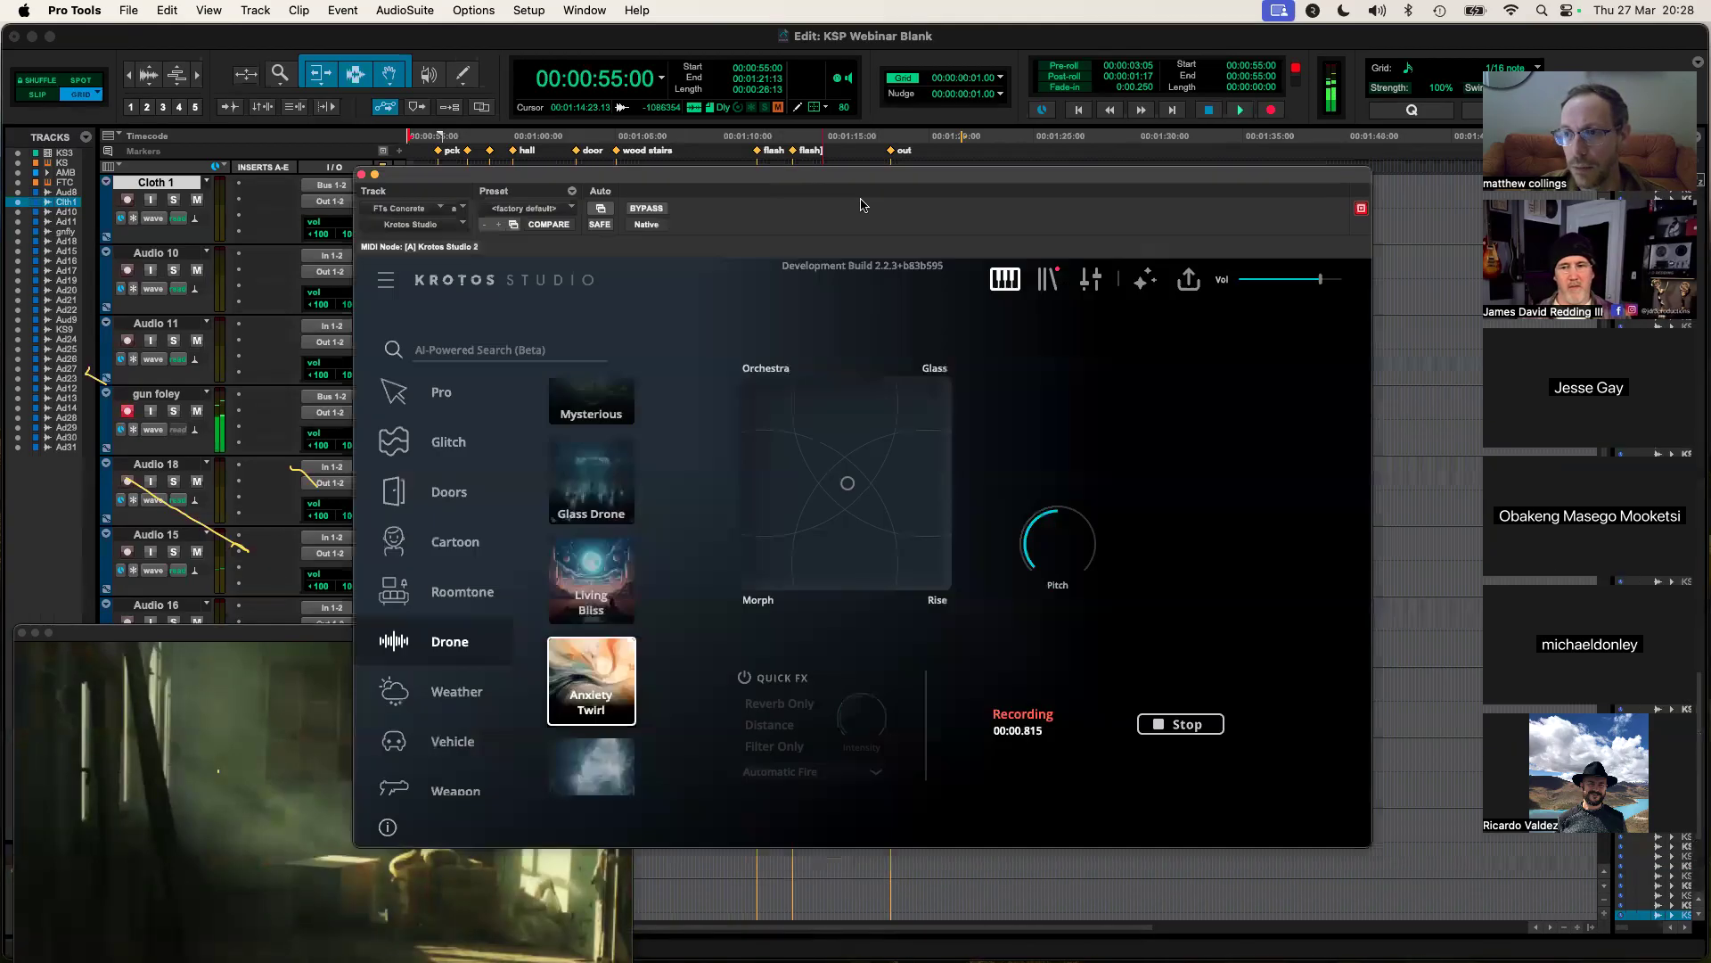
{"action": "left_click_drag", "start_coordinate": [1284, 270], "coordinate": [1261, 273]}
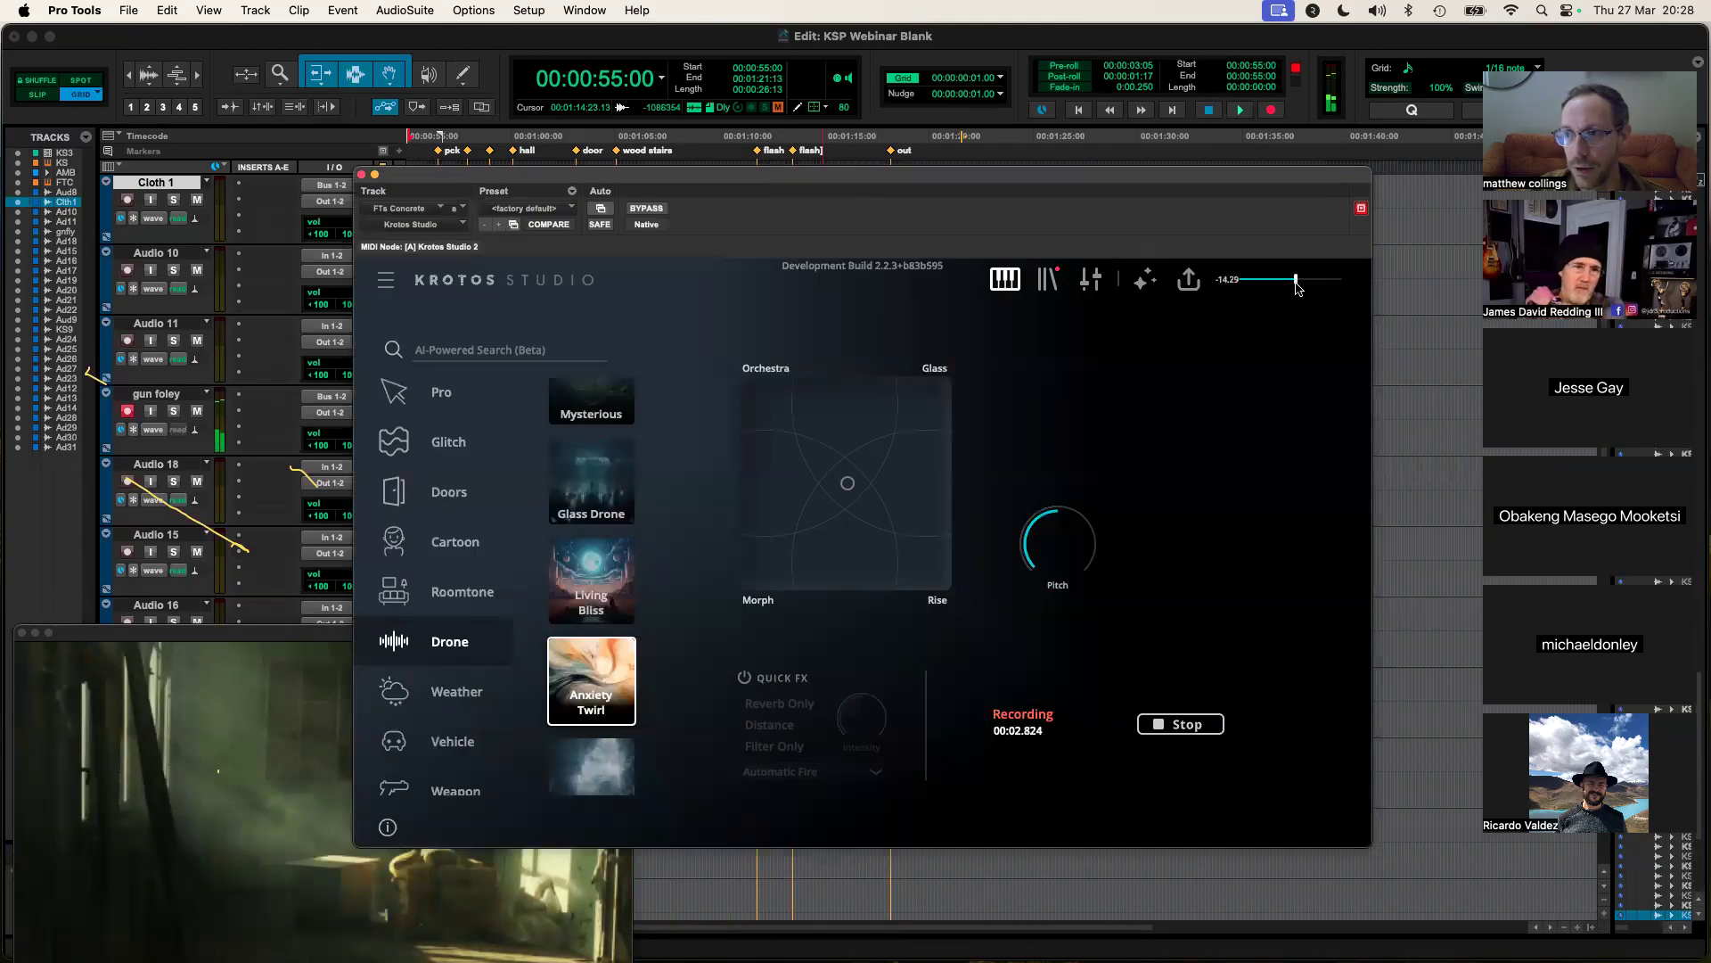
{"action": "left_click_drag", "start_coordinate": [1149, 187], "coordinate": [1229, 192]}
Step: Record an Anxiety Twirl drone performance, moving across the XY pad toward Glass and raising the Pitch to about 0.71
{"action": "mouse_move", "coordinate": [927, 488]}
{"action": "left_mouse_down"}
{"action": "mouse_move", "coordinate": [928, 444]}
{"action": "mouse_move", "coordinate": [838, 396]}
{"action": "mouse_move", "coordinate": [892, 392]}
{"action": "left_mouse_up"}
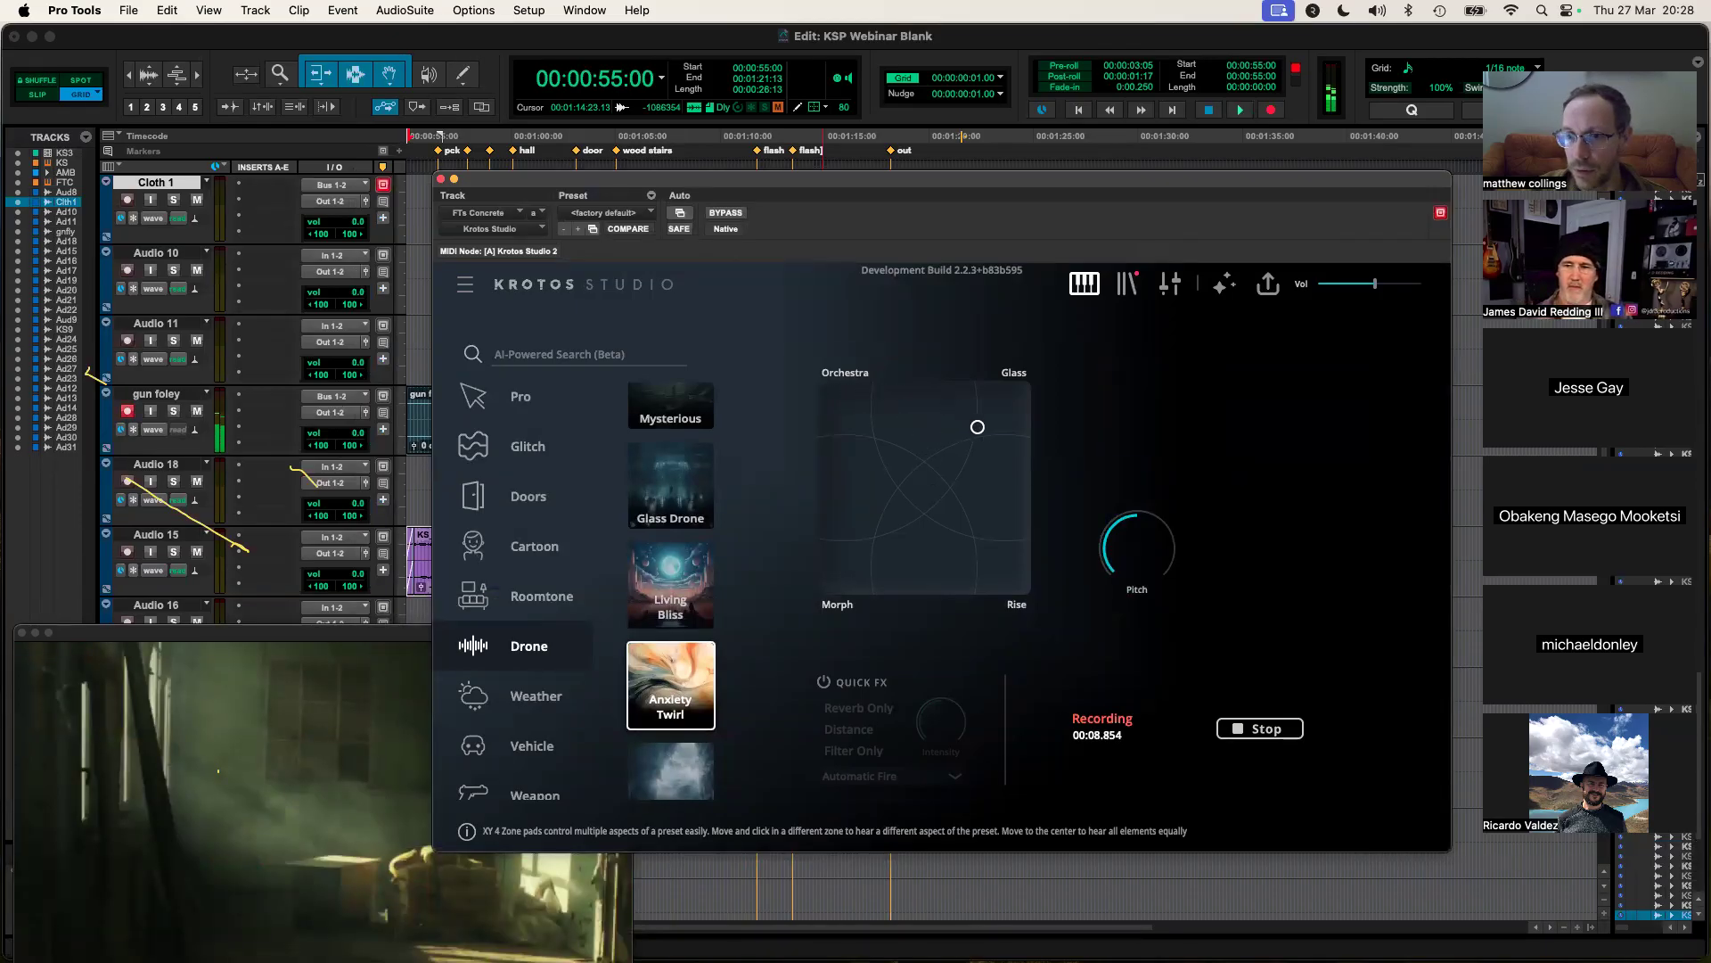
{"action": "left_click_drag", "start_coordinate": [1019, 465], "coordinate": [1019, 467]}
{"action": "mouse_move", "coordinate": [1131, 573]}
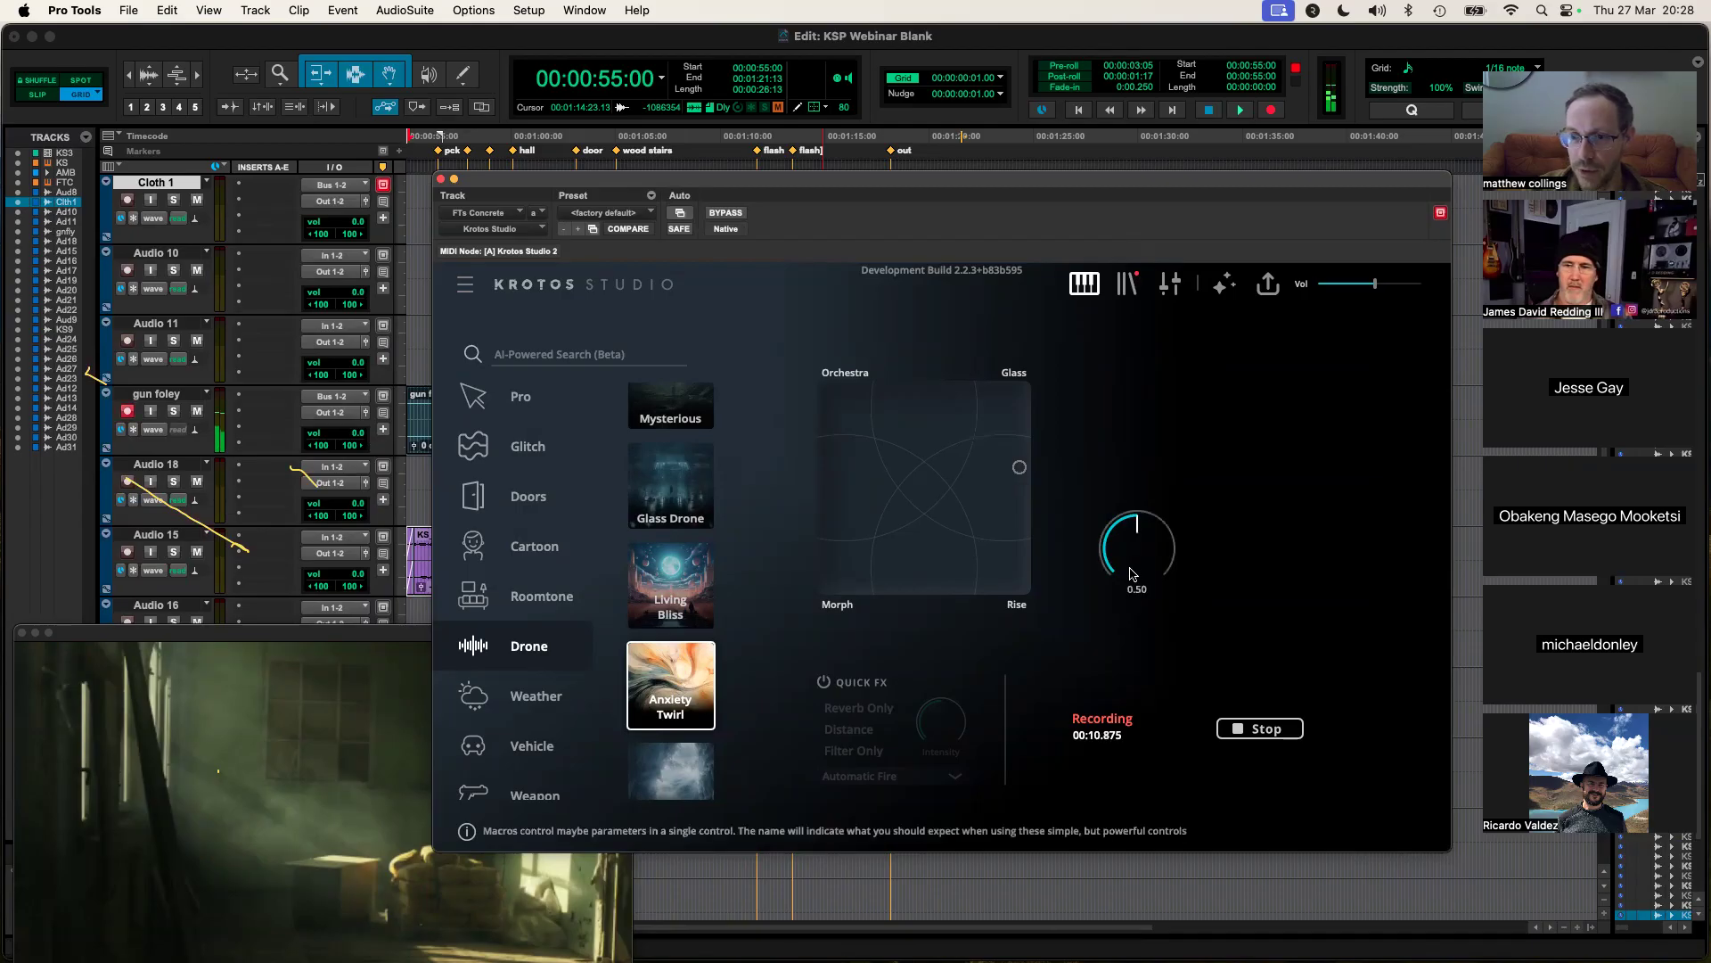
{"action": "left_click_drag", "start_coordinate": [1144, 558], "coordinate": [1151, 541]}
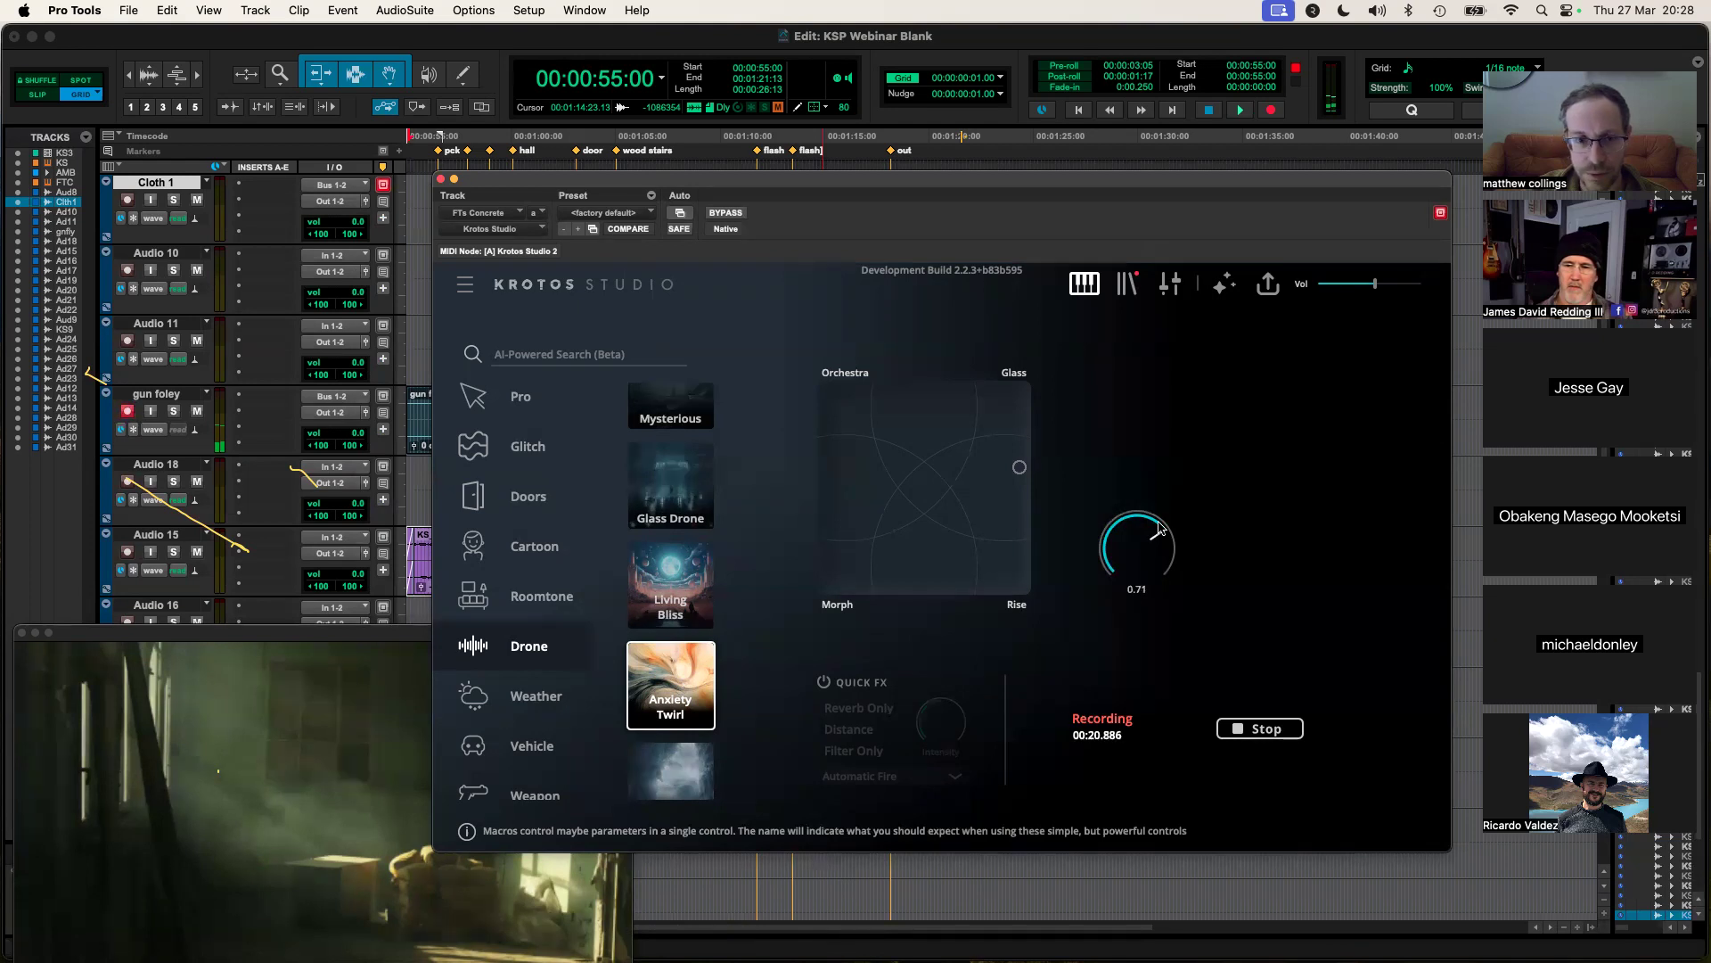
{"action": "left_click_drag", "start_coordinate": [1159, 519], "coordinate": [1162, 516]}
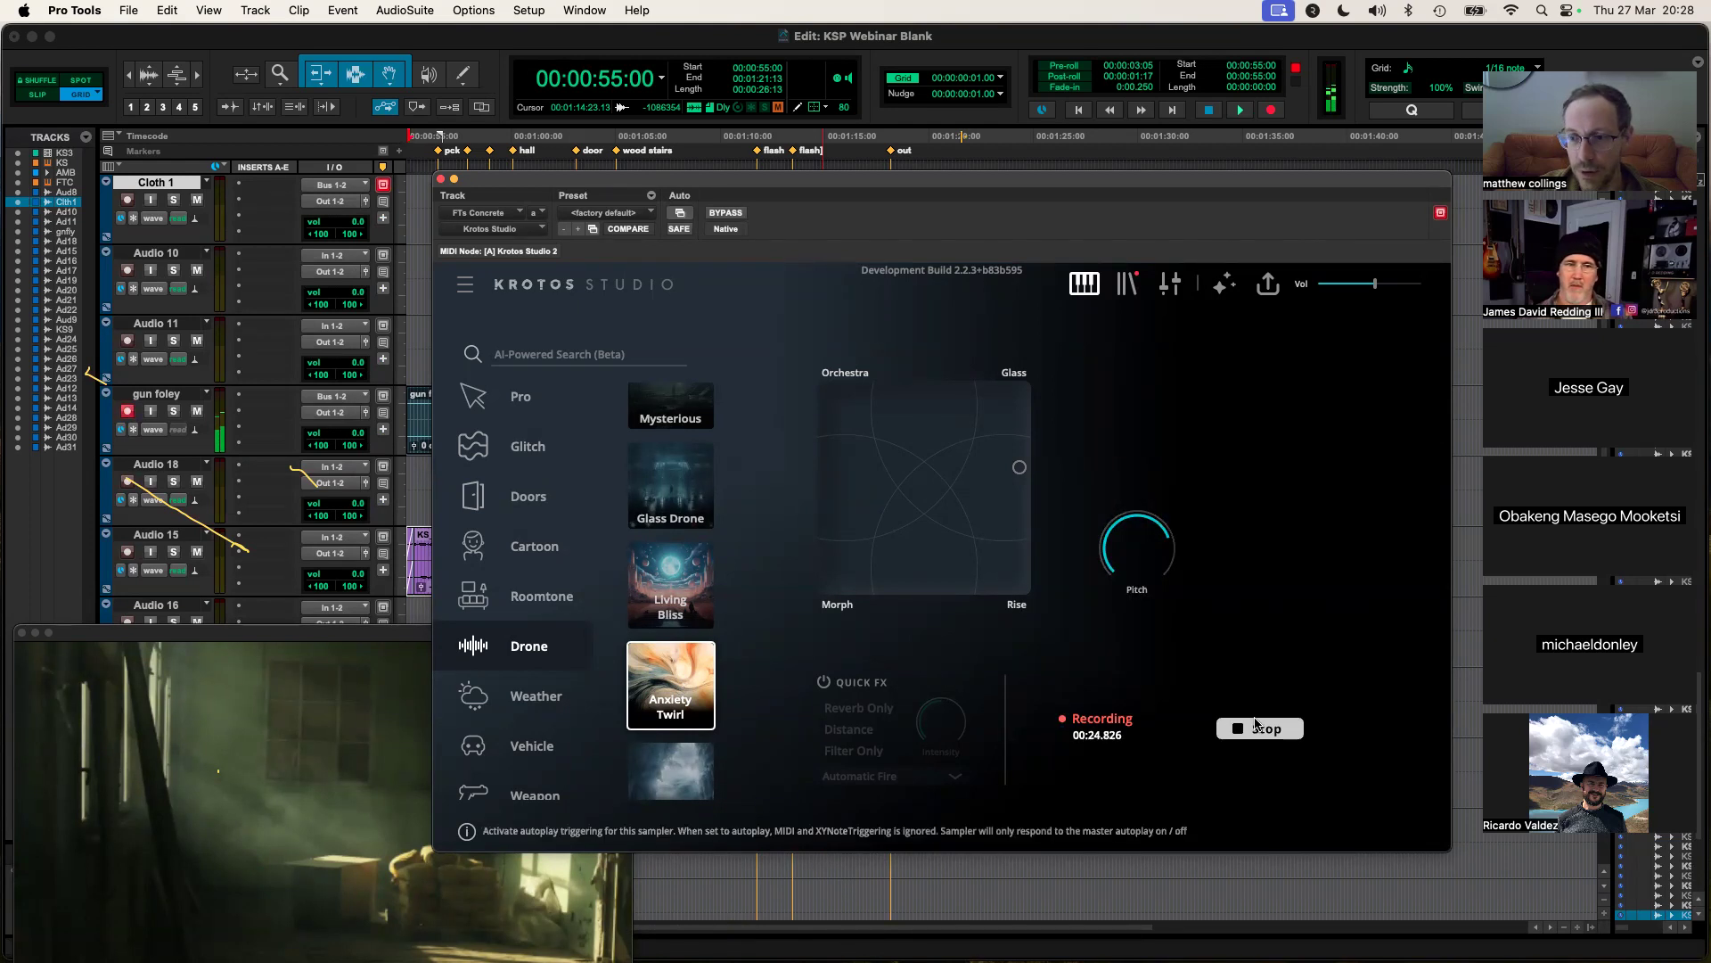
Step: Place the captured Anxiety Twirl recording on Audio 16 and slide it earlier to start at about 00:01:02:15
{"action": "left_click_drag", "start_coordinate": [972, 177], "coordinate": [1295, 160]}
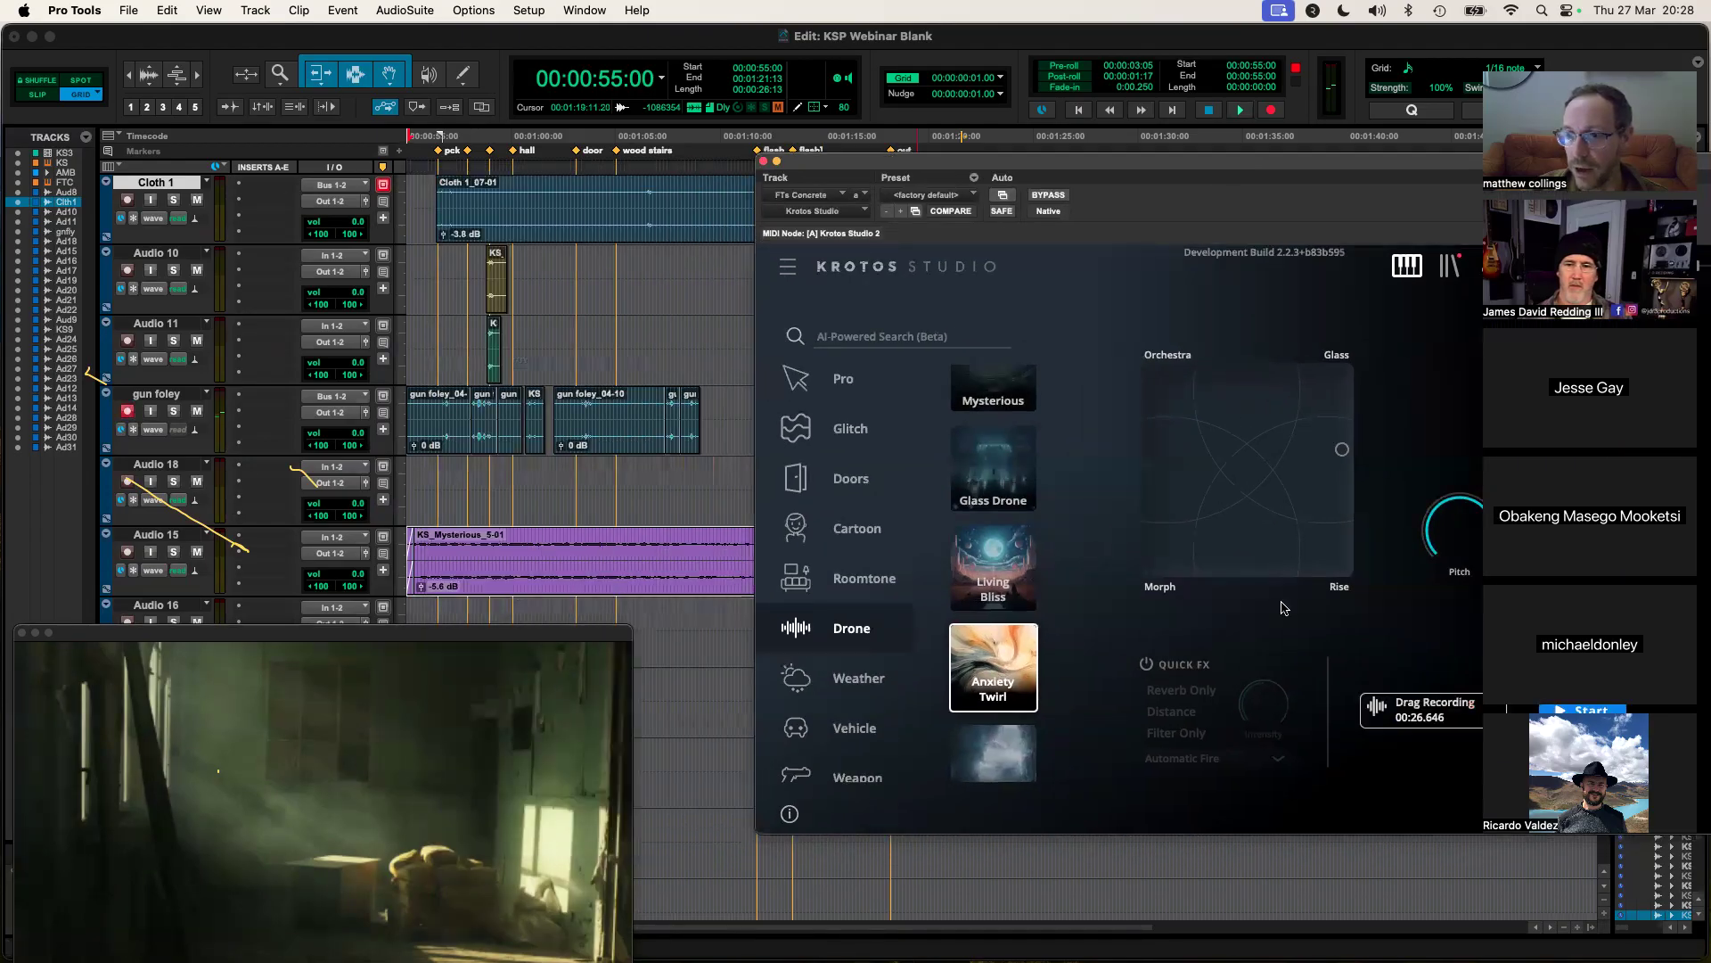
{"action": "left_click_drag", "start_coordinate": [1379, 711], "coordinate": [688, 631]}
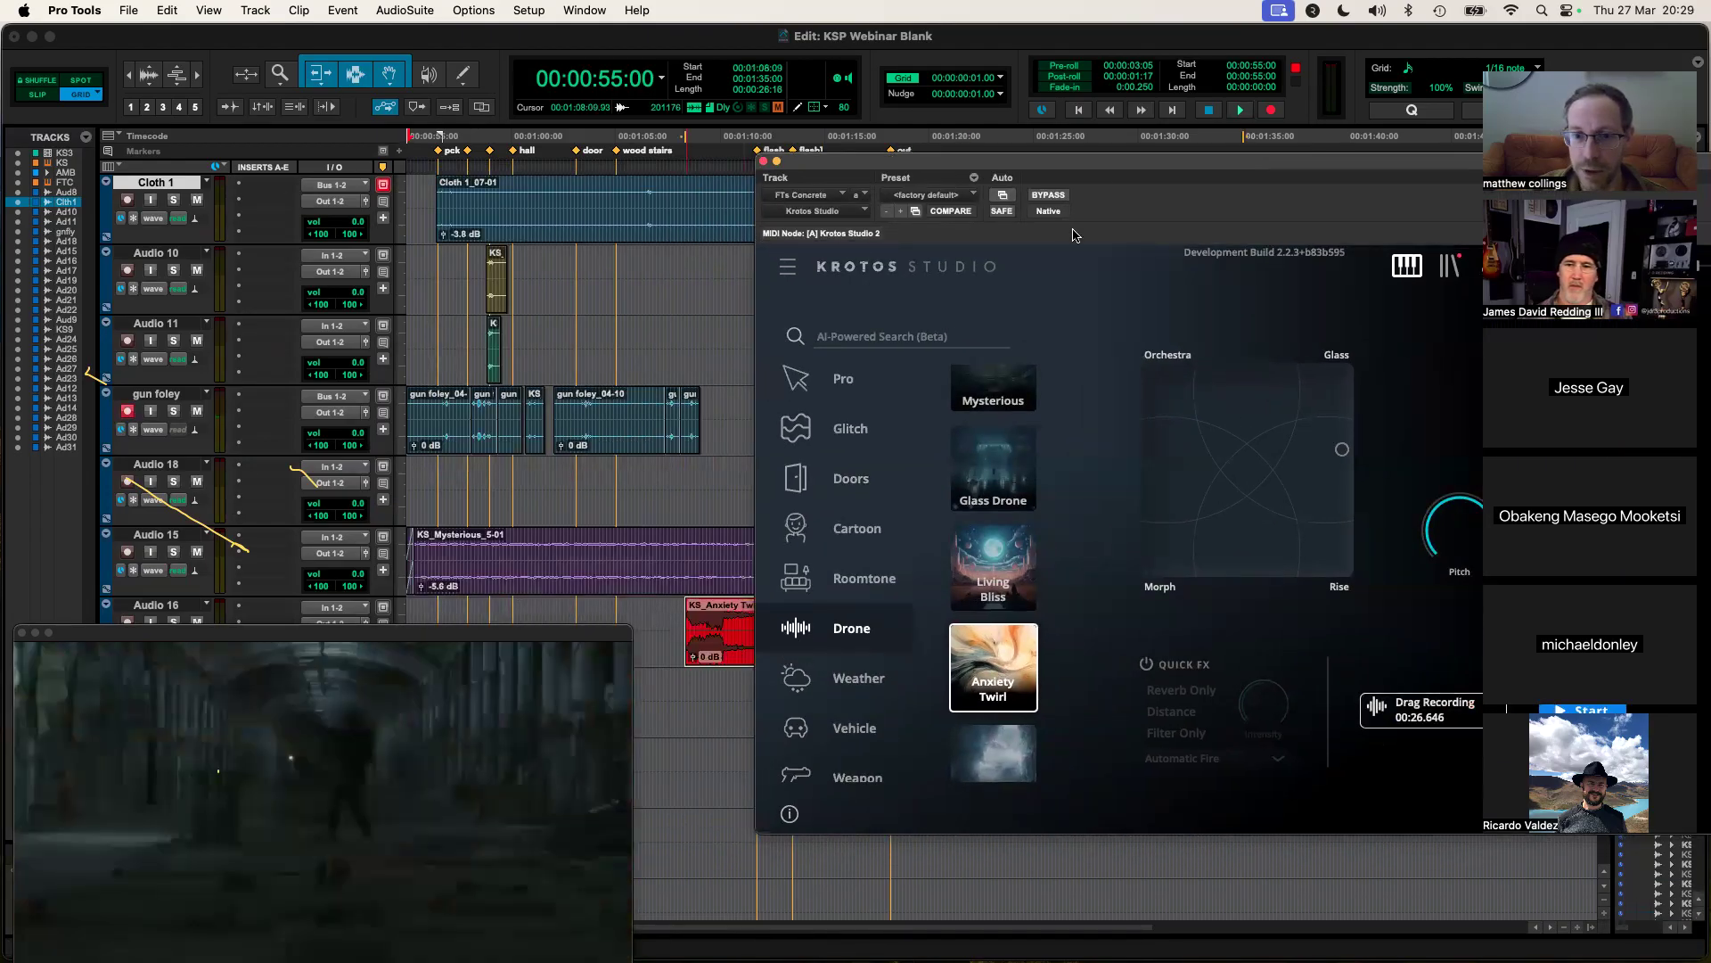
{"action": "left_click_drag", "start_coordinate": [974, 170], "coordinate": [1423, 259]}
{"action": "left_click_drag", "start_coordinate": [978, 642], "coordinate": [858, 641]}
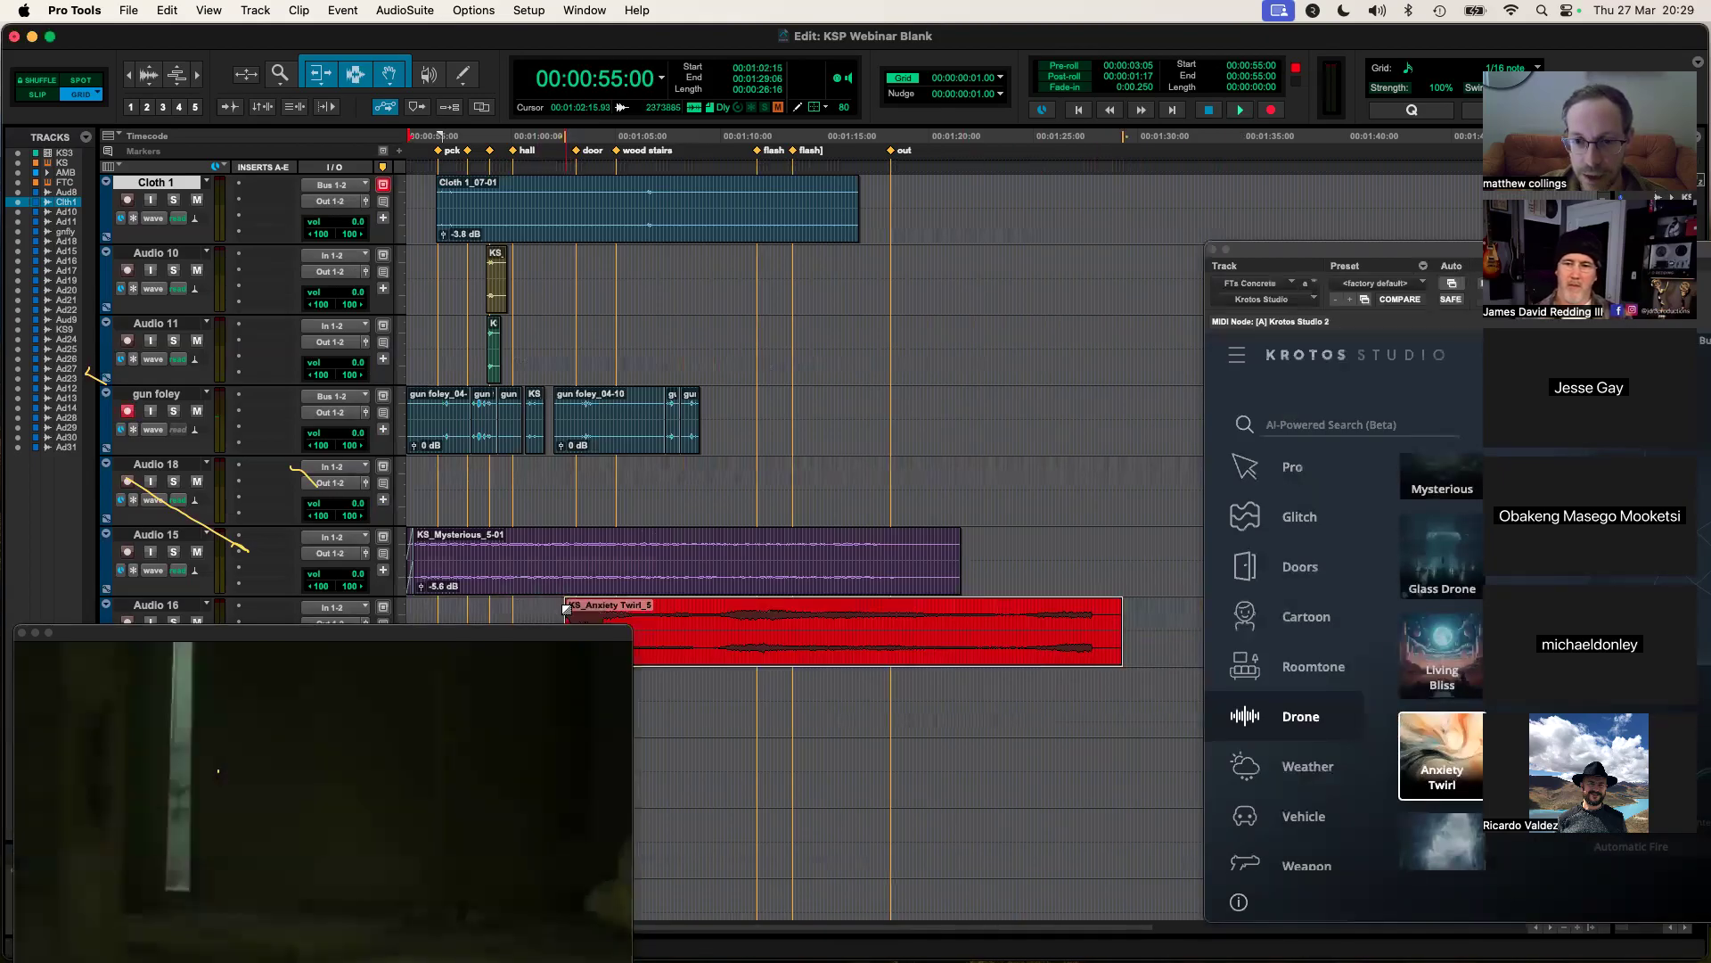
Step: Fade in the Anxiety Twirl clip up to the first flash marker and trim its end to just past the out marker
{"action": "left_click_drag", "start_coordinate": [573, 616], "coordinate": [765, 620]}
{"action": "left_click_drag", "start_coordinate": [1035, 657], "coordinate": [827, 660]}
{"action": "left_click_drag", "start_coordinate": [561, 611], "coordinate": [757, 615]}
{"action": "key", "text": "space"}
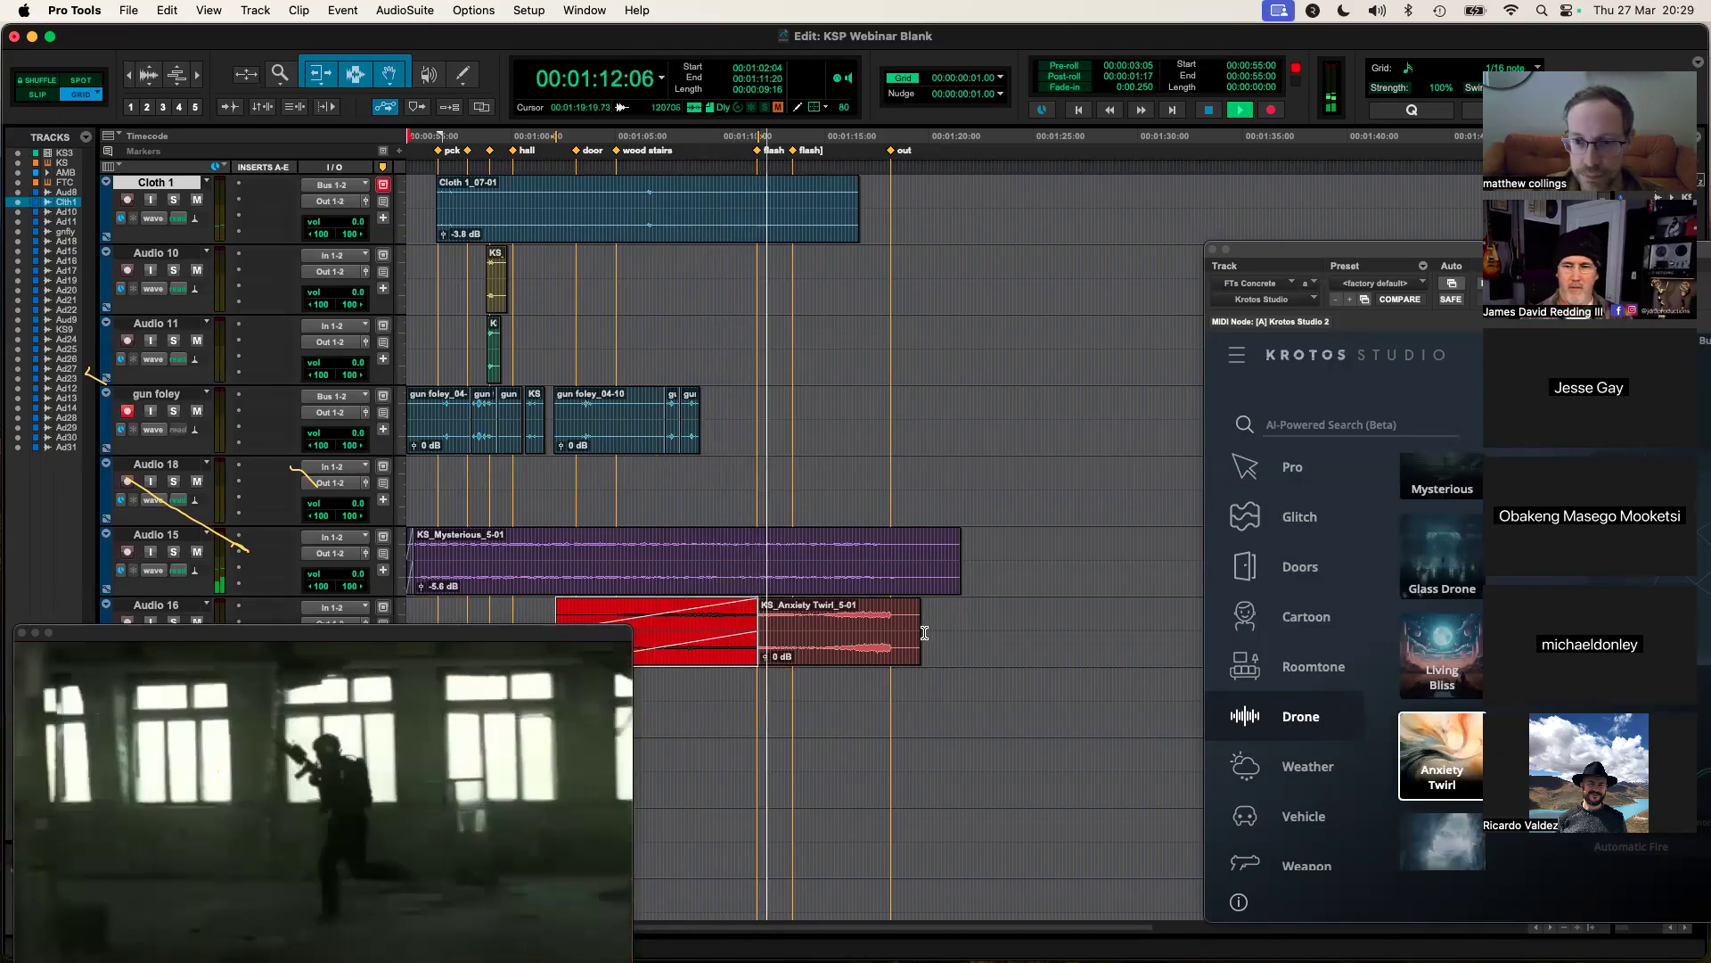
{"action": "left_click_drag", "start_coordinate": [918, 649], "coordinate": [897, 639]}
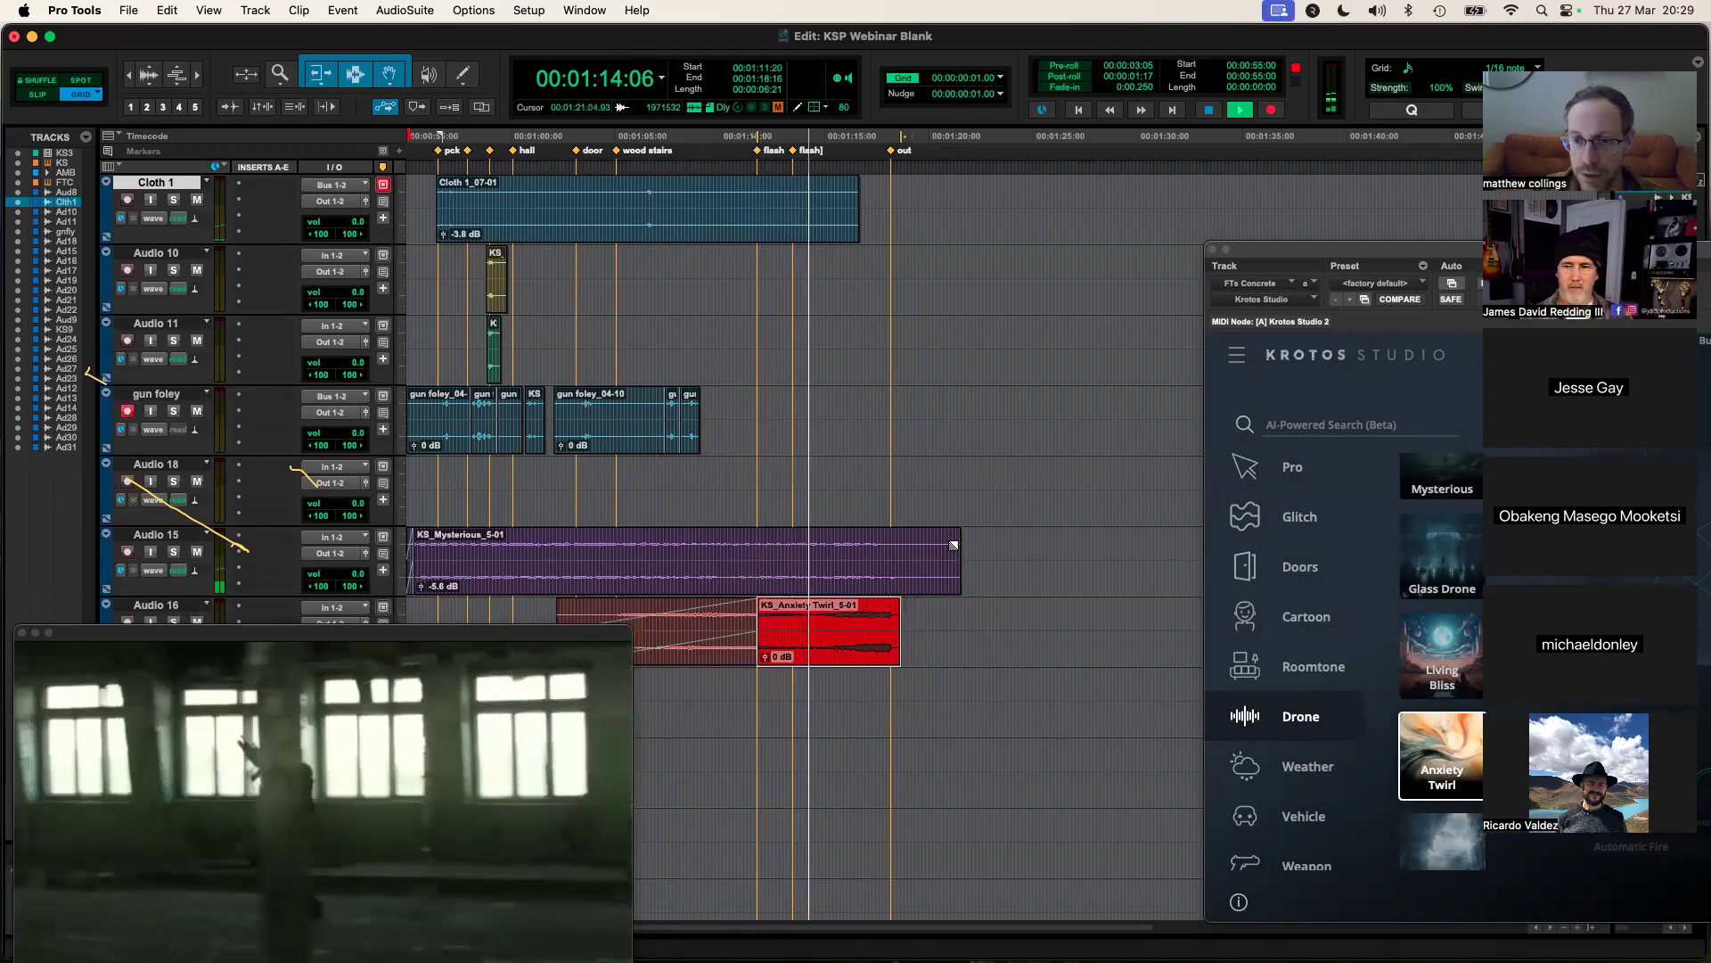
Step: Shorten the end of the Mysterious clip on Audio 15 and add a fade-out past the out marker
{"action": "left_click_drag", "start_coordinate": [960, 540], "coordinate": [912, 536]}
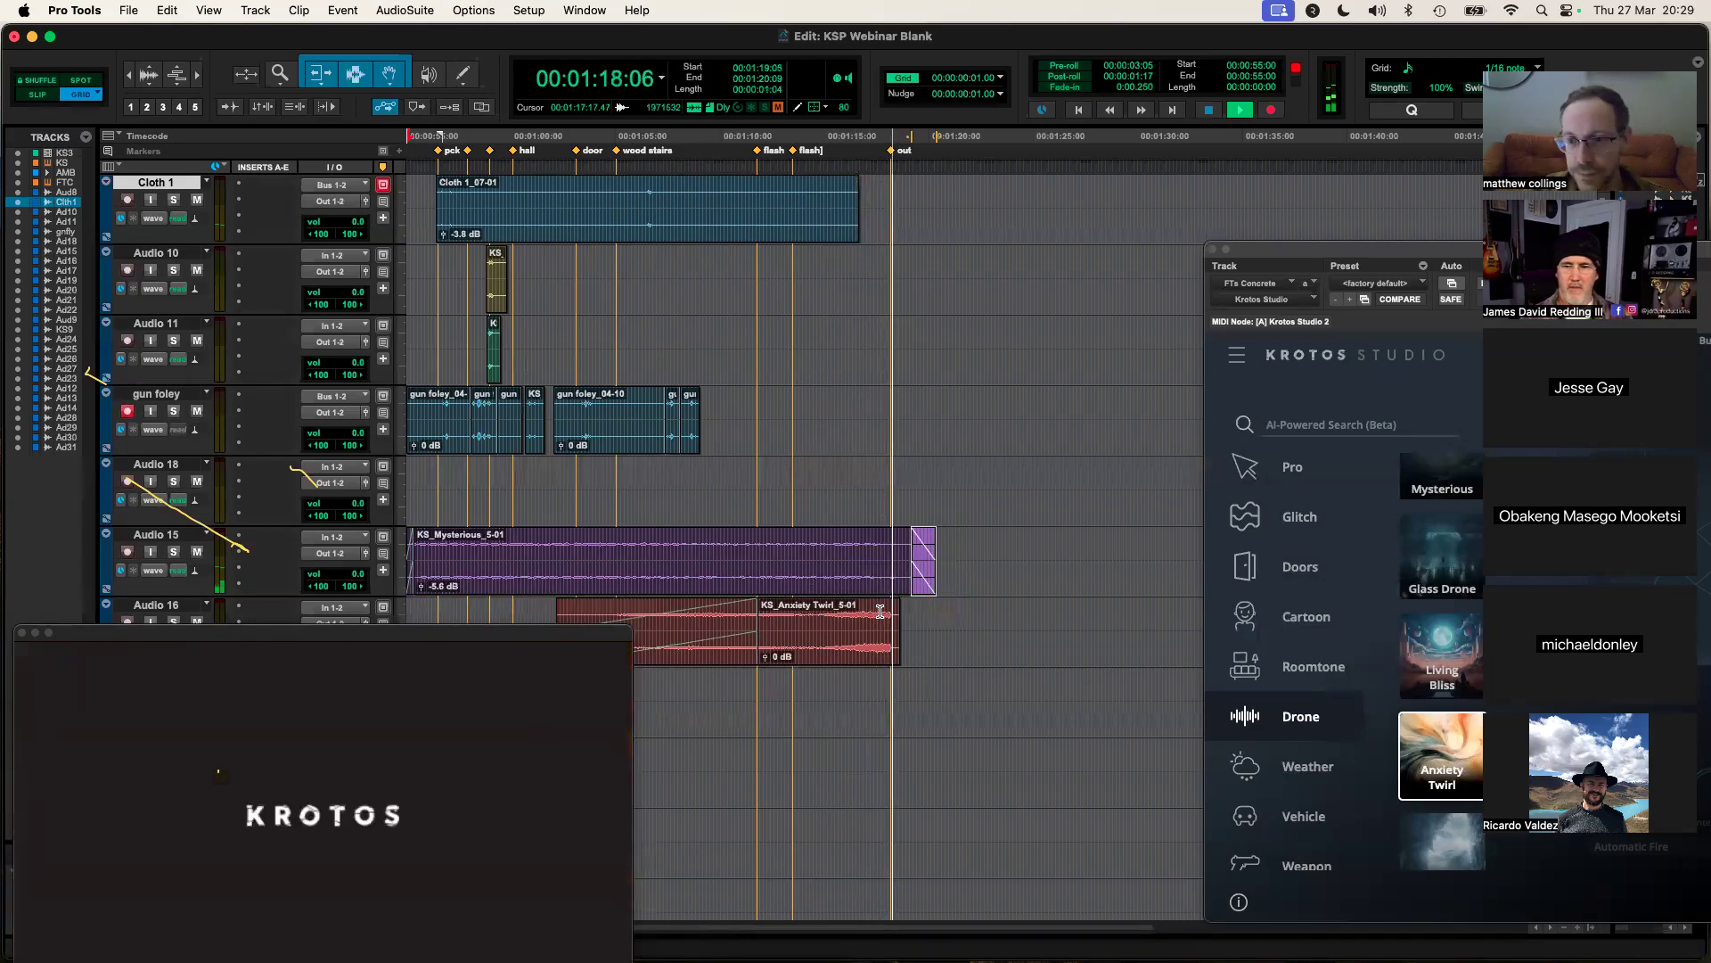
{"action": "key", "text": "space"}
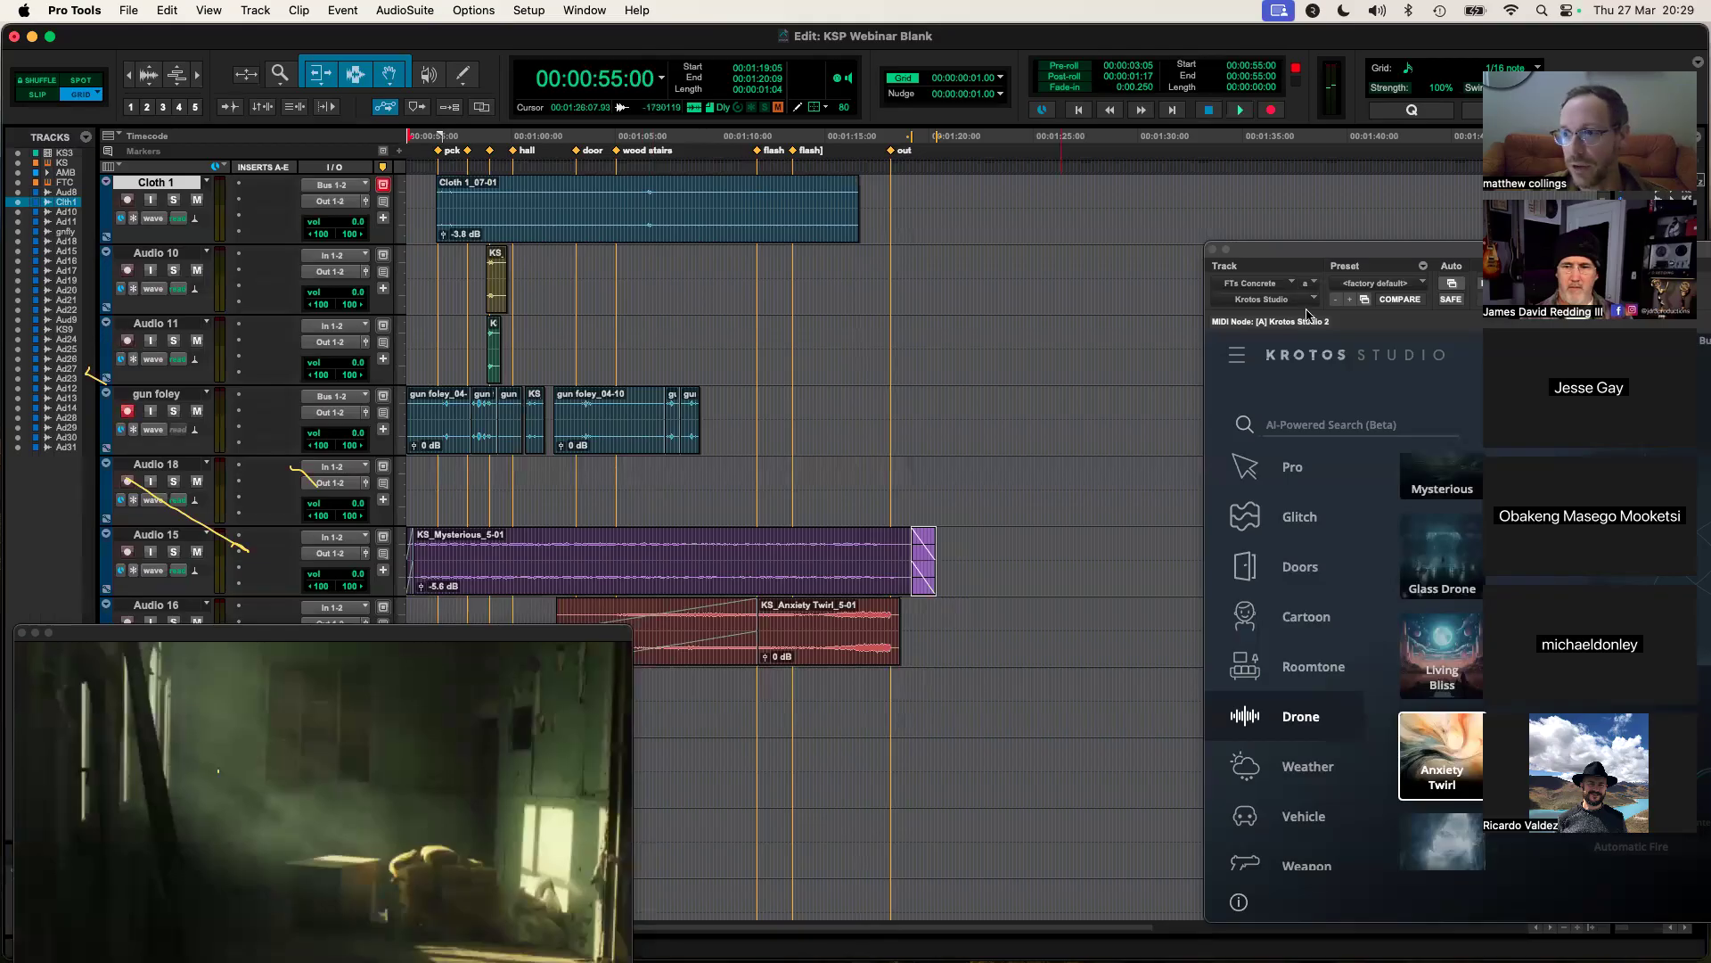
{"action": "left_click_drag", "start_coordinate": [1337, 249], "coordinate": [1288, 240]}
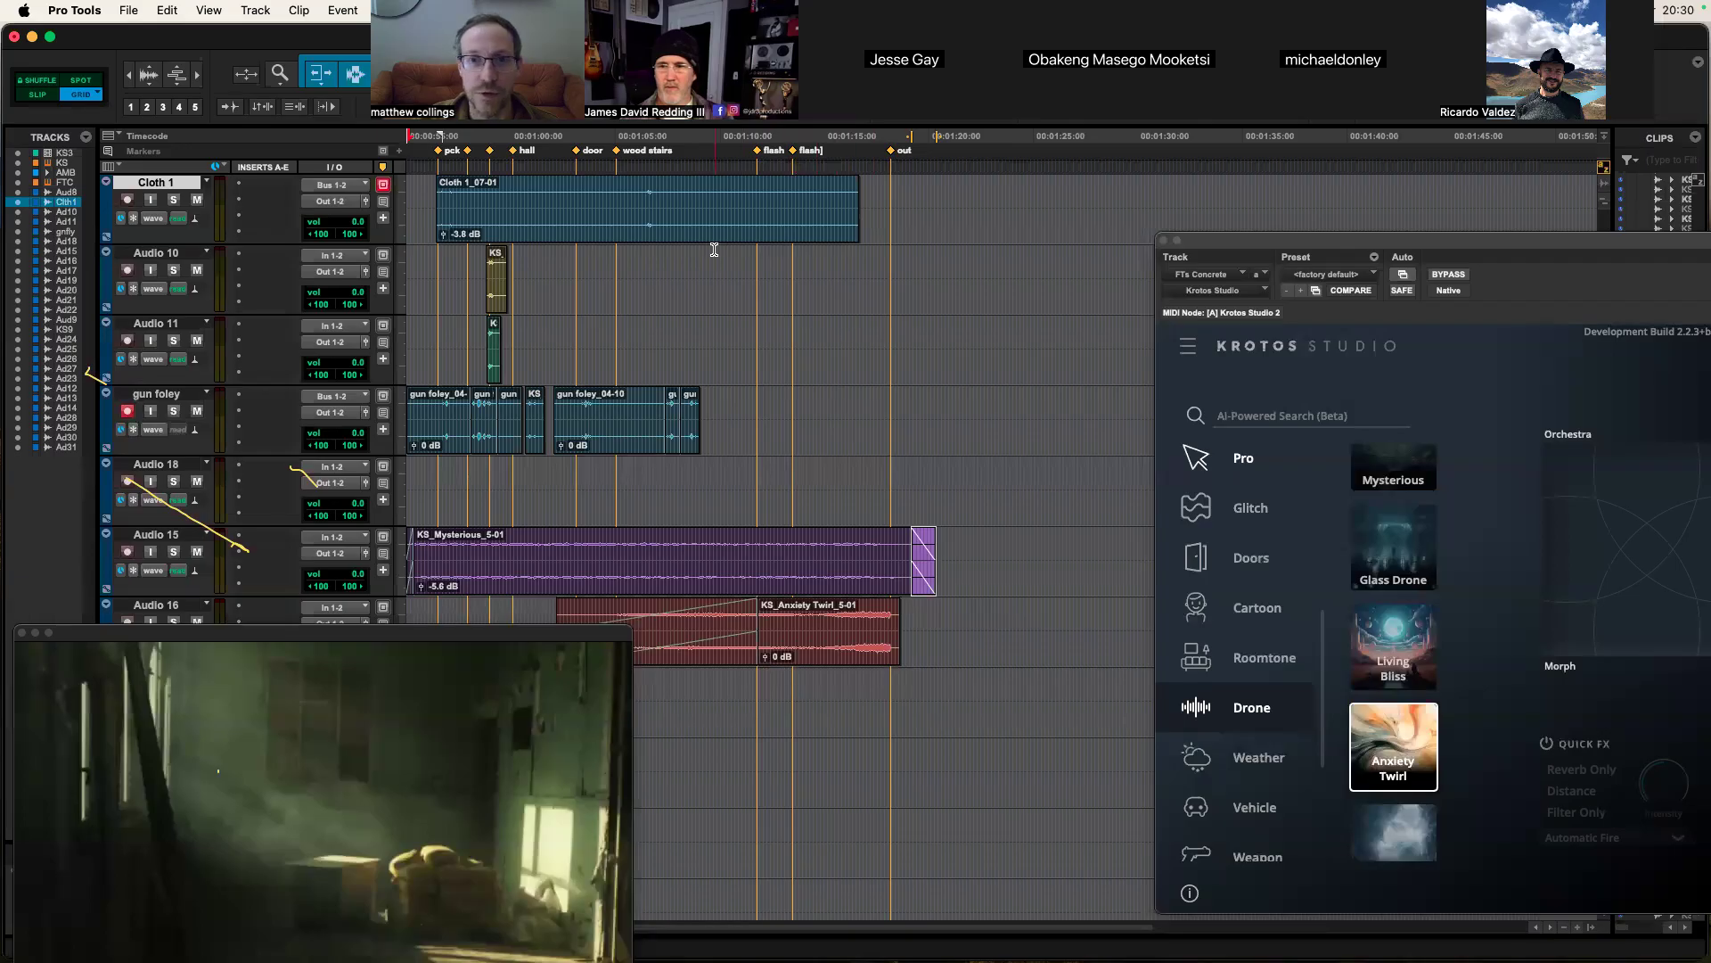
Step: Play both drone clips against the picture through the flash markers to check the layered build-up
{"action": "scroll", "coordinate": [735, 342], "scroll_direction": "down", "scroll_amount": 4}
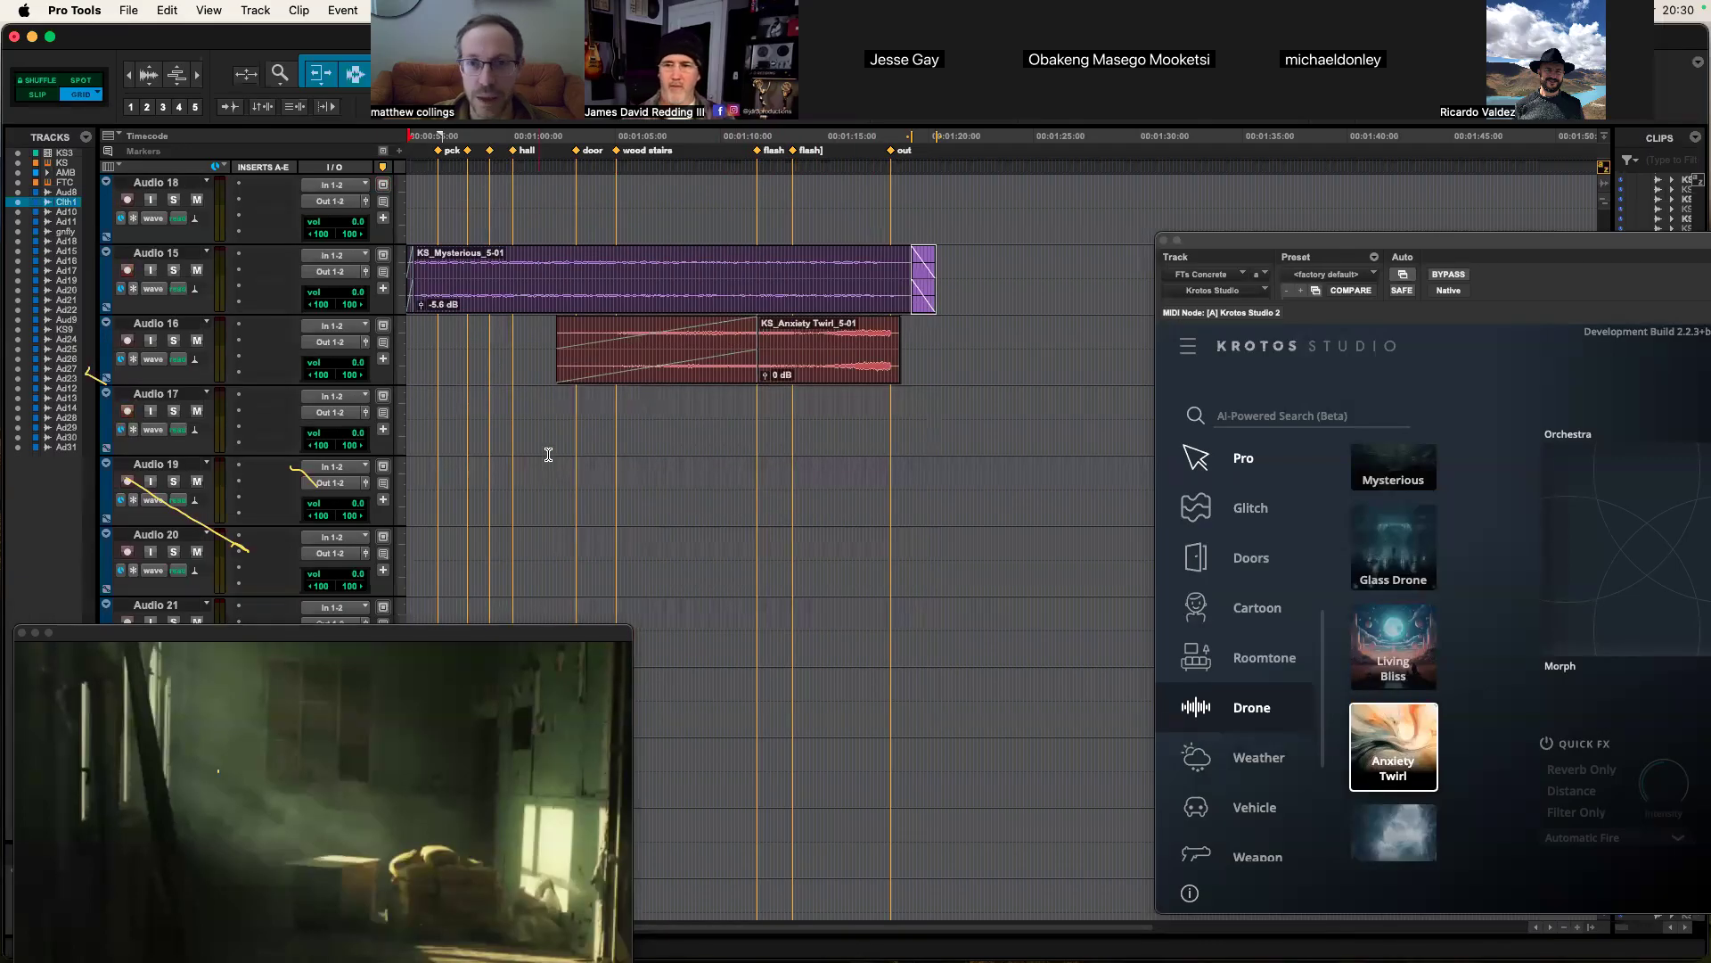
{"action": "left_click_drag", "start_coordinate": [1223, 318], "coordinate": [1161, 302]}
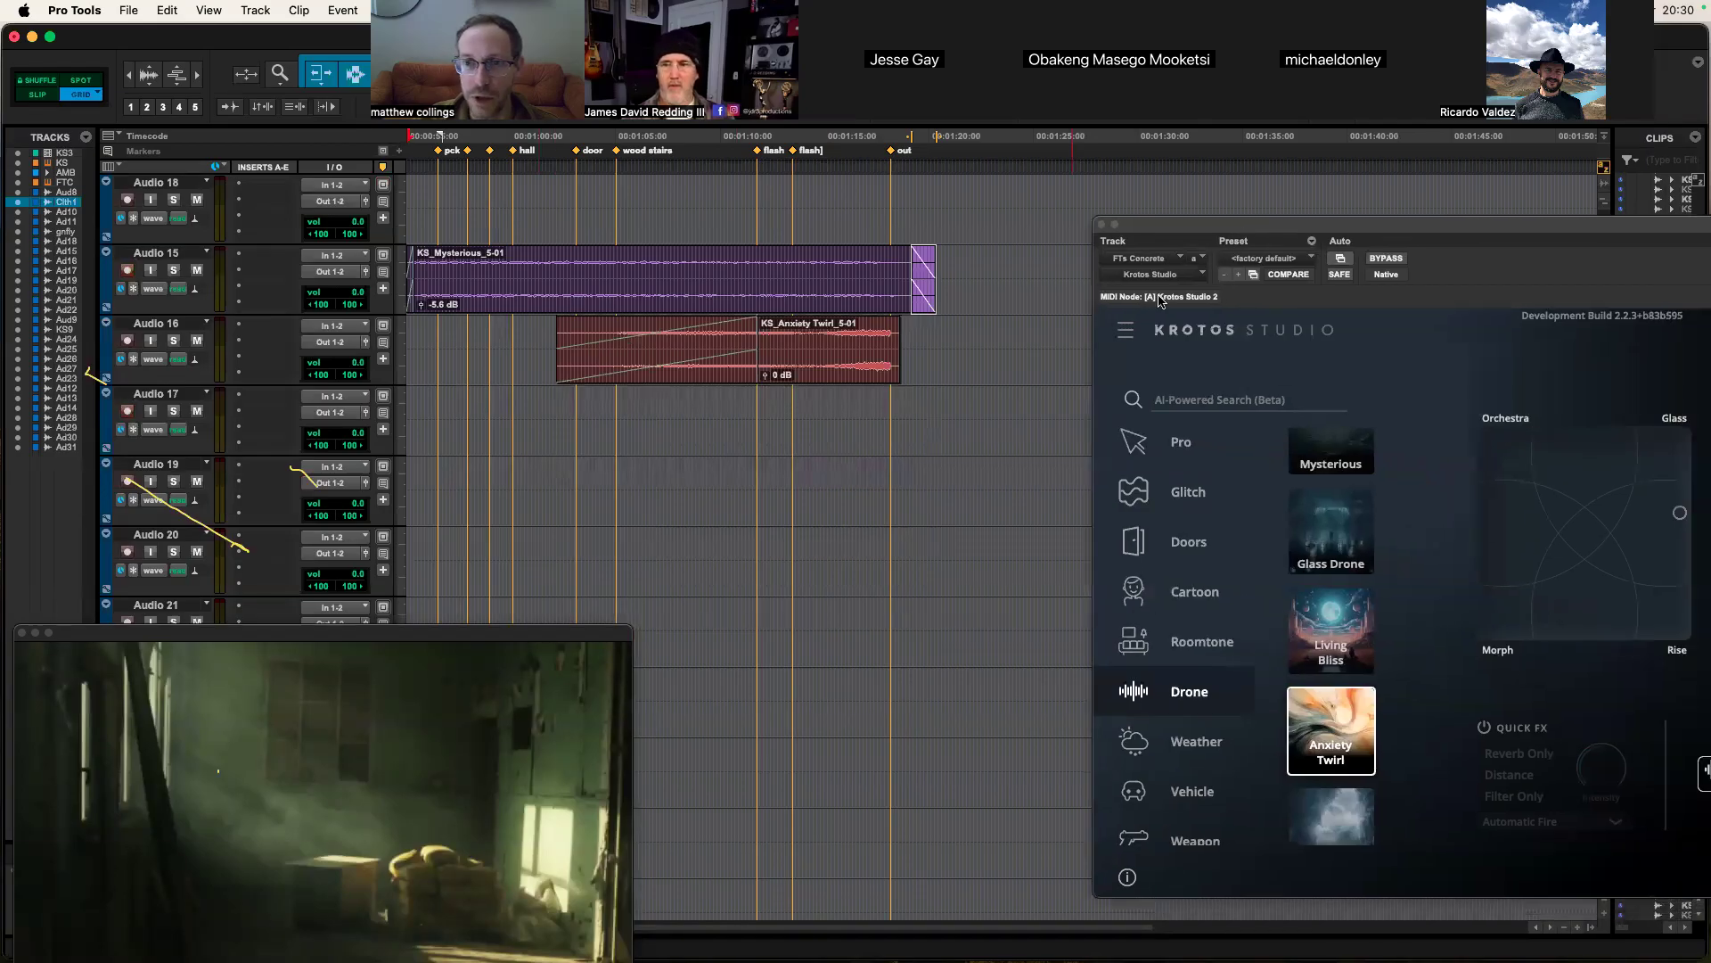
{"action": "left_click", "coordinate": [724, 433]}
{"action": "key", "text": "space"}
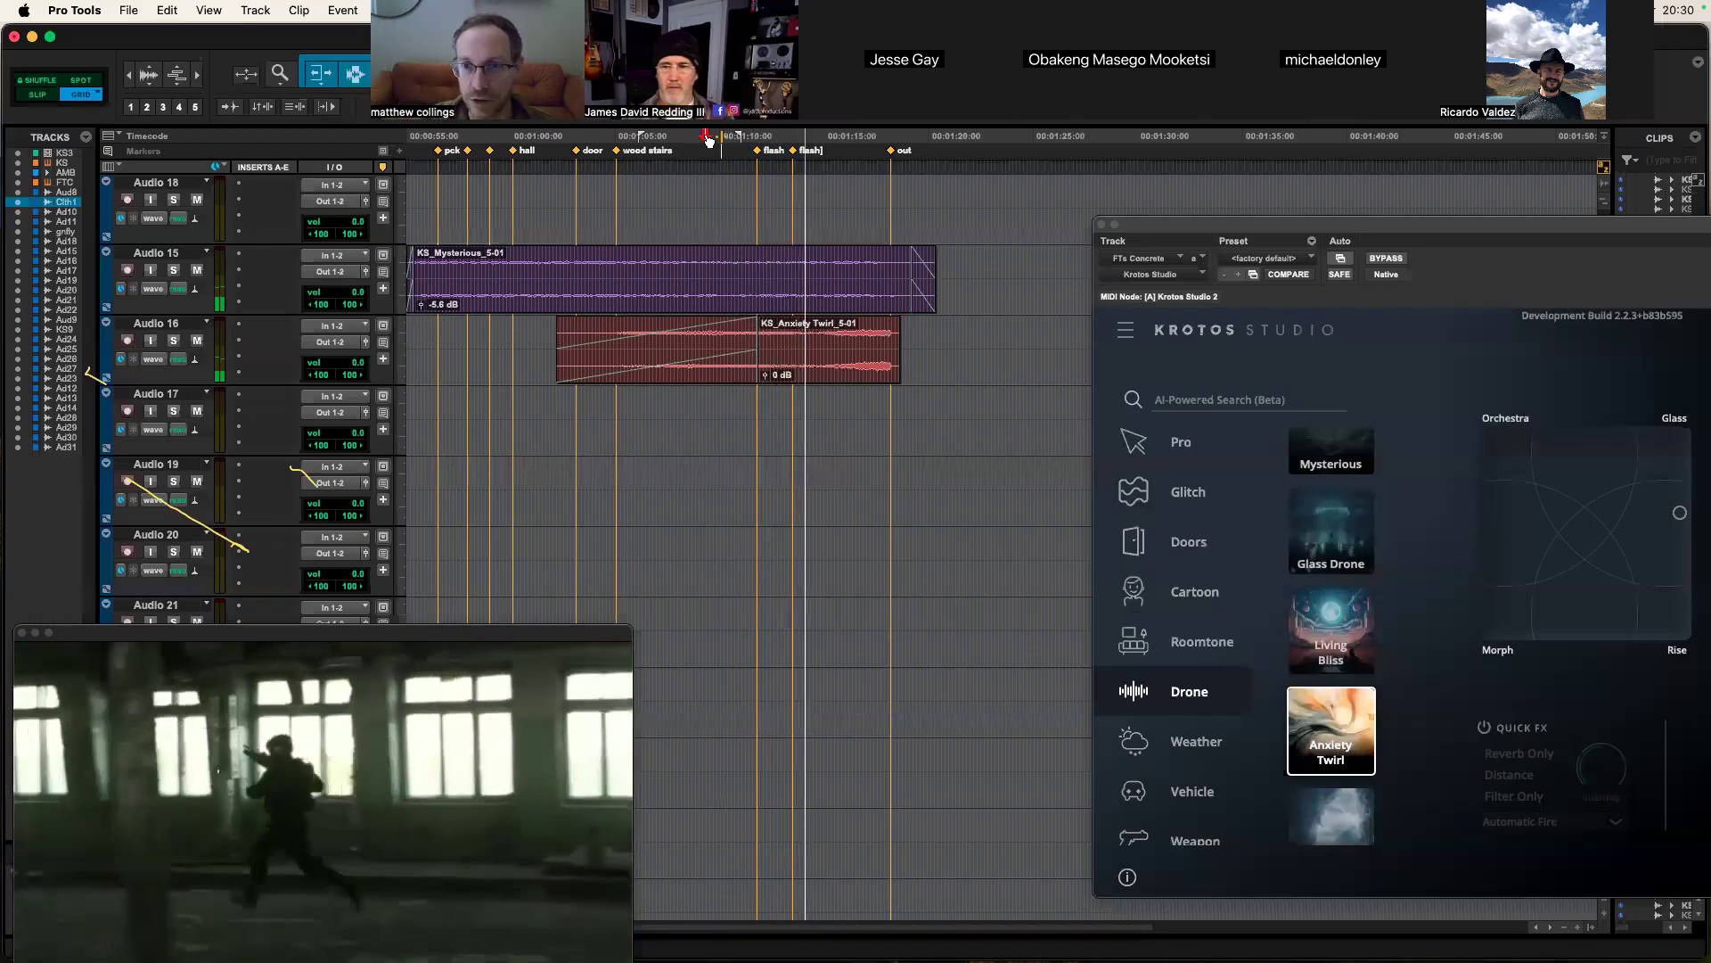
{"action": "left_click_drag", "start_coordinate": [1172, 223], "coordinate": [1069, 186]}
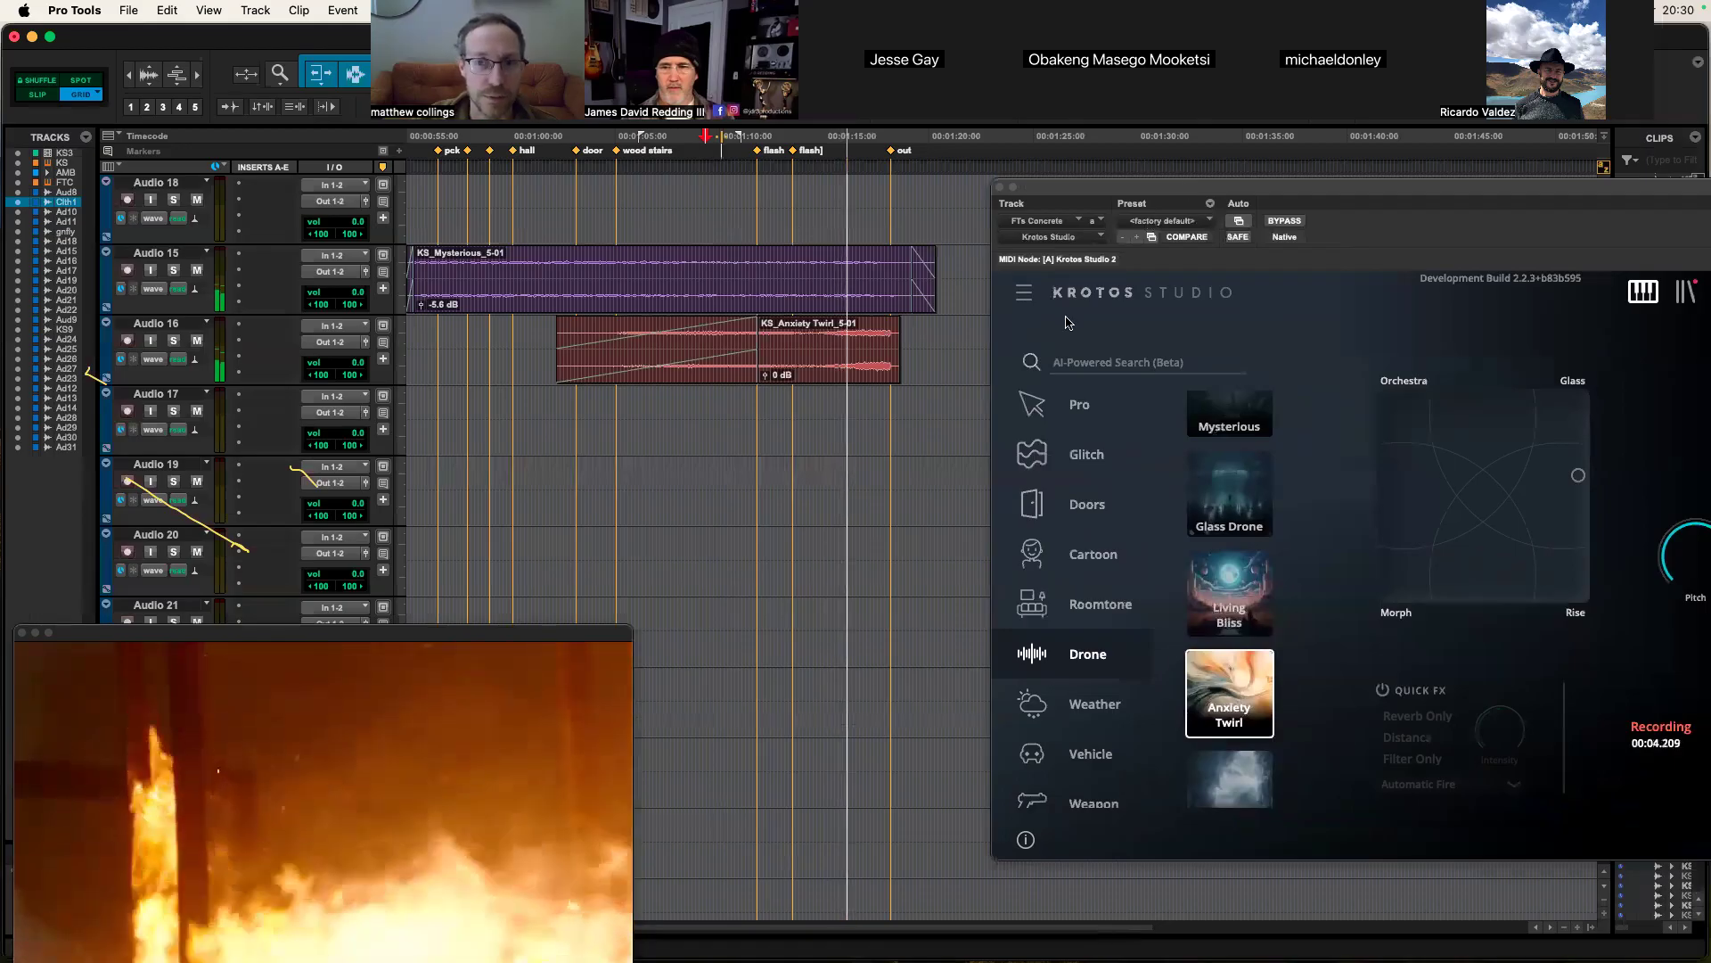
{"action": "key", "text": "space"}
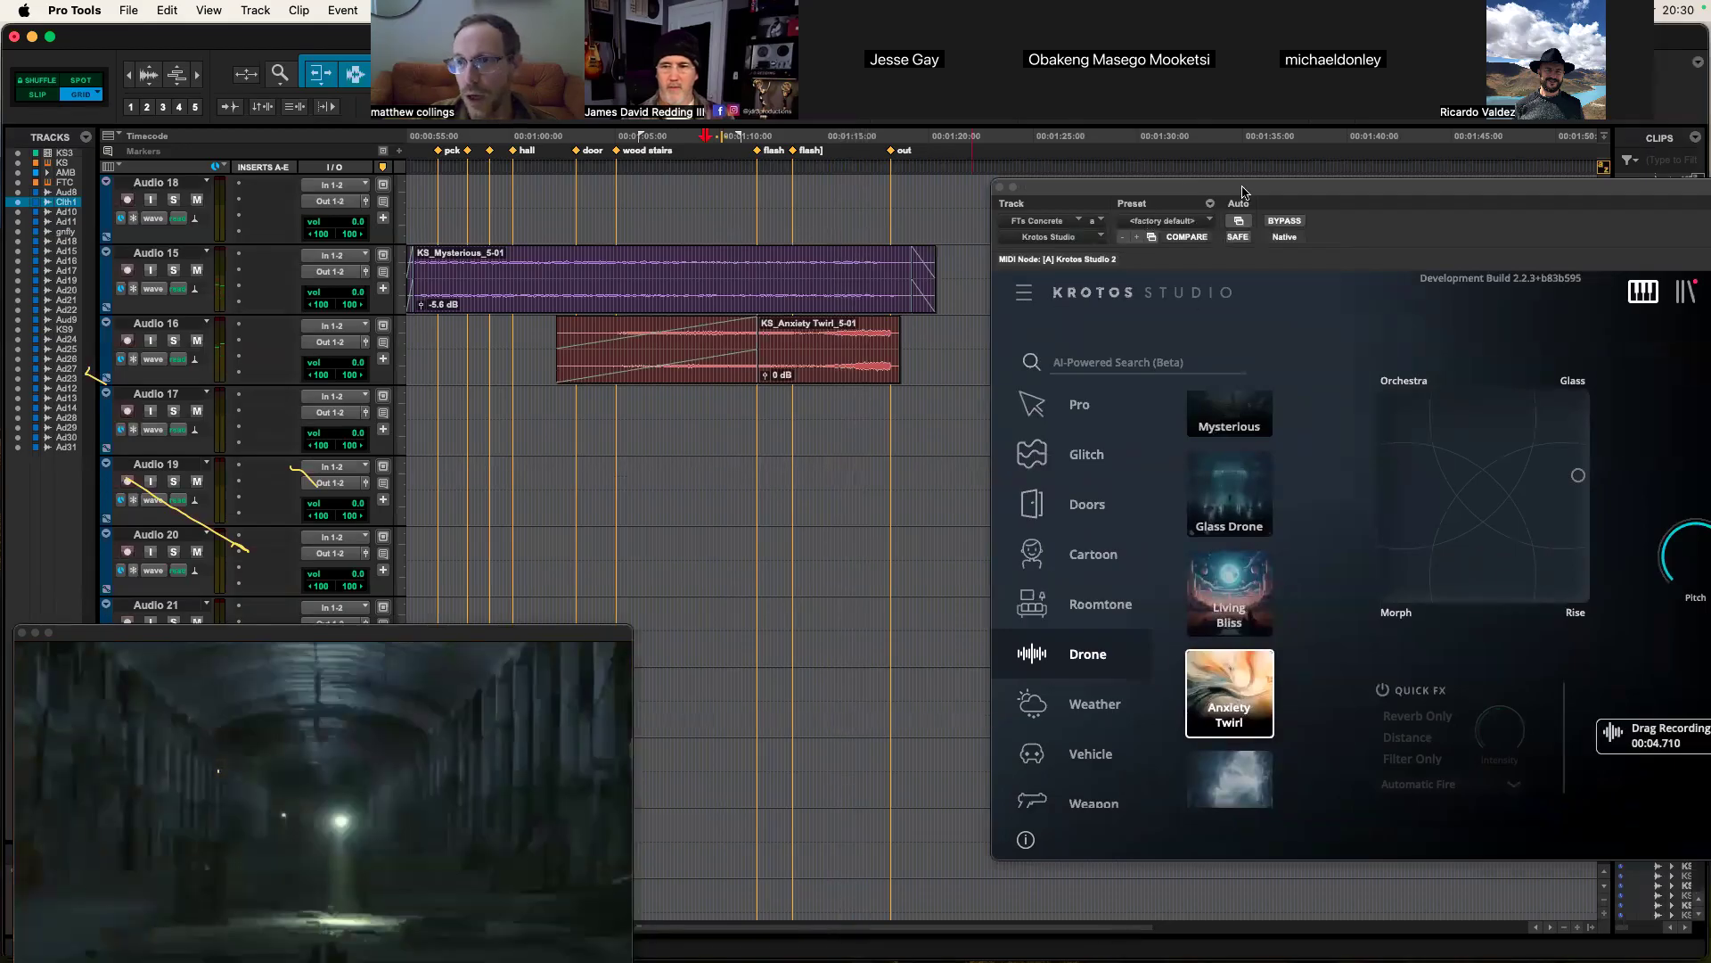
Step: Search the presets for "fire" and load the Fire preset
{"action": "left_click_drag", "start_coordinate": [1245, 191], "coordinate": [1230, 190]}
{"action": "left_click", "coordinate": [1148, 349]}
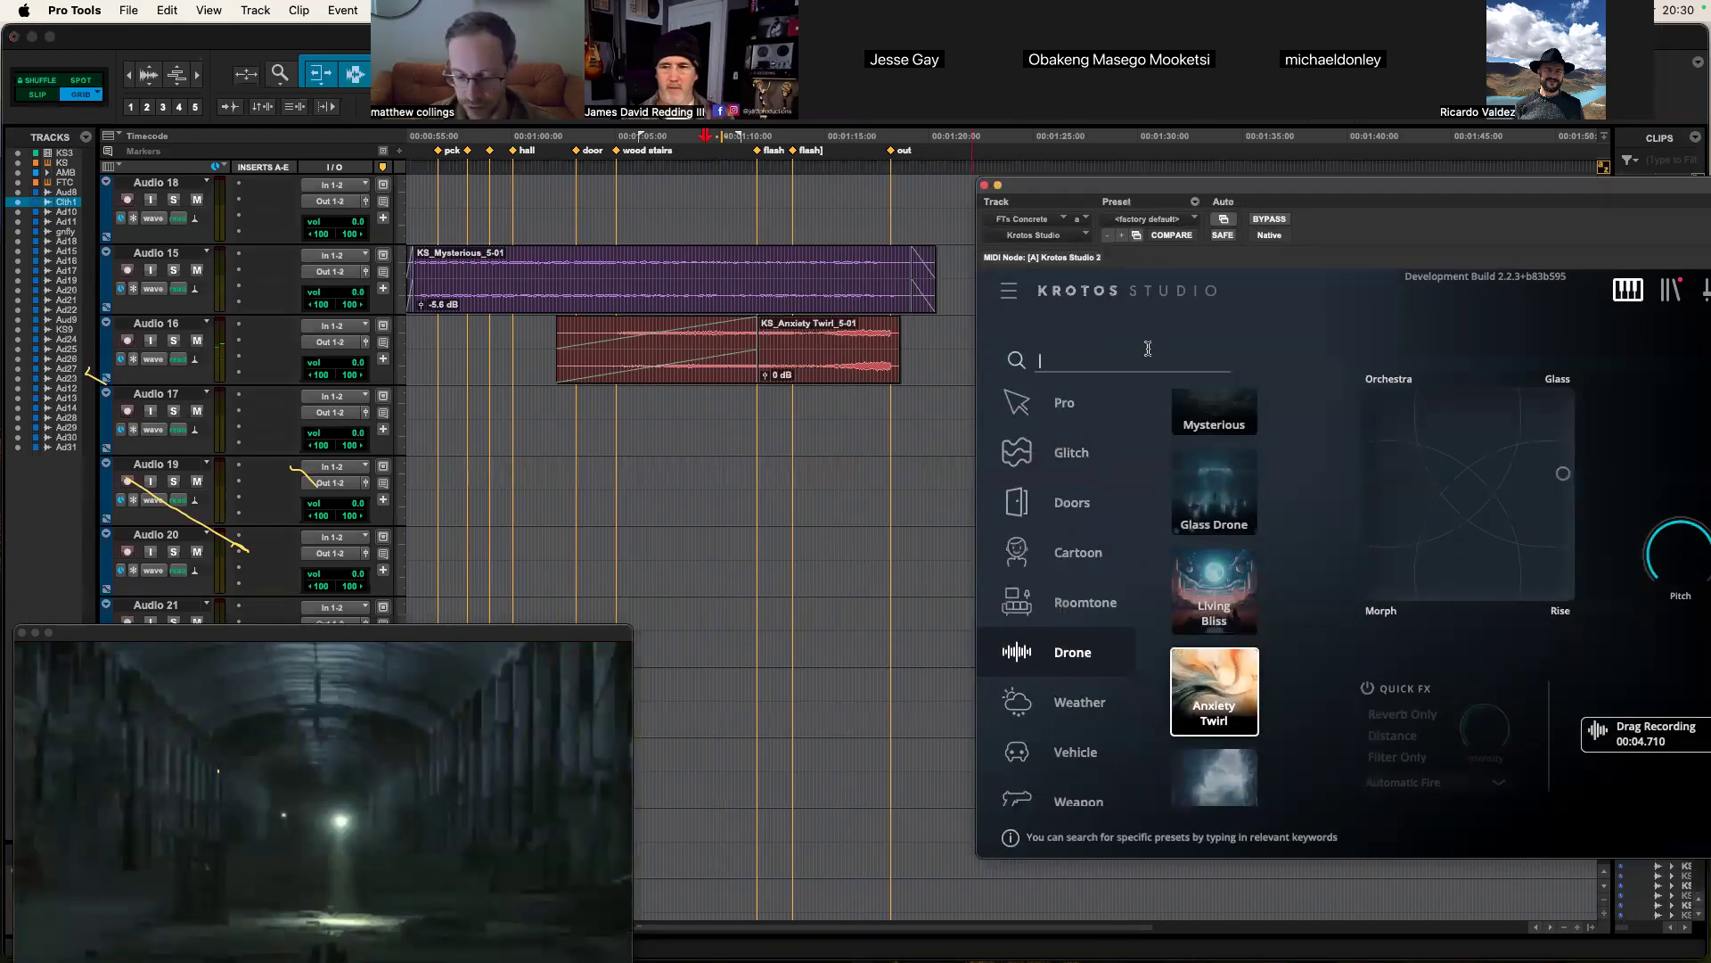
{"action": "type", "text": "fire"}
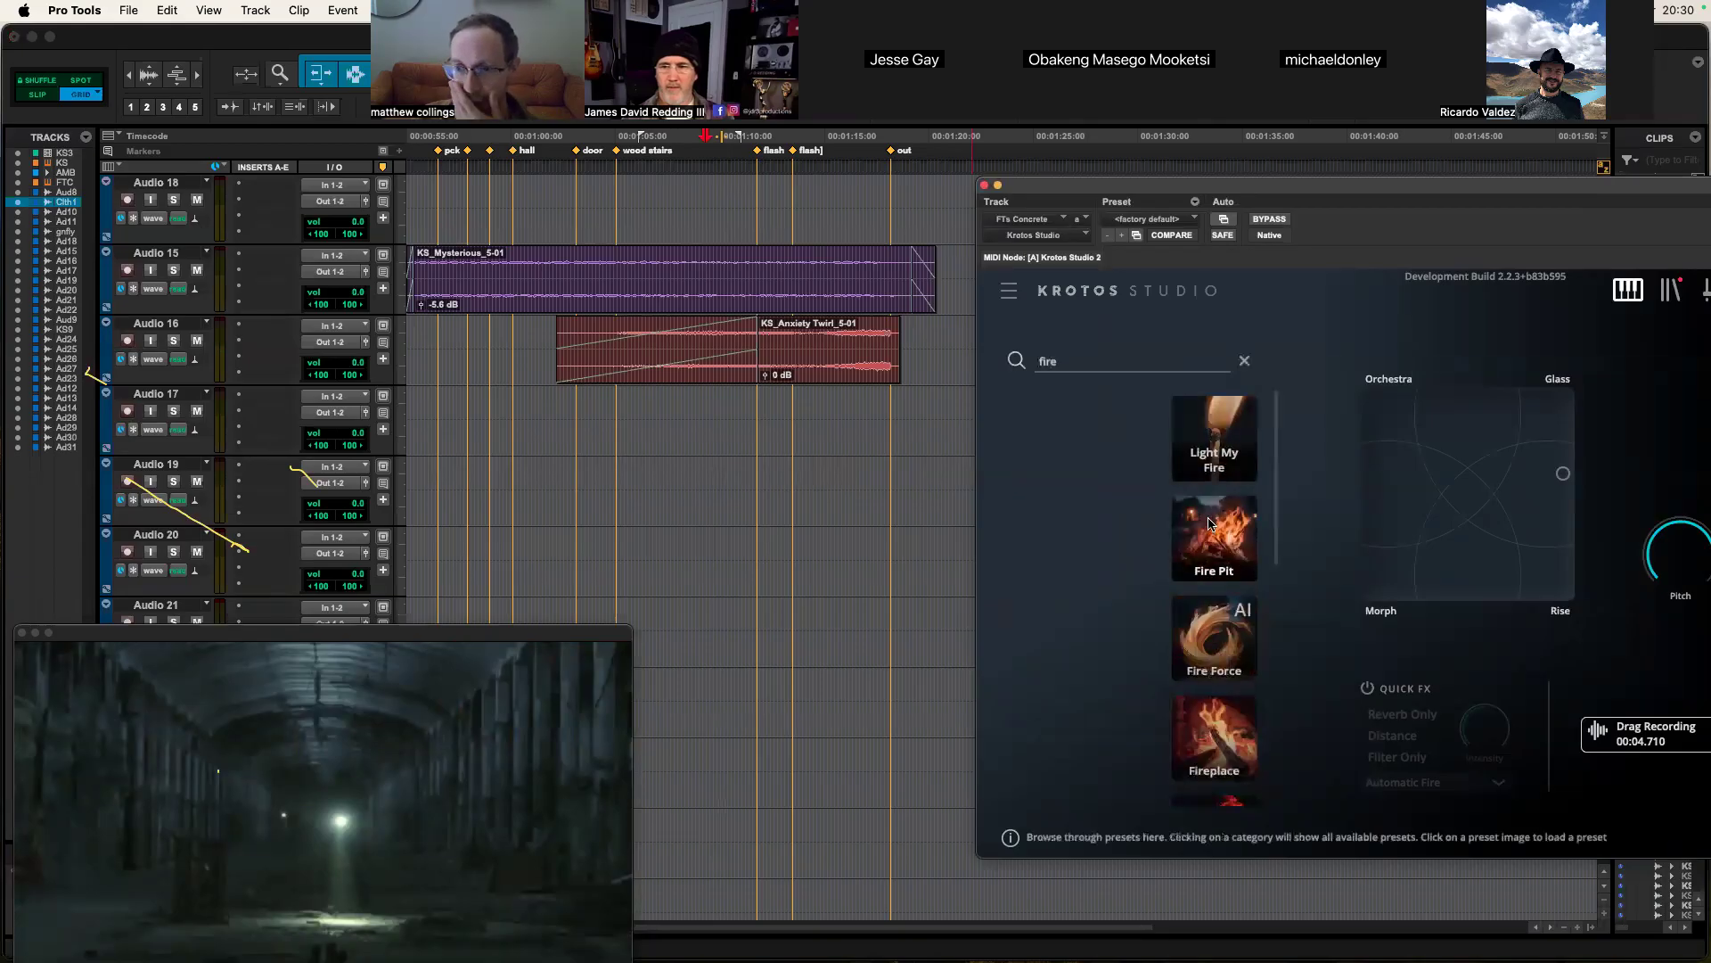
{"action": "scroll", "coordinate": [1210, 644], "scroll_direction": "down", "scroll_amount": 2}
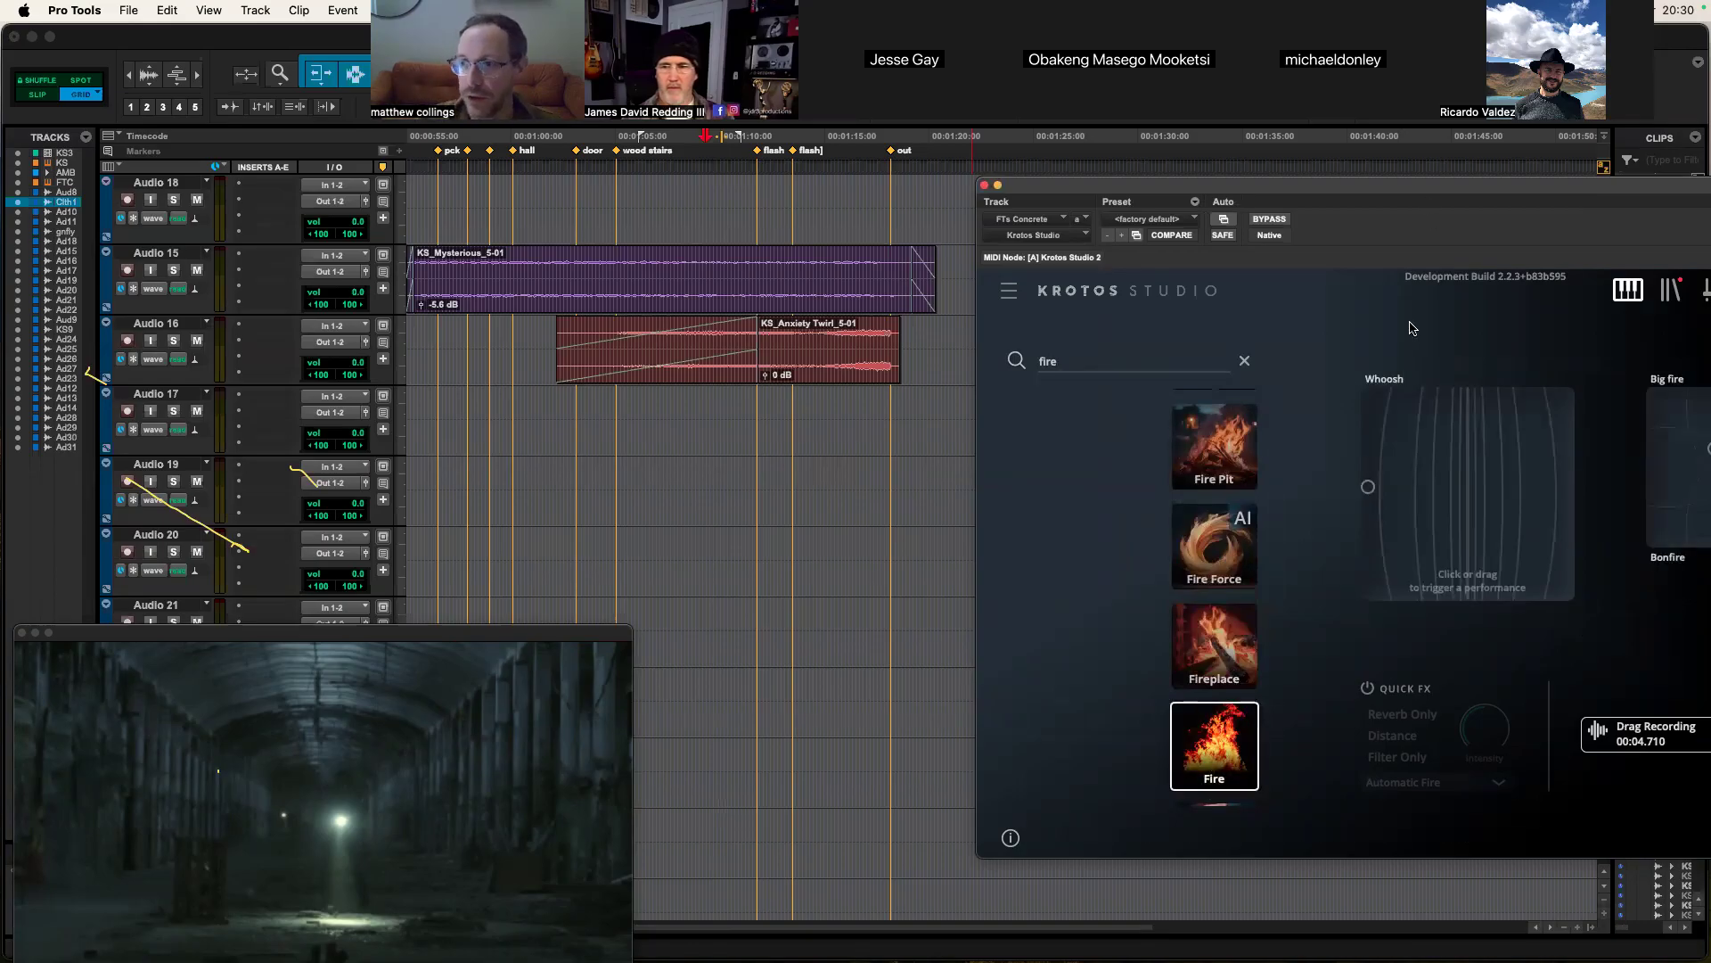
Step: Perform fire whooshes on the Whoosh pad and place the recording on Audio 19 at the second flash marker
{"action": "left_click_drag", "start_coordinate": [1425, 519], "coordinate": [1464, 538]}
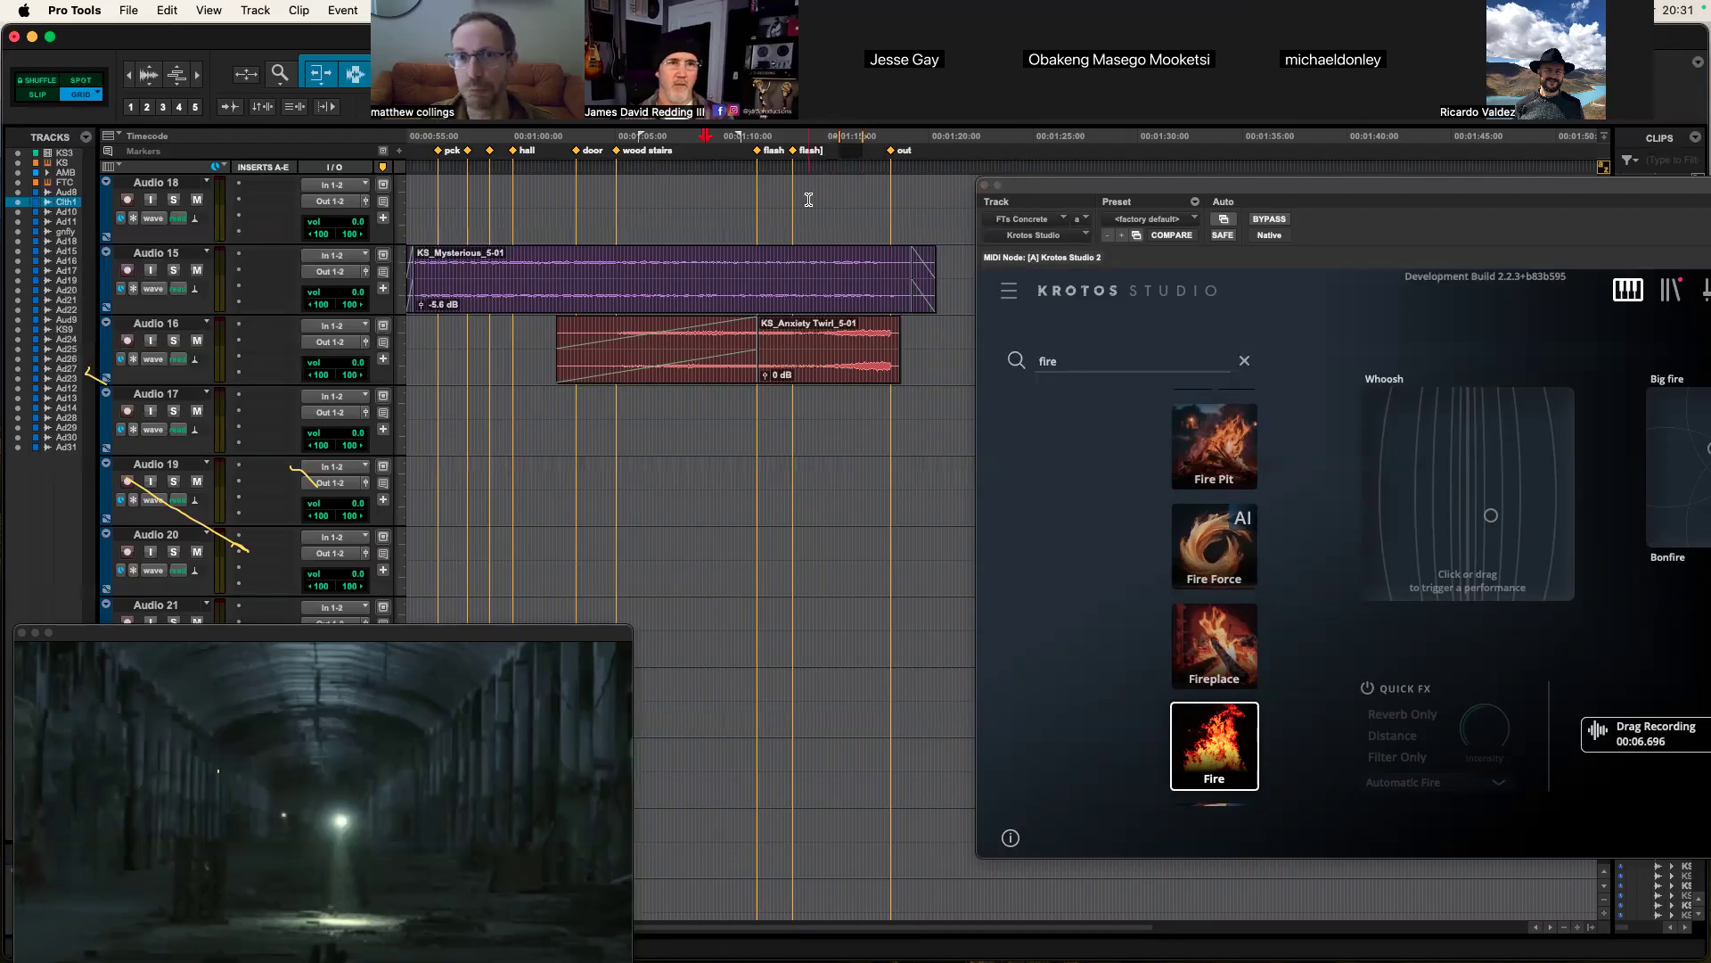
{"action": "left_click", "coordinate": [1464, 524]}
{"action": "mouse_move", "coordinate": [1464, 524]}
{"action": "left_mouse_down"}
{"action": "mouse_move", "coordinate": [1471, 412]}
{"action": "mouse_move", "coordinate": [1469, 577]}
{"action": "left_mouse_up"}
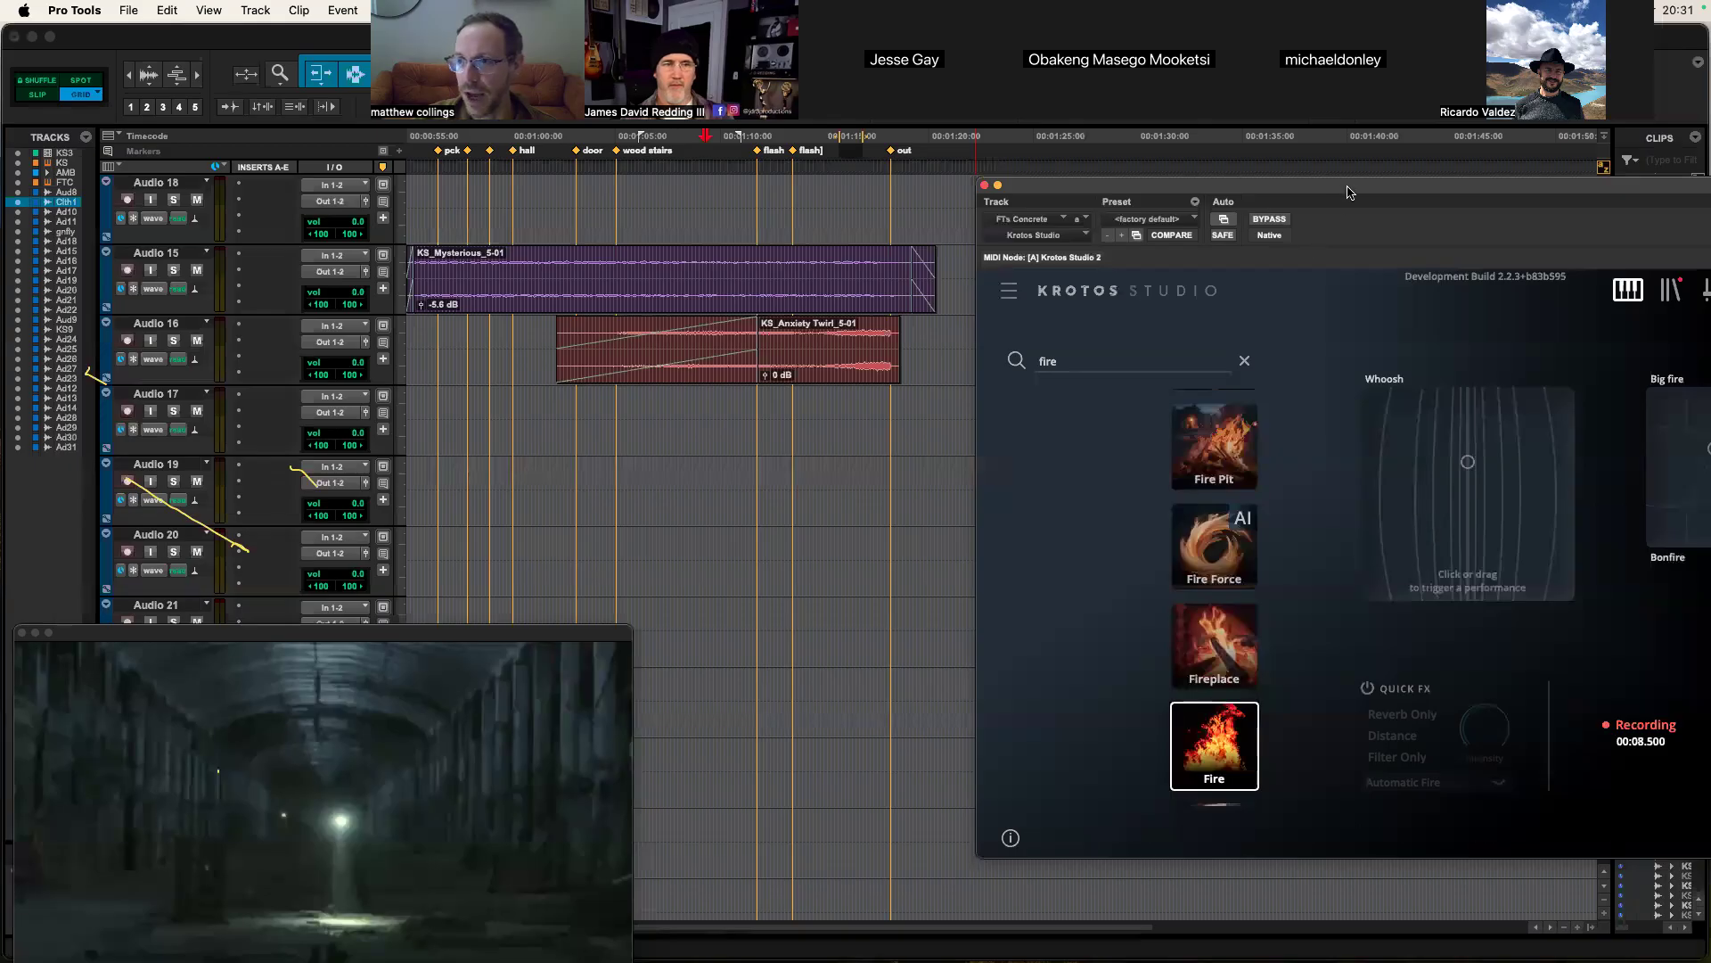
{"action": "left_click_drag", "start_coordinate": [1597, 729], "coordinate": [799, 472]}
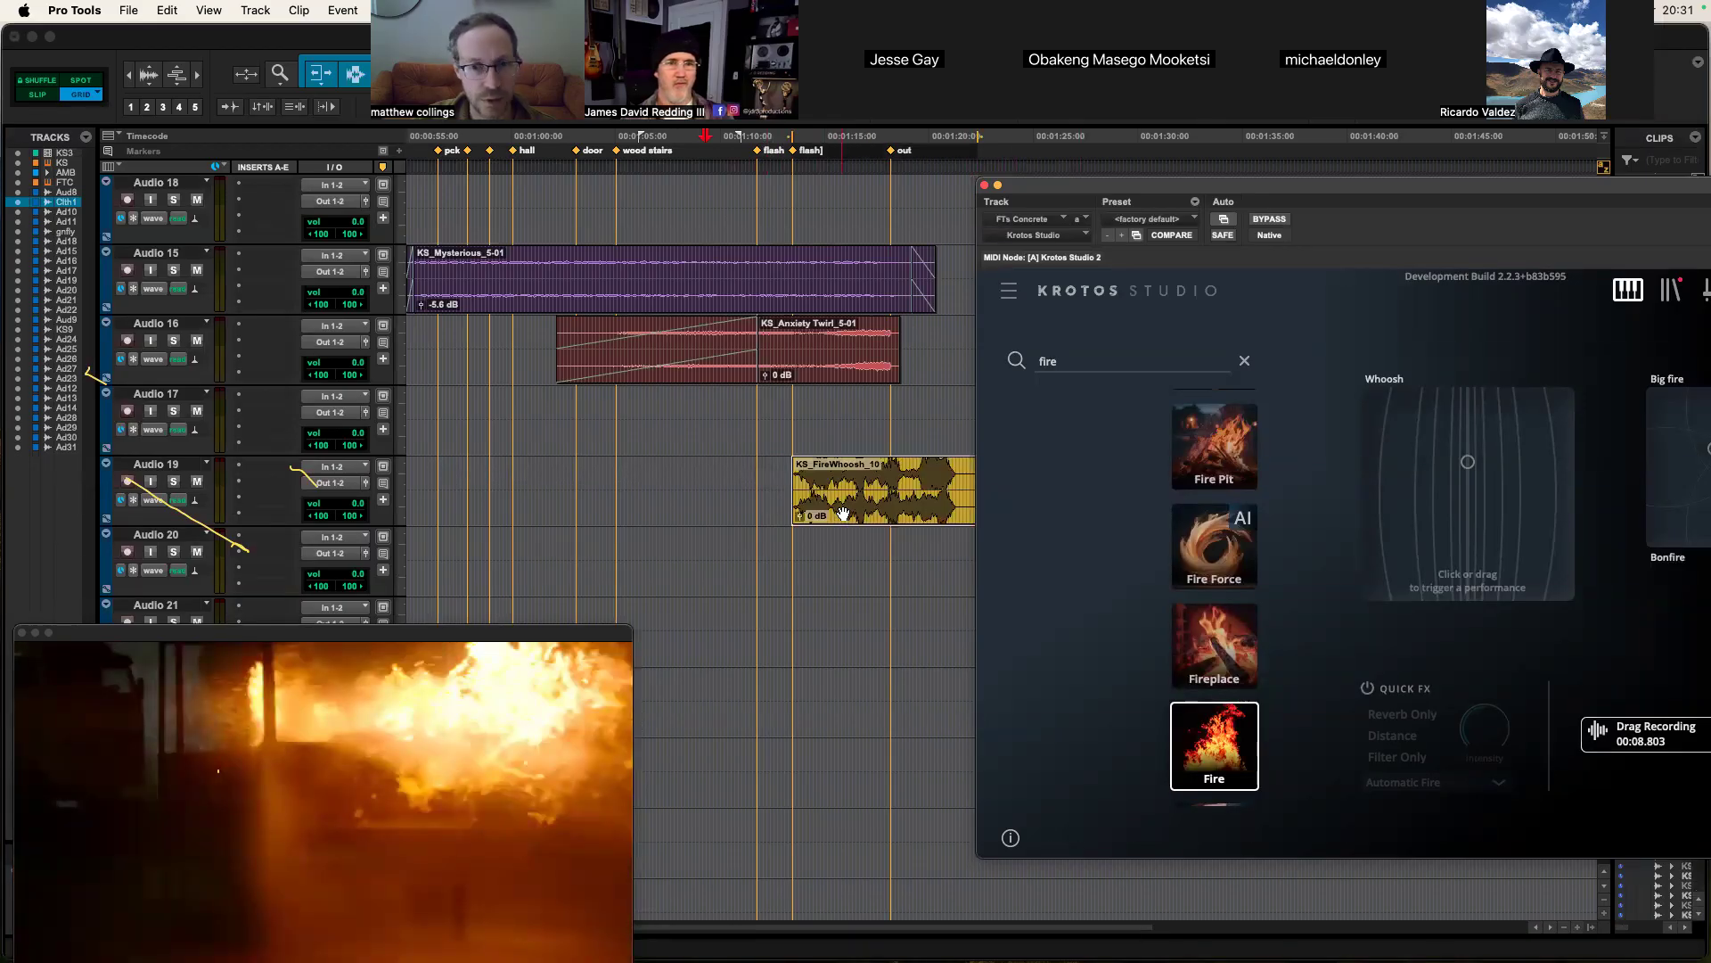
Step: Trim the fire whoosh clip's end to just past the out marker with a short fade-out, and set its clip gain to -6.6 dB
{"action": "left_click", "coordinate": [843, 514]}
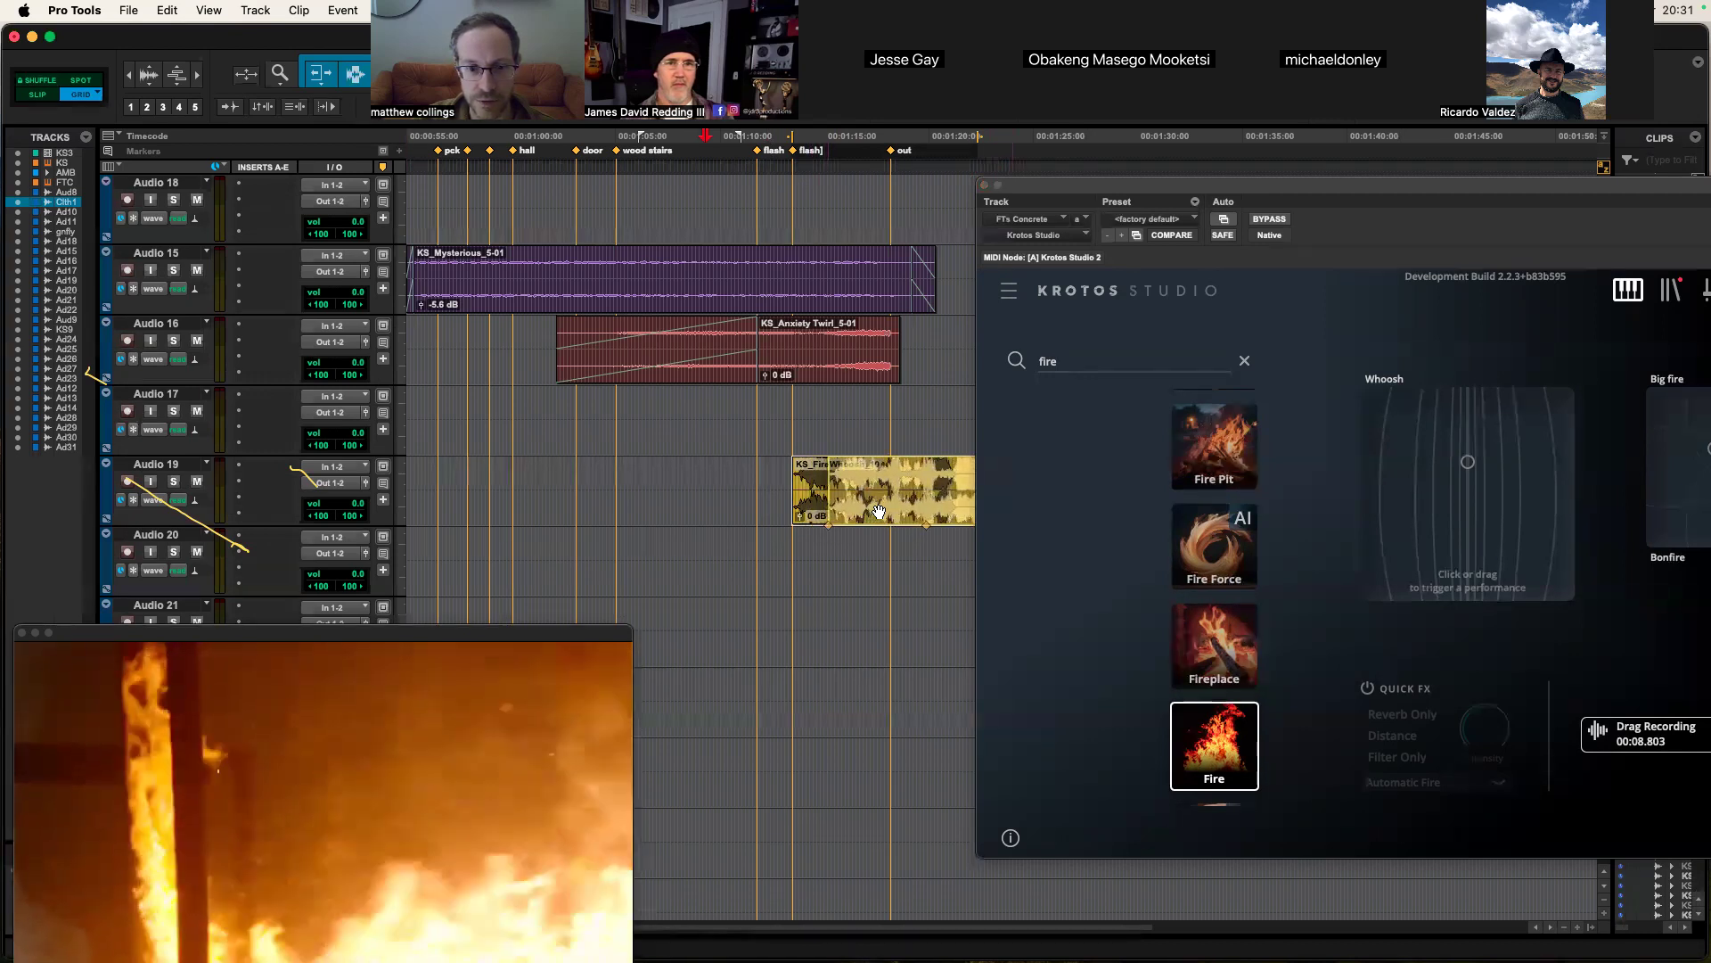
{"action": "left_click_drag", "start_coordinate": [879, 511], "coordinate": [874, 511]}
{"action": "left_click", "coordinate": [919, 430]}
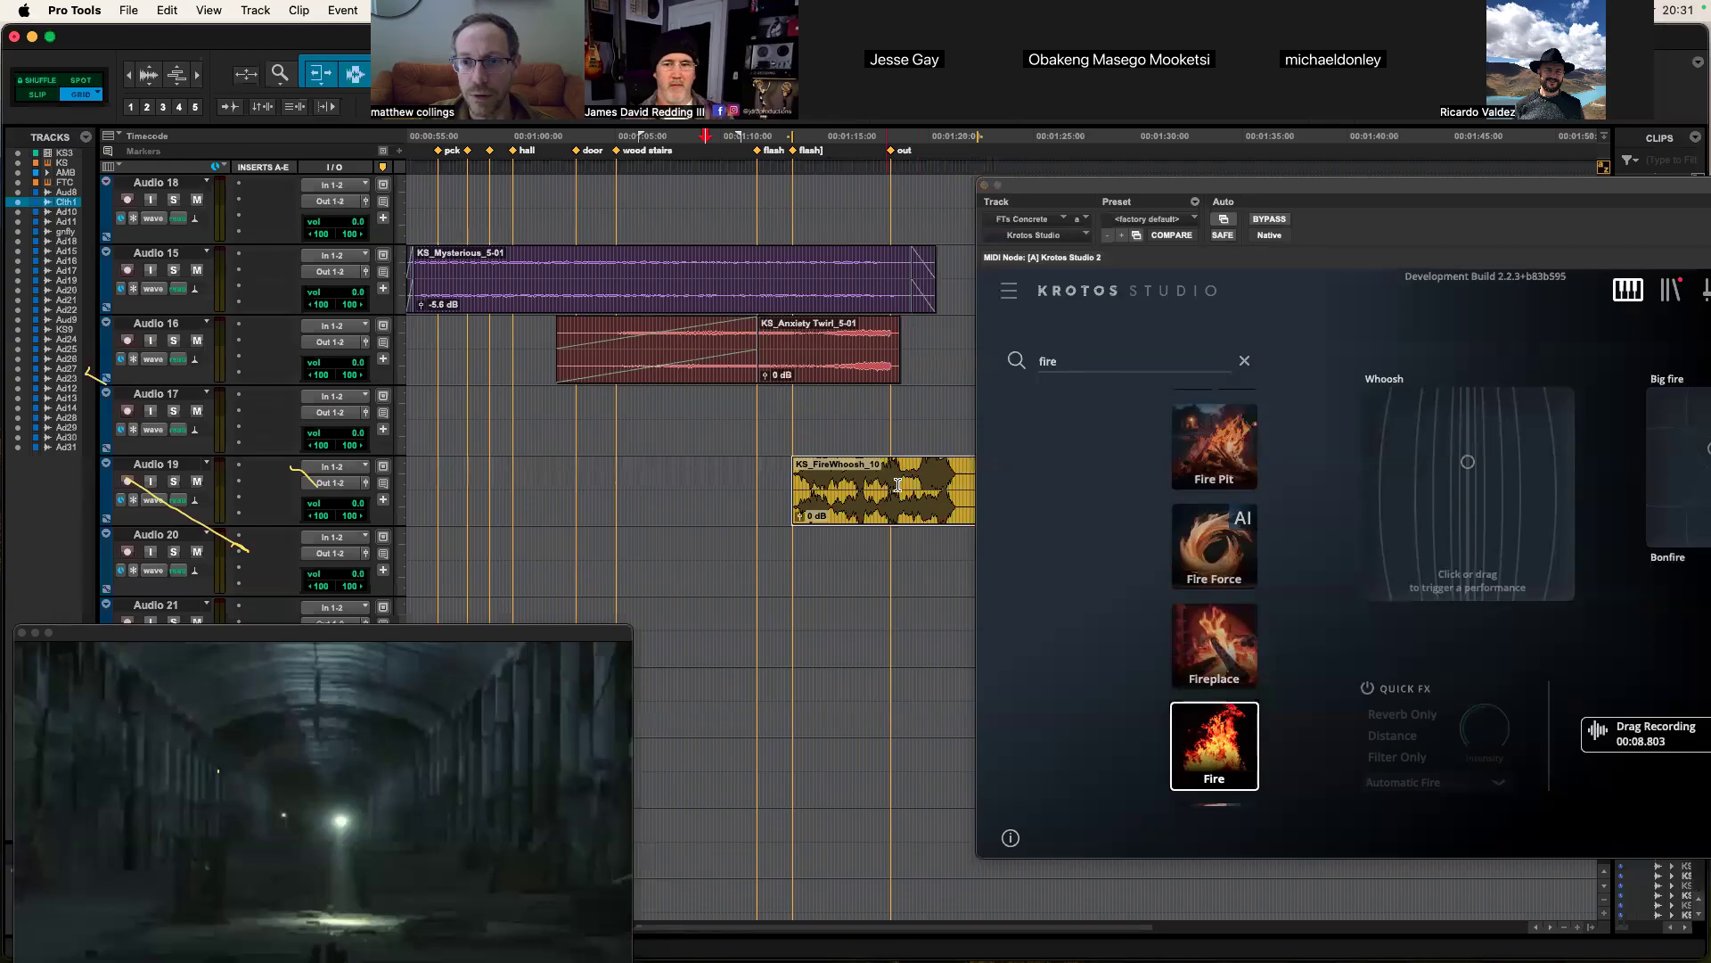
{"action": "left_click_drag", "start_coordinate": [1033, 194], "coordinate": [1038, 200]}
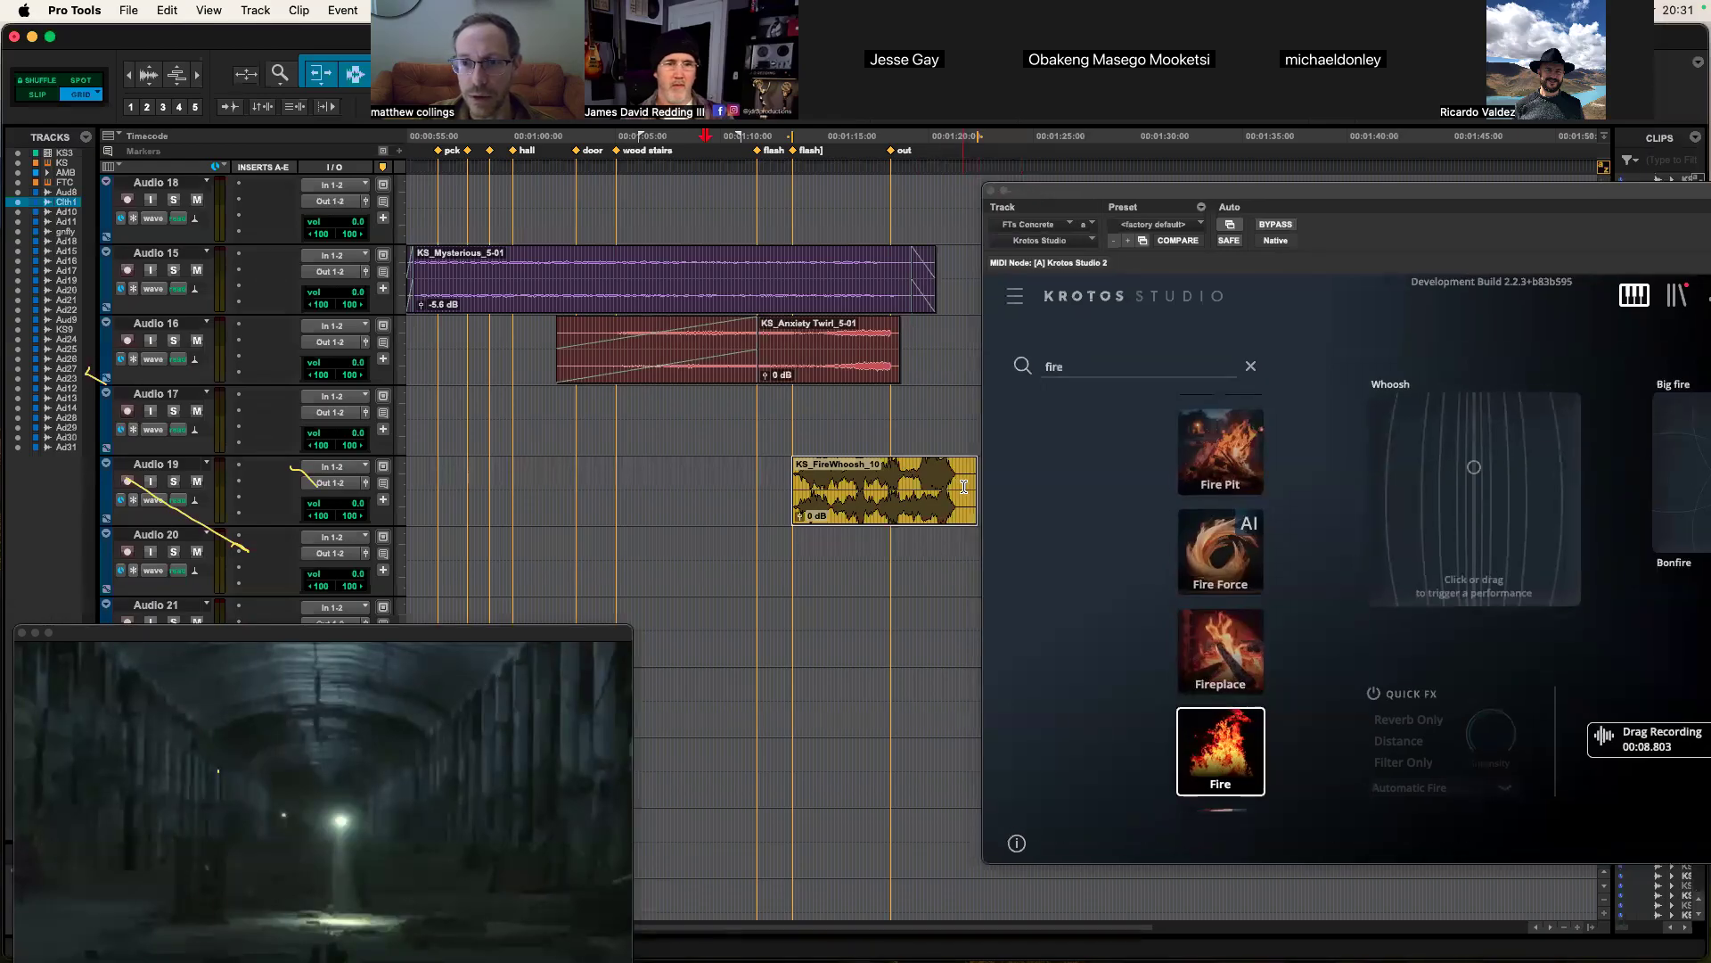
{"action": "left_click_drag", "start_coordinate": [970, 486], "coordinate": [907, 486]}
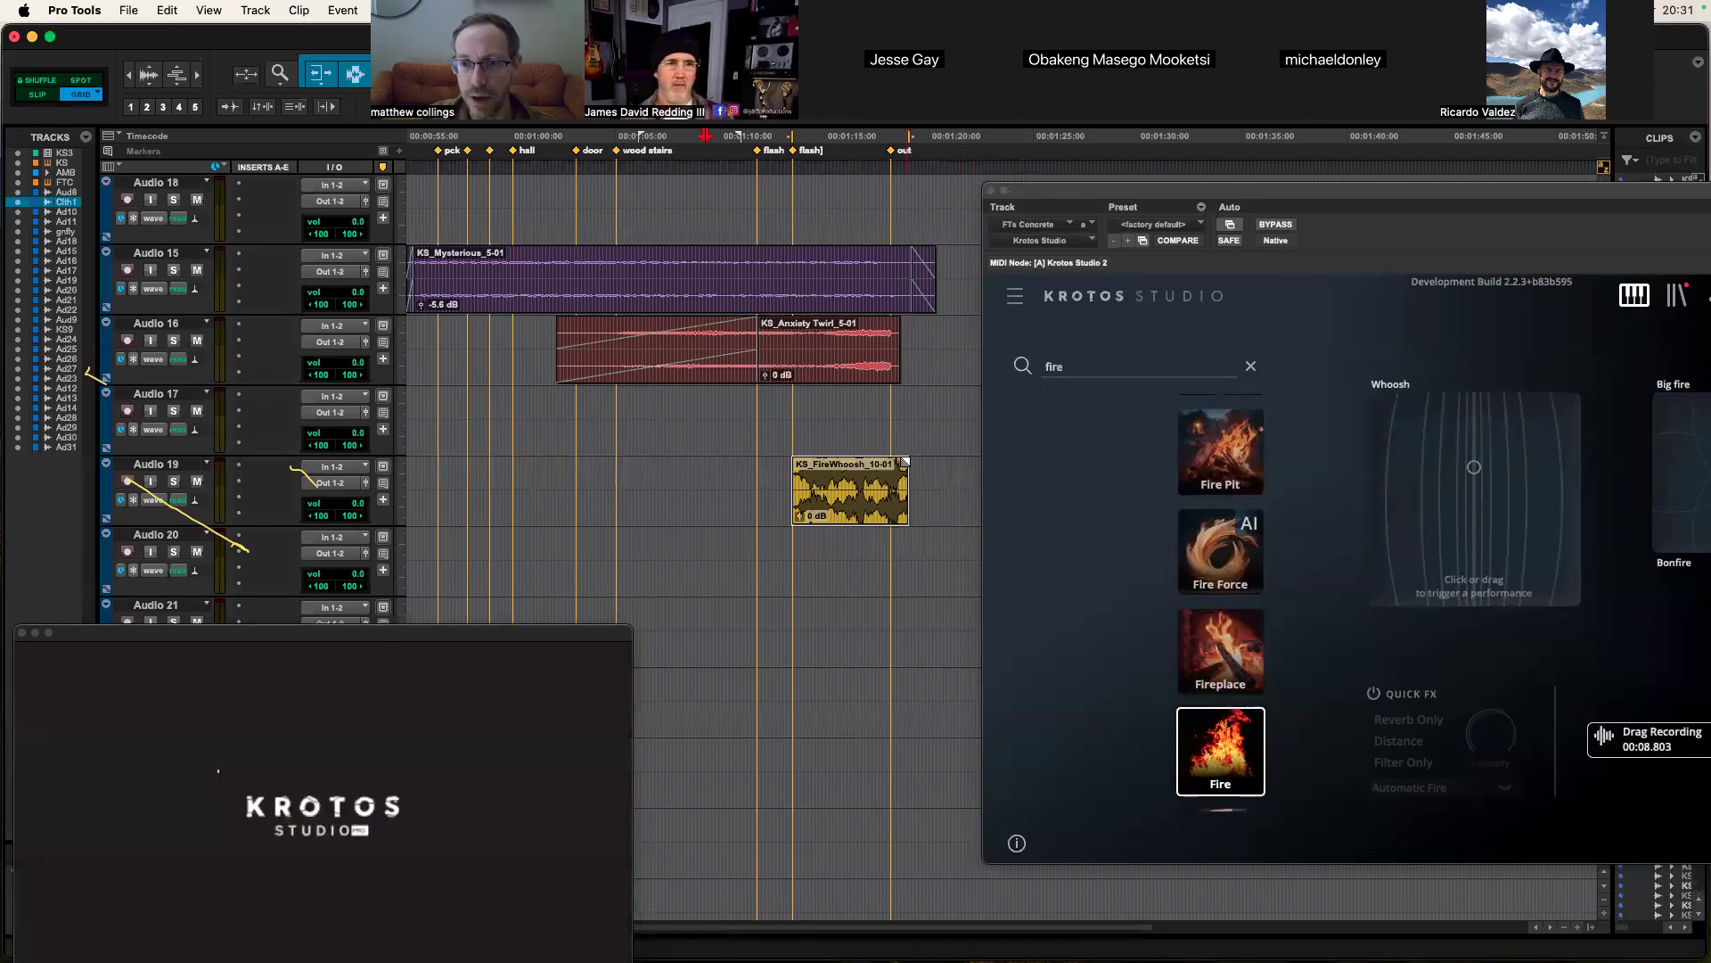
{"action": "left_click_drag", "start_coordinate": [799, 518], "coordinate": [800, 553]}
{"action": "key", "text": "space"}
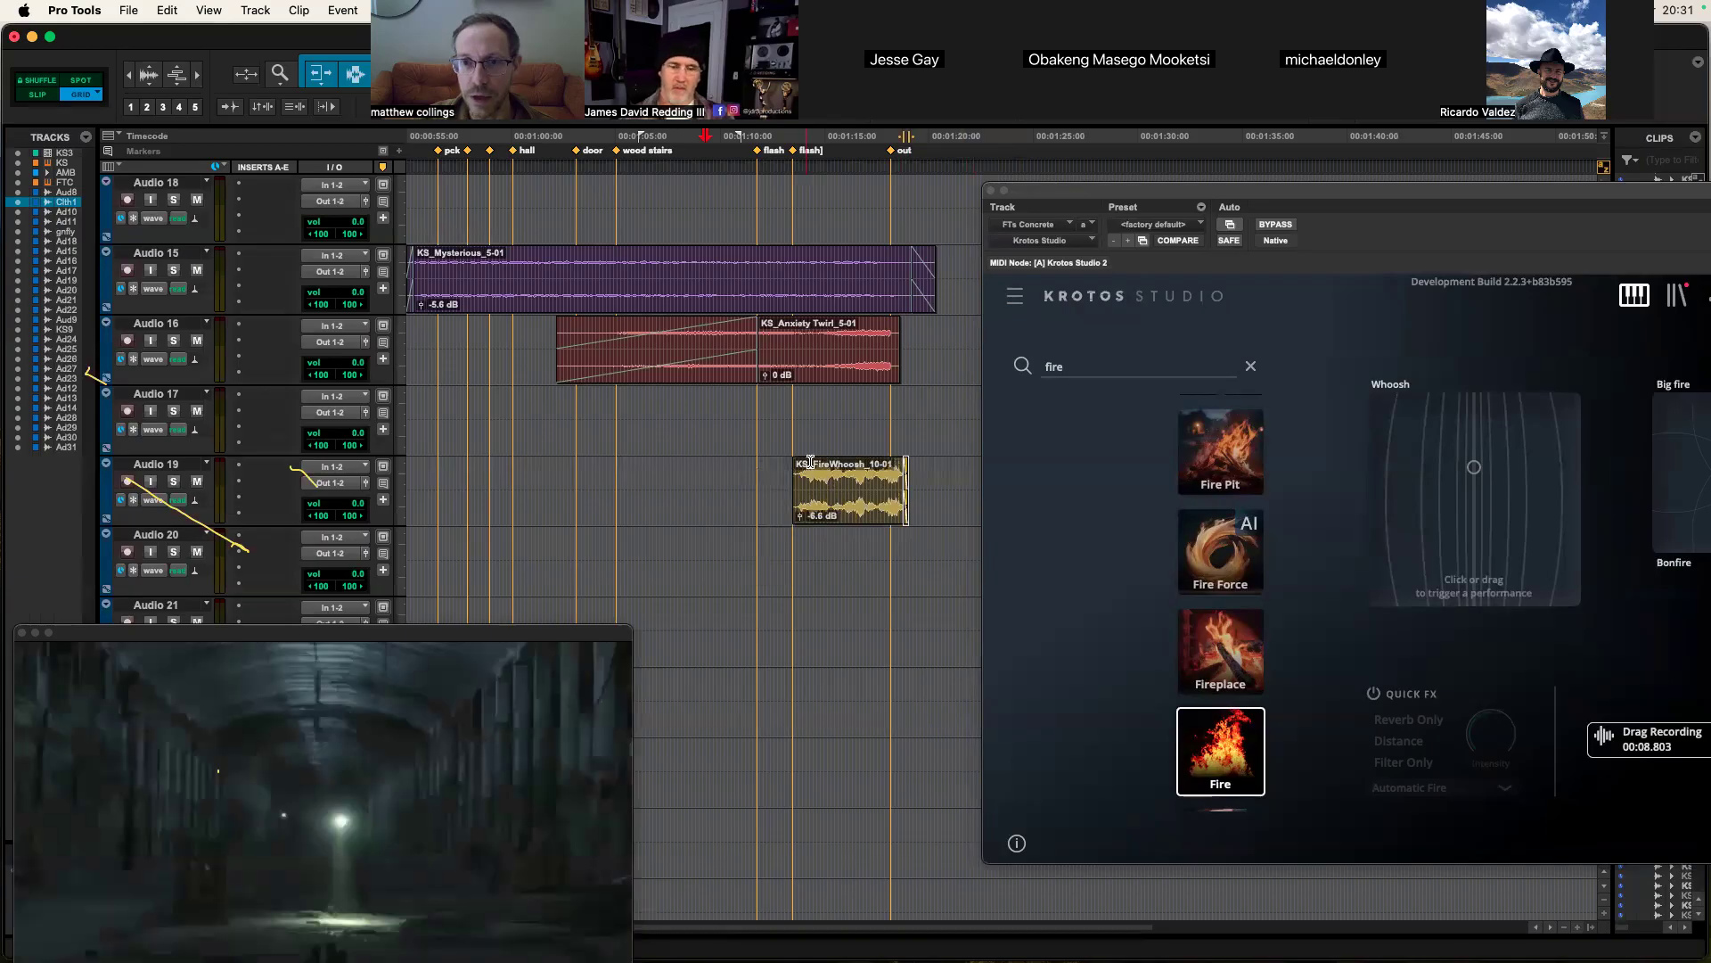
Step: Tighten the fire whoosh clip on Audio 19 to the explosion shot, with fades at its start and at the out marker
{"action": "left_click_drag", "start_coordinate": [1069, 190], "coordinate": [1044, 179]}
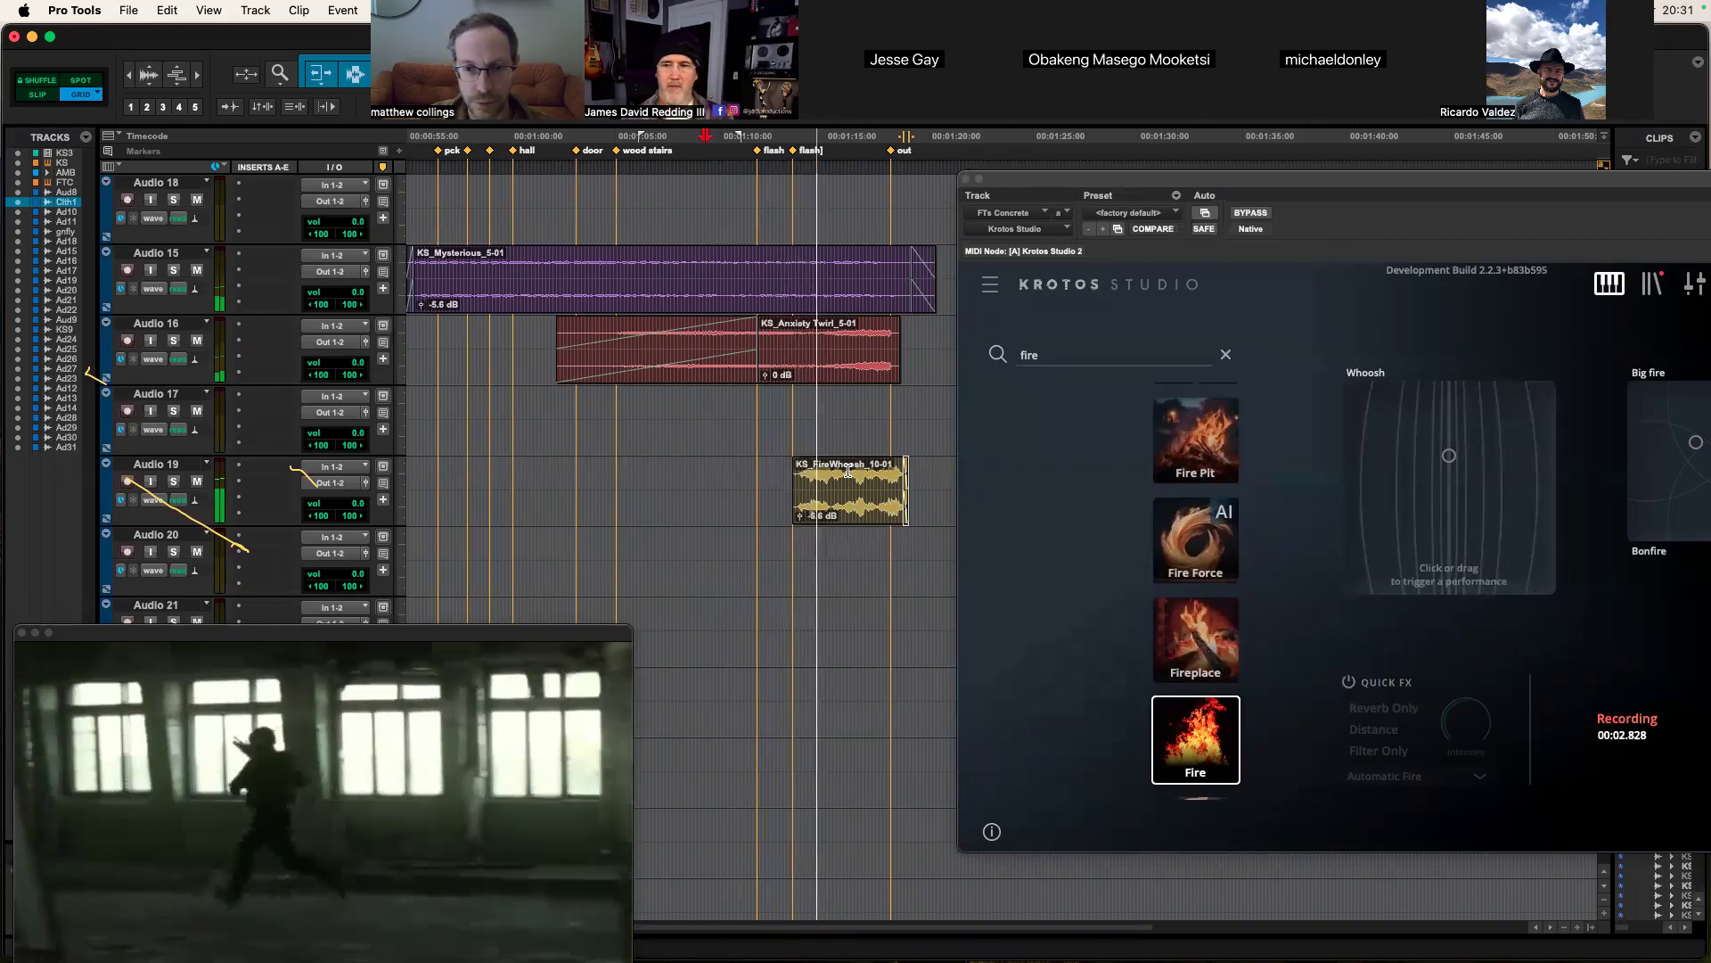
{"action": "left_click", "coordinate": [799, 495]}
{"action": "left_click_drag", "start_coordinate": [800, 495], "coordinate": [892, 500]}
{"action": "left_click_drag", "start_coordinate": [1314, 180], "coordinate": [1290, 178]}
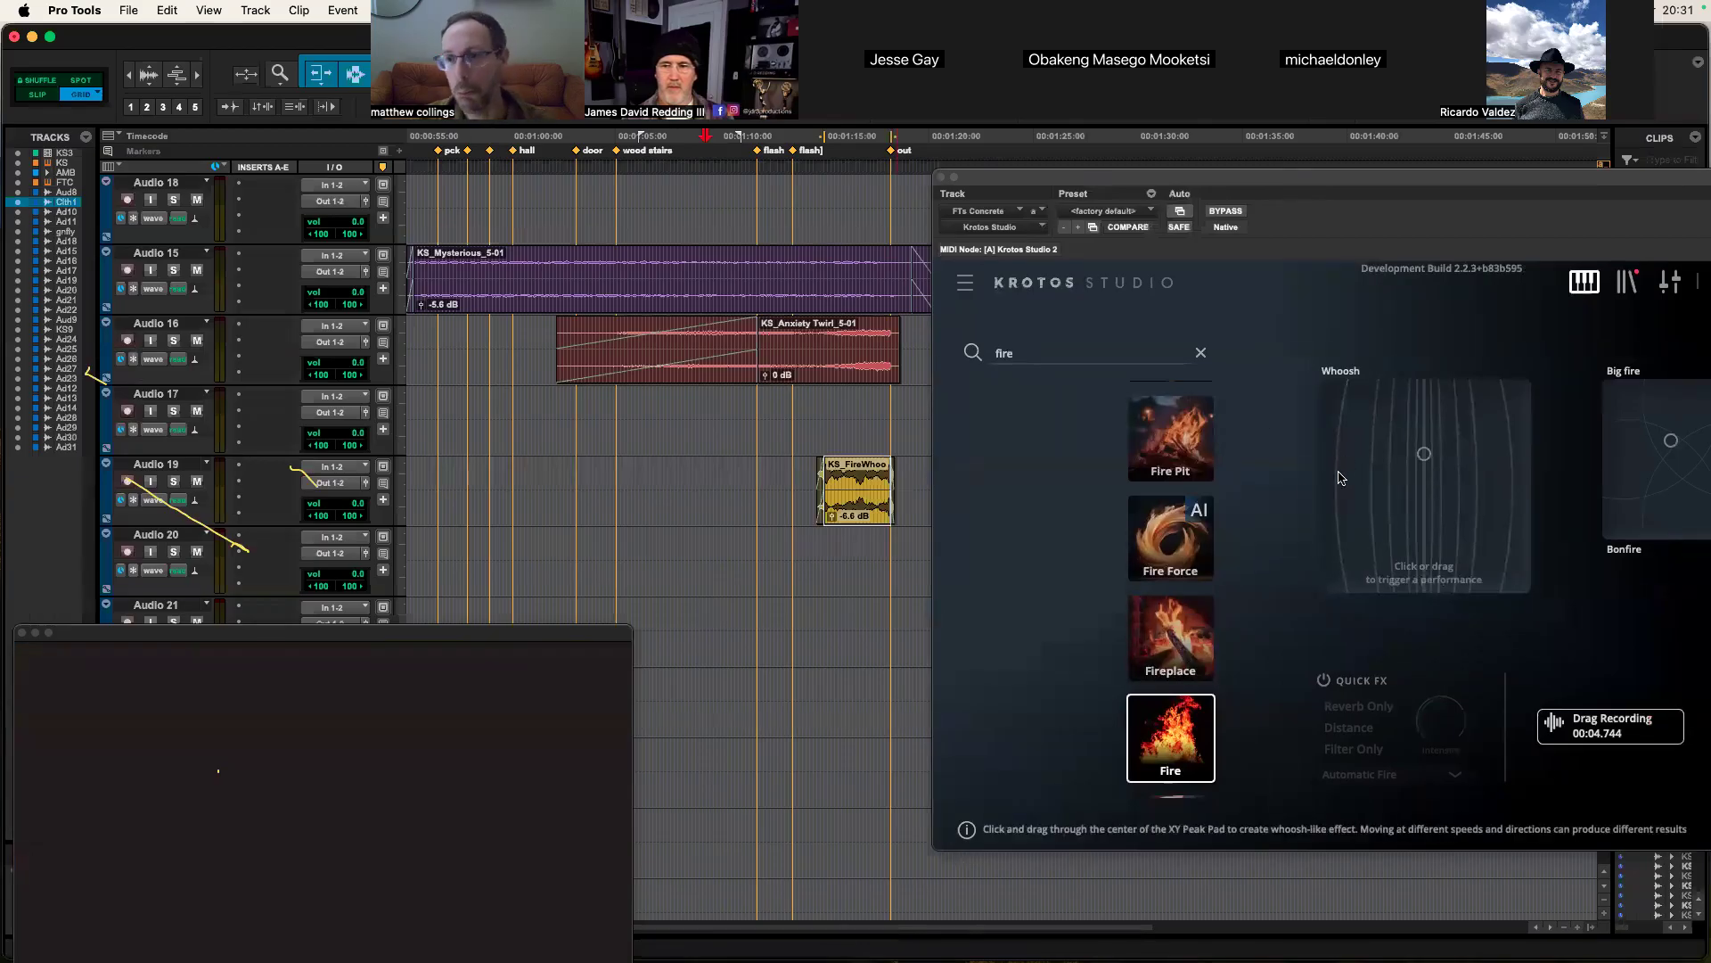
Step: Record a Fire Force performance on the Intensity pad and place it on Audio 20 between the wood stairs and flash markers
{"action": "left_click", "coordinate": [1155, 559]}
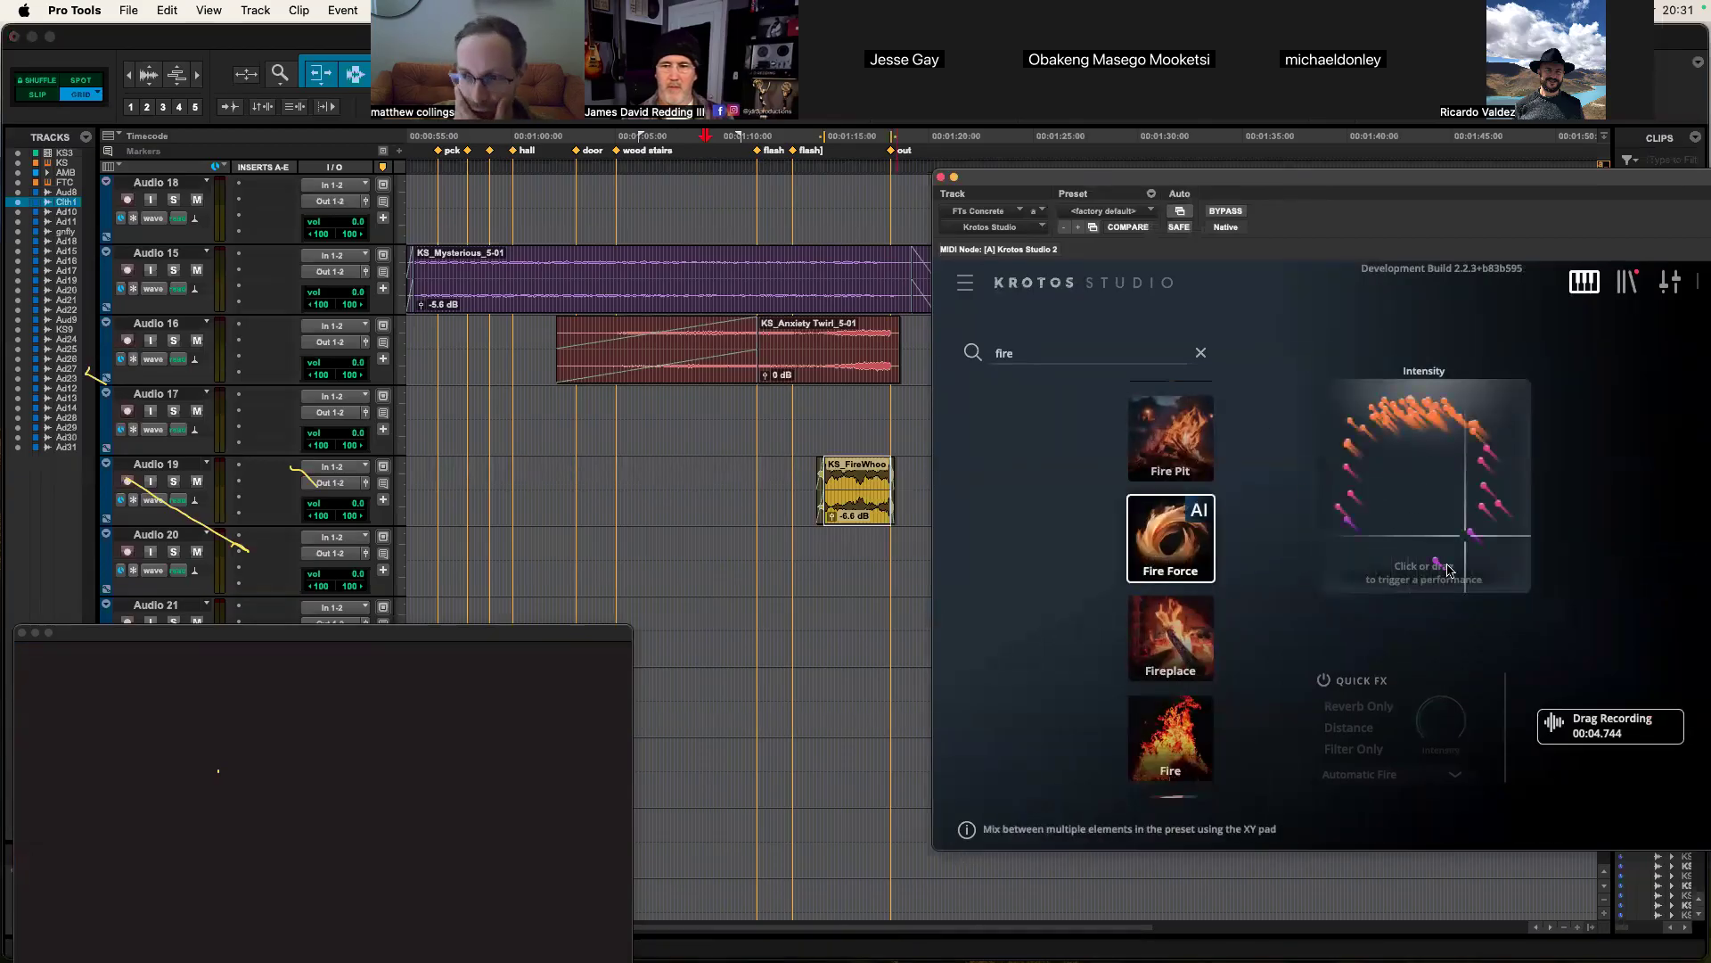
{"action": "mouse_move", "coordinate": [1494, 521]}
{"action": "left_mouse_down"}
{"action": "mouse_move", "coordinate": [1470, 535]}
{"action": "mouse_move", "coordinate": [1498, 441]}
{"action": "mouse_move", "coordinate": [1395, 534]}
{"action": "mouse_move", "coordinate": [1344, 546]}
{"action": "left_mouse_up"}
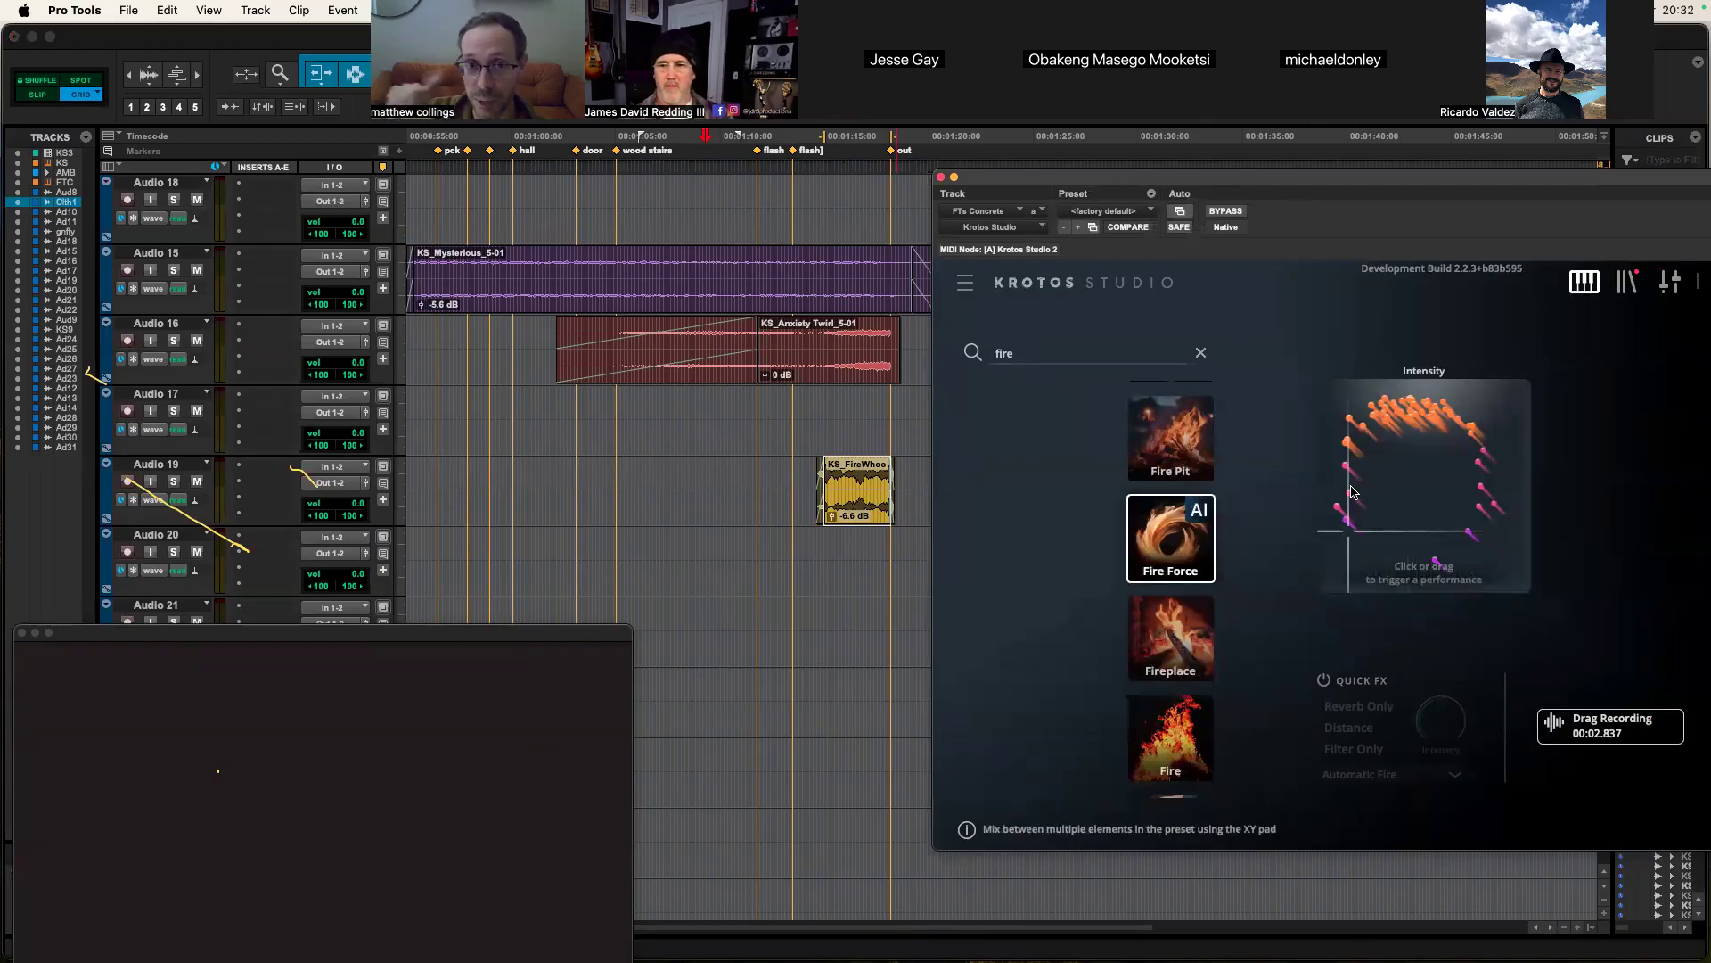
{"action": "left_click_drag", "start_coordinate": [1556, 723], "coordinate": [674, 560]}
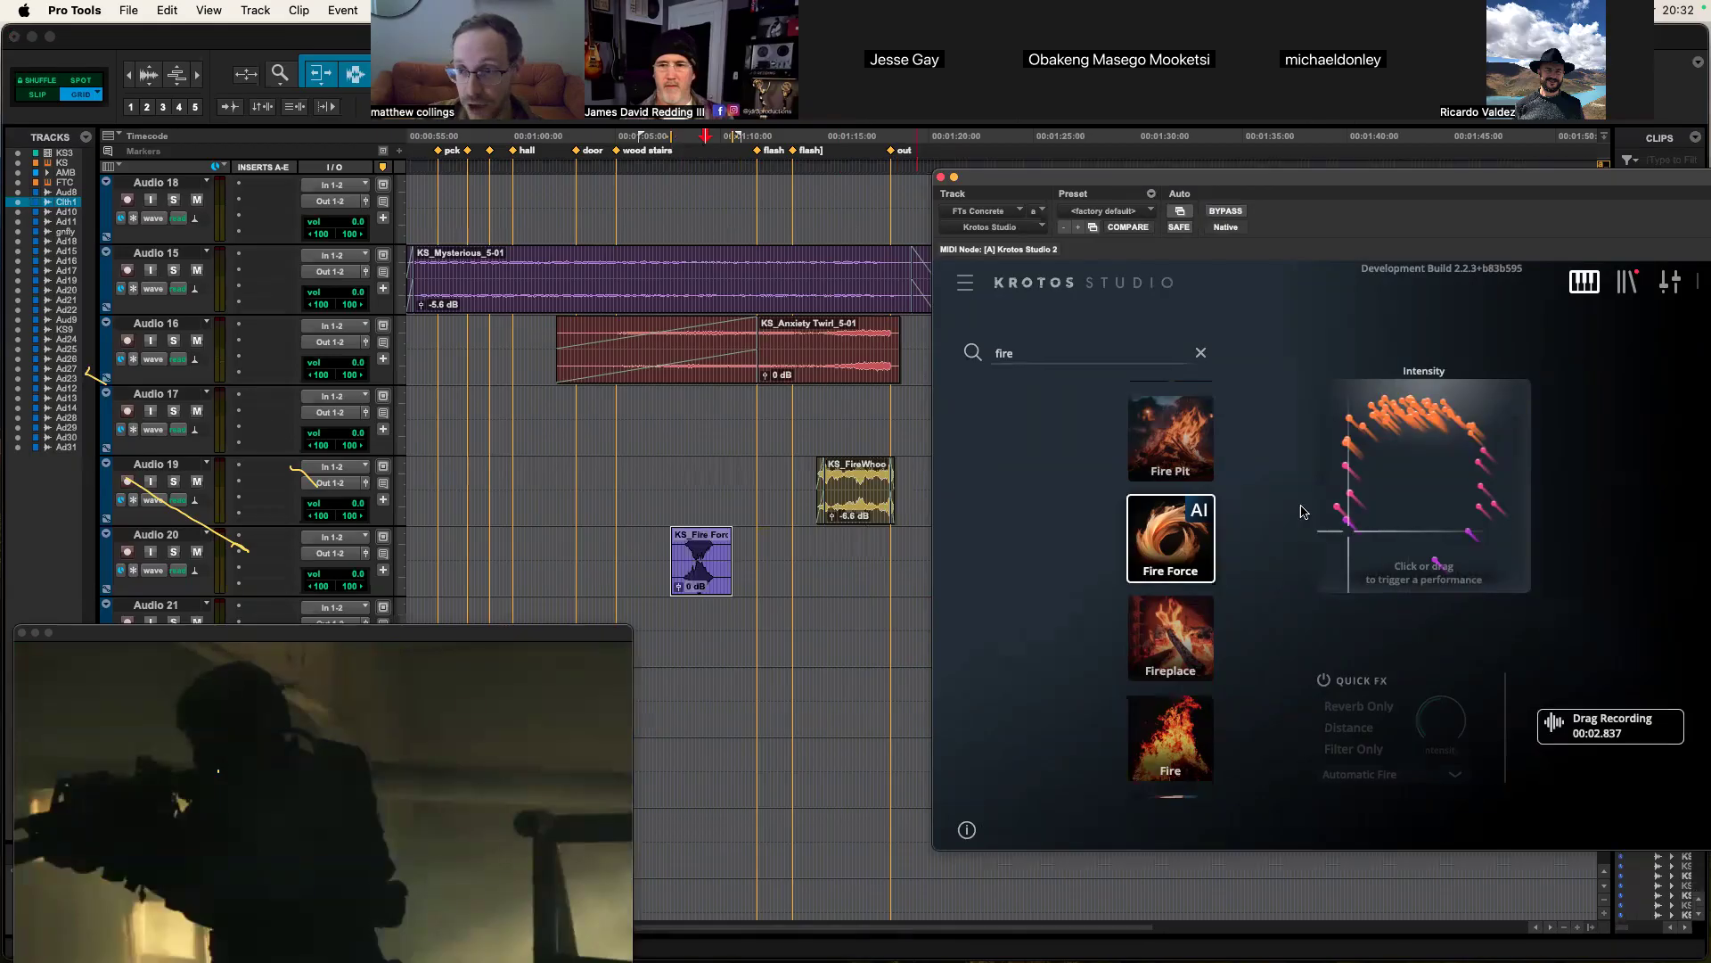
Step: Record a second Fire Force performance on the Intensity pad and place it on Audio 21 just before the first flash marker
{"action": "mouse_move", "coordinate": [1358, 447]}
{"action": "left_mouse_down"}
{"action": "mouse_move", "coordinate": [1392, 447]}
{"action": "mouse_move", "coordinate": [1326, 479]}
{"action": "mouse_move", "coordinate": [1462, 440]}
{"action": "mouse_move", "coordinate": [1509, 505]}
{"action": "mouse_move", "coordinate": [1394, 413]}
{"action": "mouse_move", "coordinate": [1373, 502]}
{"action": "mouse_move", "coordinate": [1339, 479]}
{"action": "mouse_move", "coordinate": [1417, 419]}
{"action": "mouse_move", "coordinate": [1462, 436]}
{"action": "left_mouse_up"}
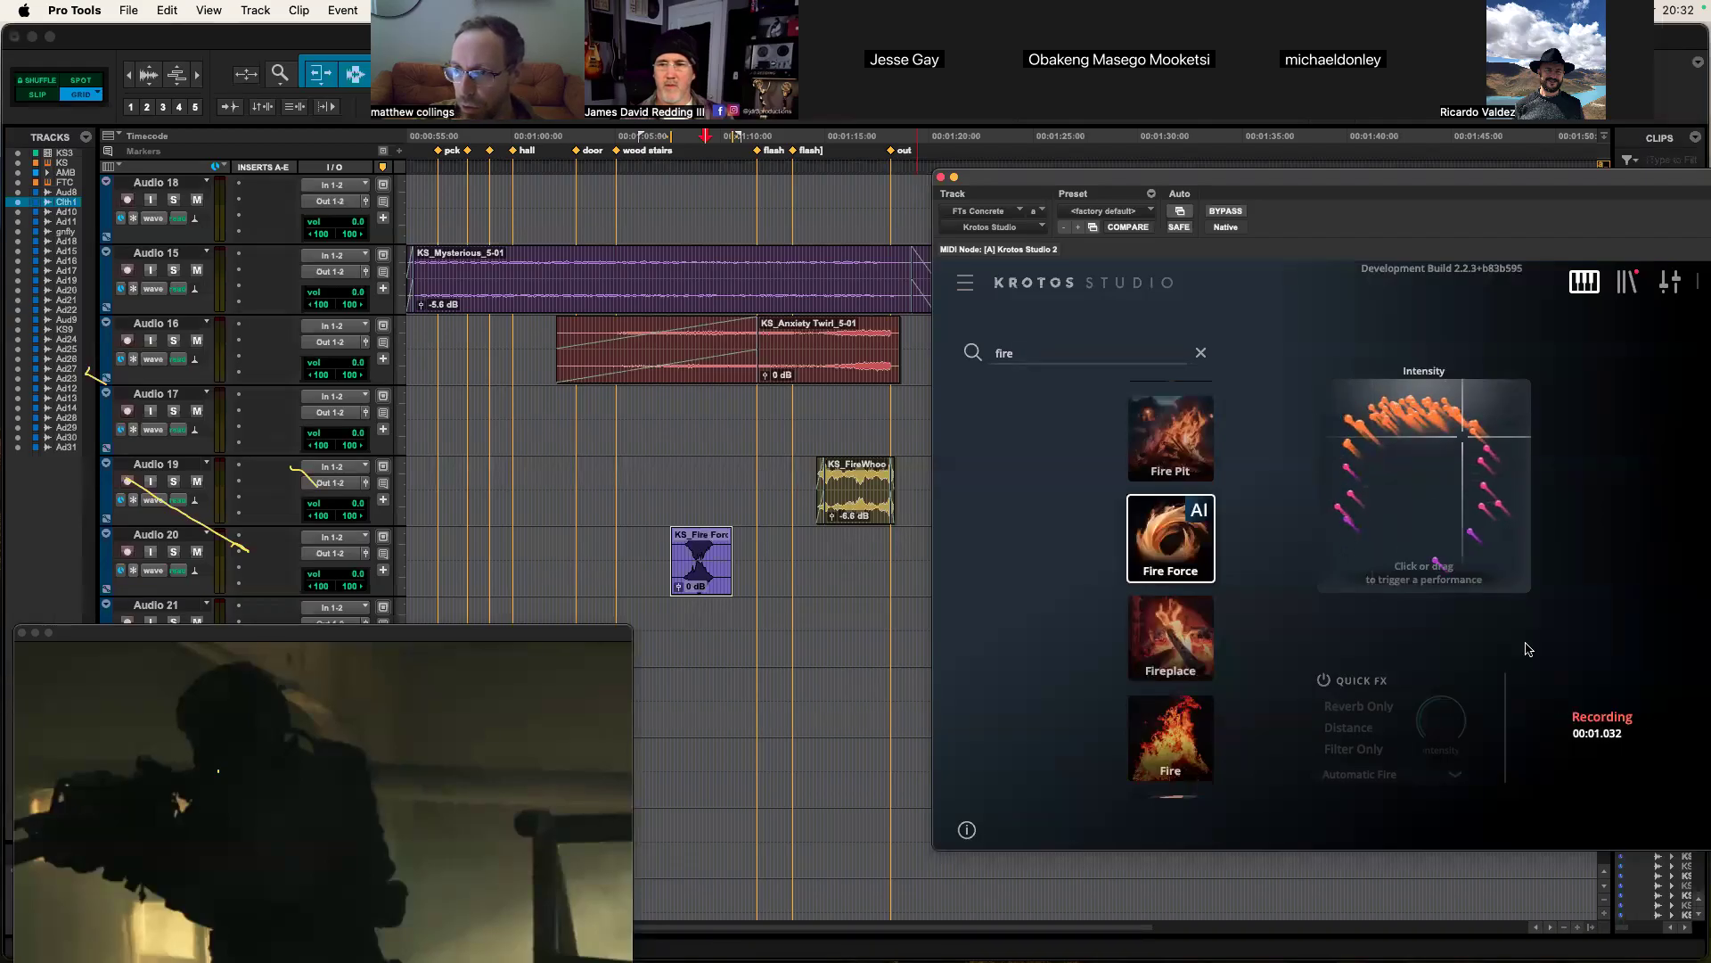
{"action": "mouse_move", "coordinate": [1469, 546]}
{"action": "left_mouse_down"}
{"action": "mouse_move", "coordinate": [1497, 393]}
{"action": "mouse_move", "coordinate": [1370, 409]}
{"action": "mouse_move", "coordinate": [1352, 499]}
{"action": "left_mouse_up"}
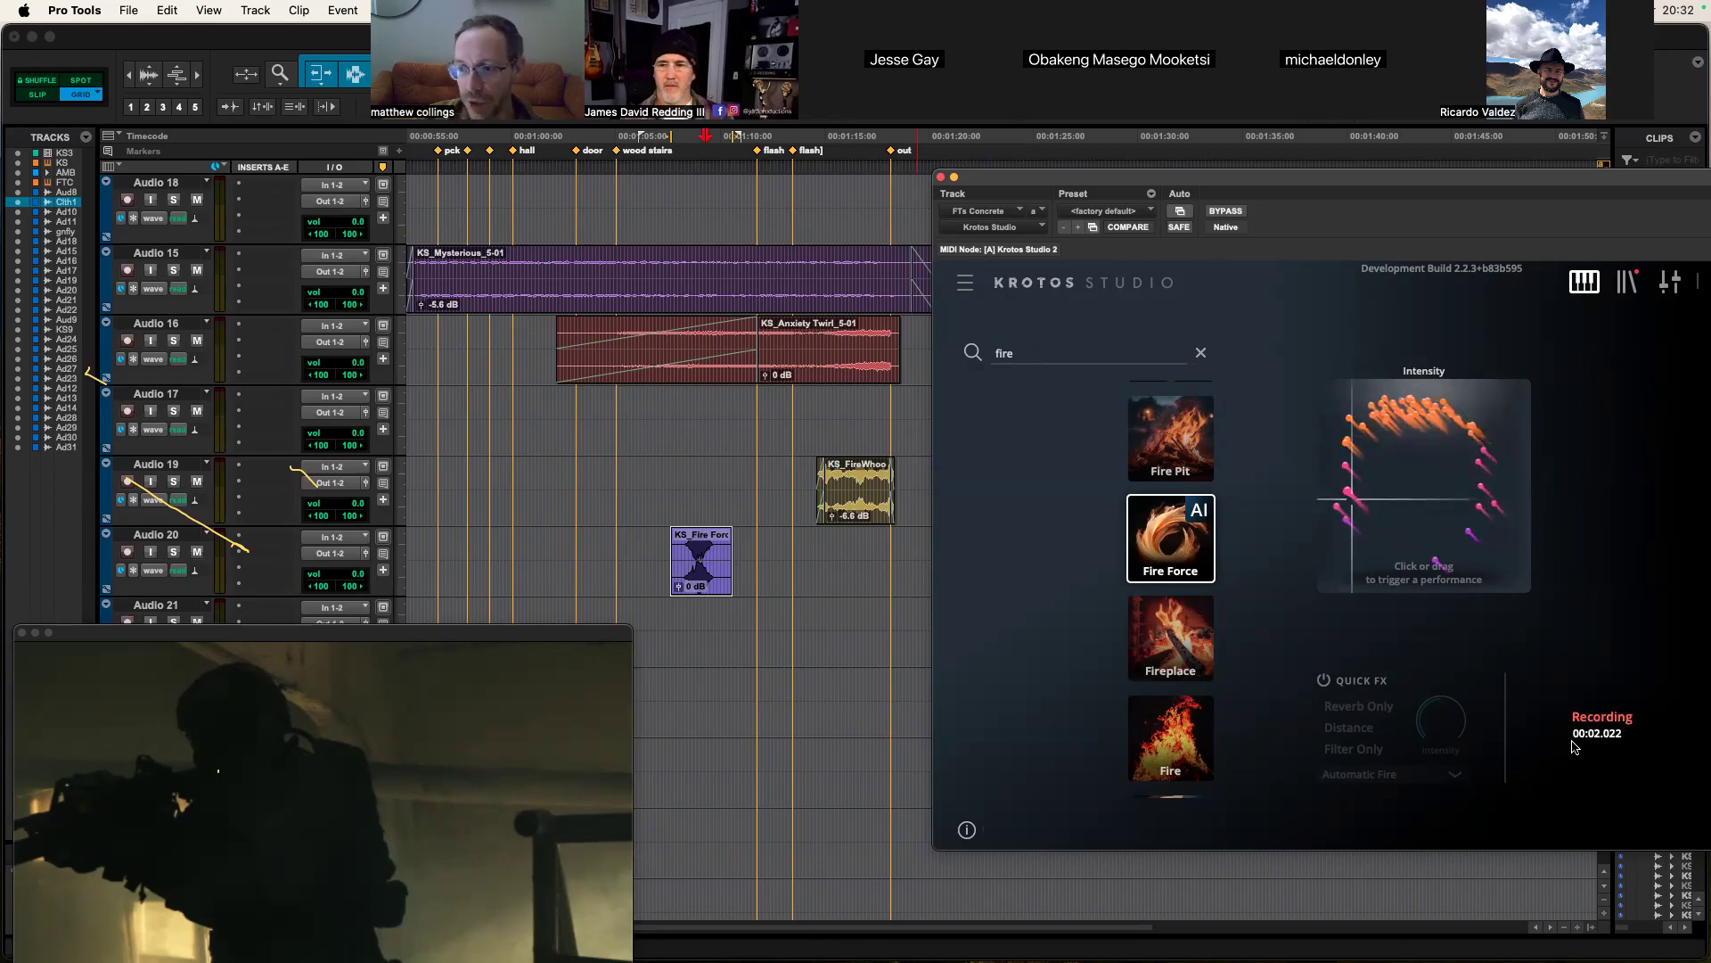
{"action": "left_click_drag", "start_coordinate": [1339, 711], "coordinate": [747, 631]}
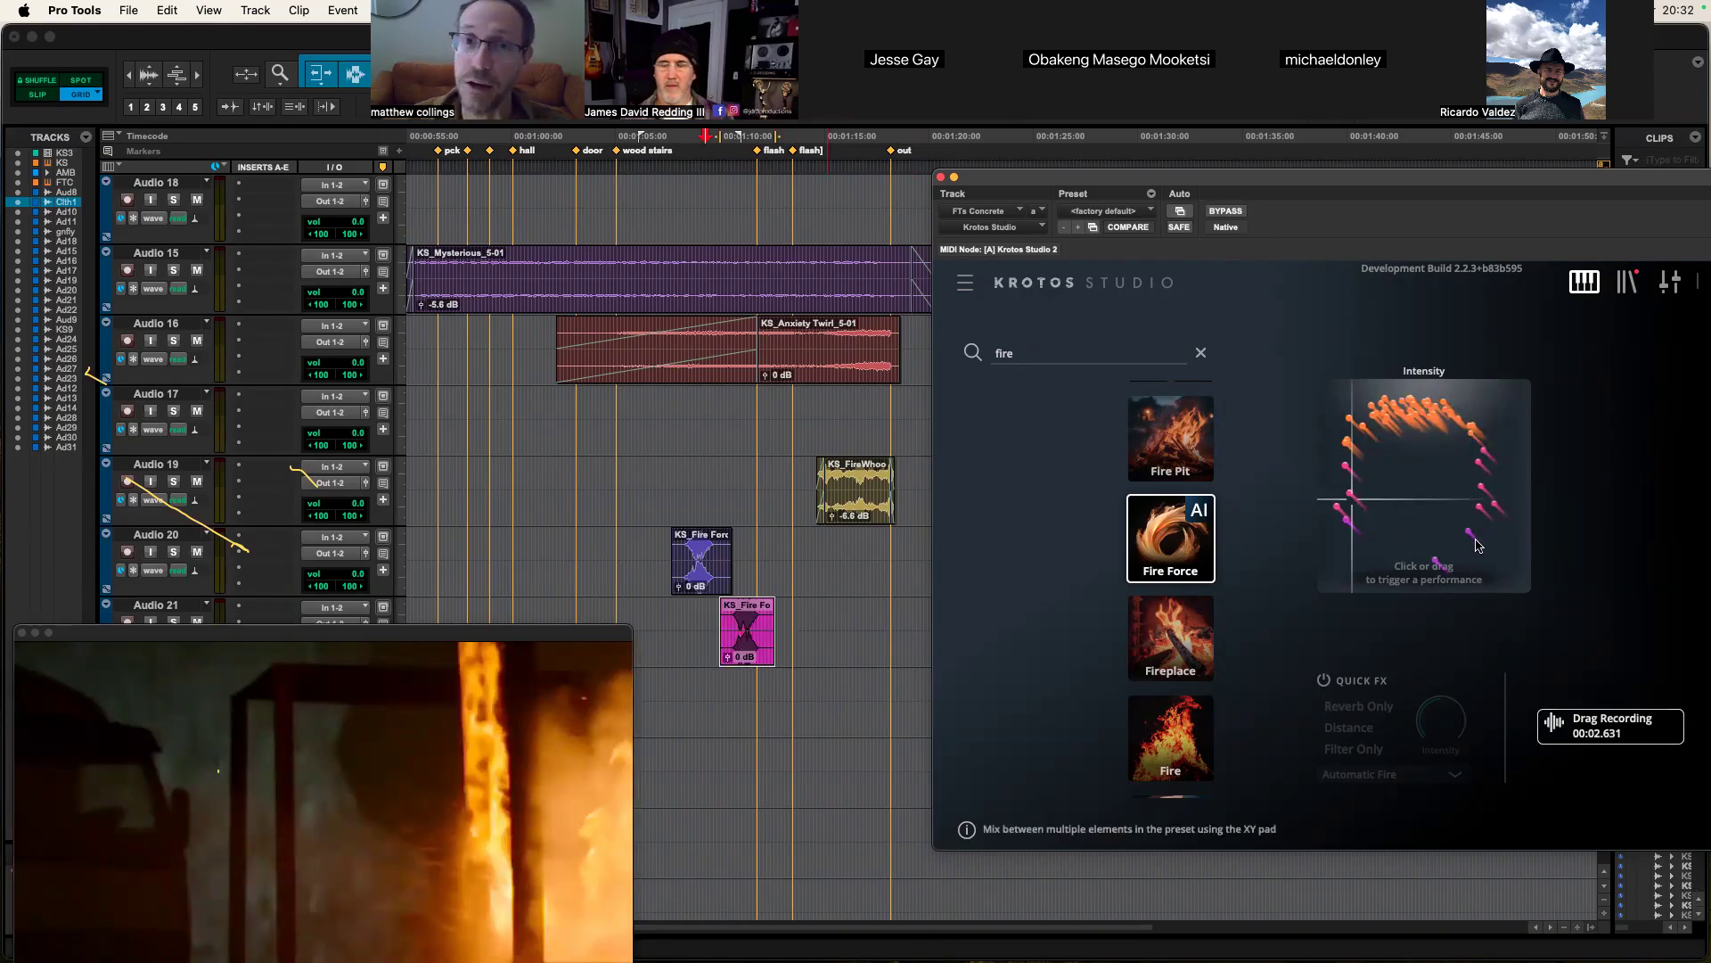
Step: Record a third Fire Force performance, place it on Audio 20 near the out marker, and move the Audio 21 clip up beside the second flash marker
{"action": "mouse_move", "coordinate": [1467, 549]}
{"action": "left_mouse_down"}
{"action": "mouse_move", "coordinate": [1489, 508]}
{"action": "mouse_move", "coordinate": [1343, 516]}
{"action": "mouse_move", "coordinate": [1411, 401]}
{"action": "mouse_move", "coordinate": [1495, 519]}
{"action": "left_mouse_up"}
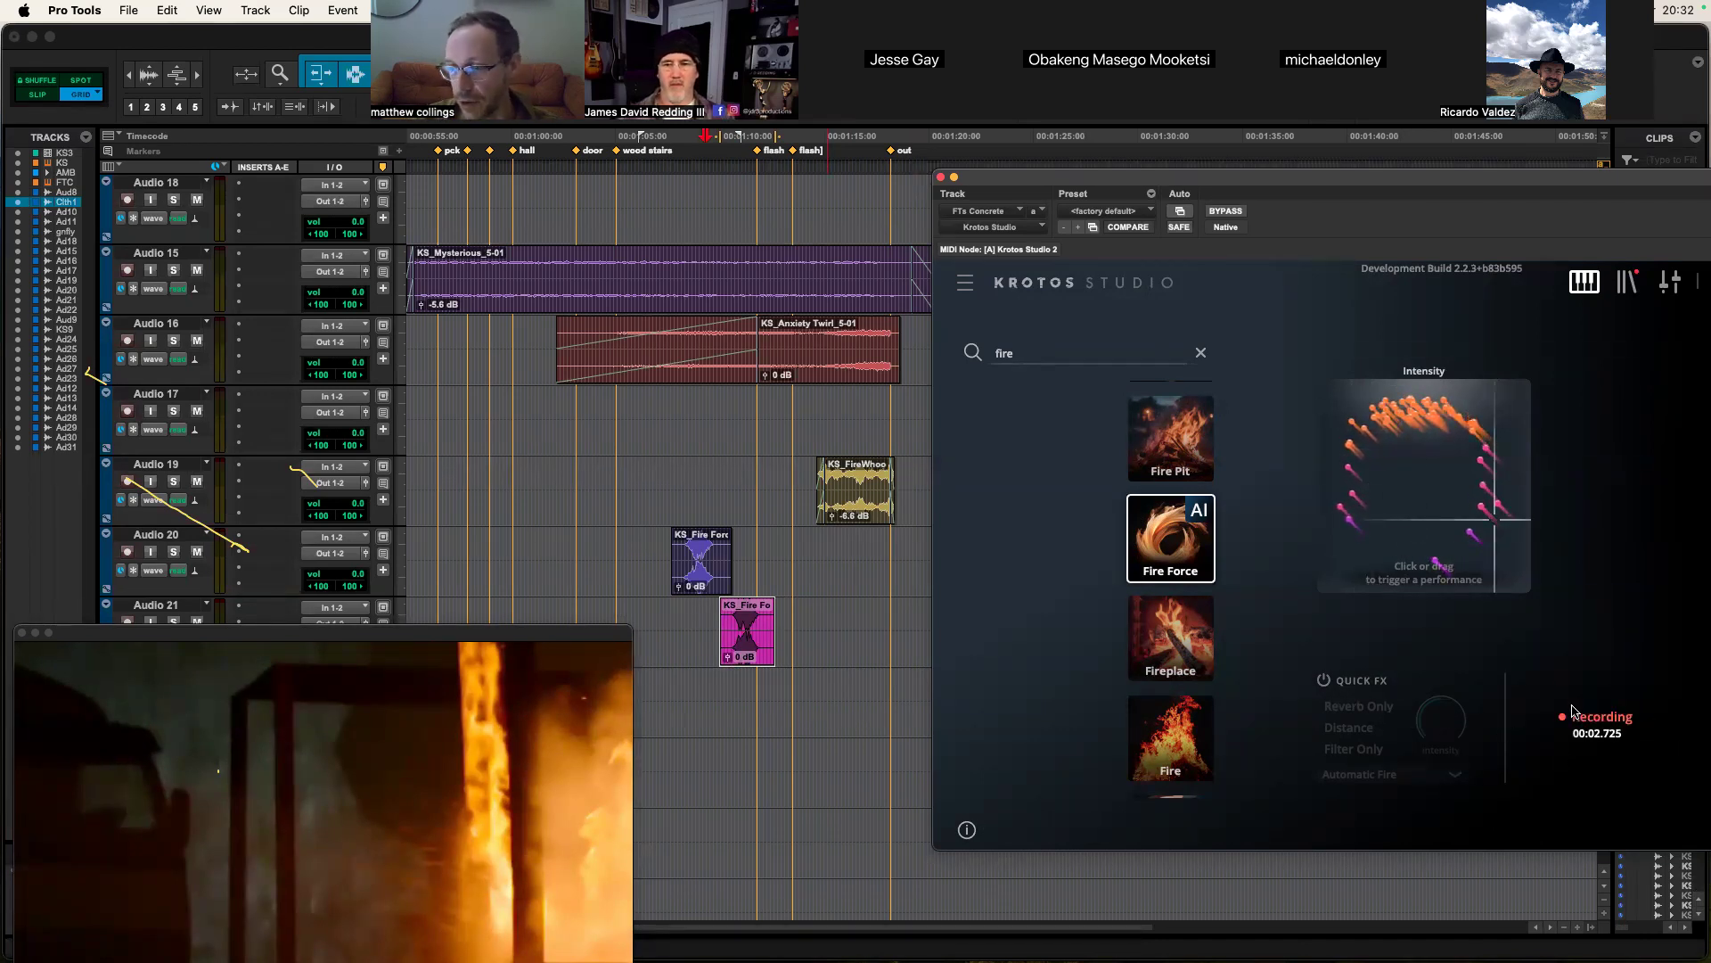
{"action": "left_click_drag", "start_coordinate": [1540, 731], "coordinate": [876, 596]}
{"action": "left_click", "coordinate": [763, 630]}
{"action": "left_click_drag", "start_coordinate": [741, 641], "coordinate": [799, 572]}
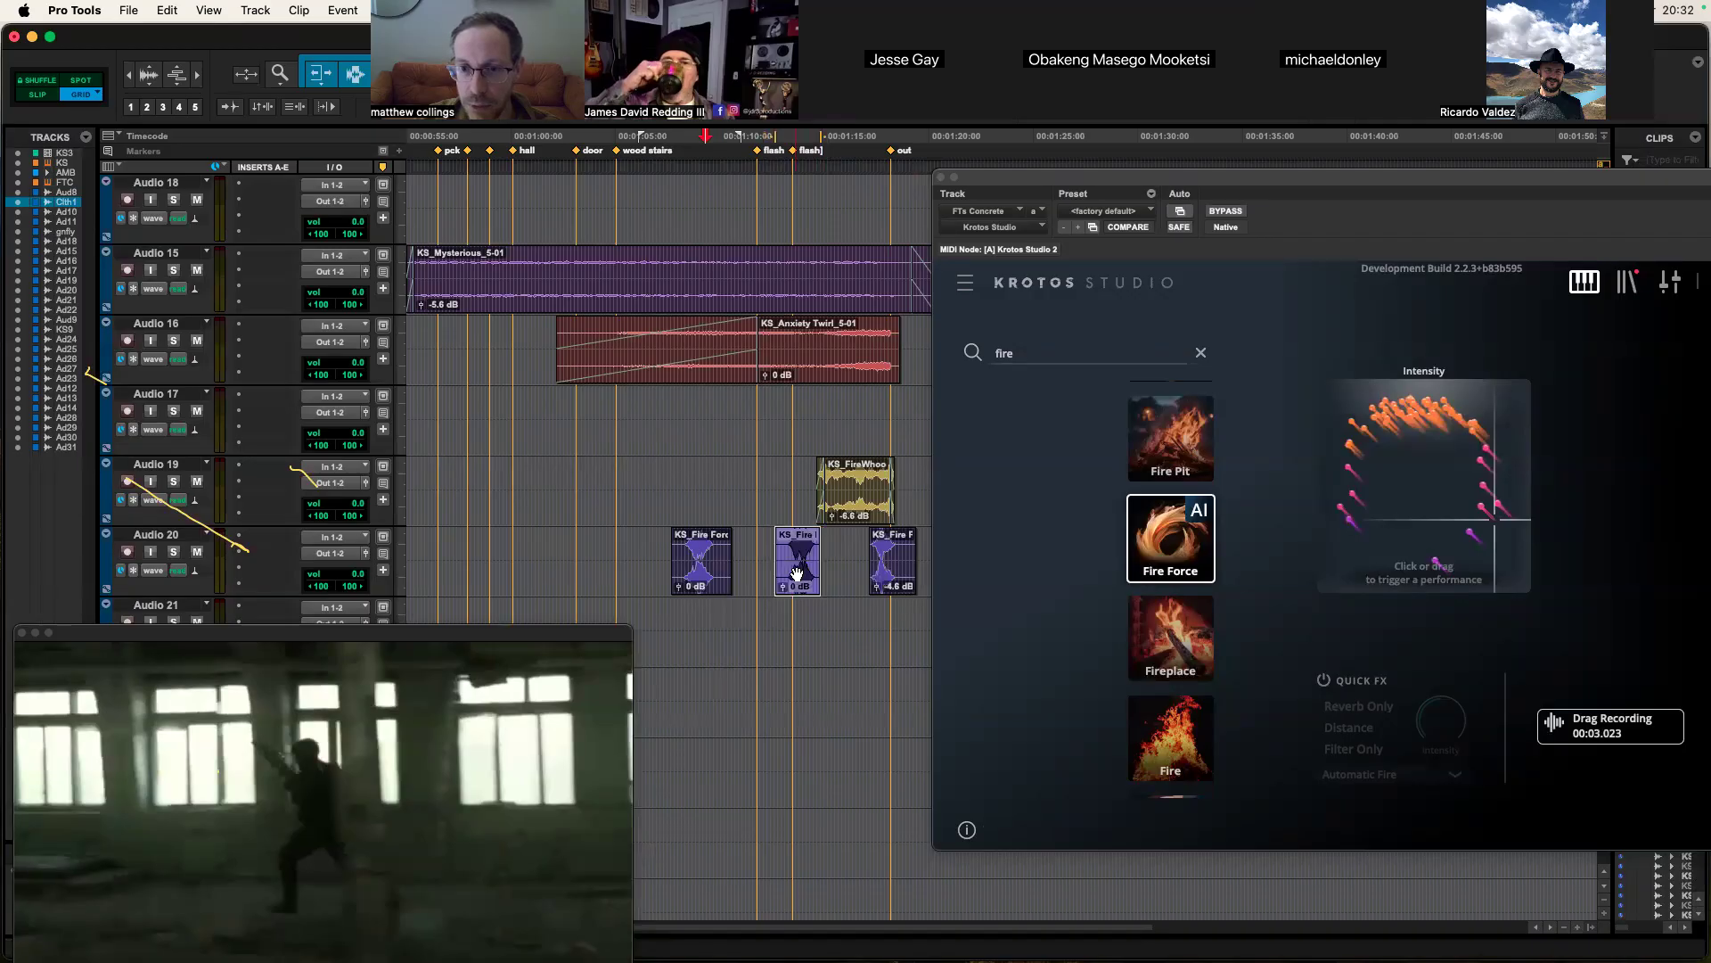
Step: Shift the first Fire Force clip to the first flash marker and the middle one to the start of the explosion shot, with -4.6 dB gain
{"action": "mouse_move", "coordinate": [695, 573]}
{"action": "left_mouse_down"}
{"action": "mouse_move", "coordinate": [653, 575]}
{"action": "mouse_move", "coordinate": [726, 567]}
{"action": "left_mouse_up"}
{"action": "left_click_drag", "start_coordinate": [736, 573], "coordinate": [724, 573]}
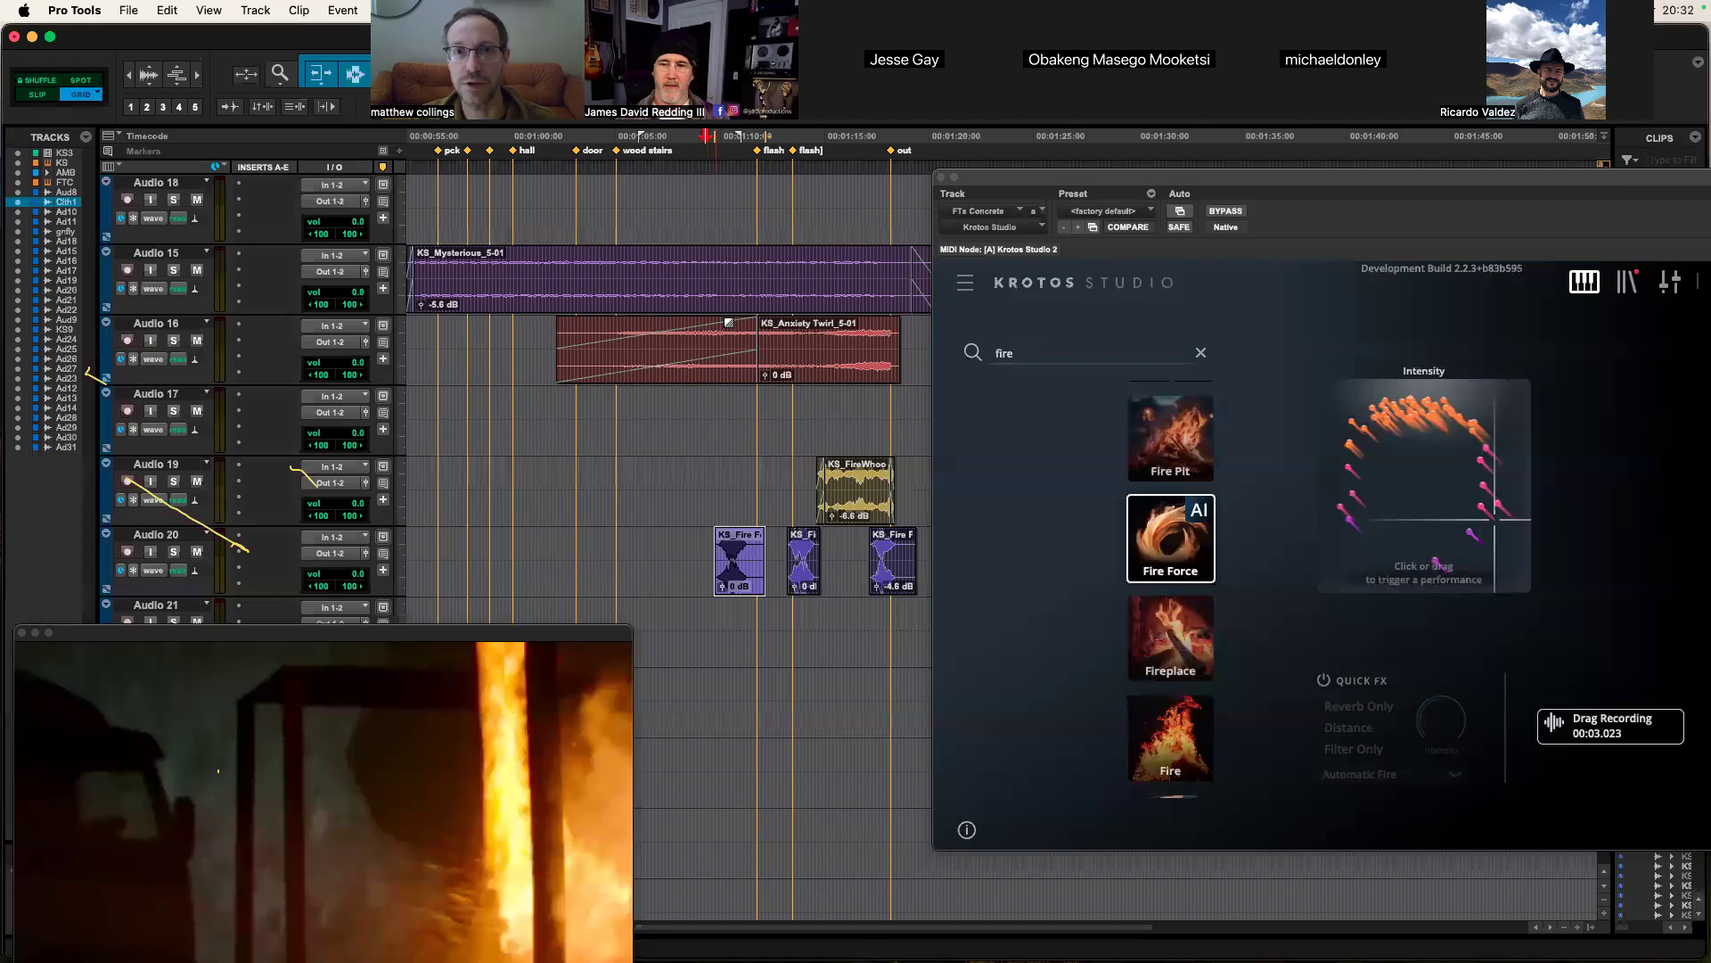
{"action": "left_click", "coordinate": [686, 136]}
{"action": "key", "text": "space"}
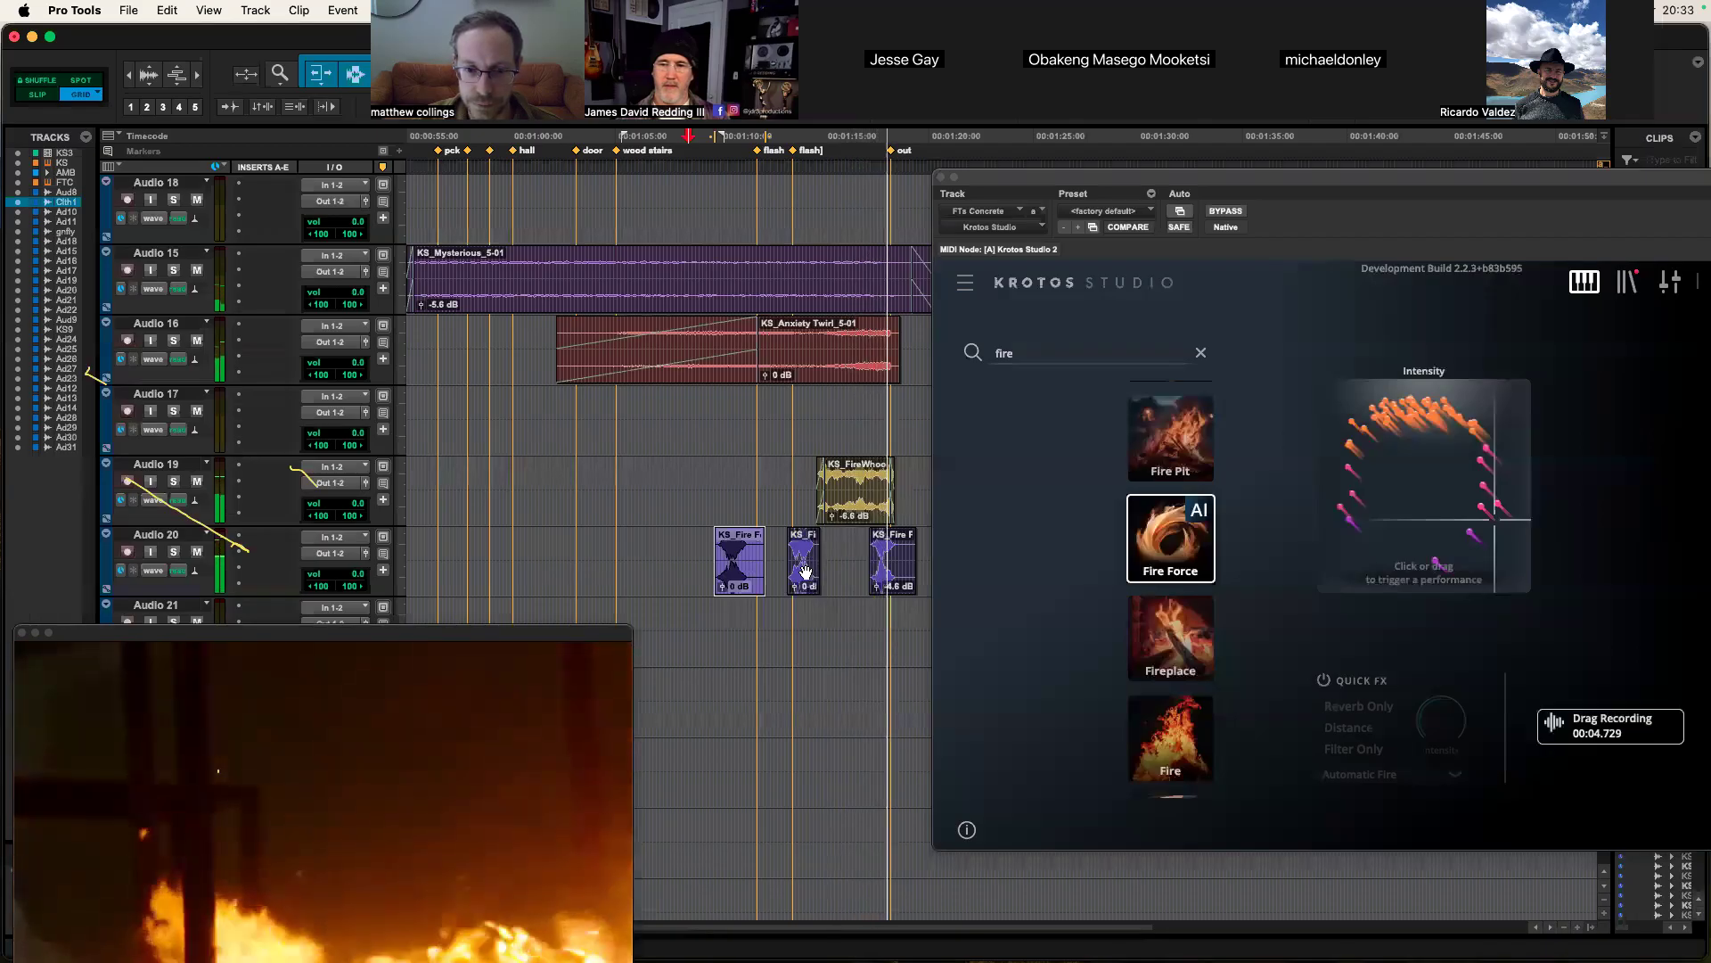
{"action": "left_click_drag", "start_coordinate": [806, 570], "coordinate": [828, 558]}
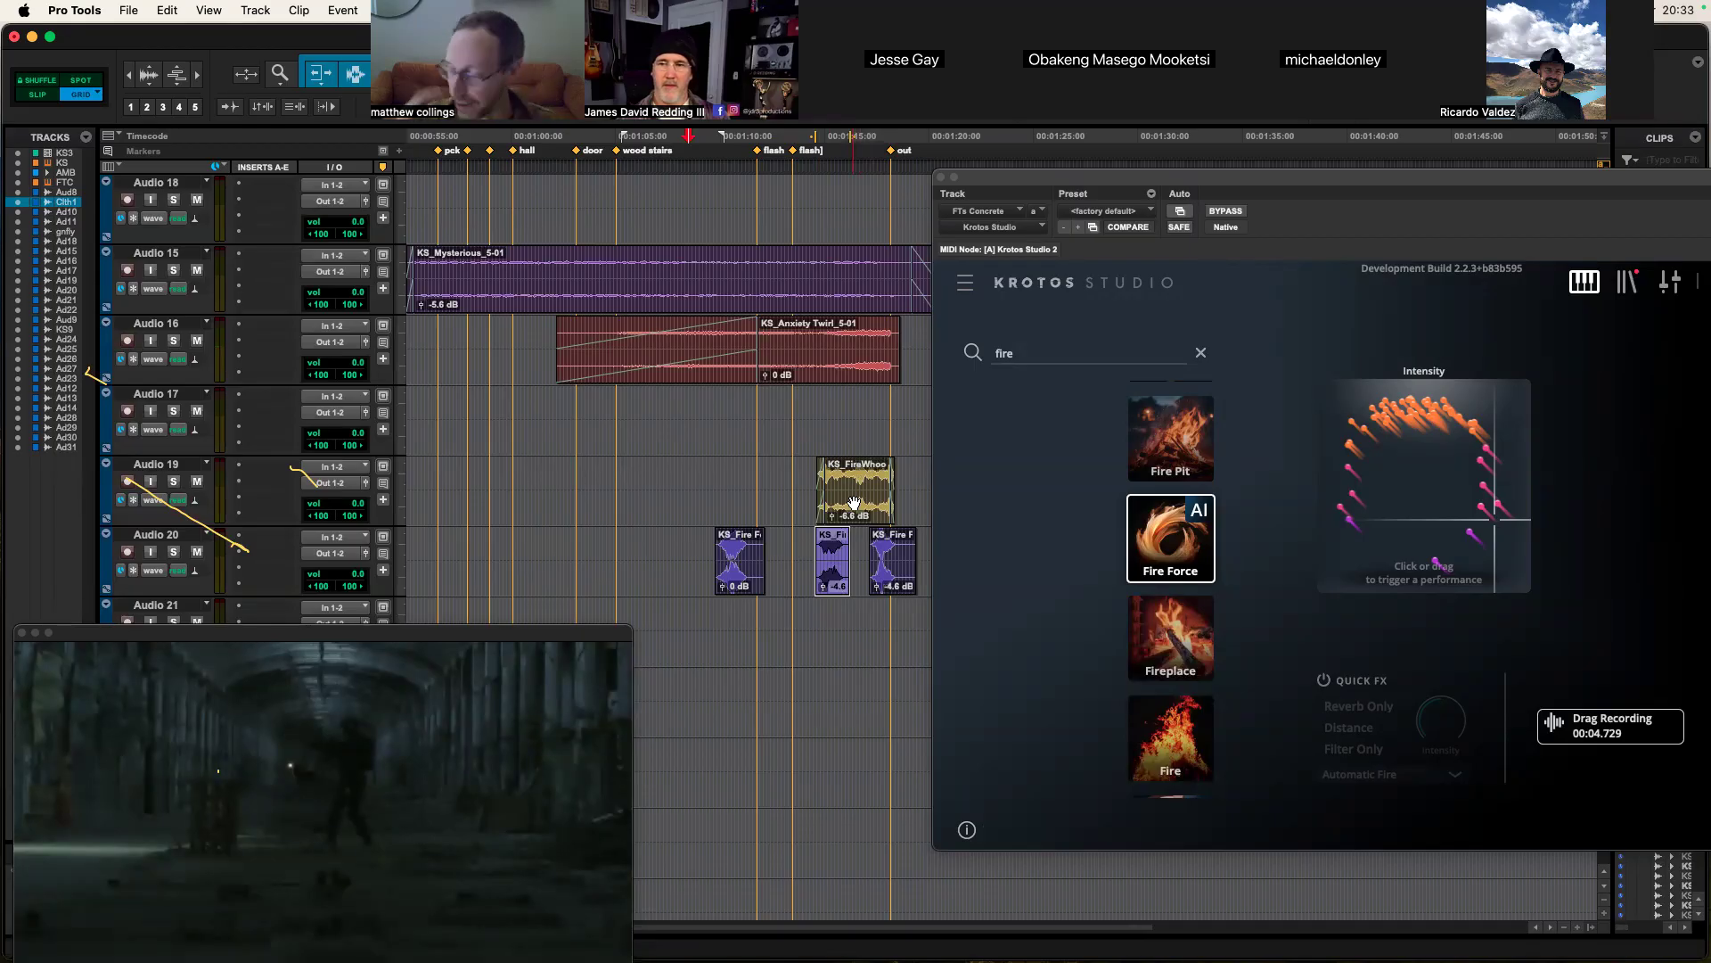
Step: Load the Fireplace preset and record a performance with adjusted Sizzle/Roaring and Crackle/Embers pads
{"action": "left_click", "coordinate": [1170, 634]}
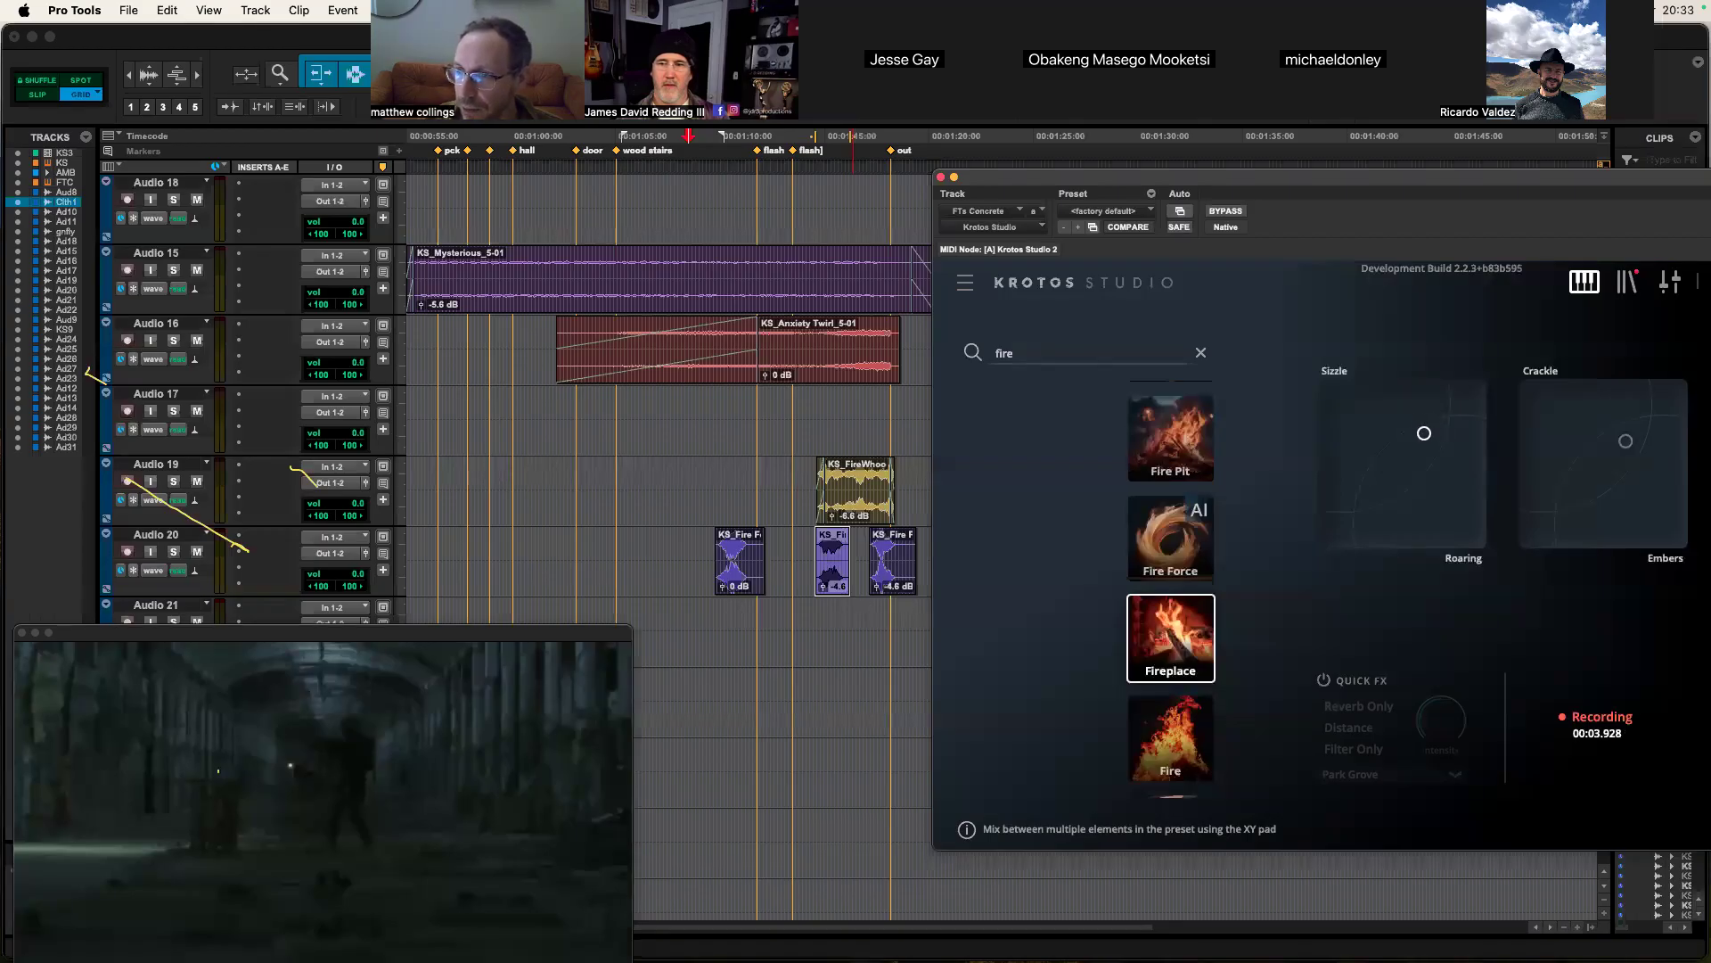
{"action": "mouse_move", "coordinate": [1626, 422]}
{"action": "left_mouse_down"}
{"action": "mouse_move", "coordinate": [1656, 439]}
{"action": "mouse_move", "coordinate": [1617, 421]}
{"action": "left_mouse_up"}
{"action": "left_click_drag", "start_coordinate": [1426, 438], "coordinate": [1426, 428]}
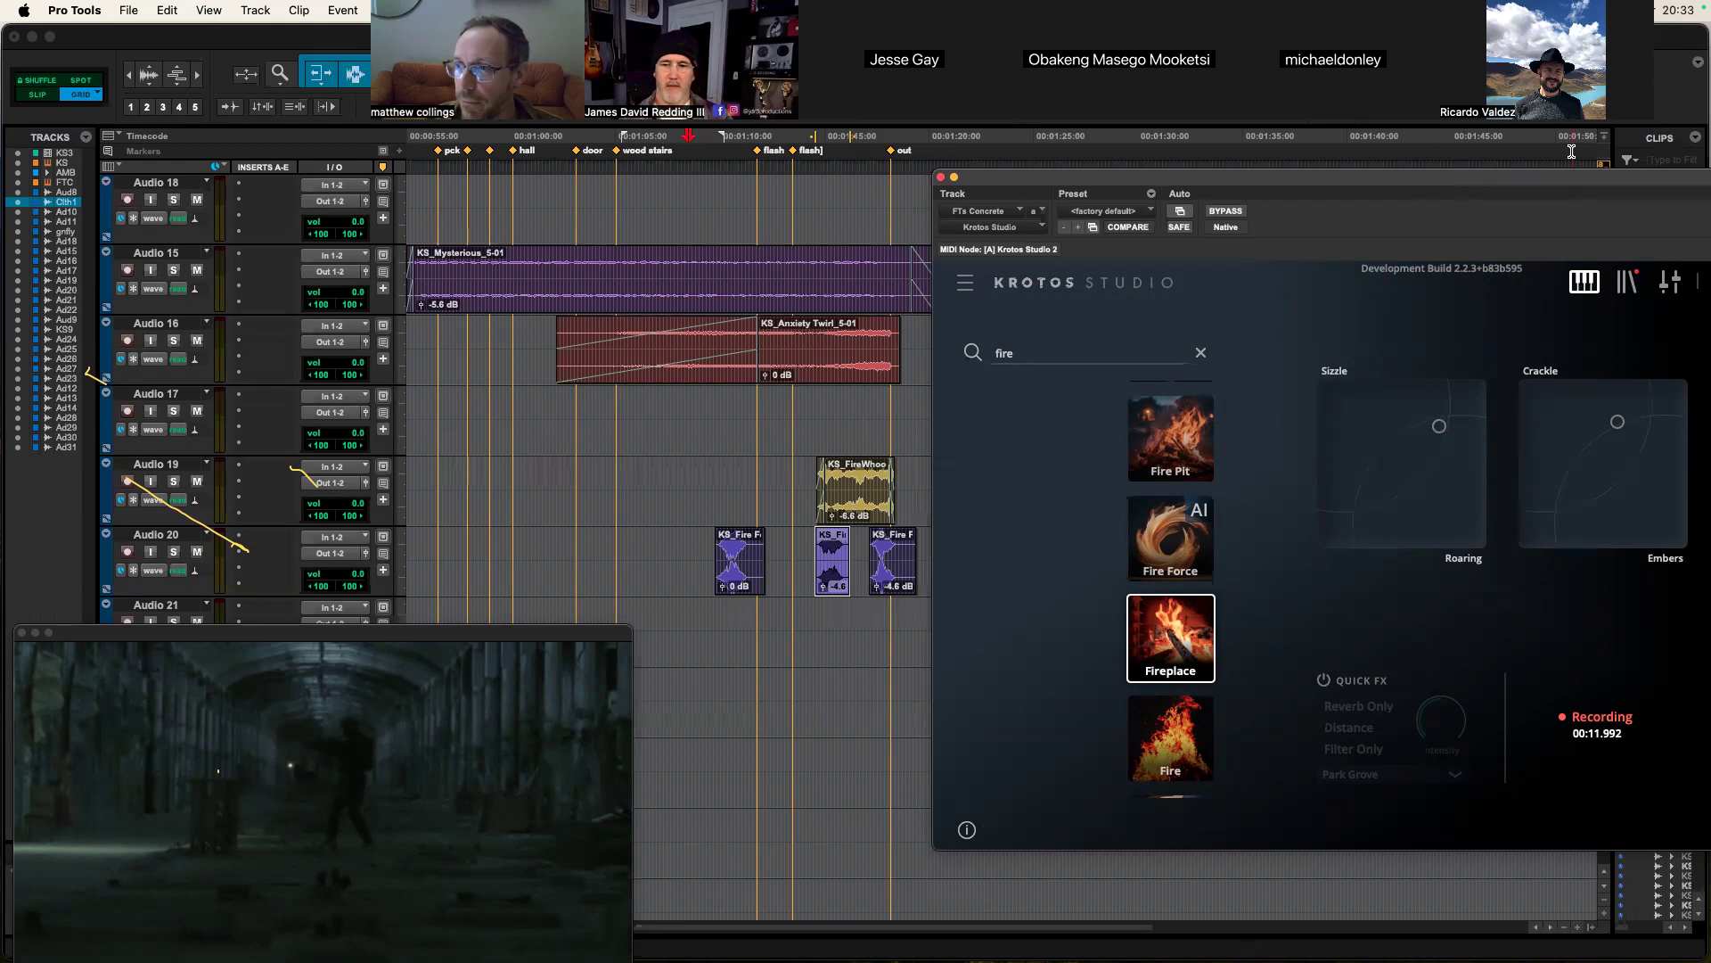
{"action": "left_click_drag", "start_coordinate": [1544, 179], "coordinate": [1506, 176]}
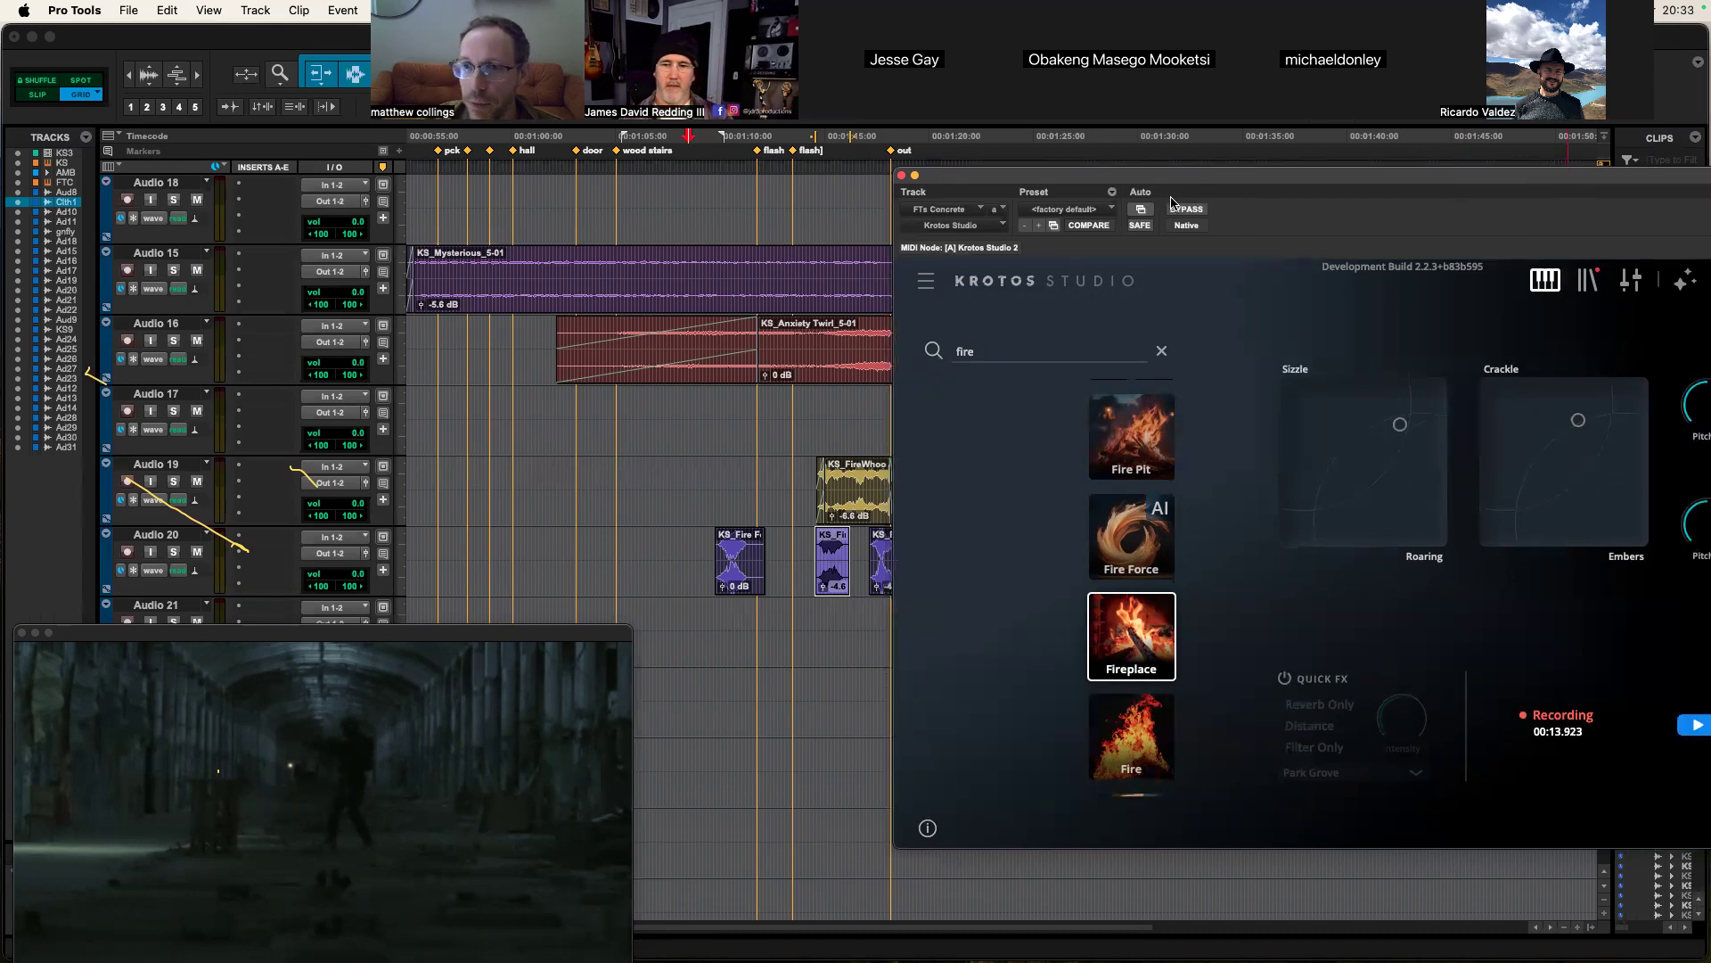
{"action": "left_click_drag", "start_coordinate": [1212, 188], "coordinate": [1210, 188]}
{"action": "mouse_move", "coordinate": [1534, 727]}
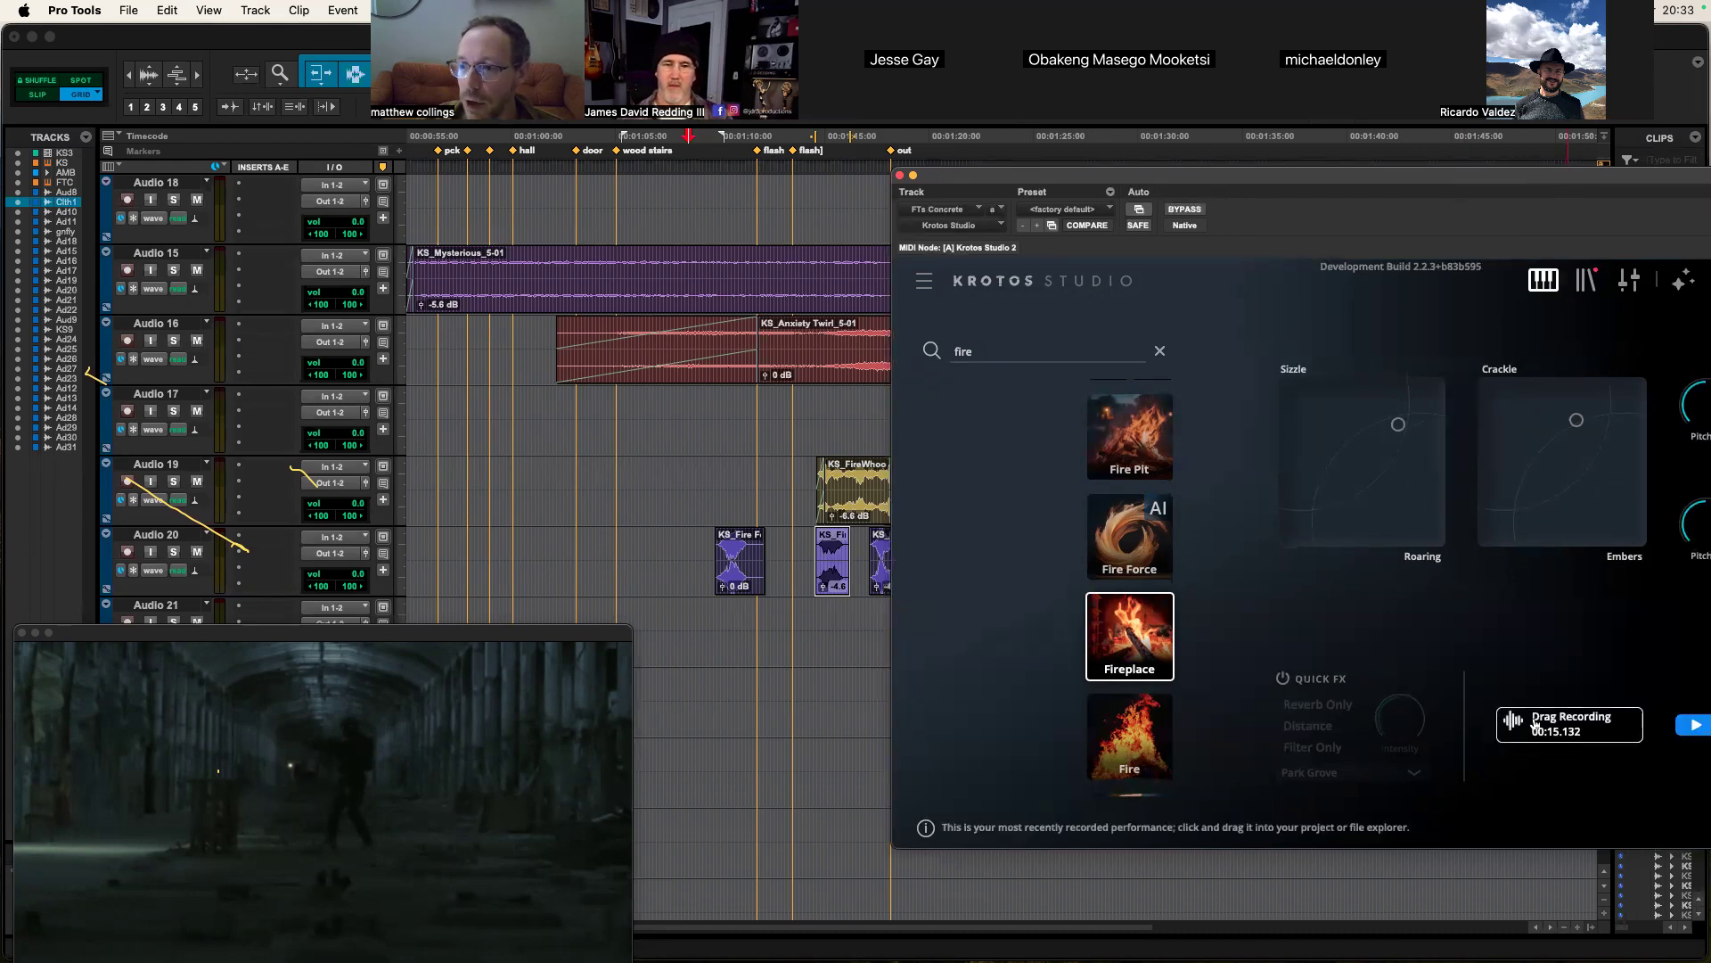
Step: Place the Fireplace recording on Audio 21 and trim it to the explosion shot, with fades at its start and at the out marker
{"action": "left_click_drag", "start_coordinate": [1414, 726], "coordinate": [819, 628]}
{"action": "left_click_drag", "start_coordinate": [1122, 183], "coordinate": [1315, 211]}
{"action": "left_click_drag", "start_coordinate": [925, 652], "coordinate": [731, 649]}
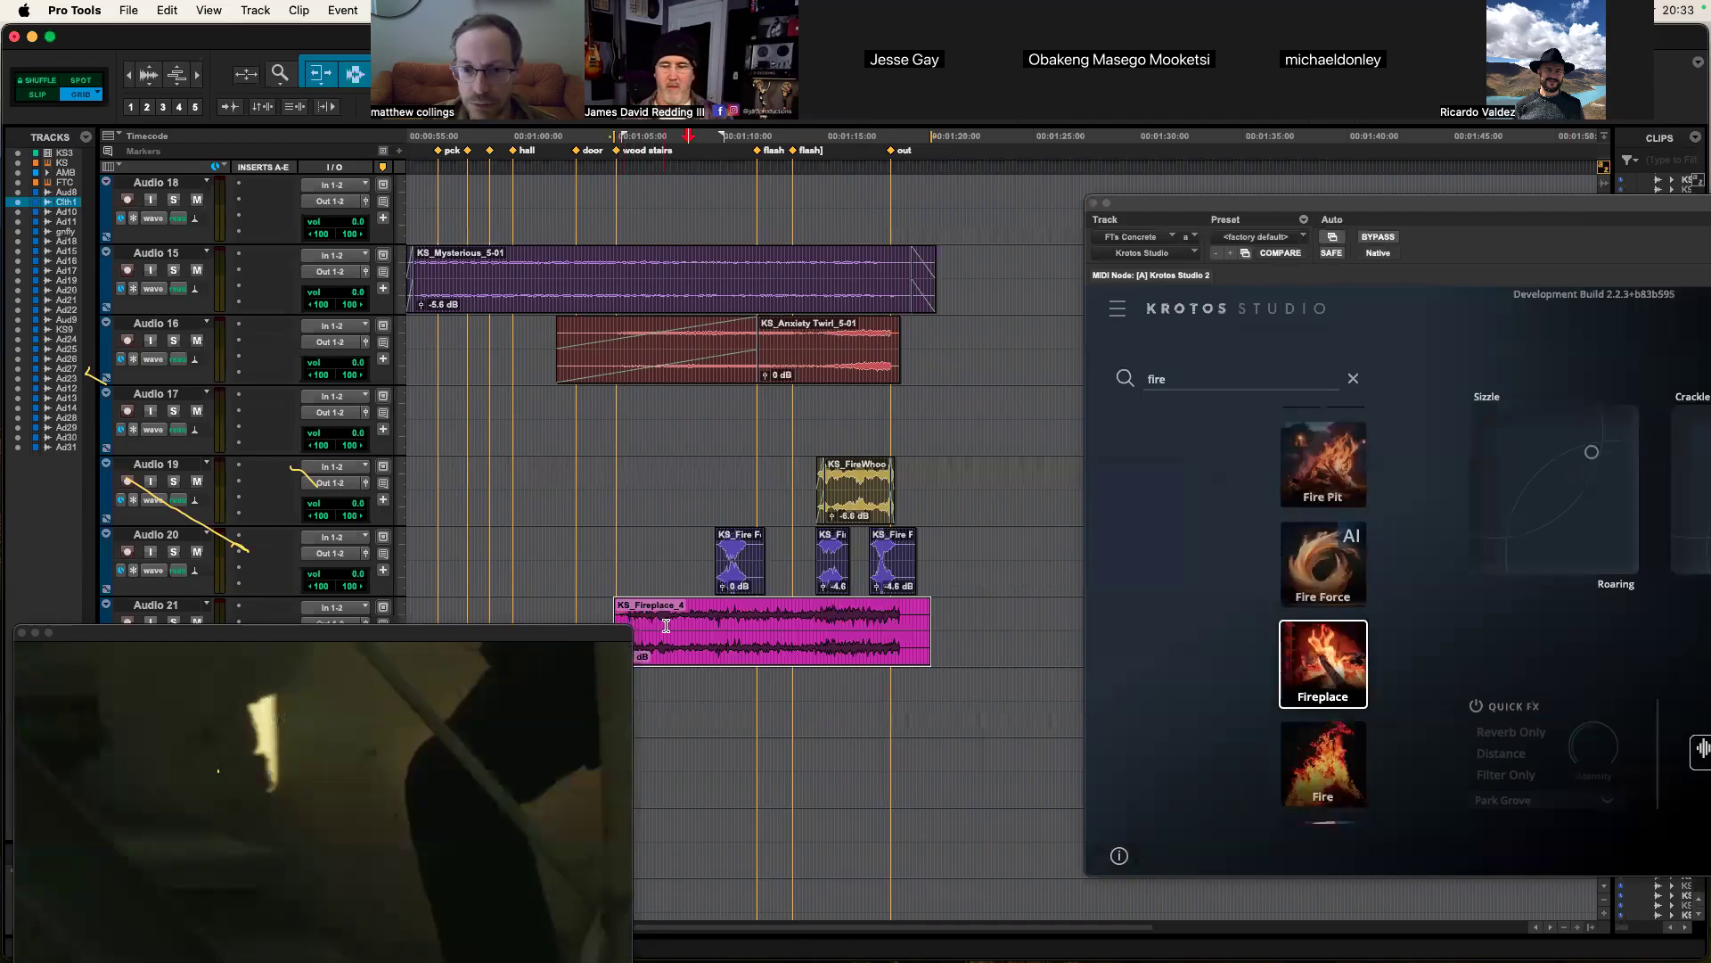
{"action": "left_click_drag", "start_coordinate": [589, 627], "coordinate": [896, 622]}
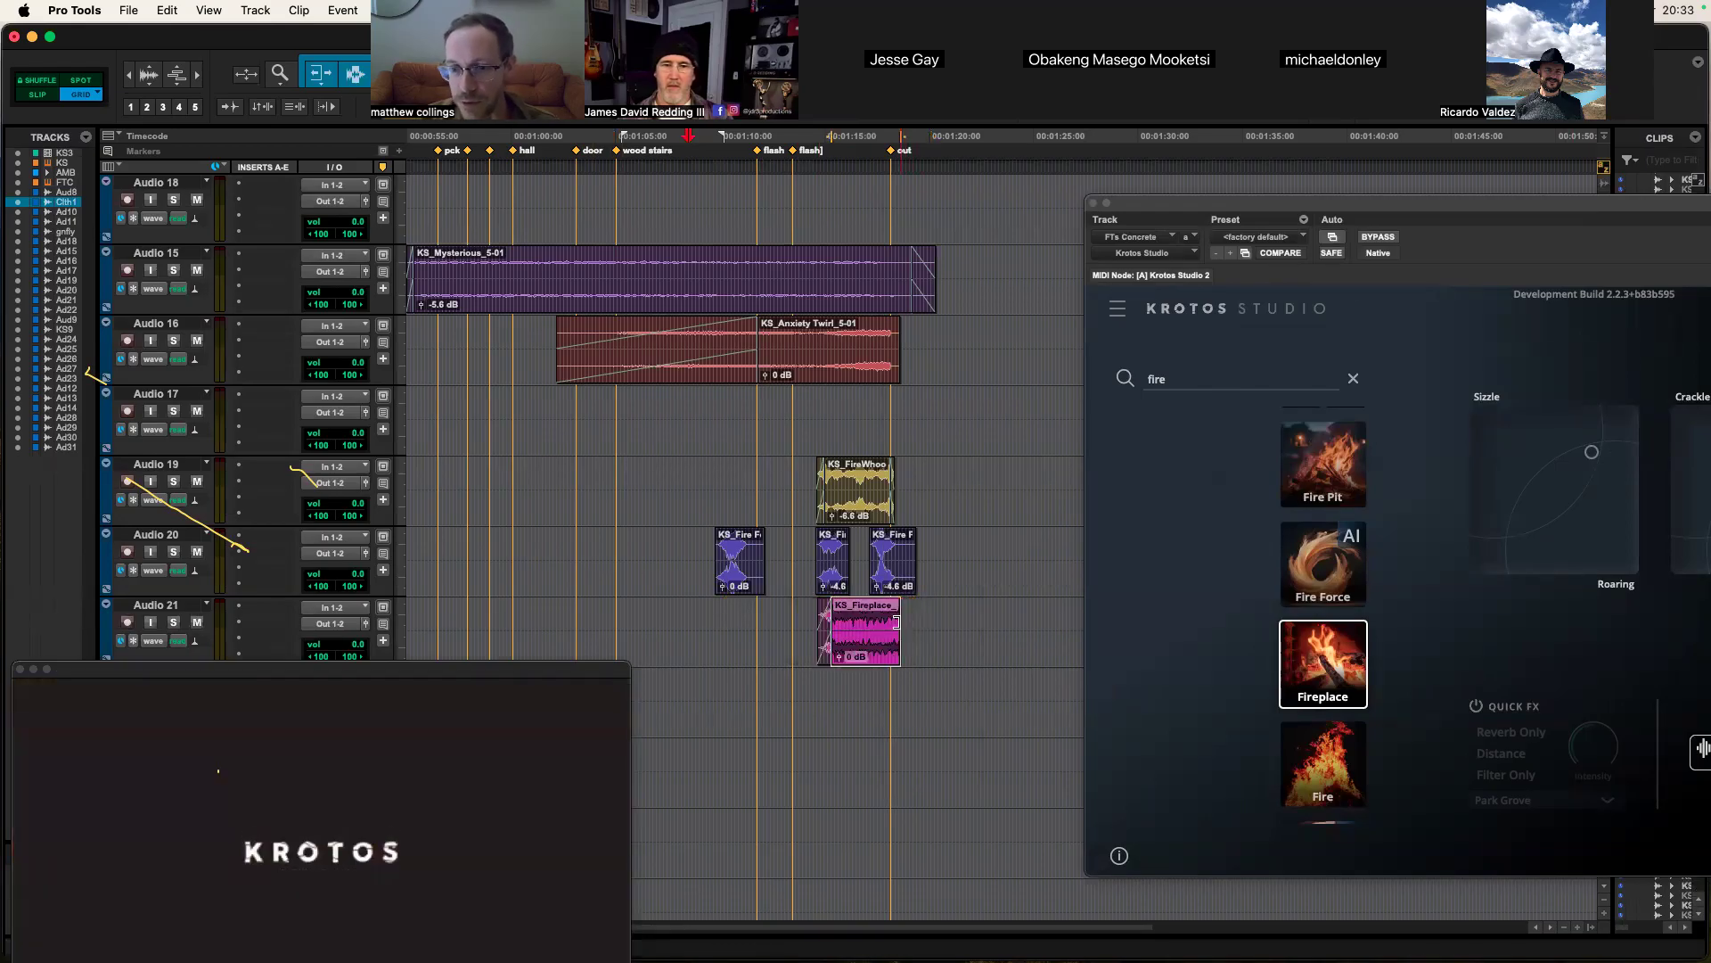
{"action": "left_click", "coordinate": [897, 610]}
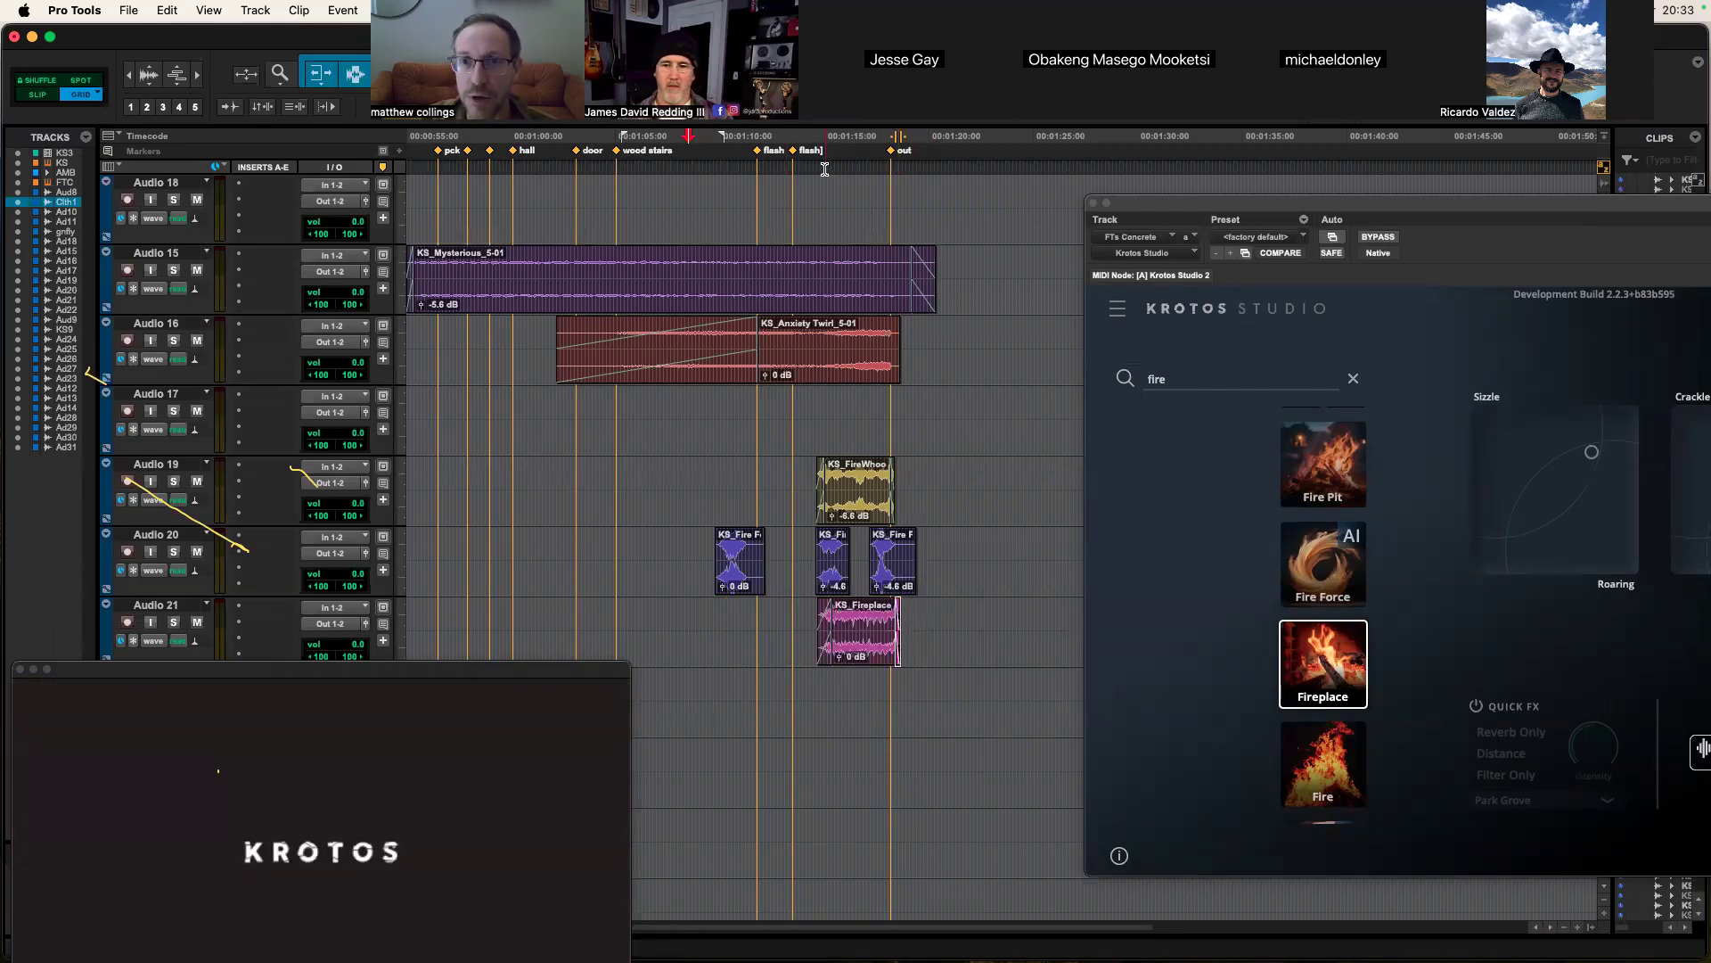
Step: Play back the layered fire clips through the out marker with the video window moved up to show the full picture
{"action": "key", "text": "space"}
{"action": "left_click_drag", "start_coordinate": [531, 674], "coordinate": [575, 546]}
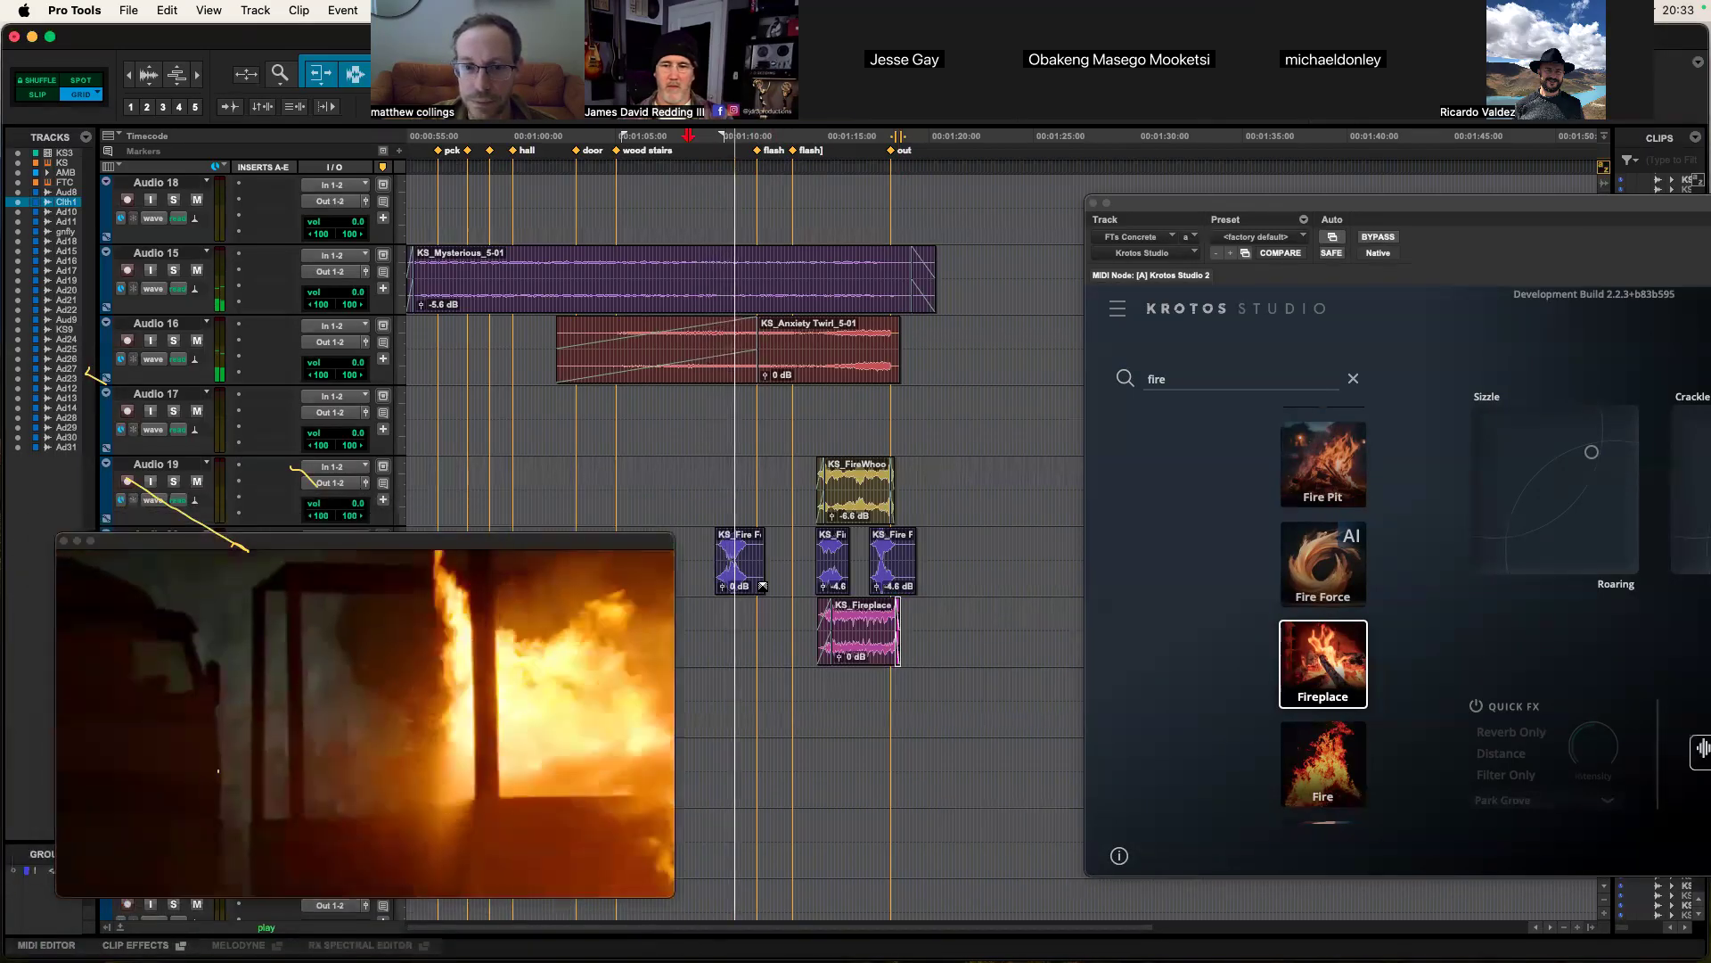
{"action": "left_click", "coordinate": [841, 675]}
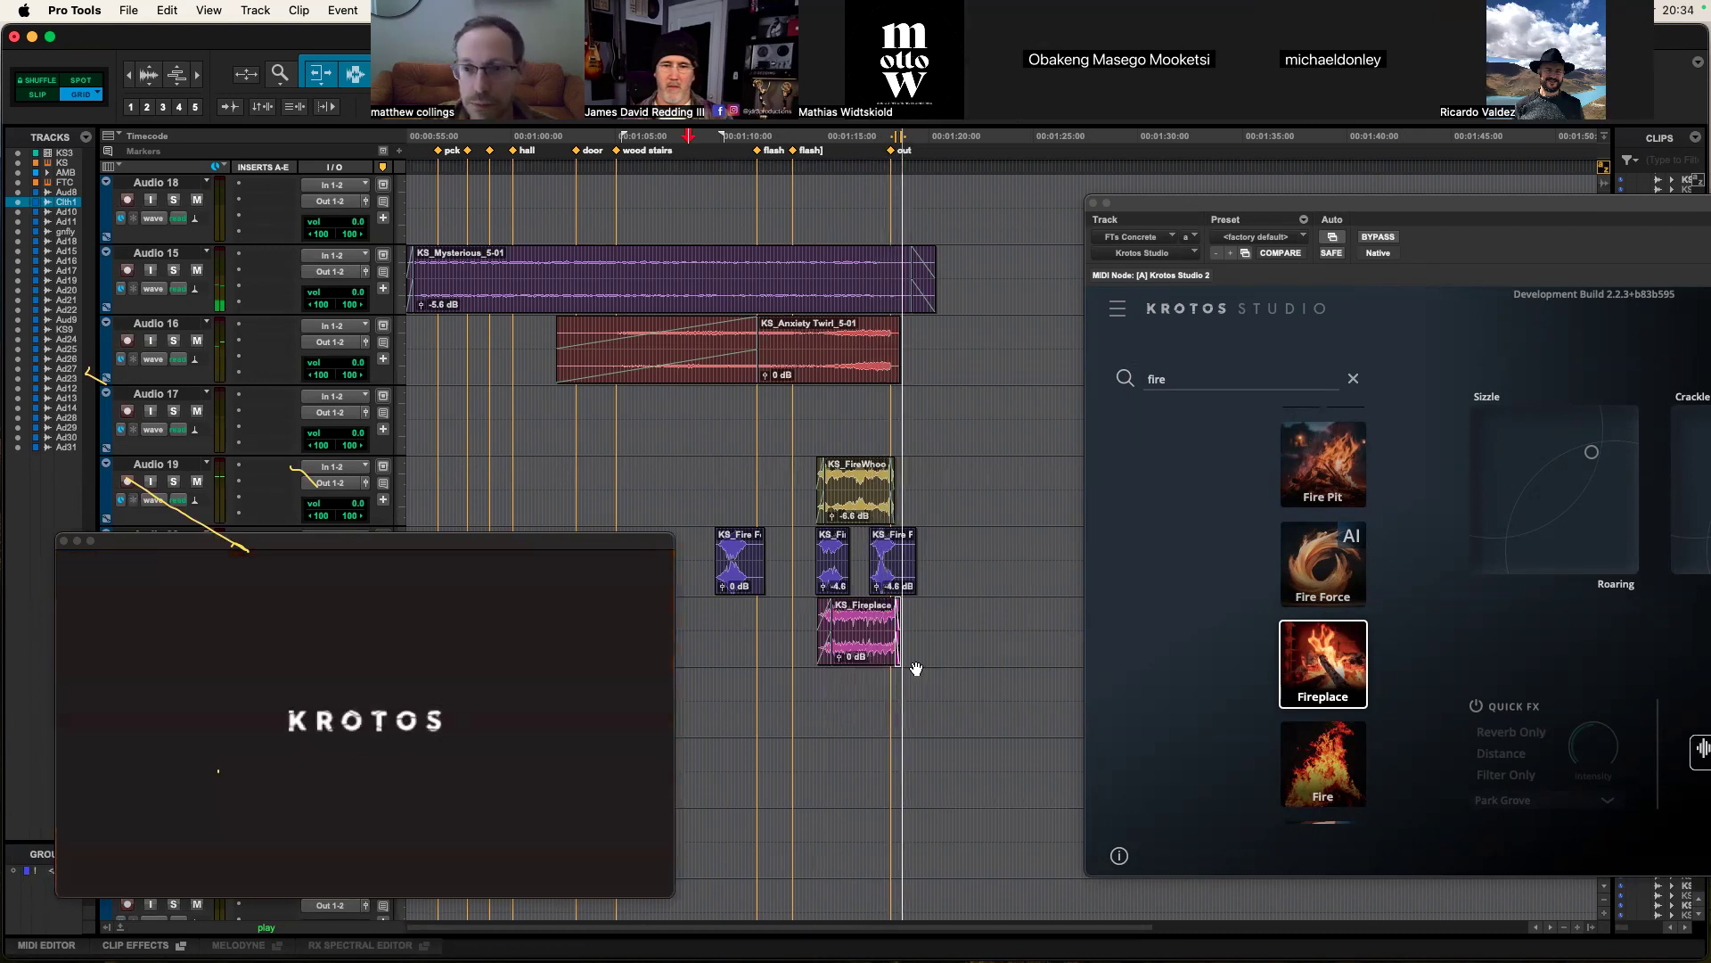
Step: Load the Light My Fire preset and try an ignition performance on the Intensity pad
{"action": "left_click_drag", "start_coordinate": [1459, 217], "coordinate": [1381, 207]}
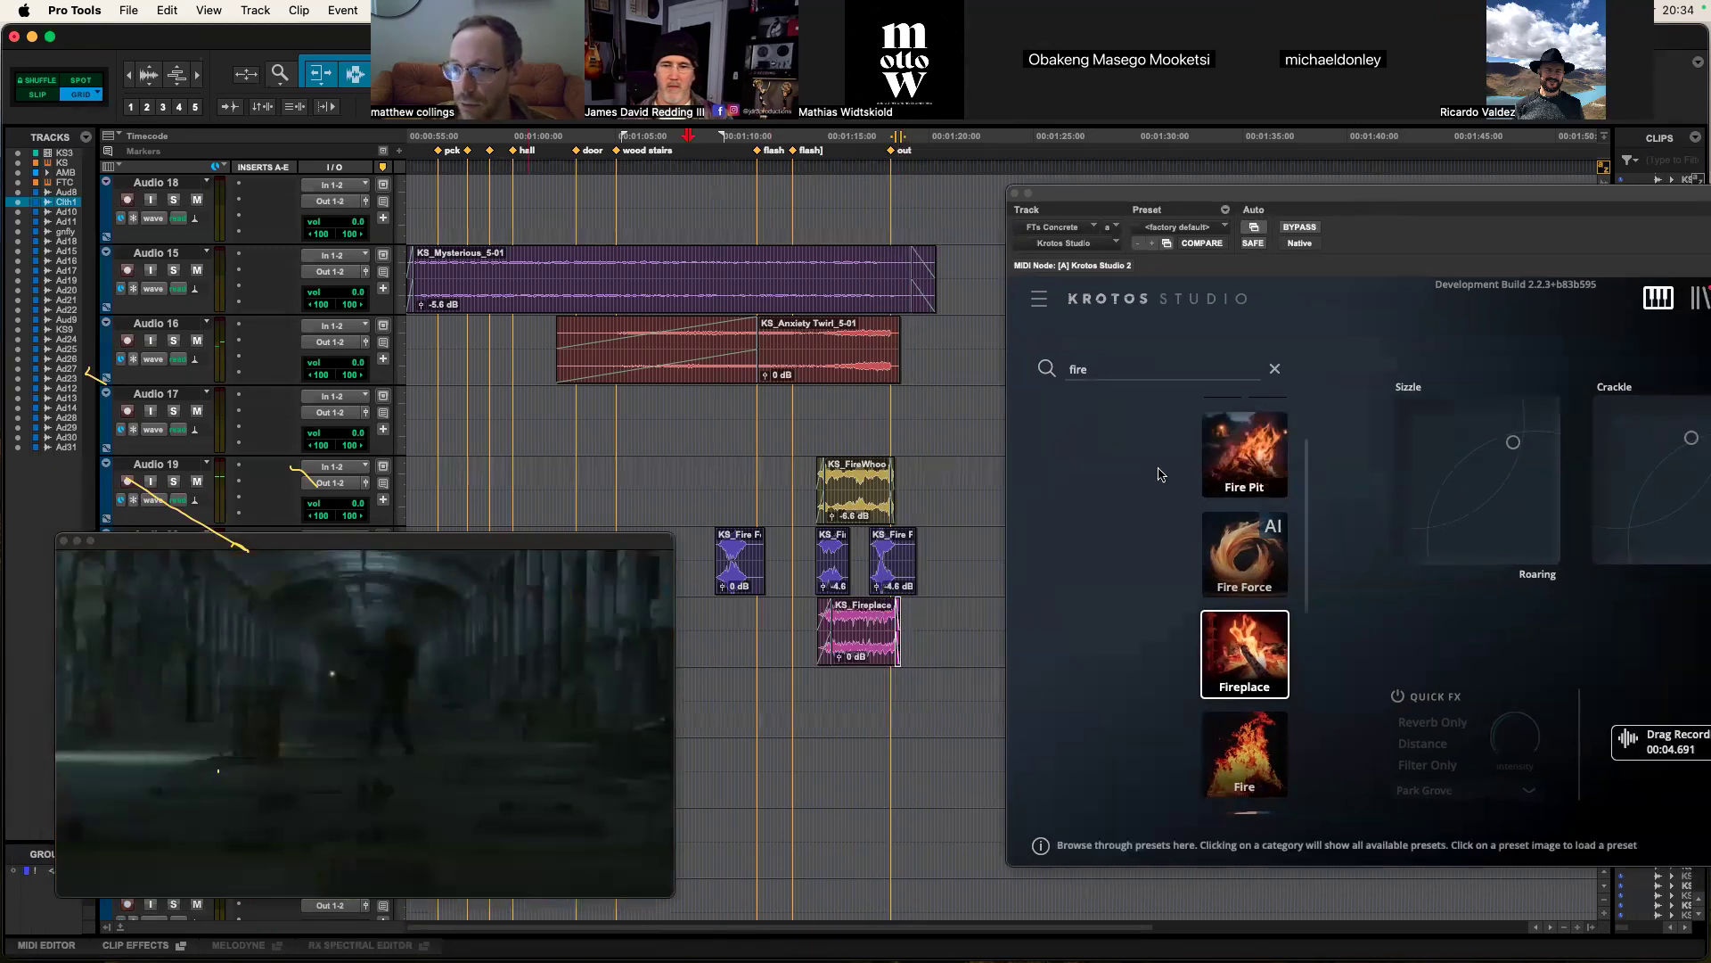
{"action": "scroll", "coordinate": [1224, 683], "scroll_direction": "up", "scroll_amount": 2}
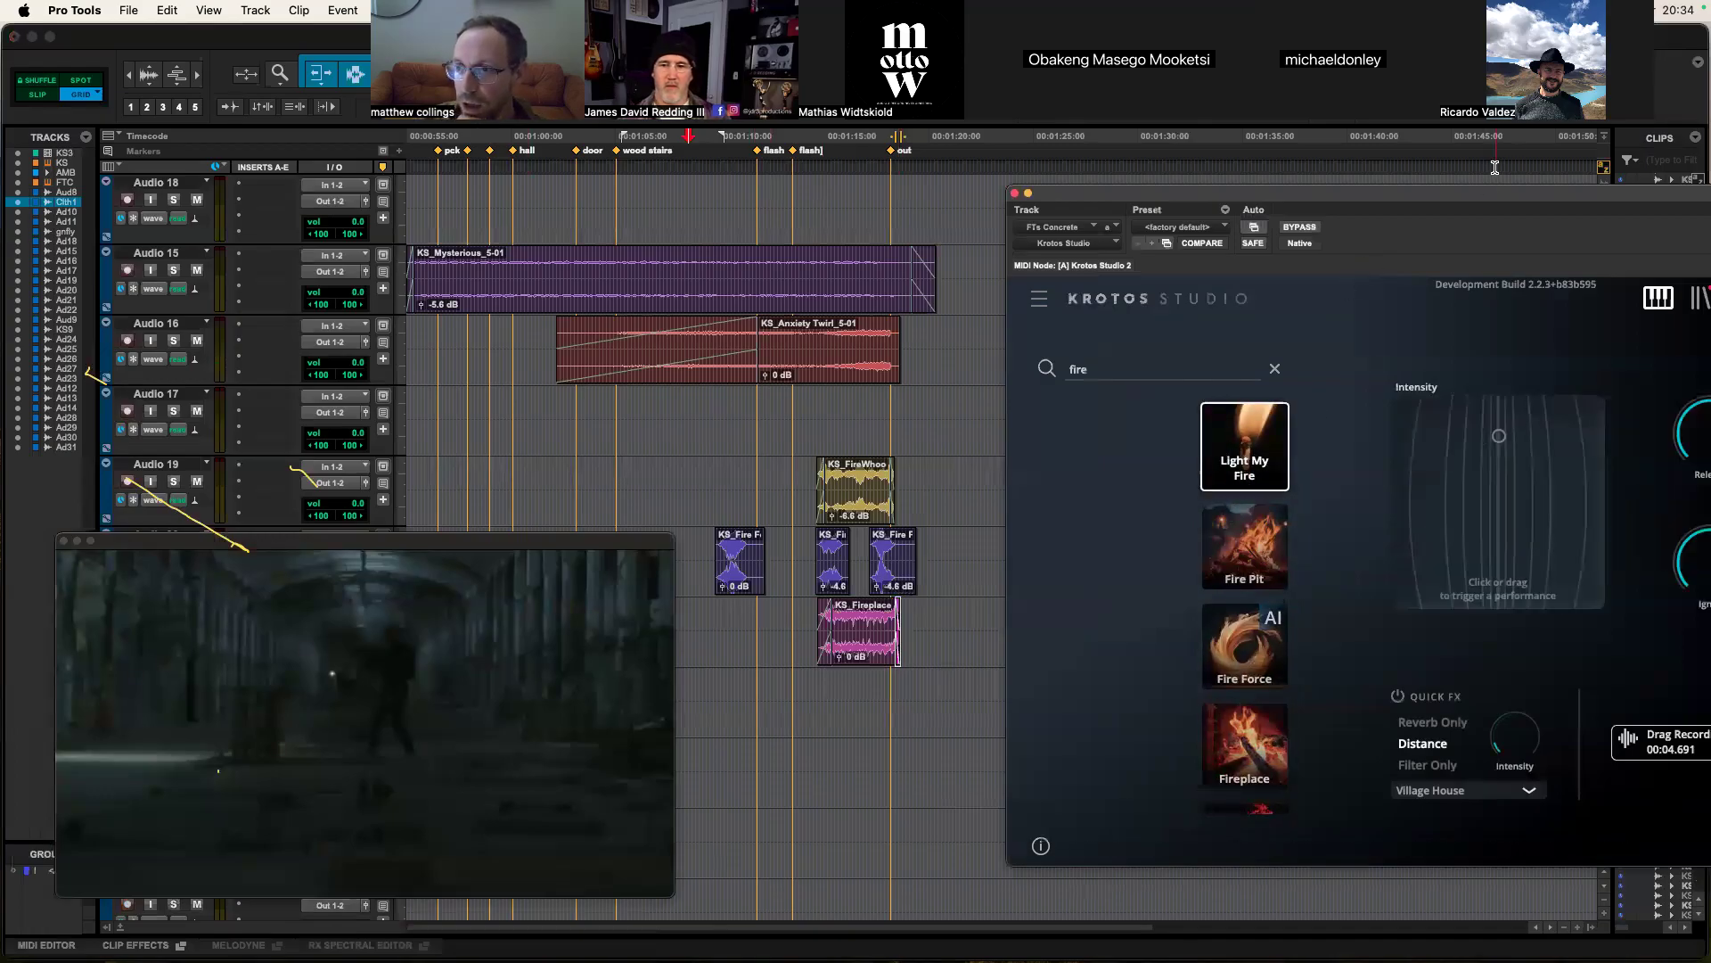
{"action": "left_click_drag", "start_coordinate": [1469, 199], "coordinate": [1403, 193]}
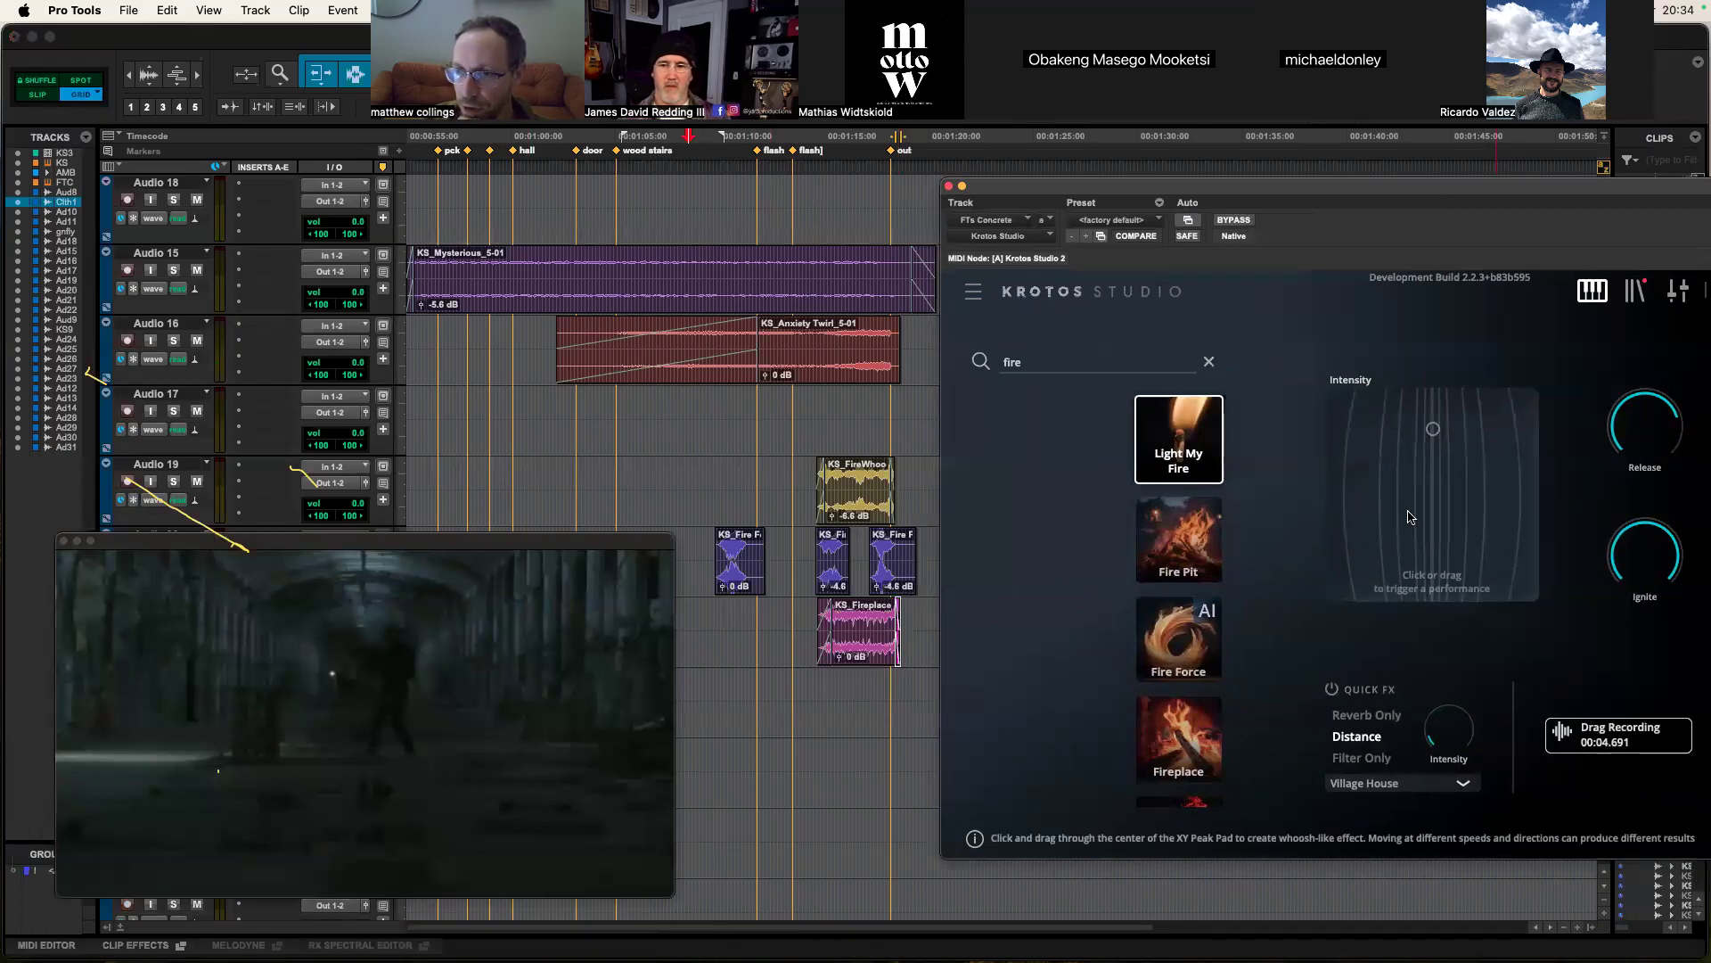
{"action": "left_click_drag", "start_coordinate": [1432, 429], "coordinate": [1431, 501]}
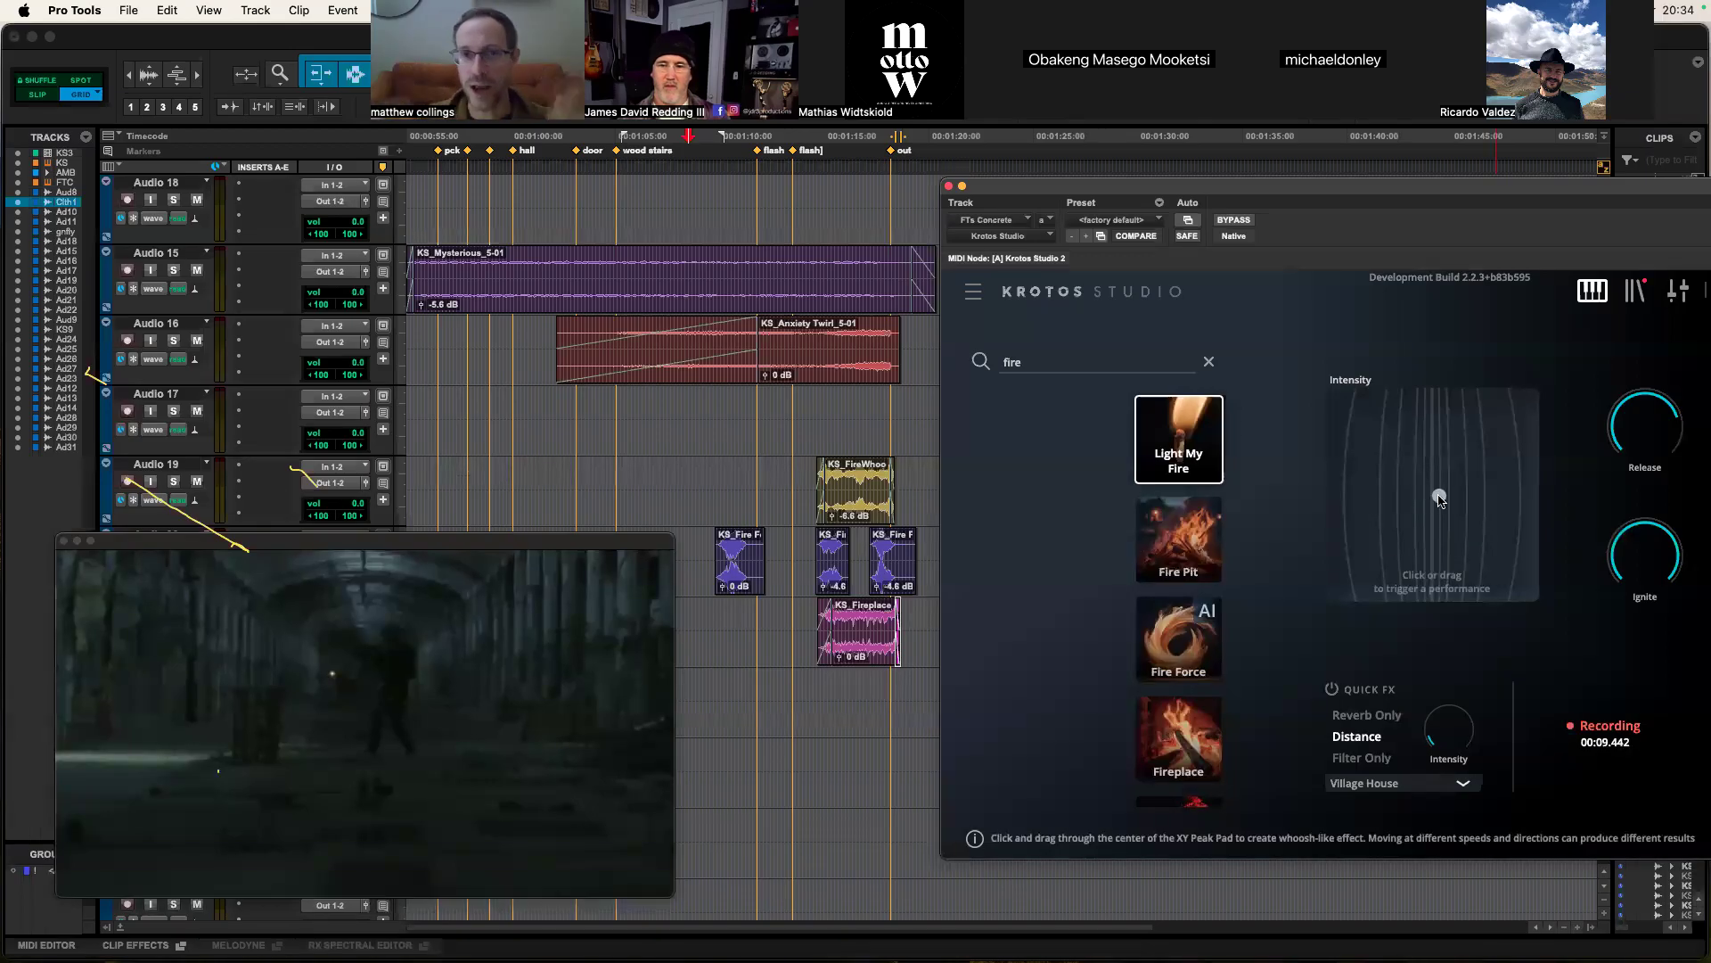
Step: Turn the Release and Ignite controls down to minimum and record a new Light My Fire performance on the Intensity pad
{"action": "mouse_move", "coordinate": [1629, 428]}
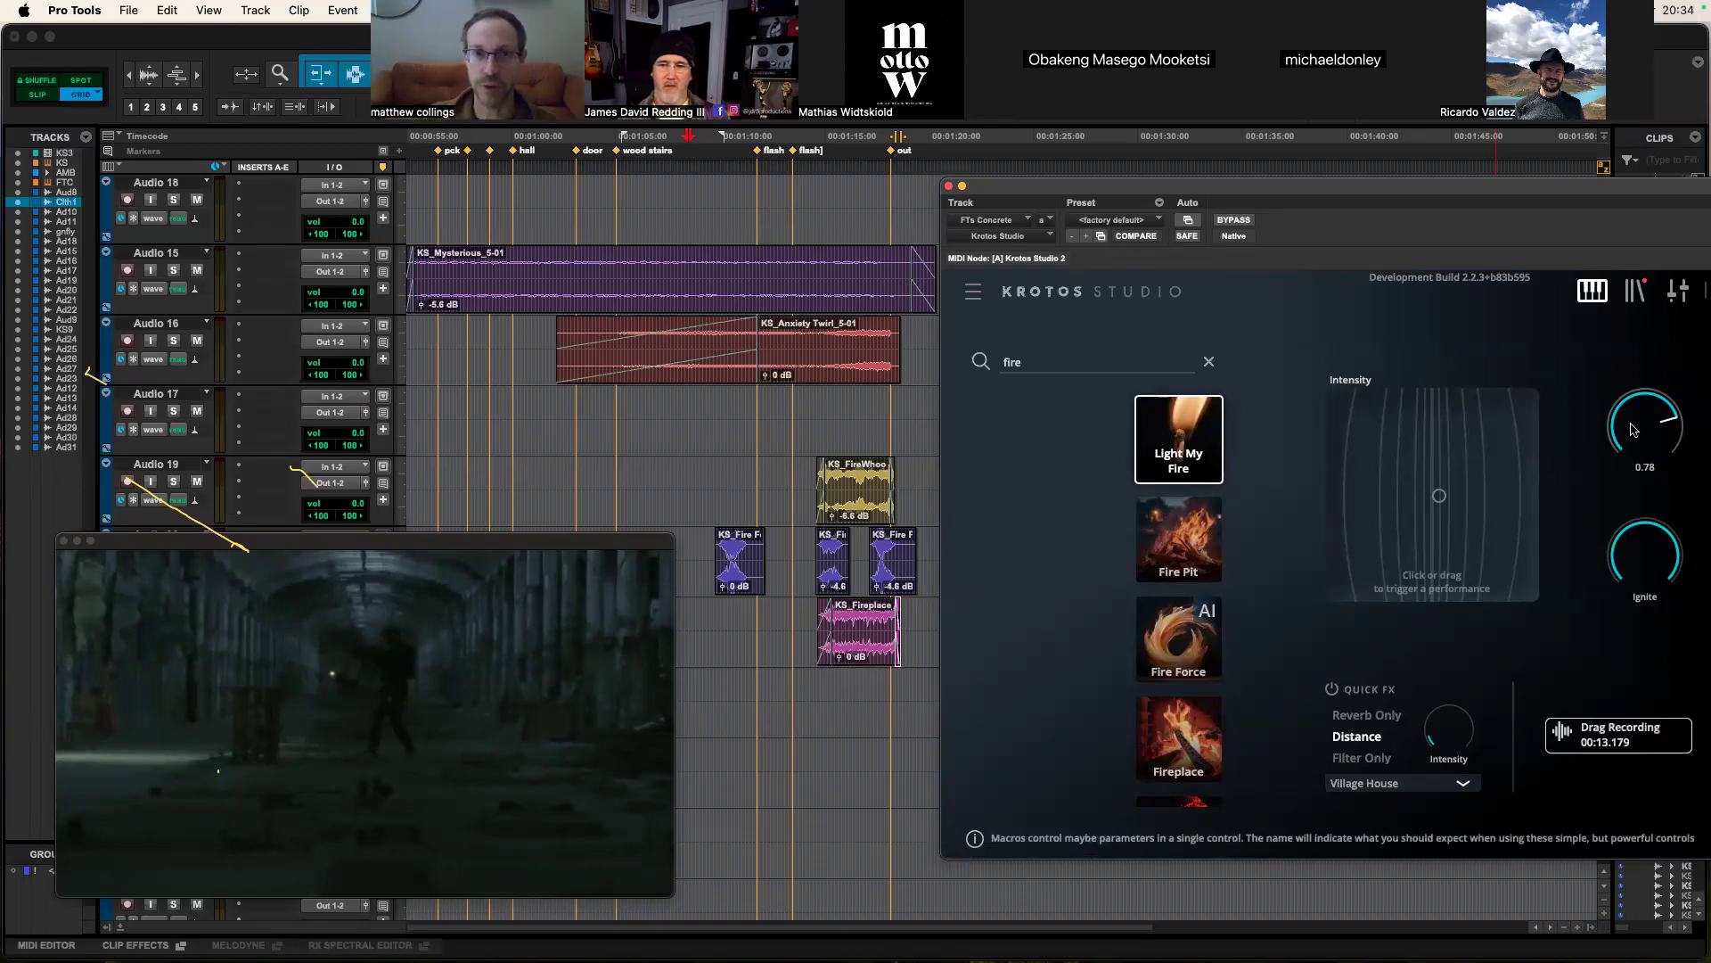
{"action": "mouse_move", "coordinate": [1631, 580]}
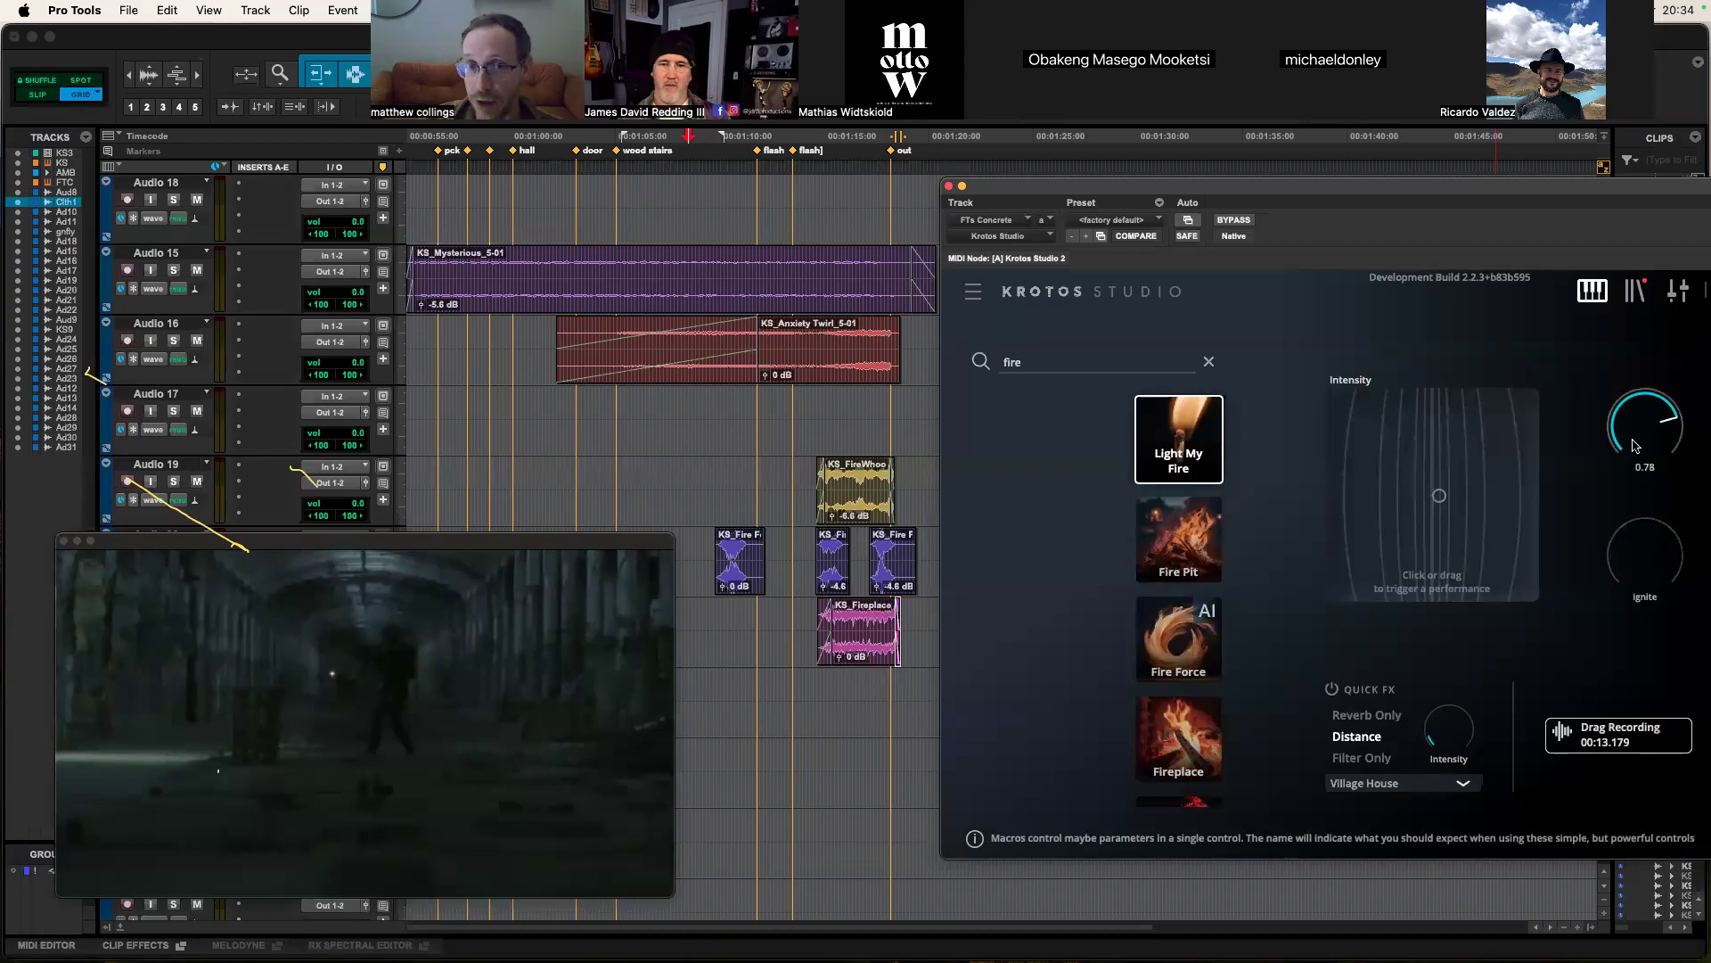
{"action": "left_click", "coordinate": [1434, 547]}
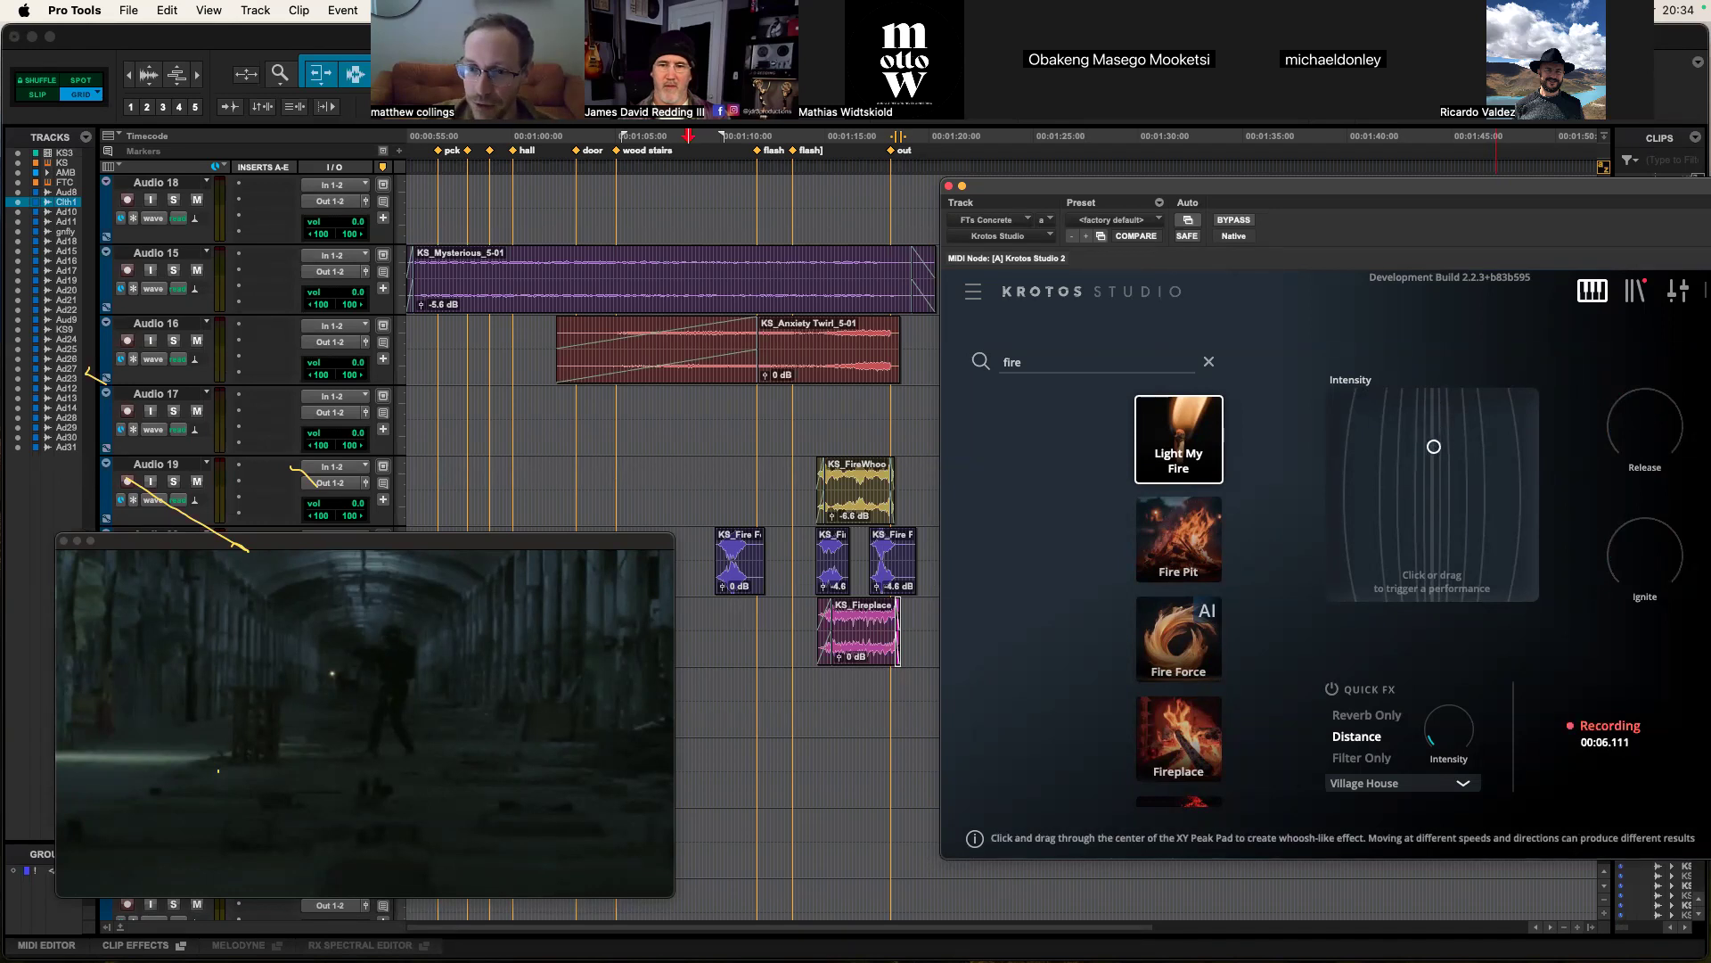
{"action": "left_click_drag", "start_coordinate": [1433, 480], "coordinate": [1535, 703]}
{"action": "mouse_move", "coordinate": [1583, 746]}
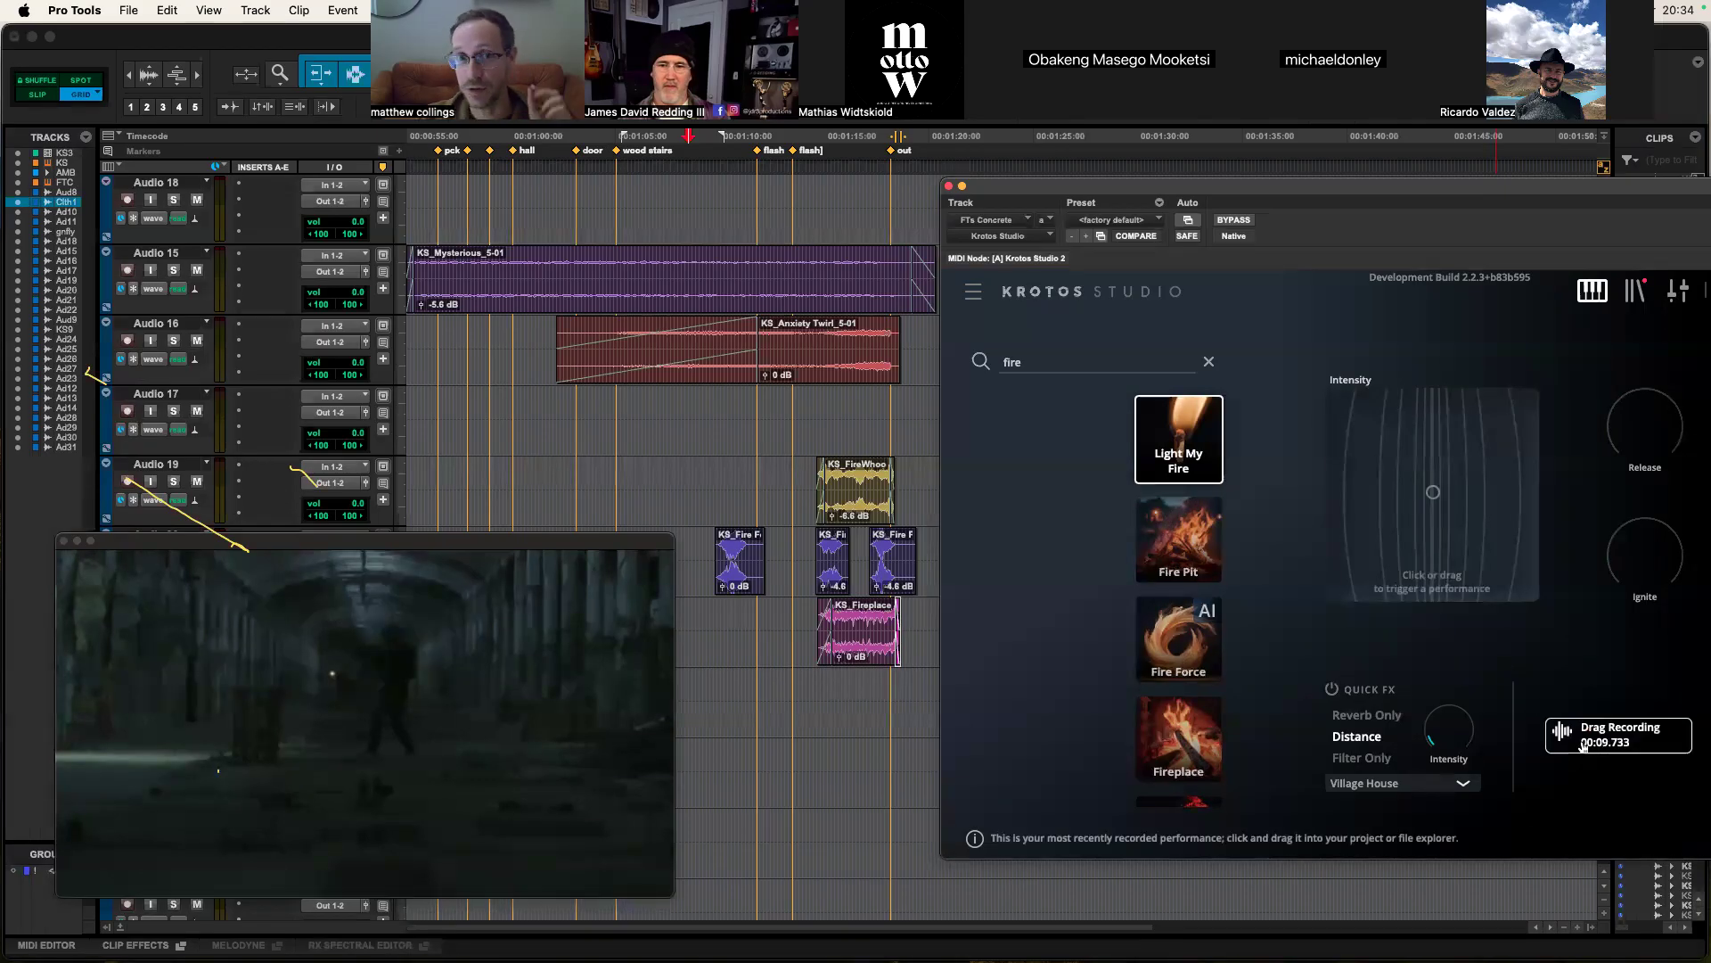
Step: Place the Light My Fire recording on Audio 22, split off its opening ignition, and trim the rest to the explosion shot with end fades
{"action": "left_click_drag", "start_coordinate": [995, 723], "coordinate": [749, 713]}
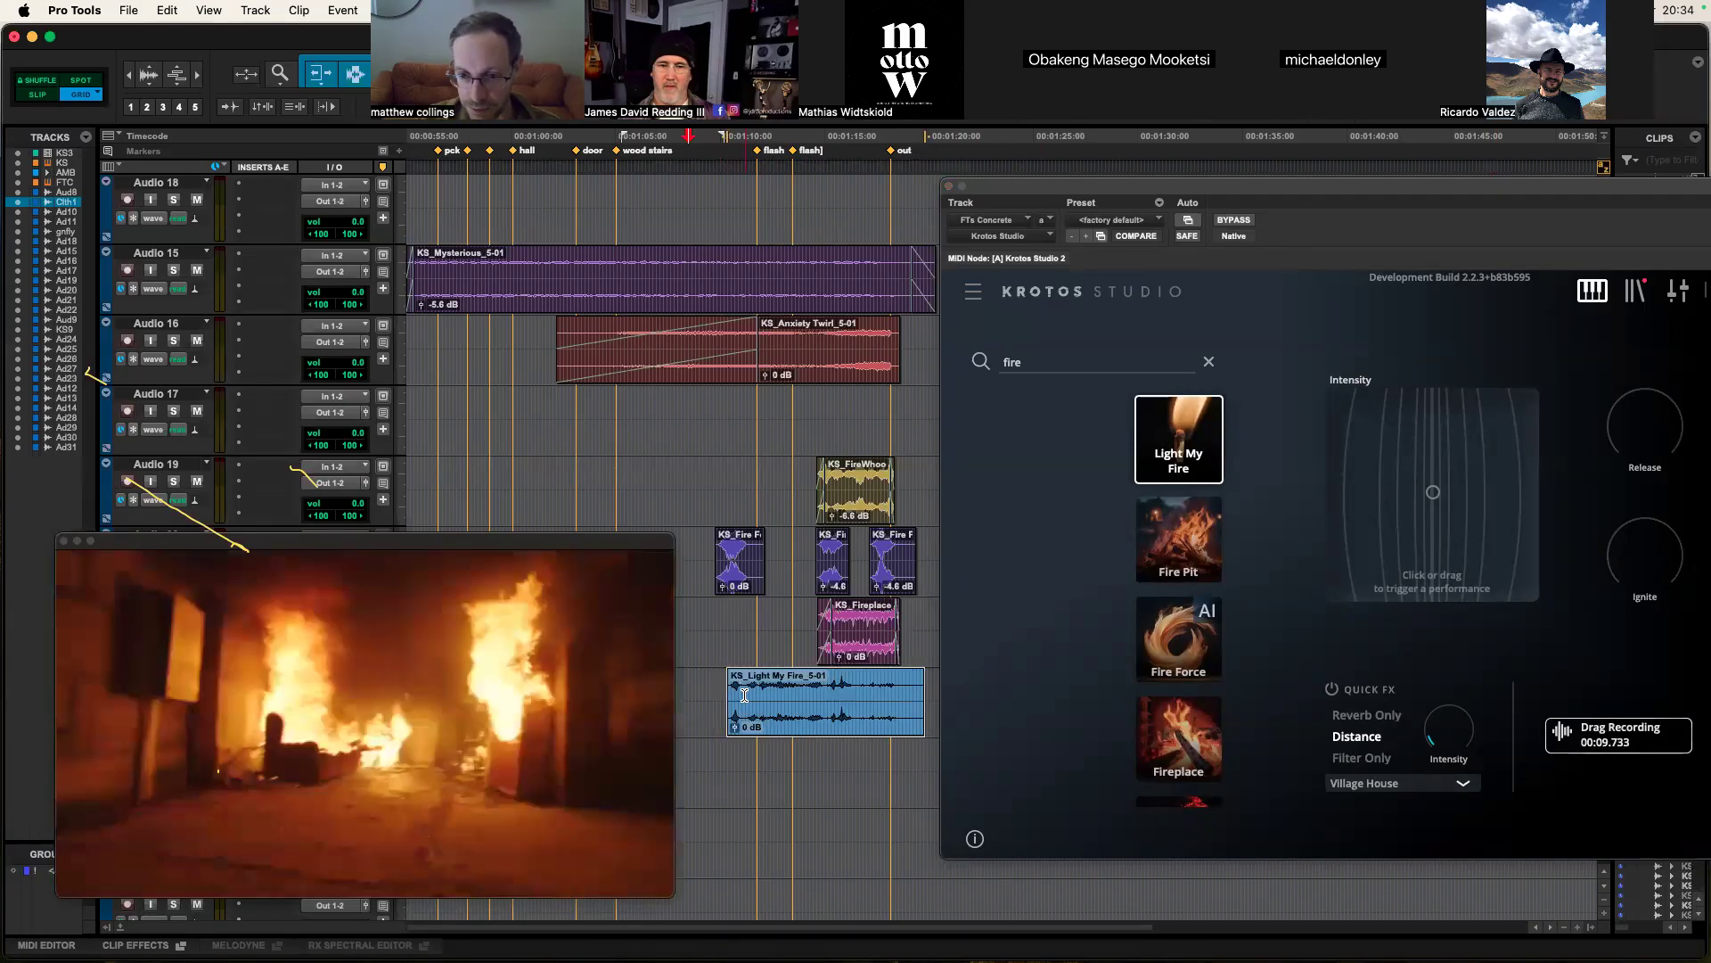
{"action": "left_click", "coordinate": [745, 693]}
{"action": "key", "text": "b"}
{"action": "left_click_drag", "start_coordinate": [753, 698], "coordinate": [818, 678]}
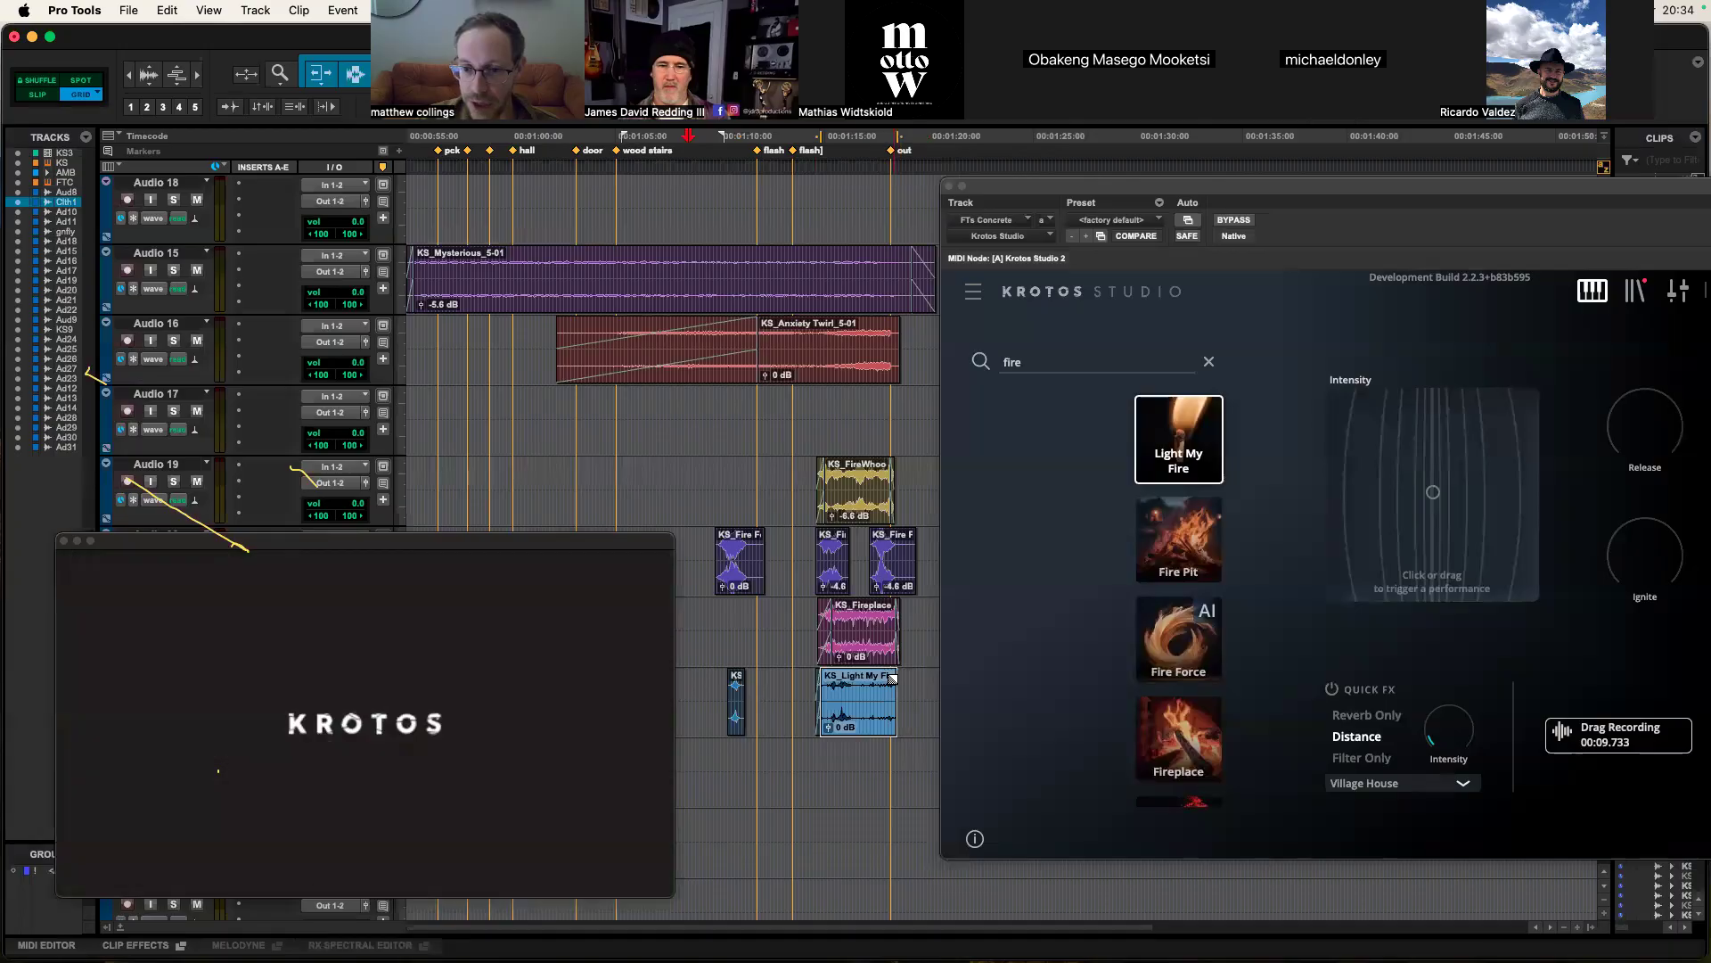
{"action": "left_click", "coordinate": [895, 680]}
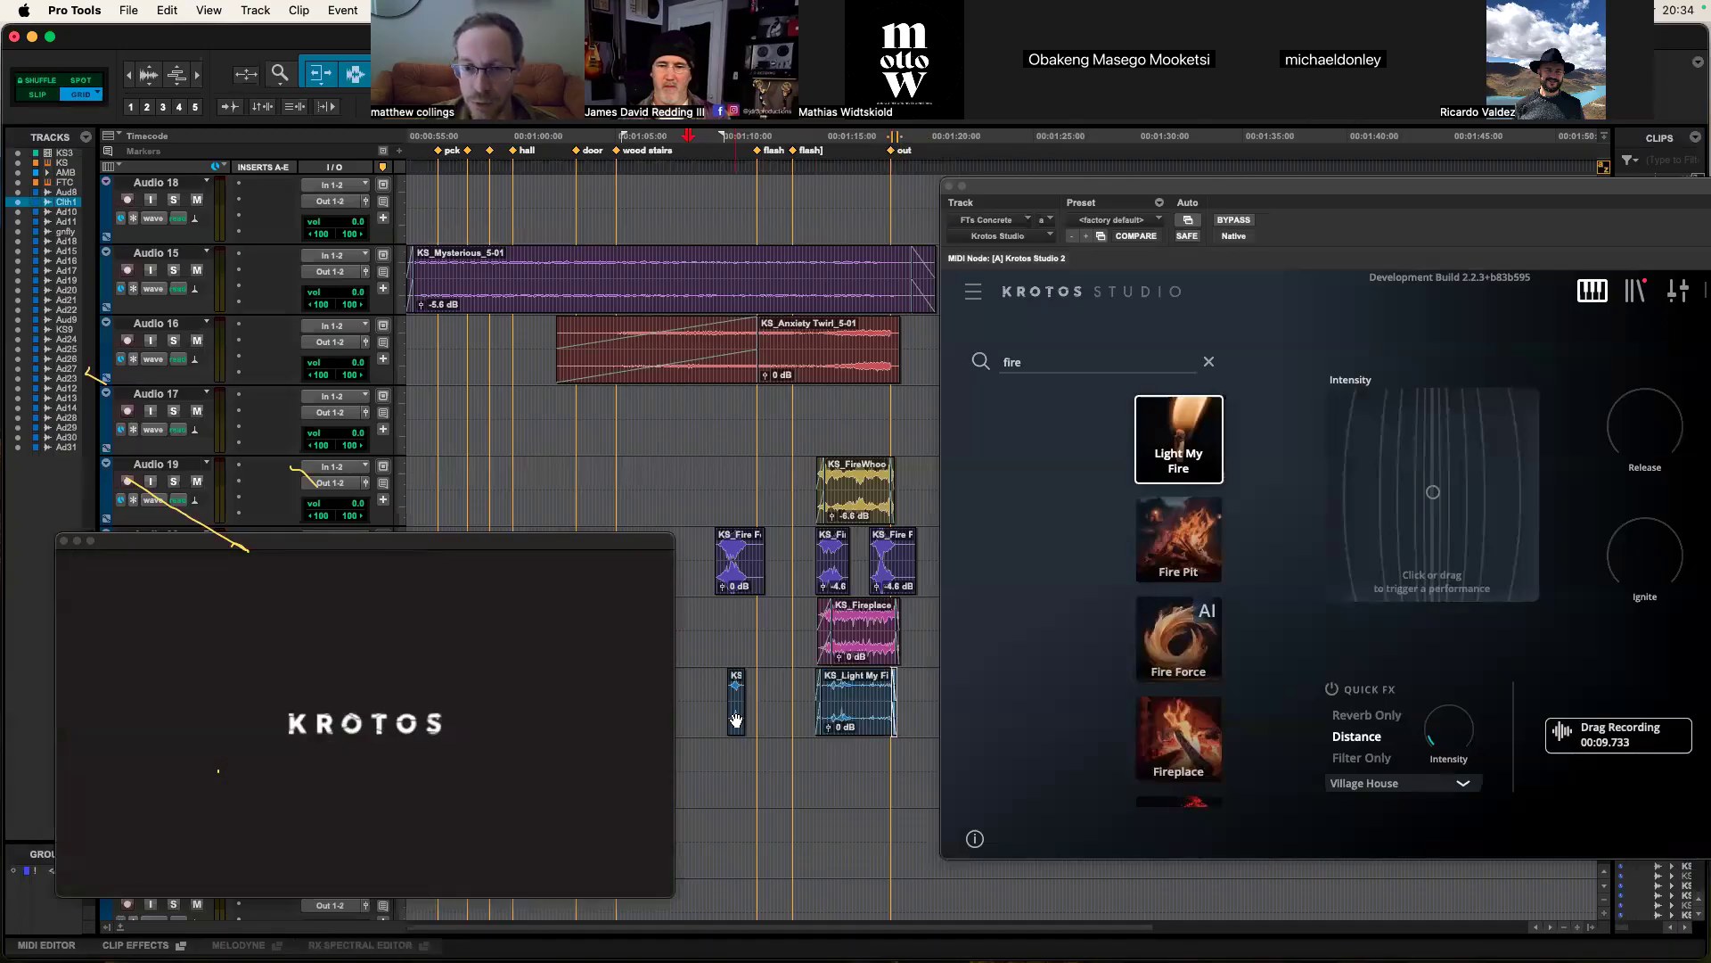
Step: Move the short ignition clip on Audio 22 to the first flash marker and play back the fire layers
{"action": "left_click_drag", "start_coordinate": [736, 718], "coordinate": [758, 718]}
{"action": "key", "text": "space"}
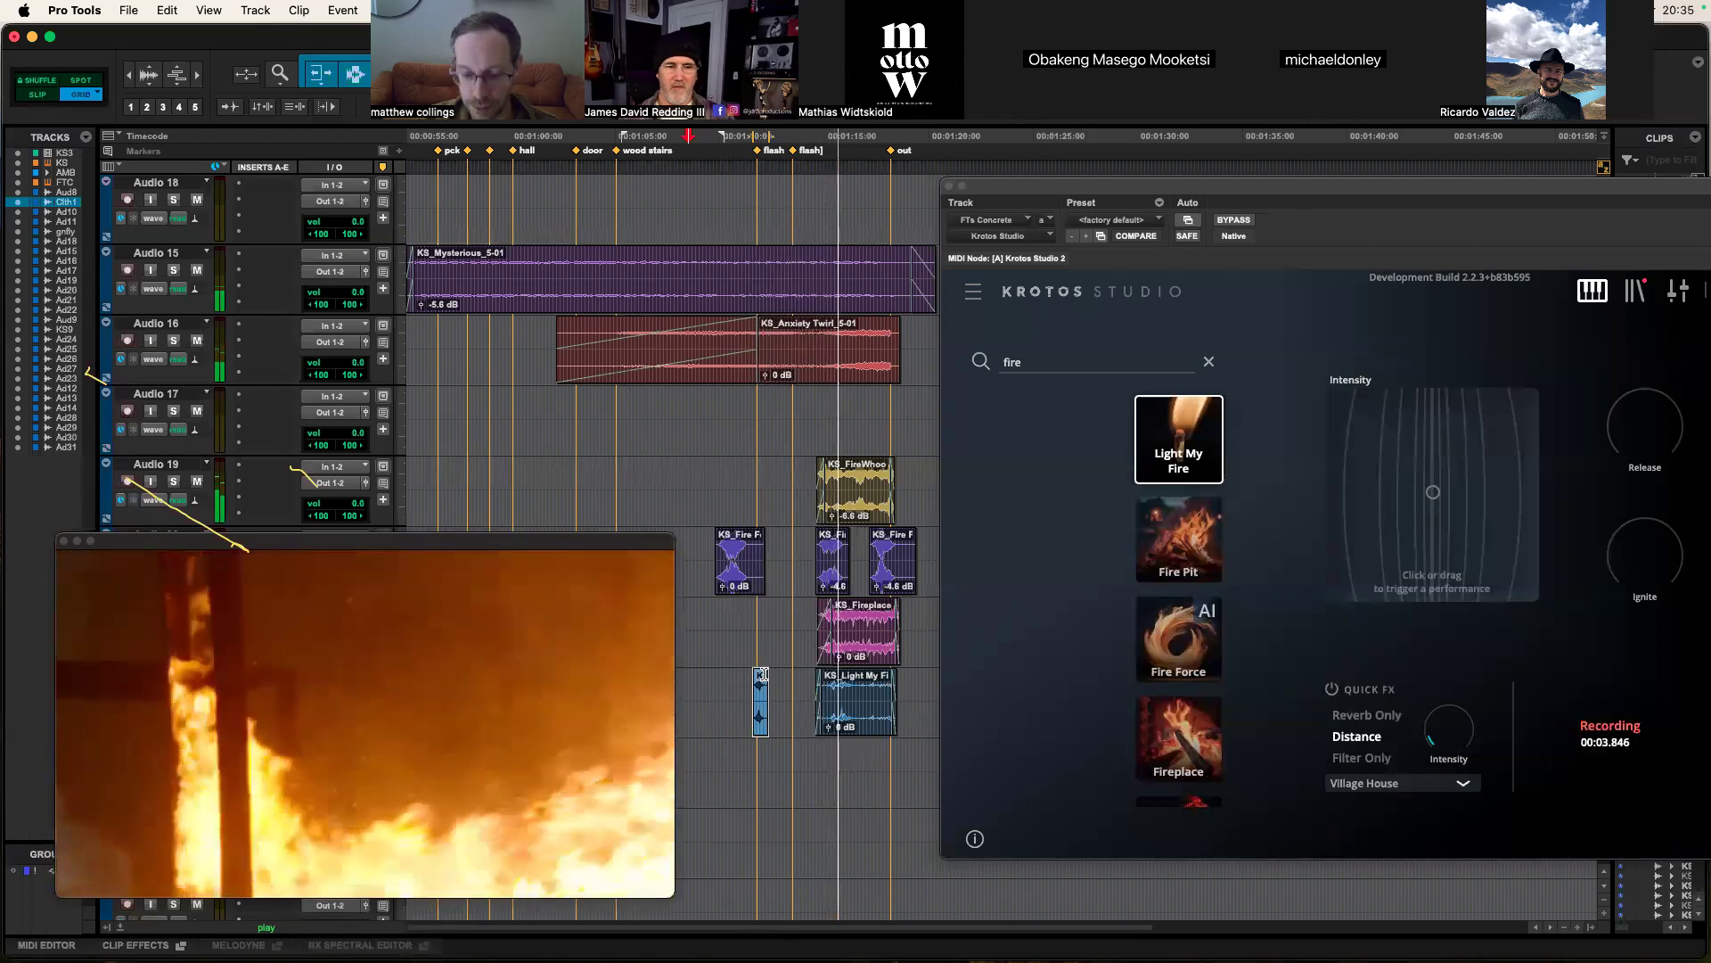
{"action": "key", "text": "space"}
{"action": "key", "text": "super+bracketright"}
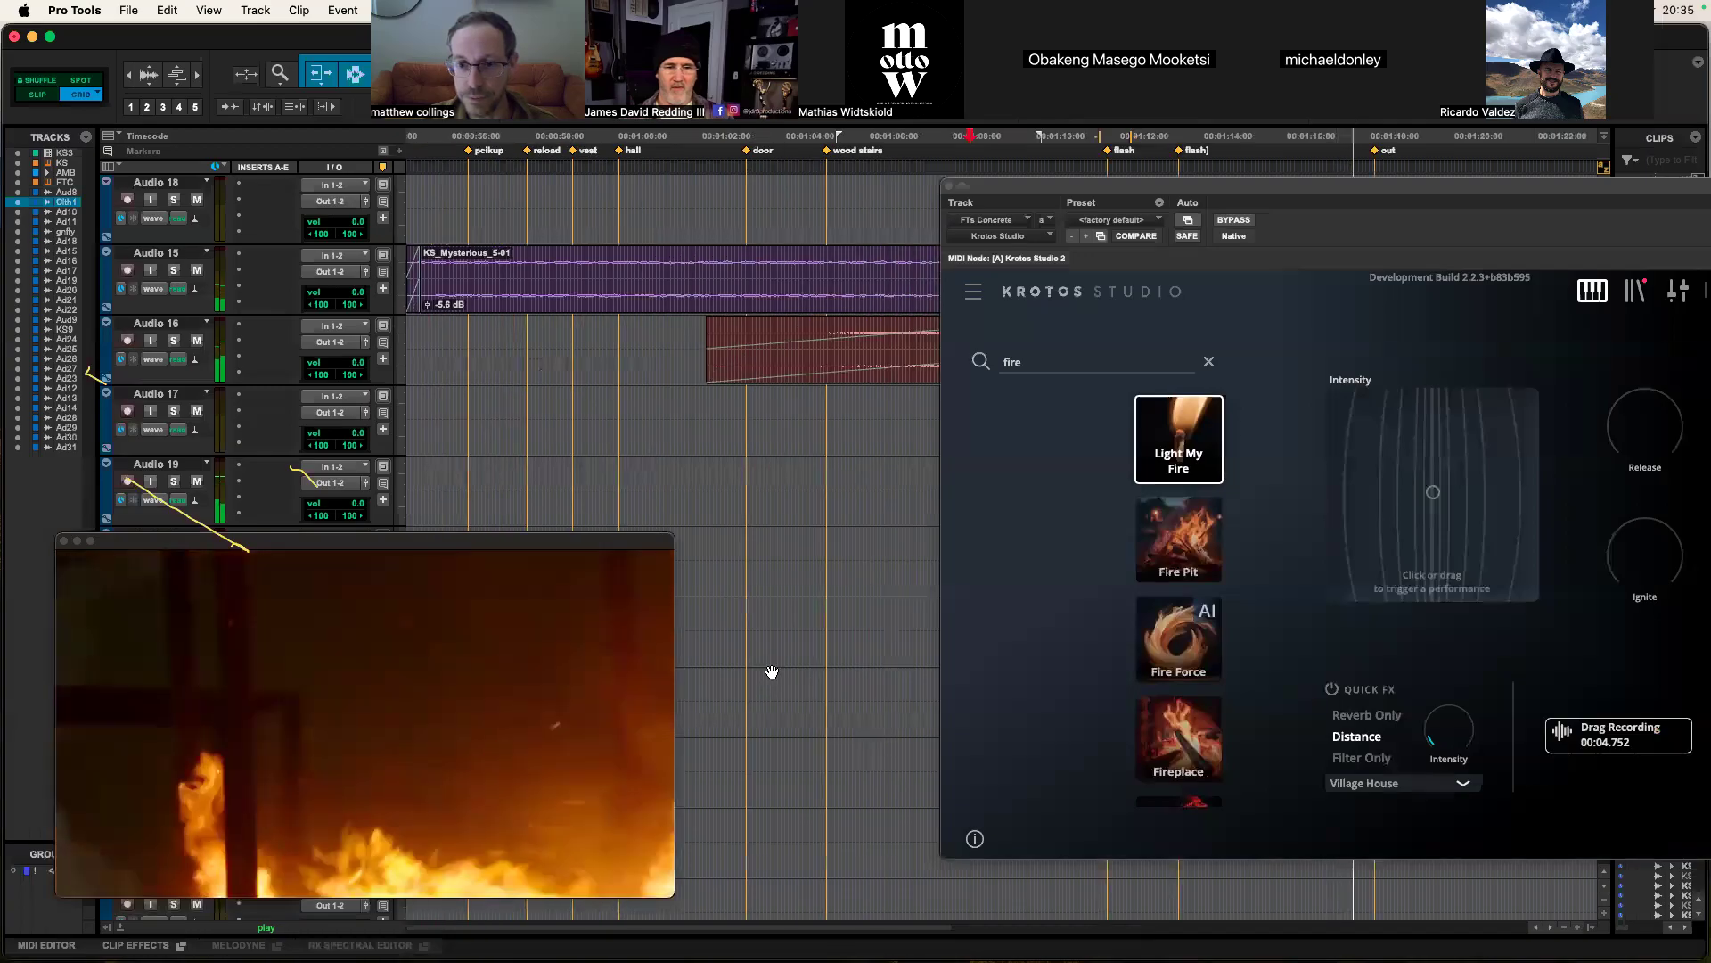
{"action": "scroll", "coordinate": [772, 672], "scroll_direction": "right", "scroll_amount": 10}
{"action": "scroll", "coordinate": [772, 672], "scroll_direction": "down", "scroll_amount": 3}
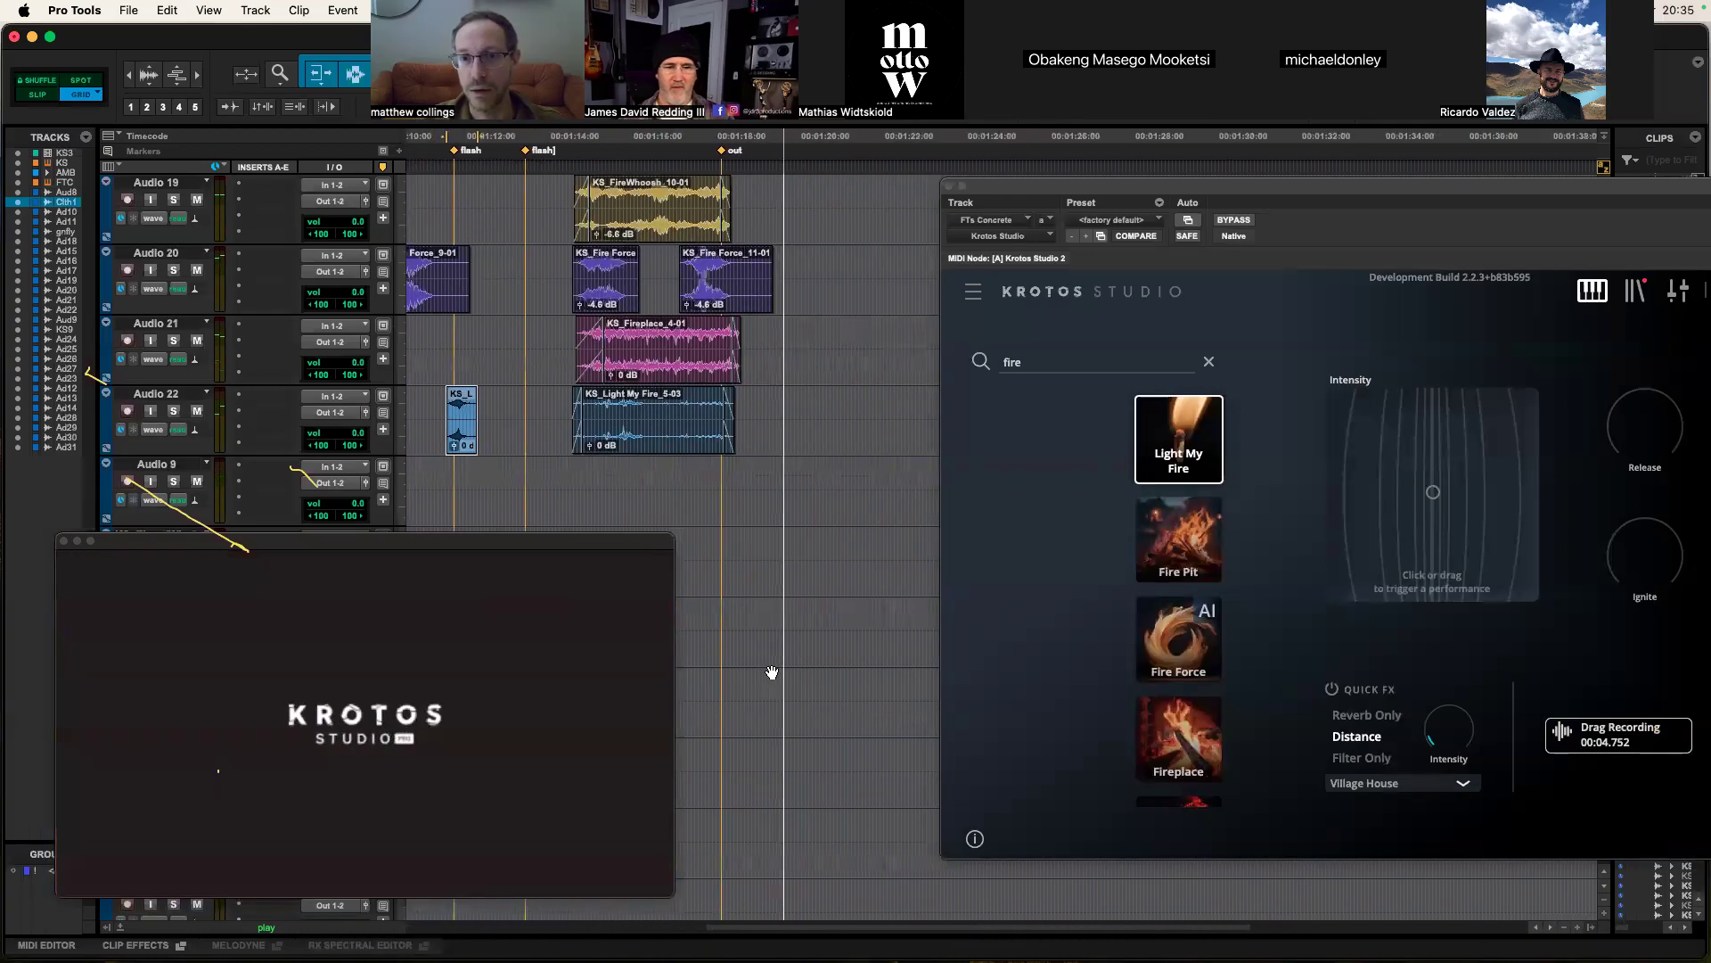
{"action": "scroll", "coordinate": [772, 672], "scroll_direction": "left", "scroll_amount": 3}
{"action": "scroll", "coordinate": [696, 606], "scroll_direction": "up", "scroll_amount": 2}
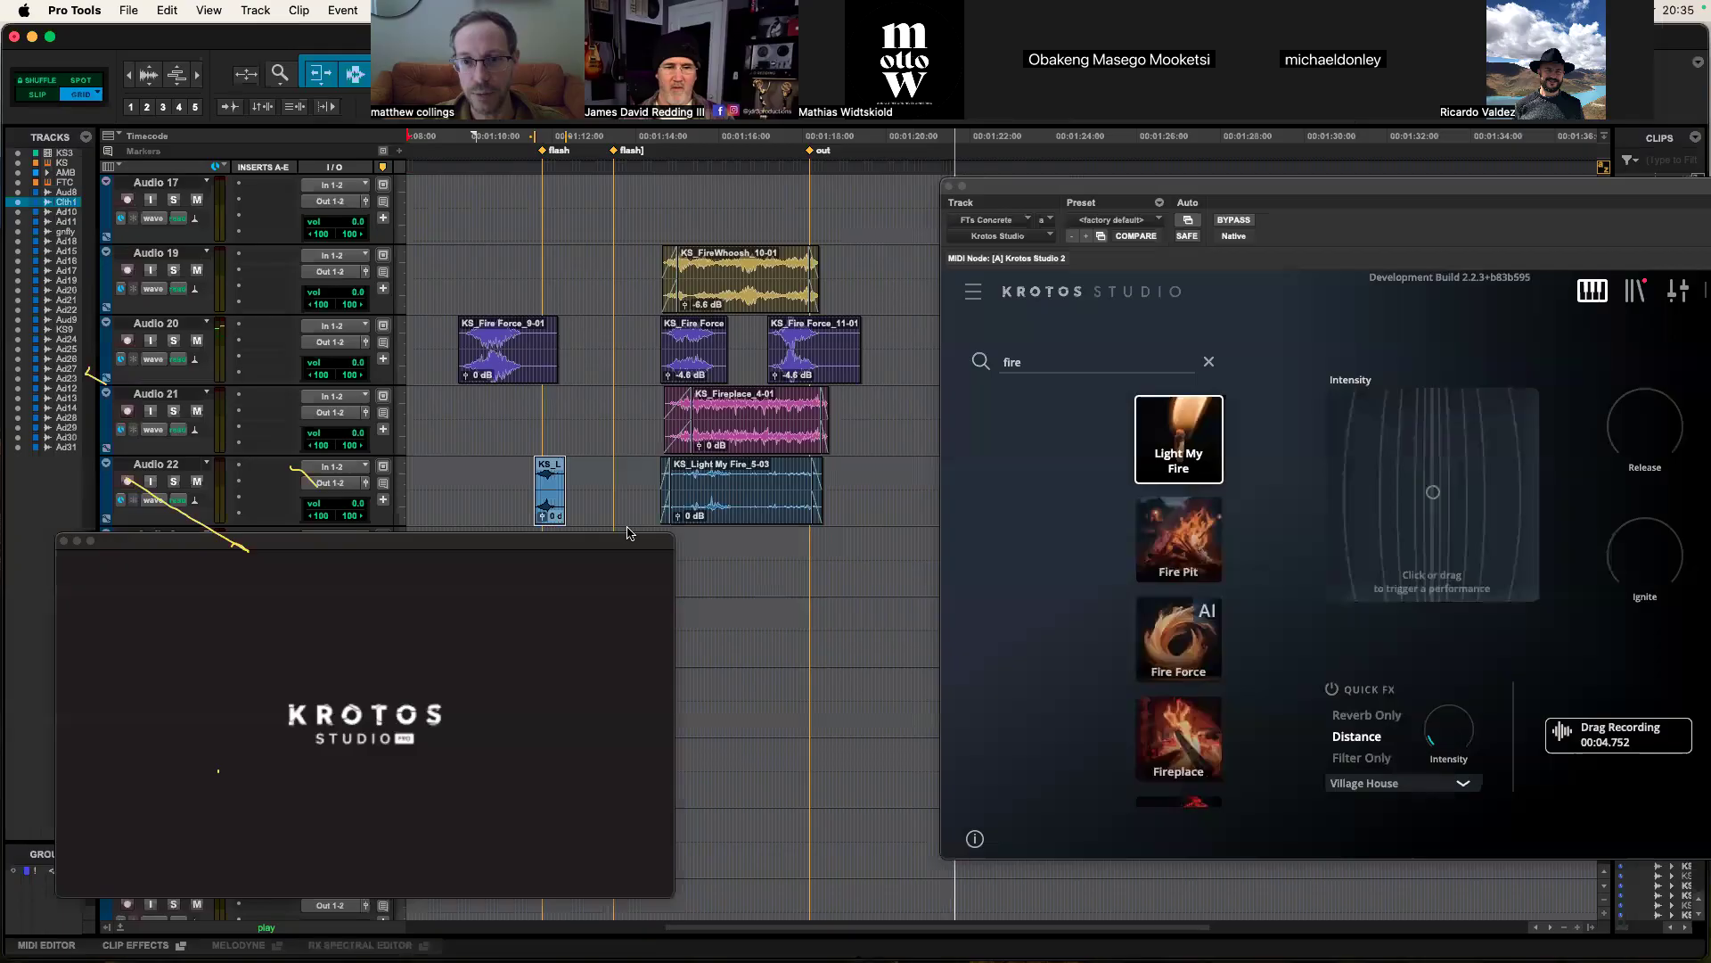
Step: Clear the fire search and load the Elemental Whoosh preset from the Whoosh category
{"action": "left_click", "coordinate": [1210, 363]}
{"action": "scroll", "coordinate": [1039, 523], "scroll_direction": "up", "scroll_amount": 6}
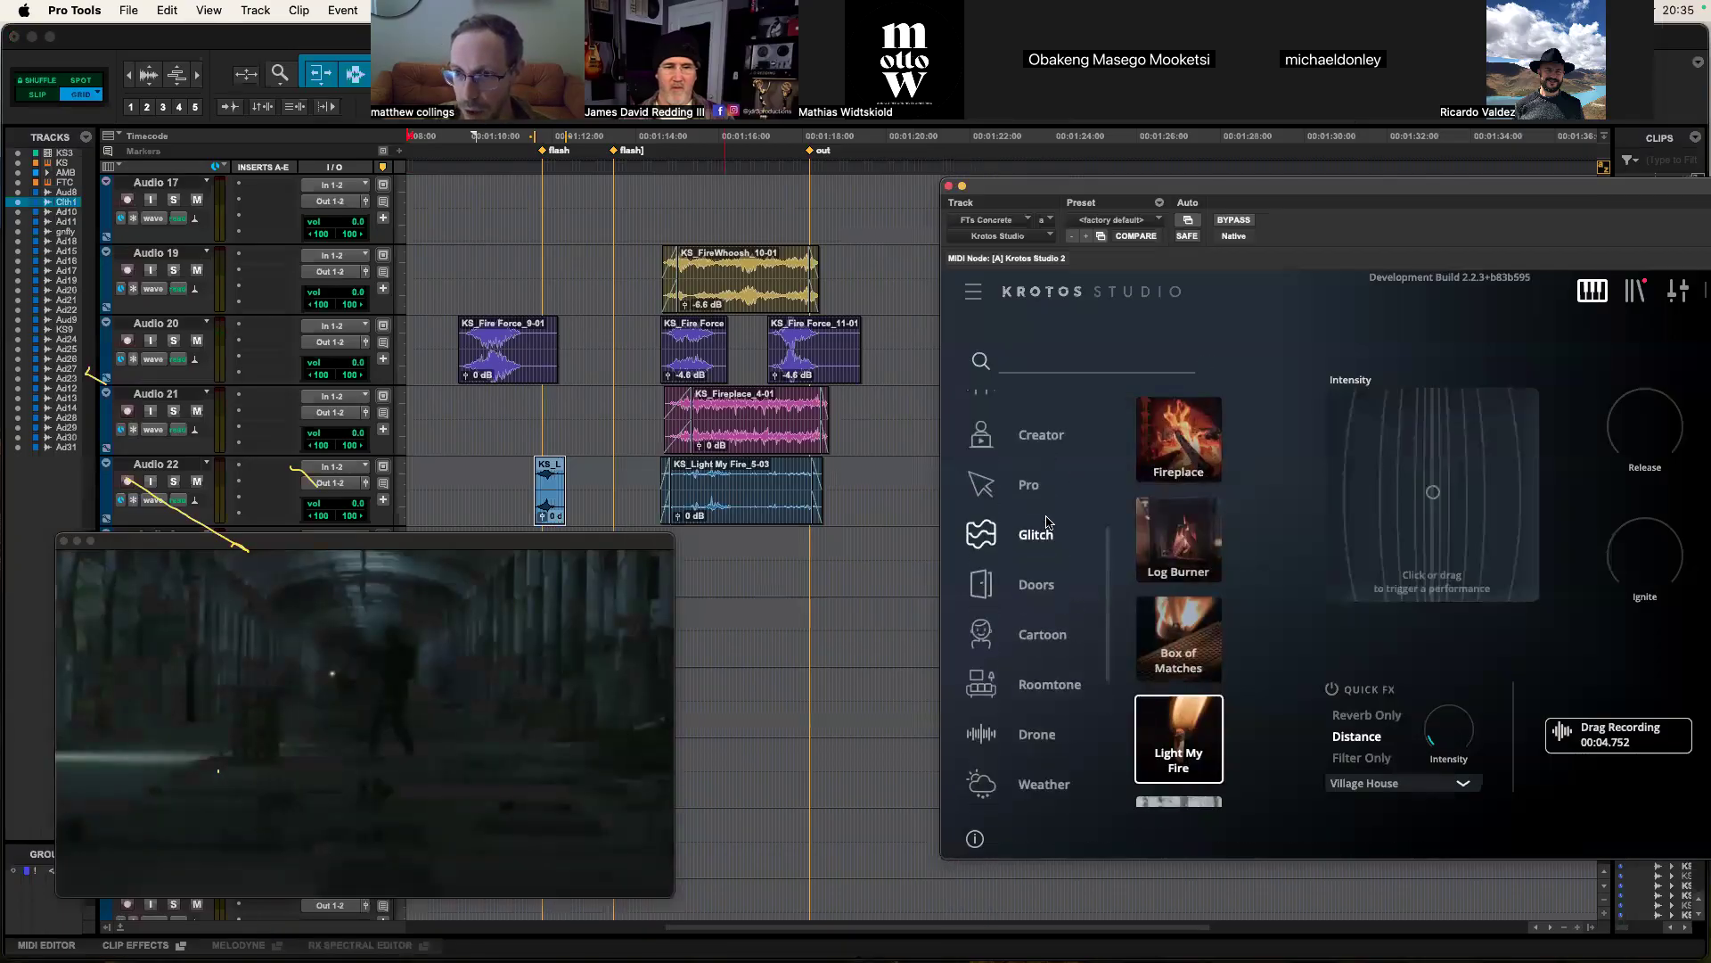
{"action": "scroll", "coordinate": [1048, 524], "scroll_direction": "up", "scroll_amount": 3}
{"action": "left_click", "coordinate": [1043, 537]}
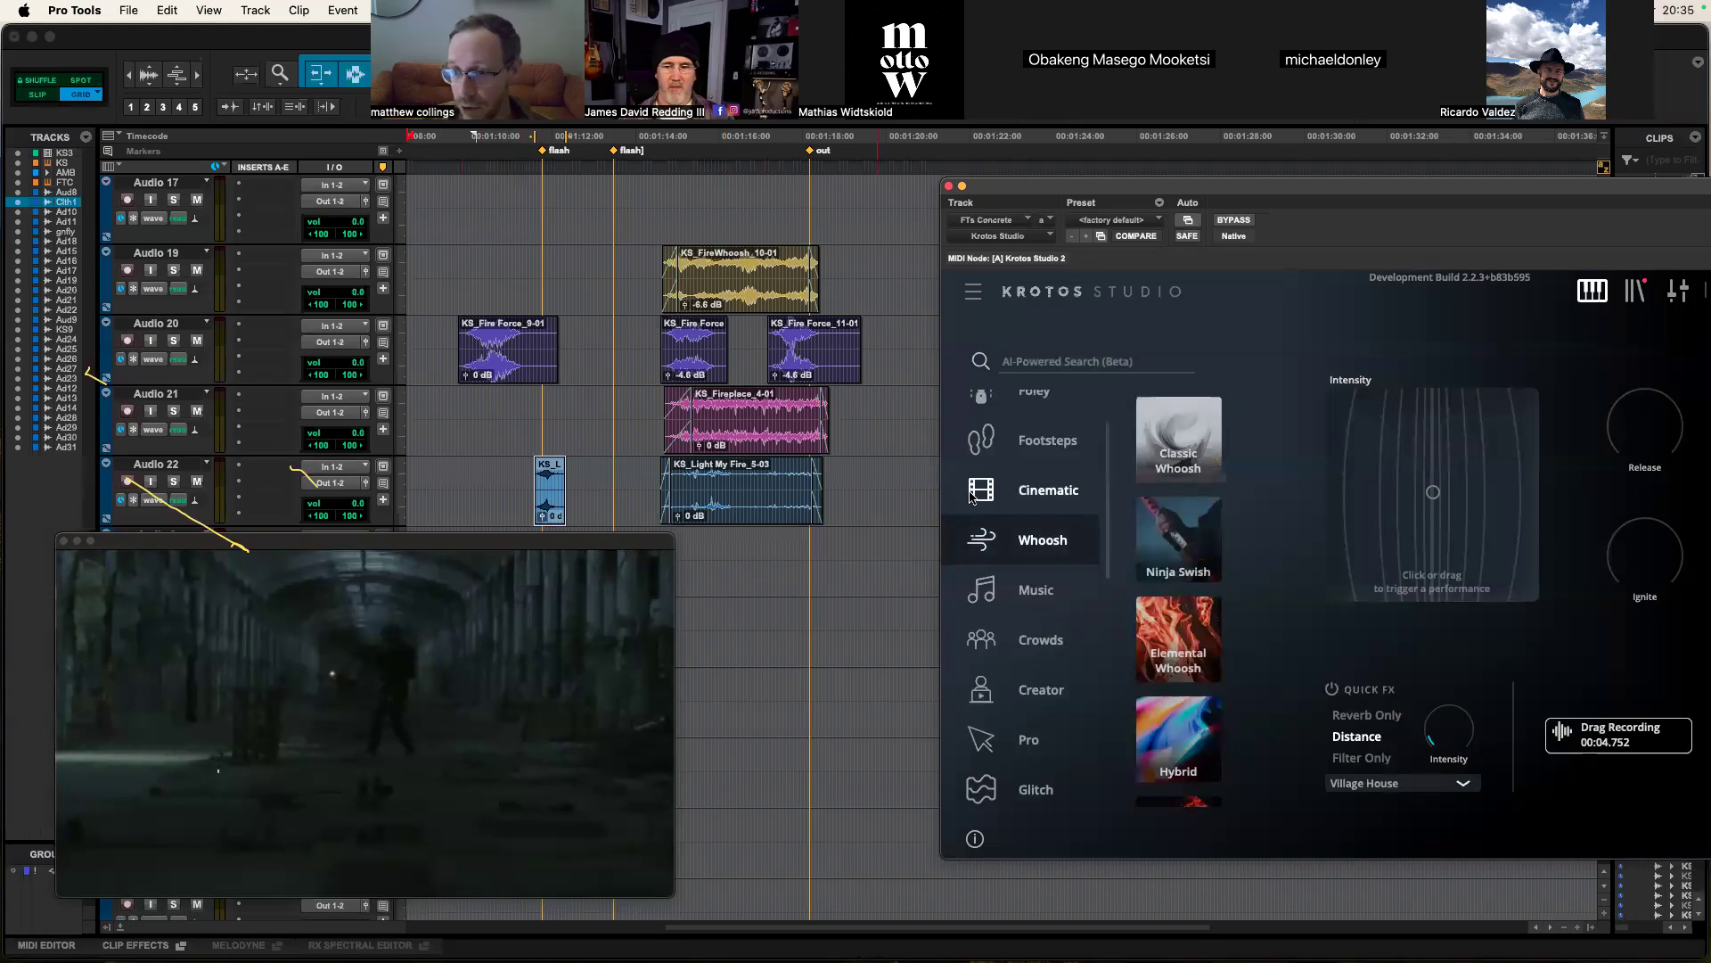
{"action": "left_click", "coordinate": [1177, 639]}
{"action": "left_click_drag", "start_coordinate": [1432, 189], "coordinate": [1383, 196]}
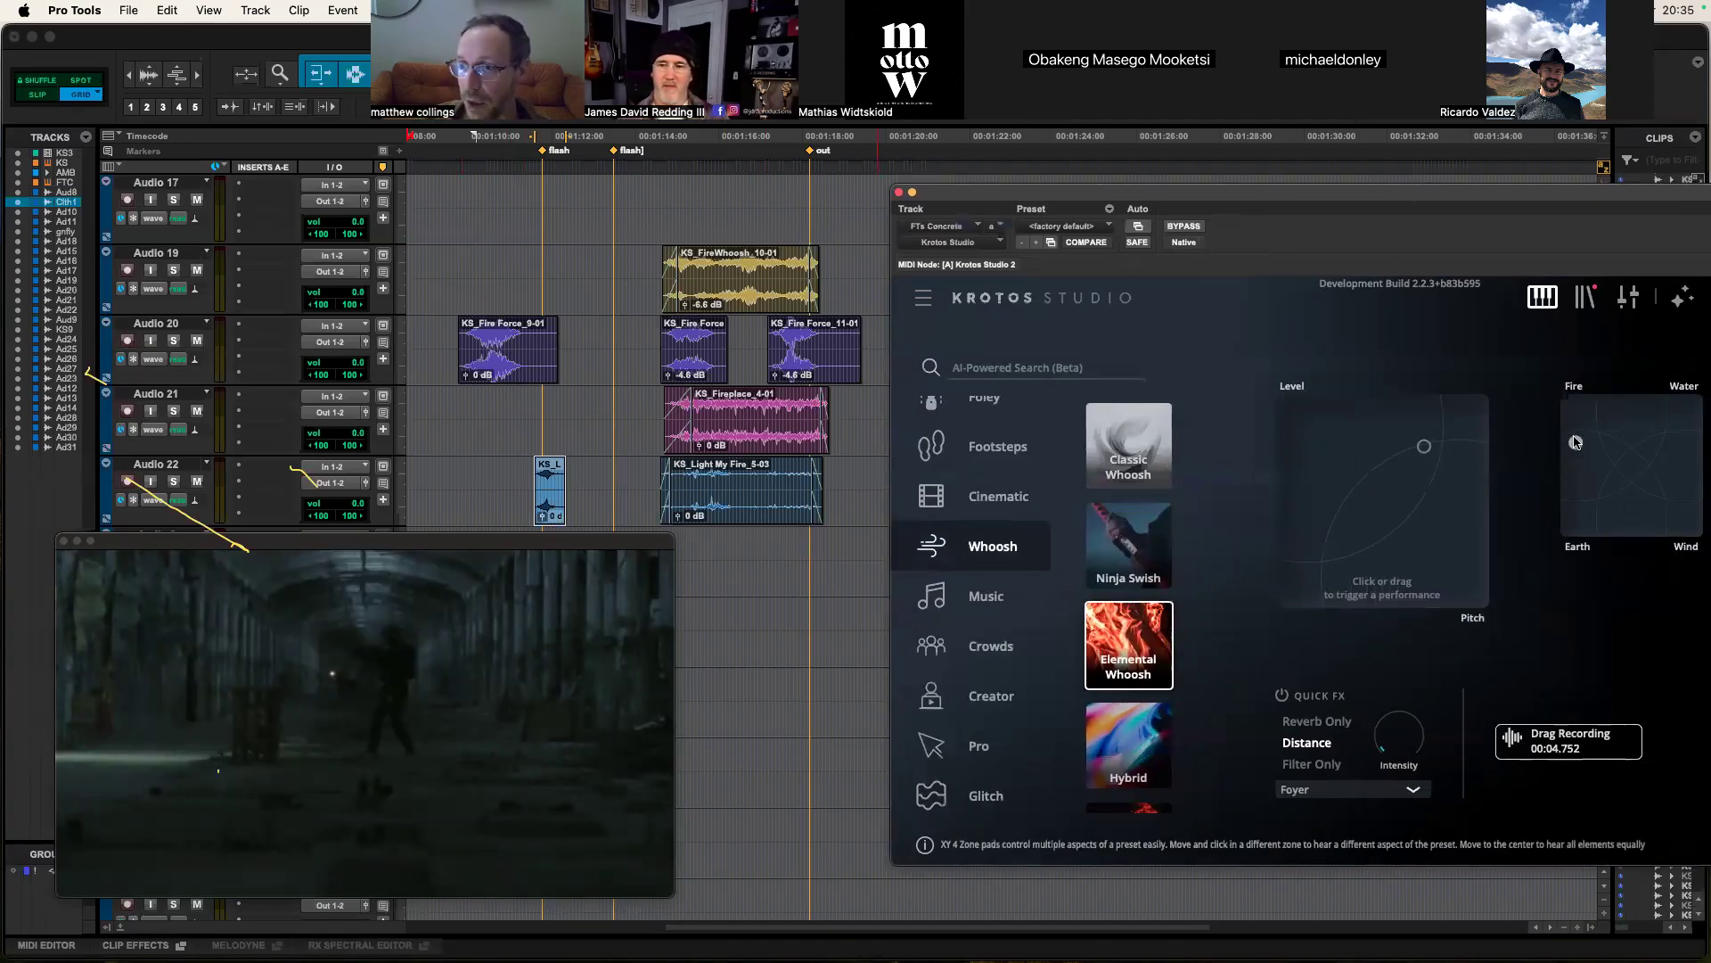
Step: Audition Elemental Whoosh performances on the Level/Pitch pad and set the element mix fully to Fire
{"action": "left_click_drag", "start_coordinate": [1442, 526], "coordinate": [1445, 472]}
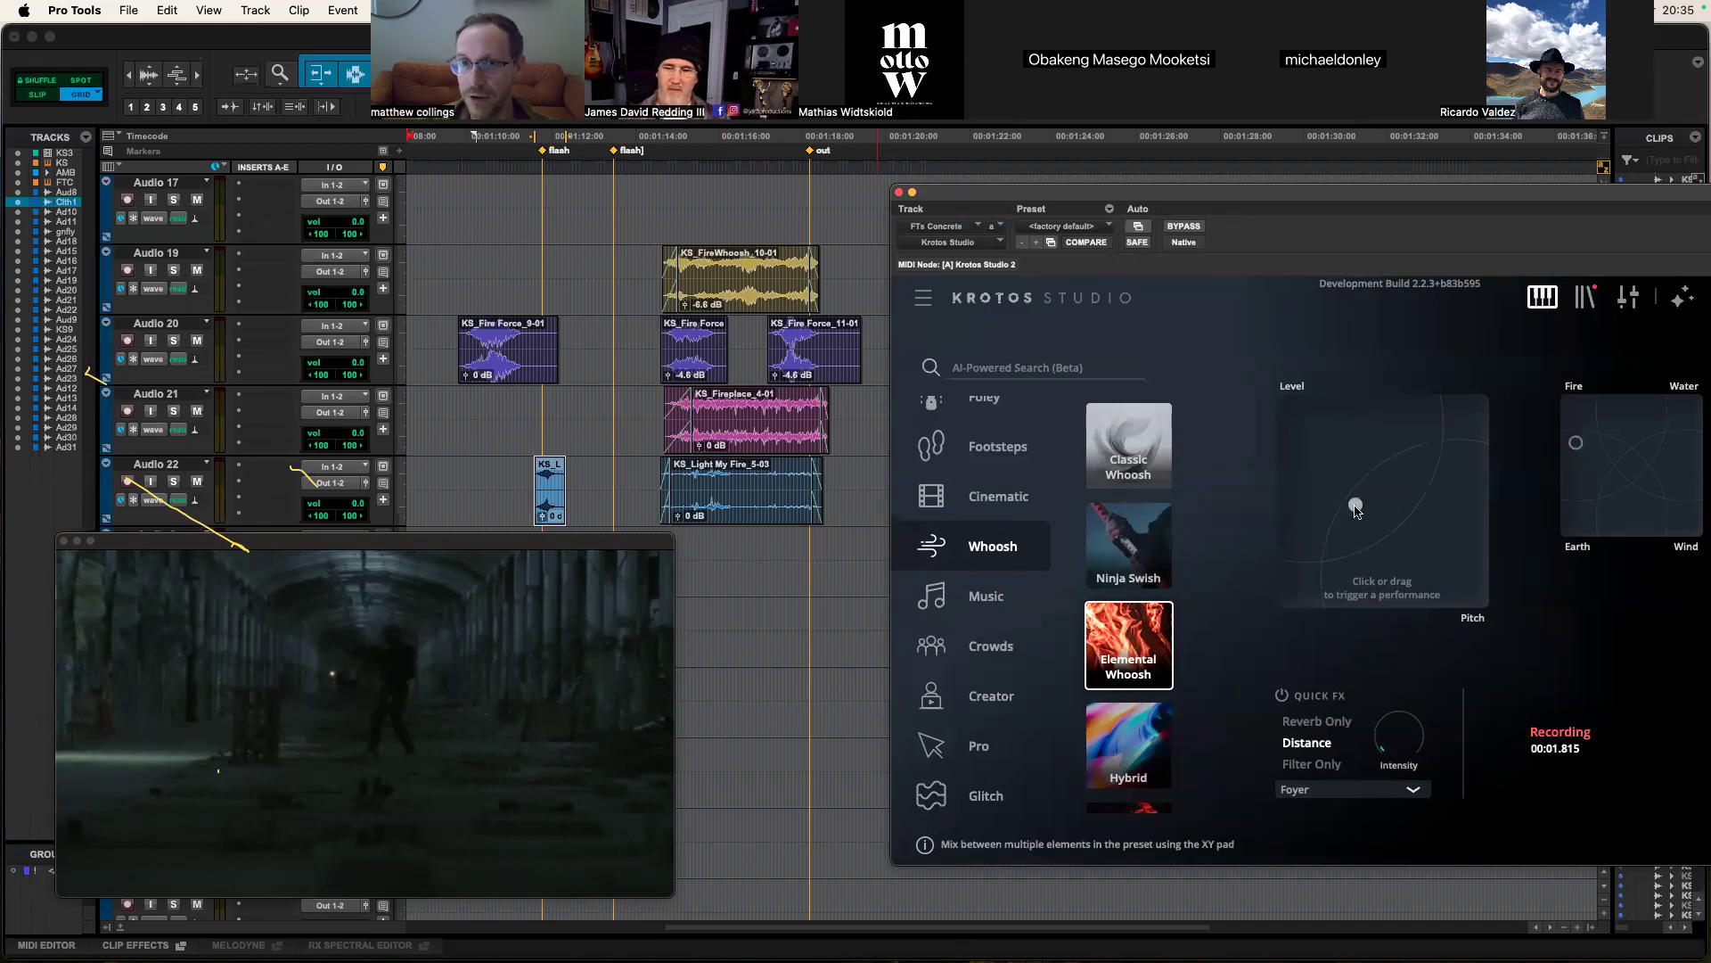
{"action": "left_click_drag", "start_coordinate": [1356, 508], "coordinate": [1356, 508]}
{"action": "left_click_drag", "start_coordinate": [1646, 198], "coordinate": [1615, 198]}
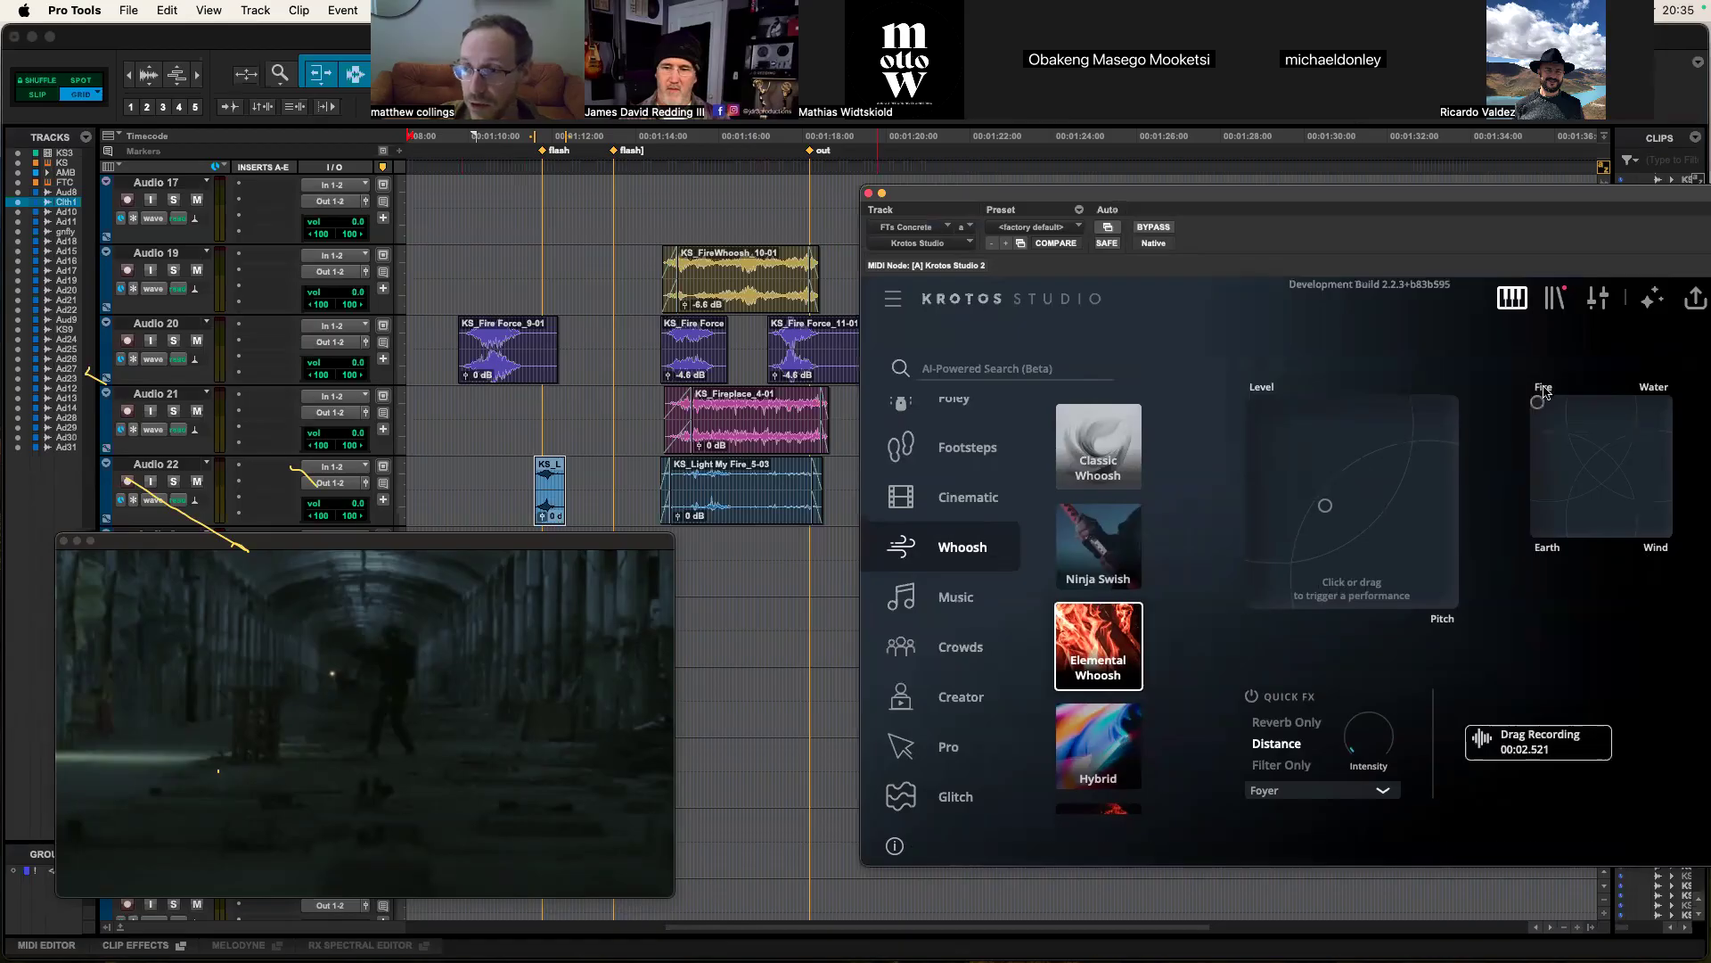
Step: Record a Fire whoosh performance on the Level/Pitch pad and place it on Audio 17 at the first flash marker
{"action": "left_click_drag", "start_coordinate": [1381, 557], "coordinate": [1409, 509]}
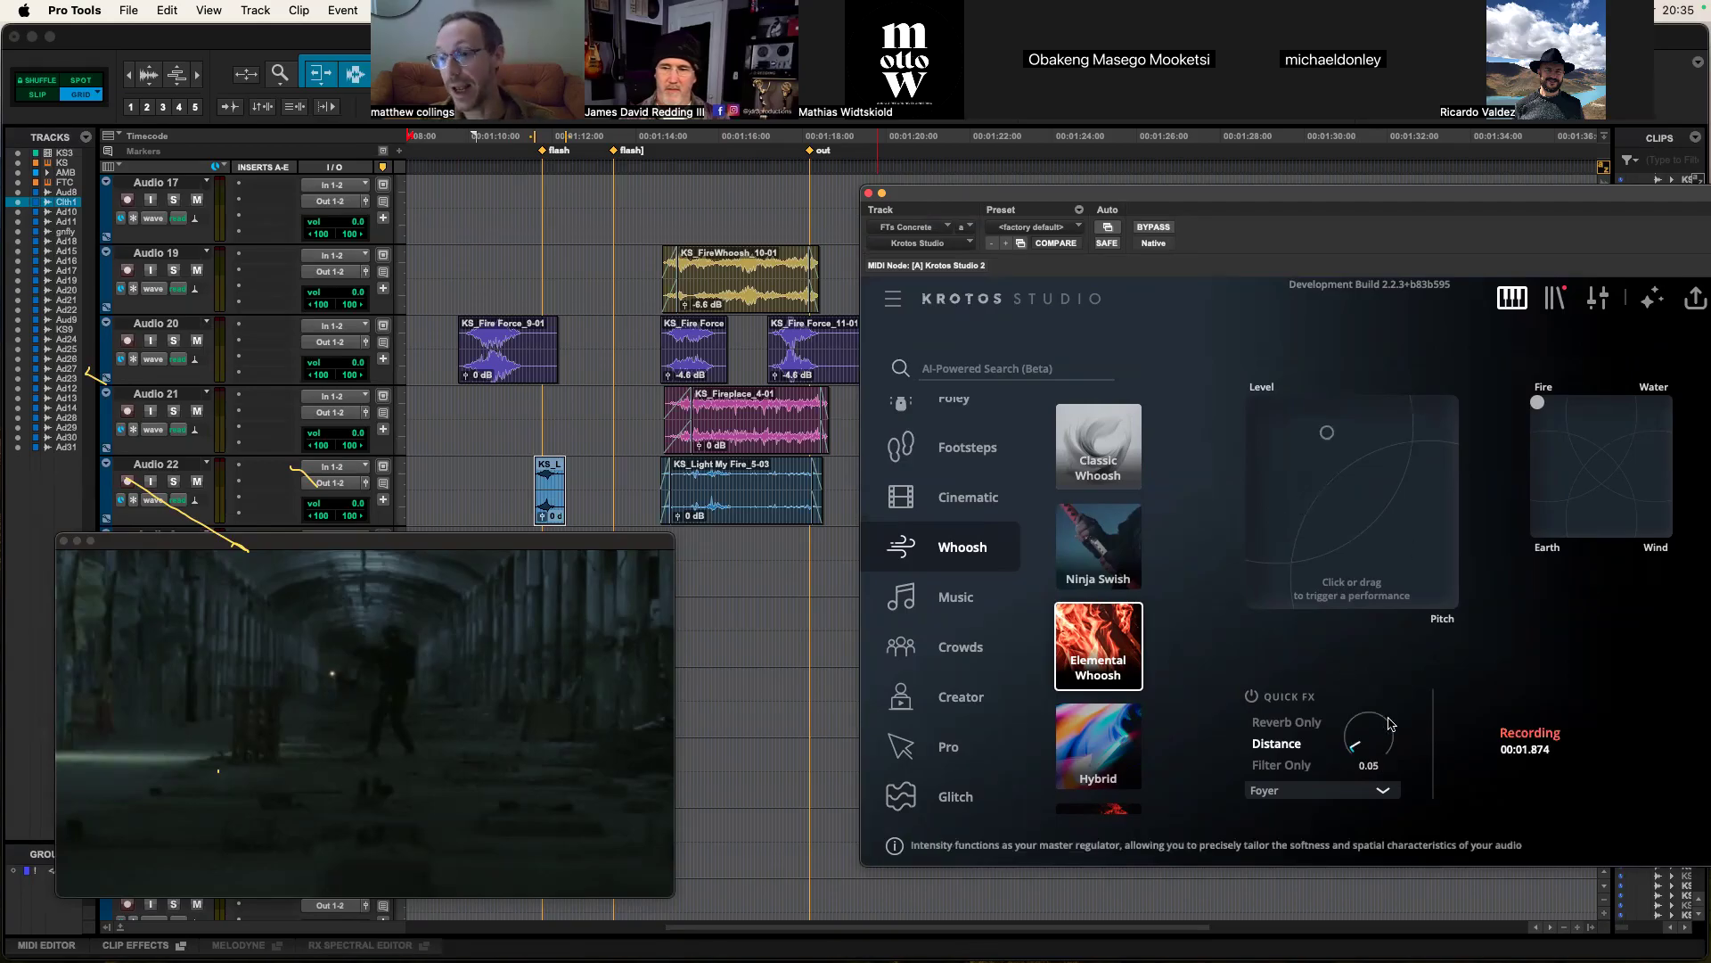
{"action": "left_click", "coordinate": [1507, 751]}
{"action": "mouse_move", "coordinate": [1508, 750]}
{"action": "left_mouse_down"}
{"action": "mouse_move", "coordinate": [704, 499]}
{"action": "mouse_move", "coordinate": [520, 244]}
{"action": "mouse_move", "coordinate": [522, 213]}
{"action": "mouse_move", "coordinate": [596, 233]}
{"action": "mouse_move", "coordinate": [534, 209]}
{"action": "left_mouse_up"}
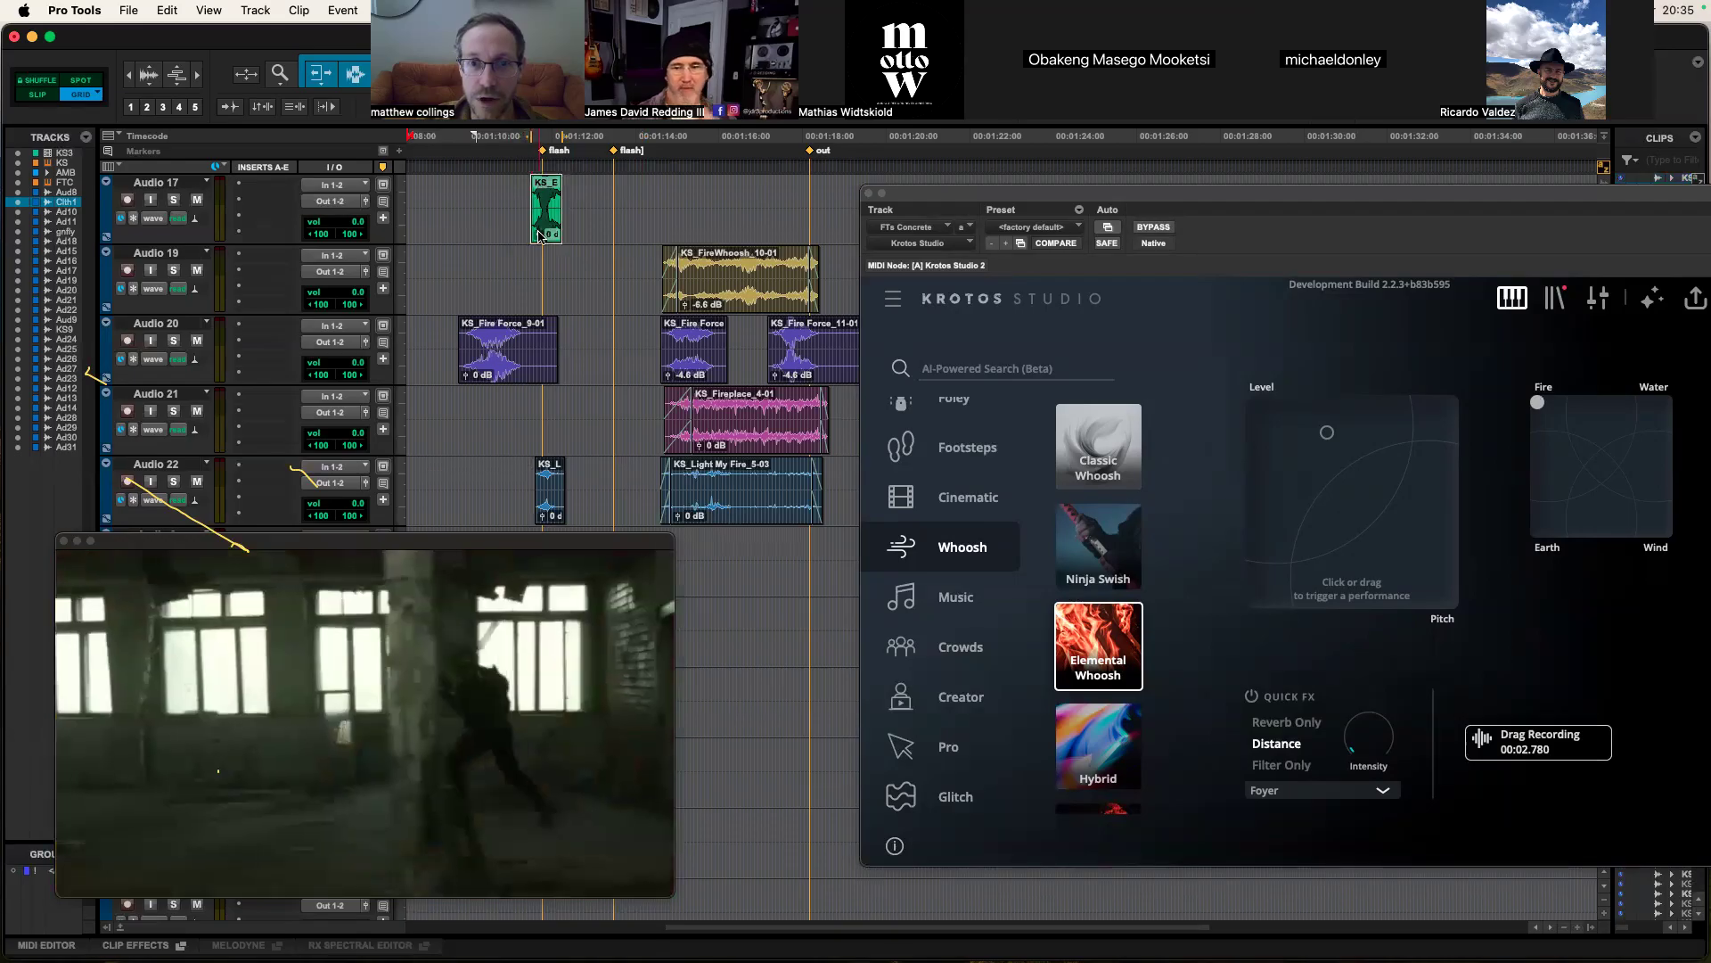
Step: Perform further Fire whooshes and place the last recording on Audio 17 at the second flash marker
{"action": "left_click_drag", "start_coordinate": [1425, 498], "coordinate": [1425, 454]}
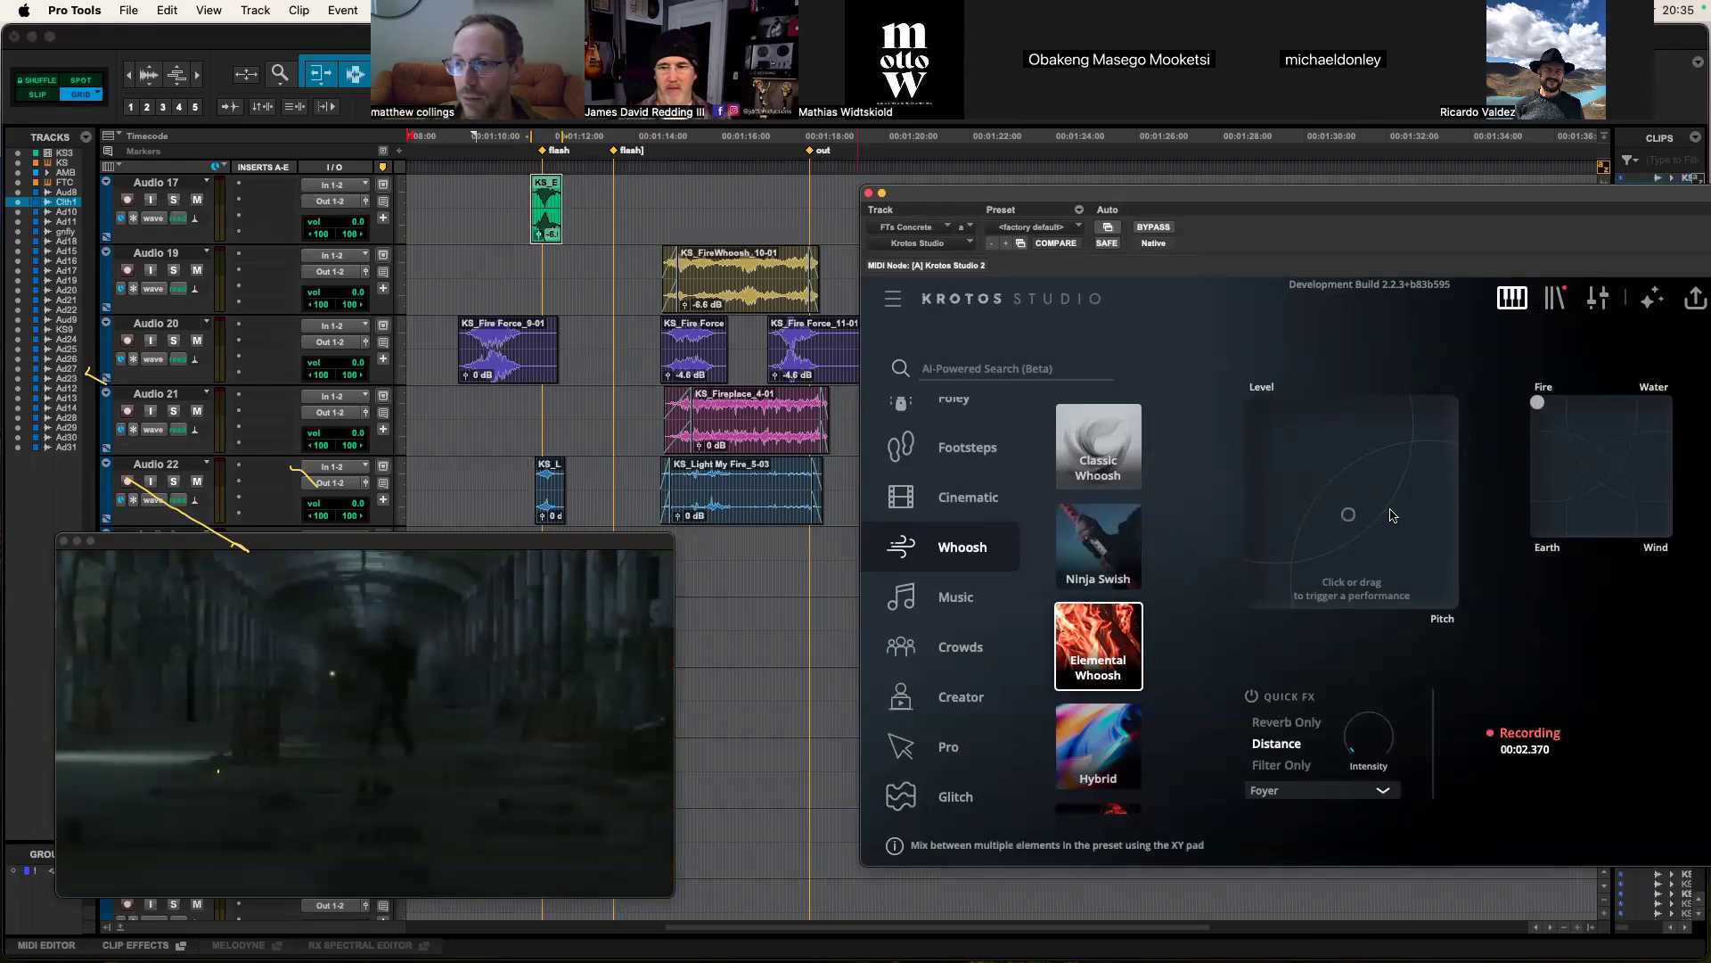
{"action": "left_click_drag", "start_coordinate": [1418, 526], "coordinate": [1423, 496]}
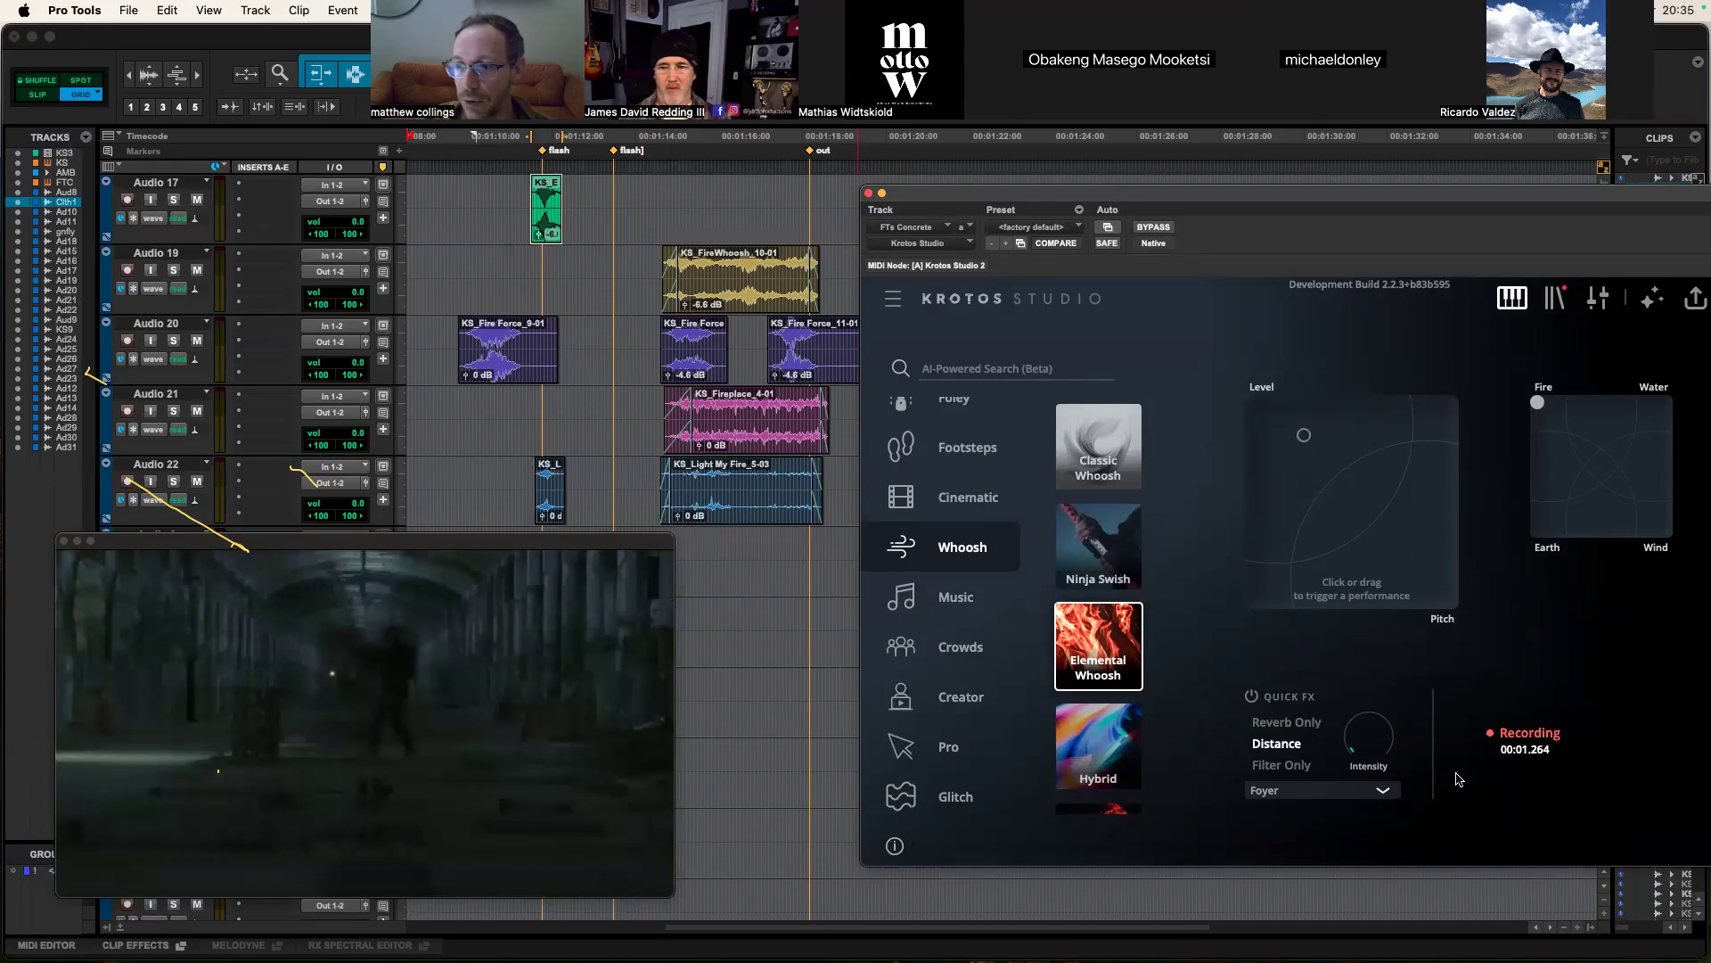
{"action": "mouse_move", "coordinate": [1484, 747]}
{"action": "left_mouse_down"}
{"action": "mouse_move", "coordinate": [701, 397]}
{"action": "mouse_move", "coordinate": [638, 194]}
{"action": "mouse_move", "coordinate": [671, 230]}
{"action": "mouse_move", "coordinate": [598, 218]}
{"action": "mouse_move", "coordinate": [621, 196]}
{"action": "mouse_move", "coordinate": [670, 223]}
{"action": "mouse_move", "coordinate": [617, 232]}
{"action": "left_mouse_up"}
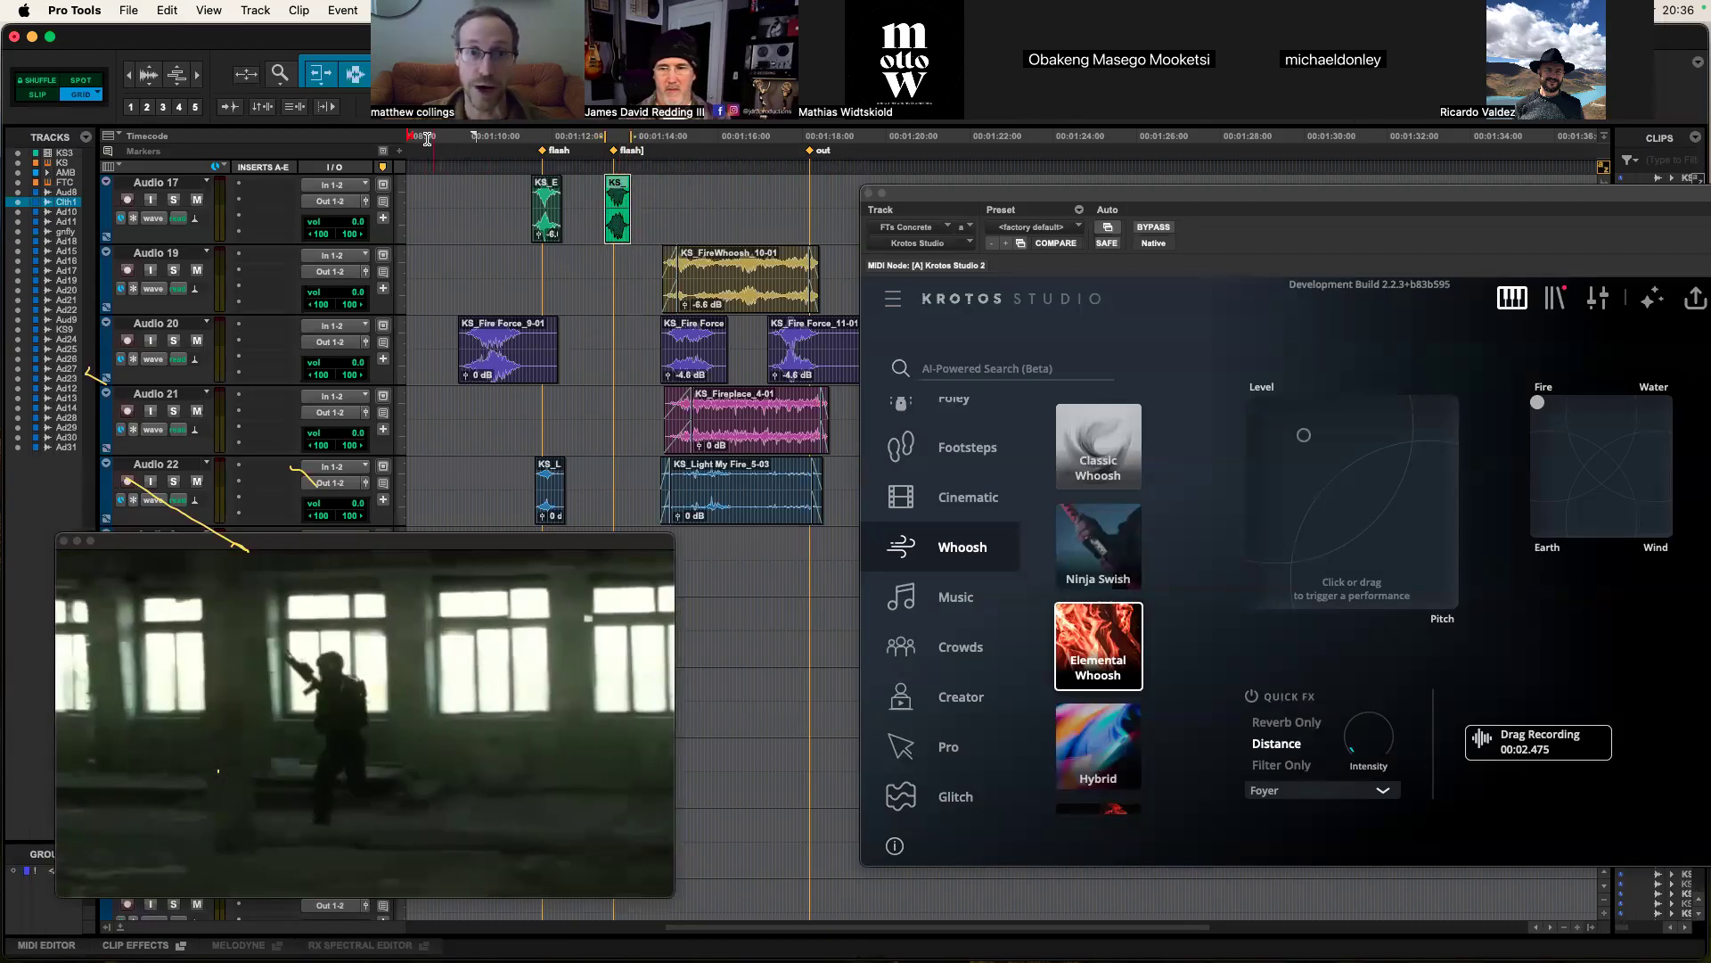
Step: Play back the flash sequence and lower the gain of the first Audio 17 clip to about -10 dB
{"action": "key", "text": "space"}
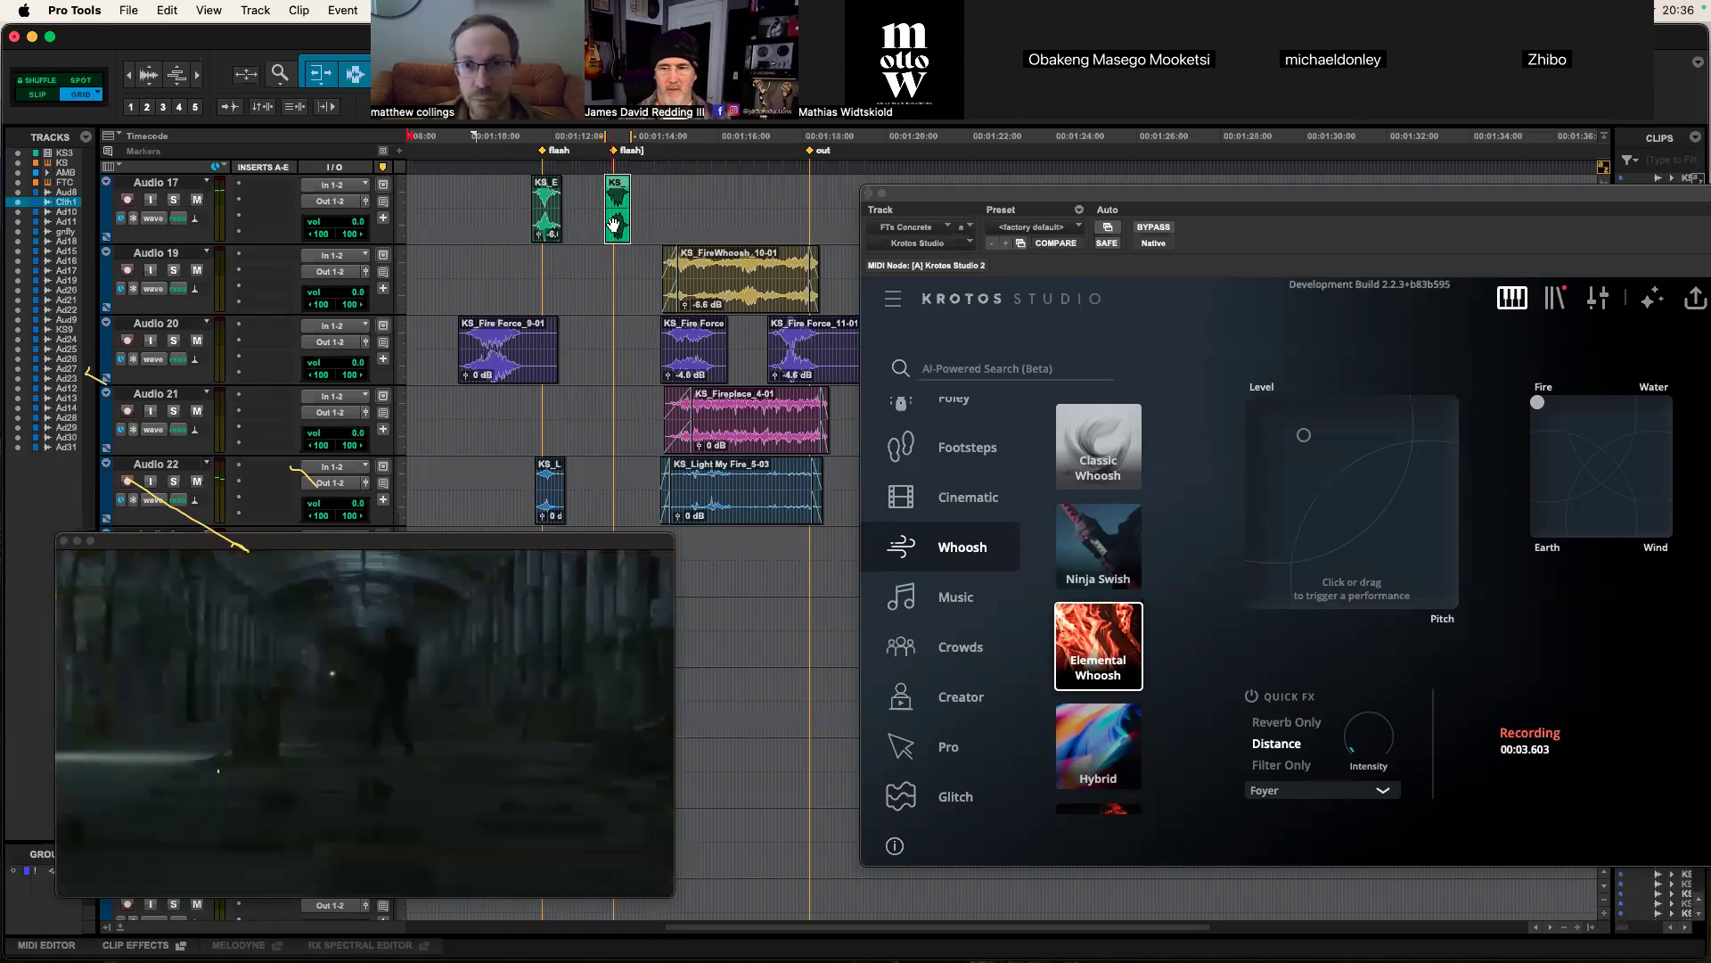
{"action": "key", "text": "space"}
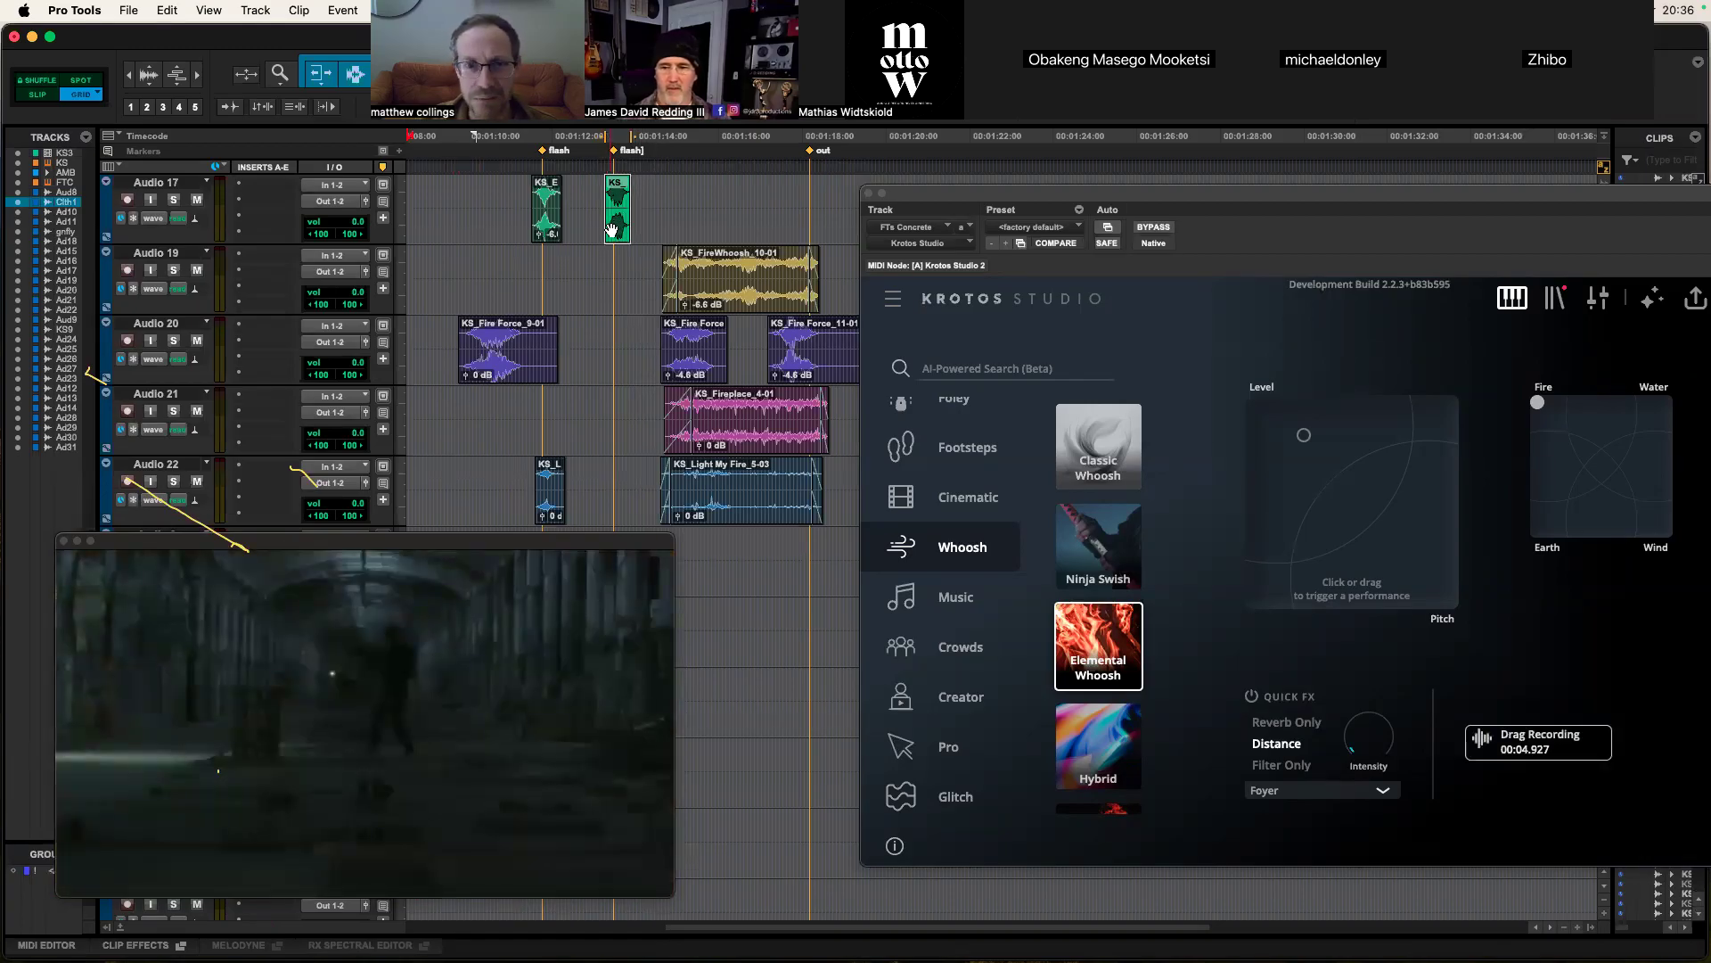
{"action": "left_click_drag", "start_coordinate": [538, 236], "coordinate": [538, 256]}
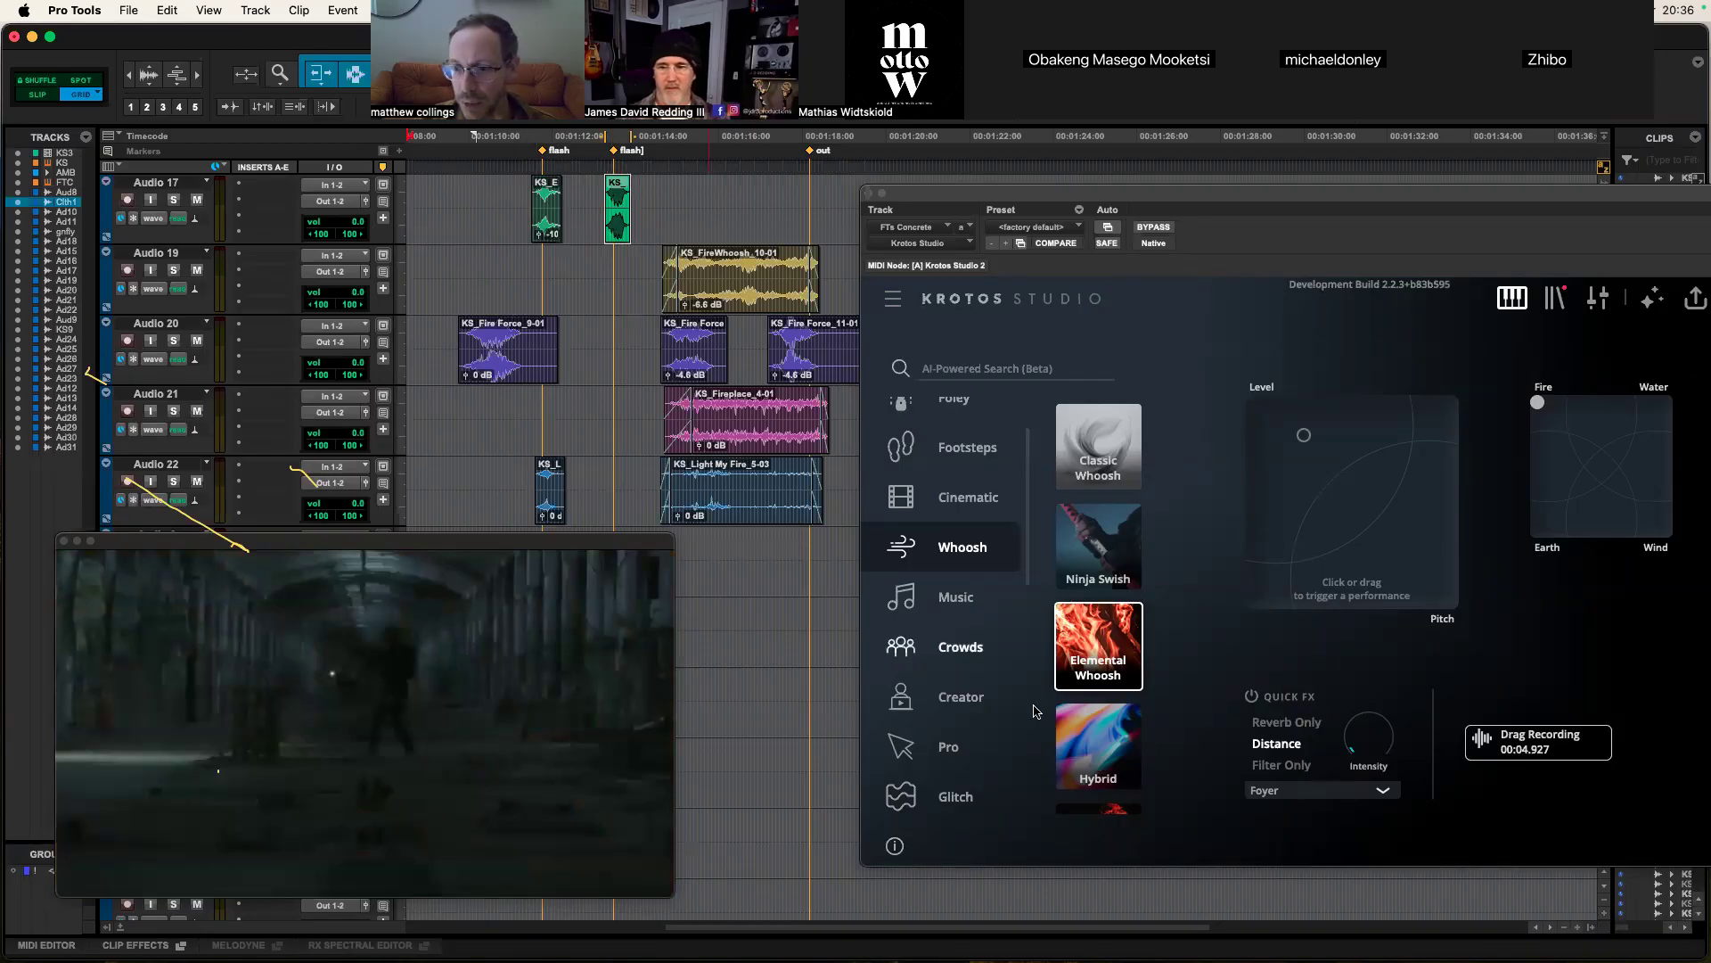
Step: Record a performance with the Fire whoosh preset and place it on Audio 21 just before the first flash marker
{"action": "scroll", "coordinate": [1083, 694], "scroll_direction": "down", "scroll_amount": 3}
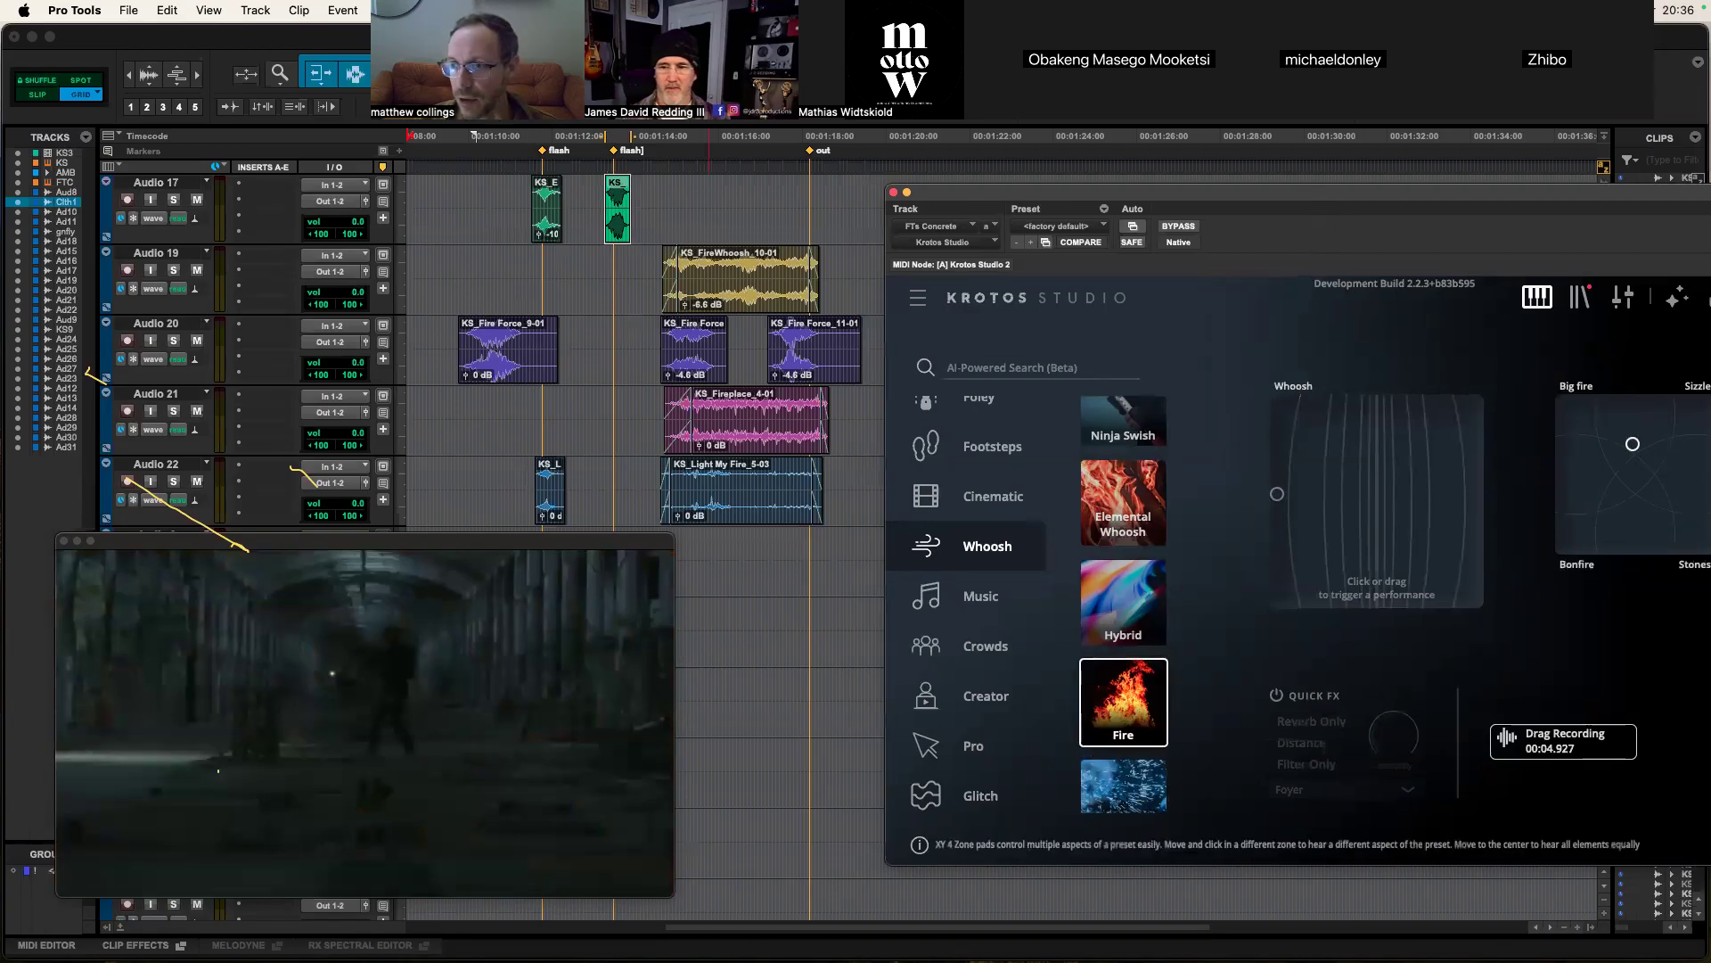
{"action": "left_click_drag", "start_coordinate": [1369, 532], "coordinate": [1386, 490]}
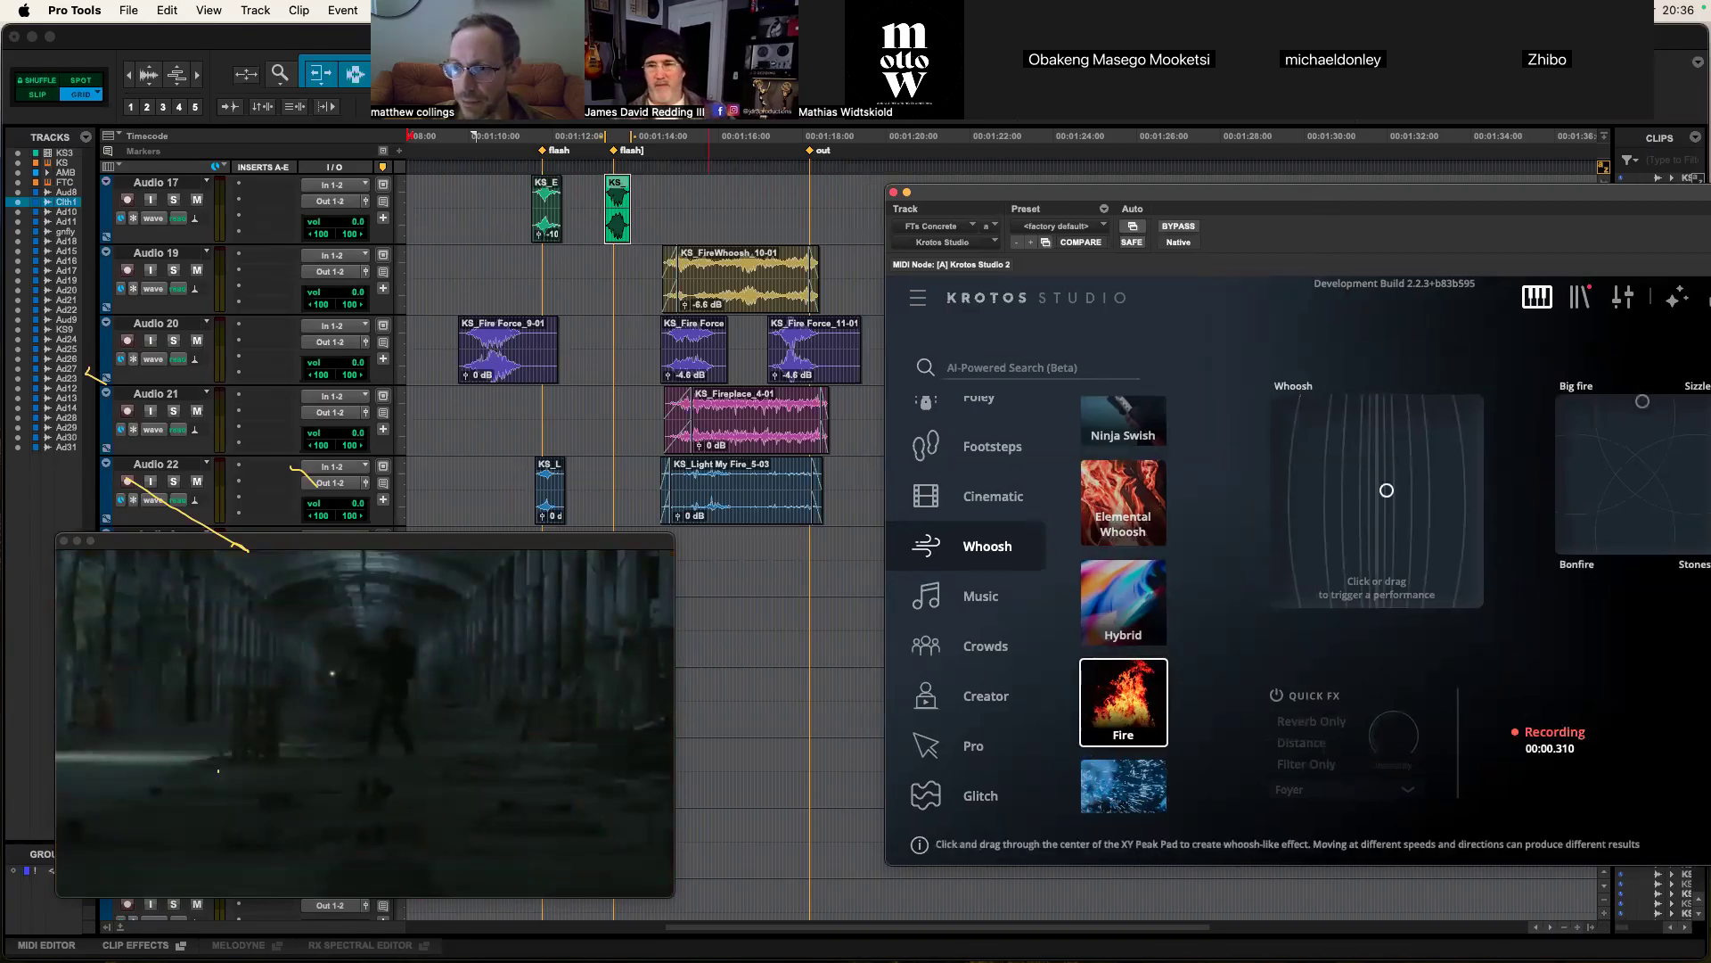
{"action": "mouse_move", "coordinate": [1362, 612]}
{"action": "left_mouse_down"}
{"action": "mouse_move", "coordinate": [1398, 695]}
{"action": "mouse_move", "coordinate": [532, 472]}
{"action": "left_mouse_up"}
{"action": "left_click_drag", "start_coordinate": [1558, 744], "coordinate": [510, 425]}
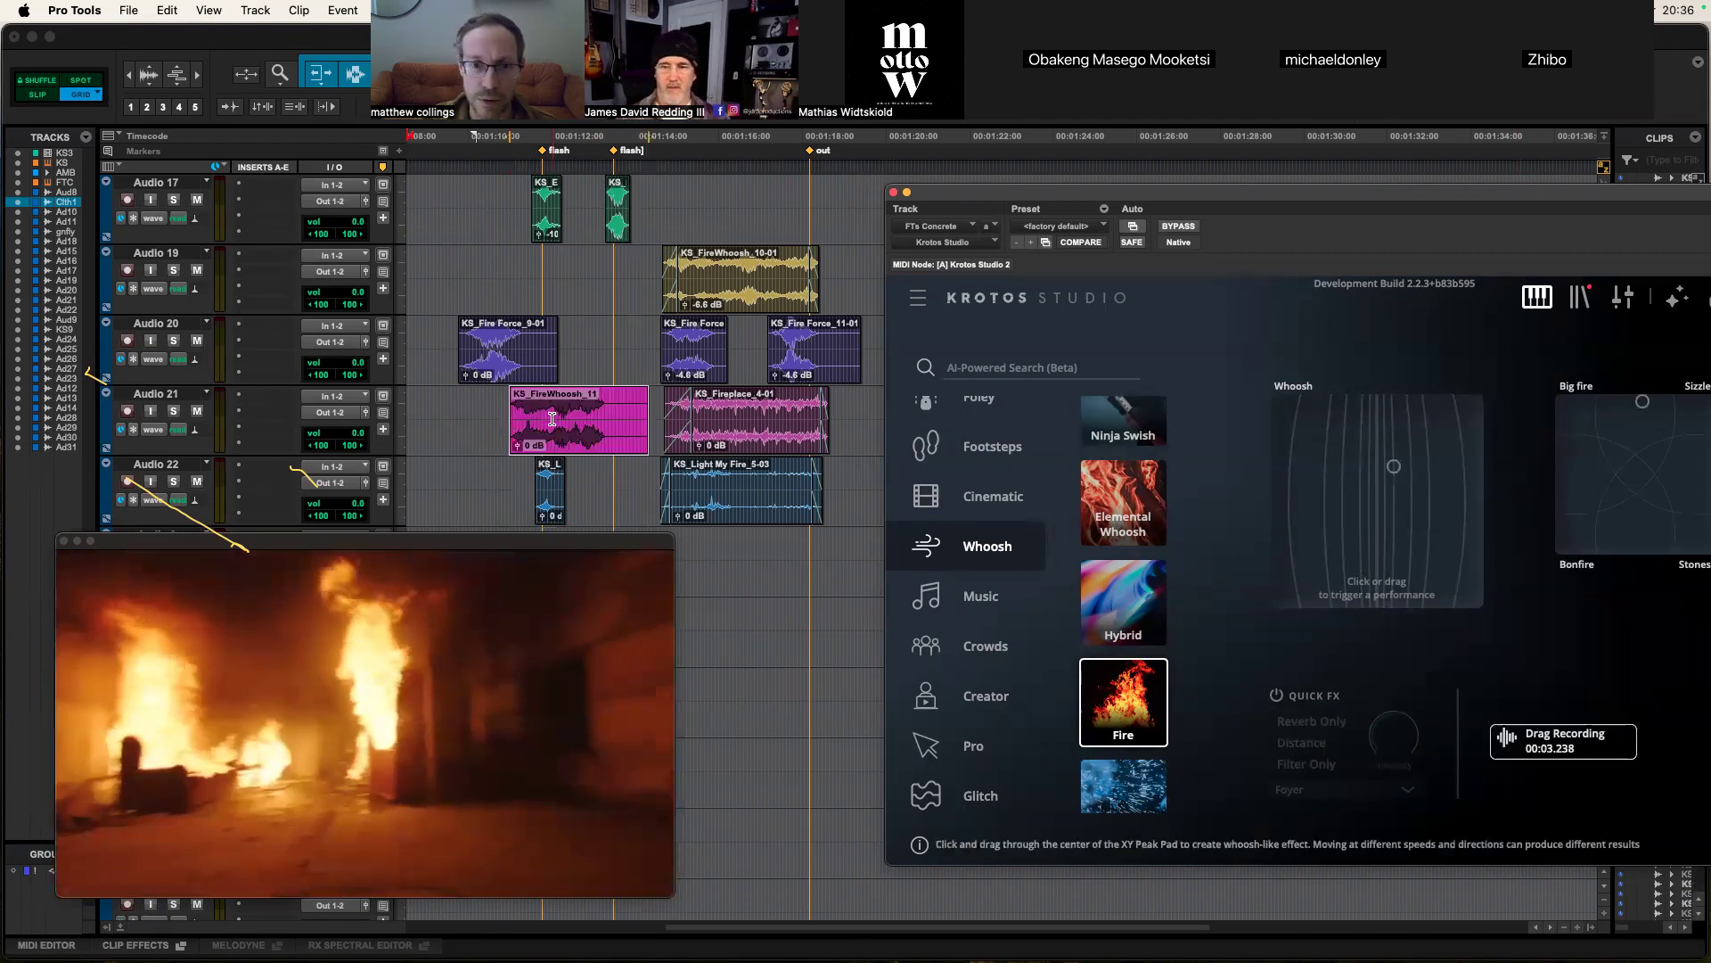
Step: Trim the end of the fire whoosh clip on Audio 21 to just before the second flash marker
{"action": "left_click_drag", "start_coordinate": [636, 413], "coordinate": [622, 415]}
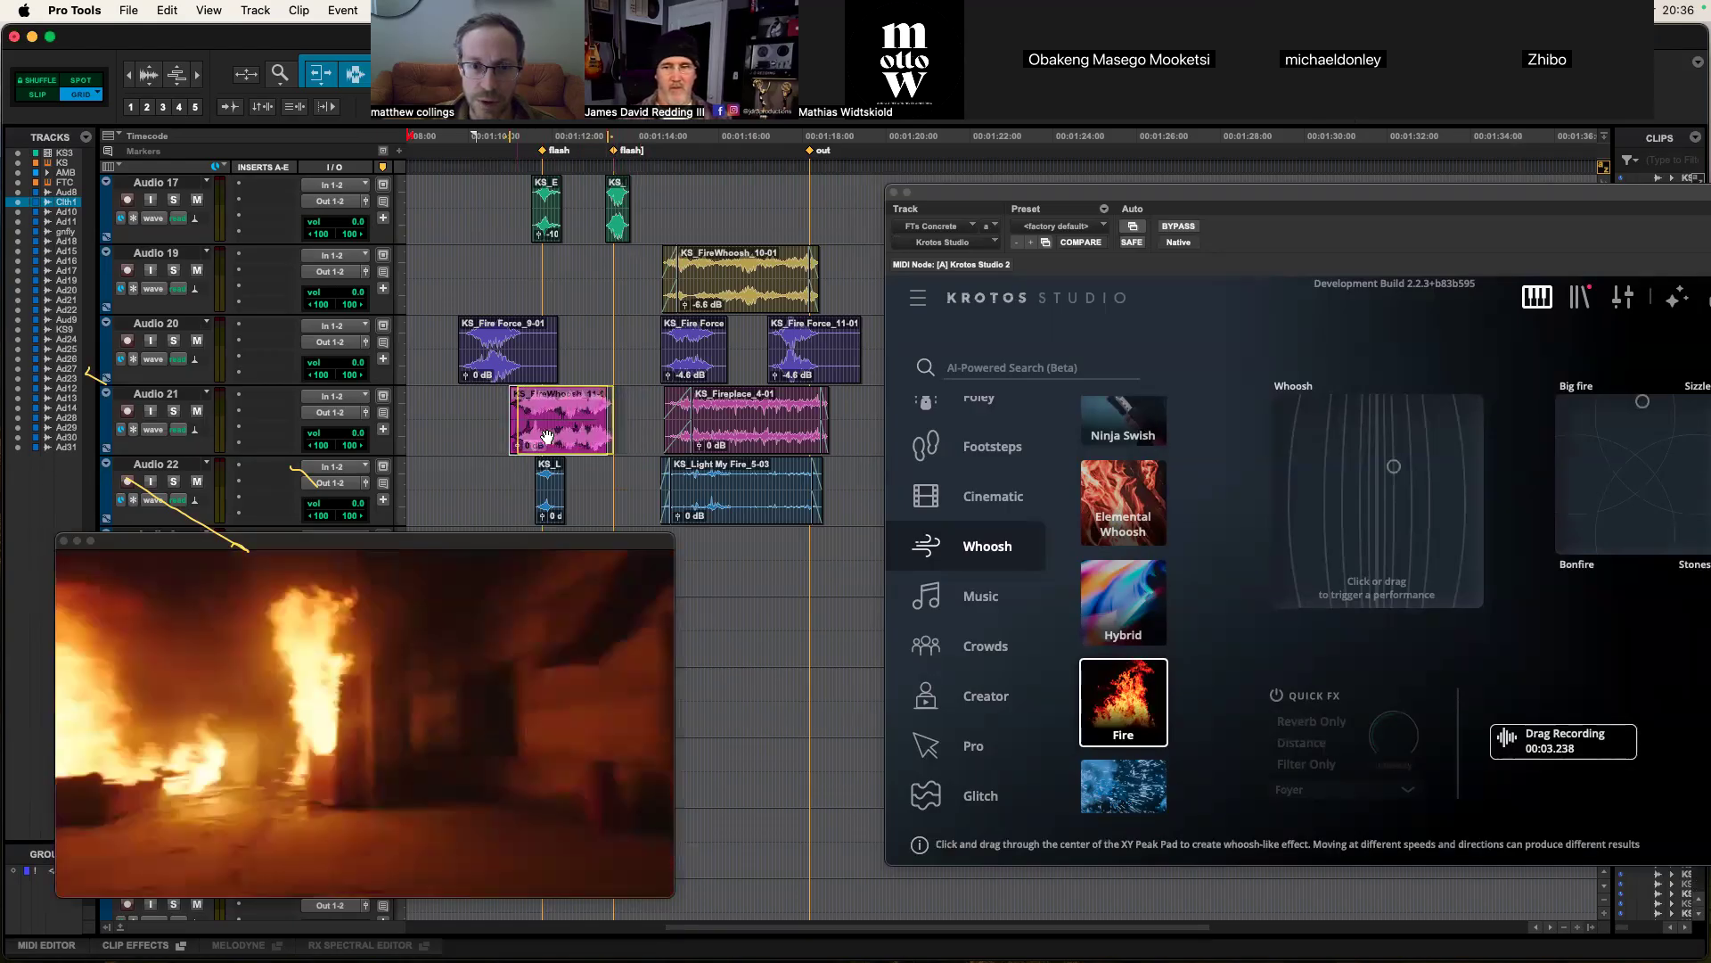
{"action": "left_click_drag", "start_coordinate": [555, 435], "coordinate": [599, 428]}
{"action": "key", "text": "super+z"}
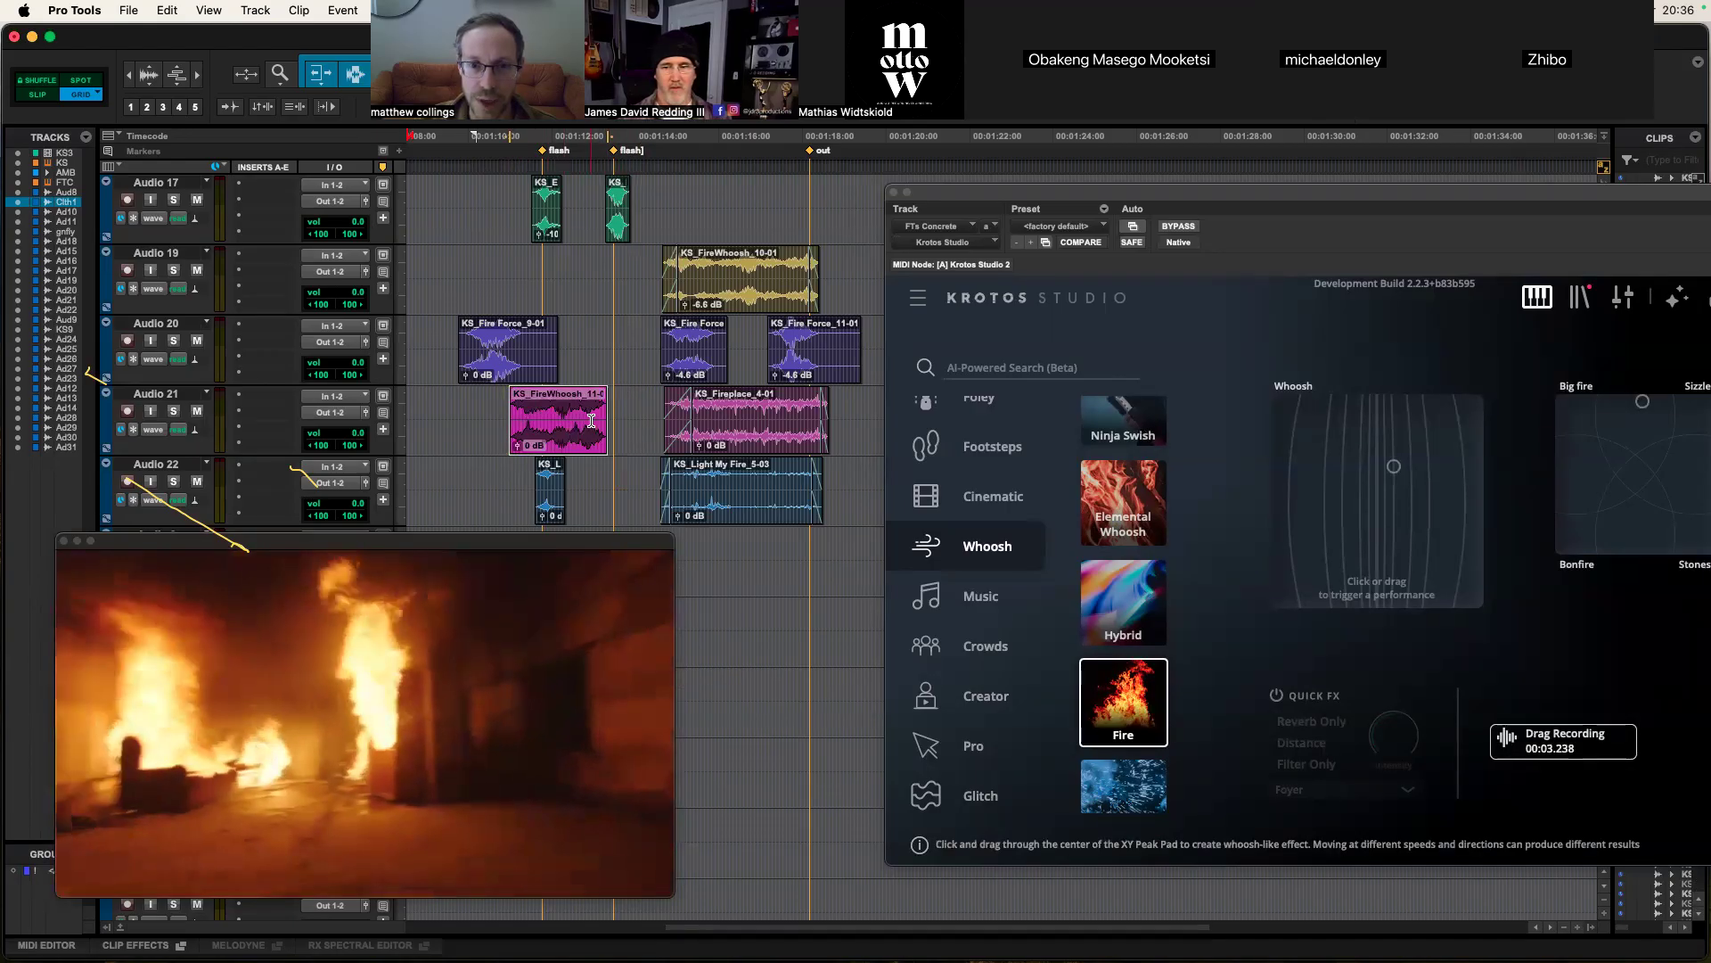
Step: Fade both ends of the fire whoosh clip, set its gain to -7.5 dB, and play the sequence back
{"action": "left_click", "coordinate": [599, 399]}
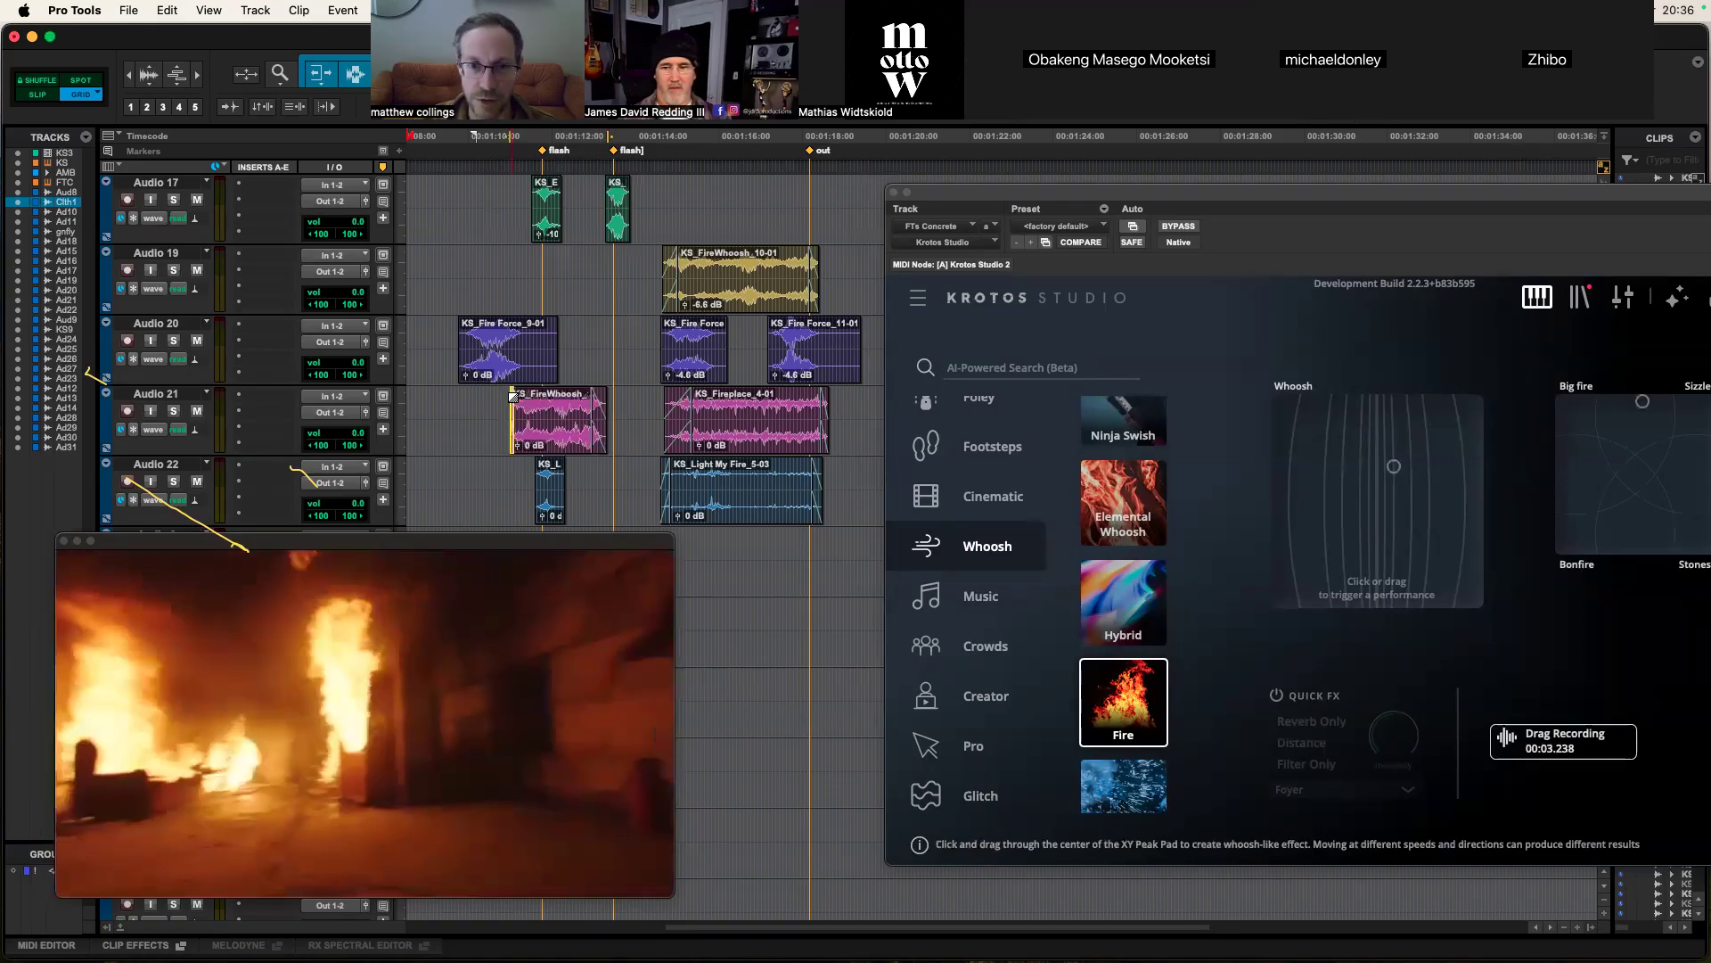
{"action": "left_click_drag", "start_coordinate": [523, 450], "coordinate": [523, 476]}
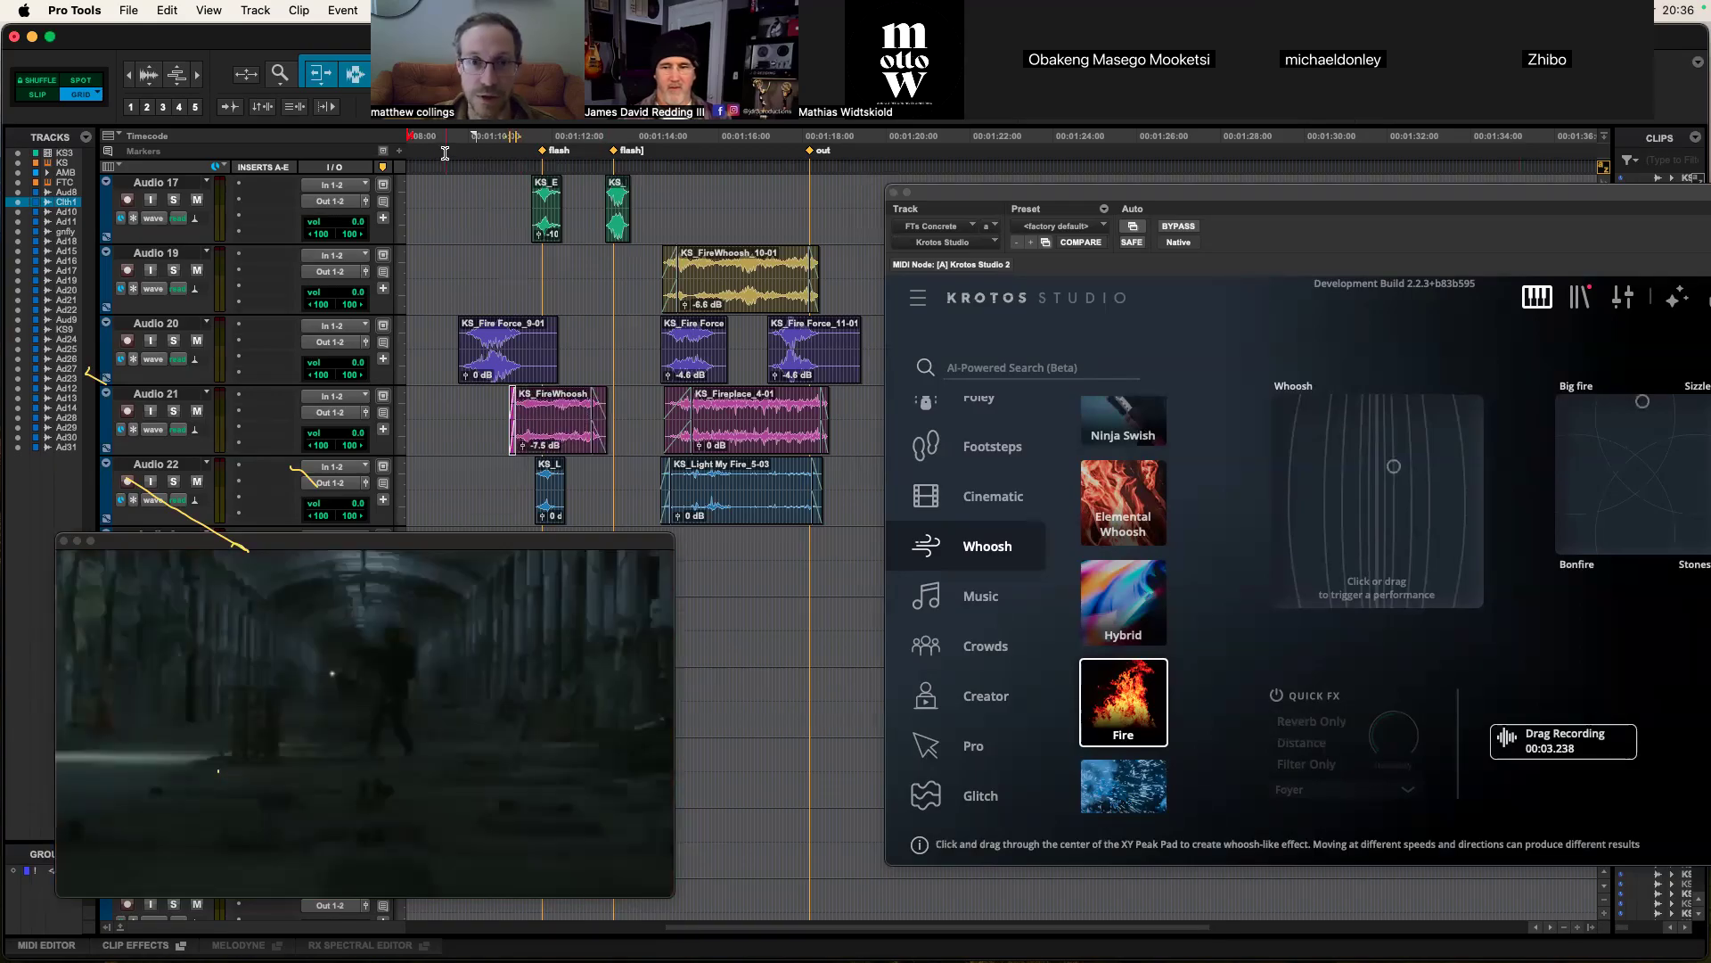
{"action": "key", "text": "space"}
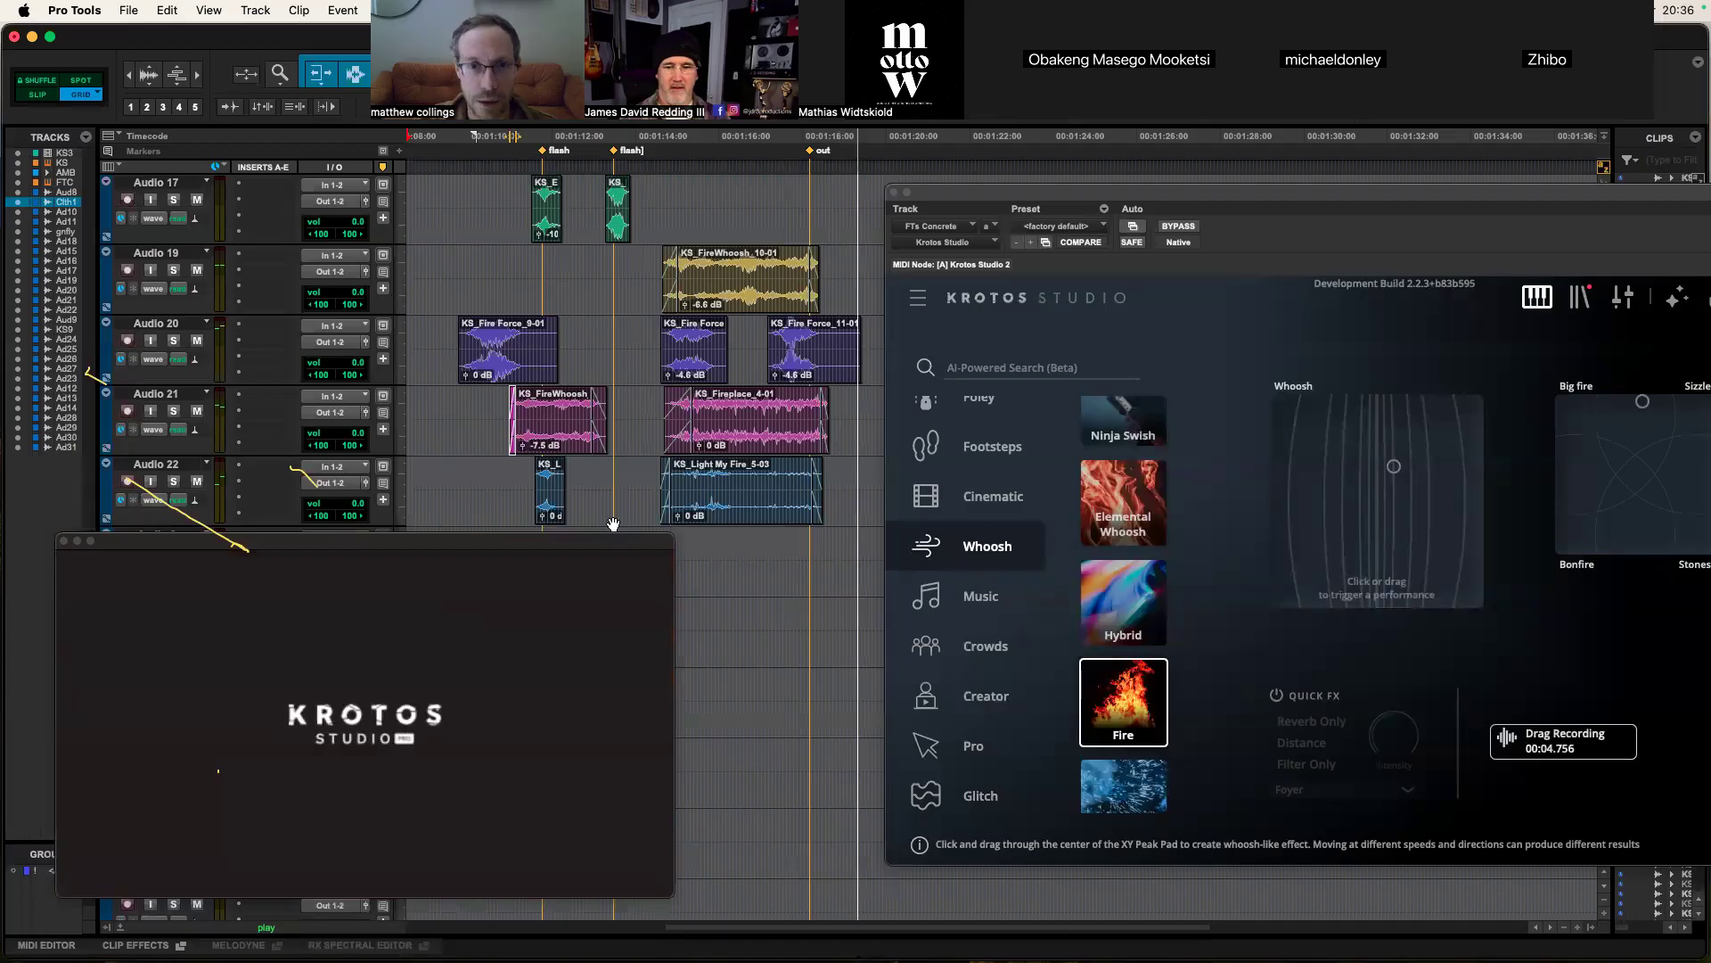
{"action": "key", "text": "space"}
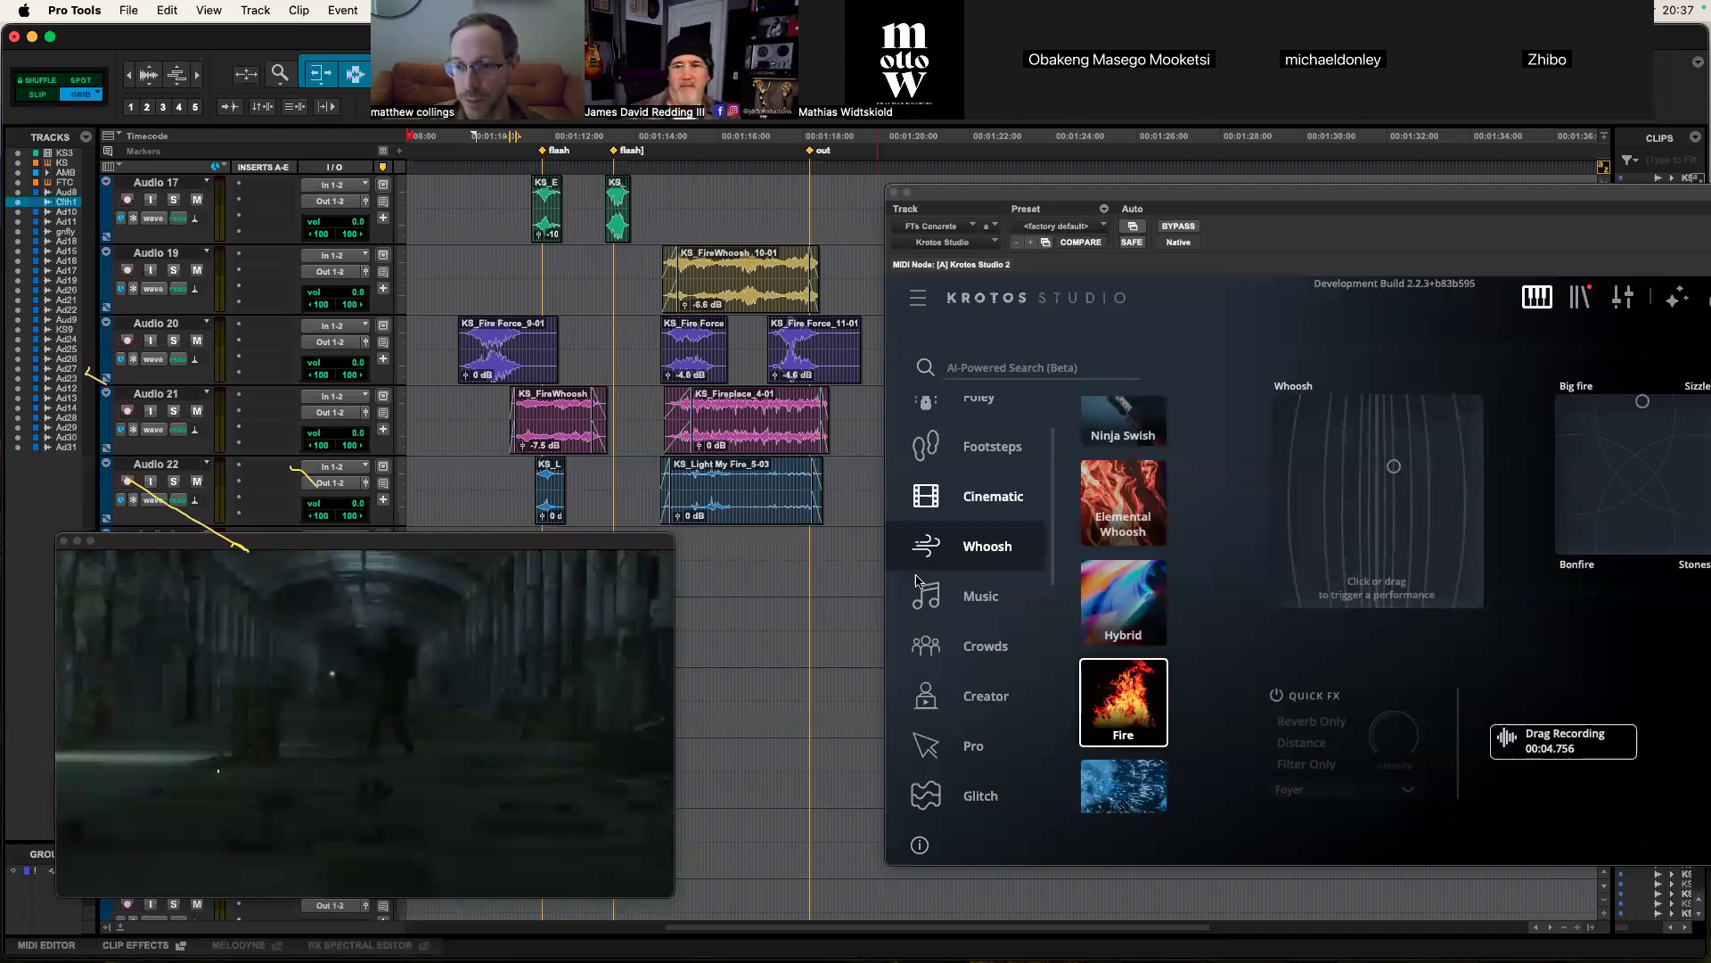
Step: Record a Digital Glitch performance with the Data Crunch preset from the Glitch category and add it to the timeline before the out marker
{"action": "scroll", "coordinate": [985, 736], "scroll_direction": "down", "scroll_amount": 1}
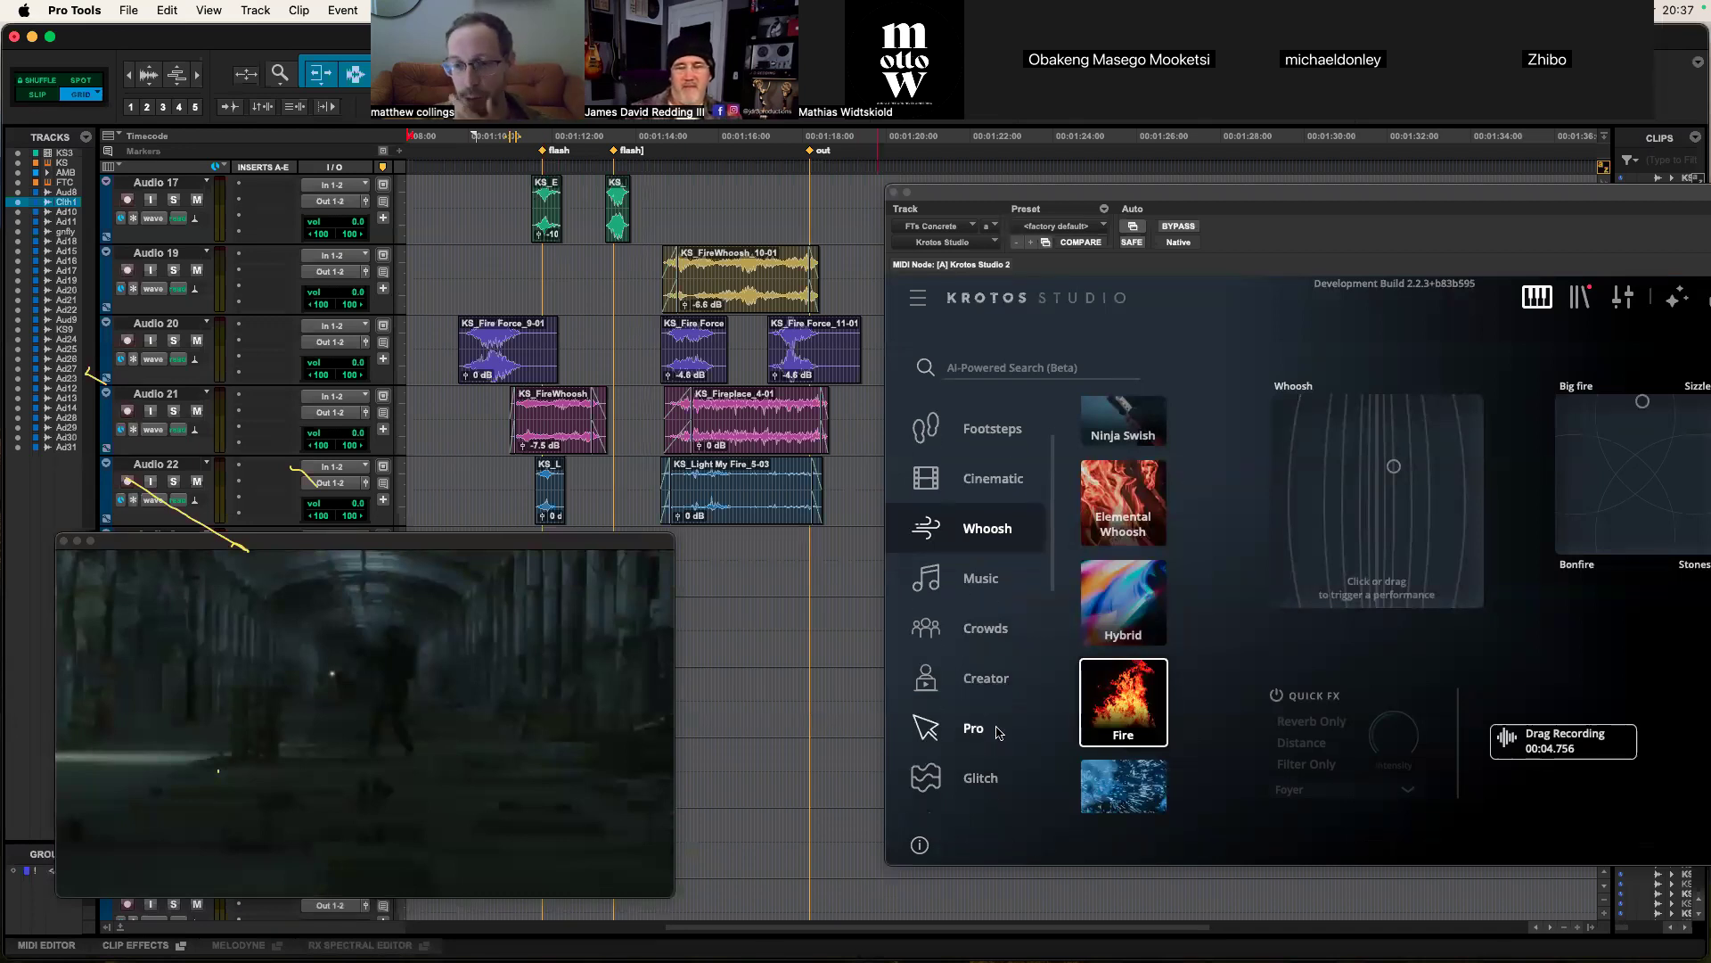
{"action": "left_click", "coordinate": [991, 782]}
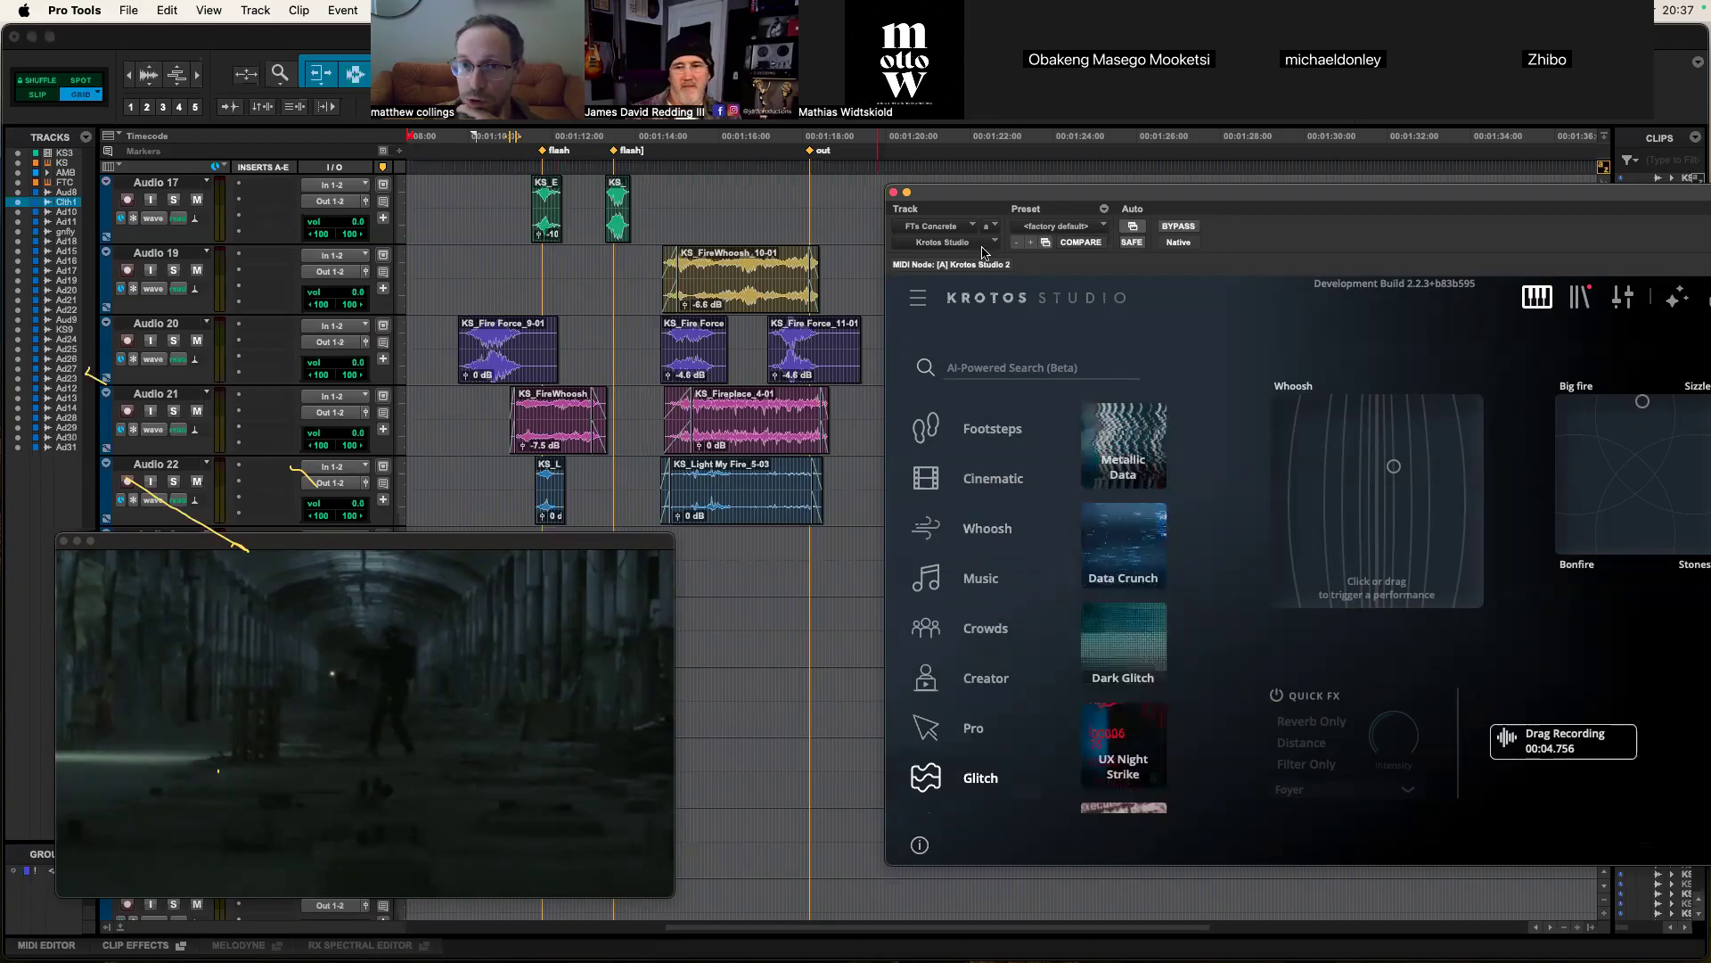
{"action": "left_click_drag", "start_coordinate": [1032, 200], "coordinate": [992, 172]}
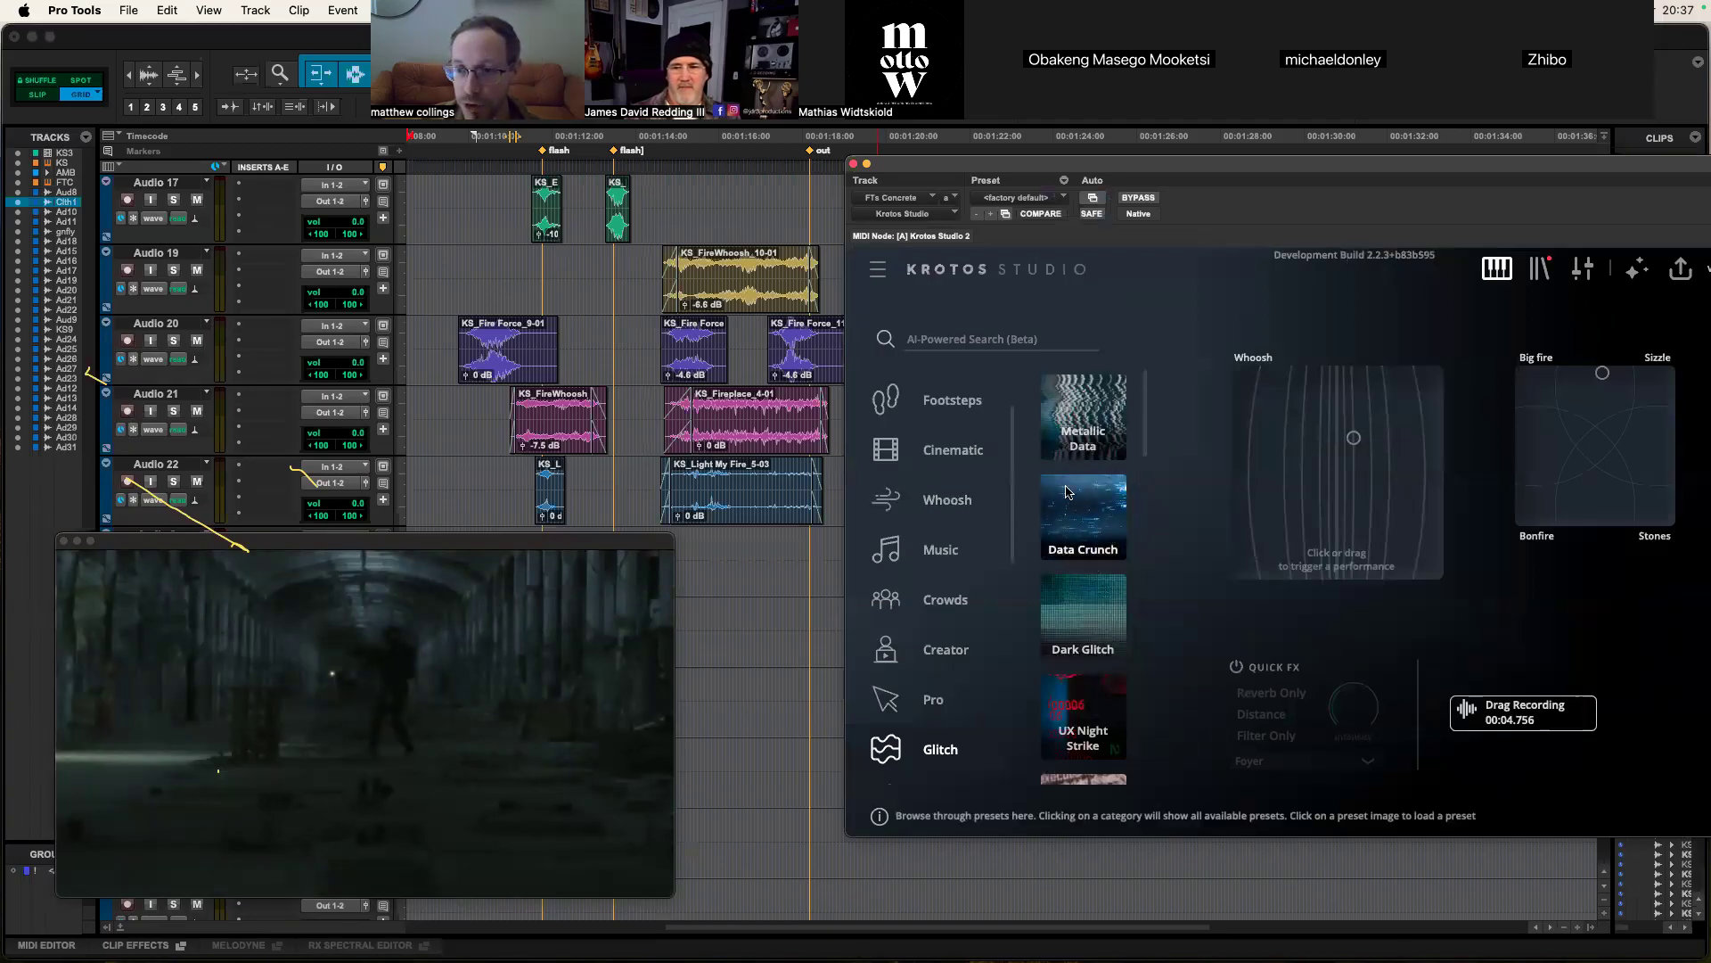
{"action": "left_click", "coordinate": [1095, 502]}
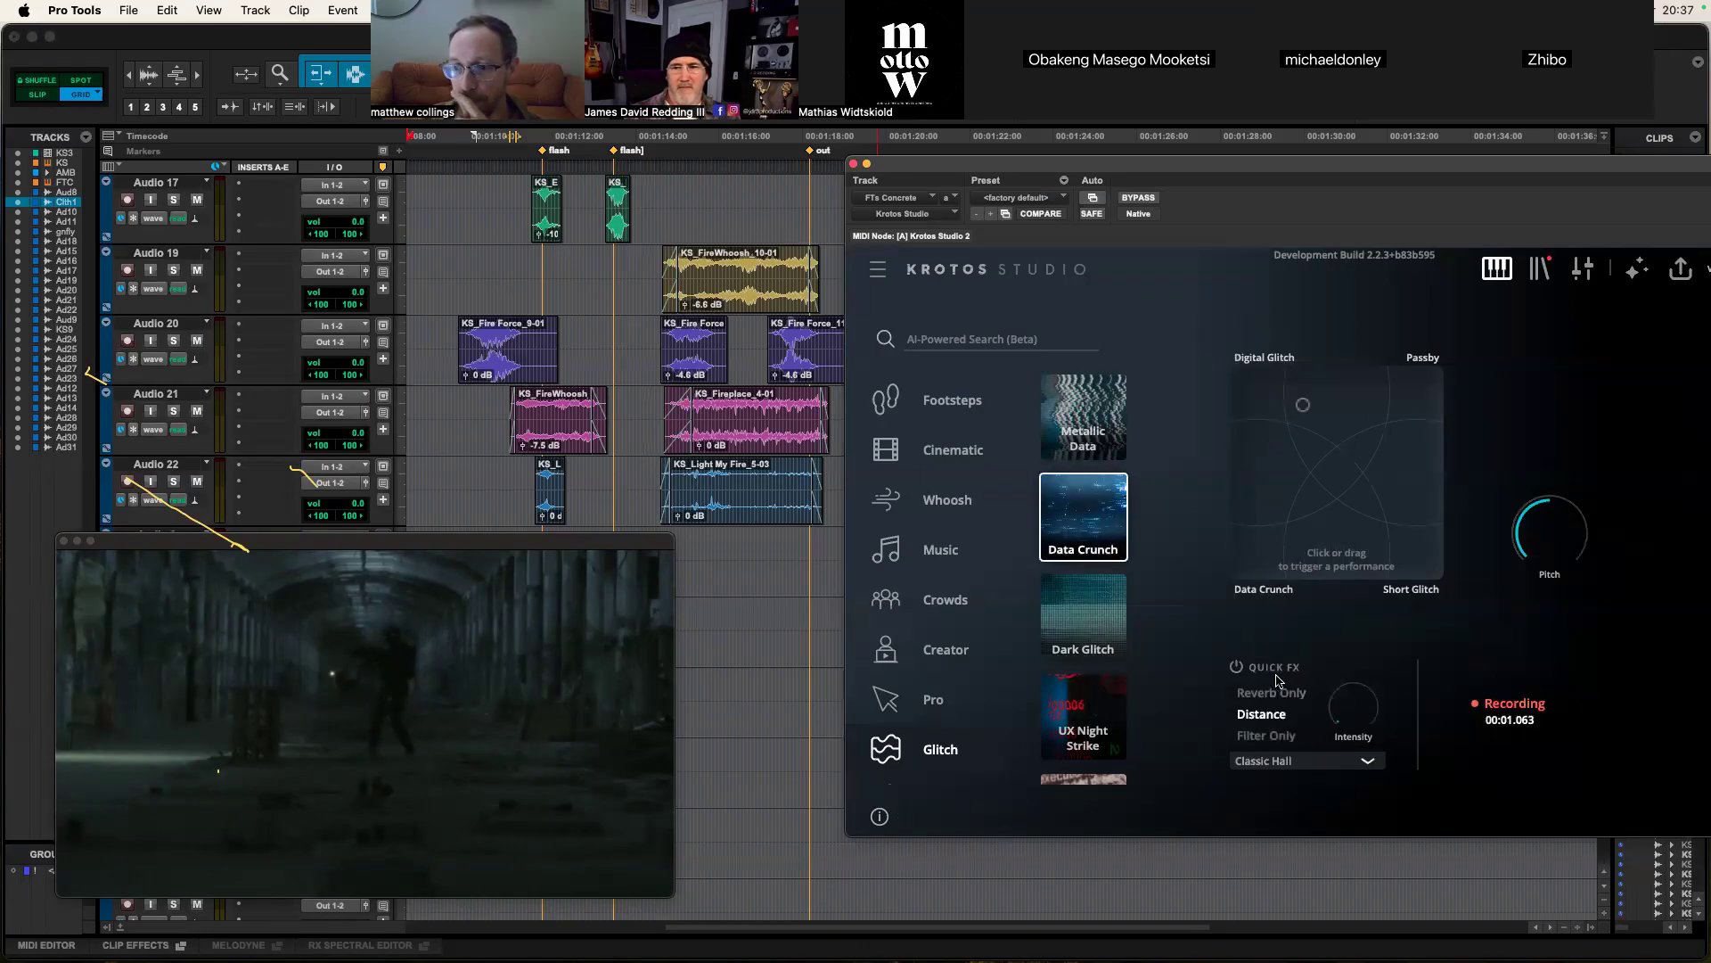
{"action": "left_click_drag", "start_coordinate": [1254, 458], "coordinate": [1280, 383]}
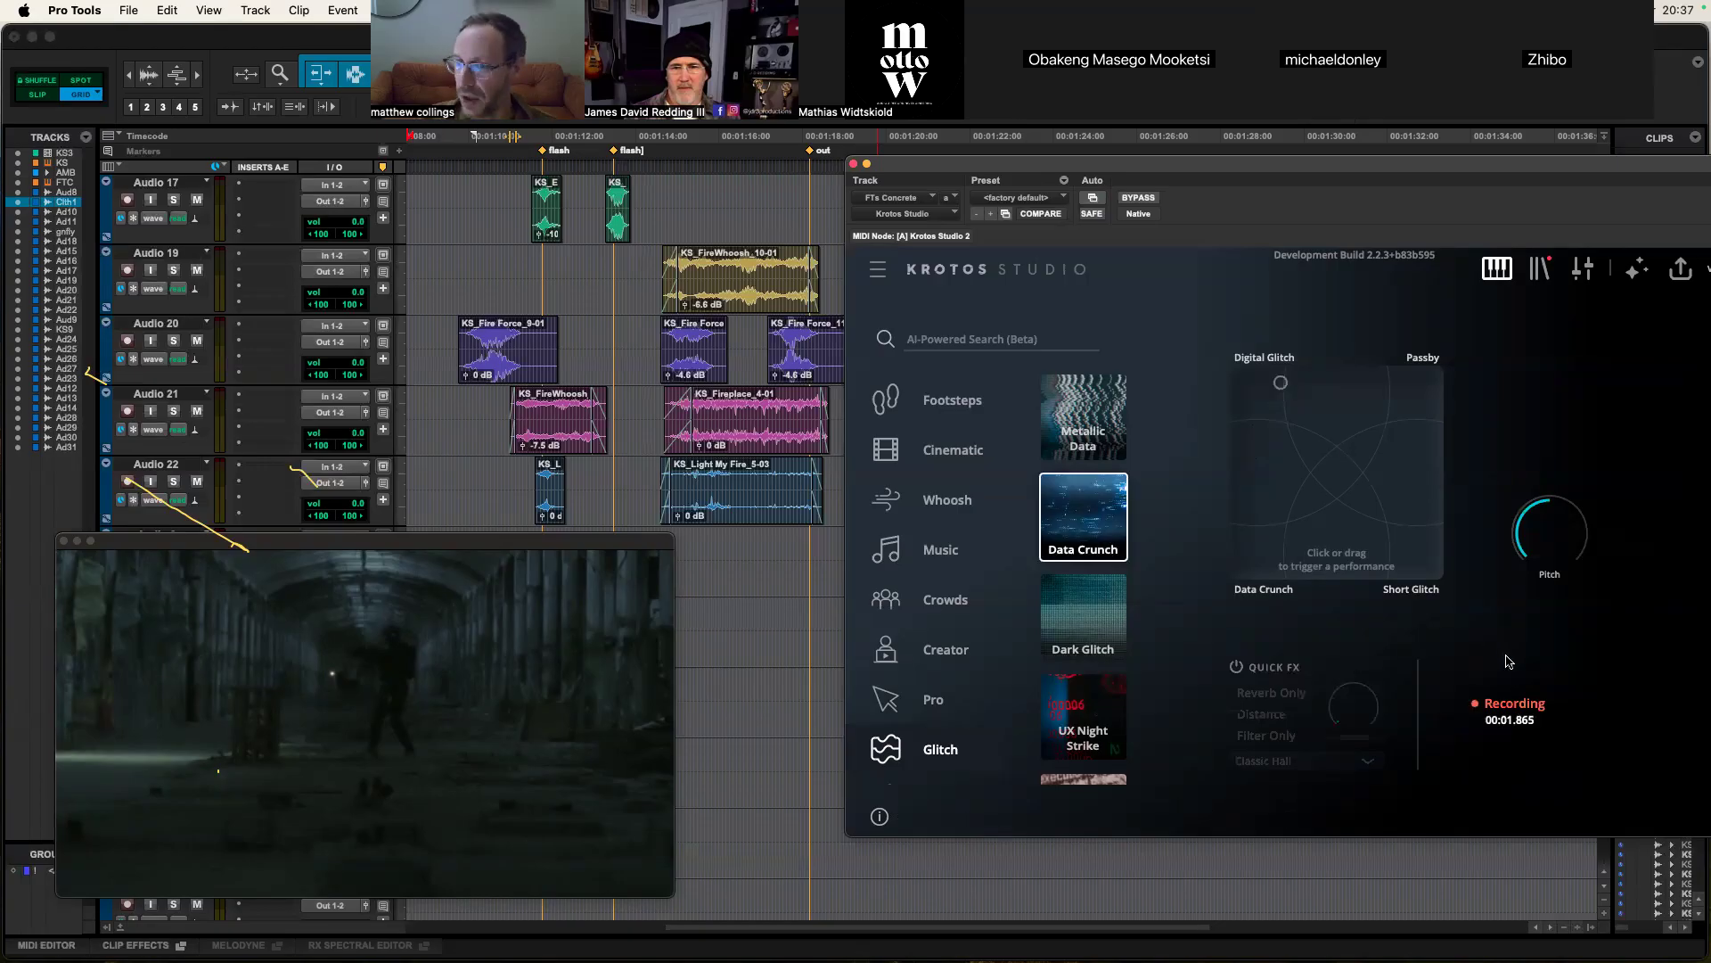
{"action": "left_click_drag", "start_coordinate": [1466, 710], "coordinate": [745, 635]}
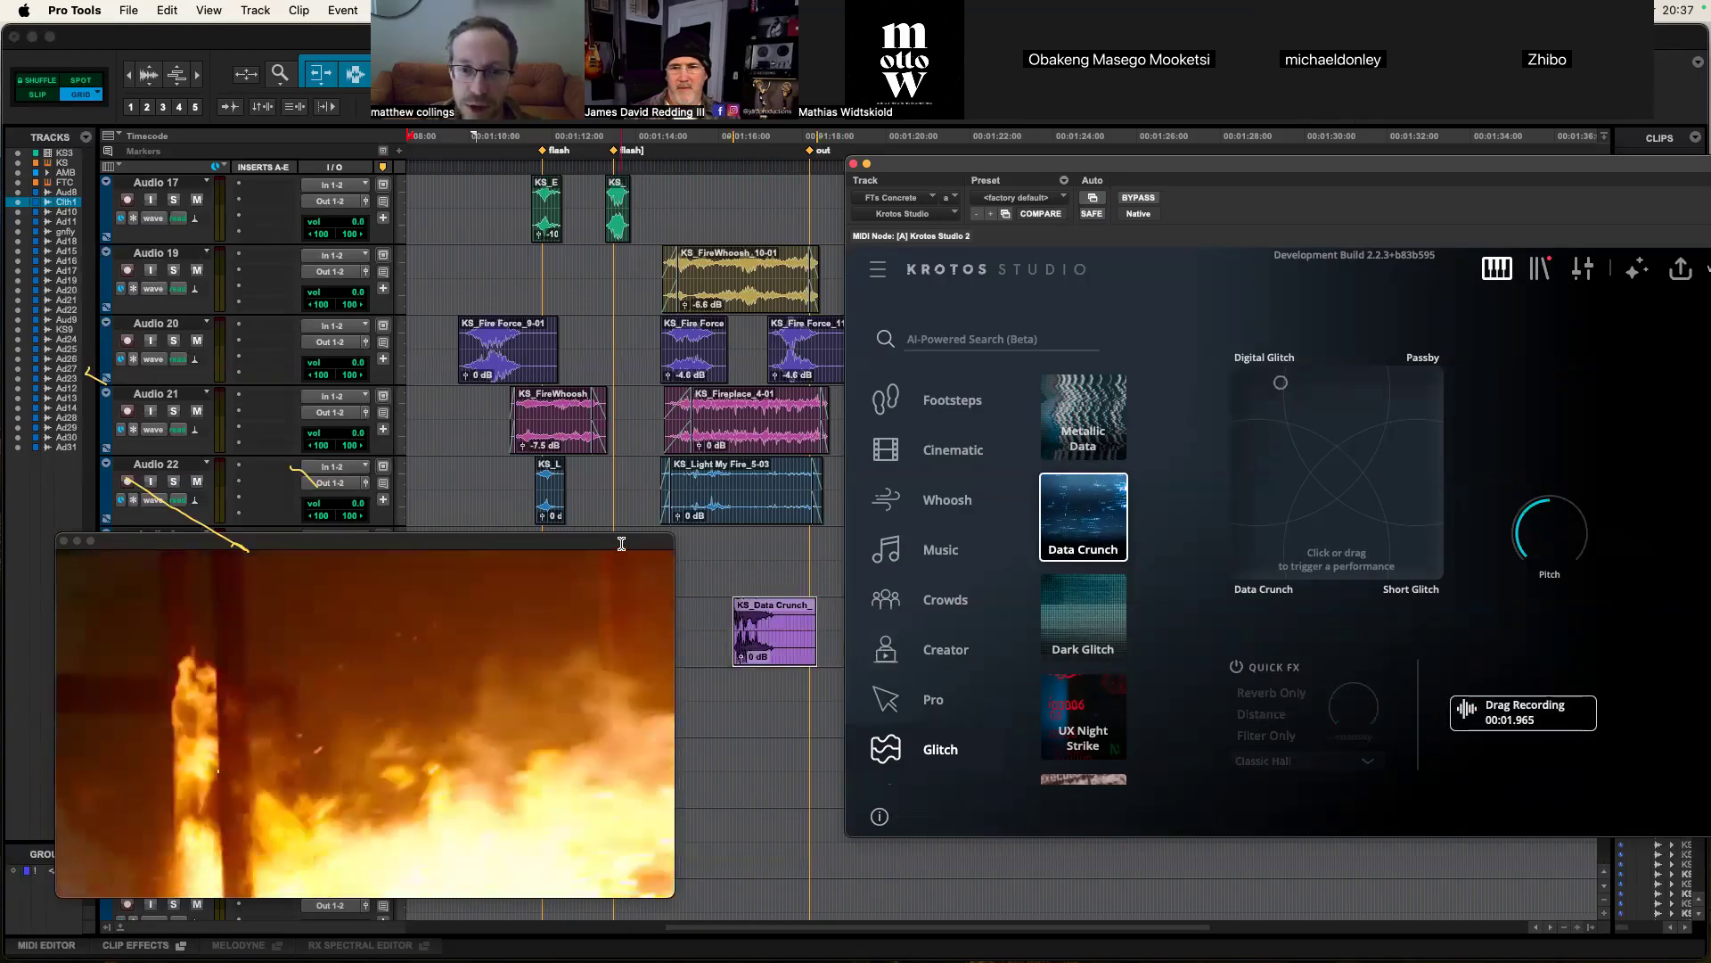
Step: Place a short section of the Data Crunch clip on Audio 9 at the first flash marker and play it back
{"action": "left_click_drag", "start_coordinate": [622, 542], "coordinate": [606, 570]}
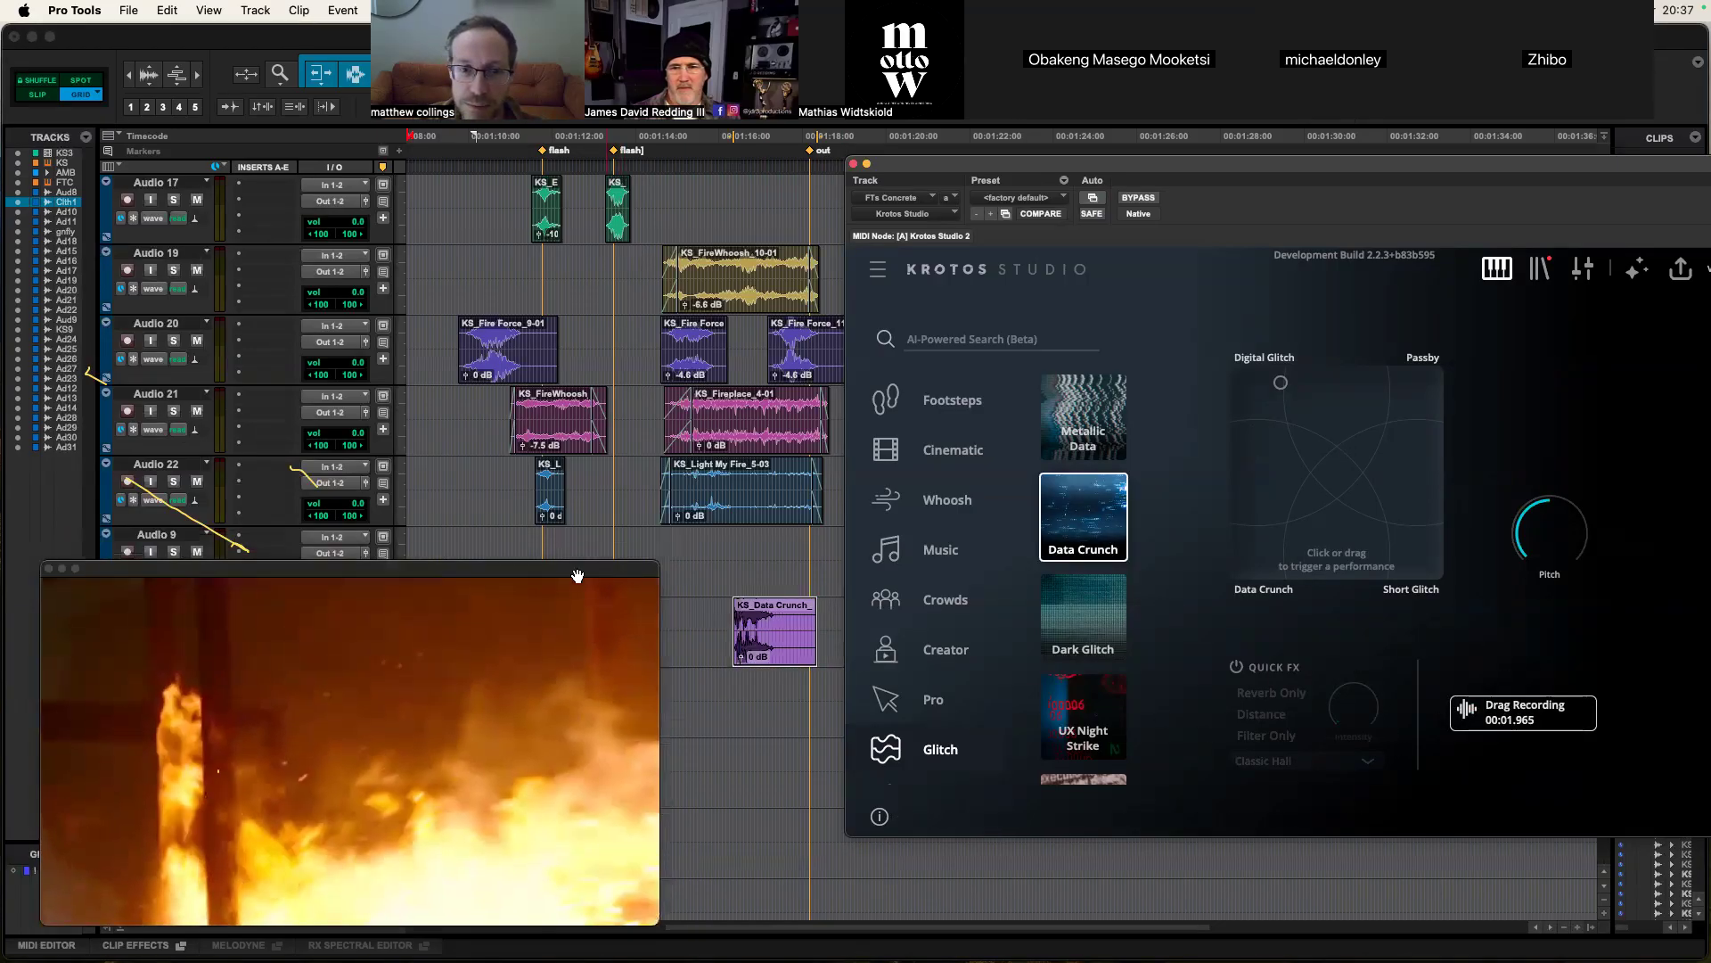
{"action": "scroll", "coordinate": [674, 470], "scroll_direction": "down", "scroll_amount": 2}
{"action": "left_click_drag", "start_coordinate": [761, 502], "coordinate": [557, 415]}
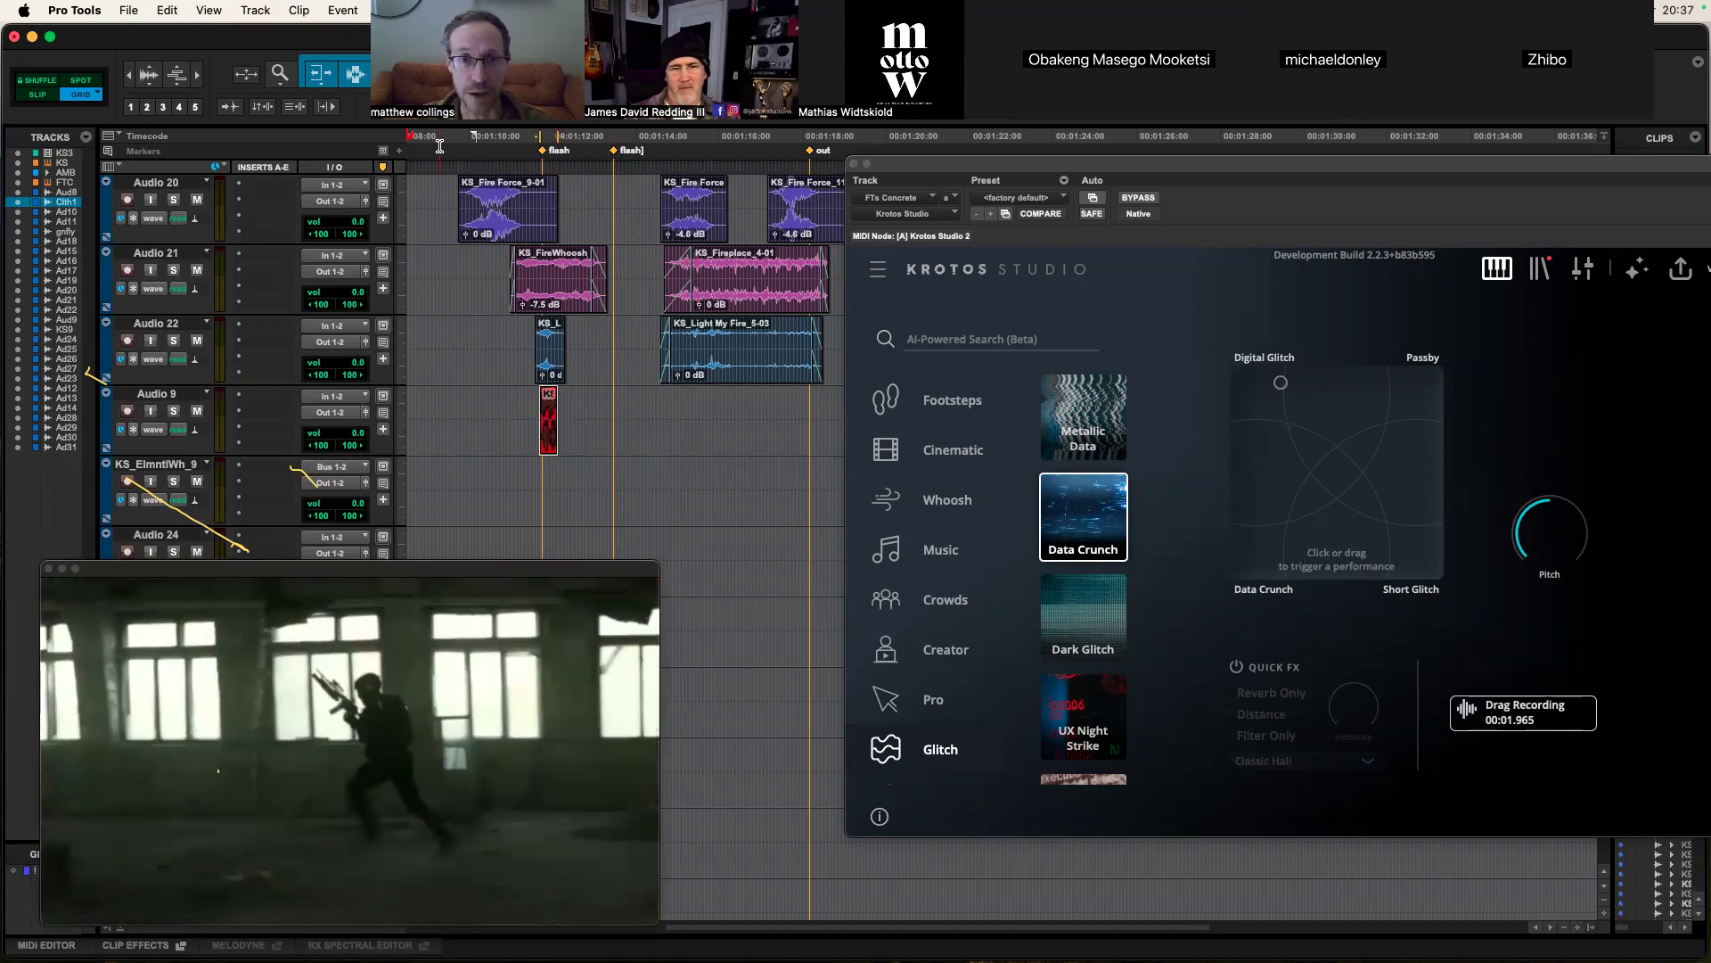
{"action": "key", "text": "space"}
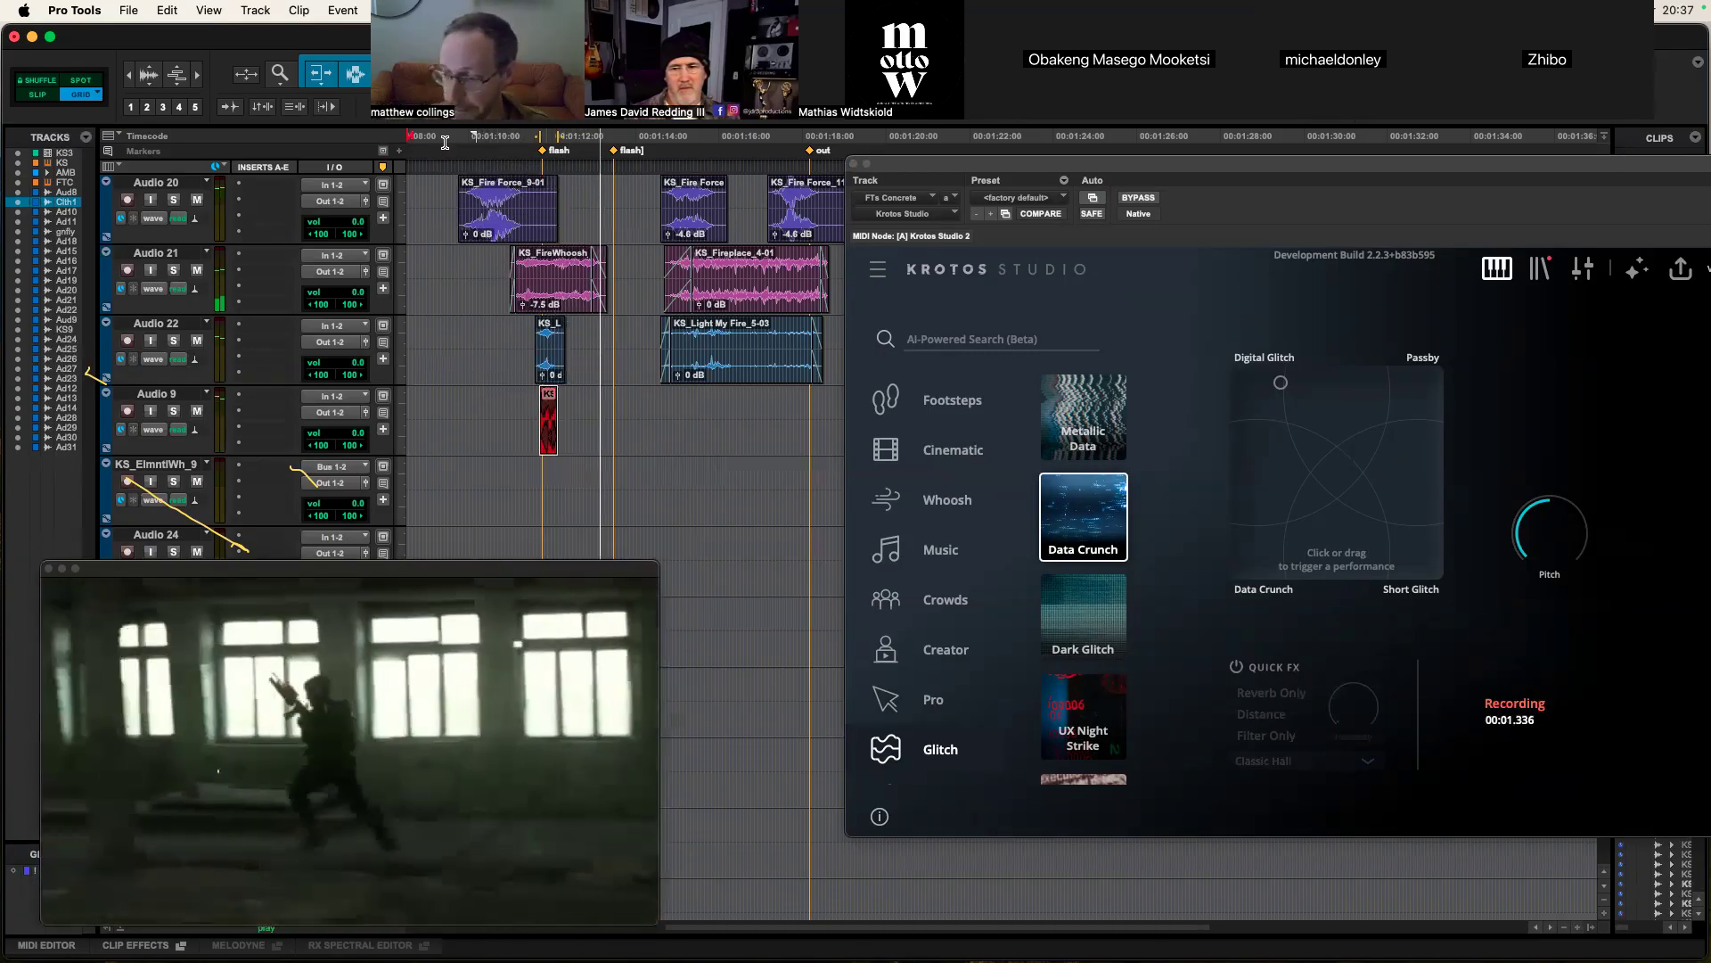
{"action": "key", "text": "space"}
Step: Audition the Broken UI glitch preset in different zones of its performance pad, including Spark and UI
{"action": "scroll", "coordinate": [1068, 533], "scroll_direction": "down", "scroll_amount": 3}
{"action": "left_click", "coordinate": [1069, 532]}
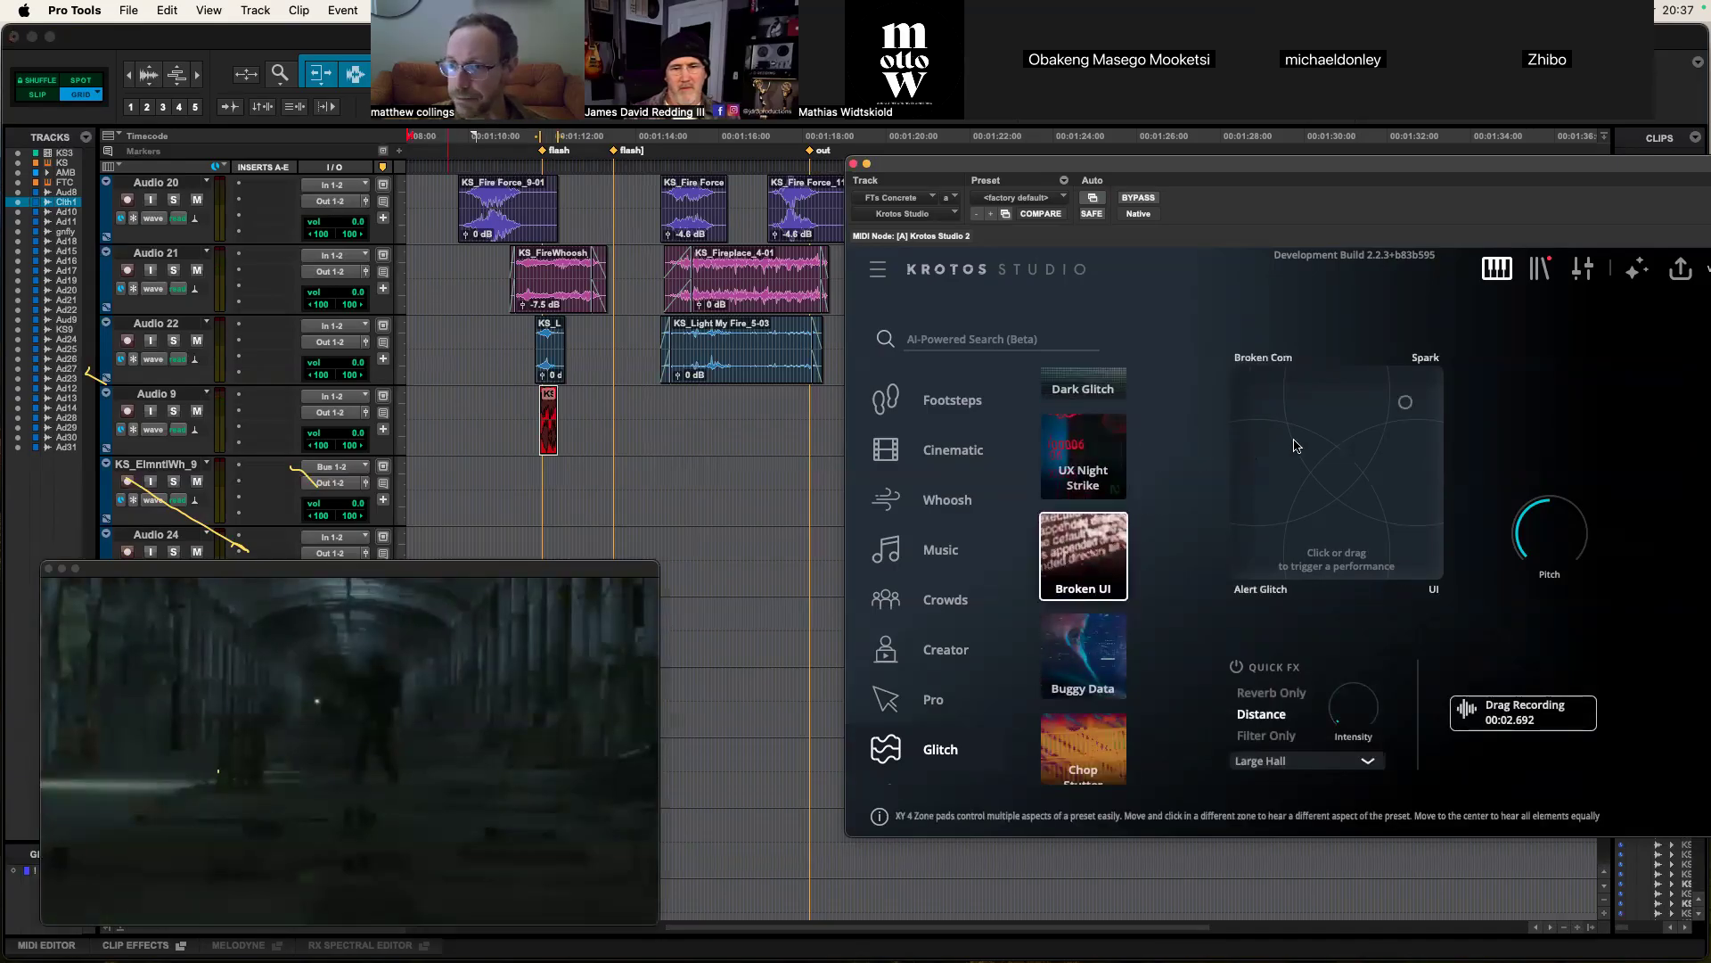
{"action": "left_click", "coordinate": [1387, 390]}
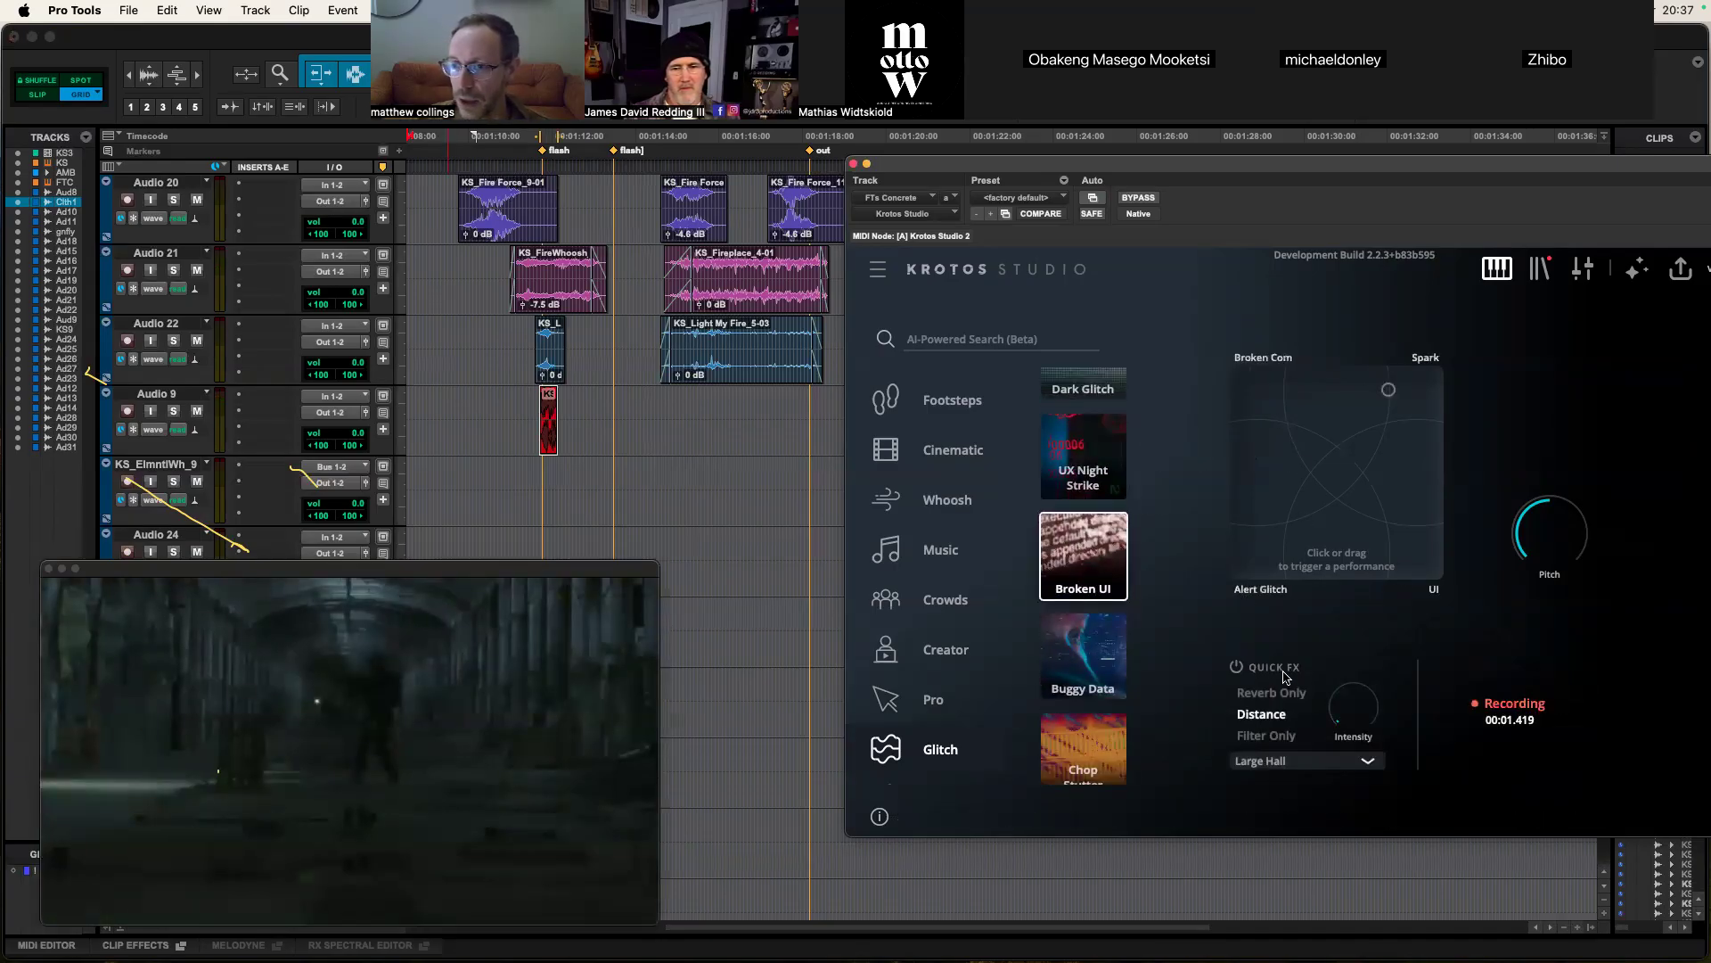
{"action": "key", "text": "space"}
{"action": "left_click", "coordinate": [1275, 571]}
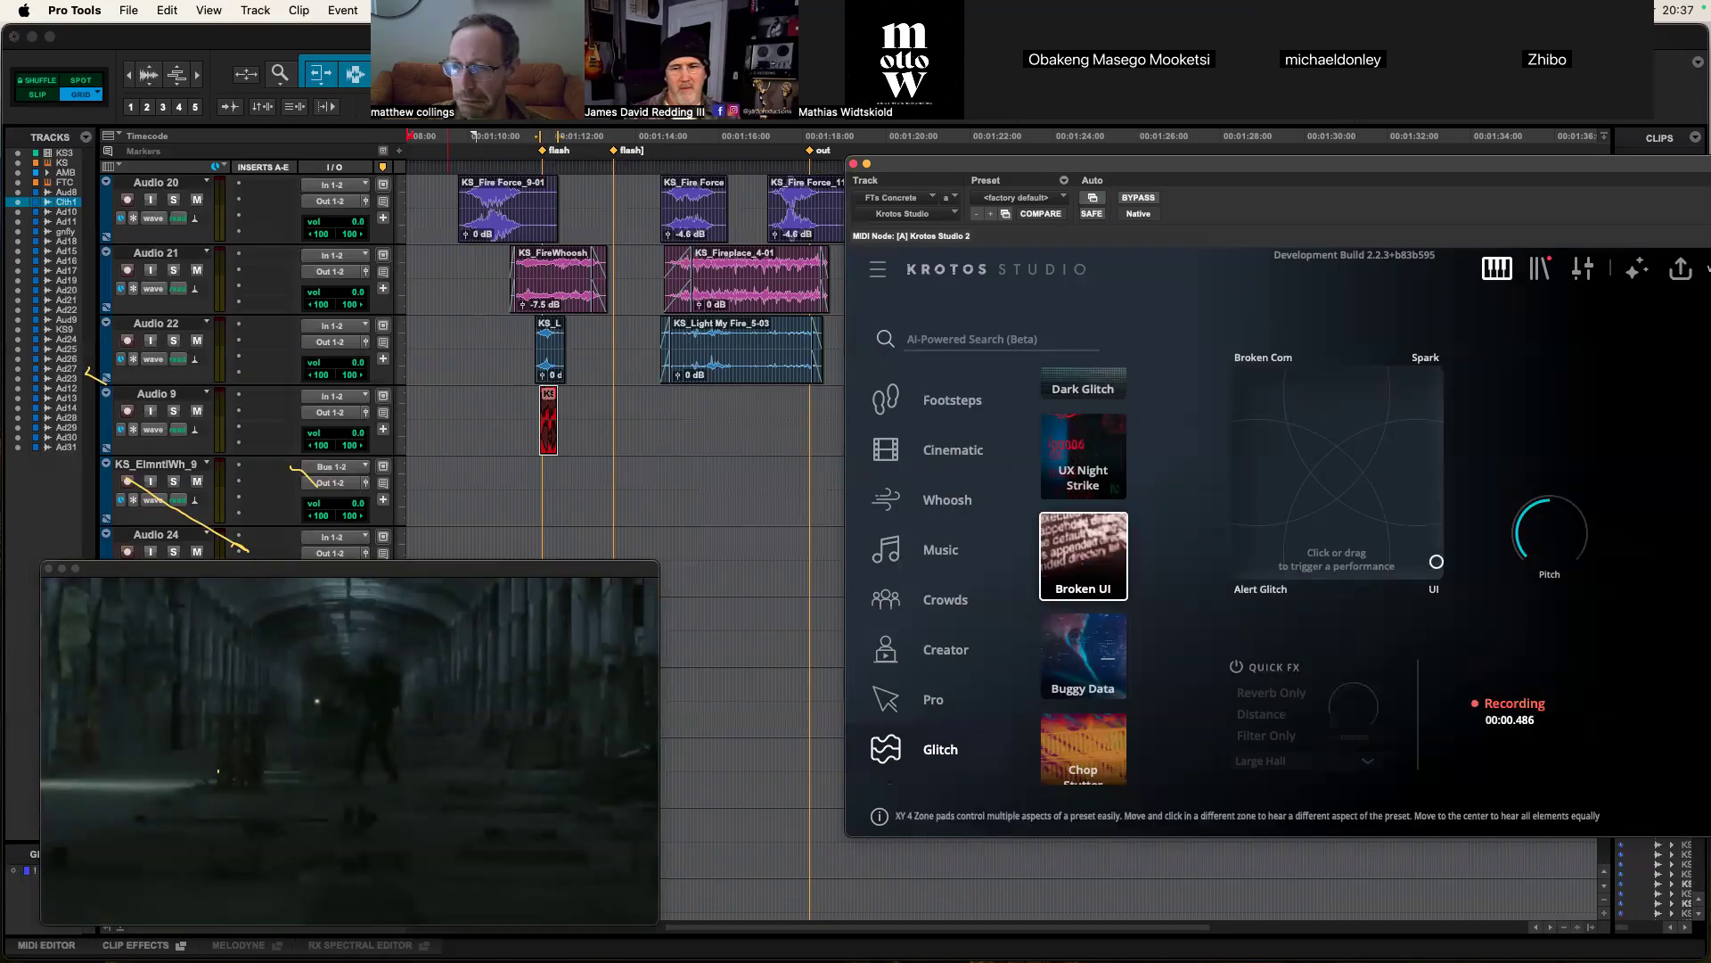
Step: Audition the Chop Stutter and Glitchy Moves presets in the Glitch category
{"action": "left_click", "coordinate": [1106, 747]}
{"action": "left_click", "coordinate": [1287, 399]}
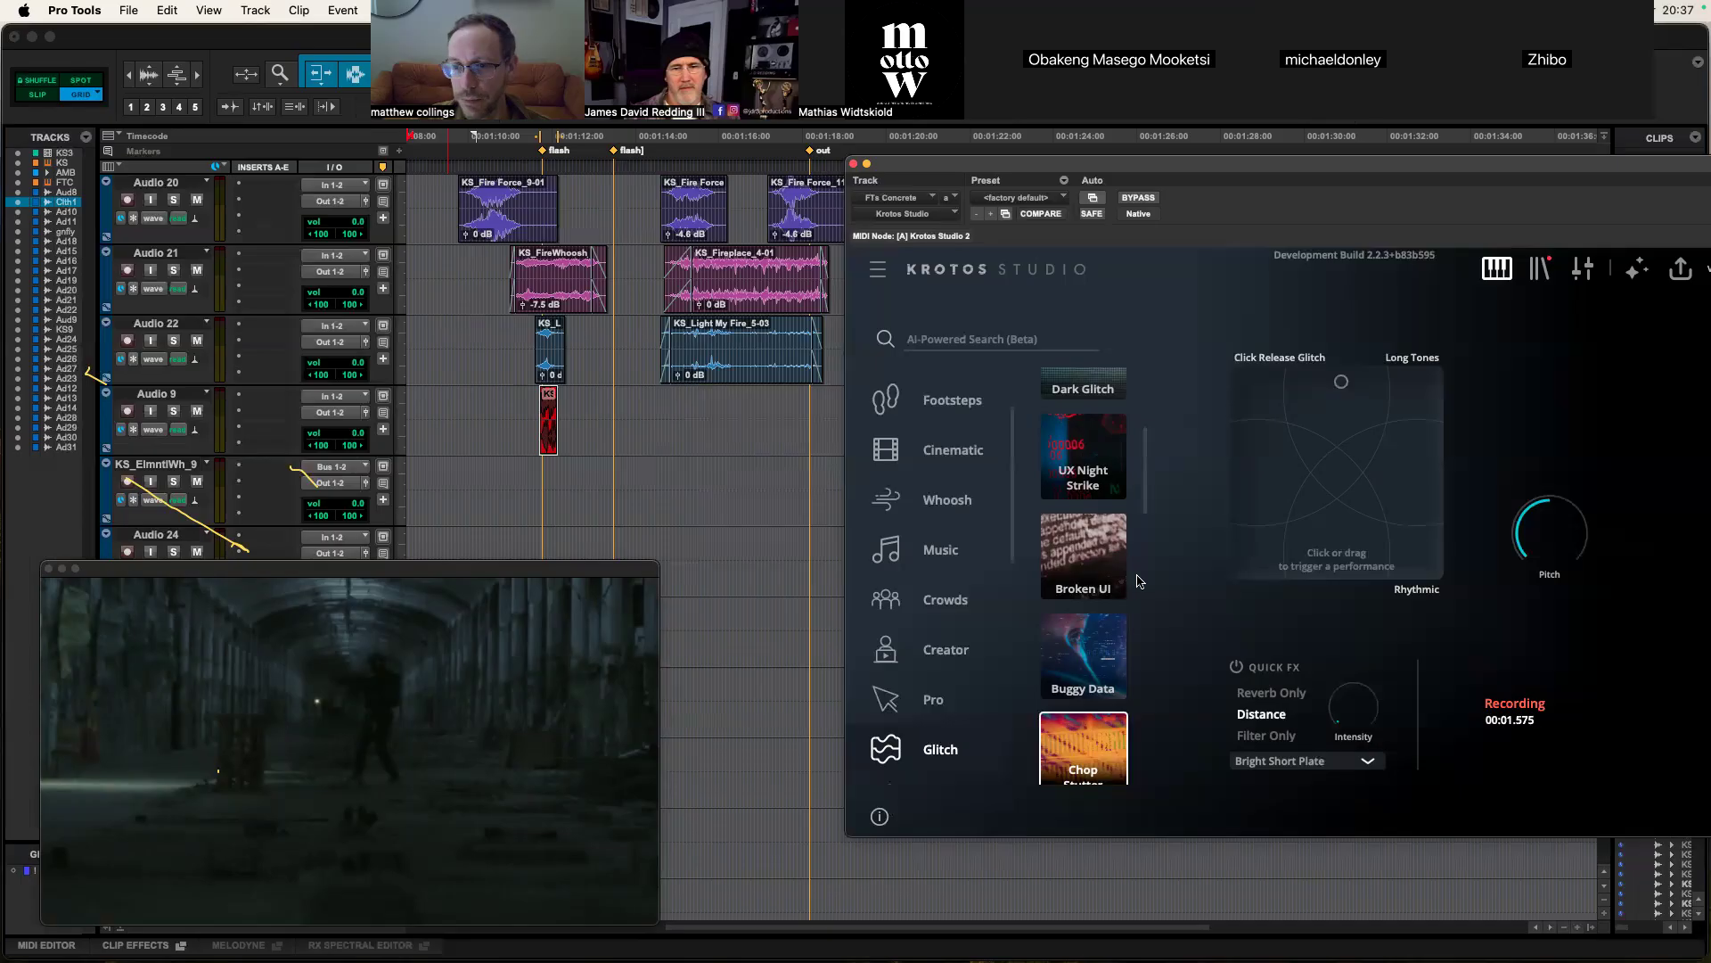
{"action": "scroll", "coordinate": [1095, 573], "scroll_direction": "down", "scroll_amount": 2}
{"action": "scroll", "coordinate": [1096, 573], "scroll_direction": "down", "scroll_amount": 2}
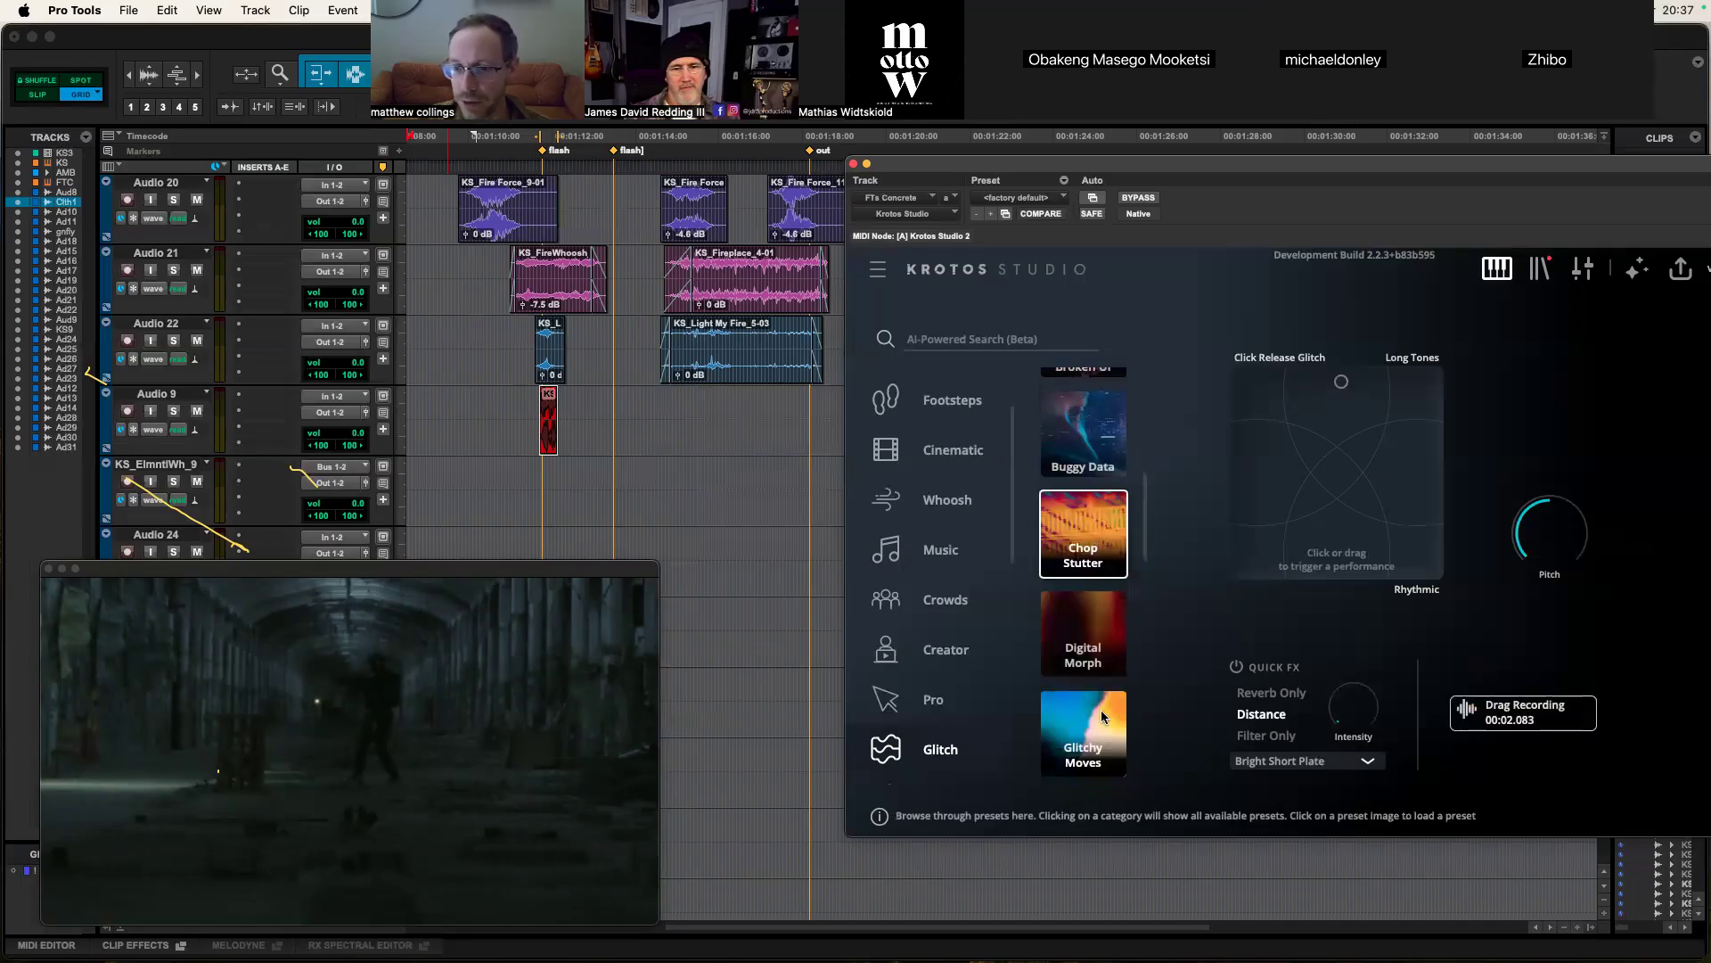
{"action": "left_click", "coordinate": [1082, 730]}
{"action": "left_click_drag", "start_coordinate": [1286, 399], "coordinate": [1280, 432]}
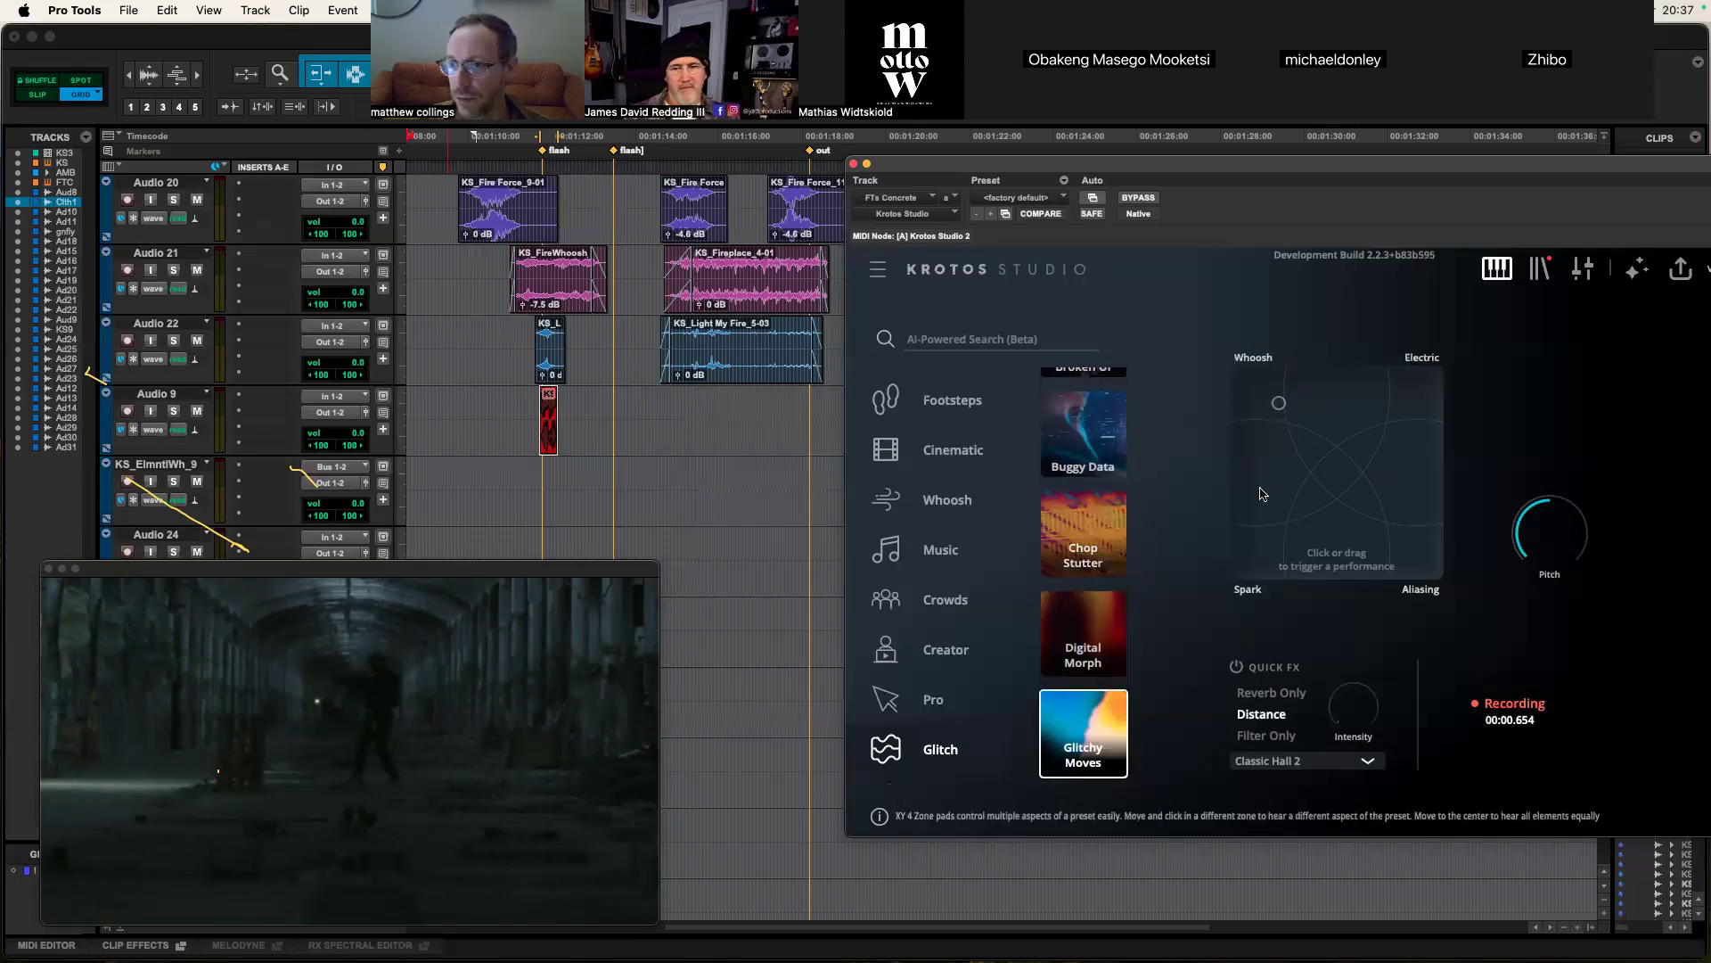
Step: Audition the Malfunction preset around its Digital Glitch and Low End zones
{"action": "scroll", "coordinate": [1080, 590], "scroll_direction": "down", "scroll_amount": 4}
{"action": "left_click", "coordinate": [1080, 589]}
{"action": "left_click_drag", "start_coordinate": [1249, 392], "coordinate": [1269, 375]}
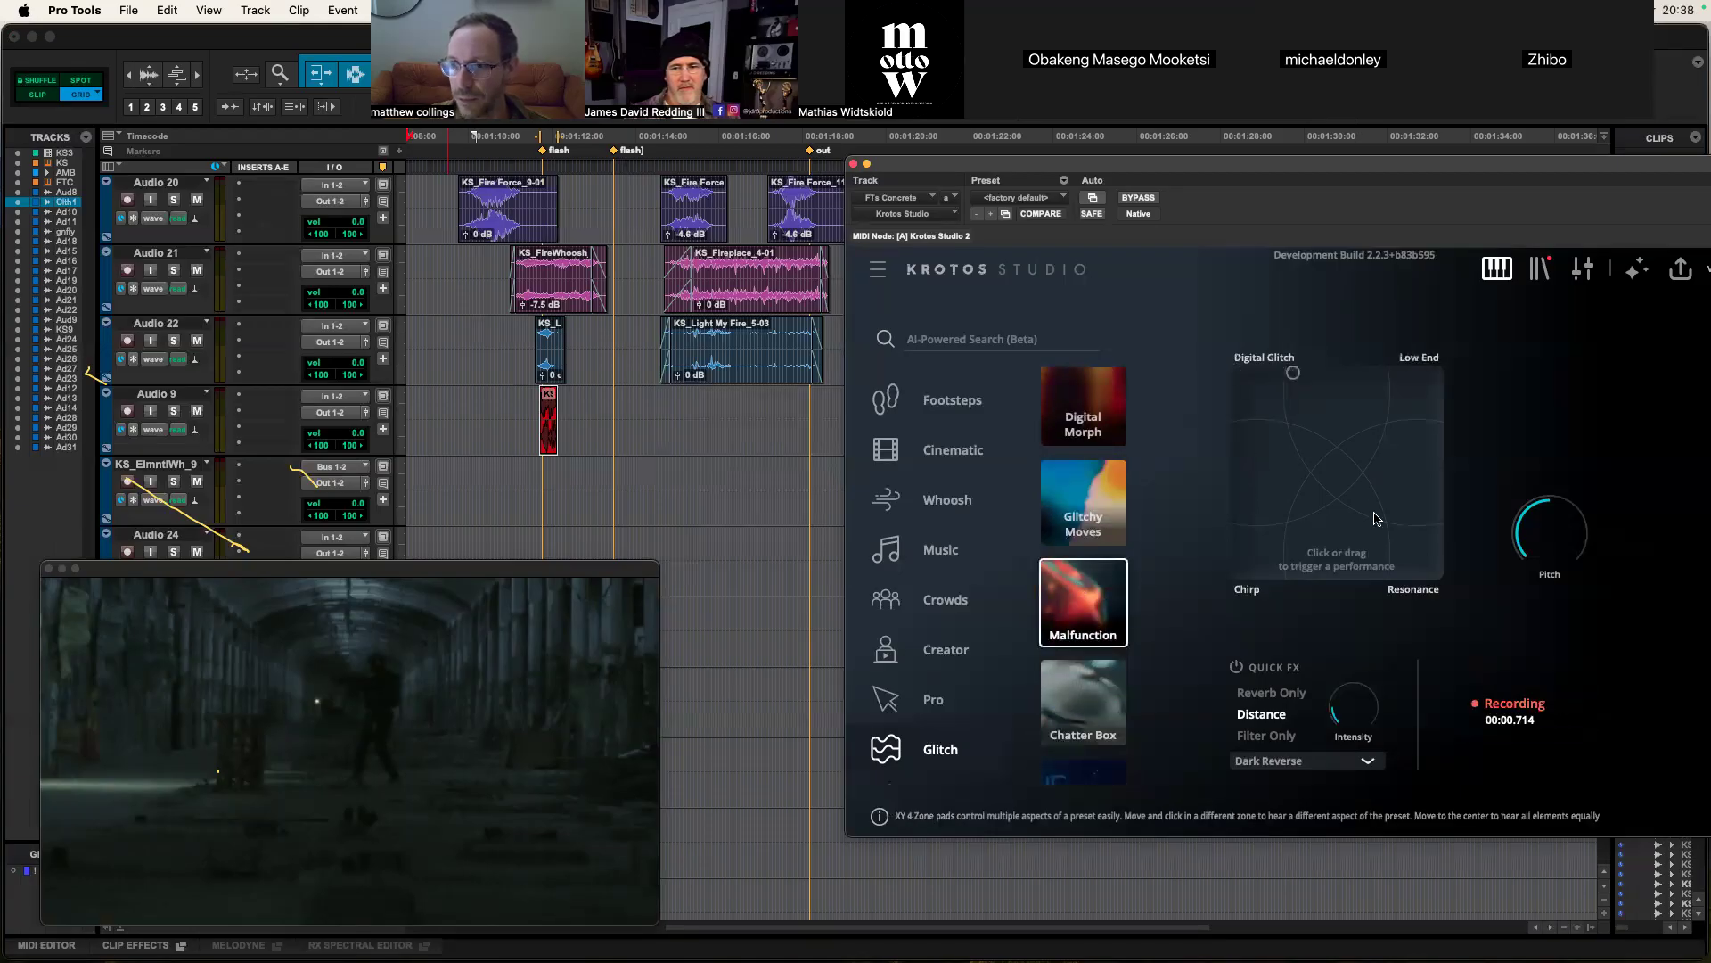
{"action": "left_click", "coordinate": [1402, 473]}
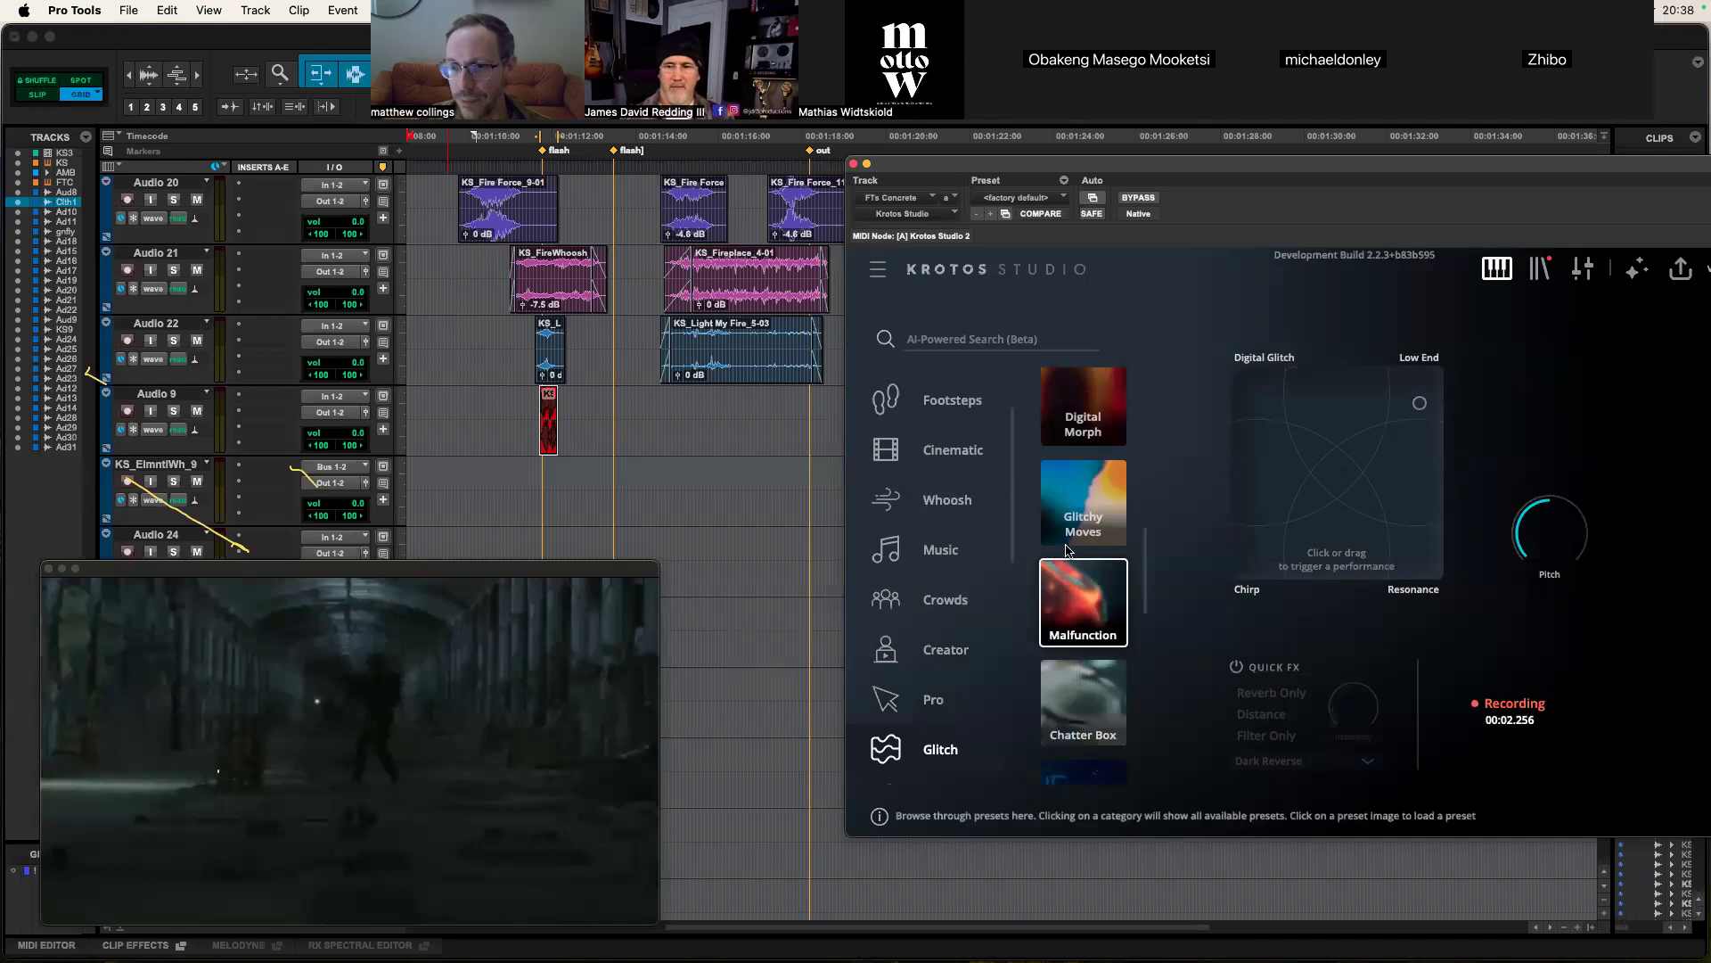
Step: Record a Spark performance with the Broken UI preset and align it on Audio 9 to the second flash marker
{"action": "scroll", "coordinate": [1071, 545], "scroll_direction": "down", "scroll_amount": 1}
{"action": "scroll", "coordinate": [1074, 562], "scroll_direction": "down", "scroll_amount": 8}
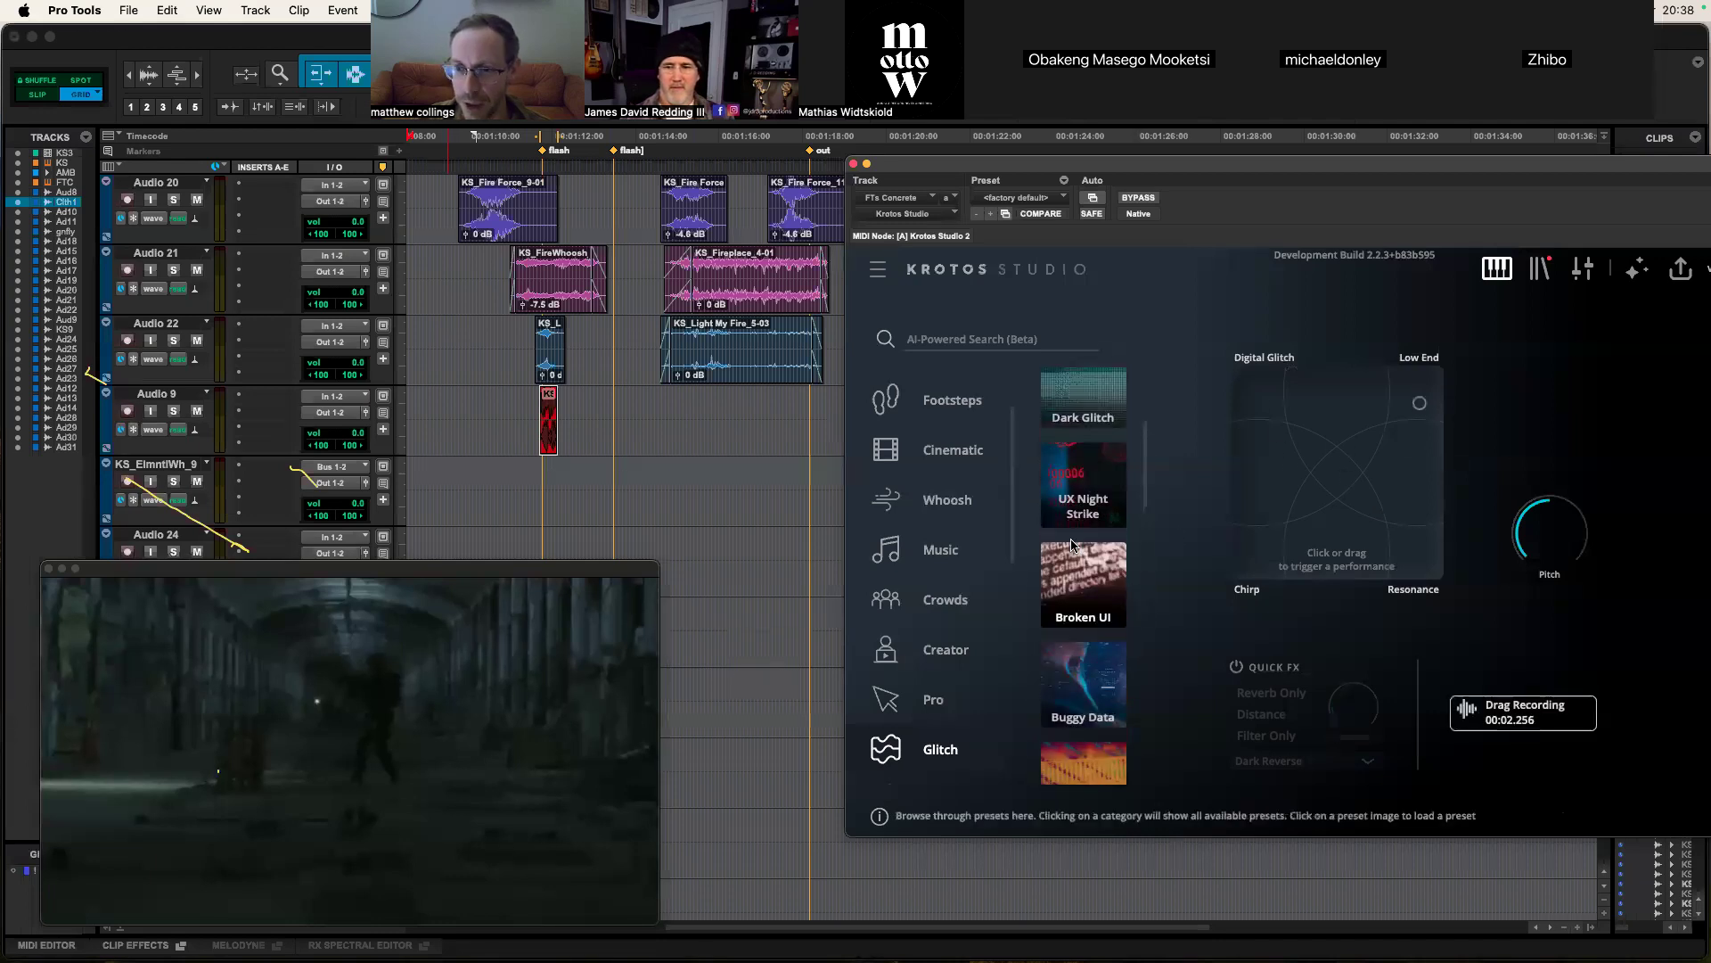
{"action": "left_click", "coordinate": [1082, 591]}
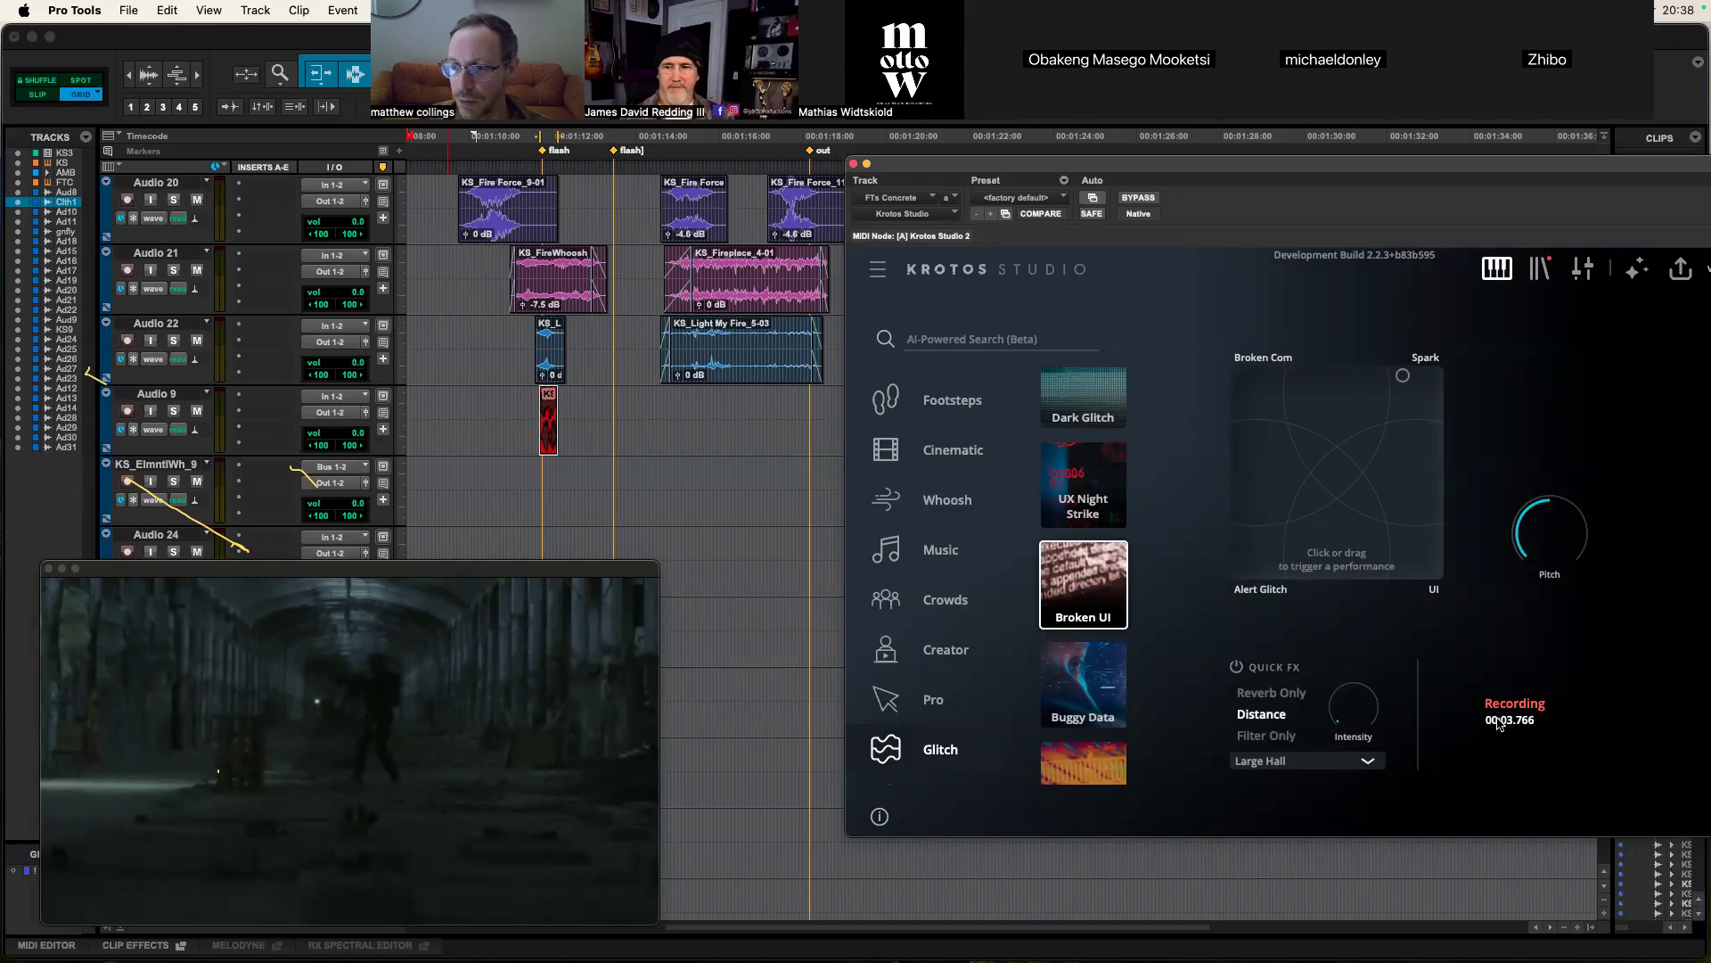
{"action": "left_click_drag", "start_coordinate": [1497, 718], "coordinate": [616, 429]}
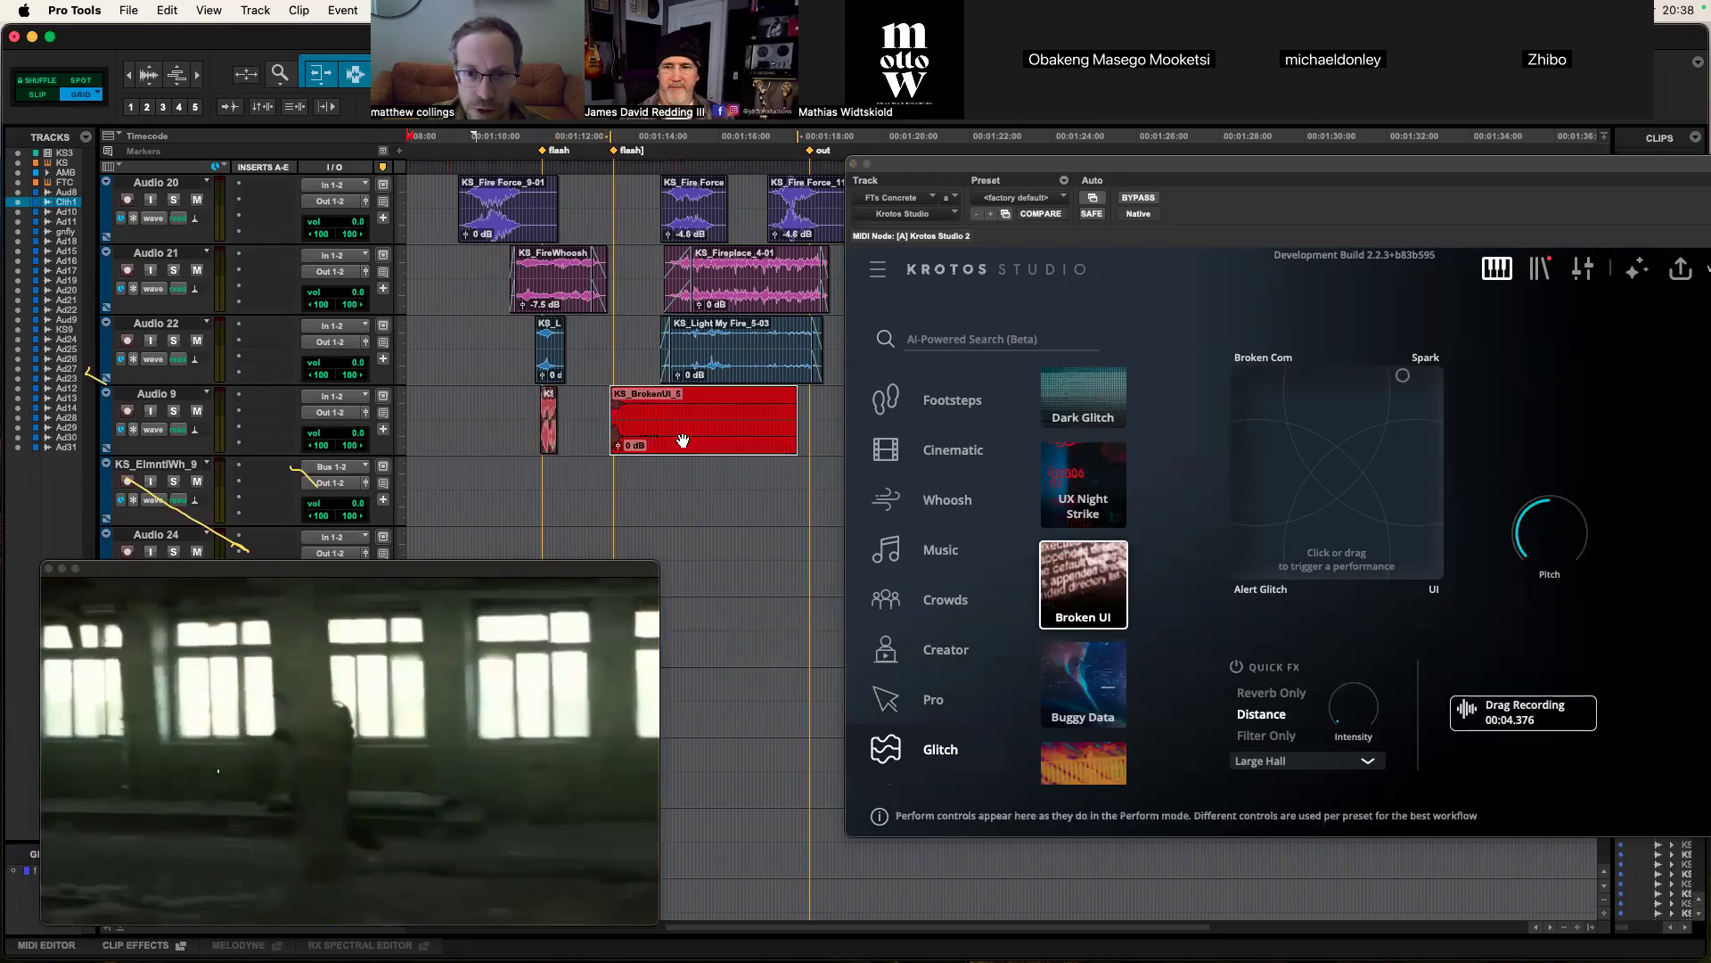
{"action": "left_click_drag", "start_coordinate": [673, 442], "coordinate": [678, 442]}
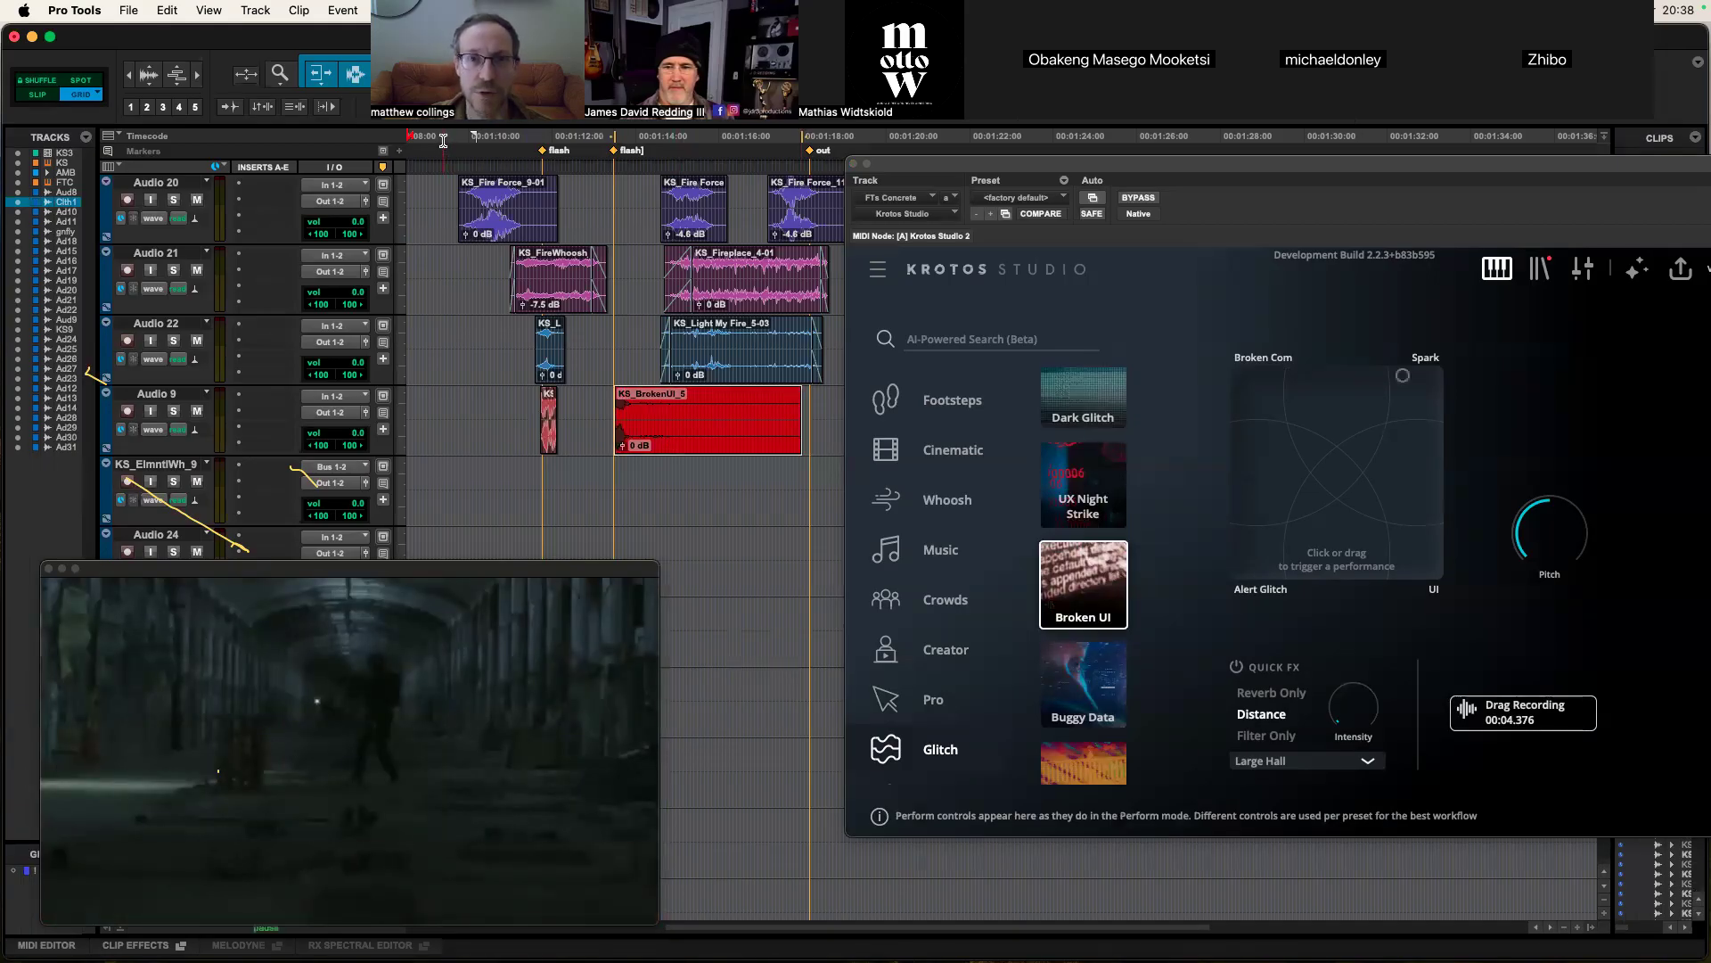
Step: Shorten the Broken UI clip at the second flash marker to a brief hit and play the sequence back
{"action": "key", "text": "space"}
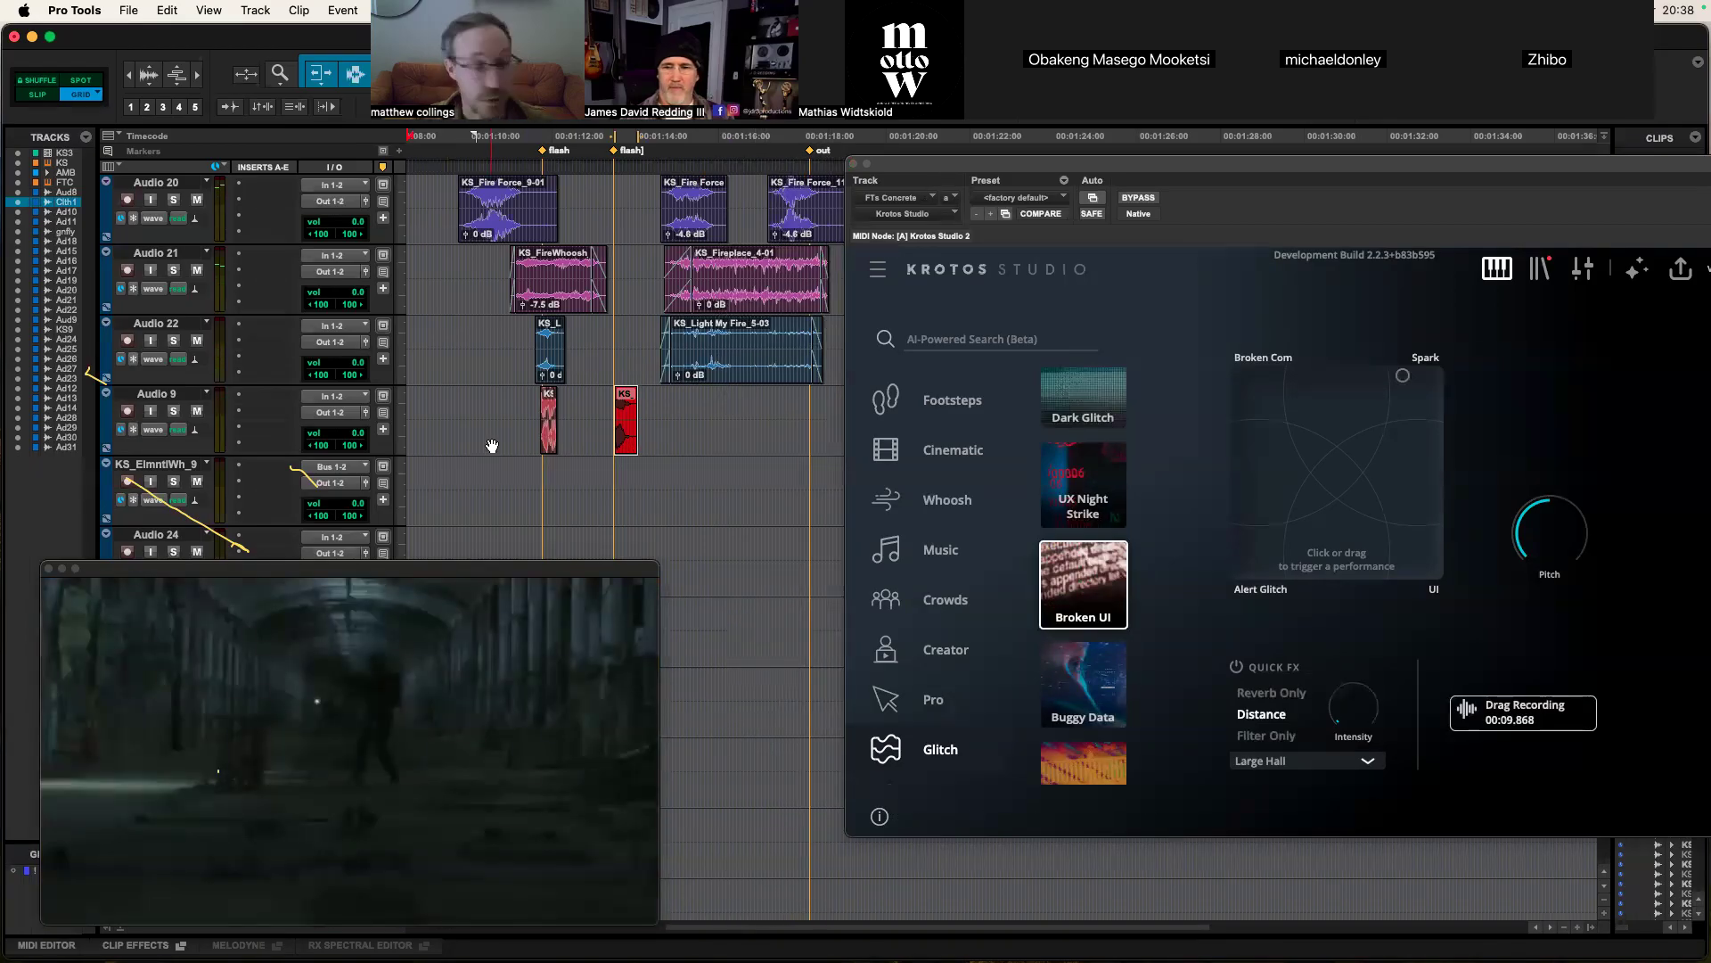
{"action": "key", "text": "space"}
{"action": "scroll", "coordinate": [492, 445], "scroll_direction": "down", "scroll_amount": 5}
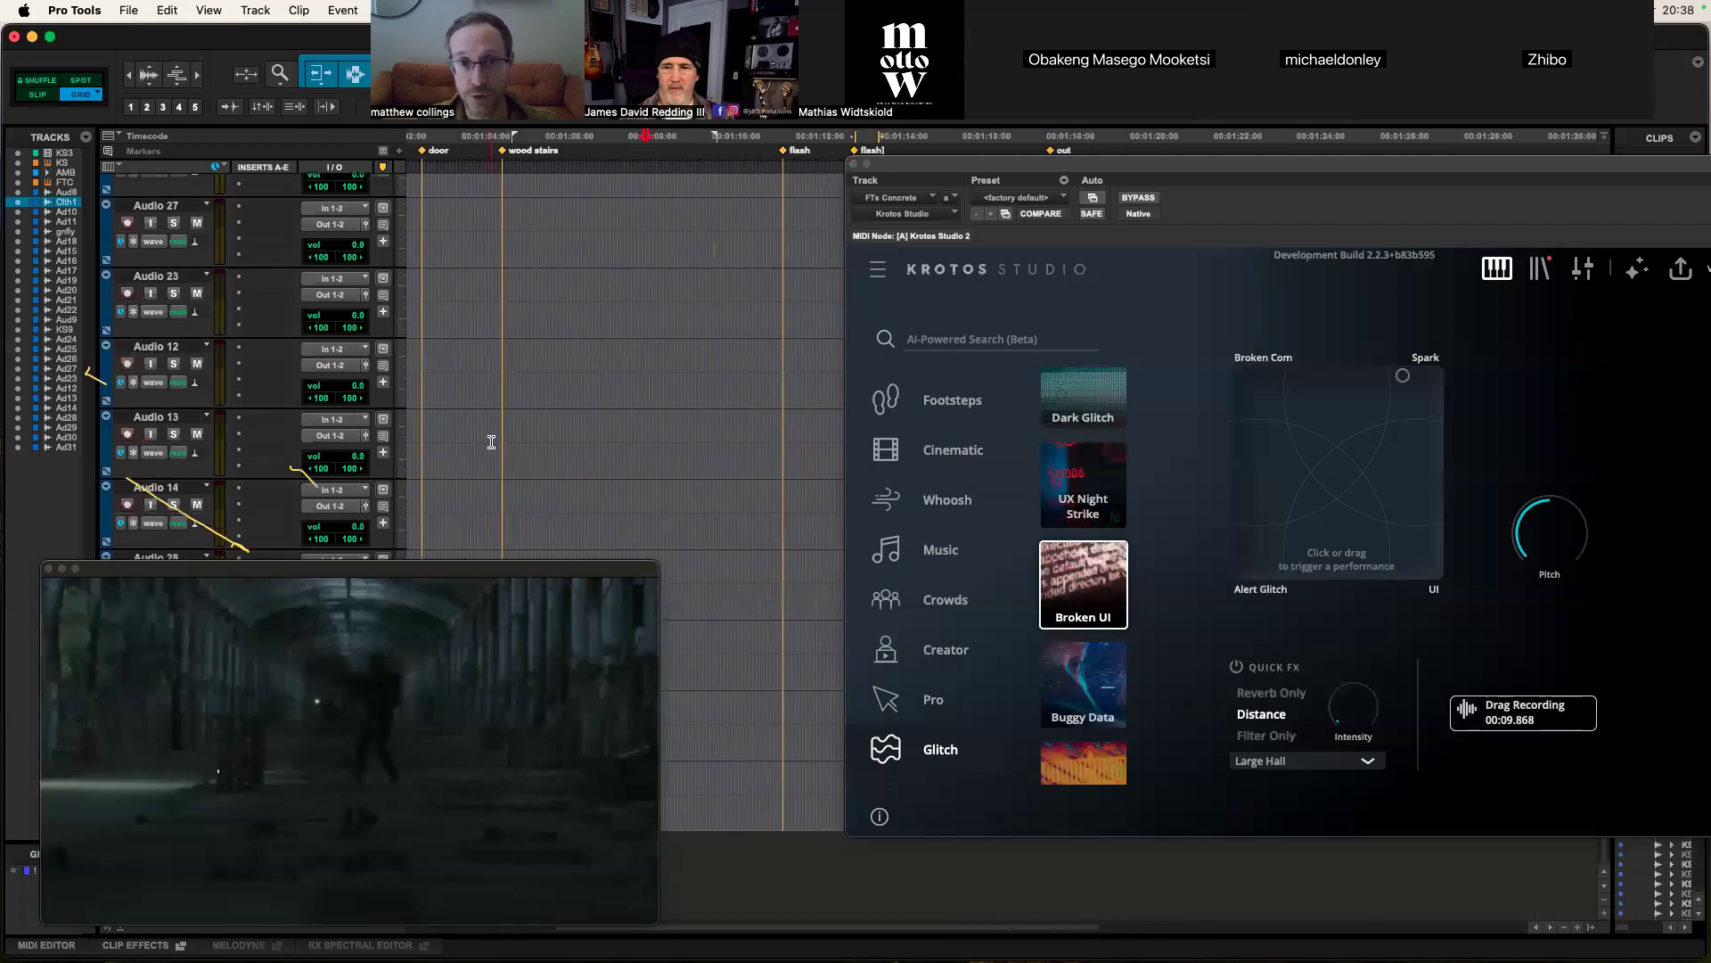
Step: Open the Broken UI preset's engine editor and look through its Broken Com, Spark, Alert and UI layers
{"action": "scroll", "coordinate": [492, 442], "scroll_direction": "up", "scroll_amount": 10}
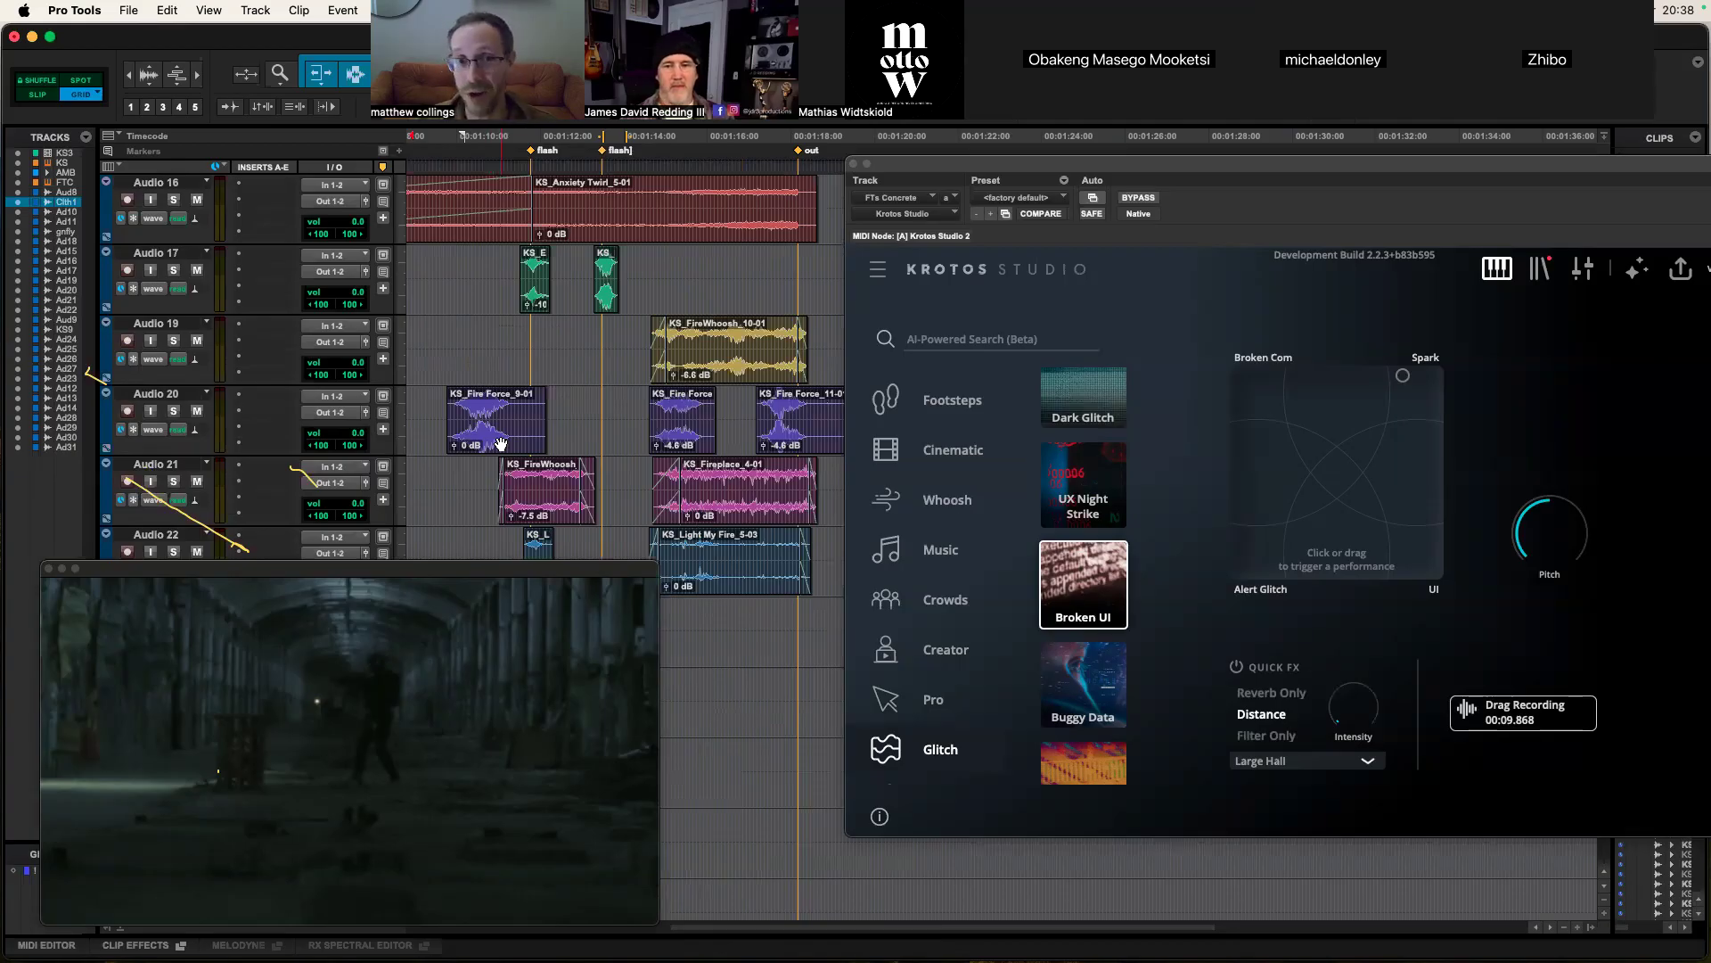
{"action": "left_click_drag", "start_coordinate": [762, 930], "coordinate": [489, 921]}
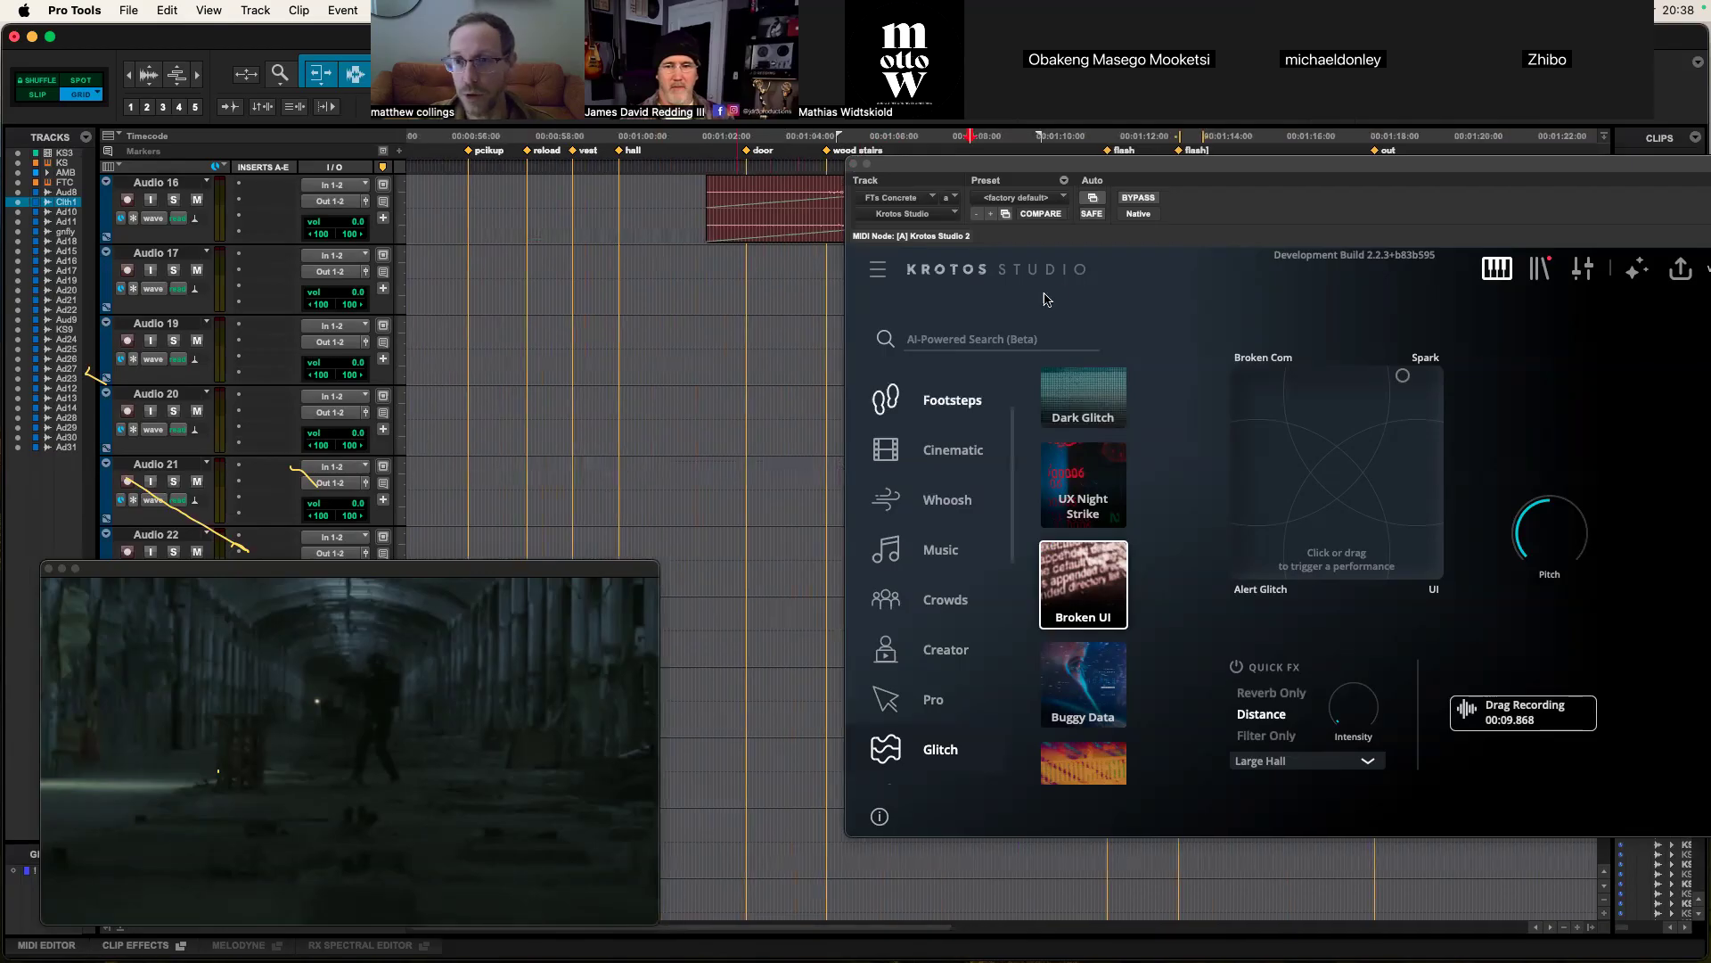
{"action": "left_click_drag", "start_coordinate": [1175, 165], "coordinate": [1015, 188]}
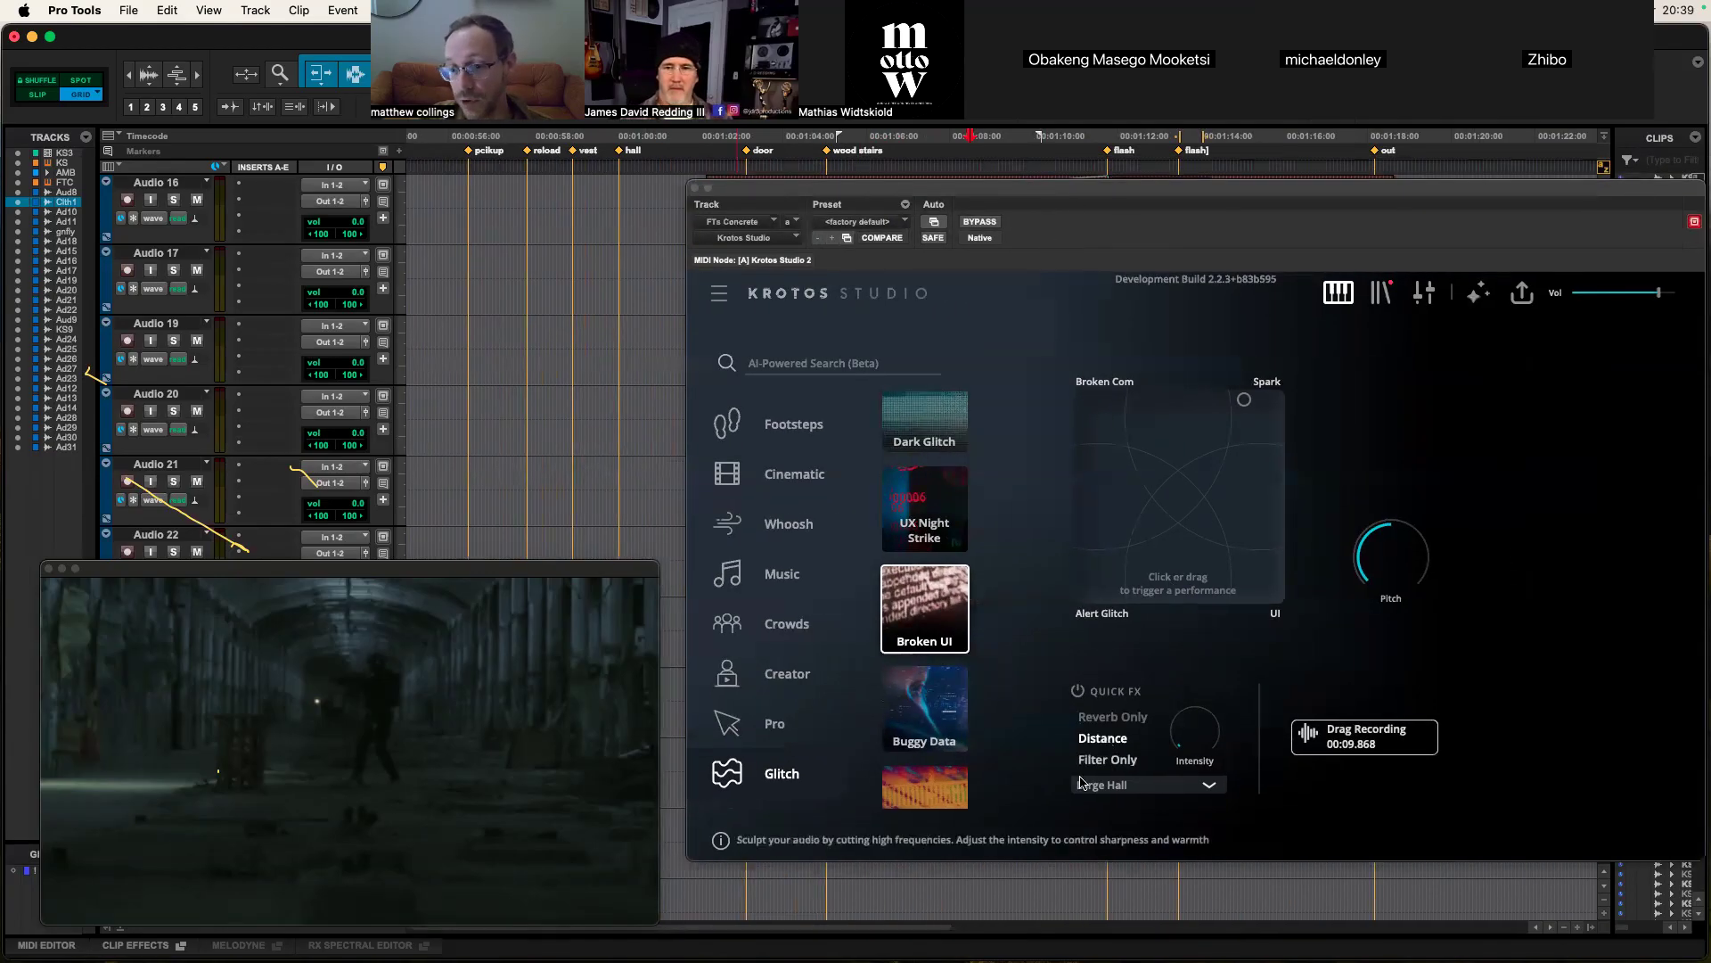
{"action": "left_click", "coordinate": [1419, 297]}
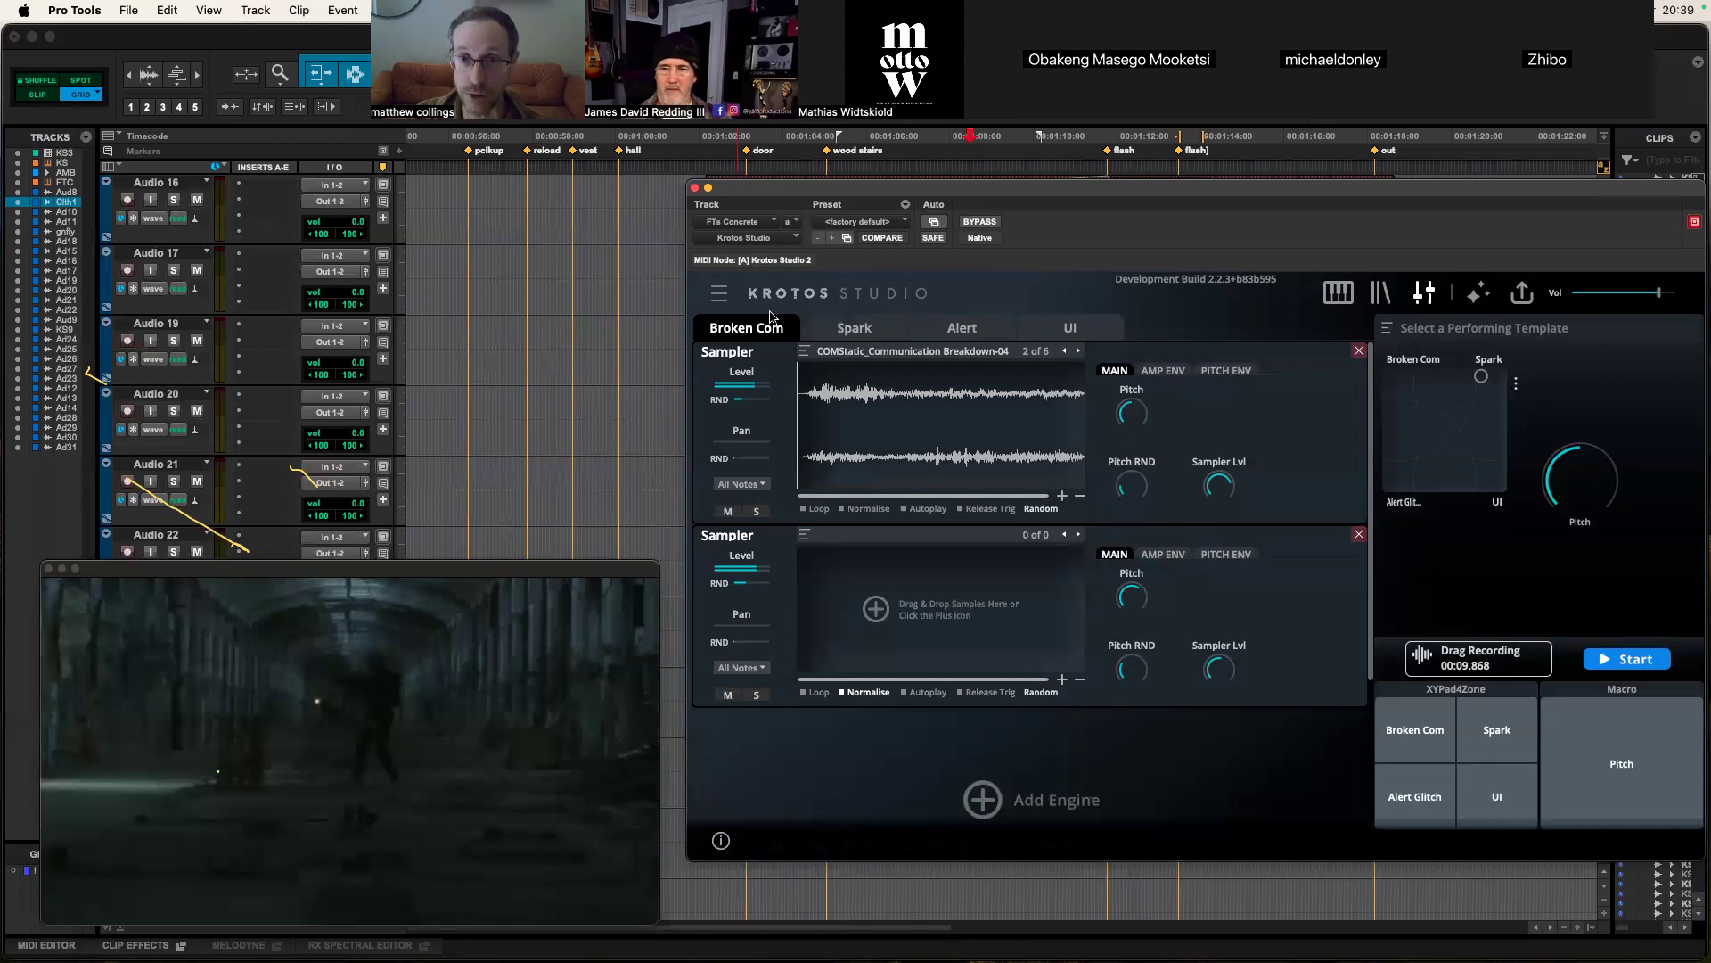
{"action": "left_click", "coordinate": [869, 328]}
{"action": "left_click", "coordinate": [972, 327]}
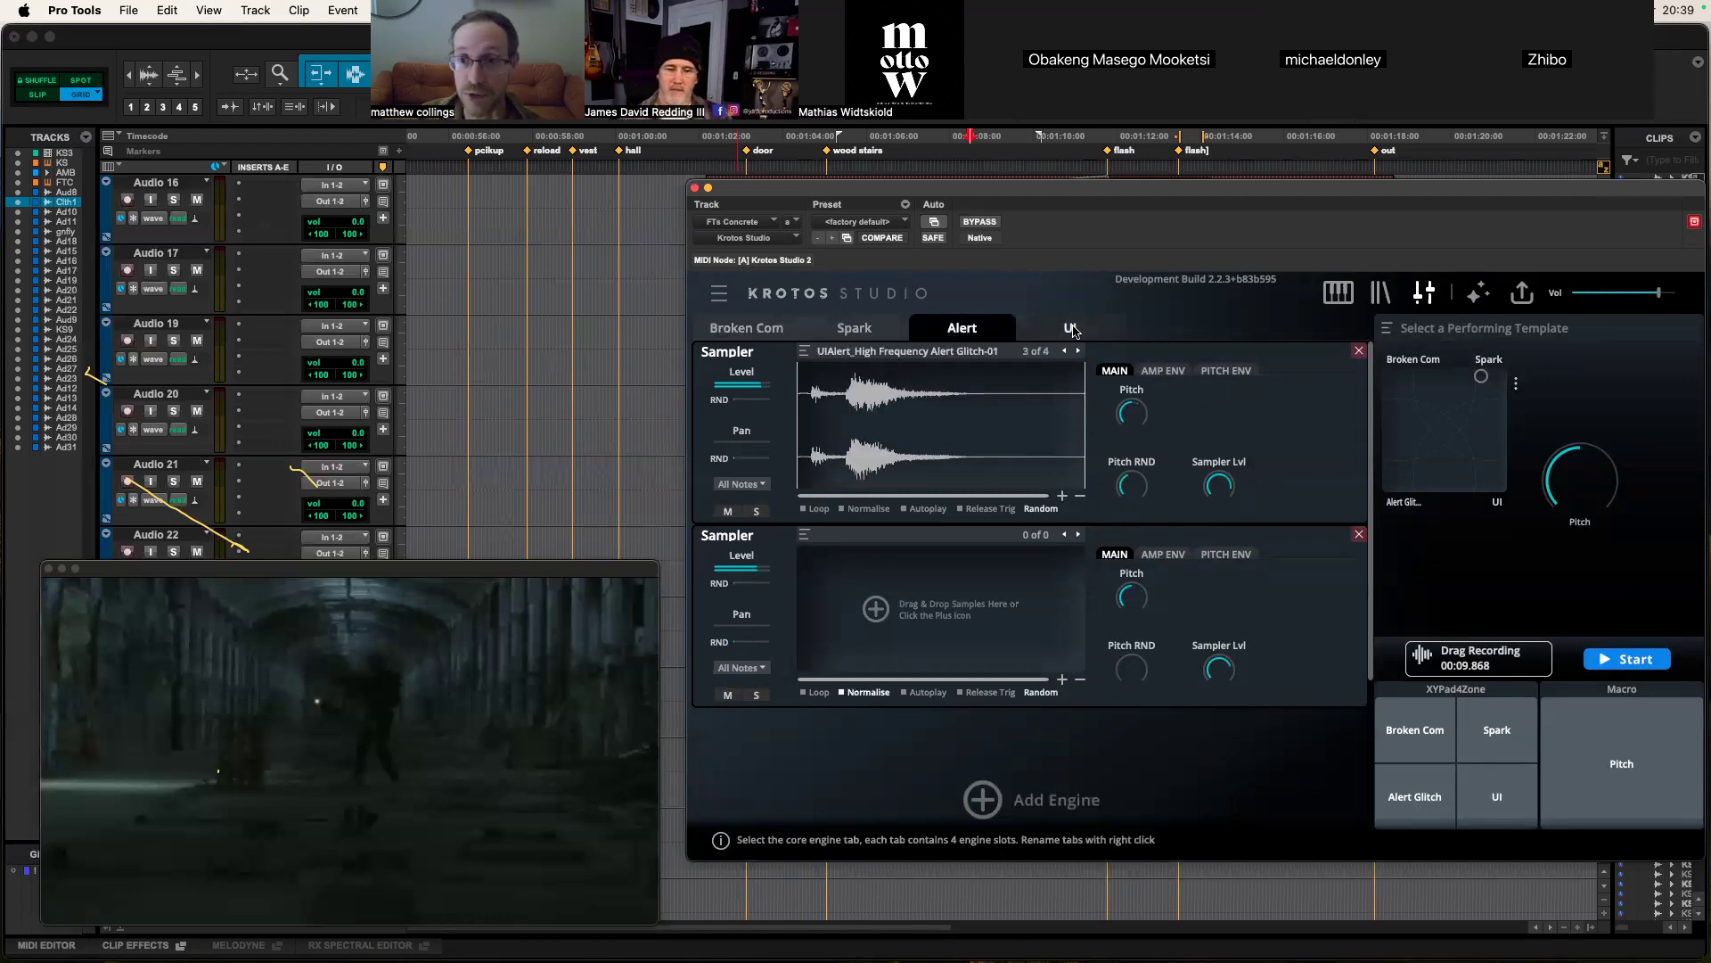
{"action": "left_click", "coordinate": [1070, 328]}
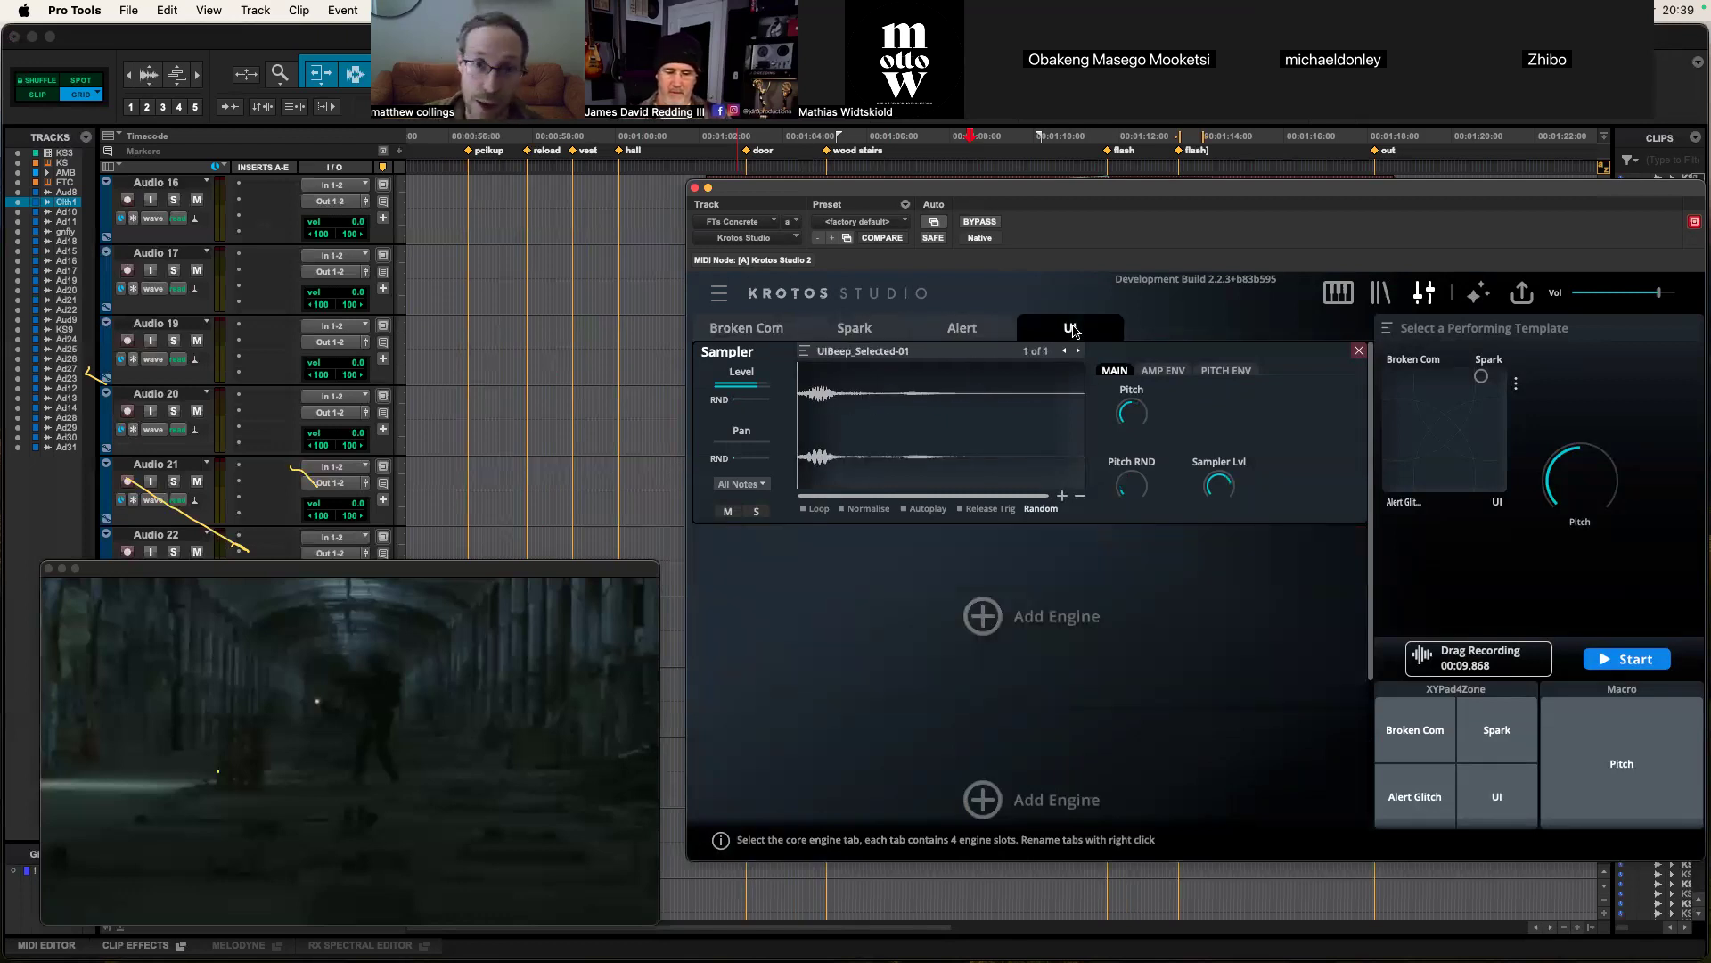
Step: Load the factory preset Cinematic Template 01.ksp from the Preset Templates folder
{"action": "left_click", "coordinate": [719, 293]}
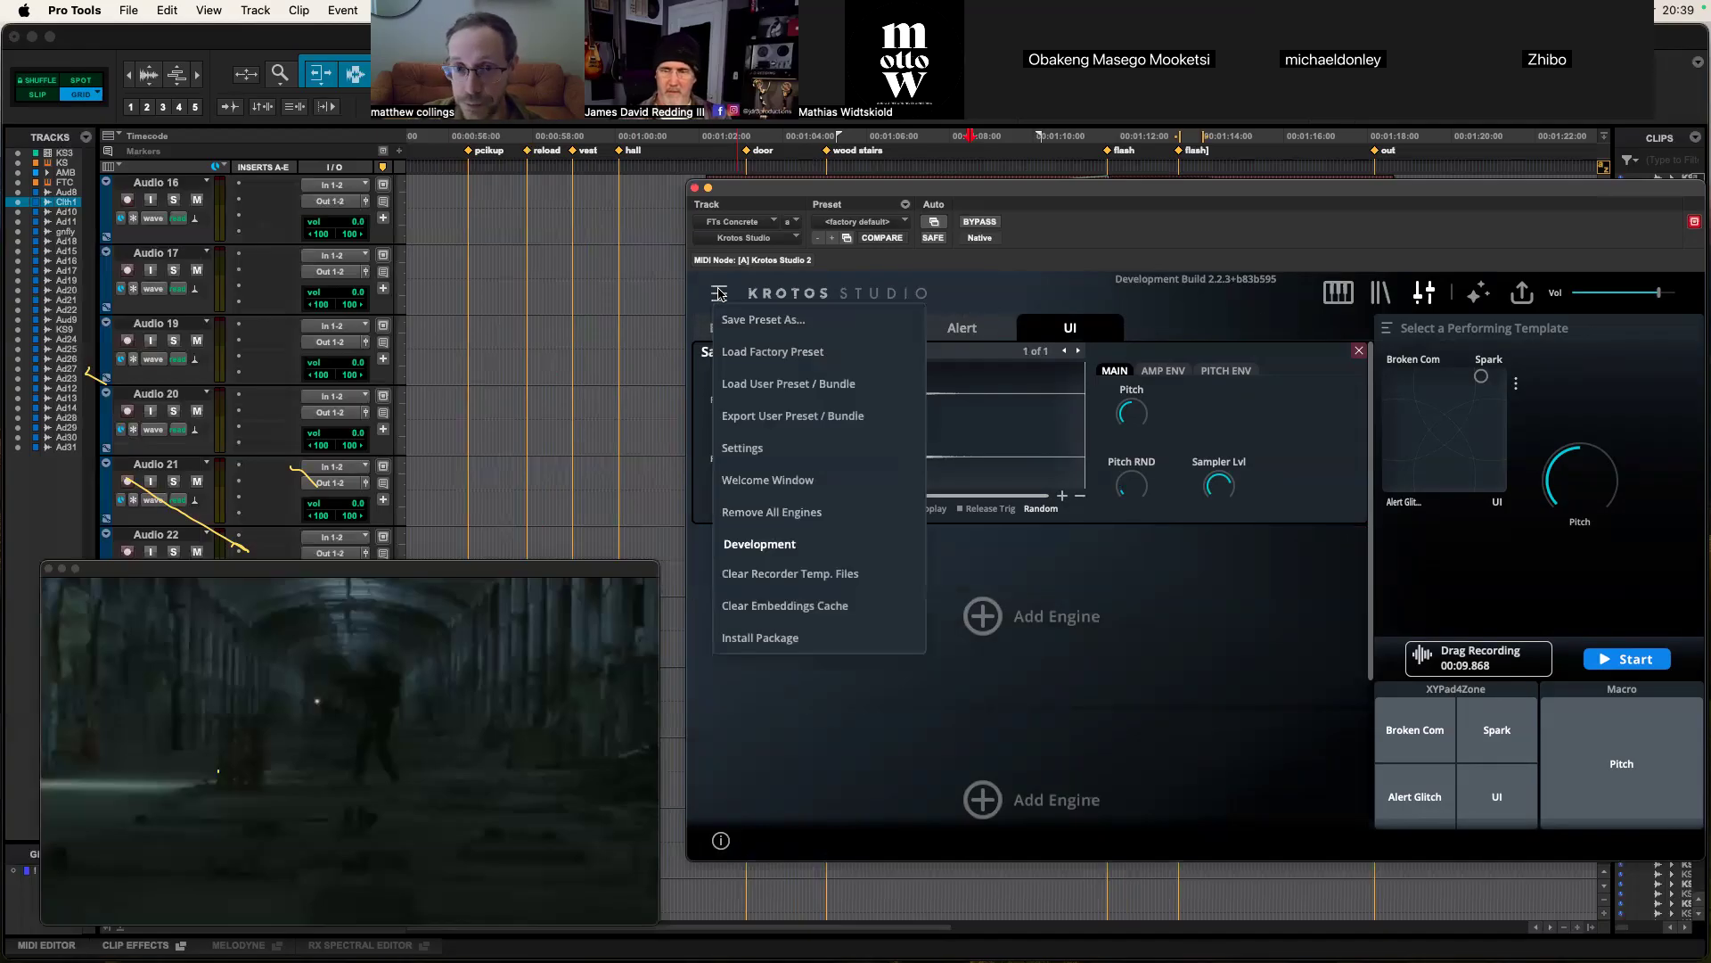
{"action": "left_click", "coordinate": [784, 354]}
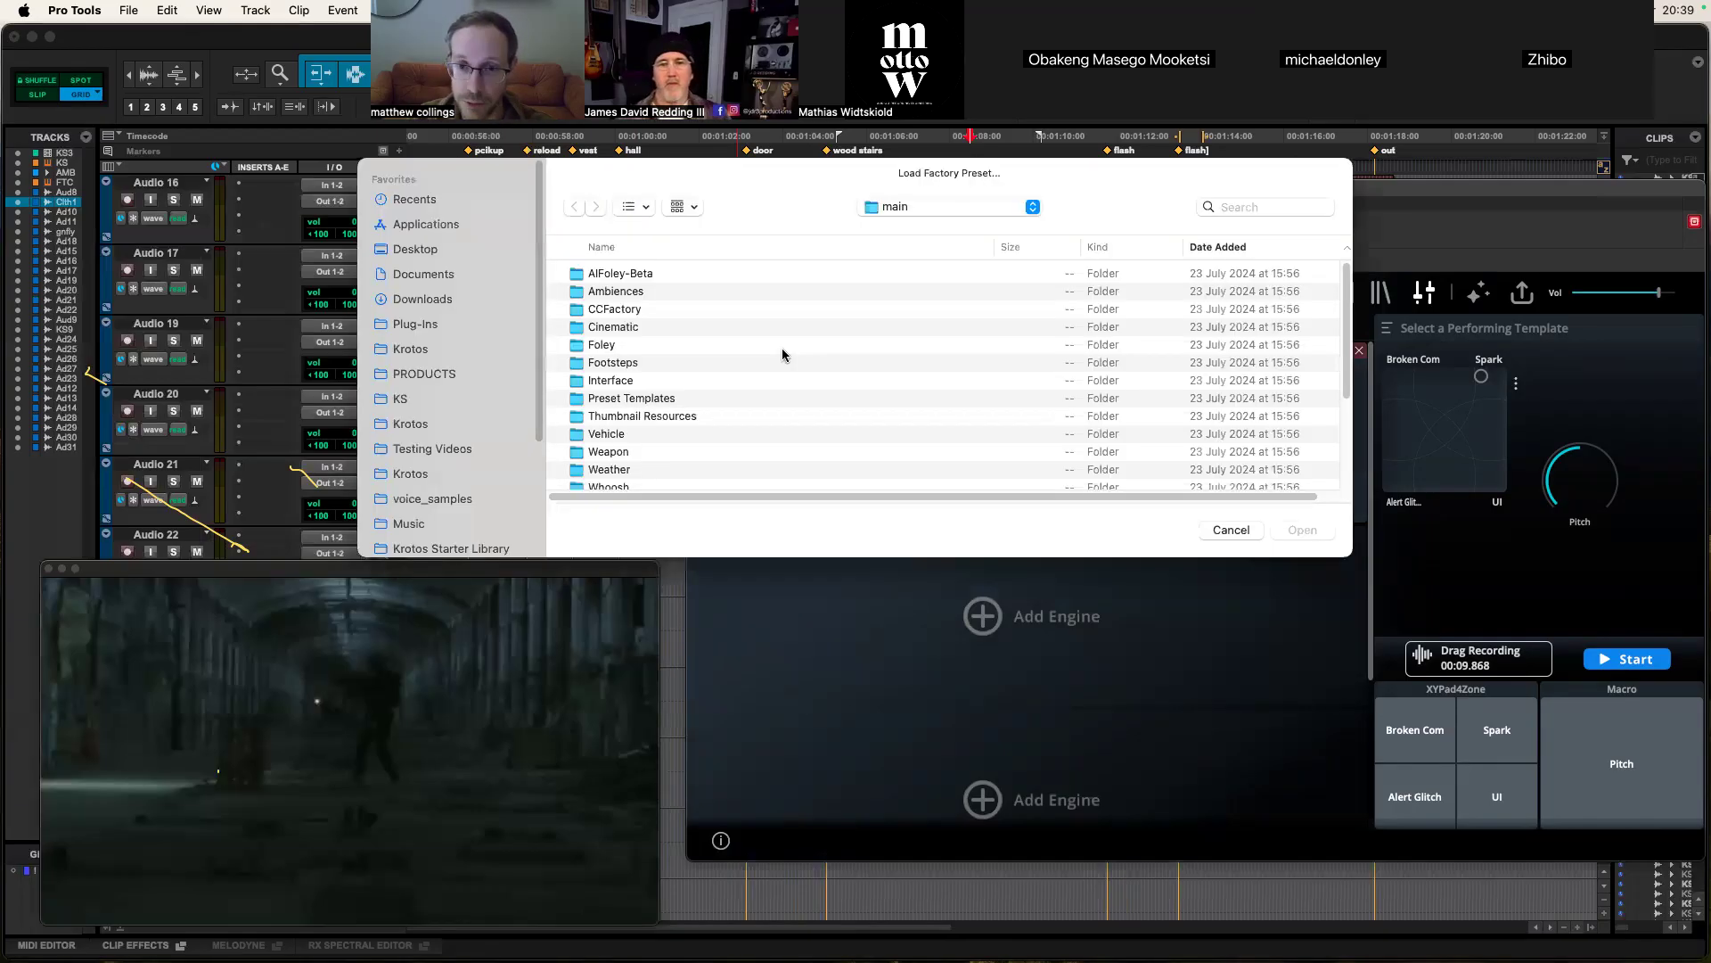
{"action": "double_click", "coordinate": [645, 400]}
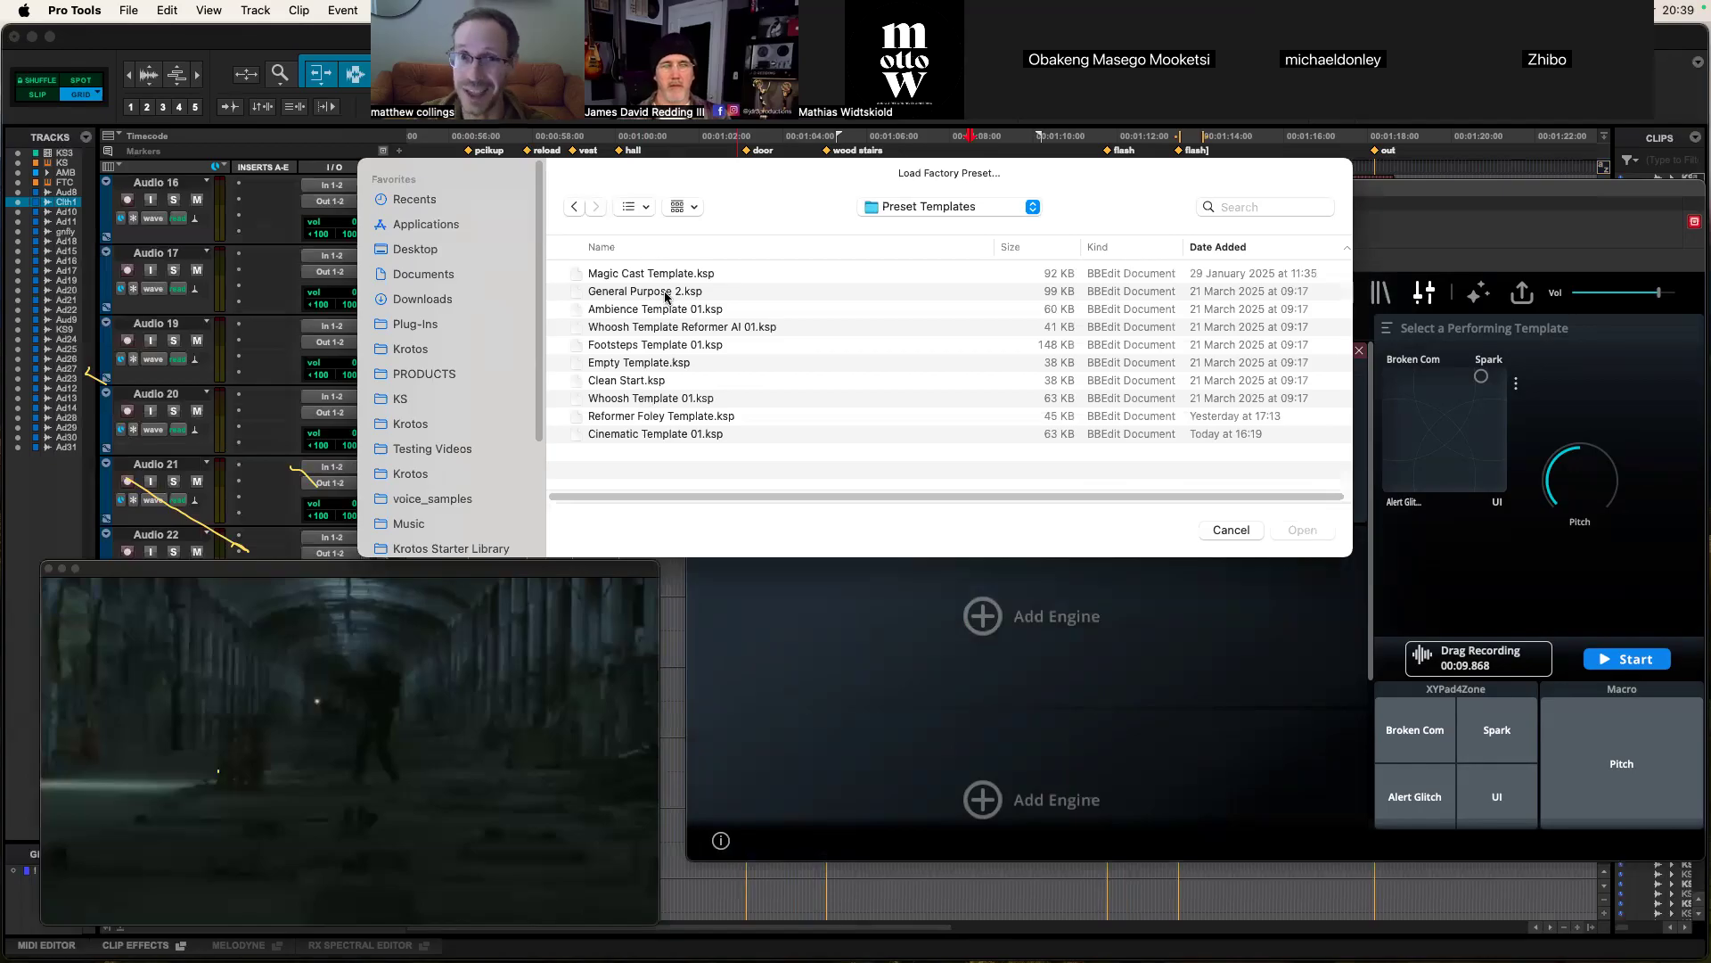
{"action": "double_click", "coordinate": [620, 434]}
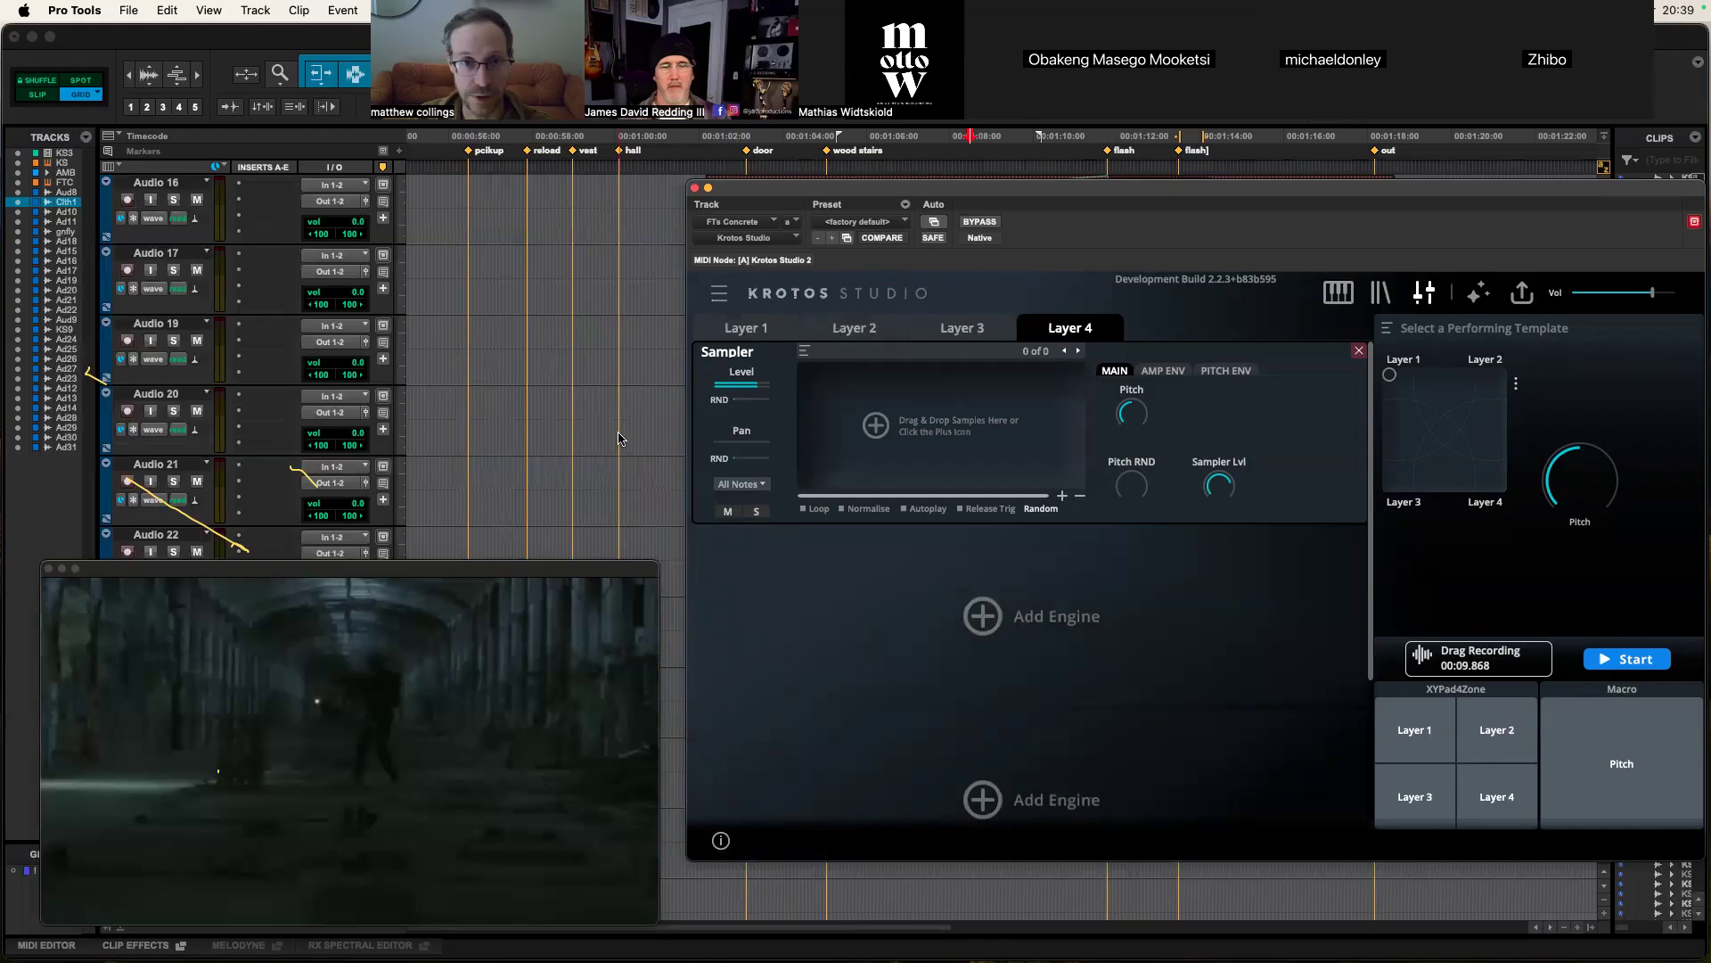
Step: Look through the sampler engines on the cinematic template's four layers
{"action": "left_click_drag", "start_coordinate": [996, 192], "coordinate": [992, 192]}
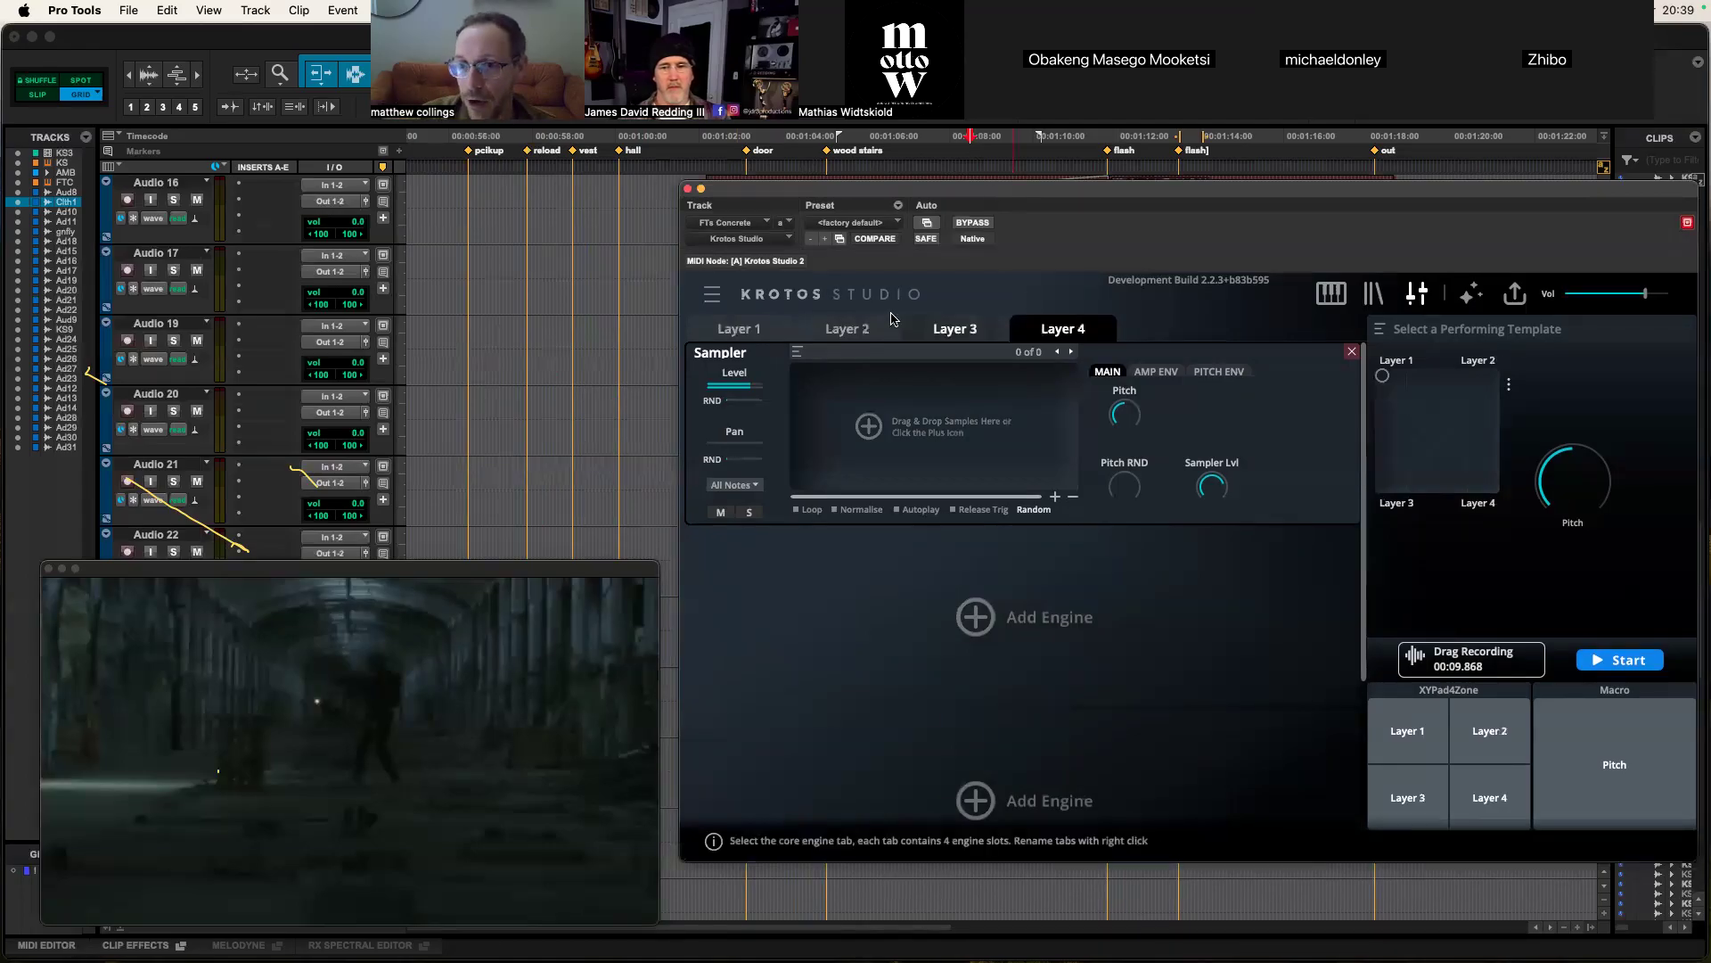
{"action": "left_click", "coordinate": [779, 321]}
{"action": "left_click", "coordinate": [851, 330]}
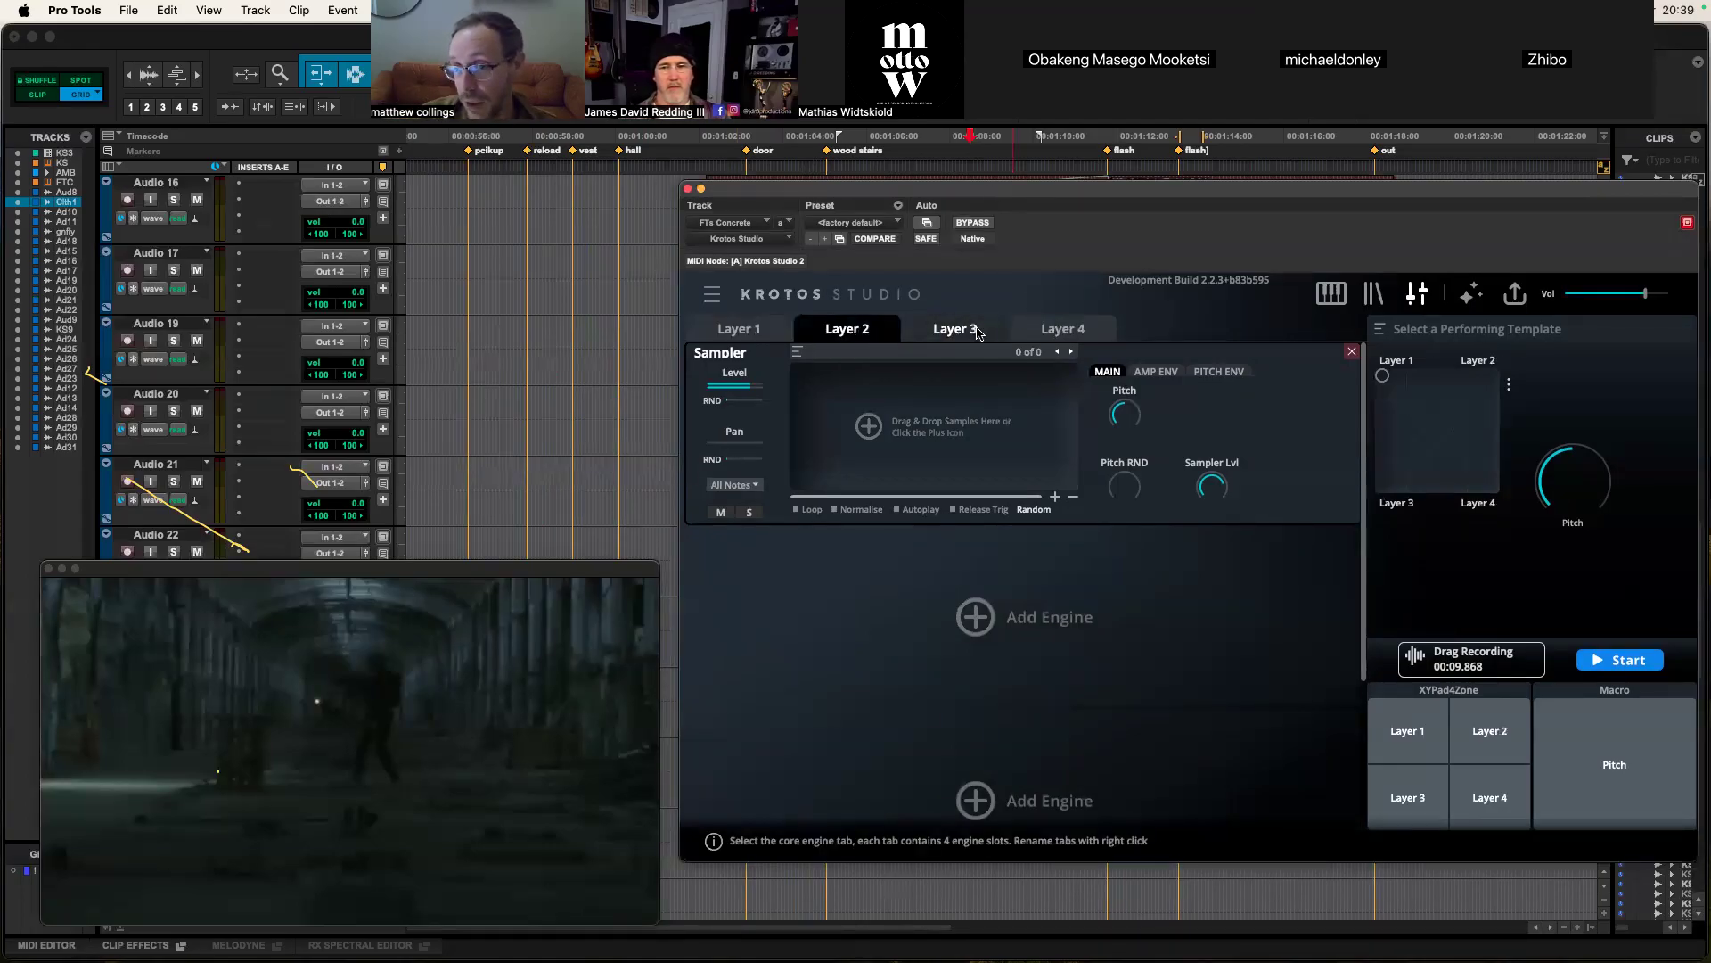
{"action": "left_click", "coordinate": [950, 329]}
{"action": "left_click", "coordinate": [1081, 329]}
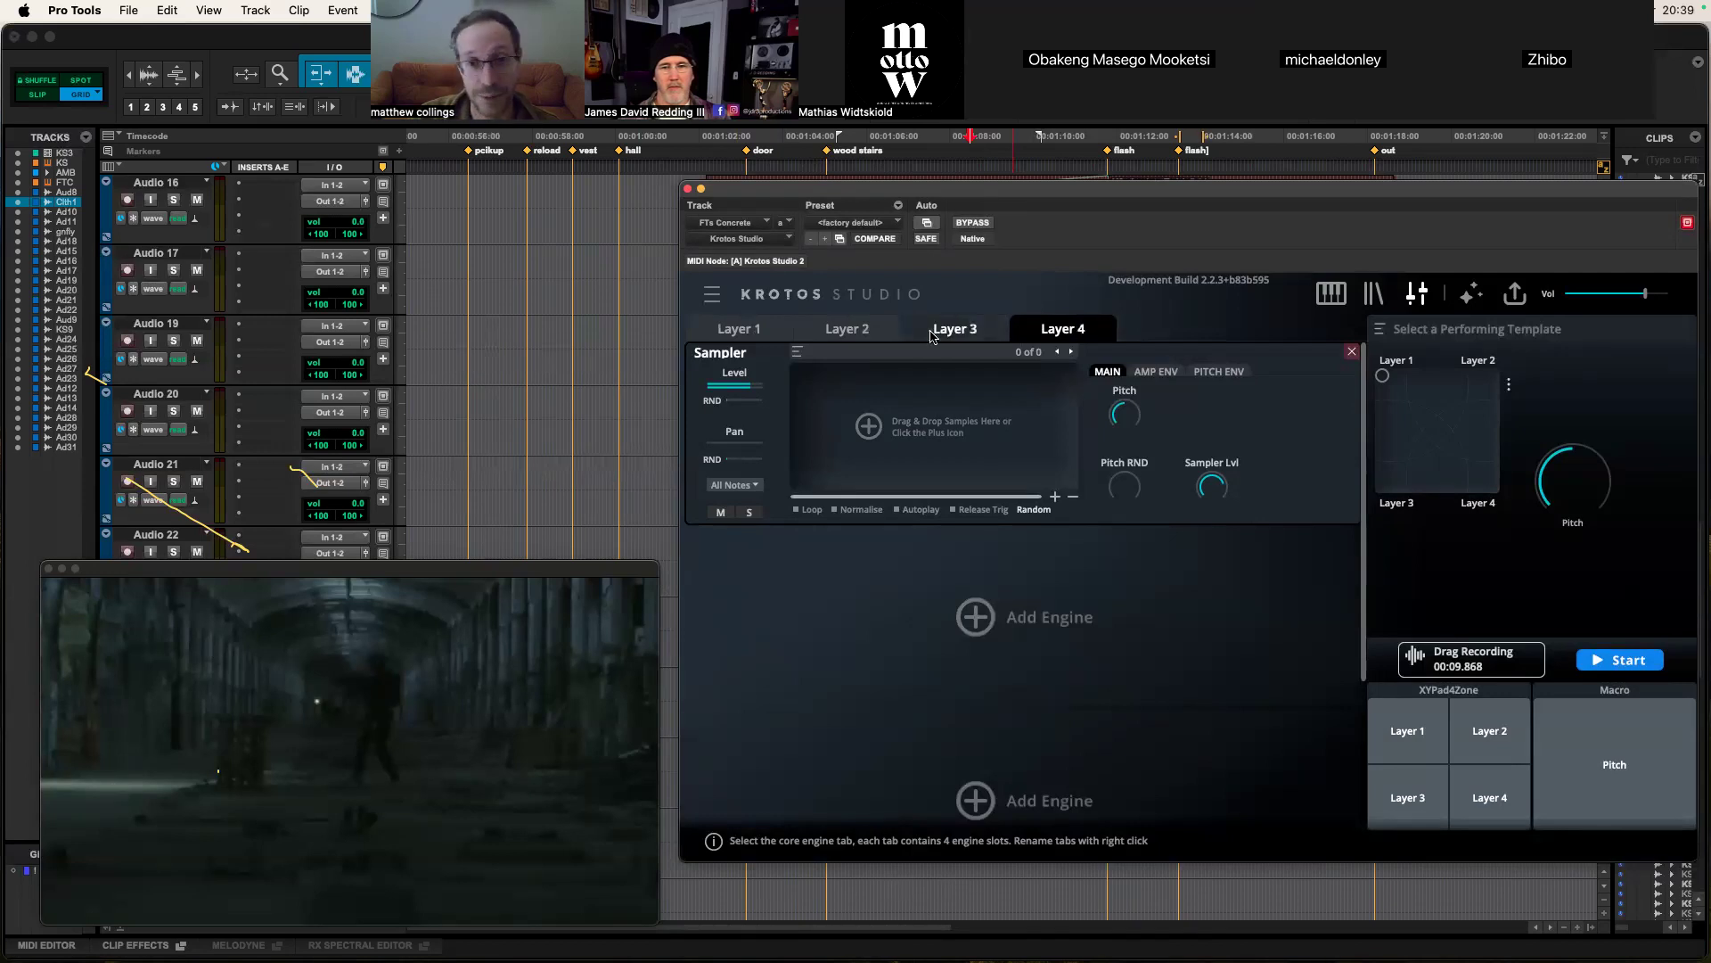
Step: Select Layer 1, switch to Finder and open the Krotos Starter Library's Booms audio folder in a smaller new window
{"action": "left_click", "coordinate": [779, 331]}
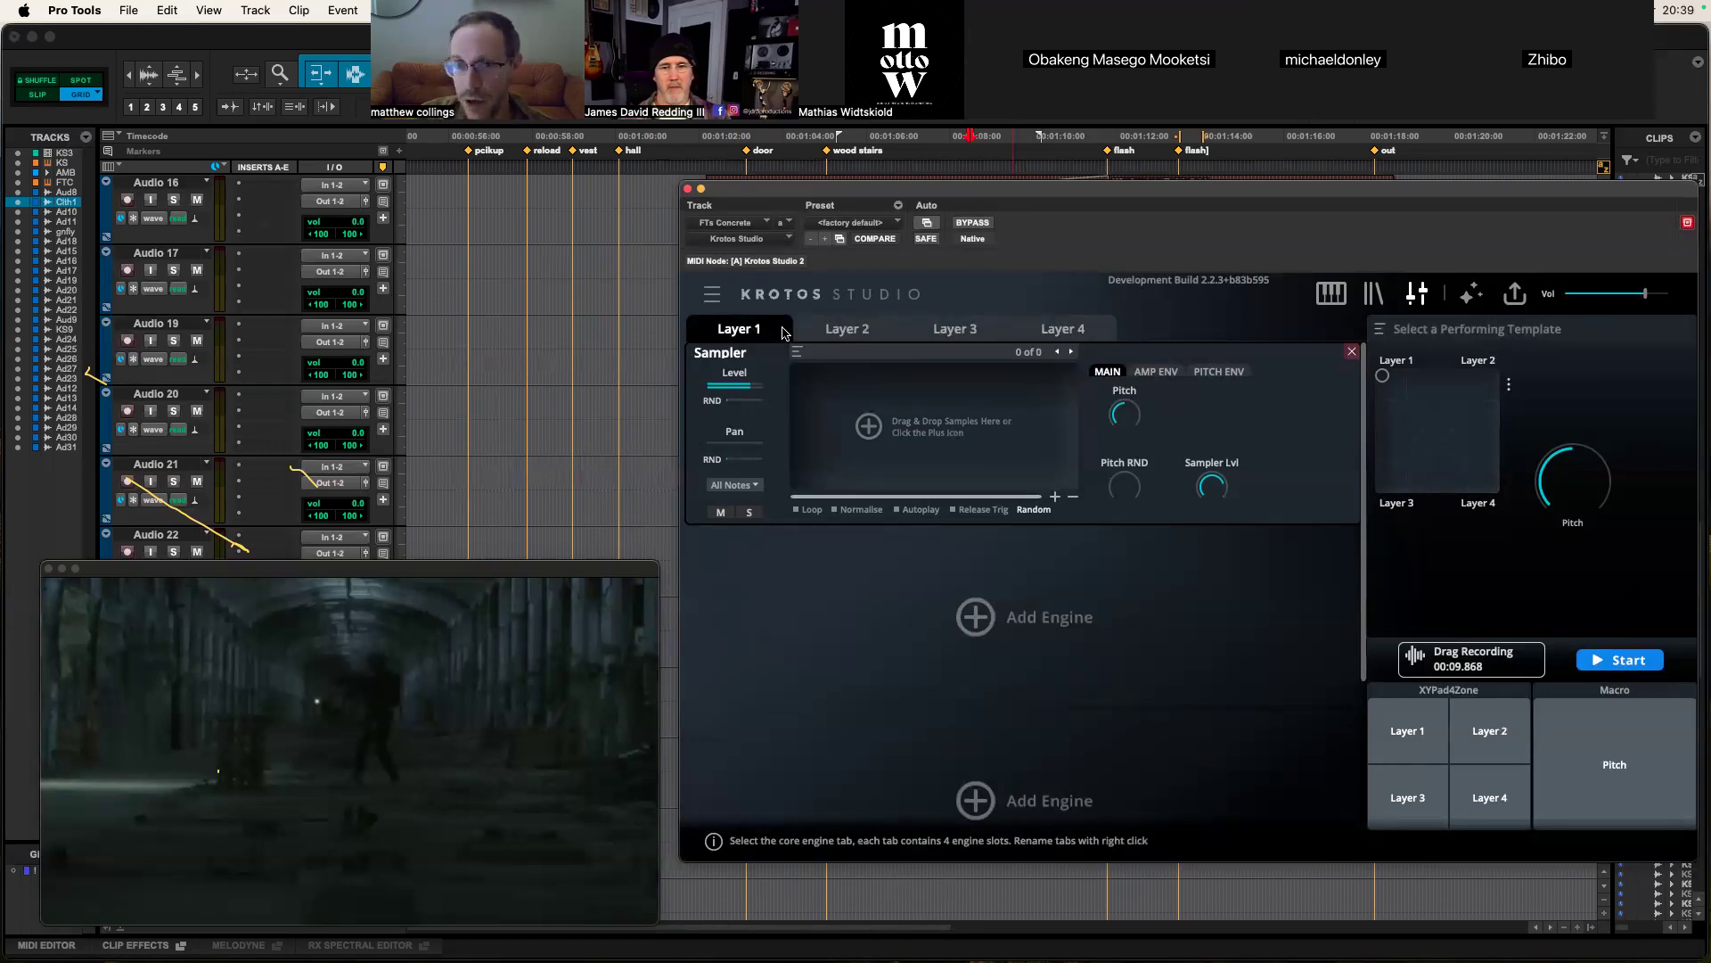
{"action": "key", "text": "super+Tab"}
{"action": "key", "text": "super+Tab"}
{"action": "key", "text": "super+Tab"}
{"action": "key", "text": "super+Tab"}
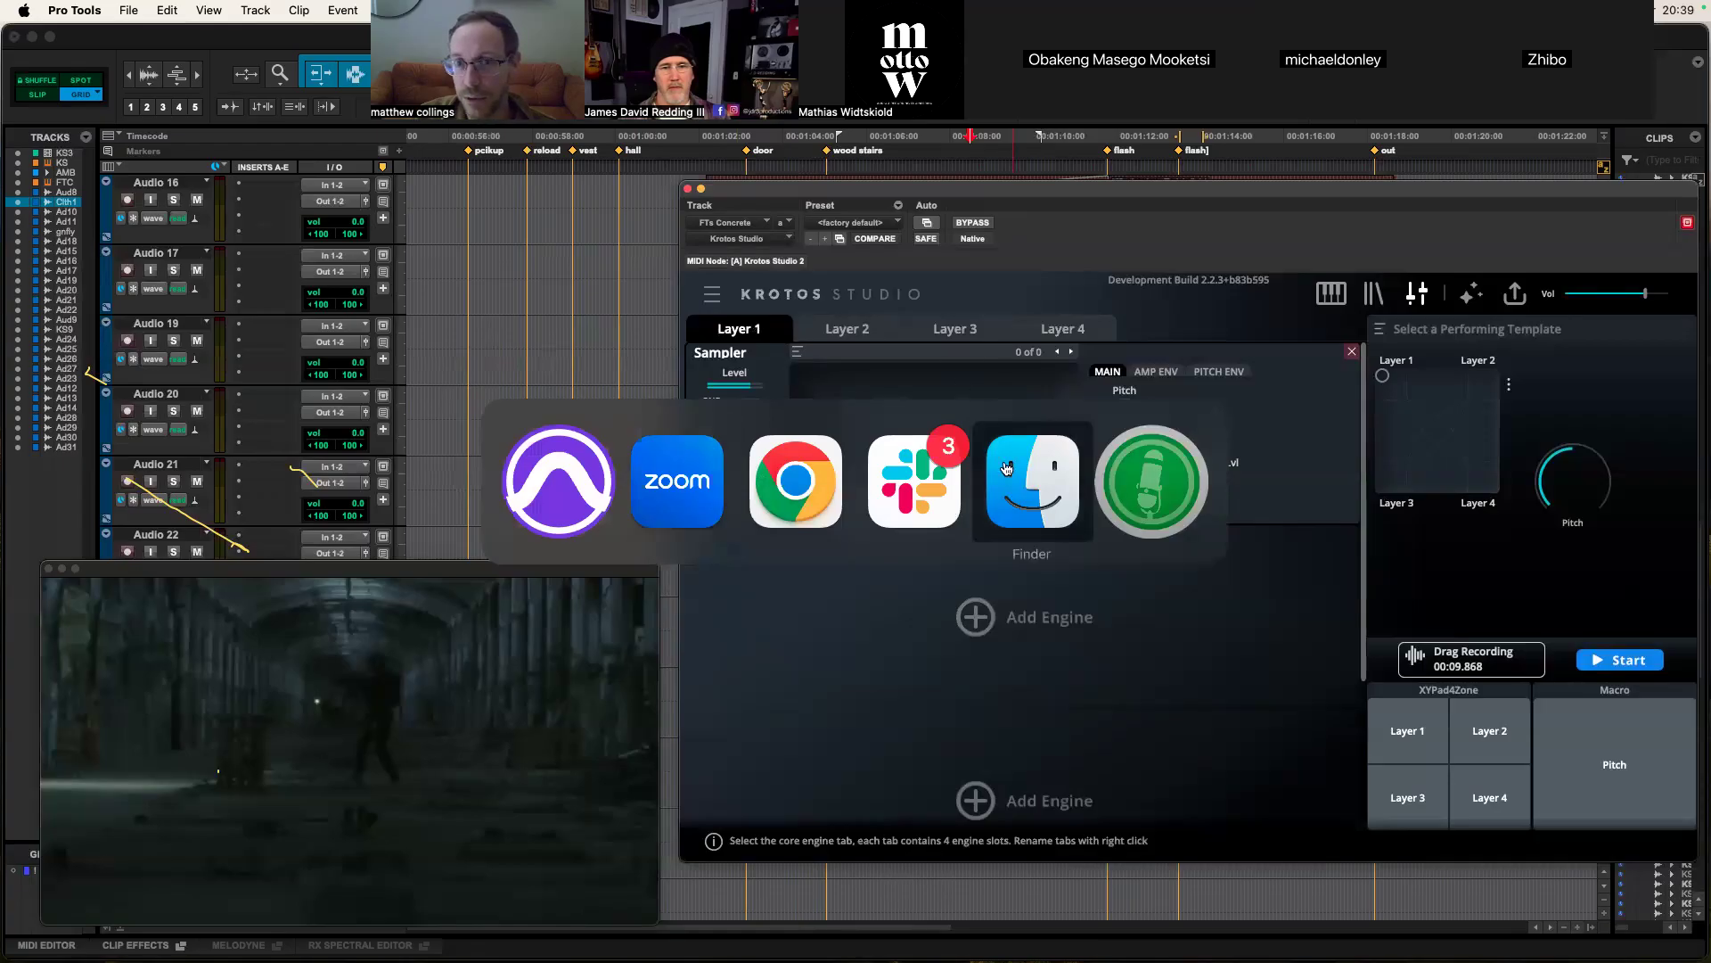
{"action": "key", "text": "super+n"}
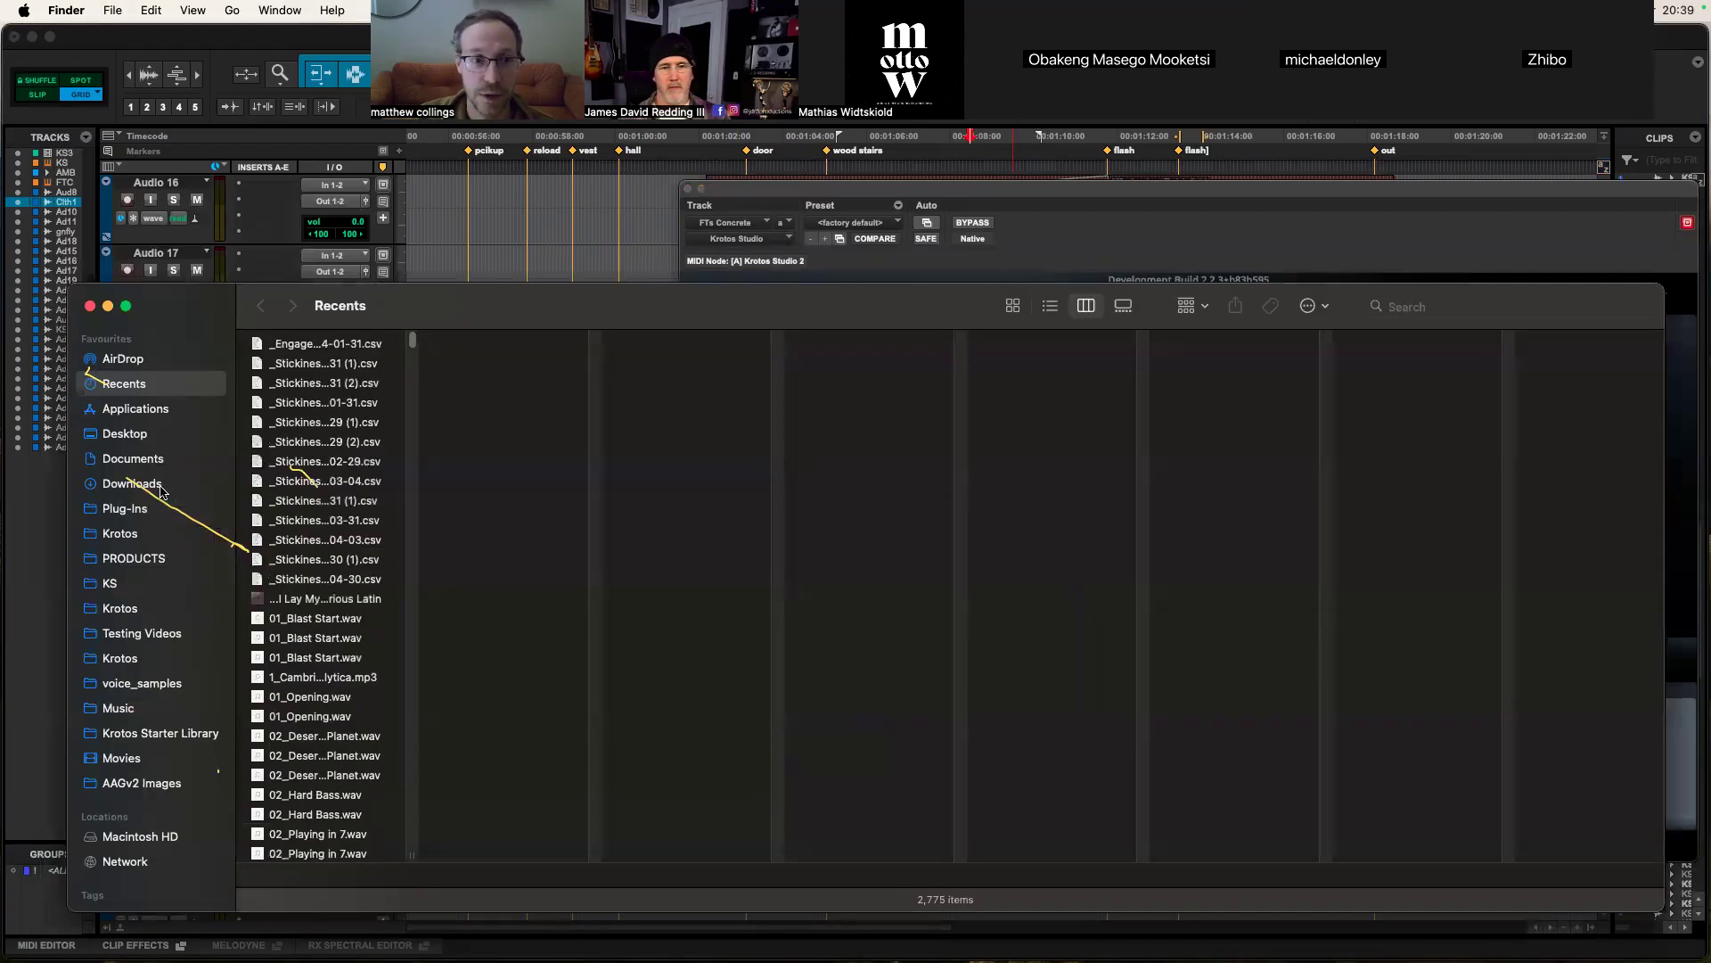
{"action": "left_click", "coordinate": [179, 733]}
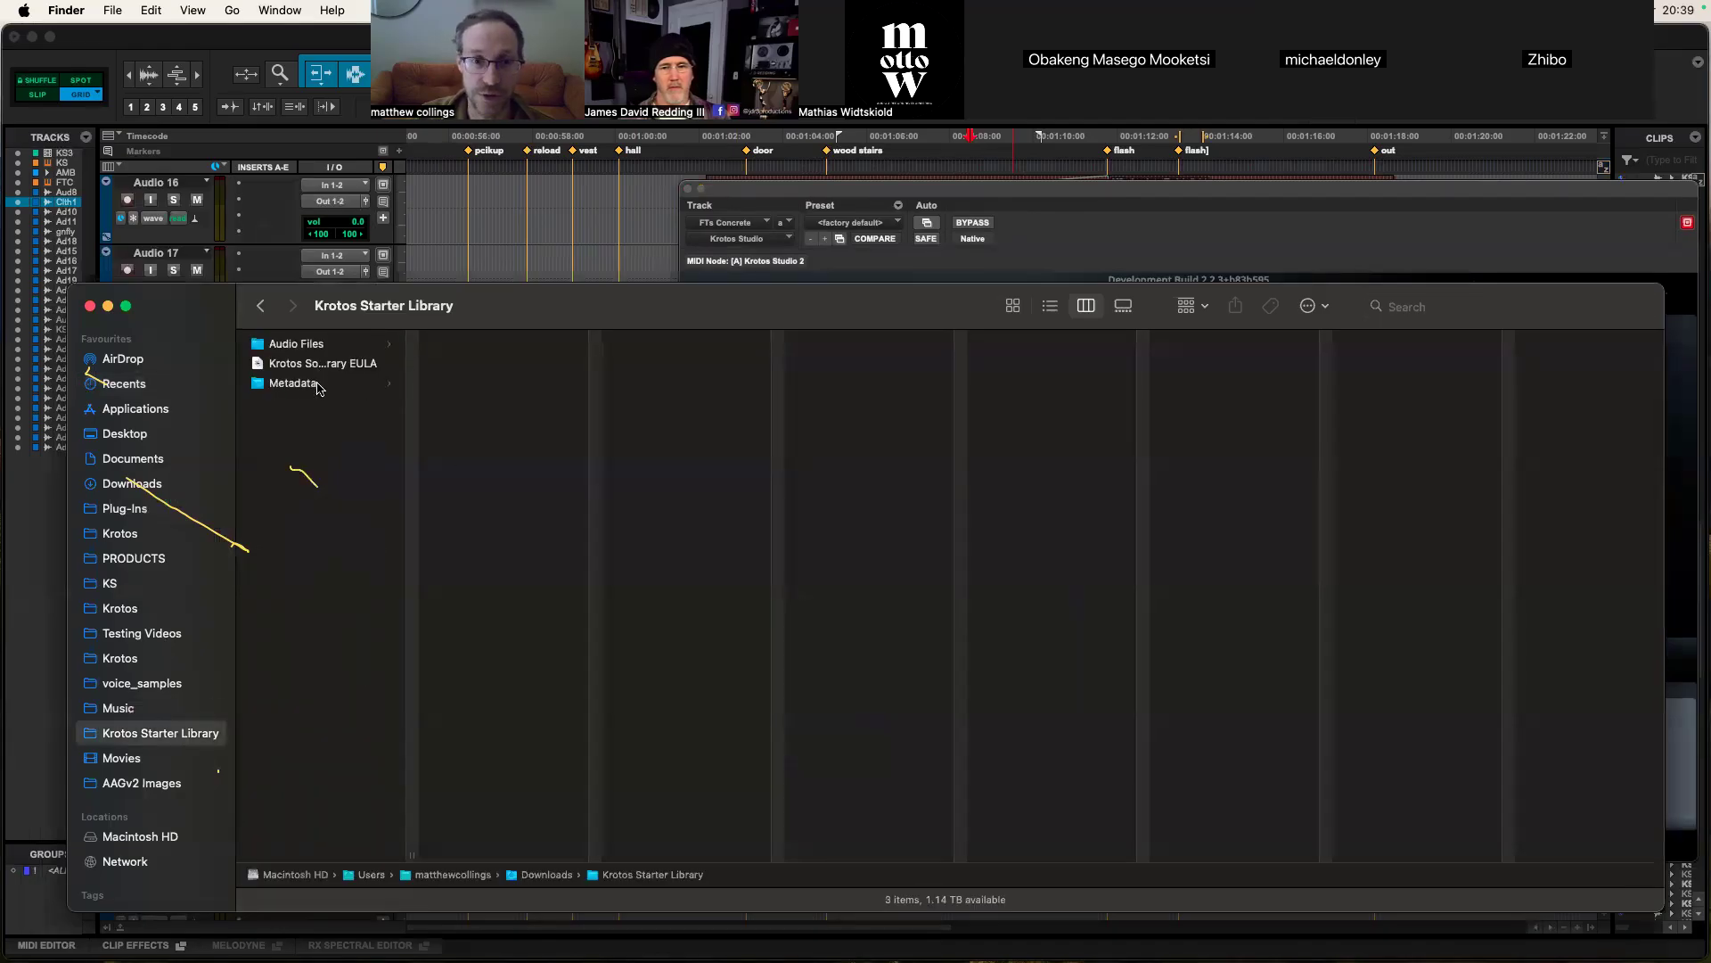
{"action": "left_click", "coordinate": [303, 344]}
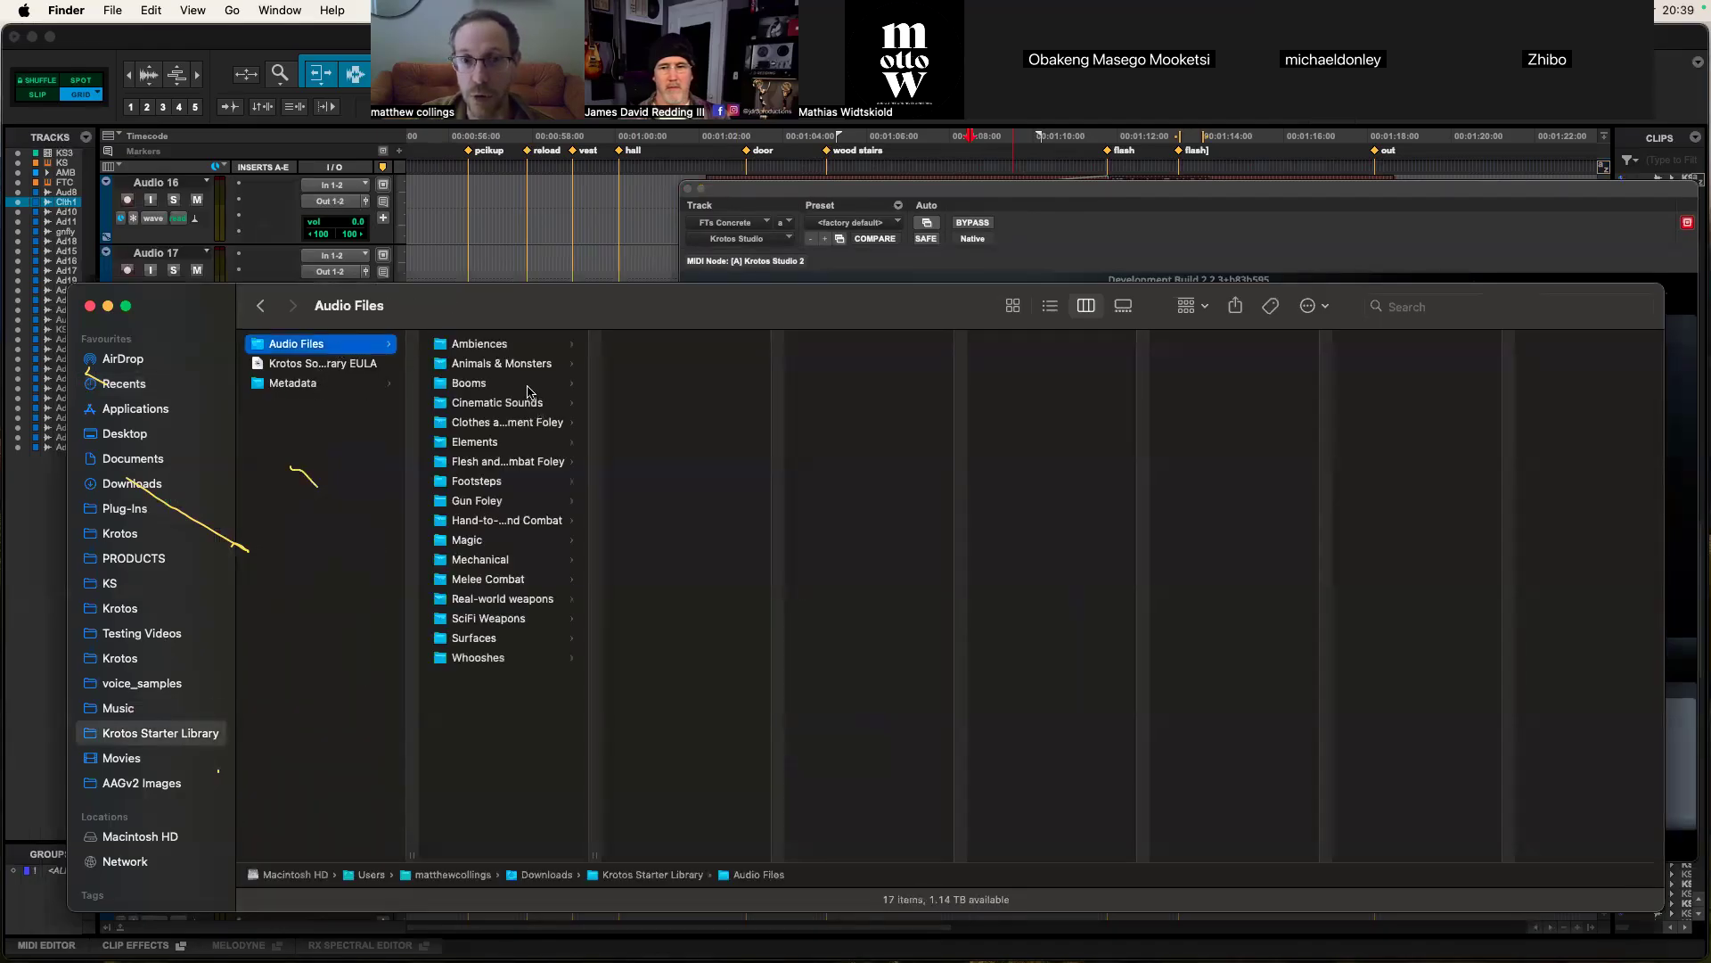
{"action": "left_click", "coordinate": [499, 383]}
{"action": "left_click_drag", "start_coordinate": [684, 311], "coordinate": [660, 304]}
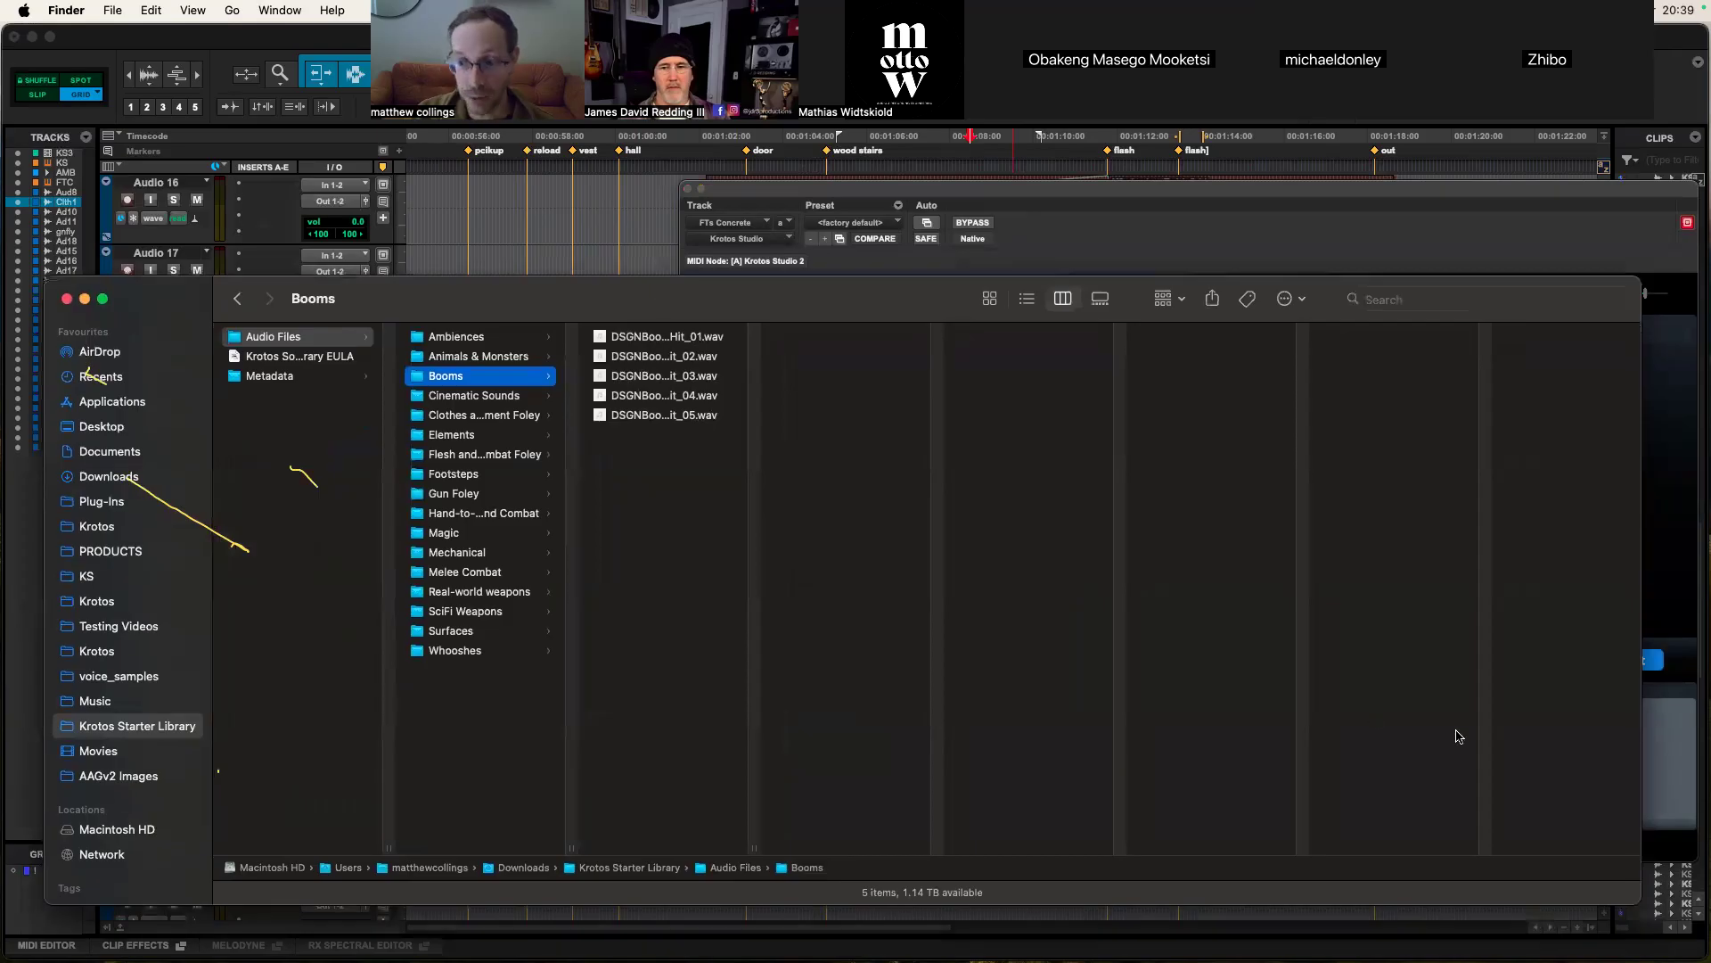
{"action": "left_click_drag", "start_coordinate": [1641, 894], "coordinate": [1239, 830]}
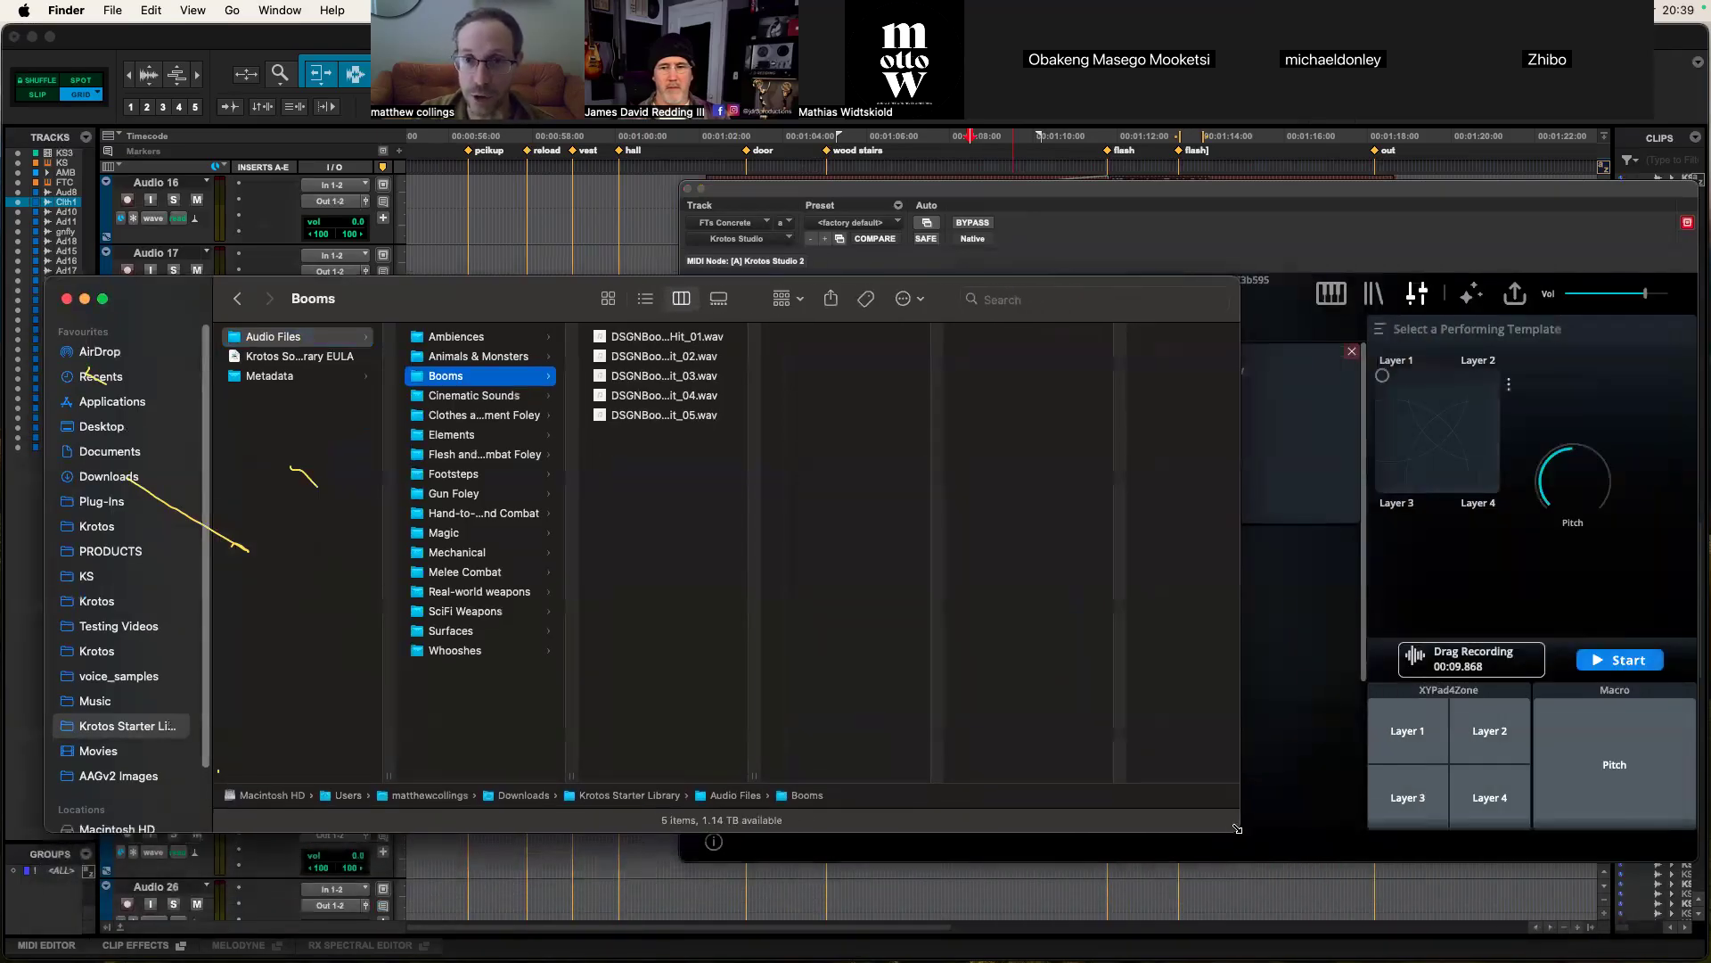
Step: Load all five DSGNBoom_Reverb_Hit files from the Booms folder into the Layer 1 sampler
{"action": "left_click", "coordinate": [681, 338]}
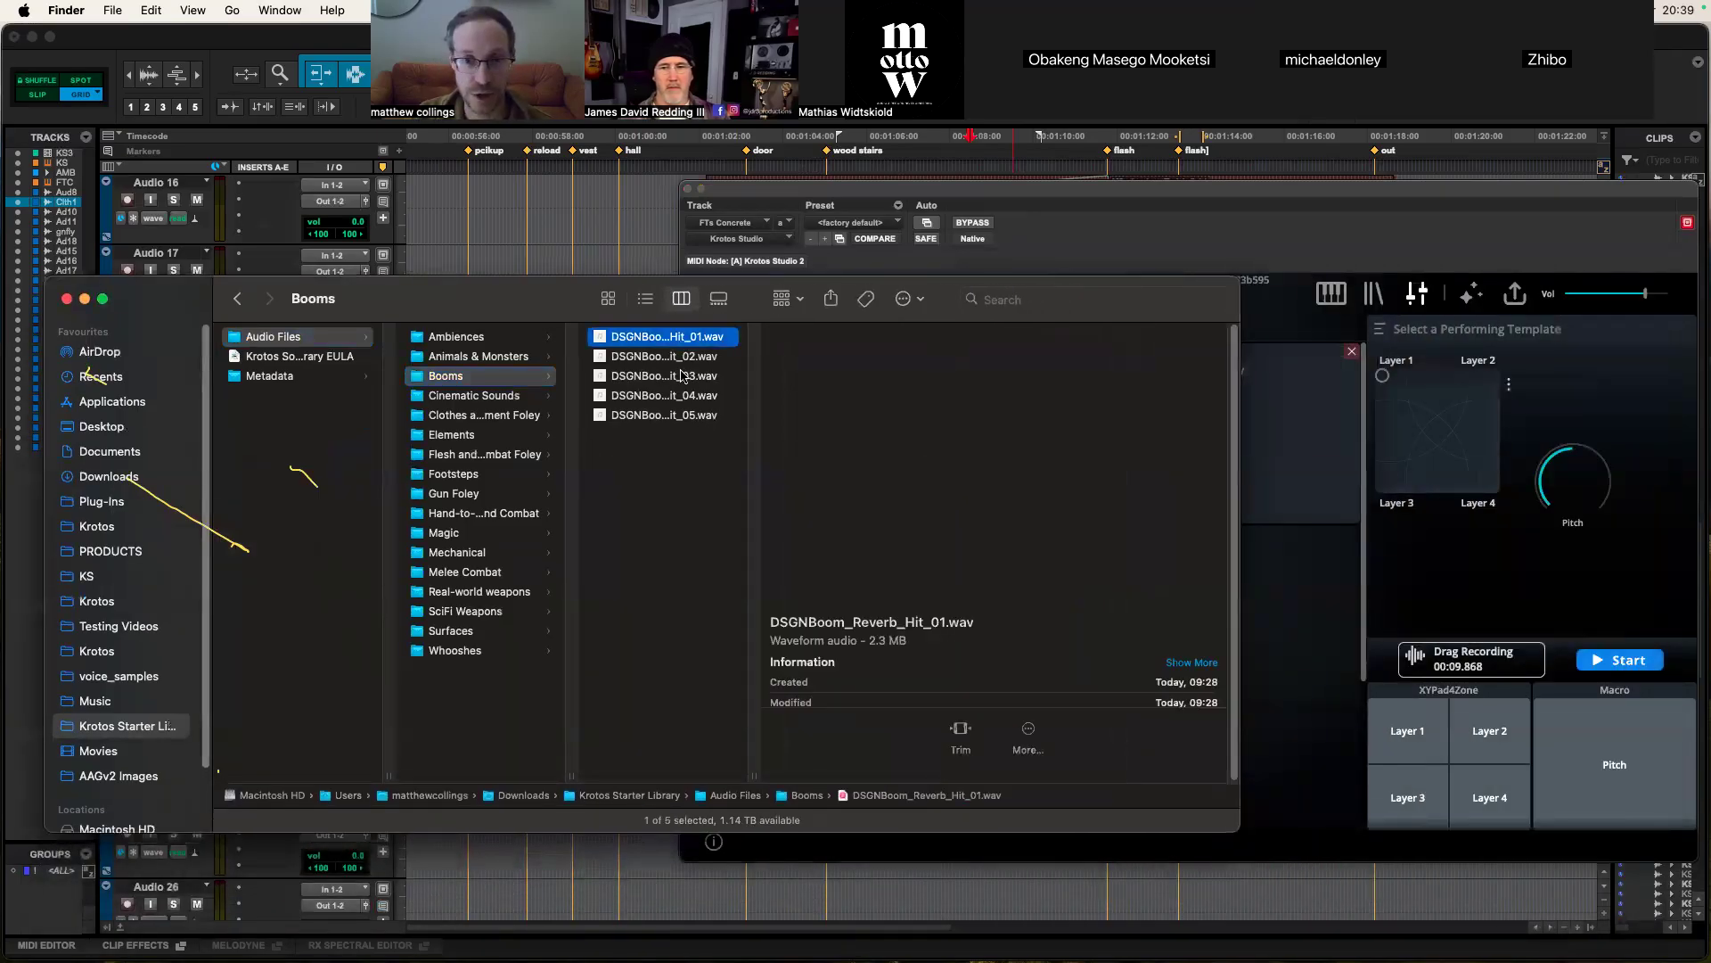
{"action": "left_click", "coordinate": [663, 415], "text": "shift"}
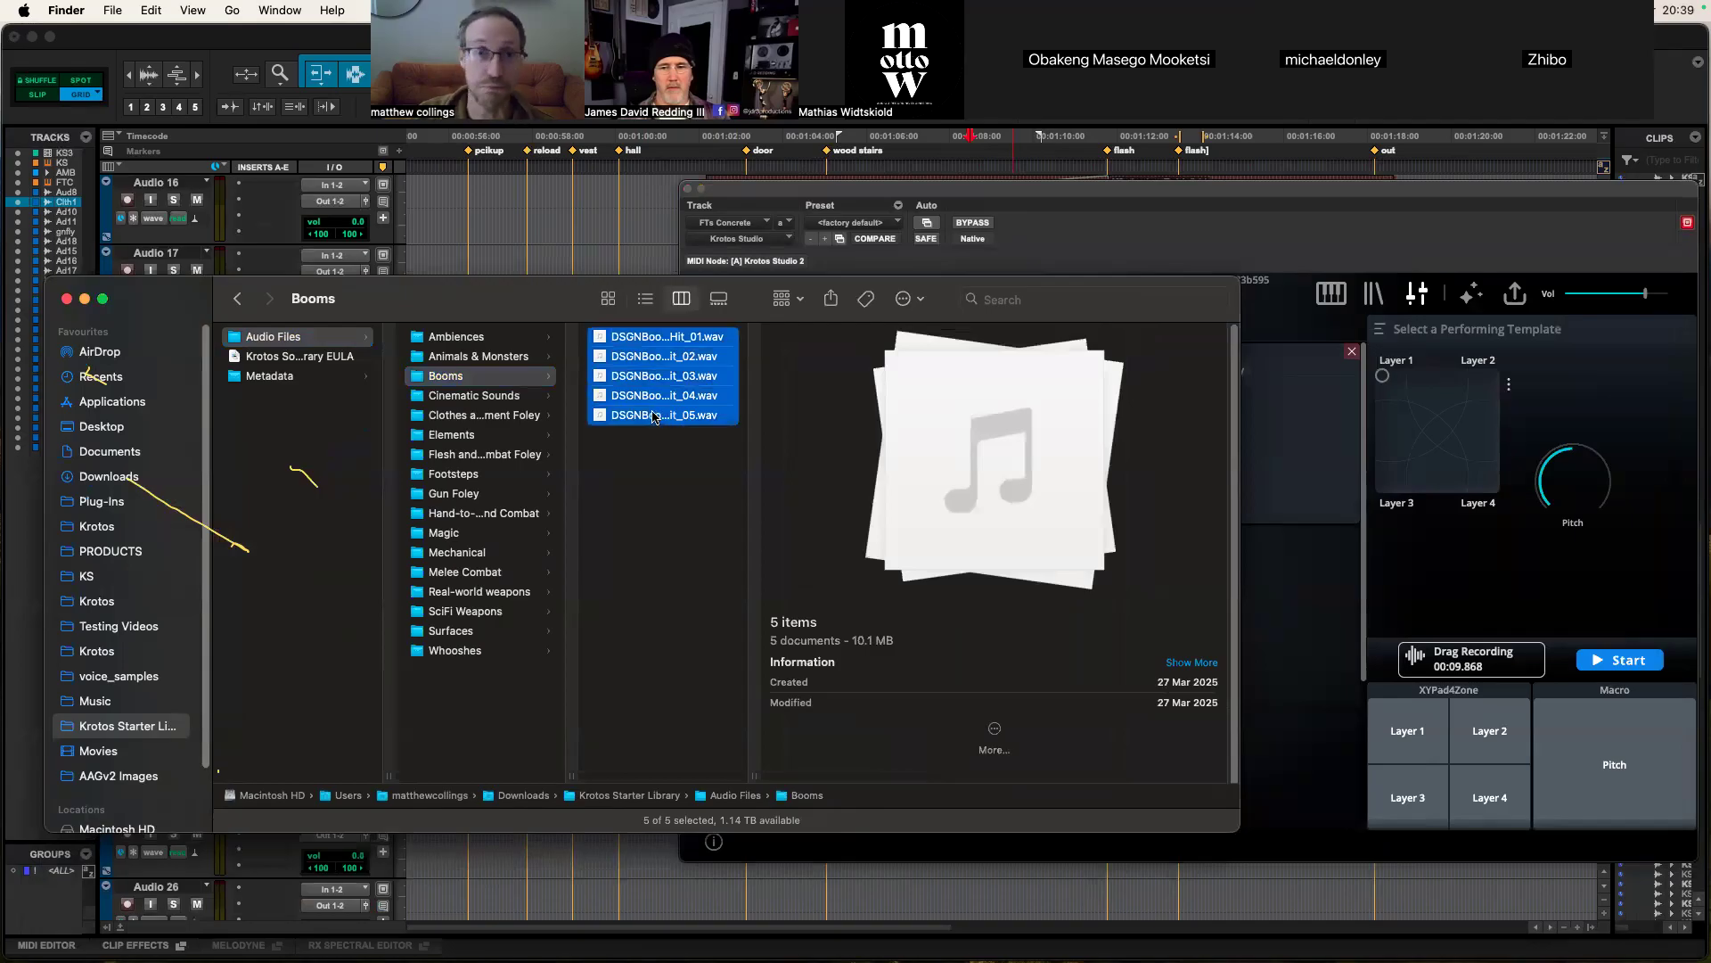
{"action": "left_click_drag", "start_coordinate": [639, 421], "coordinate": [990, 437]}
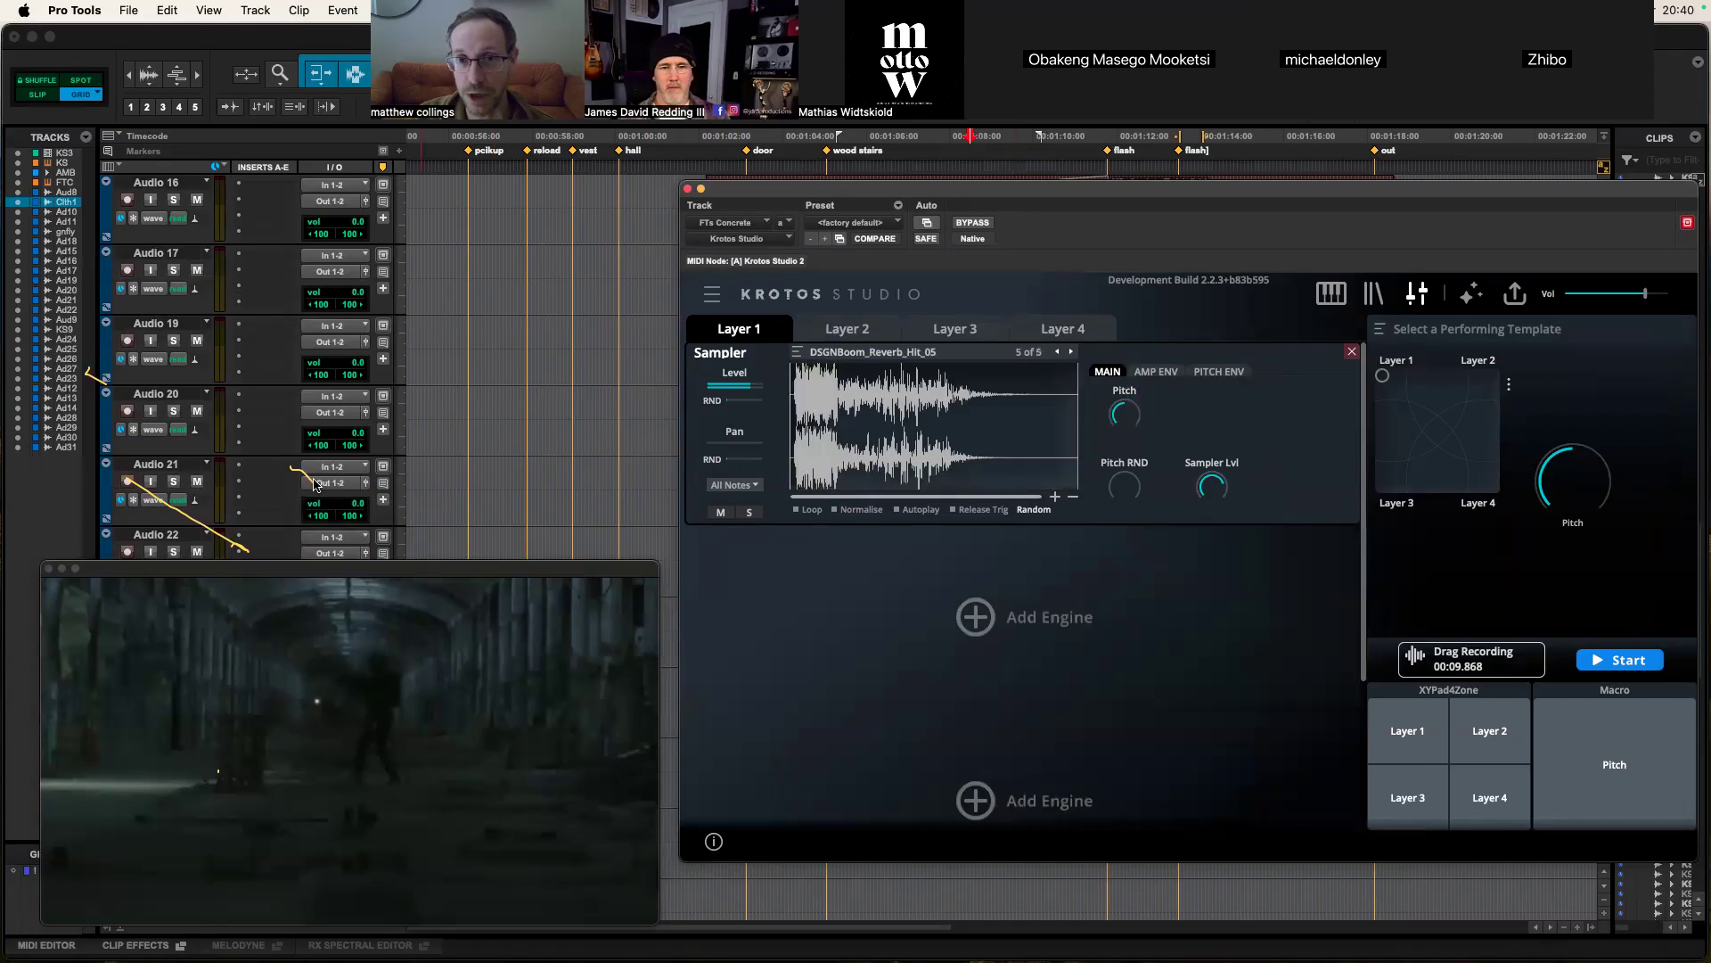
{"action": "key", "text": "super+Tab"}
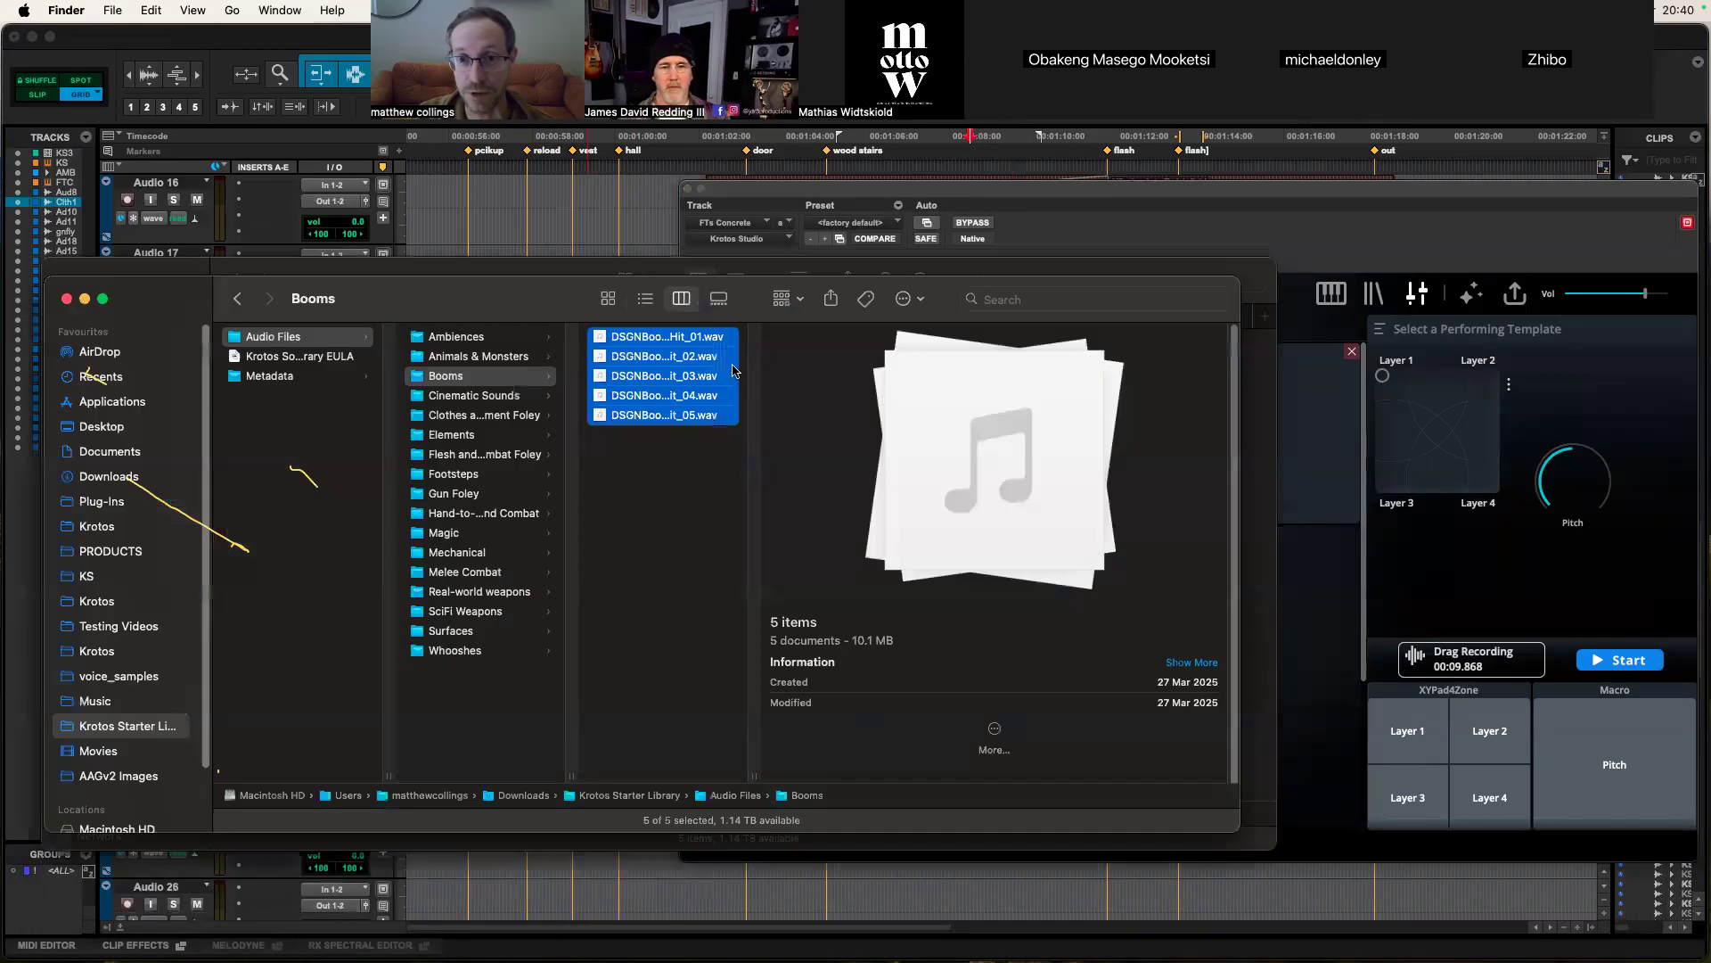
{"action": "left_click", "coordinate": [965, 274]}
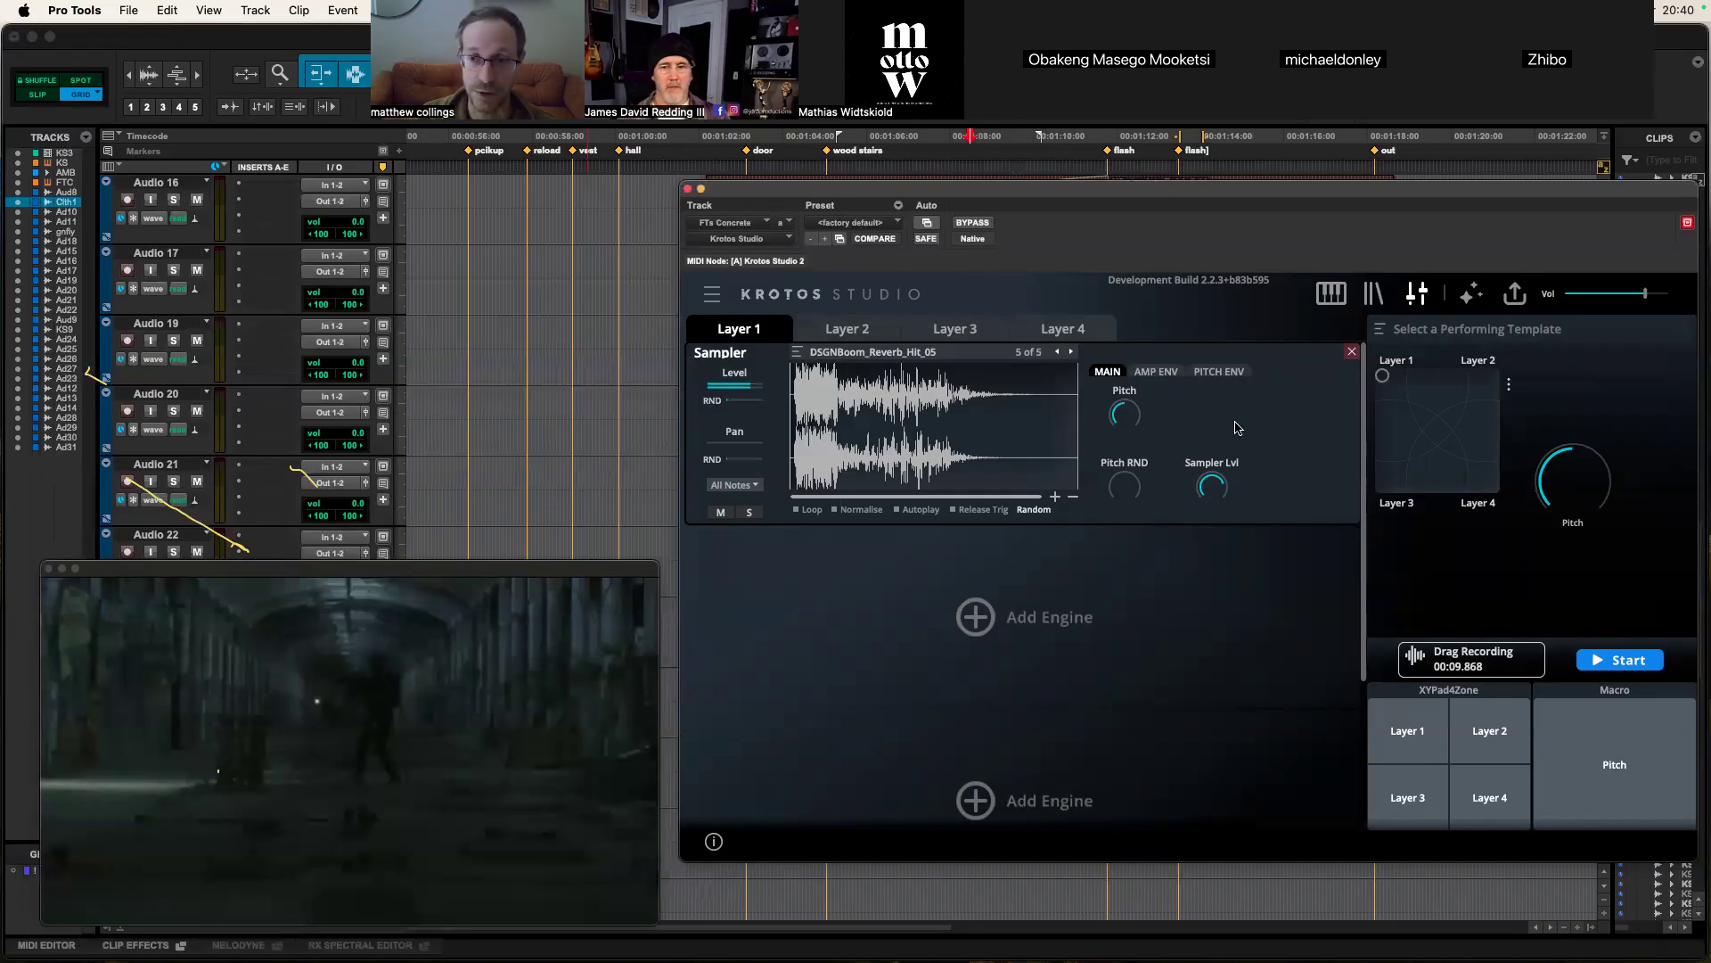
Step: Audition the boom samples by triggering the Layer 1 zone of the XY pad and comparing it with the Layer 2 zone
{"action": "mouse_move", "coordinate": [1208, 495]}
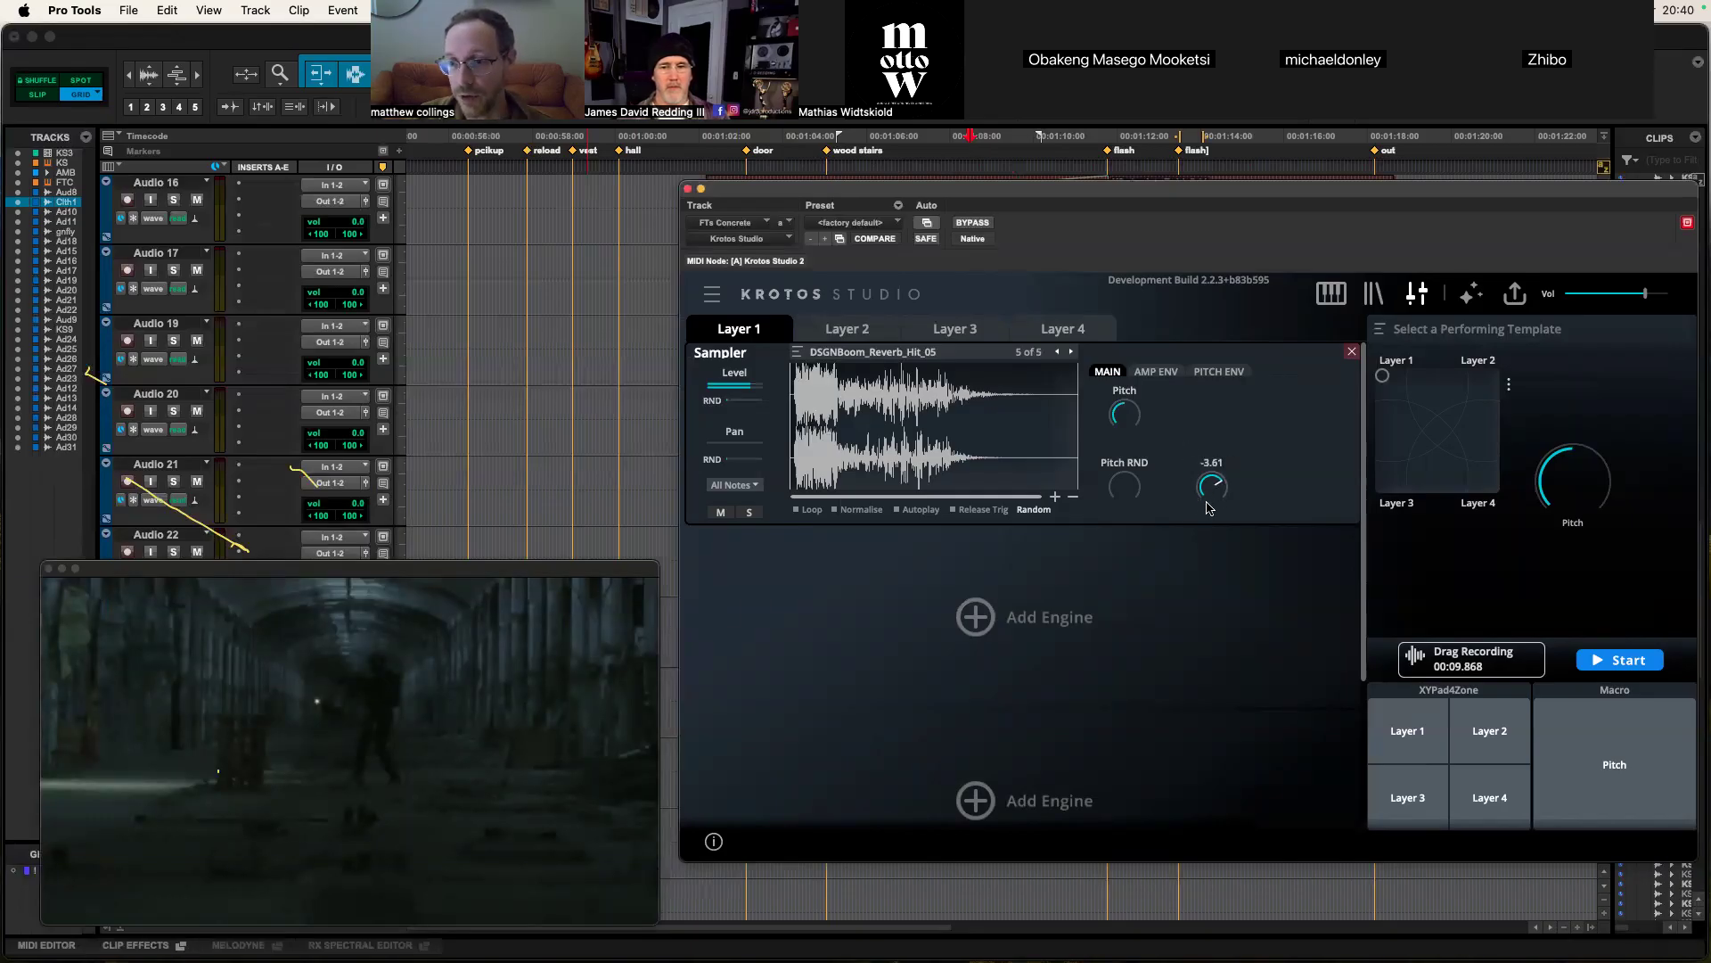
{"action": "left_click", "coordinate": [1391, 380]}
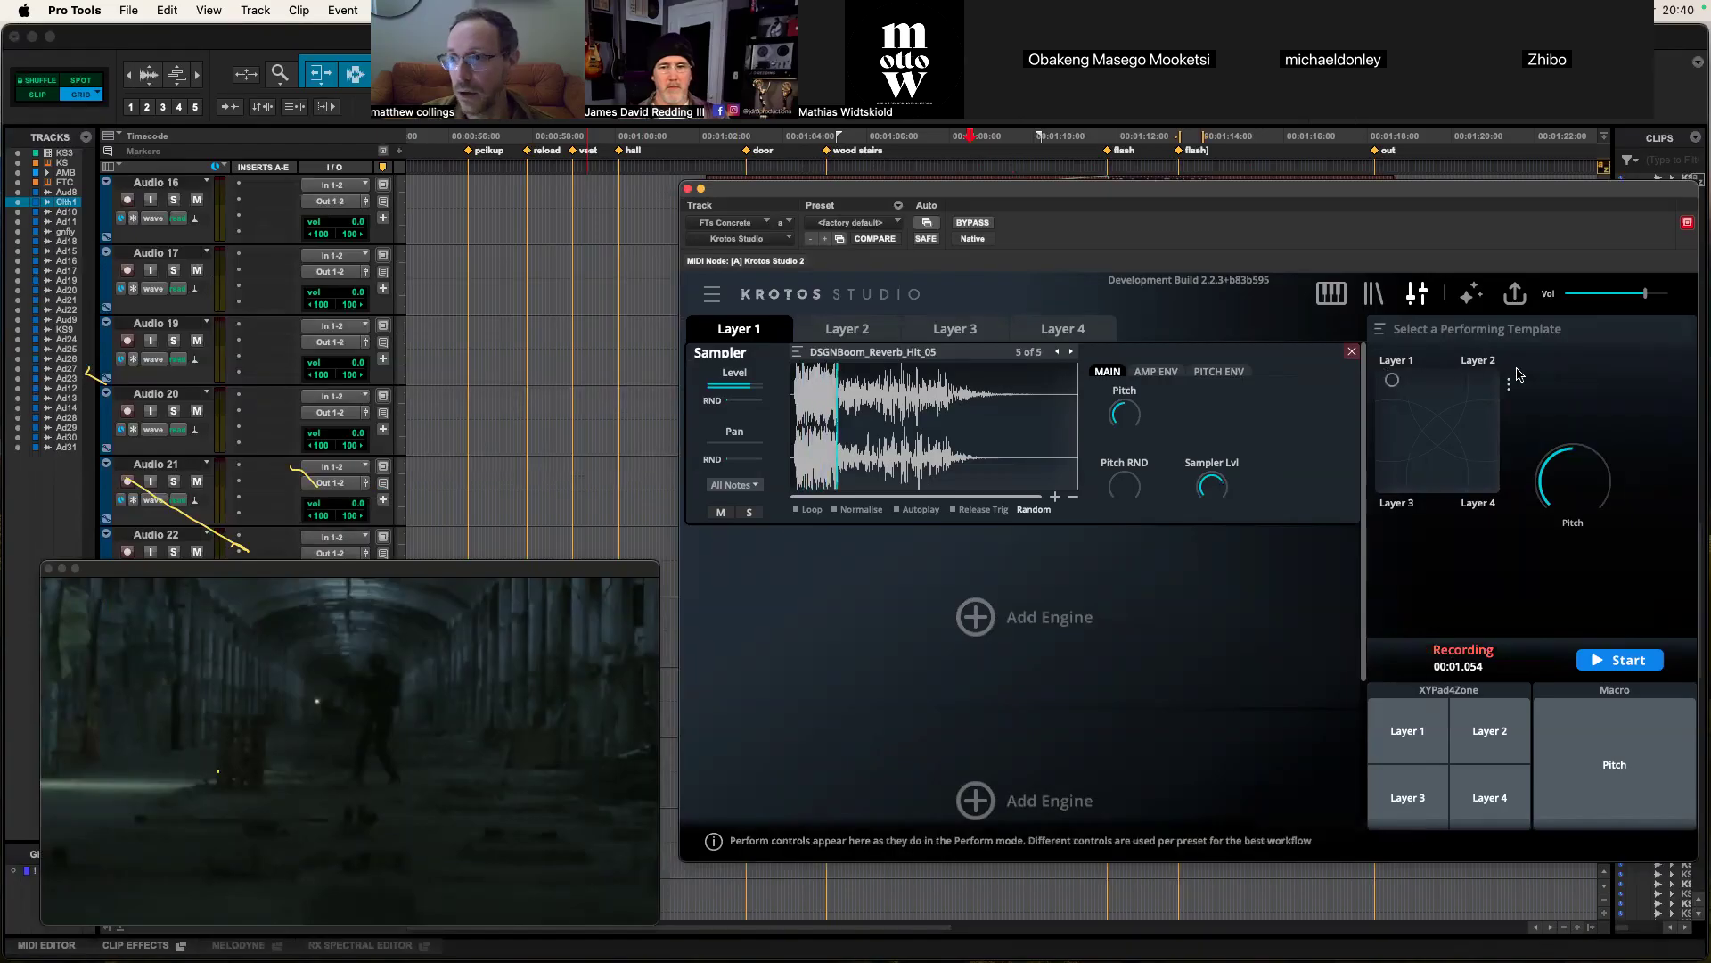
{"action": "mouse_move", "coordinate": [1202, 475]}
{"action": "left_click_drag", "start_coordinate": [1201, 474], "coordinate": [1206, 499]}
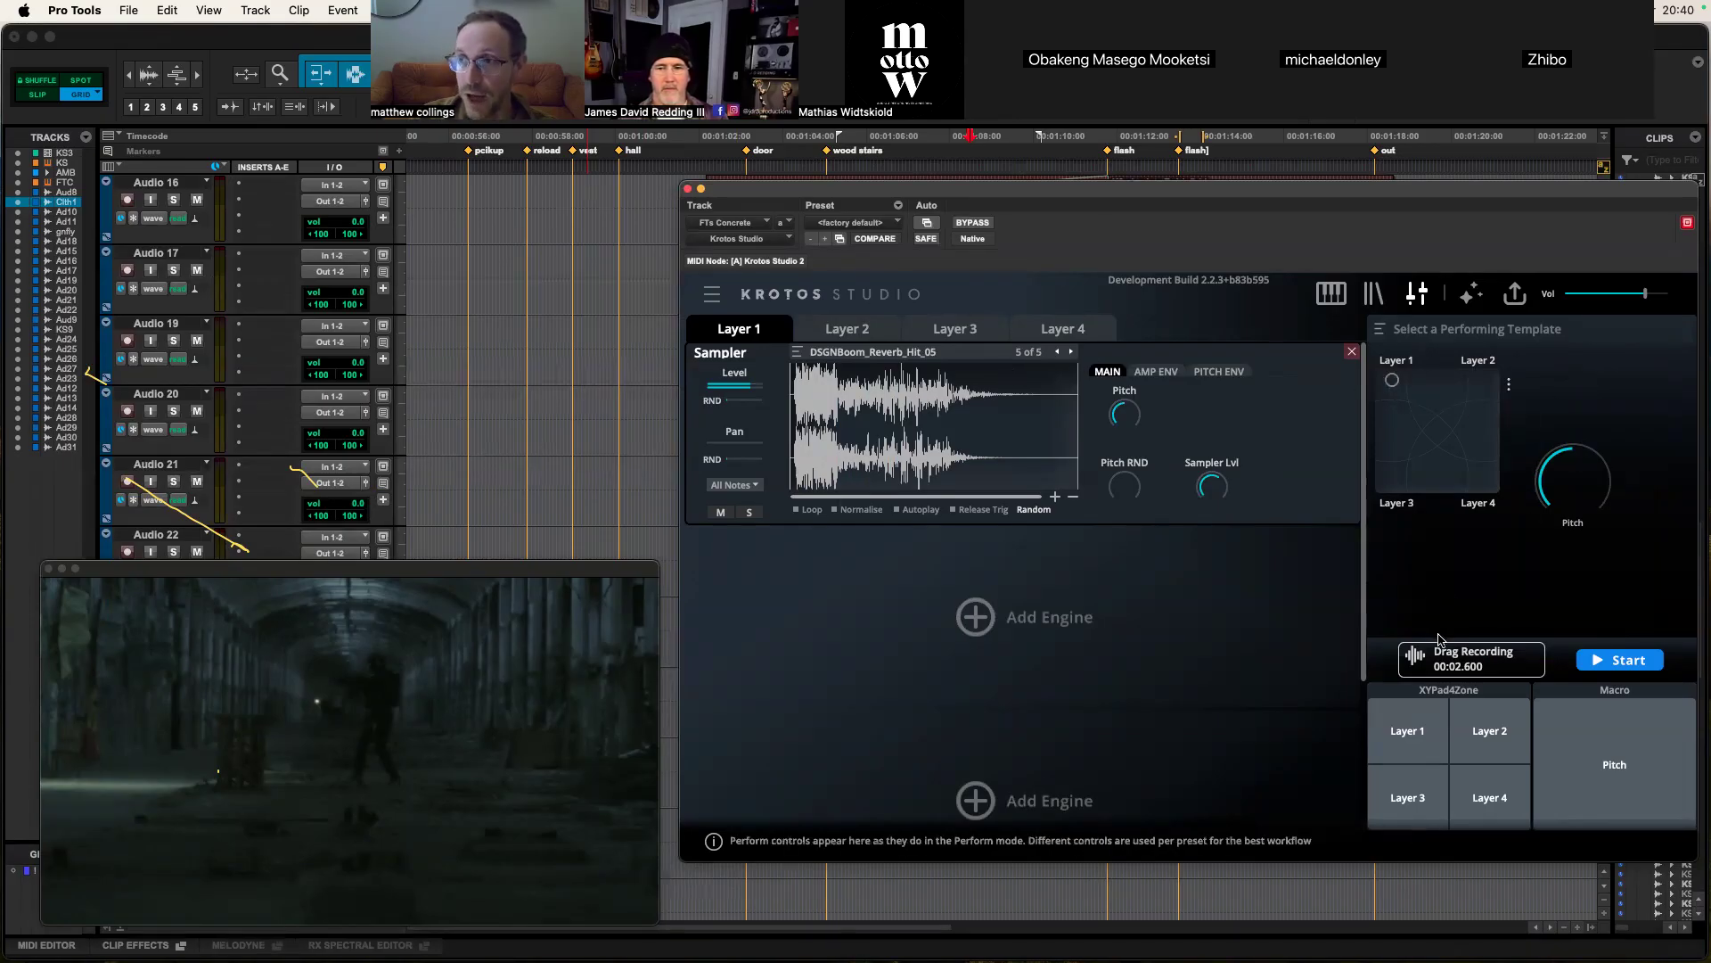
{"action": "left_click", "coordinate": [1497, 378]}
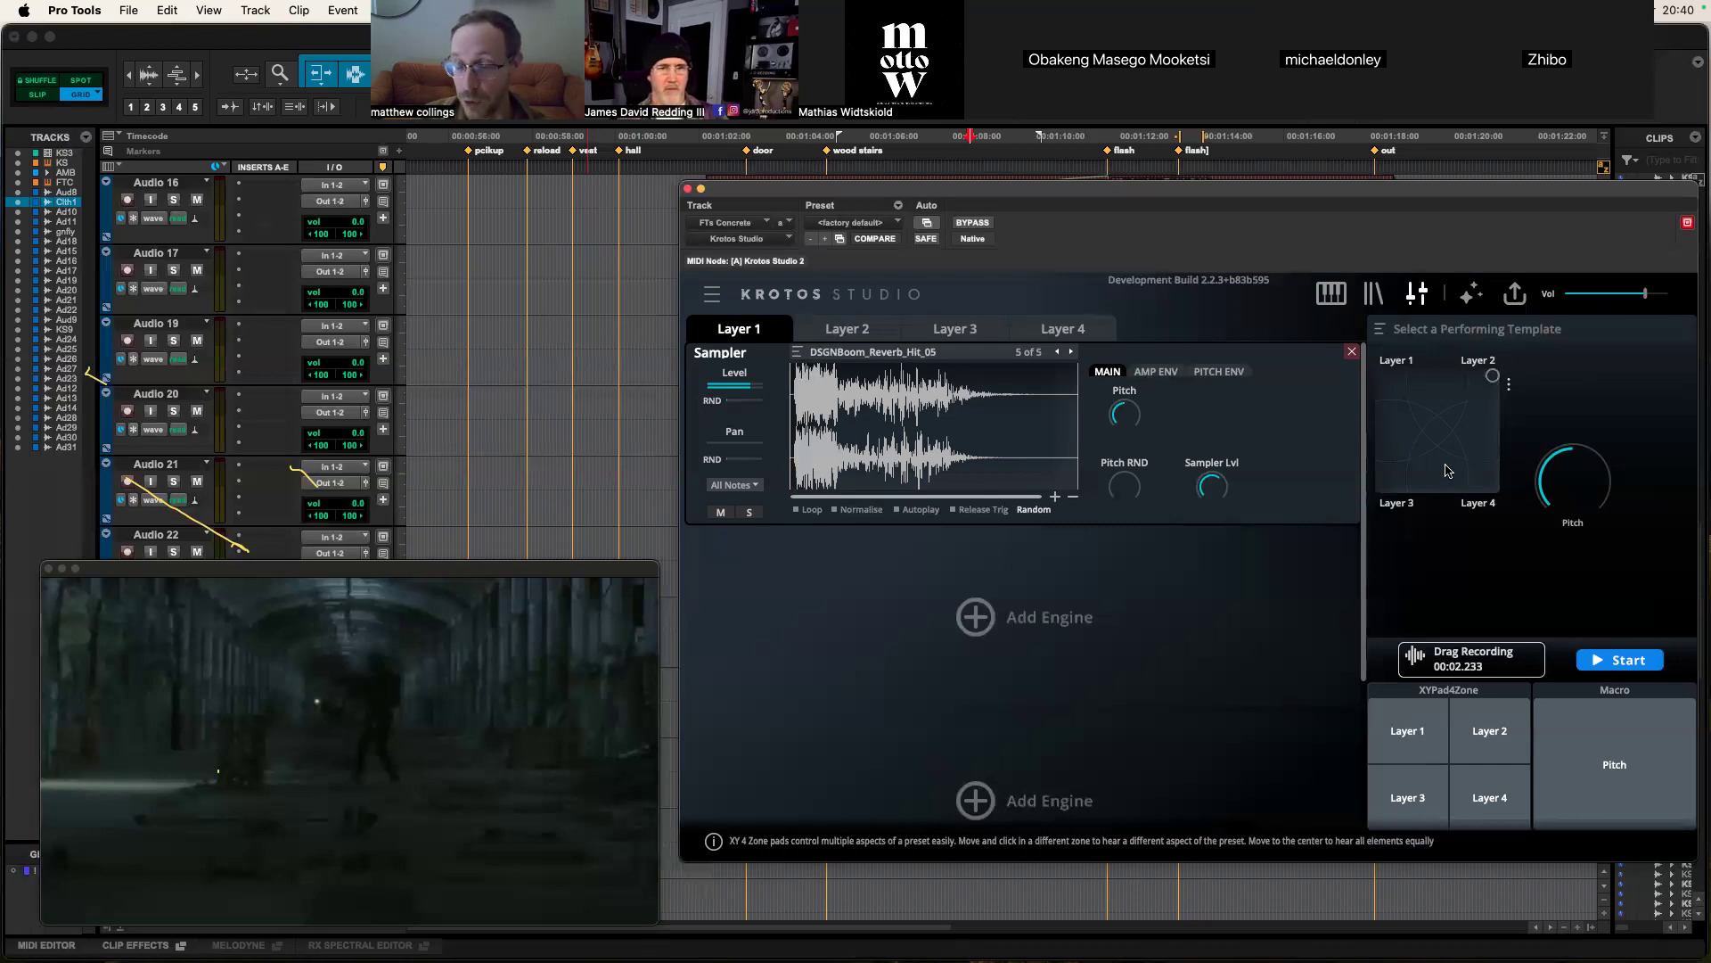
{"action": "left_click", "coordinate": [1394, 378]}
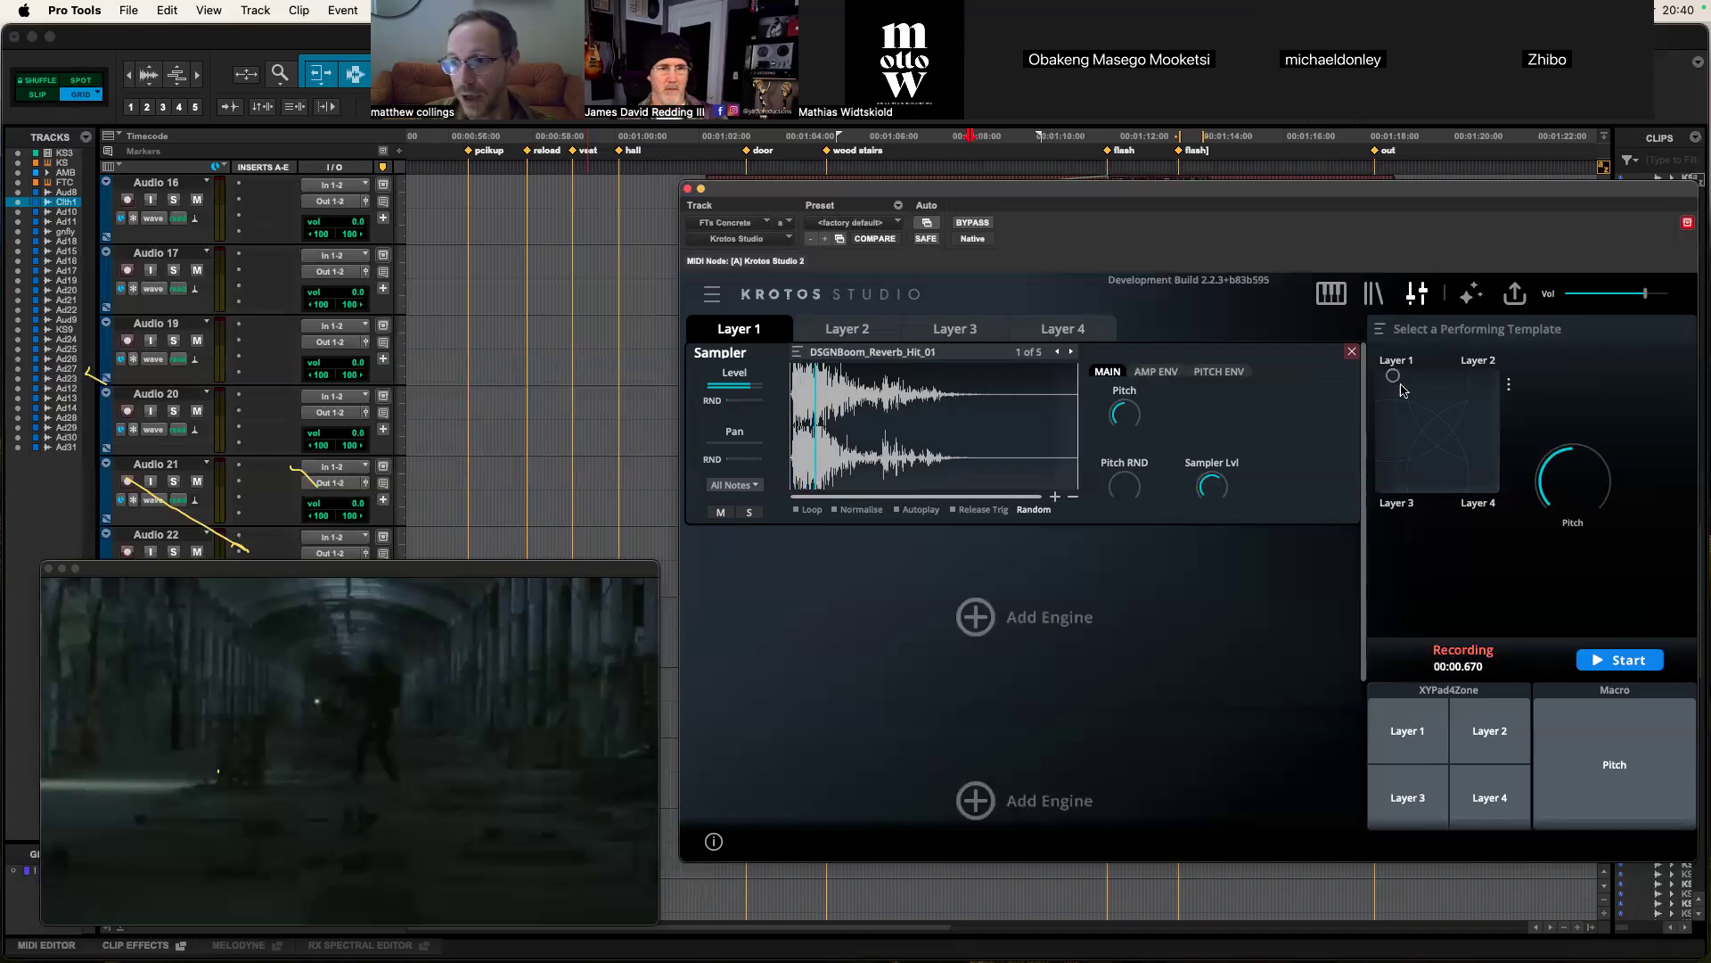
{"action": "left_click_drag", "start_coordinate": [1394, 378], "coordinate": [1380, 376]}
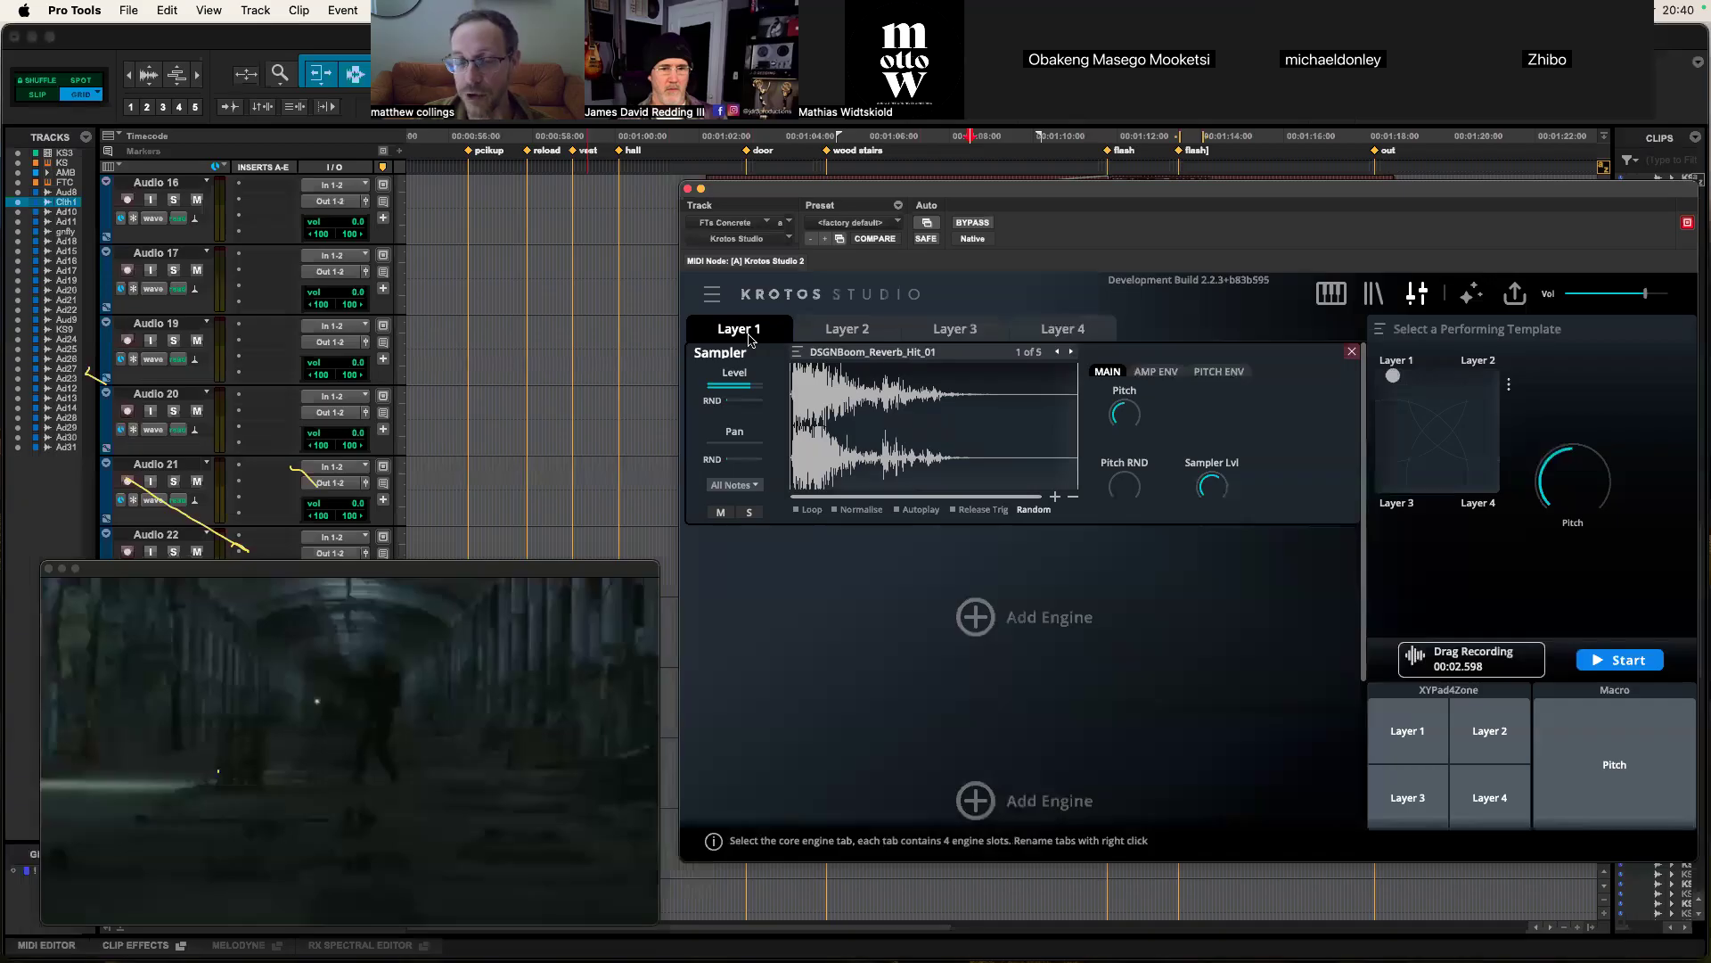
Step: Rename the Layer 1 engine tab and its matching XY pad zone to Boom
{"action": "right_click", "coordinate": [750, 339]}
{"action": "type", "text": "Boo"}
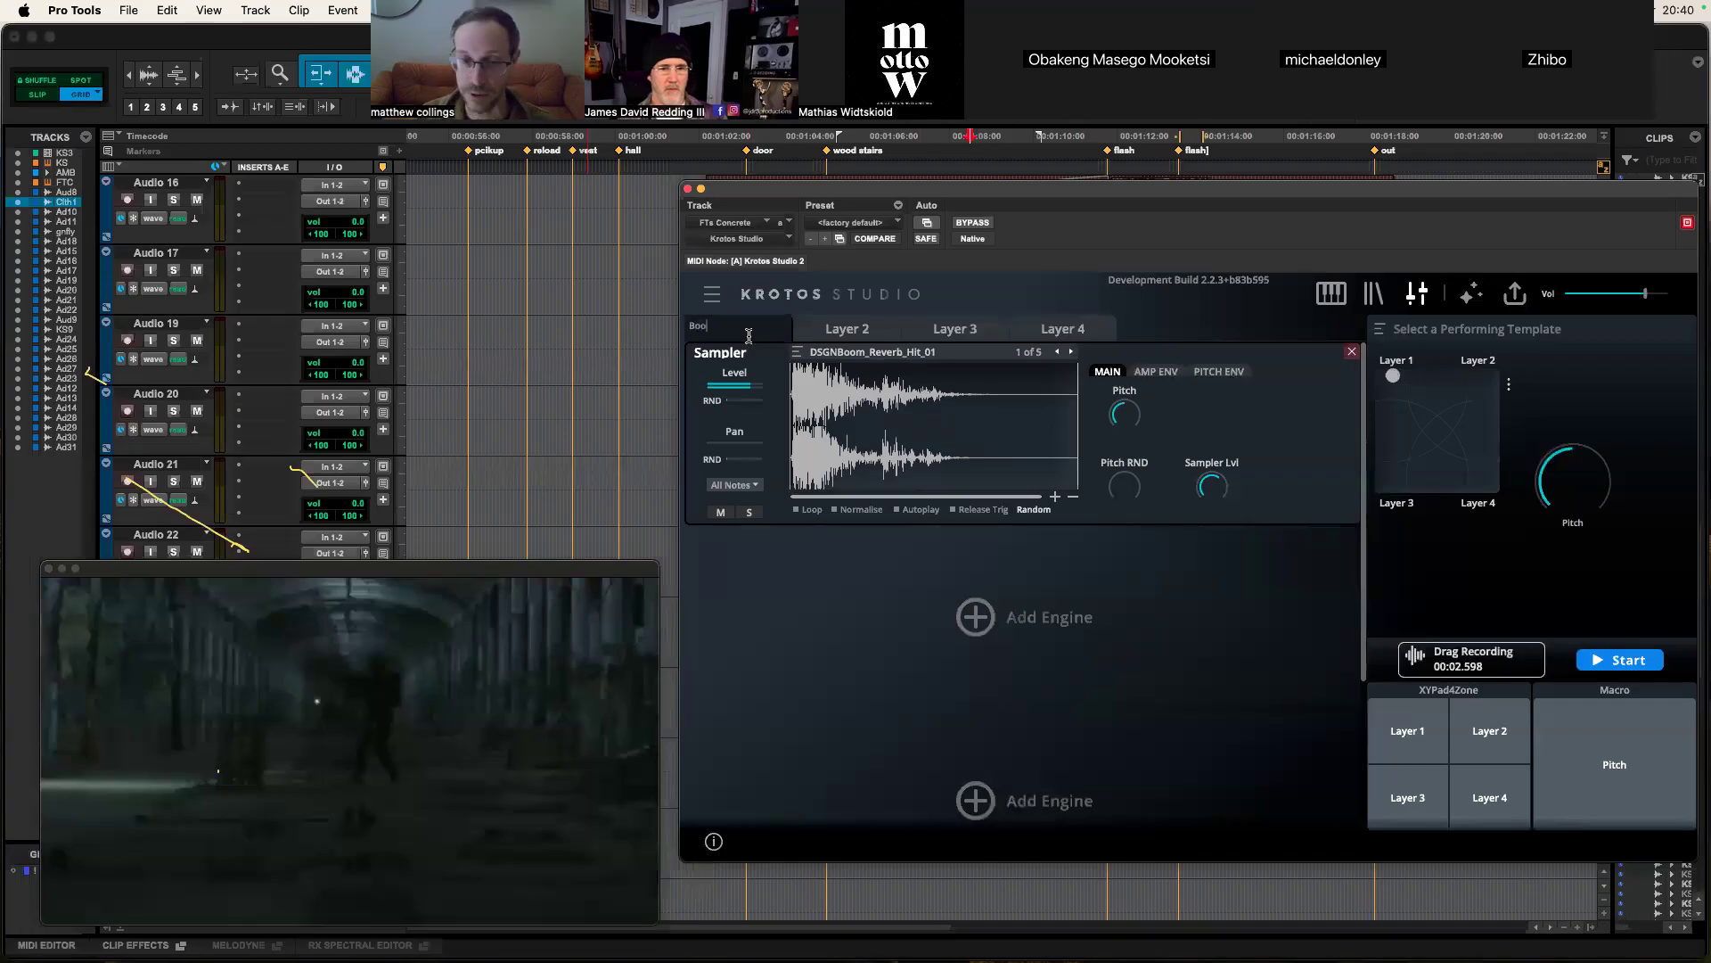
{"action": "type", "text": "m"}
{"action": "key", "text": "Return"}
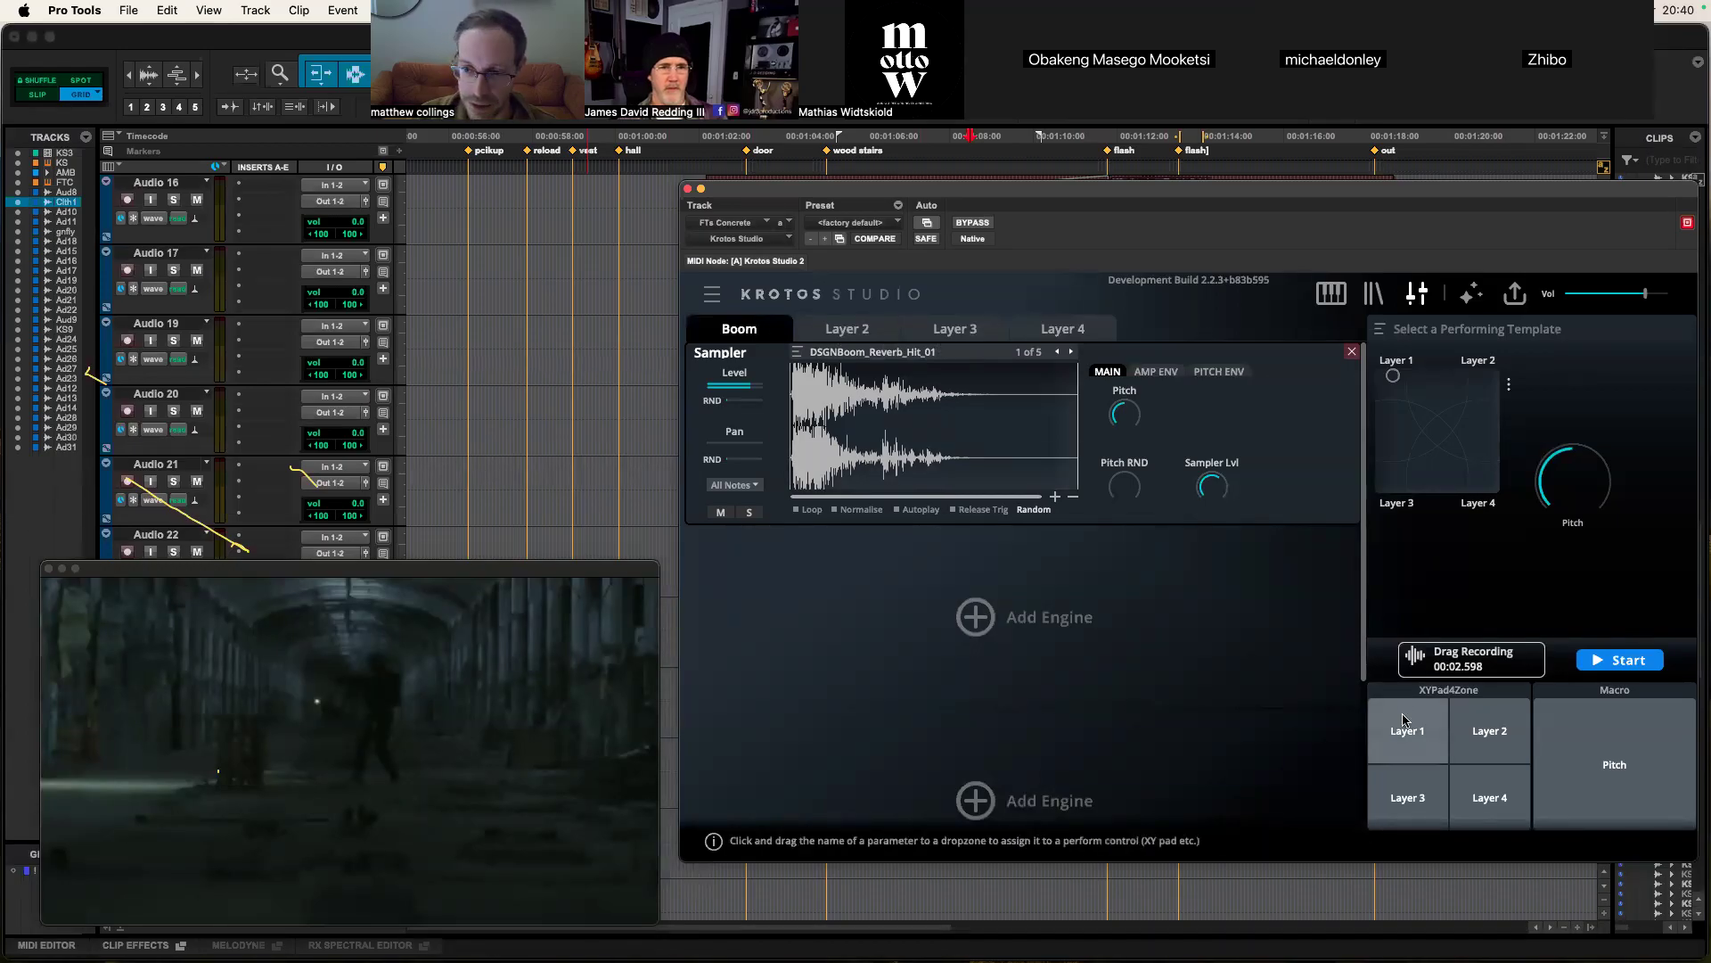
{"action": "double_click", "coordinate": [1393, 359]}
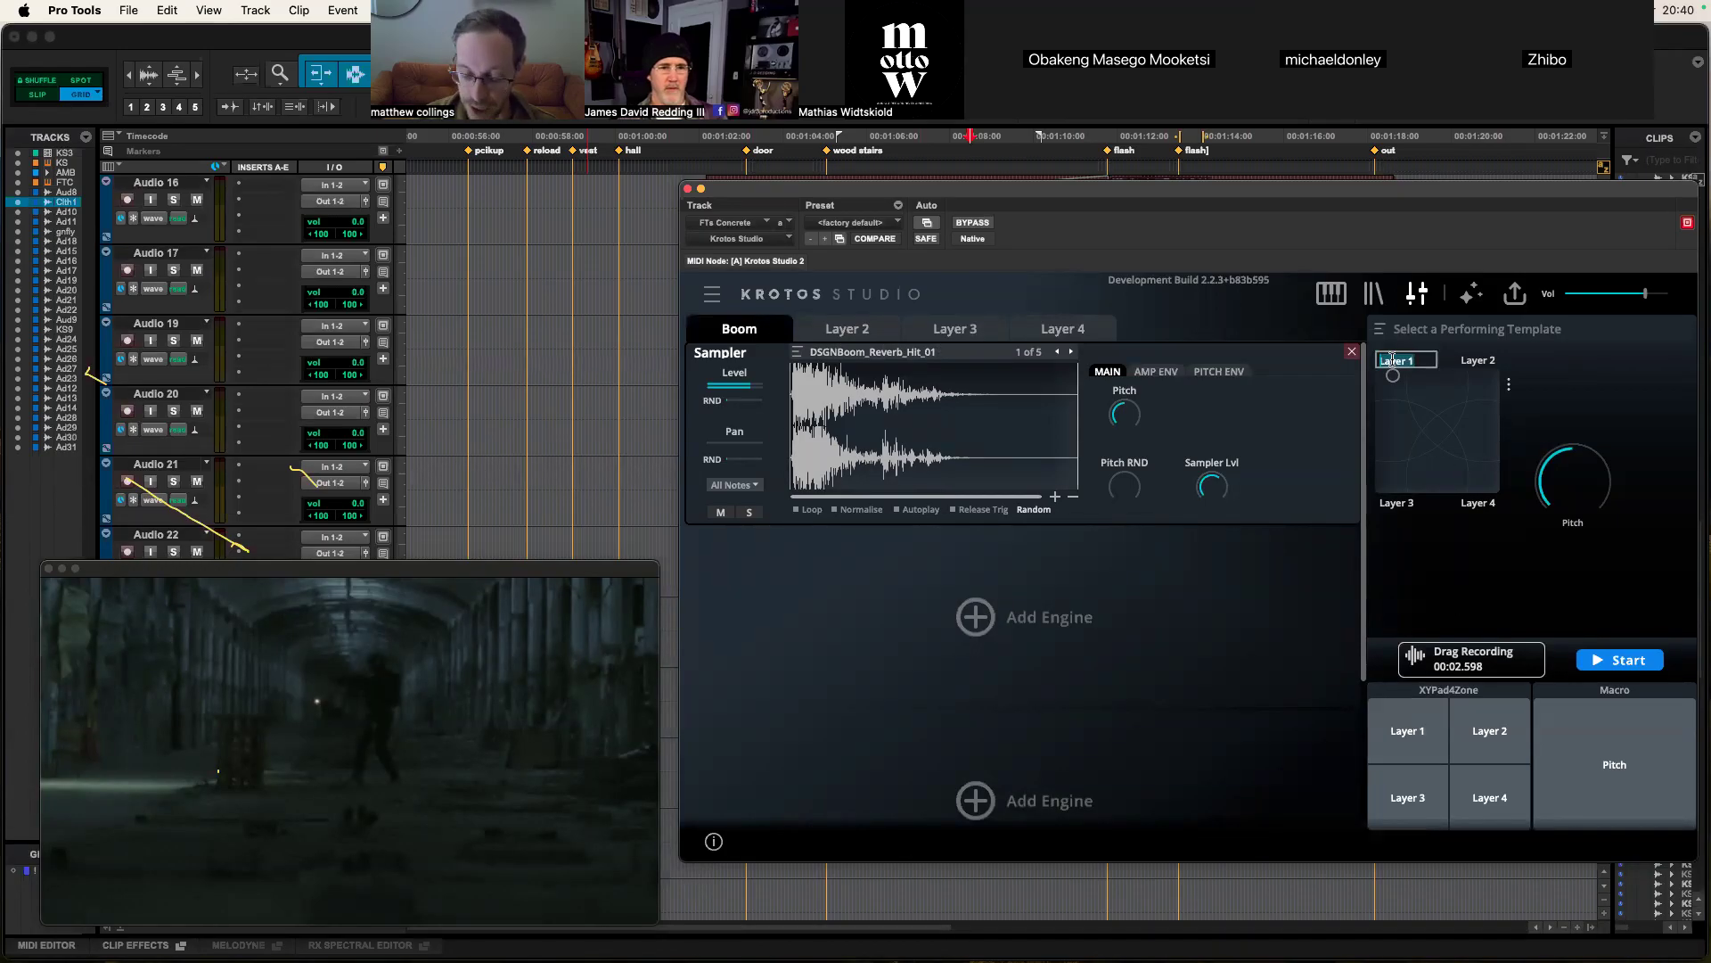
{"action": "key", "text": "Return"}
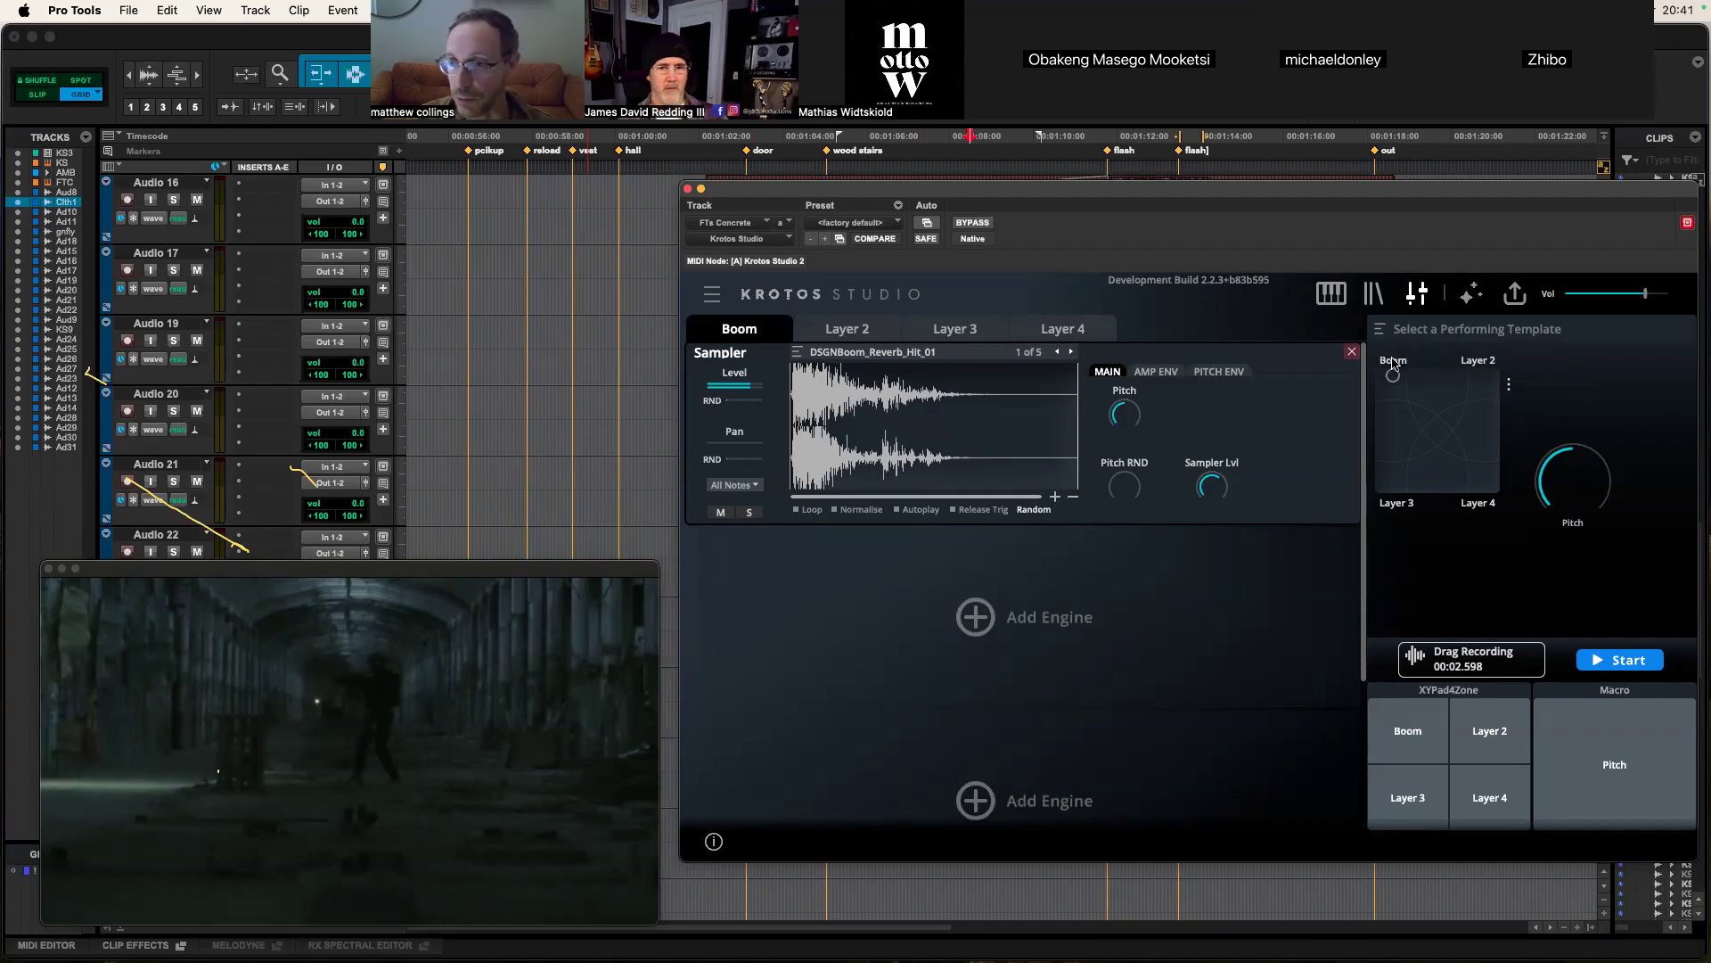
Step: Select Layer 2, switch to Finder and load the four Cinematic Hit Synth Thriller Howl files from Cinematic Sounds into its sampler
{"action": "left_click", "coordinate": [847, 329]}
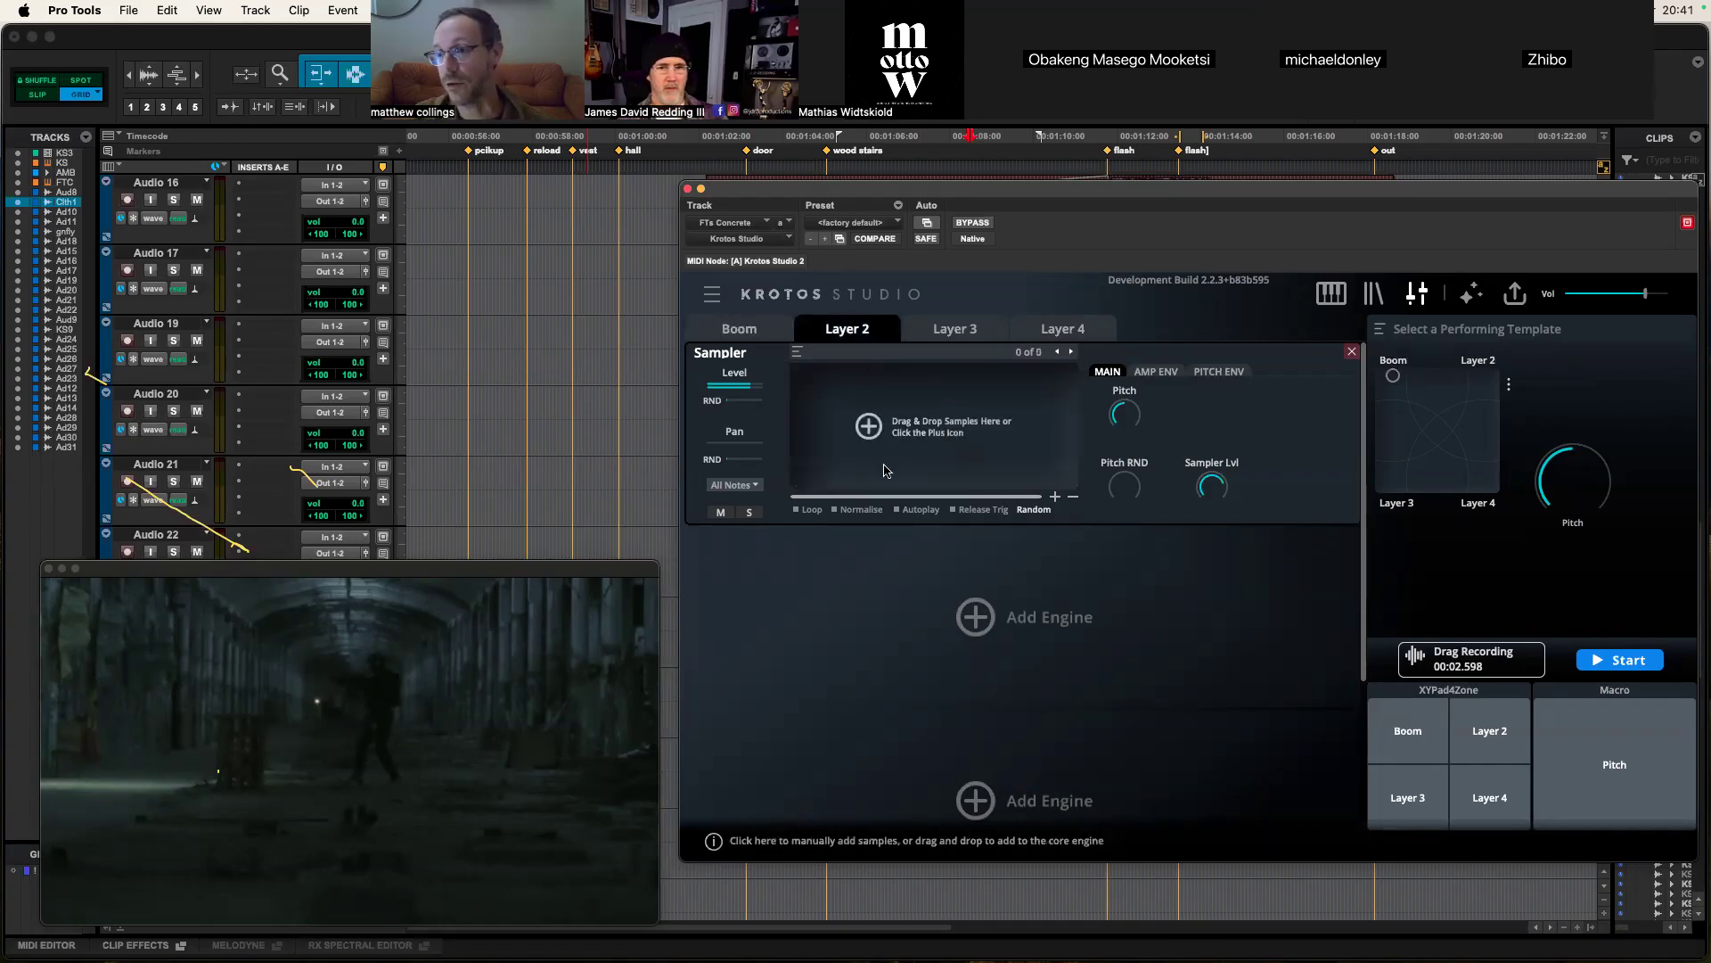
{"action": "left_click", "coordinate": [1495, 376]}
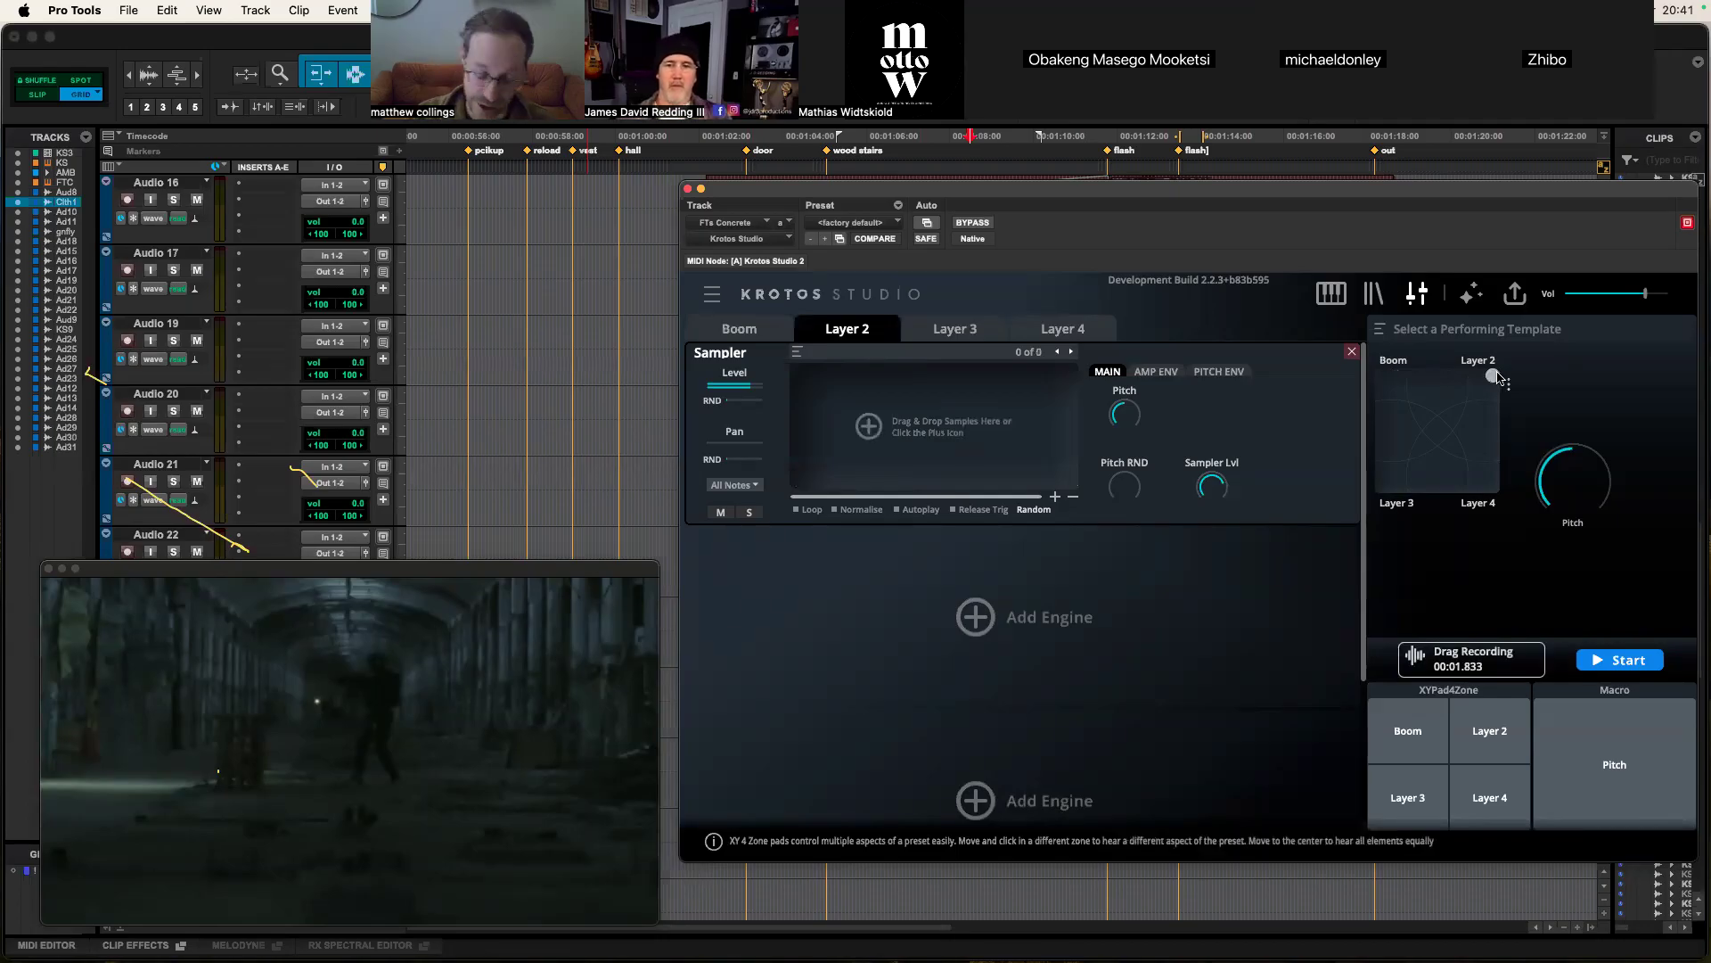
{"action": "key", "text": "super+Tab"}
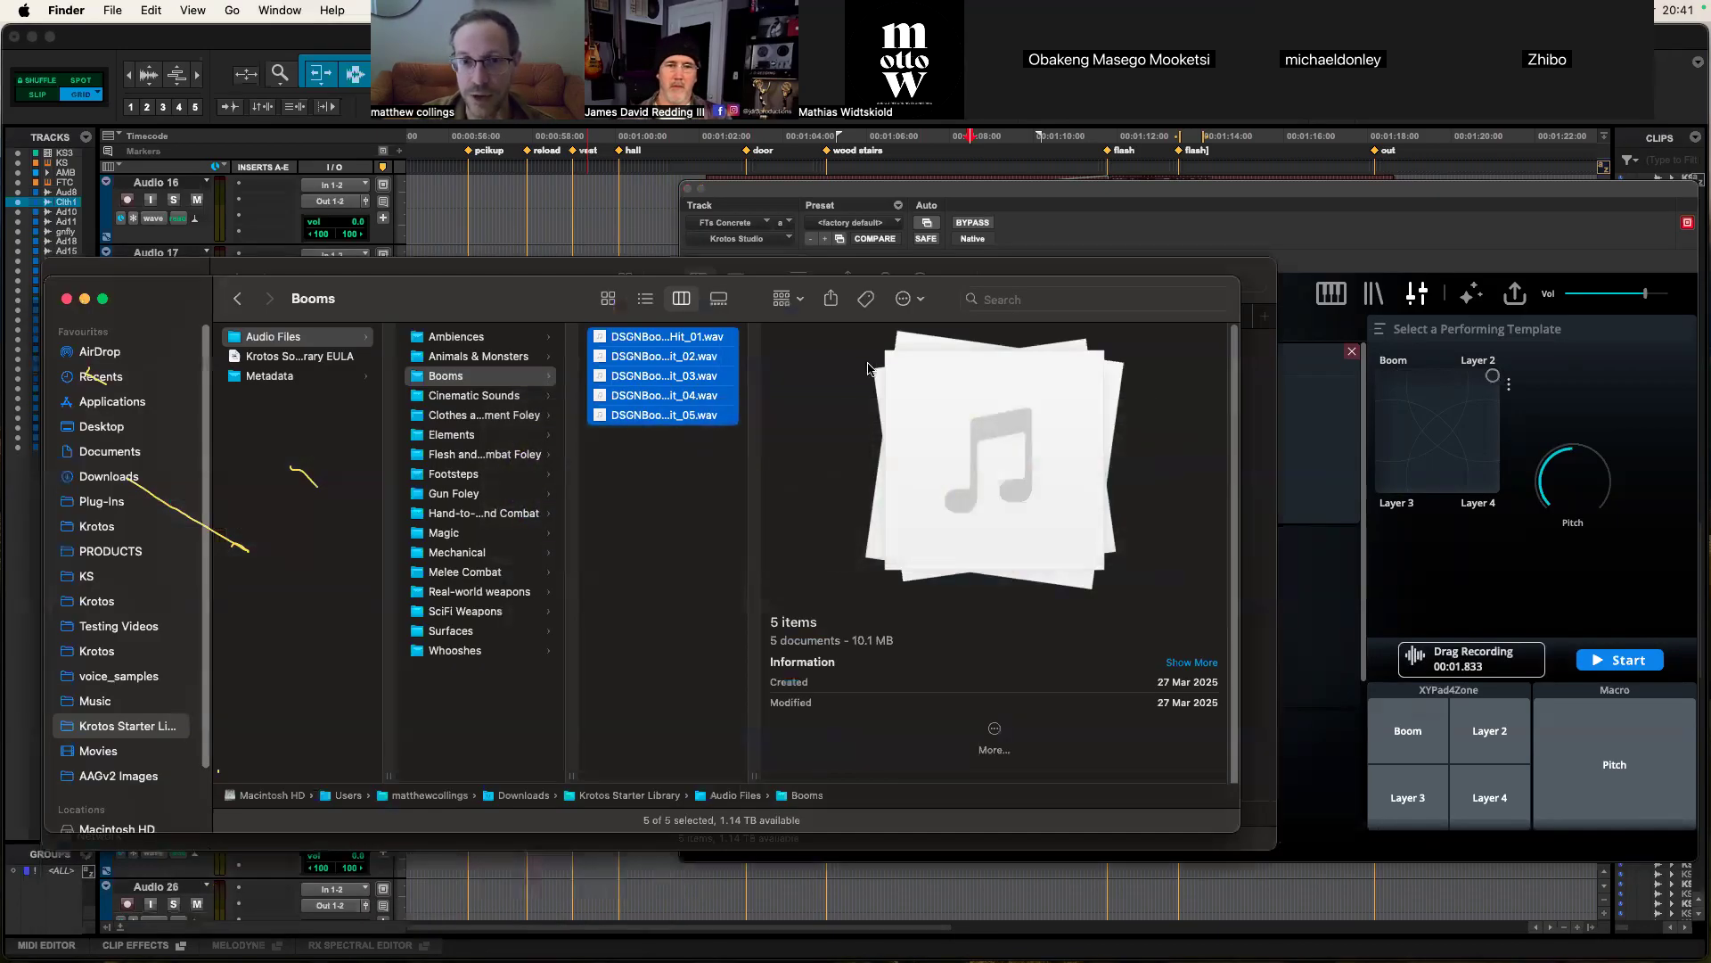
{"action": "left_click", "coordinate": [522, 392]}
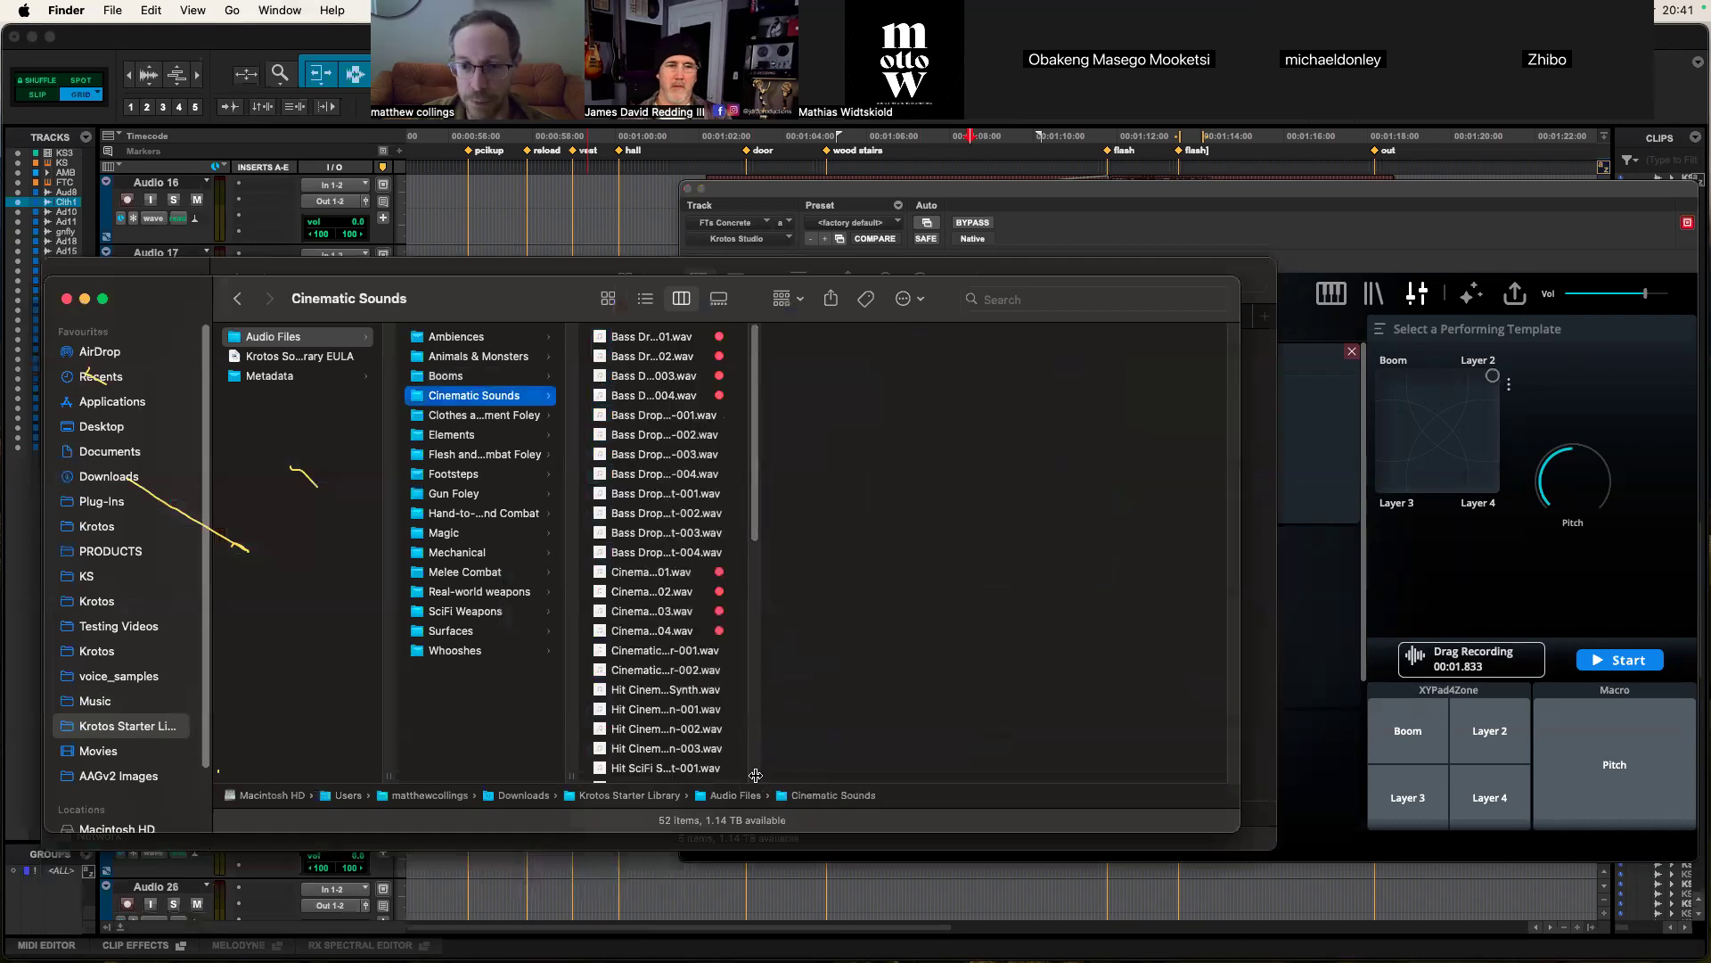
{"action": "left_click", "coordinate": [774, 573]}
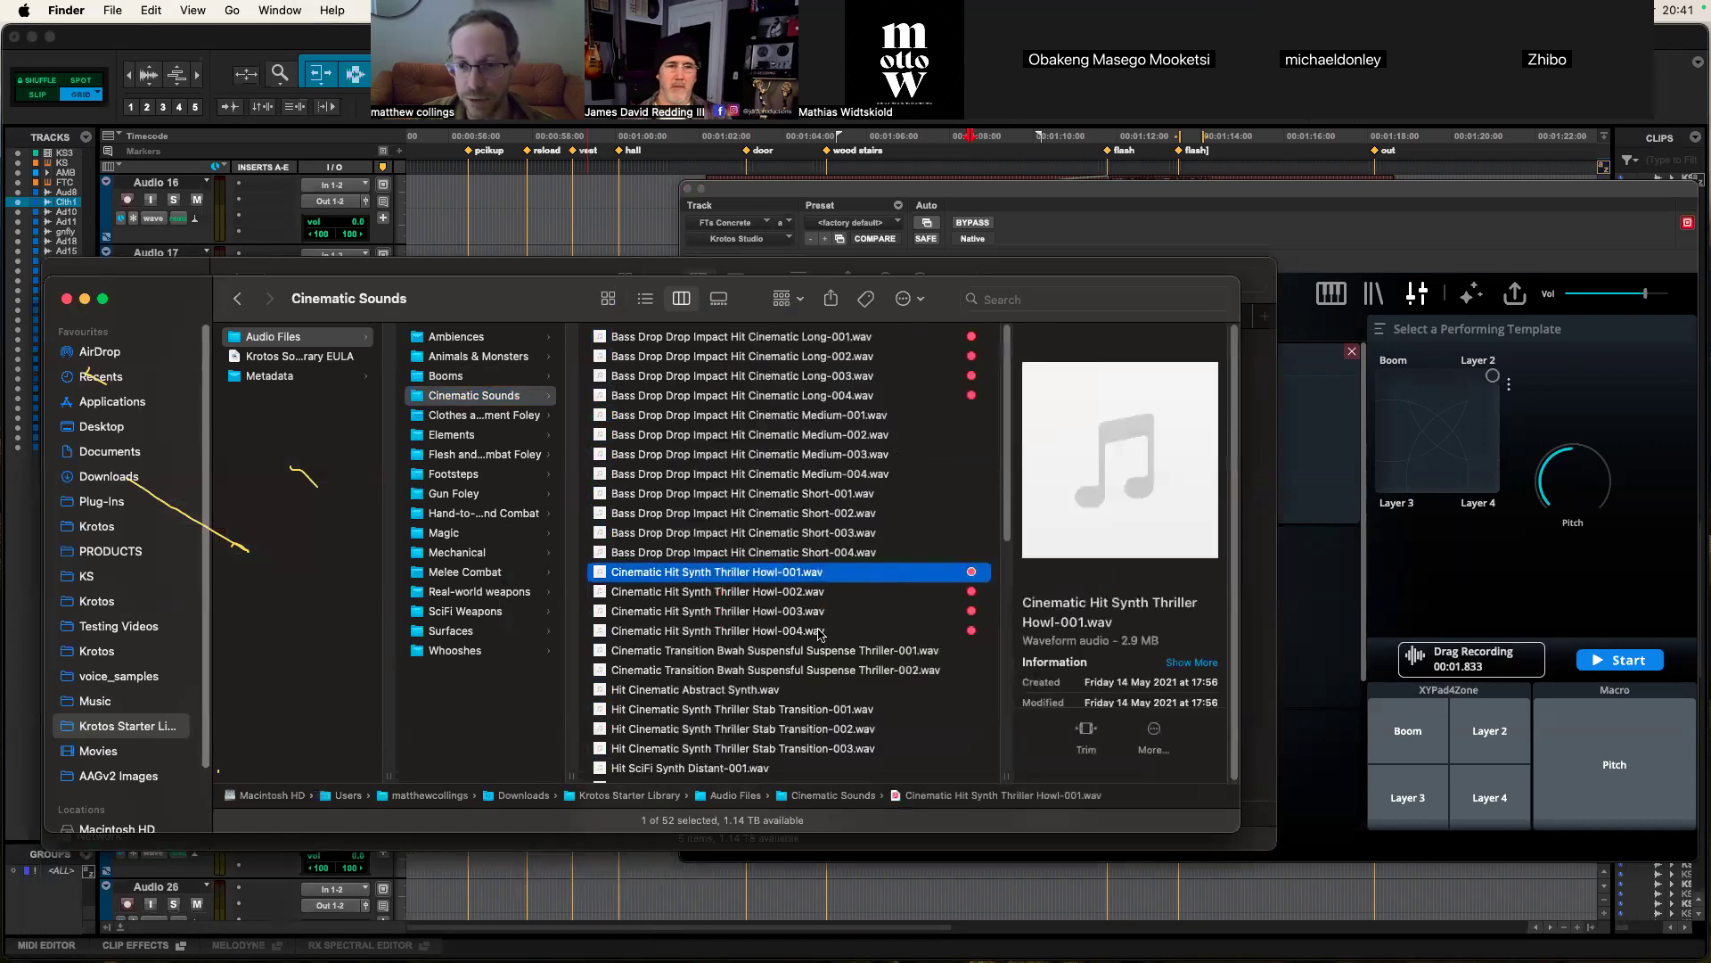
{"action": "left_click", "coordinate": [821, 634], "text": "shift"}
{"action": "left_click_drag", "start_coordinate": [726, 594], "coordinate": [963, 428]}
Step: Audition the howl samples on the XY pad and adjust Layer 2's attack, level randomisation and pitch randomisation
{"action": "left_click_drag", "start_coordinate": [1493, 375], "coordinate": [1494, 380]}
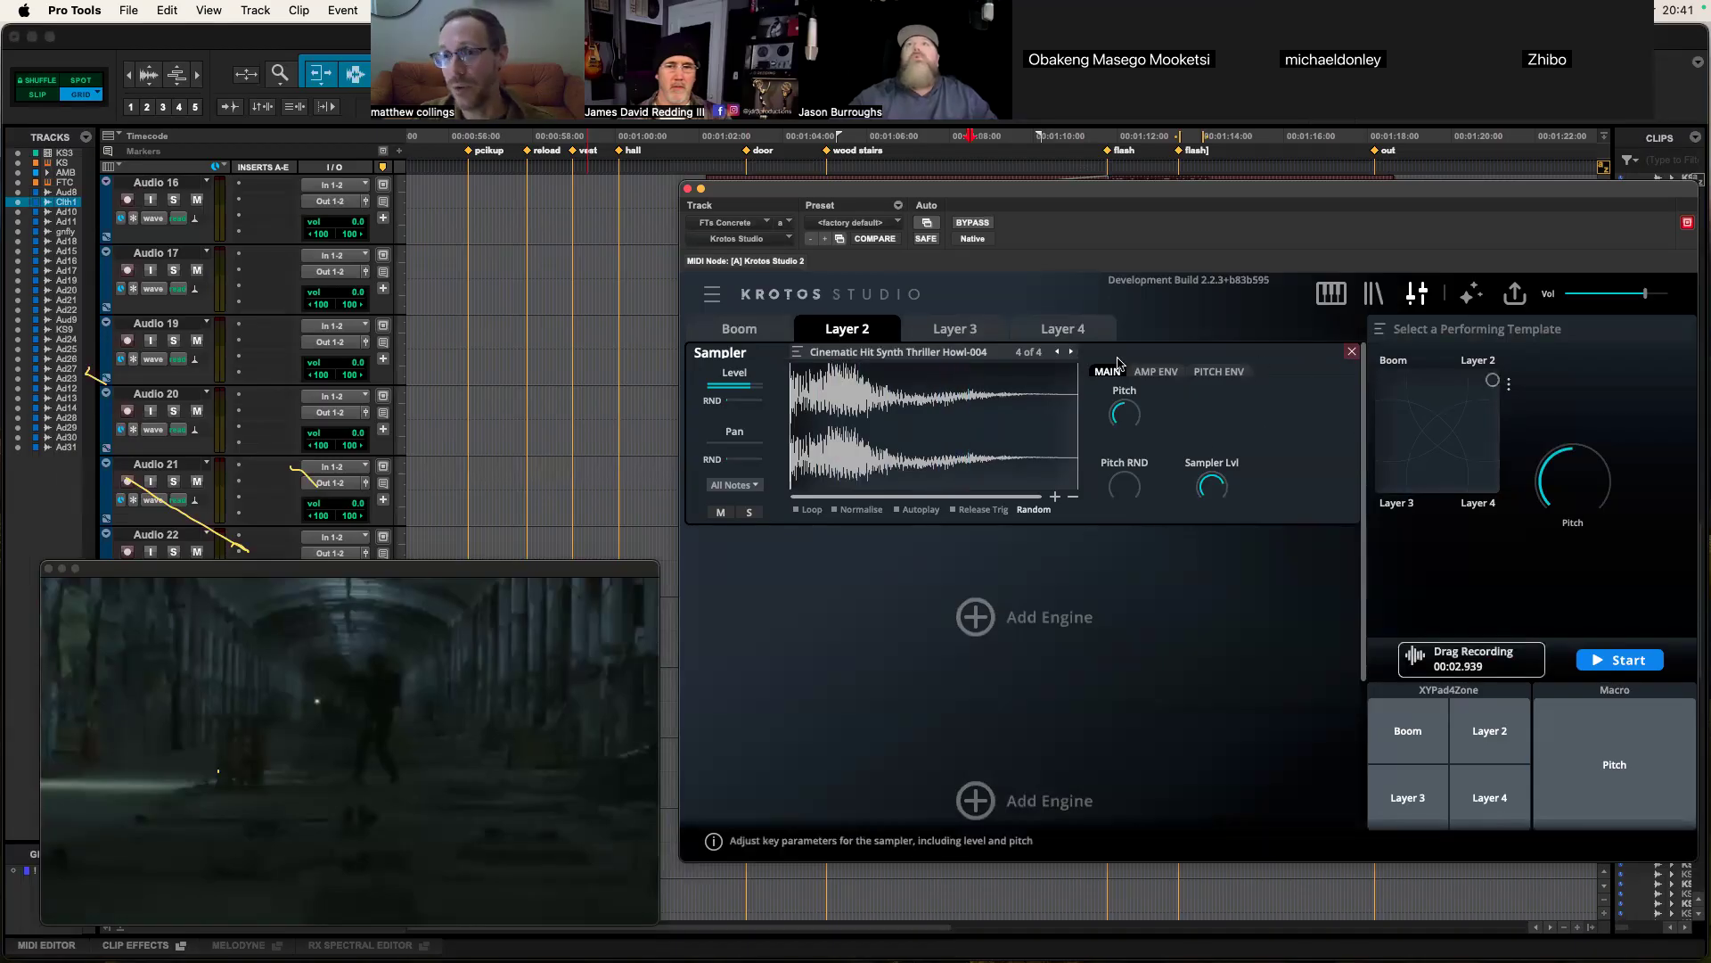
{"action": "left_click", "coordinate": [1156, 370]}
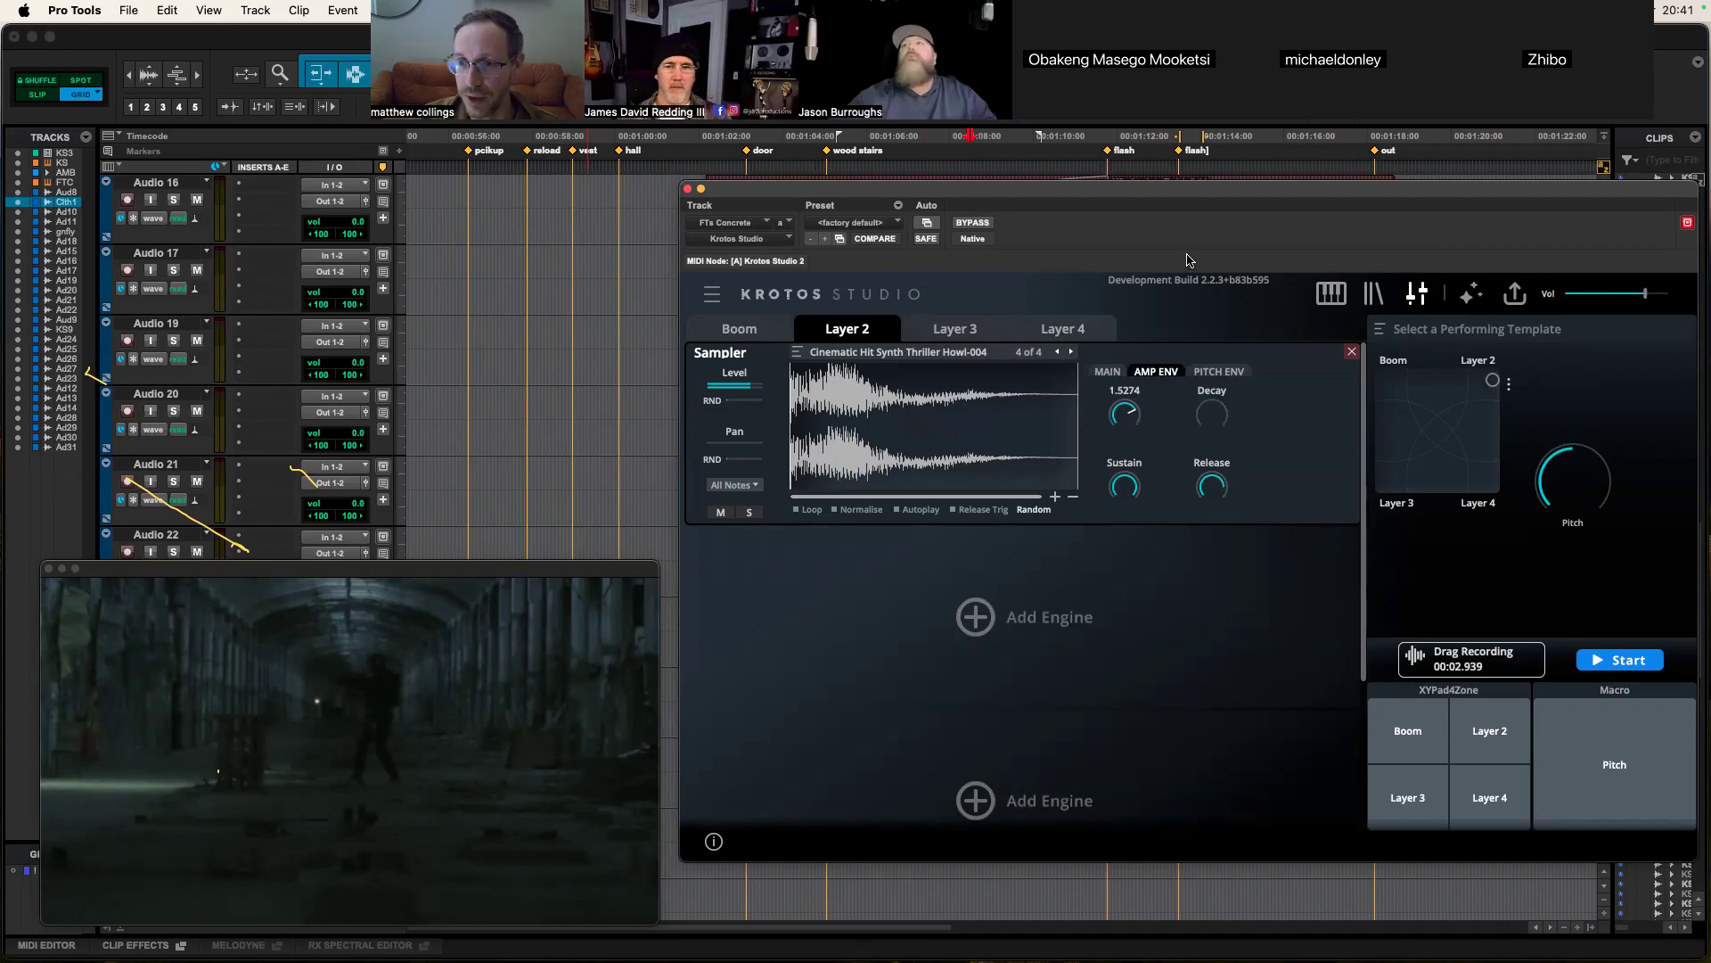
{"action": "left_click_drag", "start_coordinate": [1493, 381], "coordinate": [1501, 383]}
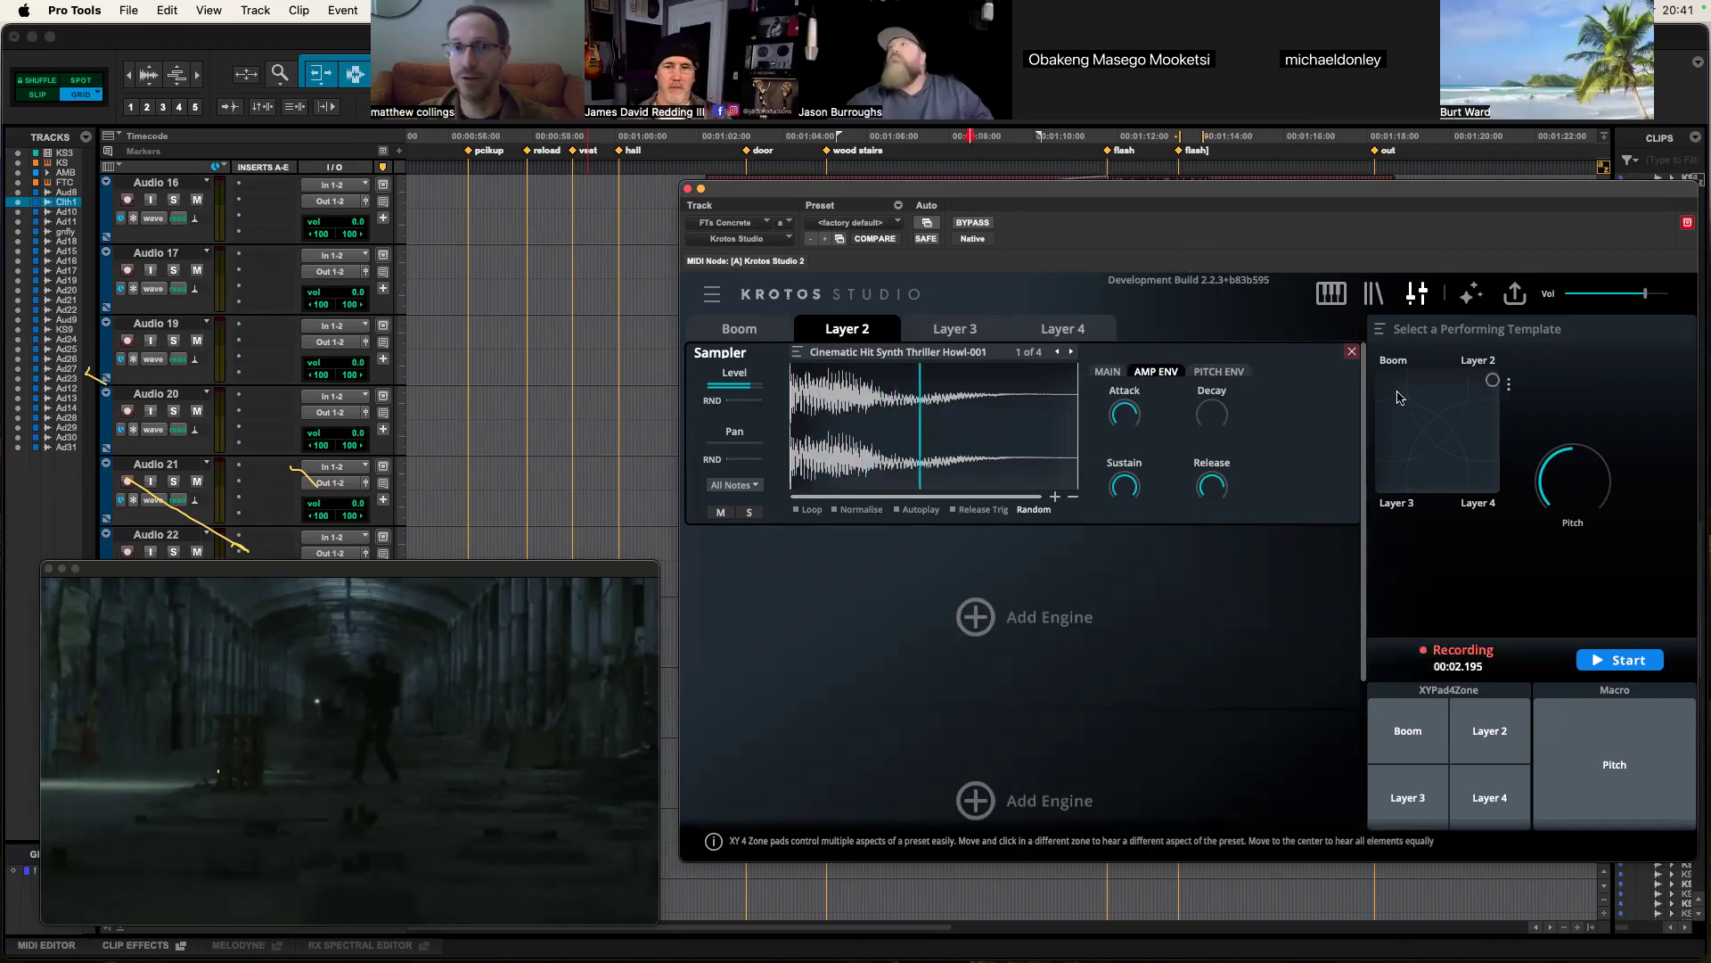
{"action": "left_click", "coordinate": [1437, 434]}
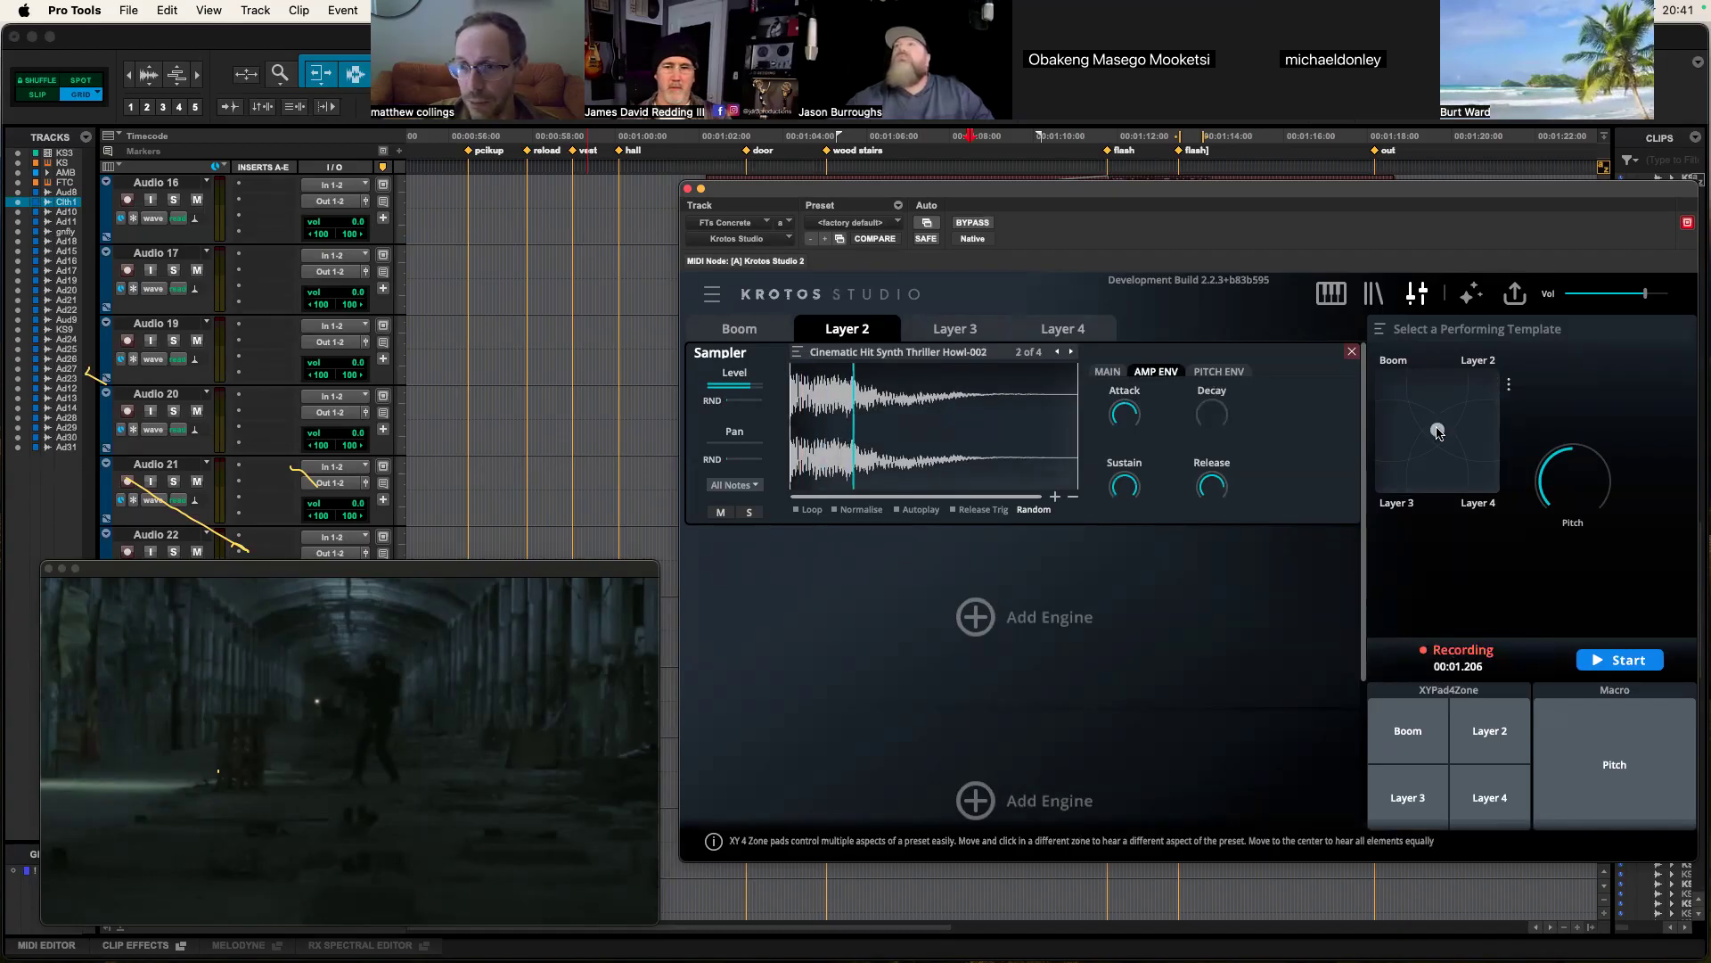
{"action": "left_click", "coordinate": [1107, 370]}
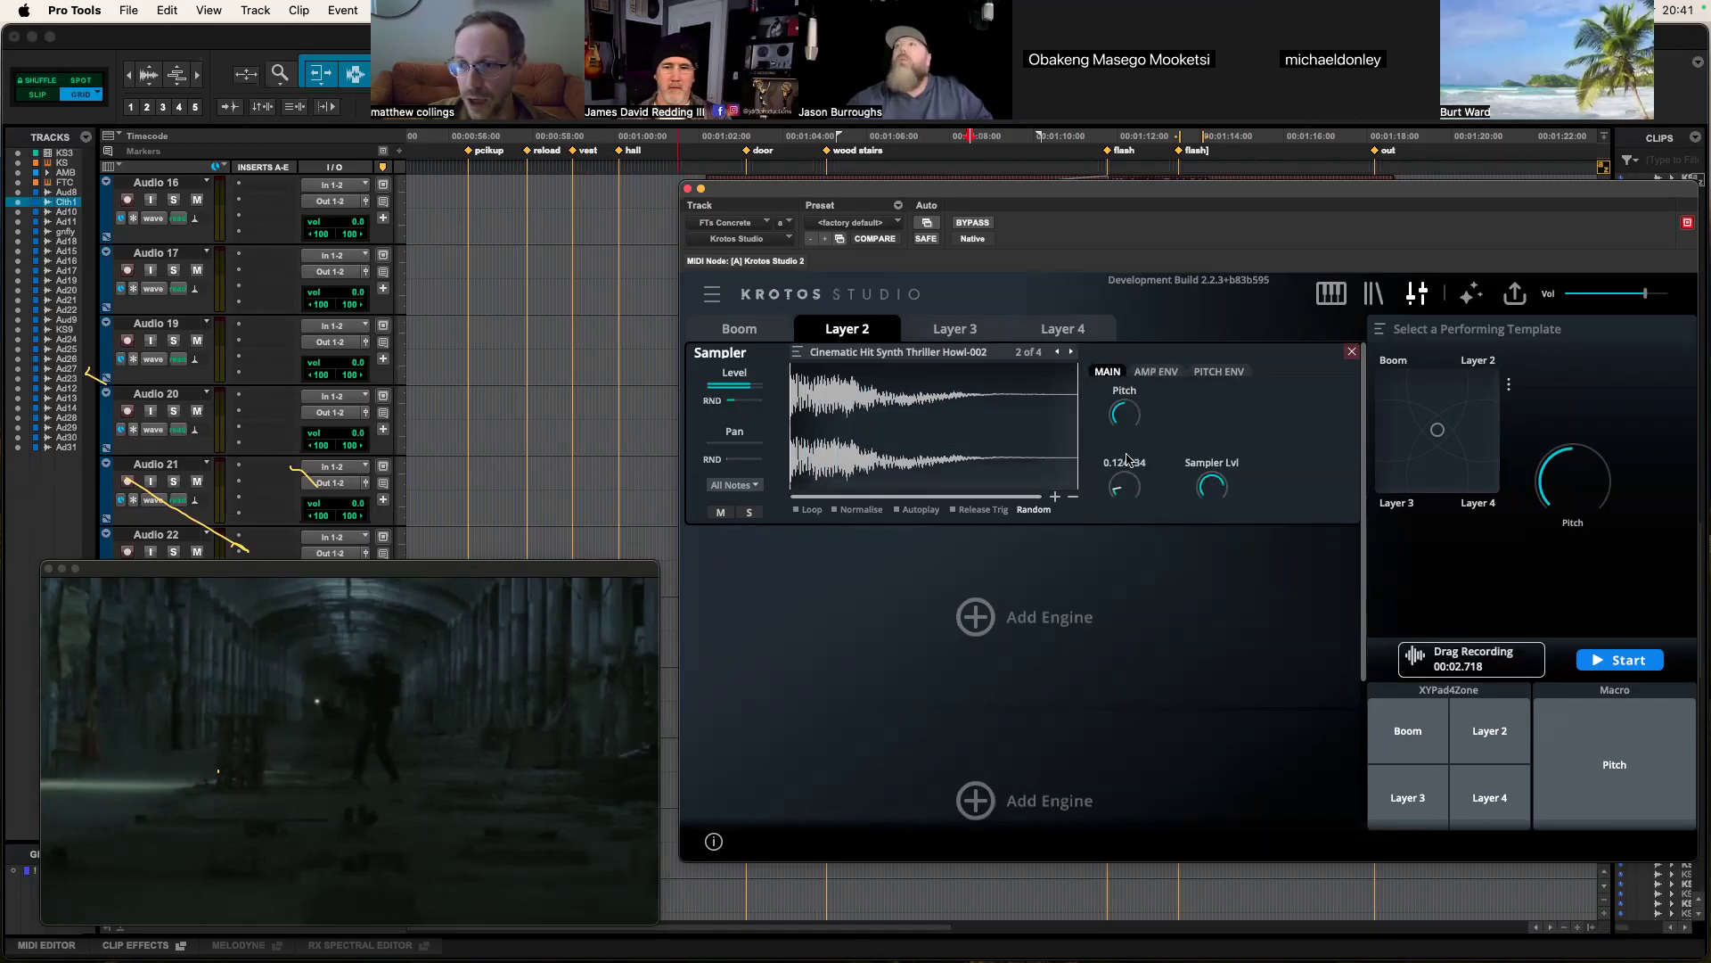
Step: Rename the Layer 2 engine tab and its matching XY pad zone to Howl
{"action": "double_click", "coordinate": [874, 331]}
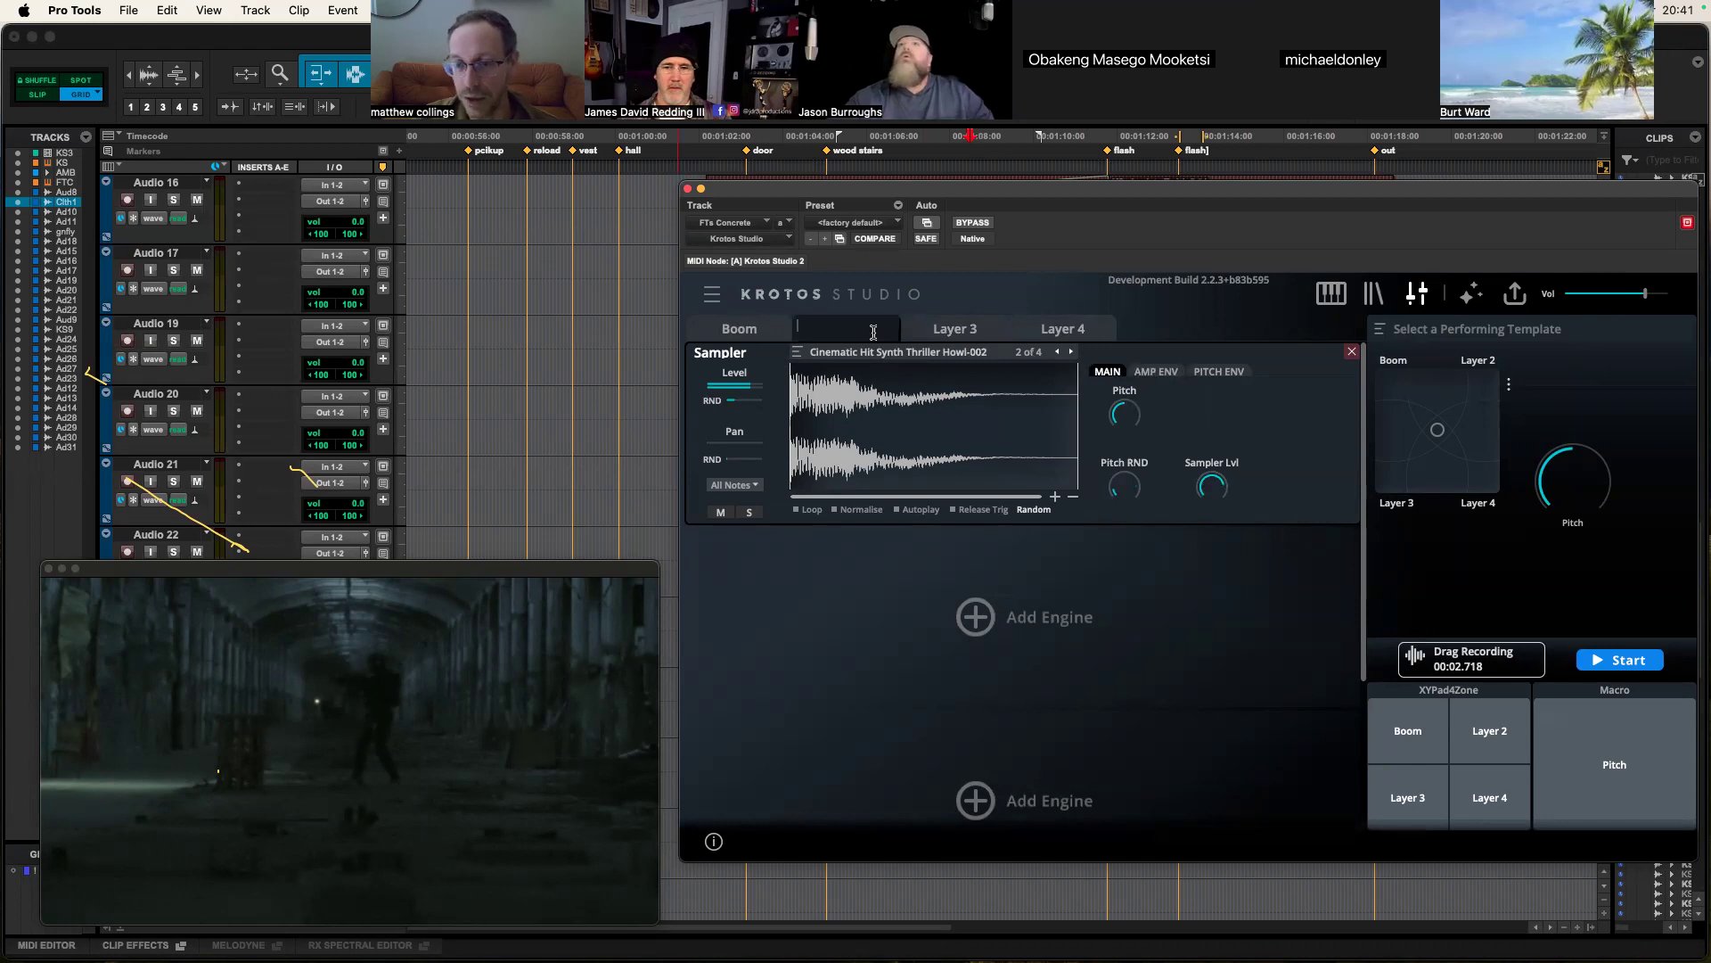
{"action": "type", "text": "Howl"}
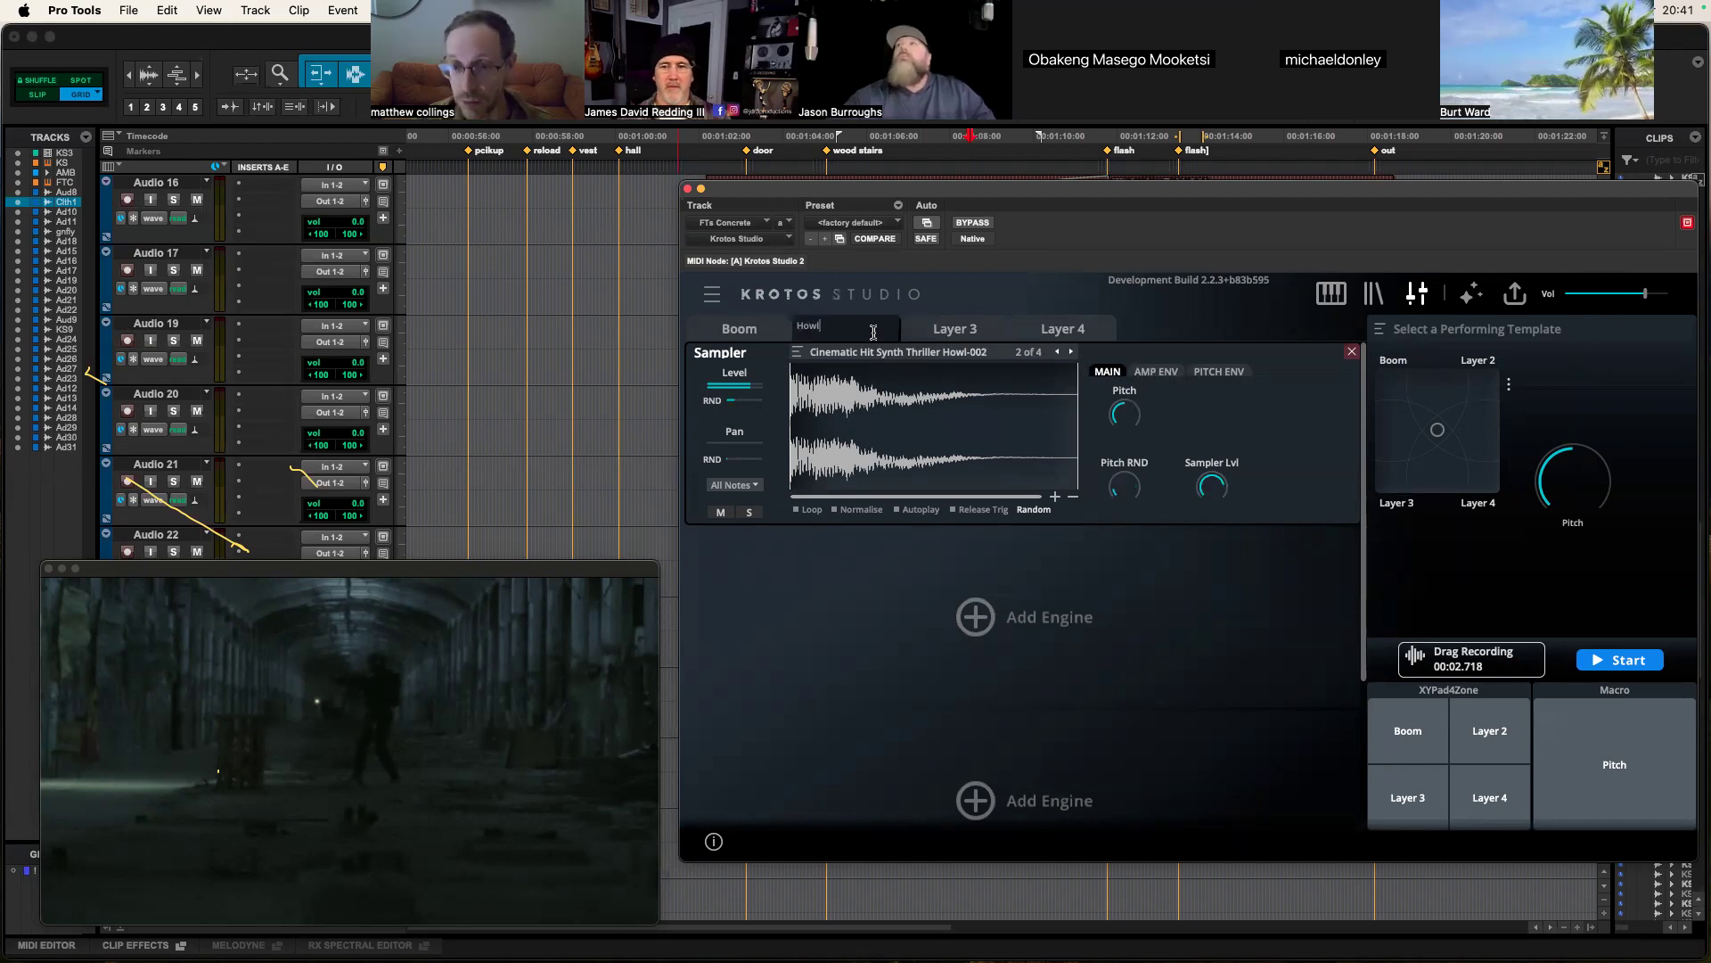
{"action": "key", "text": "Return"}
{"action": "double_click", "coordinate": [1469, 361]}
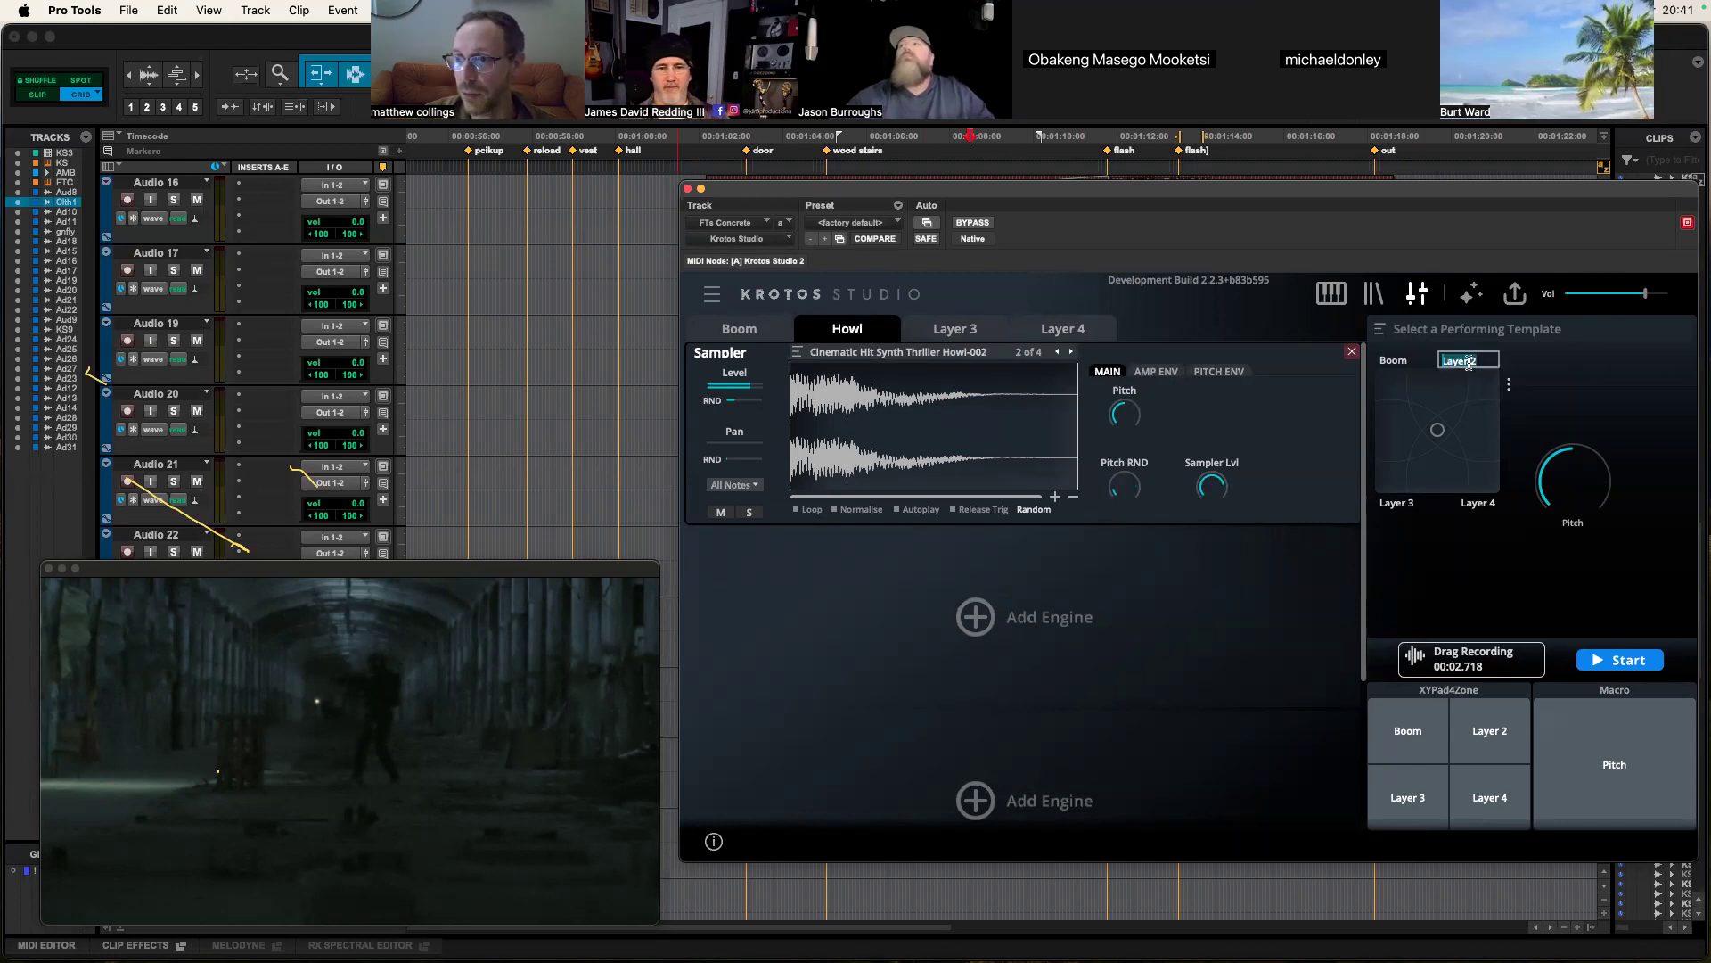
{"action": "type", "text": "Howl"}
{"action": "key", "text": "Return"}
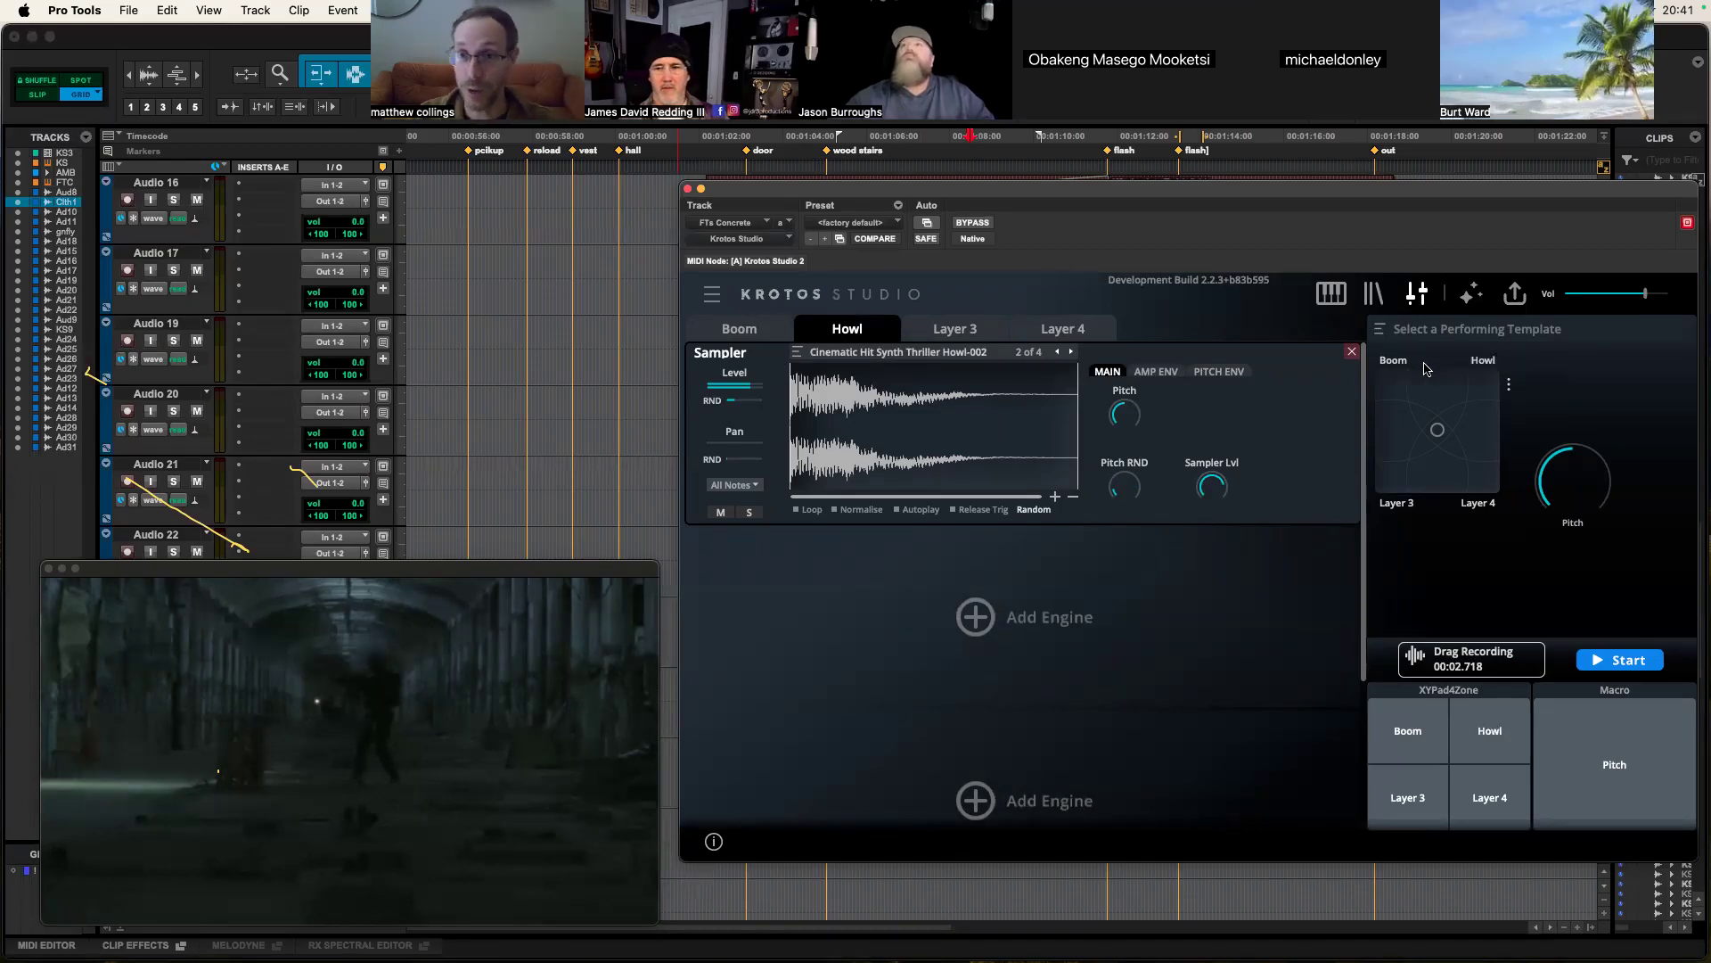
Step: Audition the Boom and Howl blend on the XY pad, comparing it with each of the two zones alone
{"action": "left_click", "coordinate": [1438, 375]}
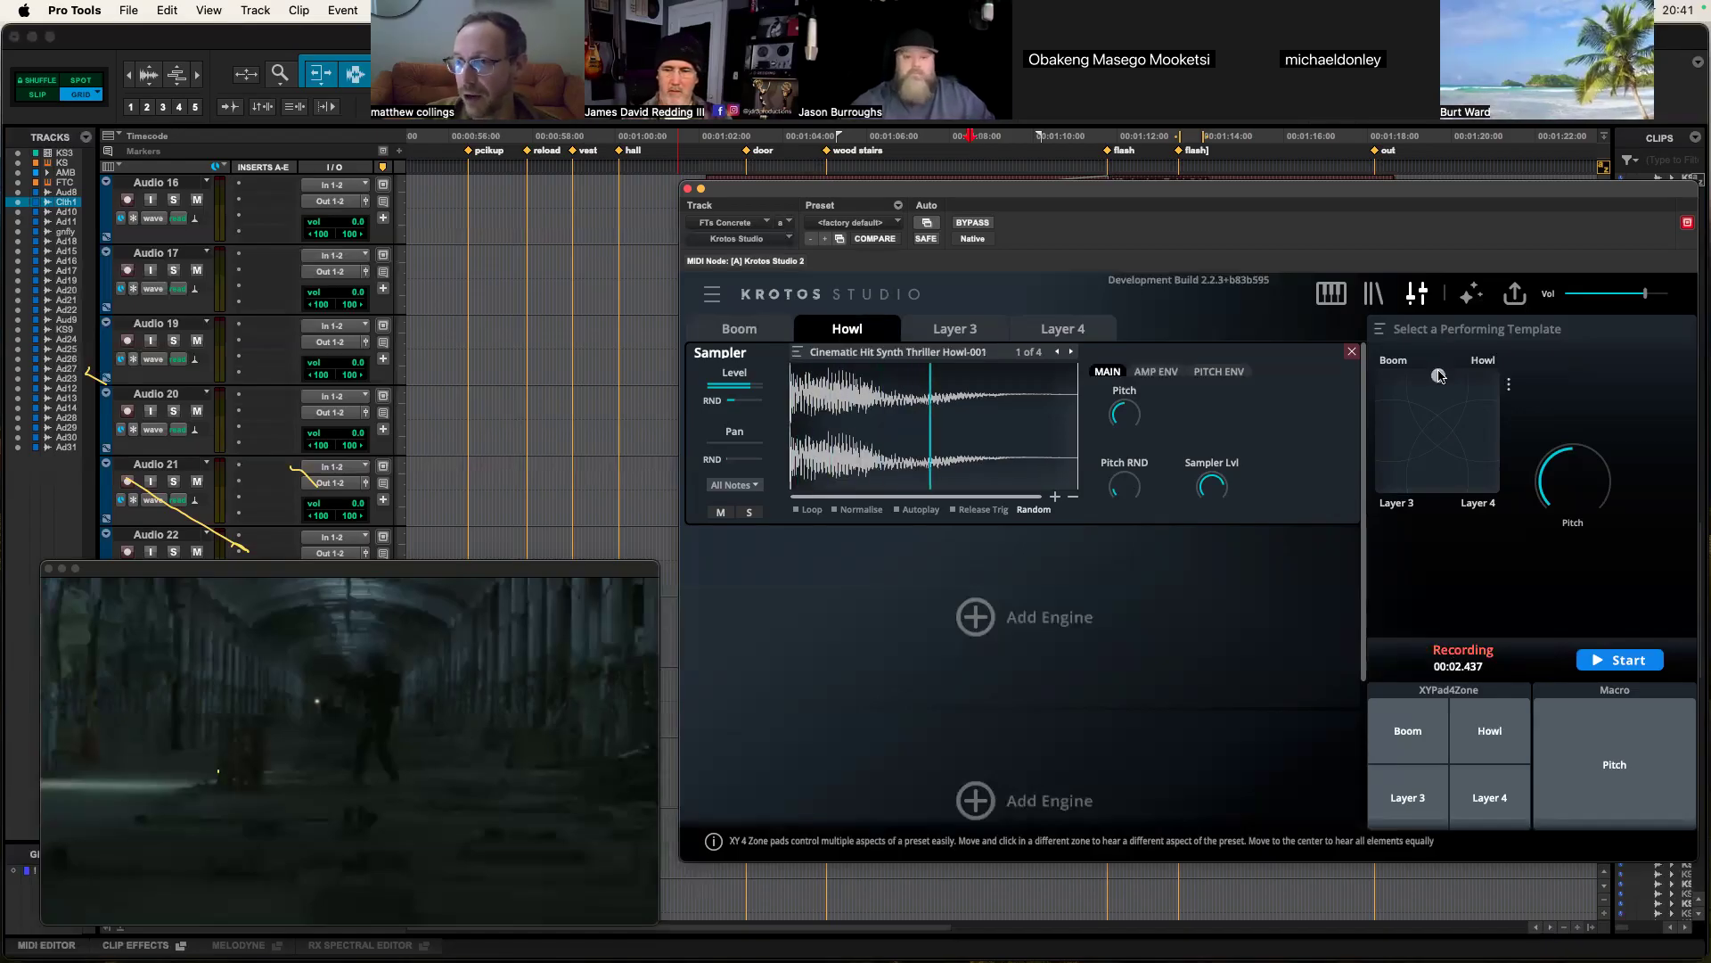
{"action": "left_click", "coordinate": [1384, 375]}
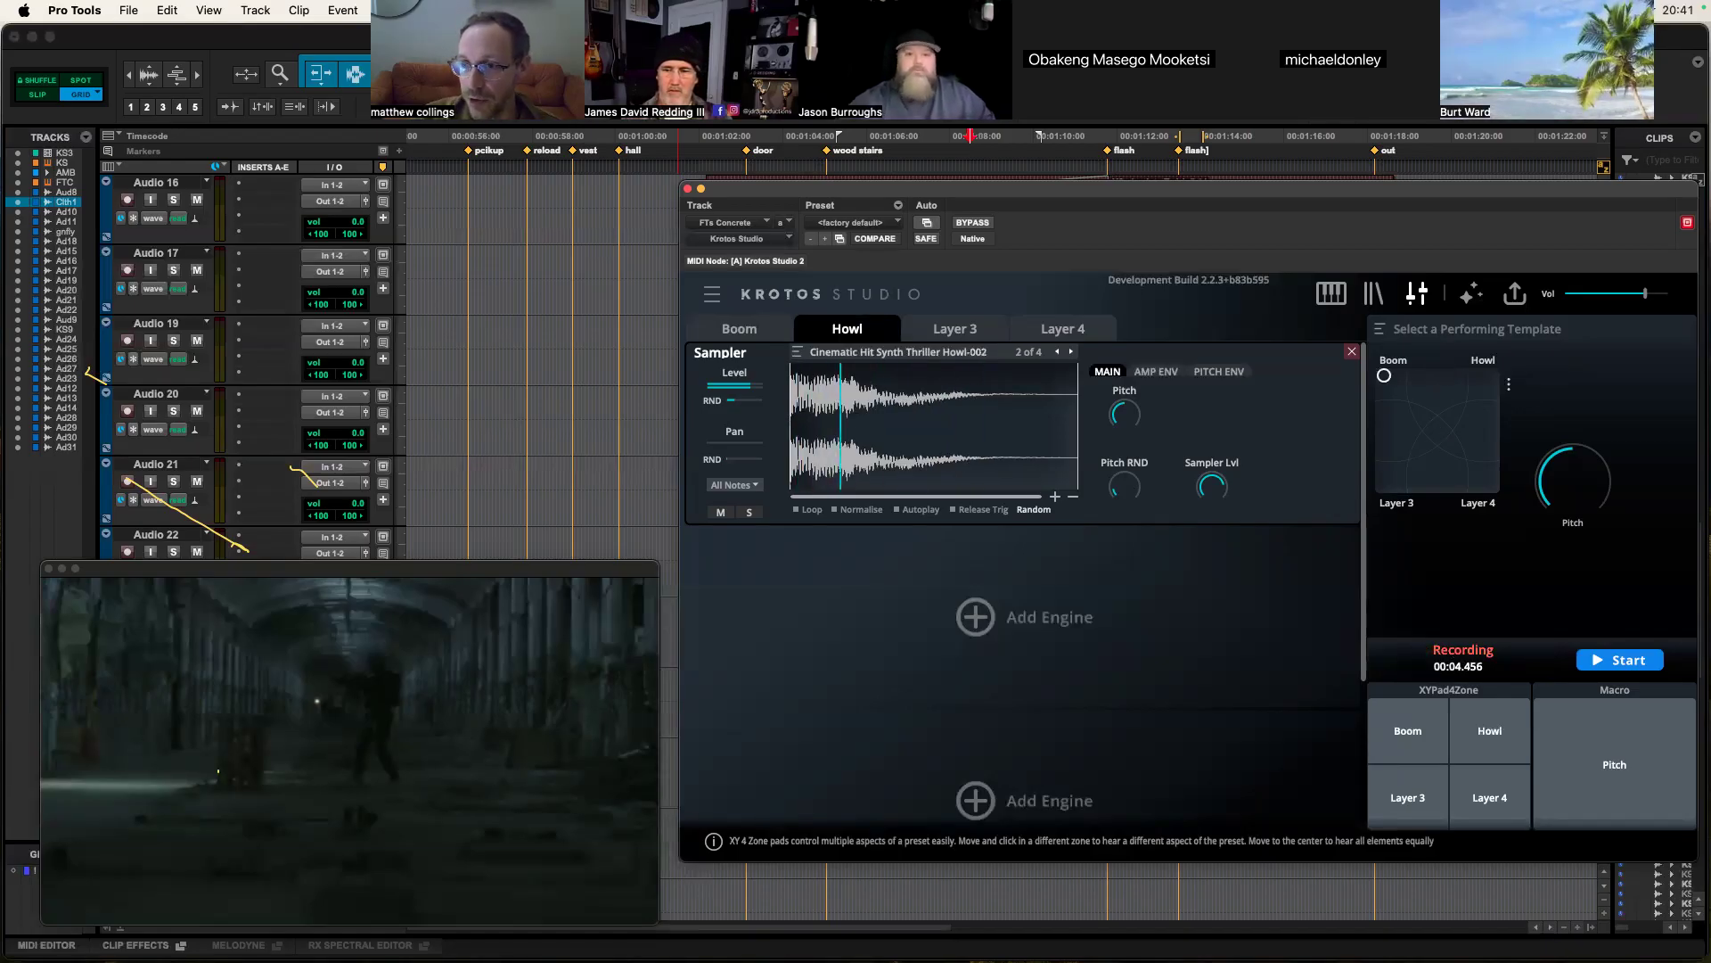
{"action": "left_click", "coordinate": [1493, 376]}
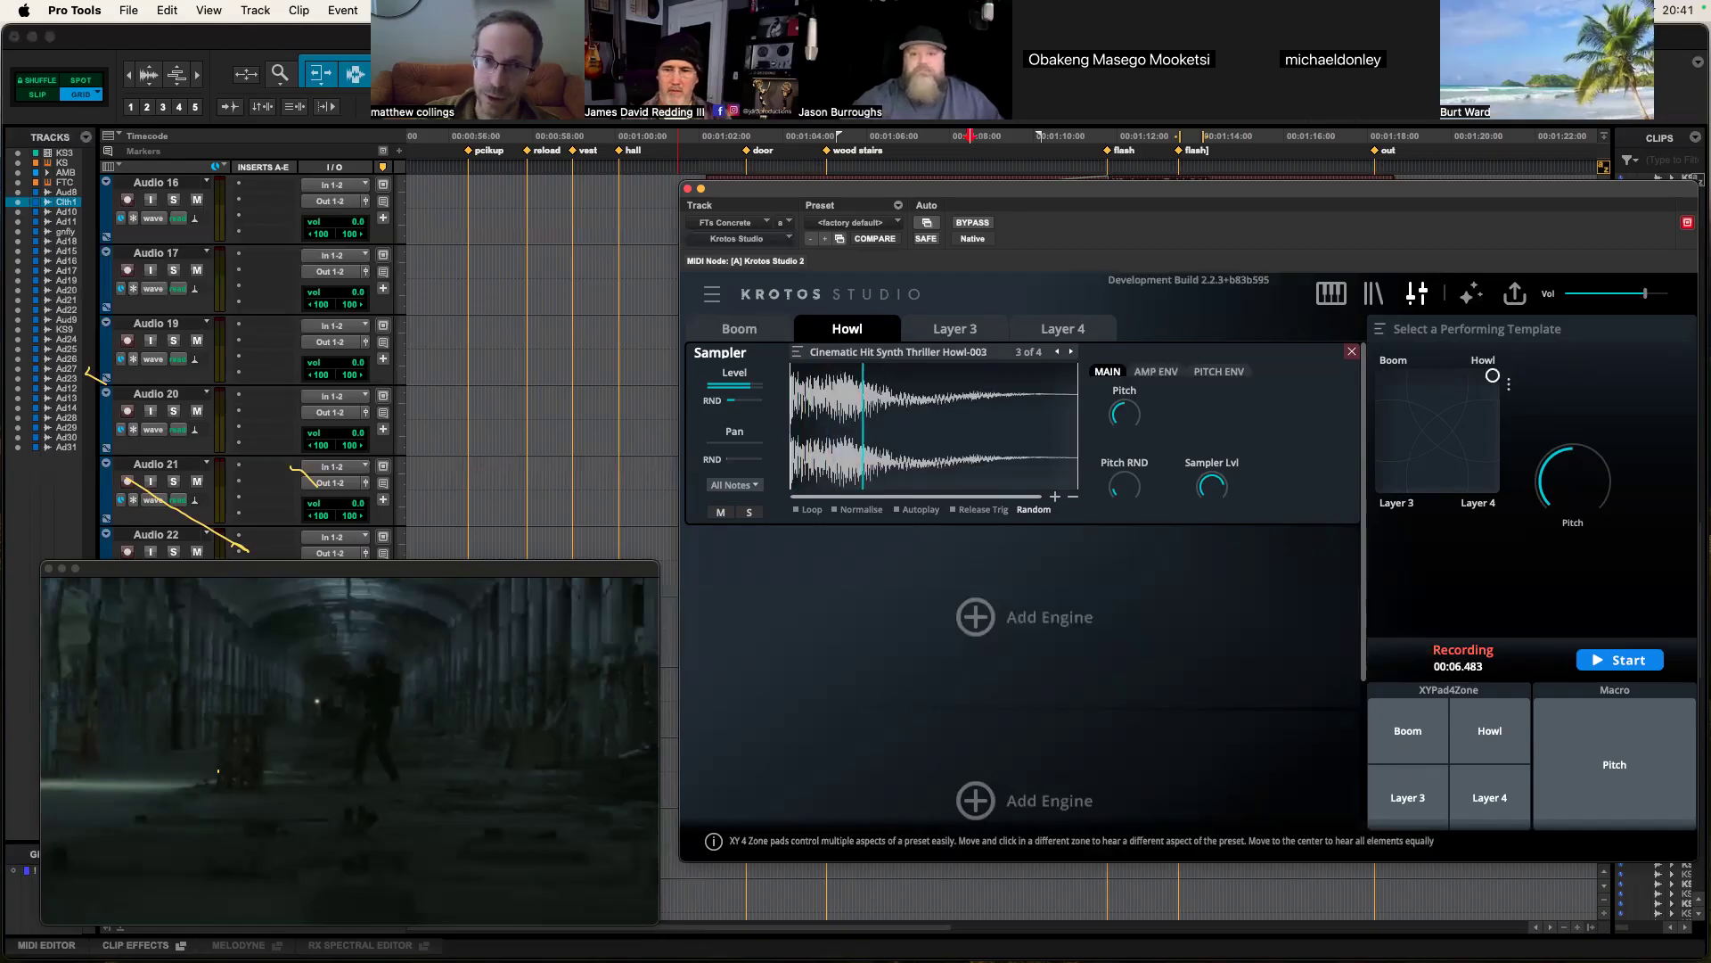
Step: Load KS_Metal Hit_19 through KS_Metal Hit_23 from Finder's Cinematic Sounds folder into the Layer 3 sampler and audition them
{"action": "left_click", "coordinate": [943, 331]}
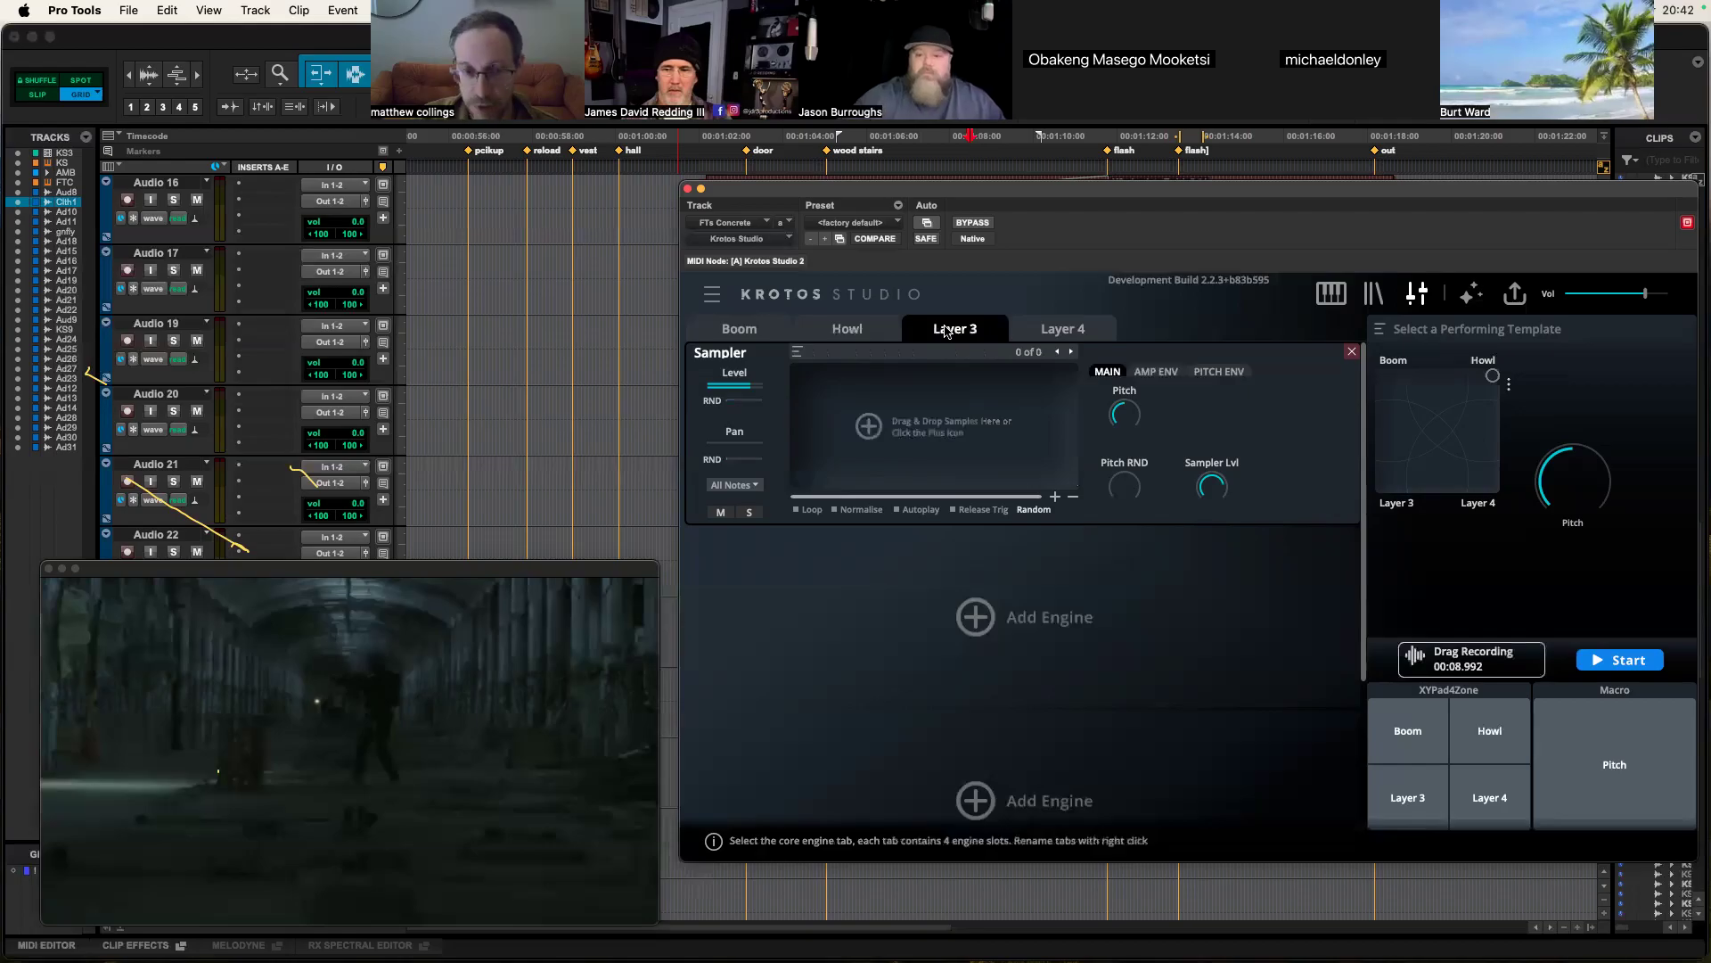
{"action": "key", "text": "super+Tab"}
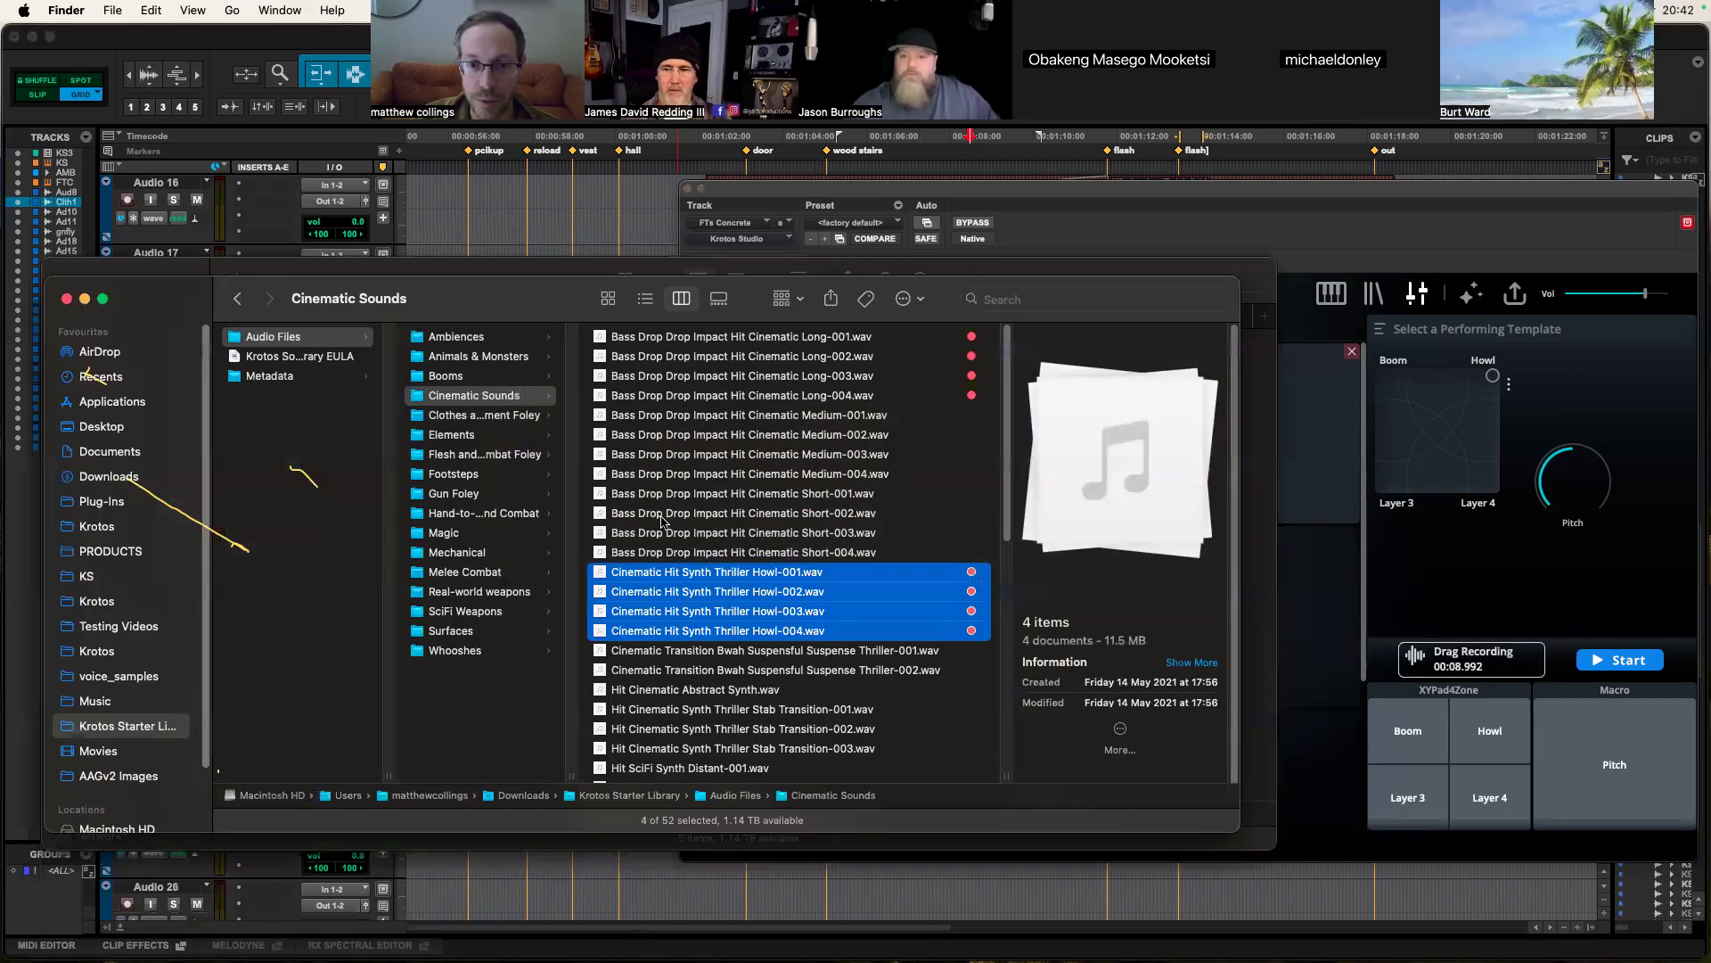
{"action": "scroll", "coordinate": [729, 620], "scroll_direction": "down", "scroll_amount": 5}
{"action": "left_click", "coordinate": [729, 619]}
{"action": "left_click", "coordinate": [742, 701], "text": "shift"}
{"action": "key", "text": "super+Tab"}
{"action": "left_click_drag", "start_coordinate": [656, 699], "coordinate": [937, 472]}
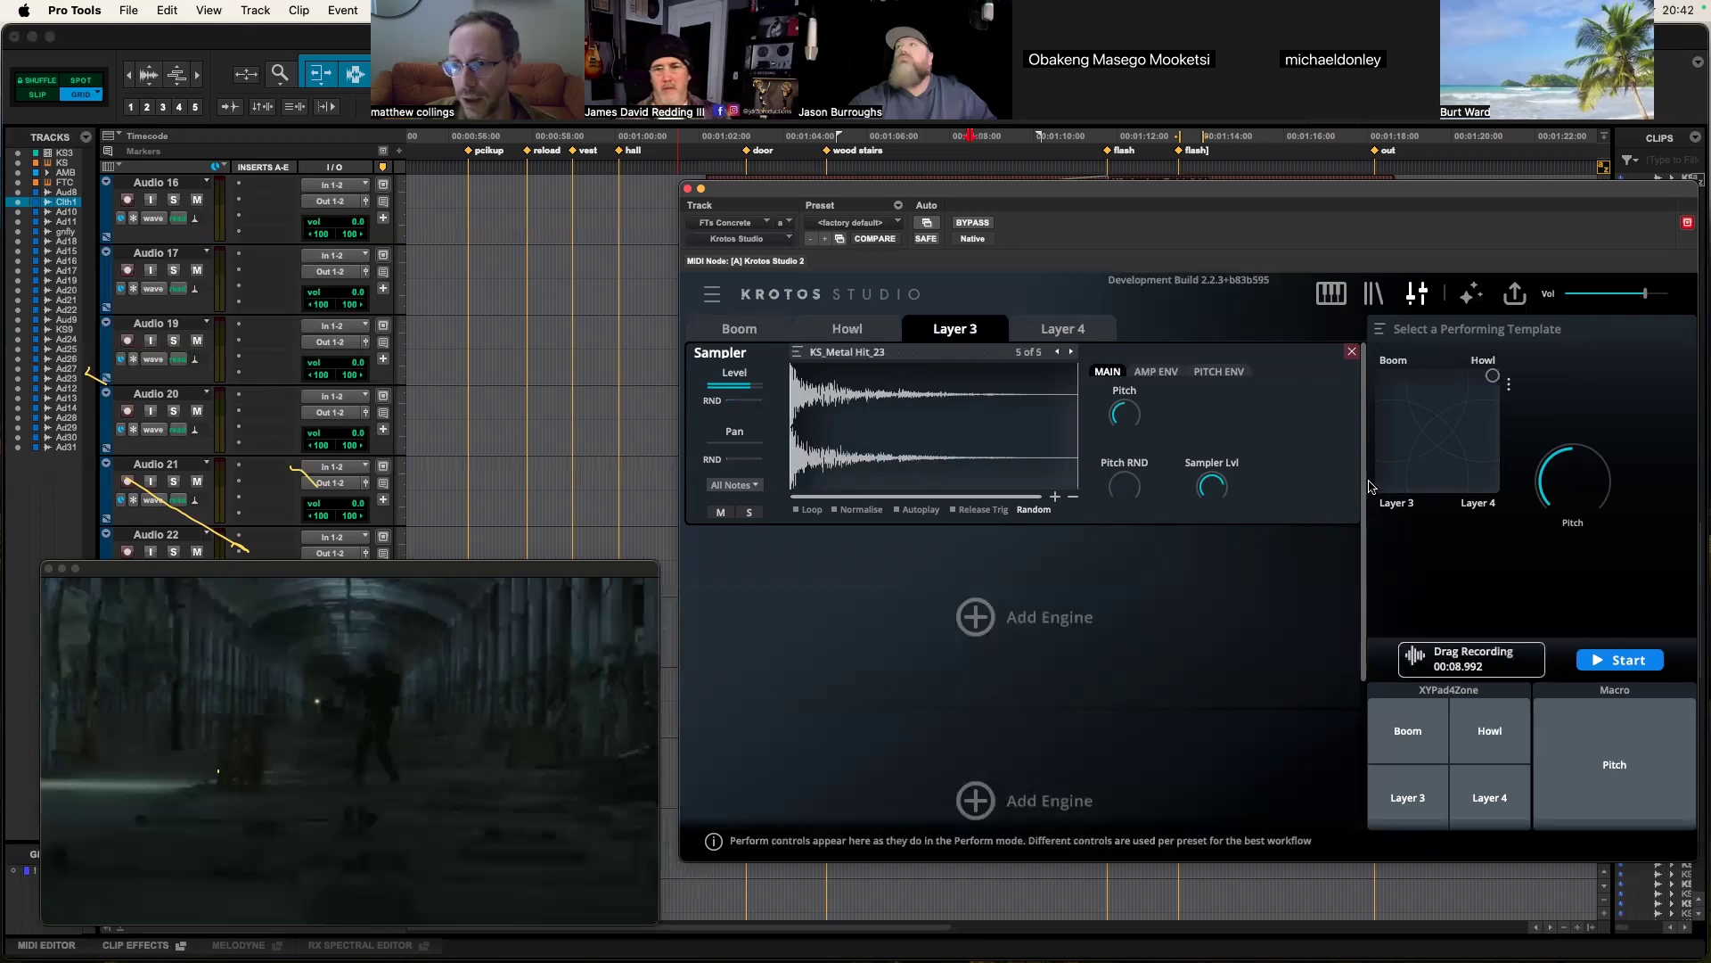
{"action": "mouse_move", "coordinate": [1222, 491]}
{"action": "left_click", "coordinate": [1032, 478]}
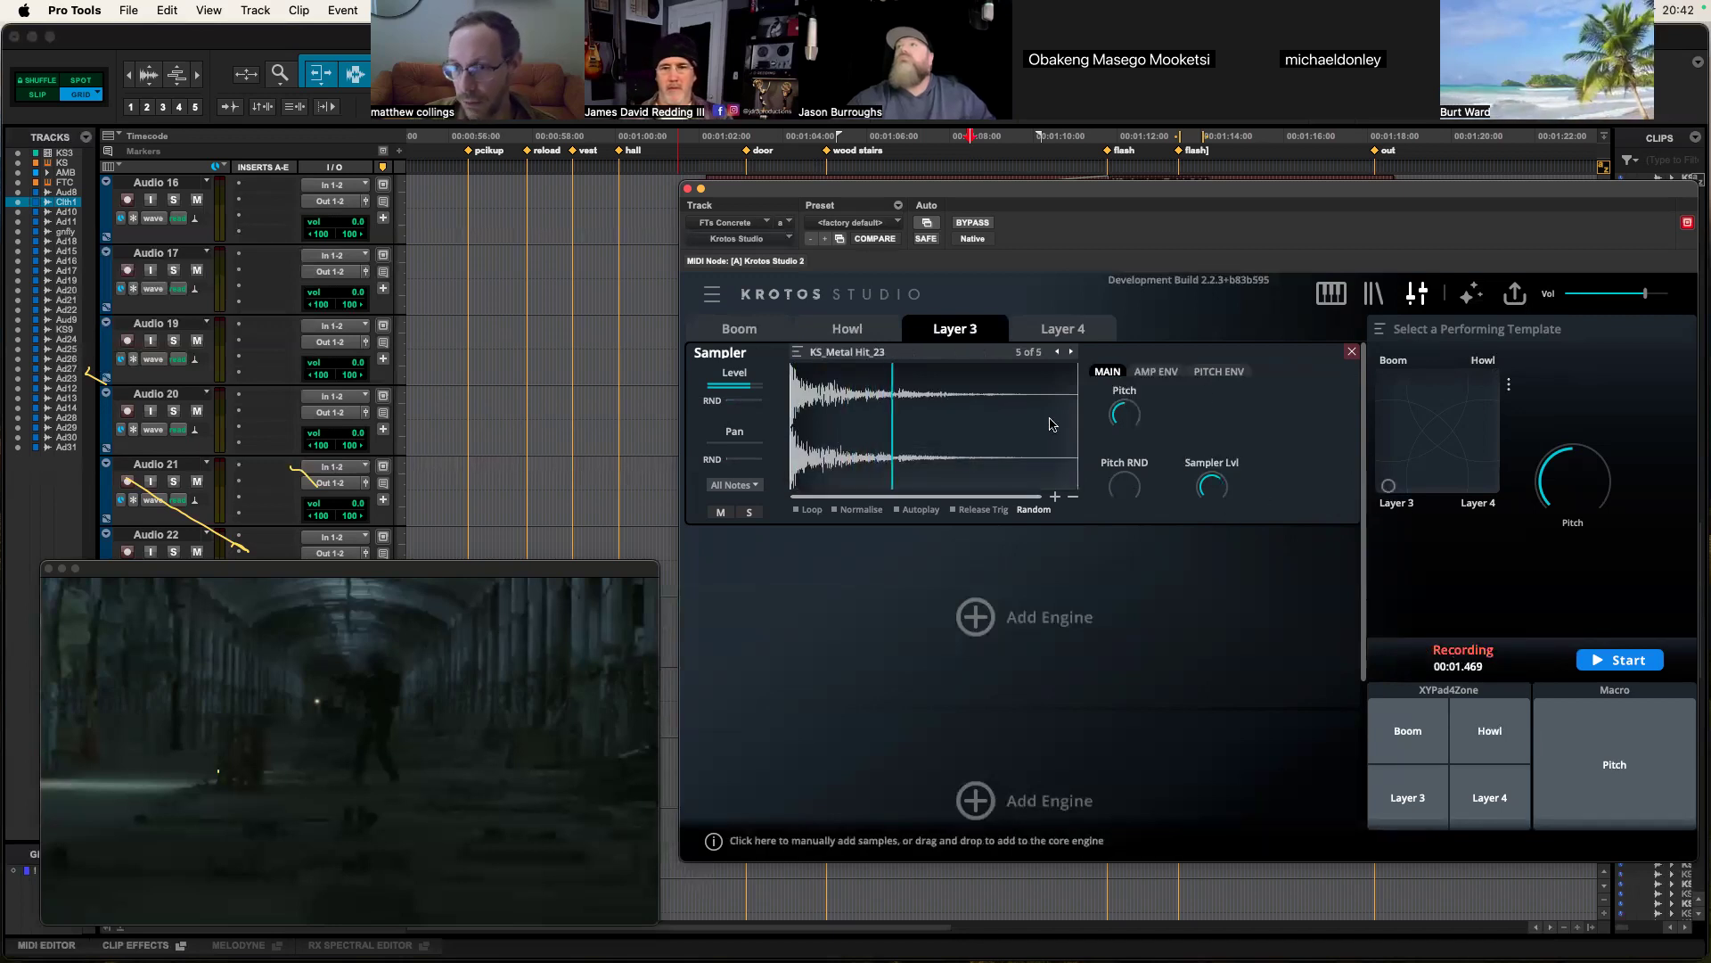
Step: Rename the Layer 3 engine tab and XY pad zone to Metal, and audition all layers together from the pad's centre
{"action": "double_click", "coordinate": [984, 332]}
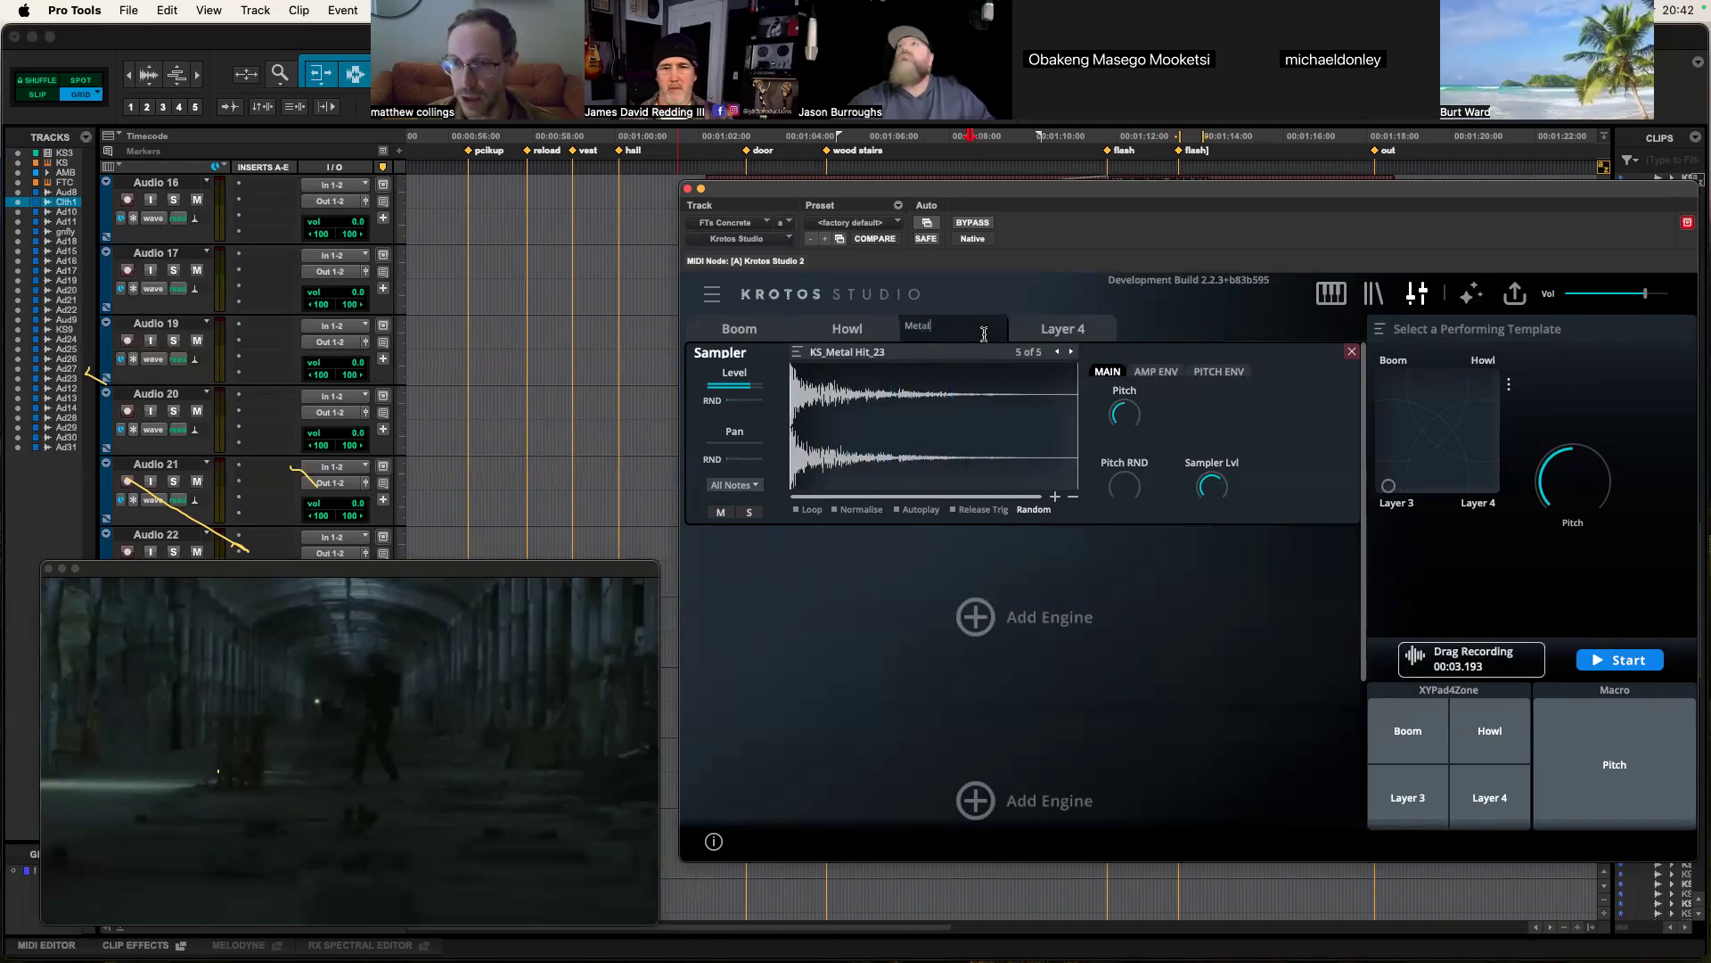
{"action": "type", "text": "Metal"}
{"action": "key", "text": "Return"}
{"action": "double_click", "coordinate": [1394, 504]}
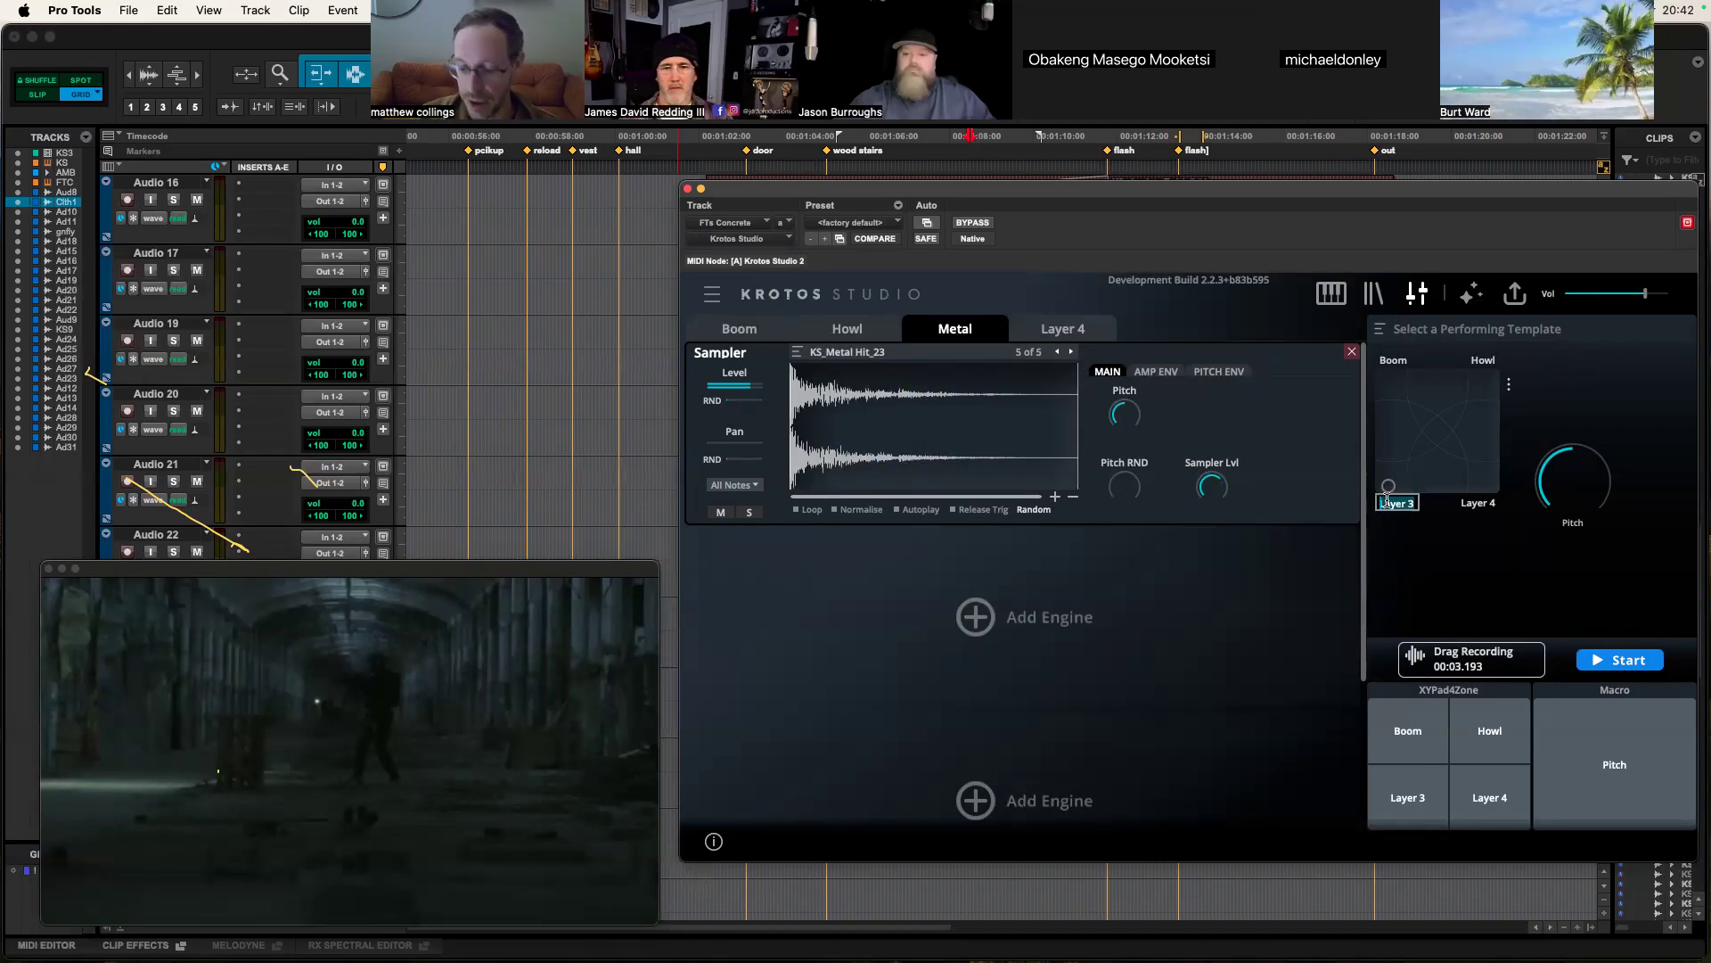
{"action": "type", "text": "Metal"}
{"action": "key", "text": "Return"}
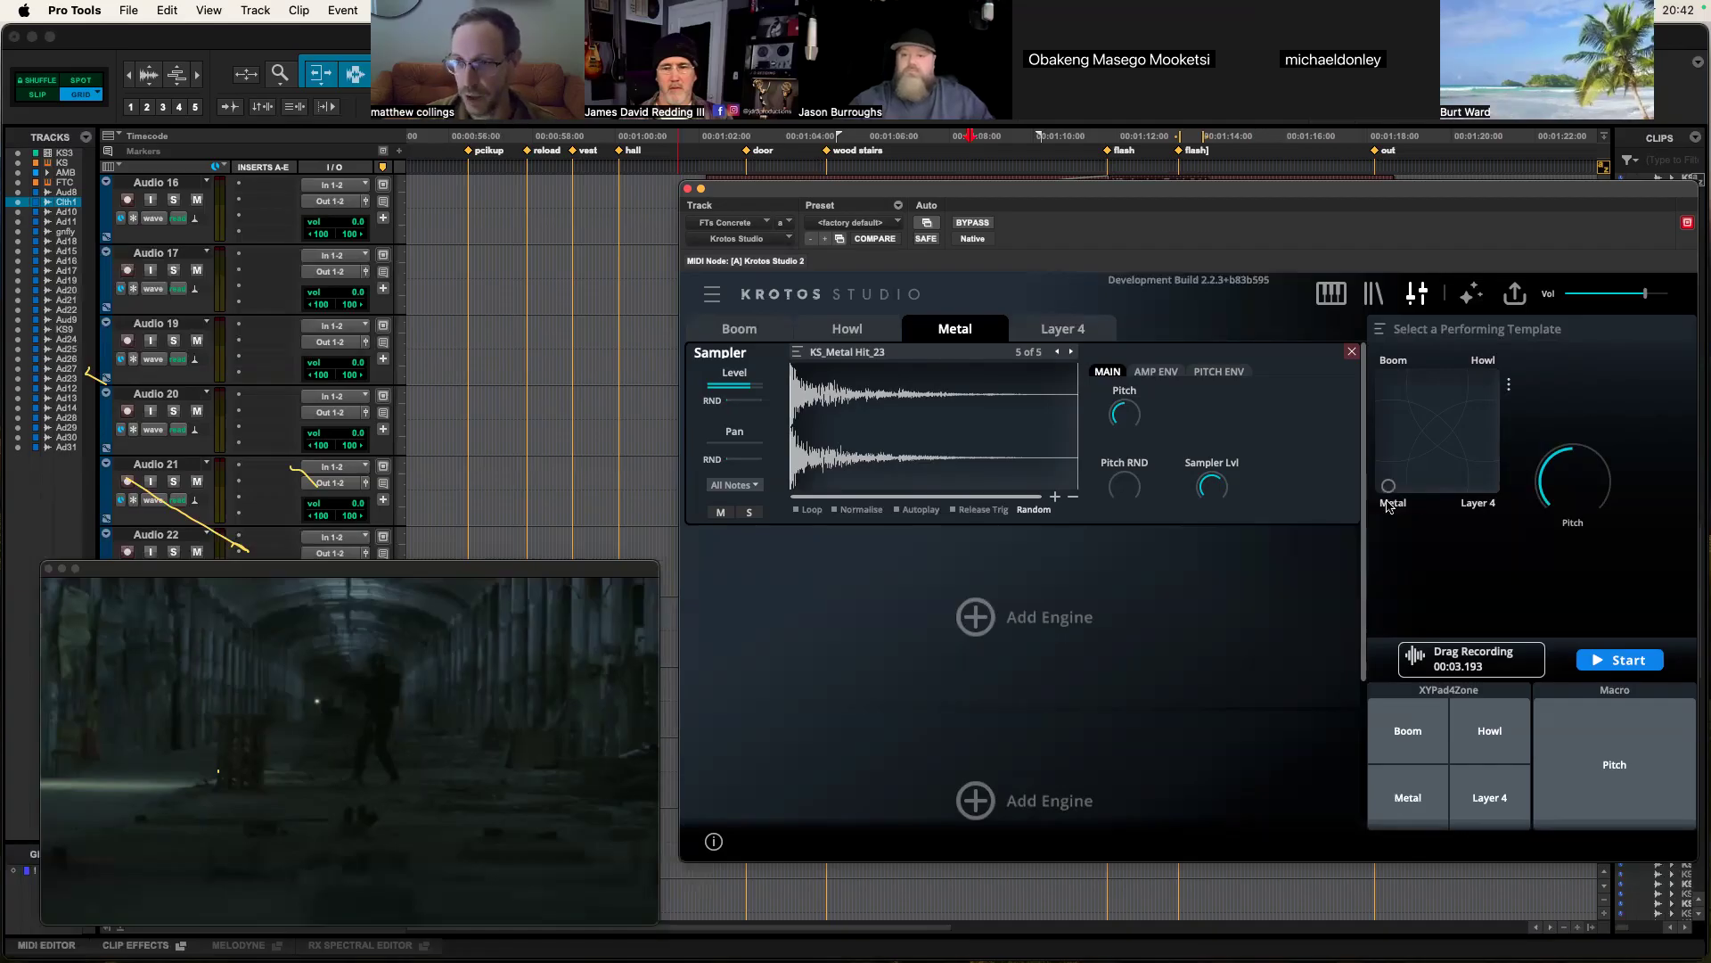
{"action": "left_click", "coordinate": [1436, 431]}
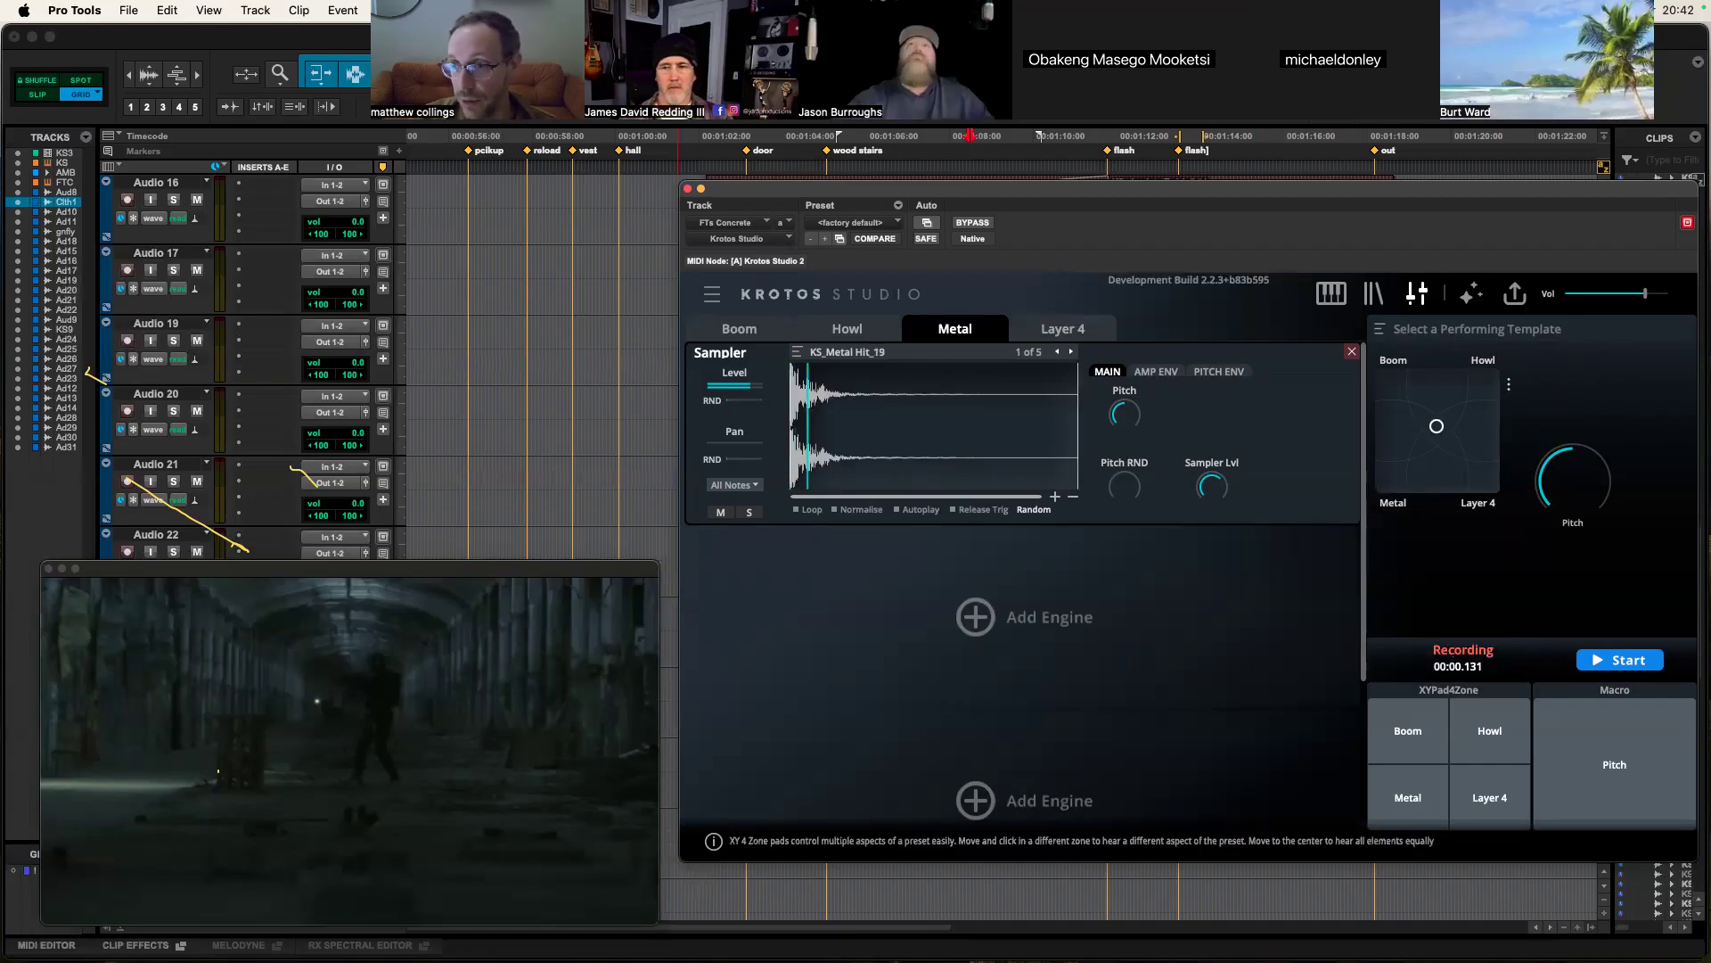
{"action": "left_click", "coordinate": [1436, 431]}
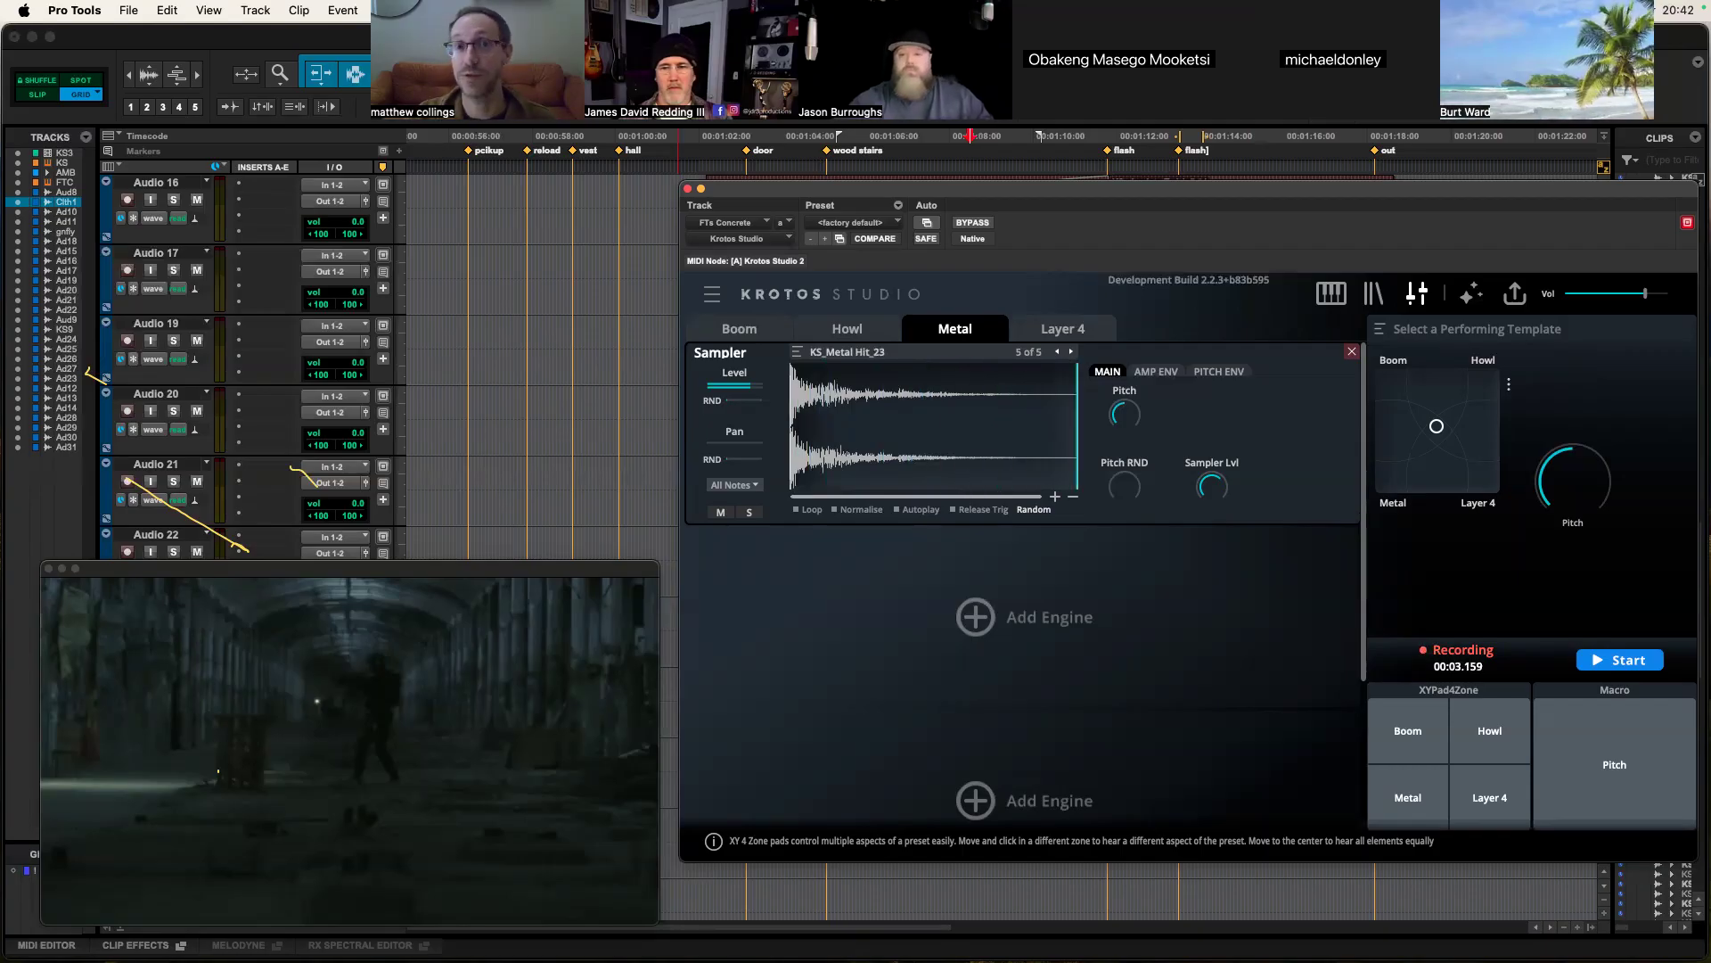
Step: Replace the empty Sampler engine in Layer 4 with a Granular engine
{"action": "left_click", "coordinate": [1098, 343]}
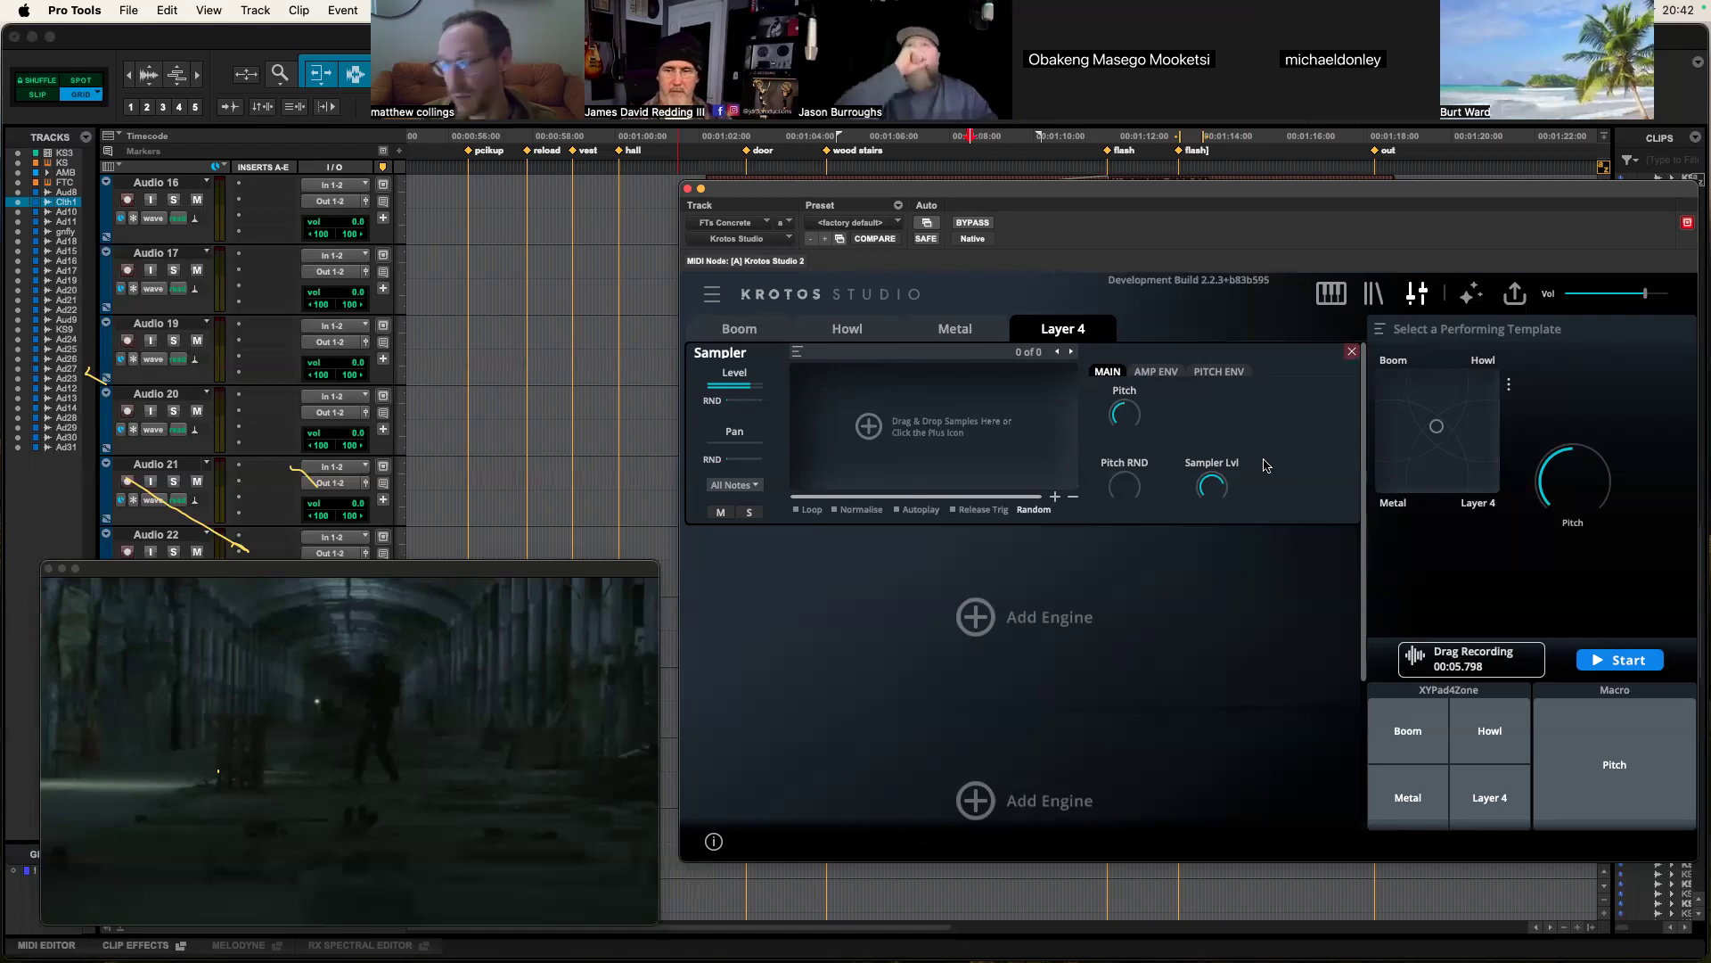
{"action": "left_click", "coordinate": [1352, 353]}
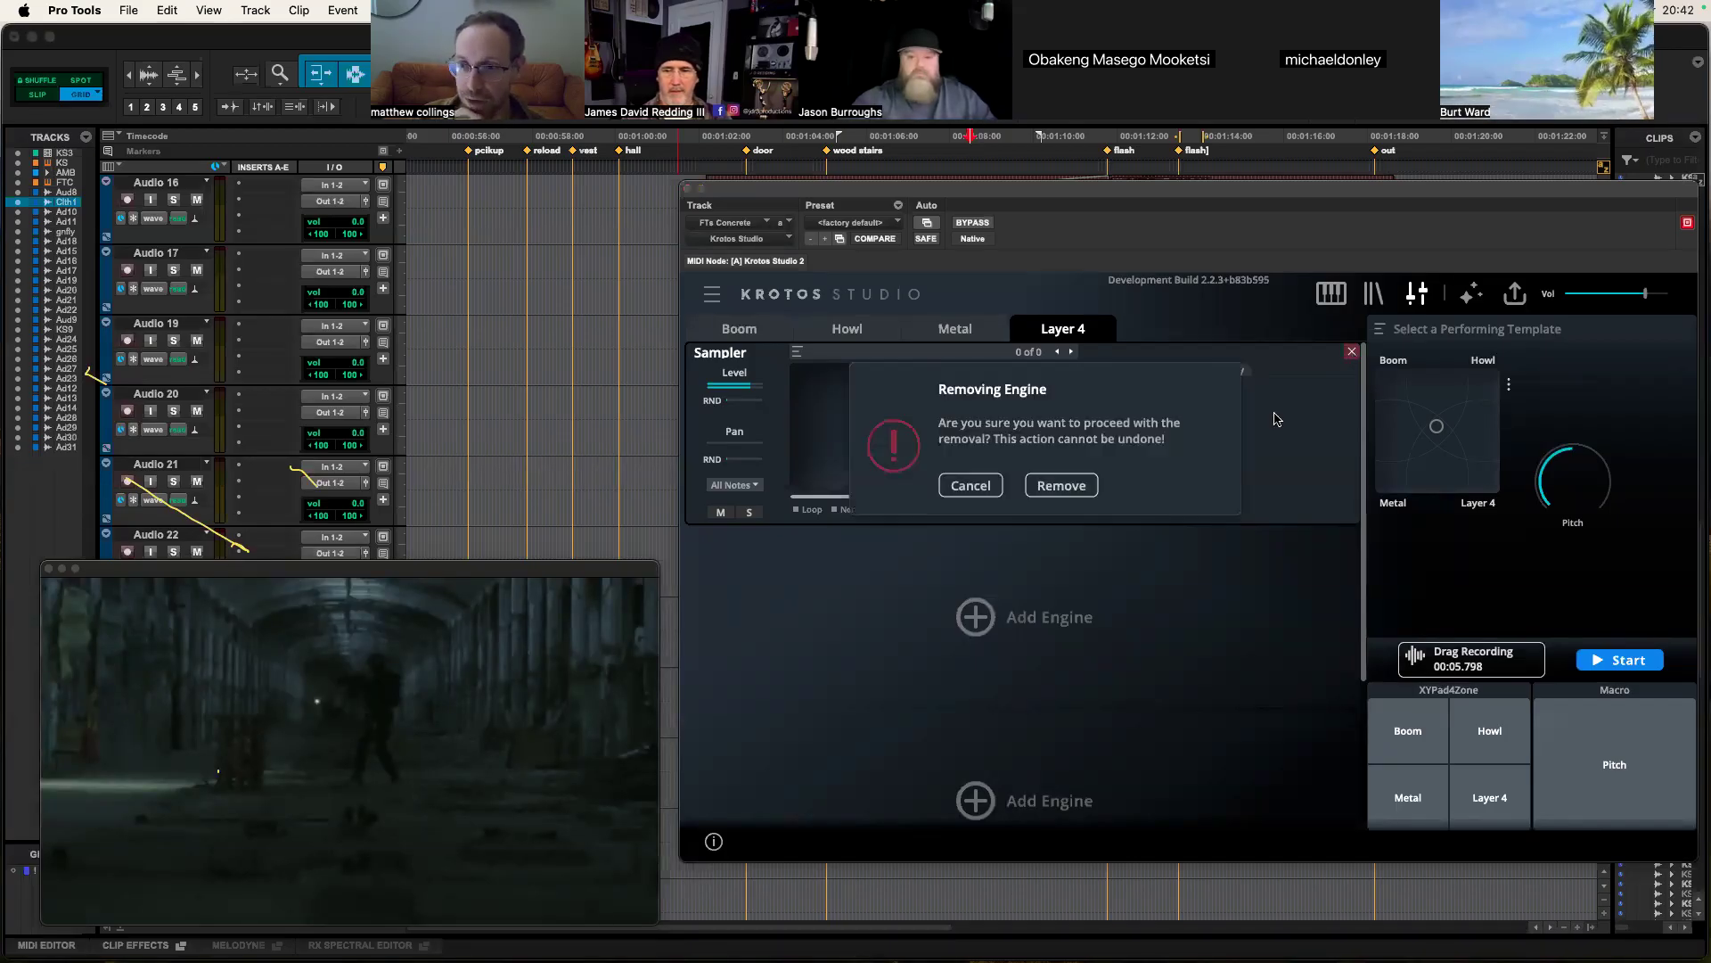
{"action": "left_click", "coordinate": [1063, 483]}
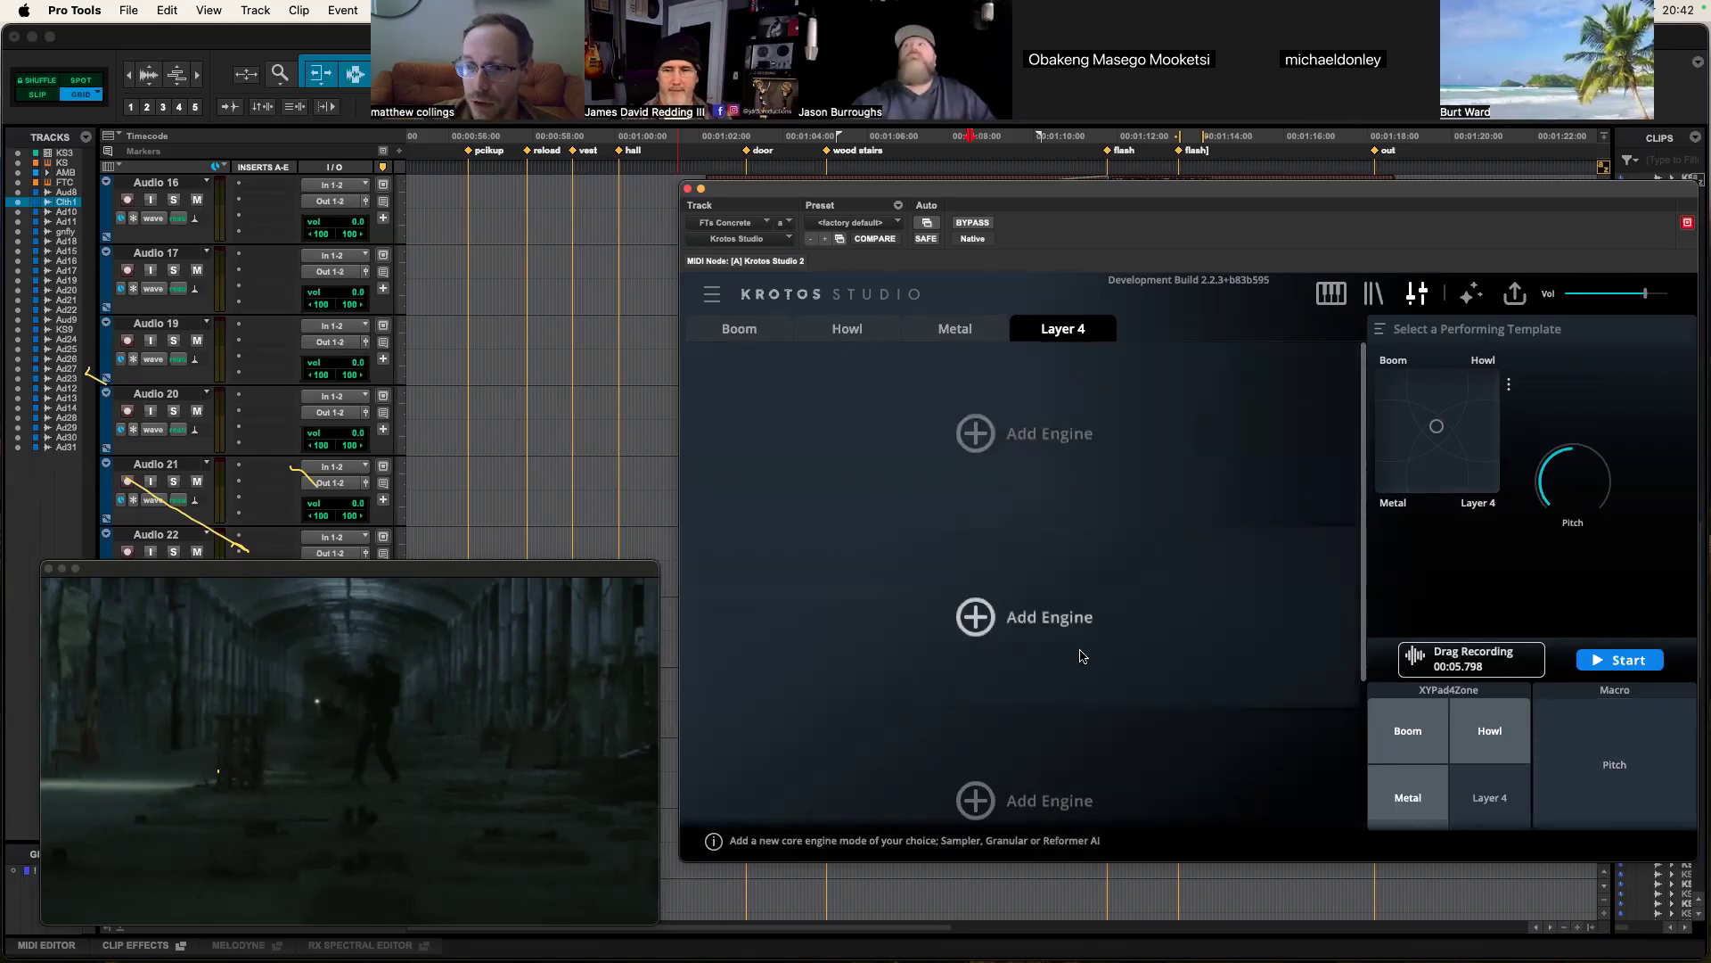
{"action": "left_click", "coordinate": [1066, 440]}
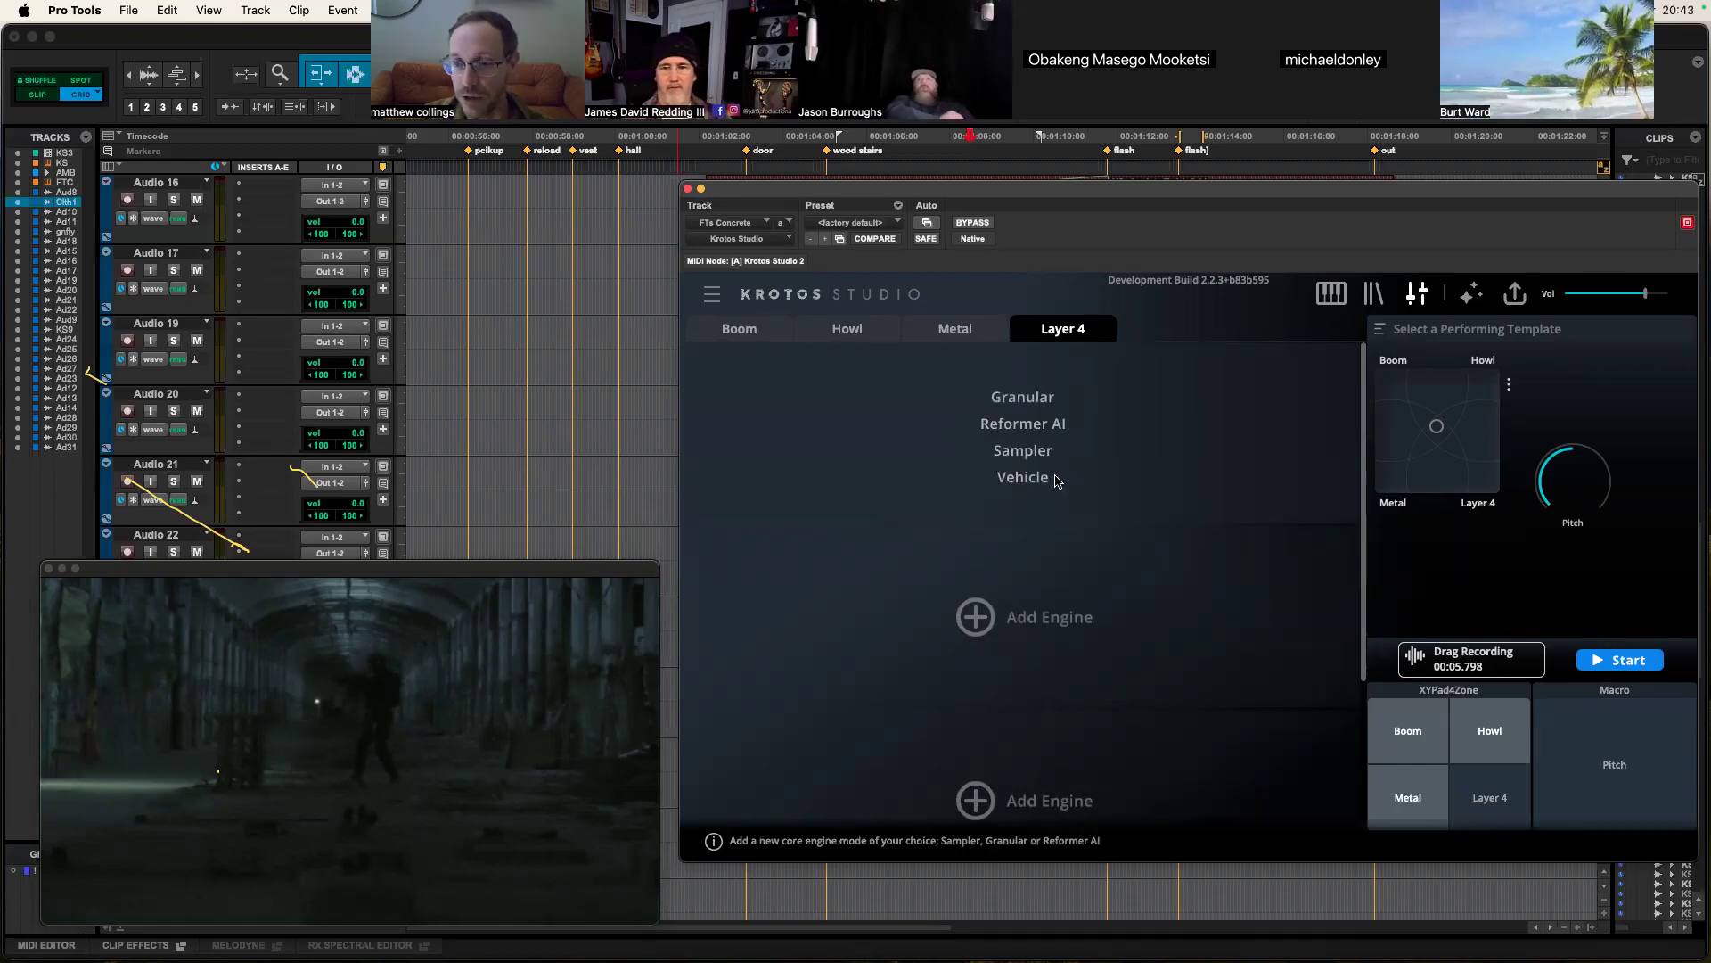
{"action": "left_click", "coordinate": [1023, 399]}
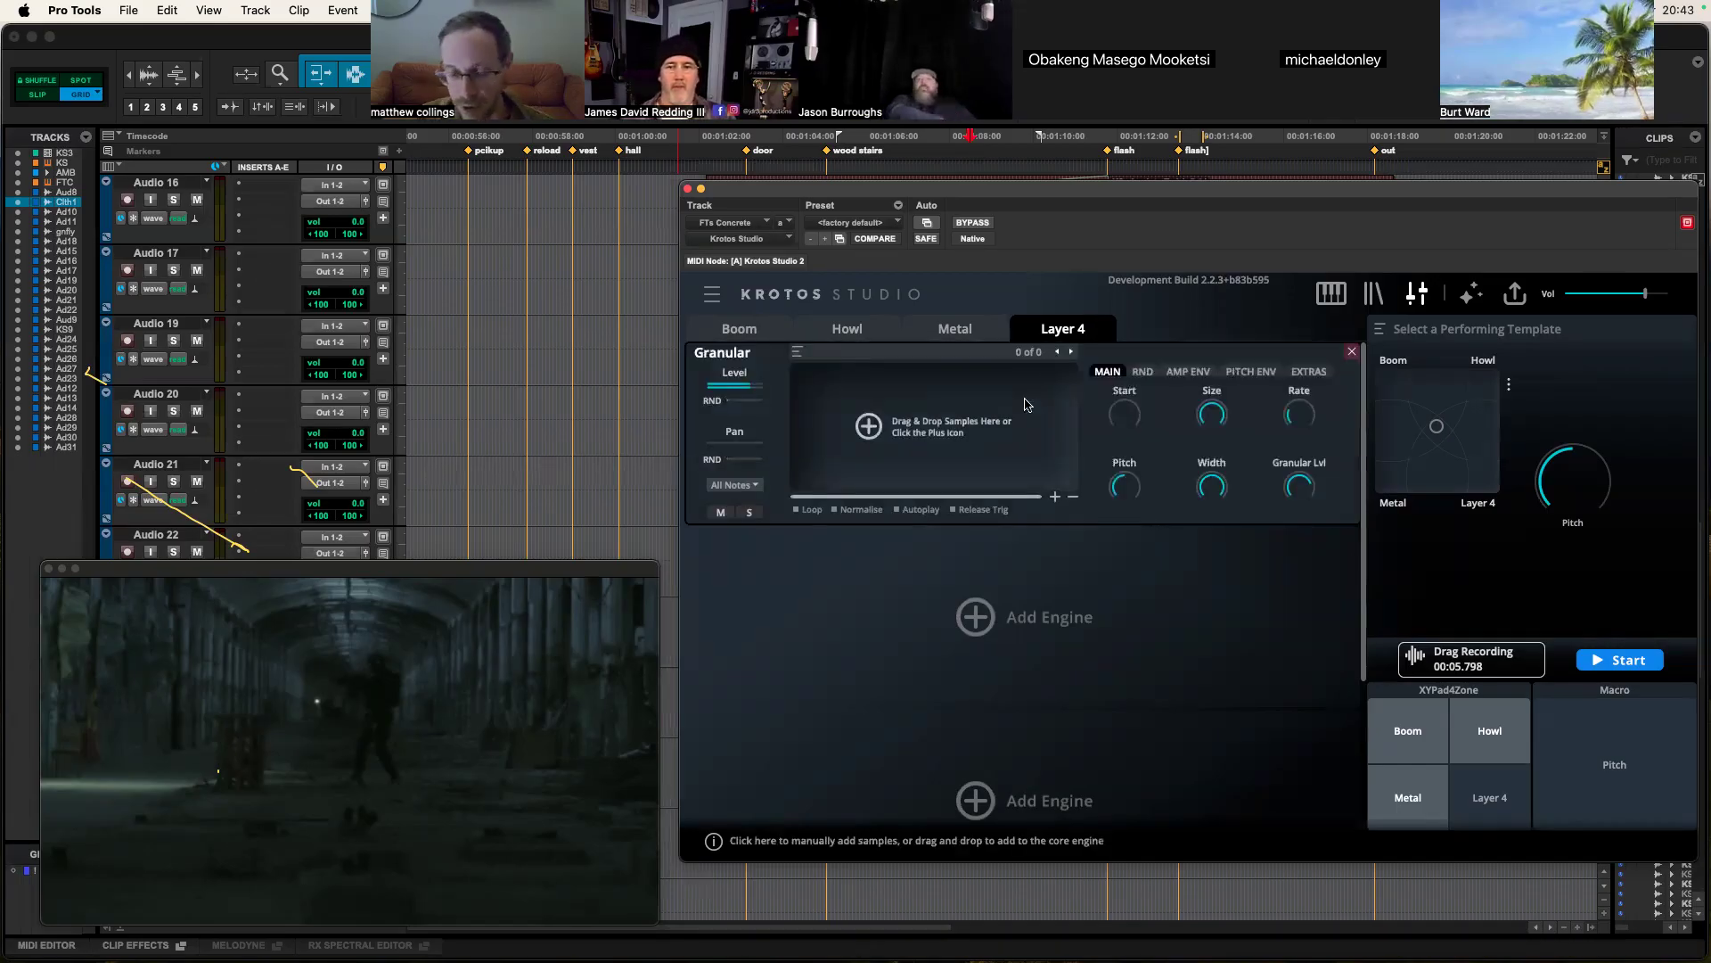
Step: Load Spell General Generic Restoration Chimes Twinkle-001.wav from Finder's Magic folder into Layer 4's Granular engine and audition its XY pad zone
{"action": "key", "text": "super+Tab"}
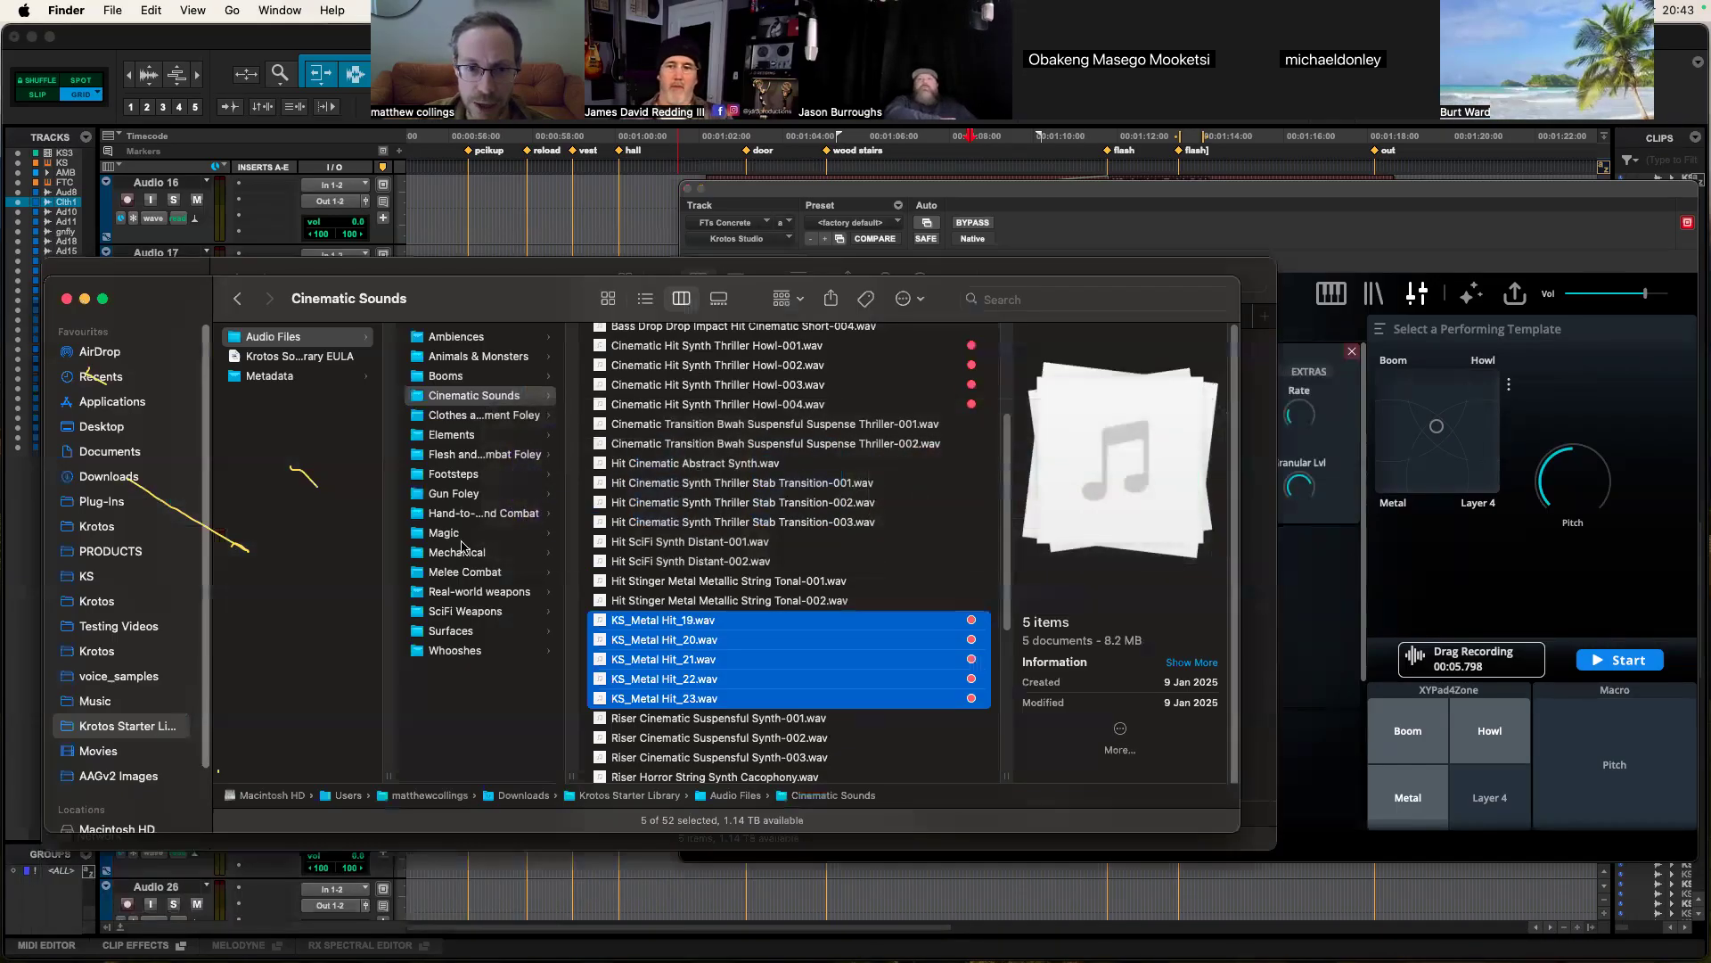
{"action": "left_click", "coordinate": [461, 535]}
{"action": "double_click", "coordinate": [749, 775]}
{"action": "scroll", "coordinate": [827, 617], "scroll_direction": "down", "scroll_amount": 8}
{"action": "scroll", "coordinate": [827, 617], "scroll_direction": "down", "scroll_amount": 20}
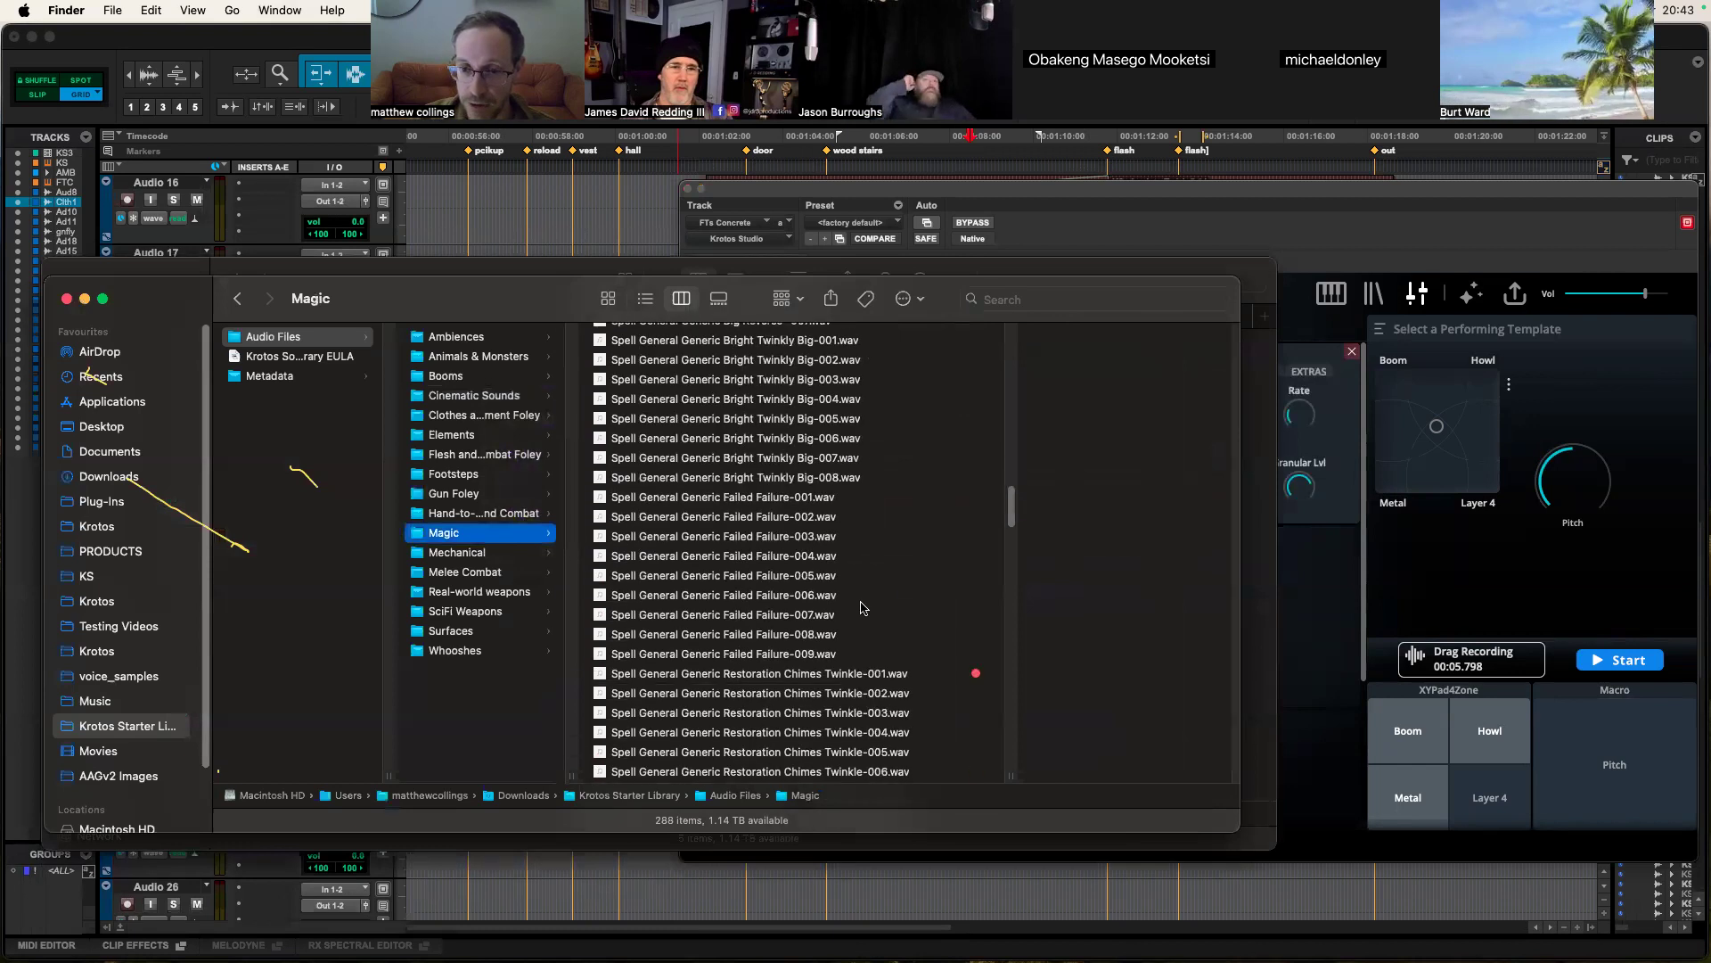
{"action": "left_click_drag", "start_coordinate": [670, 678], "coordinate": [890, 445]}
{"action": "key", "text": "super+Tab"}
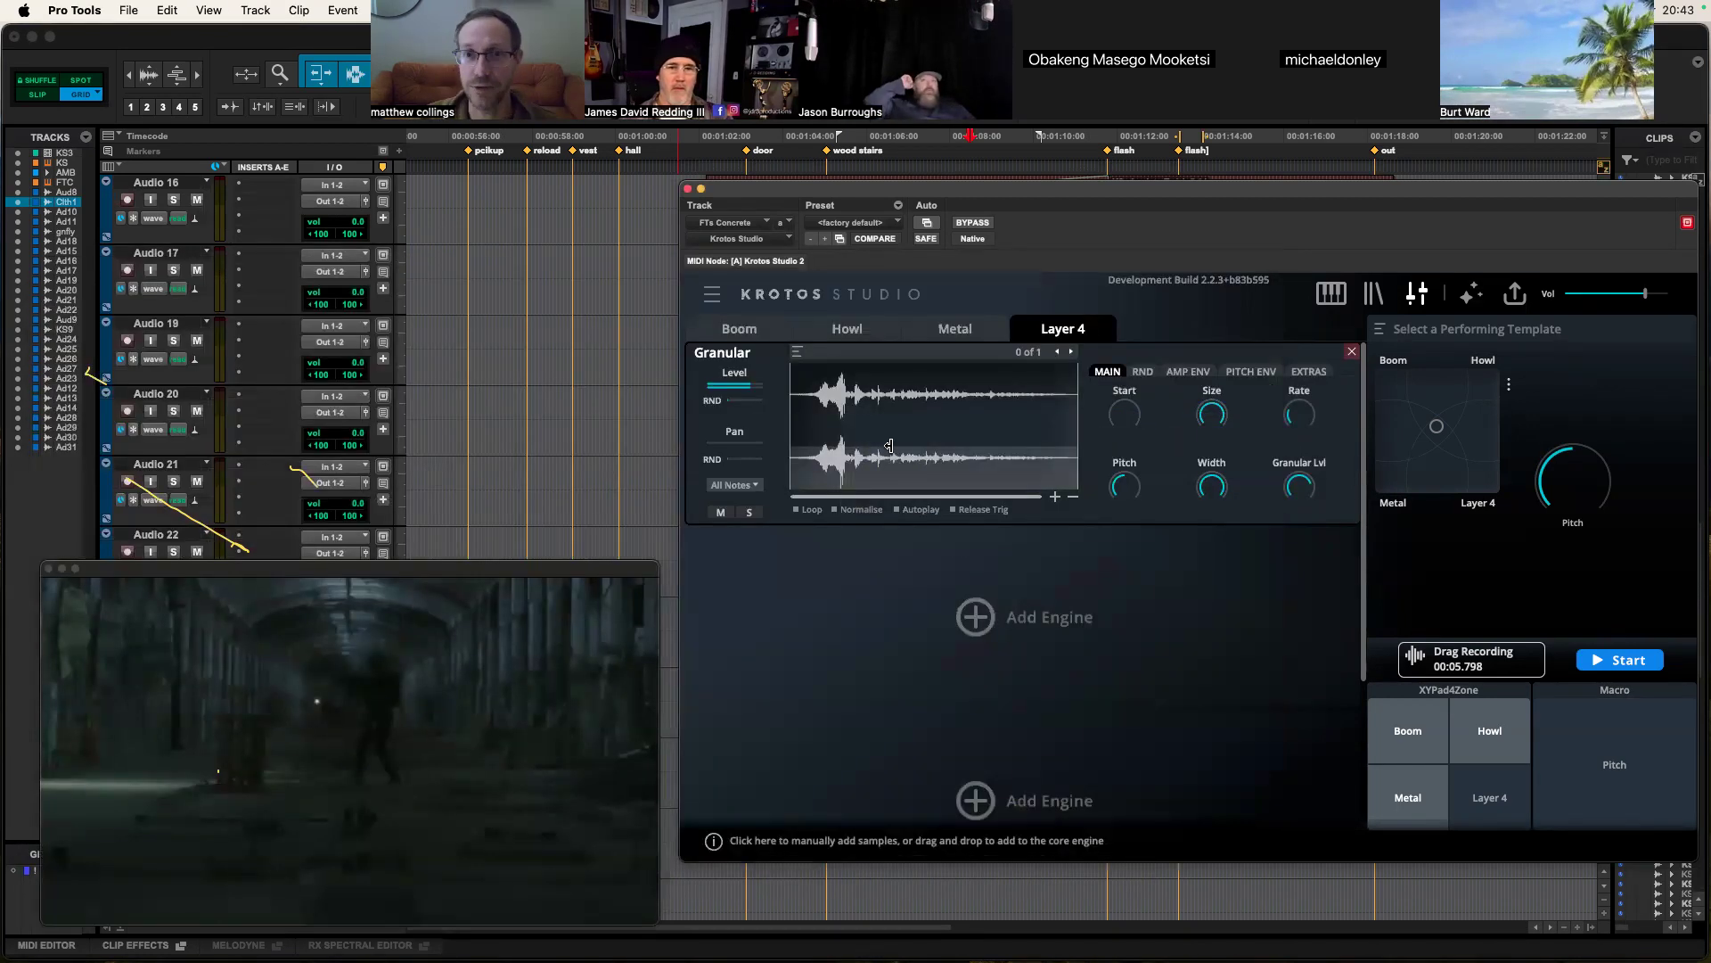
{"action": "left_click", "coordinate": [1494, 493]}
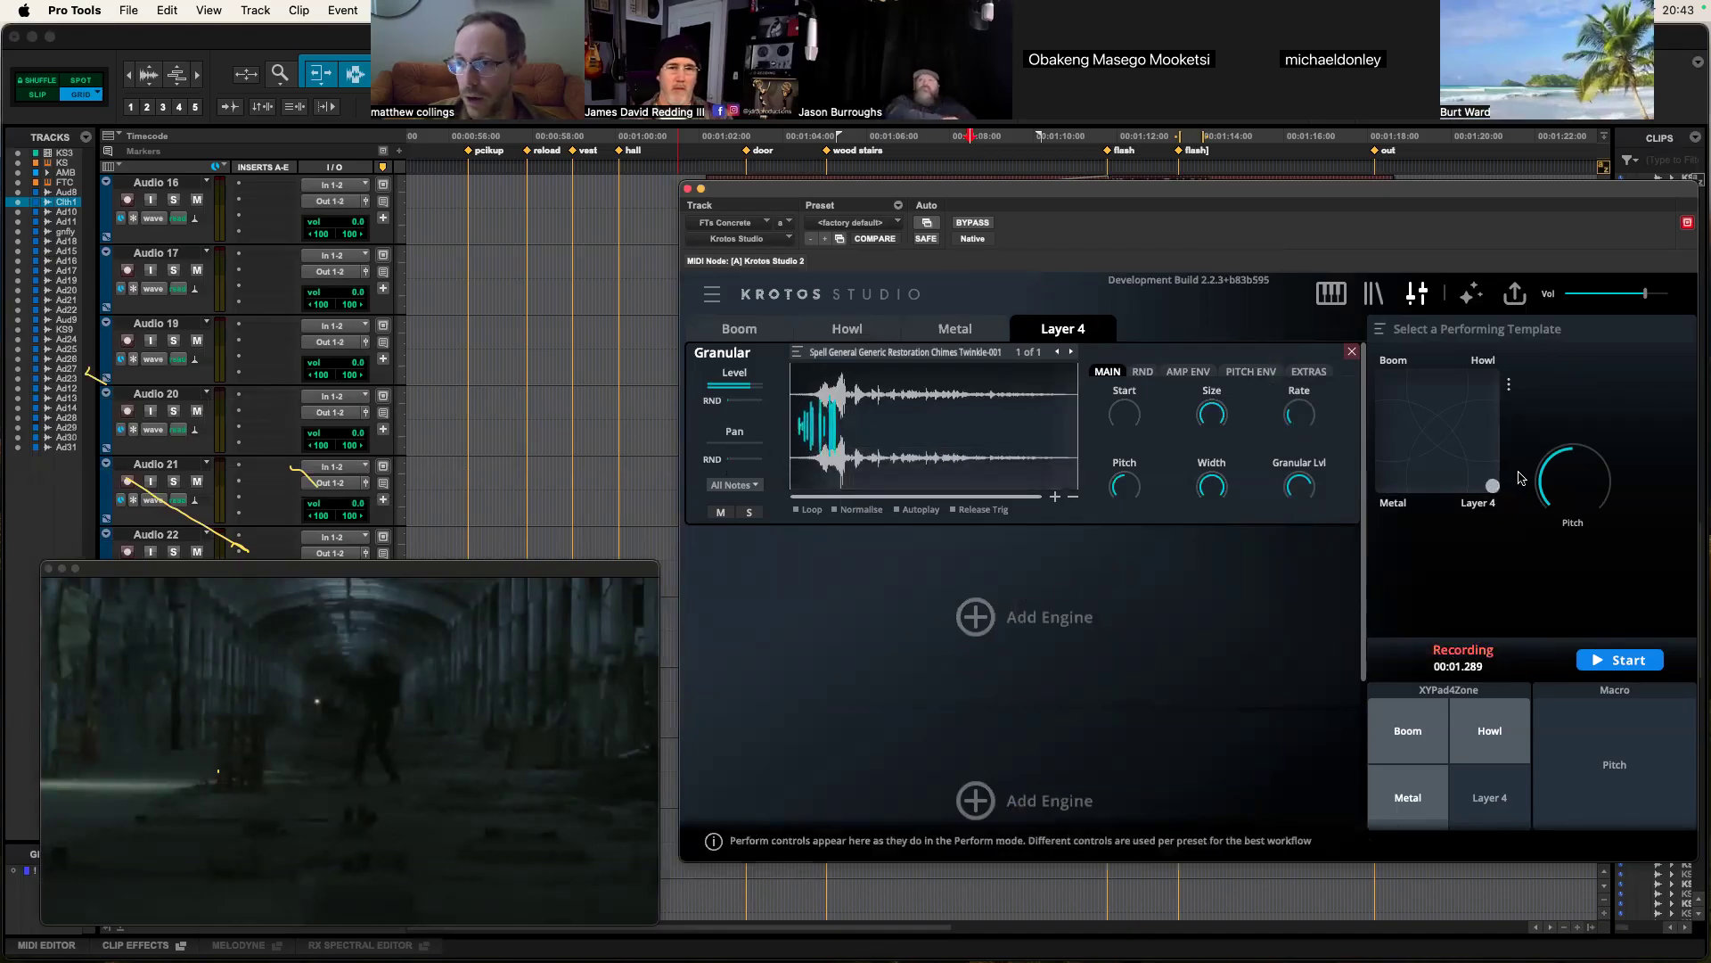
Step: Add Start, Pitch (about 0.44), Level and Pan randomisation to Layer 4's Granular engine and audition its XY pad zone
{"action": "mouse_move", "coordinate": [1128, 410]}
{"action": "left_click", "coordinate": [1145, 373]}
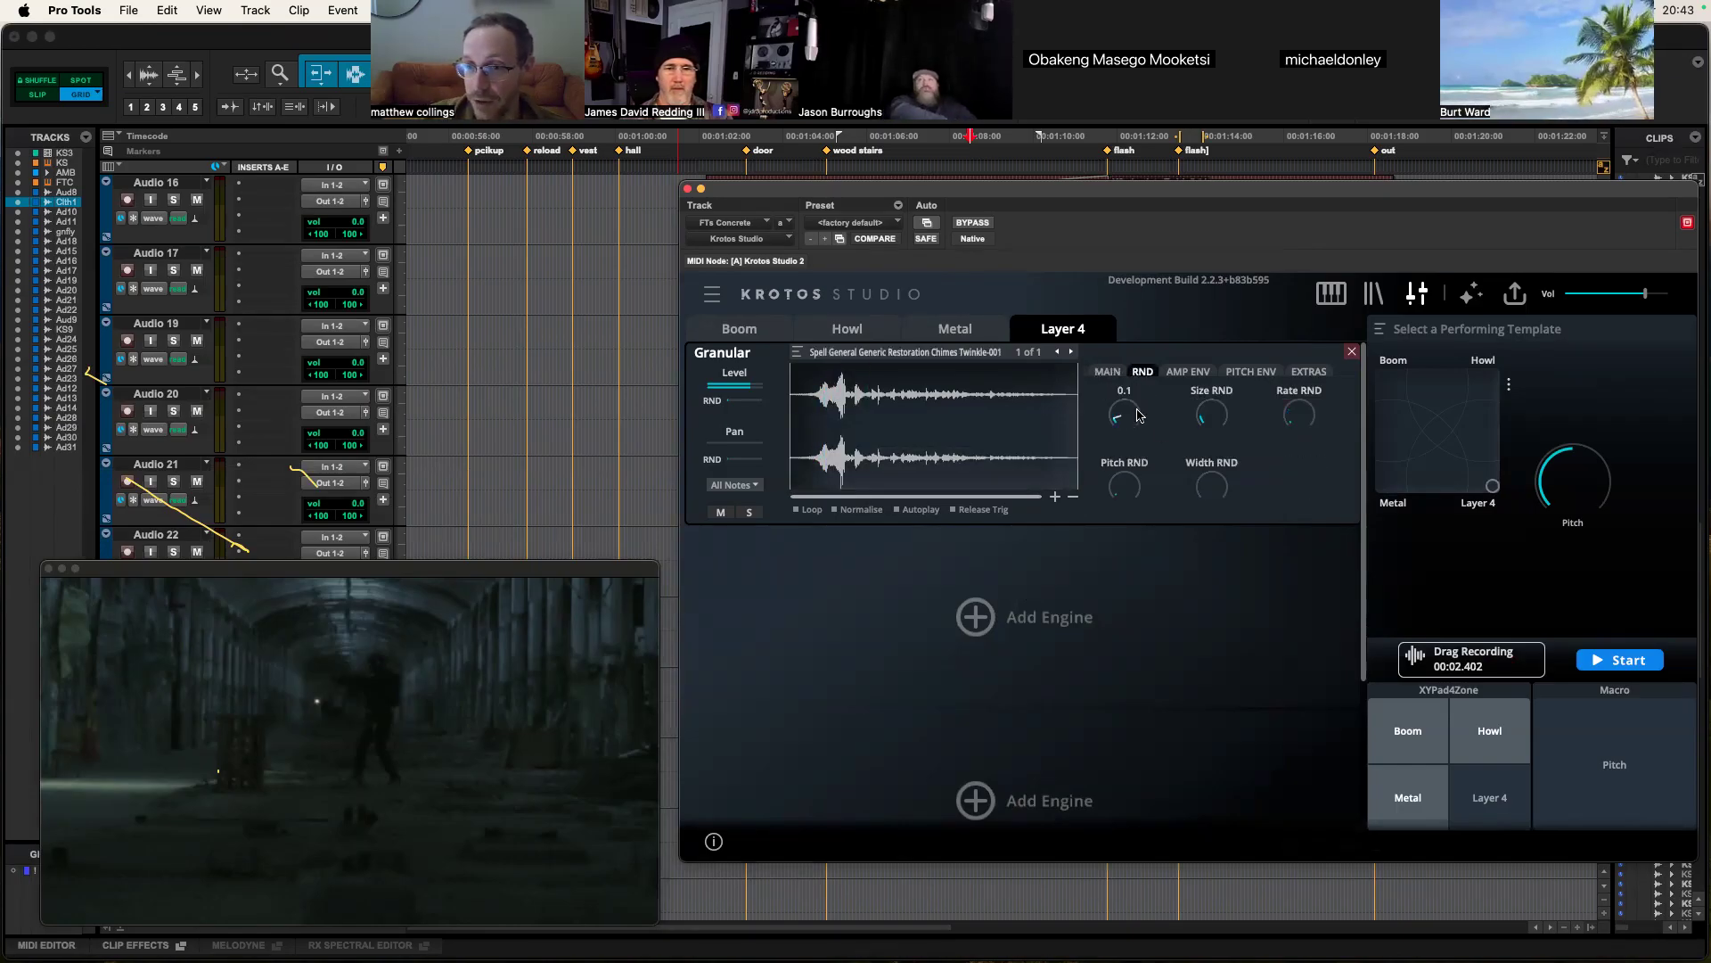
{"action": "mouse_move", "coordinate": [1130, 411]}
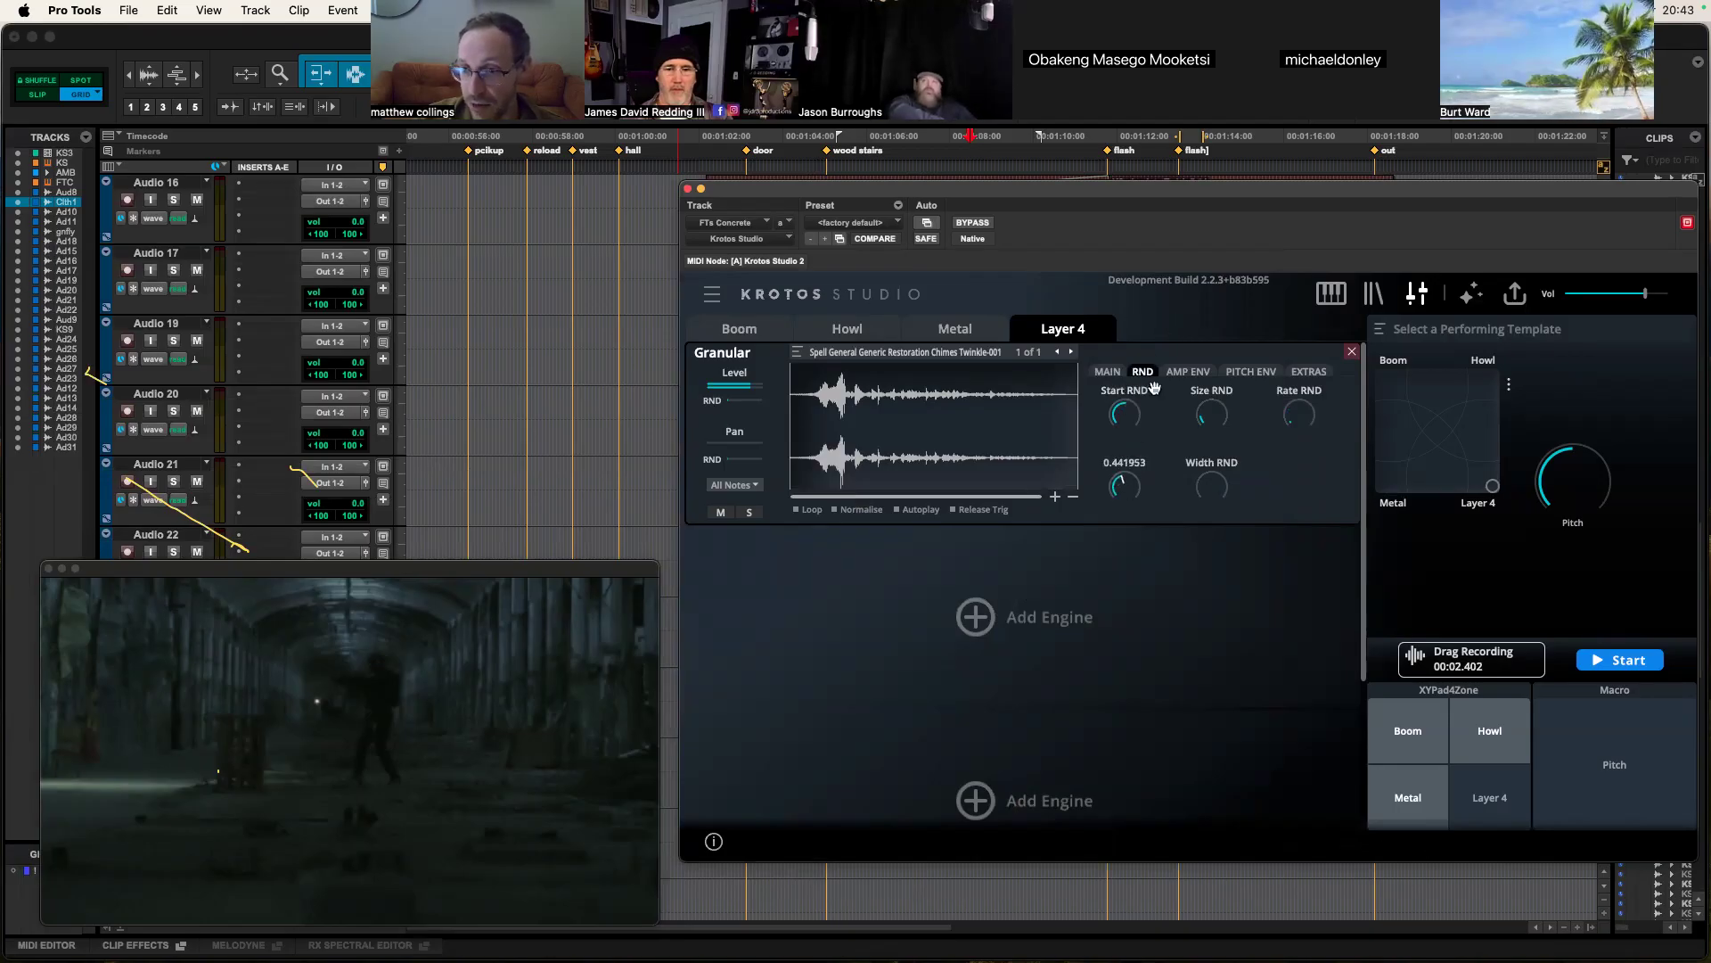
{"action": "mouse_move", "coordinate": [737, 403]}
{"action": "left_click", "coordinate": [1494, 489]}
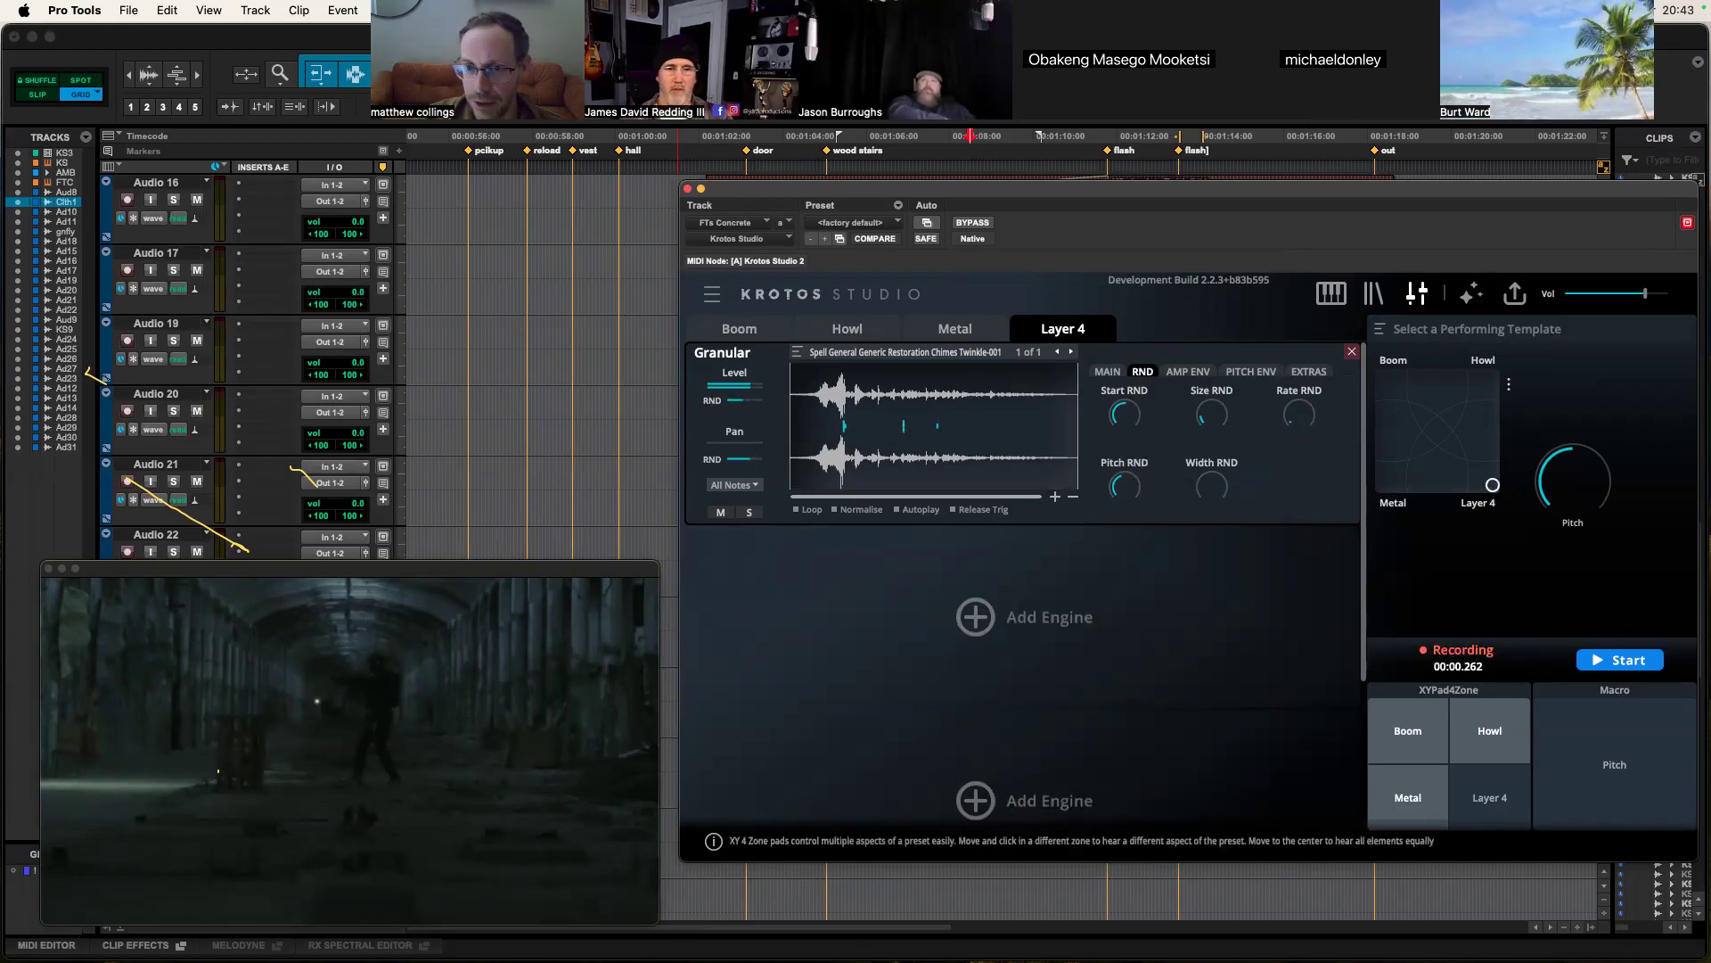
{"action": "left_click", "coordinate": [1494, 489]}
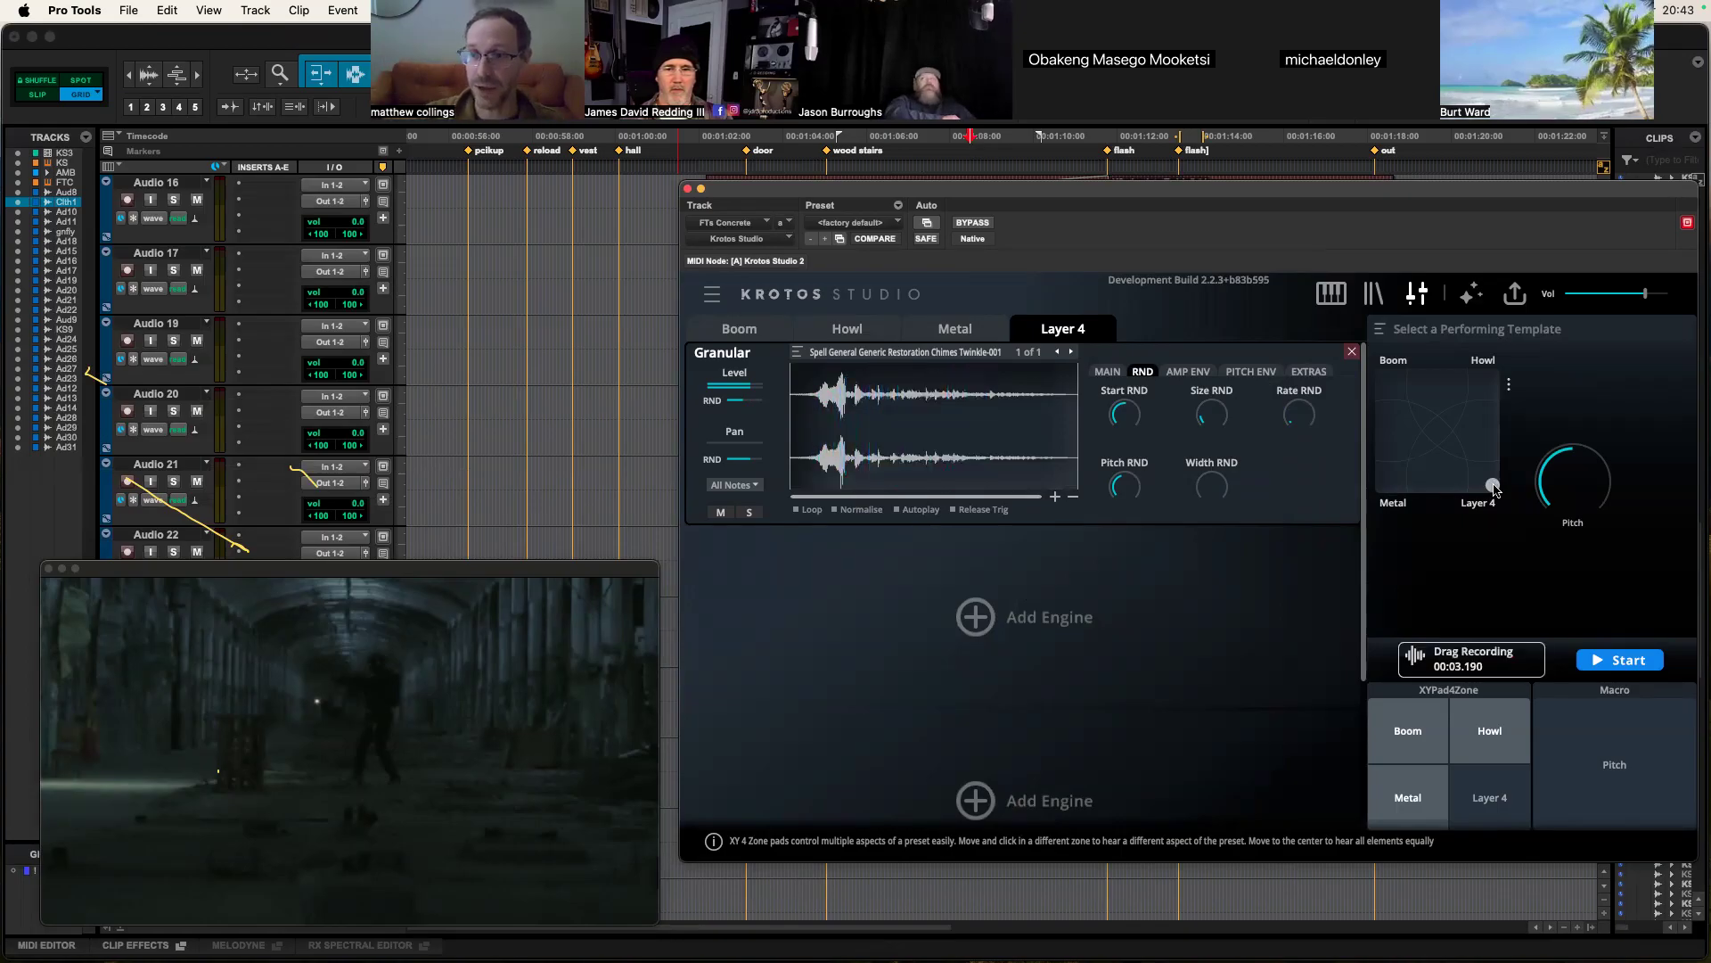
Step: Set the amp envelope's Release to about 2.58 on Layer 4's Granular engine and audition its pad zone
{"action": "mouse_move", "coordinate": [1221, 405]}
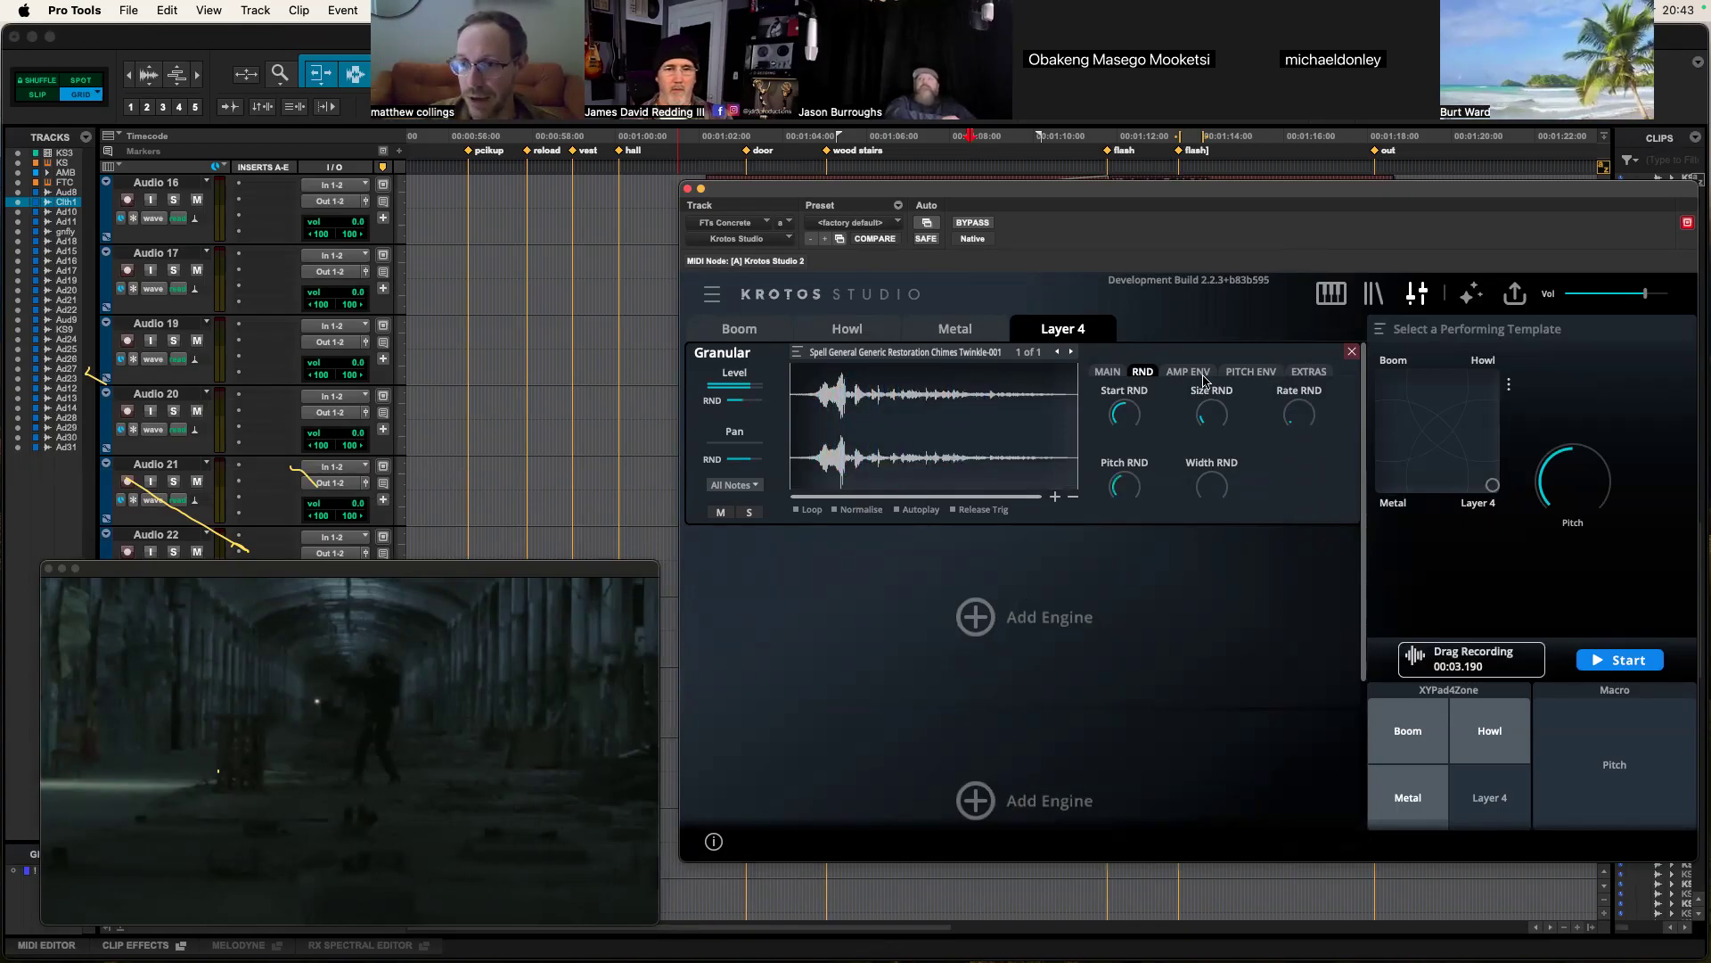
{"action": "left_click", "coordinate": [1188, 372]}
{"action": "mouse_move", "coordinate": [1242, 481]}
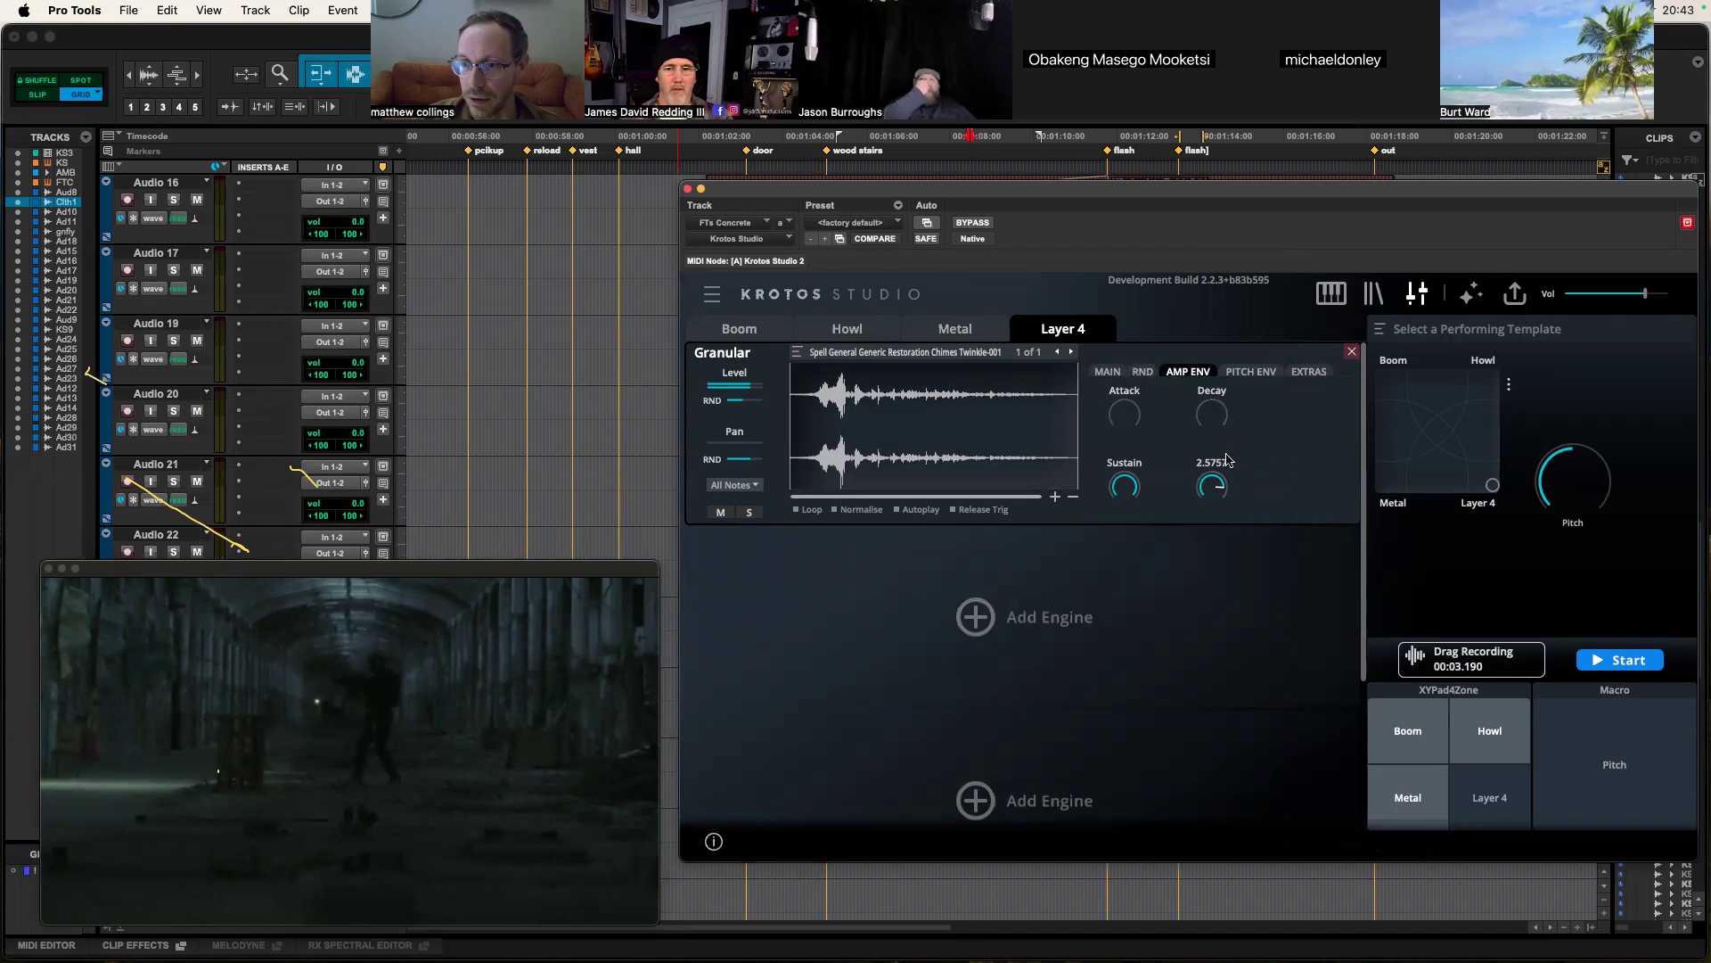
{"action": "left_click", "coordinate": [1492, 488]}
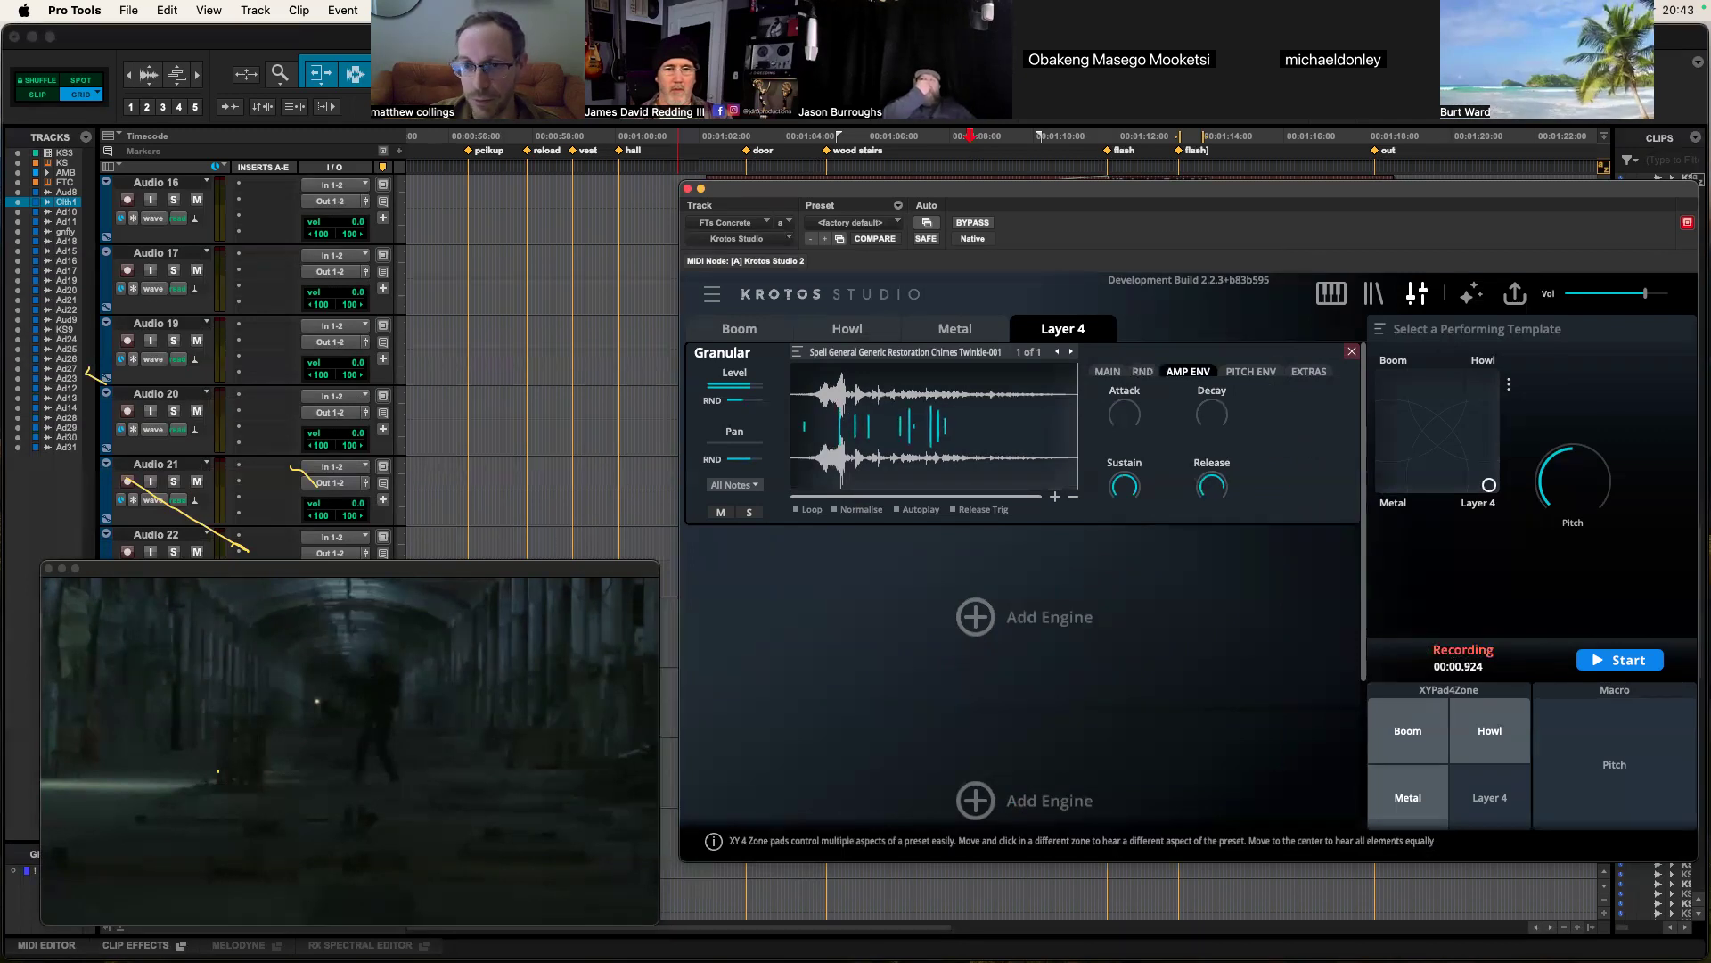
Step: Assign Layer 4's Granular Lvl parameter to the XY pad's Layer 4 zone and check its modulation depth
{"action": "left_click", "coordinate": [1108, 372]}
{"action": "mouse_move", "coordinate": [1299, 486]}
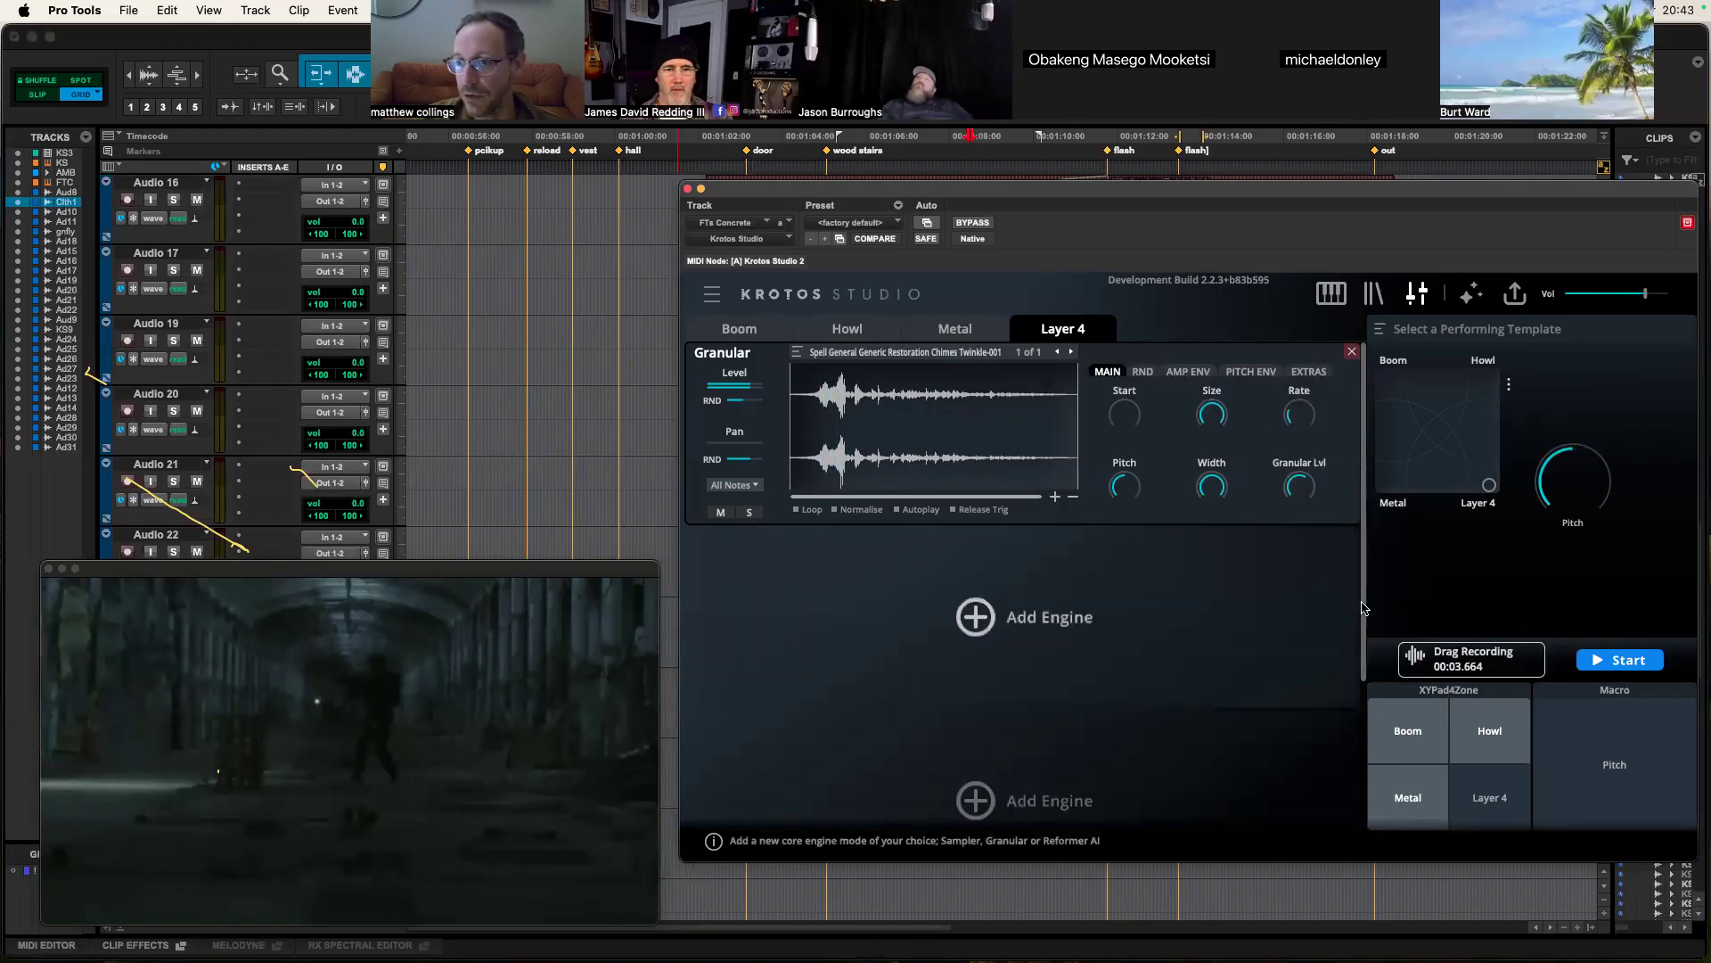
{"action": "mouse_move", "coordinate": [1301, 462]}
{"action": "left_mouse_down"}
{"action": "mouse_move", "coordinate": [1330, 457]}
{"action": "mouse_move", "coordinate": [1480, 800]}
{"action": "mouse_move", "coordinate": [1297, 485]}
{"action": "left_mouse_up"}
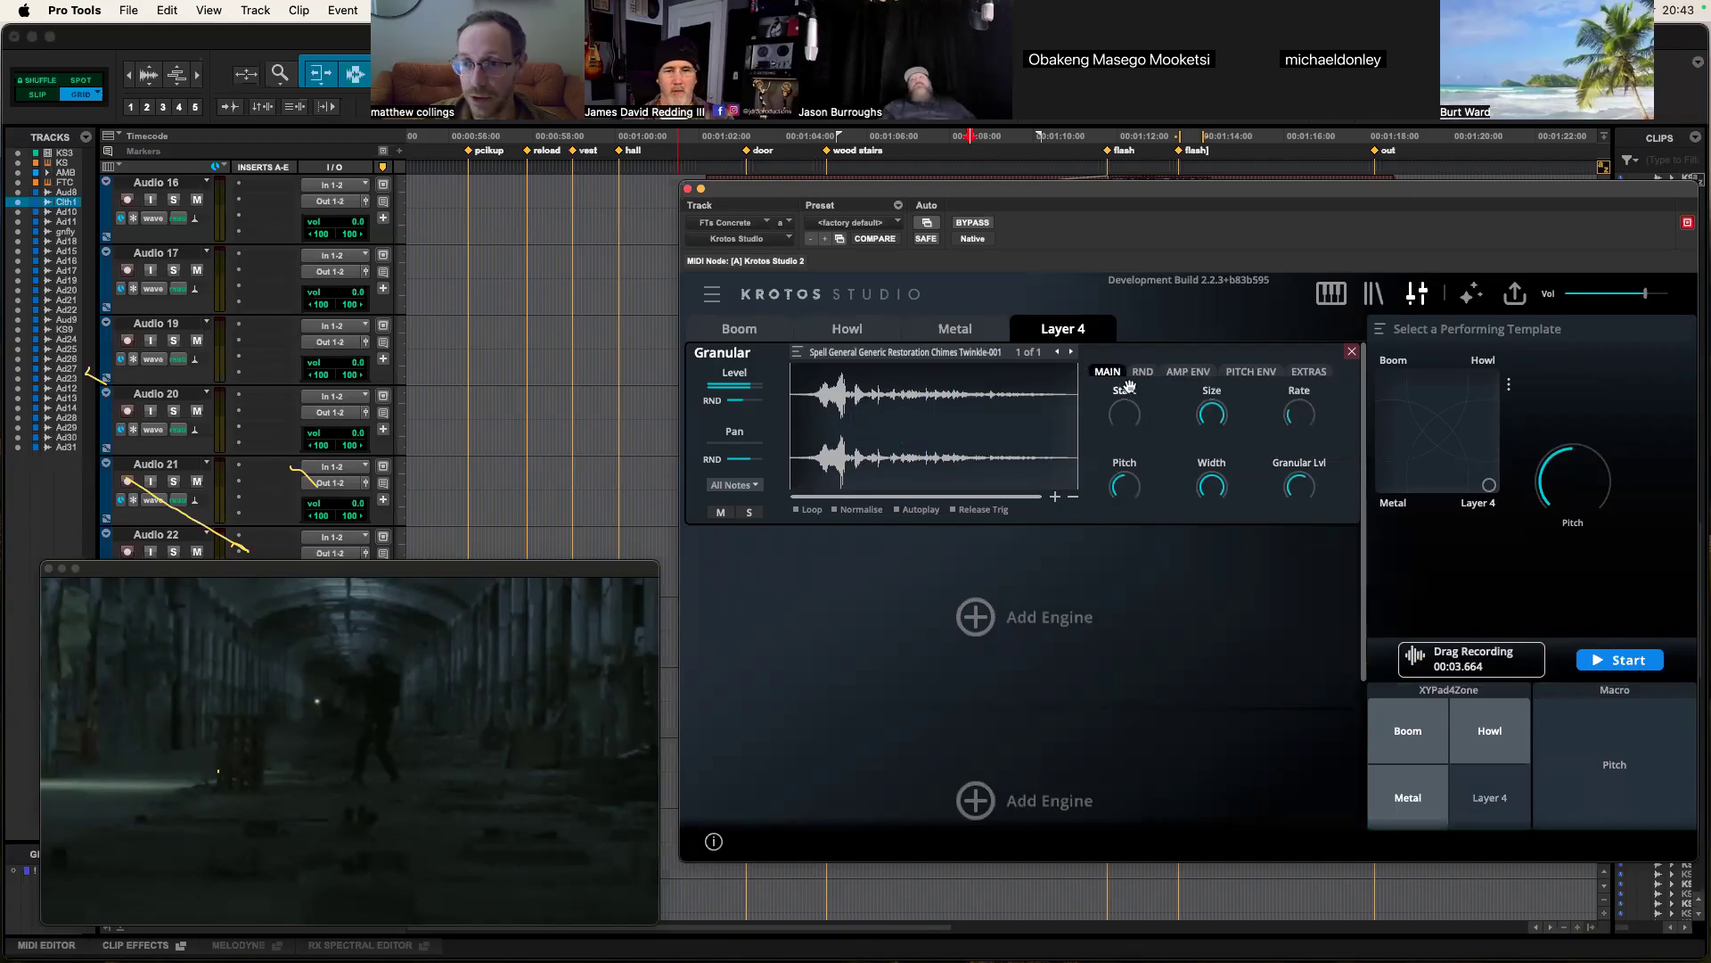
{"action": "left_click_drag", "start_coordinate": [1295, 460], "coordinate": [1509, 793]}
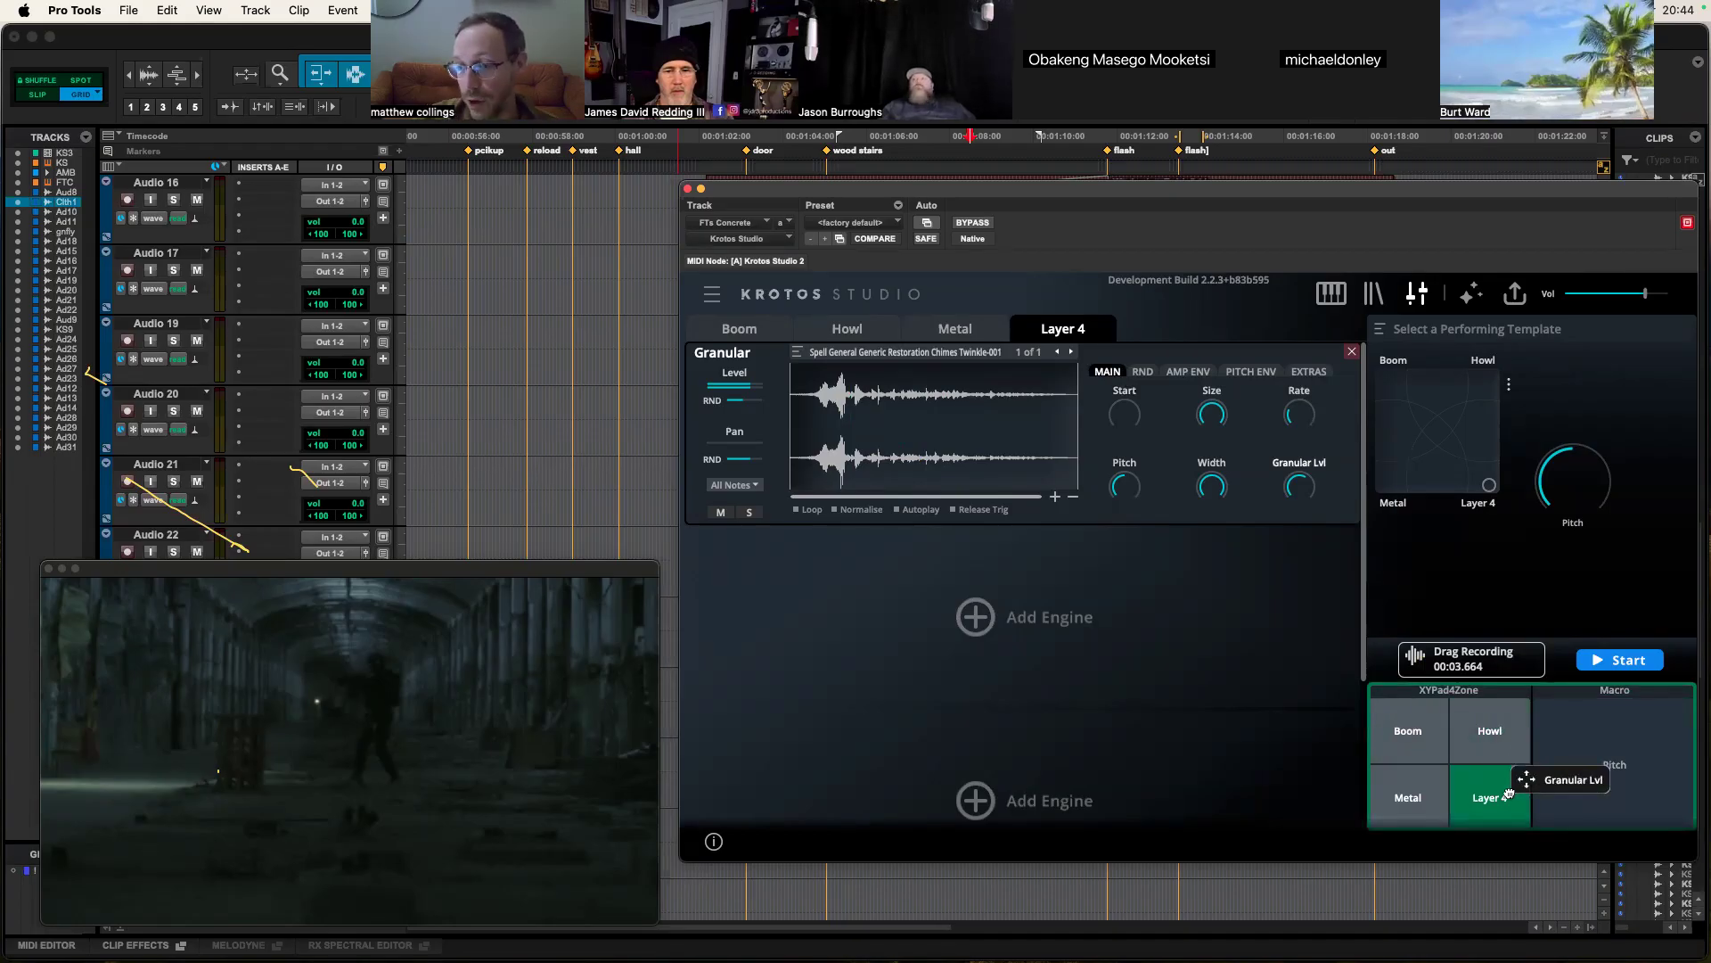
{"action": "left_click_drag", "start_coordinate": [1509, 793], "coordinate": [1511, 796]}
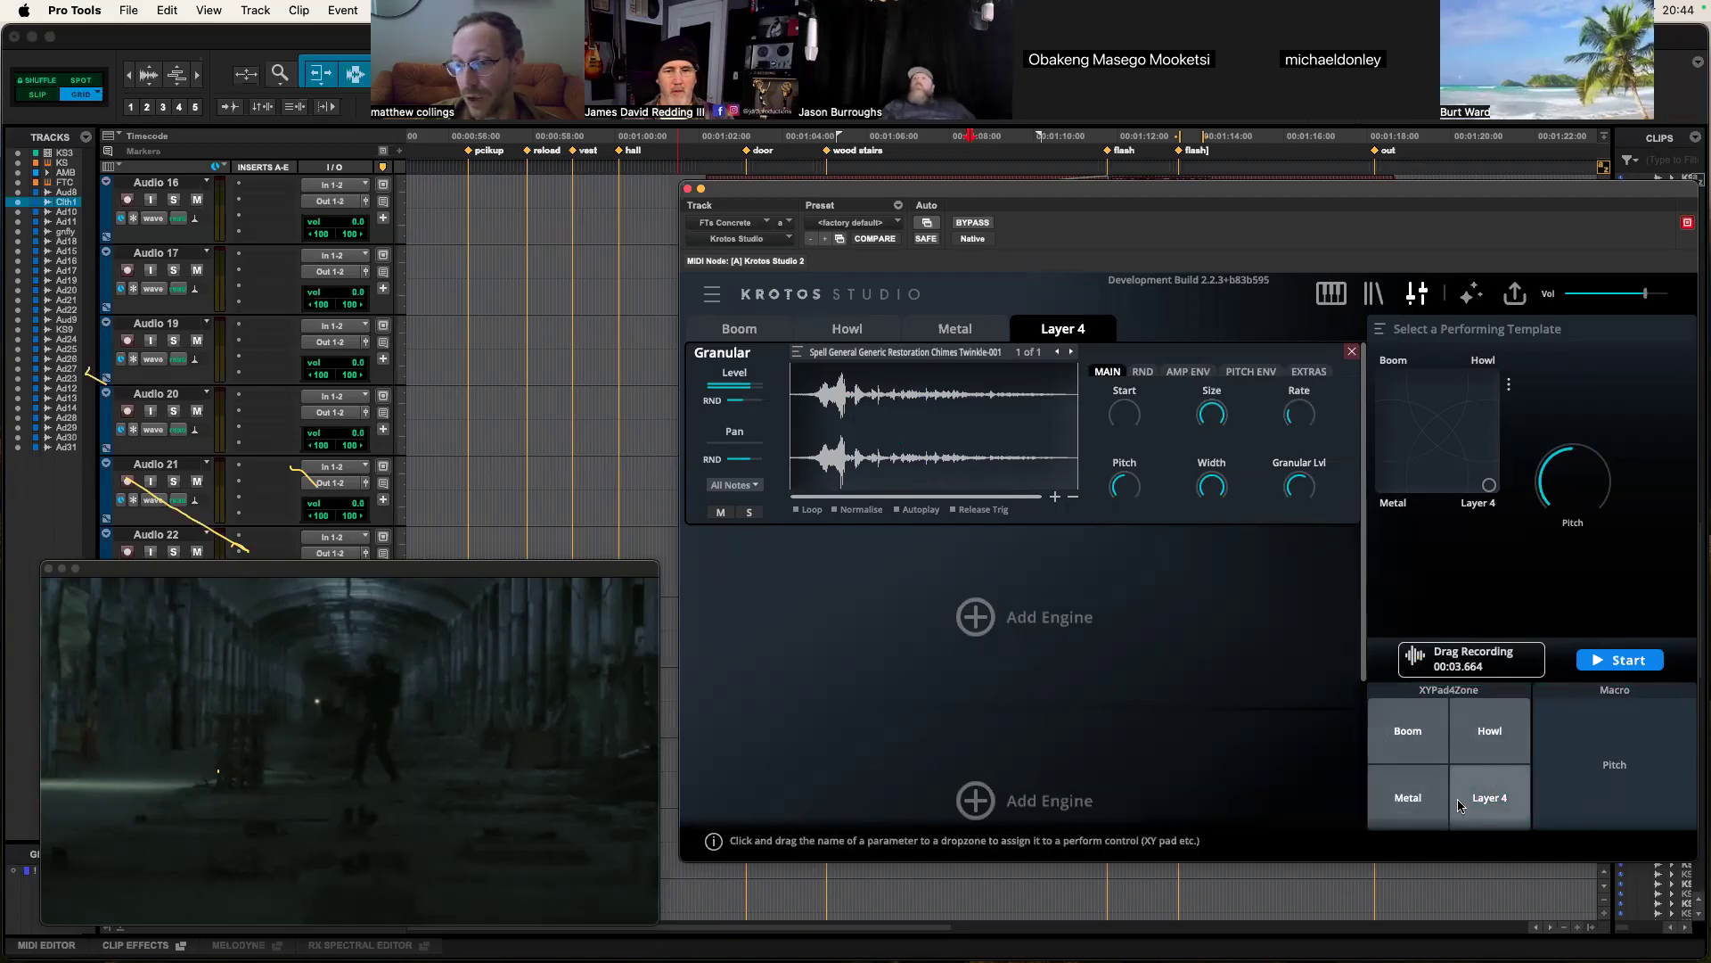
{"action": "left_click", "coordinate": [1499, 785]}
{"action": "mouse_move", "coordinate": [1637, 738]}
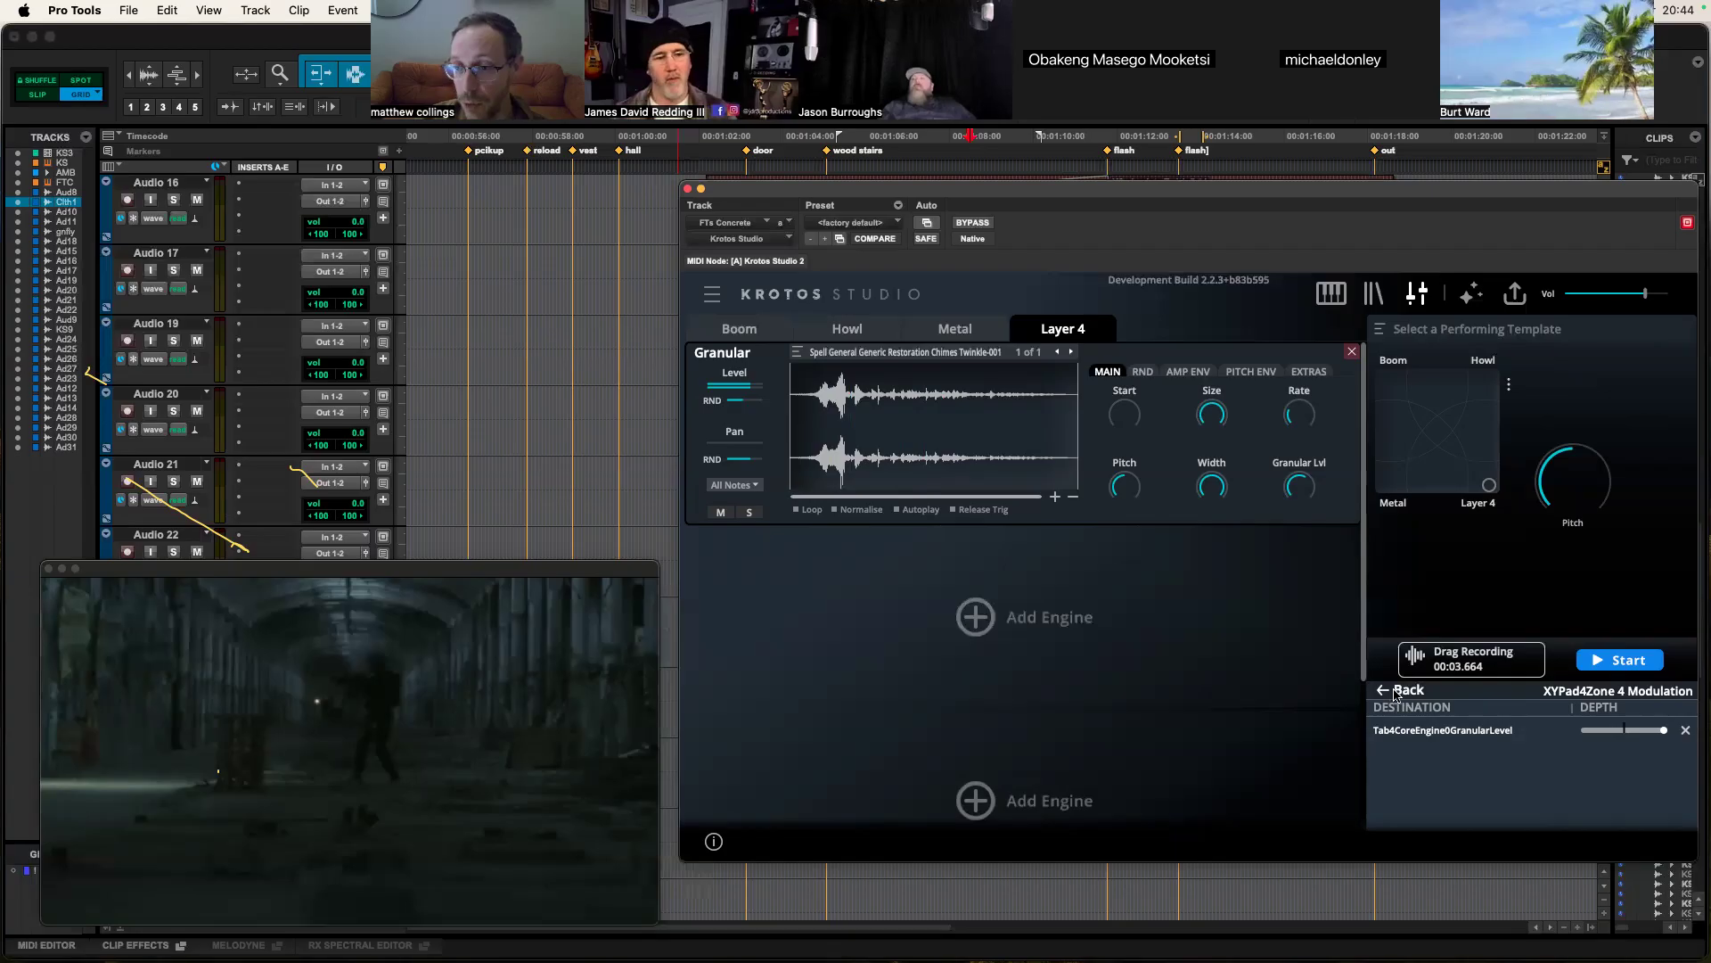
{"action": "left_click", "coordinate": [1389, 693]}
Step: Rename the XY pad's Layer 4 zone and the Layer 4 engine tab to Chime
{"action": "double_click", "coordinate": [1490, 505]}
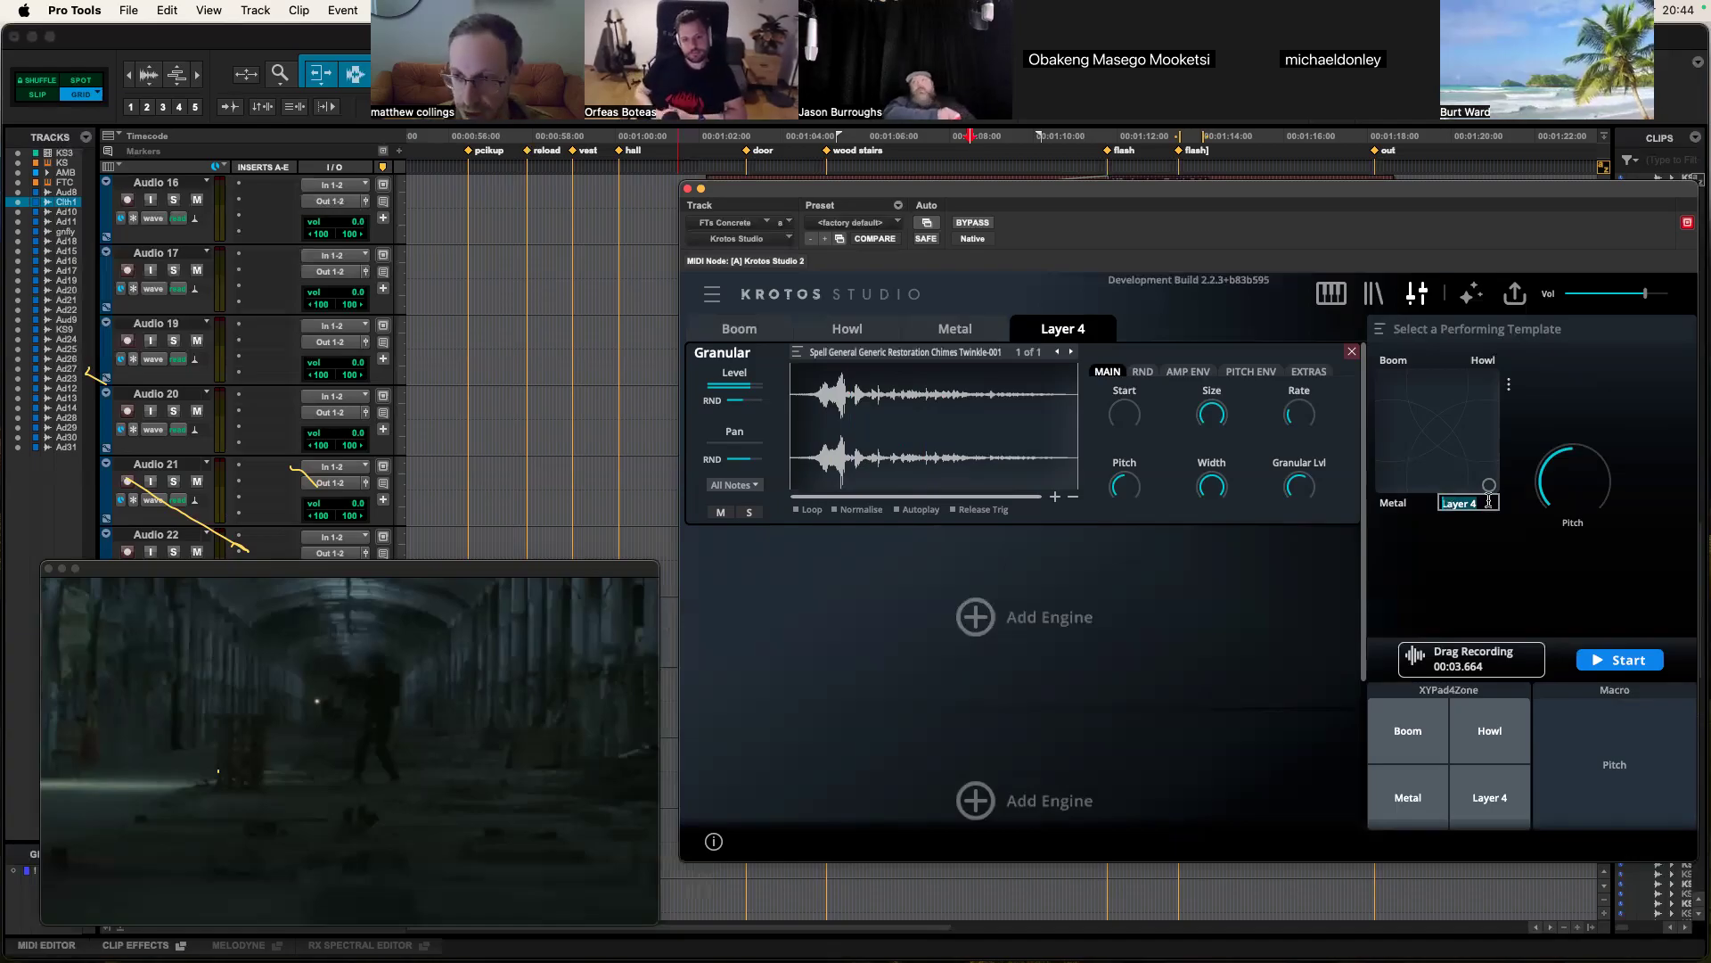
{"action": "type", "text": "Chime"}
{"action": "key", "text": "Return"}
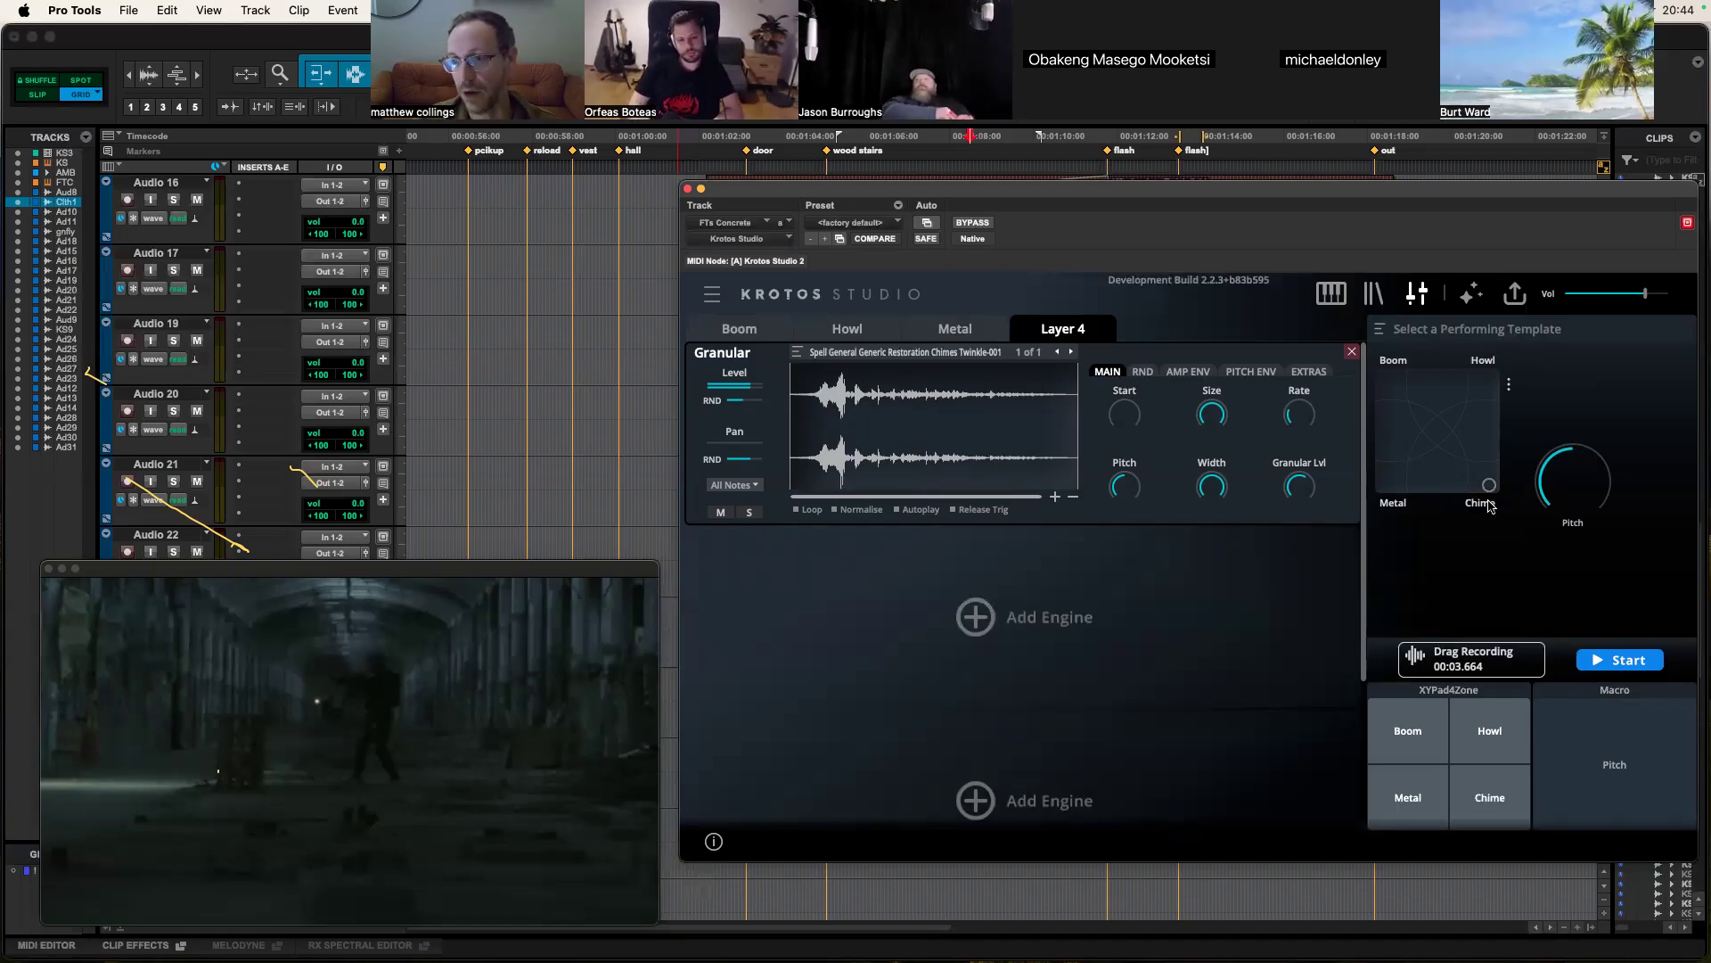
{"action": "right_click", "coordinate": [1055, 332]}
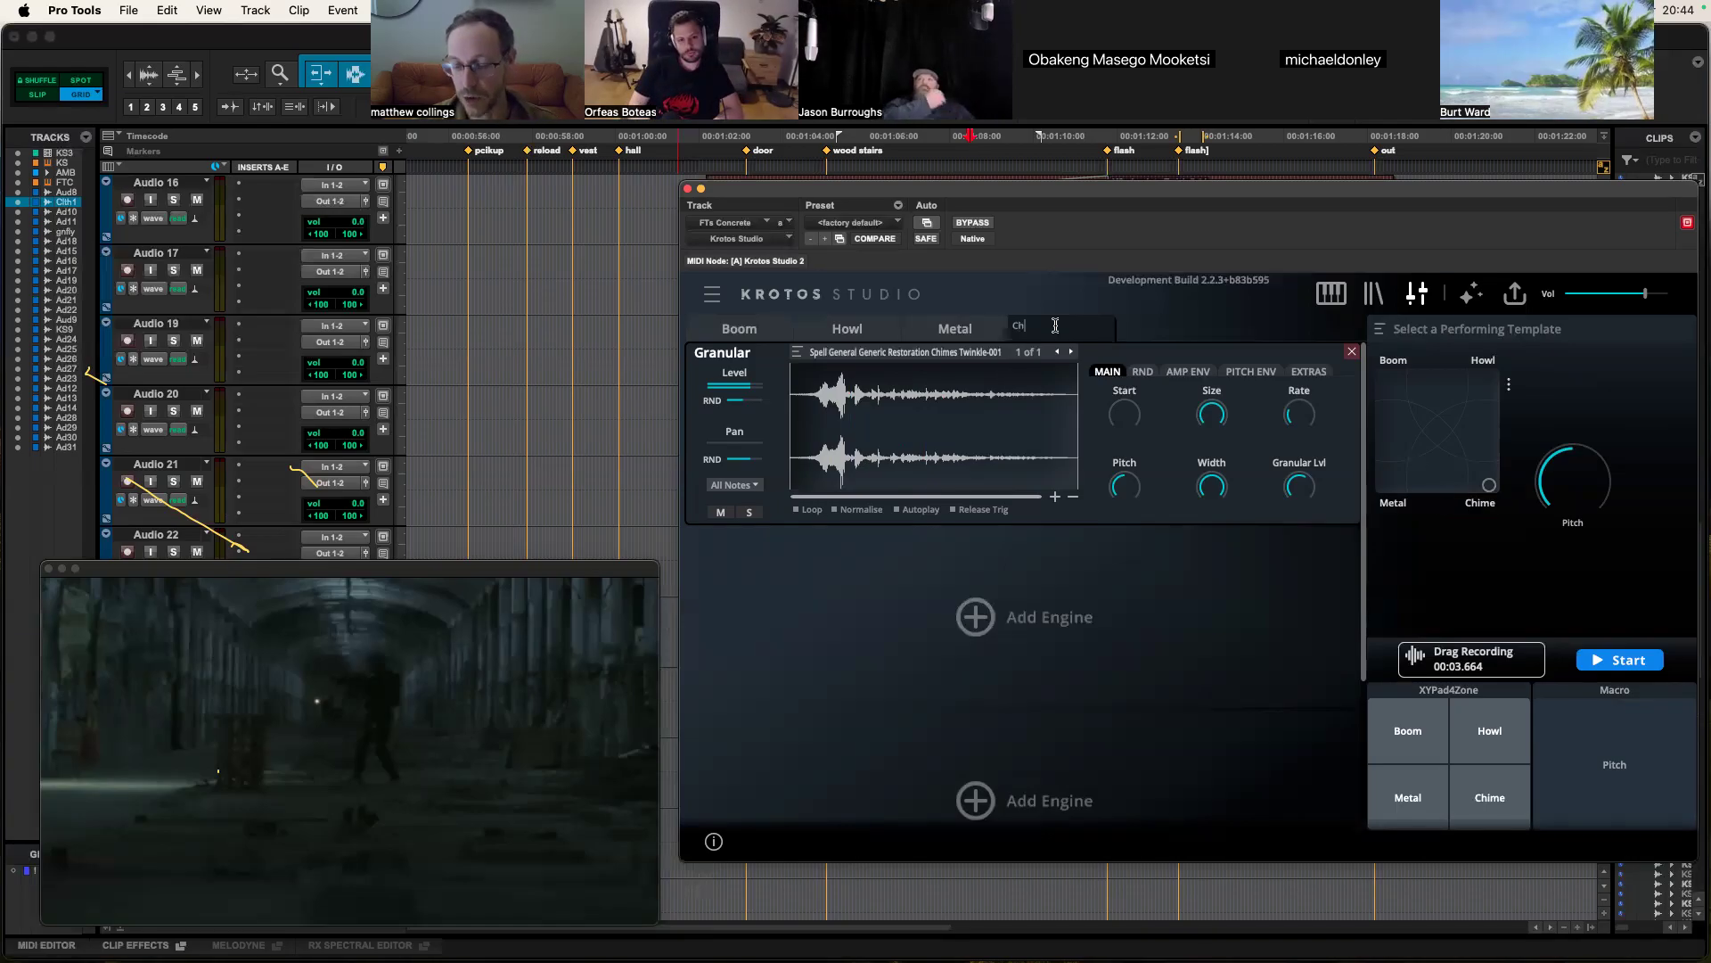
{"action": "key", "text": "Return"}
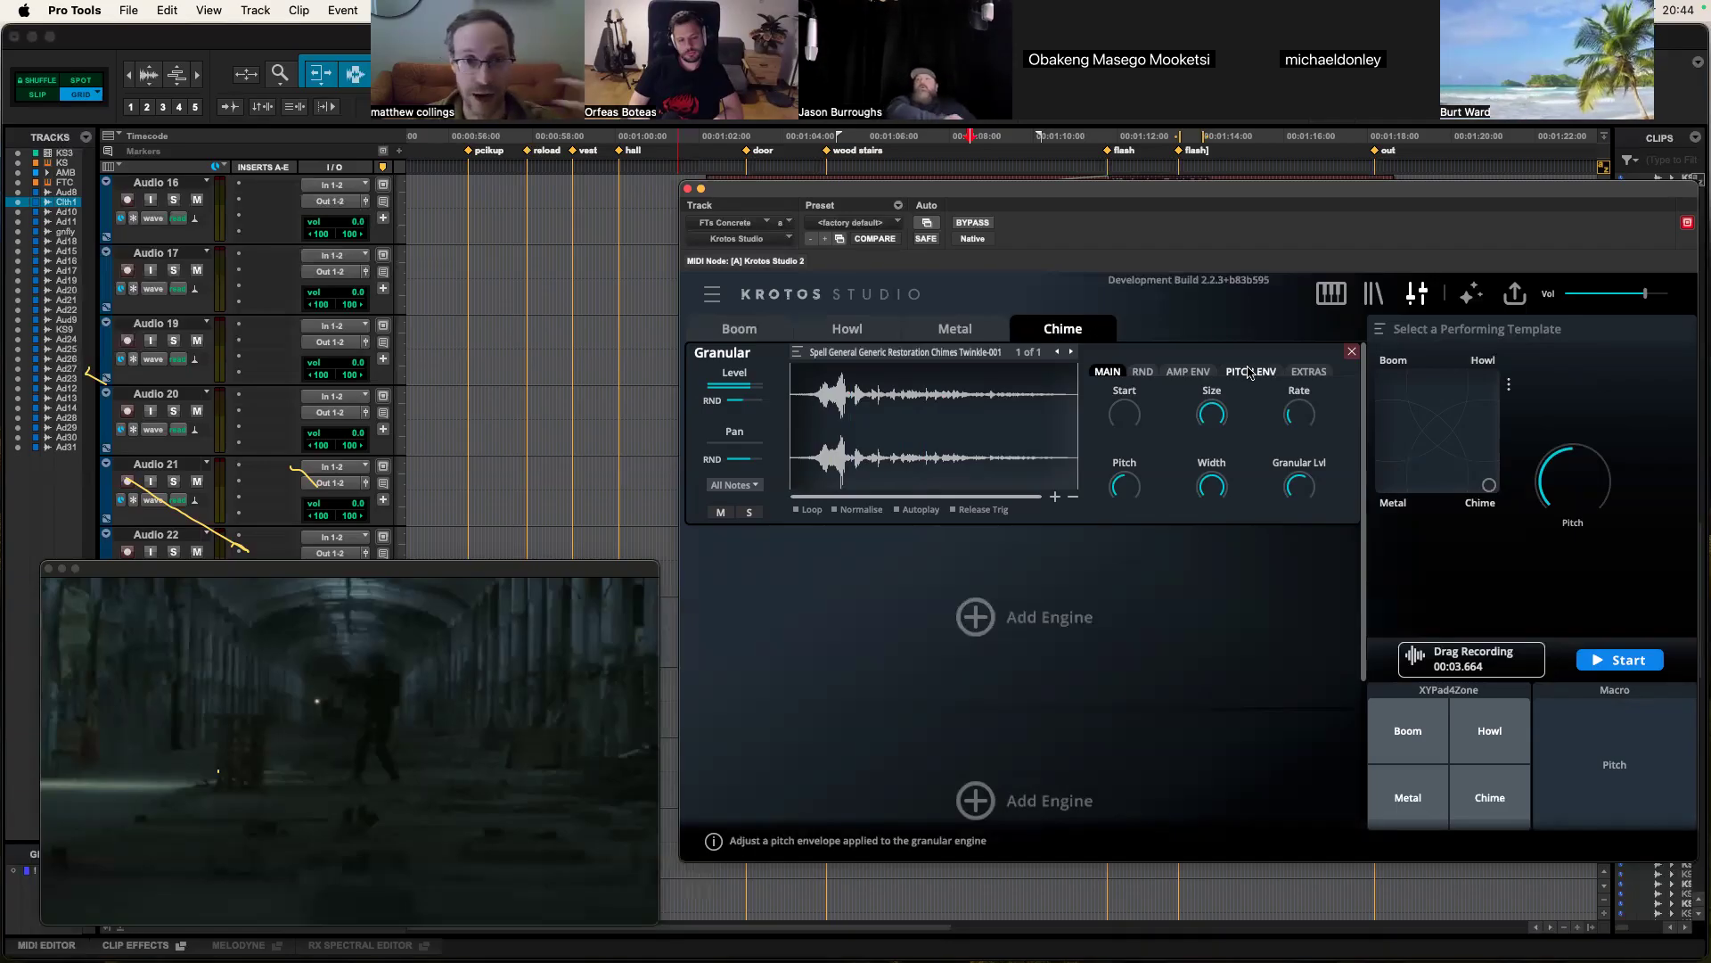
Step: Audition all layers from the XY pad's centre and assign the Chime engine's Pitch to the Pitch macro at 0.61 depth
{"action": "left_click_drag", "start_coordinate": [1437, 440], "coordinate": [1438, 425]}
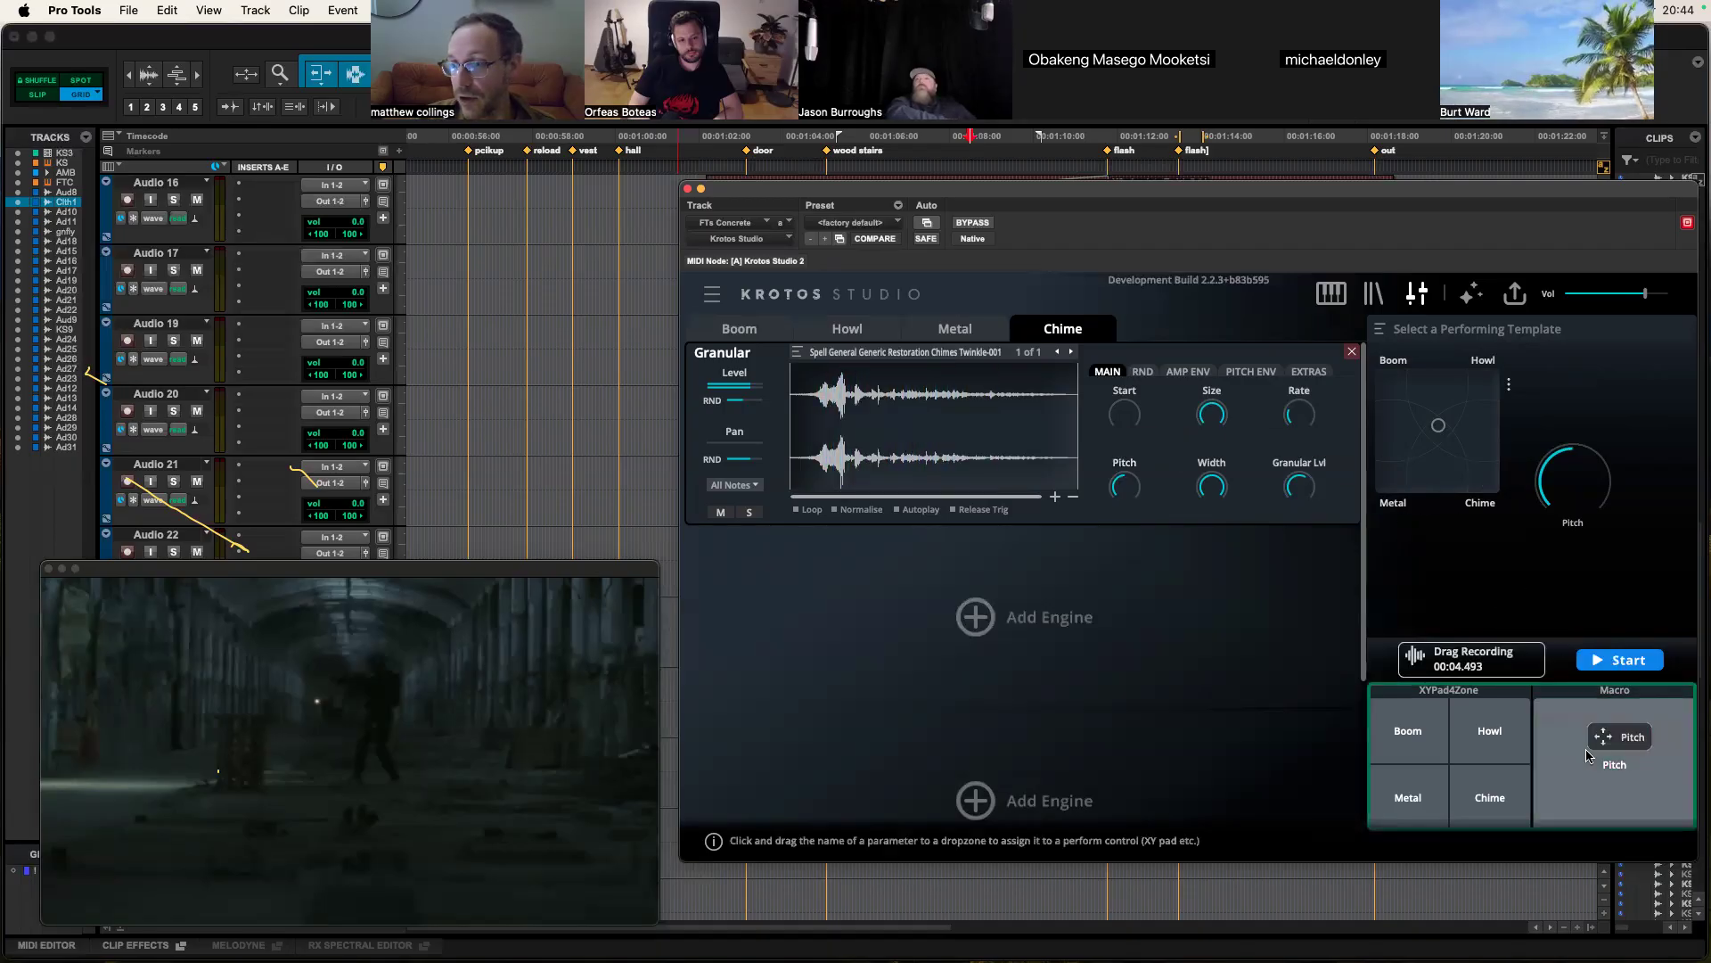
{"action": "left_click", "coordinate": [1644, 812]}
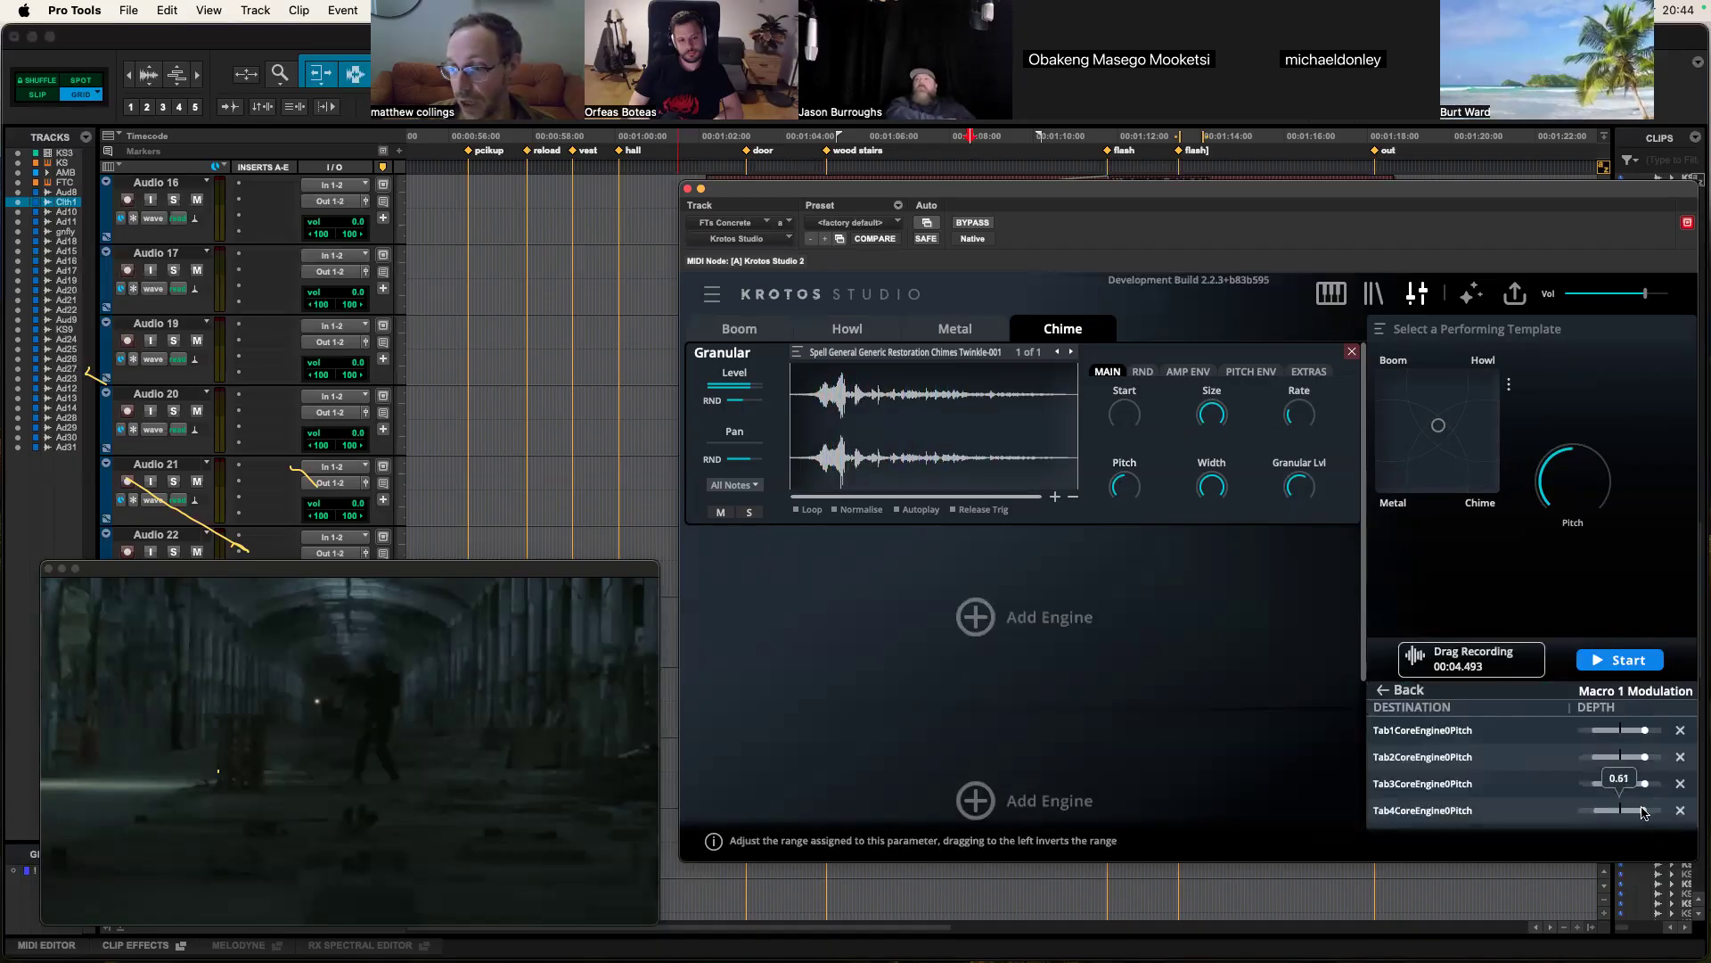
{"action": "left_click", "coordinate": [1403, 691]}
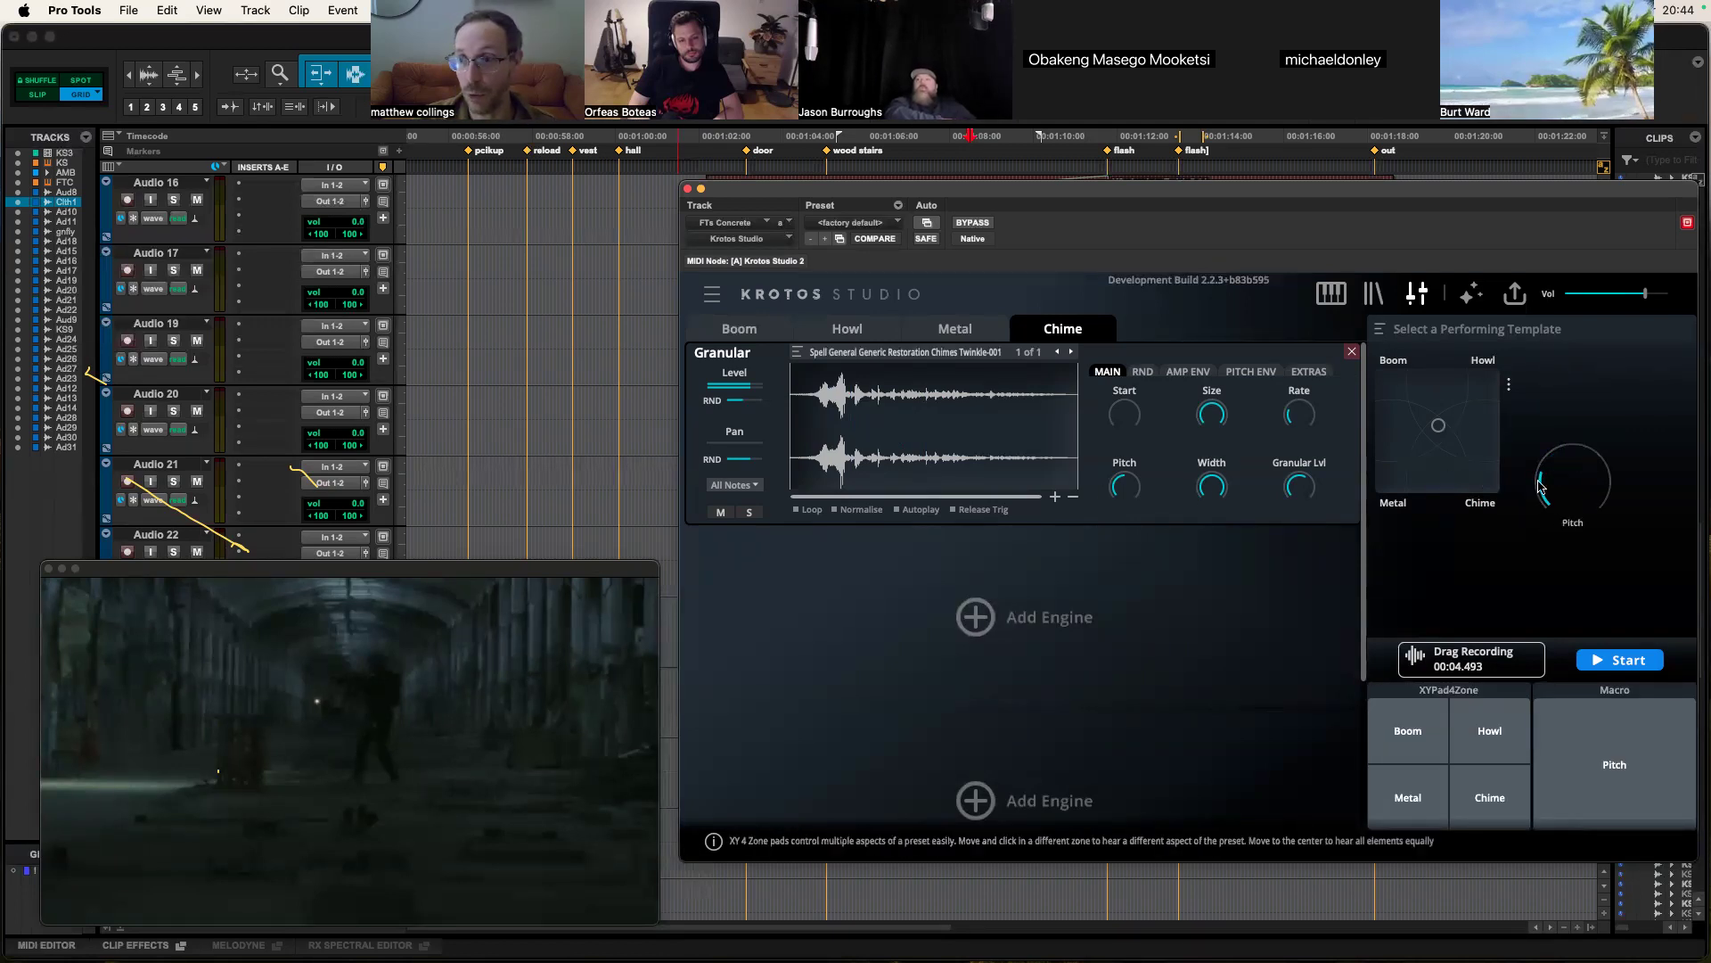
Step: Audition different XY pad zones at low and high Pitch macro settings
{"action": "left_click_drag", "start_coordinate": [1444, 431], "coordinate": [1385, 486]}
{"action": "left_click_drag", "start_coordinate": [1573, 482], "coordinate": [1579, 353]}
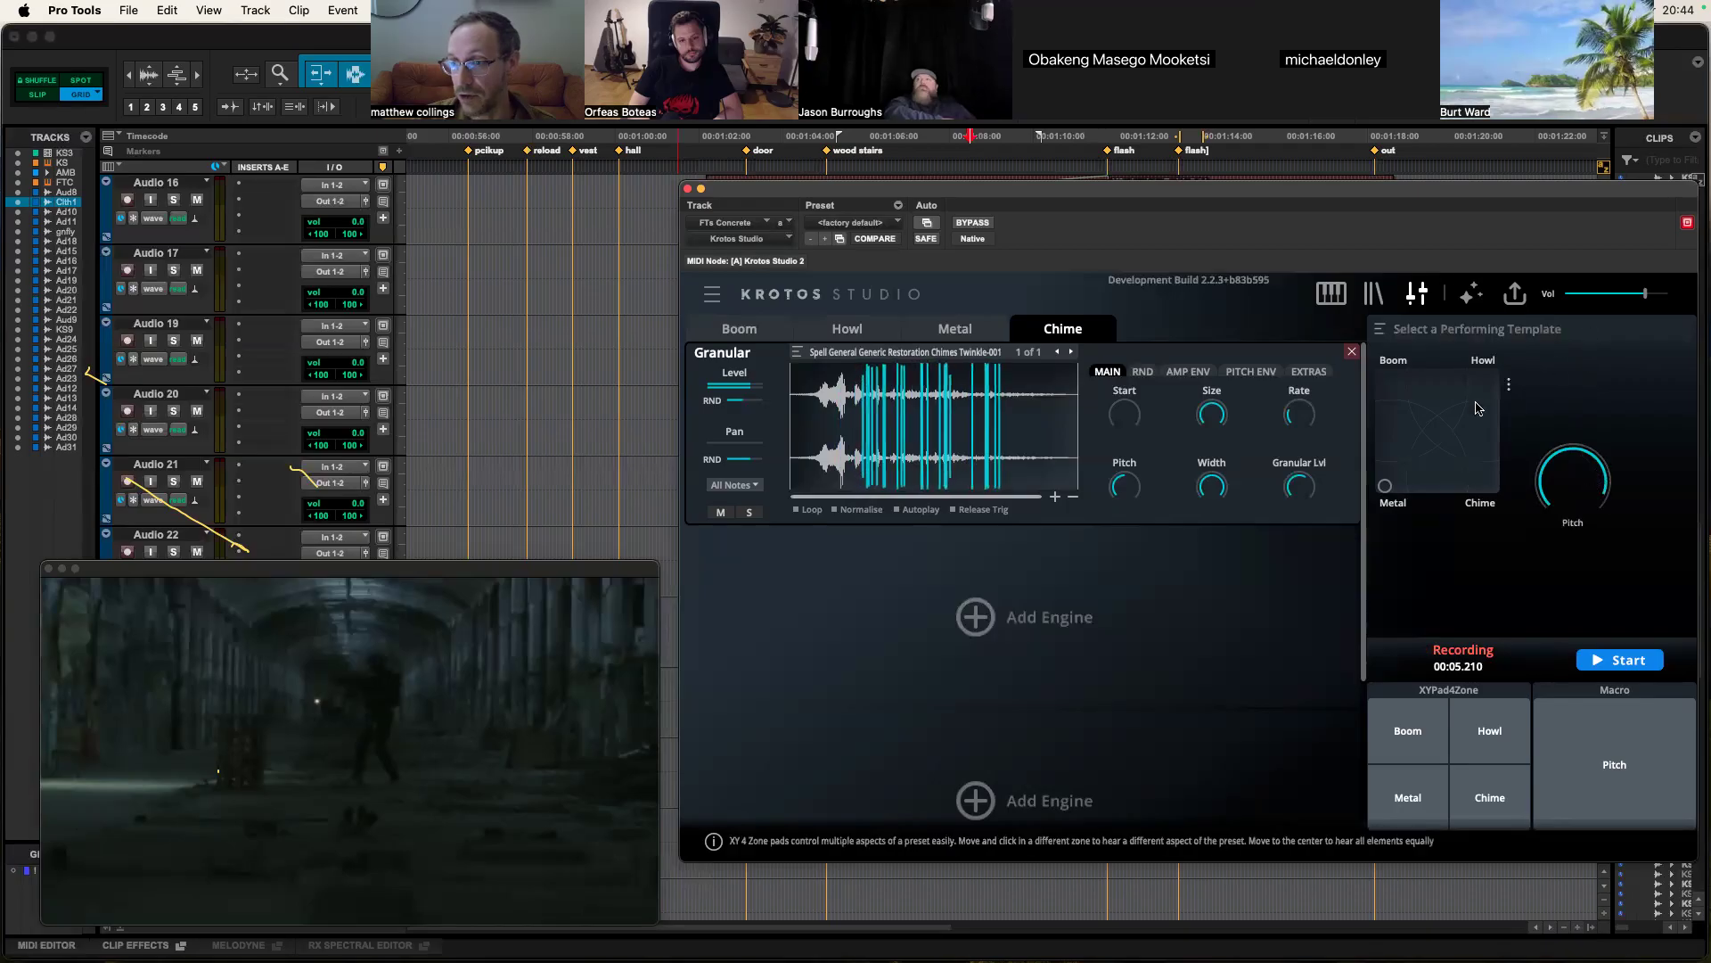
{"action": "left_click_drag", "start_coordinate": [1492, 400], "coordinate": [1493, 407]}
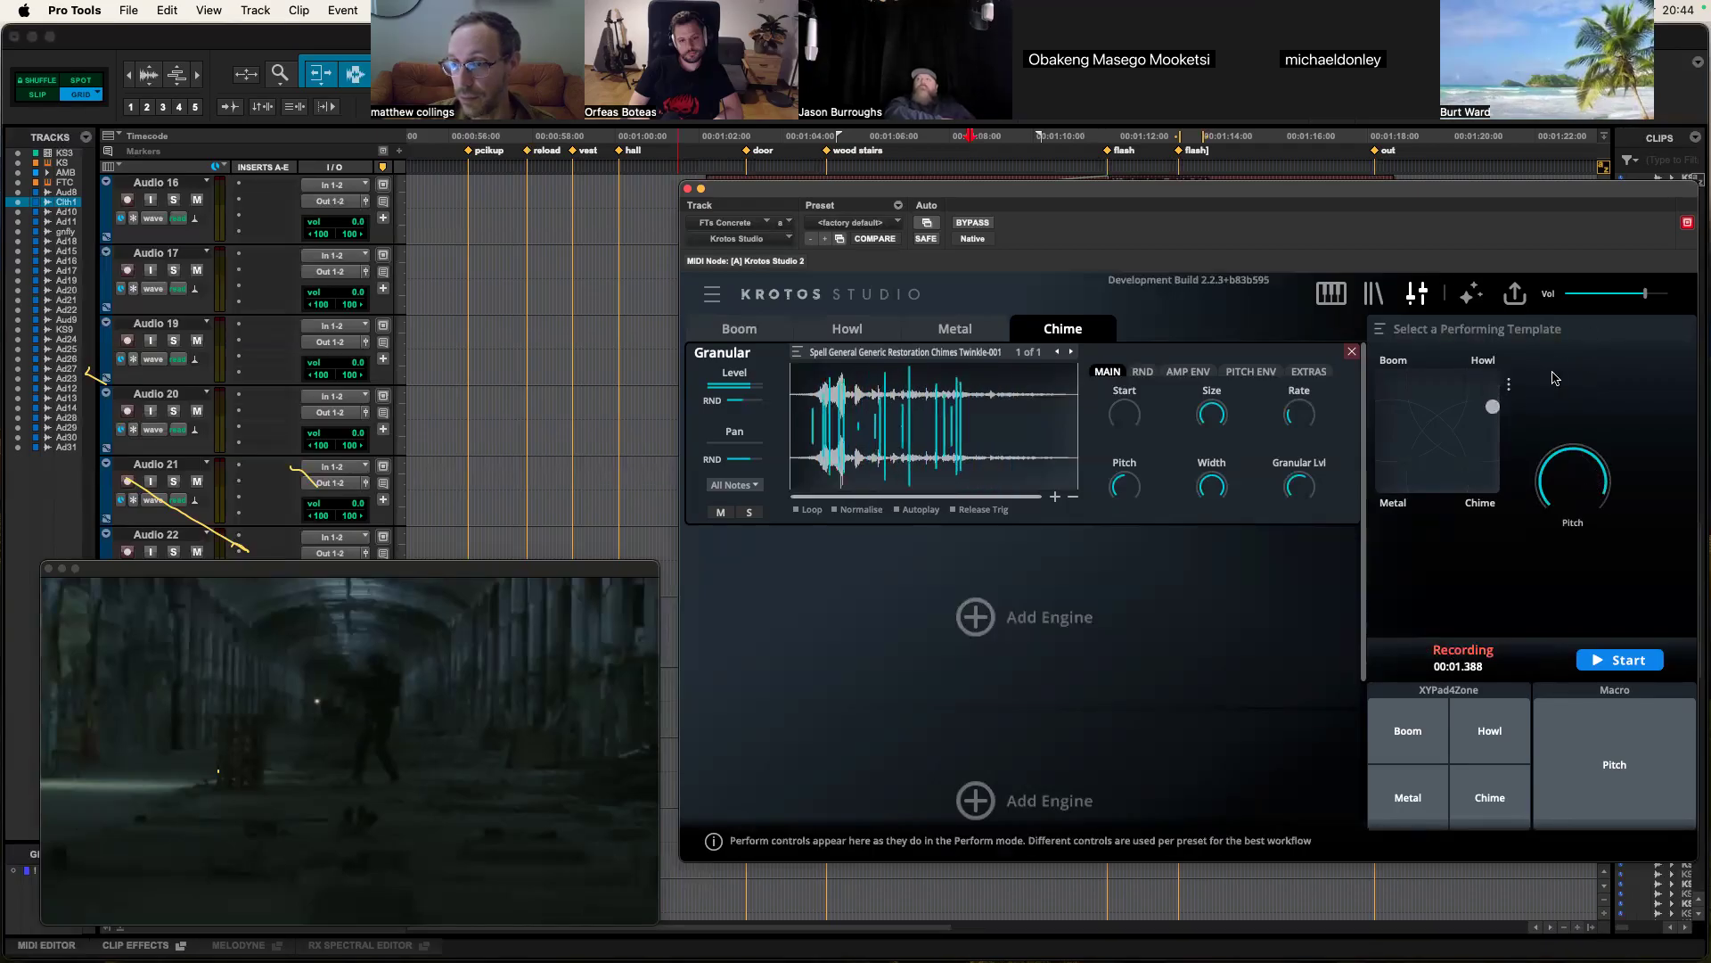
{"action": "left_click_drag", "start_coordinate": [1591, 450], "coordinate": [1593, 462]}
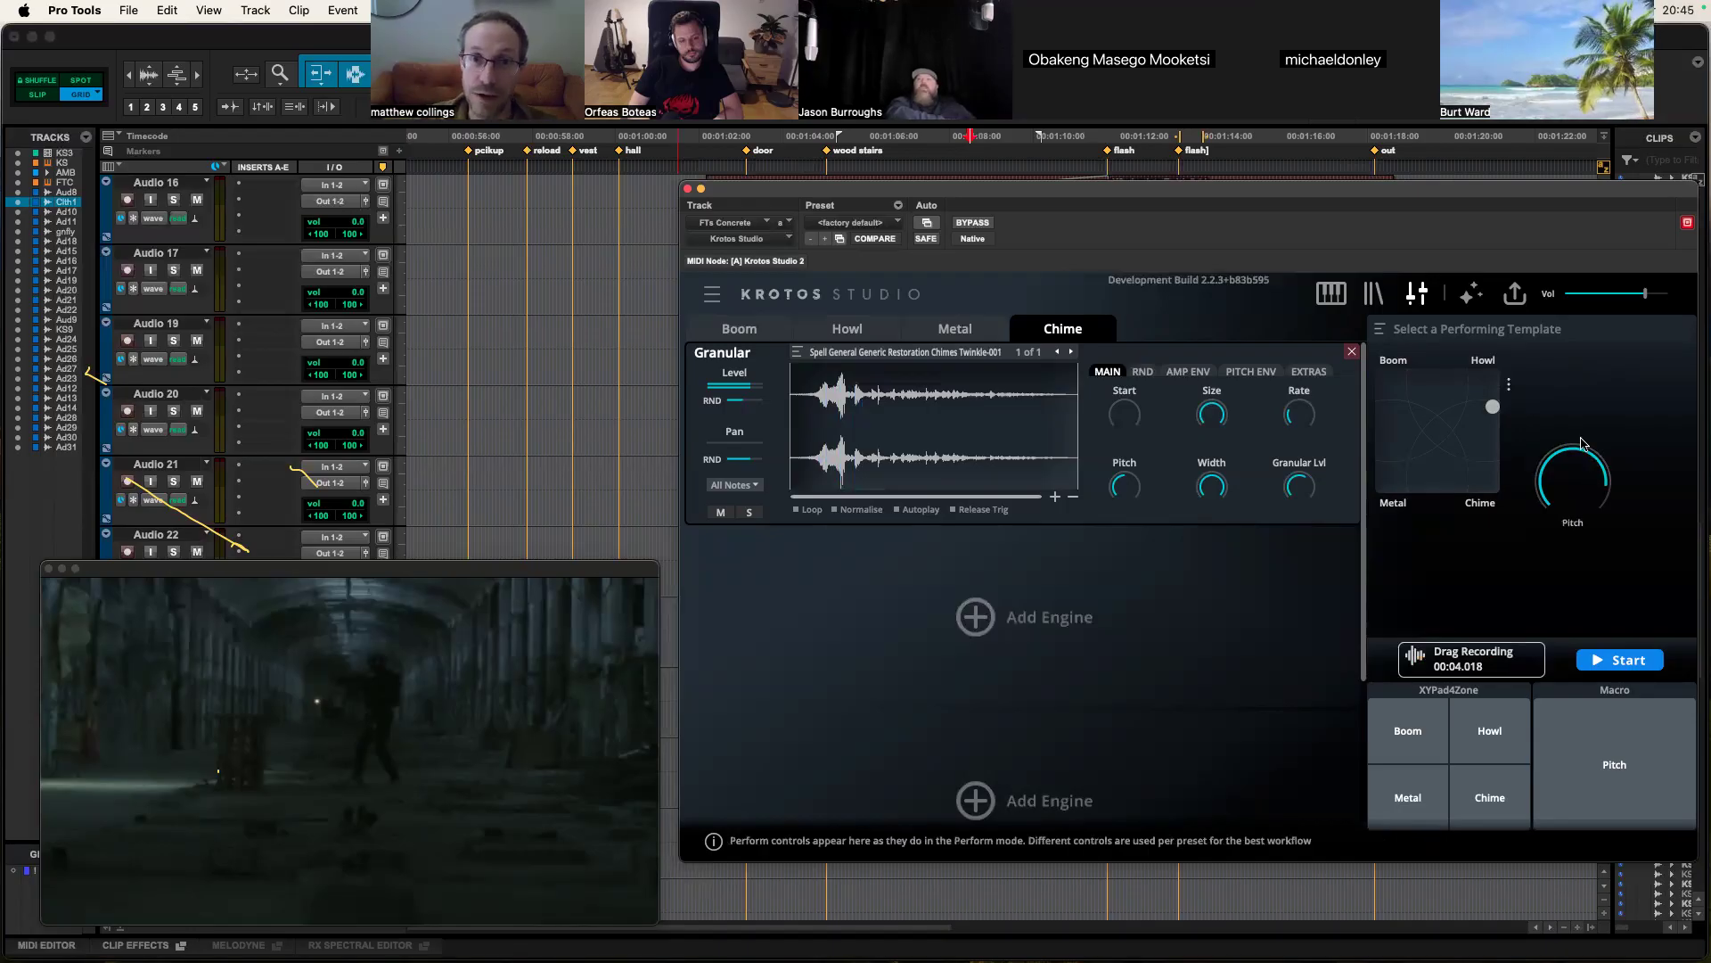
{"action": "left_click_drag", "start_coordinate": [1568, 485], "coordinate": [1571, 490]}
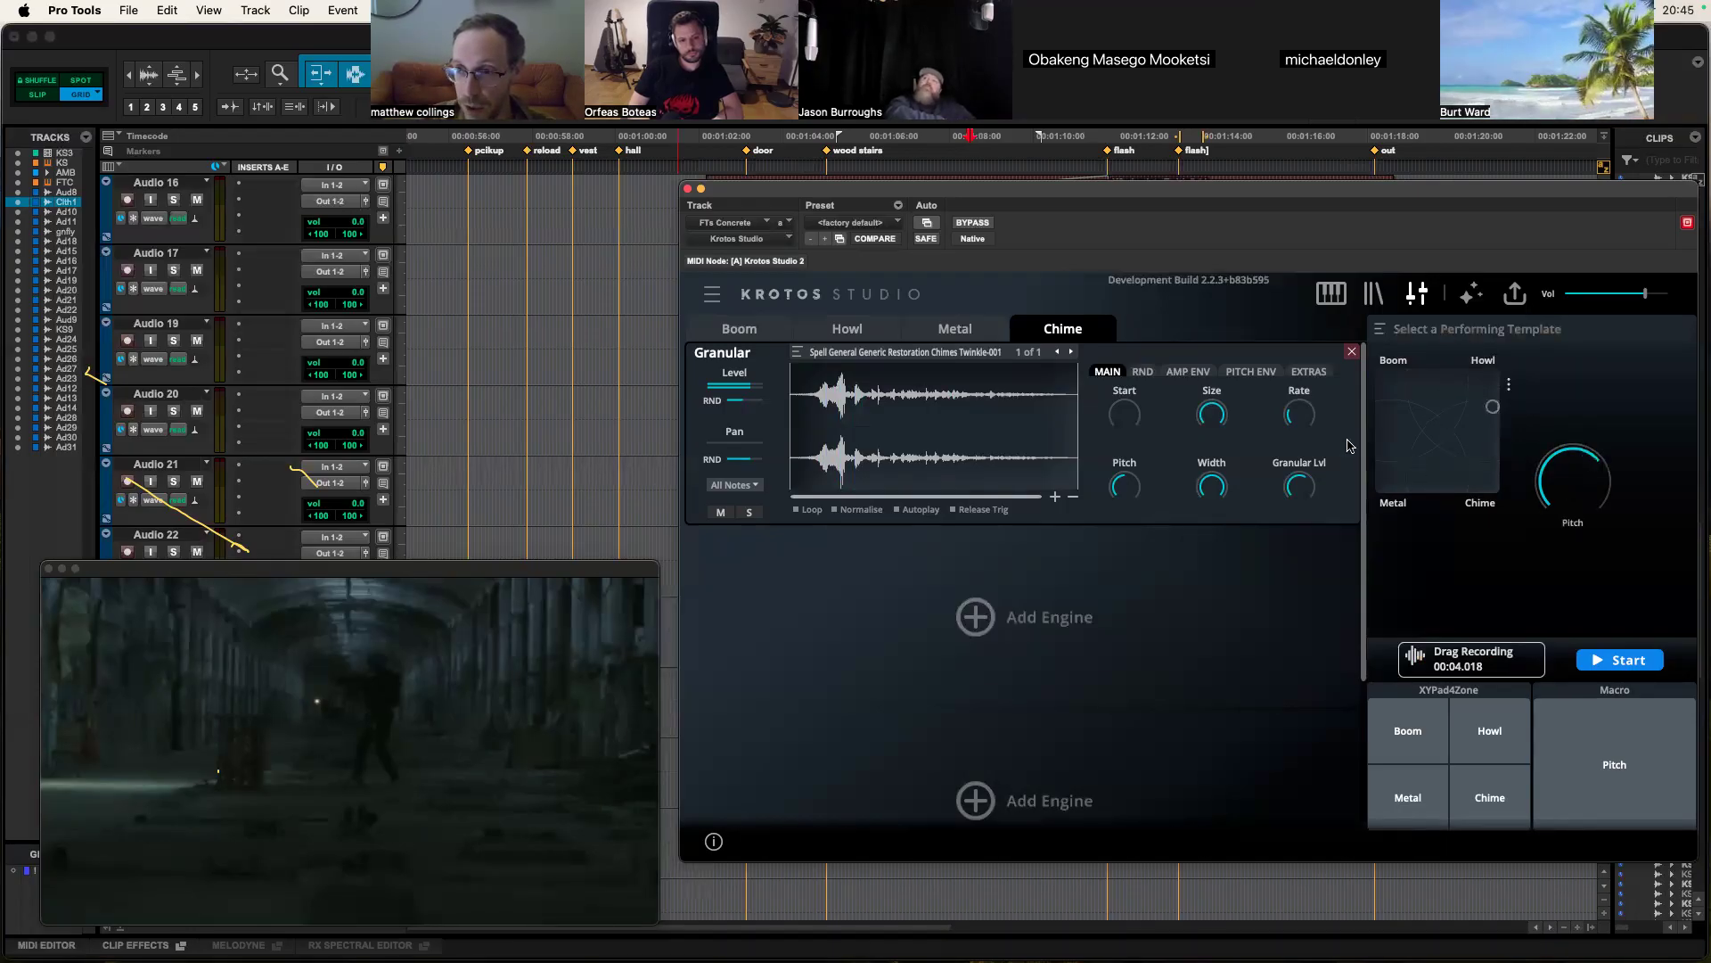
Step: Switch Krotos Studio to its performance view and record a hit from the XY pad's Boom corner
{"action": "left_click", "coordinate": [1330, 296]}
{"action": "left_click_drag", "start_coordinate": [1191, 190], "coordinate": [1287, 225]}
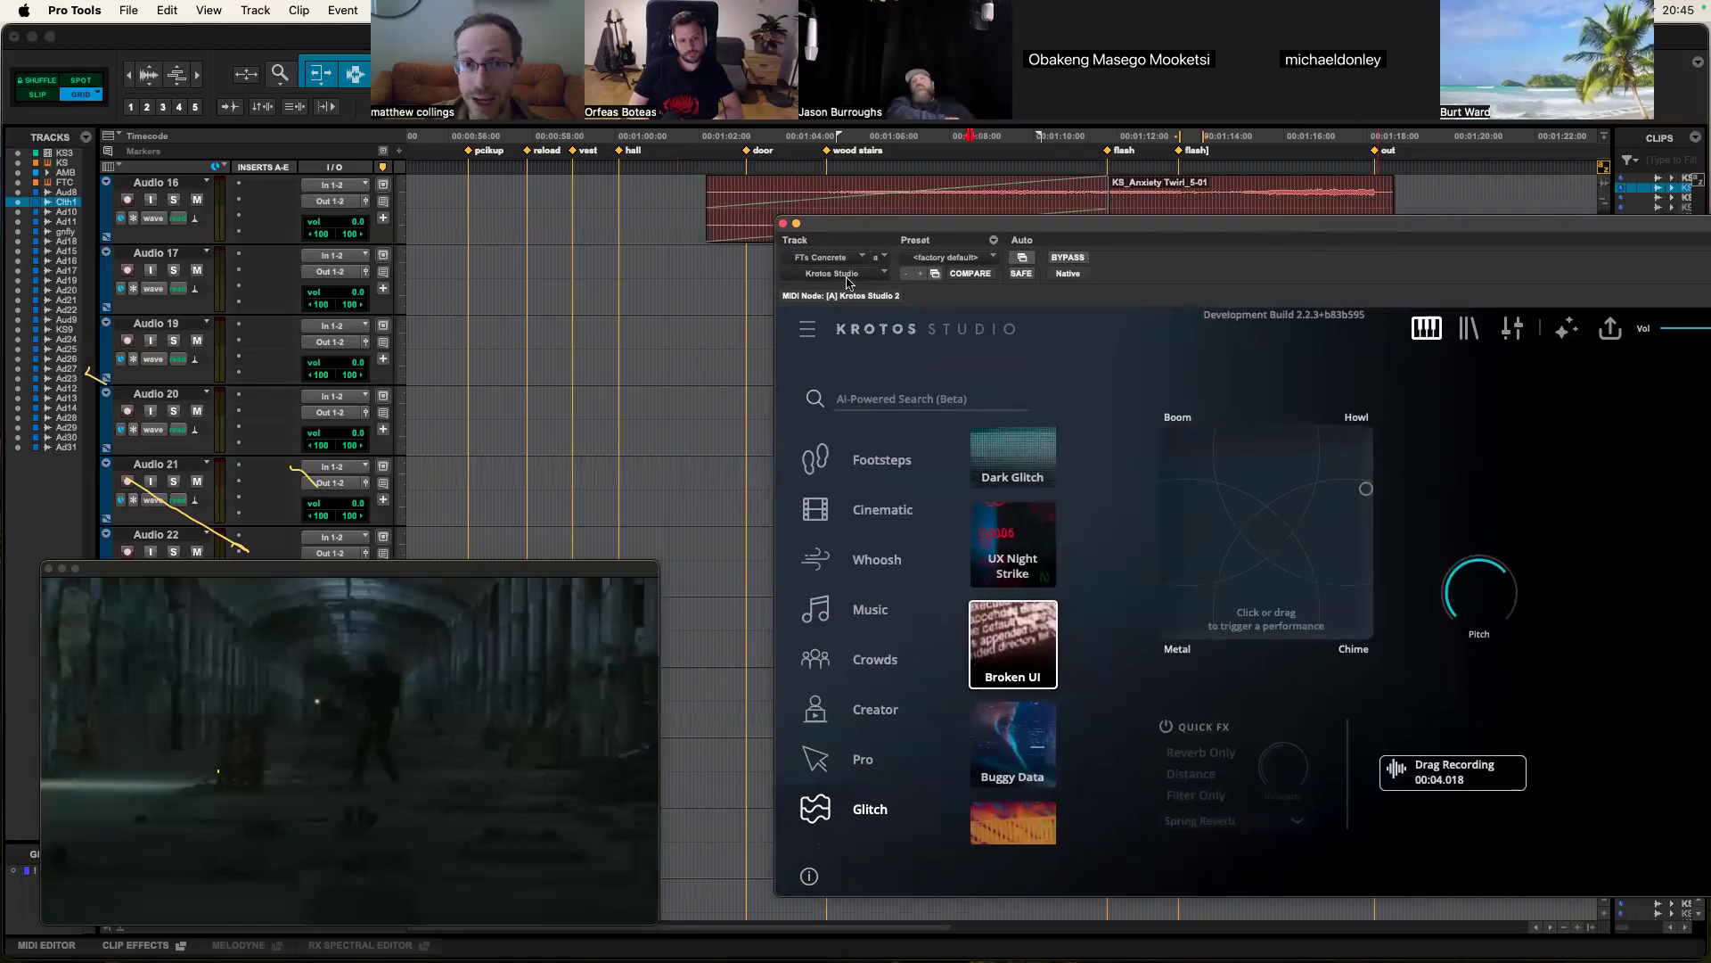
{"action": "key", "text": "Return"}
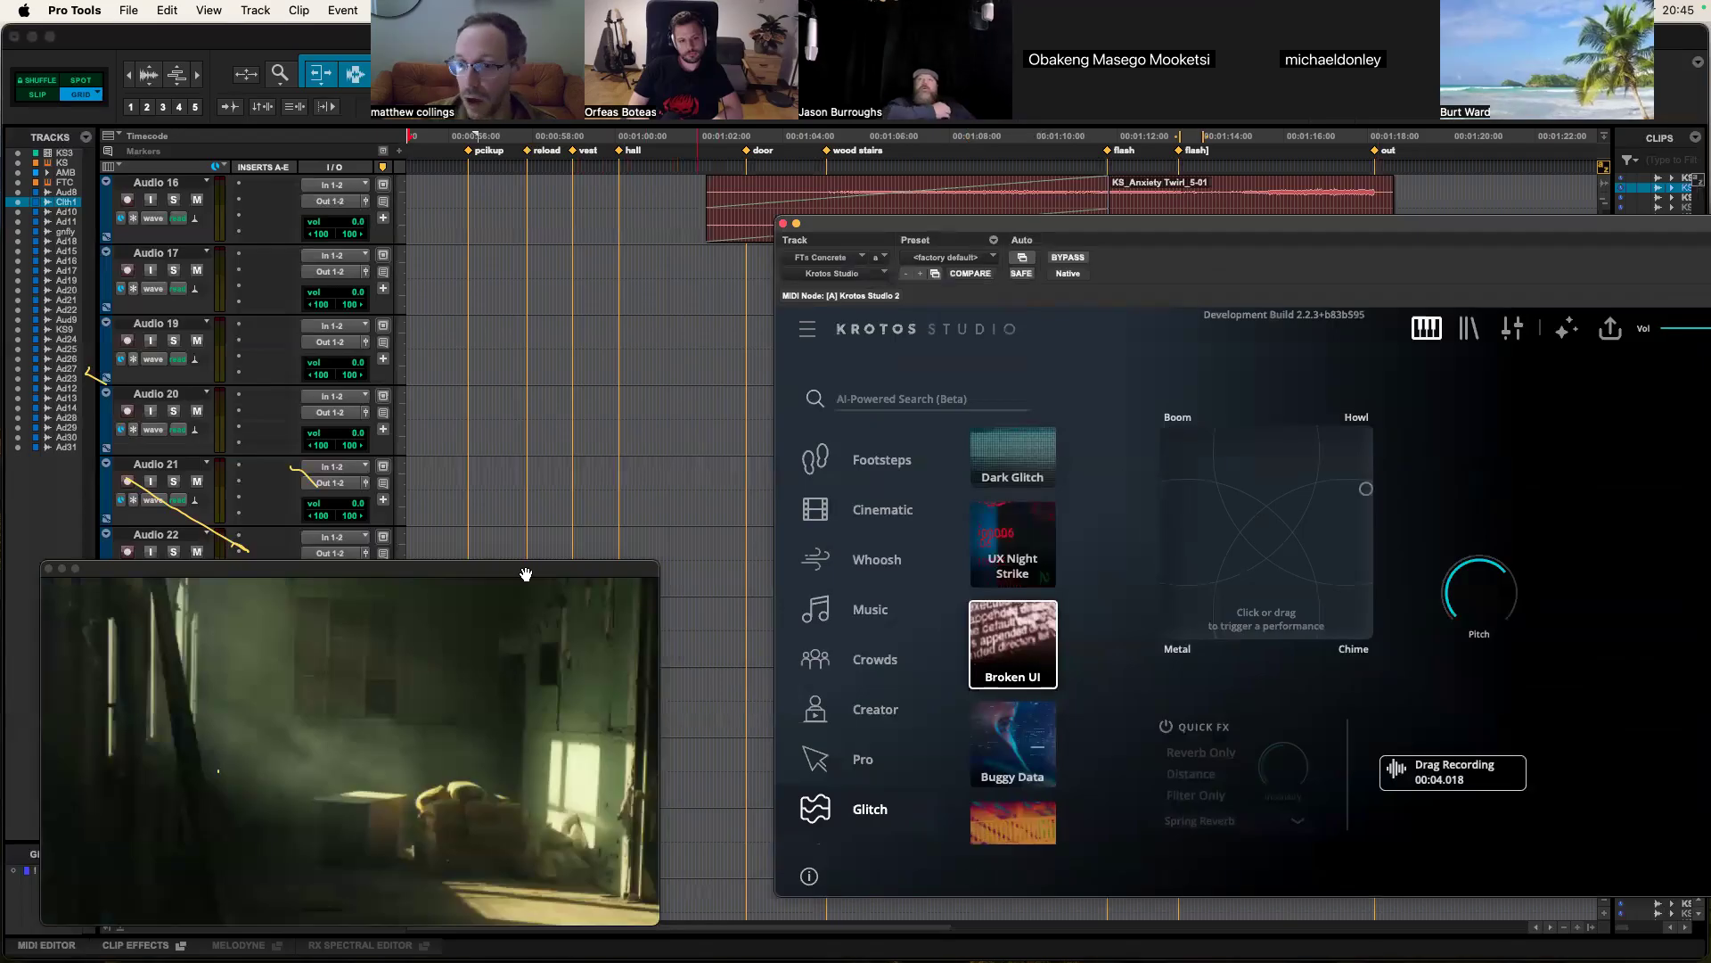
{"action": "key", "text": "space"}
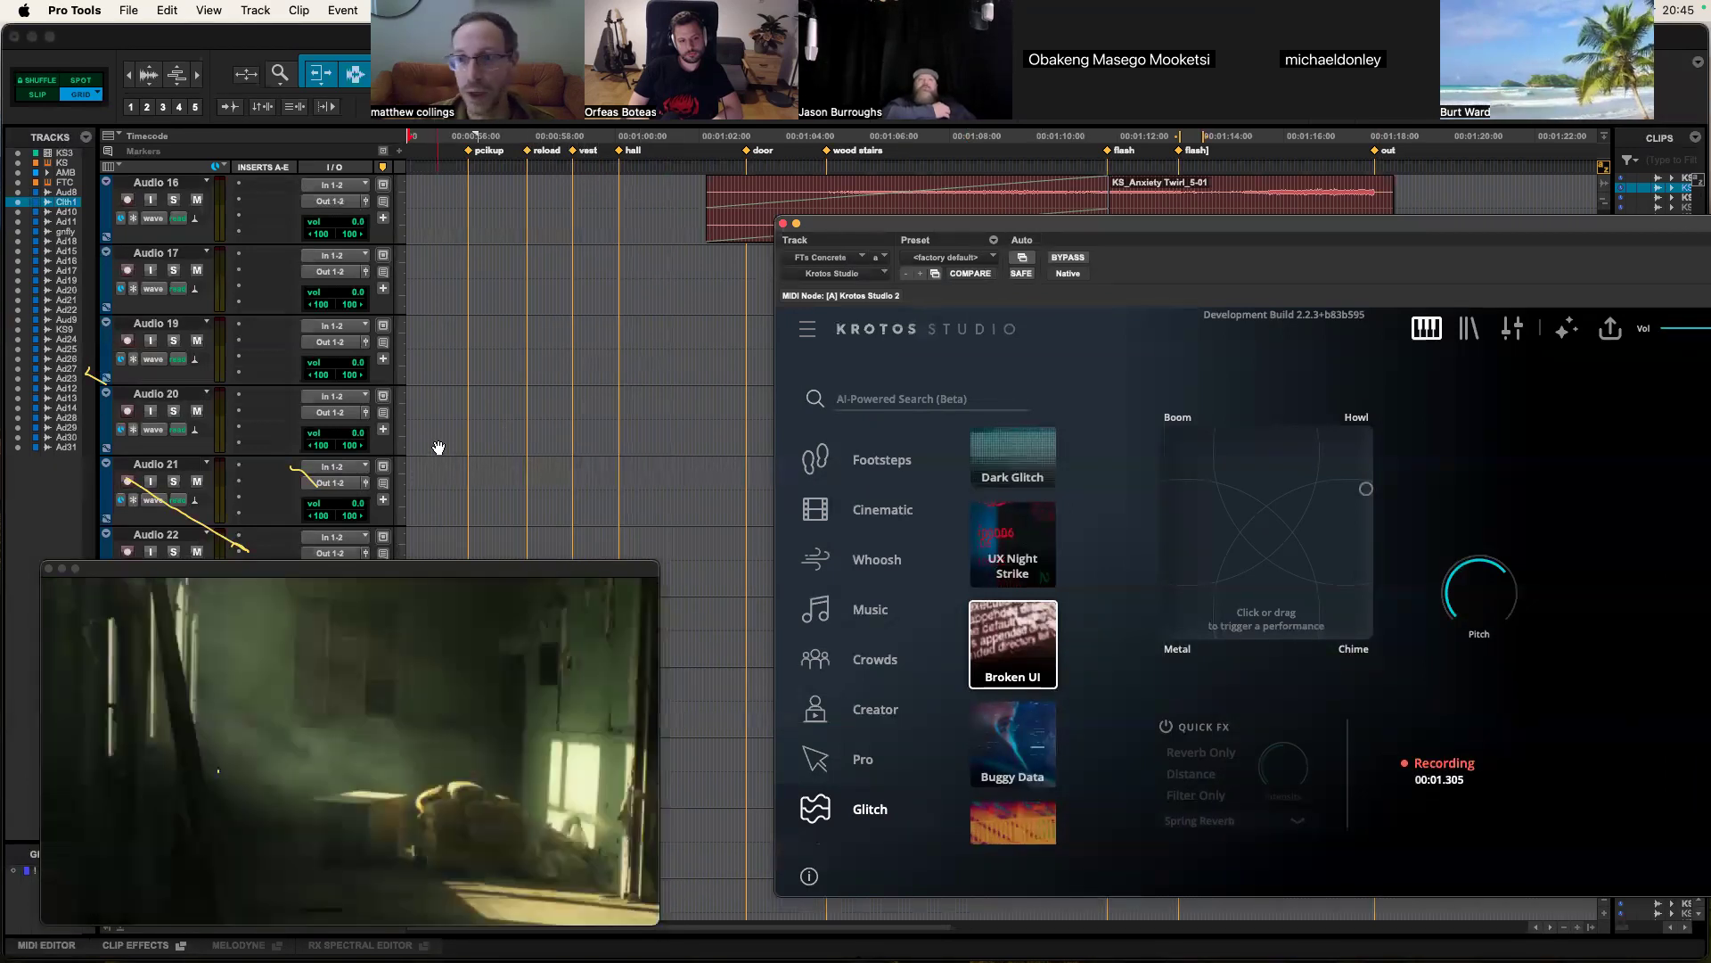
{"action": "left_click", "coordinate": [1166, 434]}
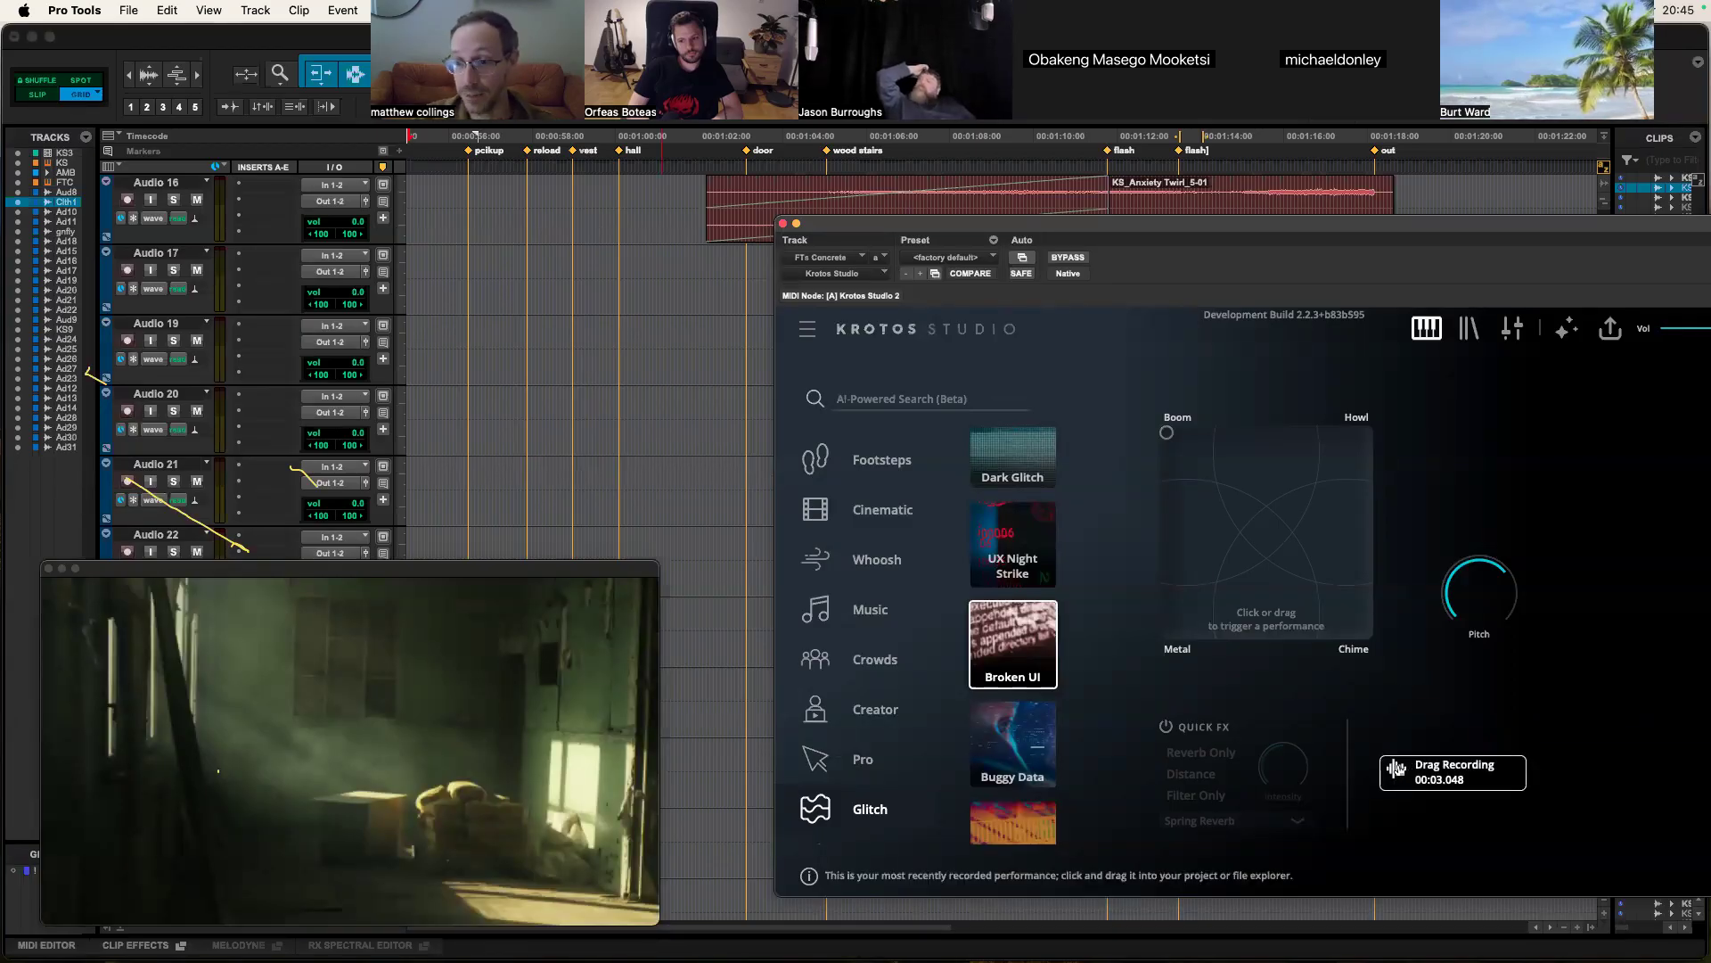
Step: Place the Boom recording on the Audio 20 track by the hall marker and play it back from just after the reload marker
{"action": "left_click_drag", "start_coordinate": [894, 655], "coordinate": [632, 465]}
{"action": "left_click", "coordinate": [542, 137]}
{"action": "key", "text": "space"}
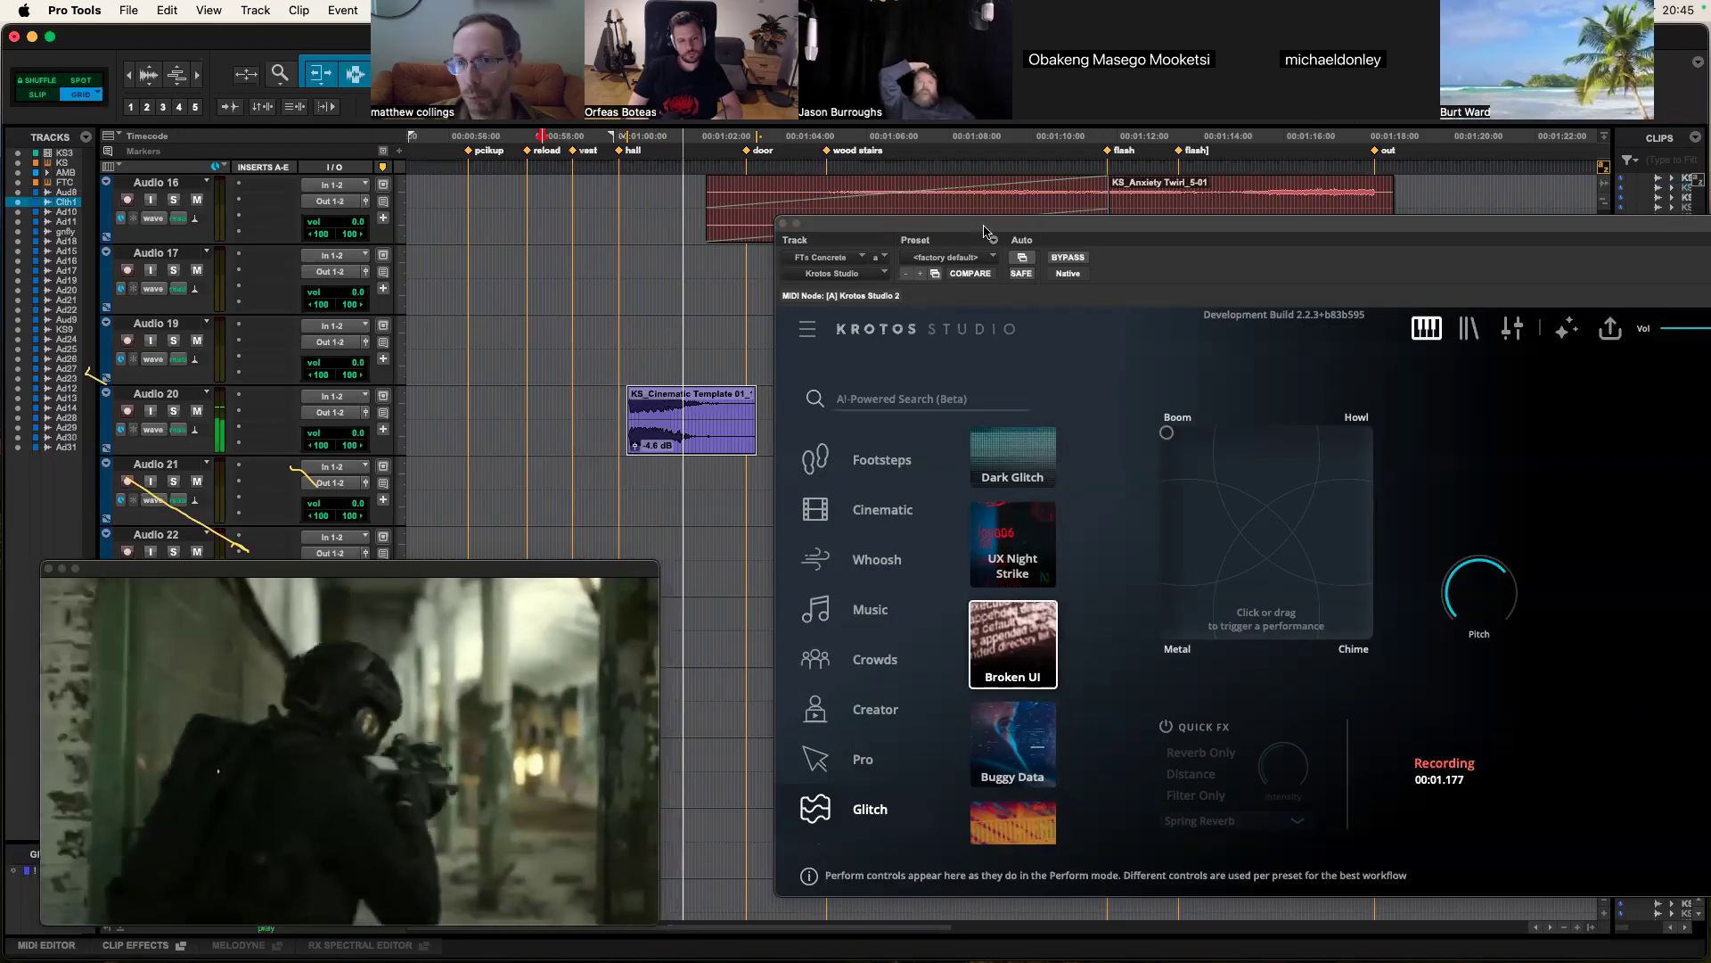
Step: Lower the Pitch macro and record a new performance near the XY pad's centre
{"action": "left_click_drag", "start_coordinate": [985, 232], "coordinate": [1000, 237]}
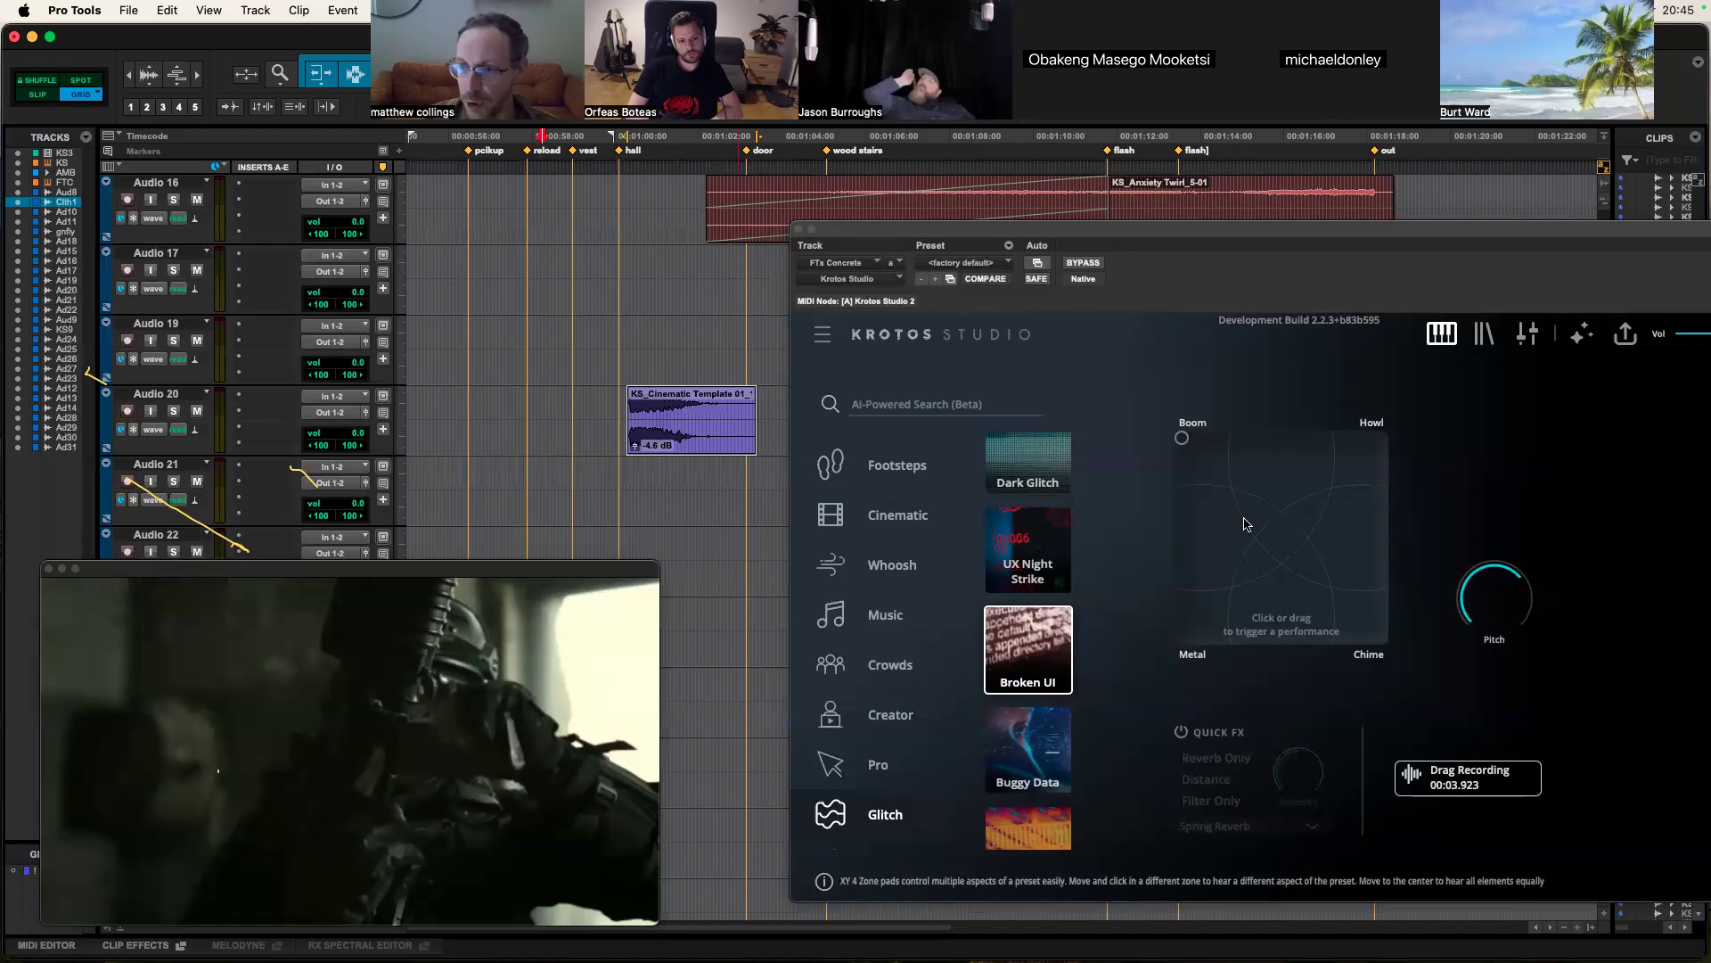
{"action": "left_click", "coordinate": [1224, 588]}
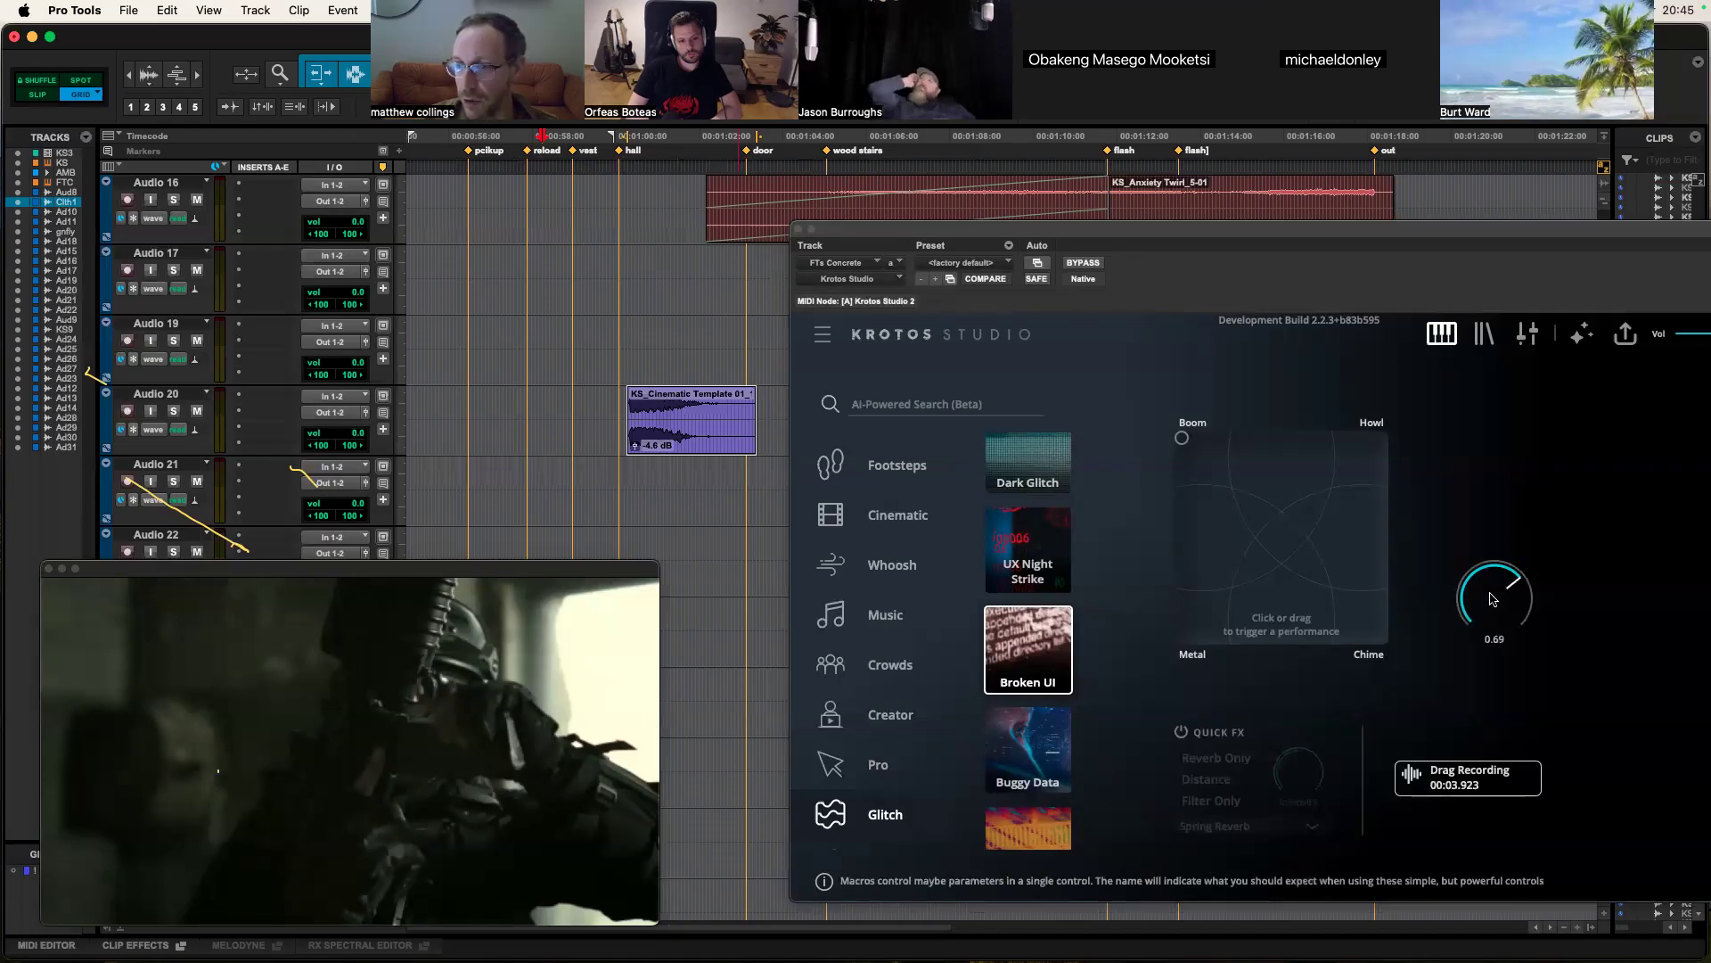
{"action": "left_click", "coordinate": [1210, 587]}
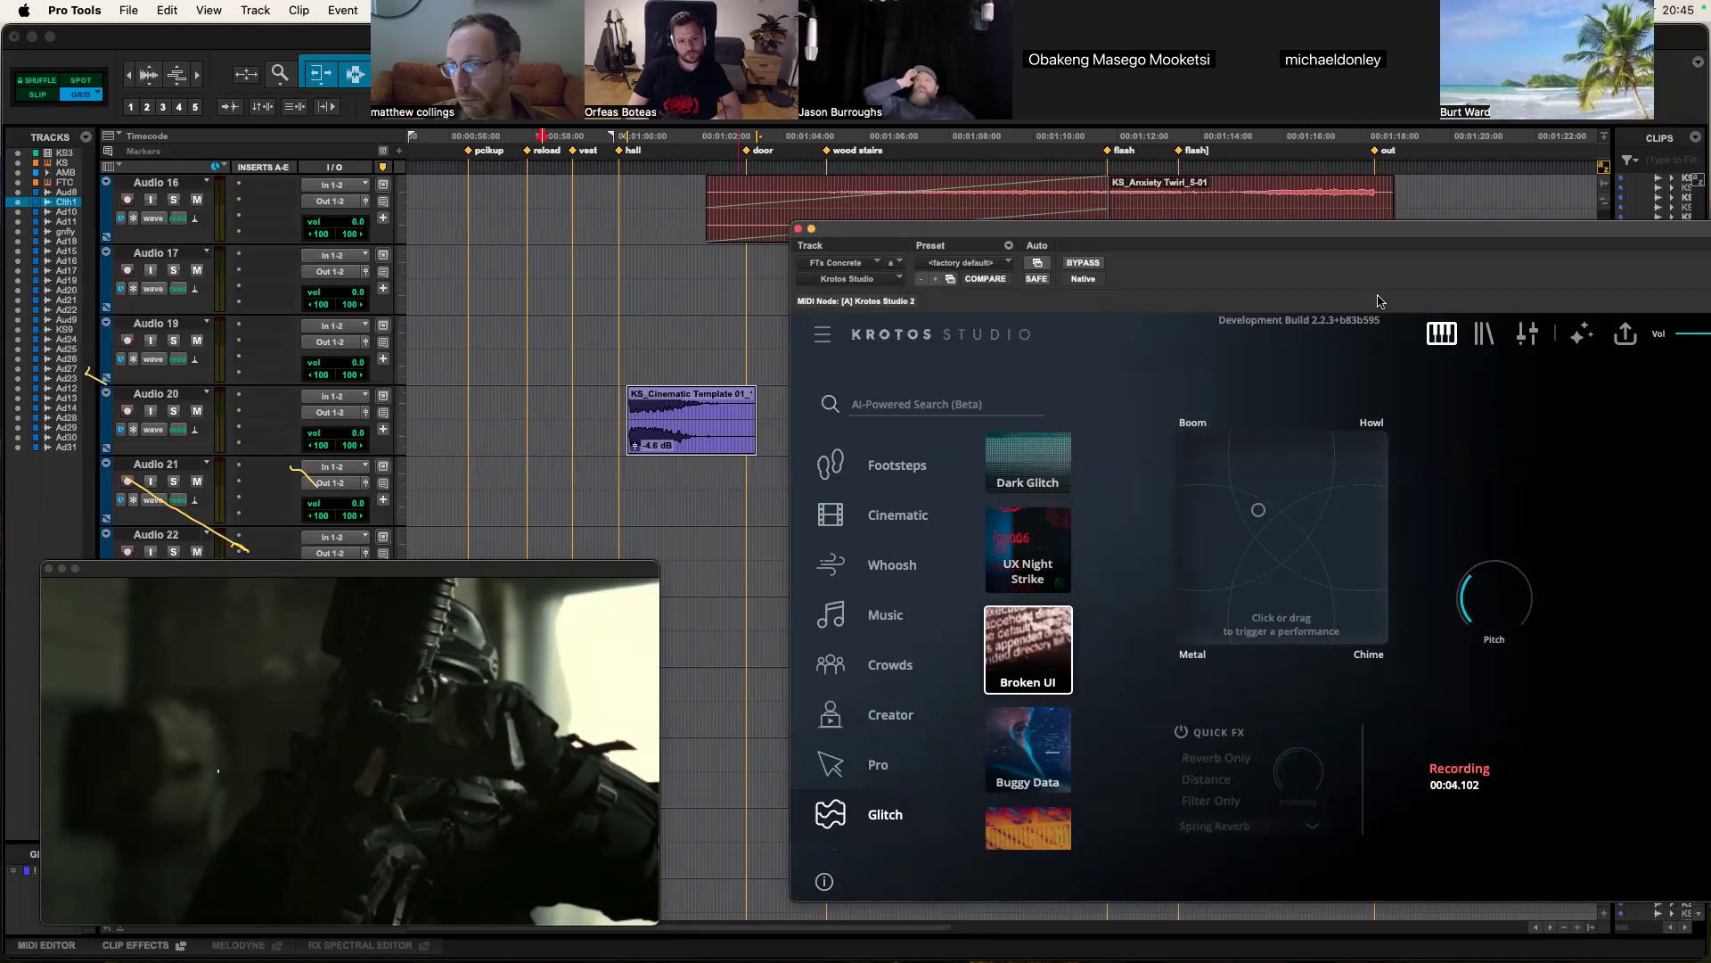
Step: Place the new low-pitched recording on Audio 20 before the flash marker and trim both ends so it finishes at that marker
{"action": "left_click_drag", "start_coordinate": [1400, 234], "coordinate": [1611, 216]}
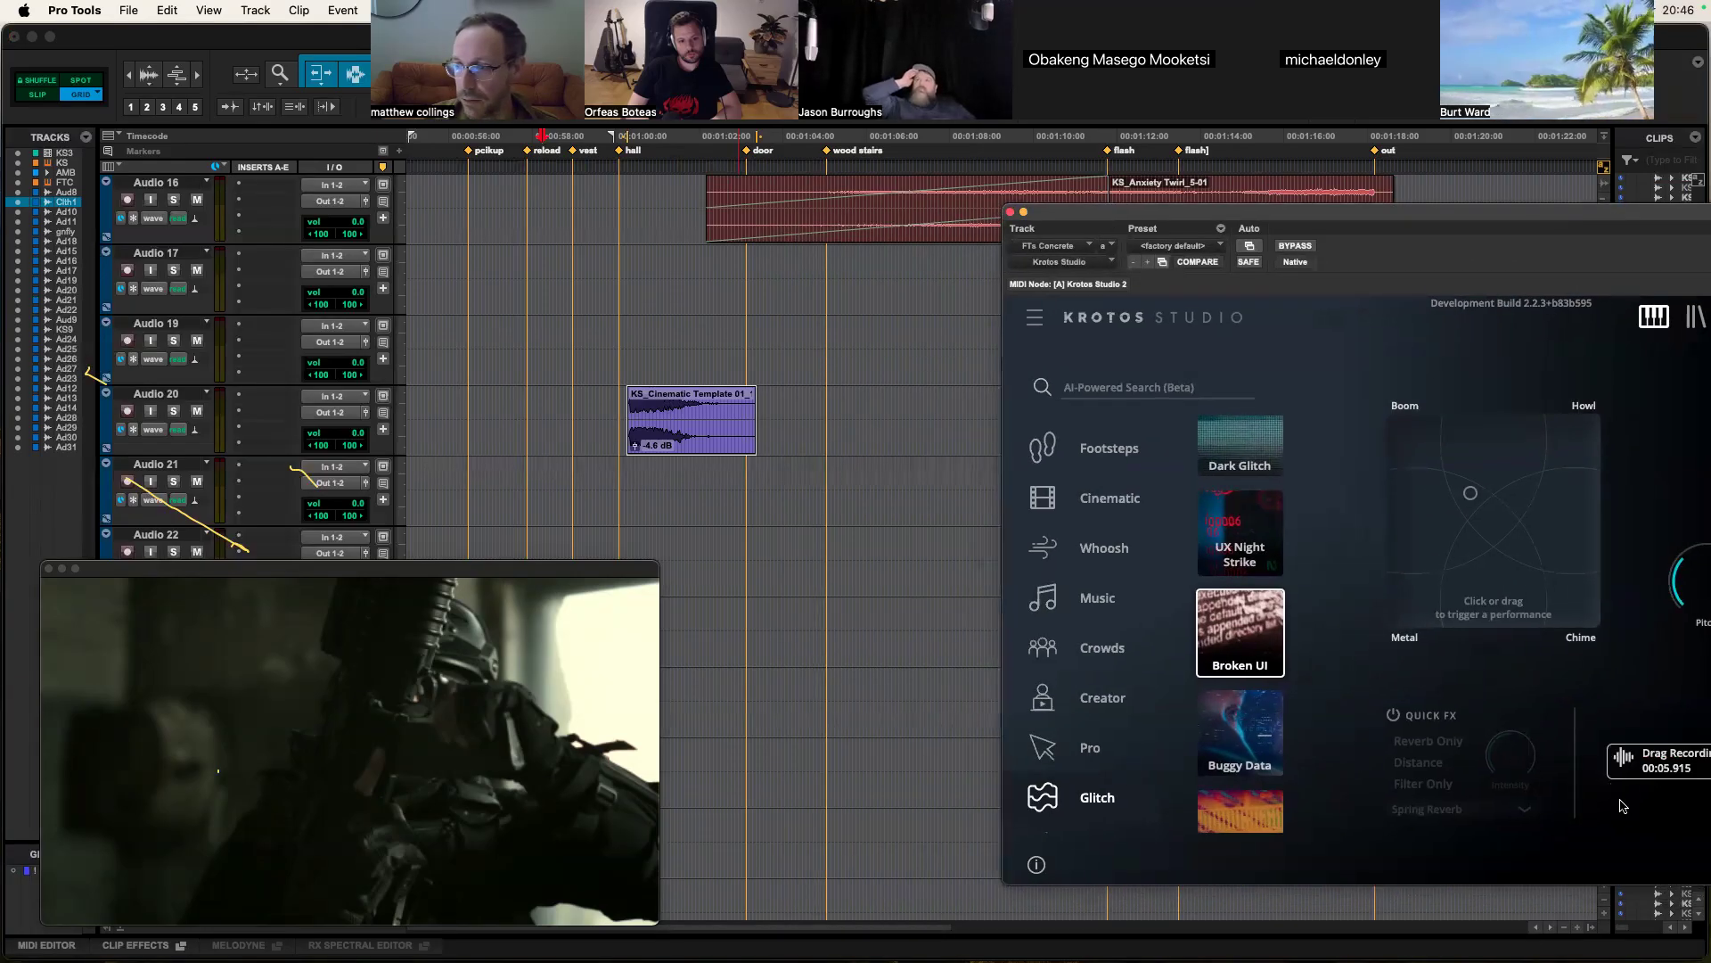
{"action": "left_click_drag", "start_coordinate": [1006, 496], "coordinate": [906, 421]}
{"action": "left_click_drag", "start_coordinate": [1169, 221], "coordinate": [1152, 553]}
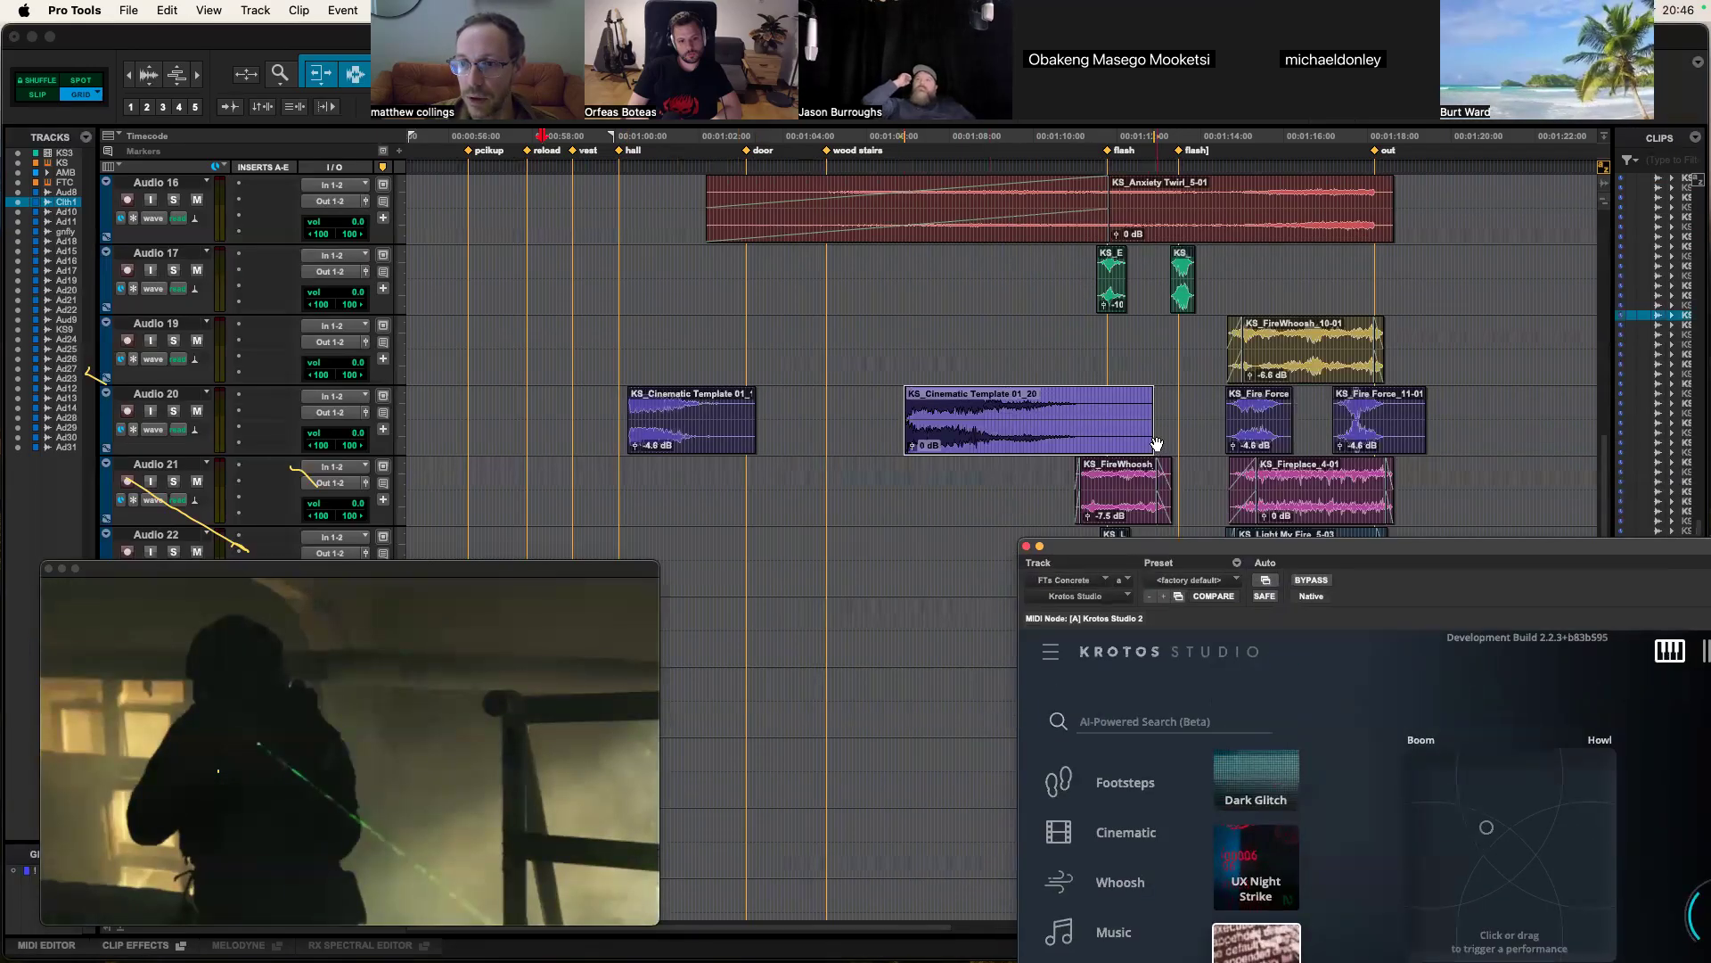
{"action": "left_click_drag", "start_coordinate": [1148, 434], "coordinate": [1062, 434]}
{"action": "left_click_drag", "start_coordinate": [954, 434], "coordinate": [1018, 430]}
Step: Lower the trimmed clip's gain to -11.3 dB and add a fade-out ending at the flash marker
{"action": "left_click_drag", "start_coordinate": [984, 445], "coordinate": [984, 482]}
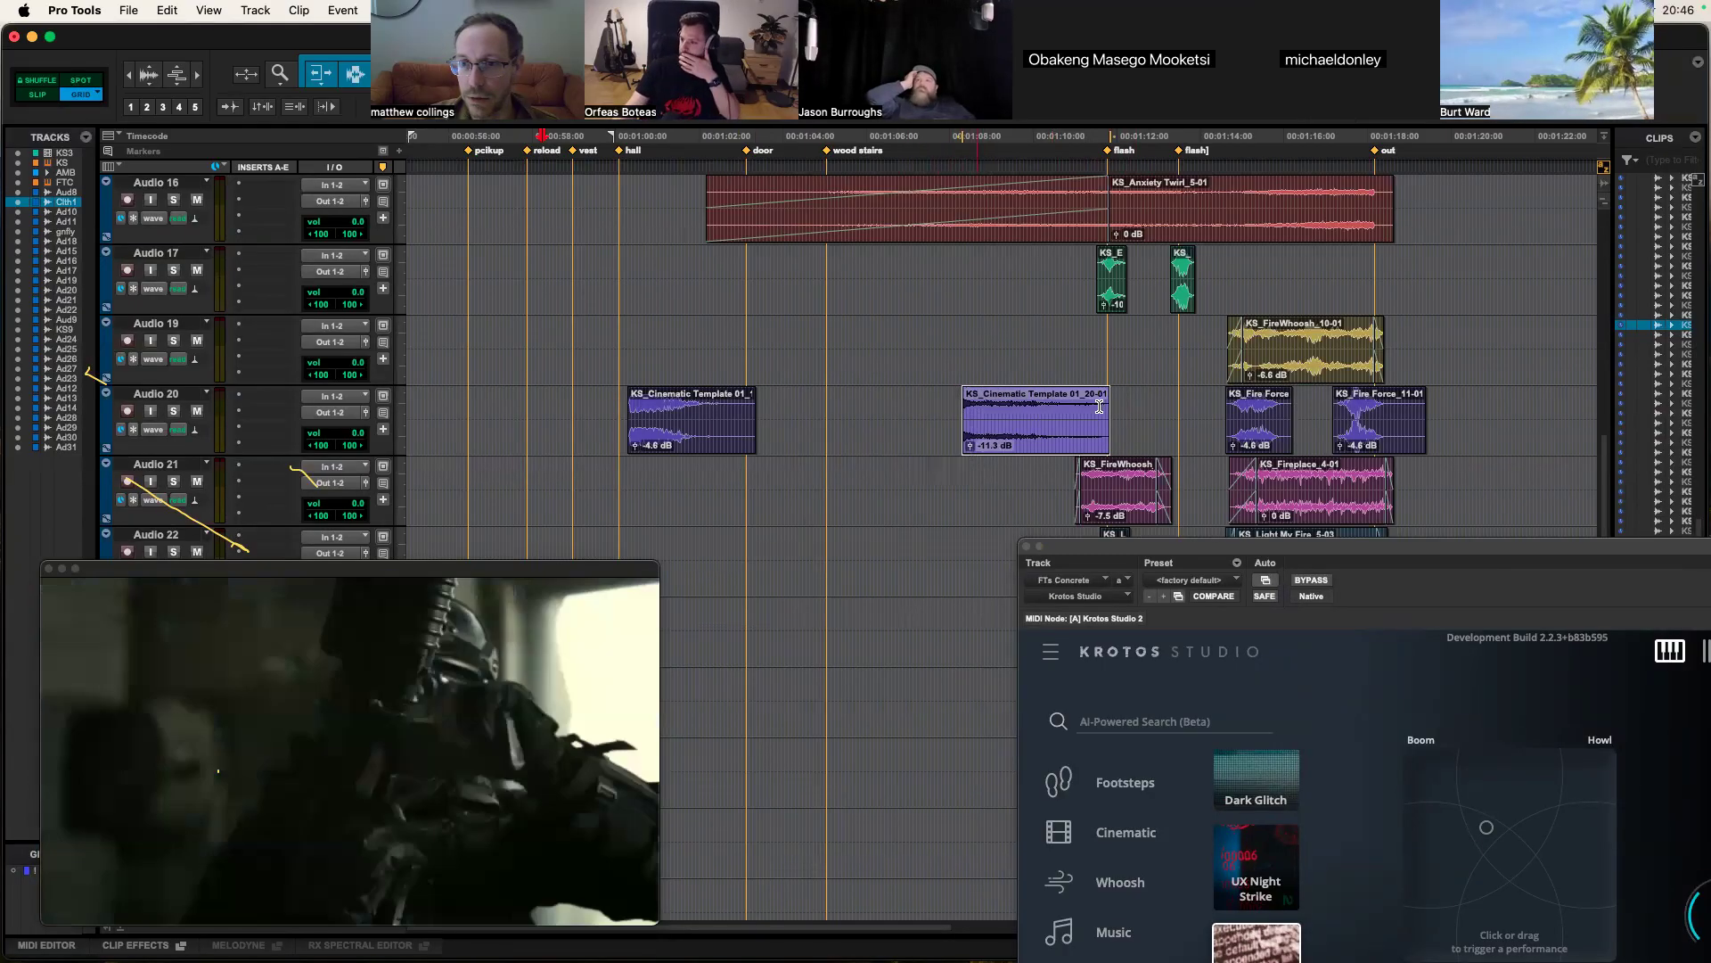
{"action": "left_click_drag", "start_coordinate": [1108, 389], "coordinate": [1063, 389]}
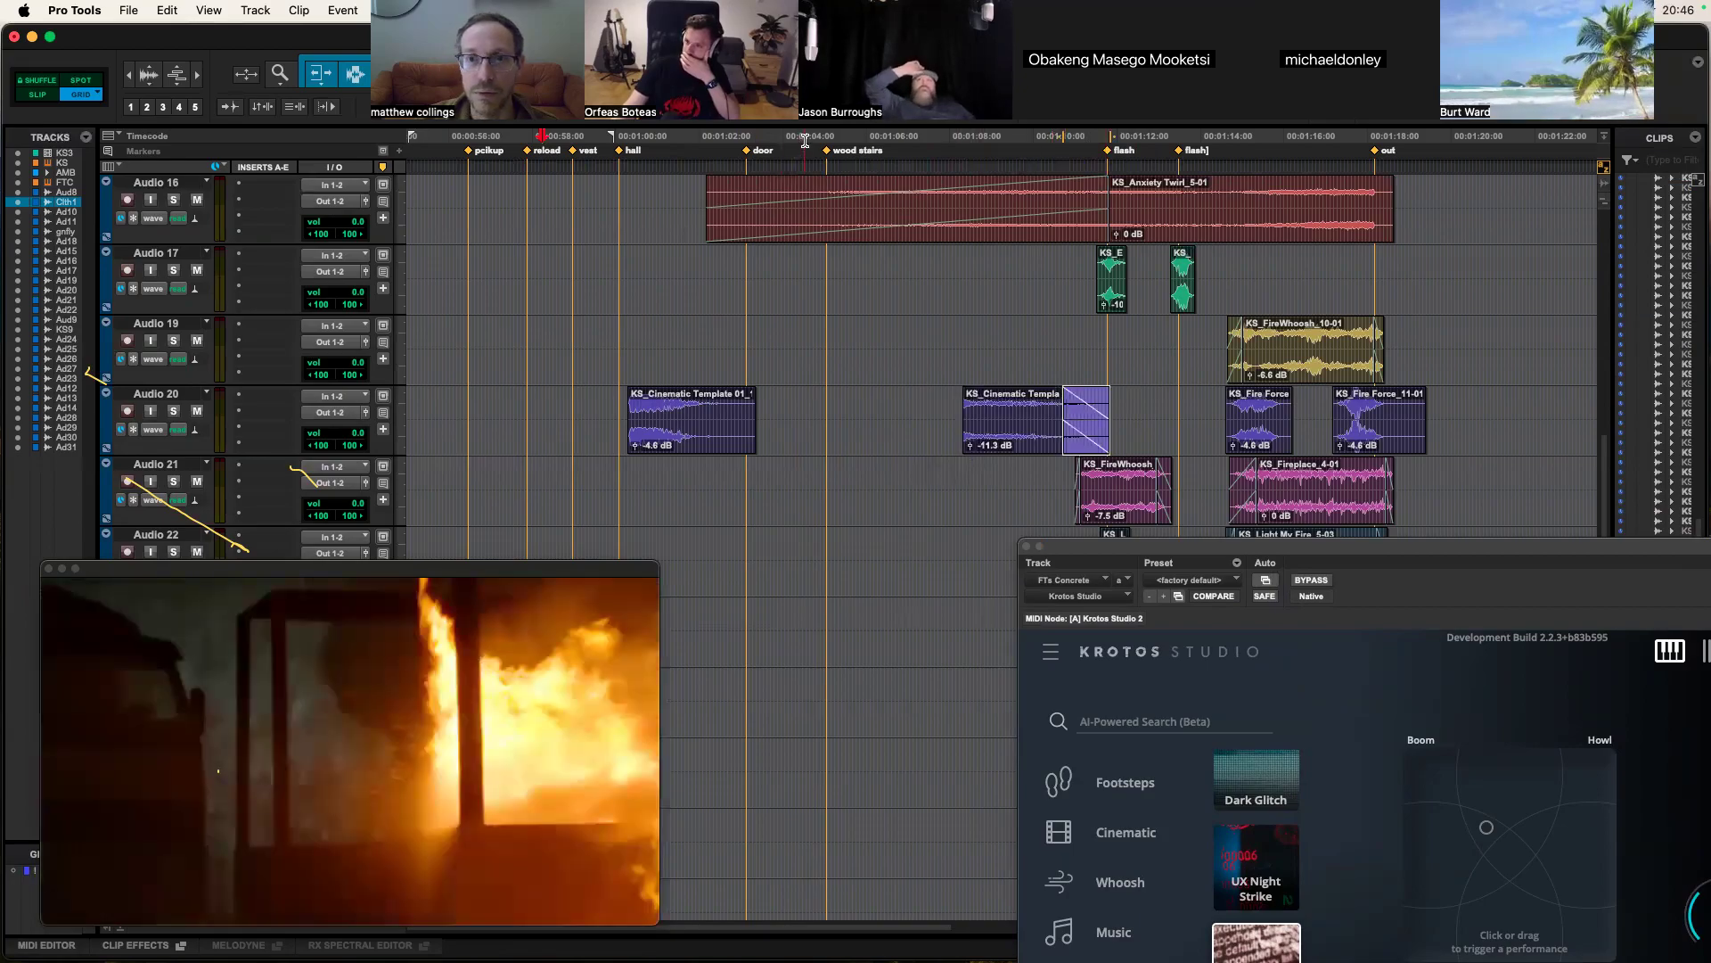
Step: Play back the timeline from just before the wood stairs marker and reposition the Krotos Studio window so its controls are fully visible
{"action": "left_click", "coordinate": [805, 141]}
{"action": "key", "text": "space"}
{"action": "left_click_drag", "start_coordinate": [1330, 553], "coordinate": [1237, 510]}
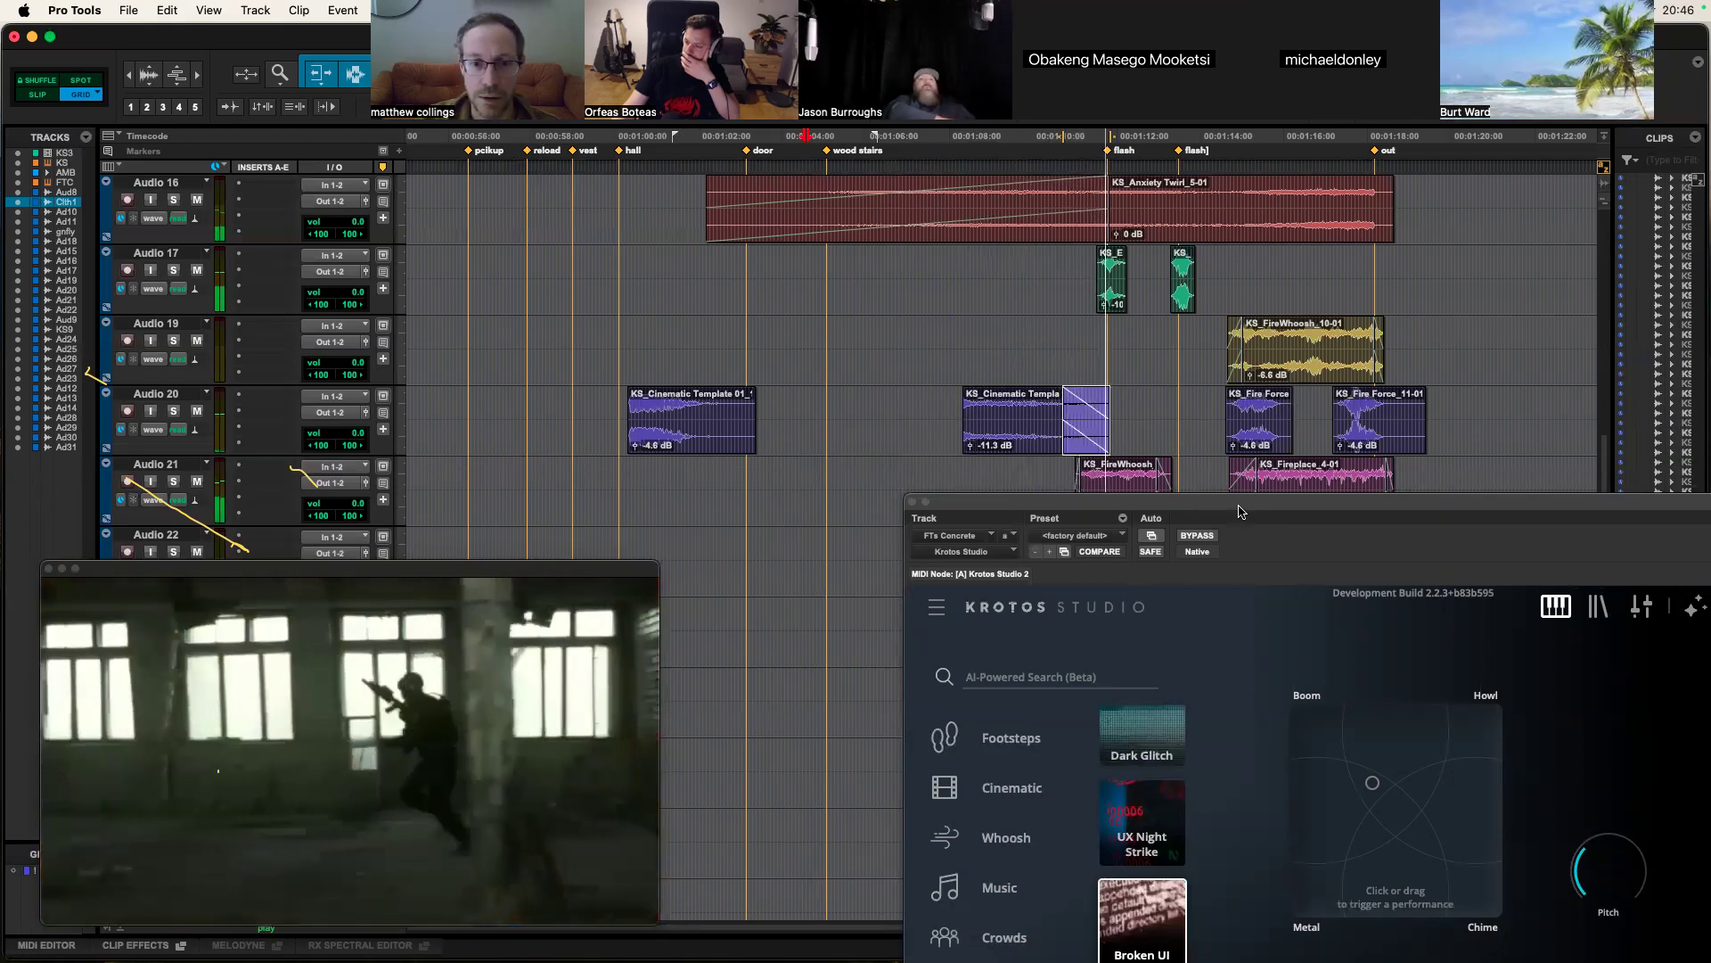
{"action": "left_click_drag", "start_coordinate": [1240, 512], "coordinate": [1227, 508]}
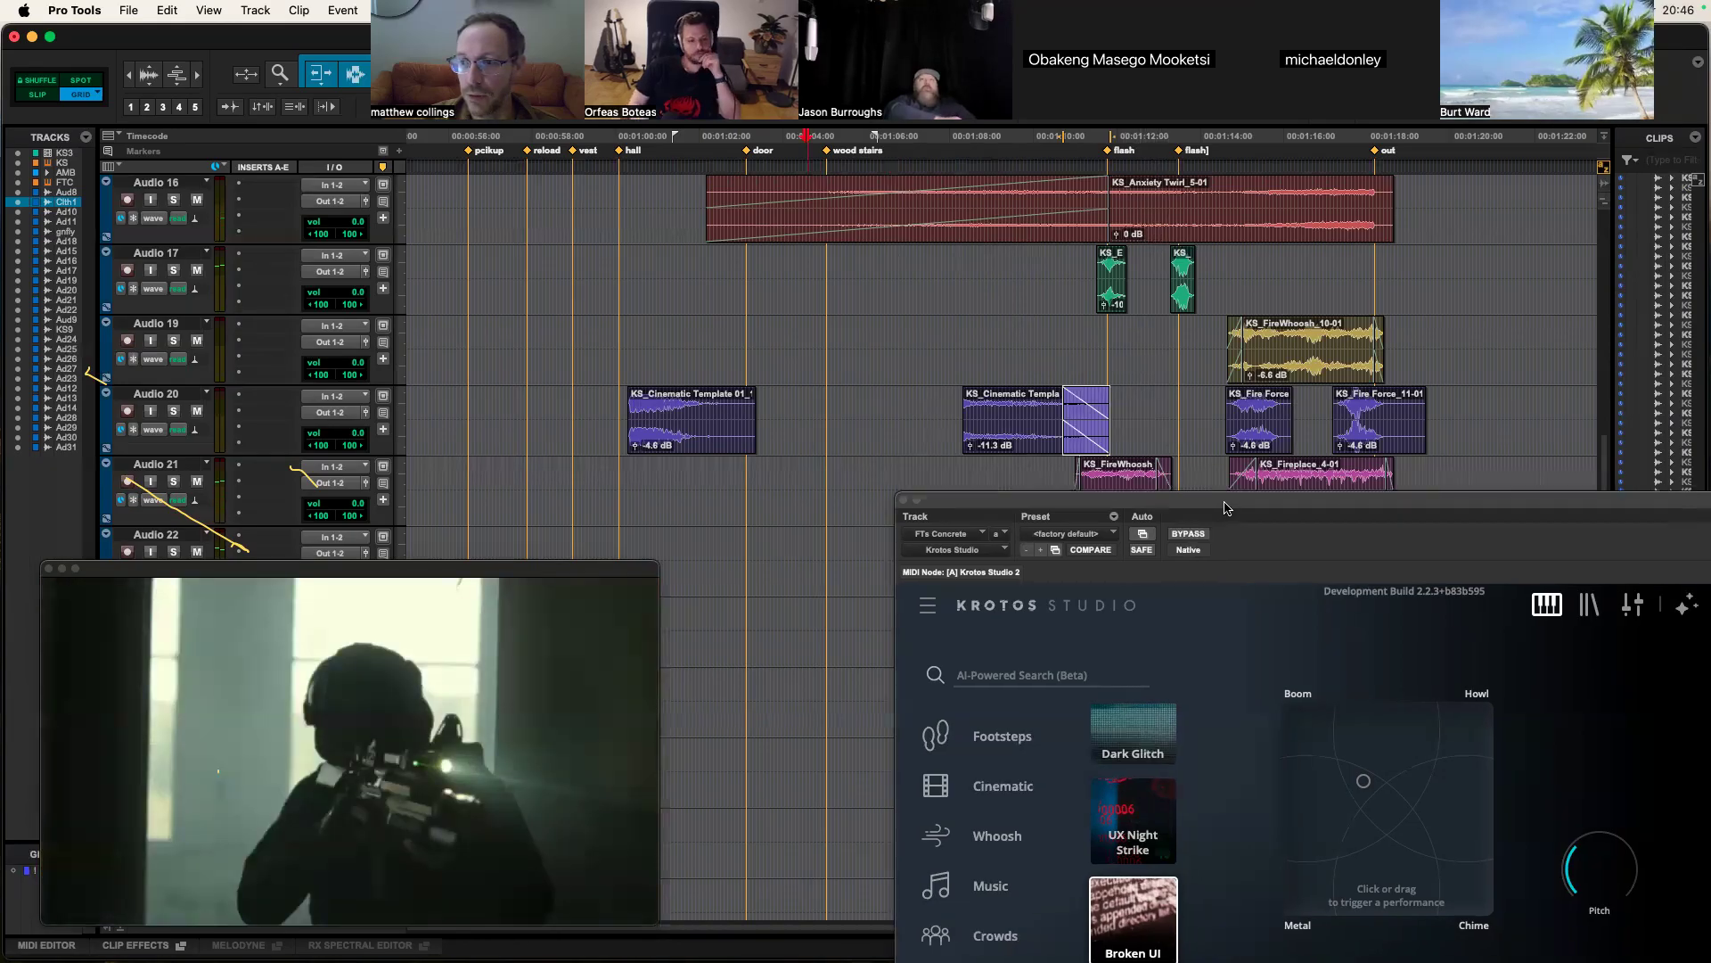
{"action": "double_click", "coordinate": [1226, 508]}
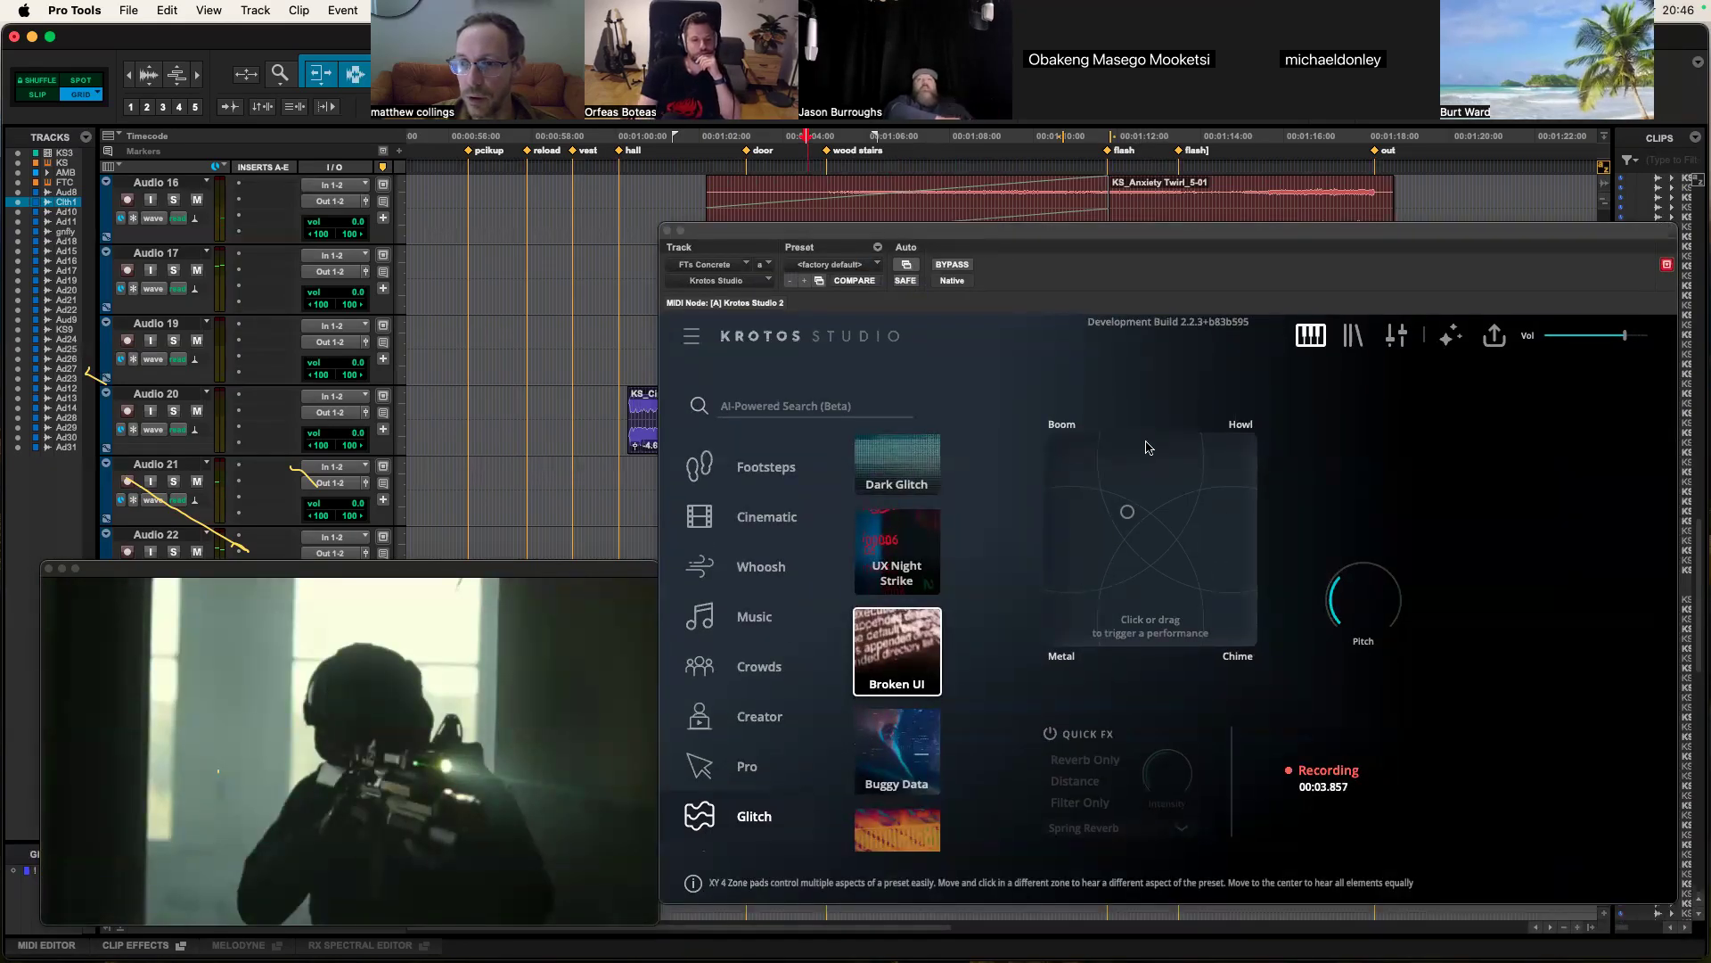
Step: Record a performance near the XY pad's Boom–Howl edge and place it on the track below Audio 22, starting at the out marker
{"action": "mouse_move", "coordinate": [1383, 588]}
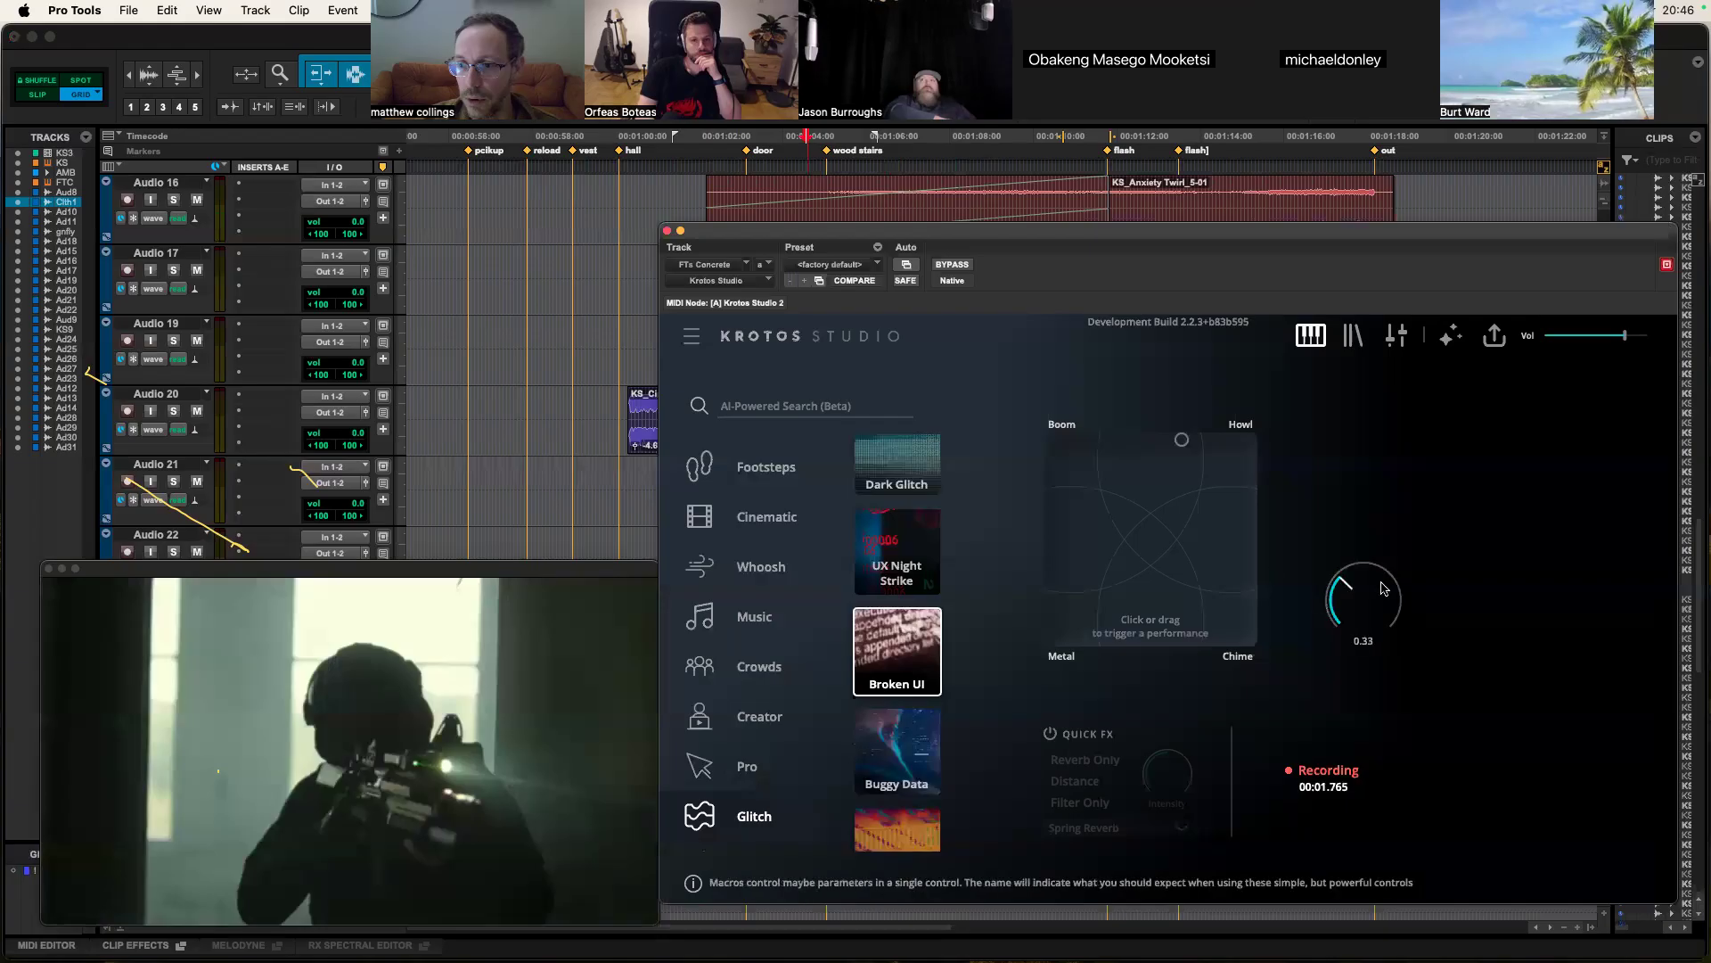
{"action": "left_click_drag", "start_coordinate": [1158, 235], "coordinate": [1427, 244]}
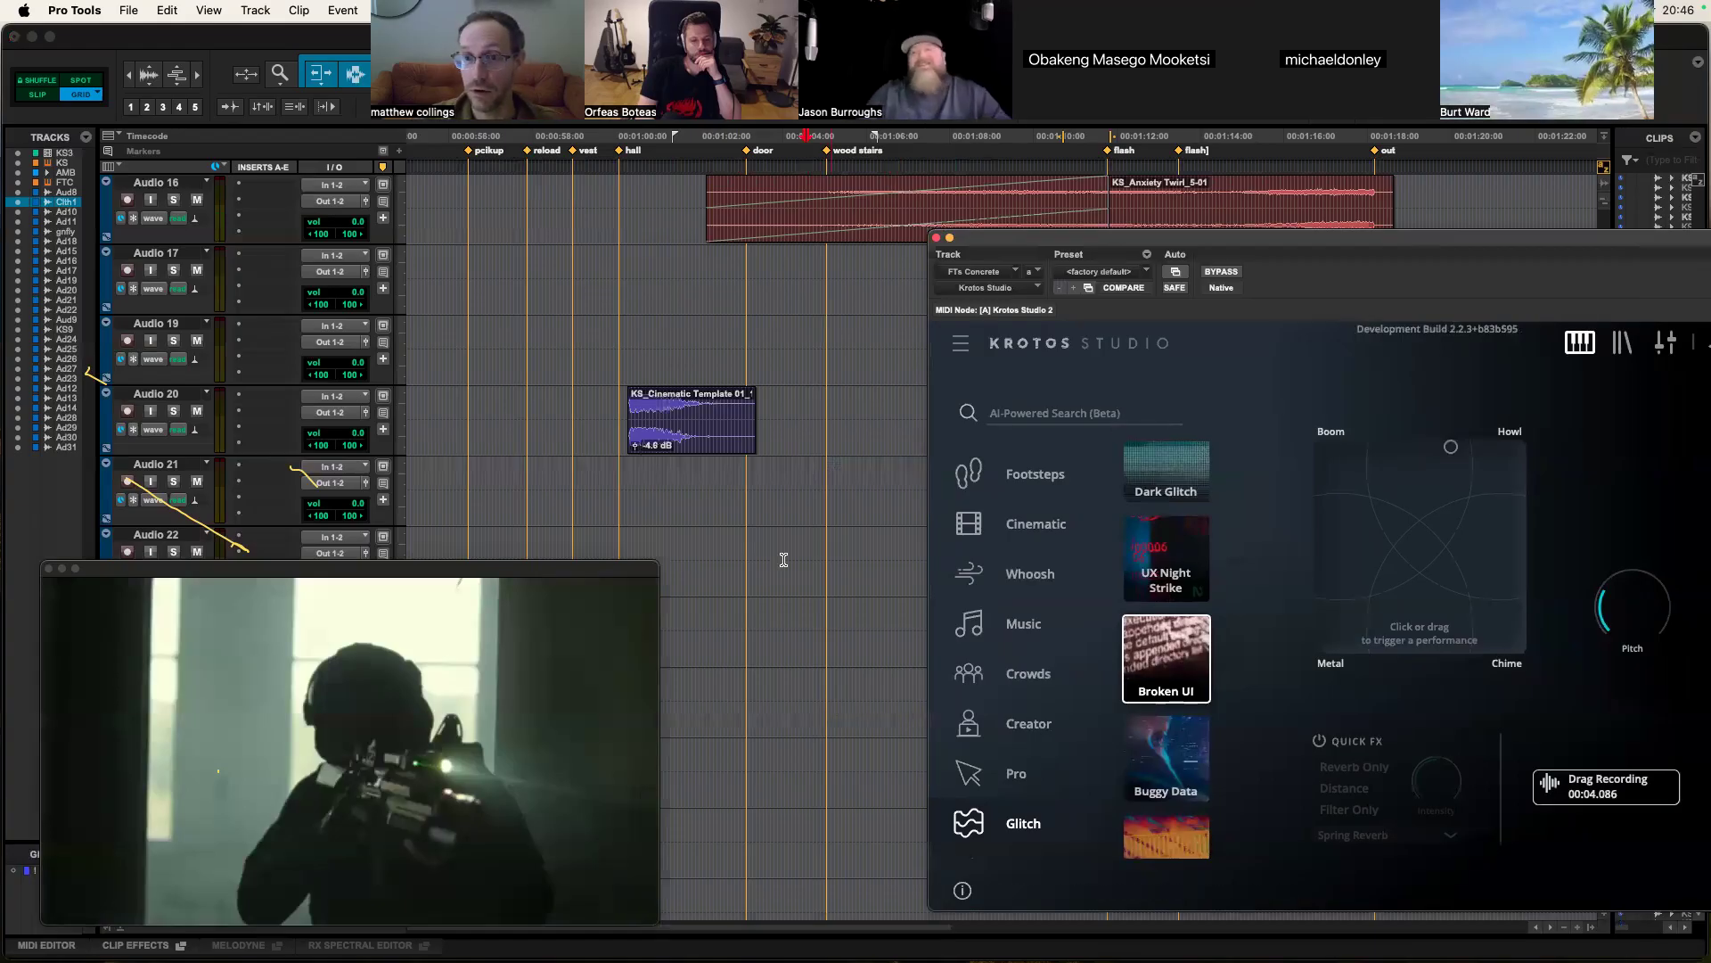
{"action": "scroll", "coordinate": [766, 561], "scroll_direction": "right", "scroll_amount": 10}
{"action": "scroll", "coordinate": [774, 561], "scroll_direction": "right", "scroll_amount": 2}
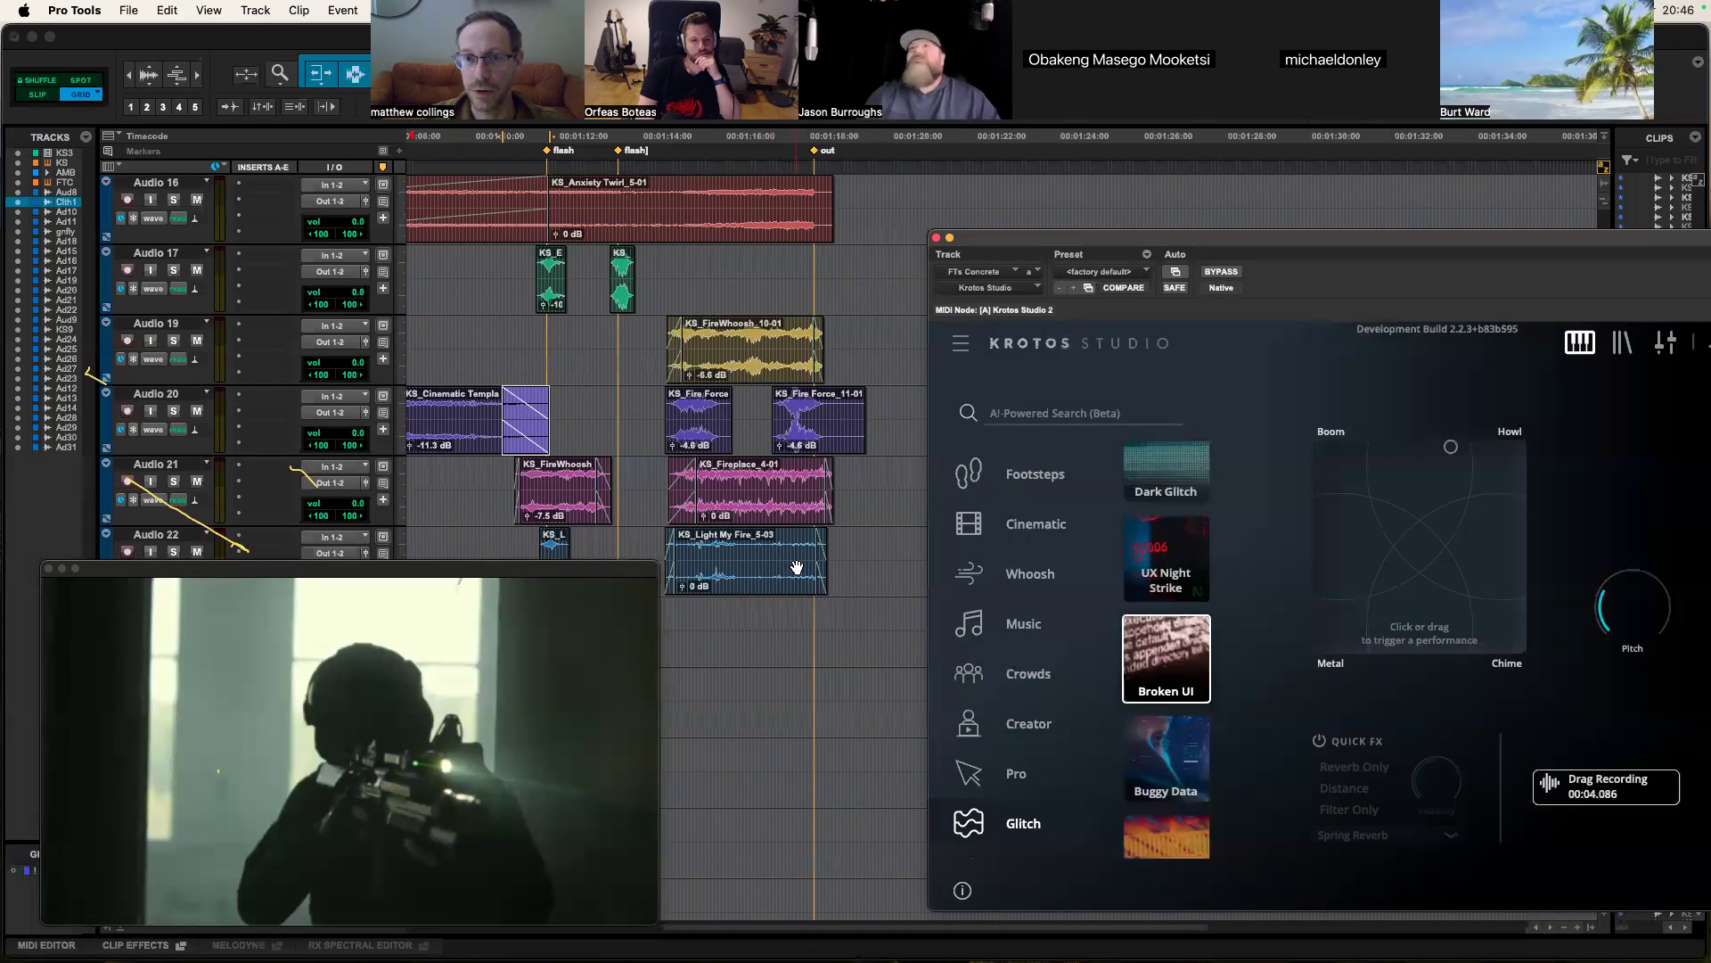
{"action": "left_click_drag", "start_coordinate": [1013, 727], "coordinate": [799, 653]}
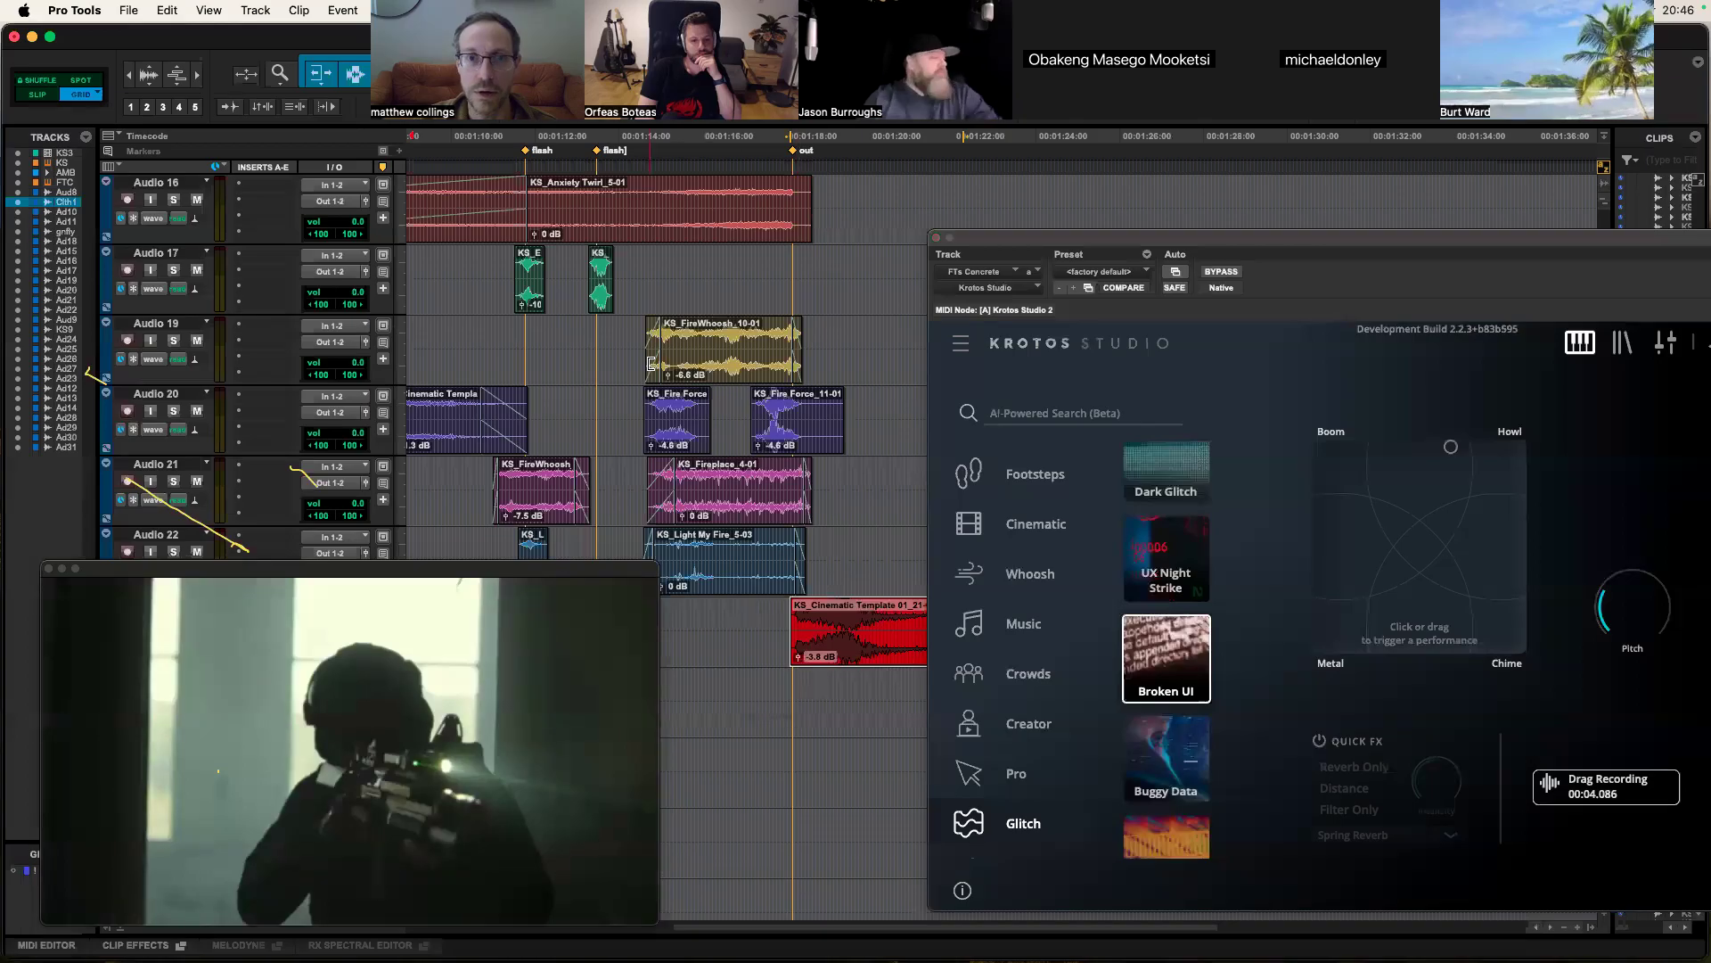
Step: Play back the timeline around the flash markers to check the ending effects against the explosion picture
{"action": "left_click", "coordinate": [540, 191]}
{"action": "key", "text": "space"}
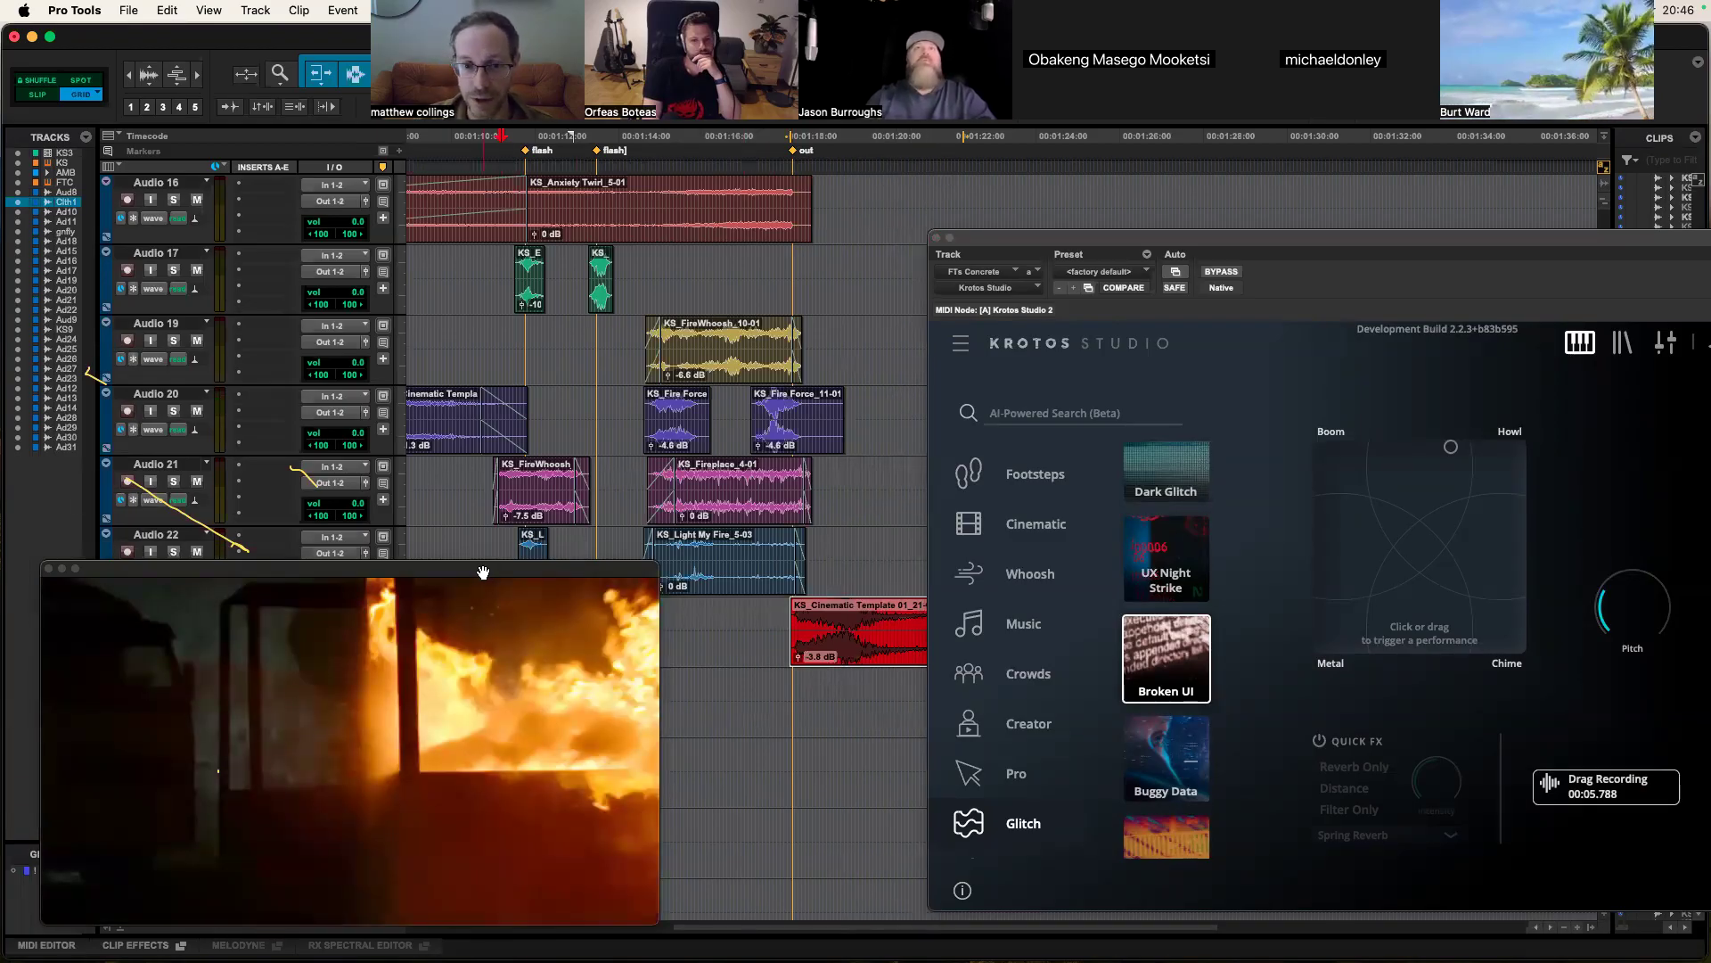
{"action": "left_click_drag", "start_coordinate": [482, 572], "coordinate": [473, 585]}
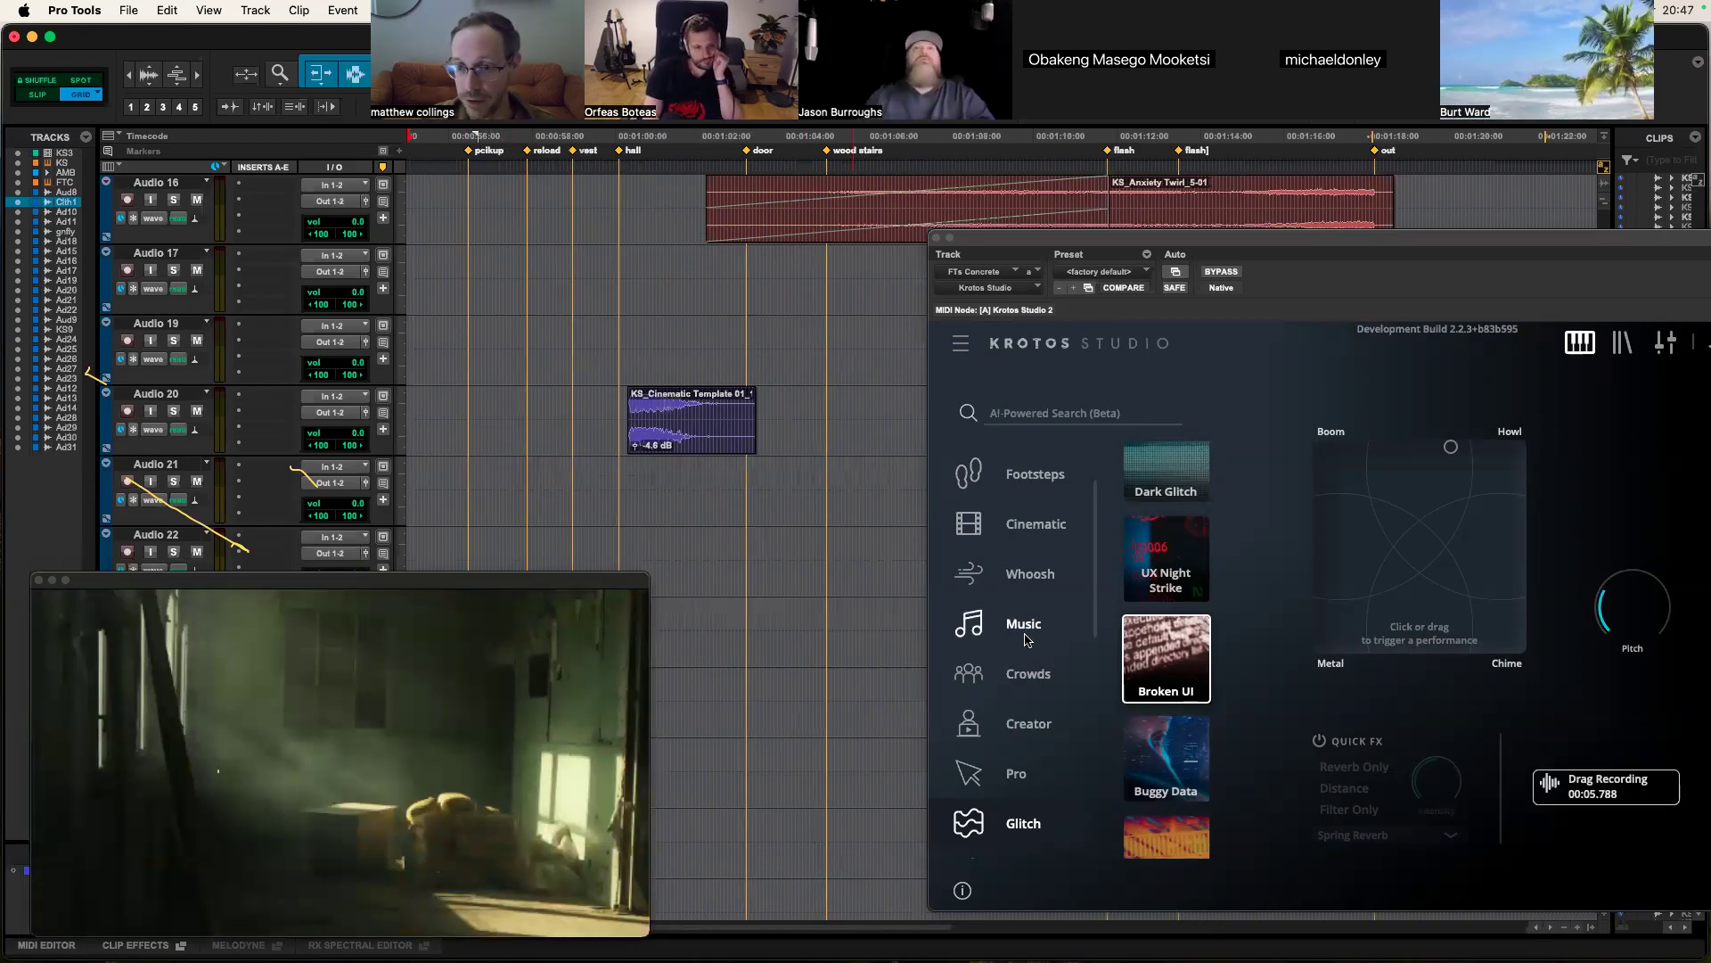
Step: Reopen the Krotos Studio insert on the FTs Concrete track and clear its preset search for fire
{"action": "left_click", "coordinate": [1026, 634]}
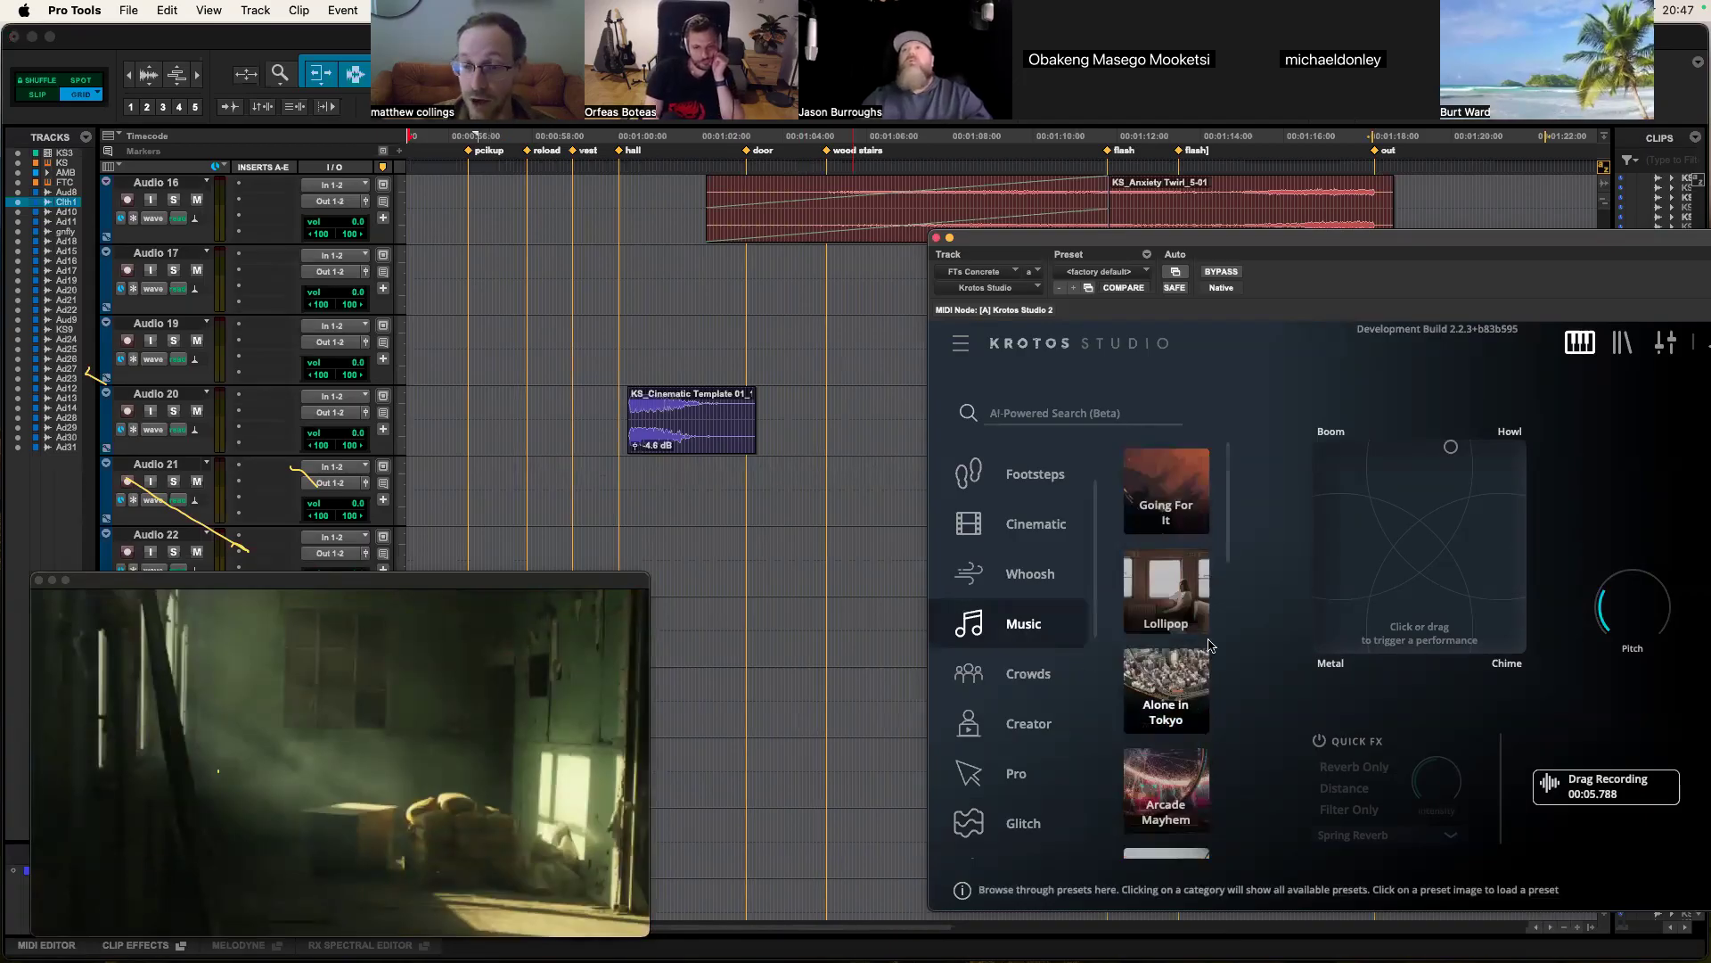
{"action": "scroll", "coordinate": [1166, 668], "scroll_direction": "down", "scroll_amount": 3}
{"action": "scroll", "coordinate": [127, 378], "scroll_direction": "up", "scroll_amount": 7}
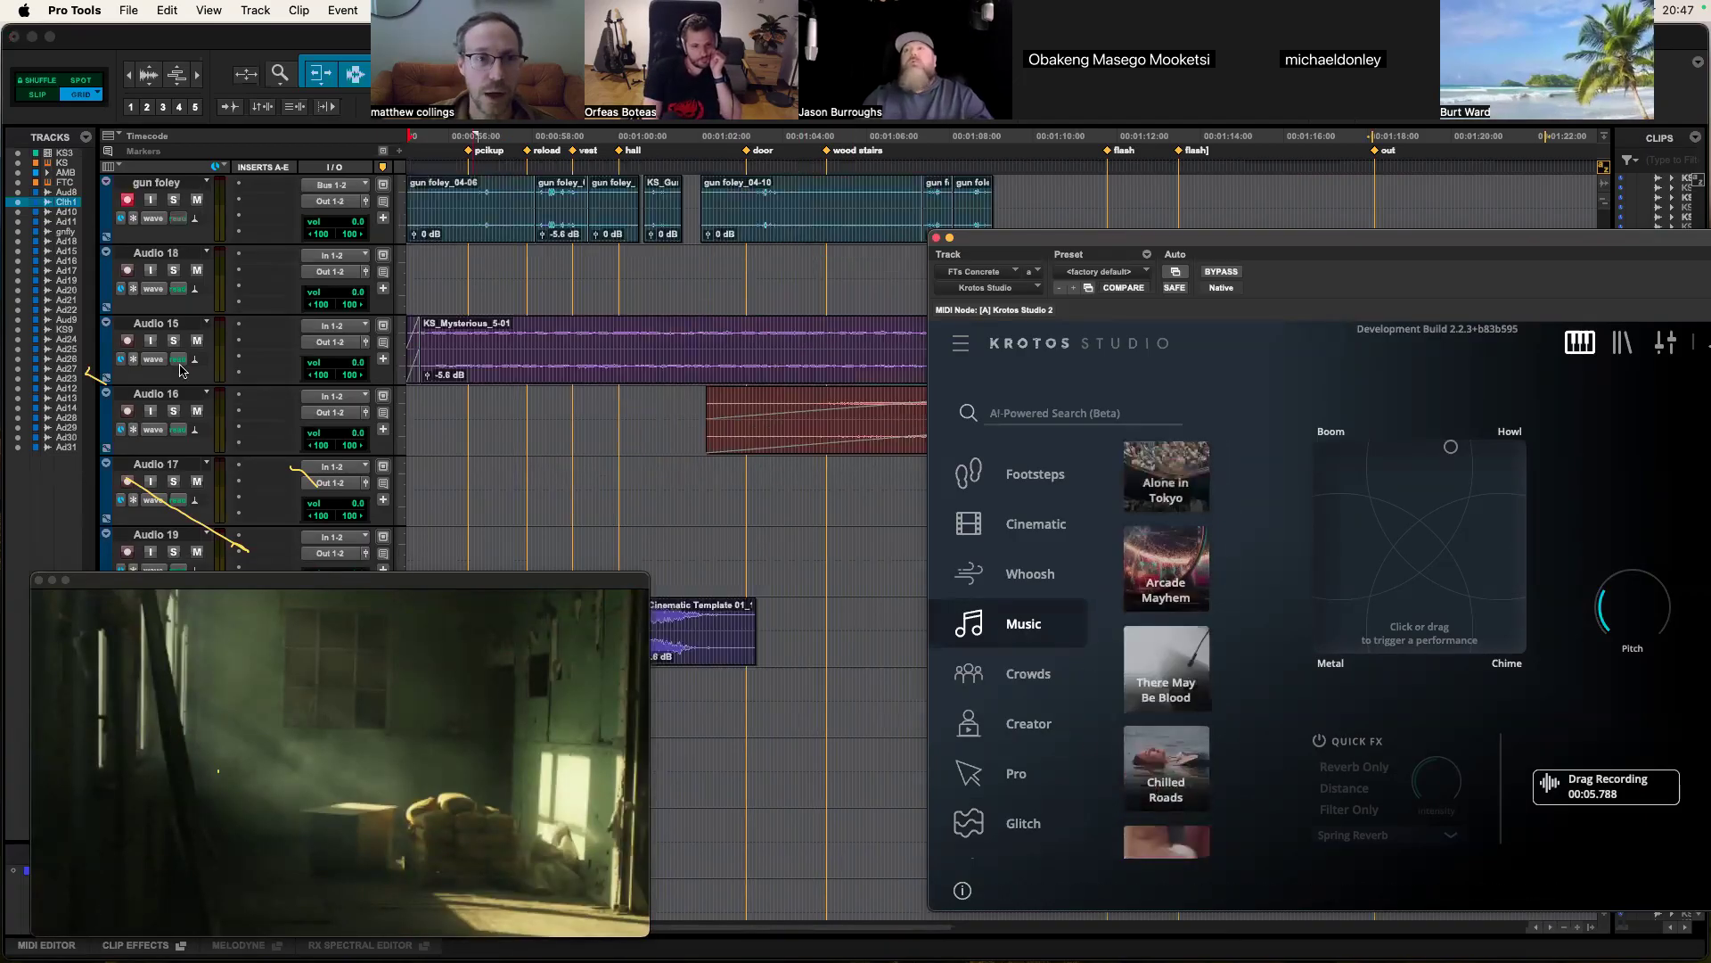
{"action": "scroll", "coordinate": [174, 314], "scroll_direction": "up", "scroll_amount": 3}
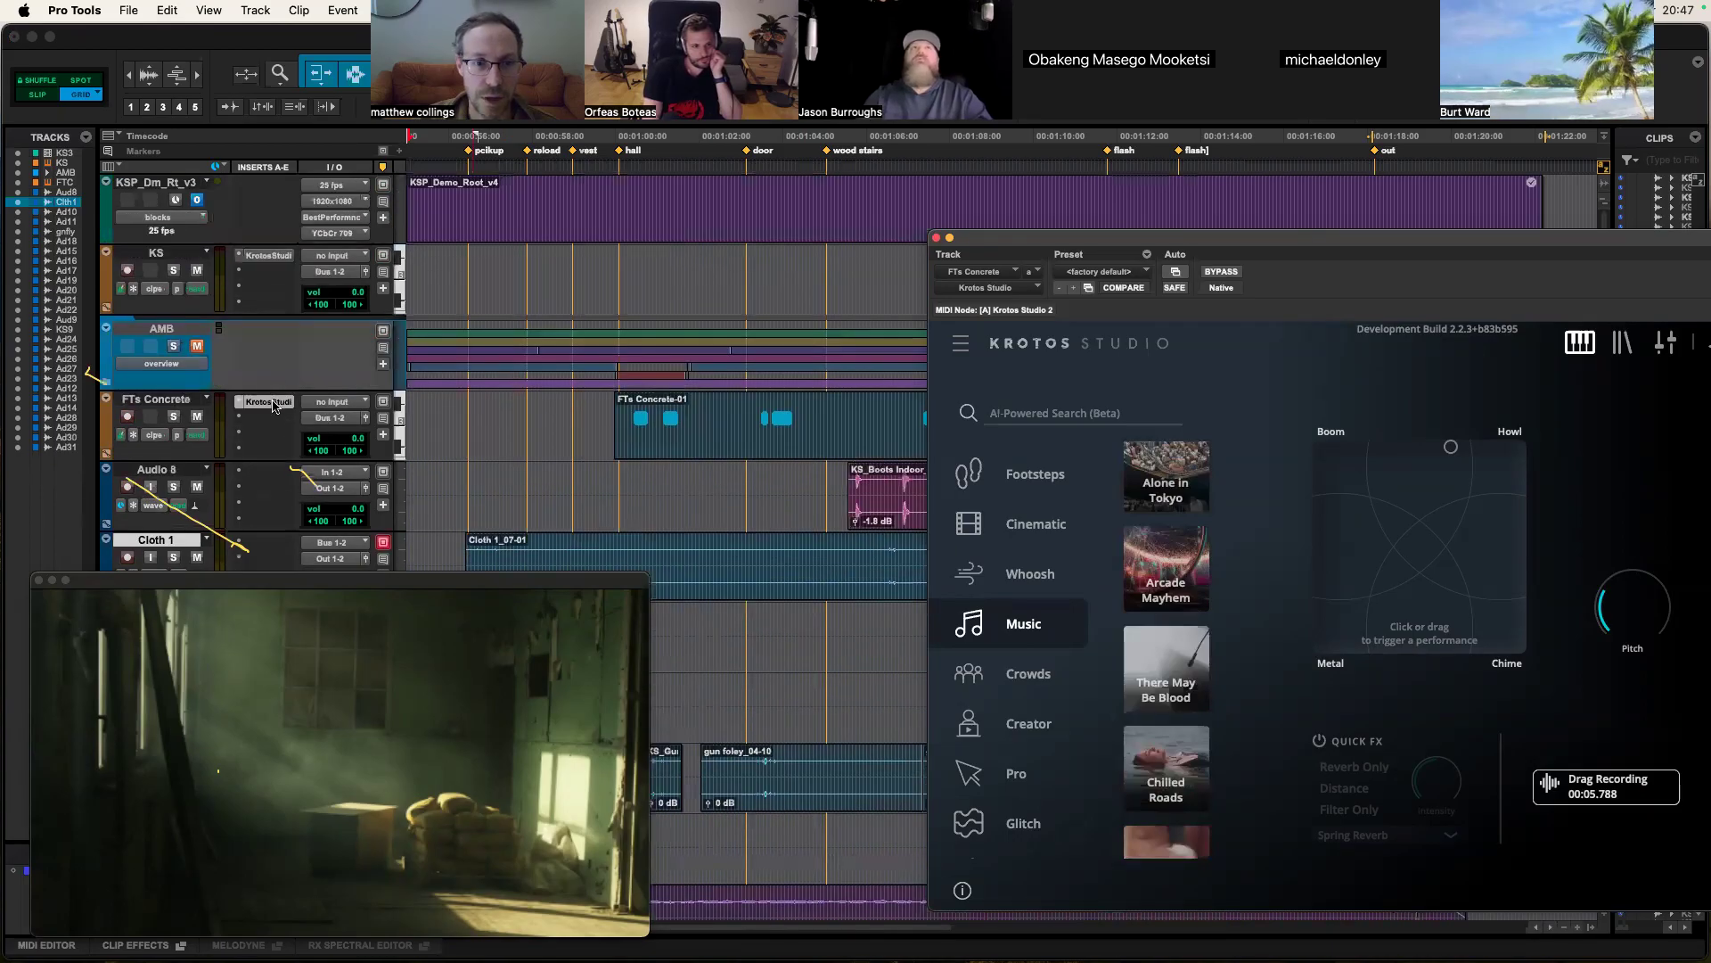
{"action": "left_click", "coordinate": [276, 404]}
{"action": "left_click", "coordinate": [276, 403]}
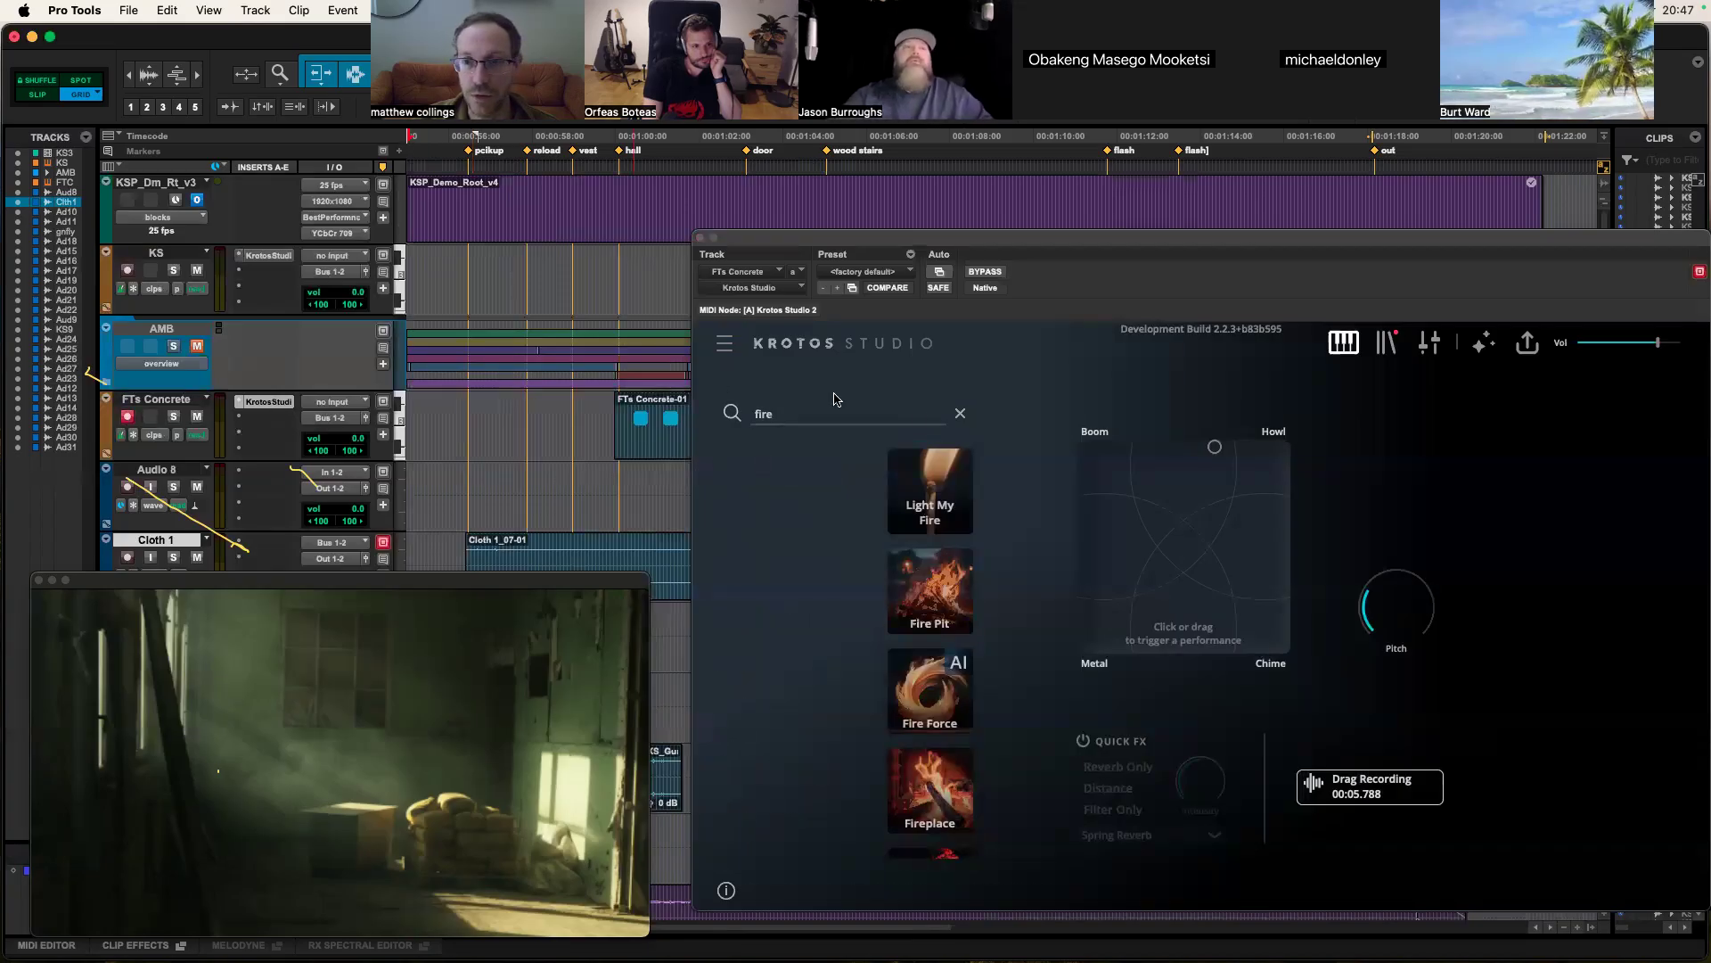
{"action": "left_click", "coordinate": [959, 415]}
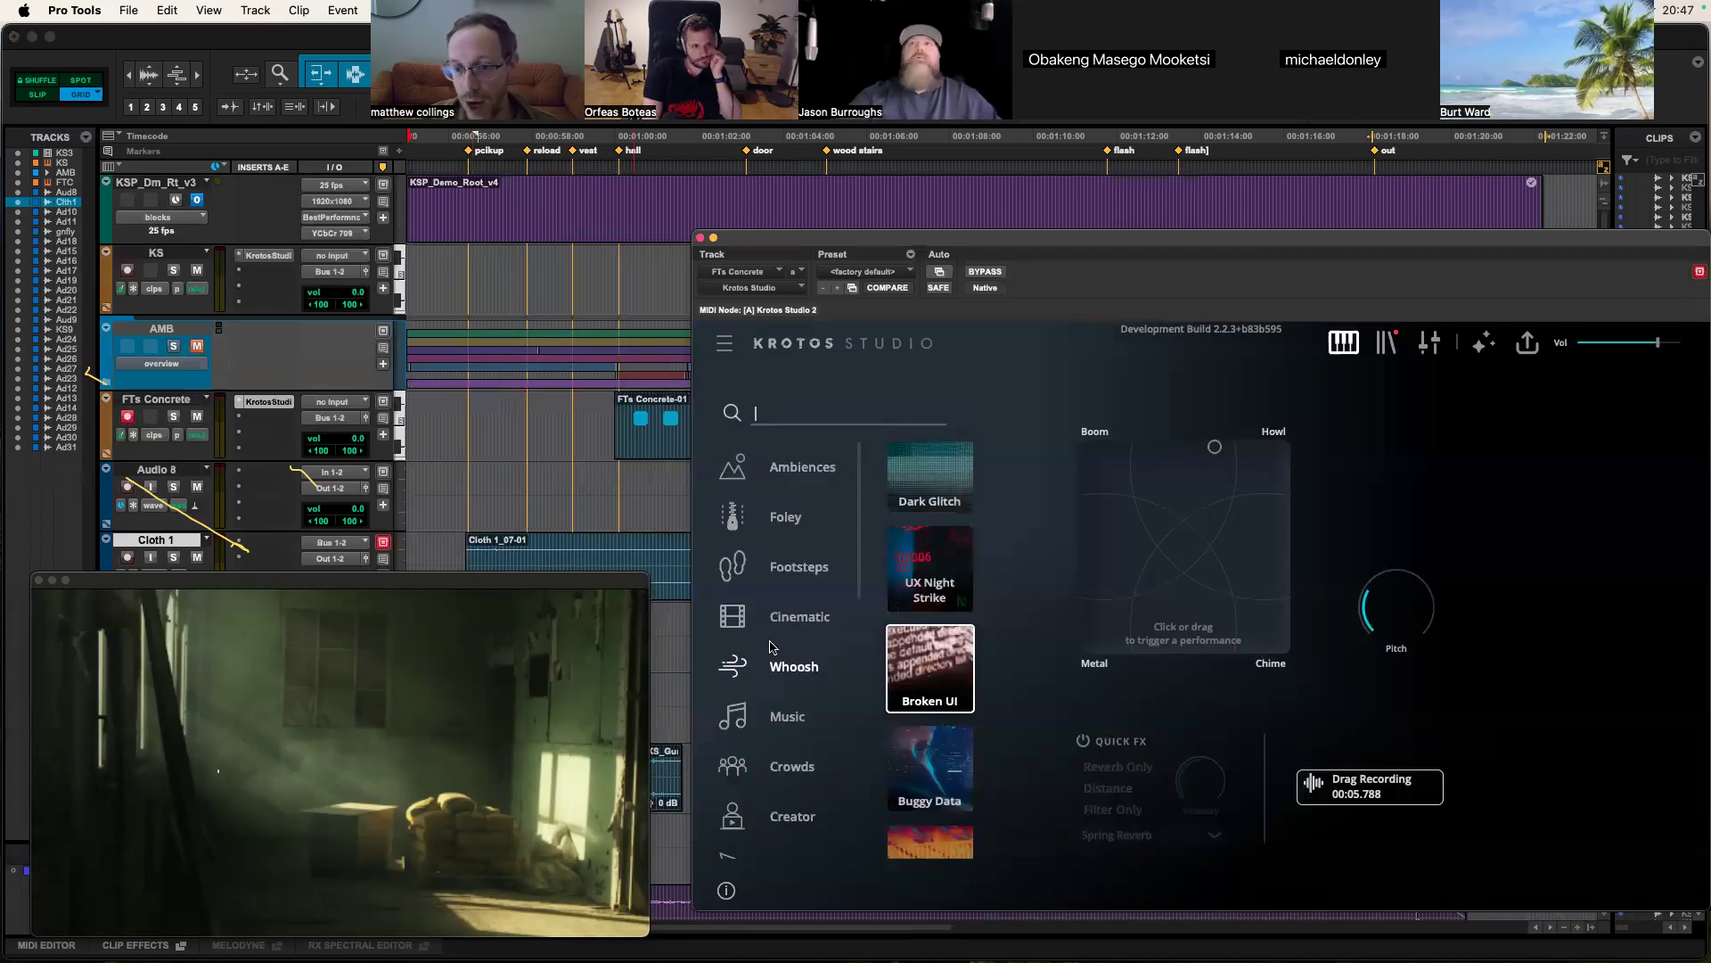
Step: Load the There May Be Blood music preset, audition it on its XY pad, and stop the performance
{"action": "left_click", "coordinate": [789, 716]}
{"action": "scroll", "coordinate": [945, 659], "scroll_direction": "down", "scroll_amount": 5}
{"action": "scroll", "coordinate": [944, 668], "scroll_direction": "up", "scroll_amount": 10}
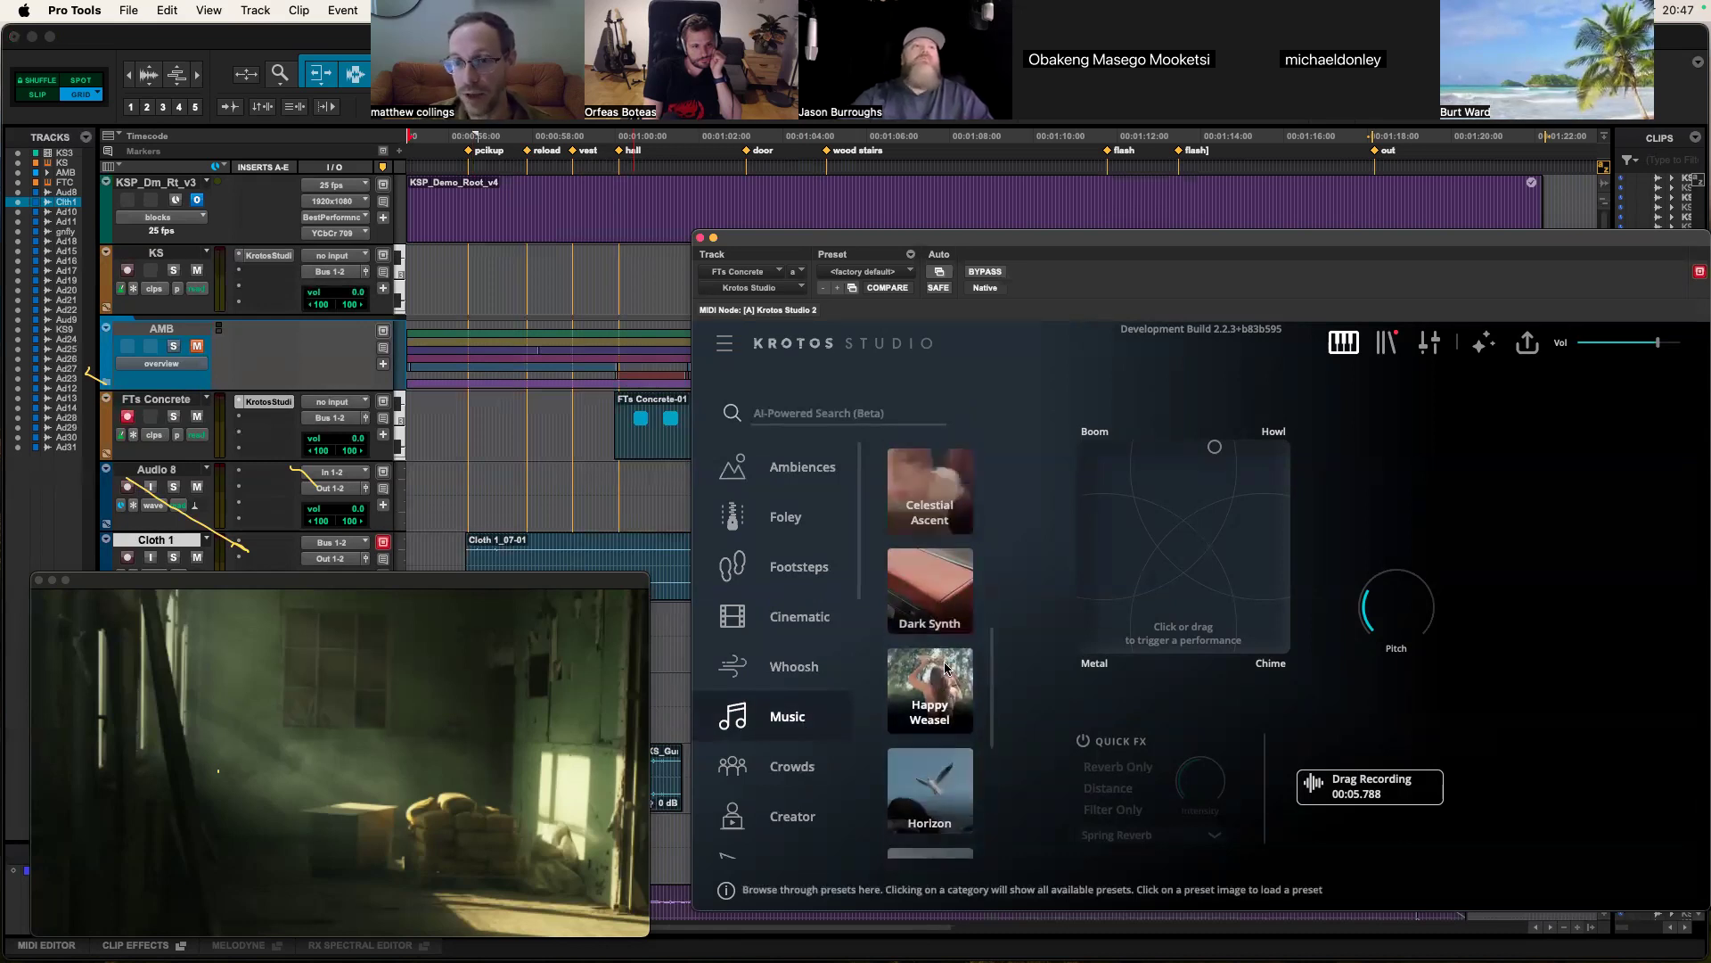
{"action": "left_click", "coordinate": [948, 526]}
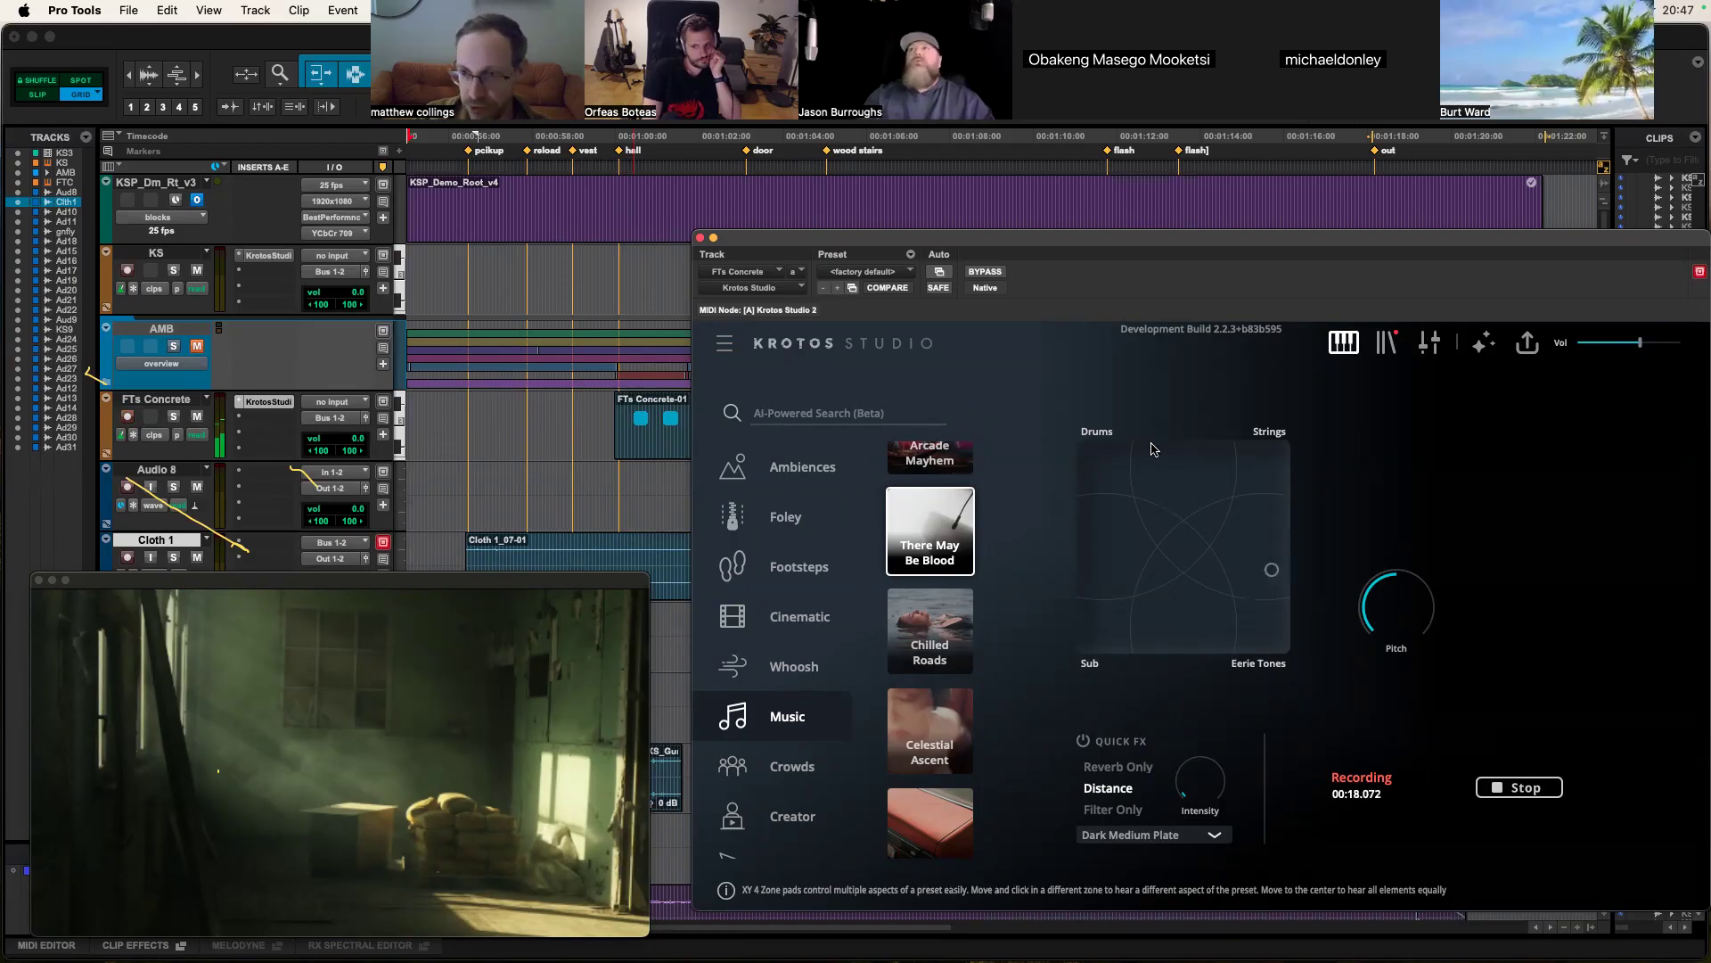
{"action": "left_click", "coordinate": [1509, 789]}
Step: Load The Chase preset from the Music category and start it playing
{"action": "left_click_drag", "start_coordinate": [1065, 242], "coordinate": [1074, 240]}
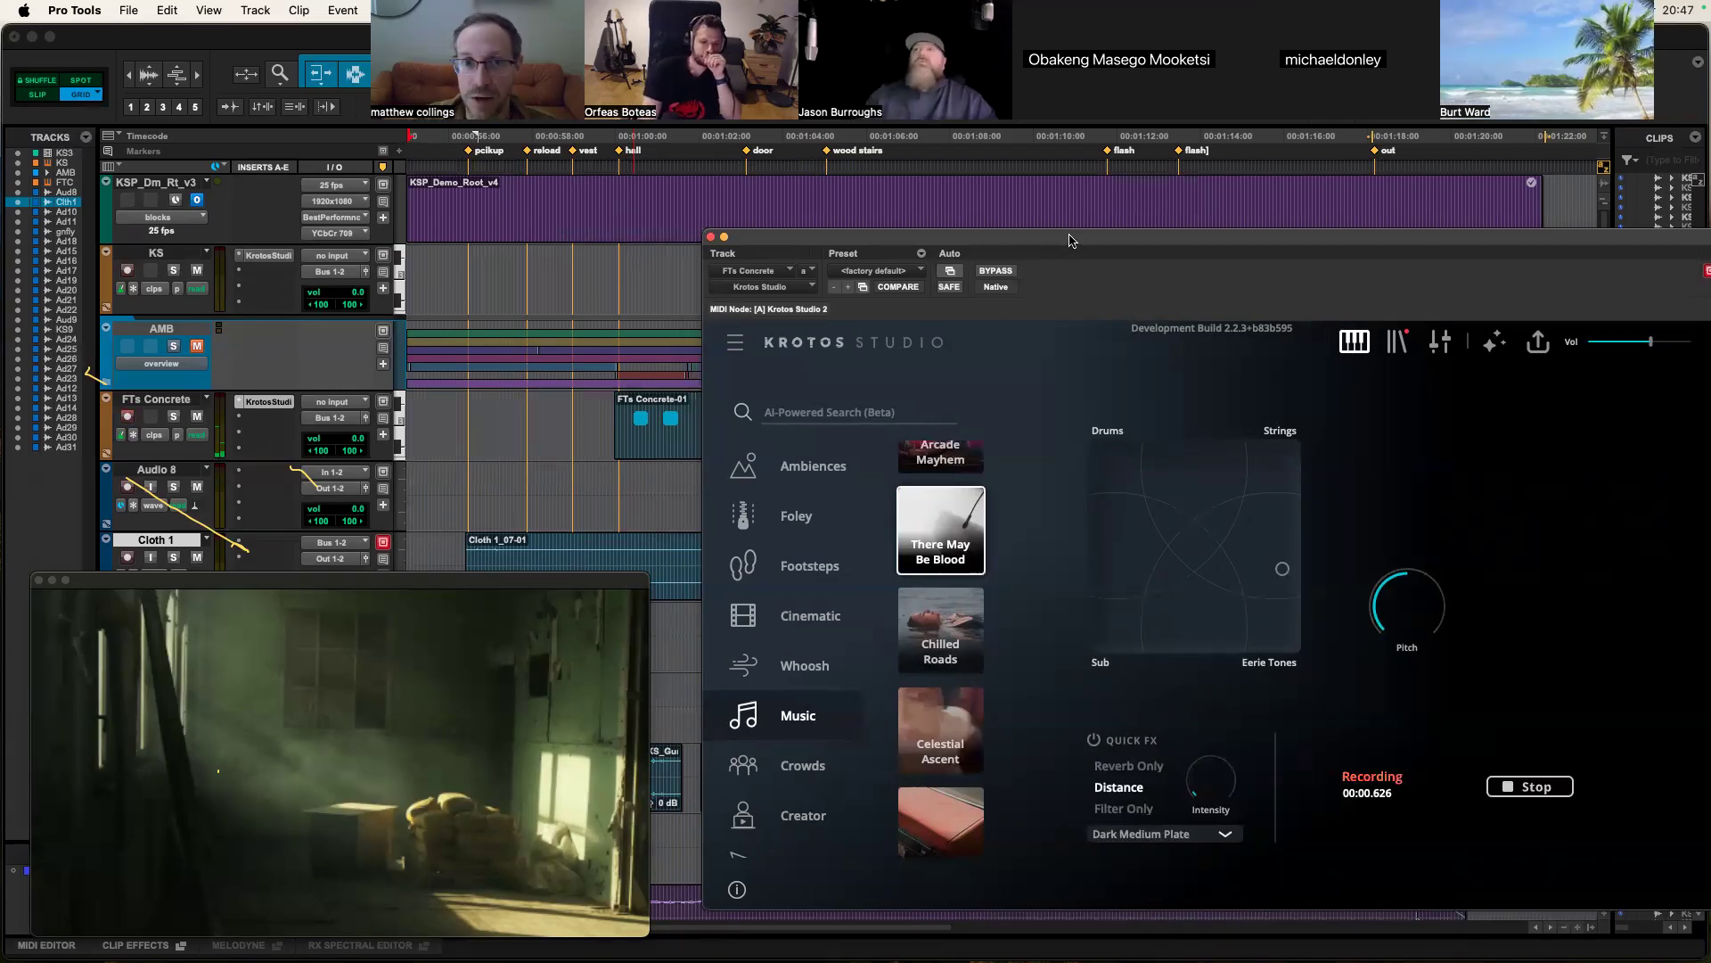
{"action": "scroll", "coordinate": [951, 683], "scroll_direction": "down", "scroll_amount": 5}
{"action": "scroll", "coordinate": [951, 684], "scroll_direction": "down", "scroll_amount": 3}
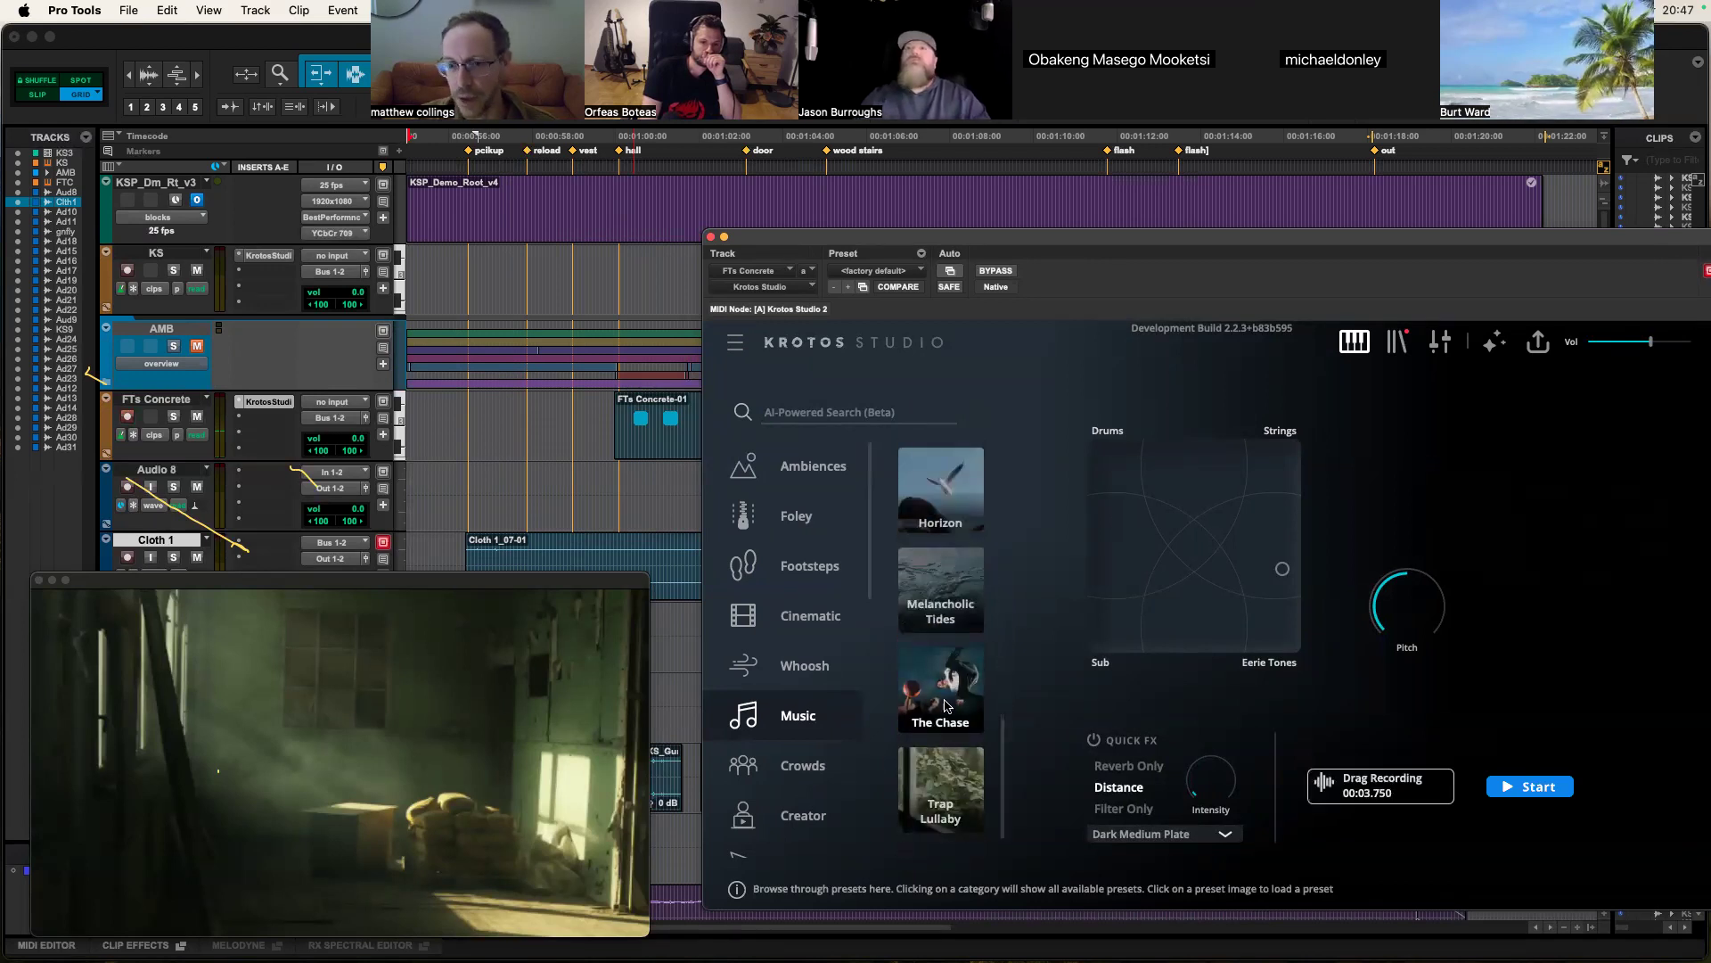
{"action": "key", "text": "space"}
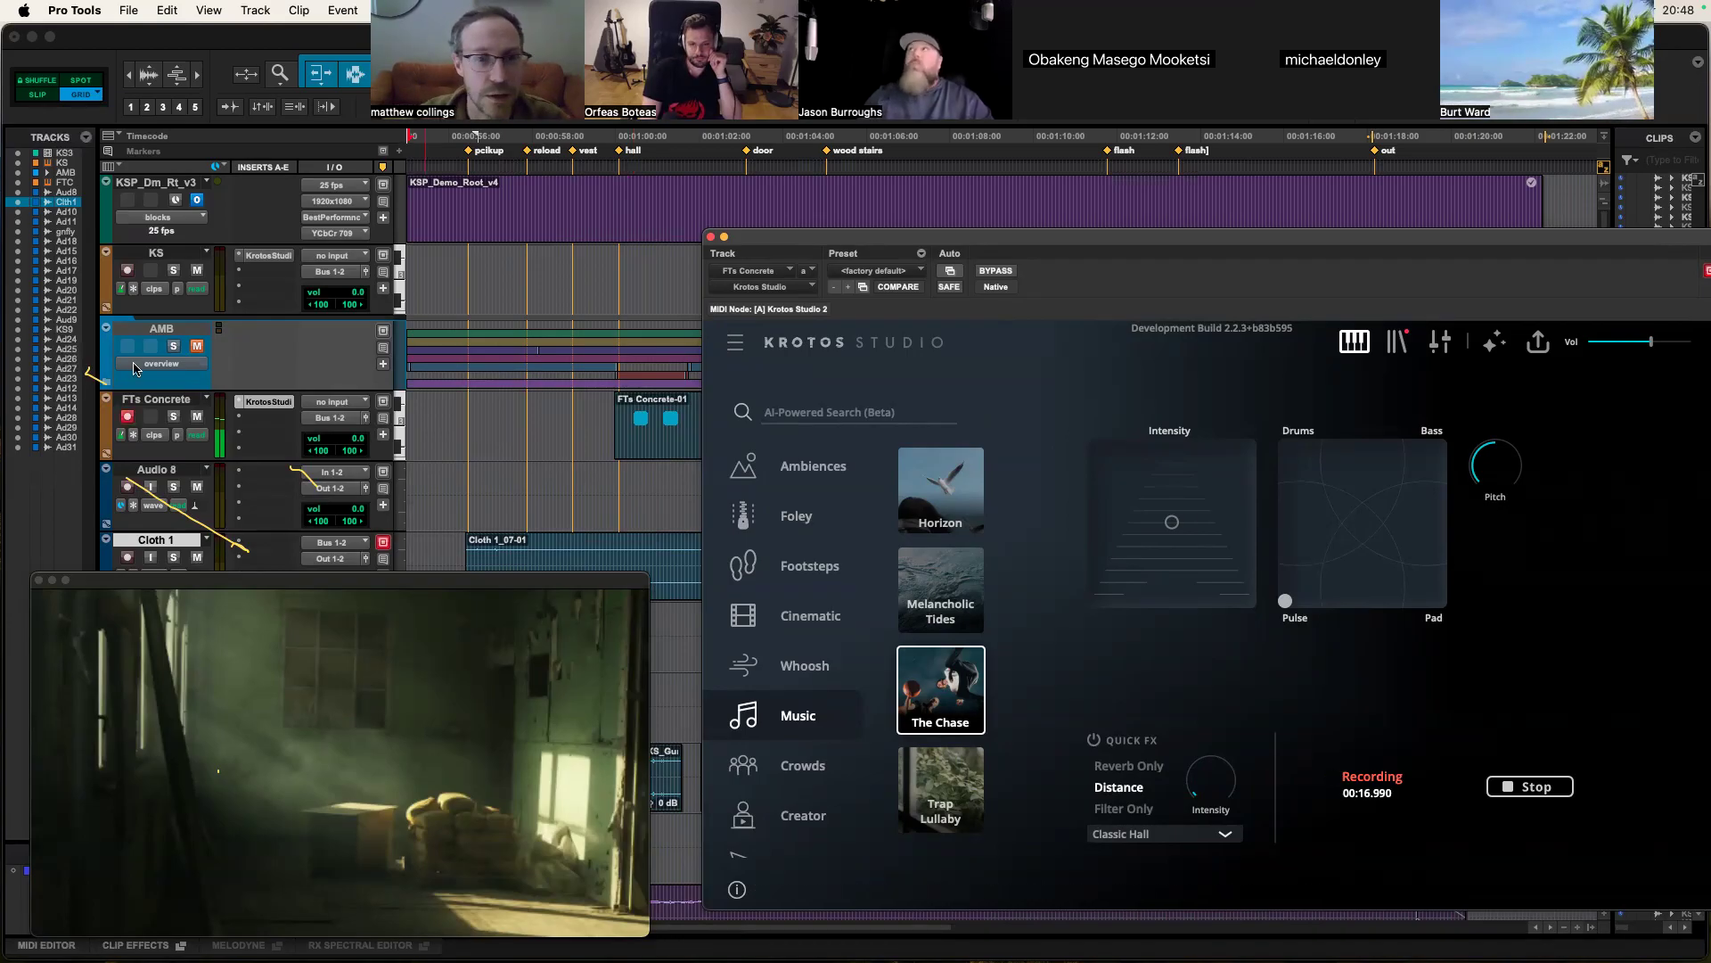
Step: Enable MIDI Learn for the Intensity pad's Y axis and for the Drums/Bass/Pulse/Pad pad
{"action": "right_click", "coordinate": [1172, 526]}
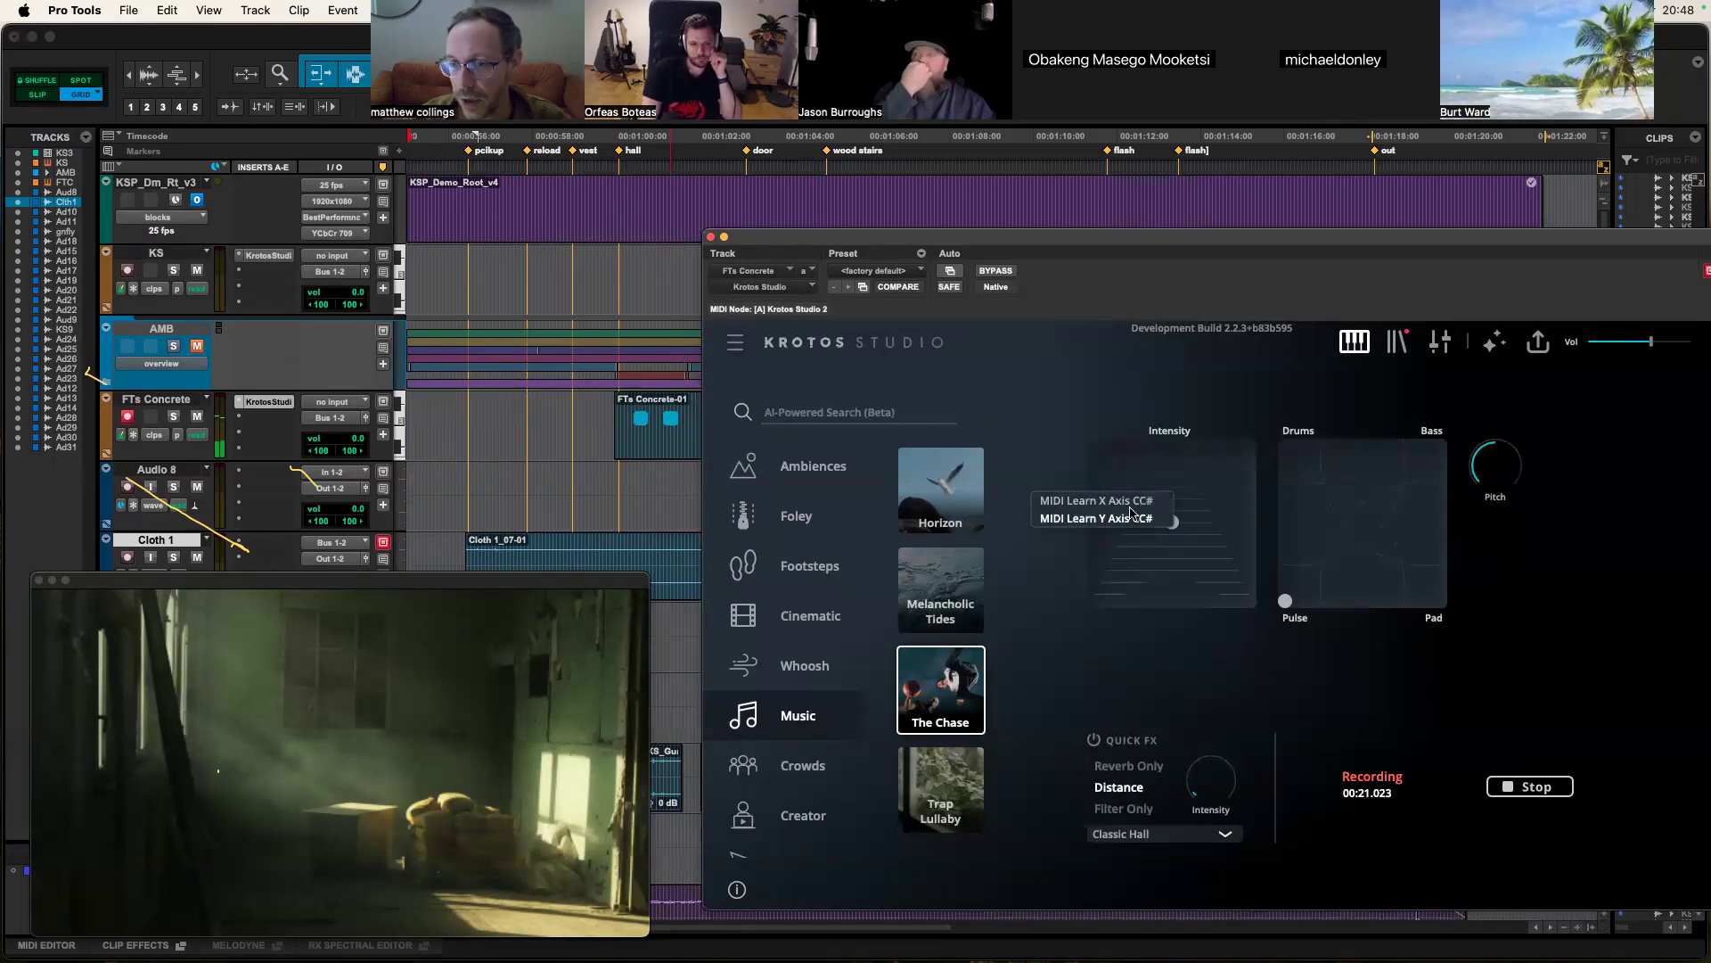
{"action": "left_click", "coordinate": [1130, 516]}
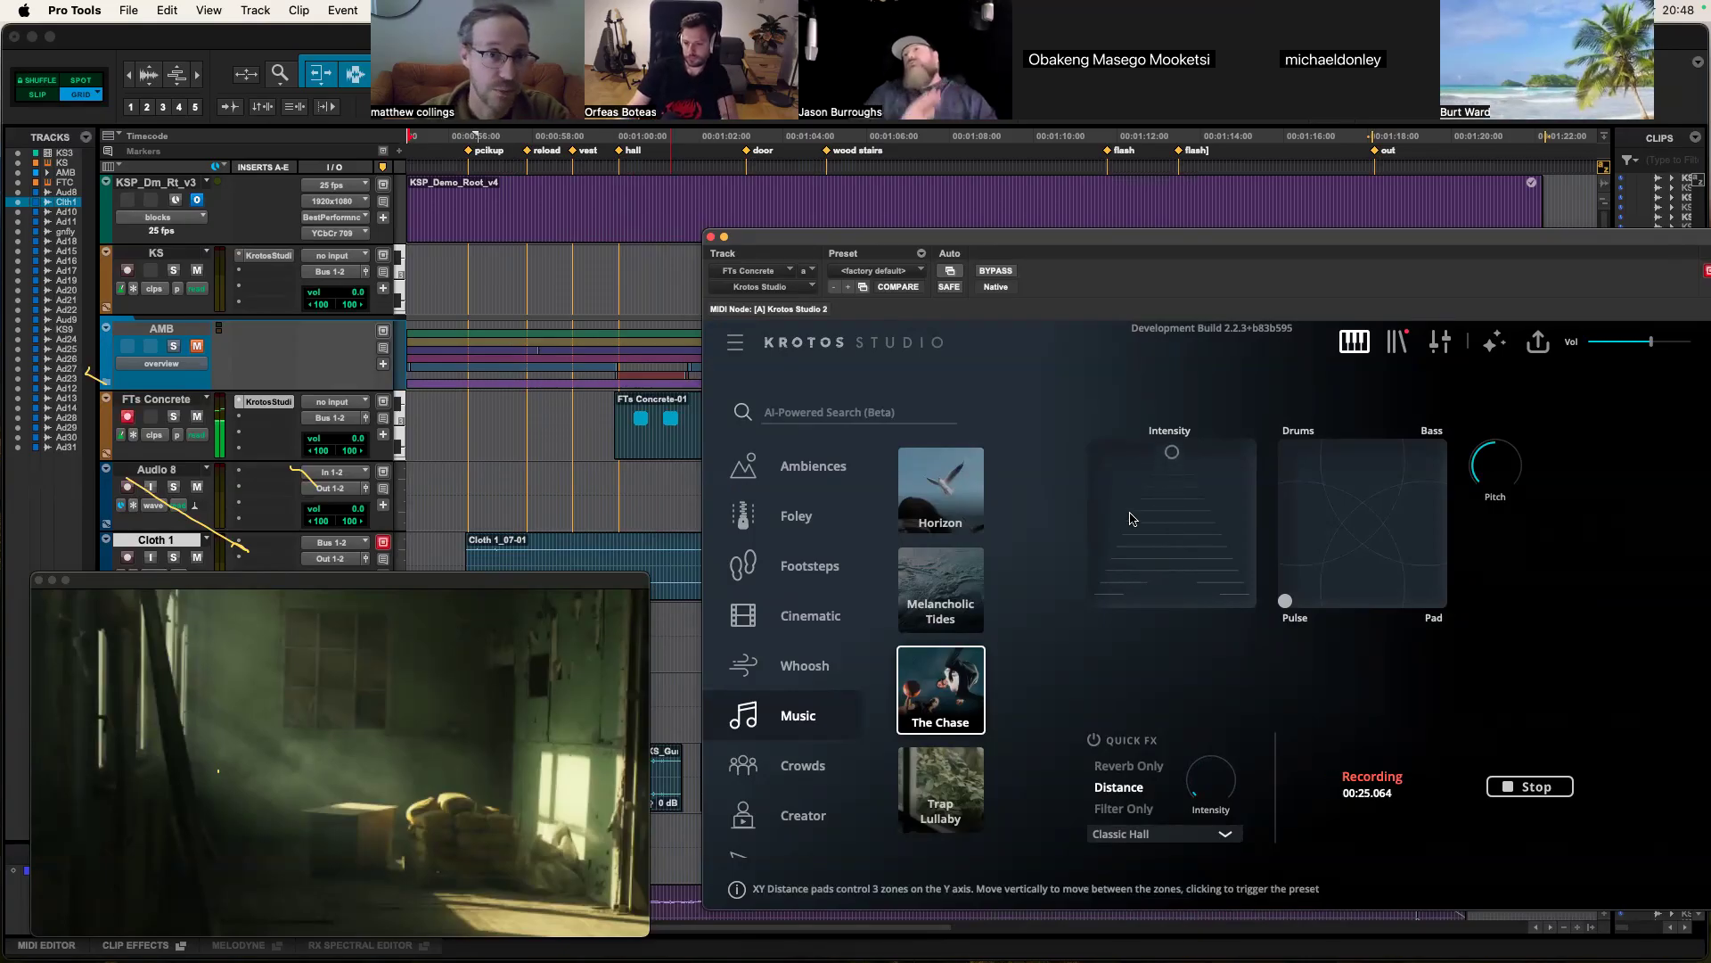
{"action": "right_click", "coordinate": [1281, 581]}
{"action": "left_click", "coordinate": [1267, 574]}
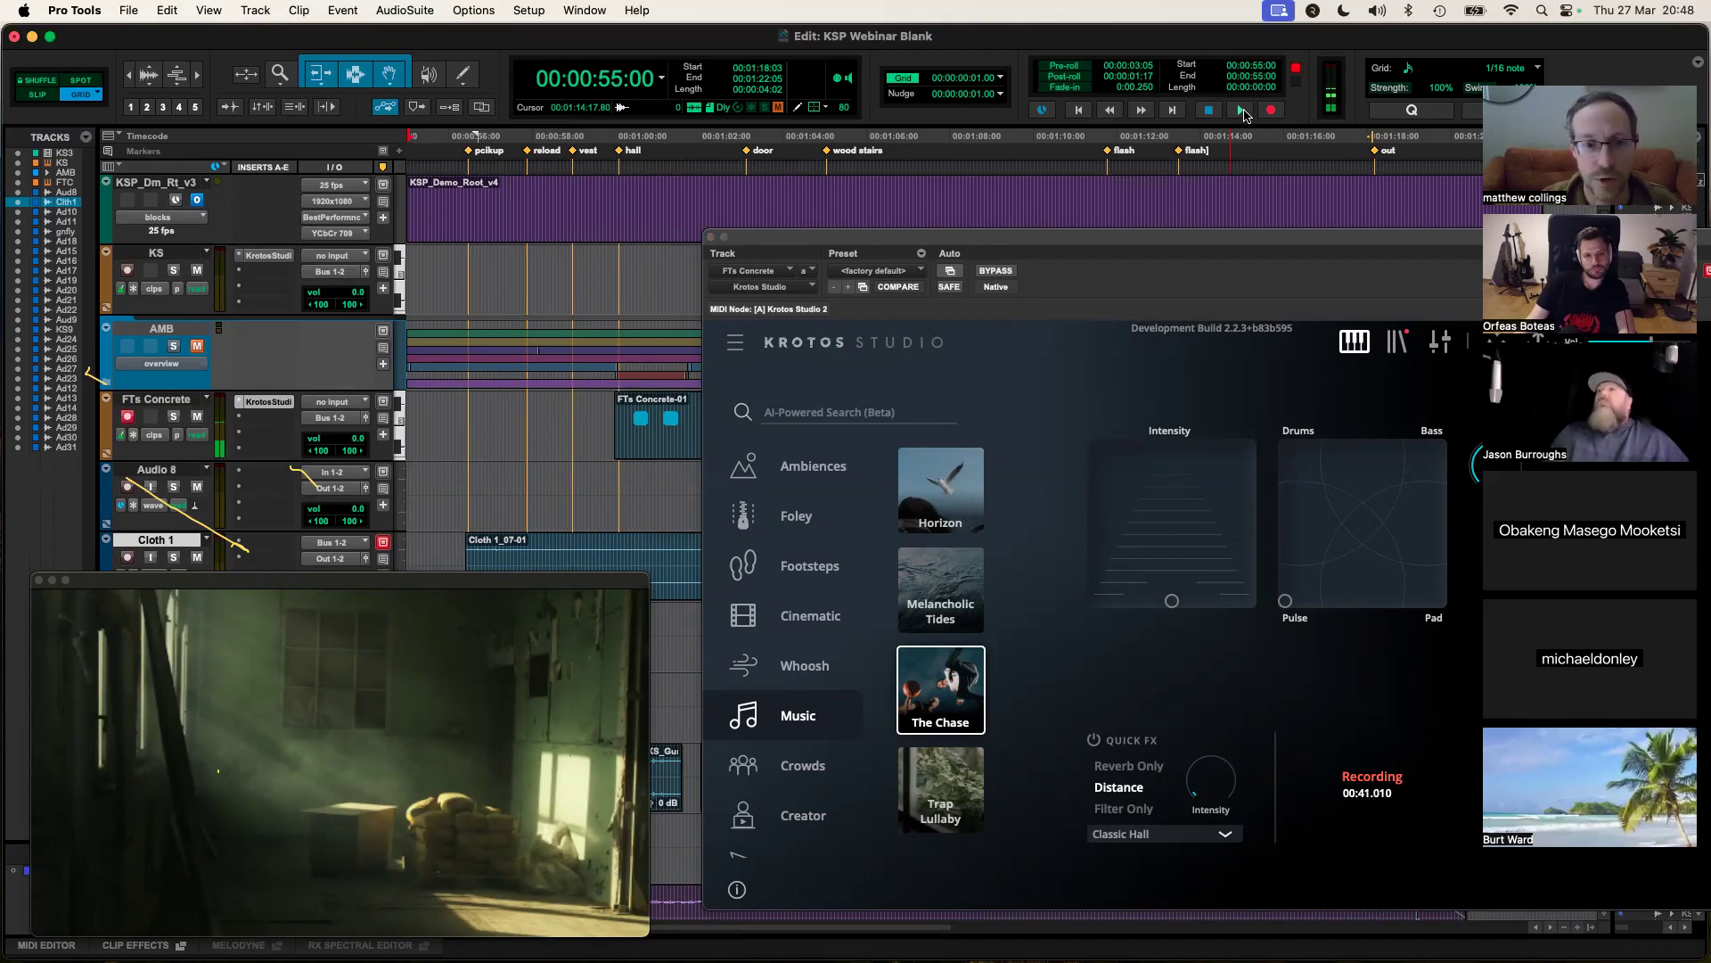
Step: Test timeline playback with The Chase running, and route the FTs Concrete track's output to Out 1-2
{"action": "left_click", "coordinate": [1246, 112]}
{"action": "left_click_drag", "start_coordinate": [1265, 237], "coordinate": [1167, 155]}
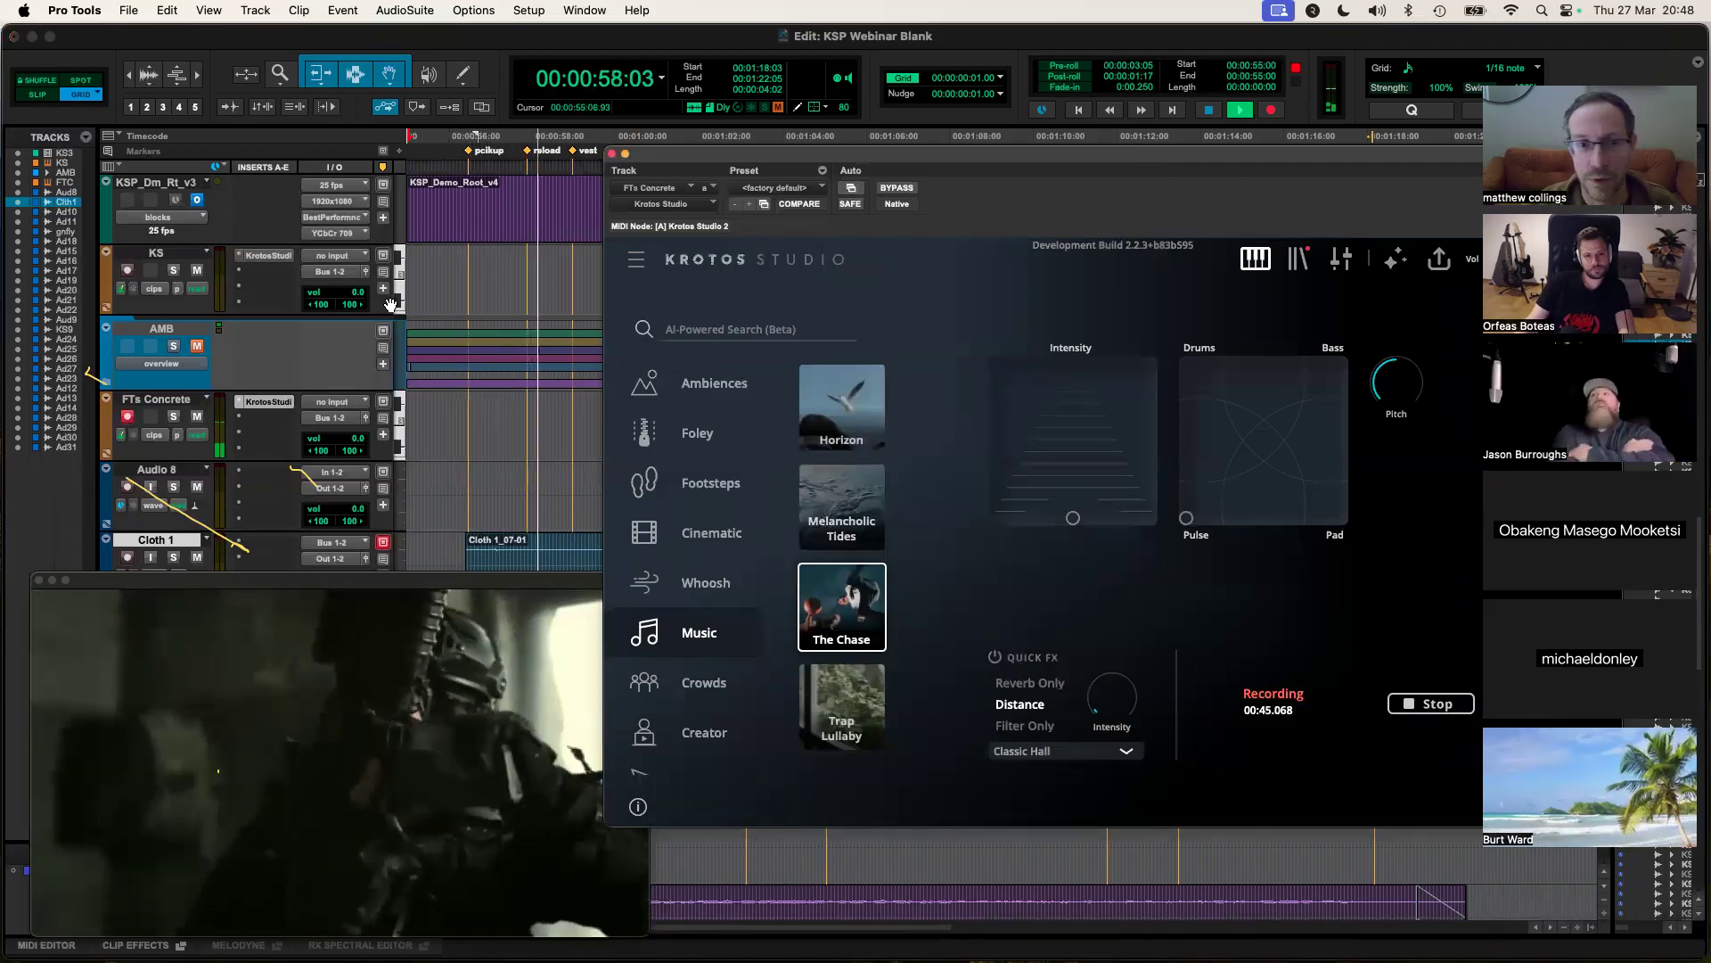
{"action": "key", "text": "space"}
{"action": "left_click", "coordinate": [330, 418]}
{"action": "mouse_move", "coordinate": [357, 419]}
{"action": "left_click", "coordinate": [417, 424]}
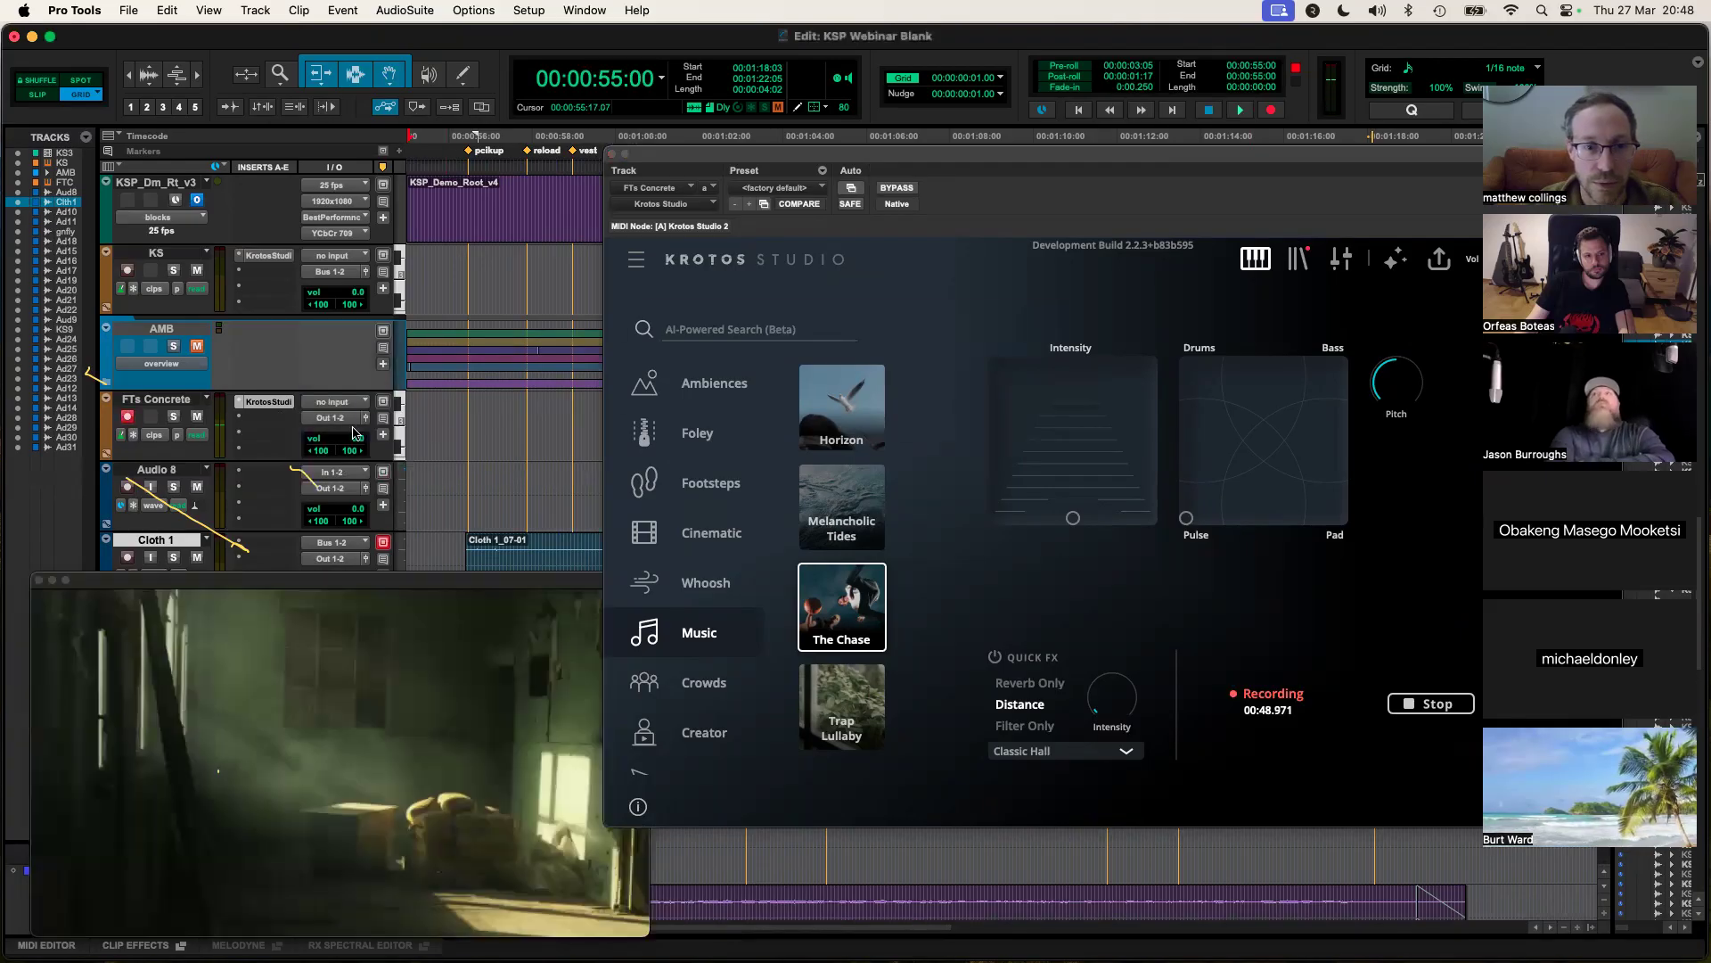
Step: Restart The Chase performance and record it in Krotos Studio along with timeline playback from 00:00:55:00 through the end of the video
{"action": "left_click_drag", "start_coordinate": [1034, 160], "coordinate": [1079, 224]}
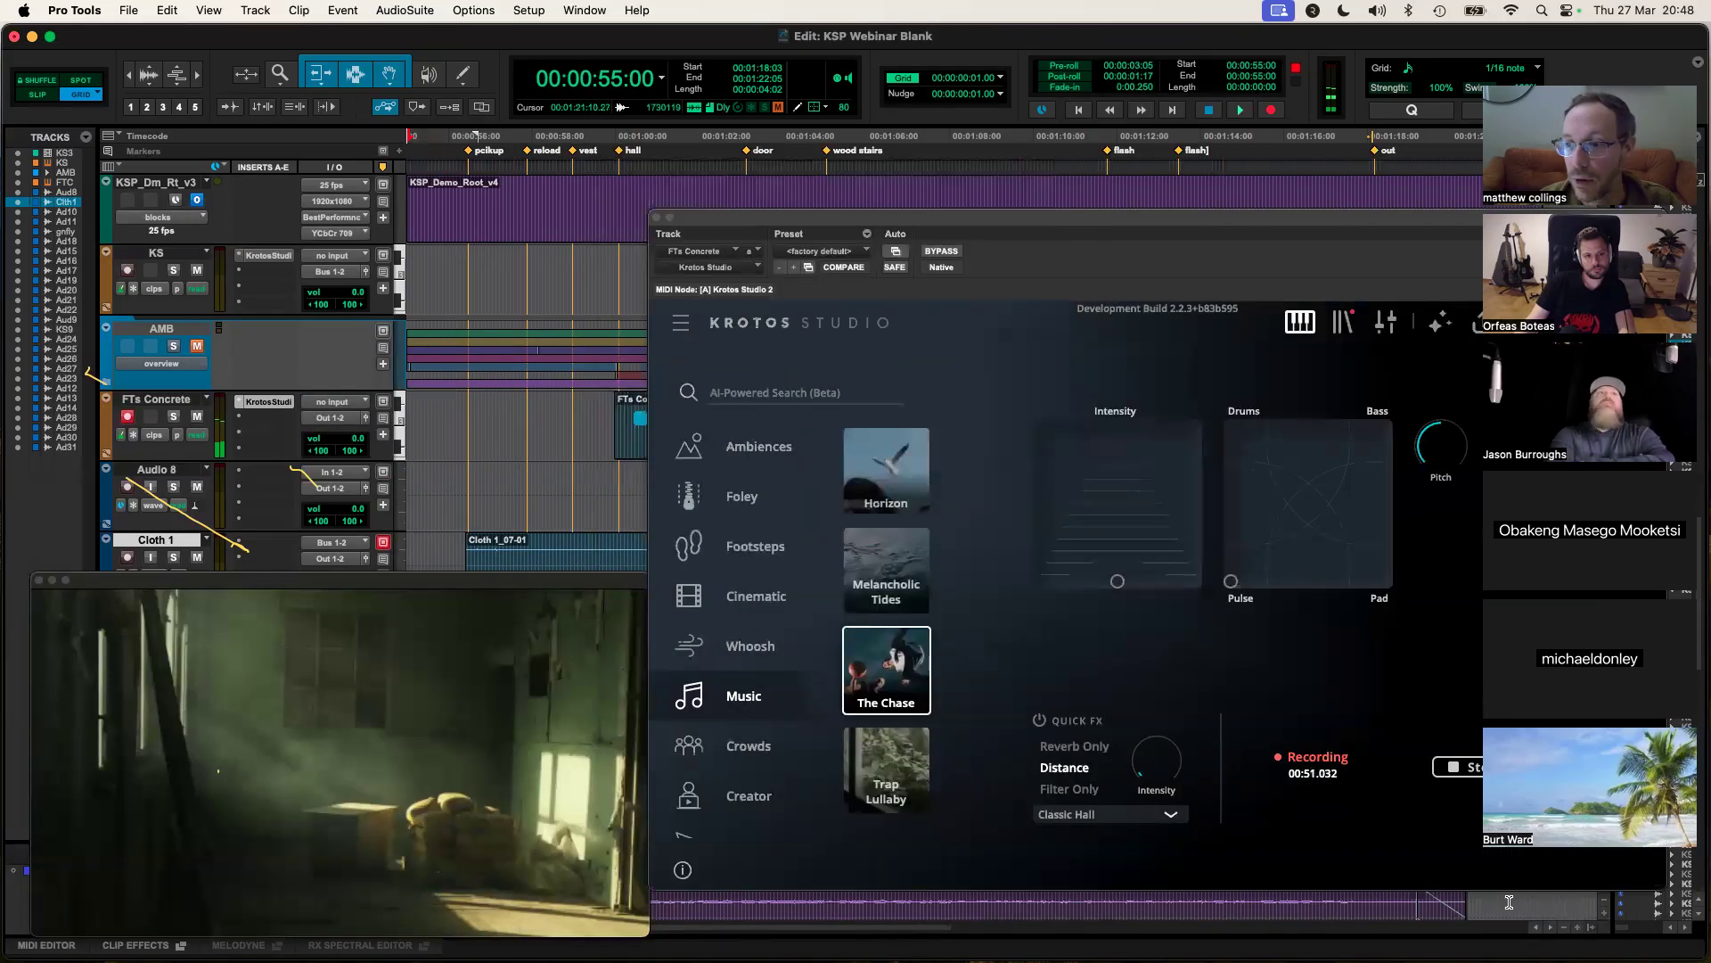
{"action": "left_click", "coordinate": [1455, 767]}
{"action": "left_click", "coordinate": [1239, 111]}
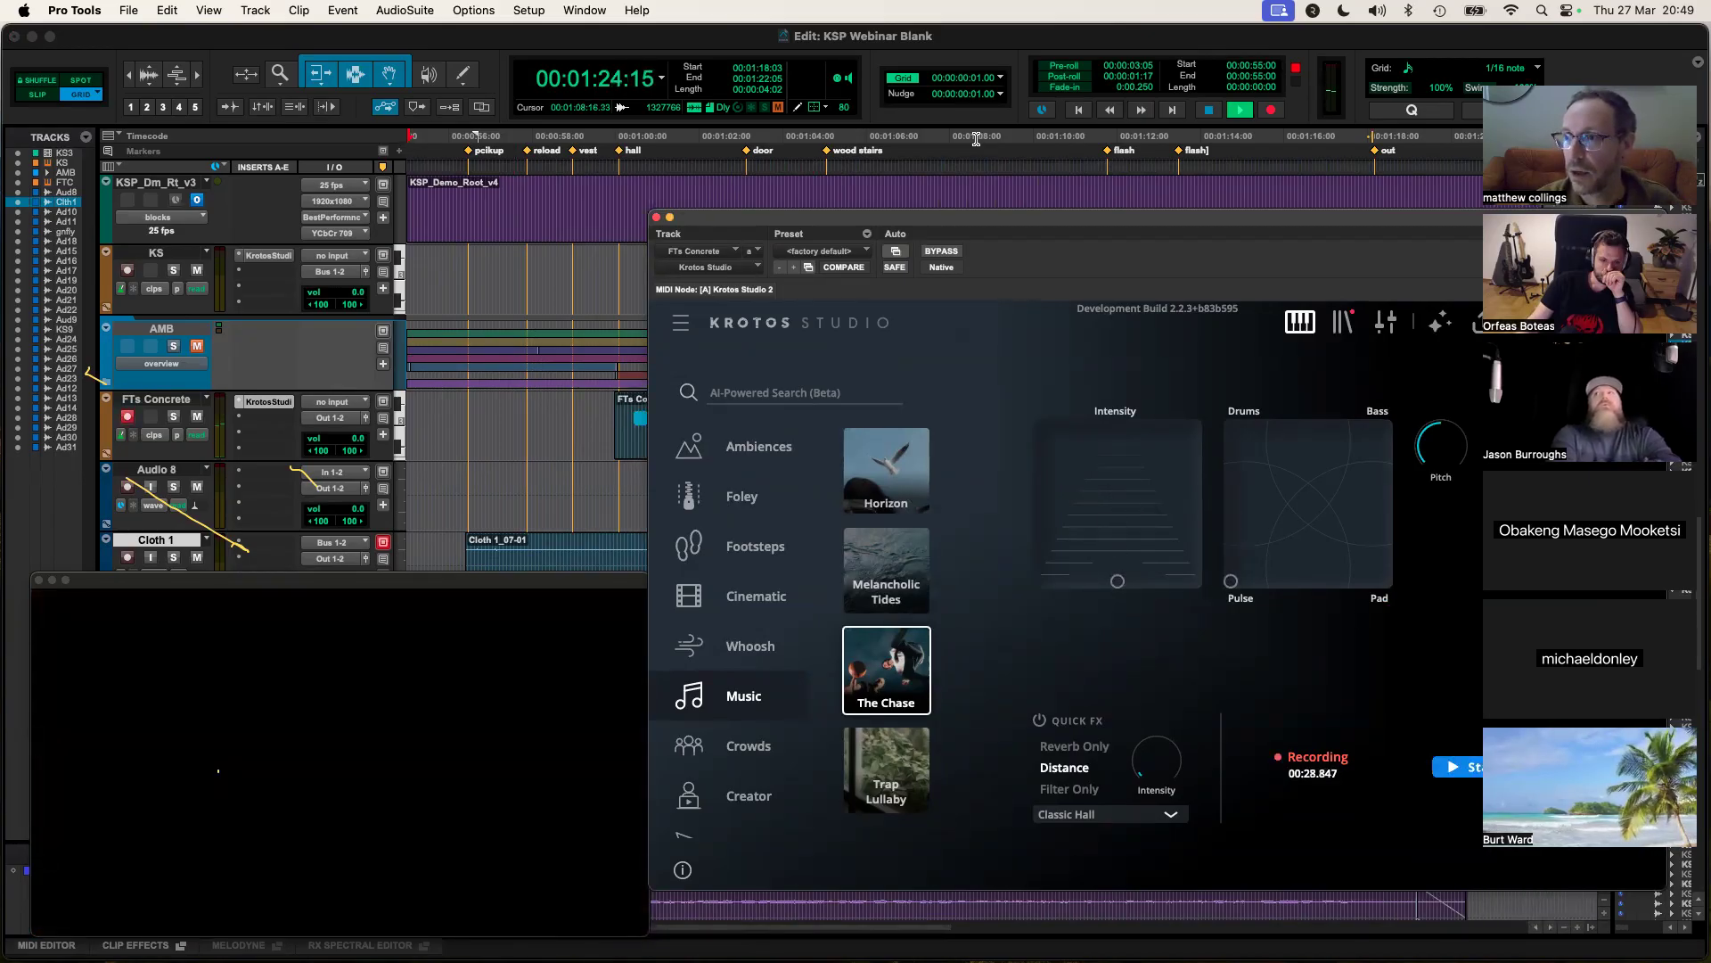
{"action": "left_click_drag", "start_coordinate": [699, 218], "coordinate": [841, 129]}
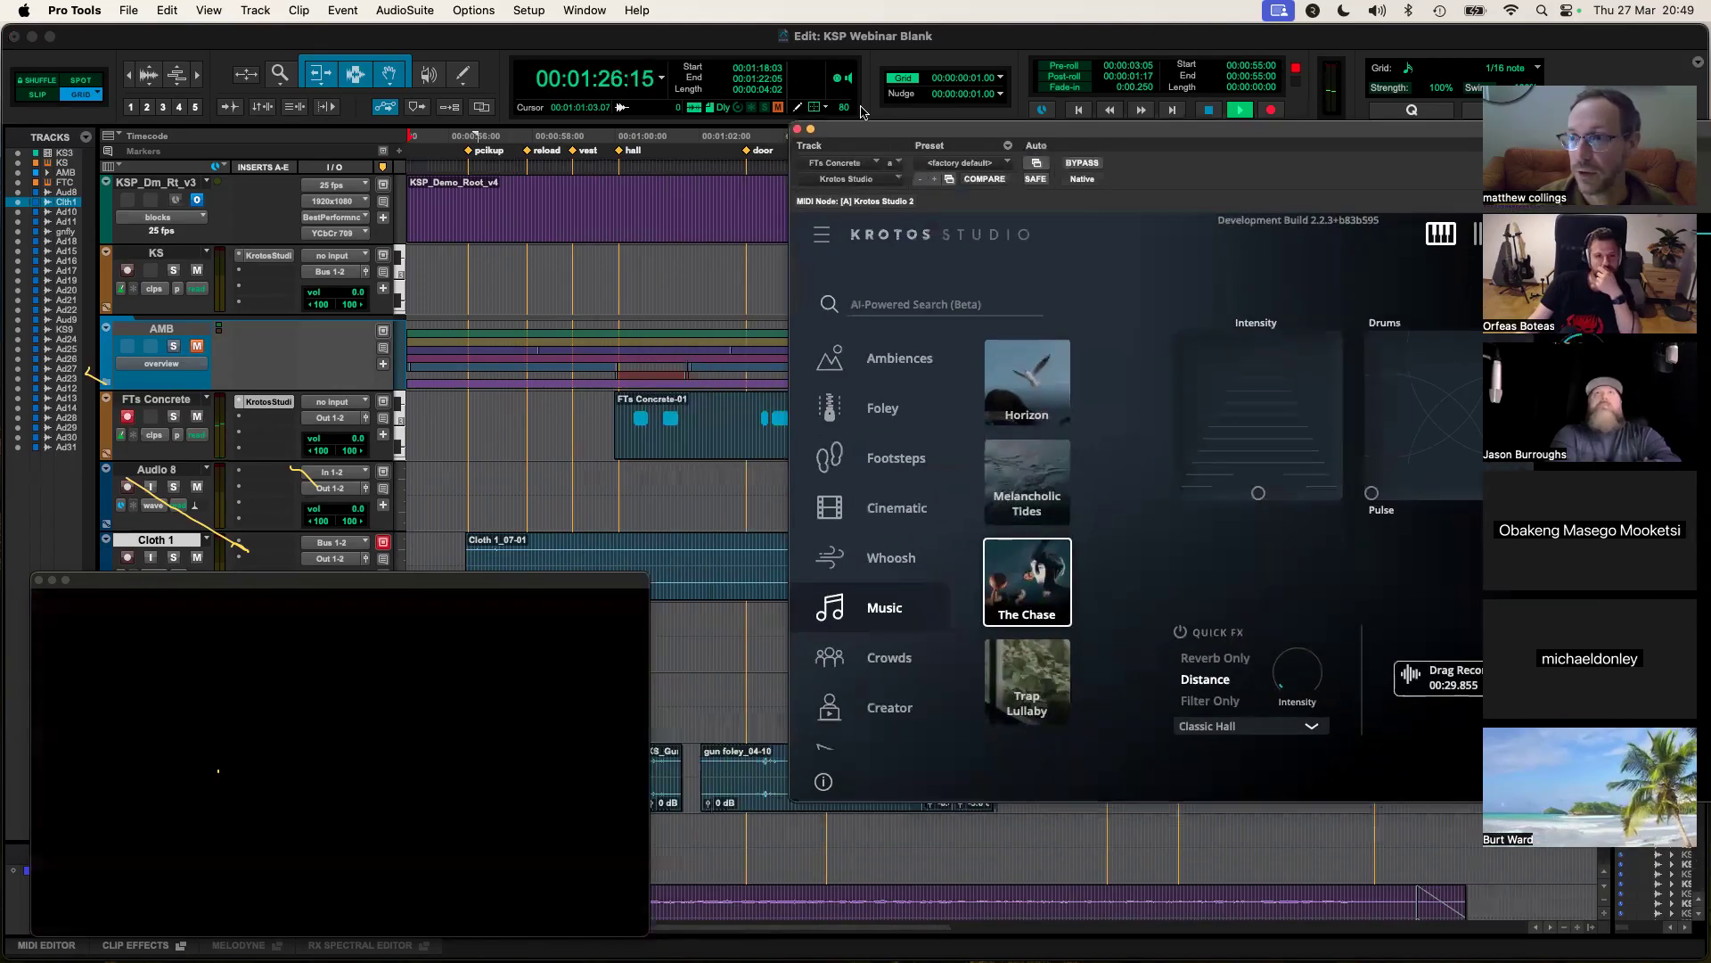
Step: Place The Chase recording on the Audio 9 track starting at 00:00:55:00 and lower its clip gain to -1.8 dB
{"action": "scroll", "coordinate": [369, 562], "scroll_direction": "down", "scroll_amount": 15}
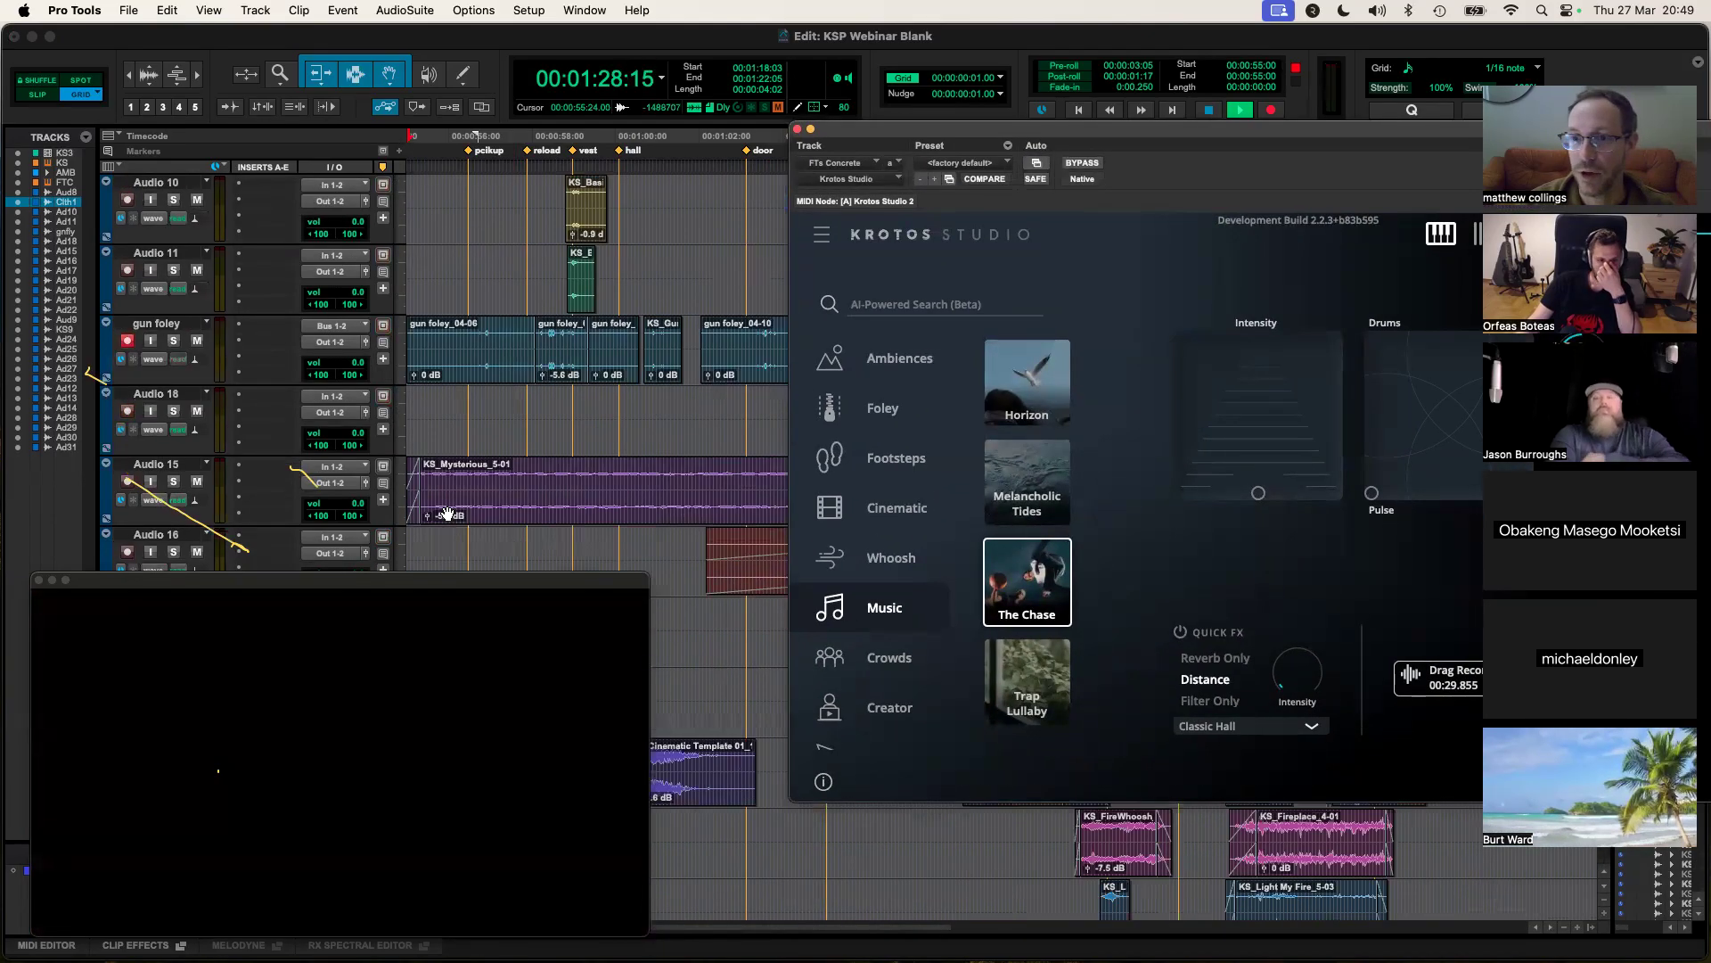
{"action": "left_click_drag", "start_coordinate": [1413, 677], "coordinate": [416, 559]}
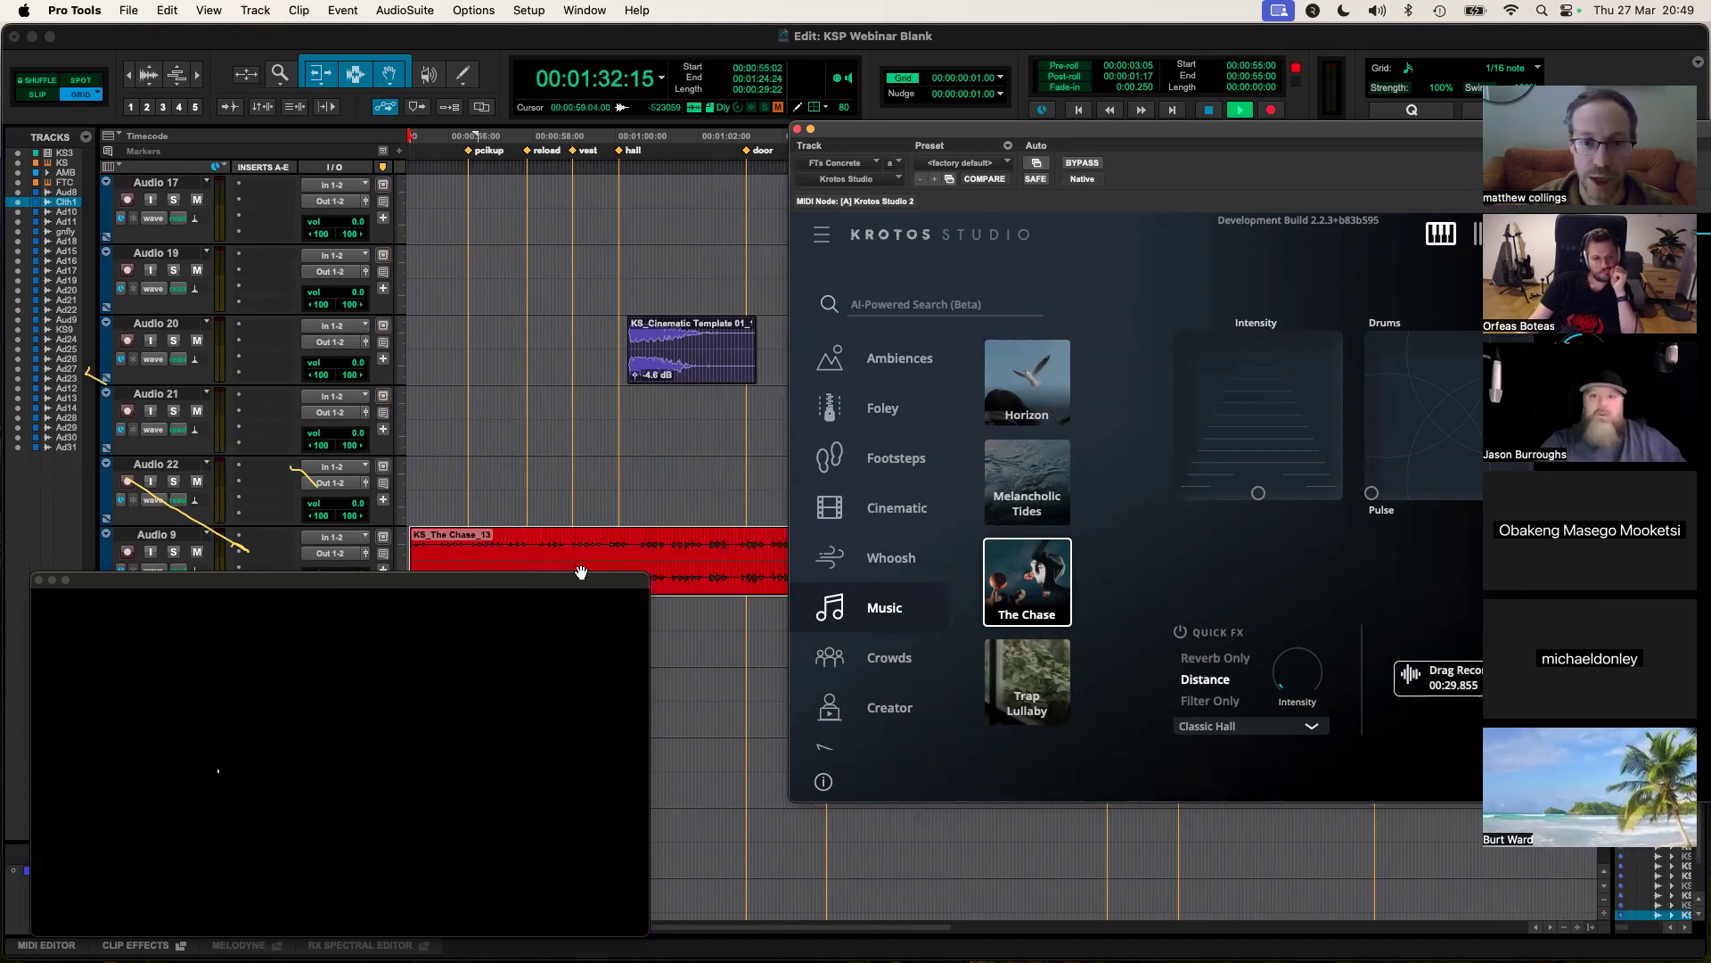
{"action": "left_click_drag", "start_coordinate": [575, 585], "coordinate": [575, 736]}
{"action": "left_click_drag", "start_coordinate": [922, 136], "coordinate": [1124, 277]}
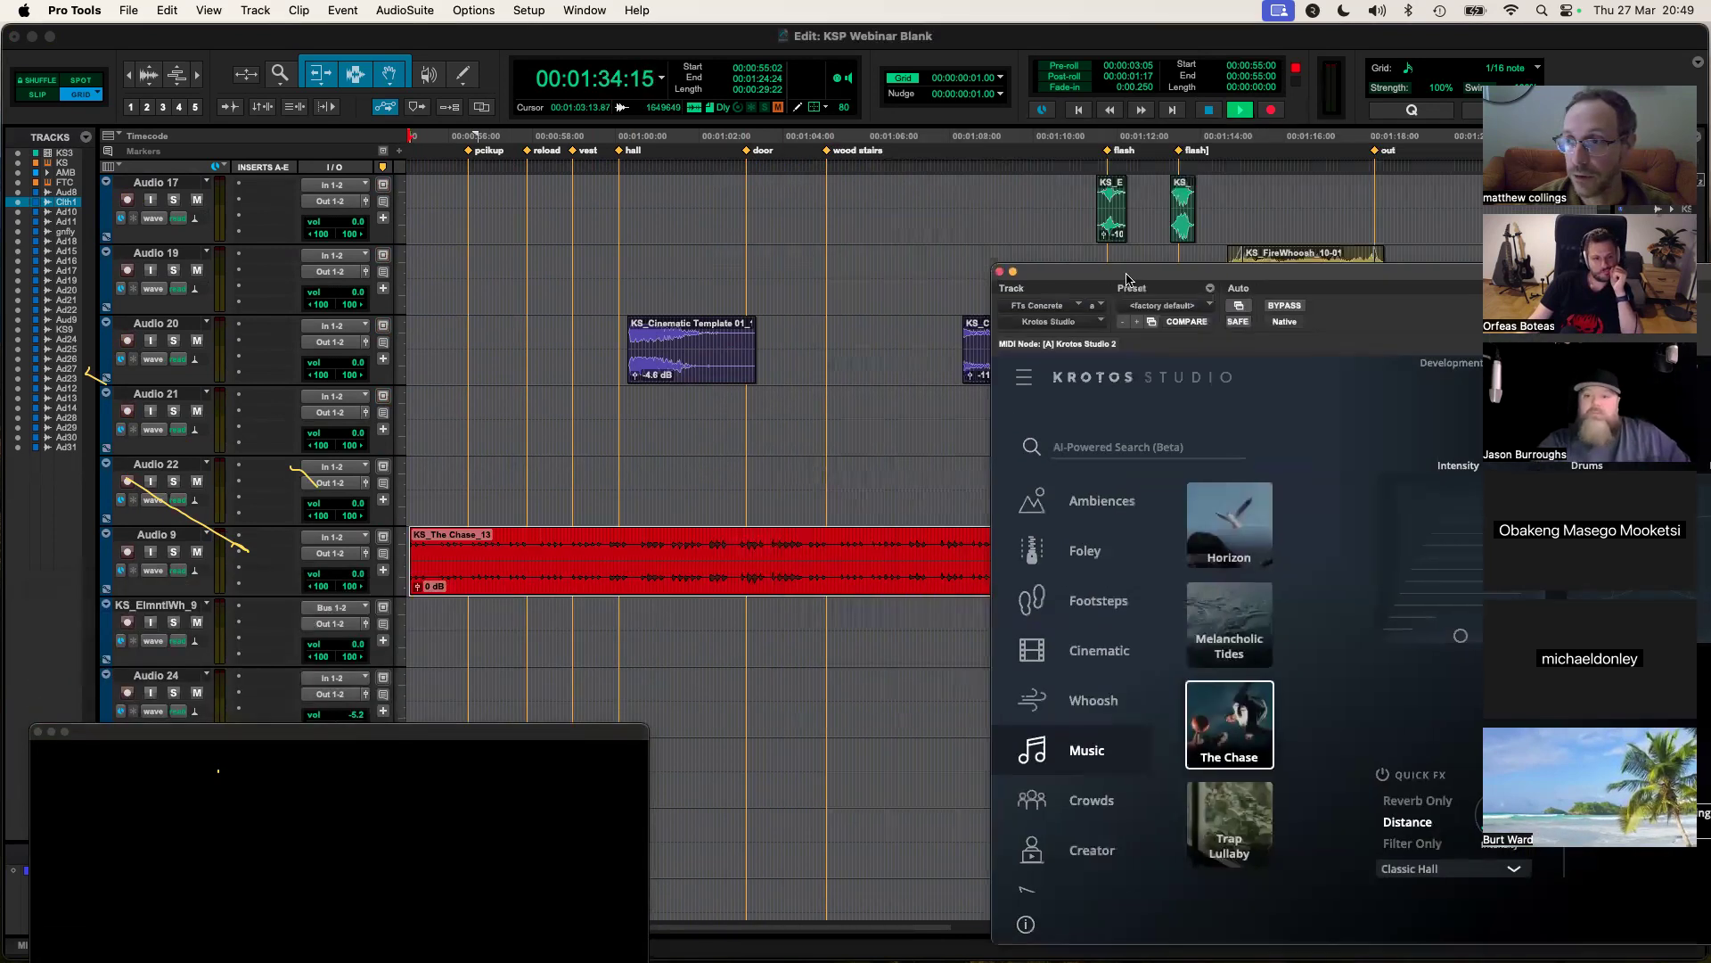
{"action": "left_click_drag", "start_coordinate": [434, 582], "coordinate": [416, 590]}
{"action": "left_click_drag", "start_coordinate": [1239, 271], "coordinate": [1238, 533]}
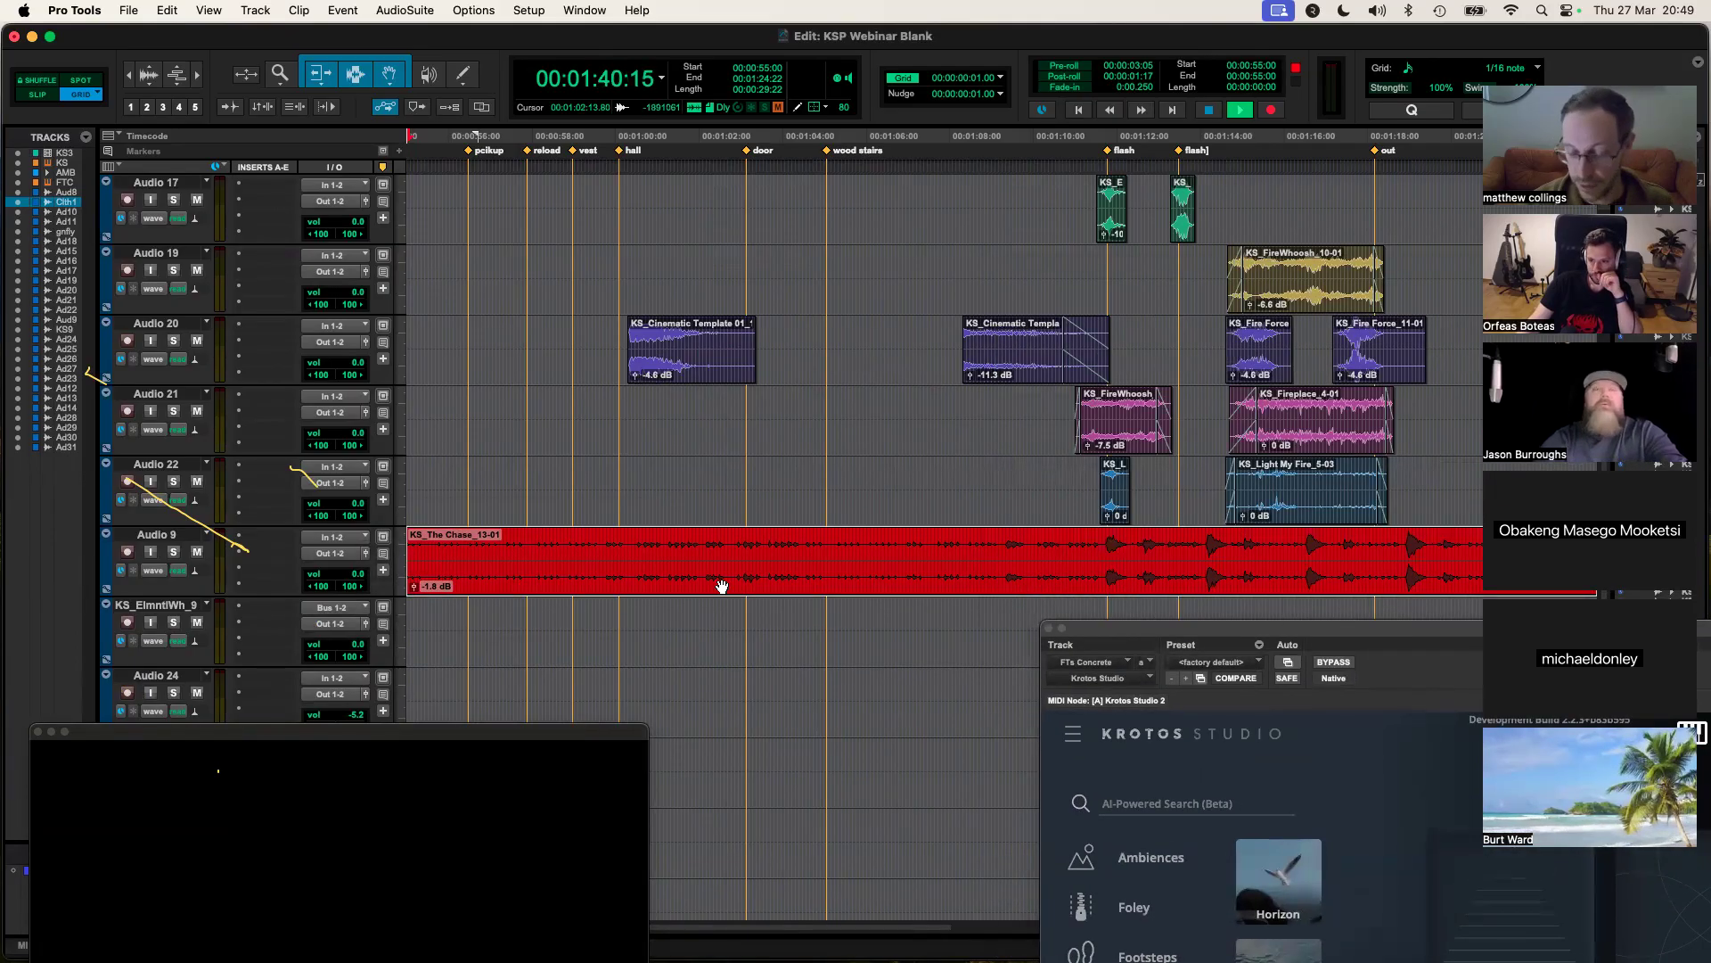
Step: Play back the video with The Chase music clip from the start of the timeline and check the clip's full length
{"action": "left_click_drag", "start_coordinate": [517, 740], "coordinate": [526, 440]}
{"action": "key", "text": "space"}
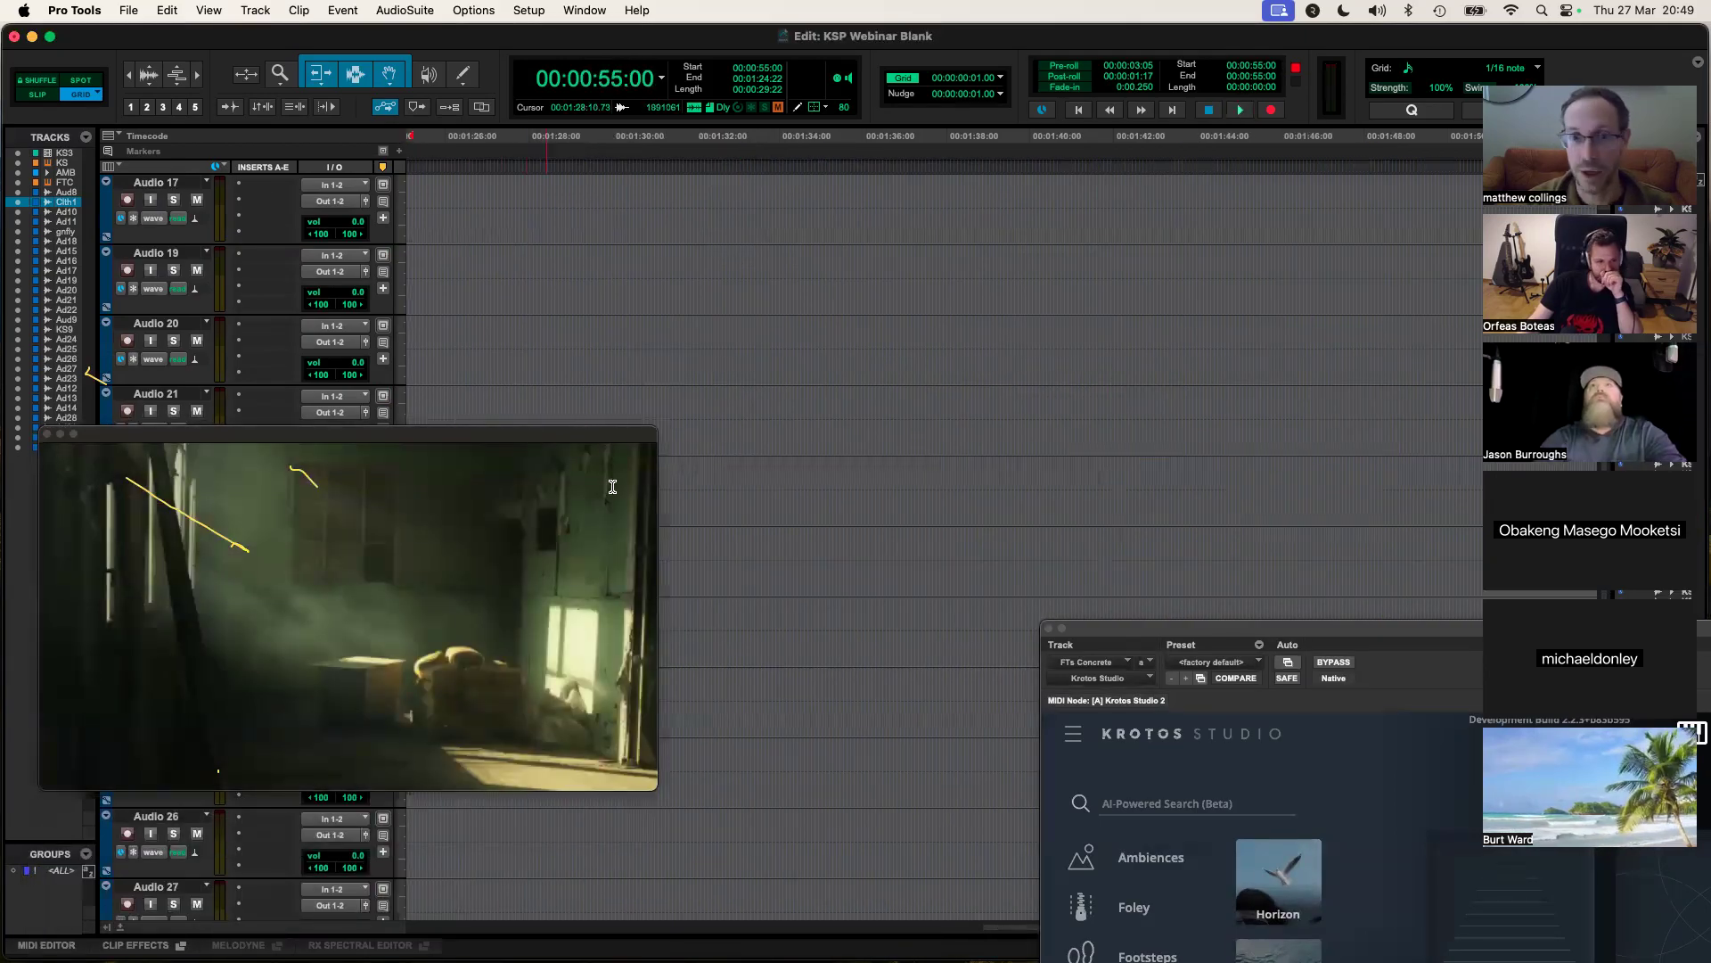
{"action": "key", "text": "space"}
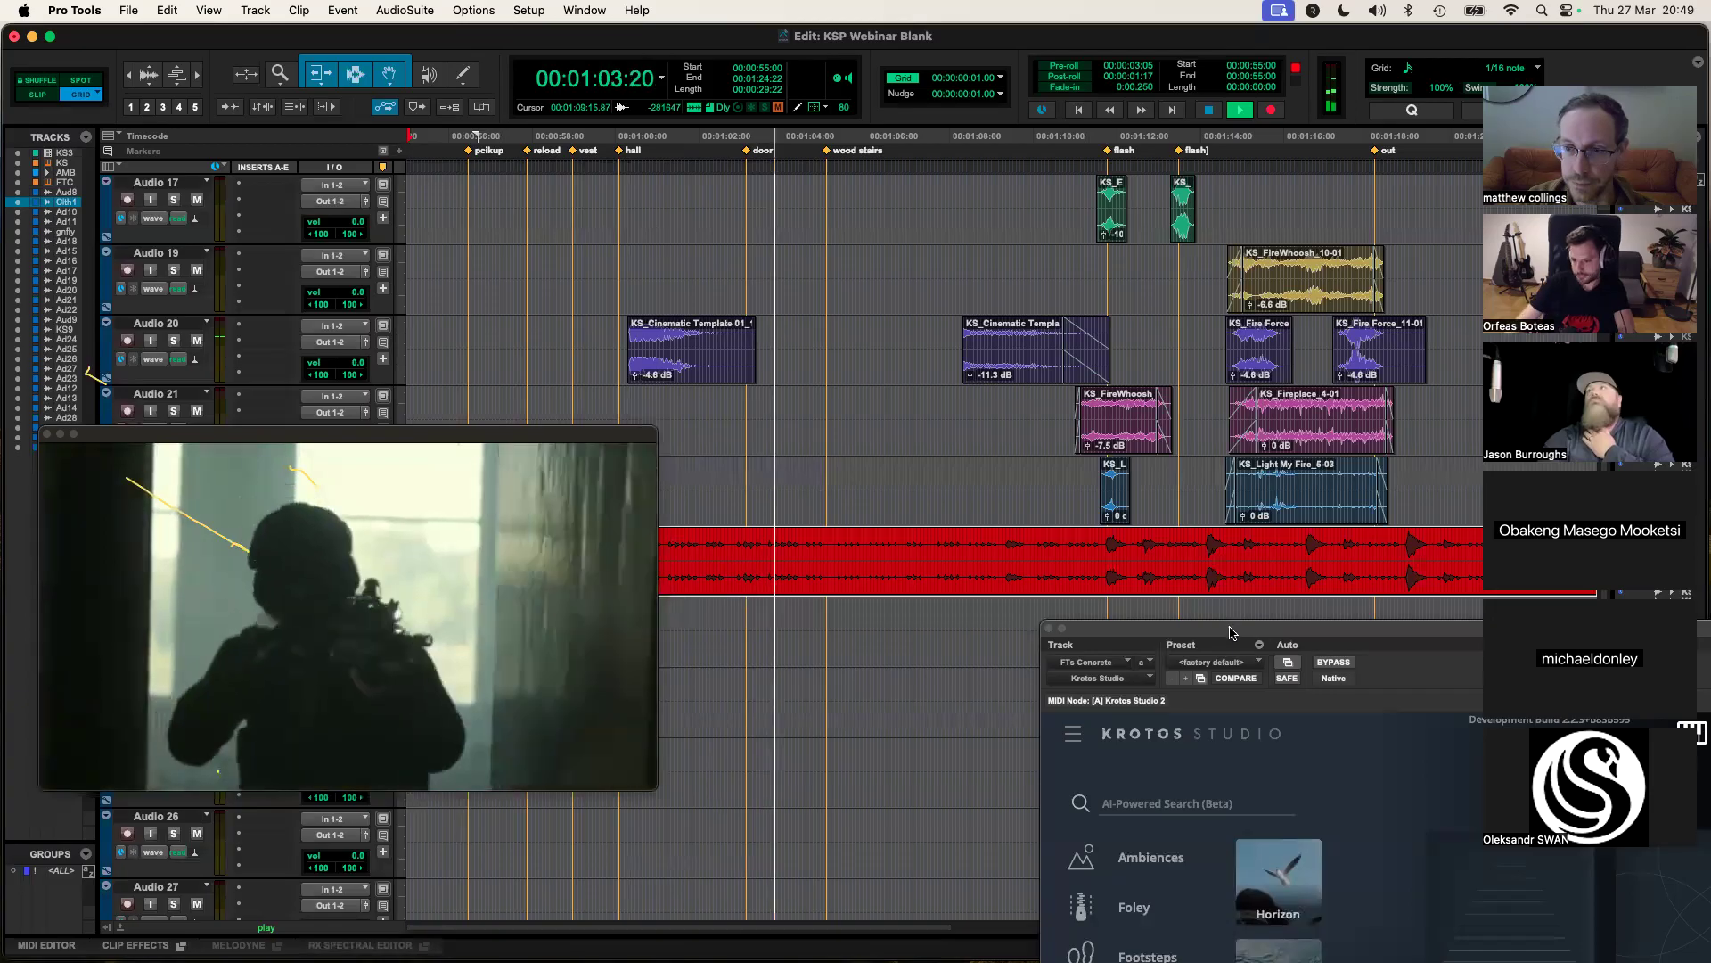
{"action": "key", "text": "super+bracketright"}
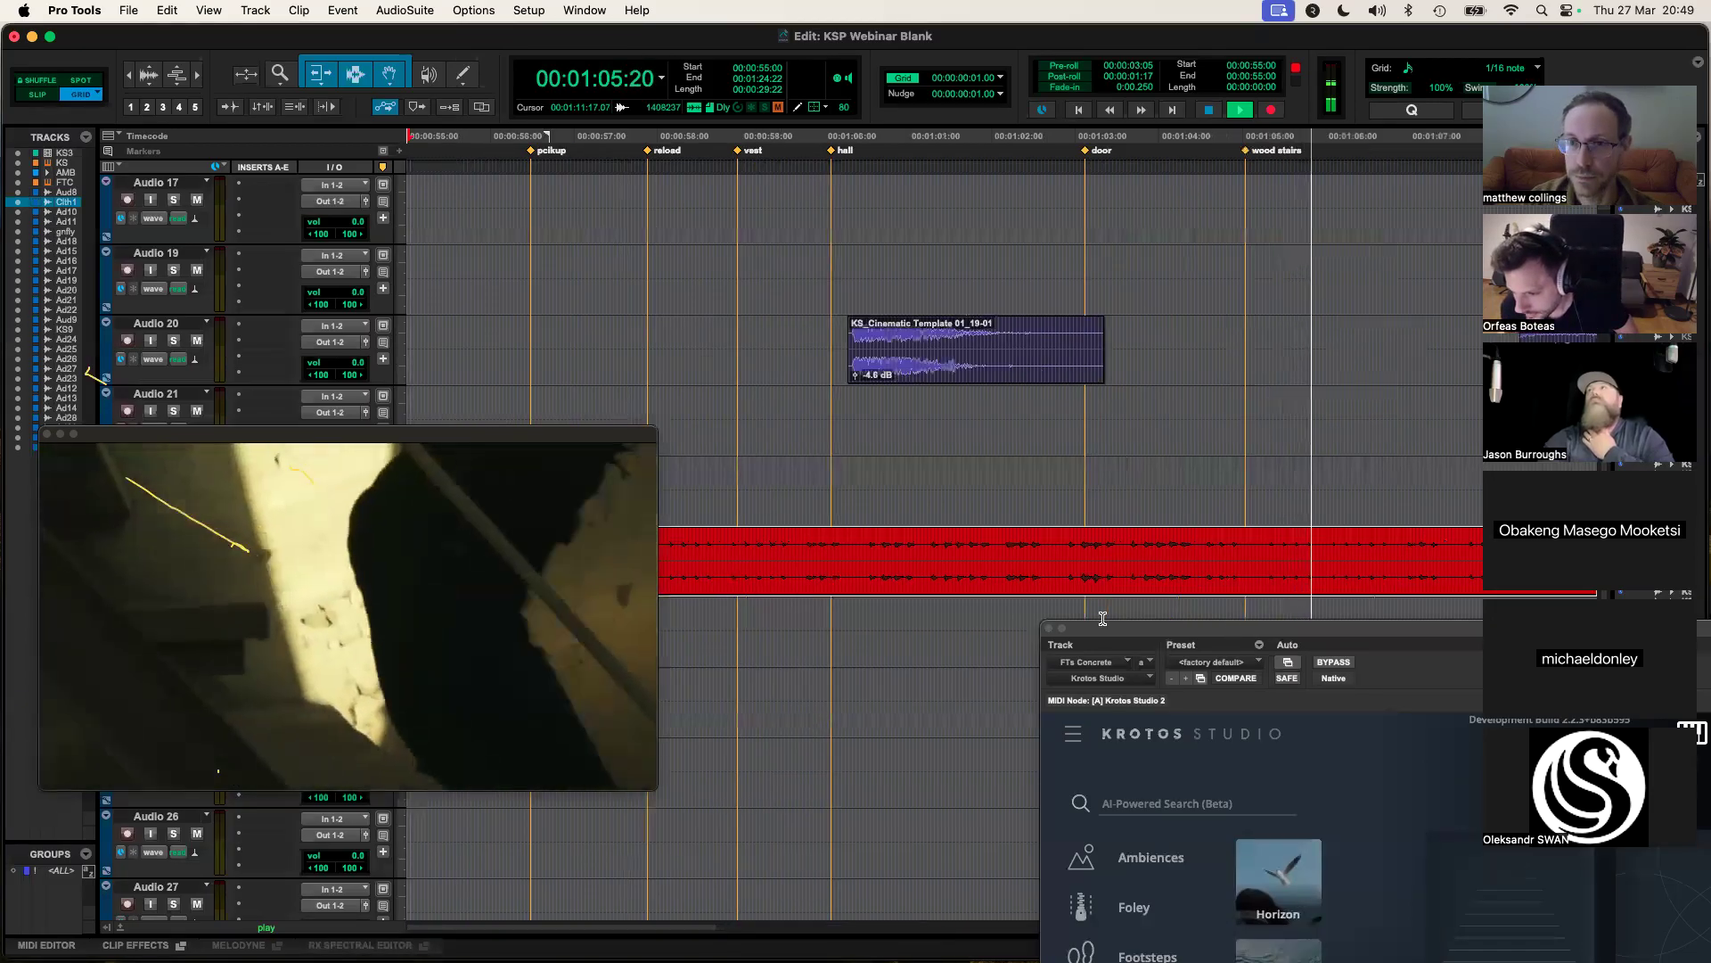
{"action": "key", "text": "super+bracketleft"}
{"action": "key", "text": "super+bracketleft"}
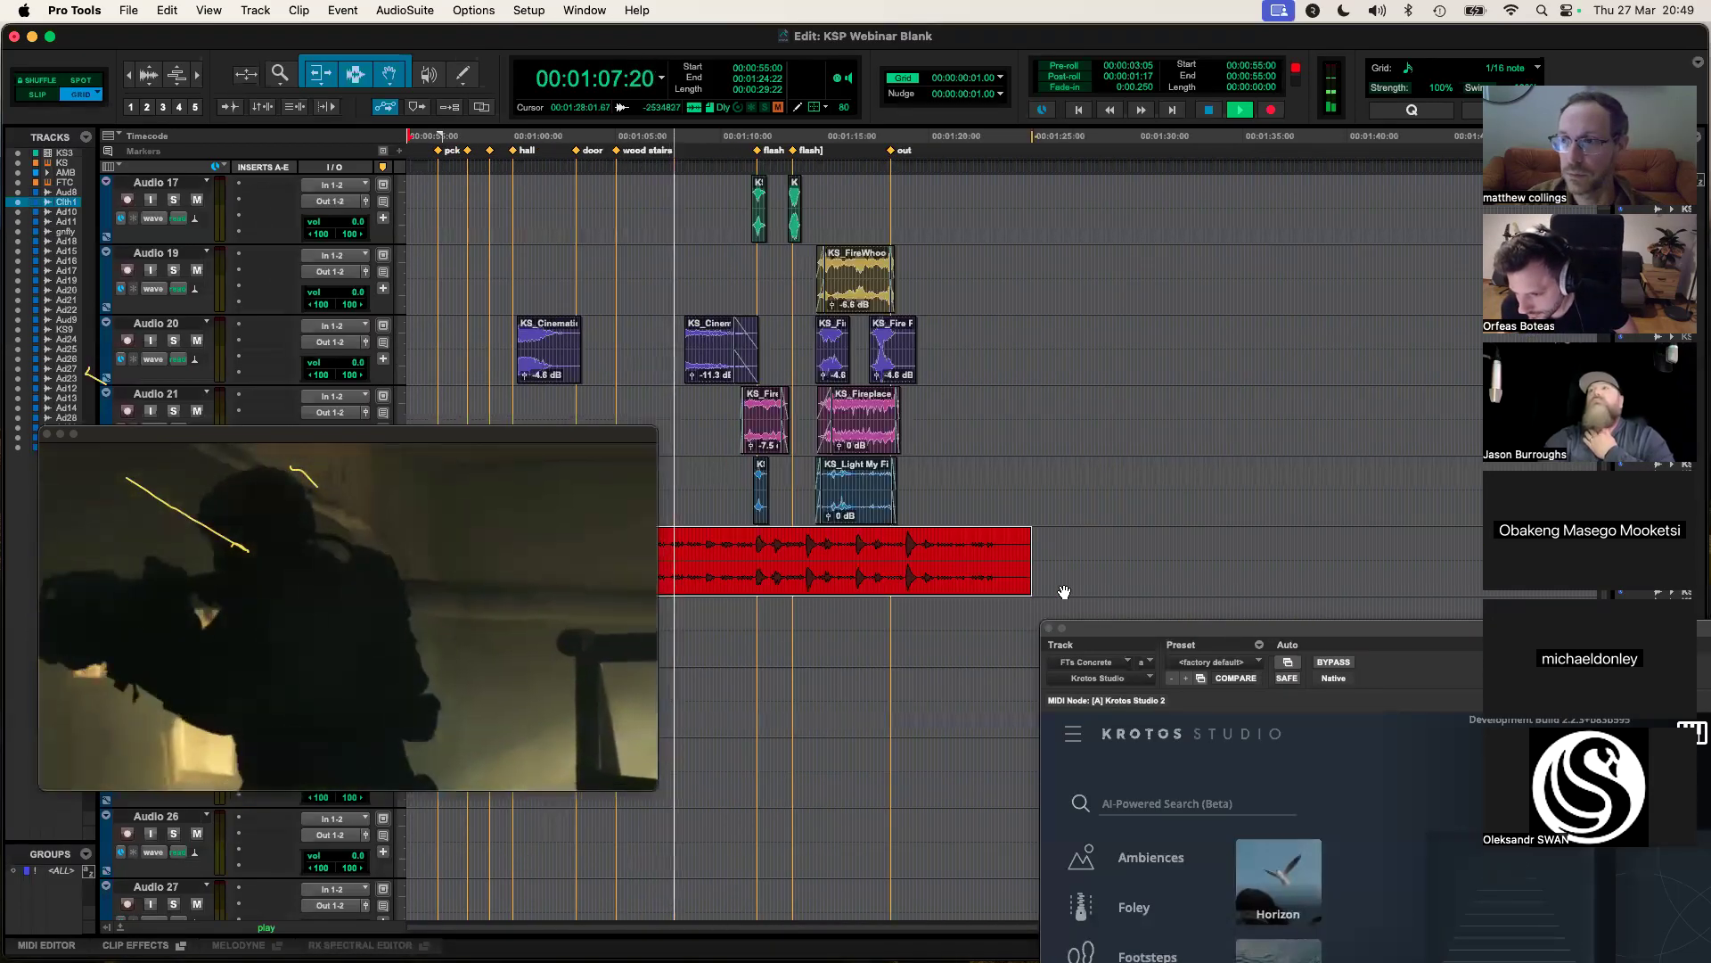
Step: Trim the end of The Chase clip on Audio 9 to 00:01:21:24, with a 12-frame fade-out
{"action": "scroll", "coordinate": [951, 585], "scroll_direction": "up", "scroll_amount": 3}
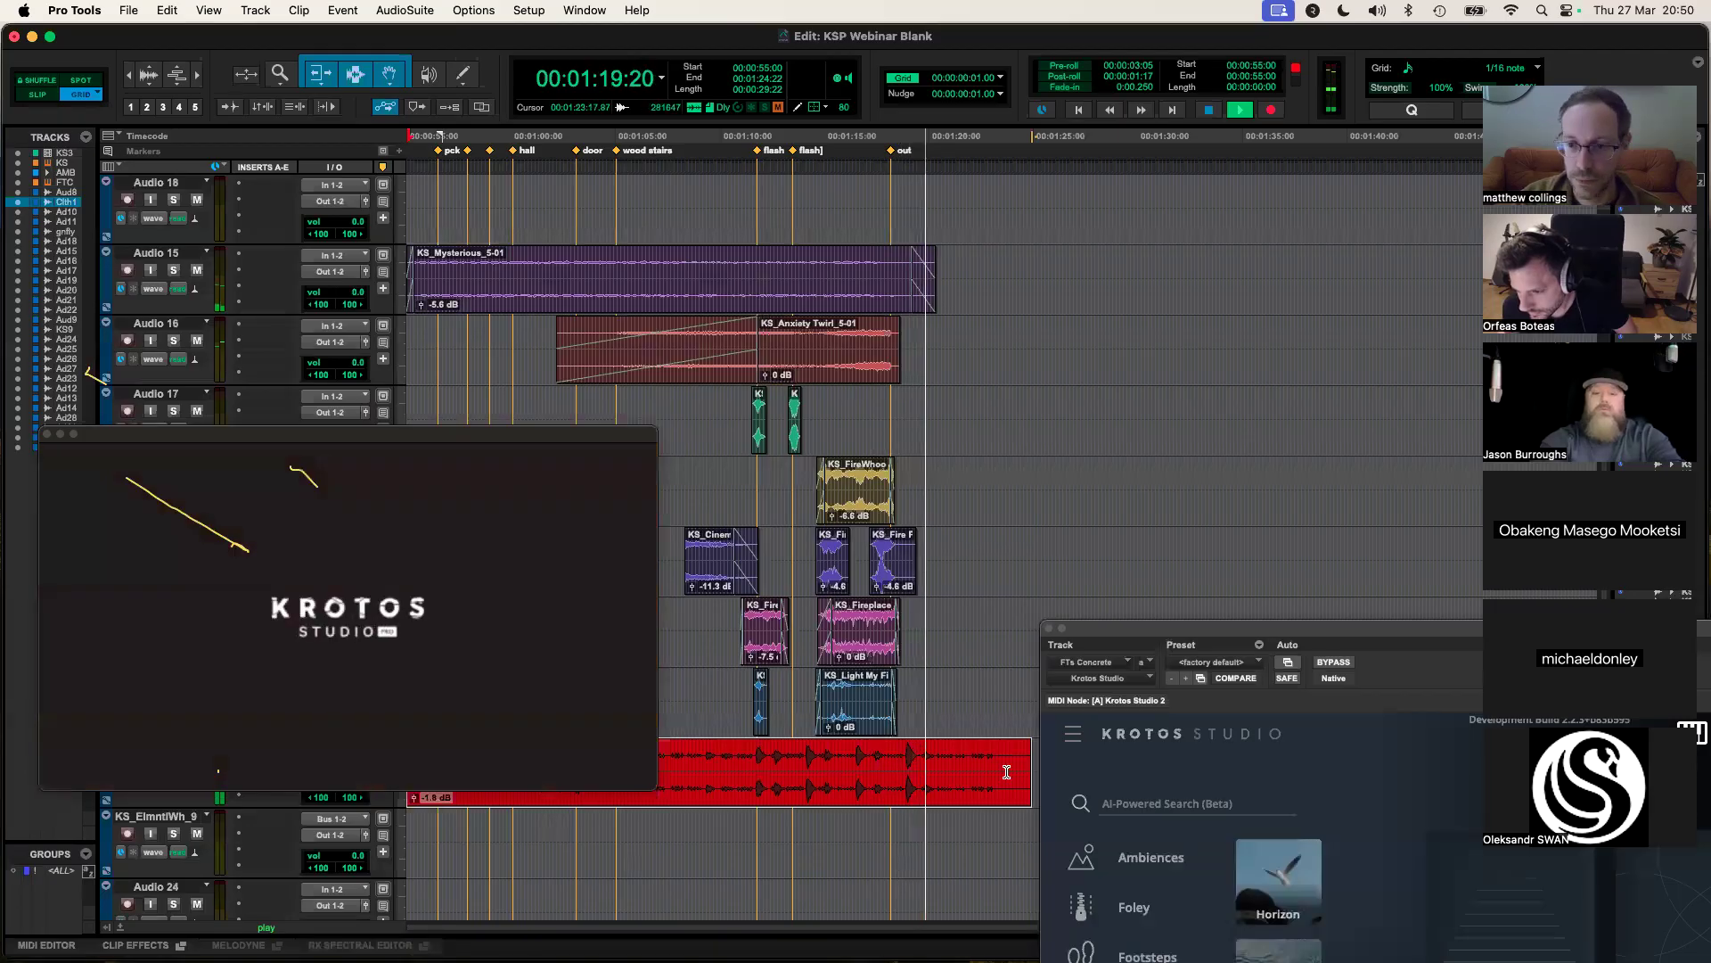
{"action": "left_click_drag", "start_coordinate": [1030, 769], "coordinate": [966, 756]}
{"action": "key", "text": "space"}
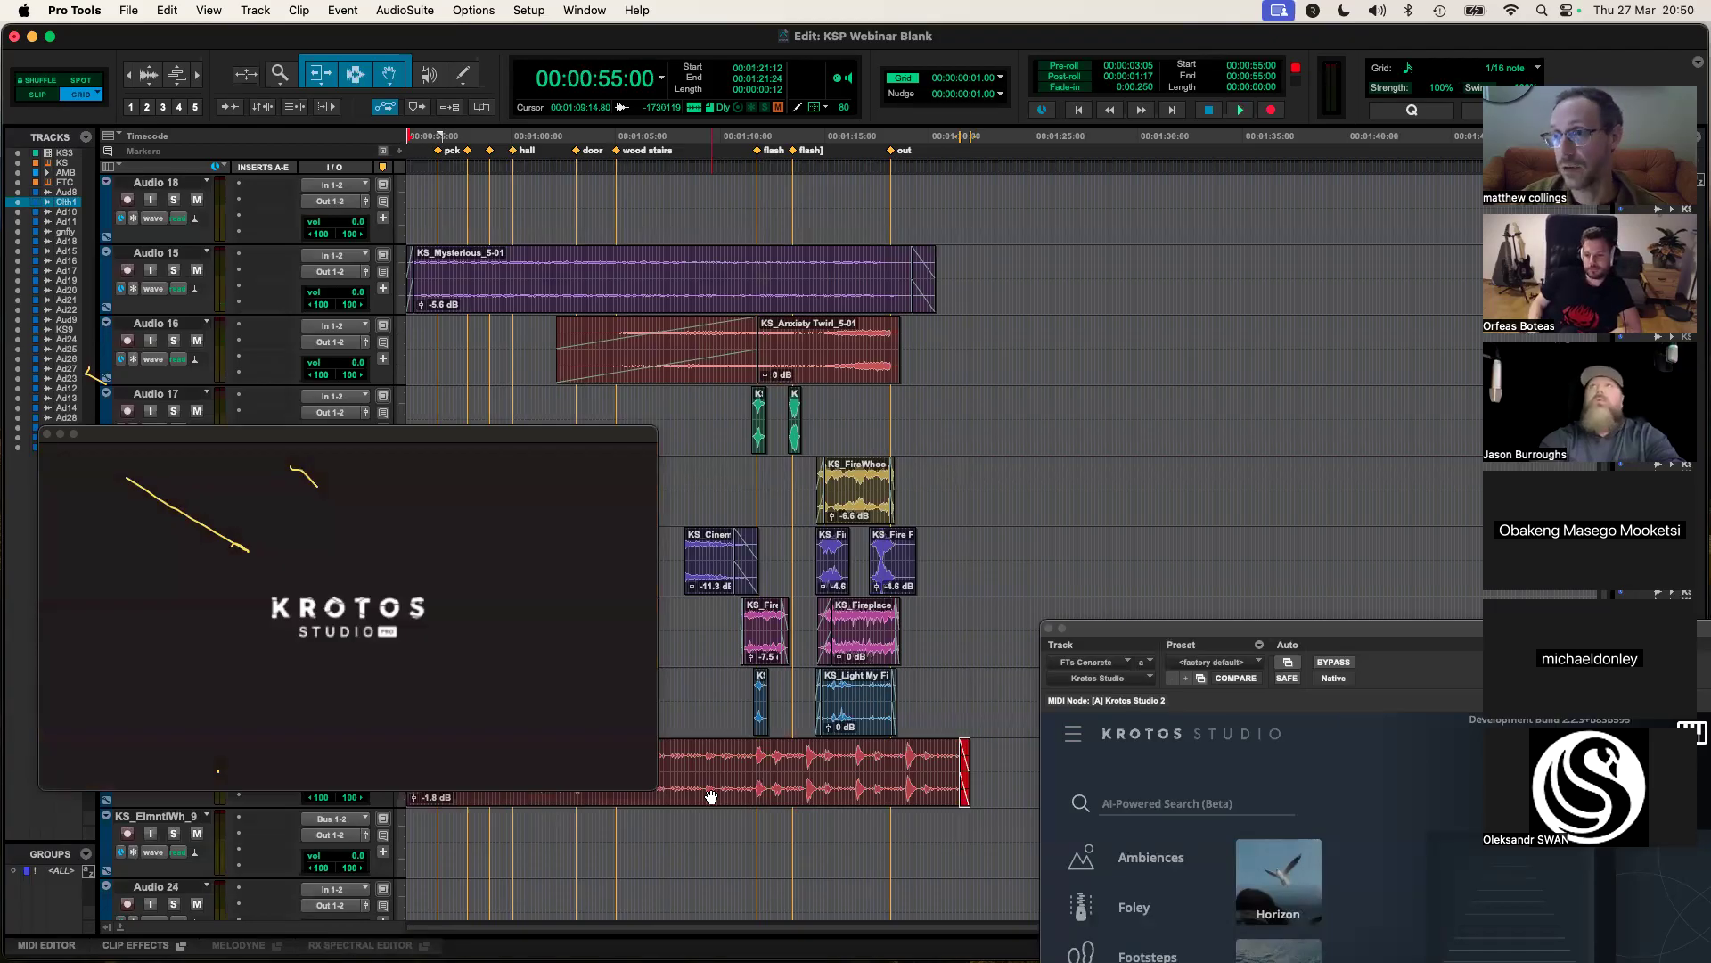
Step: Reposition the Krotos Studio window so its full interface shows, and bring the FTs Concrete track into view
{"action": "left_click_drag", "start_coordinate": [1322, 629], "coordinate": [957, 127]}
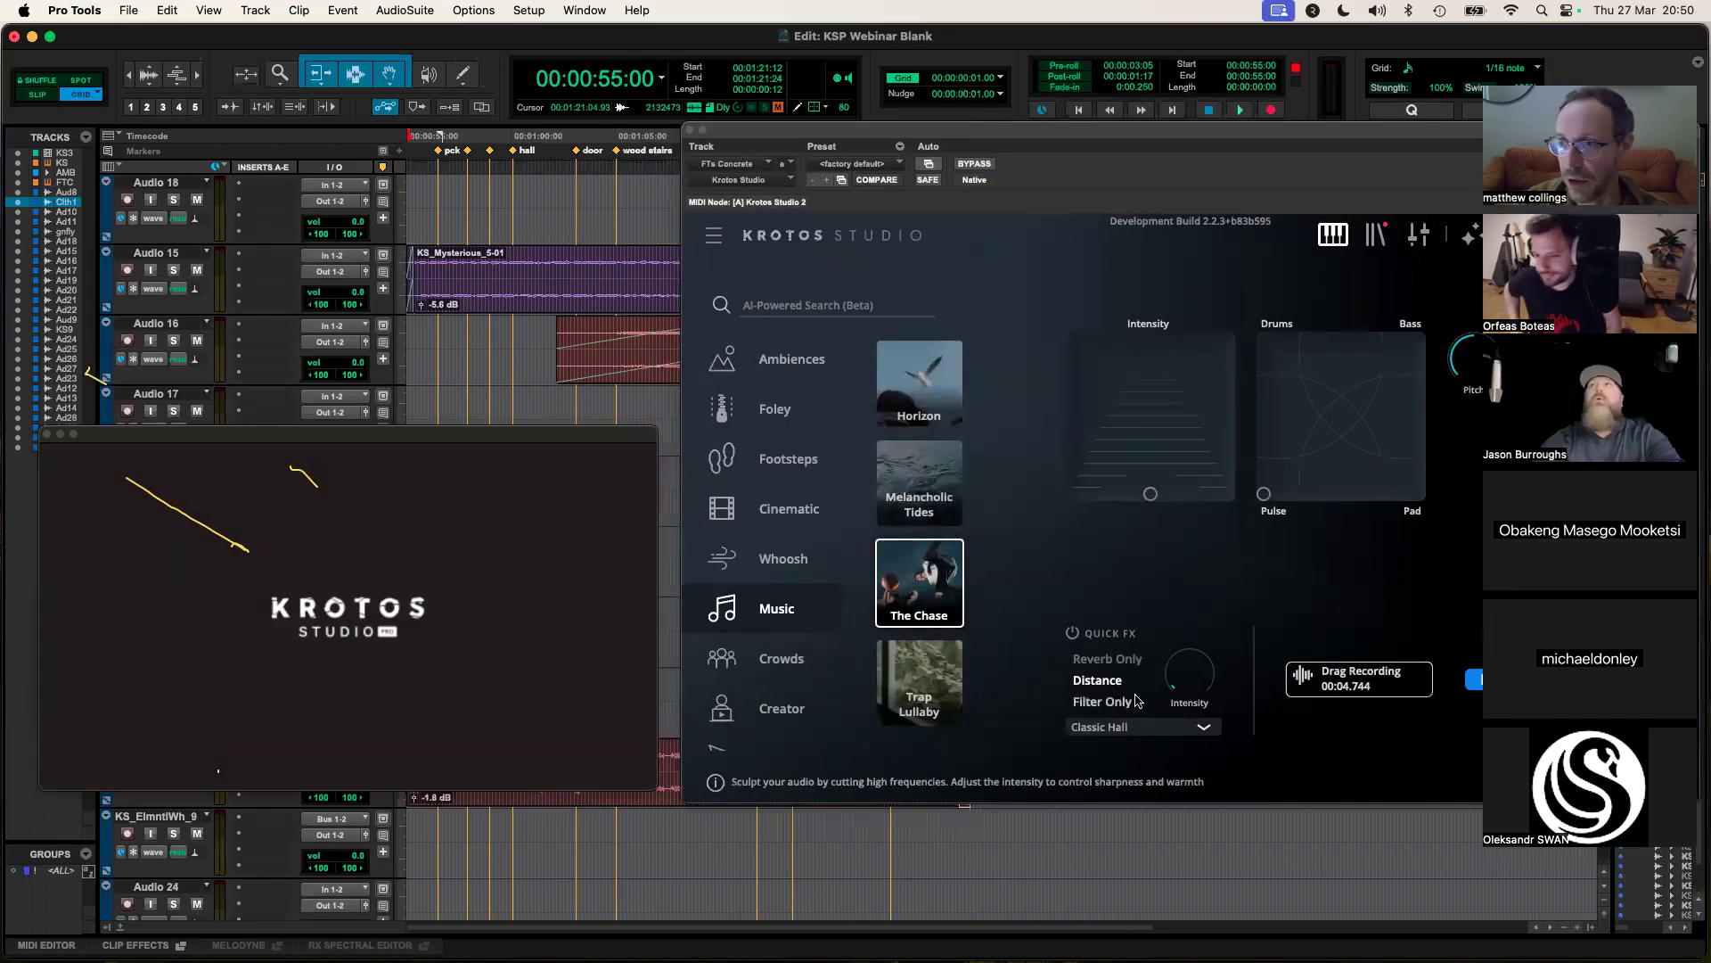
{"action": "left_click", "coordinate": [1609, 79]}
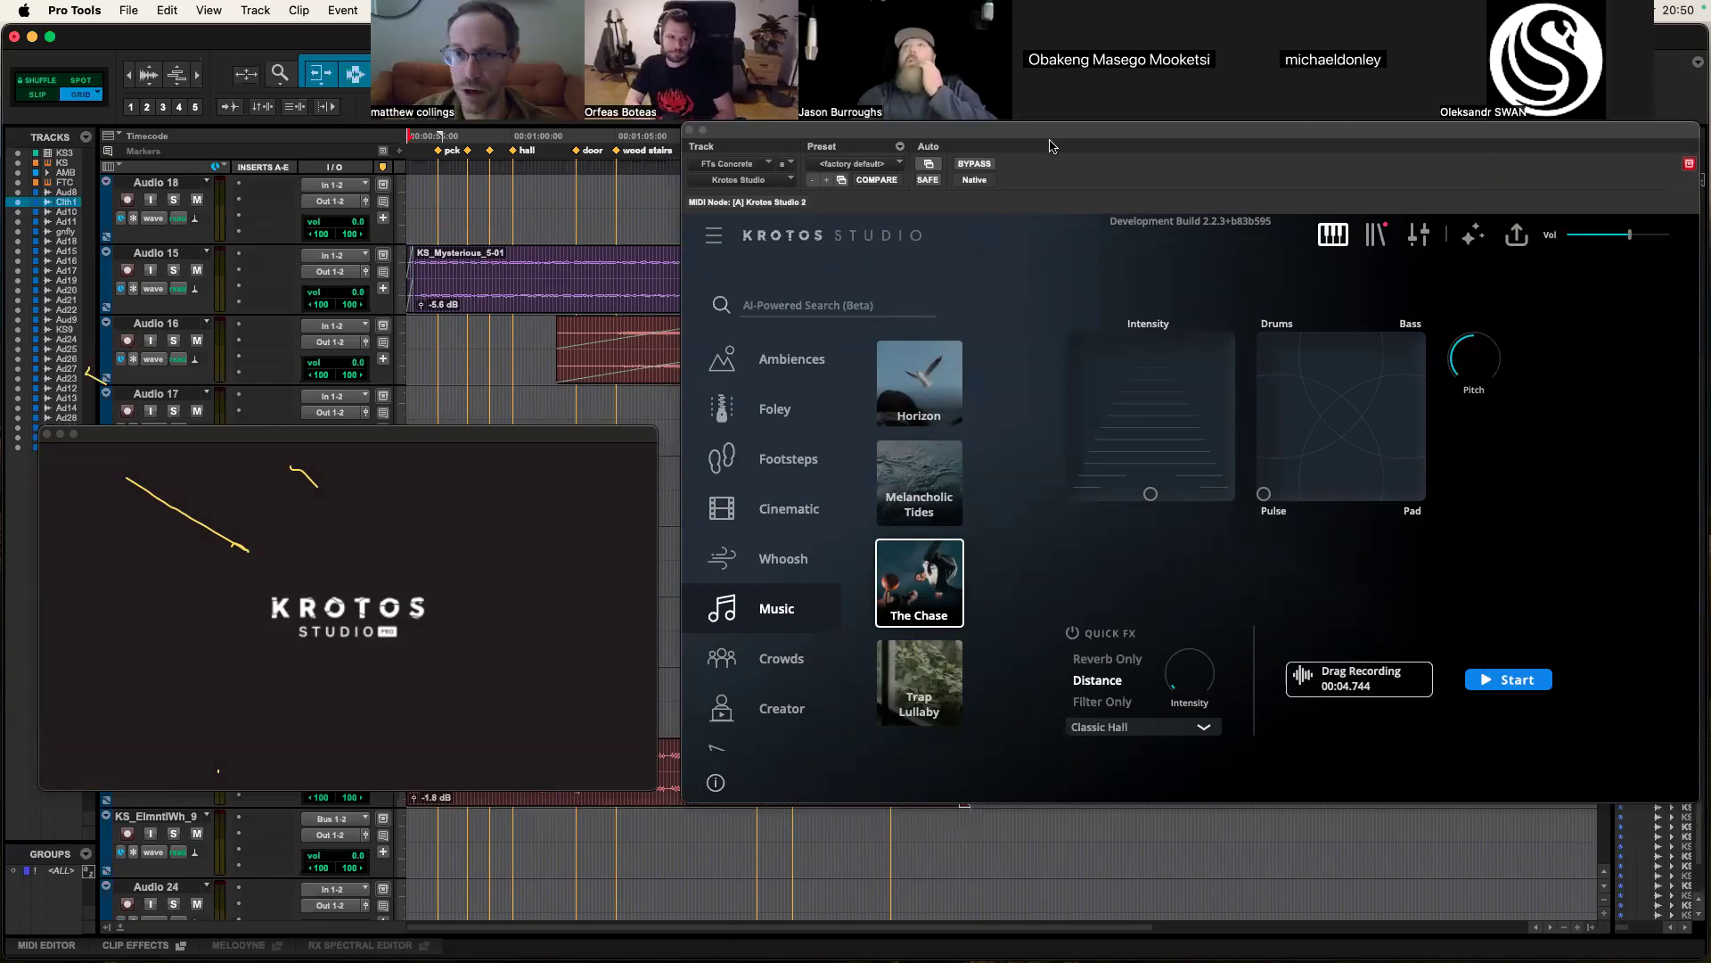
{"action": "left_click_drag", "start_coordinate": [1048, 144], "coordinate": [1044, 166]}
{"action": "mouse_move", "coordinate": [950, 918]}
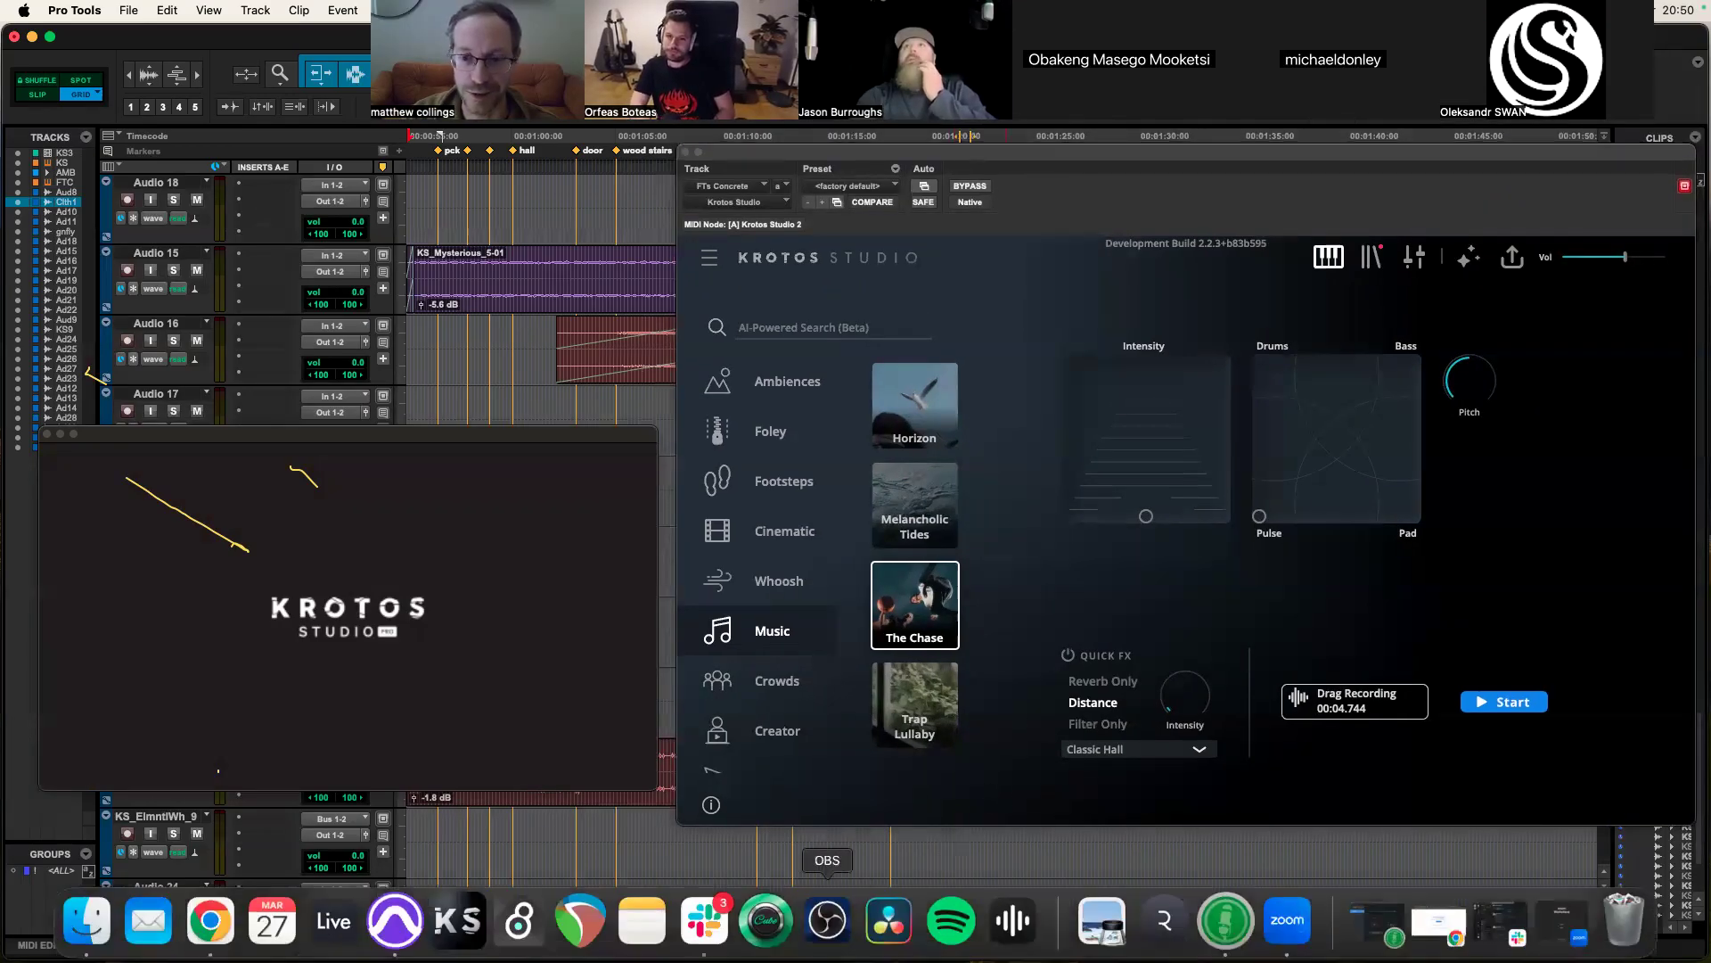
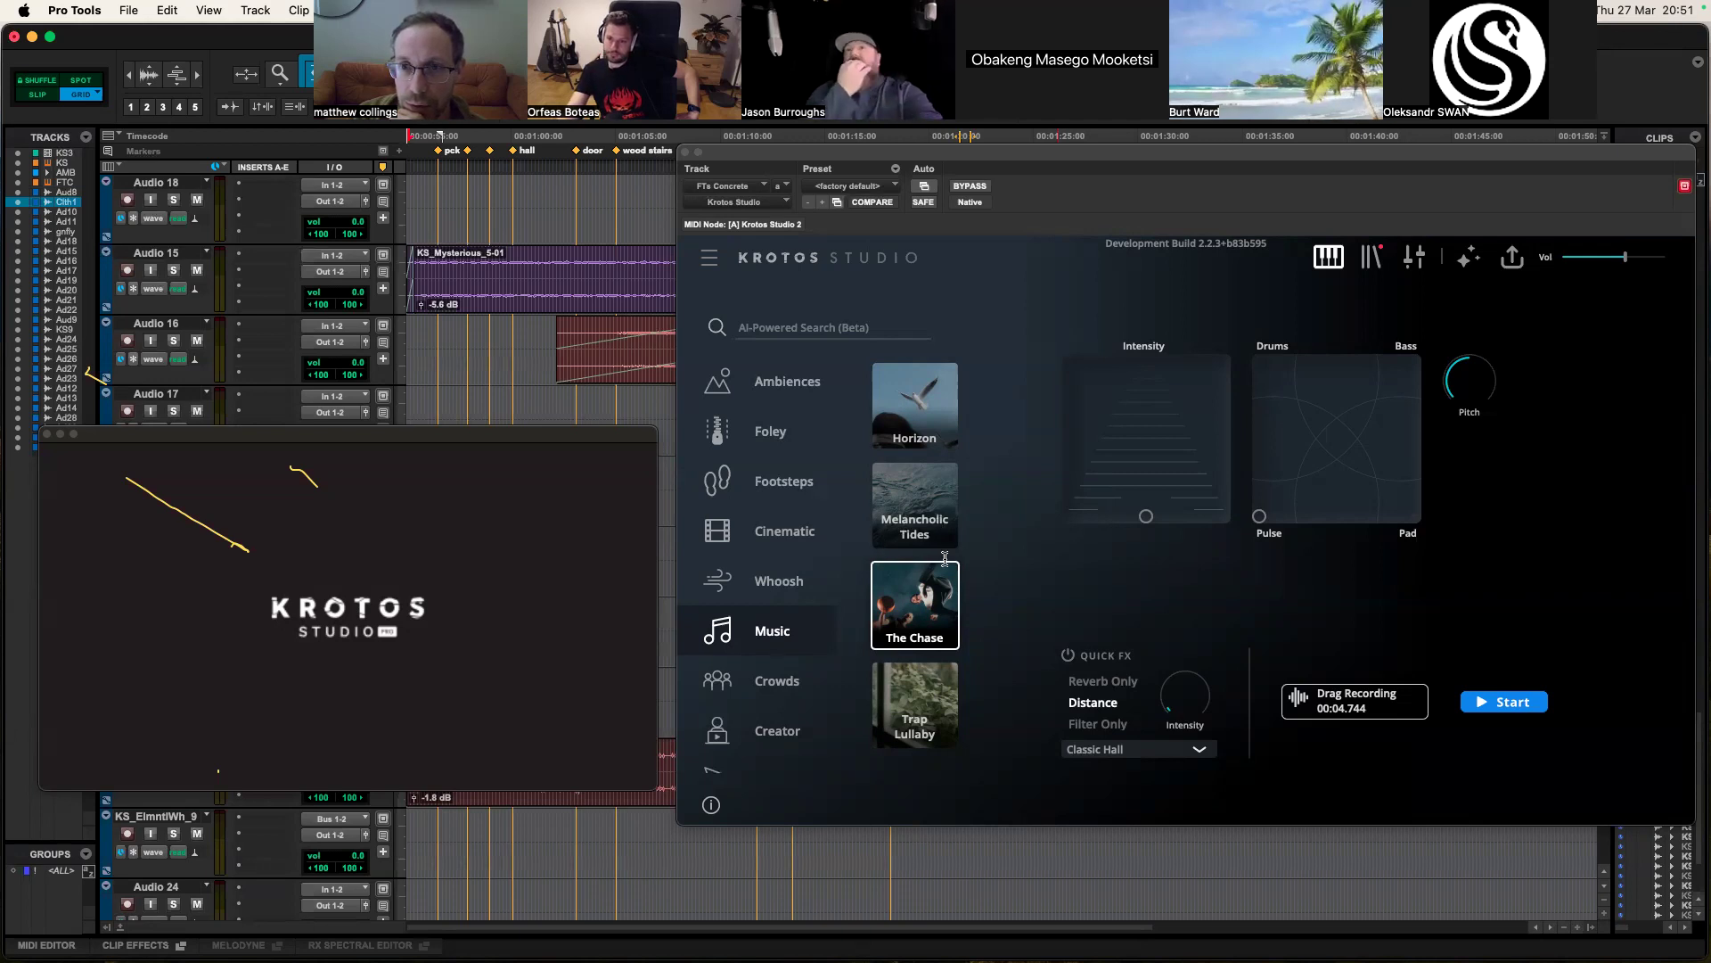
{"action": "scroll", "coordinate": [319, 357], "scroll_direction": "up", "scroll_amount": 10}
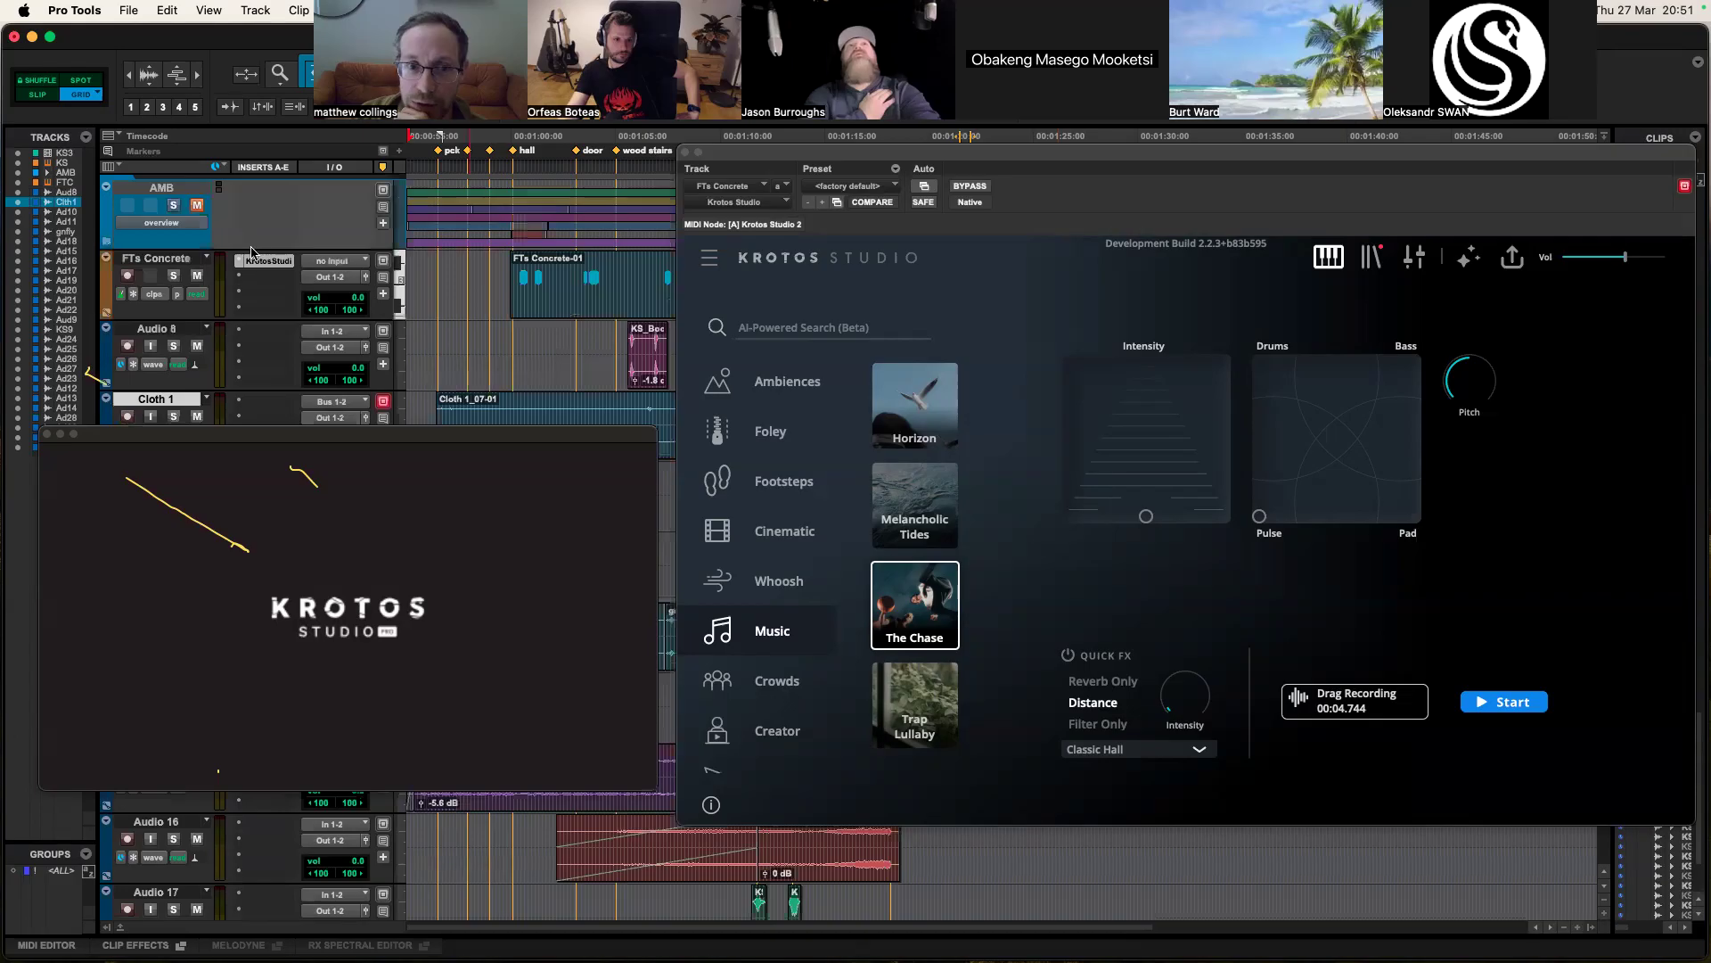
{"action": "left_click", "coordinate": [729, 163]}
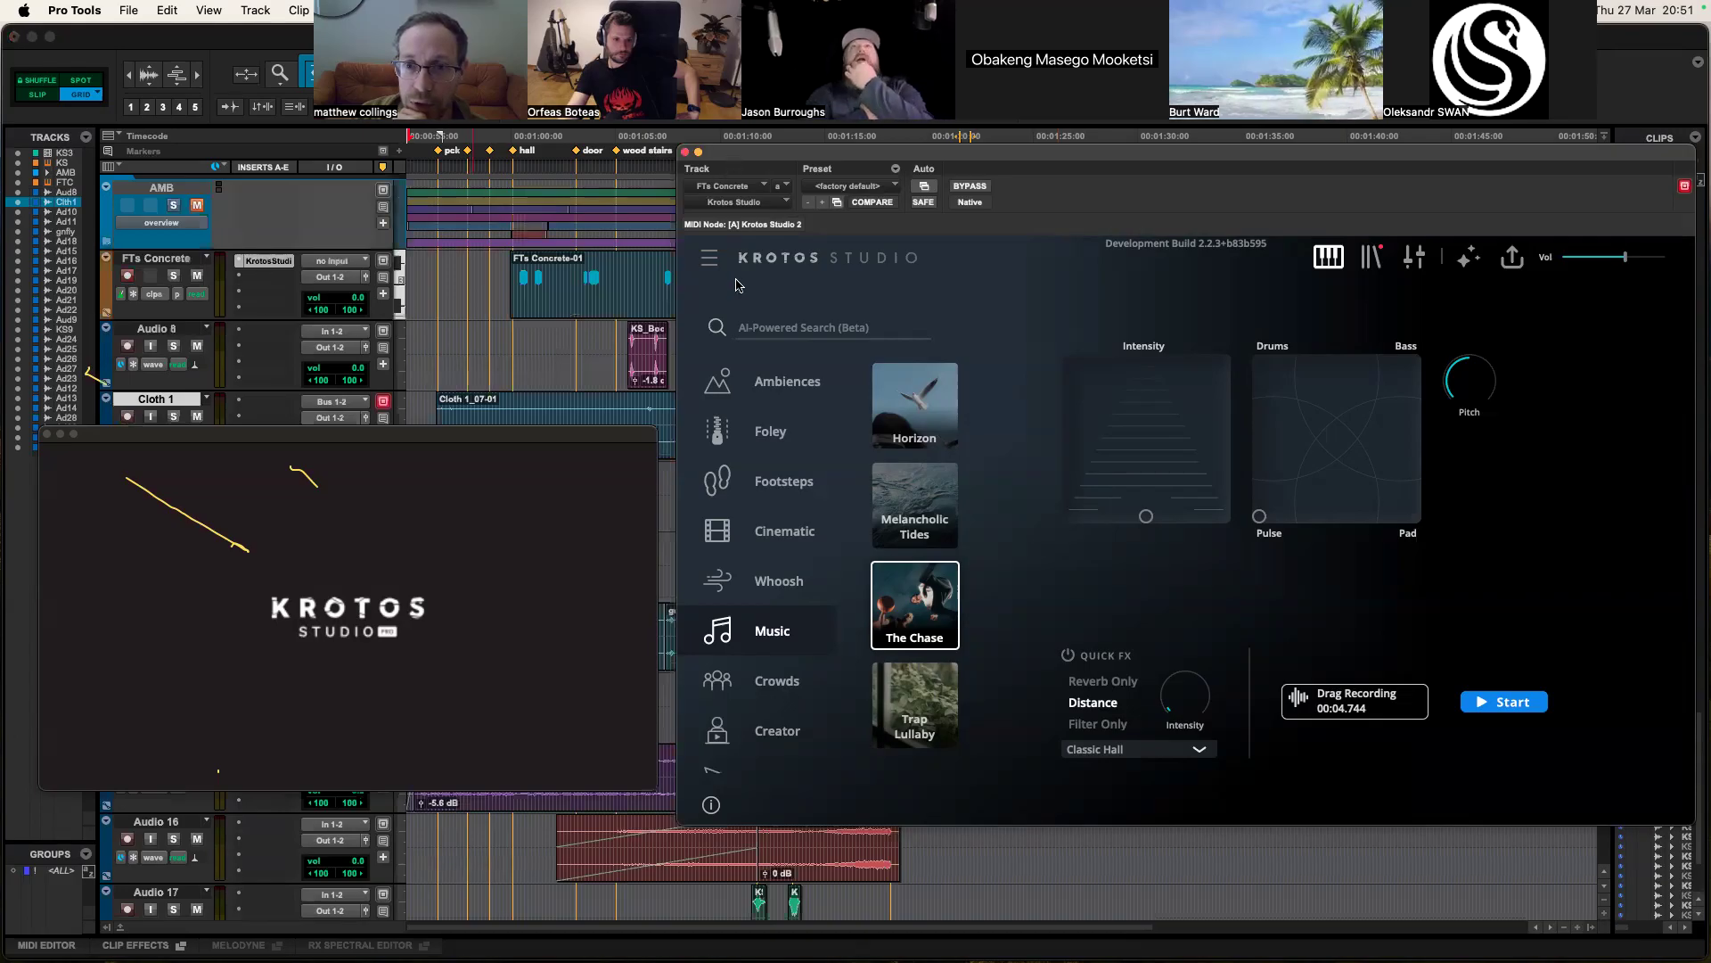
{"action": "left_click_drag", "start_coordinate": [950, 177], "coordinate": [932, 180]}
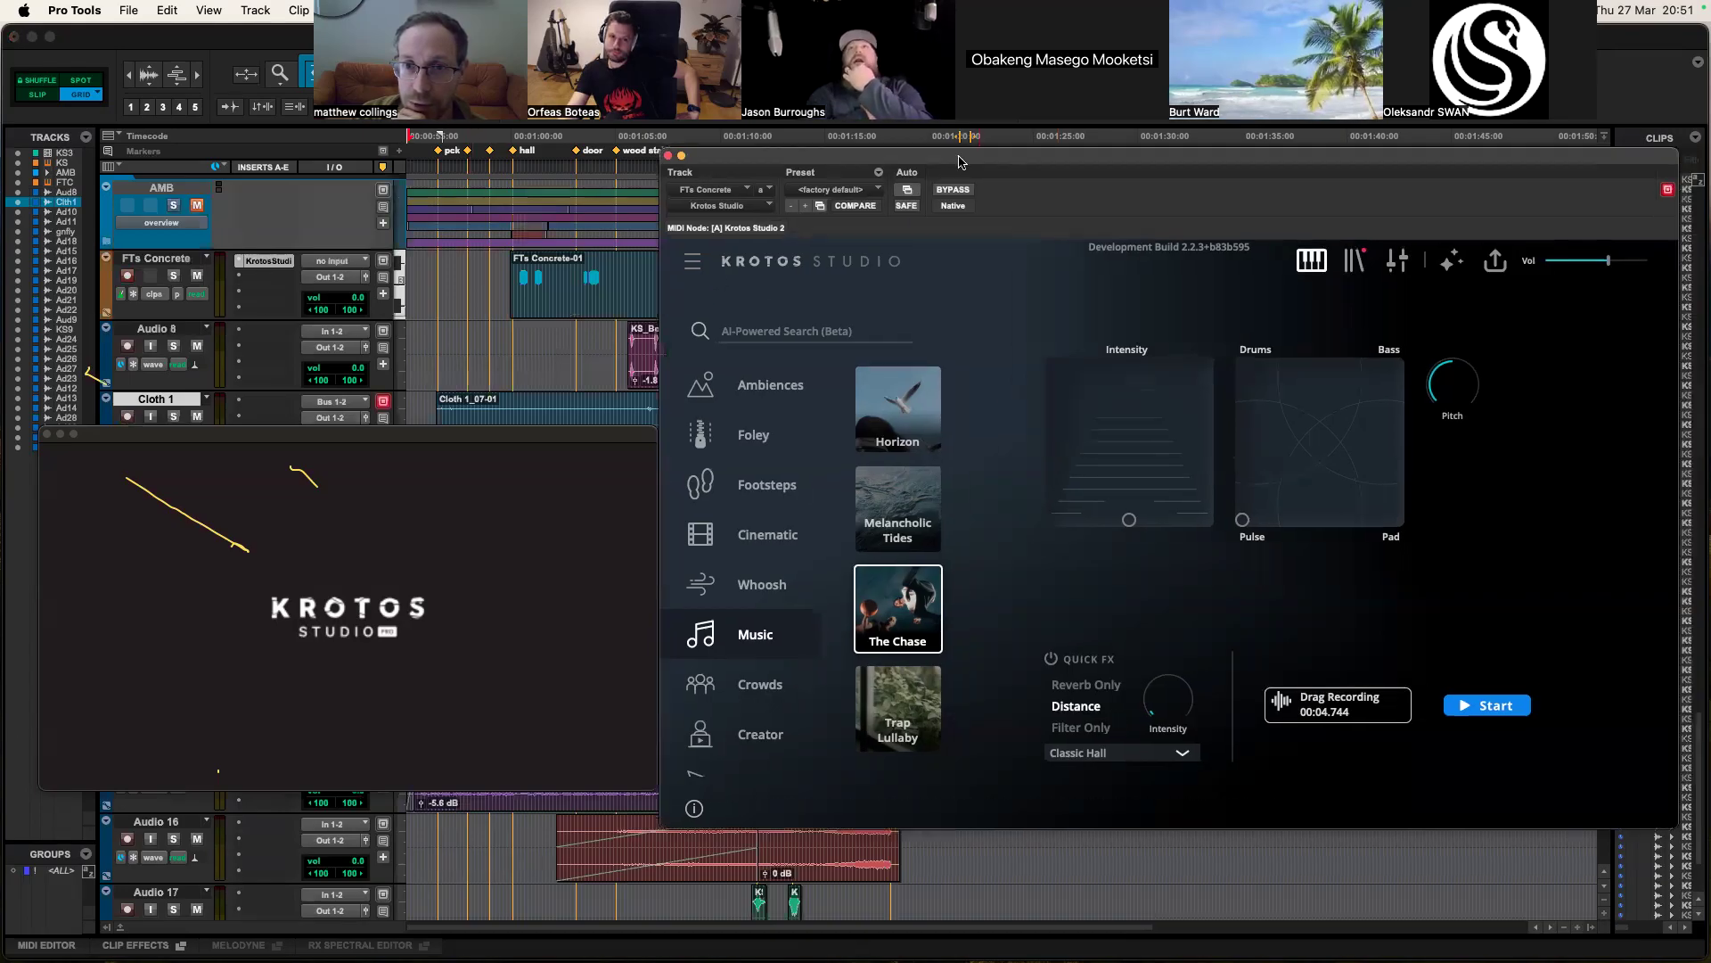
Step: Reopen the FTs Concrete track's Krotos Studio insert and load the Boots Urban preset from the Footsteps category
{"action": "left_click", "coordinate": [270, 261]}
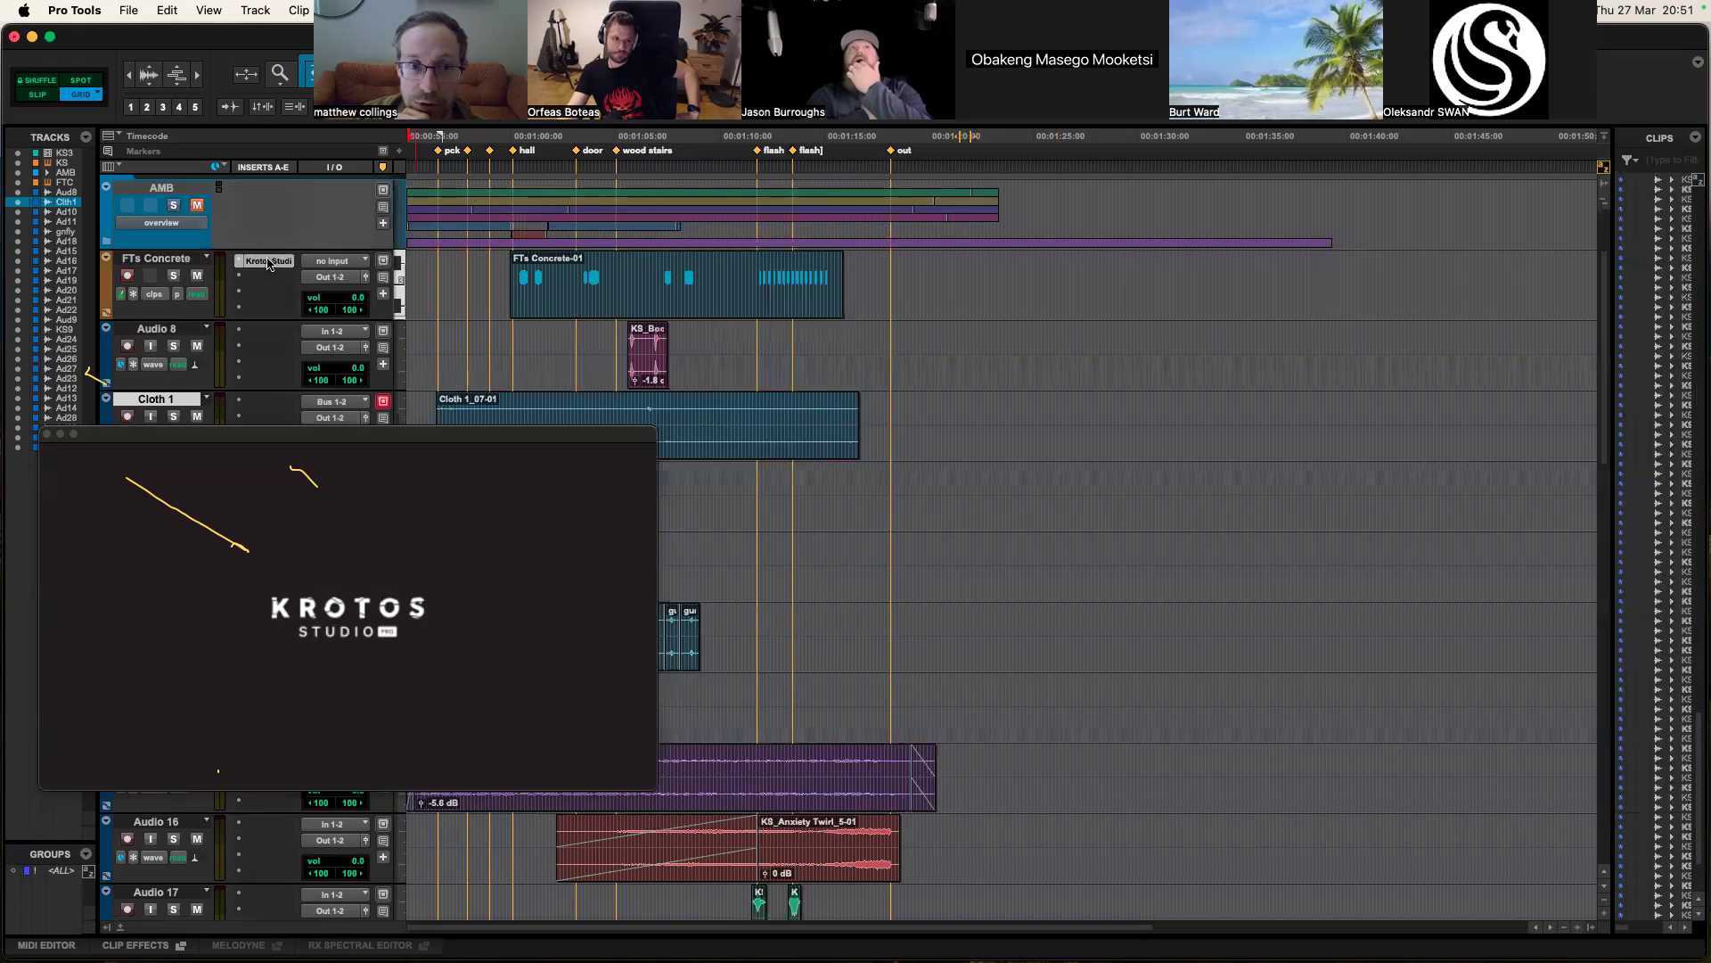
{"action": "left_click", "coordinate": [269, 261]}
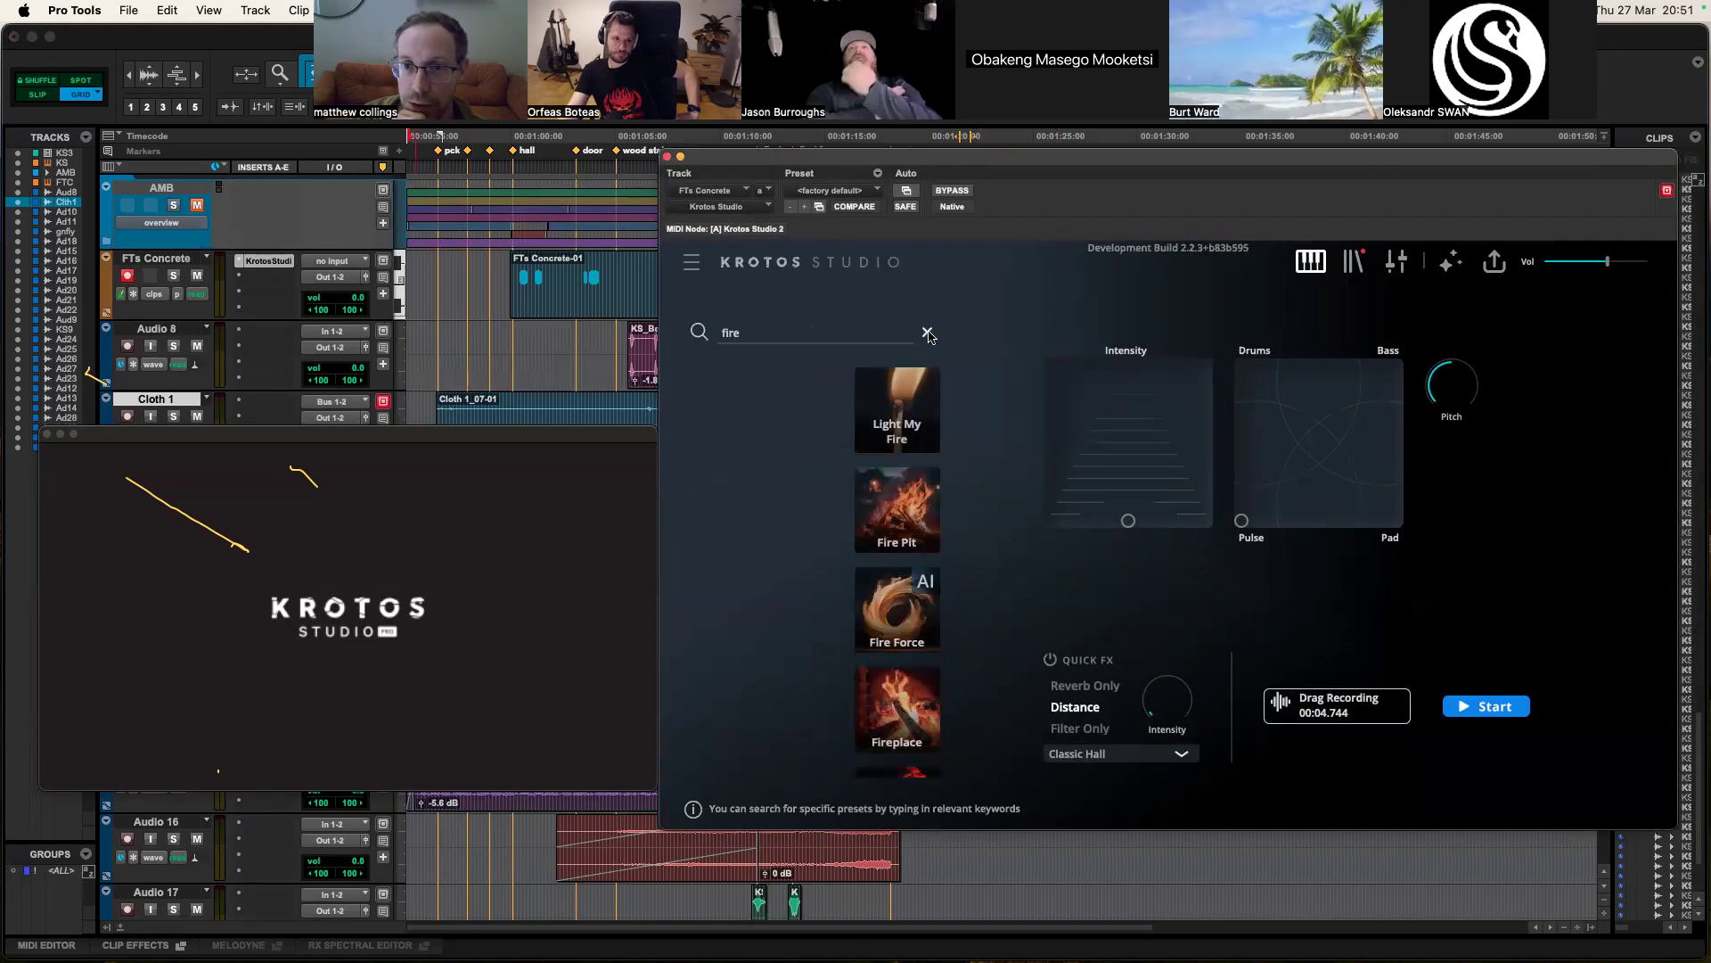
{"action": "left_click", "coordinate": [928, 333]}
{"action": "left_click", "coordinate": [765, 485]}
{"action": "scroll", "coordinate": [918, 473], "scroll_direction": "up", "scroll_amount": 10}
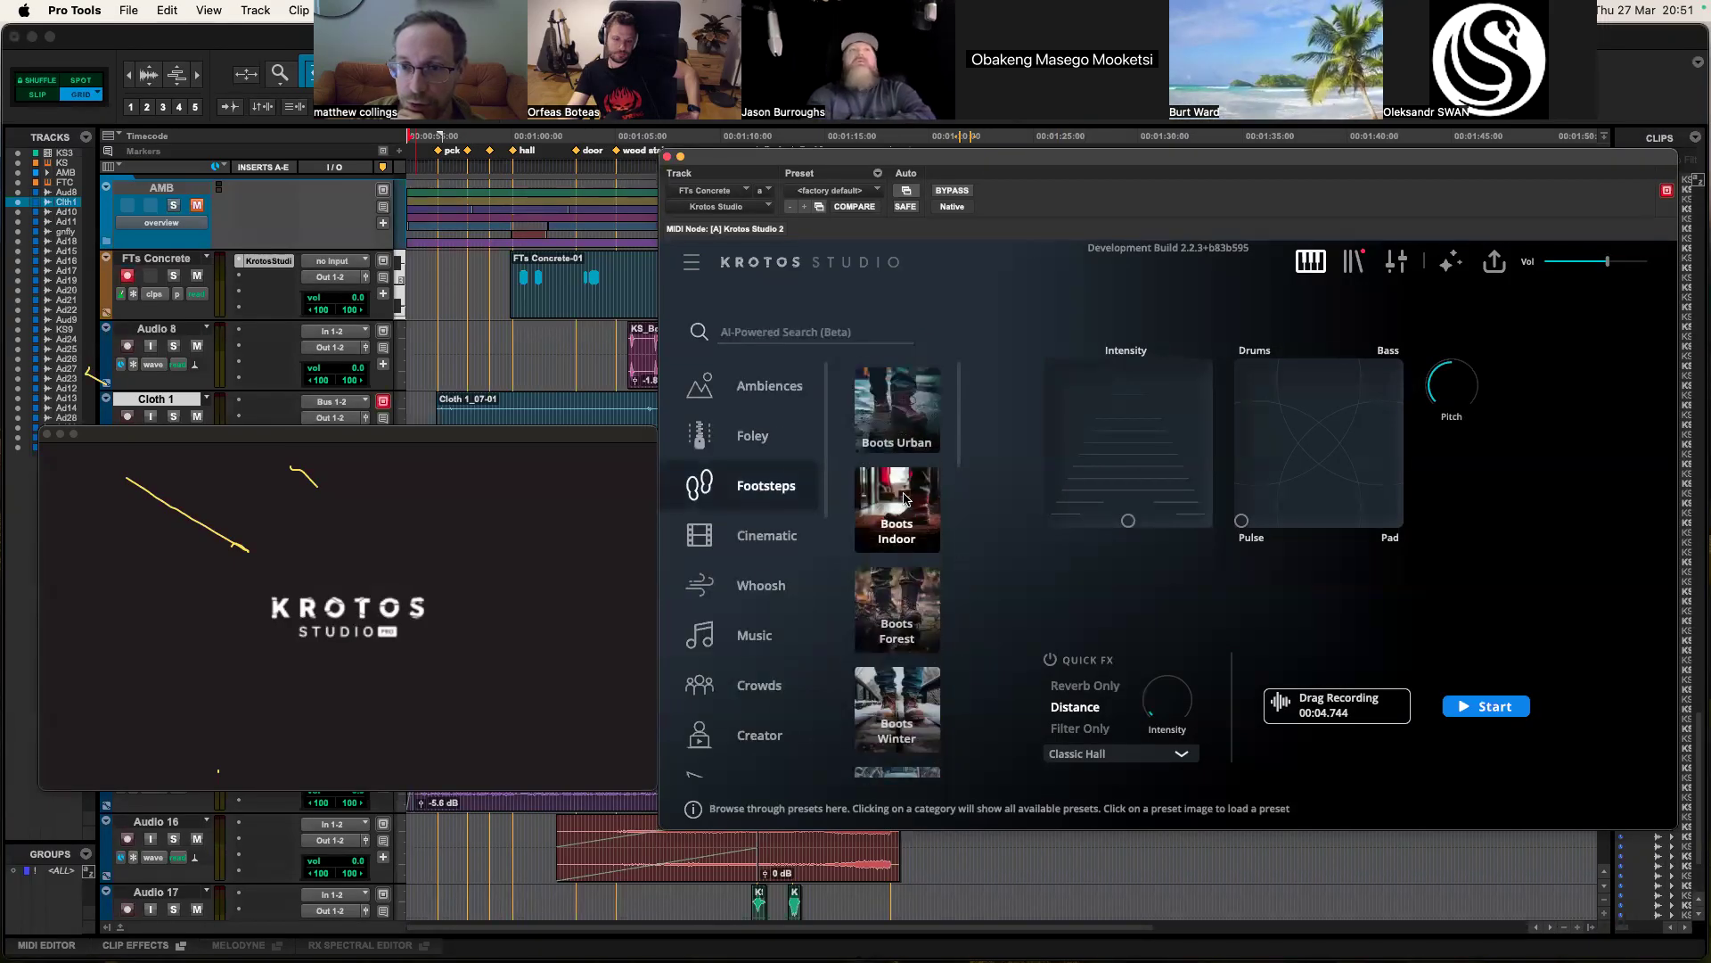
Step: Solo the FTs Concrete track and play the timeline to hear its footsteps with Boots Urban loaded
{"action": "left_click_drag", "start_coordinate": [812, 157], "coordinate": [819, 285]}
{"action": "left_click", "coordinate": [174, 278]}
{"action": "key", "text": "space"}
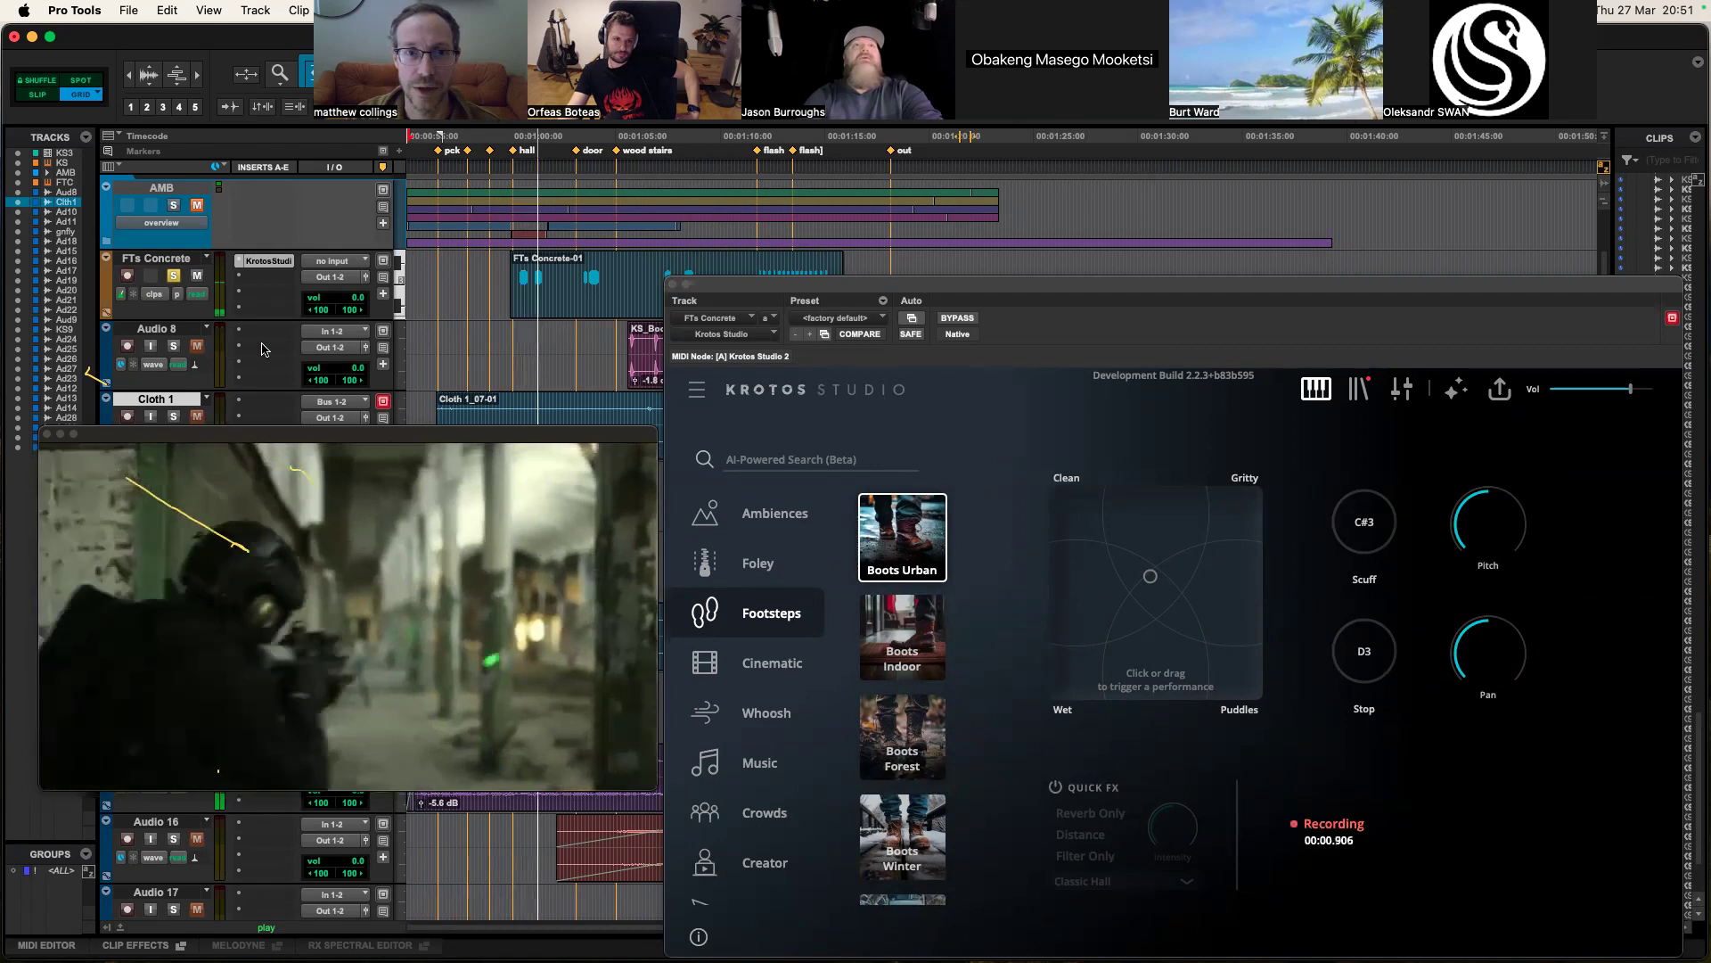
{"action": "left_click_drag", "start_coordinate": [900, 294], "coordinate": [1023, 258]}
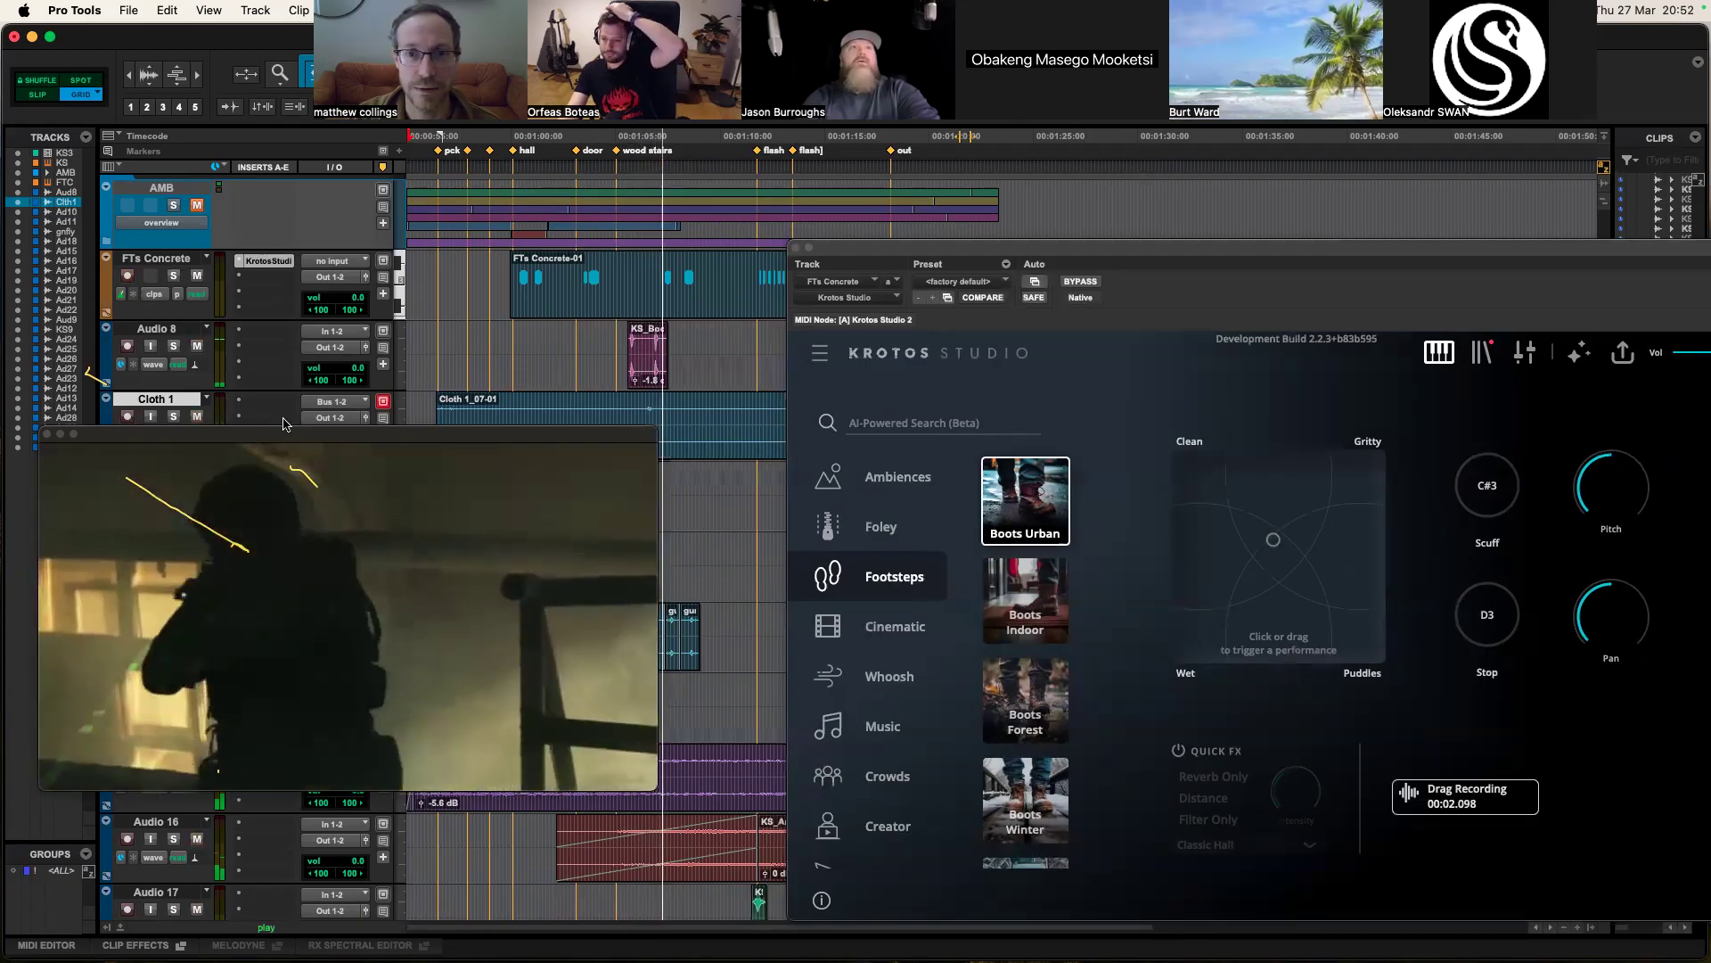
{"action": "left_click_drag", "start_coordinate": [1068, 251], "coordinate": [1095, 226]}
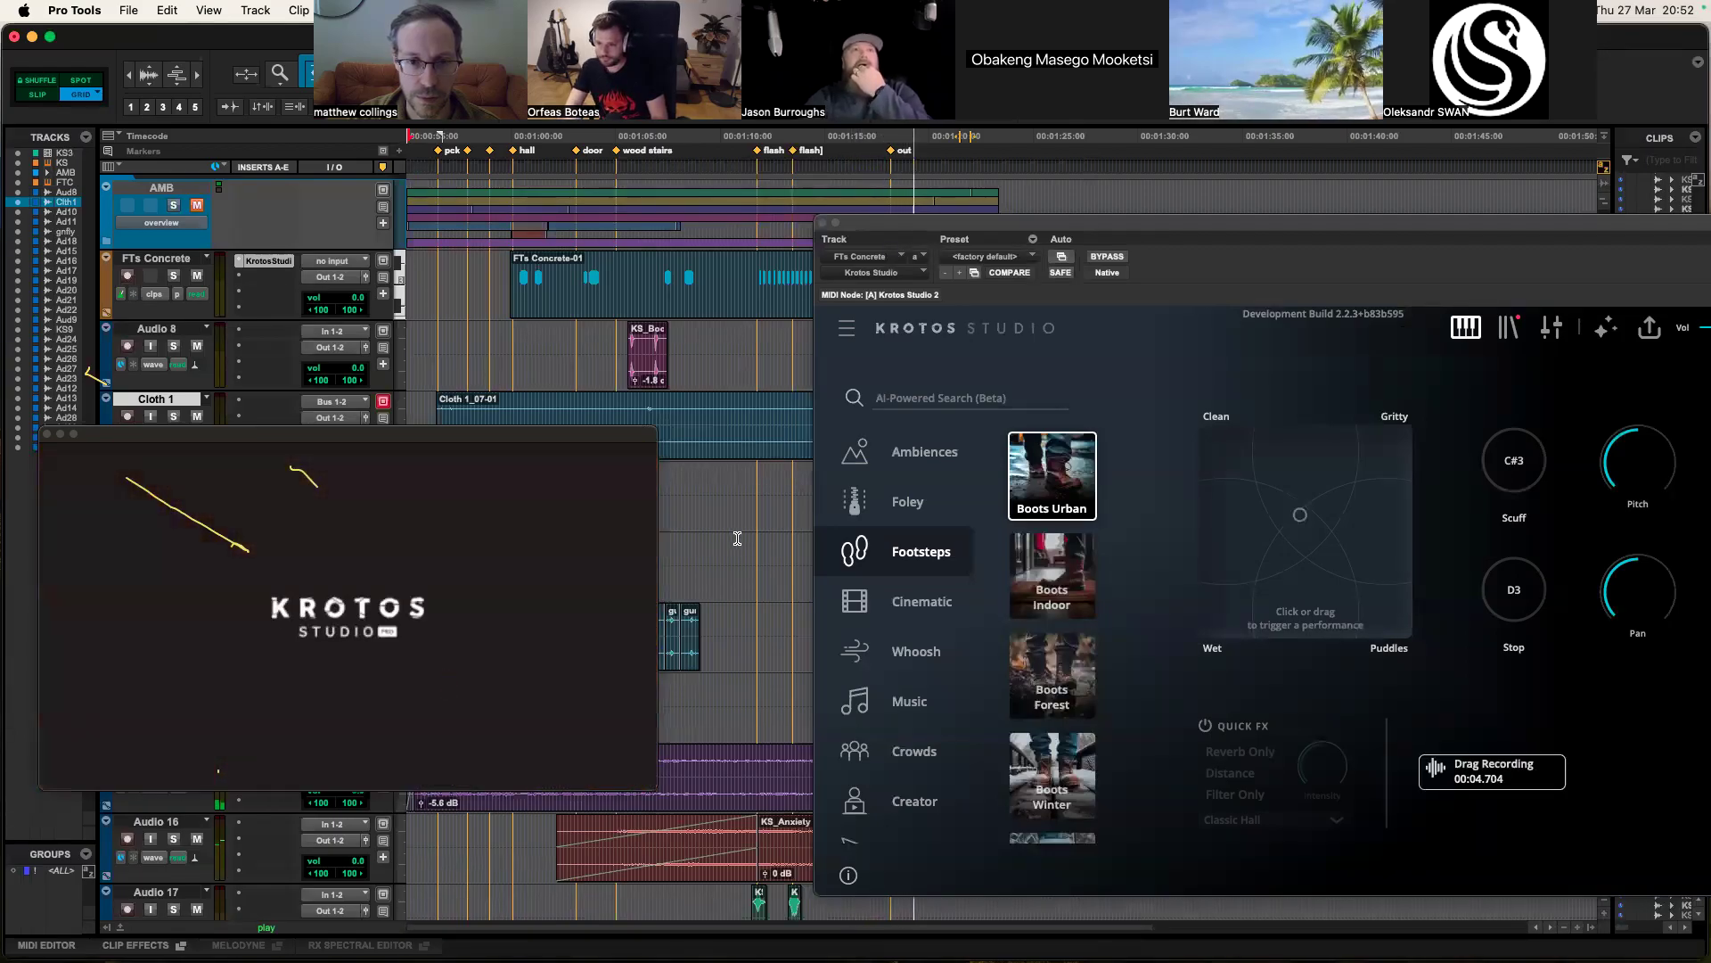
{"action": "left_click", "coordinate": [718, 487]}
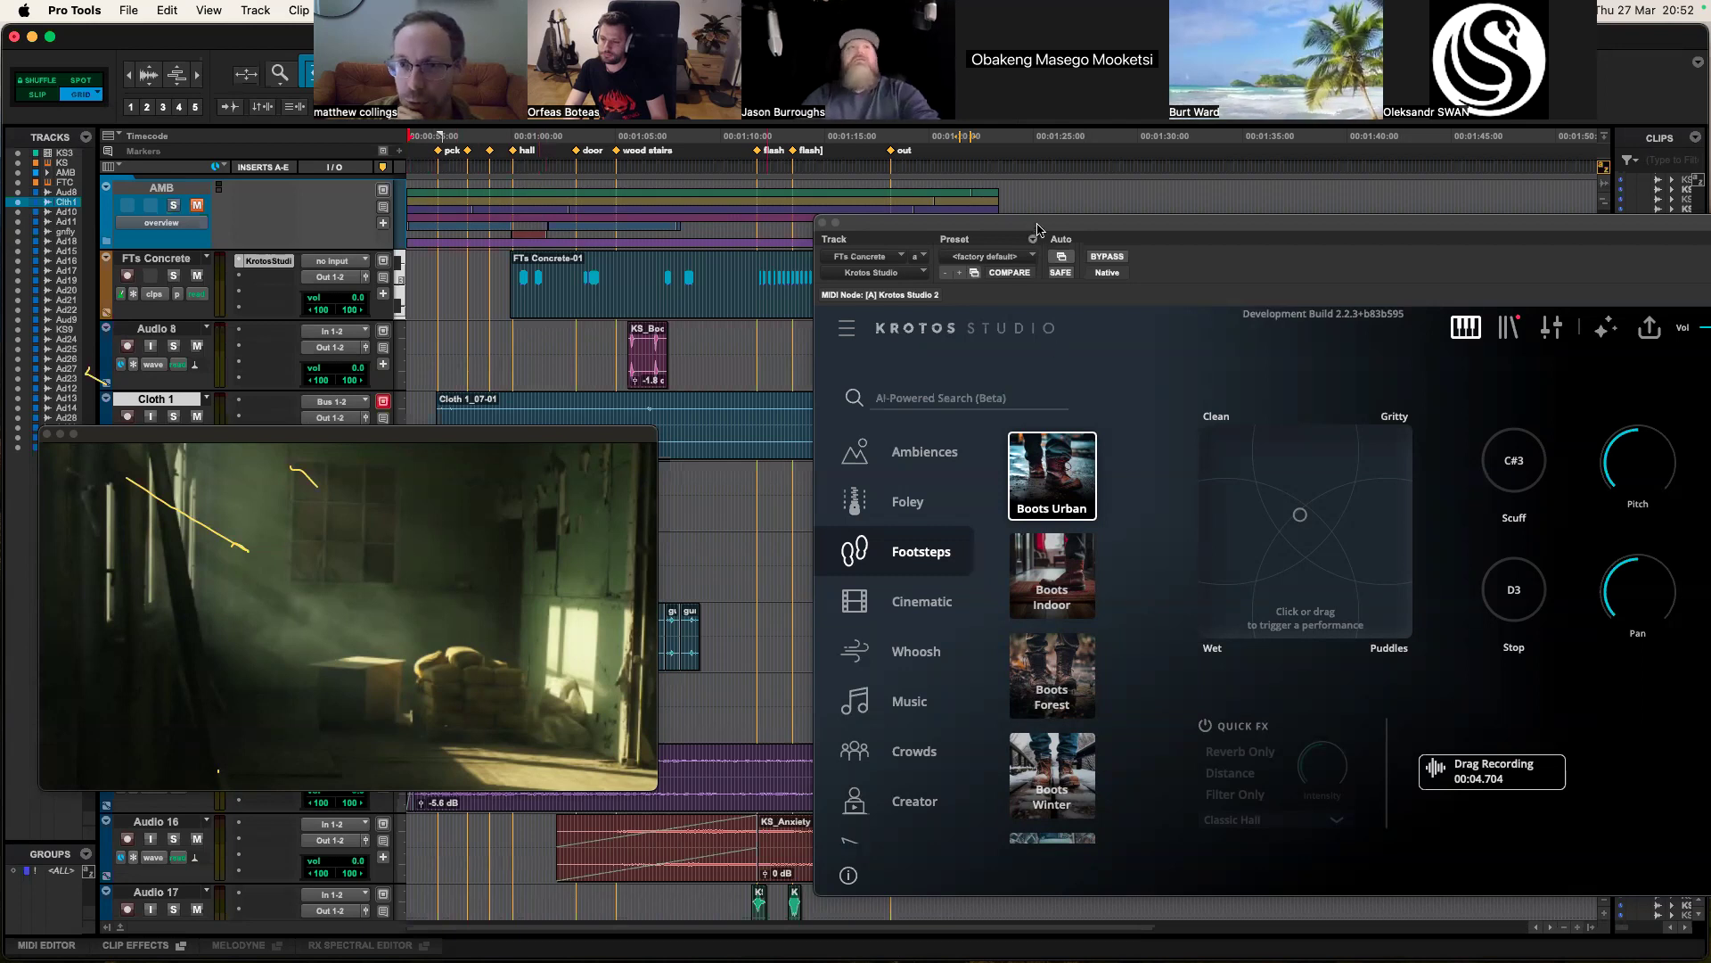
Step: Load the Fire preset from the Whoosh category and perform test whooshes across its Whoosh pad
{"action": "left_click_drag", "start_coordinate": [1038, 230], "coordinate": [927, 225]}
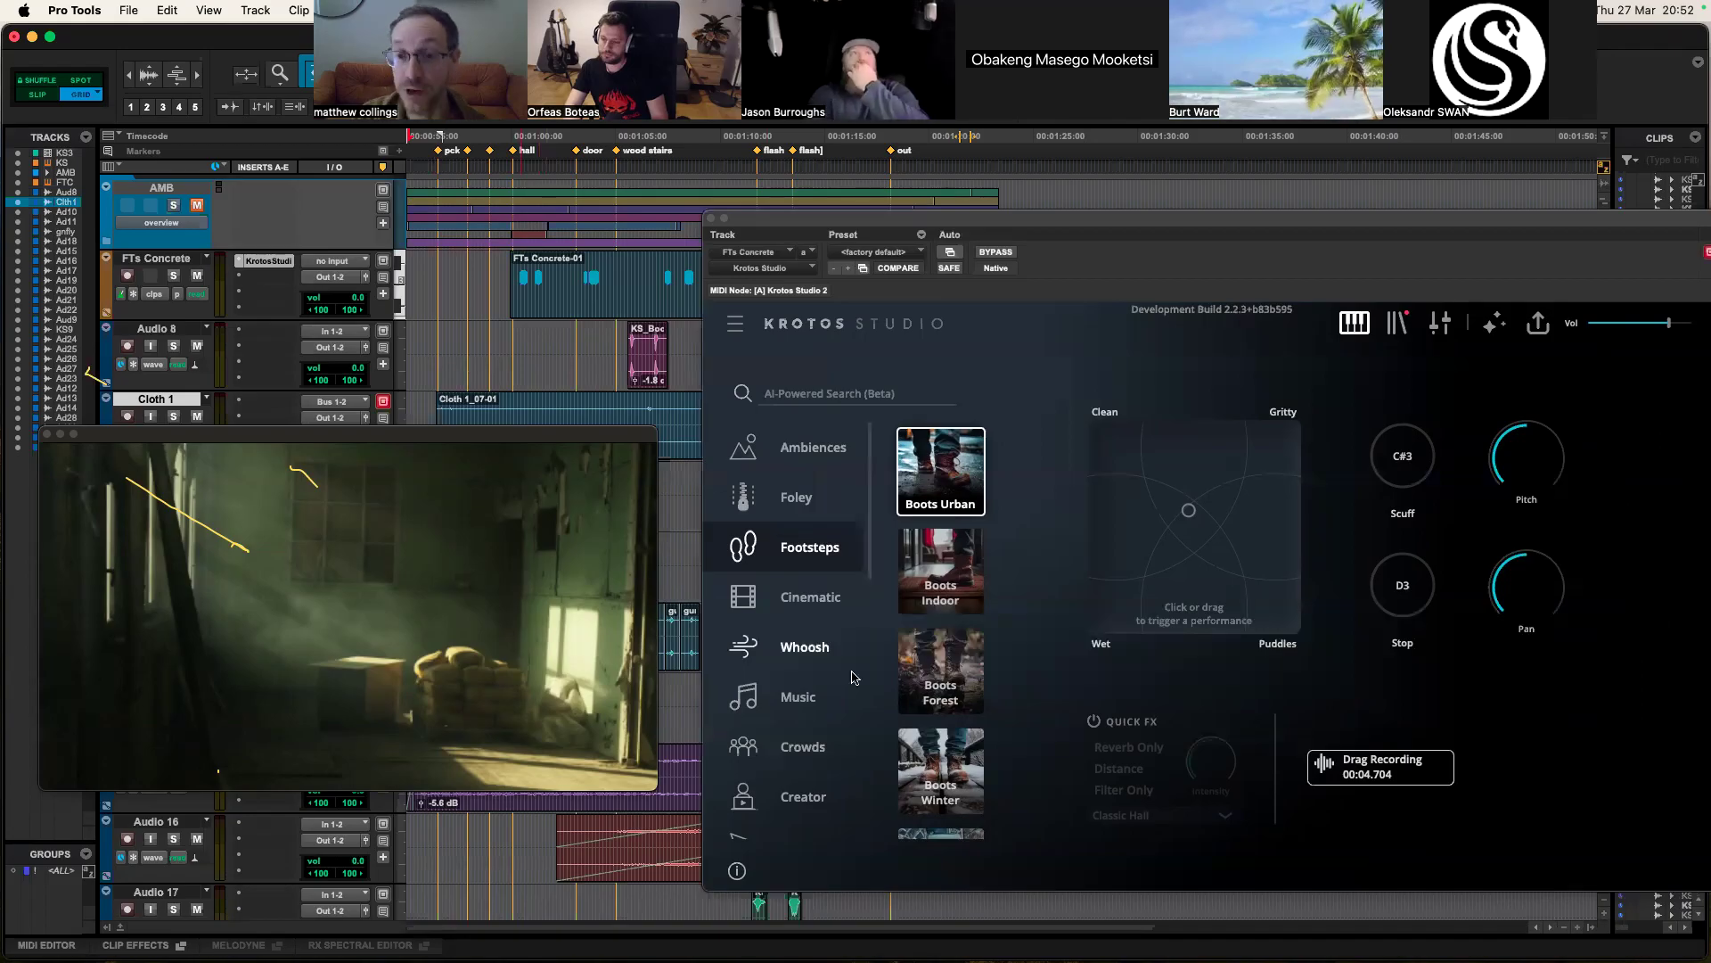
{"action": "left_click", "coordinate": [806, 649]}
{"action": "scroll", "coordinate": [936, 497], "scroll_direction": "down", "scroll_amount": 5}
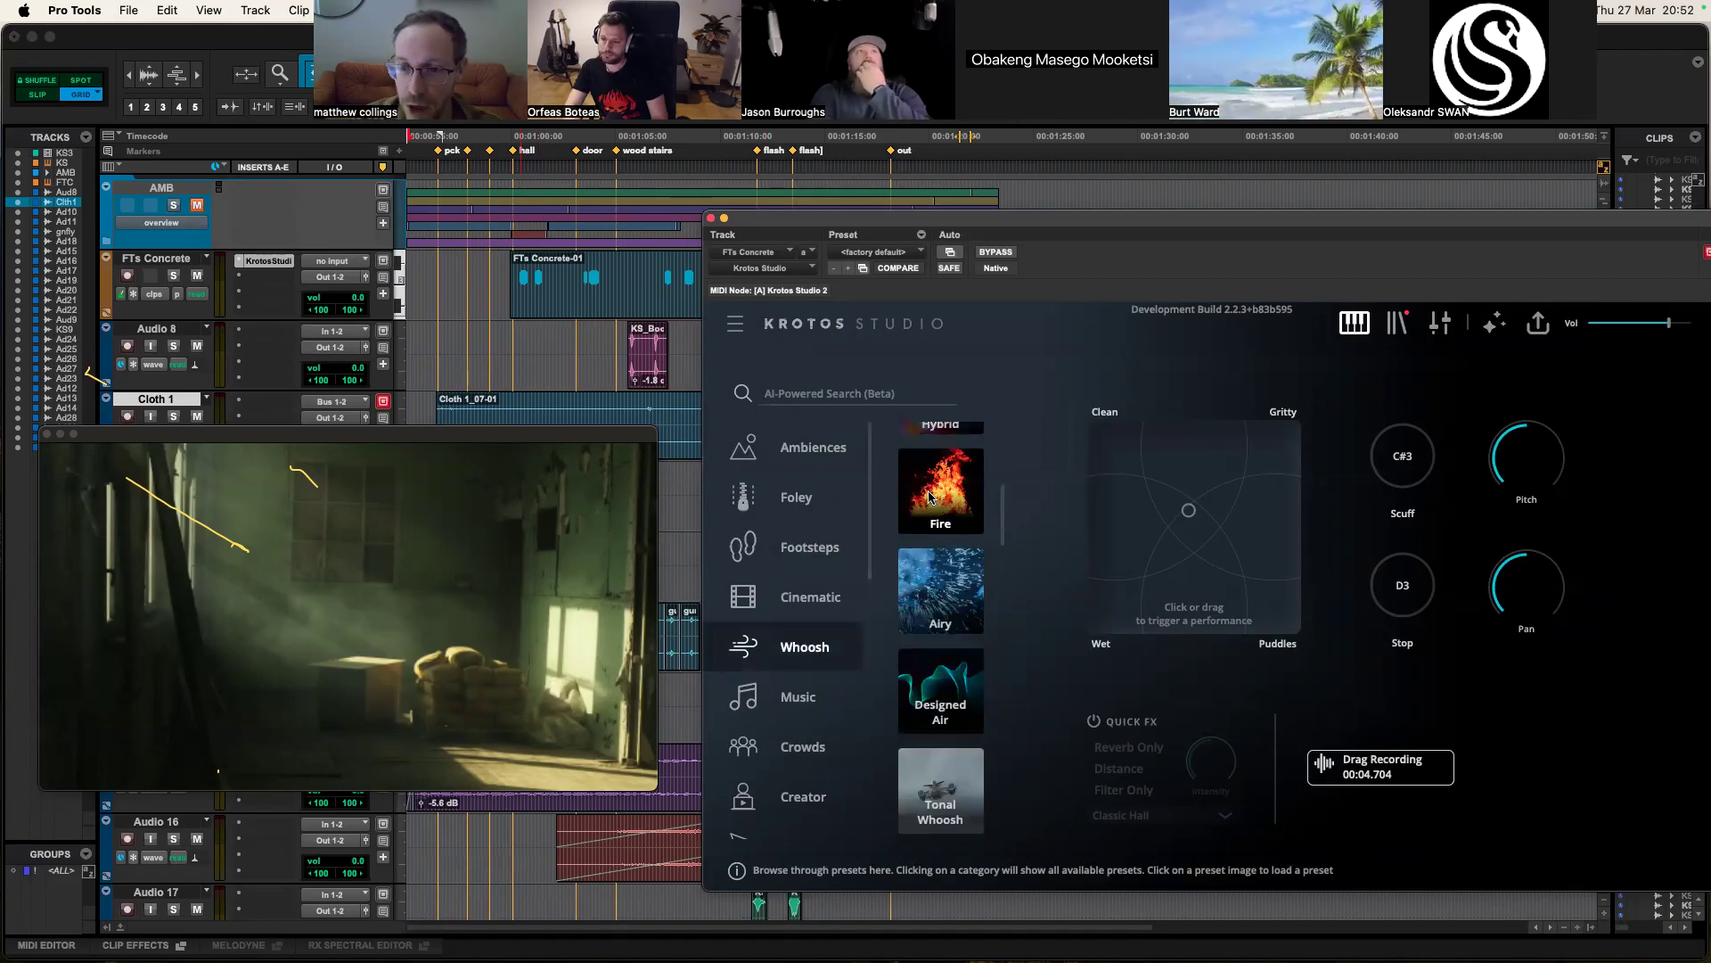
{"action": "left_click_drag", "start_coordinate": [1199, 221], "coordinate": [1148, 210]}
{"action": "left_click_drag", "start_coordinate": [1053, 500], "coordinate": [1094, 498]}
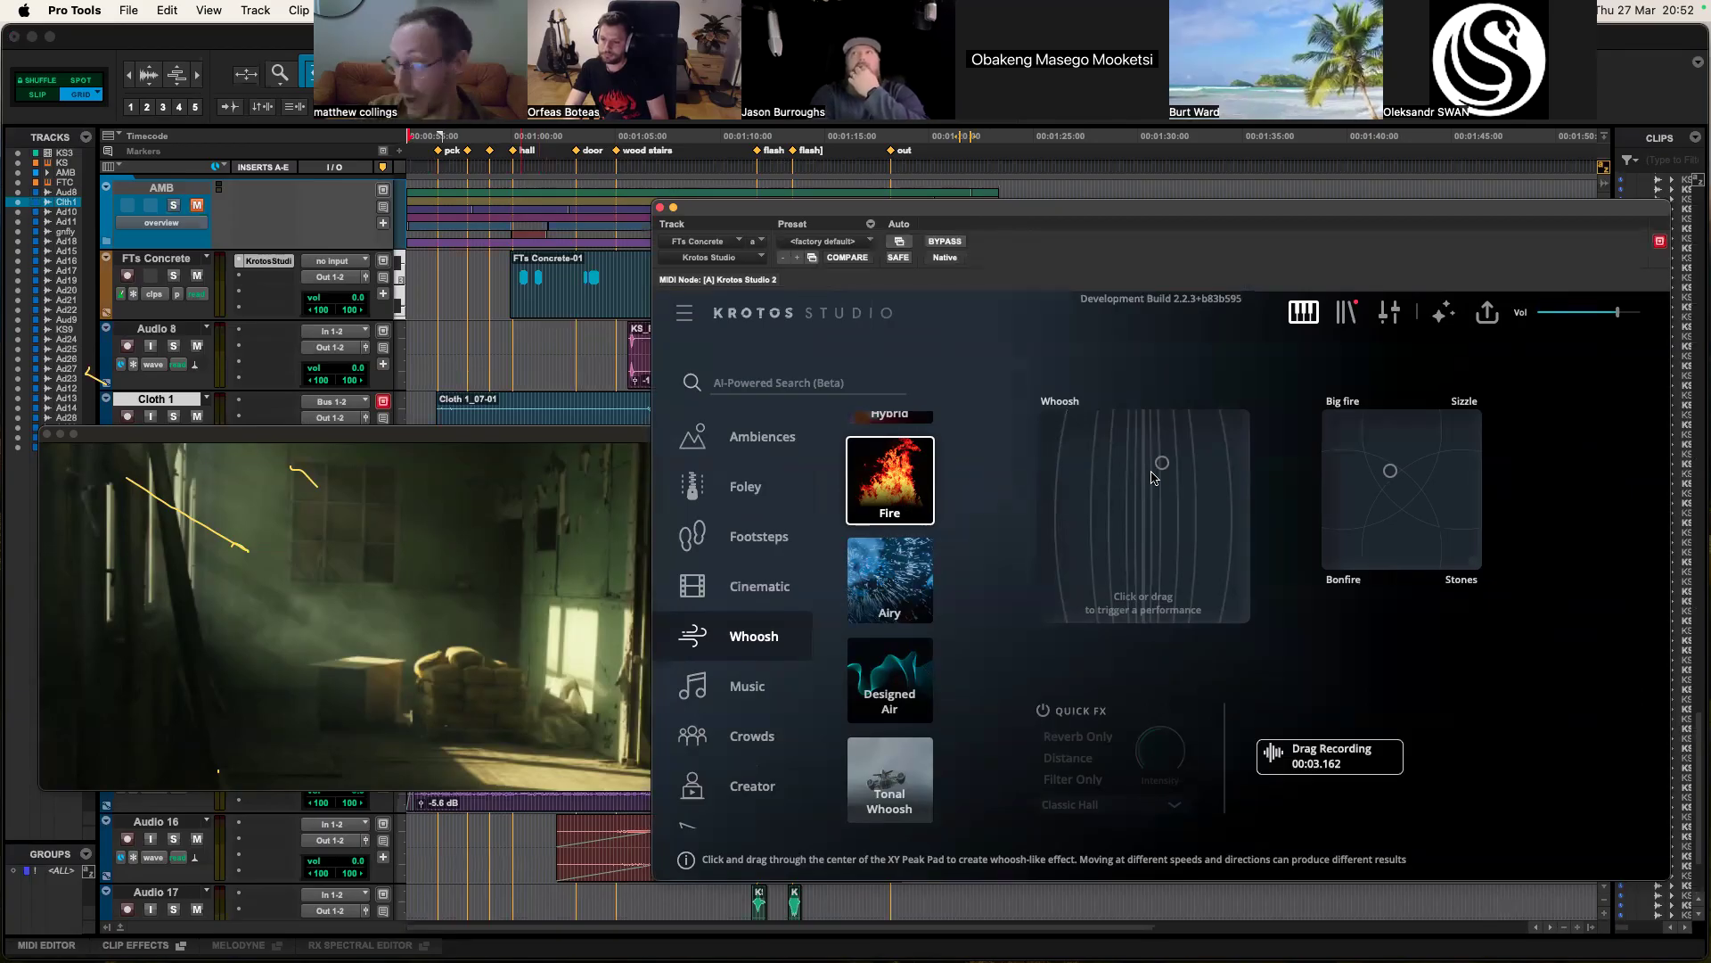
{"action": "left_click", "coordinate": [1044, 514]}
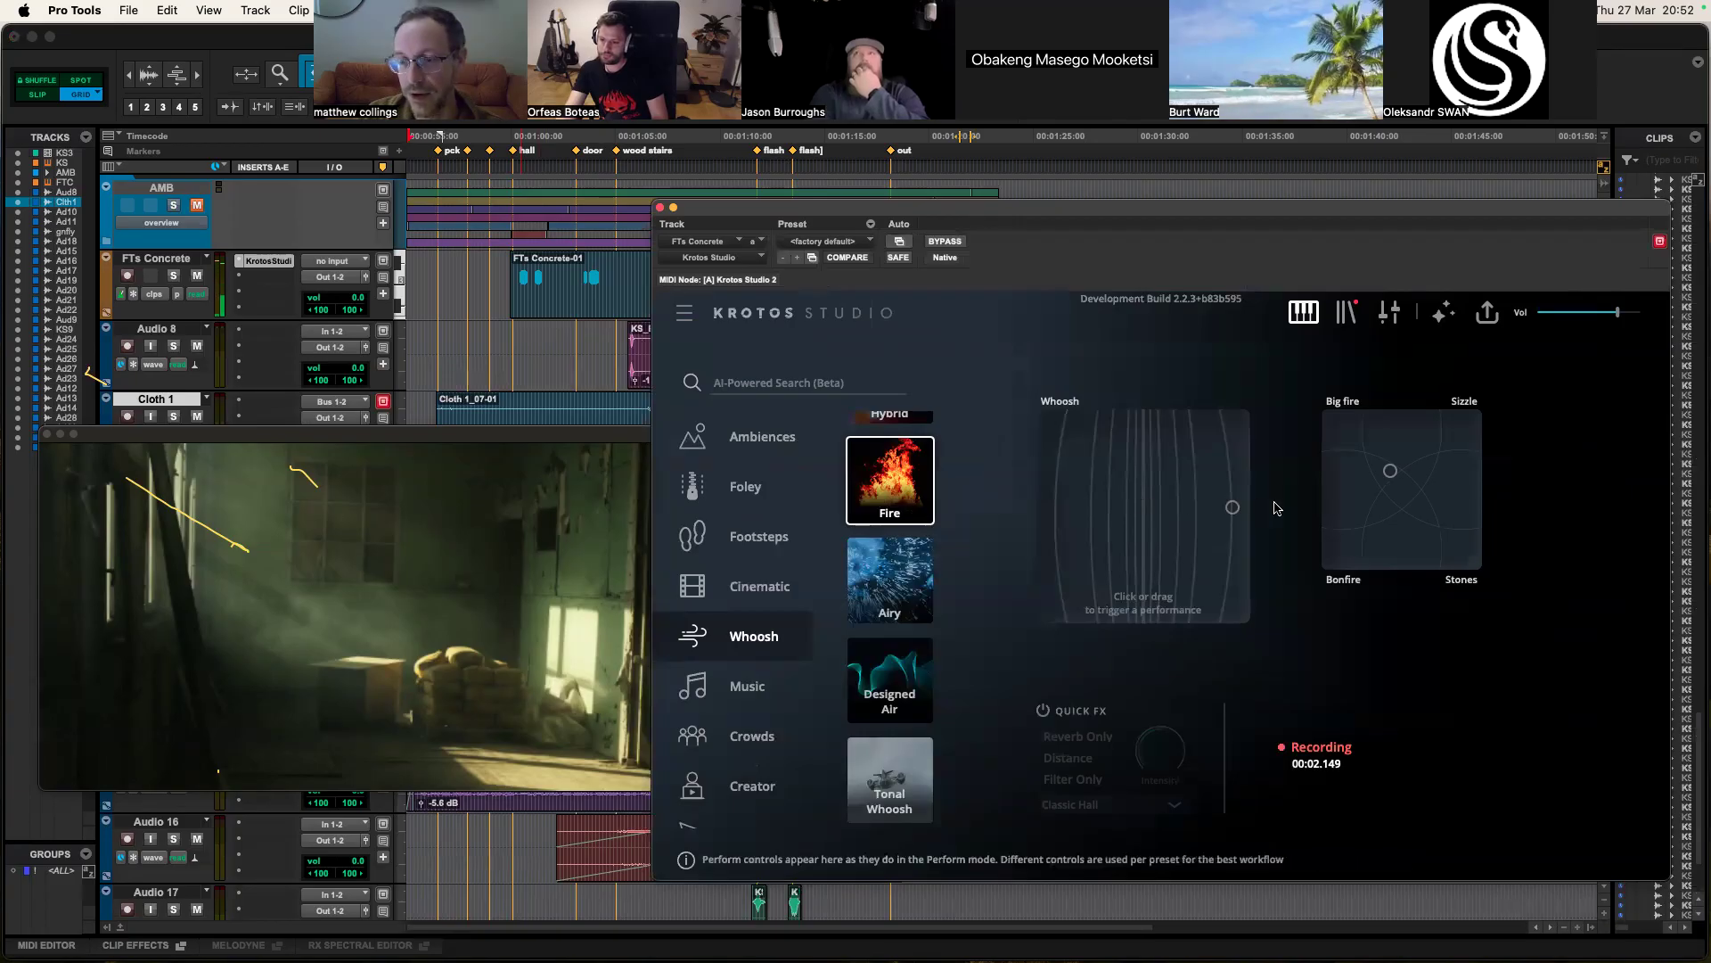
Step: In Edit mode, remove the pan modulation destinations from the Fire preset's Whoosh pad and perform a test whoosh
{"action": "left_click", "coordinate": [1387, 314]}
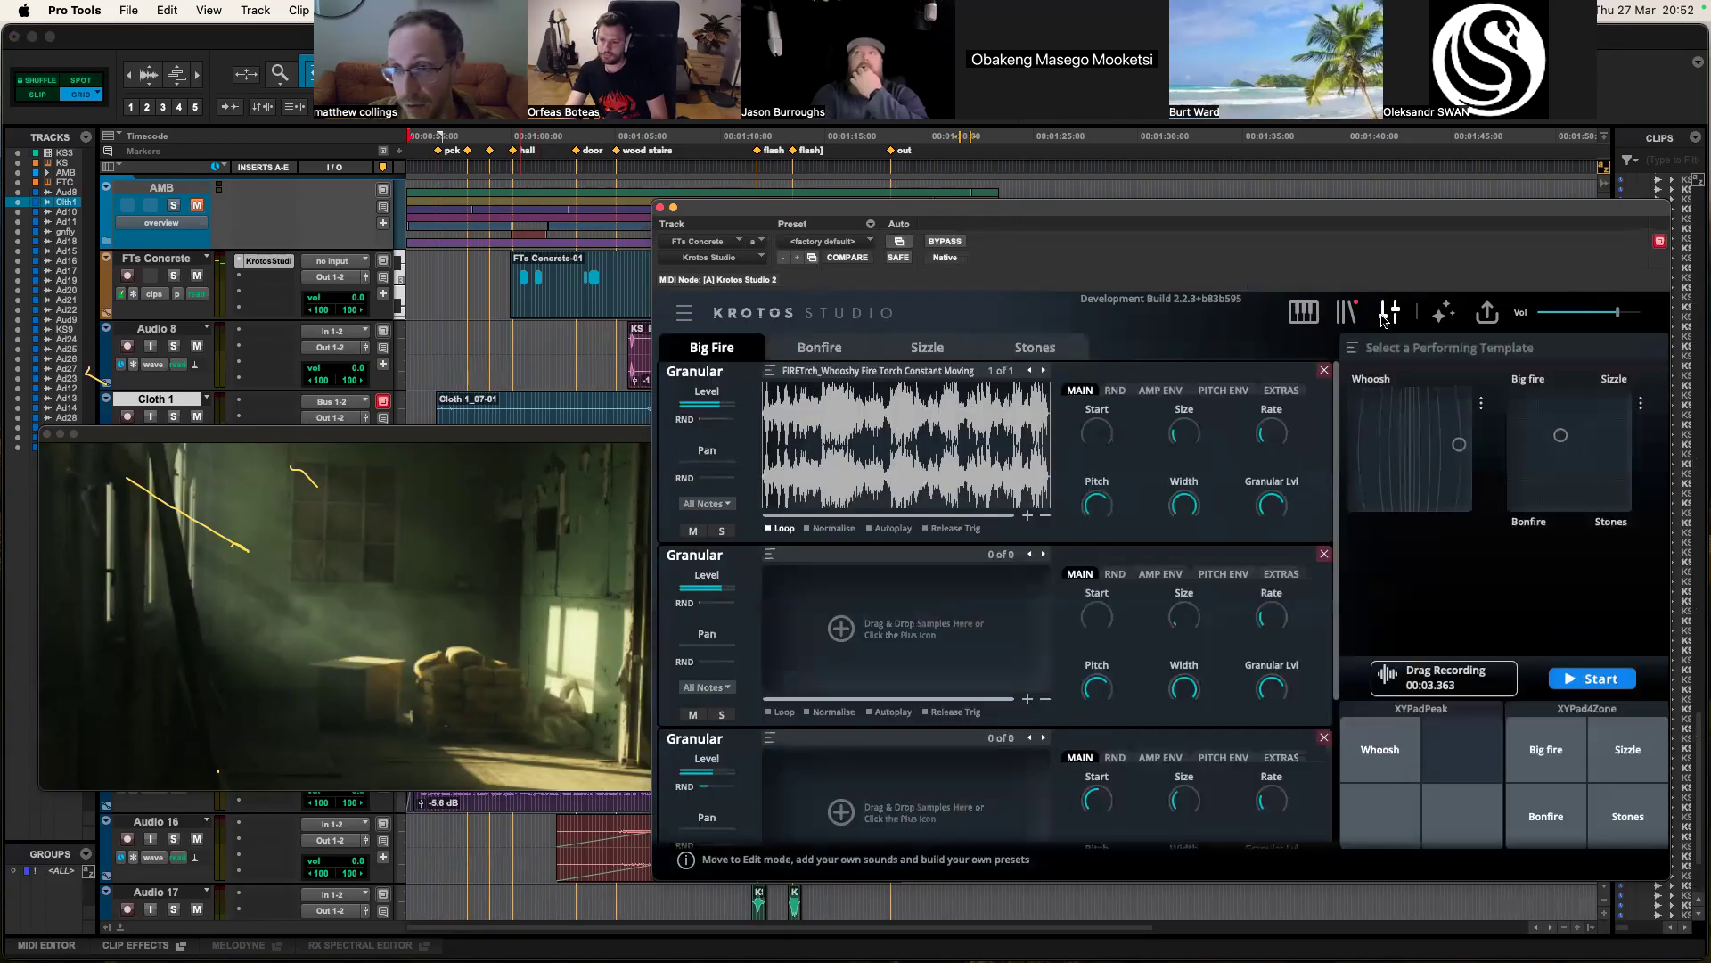
{"action": "left_click", "coordinate": [1404, 758]}
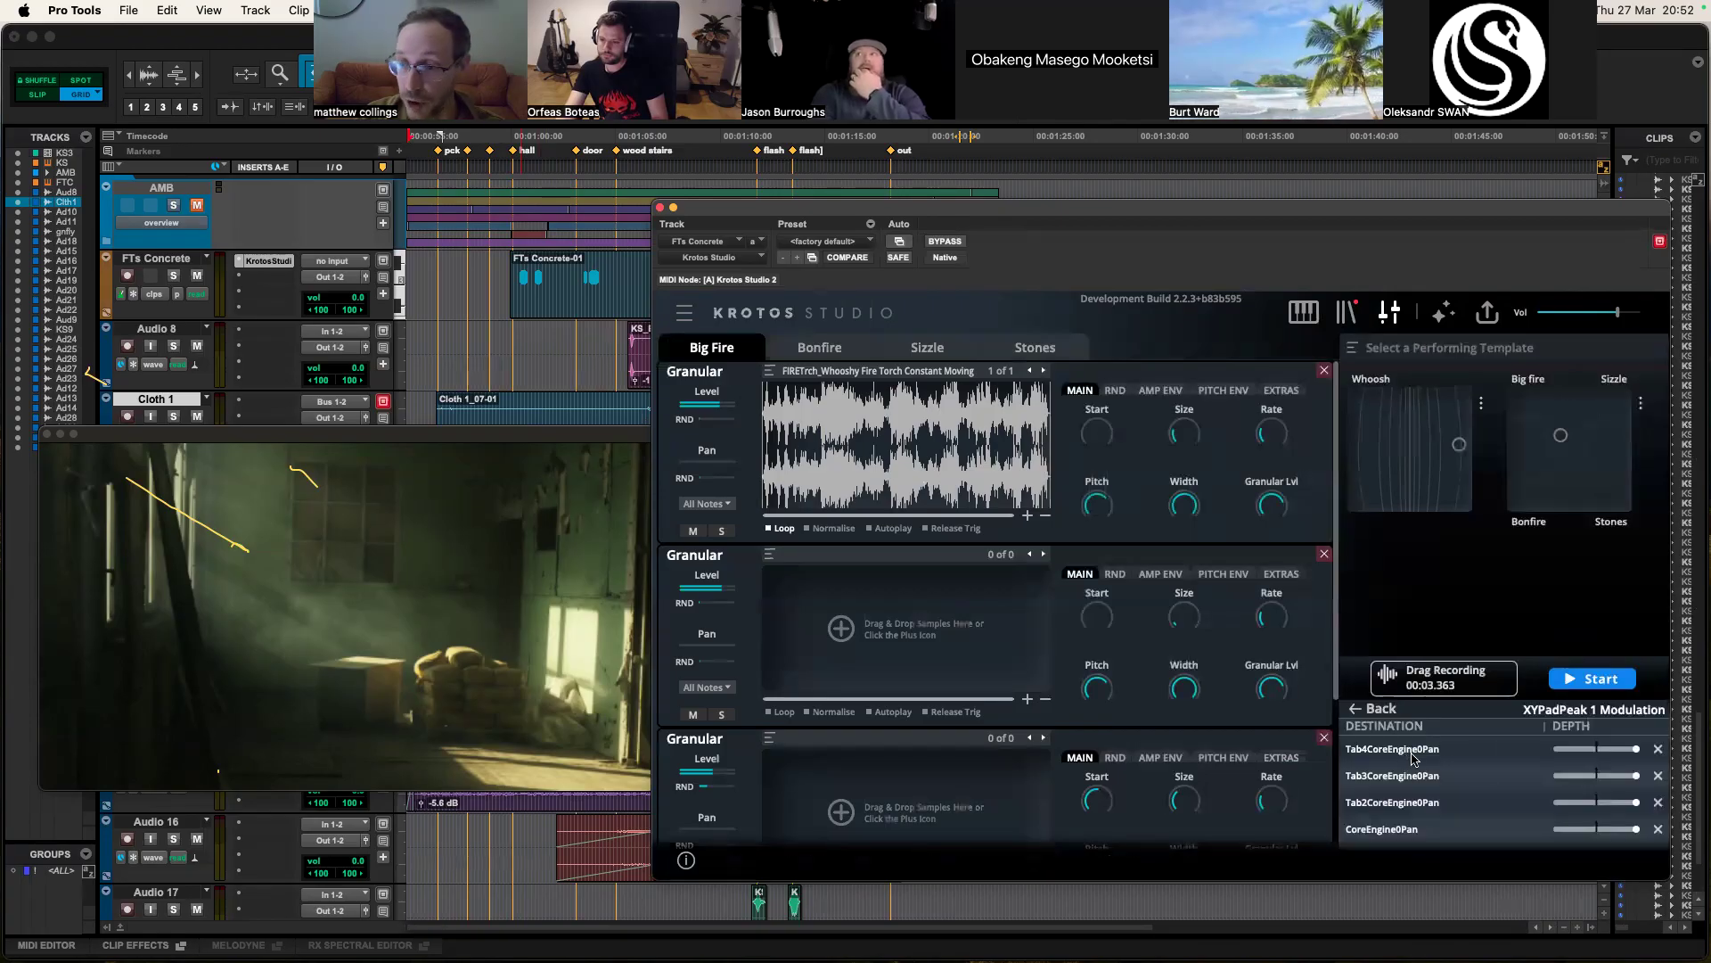
{"action": "left_click", "coordinate": [1658, 750]}
{"action": "left_click", "coordinate": [1658, 750]}
{"action": "left_click", "coordinate": [1658, 750]}
{"action": "left_click", "coordinate": [1378, 713]}
{"action": "mouse_move", "coordinate": [1411, 492]}
{"action": "left_mouse_down"}
{"action": "mouse_move", "coordinate": [1435, 468]}
{"action": "mouse_move", "coordinate": [1401, 452]}
{"action": "left_mouse_up"}
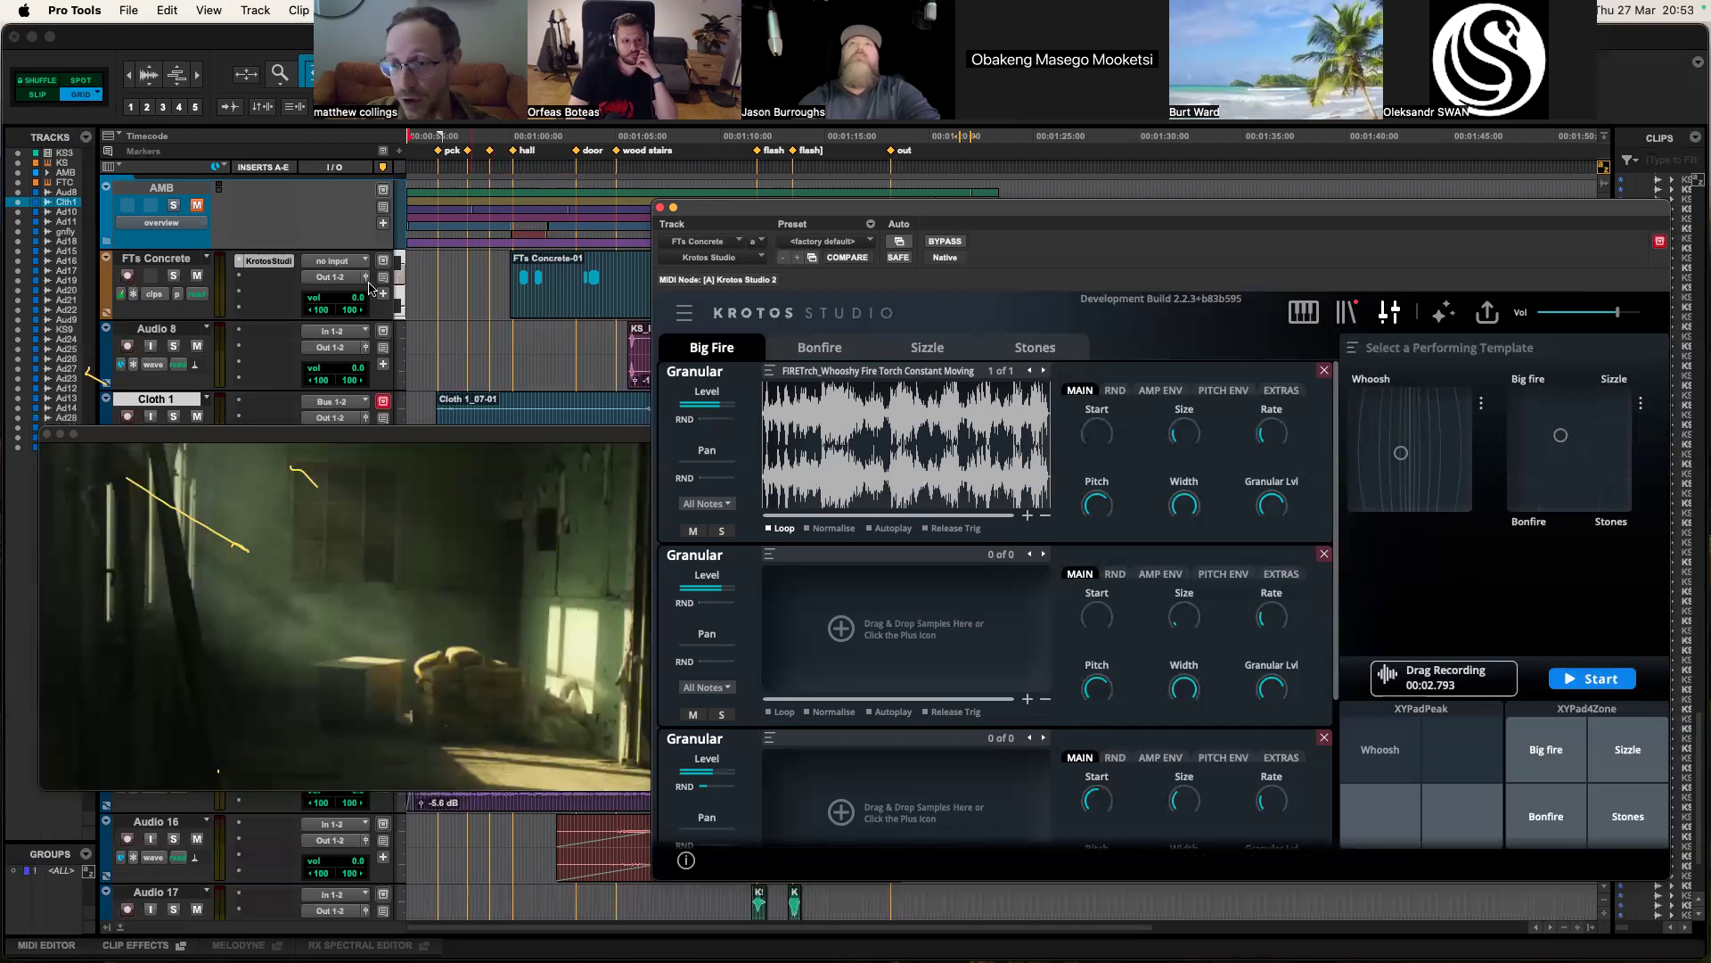
Step: Toggle record enable on the FTs Concrete track on and back off
{"action": "left_click", "coordinate": [130, 281]}
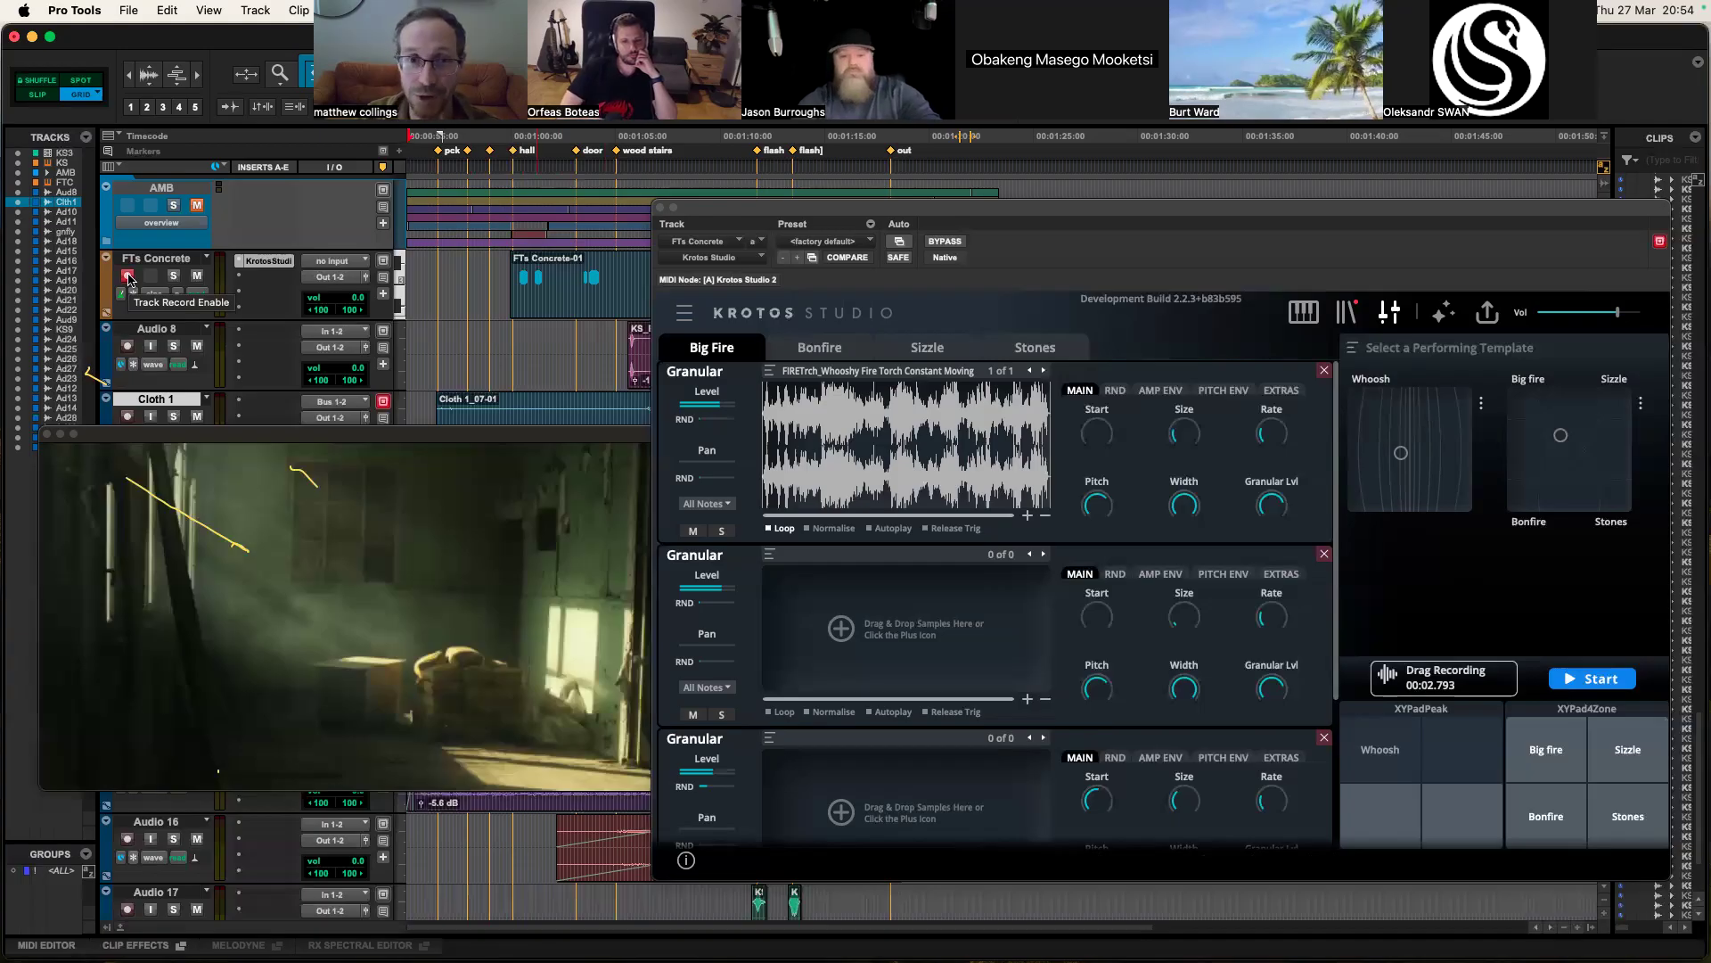
{"action": "left_click", "coordinate": [129, 277]}
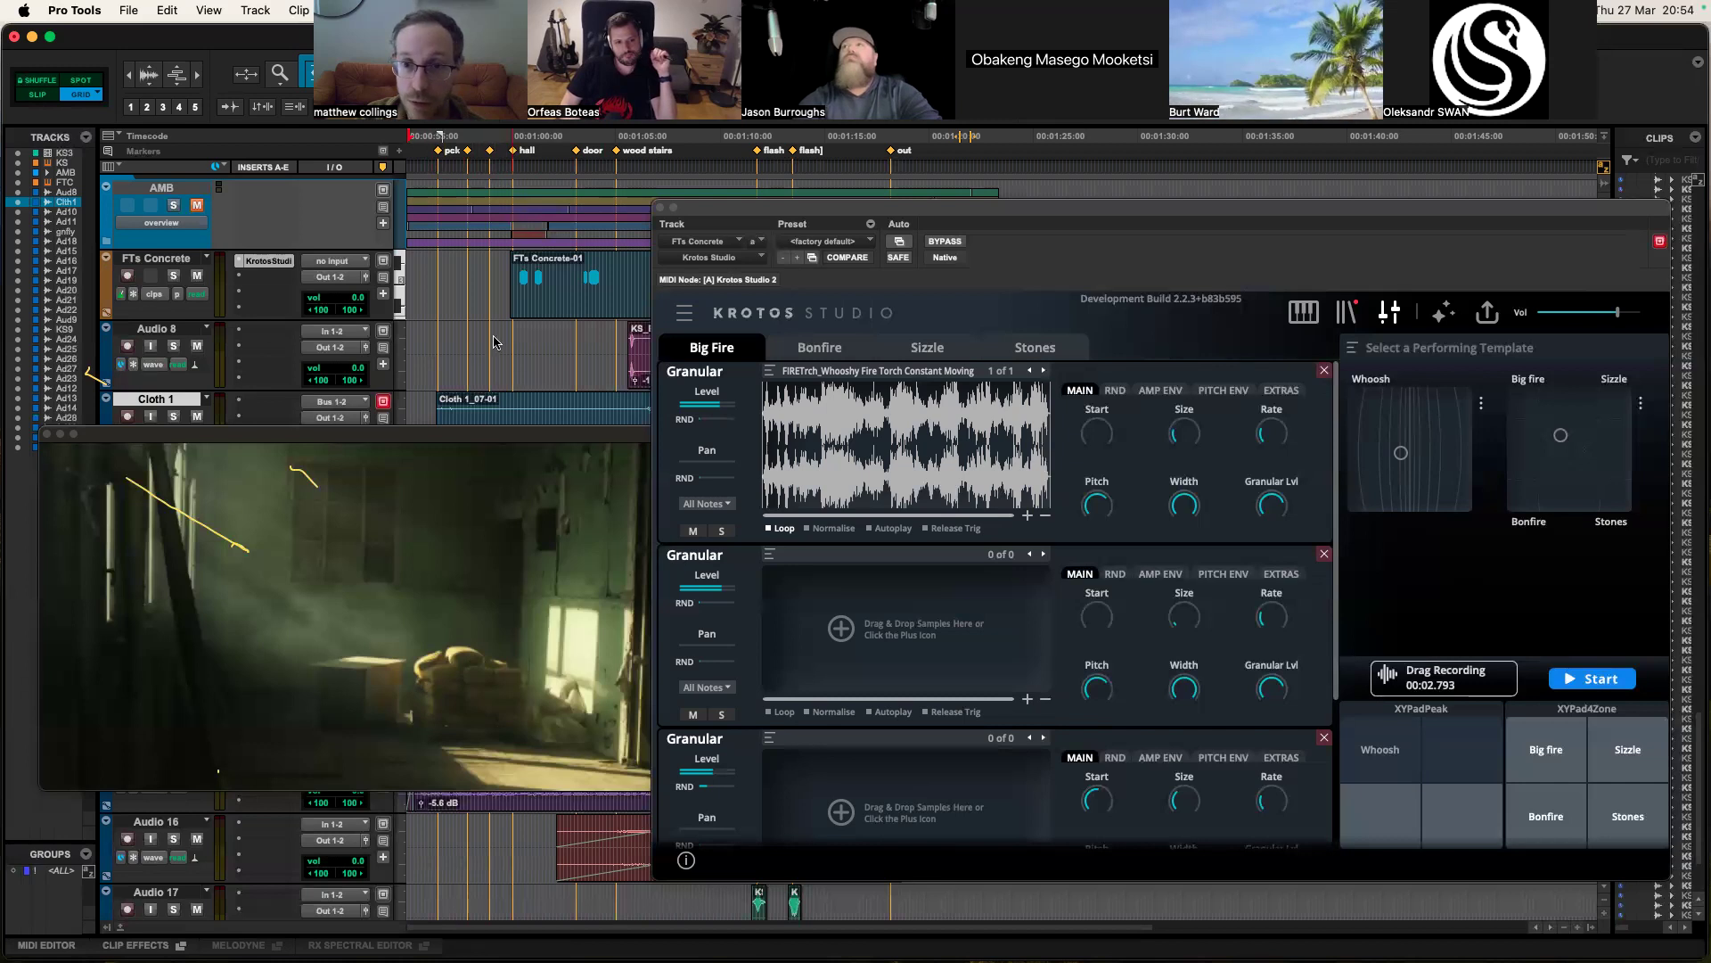
Step: Load the Horizon preset from the Music category, lower its output volume during a test run, and show it in Edit mode
{"action": "left_click", "coordinate": [1301, 310]}
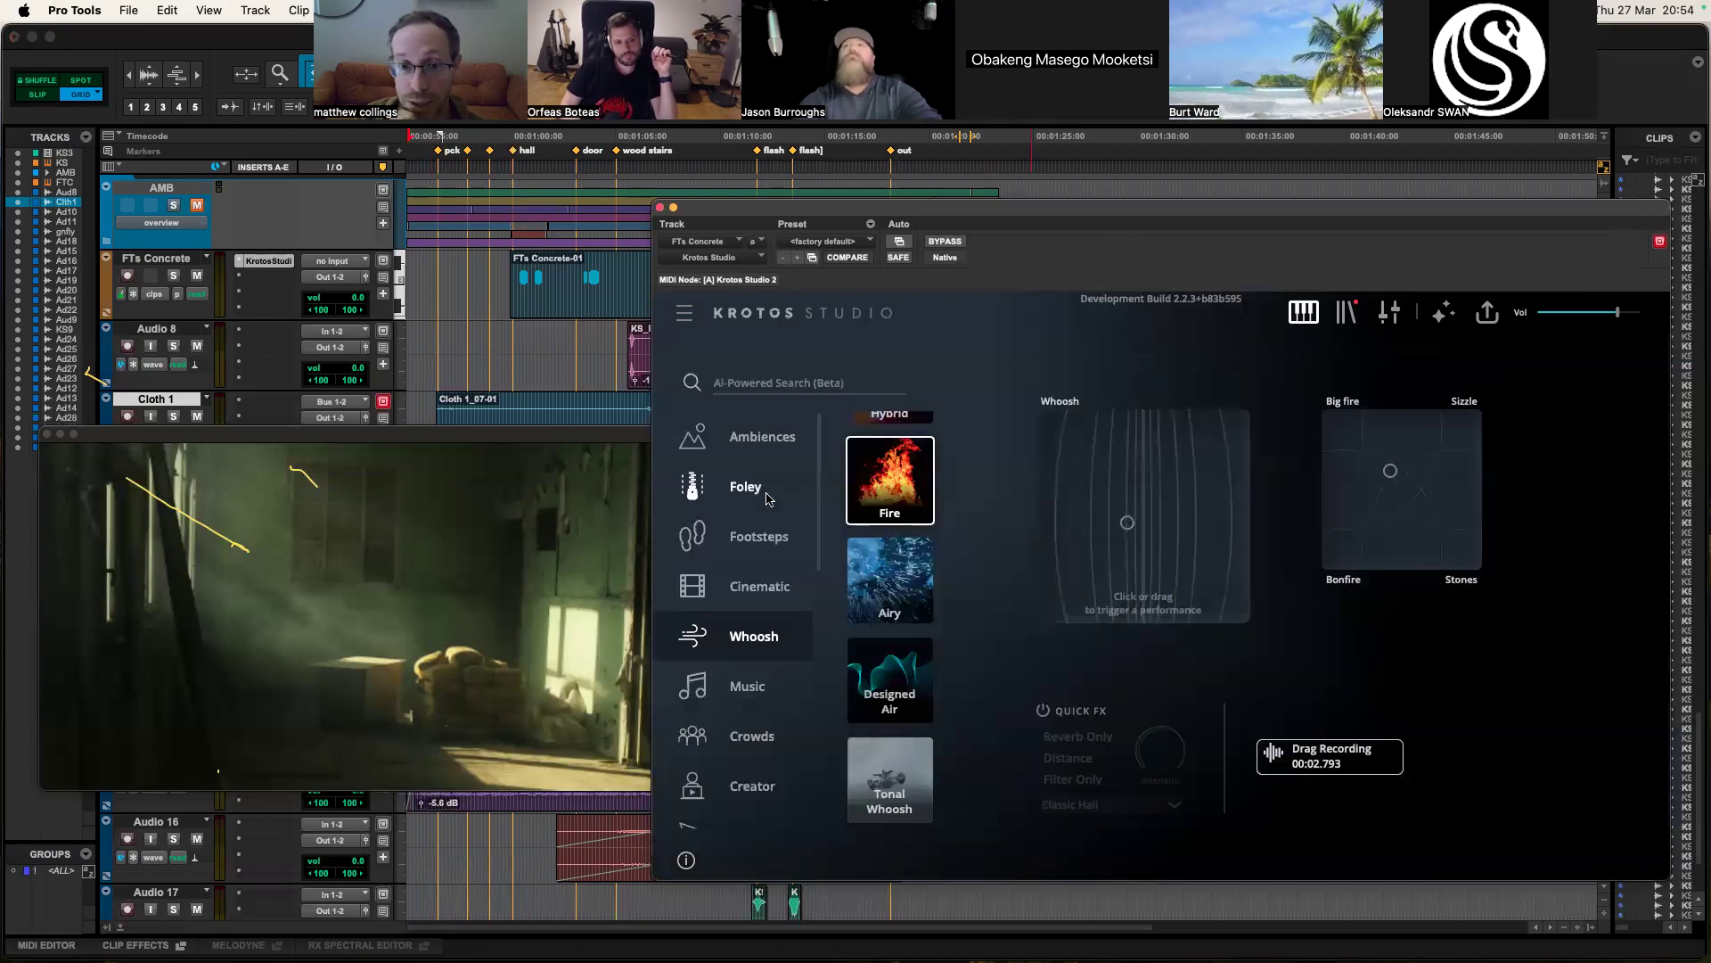
{"action": "left_click", "coordinate": [748, 685]}
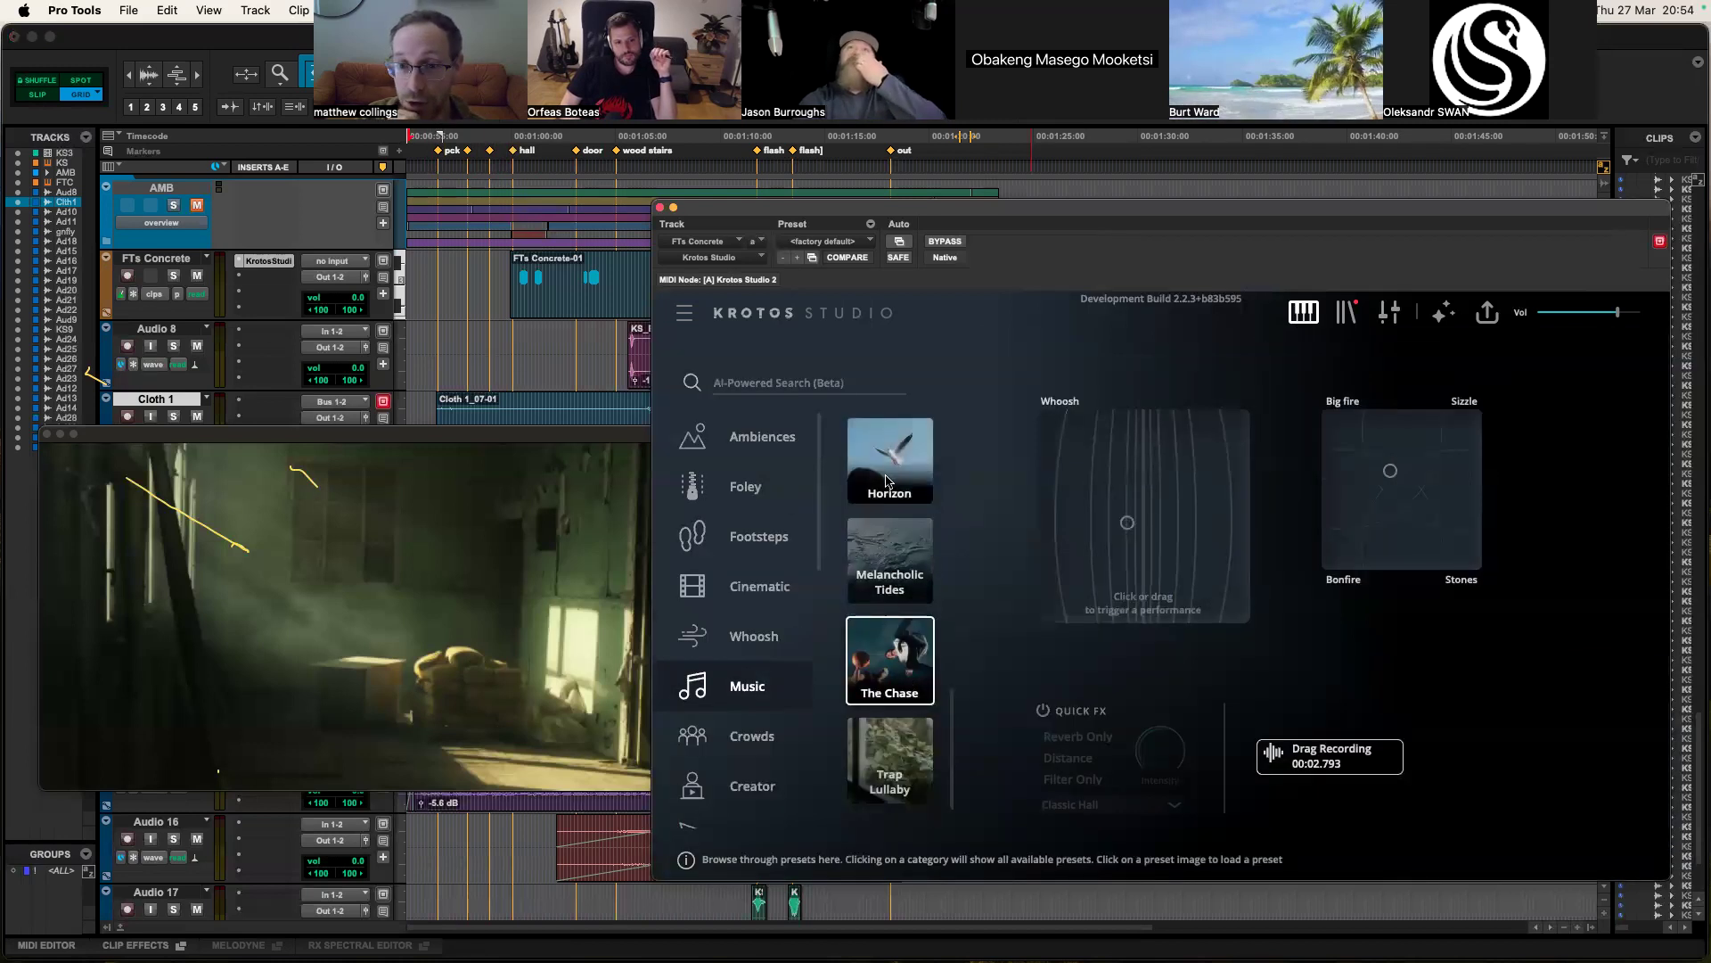
{"action": "scroll", "coordinate": [885, 557], "scroll_direction": "up", "scroll_amount": 1}
{"action": "left_click", "coordinate": [886, 558]}
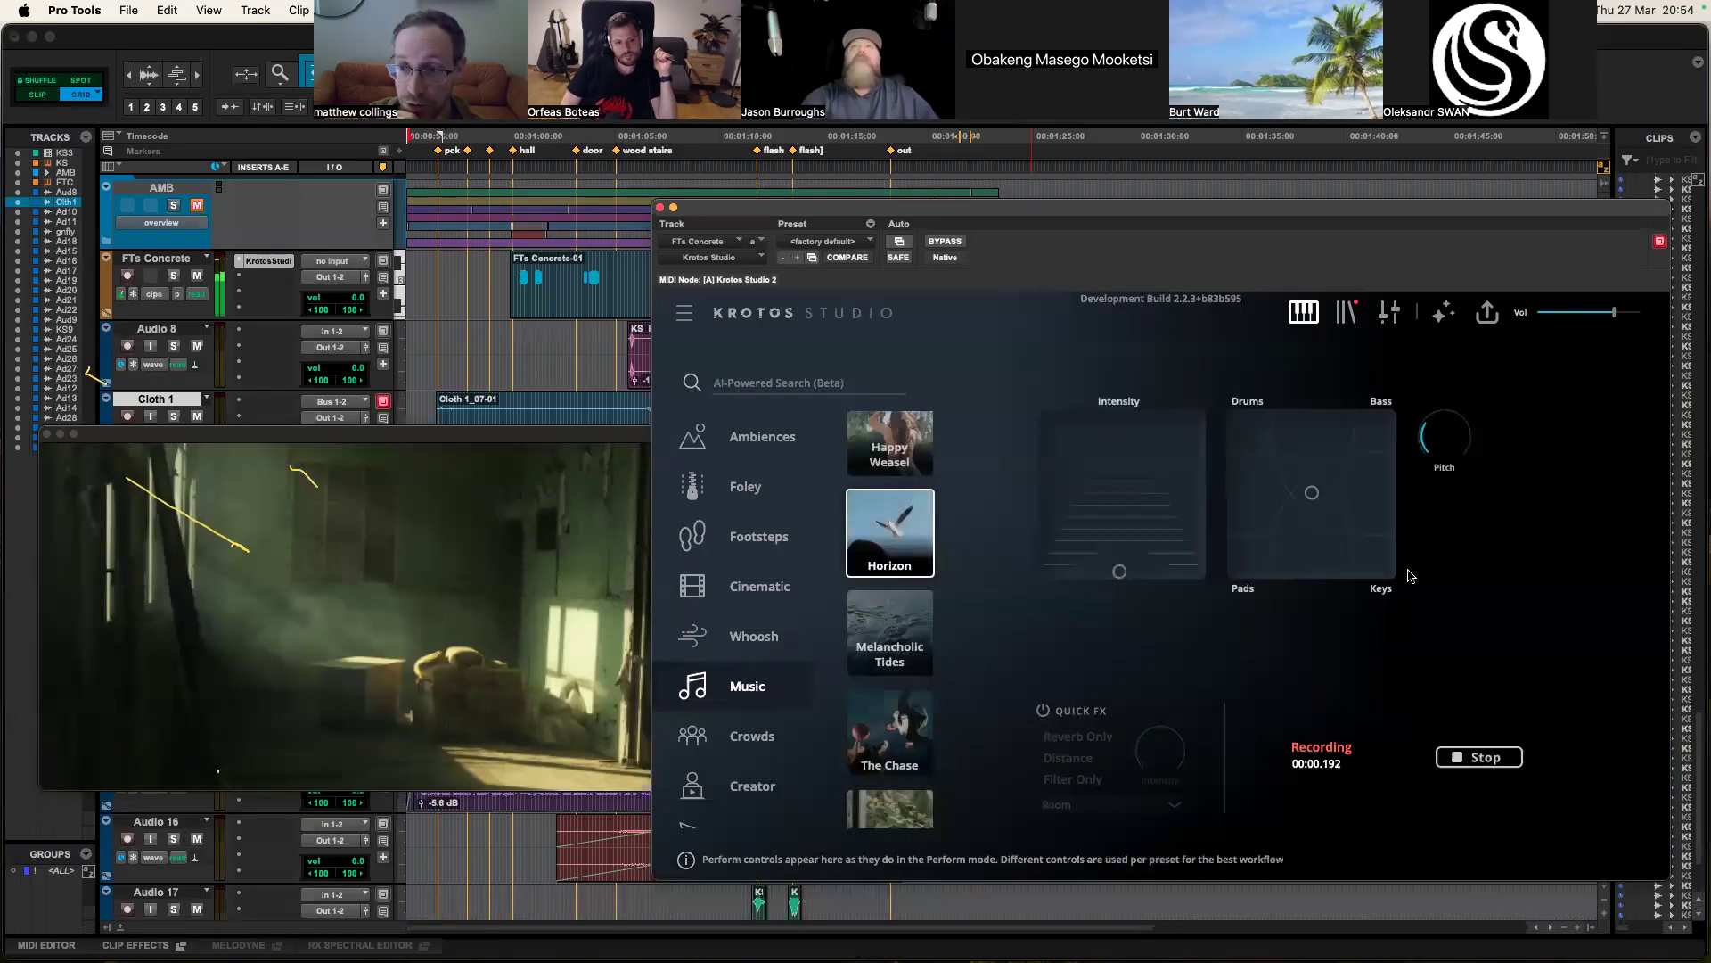
{"action": "left_click_drag", "start_coordinate": [1616, 313], "coordinate": [1591, 316]}
{"action": "left_click", "coordinate": [1451, 757]}
{"action": "left_click", "coordinate": [1387, 314]}
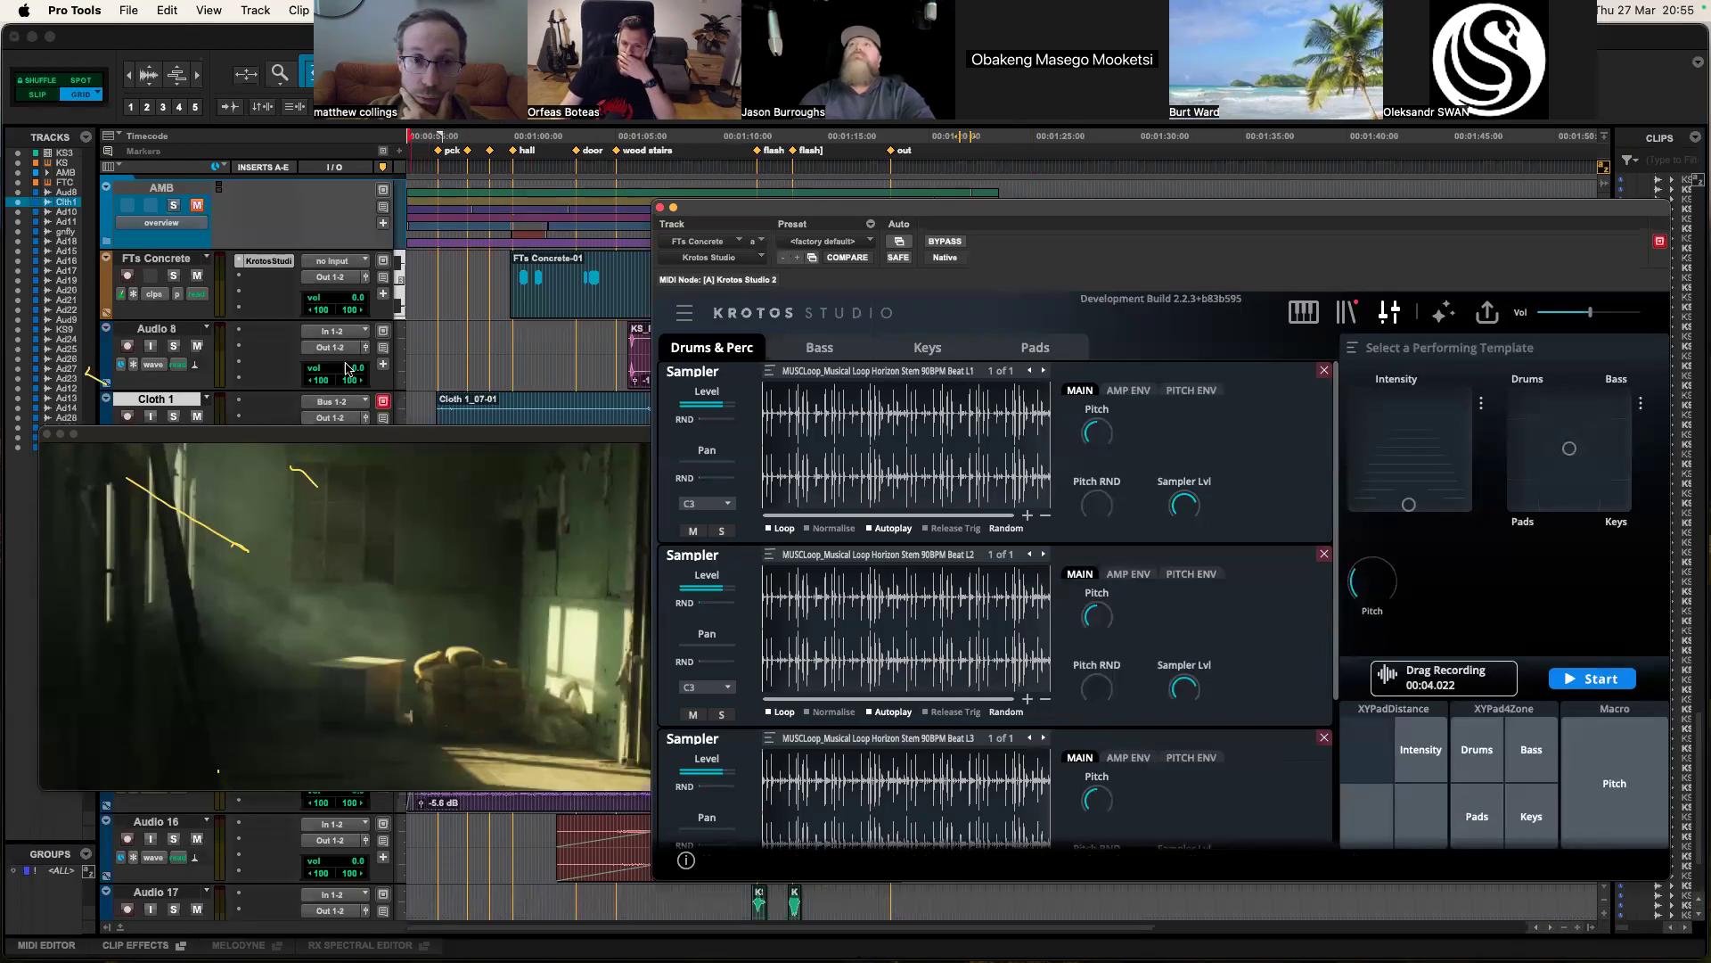
Step: Close the Krotos Studio window and review the session's tracks and clips from the video track down to the music
{"action": "left_click", "coordinate": [658, 206]}
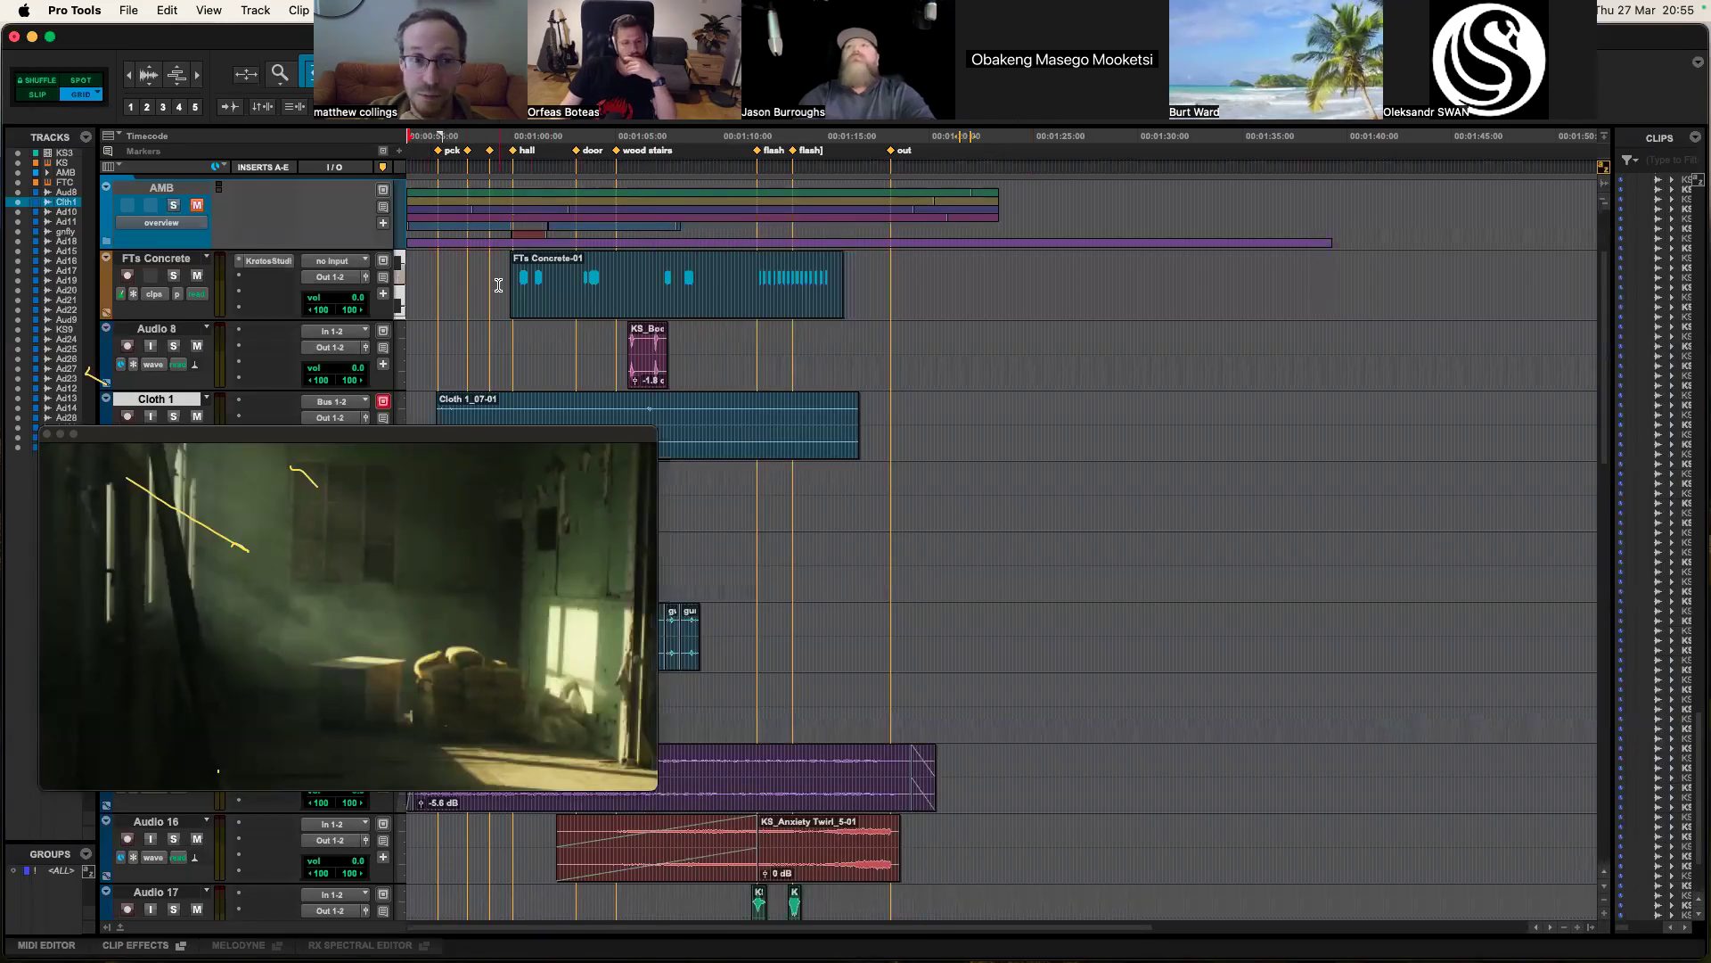
{"action": "scroll", "coordinate": [312, 308], "scroll_direction": "down", "scroll_amount": 2}
{"action": "scroll", "coordinate": [312, 308], "scroll_direction": "down", "scroll_amount": 2}
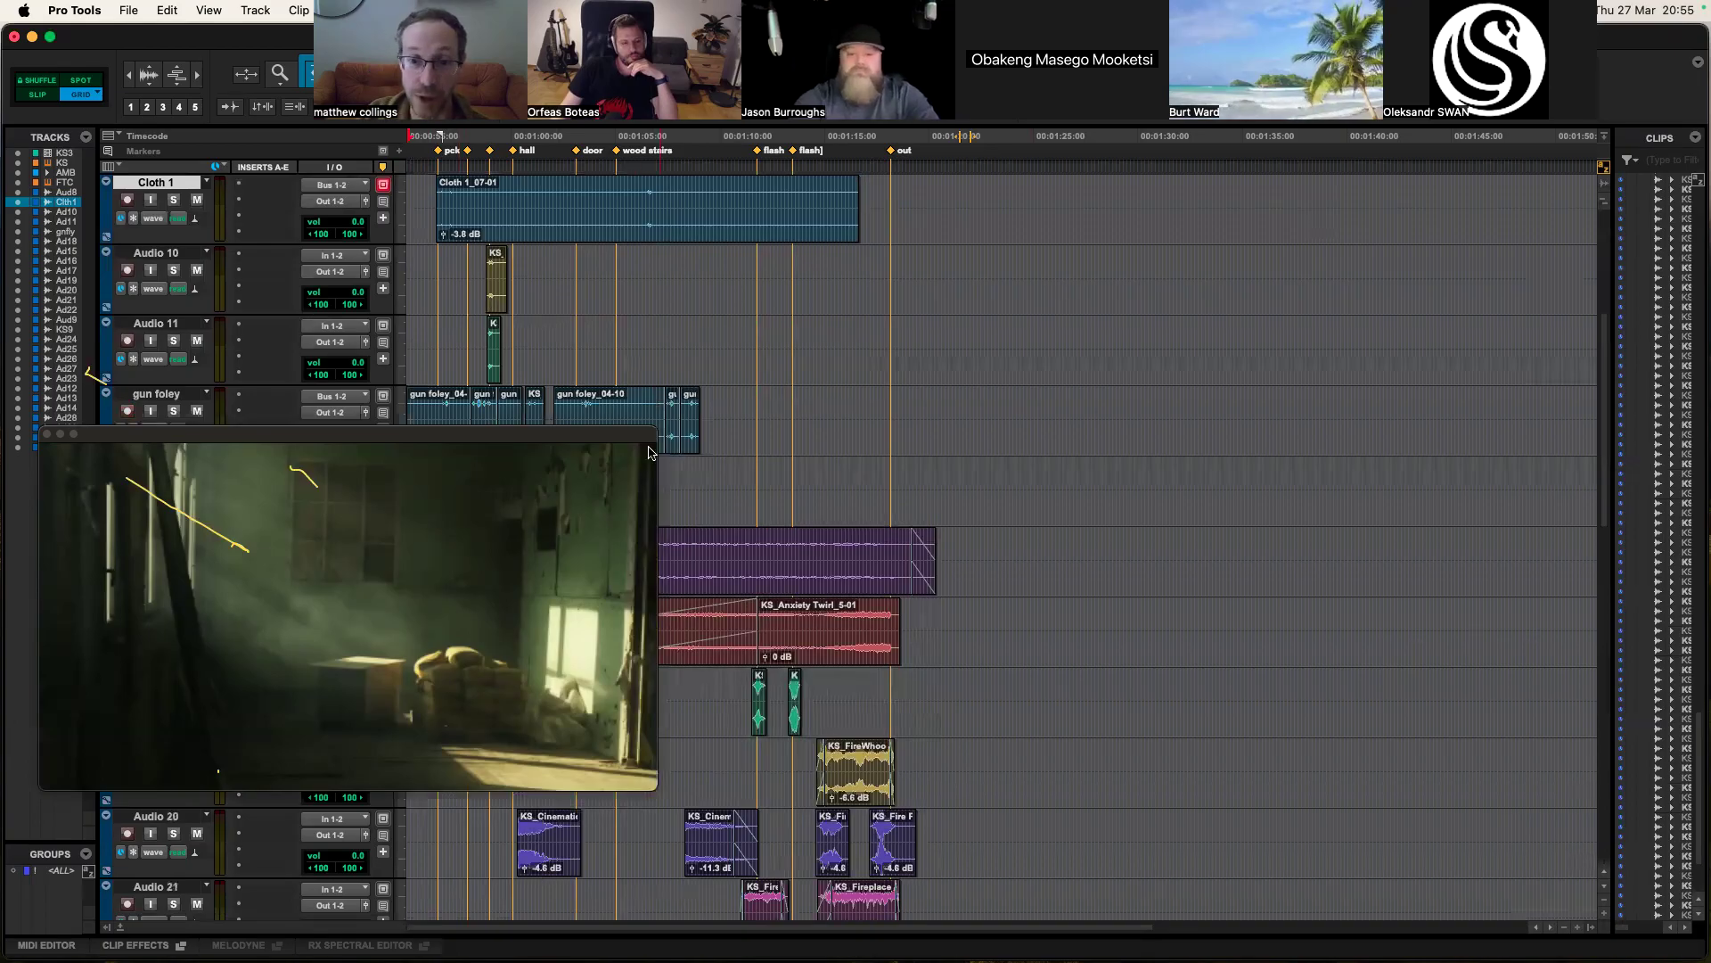
{"action": "scroll", "coordinate": [780, 556], "scroll_direction": "down", "scroll_amount": 2}
{"action": "scroll", "coordinate": [780, 556], "scroll_direction": "down", "scroll_amount": 1}
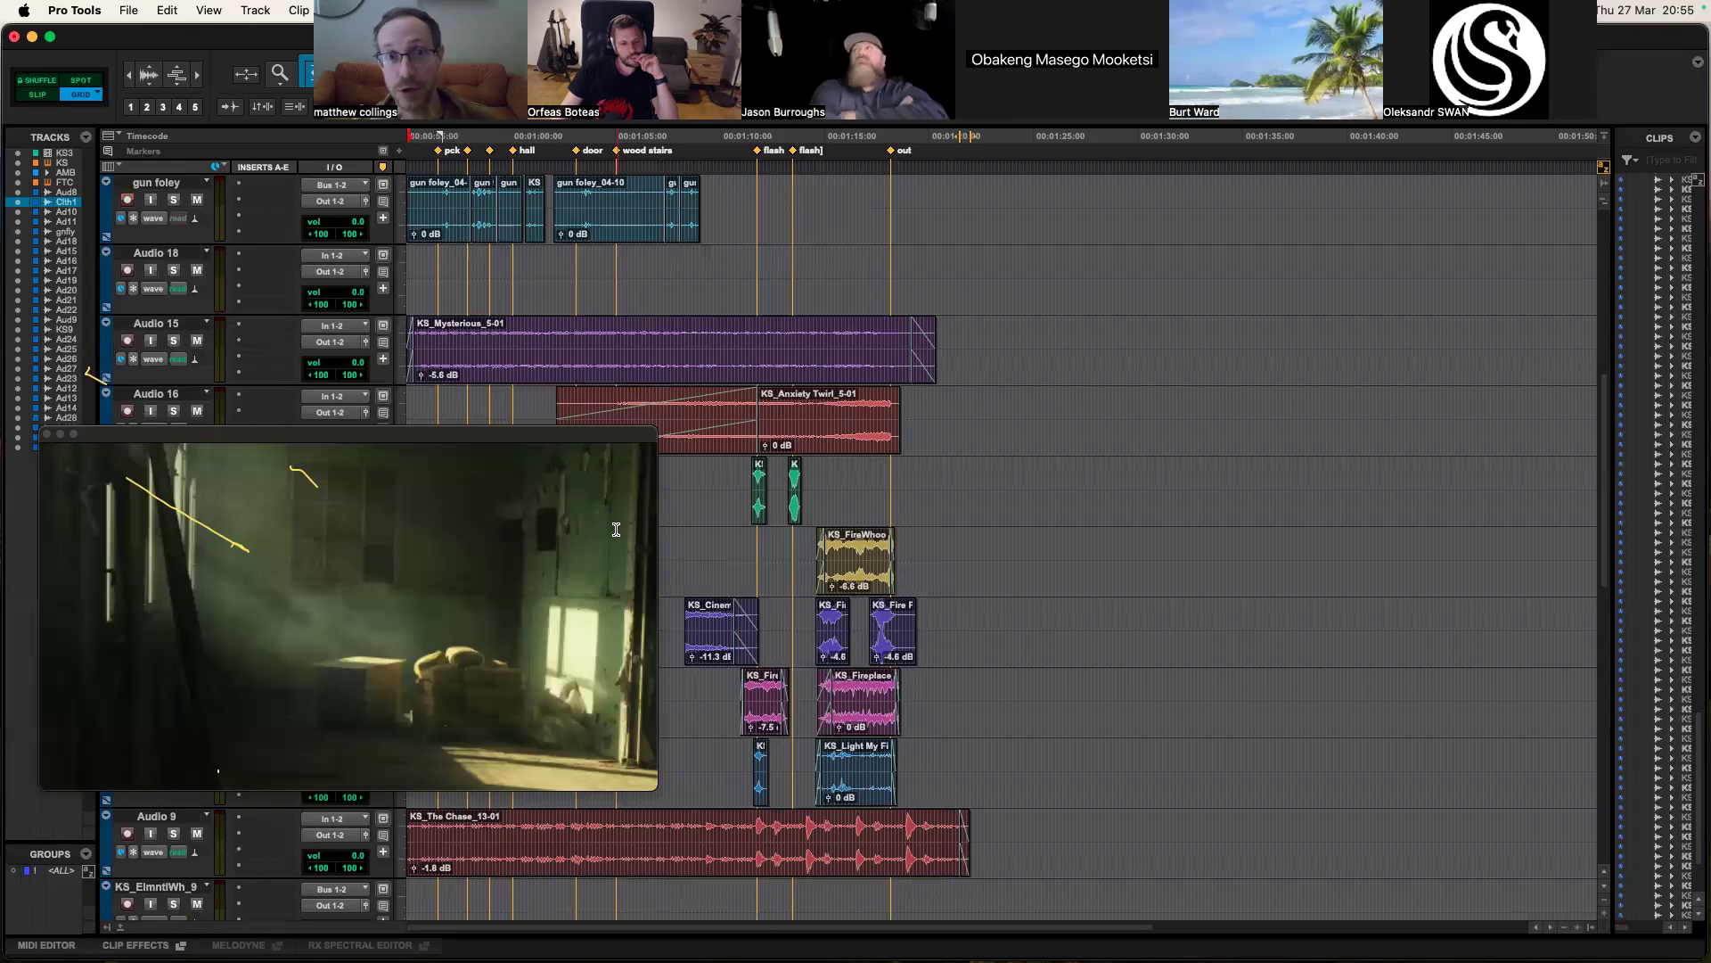
{"action": "scroll", "coordinate": [276, 278], "scroll_direction": "up", "scroll_amount": 8}
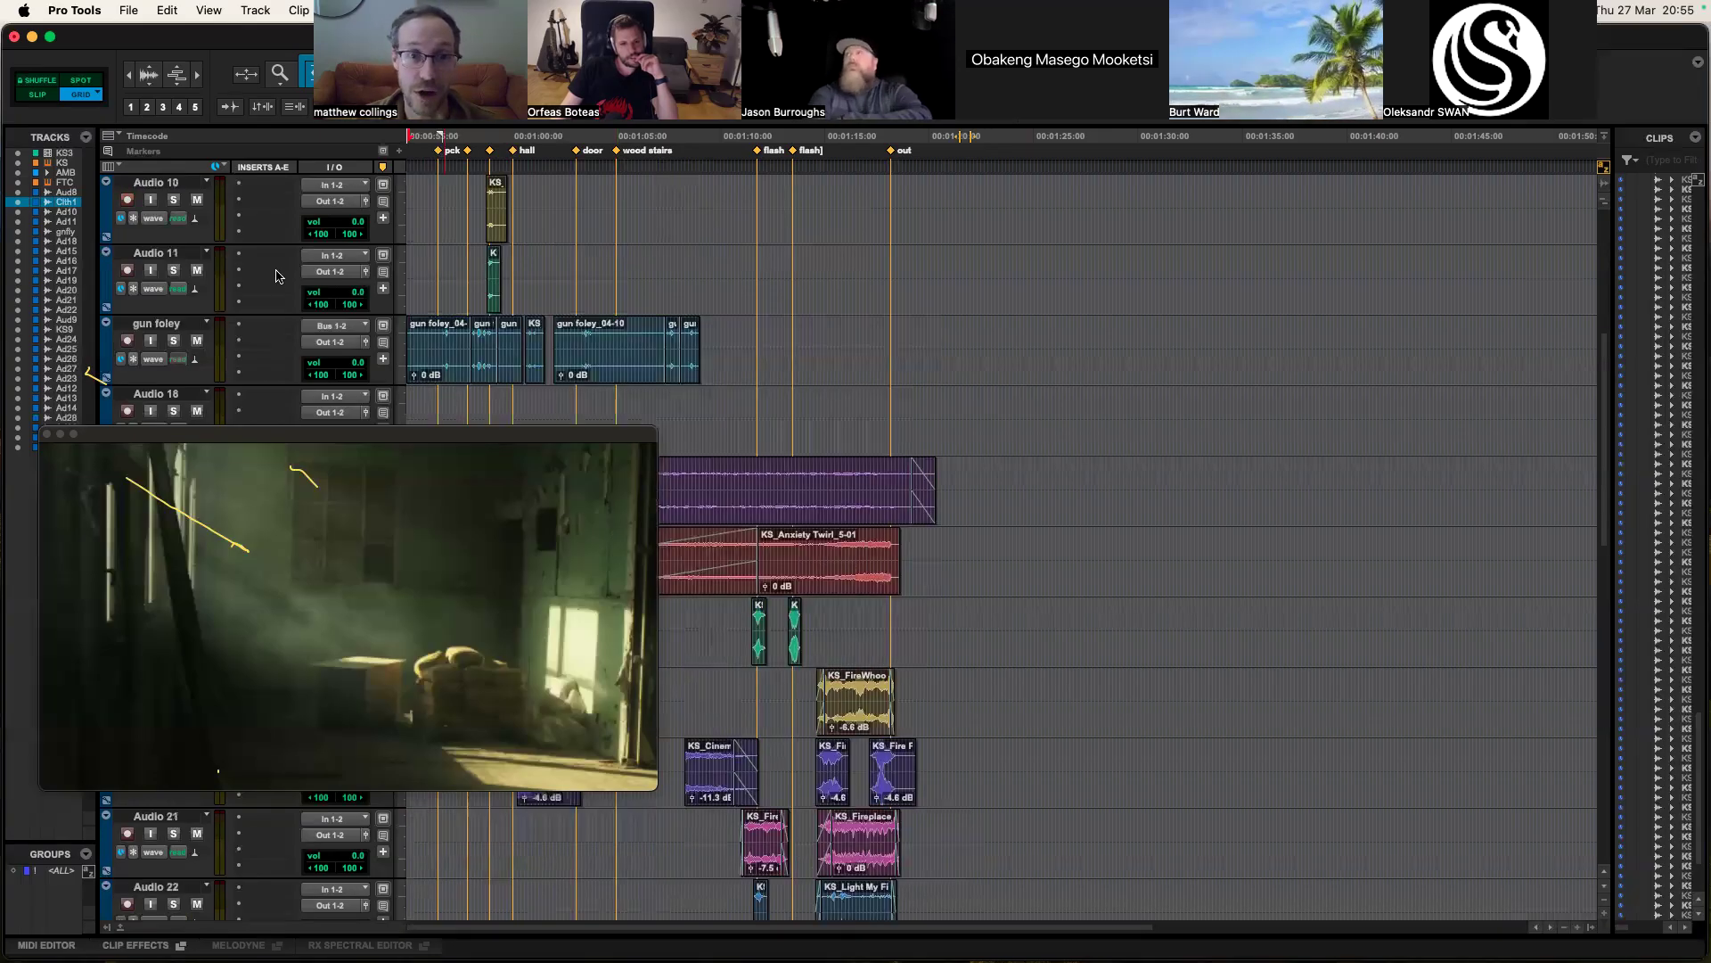
{"action": "scroll", "coordinate": [277, 276], "scroll_direction": "up", "scroll_amount": 3}
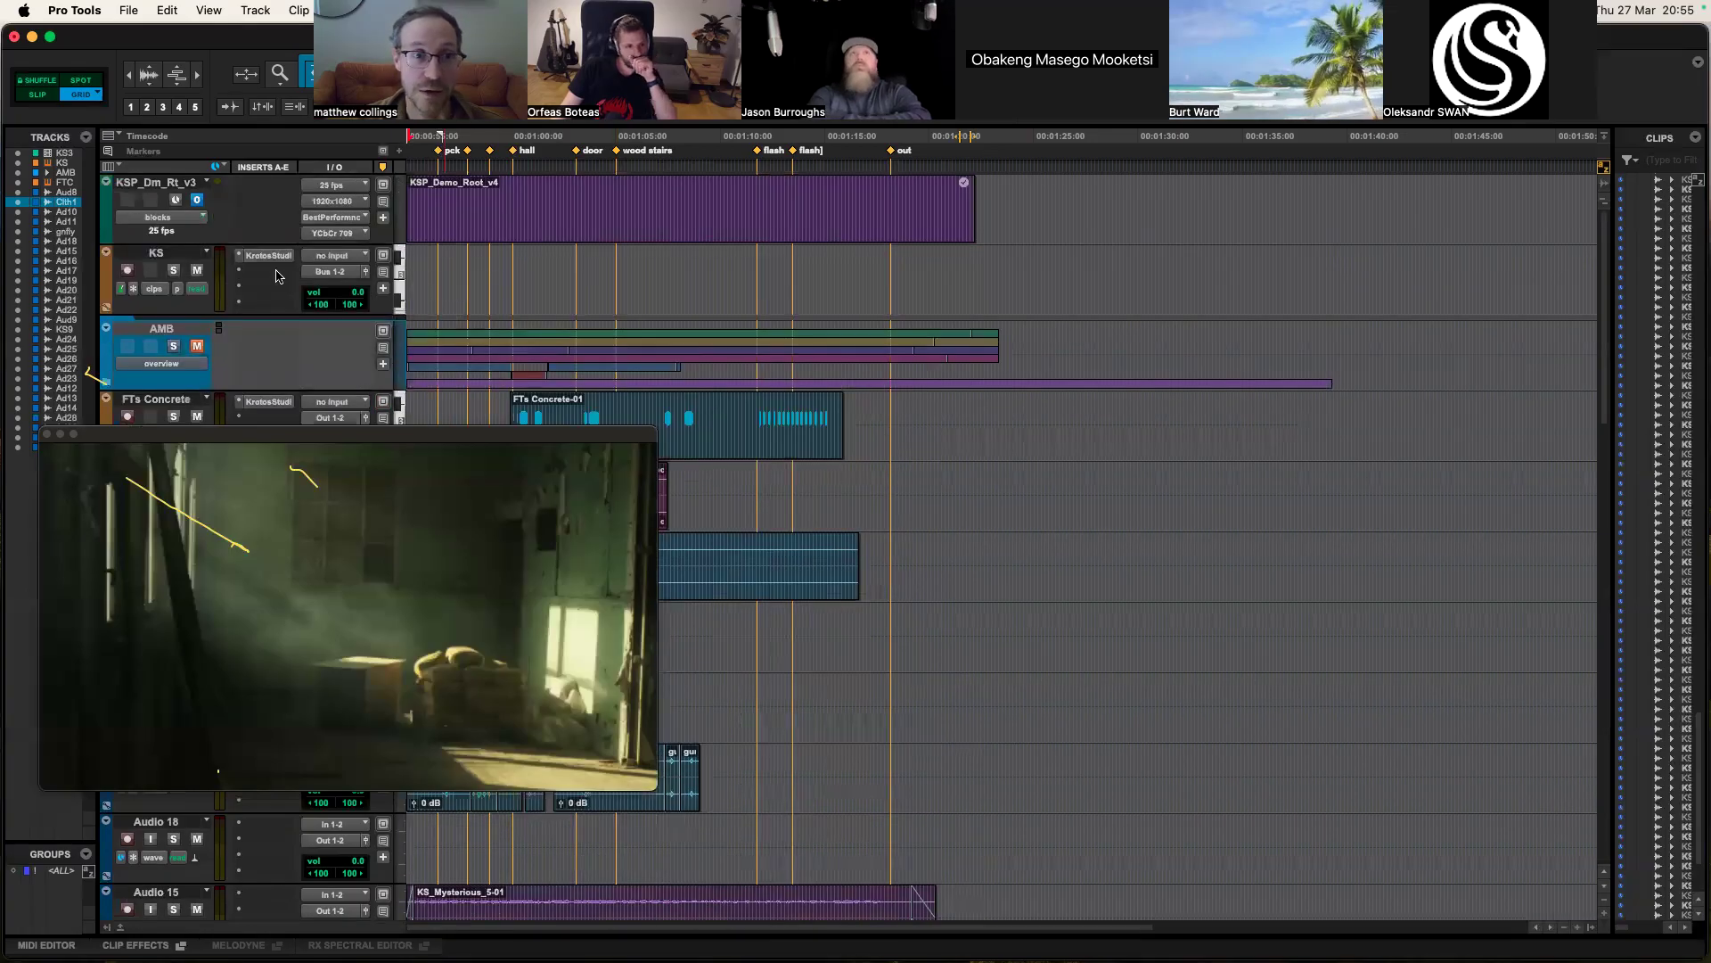
{"action": "scroll", "coordinate": [272, 276], "scroll_direction": "down", "scroll_amount": 3}
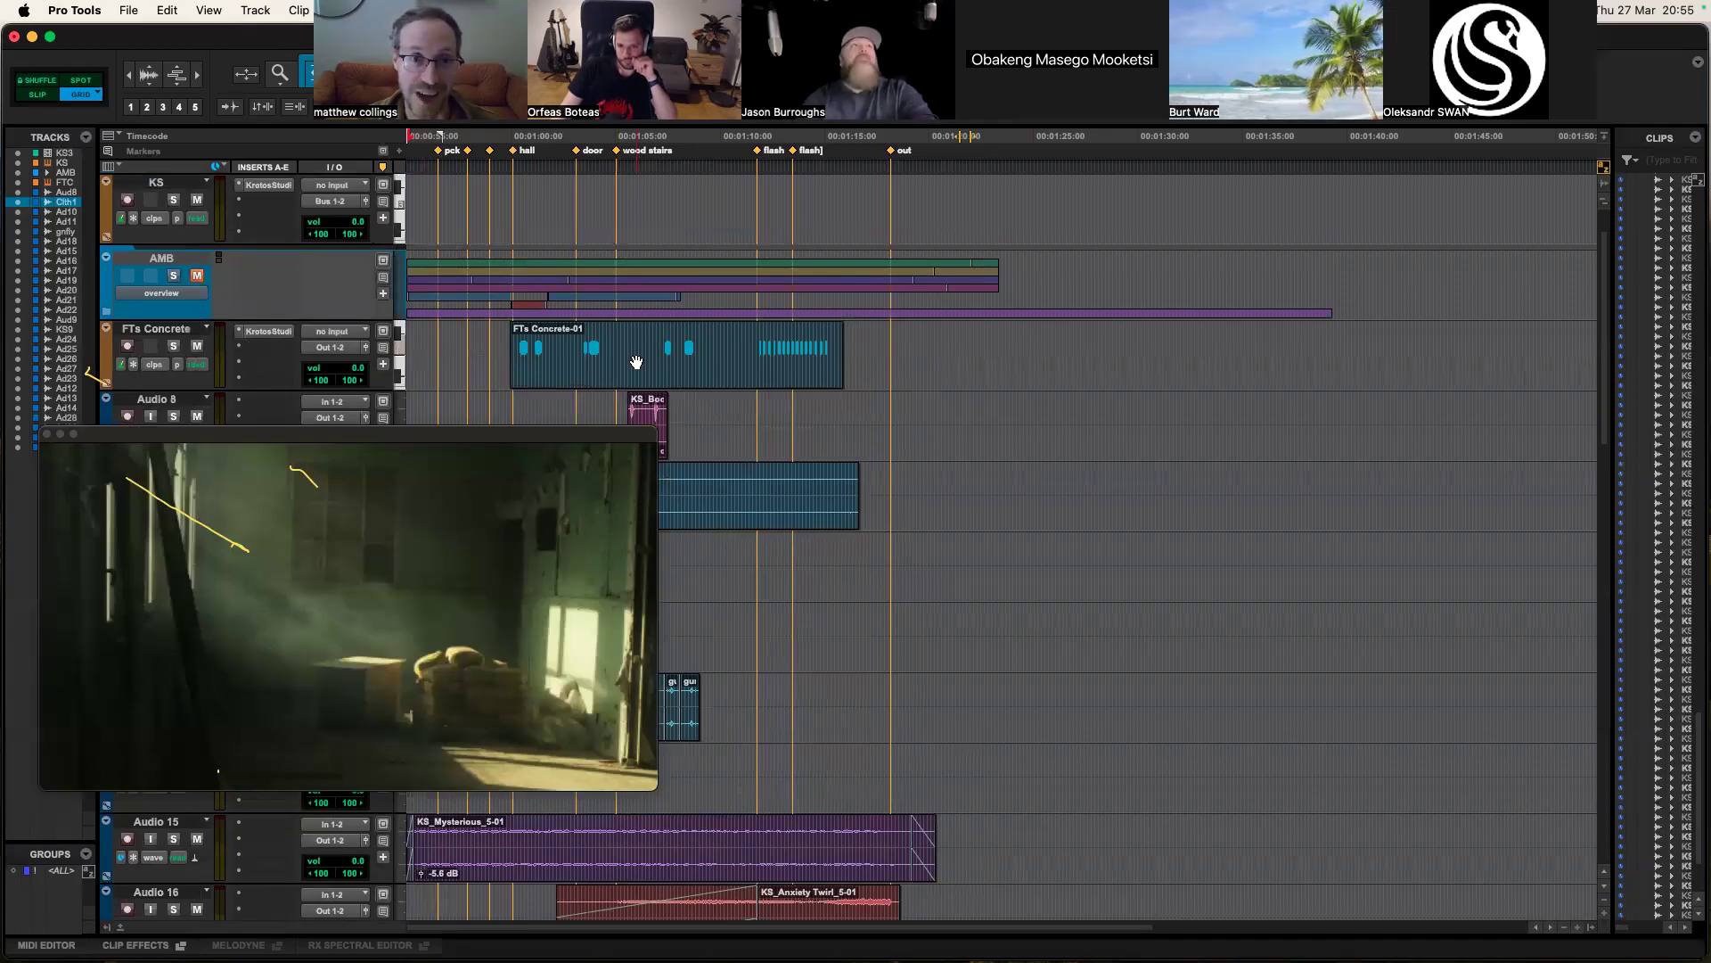
Step: Move the video window down so the full Cloth 1 clip in the timeline is uncovered
{"action": "scroll", "coordinate": [742, 529], "scroll_direction": "down", "scroll_amount": 2}
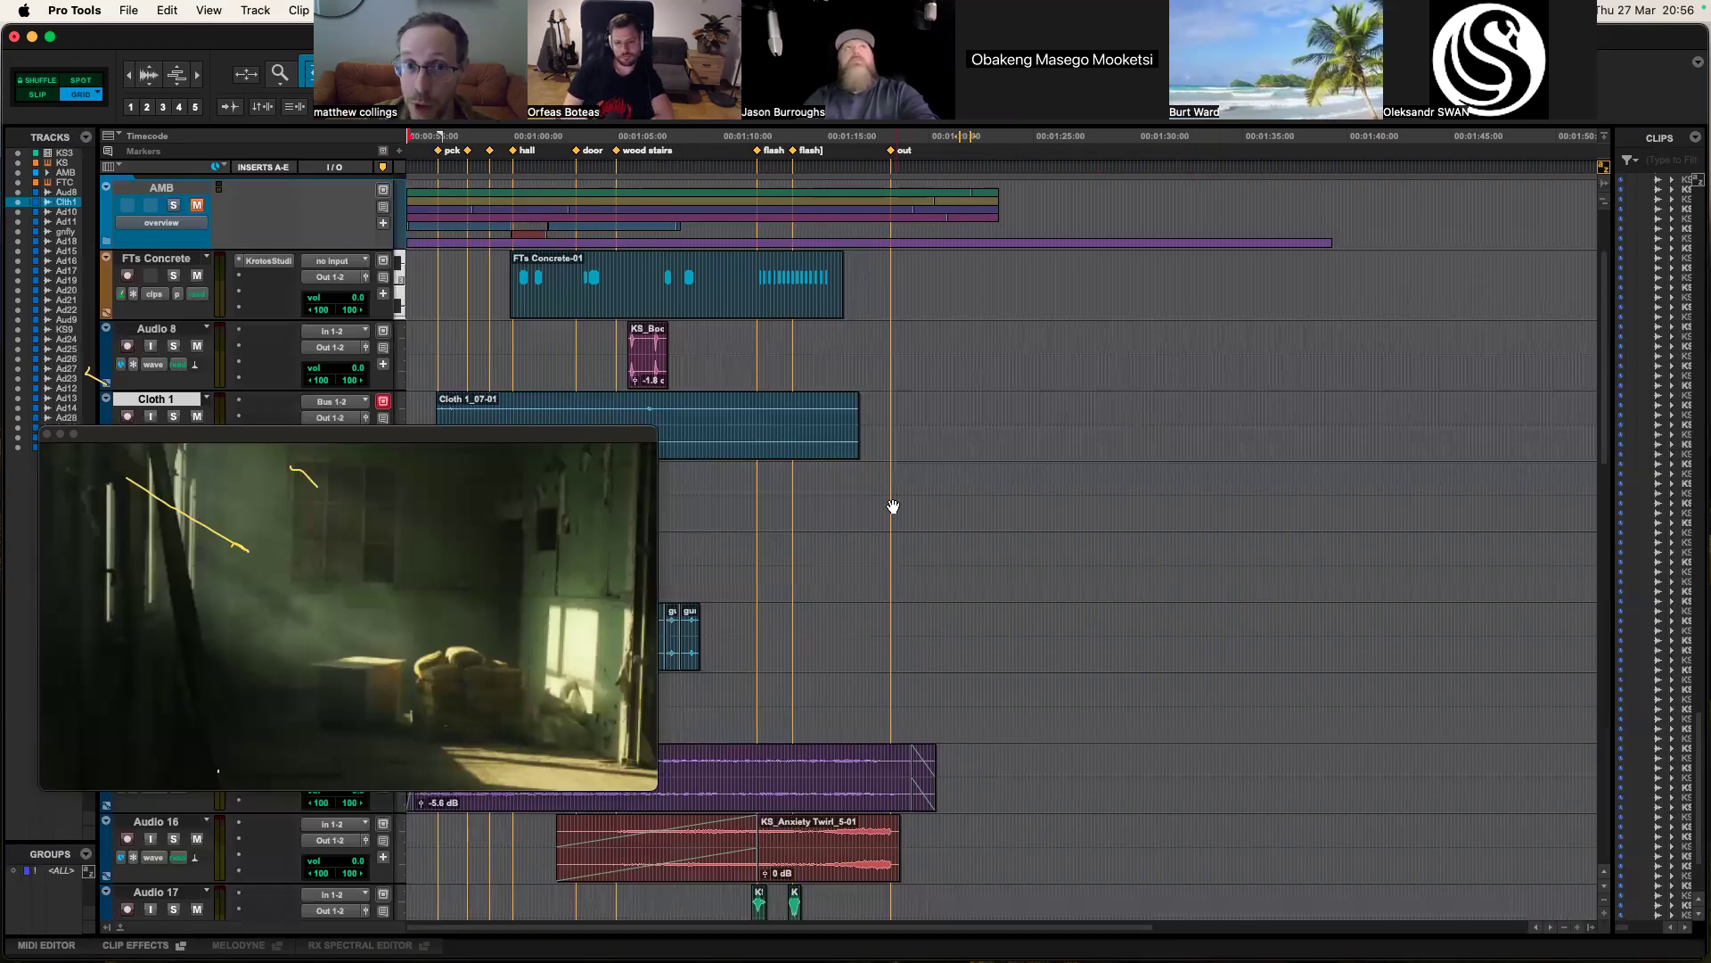
{"action": "left_click_drag", "start_coordinate": [415, 453], "coordinate": [419, 470]}
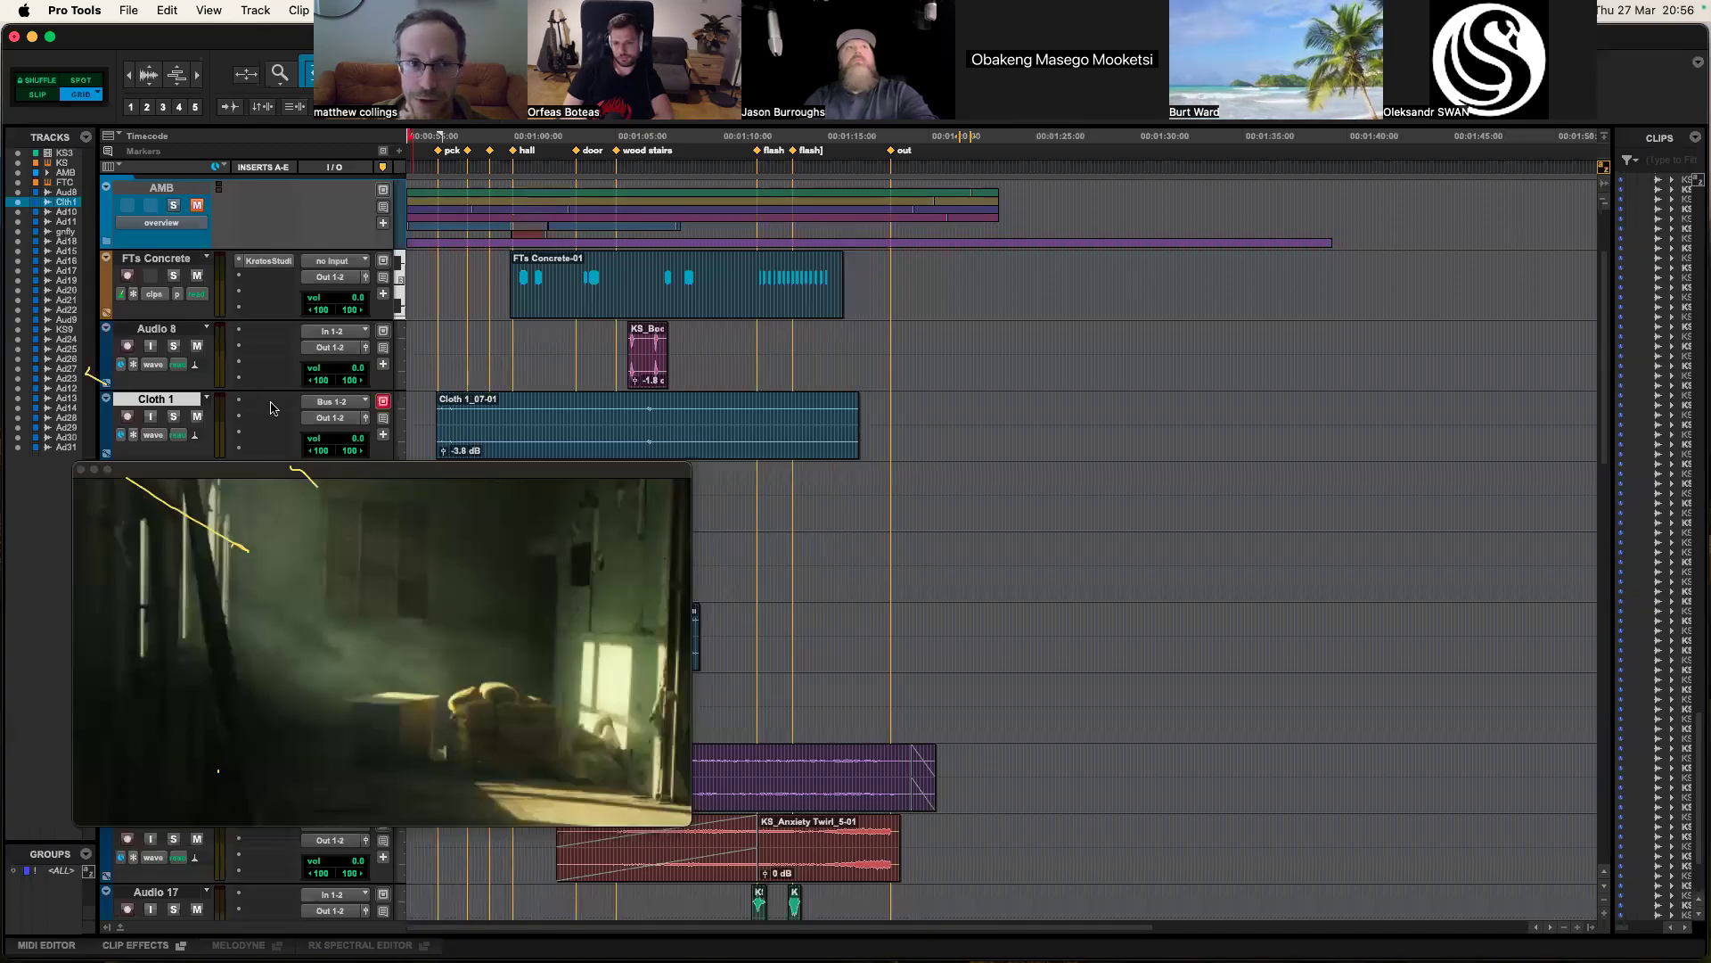
{"action": "left_click_drag", "start_coordinate": [255, 473], "coordinate": [287, 489]}
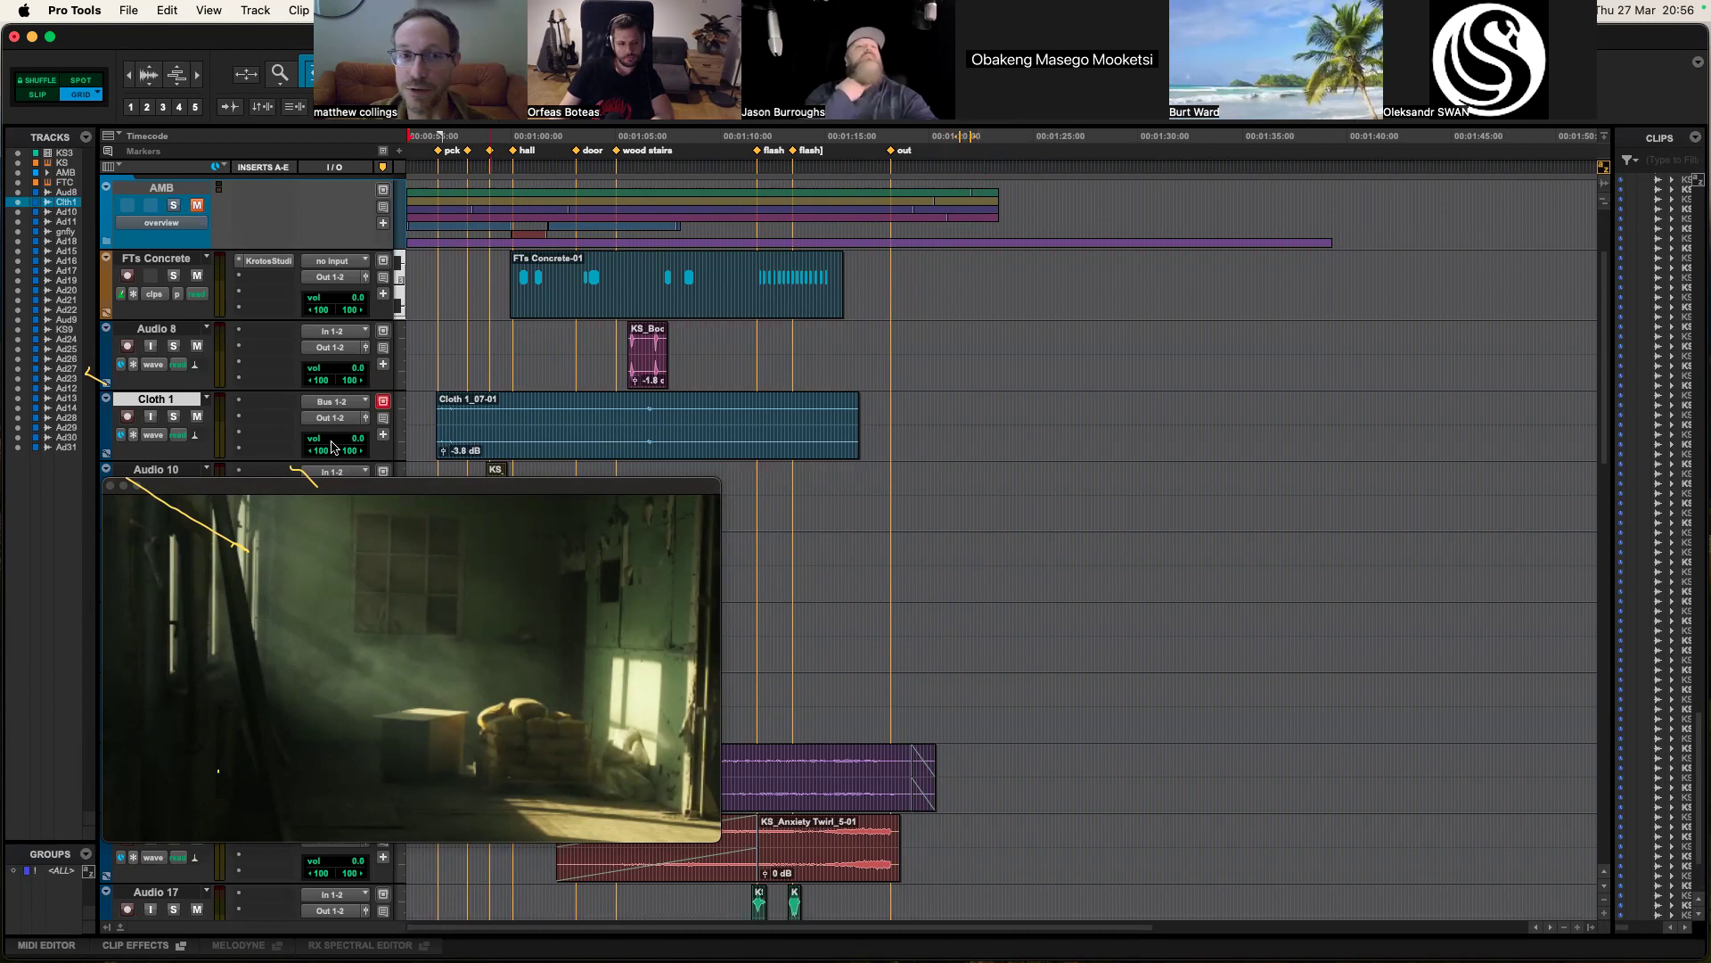
Step: Open Krotos Studio on the FTs Concrete track and reposition its window over the track area
{"action": "left_click", "coordinate": [268, 260]}
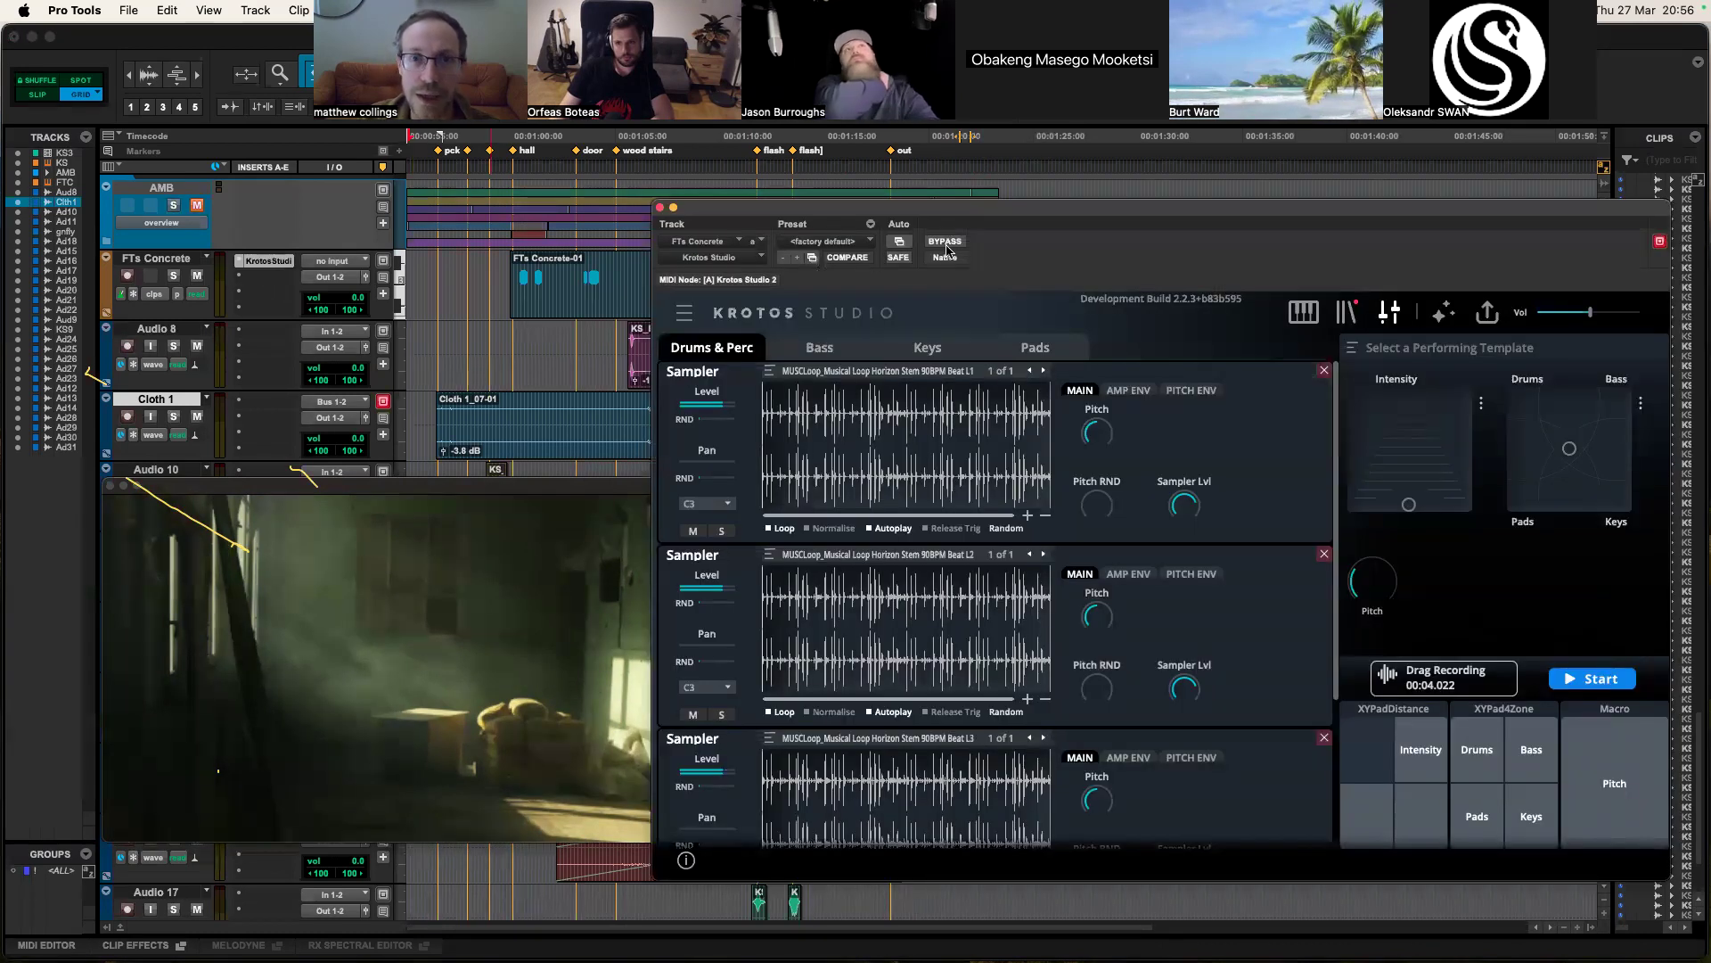
{"action": "left_click_drag", "start_coordinate": [994, 219], "coordinate": [826, 210]}
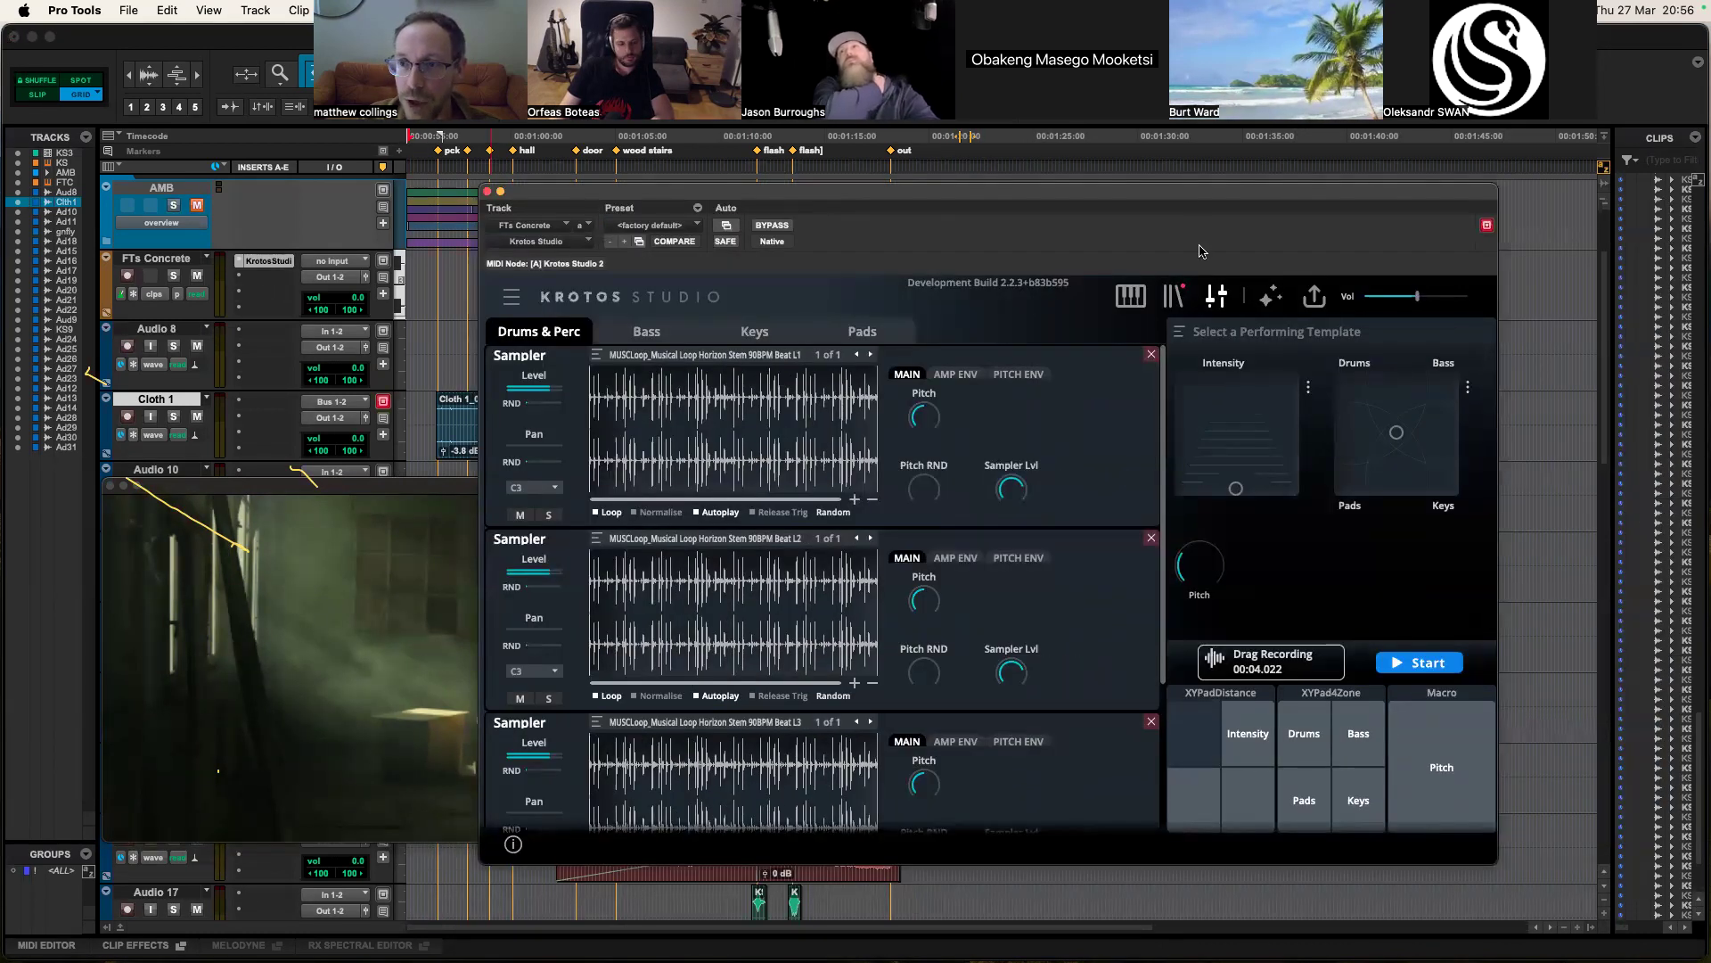
{"action": "left_click_drag", "start_coordinate": [1211, 197], "coordinate": [1013, 196]}
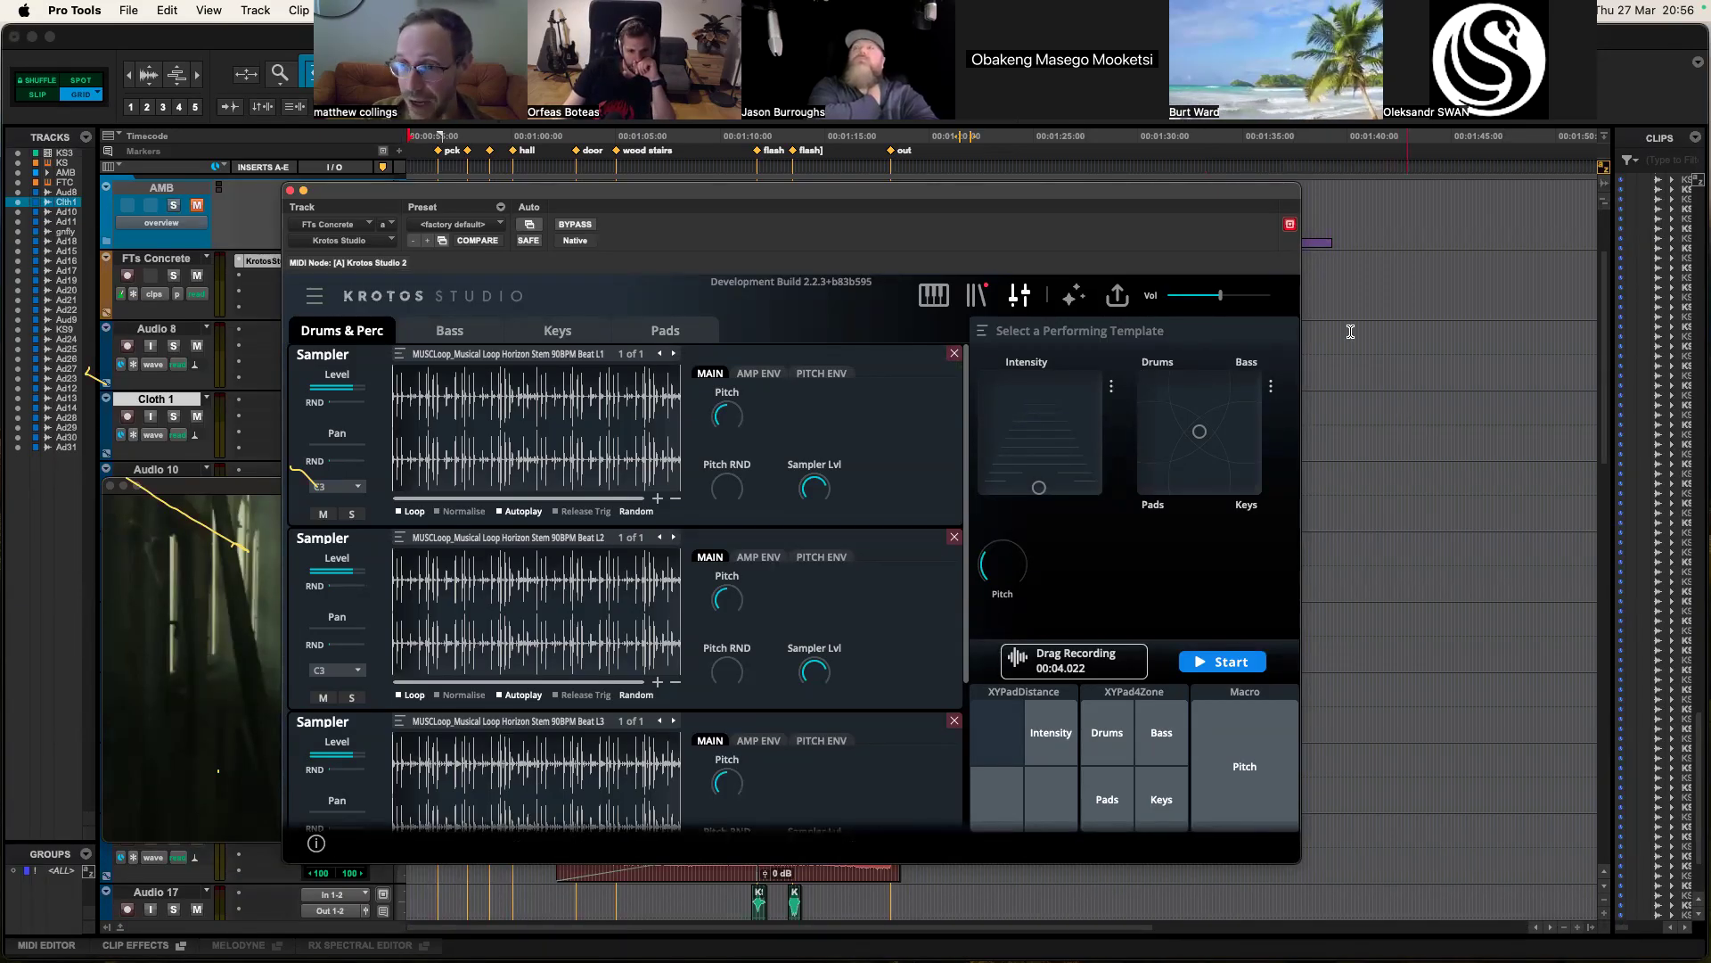
{"action": "left_click_drag", "start_coordinate": [1185, 202], "coordinate": [1096, 212]}
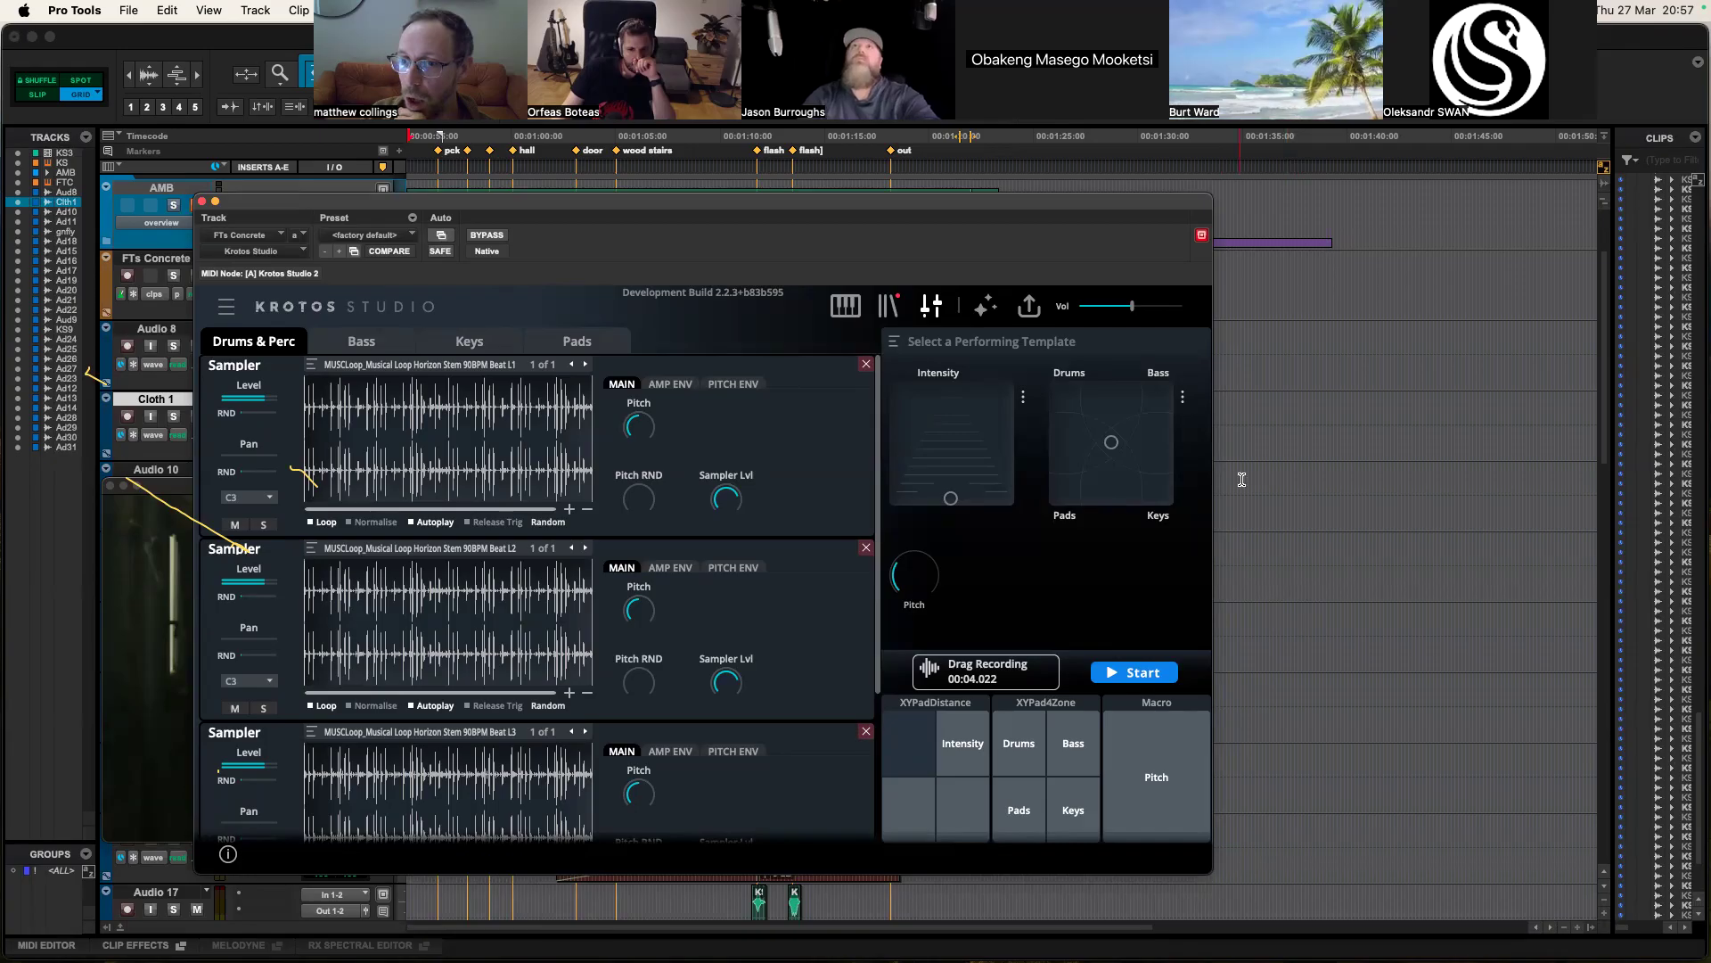
Step: Return to the preset browser, clear the "fire" search, and load the Basic Cloth preset from the Foley category
{"action": "left_click", "coordinate": [845, 306]}
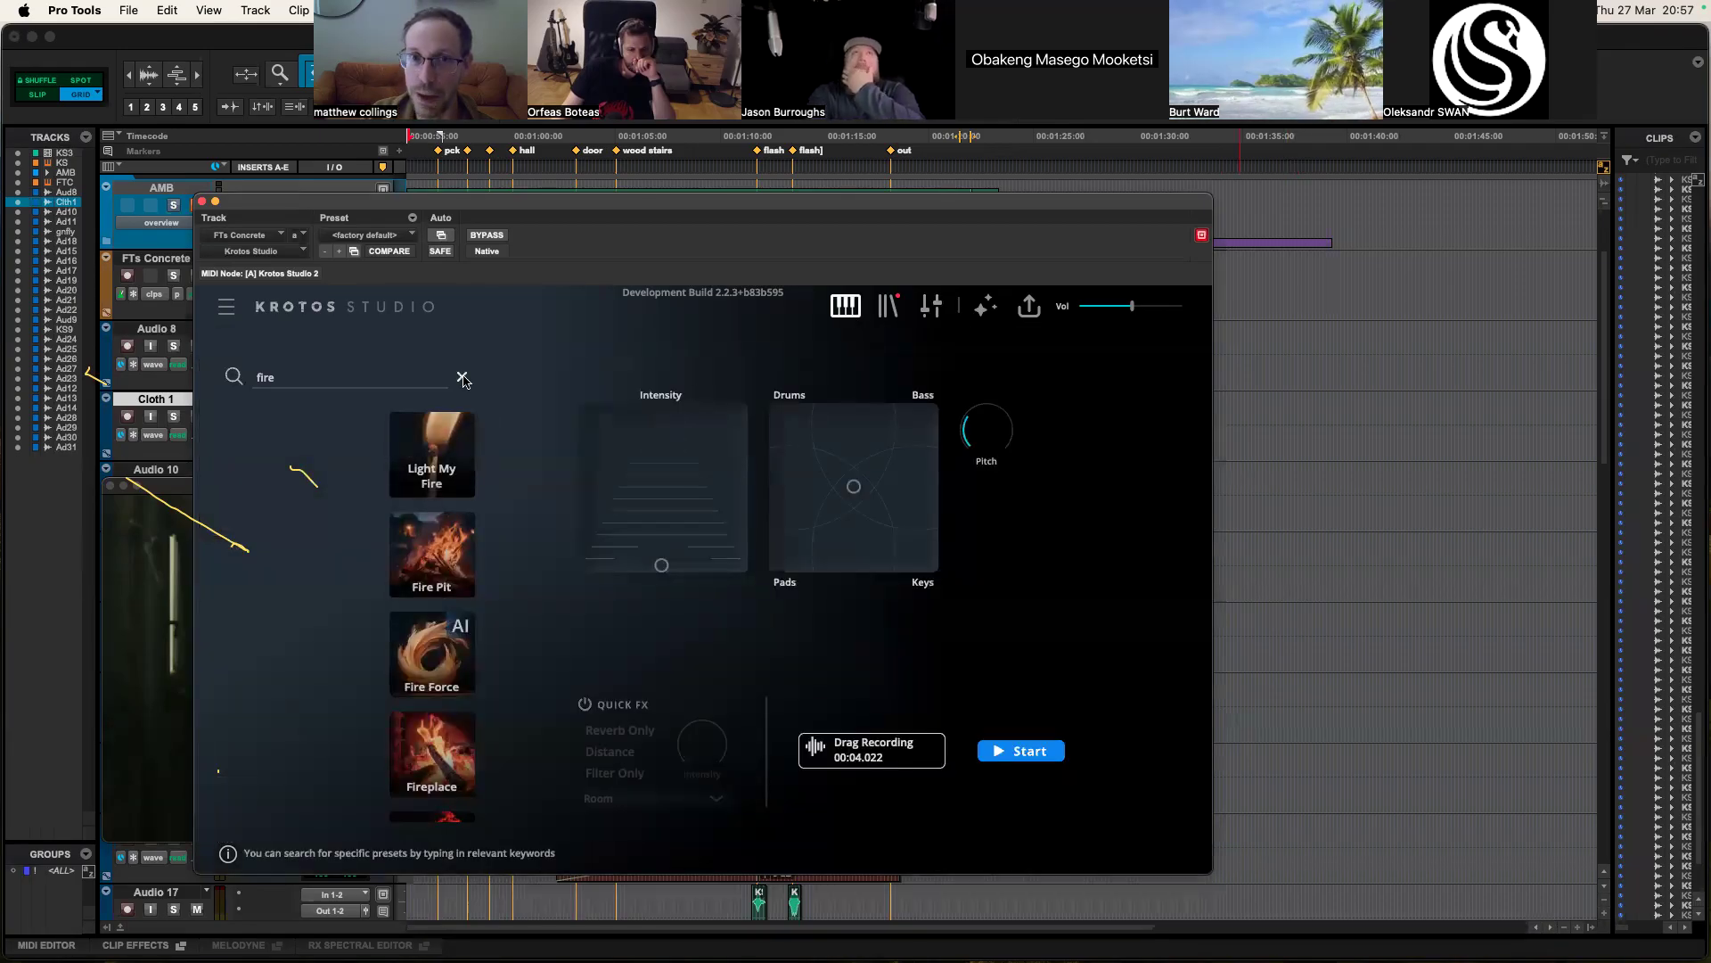
{"action": "left_click", "coordinate": [461, 377]}
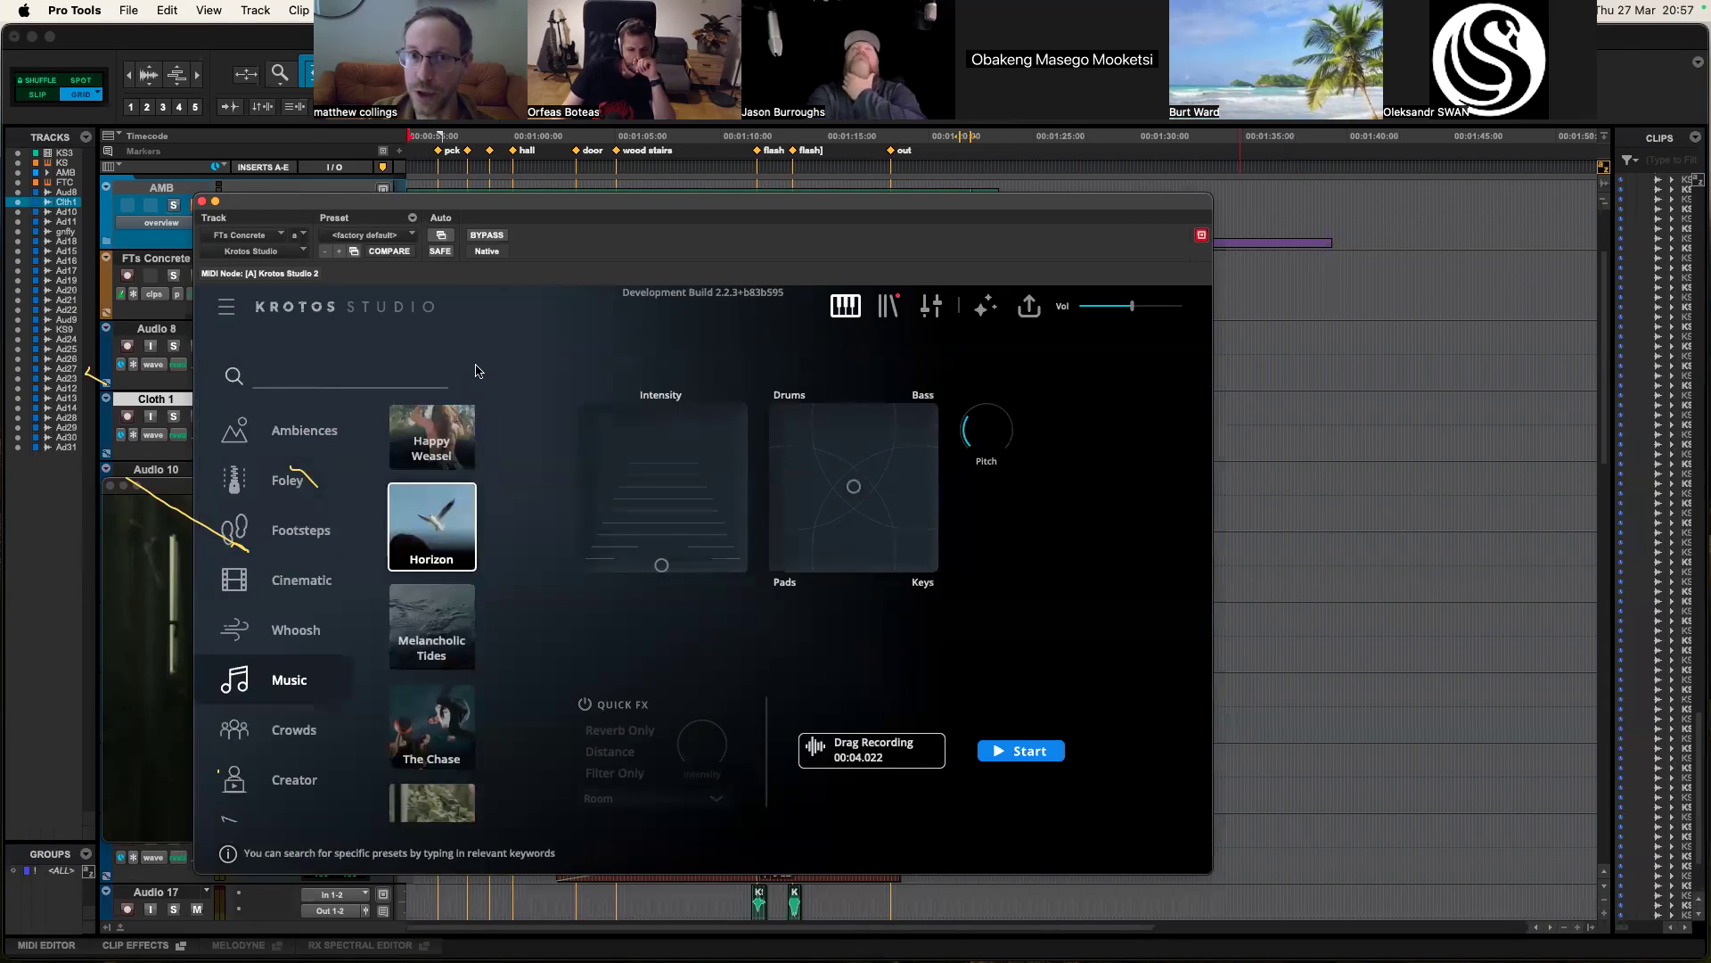
{"action": "left_click", "coordinate": [299, 479]}
{"action": "scroll", "coordinate": [437, 482], "scroll_direction": "up", "scroll_amount": 5}
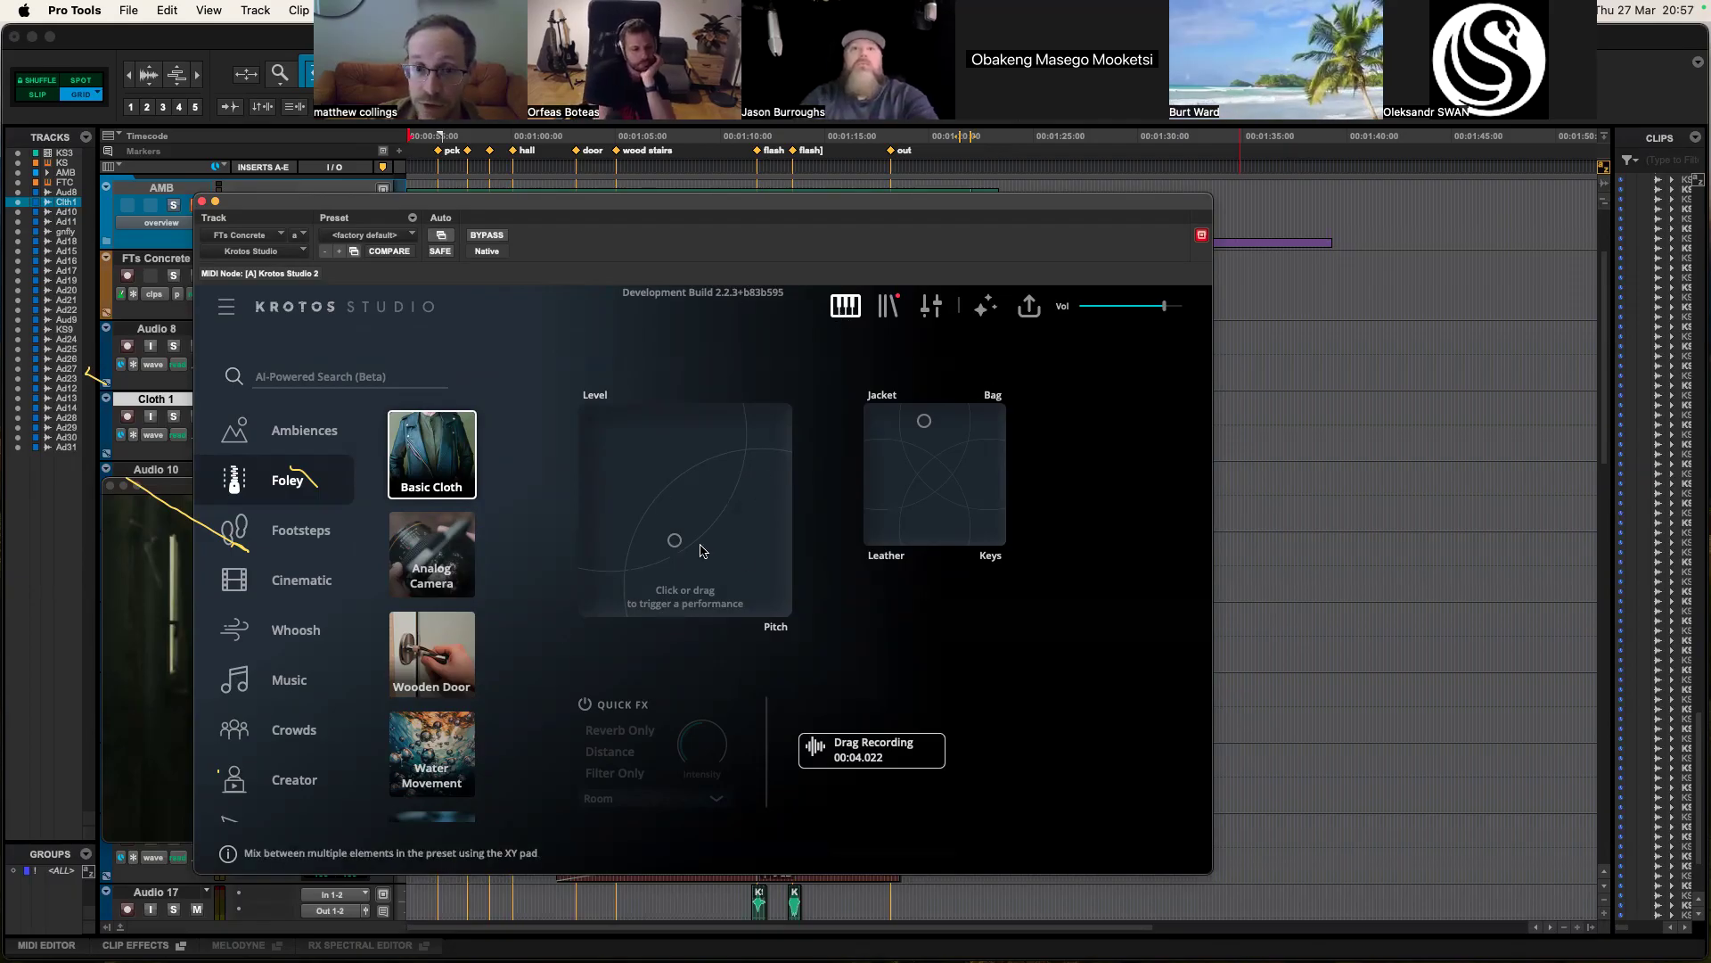
Step: Show Krotos Studio's automatable parameters in the Plug-In Automation dialog, highlight XYPad4Zone-1 posX, and cancel the dialog
{"action": "left_click_drag", "start_coordinate": [691, 205], "coordinate": [763, 208]}
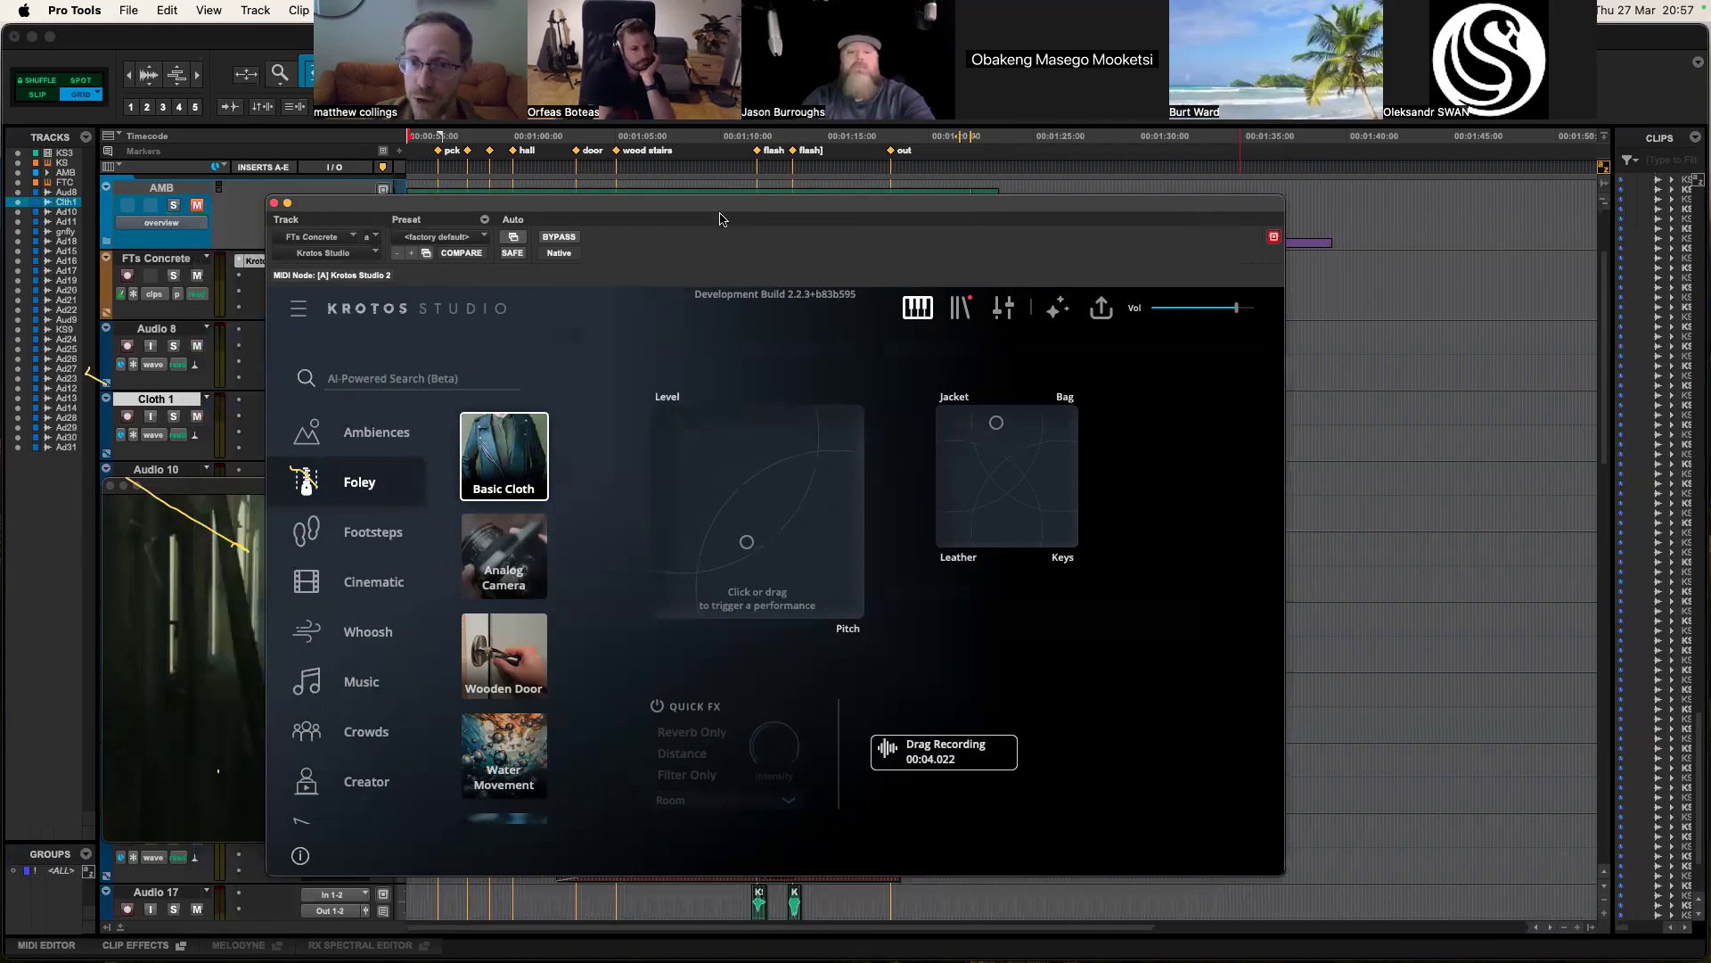
{"action": "left_click", "coordinate": [512, 238]}
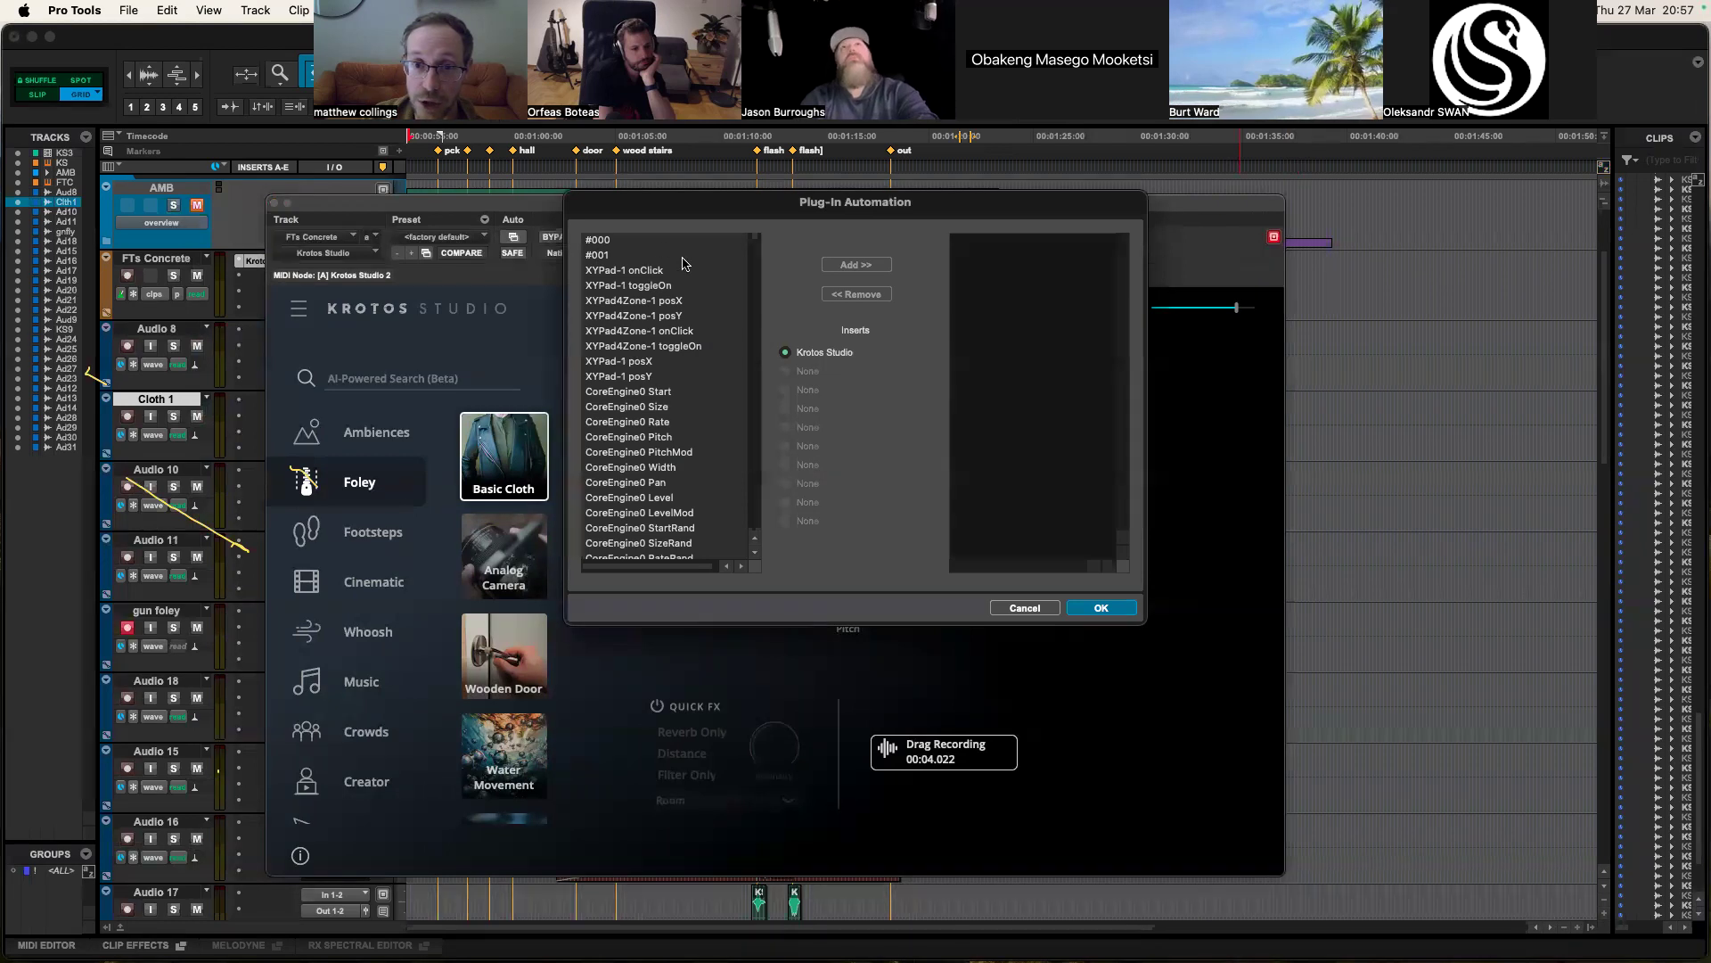
{"action": "left_click", "coordinate": [704, 303]}
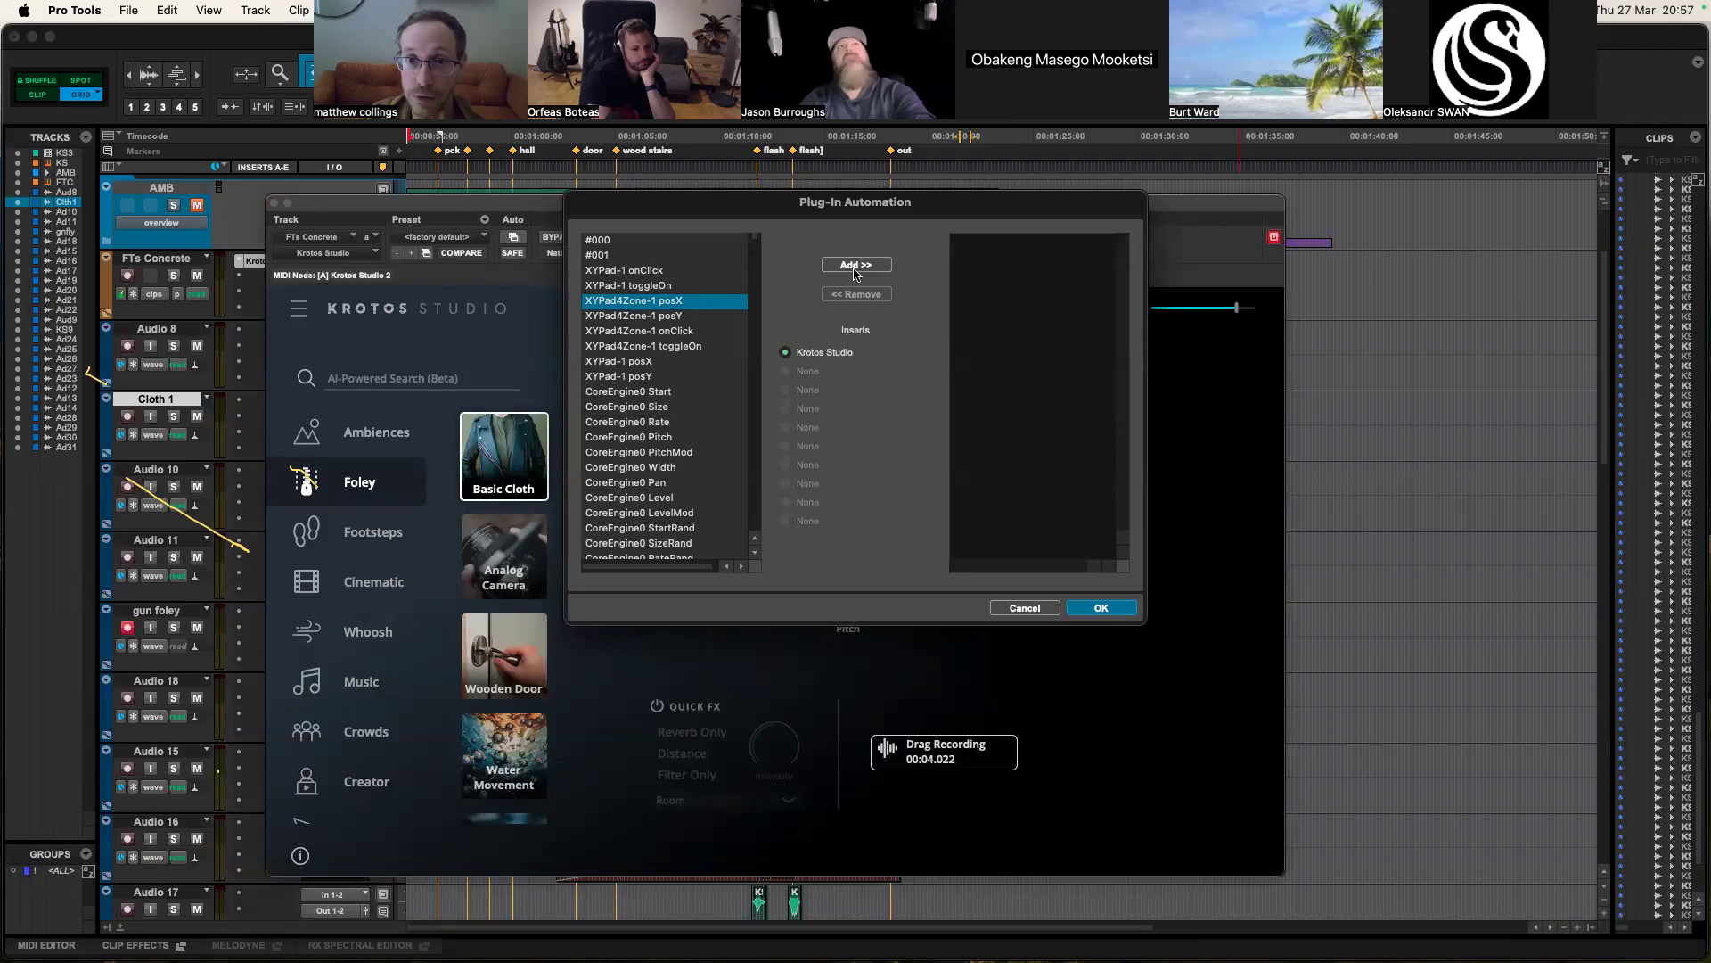
{"action": "left_click", "coordinate": [1010, 609]}
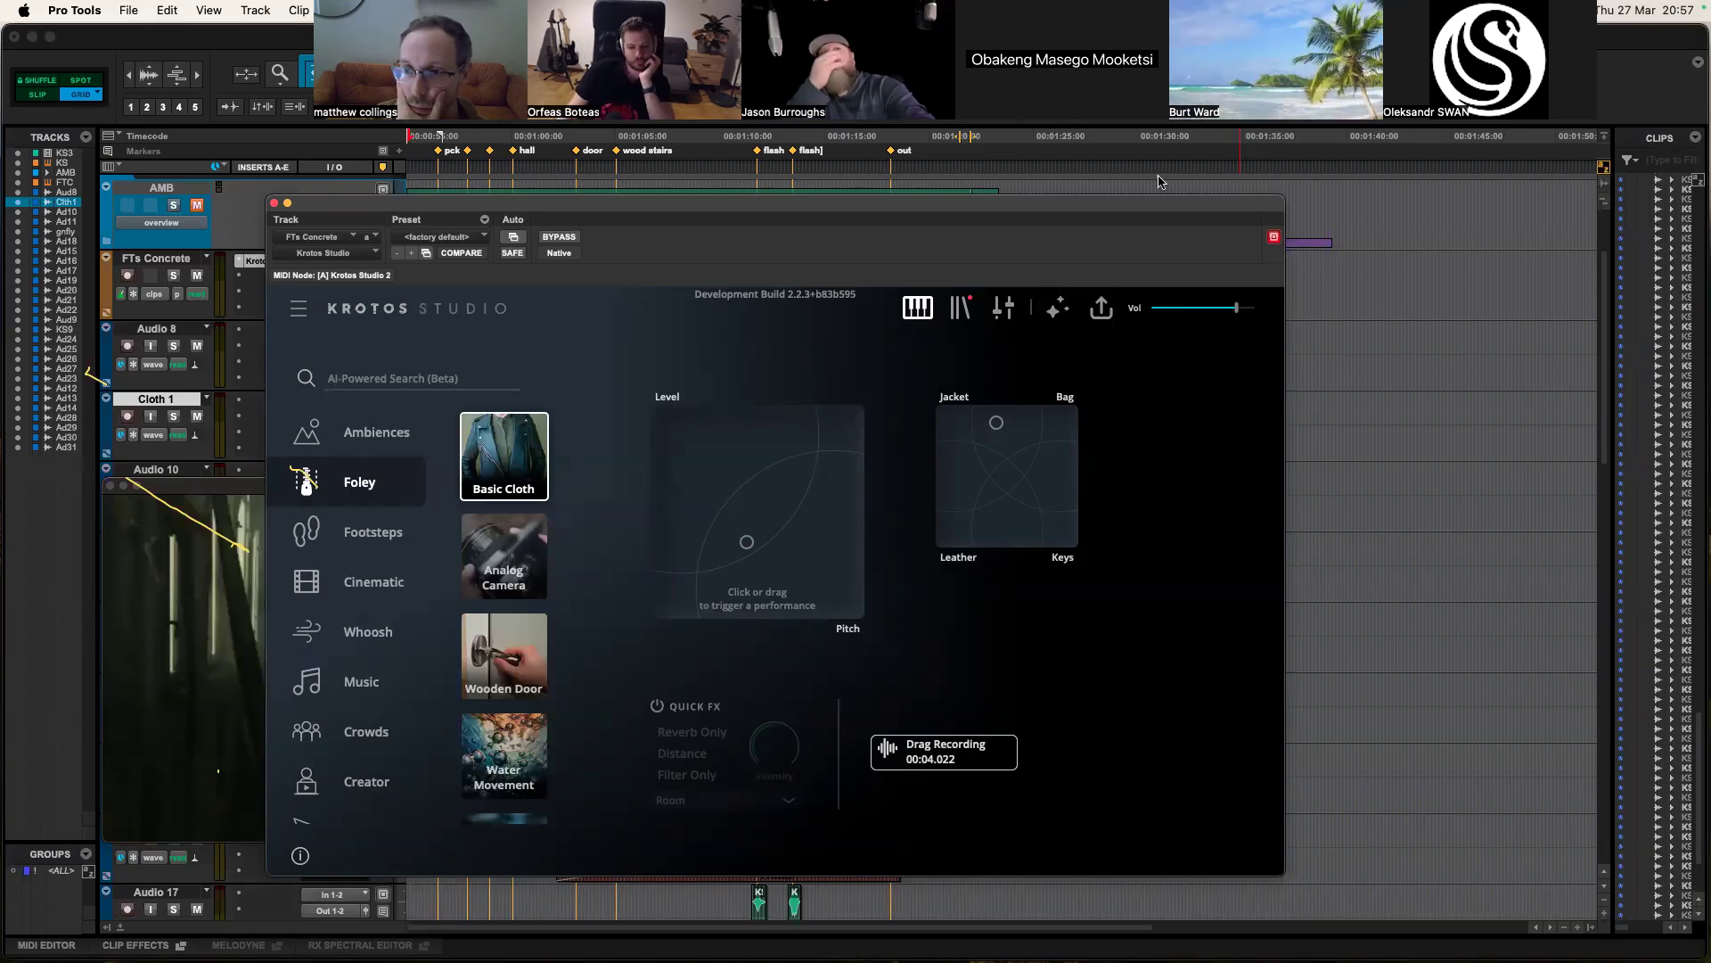
Step: Inspect the Basic Cloth preset in Edit mode, visit the library view, and return to the preset browser
{"action": "left_click_drag", "start_coordinate": [1152, 220], "coordinate": [1096, 211]}
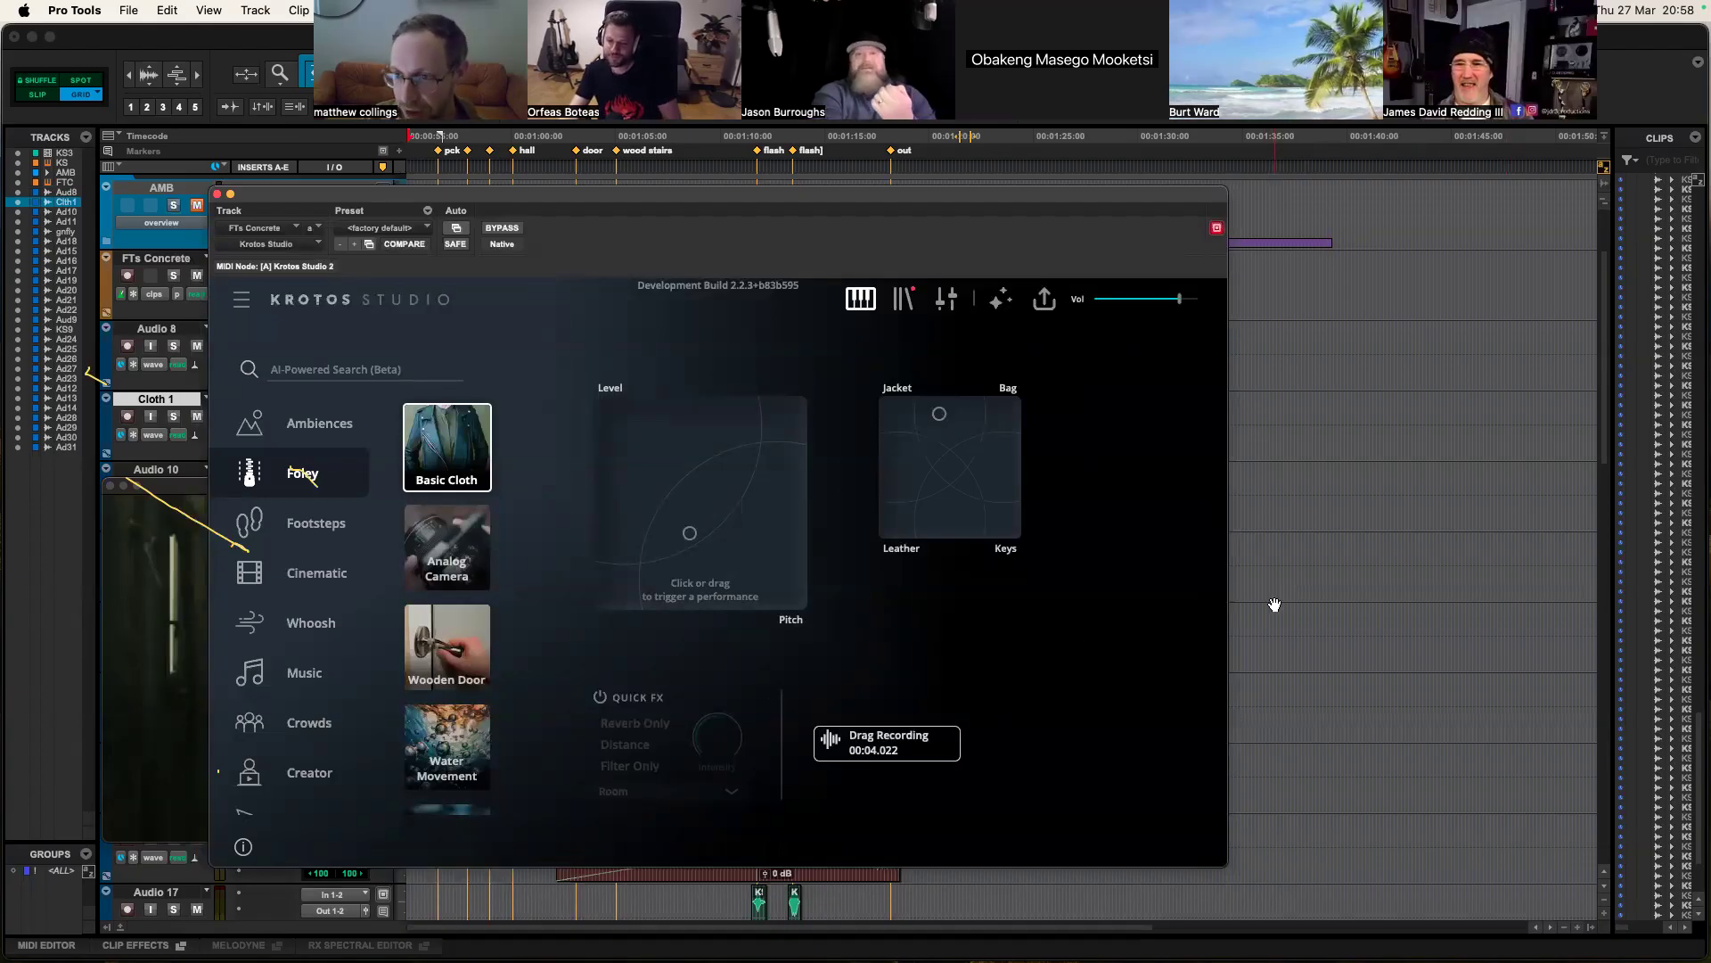
{"action": "left_click_drag", "start_coordinate": [663, 200], "coordinate": [674, 201]}
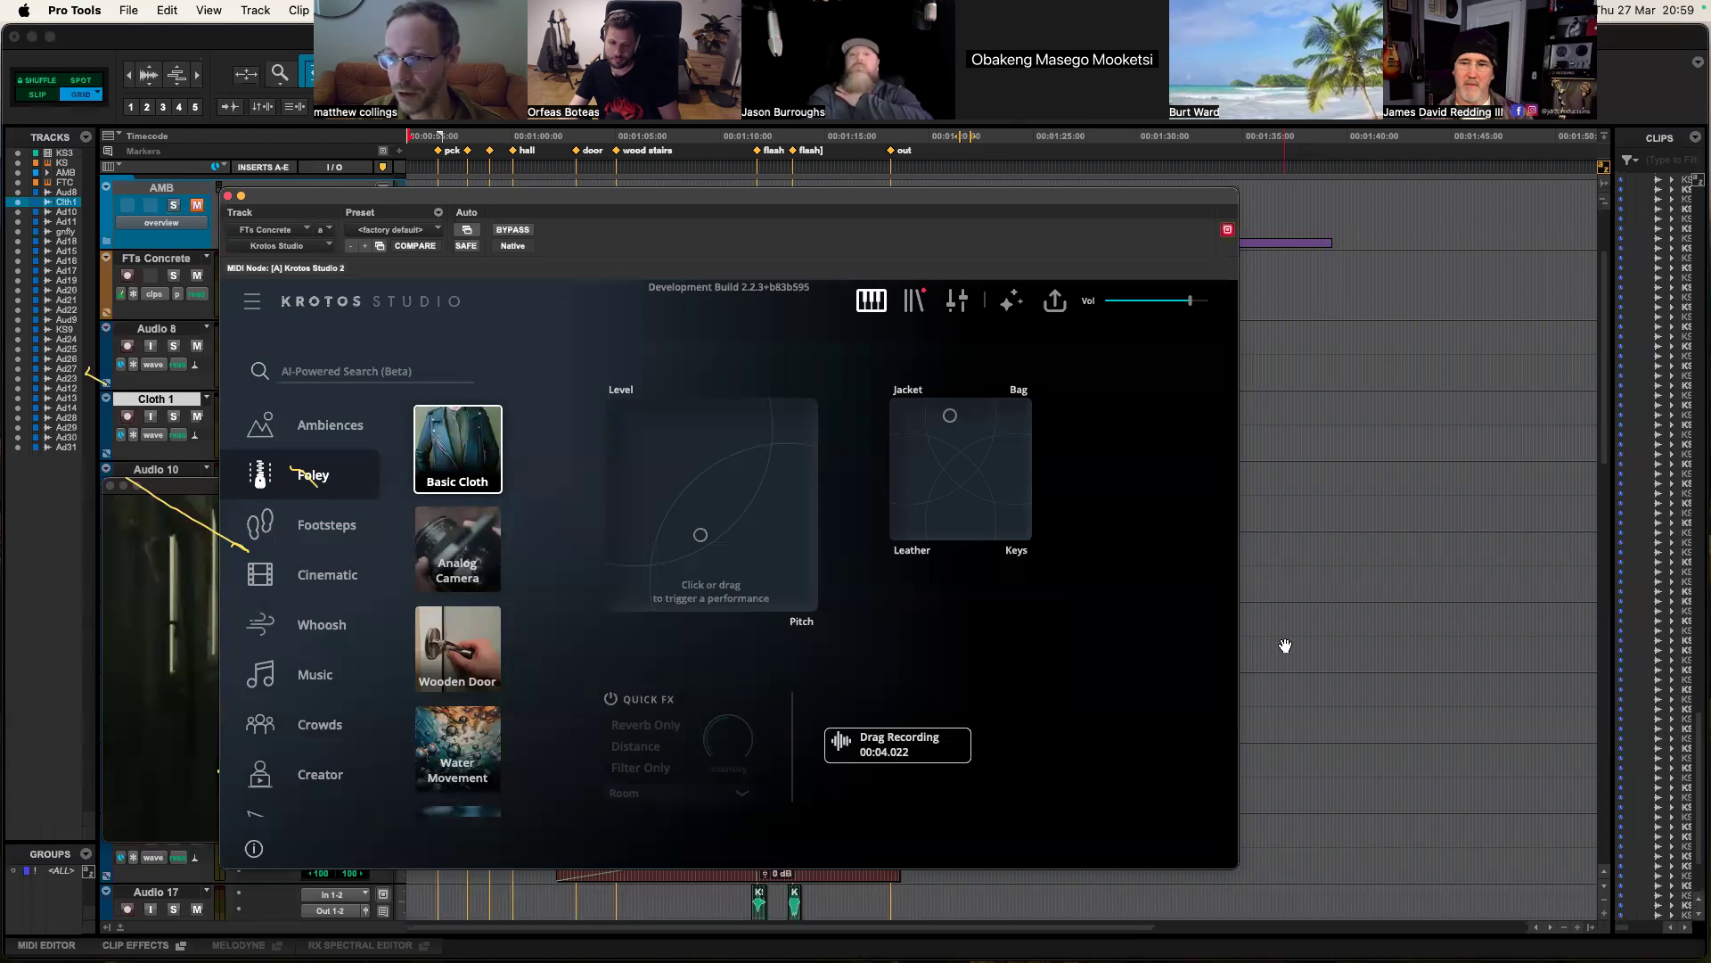
{"action": "left_click", "coordinate": [961, 303]}
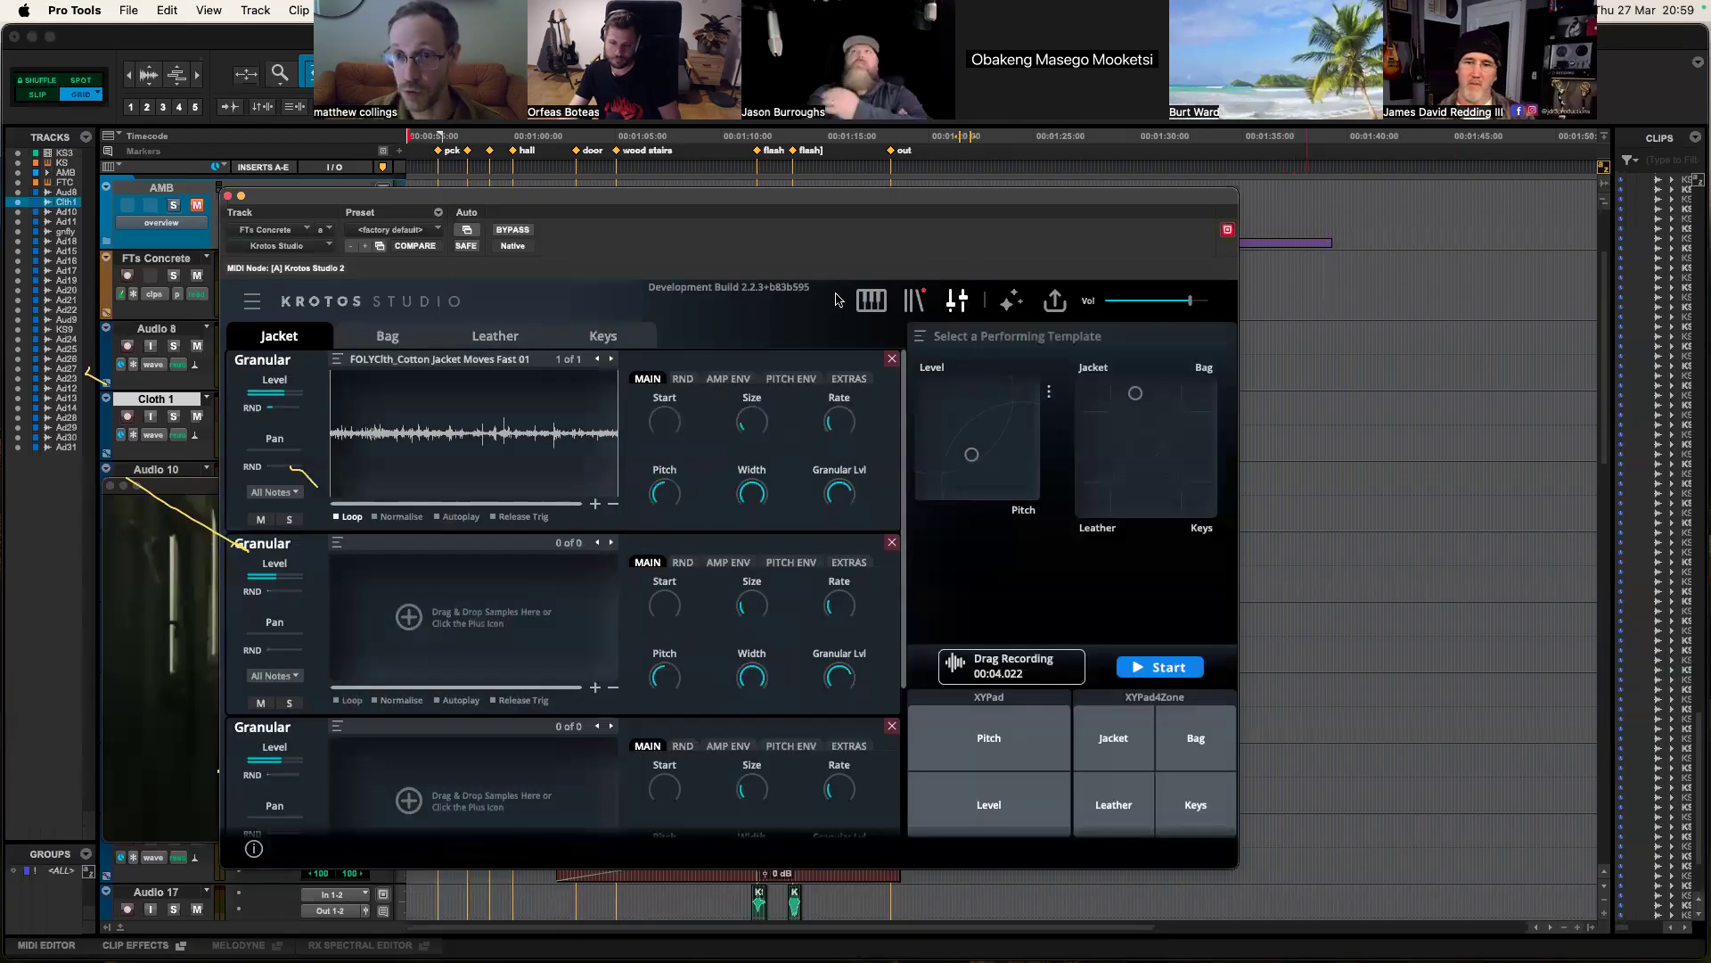
{"action": "left_click", "coordinate": [861, 308]}
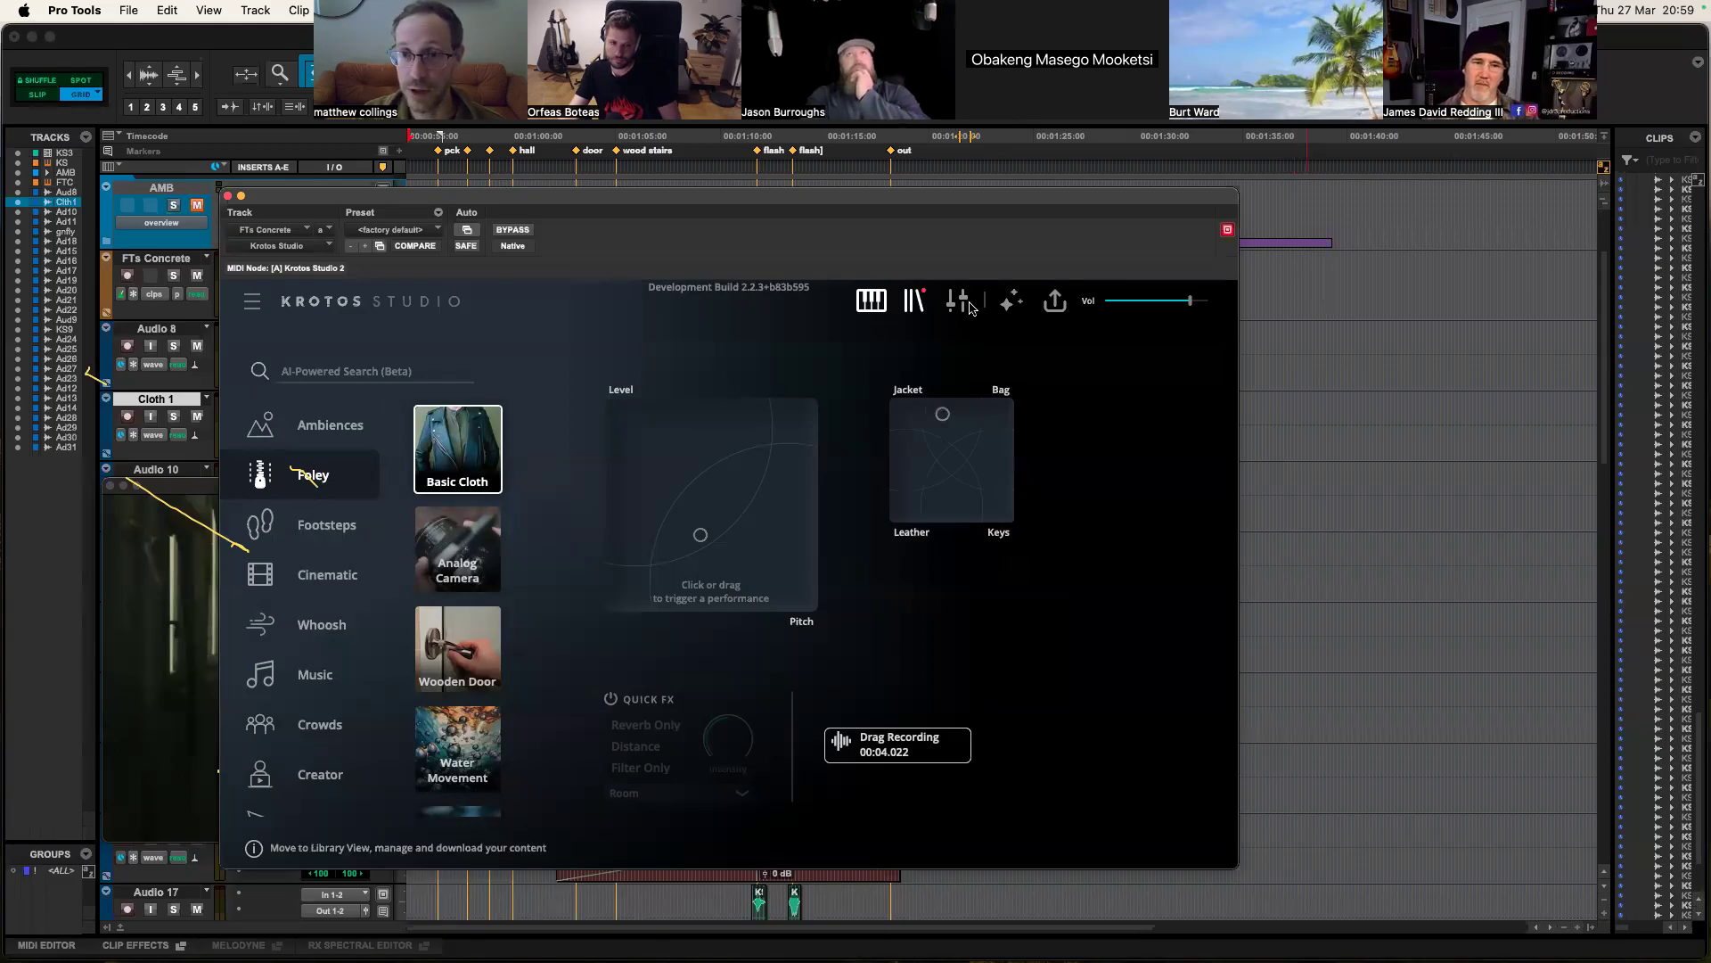
{"action": "left_click", "coordinate": [913, 304]}
{"action": "left_click", "coordinate": [871, 303]}
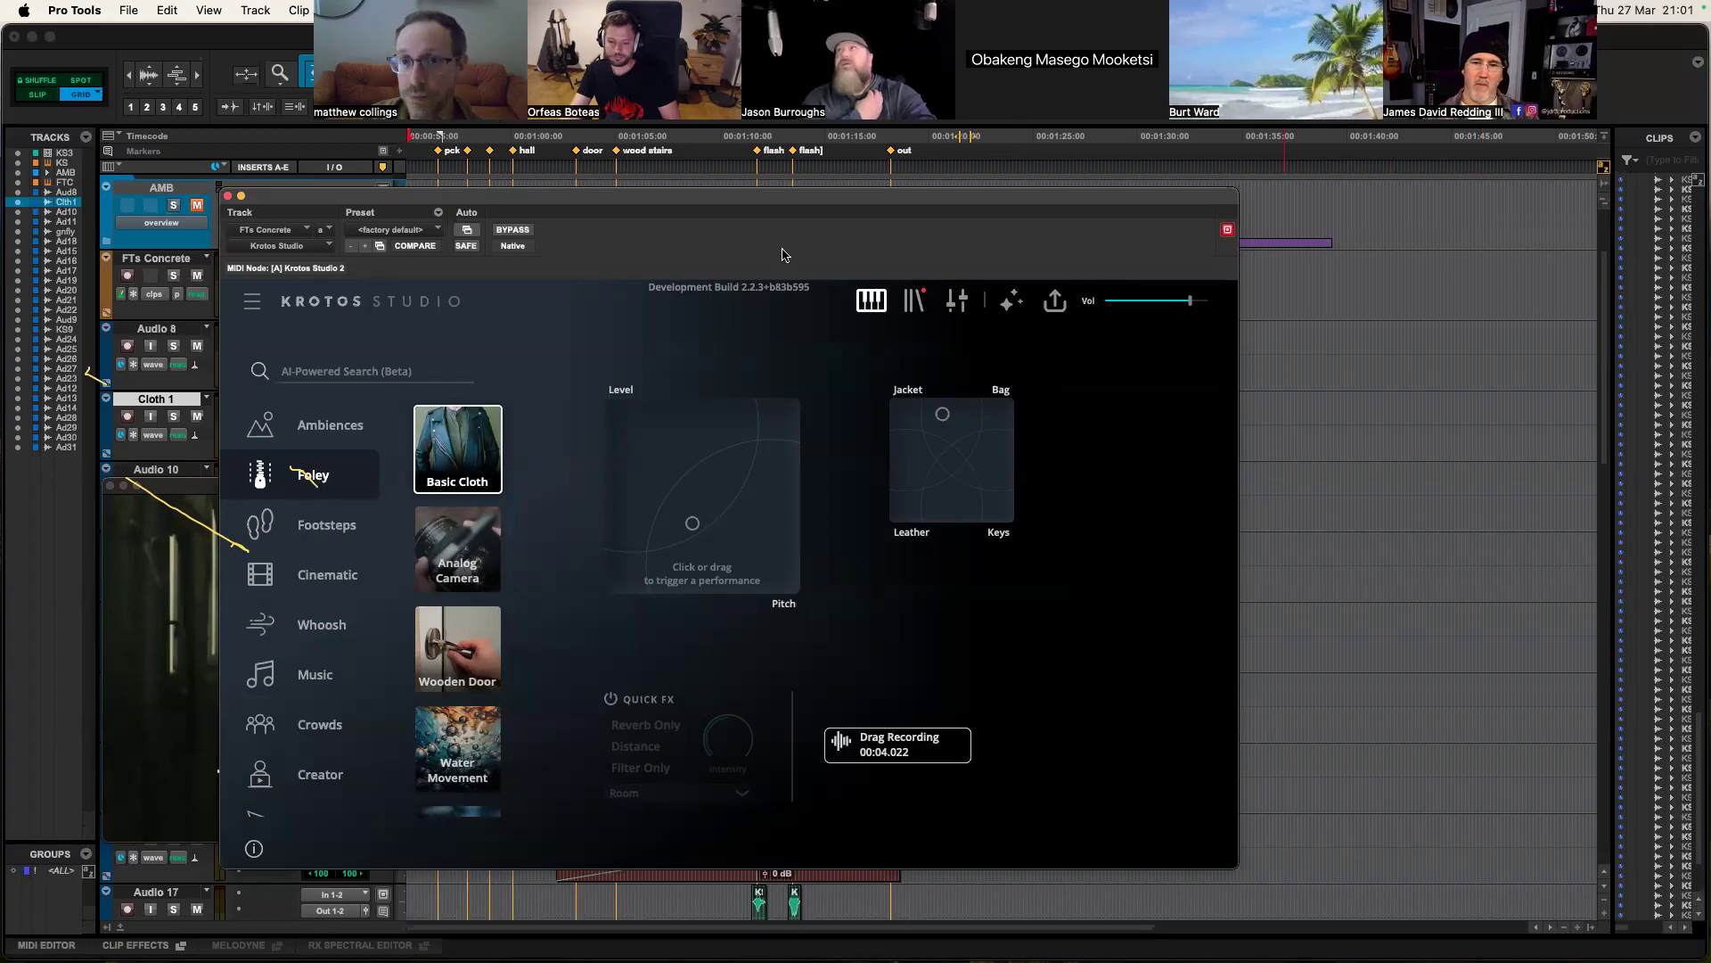
Step: Browse the presets available in Krotos Studio's Music category
{"action": "left_click_drag", "start_coordinate": [799, 195], "coordinate": [805, 194]}
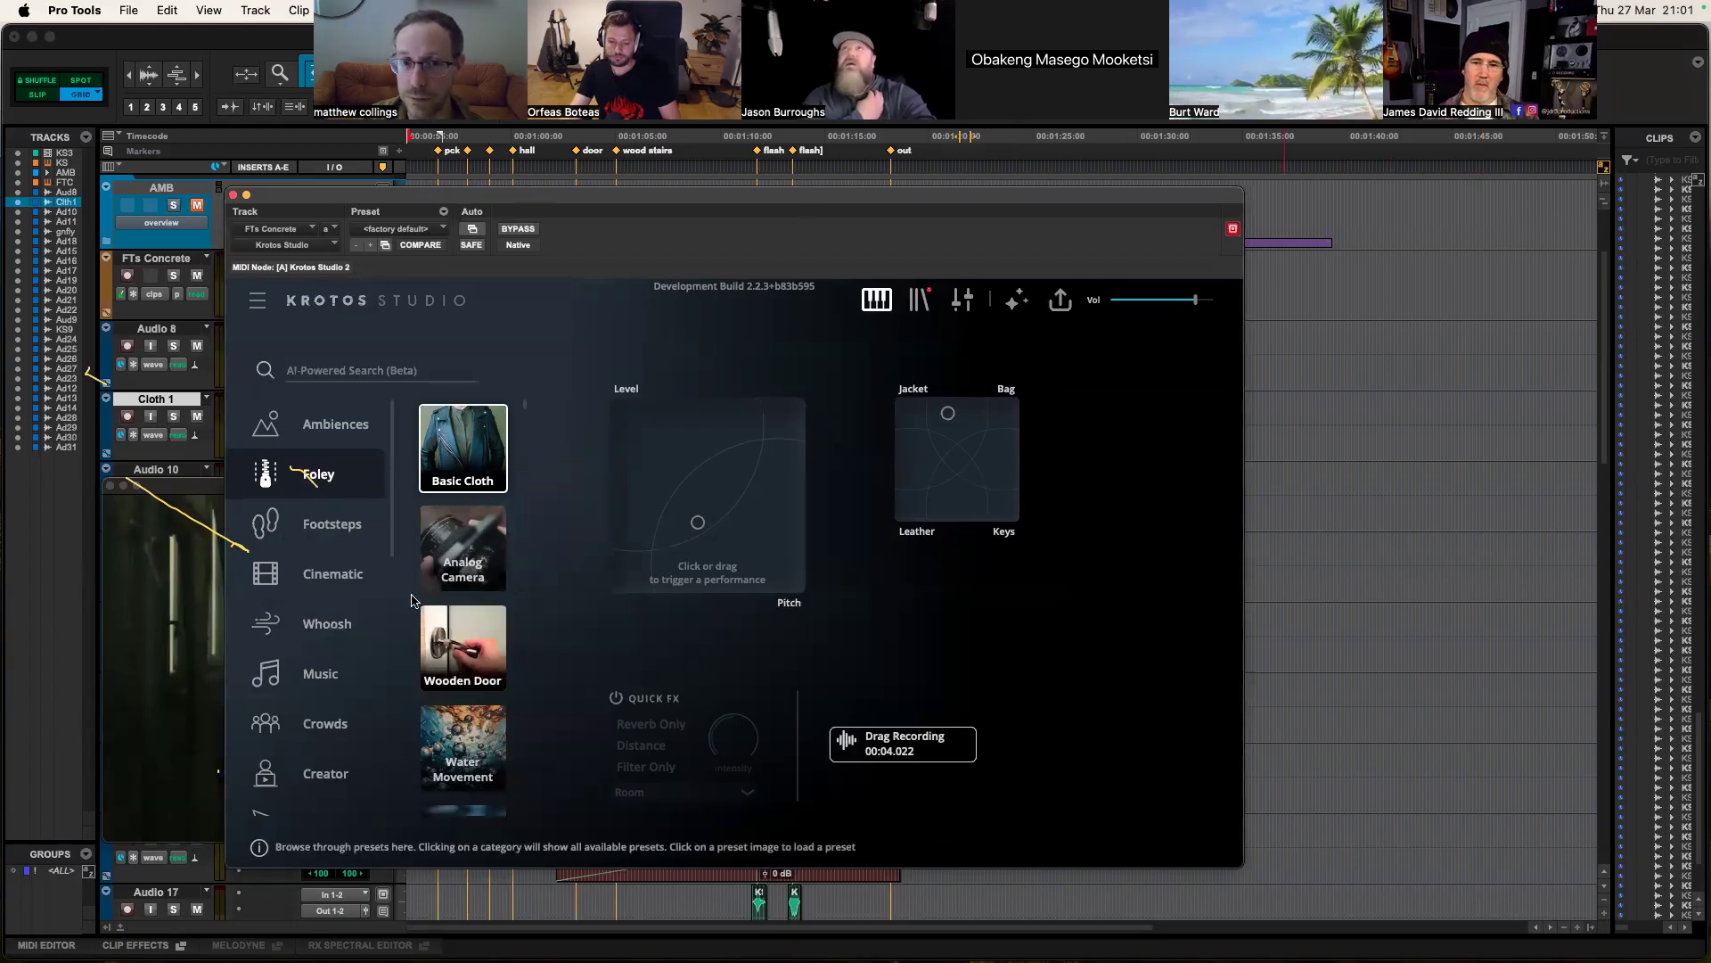
{"action": "scroll", "coordinate": [356, 658], "scroll_direction": "down", "scroll_amount": 1}
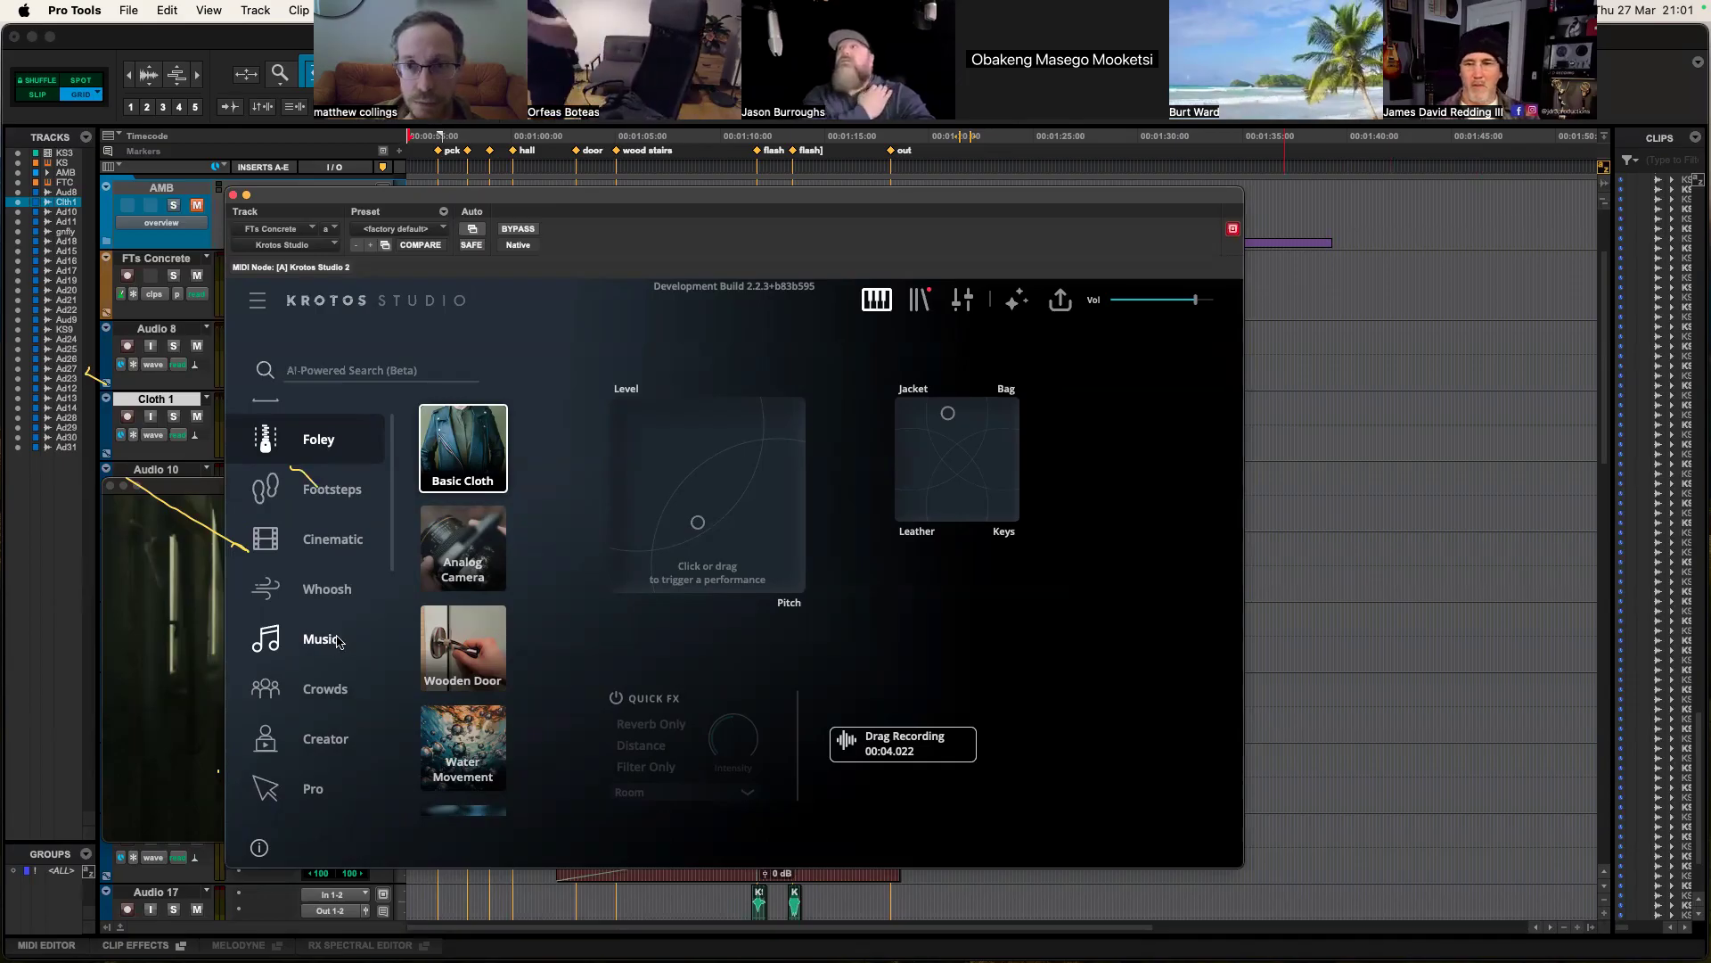
{"action": "left_click", "coordinate": [339, 640]}
{"action": "scroll", "coordinate": [455, 580], "scroll_direction": "up", "scroll_amount": 2}
{"action": "scroll", "coordinate": [455, 579], "scroll_direction": "up", "scroll_amount": 5}
{"action": "scroll", "coordinate": [453, 582], "scroll_direction": "up", "scroll_amount": 4}
{"action": "scroll", "coordinate": [451, 586], "scroll_direction": "up", "scroll_amount": 1}
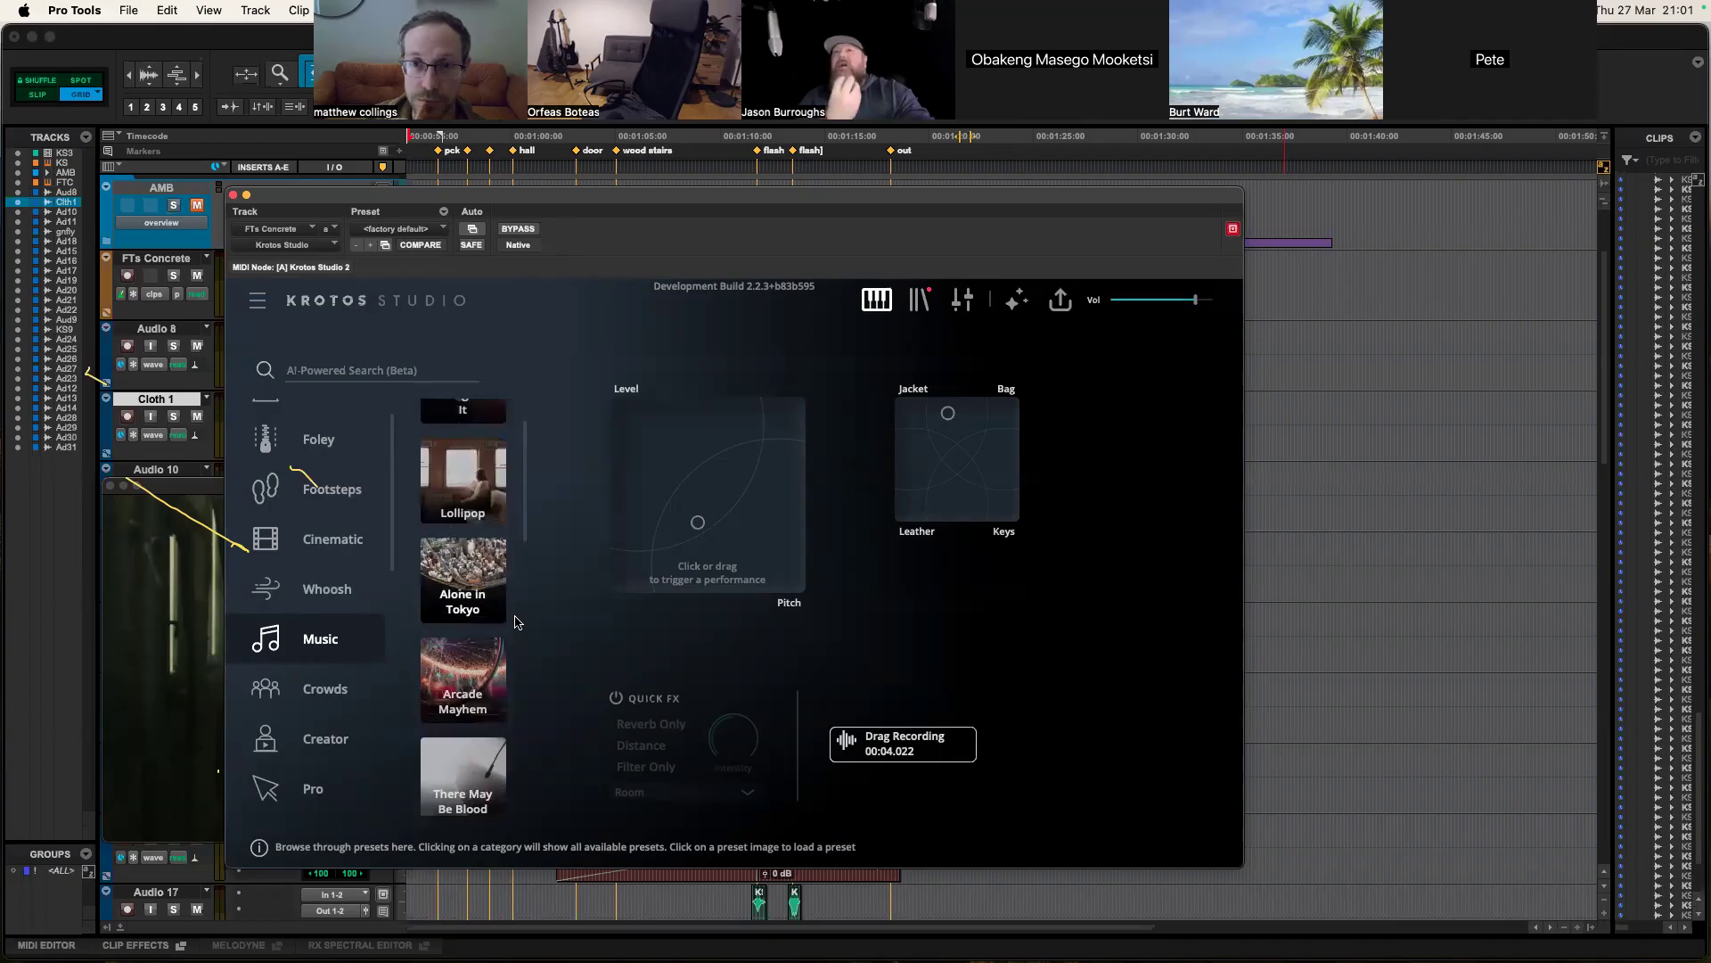
{"action": "scroll", "coordinate": [491, 566], "scroll_direction": "up", "scroll_amount": 2}
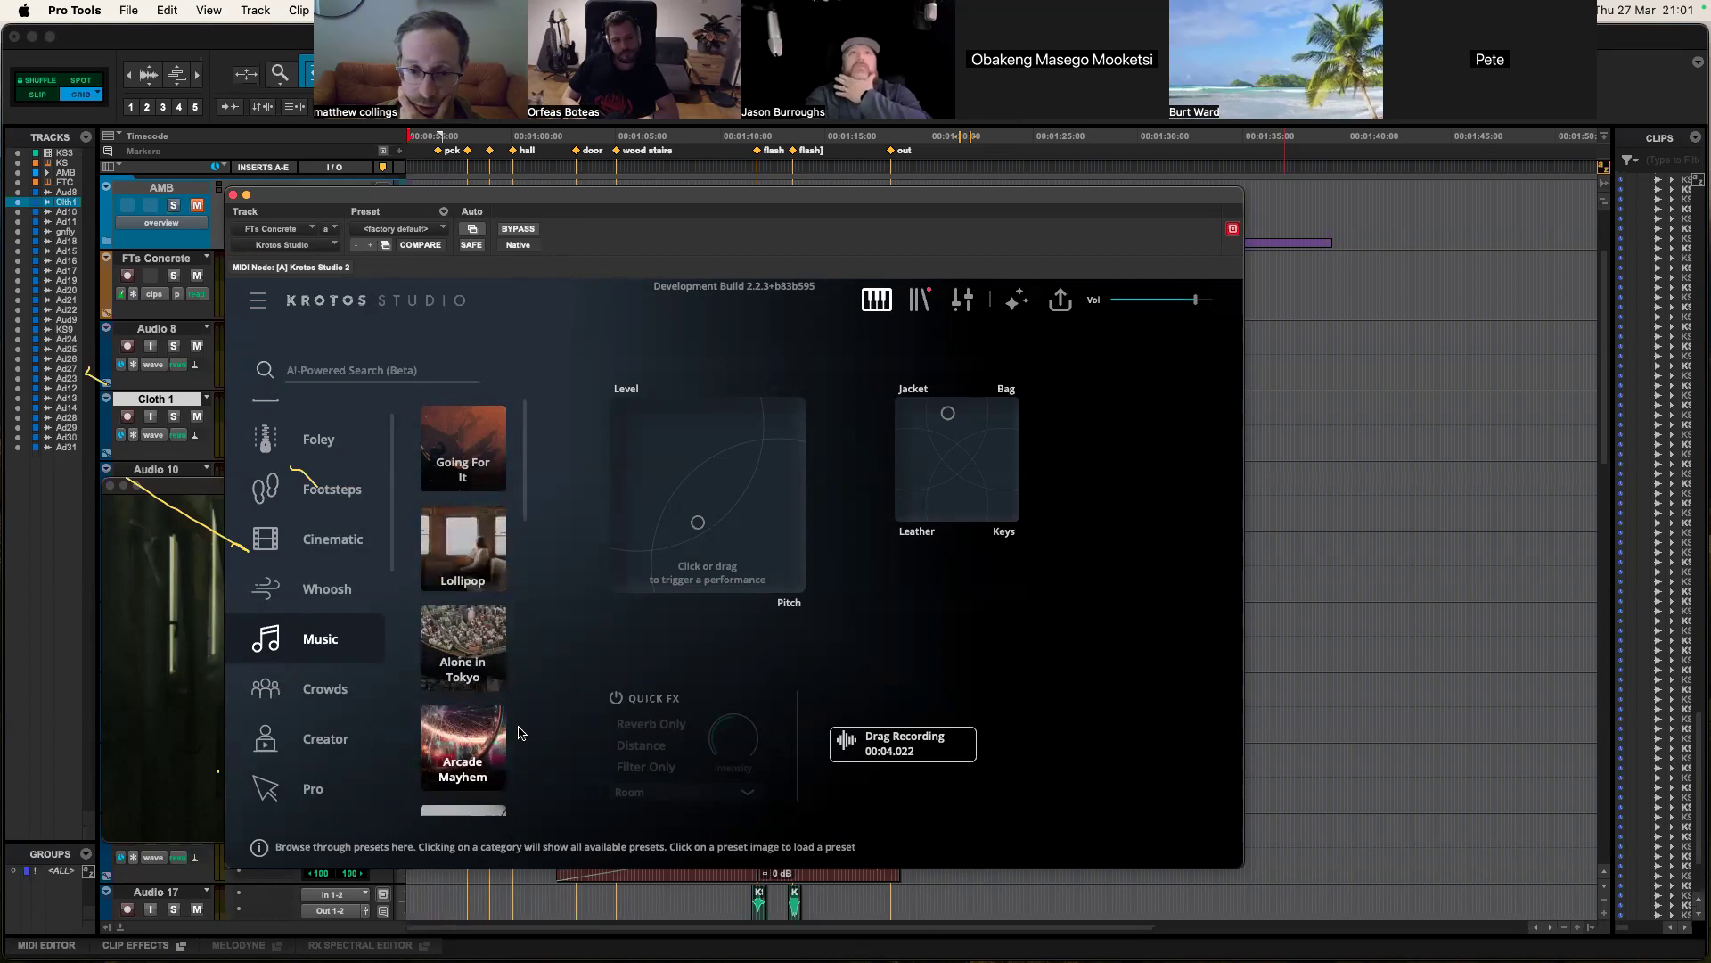
{"action": "scroll", "coordinate": [490, 762], "scroll_direction": "down", "scroll_amount": 2}
{"action": "scroll", "coordinate": [490, 762], "scroll_direction": "down", "scroll_amount": 3}
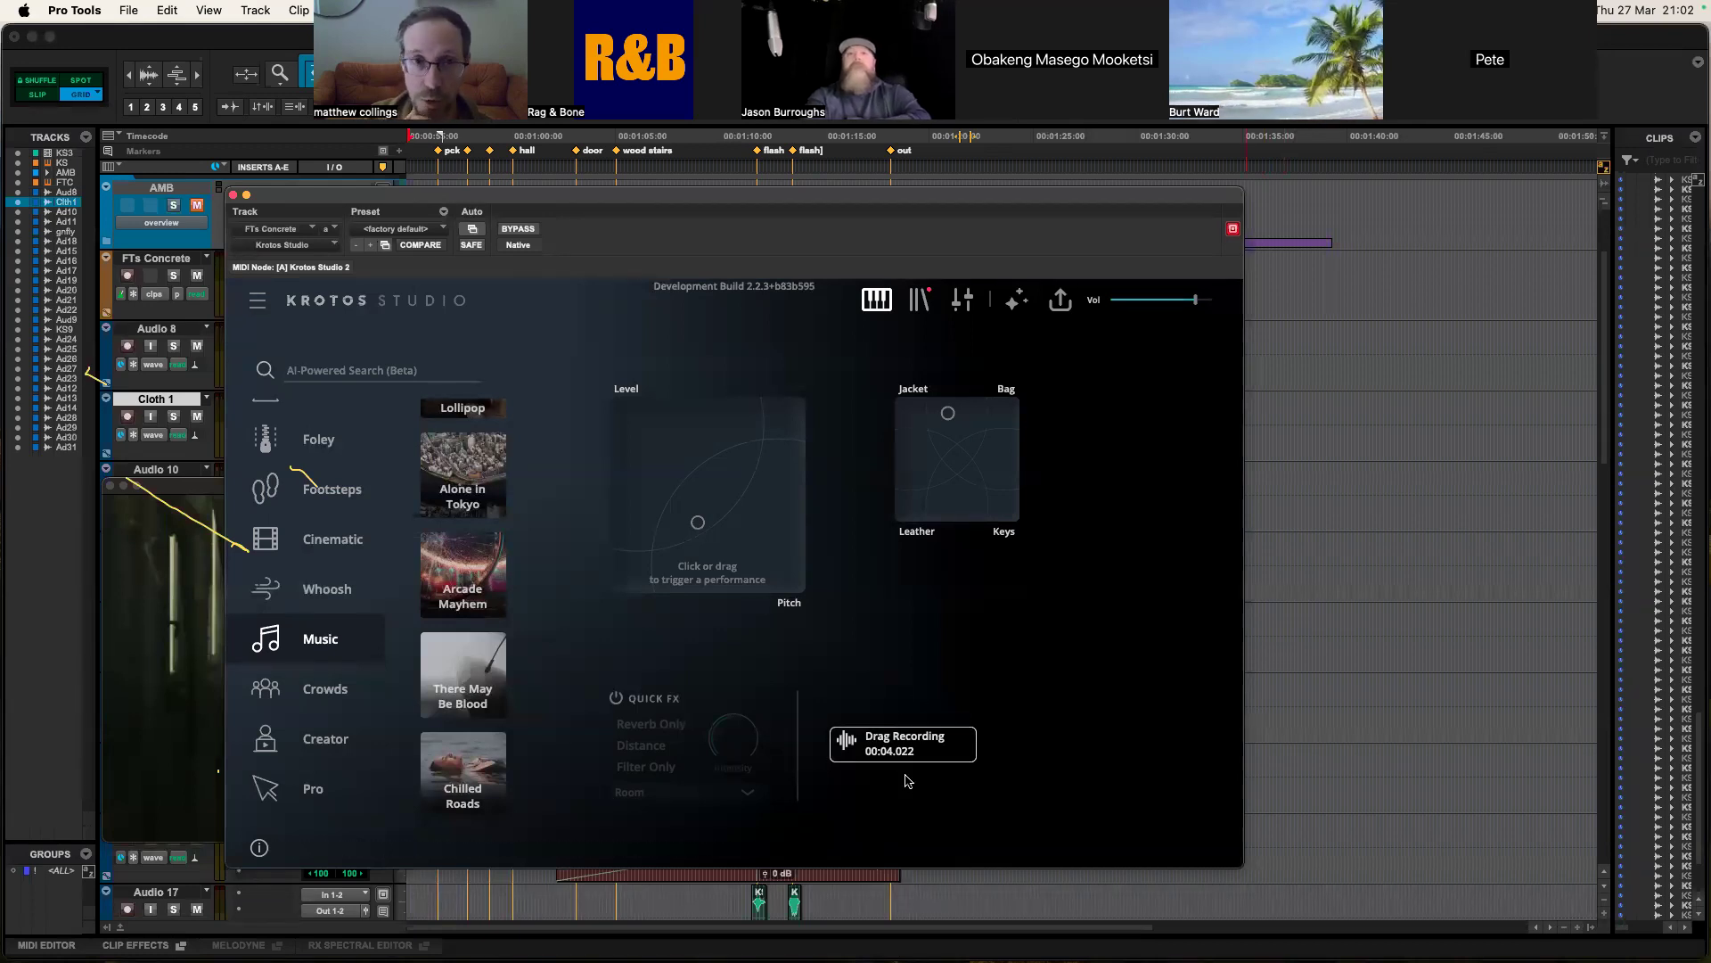
Step: Review the User Account and Drag & Drop settings, view the recorder assets folder chooser without changing the location, and close the settings
{"action": "left_click", "coordinate": [257, 302]}
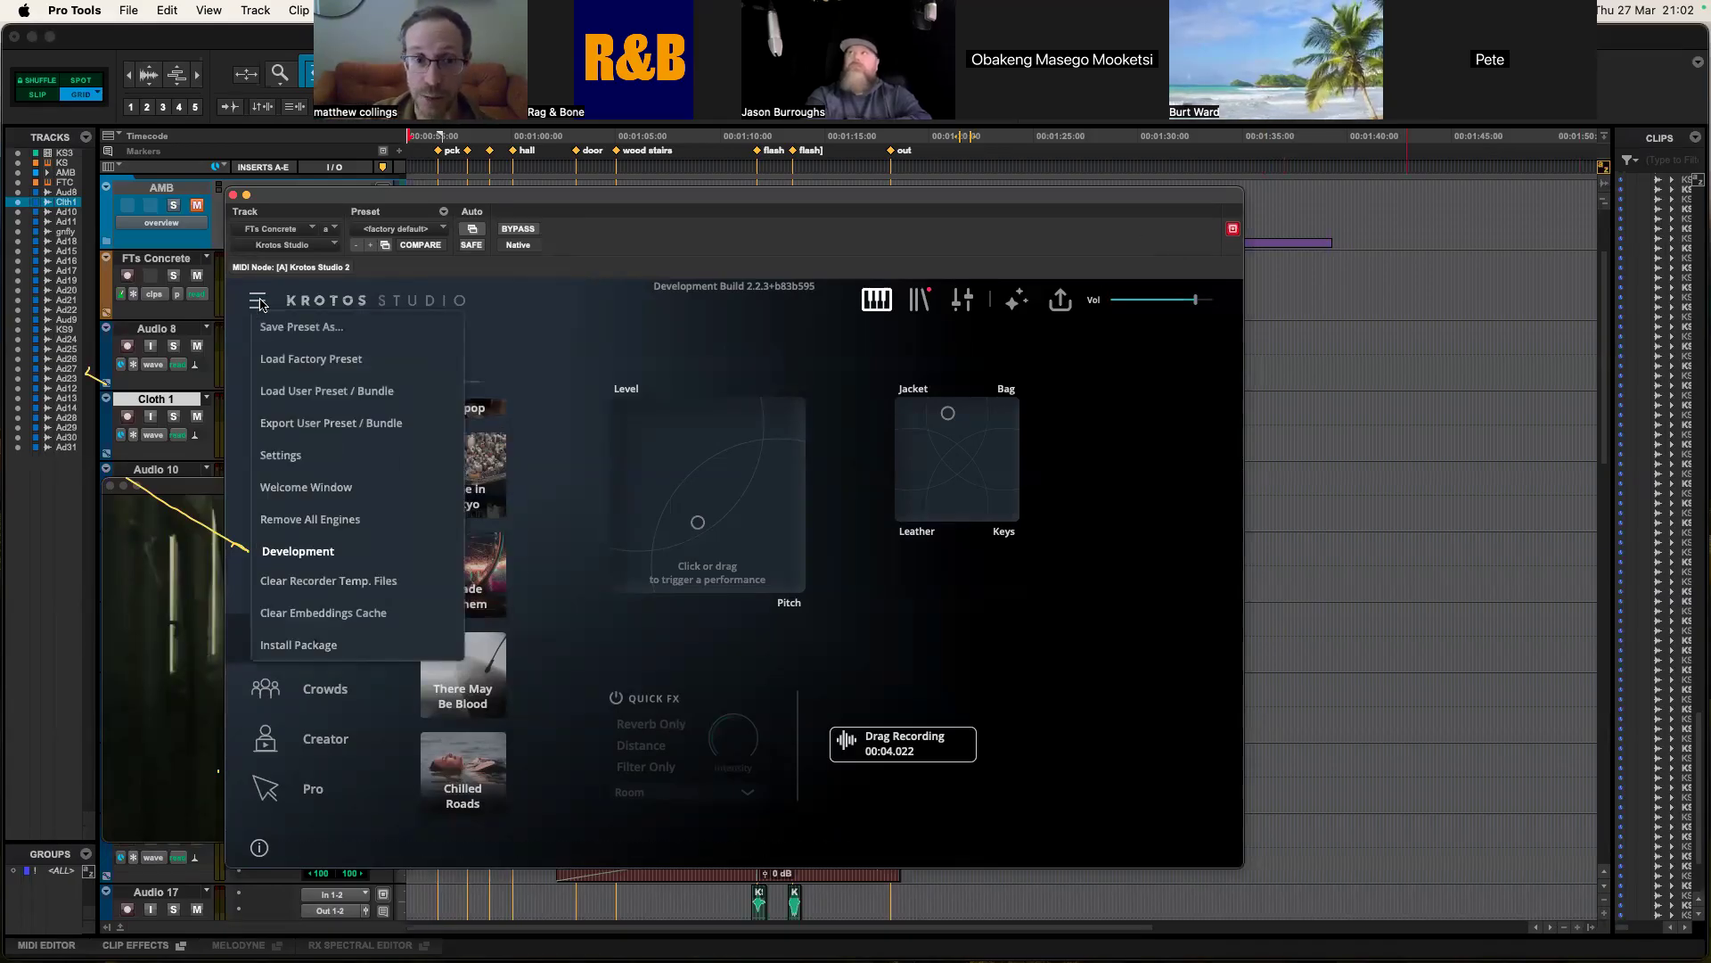
{"action": "left_click", "coordinate": [290, 455]}
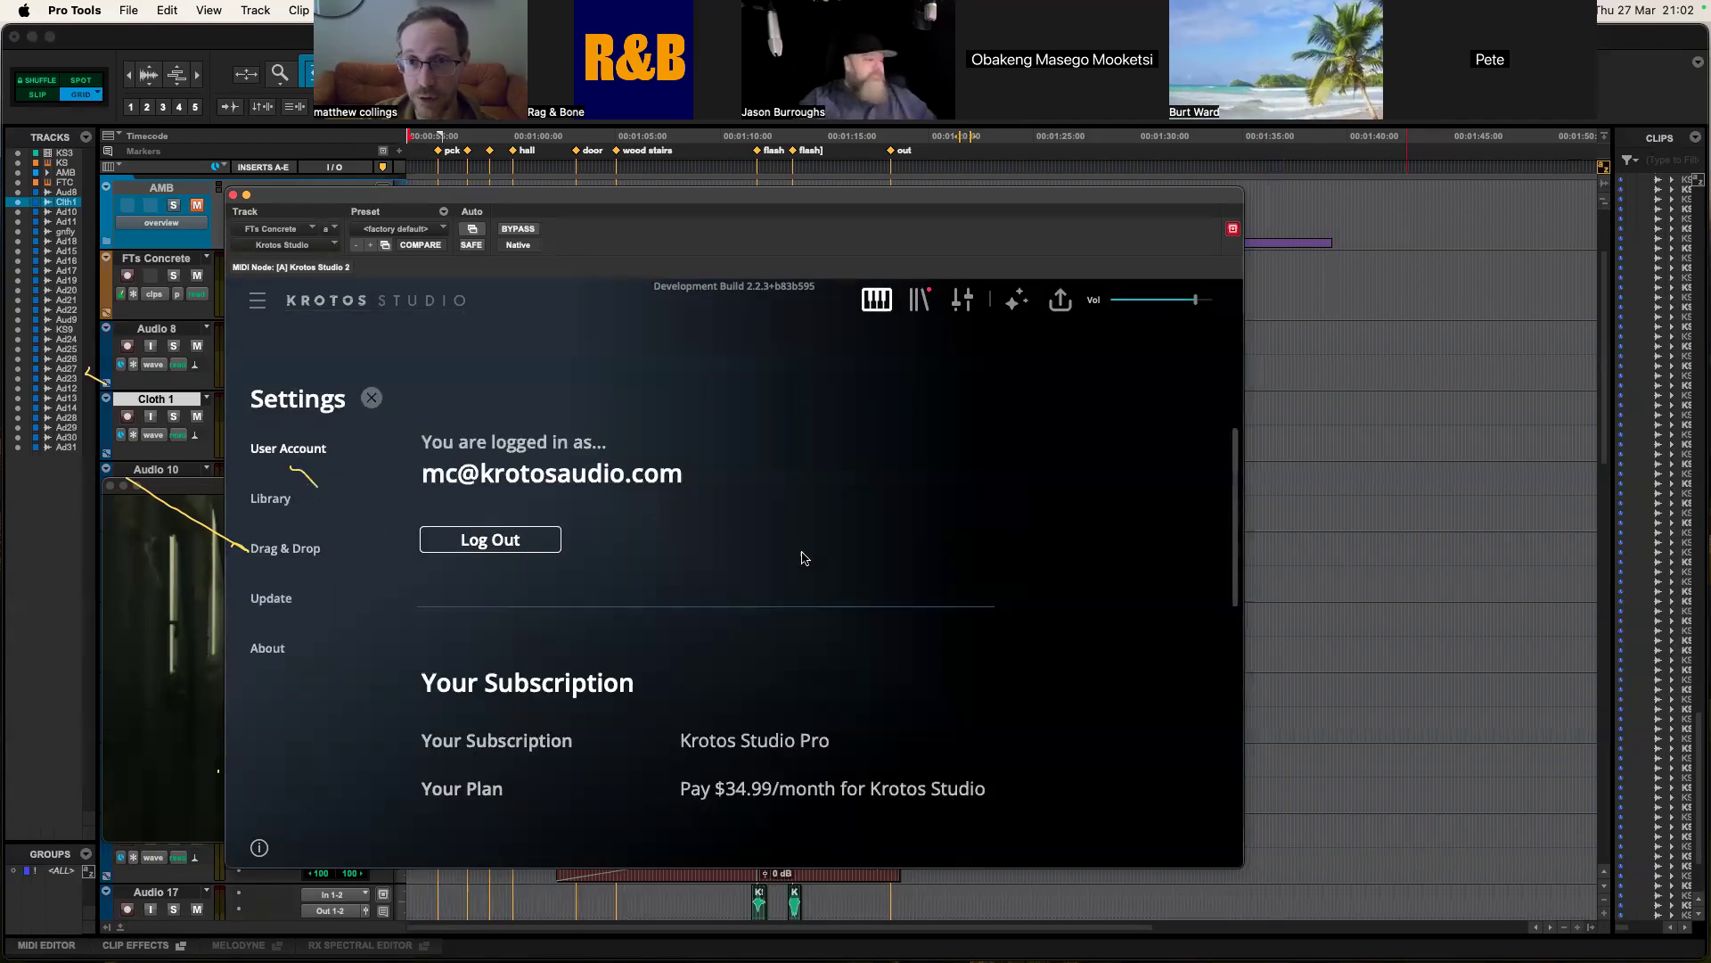
{"action": "scroll", "coordinate": [803, 558], "scroll_direction": "down", "scroll_amount": 1}
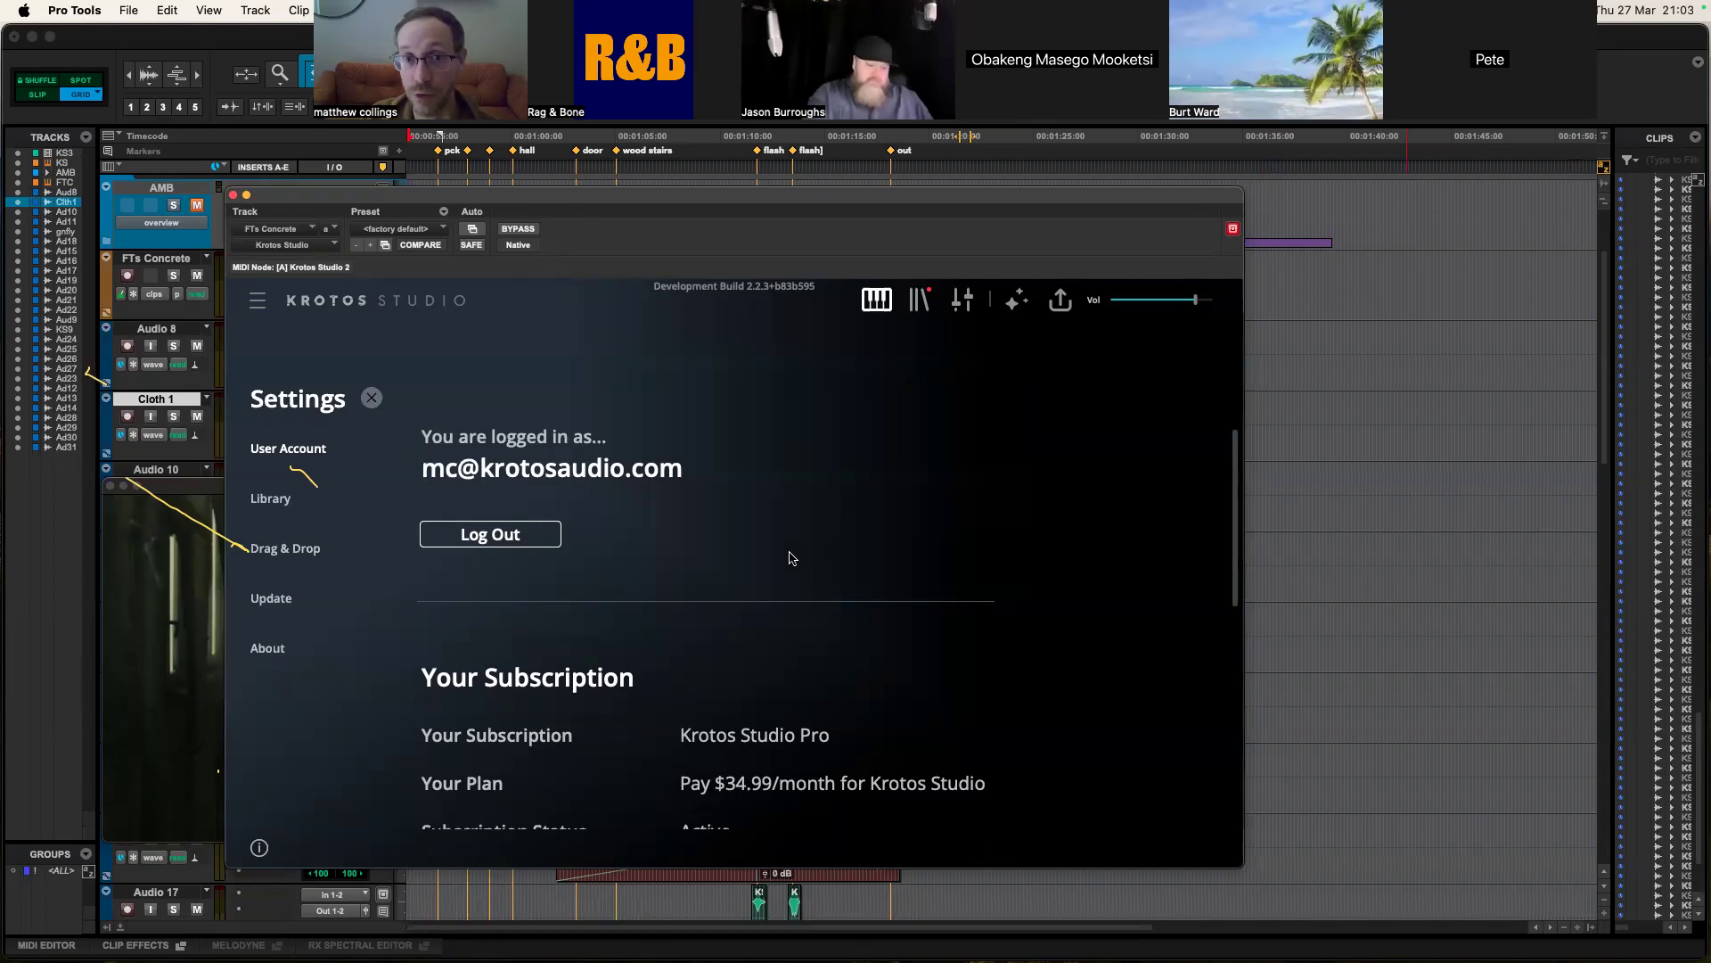
{"action": "scroll", "coordinate": [605, 632], "scroll_direction": "down", "scroll_amount": 2}
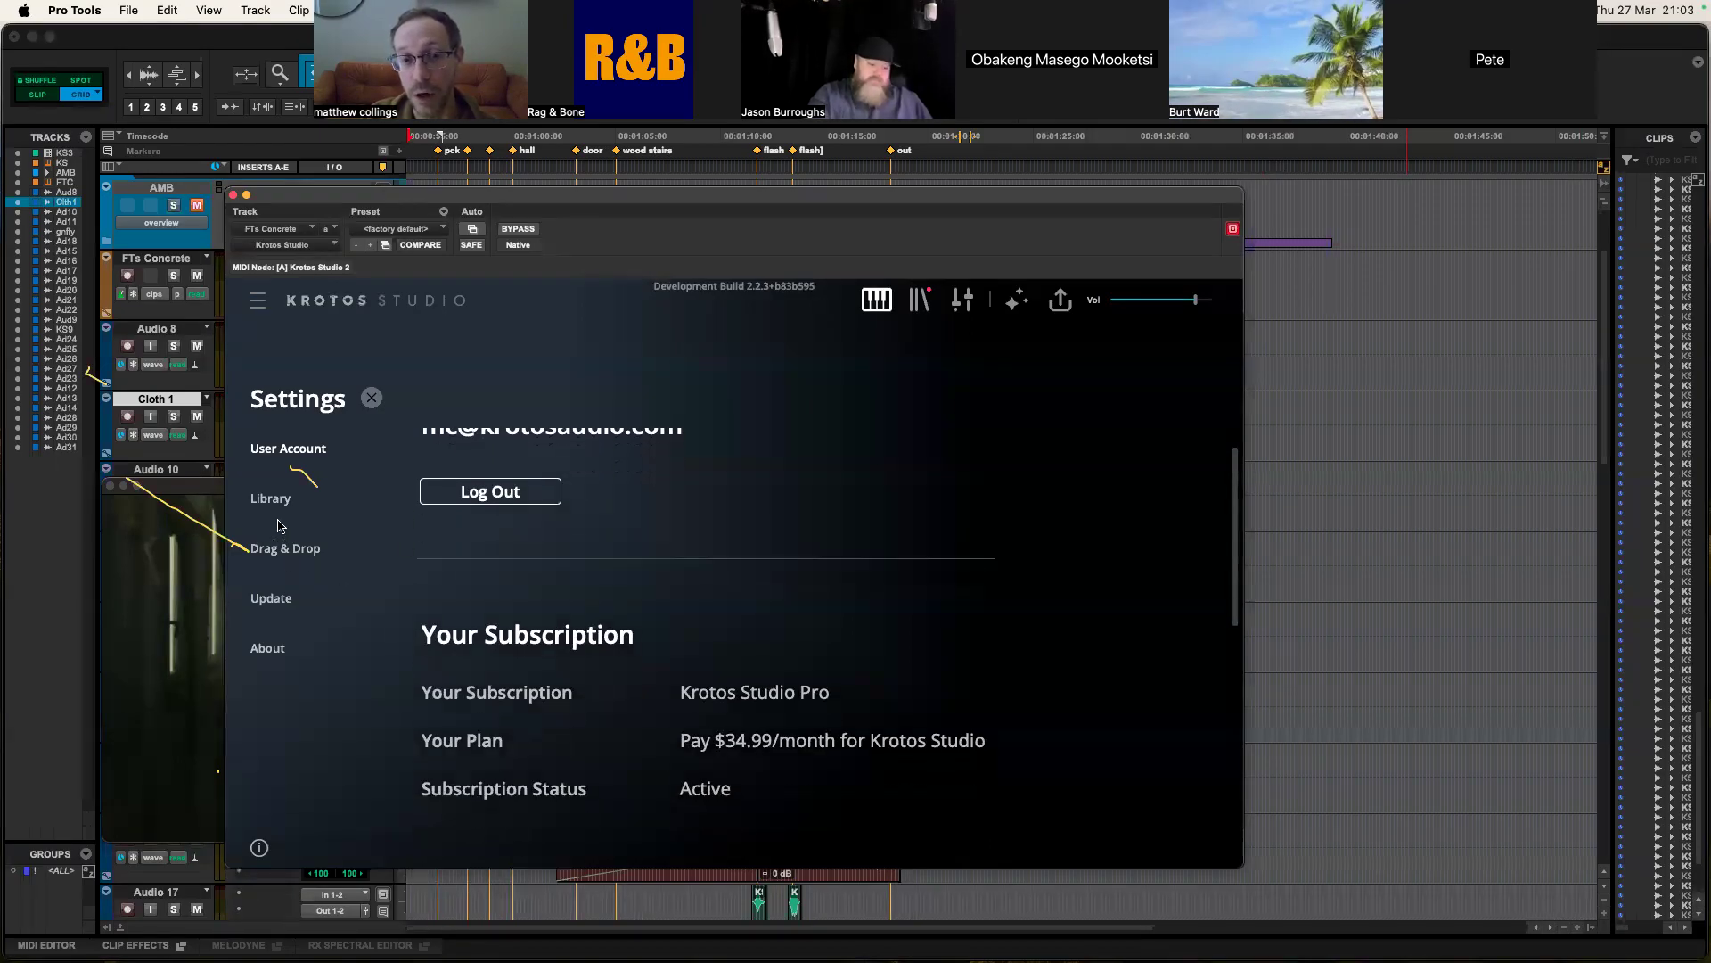
{"action": "left_click", "coordinate": [298, 551]}
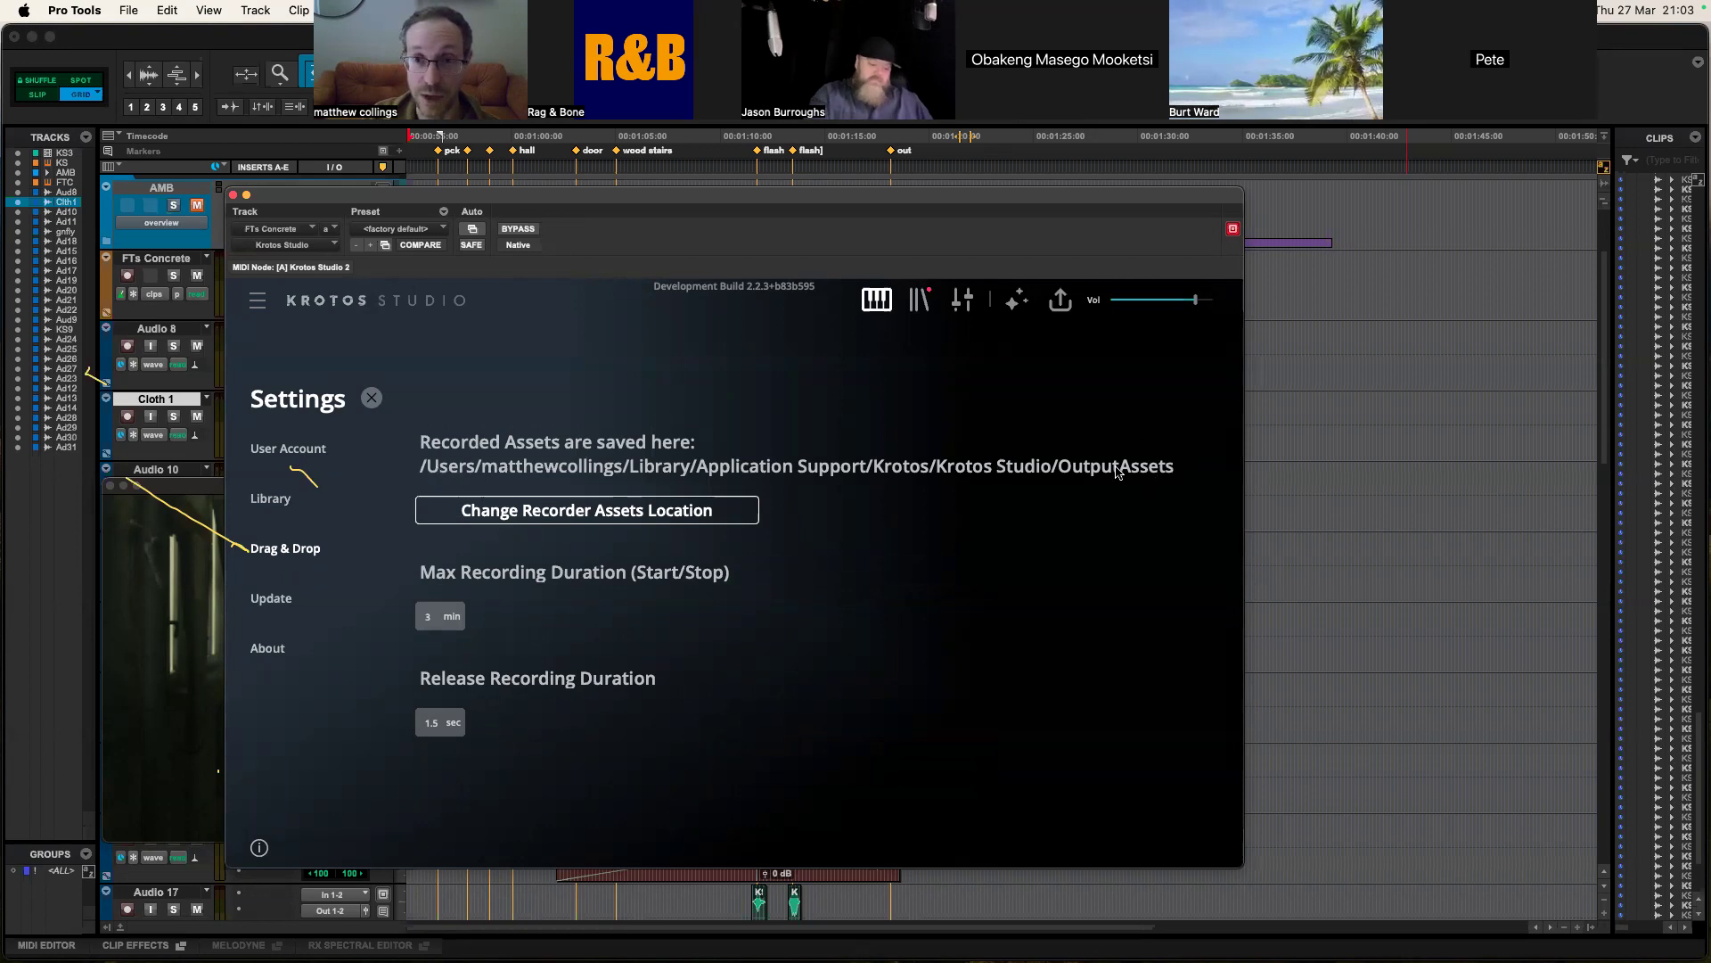
{"action": "left_click", "coordinate": [684, 520]}
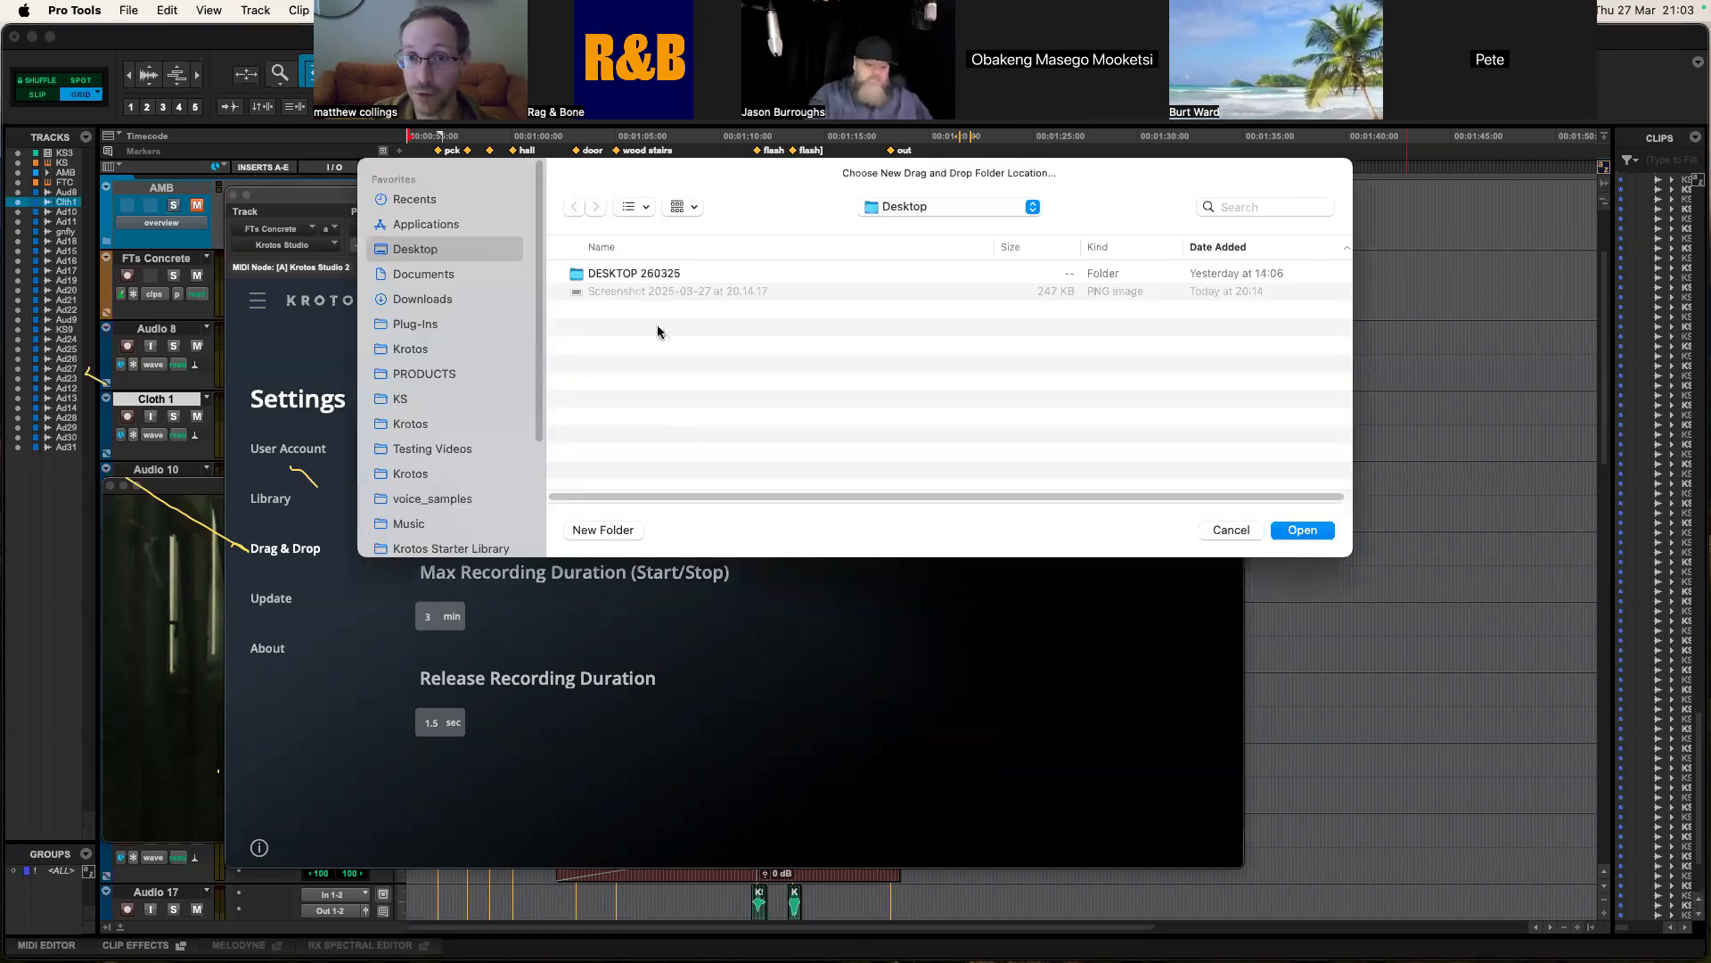
{"action": "left_click", "coordinate": [1222, 531]}
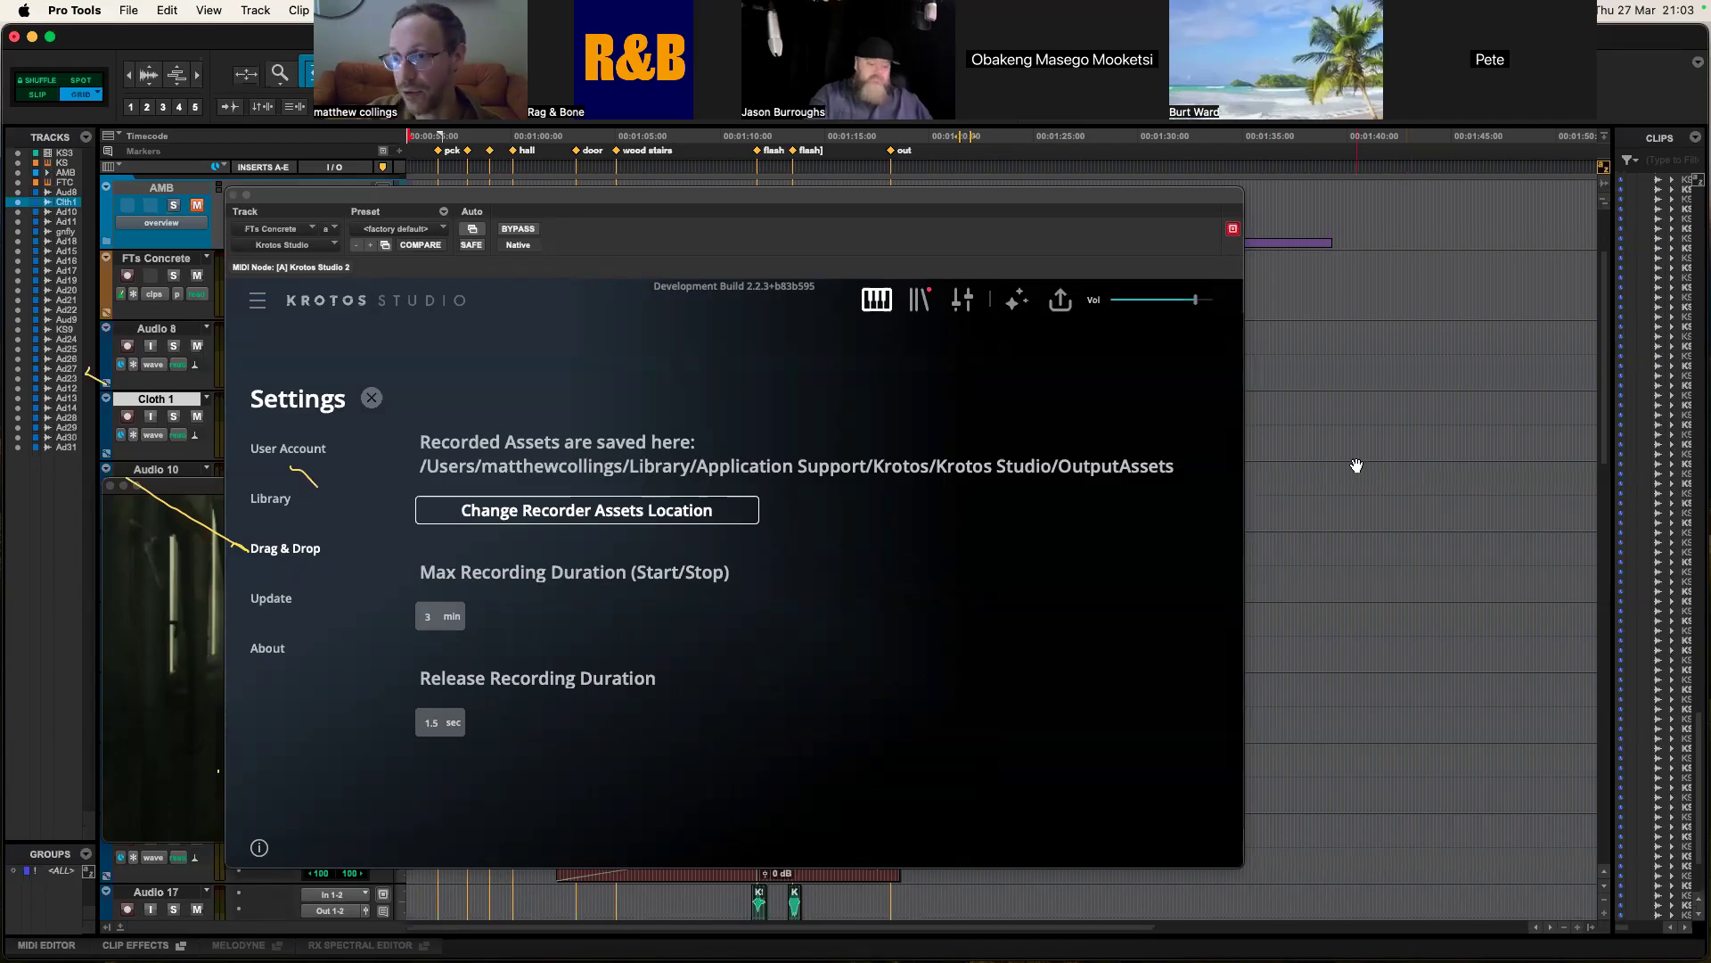
{"action": "left_click", "coordinate": [371, 398]}
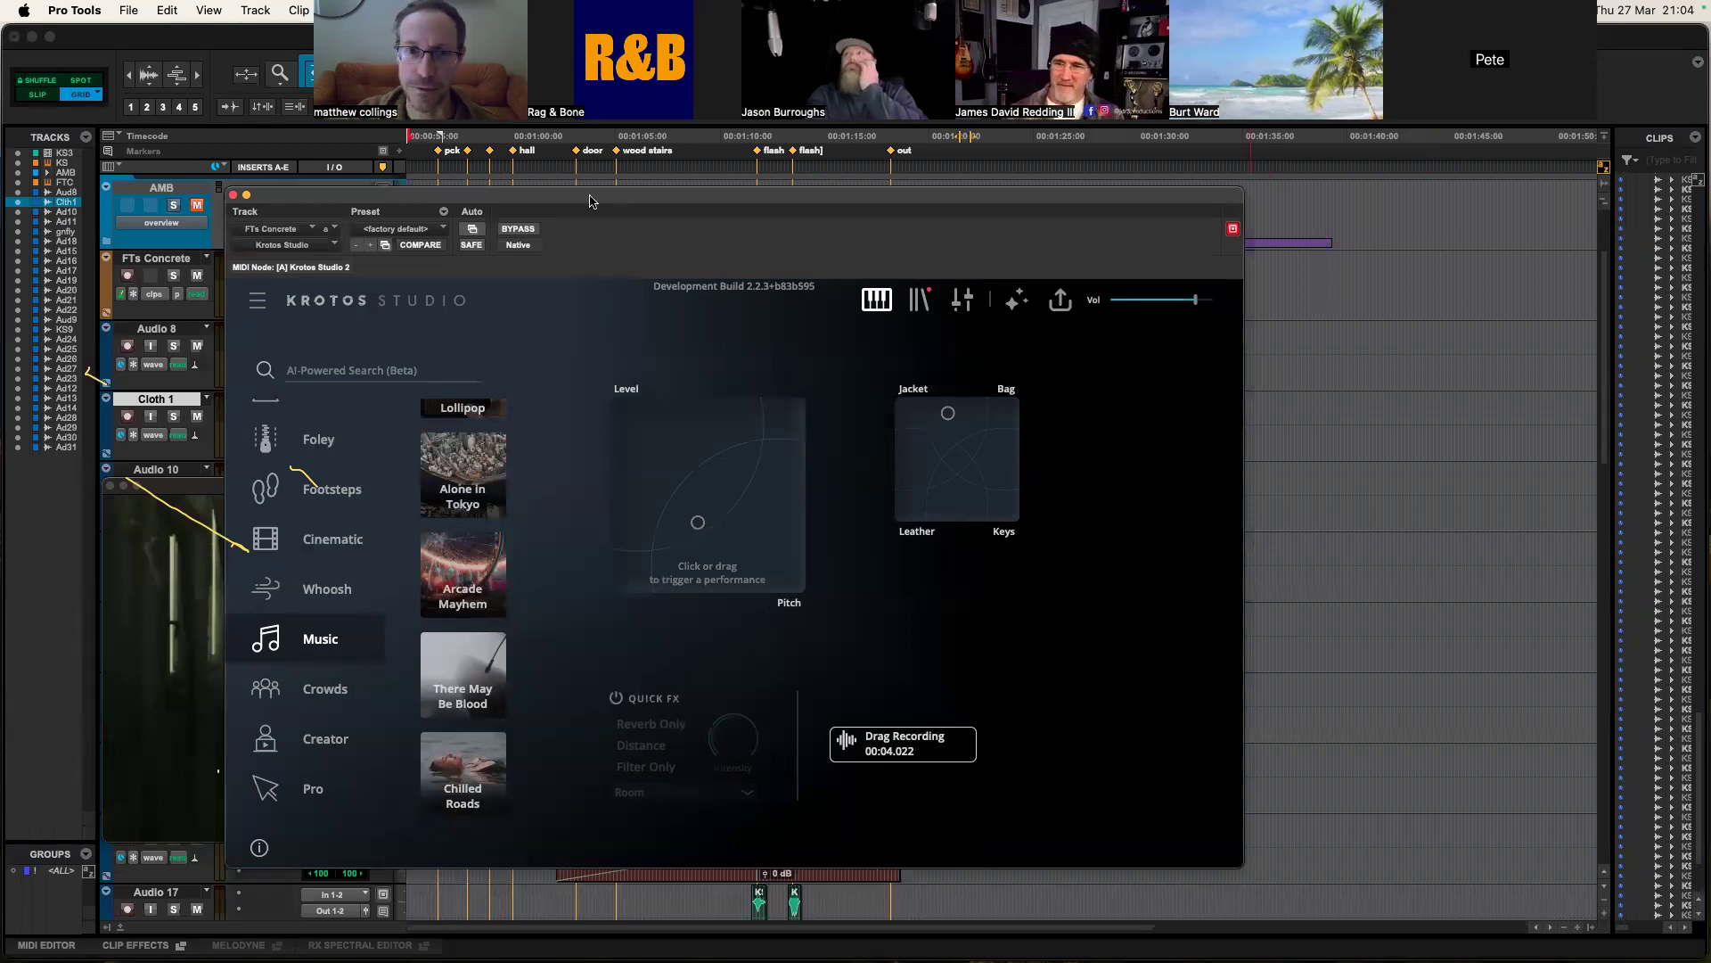
Step: Move the Krotos Studio window clear of the track controls and close the video window
{"action": "left_click_drag", "start_coordinate": [591, 200], "coordinate": [861, 208]}
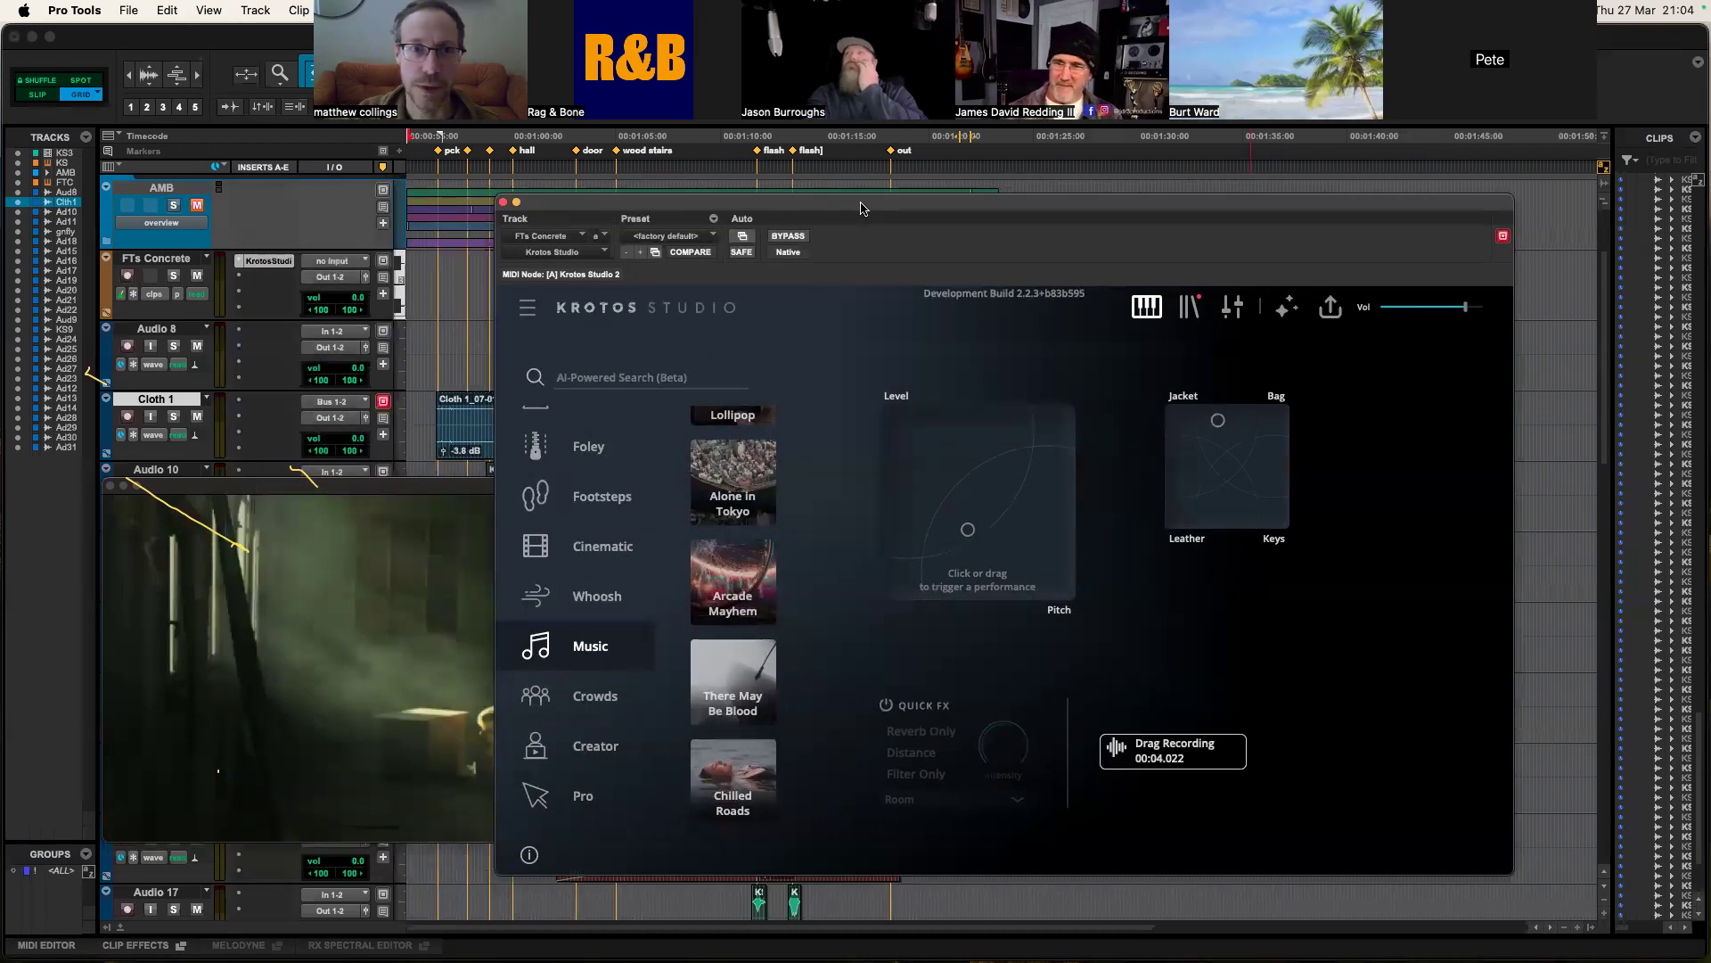
{"action": "left_click", "coordinate": [110, 485]}
{"action": "left_click_drag", "start_coordinate": [625, 201], "coordinate": [658, 201]}
Step: Create one new stereo instrument track
{"action": "scroll", "coordinate": [241, 435], "scroll_direction": "down", "scroll_amount": 5}
{"action": "scroll", "coordinate": [240, 435], "scroll_direction": "down", "scroll_amount": 5}
{"action": "left_click", "coordinate": [252, 869]}
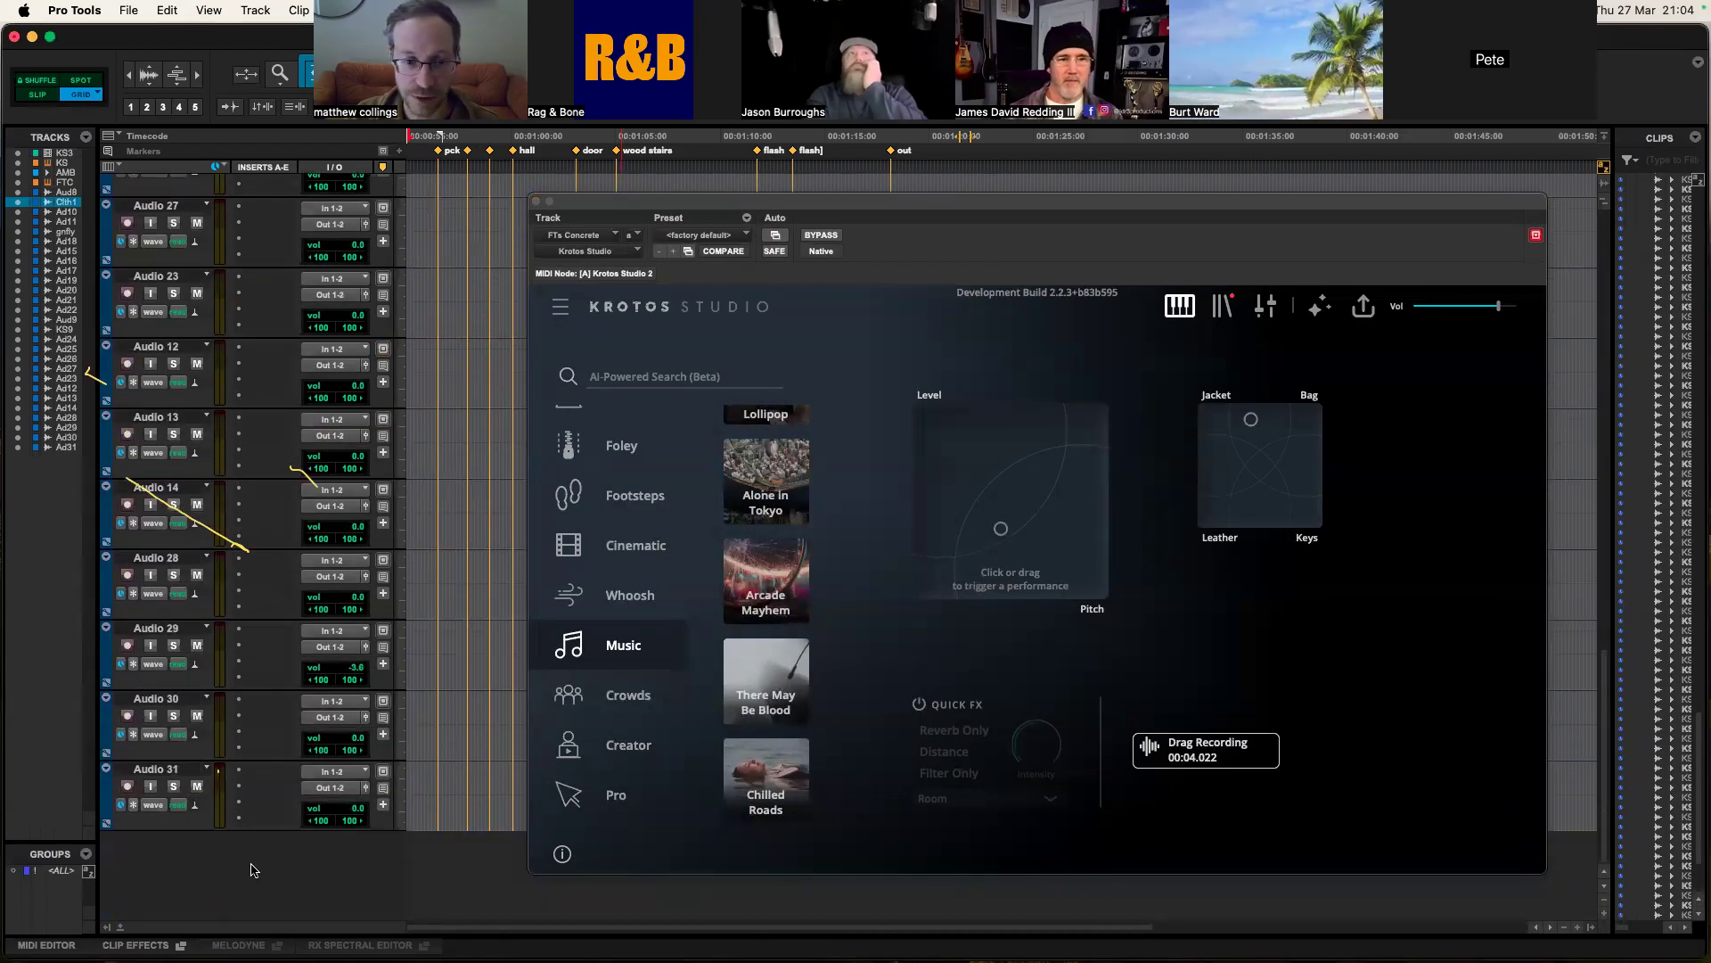
{"action": "key", "text": "super+shift+n"}
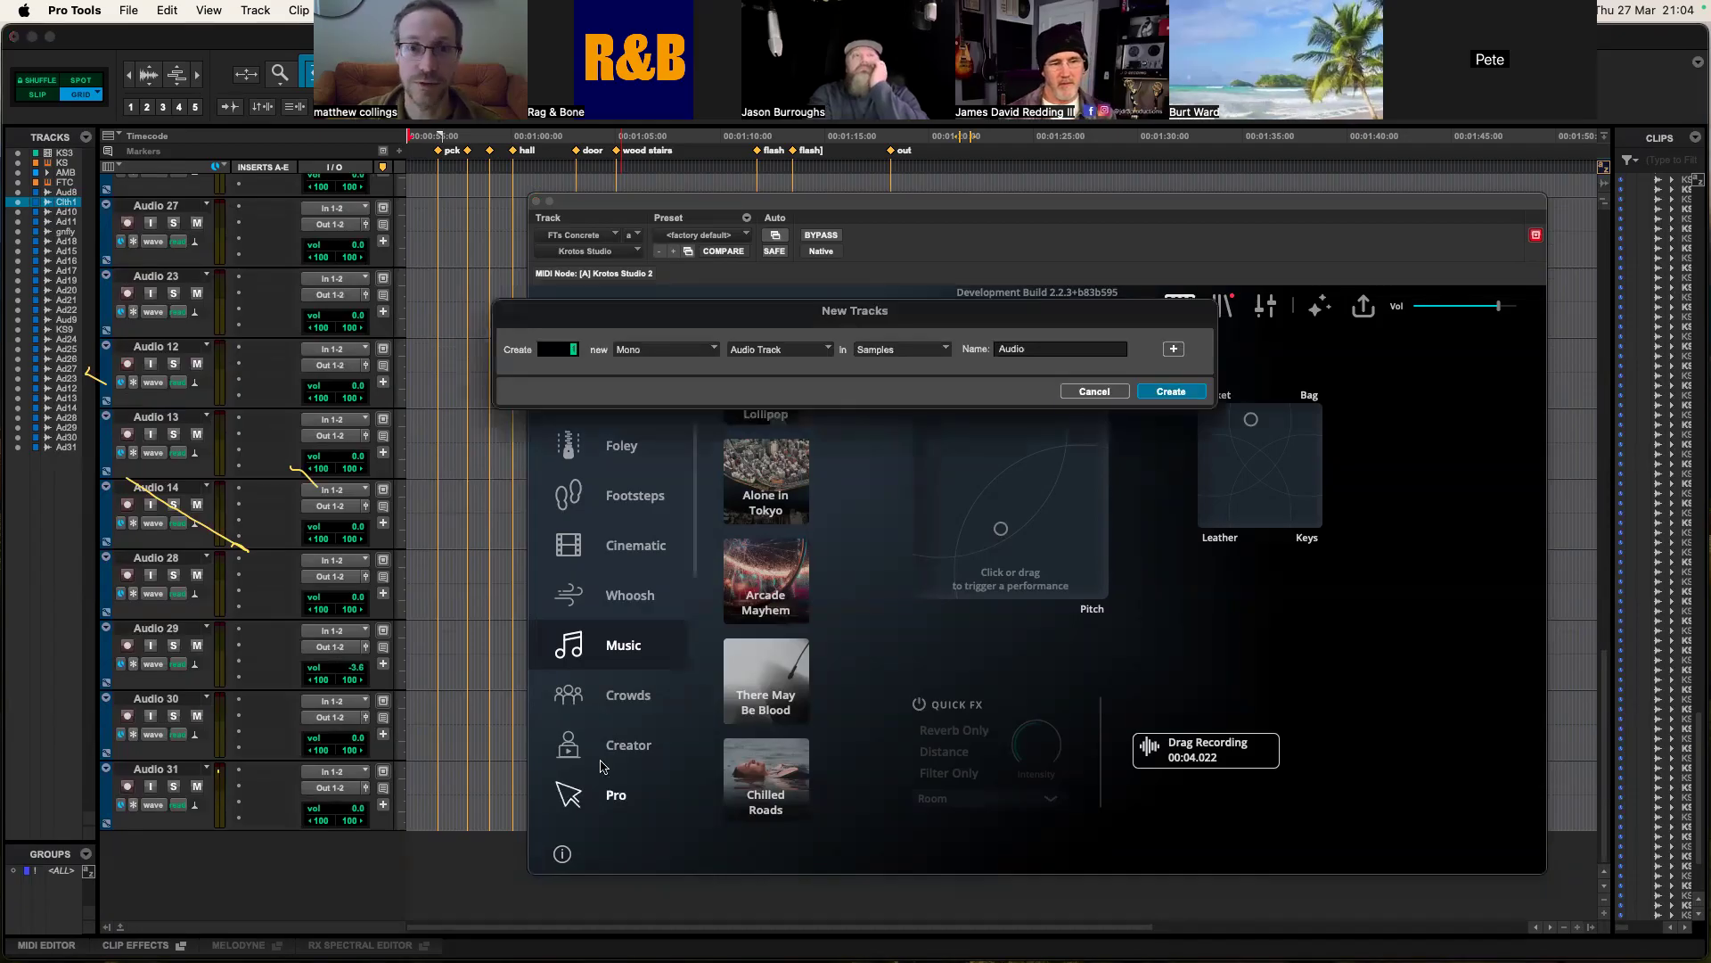
{"action": "left_click", "coordinate": [635, 351]}
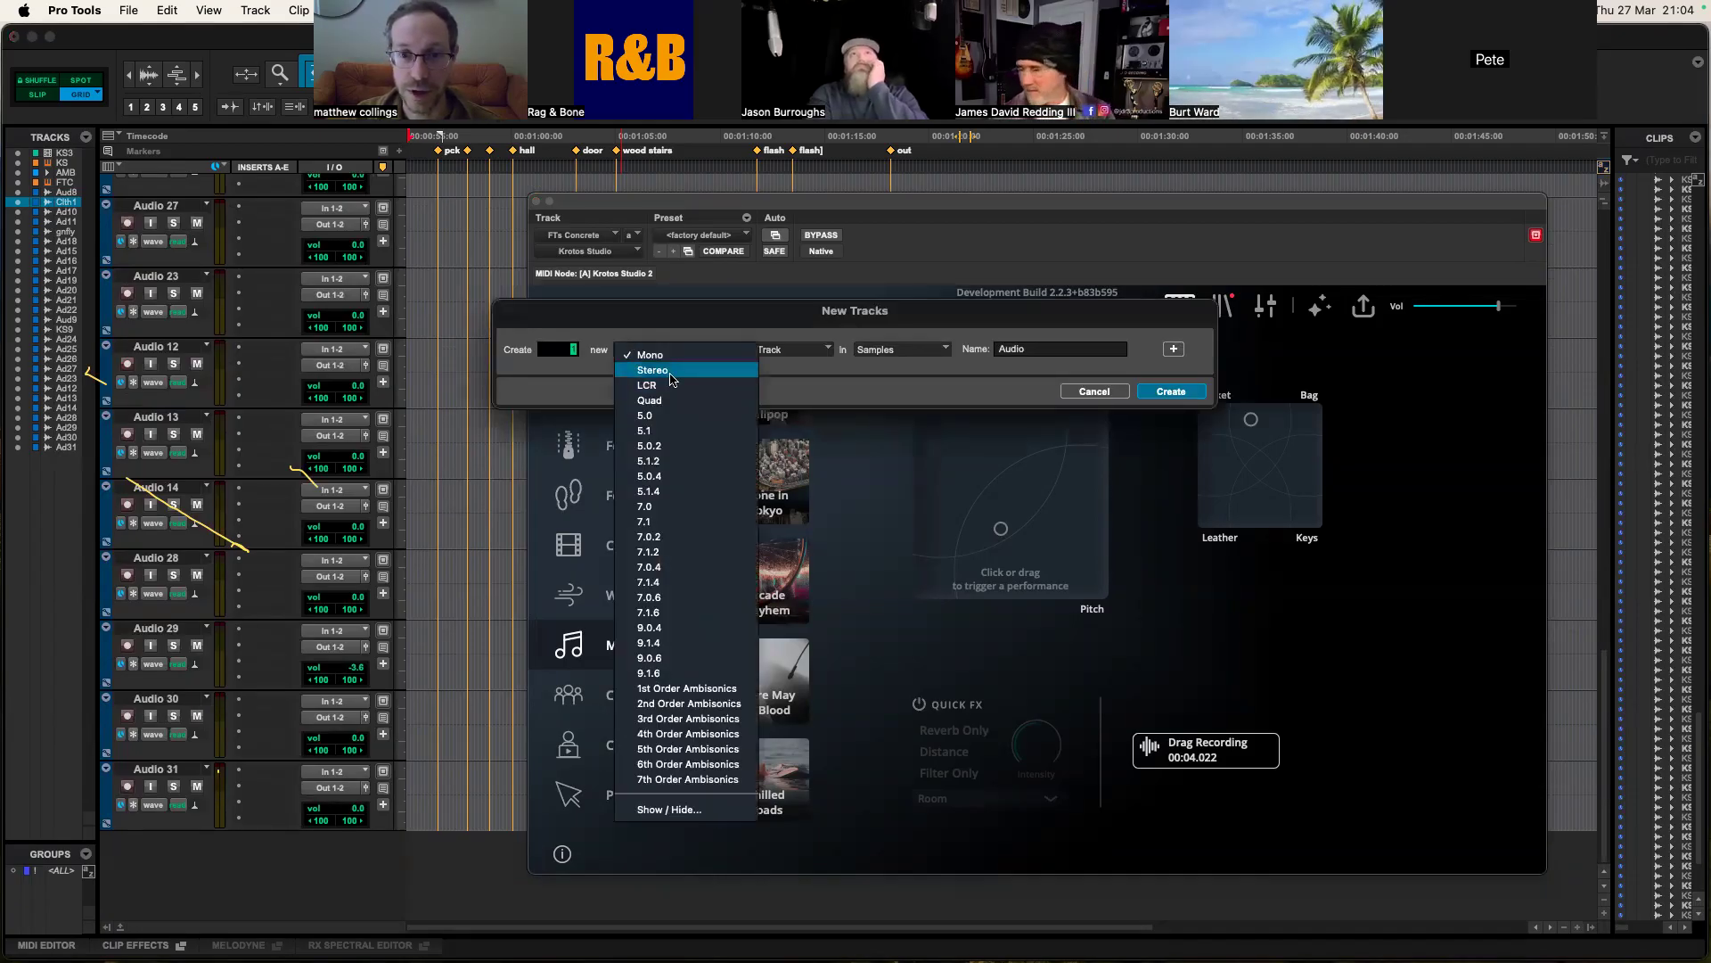
{"action": "left_click", "coordinate": [670, 367]}
{"action": "left_click", "coordinate": [771, 355]}
{"action": "left_click", "coordinate": [787, 426]}
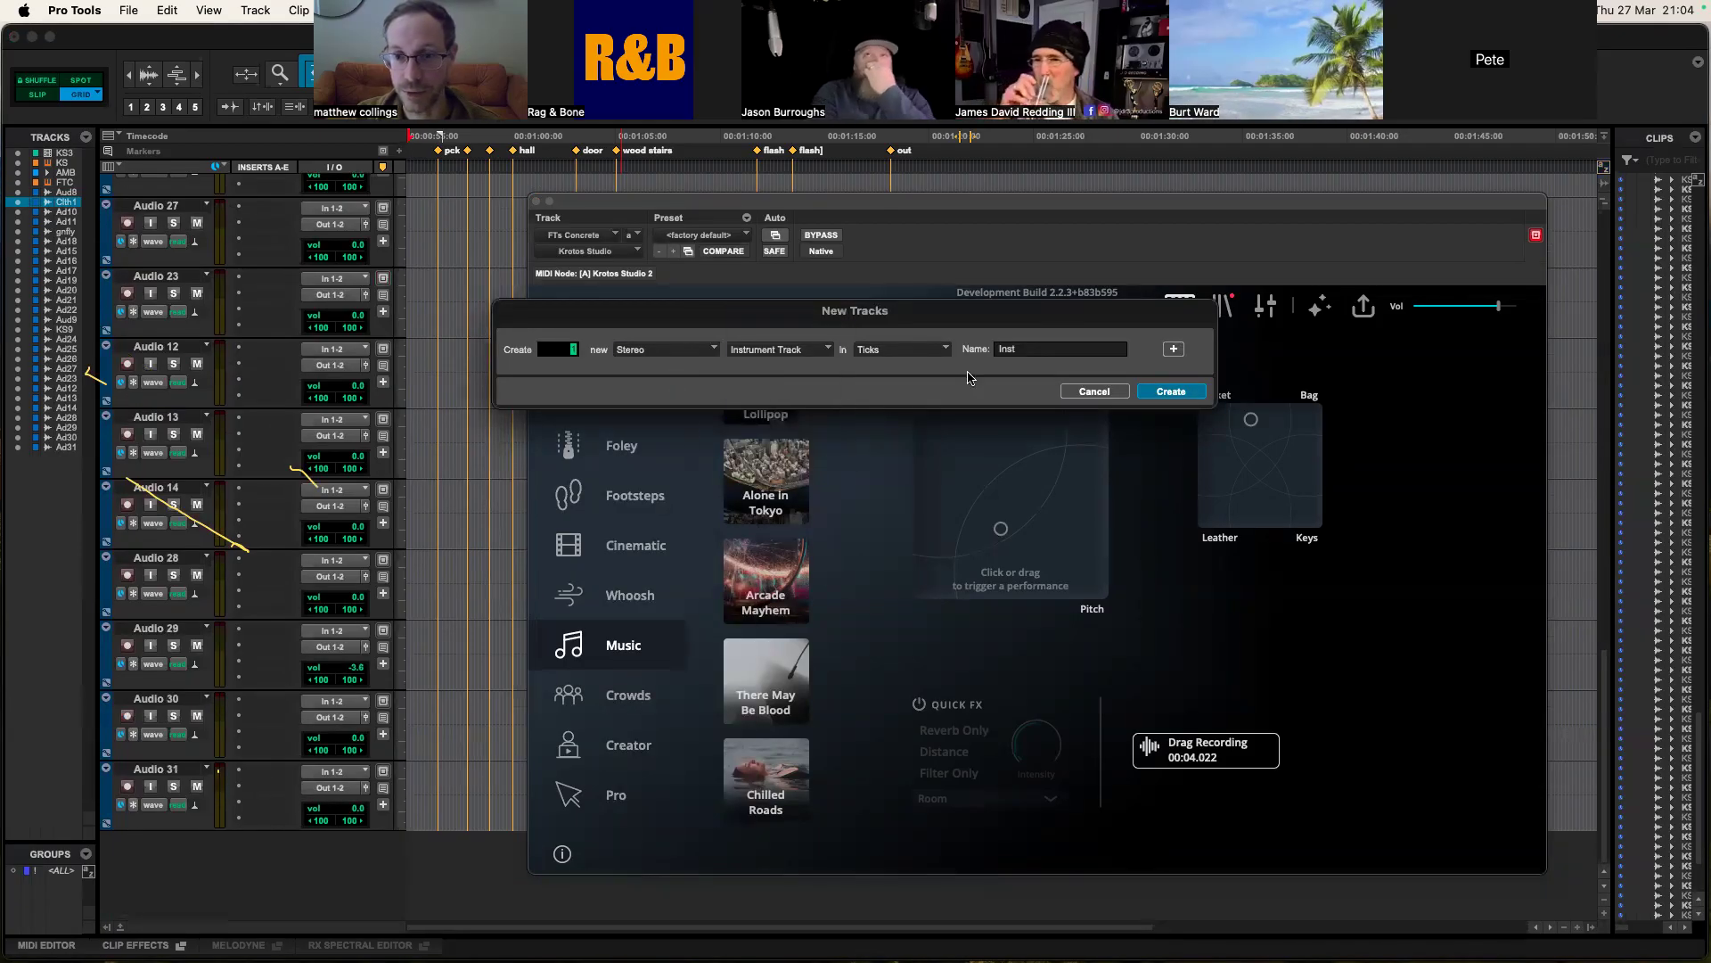
{"action": "left_click", "coordinate": [1169, 392]}
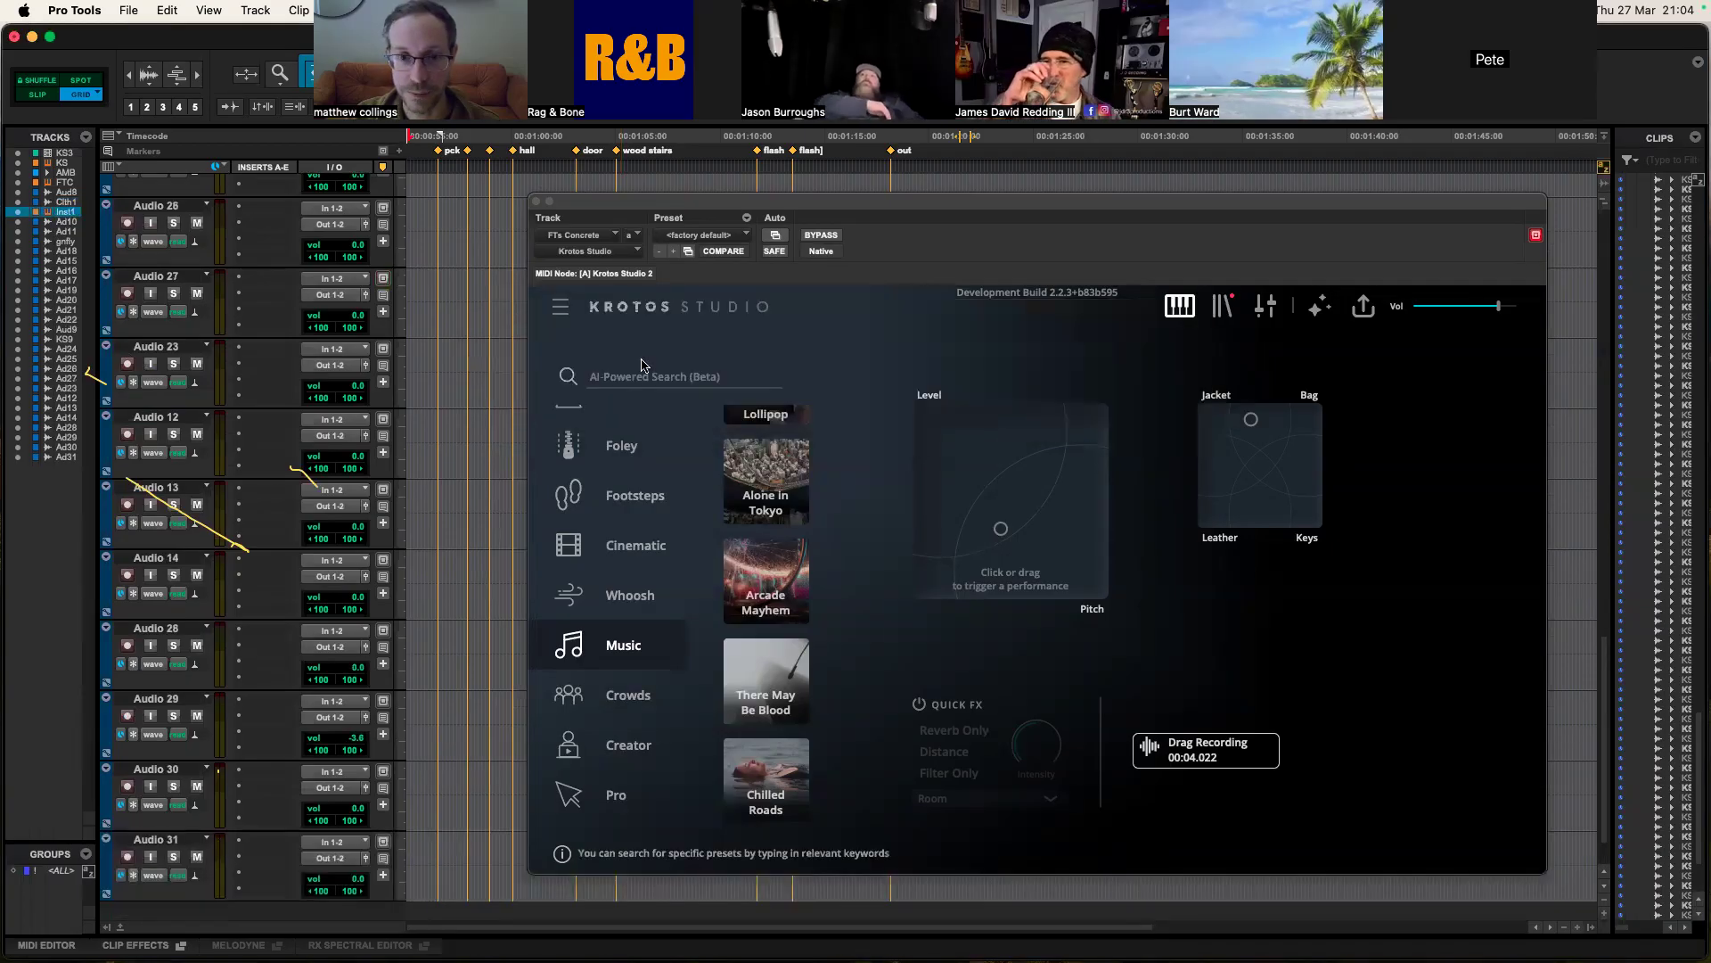
Step: Close the Krotos Studio window and move the Inst 1 track to the end of the track list, below Audio 31
{"action": "left_click", "coordinate": [536, 202]}
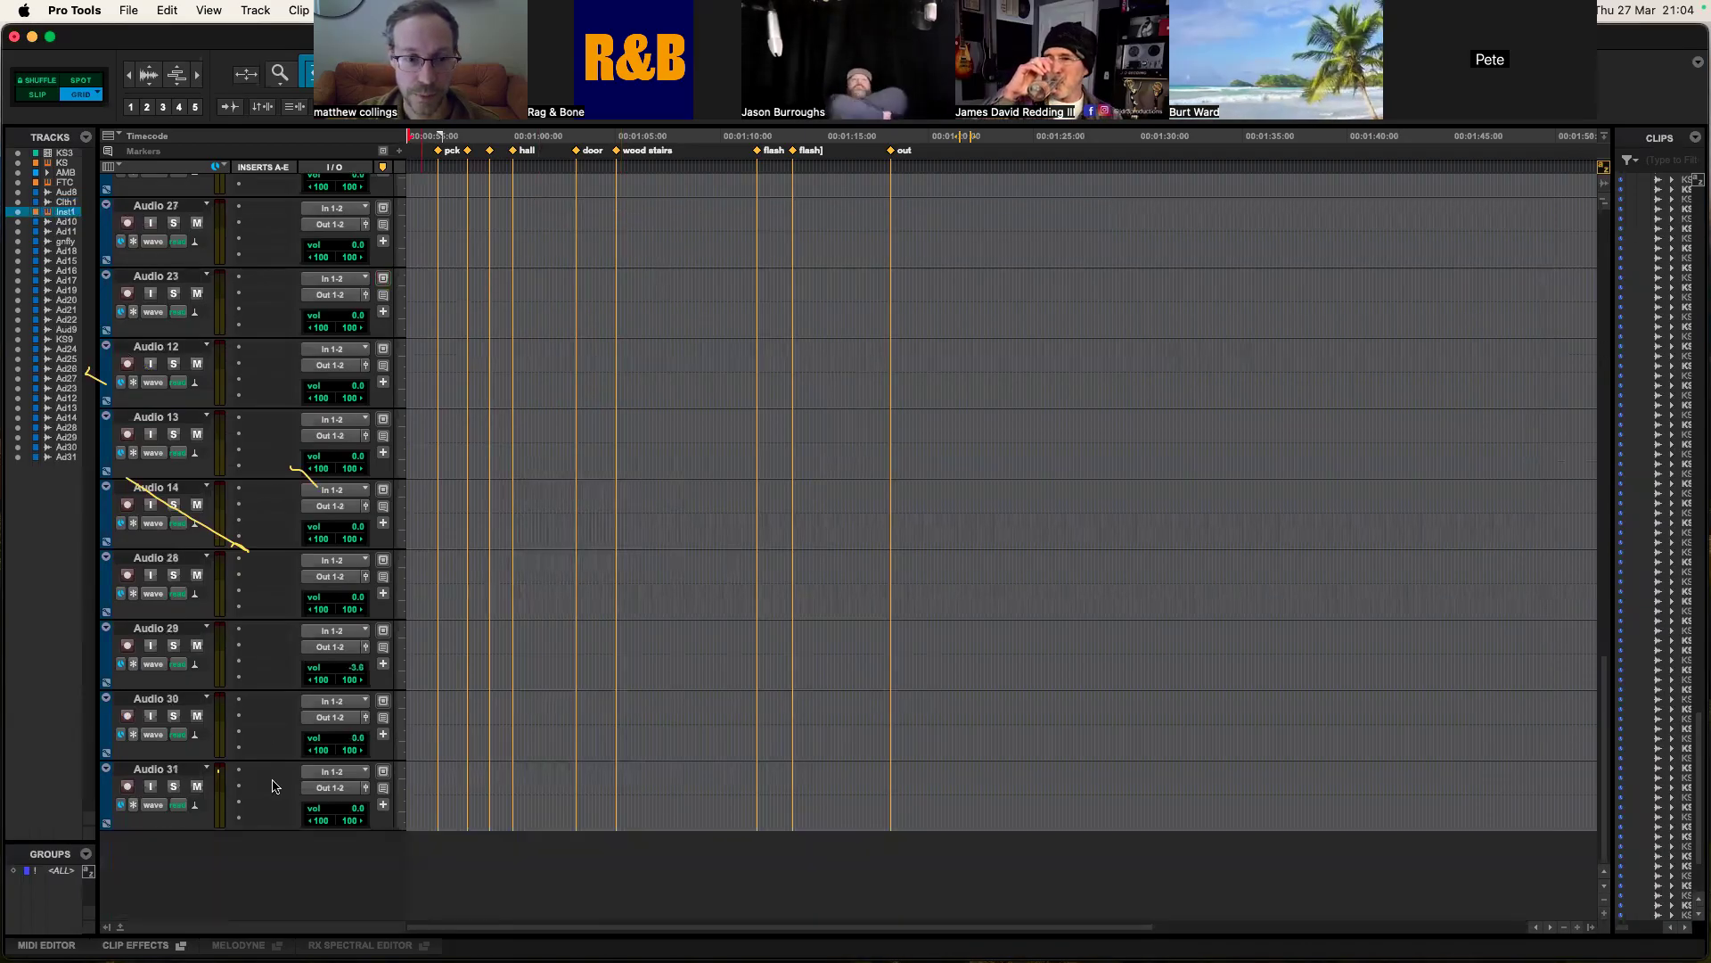
{"action": "scroll", "coordinate": [273, 786], "scroll_direction": "up", "scroll_amount": 10}
{"action": "scroll", "coordinate": [274, 786], "scroll_direction": "up", "scroll_amount": 15}
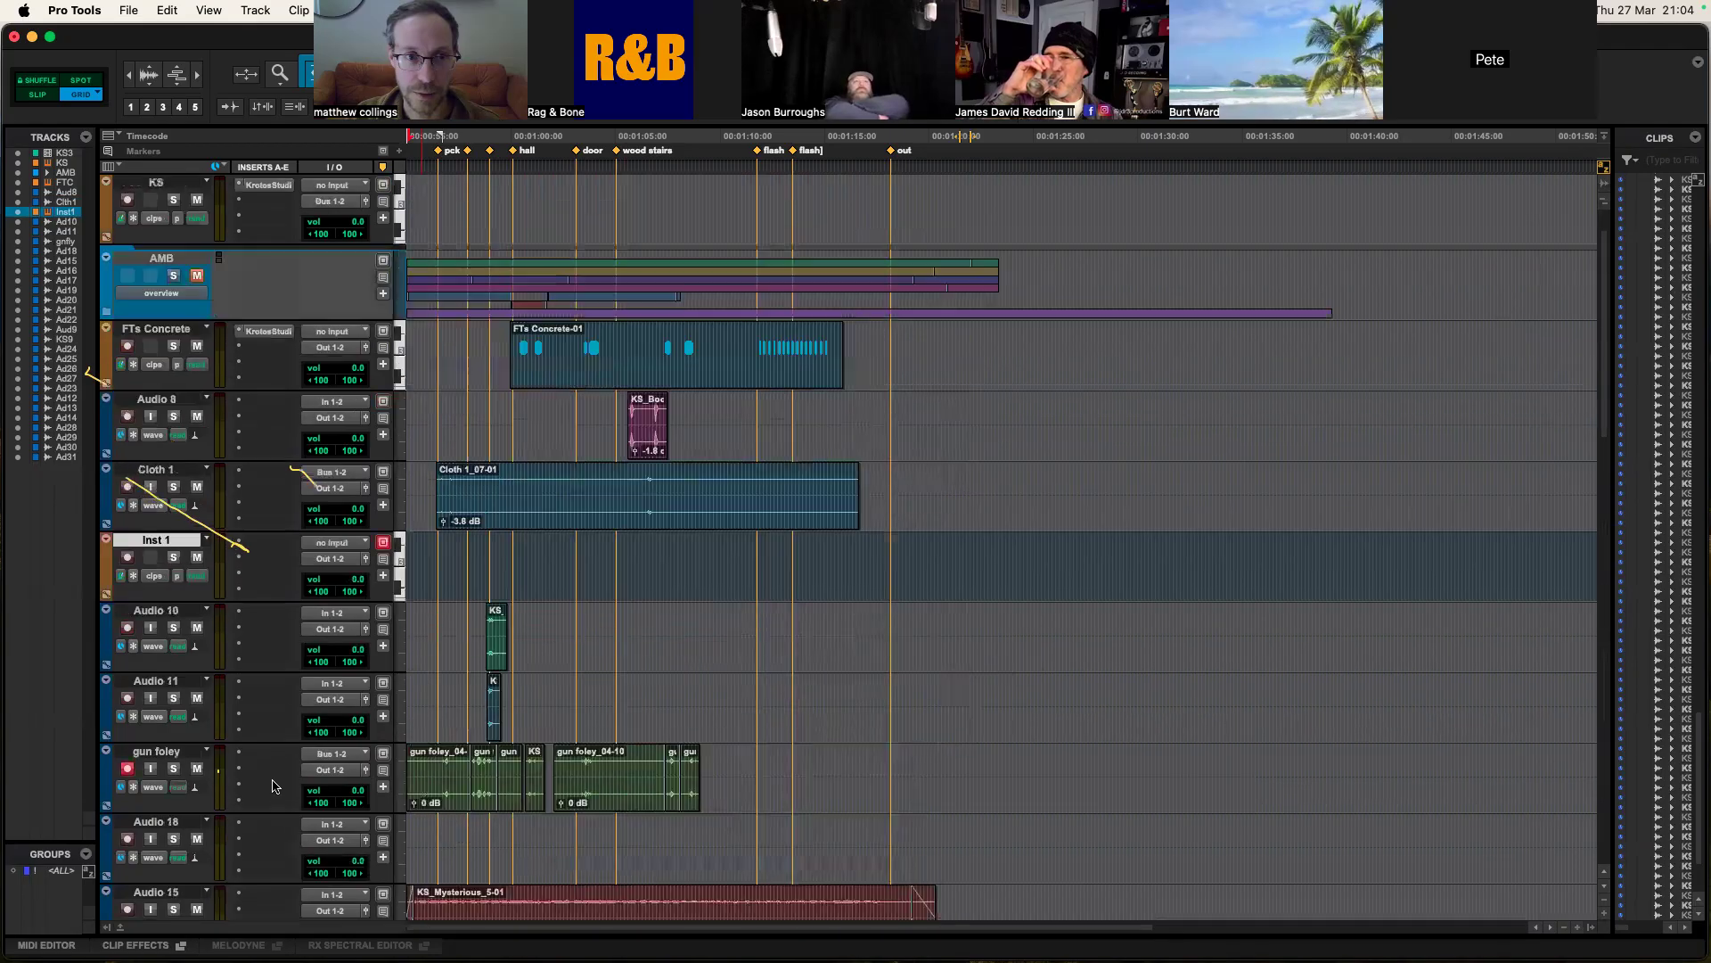
{"action": "left_click_drag", "start_coordinate": [178, 613], "coordinate": [222, 871]}
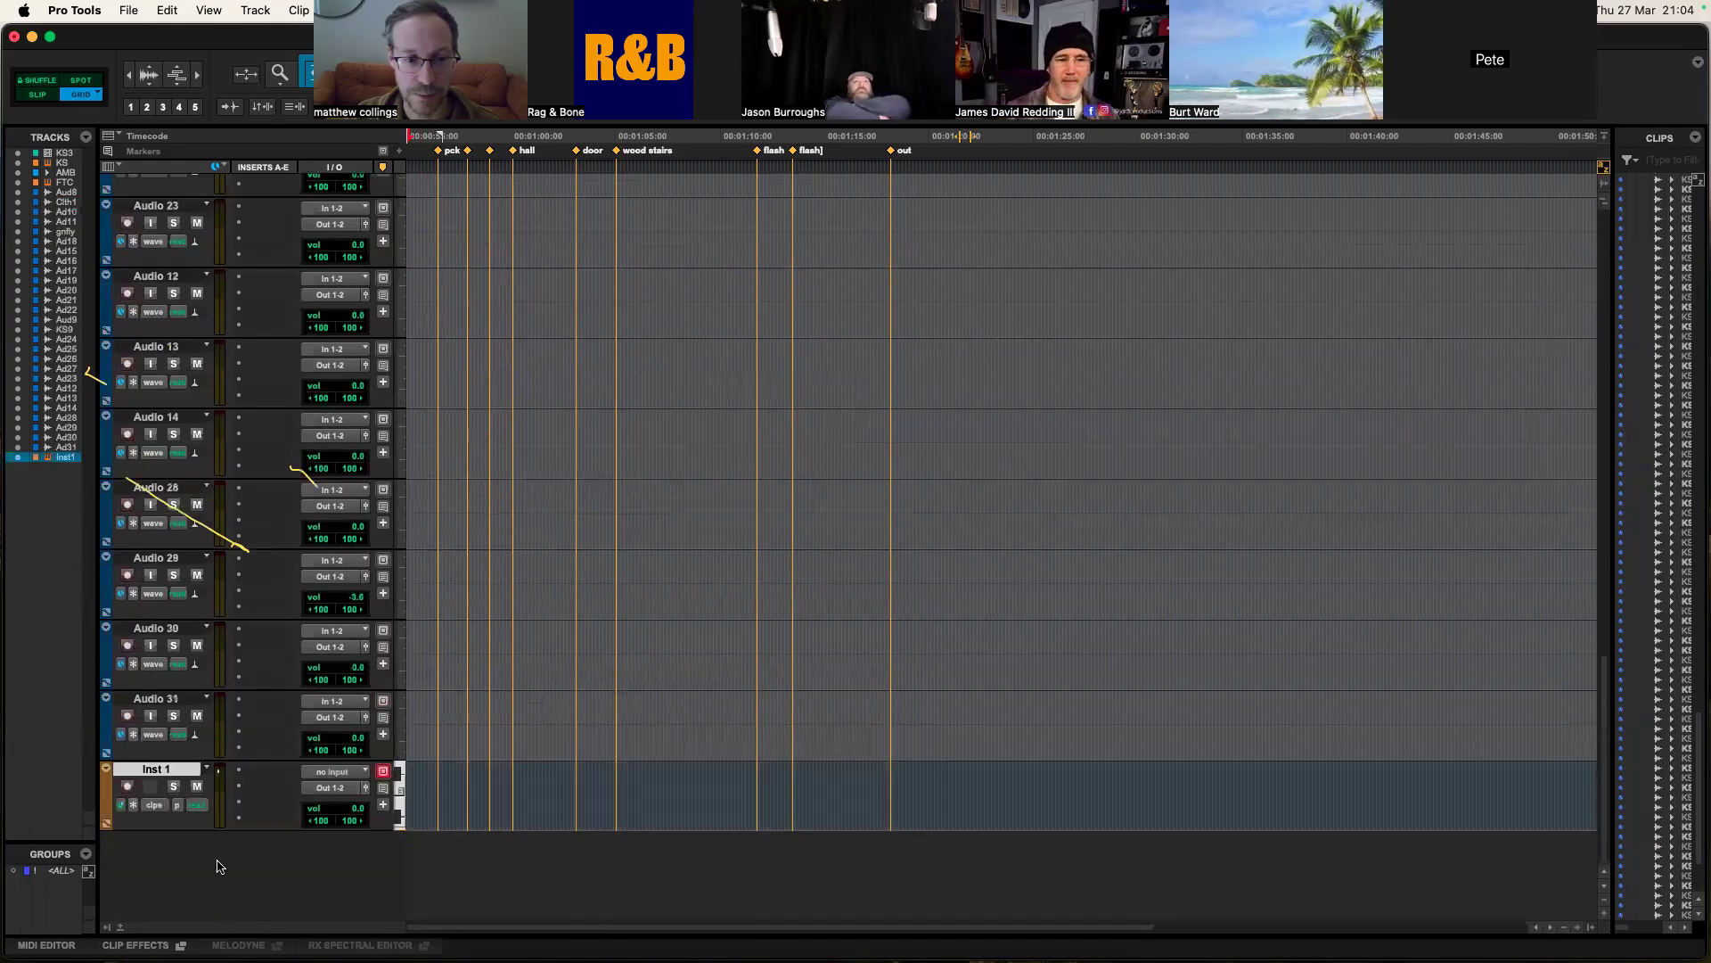
Step: Insert the stereo Krotos Studio instrument as a multichannel plug-in on the Inst 1 track
{"action": "left_click", "coordinate": [264, 777]}
{"action": "mouse_move", "coordinate": [389, 774]}
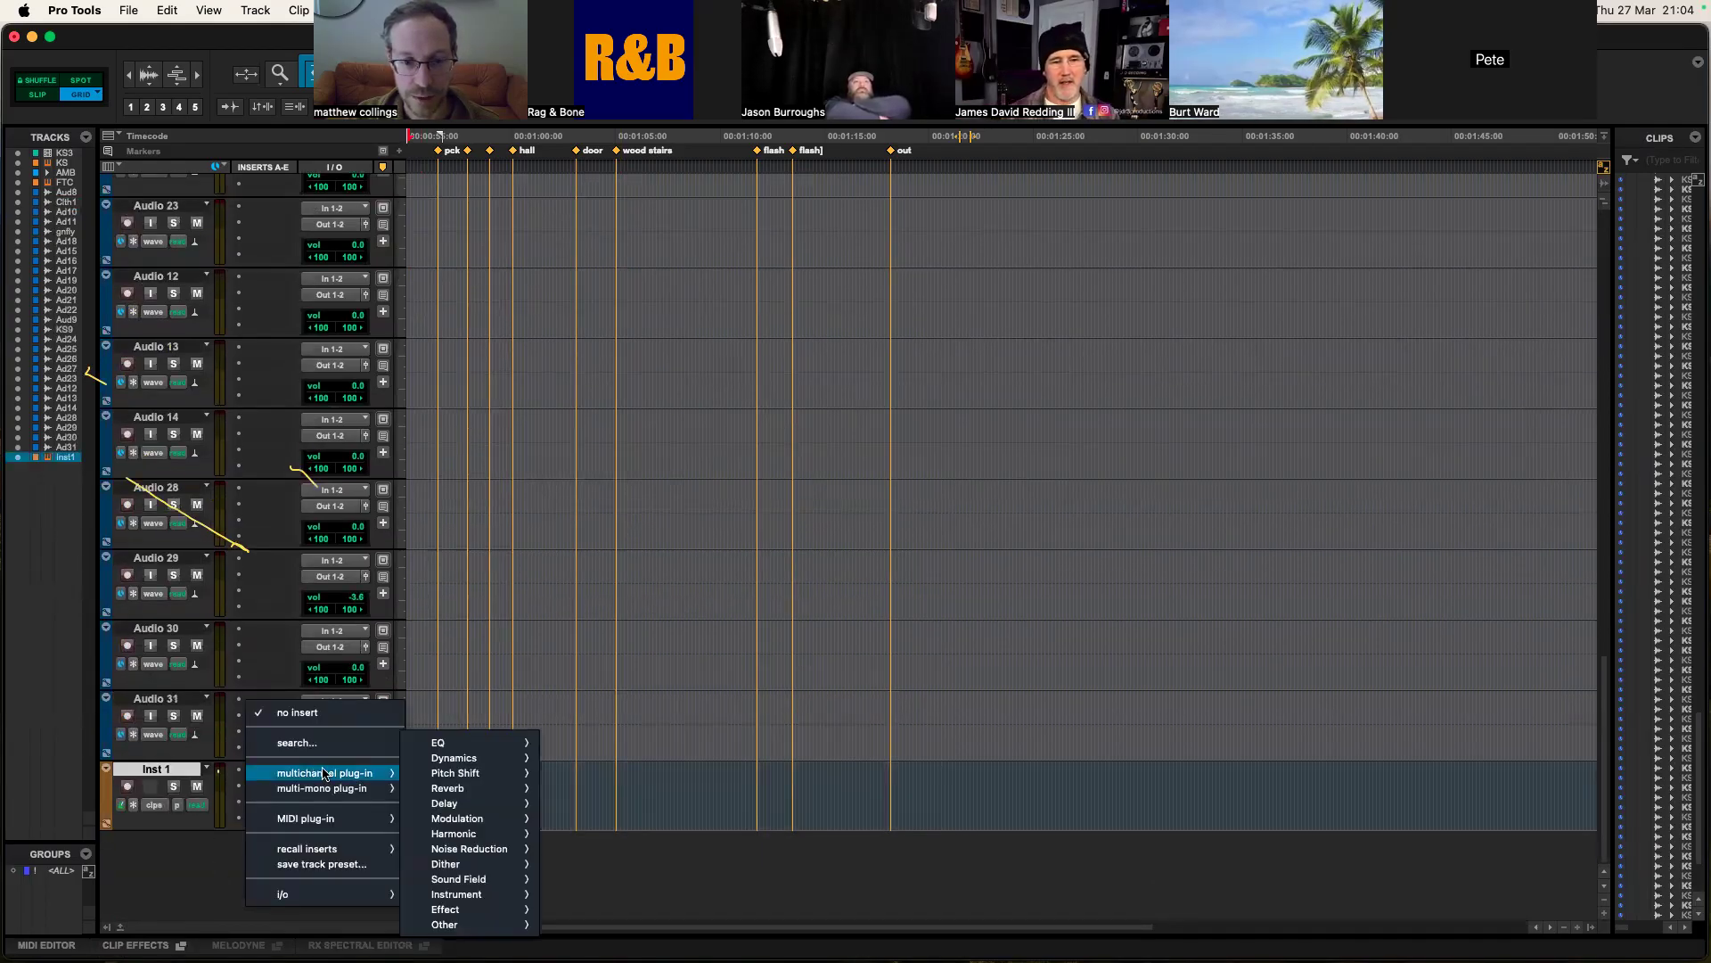
{"action": "mouse_move", "coordinate": [470, 894]}
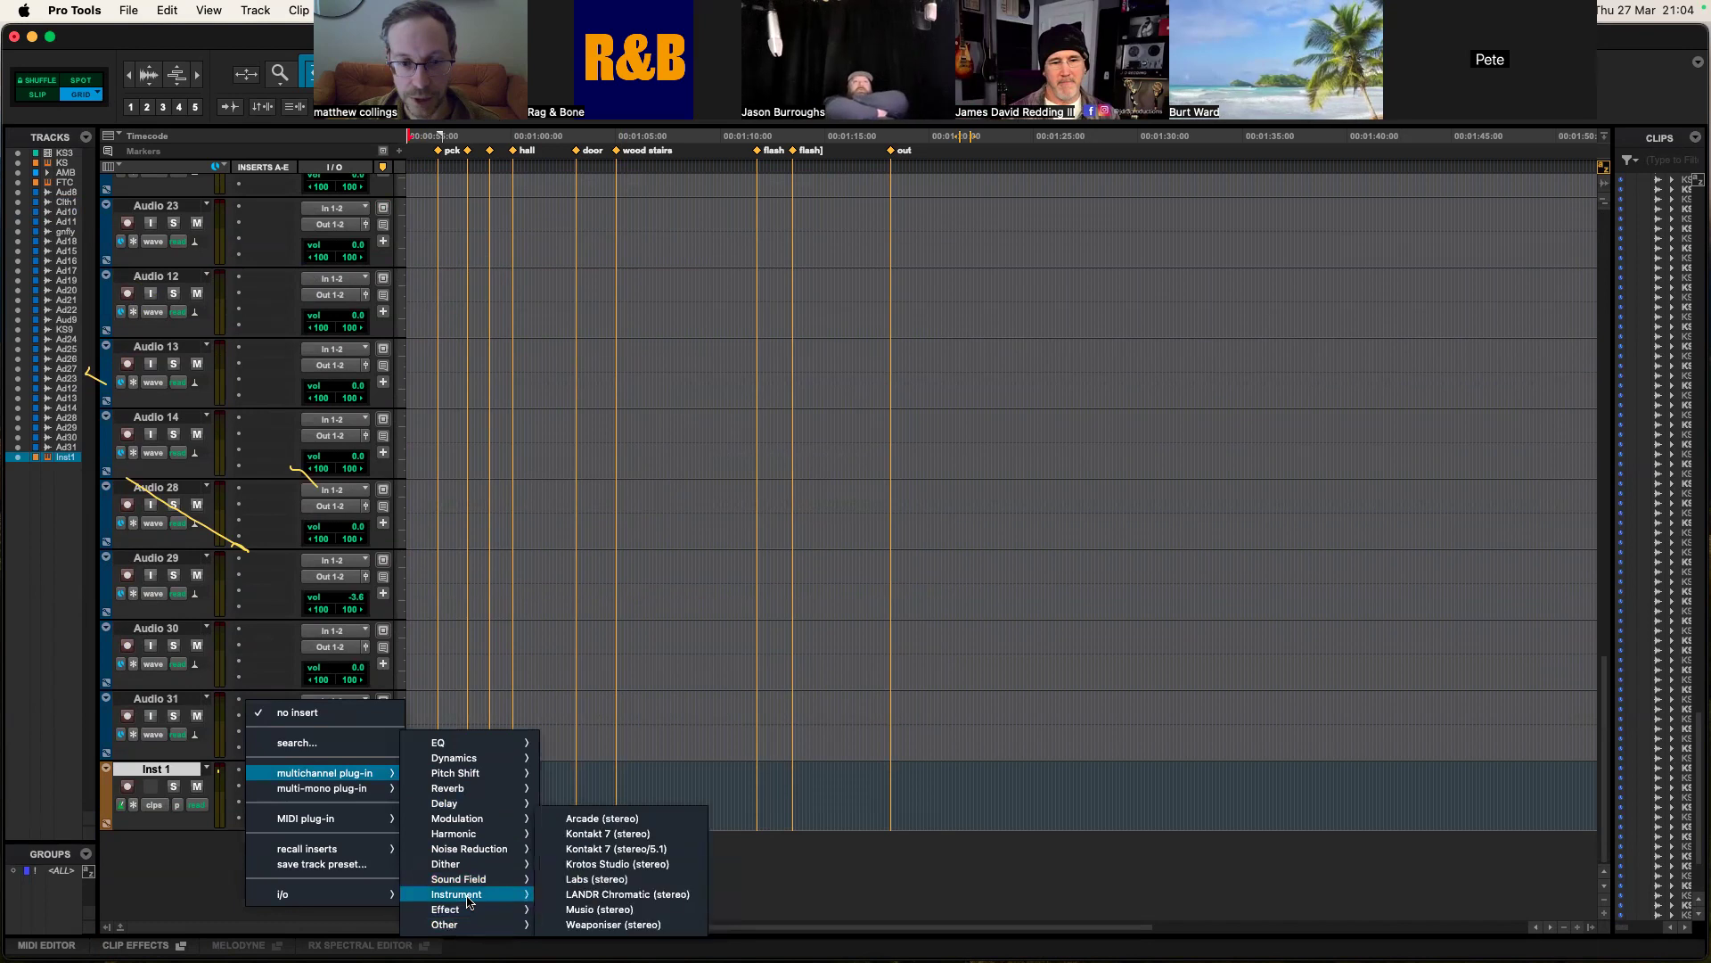
{"action": "left_click", "coordinate": [581, 864]}
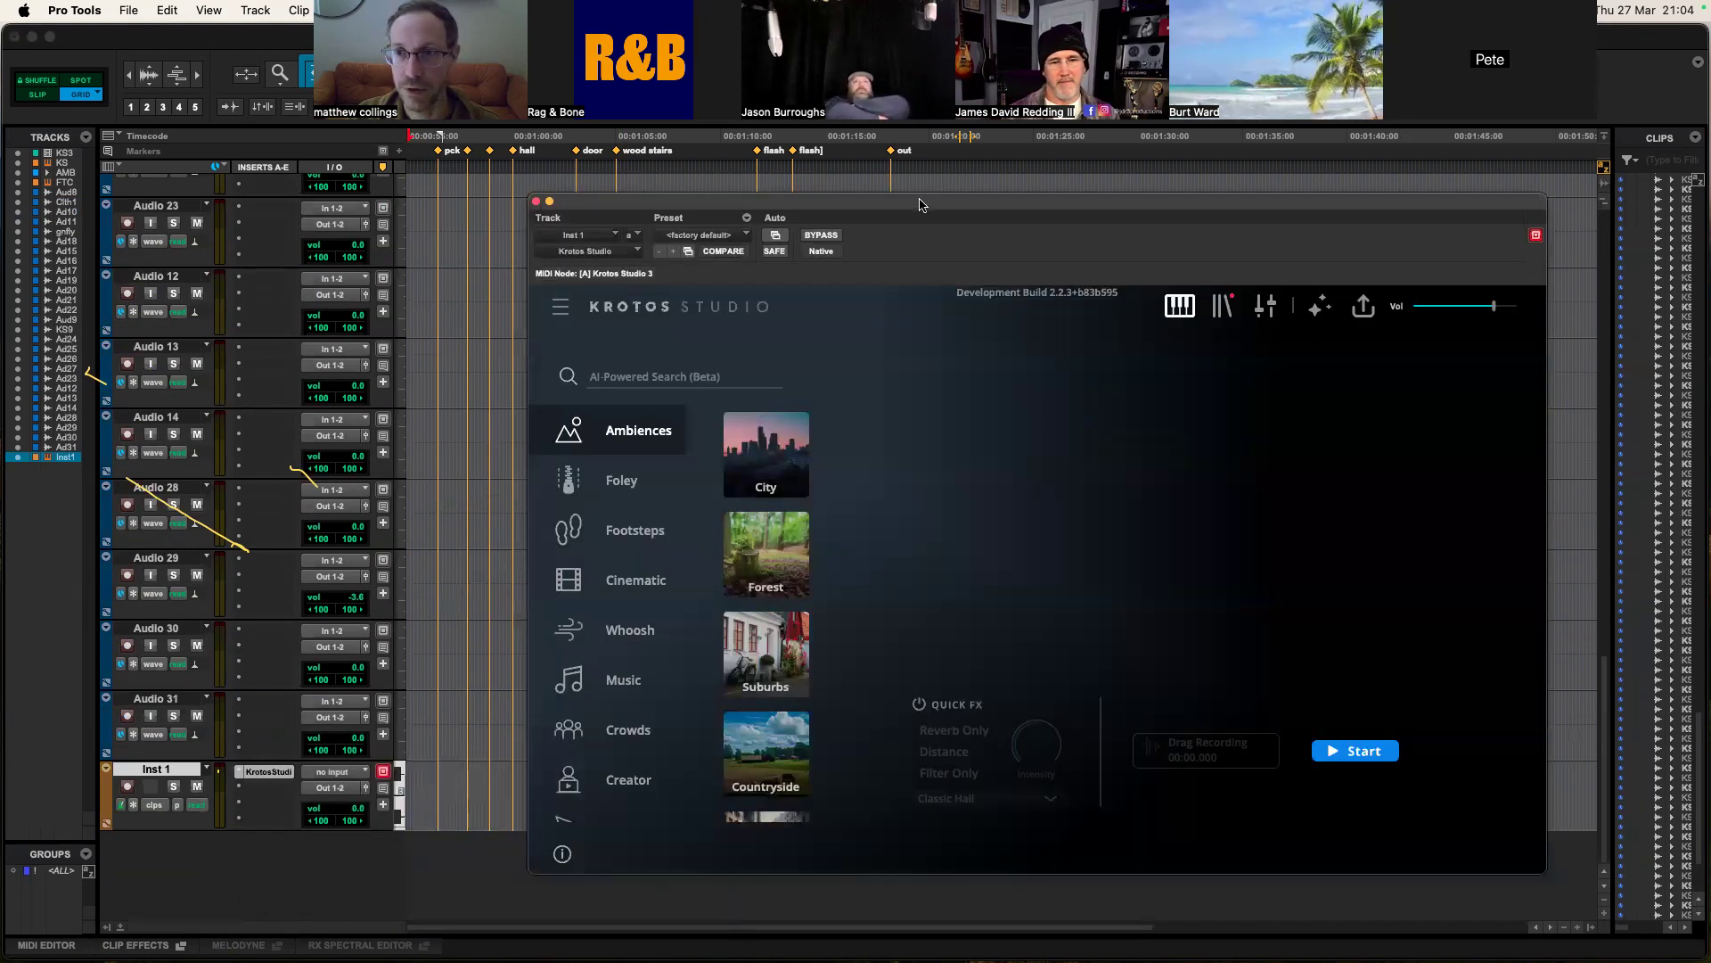
Step: Create four new stereo audio tracks below Inst 1
{"action": "left_click", "coordinate": [287, 849]}
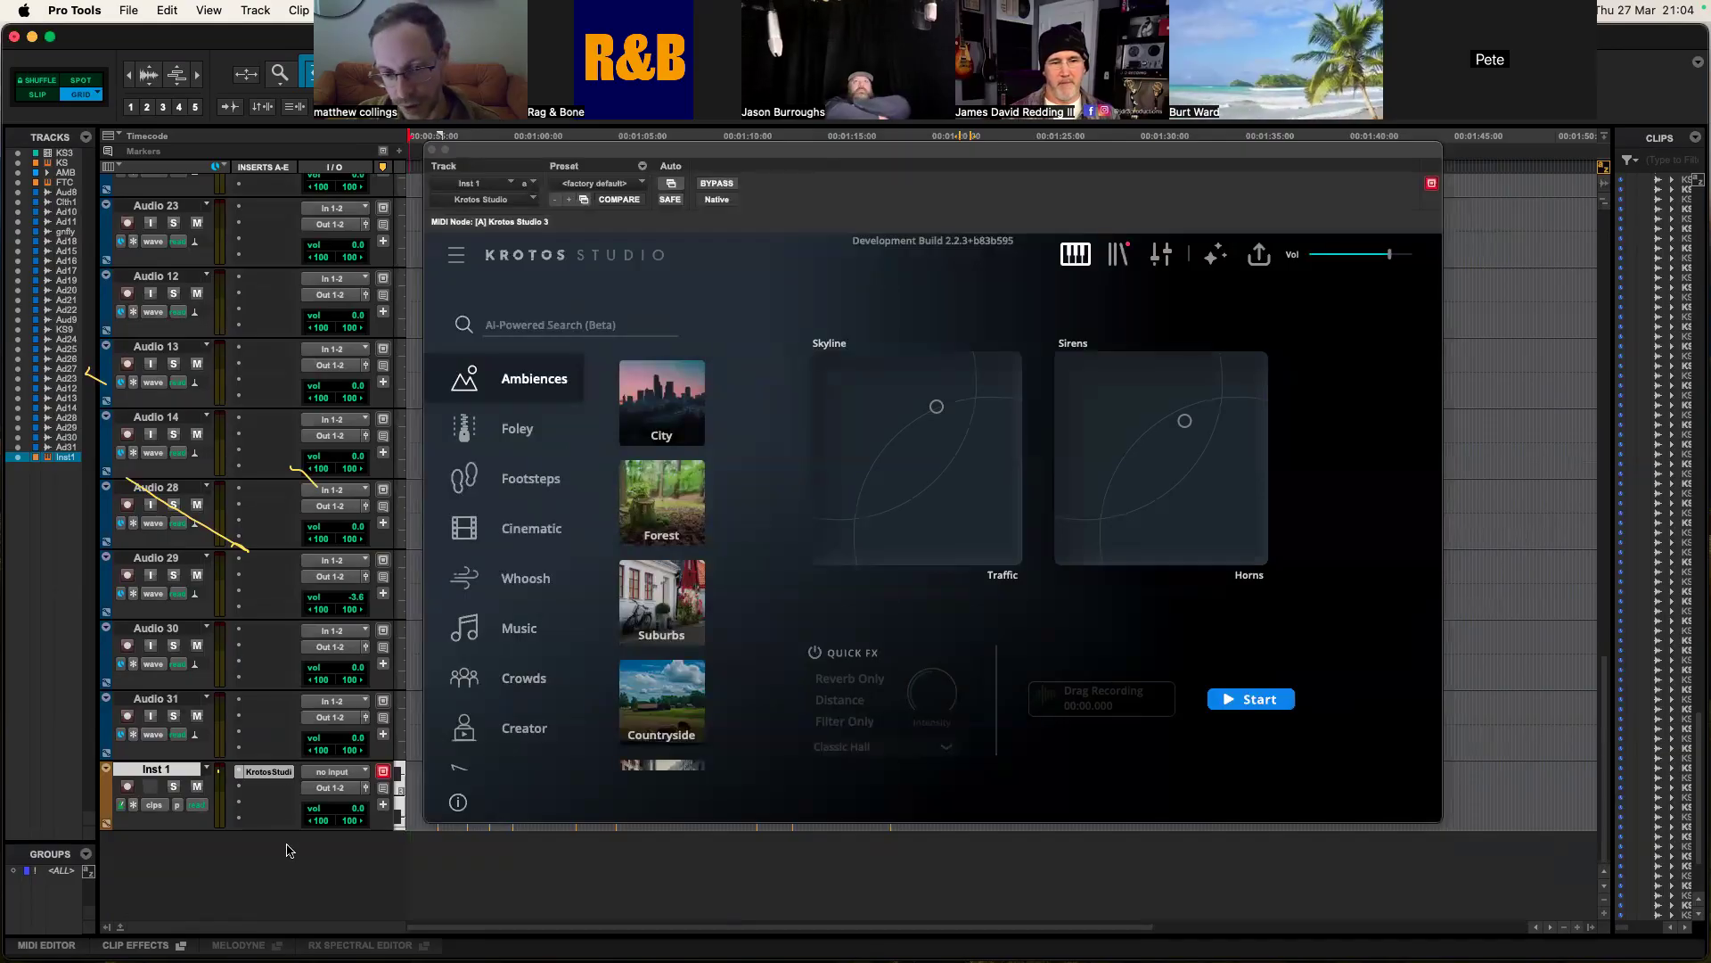
{"action": "key", "text": "super+shift+n"}
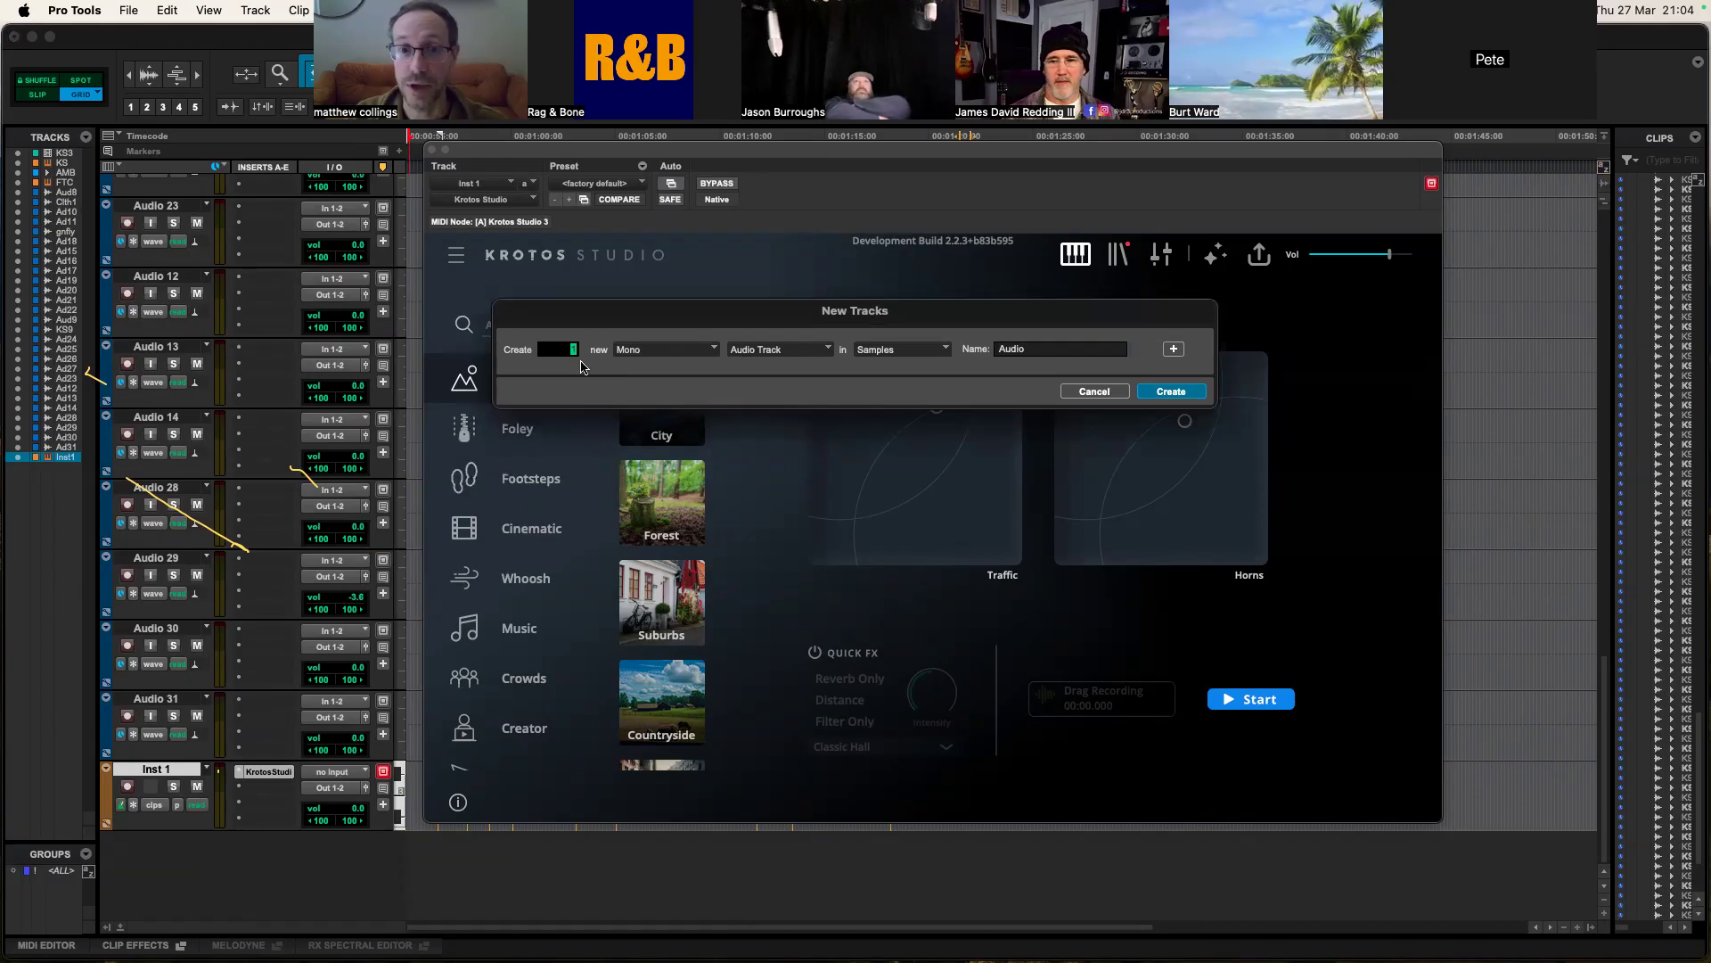
{"action": "left_click", "coordinate": [686, 347]}
{"action": "left_click", "coordinate": [704, 366]}
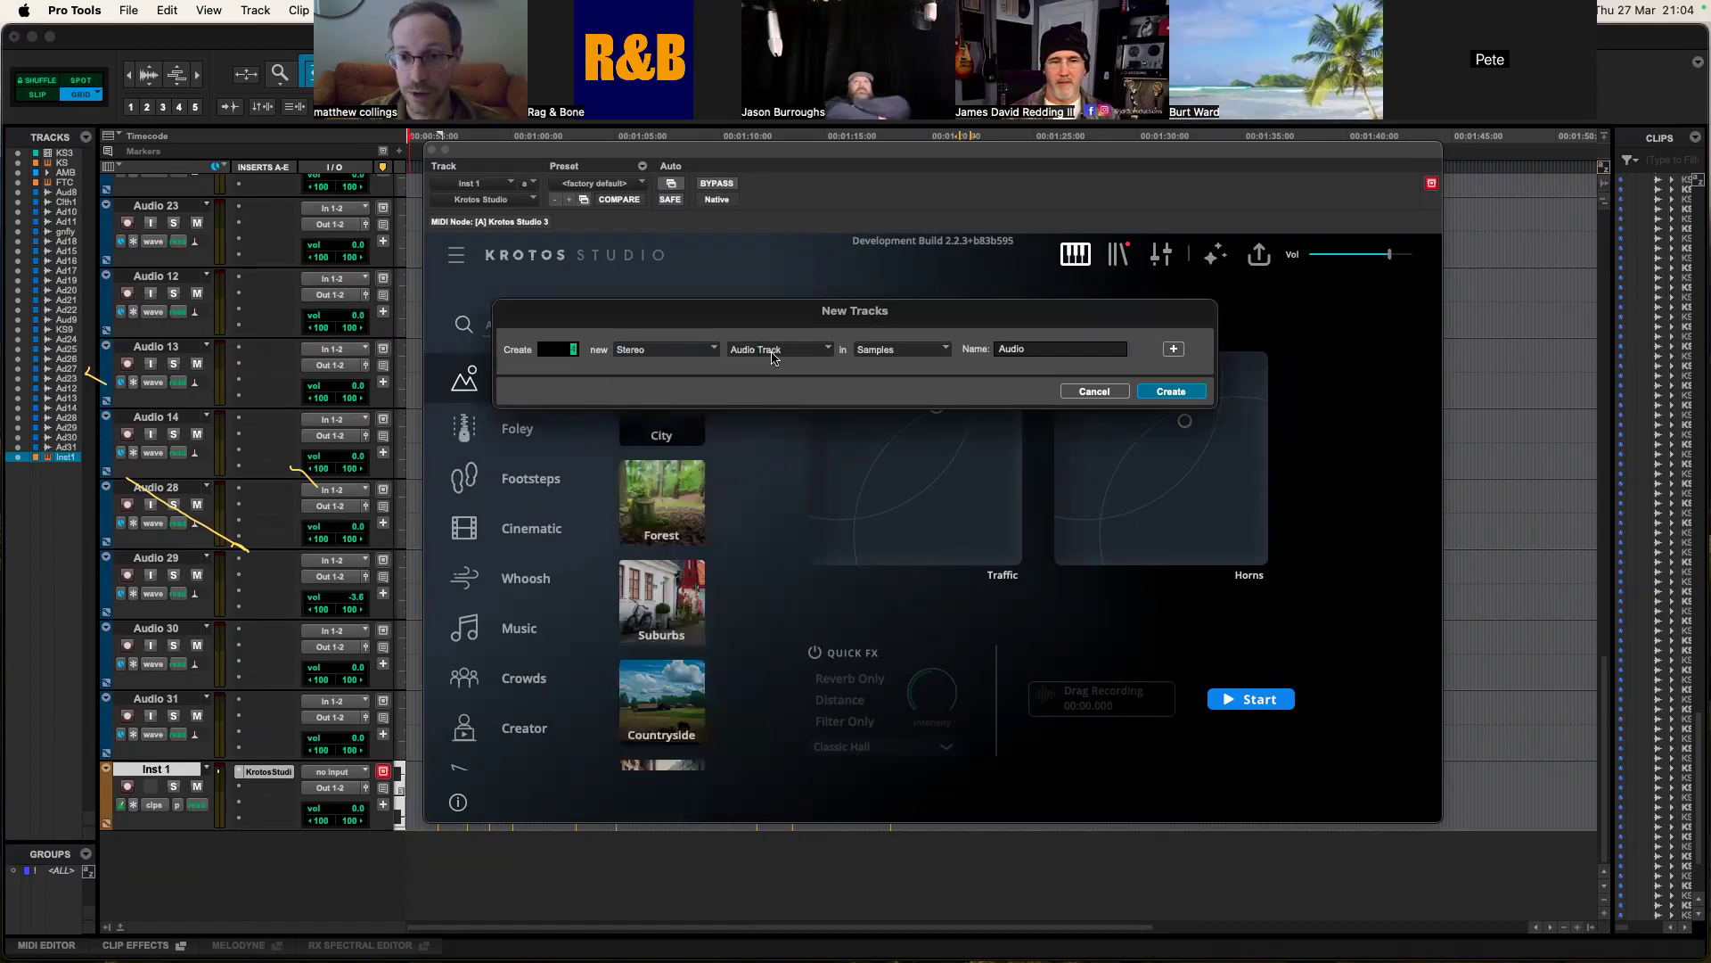
{"action": "left_click", "coordinate": [1169, 392]}
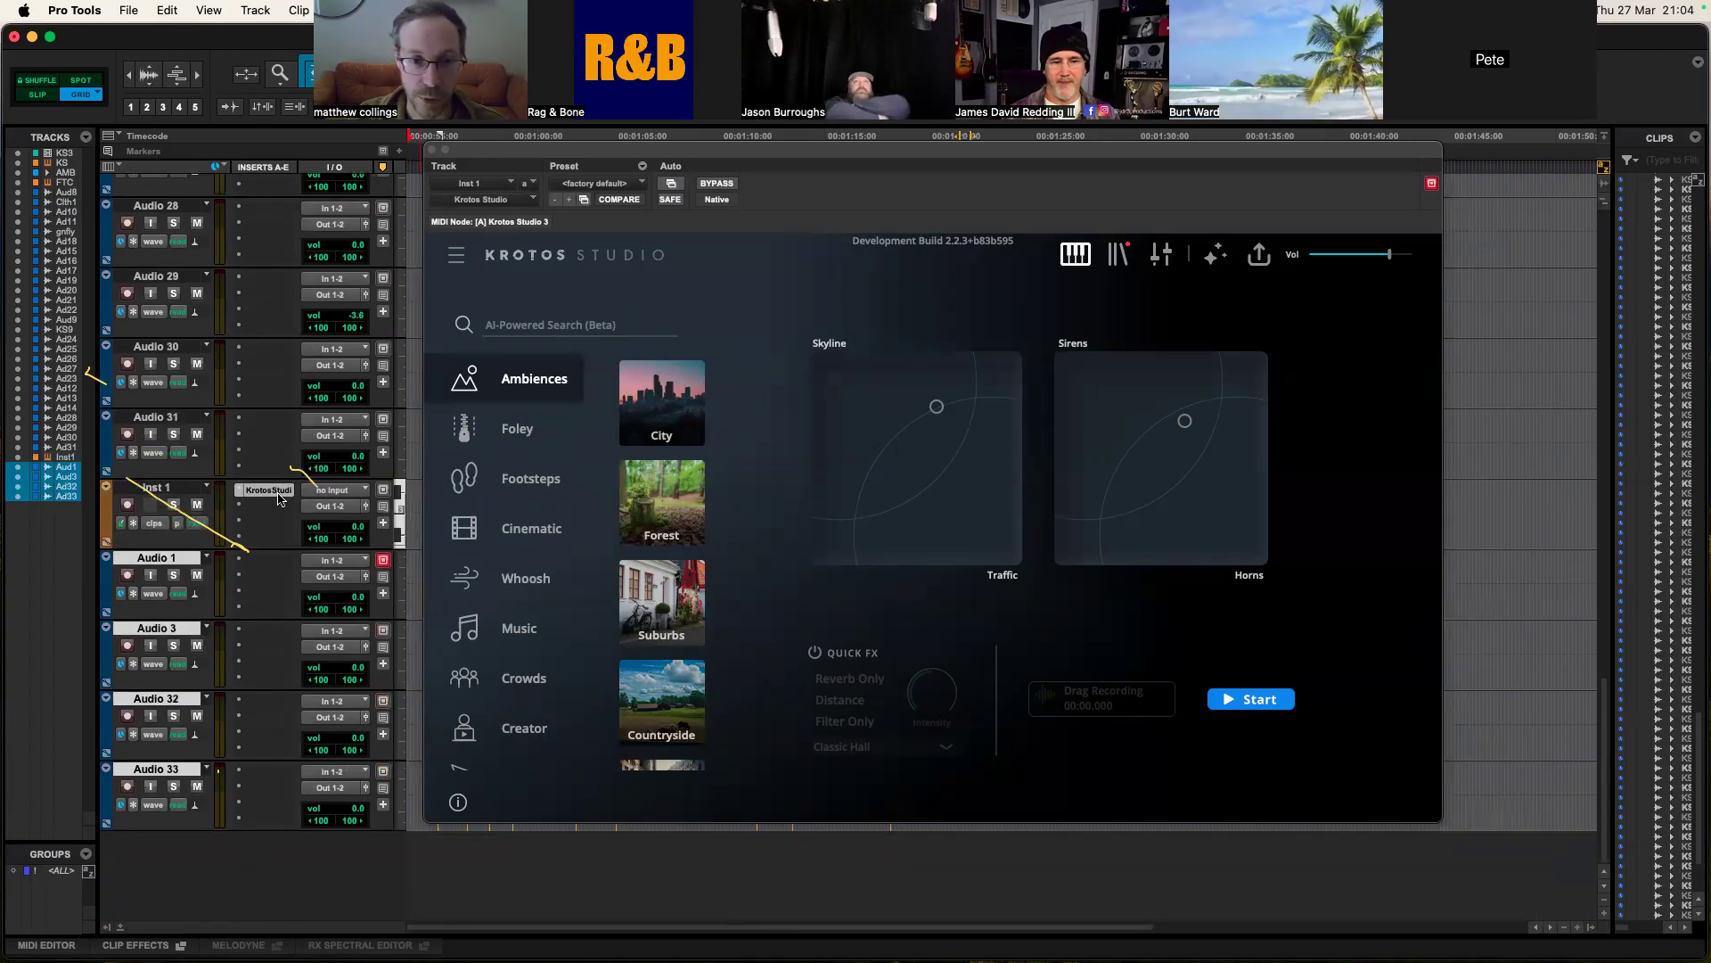
Step: Set the input of Audio 1 to the Tab1 output of the Krotos Studio plug-in on Inst 1
{"action": "left_click", "coordinate": [189, 493]}
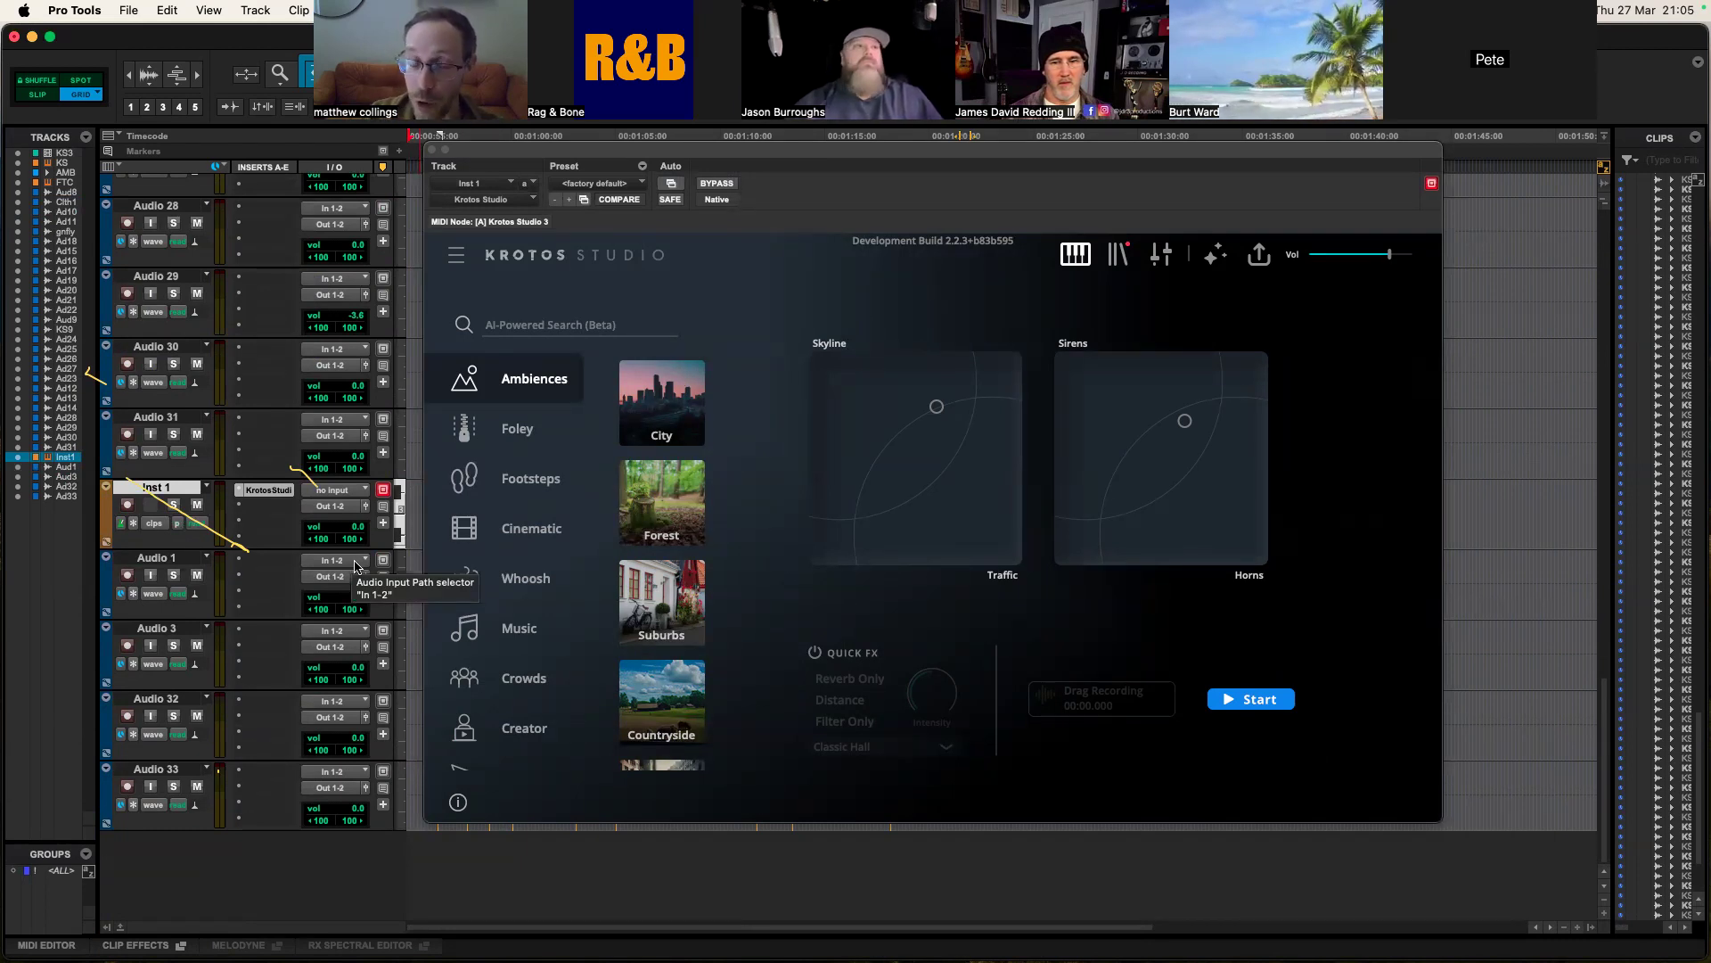
{"action": "left_click", "coordinate": [356, 563]}
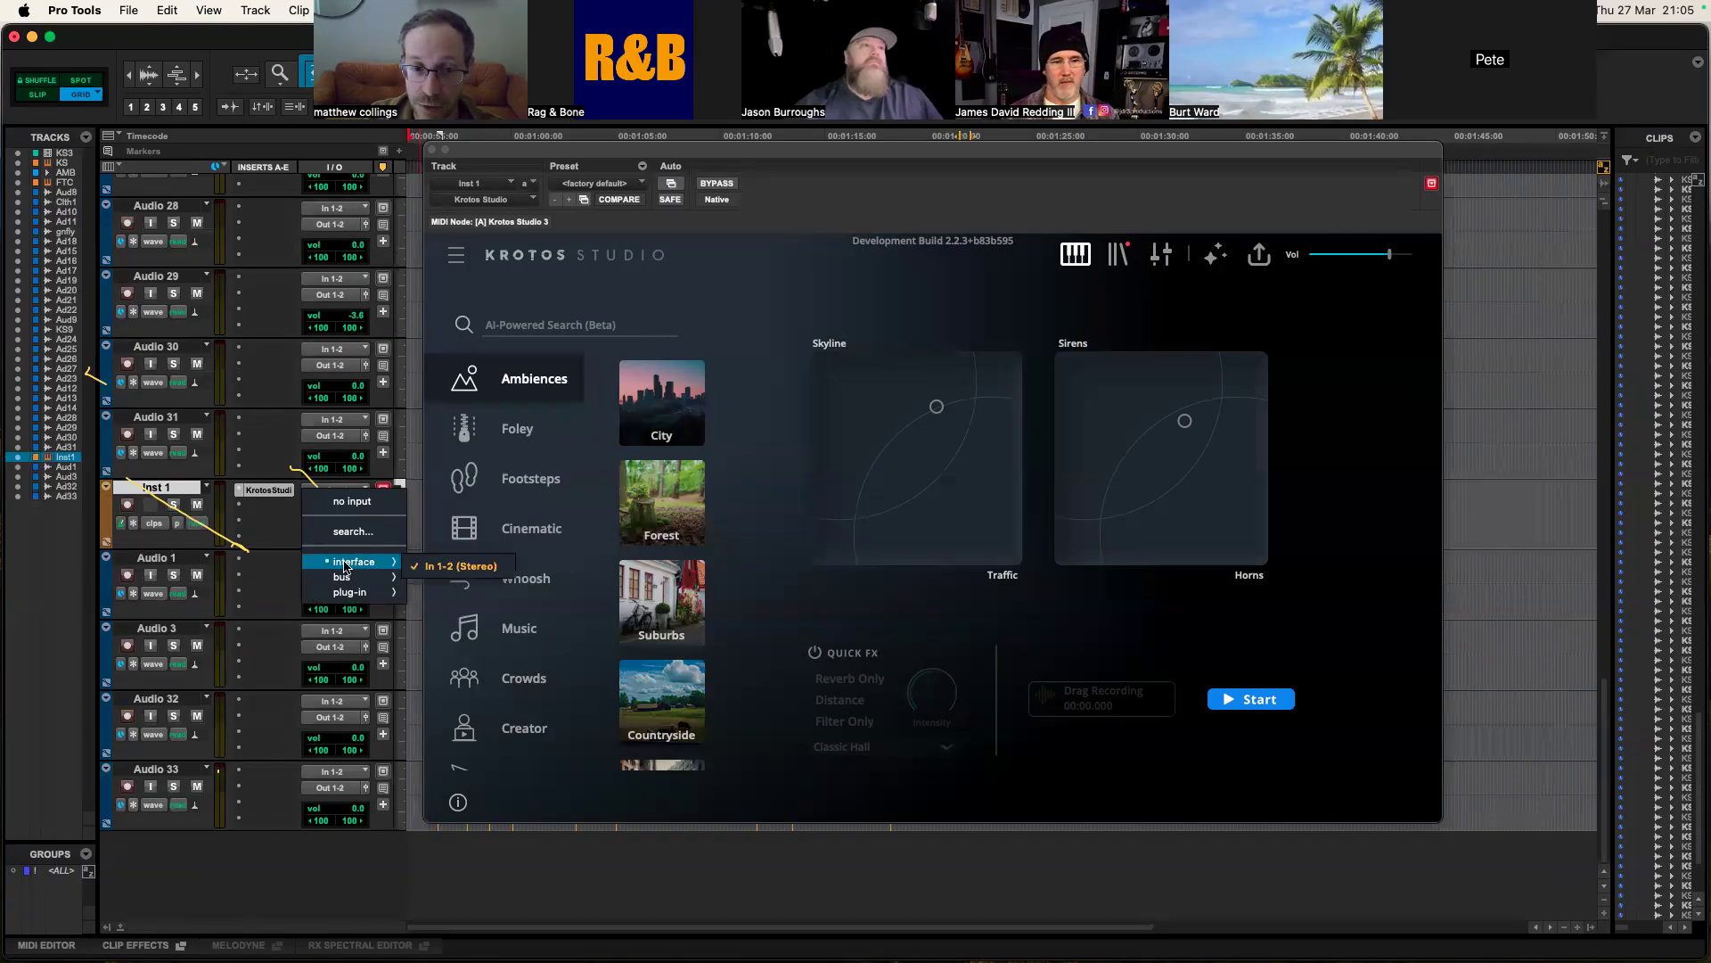
{"action": "left_click", "coordinate": [288, 577]}
{"action": "left_click", "coordinate": [337, 563]}
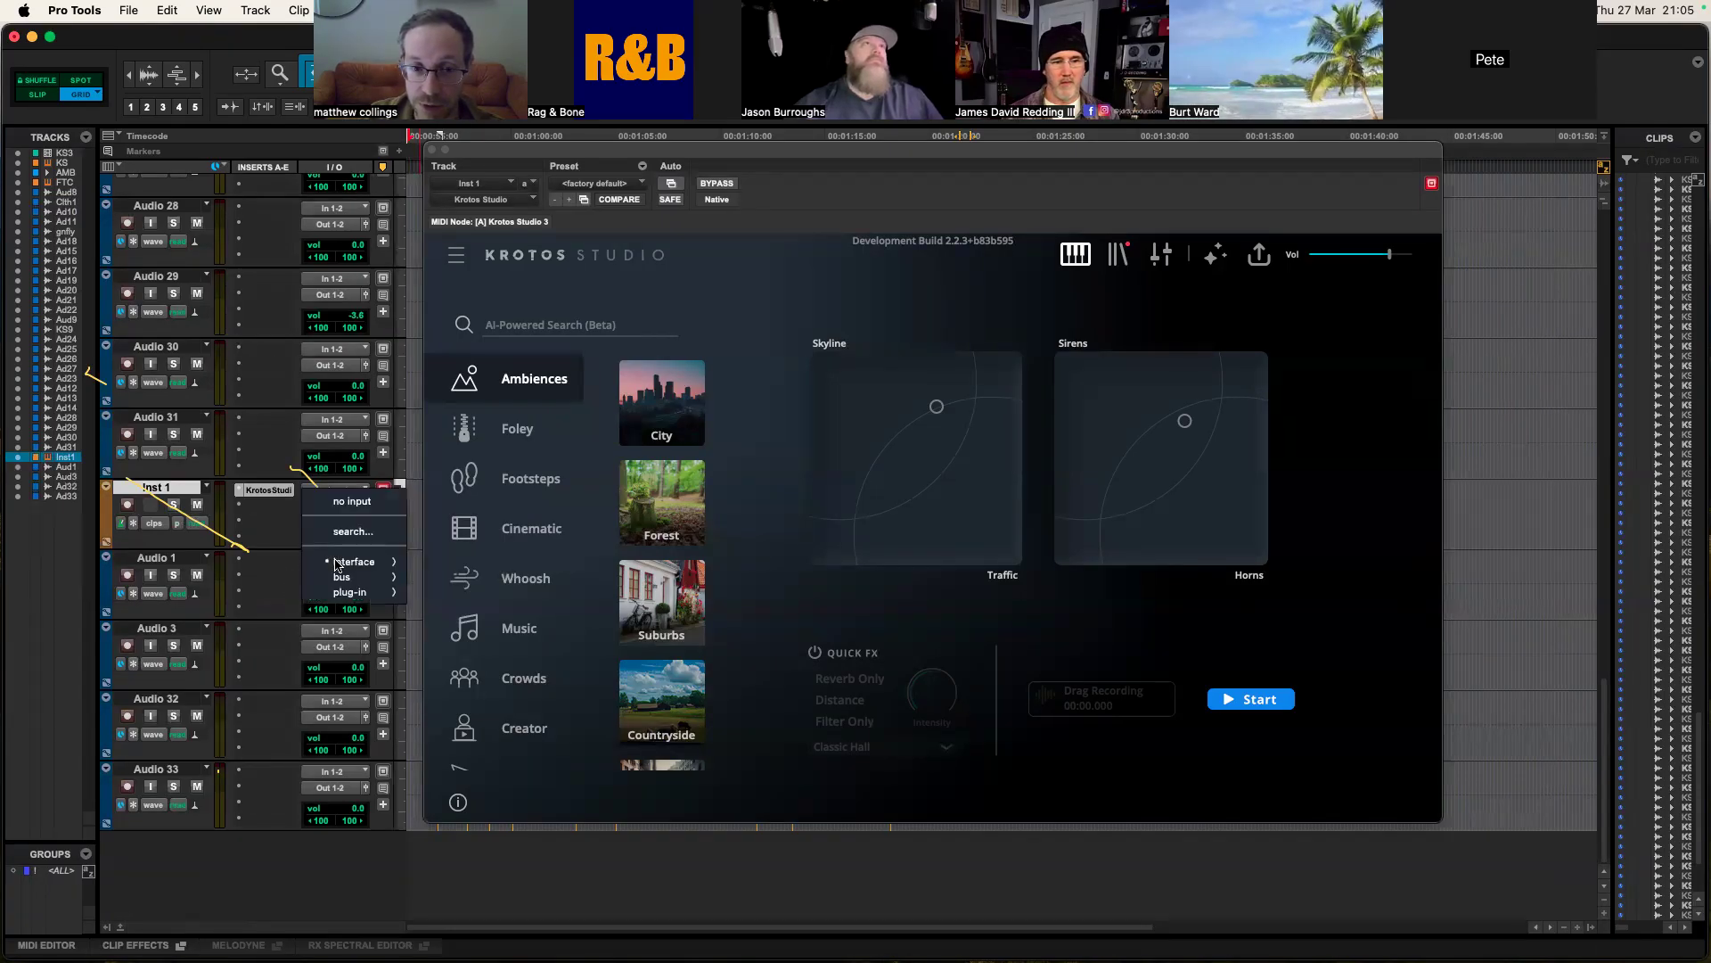
{"action": "mouse_move", "coordinate": [354, 564]}
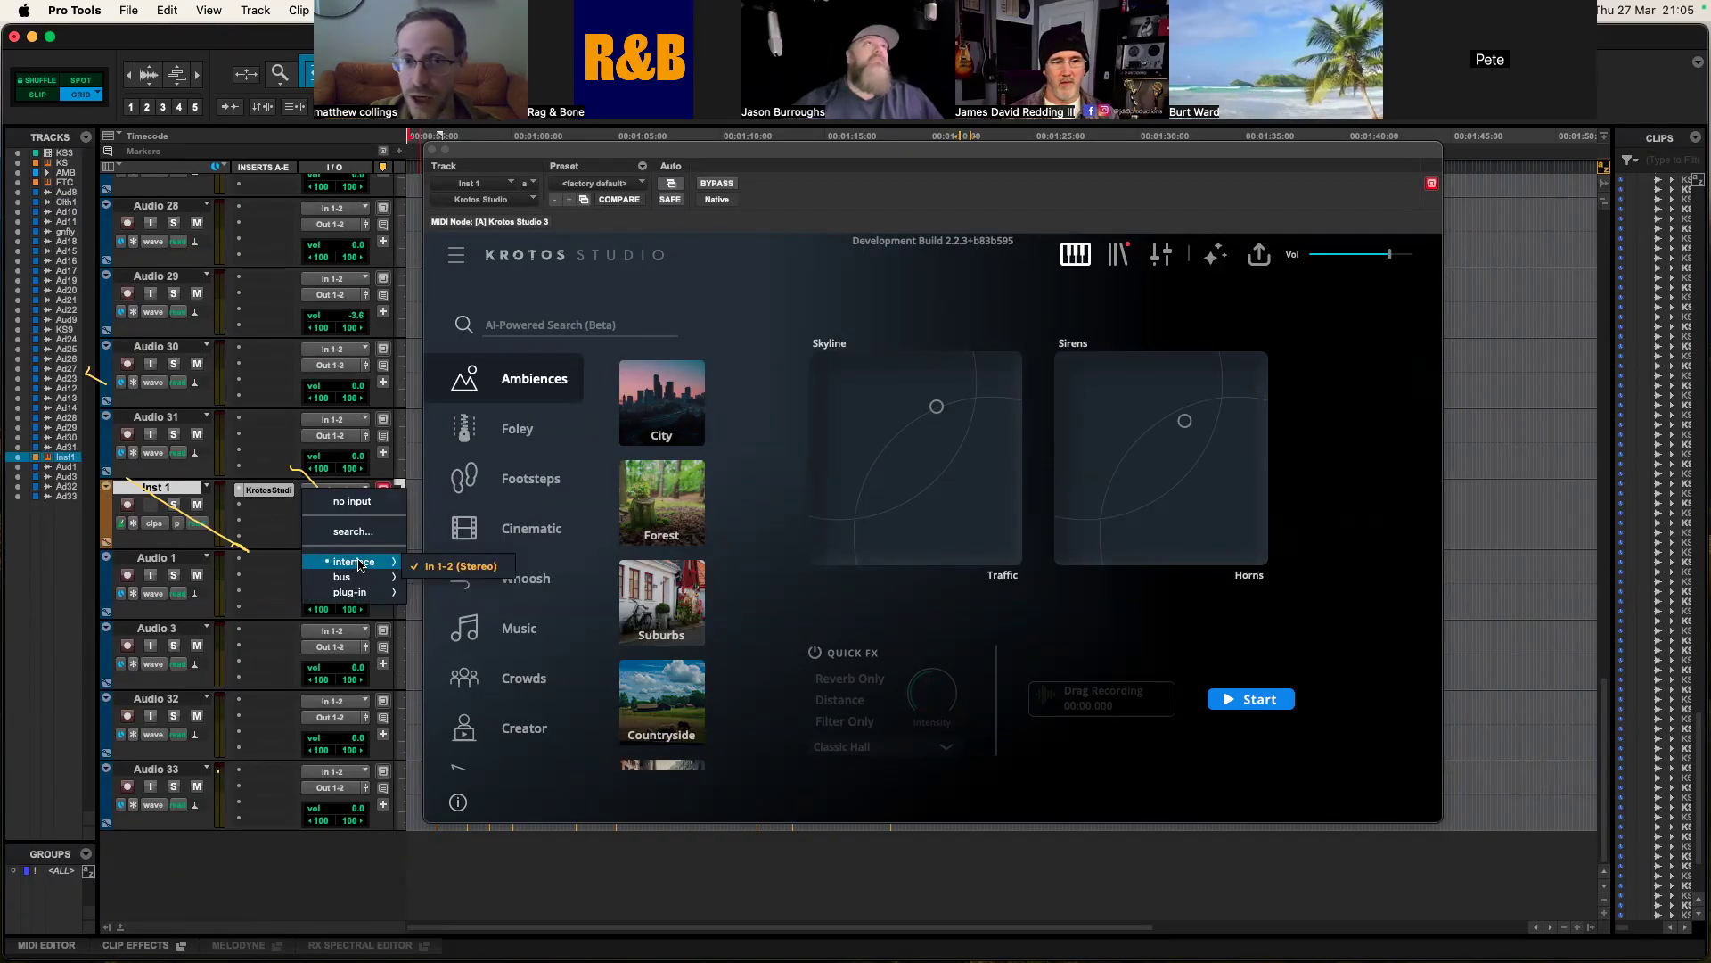
{"action": "mouse_move", "coordinate": [357, 603]}
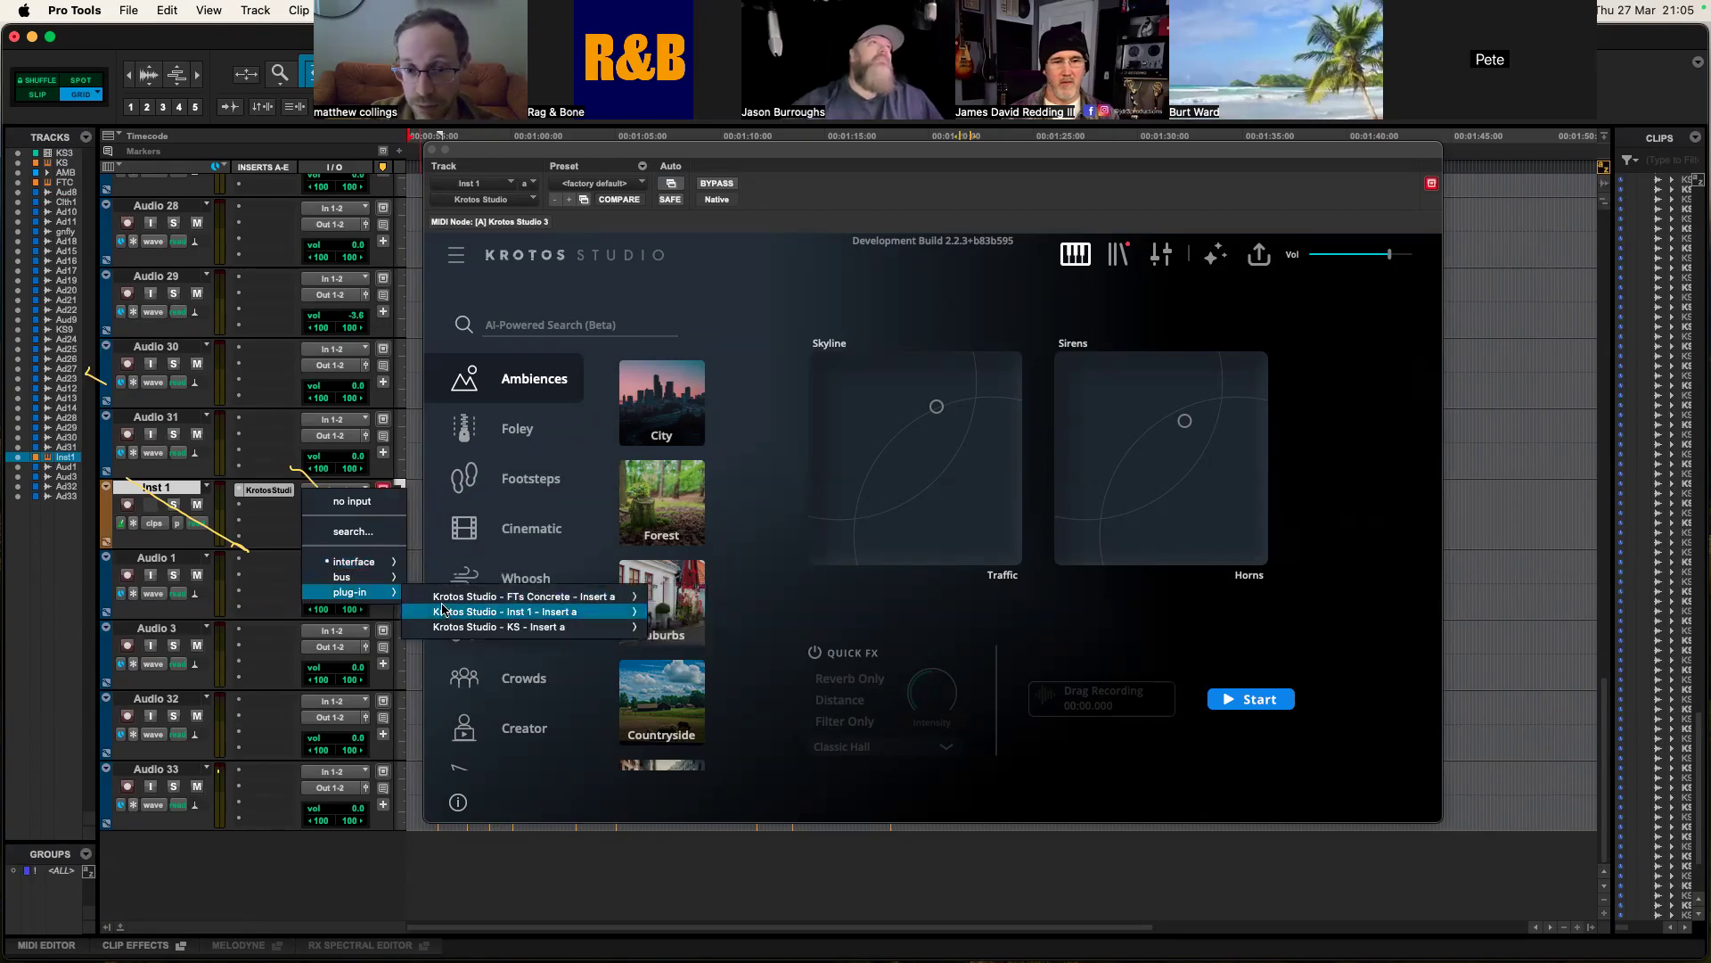
{"action": "mouse_move", "coordinate": [445, 613]}
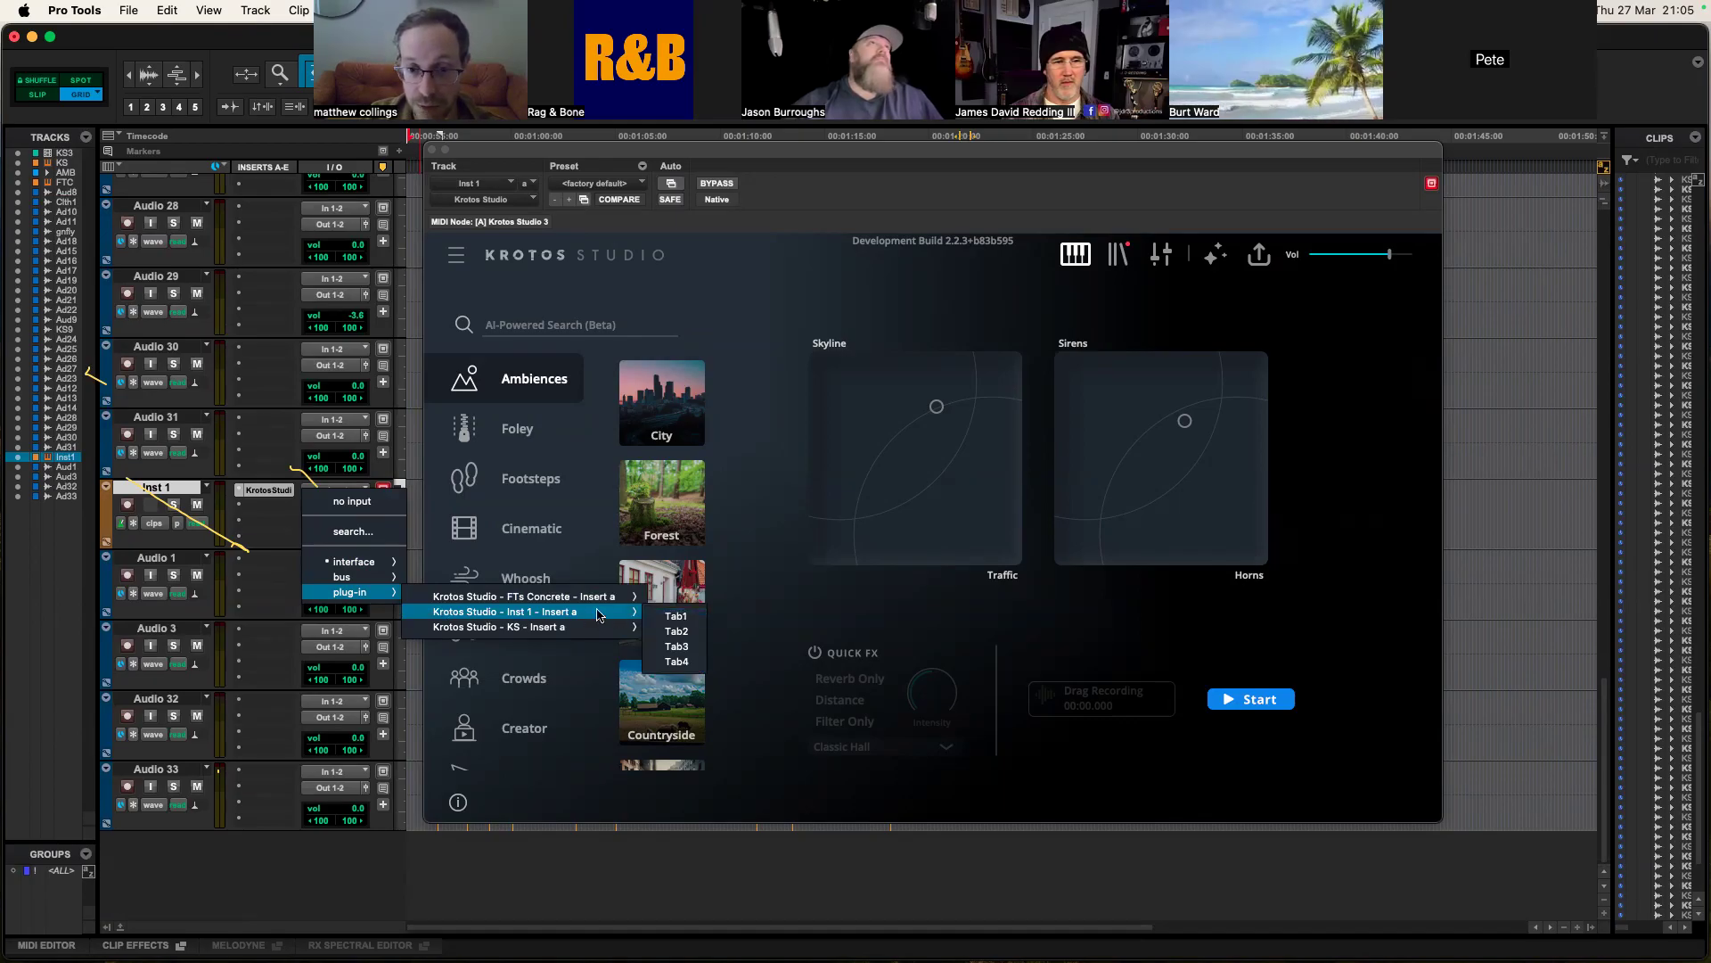
{"action": "left_click", "coordinate": [683, 621]}
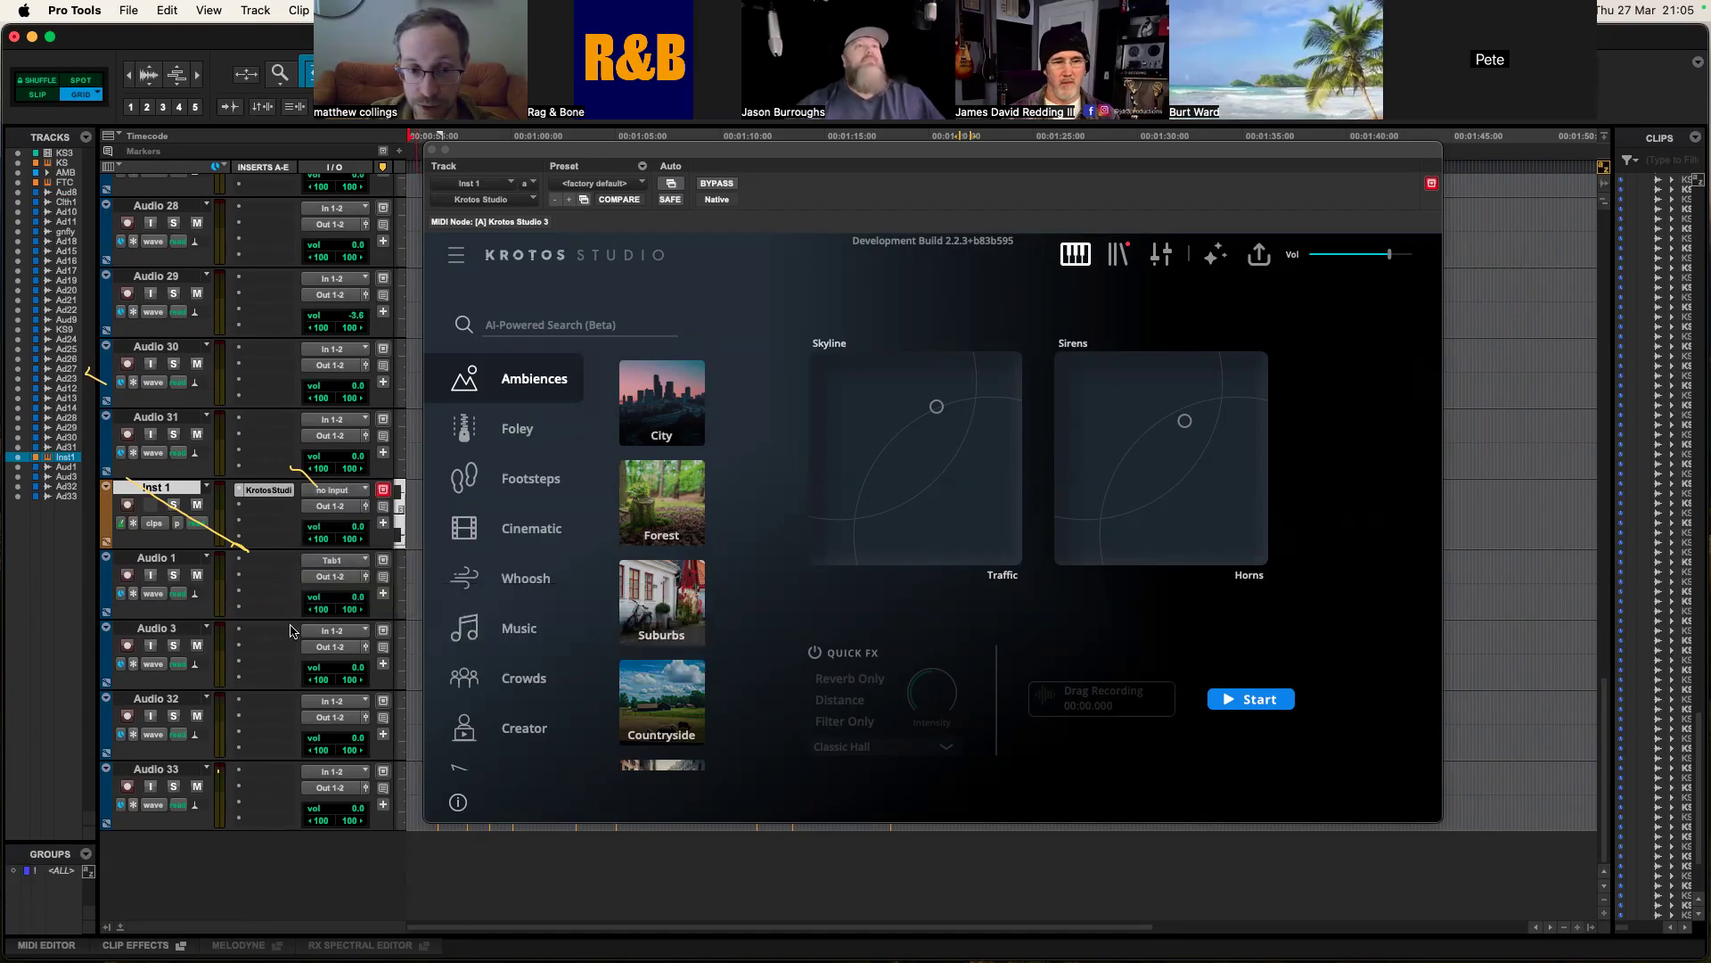
Step: Set the inputs of Audio 3 and Audio 32 to the Tab2 and Tab3 outputs of Krotos Studio on Inst 1
{"action": "left_click", "coordinate": [333, 630]}
{"action": "mouse_move", "coordinate": [381, 663]}
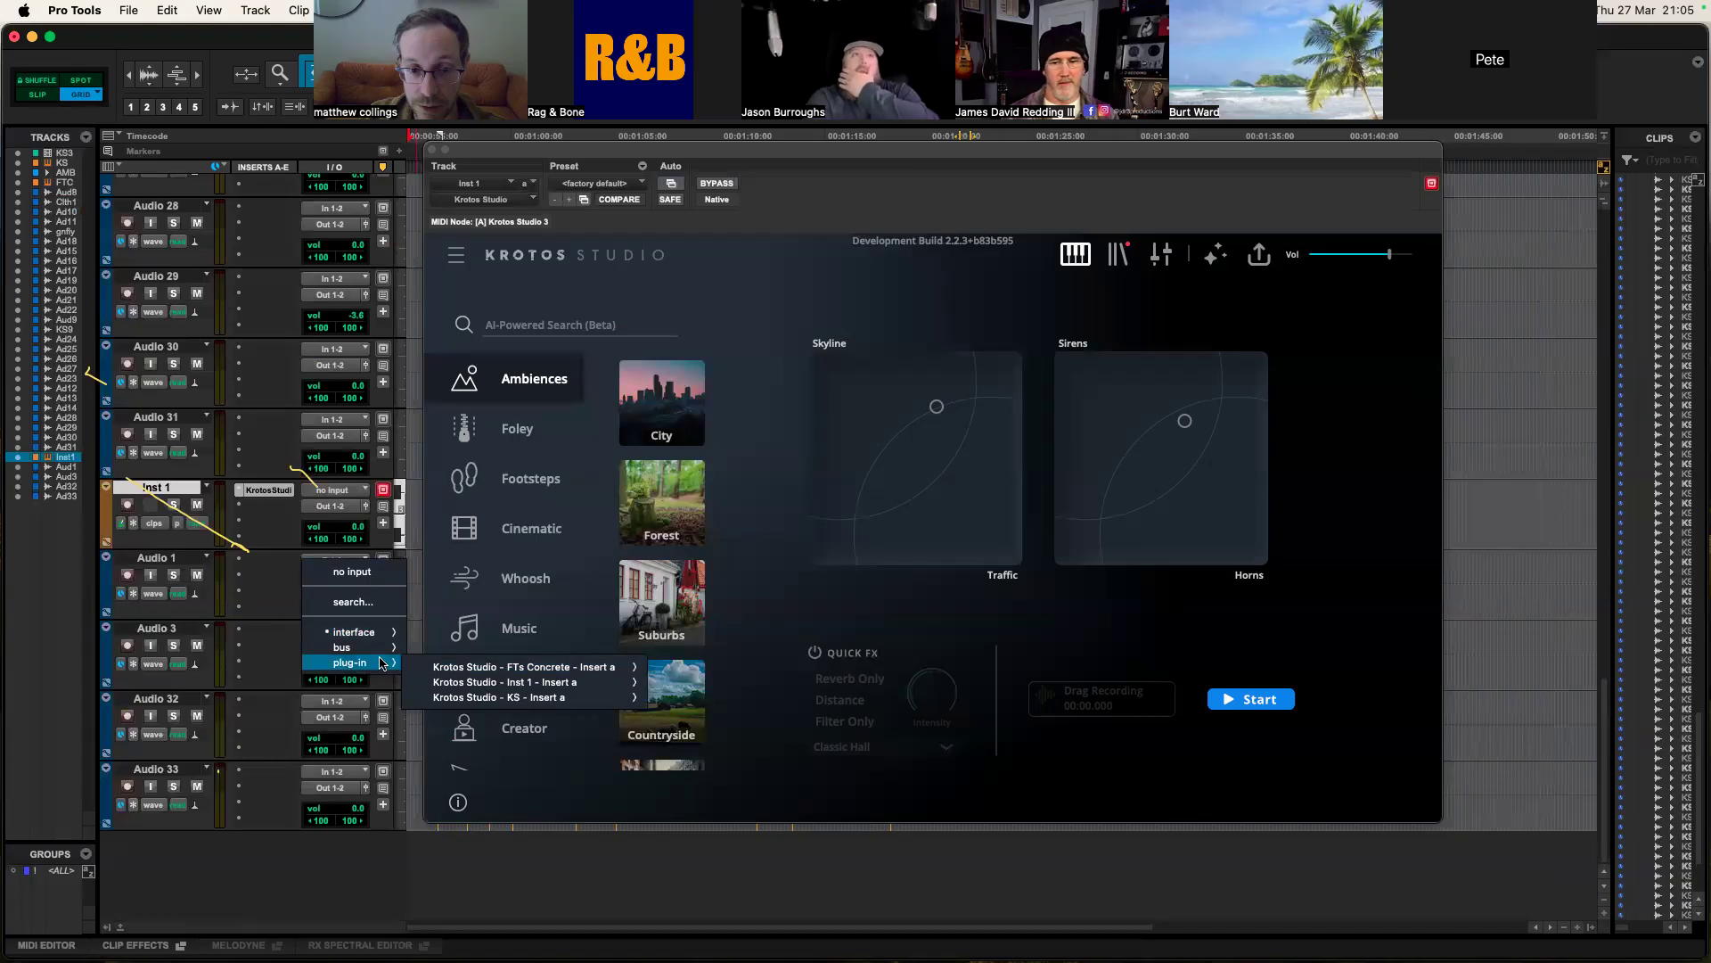
{"action": "mouse_move", "coordinate": [519, 684]}
{"action": "left_click", "coordinate": [666, 706]}
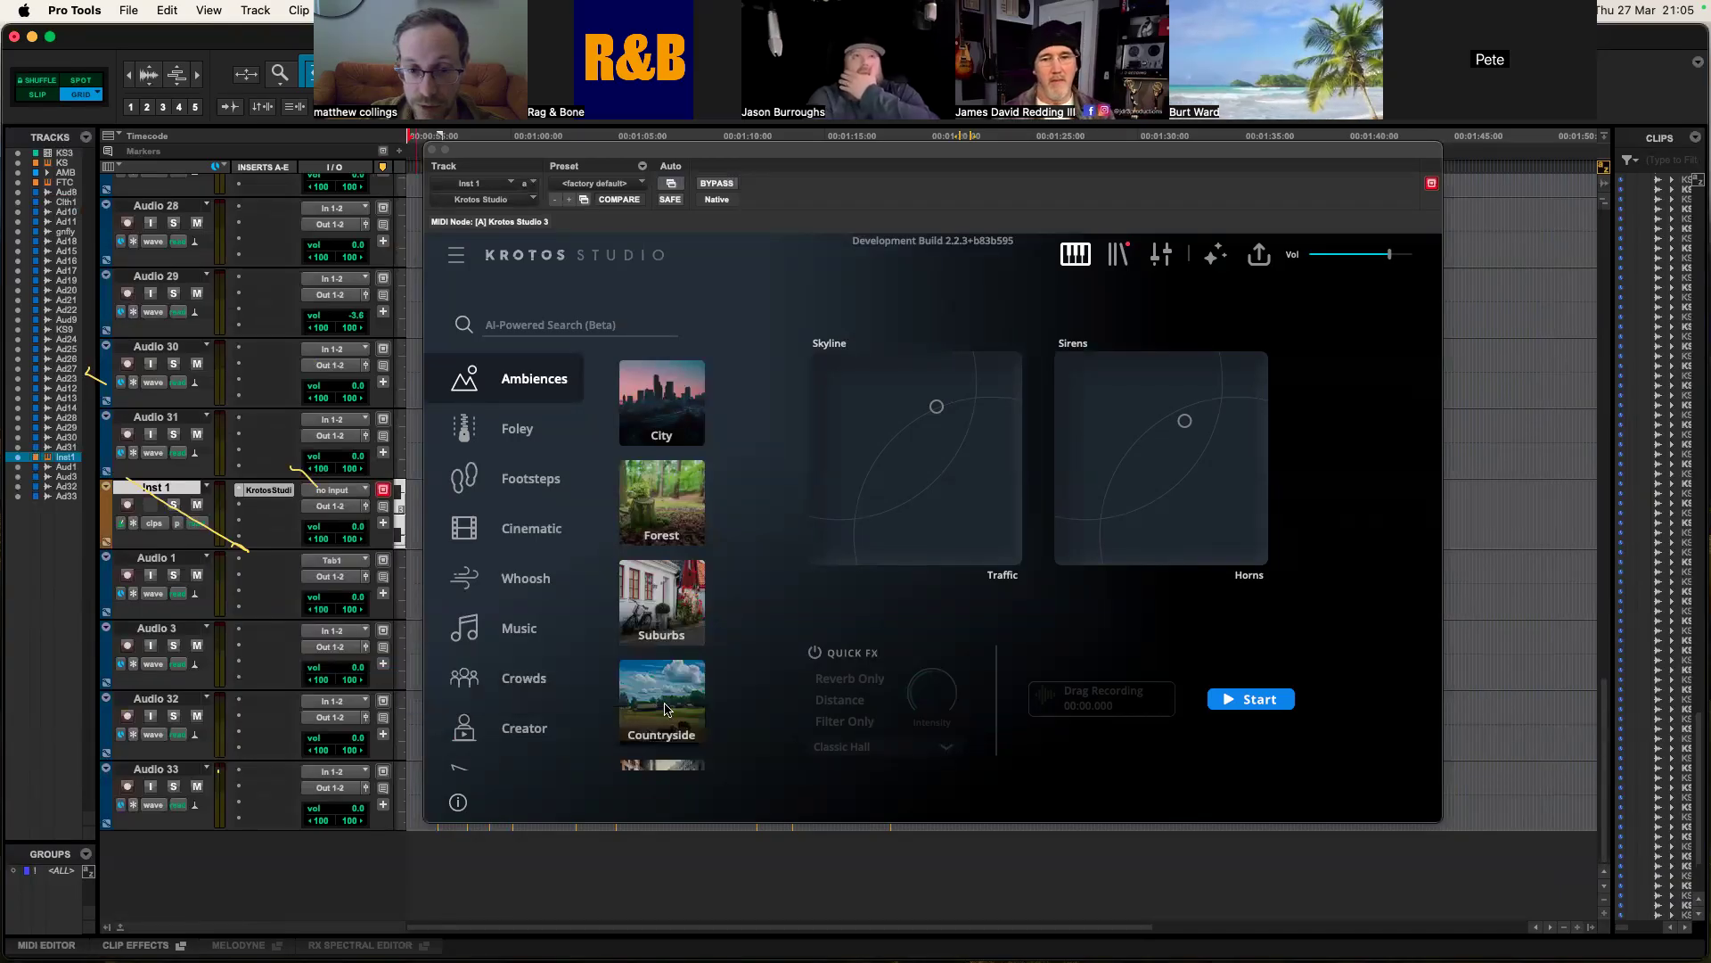
{"action": "left_click", "coordinate": [355, 702]}
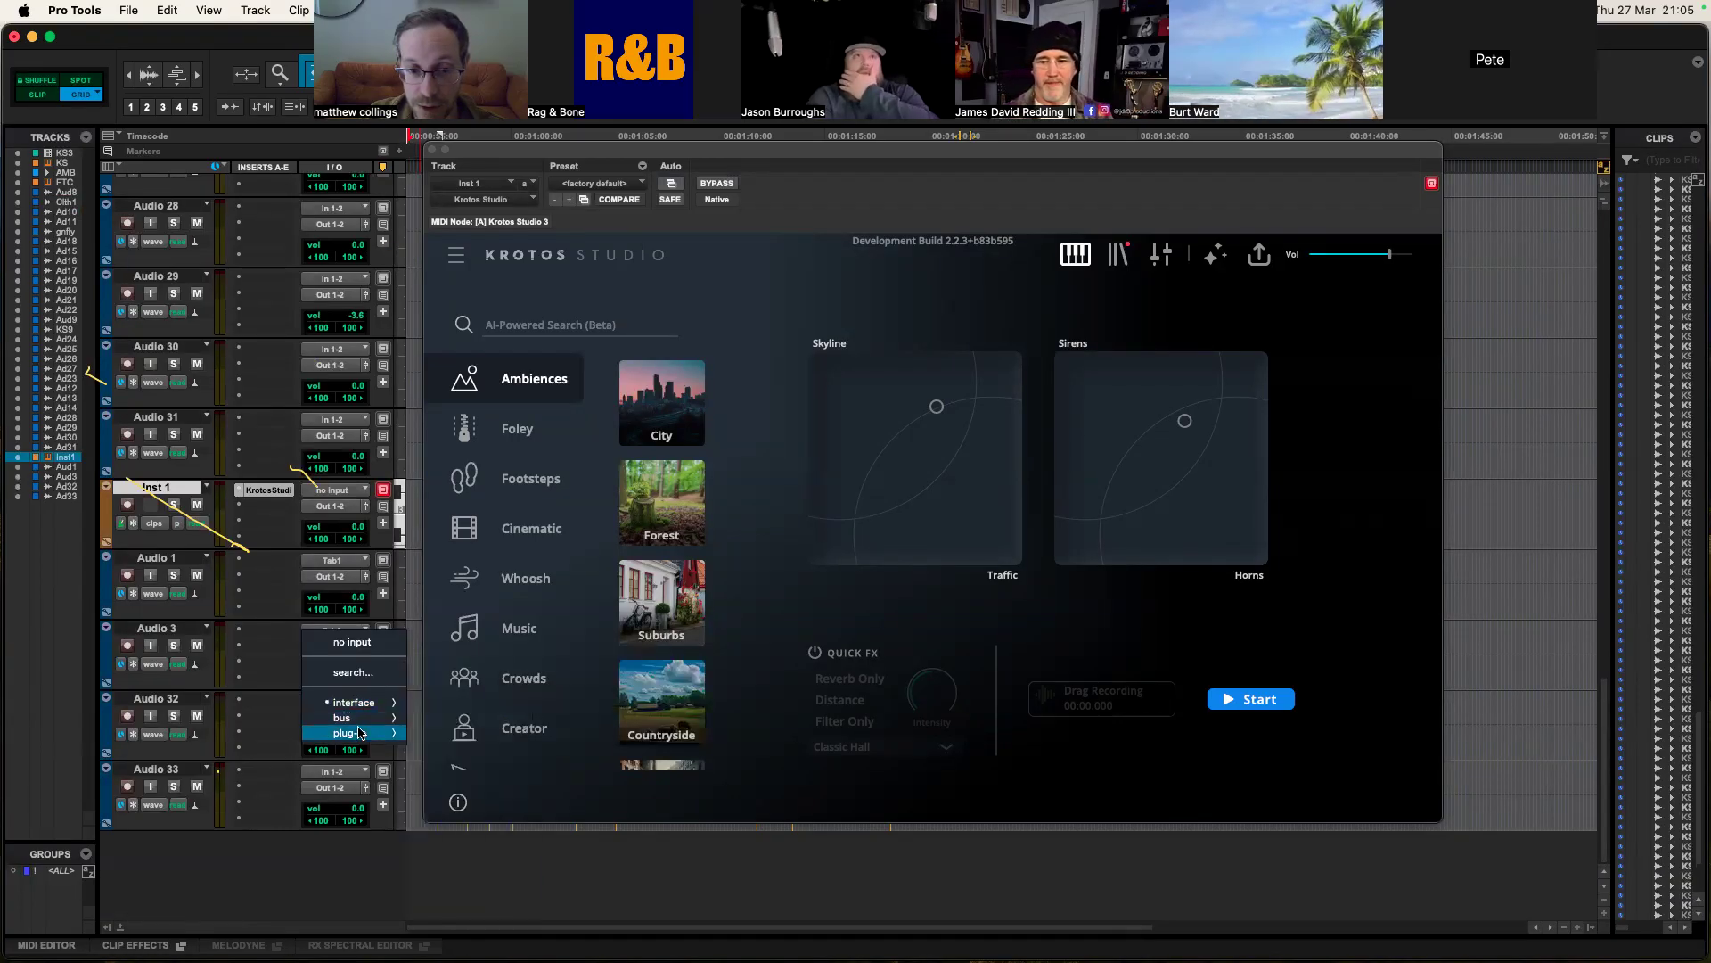
{"action": "mouse_move", "coordinate": [360, 733]}
{"action": "mouse_move", "coordinate": [553, 753]}
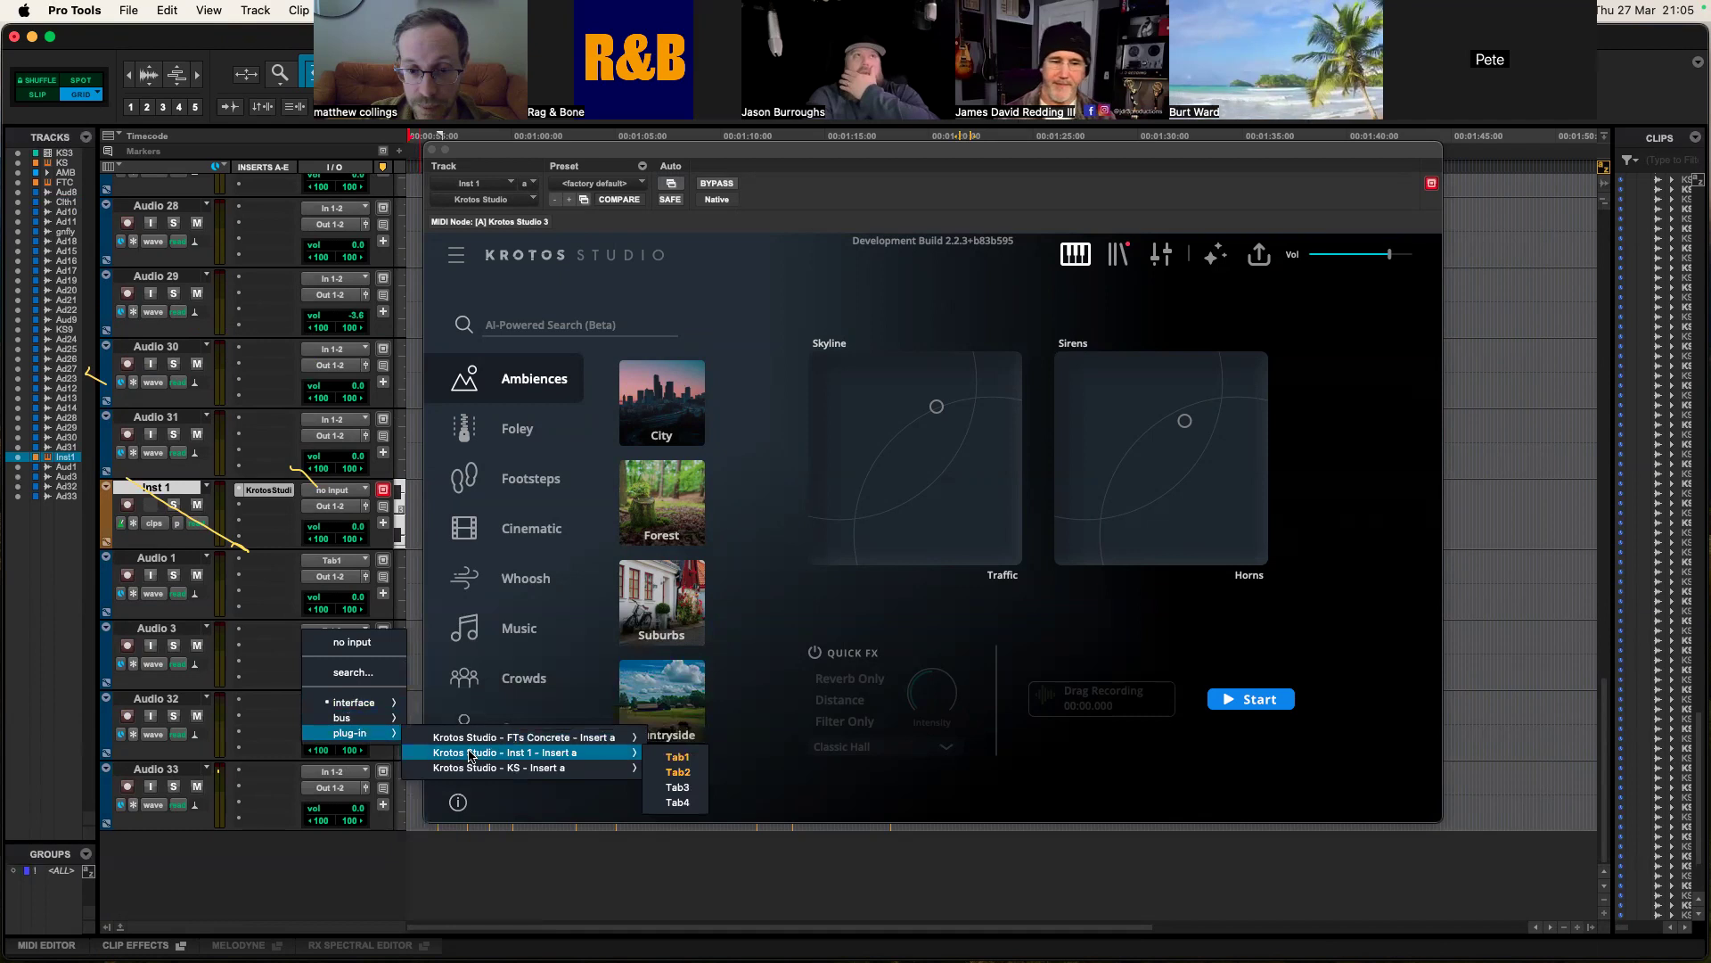
{"action": "left_click", "coordinate": [668, 772]}
Step: Set the input of Audio 33 to the Krotos Studio plug-in output Tab4
{"action": "left_click", "coordinate": [352, 772]}
{"action": "mouse_move", "coordinate": [354, 792]}
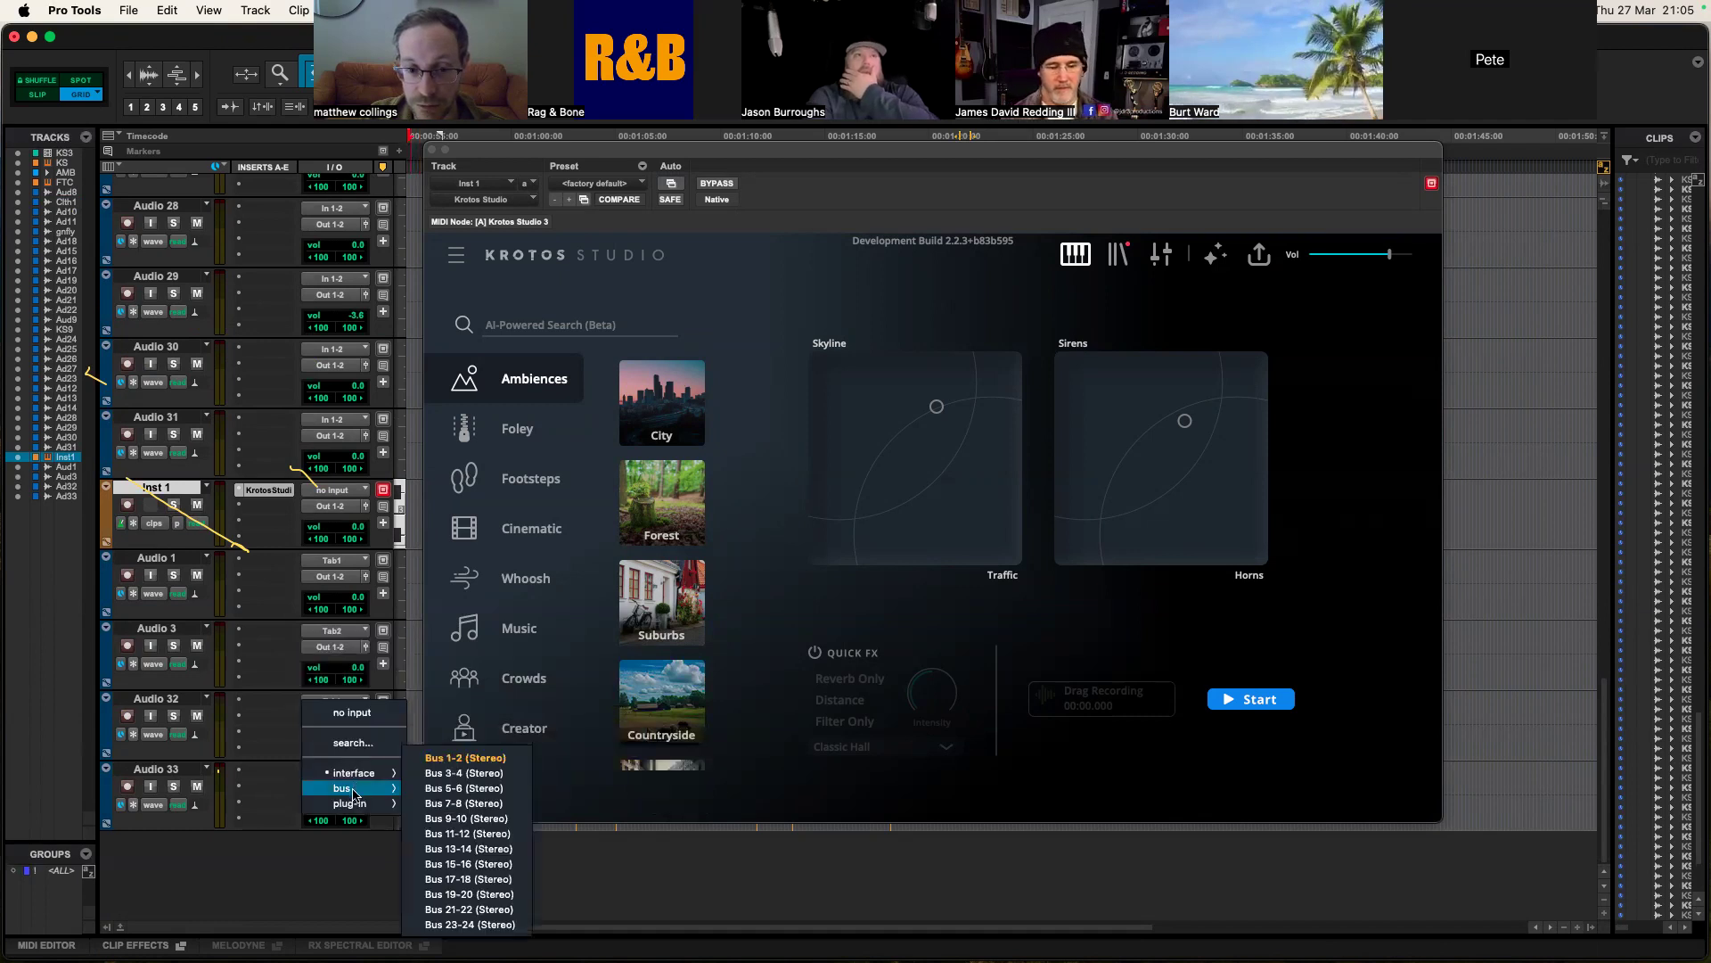
{"action": "mouse_move", "coordinate": [501, 838]}
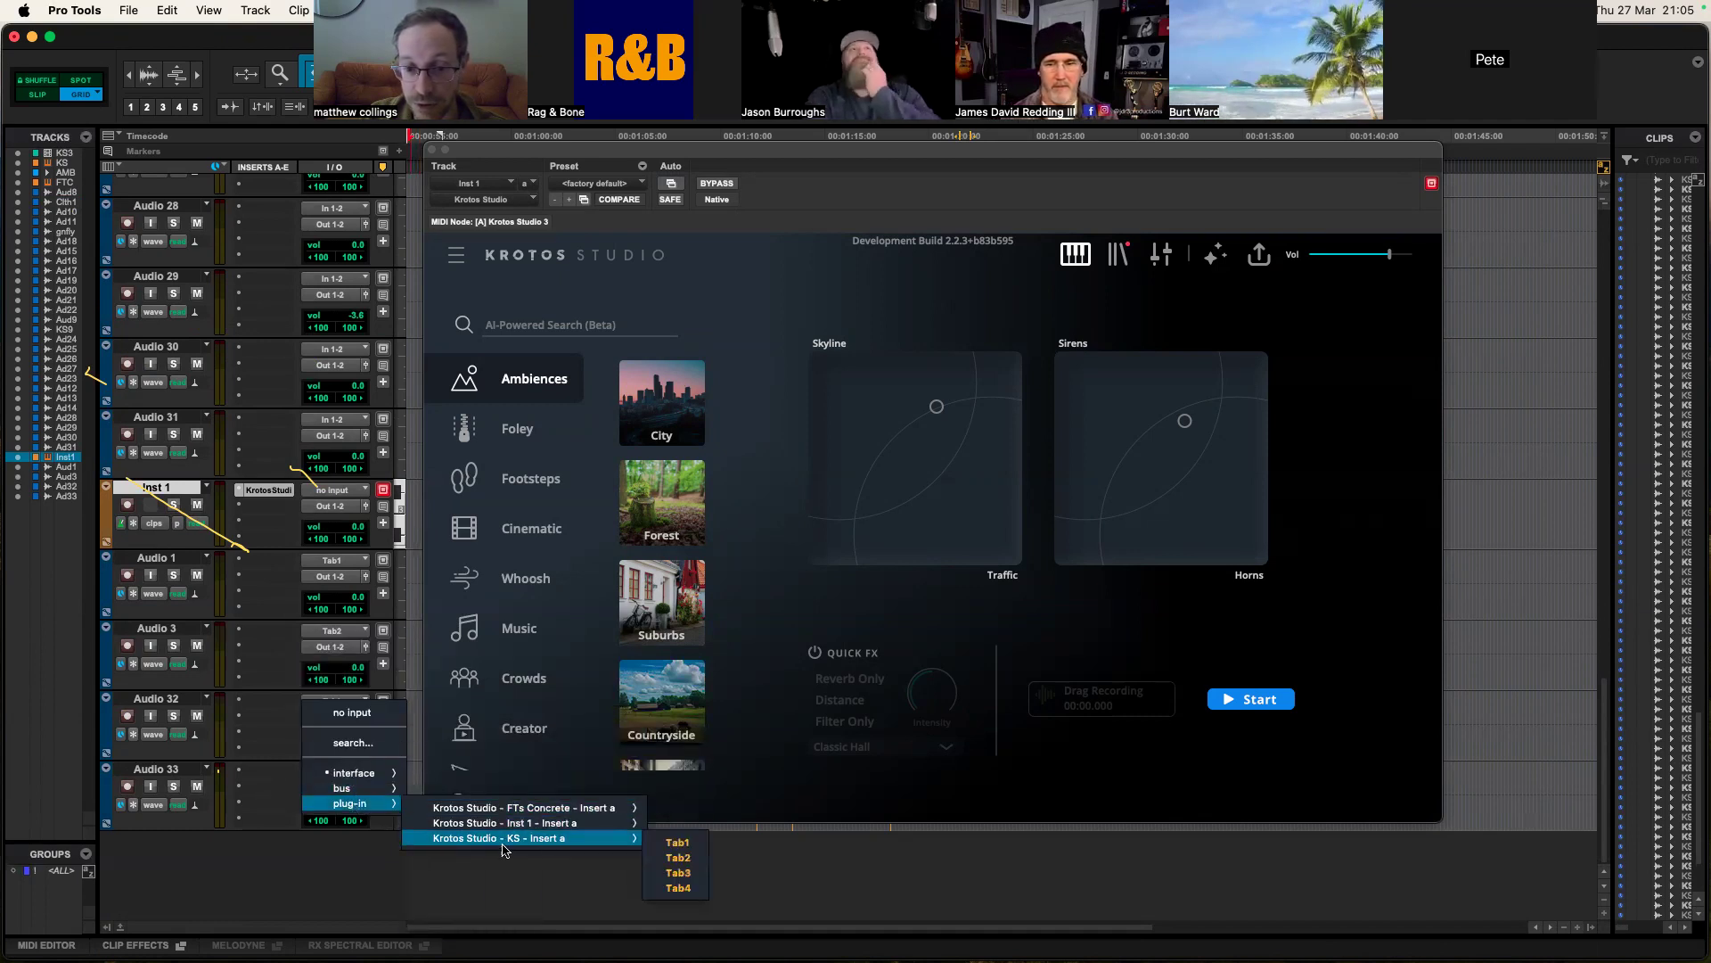
{"action": "left_click", "coordinate": [678, 887]}
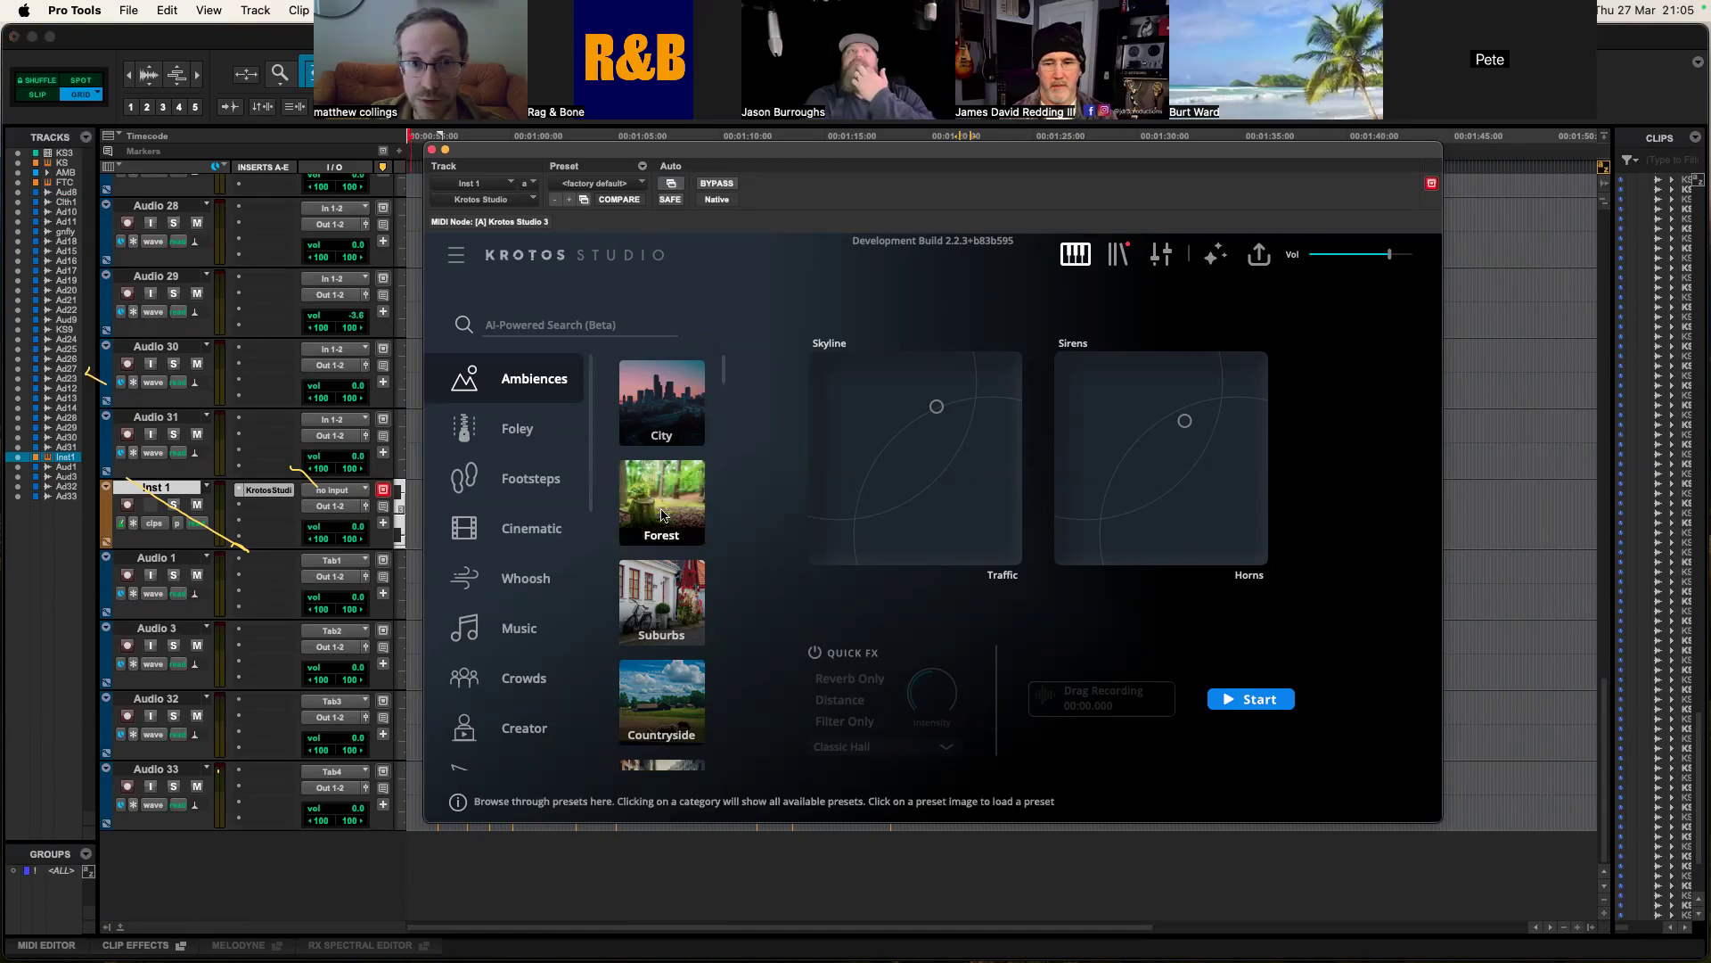
Step: Load the Forest ambience preset and shift its Stream/Animals pad point slightly toward the pad's centre
{"action": "left_click", "coordinate": [695, 477]}
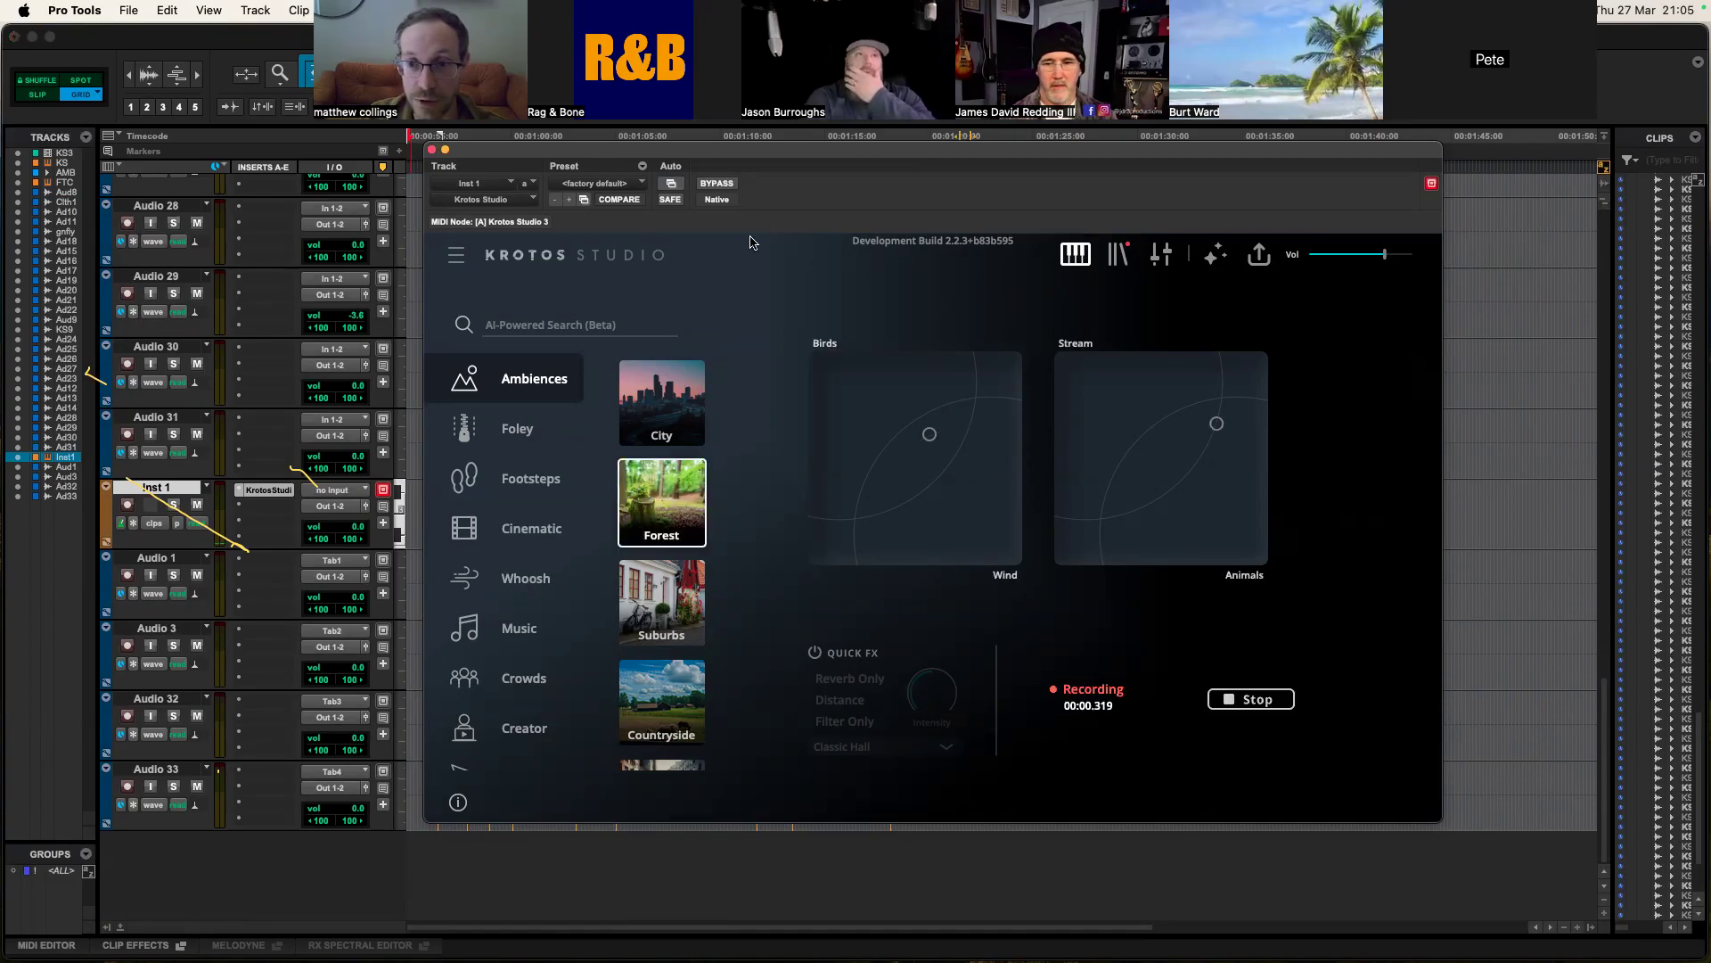
{"action": "left_click_drag", "start_coordinate": [1216, 423], "coordinate": [1201, 446]}
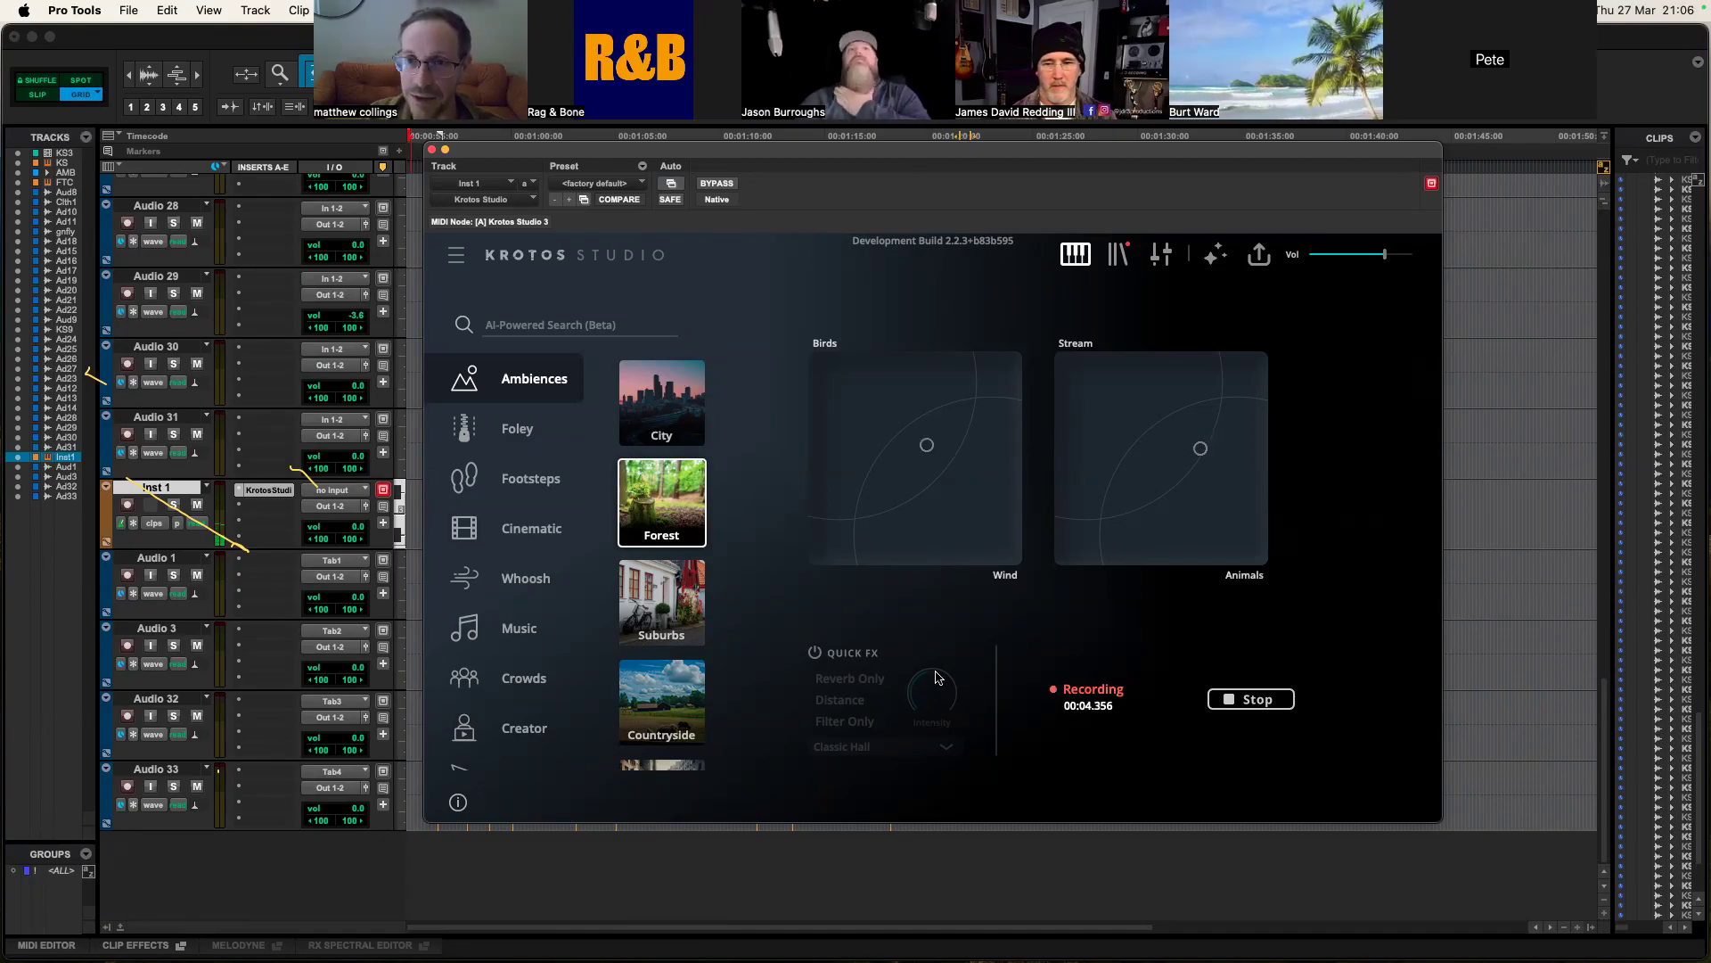
Step: Record-enable the tracks Audio 1, Audio 3, Audio 32 and Audio 33
{"action": "left_click", "coordinate": [127, 575]}
{"action": "left_click", "coordinate": [127, 645]}
{"action": "left_click", "coordinate": [128, 716]}
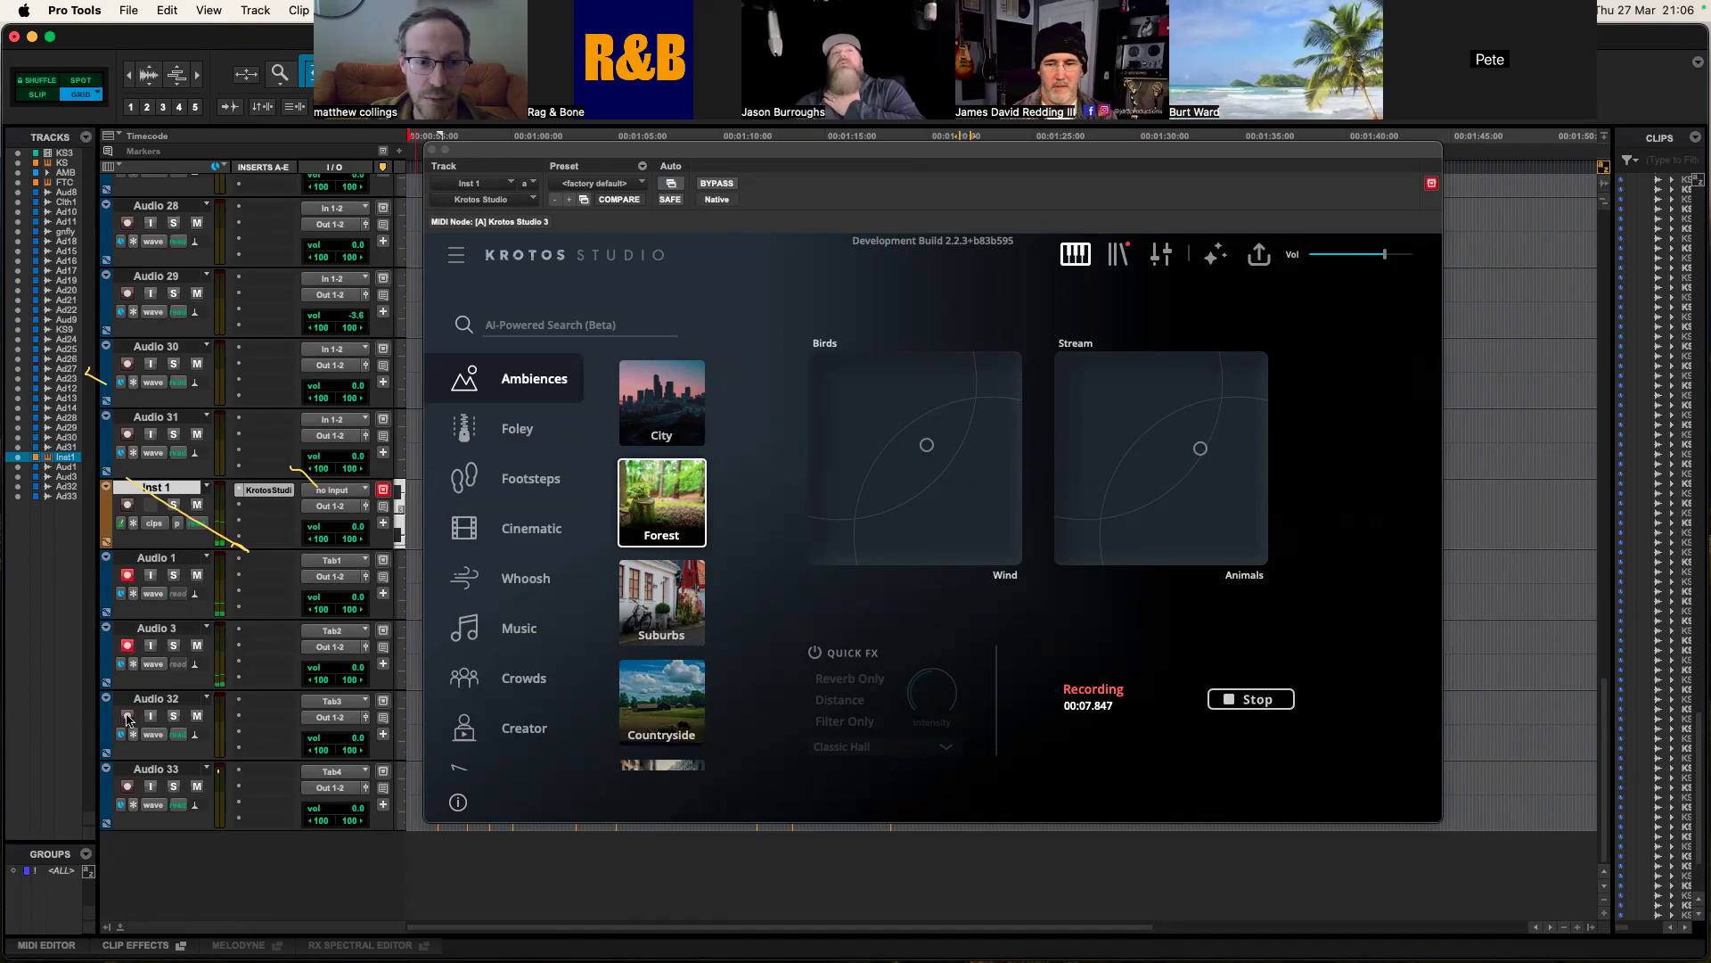
{"action": "left_click", "coordinate": [128, 787]}
Step: Mute the Inst 1 track and solo Audio 1, Audio 3, Audio 32 and Audio 33
{"action": "left_click", "coordinate": [198, 505]}
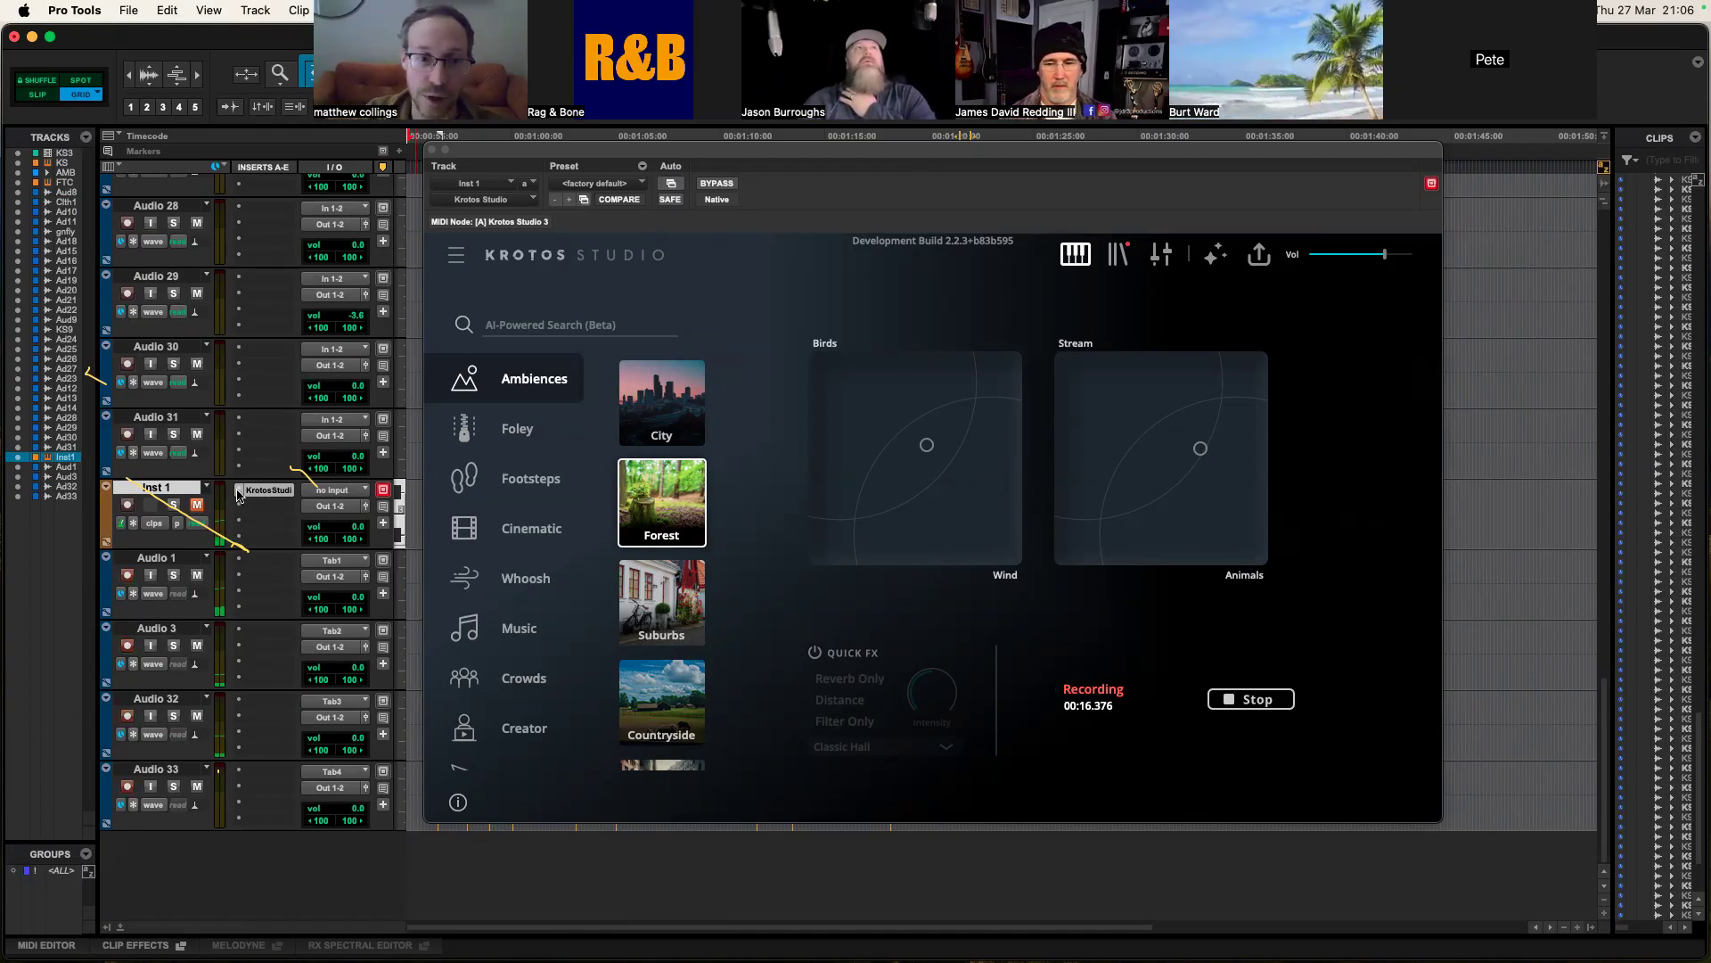
{"action": "left_click", "coordinate": [174, 575]}
{"action": "left_click", "coordinate": [174, 645]}
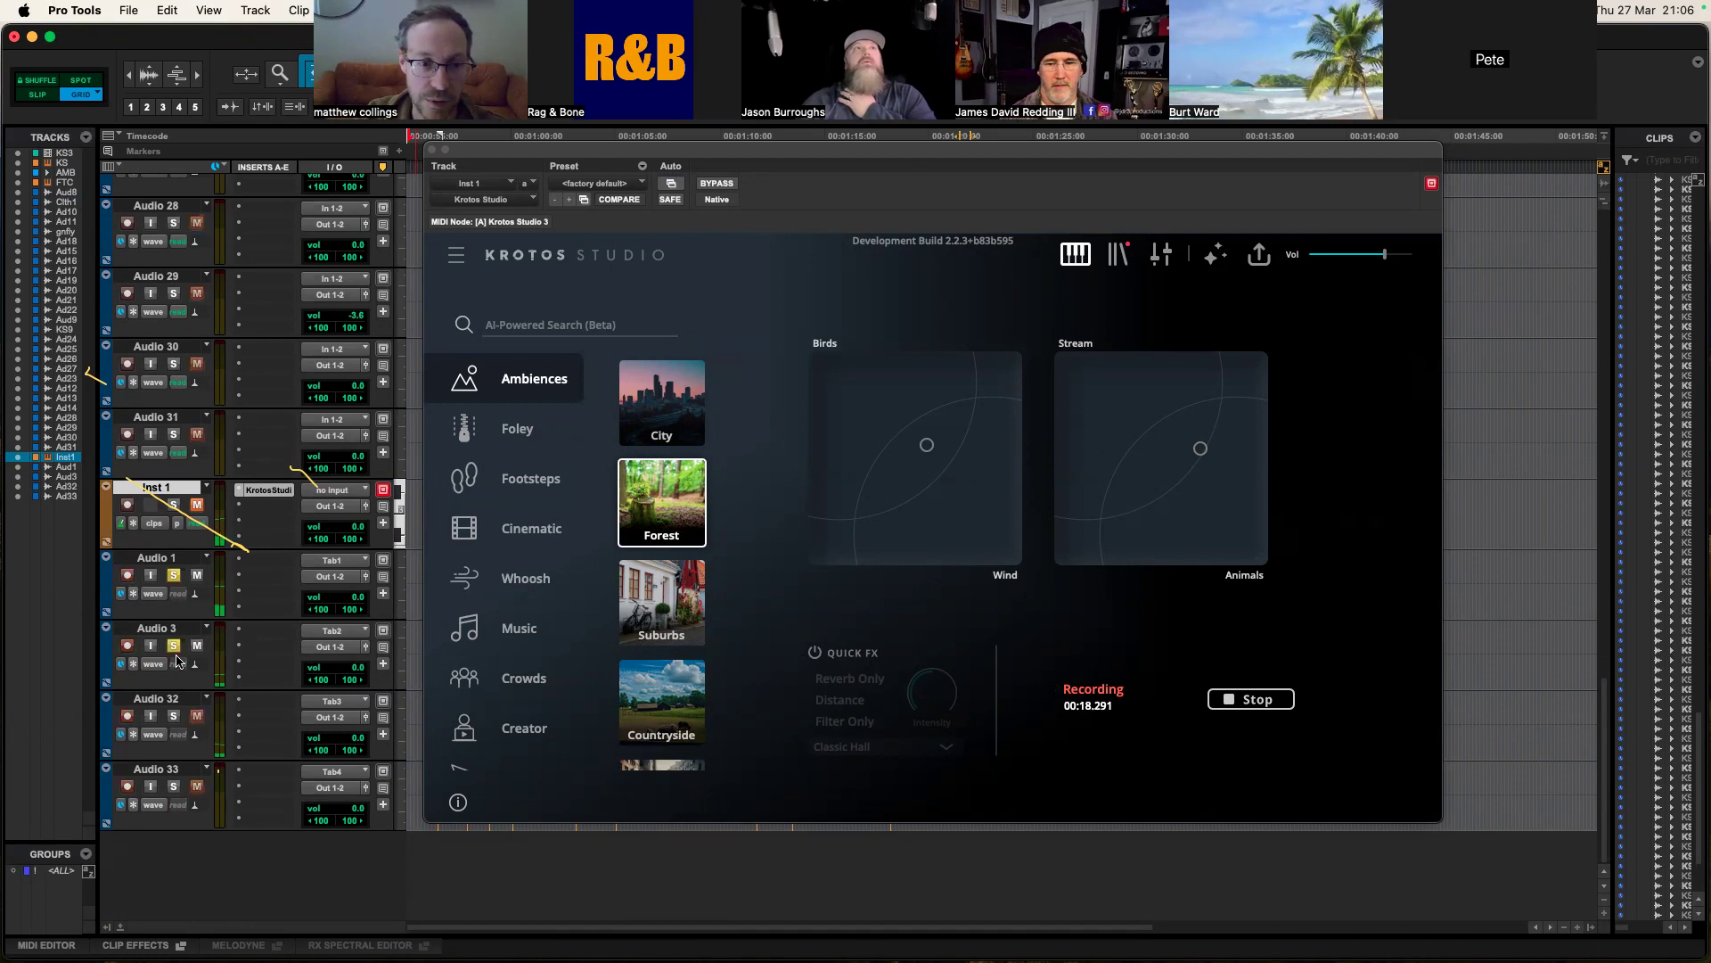
{"action": "left_click", "coordinate": [174, 716]}
{"action": "left_click", "coordinate": [174, 785]}
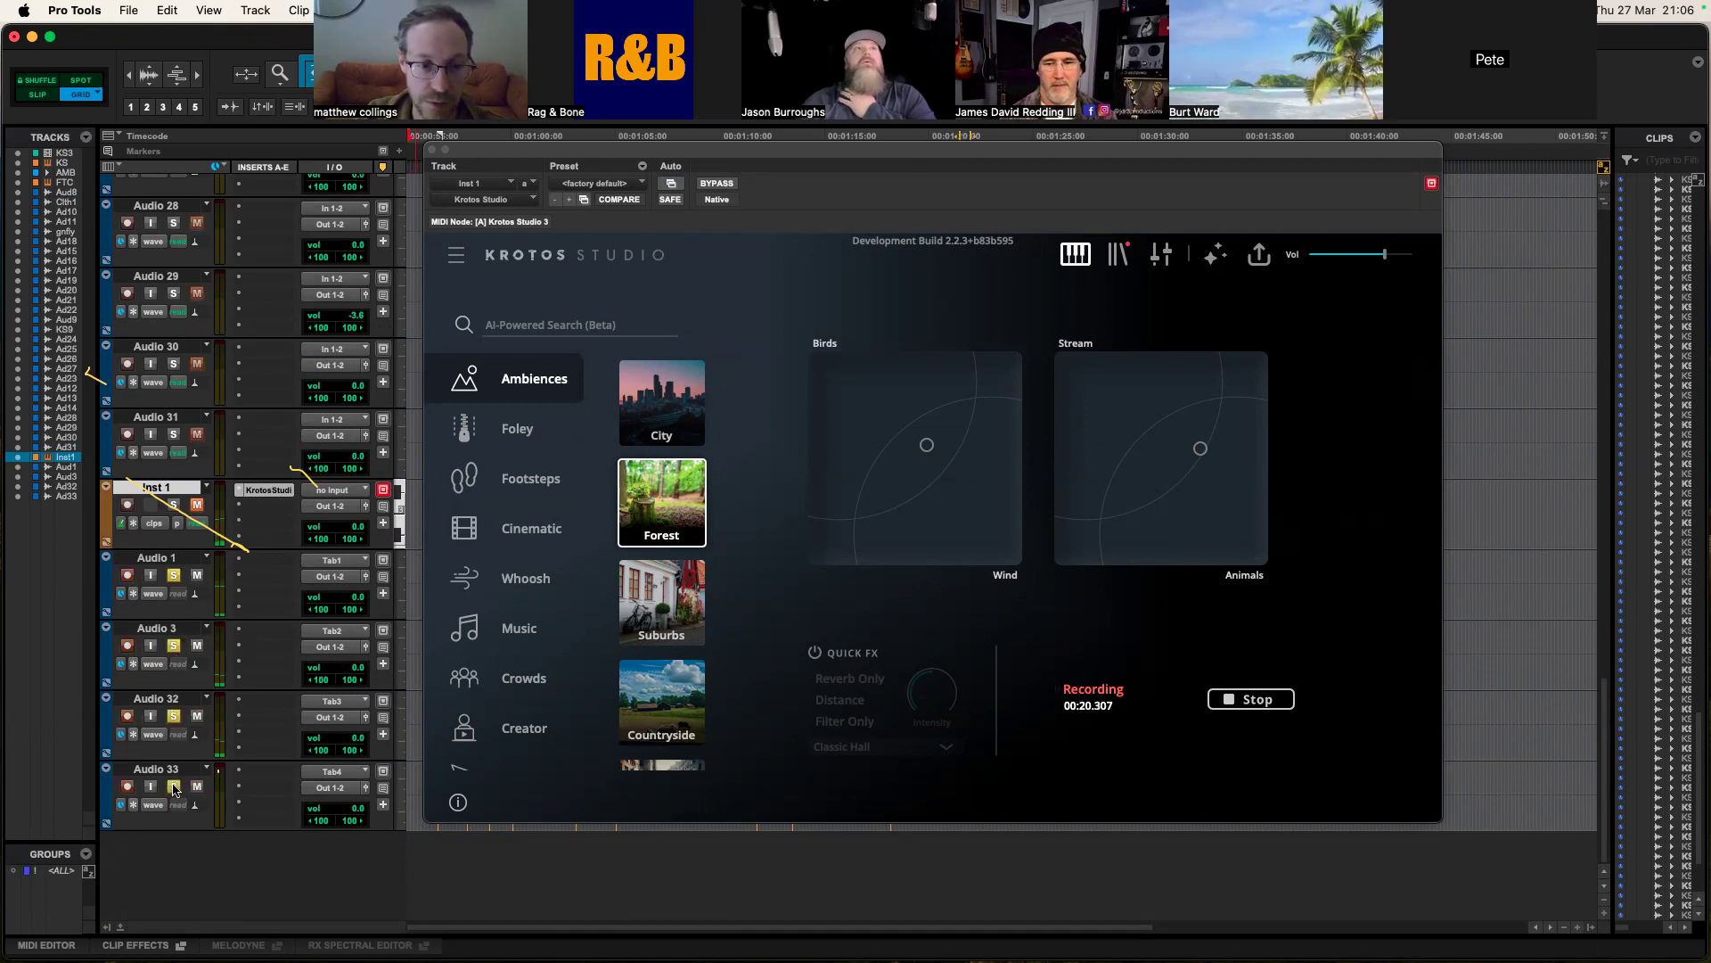
Step: Start recording the Forest ambience from 00:00:55:00 onto Audio 1, Audio 3, Audio 32 and Audio 33
{"action": "left_click_drag", "start_coordinate": [561, 157], "coordinate": [1049, 383]}
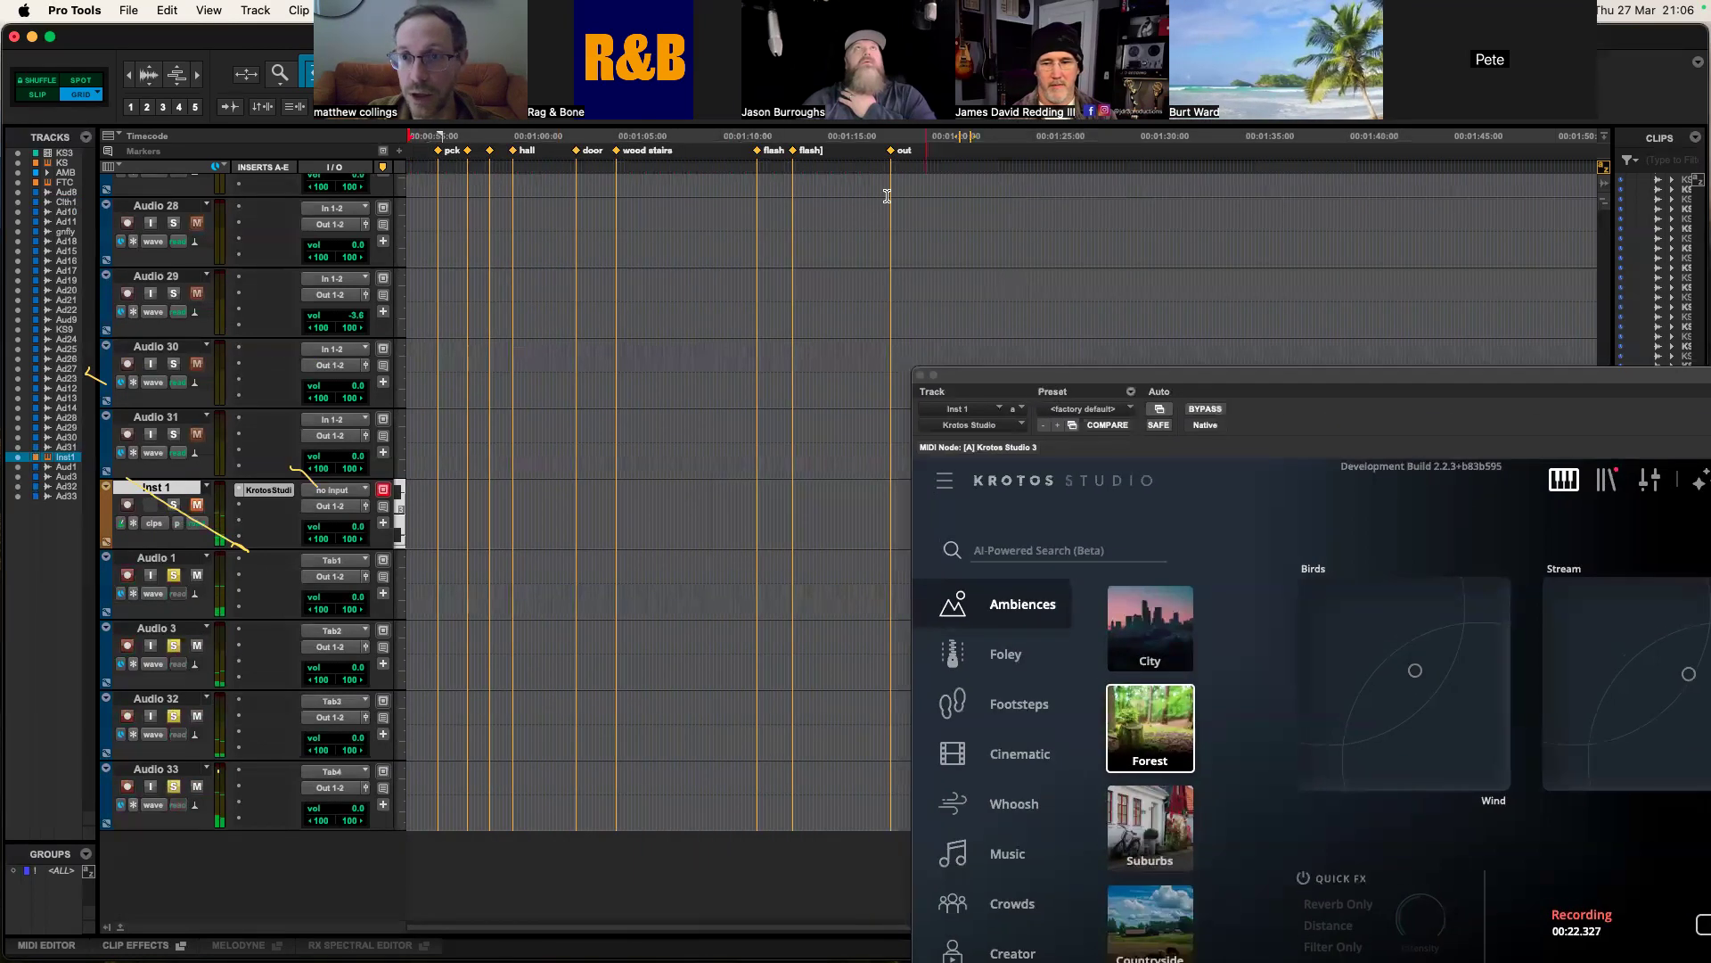
{"action": "left_click_drag", "start_coordinate": [1173, 2], "coordinate": [1188, 128]}
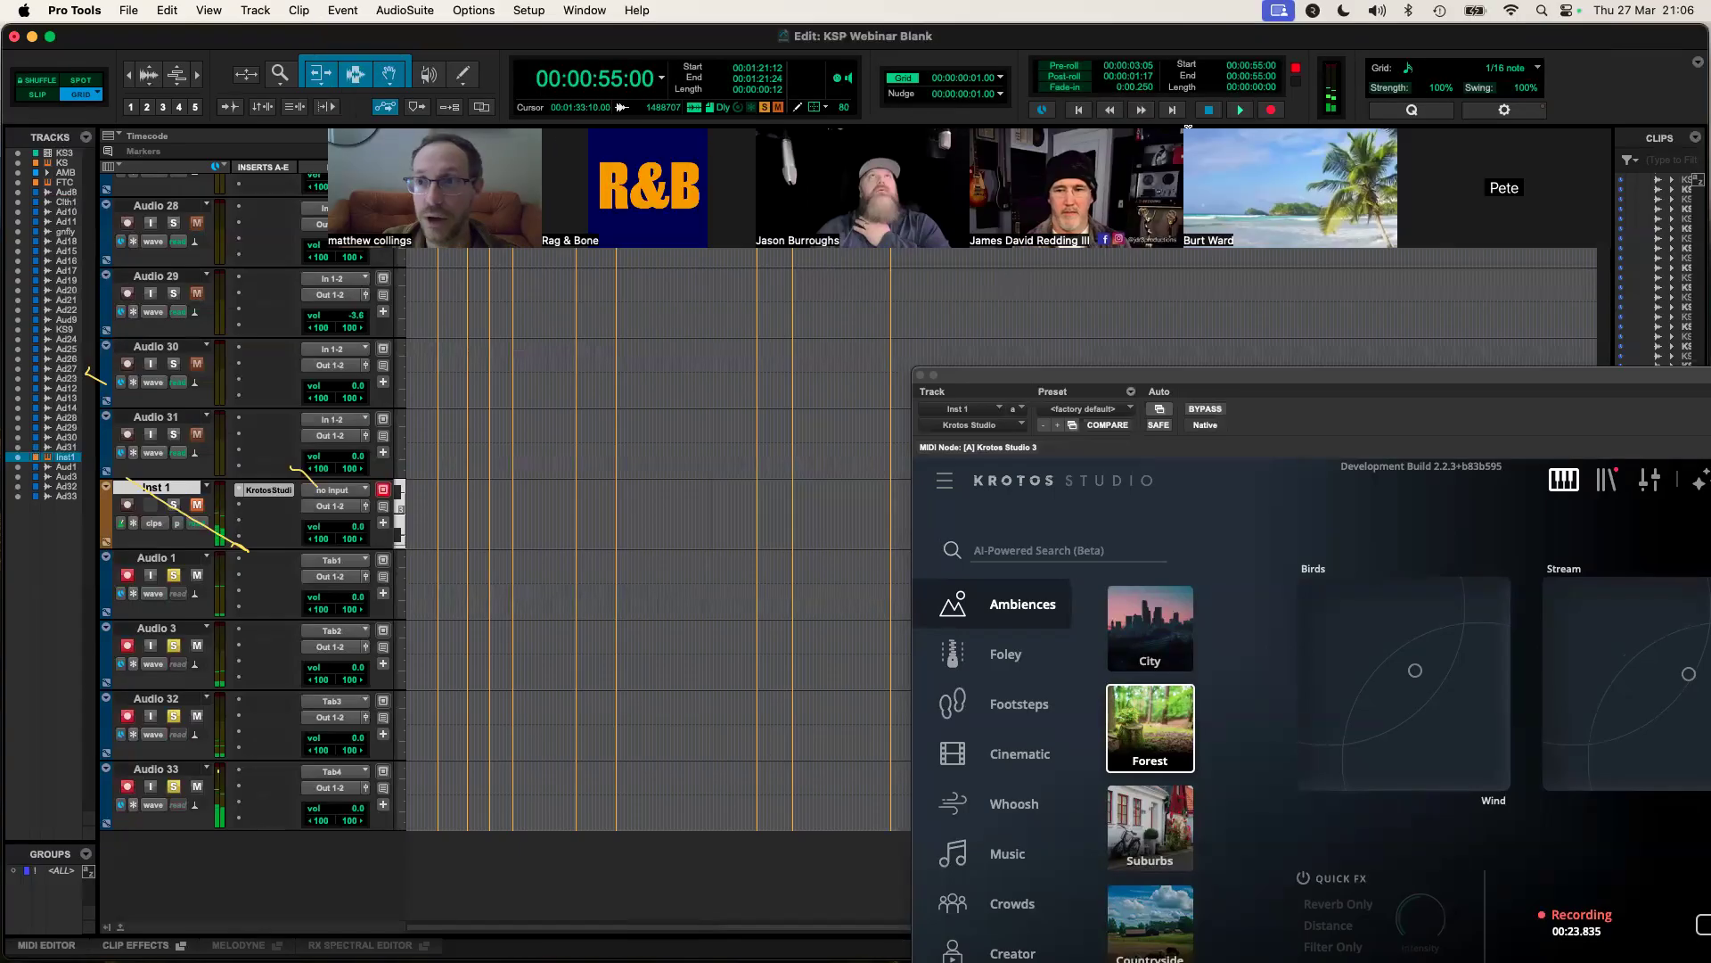
{"action": "left_click", "coordinate": [1242, 109]}
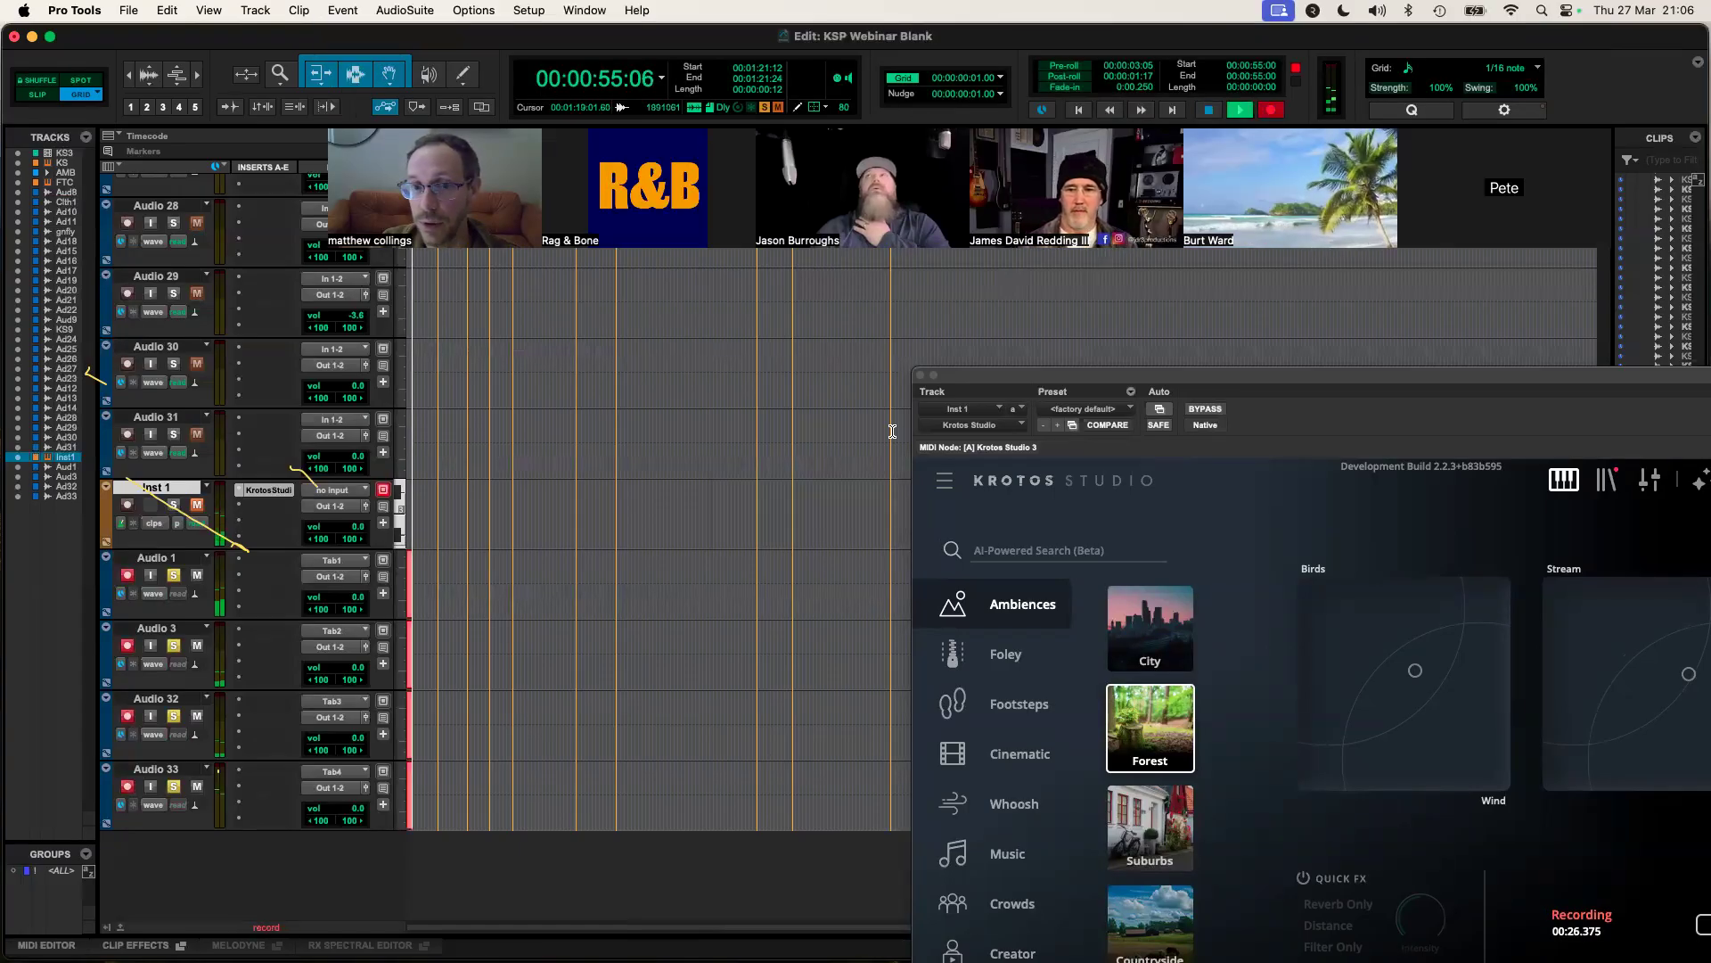
{"action": "left_click_drag", "start_coordinate": [1028, 372], "coordinate": [793, 231]}
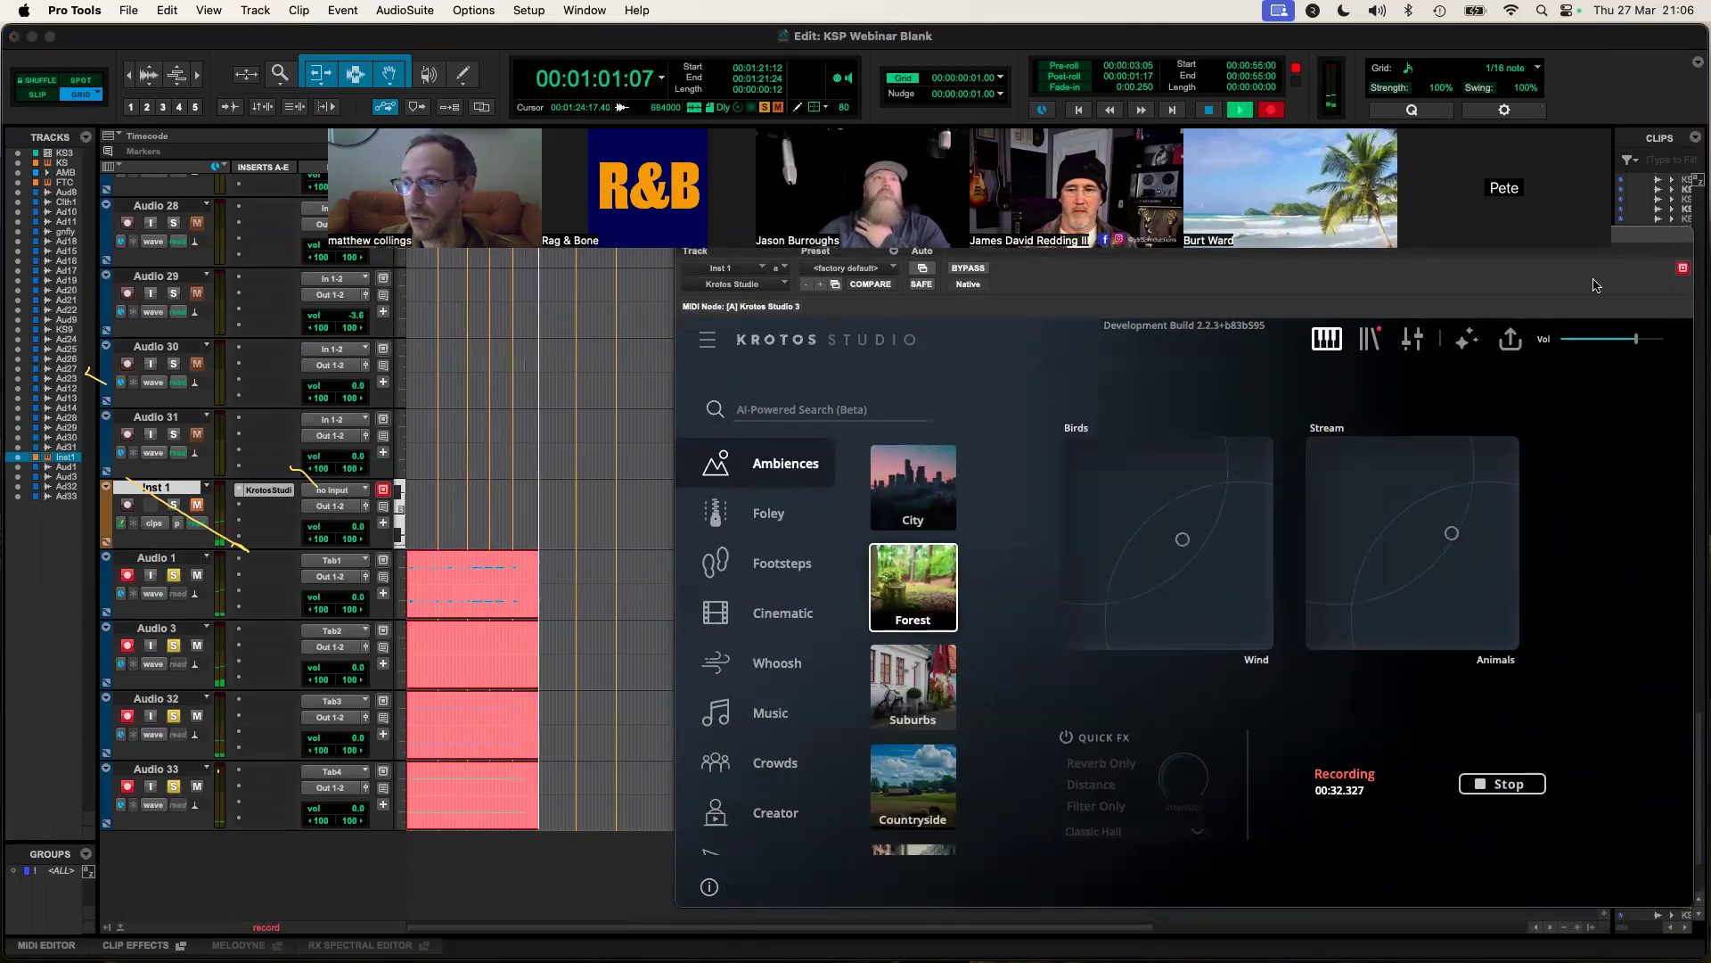
{"action": "left_click_drag", "start_coordinate": [1634, 246], "coordinate": [1266, 246]}
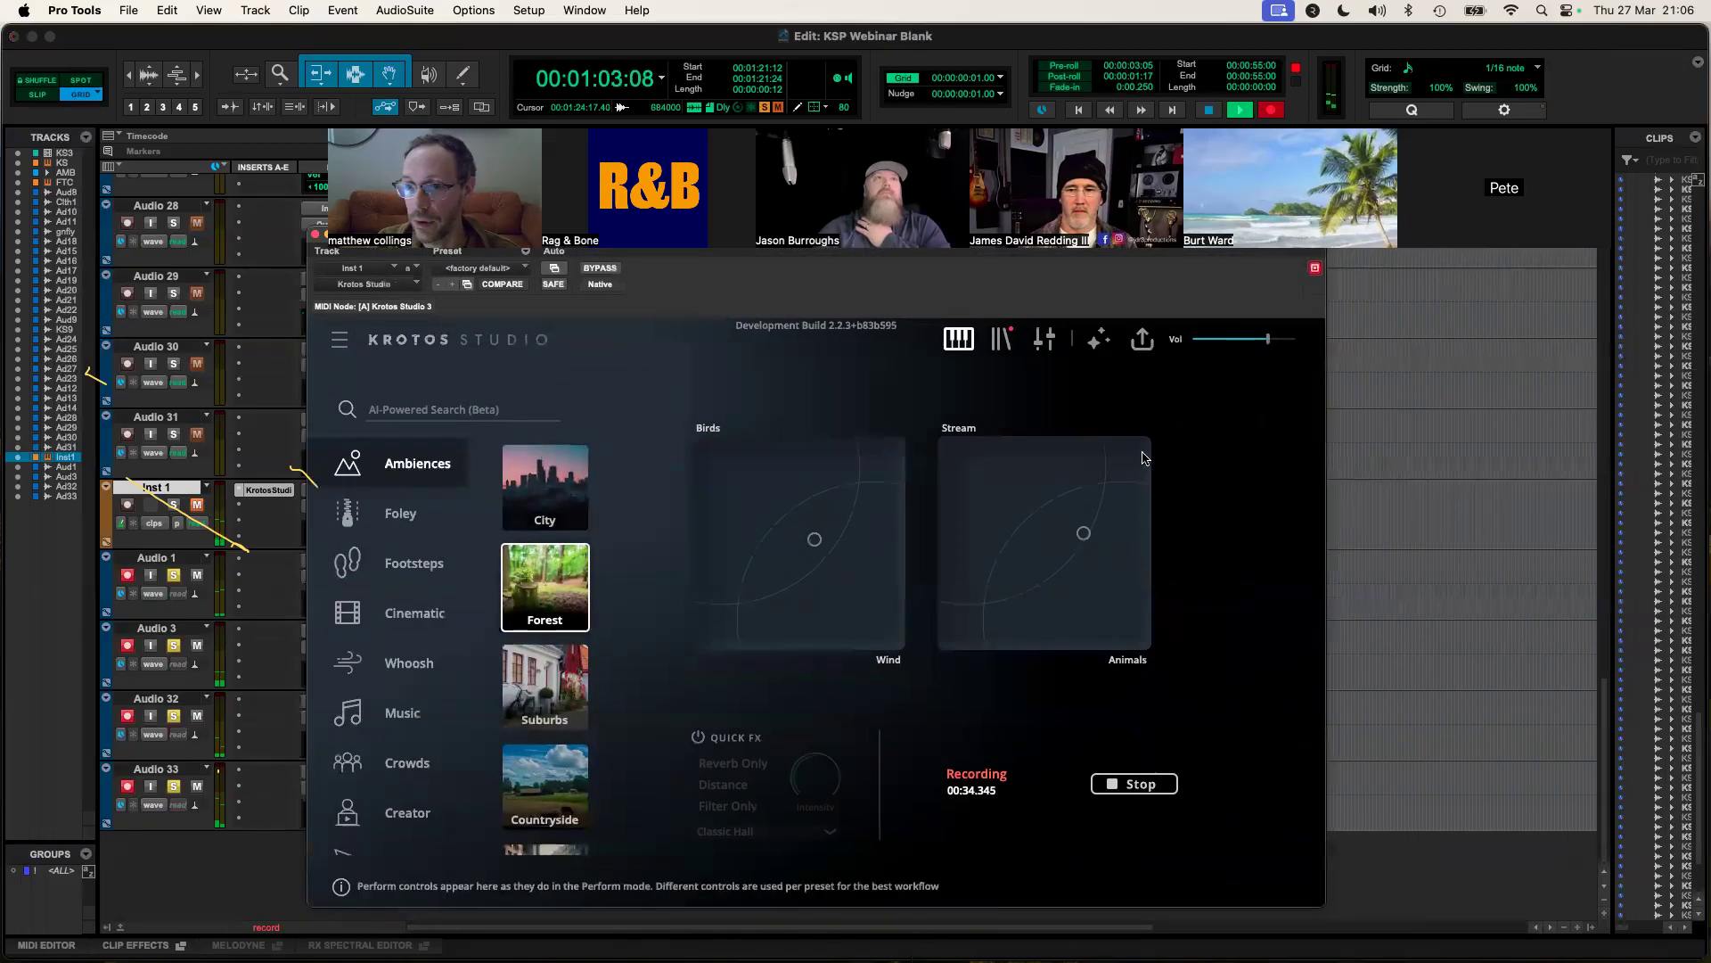
Step: Shift the Stream/Animals pad point slightly toward Stream during recording, and stop the take with the plug-in window closed
{"action": "left_click_drag", "start_coordinate": [1057, 492], "coordinate": [1064, 496]}
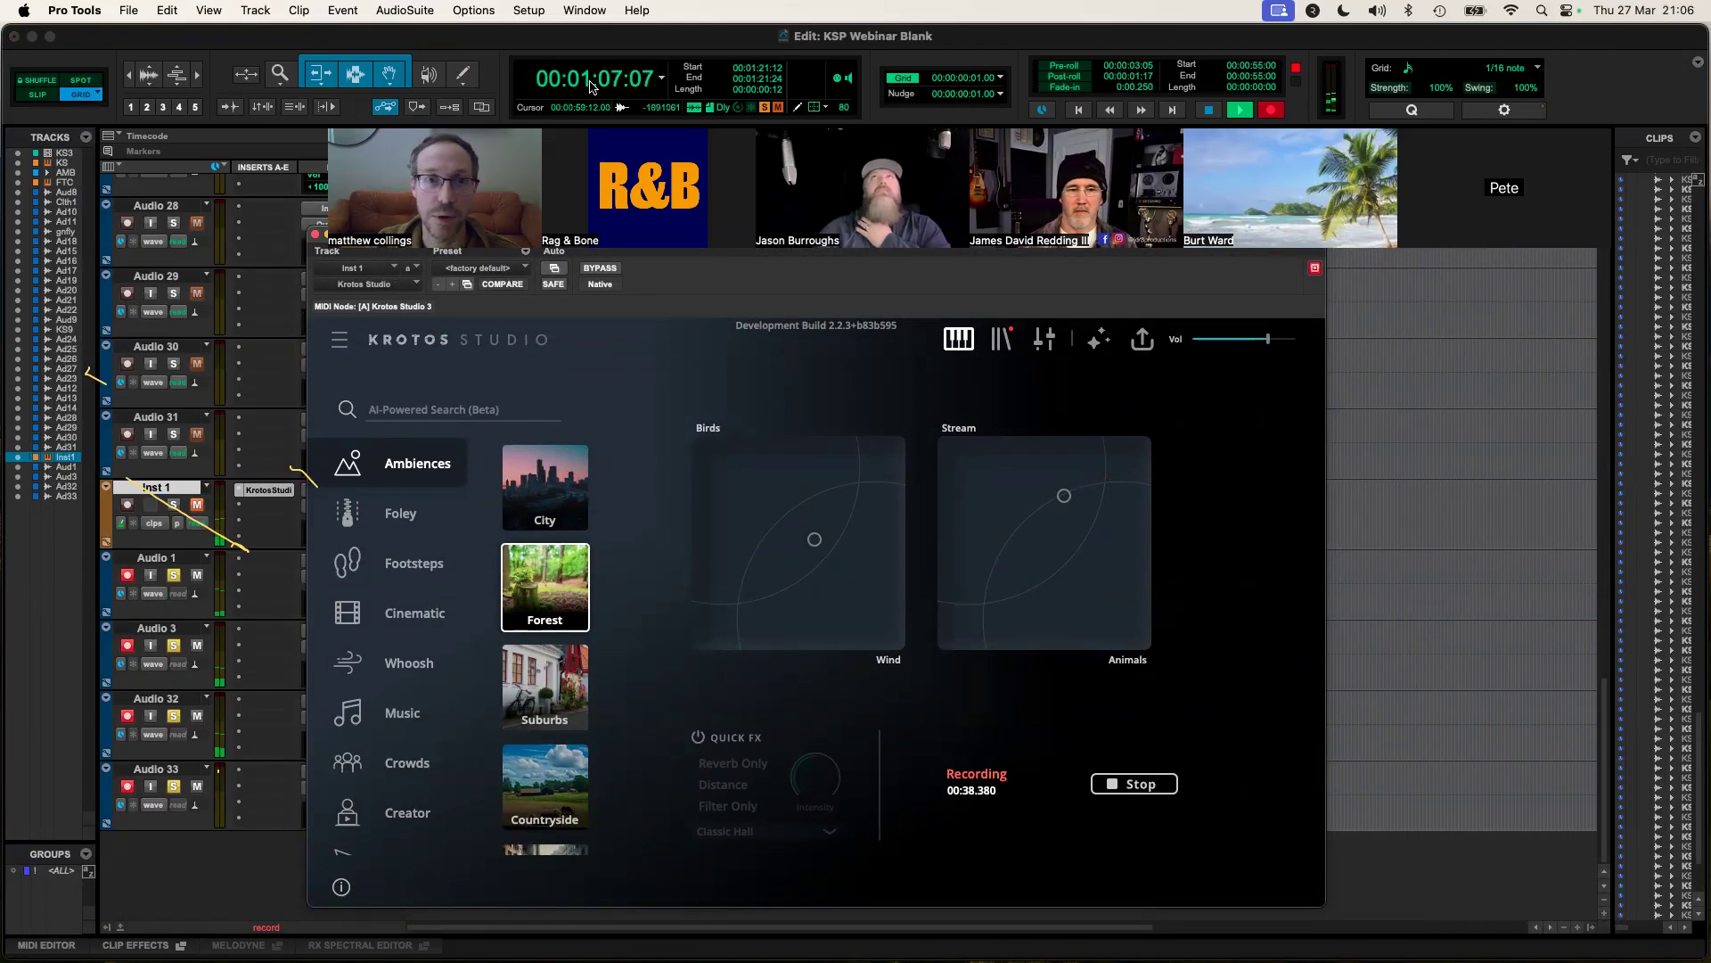
{"action": "left_click_drag", "start_coordinate": [1041, 233], "coordinate": [1212, 184]}
{"action": "left_click", "coordinate": [1210, 109]}
{"action": "left_click", "coordinate": [1284, 735]}
{"action": "left_click", "coordinate": [486, 186]}
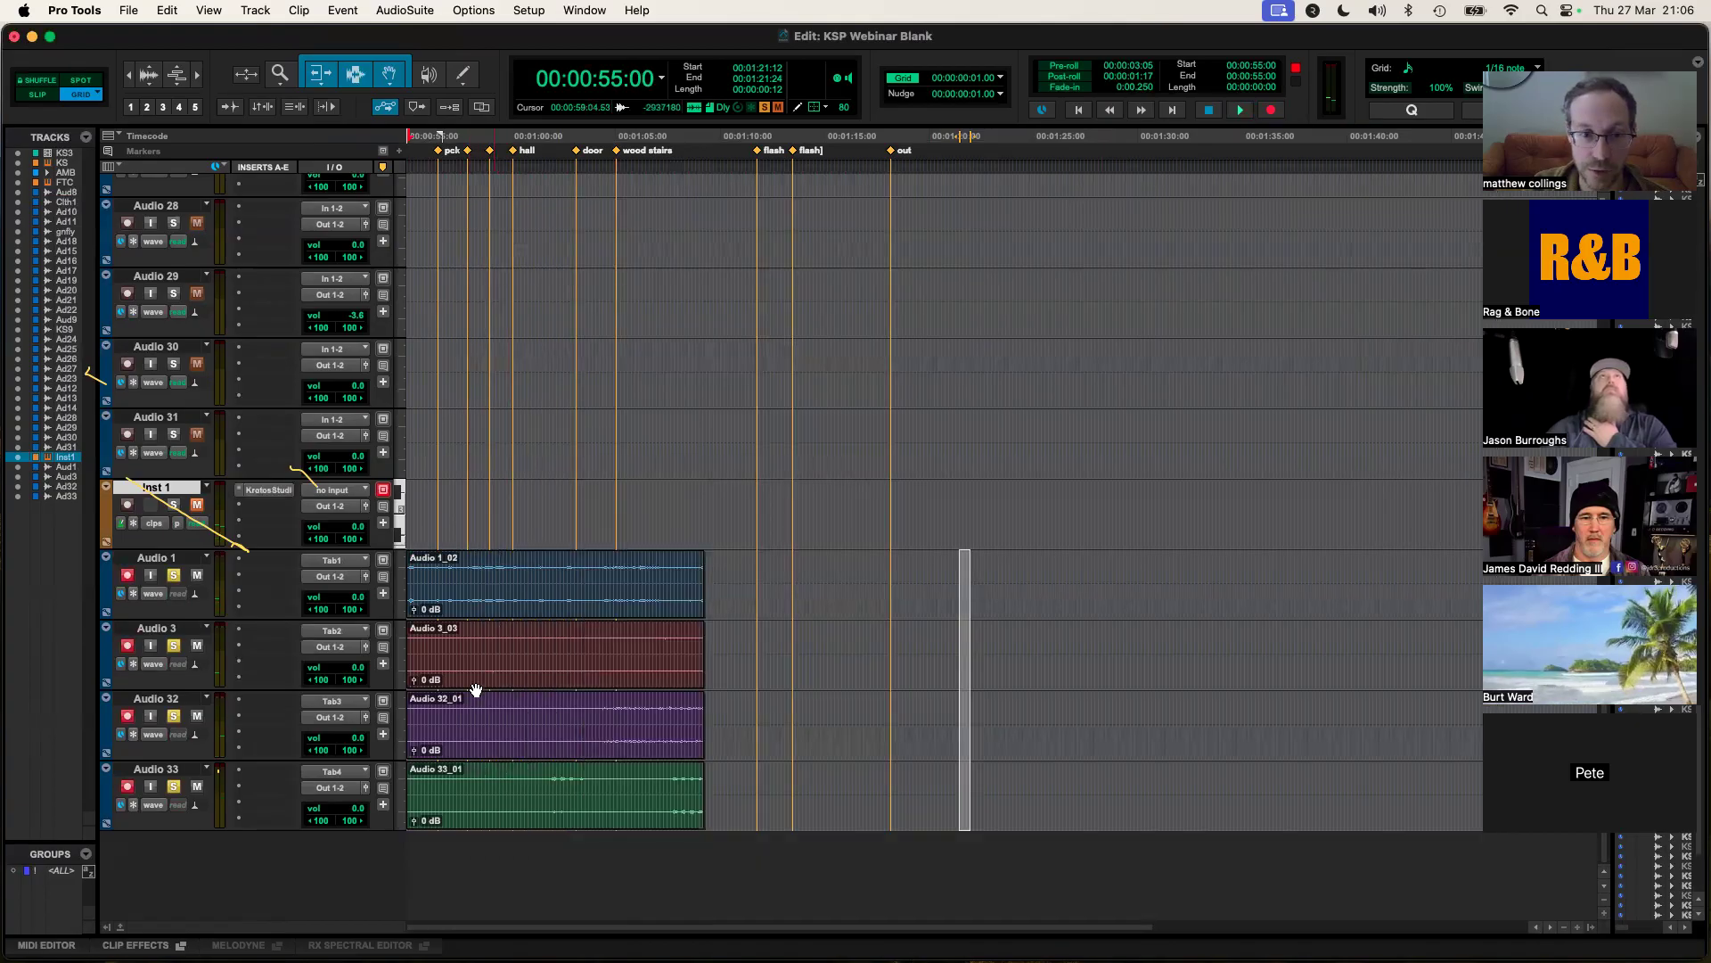
Step: Play back Audio 1 as the only soloed track and rename it birds
{"action": "left_click", "coordinate": [174, 576]}
{"action": "left_click", "coordinate": [173, 647]}
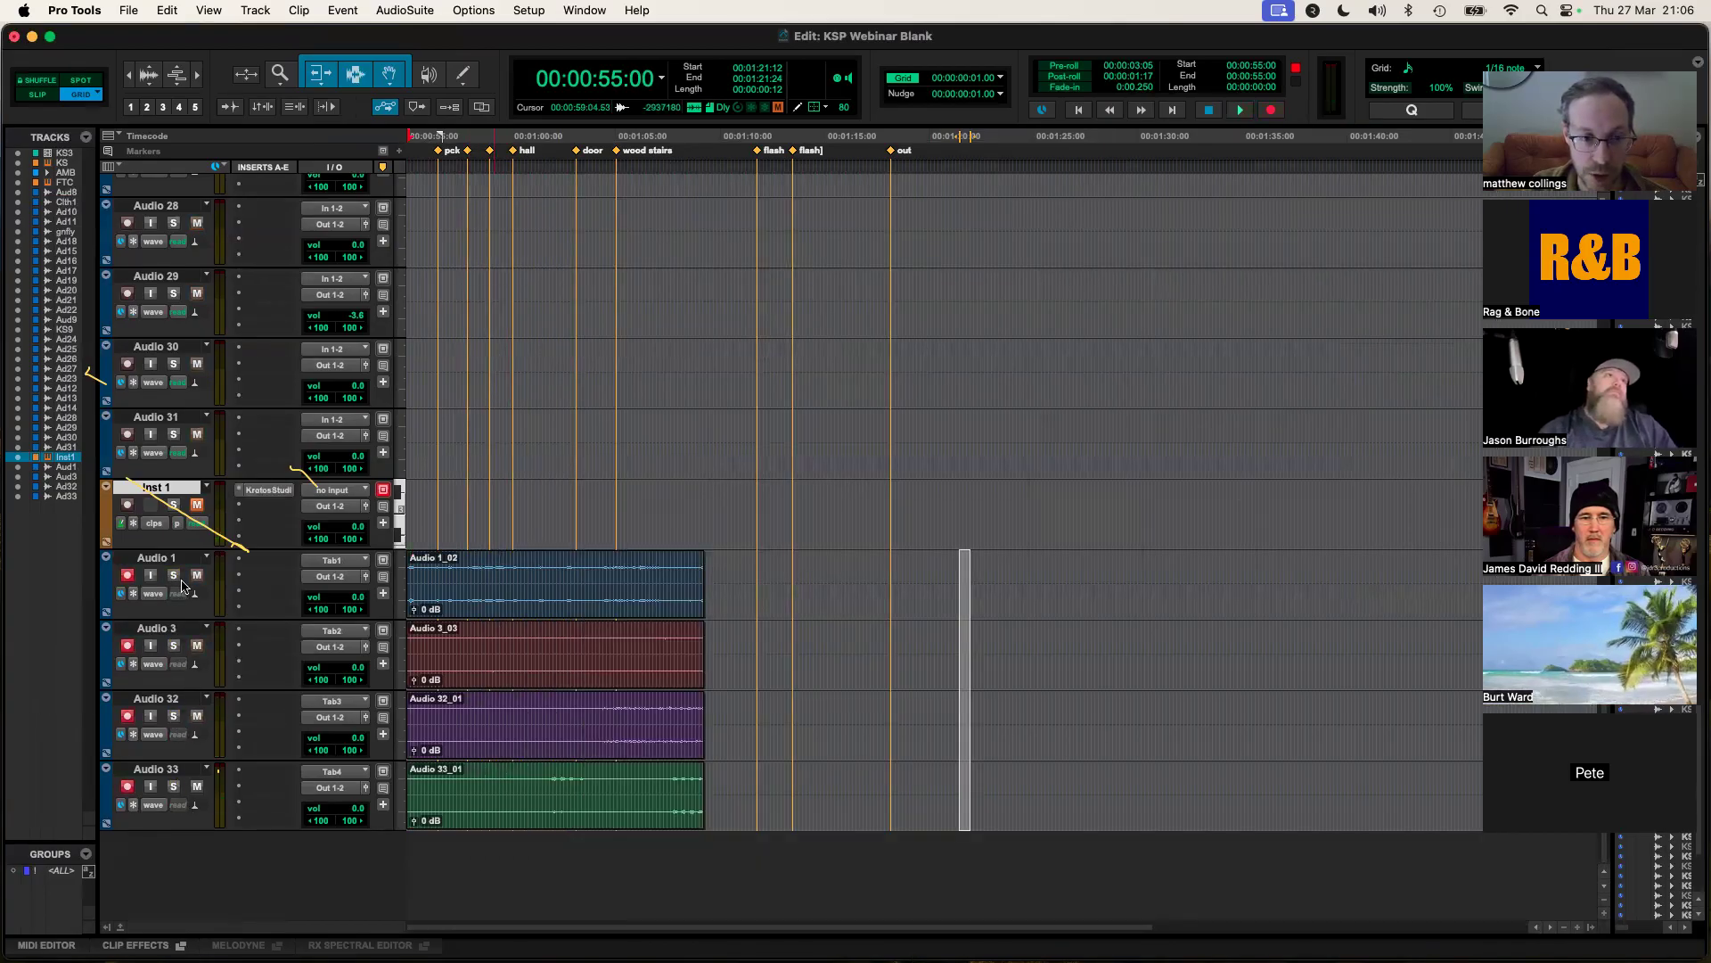
{"action": "key", "text": "space"}
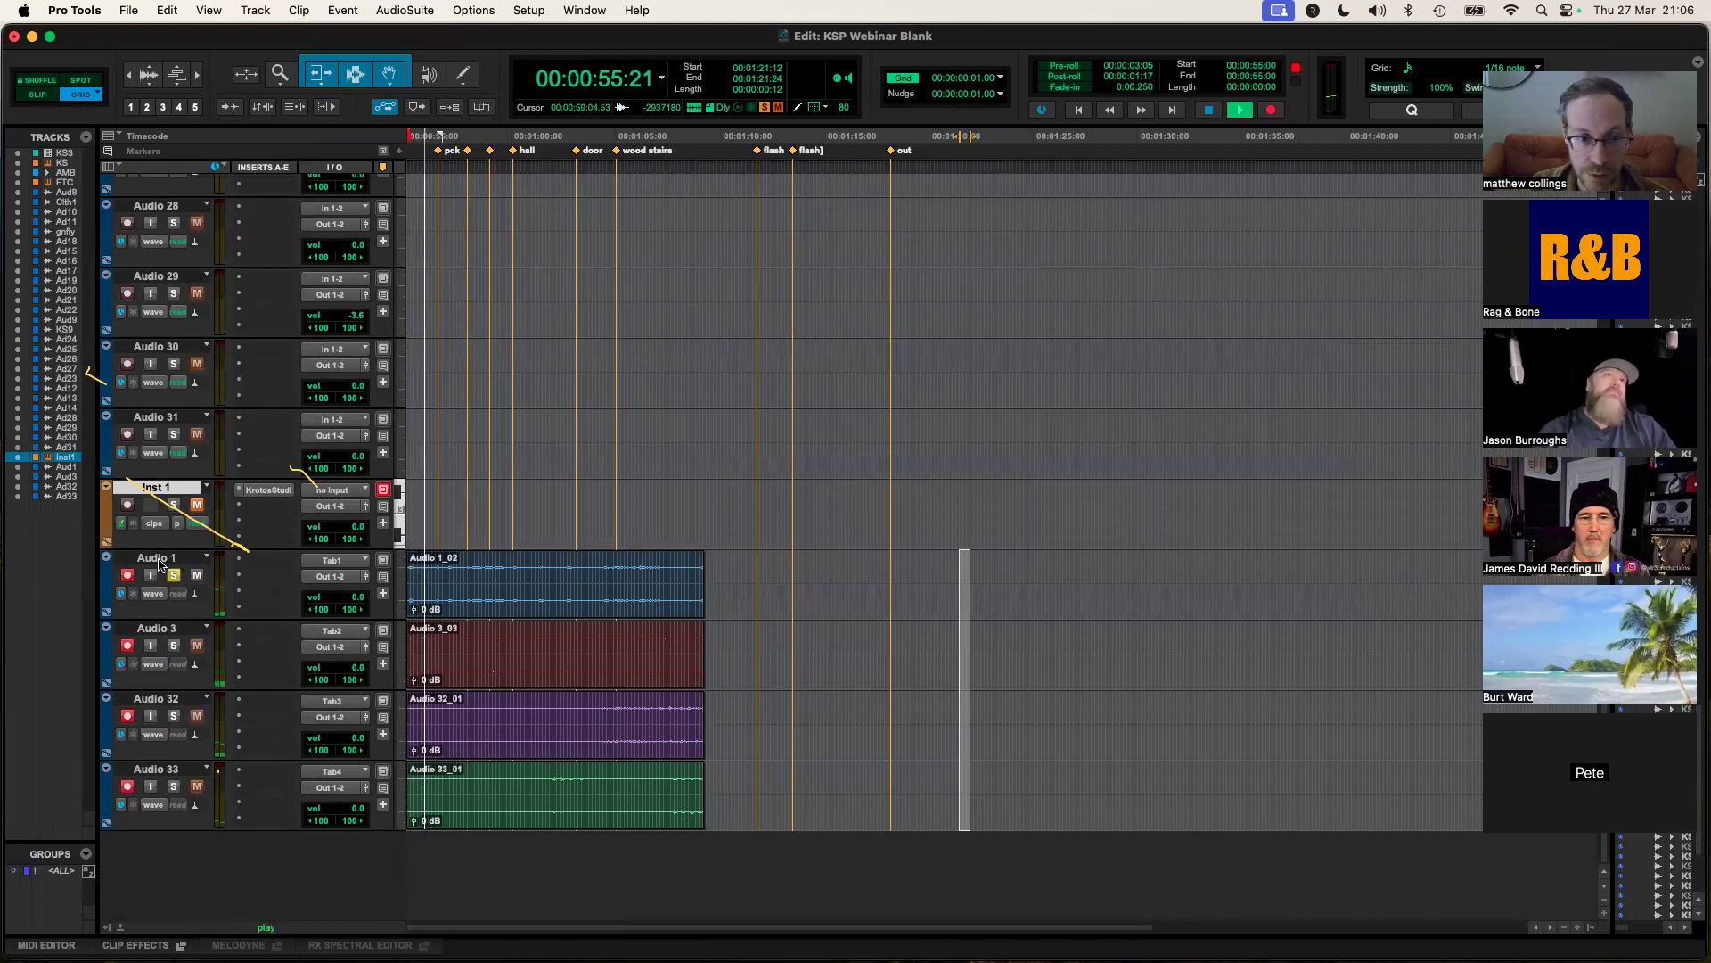
{"action": "double_click", "coordinate": [159, 560]}
{"action": "type", "text": "birds"}
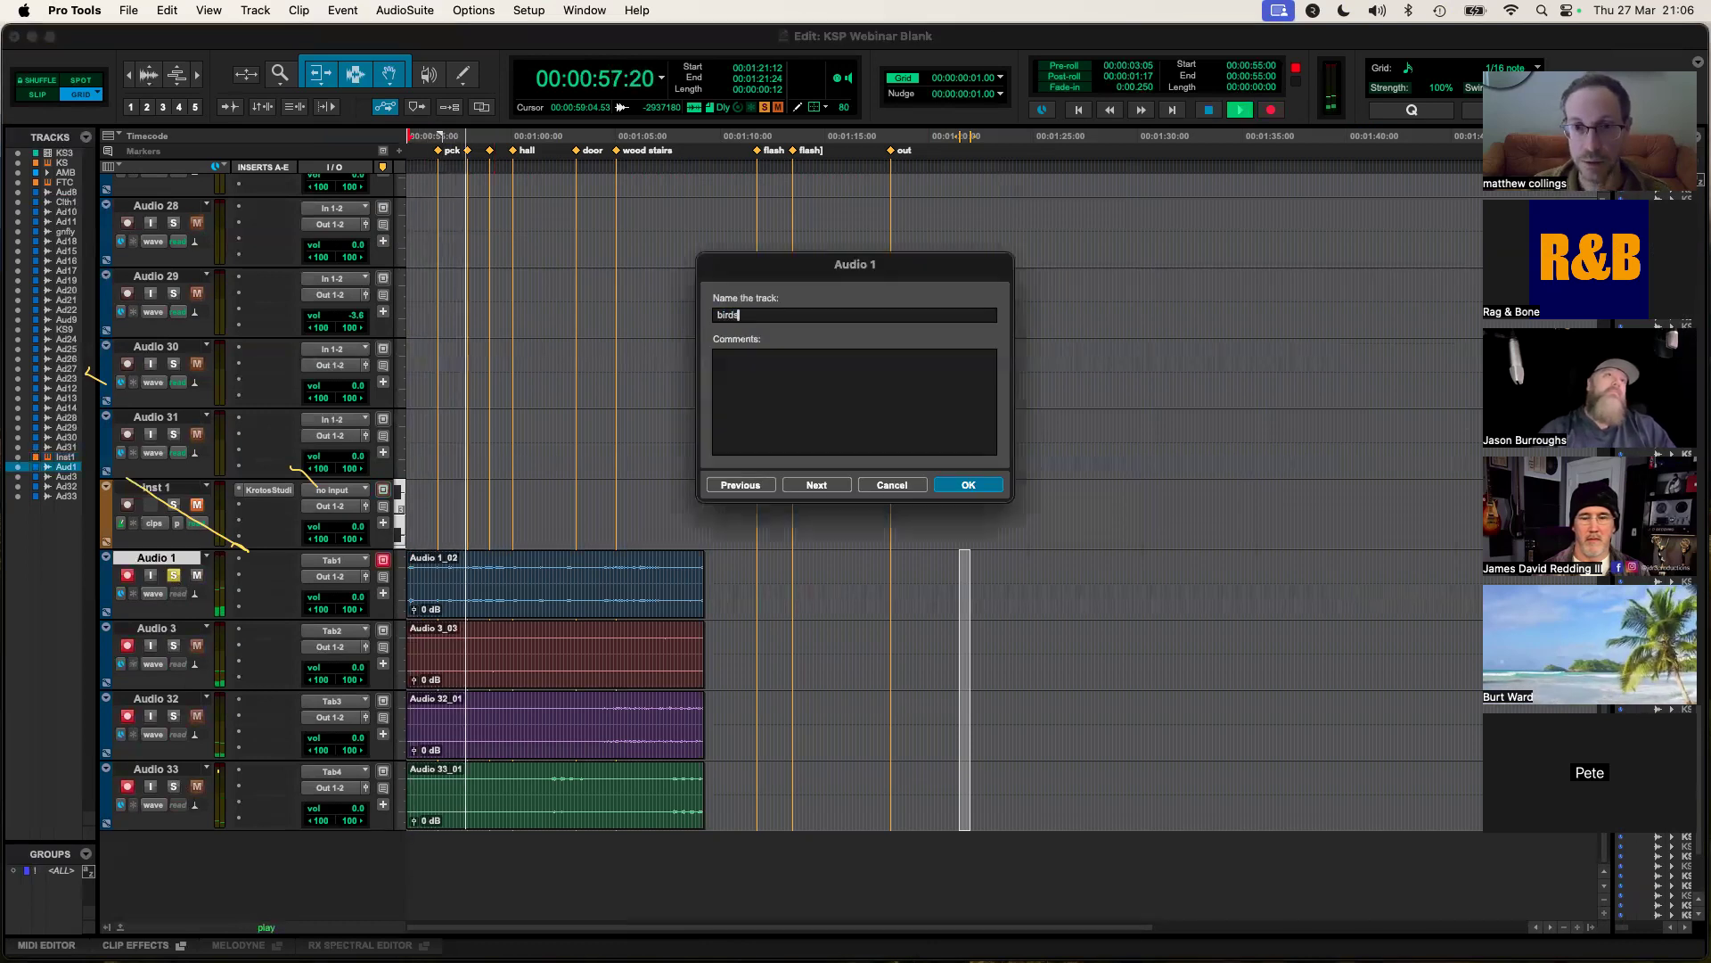
{"action": "key", "text": "Return"}
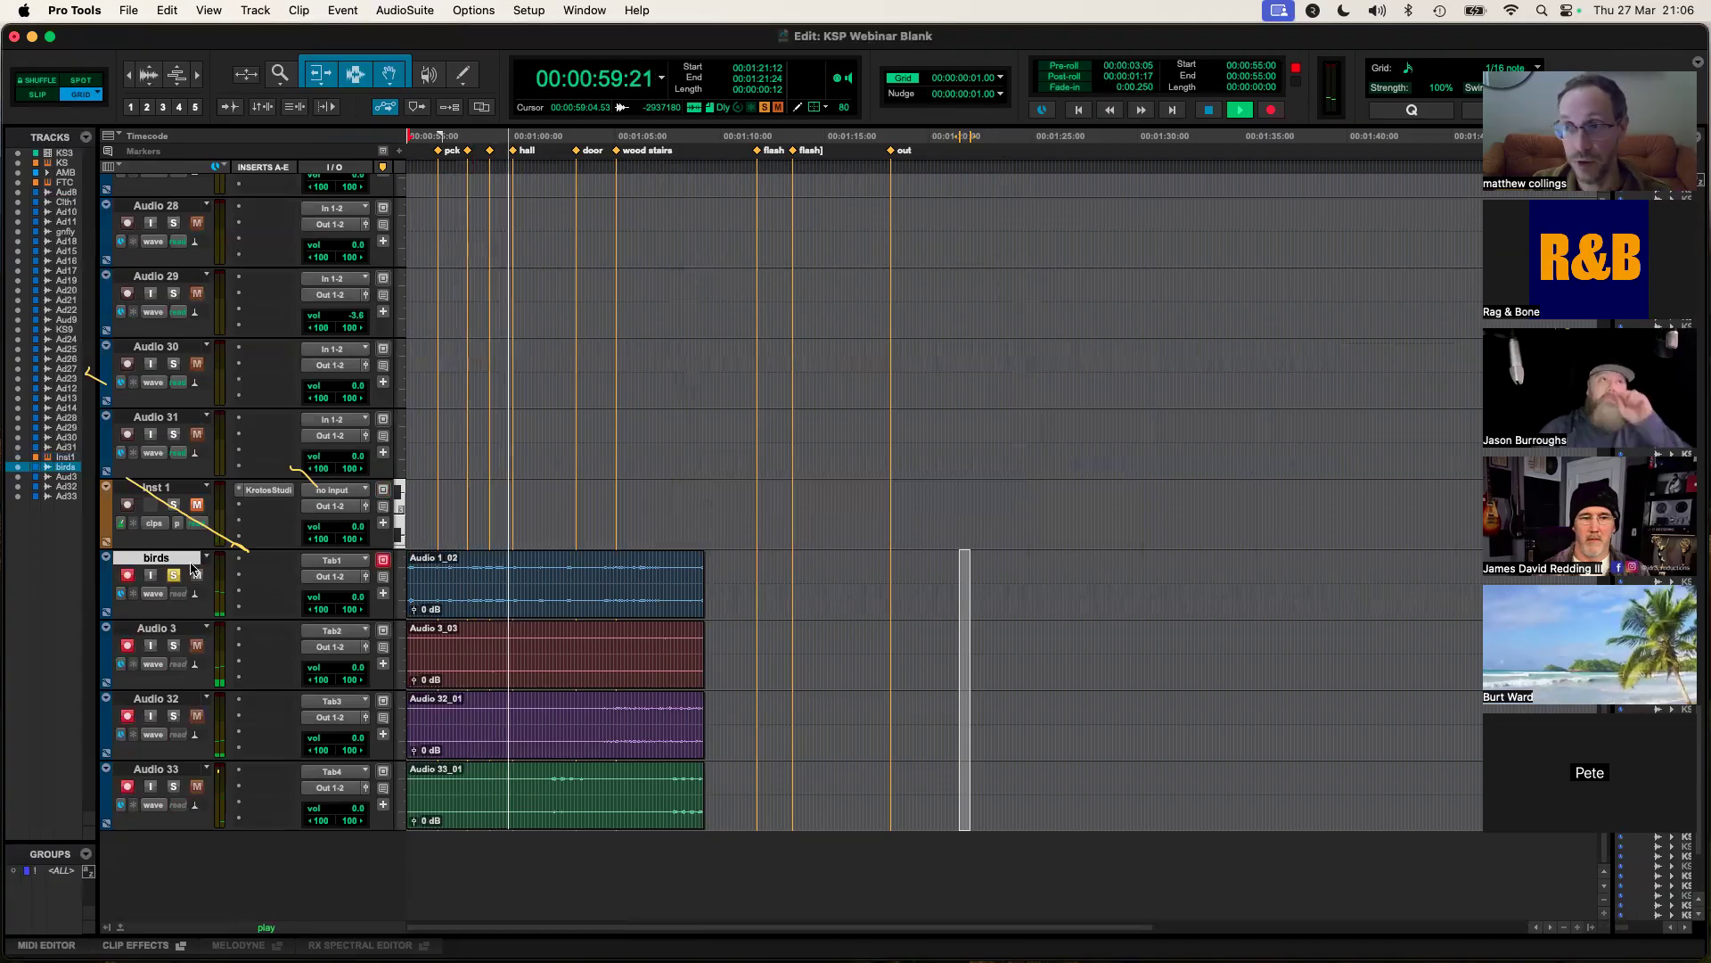
{"action": "key", "text": "space"}
Step: Play back Audio 3 as the only soloed track and rename it wind
{"action": "key", "text": "space"}
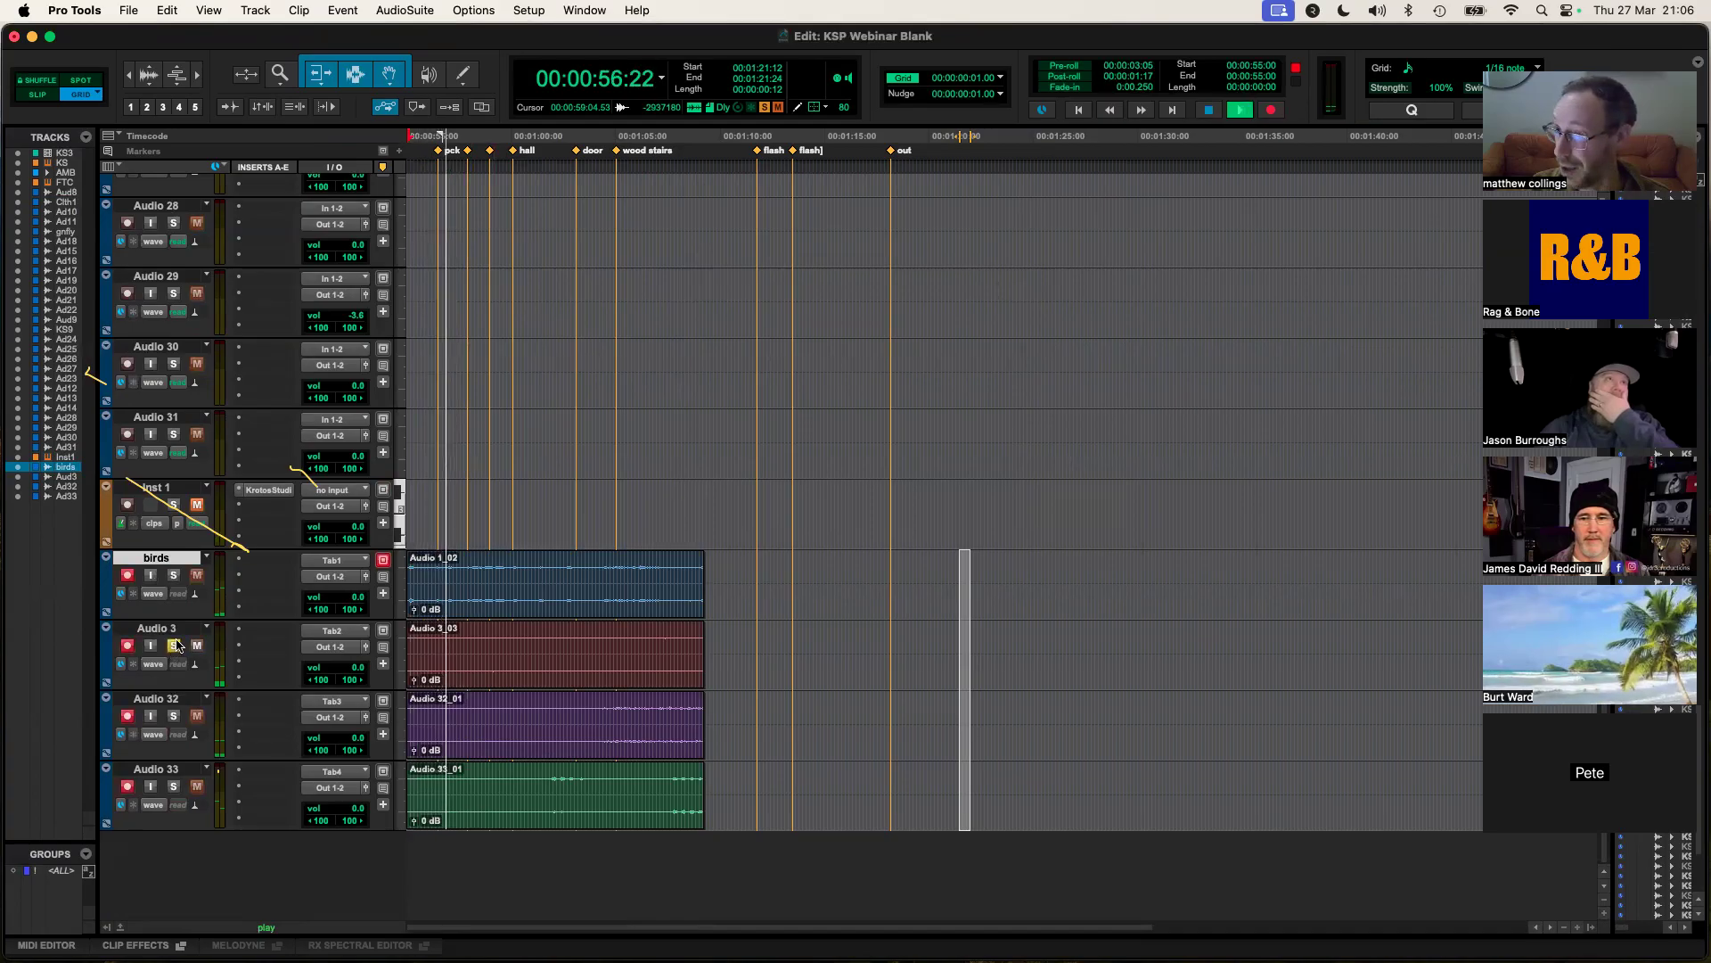
{"action": "left_click", "coordinate": [166, 630]}
{"action": "key", "text": "space"}
{"action": "double_click", "coordinate": [167, 630]}
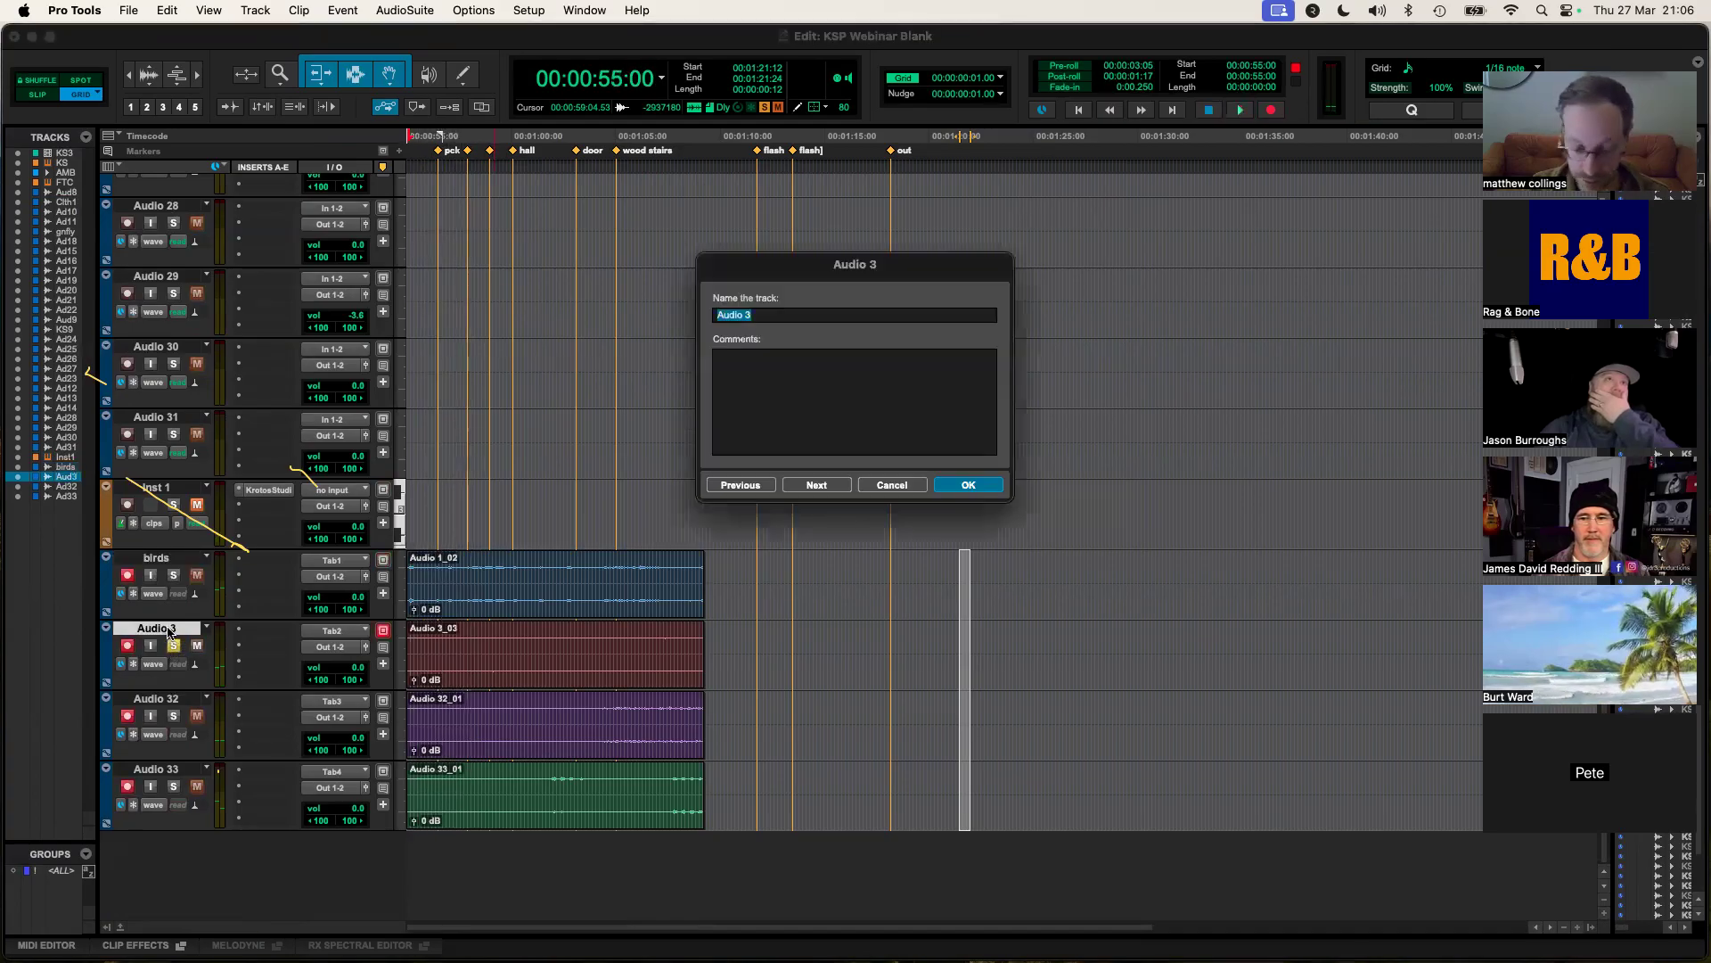
{"action": "key", "text": "Return"}
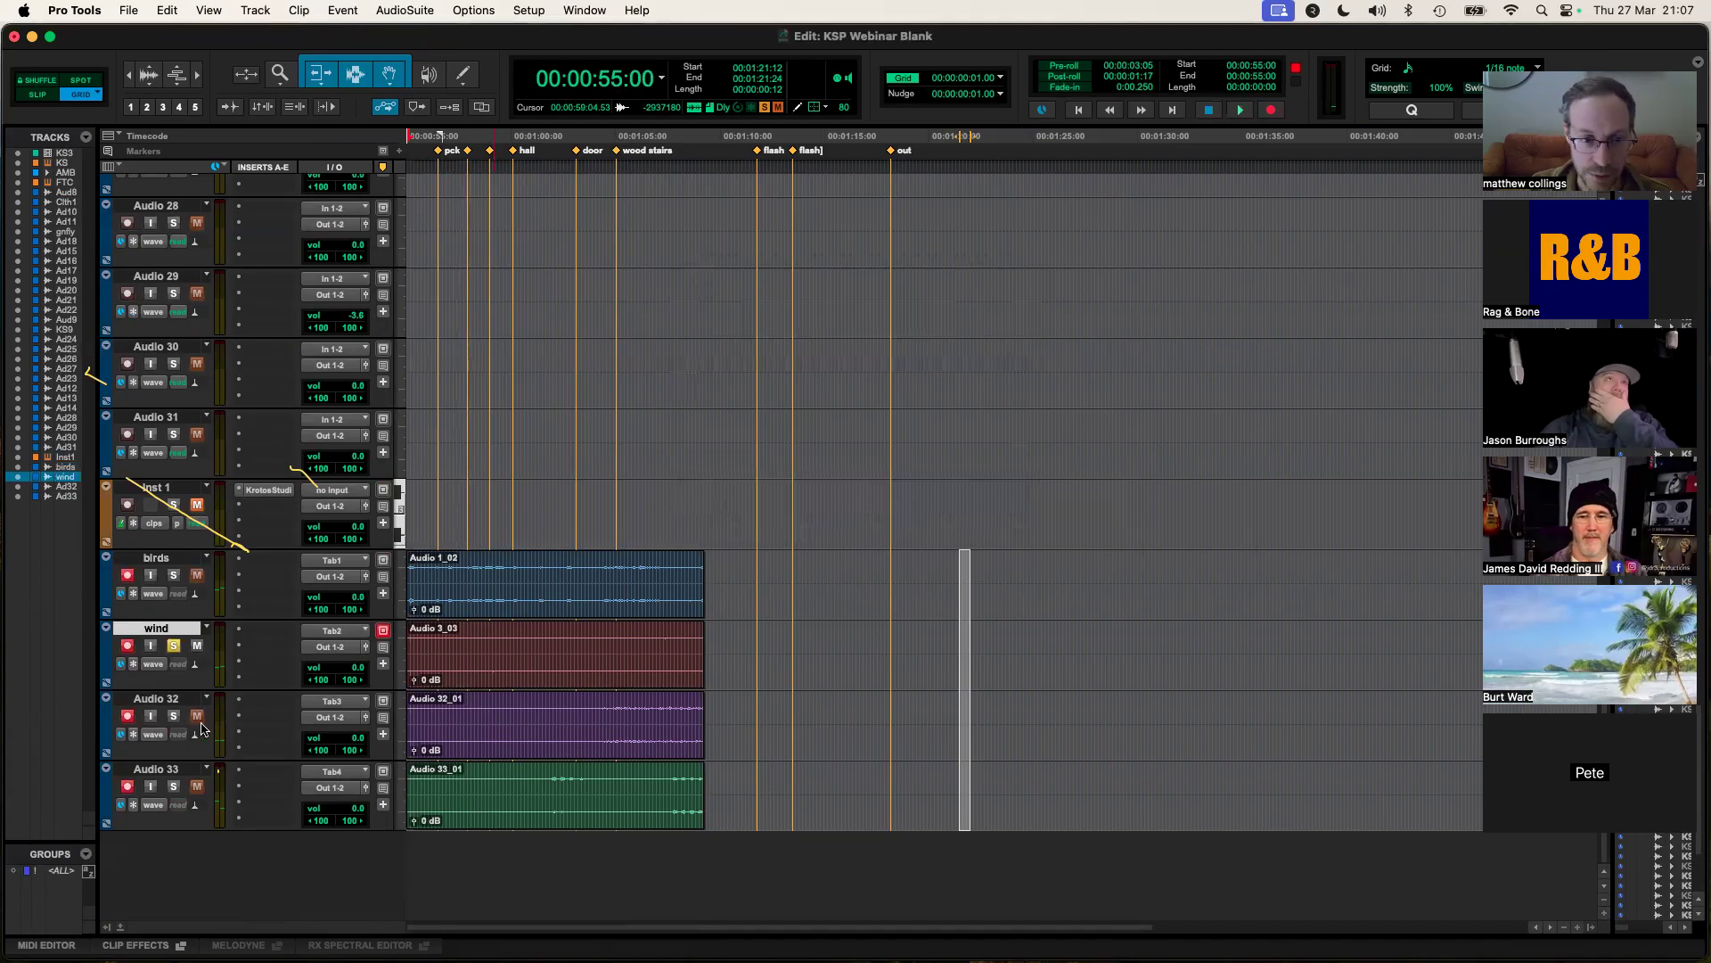
Step: Play back Audio 32 soloed, and rename Audio 32 as stream and Audio 33 as animals
{"action": "left_click", "coordinate": [173, 718]}
{"action": "key", "text": "space"}
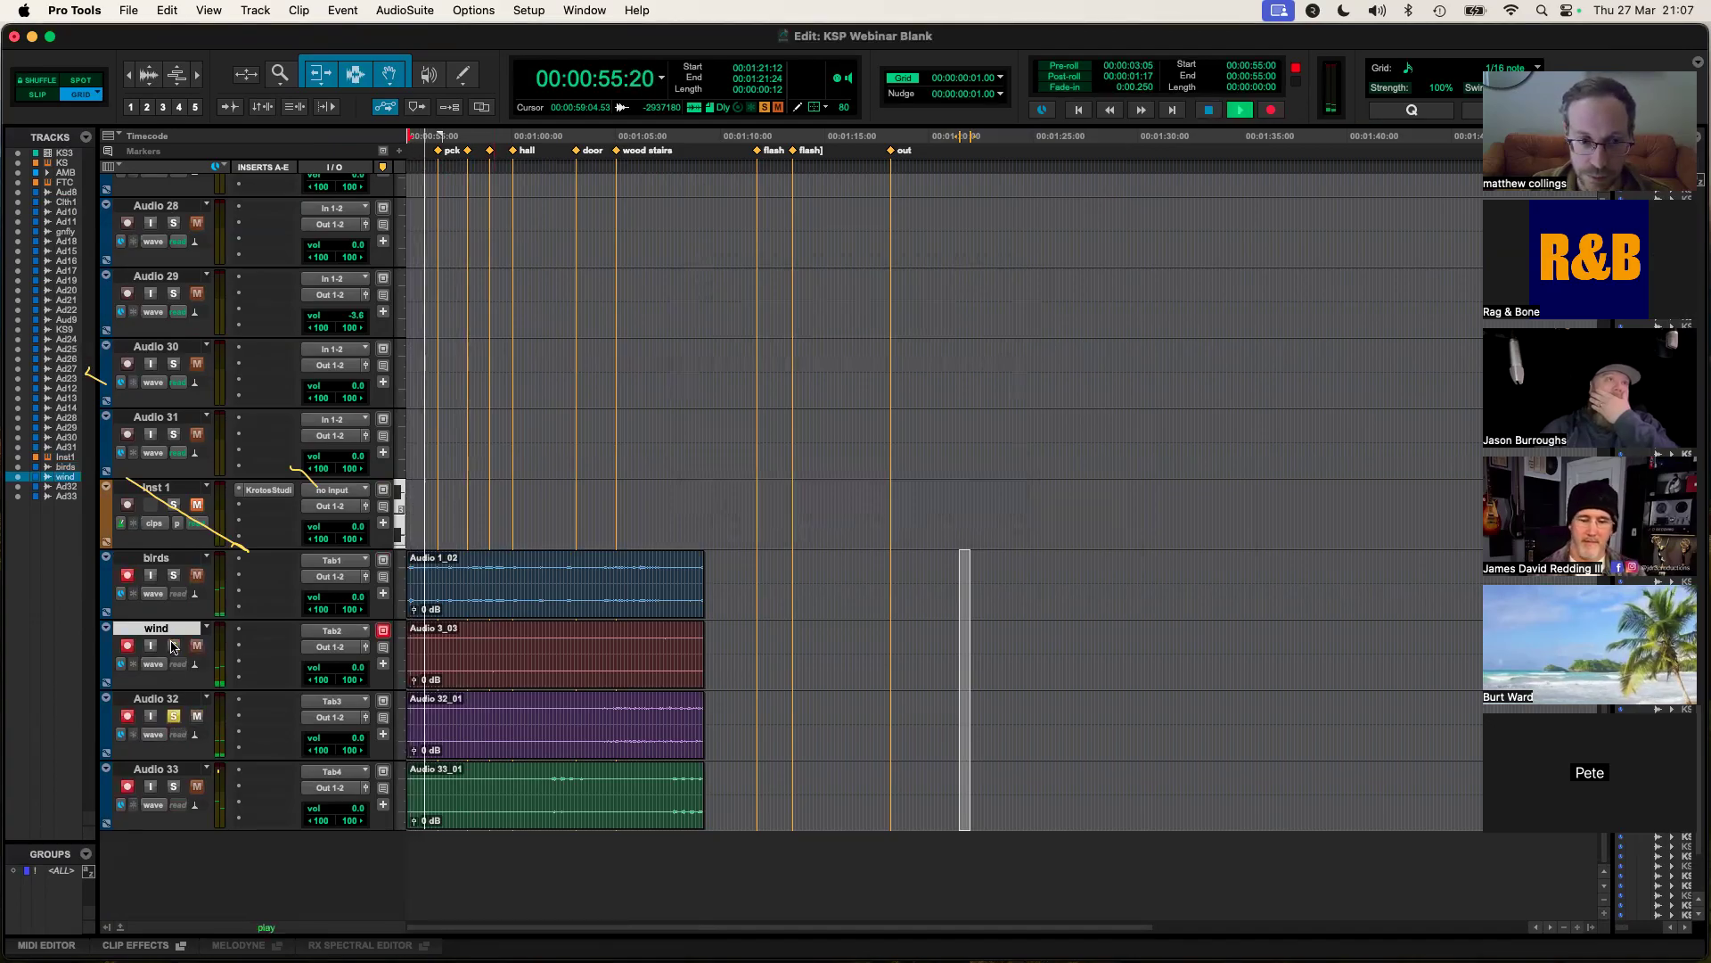
{"action": "left_click", "coordinate": [156, 699]}
{"action": "key", "text": "space"}
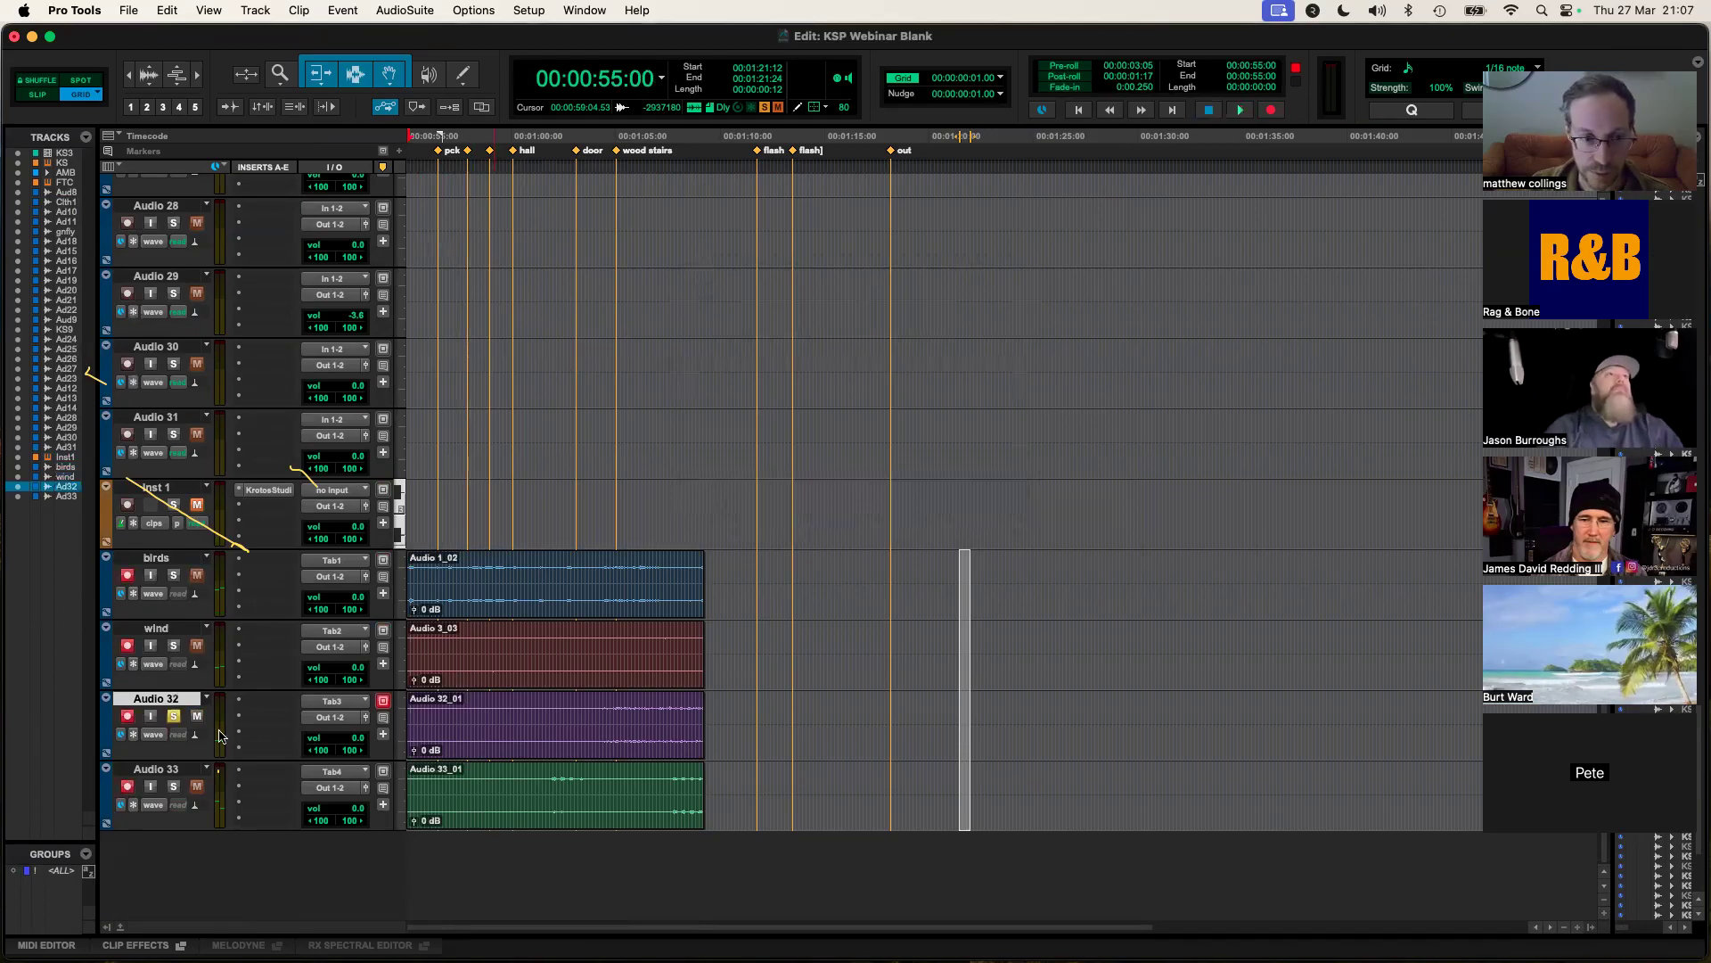
{"action": "double_click", "coordinate": [151, 701]}
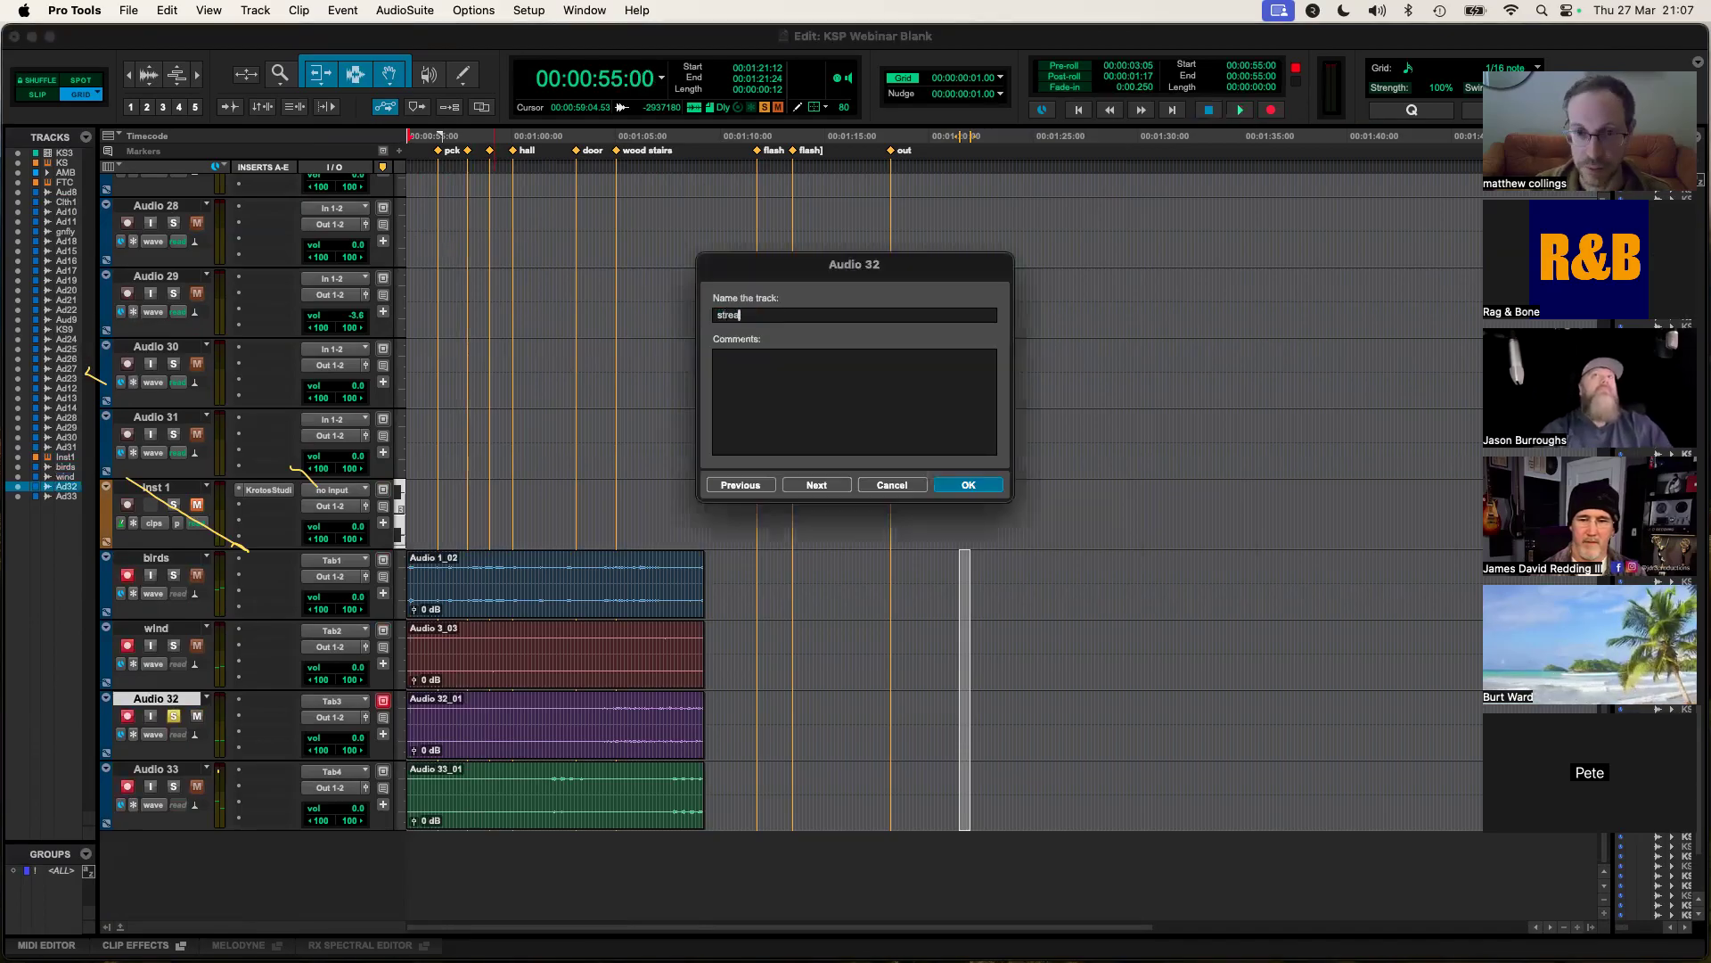
{"action": "key", "text": "Return"}
{"action": "double_click", "coordinate": [169, 772]}
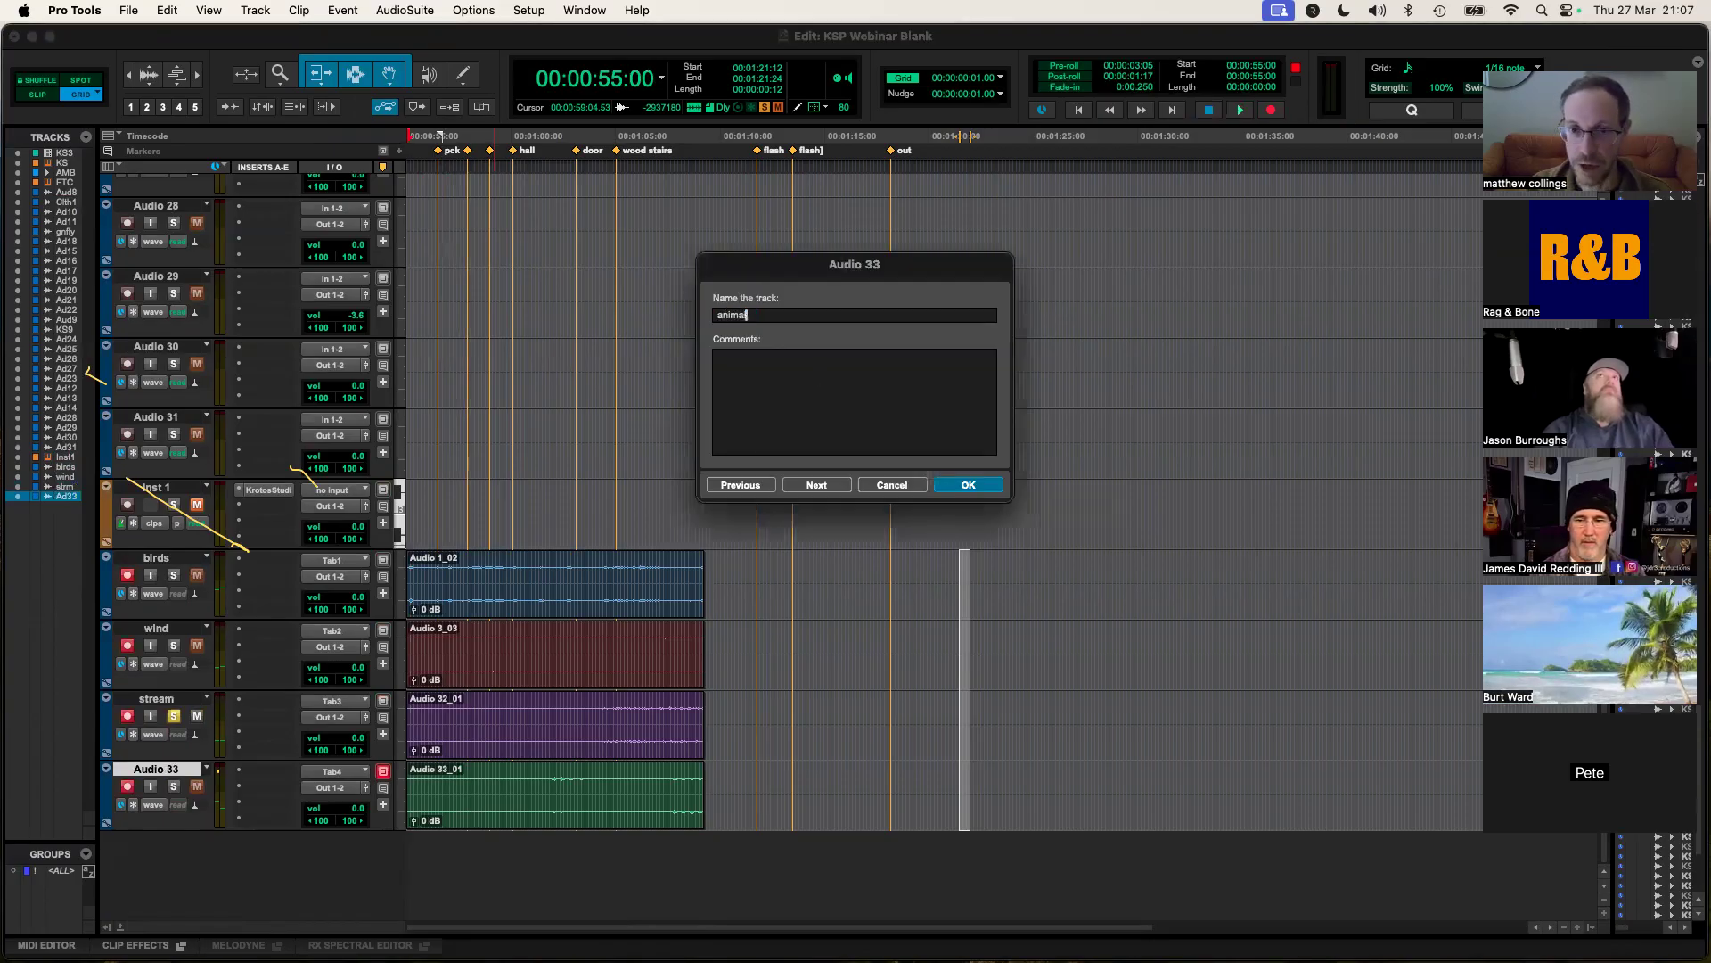
{"action": "key", "text": "Return"}
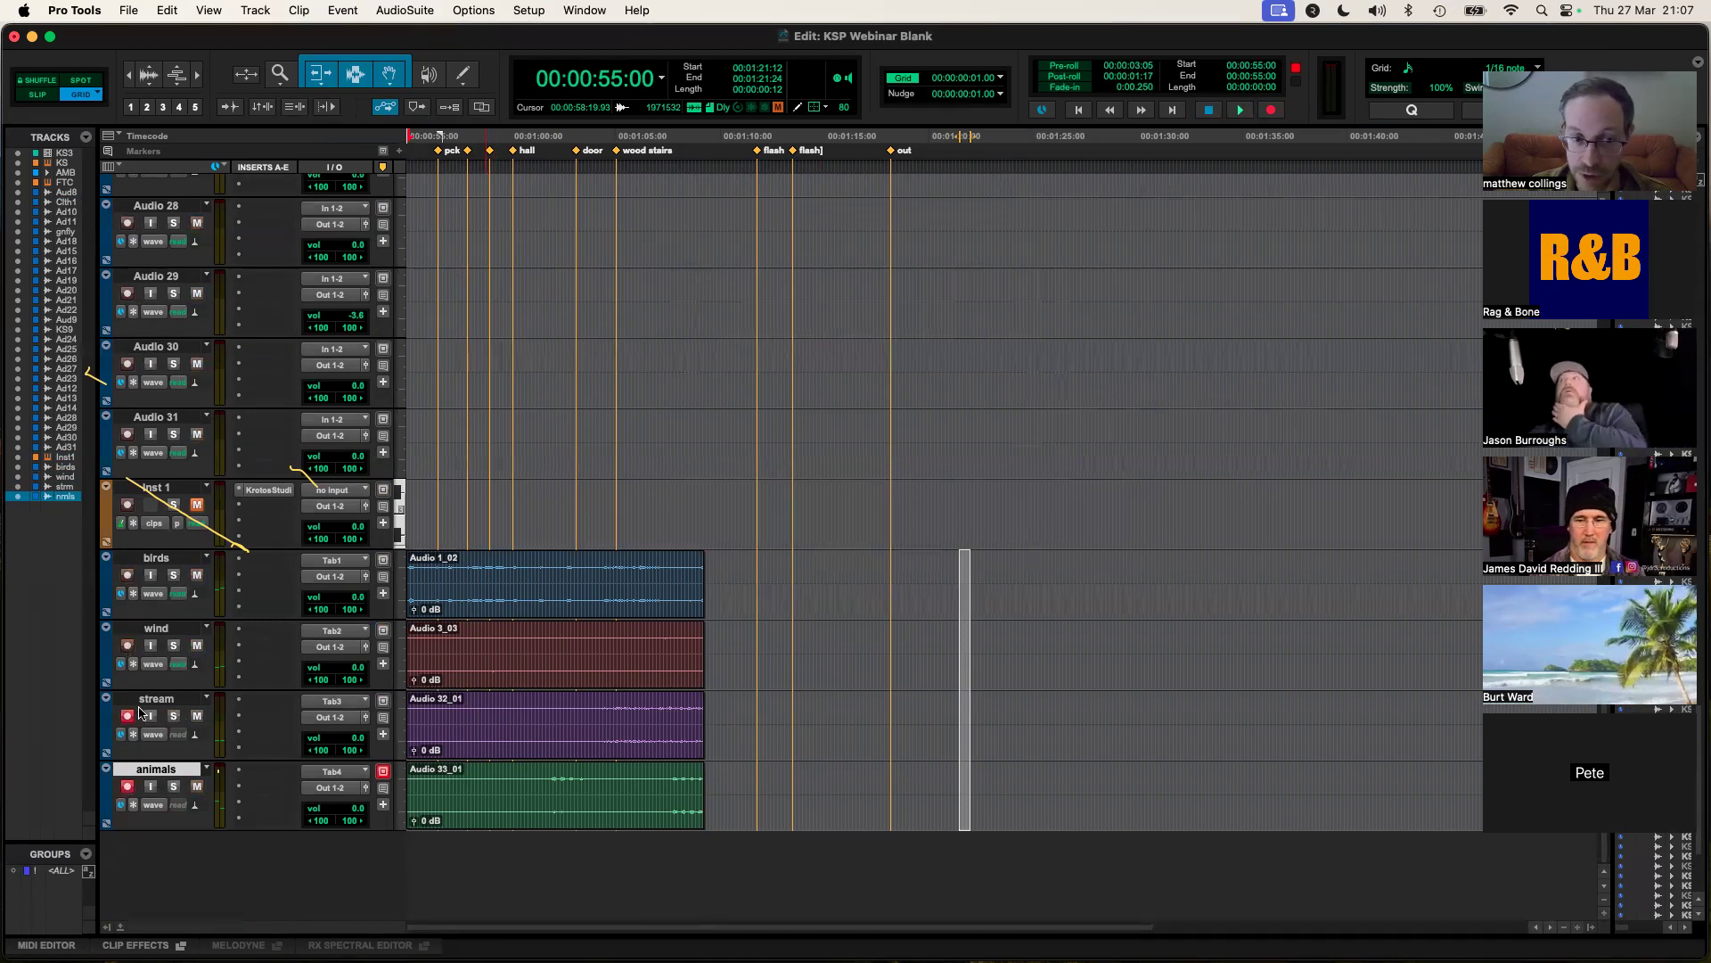
Step: Reopen Krotos Studio on the Inst 1 track and load the Flashback Rush preset from the Cinematic category
{"action": "left_click", "coordinate": [266, 492]}
{"action": "left_click_drag", "start_coordinate": [1159, 196], "coordinate": [969, 154]}
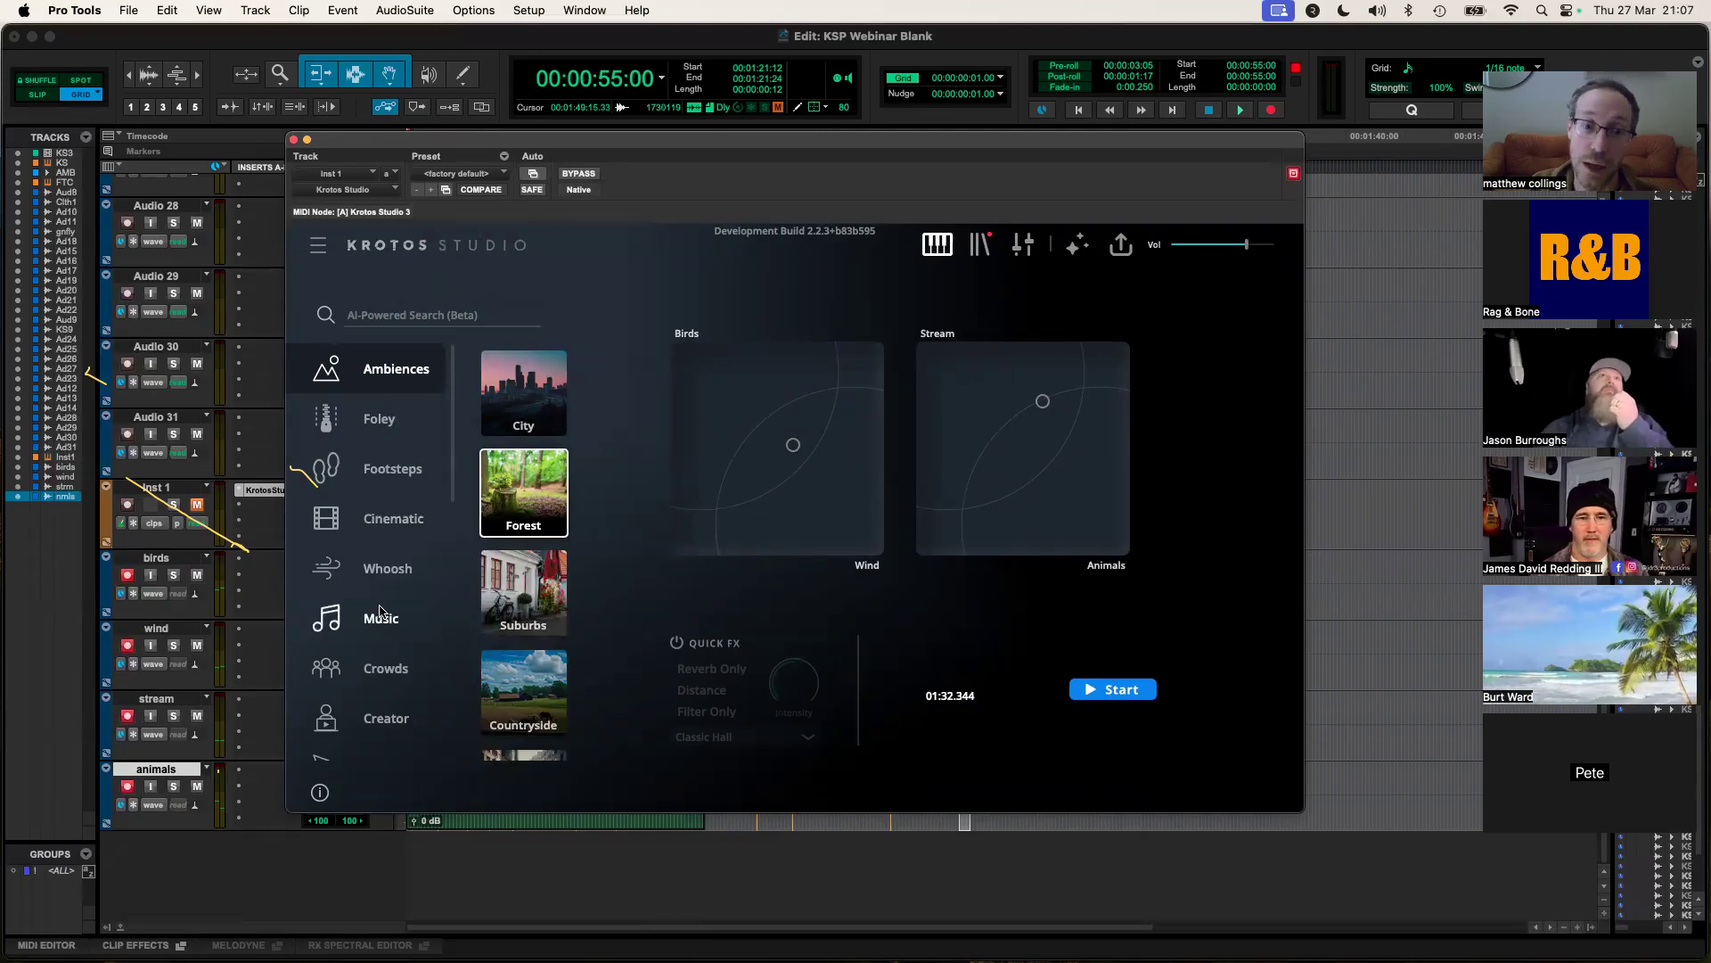
{"action": "scroll", "coordinate": [388, 635], "scroll_direction": "down", "scroll_amount": 4}
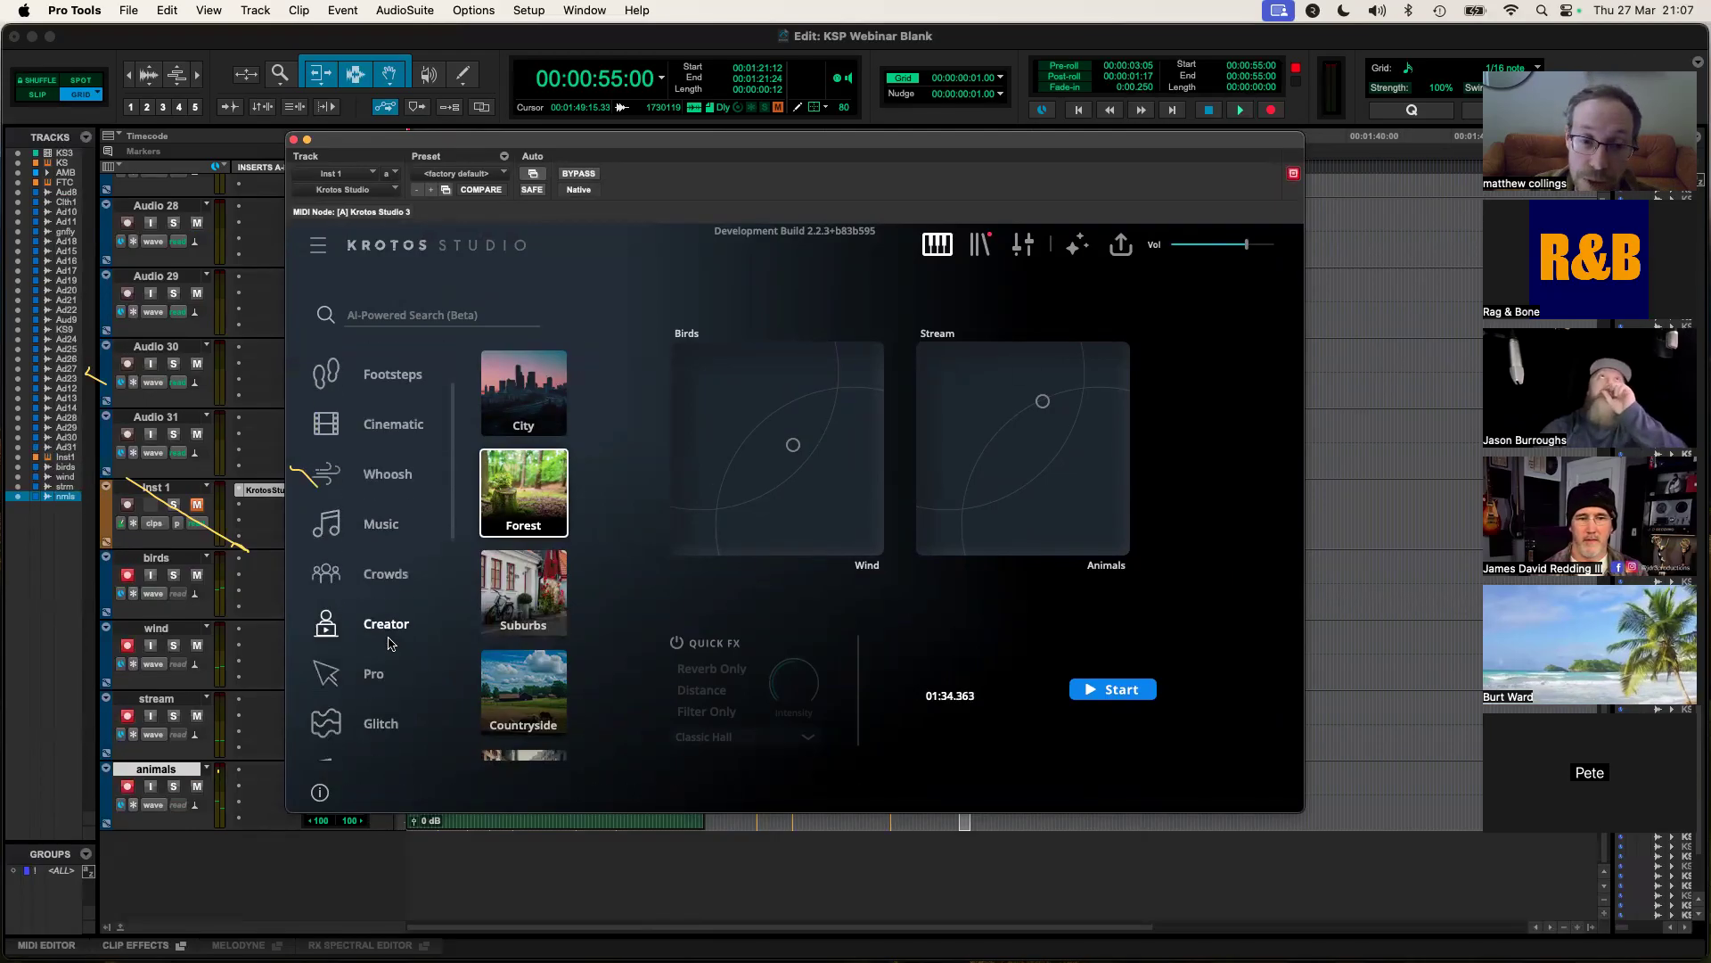
{"action": "scroll", "coordinate": [392, 646], "scroll_direction": "down", "scroll_amount": 4}
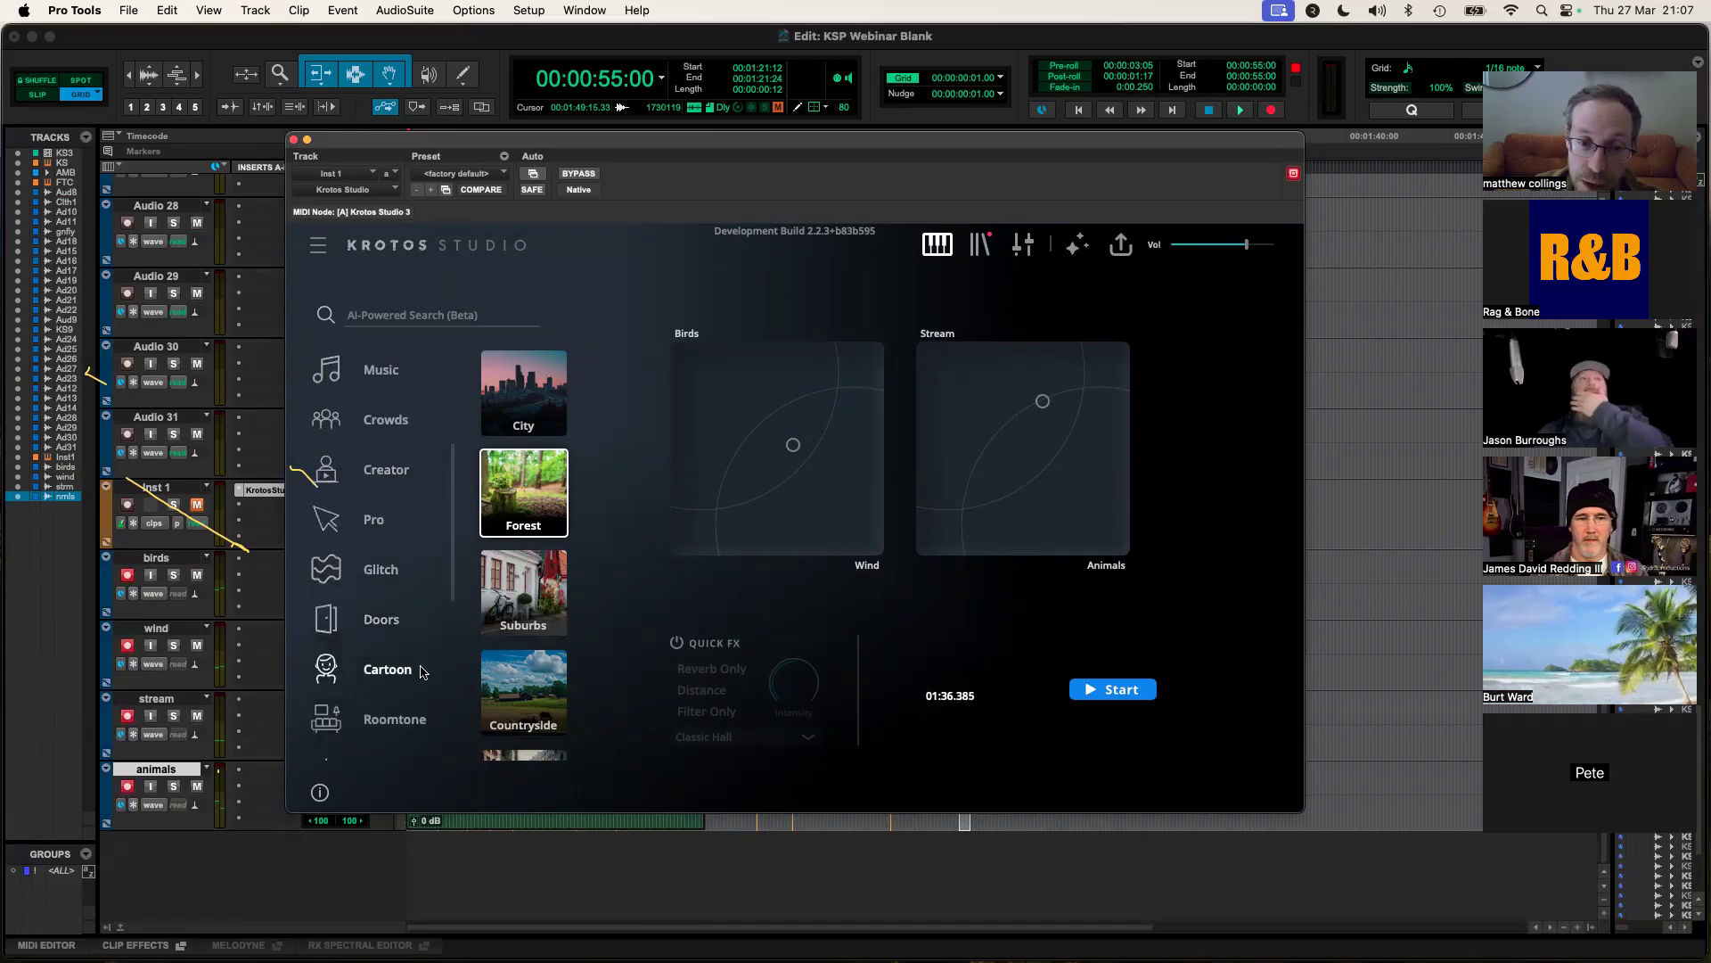
{"action": "scroll", "coordinate": [423, 672], "scroll_direction": "down", "scroll_amount": 3}
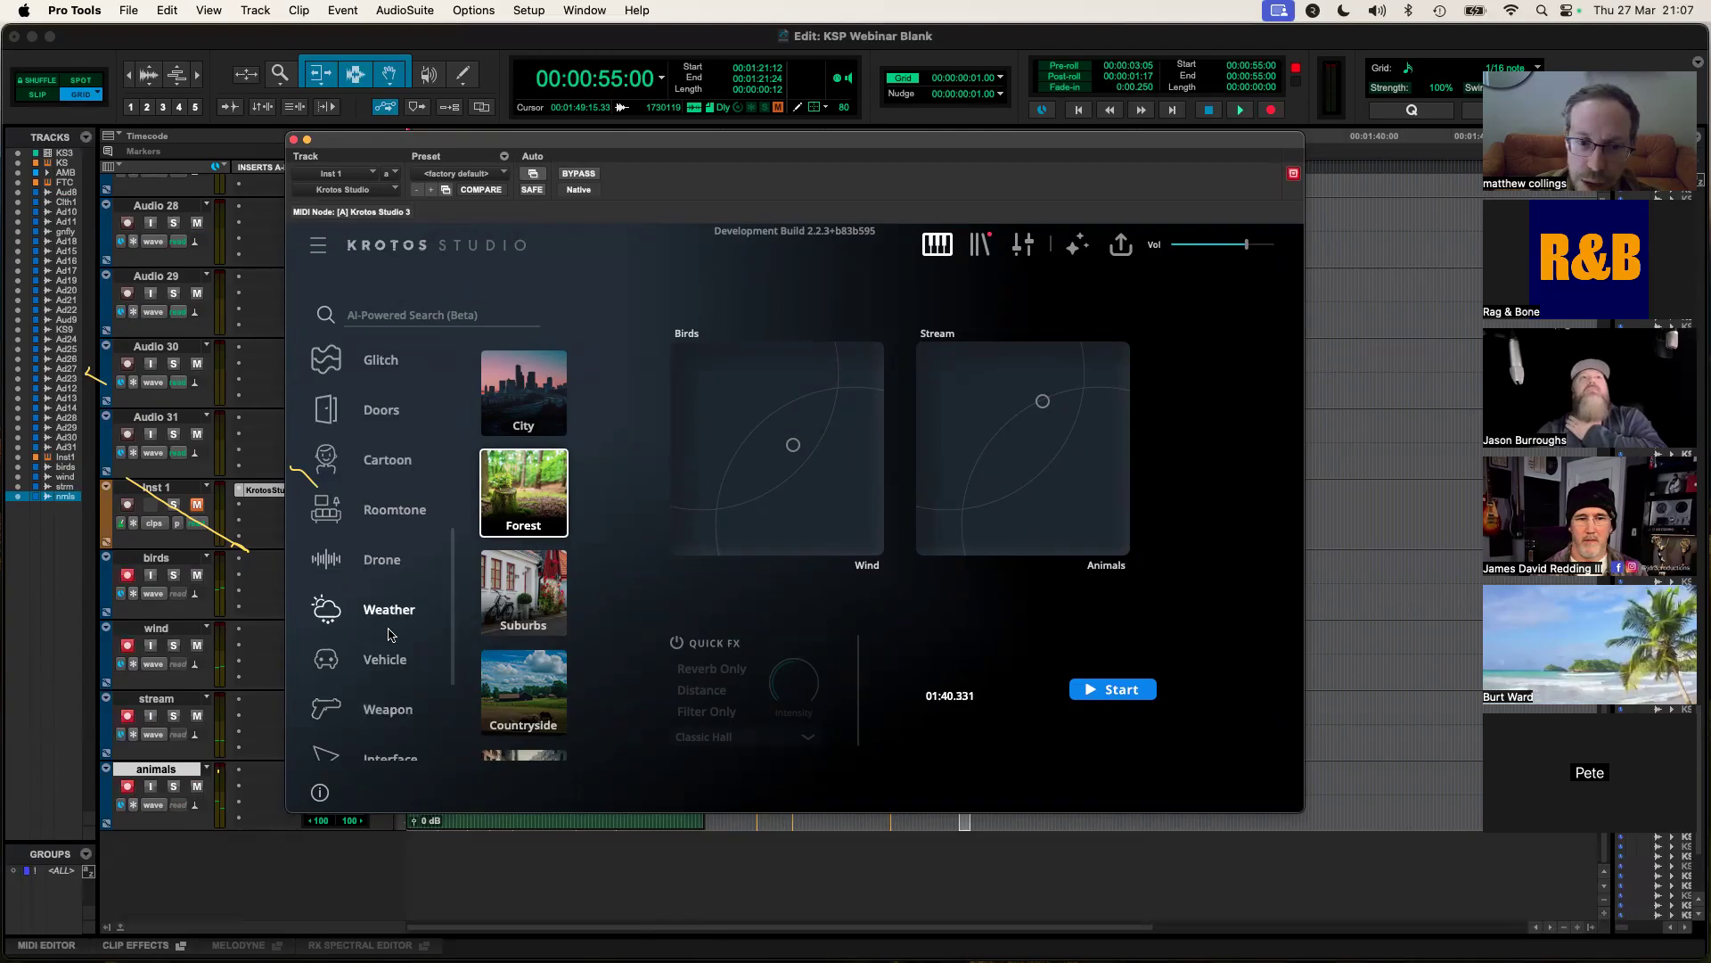
{"action": "scroll", "coordinate": [389, 624], "scroll_direction": "down", "scroll_amount": 3}
{"action": "scroll", "coordinate": [387, 492], "scroll_direction": "up", "scroll_amount": 7}
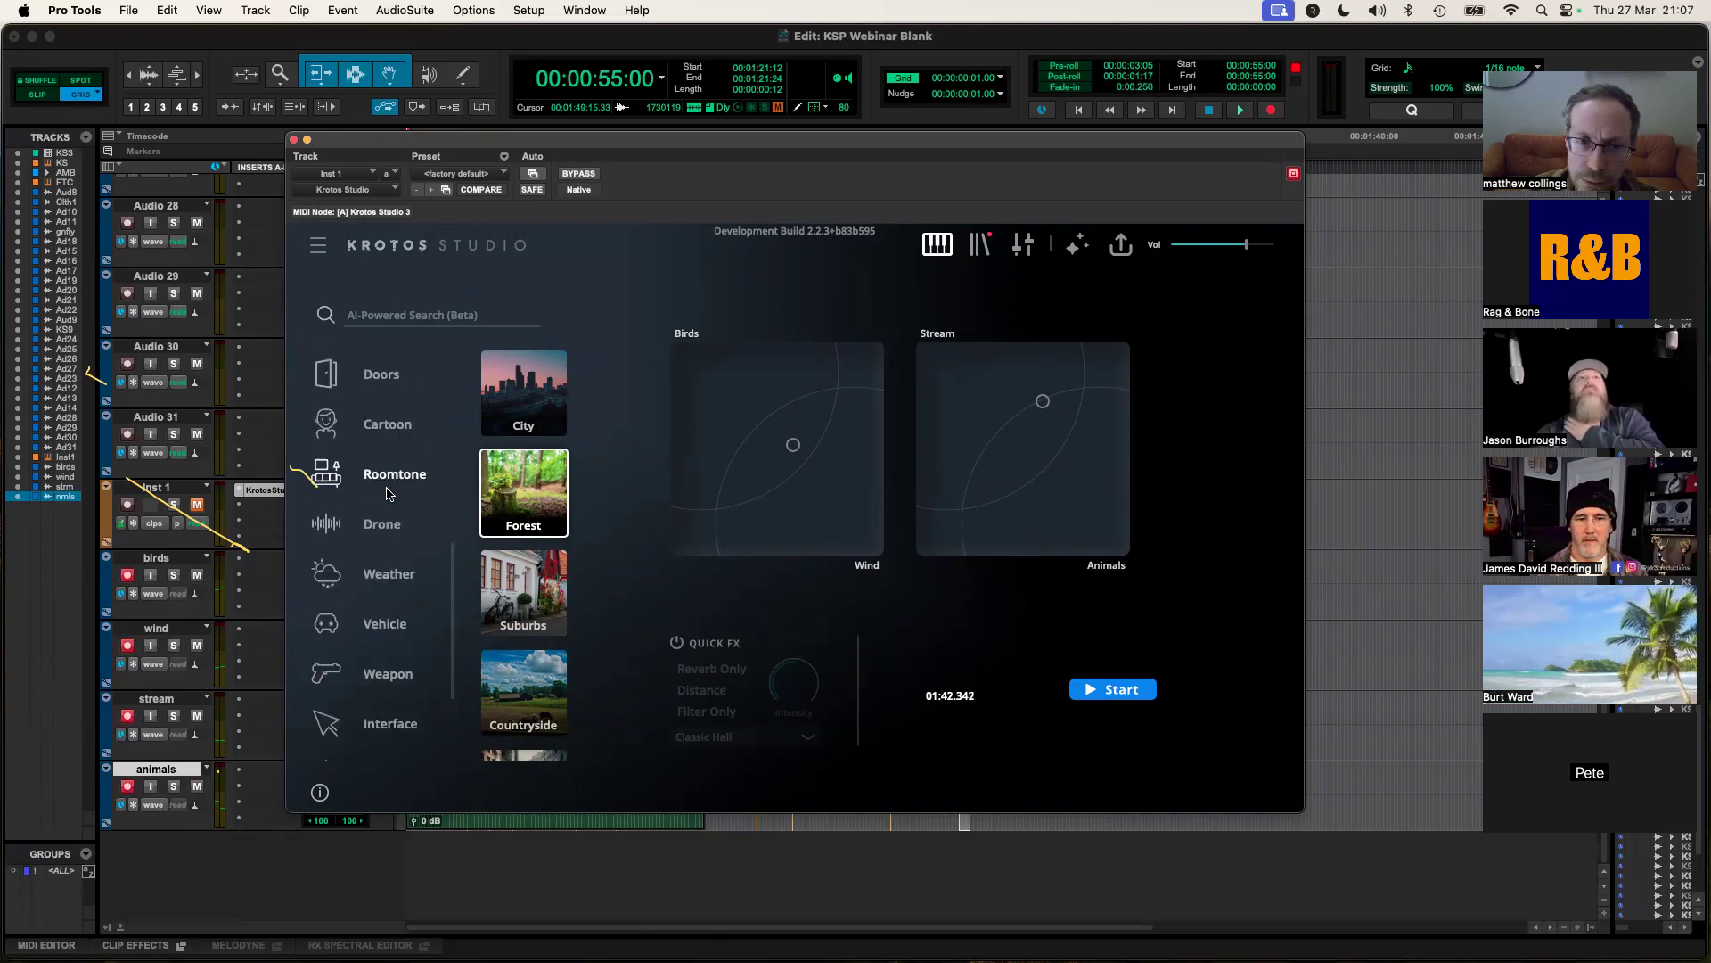
{"action": "scroll", "coordinate": [387, 492], "scroll_direction": "up", "scroll_amount": 3}
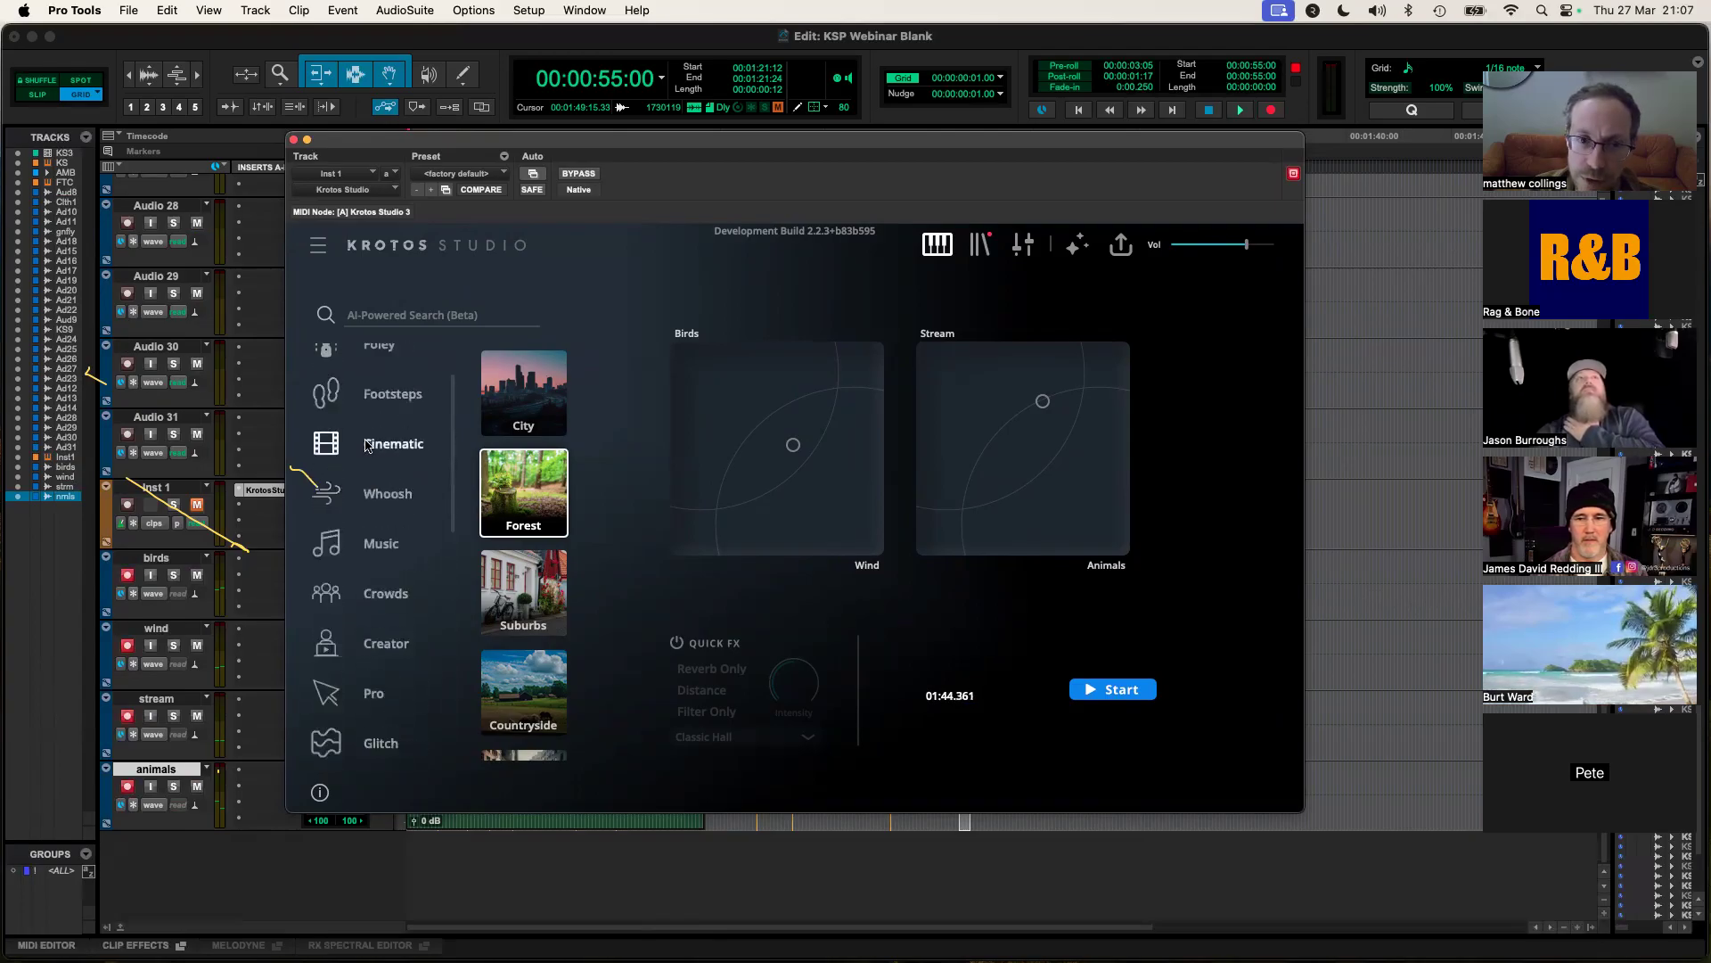
{"action": "left_click", "coordinate": [374, 443]}
{"action": "scroll", "coordinate": [521, 600], "scroll_direction": "down", "scroll_amount": 2}
{"action": "scroll", "coordinate": [524, 599], "scroll_direction": "up", "scroll_amount": 1}
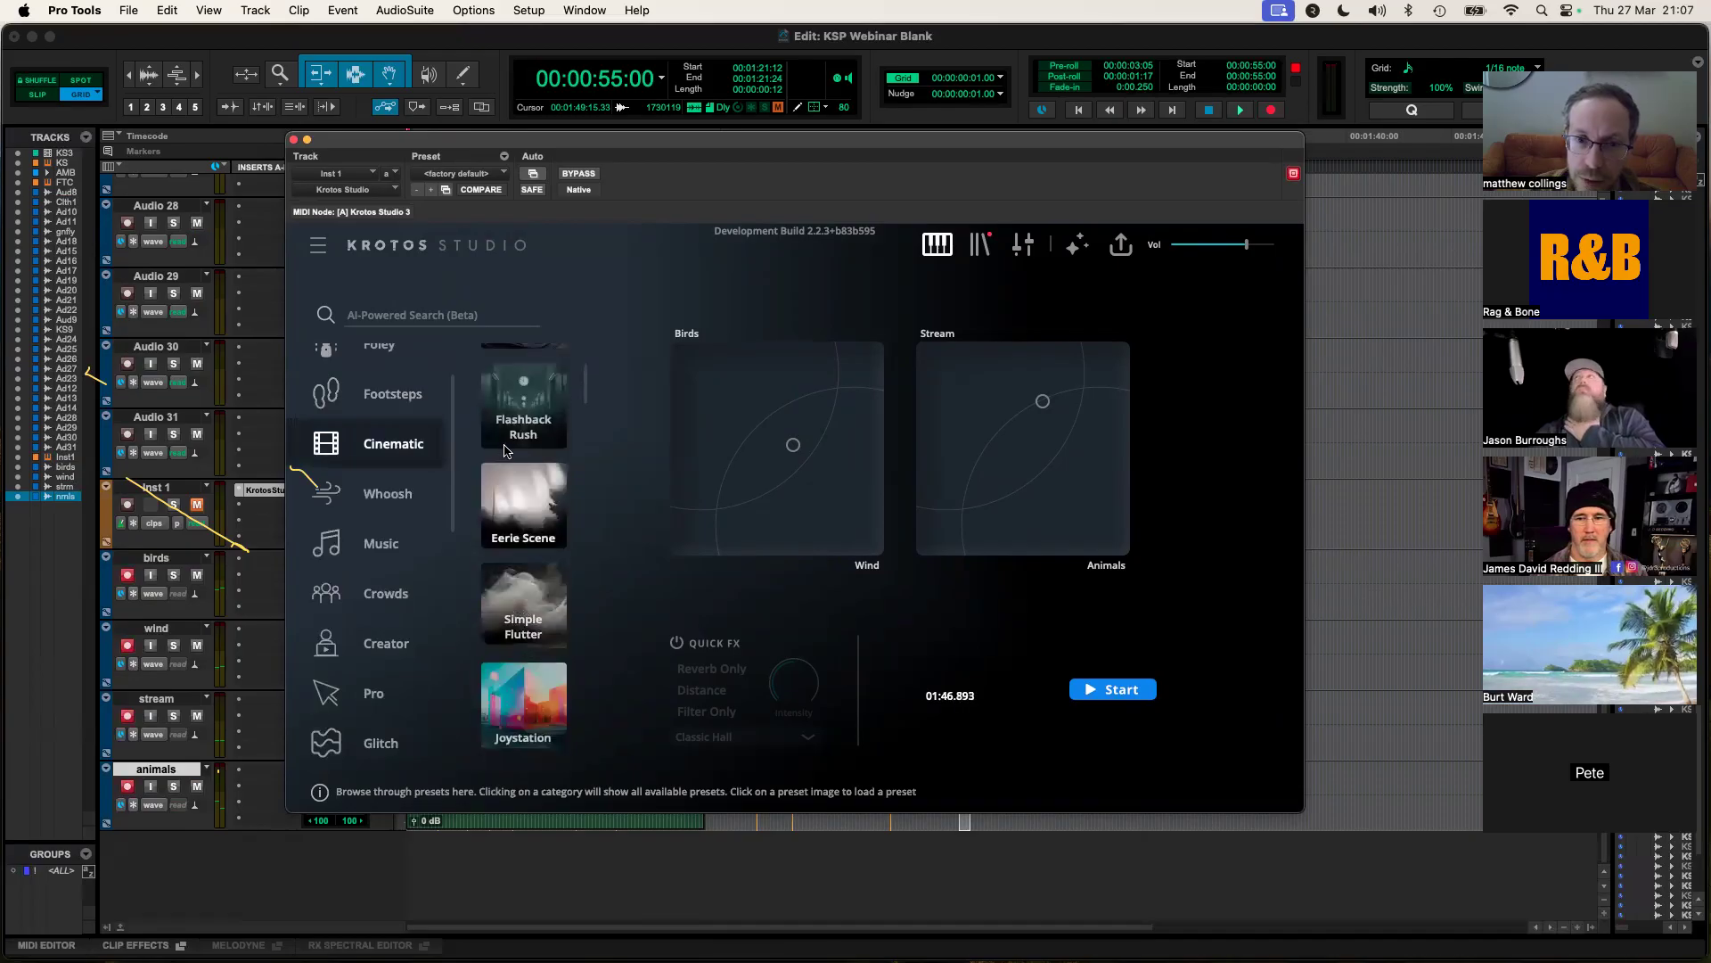
Step: Check the Flashback Rush preset's sampler layers in Edit mode and return to Perform mode
{"action": "left_click", "coordinate": [1025, 246]}
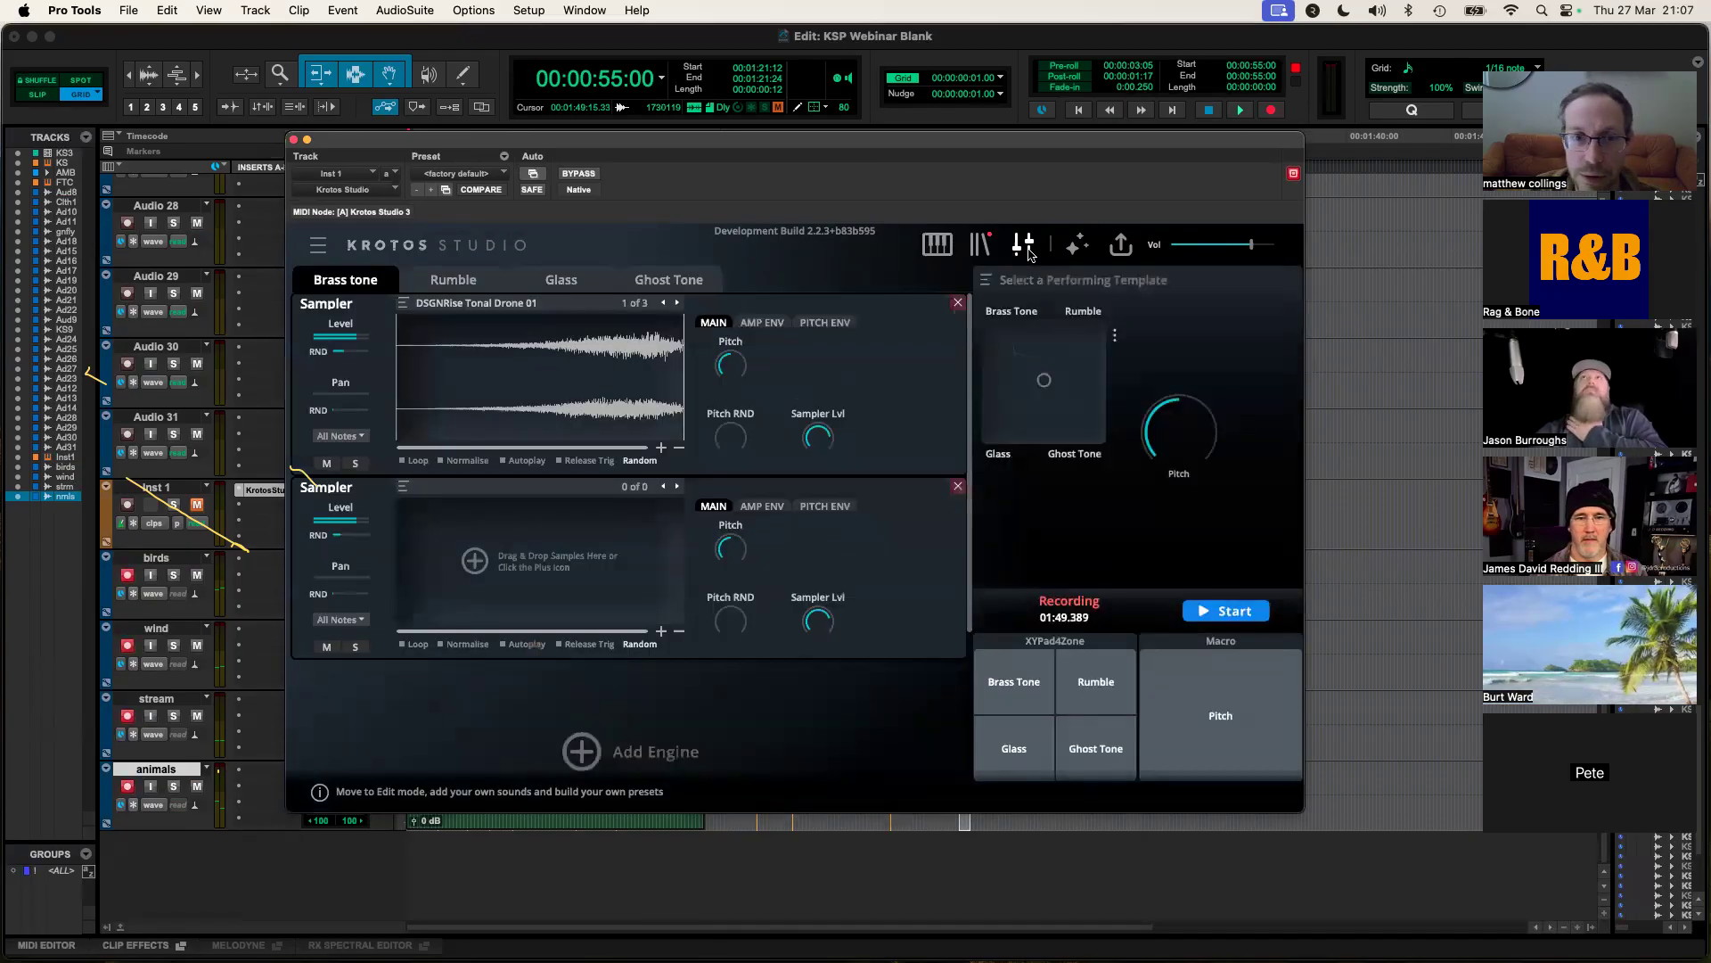
{"action": "left_click", "coordinate": [934, 251]}
{"action": "left_click_drag", "start_coordinate": [909, 143], "coordinate": [1182, 156]}
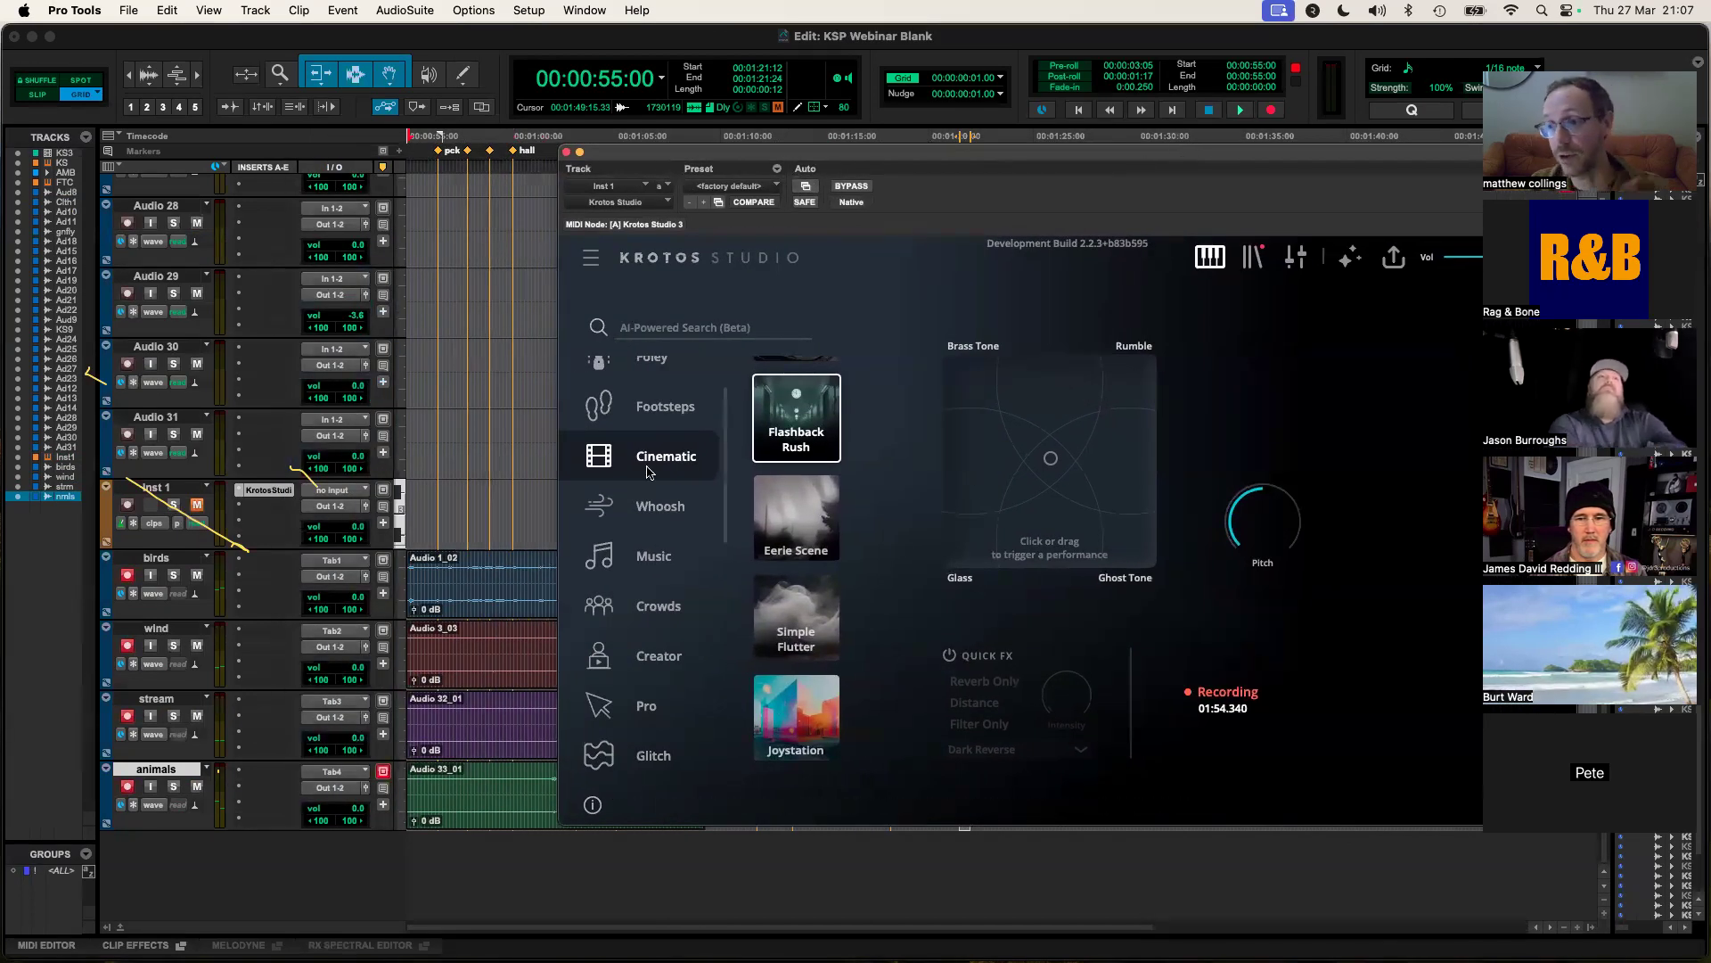
{"action": "left_click_drag", "start_coordinate": [964, 155], "coordinate": [1257, 184]}
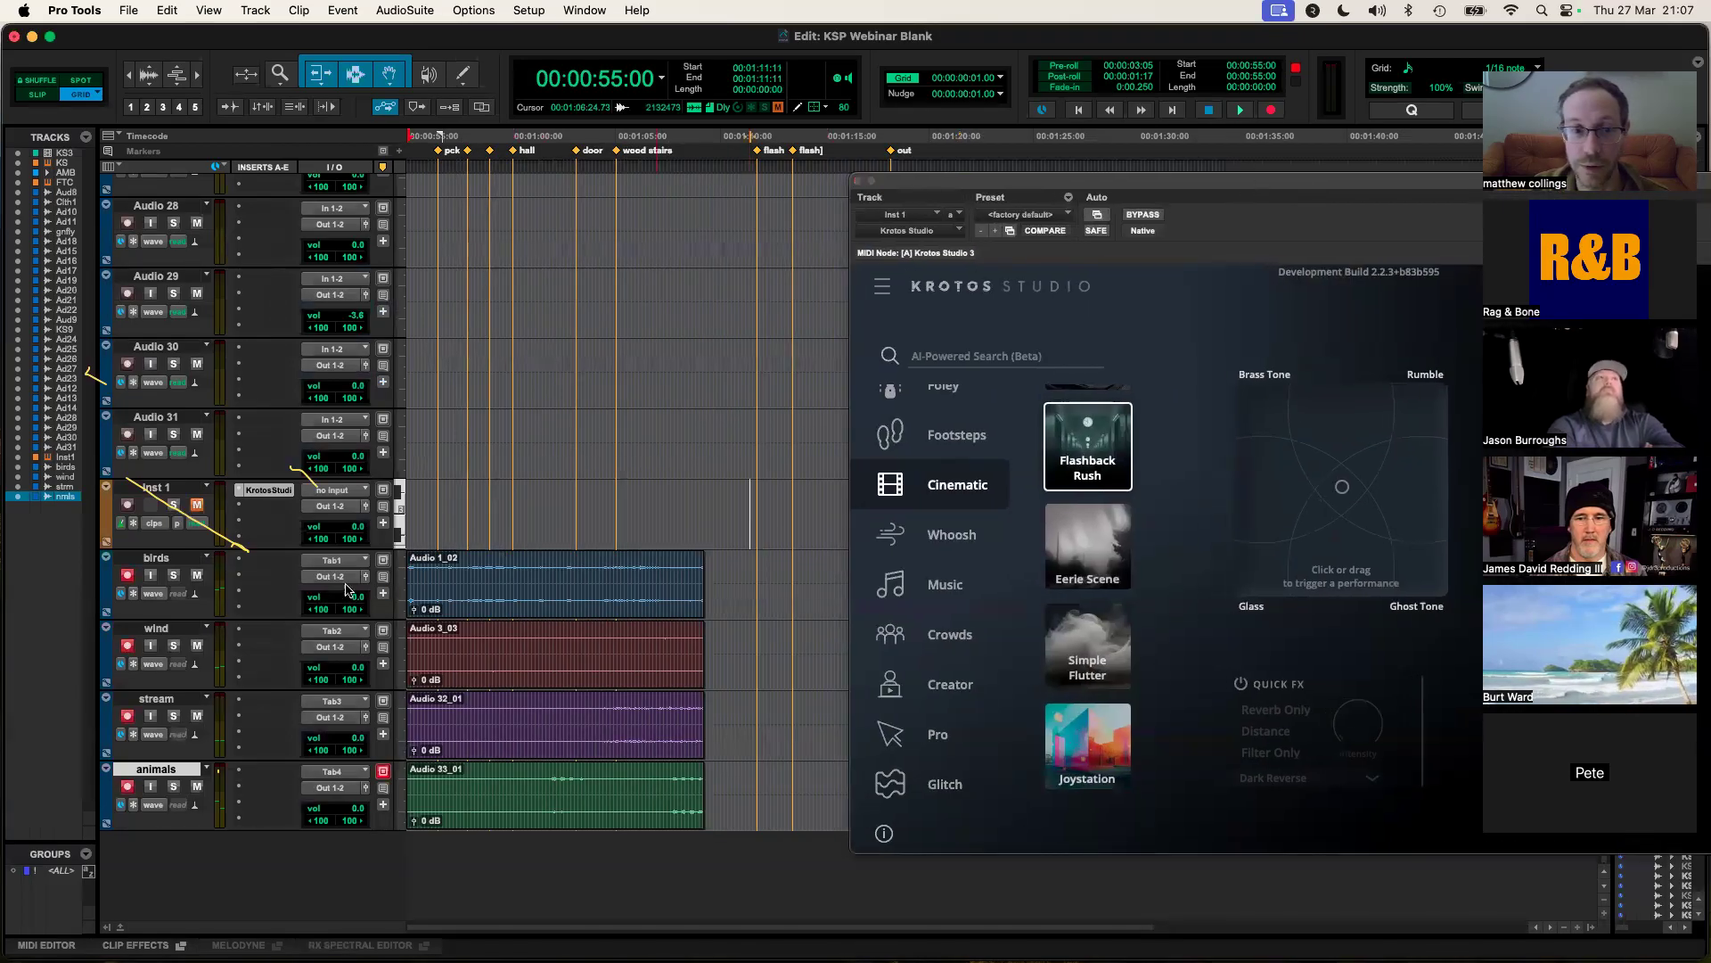
Step: Solo the birds, wind, stream and animals tracks and record a Flashback Rush performance from the XY pad's centre onto them
{"action": "left_click", "coordinate": [176, 647]}
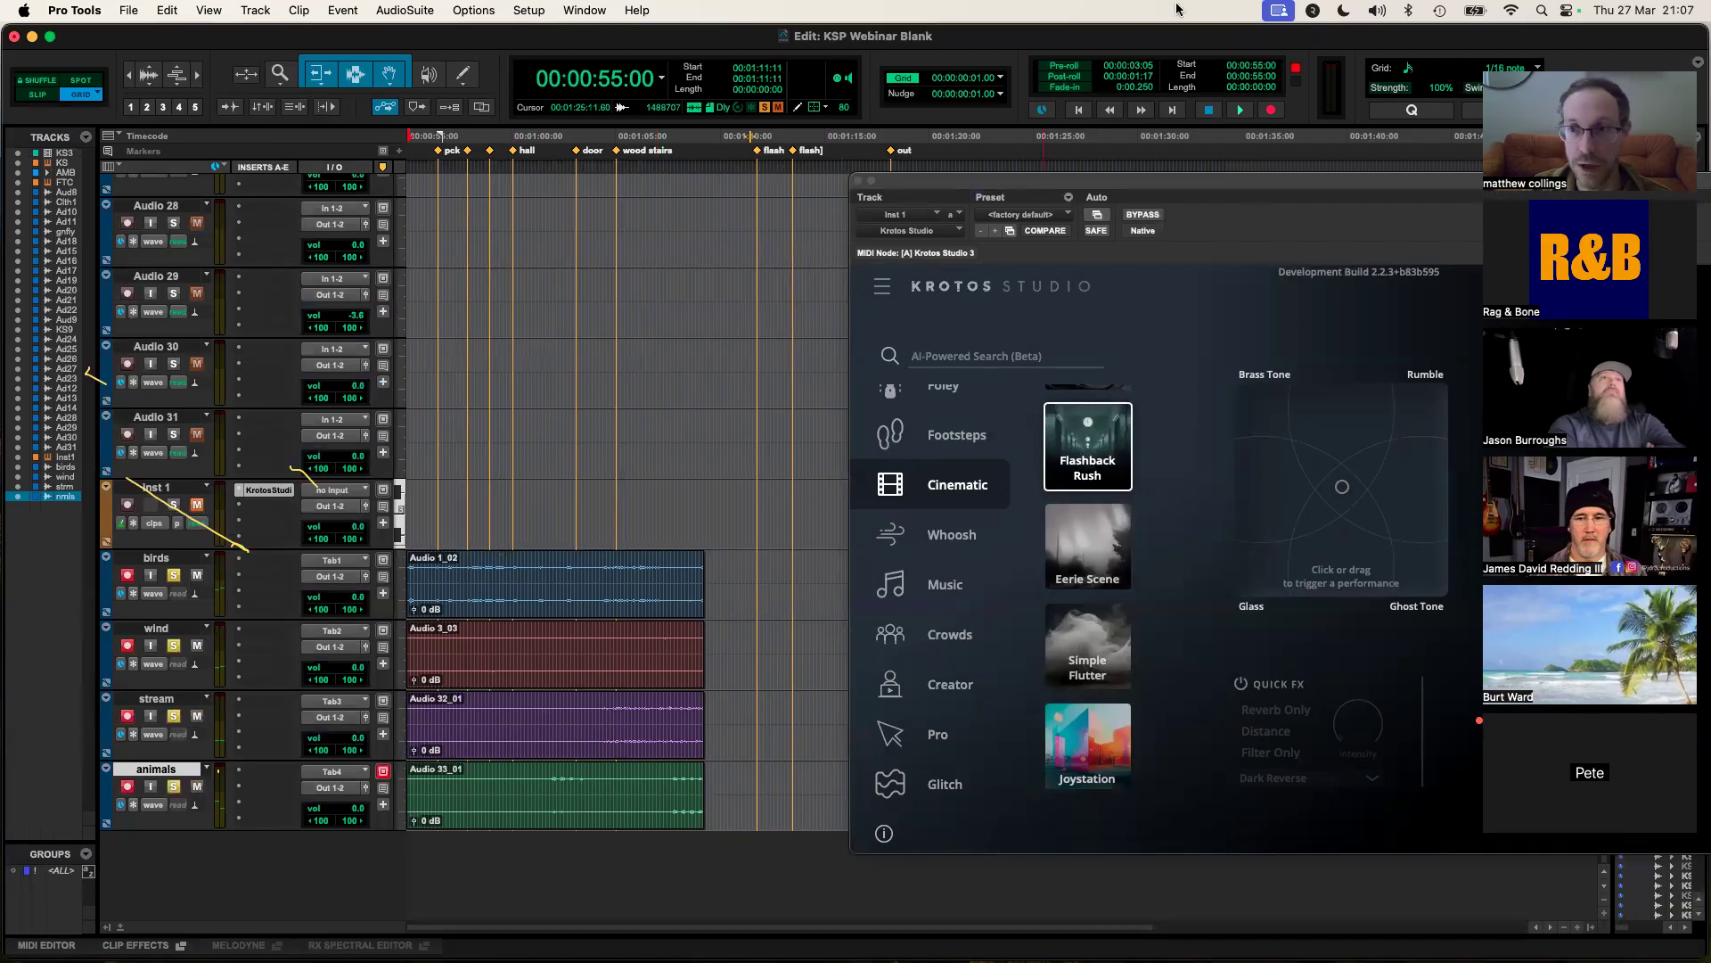
{"action": "left_click", "coordinate": [1240, 111]}
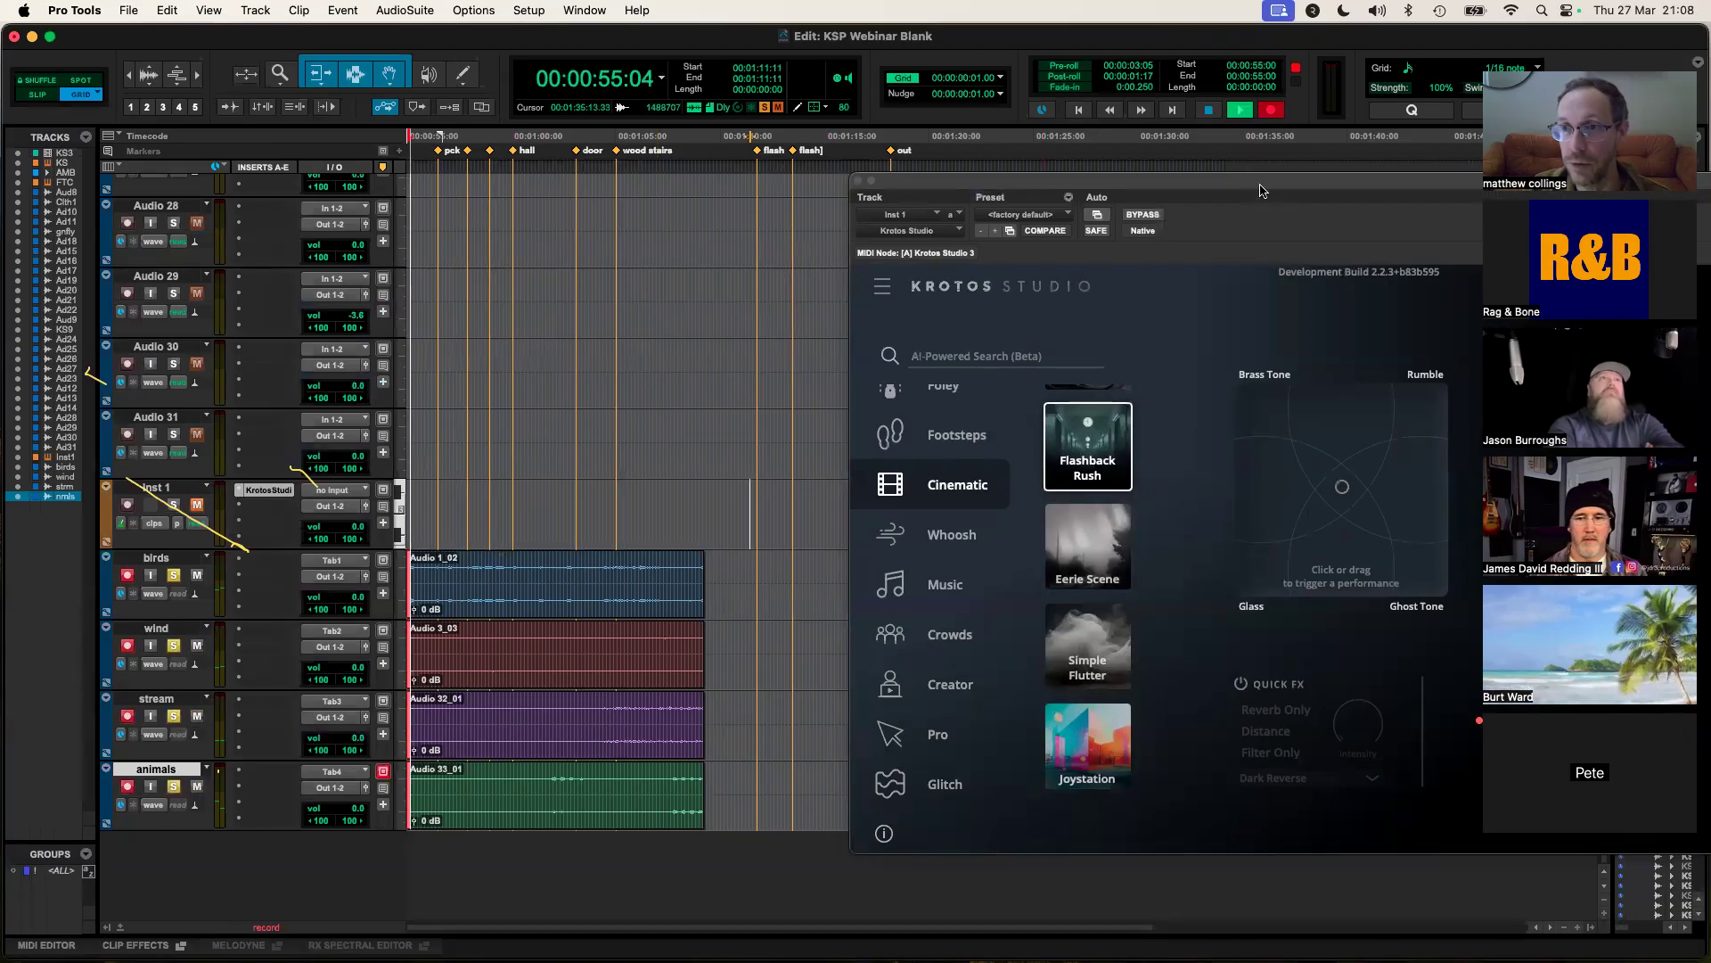
{"action": "left_click_drag", "start_coordinate": [1262, 188], "coordinate": [1002, 106]}
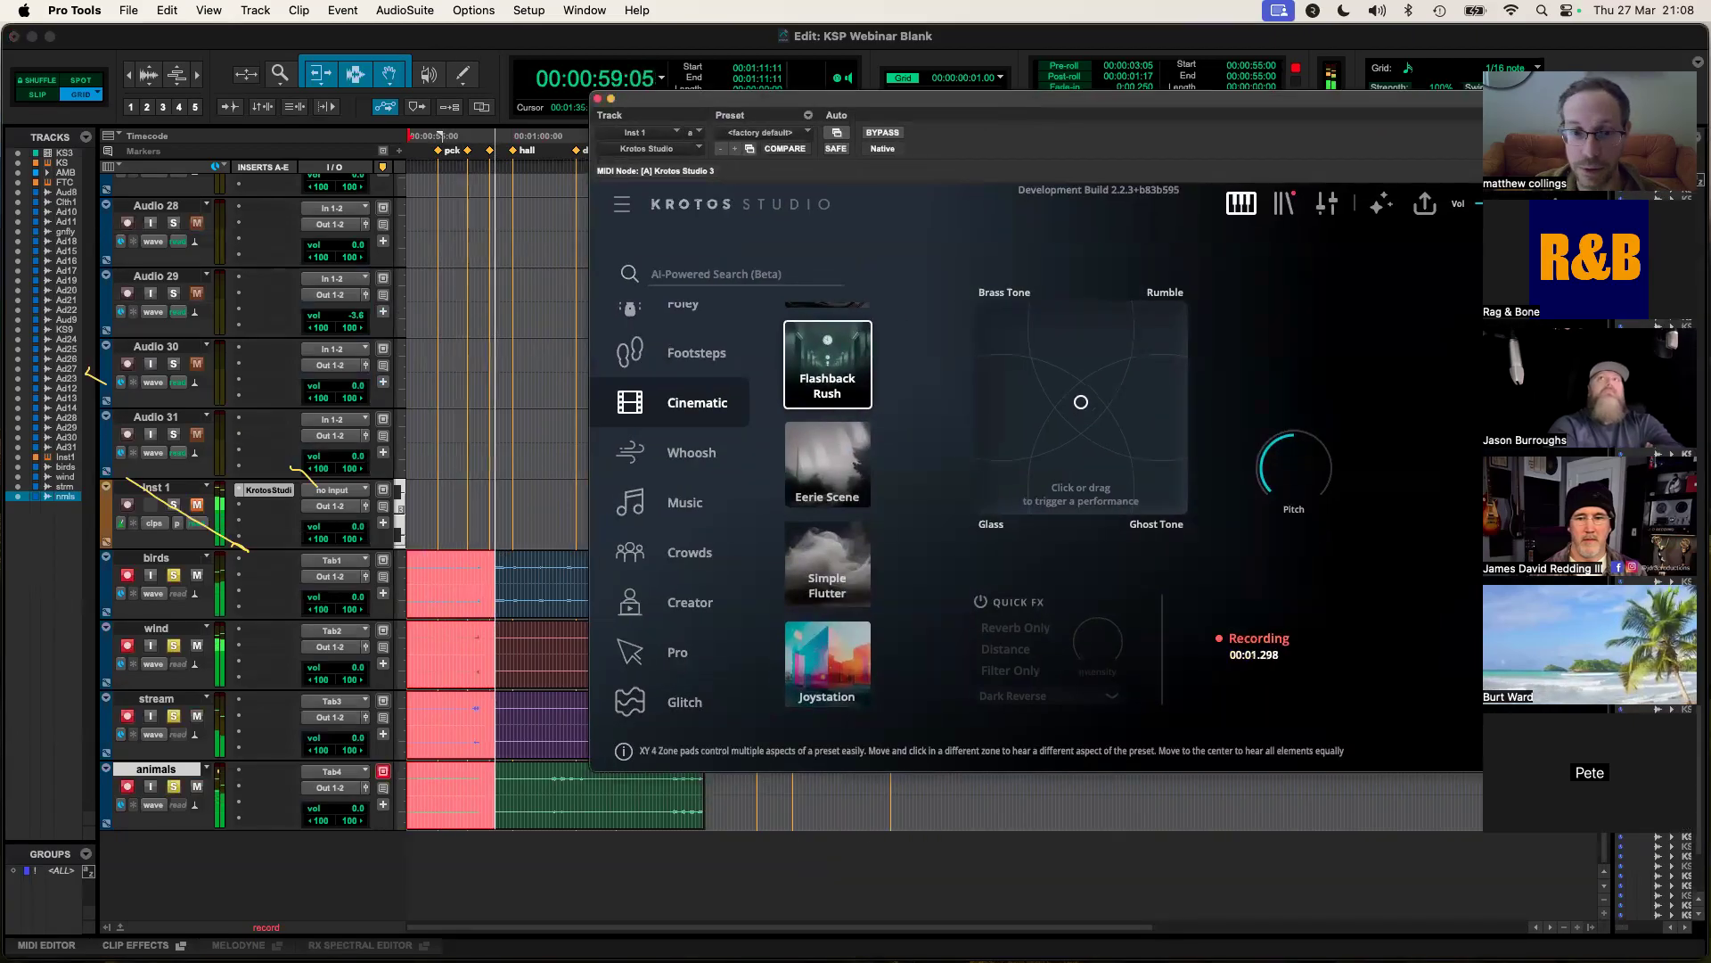
{"action": "key", "text": "space"}
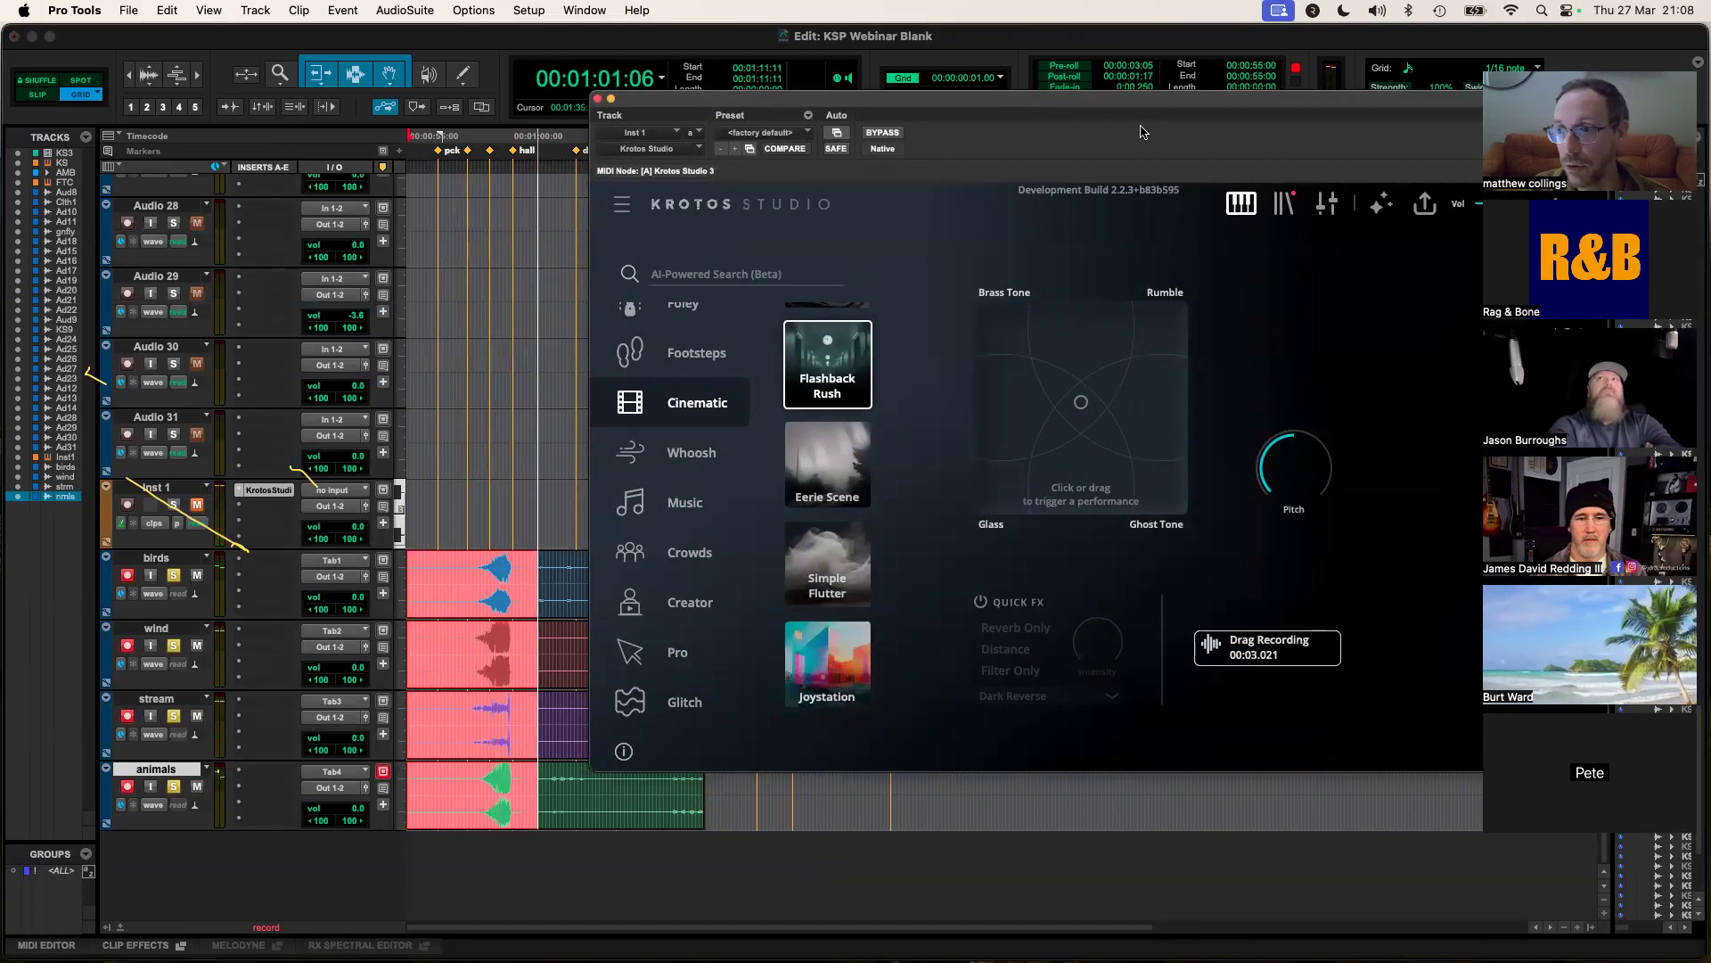
{"action": "left_click_drag", "start_coordinate": [1066, 118], "coordinate": [1158, 138]}
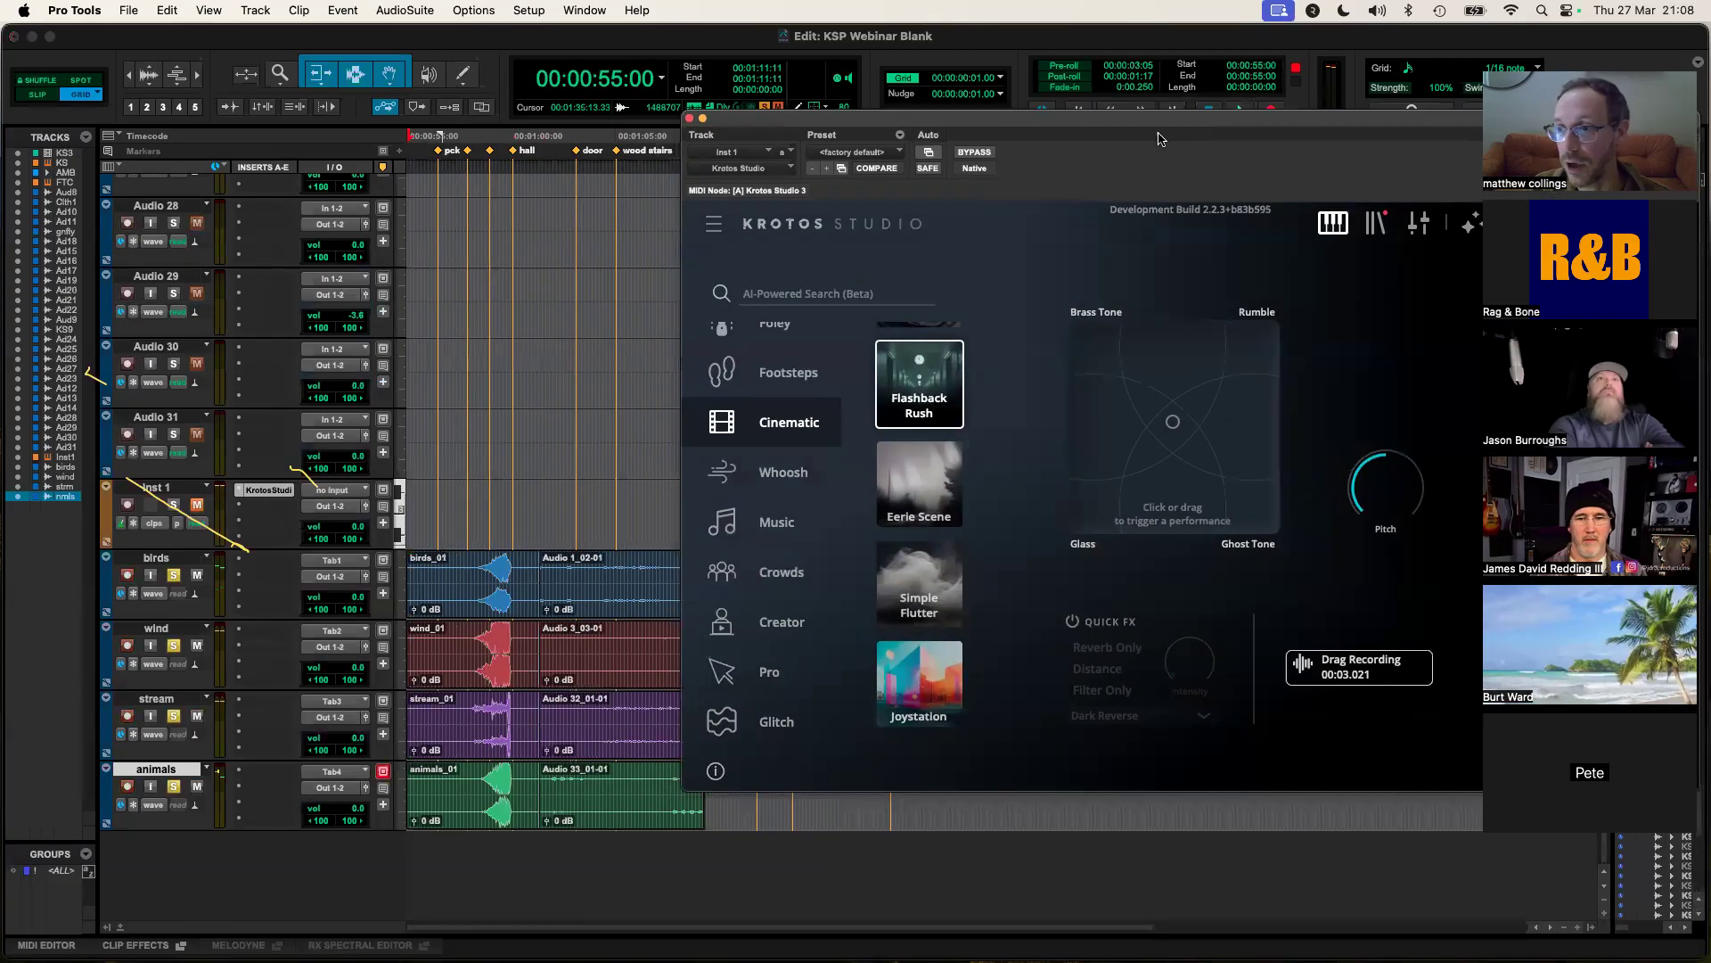
{"action": "left_click", "coordinate": [689, 119]}
Step: Move the four older clips on the birds, wind, stream and animals tracks past the out marker
{"action": "left_click", "coordinate": [609, 606]}
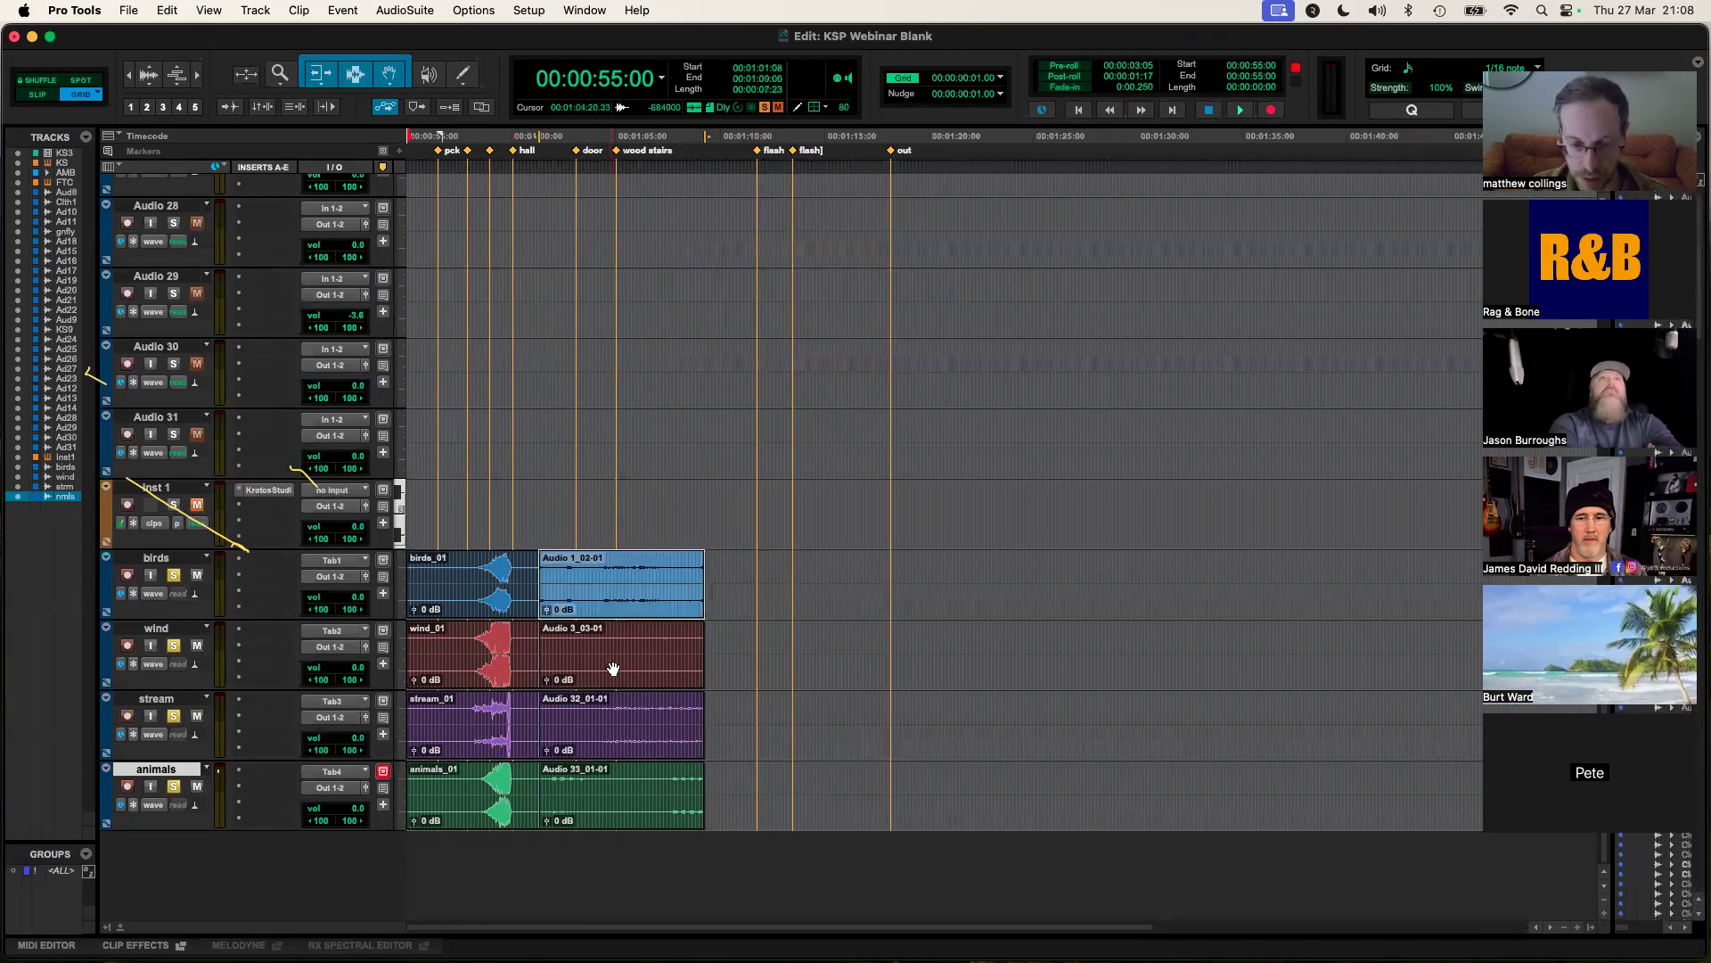
{"action": "left_click", "coordinate": [611, 668], "text": "shift"}
{"action": "left_click", "coordinate": [615, 726], "text": "shift"}
{"action": "left_click", "coordinate": [637, 807], "text": "shift"}
{"action": "left_click_drag", "start_coordinate": [636, 807], "coordinate": [1005, 813]}
Step: Play back the four Flashback Rush recordings together from 00:00:55:00, and leave only the birds track soloed
{"action": "left_click", "coordinate": [616, 715]}
{"action": "key", "text": "space"}
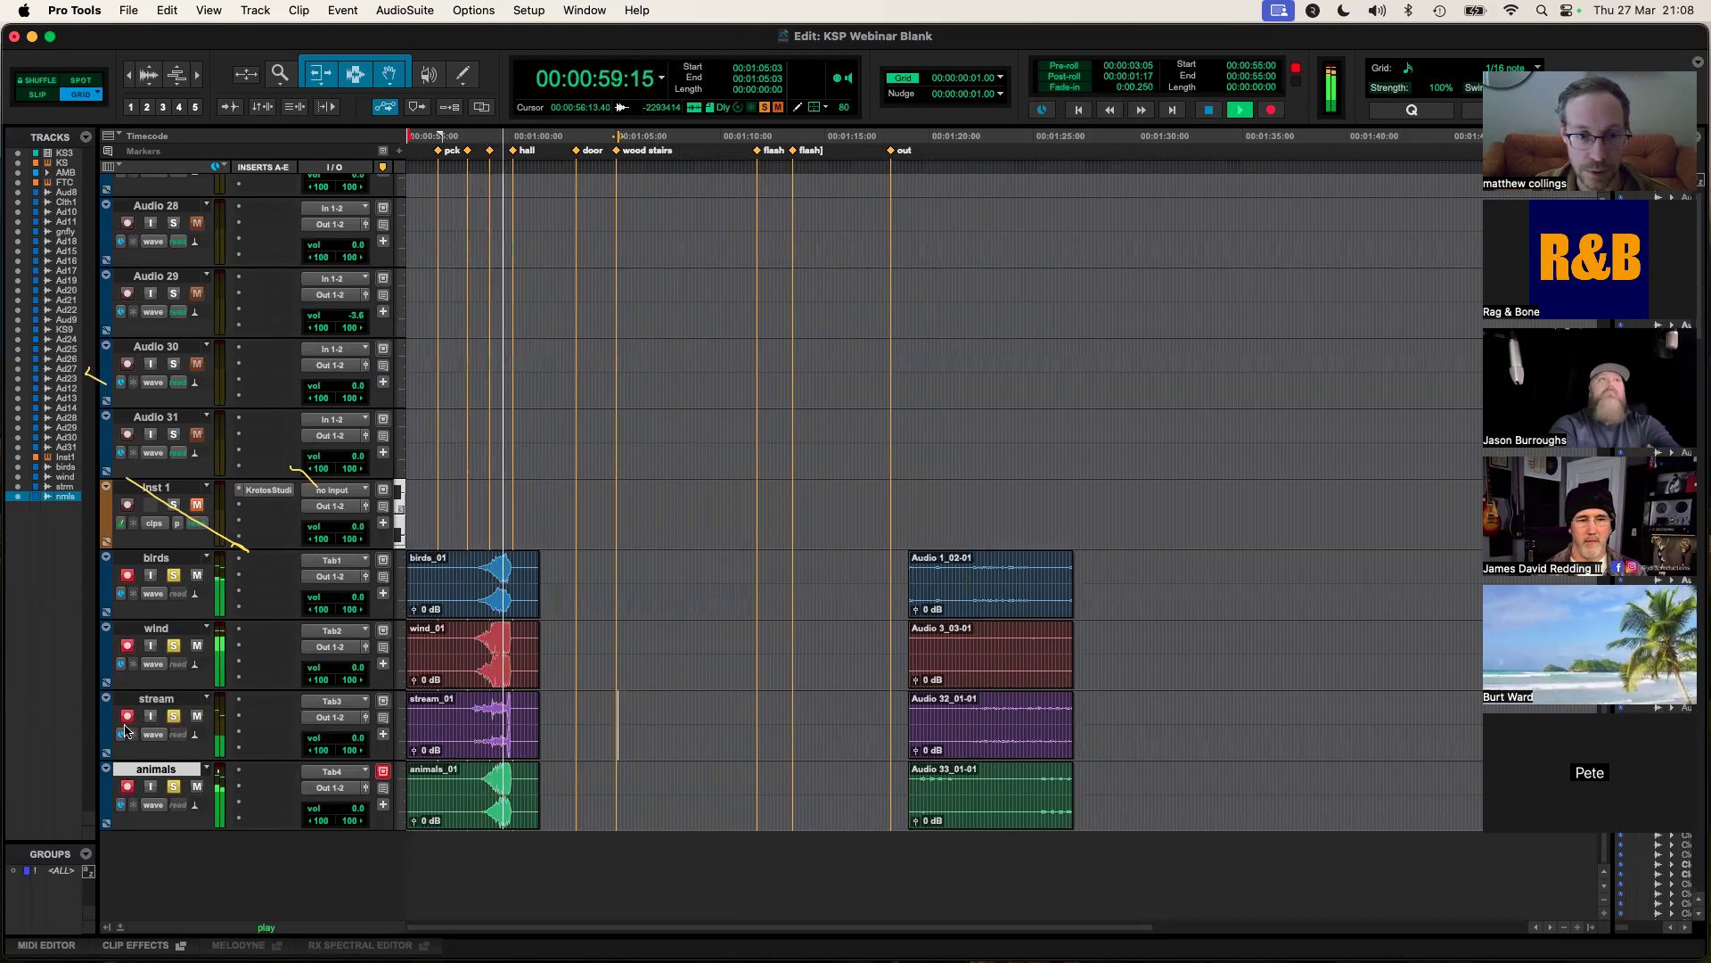
{"action": "key", "text": "space"}
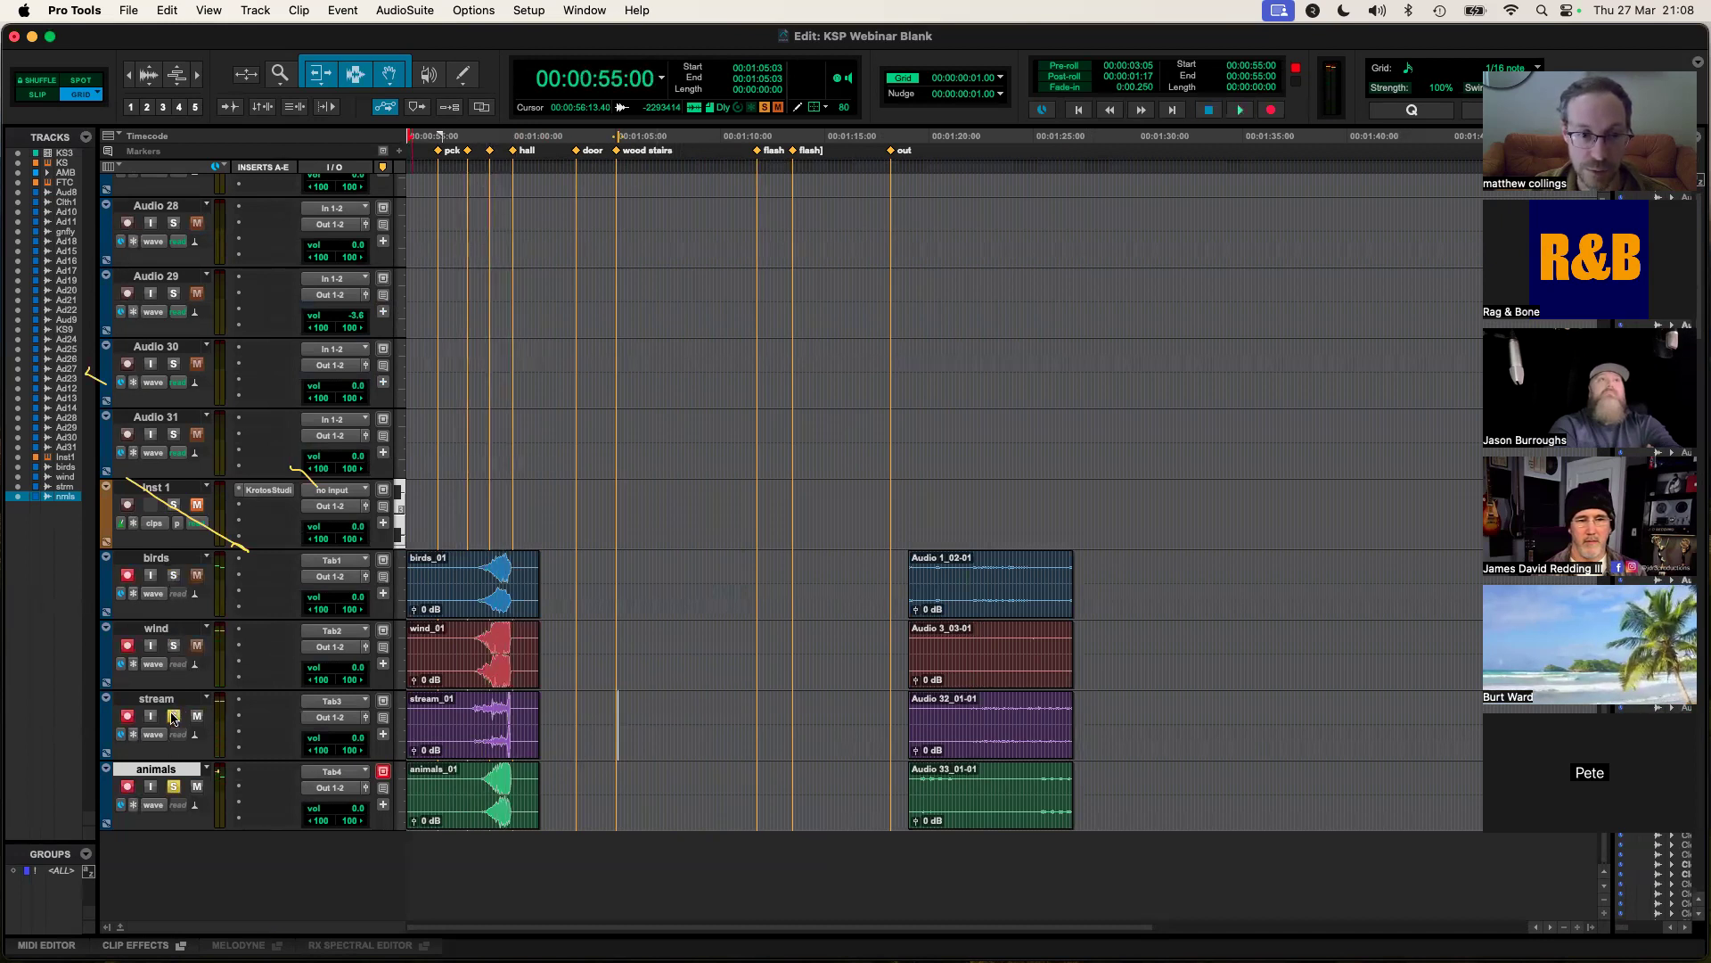
{"action": "left_click", "coordinate": [174, 786]}
{"action": "left_click", "coordinate": [159, 558]}
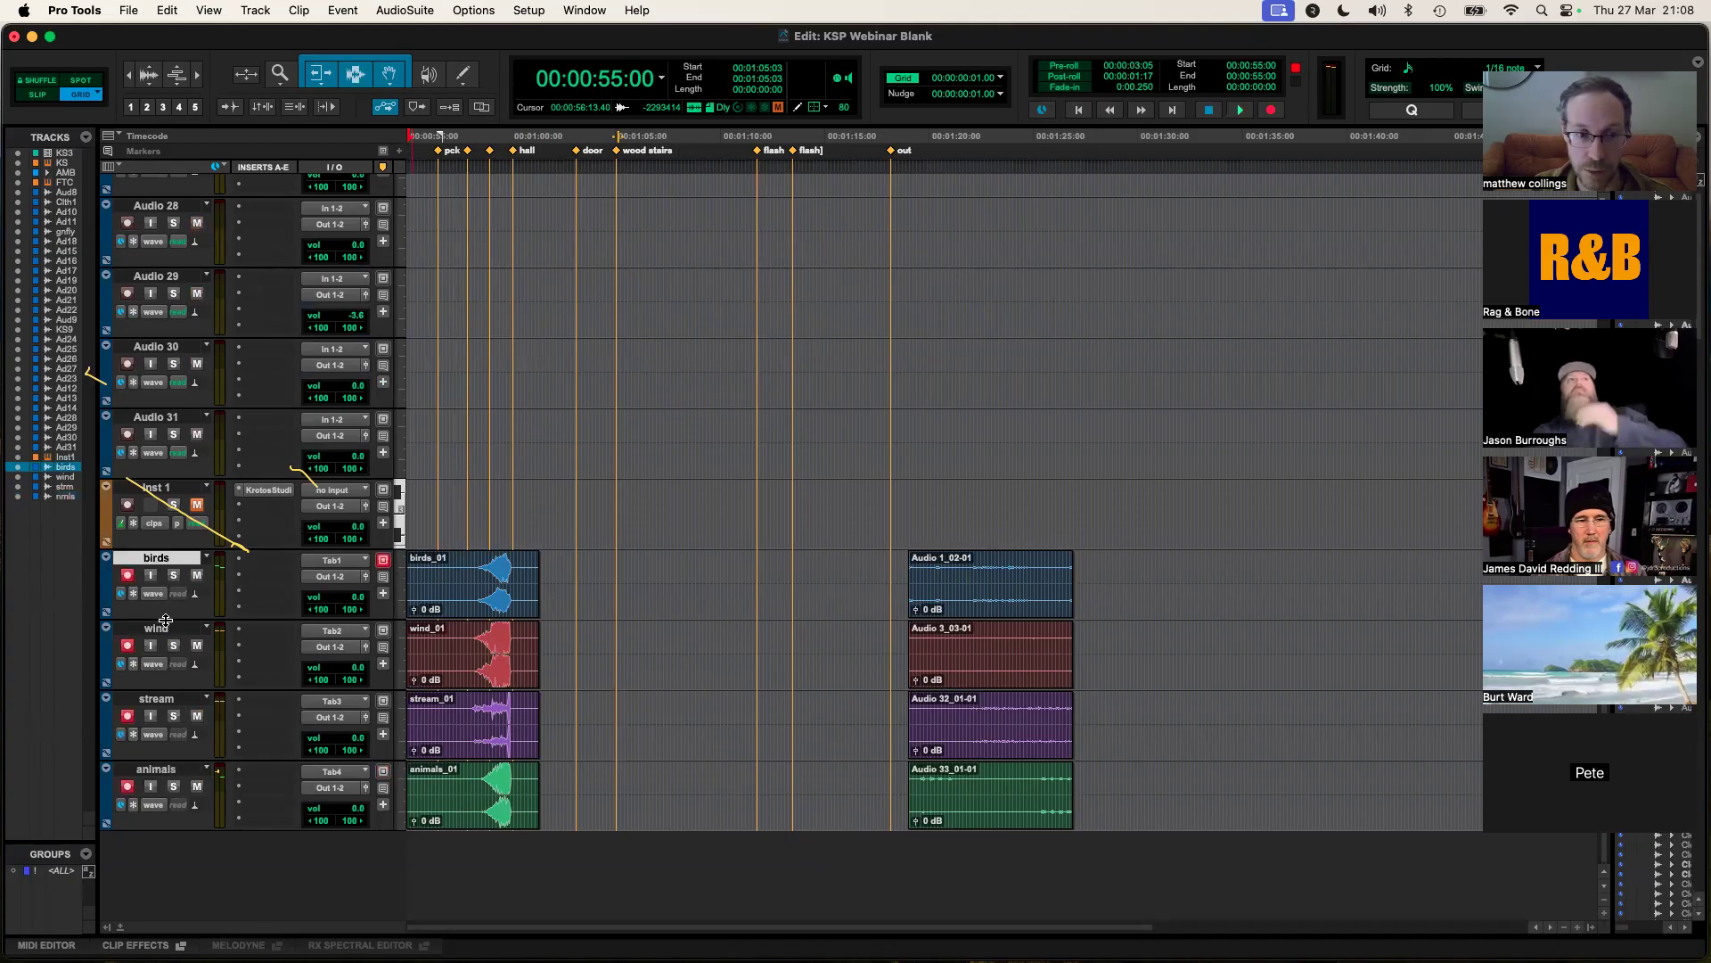
{"action": "left_click", "coordinate": [175, 575]}
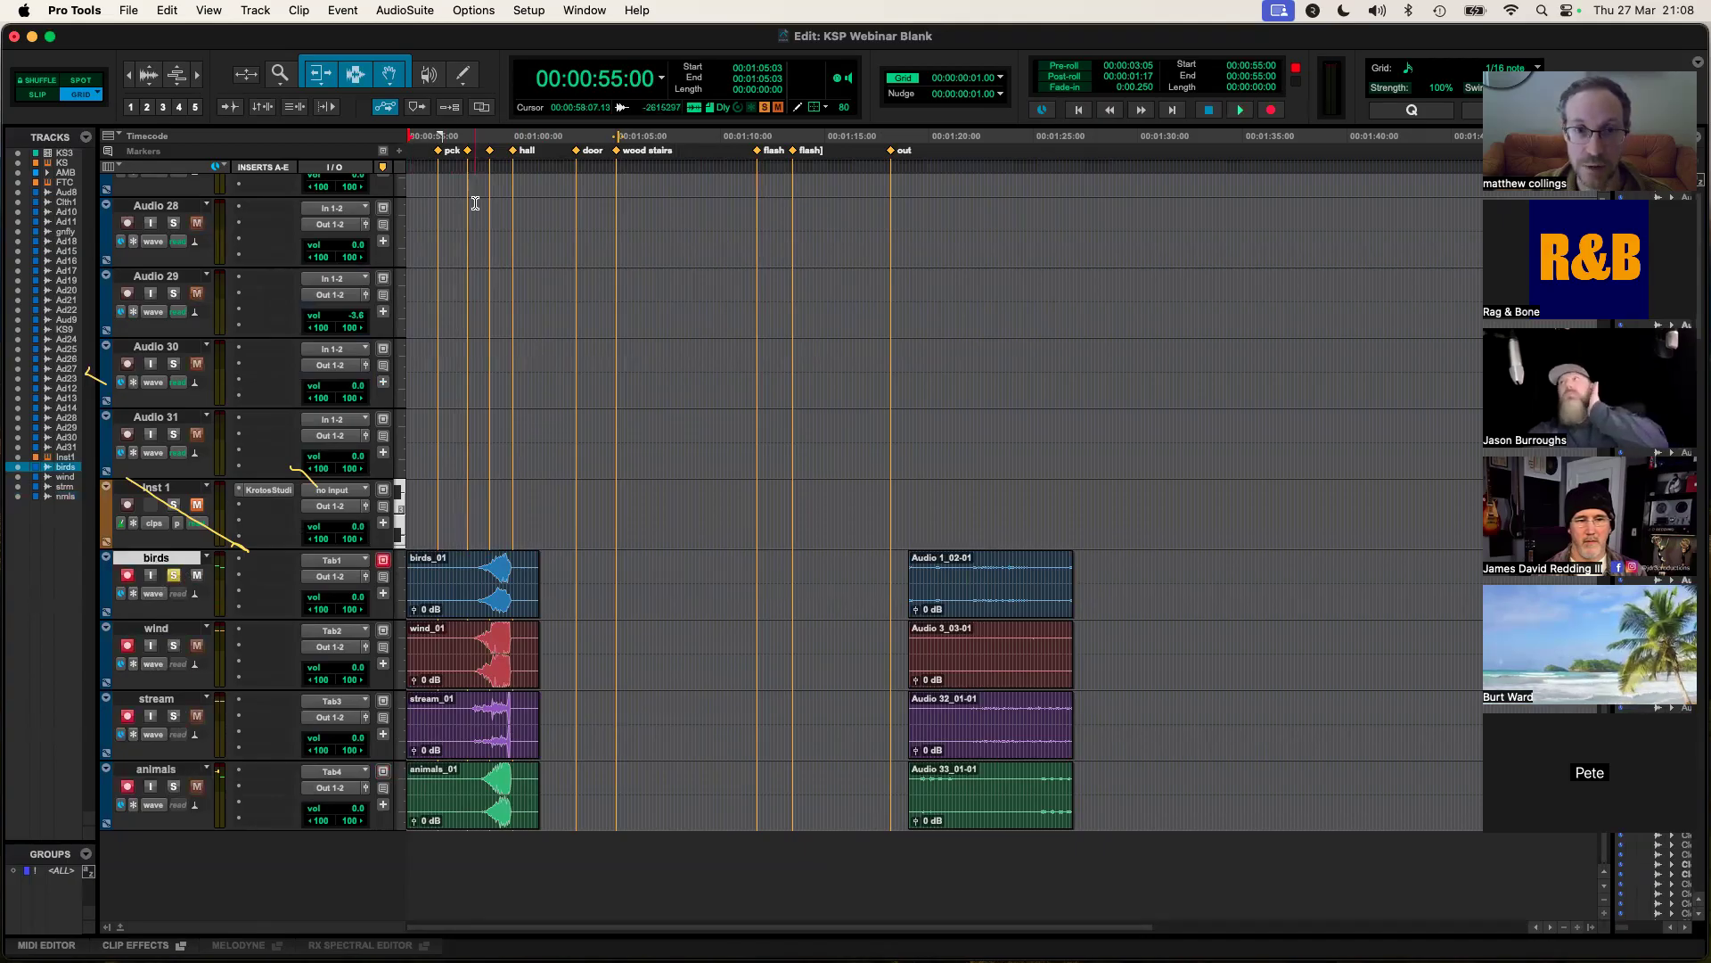
Step: Try trimming the starts of the birds and animals recordings to 00:00:57:17, and undo the trim
{"action": "left_click", "coordinate": [424, 602]}
{"action": "left_click", "coordinate": [419, 810], "text": "shift"}
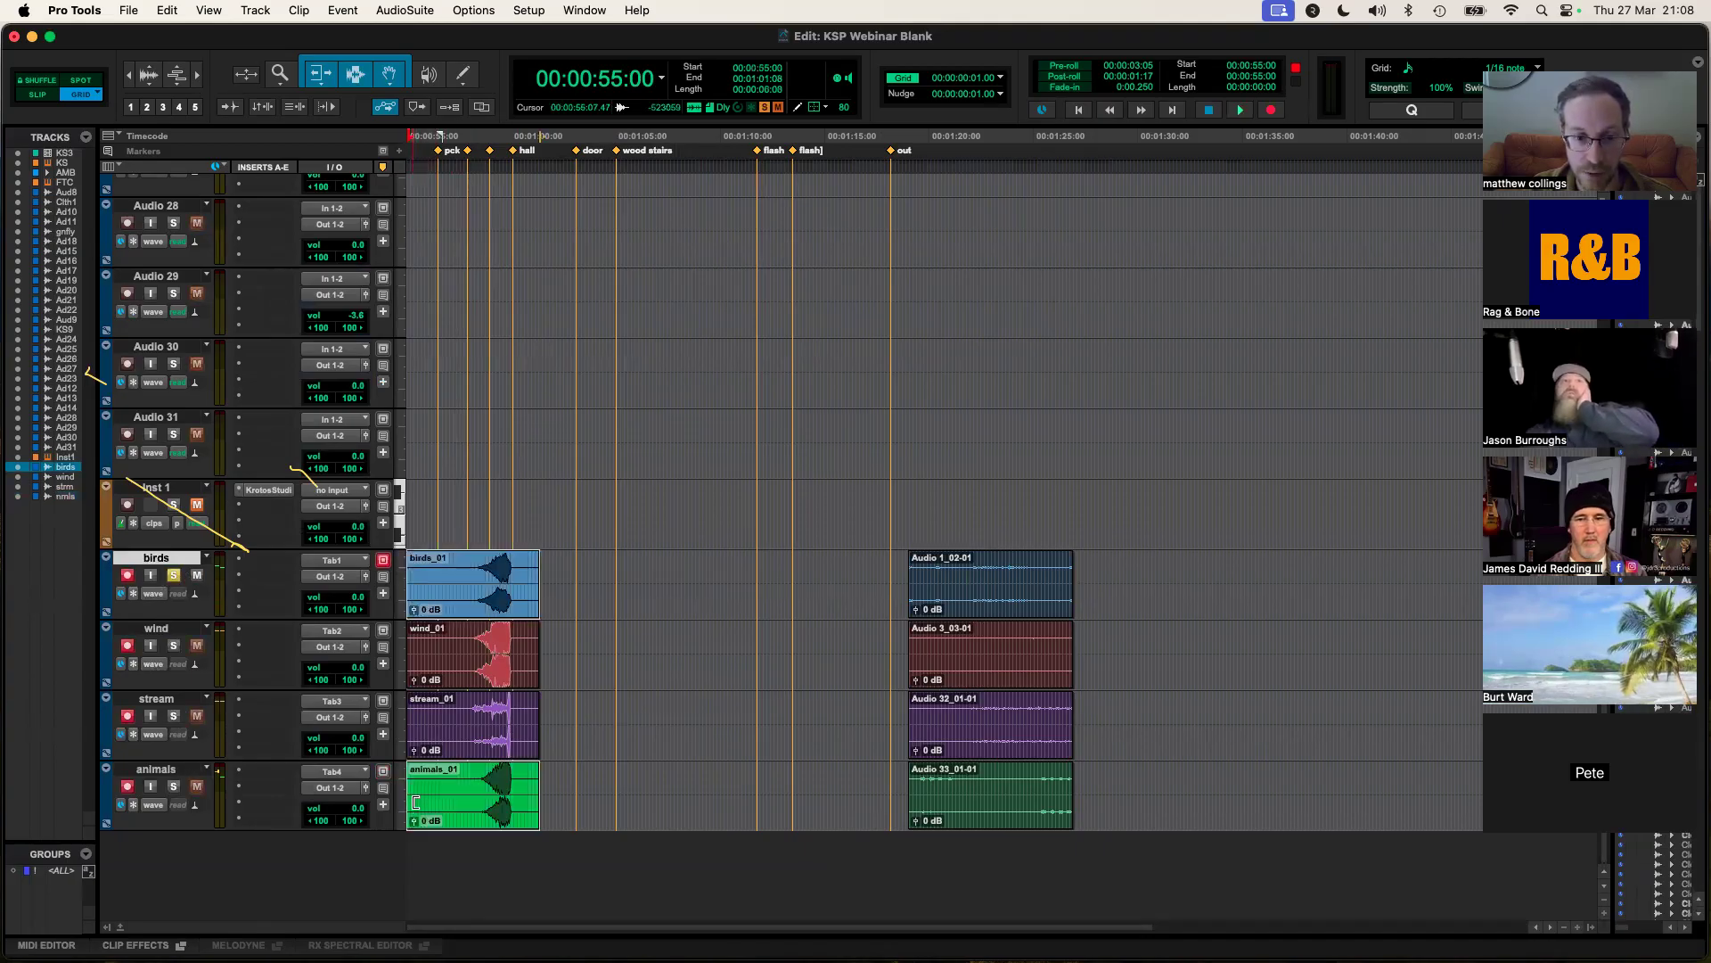
{"action": "left_click_drag", "start_coordinate": [411, 800], "coordinate": [465, 795]}
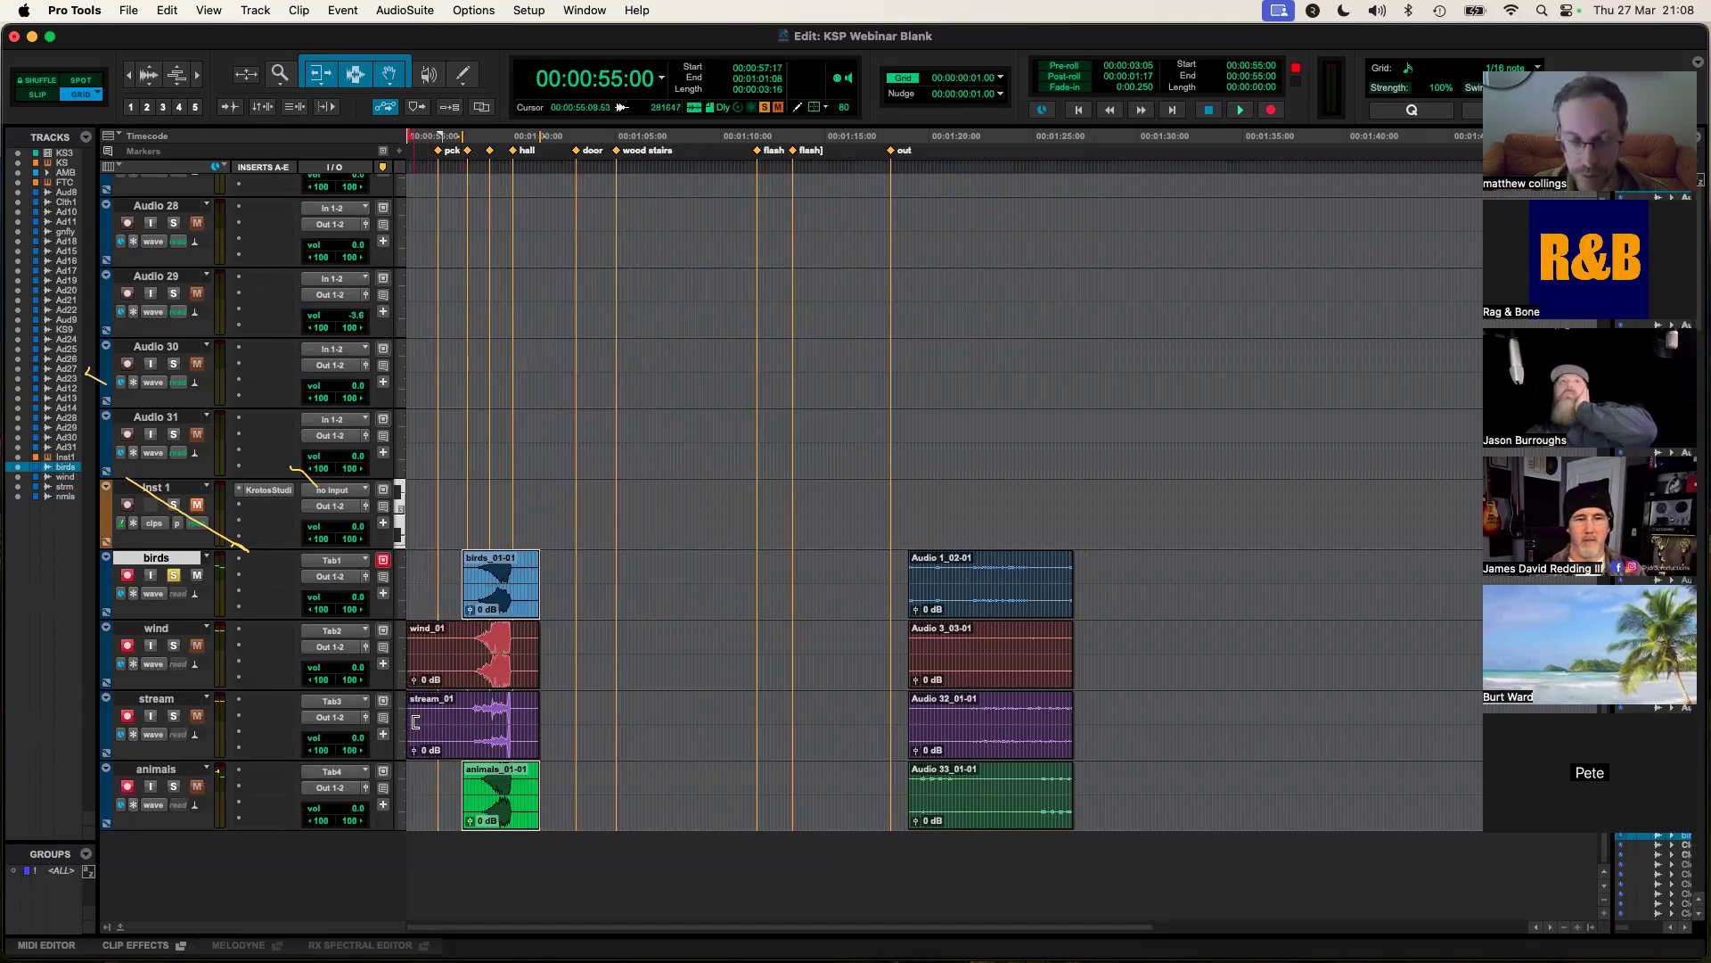
{"action": "key", "text": "super+z"}
Step: Set the playback start to 00:00:57:18 and audition the birds and wind recordings, each soloed on its own
{"action": "left_click", "coordinate": [458, 137]}
{"action": "key", "text": "space"}
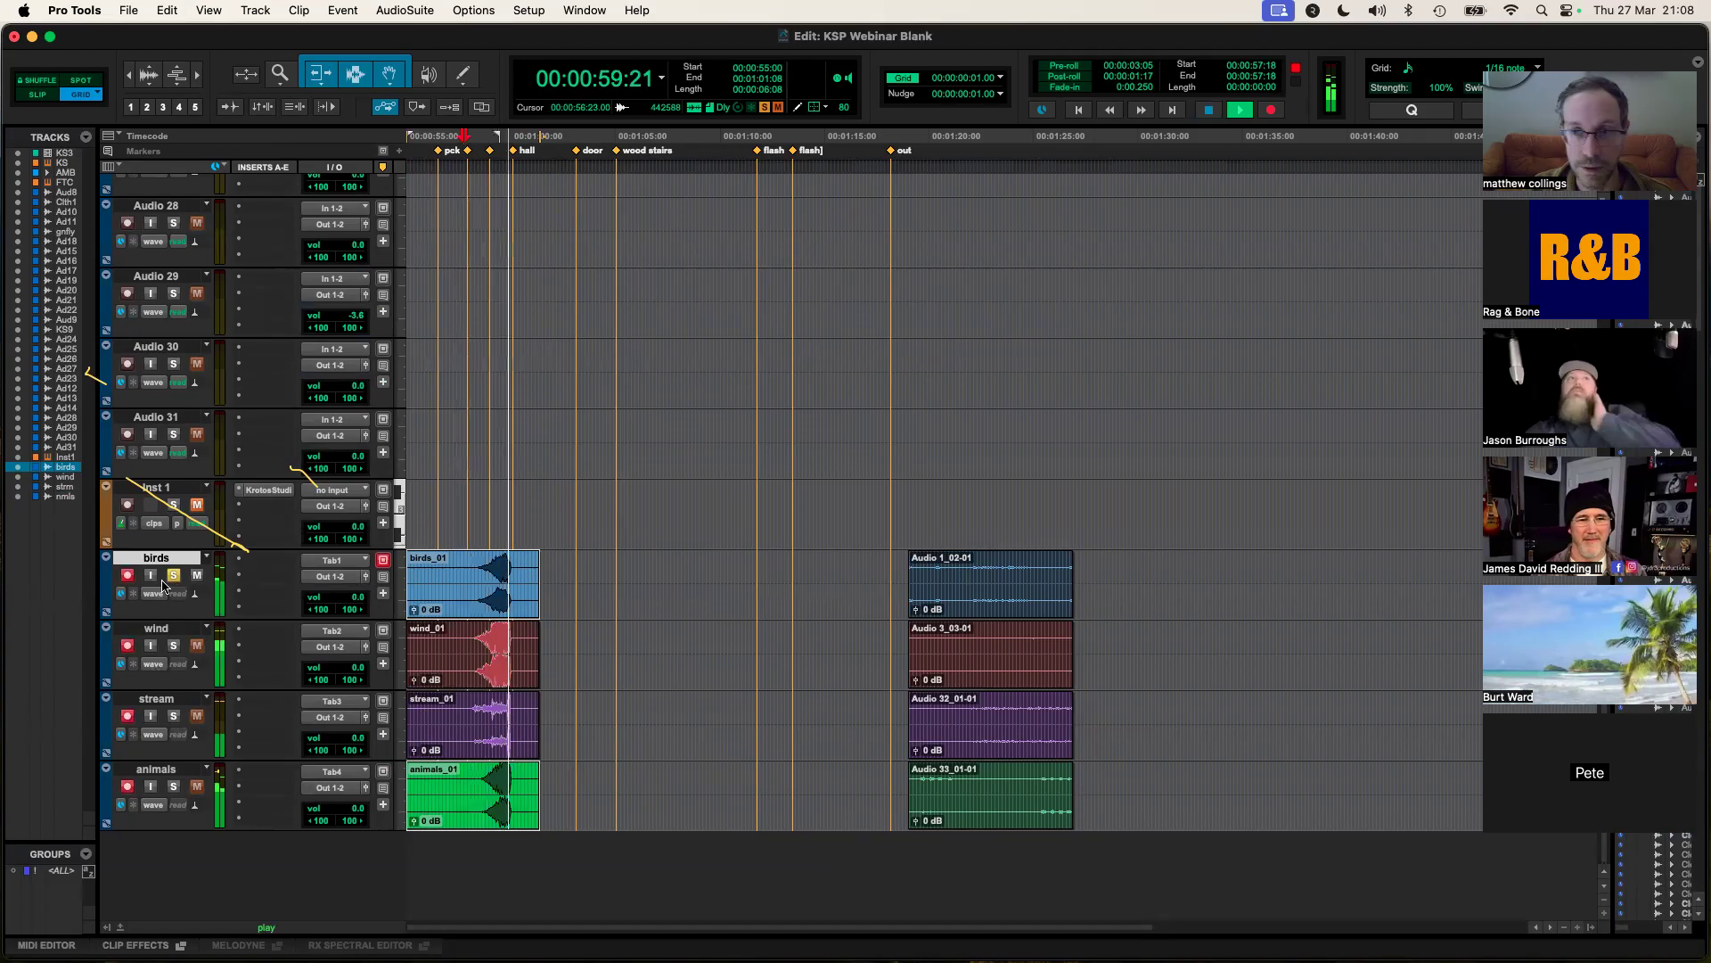
{"action": "key", "text": "space"}
{"action": "left_click", "coordinate": [174, 575]}
{"action": "left_click", "coordinate": [174, 644]}
{"action": "key", "text": "space"}
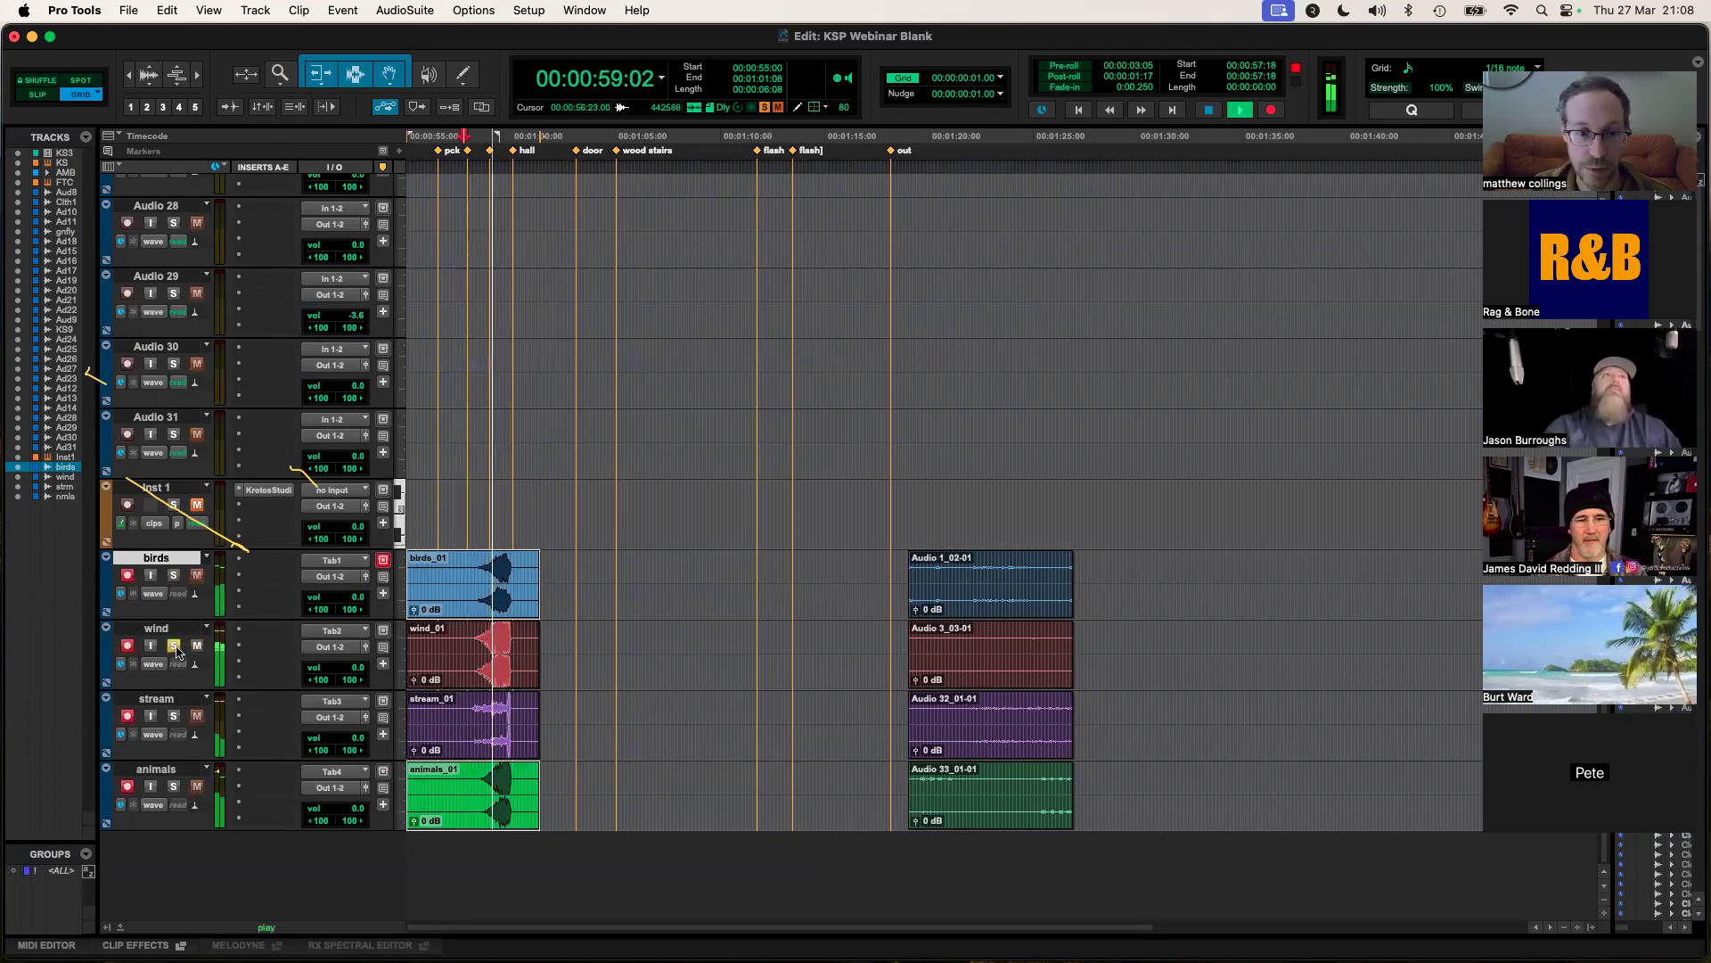
{"action": "left_click", "coordinate": [173, 644]}
{"action": "key", "text": "space"}
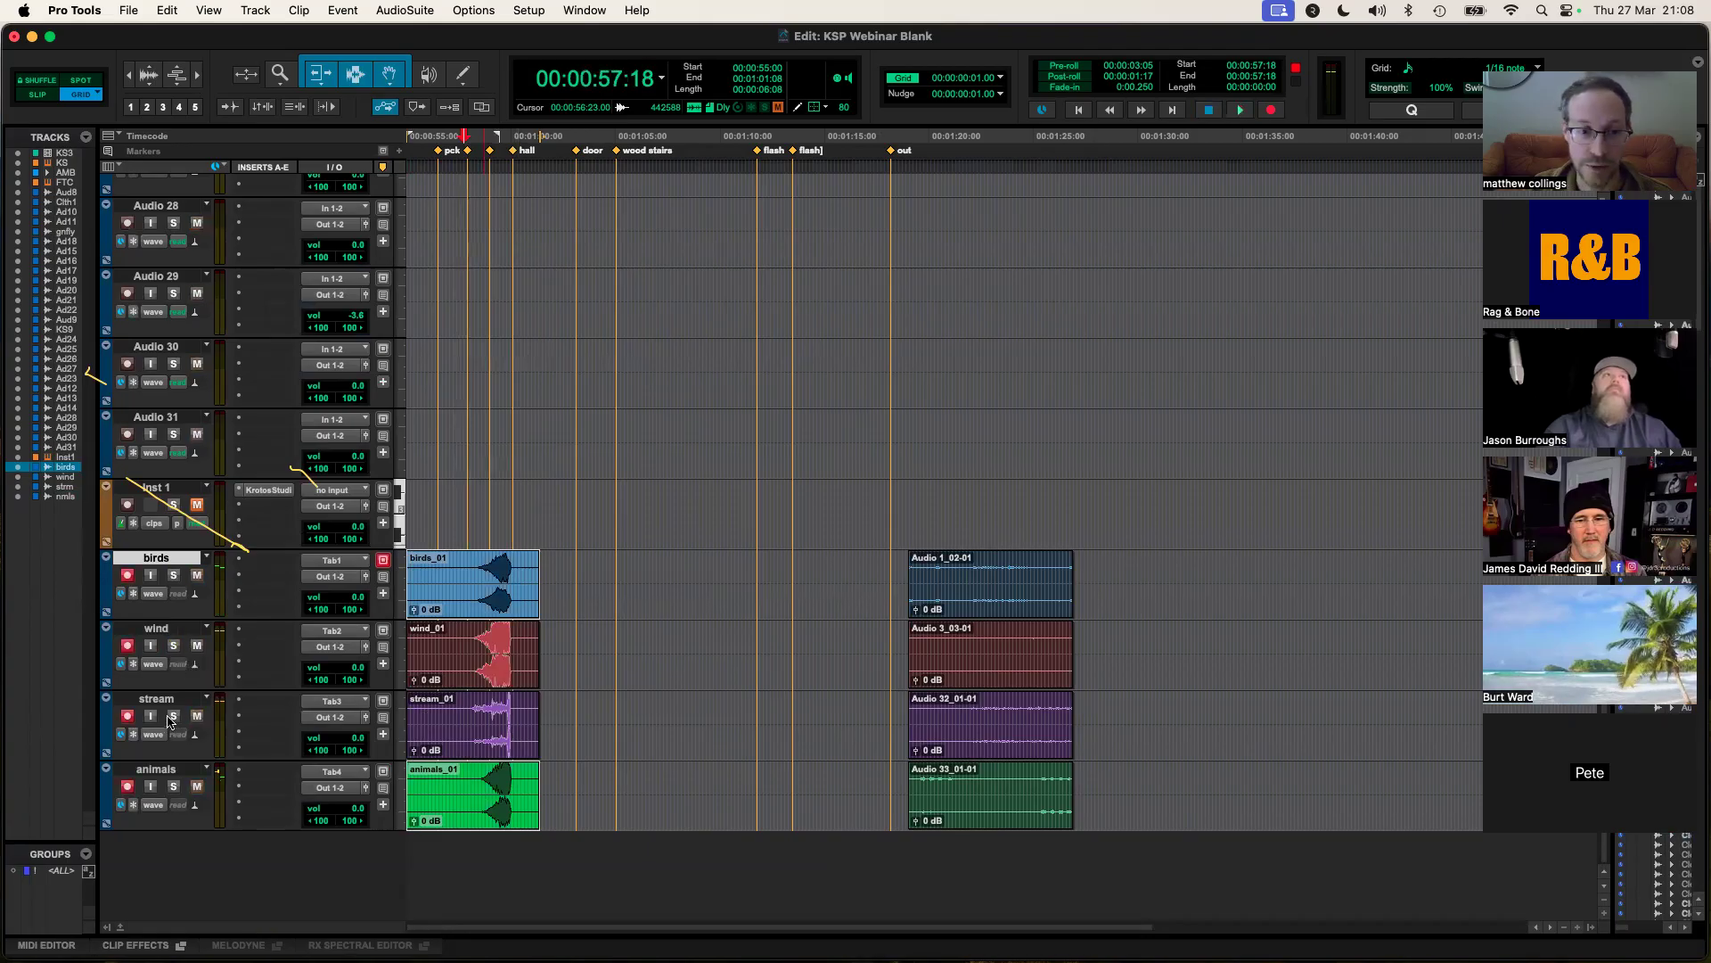
Step: Audition the stream and animals recordings from 00:00:57:18, each soloed on its own, and clear the solos
{"action": "key", "text": "space"}
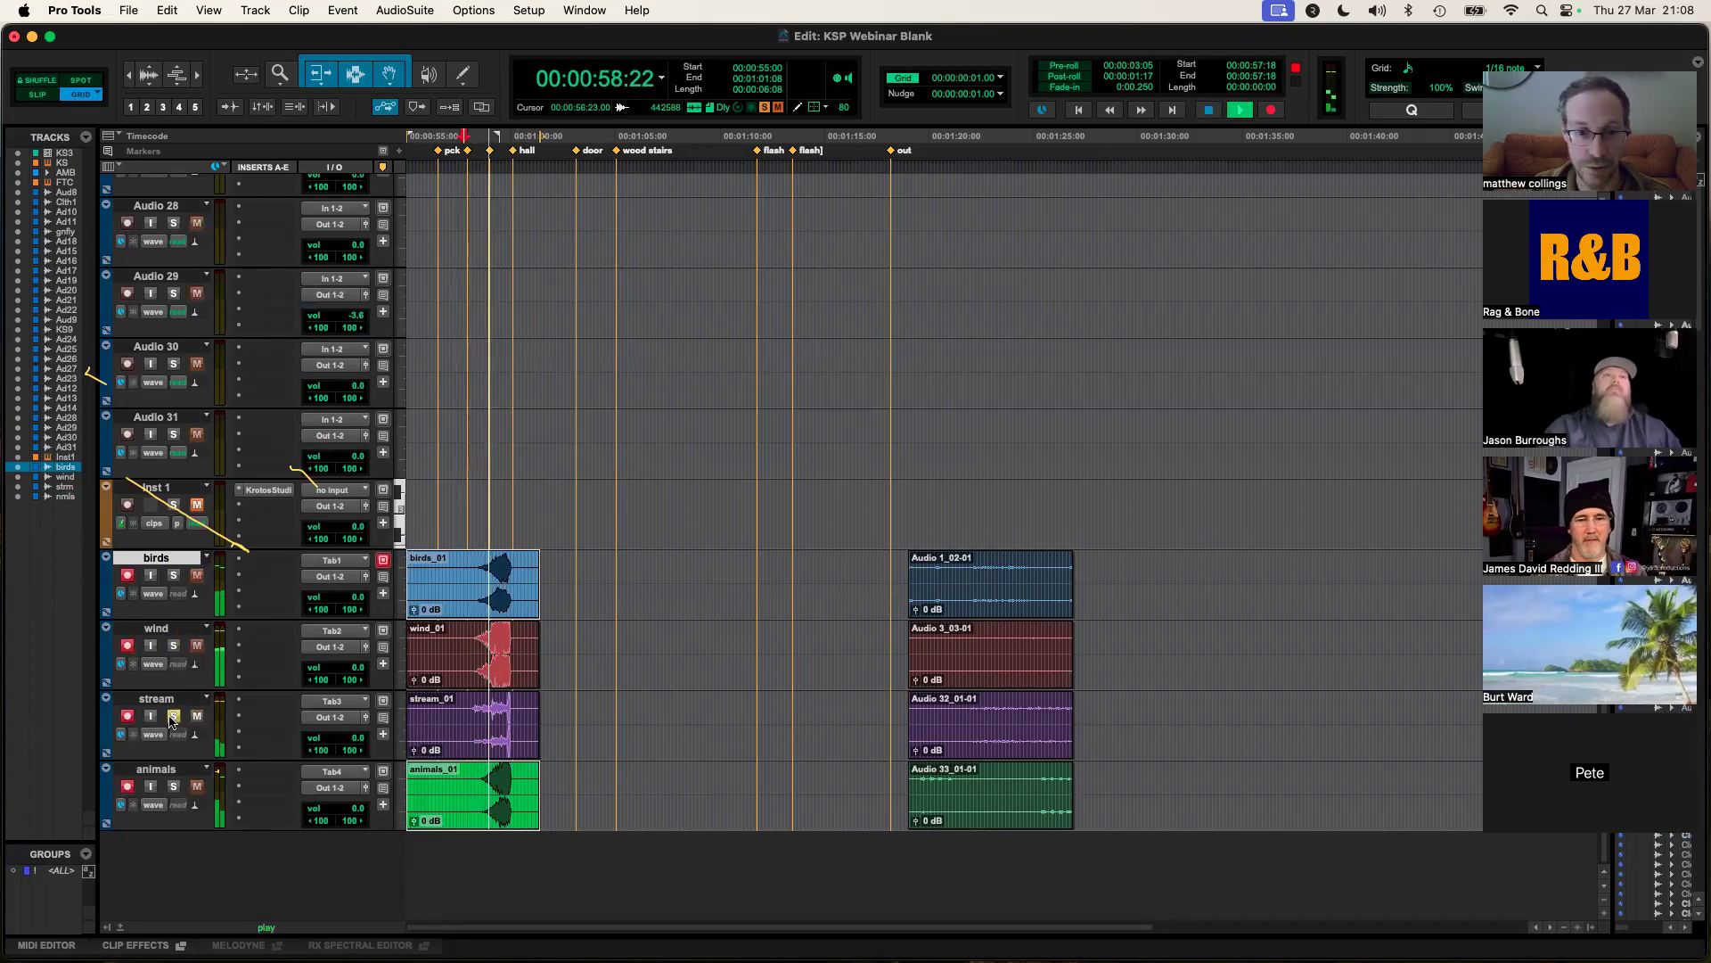
{"action": "left_click", "coordinate": [174, 716]}
{"action": "key", "text": "space"}
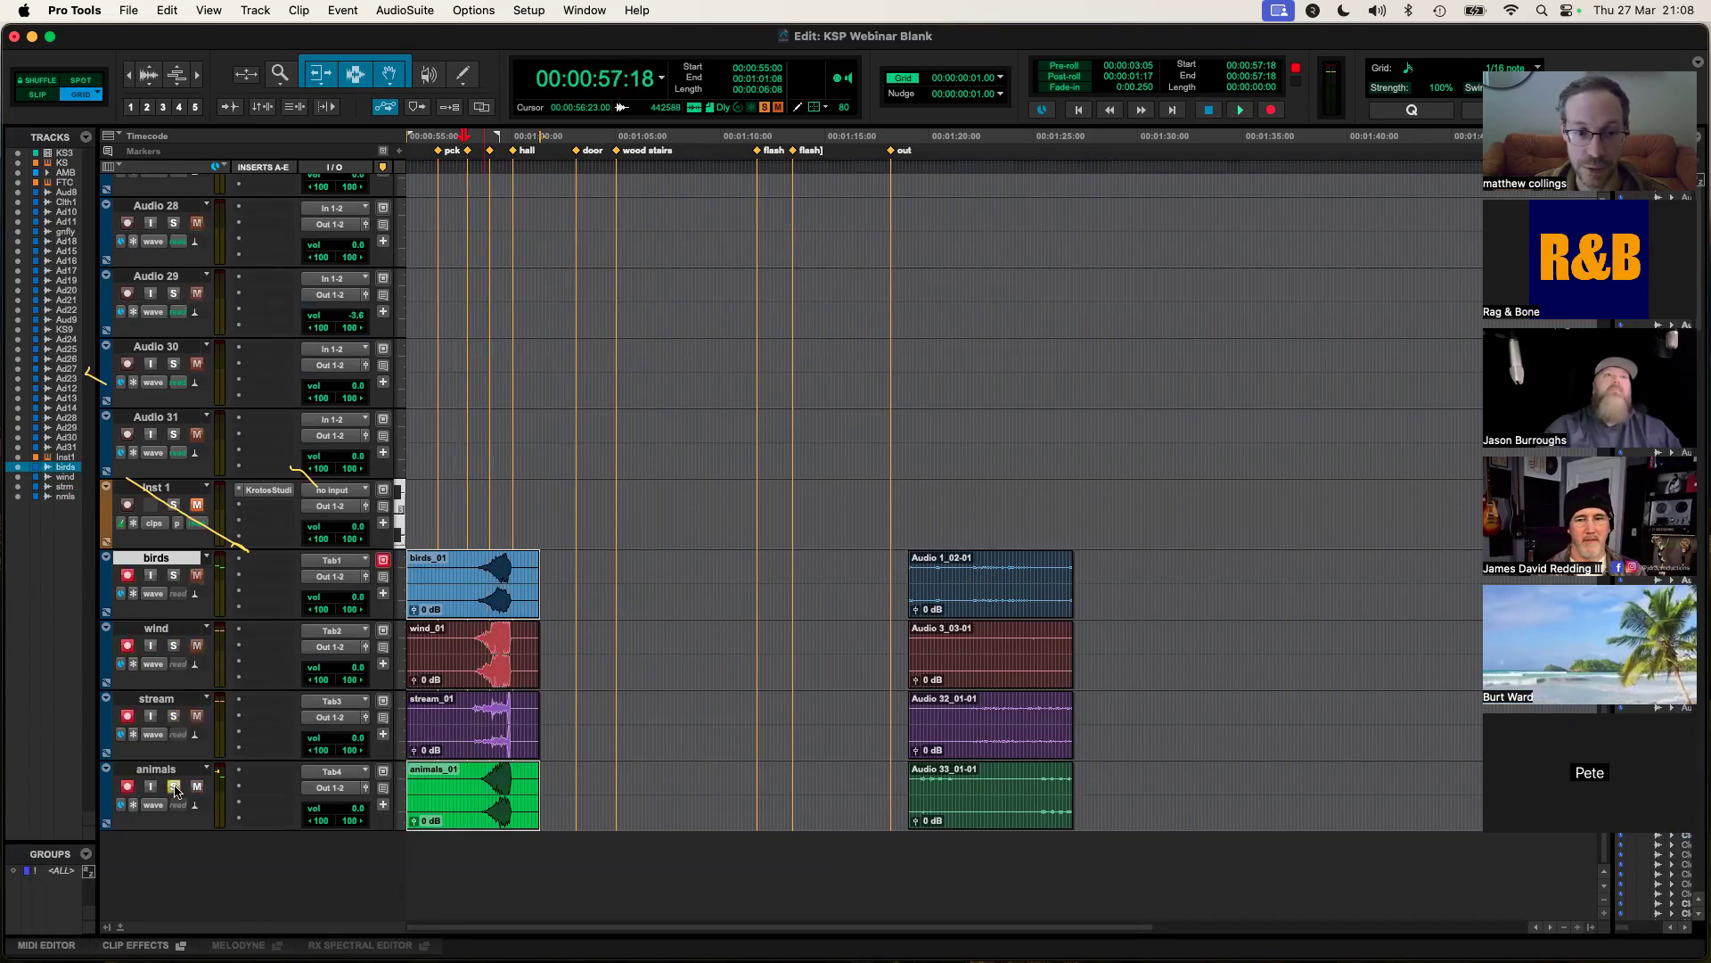
{"action": "key", "text": "space"}
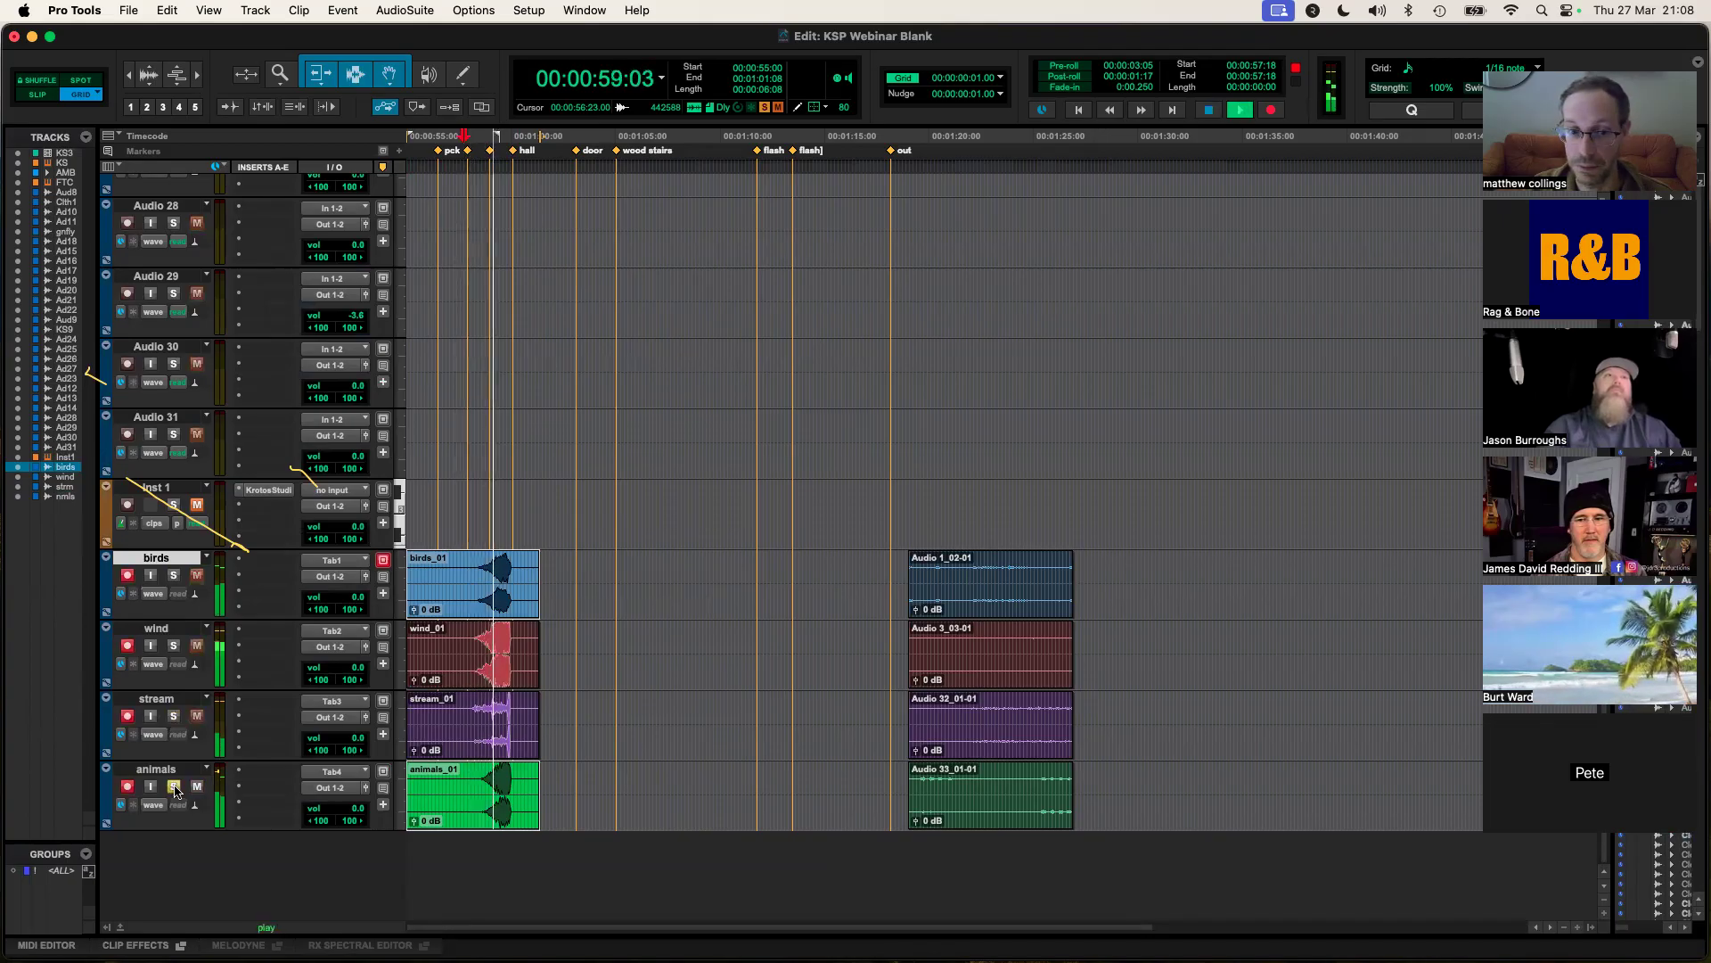
{"action": "left_click", "coordinate": [173, 786]}
{"action": "key", "text": "space"}
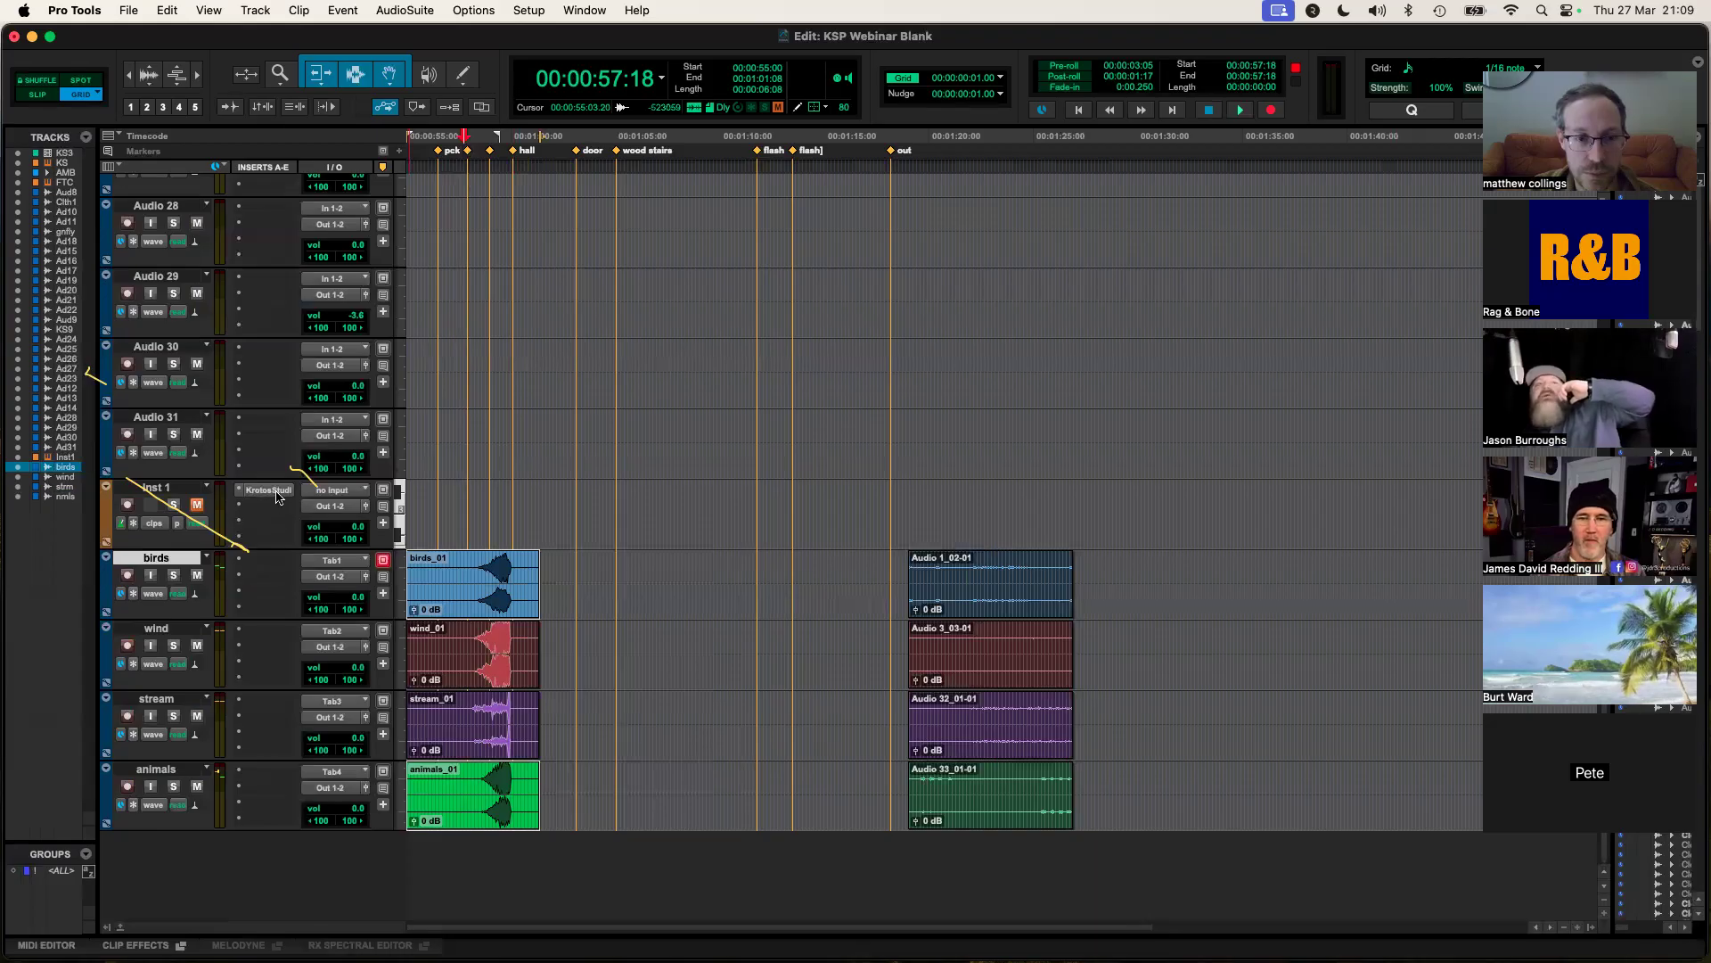
{"action": "left_click", "coordinate": [278, 569]}
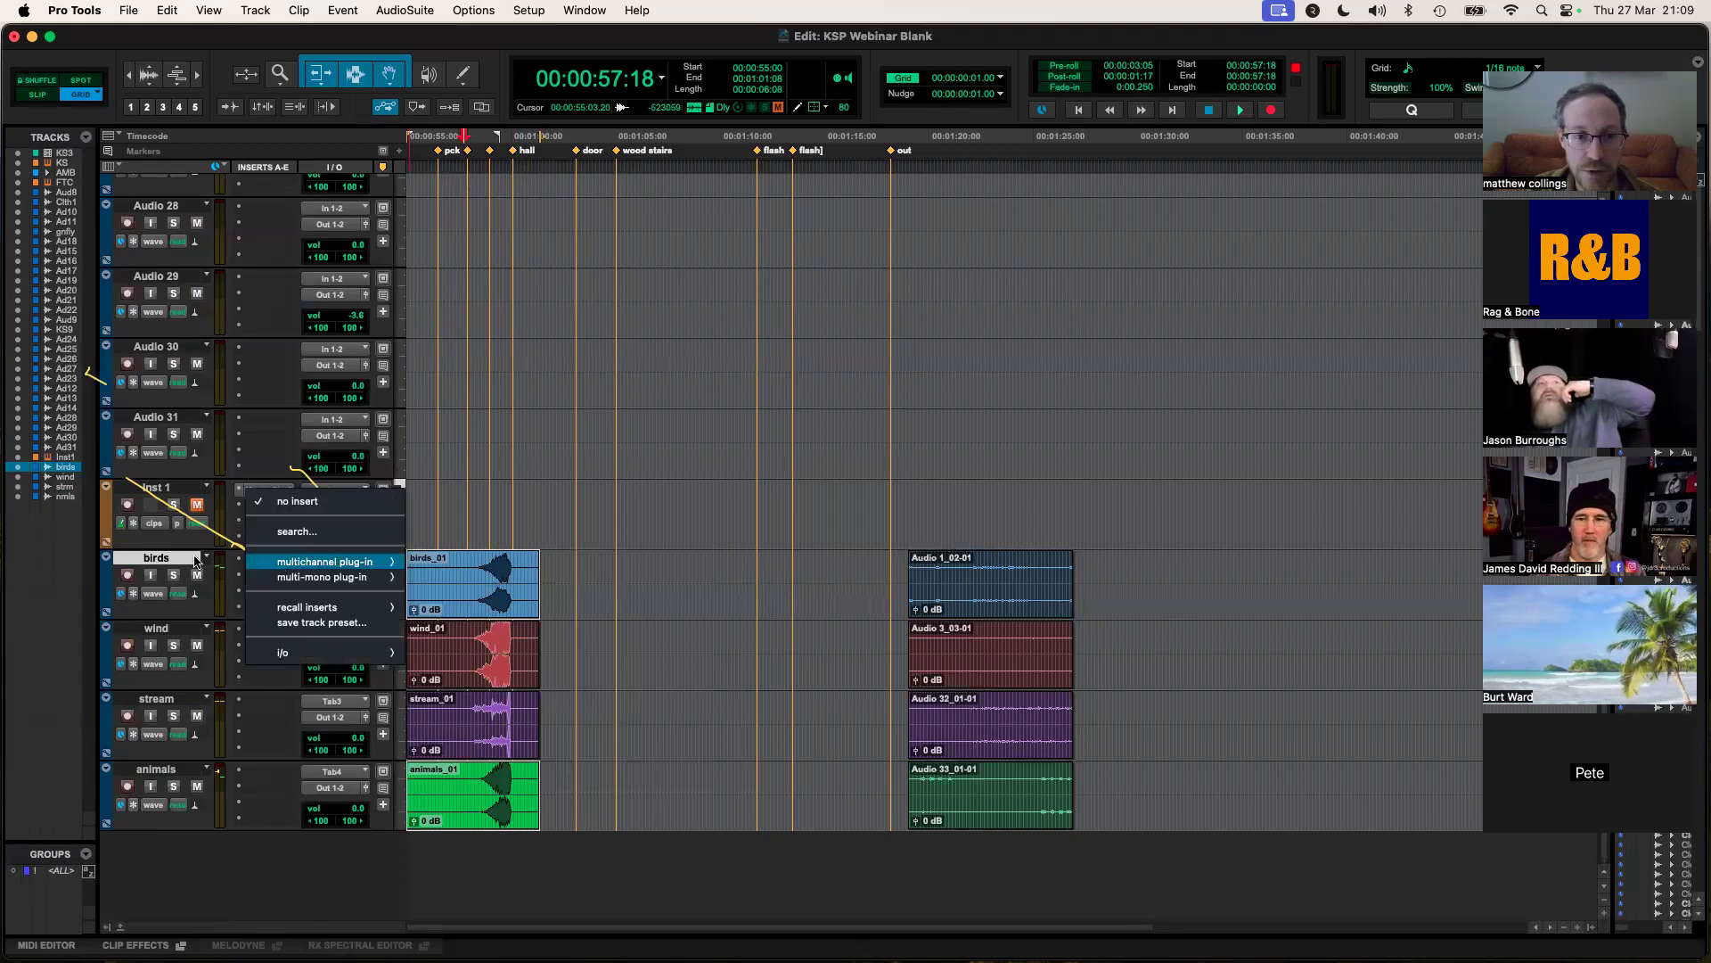
{"action": "left_click", "coordinate": [477, 503]}
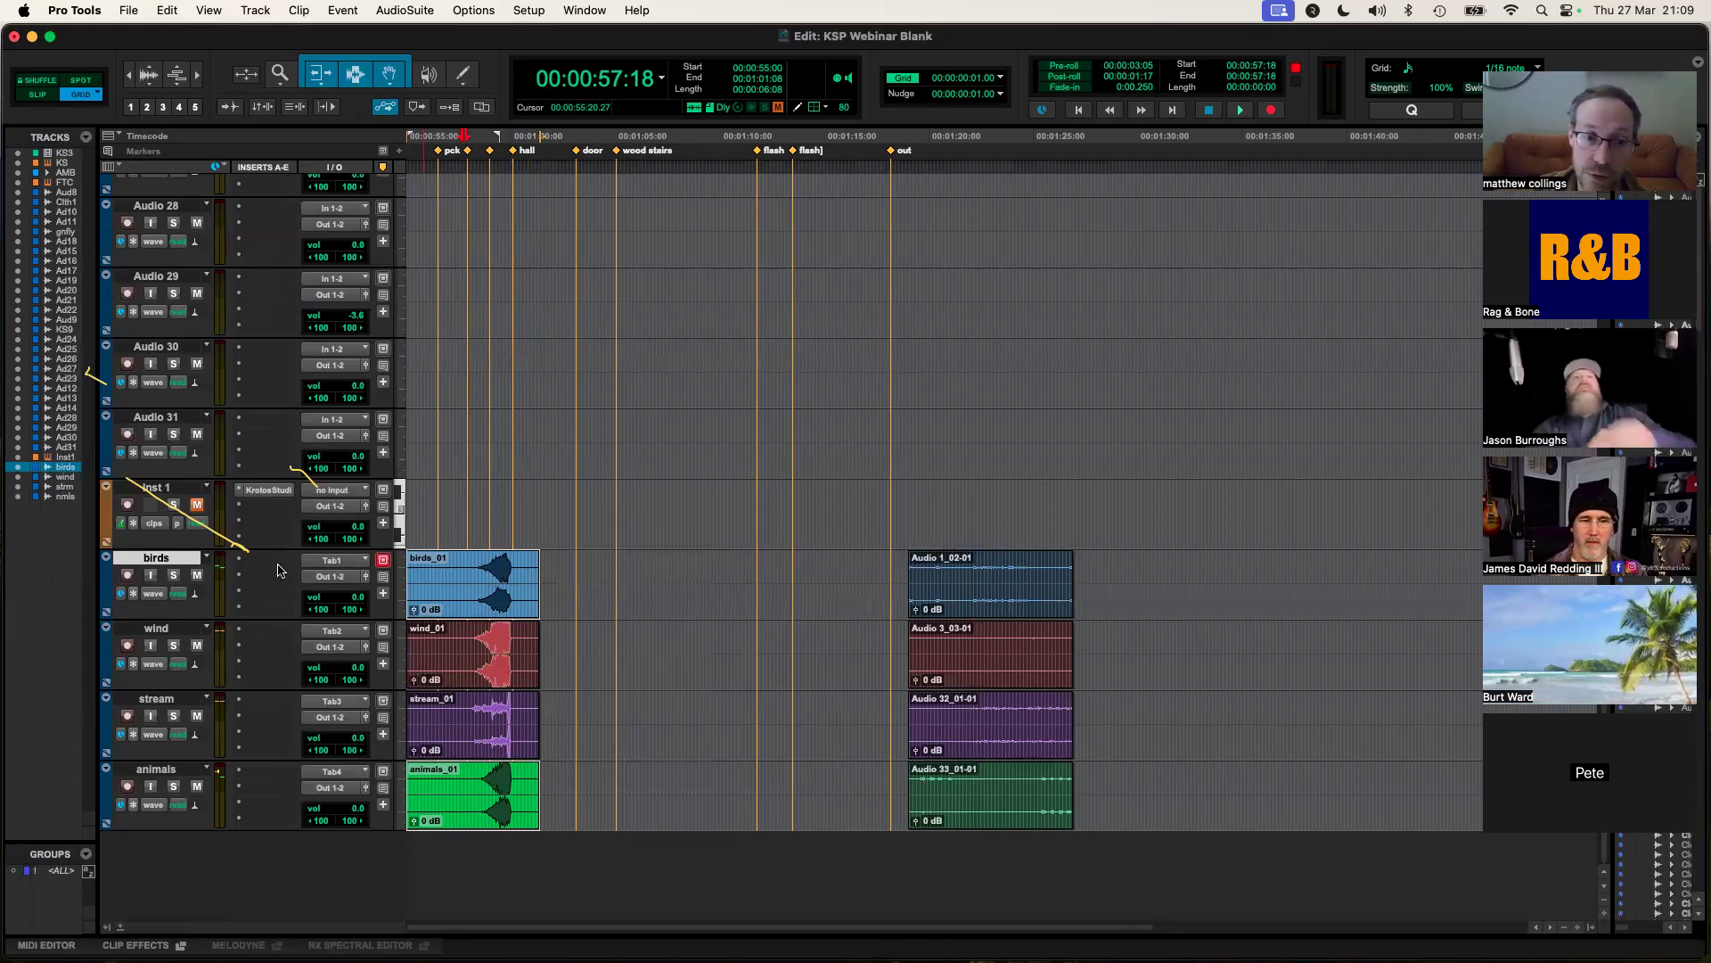
{"action": "left_click", "coordinate": [267, 504]}
{"action": "left_click", "coordinate": [210, 790]}
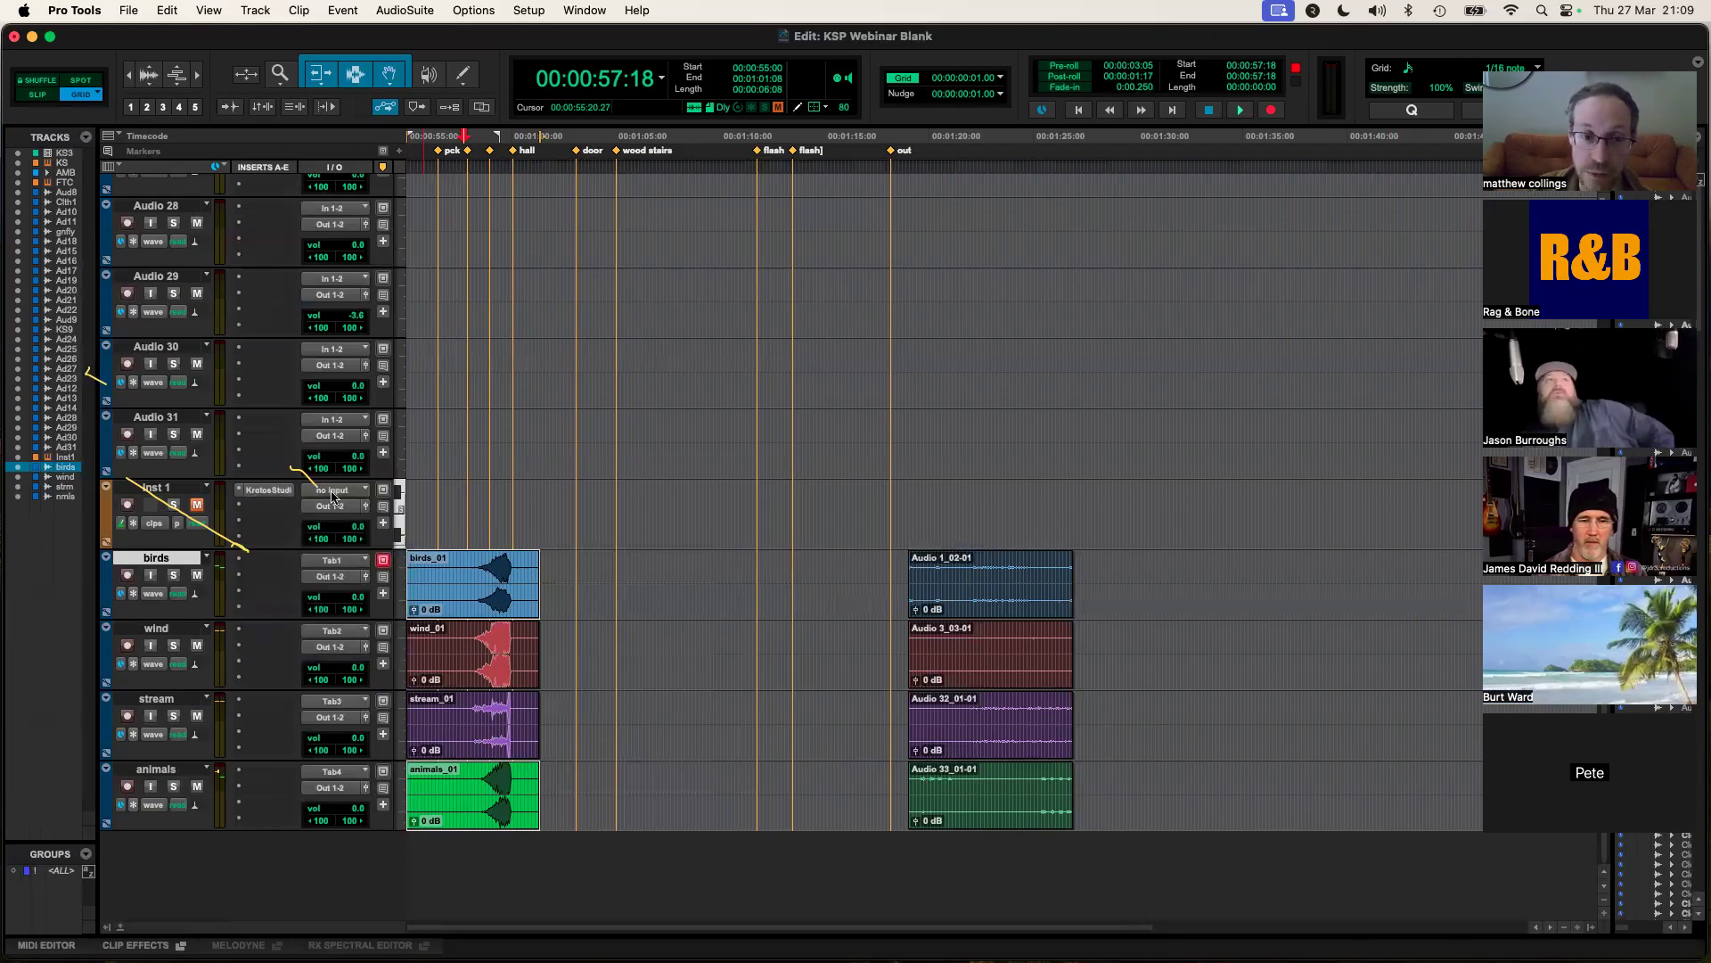
Step: Examine the birds track's input routing options for the Tab1 to Tab4 outputs of Krotos Studio on Inst 1
{"action": "left_click", "coordinate": [339, 561]}
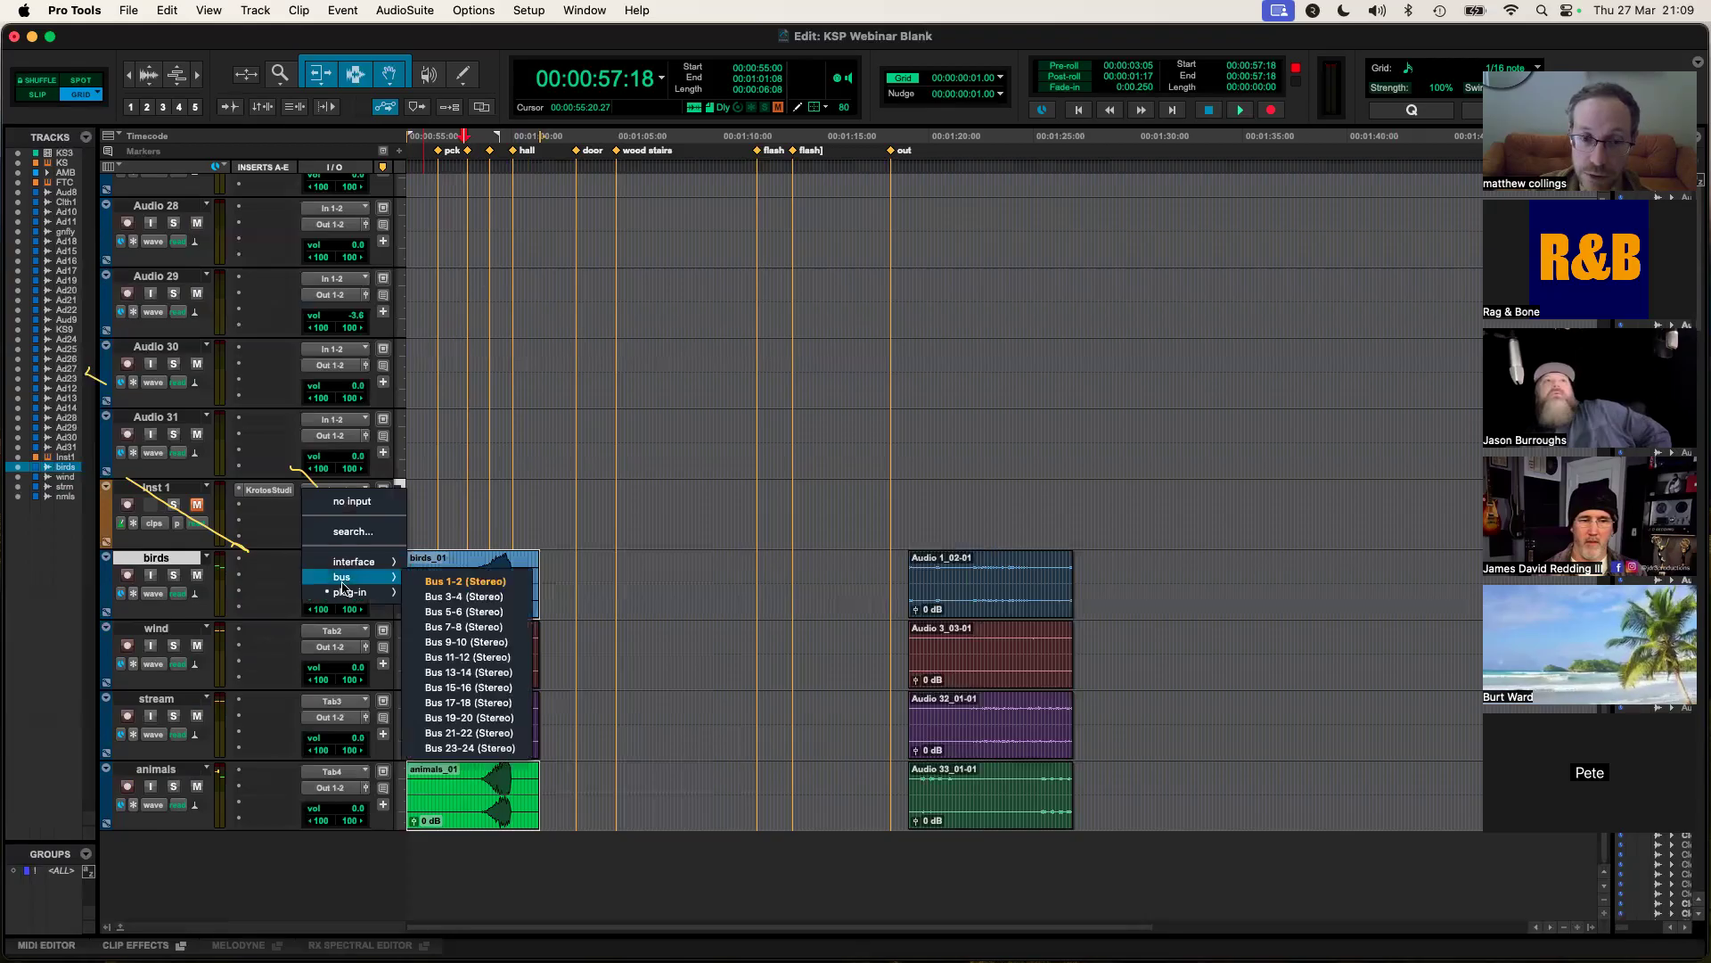
{"action": "mouse_move", "coordinate": [337, 594]}
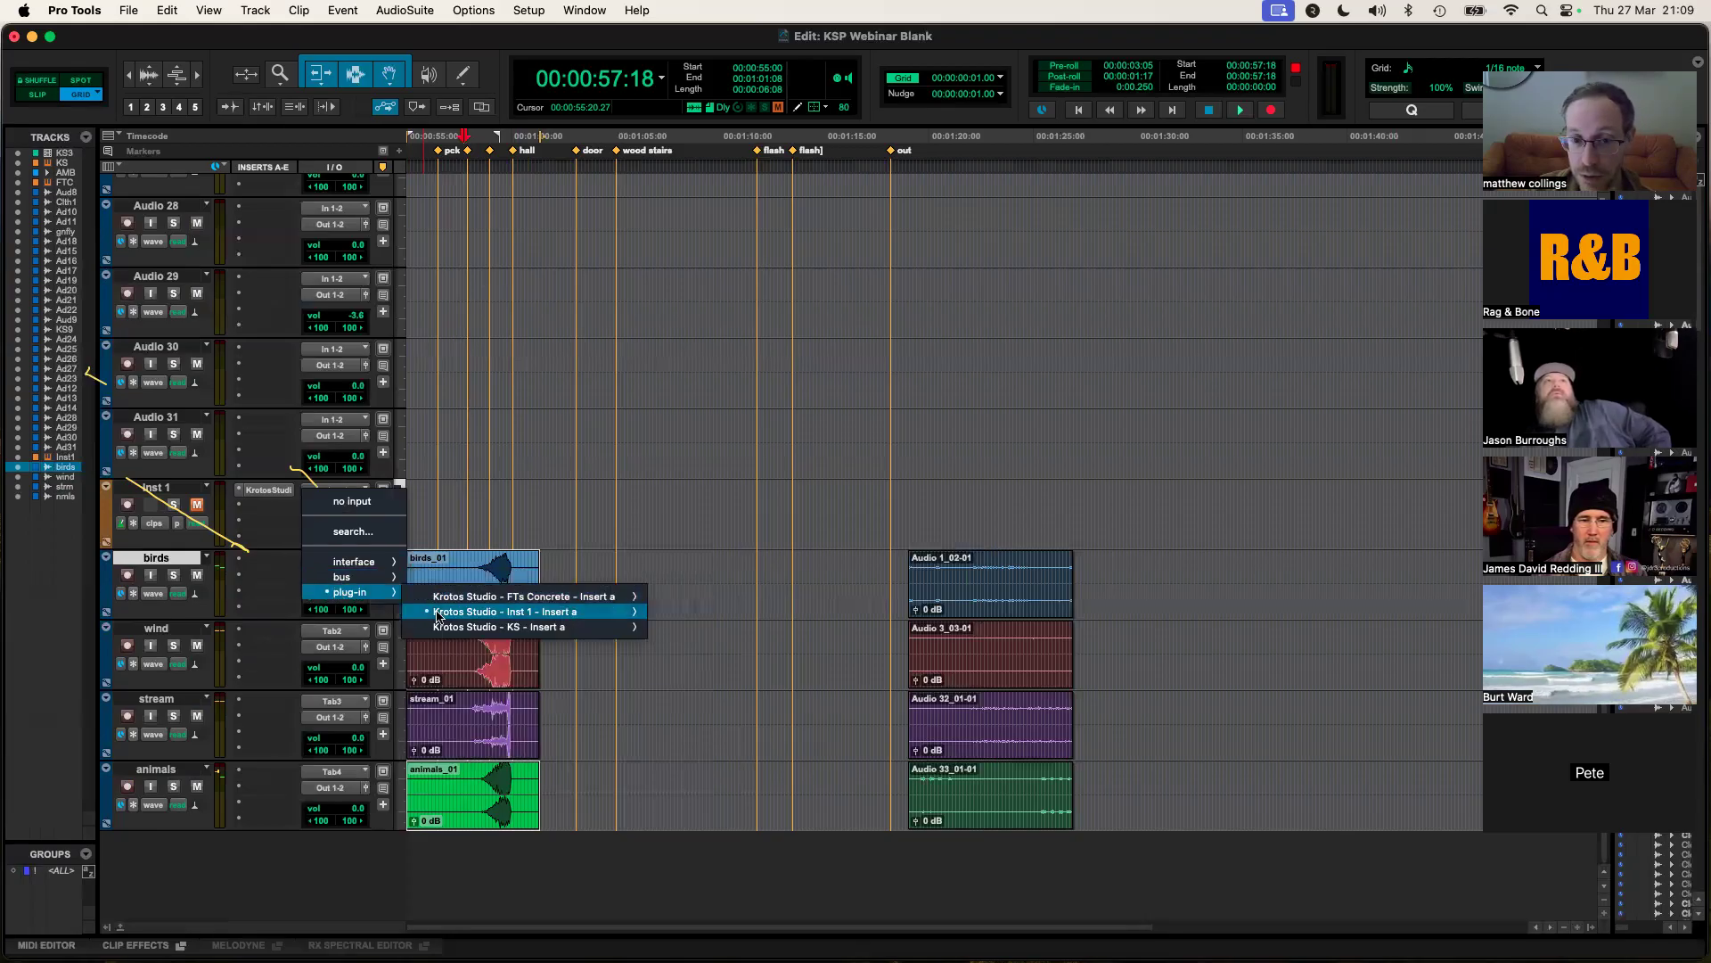
{"action": "mouse_move", "coordinate": [438, 615]}
{"action": "mouse_move", "coordinate": [364, 564]}
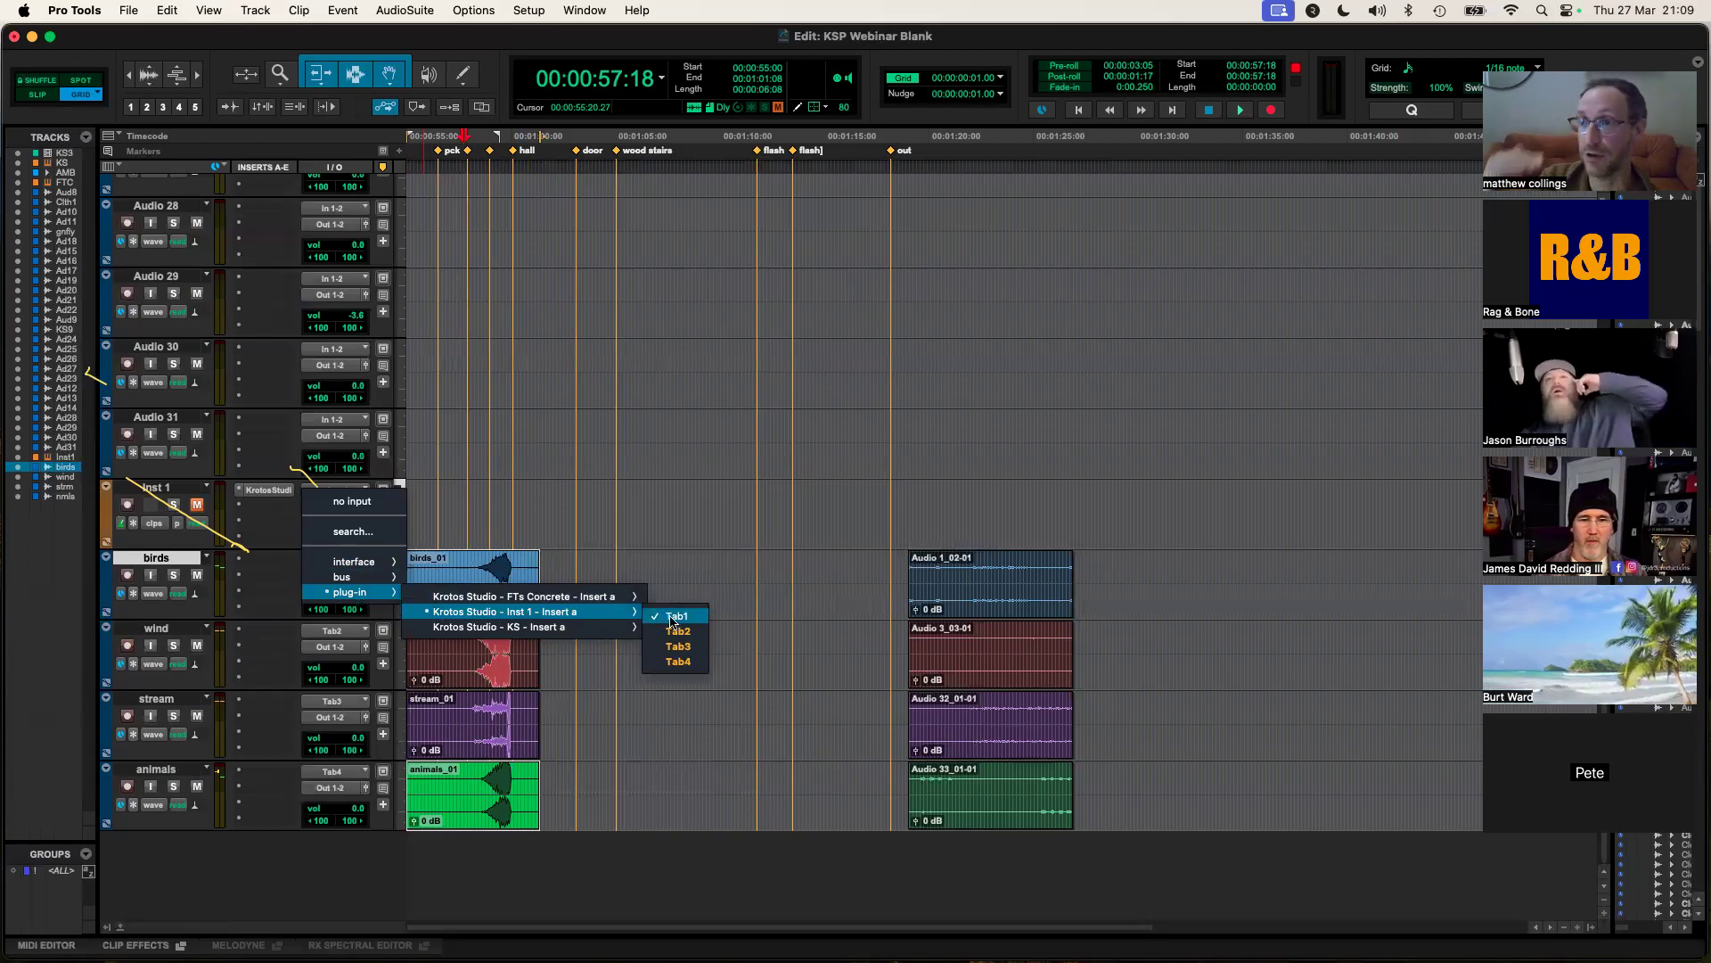
{"action": "left_click", "coordinate": [613, 884]}
Step: Trim the starts of the birds, wind, stream and animals recordings to about 00:00:57:11
{"action": "left_click_drag", "start_coordinate": [412, 794], "coordinate": [459, 791]}
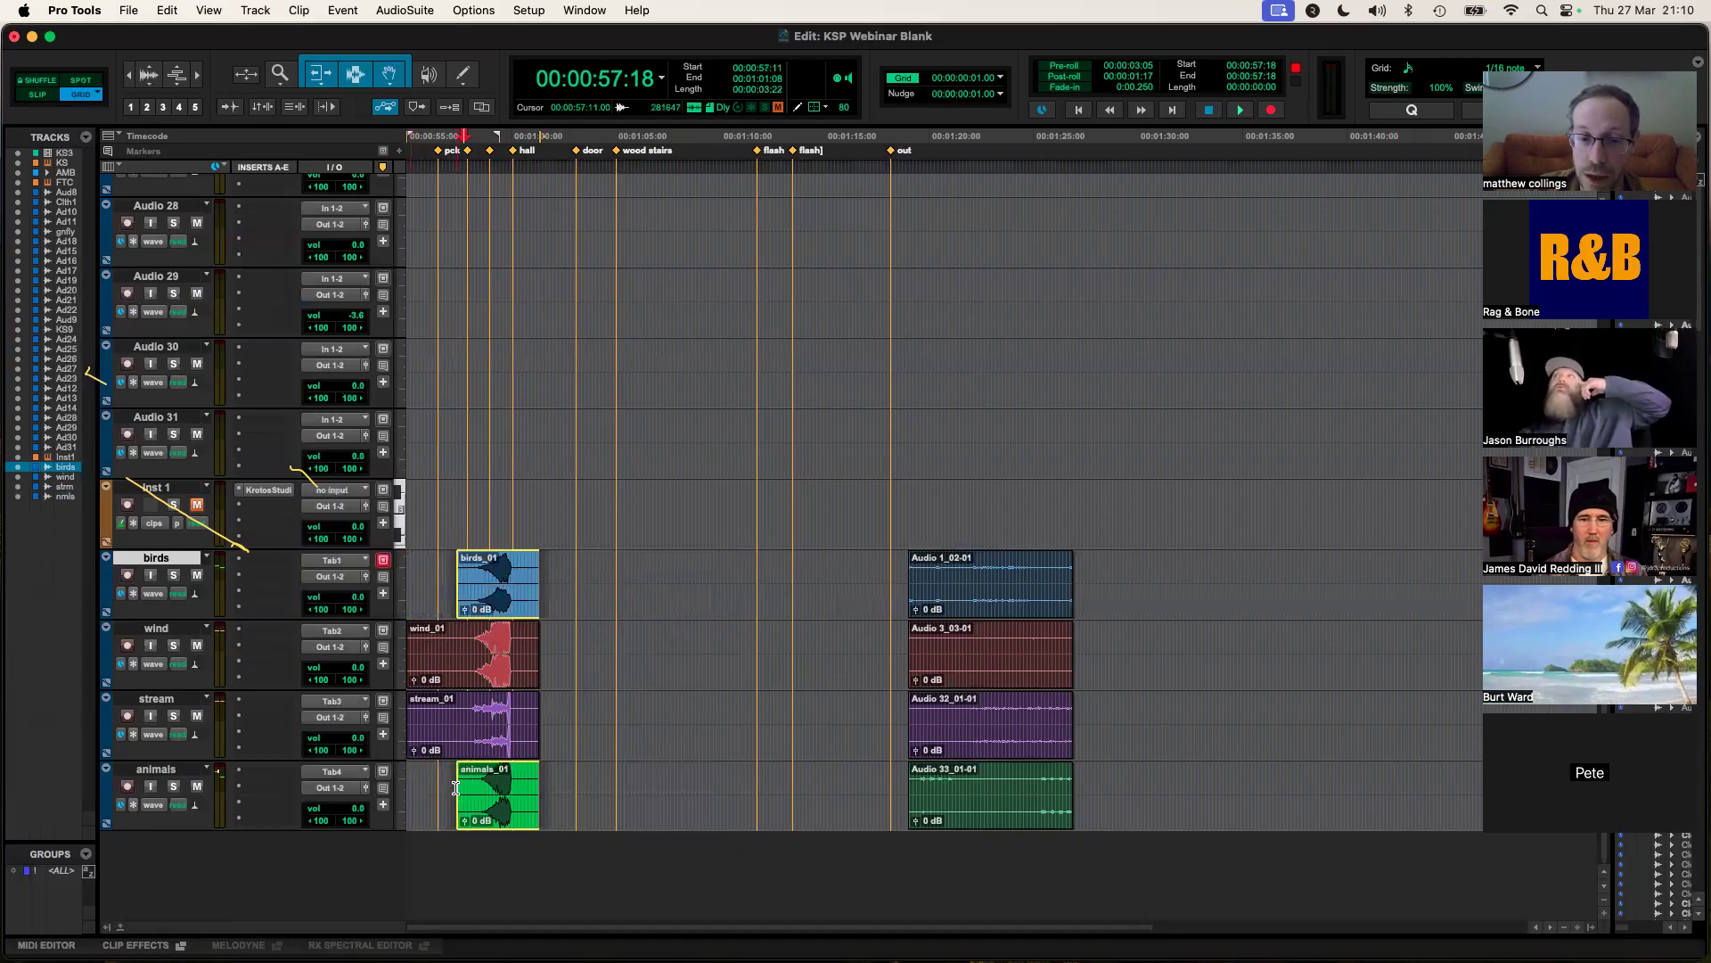
{"action": "left_click_drag", "start_coordinate": [423, 644], "coordinate": [459, 642]}
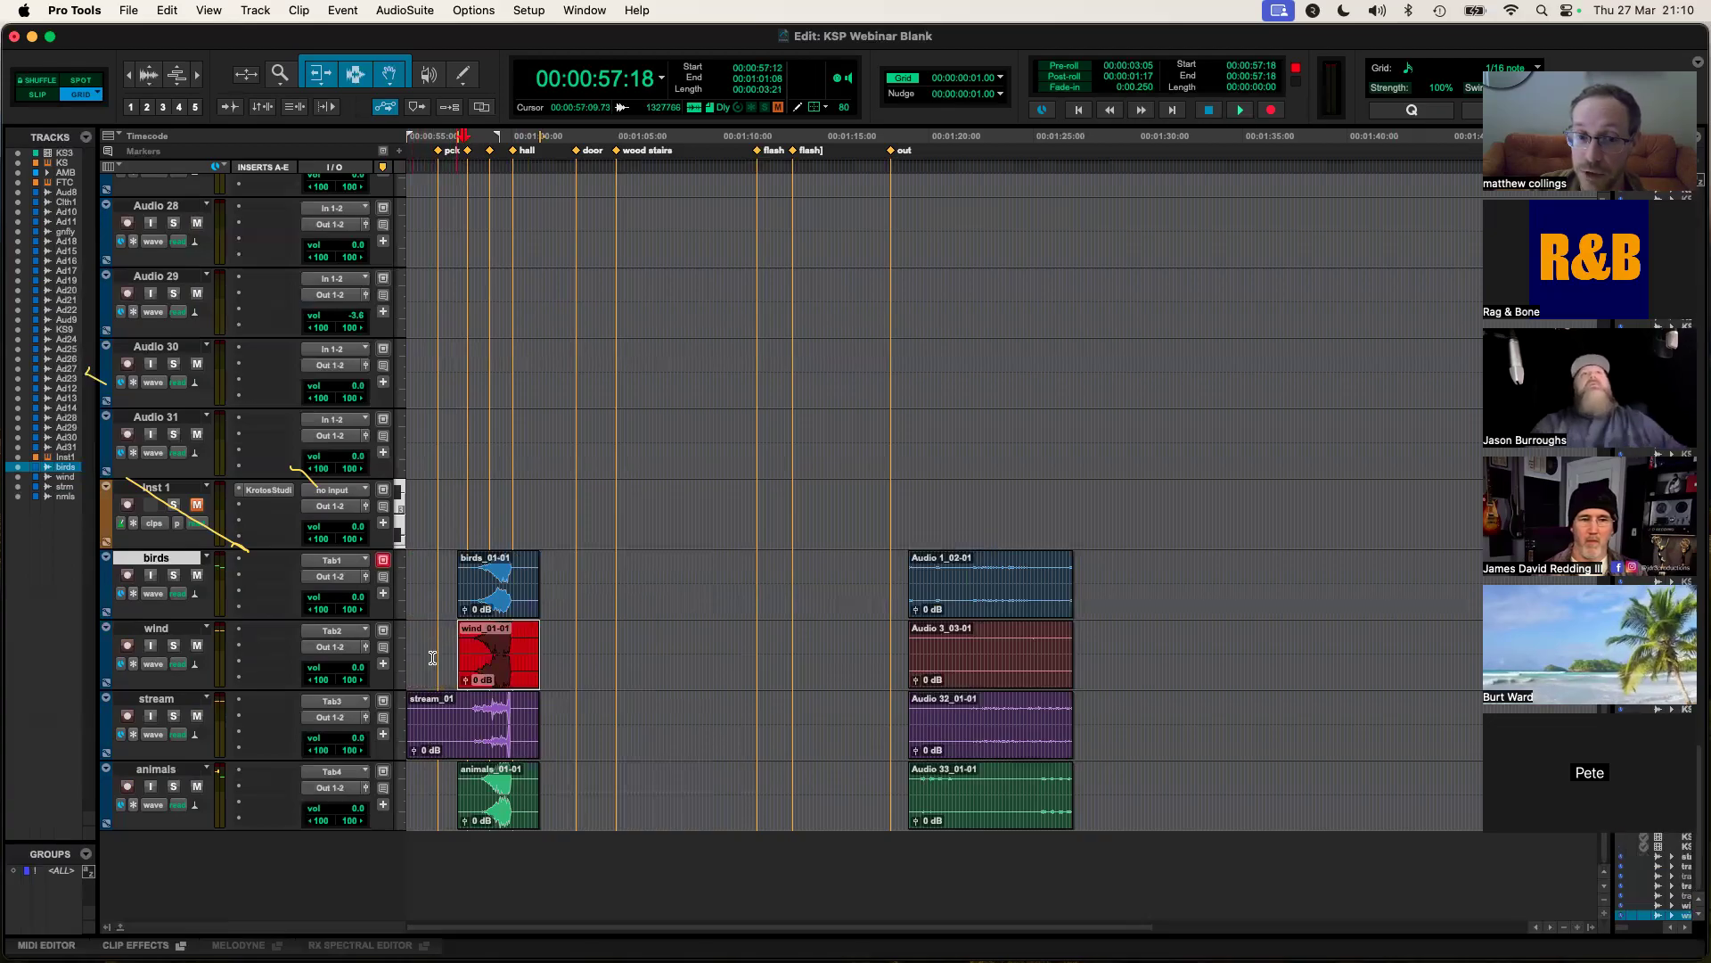
{"action": "left_click_drag", "start_coordinate": [414, 713], "coordinate": [458, 704]}
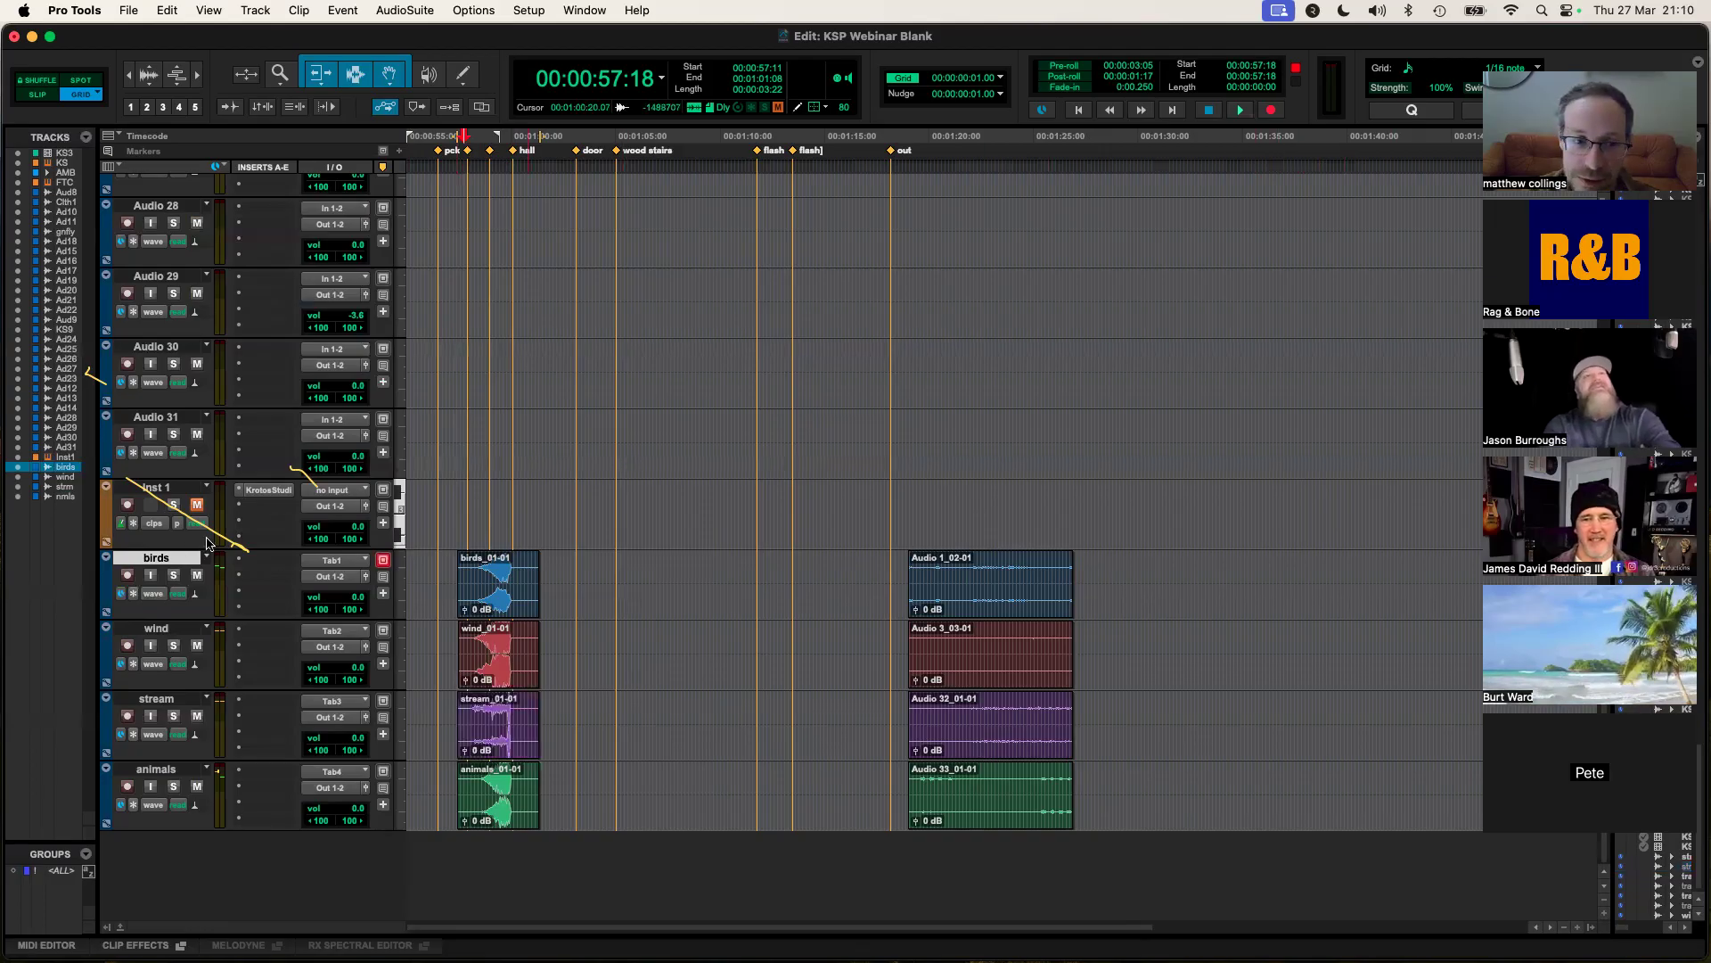
Step: Reopen Krotos Studio on the Inst 1 track and load the Murmuring Crowd preset from the Crowds category
{"action": "left_click", "coordinate": [263, 492]}
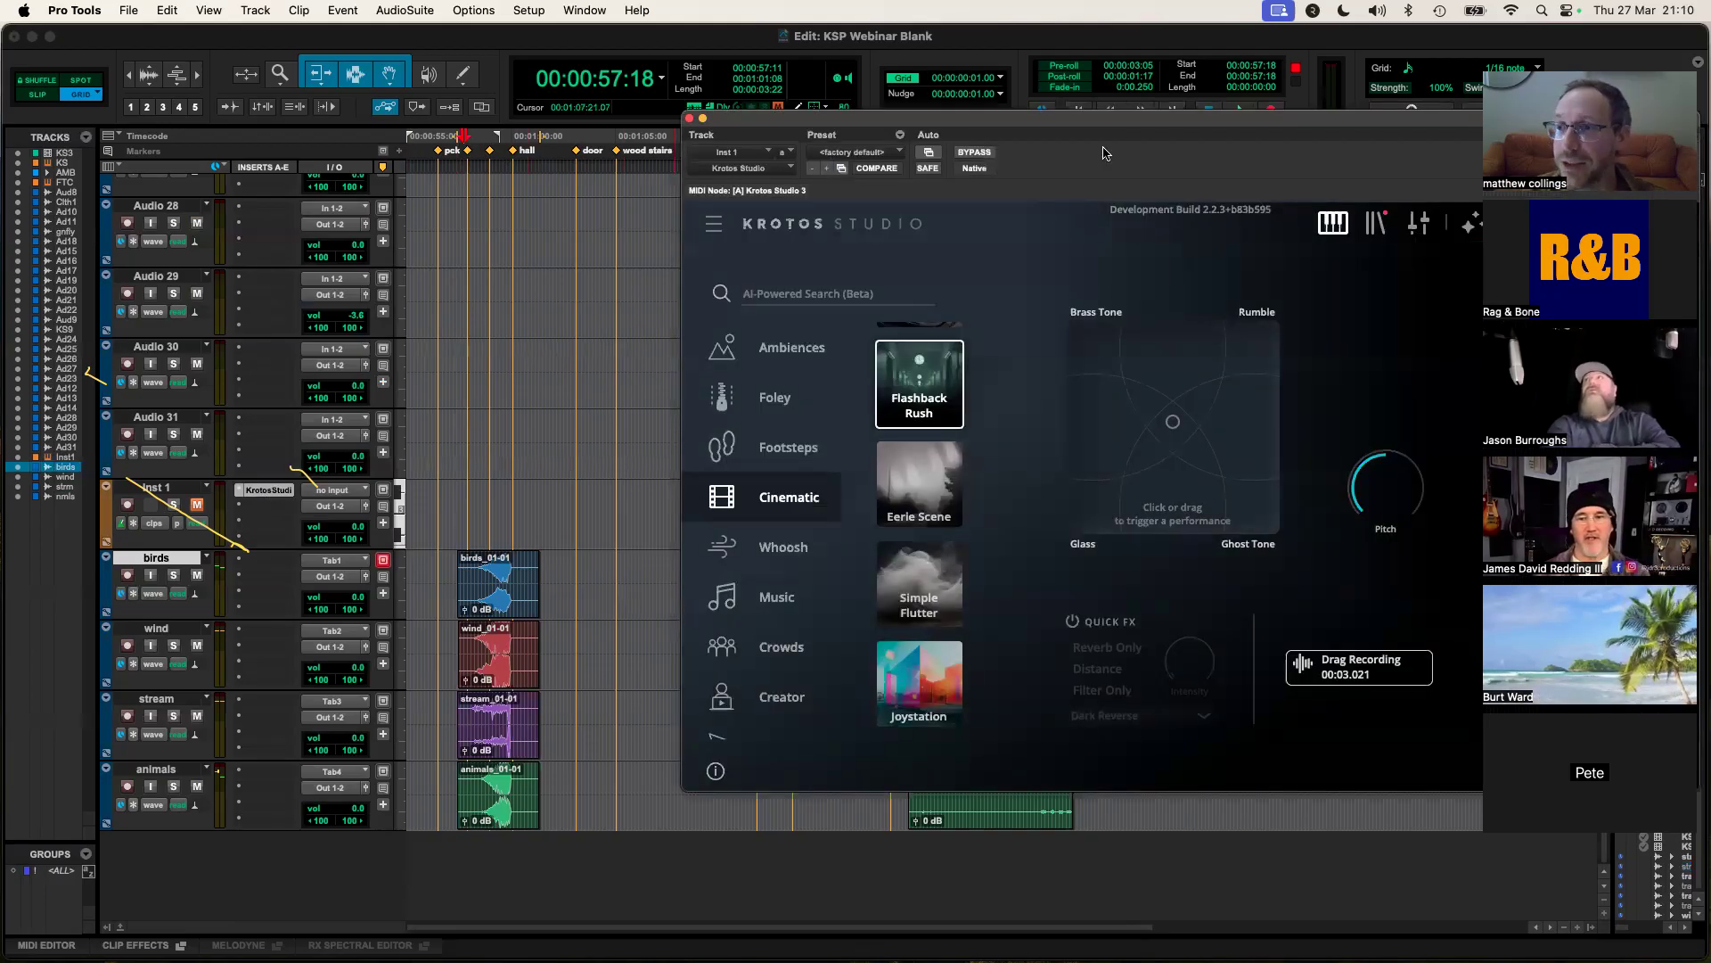
{"action": "left_click_drag", "start_coordinate": [1128, 126], "coordinate": [802, 143]}
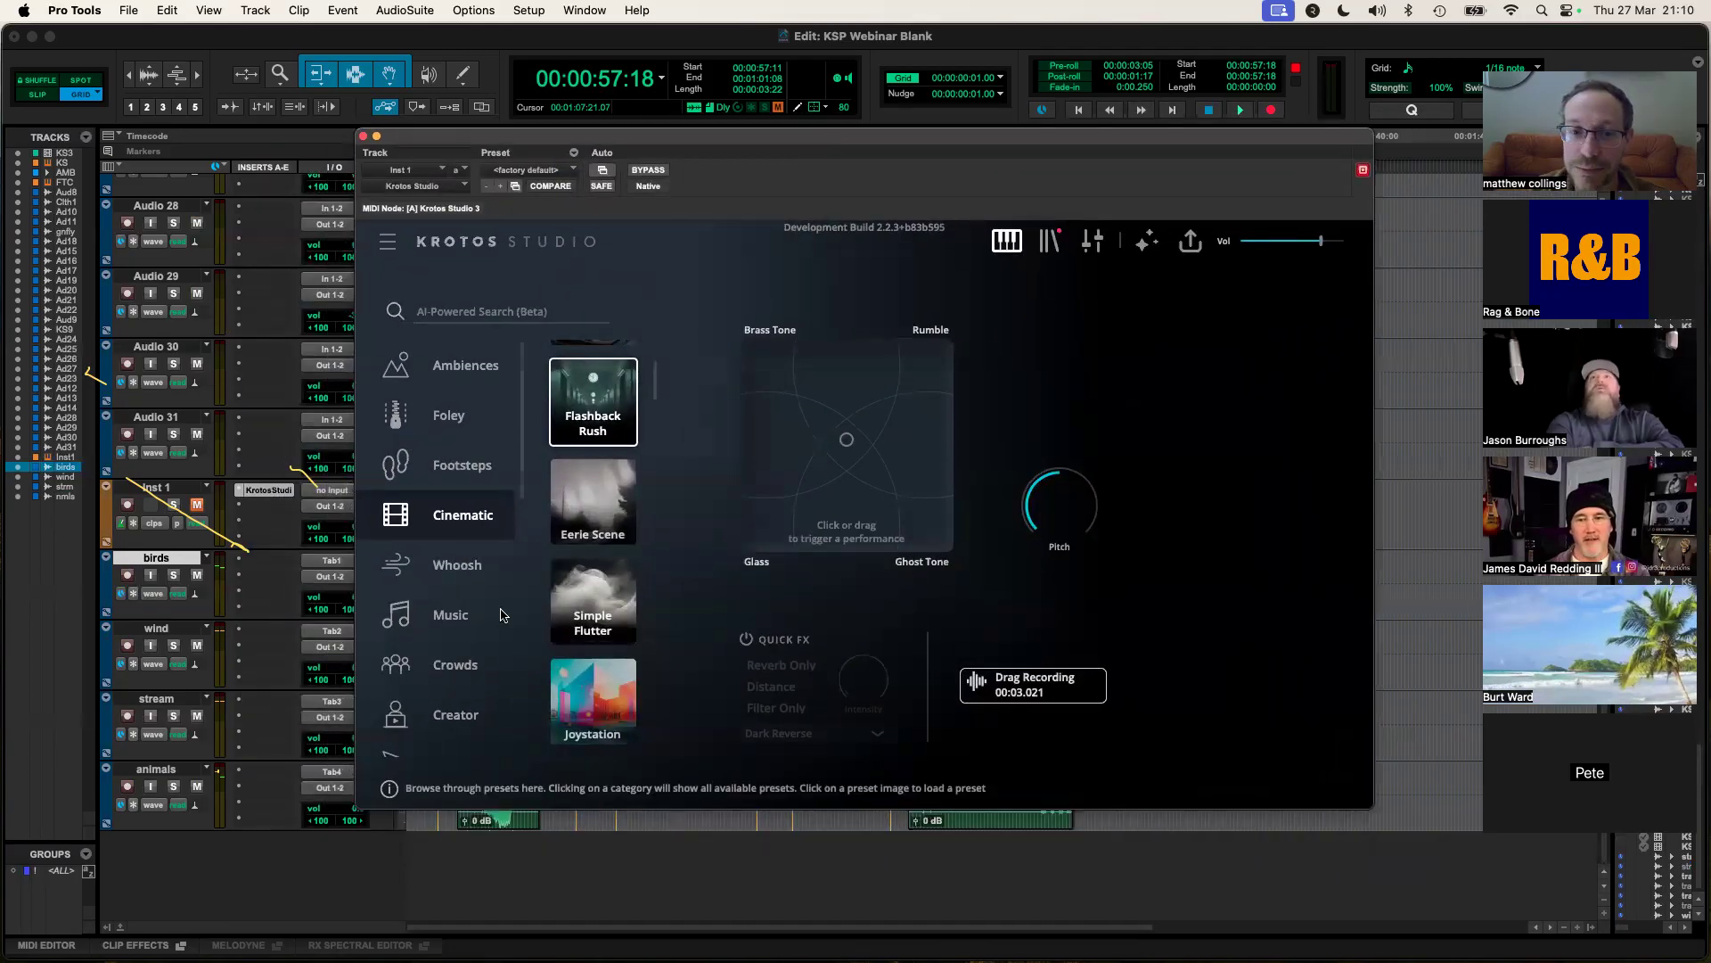
{"action": "left_click", "coordinate": [450, 664]}
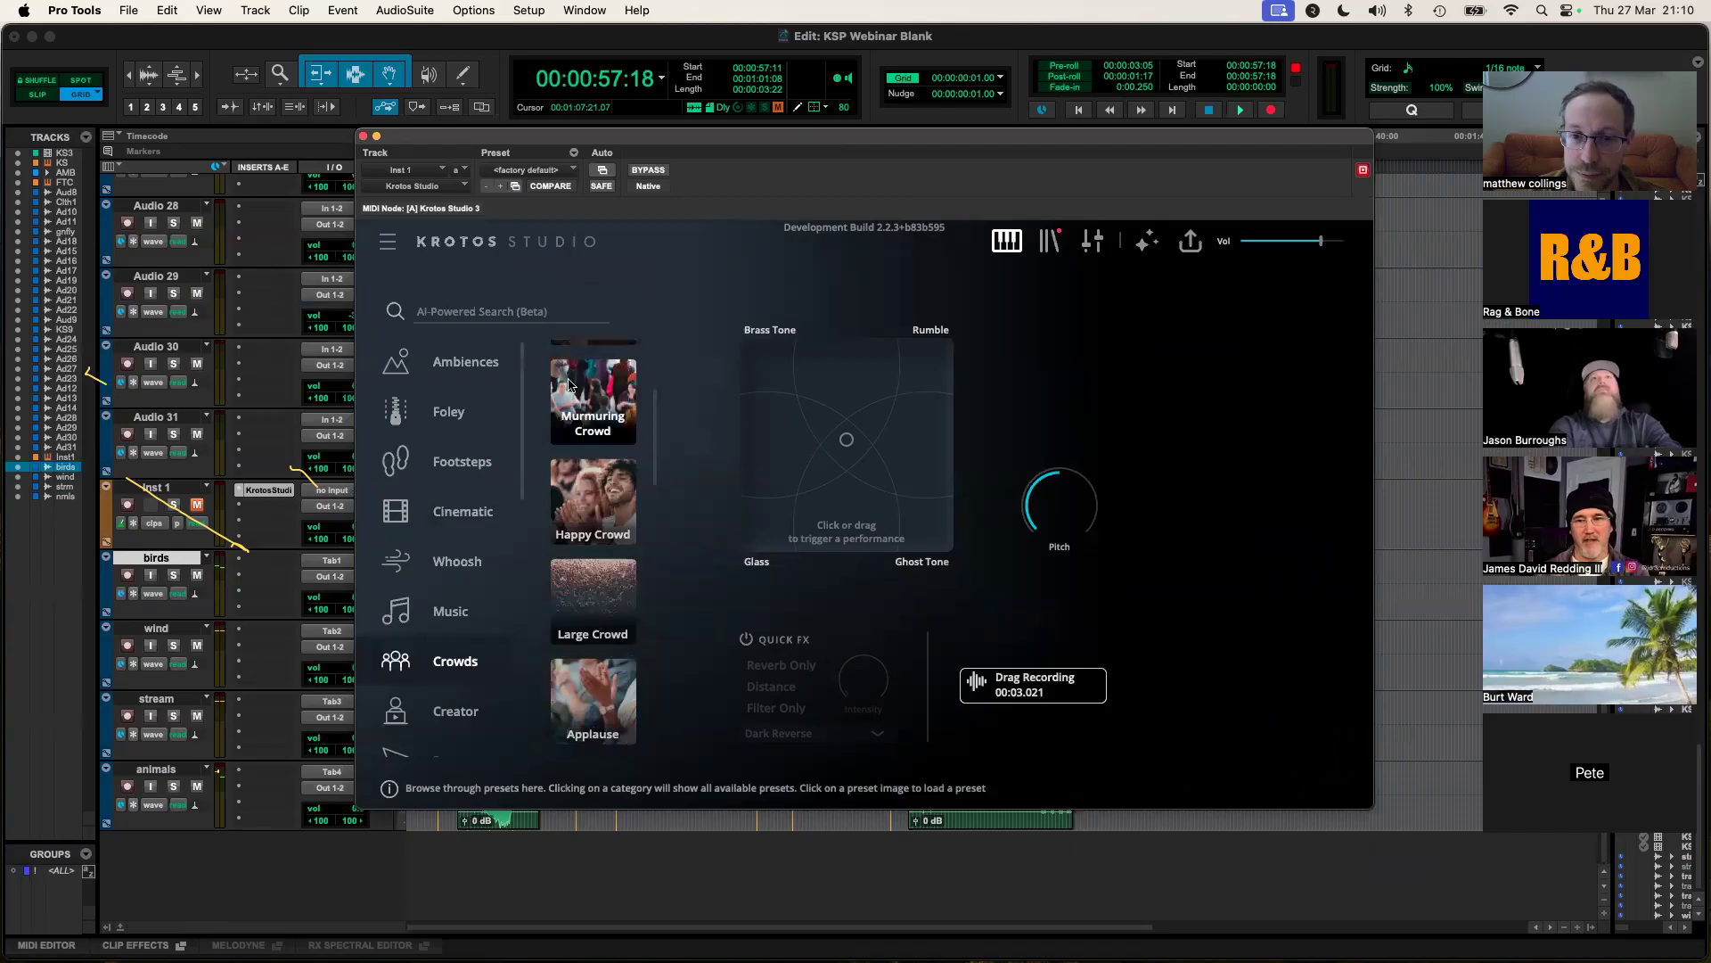
{"action": "left_click", "coordinate": [611, 395]}
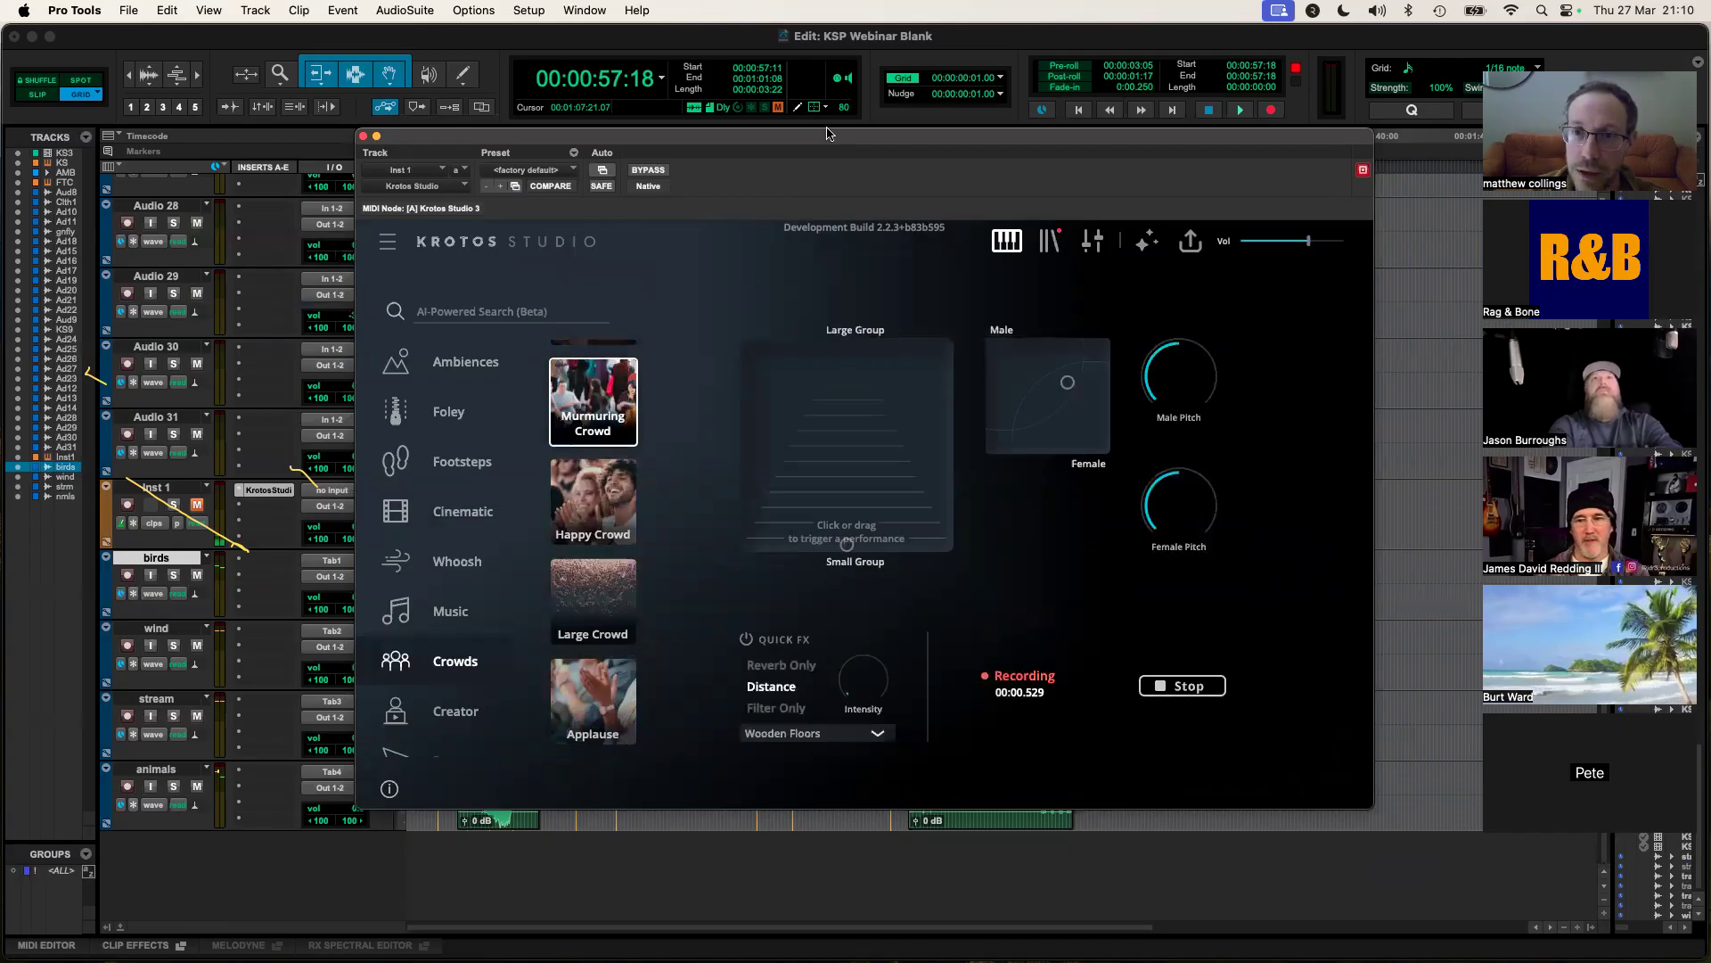
Step: Unmute and solo Inst 1, and adjust Murmuring Crowd to a slightly quieter large group with a mid-way male and female mix
{"action": "left_click", "coordinate": [197, 506]}
{"action": "left_click", "coordinate": [173, 506]}
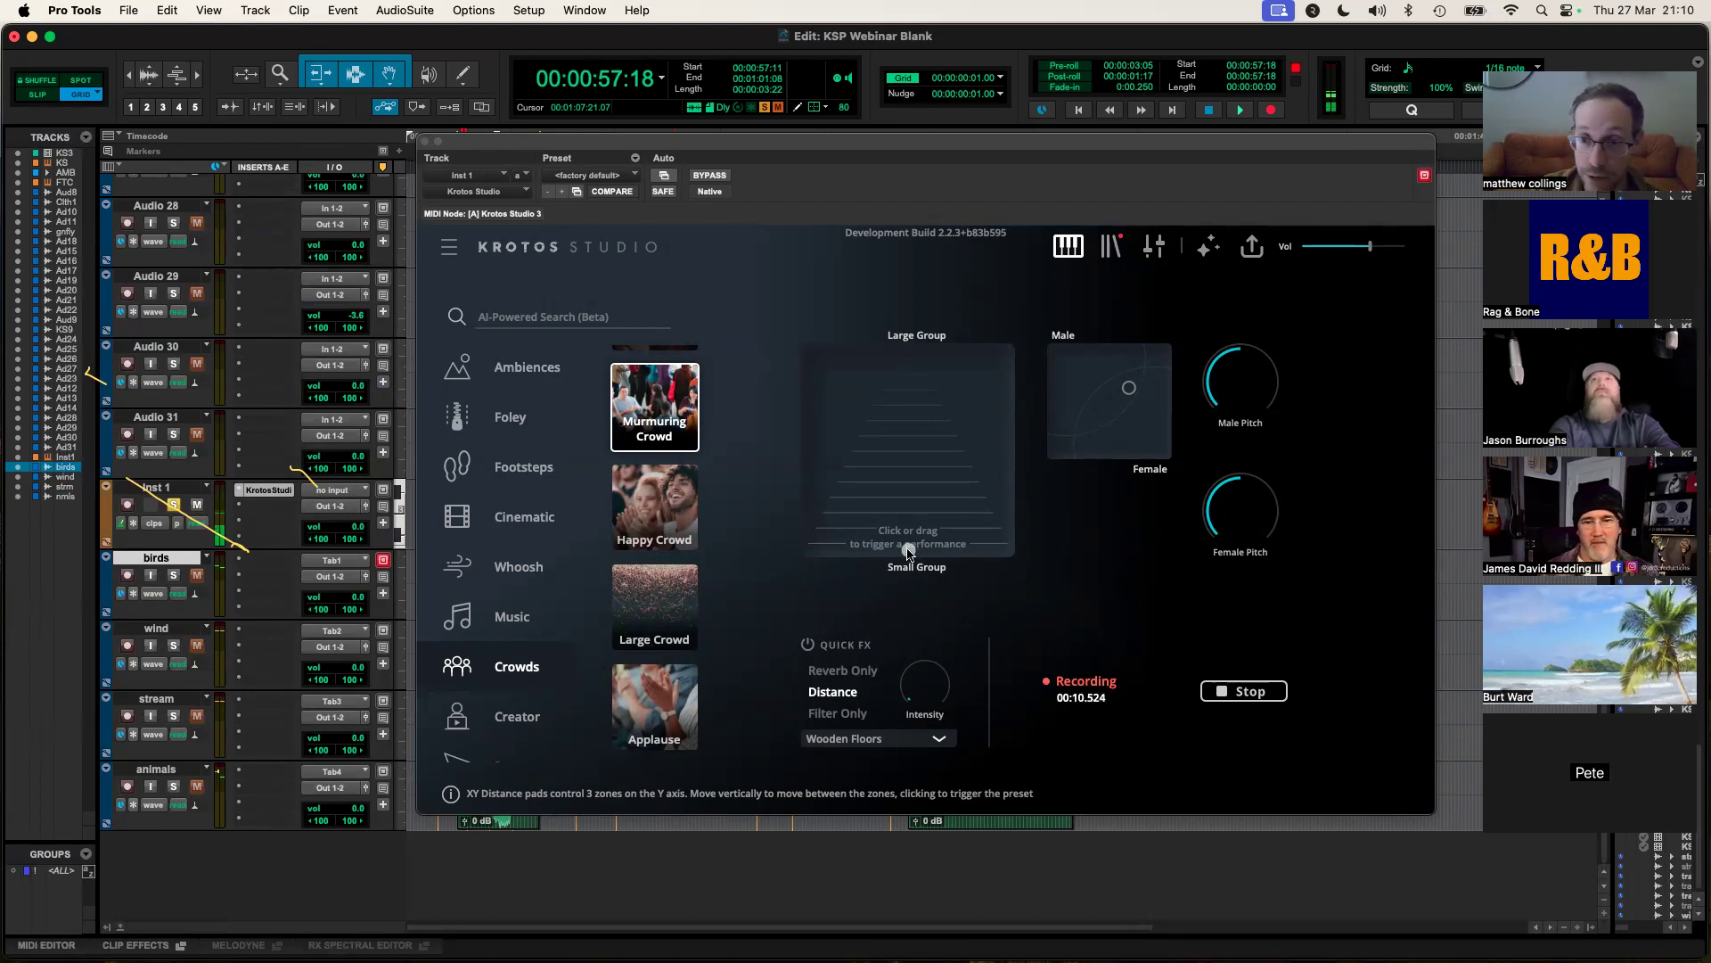
{"action": "left_click_drag", "start_coordinate": [1370, 247], "coordinate": [1357, 253]}
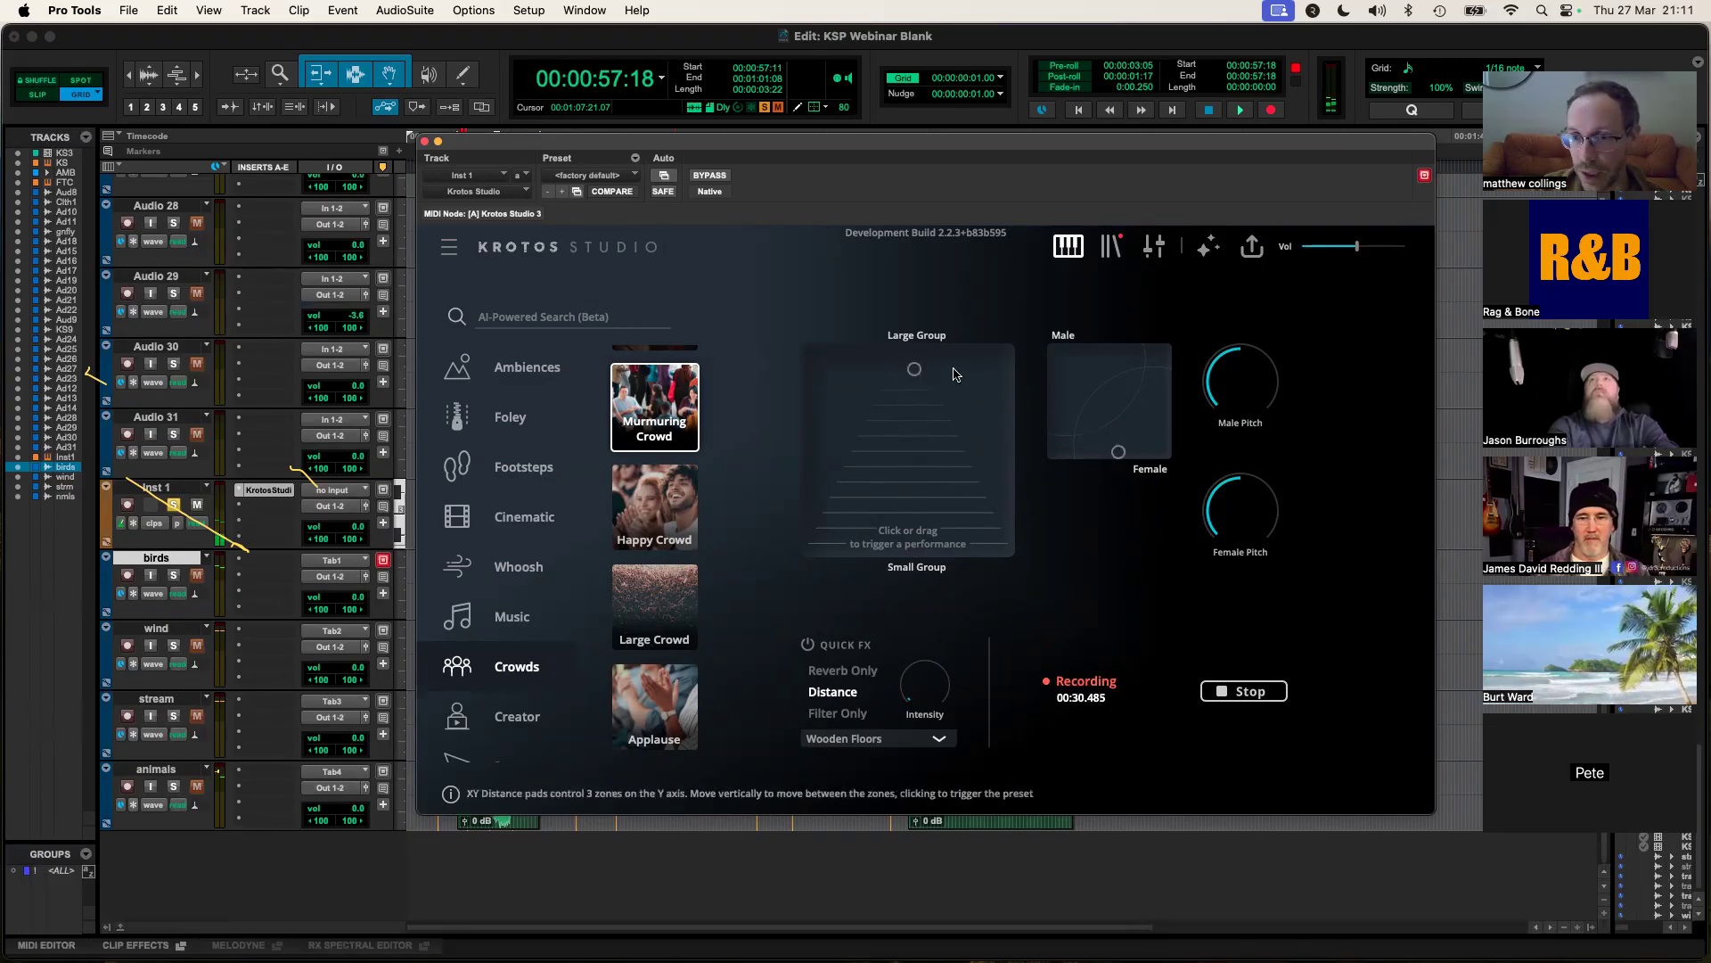
{"action": "left_click_drag", "start_coordinate": [1118, 453], "coordinate": [1106, 434]}
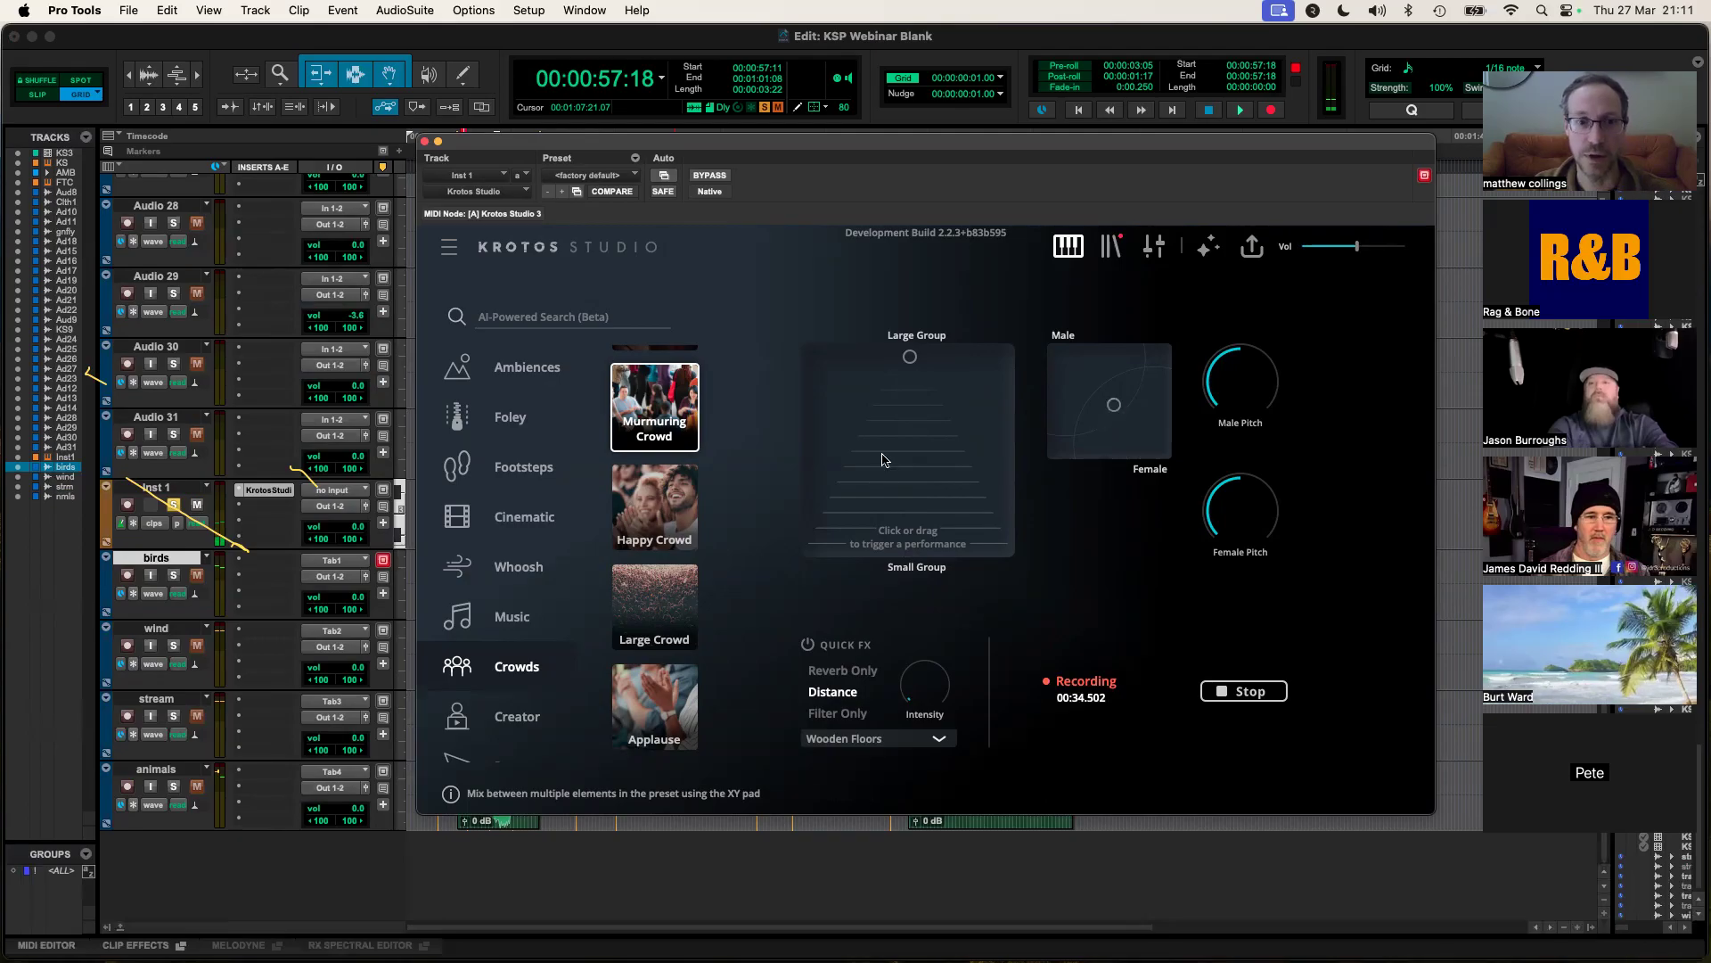
Step: Delete the trimmed Flashback Rush recordings from the birds, wind, stream and animals tracks
{"action": "left_click_drag", "start_coordinate": [613, 145], "coordinate": [846, 173]}
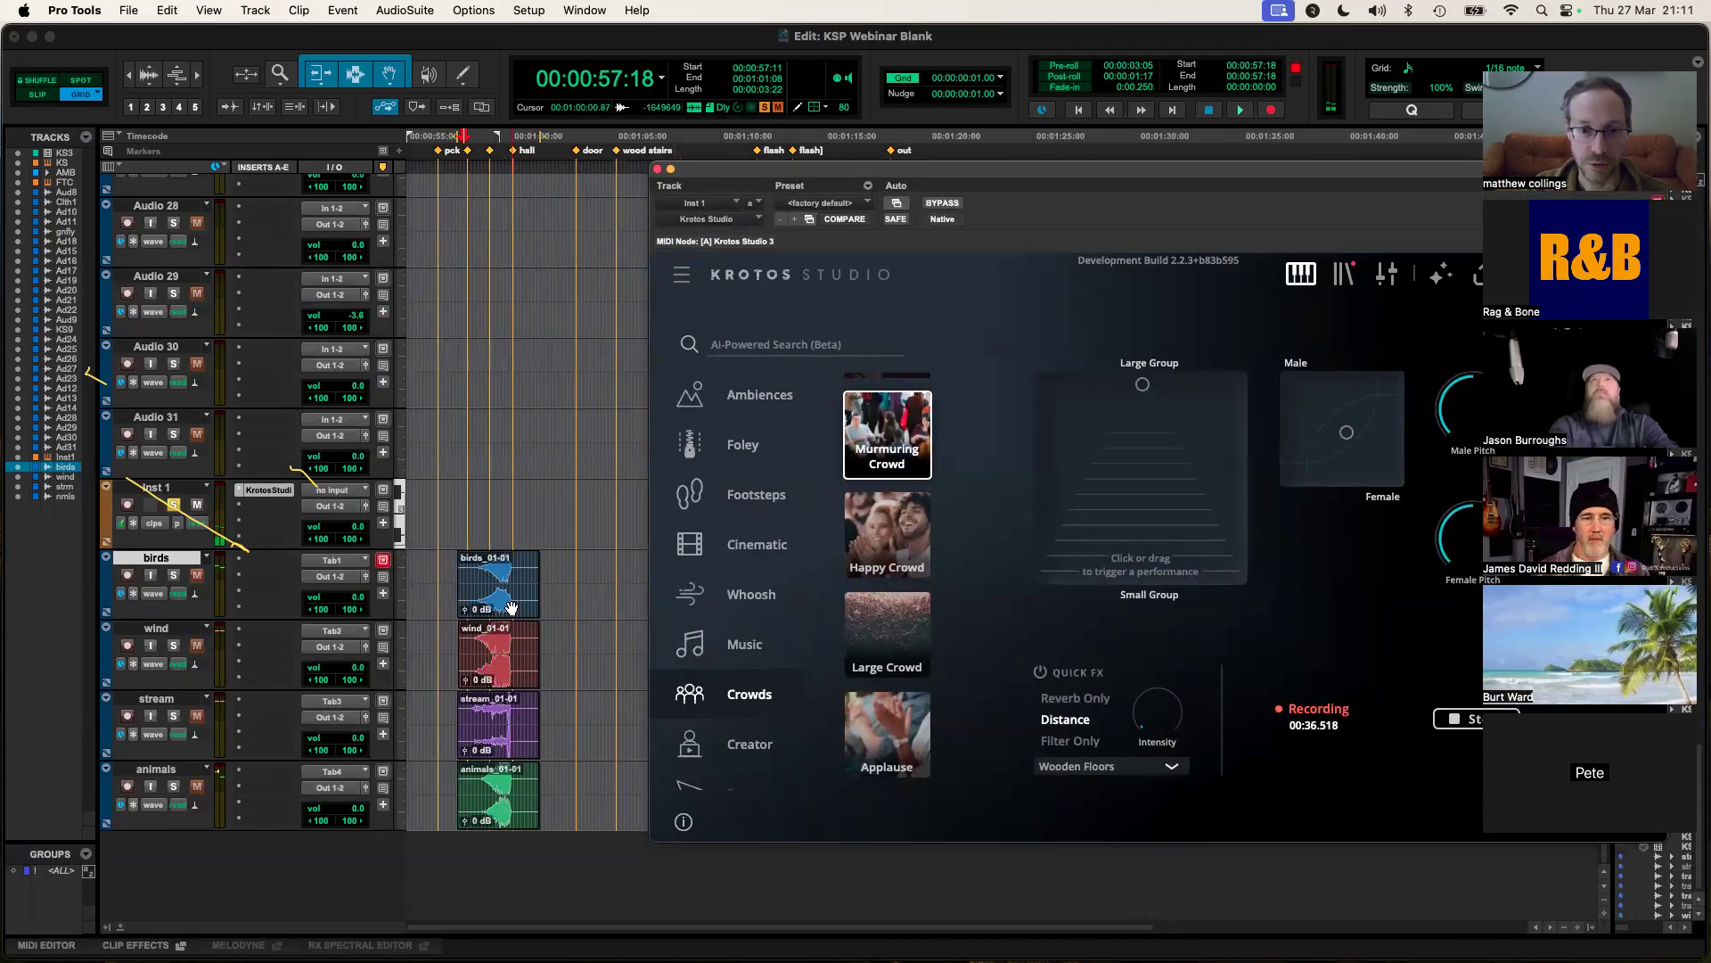
{"action": "left_click", "coordinate": [514, 746], "text": "shift"}
{"action": "left_click", "coordinate": [524, 643], "text": "shift"}
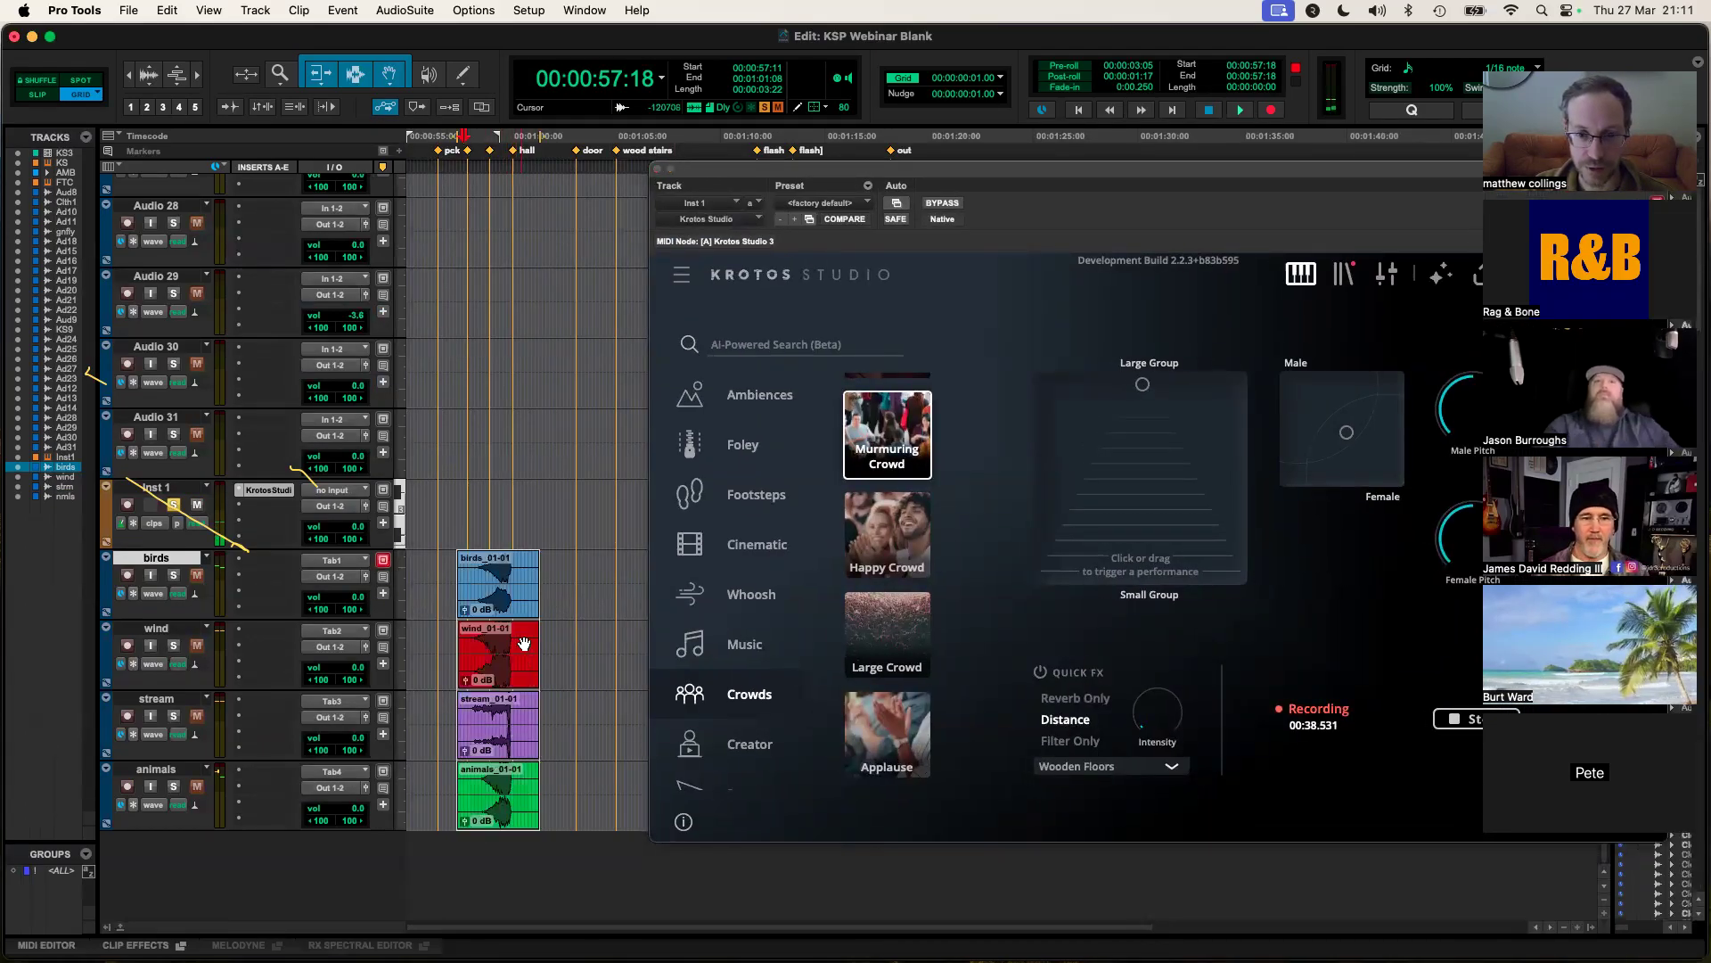
{"action": "key", "text": "Delete"}
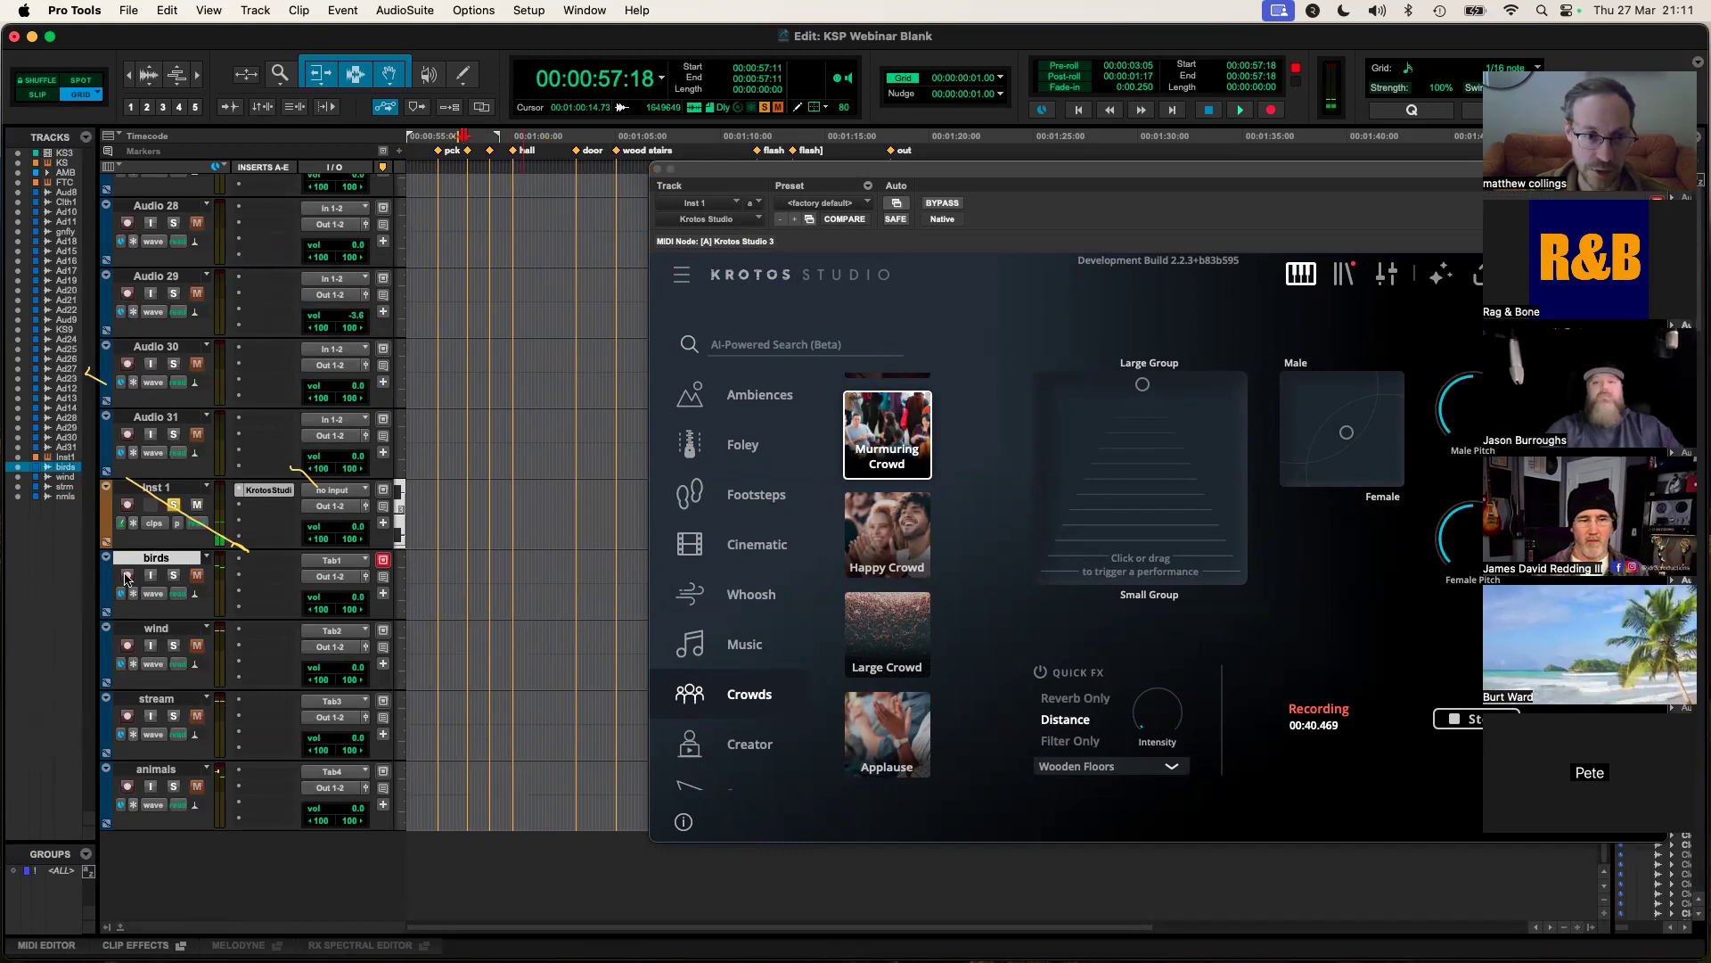
Step: Record-arm the birds and wind tracks, and shift the Murmuring Crowd performance from Large Group to Small Group
{"action": "left_click", "coordinate": [127, 645]}
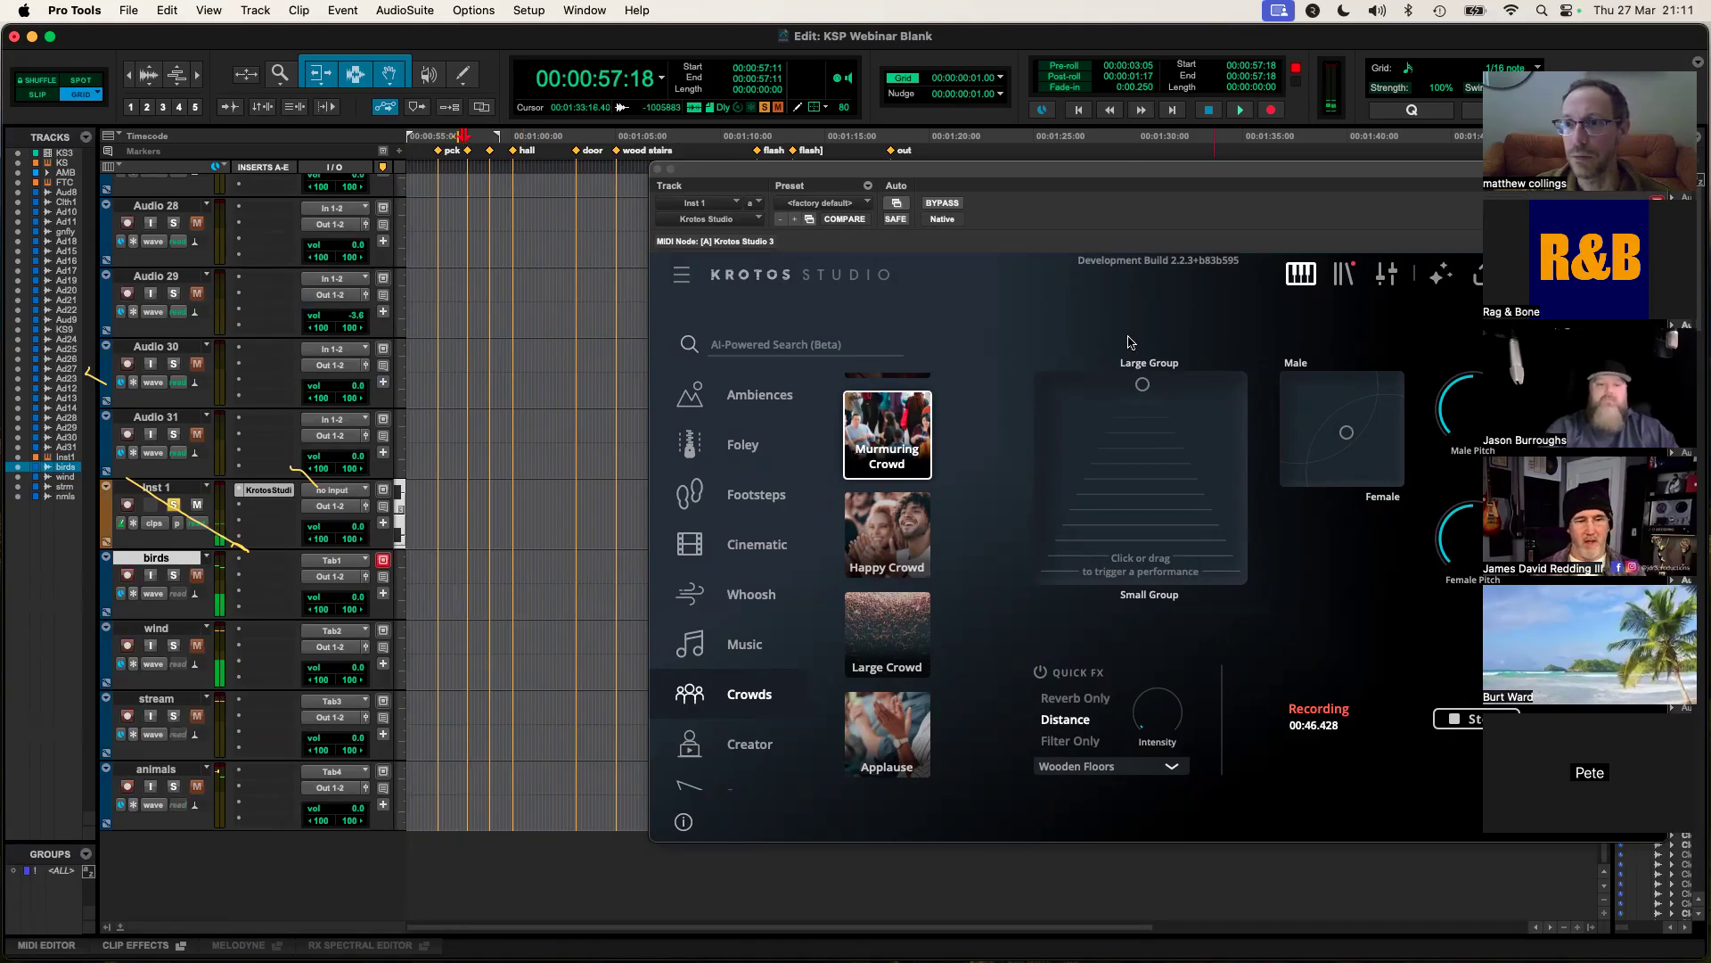
{"action": "left_click_drag", "start_coordinate": [1143, 384], "coordinate": [1152, 577]}
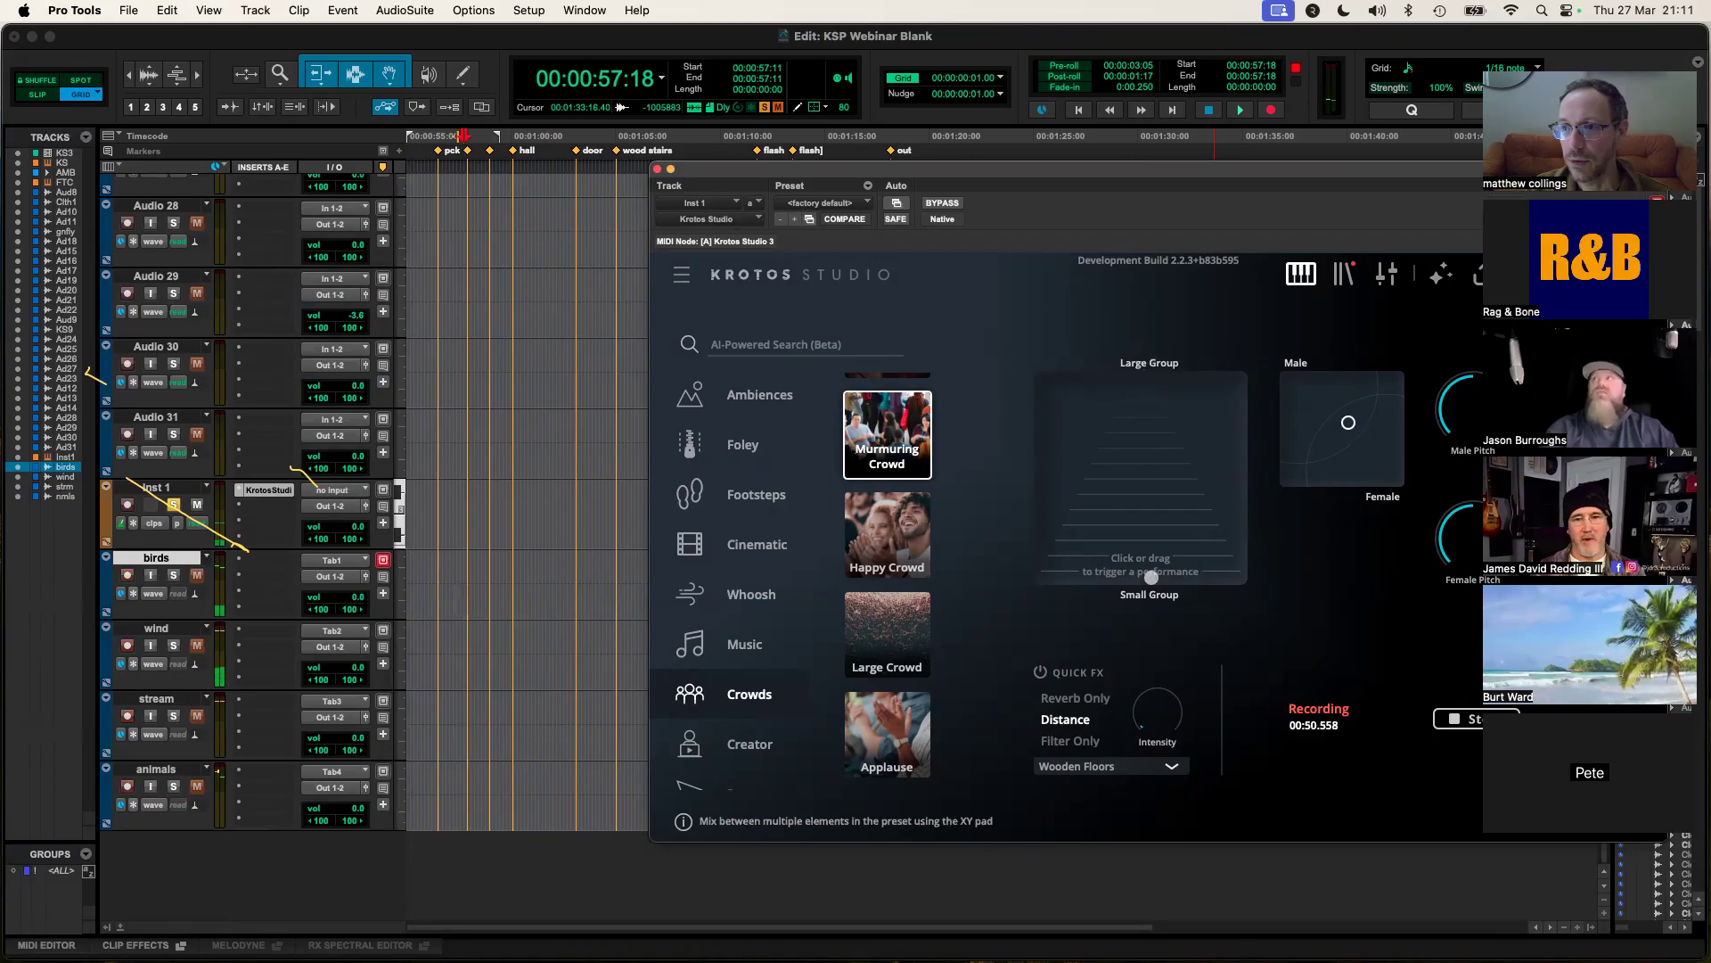
Step: Record Murmuring Crowd onto the birds, wind, stream and animals tracks while moving the performance from Small Group towards Large Group
{"action": "left_click", "coordinate": [1269, 111]}
{"action": "left_click", "coordinate": [1240, 110]}
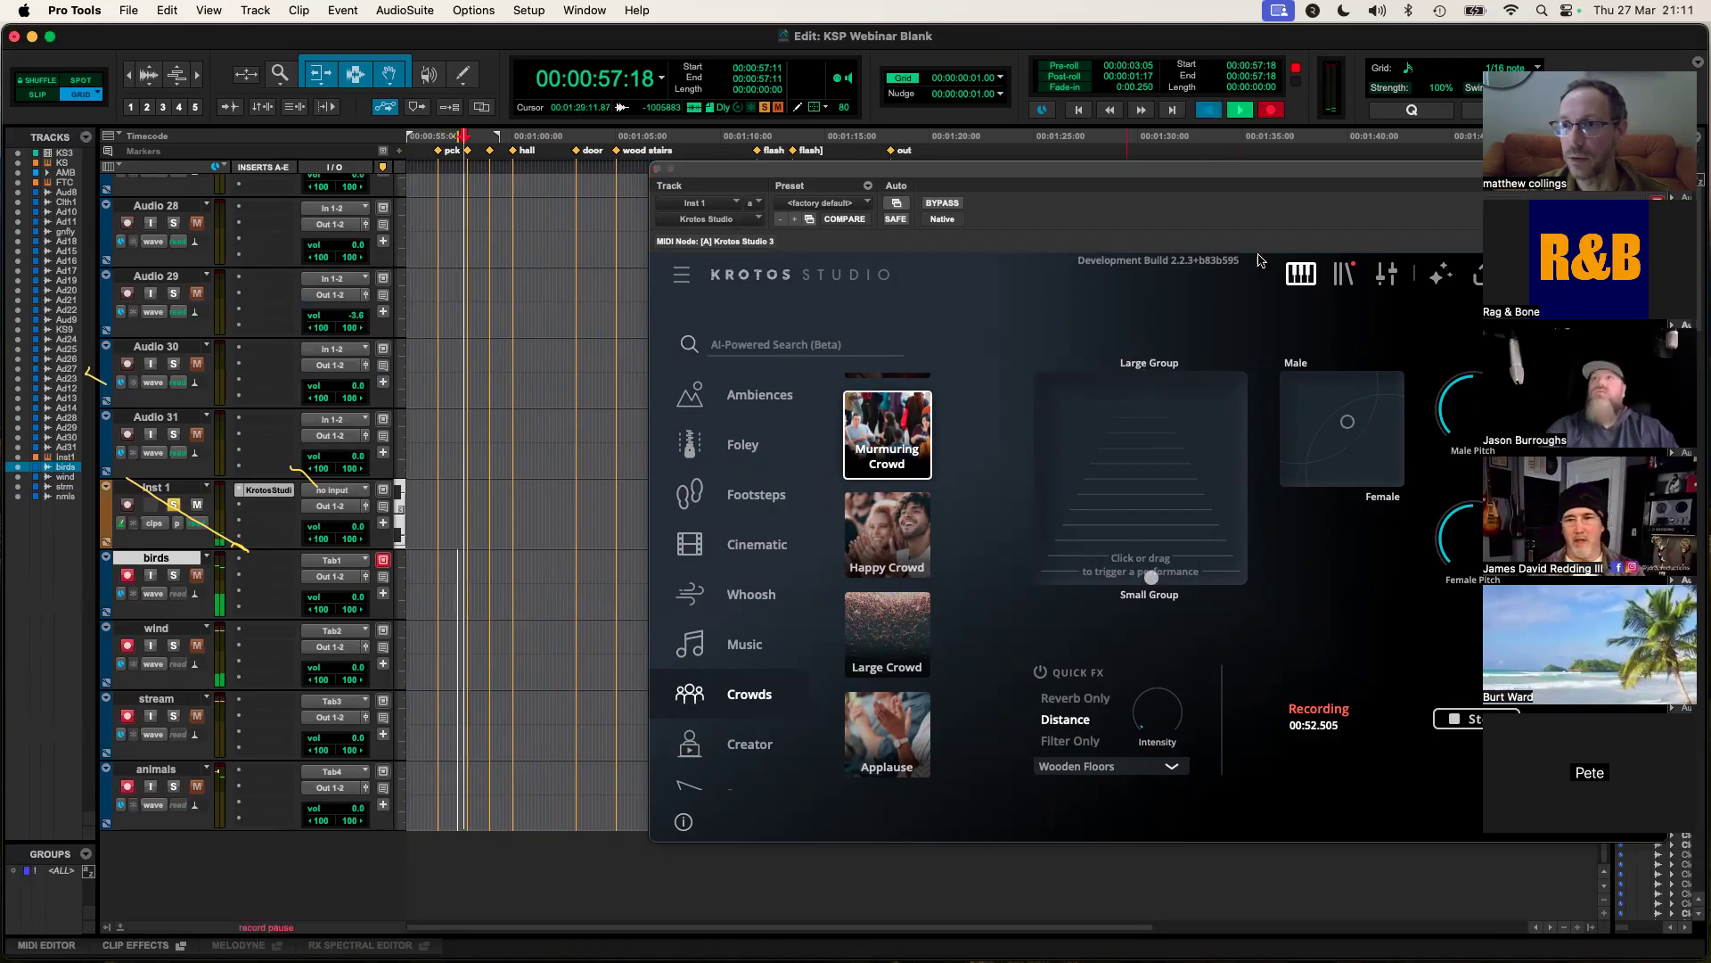
{"action": "left_click_drag", "start_coordinate": [1151, 577], "coordinate": [1157, 536]}
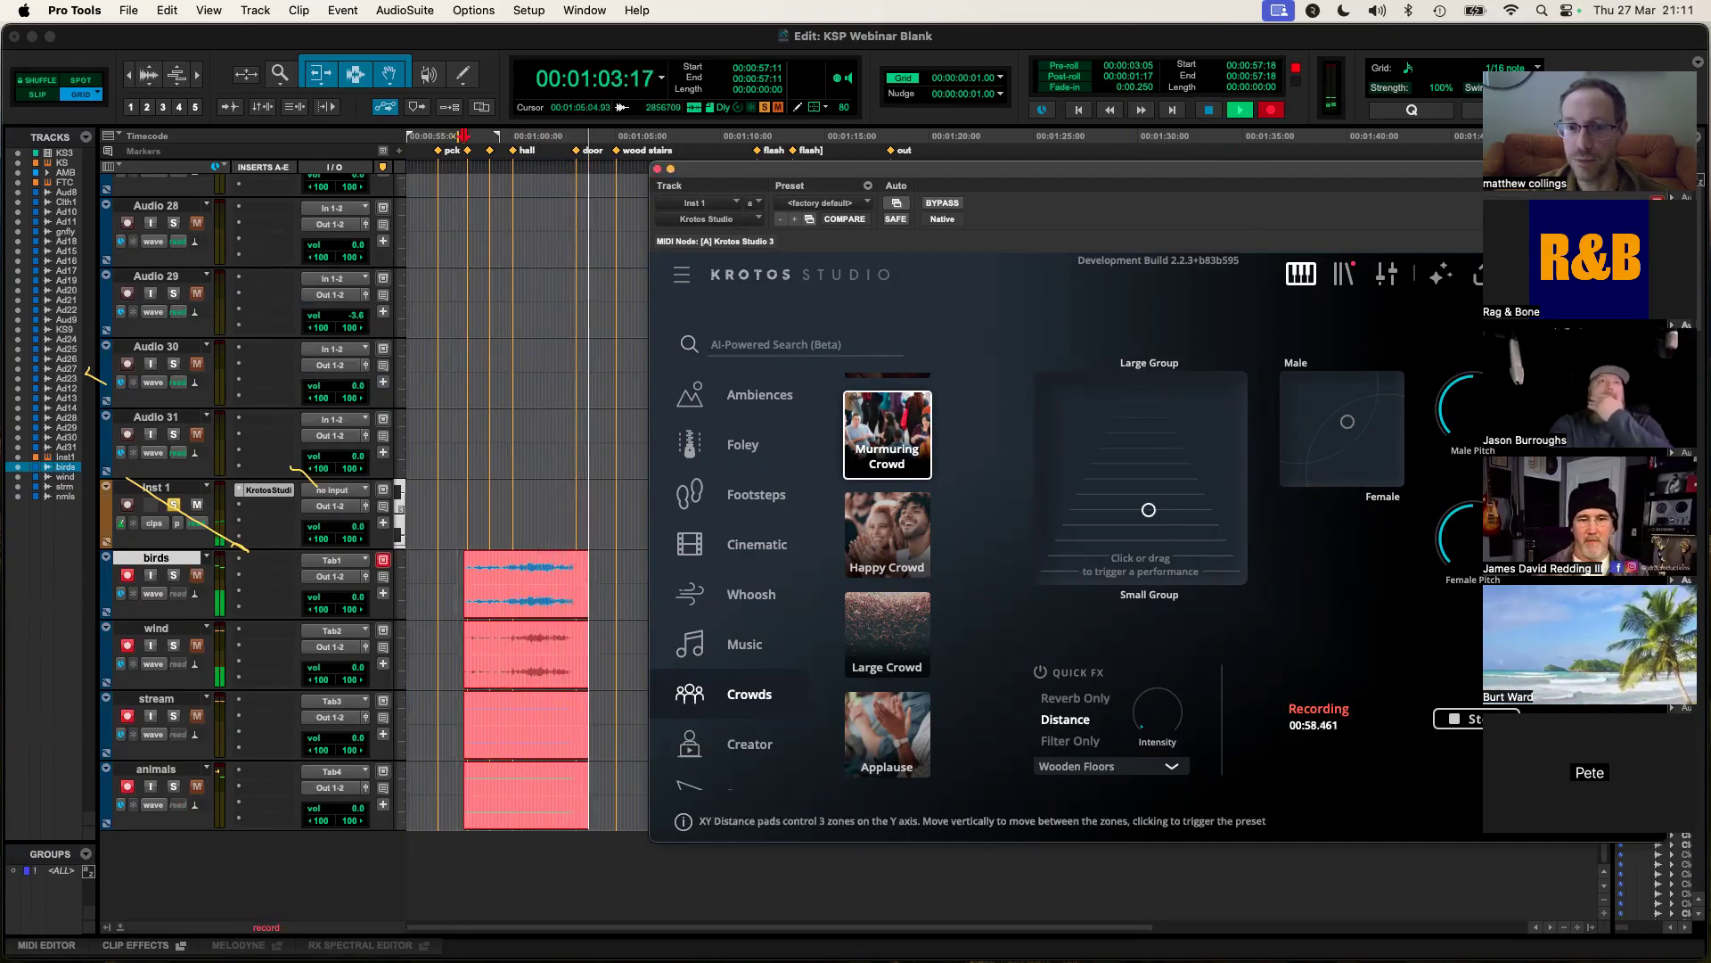
{"action": "left_click", "coordinate": [1148, 493]}
{"action": "mouse_move", "coordinate": [1148, 493]}
{"action": "left_mouse_down"}
{"action": "mouse_move", "coordinate": [1148, 435]}
{"action": "mouse_move", "coordinate": [1148, 475]}
{"action": "left_mouse_up"}
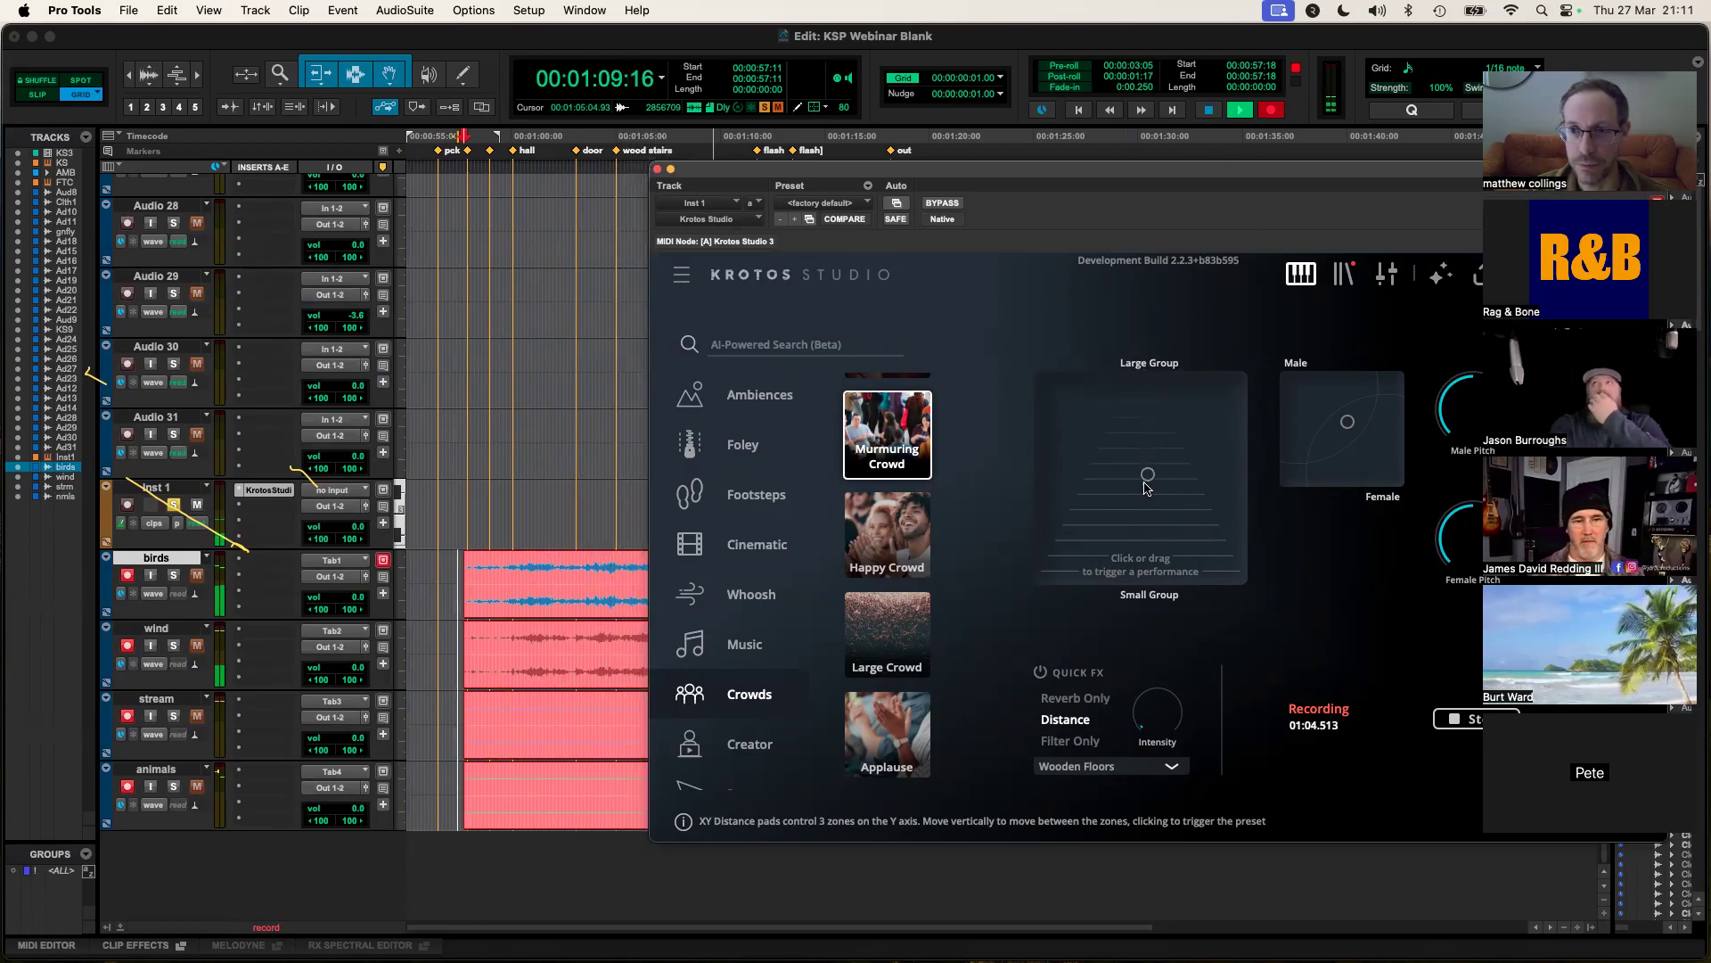
{"action": "key", "text": "space"}
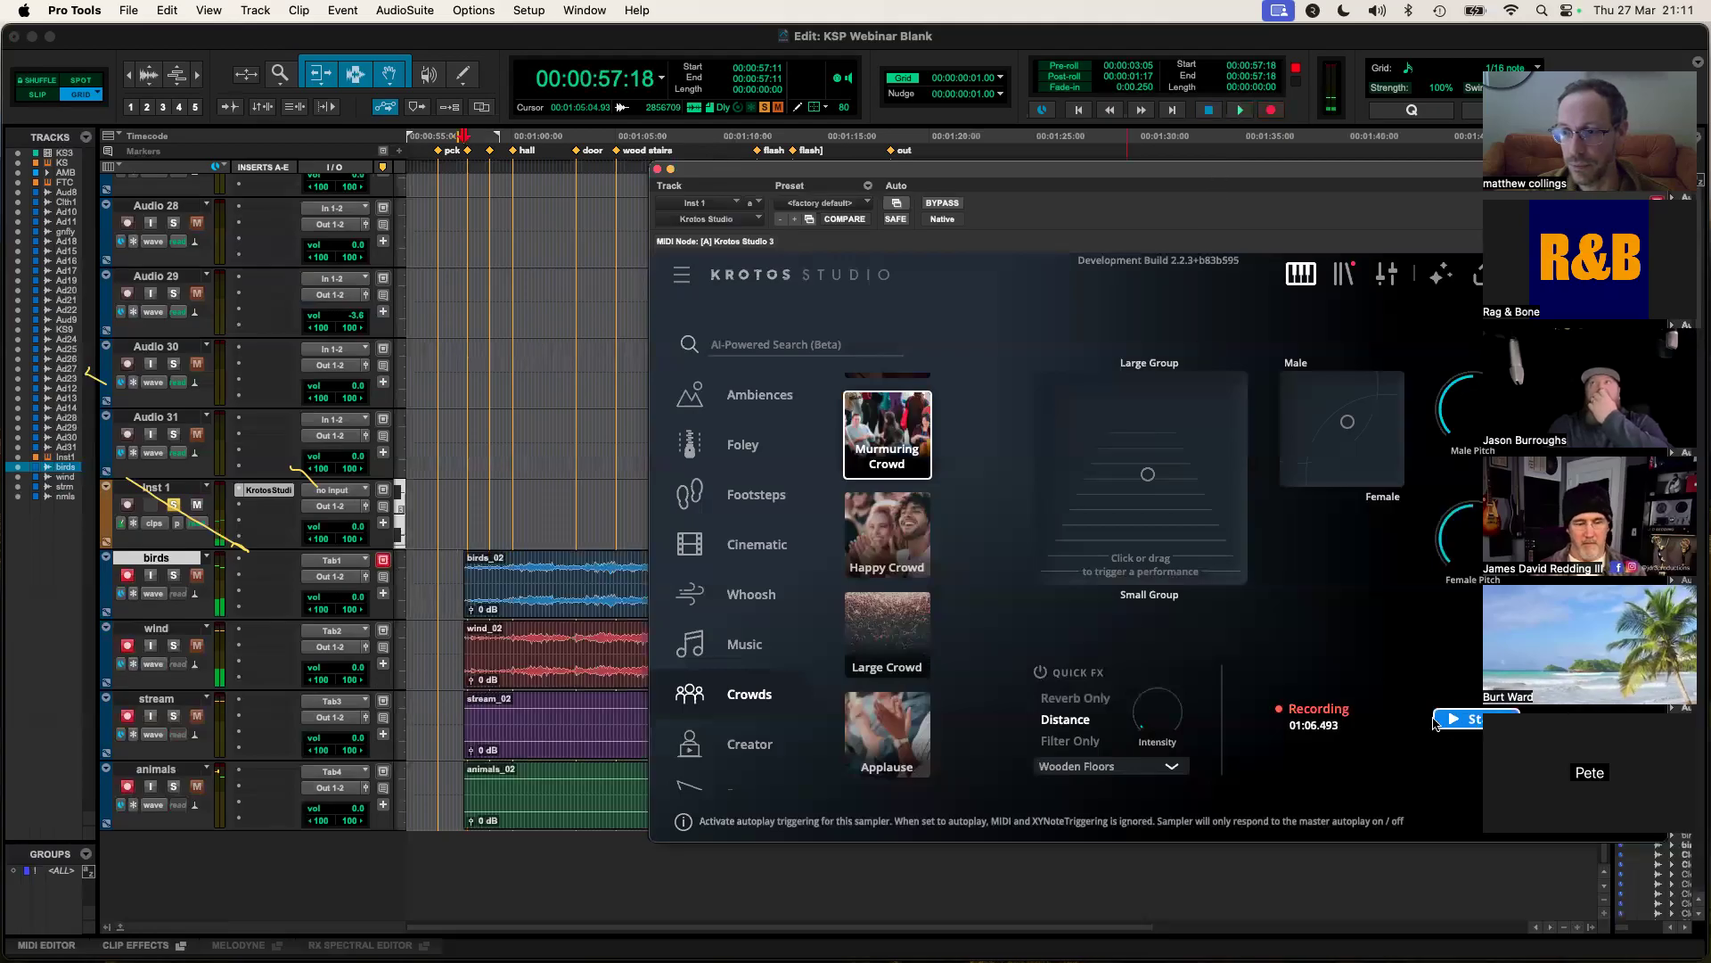
Step: Uncover the new crowd clips and play them back, soloing the wind track for part of the playback
{"action": "left_click_drag", "start_coordinate": [789, 174], "coordinate": [1032, 365]}
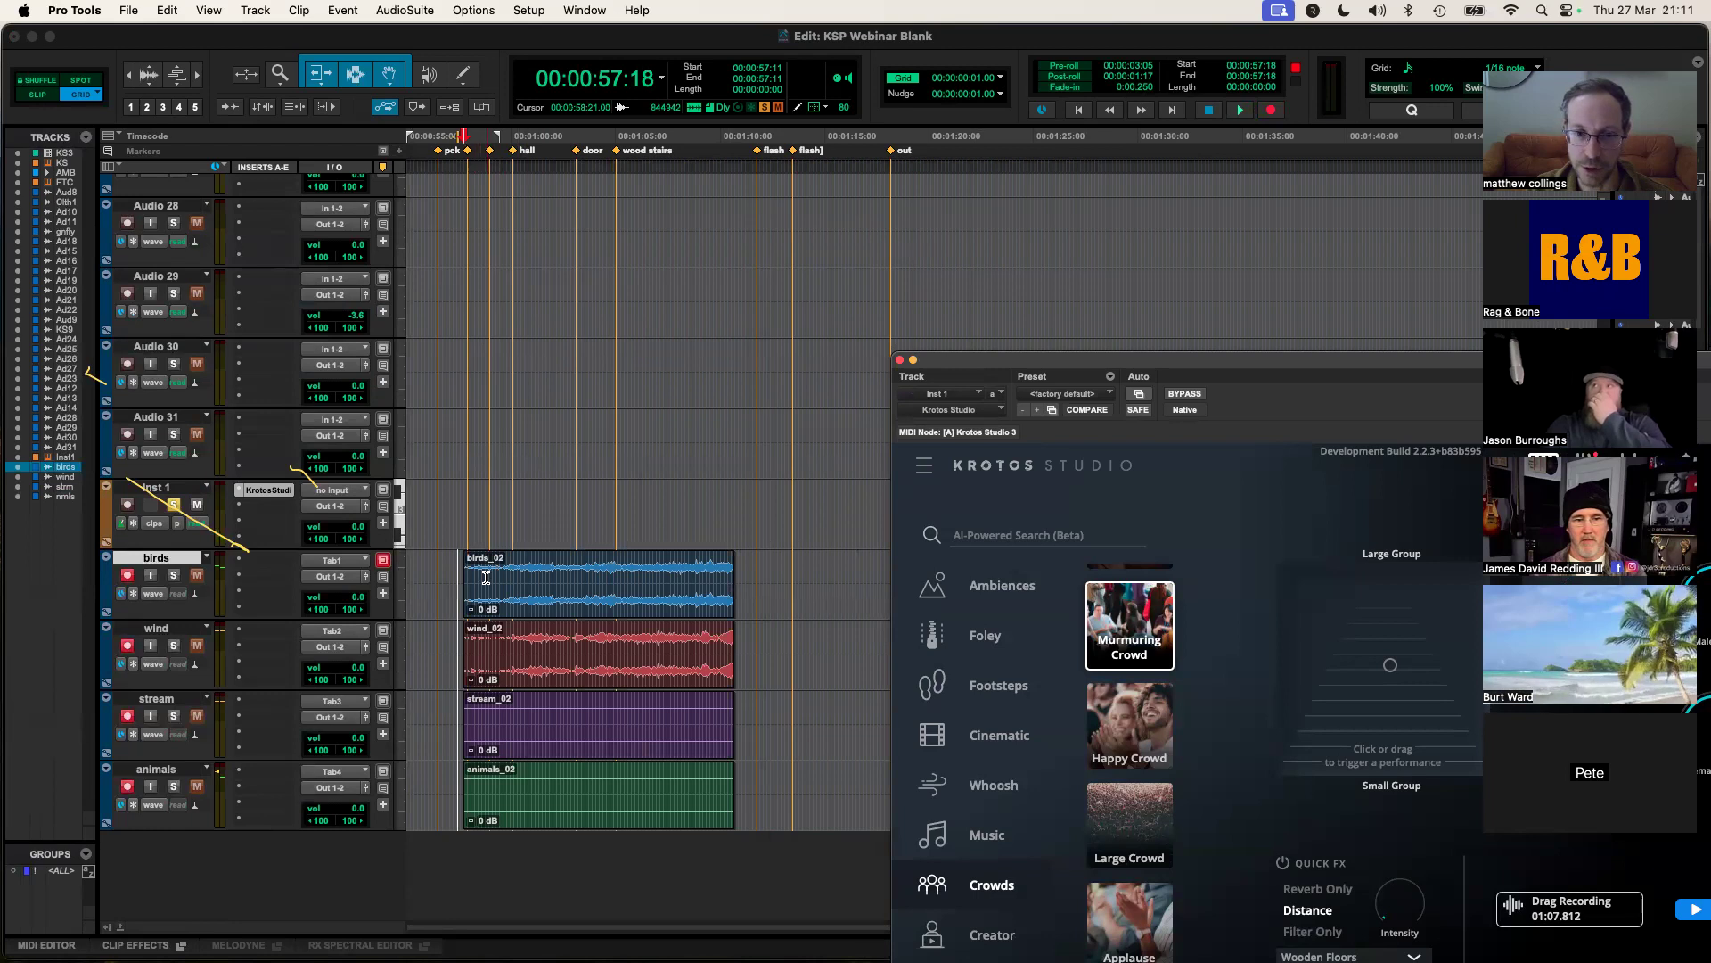
{"action": "left_click", "coordinate": [173, 645]}
{"action": "key", "text": "space"}
{"action": "left_click", "coordinate": [174, 646]}
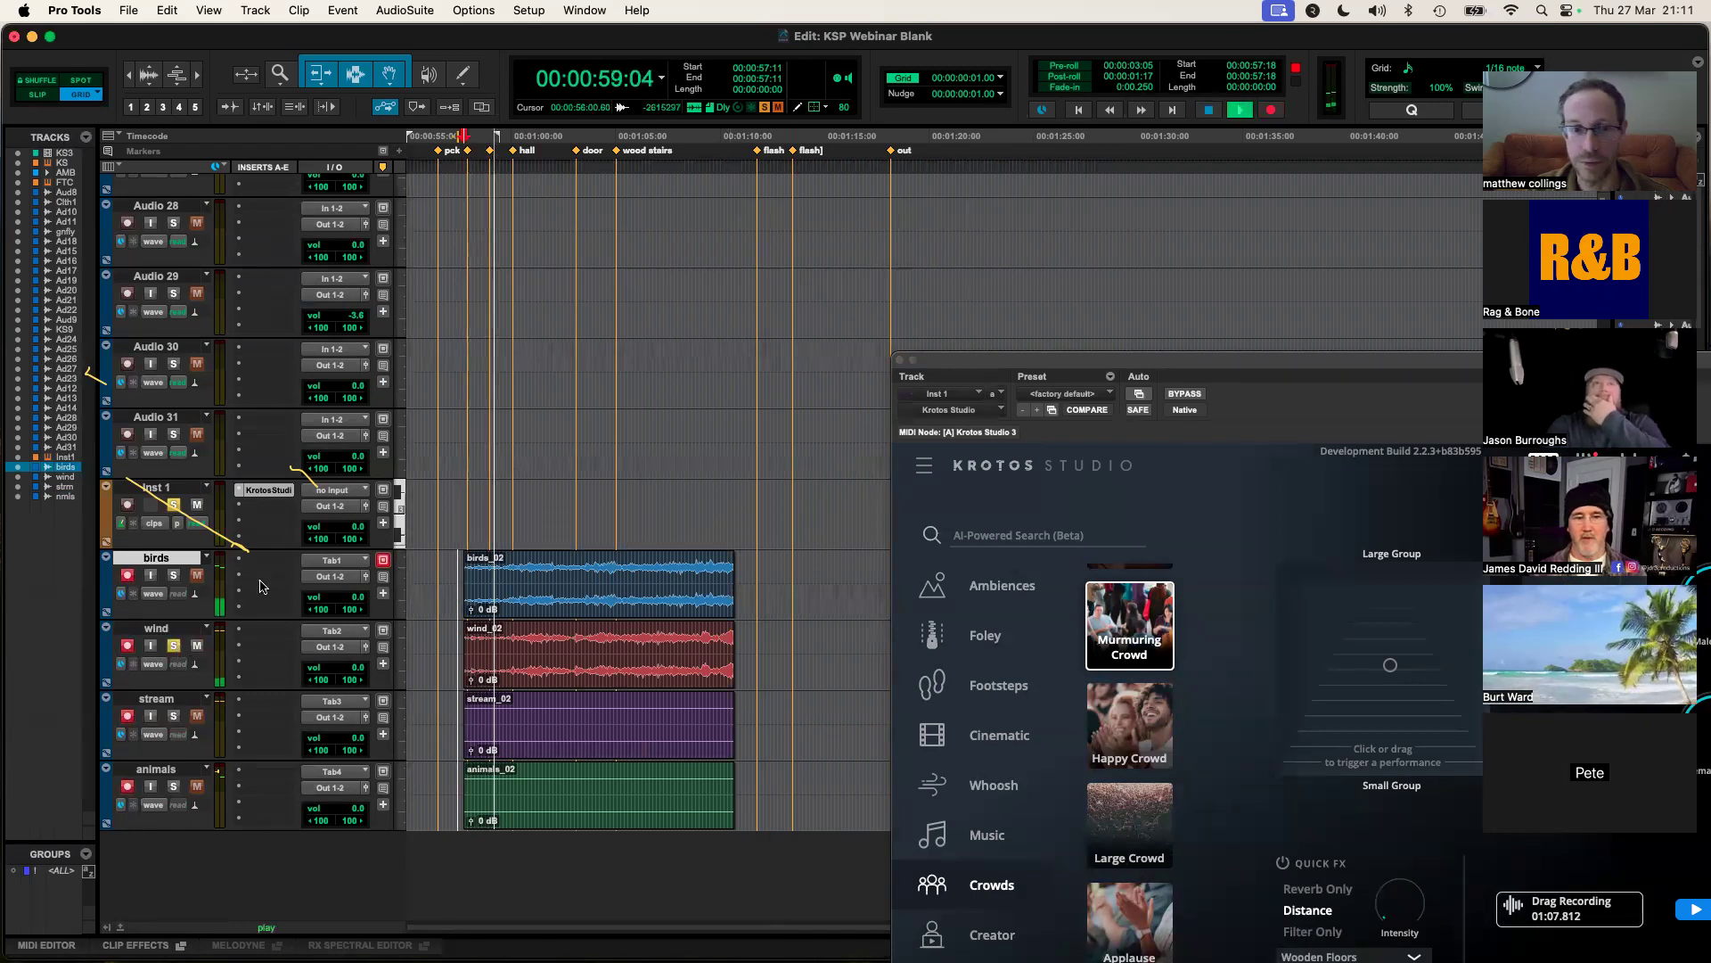
{"action": "key", "text": "space"}
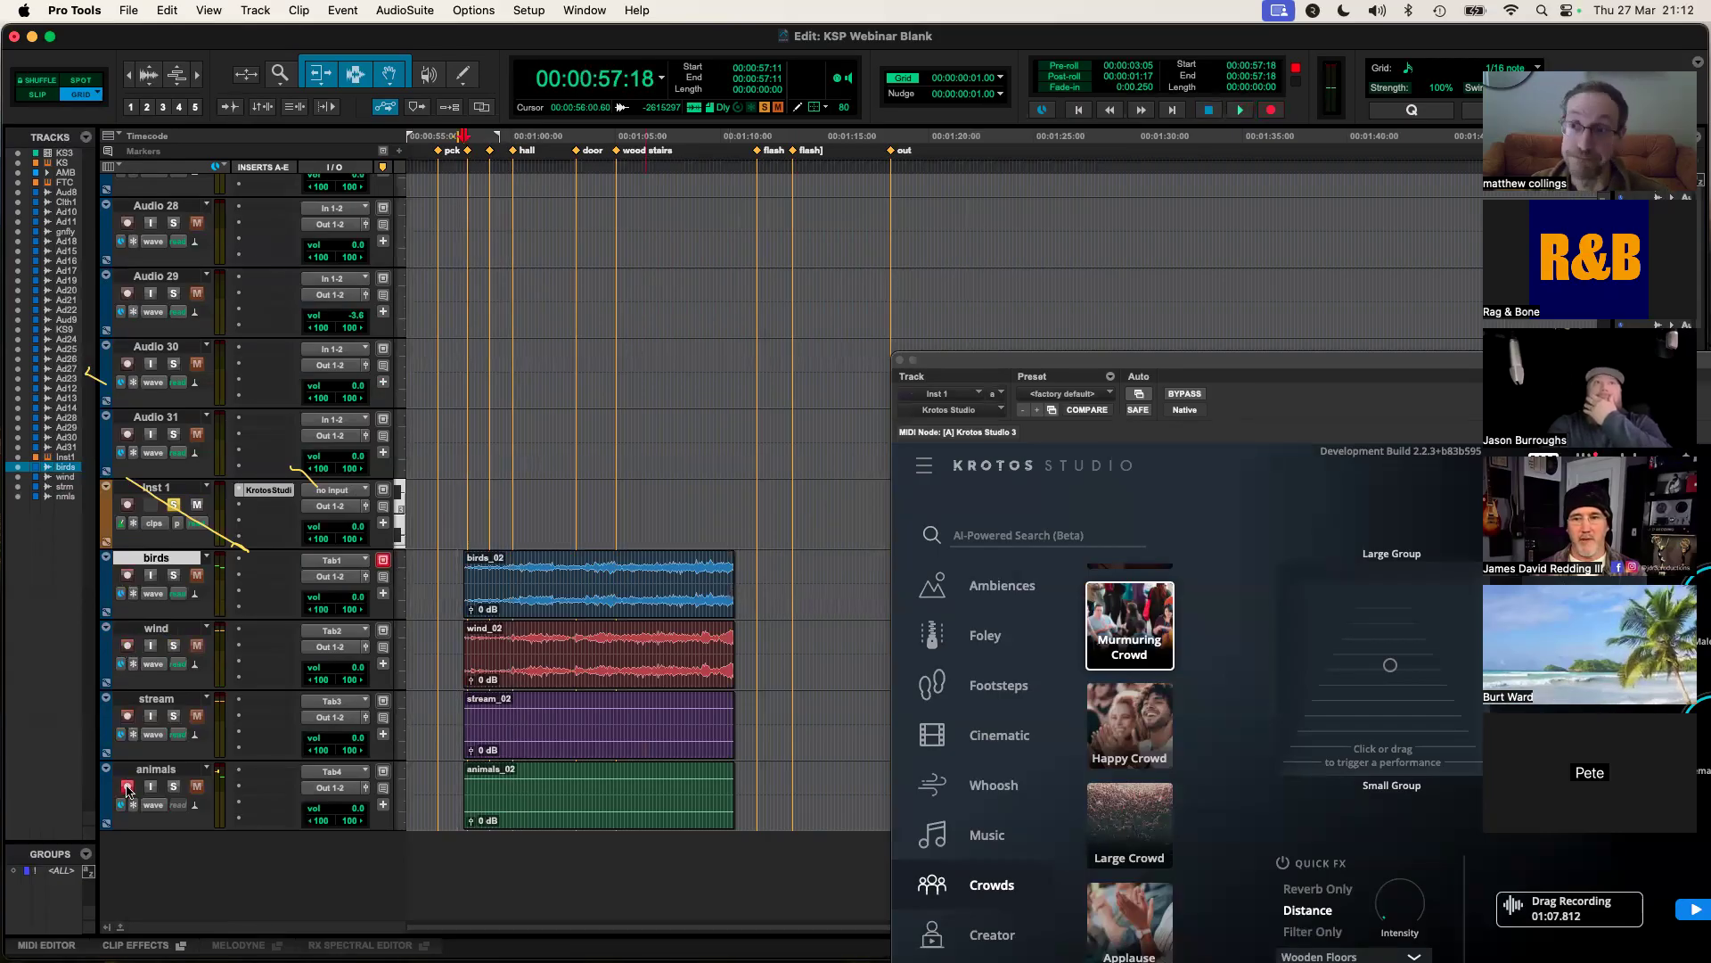
Step: Bring the Krotos Studio window back over the timeline and open the Murmuring Crowd engines in edit mode
{"action": "double_click", "coordinate": [1216, 372]}
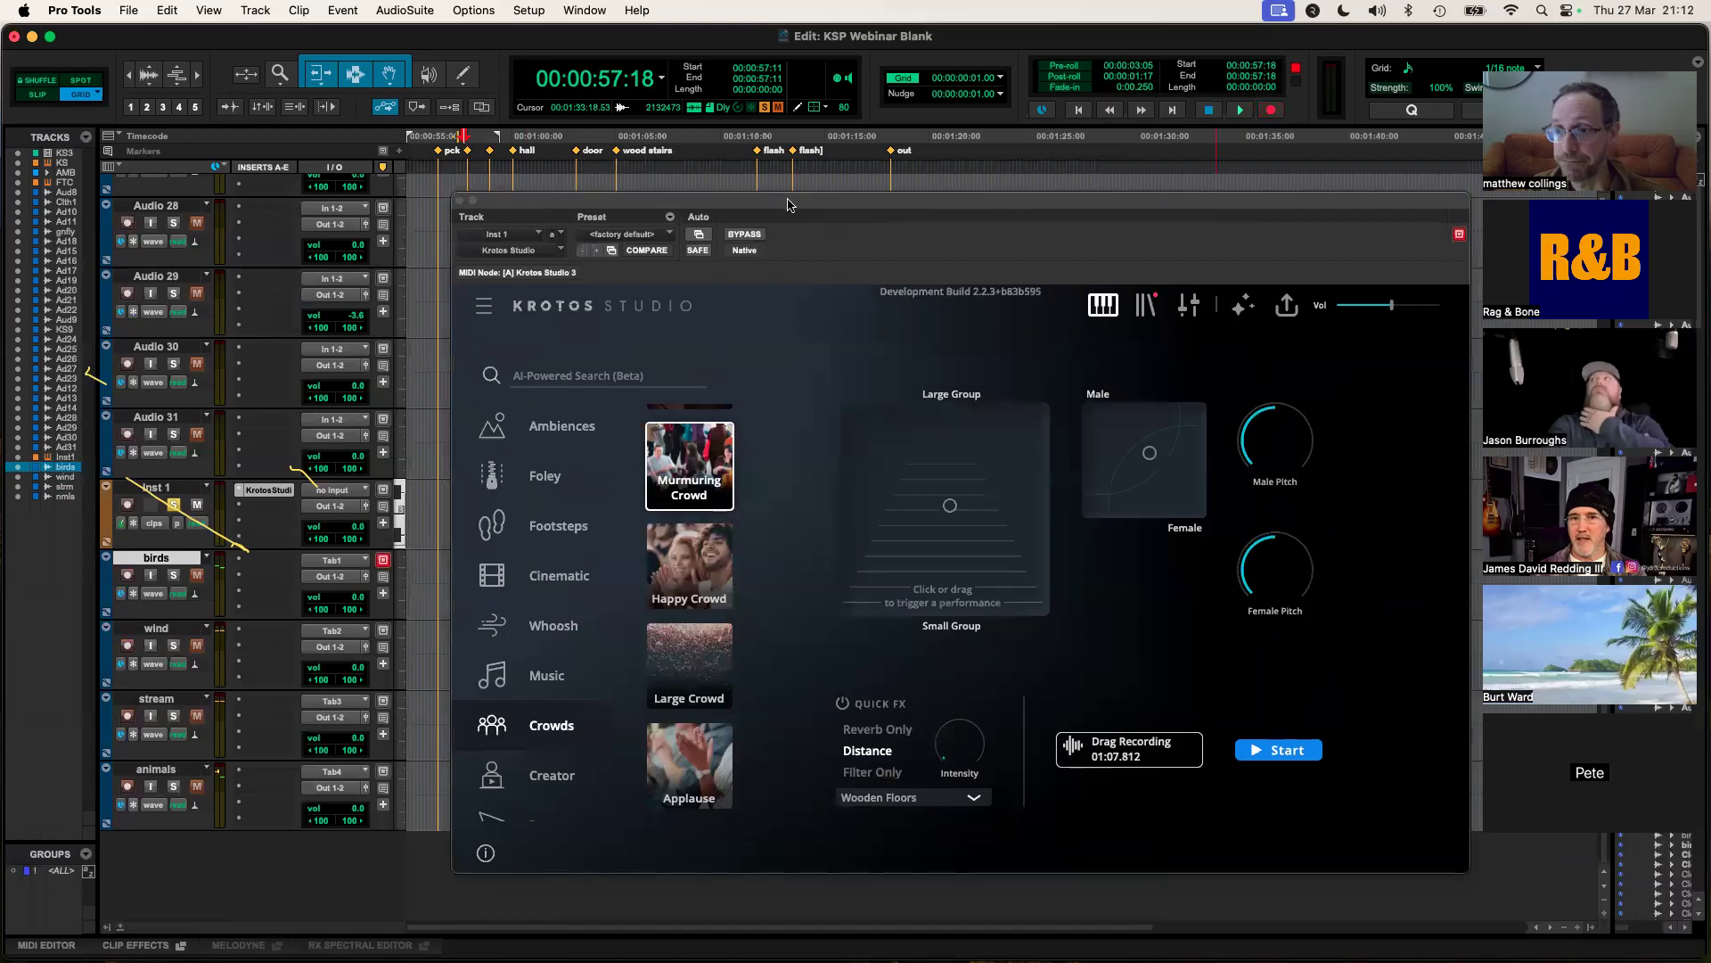
{"action": "left_click", "coordinate": [1189, 306]}
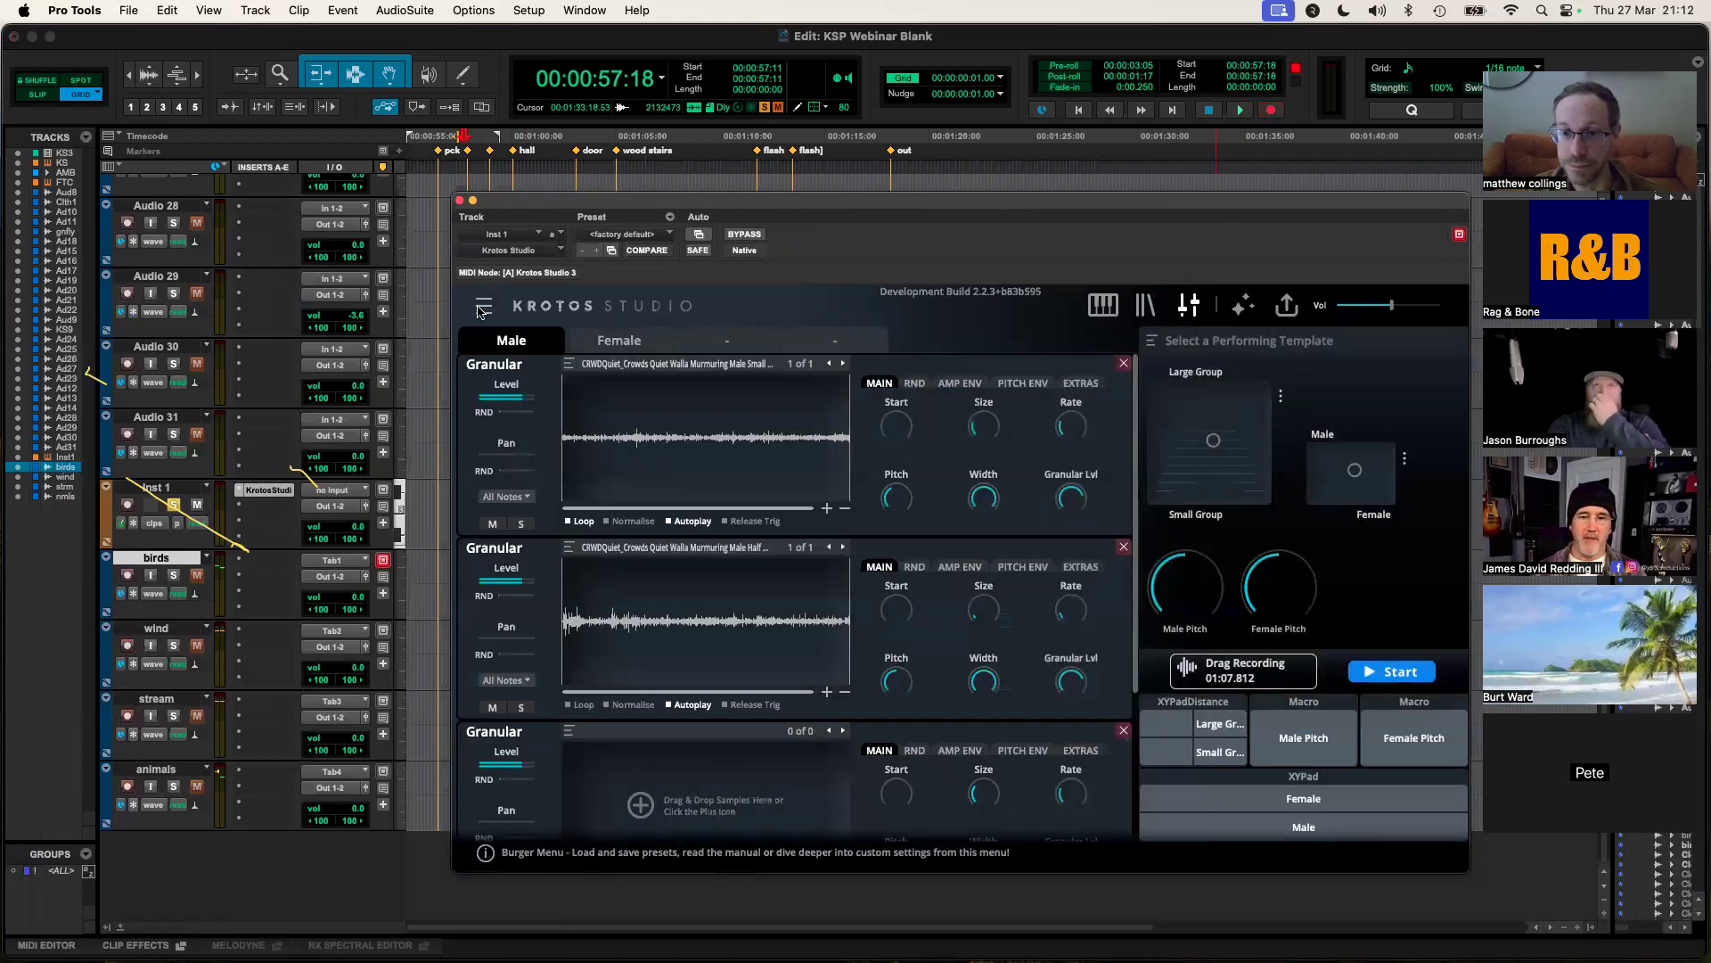
{"action": "left_click_drag", "start_coordinate": [775, 205], "coordinate": [753, 196]}
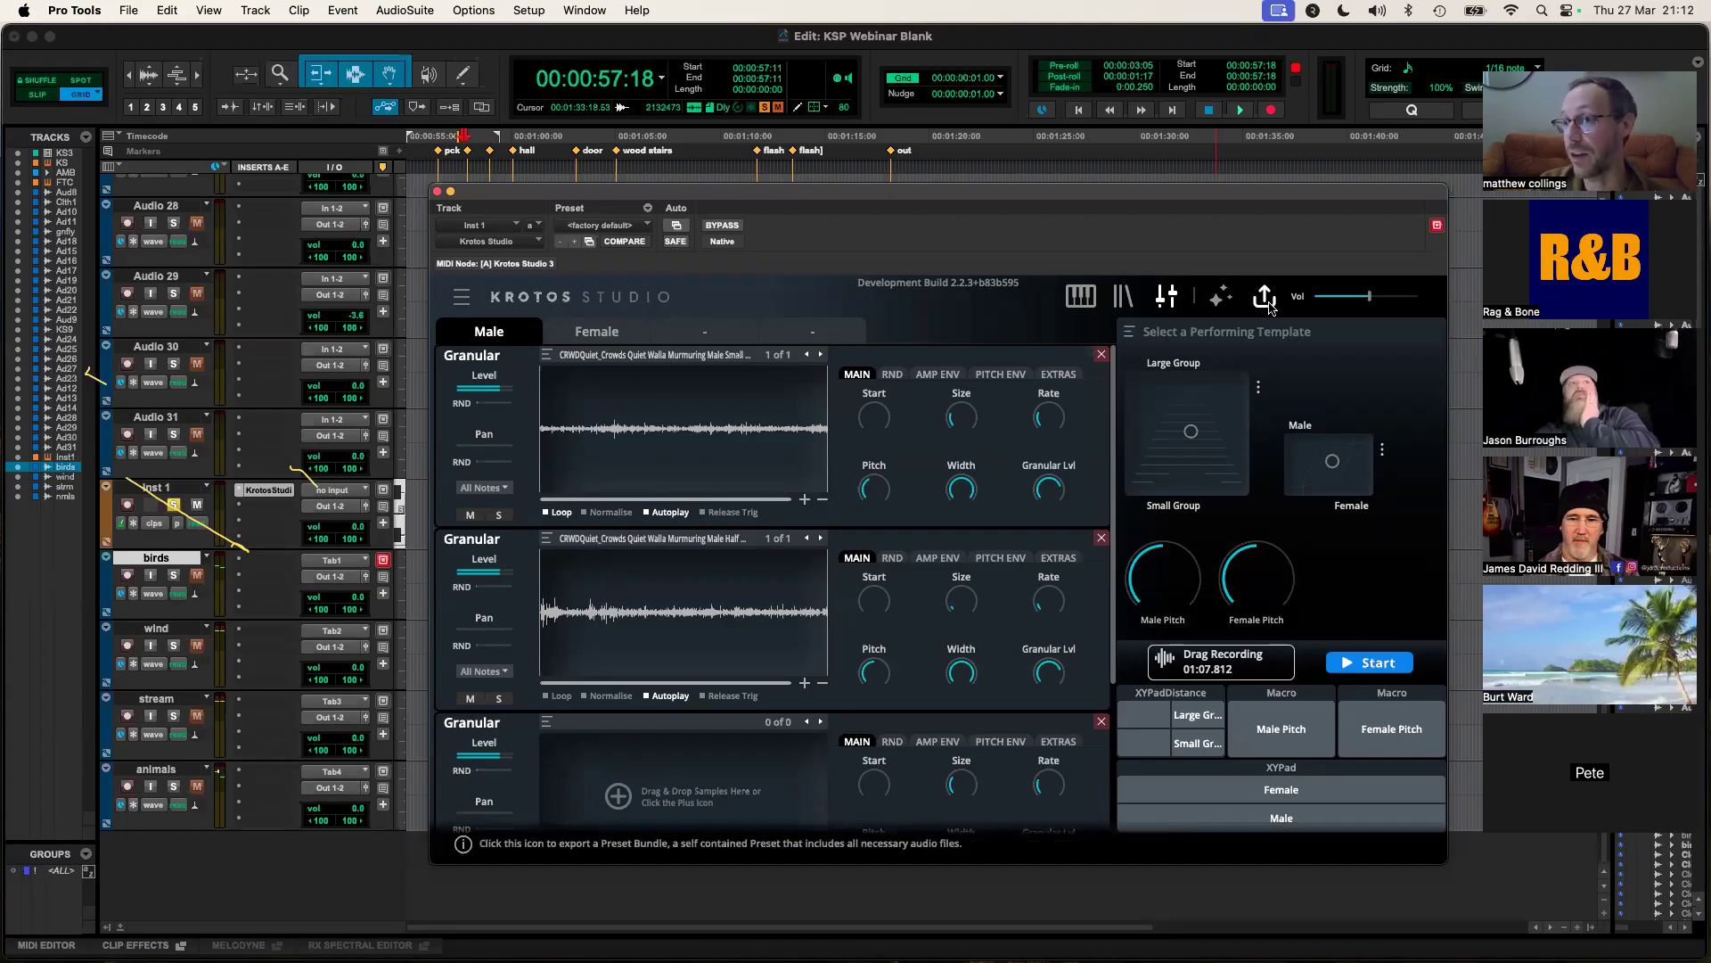
Step: Load a blank four-layer factory preset with an empty Sampler engine in Layer 1
{"action": "left_click", "coordinate": [459, 299]}
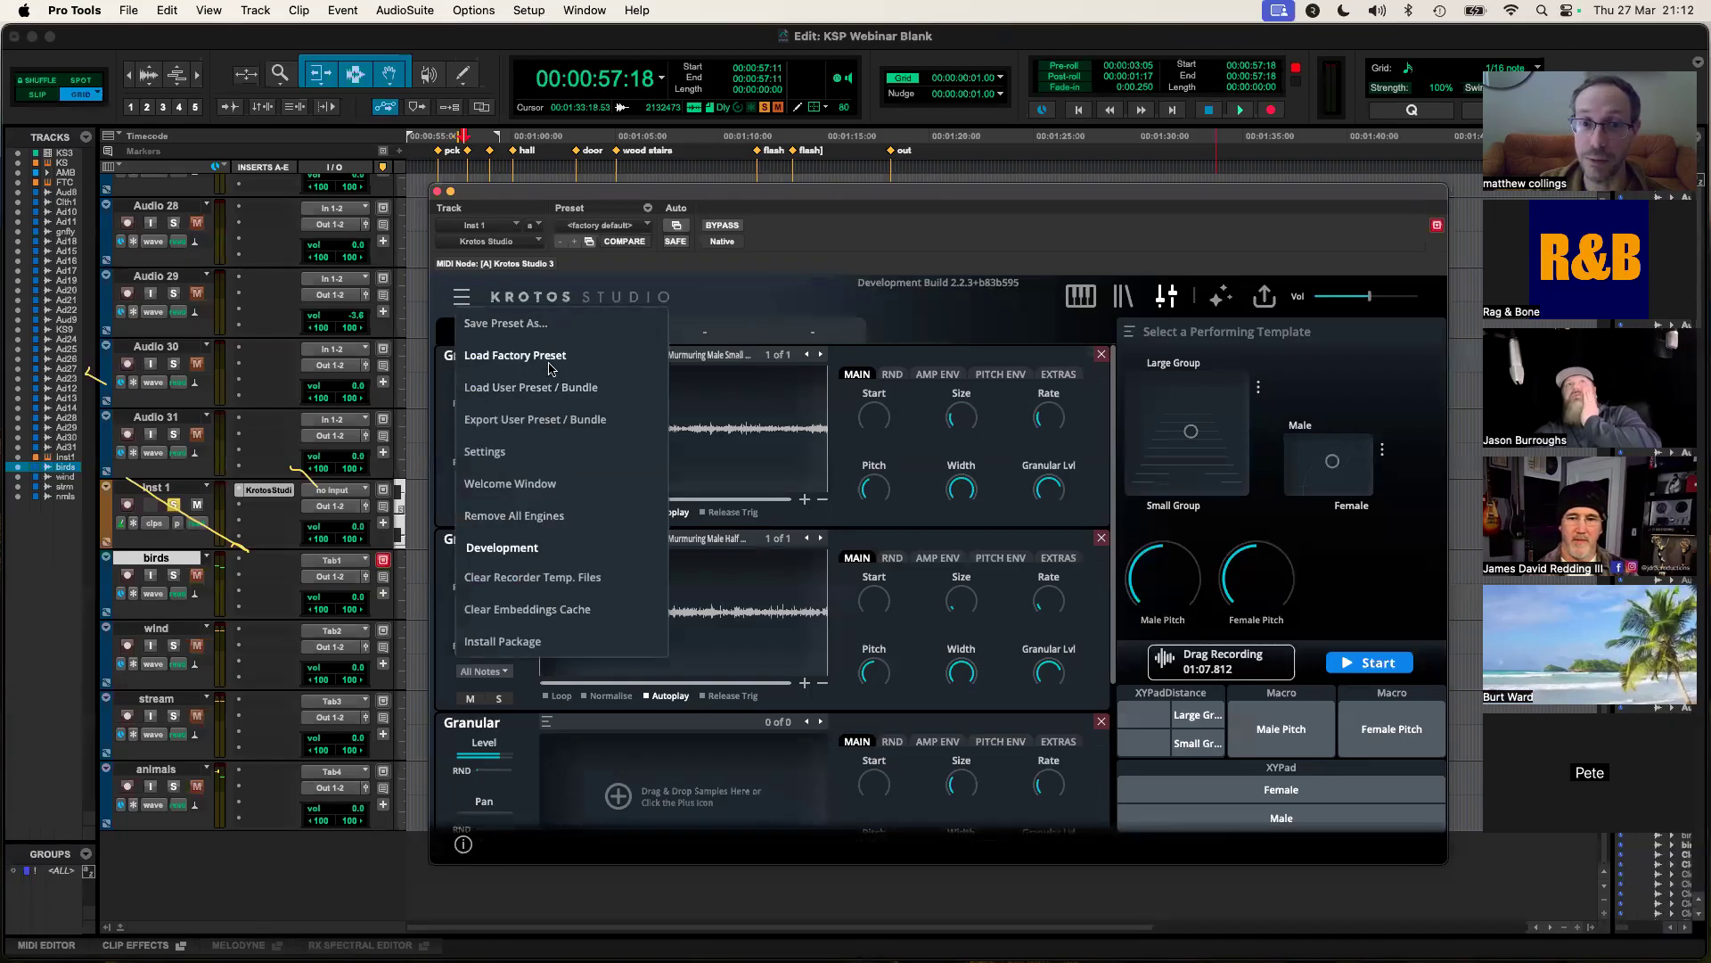
{"action": "left_click", "coordinate": [542, 358]}
{"action": "double_click", "coordinate": [626, 403]}
{"action": "double_click", "coordinate": [647, 436]}
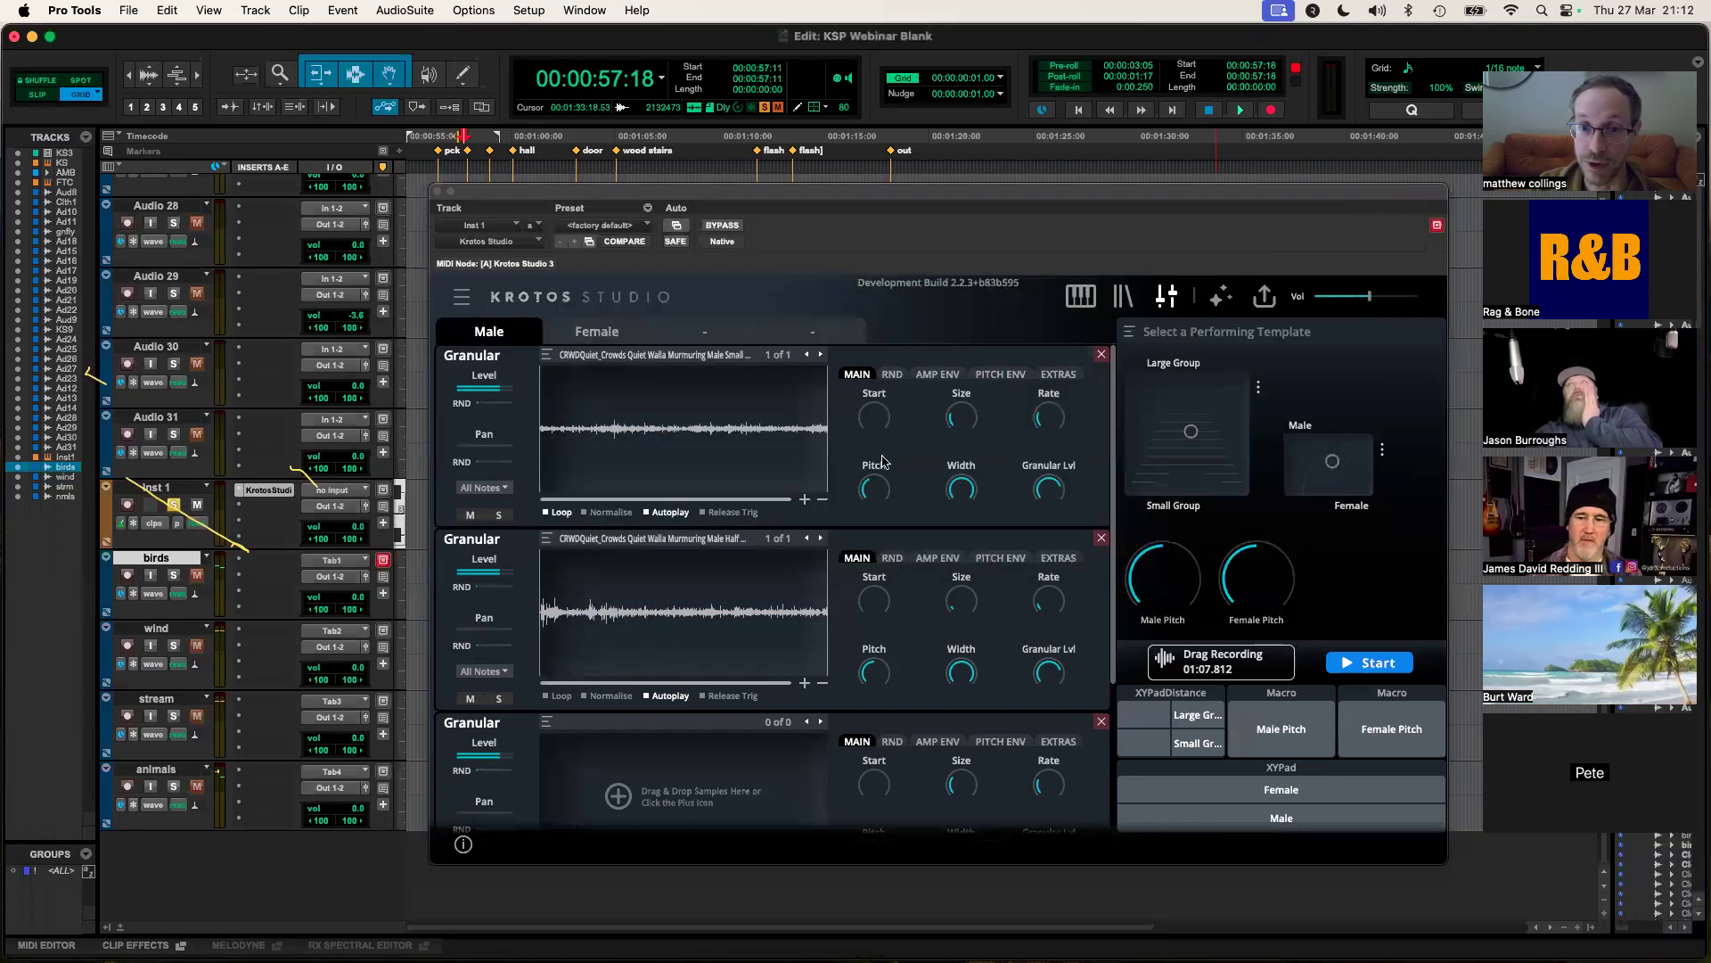
Step: In Finder's Magic folder, pick Failed Failure-008, Failed Failure-004 and Bright Twinkly Big-007, and add them to the Layer 1 Sampler
{"action": "key", "text": "super+Tab"}
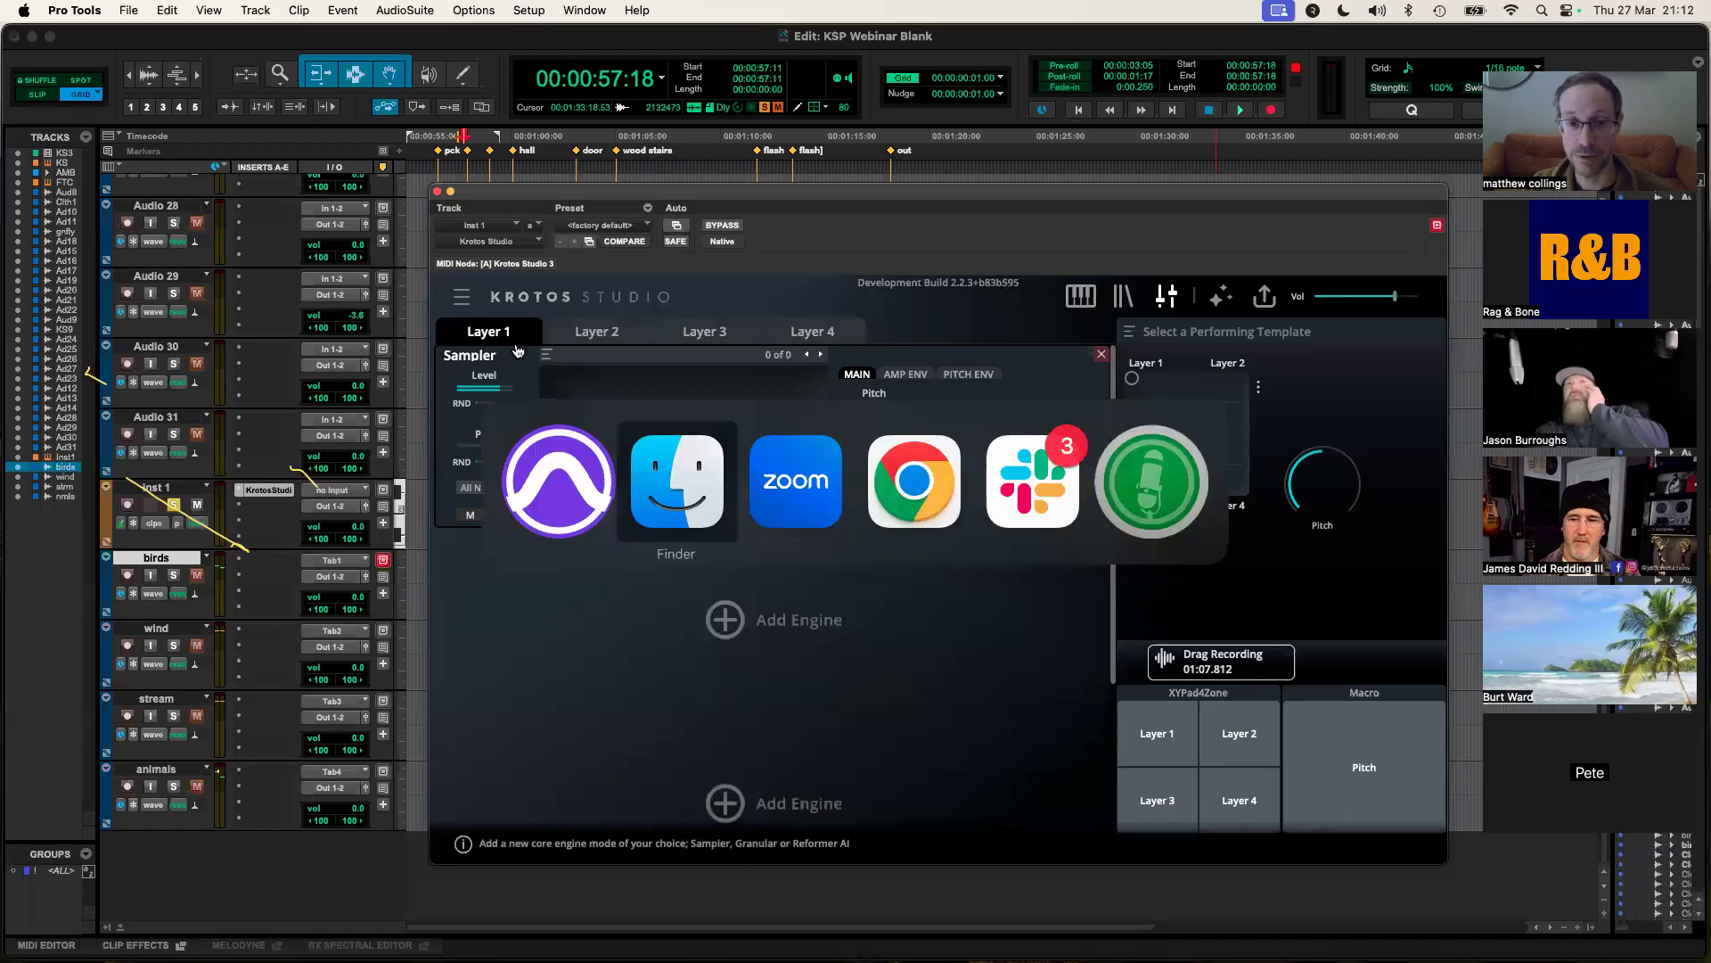
{"action": "left_click", "coordinate": [743, 636]}
{"action": "left_click", "coordinate": [722, 555], "text": "super"}
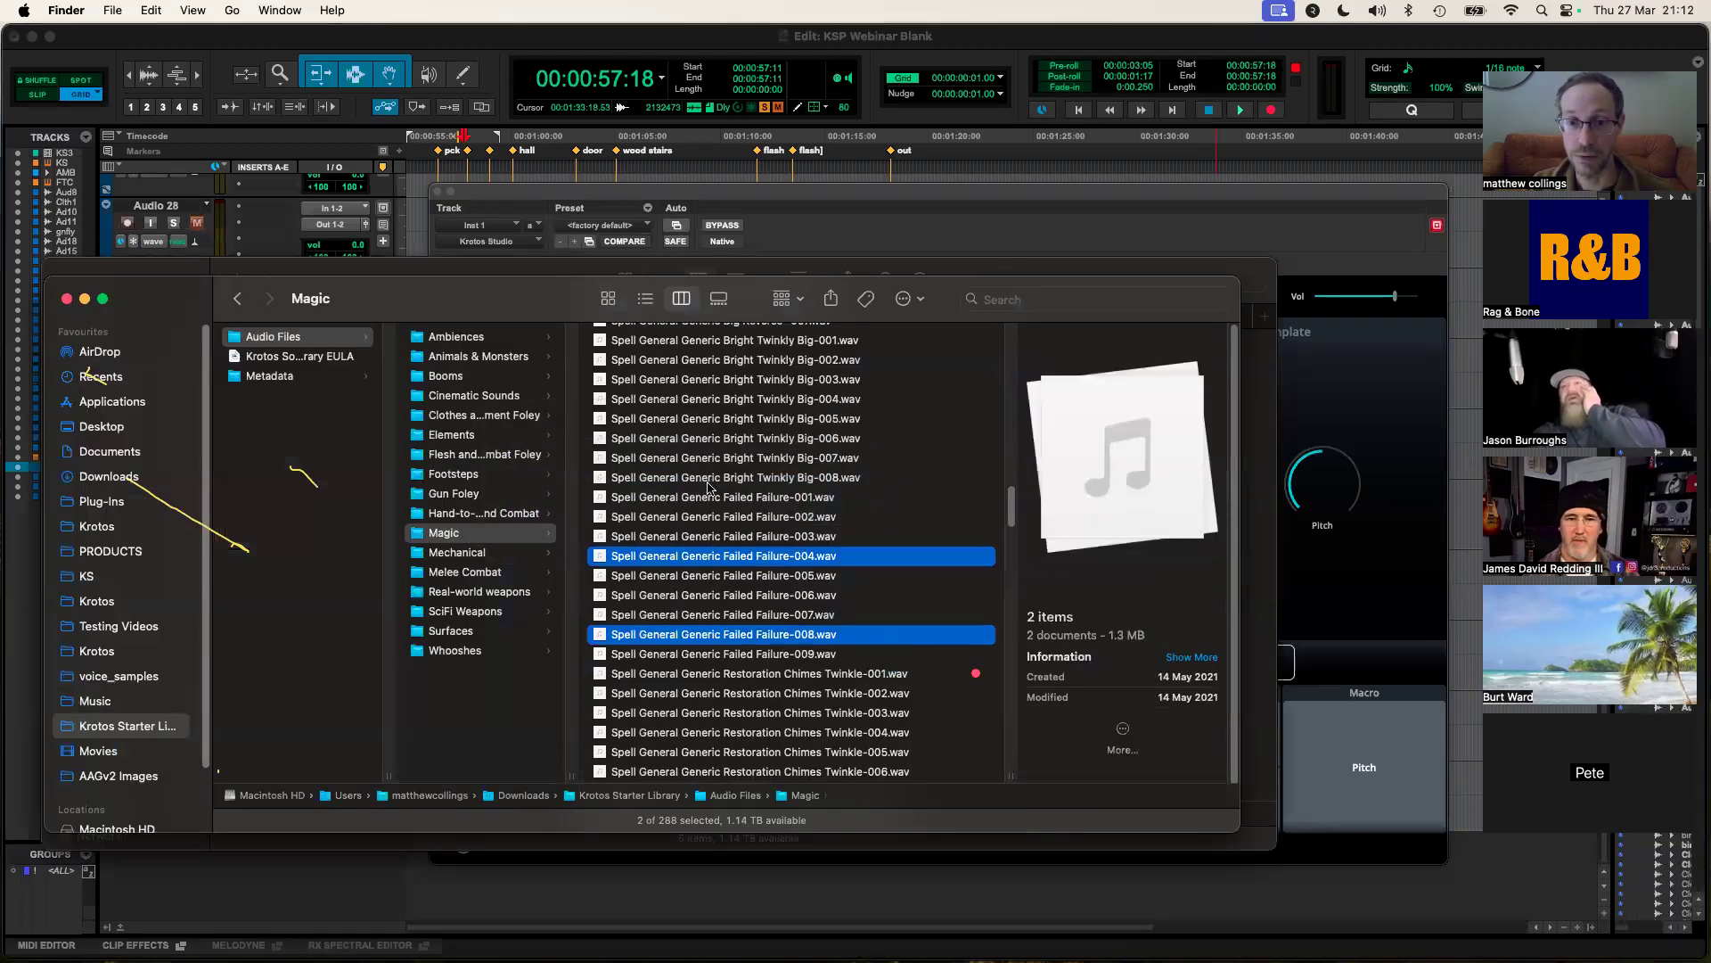
{"action": "left_click", "coordinate": [700, 462], "text": "super"}
{"action": "key", "text": "super+Tab"}
{"action": "left_click_drag", "start_coordinate": [747, 464], "coordinate": [682, 428]}
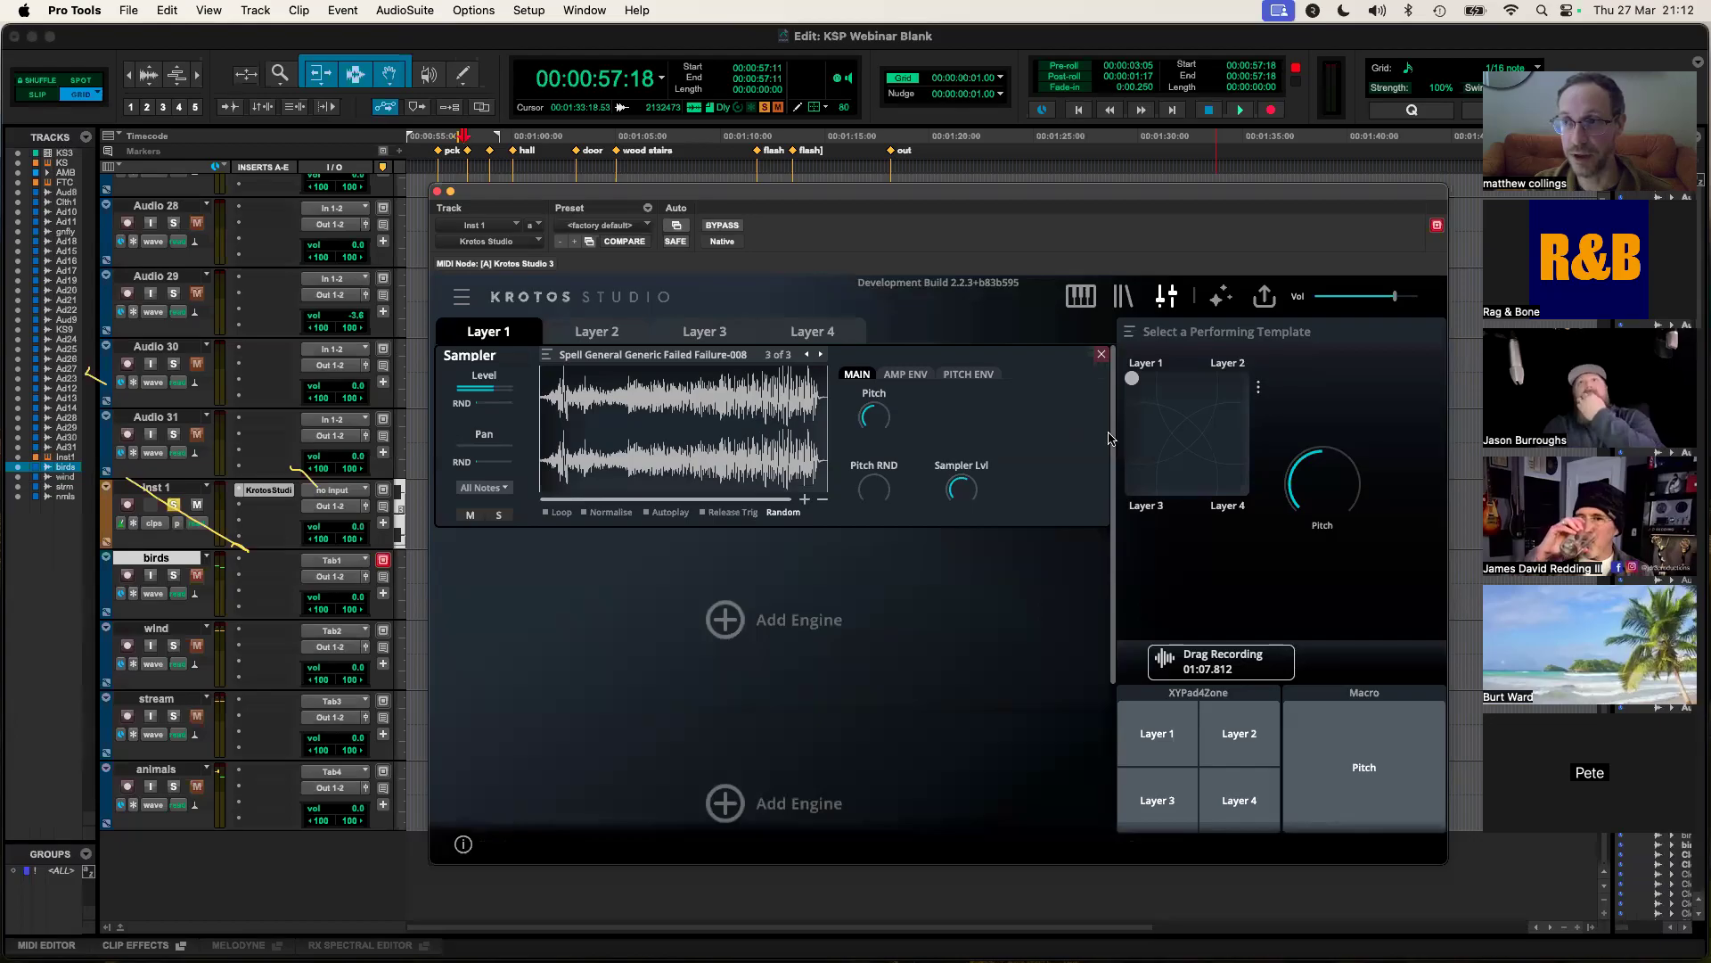
Step: Audition the Layer 1 sounds by triggering them from the XY pad, and turn off solo on the Inst 1 track
{"action": "left_click_drag", "start_coordinate": [1143, 392], "coordinate": [1142, 385]}
{"action": "left_click_drag", "start_coordinate": [1148, 392], "coordinate": [1144, 389]}
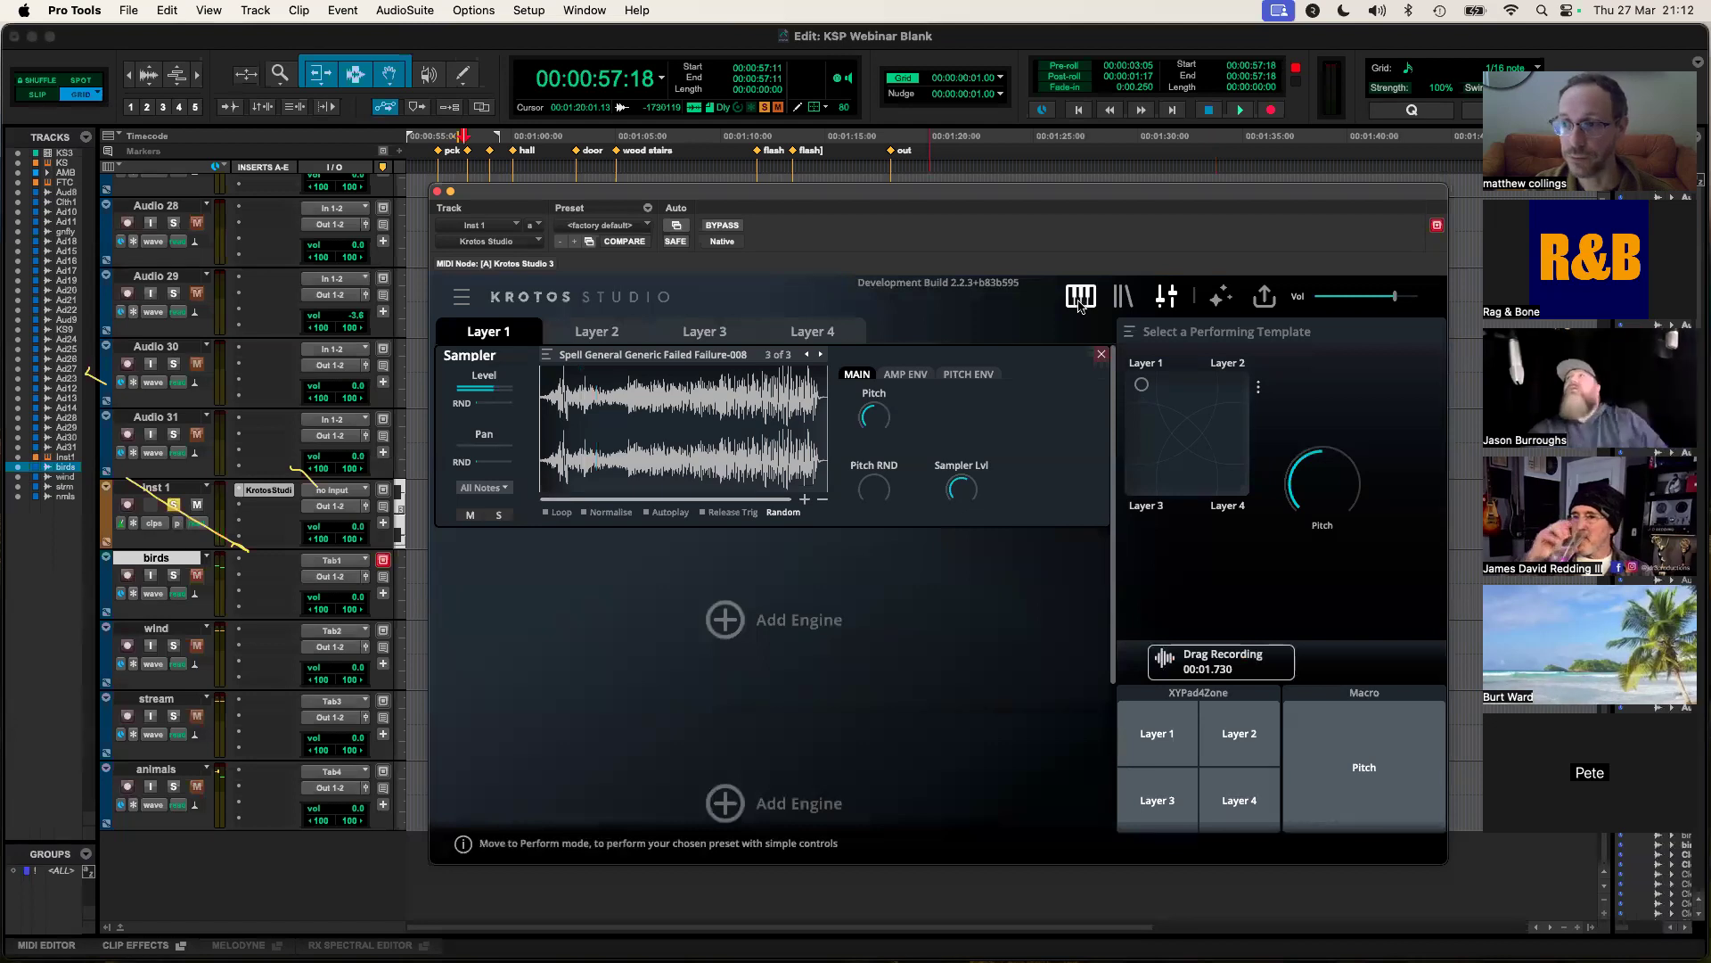
{"action": "left_click_drag", "start_coordinate": [940, 193], "coordinate": [953, 189]}
{"action": "left_click", "coordinate": [174, 505]}
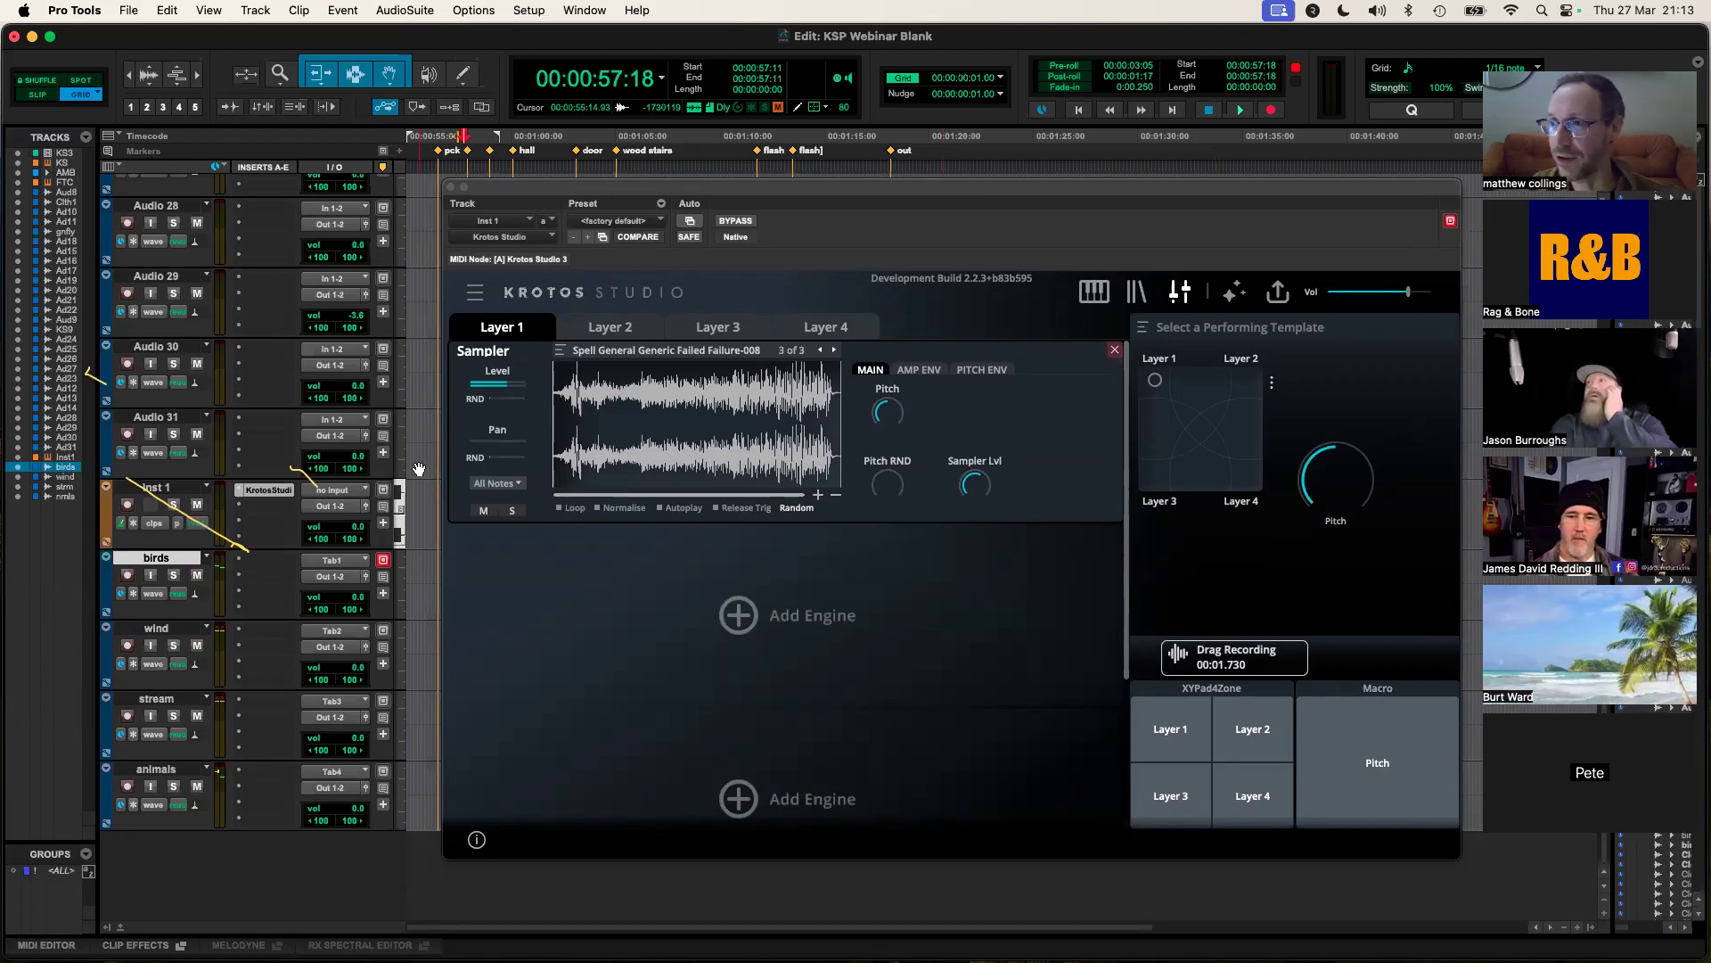
{"action": "left_click_drag", "start_coordinate": [1155, 380], "coordinate": [1158, 386]}
{"action": "left_click", "coordinate": [1168, 395]}
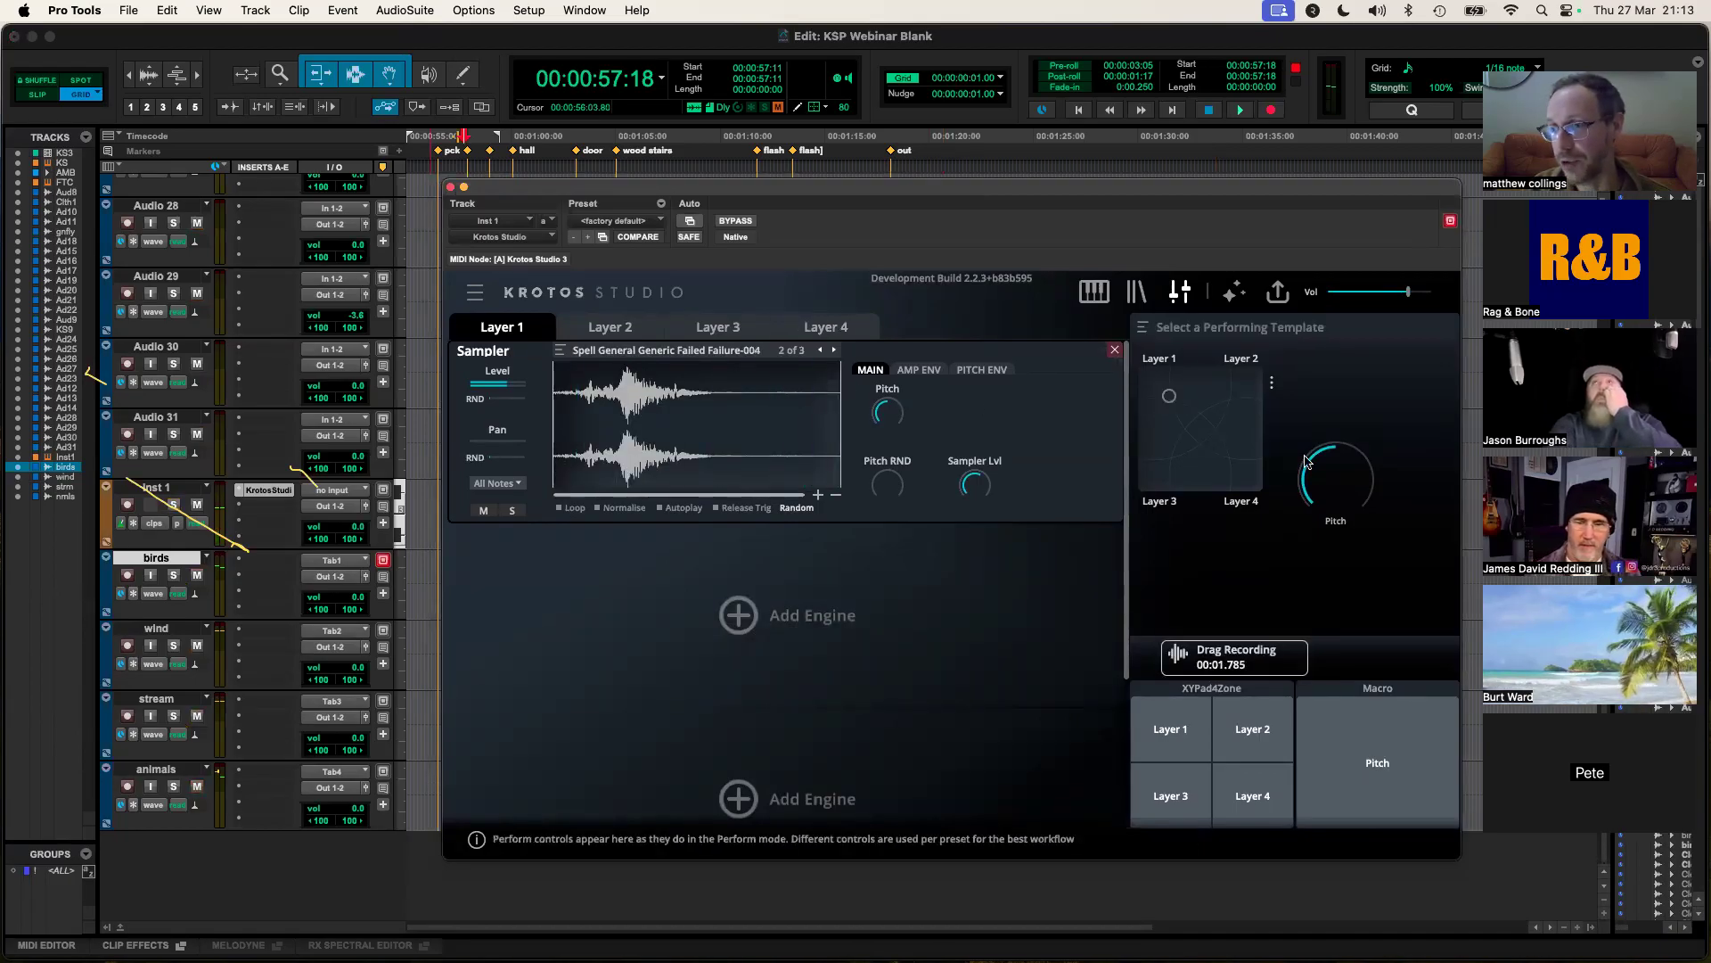
Step: Check the preset in Perform mode, and rename the XY pad's Layer 1 zone to Sounds in edit mode
{"action": "left_click", "coordinate": [1095, 291]}
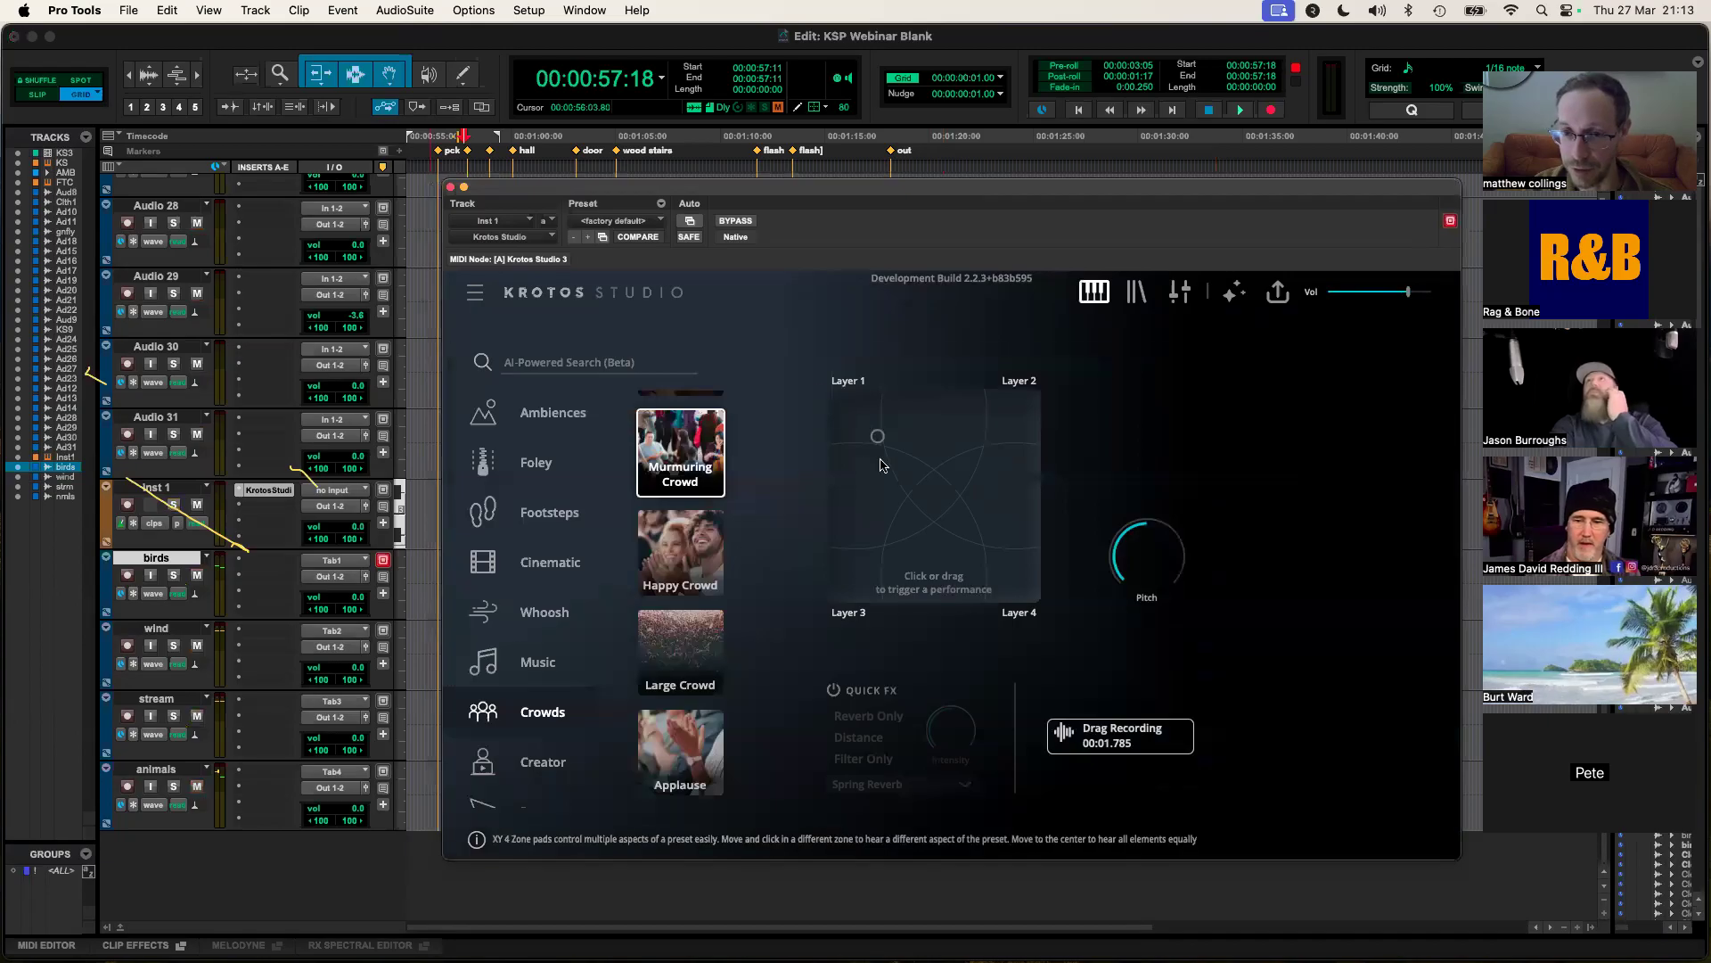
{"action": "left_click", "coordinate": [1181, 292]}
{"action": "double_click", "coordinate": [1157, 357]}
{"action": "type", "text": "Sounds"}
{"action": "key", "text": "Return"}
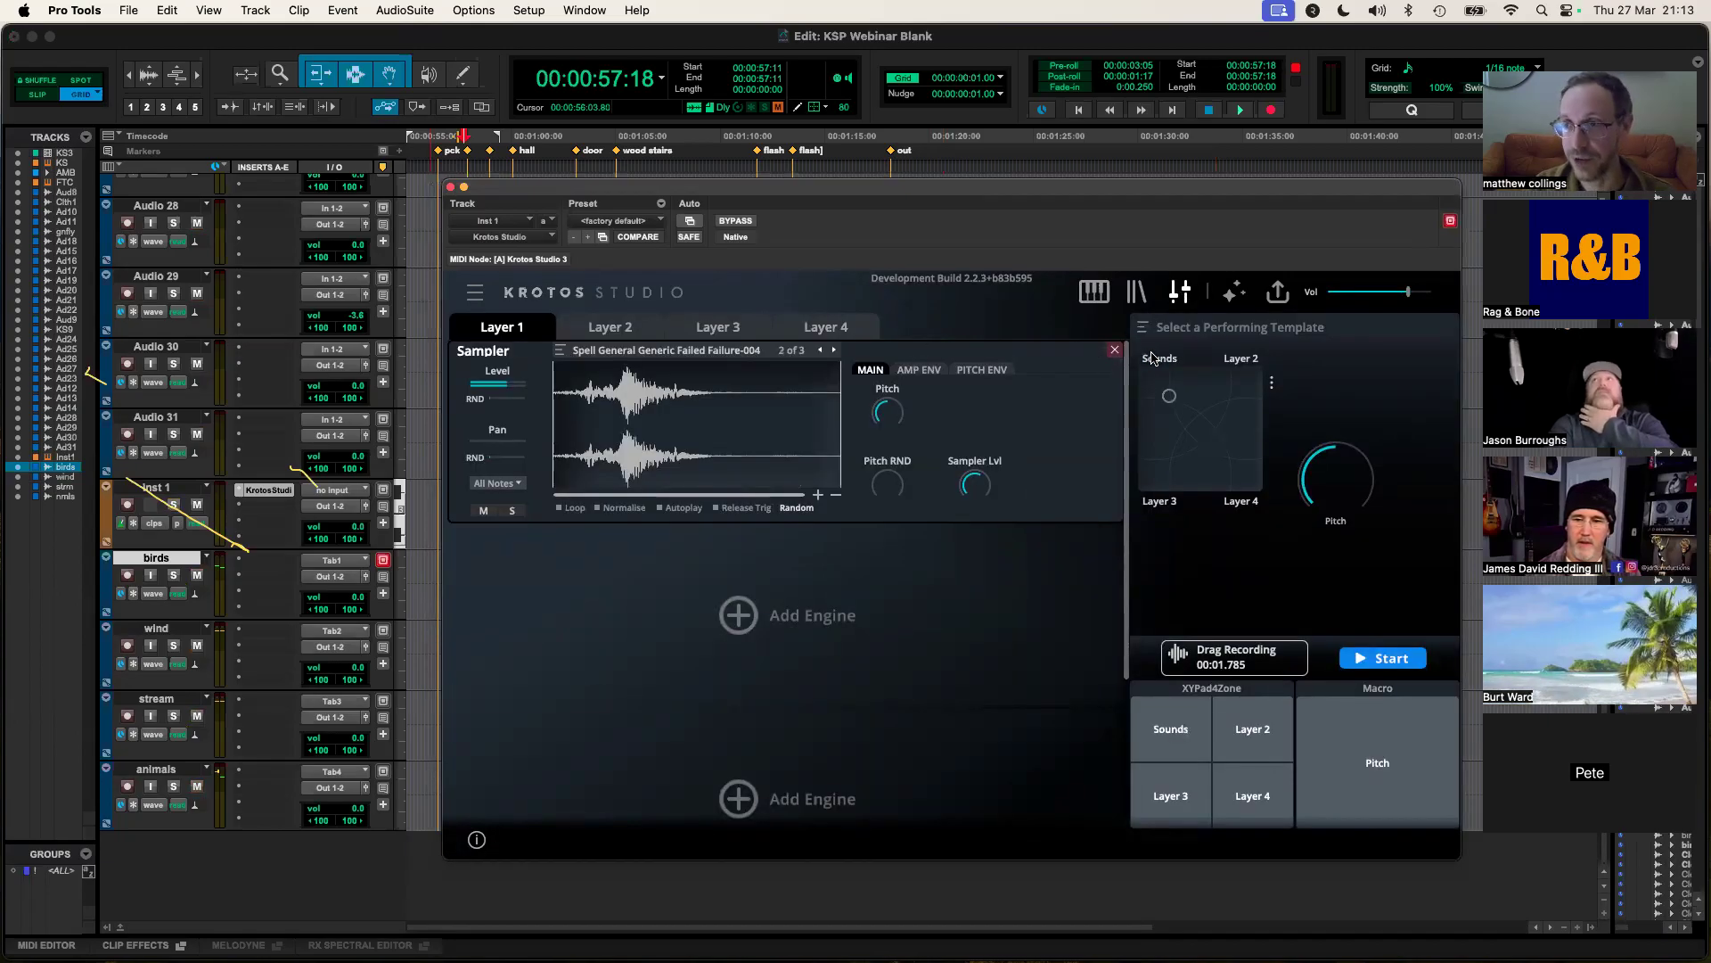
Step: Export the preset as a bundle to the Desktop, named with the presenter's first name followed by "sounds"
{"action": "left_click", "coordinate": [1278, 292]}
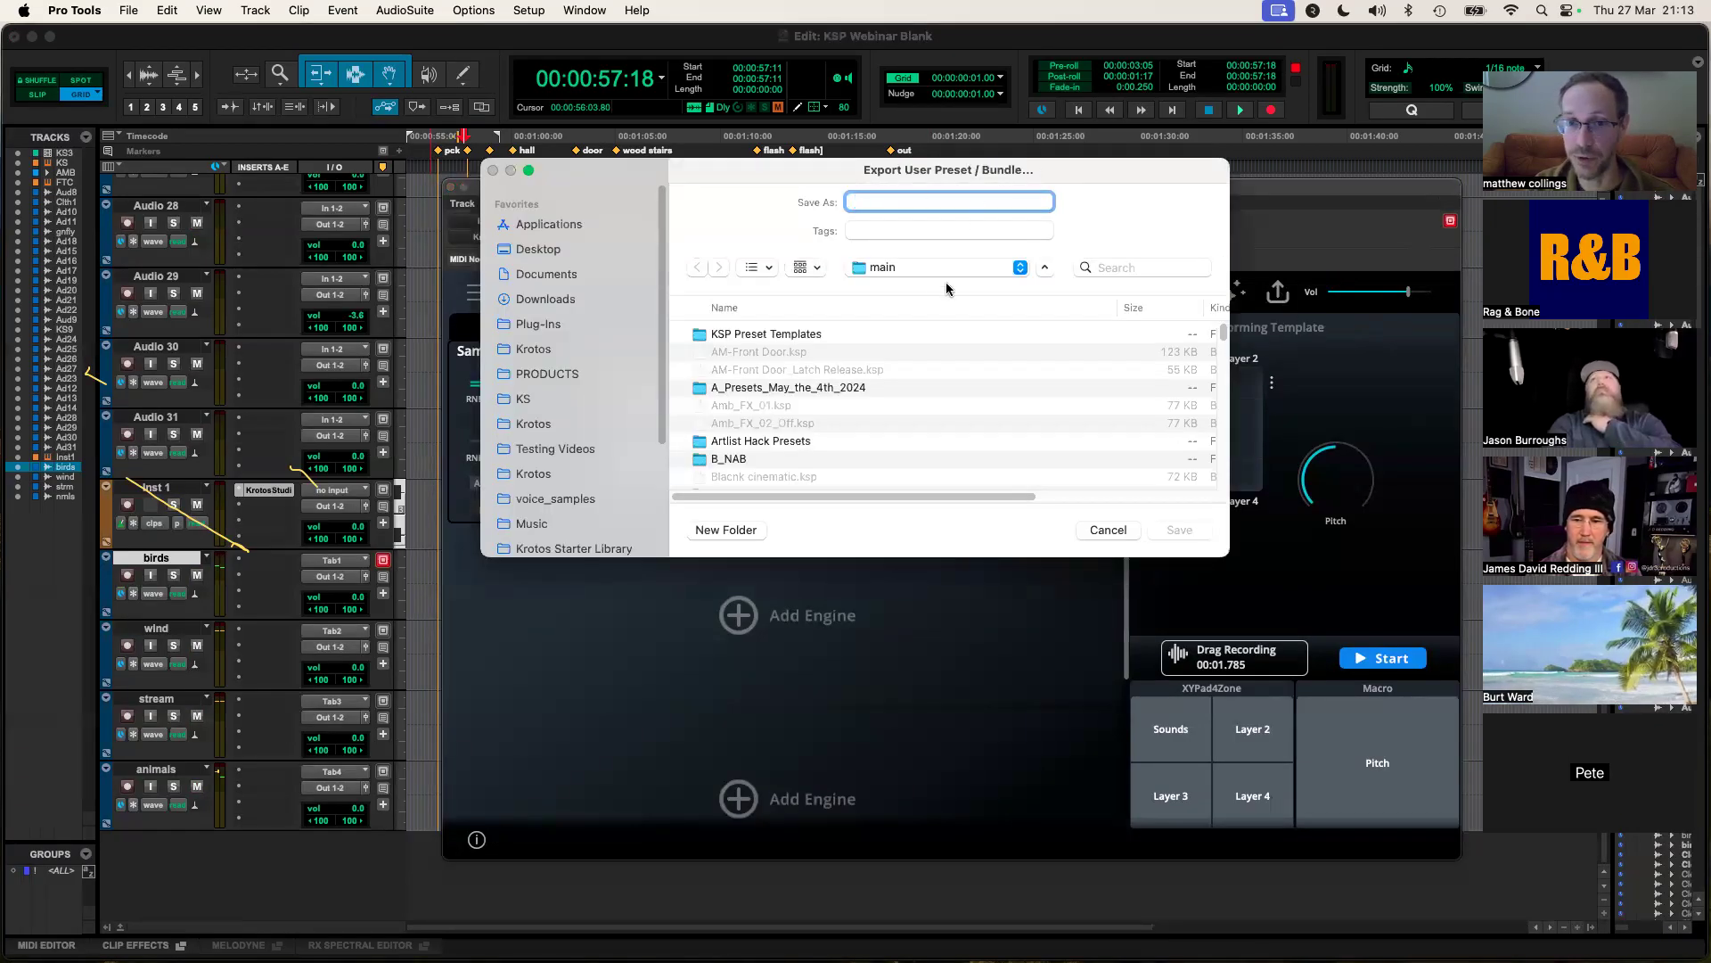
{"action": "left_click", "coordinate": [602, 255]}
{"action": "type", "text": "Matt sounds"}
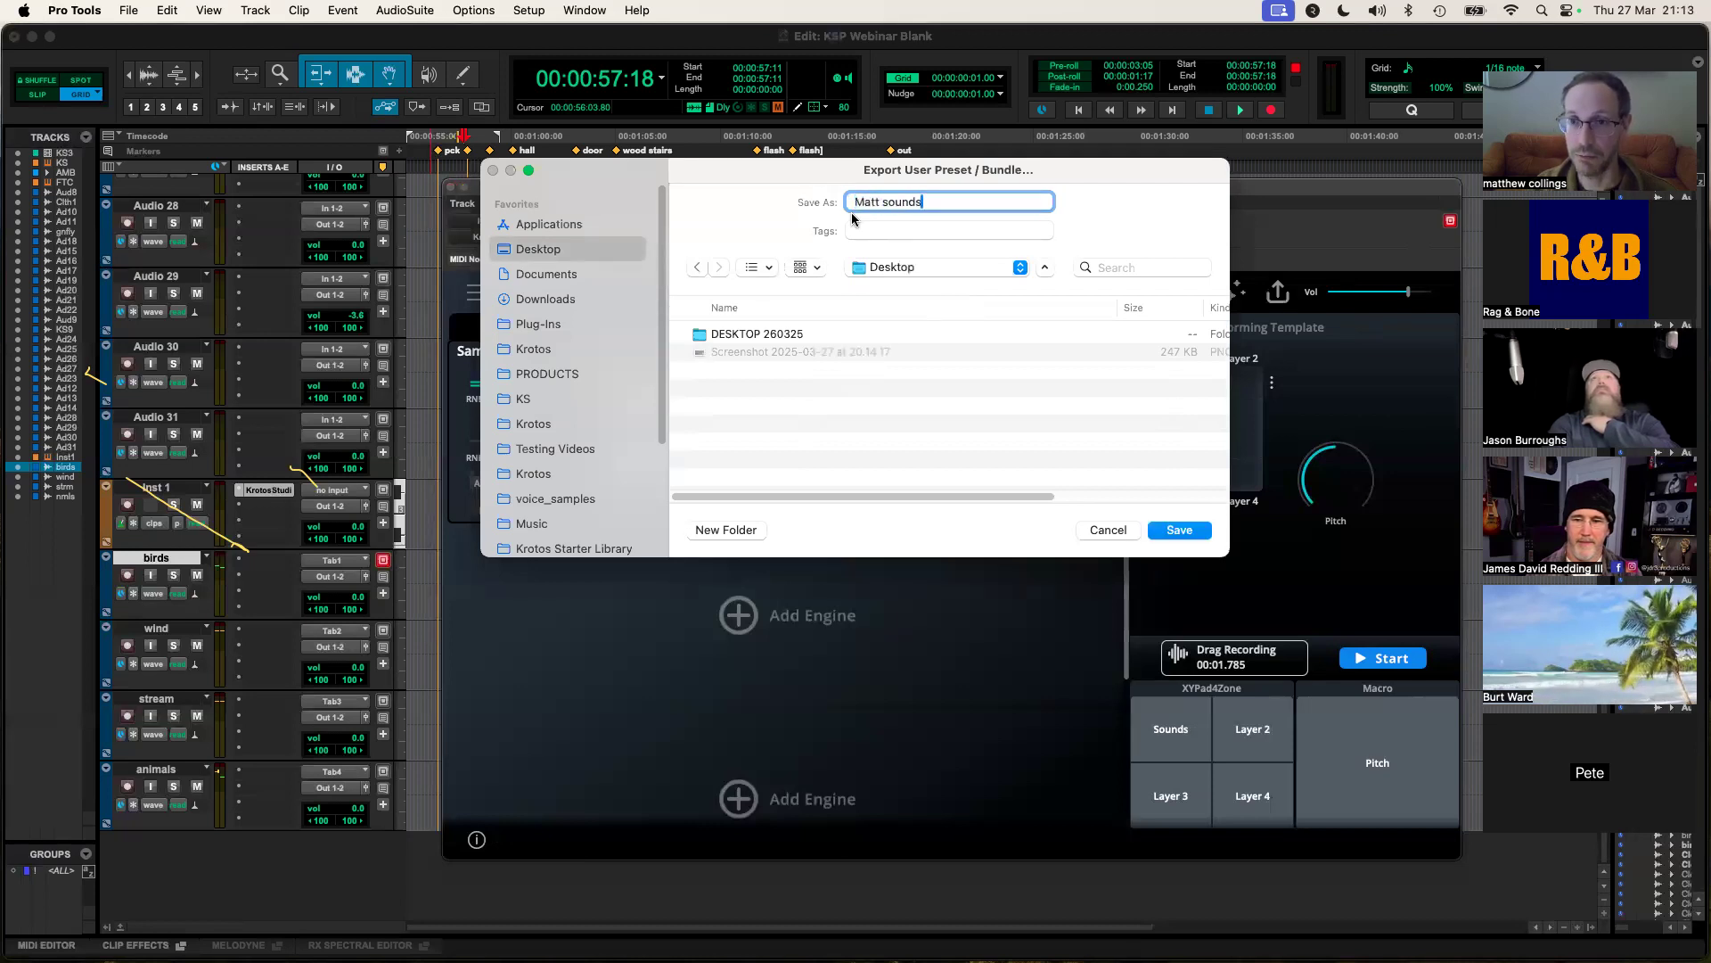
{"action": "key", "text": "Return"}
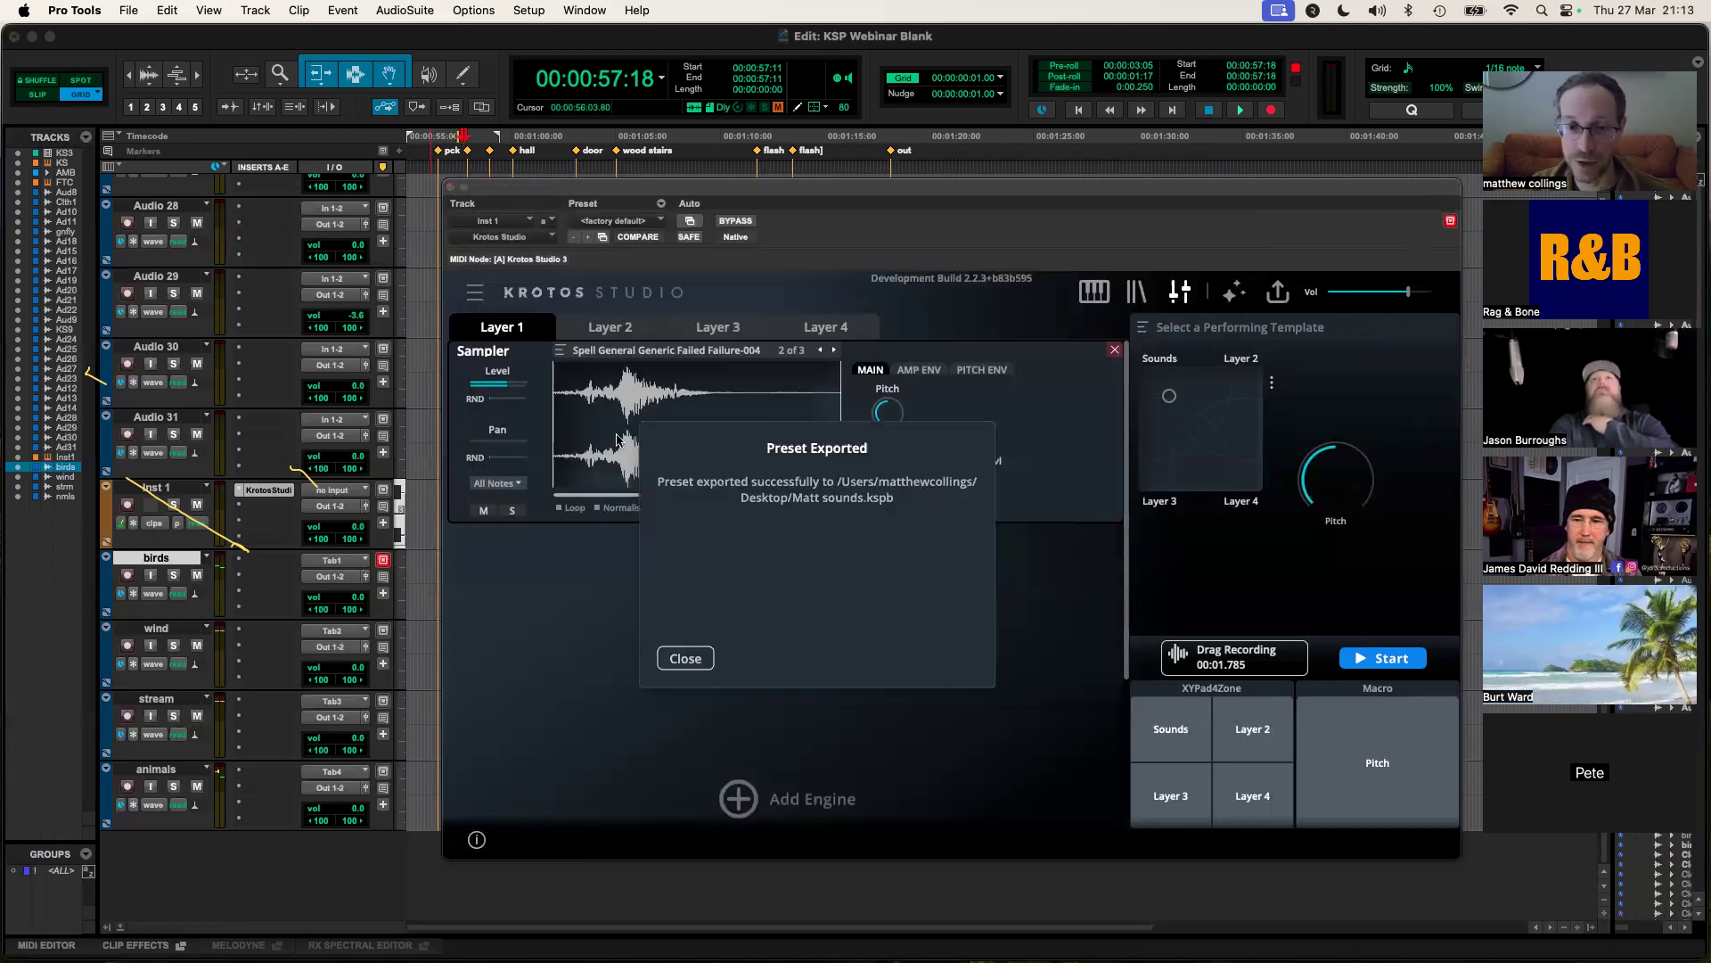
{"action": "left_click", "coordinate": [688, 665]}
Step: Locate the exported .kspb bundle on the Desktop in Finder, collapse the DESKTOP 260325 folder, and return to Krotos Studio
{"action": "key", "text": "super+Tab"}
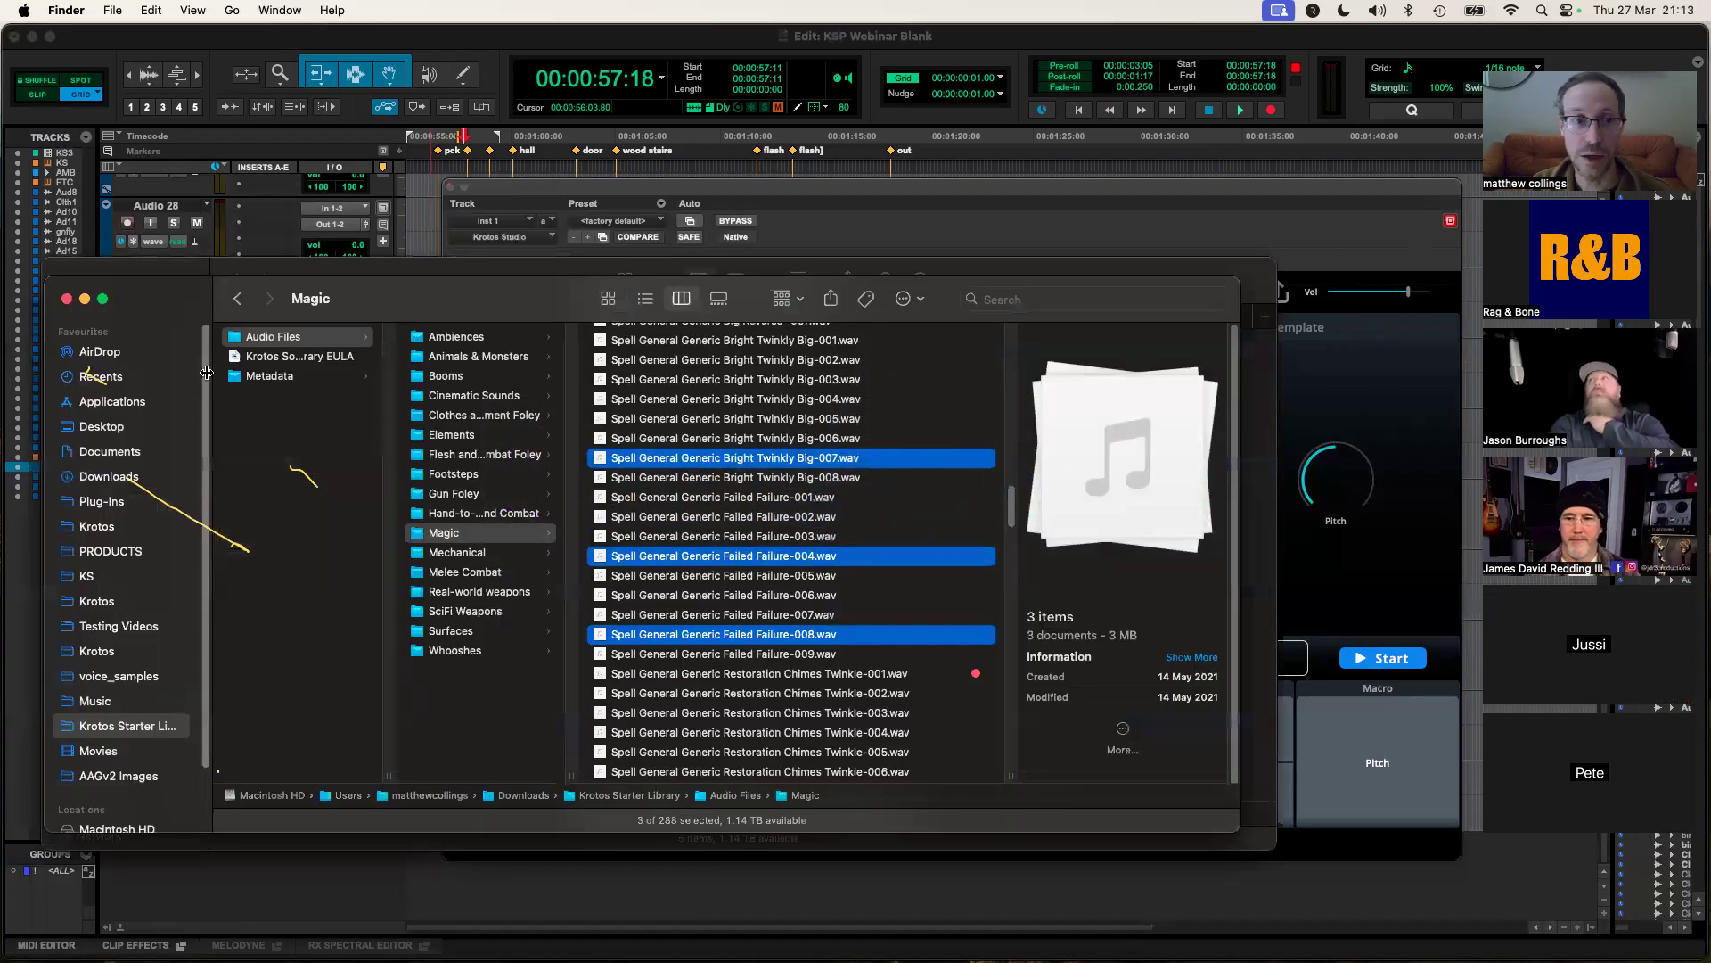
{"action": "left_click", "coordinate": [143, 426]}
{"action": "left_click", "coordinate": [265, 359]}
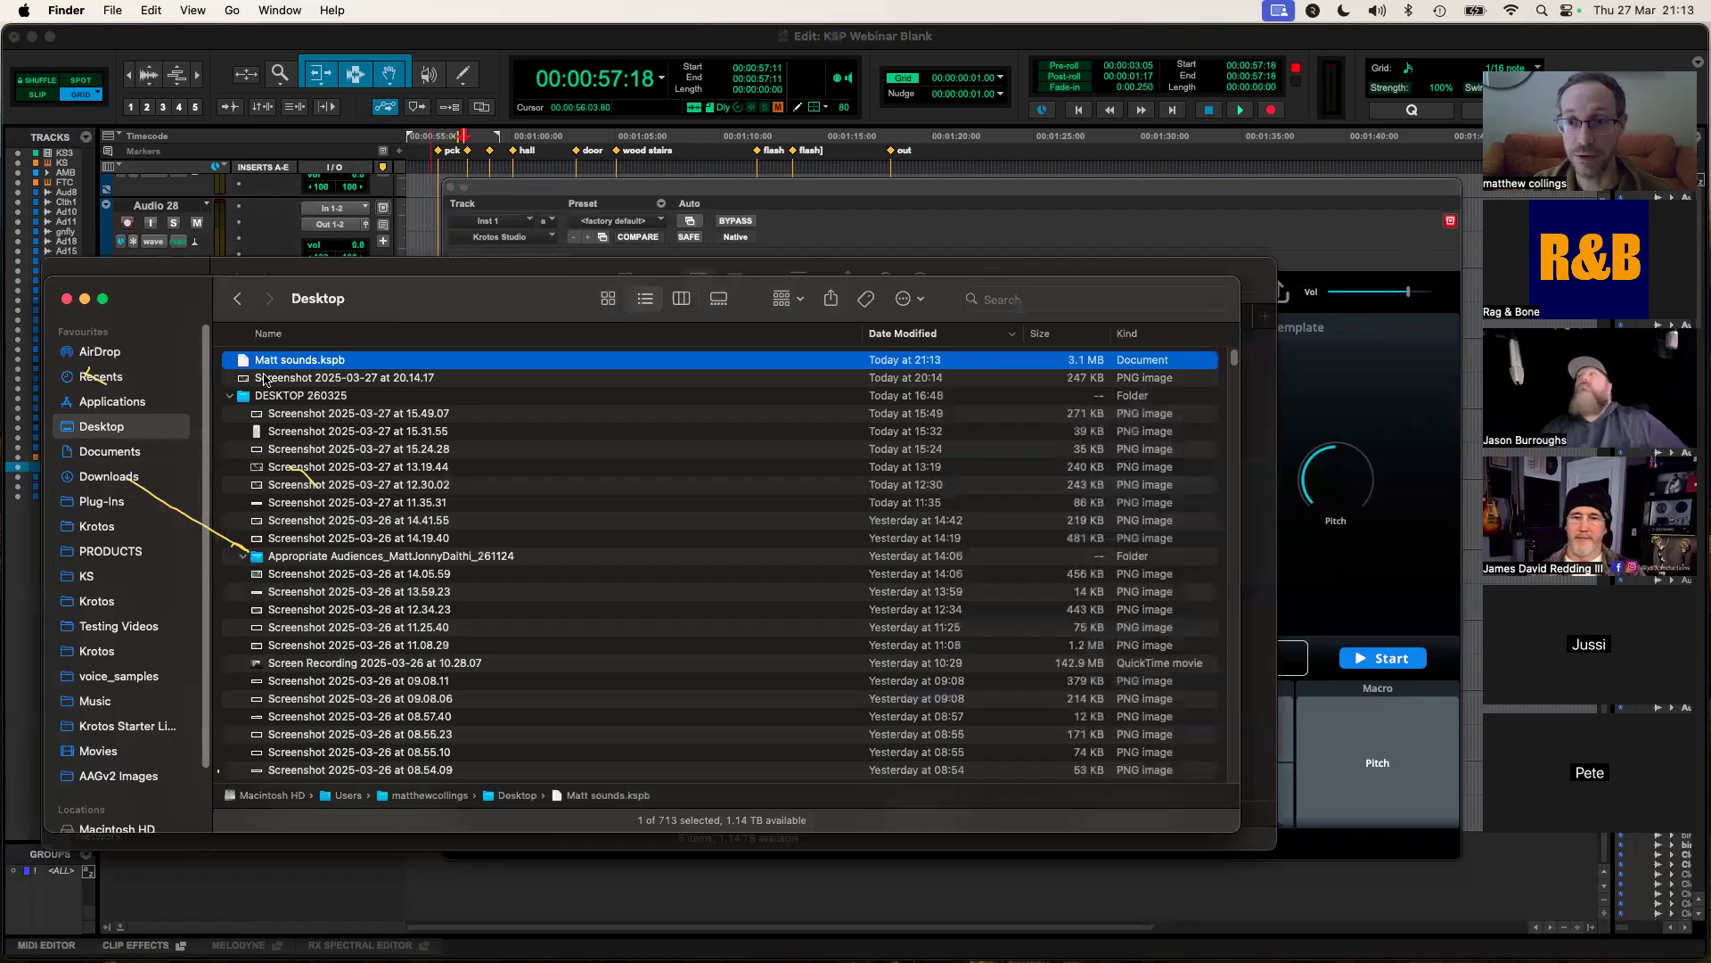
{"action": "left_click", "coordinate": [230, 397]}
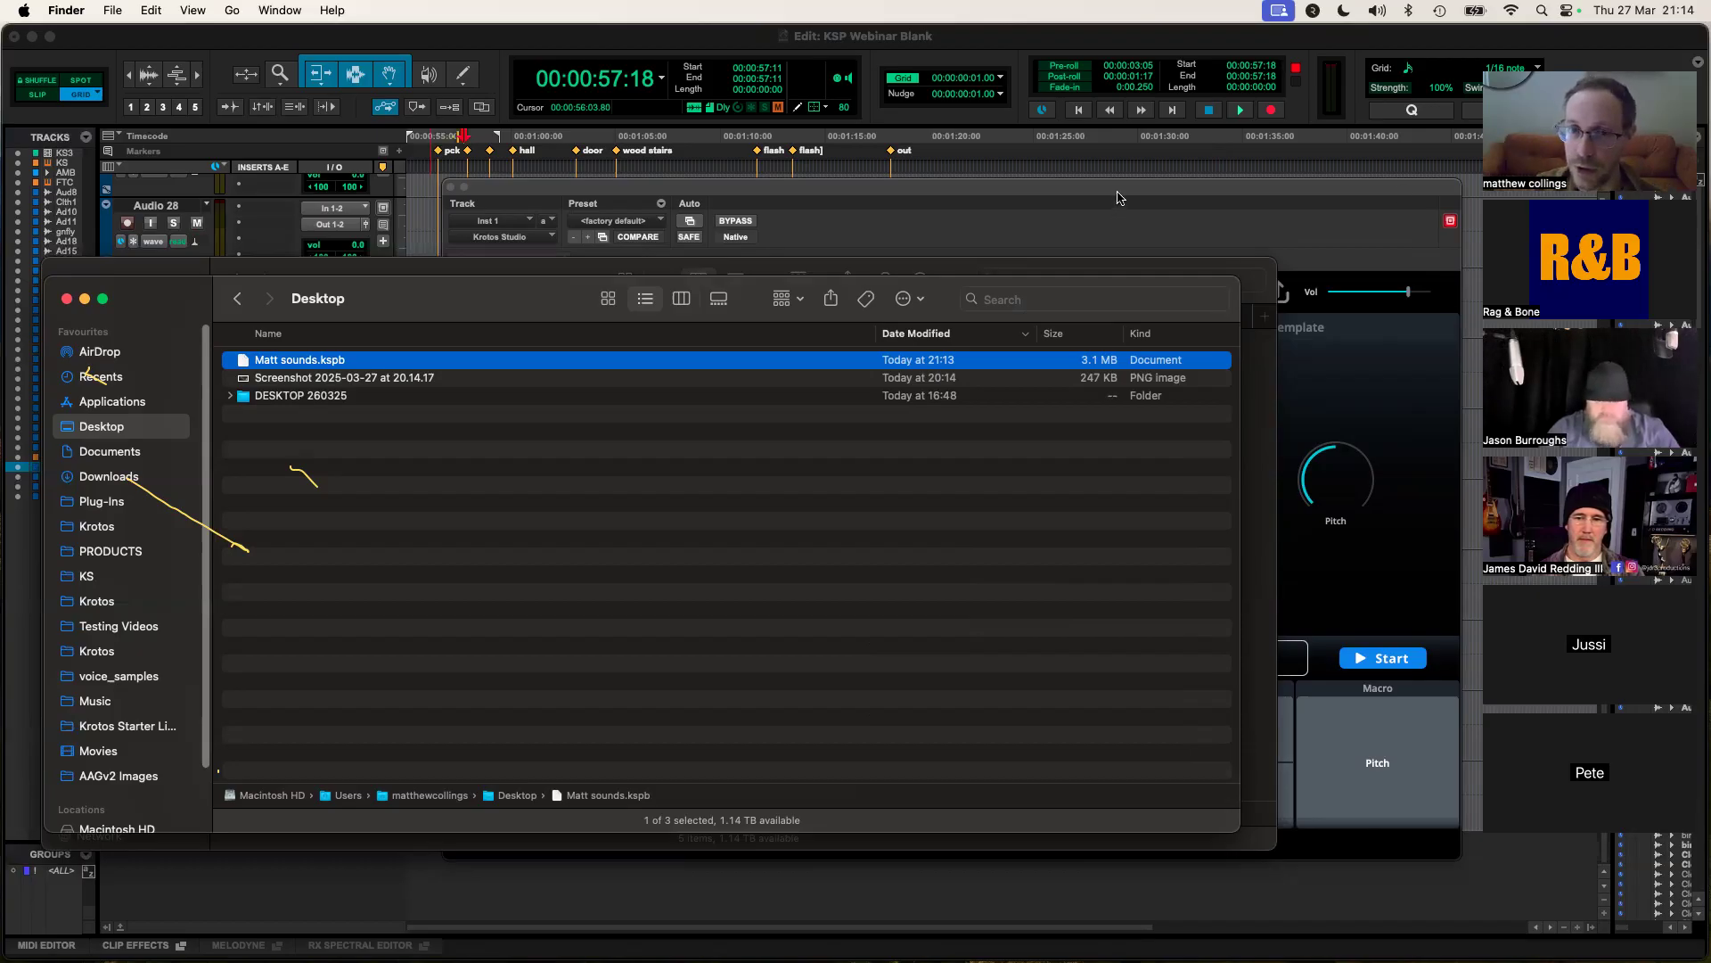
{"action": "left_click", "coordinate": [1170, 211]}
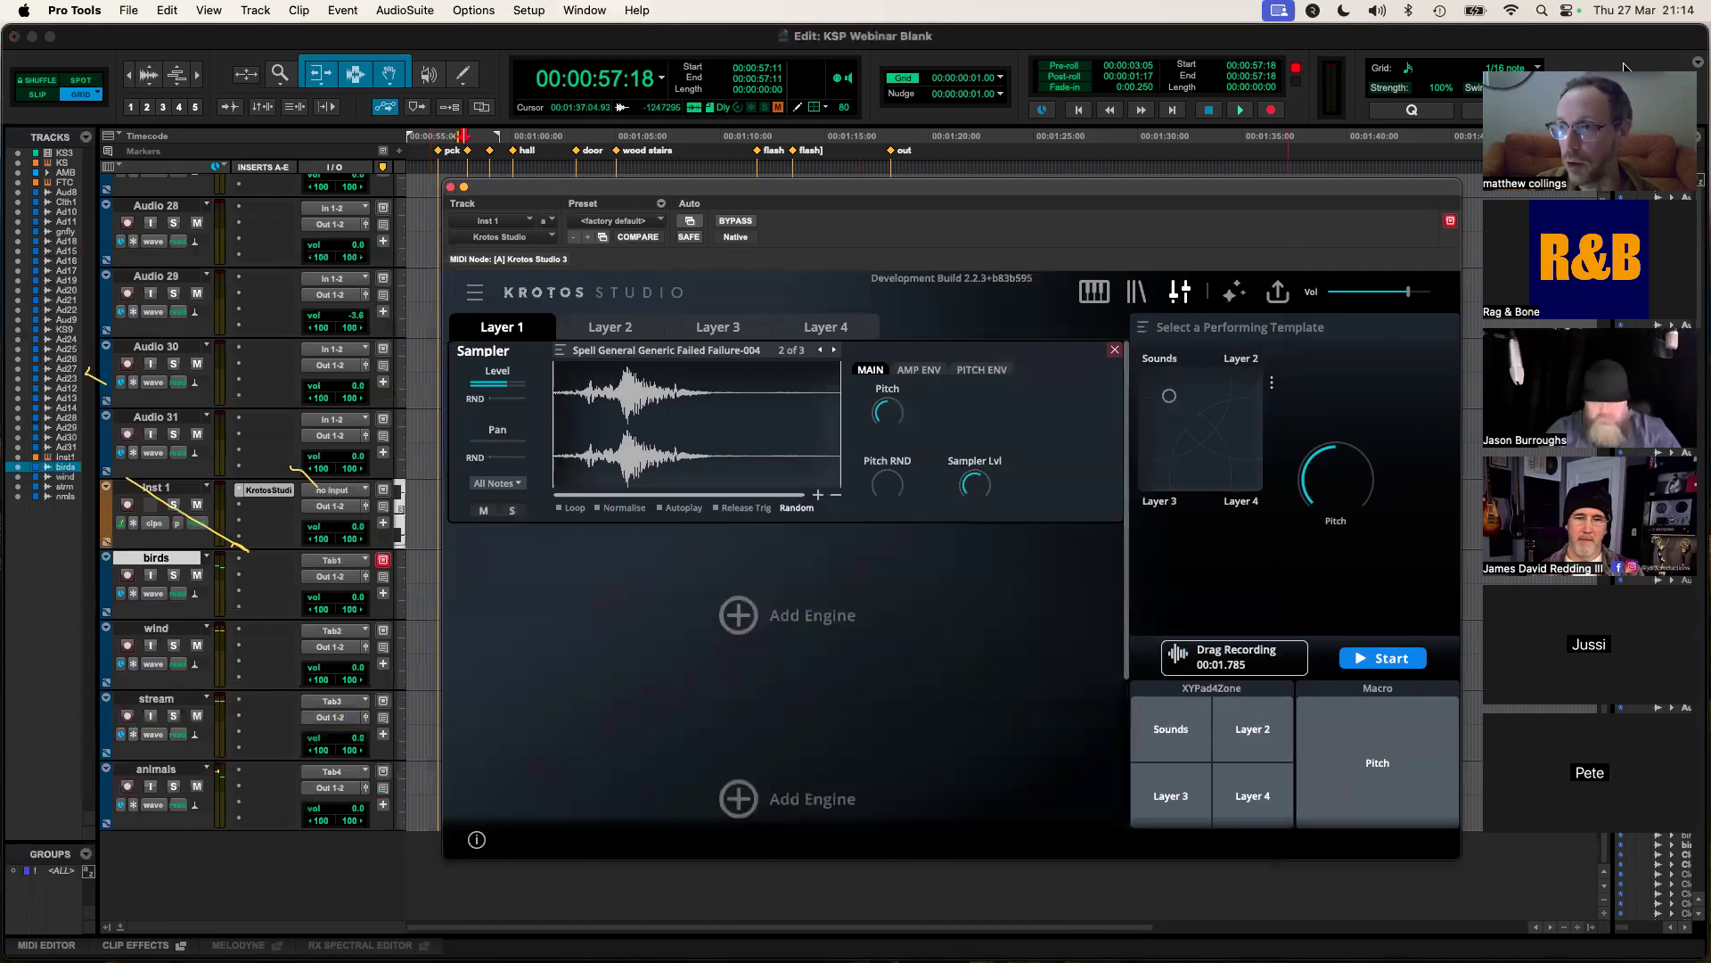
Step: Move the meeting video strip and the Krotos Studio window apart, and show the custom preset in Perform mode
{"action": "left_click_drag", "start_coordinate": [1624, 67], "coordinate": [1078, 55]}
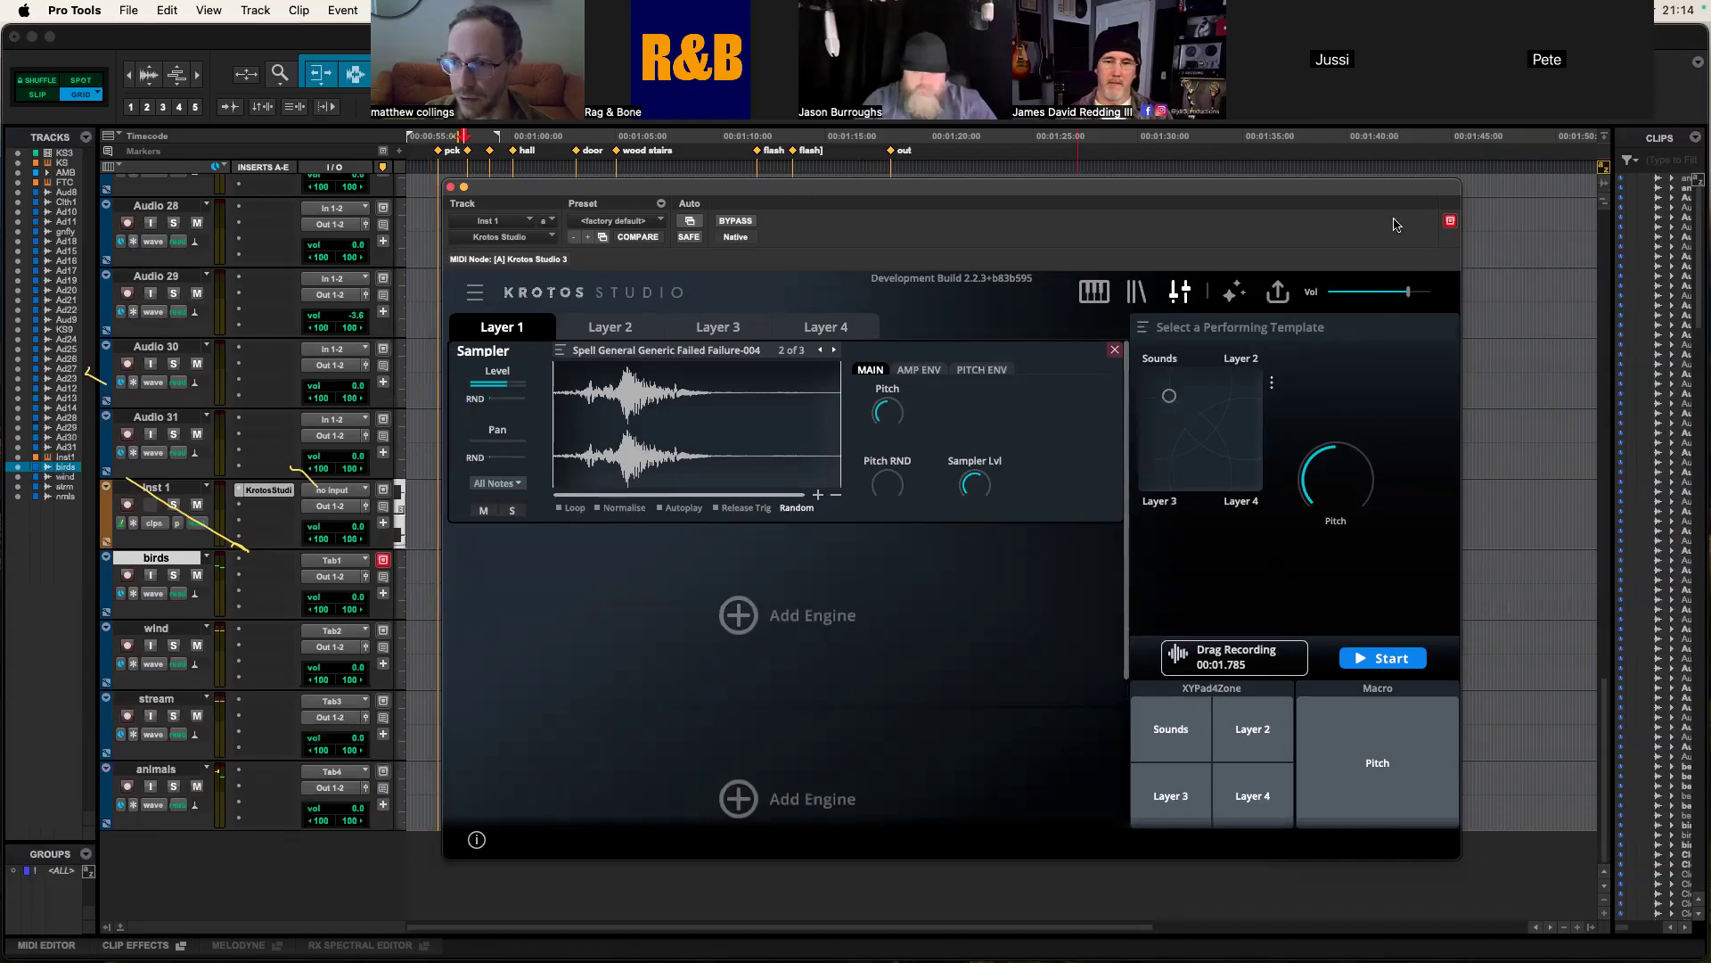
{"action": "left_click_drag", "start_coordinate": [1288, 193], "coordinate": [1036, 205]}
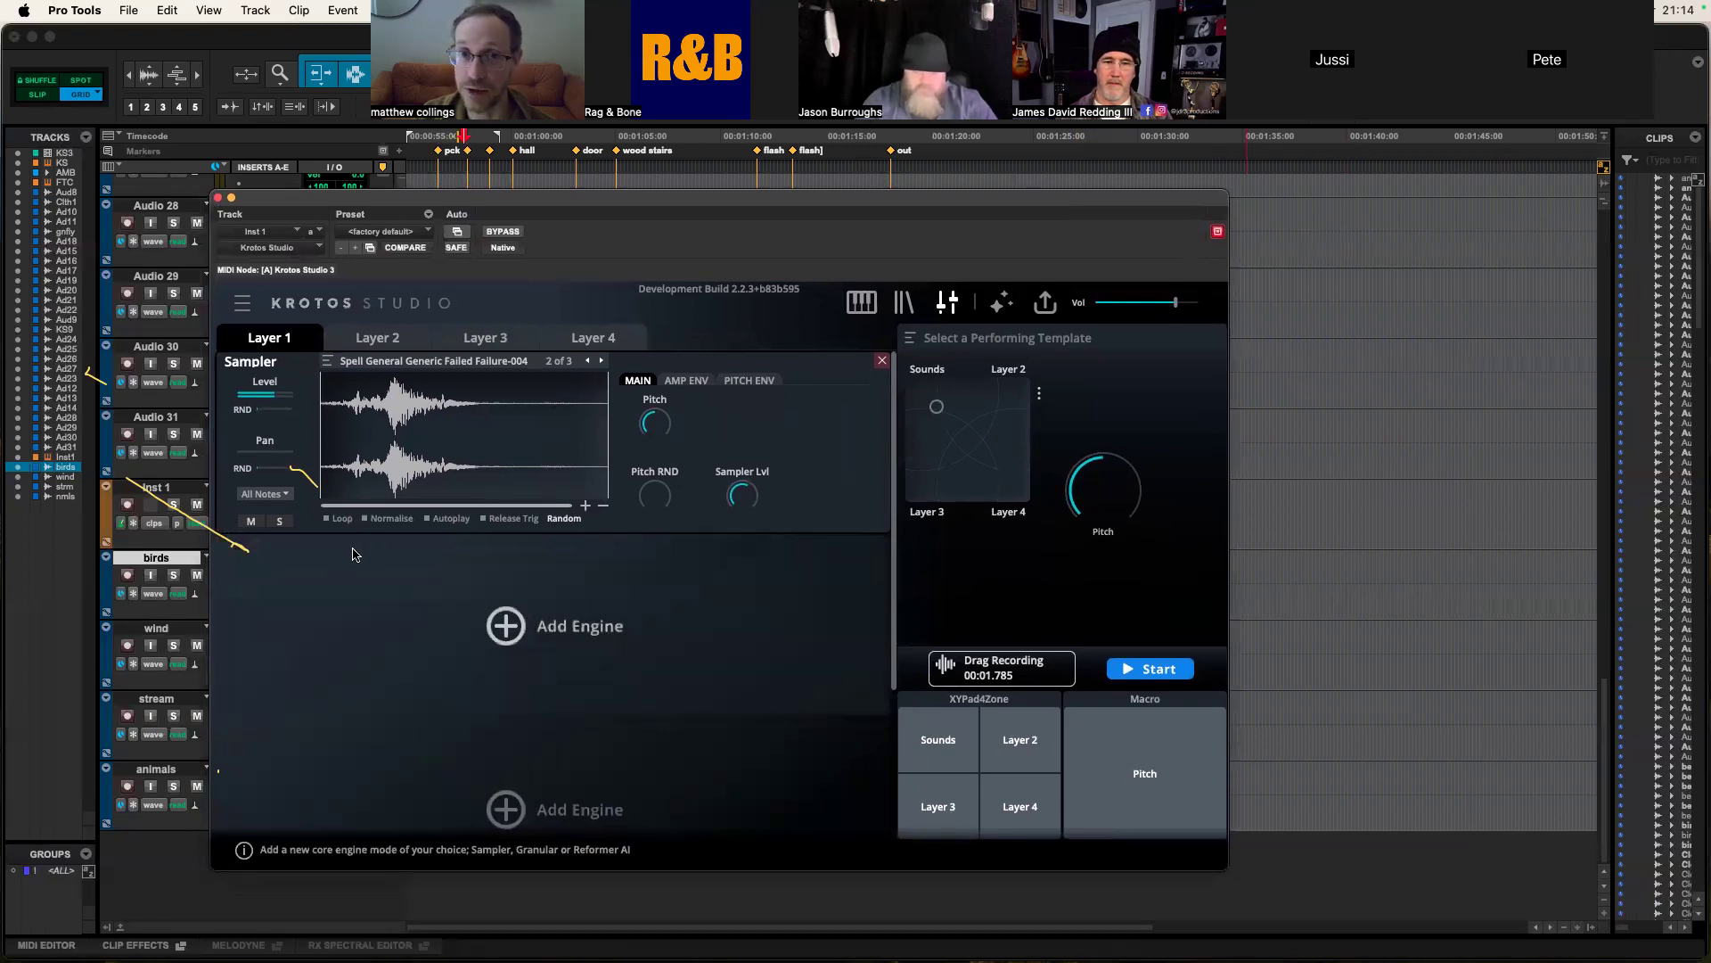
{"action": "mouse_move", "coordinate": [660, 494]}
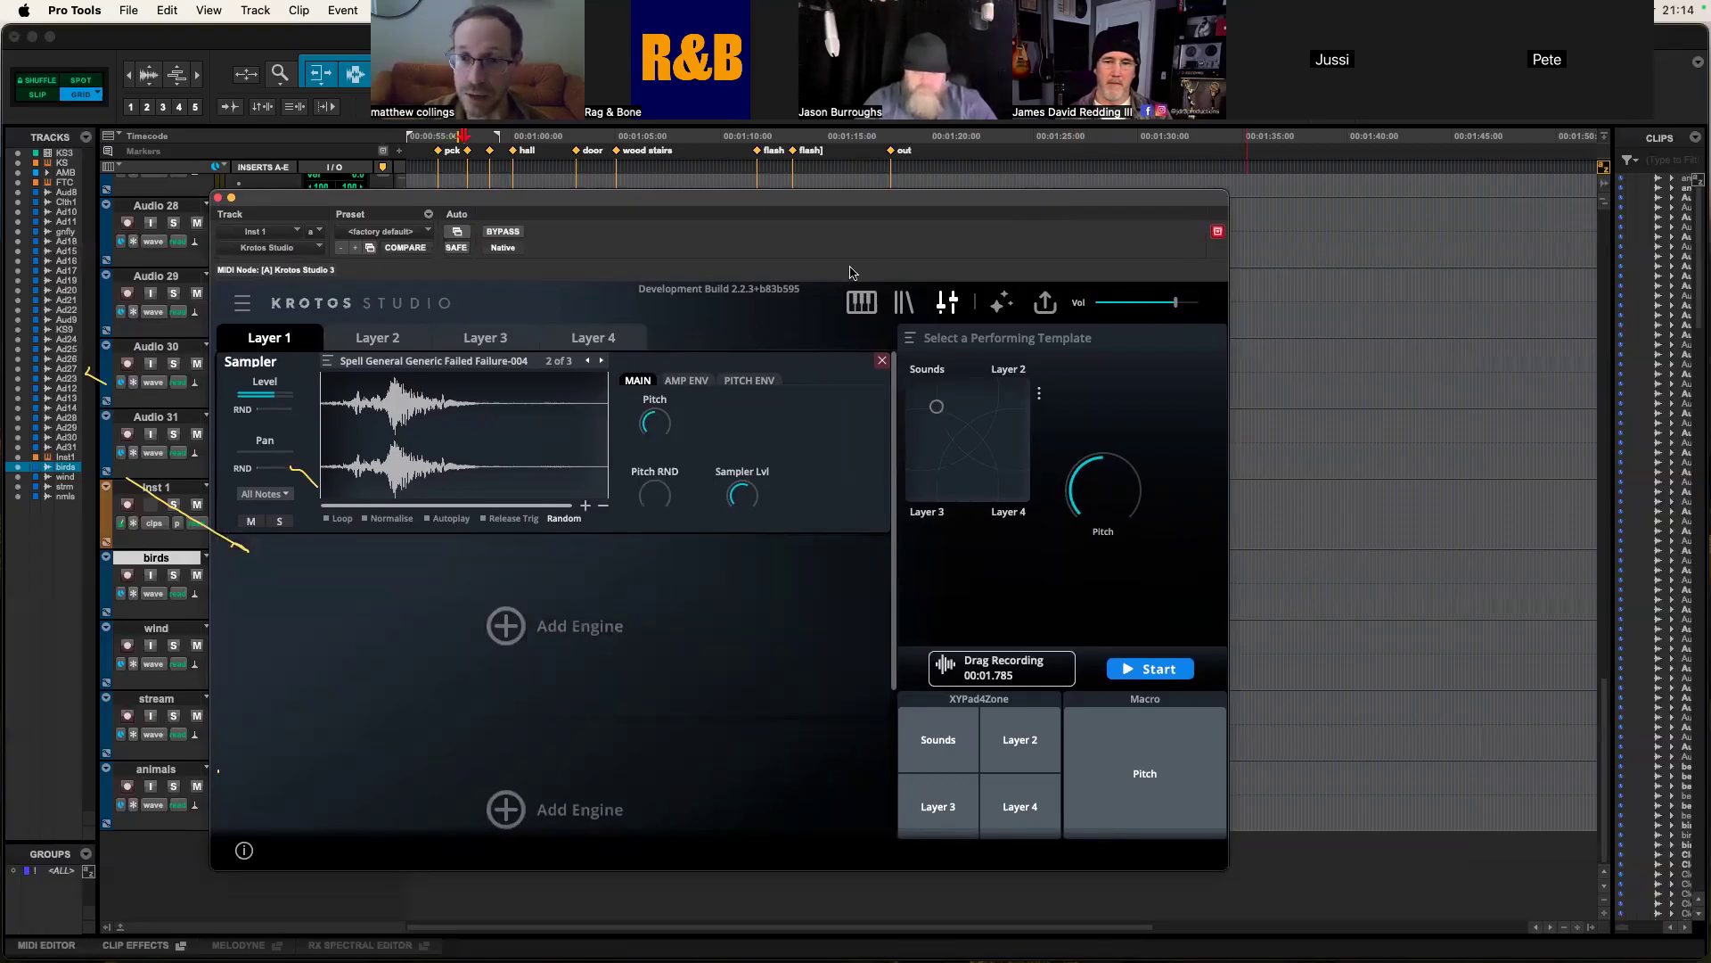
{"action": "left_click", "coordinate": [861, 302]}
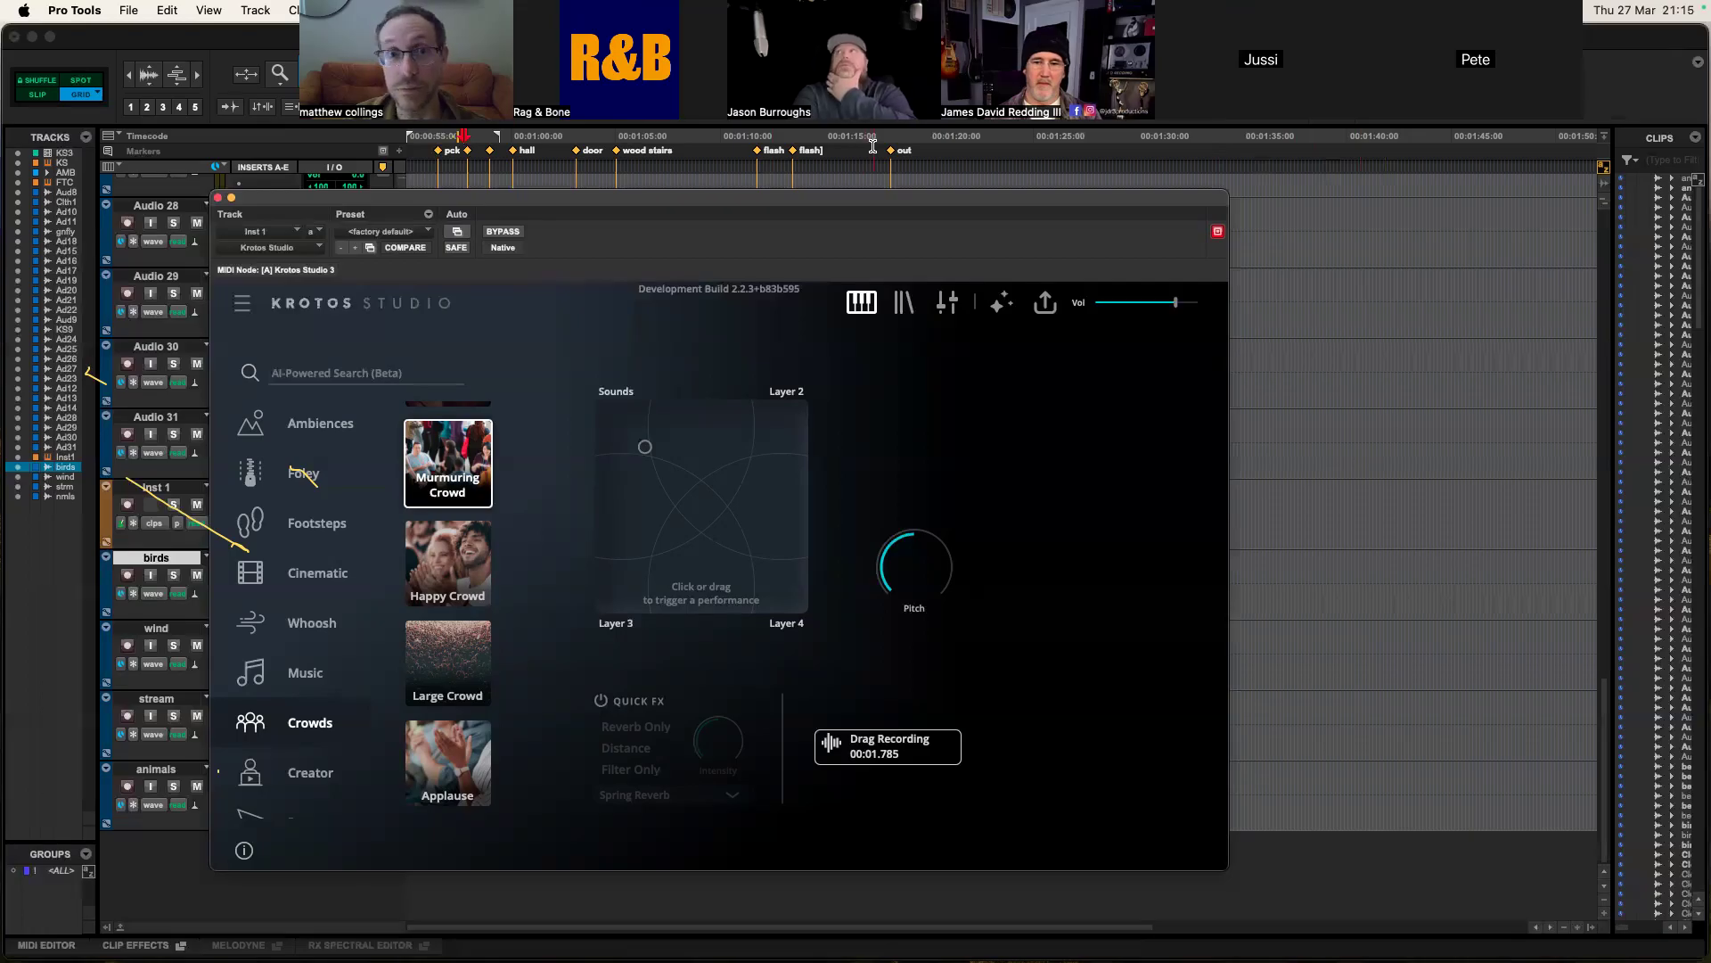
{"action": "left_click_drag", "start_coordinate": [877, 193], "coordinate": [873, 198]}
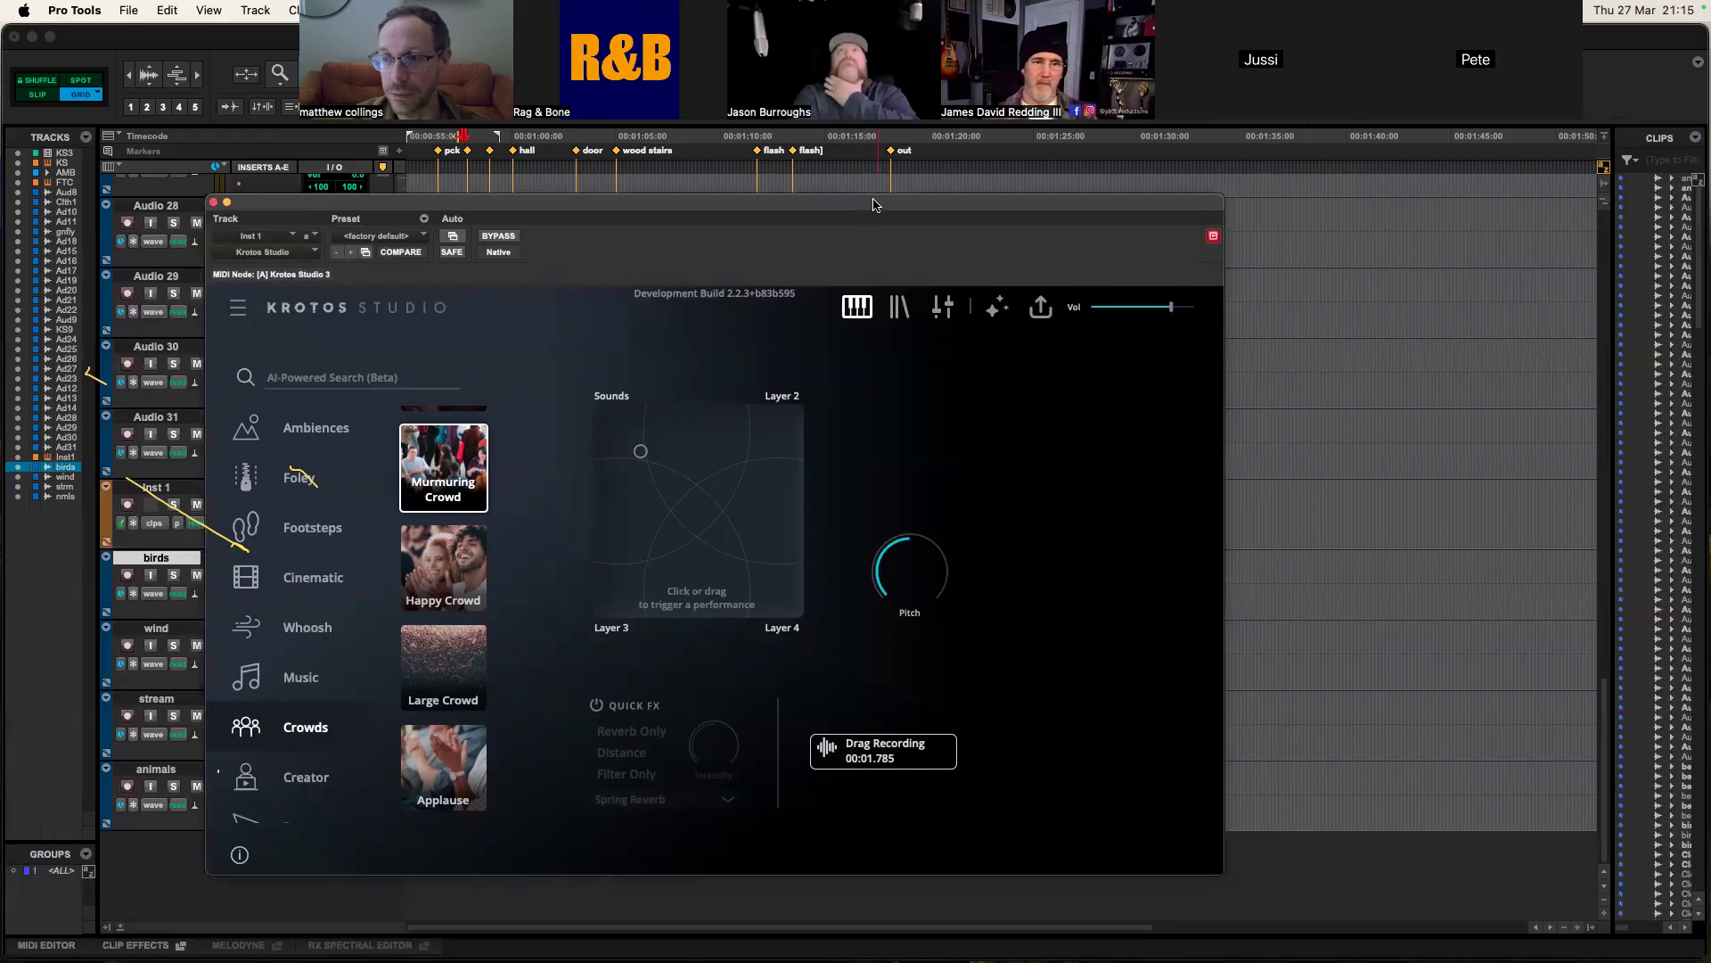